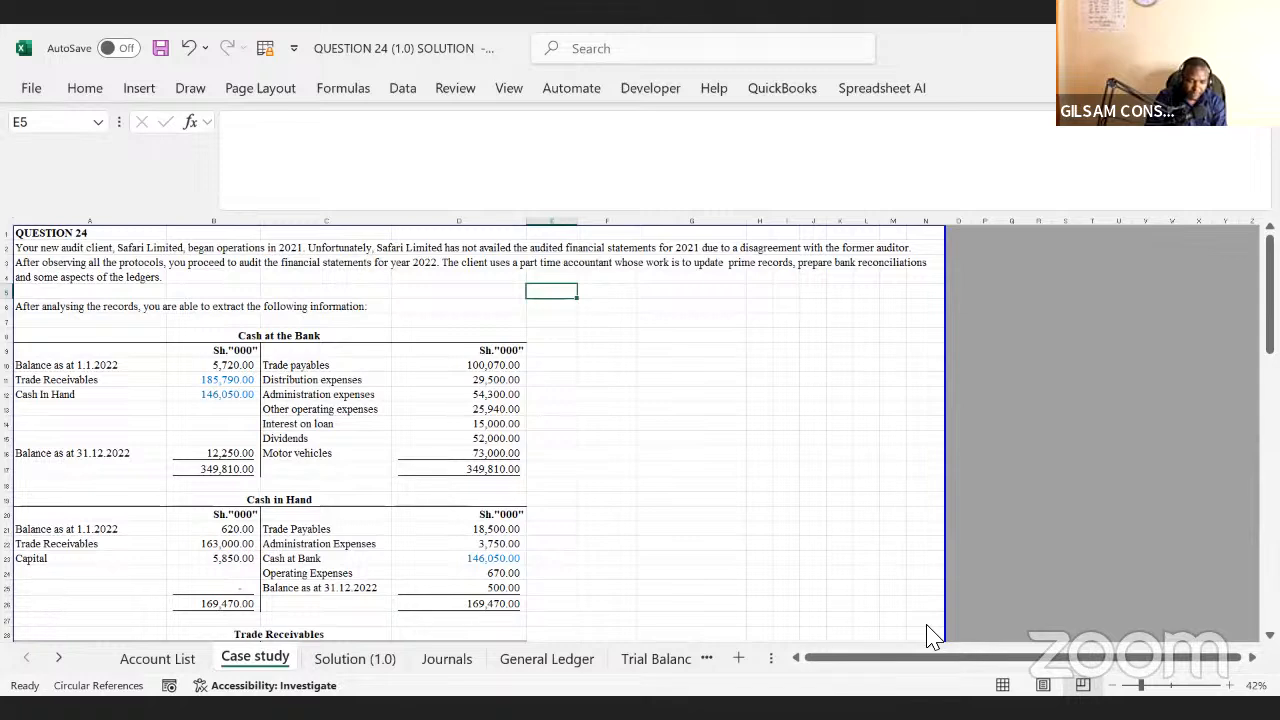
- Return to the Question 24 workbook and look over the introductory text of the case study
key(alt+Tab)
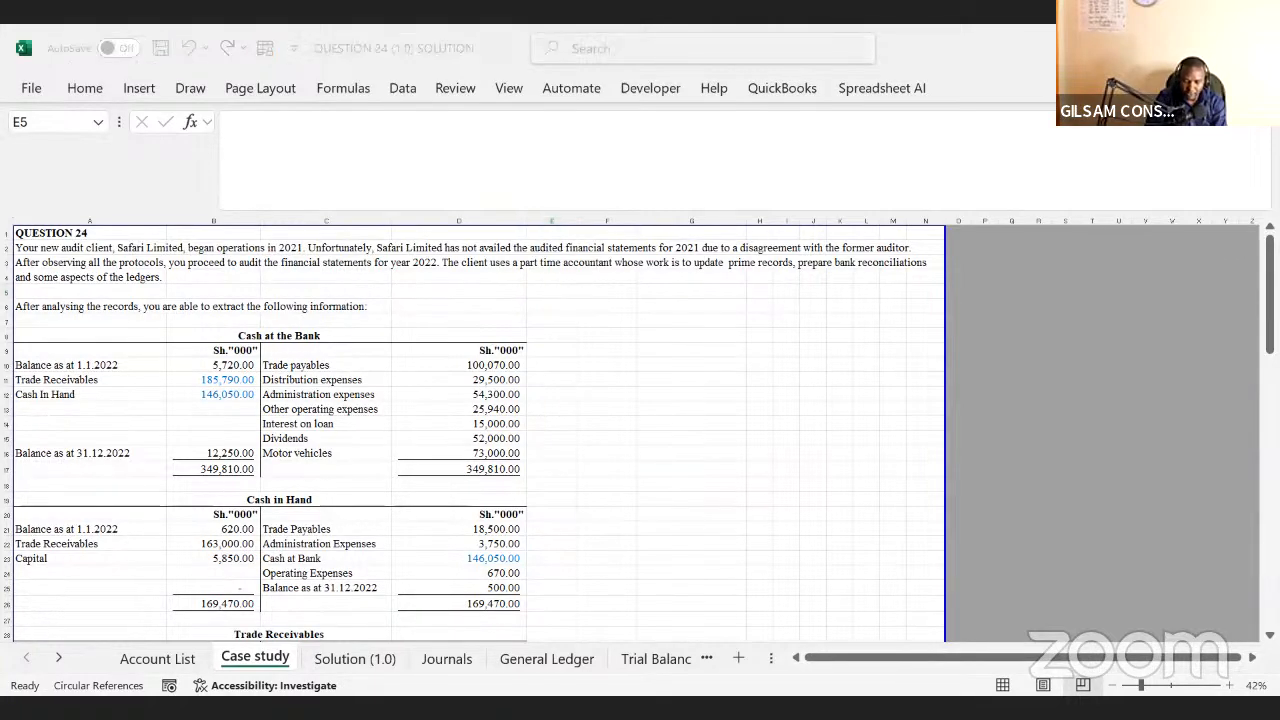
click(690, 450)
click(283, 336)
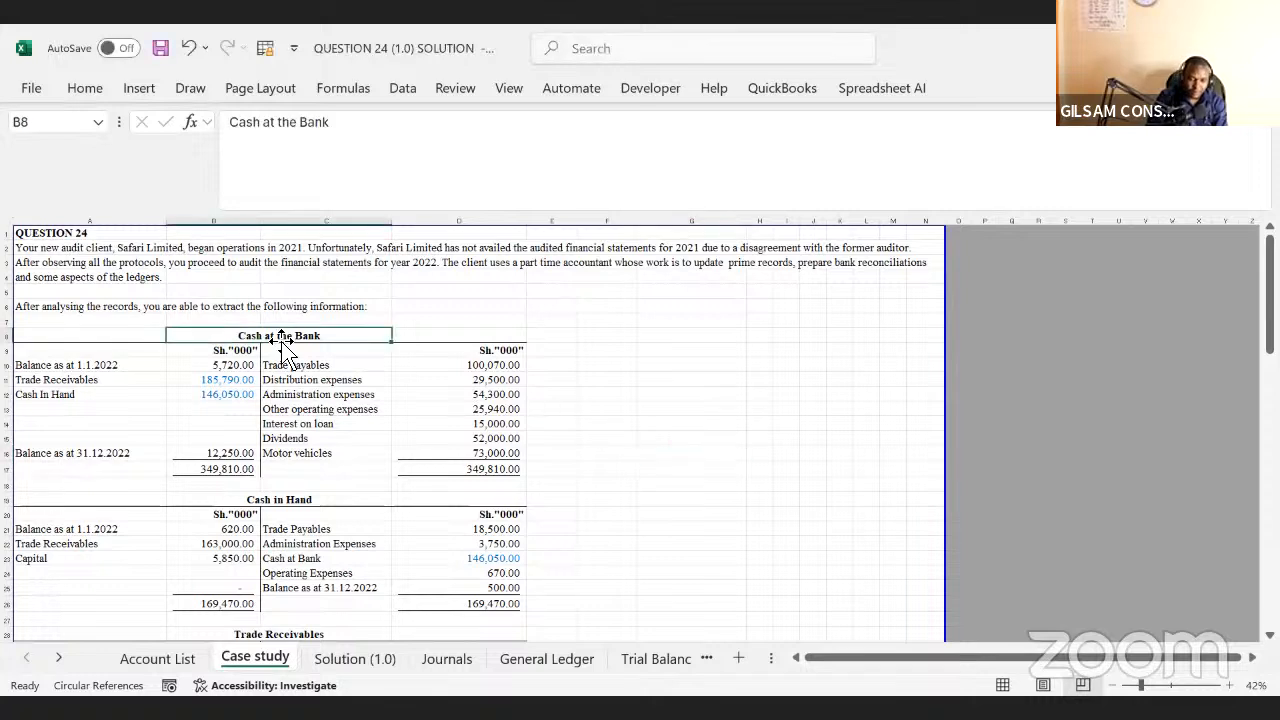
key(Up)
key(Up)
key(Up)
key(Up)
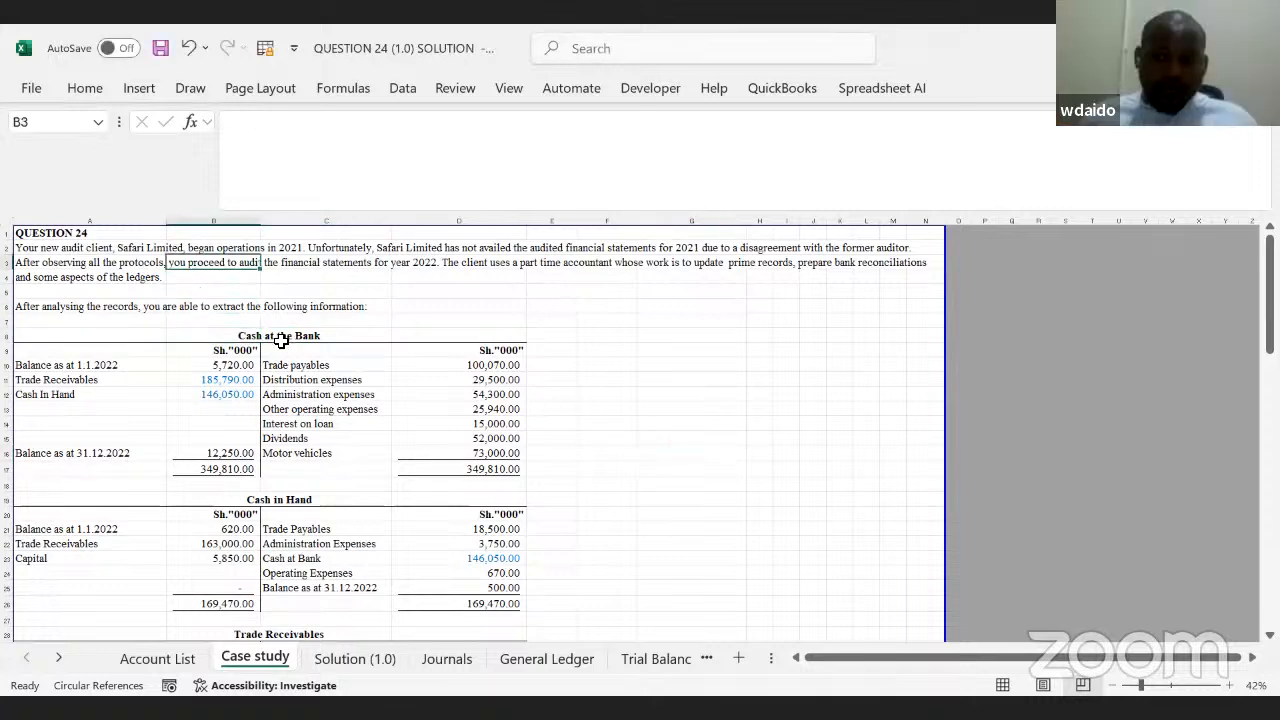
key(Down)
key(Left)
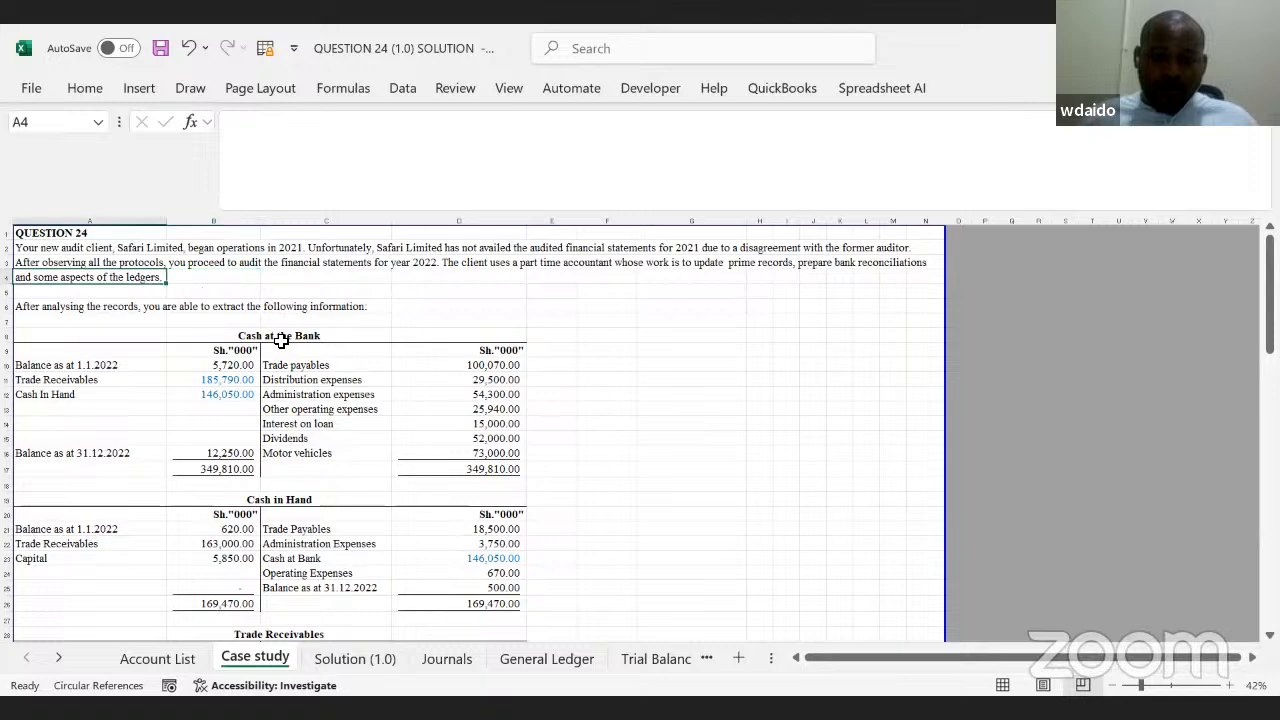
- Look through the whole case study, from the cash accounts down to the adjustments, requirement and five schedule sections
key(Down)
key(Down)
key(Down)
key(Down)
key(Down)
key(Down)
key(Down)
key(Down)
key(Down)
key(Down)
key(Down)
key(Down)
key(Down)
key(Down)
key(Down)
key(Down)
key(Down)
key(Down)
key(Down)
key(Down)
key(Down)
key(Down)
key(Down)
key(Down)
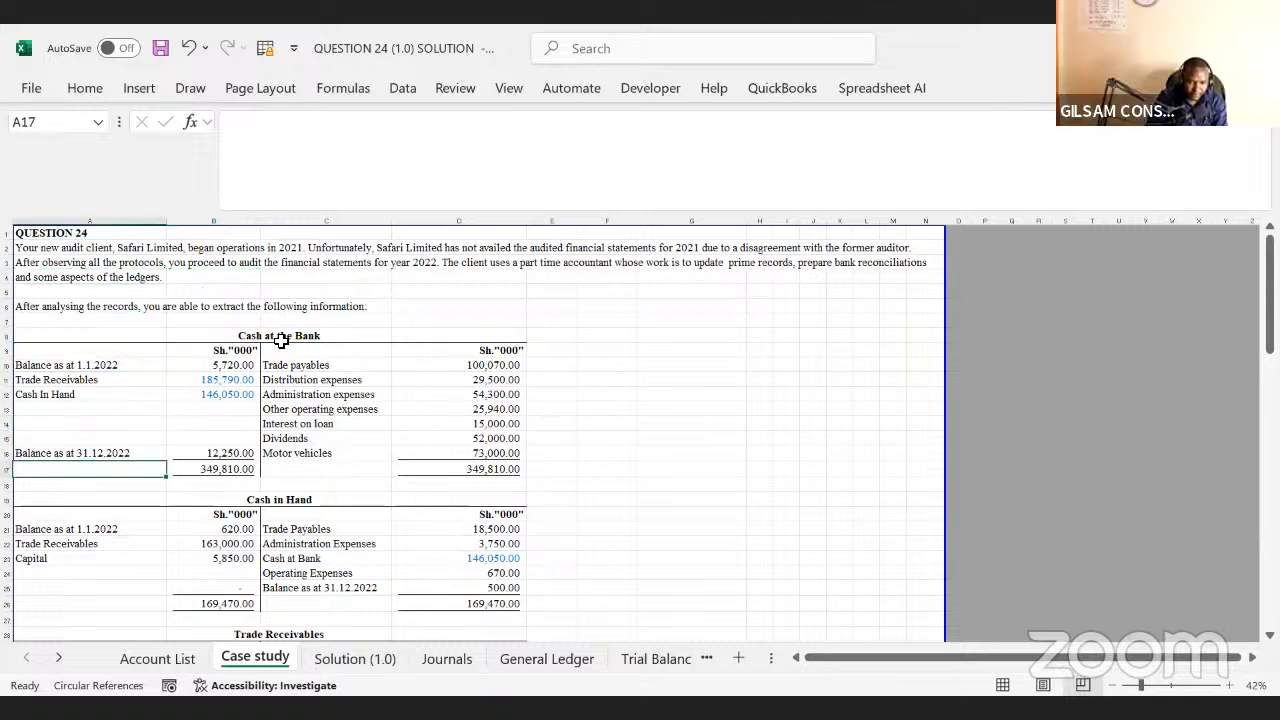
key(Down)
key(Down)
key(Down)
key(Down)
key(Down)
key(Down)
key(Down)
key(Down)
key(Down)
key(Down)
key(Down)
key(Down)
key(Down)
key(Down)
key(Down)
key(Down)
key(Down)
key(Down)
key(Down)
key(Down)
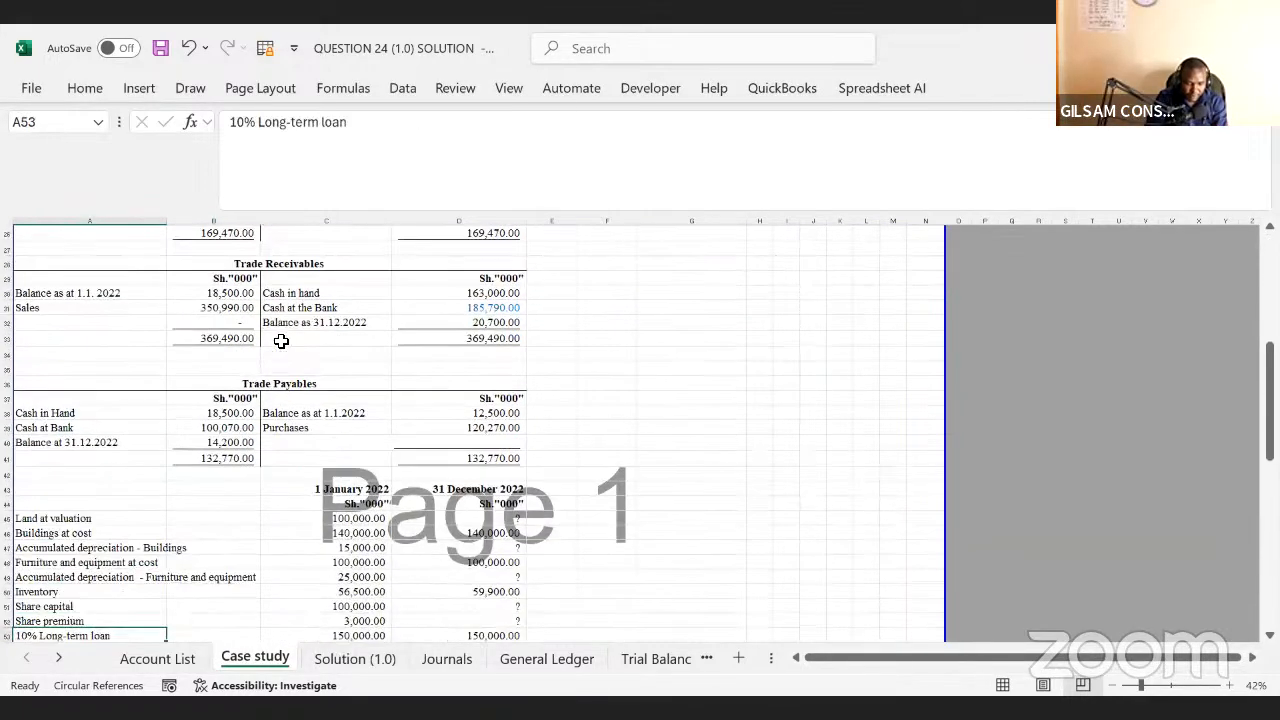
key(Down)
key(Down)
key(Down)
key(Down)
key(Down)
key(Down)
key(Down)
key(Down)
key(Down)
key(Down)
key(Down)
key(Down)
key(Down)
key(Down)
key(Down)
key(Down)
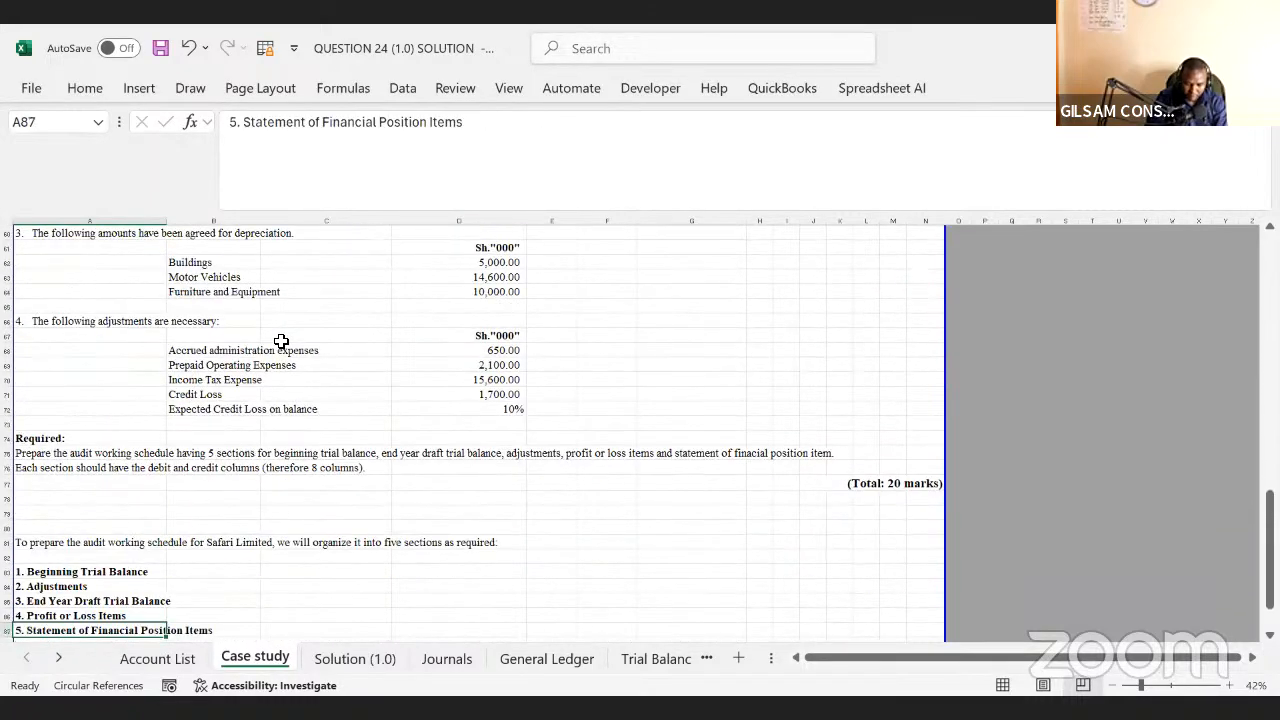
- Go back up through the adjustments, balances and ledger accounts to the Question 24 heading
key(Up)
key(Up)
key(Up)
key(Up)
key(Up)
key(Up)
key(Up)
key(Up)
key(Up)
key(Up)
key(Up)
key(Up)
key(Up)
key(Up)
key(Up)
key(Up)
key(Up)
key(Up)
key(Up)
key(Up)
key(Up)
key(Up)
key(Up)
key(Up)
key(Up)
key(Up)
key(Up)
key(Up)
key(Up)
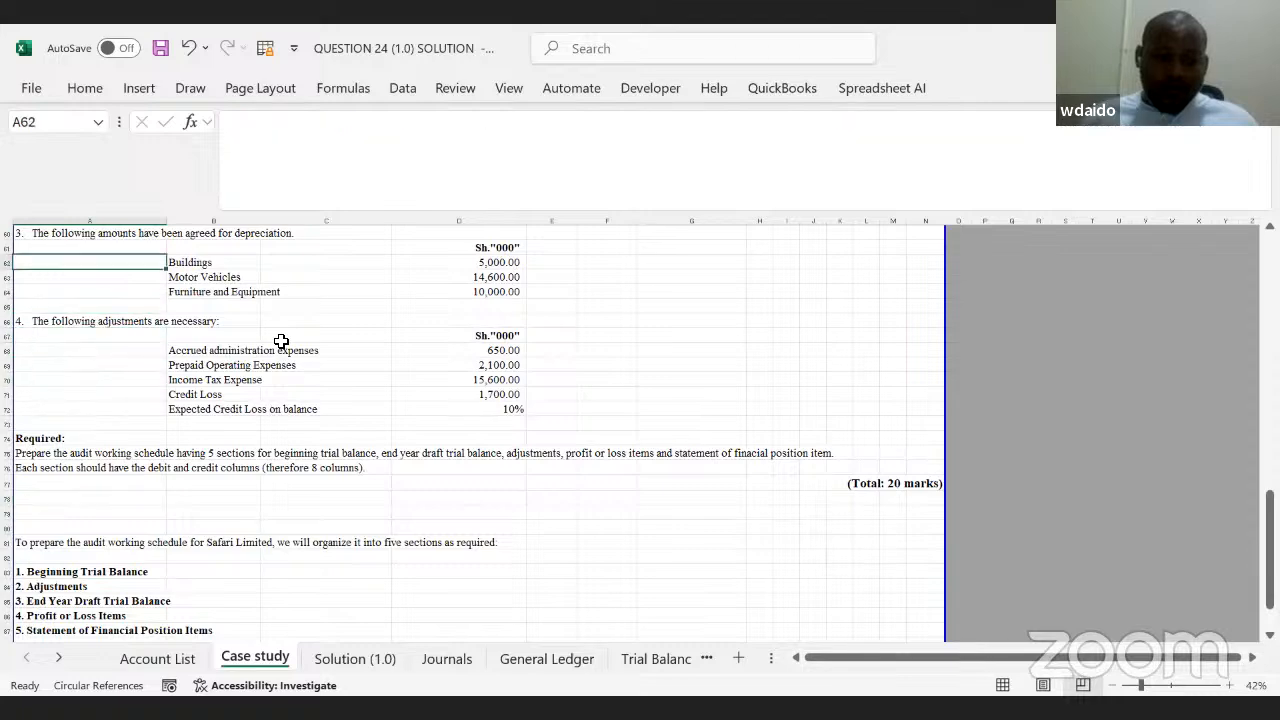
key(Up)
key(Up)
key(Up)
key(Up)
key(Up)
key(Up)
key(Up)
key(Up)
key(Up)
key(Up)
key(Up)
key(Up)
key(Up)
key(Up)
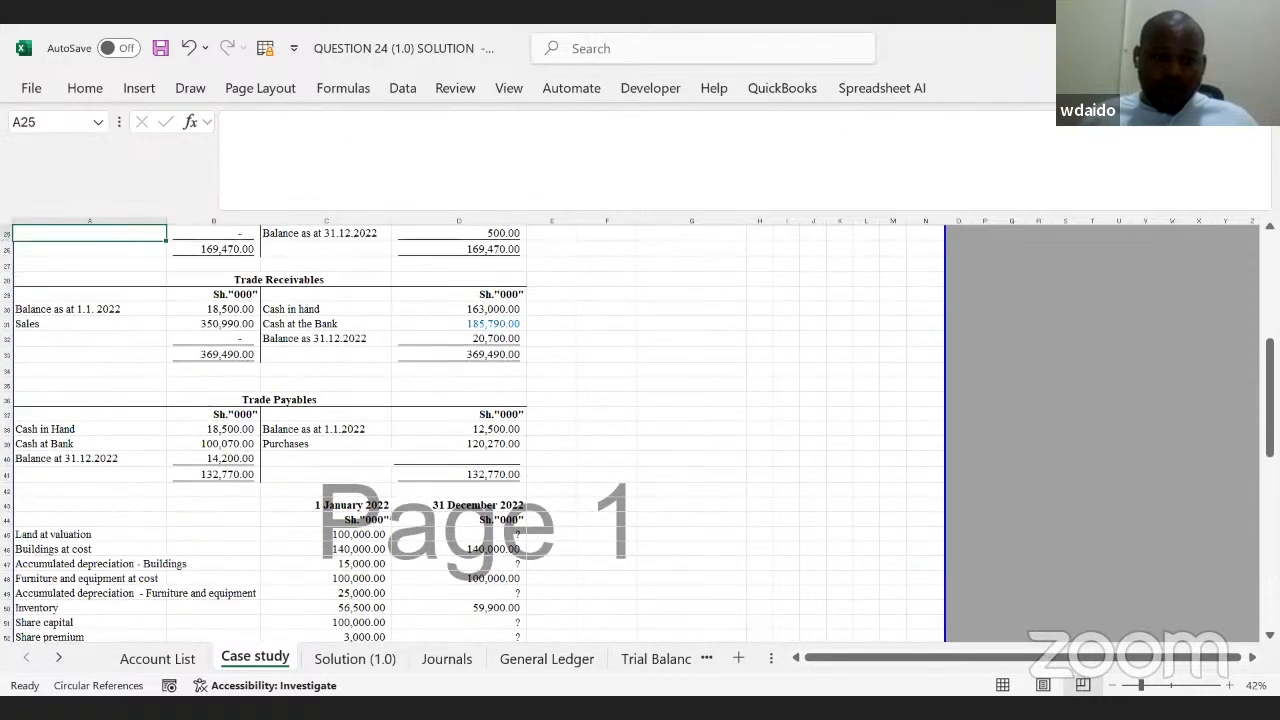
click(341, 415)
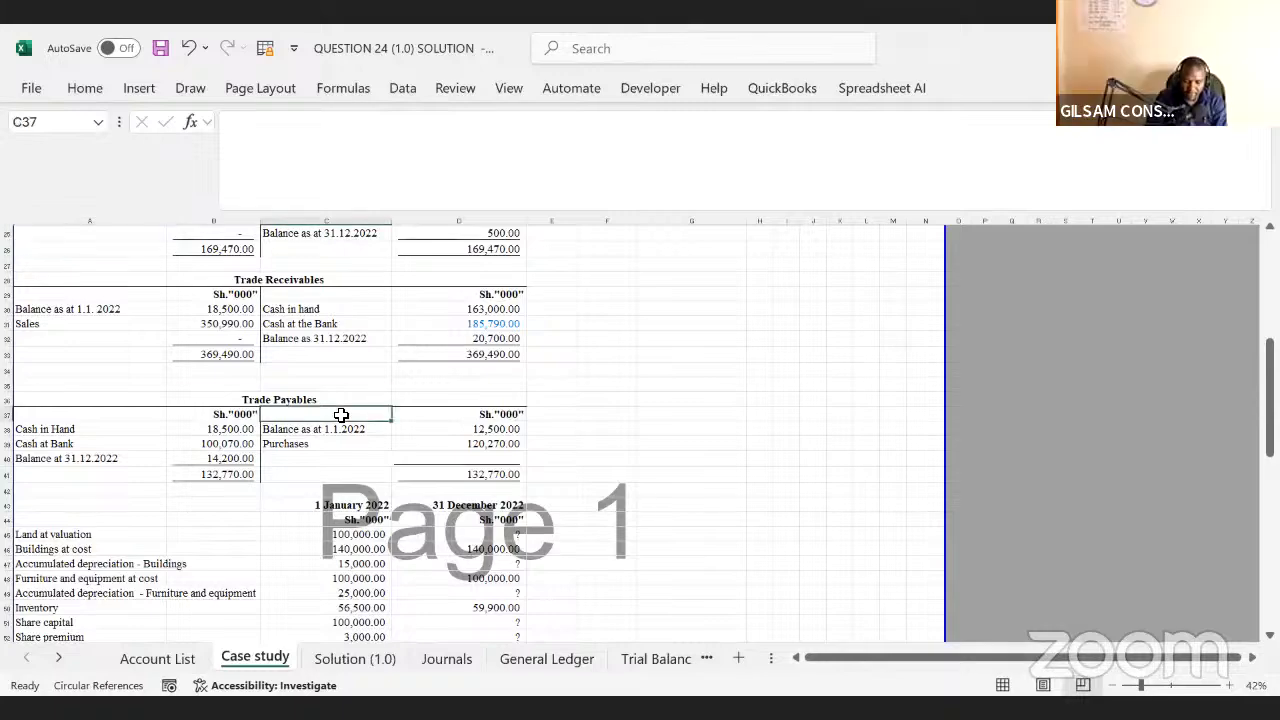
key(Up)
key(Up)
key(Up)
key(Up)
key(Up)
key(Up)
key(Up)
key(Up)
key(Up)
key(Up)
key(Up)
key(Up)
key(Up)
key(Up)
key(Up)
key(Up)
key(Up)
key(Up)
key(Up)
key(Up)
key(Up)
key(Up)
key(Up)
key(Up)
key(Up)
key(Up)
key(Up)
key(Up)
key(Up)
key(Up)
key(Up)
key(Up)
key(Up)
key(Up)
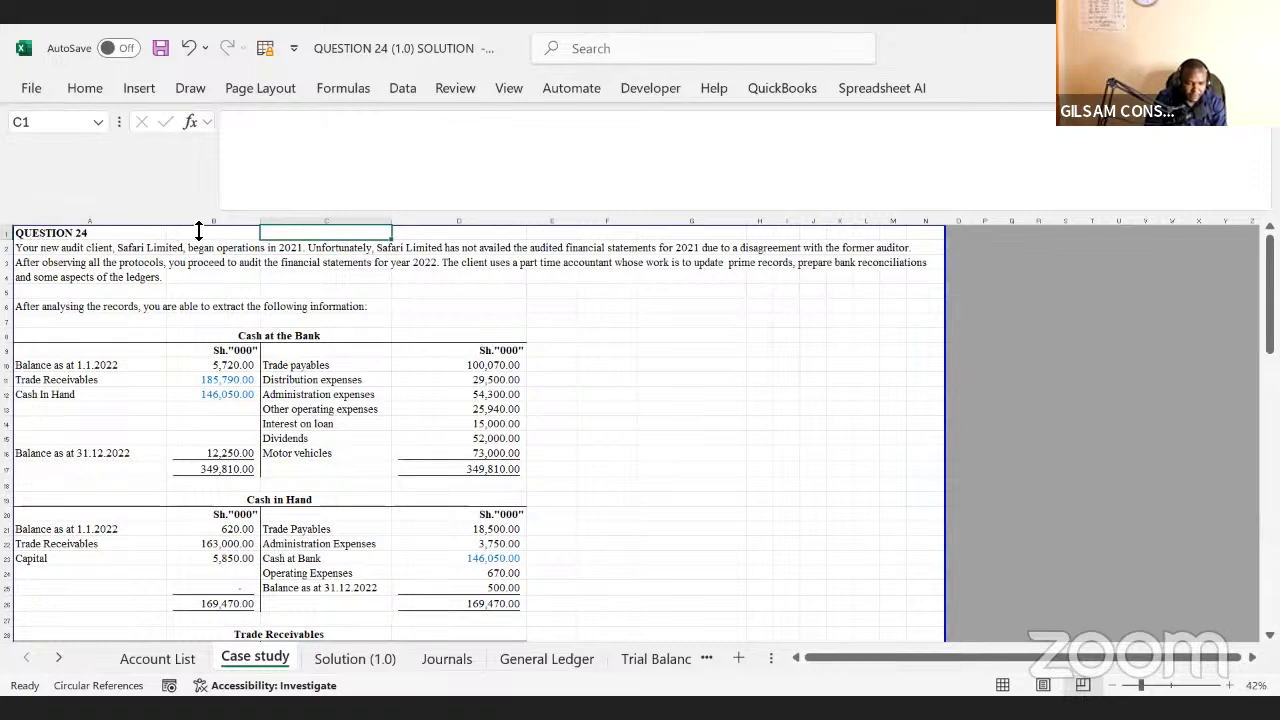
- Read the introduction on Safari Limited, covering the 2021 audited statements, the 2022 audit and the part-time accountant's work
click(222, 252)
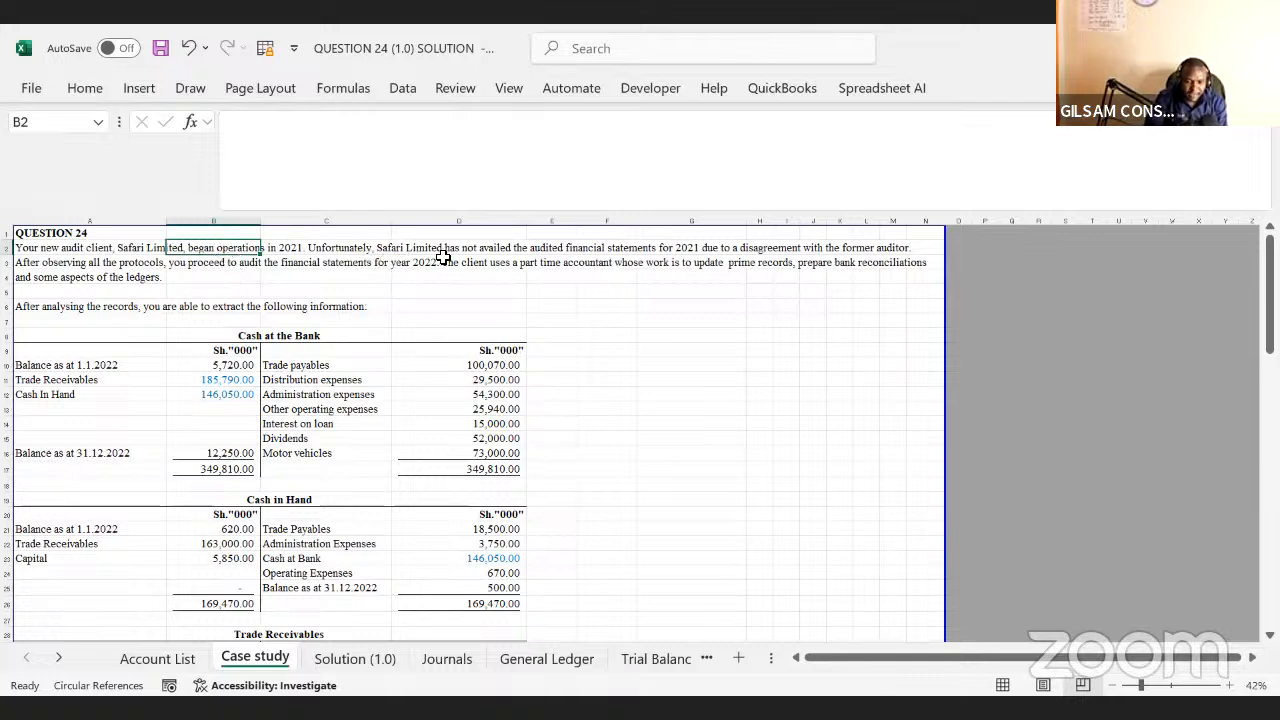
drag(452, 252, 674, 249)
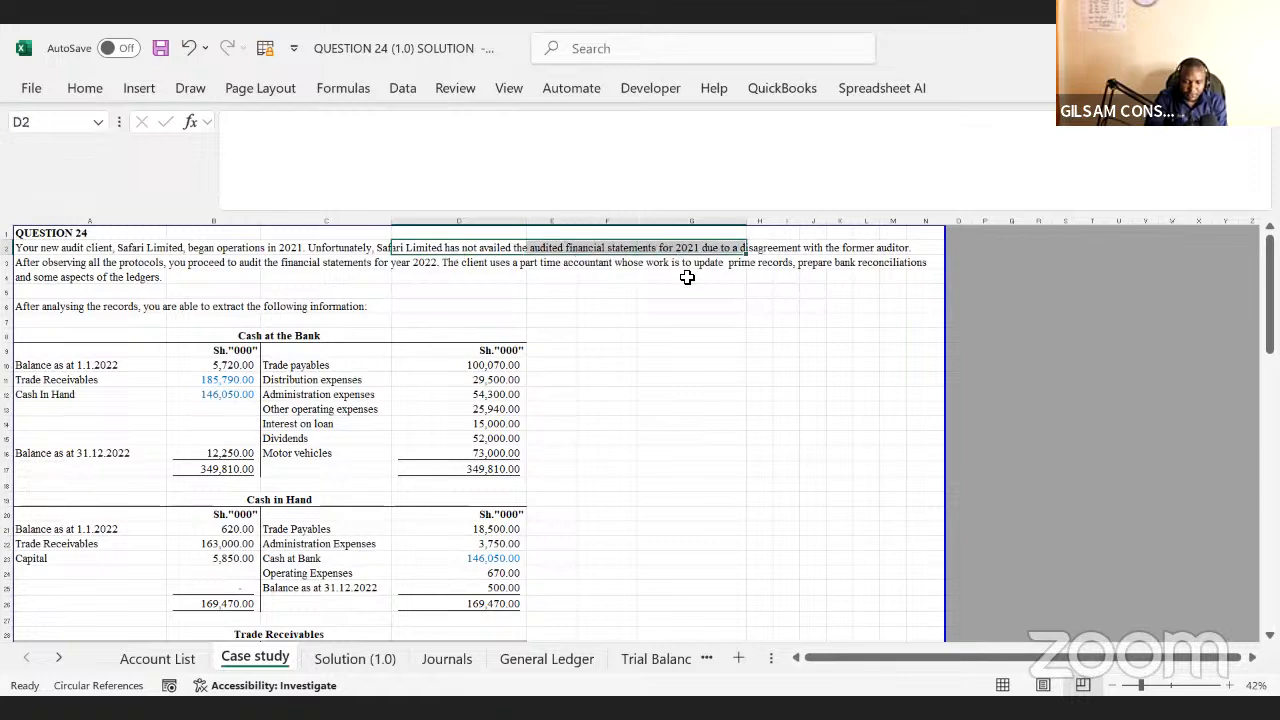
click(714, 304)
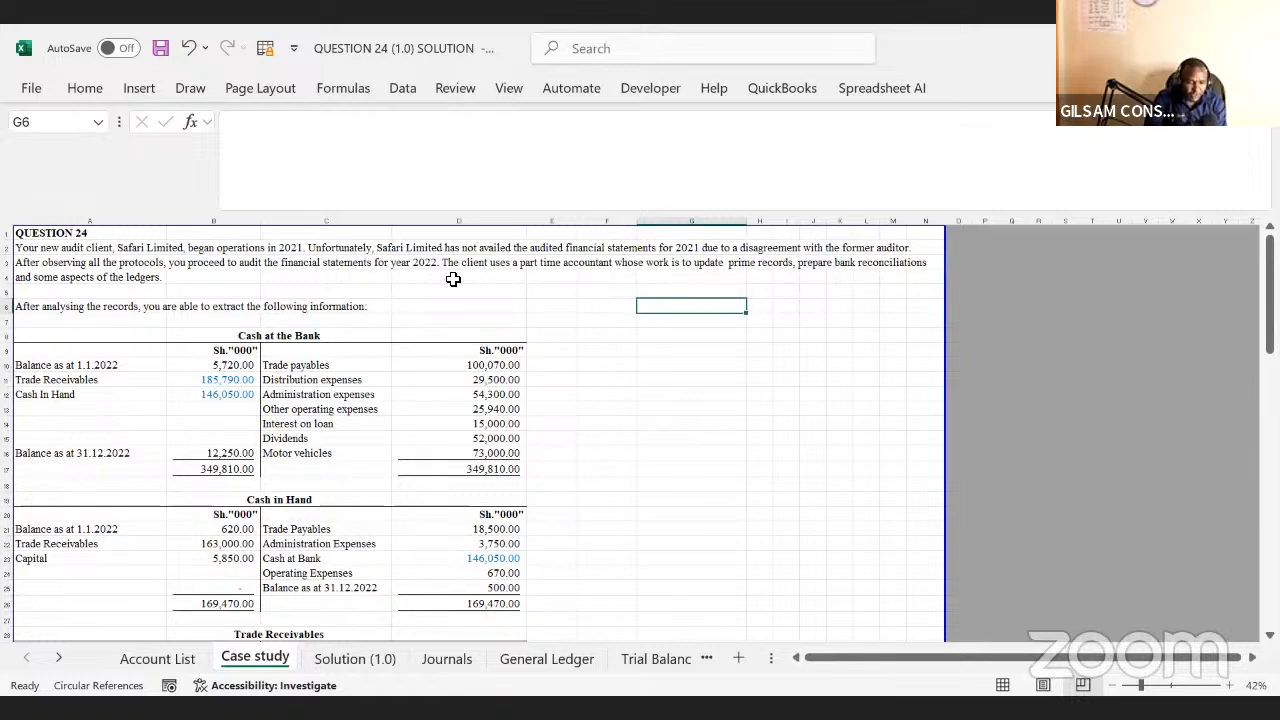
click(40, 264)
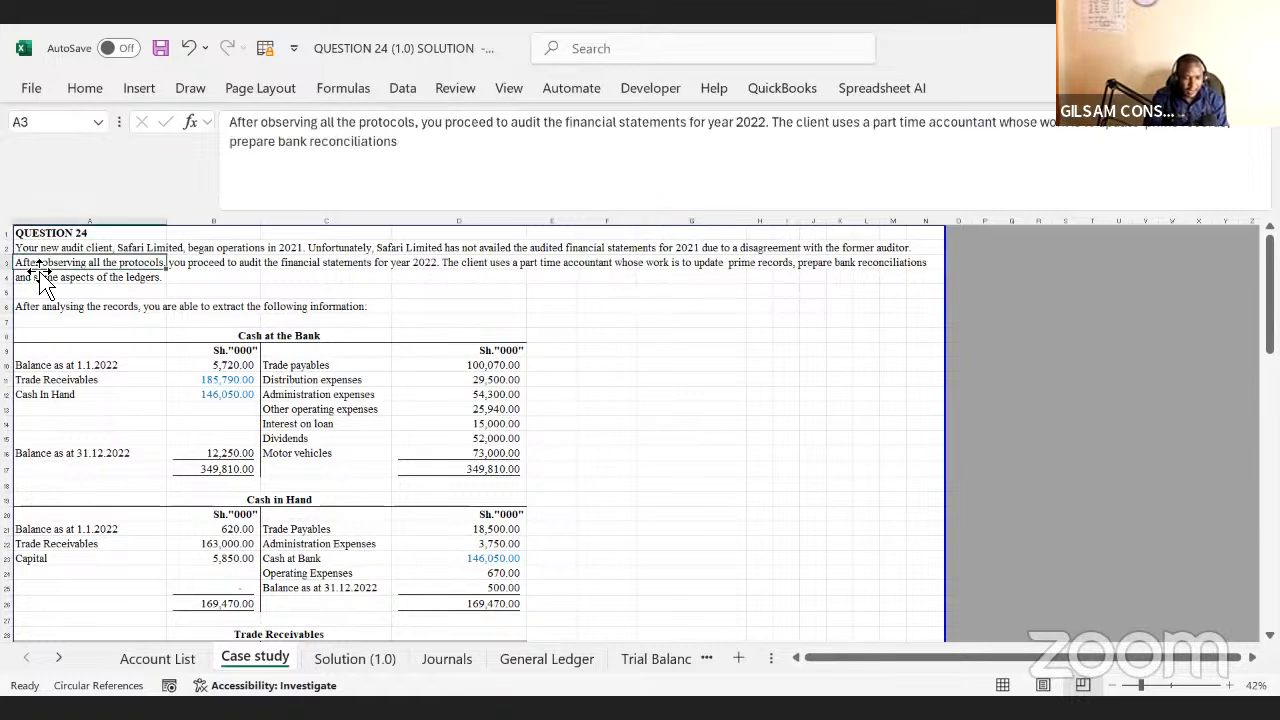
click(185, 290)
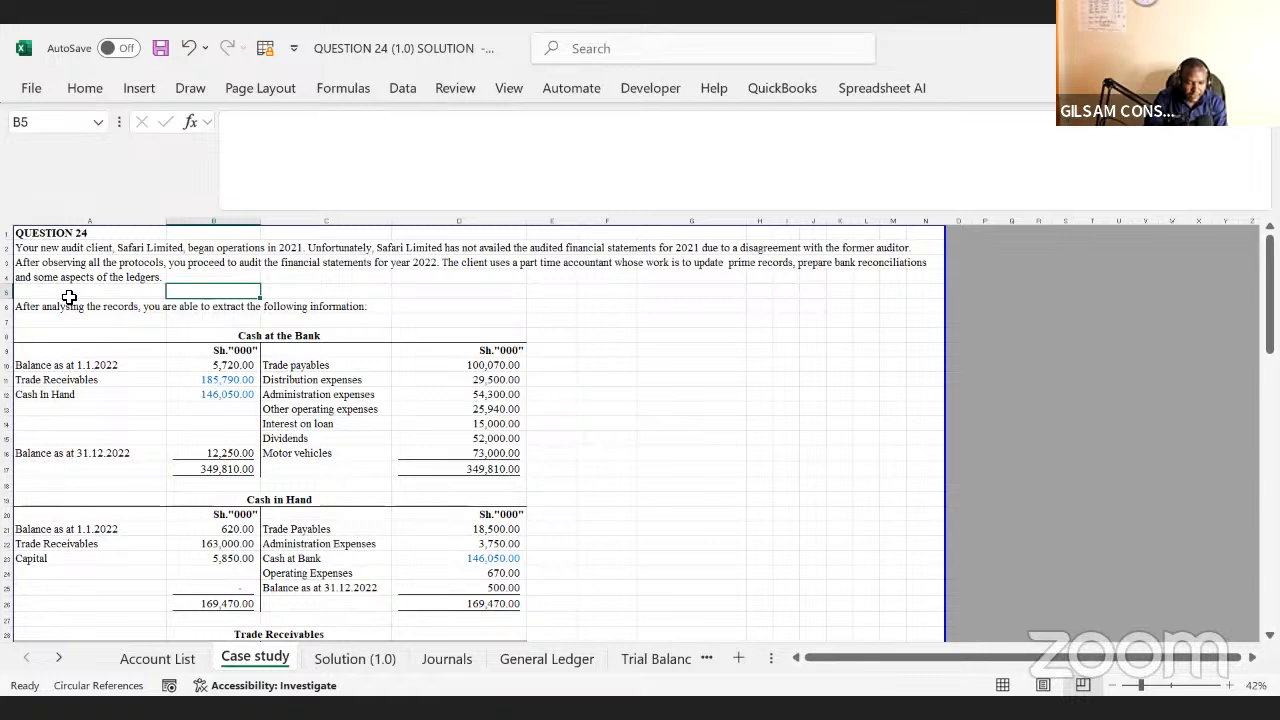
click(48, 320)
key(Up)
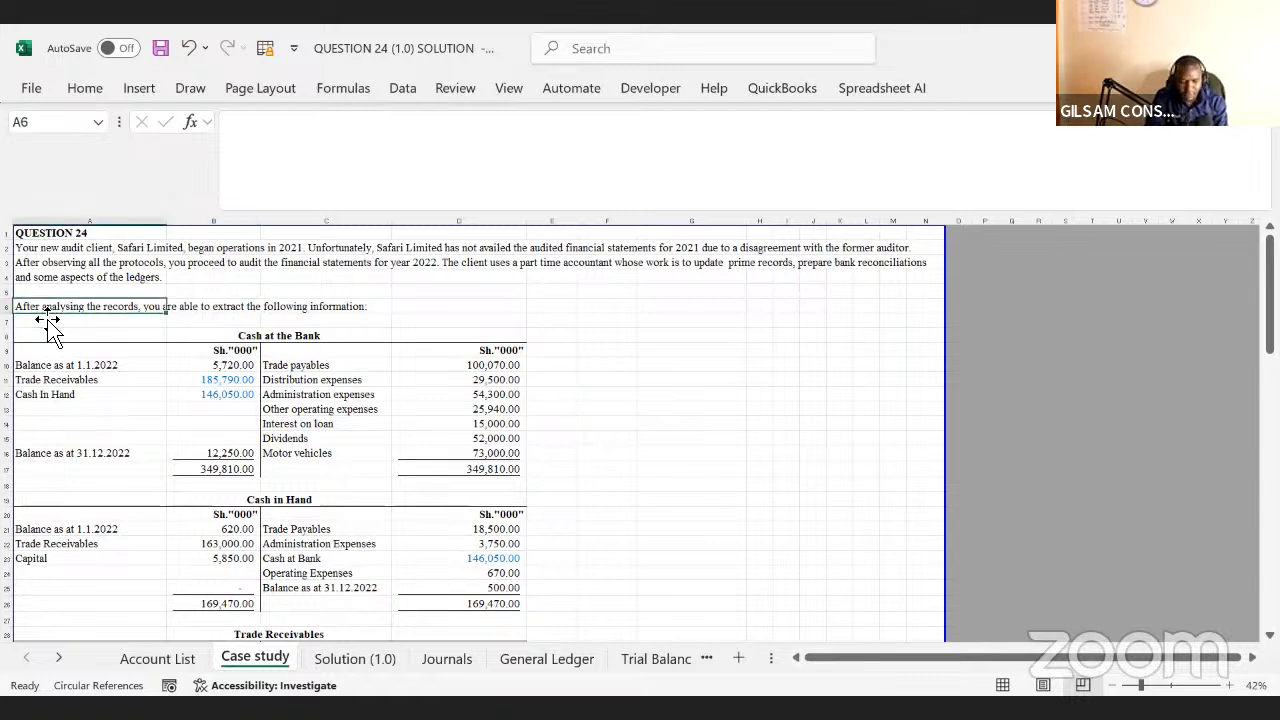
- Examine the Cash at the Bank account and the Cash in Hand account given in the case study
click(145, 352)
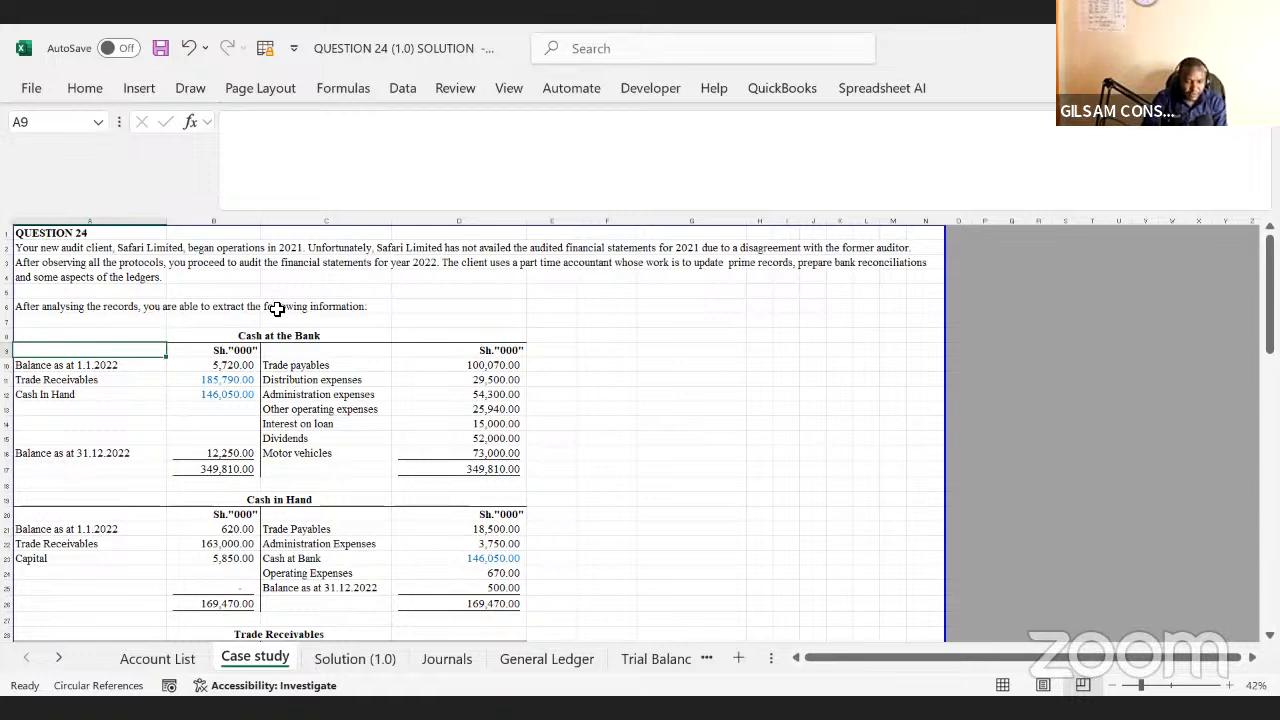
drag(252, 336, 408, 415)
click(277, 502)
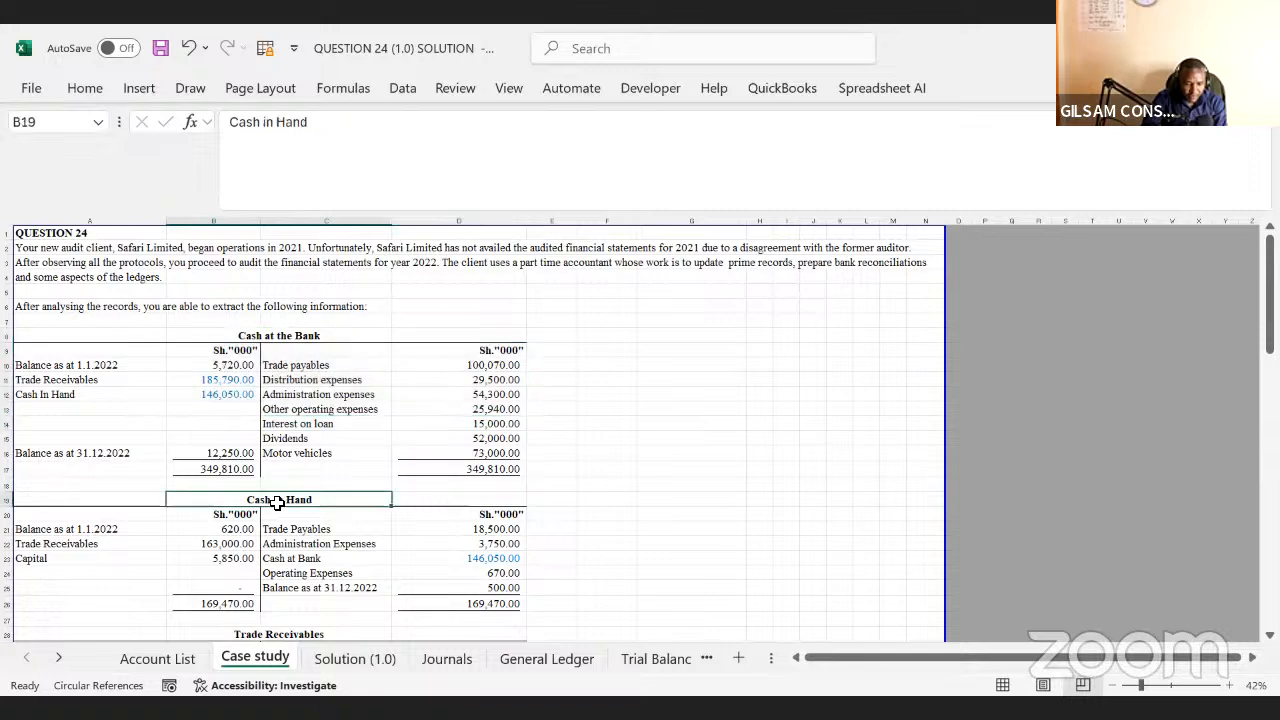
- Examine the entries of the Cash in Hand account and the Trade Receivables account in the case study
key(Down)
key(Down)
key(Down)
key(Down)
key(Down)
key(Down)
key(Down)
key(Down)
key(Down)
key(Down)
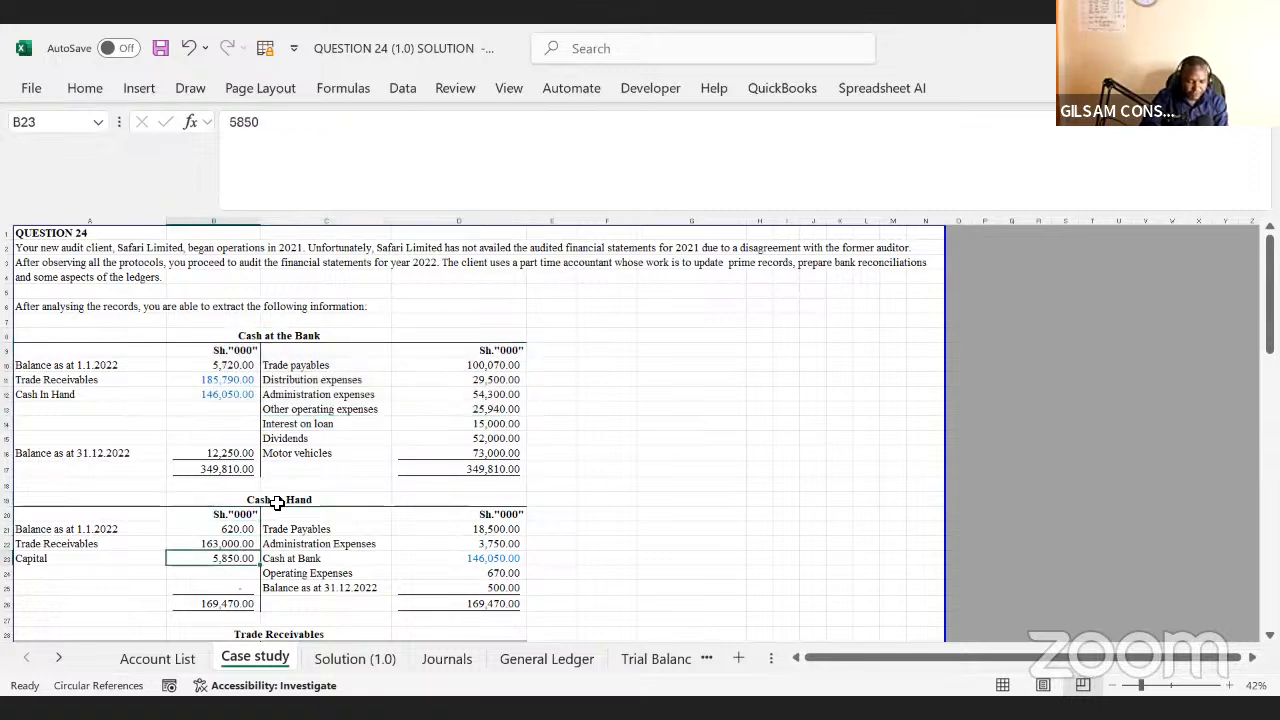
key(Down)
key(Down)
key(Down)
key(Down)
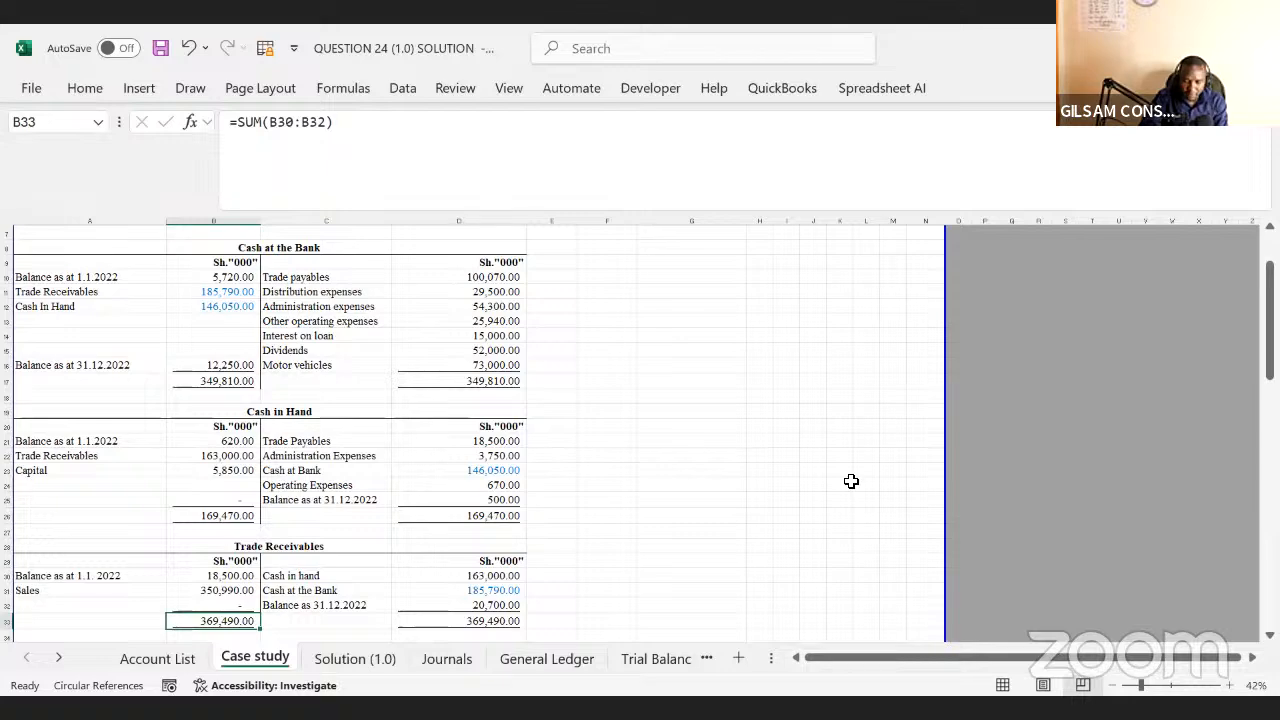
click(1159, 686)
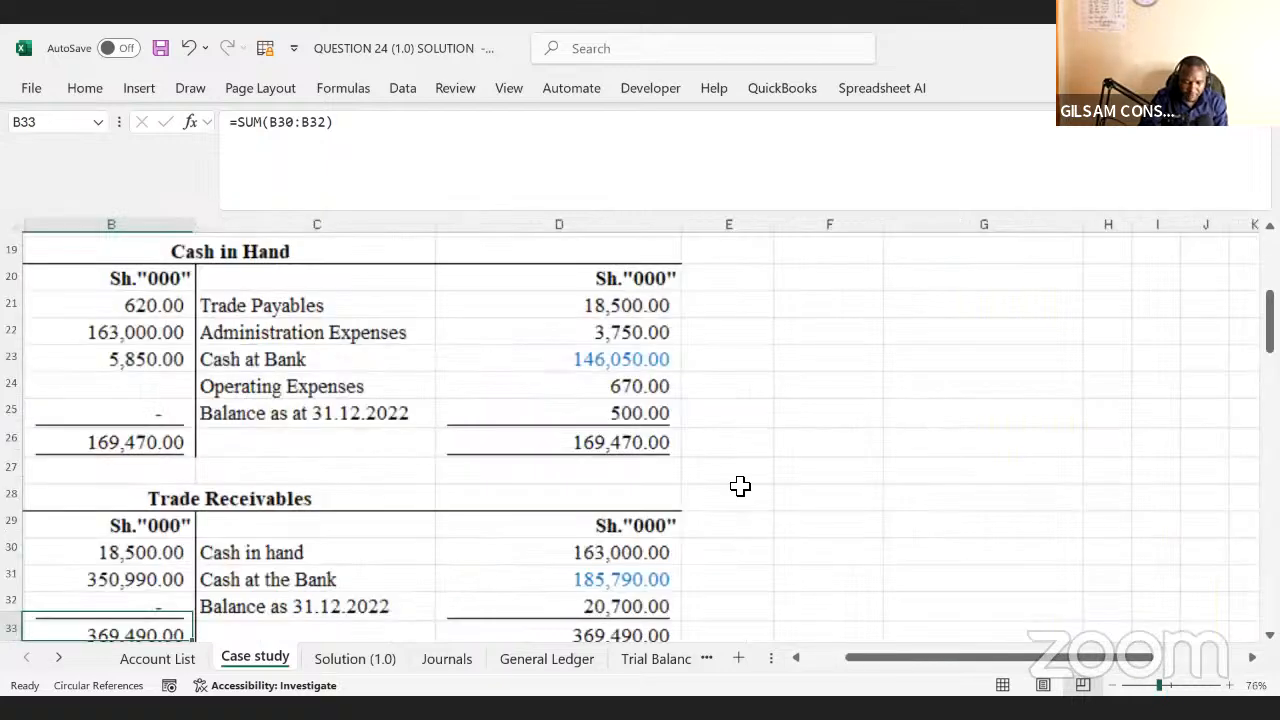
click(310, 384)
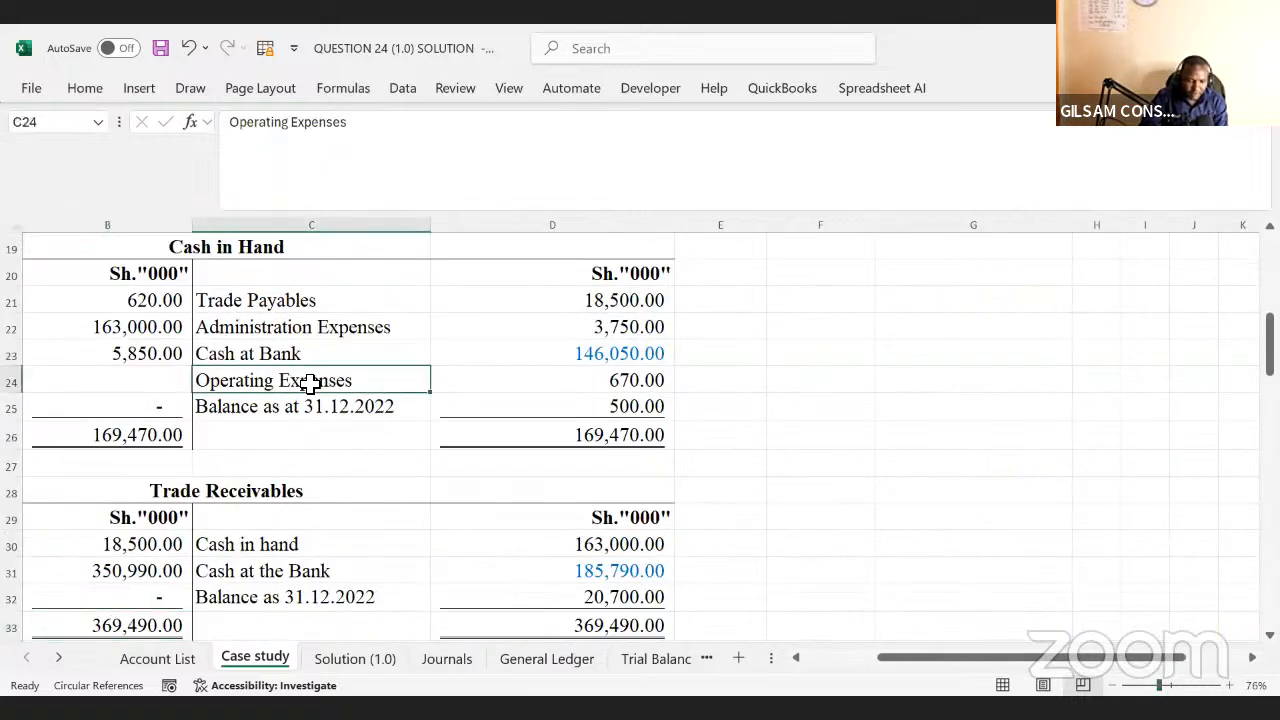
click(163, 488)
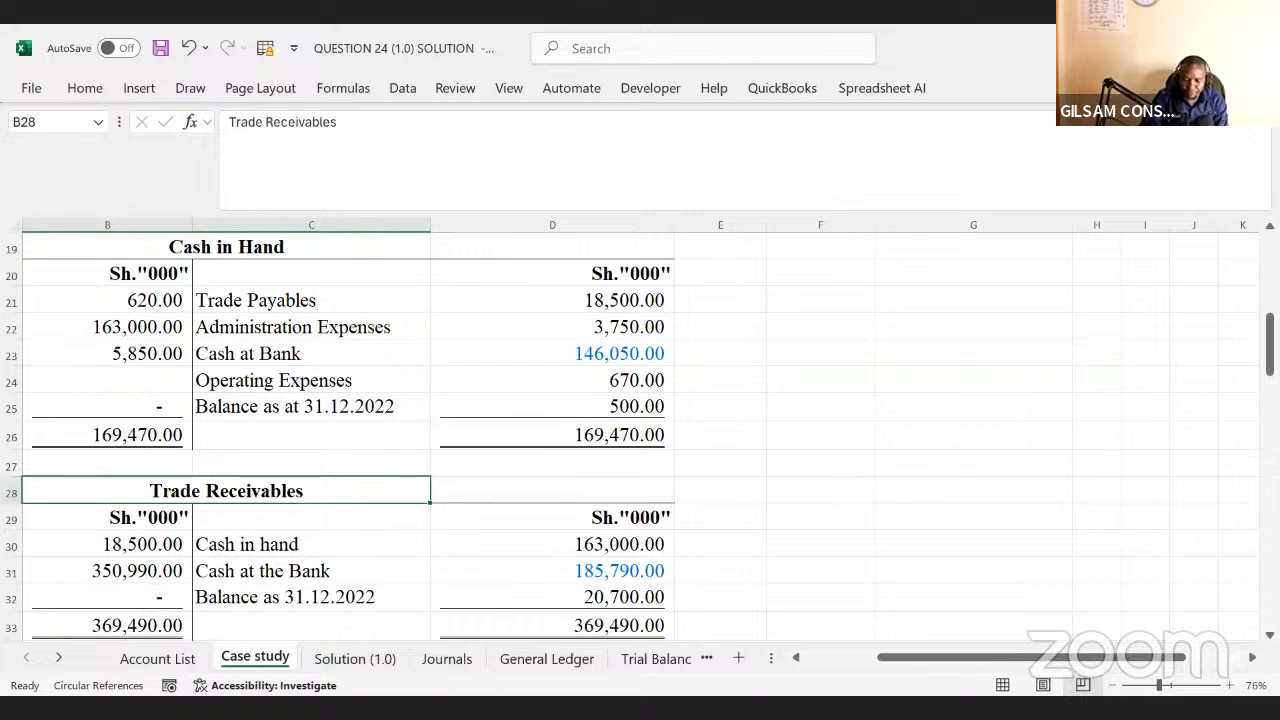
- Examine the Trade Payables account and the 1 January and 31 December 2022 balances from land at valuation to the long-term loan
scroll(640, 437, down, 4)
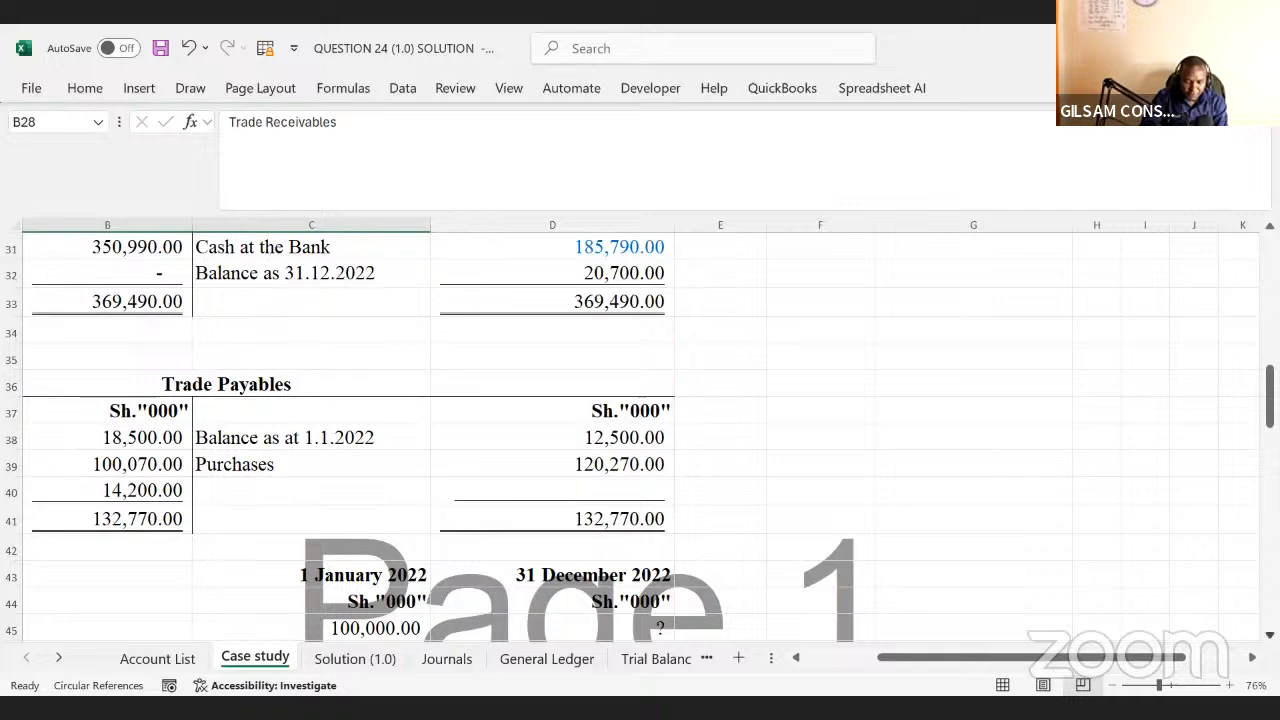
scroll(986, 624, down, 3)
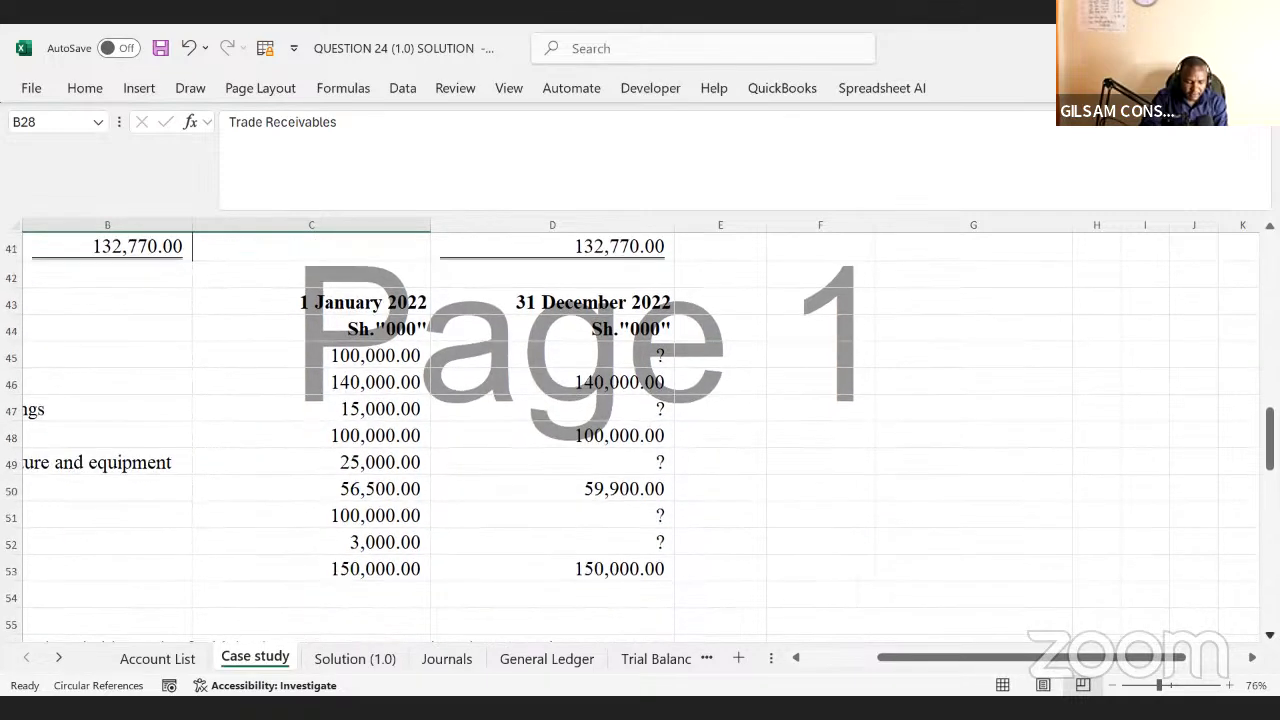
drag(934, 658, 809, 673)
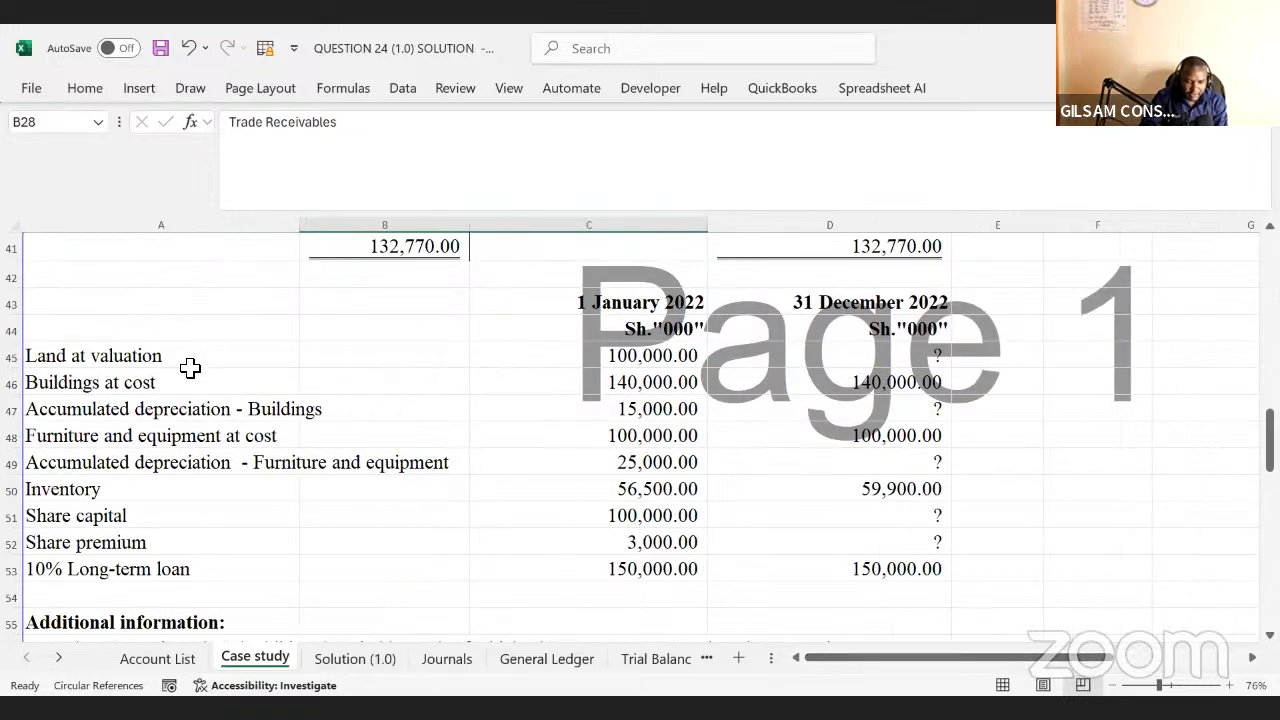
click(106, 363)
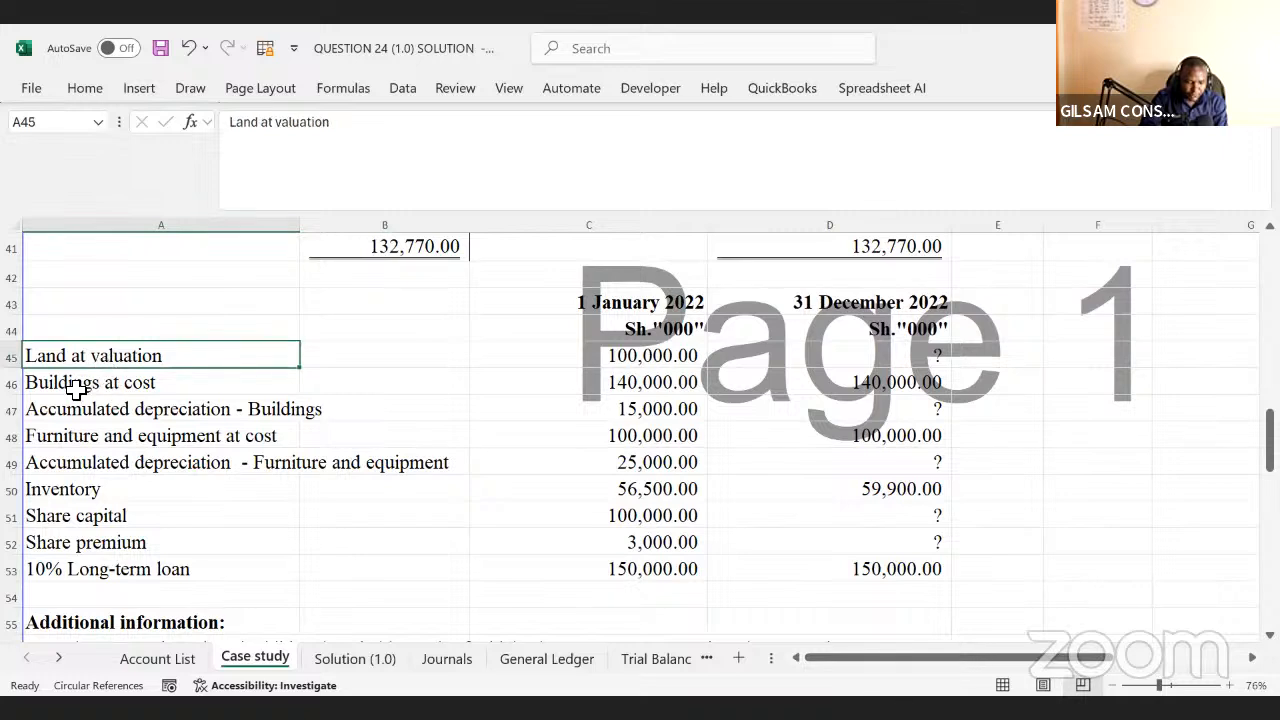
click(76, 389)
click(80, 414)
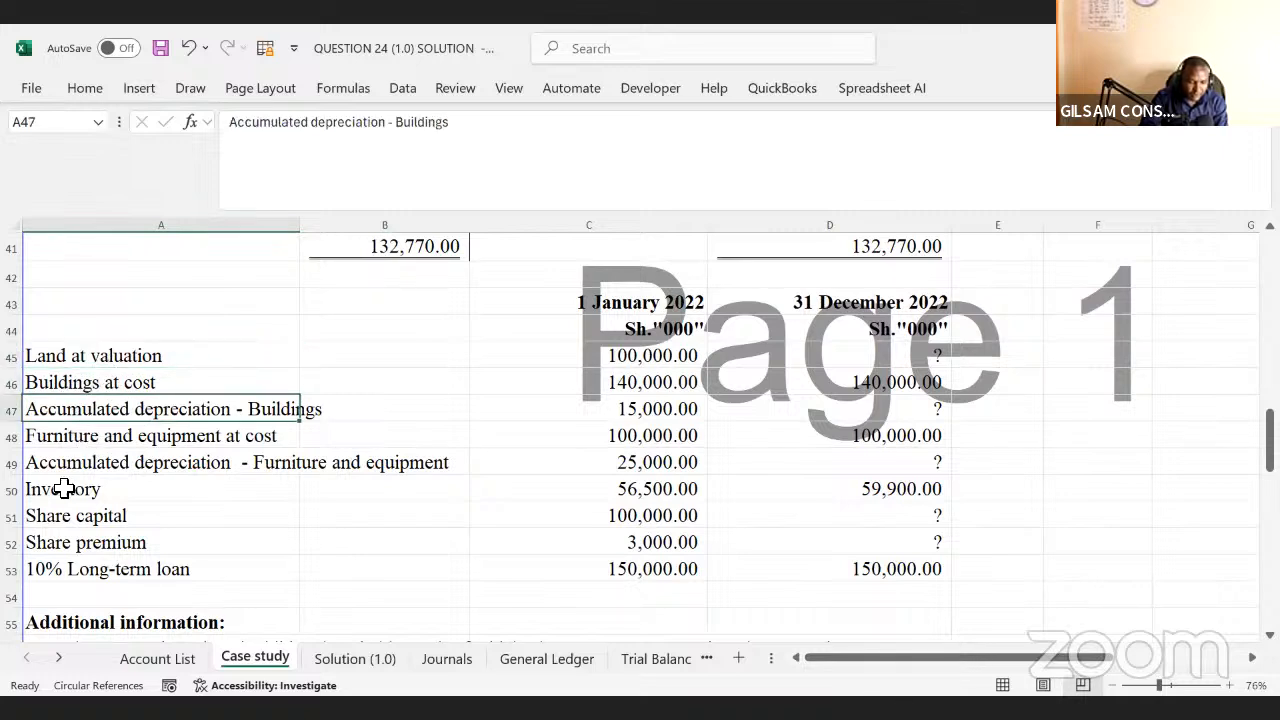
click(64, 488)
key(Down)
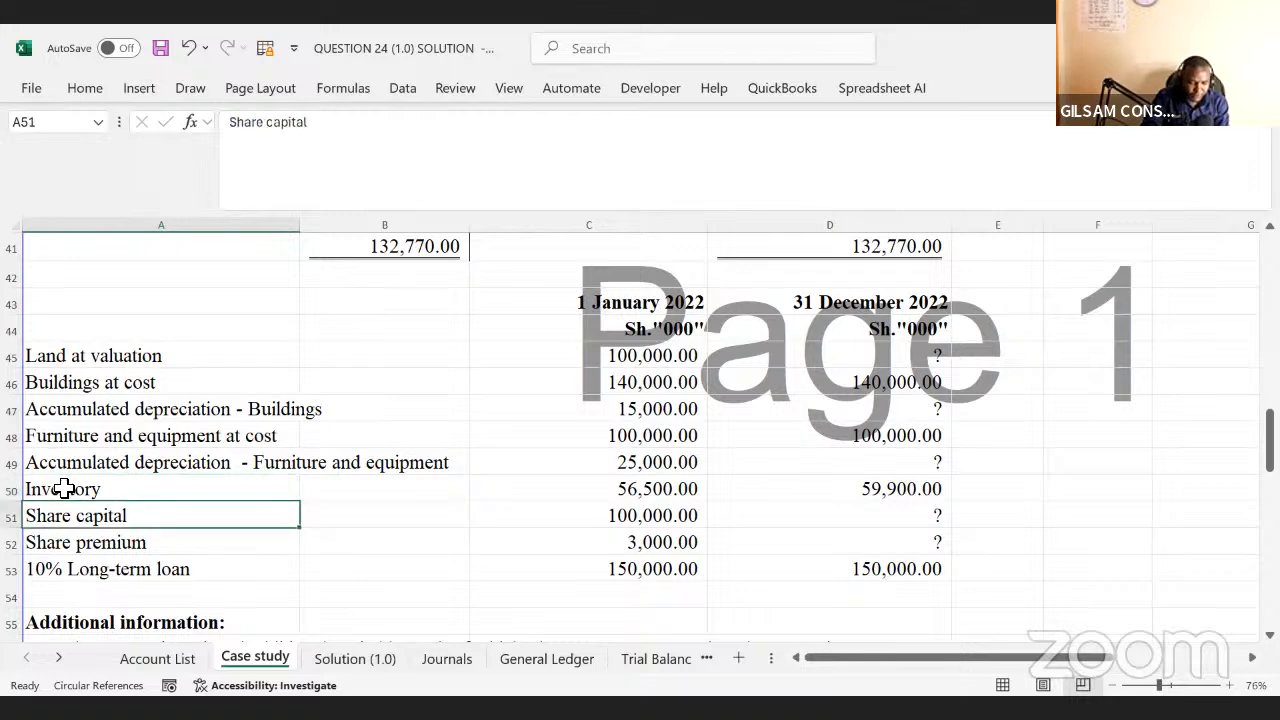
- Read the additional information on the owners' extra capital, the land revaluation and the agreed depreciation amounts
key(Down)
key(Down)
key(Down)
key(Down)
key(Down)
key(Down)
key(Down)
key(Down)
key(Down)
key(Down)
key(Down)
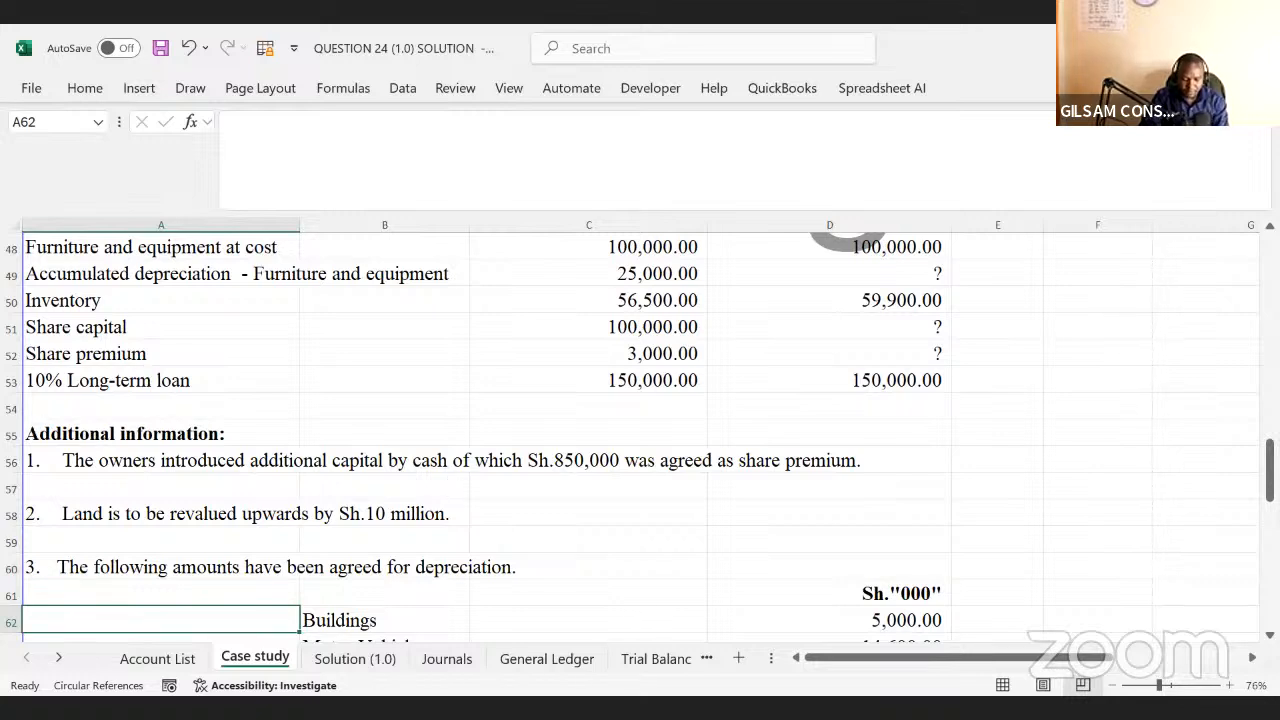
click(697, 510)
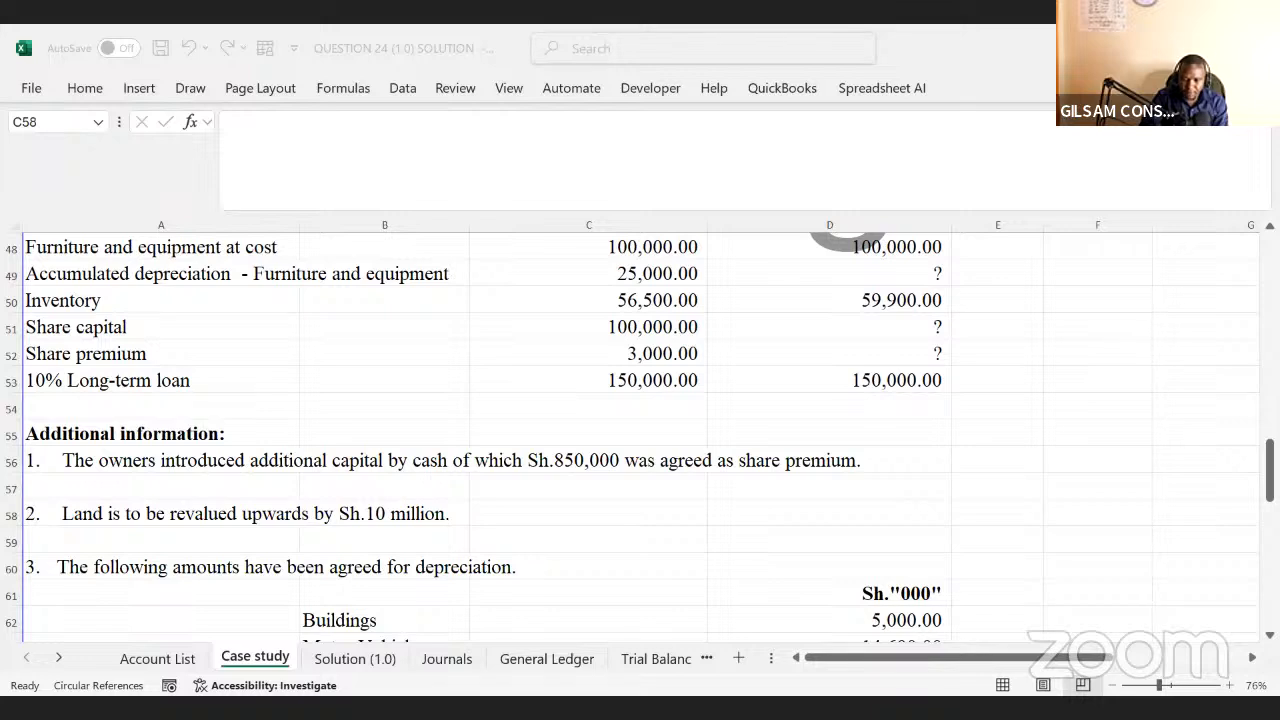
click(834, 573)
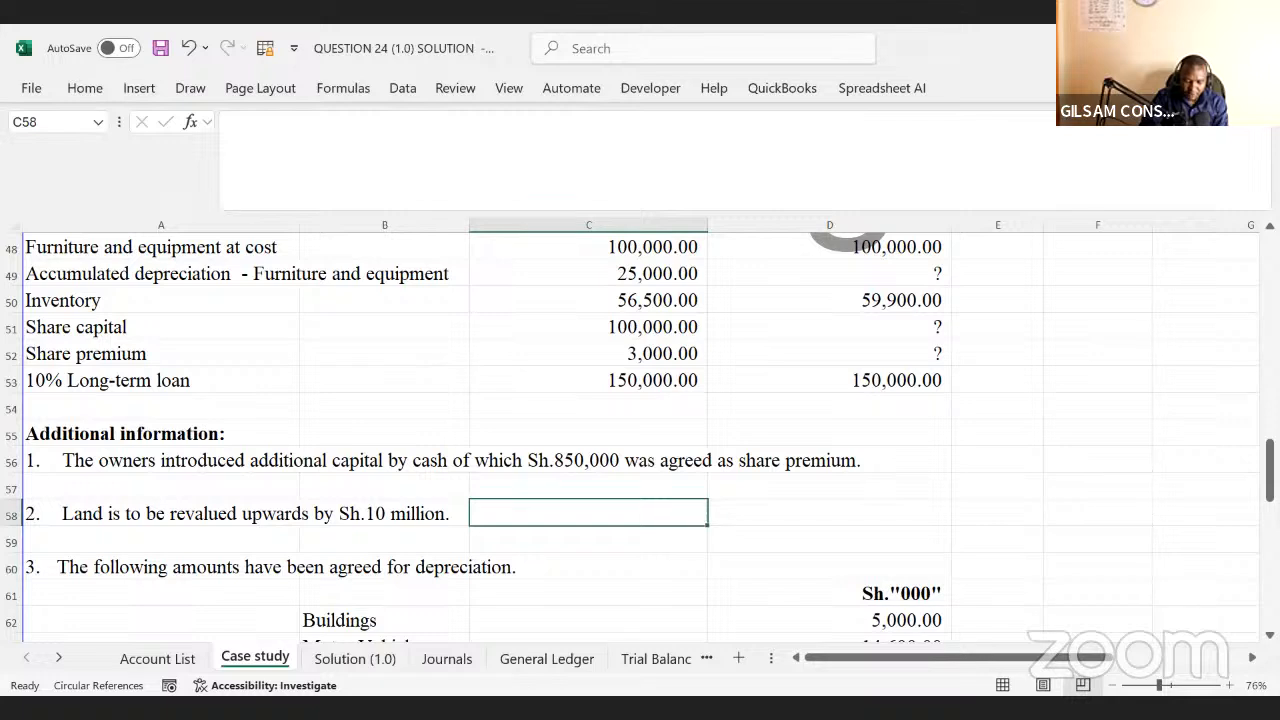
key(alt+Tab)
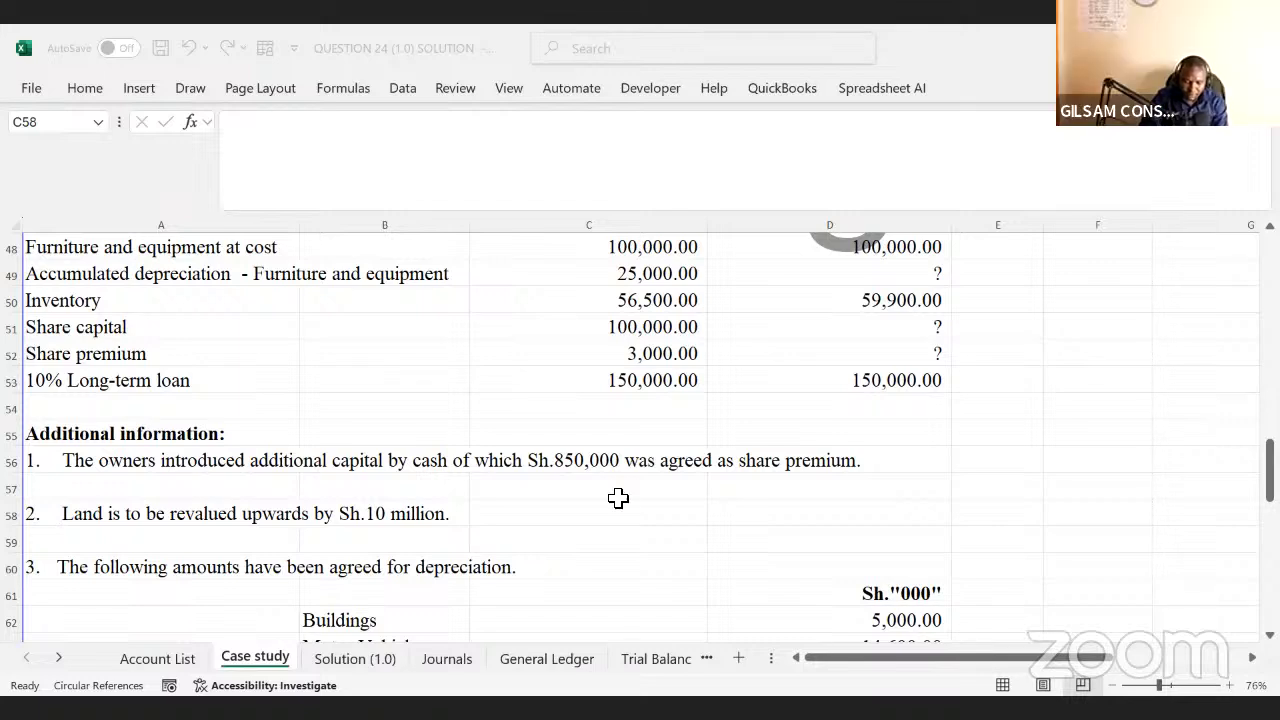
click(768, 538)
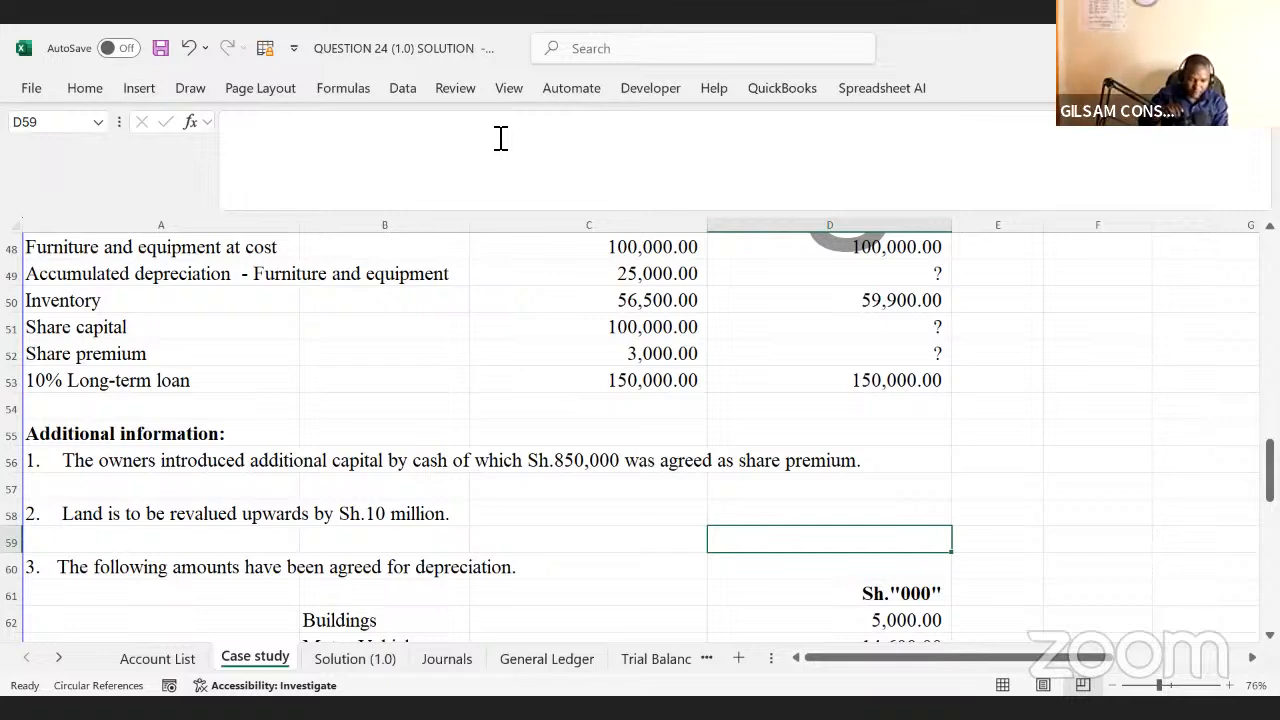
key(alt+Tab)
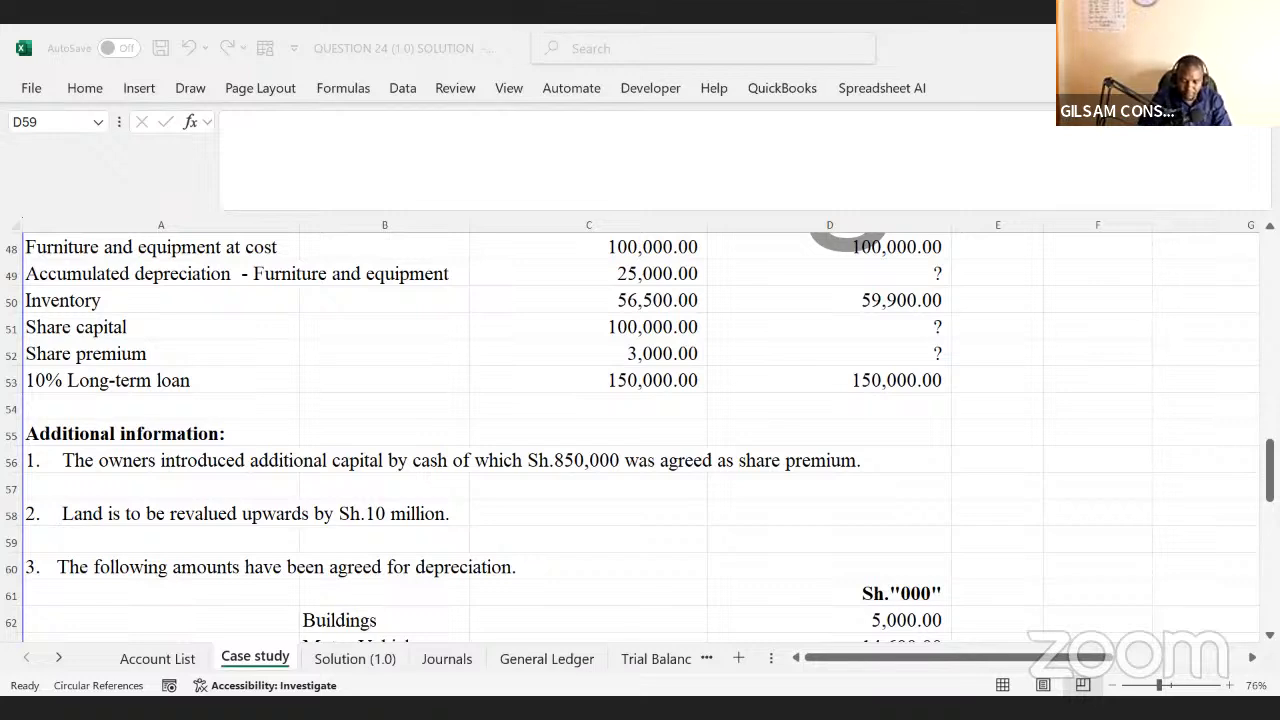
click(737, 549)
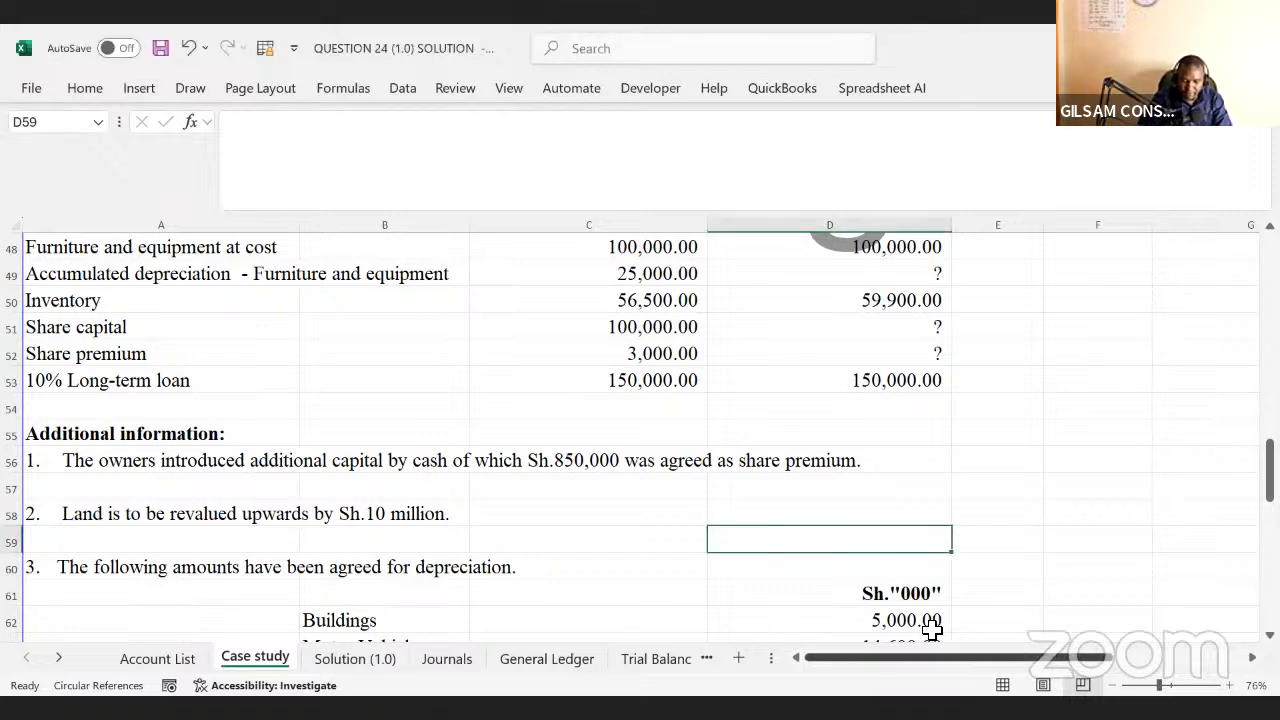
click(1014, 563)
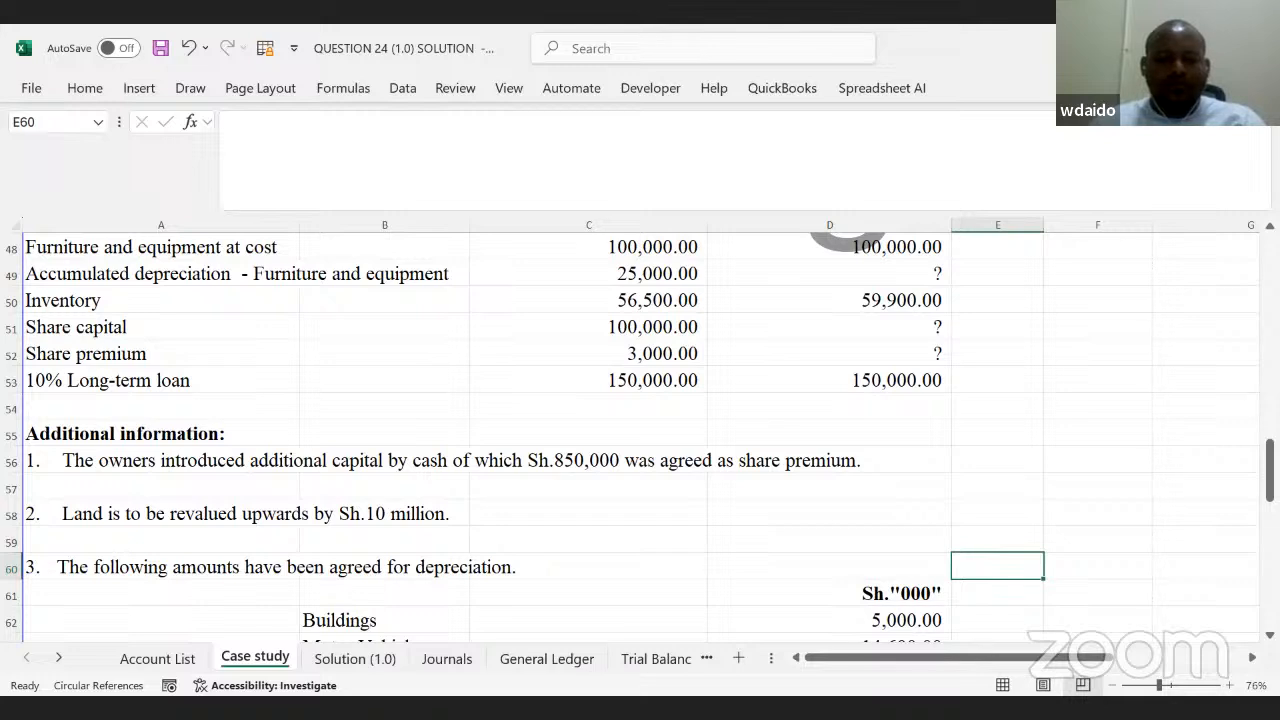
key(alt+Tab)
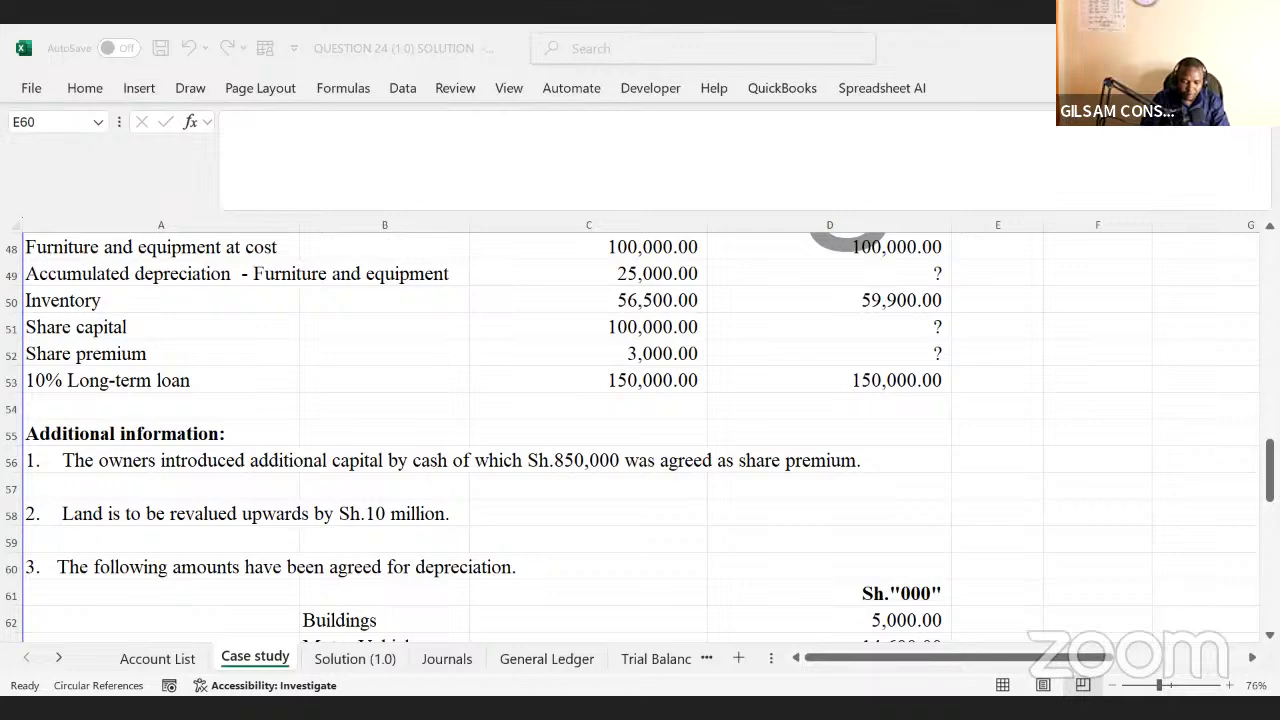
click(760, 486)
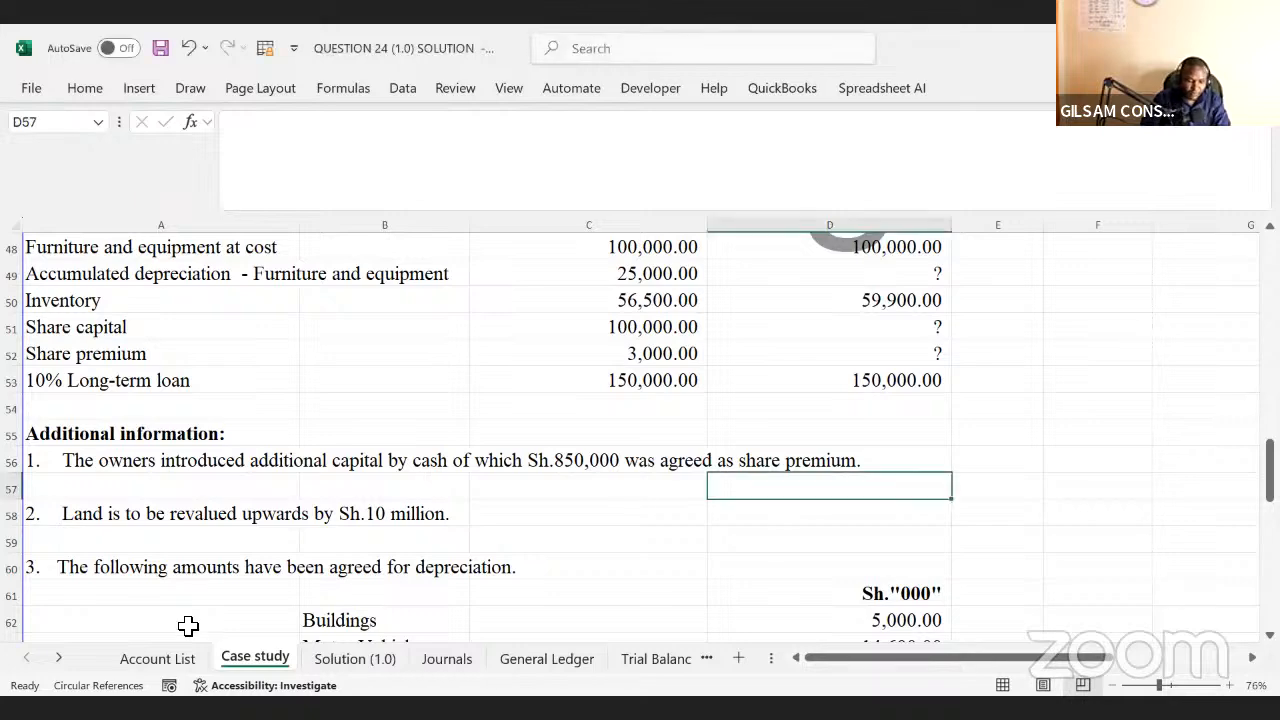
- Look at the Account List sheet and return to the additional capital note in the Case study sheet
click(157, 658)
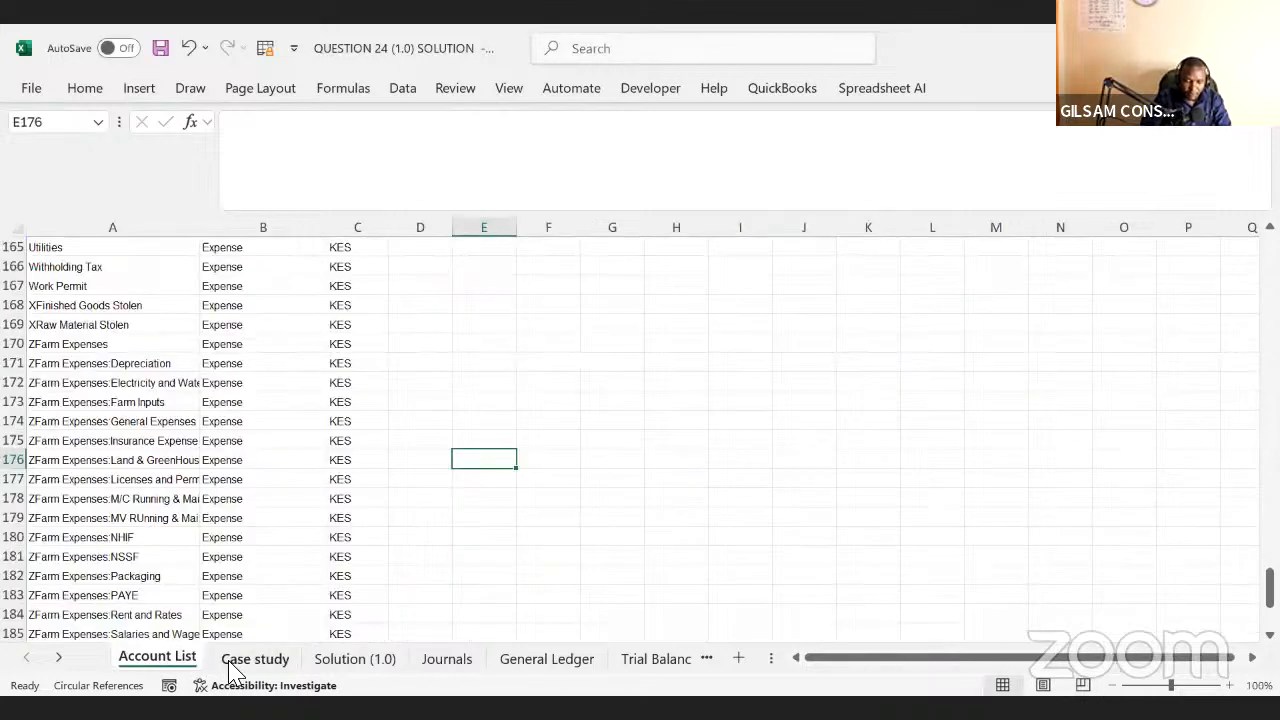
click(255, 658)
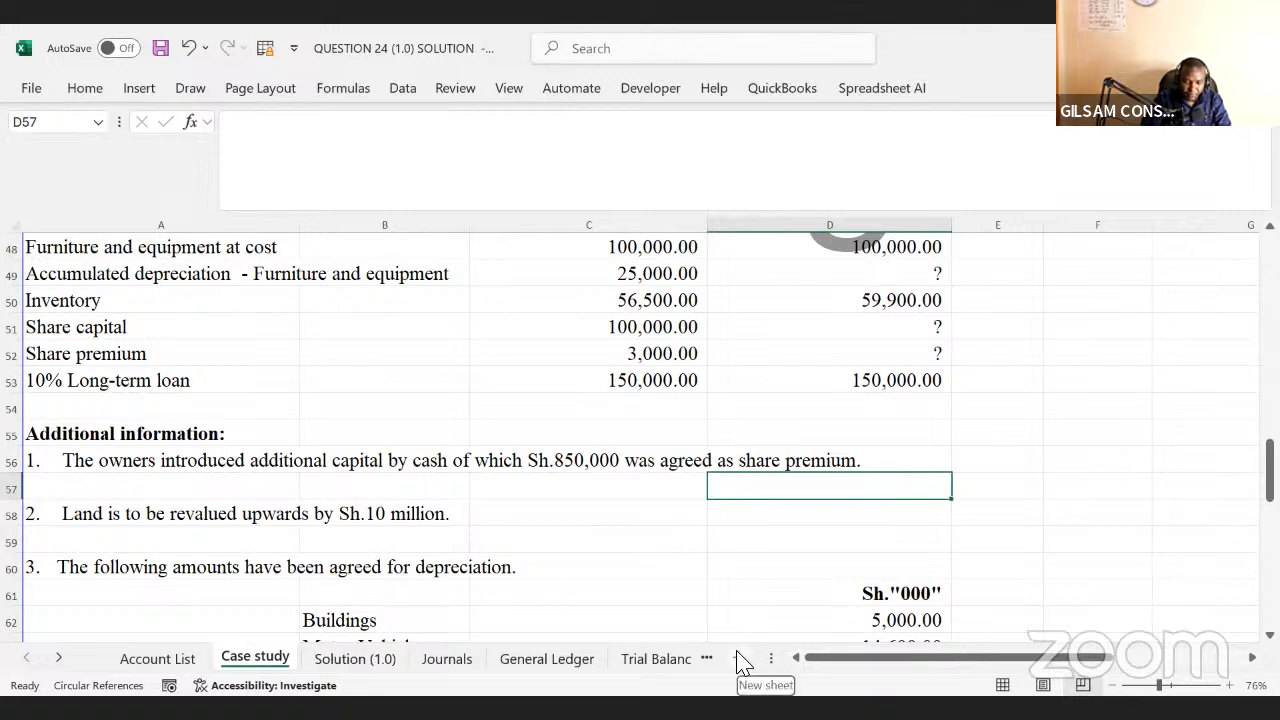
click(487, 470)
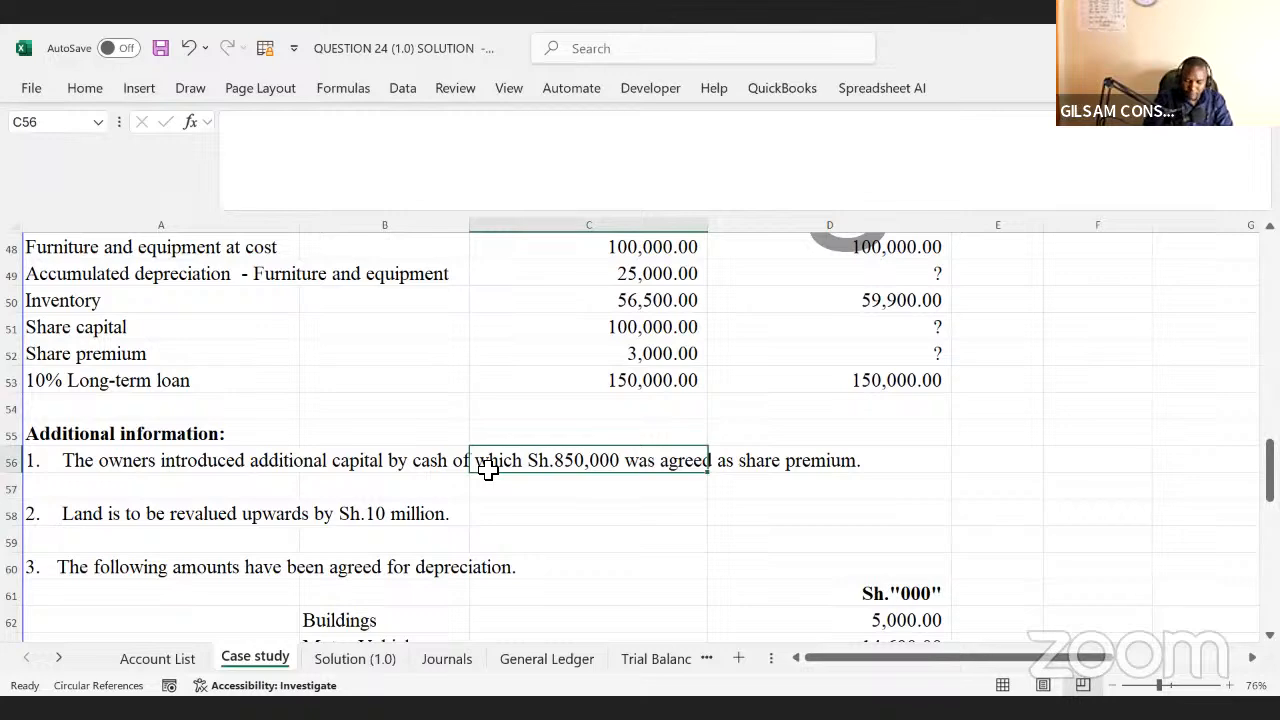
- Go back up from the additional information through the balances and ledger accounts to the start of Question 24
key(Up)
key(Up)
key(Up)
key(Up)
key(Up)
key(Up)
key(Up)
key(Up)
key(Up)
key(Up)
key(Up)
key(Up)
key(Up)
key(Up)
key(Up)
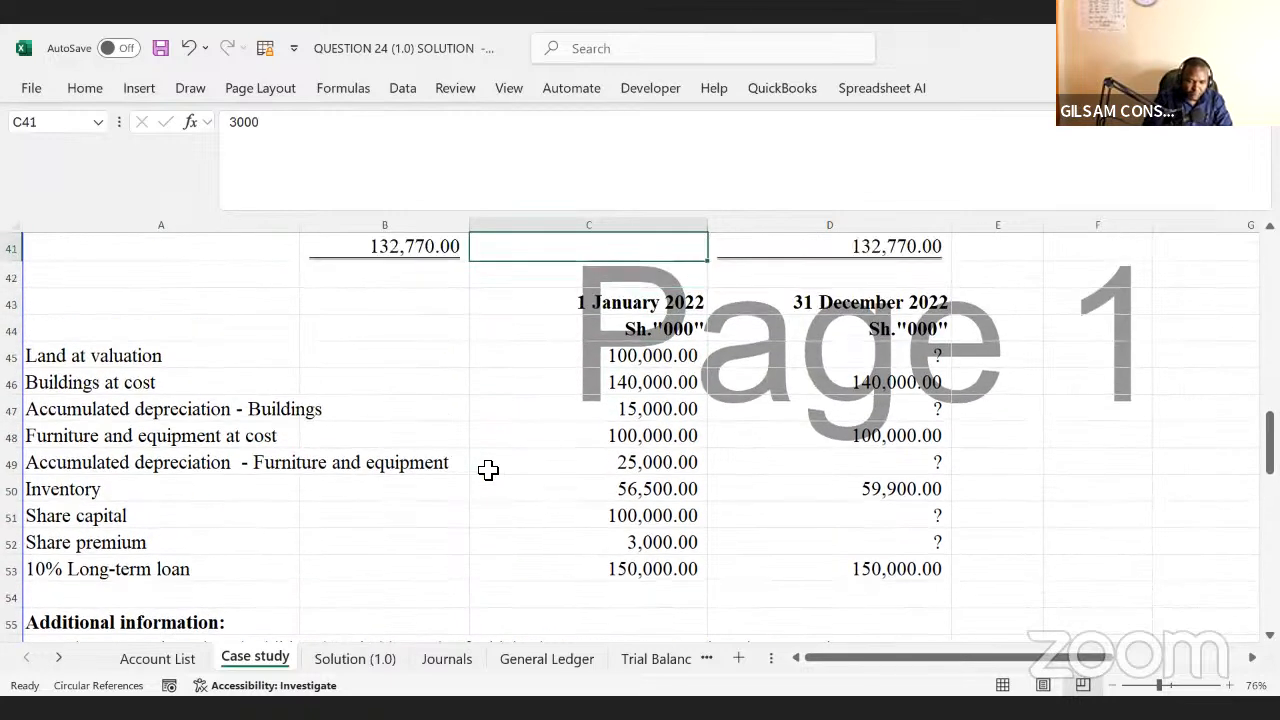
key(Up)
key(Up)
key(Up)
key(Up)
key(Up)
key(Up)
key(Up)
key(Up)
key(Up)
key(Up)
key(Up)
key(Up)
key(Up)
key(Up)
key(Up)
key(Up)
key(Up)
key(Up)
key(Up)
key(Up)
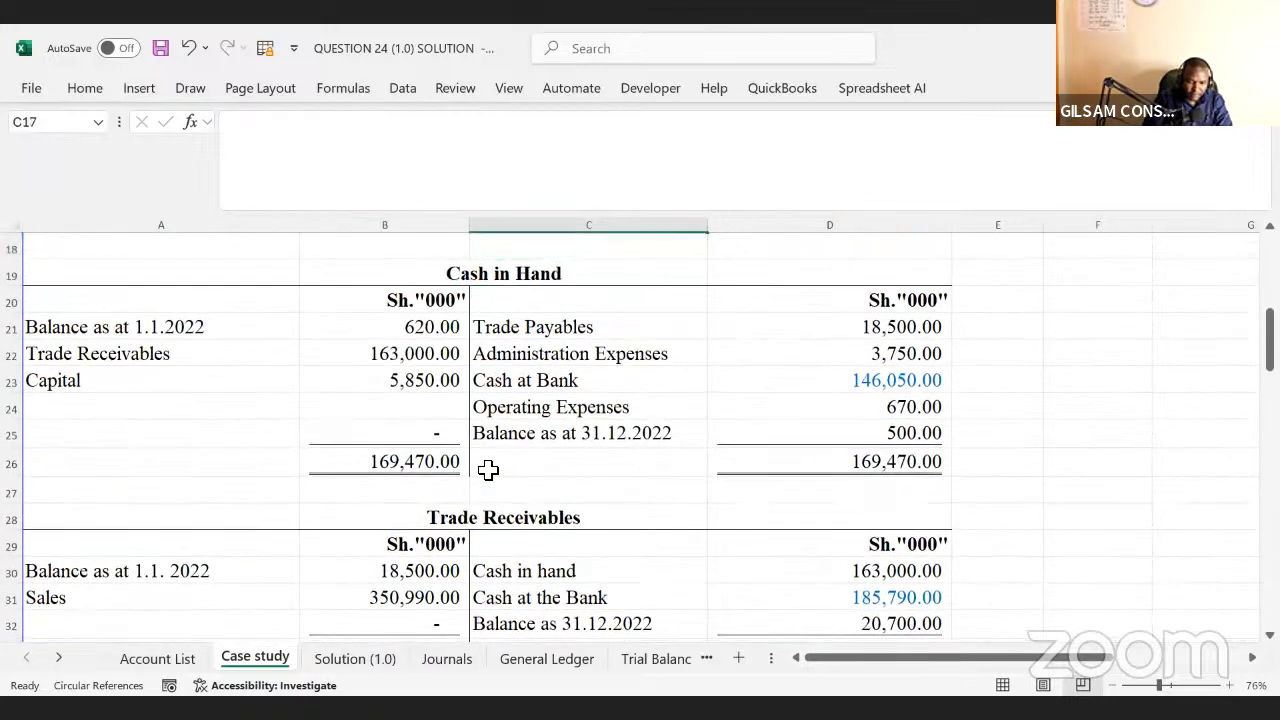
key(Up)
key(Up)
key(Up)
key(Up)
key(Up)
key(Up)
key(Up)
key(Up)
key(Up)
key(Up)
key(Up)
key(Up)
key(Up)
key(Up)
key(Up)
key(Up)
- Look down through the cash, receivables and payables accounts to the balances table ending with the 10% long-term loan
key(Down)
key(Down)
key(Down)
key(Down)
key(Down)
key(Down)
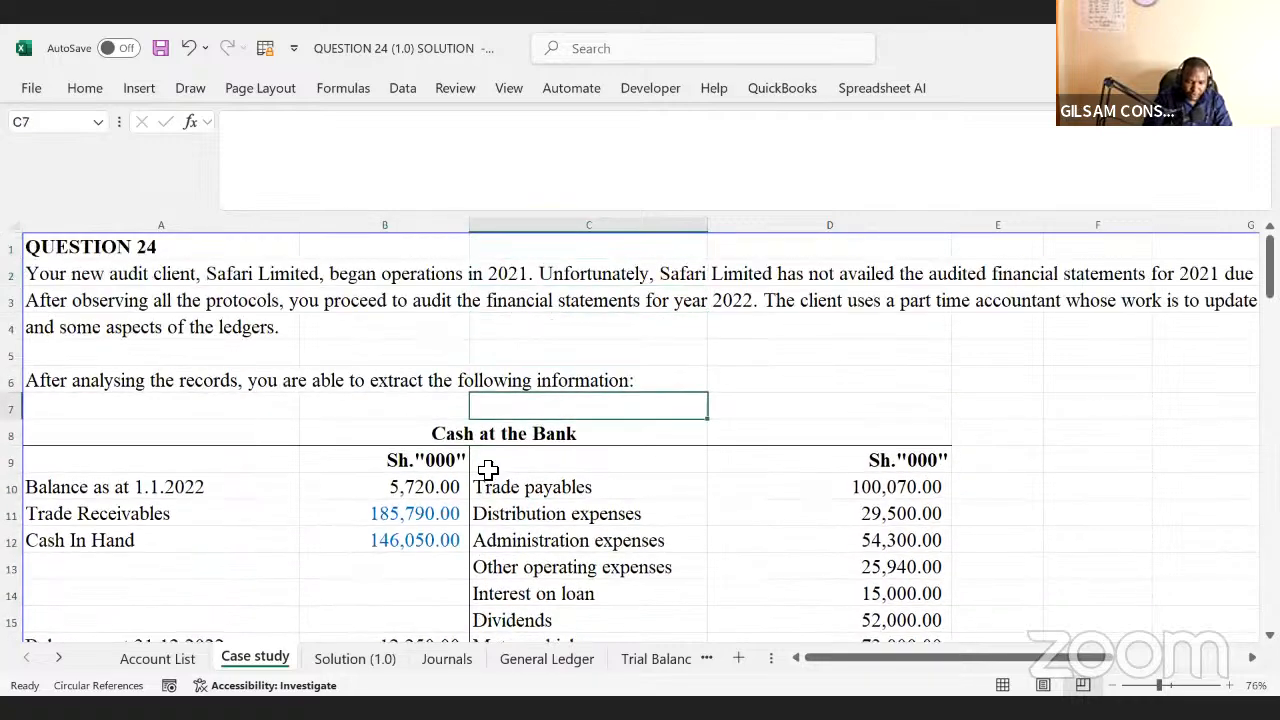
key(Down)
key(Down)
key(Down)
key(Down)
key(Down)
key(Down)
key(Down)
key(Down)
key(Down)
key(Down)
key(Down)
key(Down)
key(Down)
key(Down)
key(Down)
key(Down)
key(Down)
key(Down)
key(Down)
key(Down)
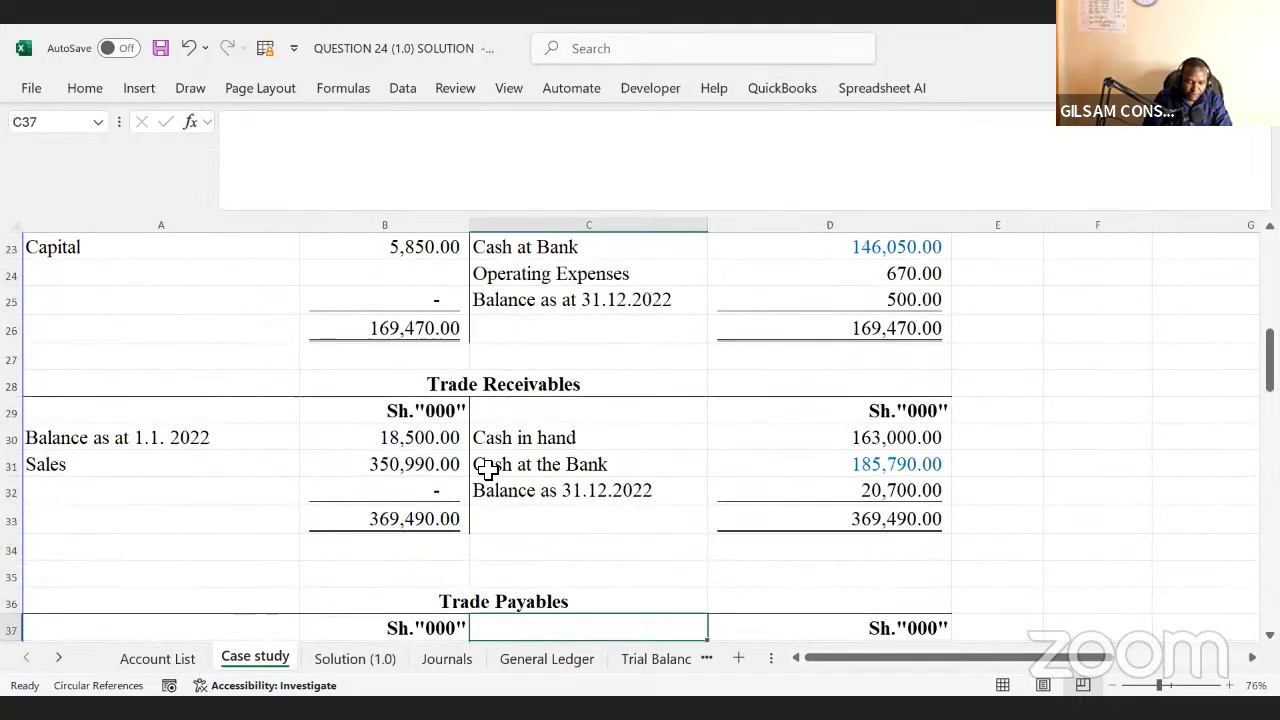
key(Down)
key(Down)
key(Down)
key(Down)
key(Down)
key(Down)
key(Down)
key(Down)
key(Down)
key(Down)
key(Down)
key(Down)
key(Down)
key(Down)
key(Down)
key(Down)
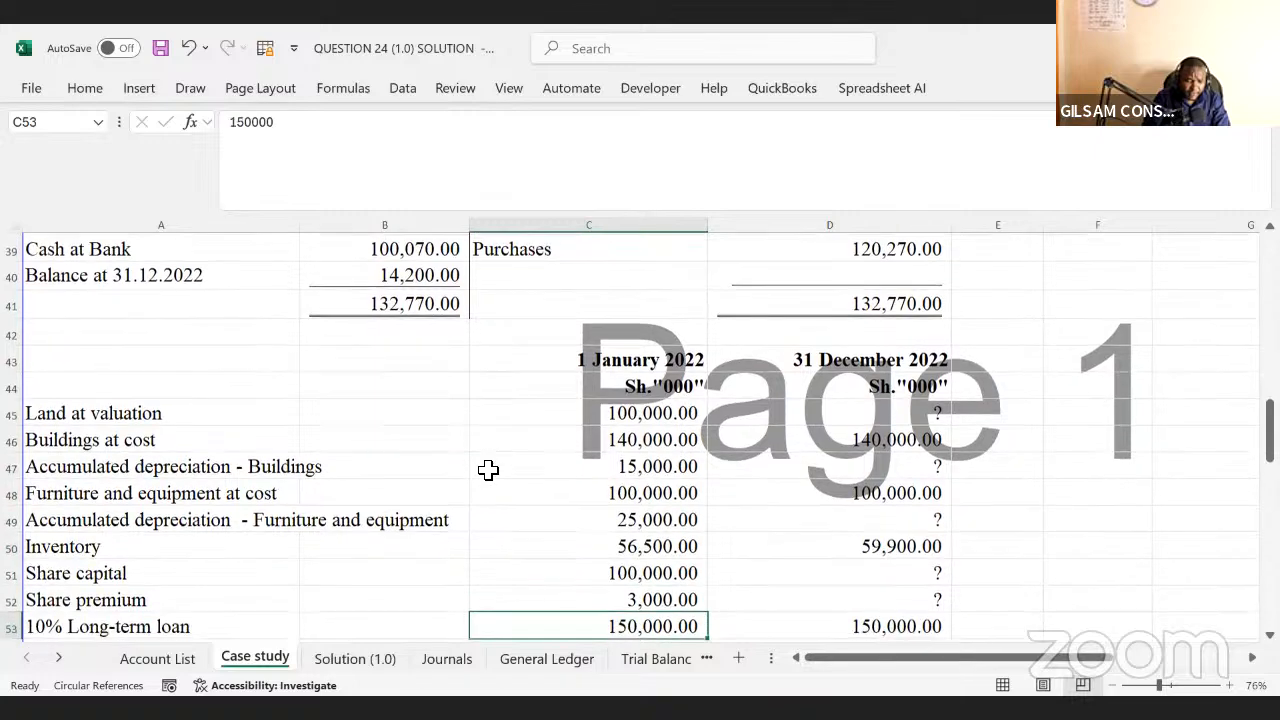
- Copy the 1 January 2022 balances from Land at valuation to Inventory, with their labels, into a new sheet starting at C4
drag(90, 440, 266, 463)
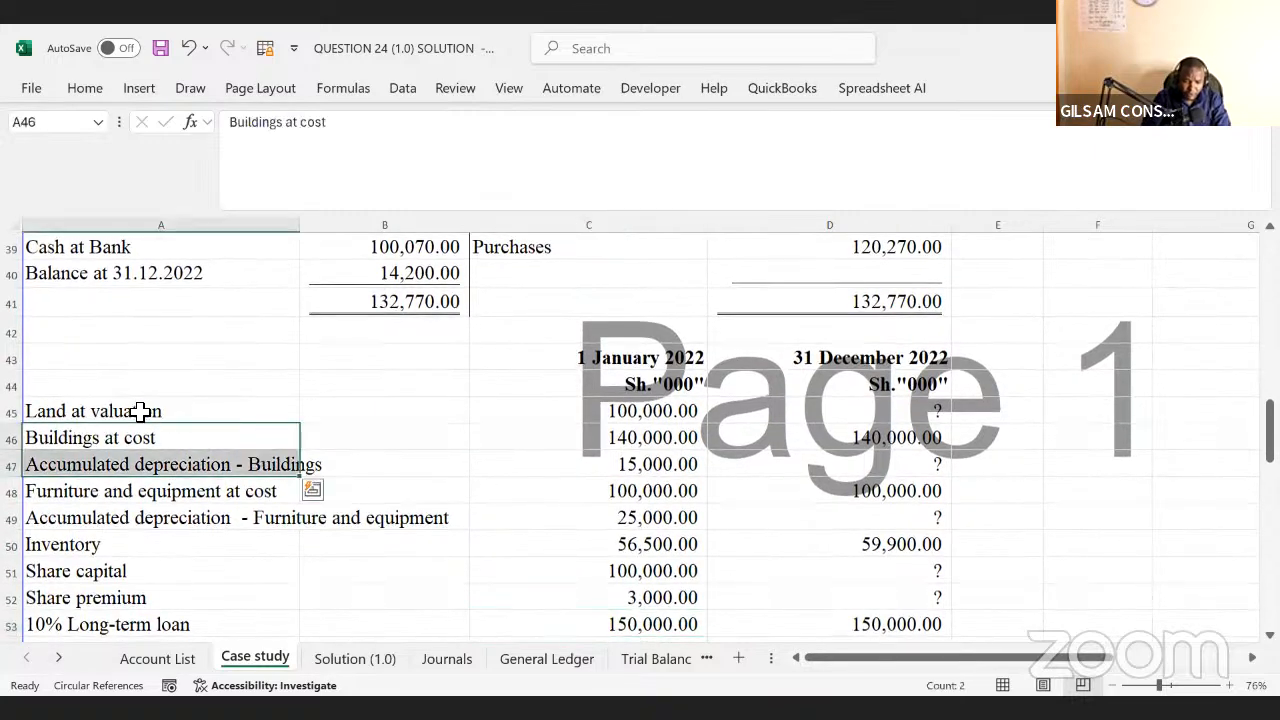
drag(140, 411, 636, 543)
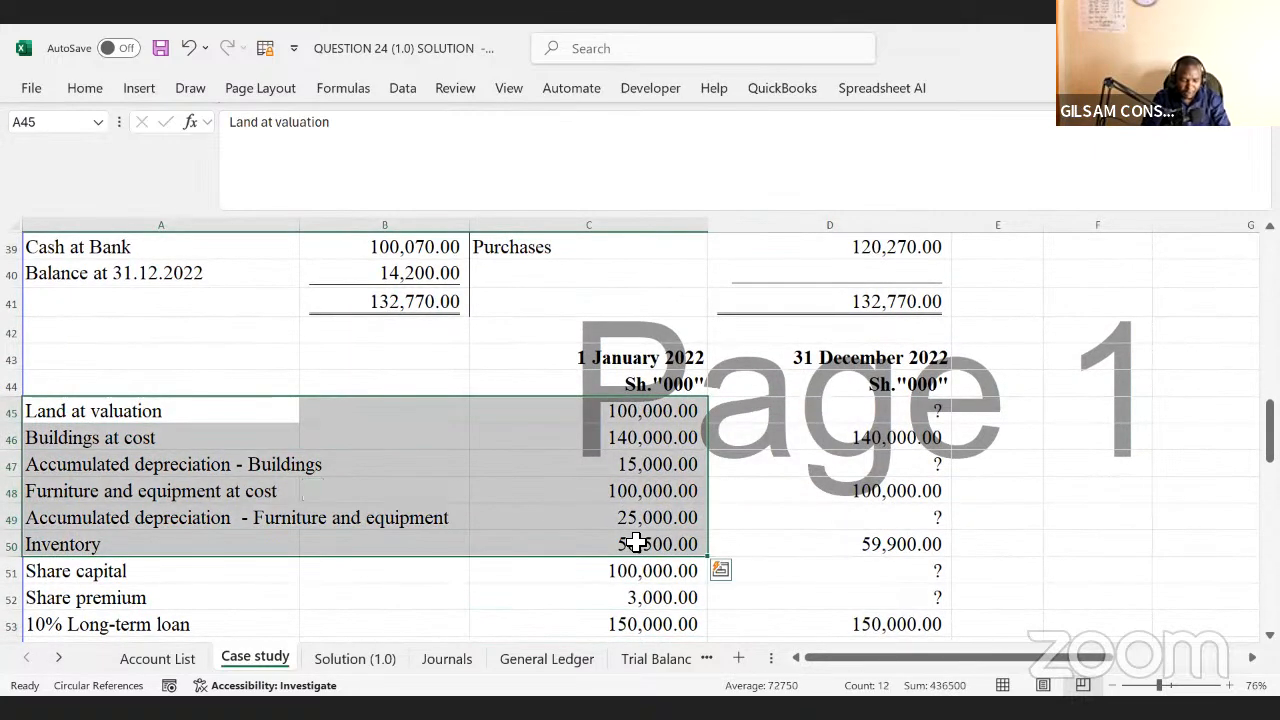
key(ctrl+c)
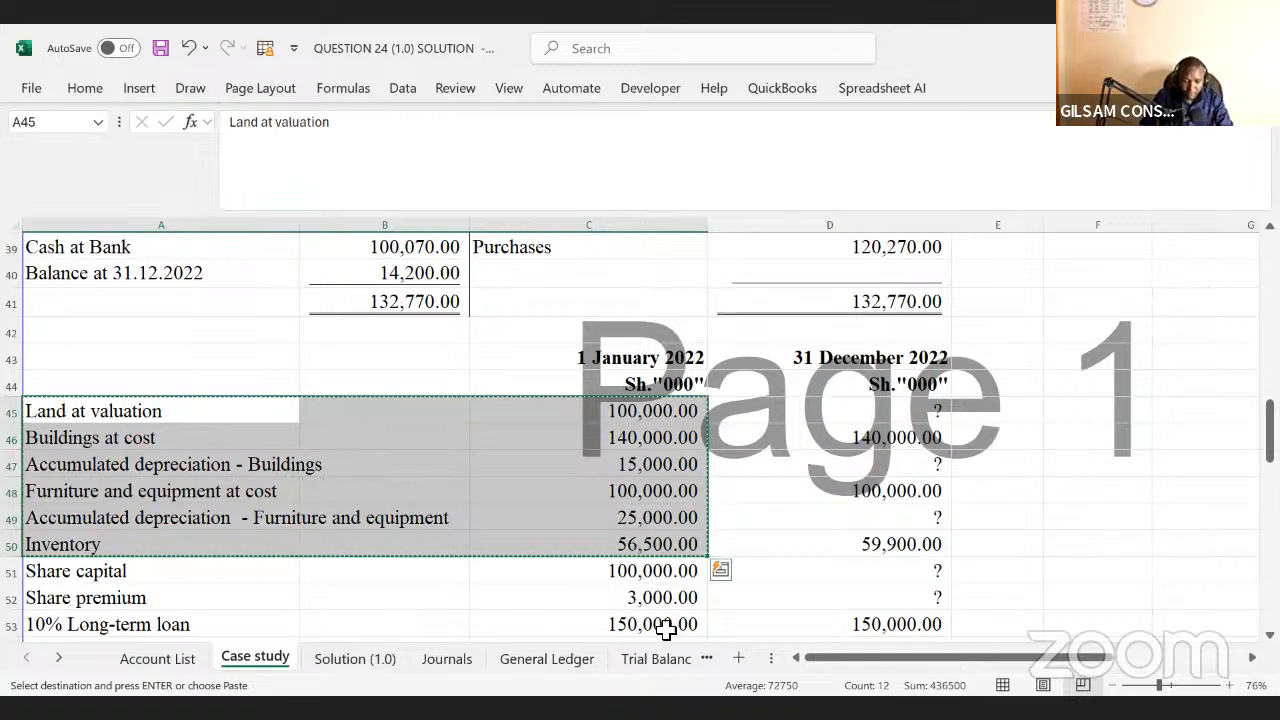
click(738, 658)
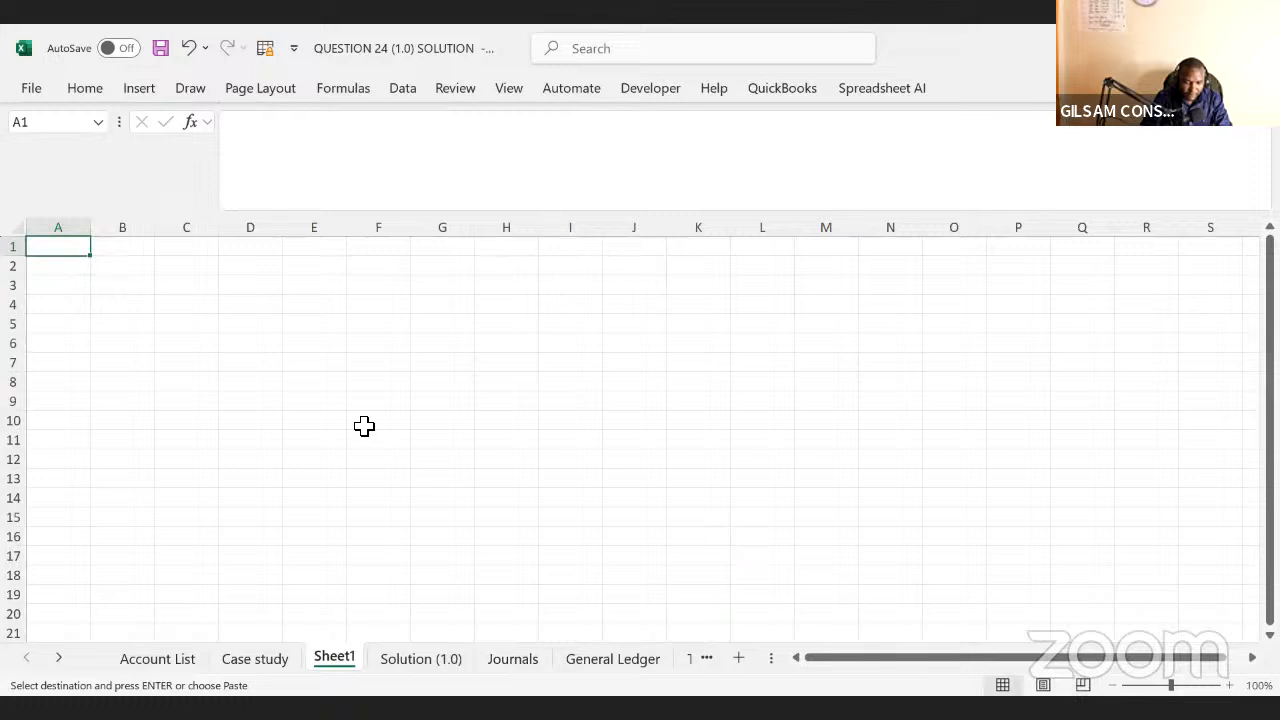
click(206, 310)
key(ctrl+v)
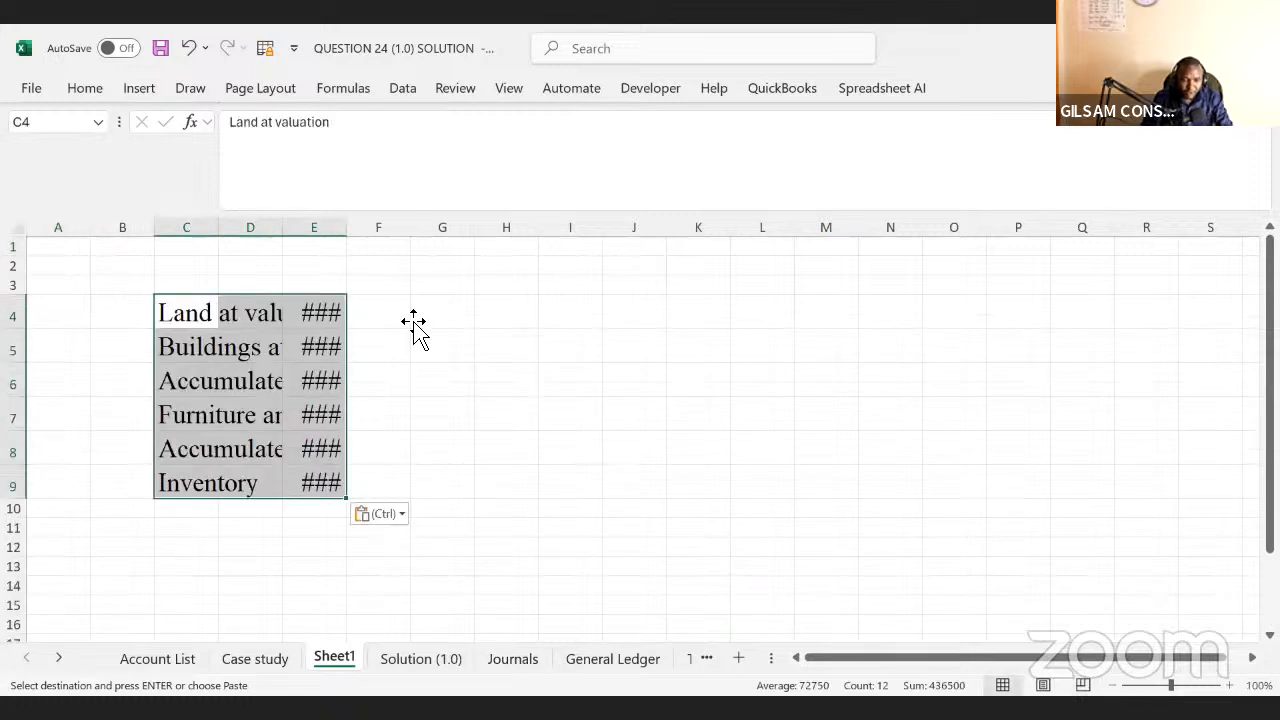
- Widen columns D and E of the new sheet to make room for the pasted labels and amounts
click(395, 315)
drag(294, 220, 555, 229)
click(630, 300)
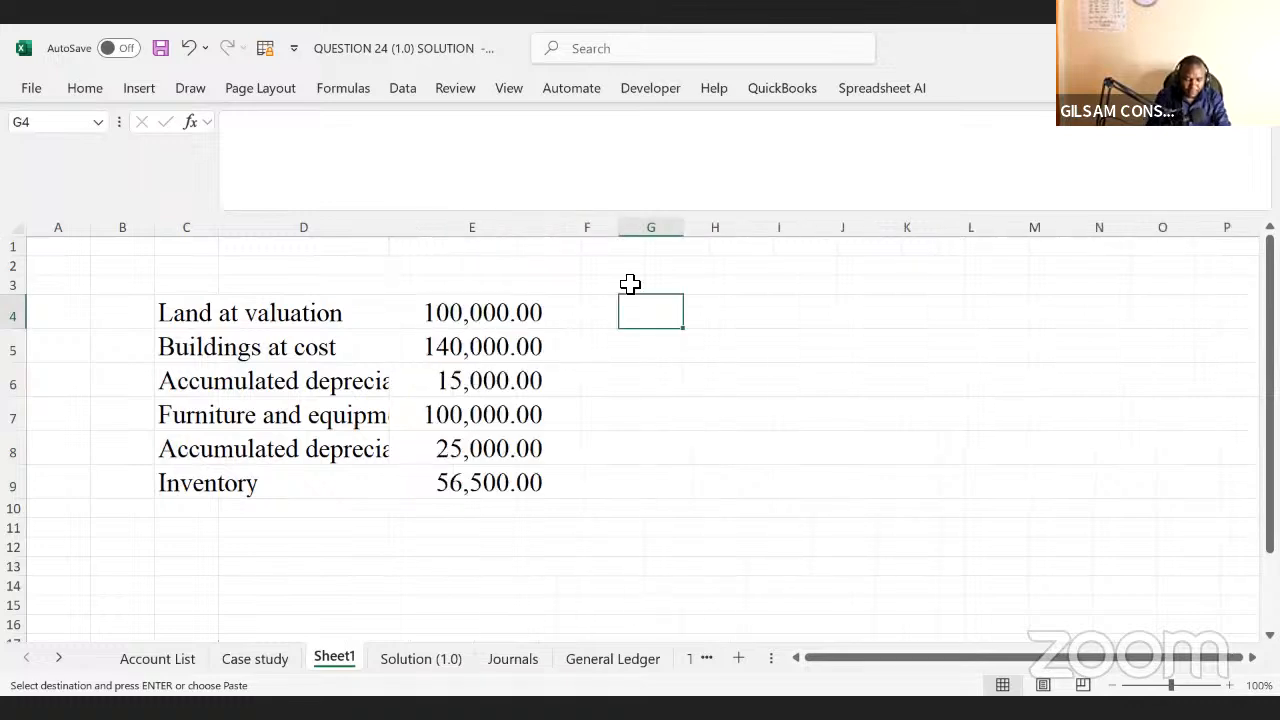
- Enter the labels SUMIF in G4 and SUMIFS in G5, beside the copied balances
text(SUMIF)
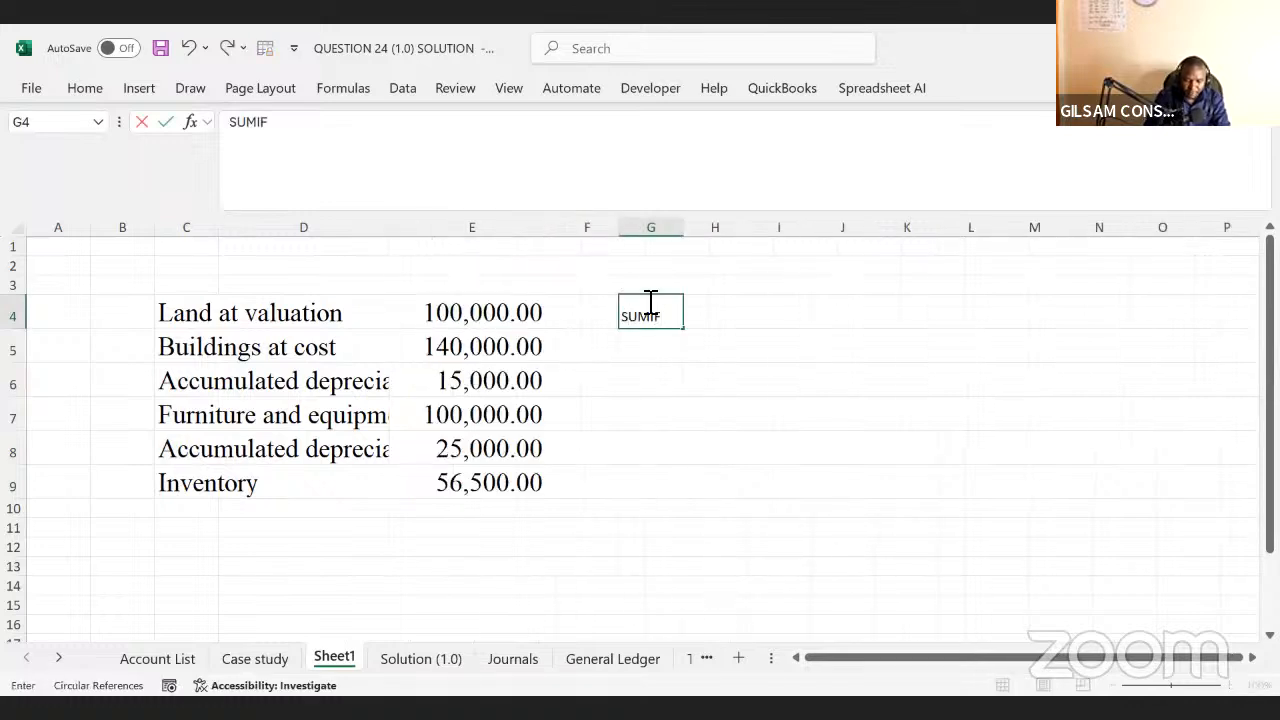
key(Return)
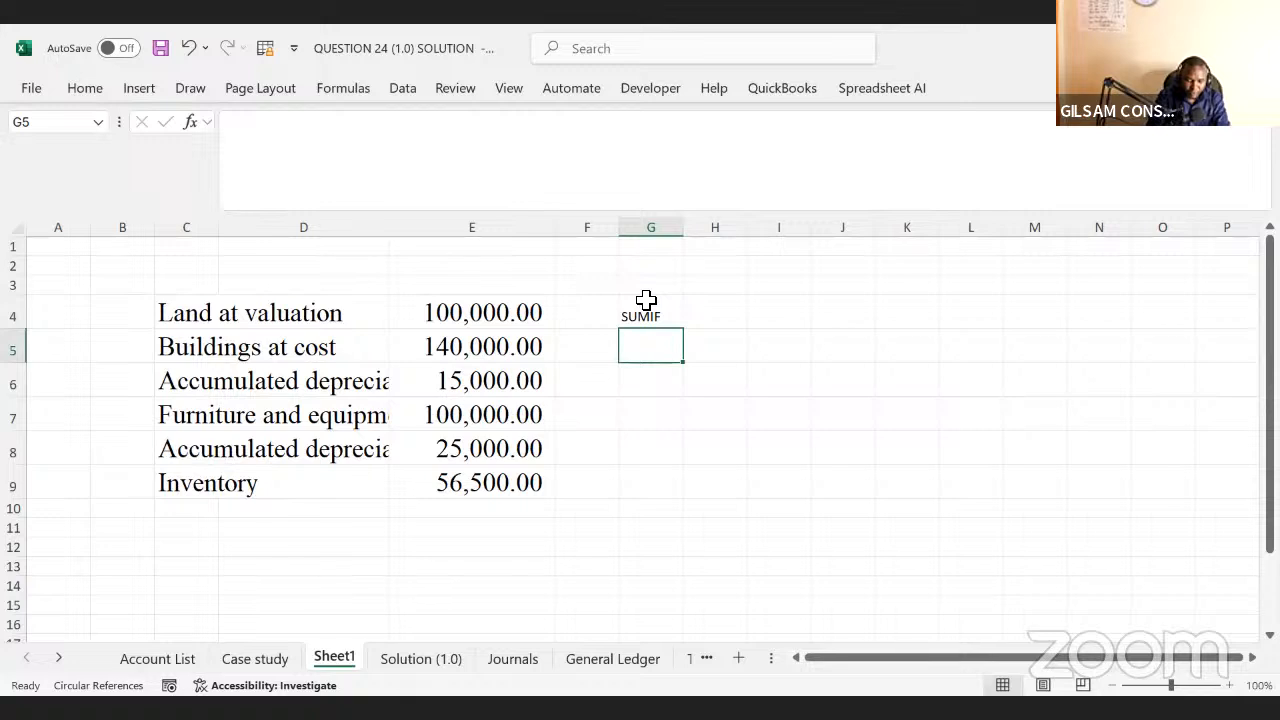
text(FUM)
key(BackSpace)
key(BackSpace)
key(BackSpace)
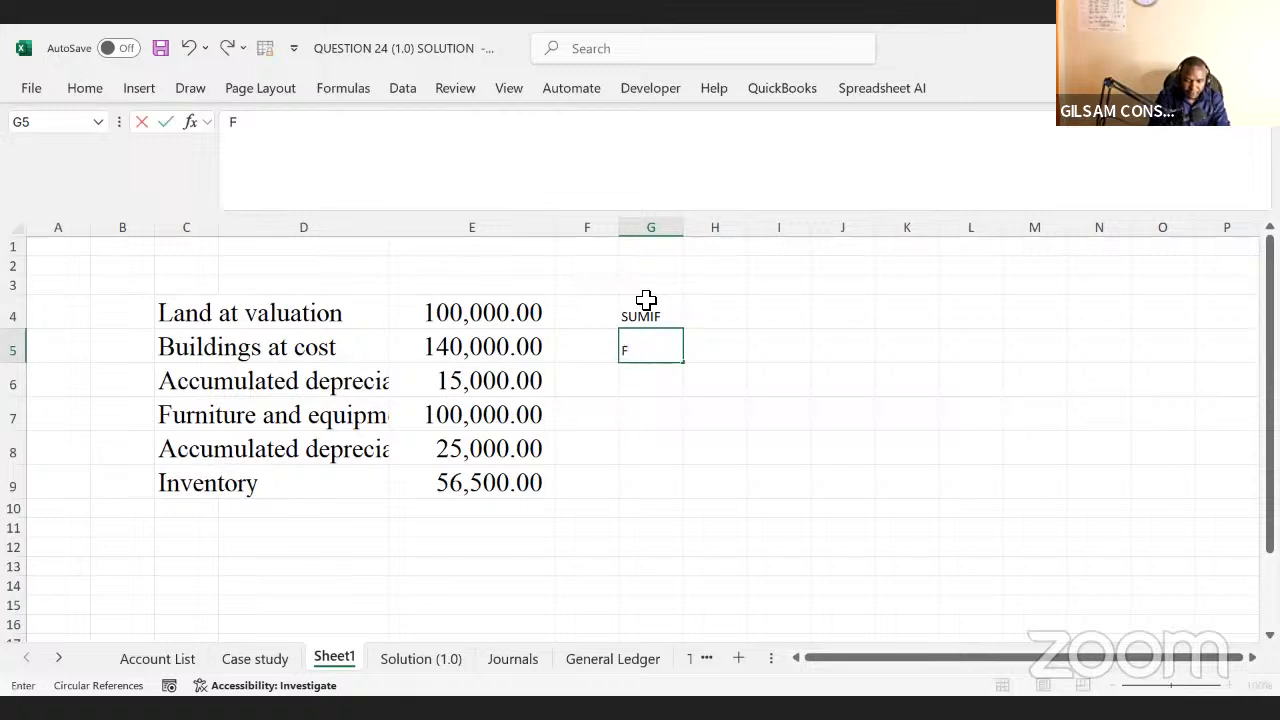
text(SUMM)
key(BackSpace)
text(IFS)
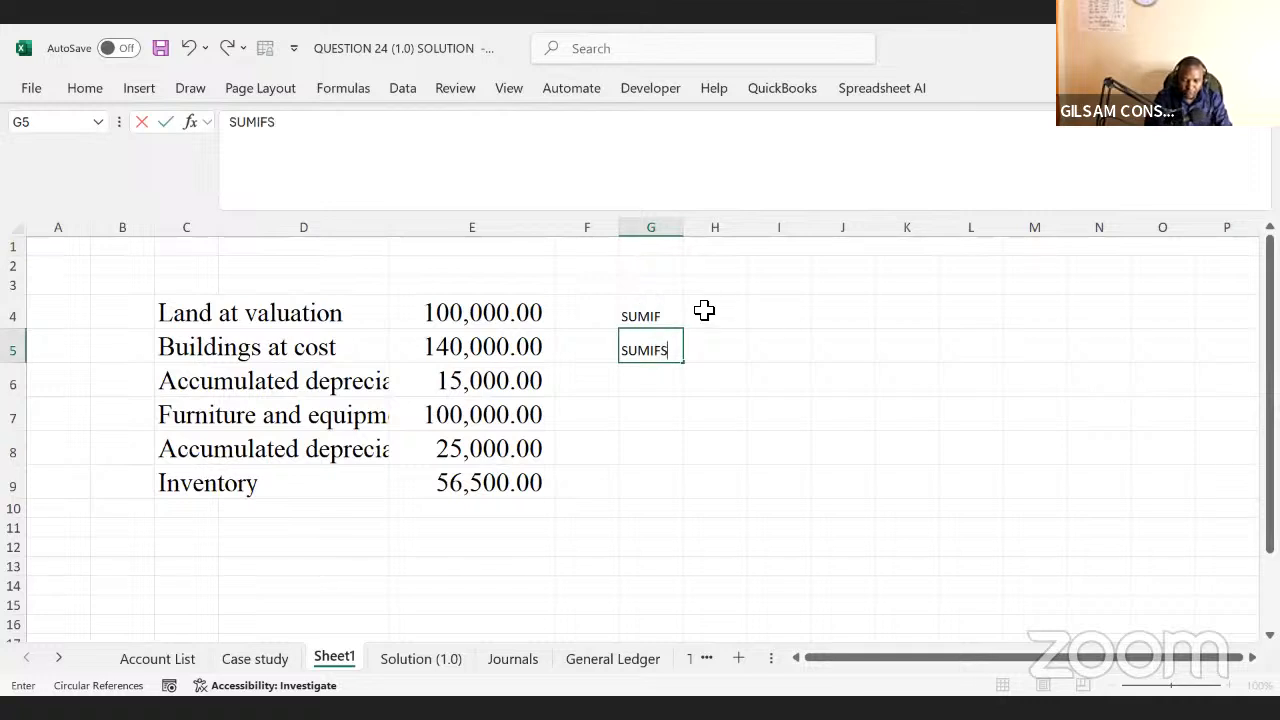
click(700, 312)
drag(638, 305, 640, 338)
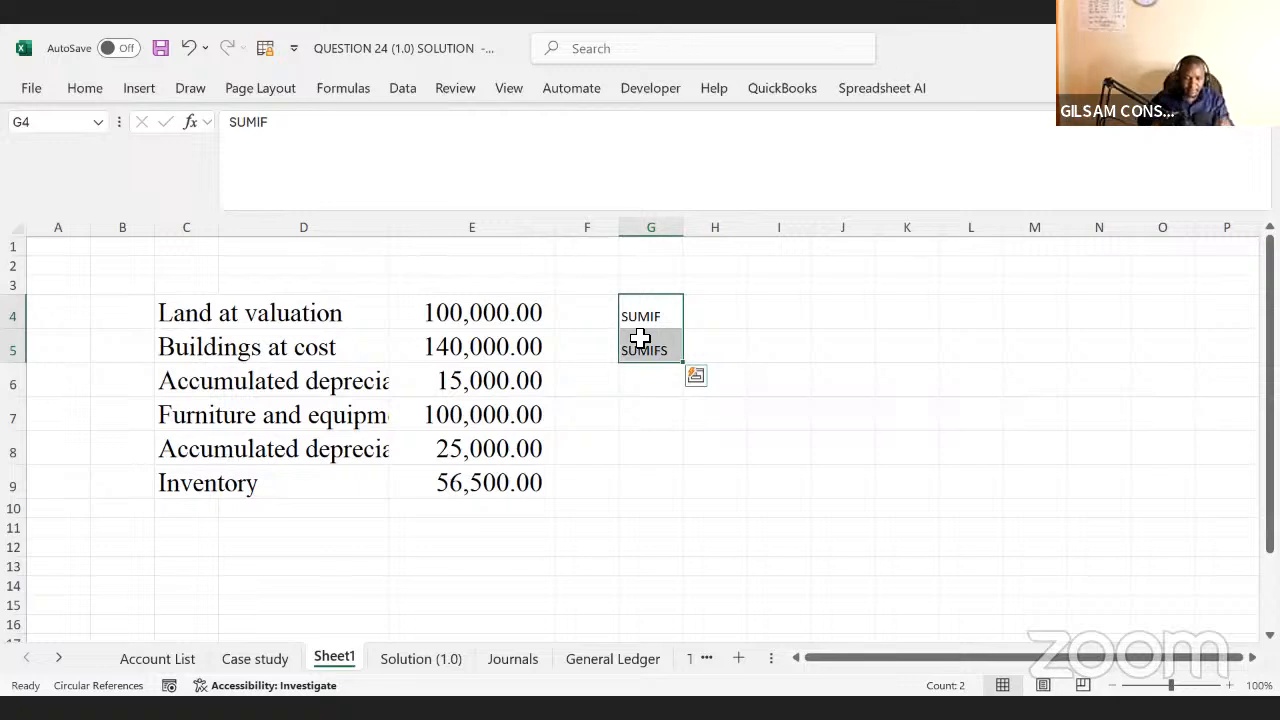
click(653, 321)
click(766, 323)
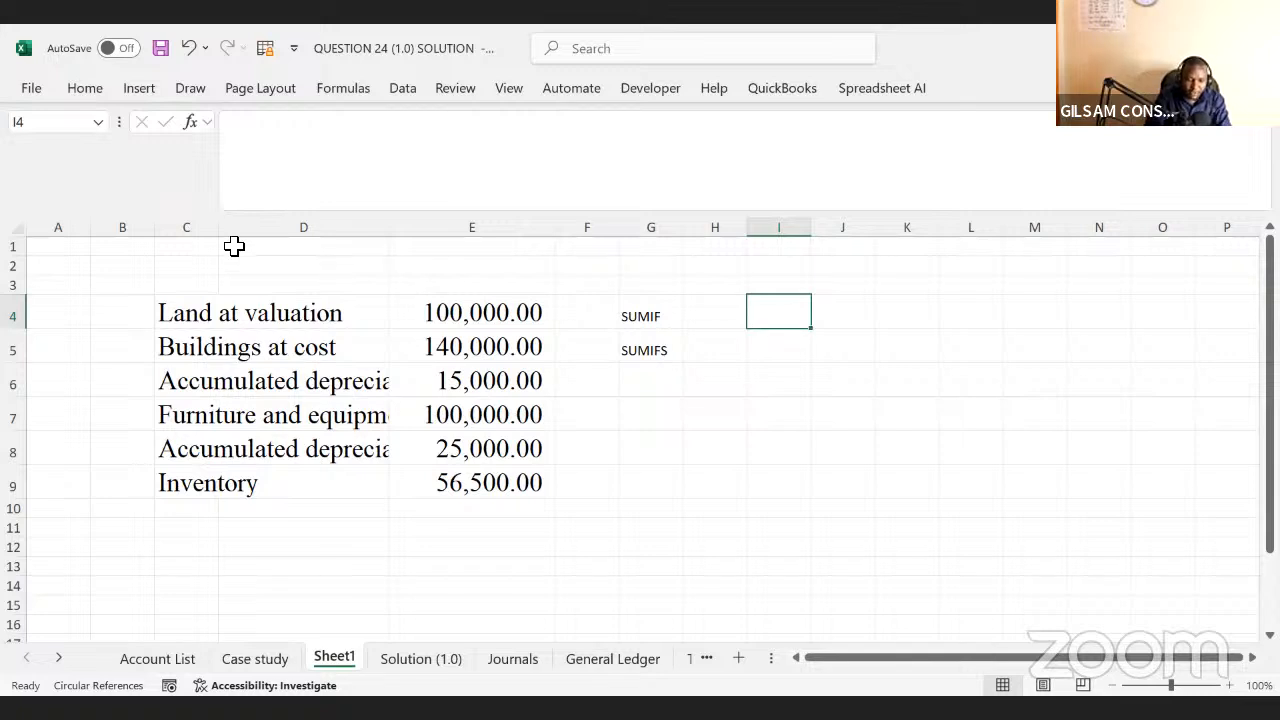
- Widen column C and copy the Land at valuation and Buildings at cost labels to I4:I5
drag(220, 229, 340, 231)
drag(220, 306, 217, 352)
key(ctrl+c)
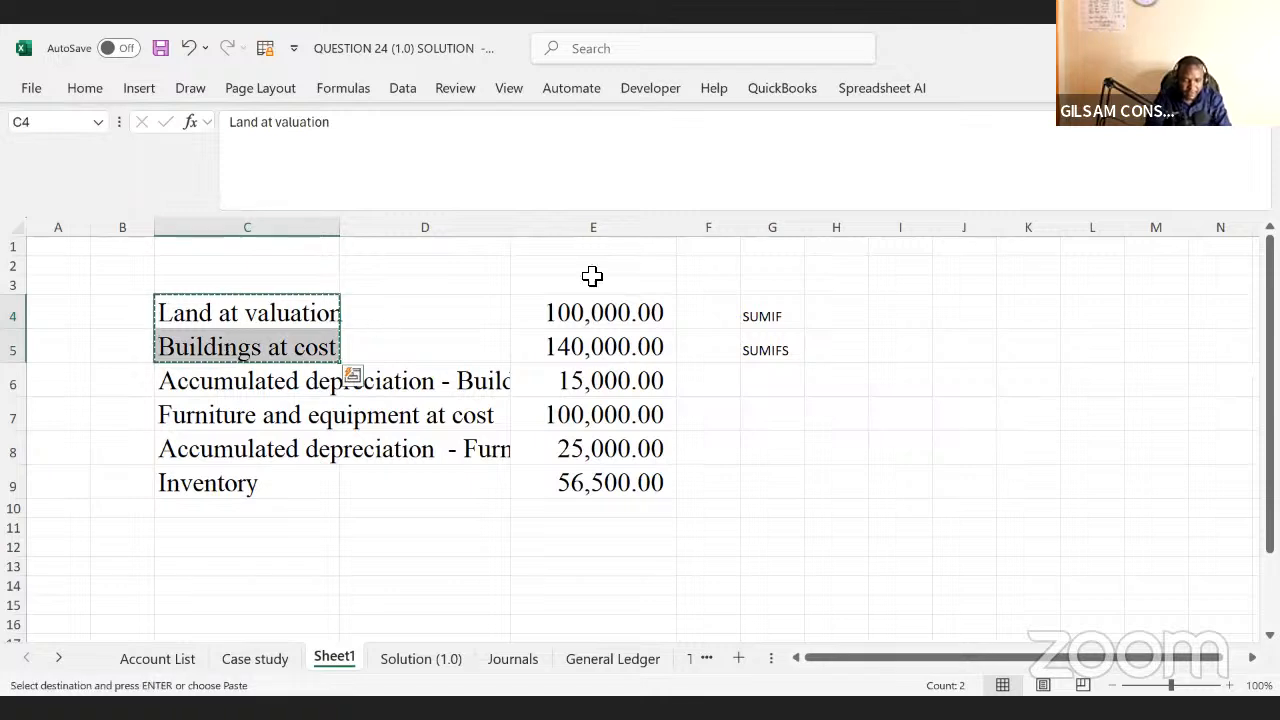
click(902, 319)
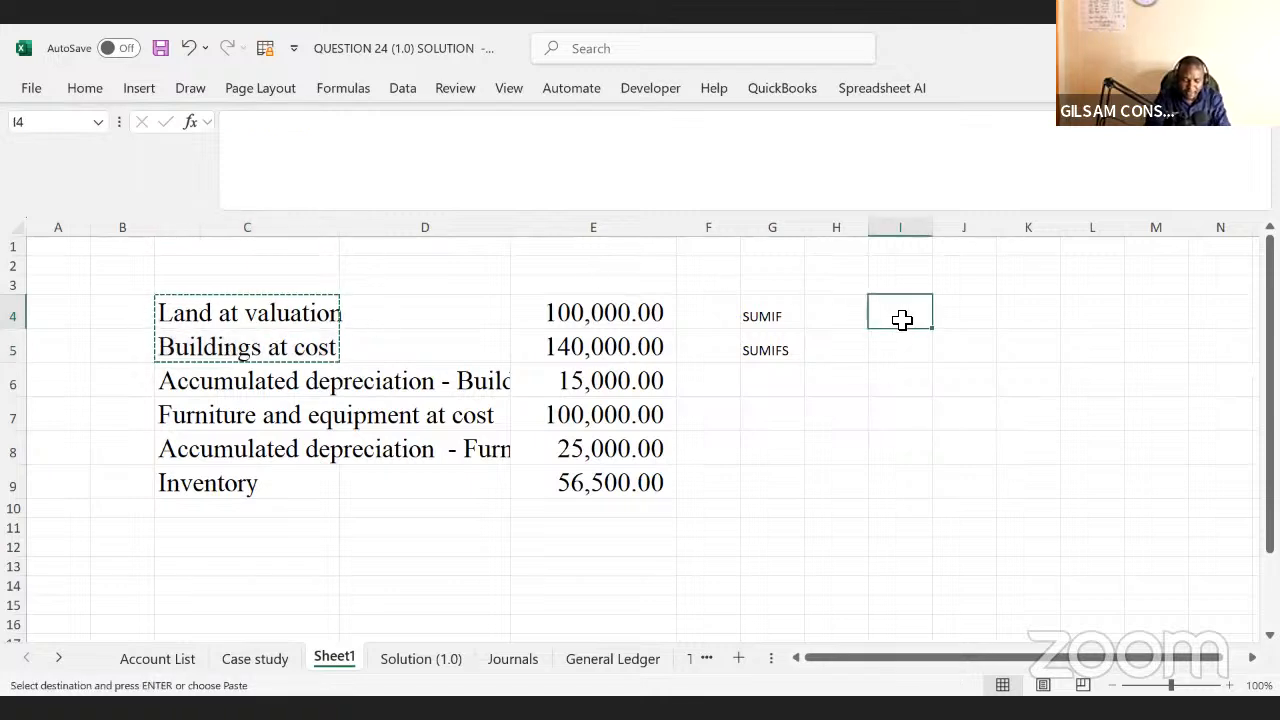
key(ctrl+v)
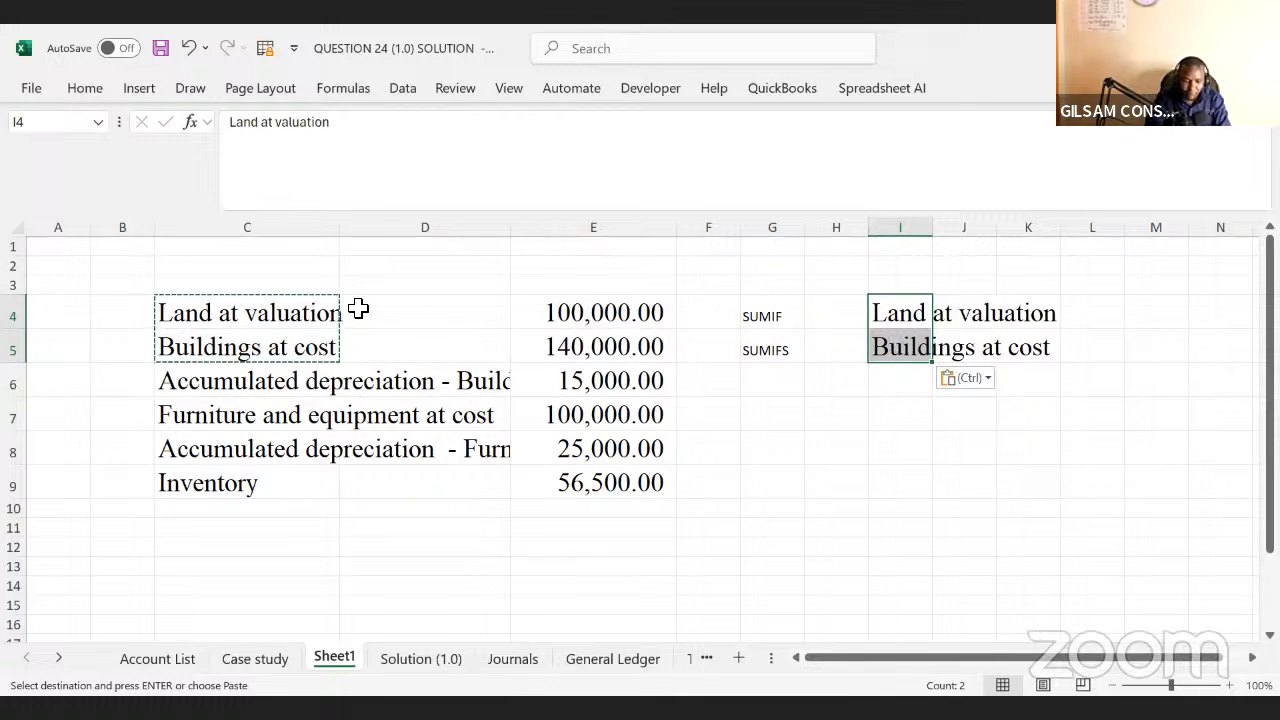
- Duplicate the balances from Land at valuation to Inventory, with their amounts, directly below the list starting at C10
drag(246, 300, 612, 468)
key(ctrl+c)
click(238, 516)
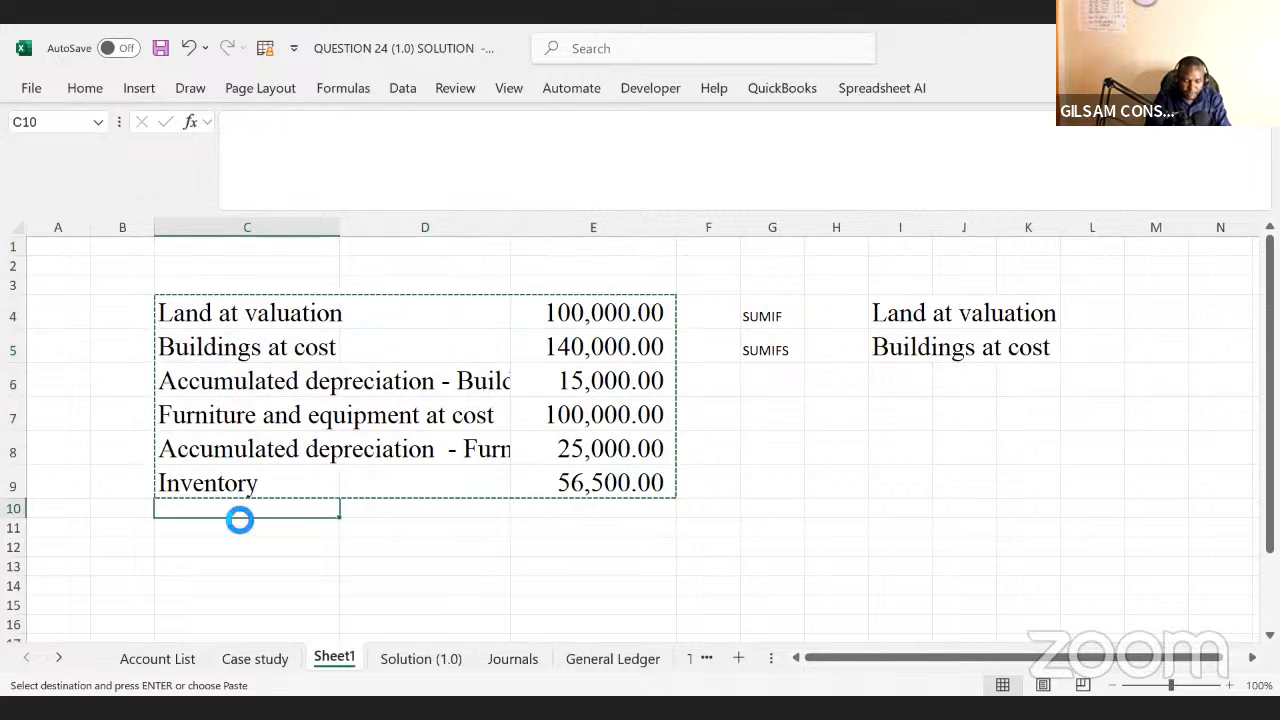
key(ctrl+v)
- Copy the Buildings at cost entry with its amount to row 16, below the last Inventory entry
drag(206, 549, 593, 557)
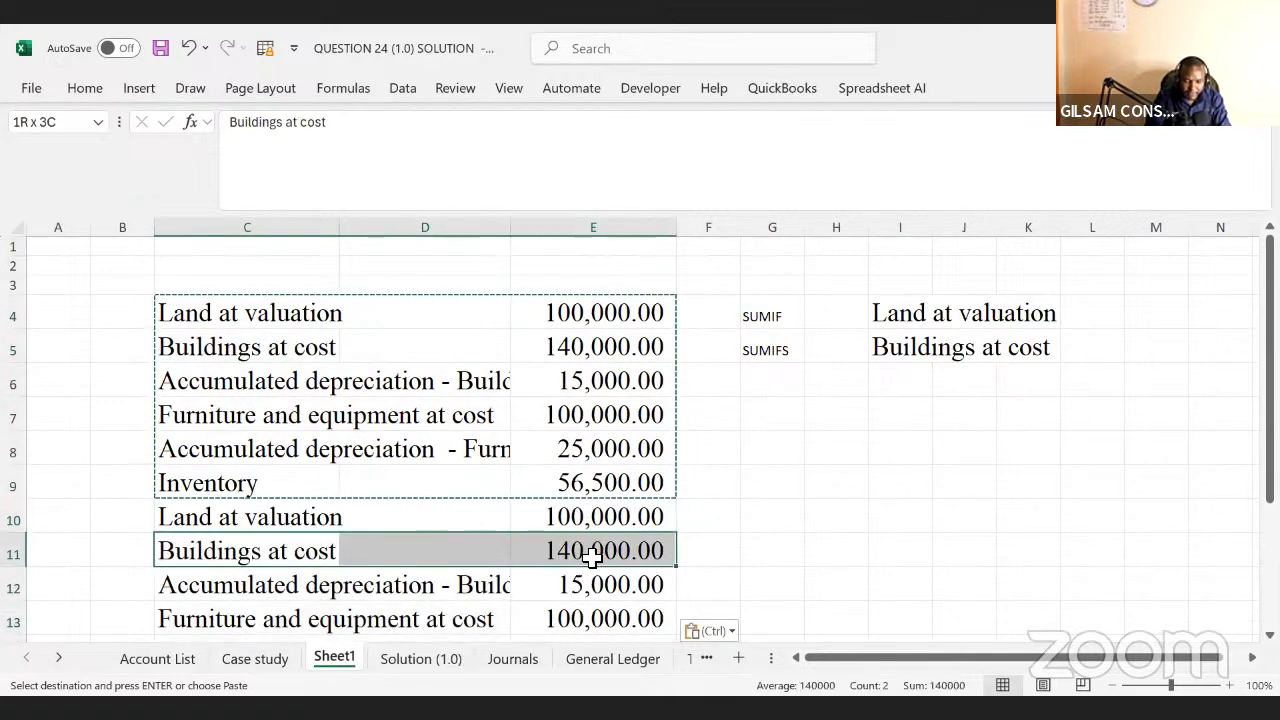
key(ctrl+c)
key(Down)
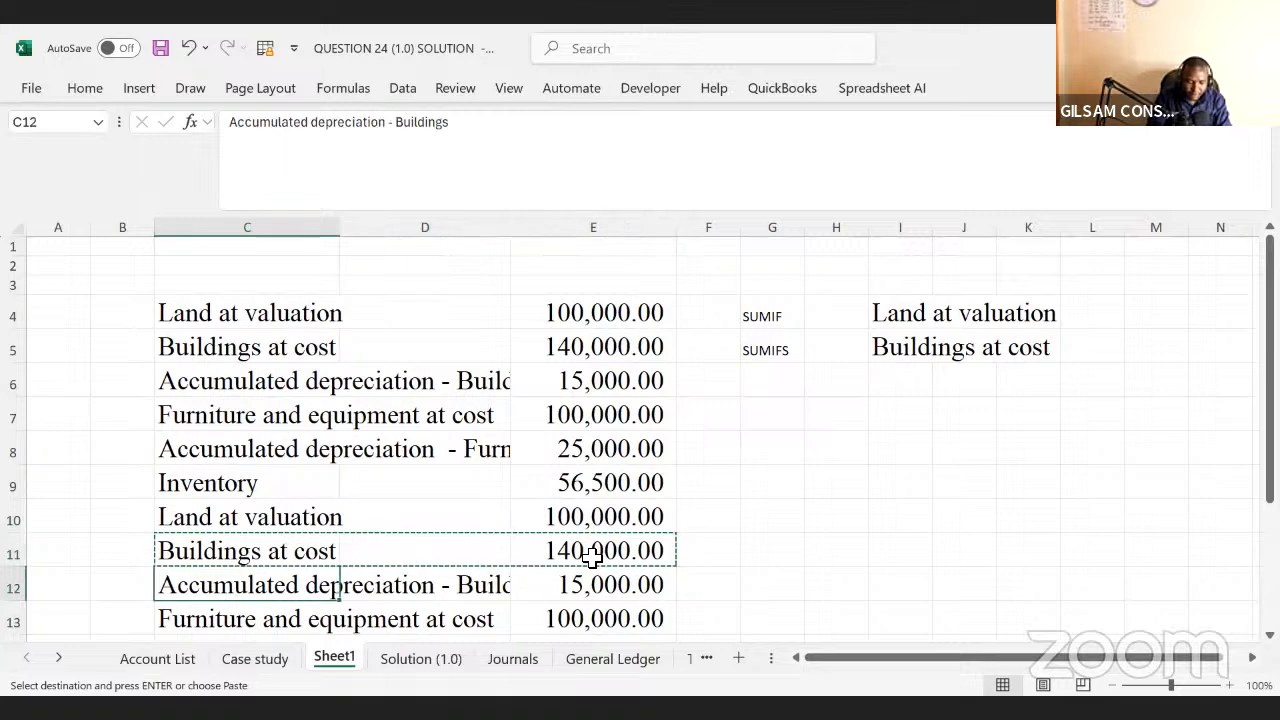
key(Down)
key(Down)
key(Down)
key(Down)
key(Down)
key(Down)
key(Down)
key(Down)
key(Down)
click(240, 519)
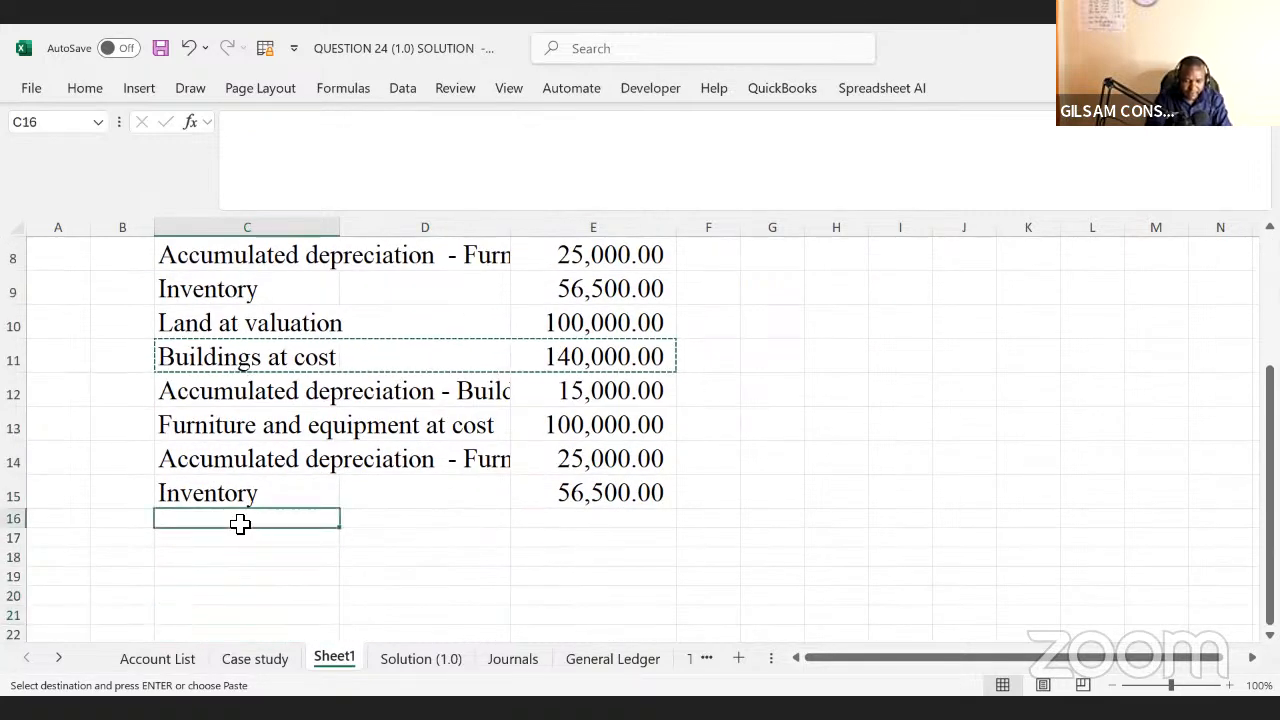
key(ctrl+v)
- Copy the Furniture and equipment at cost entry with its amount to row 17
drag(200, 420, 570, 427)
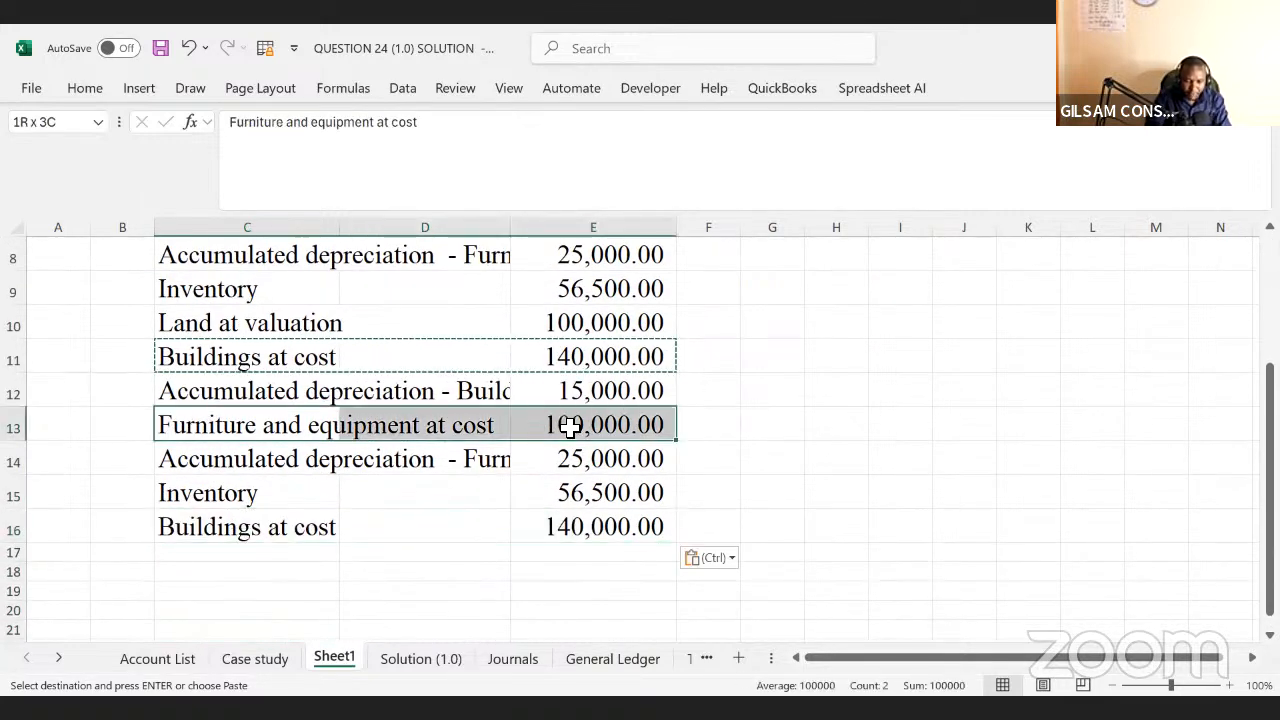
key(Escape)
key(ctrl+c)
click(240, 557)
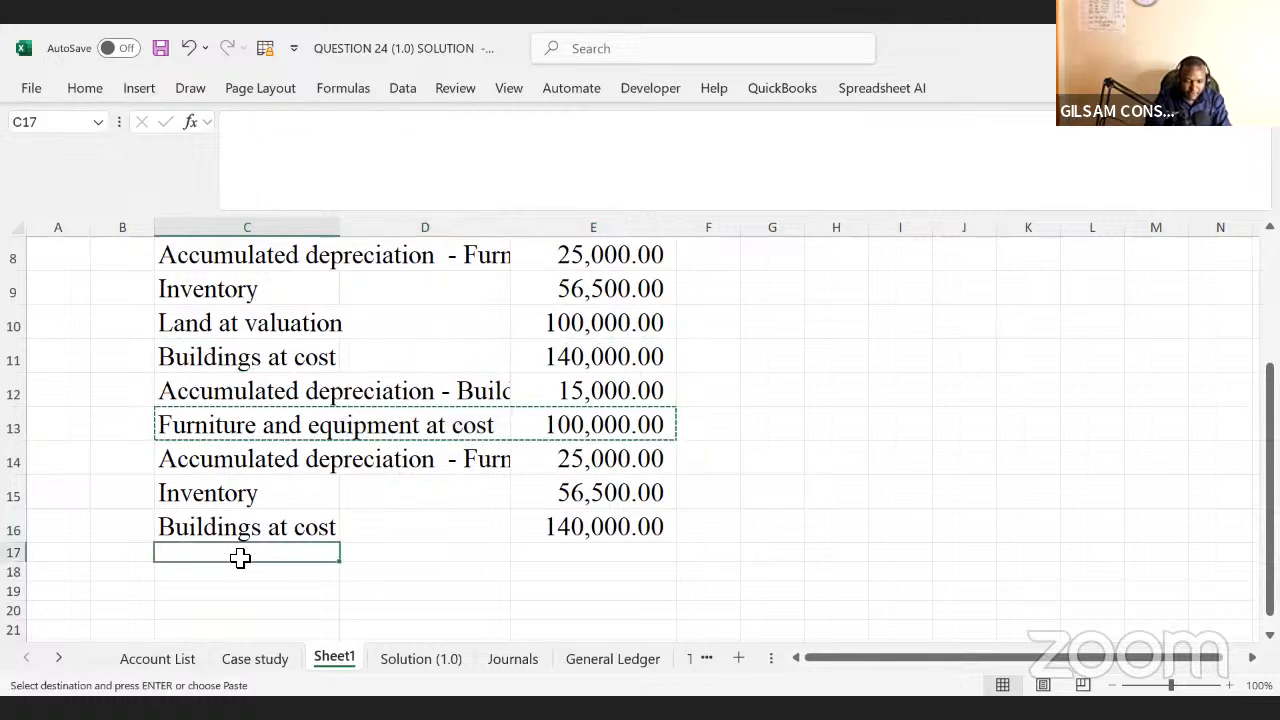
key(ctrl+v)
key(Down)
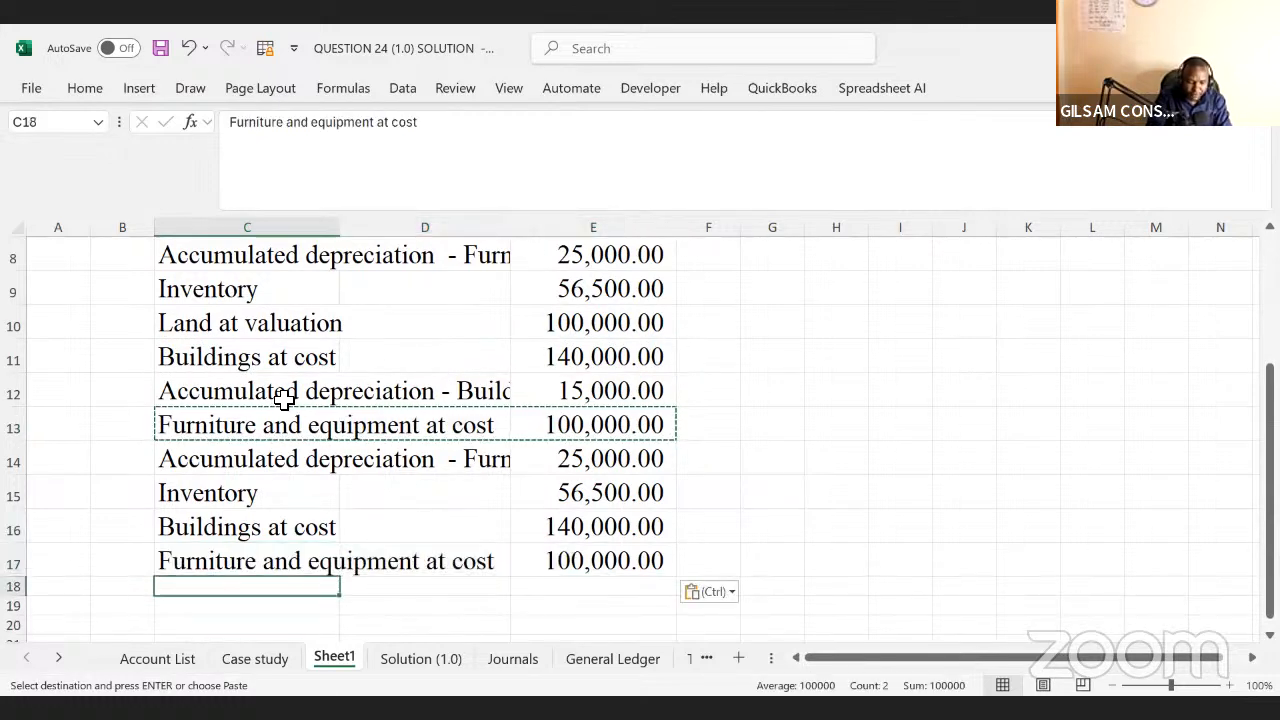
- Copy the Land at valuation entry with its amount from row 4 to row 18
key(Up)
key(Up)
key(Up)
key(Up)
key(Up)
key(Up)
key(Up)
key(Up)
key(Up)
key(Up)
key(Up)
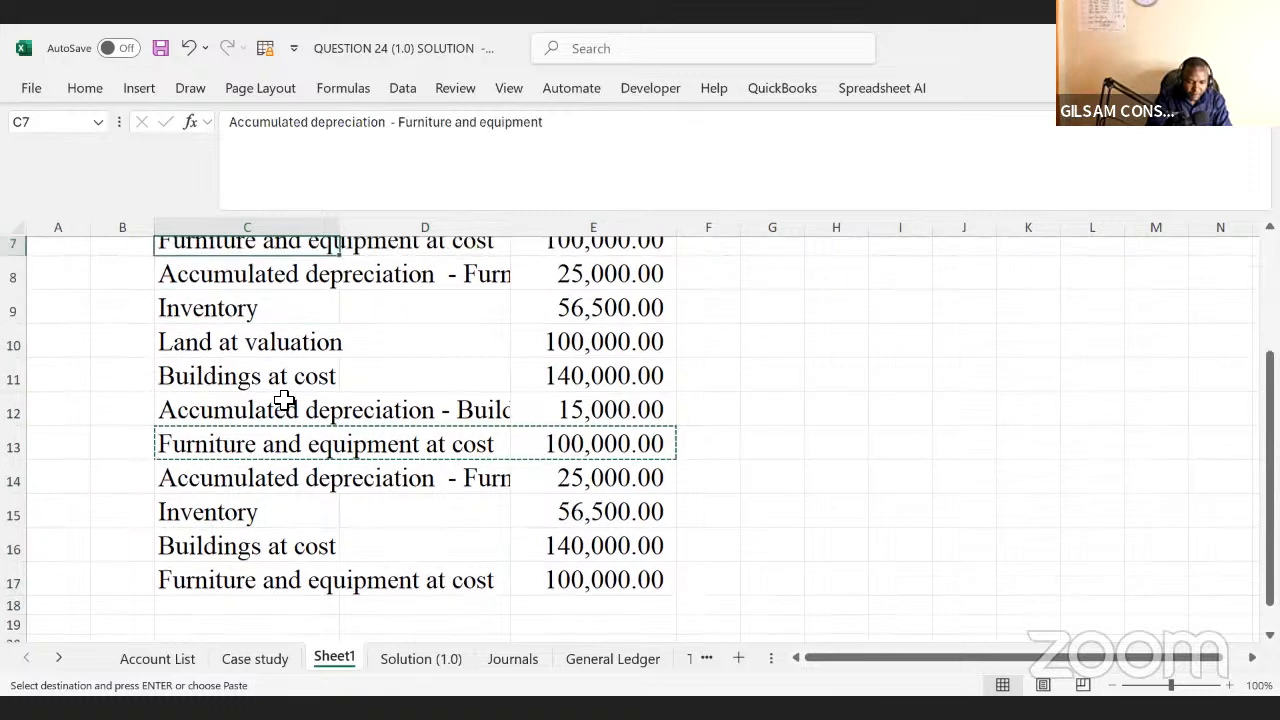
key(Up)
key(Up)
key(Up)
key(Up)
key(Up)
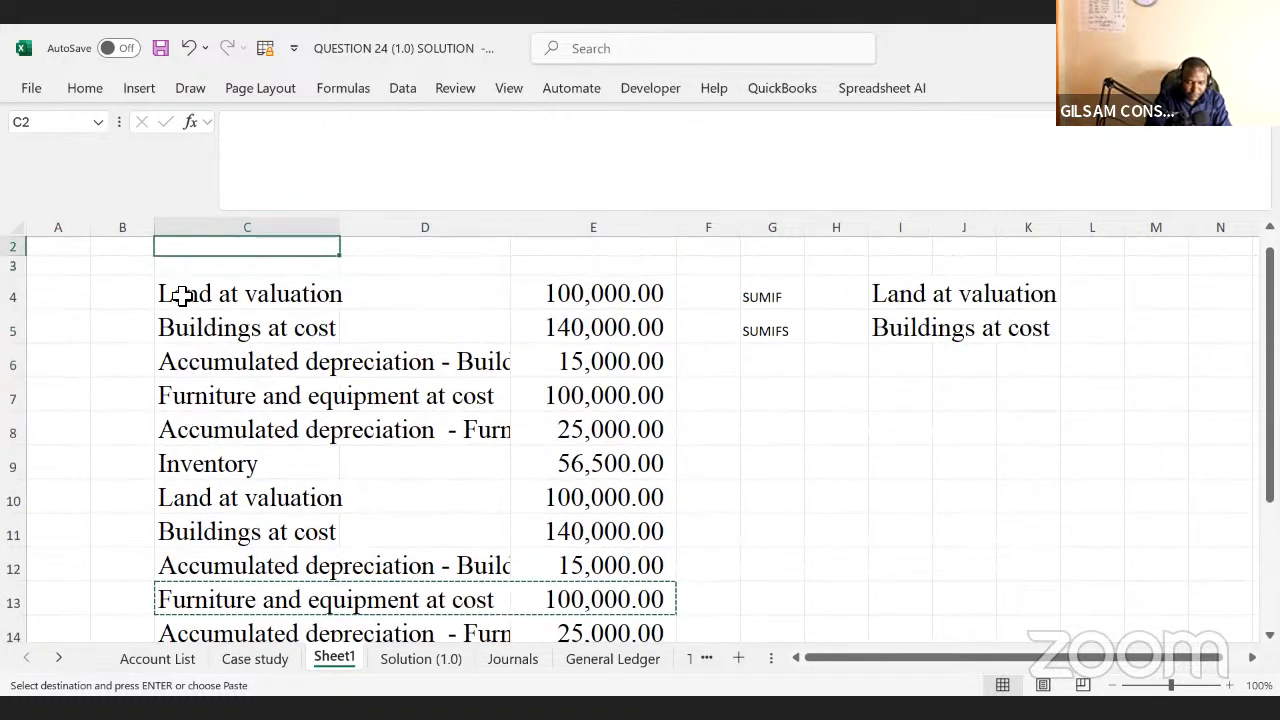
drag(181, 295, 600, 305)
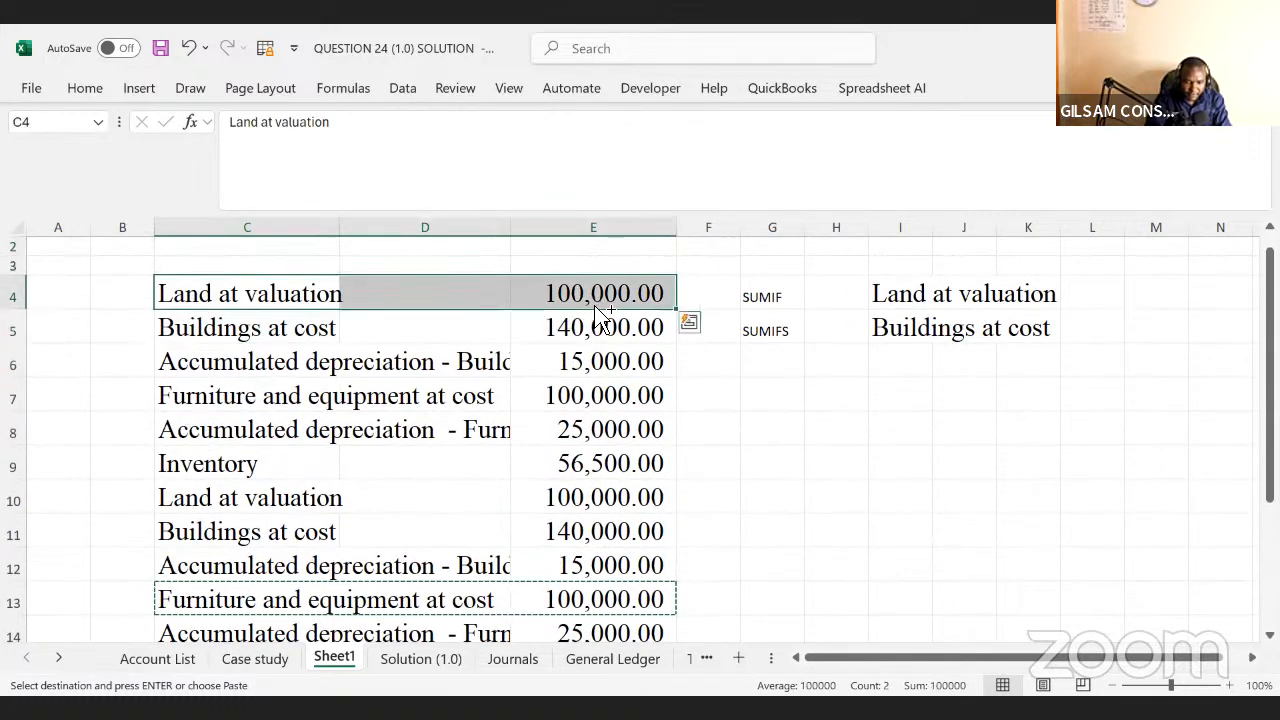
key(Escape)
key(ctrl+c)
key(Down)
key(Down)
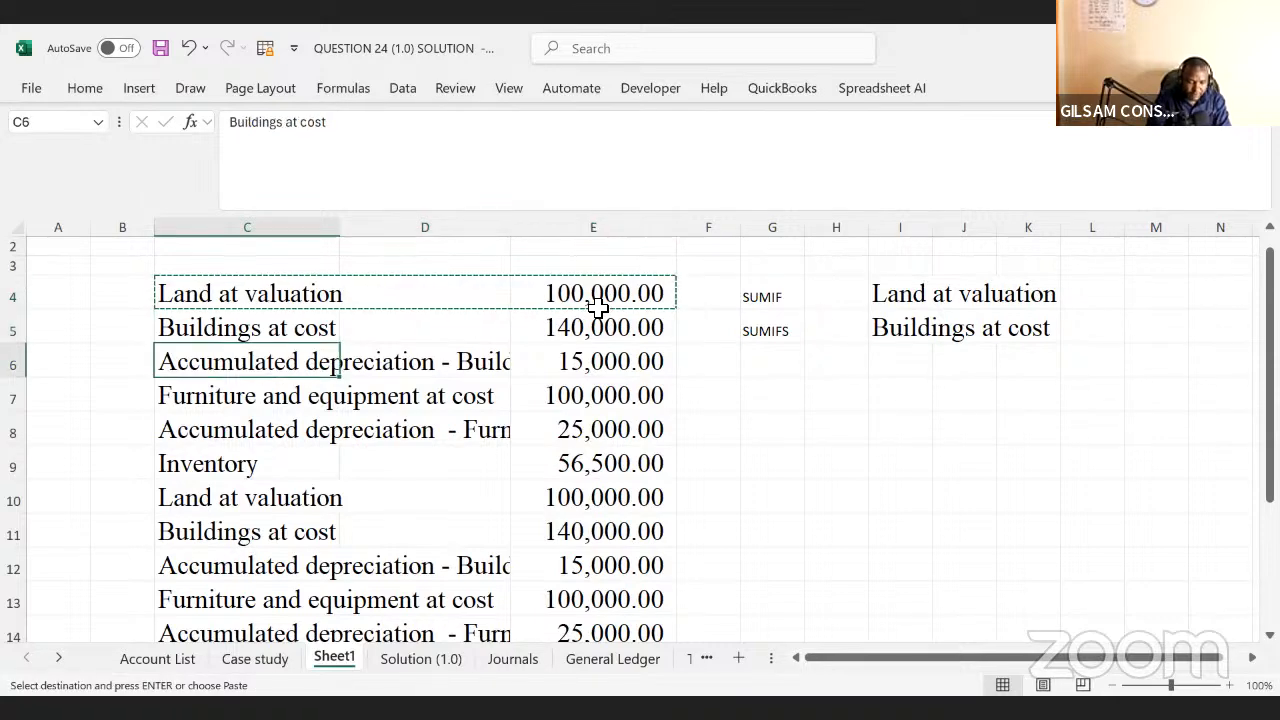
key(Down)
key(Down)
key(Down)
key(Down)
key(Down)
key(Down)
key(Down)
key(Down)
key(Down)
key(Down)
key(Down)
key(Down)
key(Down)
key(Down)
key(Down)
key(Down)
key(Down)
key(Down)
key(Down)
key(Down)
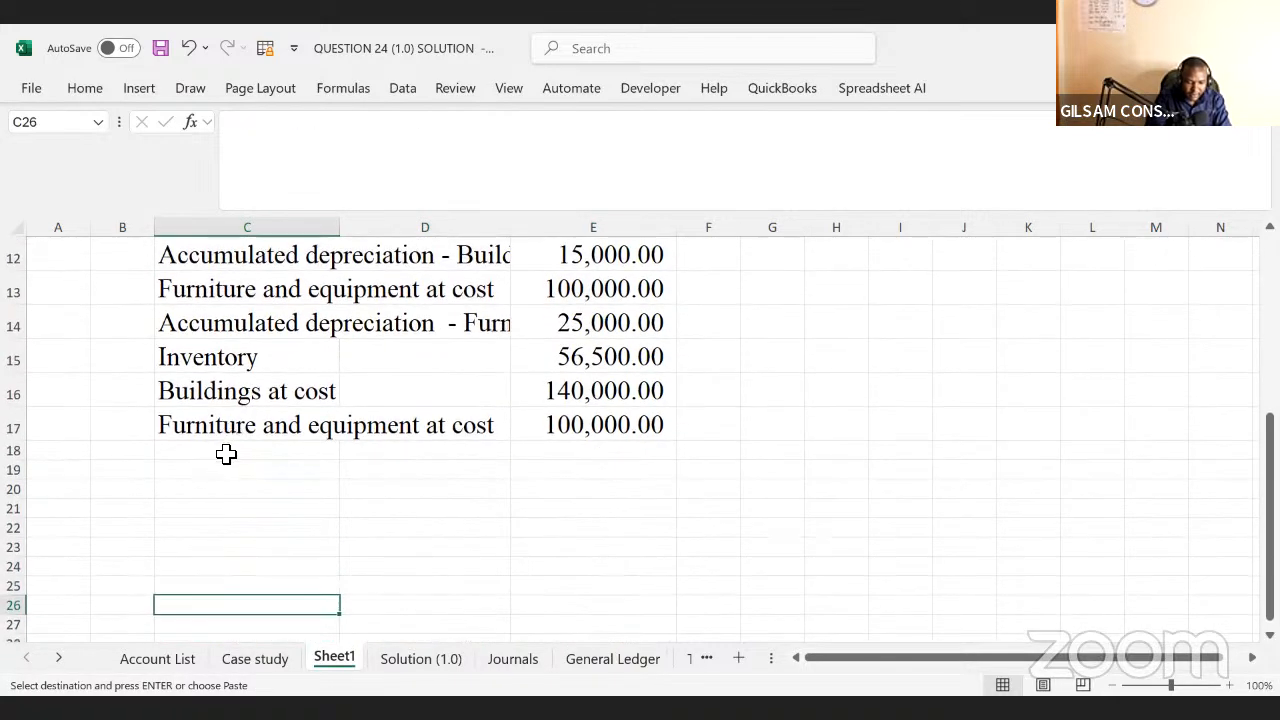
click(226, 454)
key(shift+Right)
key(shift+Right)
click(222, 514)
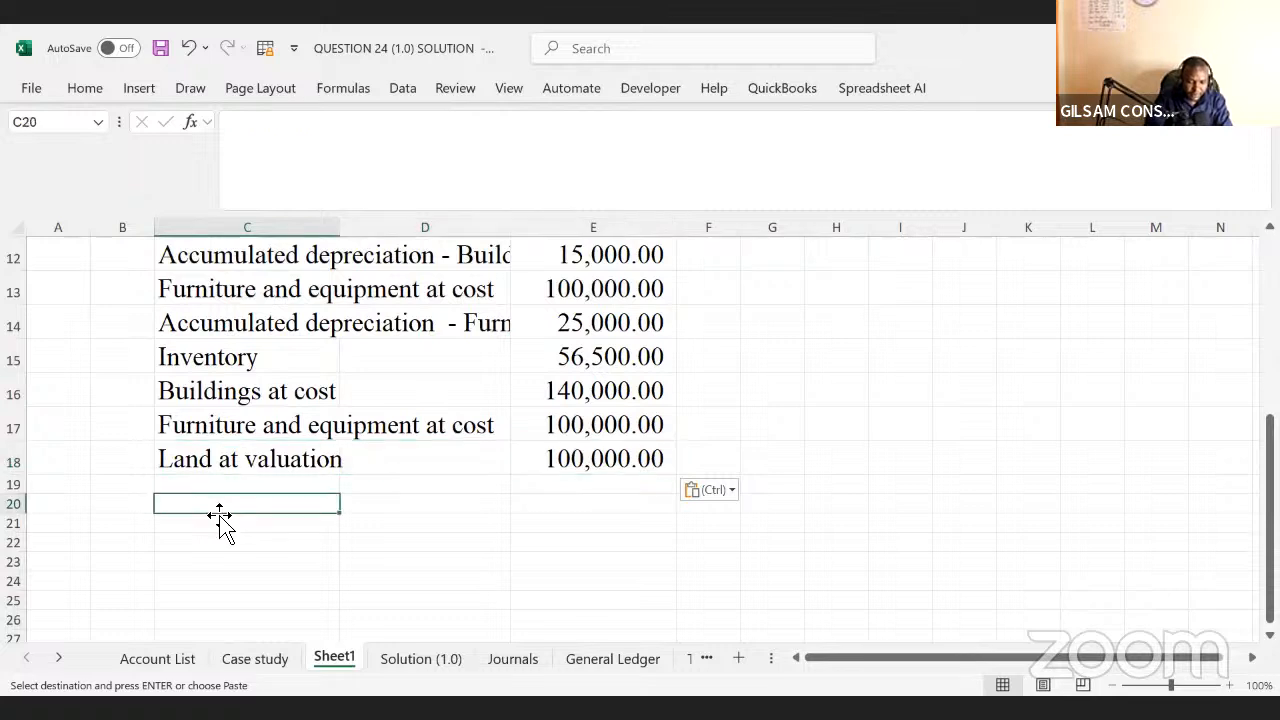
- Copy the Inventory entry with its amount from row 15 to row 19
drag(240, 360, 599, 360)
key(ctrl+c)
click(274, 489)
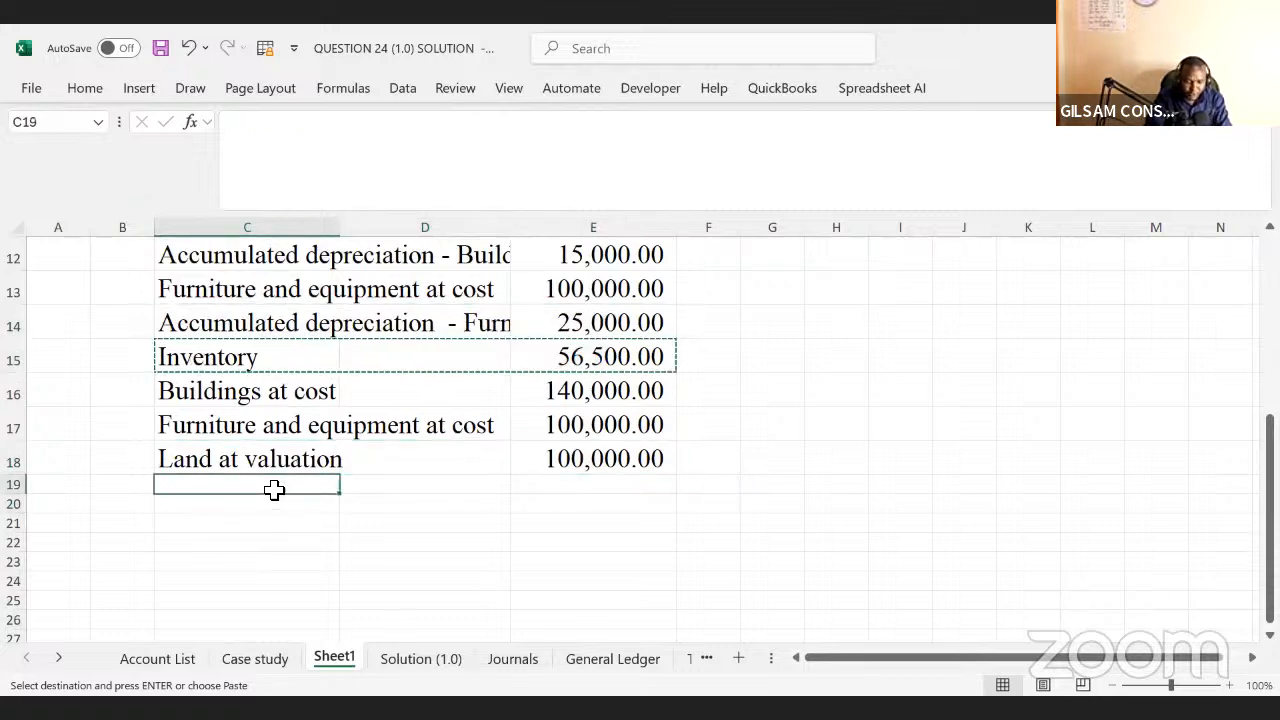
key(ctrl+v)
- Widen column C further and copy the whole column of account labels into column I
click(330, 554)
key(Up)
key(Up)
key(Up)
key(Up)
key(Up)
key(Up)
key(Up)
key(Up)
key(Up)
key(Up)
key(Up)
key(Up)
key(Up)
key(Up)
key(Up)
key(Up)
key(Up)
key(Up)
key(Up)
key(Up)
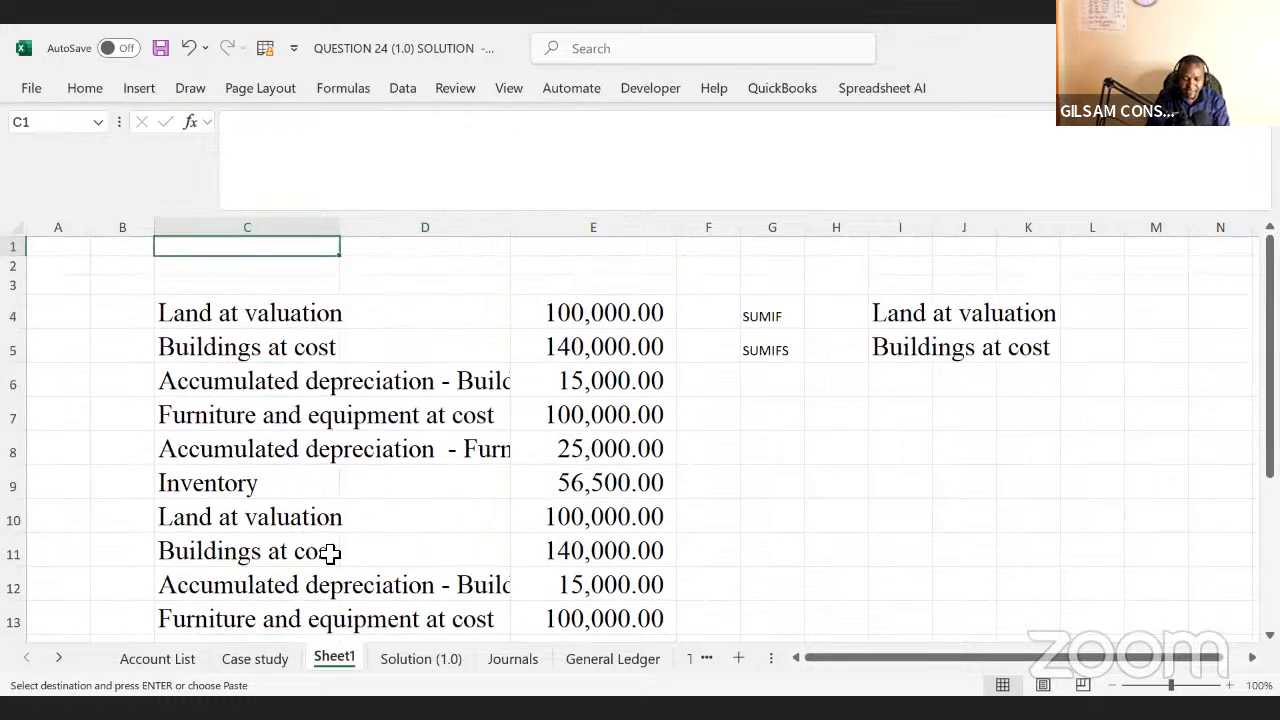
click(772, 316)
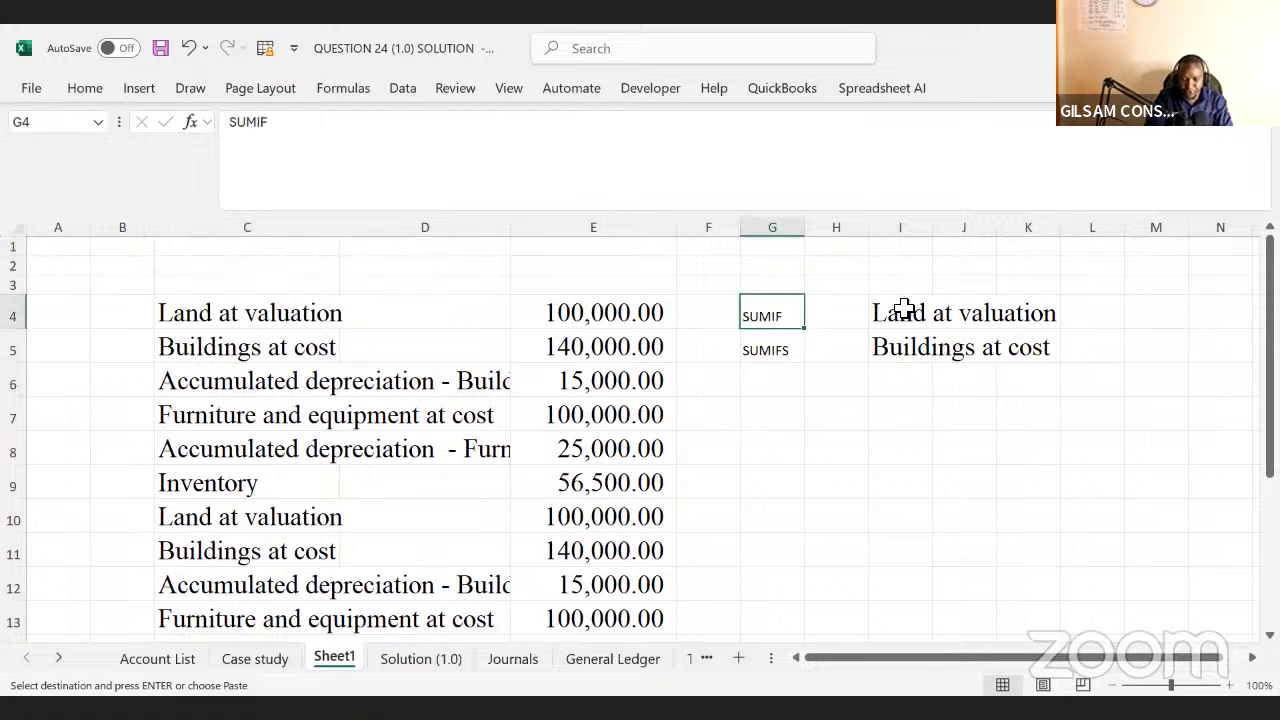
click(342, 240)
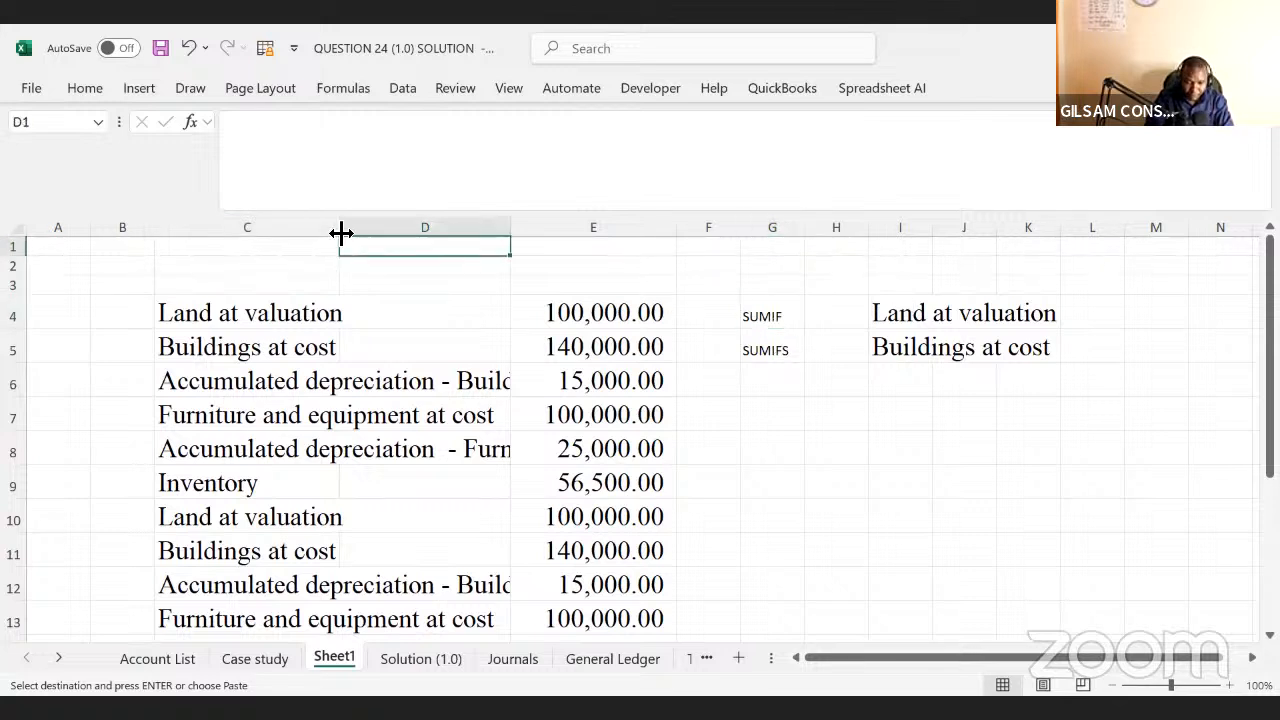
drag(340, 230, 438, 231)
click(321, 222)
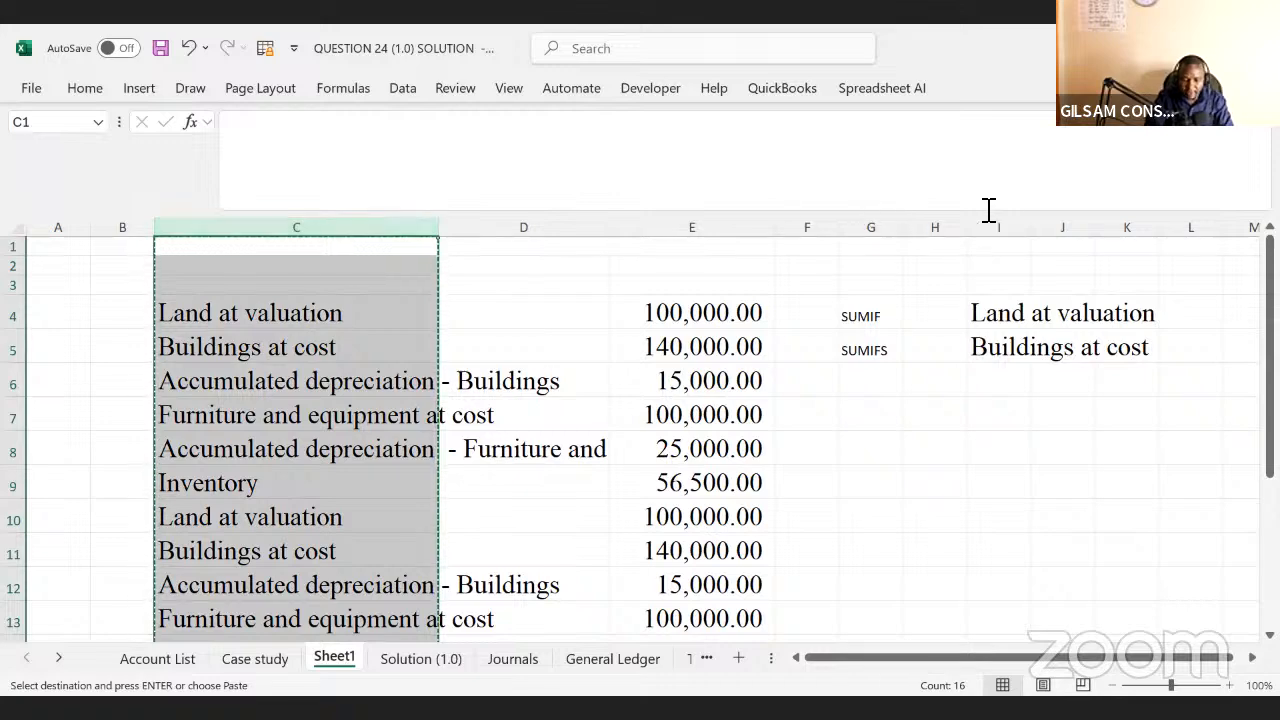
click(996, 242)
click(998, 229)
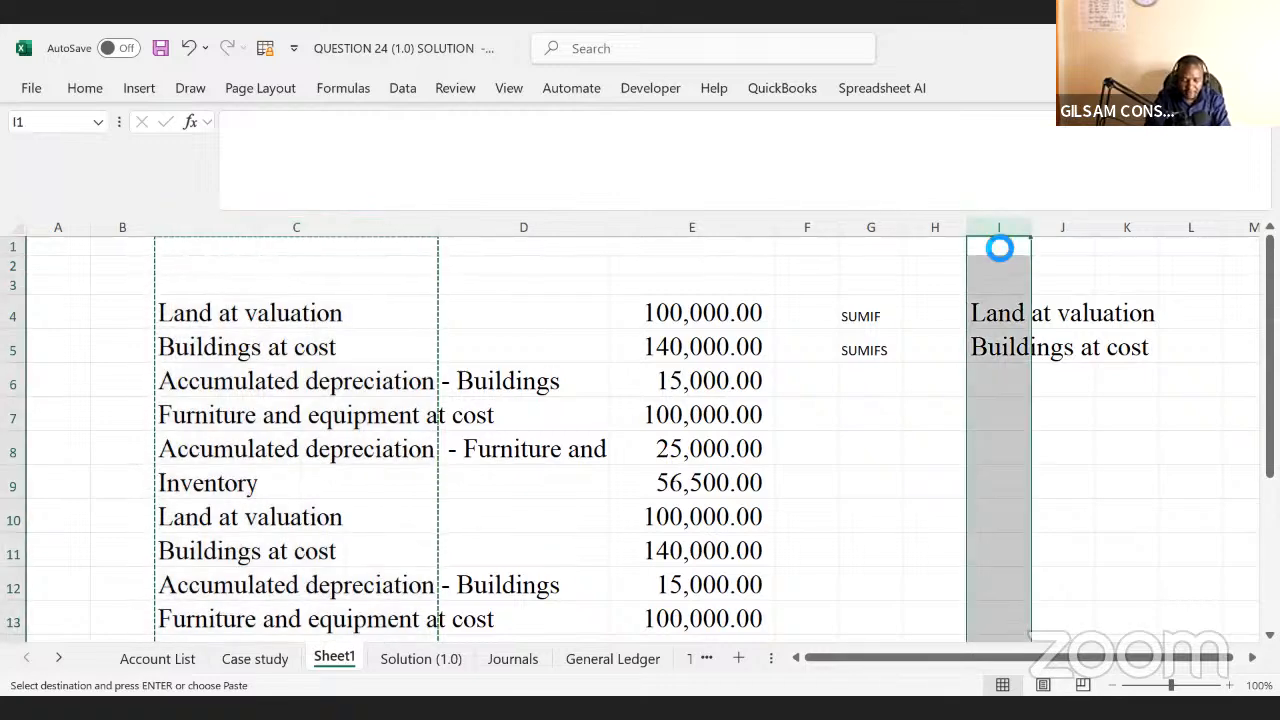
key(ctrl+v)
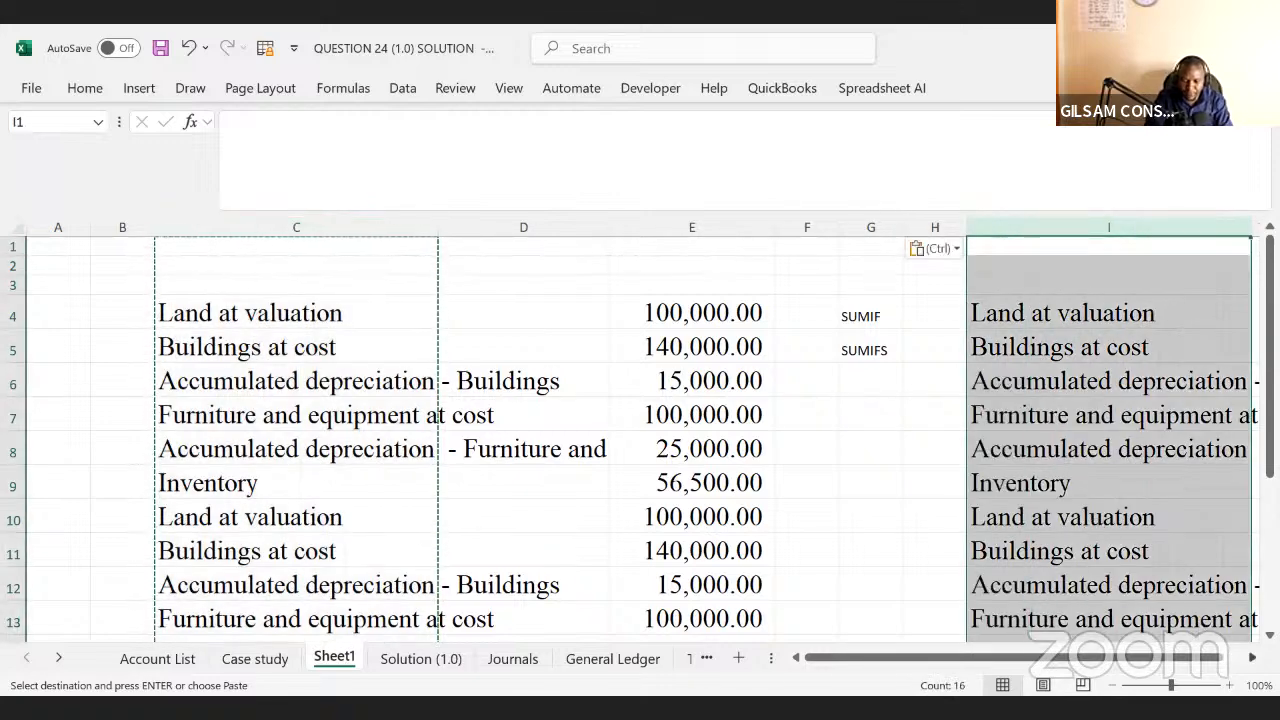
- Remove the duplicate account labels from column I so that each account is listed once
scroll(1094, 530, right, 3)
scroll(1210, 615, right, 1)
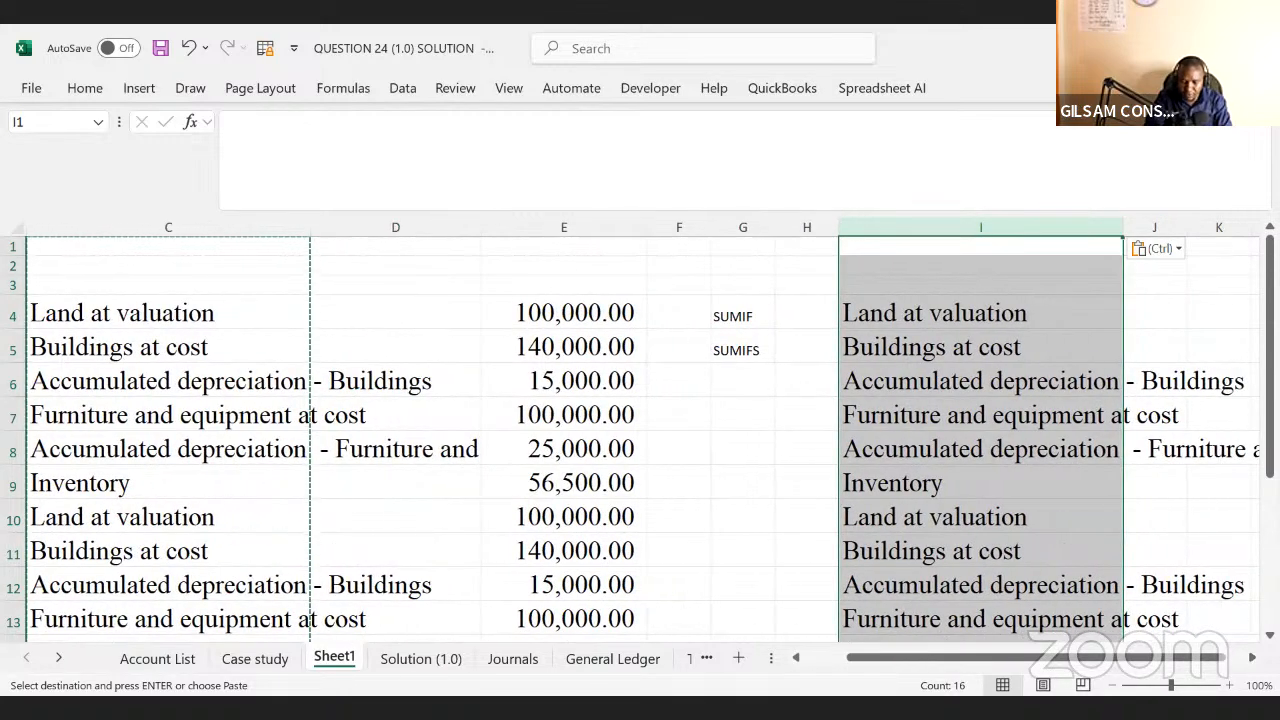
scroll(1230, 615, right, 2)
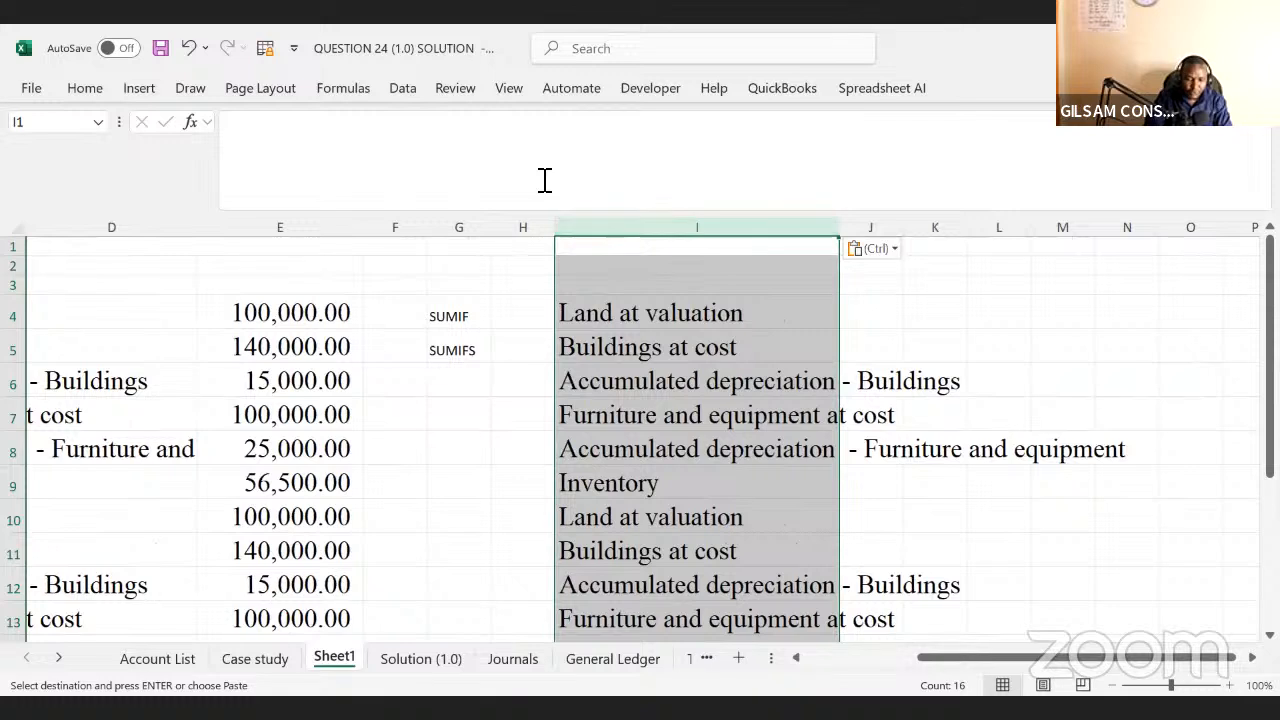
click(403, 88)
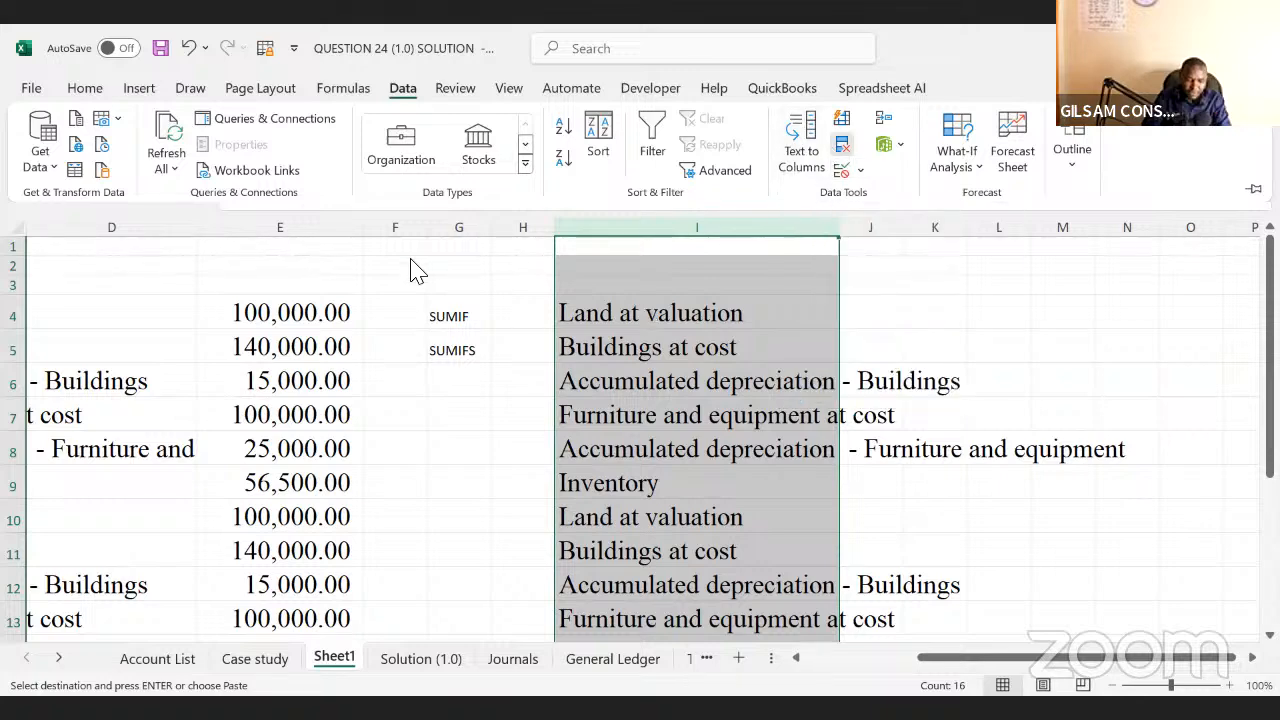
- Move the list of unique account labels in column I down so that it starts at I3
key(ctrl+z)
click(591, 301)
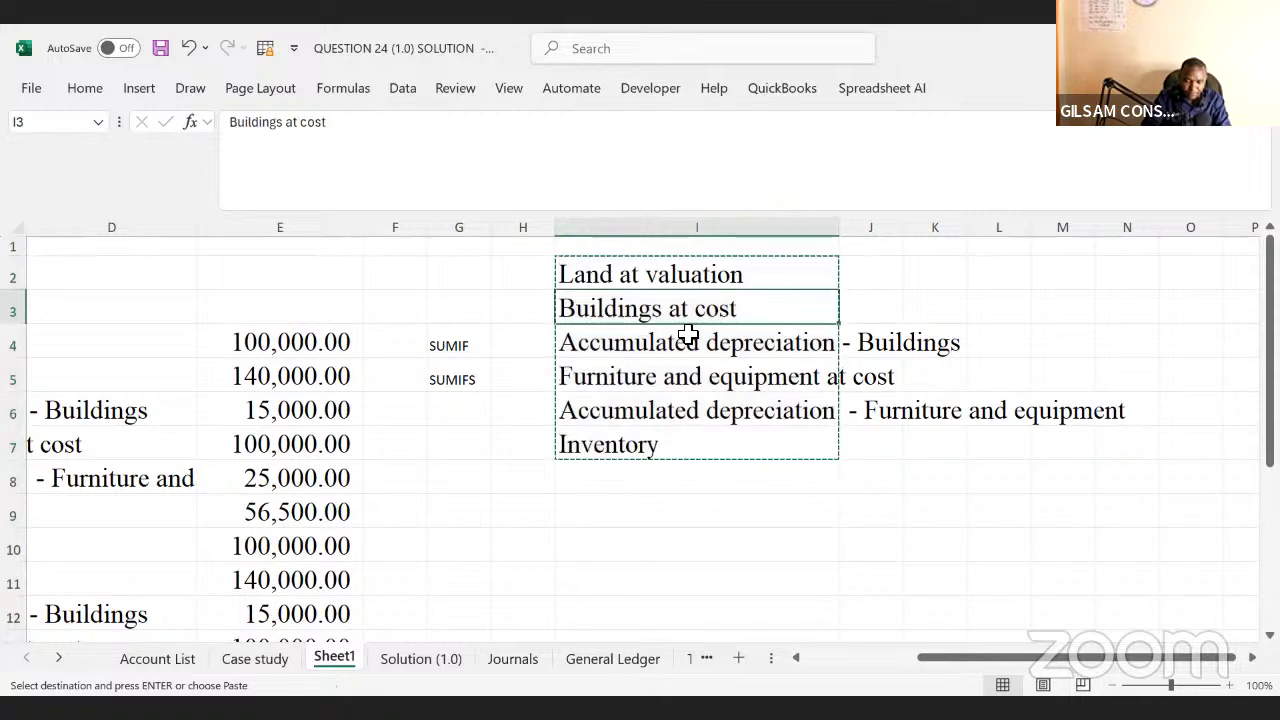
key(Return)
key(Left)
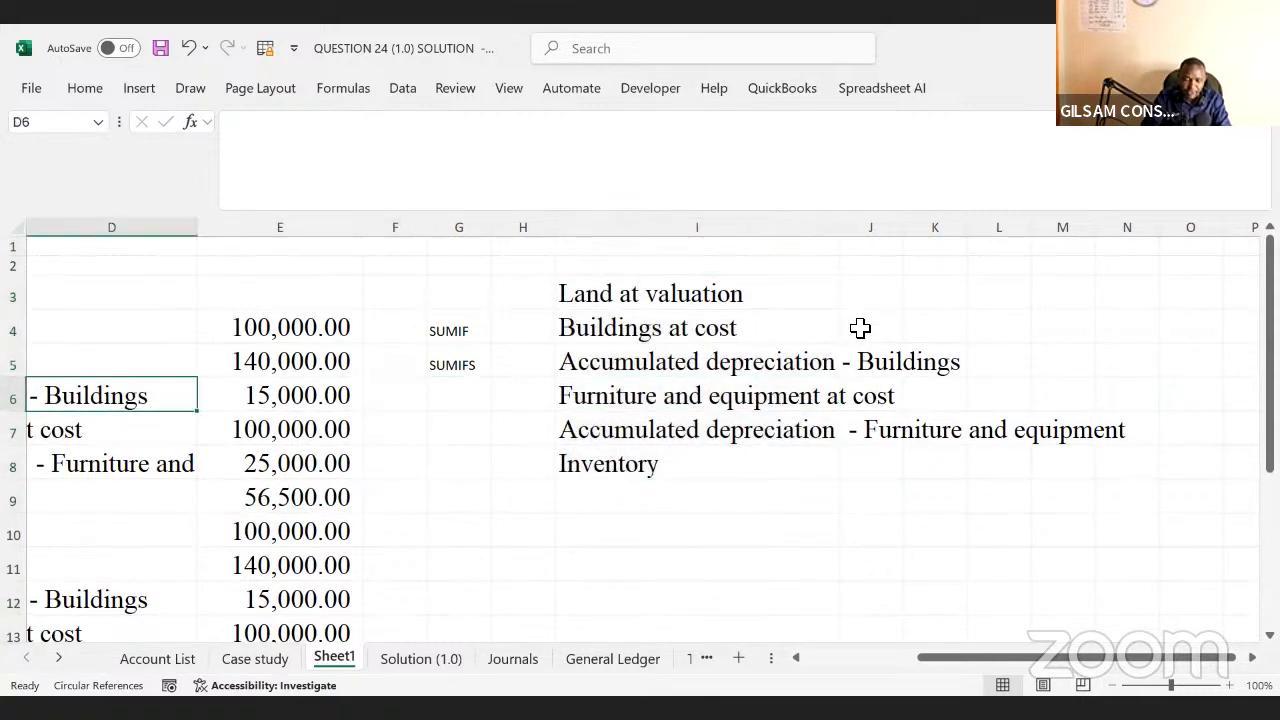
key(Left)
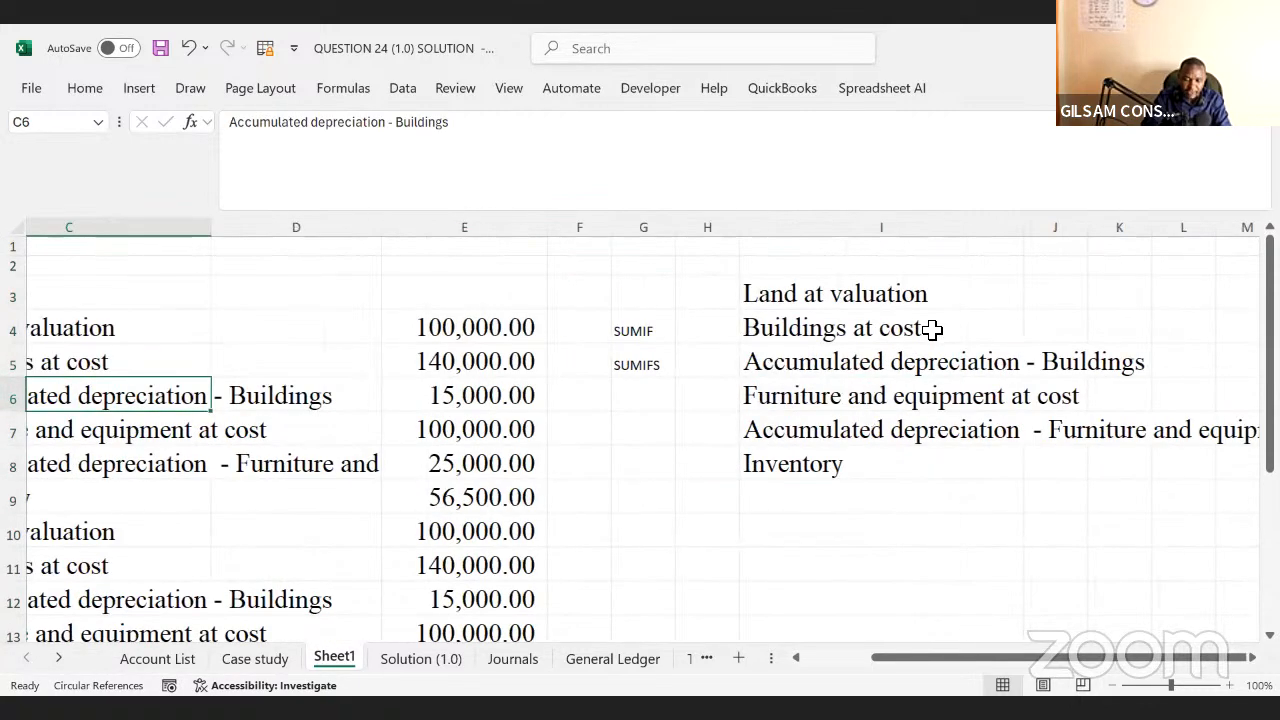
key(Left)
key(Left)
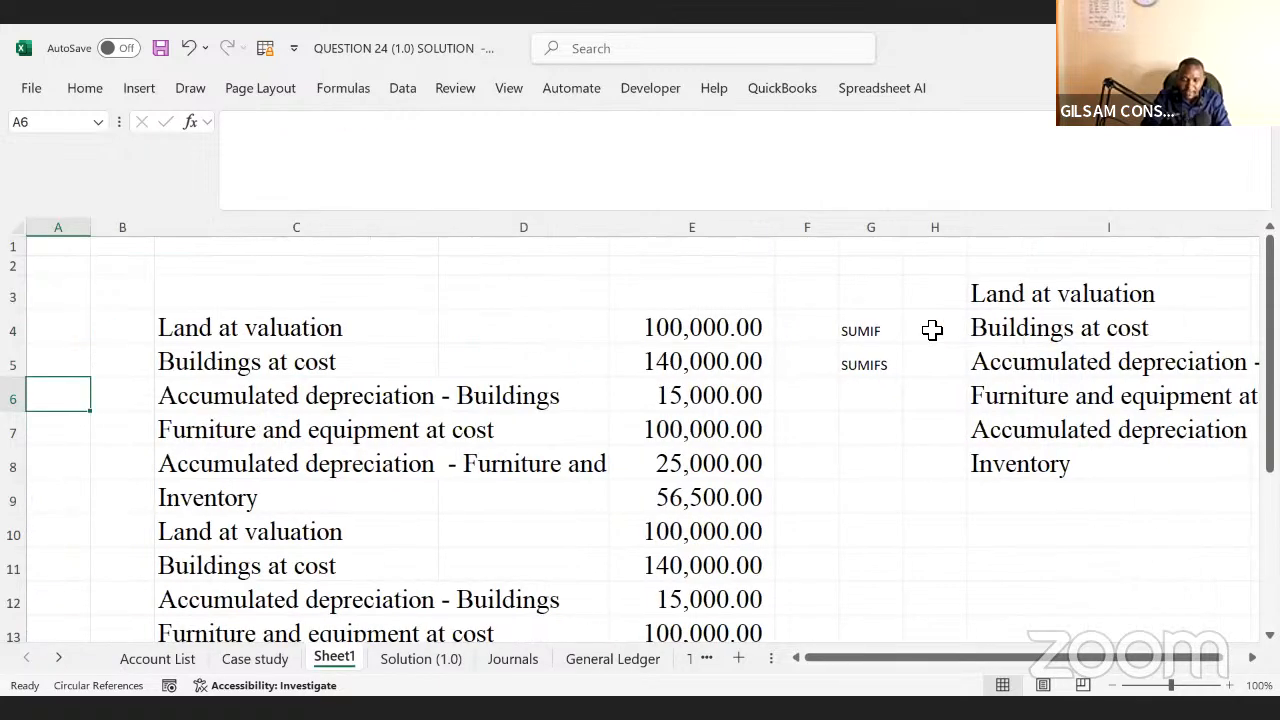
click(296, 227)
click(871, 331)
drag(1014, 294, 1014, 476)
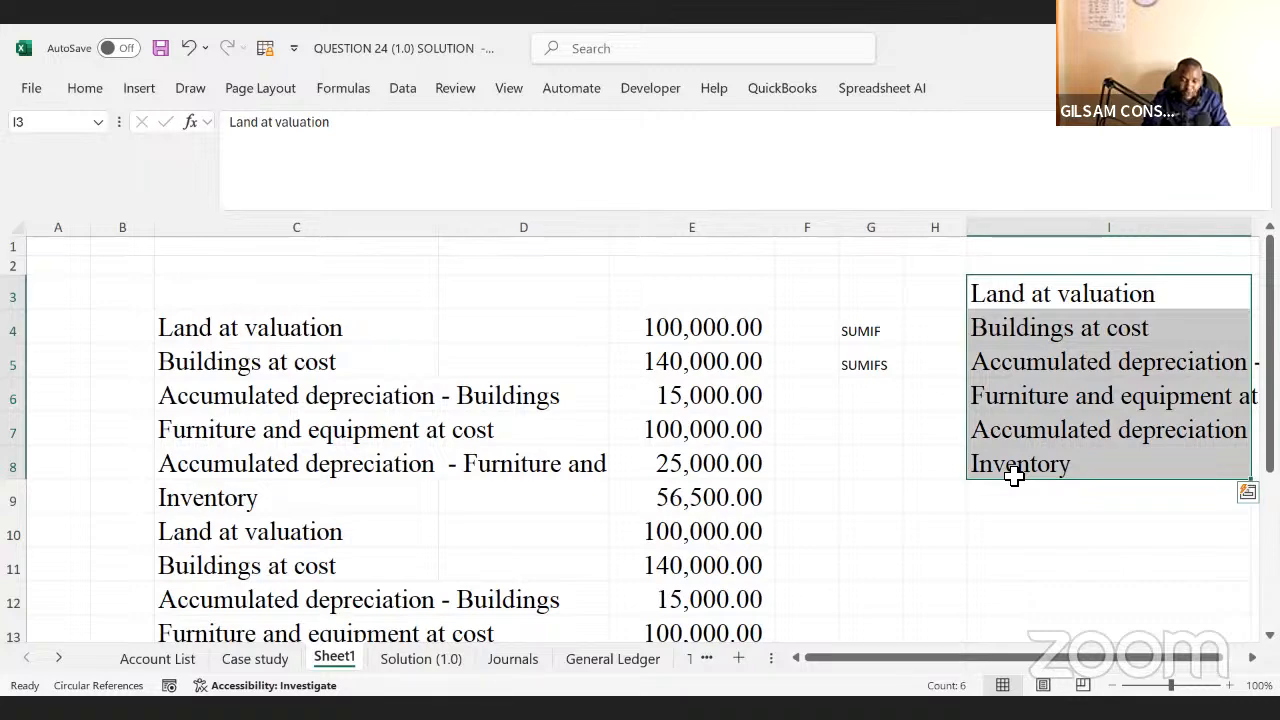
key(Right)
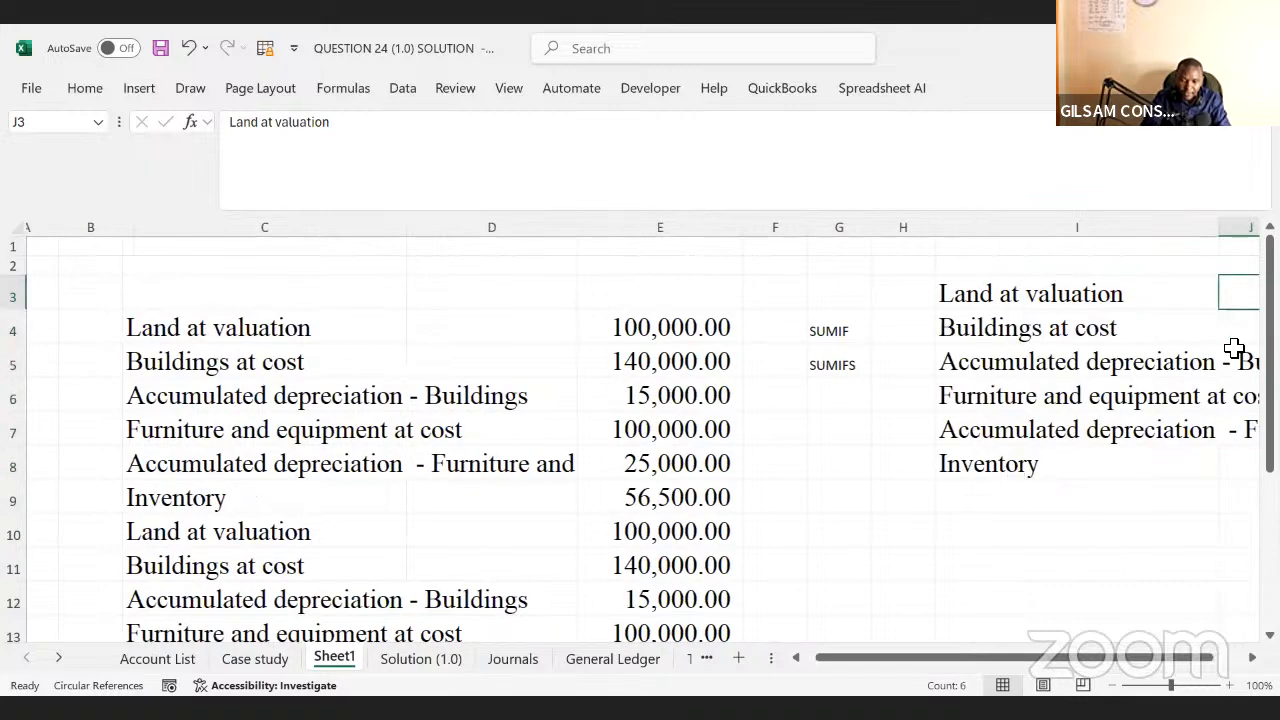
- Start a SUMIF formula in N3 with the whole account label column as the absolute range $C:$C
scroll(1234, 349, right, 3)
click(1144, 299)
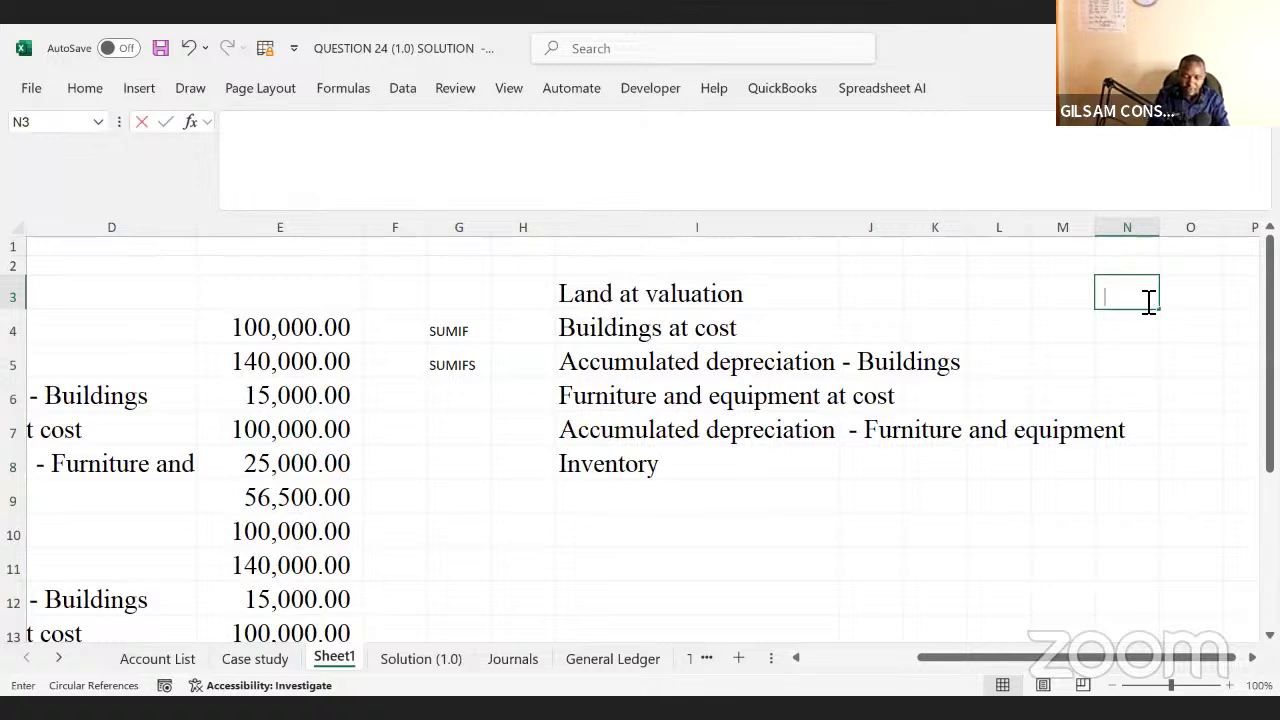
text(=SU)
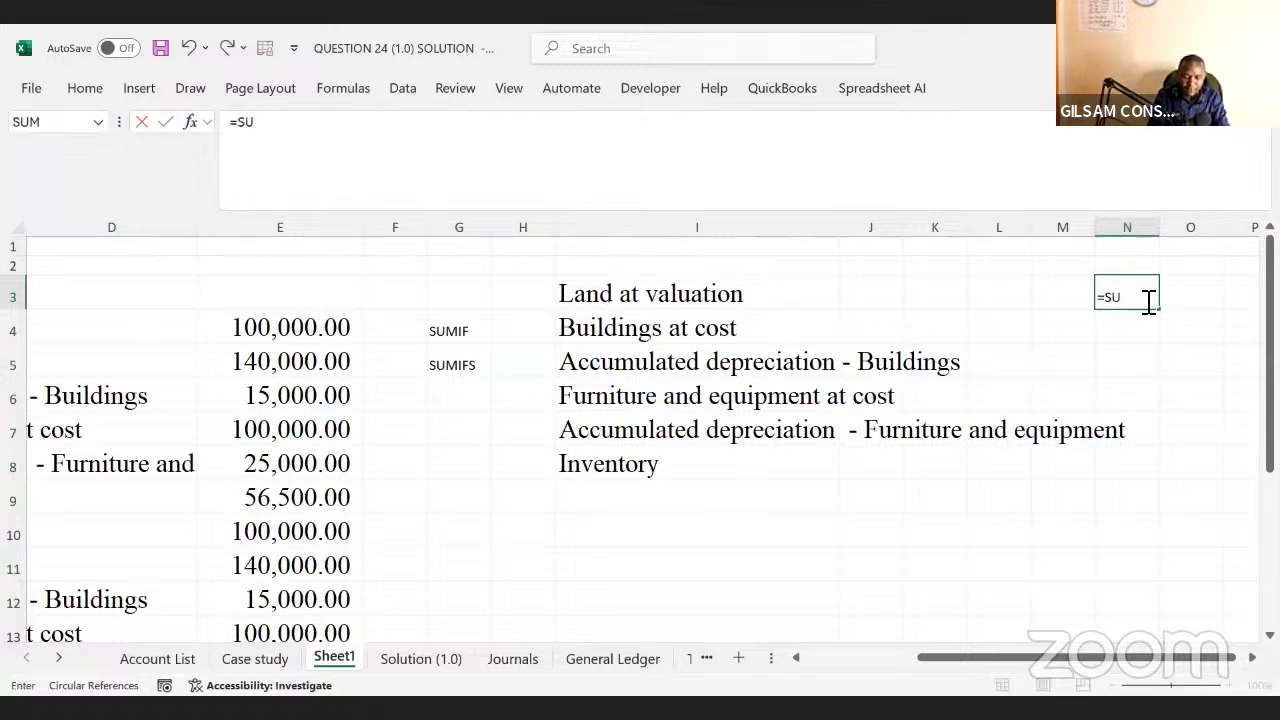
text(MI)
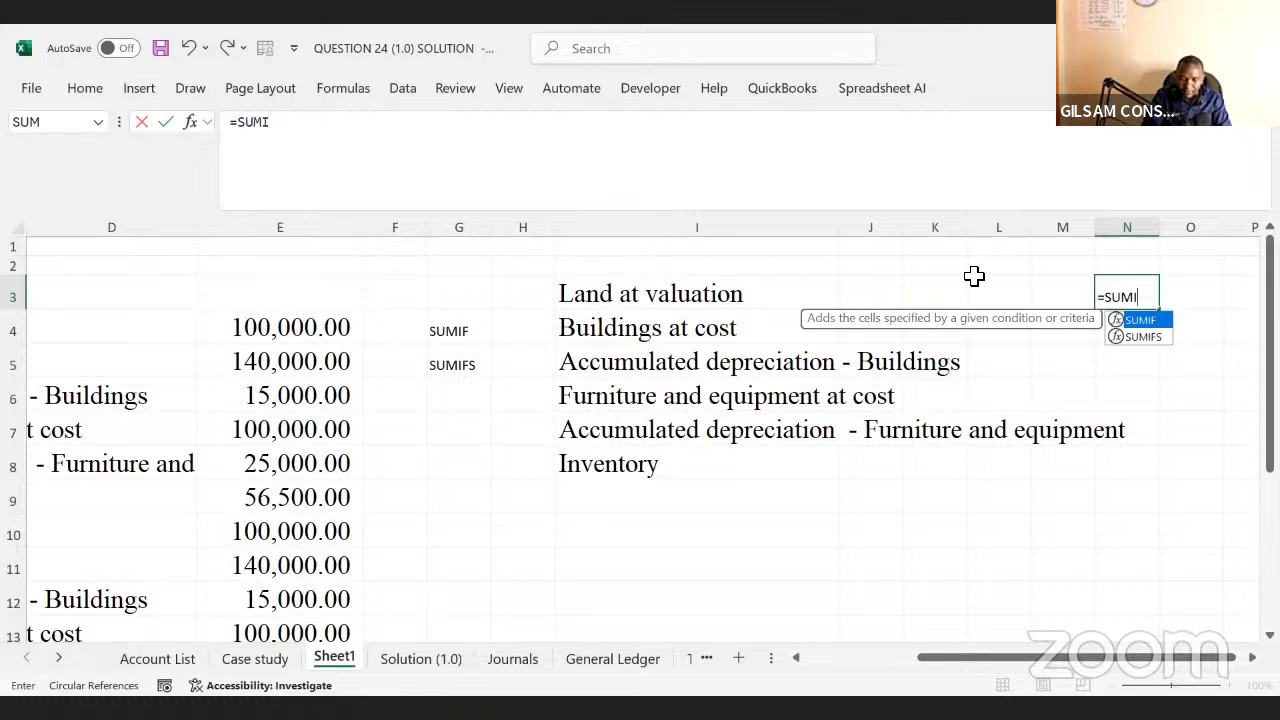
key(Tab)
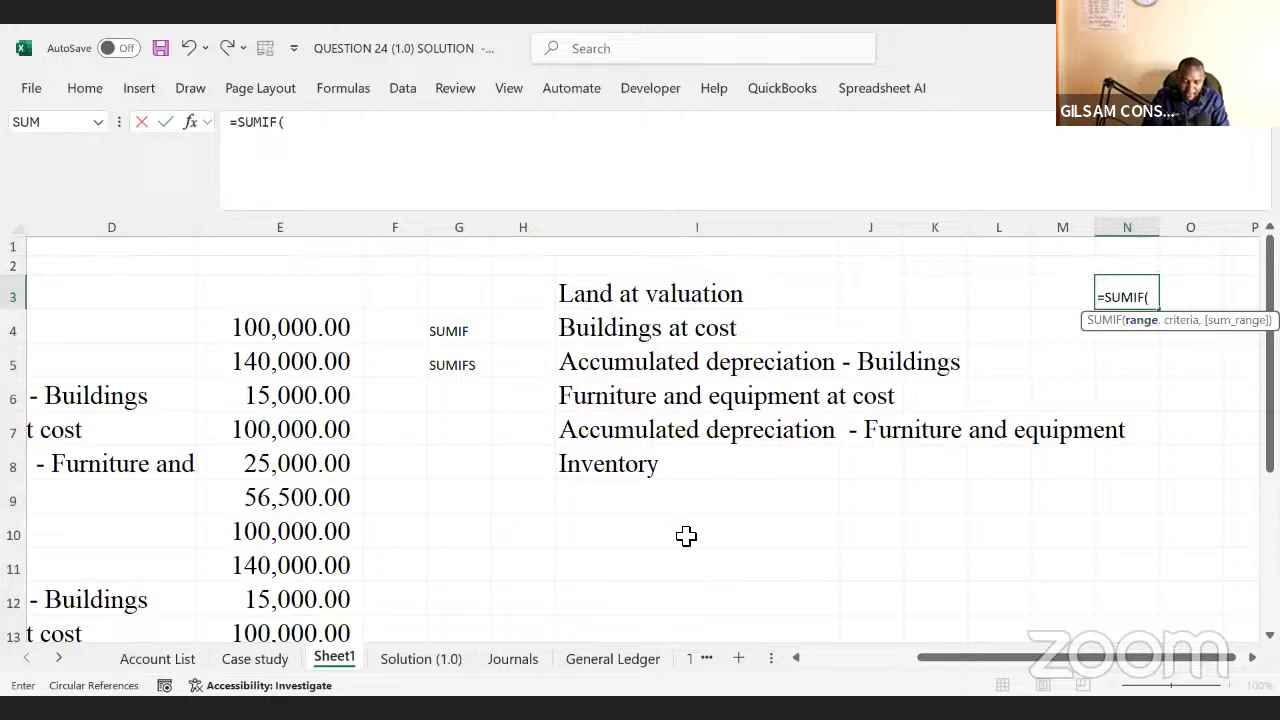
click(798, 658)
scroll(309, 224, left, 3)
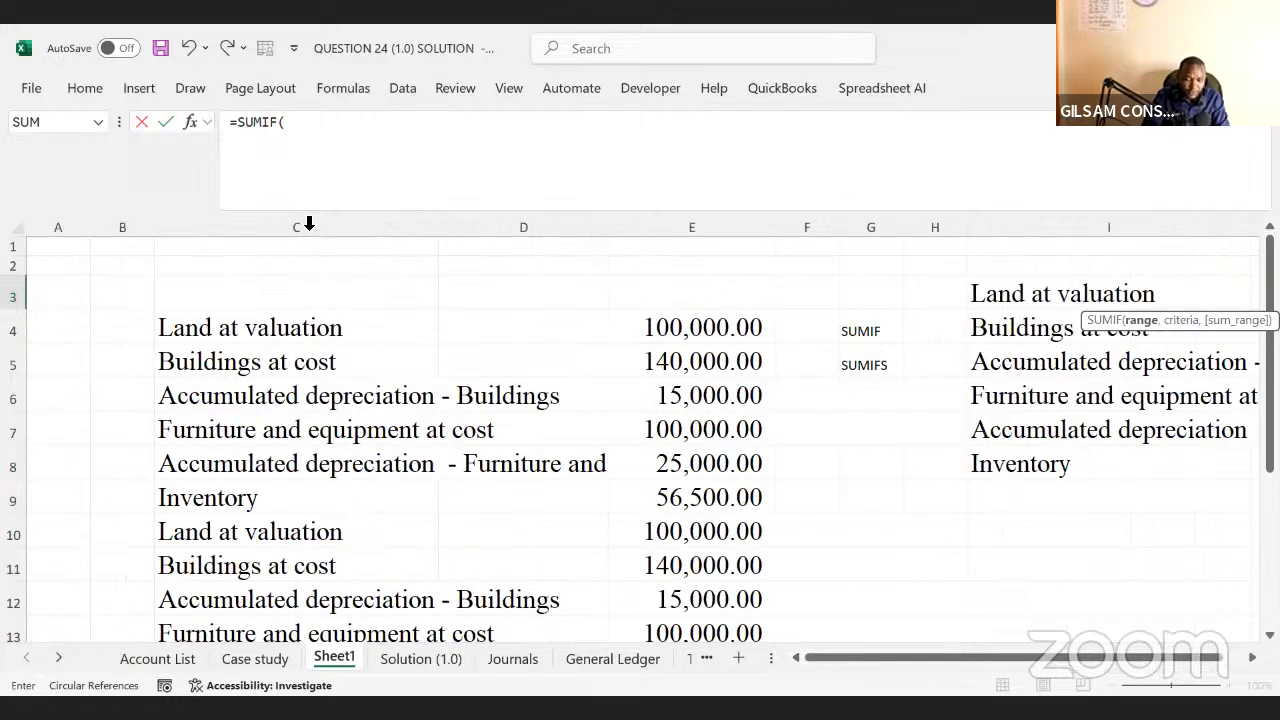
click(309, 224)
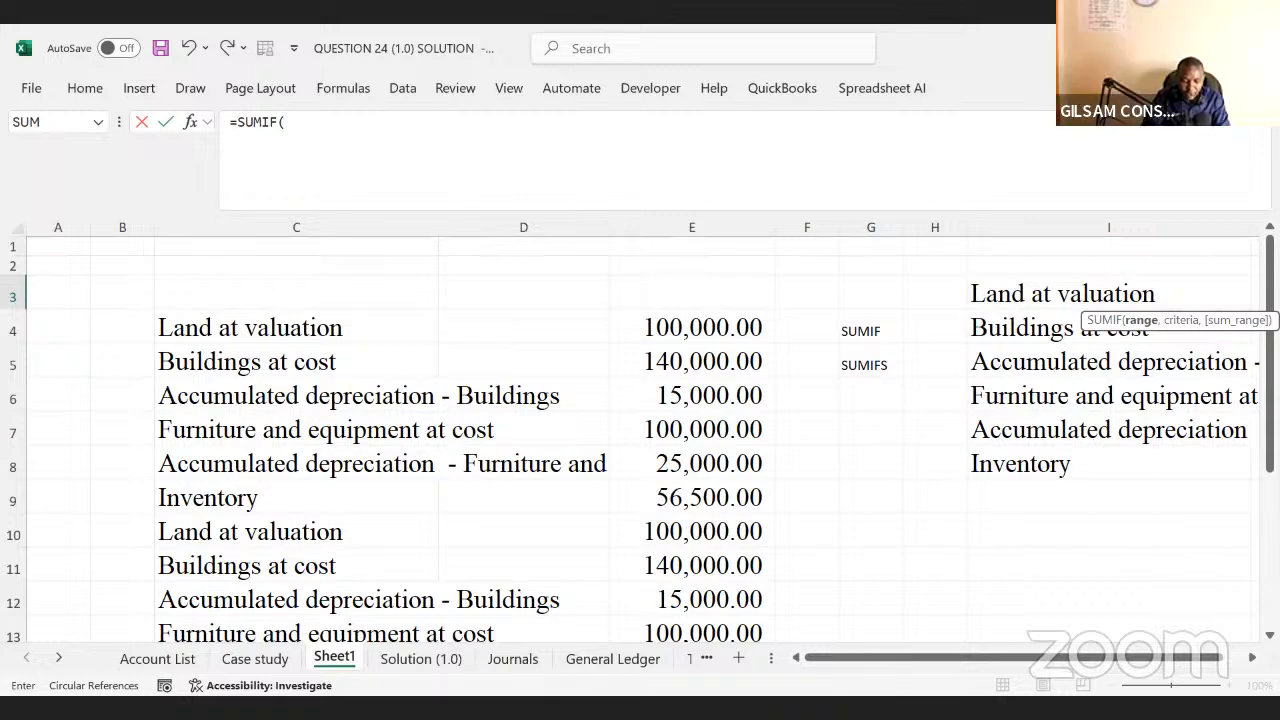
click(317, 227)
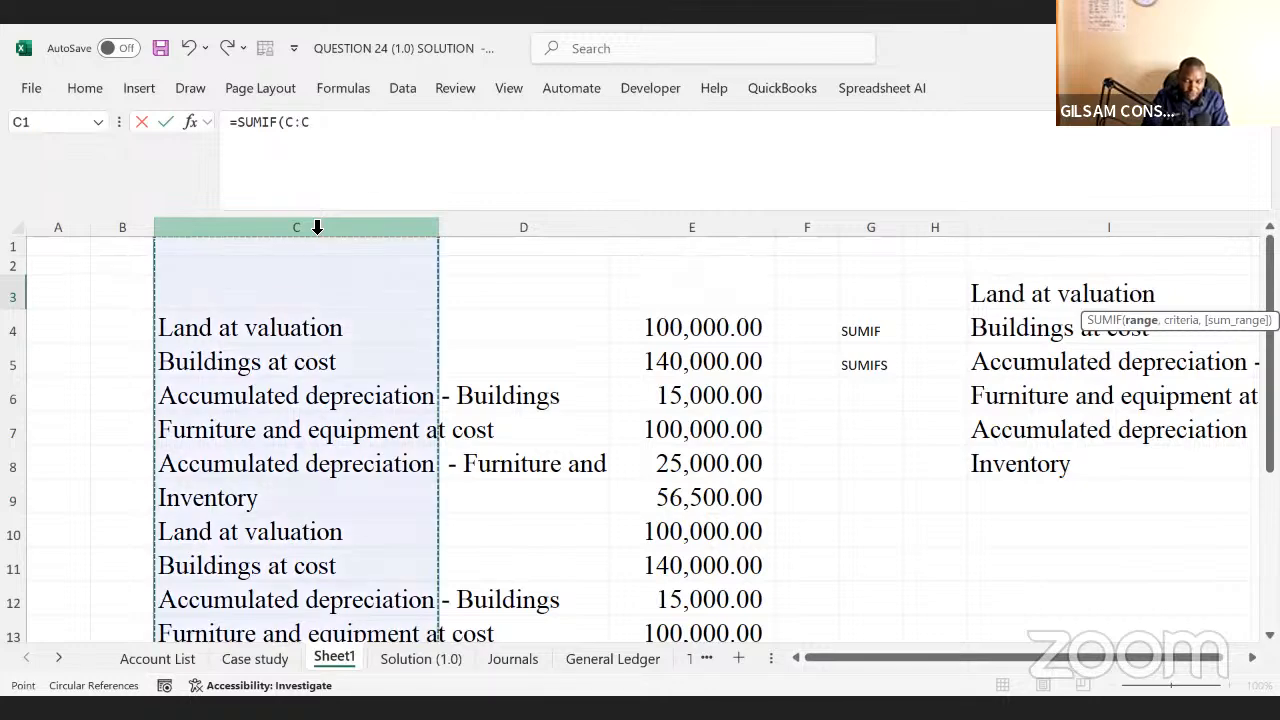
click(403, 157)
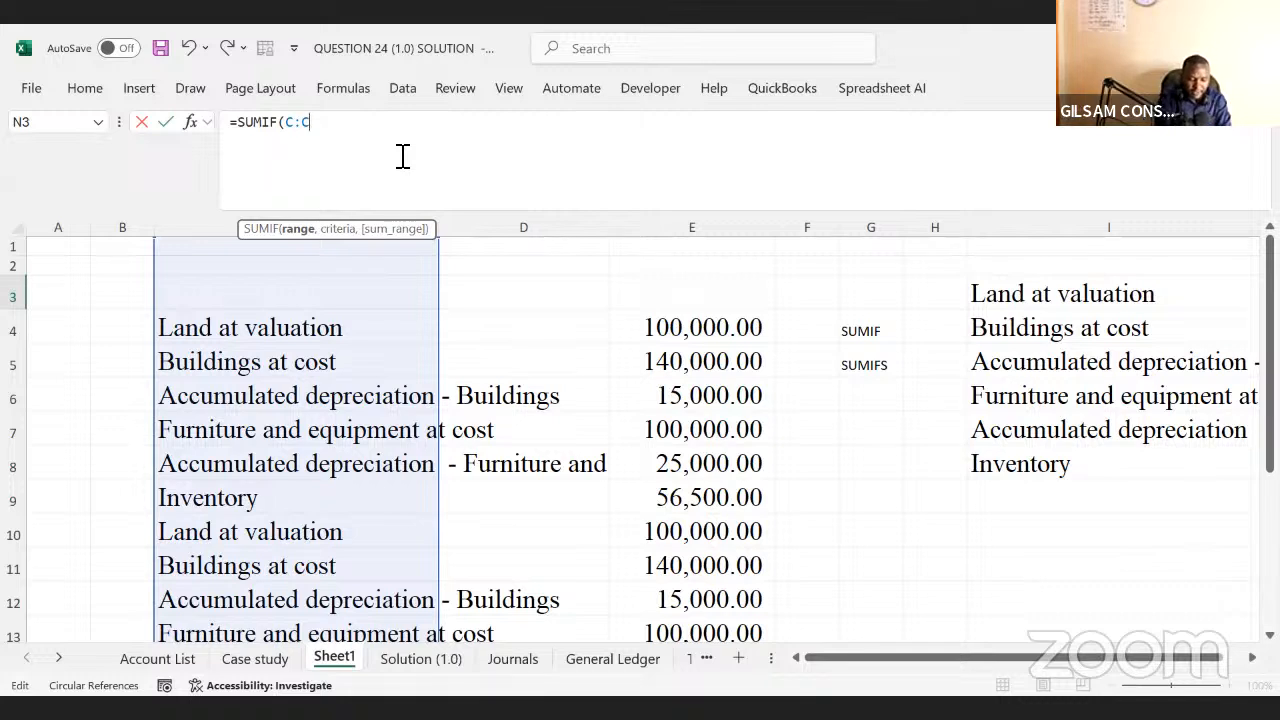
key(F4)
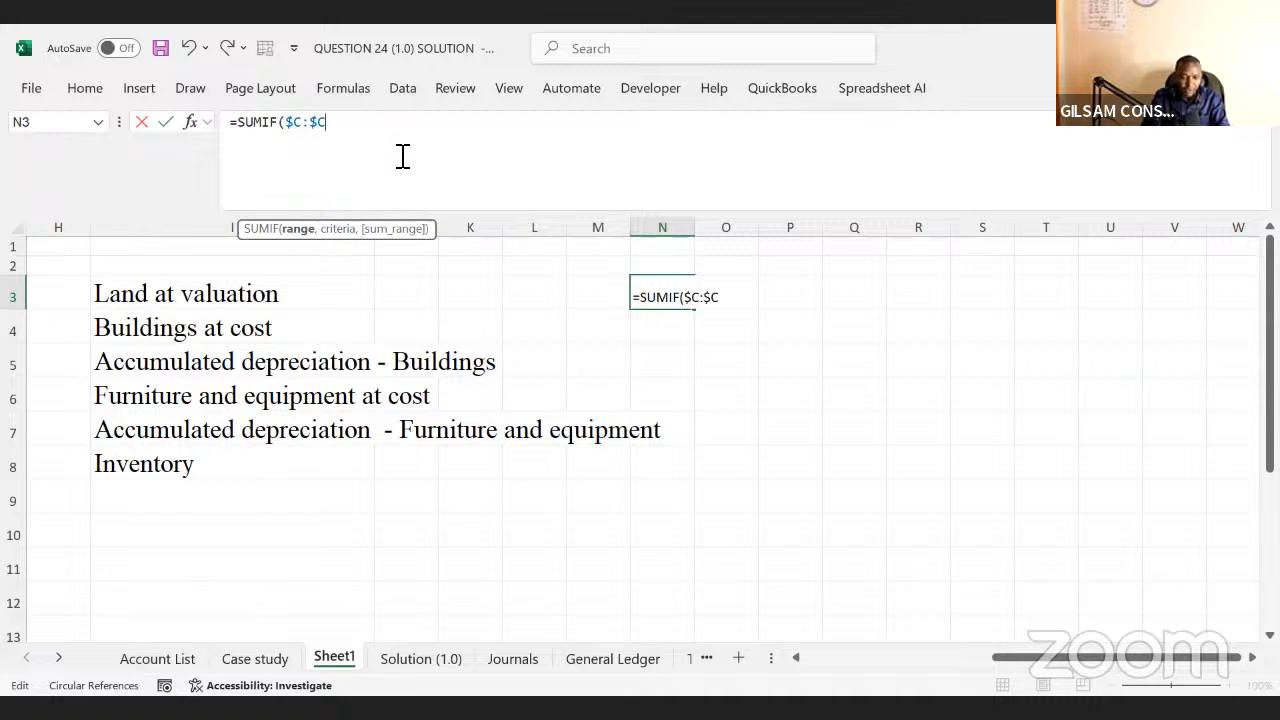
- Set I3, the Land at valuation label, as the criterion of the SUMIF formula in N3
text(,)
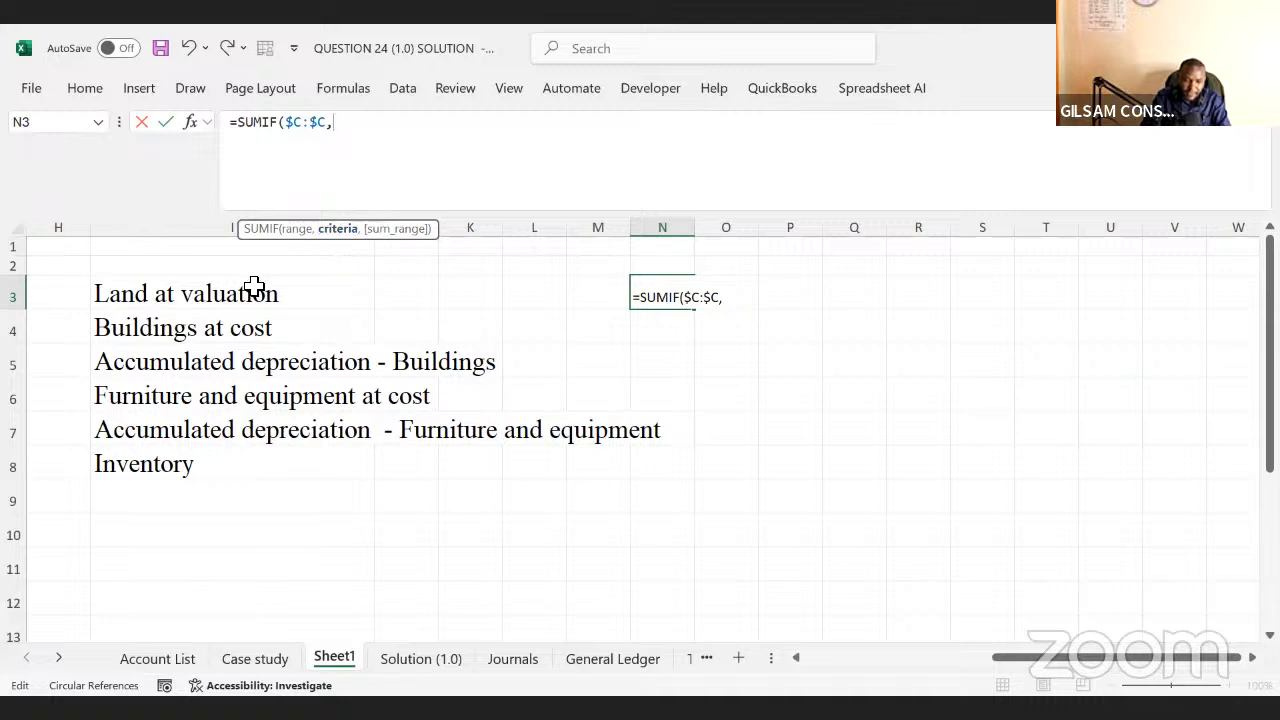
click(136, 294)
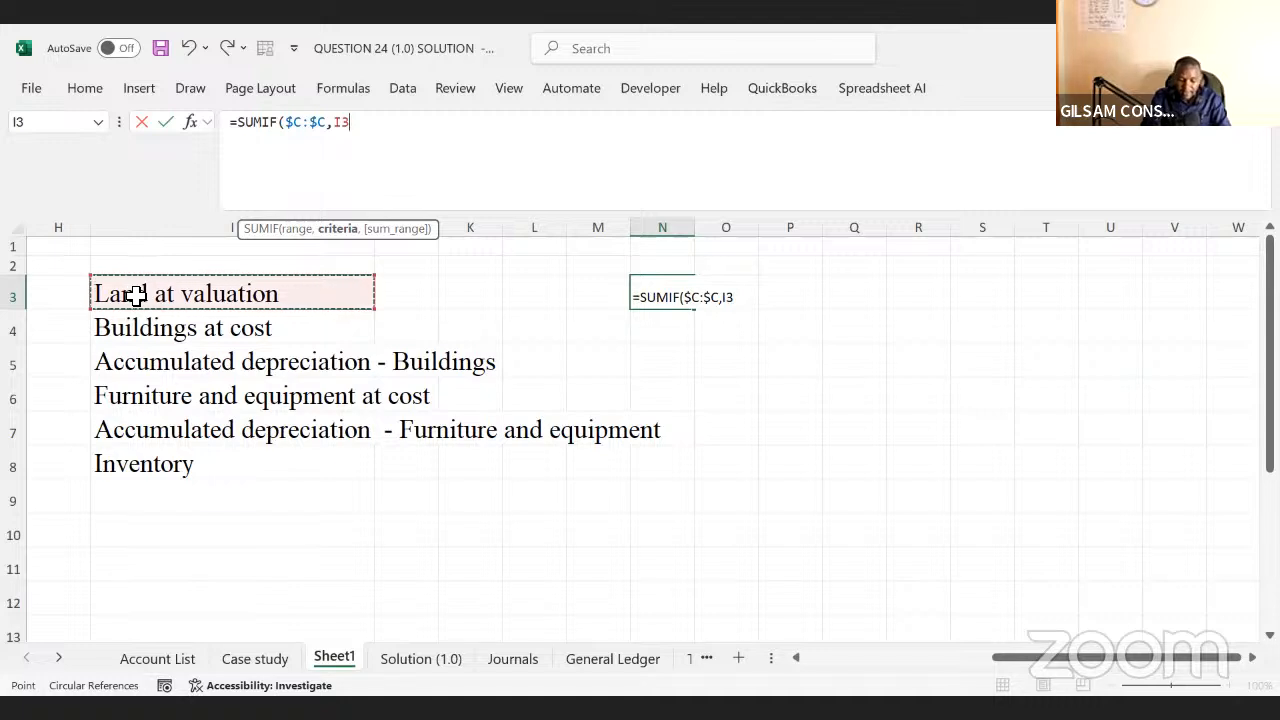
text(,)
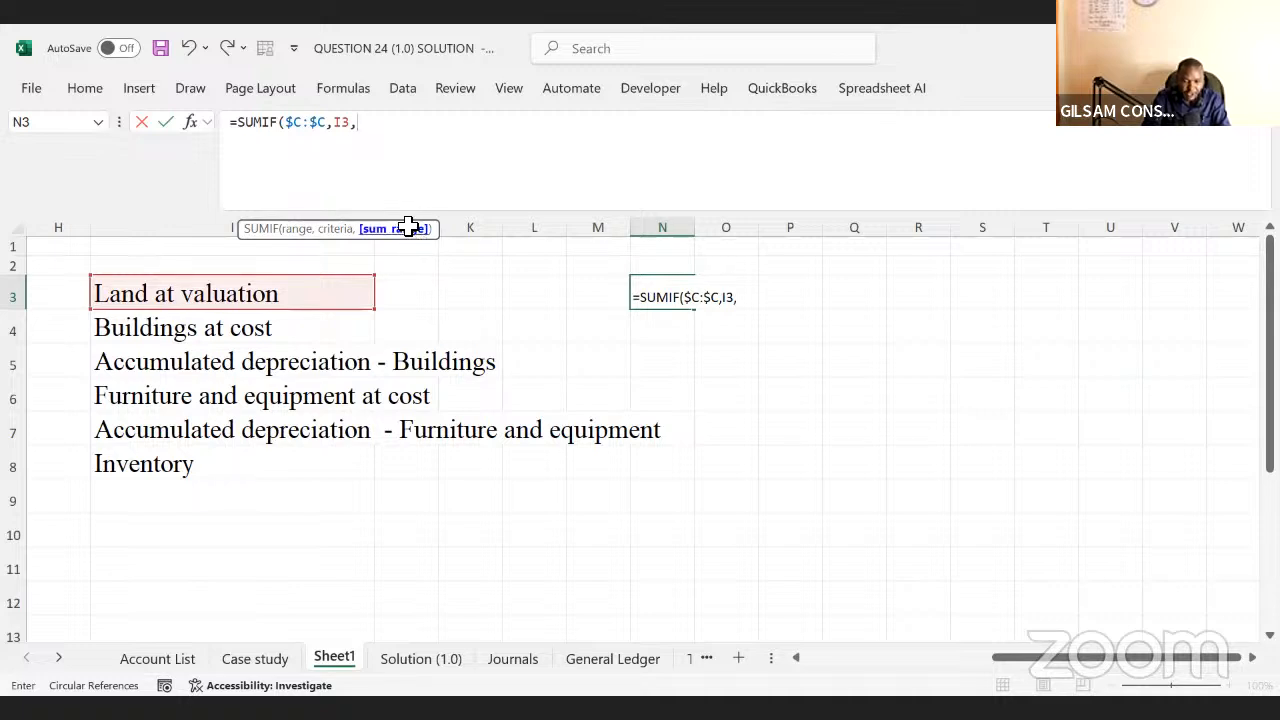
scroll(797, 663, left, 2)
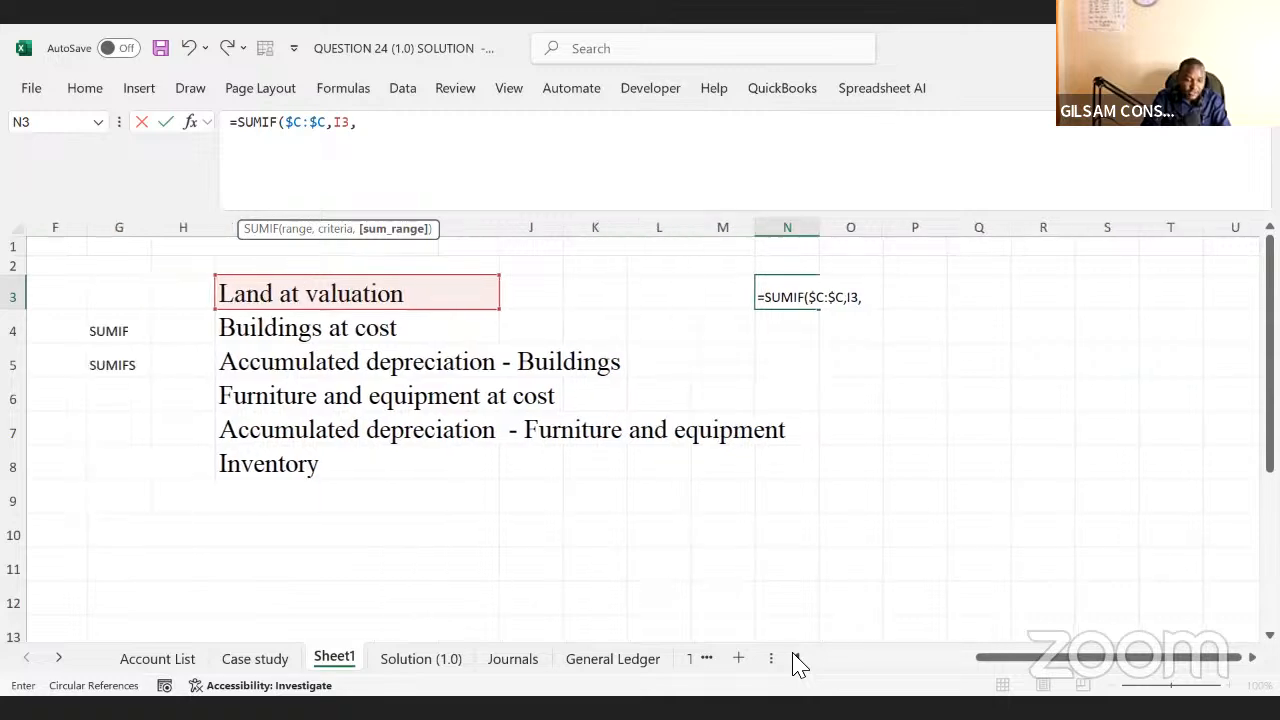
scroll(797, 663, left, 2)
scroll(266, 334, left, 3)
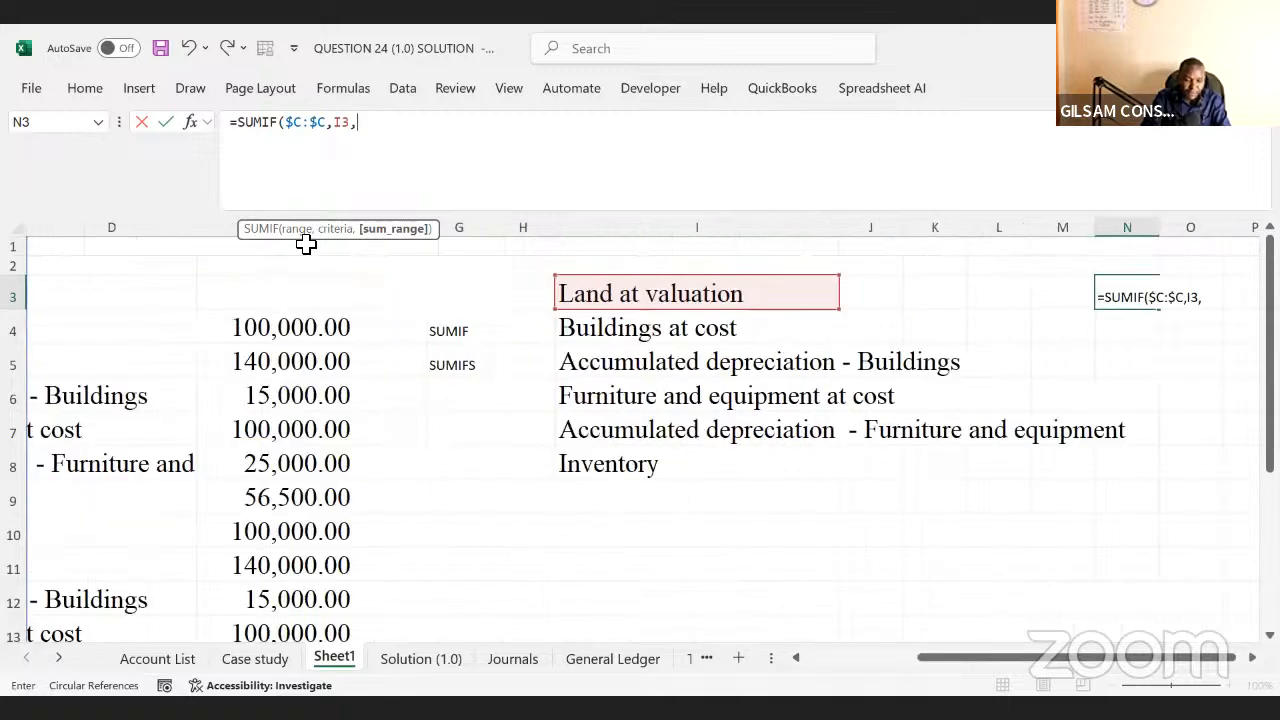
click(305, 229)
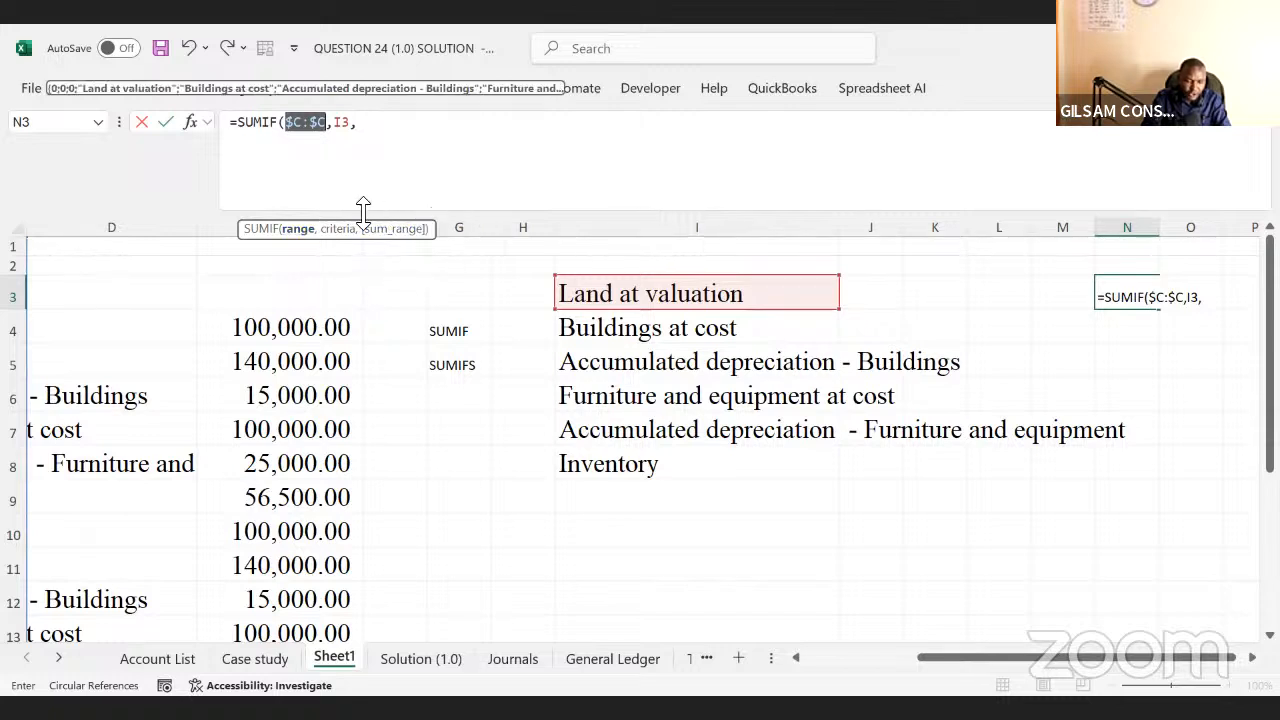
click(308, 227)
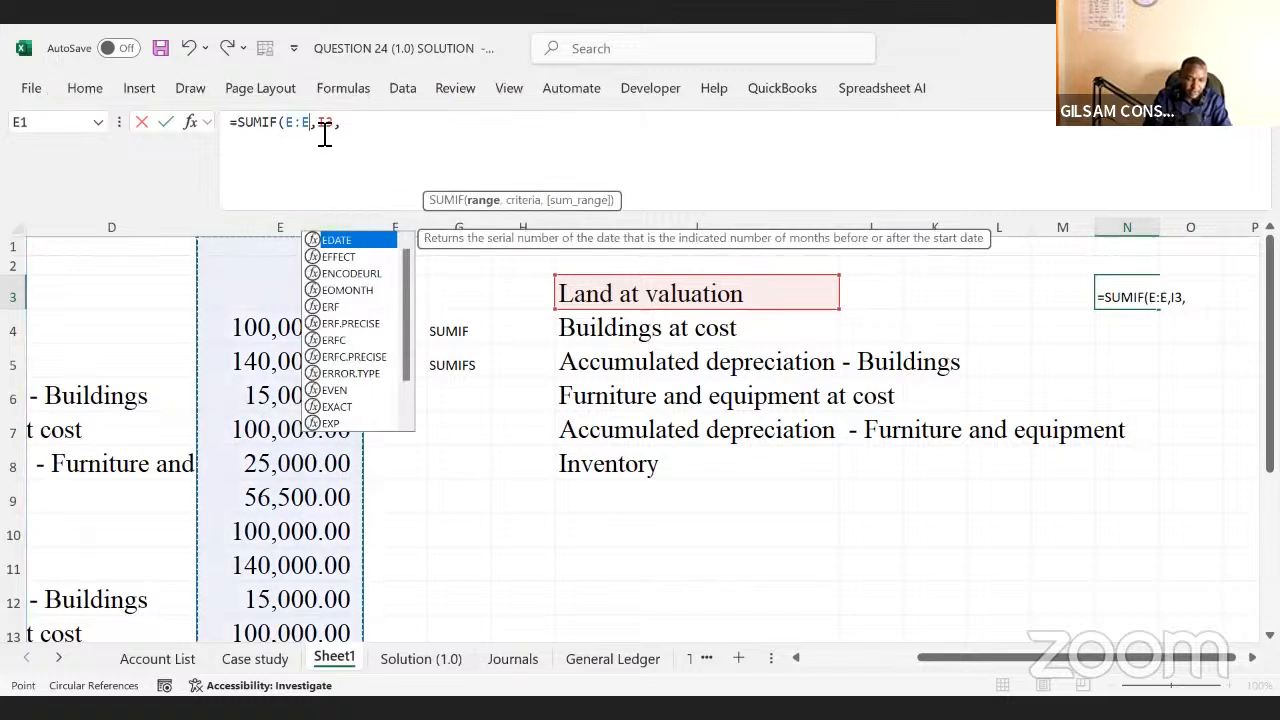
key(BackSpace)
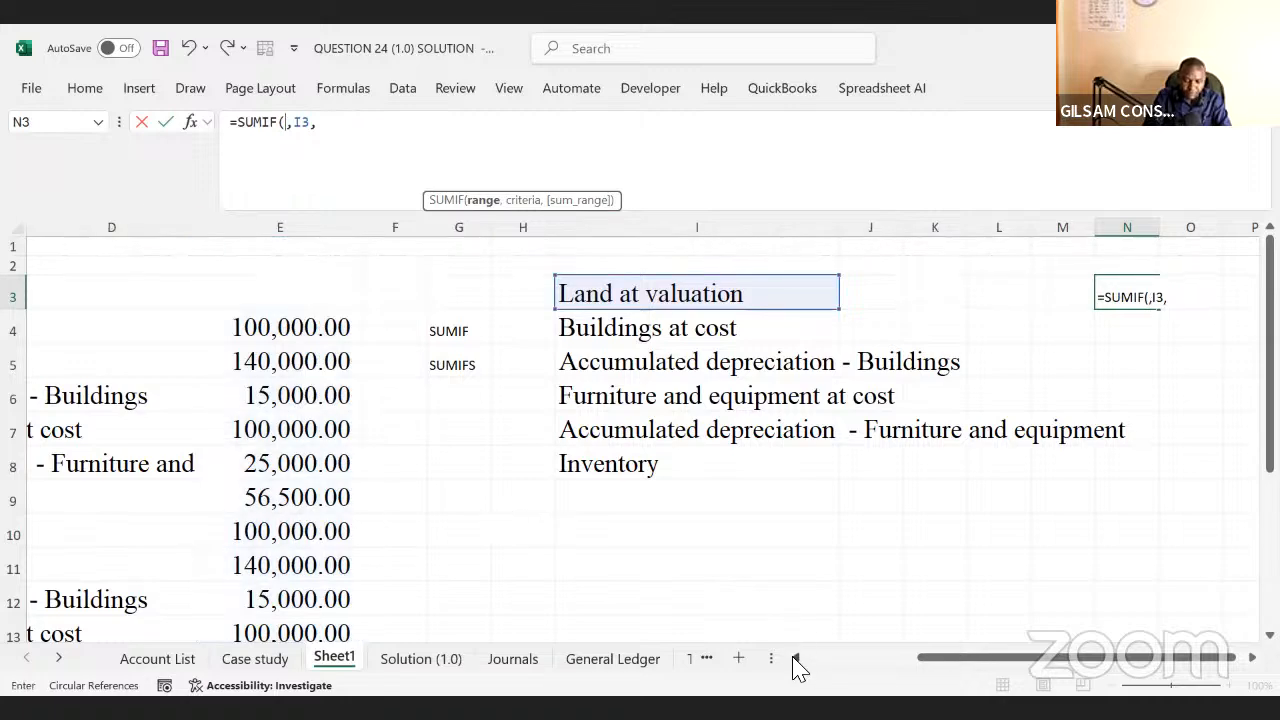
scroll(337, 189, left, 3)
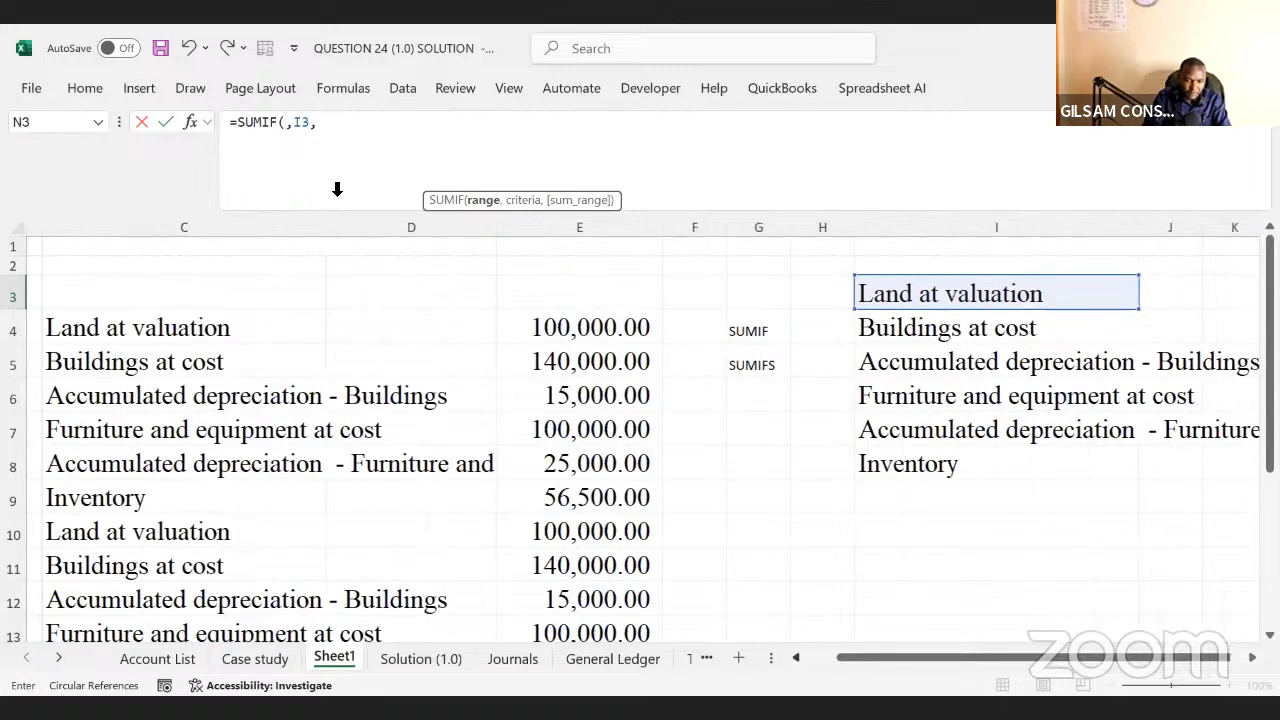
scroll(337, 189, left, 3)
click(337, 189)
key(F4)
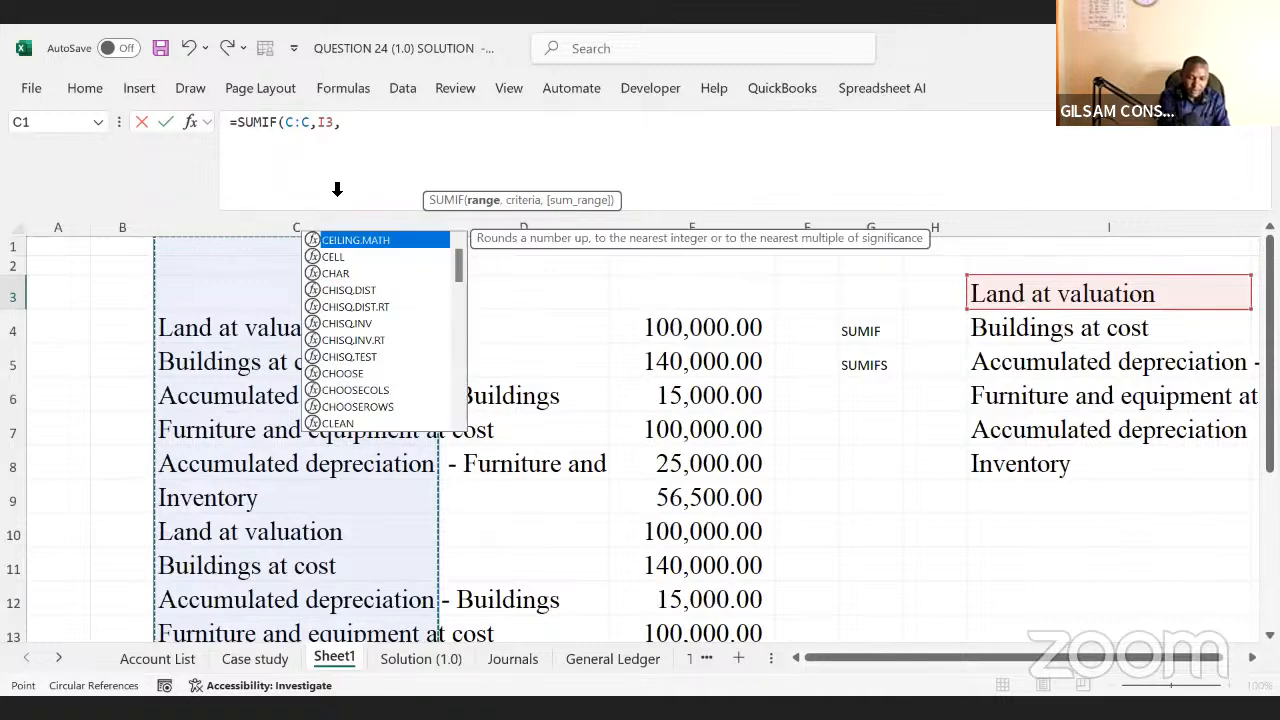
click(337, 189)
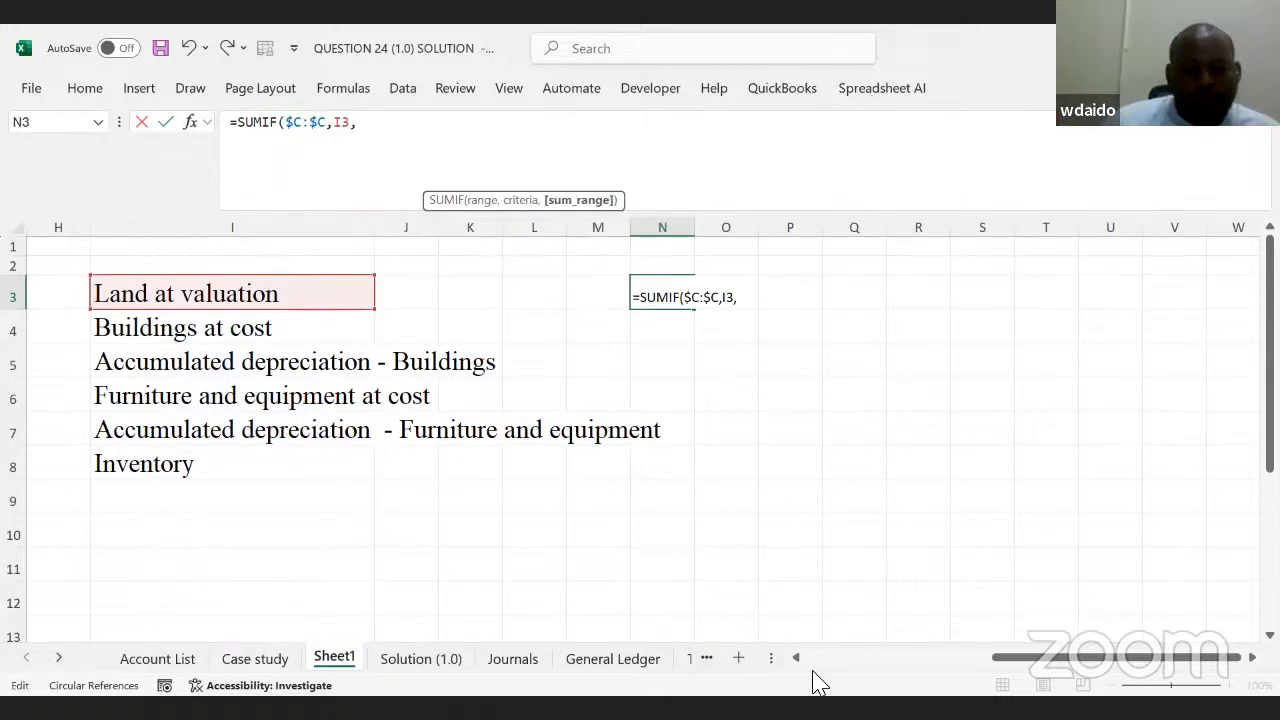
- Complete the N3 formula with $E:$E as the absolute sum range and apply the comma number style to column N
scroll(800, 665, left, 3)
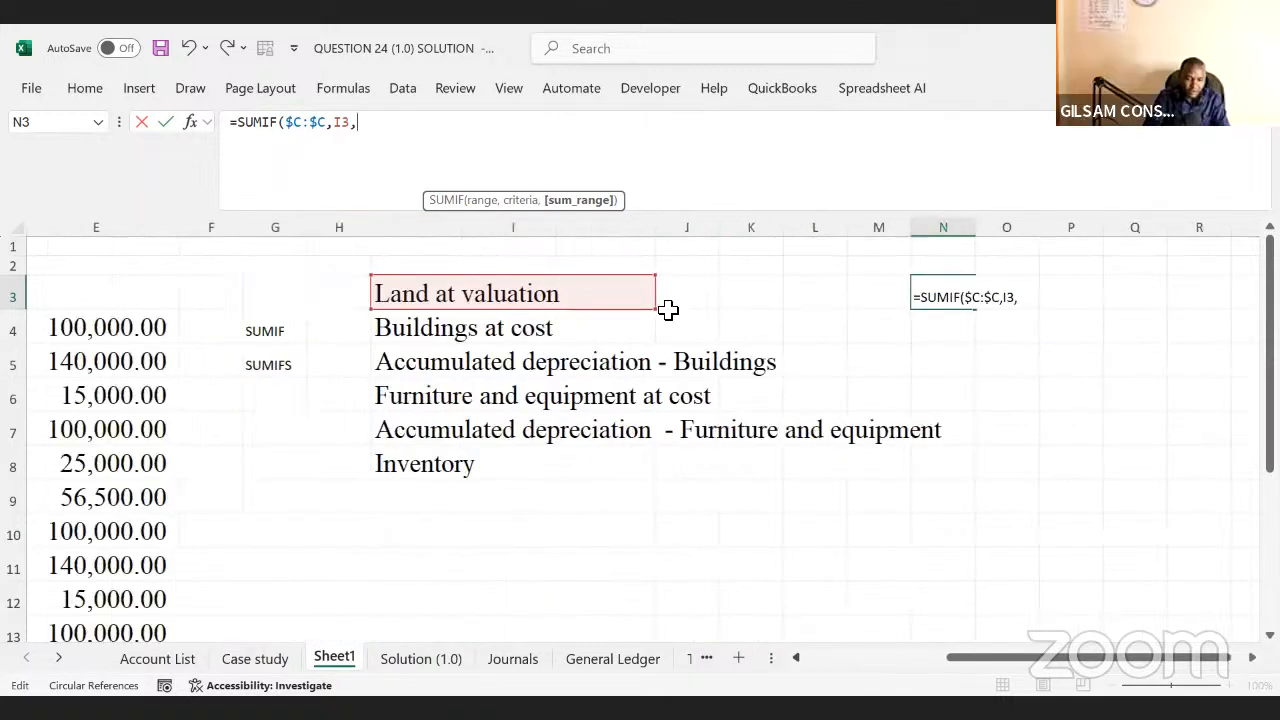
scroll(623, 229, left, 2)
click(623, 229)
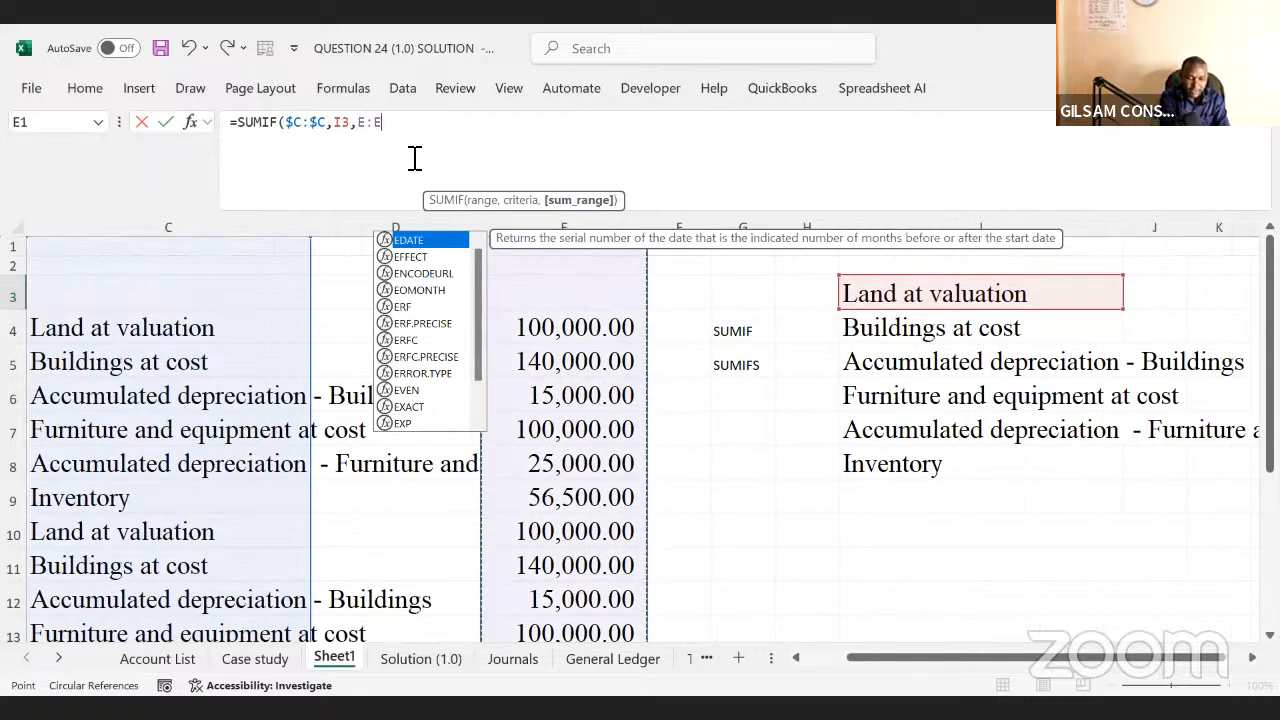
text())
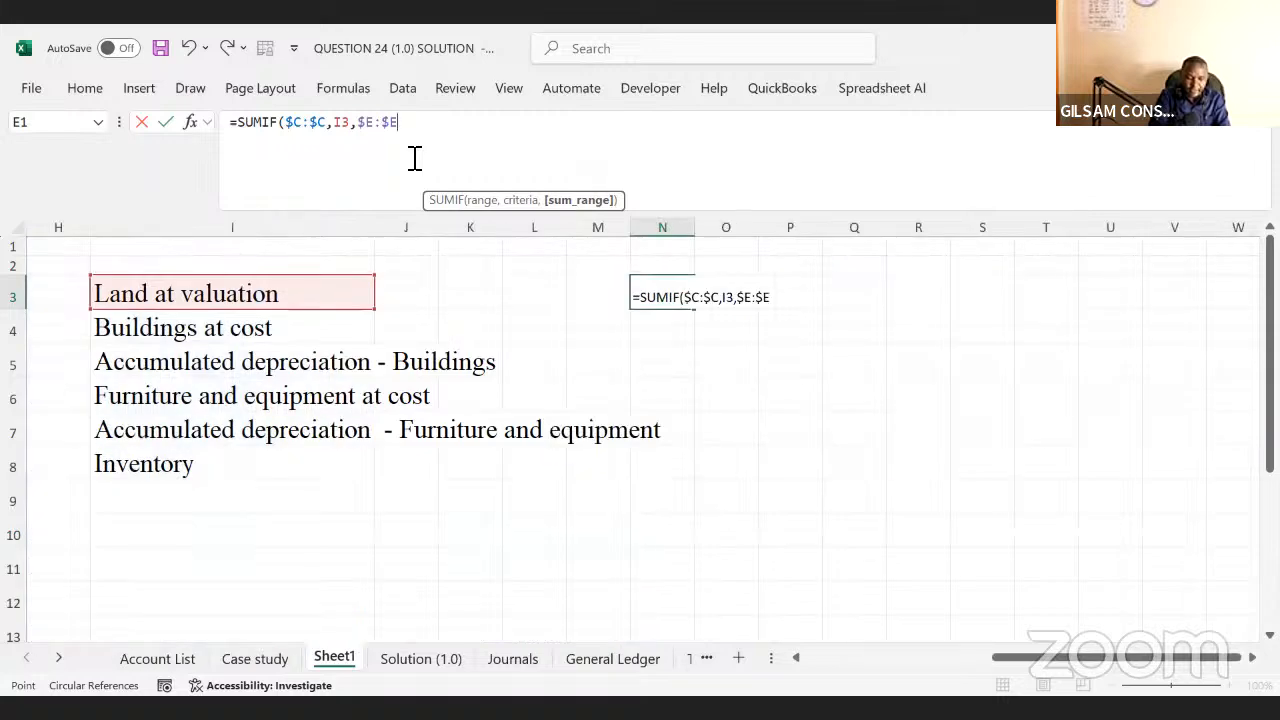
key(Return)
click(679, 227)
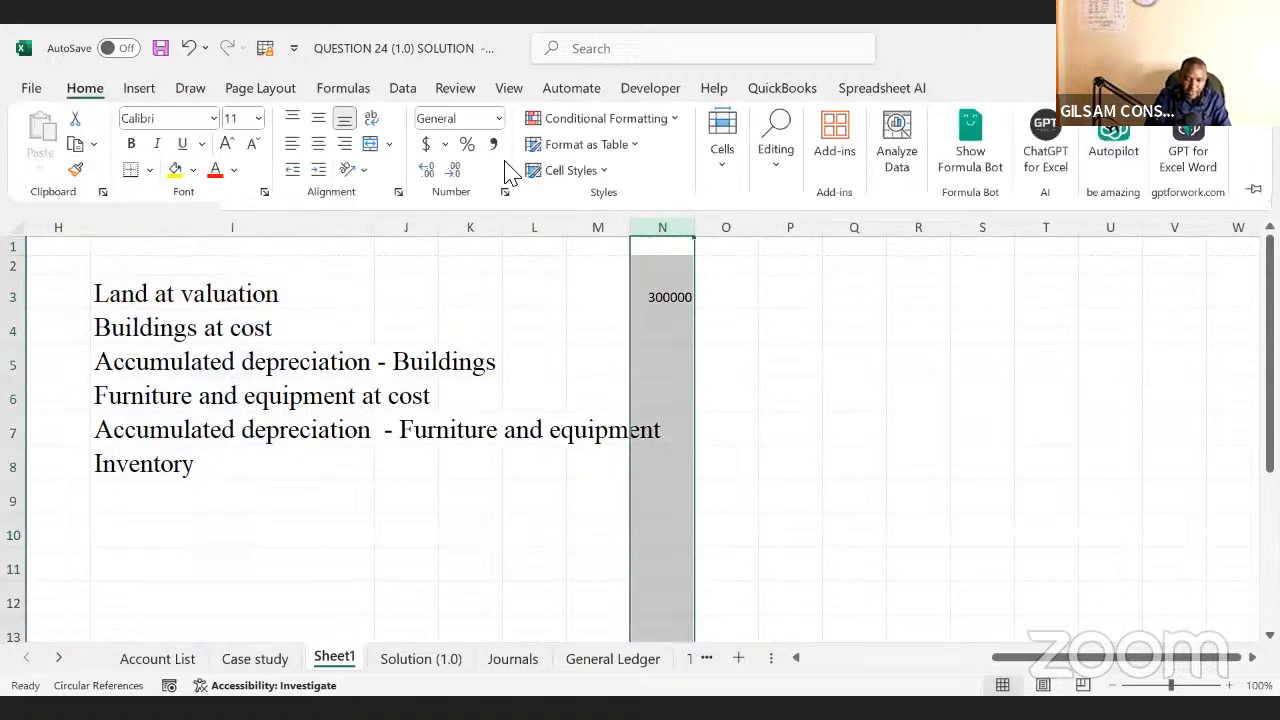
click(493, 144)
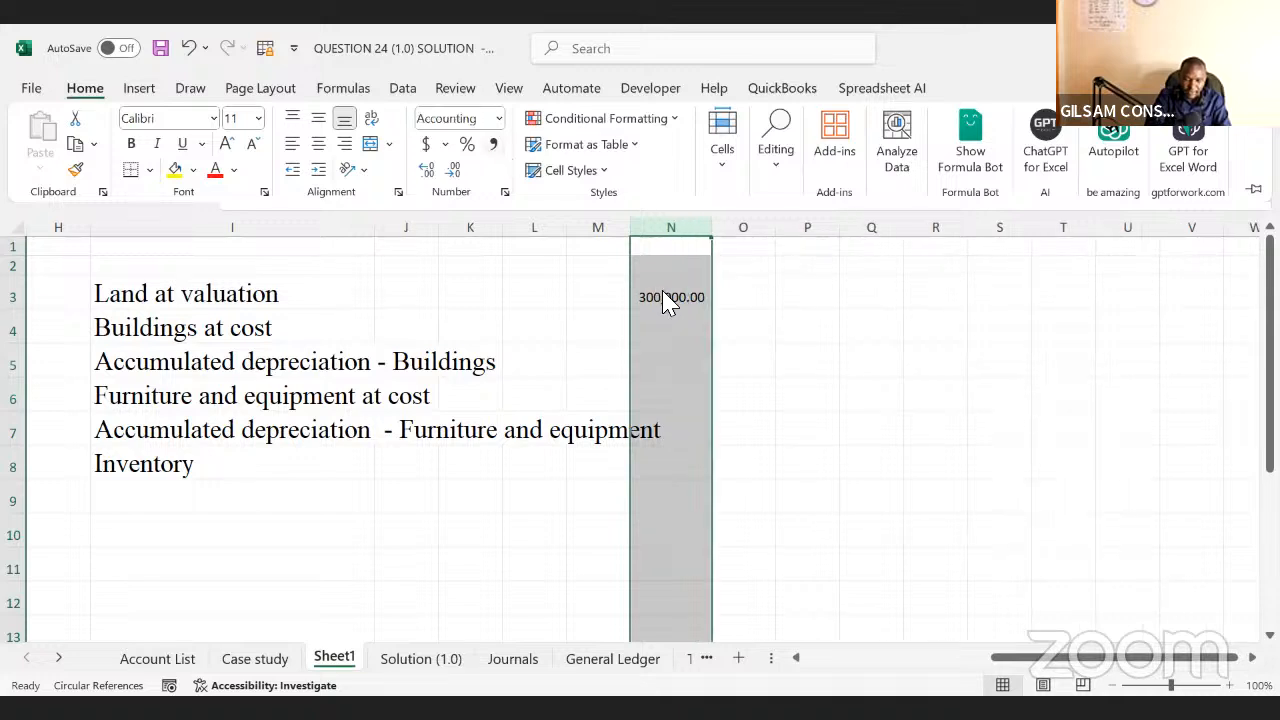
- Fill the SUMIF formula from N3 down to N8 and widen column M to make room for the long account labels
click(663, 297)
drag(711, 311, 688, 472)
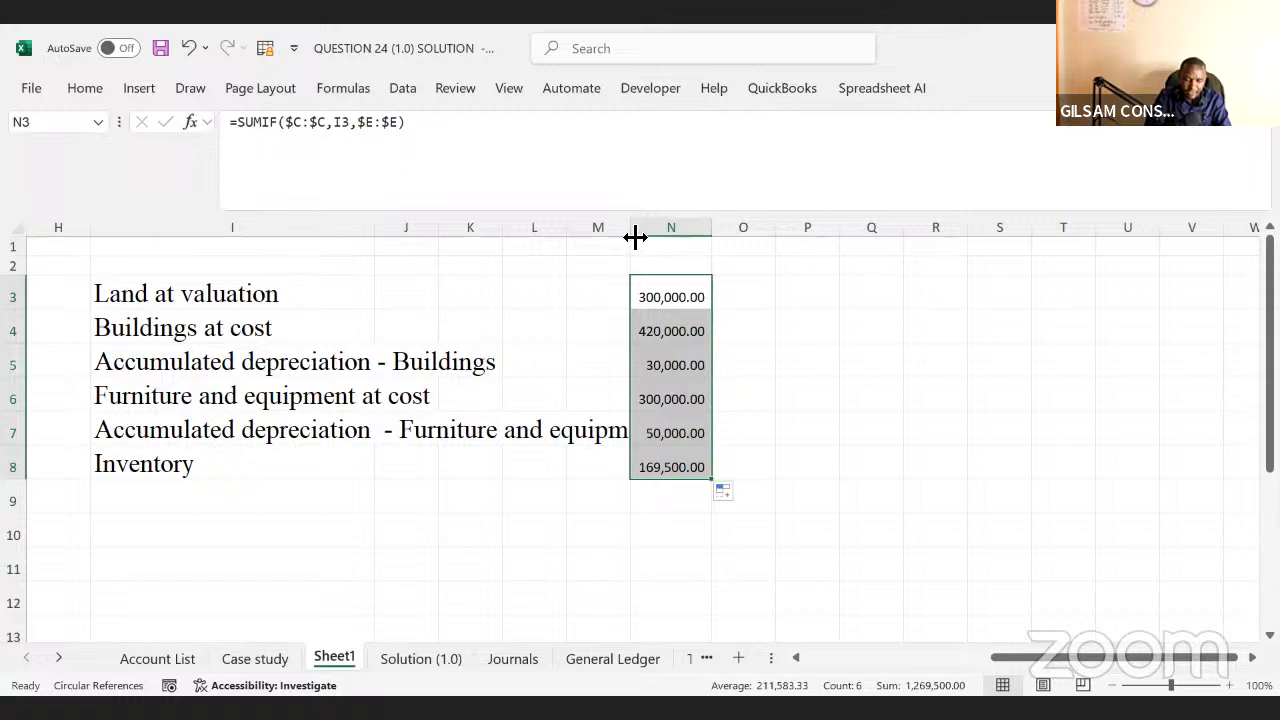
drag(630, 229, 718, 262)
click(763, 297)
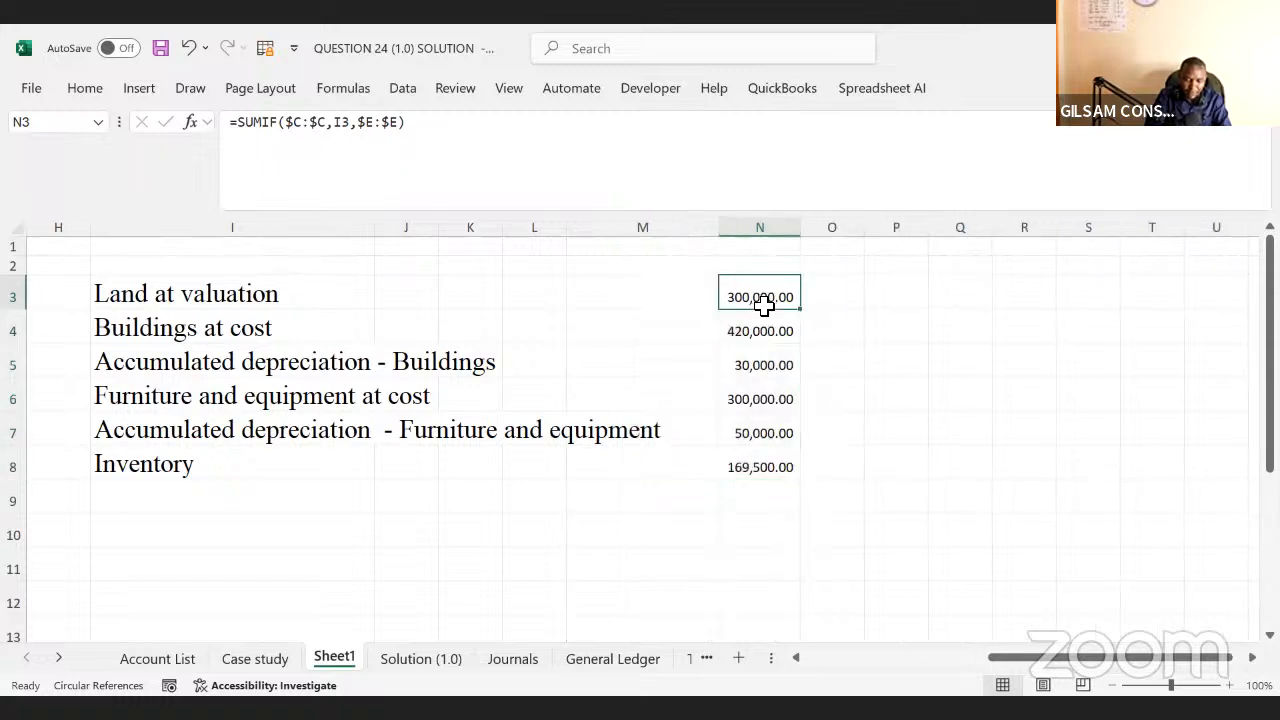
- Copy the Land at valuation label from I3 into C20, the first empty row below the account list
click(178, 293)
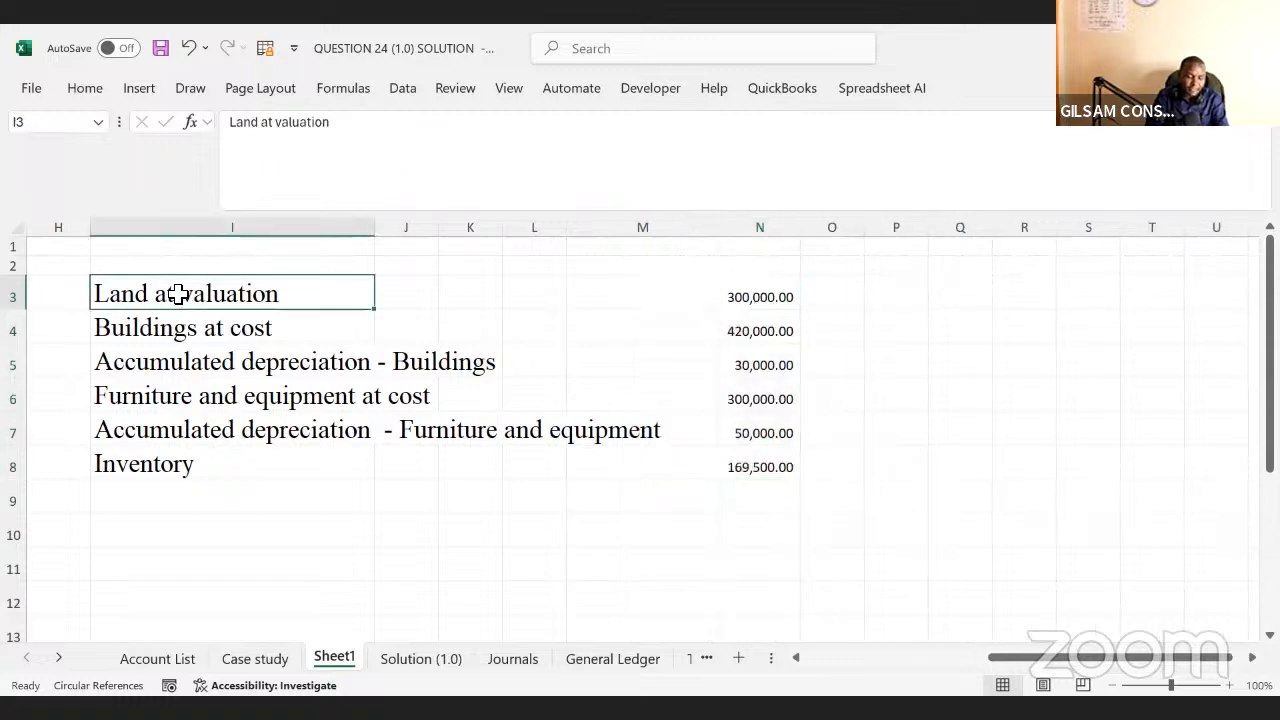
key(ctrl+c)
click(796, 658)
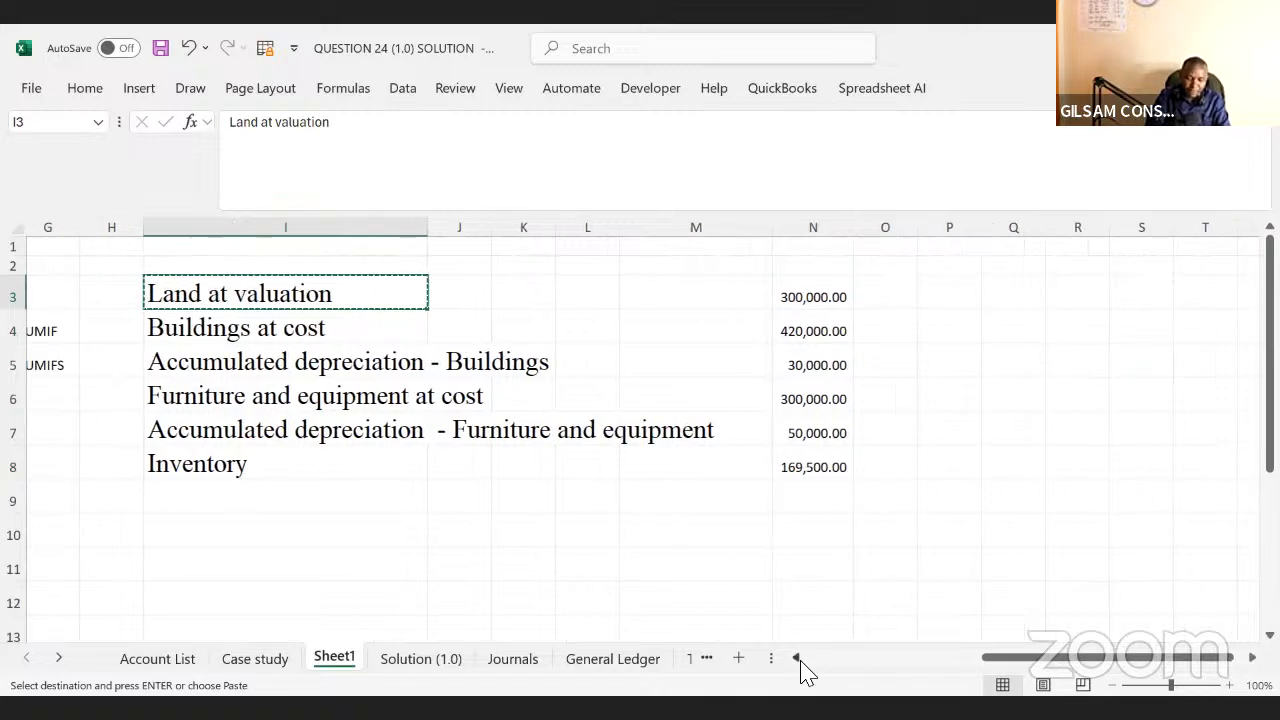
click(797, 659)
click(797, 659)
click(797, 659)
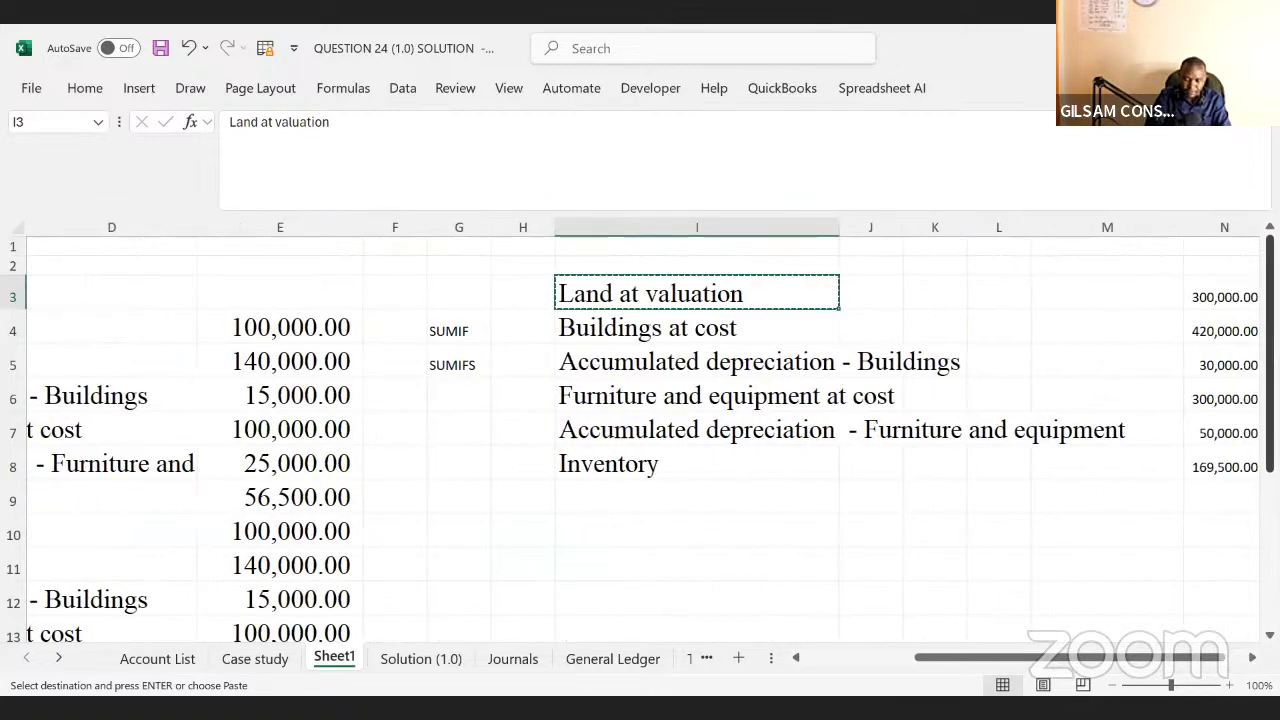
drag(1270, 394, 1234, 626)
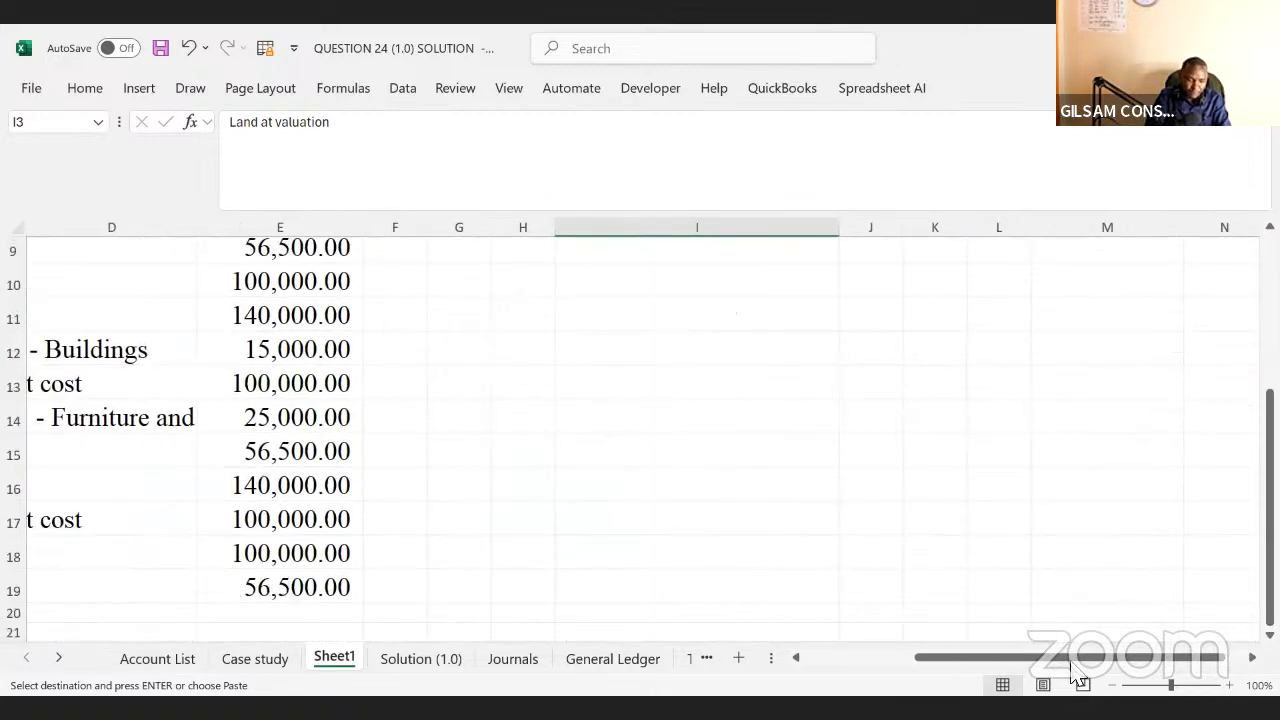
click(797, 658)
click(130, 610)
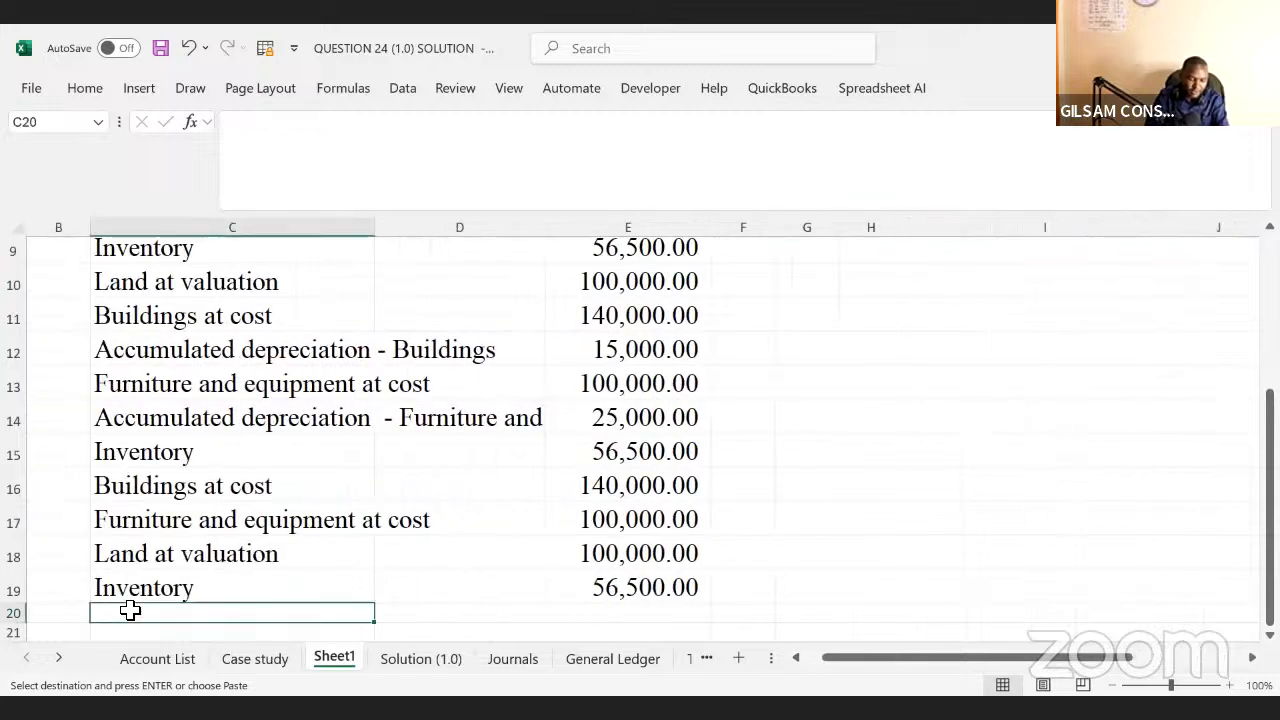
key(ctrl+v)
- Enter 10000 in E20 as the balance of the additional Land at valuation entry
click(584, 625)
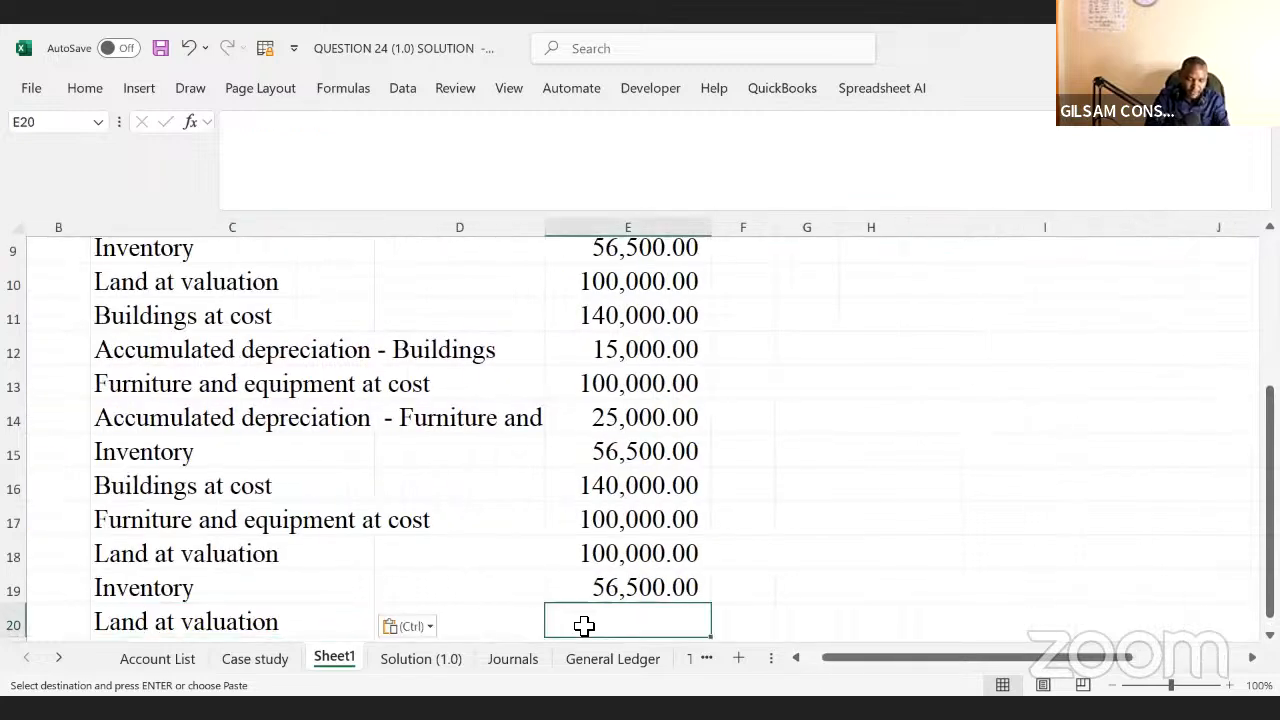
text(10000)
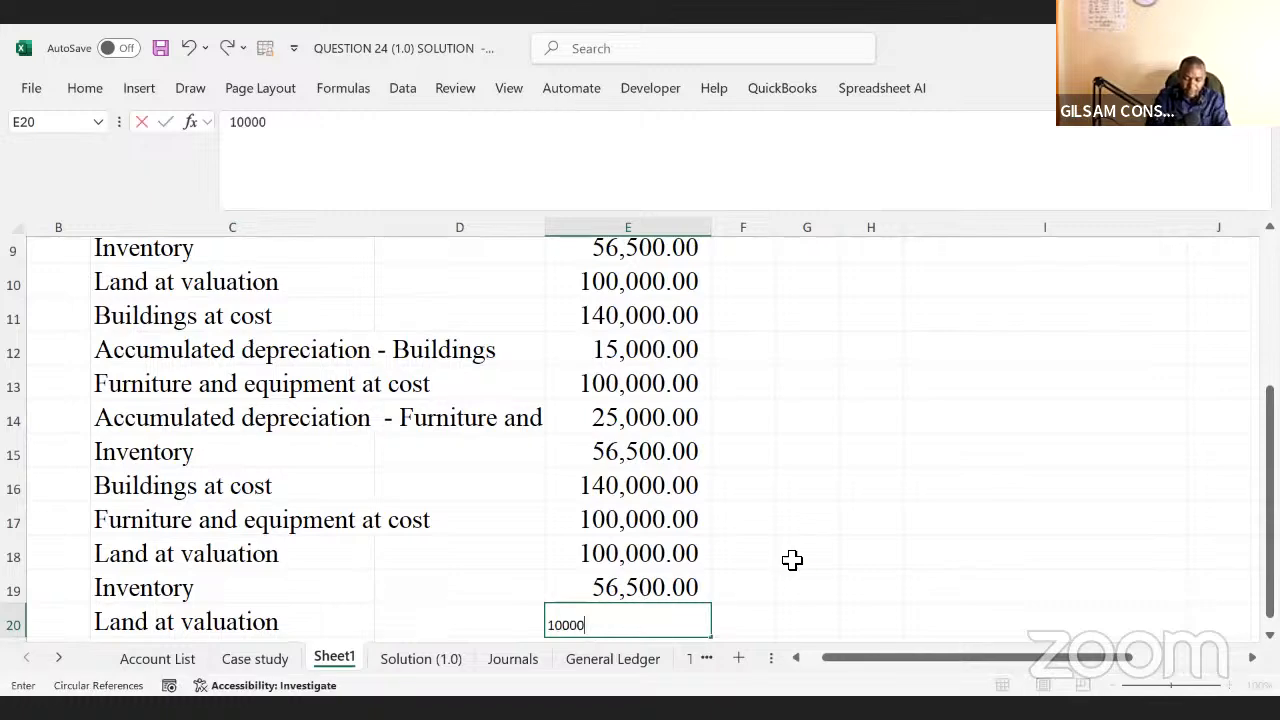
click(792, 560)
- Check the recalculated SUMIF total for Land at valuation in N3
key(Right)
key(Right)
key(Right)
key(Right)
key(Right)
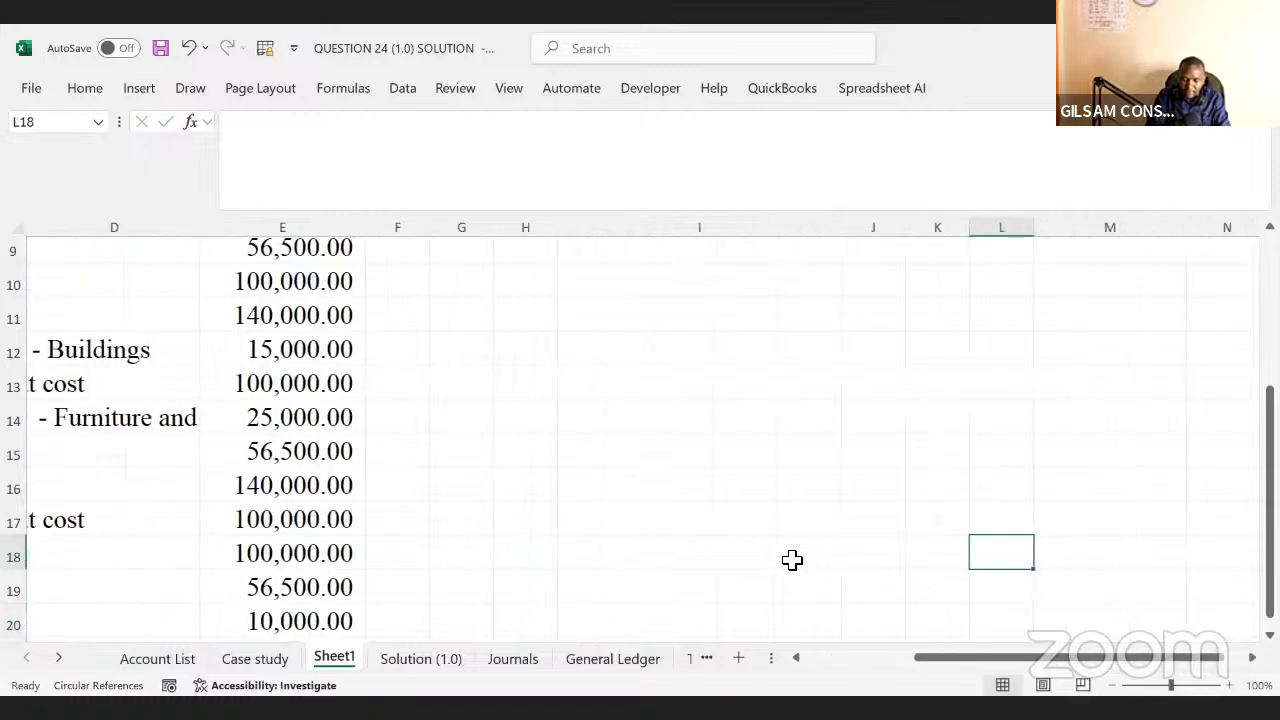
key(Right)
key(Right)
drag(1270, 437, 1270, 290)
click(1028, 297)
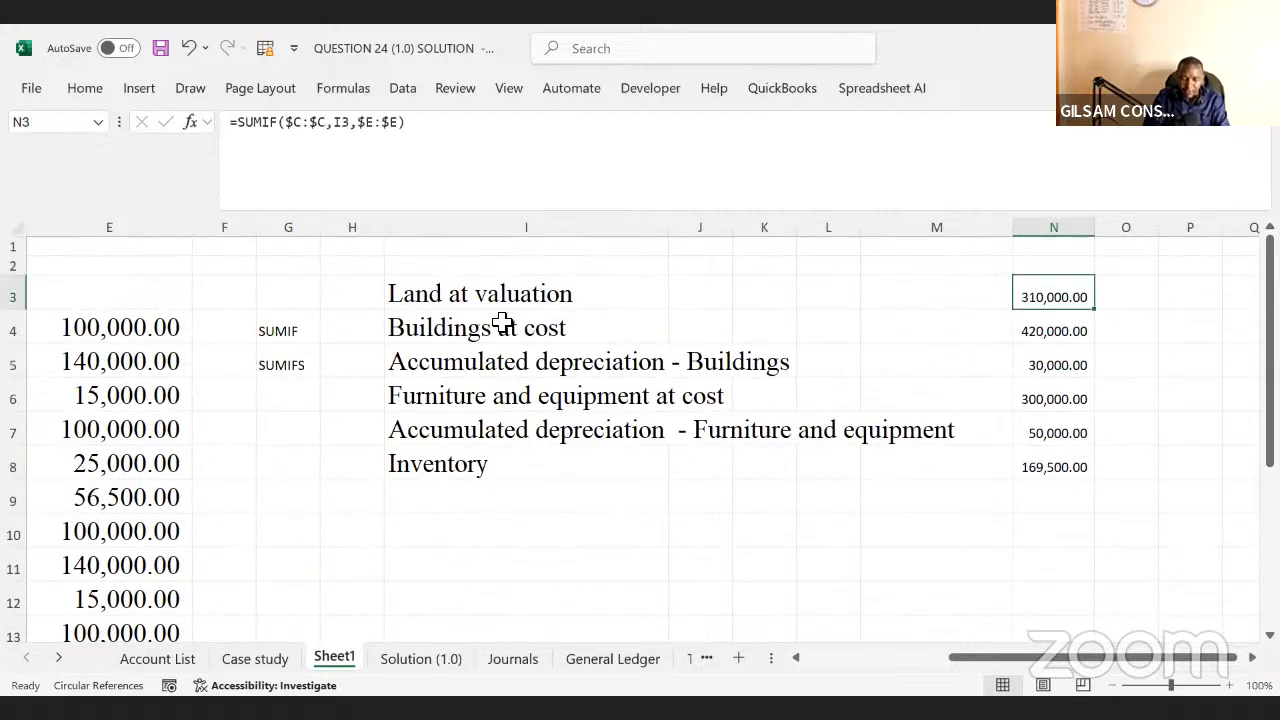
click(470, 296)
- Highlight the SUMIF label in G4 with yellow fill and widen column G
click(288, 338)
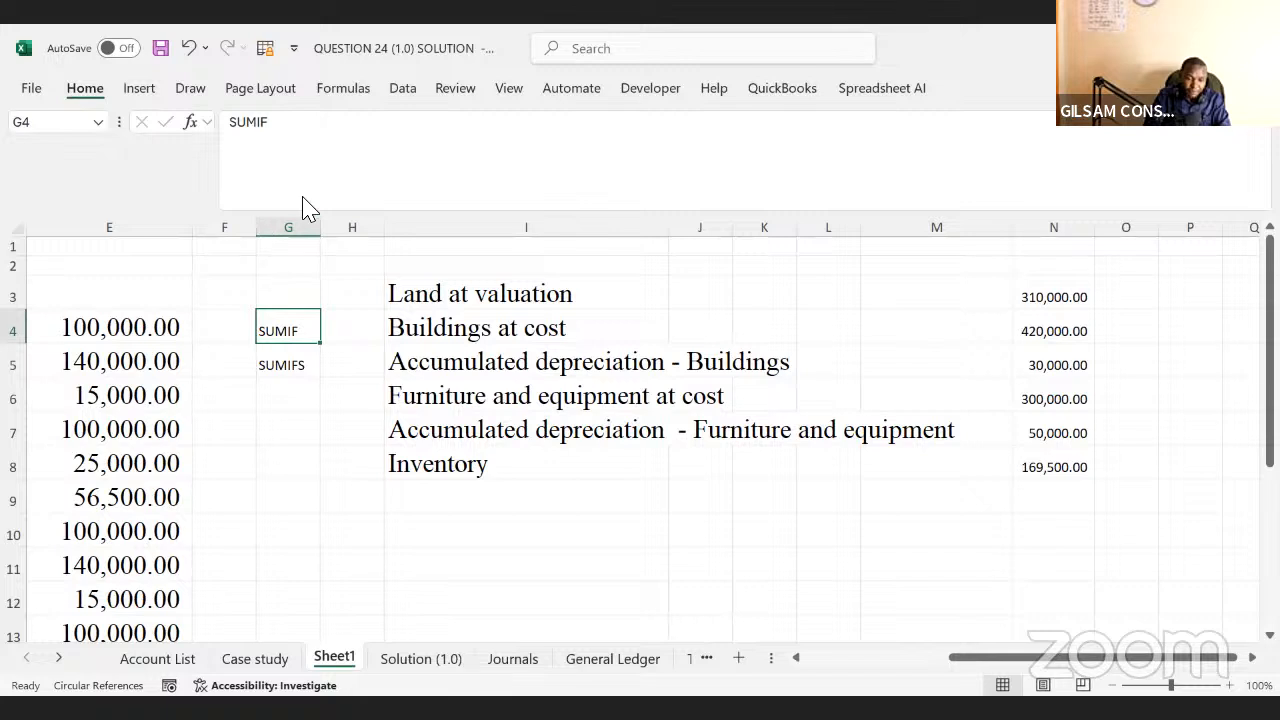
click(175, 169)
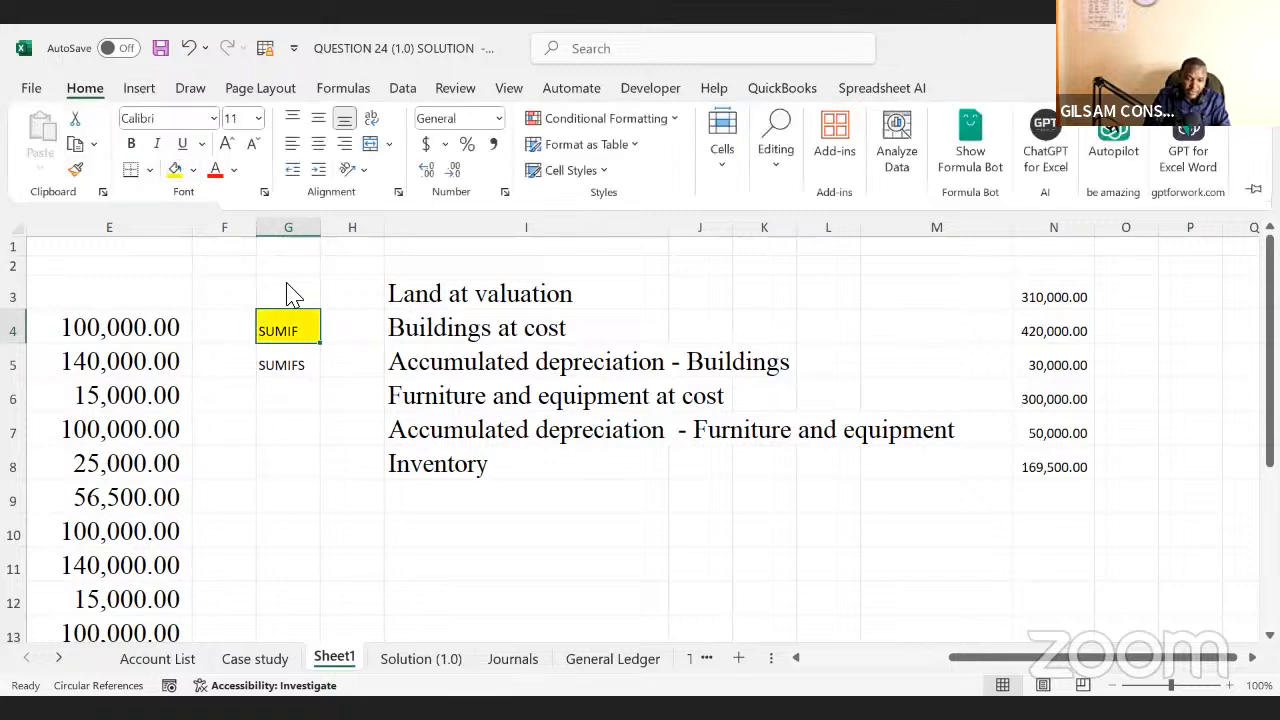
click(286, 362)
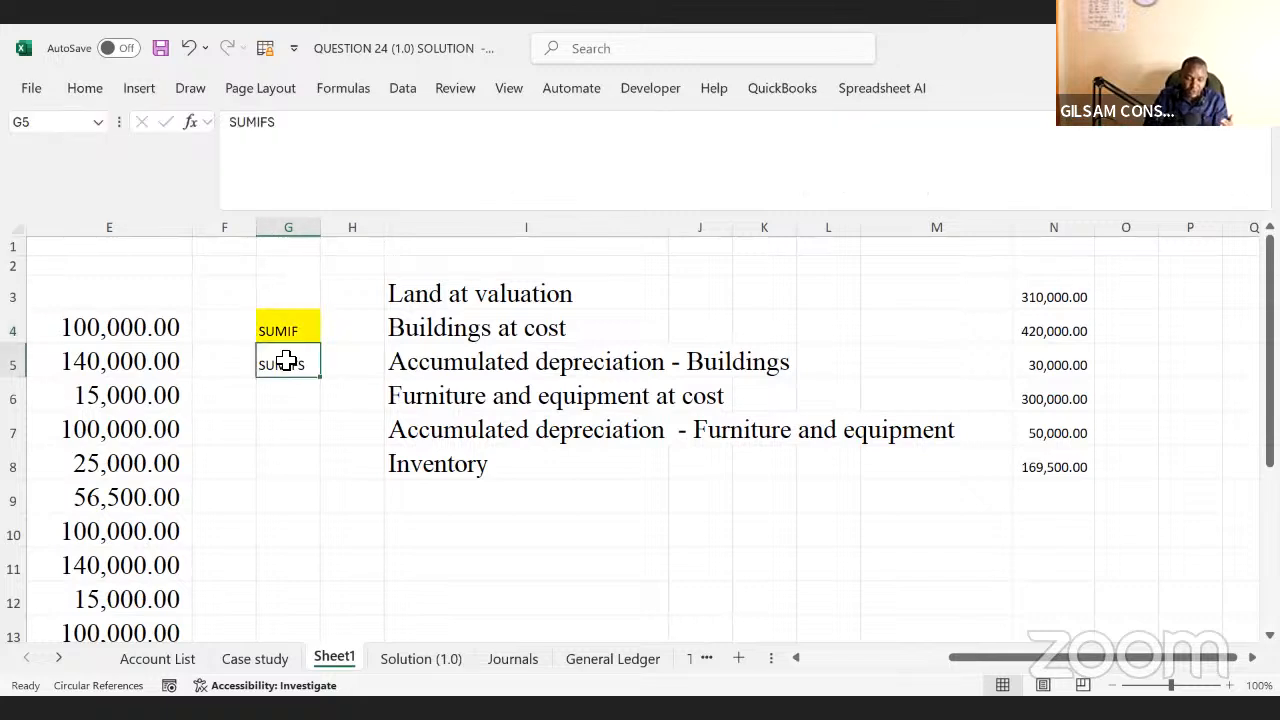
drag(321, 227, 383, 227)
drag(518, 293, 905, 435)
drag(531, 294, 509, 463)
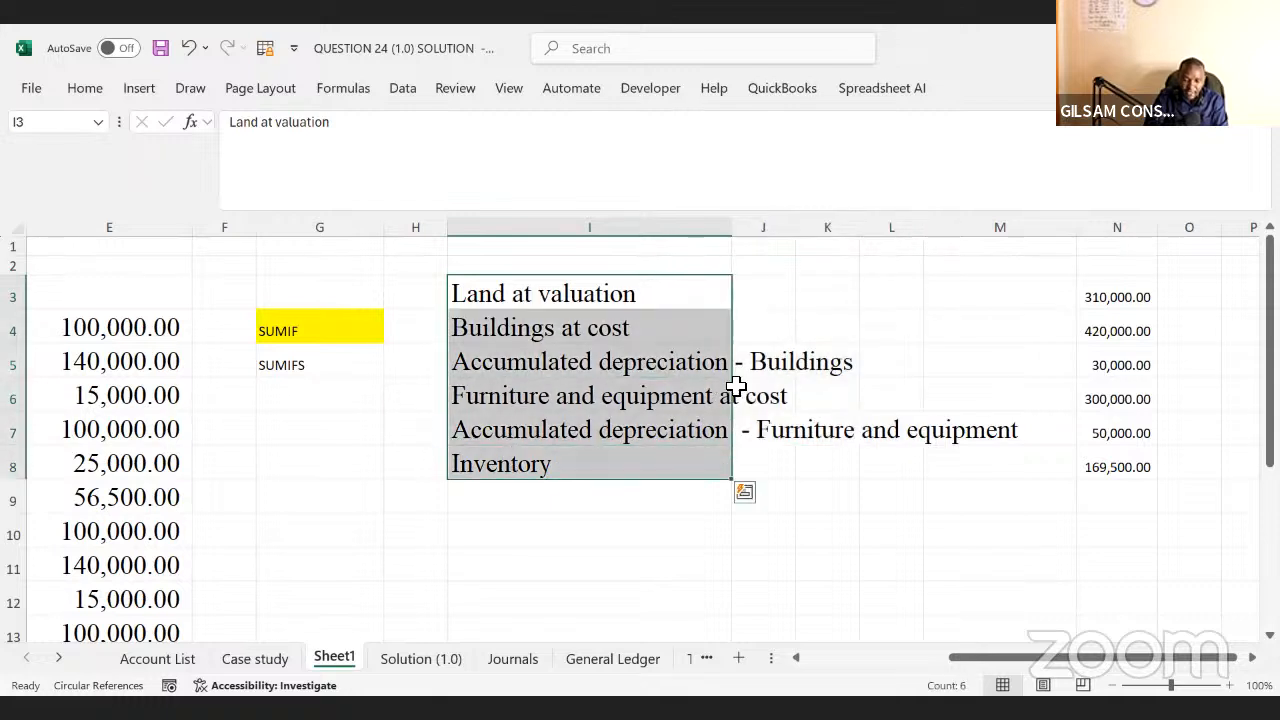
click(291, 364)
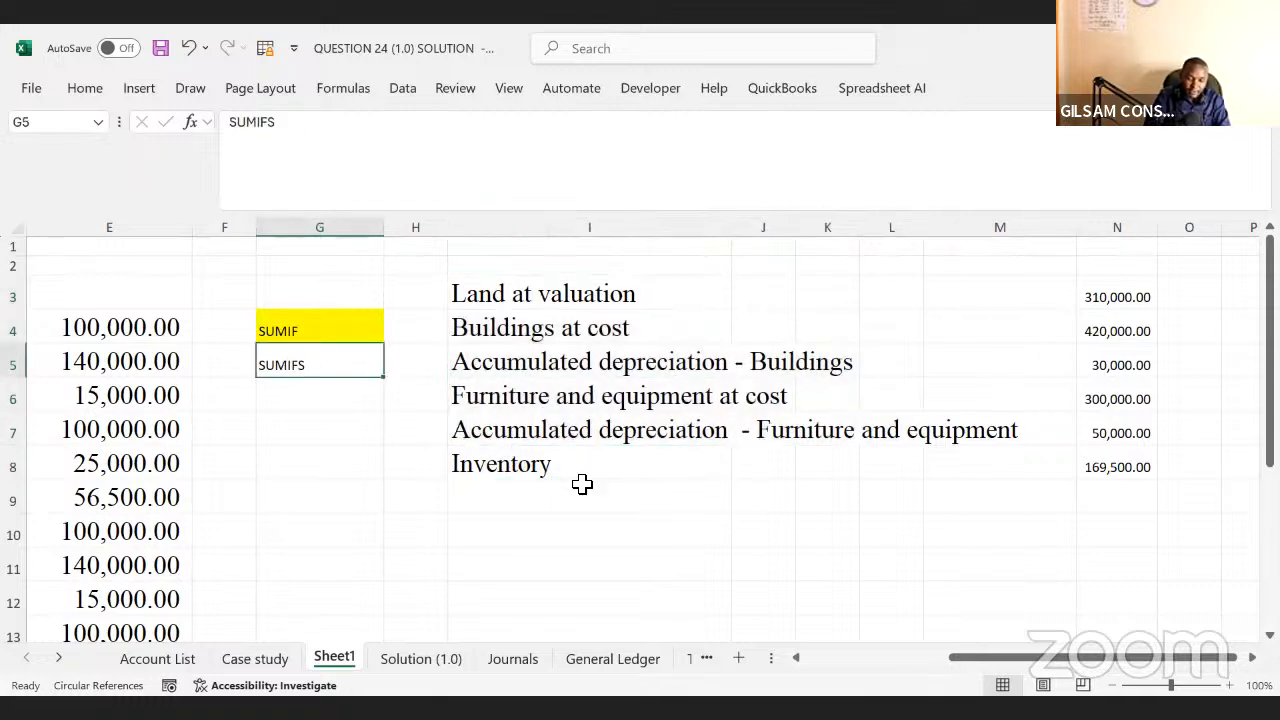
- Widen column C so that the long account labels fit inside it
click(796, 662)
click(796, 662)
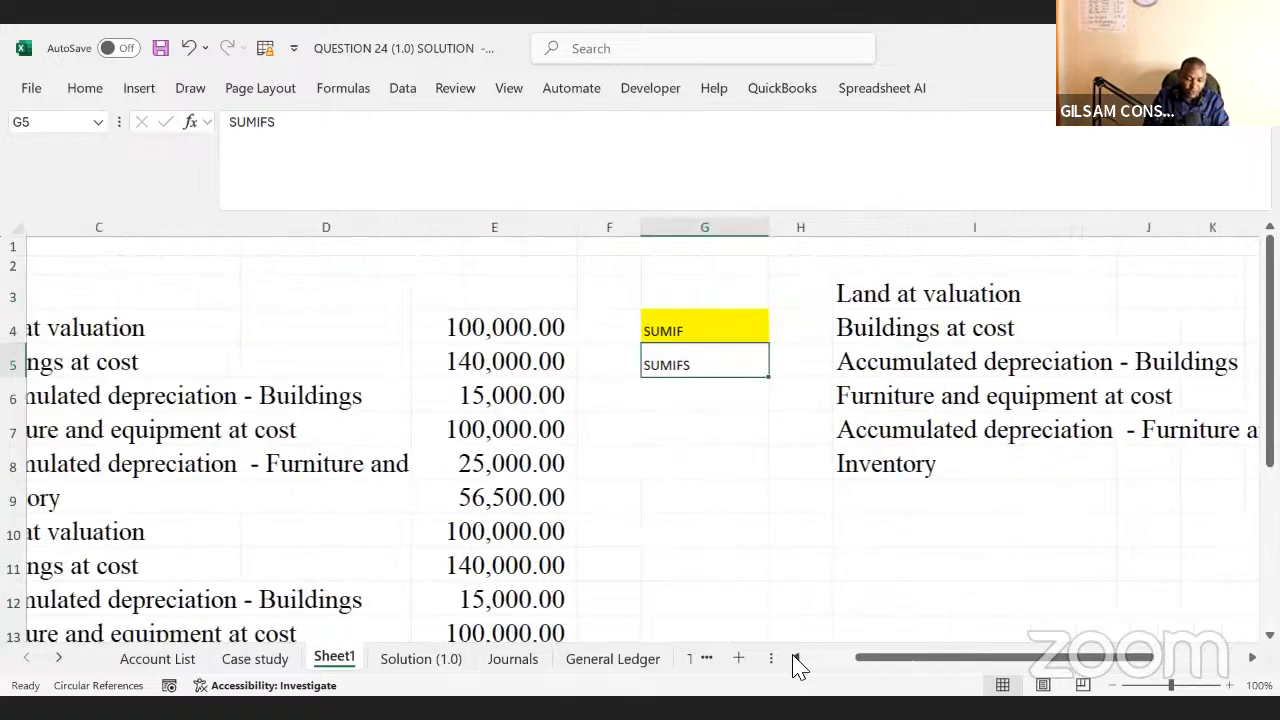
click(796, 662)
drag(438, 234, 692, 258)
- Enter Assets in D4 as the category of the first Land at valuation entry
click(732, 323)
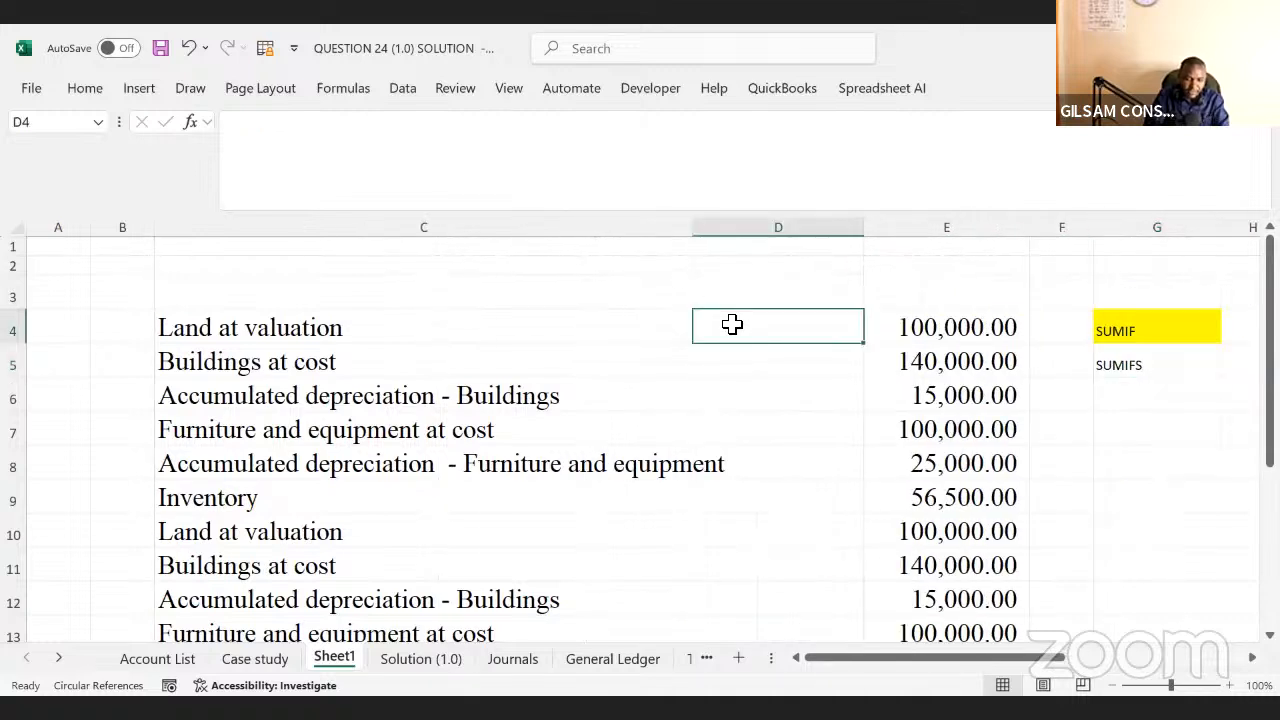
text(Asse)
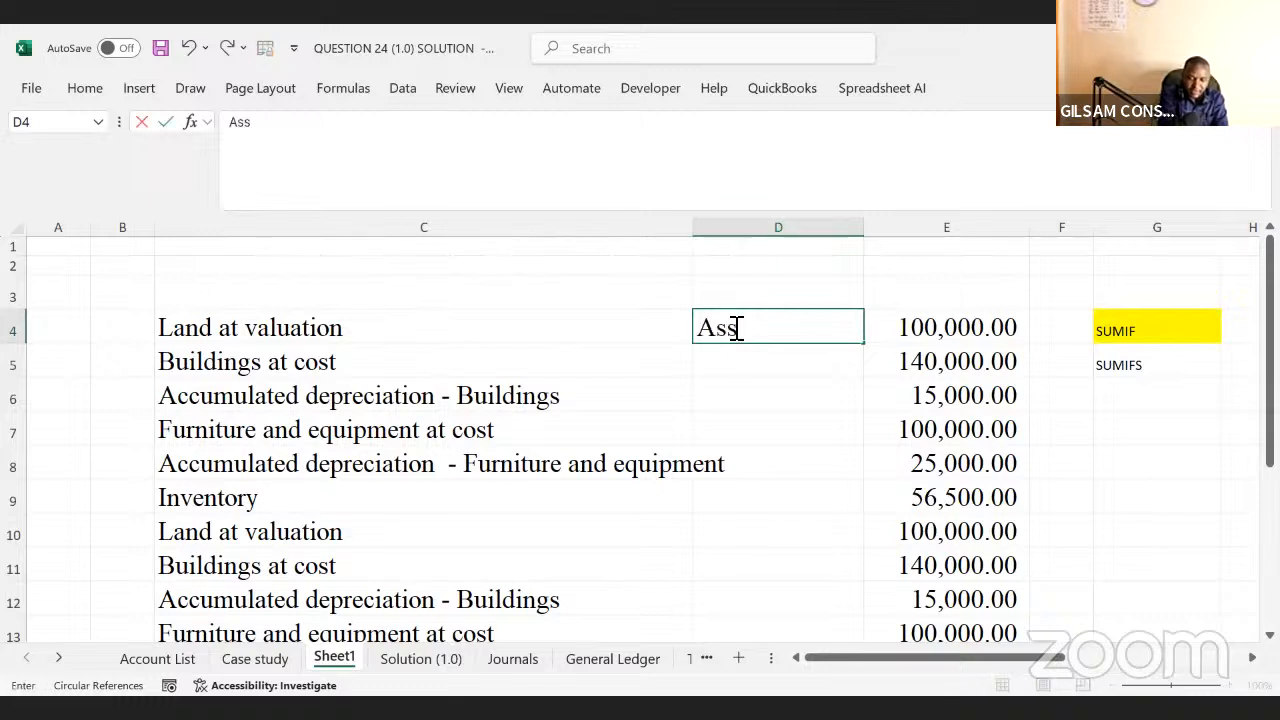
key(BackSpace)
text(e)
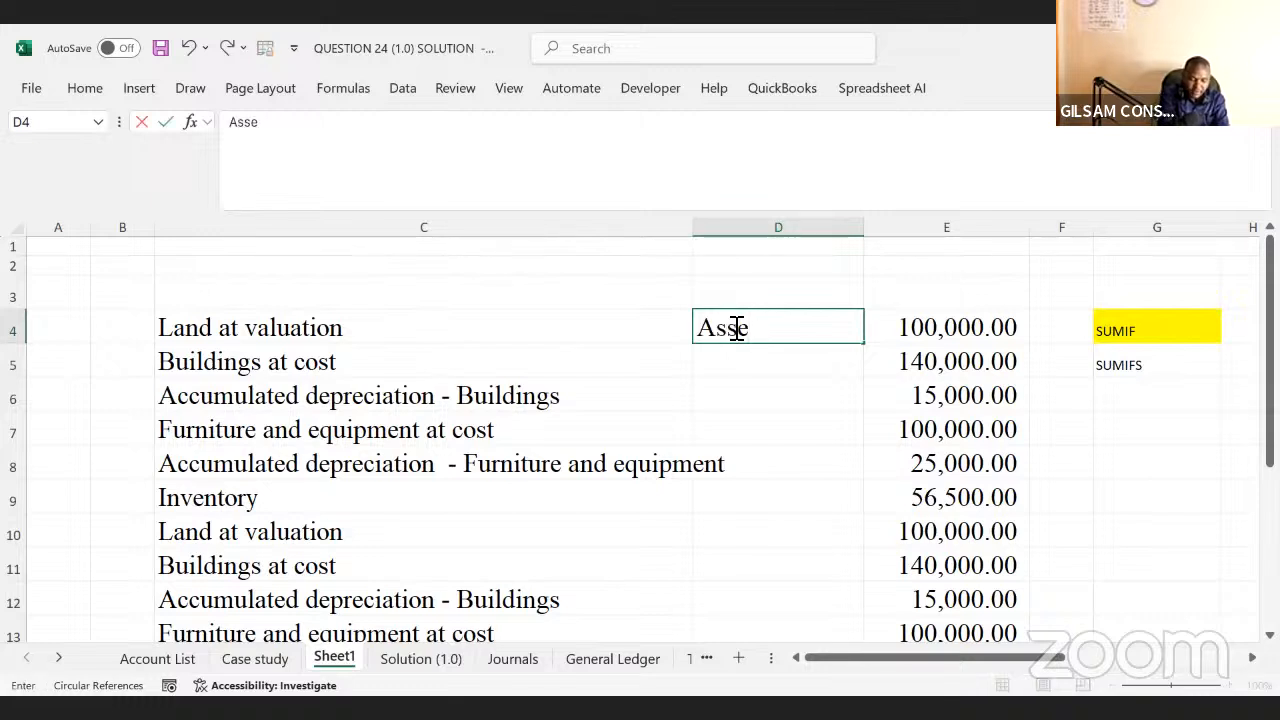
text(ts)
click(738, 365)
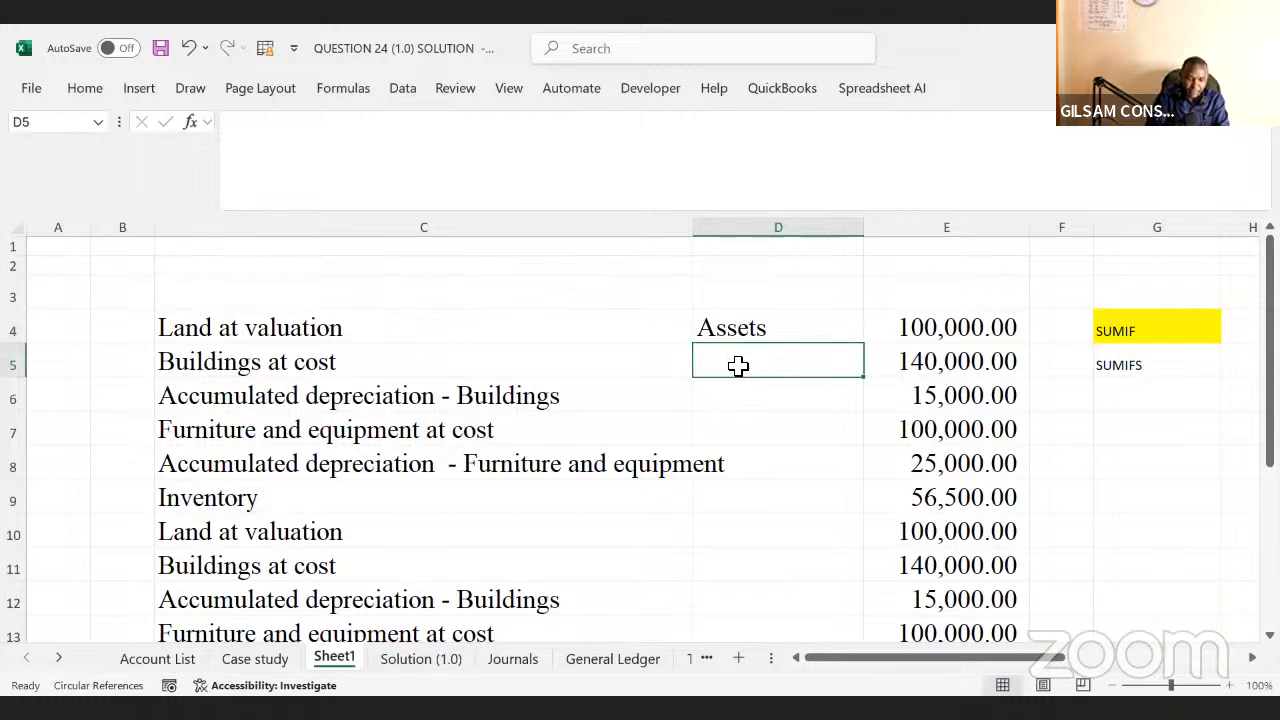
drag(381, 418, 732, 397)
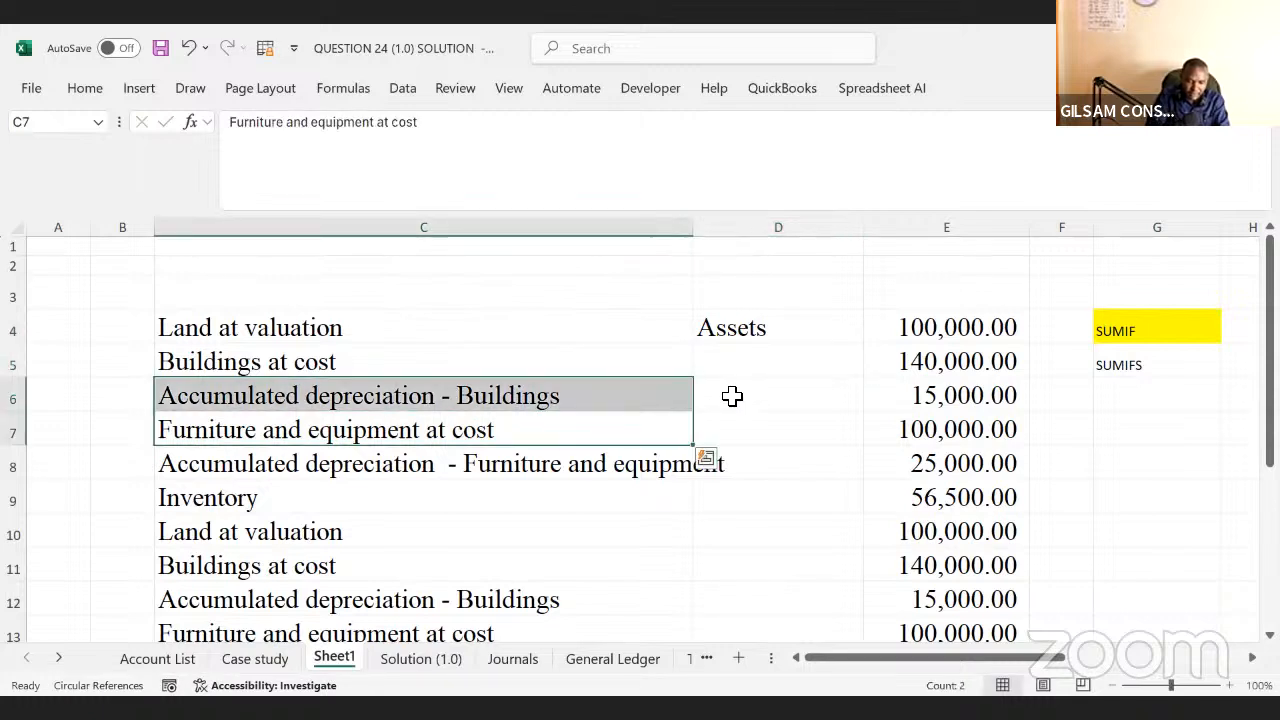
- Enter DR as the balance side in D4 for Land at valuation and in D5 for Buildings at cost
click(743, 329)
key(BackSpace)
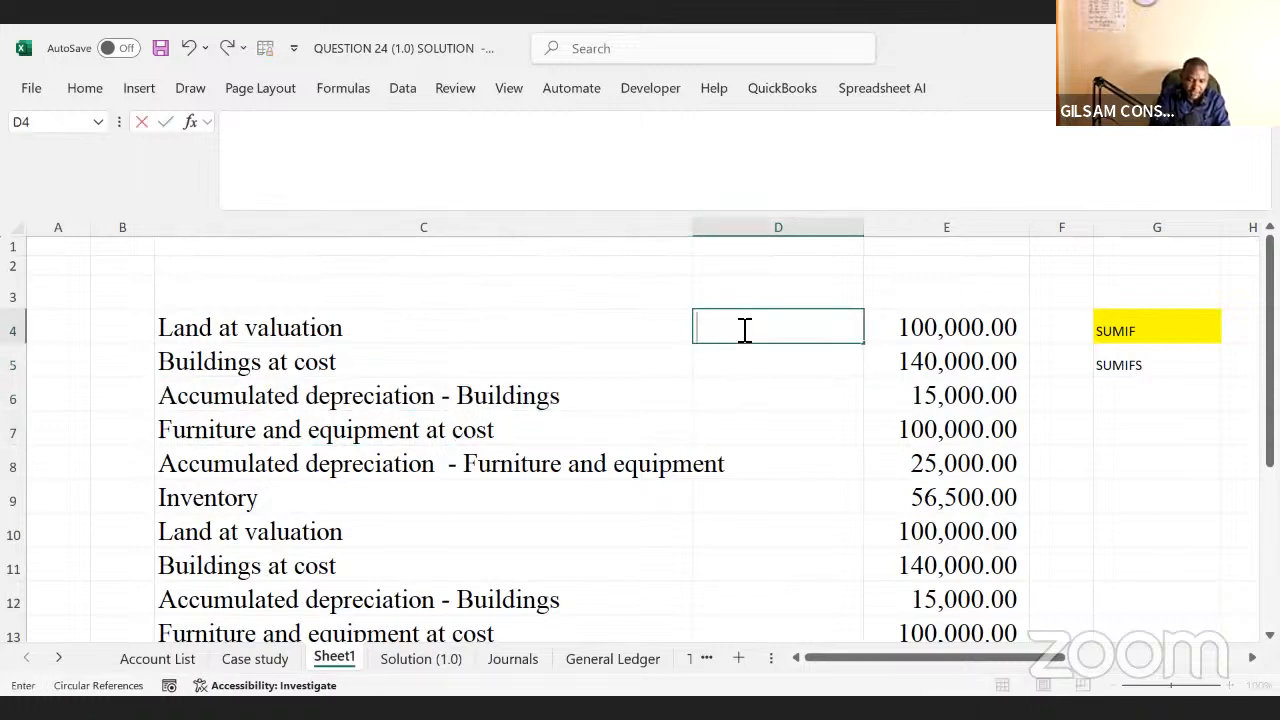
text(DR)
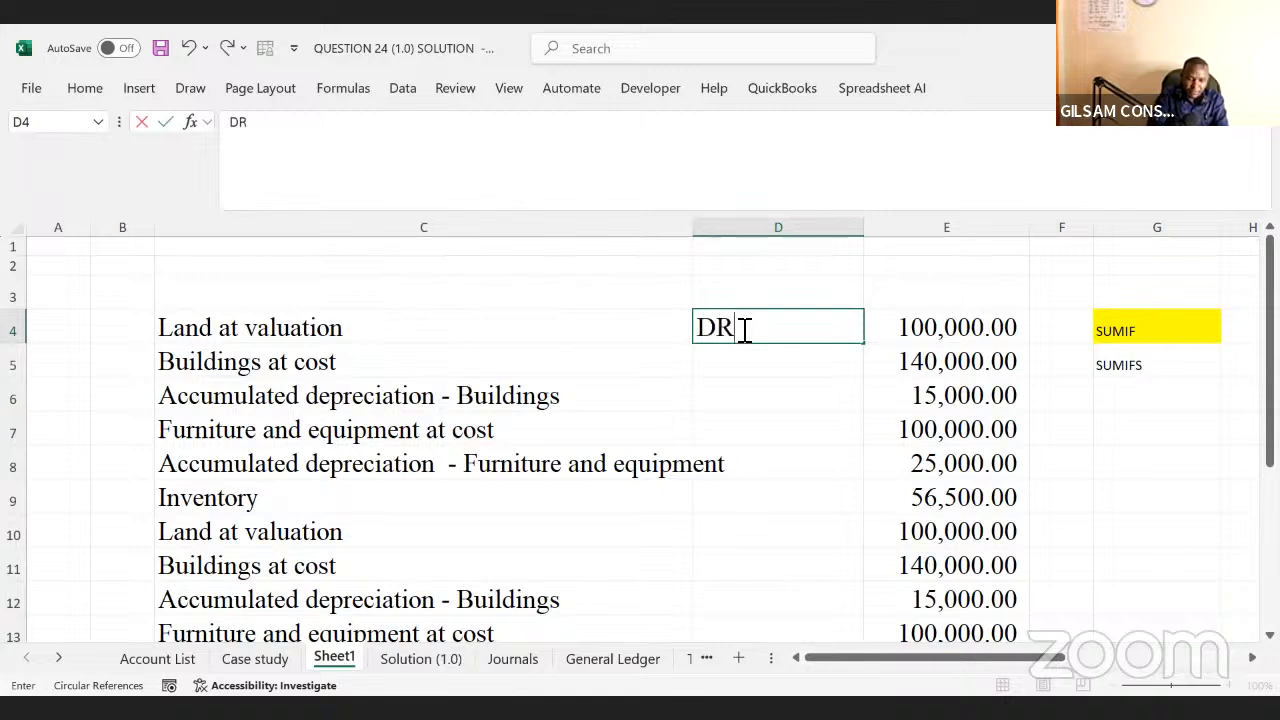
key(Return)
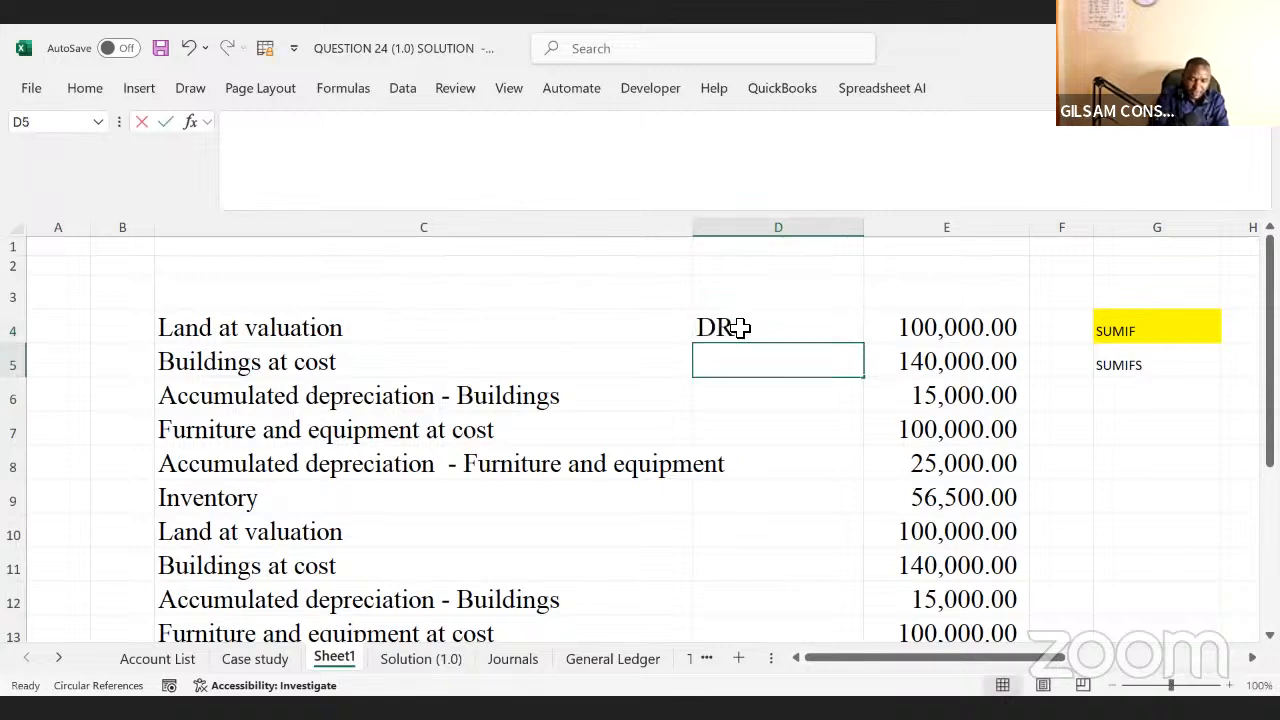
text(DR)
key(Return)
- Enter CR in D6 and D8 for the two accumulated depreciation accounts
text(C)
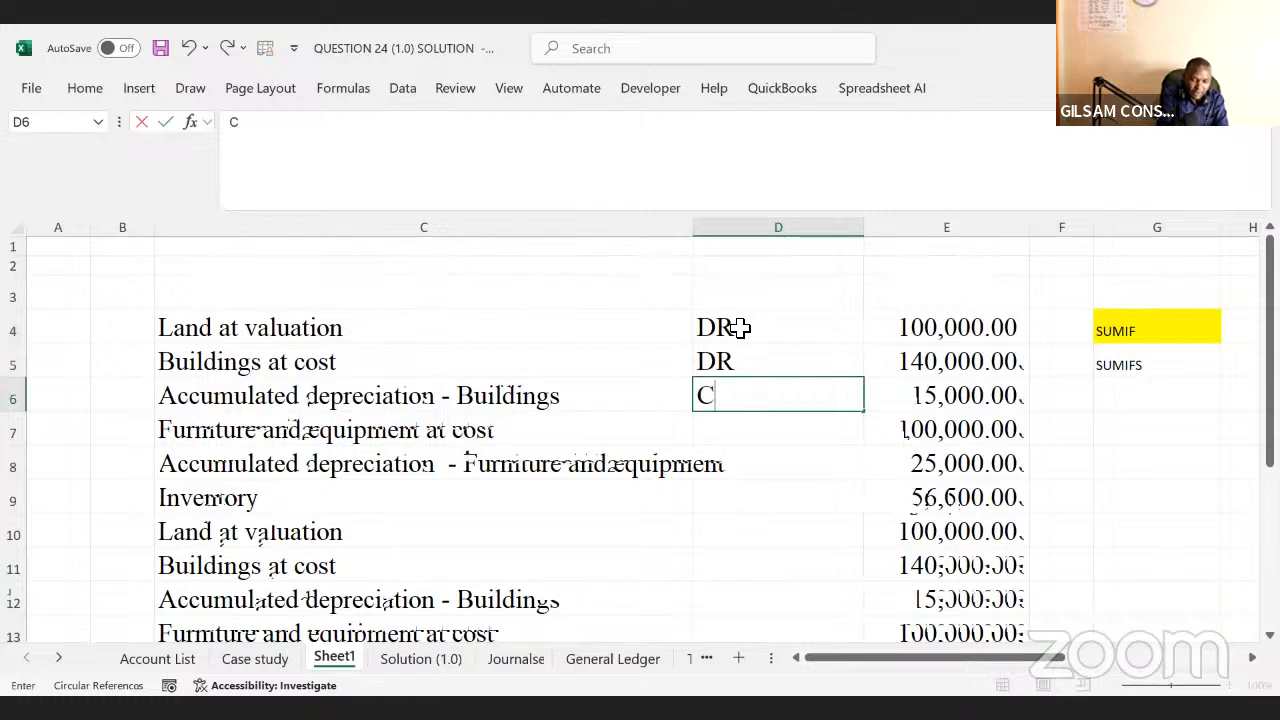
text(R)
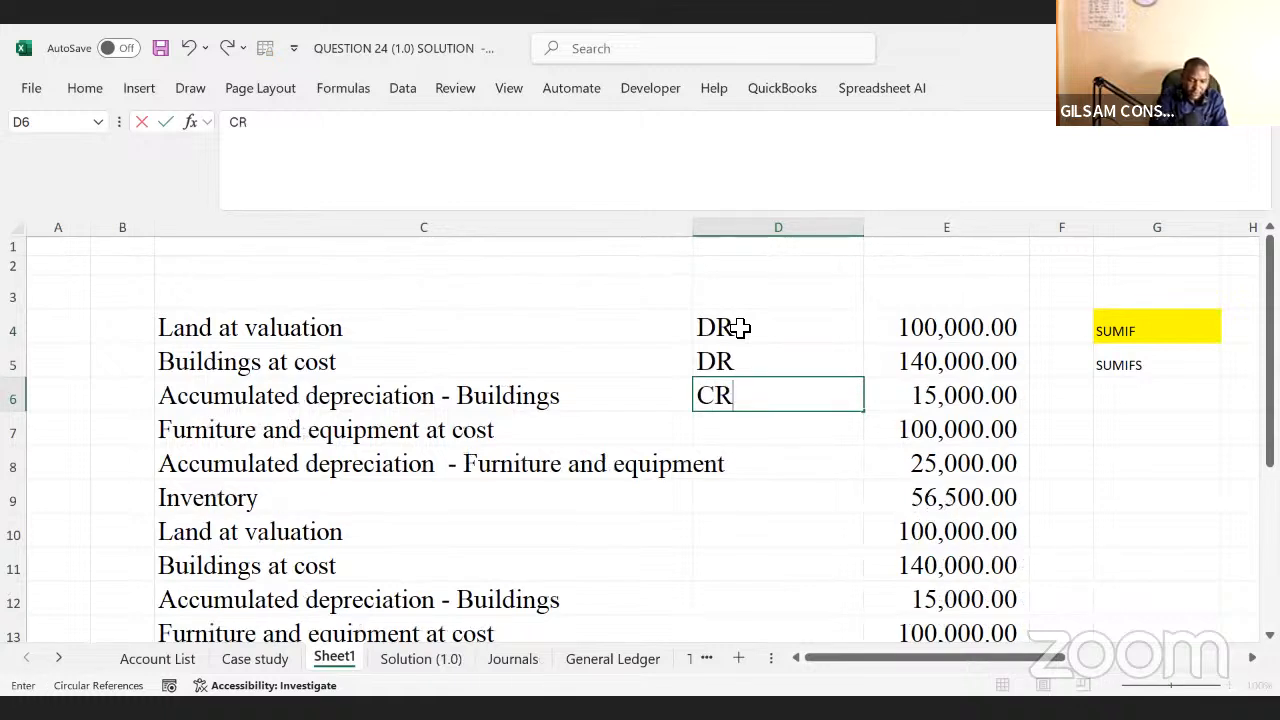
key(Return)
key(Return)
text(CR)
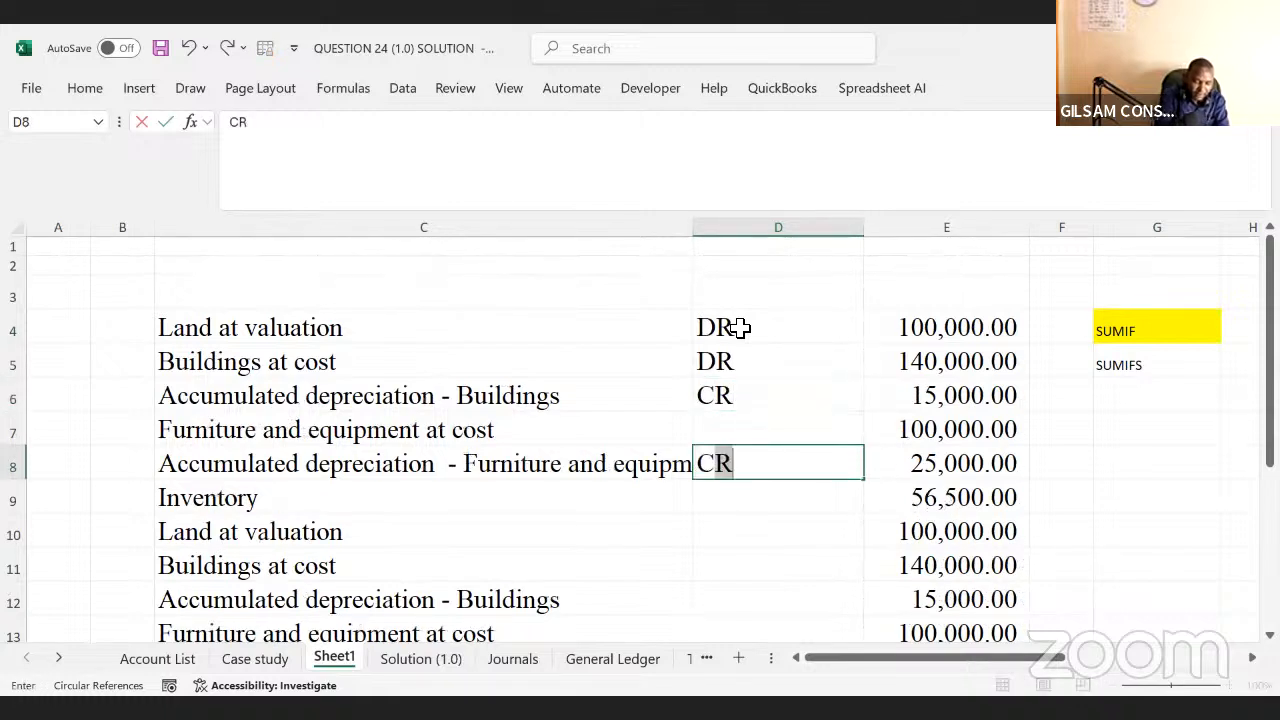
key(Return)
- Enter CR in D12 for the second Accumulated depreciation - Buildings entry
key(Return)
key(Return)
key(Return)
key(Return)
key(Return)
key(Return)
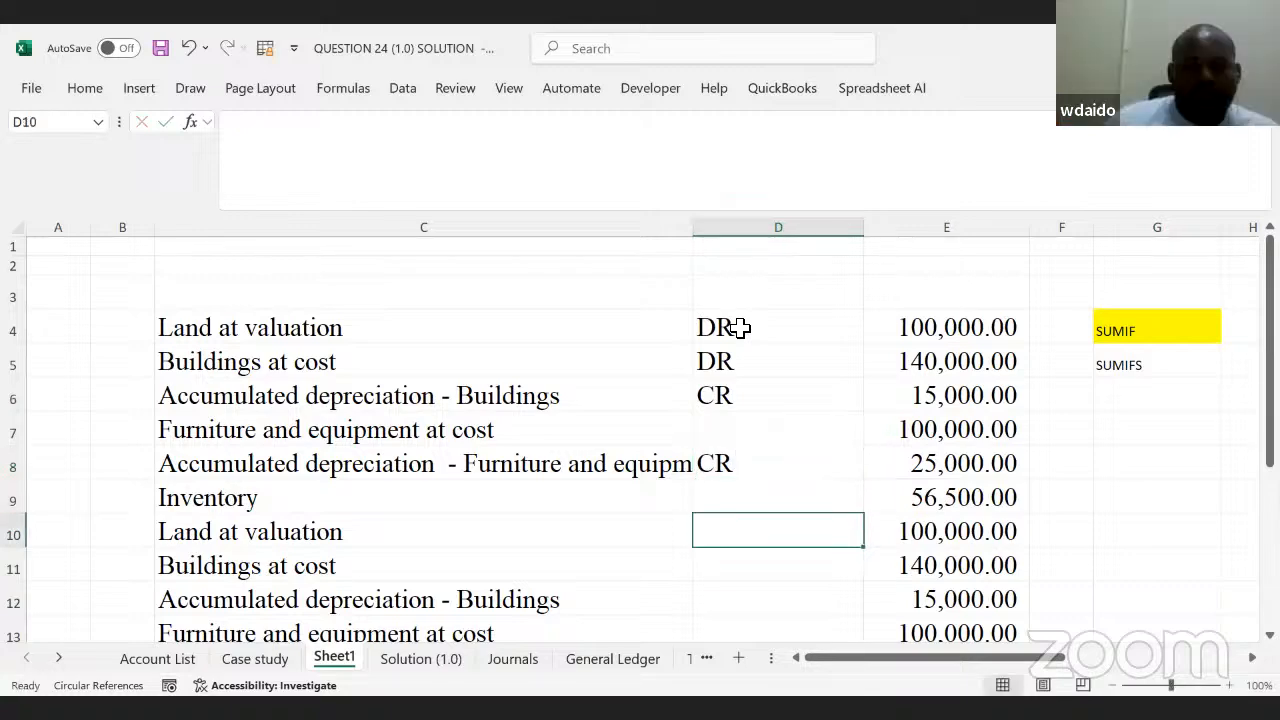
key(Up)
key(Up)
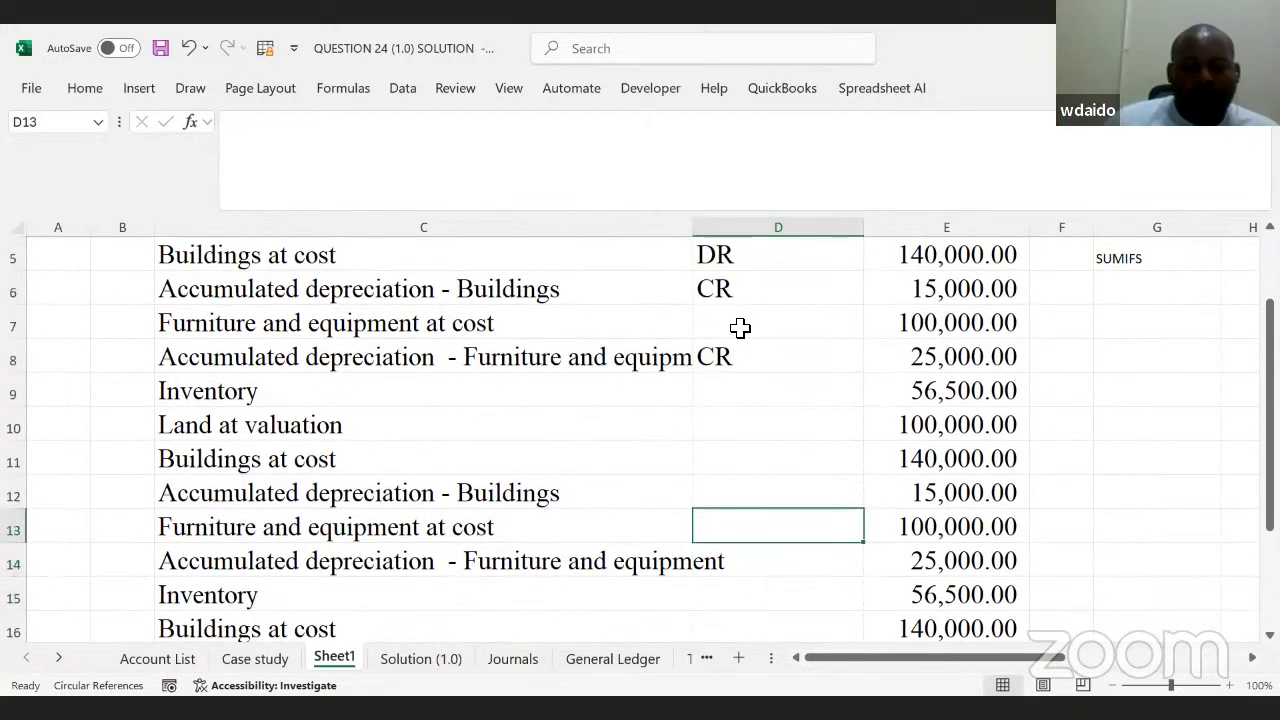
key(Up)
text(DR)
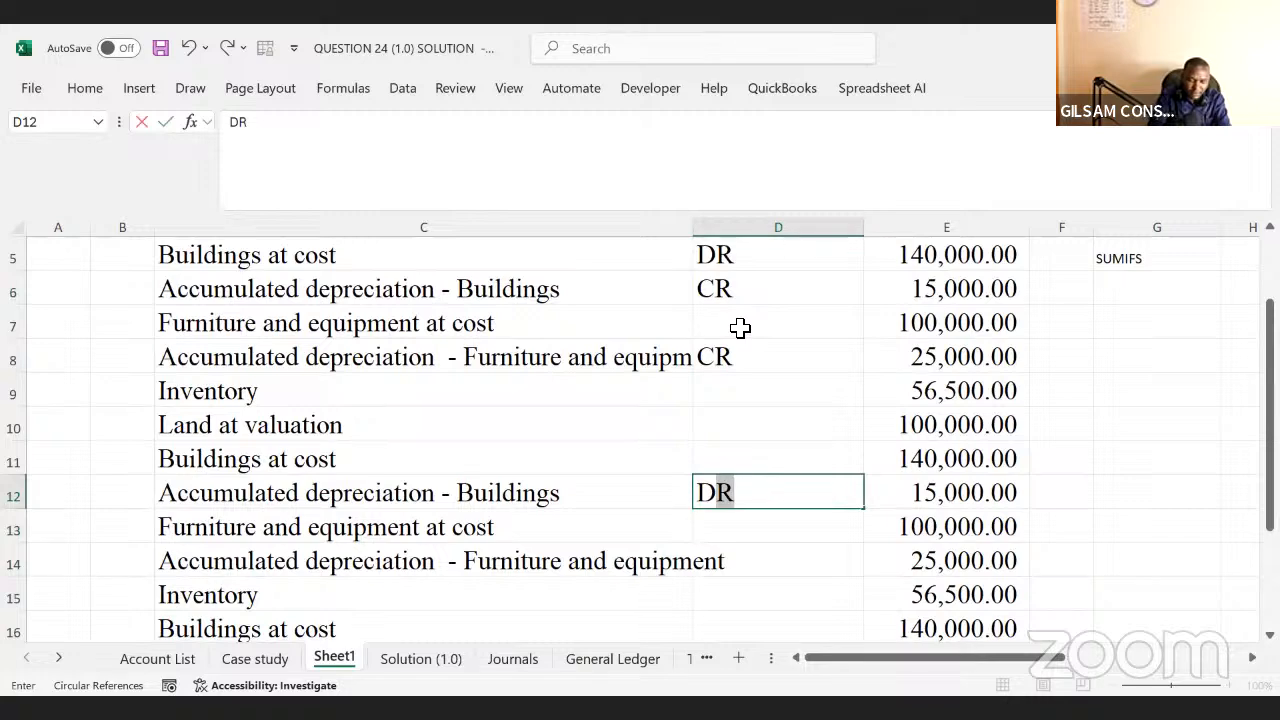
key(BackSpace)
key(BackSpace)
text(C)
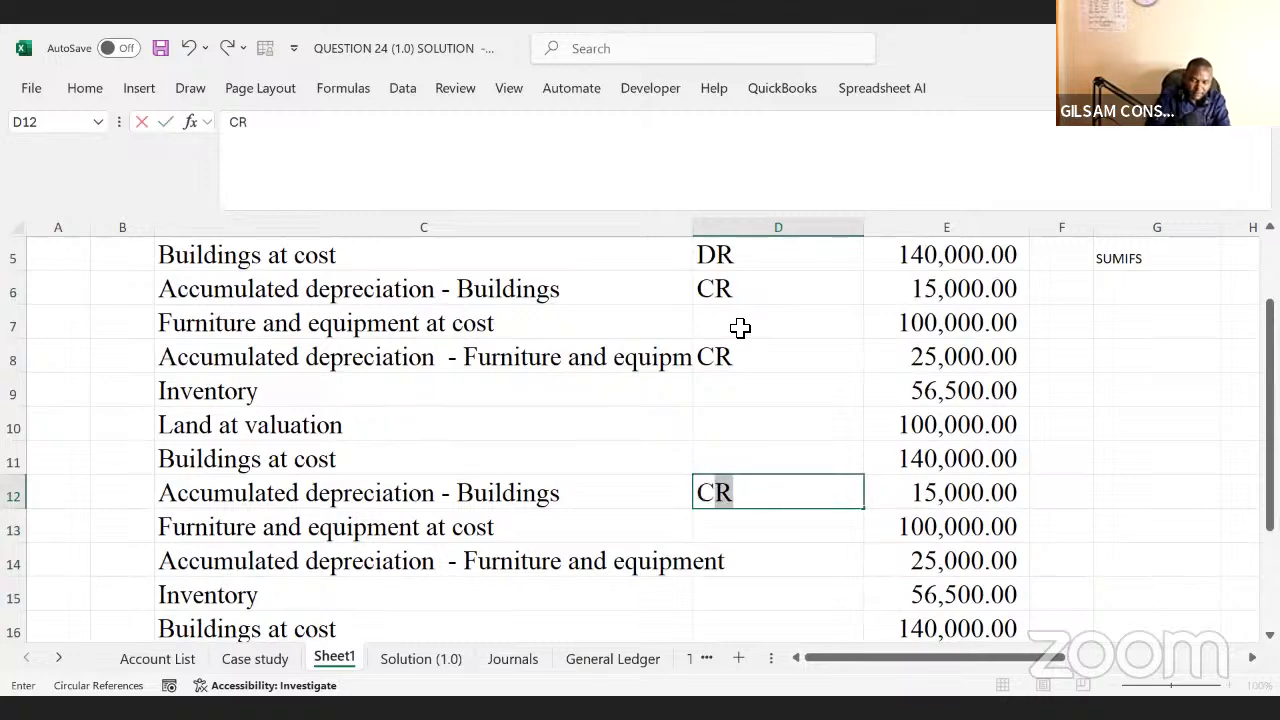
key(Return)
- Enter DR in D20 for the last Land at valuation entry and select the range D10:D20
key(Return)
key(Return)
key(Return)
key(Return)
key(Return)
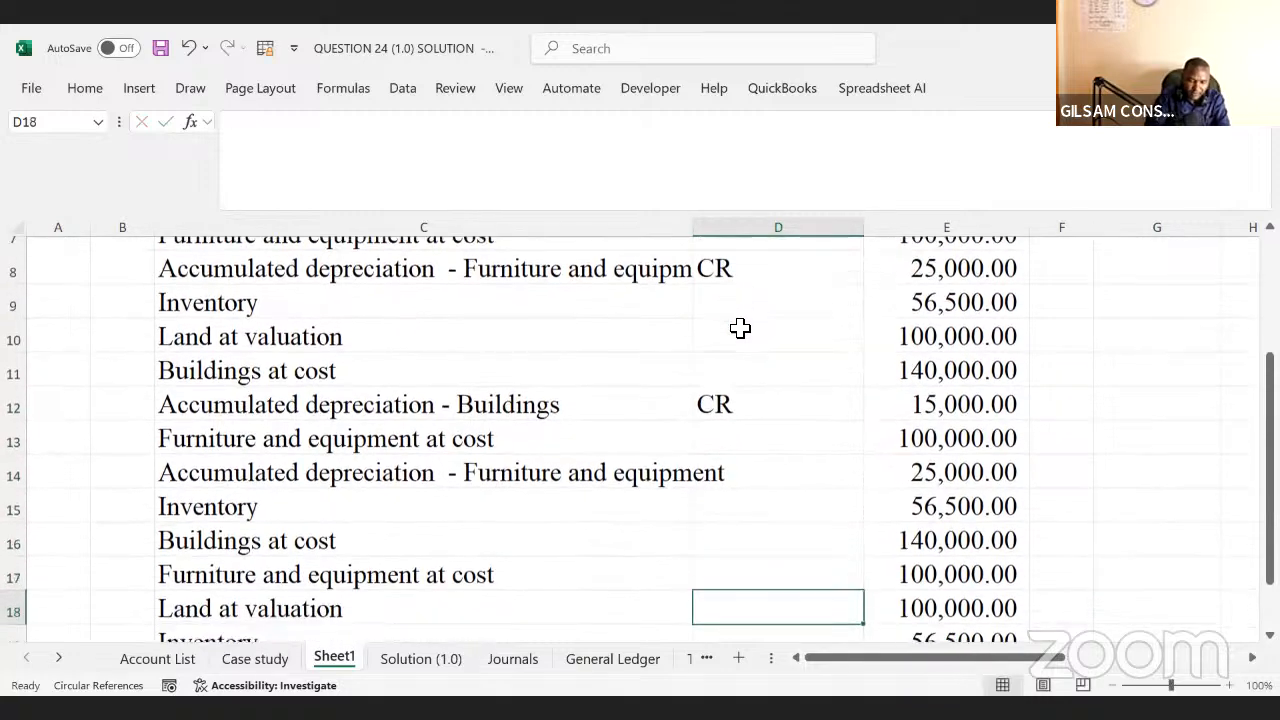
key(Return)
key(Return)
key(Return)
key(Up)
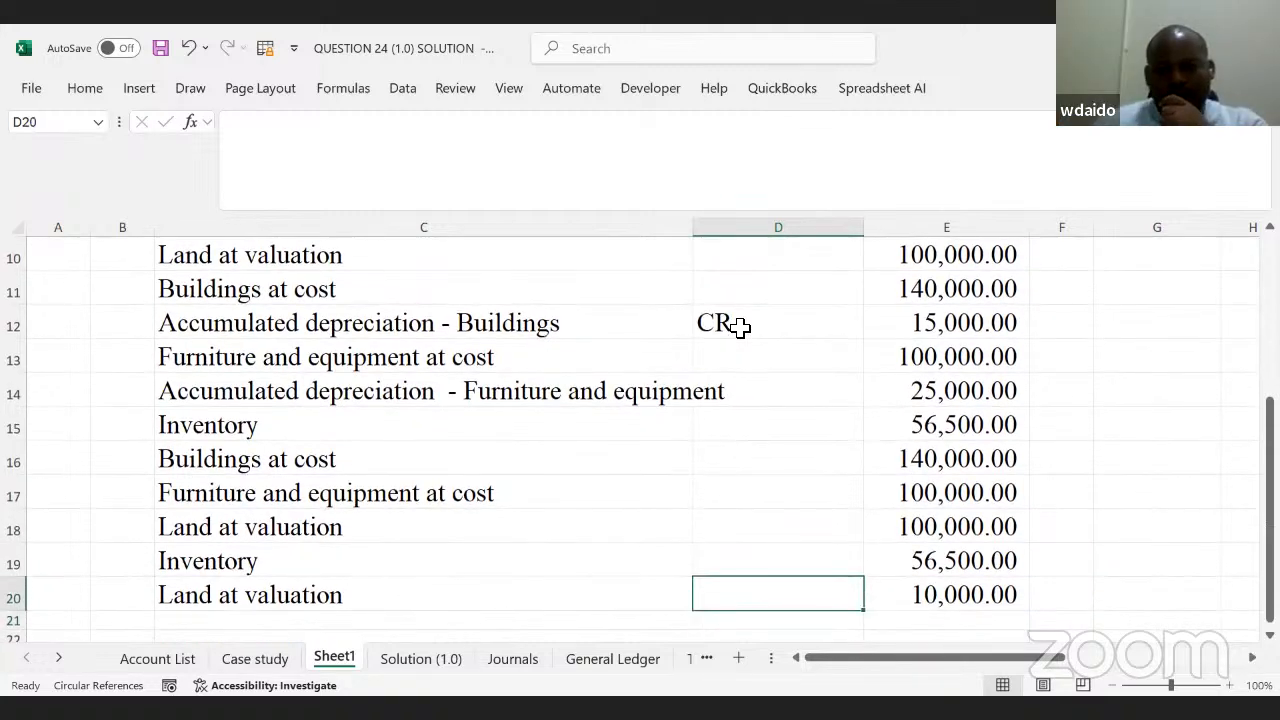
text(DR)
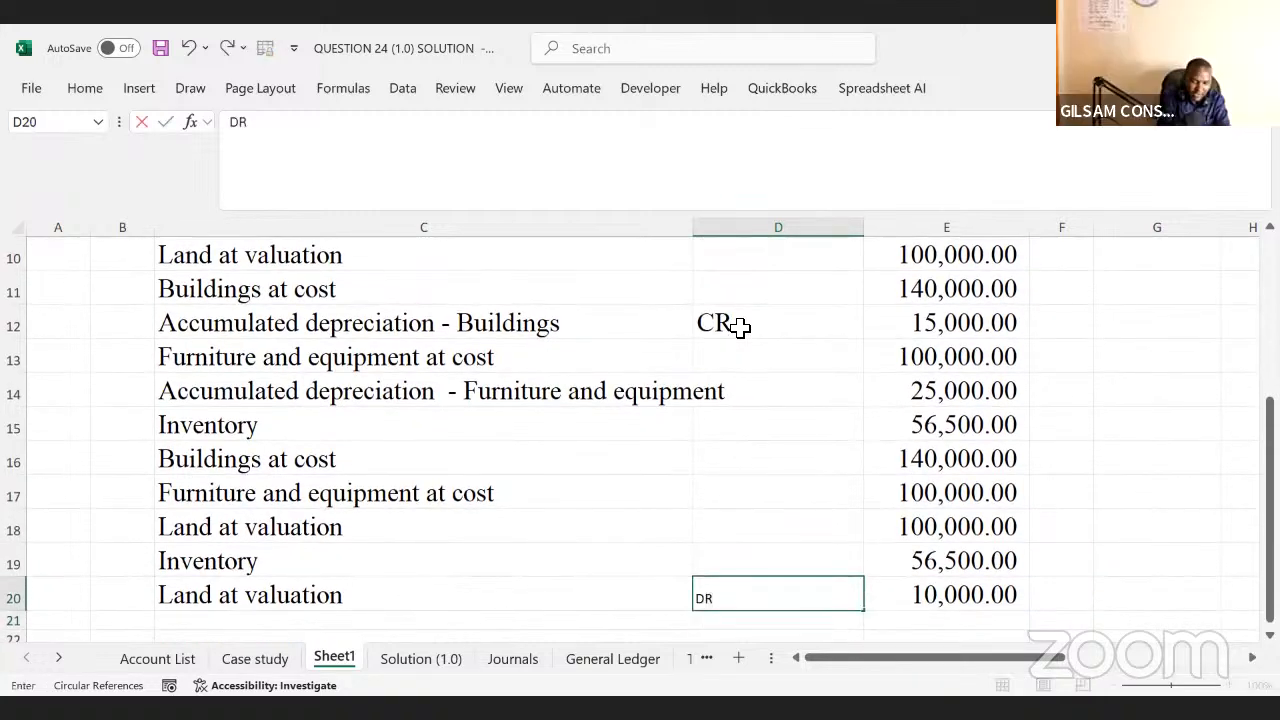
key(Right)
key(Right)
key(Right)
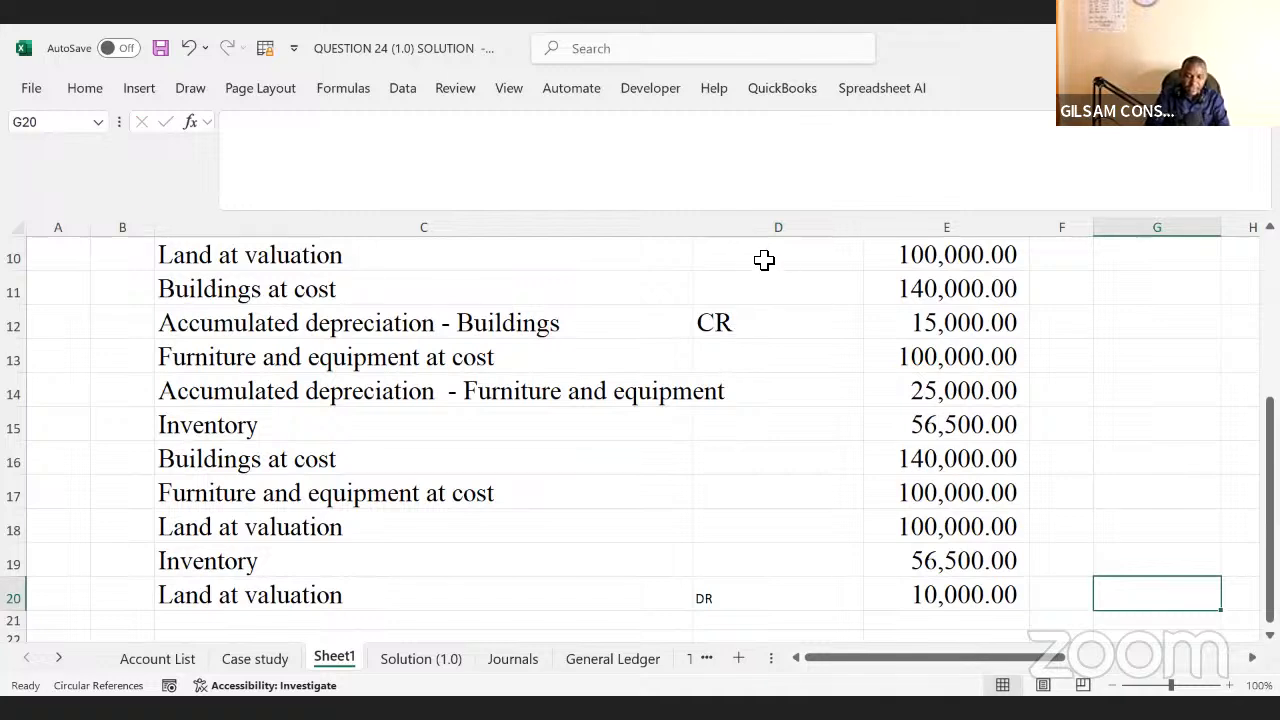
drag(748, 254, 742, 605)
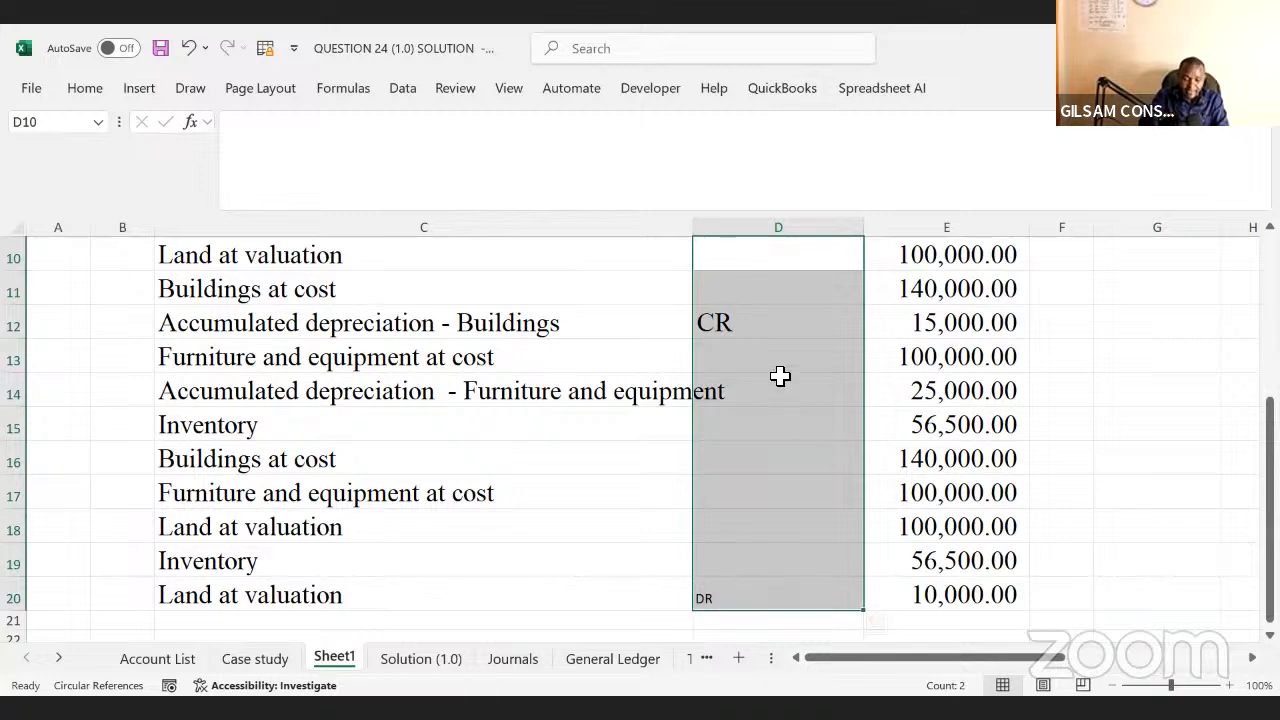
- Look back over the DR/CR entries in column D up to the first row and the account totals in column N
drag(746, 245, 726, 600)
click(726, 600)
key(Up)
key(Up)
key(Up)
key(Up)
key(Up)
key(Up)
key(Up)
key(Up)
key(Up)
key(Up)
key(Up)
key(Up)
key(Up)
key(Up)
key(Up)
key(Up)
key(Up)
key(Up)
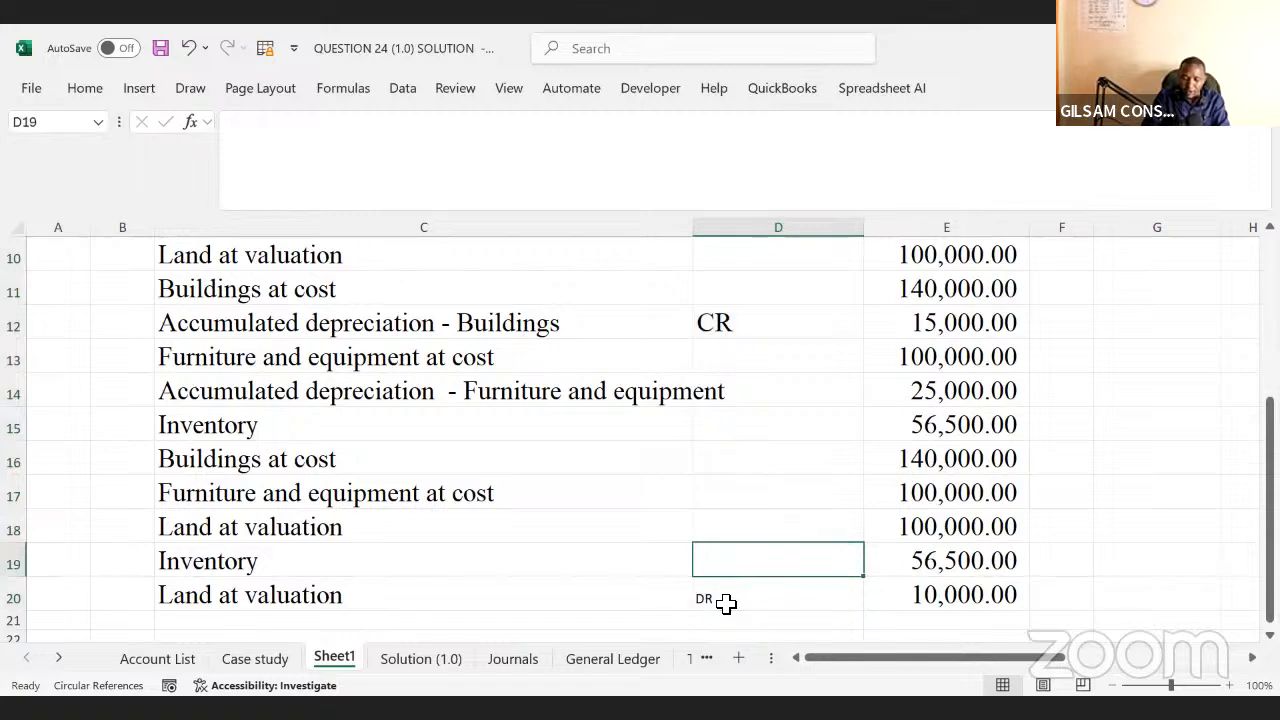
key(Up)
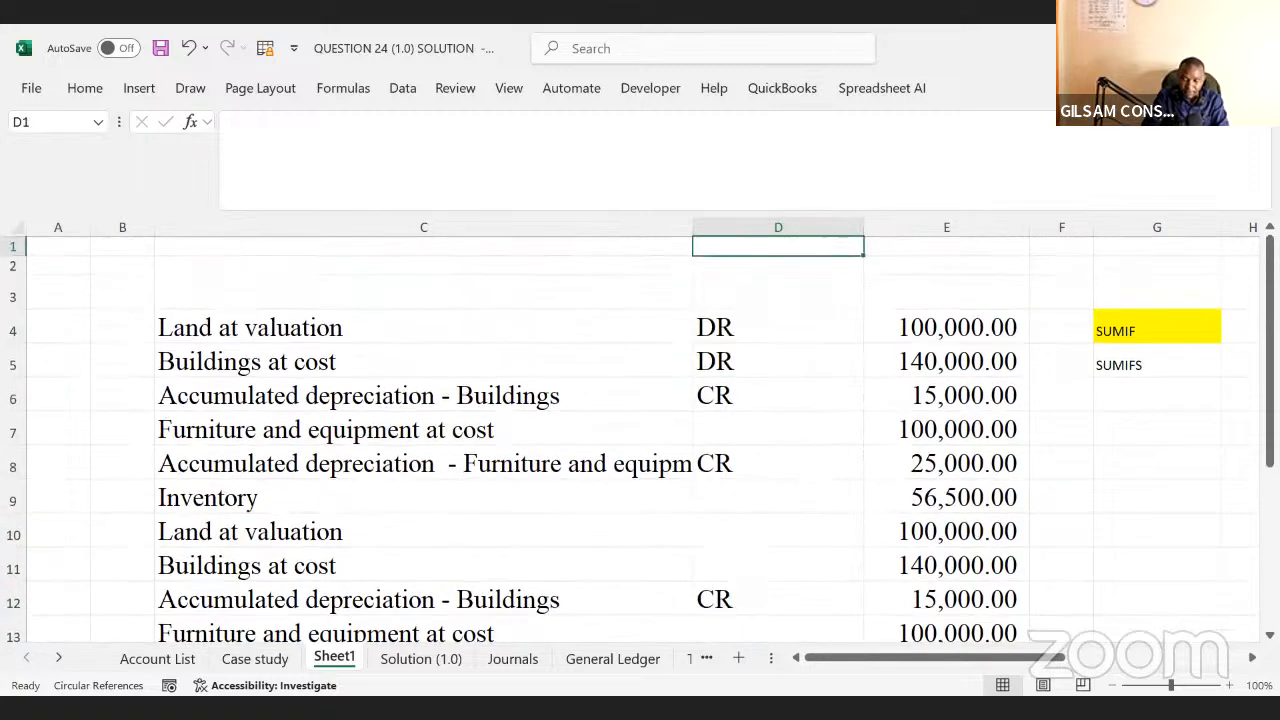
scroll(657, 439, right, 6)
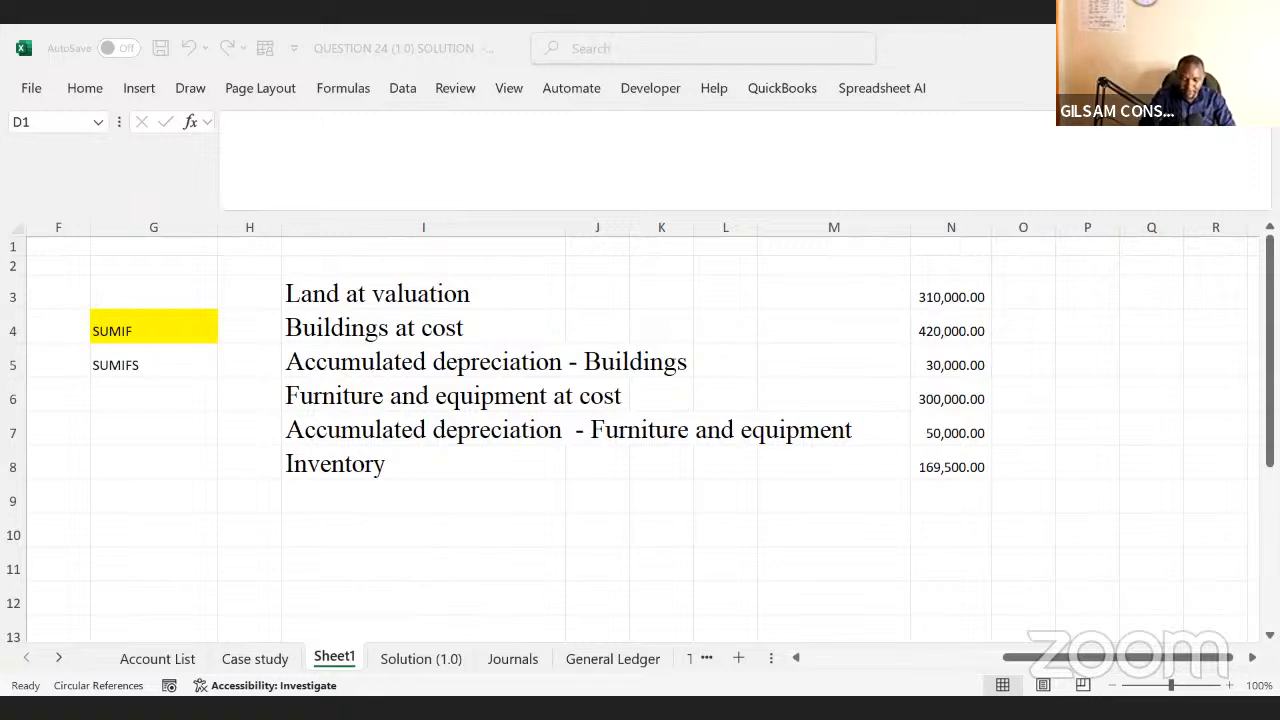
click(661, 465)
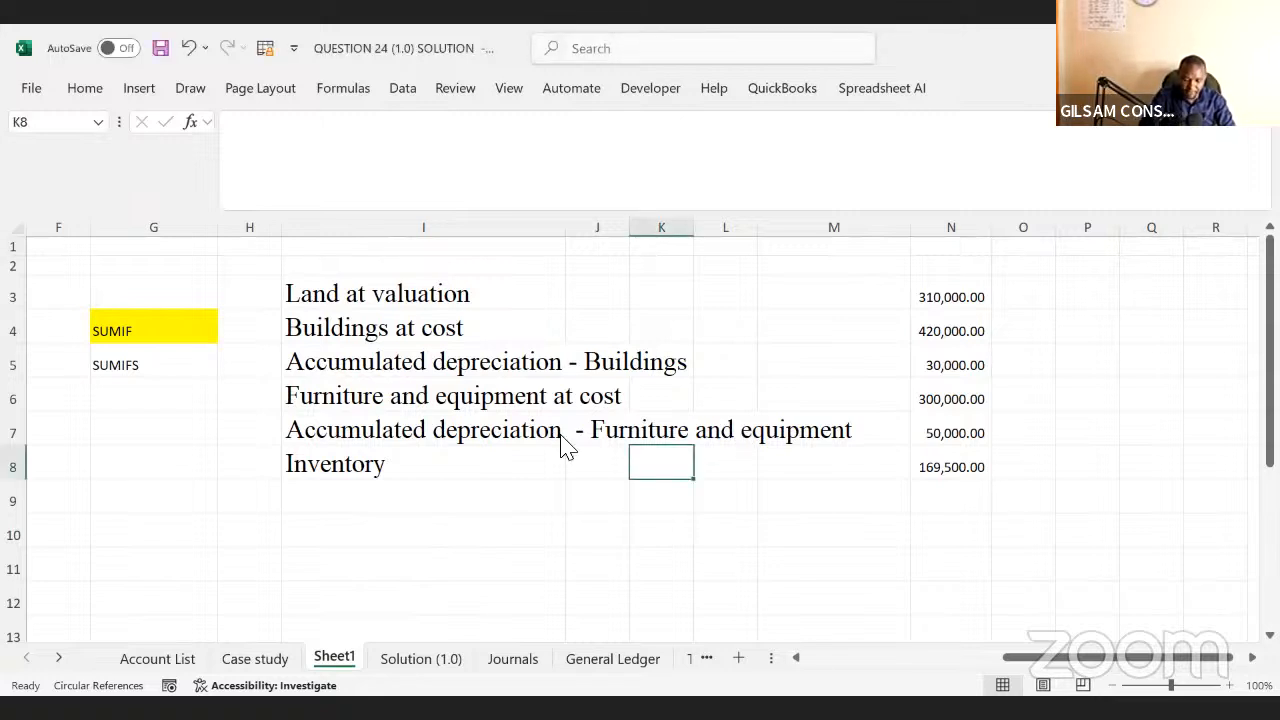
- Copy the whole account name column C into column Q
scroll(800, 665, left, 10)
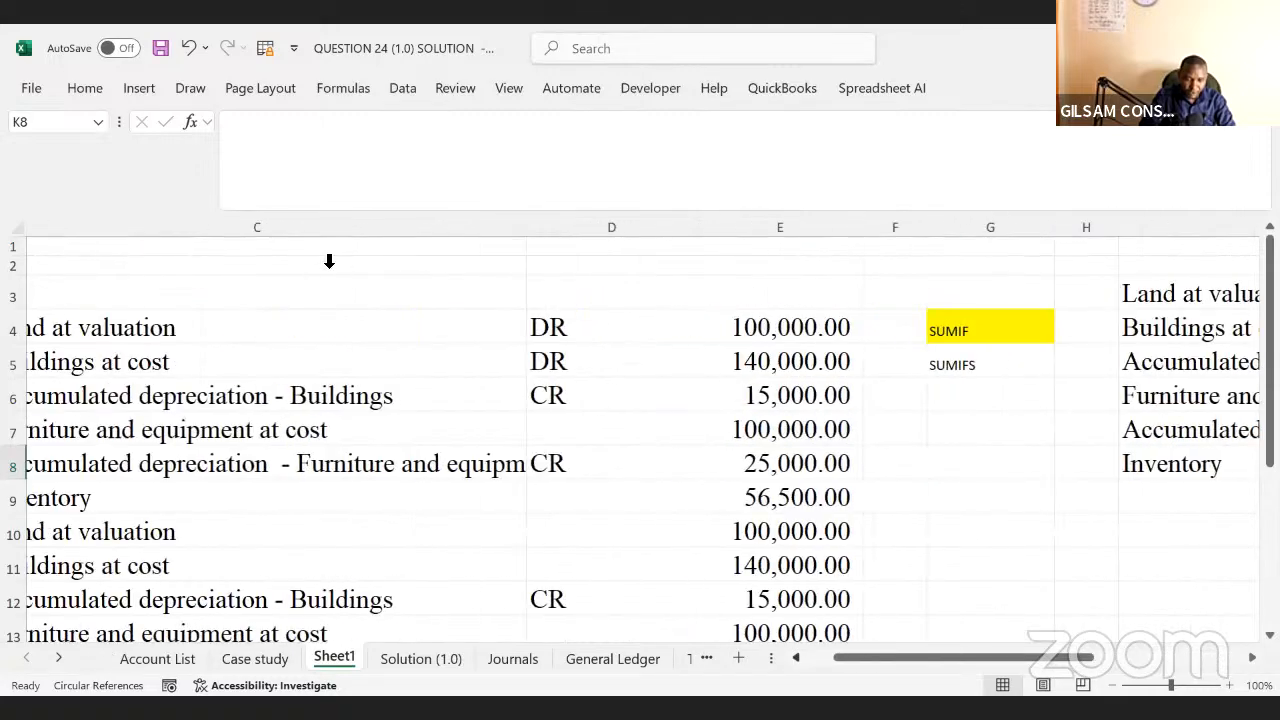
click(351, 229)
key(ctrl+c)
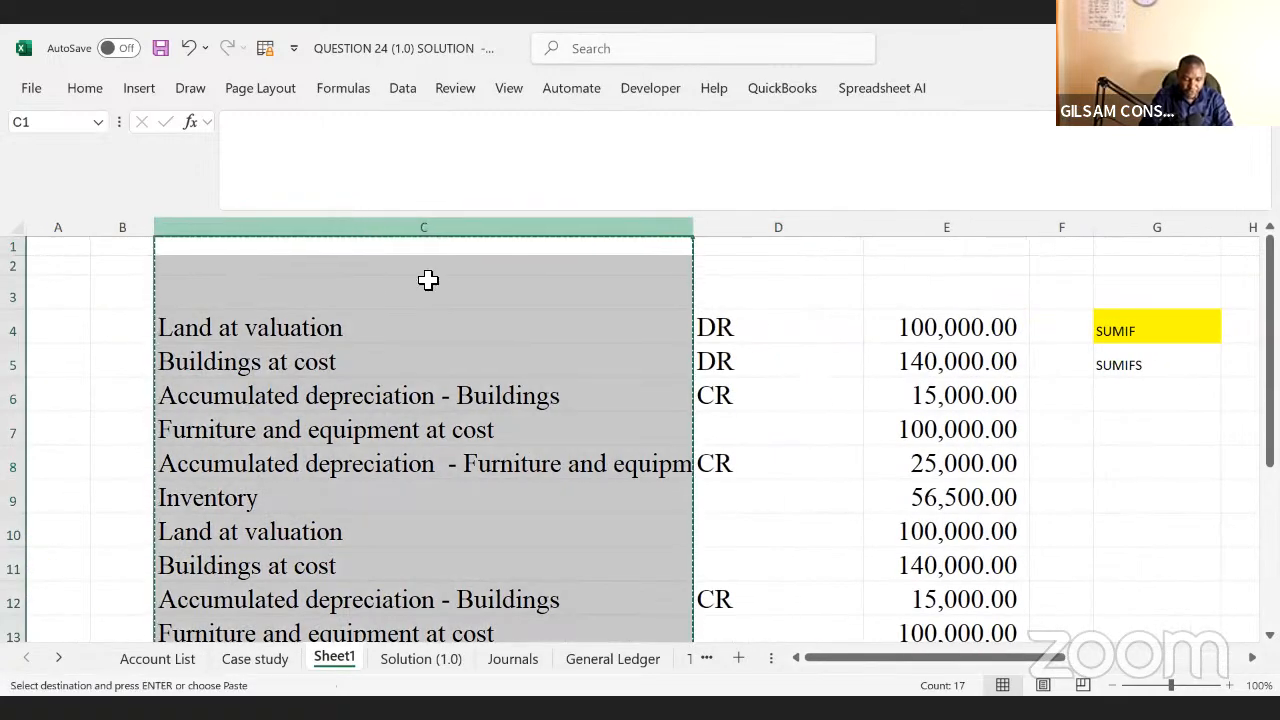
scroll(1046, 588, right, 5)
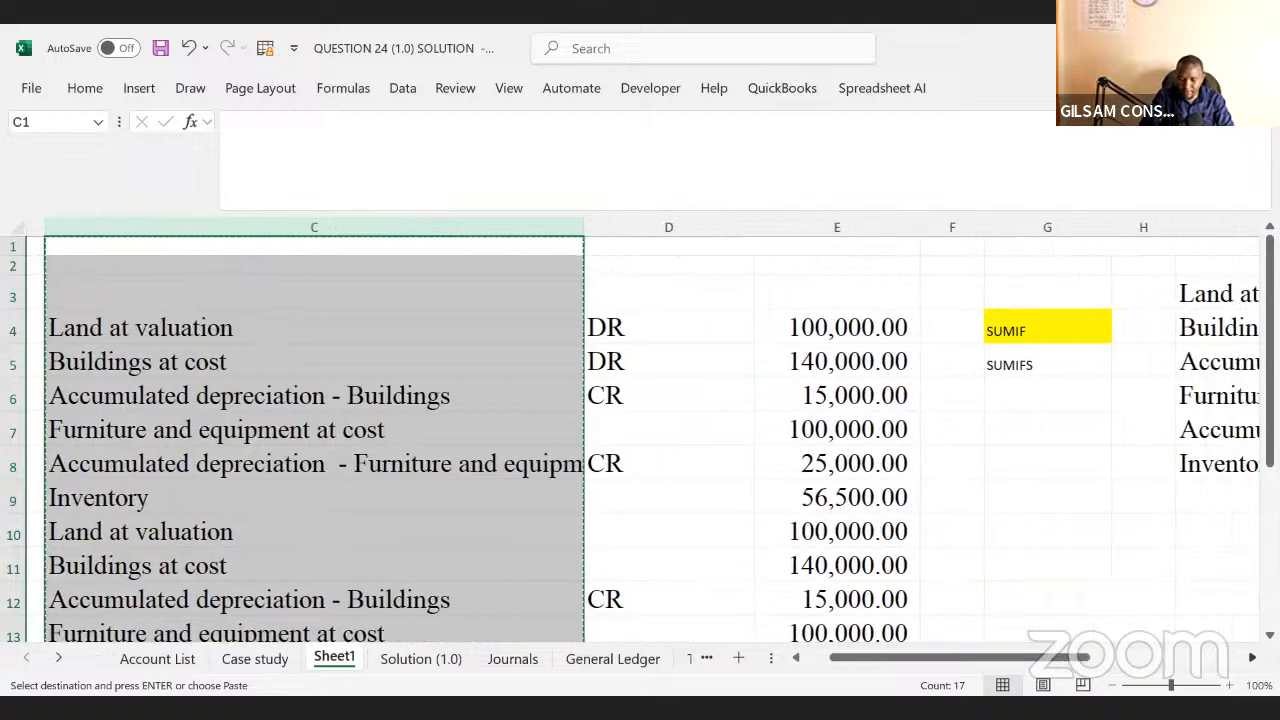
scroll(951, 289, right, 5)
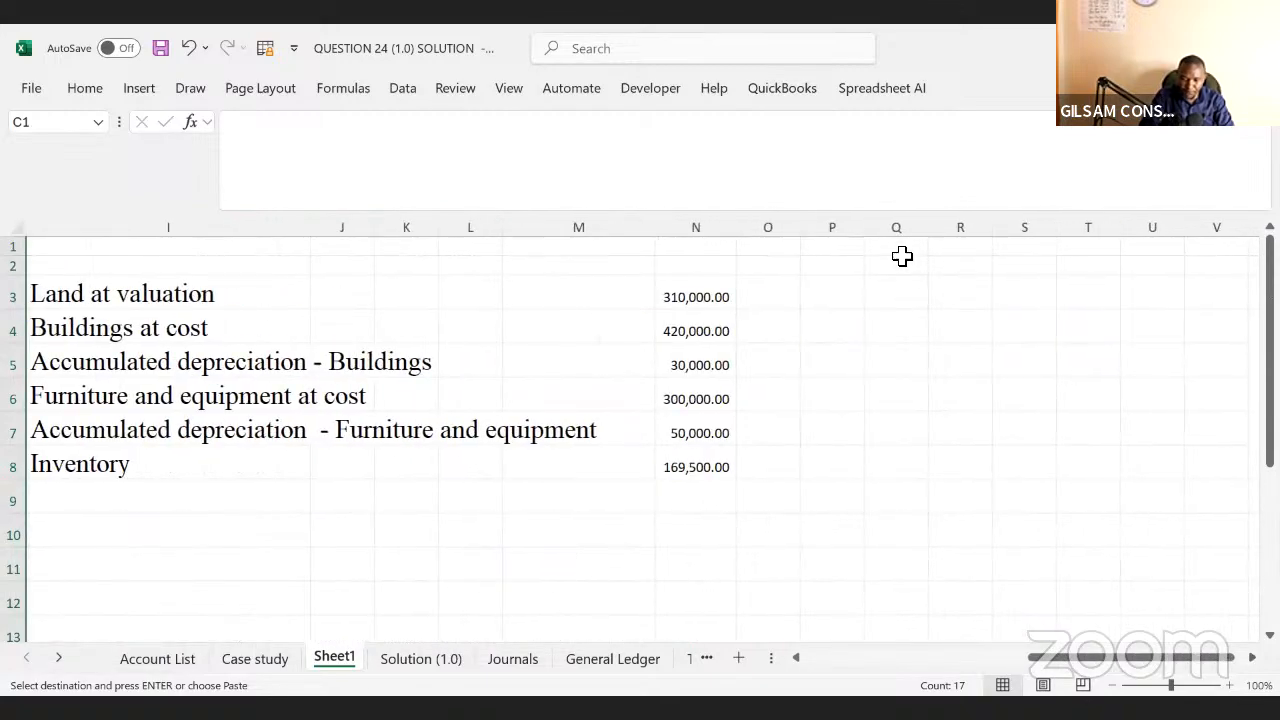
click(903, 255)
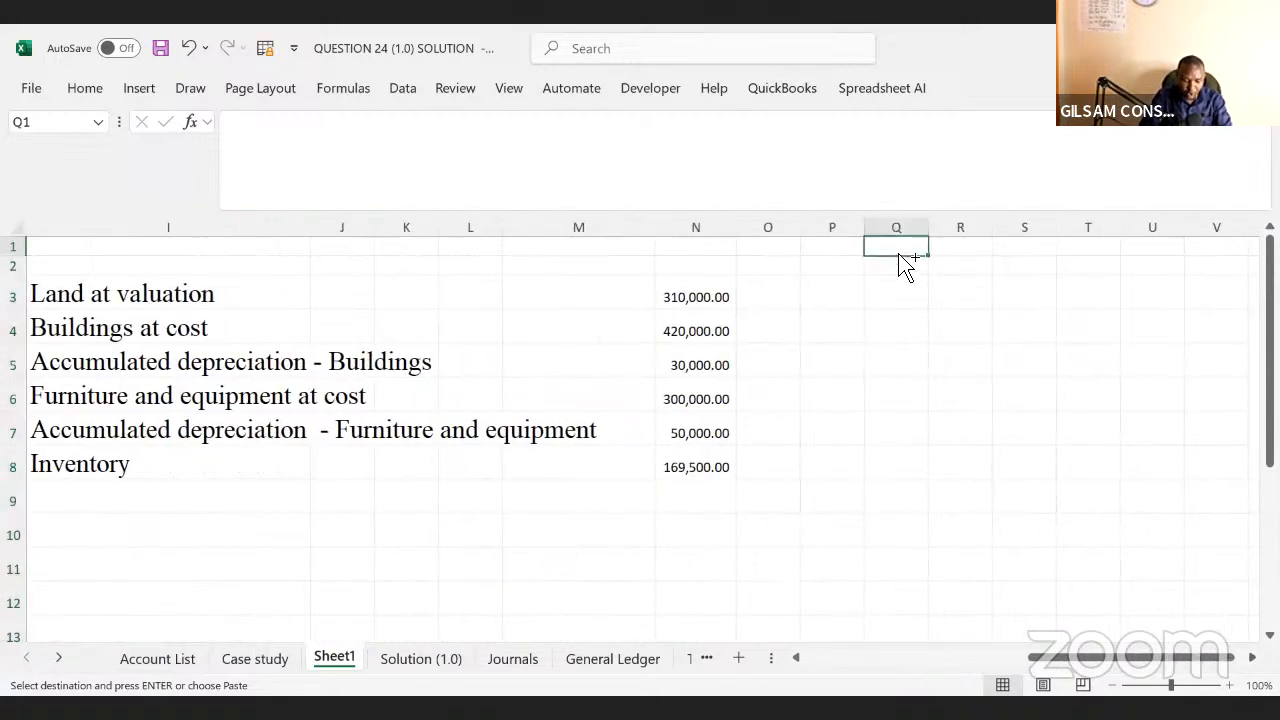
key(ctrl+space)
key(ctrl+v)
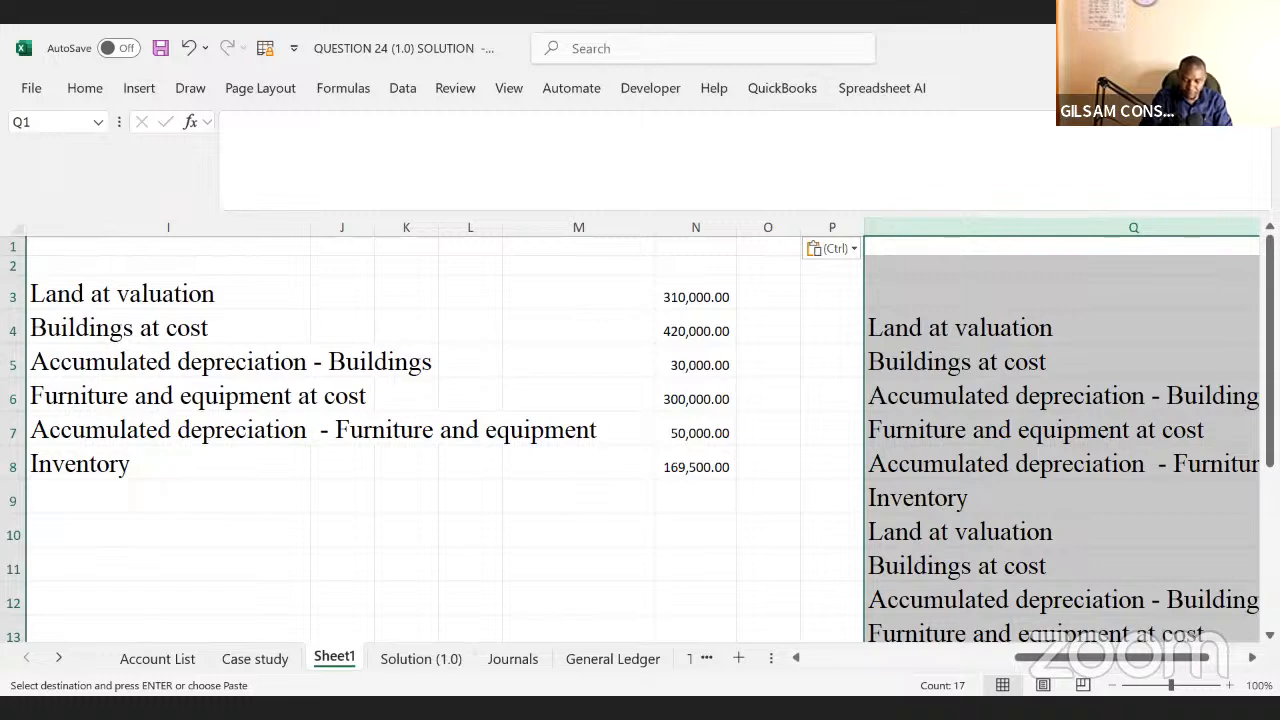
- Remove the duplicate account names from column Q, without treating the data as having headers
click(405, 91)
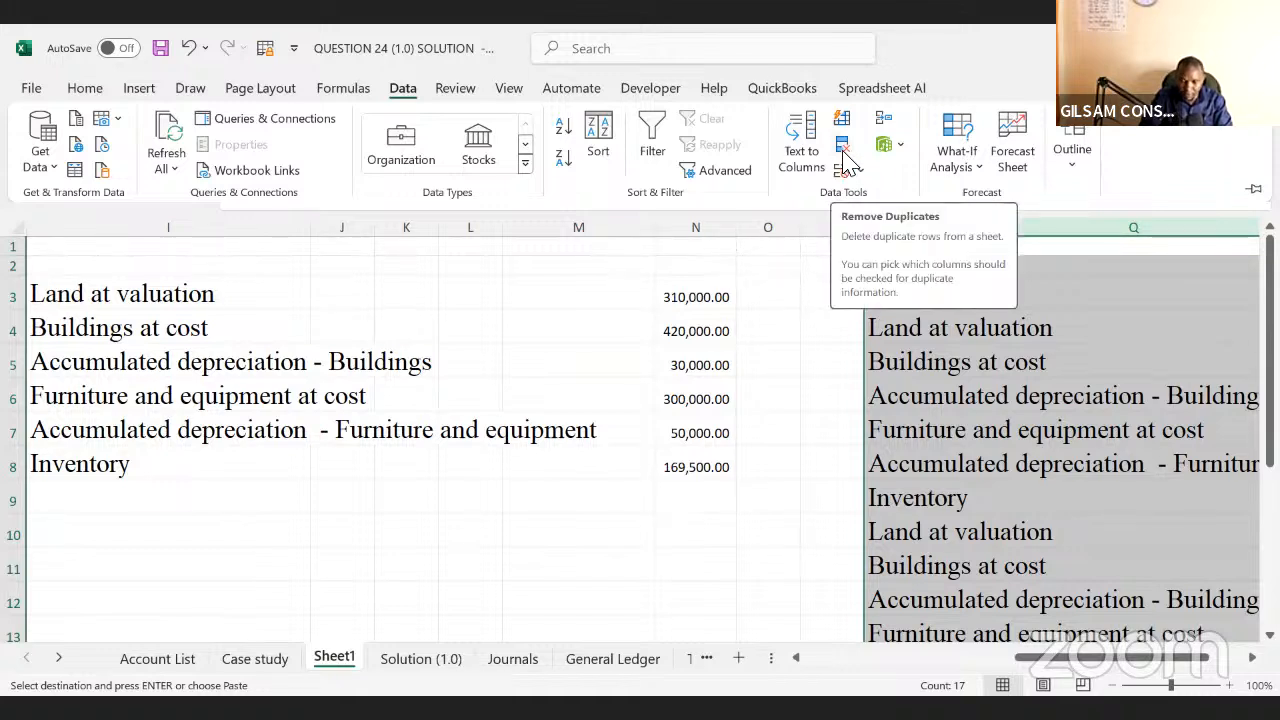
click(844, 154)
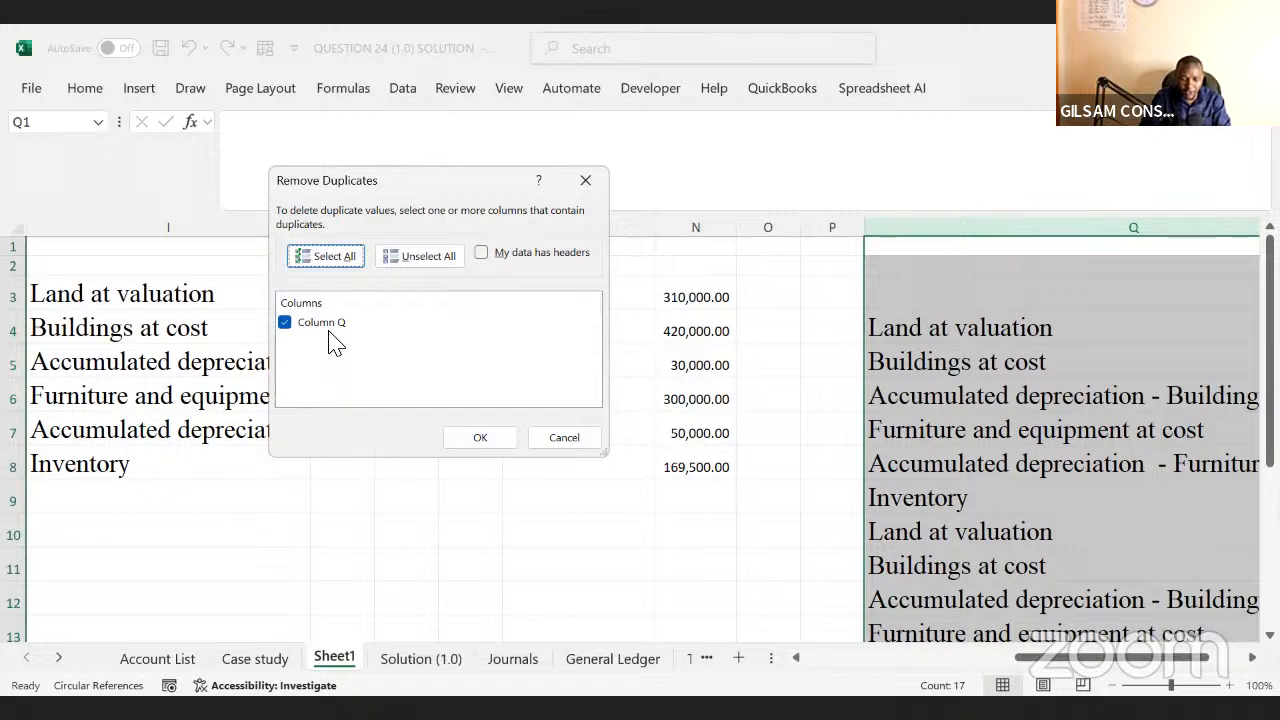
click(481, 439)
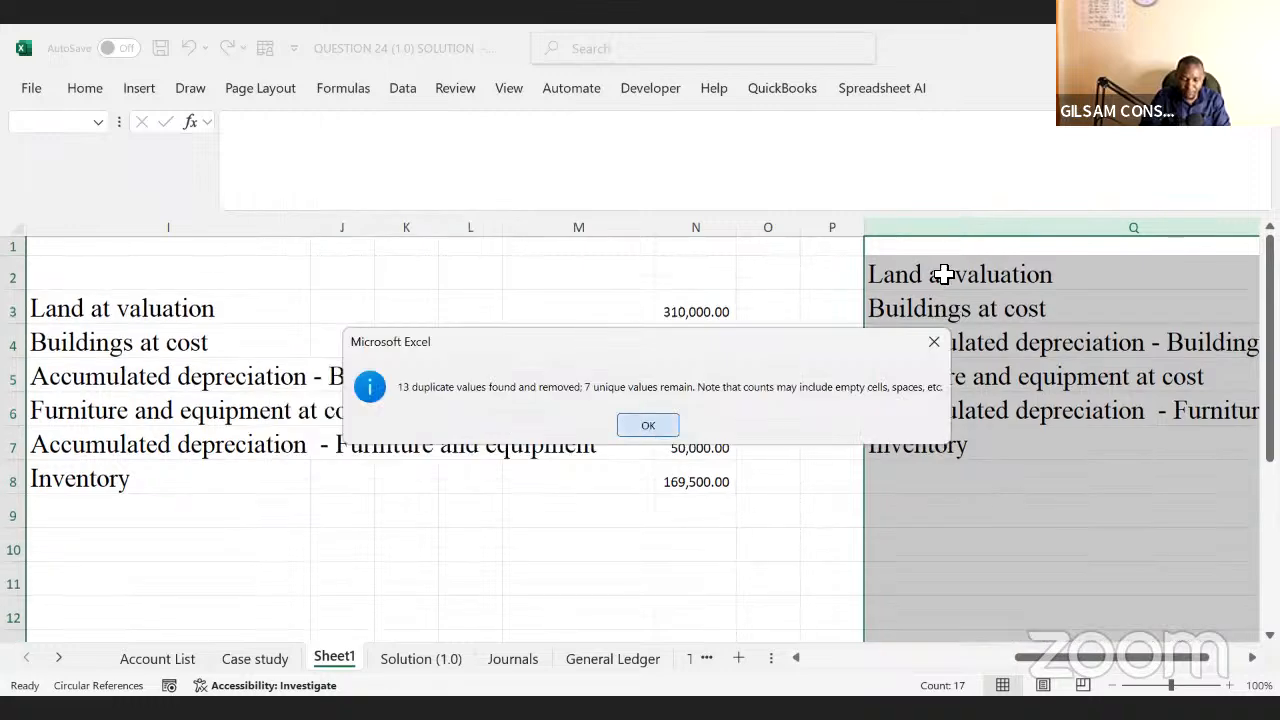
key(Return)
- Select the unique account names in Q2:Q7, and delete the entire column Q
drag(915, 274, 912, 441)
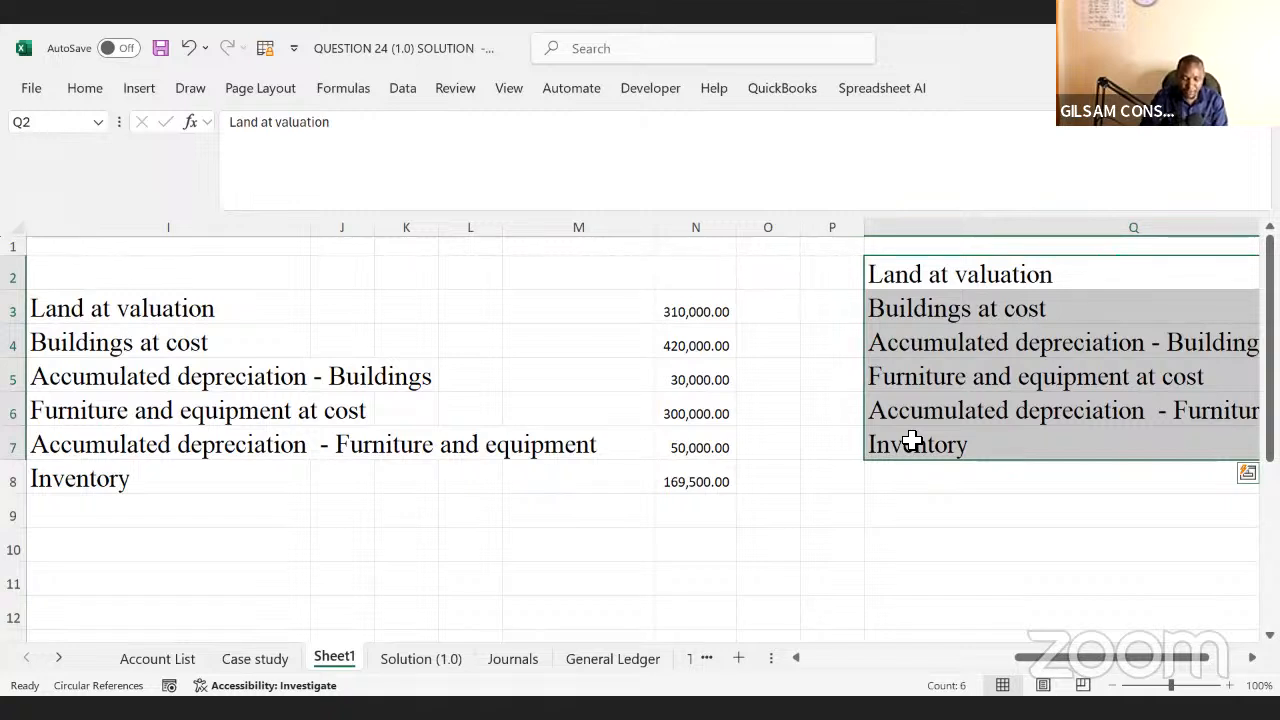
click(912, 224)
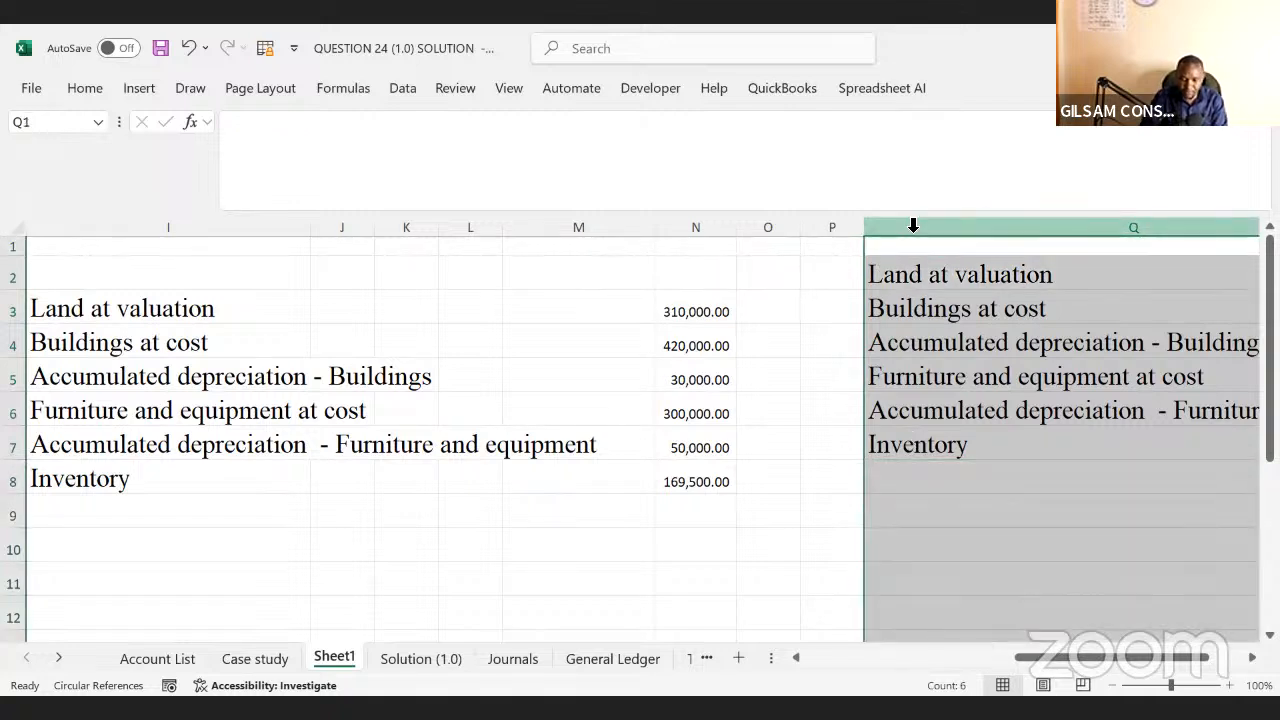
right_click(975, 390)
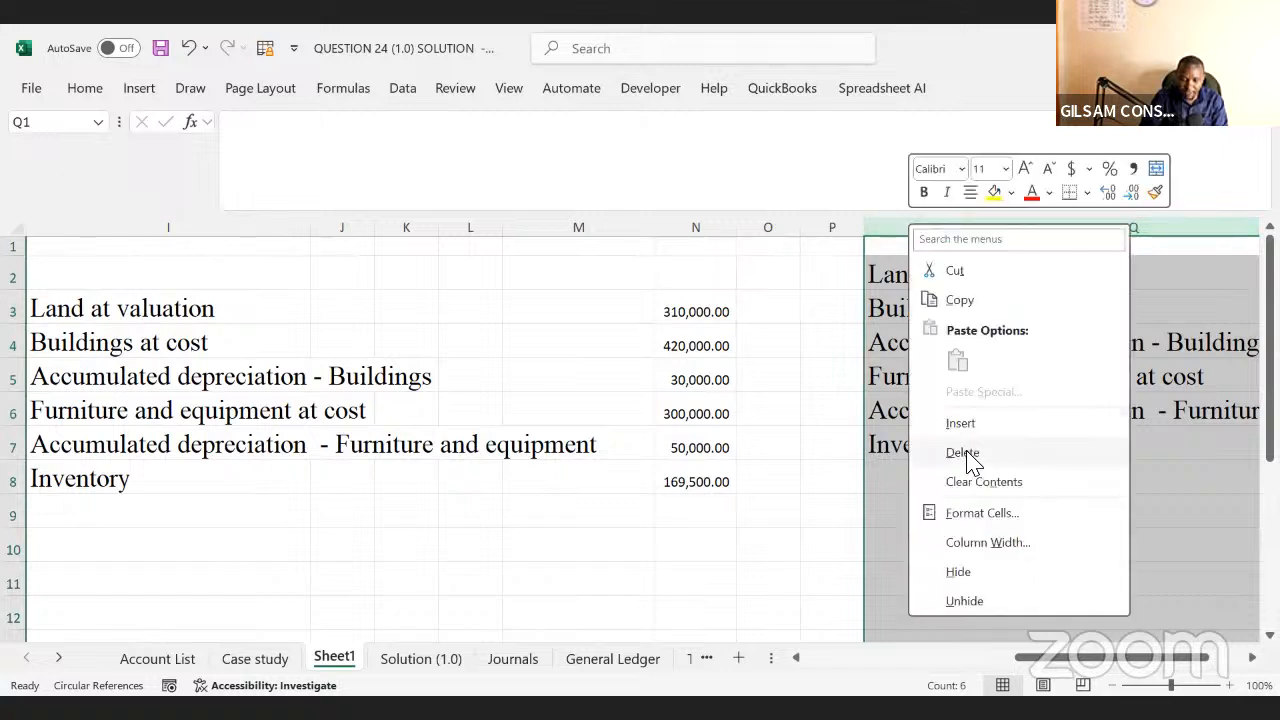
click(966, 455)
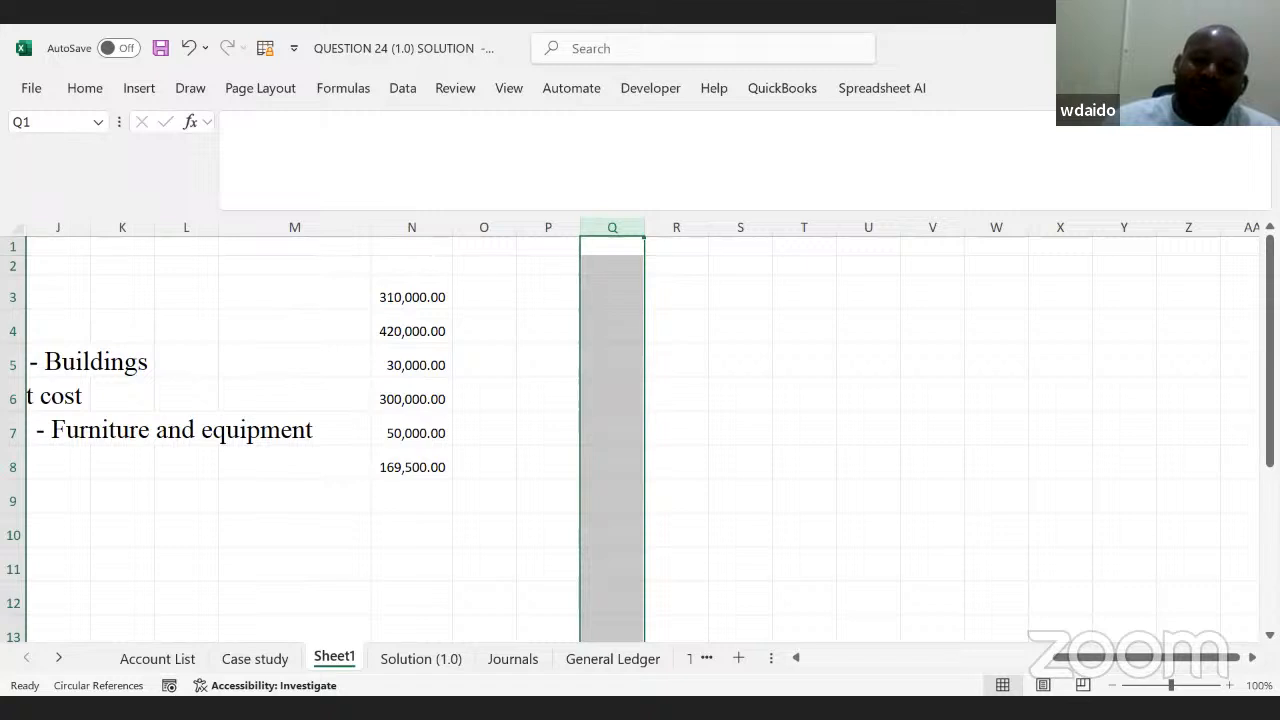
- Sum the account totals N3:N8 in cell N9
key(alt+Tab)
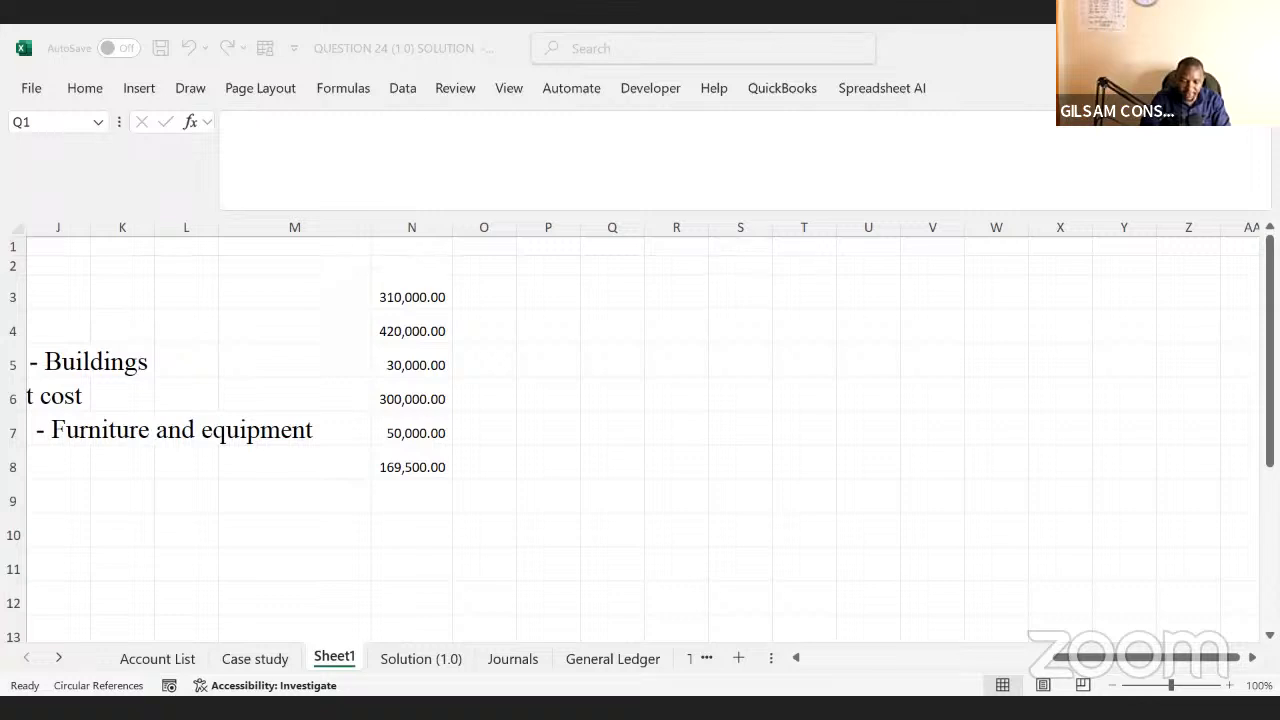
click(797, 657)
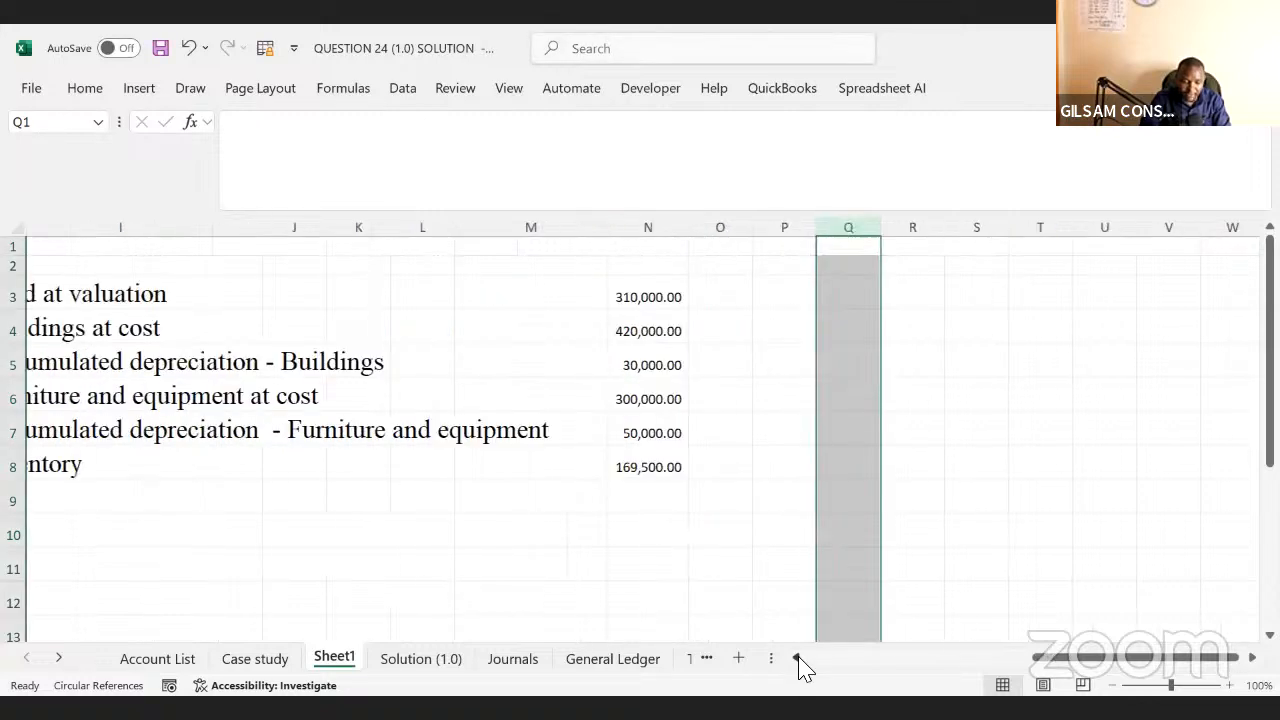
click(797, 657)
click(797, 657)
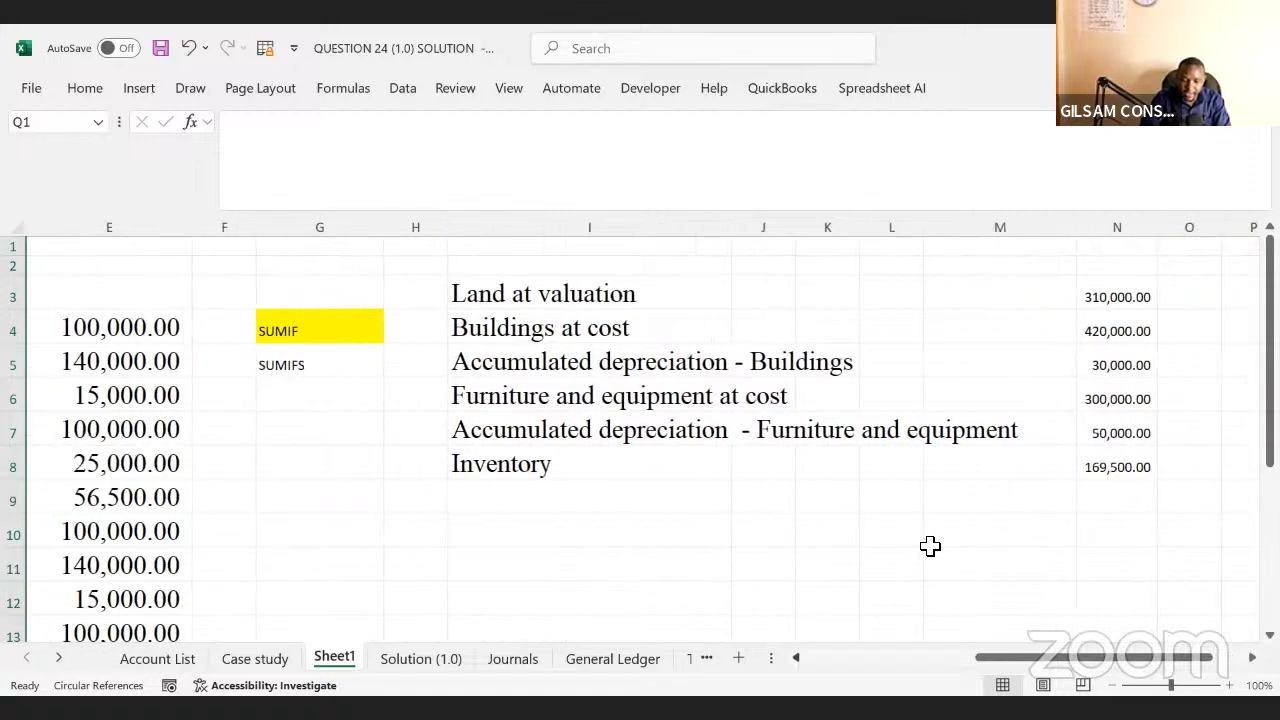
click(1108, 494)
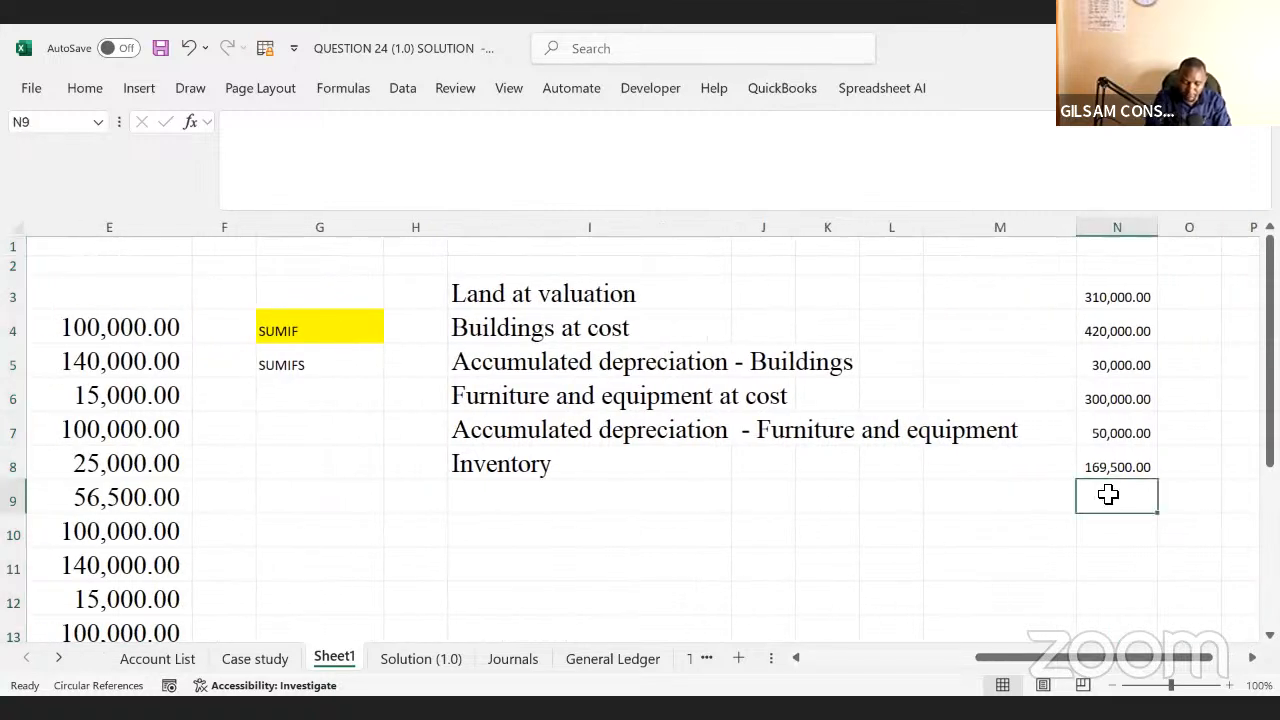
key(alt+equal)
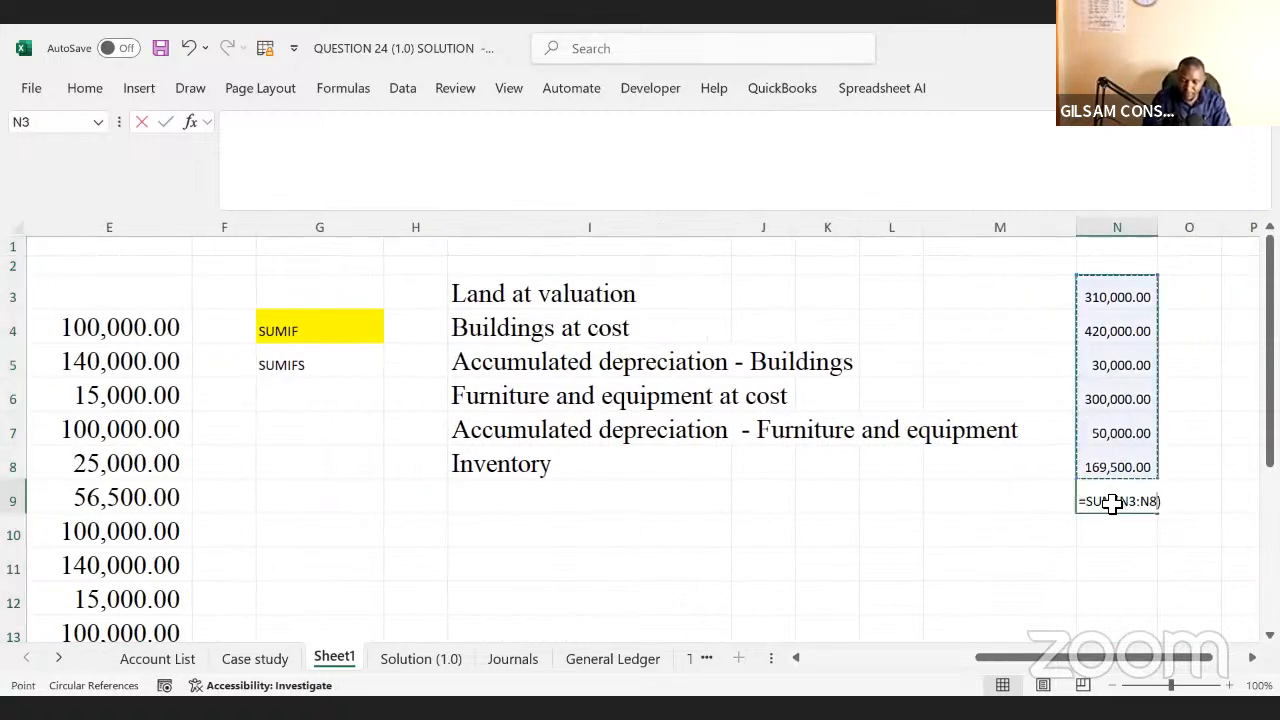
key(ctrl+Return)
click(920, 532)
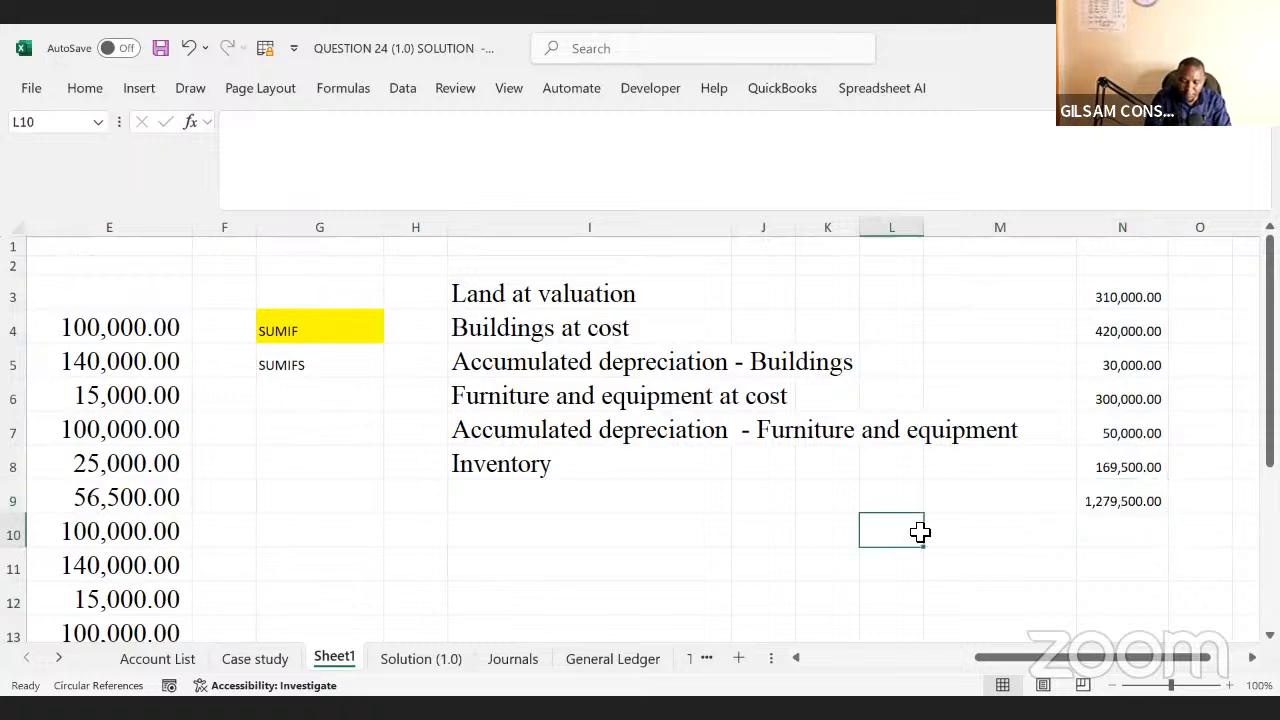
- Enter the heading DR/CR in O2, beside the account totals
key(Right)
key(Right)
key(Right)
key(Right)
key(Right)
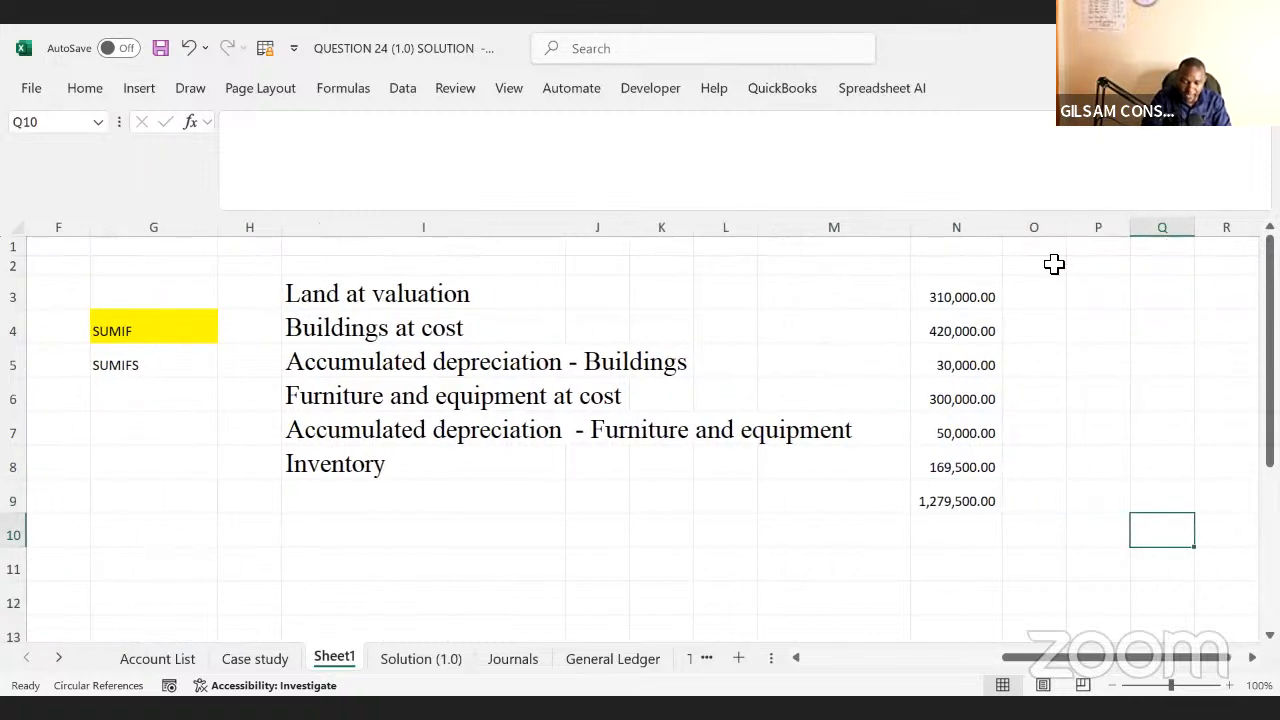
click(1034, 270)
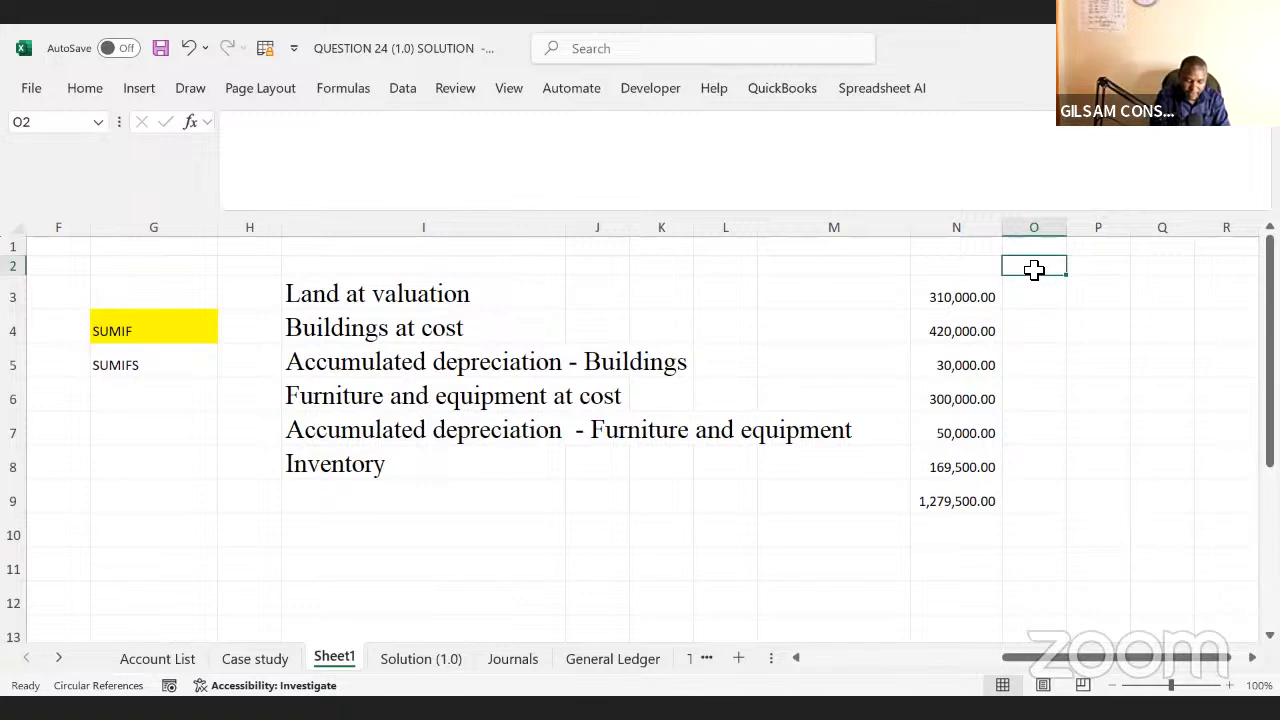
text(DR/CR)
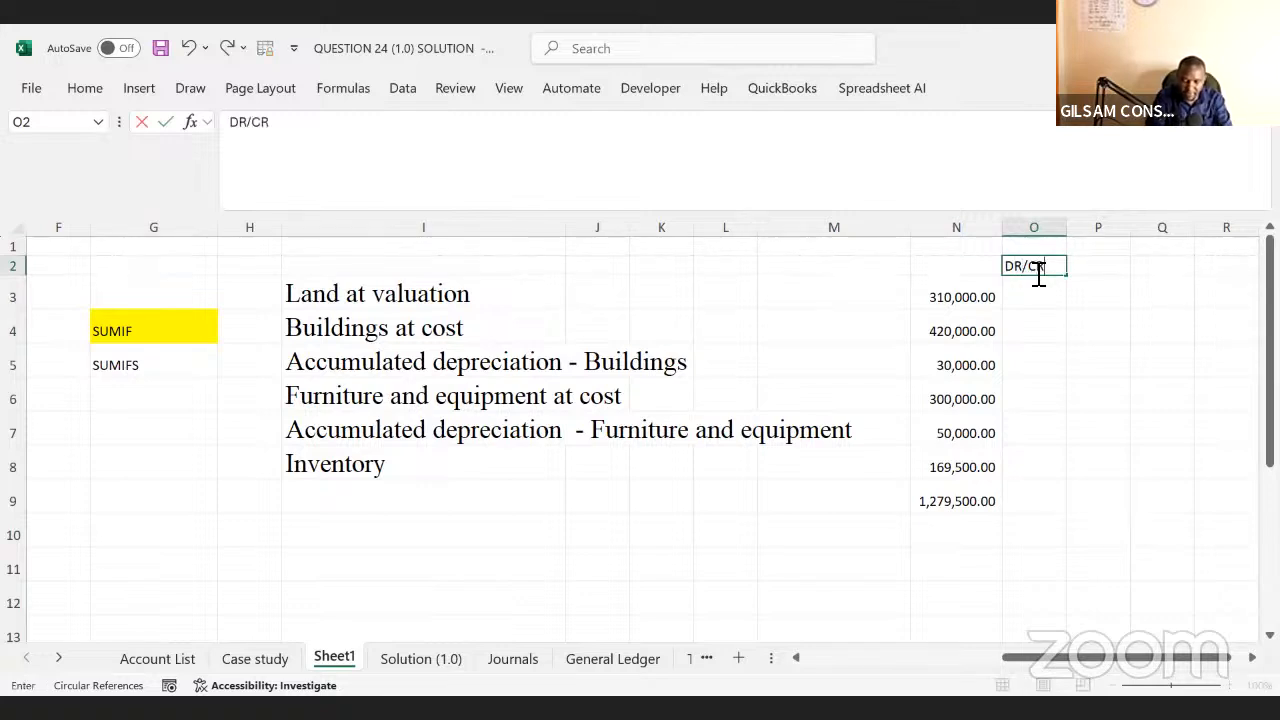
- Start a SUMIFS formula in O3 for Land at valuation, with column E as the absolute sum range $E:$E
click(1029, 301)
text(=S)
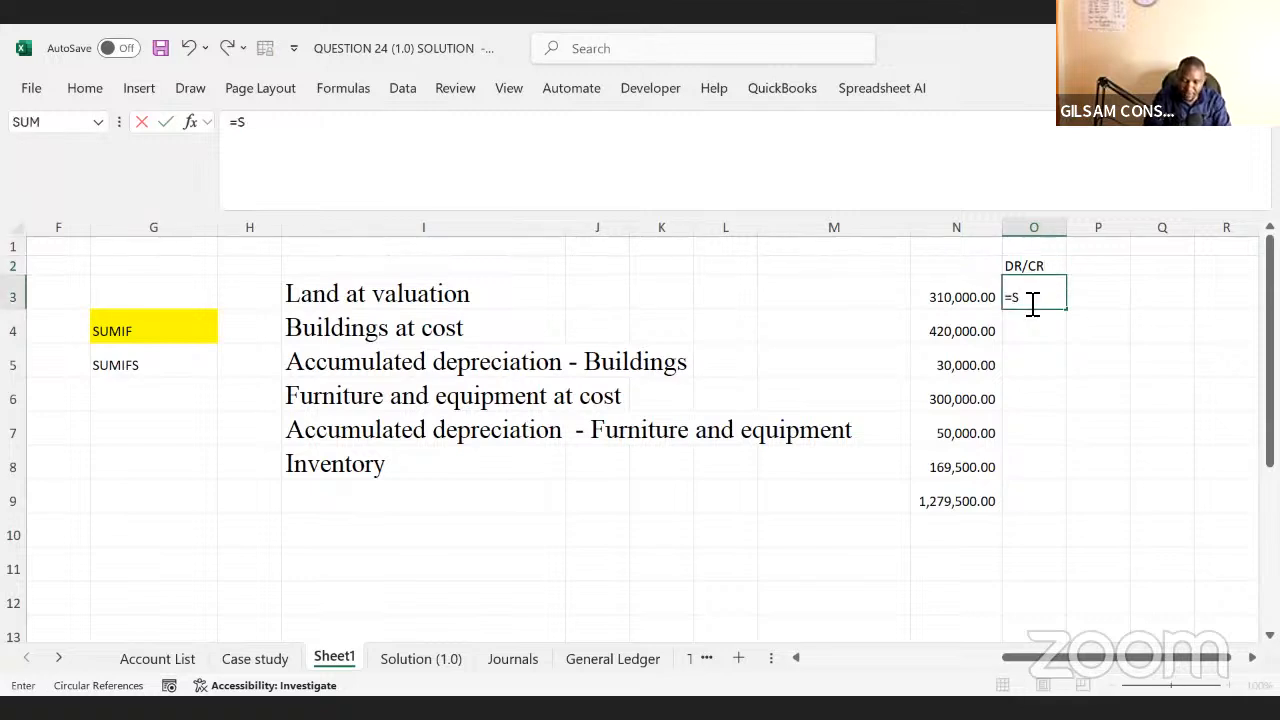
text(UM)
double_click(1058, 355)
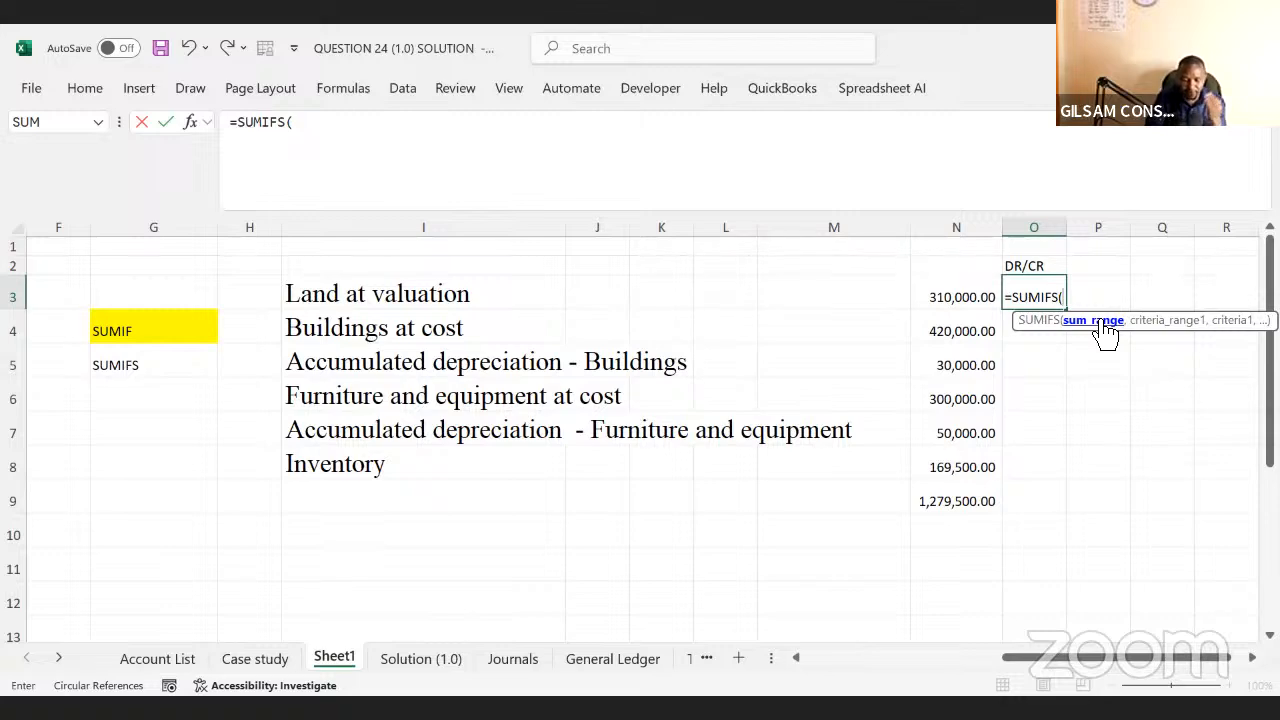
click(797, 658)
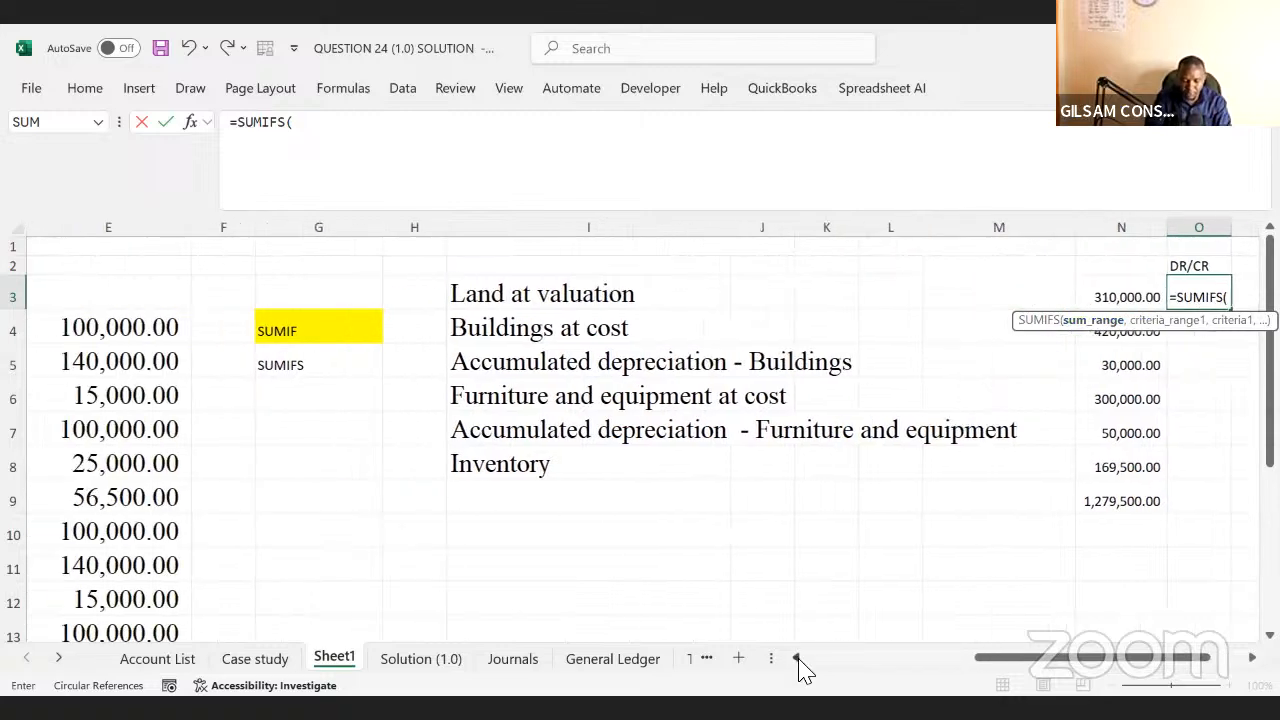
click(797, 658)
click(322, 232)
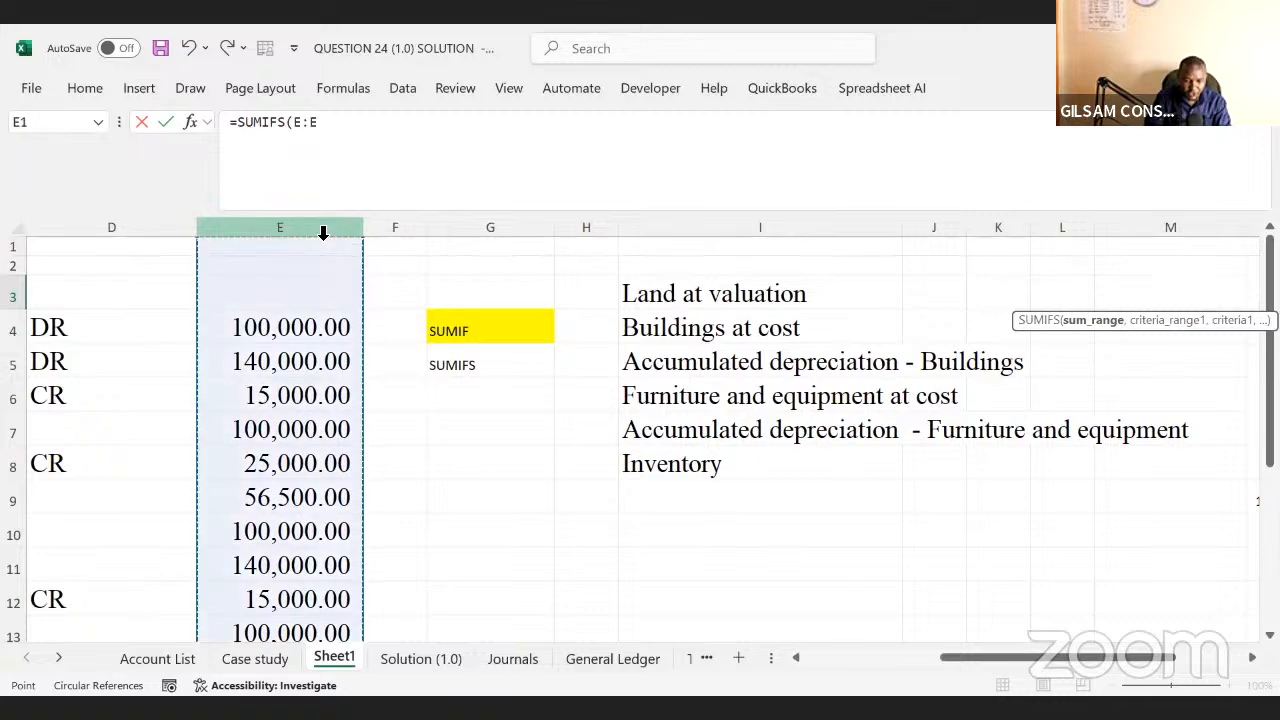
click(323, 114)
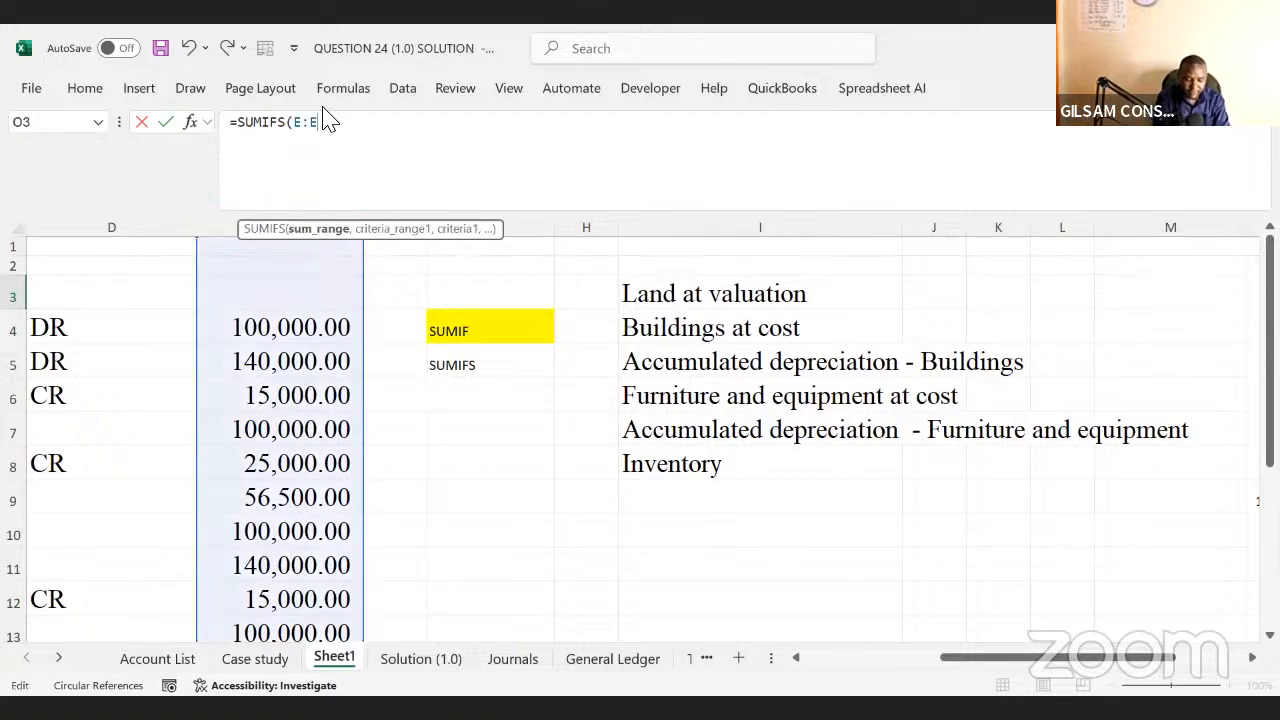
key(F4)
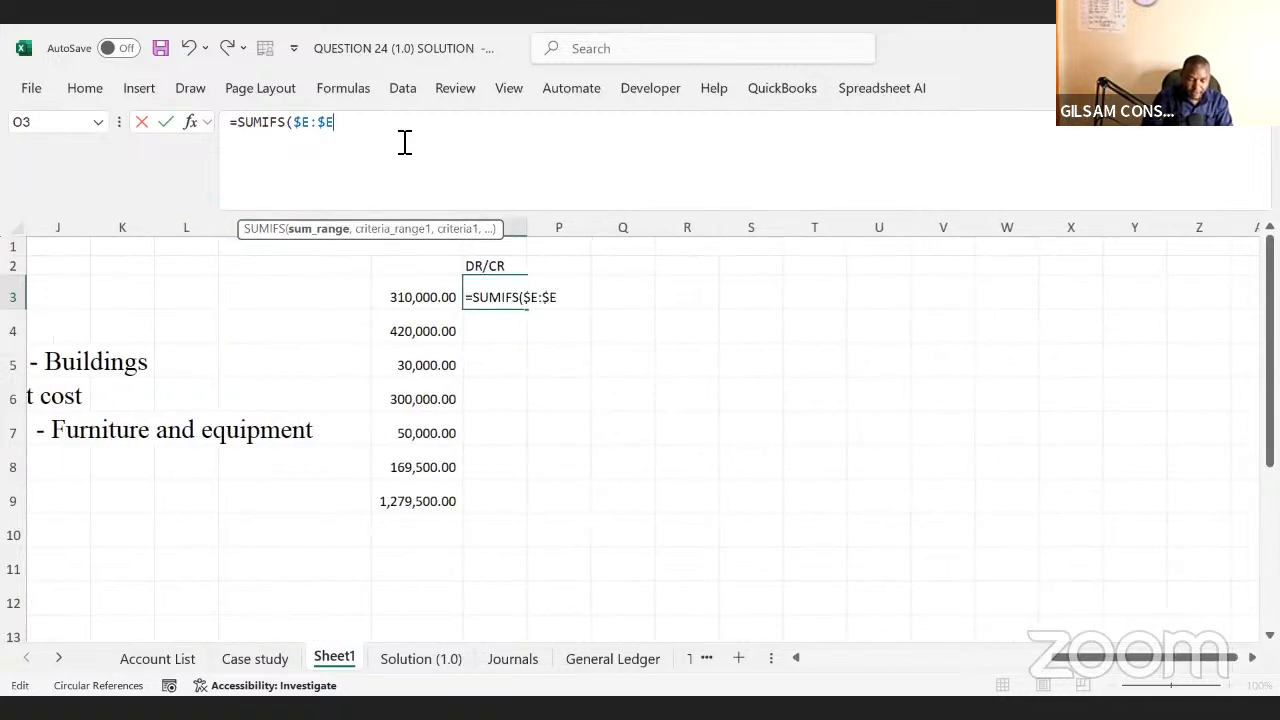
- Add the account name column C to the SUMIFS formula as the absolute first criteria range $C:$C
text(,)
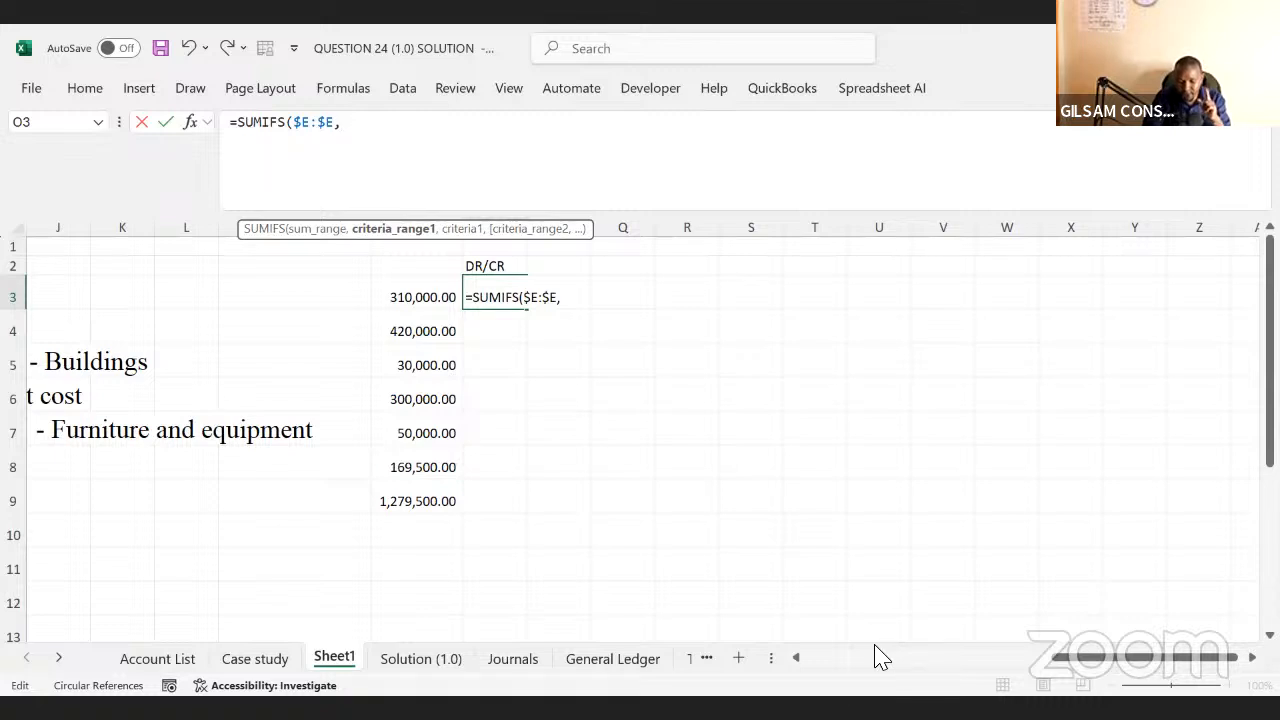
click(798, 658)
click(798, 658)
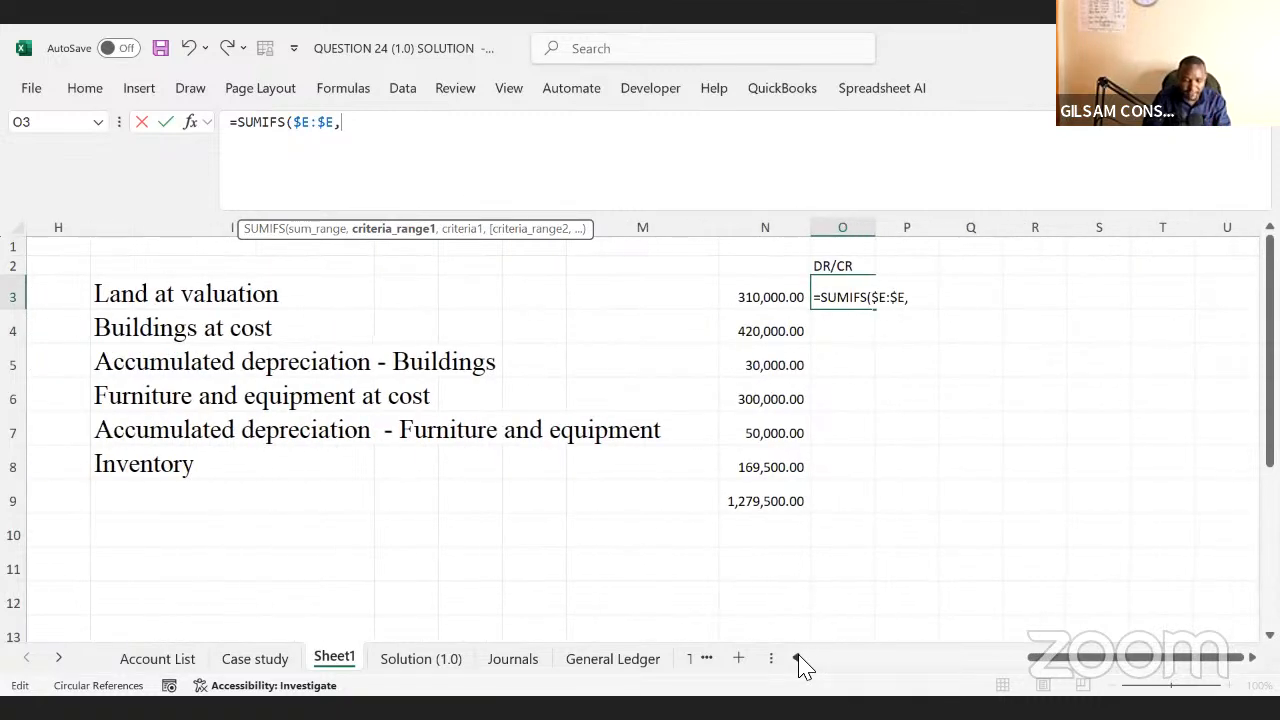
click(798, 658)
click(798, 658)
click(798, 658)
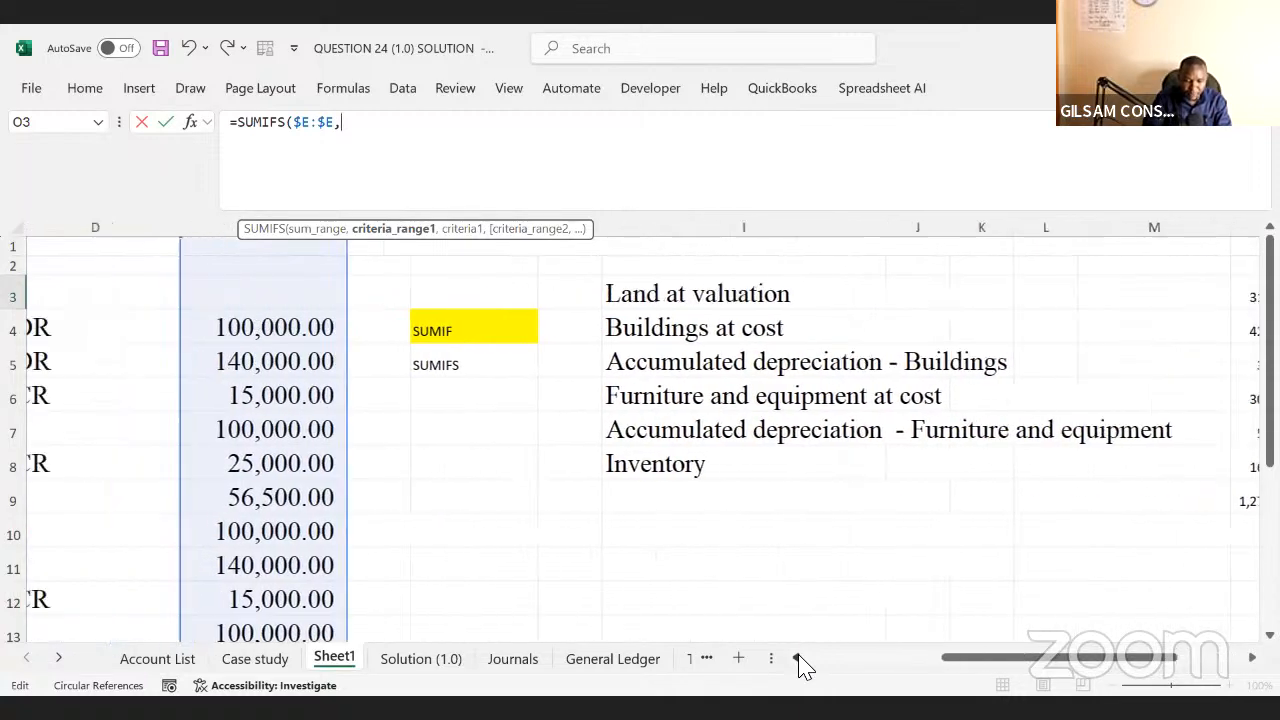
click(798, 658)
click(798, 658)
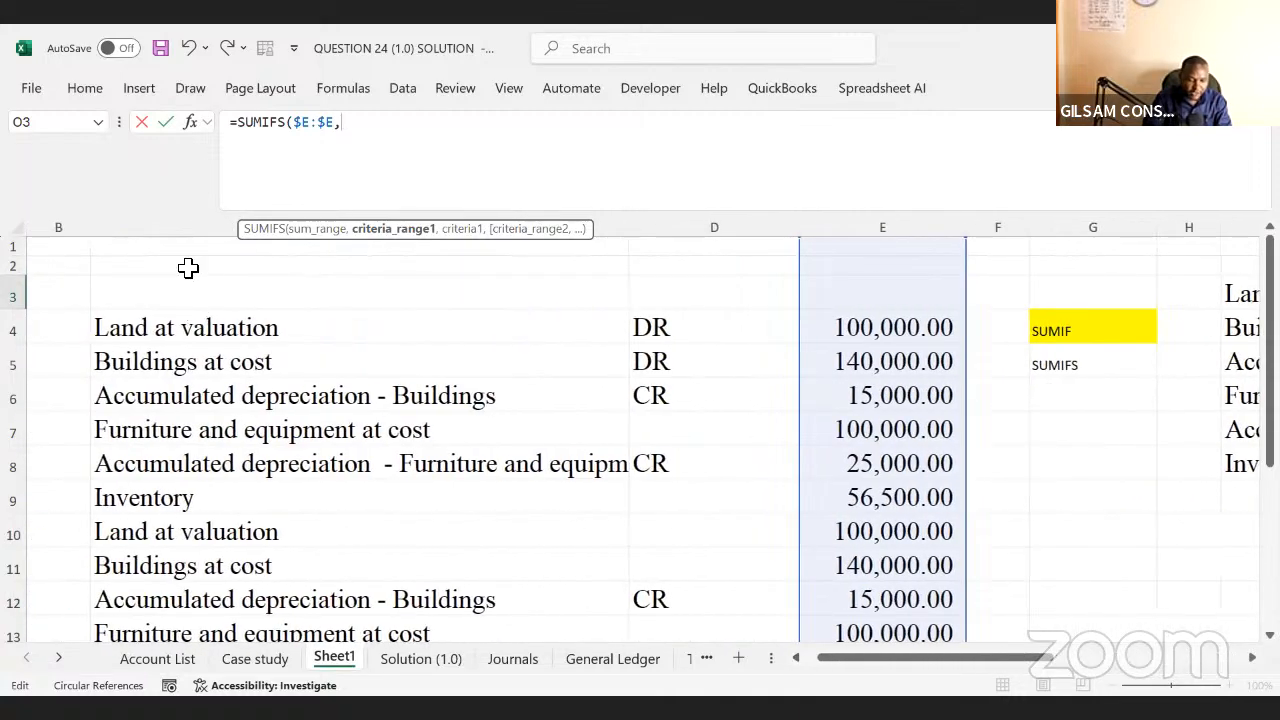
click(179, 231)
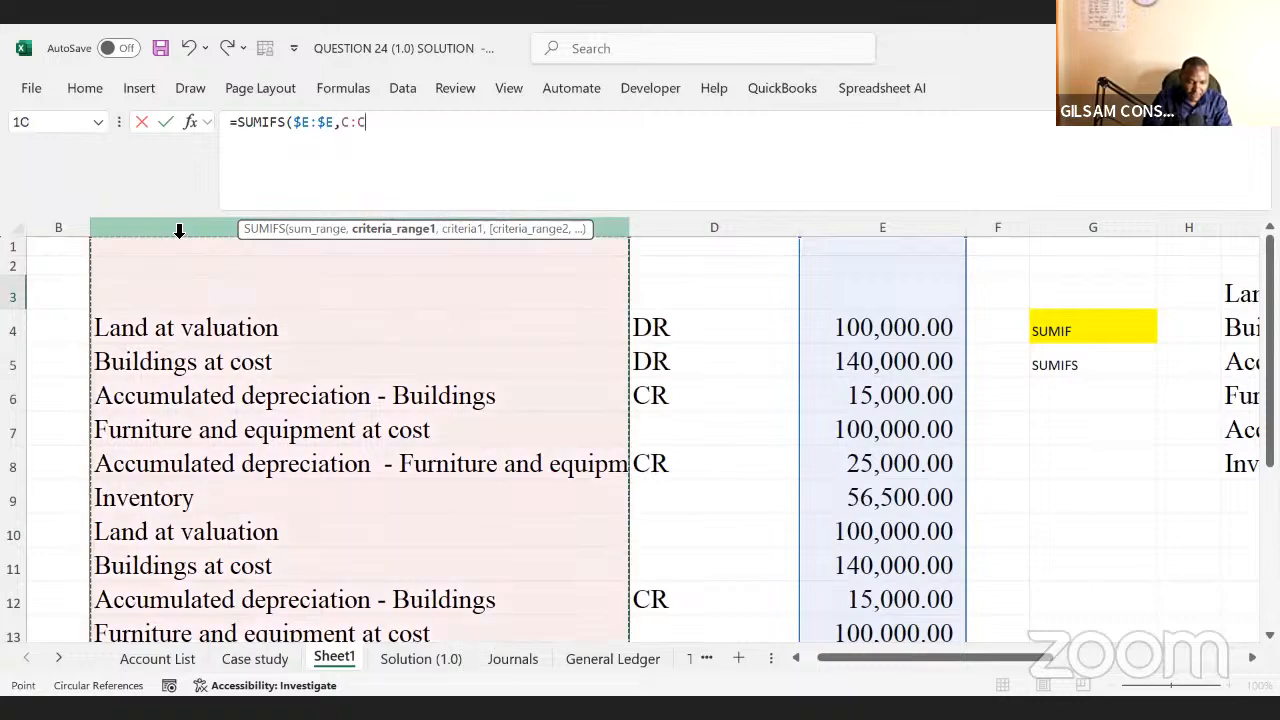
click(385, 128)
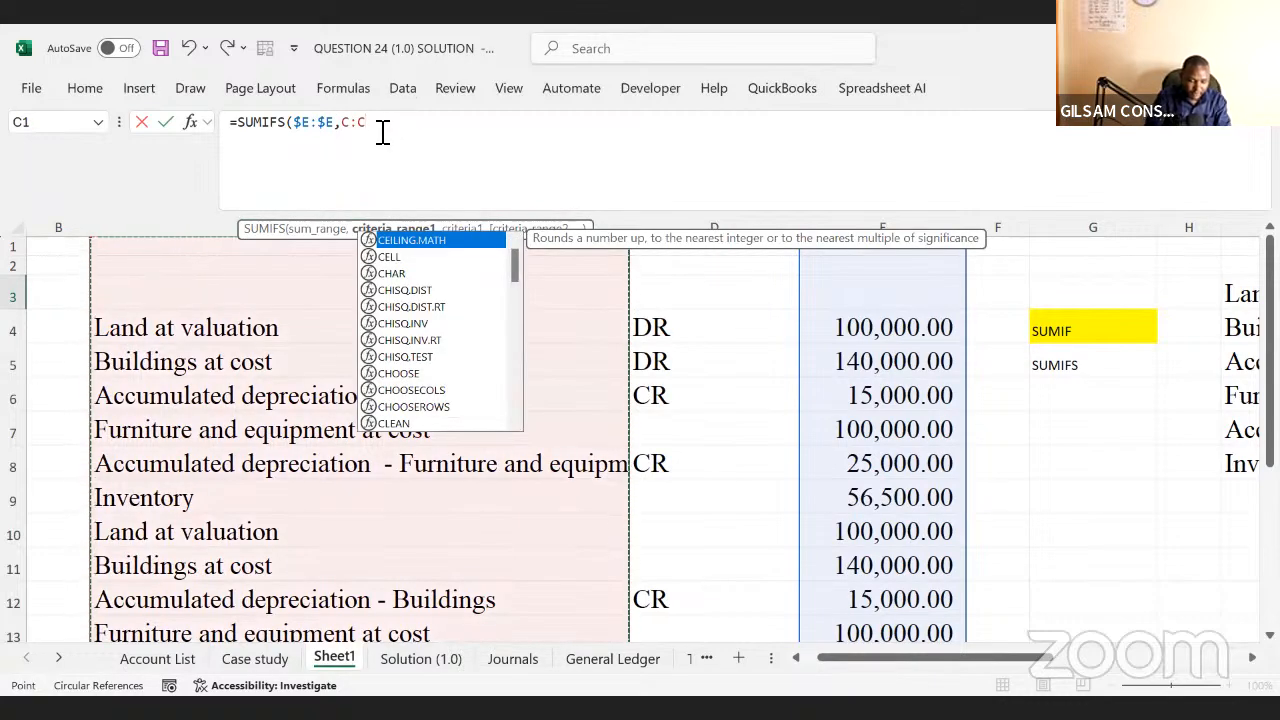
key(F4)
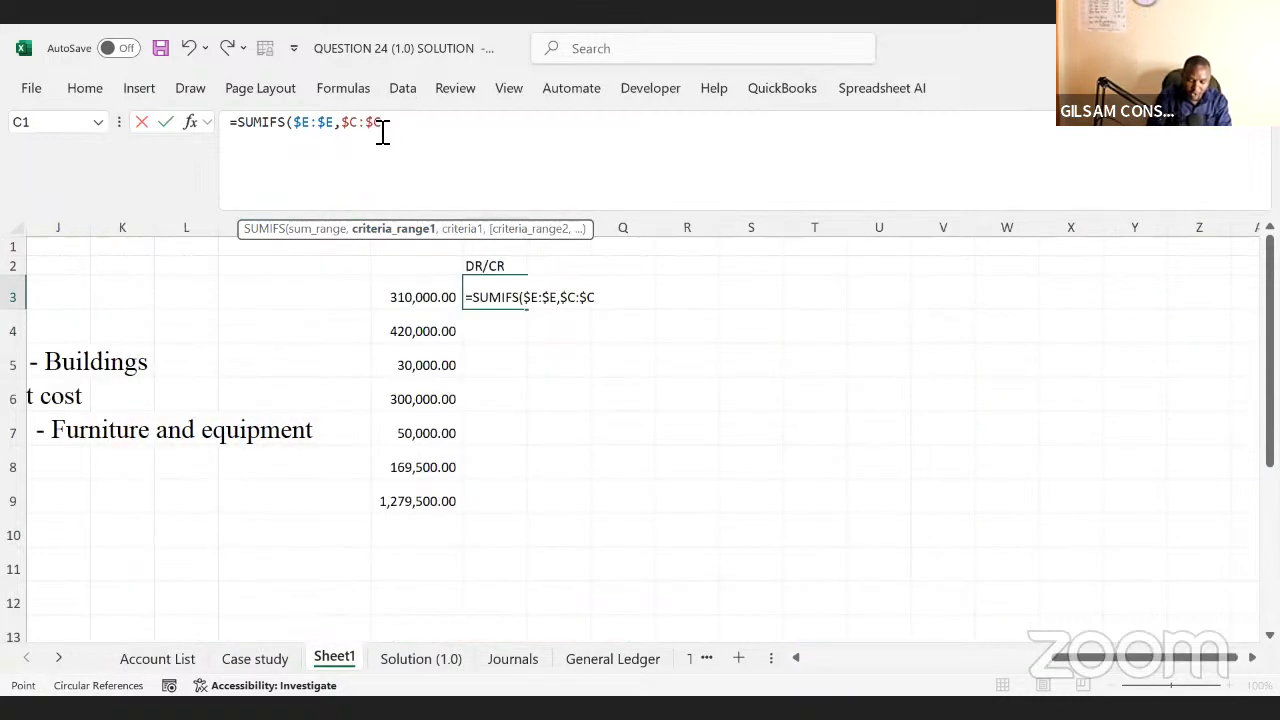
- Set the Land at valuation cell I3 as the first criterion of the SUMIFS formula
text(,)
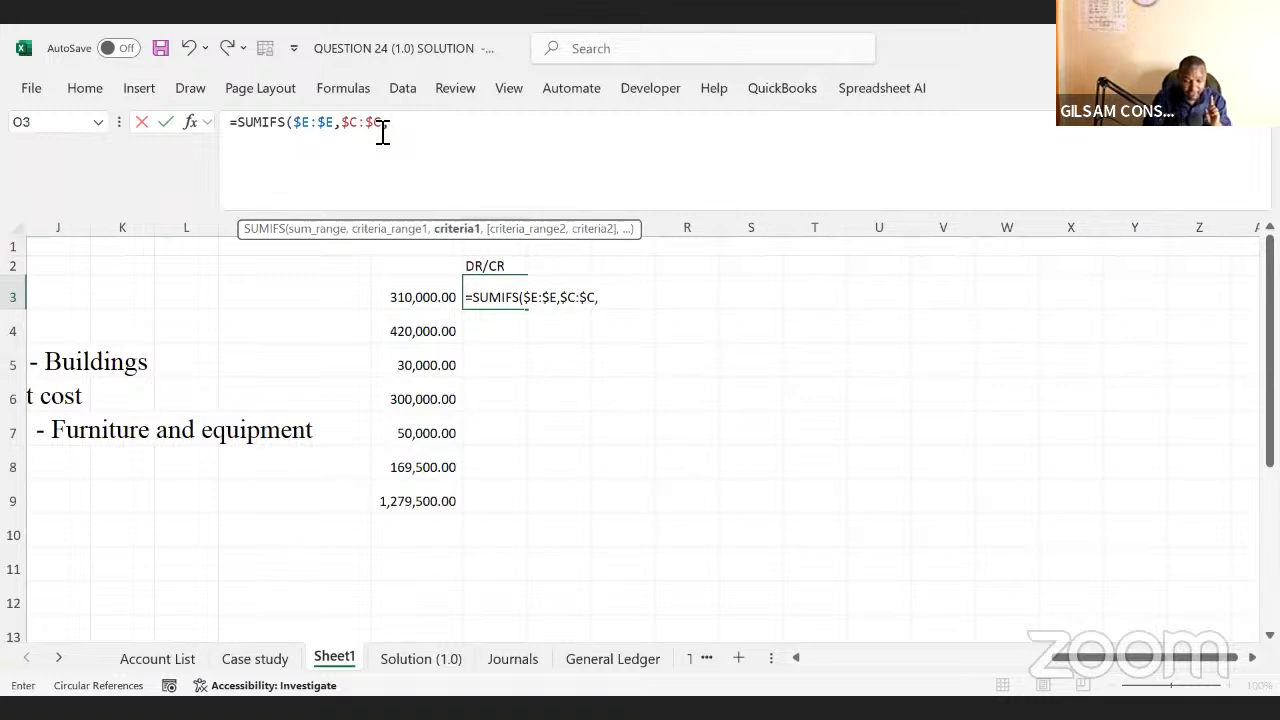
click(795, 657)
click(795, 657)
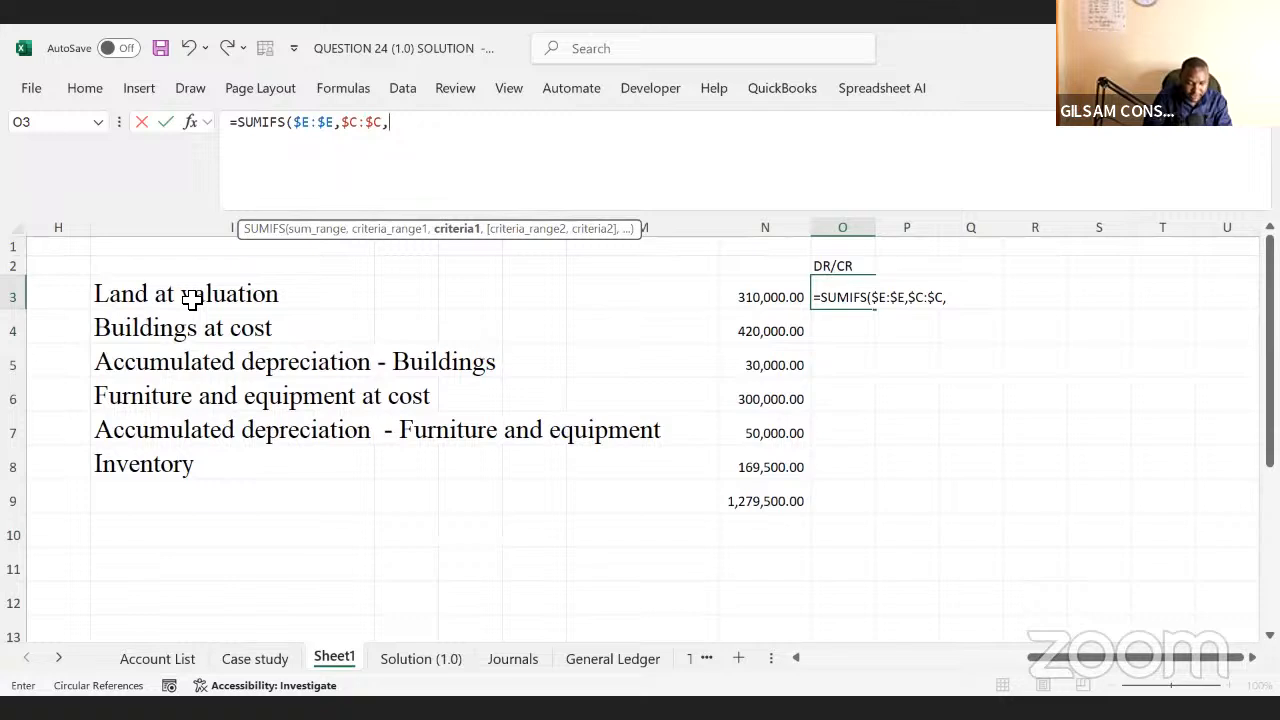
click(191, 300)
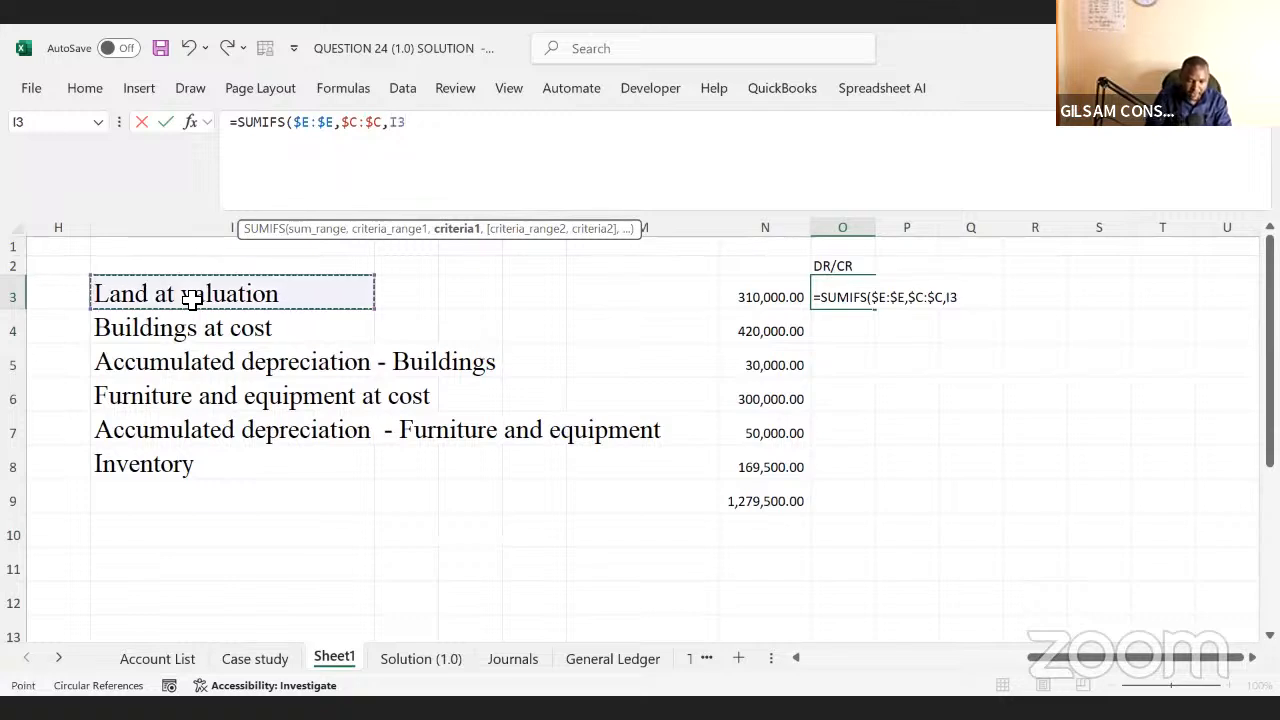
- Add the DR/CR indicator column D as the absolute second criteria range $D:$D
text(,)
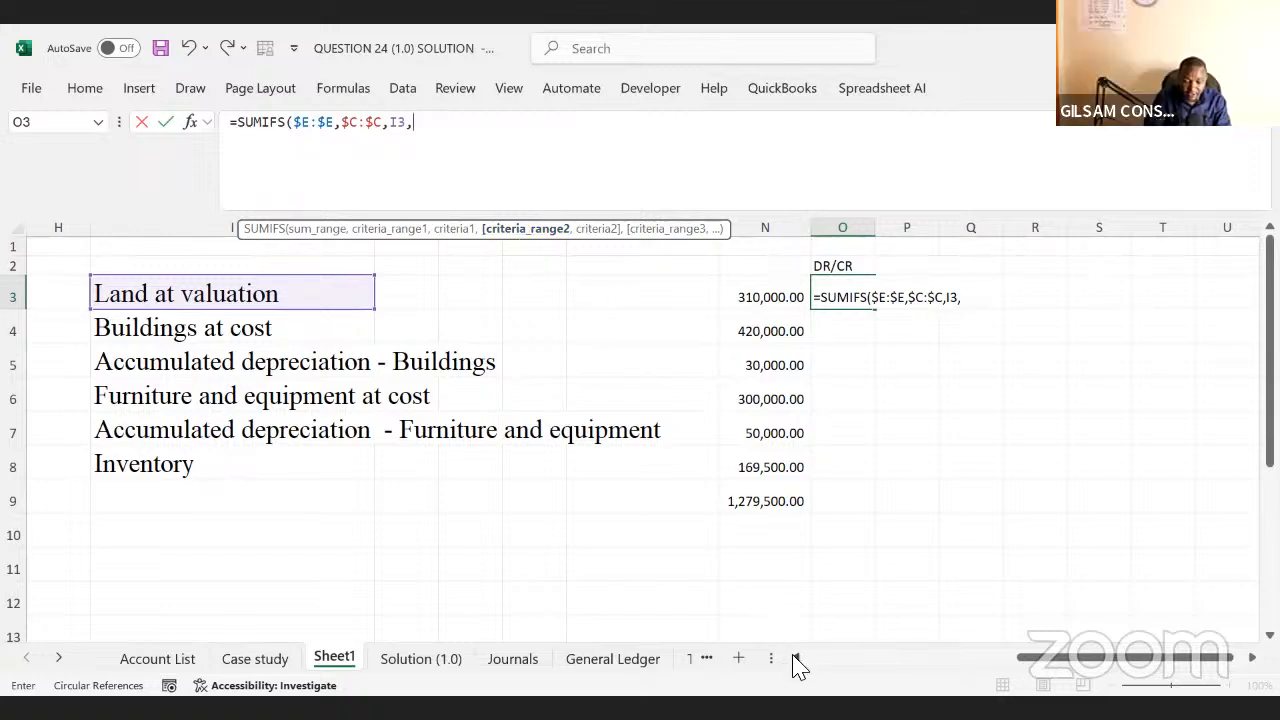
scroll(797, 665, left, 7)
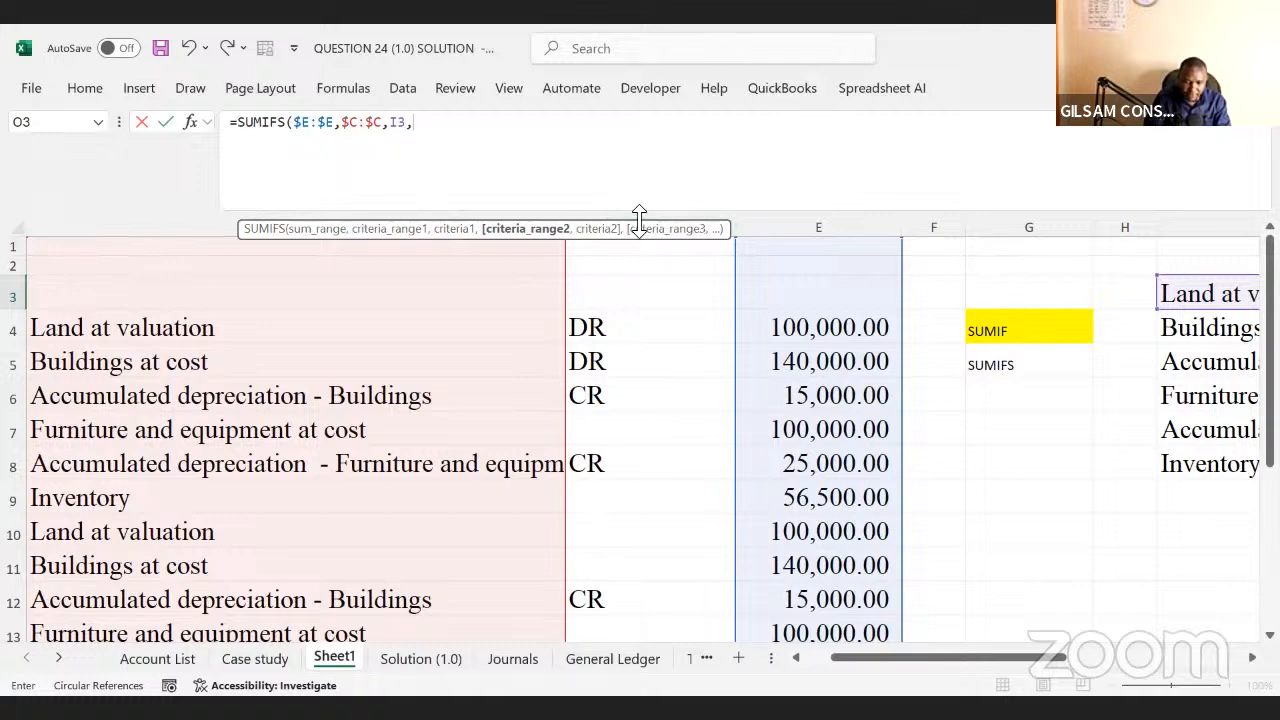
drag(629, 231, 343, 220)
click(614, 227)
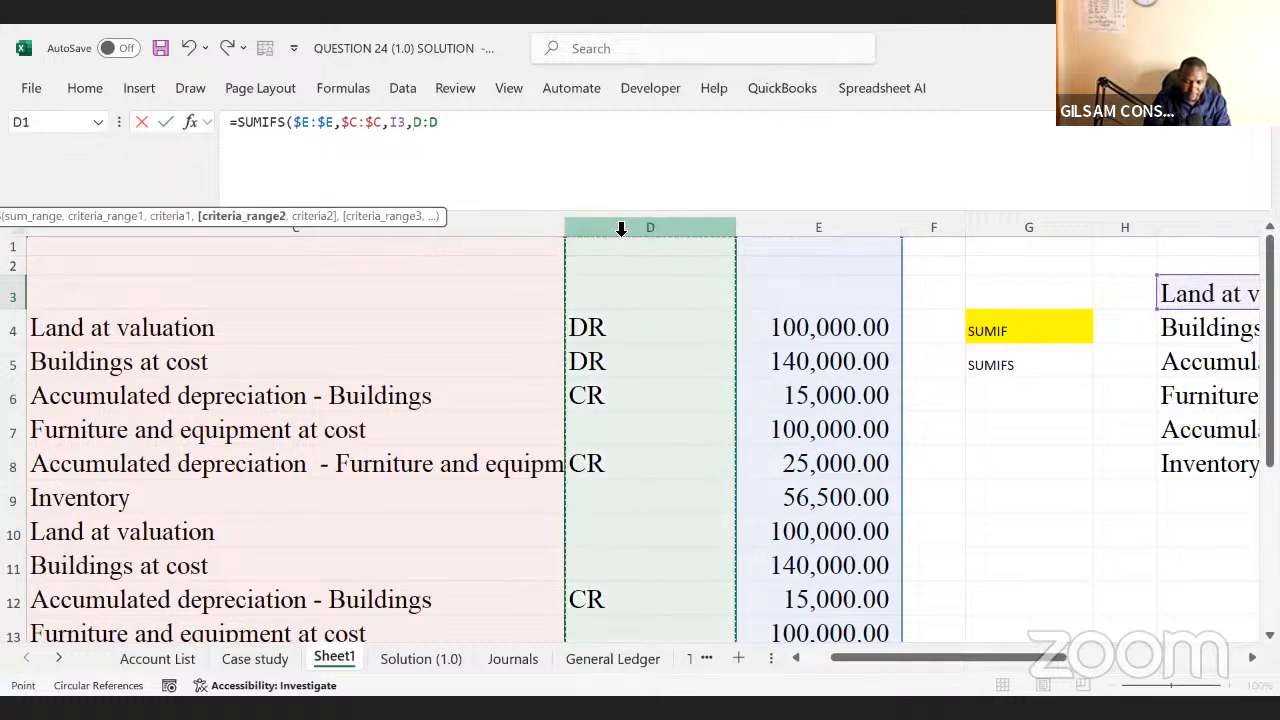
click(451, 130)
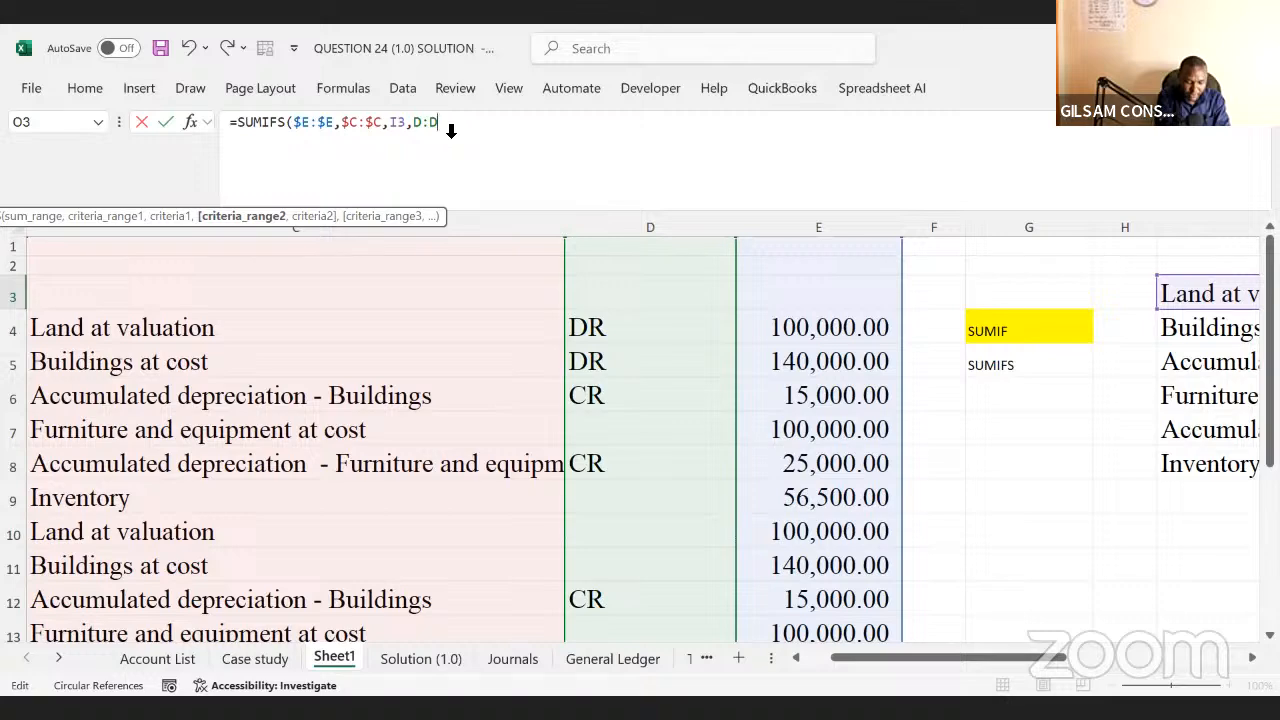
key(F4)
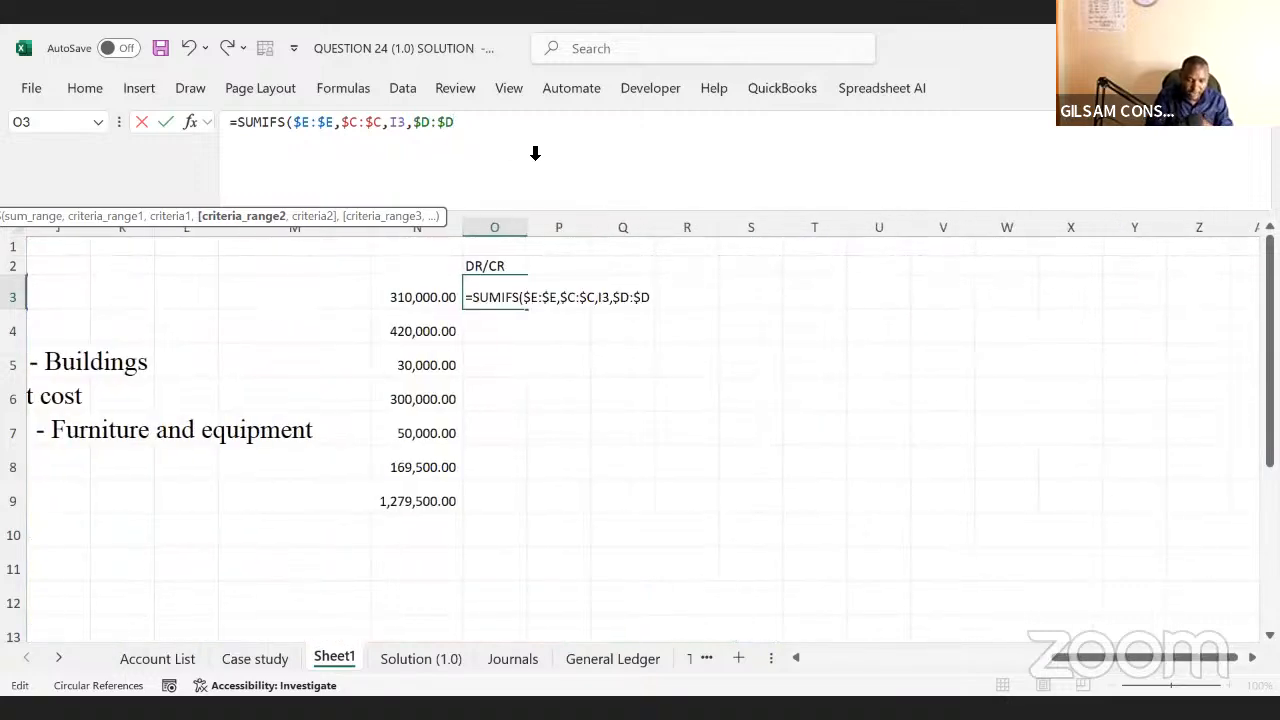
- Set O2:P2 as the second criterion and complete the SUMIFS formula in O3
text(,)
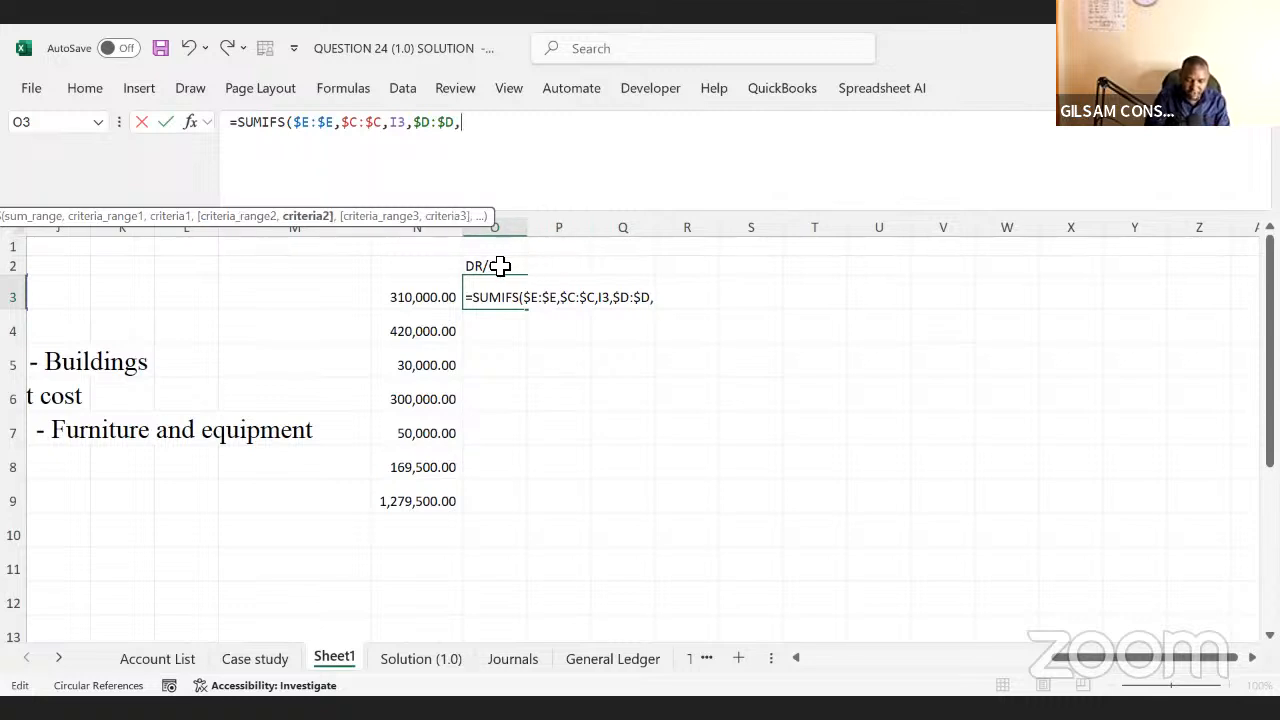
drag(500, 266, 566, 272)
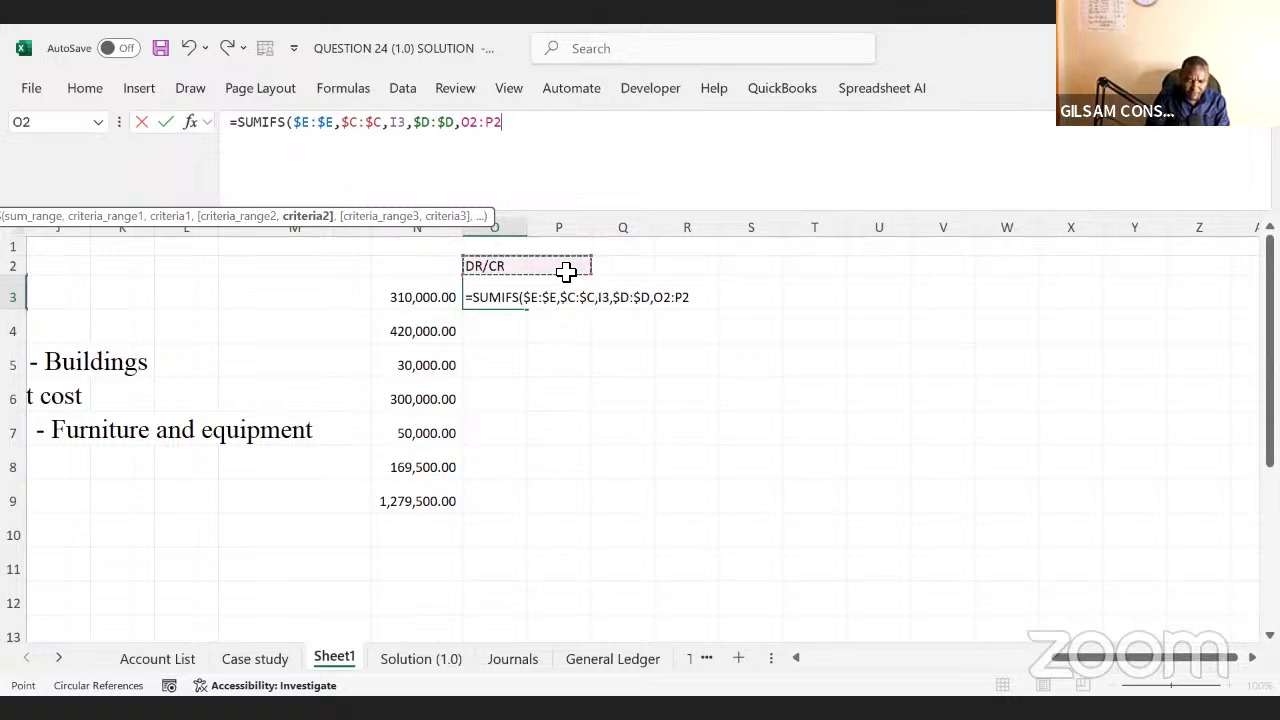
key(Return)
- Inspect the SUMIFS formula in O3 and the DR/CR heading it references in O2
click(492, 272)
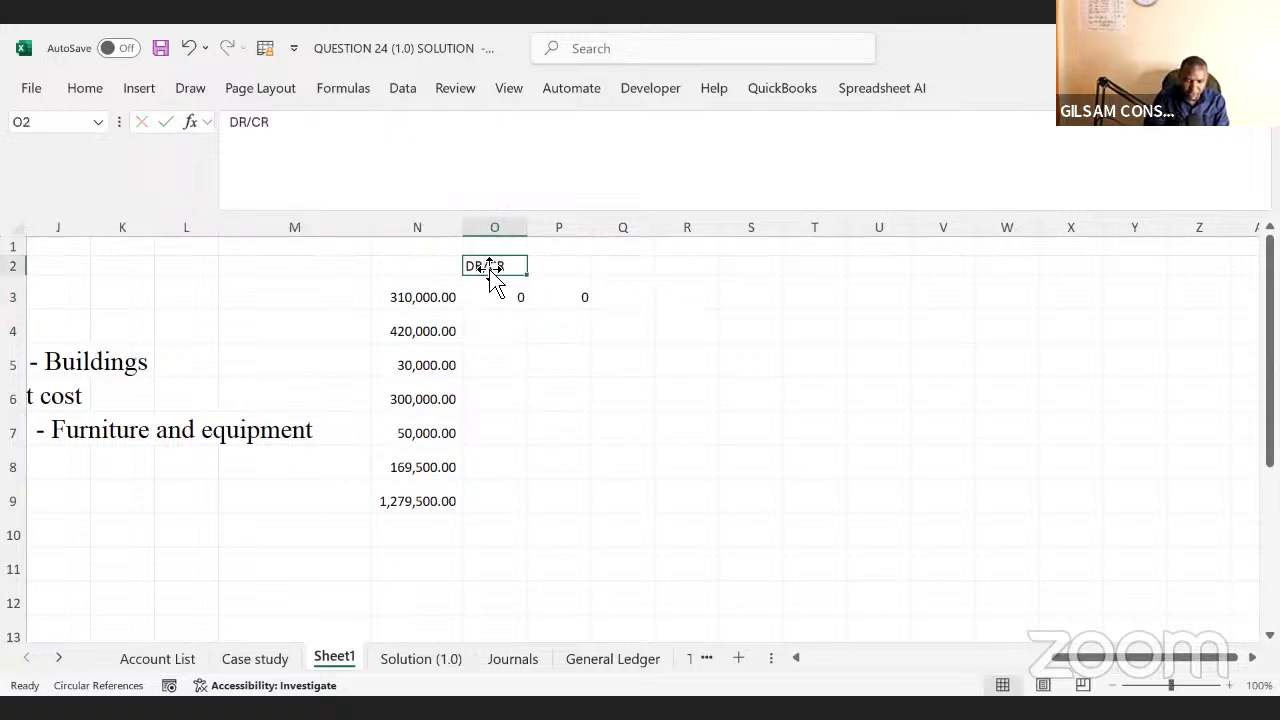
click(522, 297)
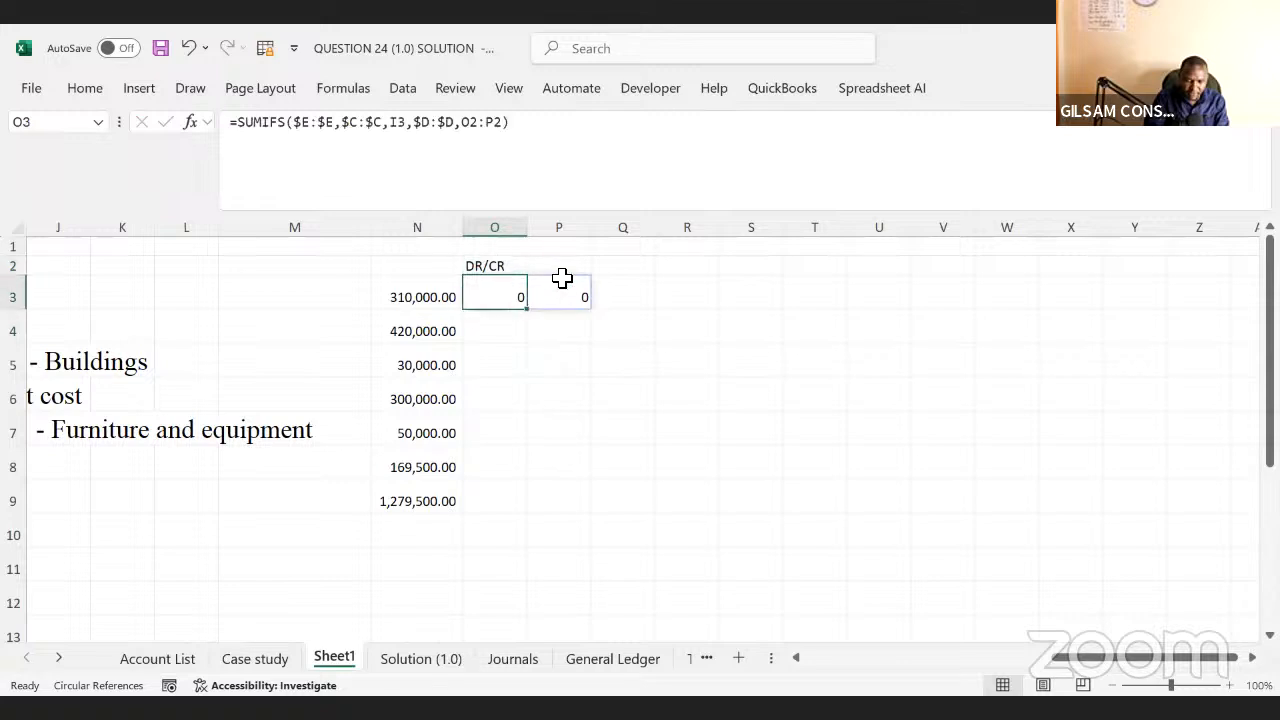
click(502, 264)
click(254, 121)
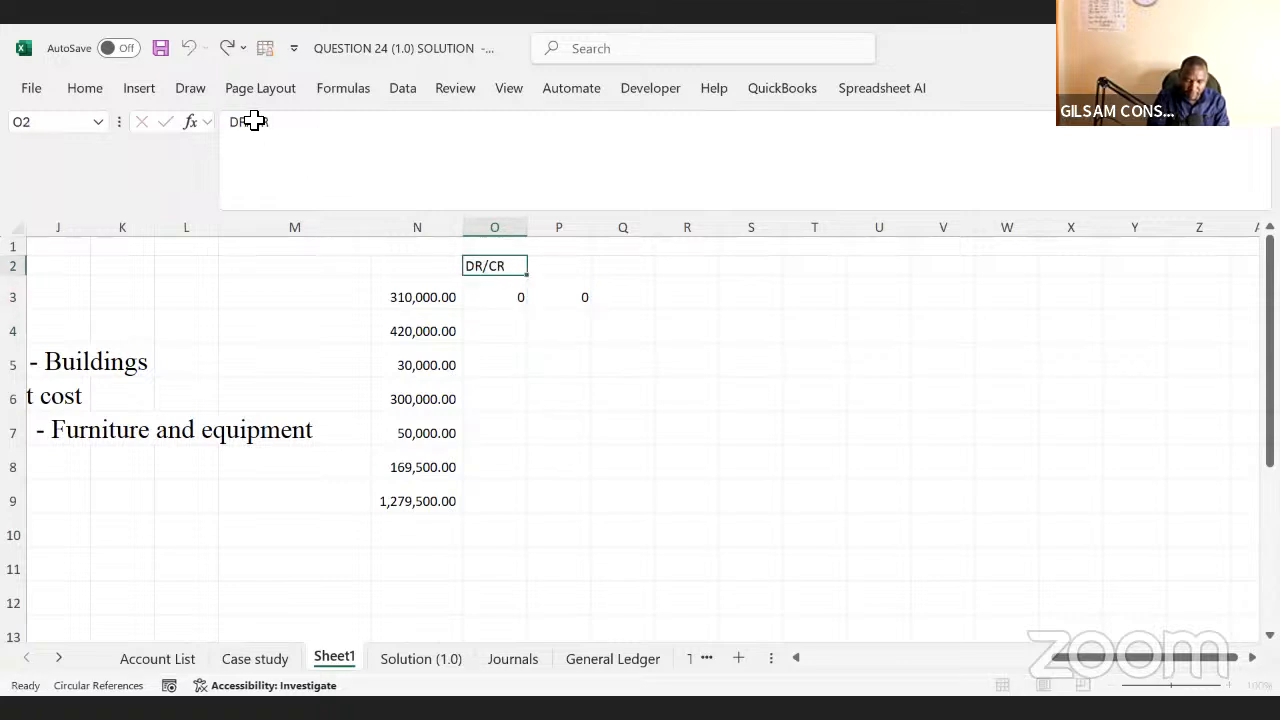
key(Return)
key(Return)
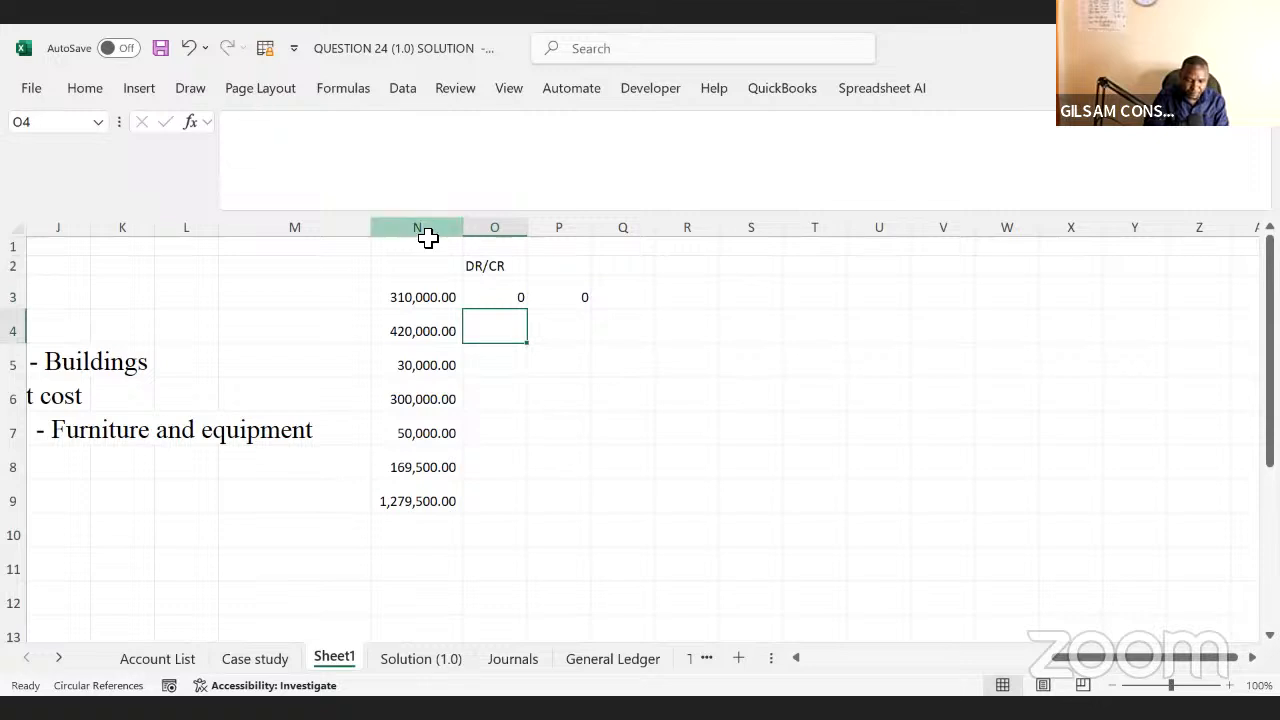
- Copy the DR and CR entries from D5:D6 and paste them as transposed values starting at O2, replacing the combined heading
scroll(803, 664, left, 3)
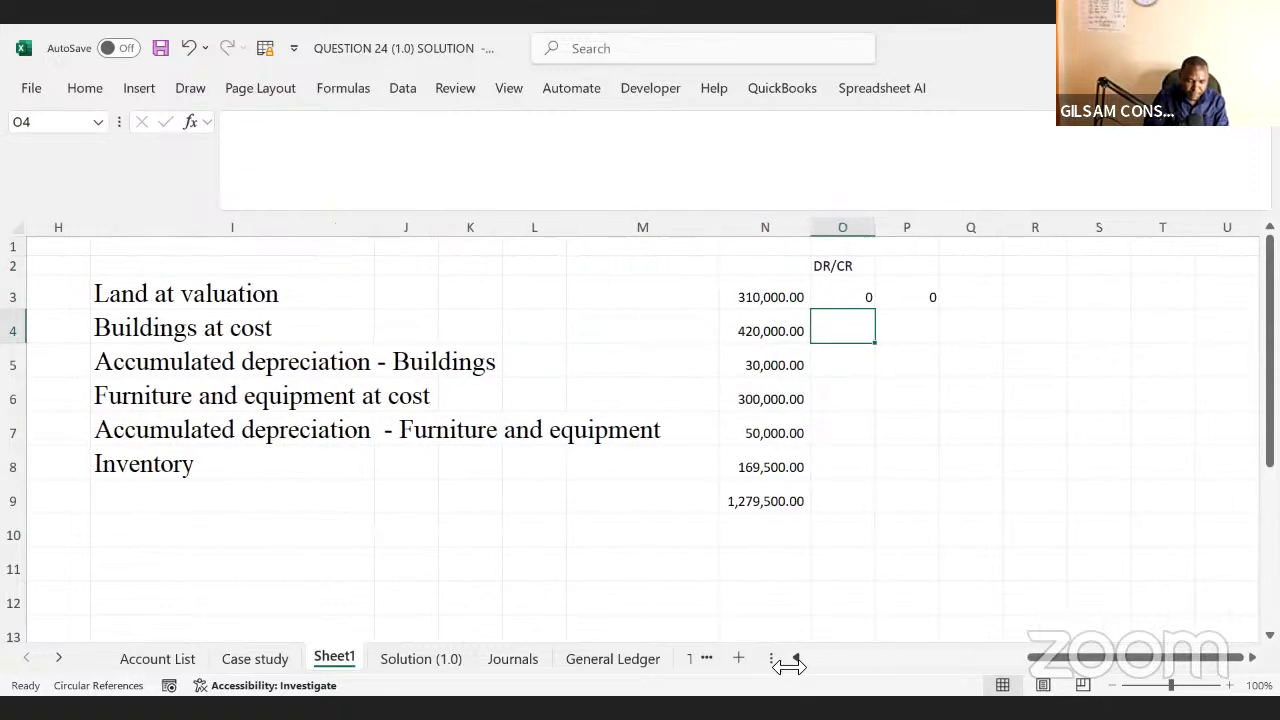
scroll(800, 671, left, 4)
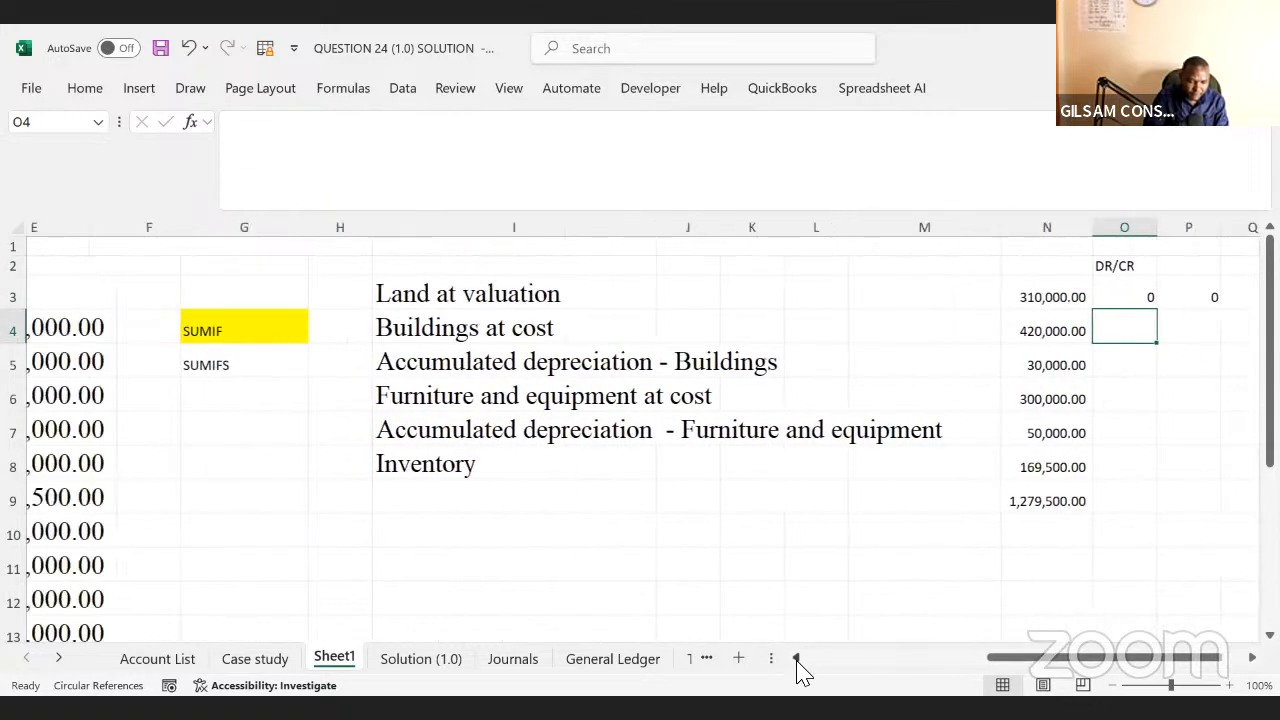
scroll(531, 503, left, 5)
click(598, 395)
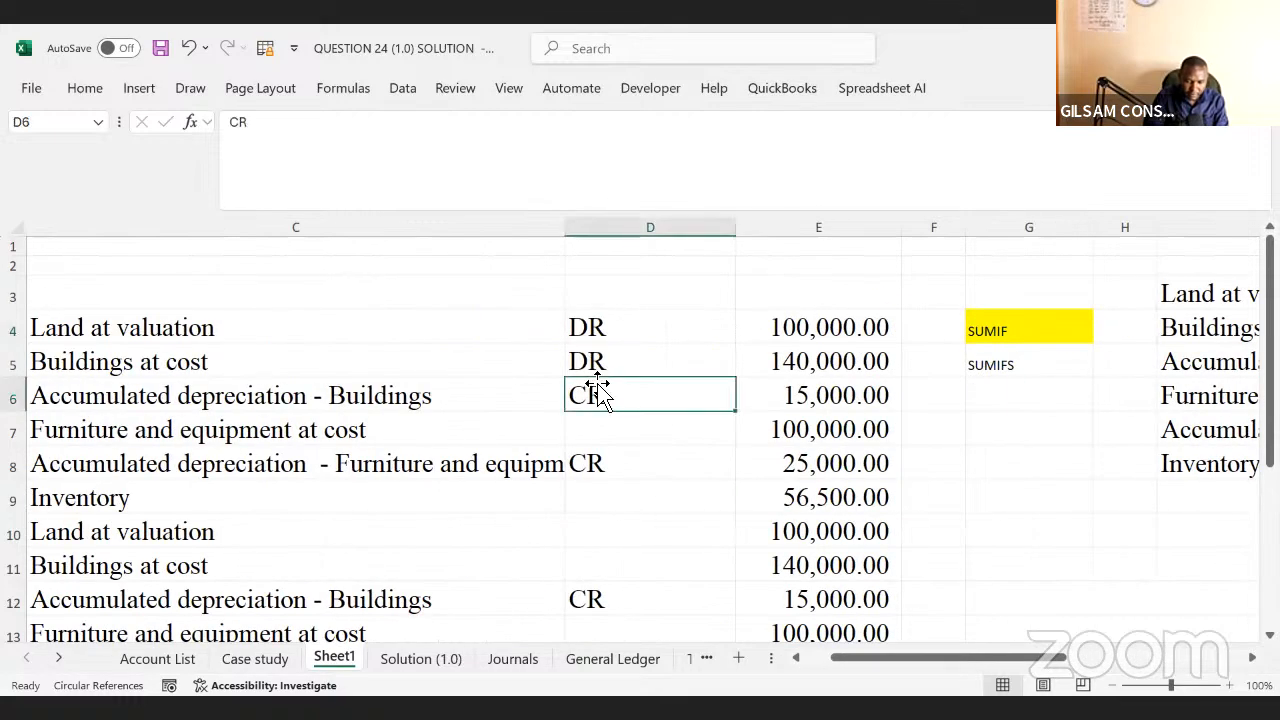
drag(585, 365, 594, 393)
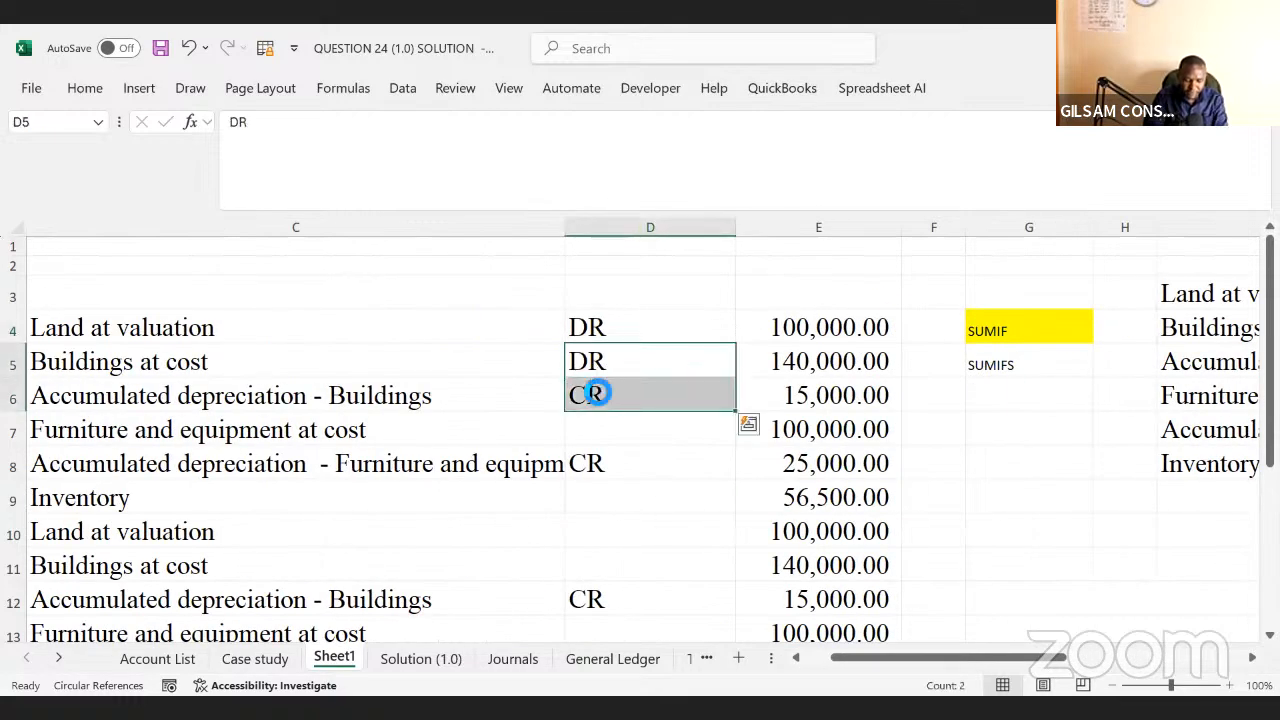
key(ctrl+c)
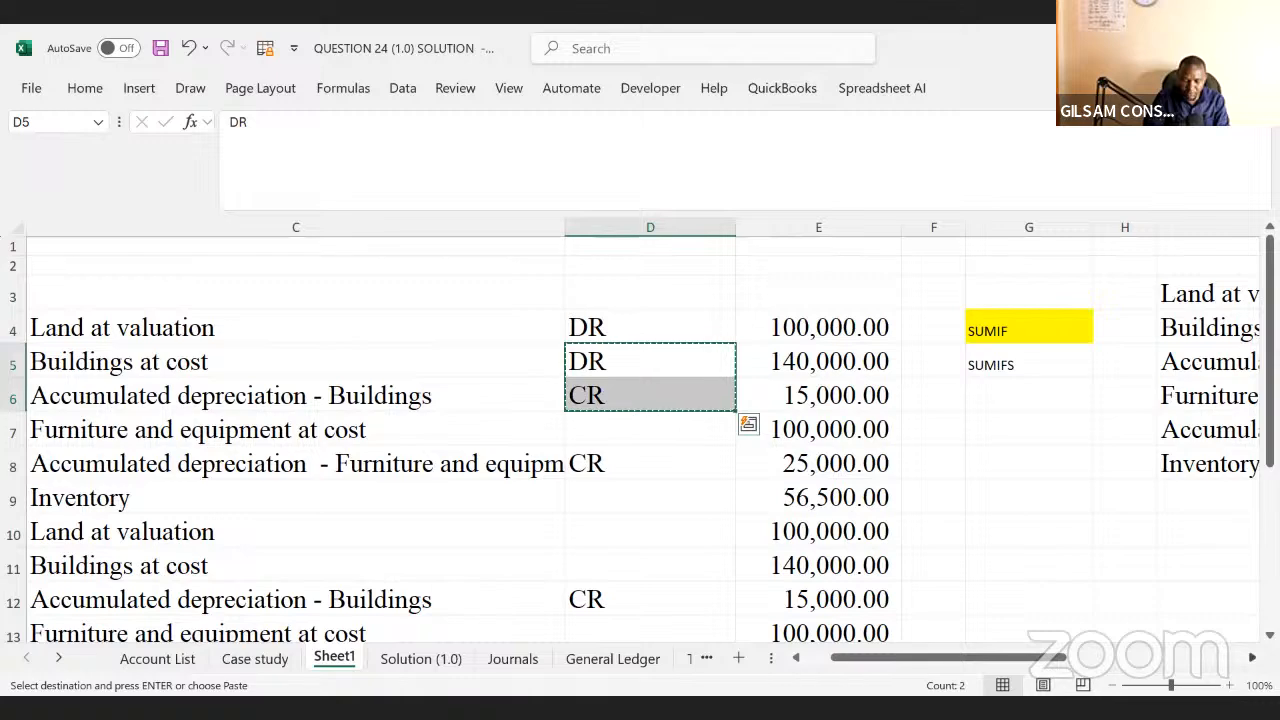
scroll(1123, 460, right, 10)
click(858, 265)
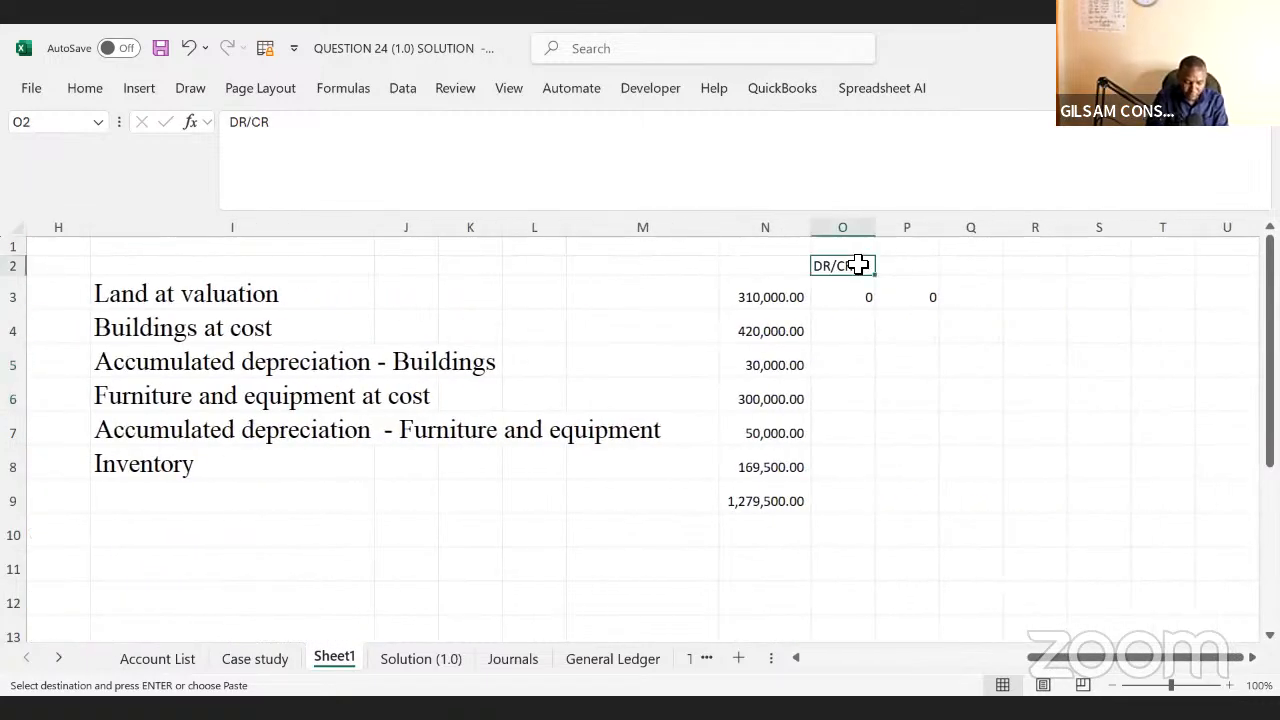
key(ctrl+alt+v)
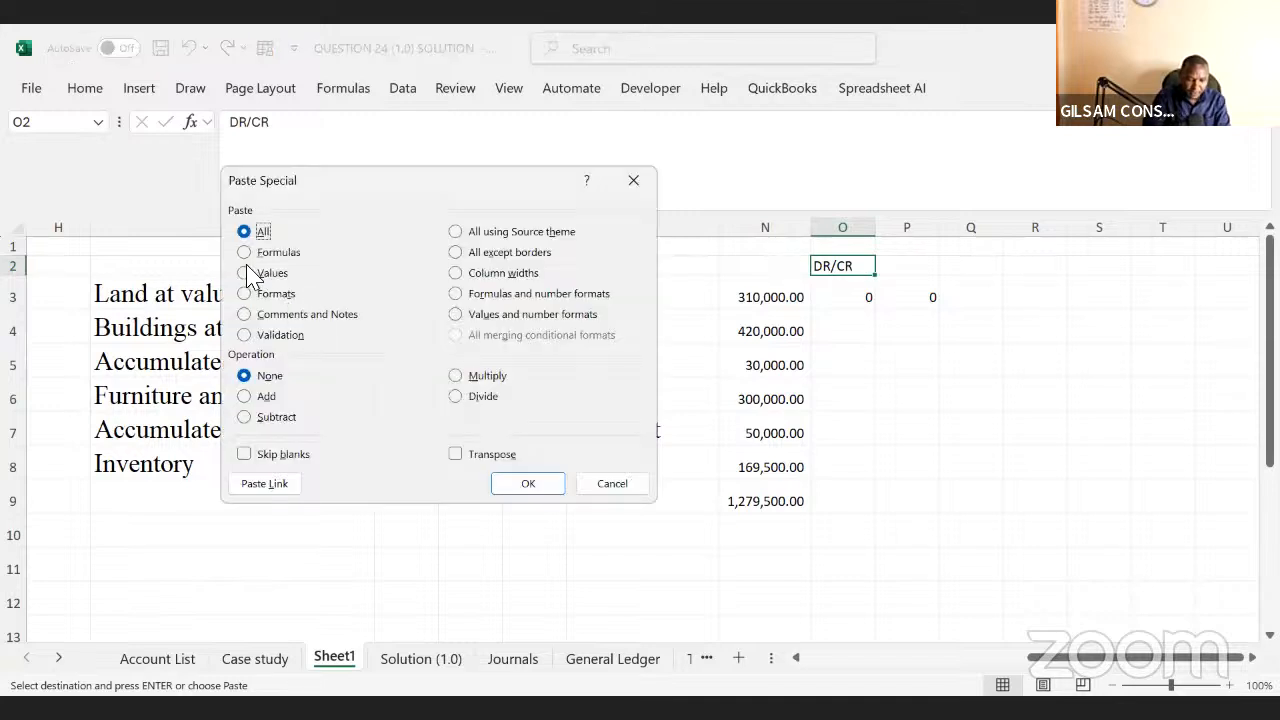
click(250, 273)
click(457, 455)
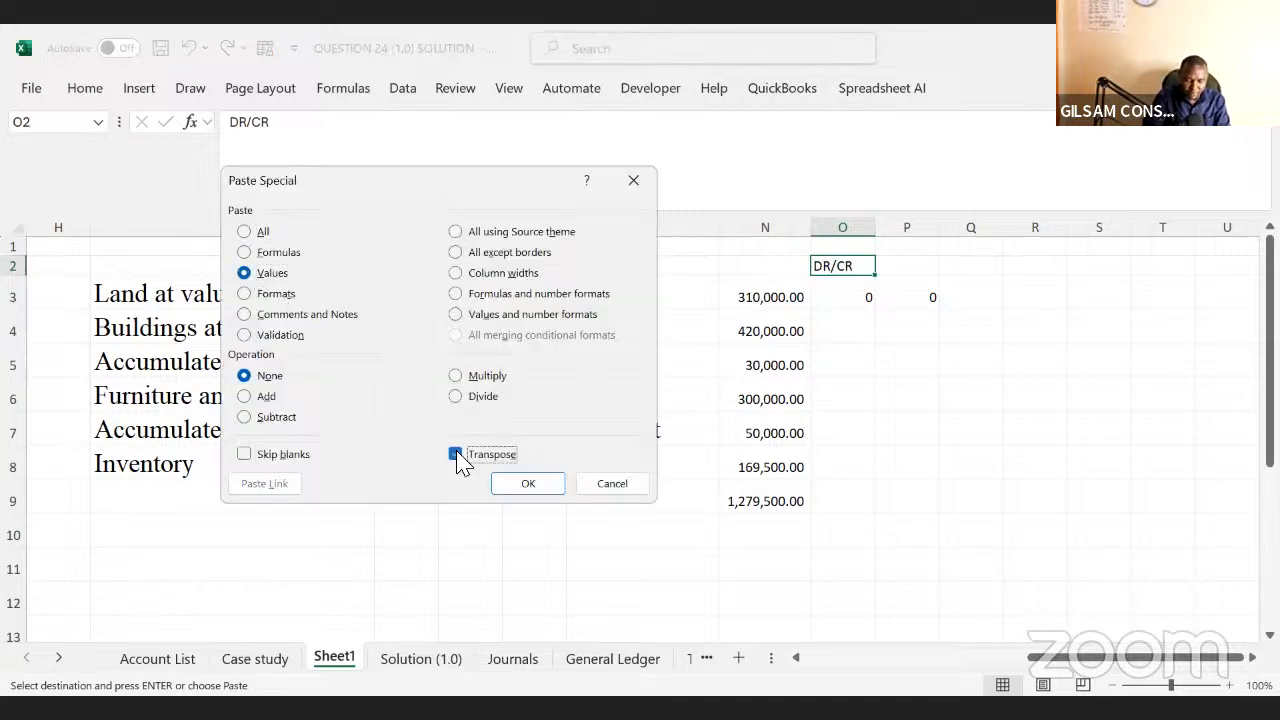
click(528, 488)
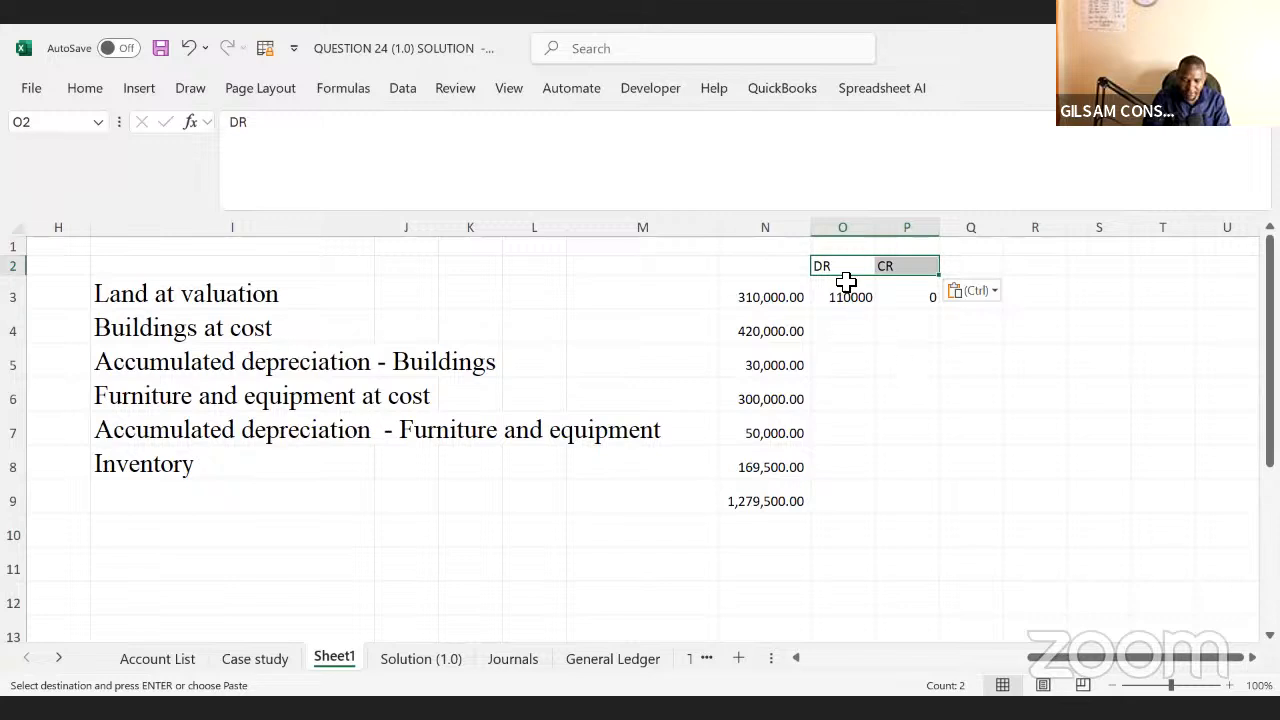
- Make the second criterion in the O3 SUMIFS formula absolute as $O$2:$P$2
click(830, 265)
click(845, 295)
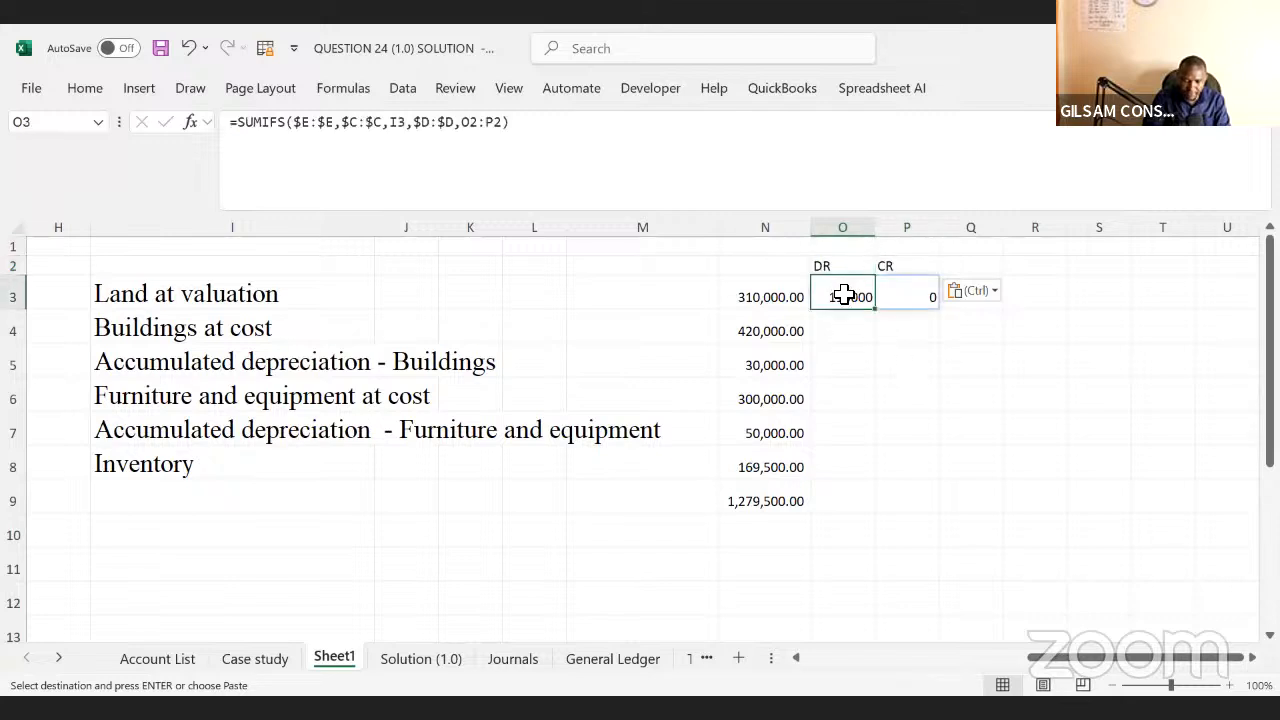
click(566, 143)
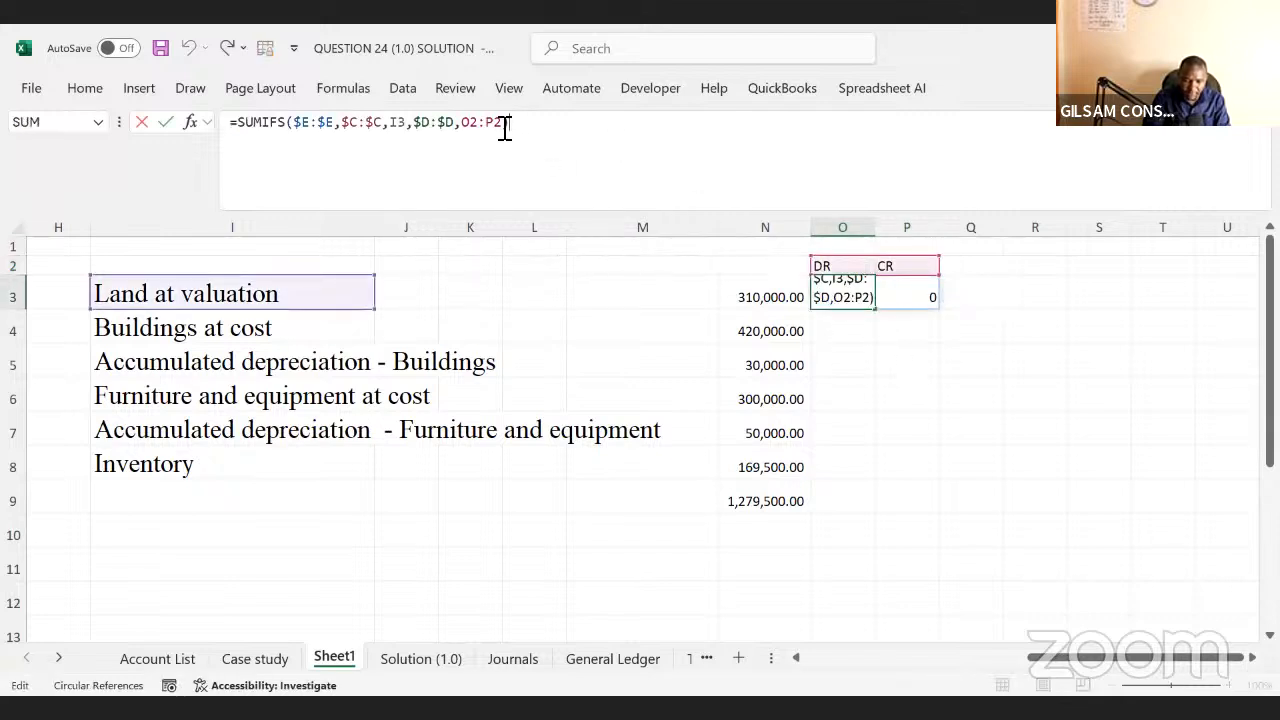
drag(505, 128, 470, 132)
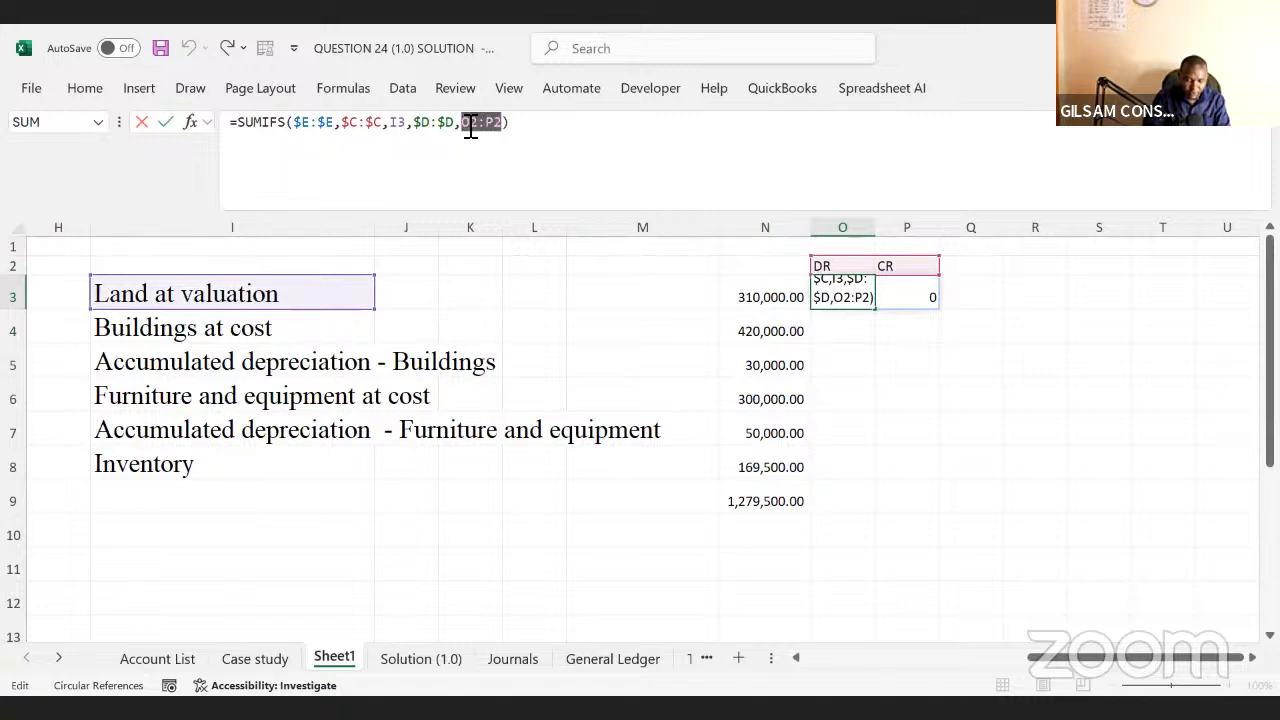
key(F4)
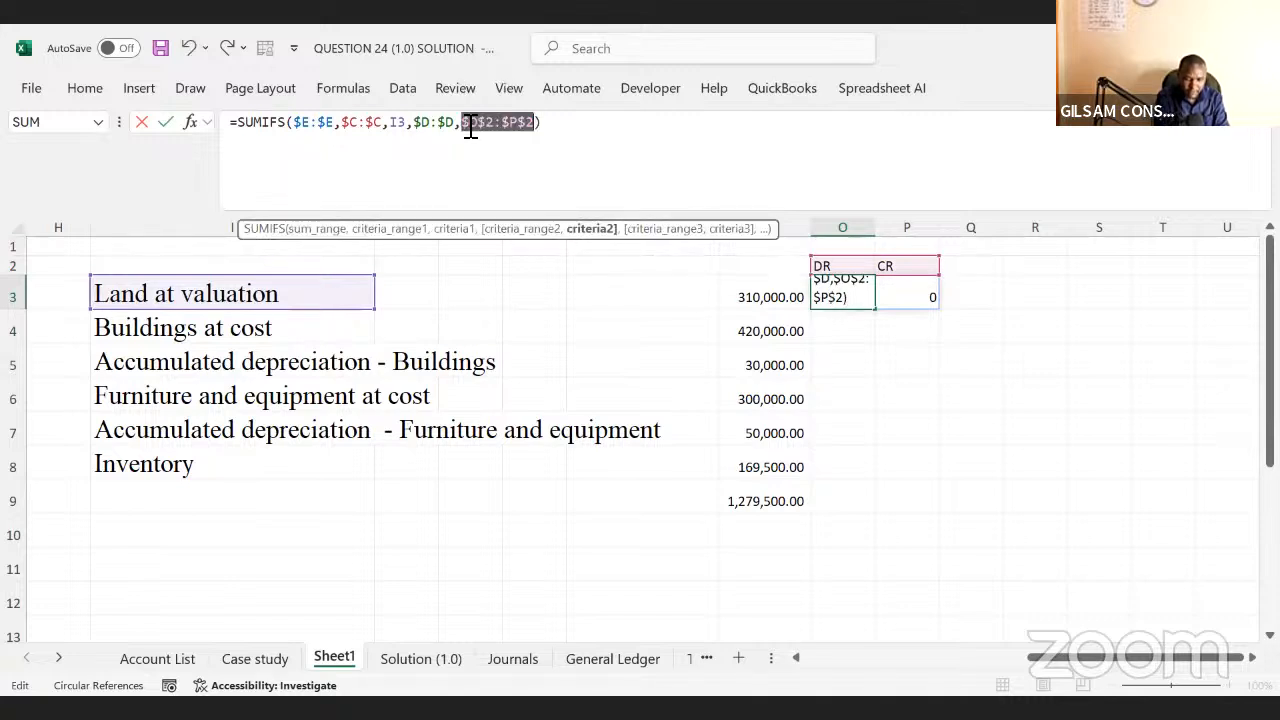
key(Return)
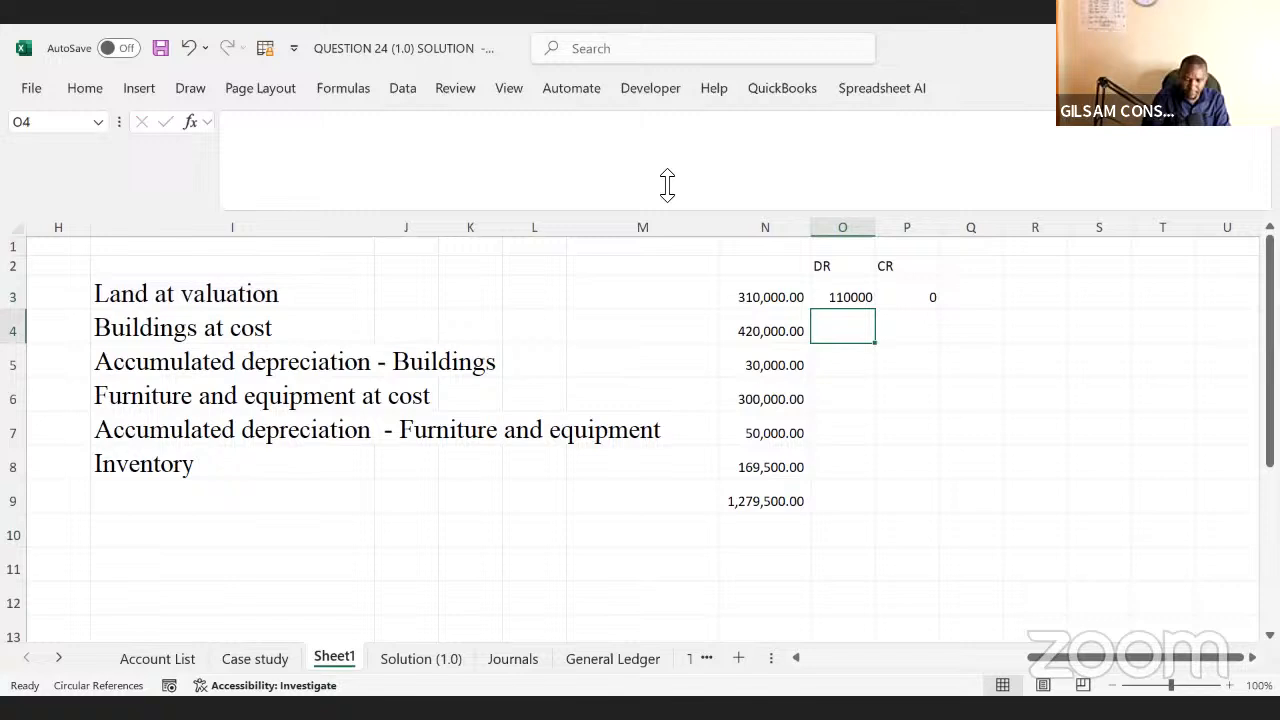
- Fill the SUMIFS formula from O3 down to O9 and recheck the formula in O3
click(838, 298)
drag(874, 311, 841, 505)
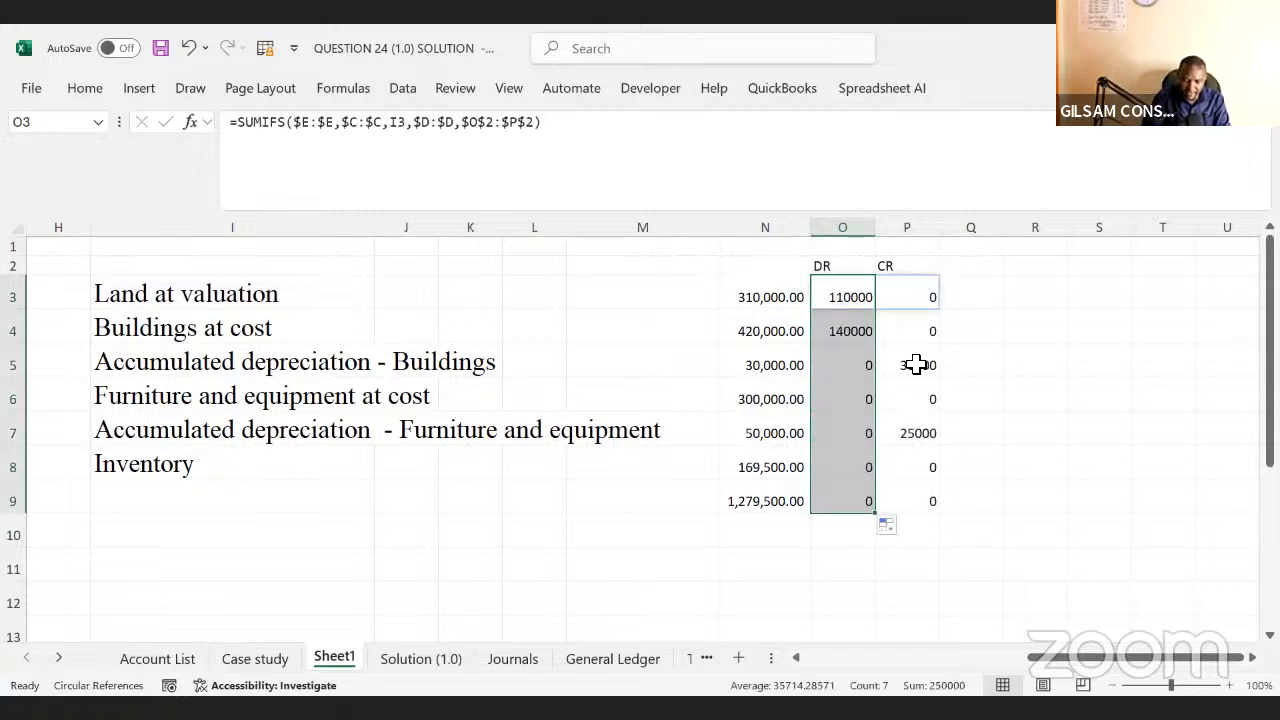
click(916, 366)
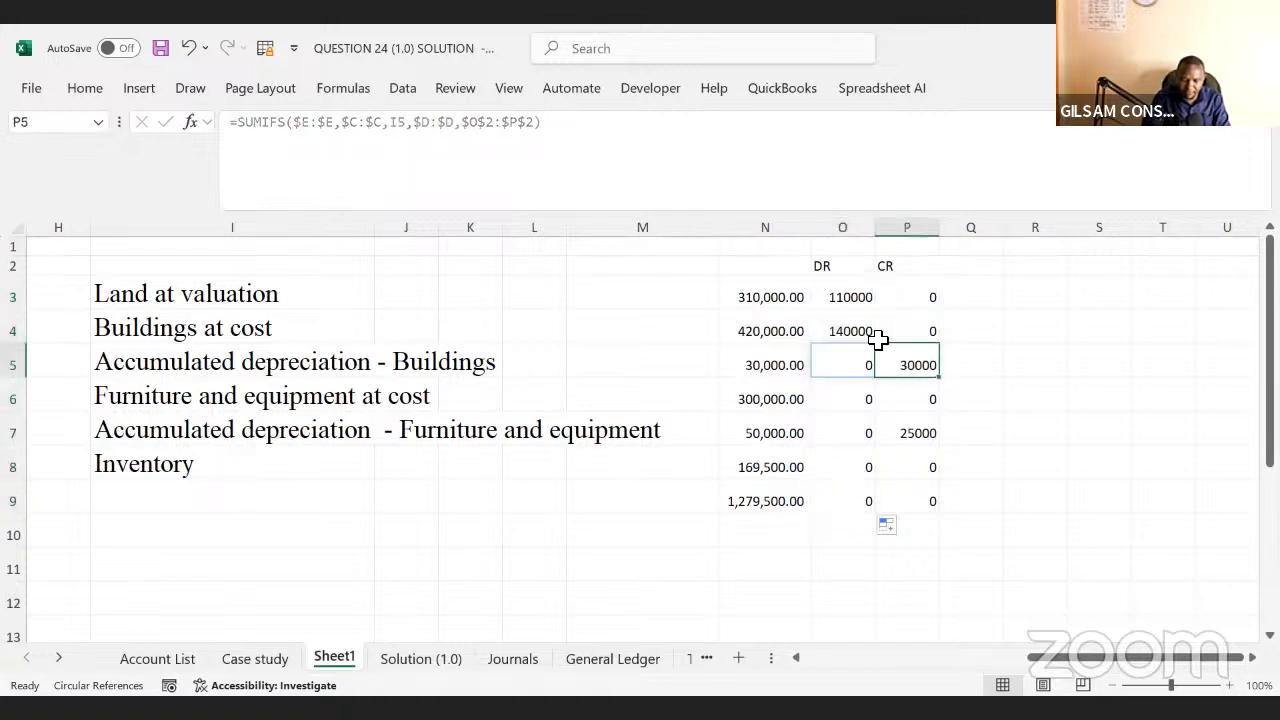
click(853, 298)
click(575, 123)
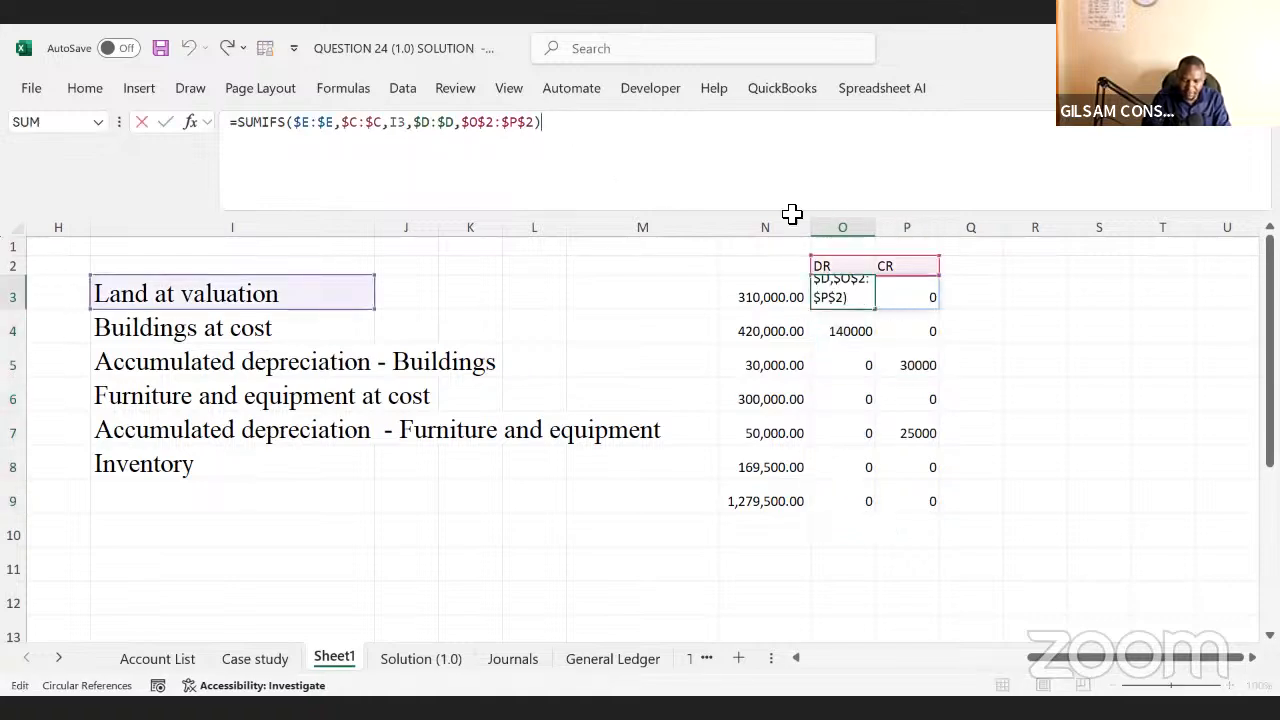
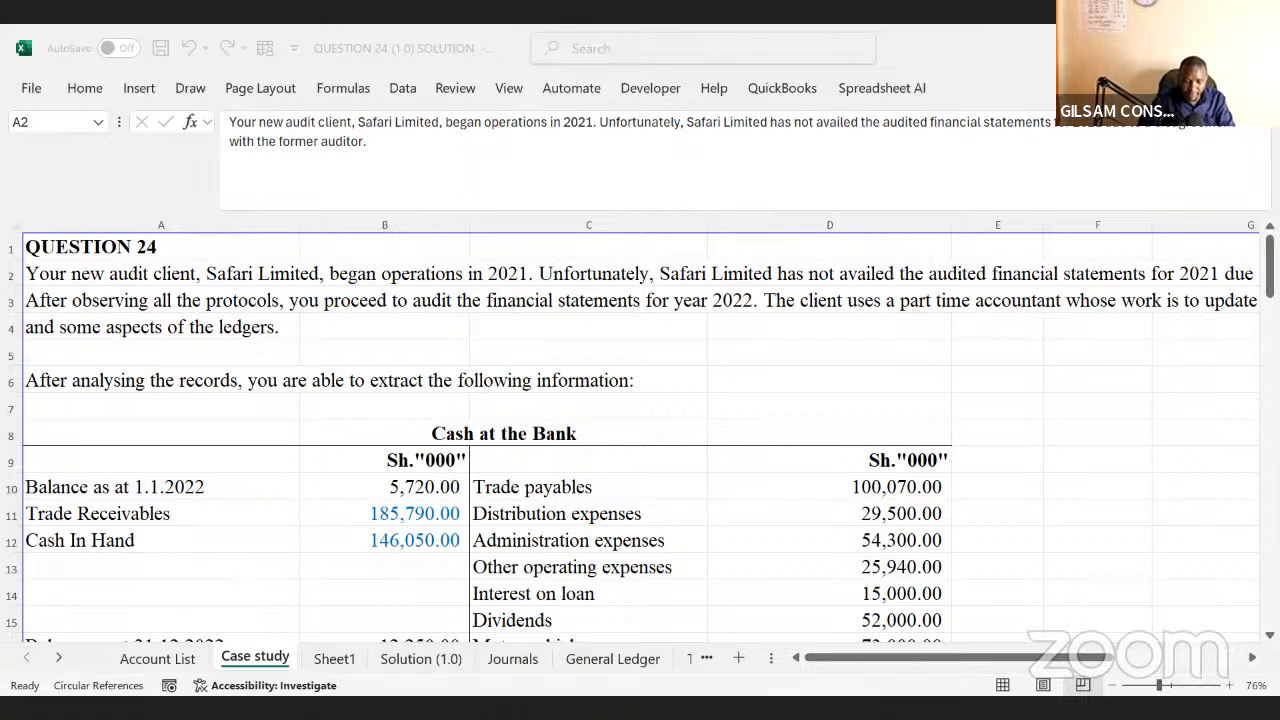
- Examine the Question 24 case study from the Cash at the Bank account through the additional information to the Required section
click(320, 464)
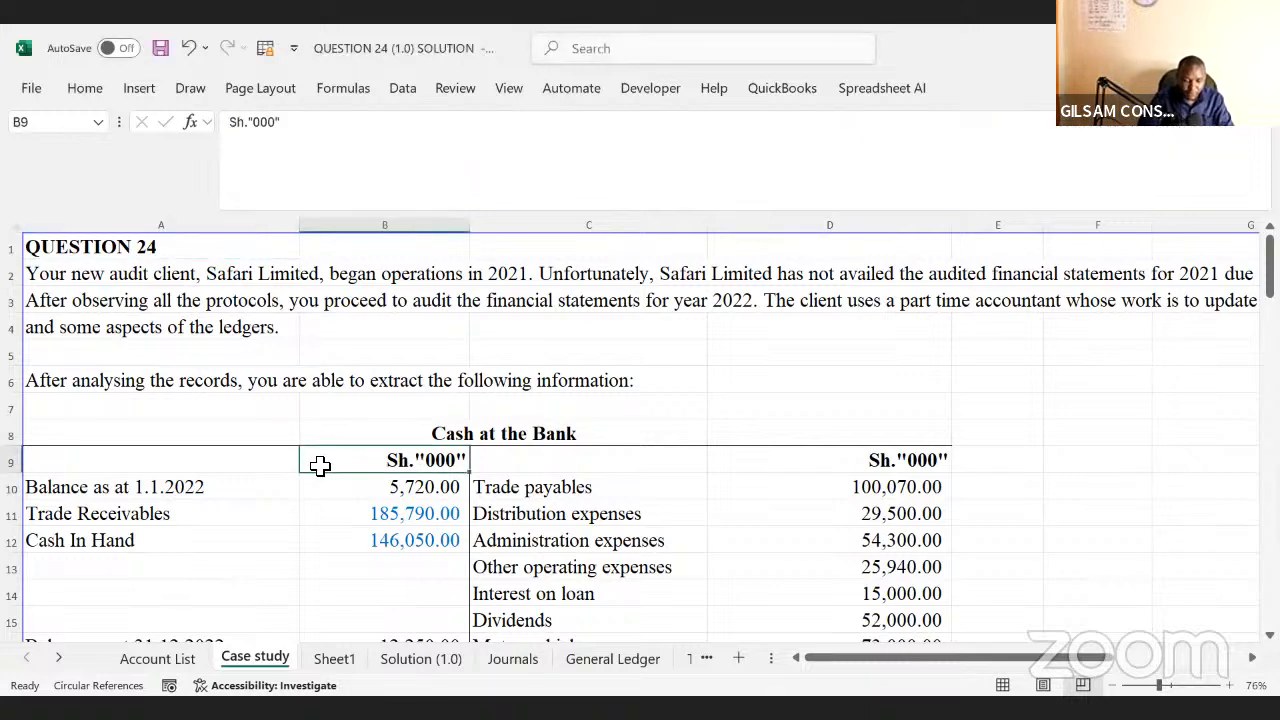
key(Down)
key(Down)
key(Down)
key(Down)
key(Down)
key(Down)
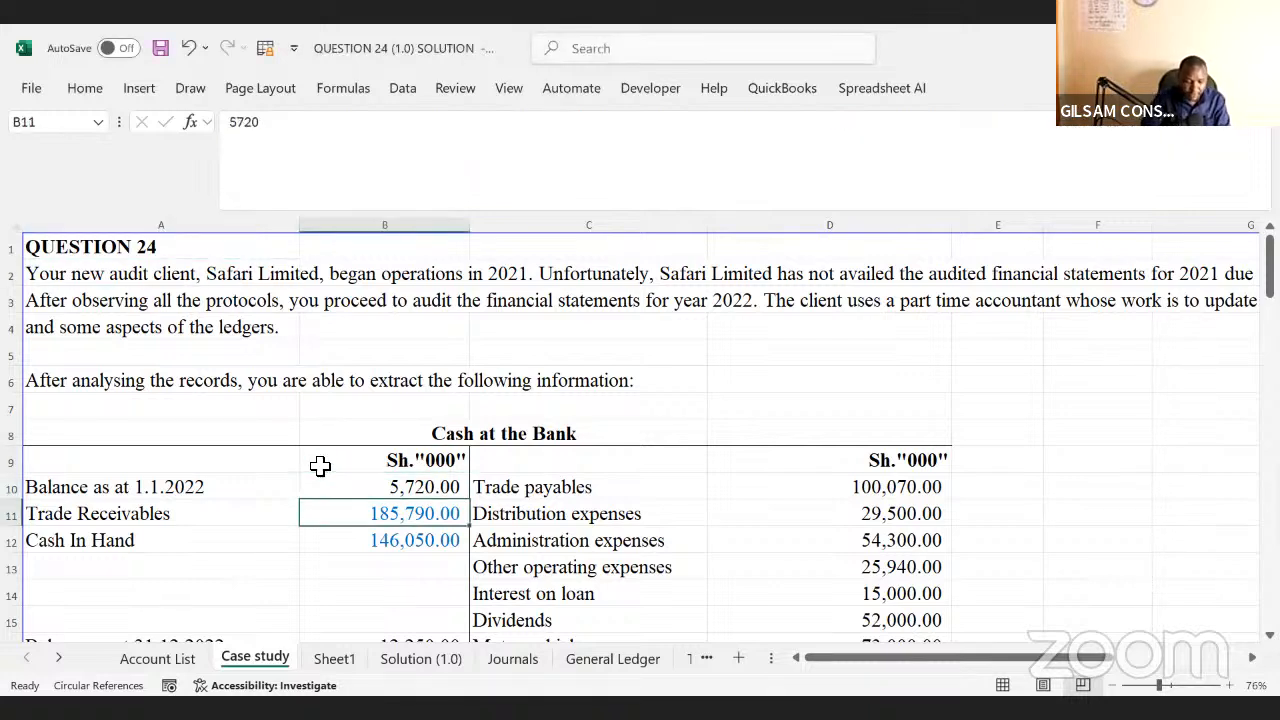
key(Down)
key(Down)
key(Down)
key(Down)
key(Down)
key(Down)
key(Down)
key(Down)
key(Down)
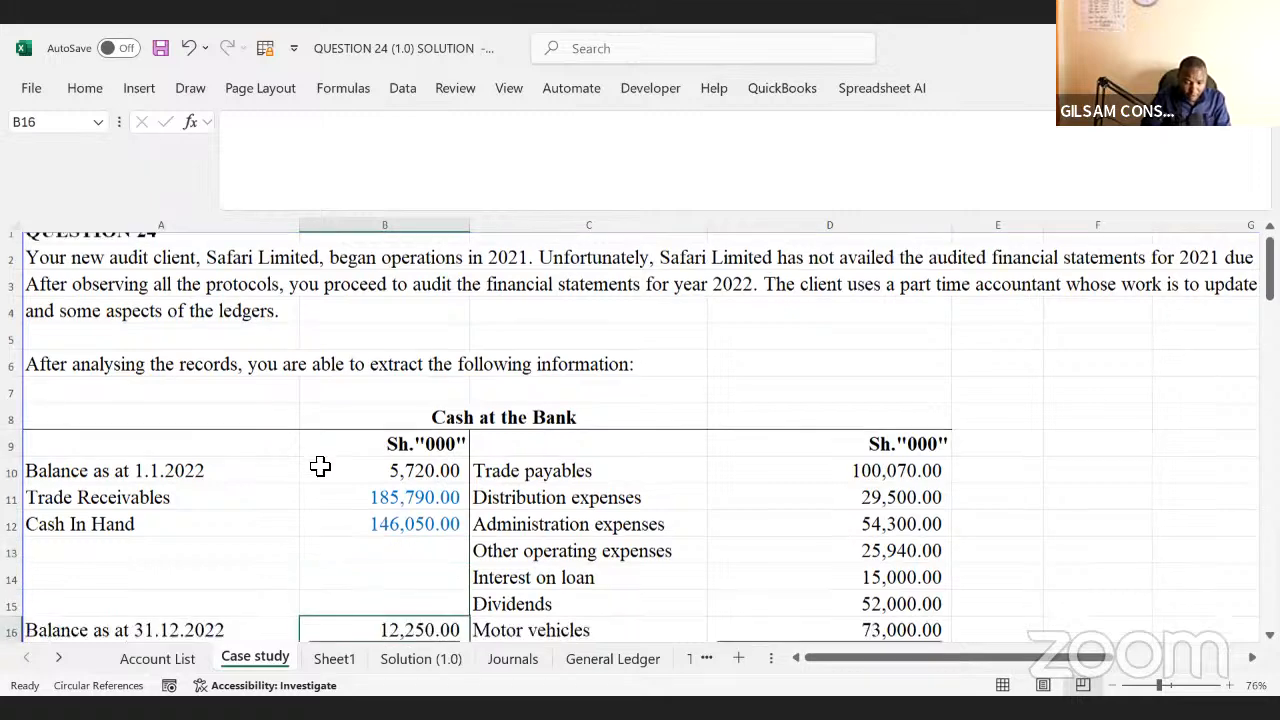
key(Down)
key(Down)
key(Down)
key(Down)
key(Down)
key(Down)
key(Down)
key(Down)
key(Down)
key(Down)
key(Down)
key(Down)
key(Down)
key(Down)
key(Down)
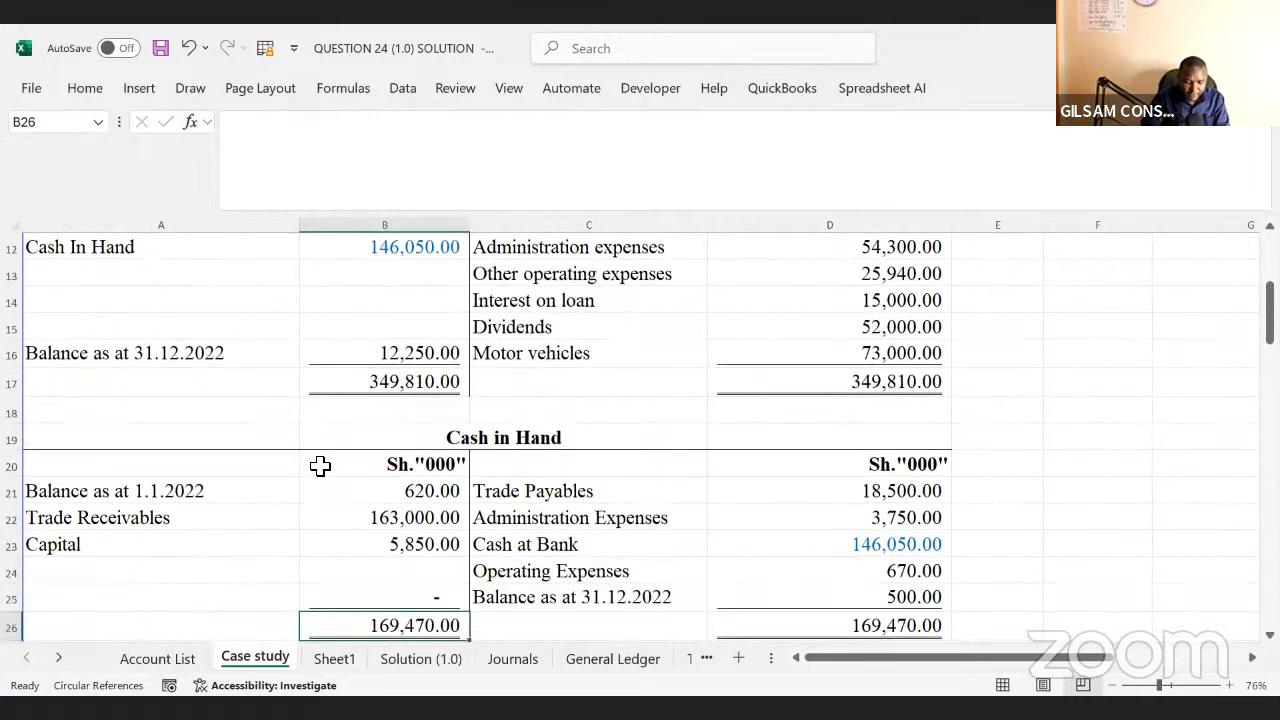
key(Down)
key(Down)
key(Down)
key(Down)
key(Down)
key(Down)
key(Down)
key(Down)
key(Down)
key(Down)
key(Down)
key(Down)
key(Down)
key(Down)
key(Down)
key(Down)
key(Down)
key(Down)
key(Down)
key(Down)
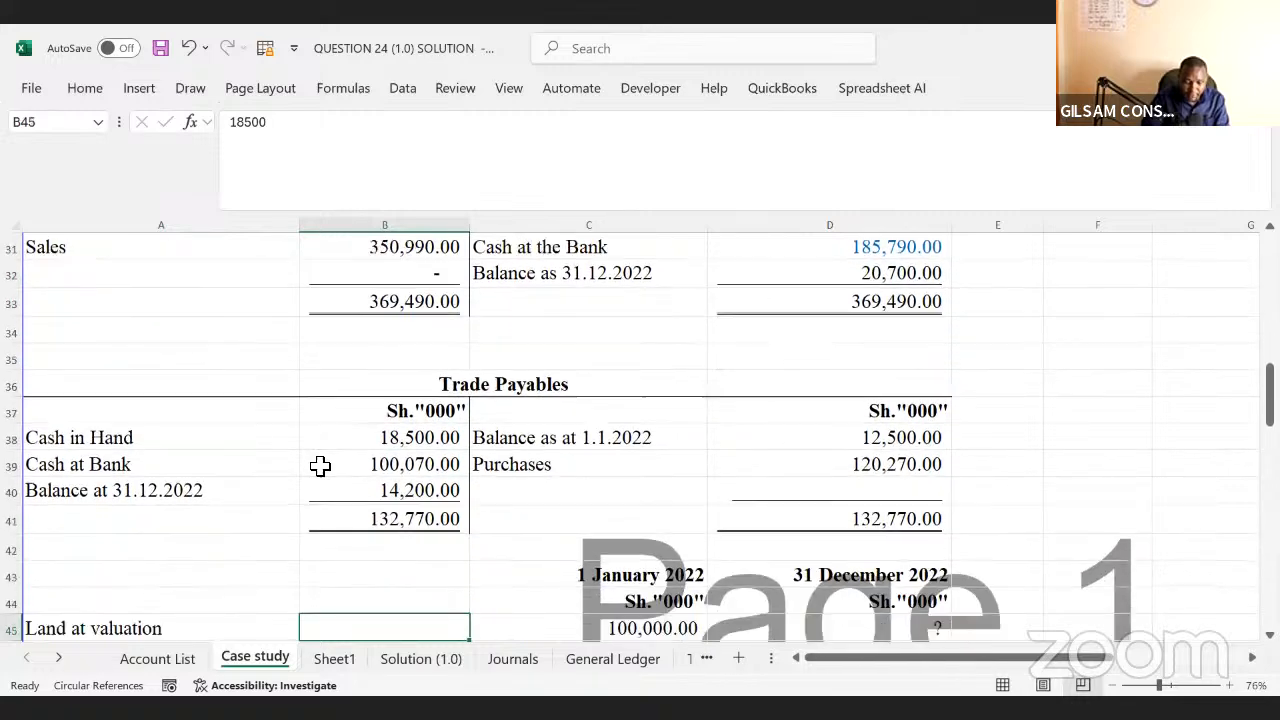
key(Down)
key(Down)
key(Down)
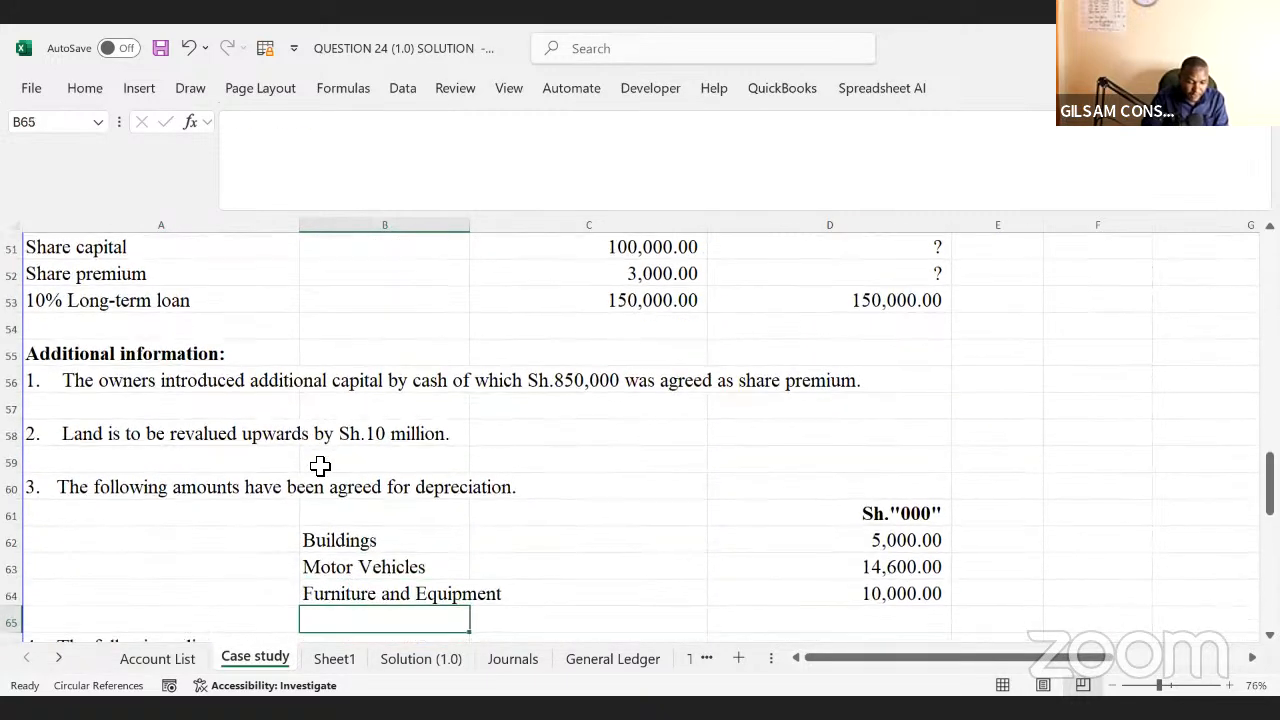
key(Down)
key(Down)
key(Down)
key(Down)
key(Down)
key(Down)
key(Down)
key(Down)
key(Down)
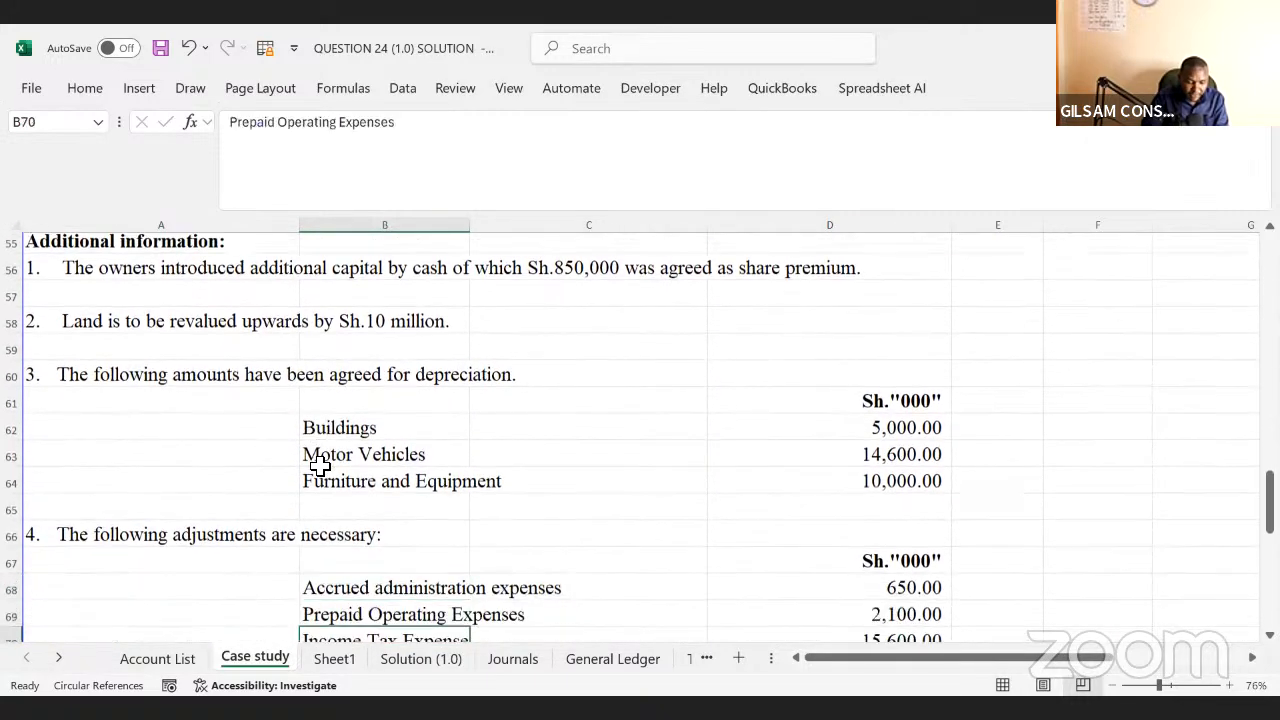
key(Down)
key(Down)
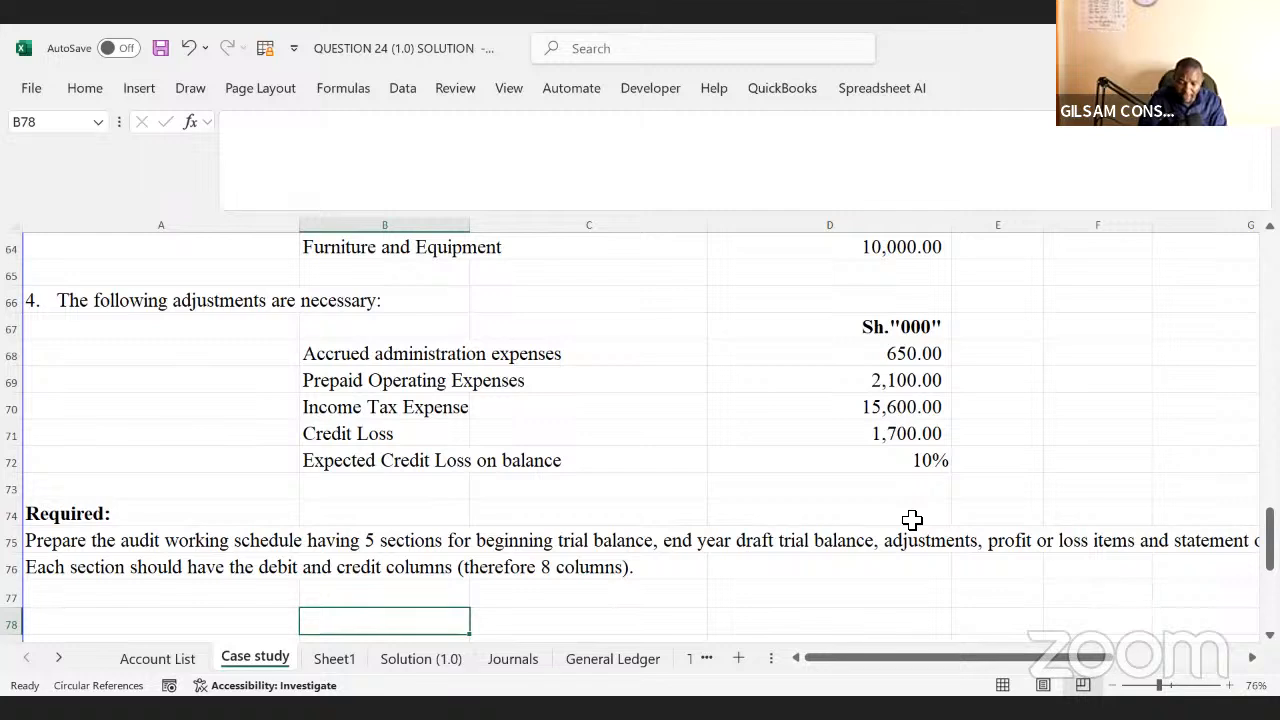
click(526, 548)
click(366, 593)
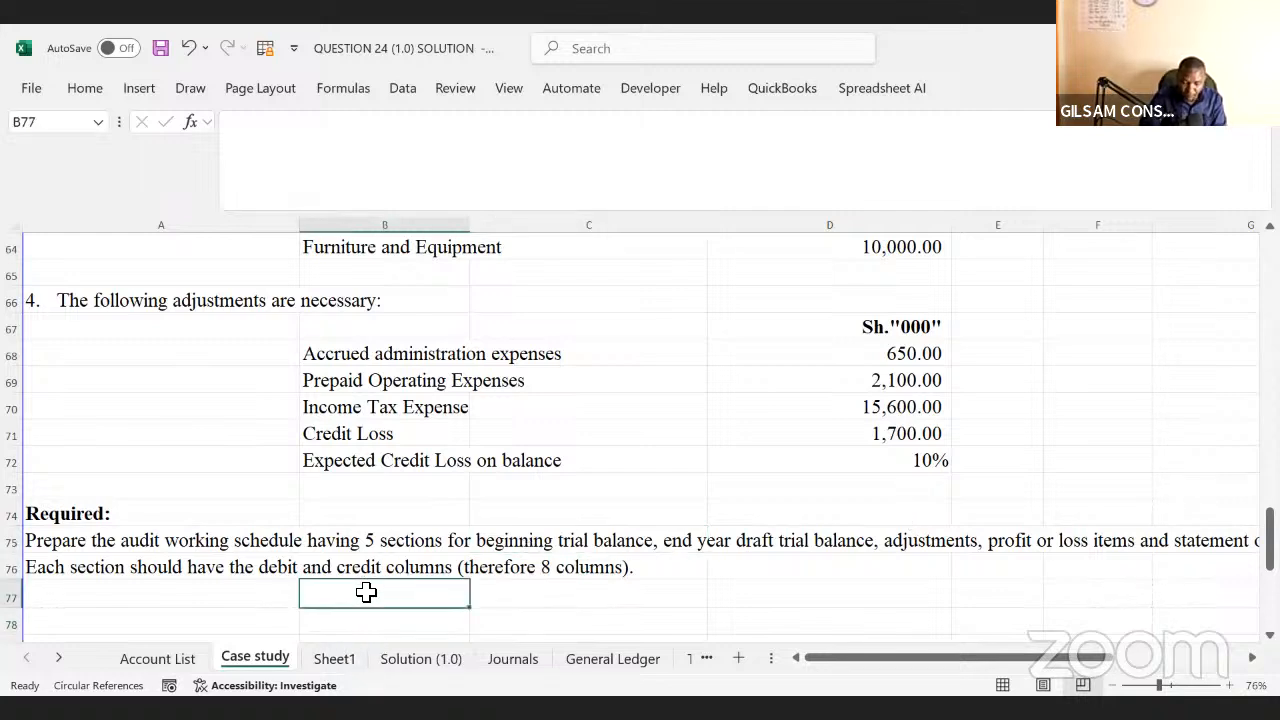
- Review the case study in reverse, from the Required section back through the balances and ledger accounts to the Question 24 title
key(Up)
key(Up)
key(Up)
key(Up)
key(Up)
key(Up)
key(Up)
key(Up)
key(Up)
key(Up)
key(Up)
key(Up)
key(Up)
key(Up)
key(Up)
key(Up)
key(Up)
key(Up)
key(Up)
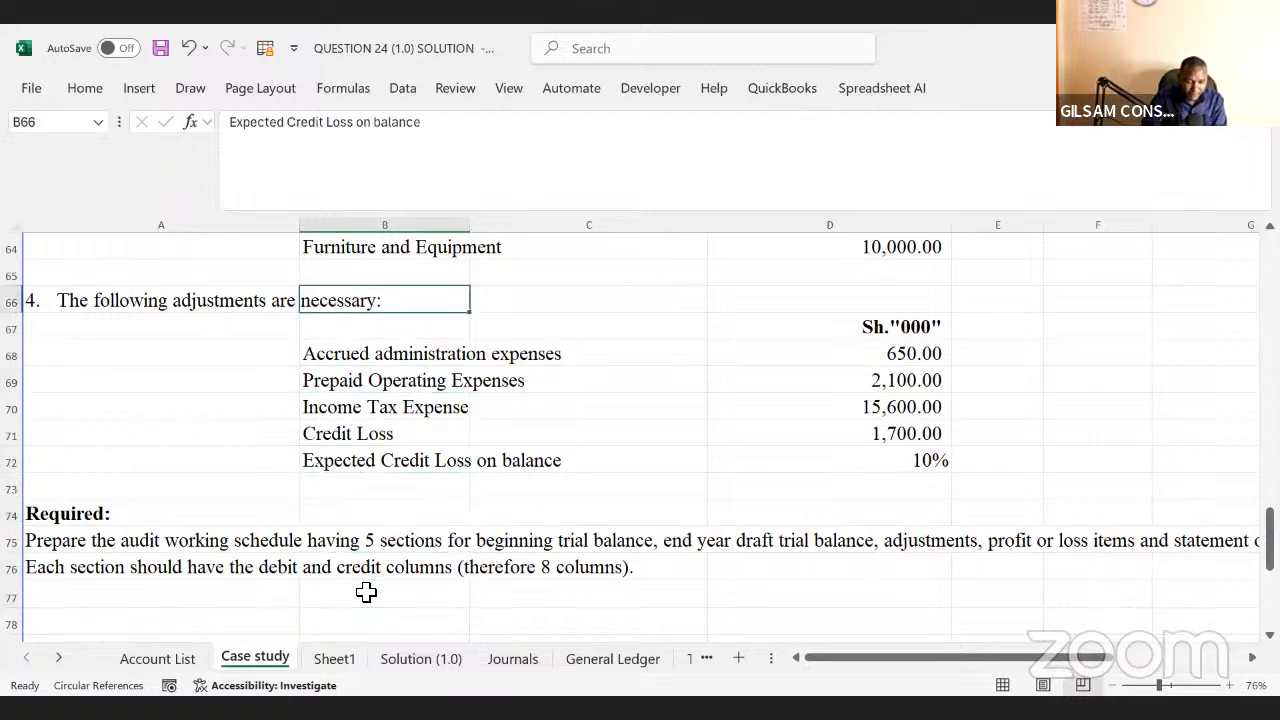
key(Up)
key(Up)
key(Up)
key(Up)
key(Up)
key(Up)
key(Up)
key(Up)
key(Up)
key(Up)
key(Up)
key(Up)
key(Up)
key(Up)
key(Up)
key(Up)
key(Up)
key(Up)
key(Up)
key(Up)
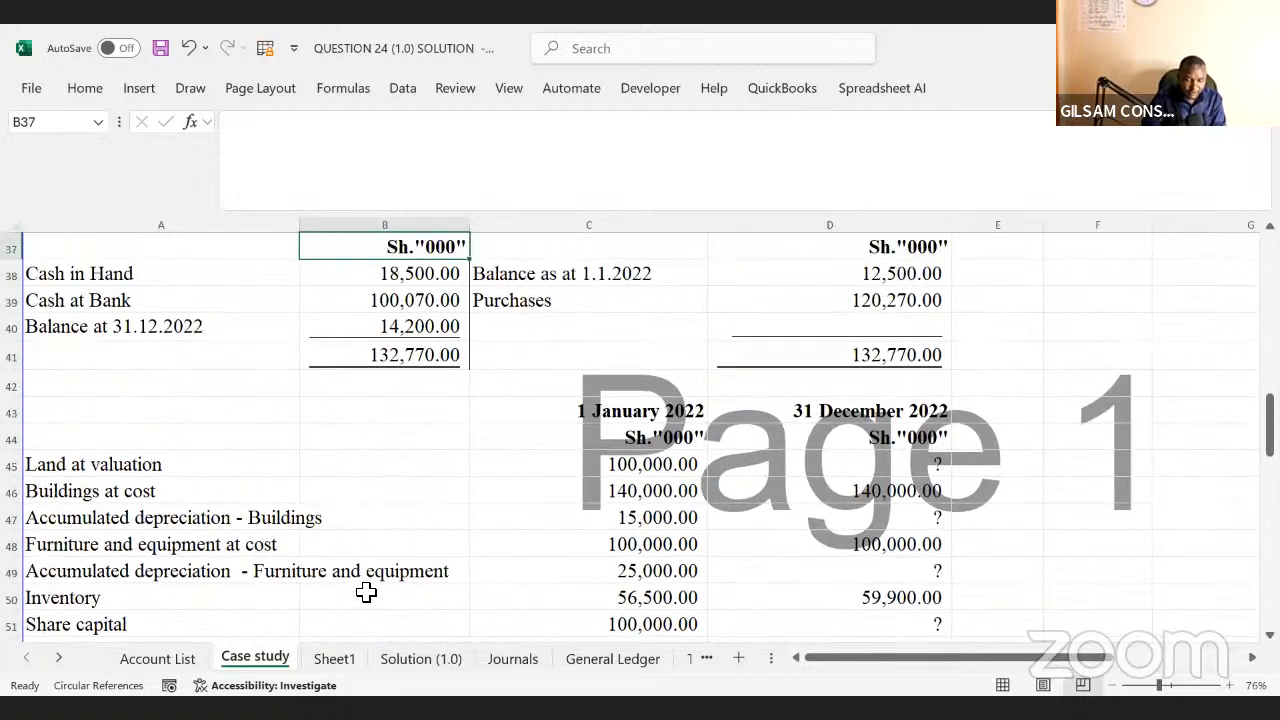
key(Up)
key(Up)
key(Up)
key(Up)
key(Up)
key(Up)
key(Up)
key(Up)
key(Up)
key(Up)
key(Up)
key(Up)
key(Up)
key(Up)
key(Up)
key(Up)
key(Up)
key(Up)
key(Up)
key(Up)
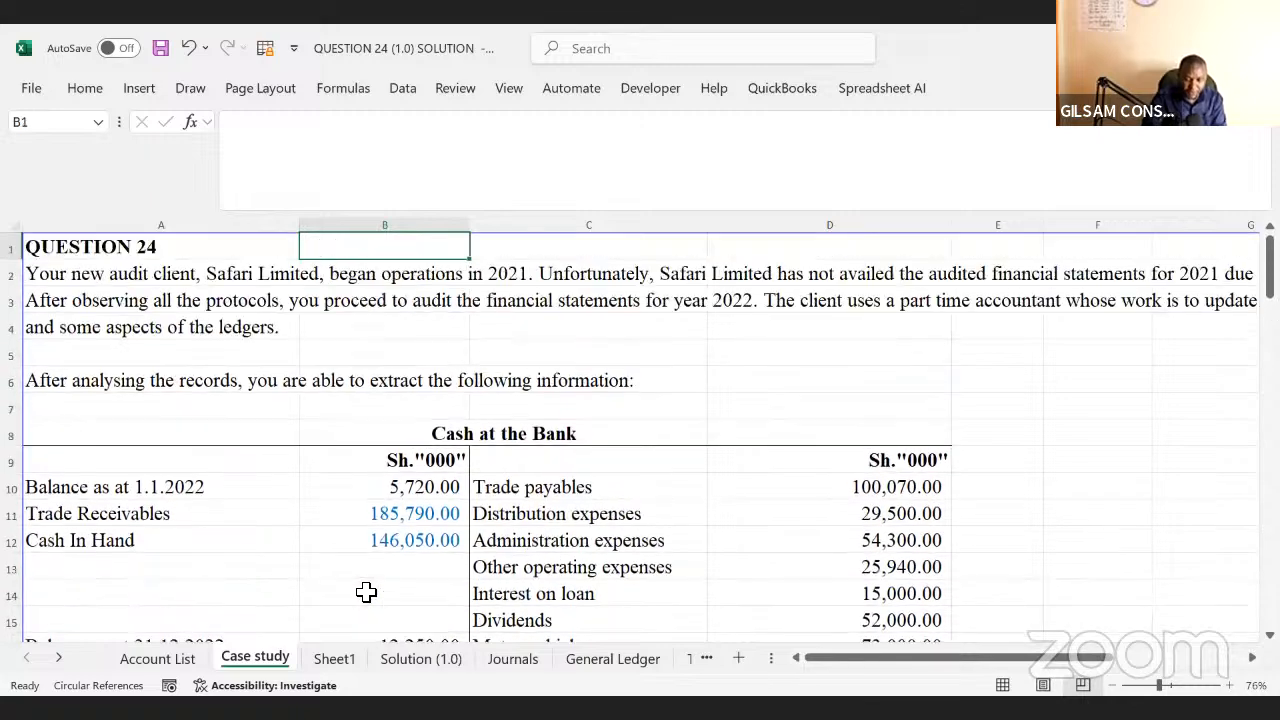
- Review the Question 24 case study from its introduction through the ledger accounts and opening balances to the additional information adjustments
key(Down)
key(Down)
key(Down)
key(Down)
key(Down)
key(Down)
key(Down)
key(Down)
key(Down)
key(Down)
key(Down)
key(Down)
key(Down)
key(Down)
key(Down)
key(Down)
key(Down)
key(Down)
key(Down)
key(Down)
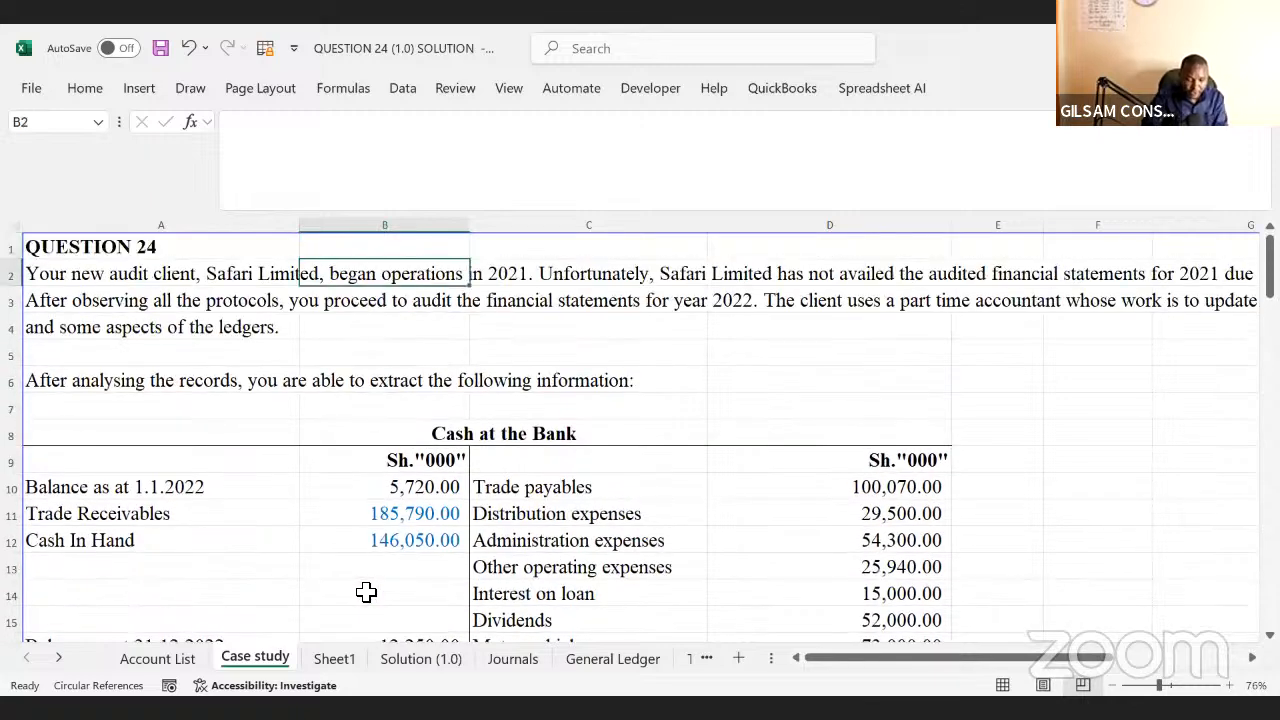
key(Down)
key(Down)
key(Down)
key(Down)
key(Down)
key(Down)
key(Down)
key(Down)
key(Down)
key(Down)
key(Down)
key(Down)
key(Down)
key(Down)
key(Down)
key(Down)
key(Down)
key(Down)
key(Down)
key(Down)
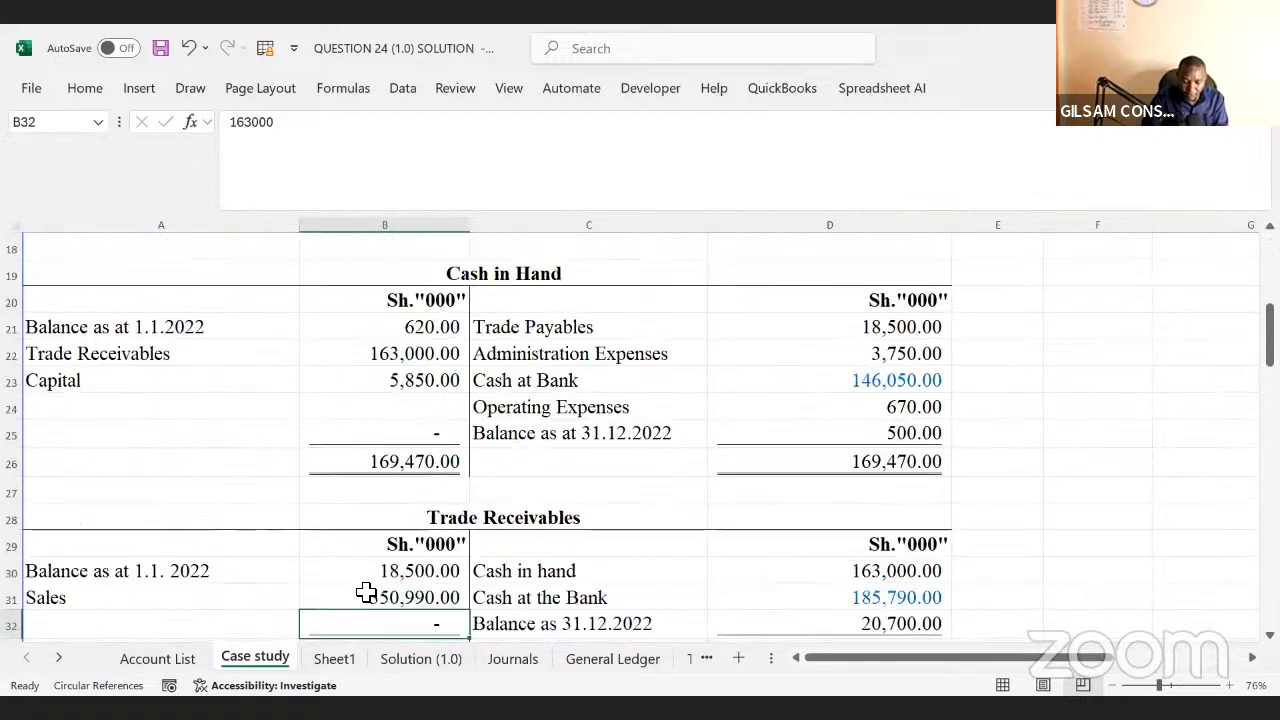
key(Down)
key(Down)
key(Down)
key(Down)
key(Down)
key(Down)
key(Down)
key(Down)
key(Down)
key(Down)
key(Down)
key(Down)
key(Down)
key(Down)
key(Down)
key(Down)
key(Down)
key(Down)
key(Down)
key(Down)
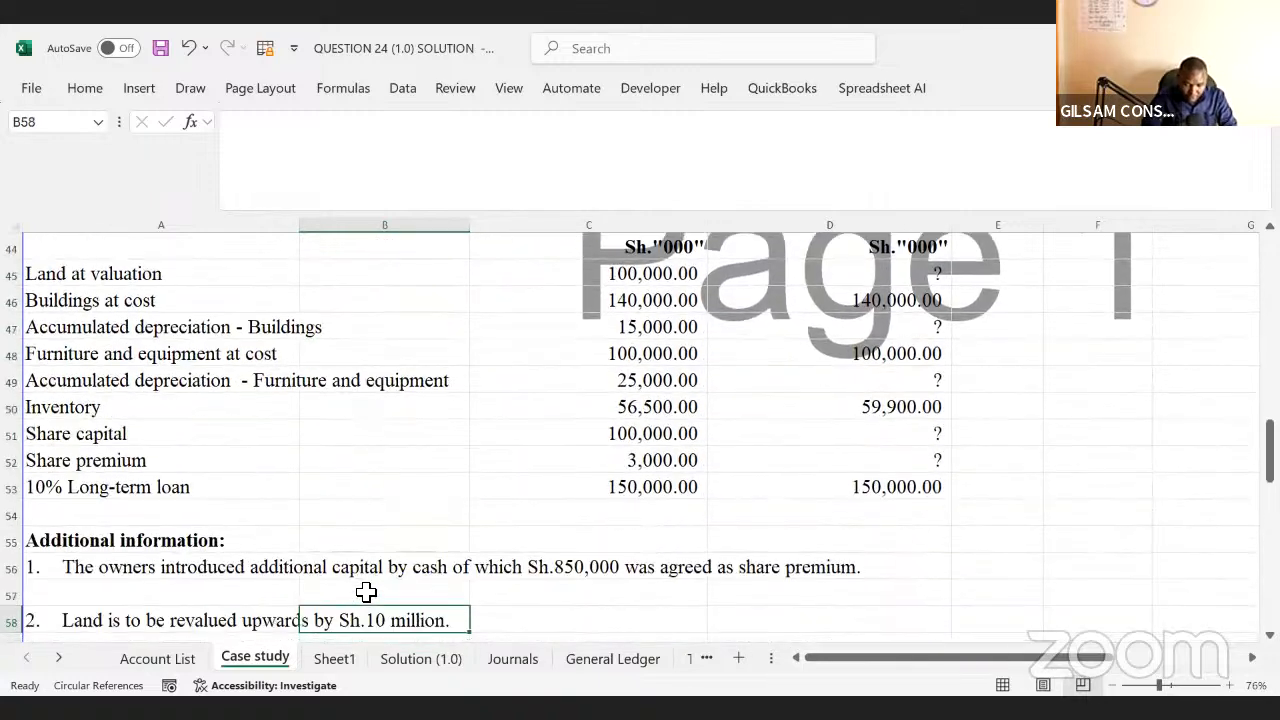
- Read back from the additional information adjustments through the balances to the Trade Receivables account
key(Up)
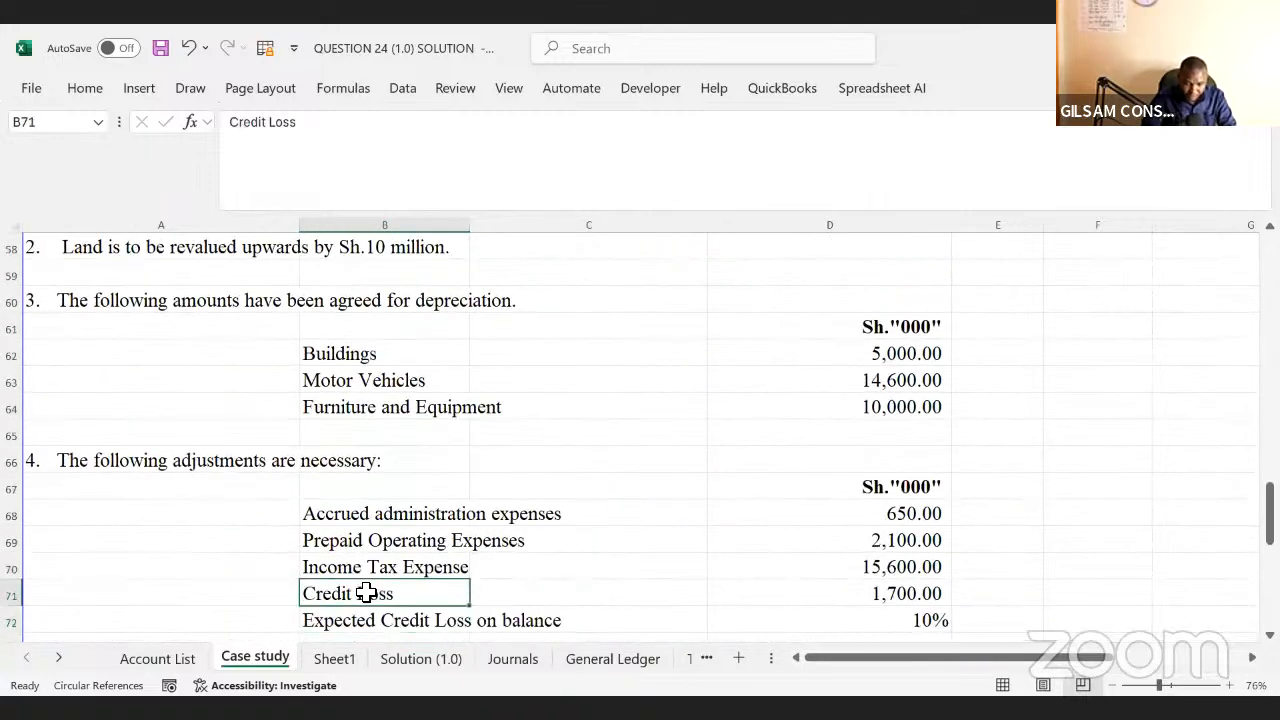
key(Up)
key(Up)
key(Up)
key(Up)
key(Up)
key(Up)
key(Up)
key(Up)
key(Up)
key(Up)
key(Up)
key(Up)
key(Up)
key(Up)
key(Up)
key(Up)
key(Up)
key(Up)
key(Up)
key(Up)
key(Up)
key(Up)
key(Up)
key(Up)
key(Up)
key(Up)
key(Up)
key(Up)
key(Up)
key(Up)
key(Up)
key(Up)
key(Up)
key(Up)
key(Up)
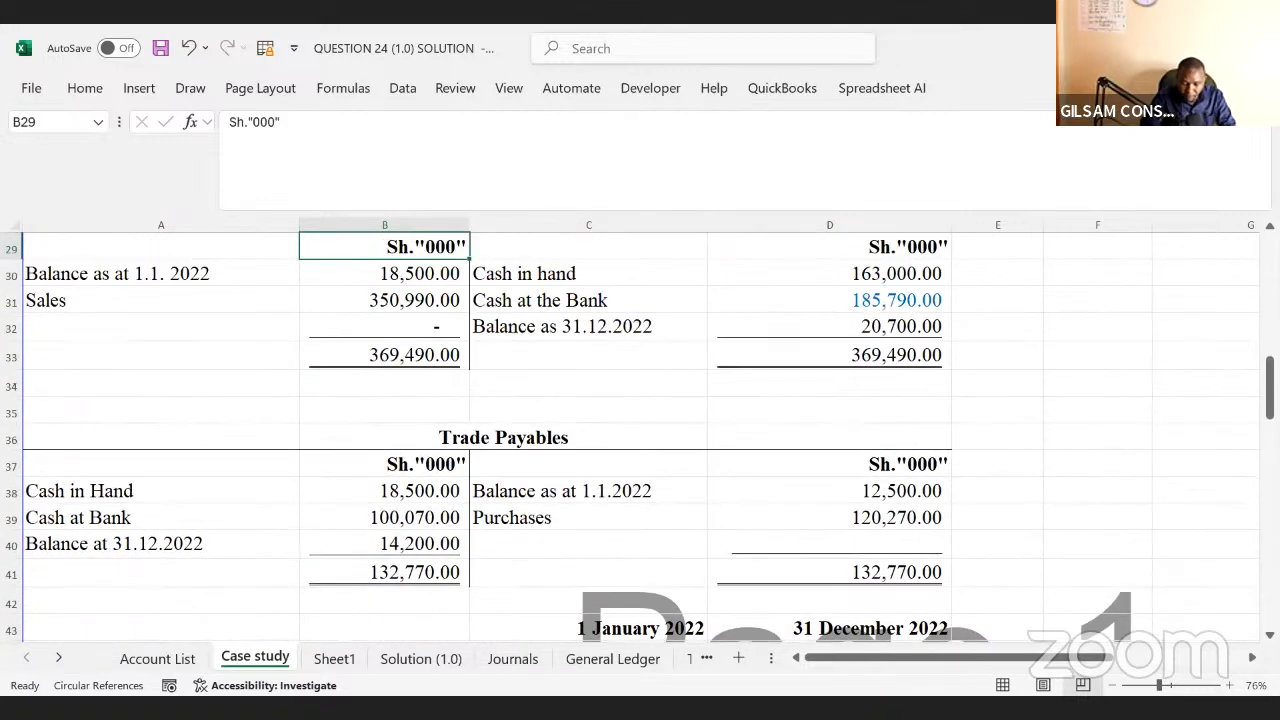
- Examine the 1 January 2022 and 31 December 2022 balances, from Land at valuation to the 10% Long-term loan
scroll(640, 437, down, 4)
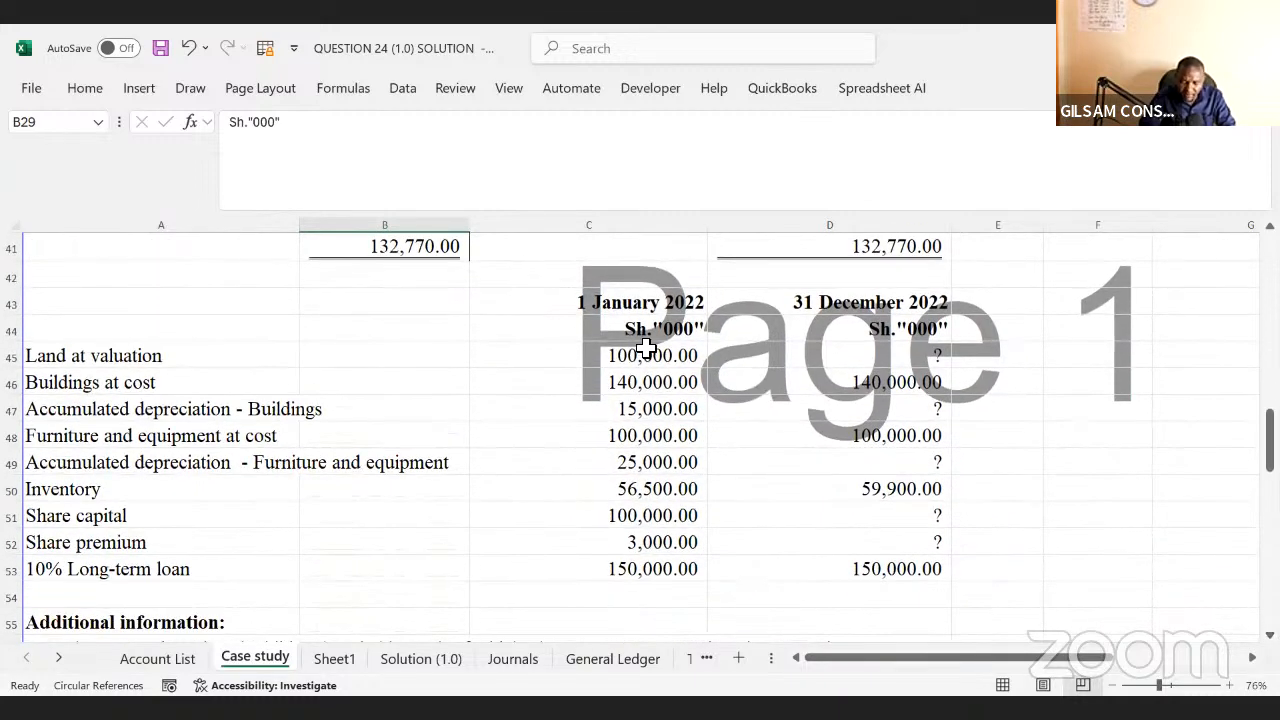
click(613, 310)
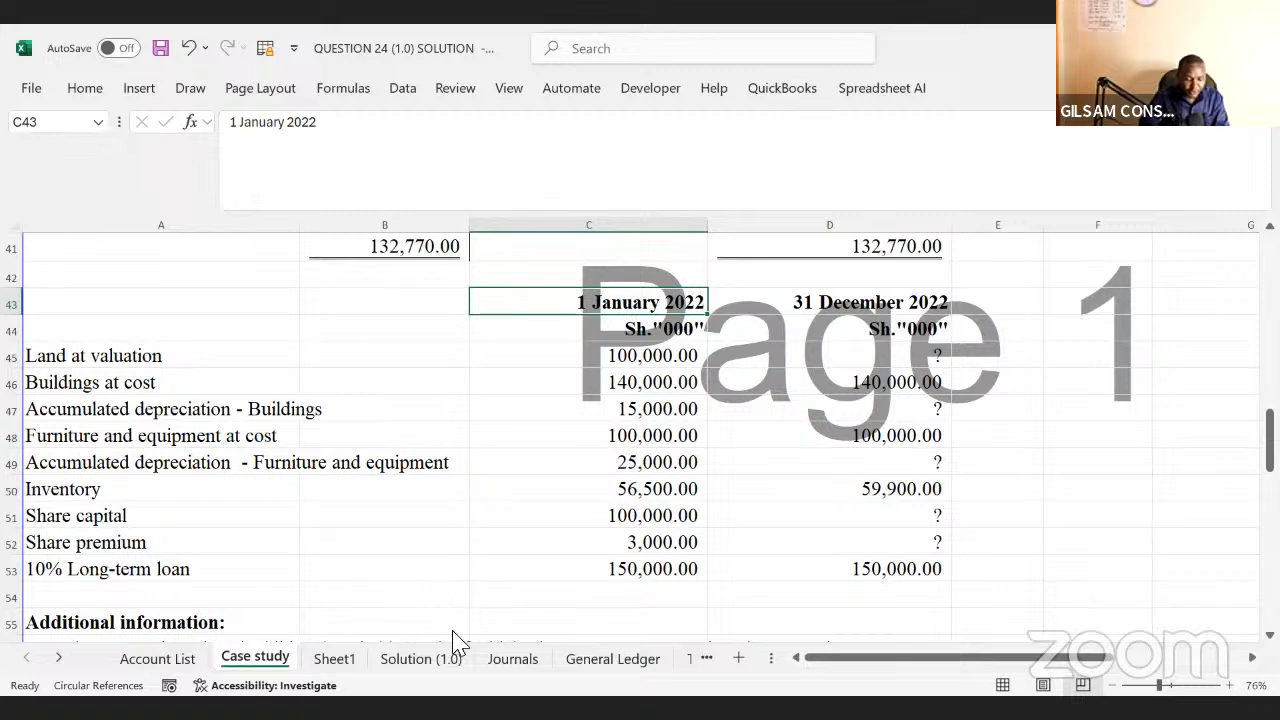
click(553, 422)
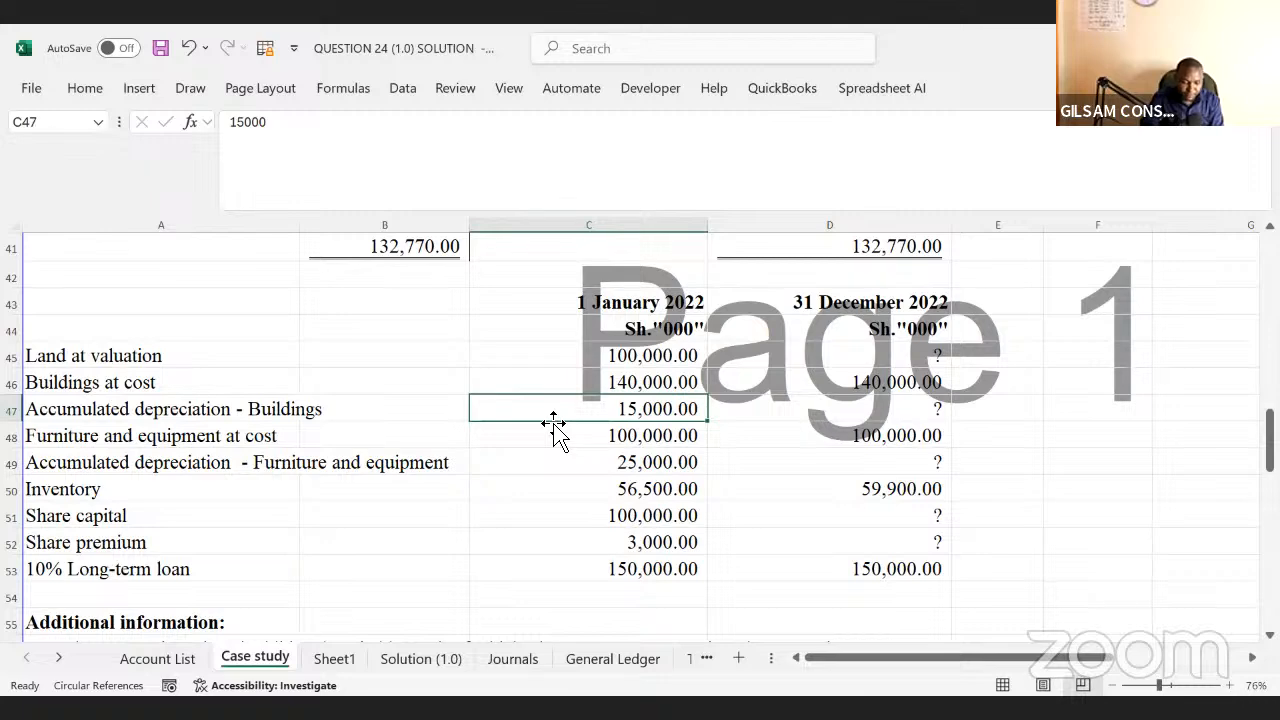
click(432, 552)
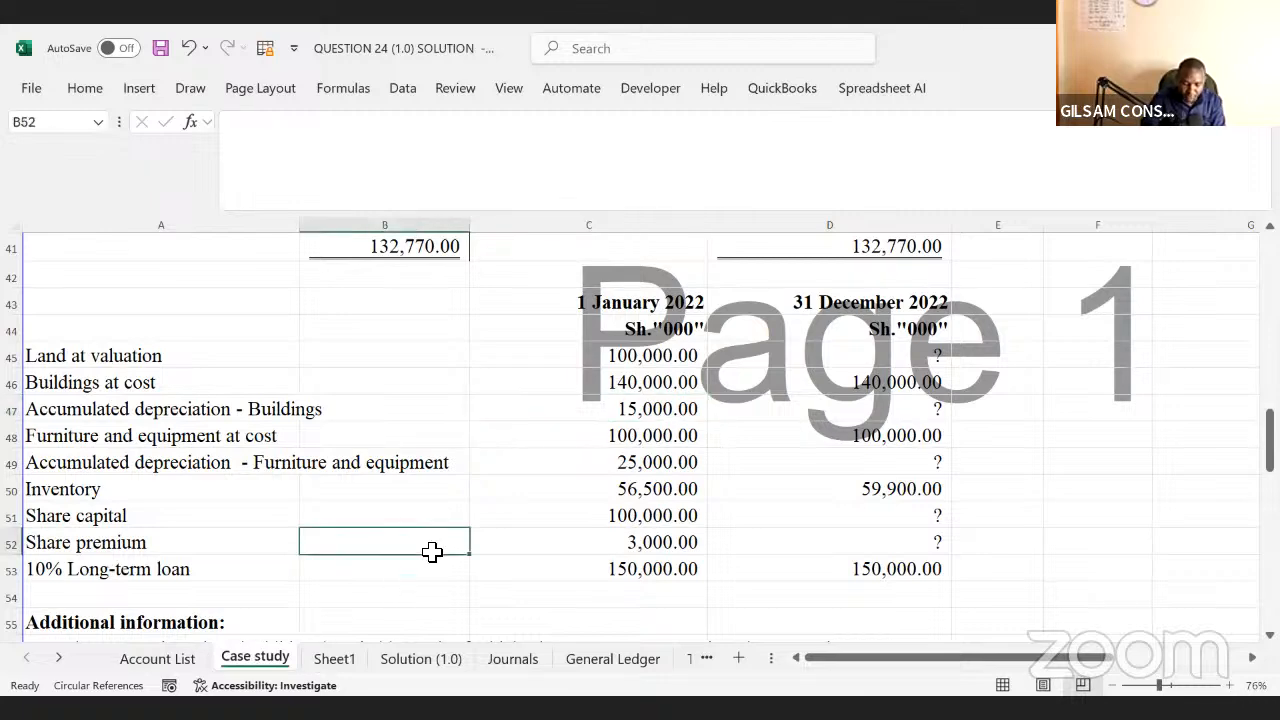
- Examine the depreciation amounts, the adjustments and the Required section's instruction on debit and credit columns for each schedule section
key(Down)
key(Down)
key(Down)
key(Down)
key(Down)
key(Down)
key(Down)
key(Down)
key(Down)
key(Down)
key(Down)
key(Down)
key(Down)
key(Down)
key(Down)
key(Down)
key(Down)
key(Down)
key(Down)
key(Down)
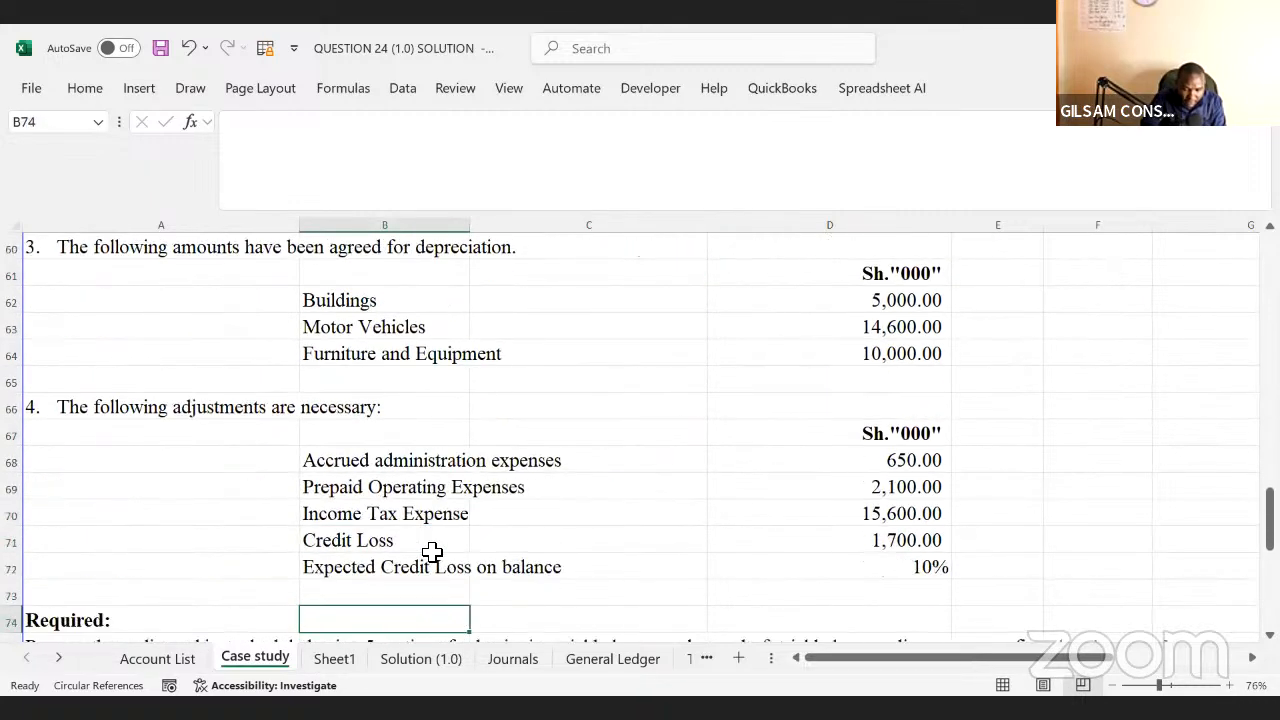
key(Down)
key(Down)
key(Down)
key(Down)
key(Down)
key(Down)
key(Down)
key(Down)
key(Down)
key(Down)
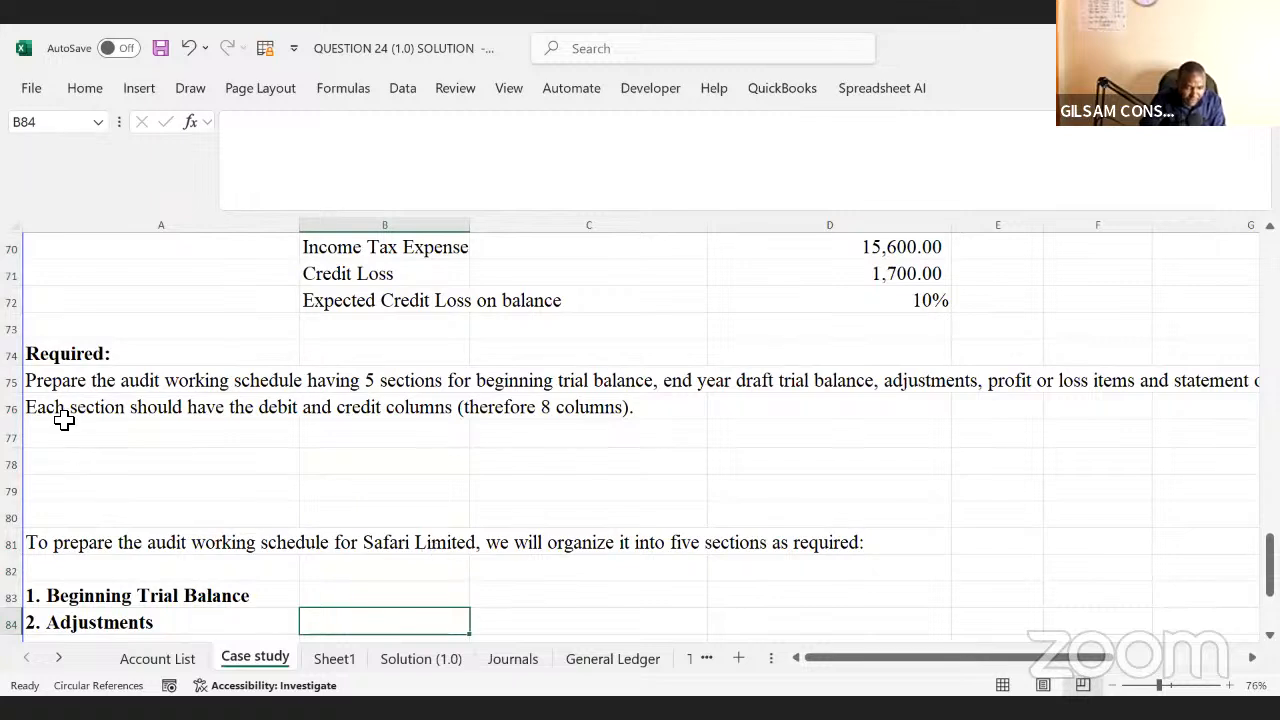
click(92, 406)
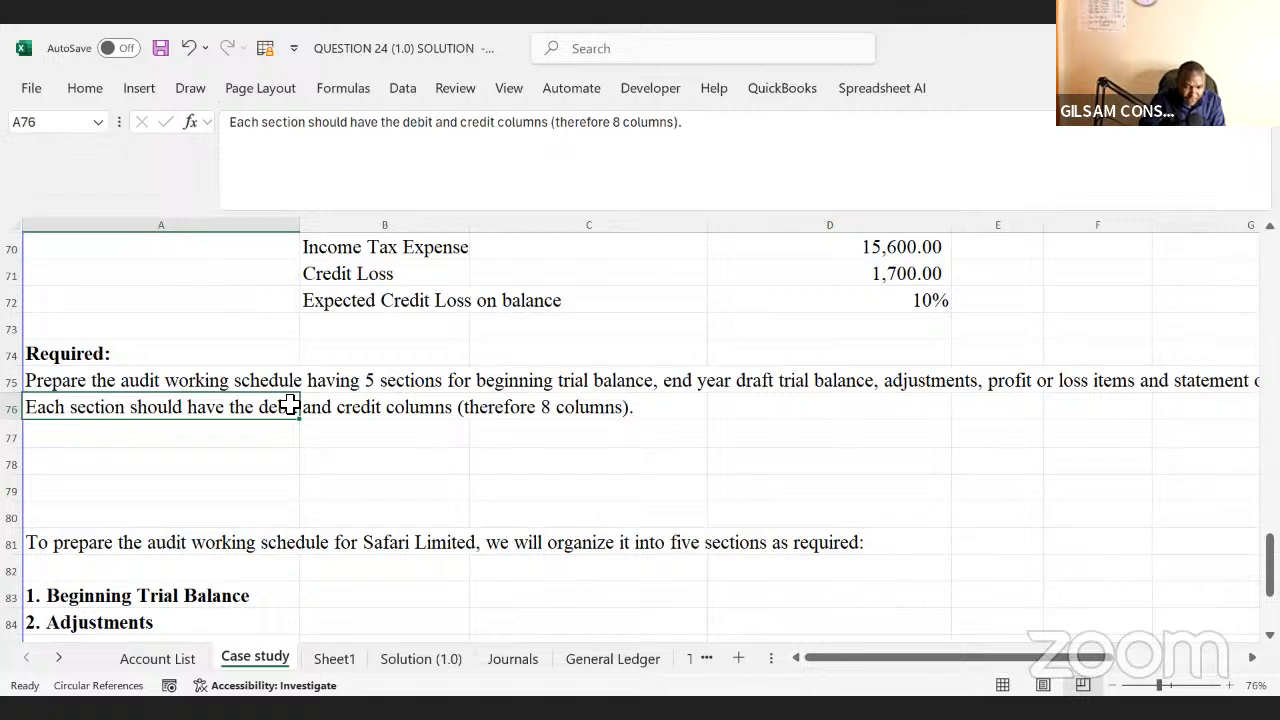
click(381, 406)
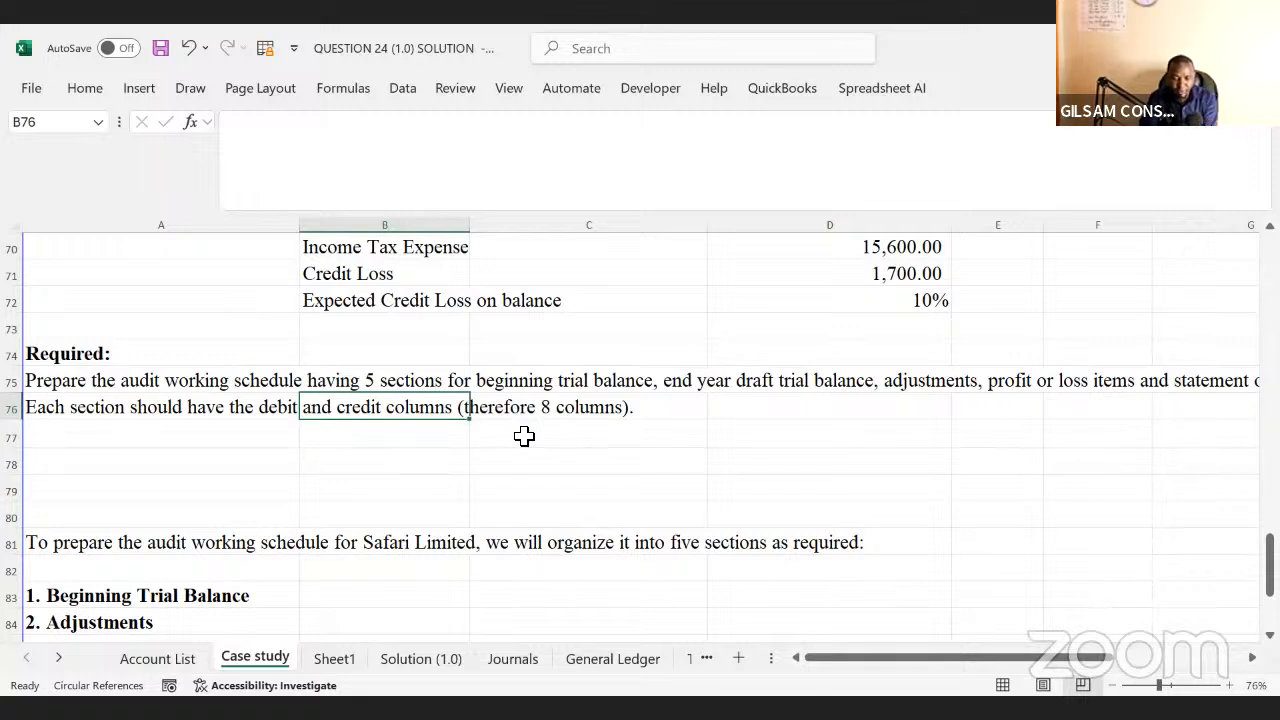
- Add a new blank worksheet directly after Sheet1
click(325, 666)
click(398, 532)
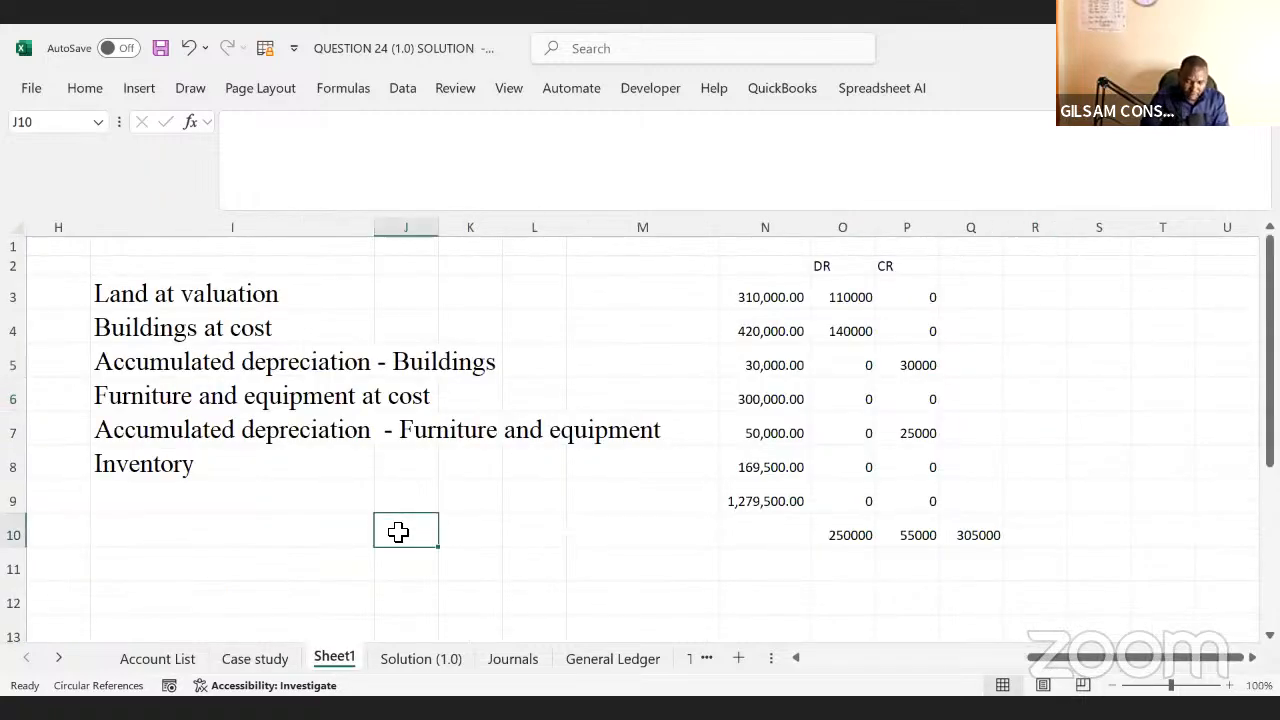
click(738, 657)
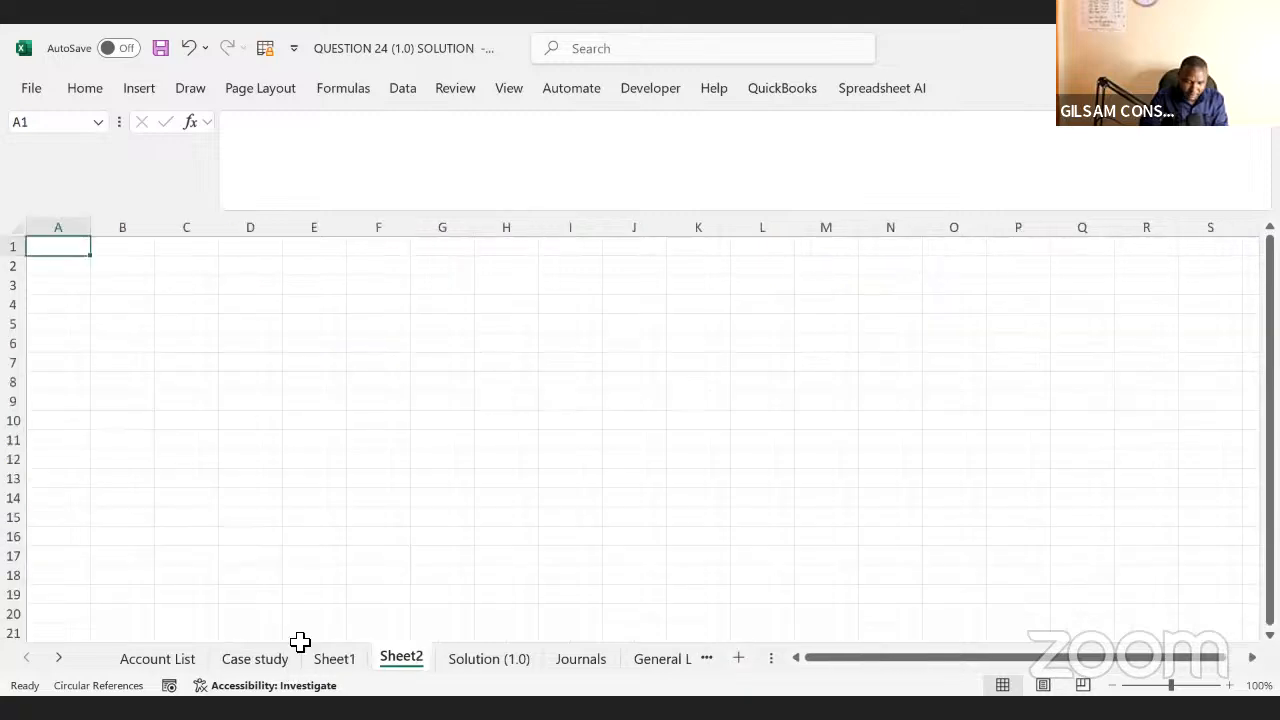
- Examine the general journal entries on the Journals sheet, from the last entries back to the title and header rows
click(470, 660)
click(565, 658)
click(220, 373)
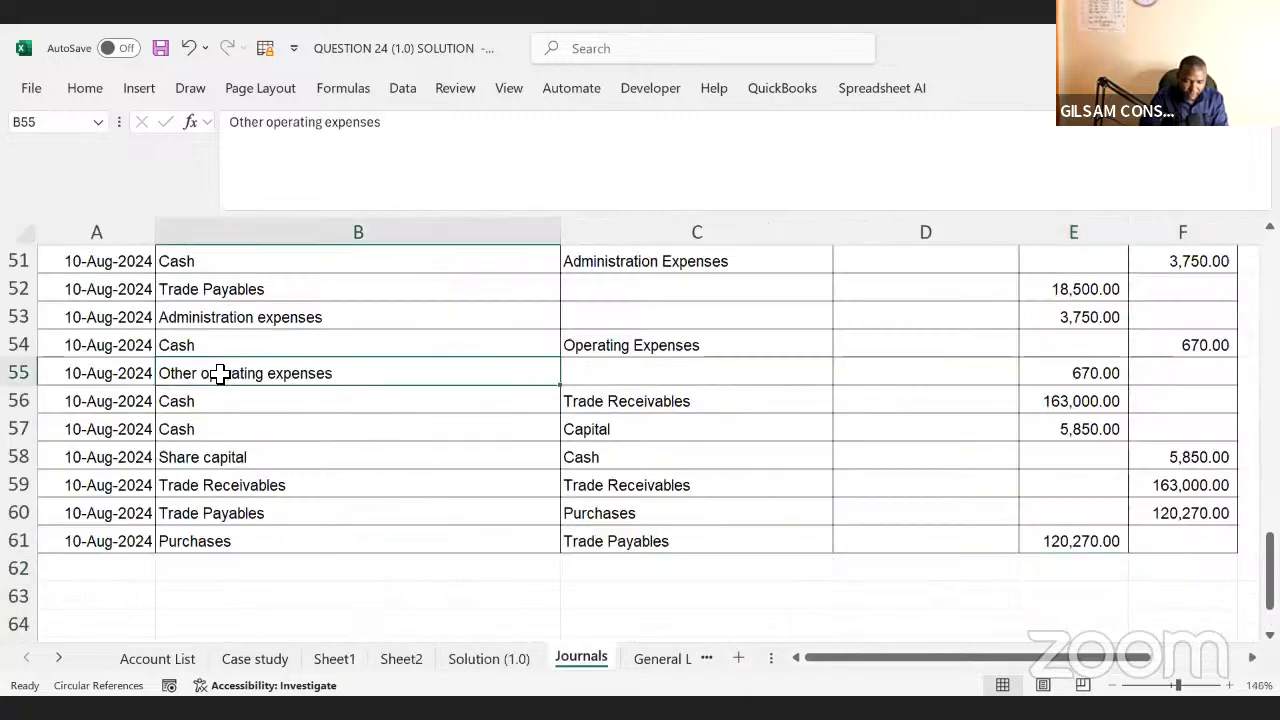
key(Up)
key(Up)
key(Up)
key(Up)
key(Up)
key(Up)
key(Up)
key(Up)
key(Up)
key(Up)
key(Up)
key(Up)
key(Up)
key(Up)
key(Up)
key(Up)
key(Up)
key(Up)
key(Up)
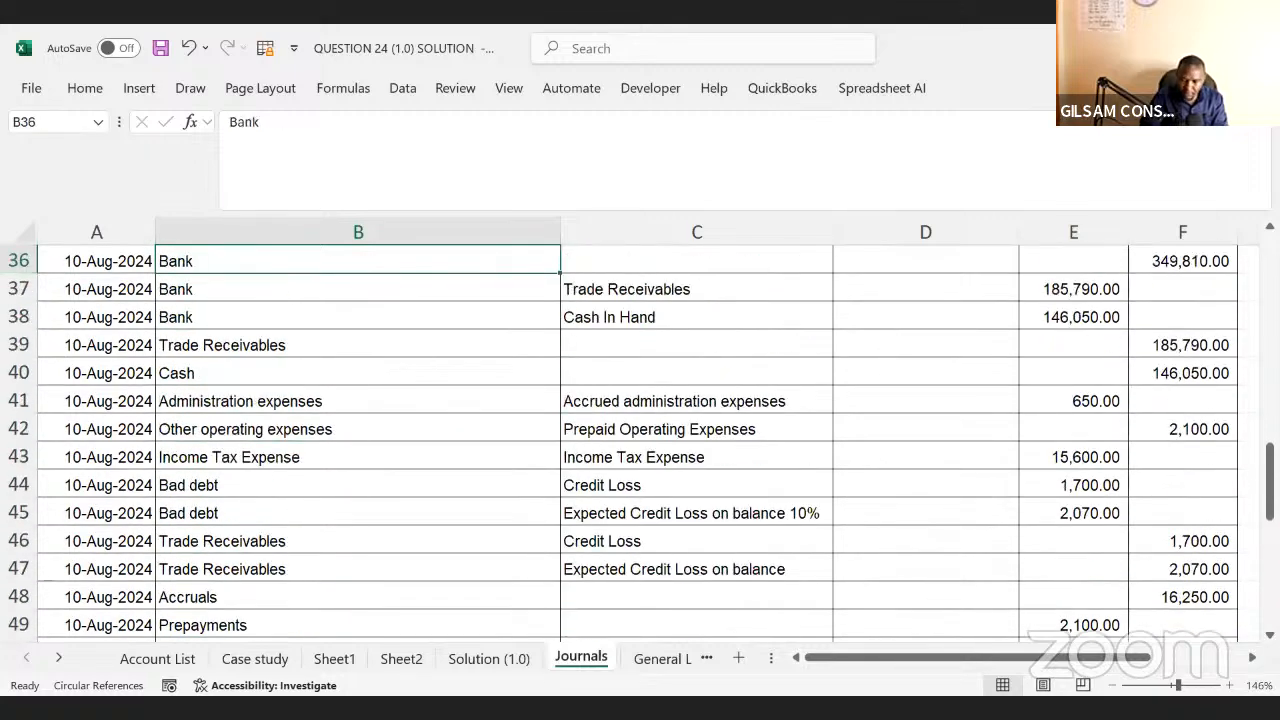
drag(1270, 468, 1270, 270)
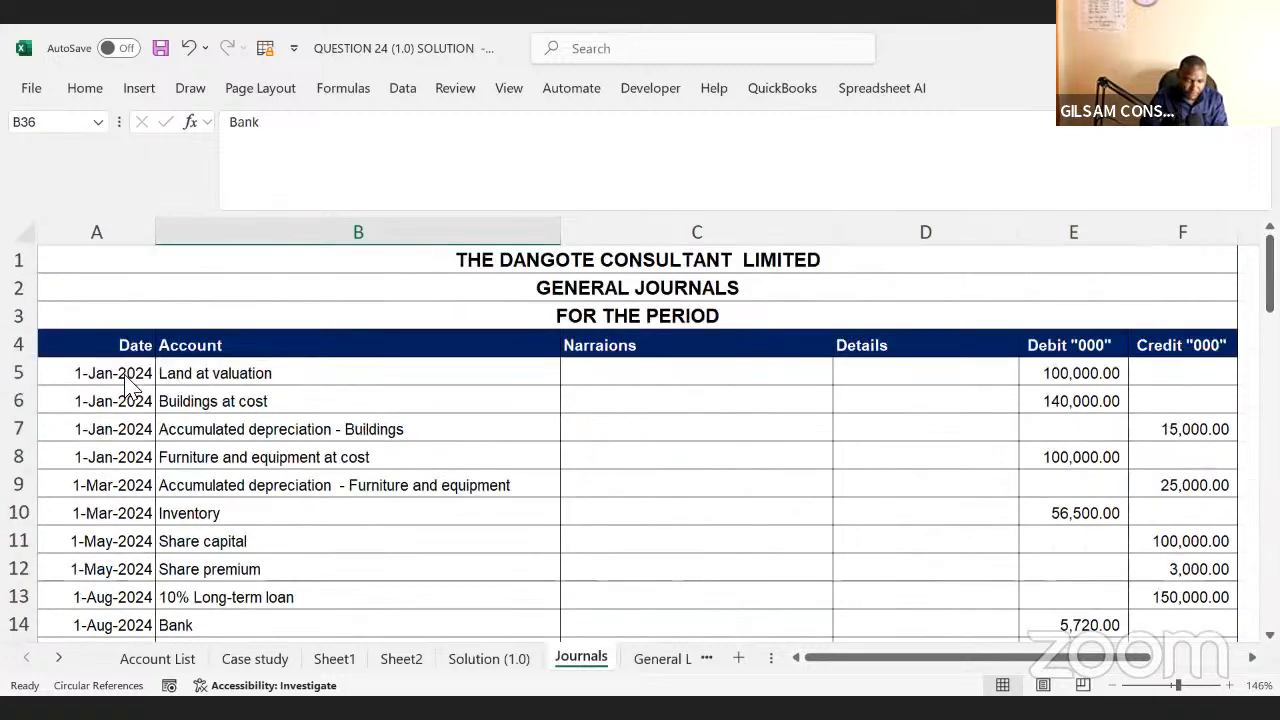
- Clear all existing journal entries below the header row on the Journals sheet, from the Date to the Credit column
drag(130, 378, 657, 600)
scroll(657, 600, up, 15)
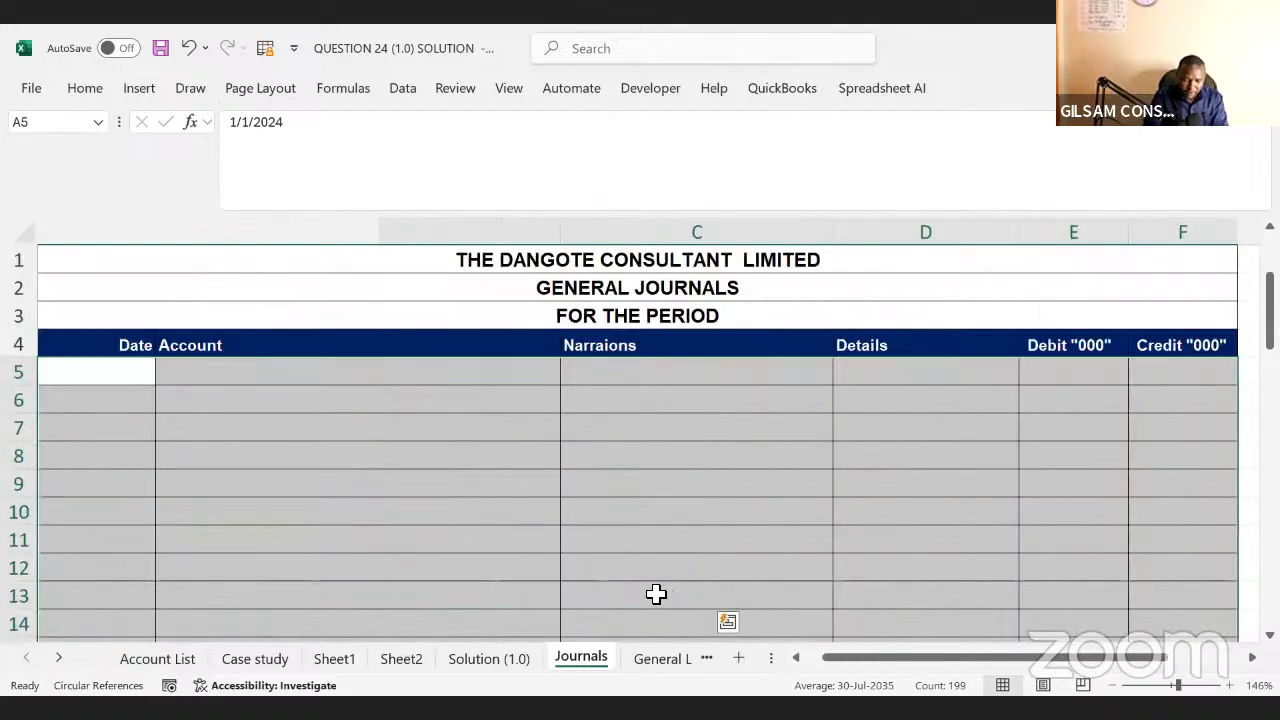
click(363, 517)
click(418, 413)
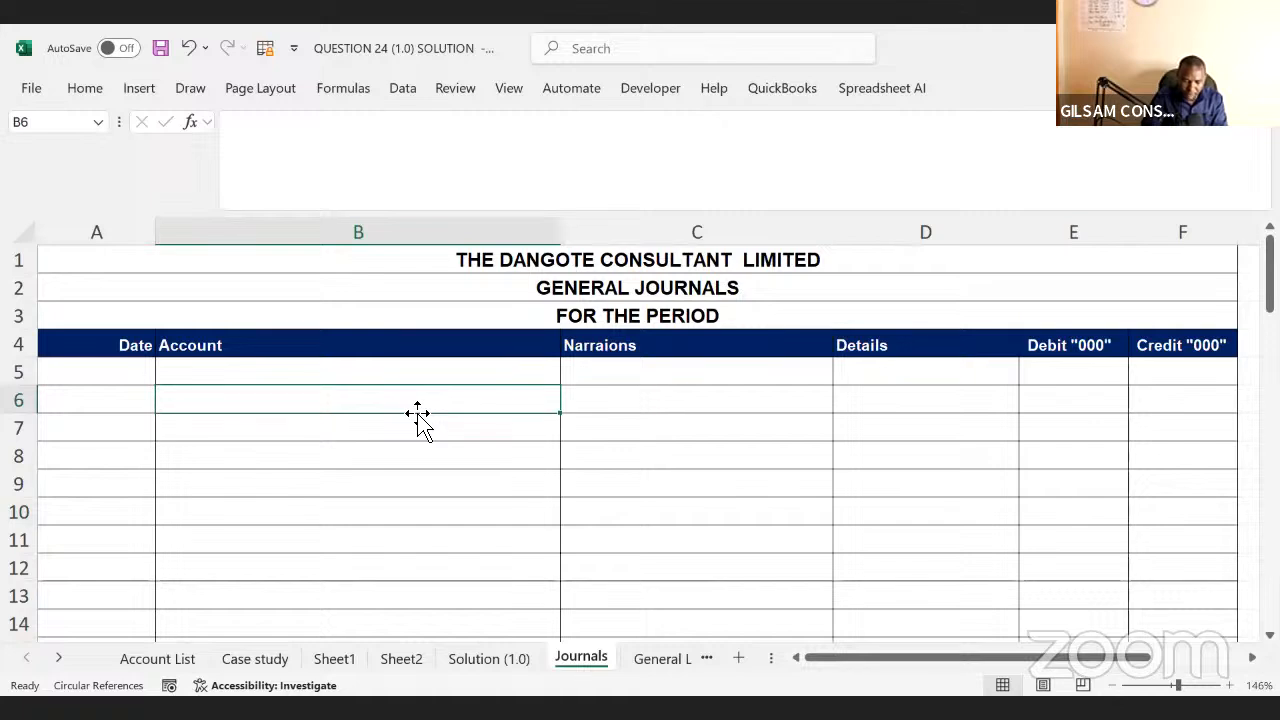
key(Up)
key(ctrl+Home)
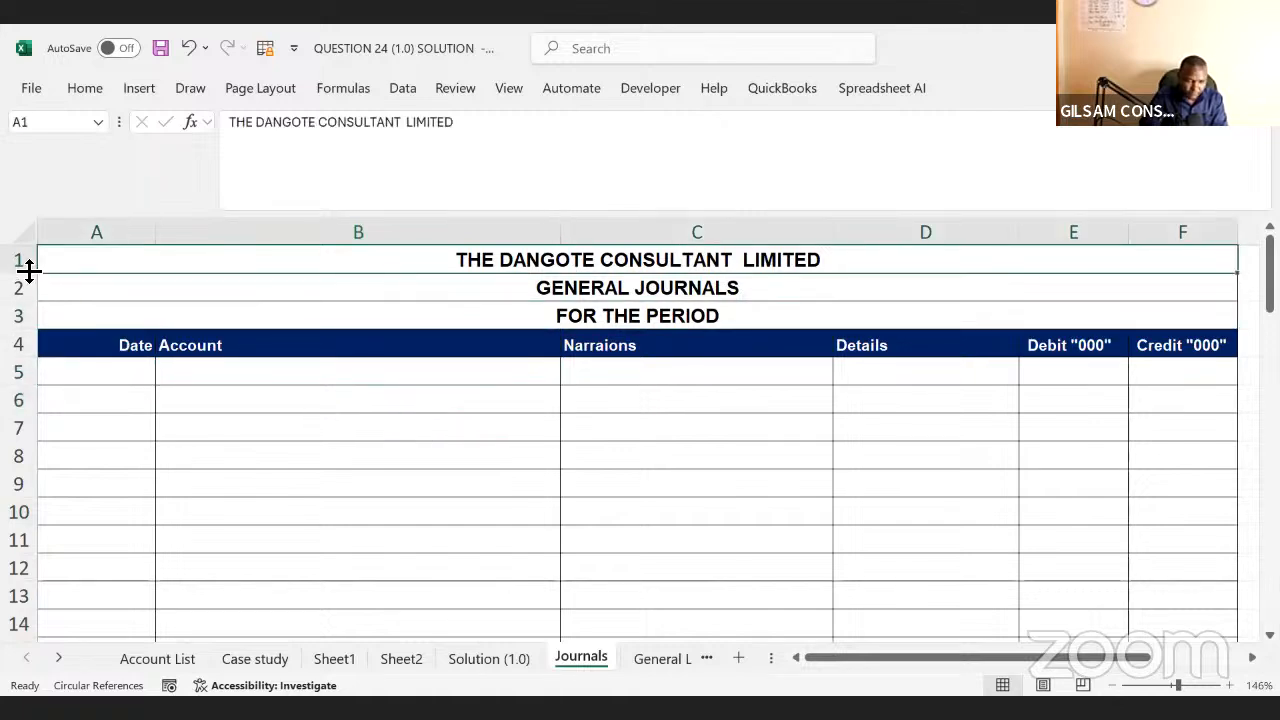
click(281, 400)
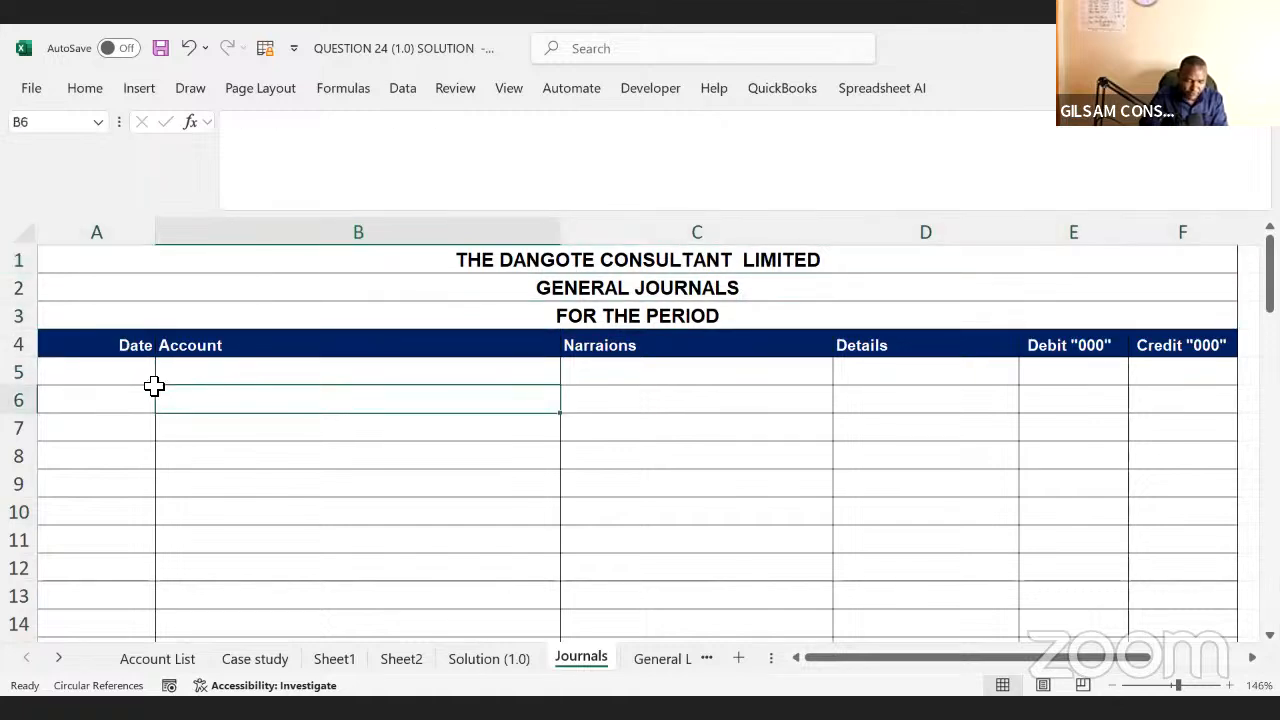
- Narrow the Date column on the Journals sheet and select the empty Account cells from B5 down
drag(155, 237, 104, 245)
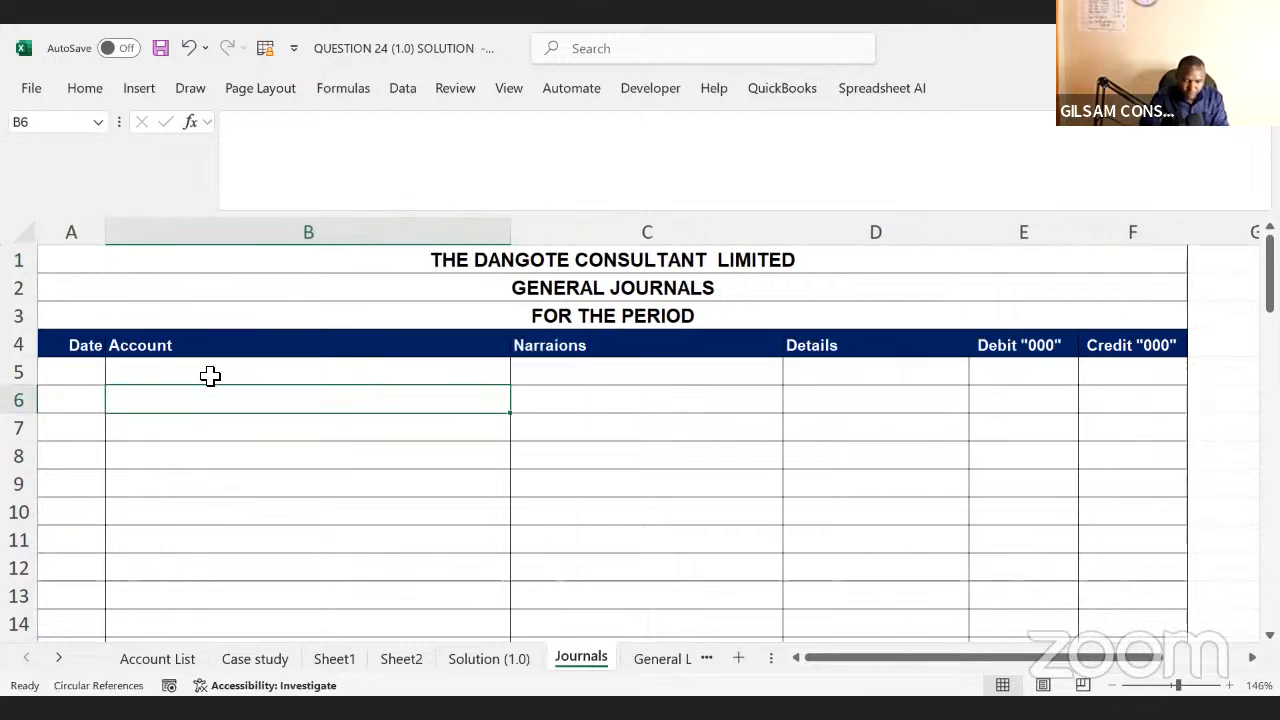
click(210, 375)
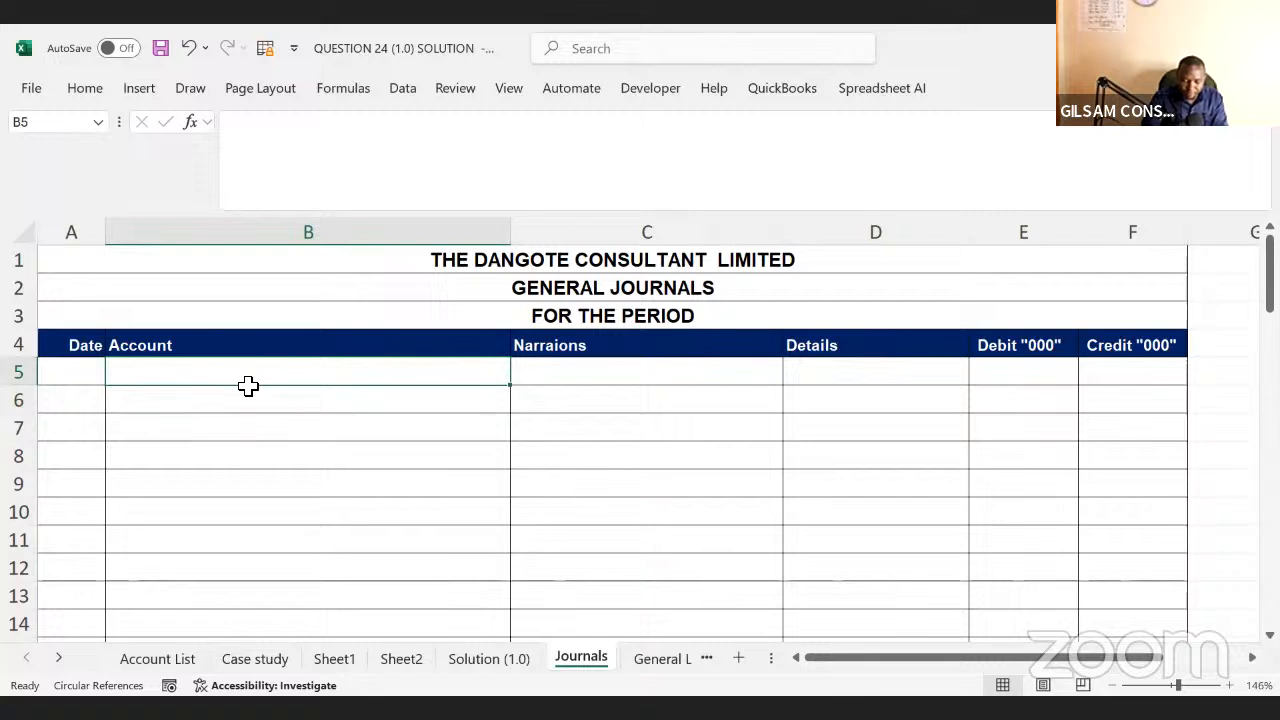
key(Right)
click(210, 374)
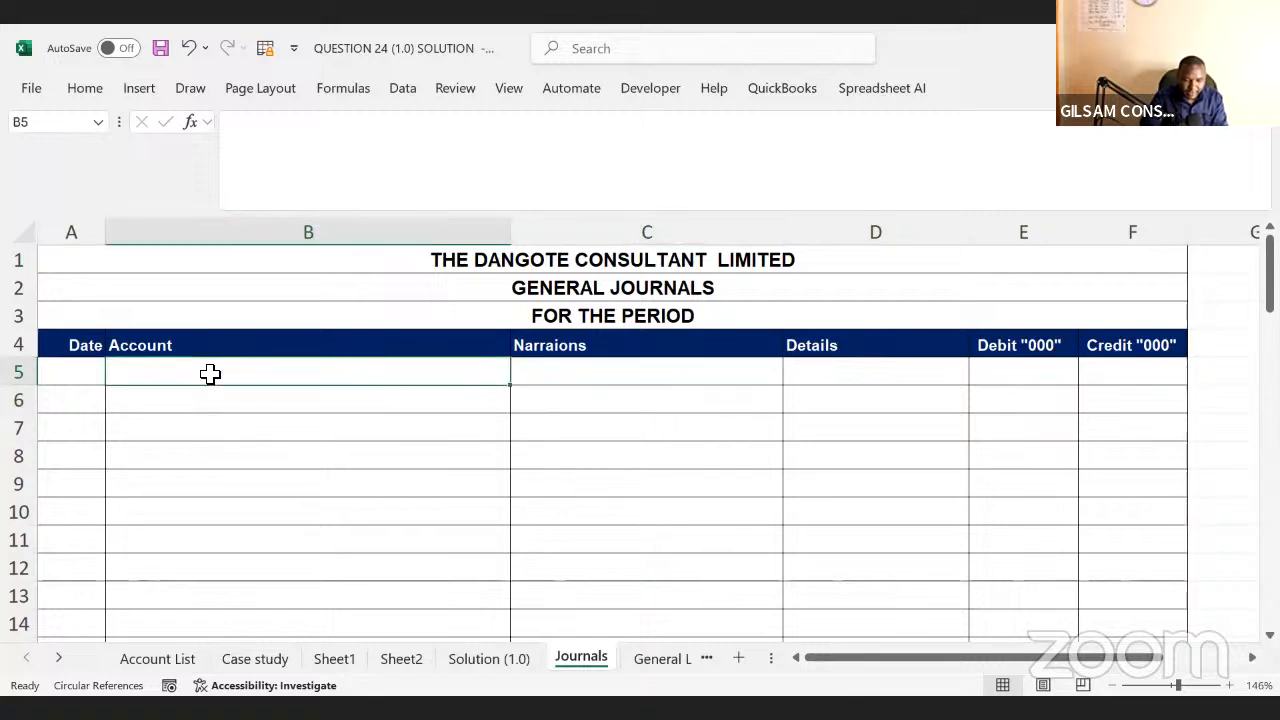
drag(210, 374, 182, 621)
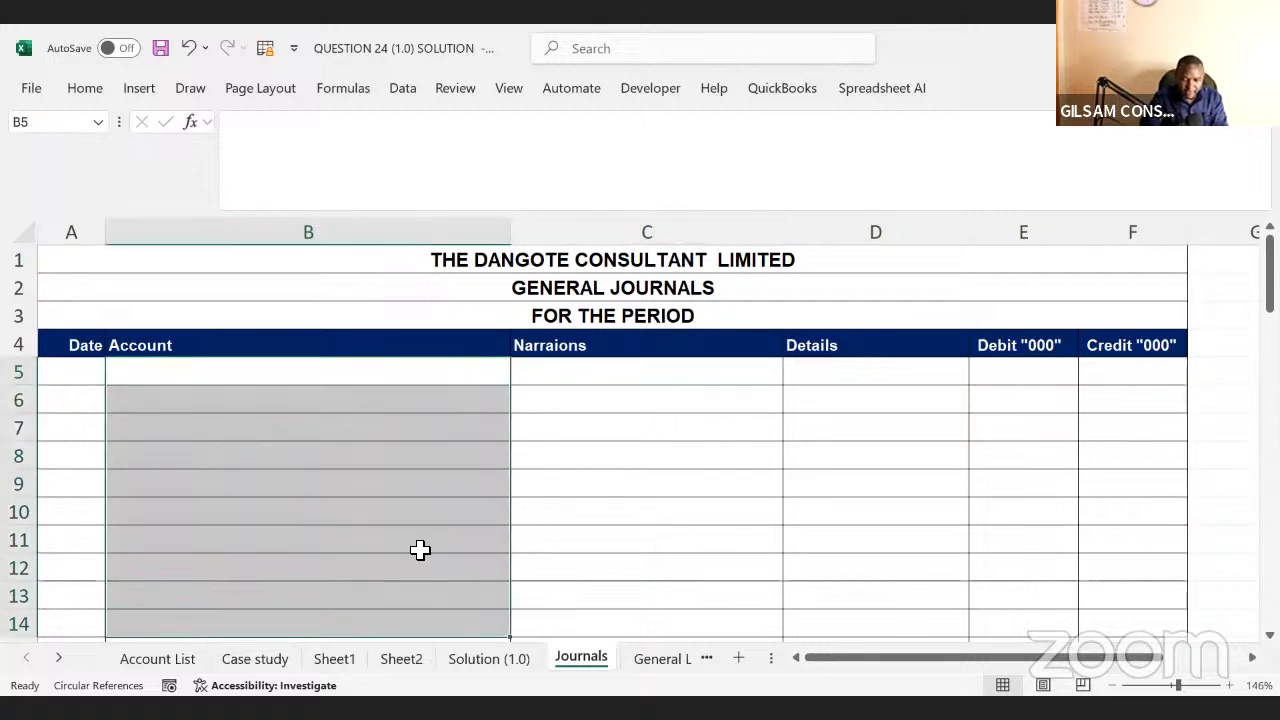
- Add a new blank worksheet directly after the Journals sheet
click(739, 659)
mouse_move(654, 668)
mouse_down()
mouse_move(530, 668)
mouse_move(654, 674)
mouse_up()
click(243, 381)
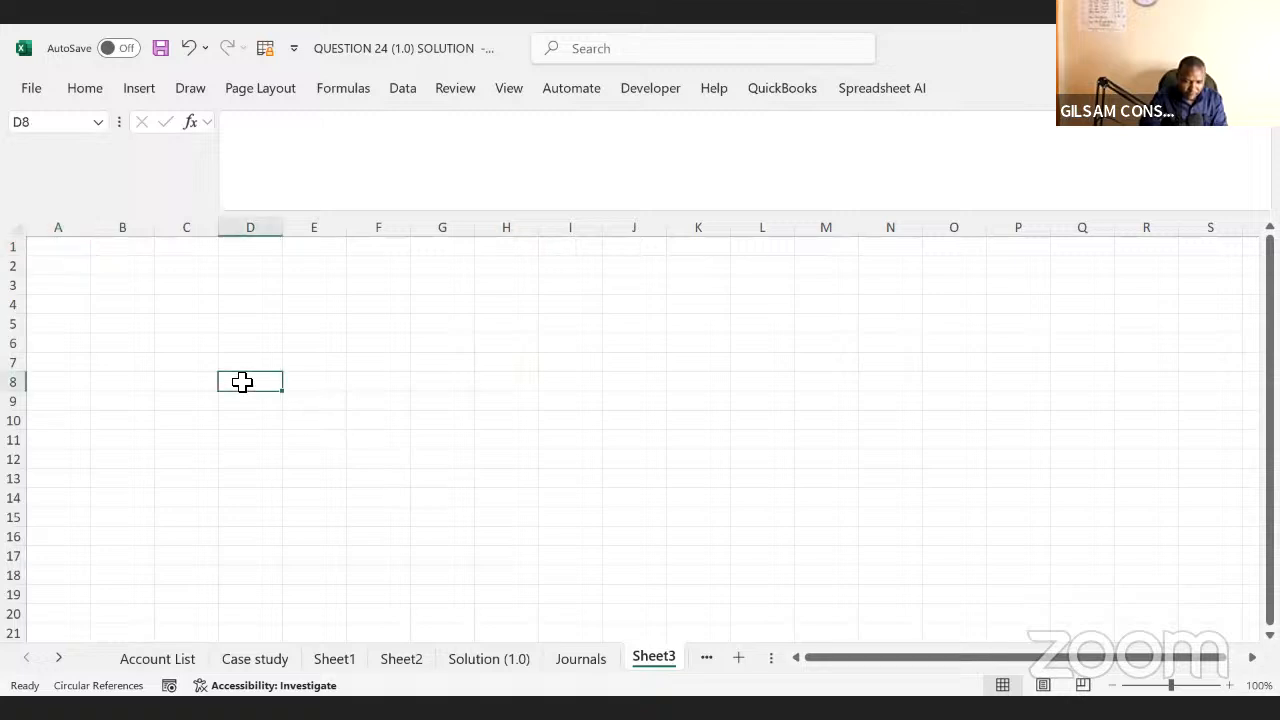
click(184, 302)
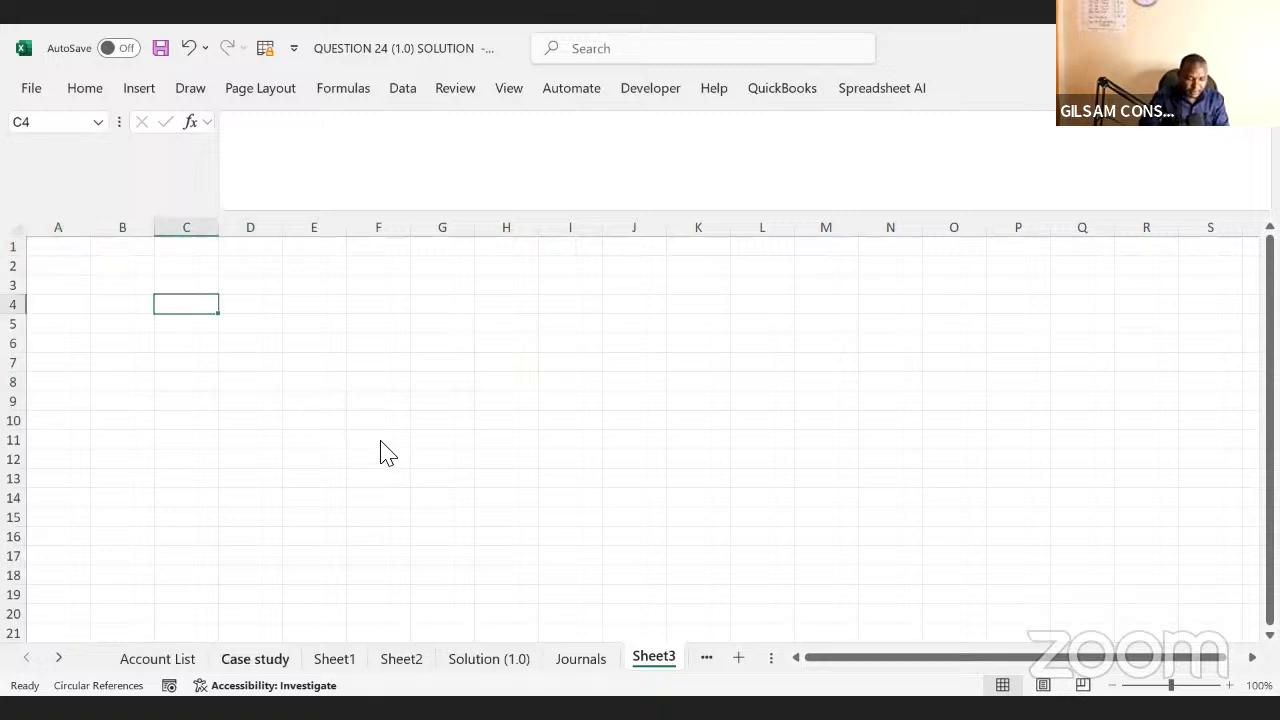
- Copy the account names and 1 January 2022 balances, from Land at valuation to 10% Long-term loan, on the Case study sheet
click(255, 659)
key(Up)
key(Up)
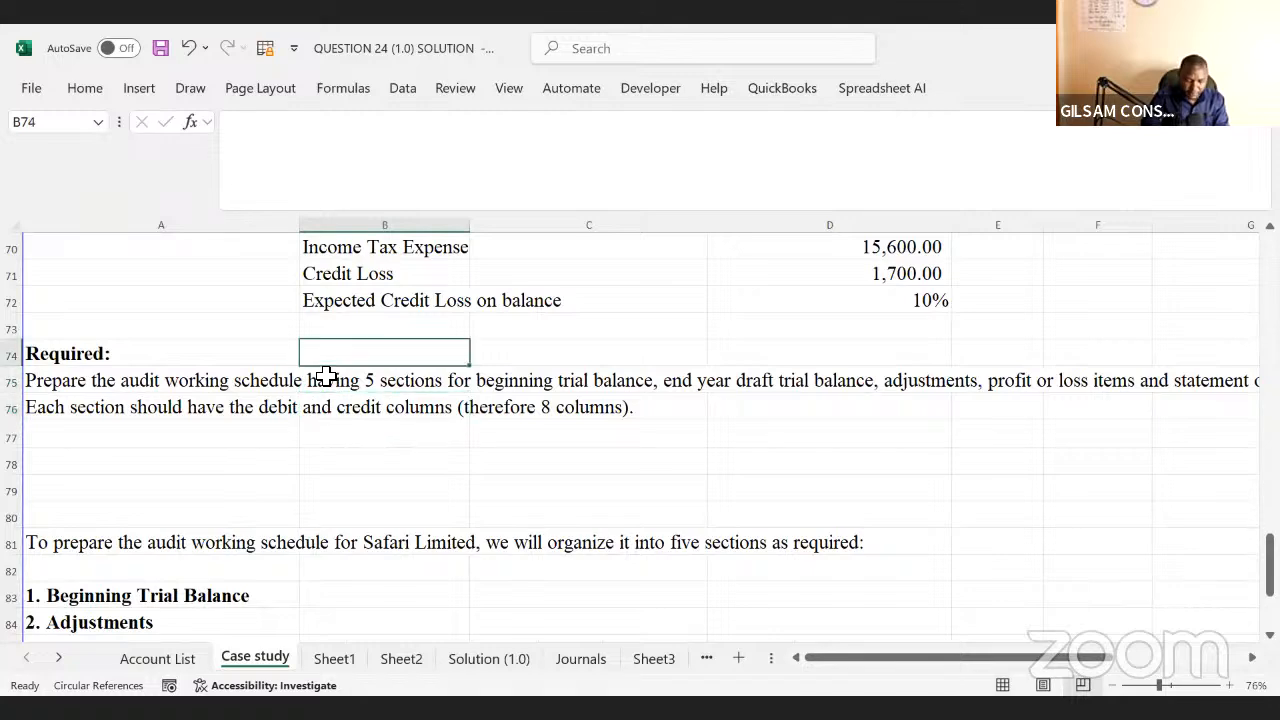
key(Up)
key(Up)
key(Up)
key(Up)
key(Up)
key(Up)
key(Up)
key(Up)
key(Up)
key(Up)
key(Up)
key(Up)
key(Up)
key(Up)
key(Up)
key(Up)
key(Up)
key(Up)
key(Up)
key(Up)
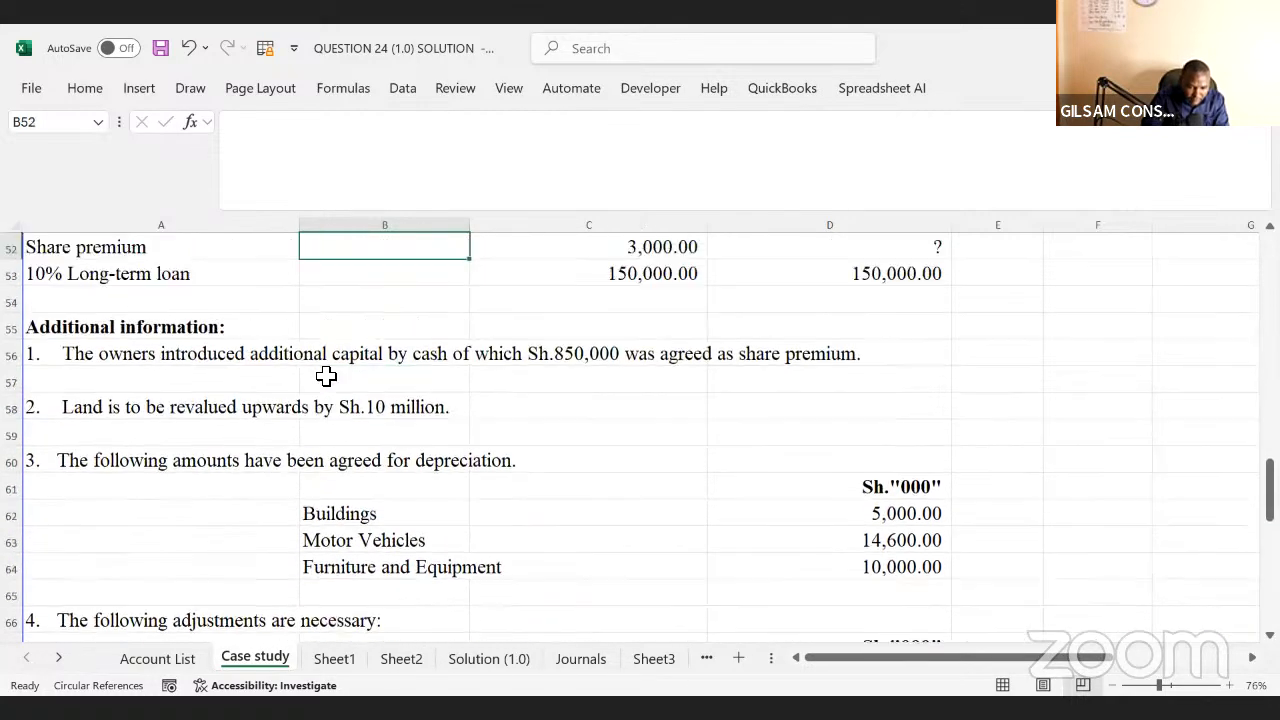
key(Up)
key(Up)
key(Up)
key(Up)
key(Up)
key(Up)
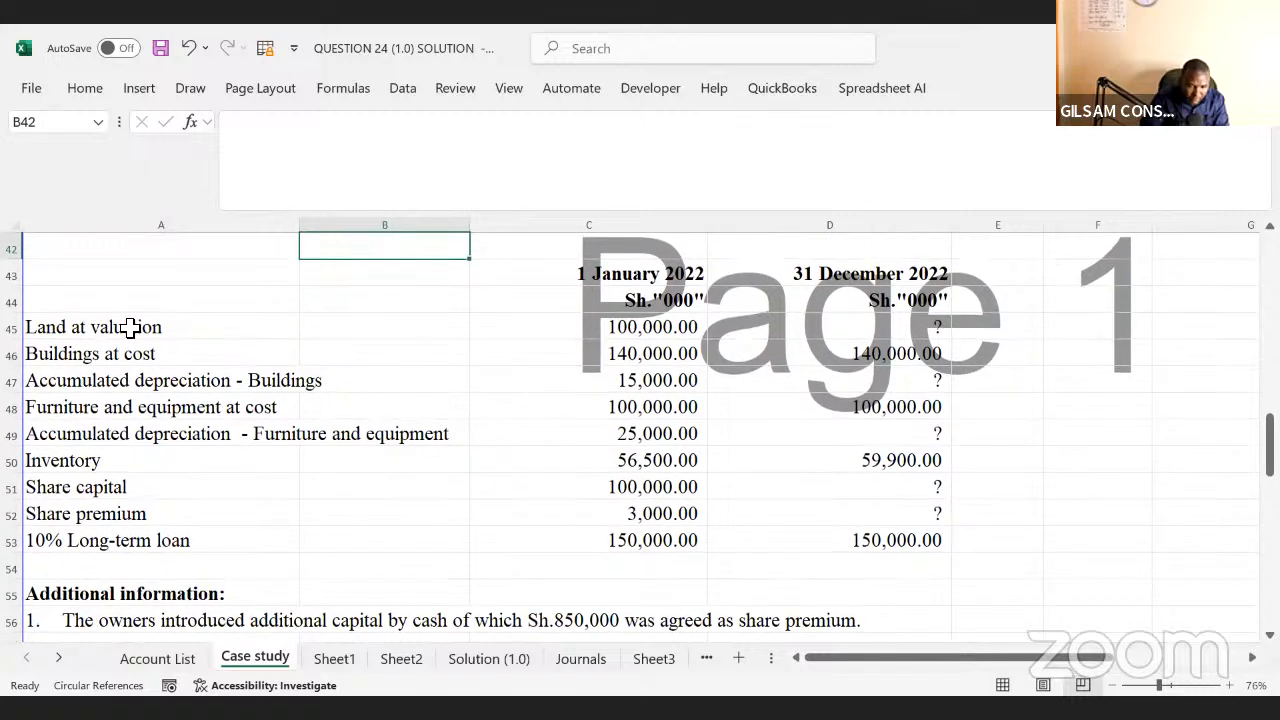
drag(90, 321, 554, 537)
key(ctrl+c)
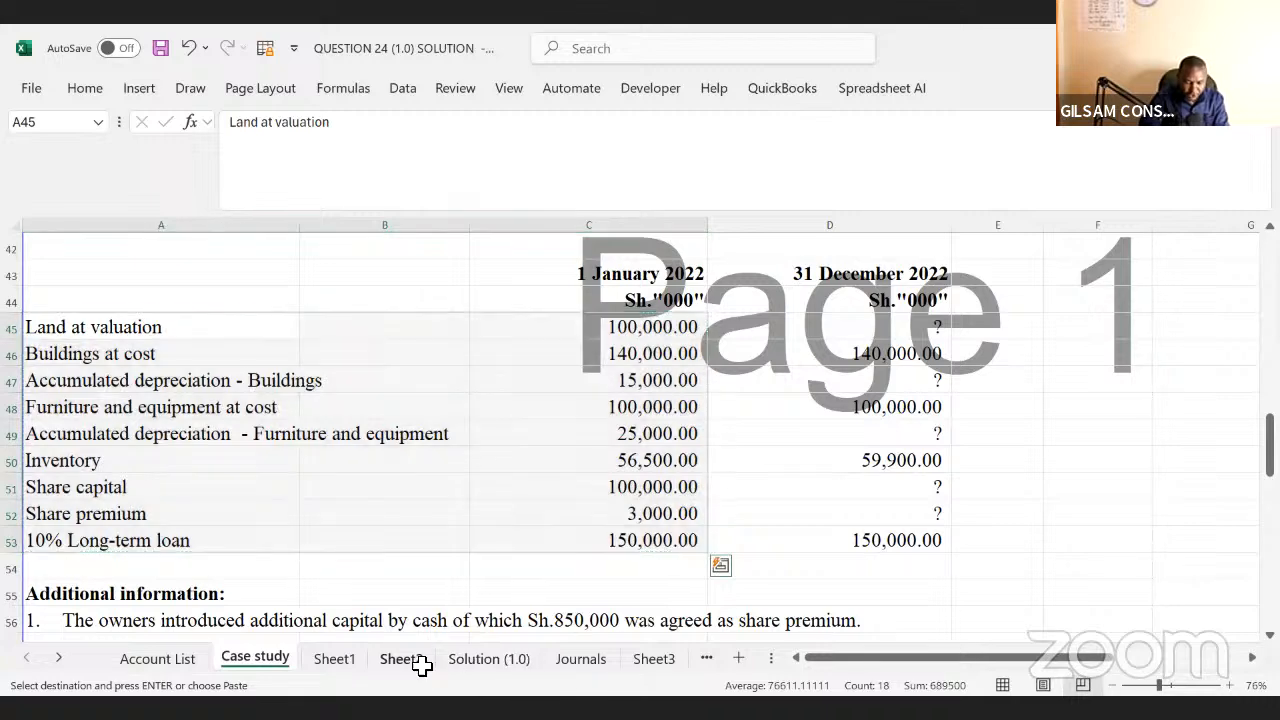
- Try a regular paste of the copied accounts and balances into Sheet2 from cell B3, then clear the pasted cells
click(412, 661)
click(138, 287)
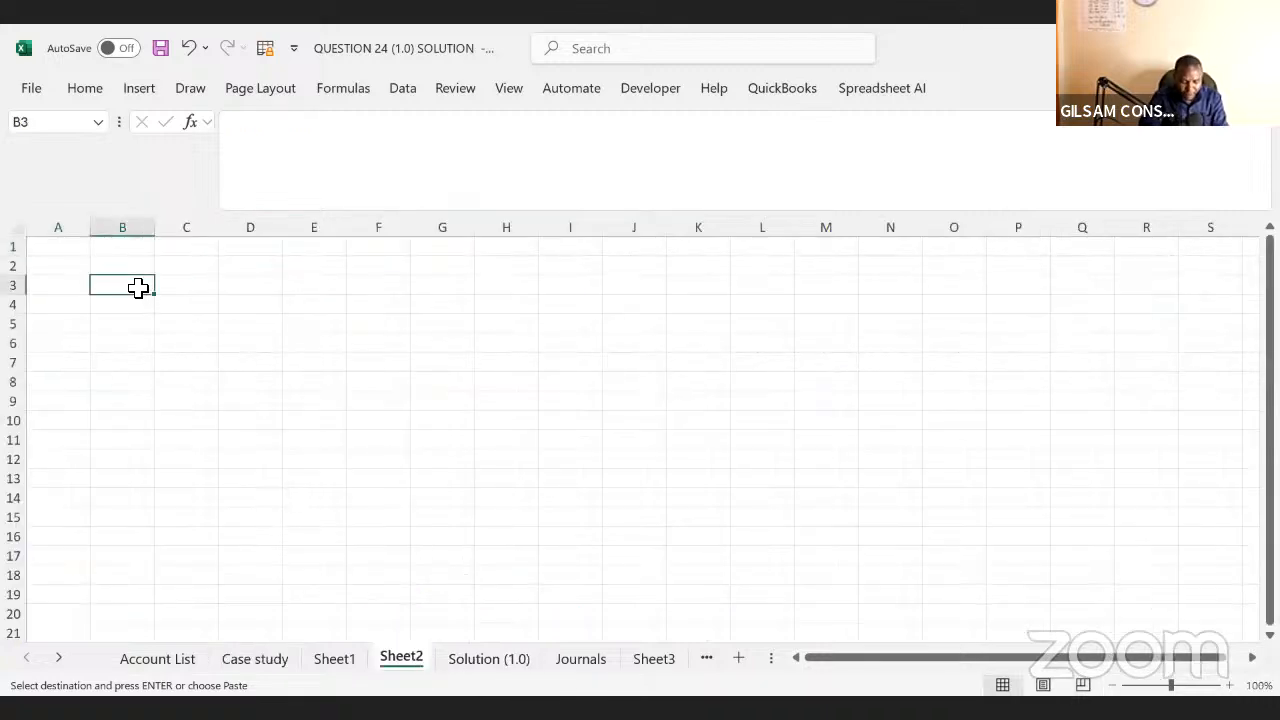
key(ctrl+v)
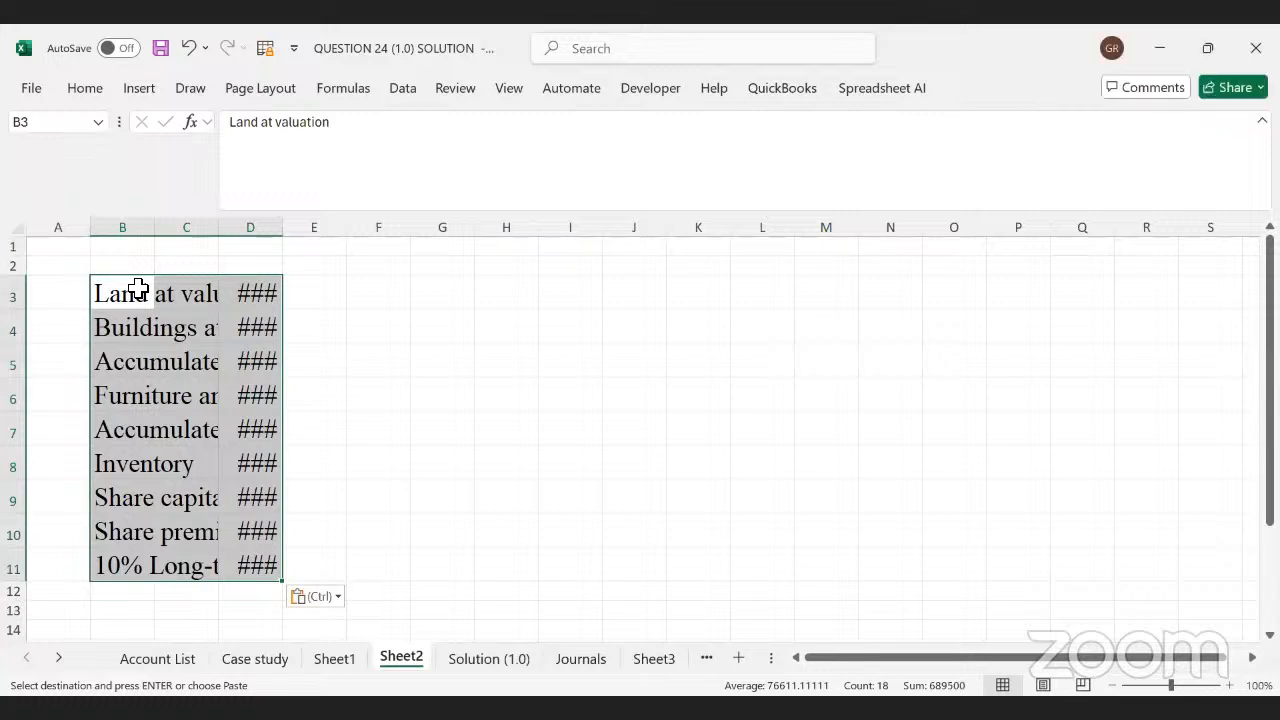
key(Delete)
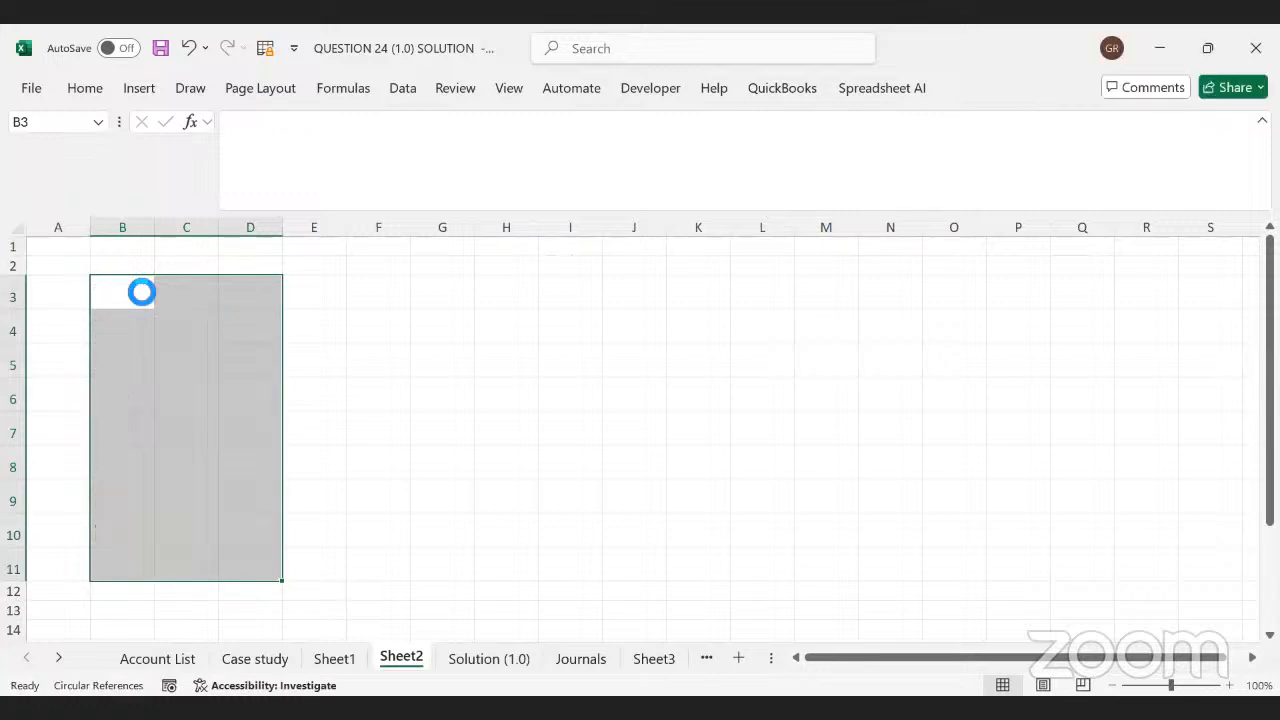
click(142, 292)
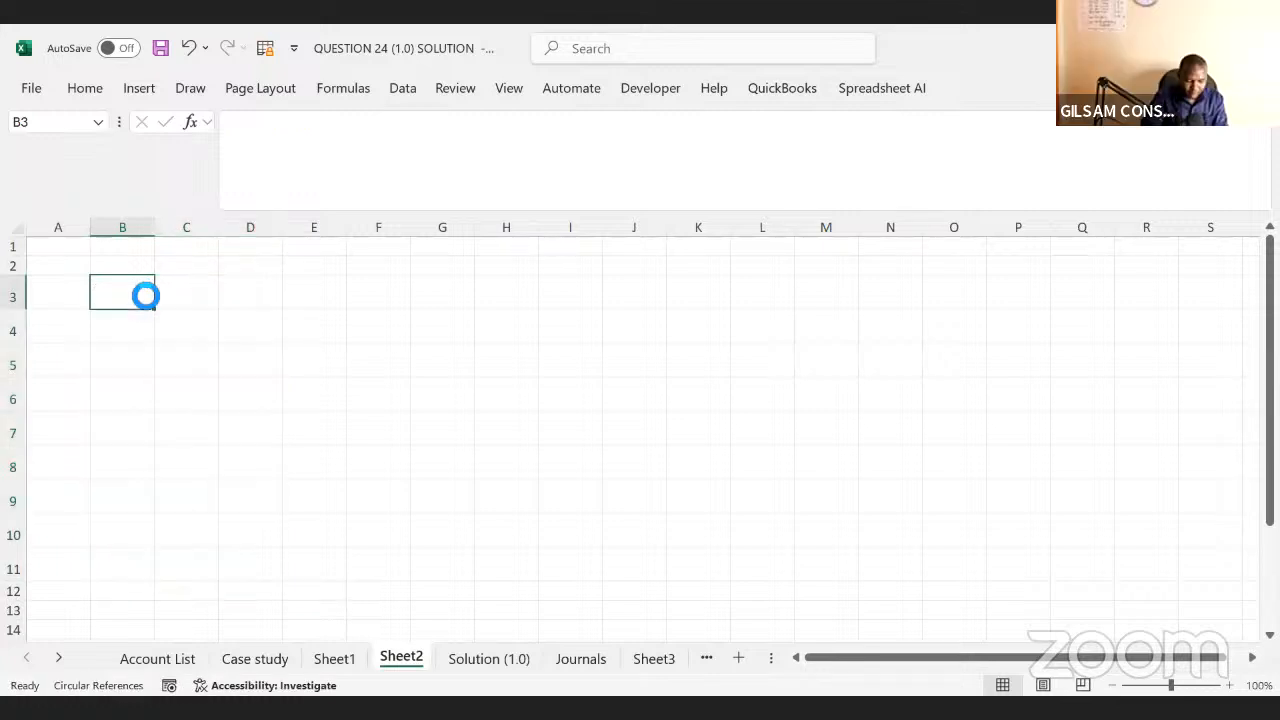
- Copy the Case study accounts and 1 January 2022 balances again and paste them as values into Sheet2 from cell B3
click(266, 661)
key(ctrl+c)
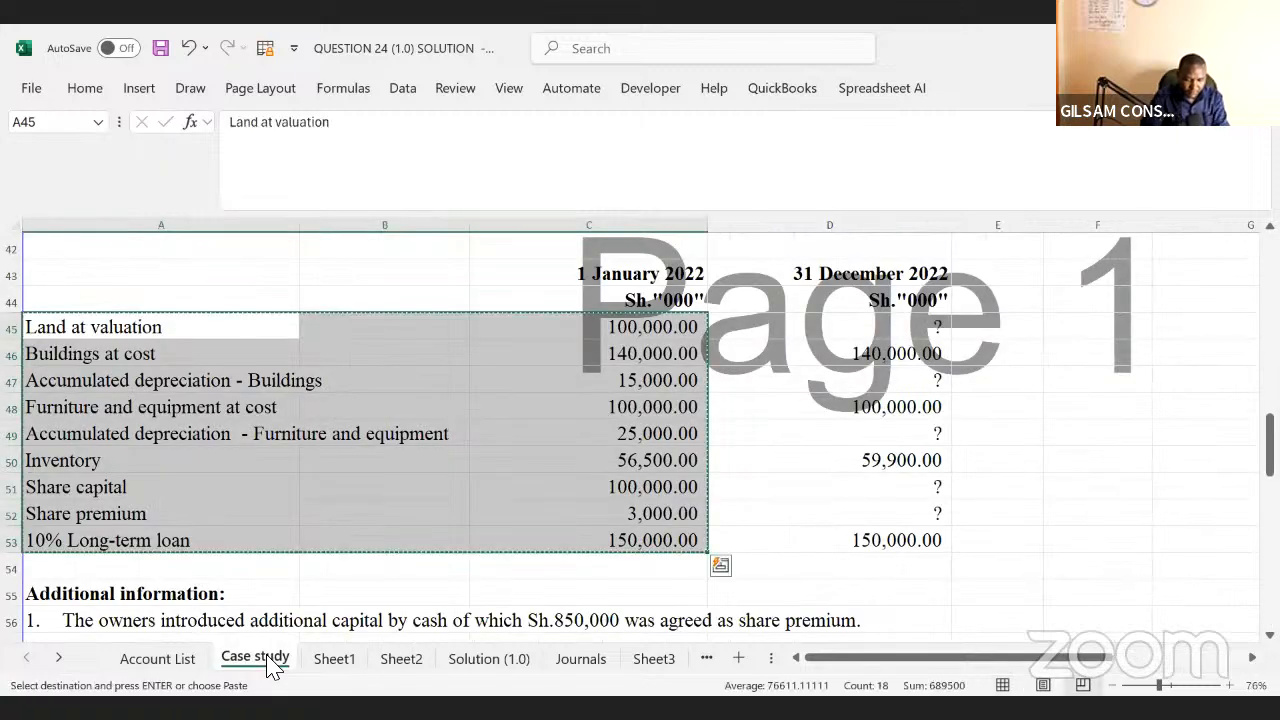
click(345, 666)
click(402, 660)
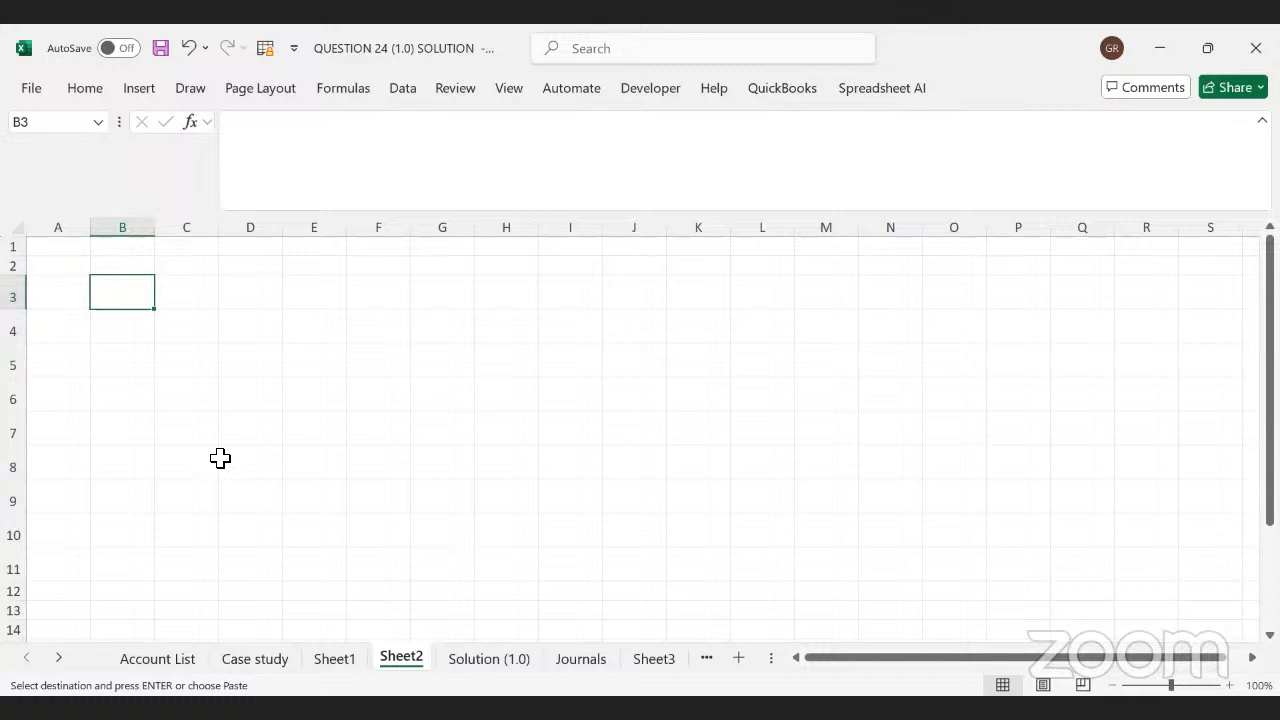
key(ctrl+alt+v)
click(256, 273)
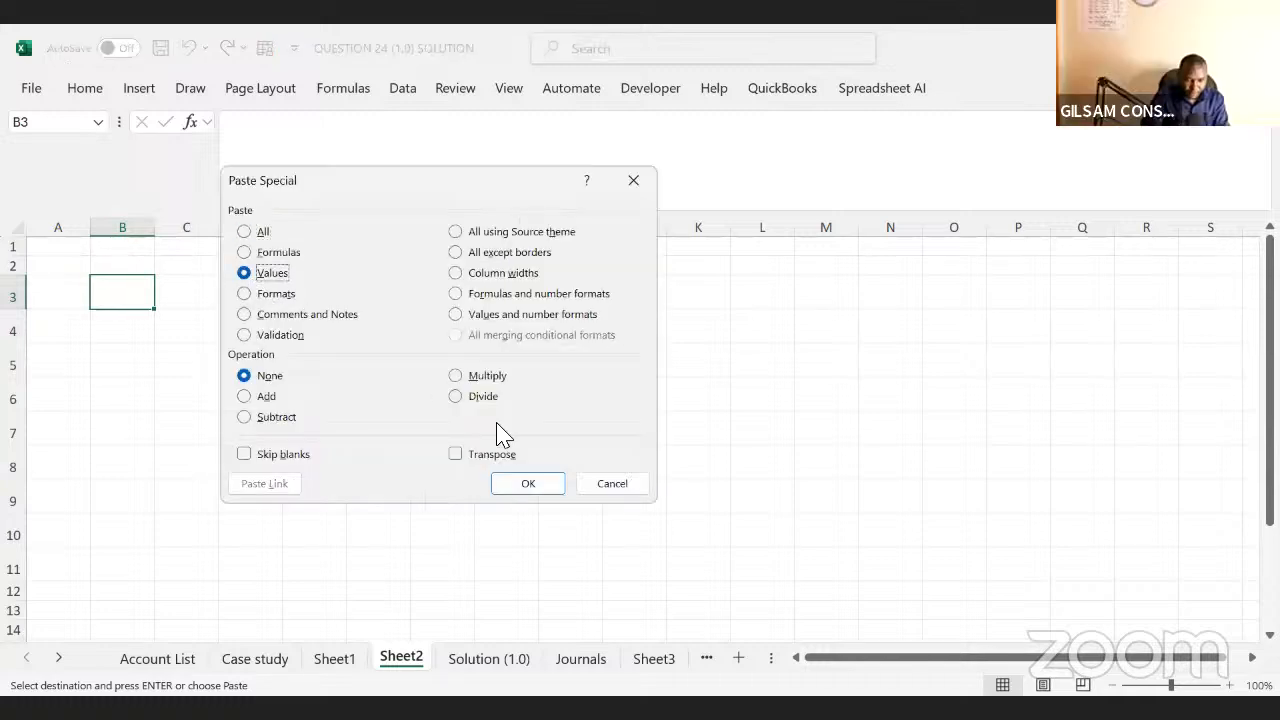
click(522, 486)
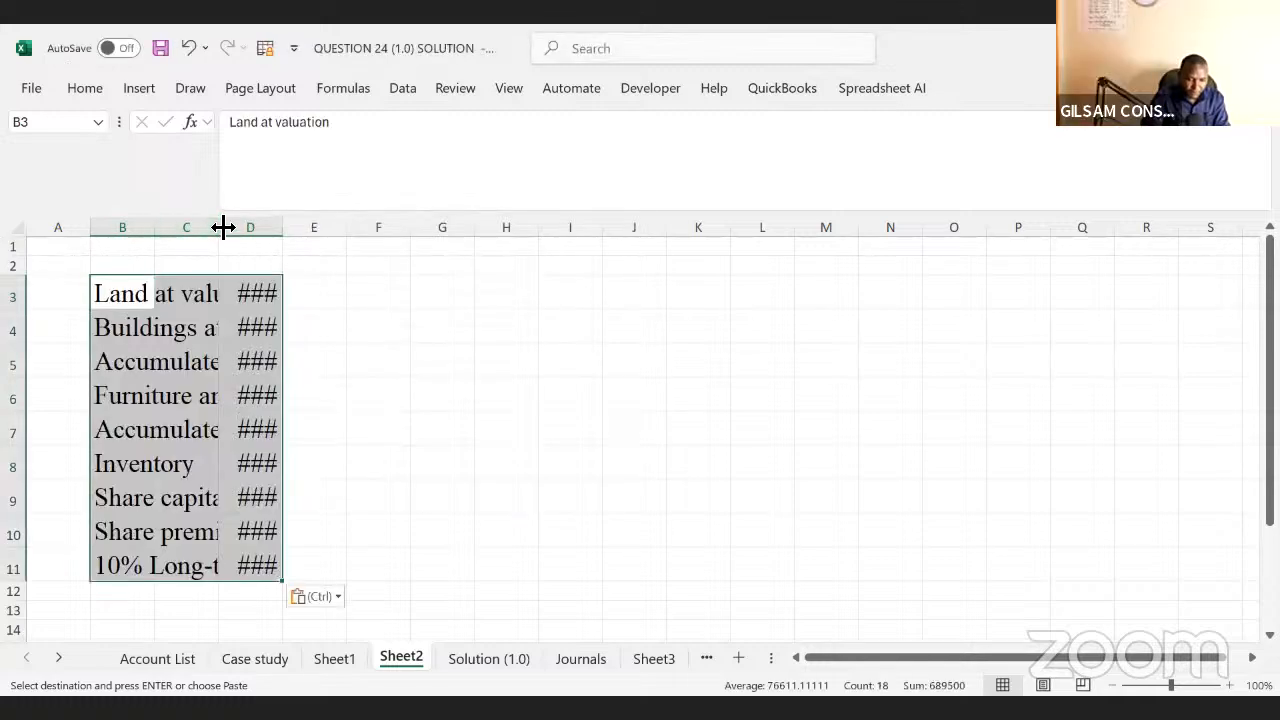
- Widen columns B, C and D on Sheet2 to fit the account names and amounts
drag(222, 228, 222, 228)
drag(422, 252, 335, 228)
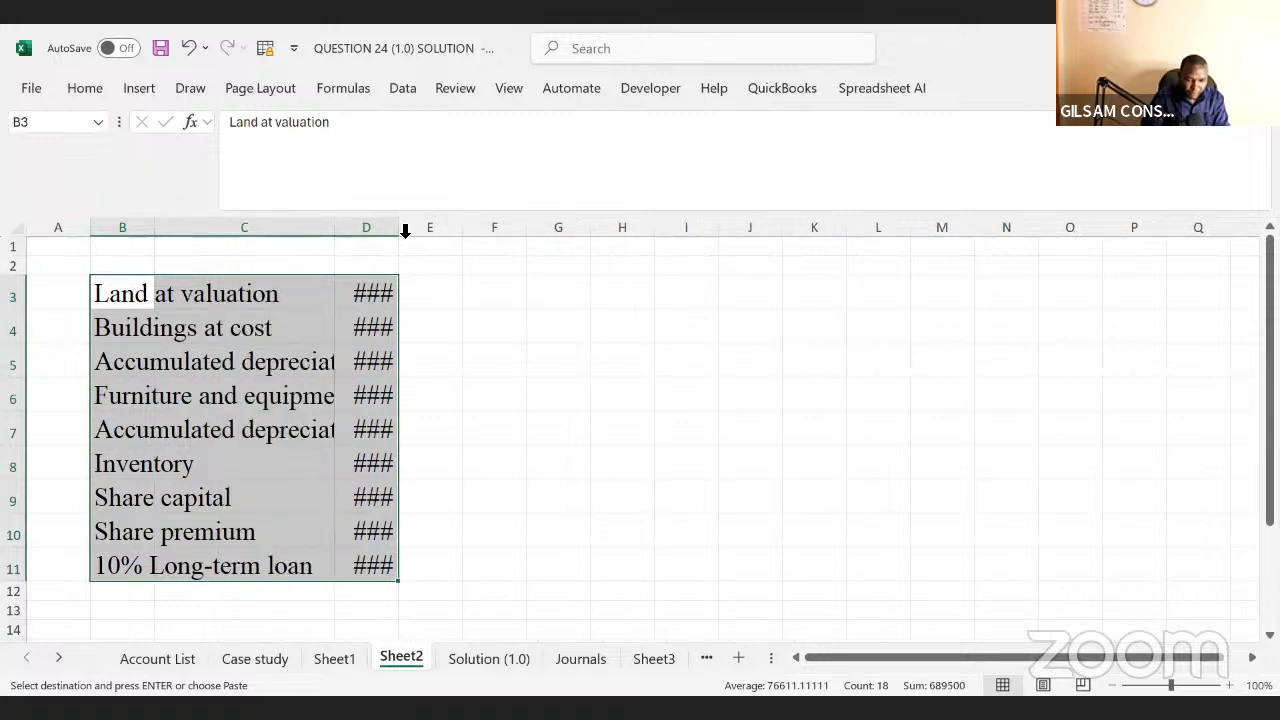
double_click(402, 229)
drag(159, 236, 602, 228)
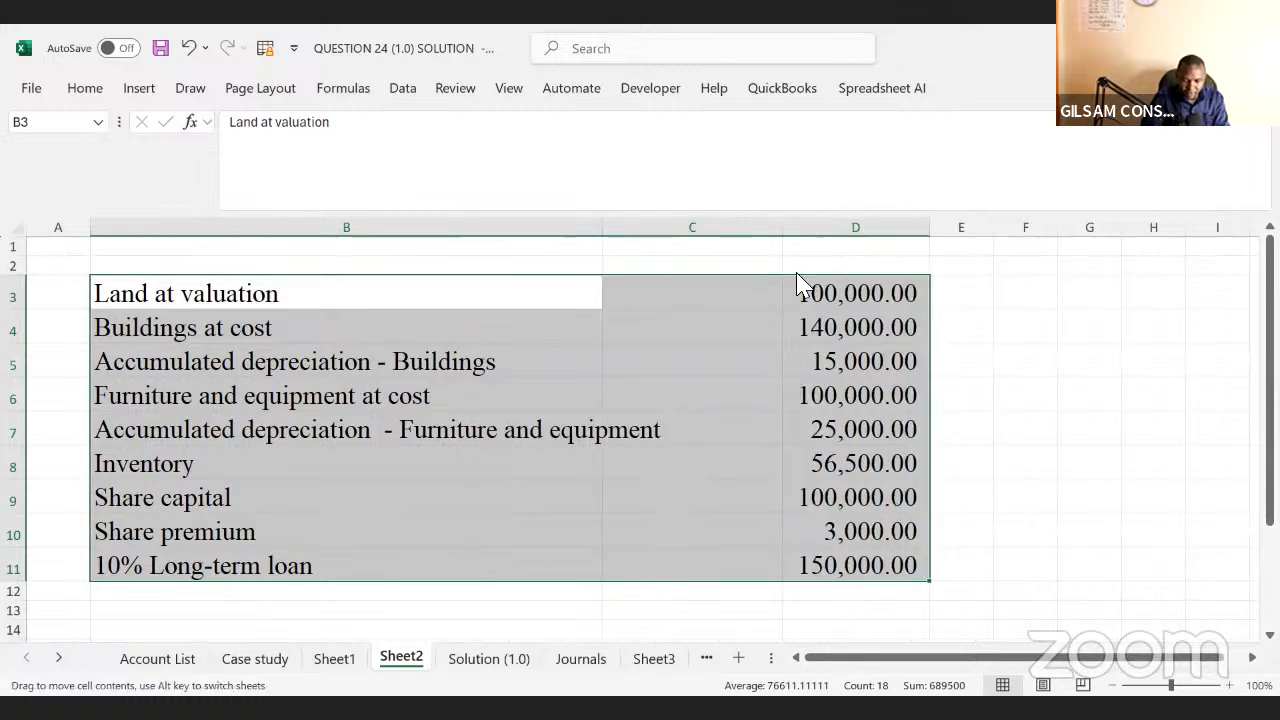
click(494, 366)
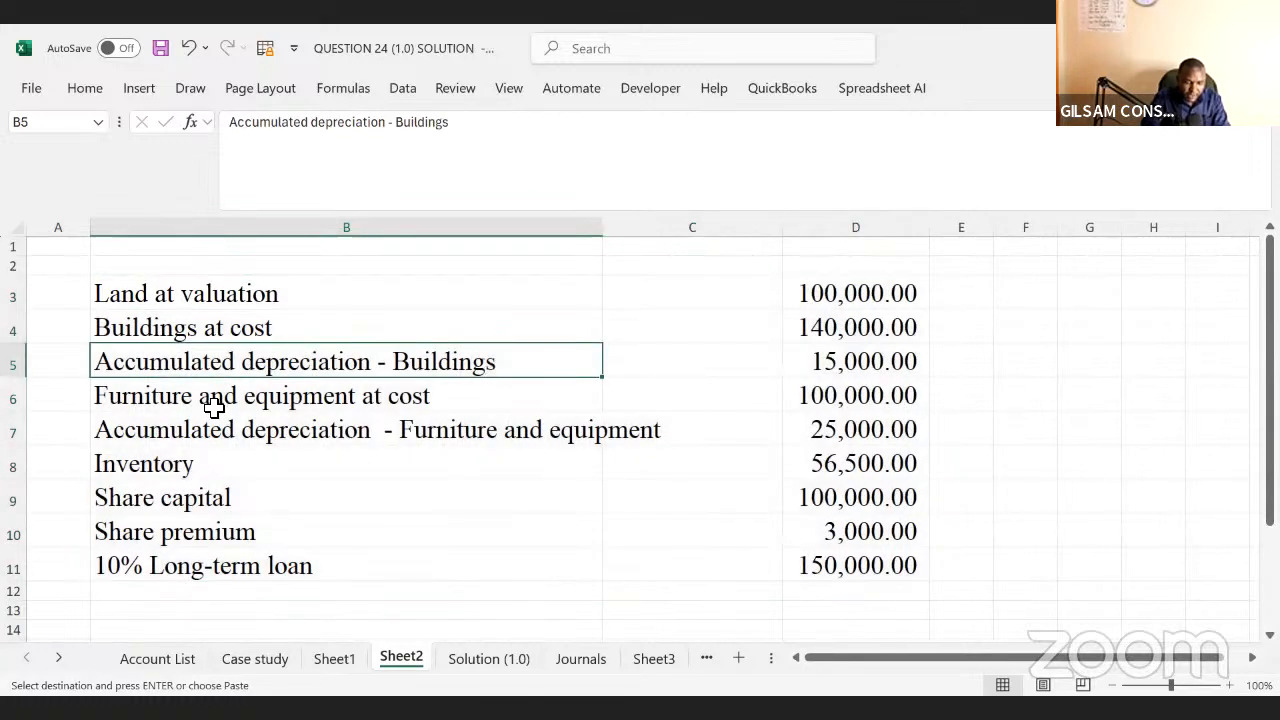
click(795, 262)
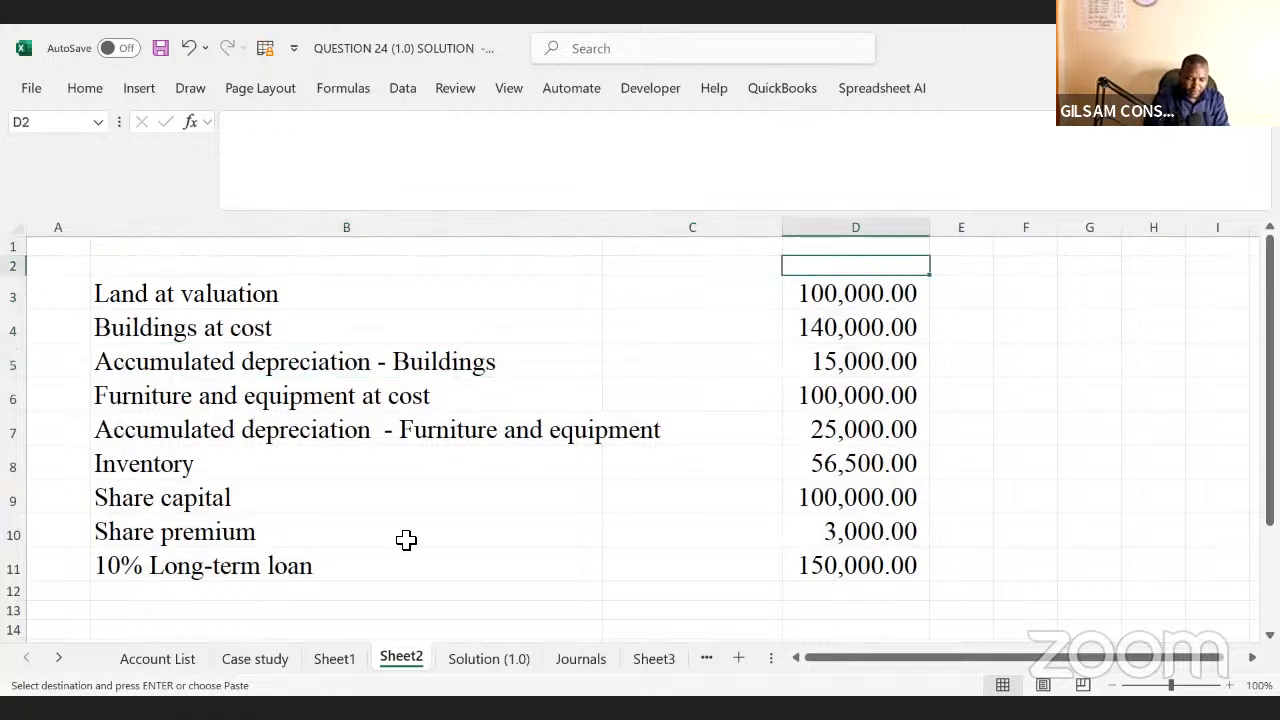
- Copy the header row from Date to Credit "000" on the Journals sheet into row 2 of Sheet2, starting at A2
click(575, 658)
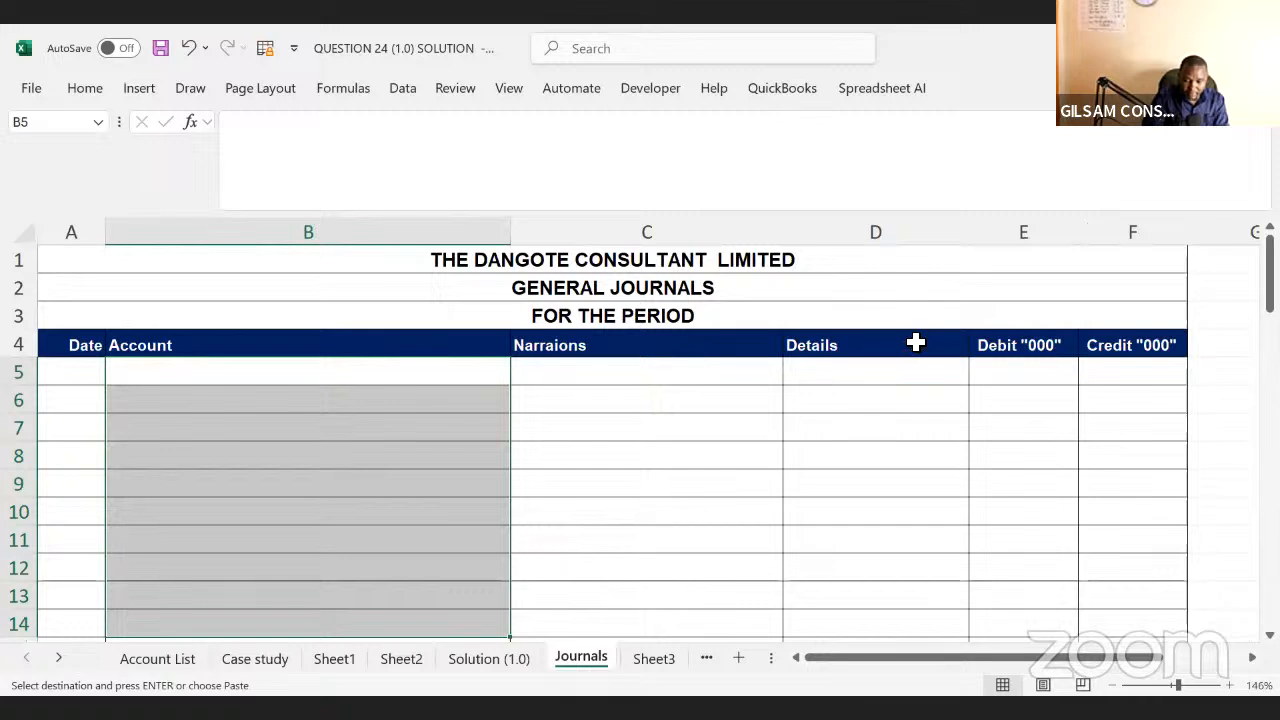
click(196, 345)
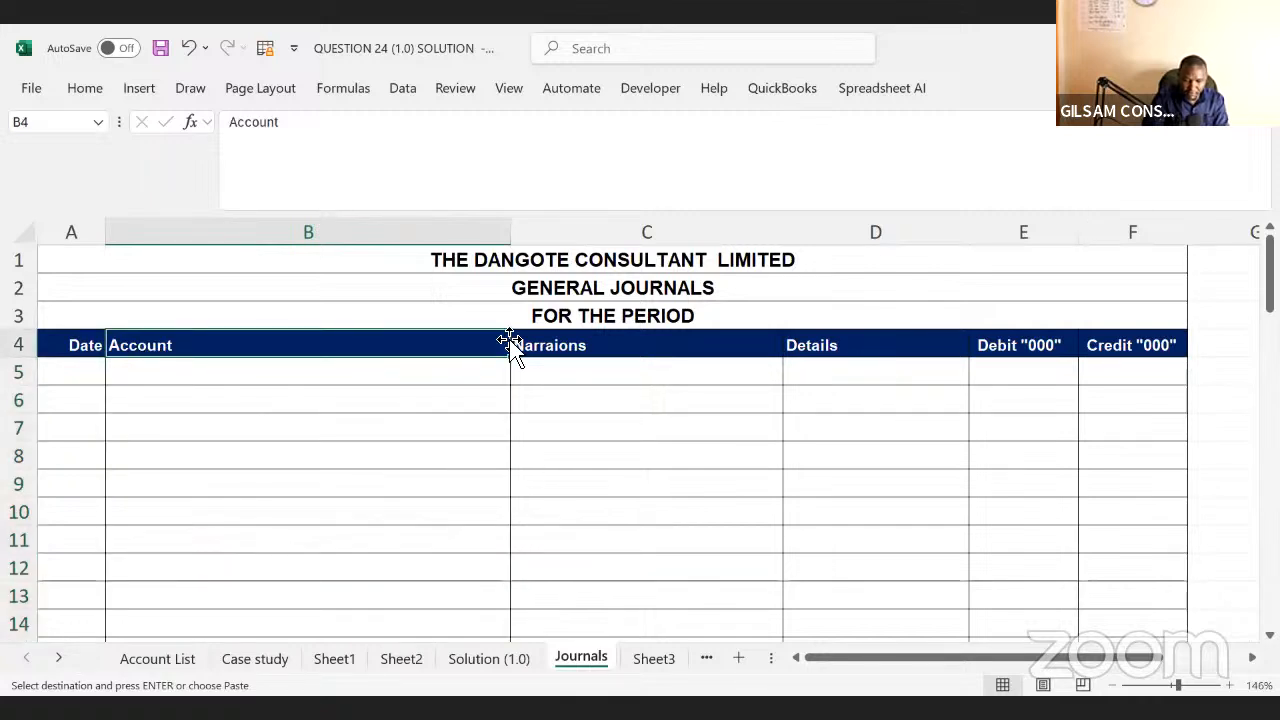
drag(70, 345, 1097, 341)
click(668, 662)
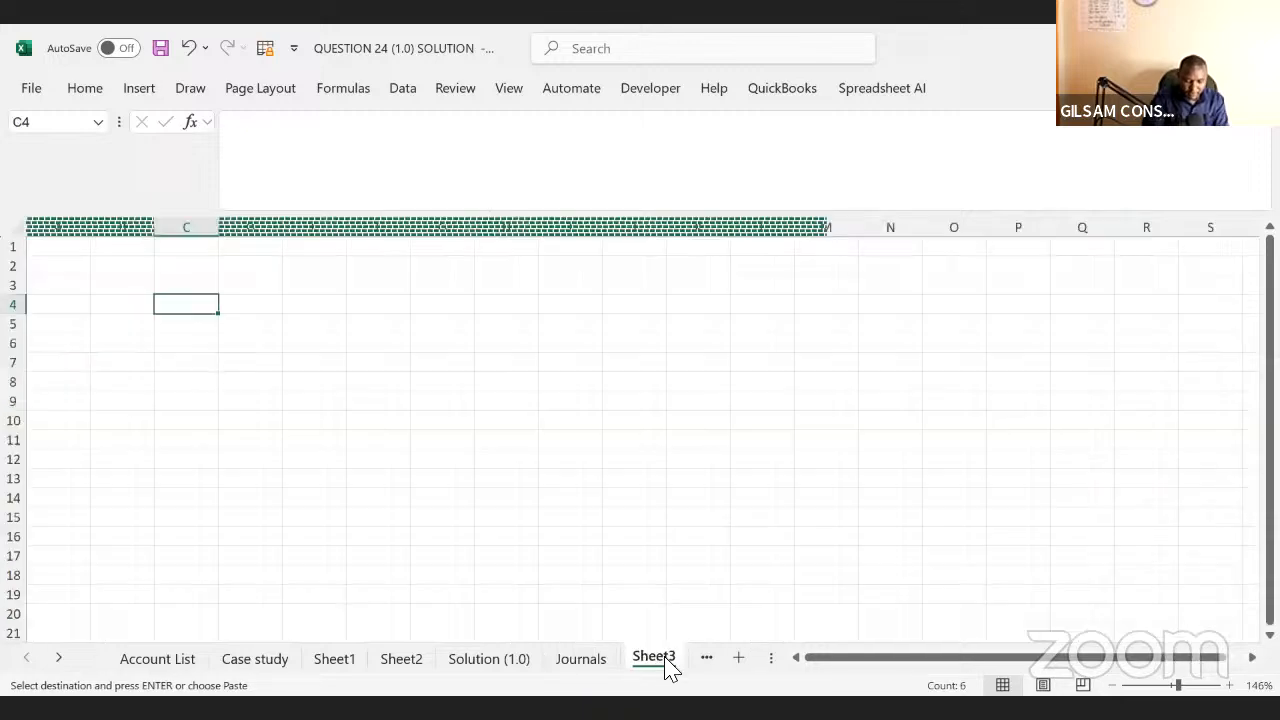
click(488, 659)
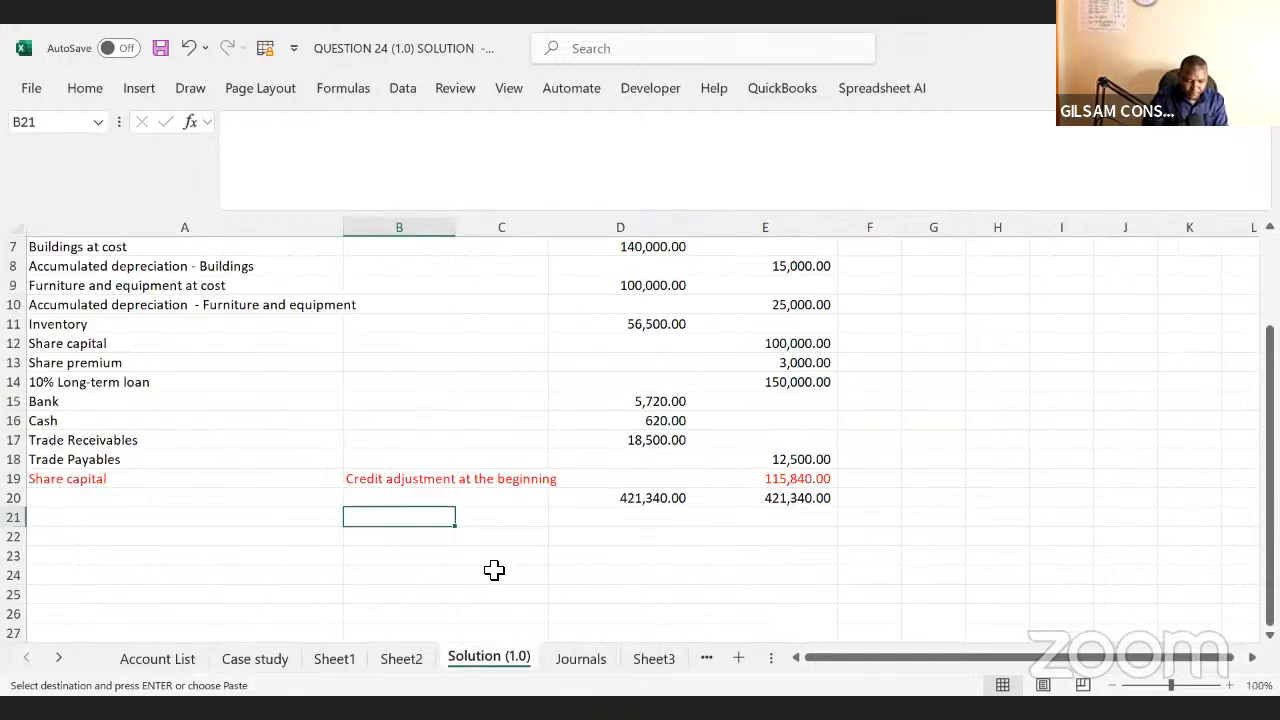
click(399, 660)
click(192, 273)
click(62, 267)
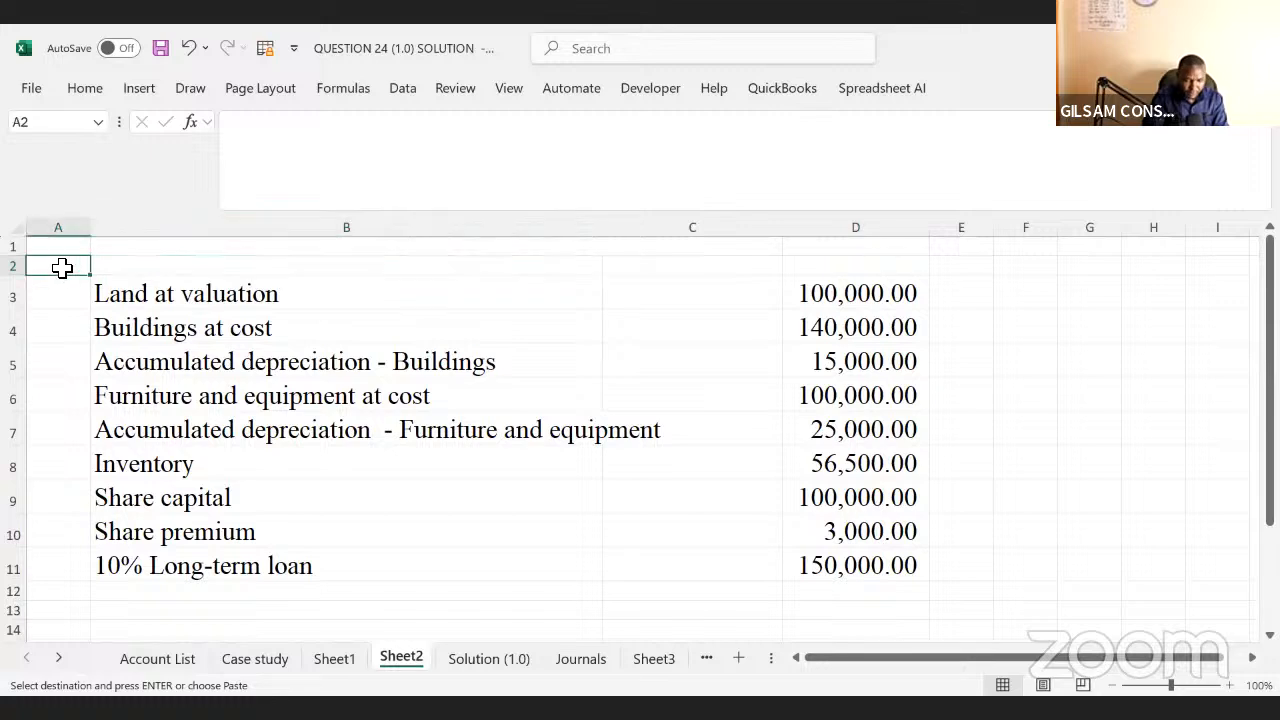
key(ctrl+v)
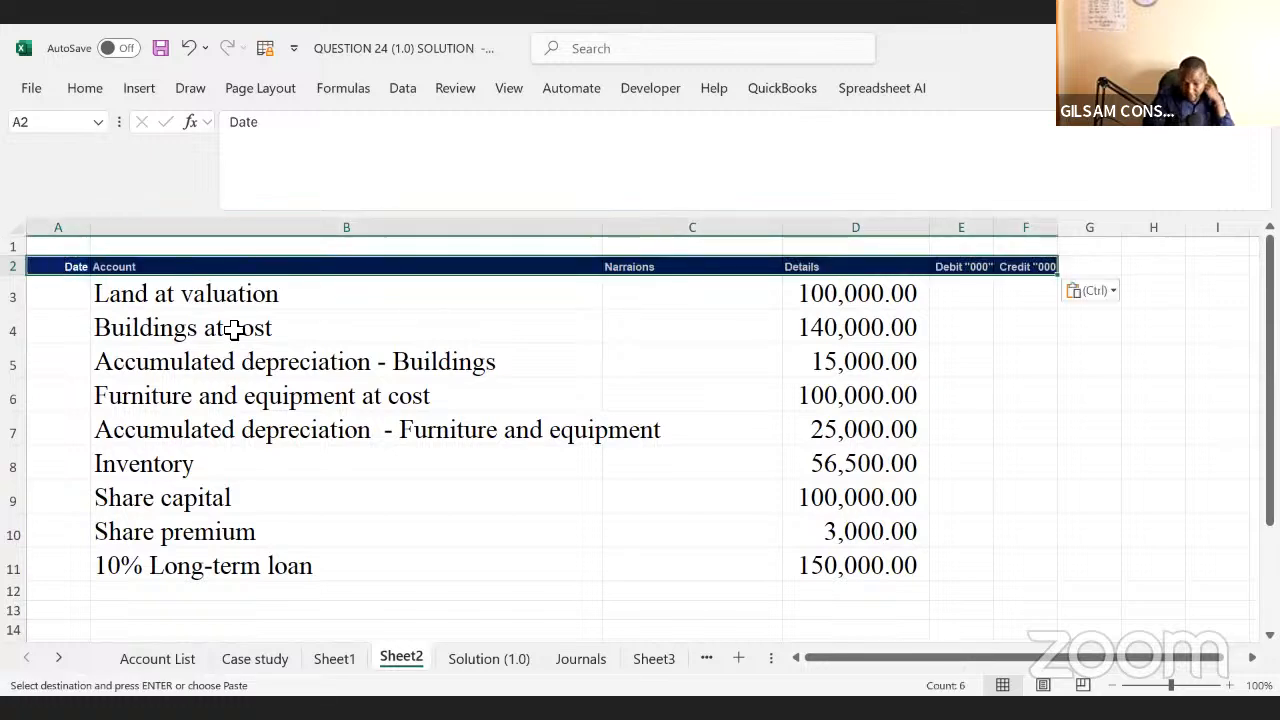
click(234, 330)
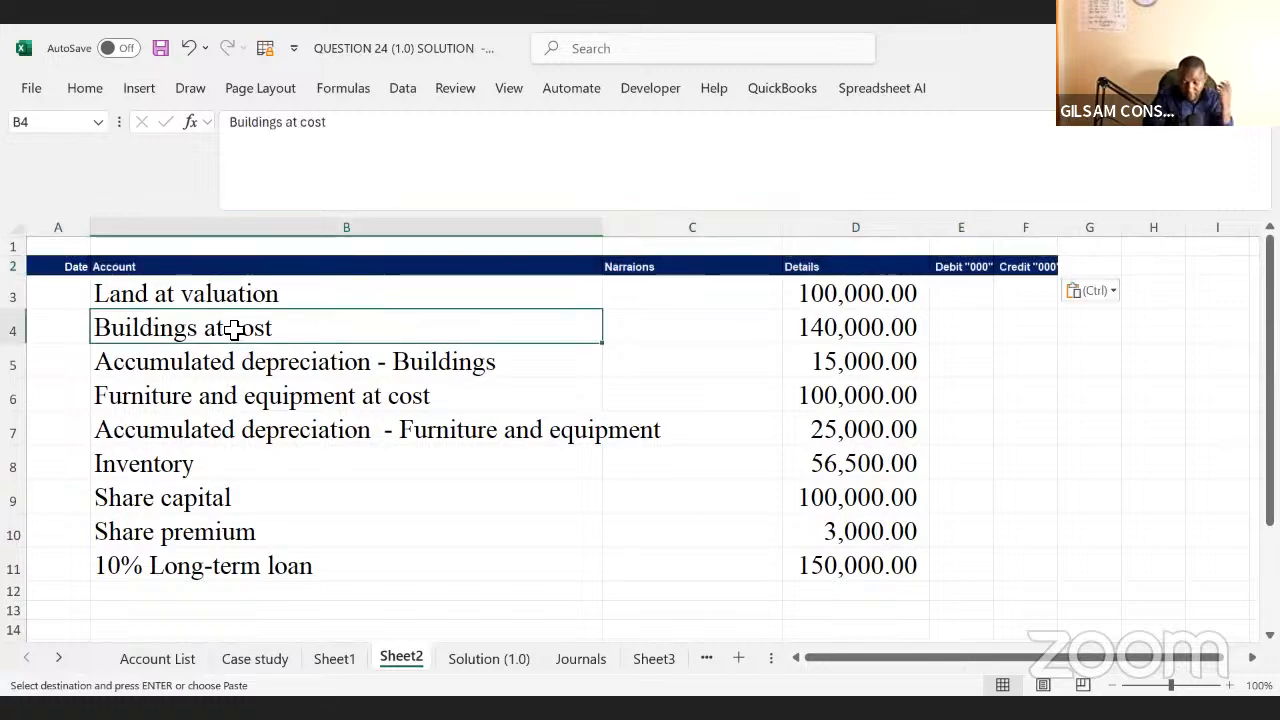
click(862, 292)
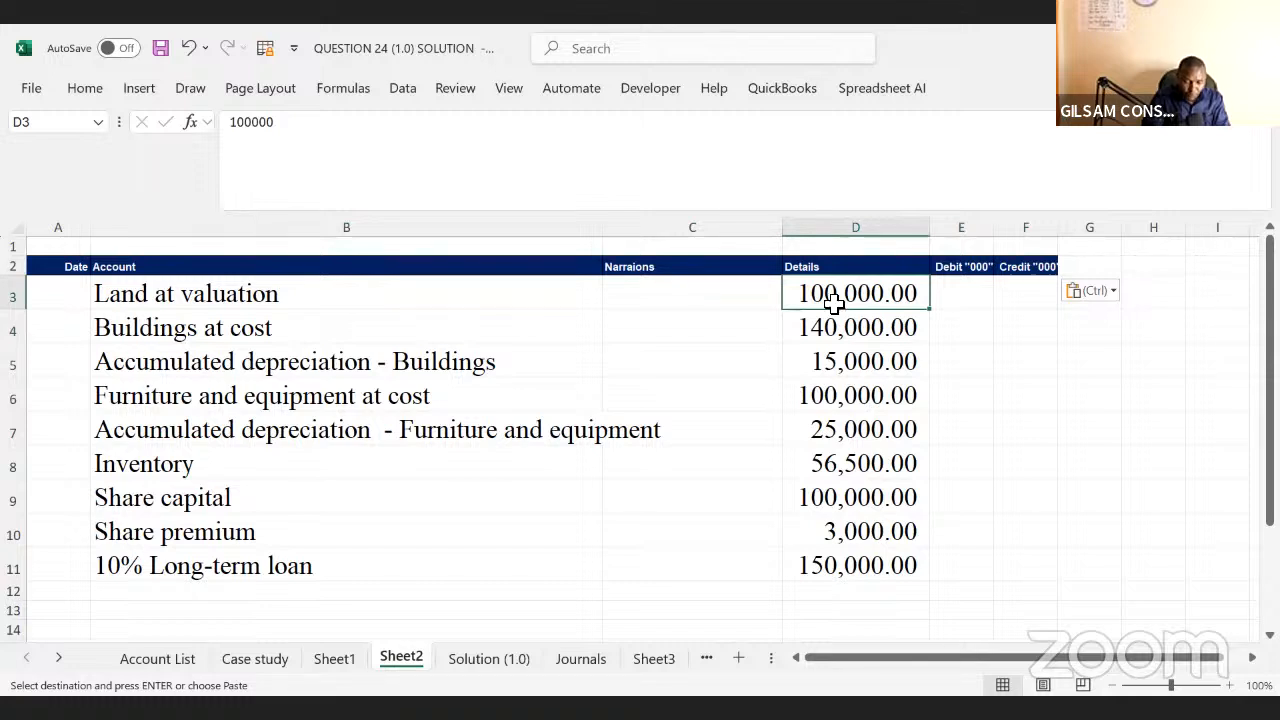
click(150, 306)
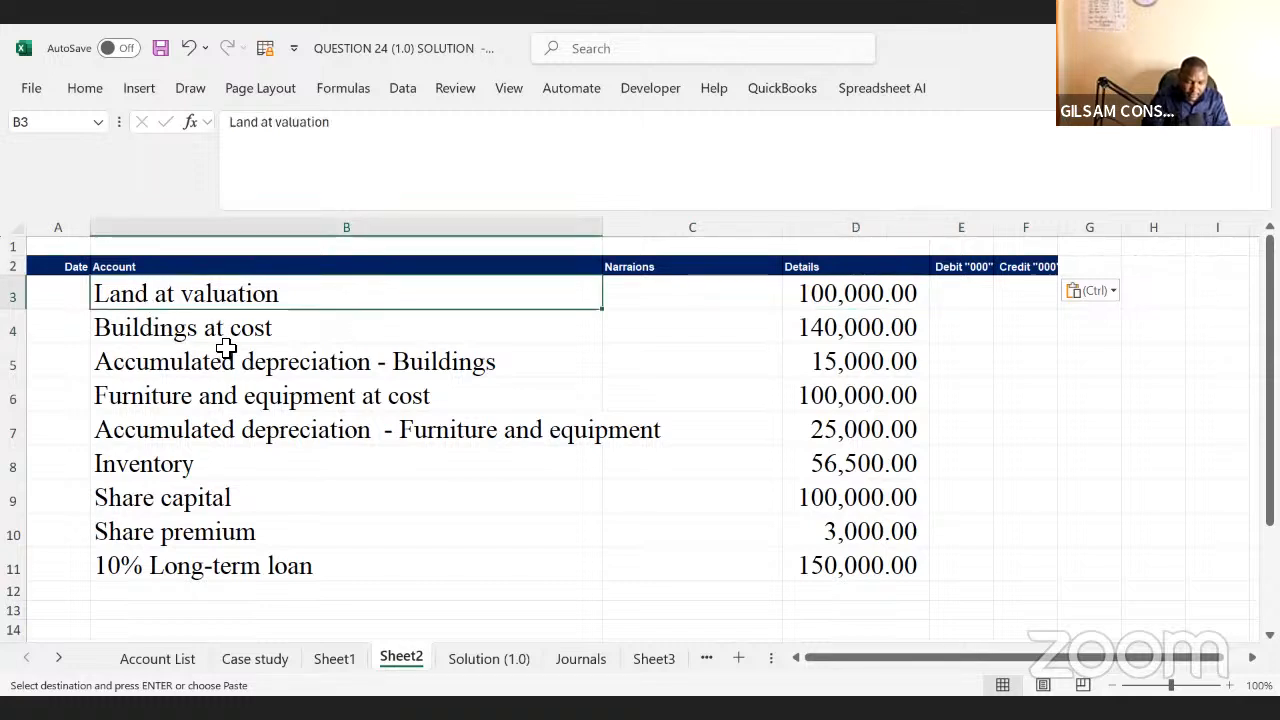
- Move the nine opening balances from the Details column into the Debit "000" column from E3 and fit column E to the amounts
click(146, 331)
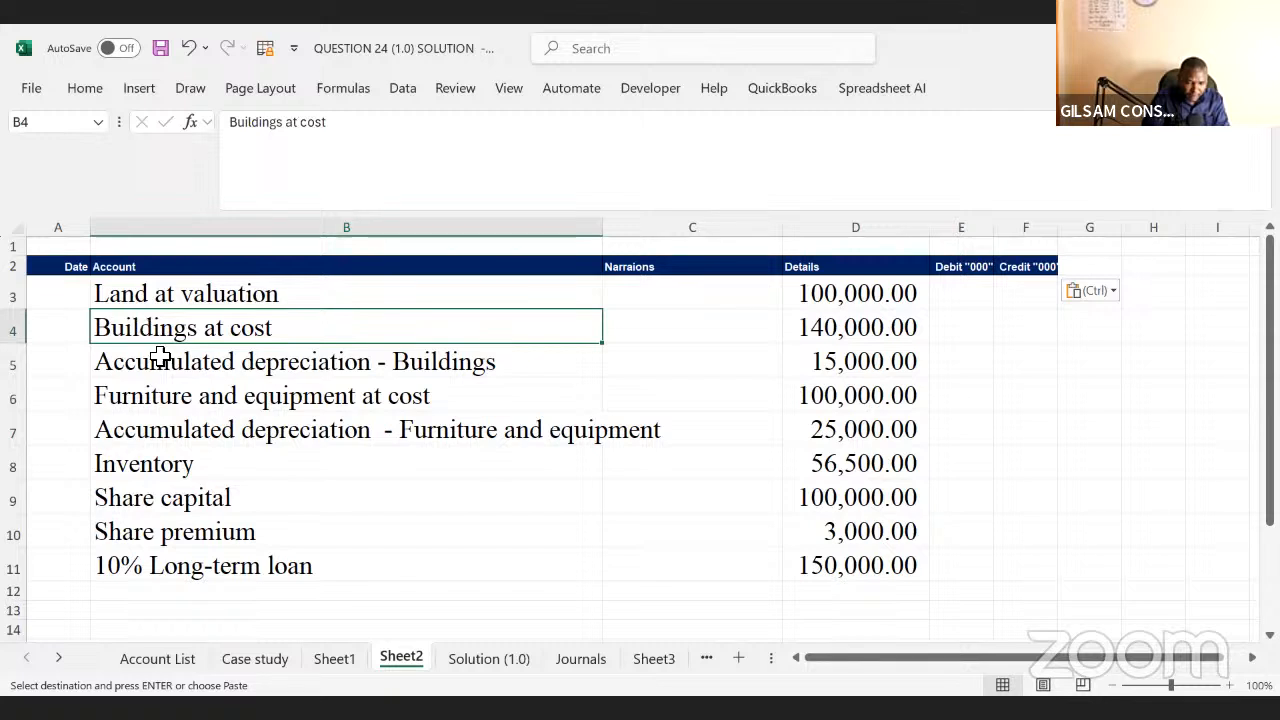
click(160, 376)
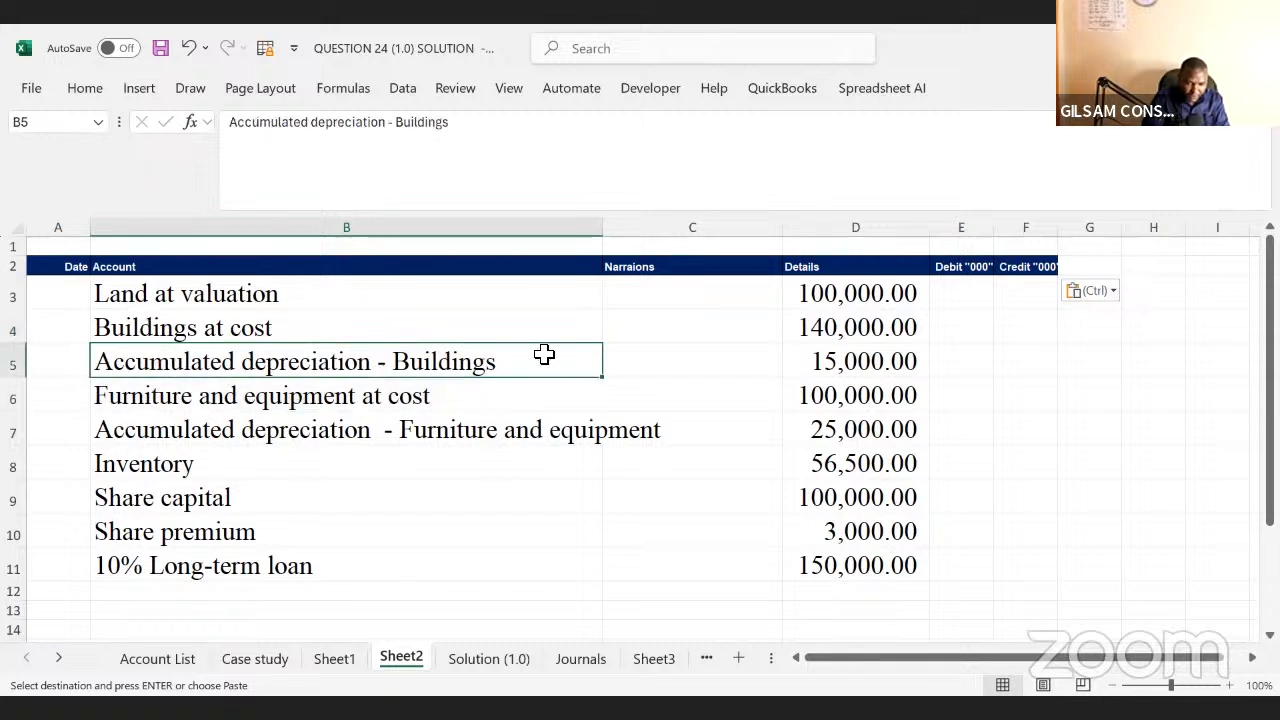
drag(544, 354, 820, 363)
click(851, 354)
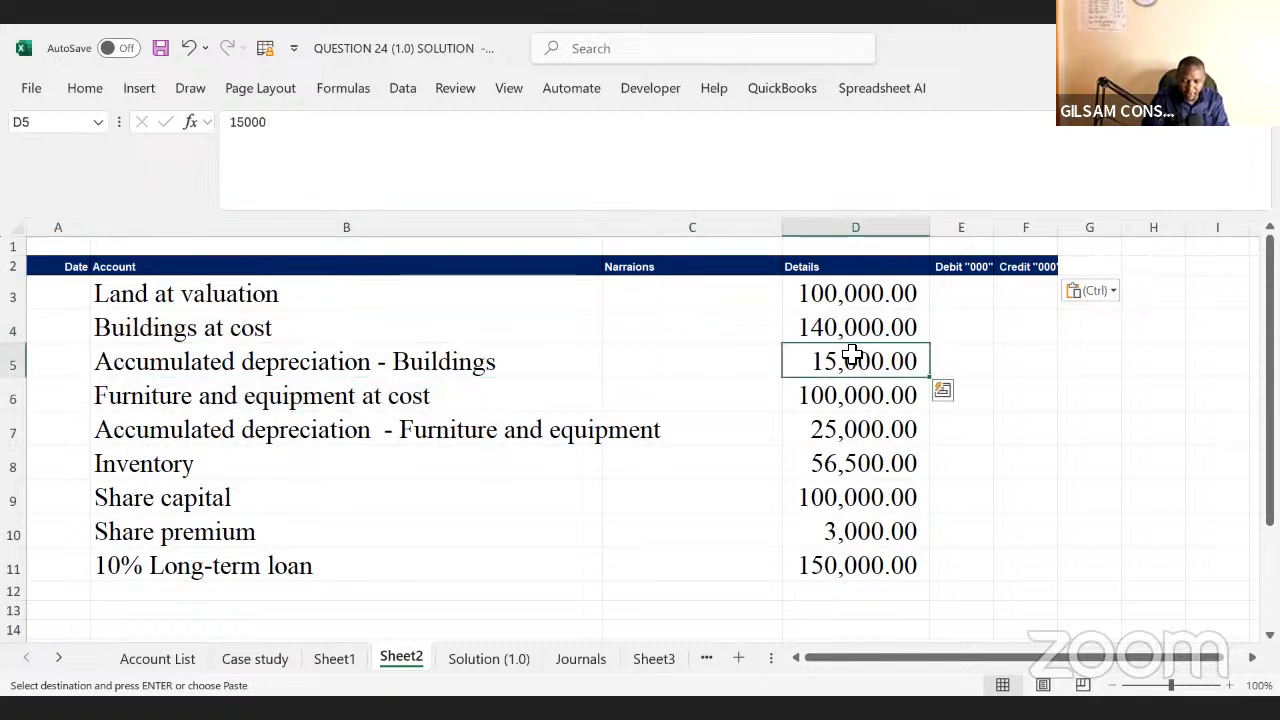
key(ctrl+c)
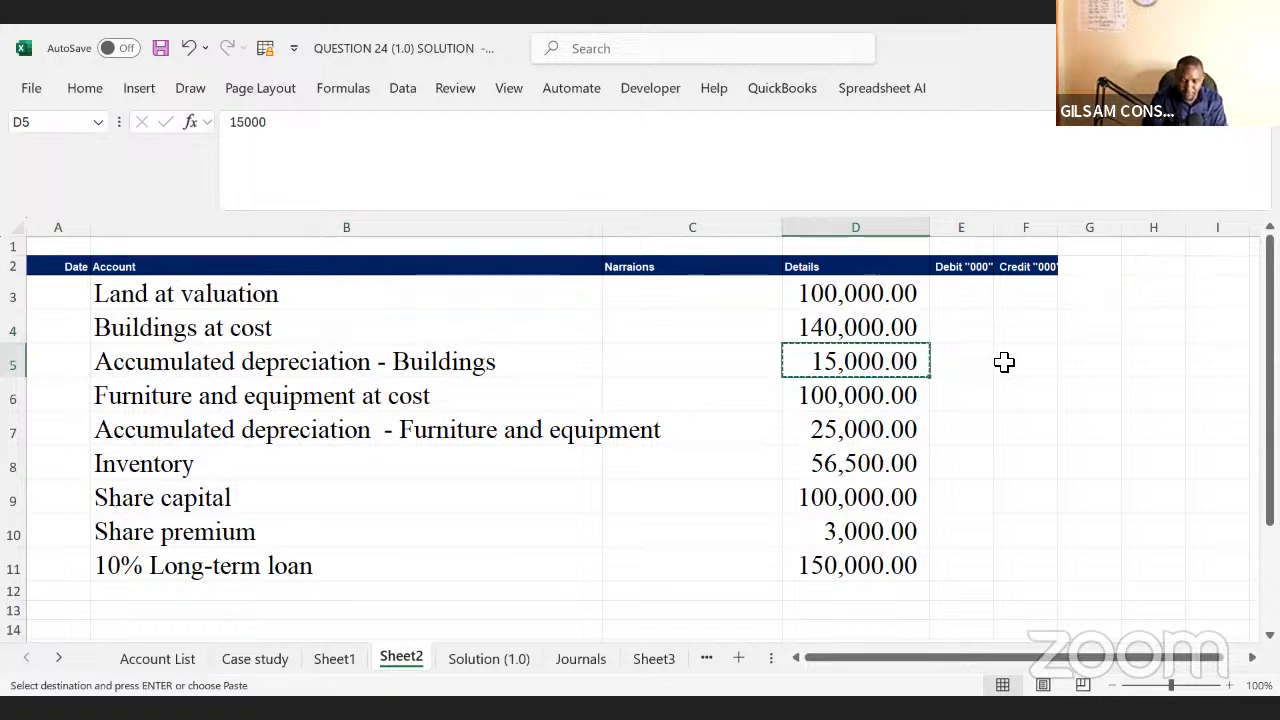
drag(846, 291, 826, 574)
key(ctrl+c)
click(957, 288)
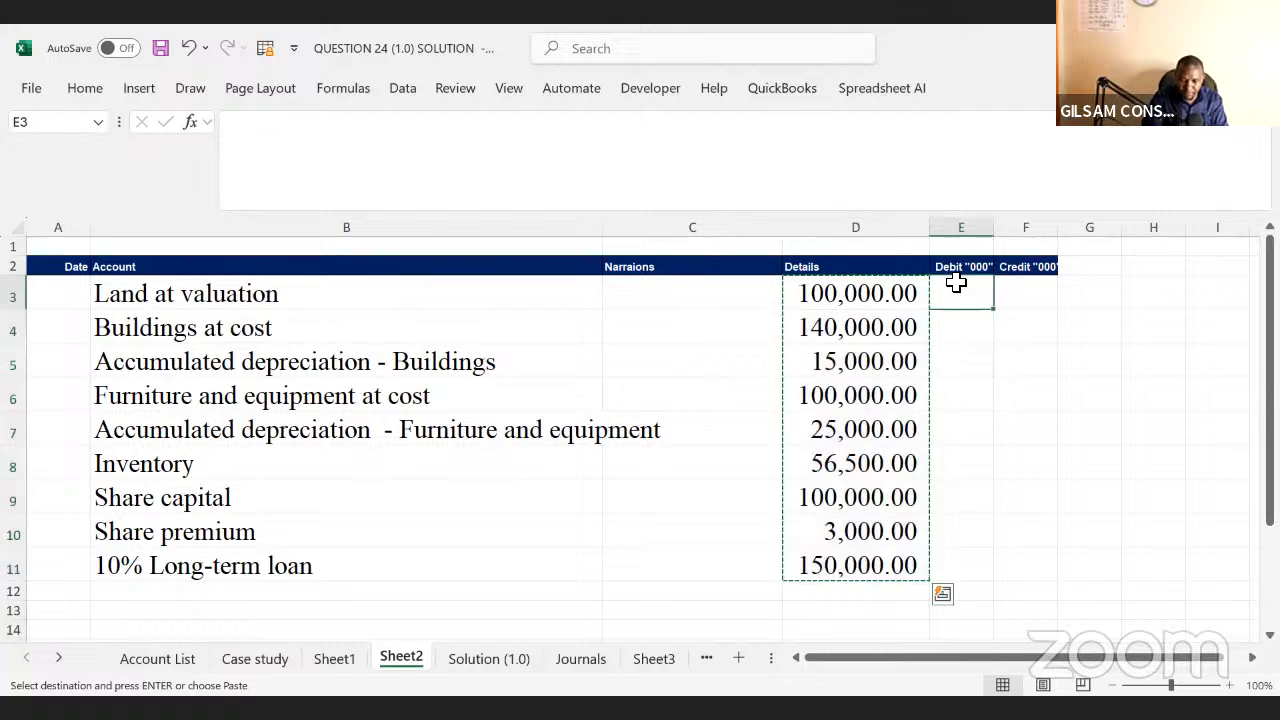
key(ctrl+v)
click(1001, 228)
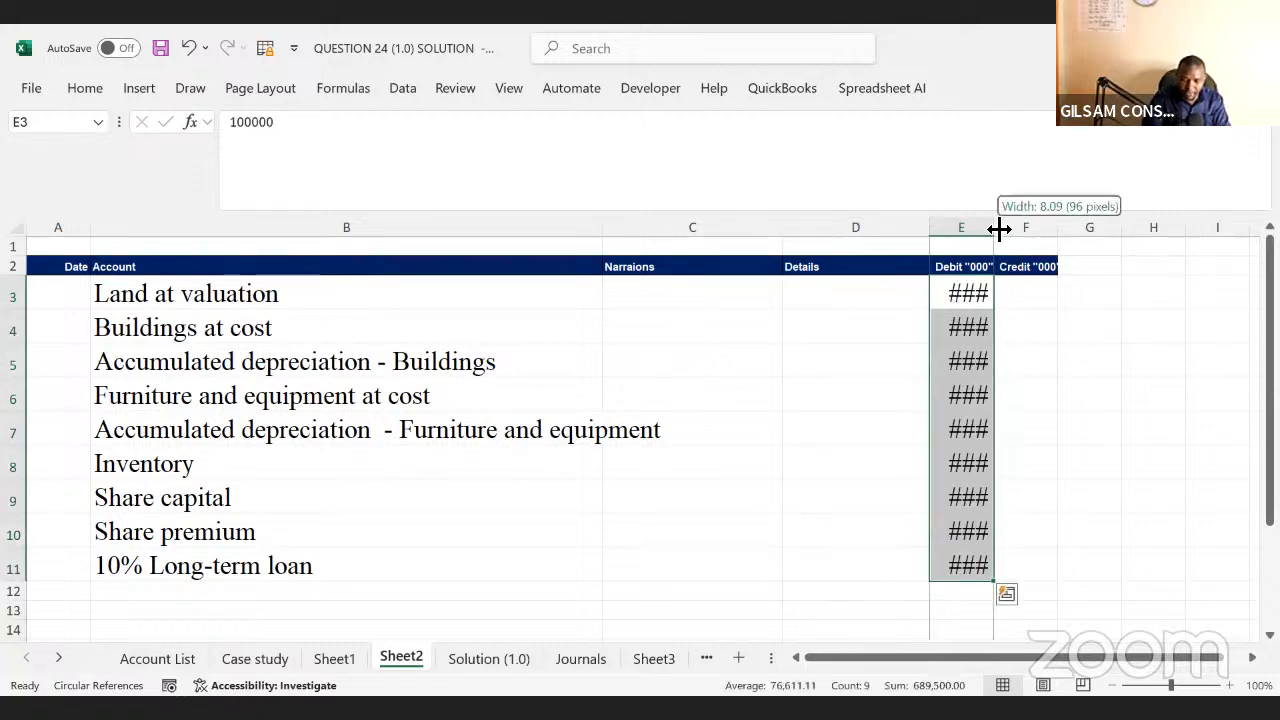
double_click(998, 228)
- Move the Accumulated depreciation - Buildings balance to the Credit "000" column in F5 and fit column F to the amount
click(238, 370)
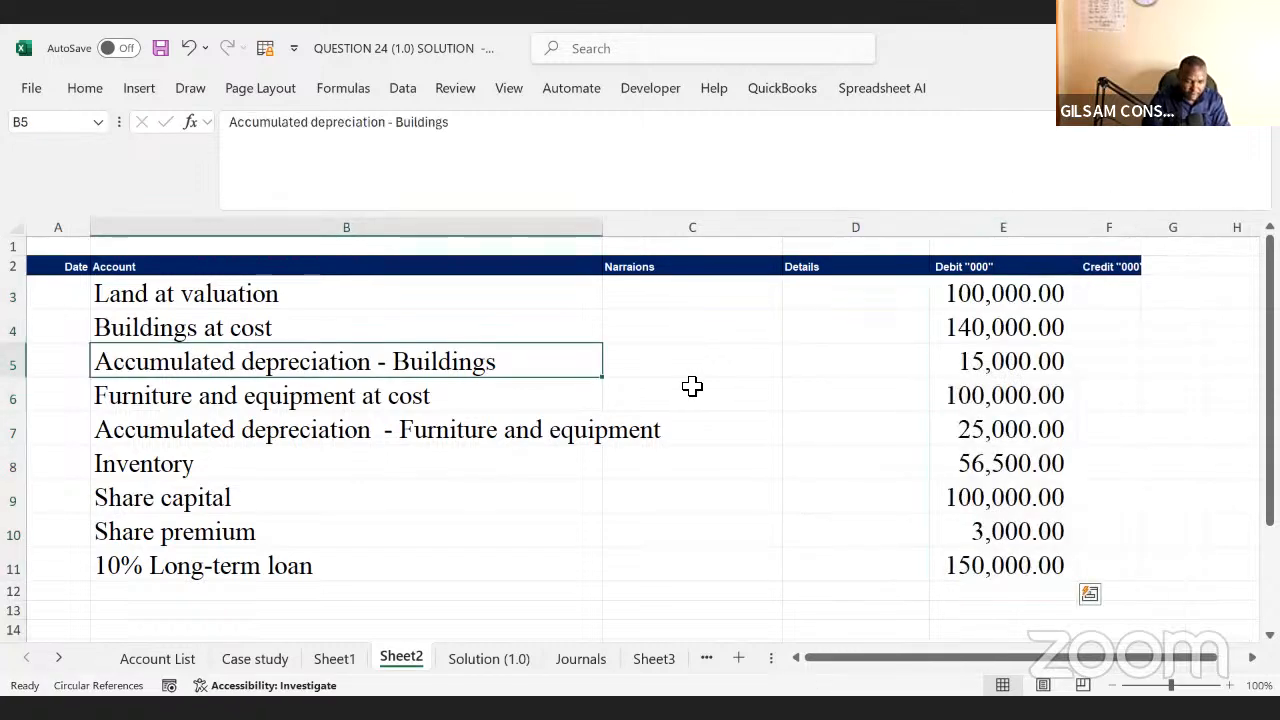
shift+click(986, 391)
click(998, 362)
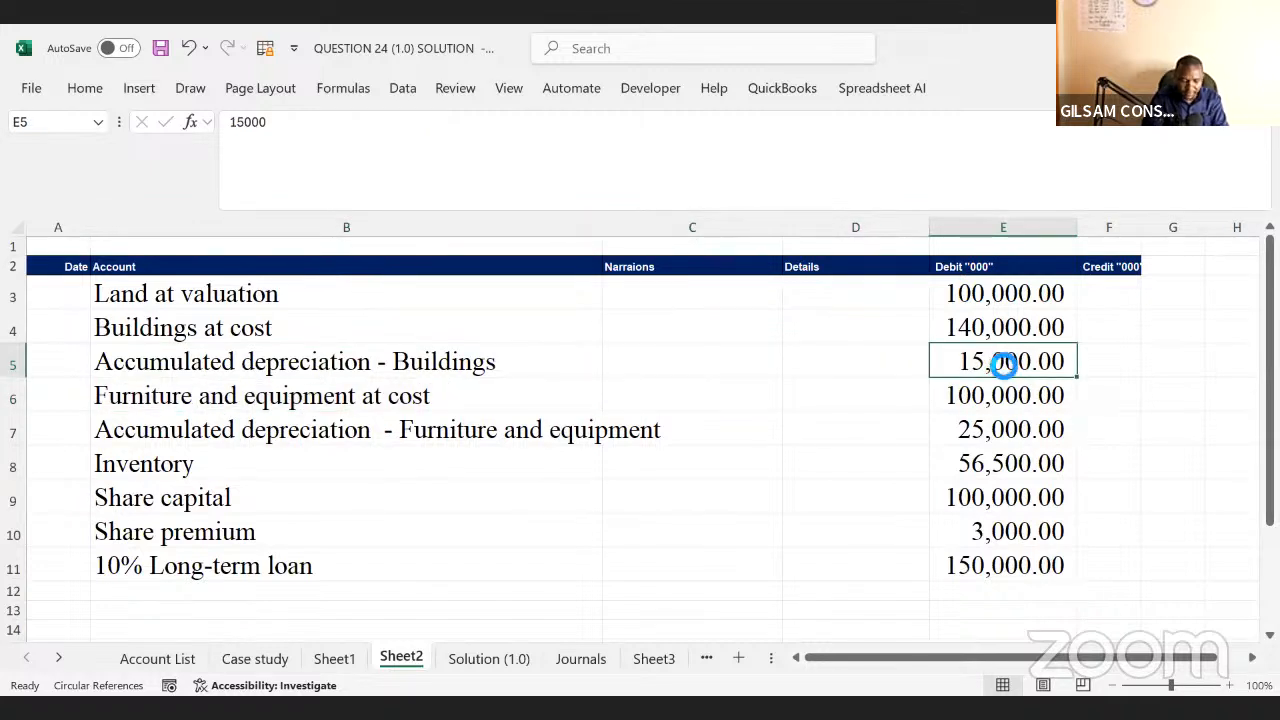
key(ctrl+x)
click(1114, 358)
key(Return)
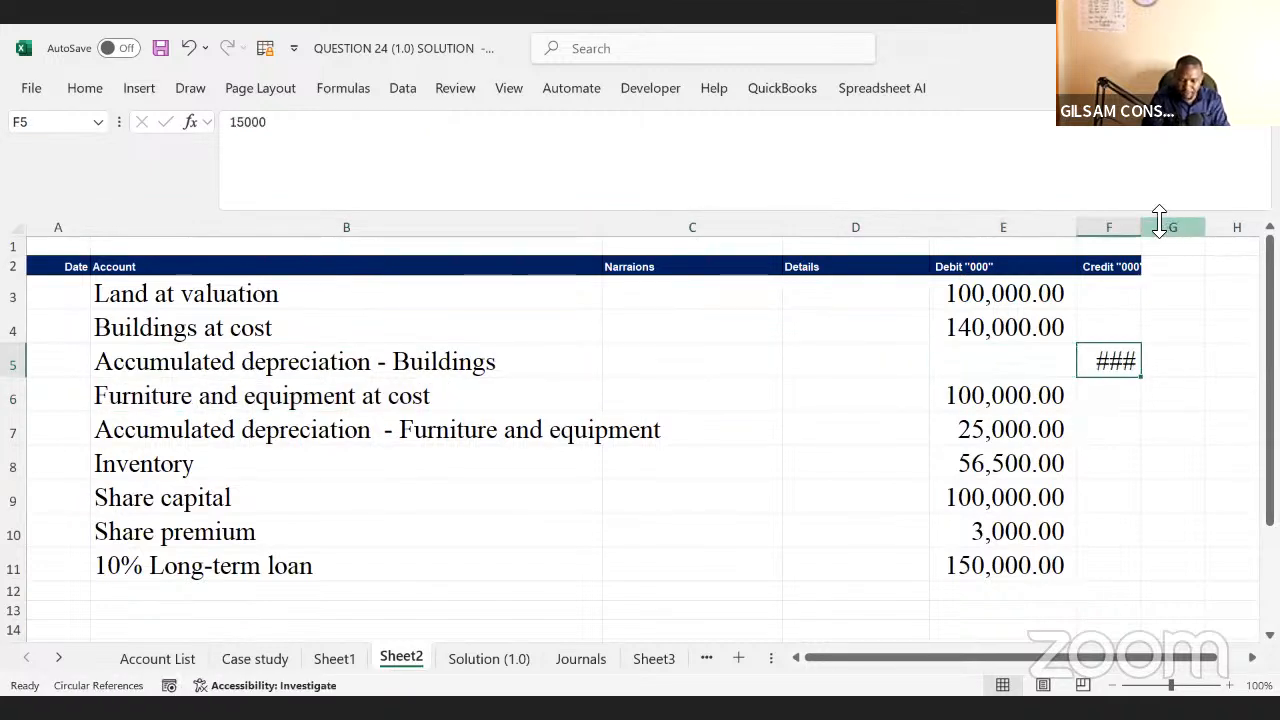
double_click(1141, 227)
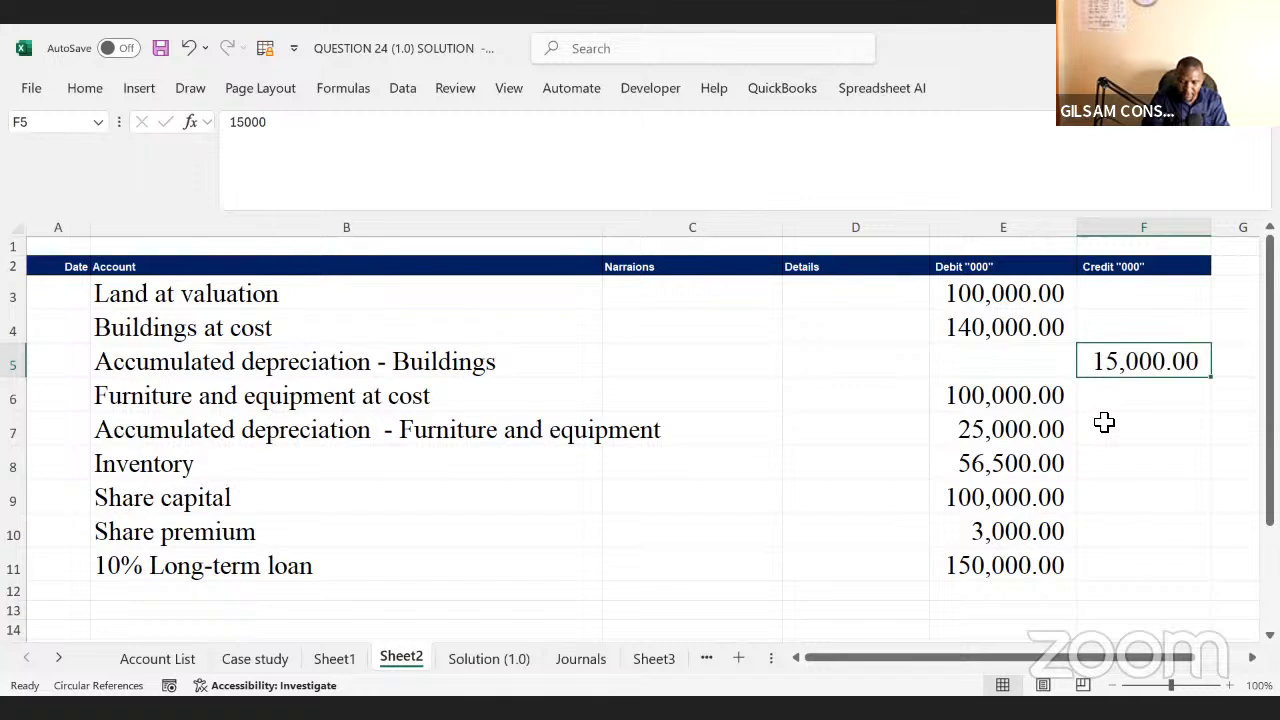
- Move the Accumulated depreciation - Furniture and equipment balance from the debit column to the credit column in F7
click(926, 433)
click(203, 401)
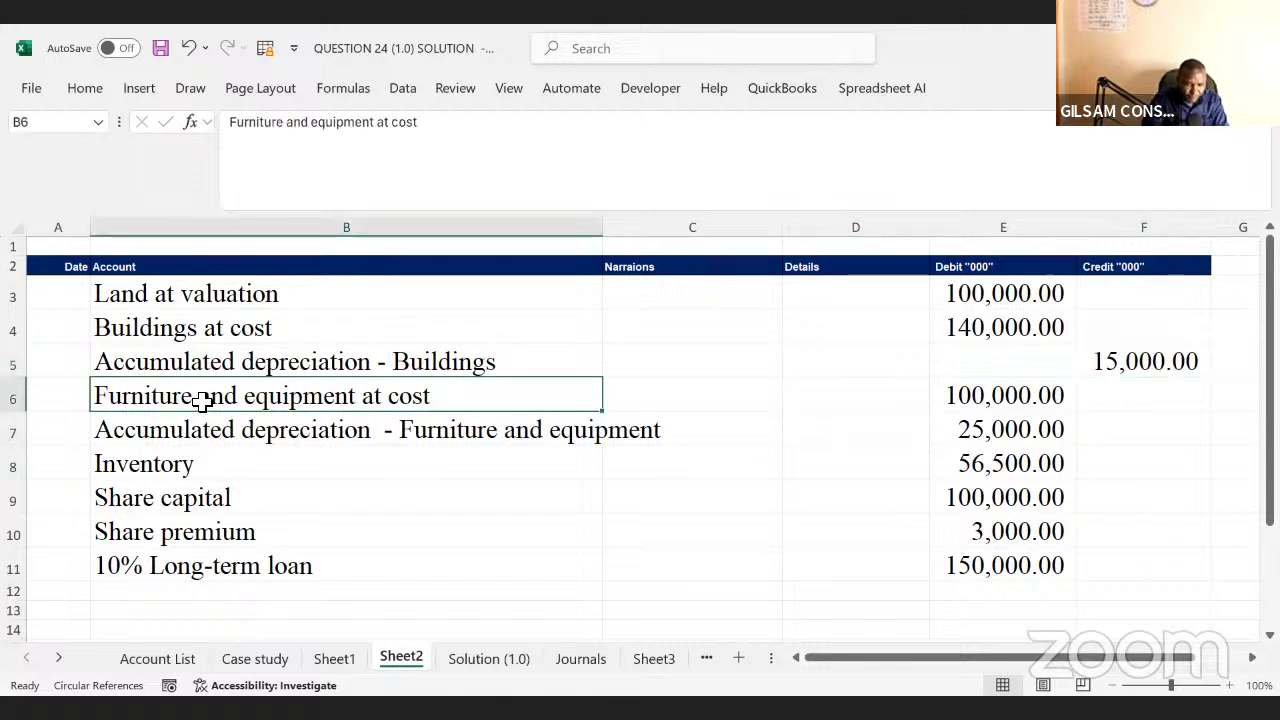
drag(864, 389, 920, 386)
drag(235, 428, 812, 440)
click(957, 426)
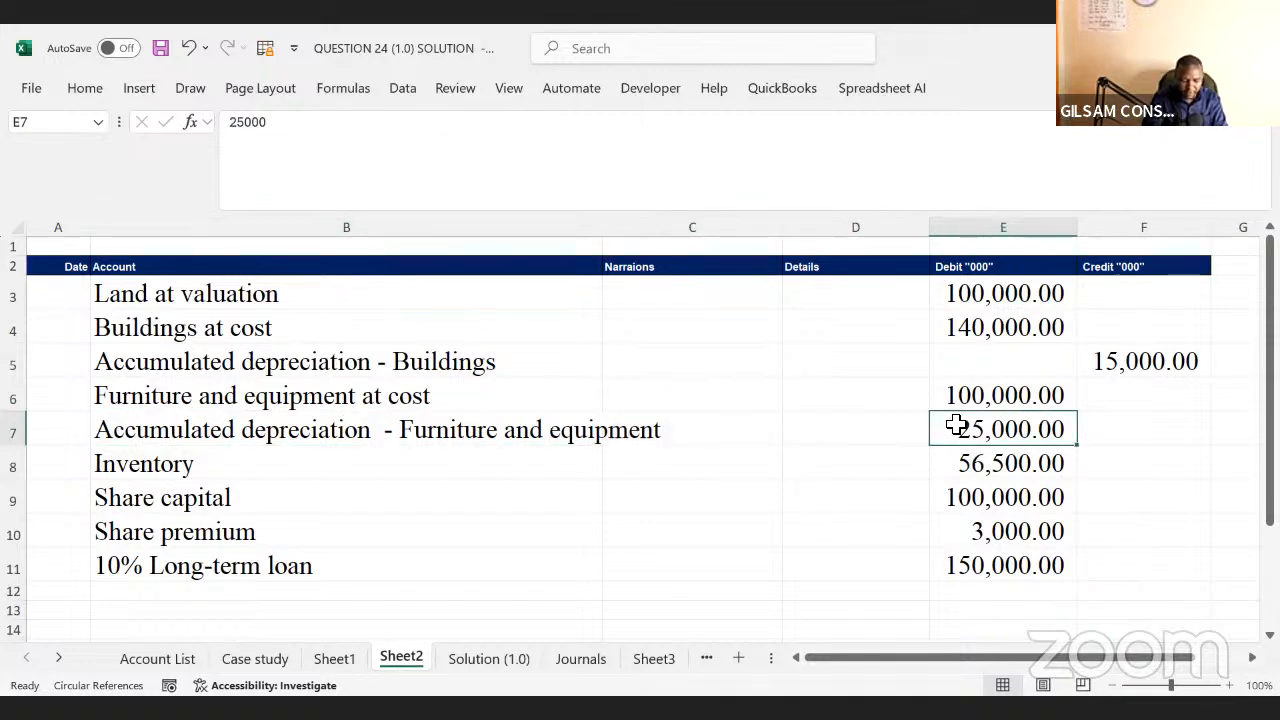
key(ctrl+x)
click(1094, 443)
key(Return)
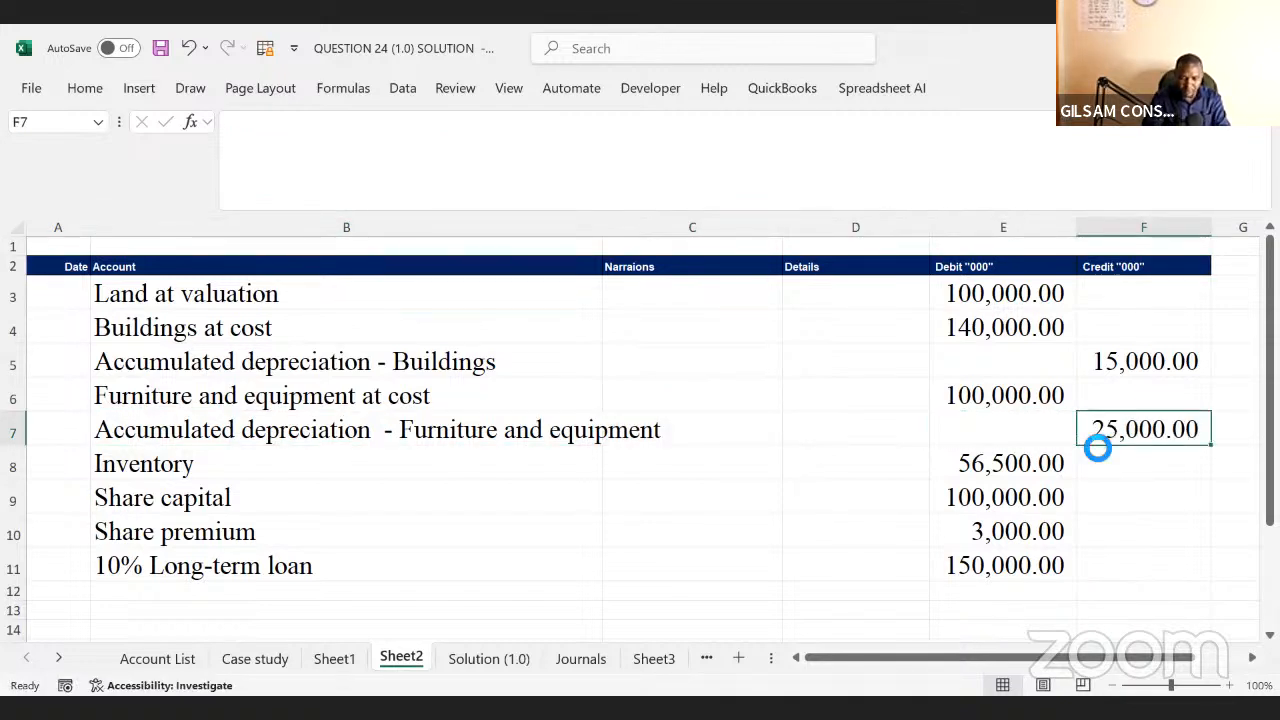
- Move the Share capital, Share premium and 10% Long-term loan balances to F9:F11 in the credit column and refit column F
drag(153, 478, 286, 503)
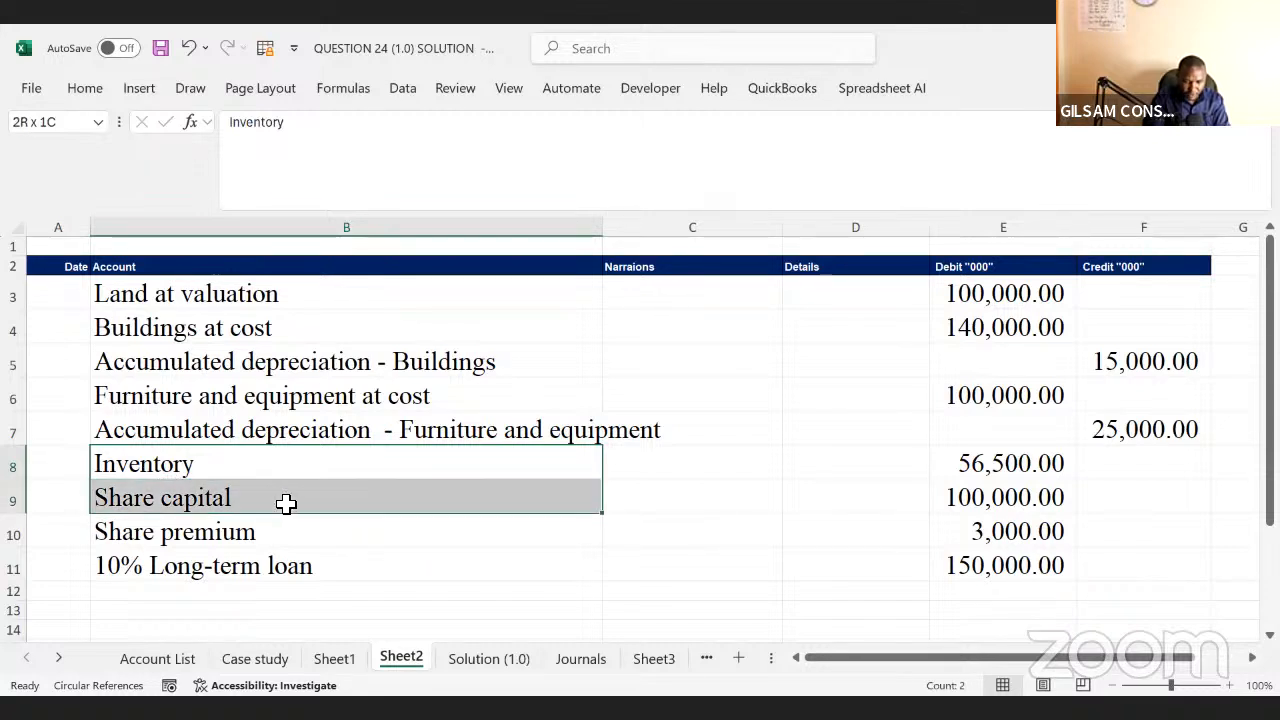
click(145, 538)
click(216, 571)
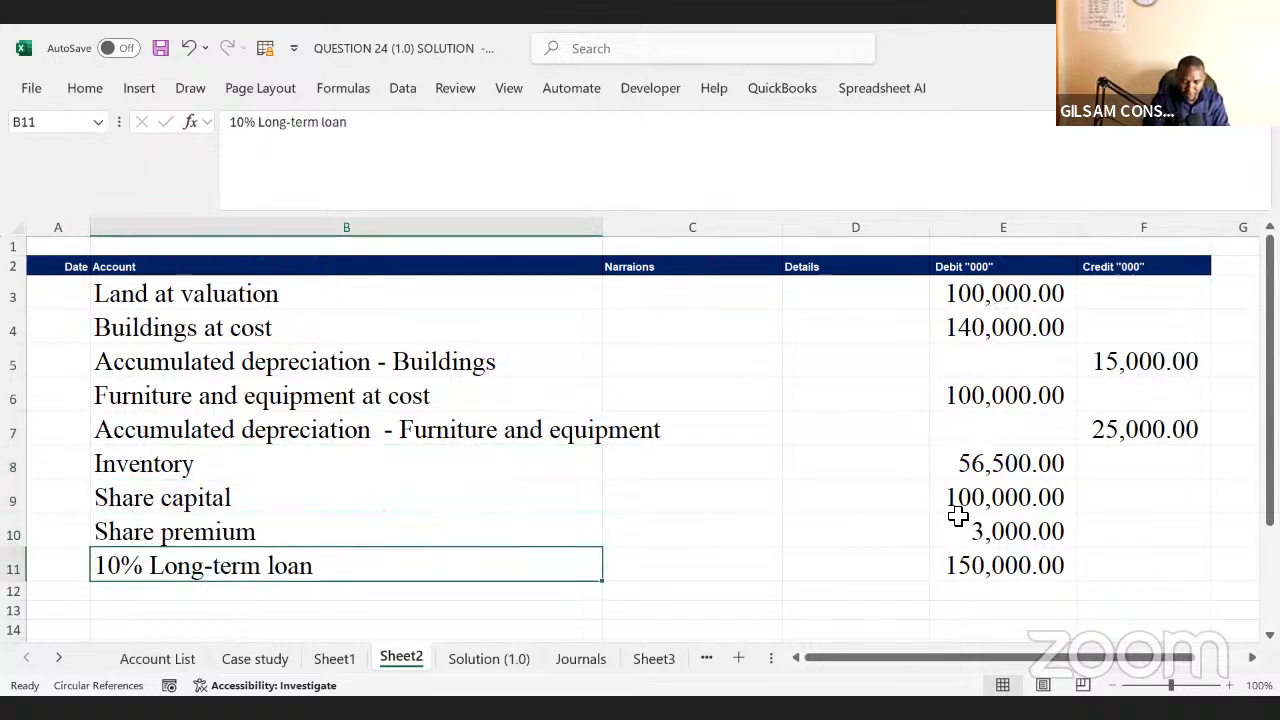
drag(958, 492, 957, 563)
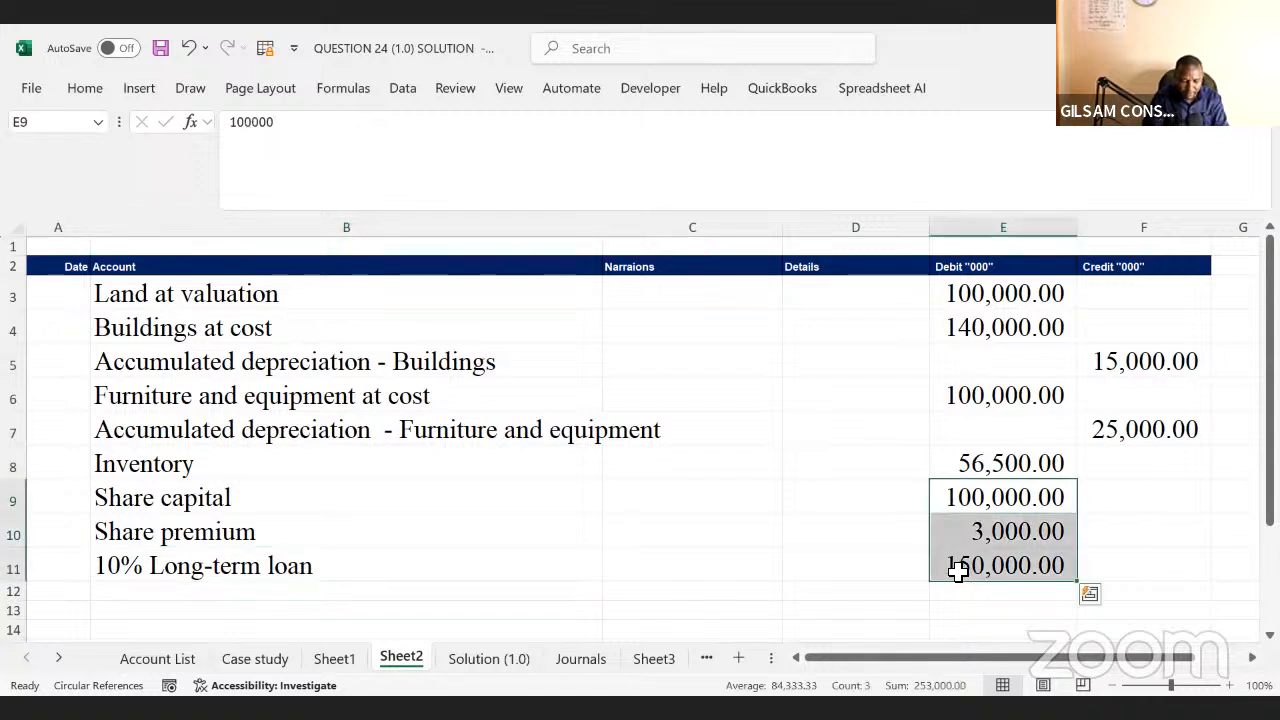
key(ctrl+c)
click(1124, 502)
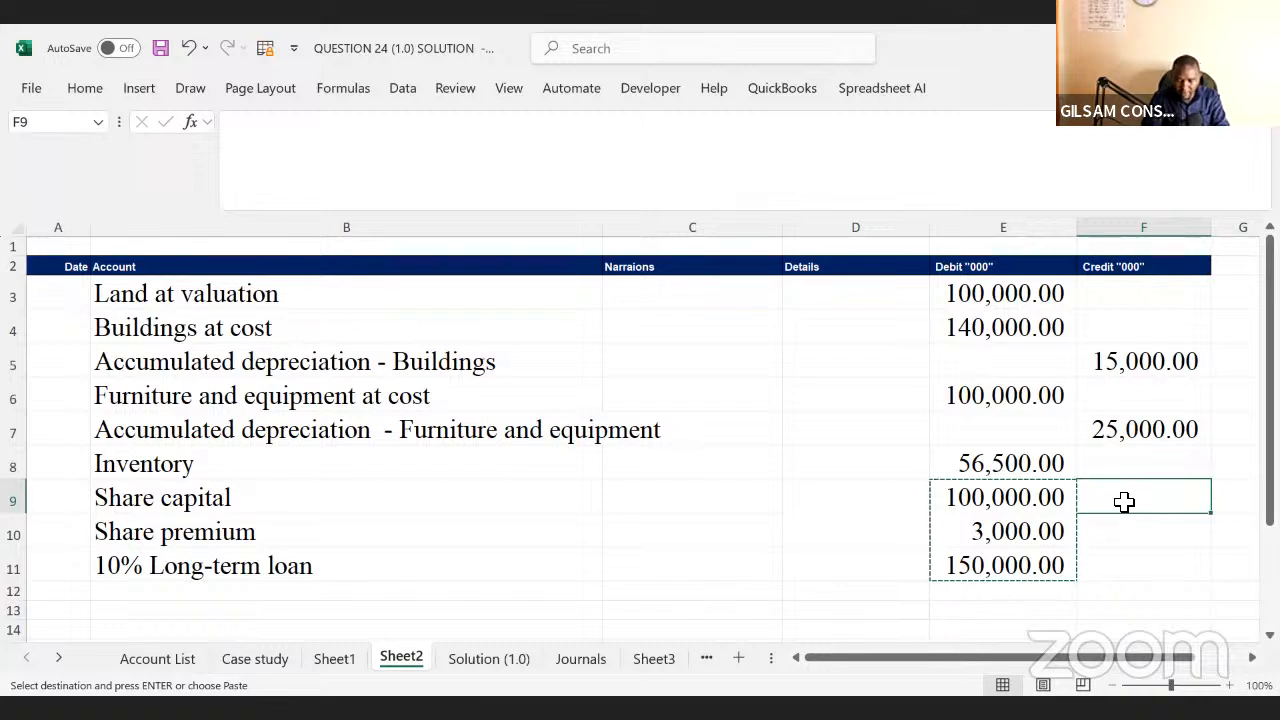
key(ctrl+v)
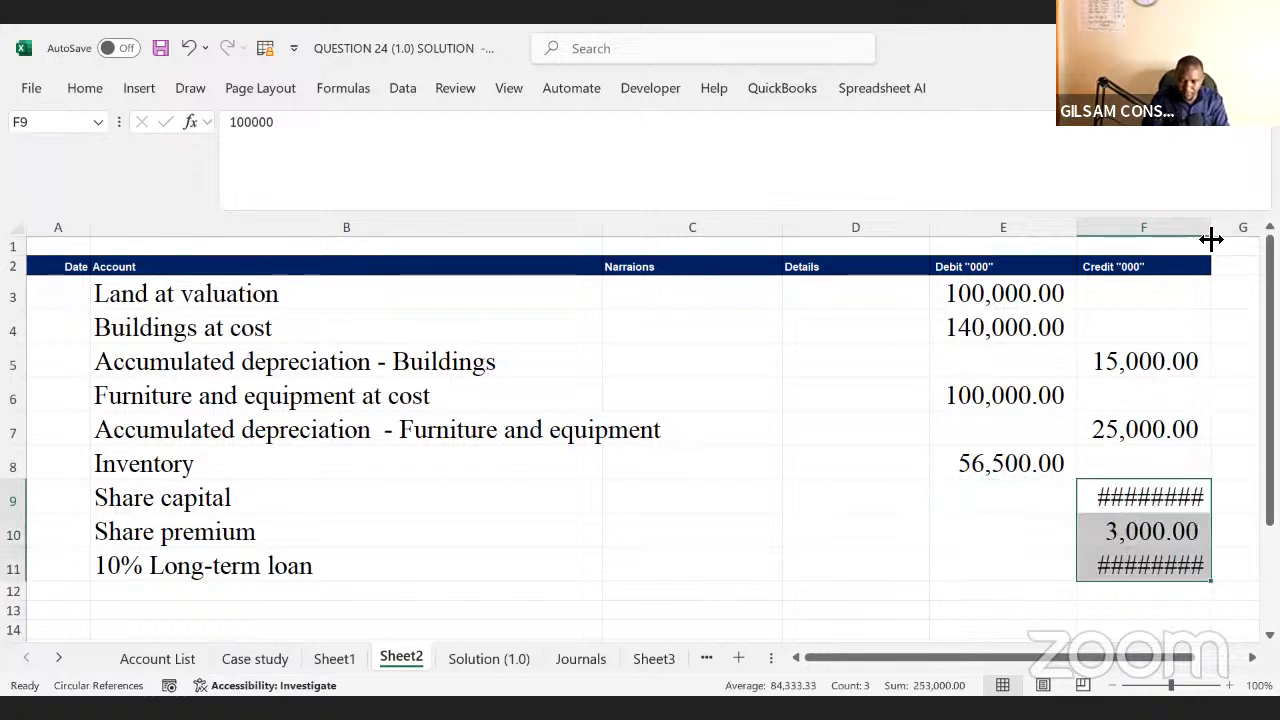
double_click(1211, 237)
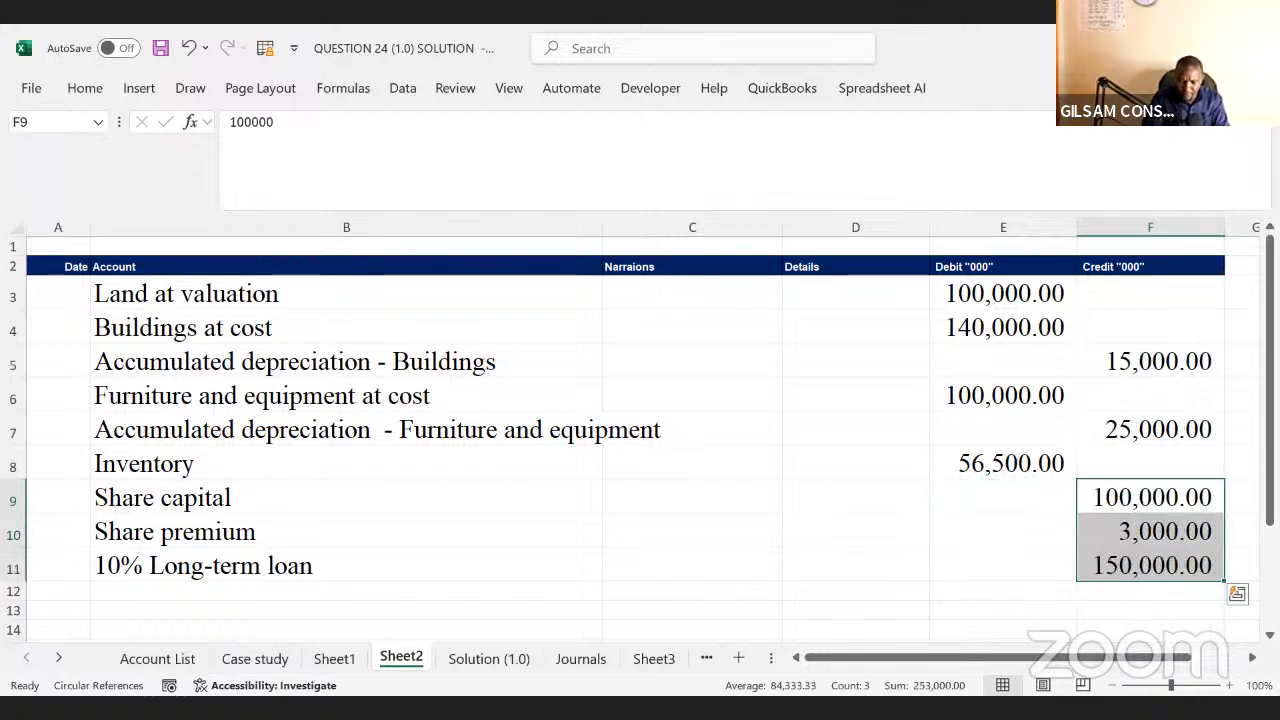
- Narrow column C and delete the empty Details column from Sheet2
click(1252, 657)
click(1252, 657)
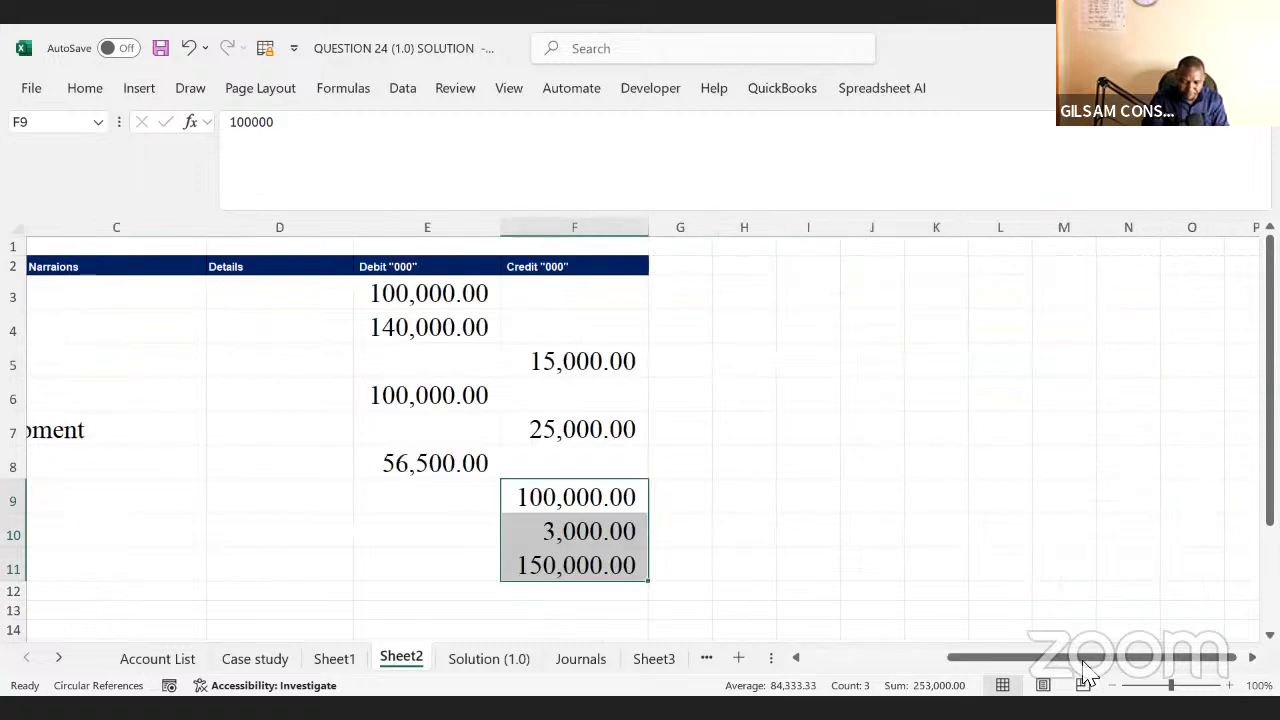
drag(1079, 660, 702, 620)
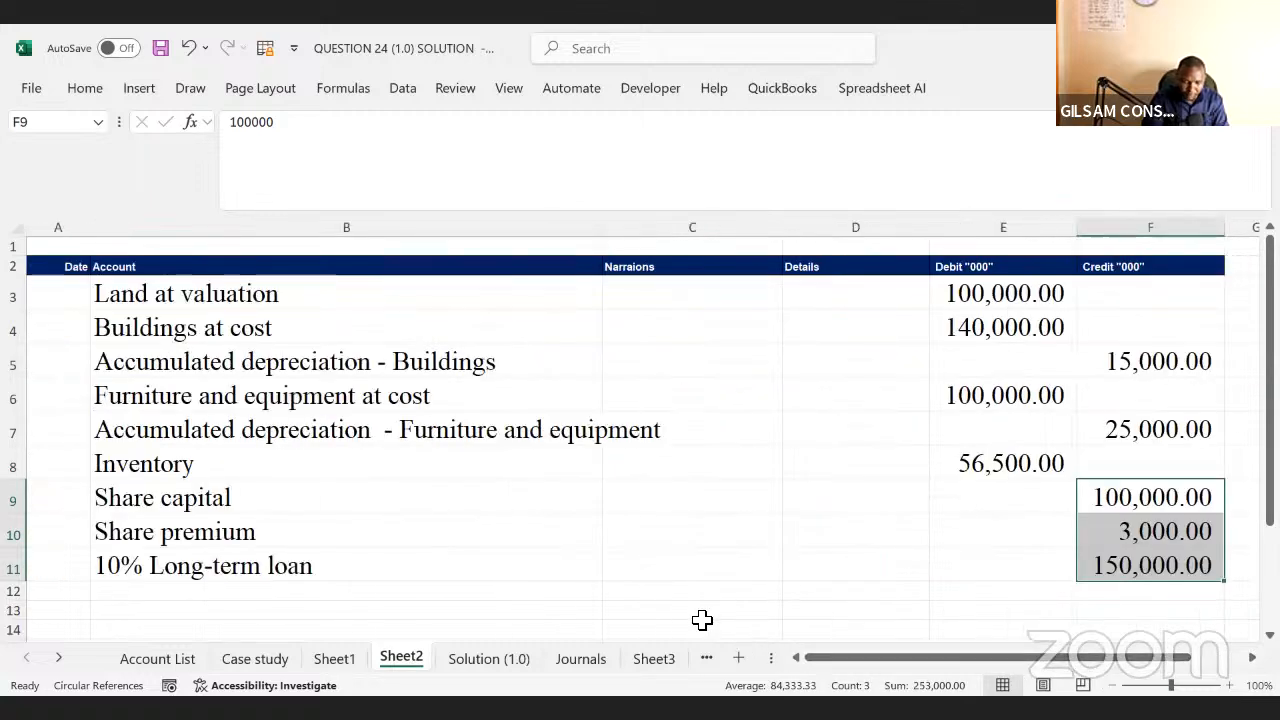
click(456, 560)
drag(782, 227, 711, 240)
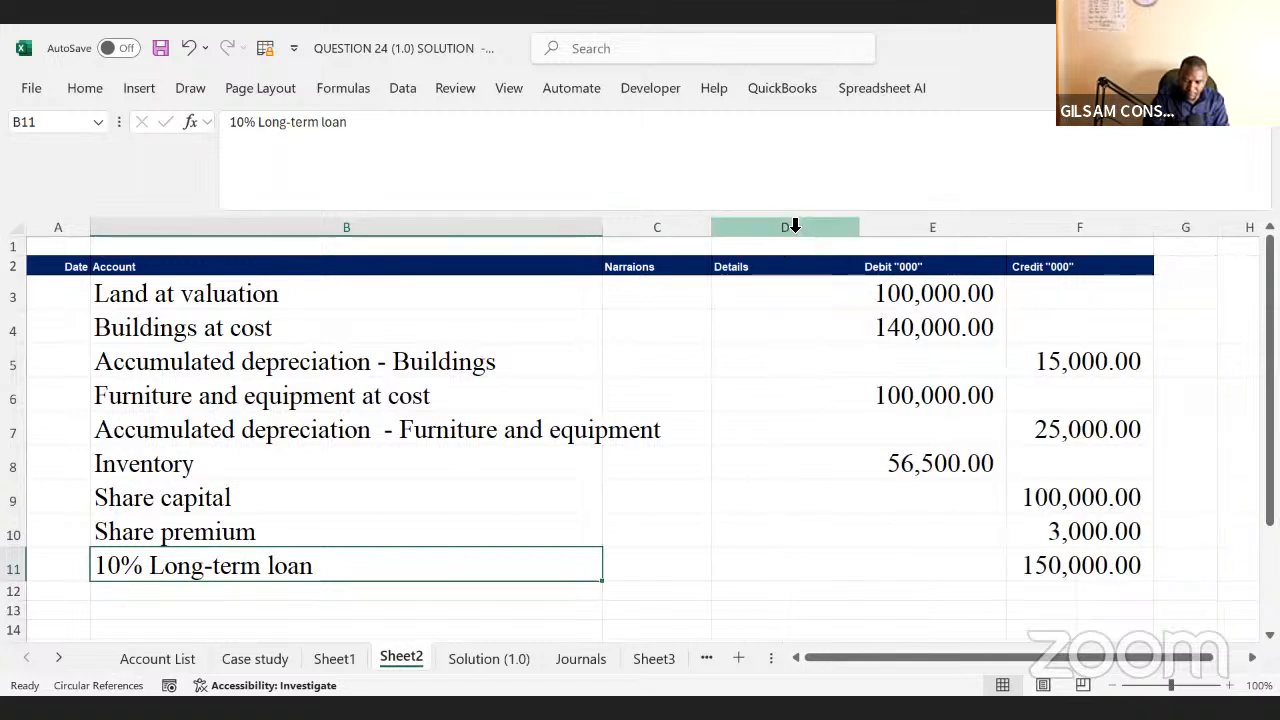
click(794, 227)
right_click(794, 227)
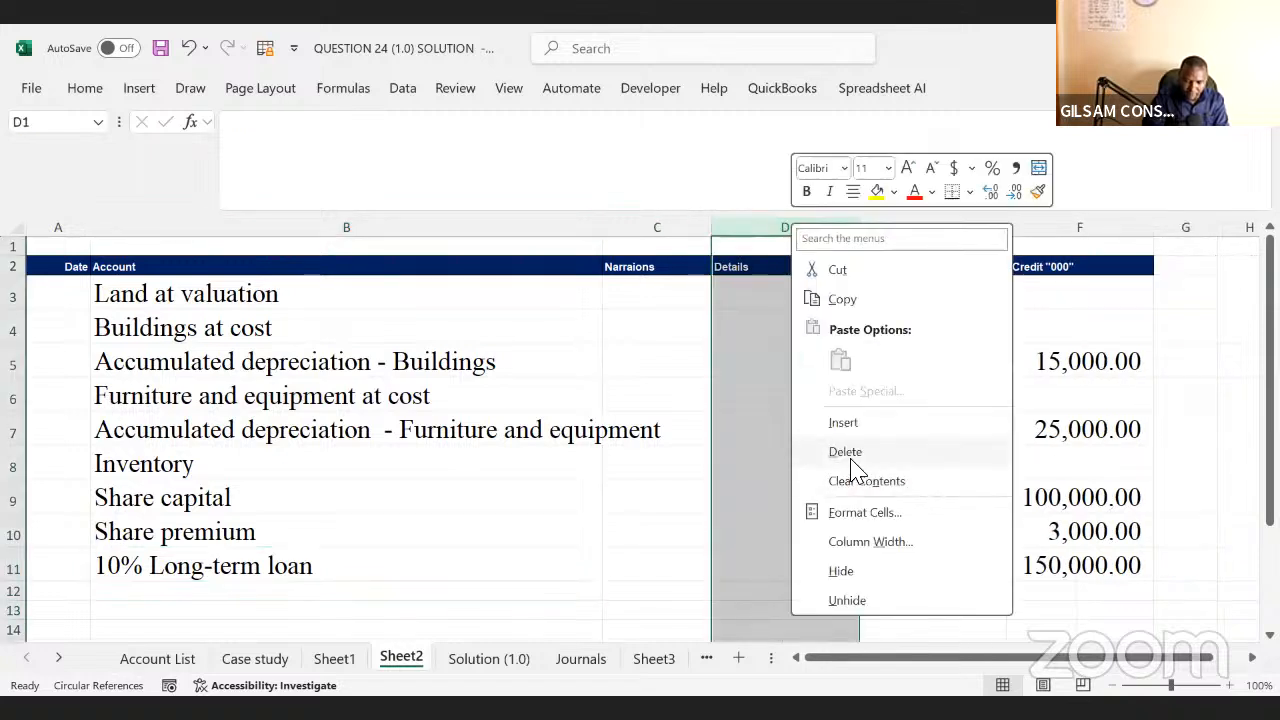
click(851, 460)
click(775, 560)
- Compare the totals of the debit and credit columns on Sheet2 for the opening balances
drag(780, 291, 794, 590)
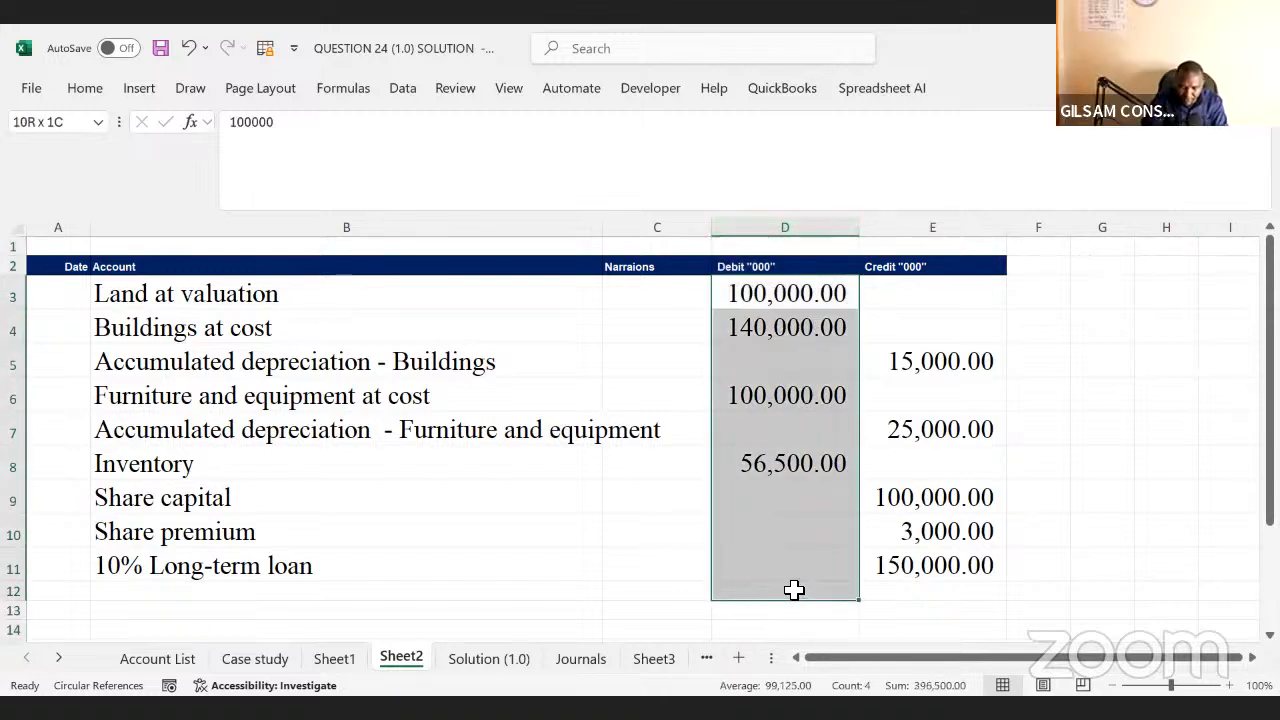
drag(794, 590, 794, 590)
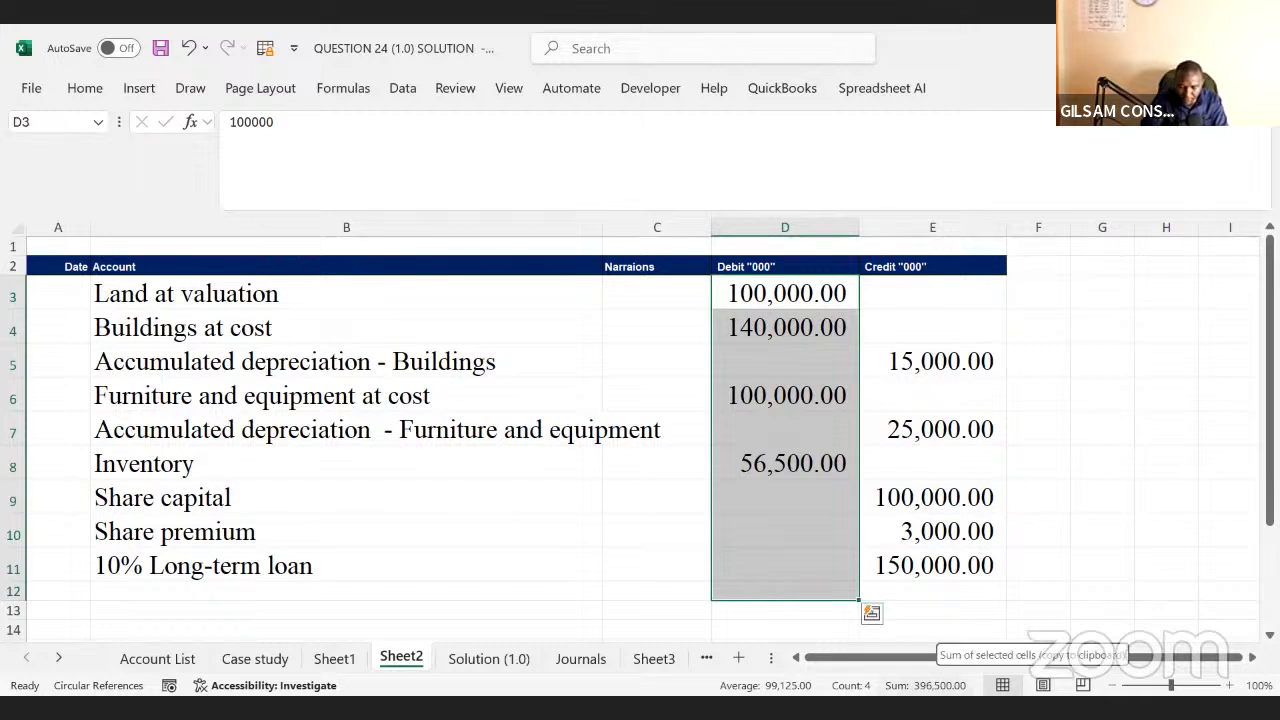
drag(920, 282, 930, 592)
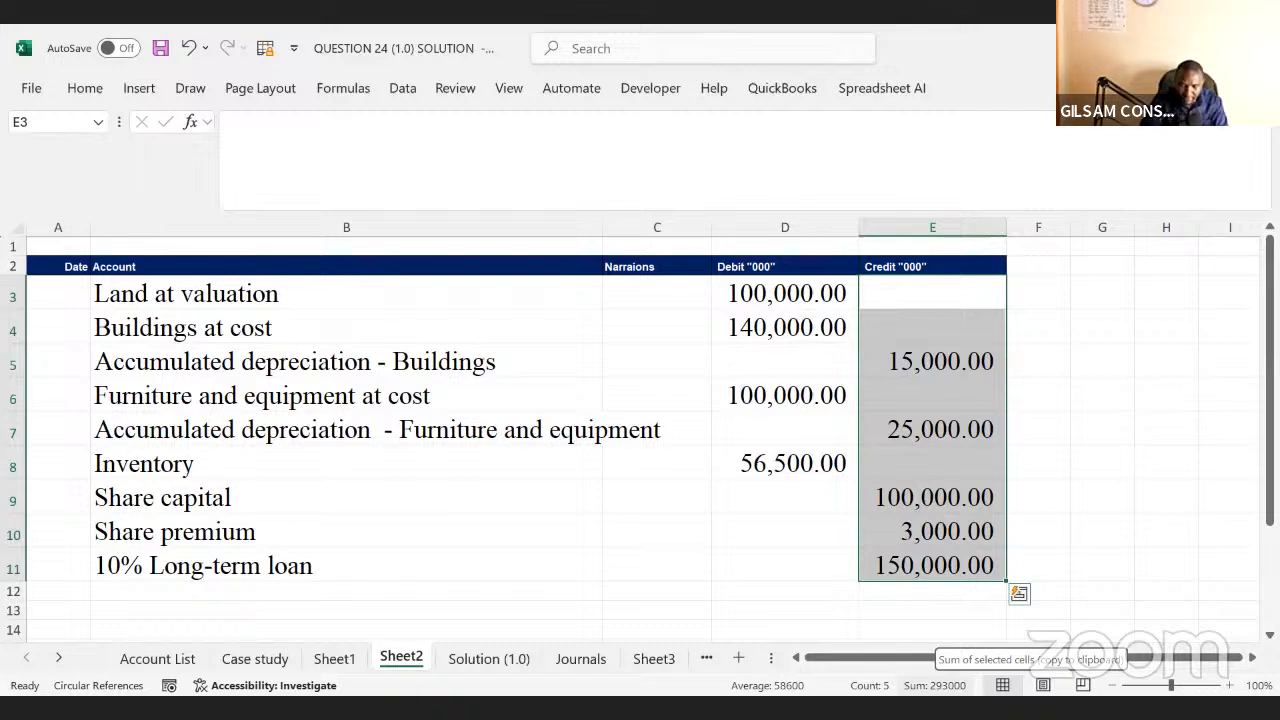
click(766, 578)
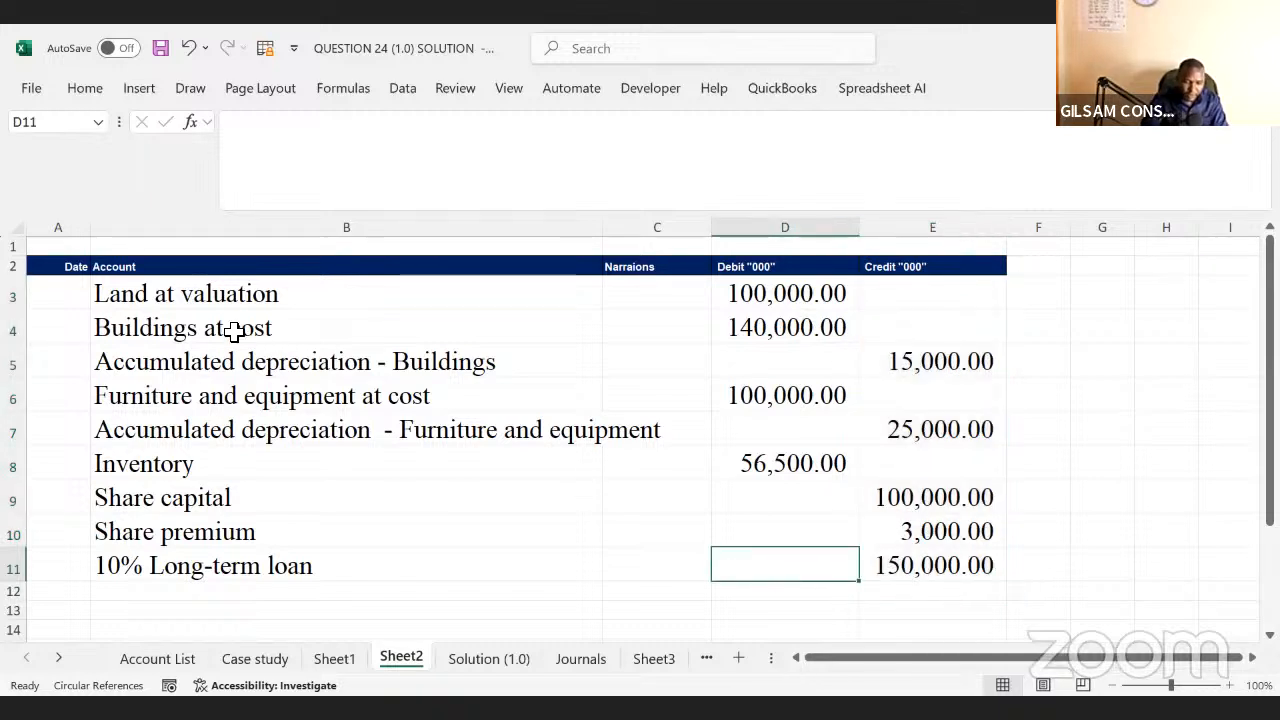
drag(188, 304, 903, 594)
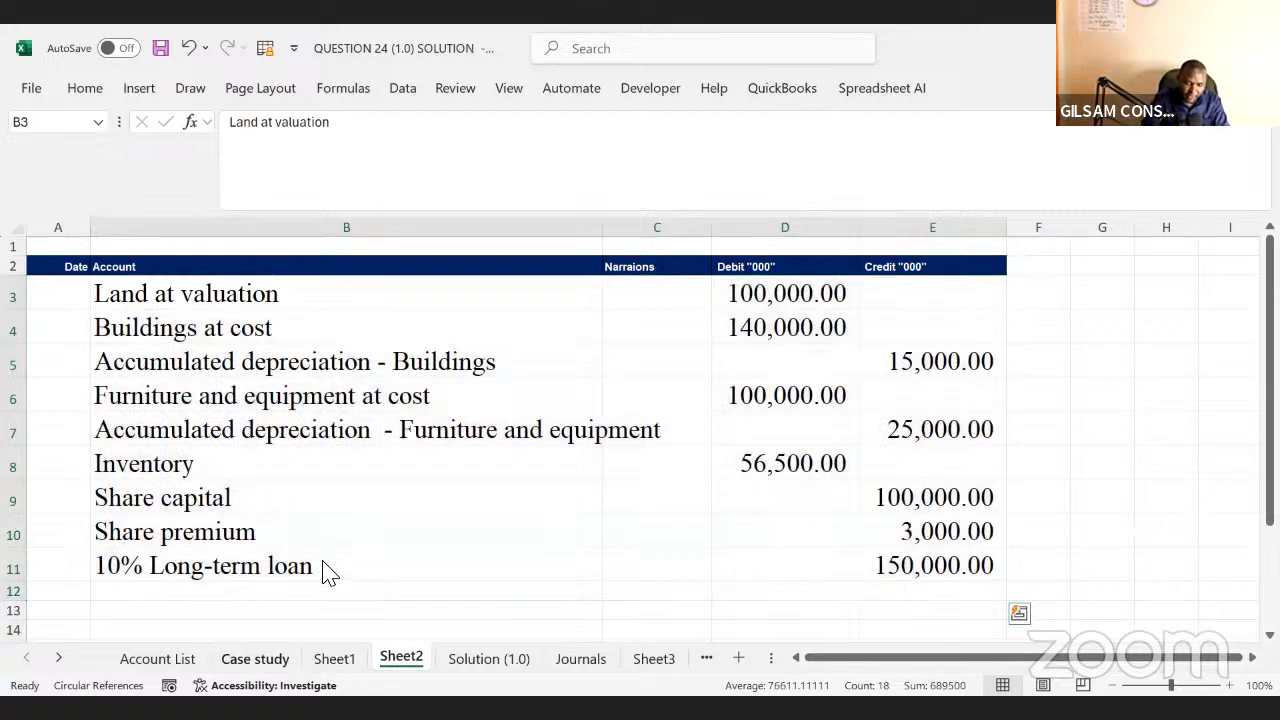
- Review the Case study sheet's opening balances, additional information, depreciation amounts, adjustments and the required audit working schedule
click(255, 658)
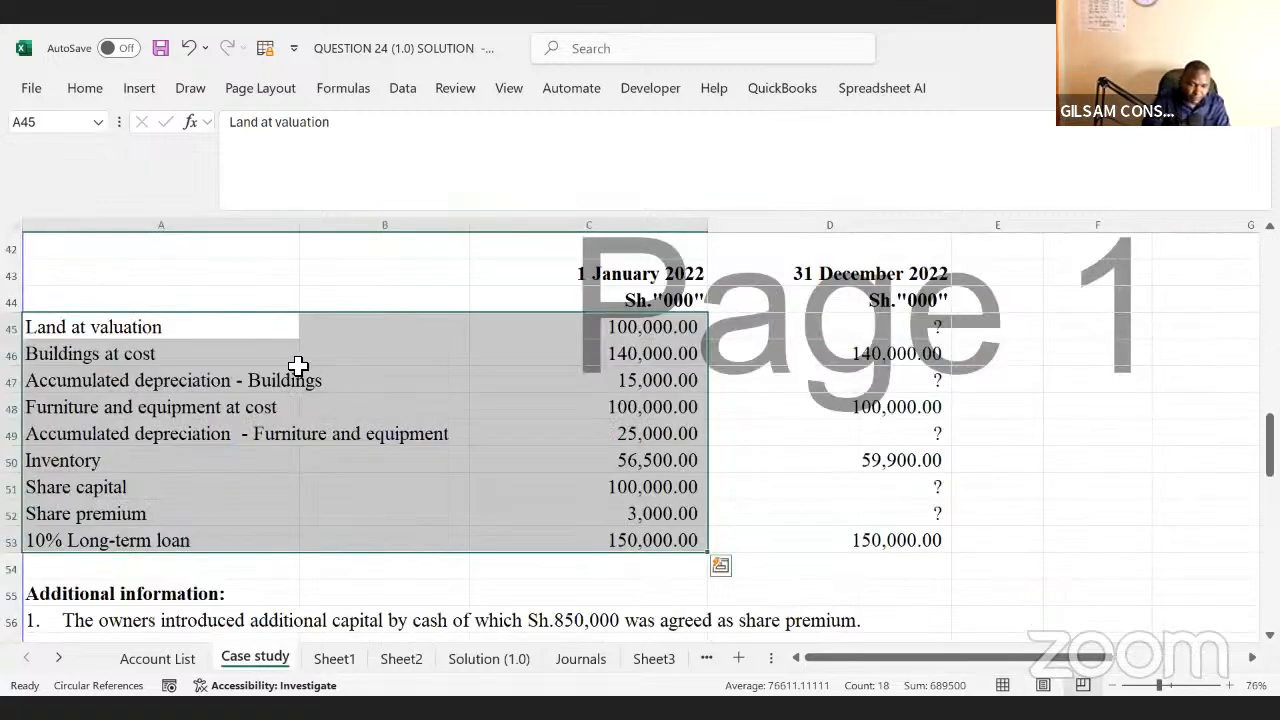
click(196, 352)
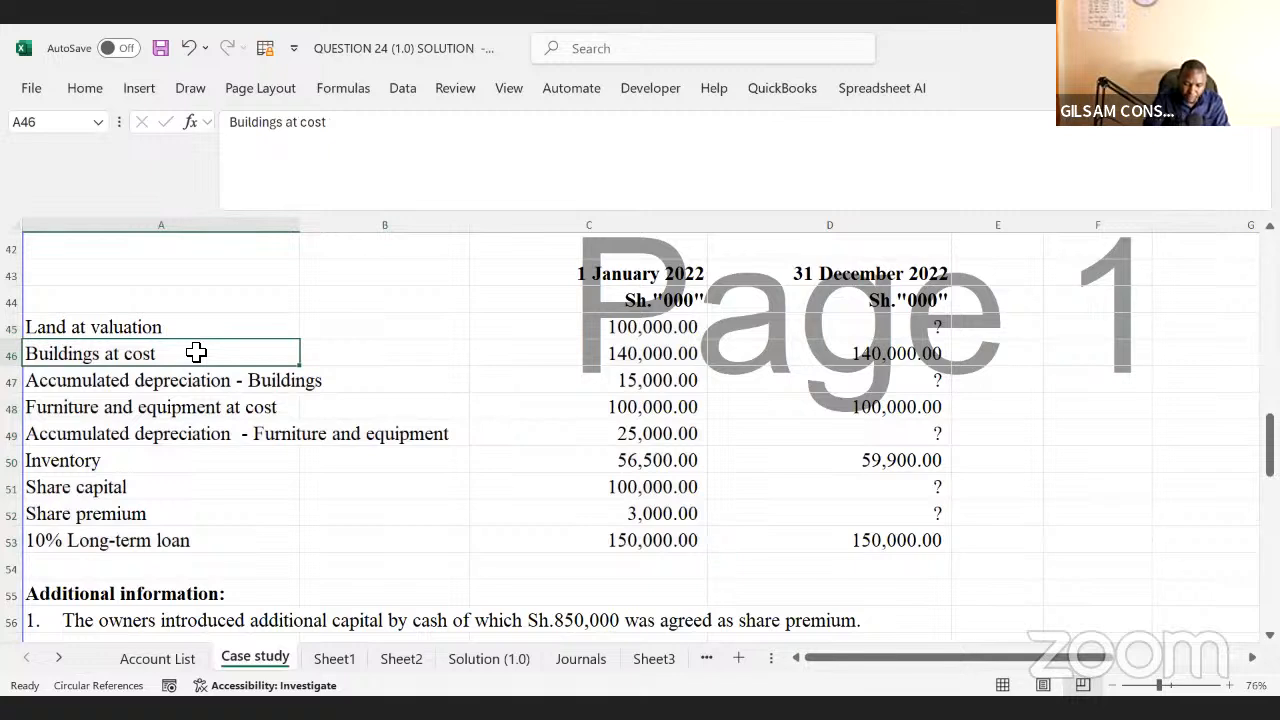
key(Down)
key(Down)
key(Down)
key(Down)
key(Down)
key(Down)
key(Down)
key(Down)
key(Down)
key(Down)
key(Down)
key(Down)
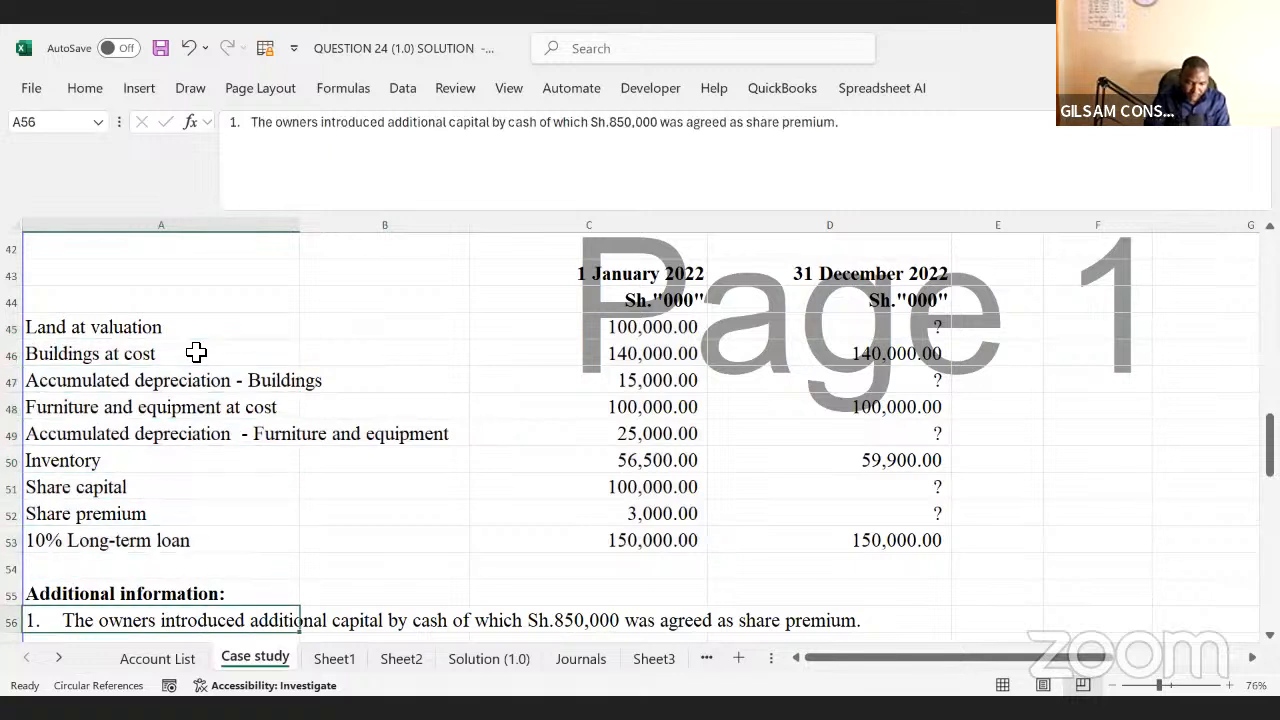
key(Up)
key(Up)
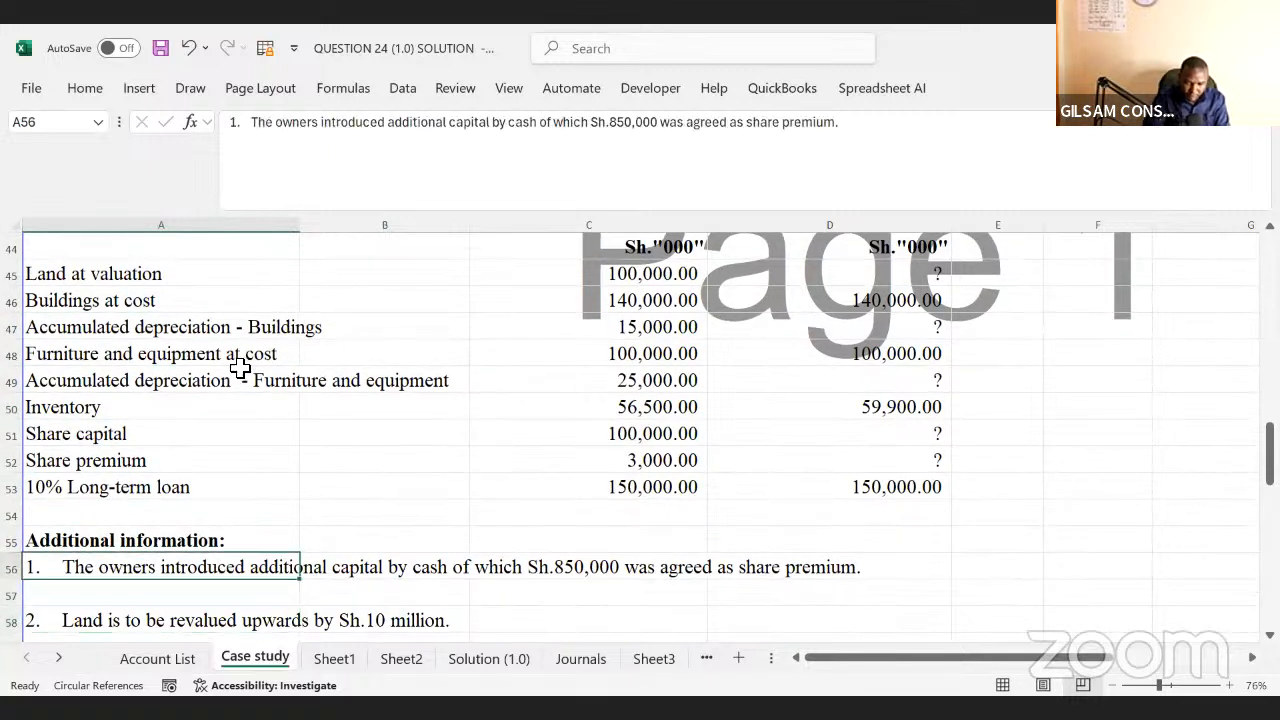
key(Down)
key(Down)
key(Down)
key(Down)
key(Down)
key(Down)
key(Down)
key(Down)
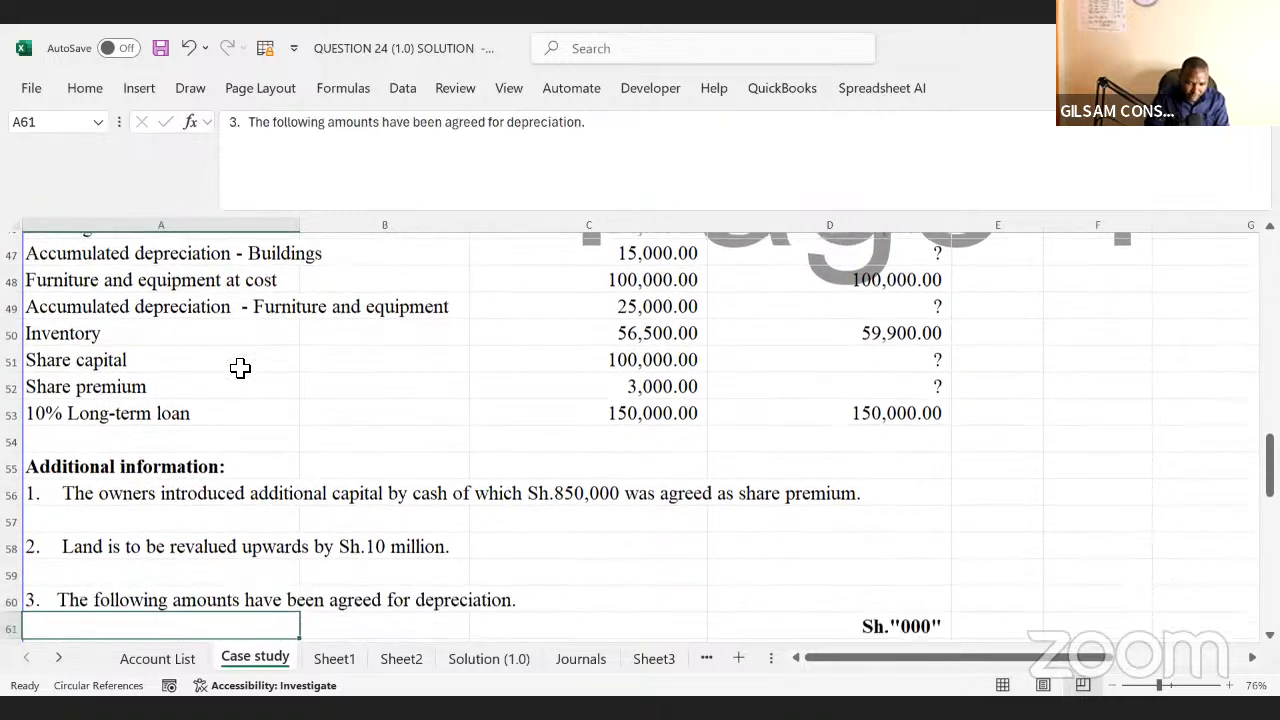
key(Down)
key(Down)
key(Down)
key(Down)
key(Down)
key(Down)
key(Down)
key(Down)
key(Down)
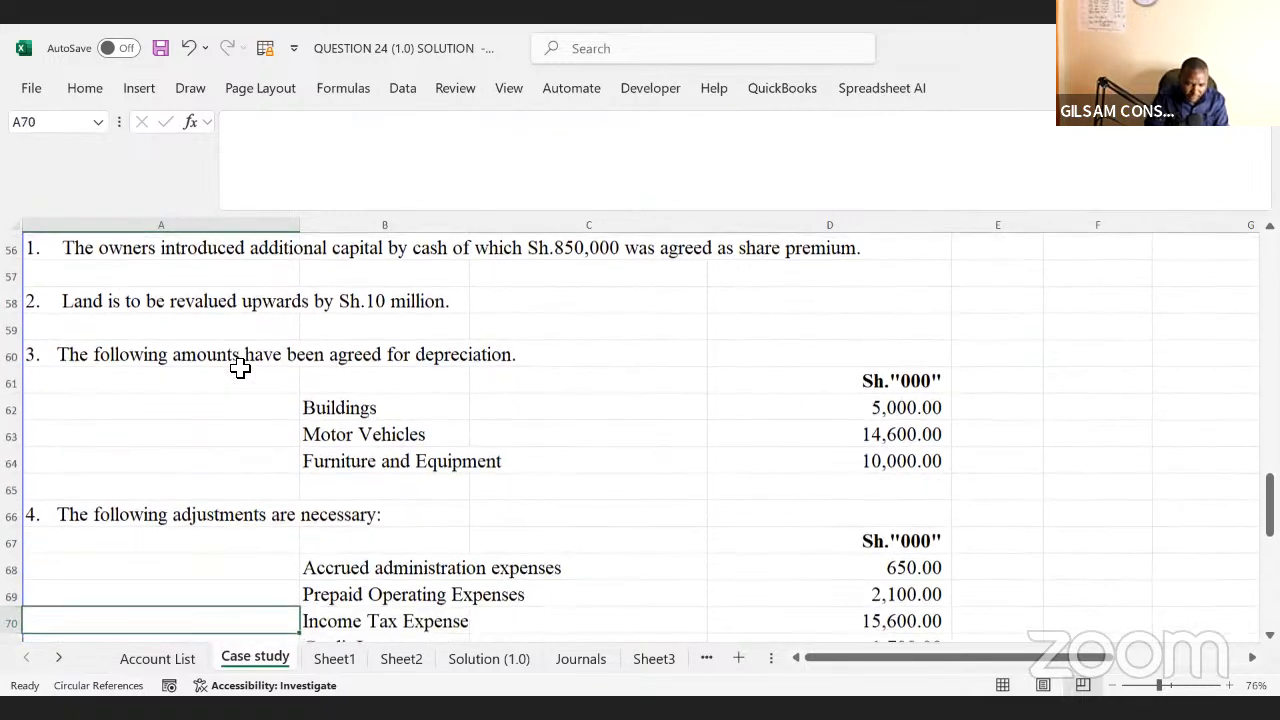
key(Down)
key(Down)
key(Down)
key(Down)
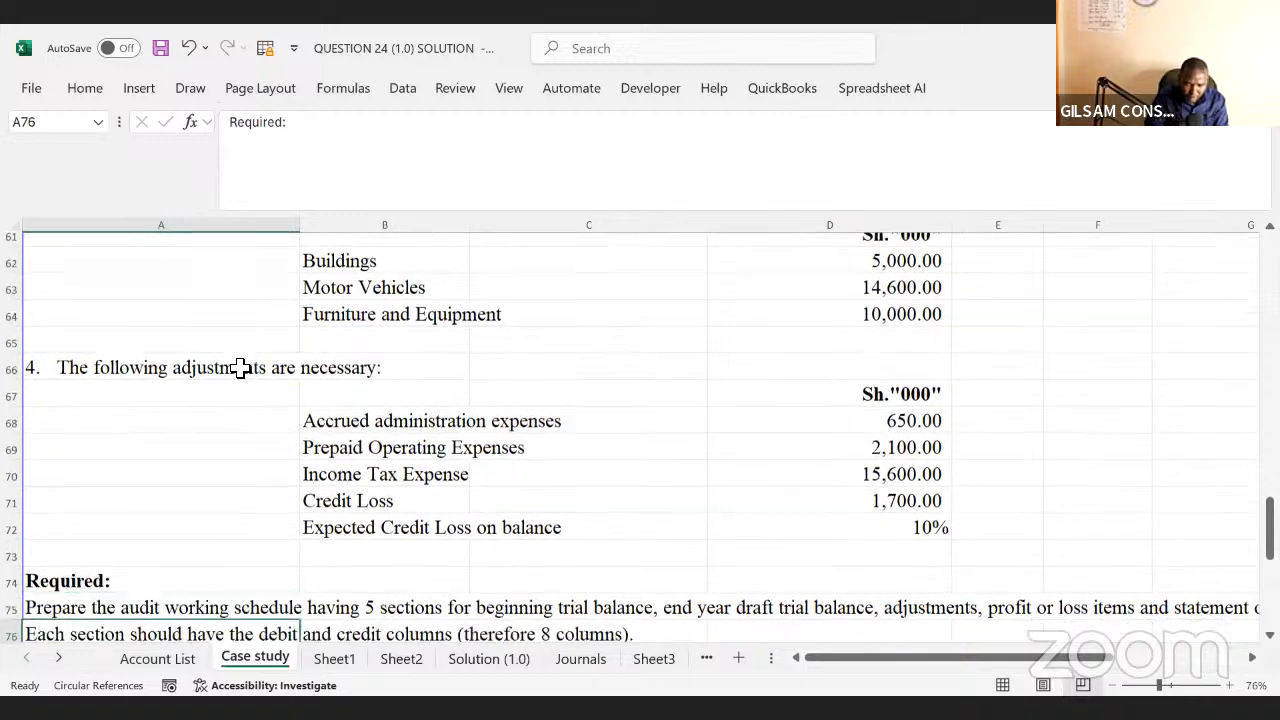
- Review the Case study sheet from the requirements back up through the adjustments and ledger accounts to the Cash at the Bank opening balance
key(Up)
key(Up)
key(Up)
key(Up)
key(Up)
key(Up)
key(Up)
key(Up)
key(Up)
key(Up)
key(Up)
key(Up)
key(Up)
key(Up)
key(Up)
key(Up)
key(Up)
key(Up)
key(Up)
key(Up)
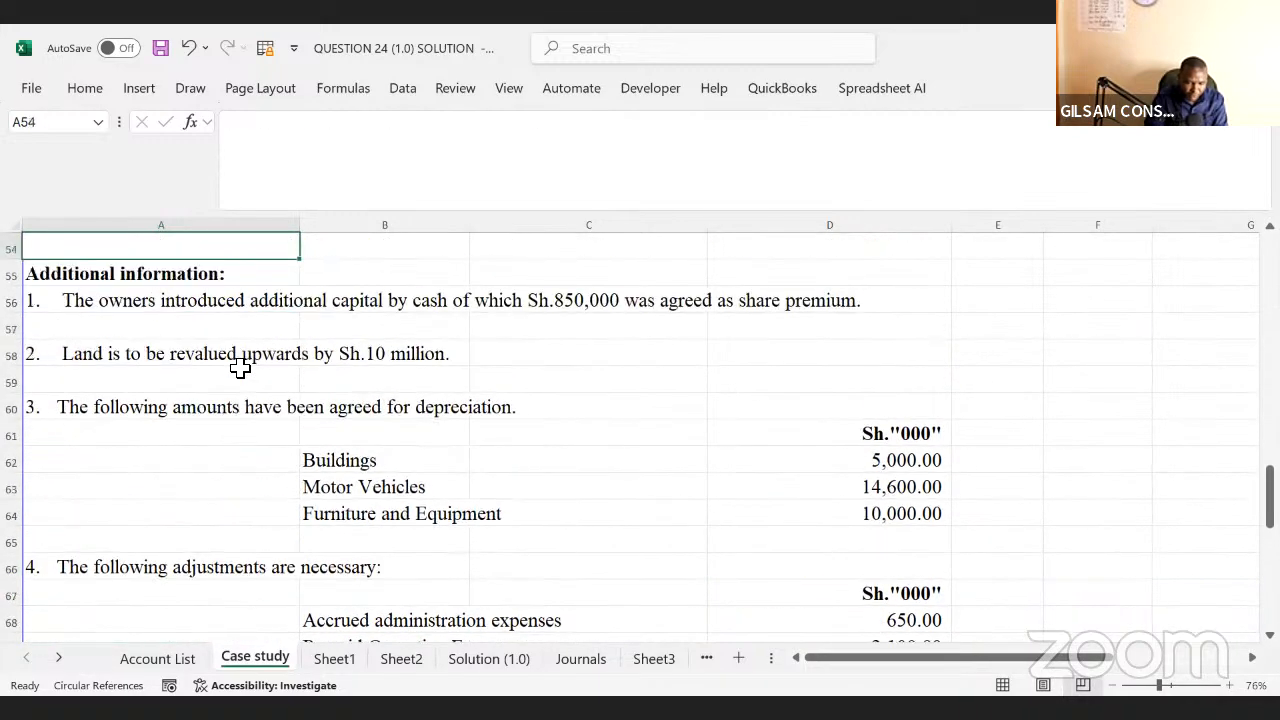
key(Up)
key(Up)
key(Up)
key(Up)
key(Up)
key(Up)
key(Up)
key(Up)
key(Up)
key(Up)
key(Up)
key(Up)
key(Up)
key(Up)
key(Up)
key(Up)
key(Up)
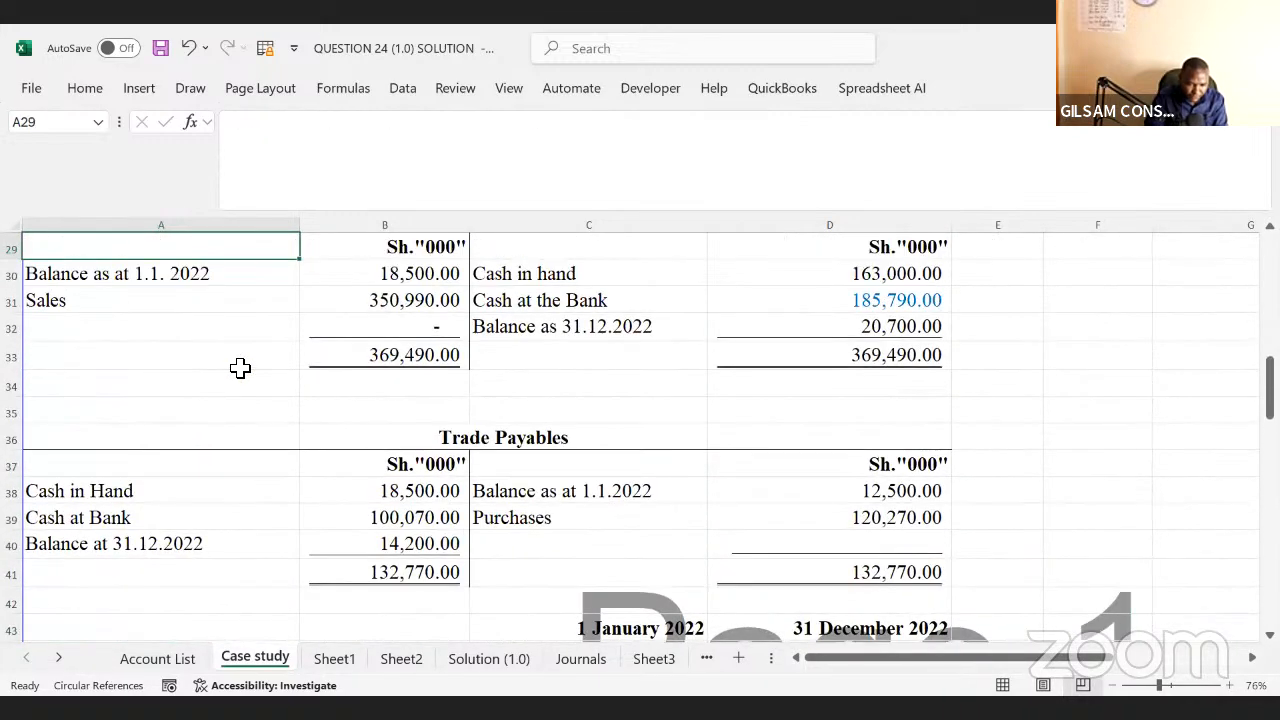
key(Up)
key(Up)
key(Up)
key(Up)
key(Up)
key(Up)
key(Up)
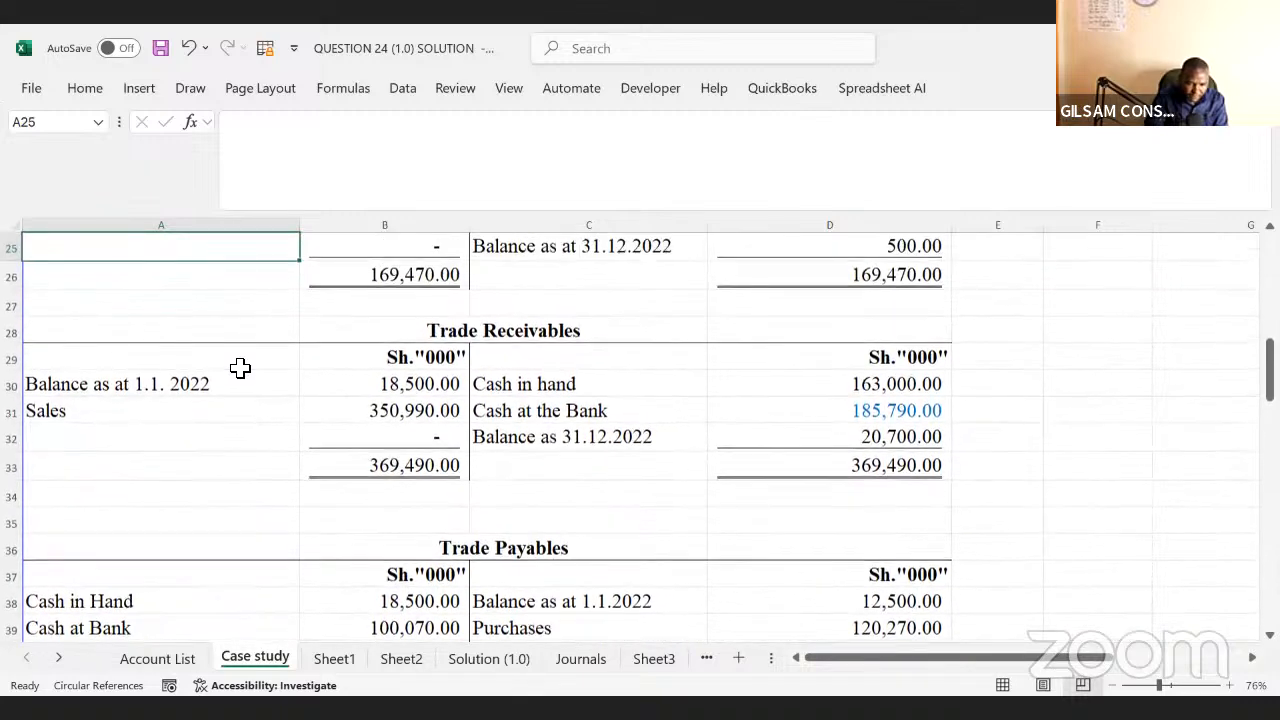
key(Up)
key(Up)
key(Up)
key(Up)
key(Up)
key(Up)
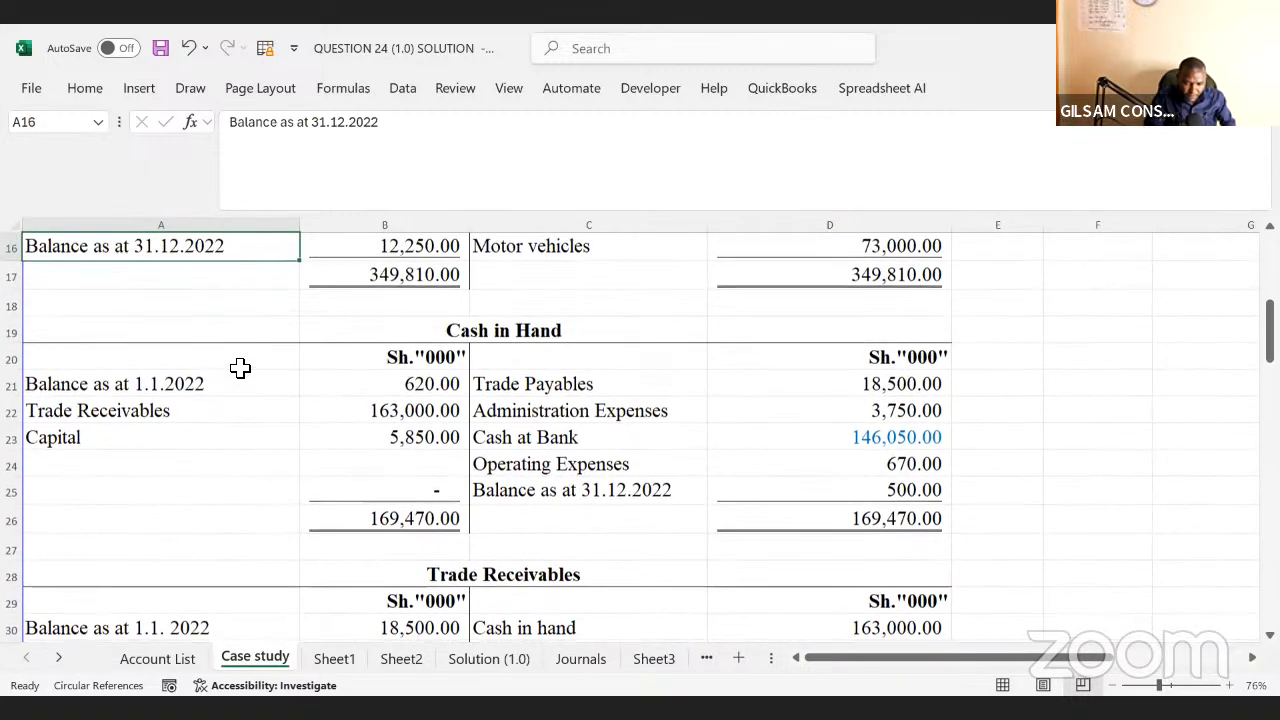
key(Up)
key(Up)
key(Up)
key(Up)
key(Up)
key(Up)
key(Up)
key(Up)
key(Up)
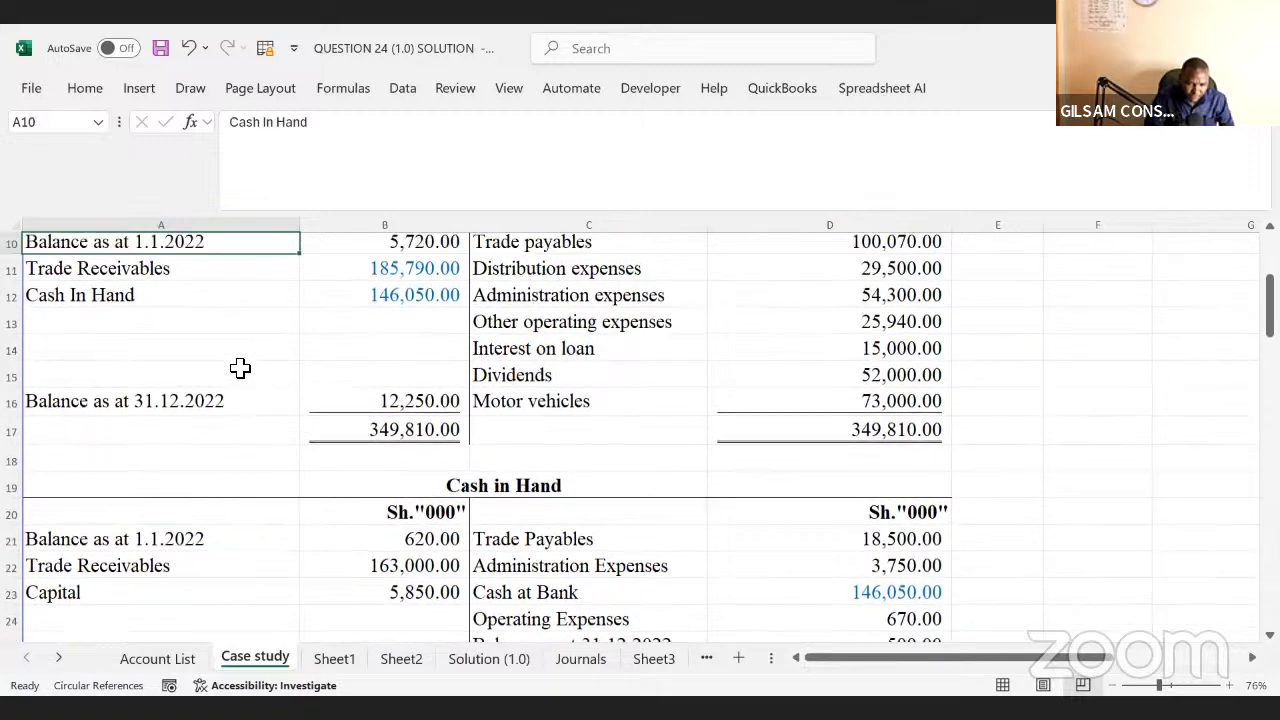
key(Up)
key(Up)
drag(240, 382, 388, 380)
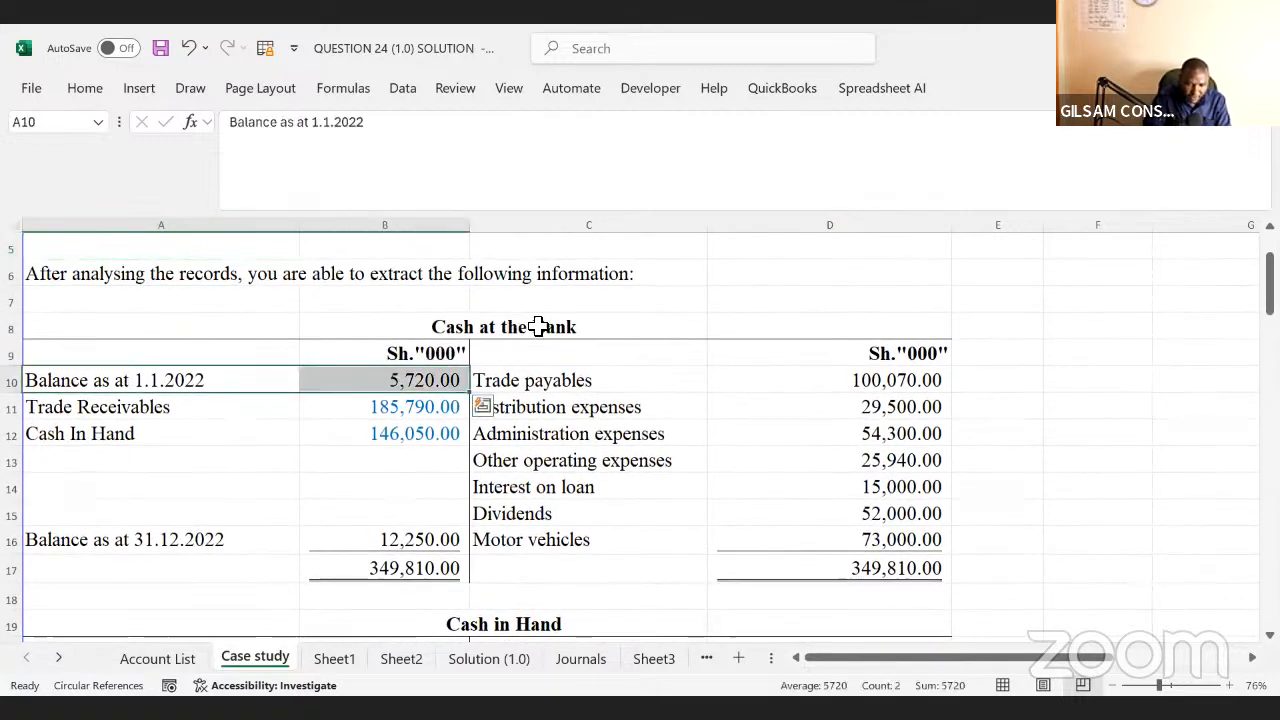
- Add a Bank account in row 12 of Sheet2, with its debit linked to the Cash at the Bank opening balance in 'Case study'!B10
click(402, 662)
click(175, 592)
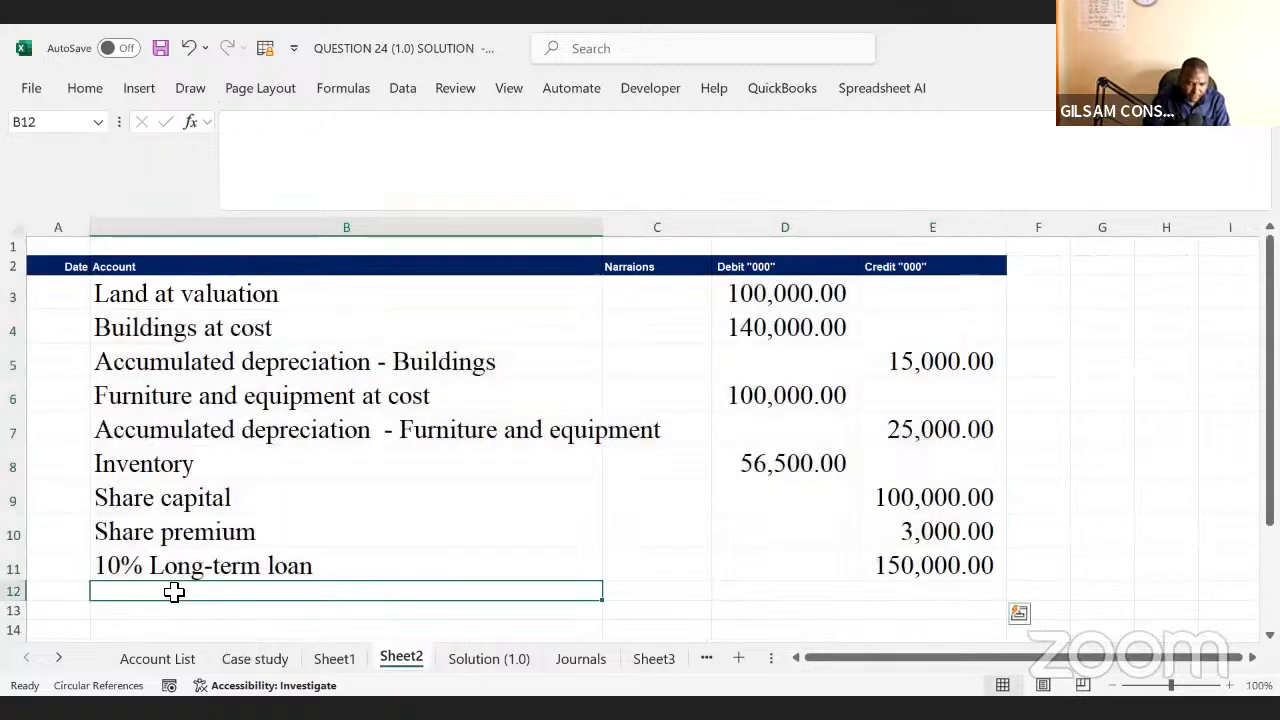
text(Bank)
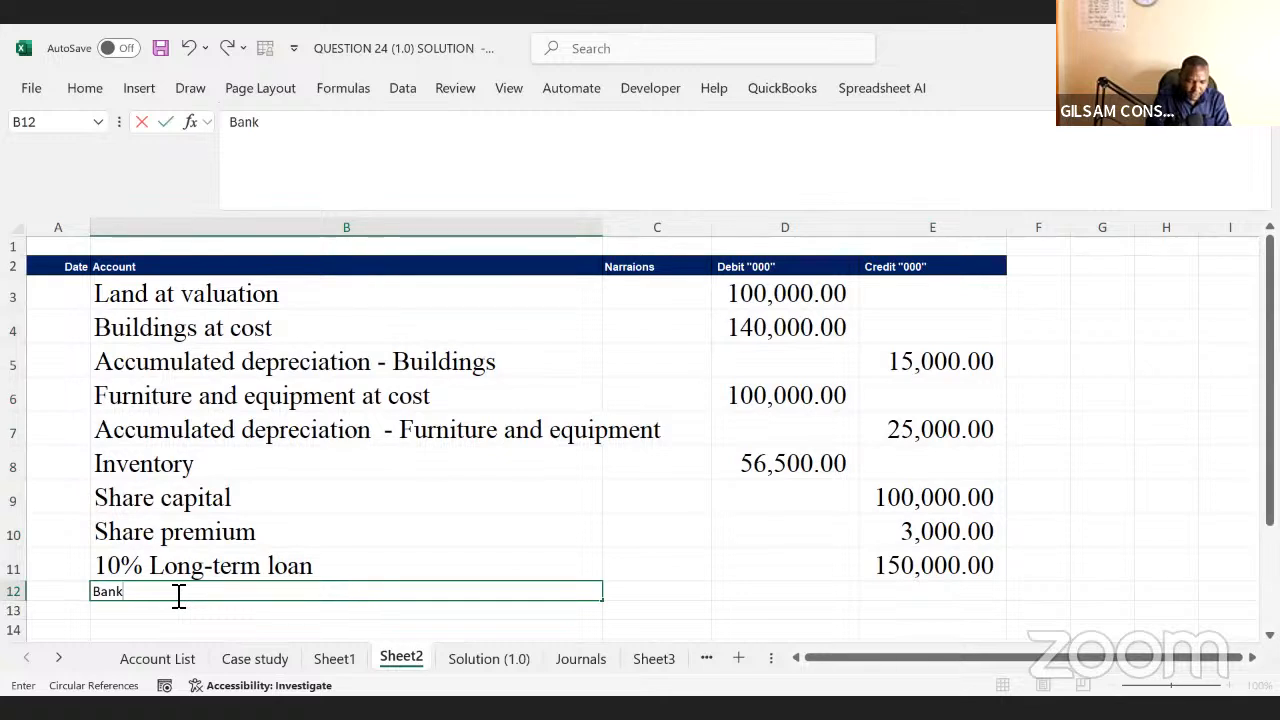
key(Tab)
key(Tab)
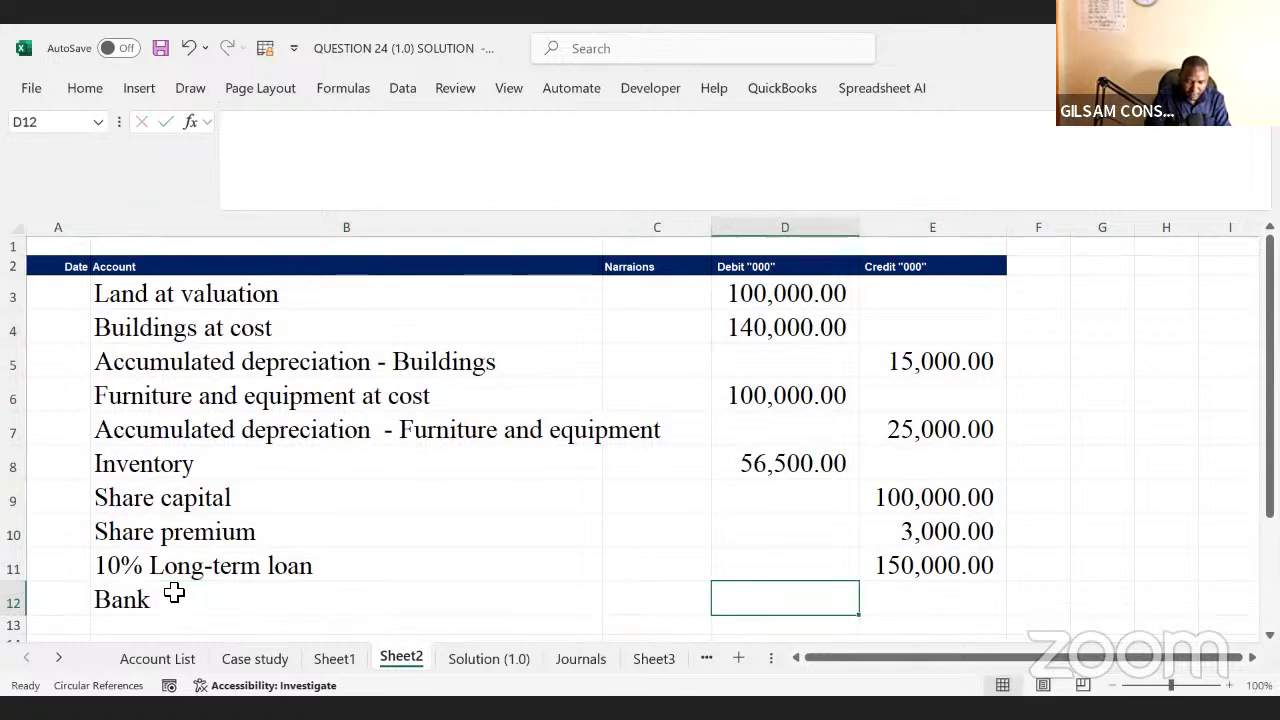
text(=)
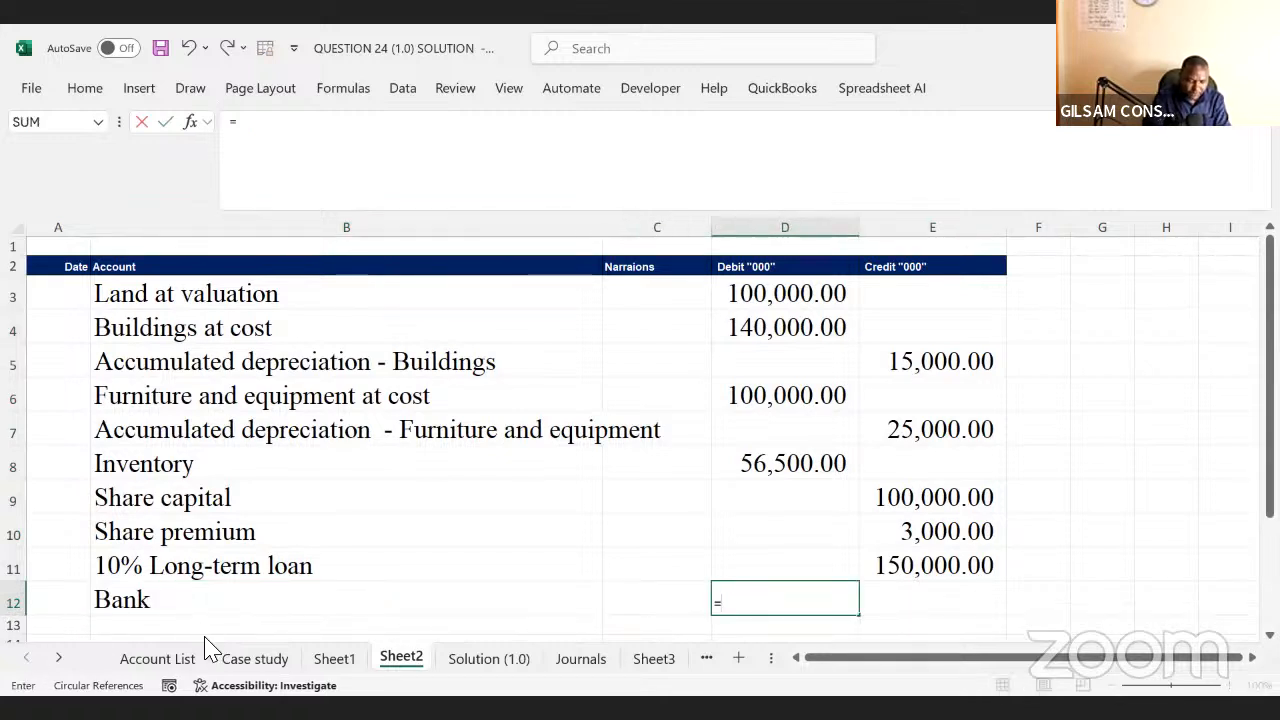
click(252, 659)
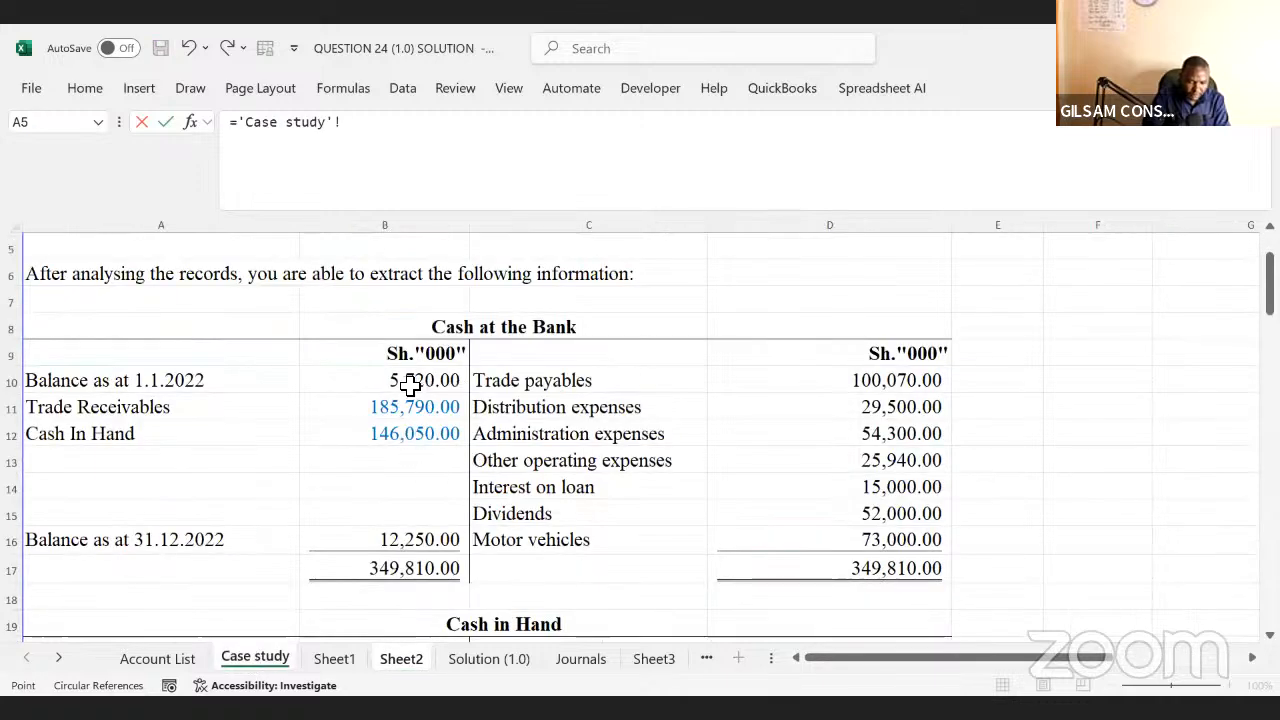
click(412, 384)
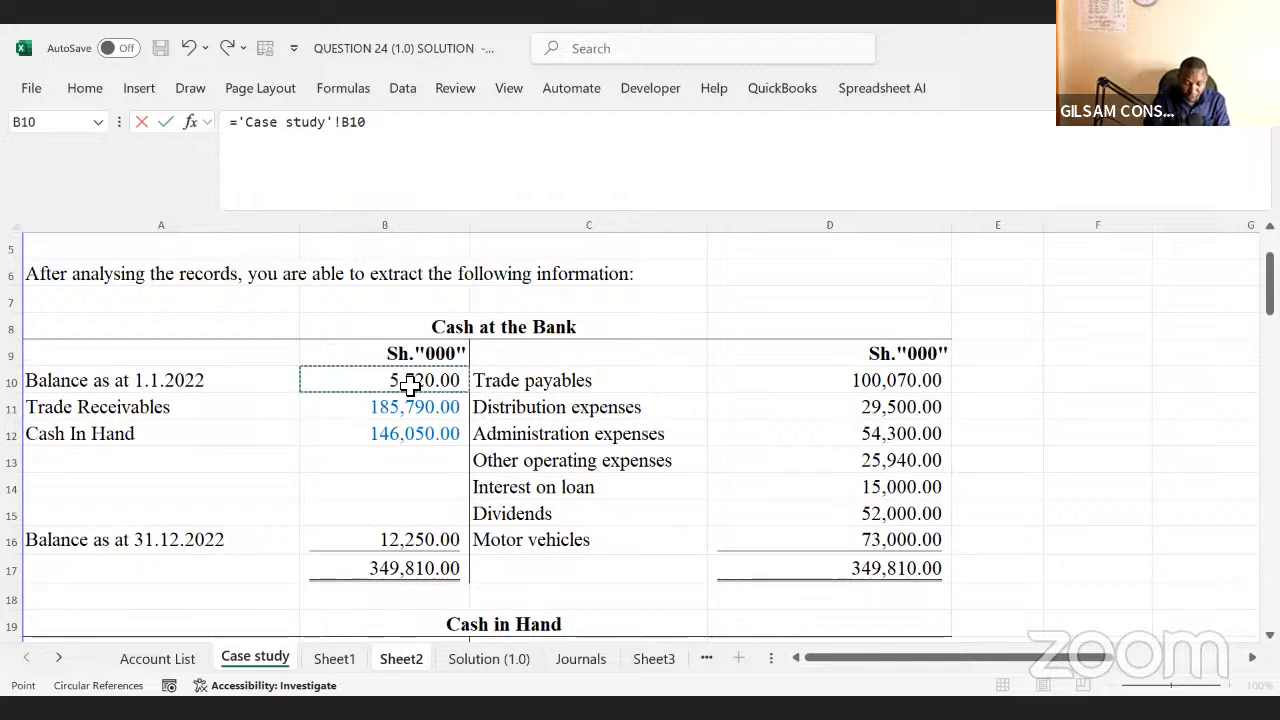
key(Return)
- Enter Cash as the account name in cell B13, directly below Bank
click(159, 628)
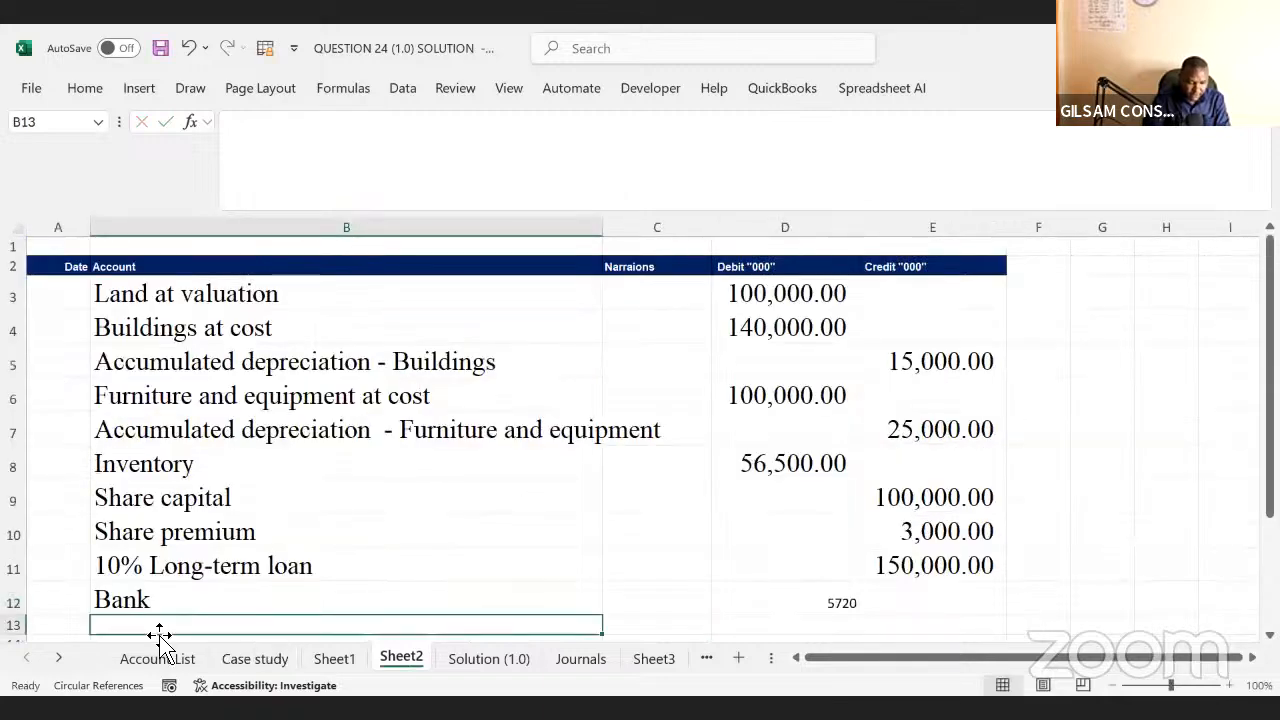
text(Cash)
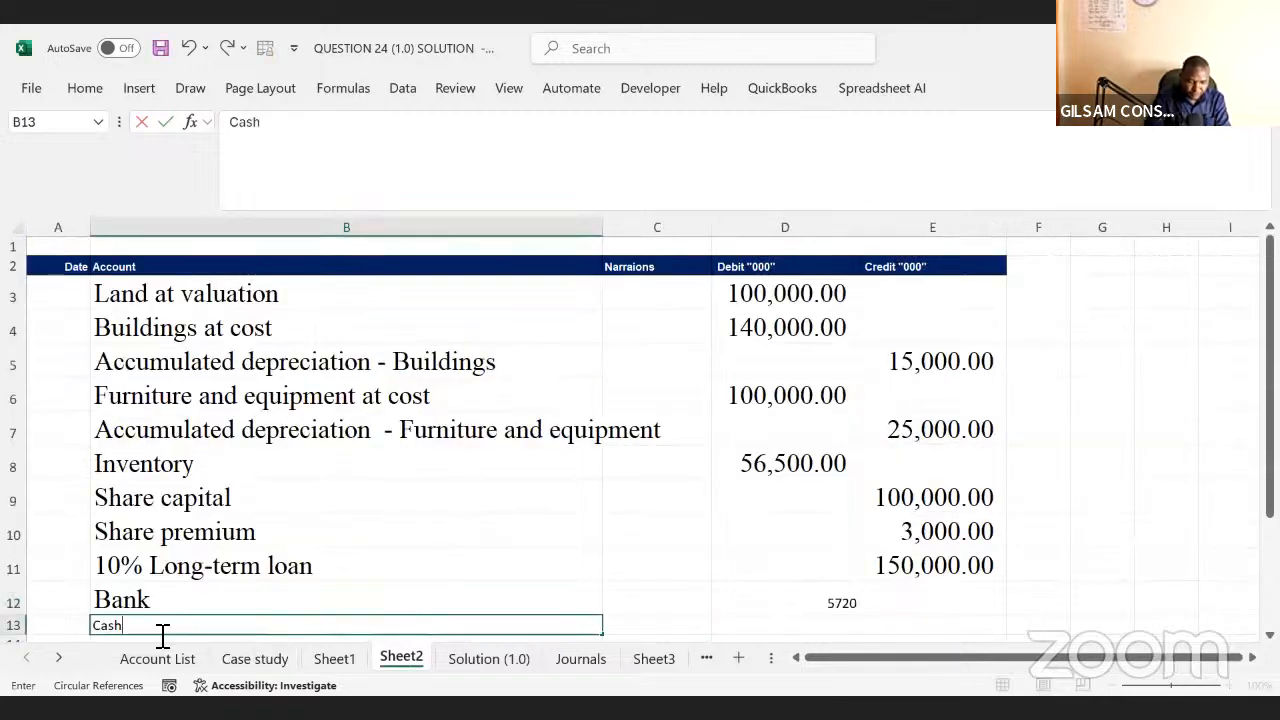
key(Tab)
scroll(160, 634, down, 1)
key(Tab)
key(Tab)
key(Left)
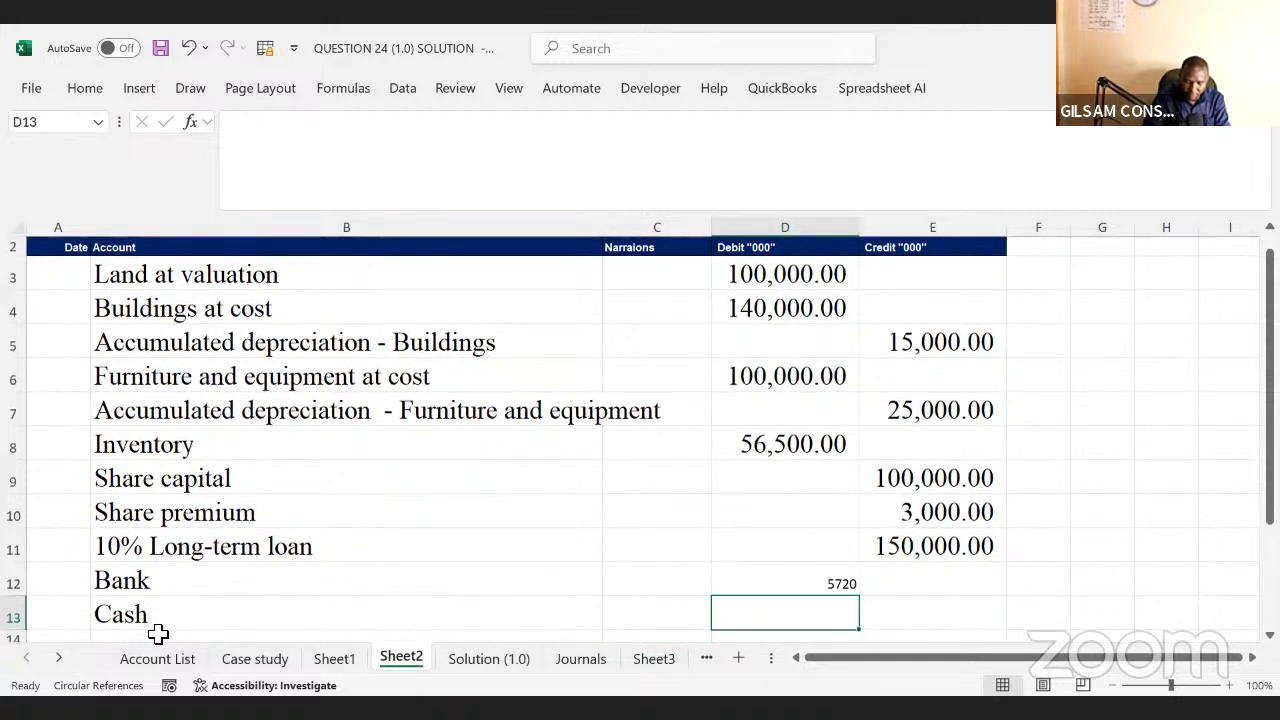
- Copy the number formatting of the Inventory debit amount onto the Bank debit amount in D12
click(789, 444)
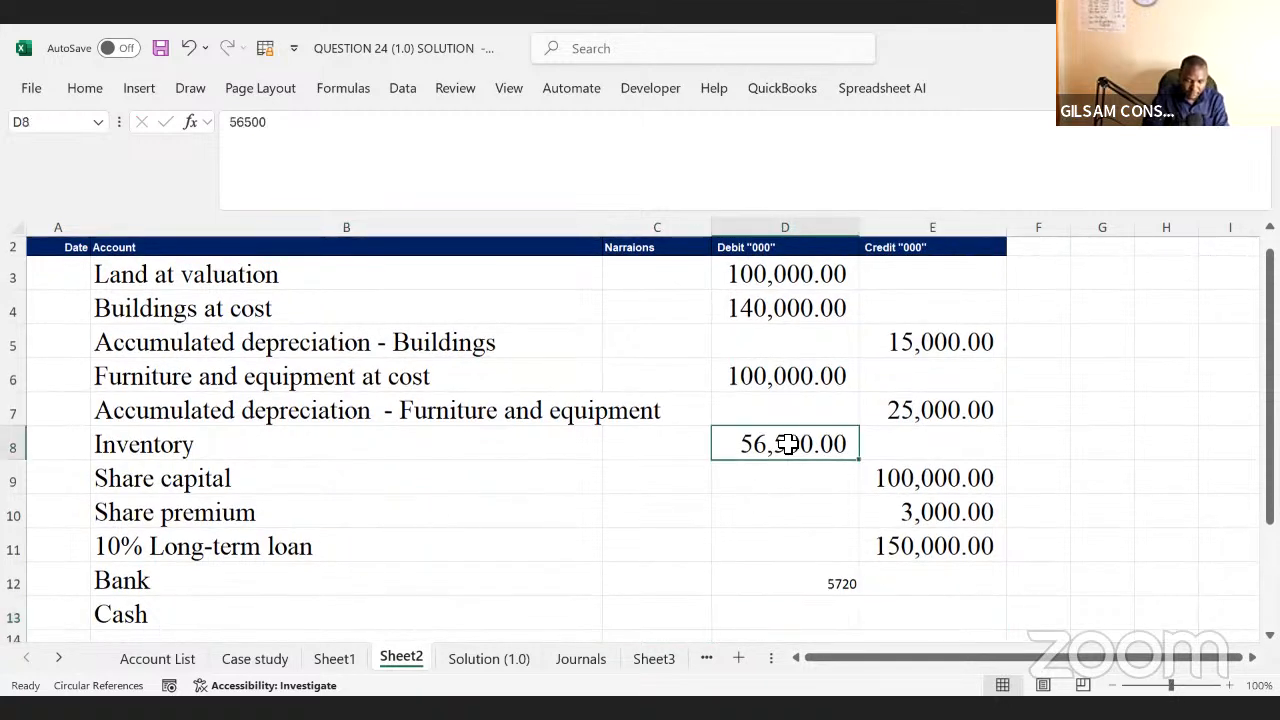
key(ctrl+c)
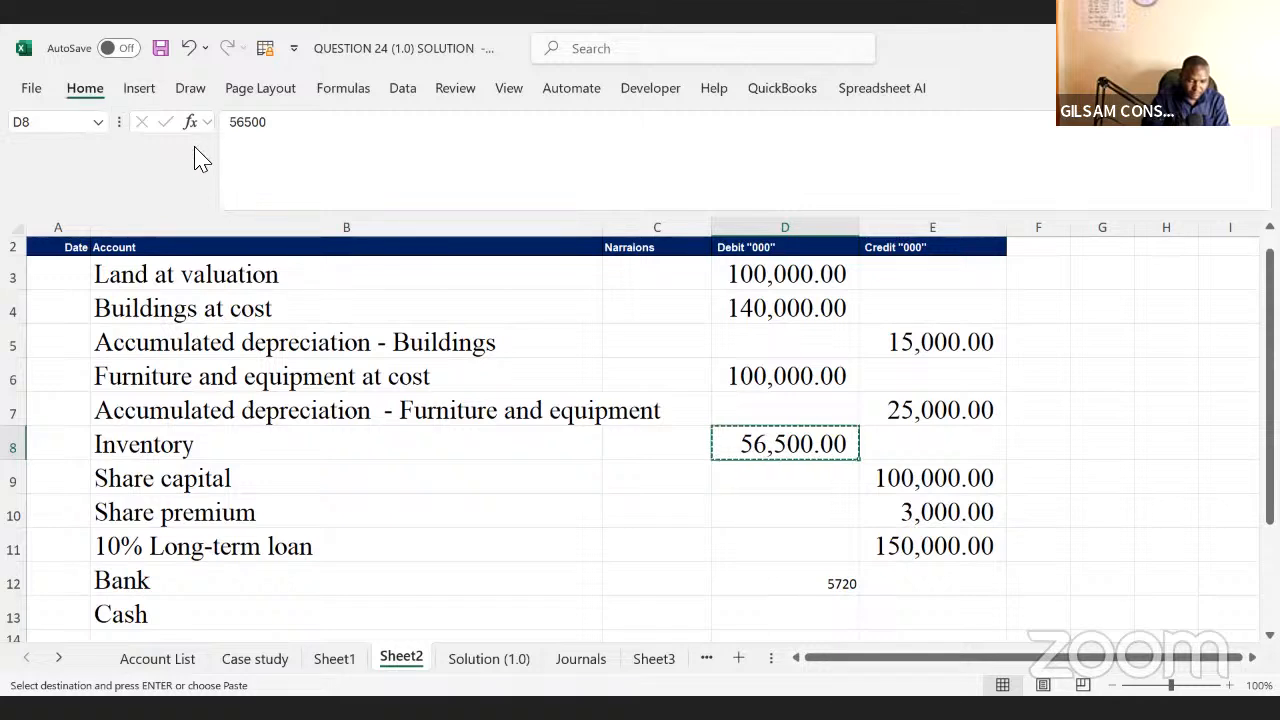
click(77, 171)
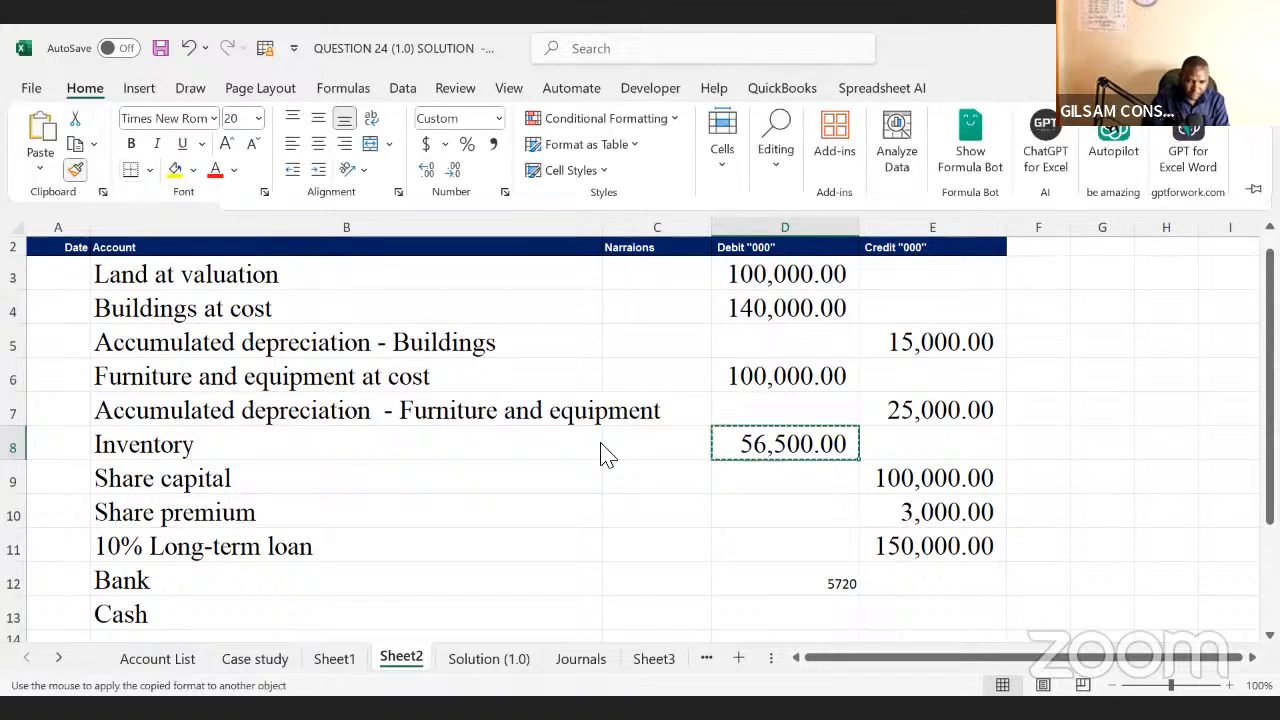
click(803, 580)
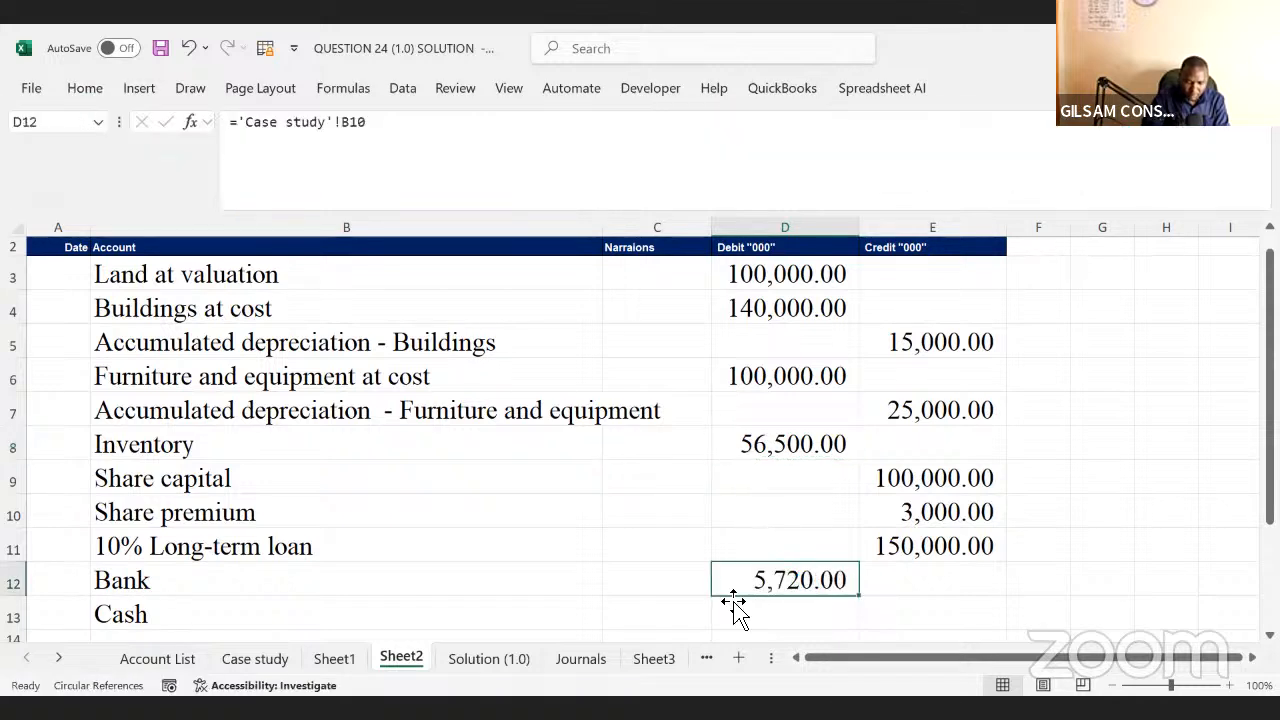
- Link the Cash debit in D13 to the Cash in Hand opening balance in cell B21 of the Case study sheet
click(802, 610)
text(=)
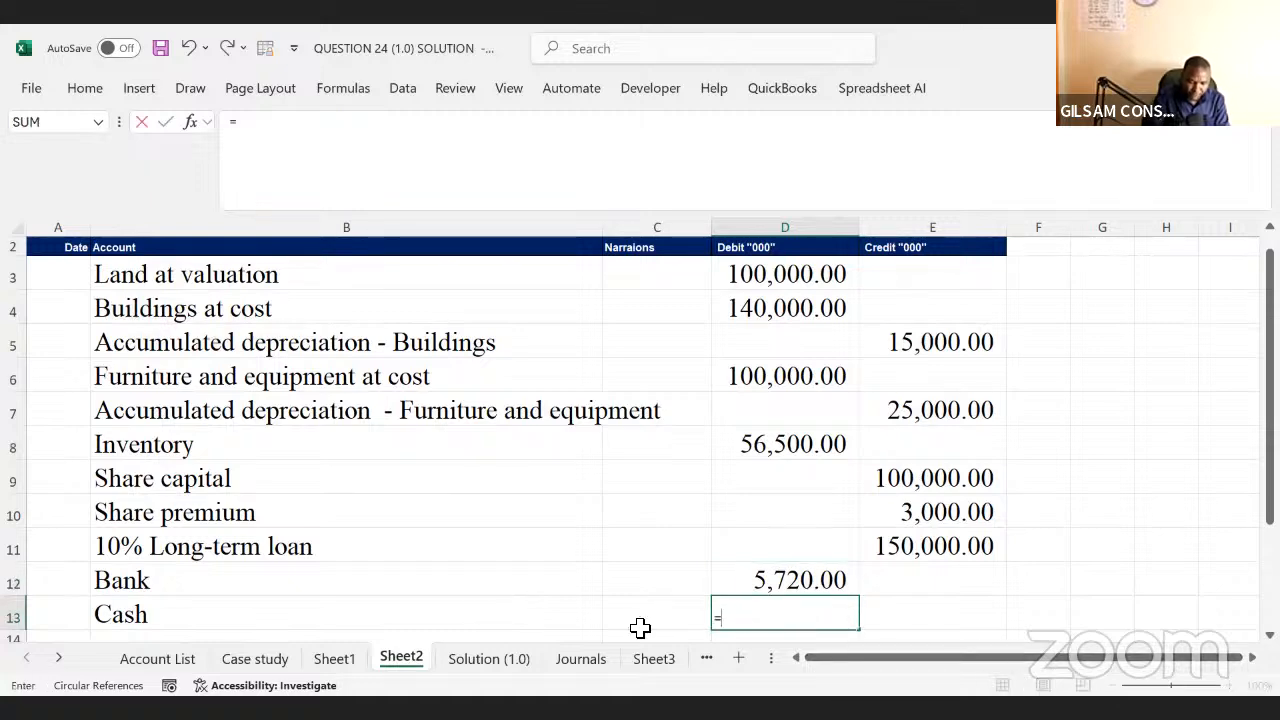
click(253, 658)
scroll(421, 381, down, 3)
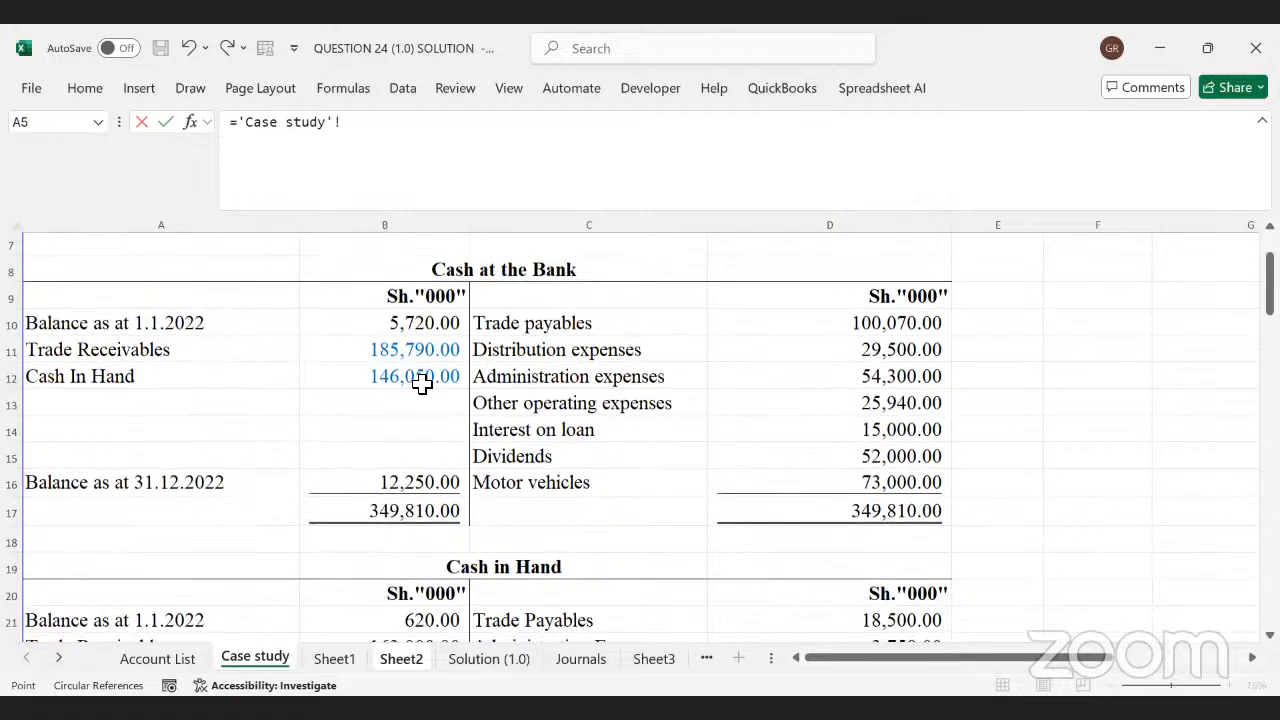
click(396, 438)
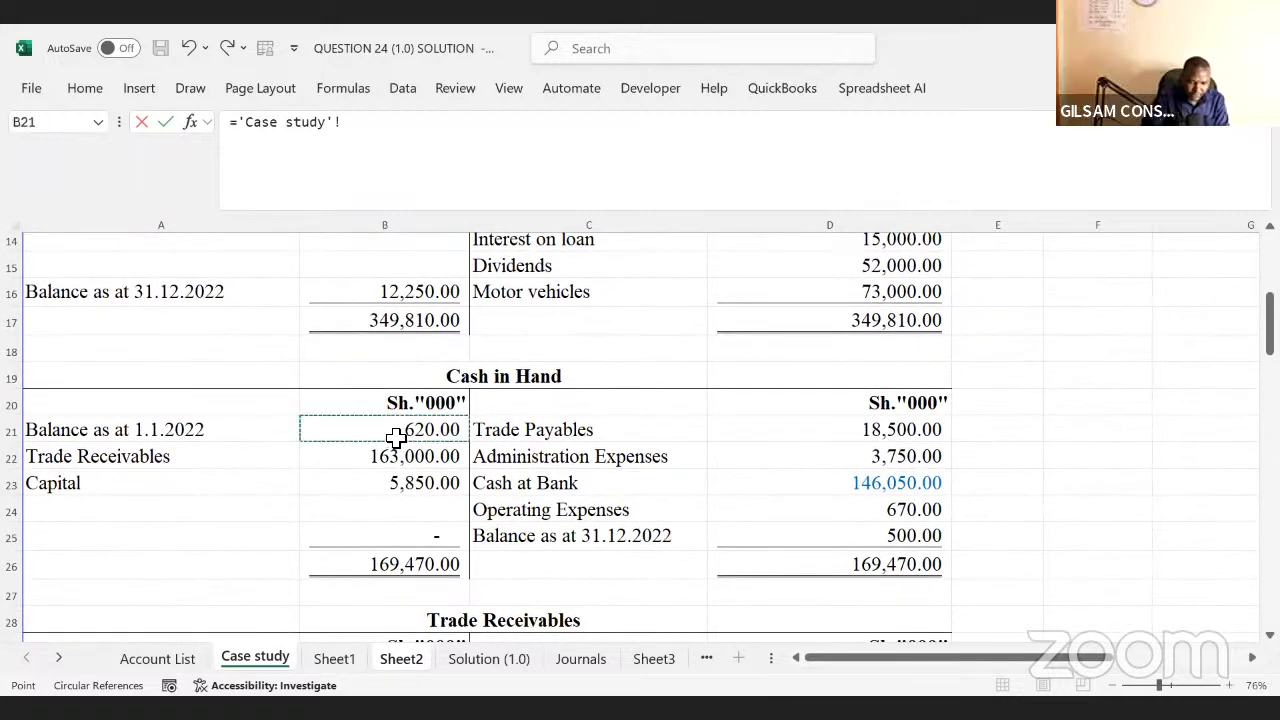
key(Return)
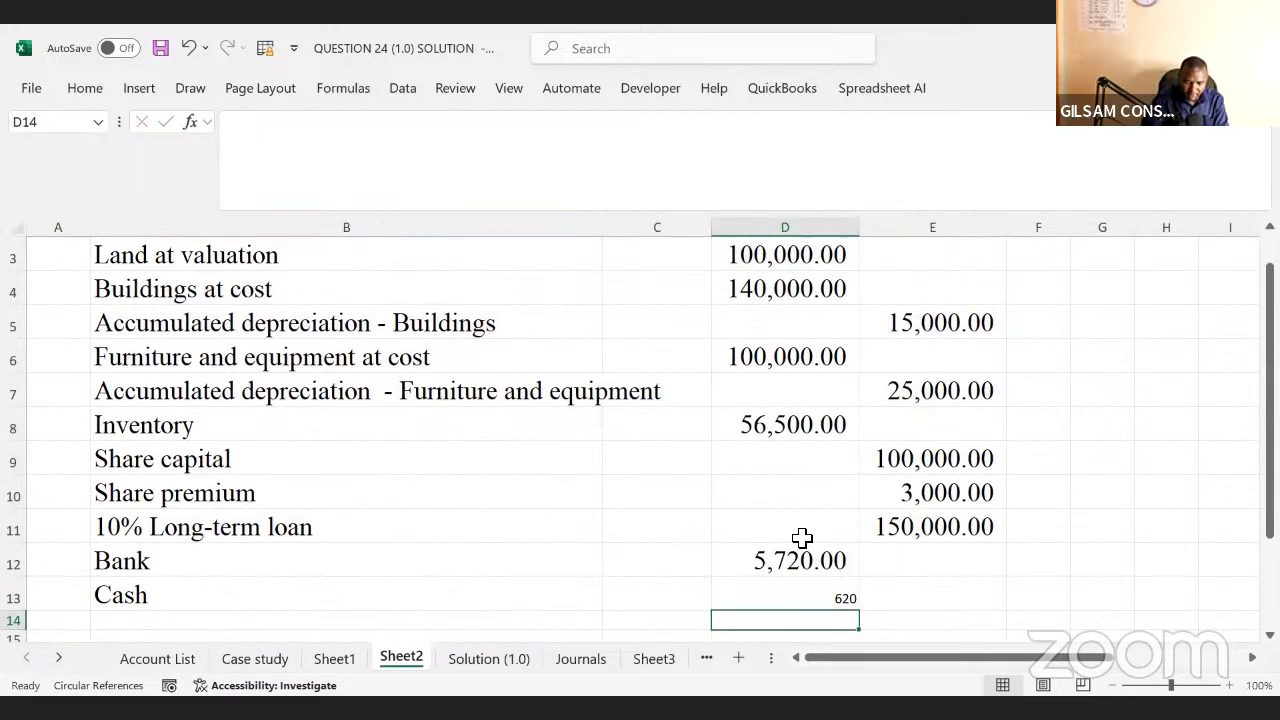
- Apply the Bank debit amount's formatting to the Cash debit amount in D13
click(803, 537)
click(775, 566)
key(ctrl+c)
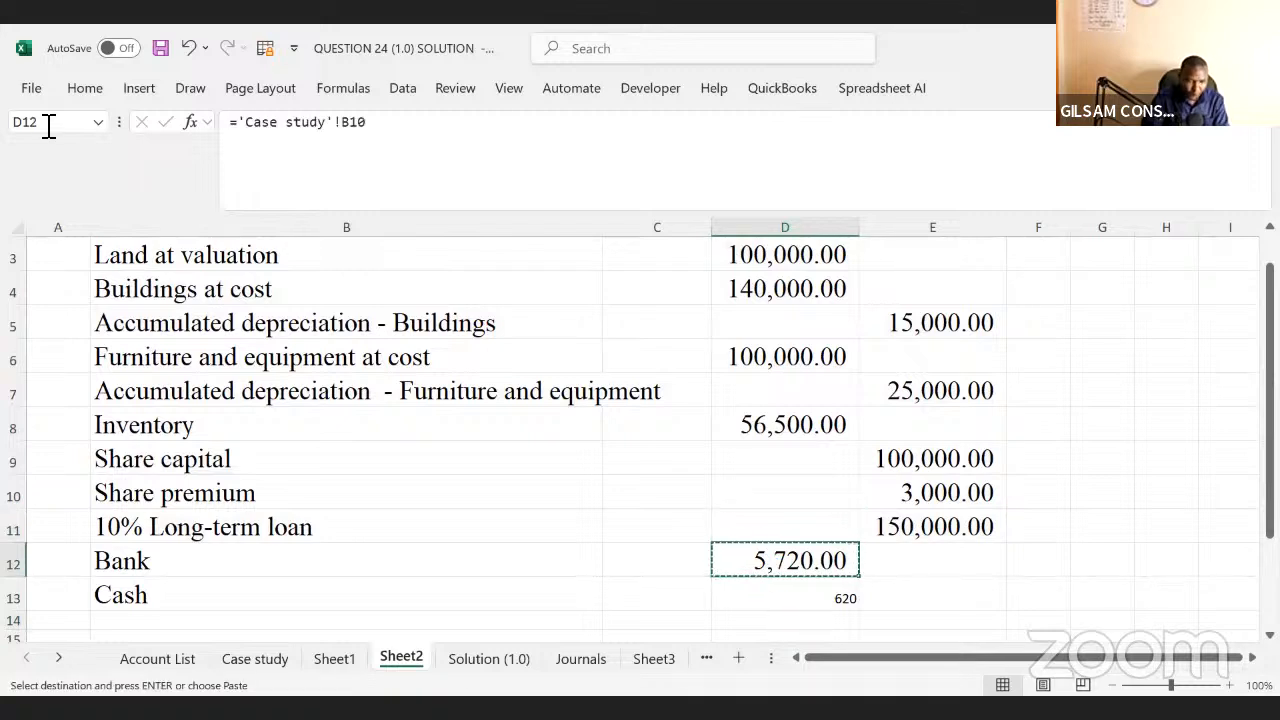
click(85, 92)
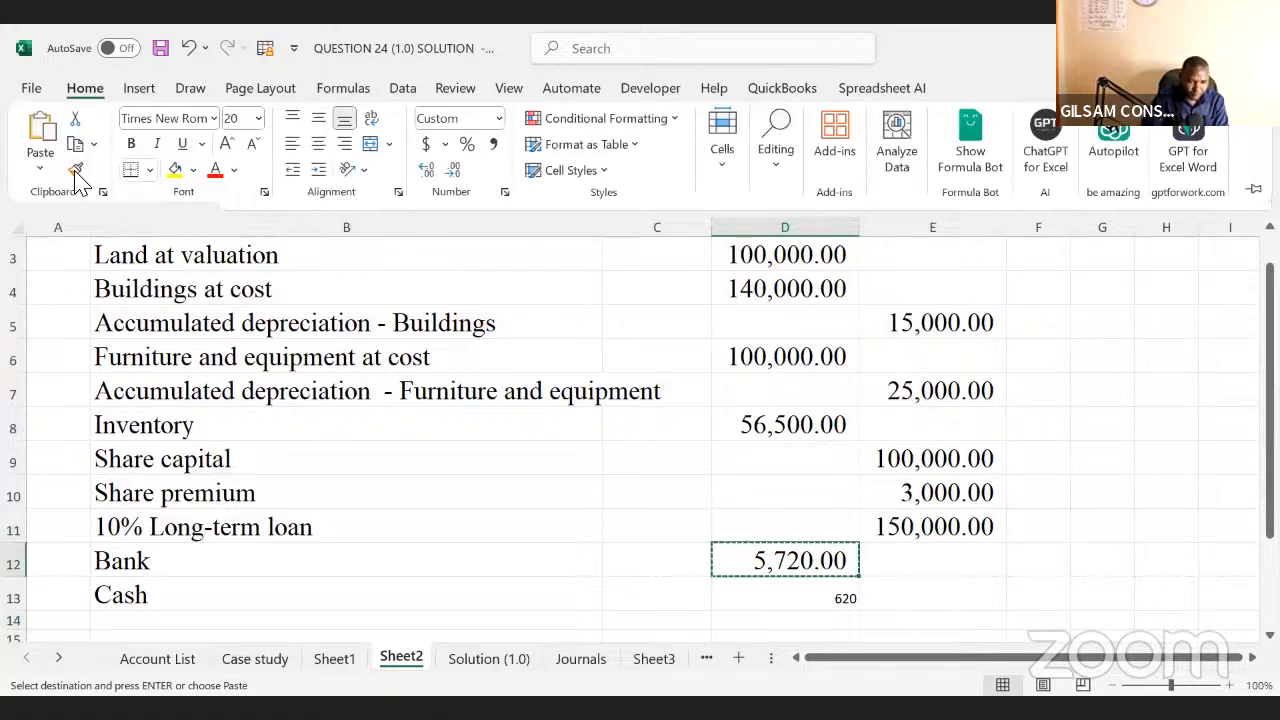
click(74, 170)
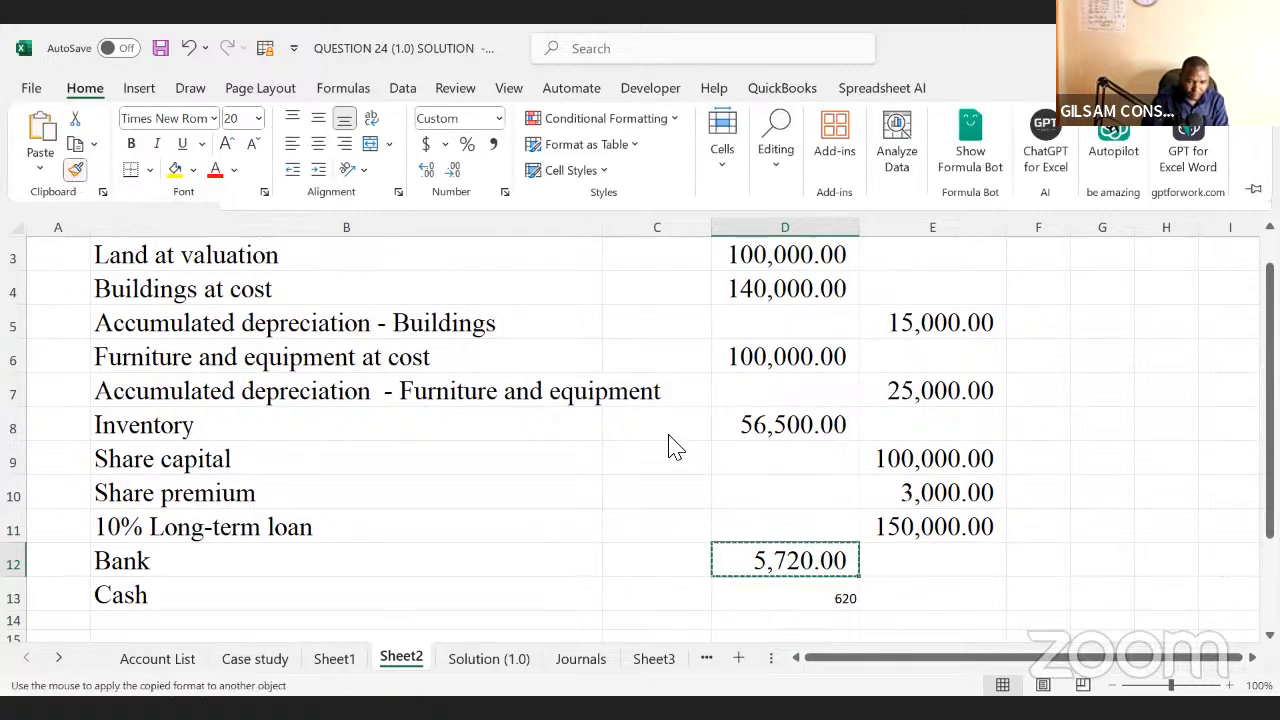
click(830, 600)
- Enter Trade receivables as the account name in cell B14, below Cash
click(330, 591)
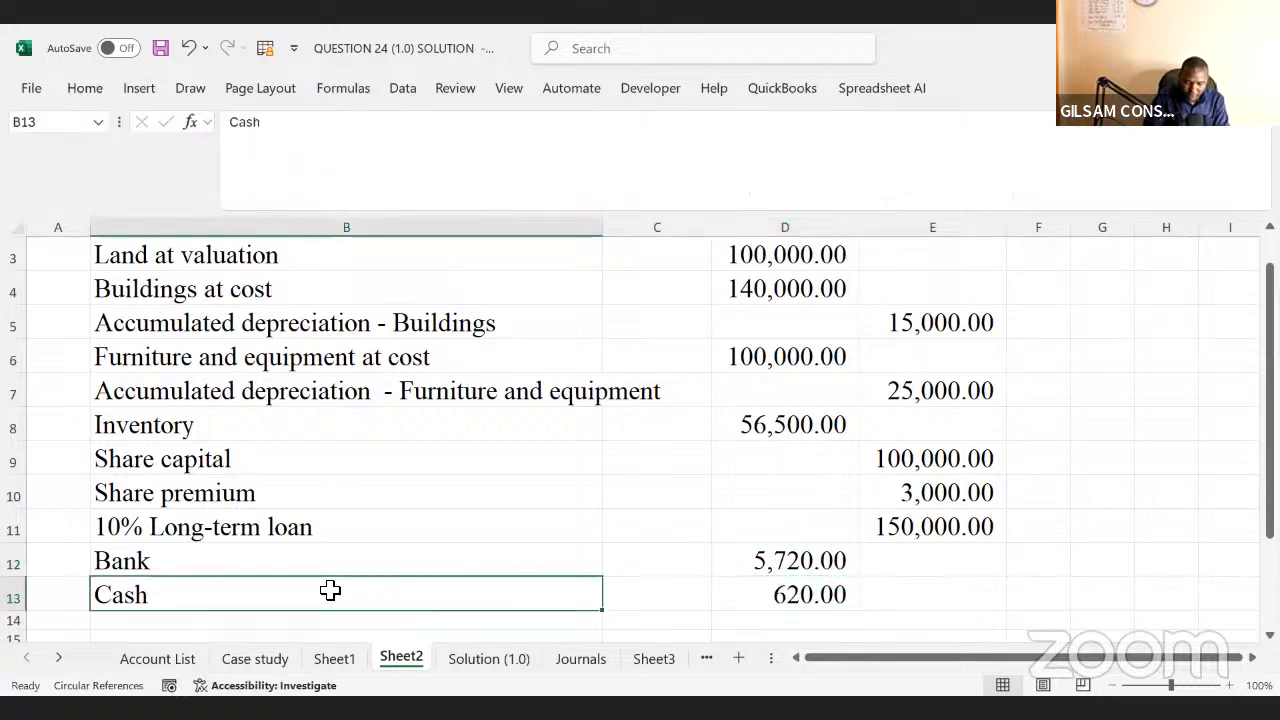
key(Down)
key(Down)
key(Down)
key(Down)
key(Down)
key(Down)
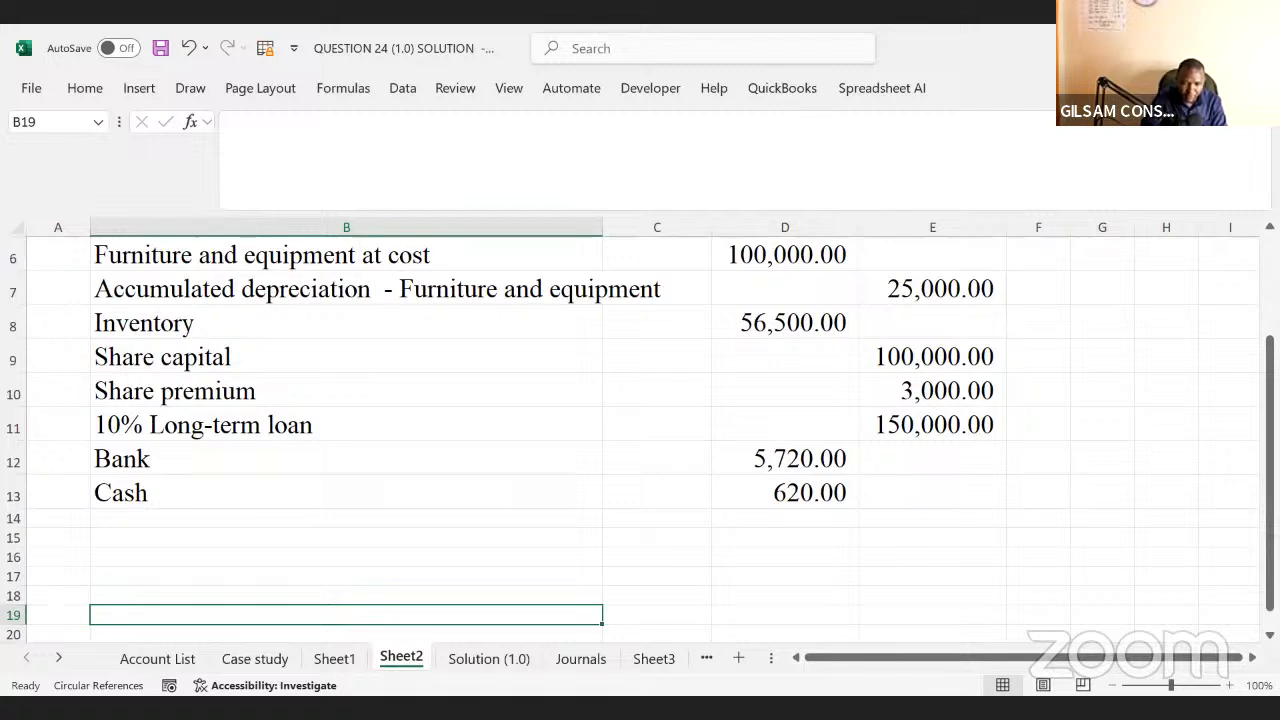
click(149, 524)
text(Trad)
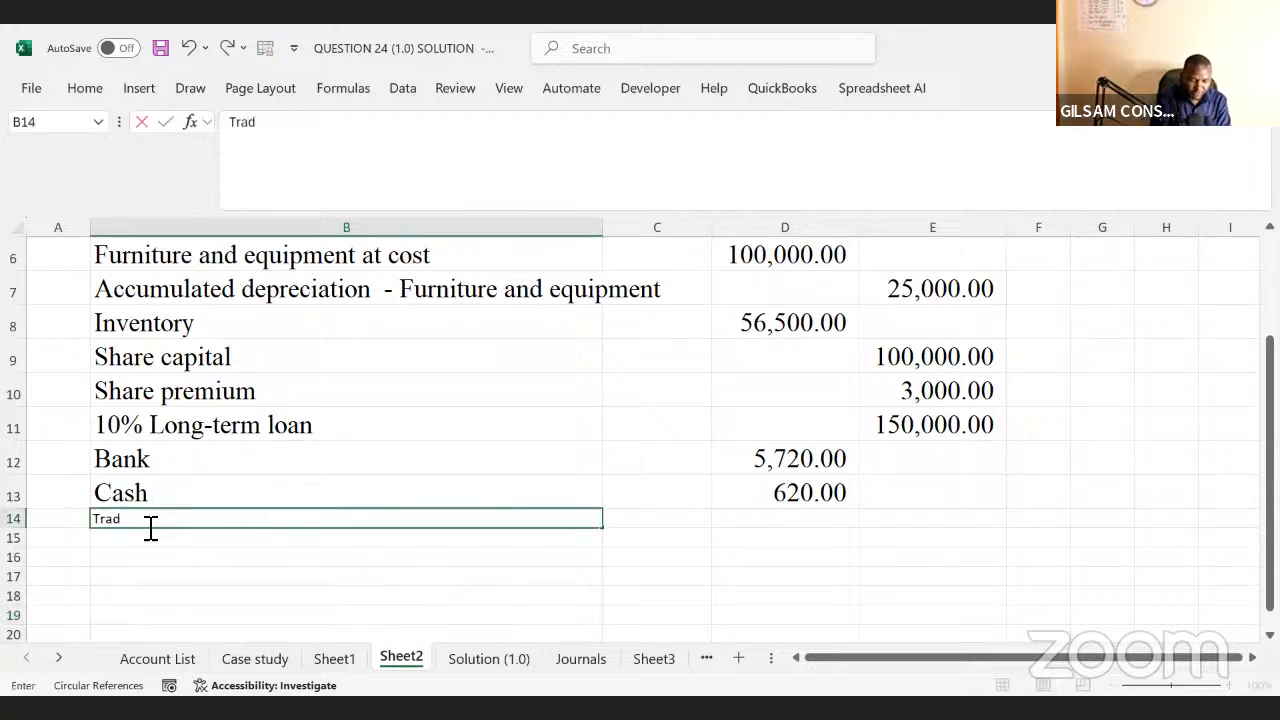
text(e rece)
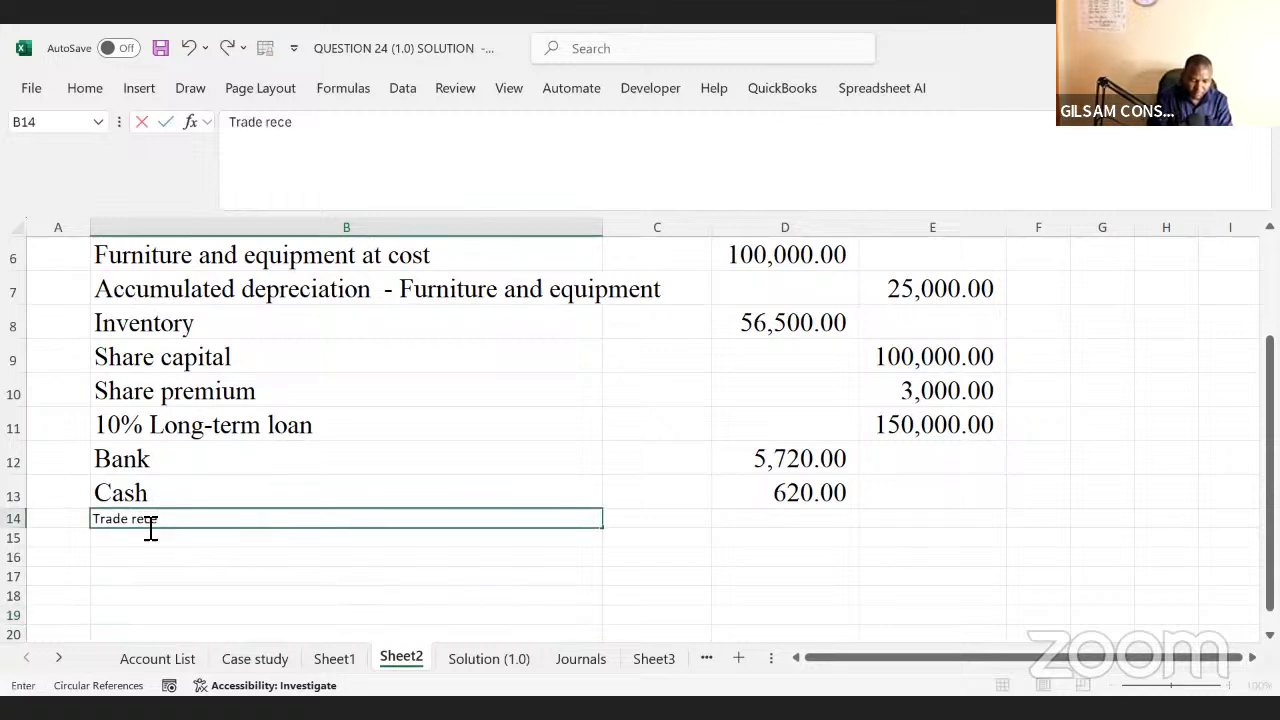
text(iv)
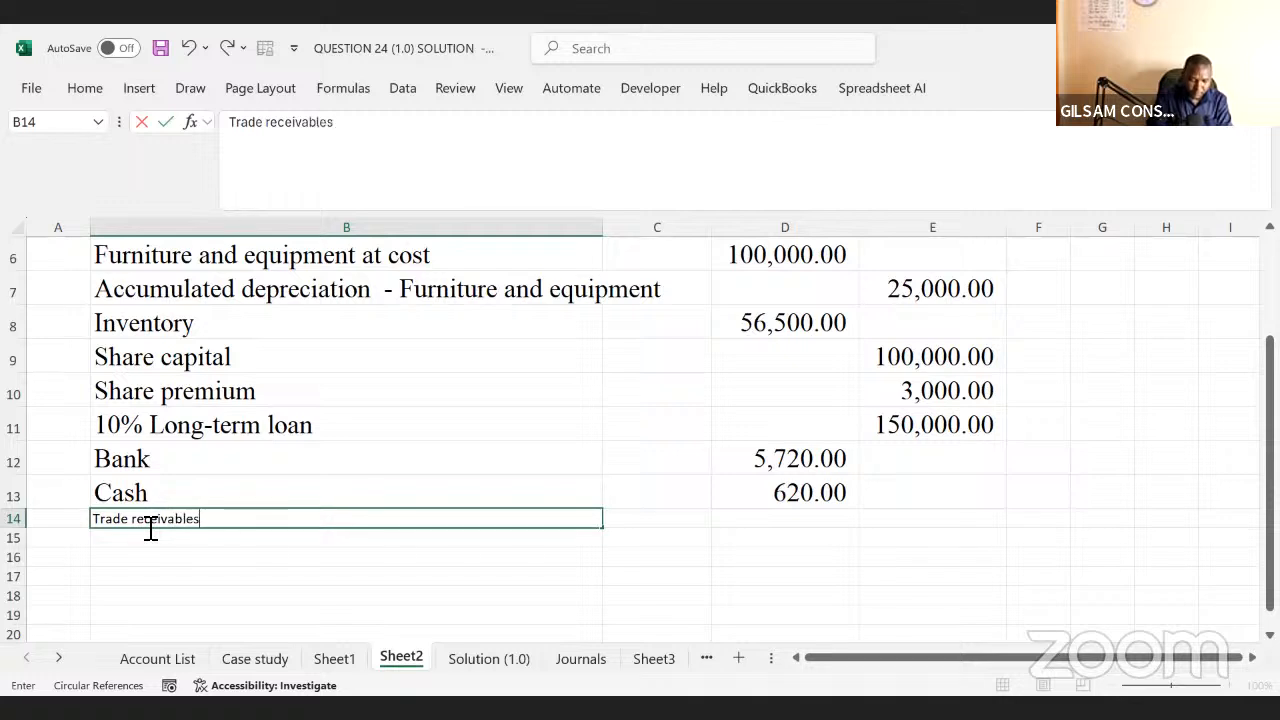
text(ables)
key(Return)
- Enter Trade Payables as the account name in cell B15, below Trade receivables
text(T)
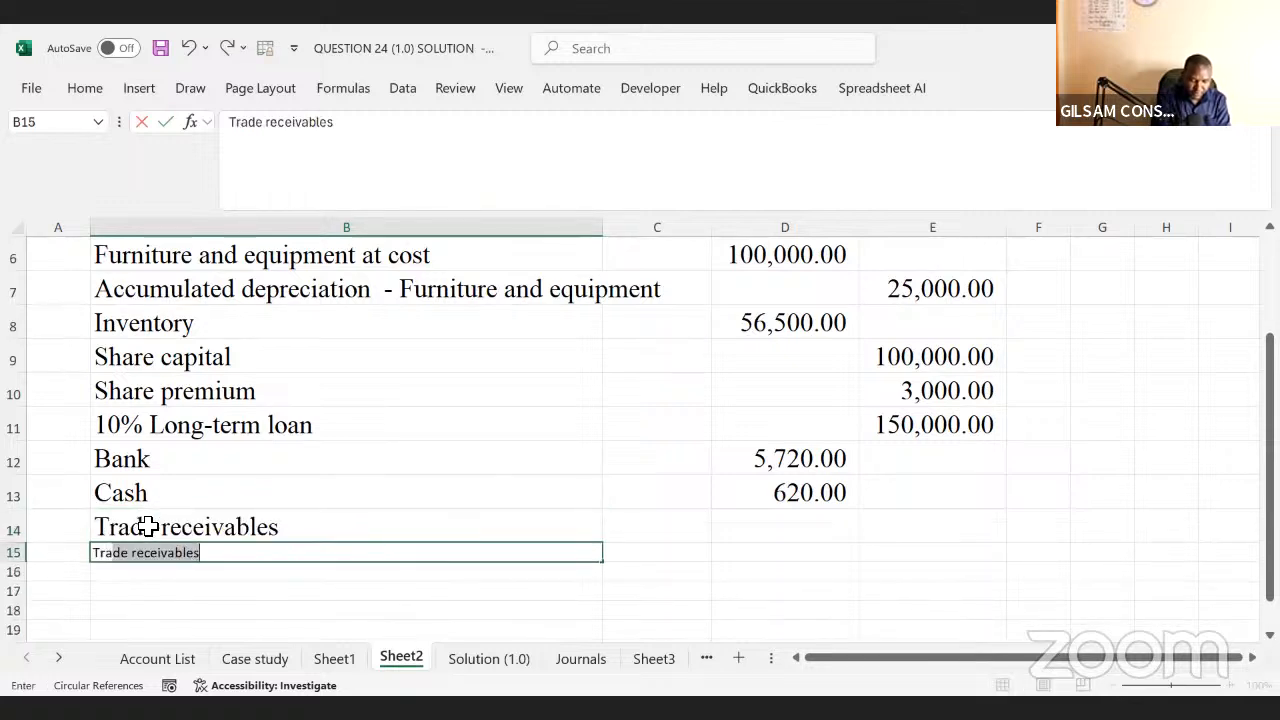
text(rade )
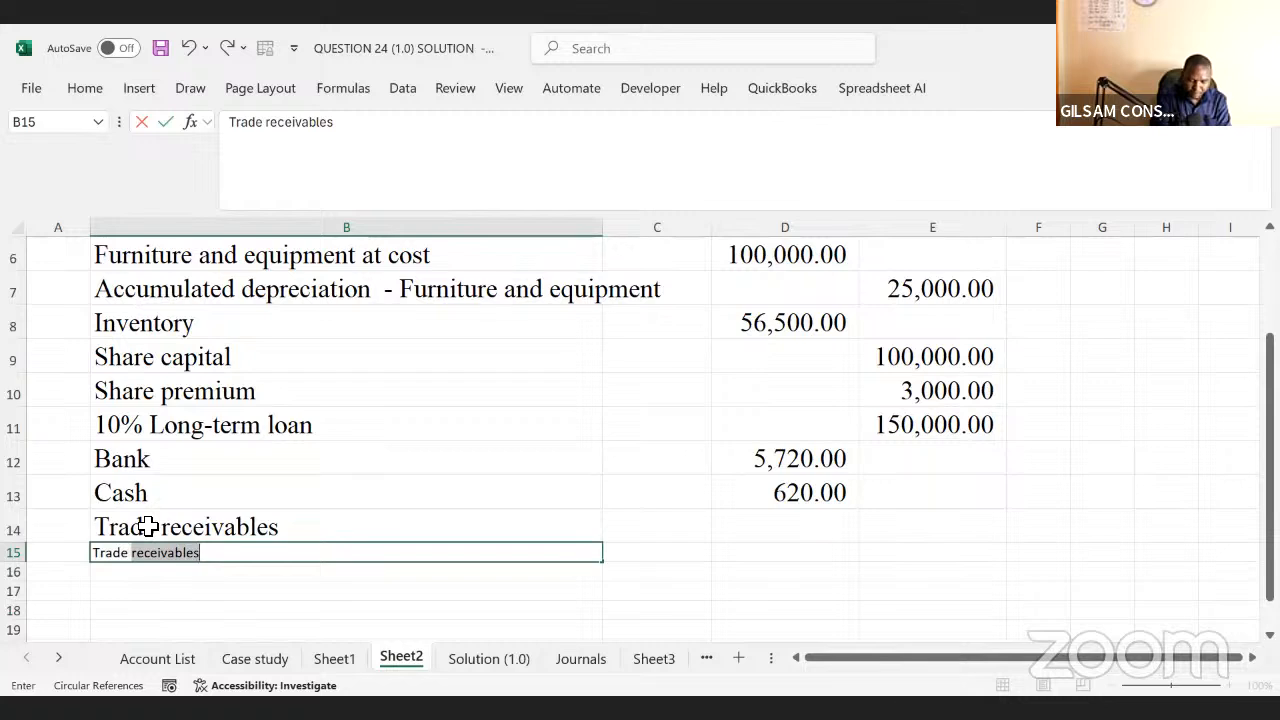
text(Payables)
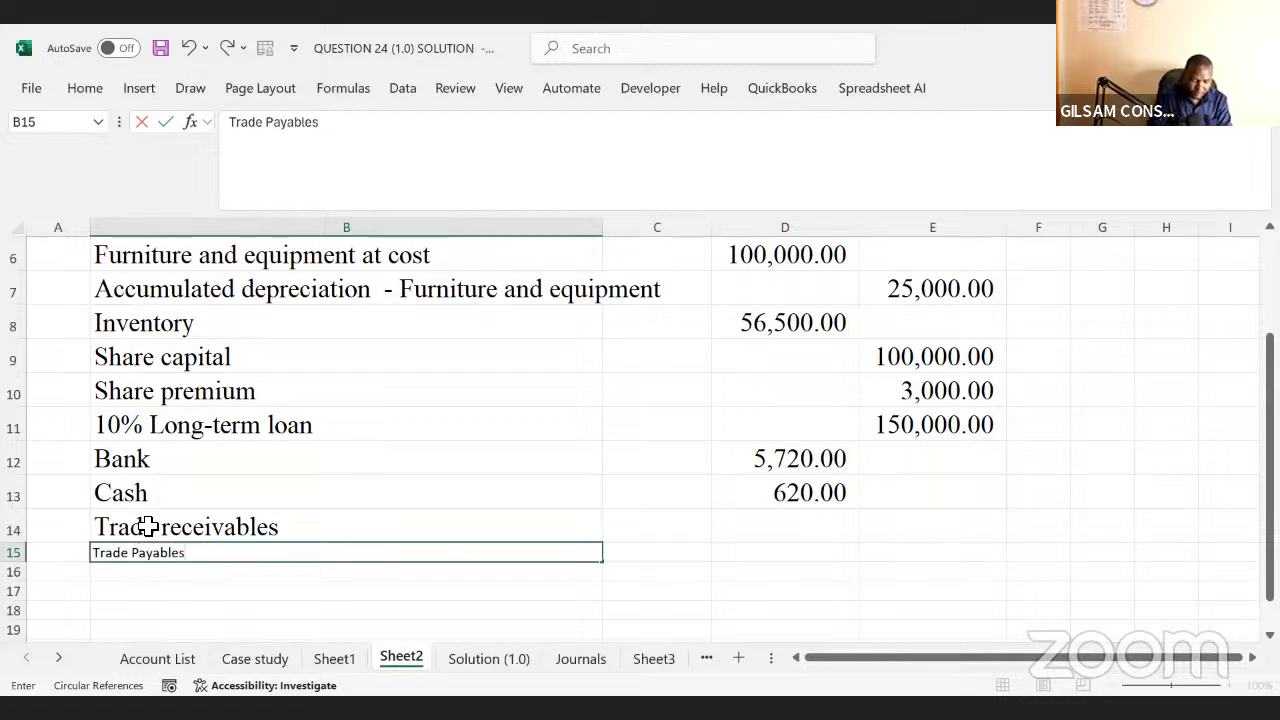
key(Tab)
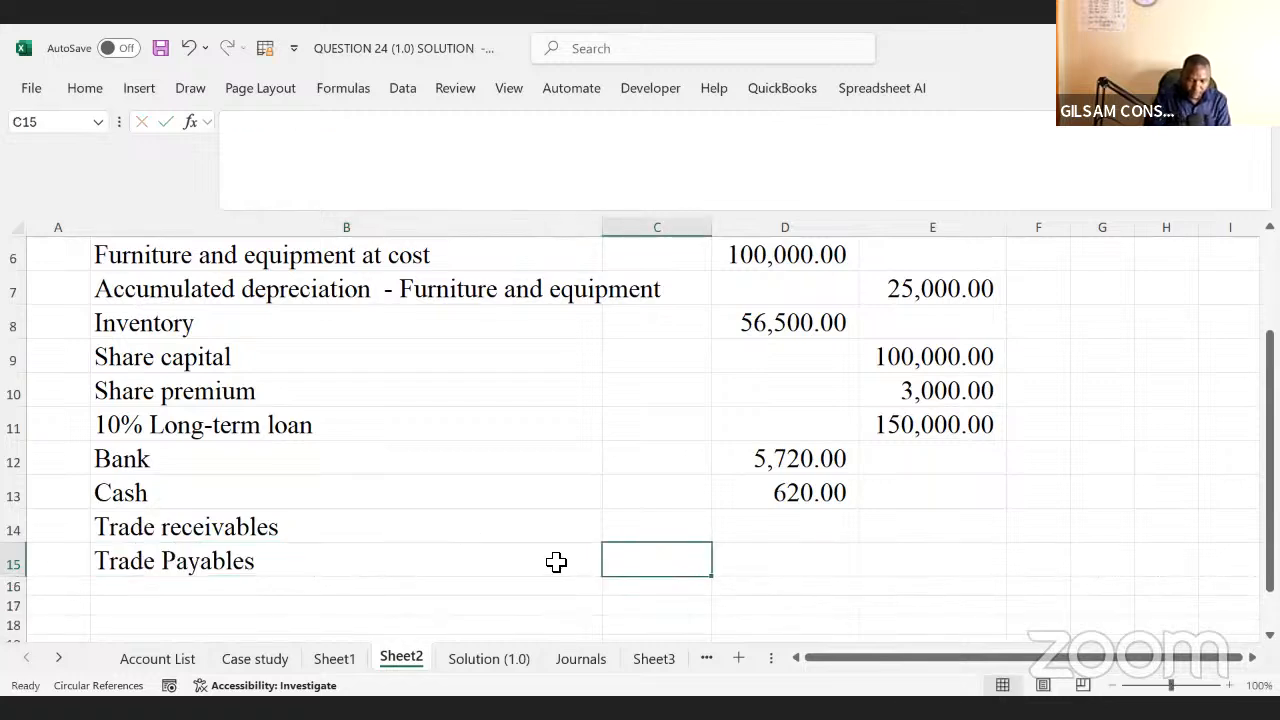
- Link the Trade receivables debit in D14 to the Trade Receivables opening balance in cell B30 of the Case study sheet
click(750, 531)
text(=)
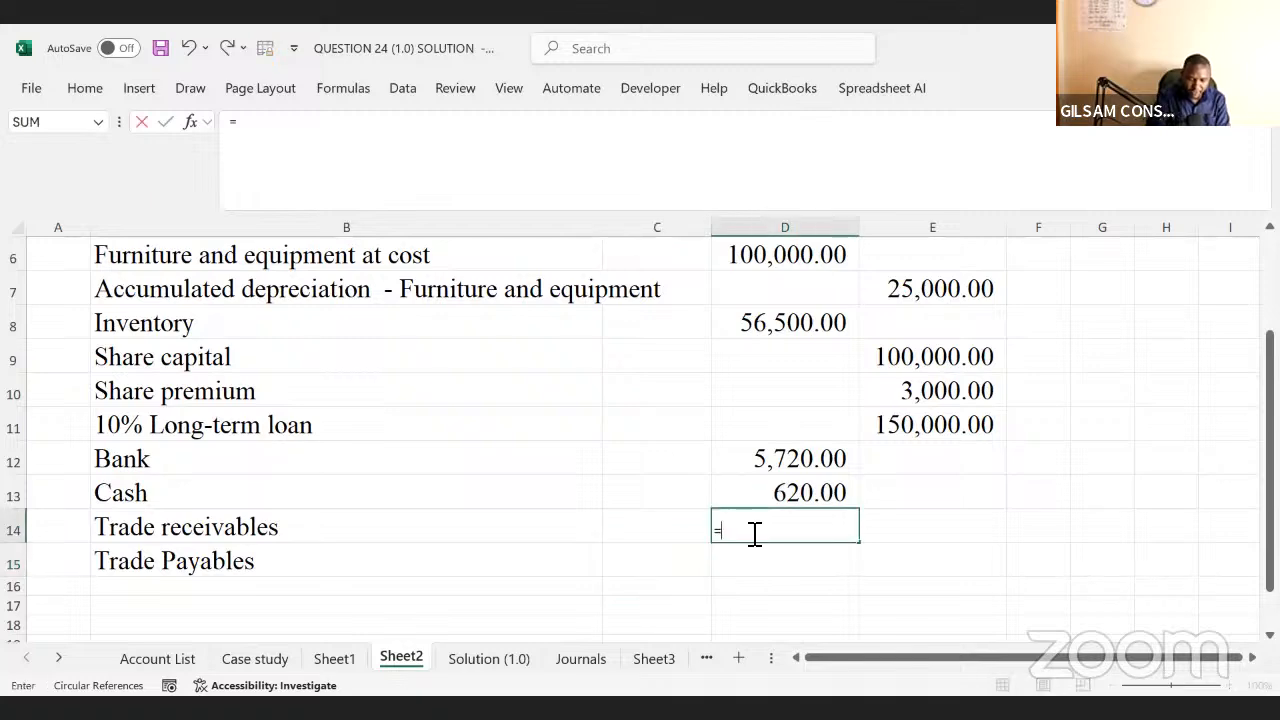
click(255, 662)
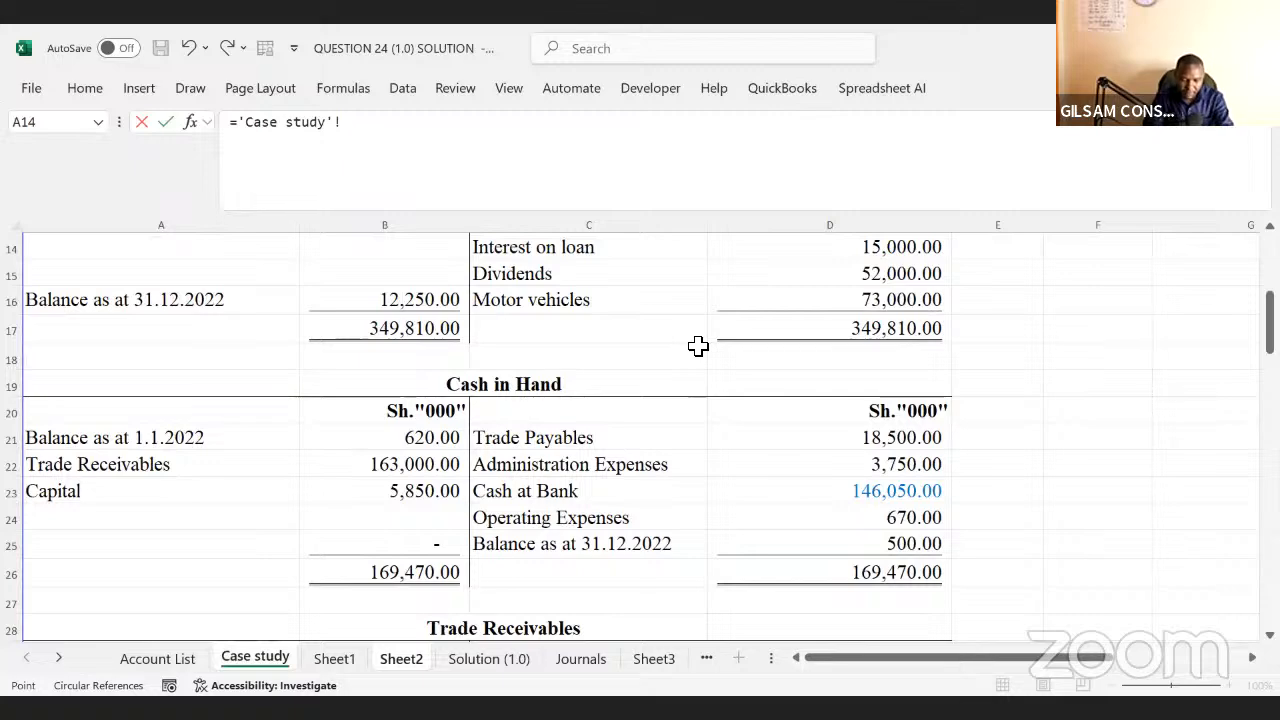
scroll(698, 346, down, 3)
click(420, 393)
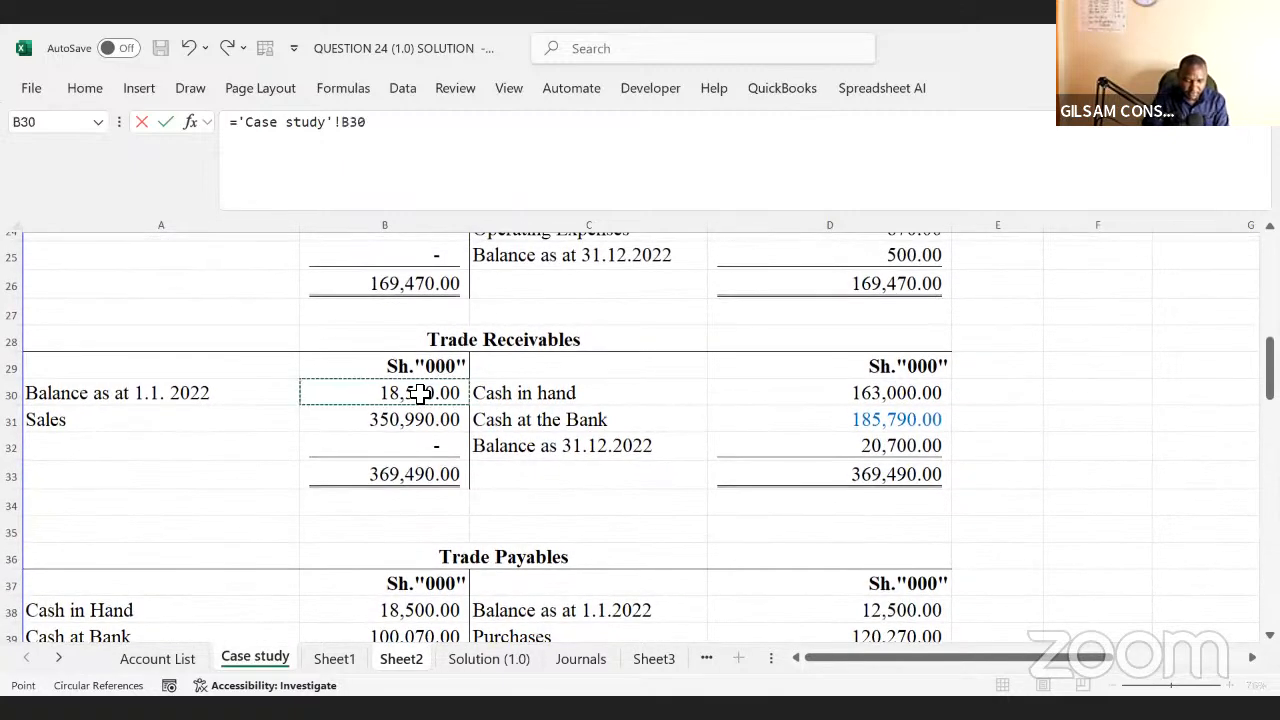
key(Return)
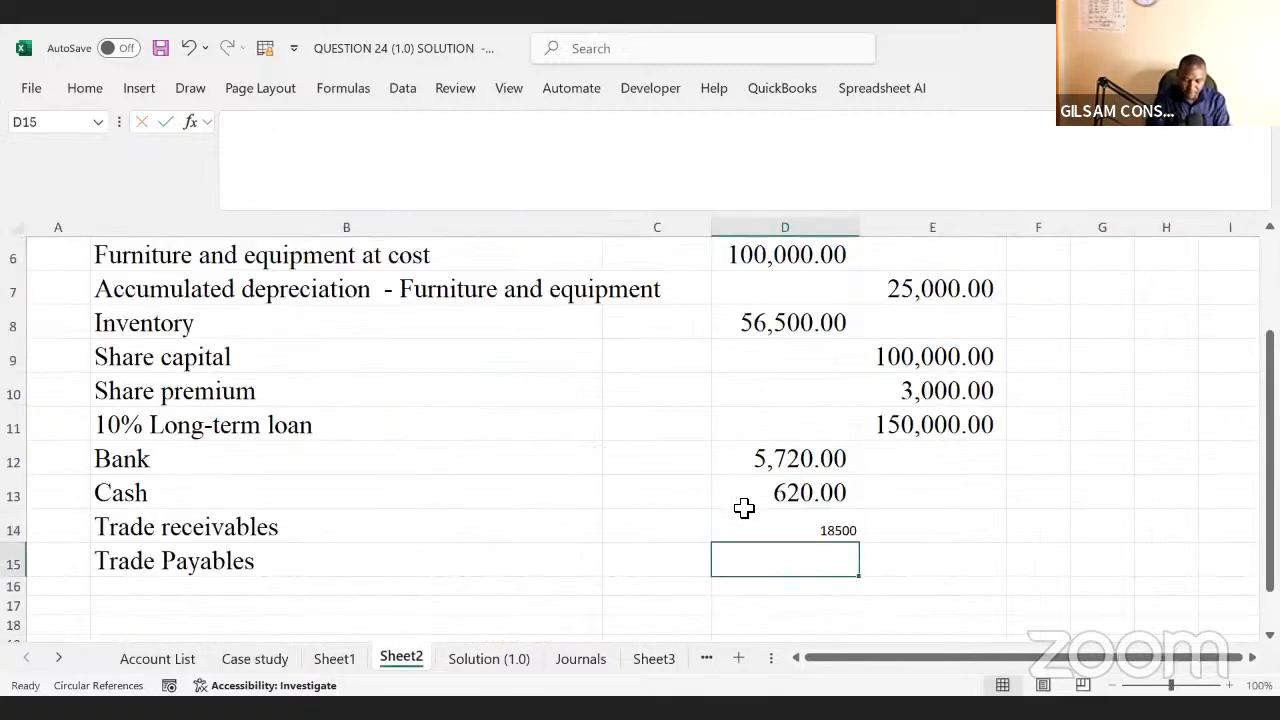
- Link the Trade Payables amount in D15 to the Cash in Hand entry in cell B38 of the Case study sheet
text(=)
scroll(744, 508, down, 3)
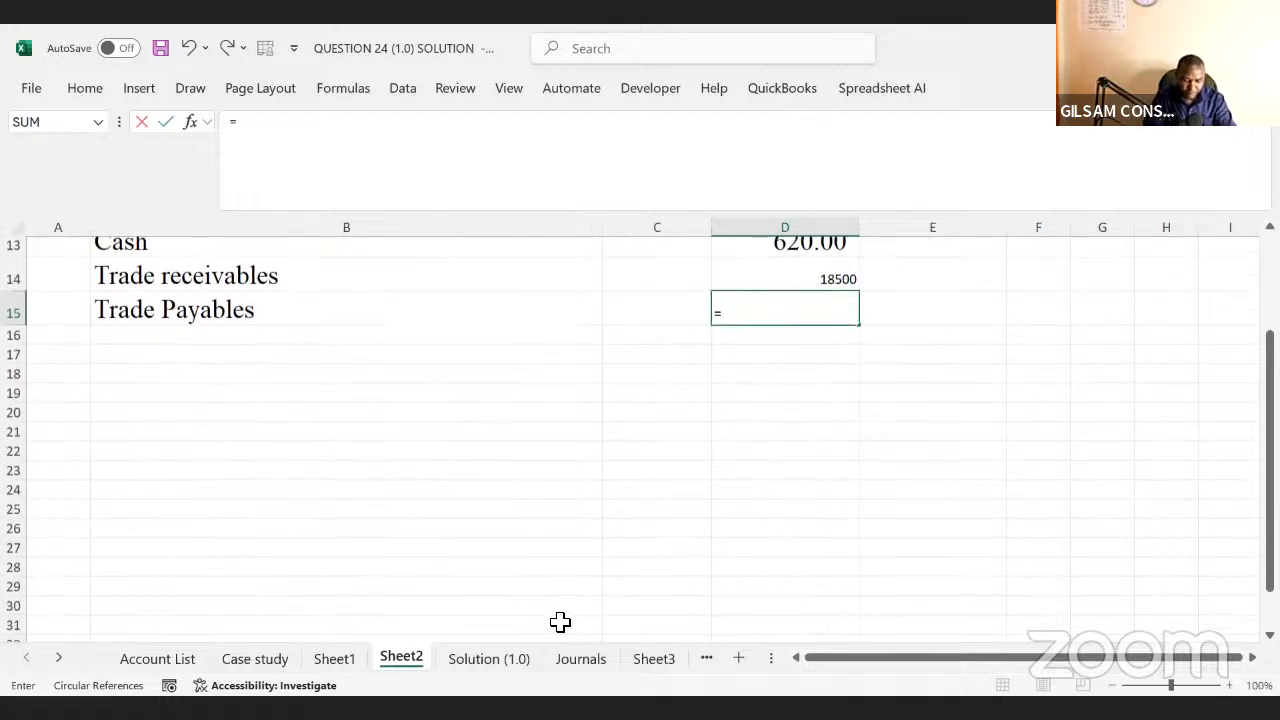
click(255, 658)
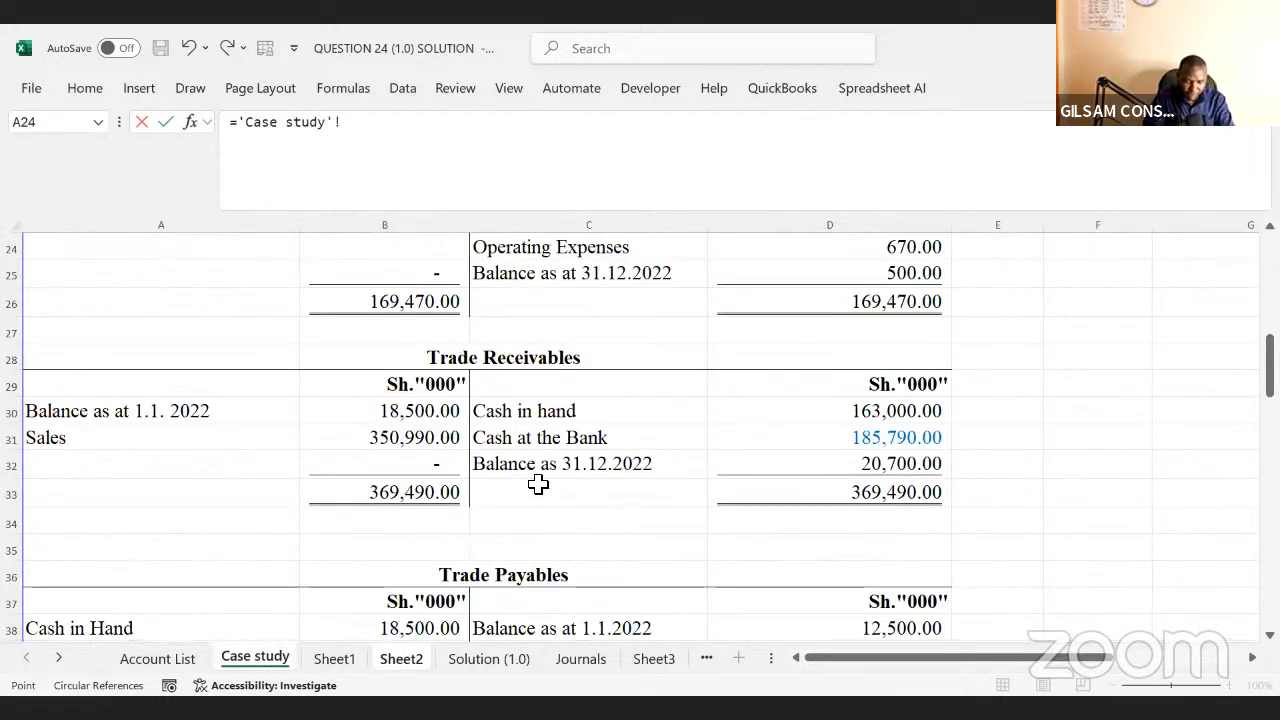
scroll(538, 484, down, 3)
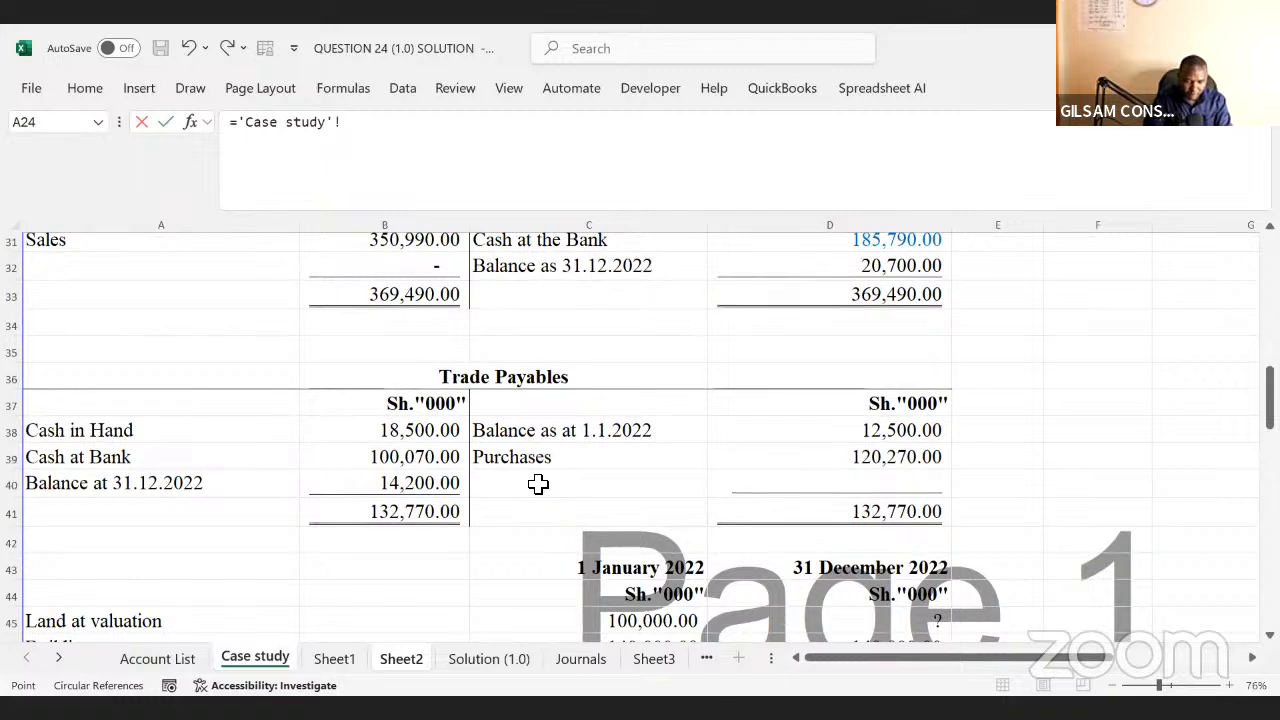
click(437, 432)
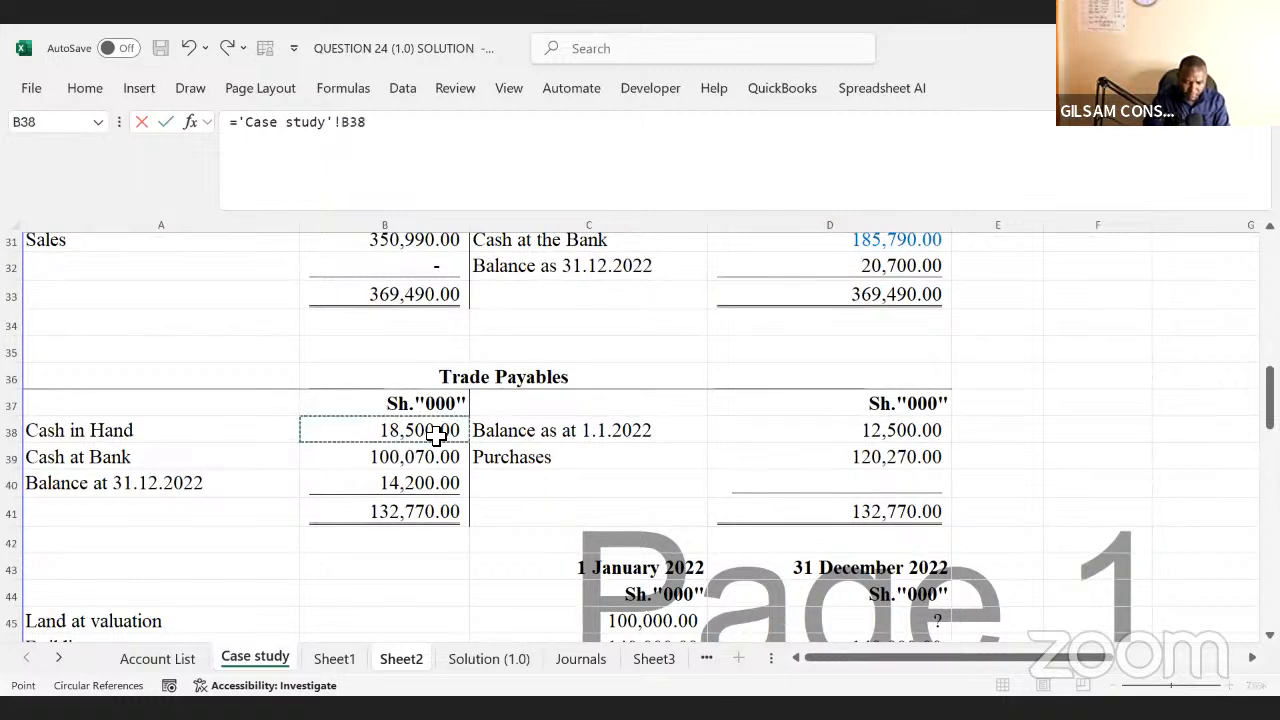
key(Return)
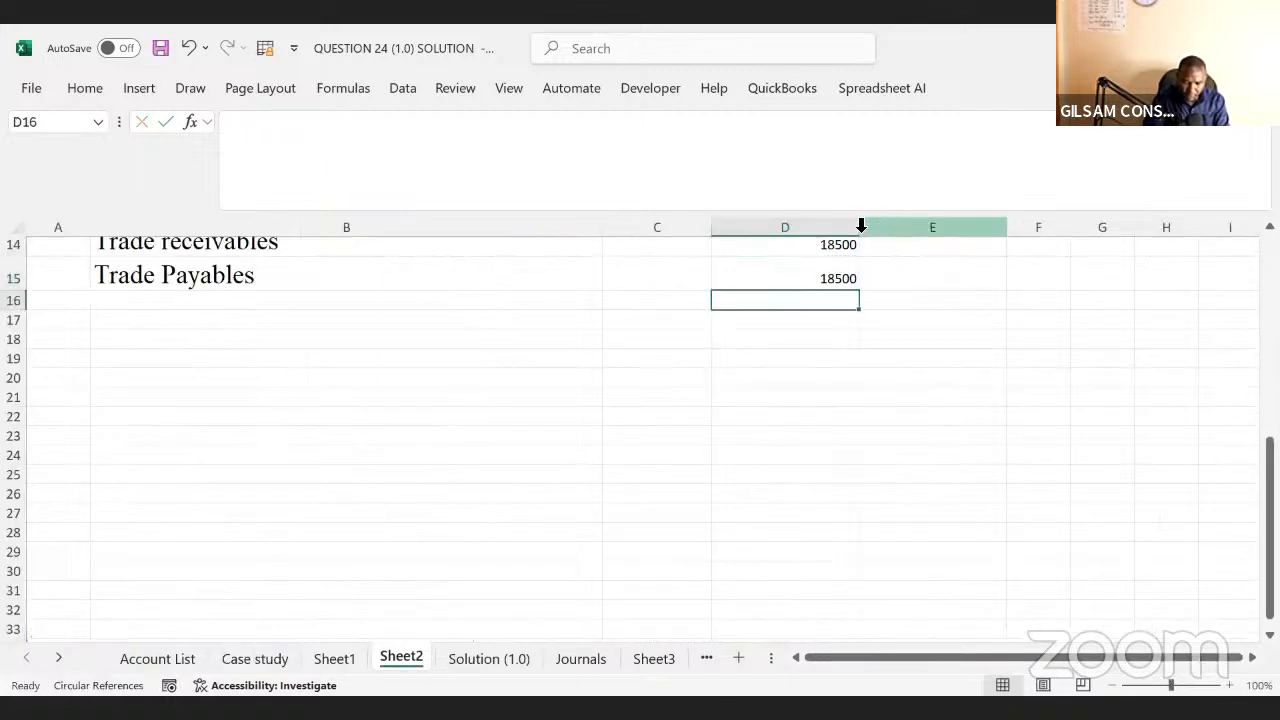
- Re-enter the Trade receivables debit in D14 as a link to the 1.1.2022 balance in cell B30 of the Case study sheet
click(833, 240)
text(=)
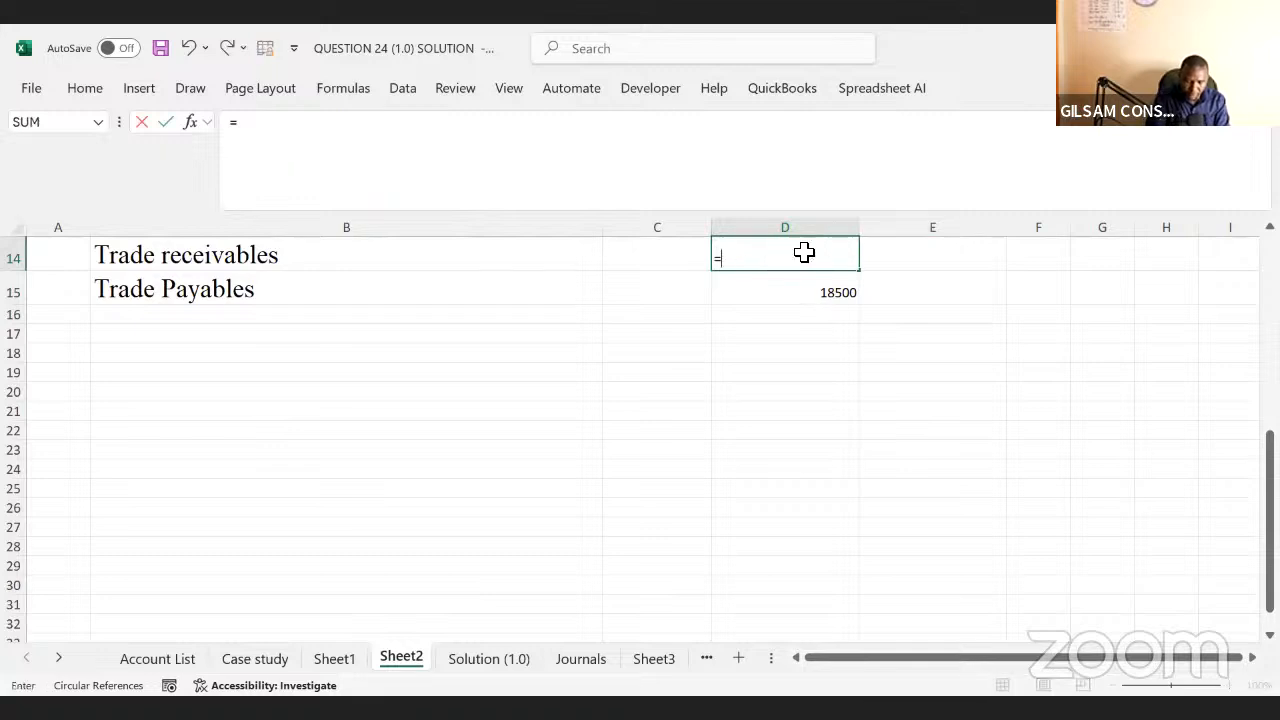
click(255, 658)
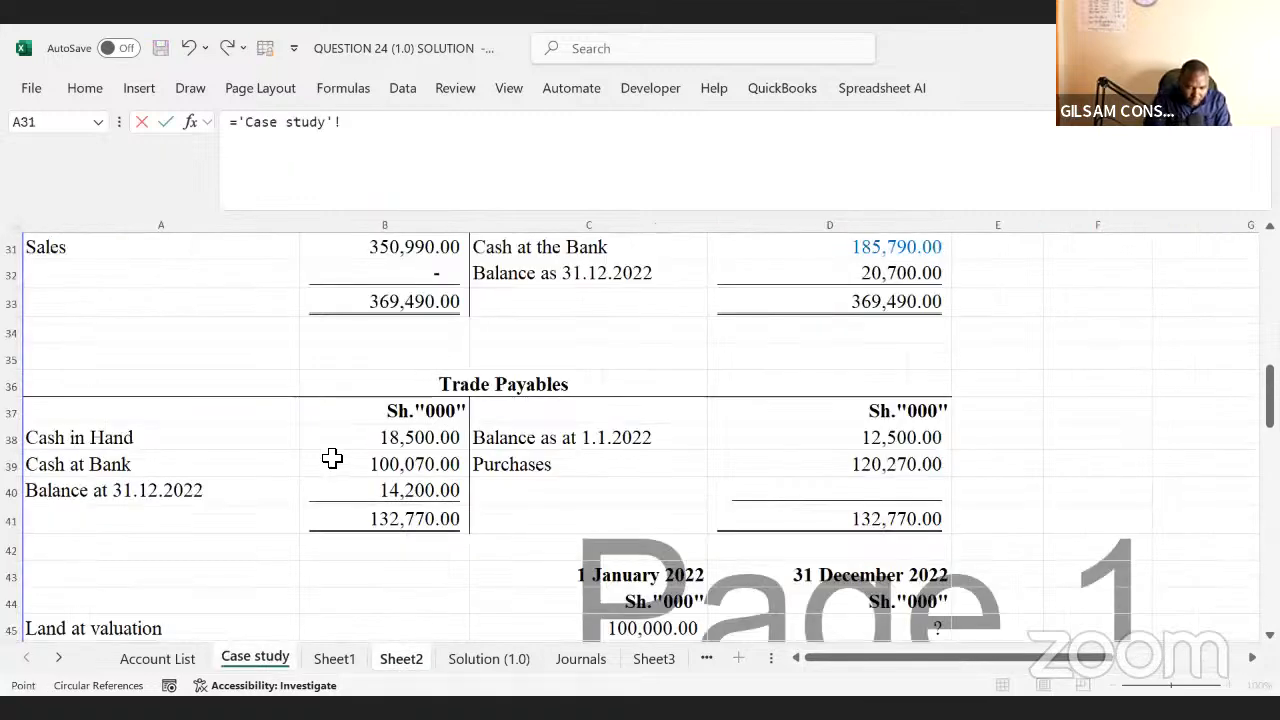
scroll(334, 458, up, 2)
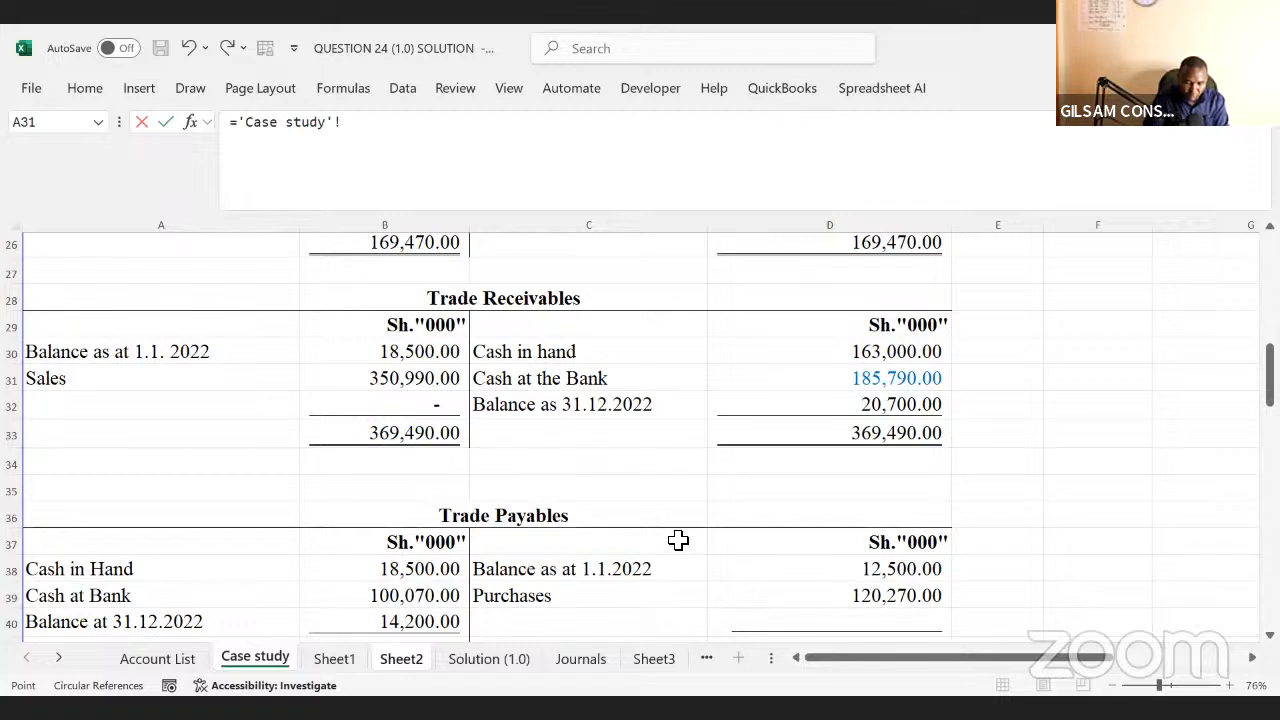
click(408, 343)
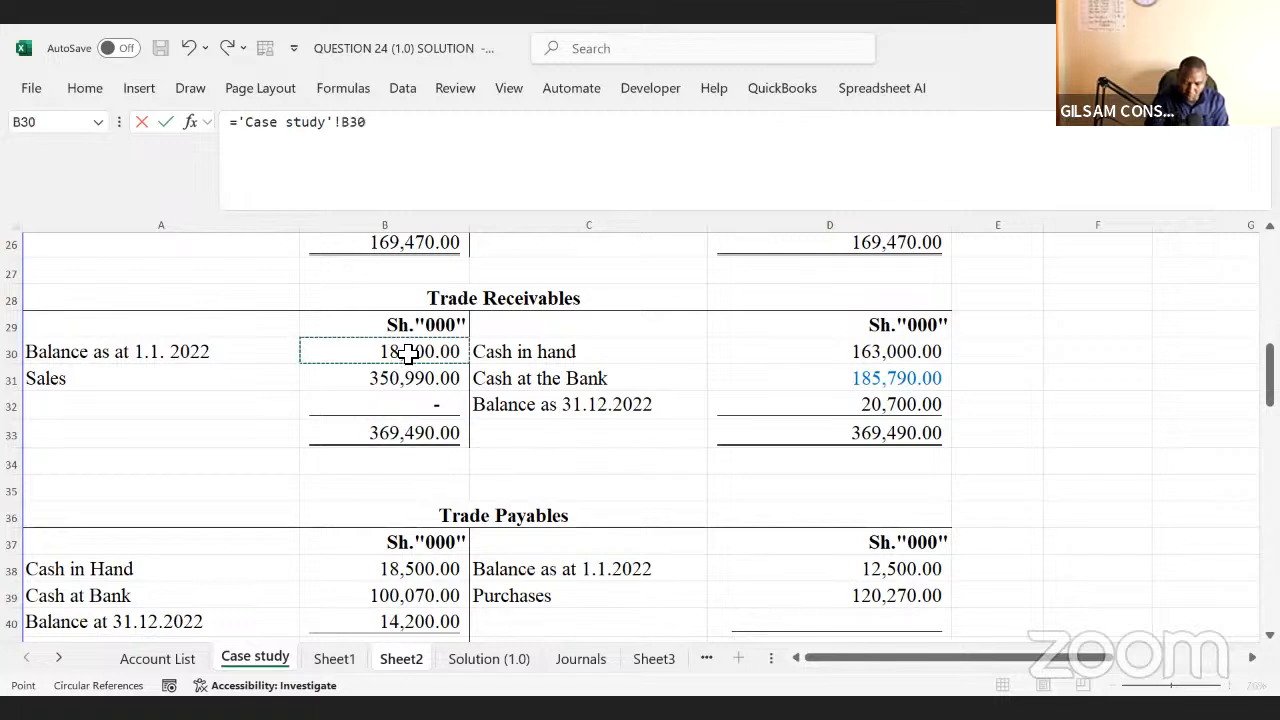
key(Return)
- Replace the Trade Payables amount in D15 with a link to the opening balance in cell D38 of the Case study sheet
text(=)
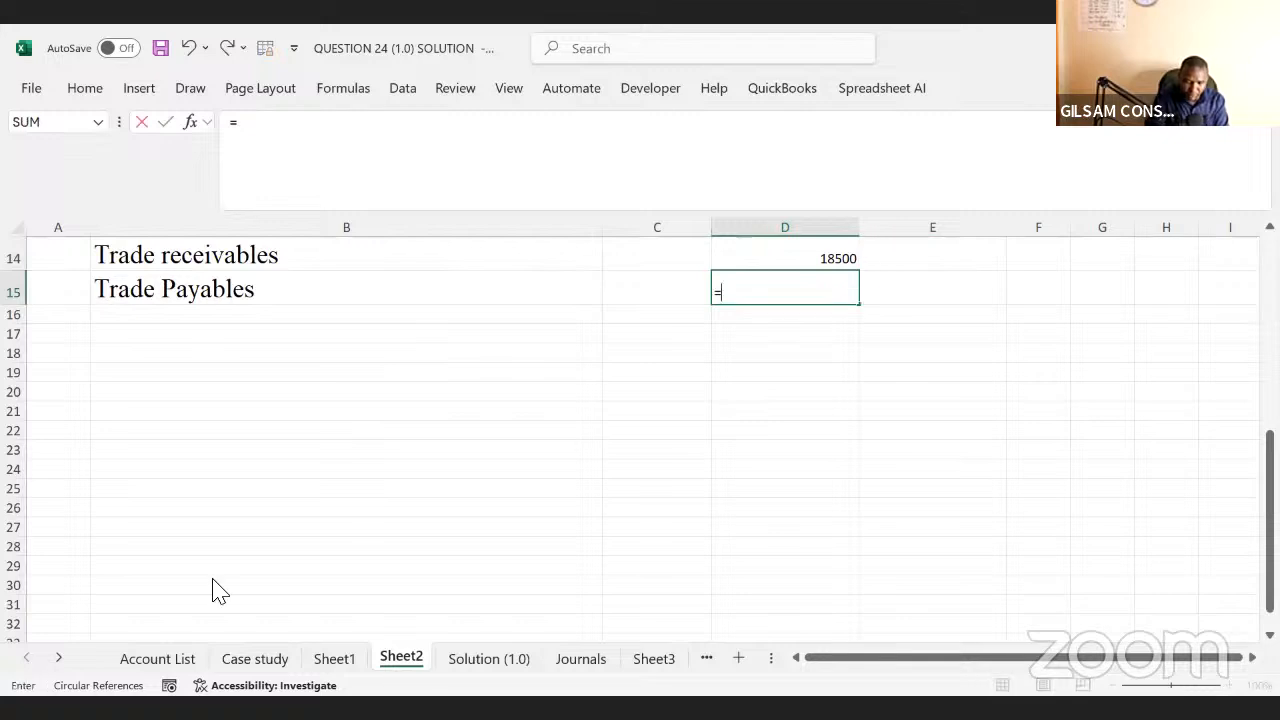
click(252, 660)
click(860, 565)
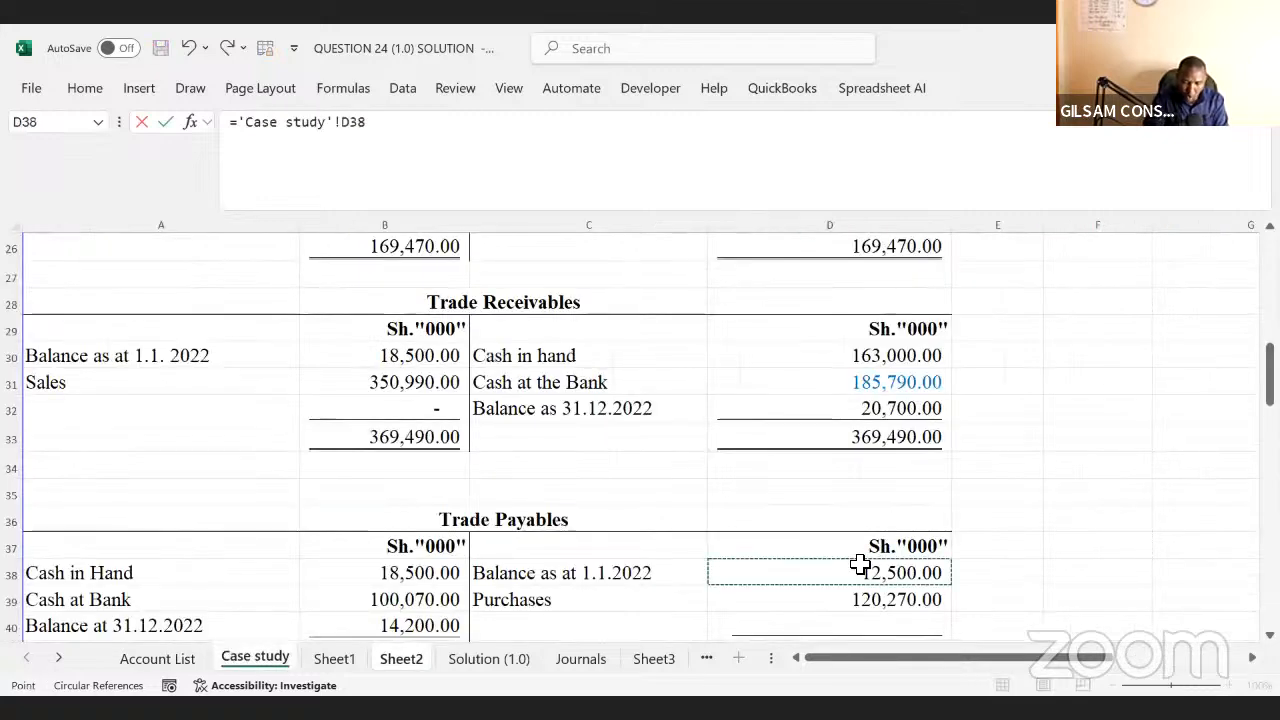
key(Return)
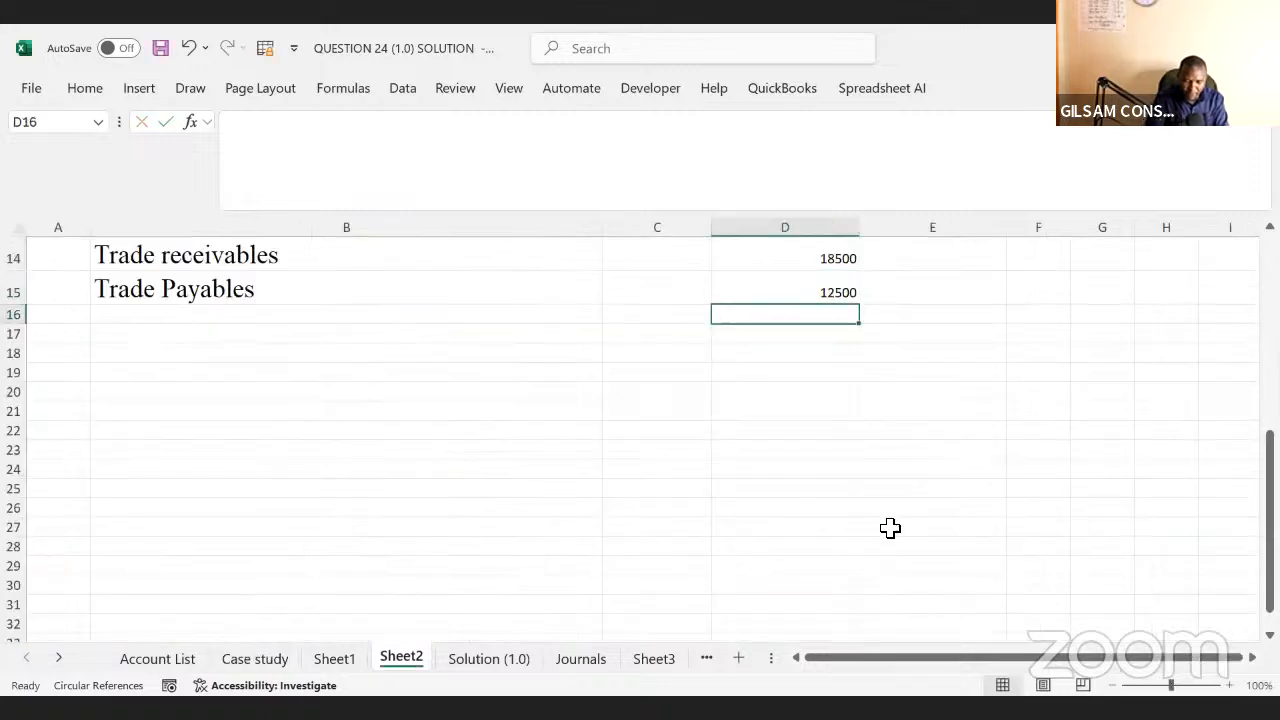
- Apply the Cash debit amount's formatting to the Trade receivables and Trade Payables amounts in D14:D15
key(Up)
key(Up)
key(Up)
key(Up)
key(Up)
key(Up)
key(Up)
key(Up)
key(Up)
key(Up)
key(Up)
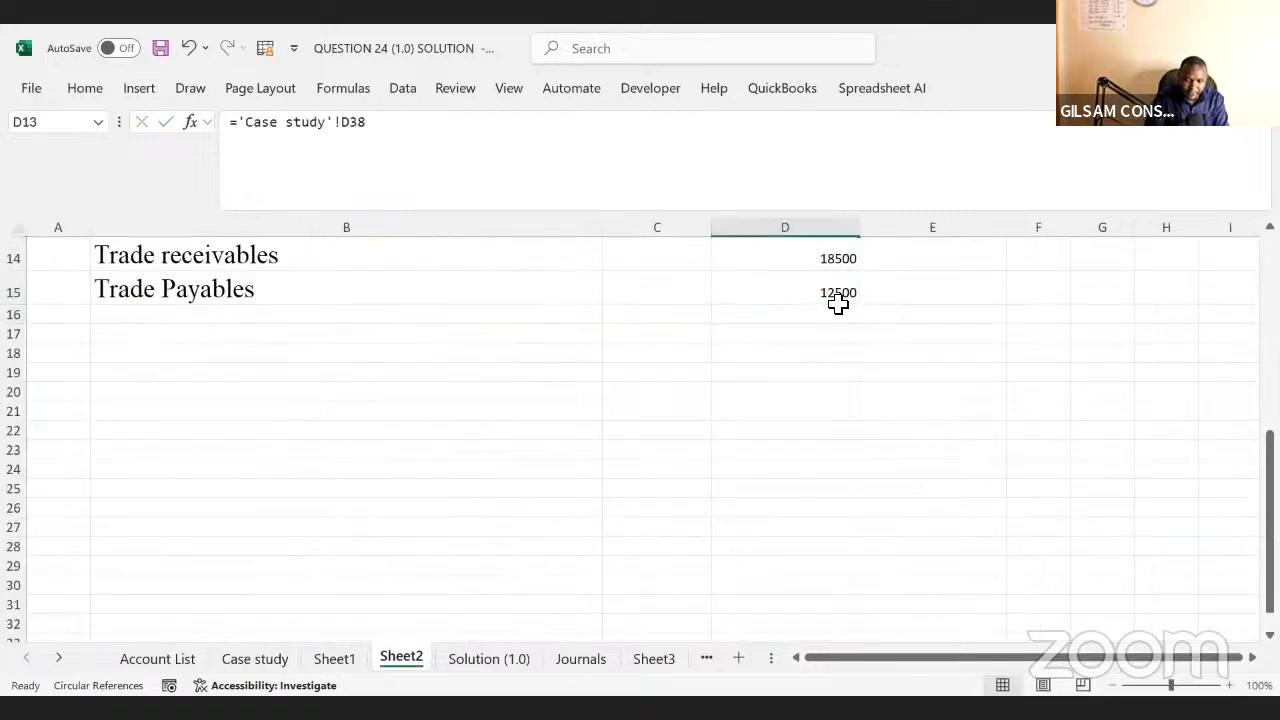
click(780, 530)
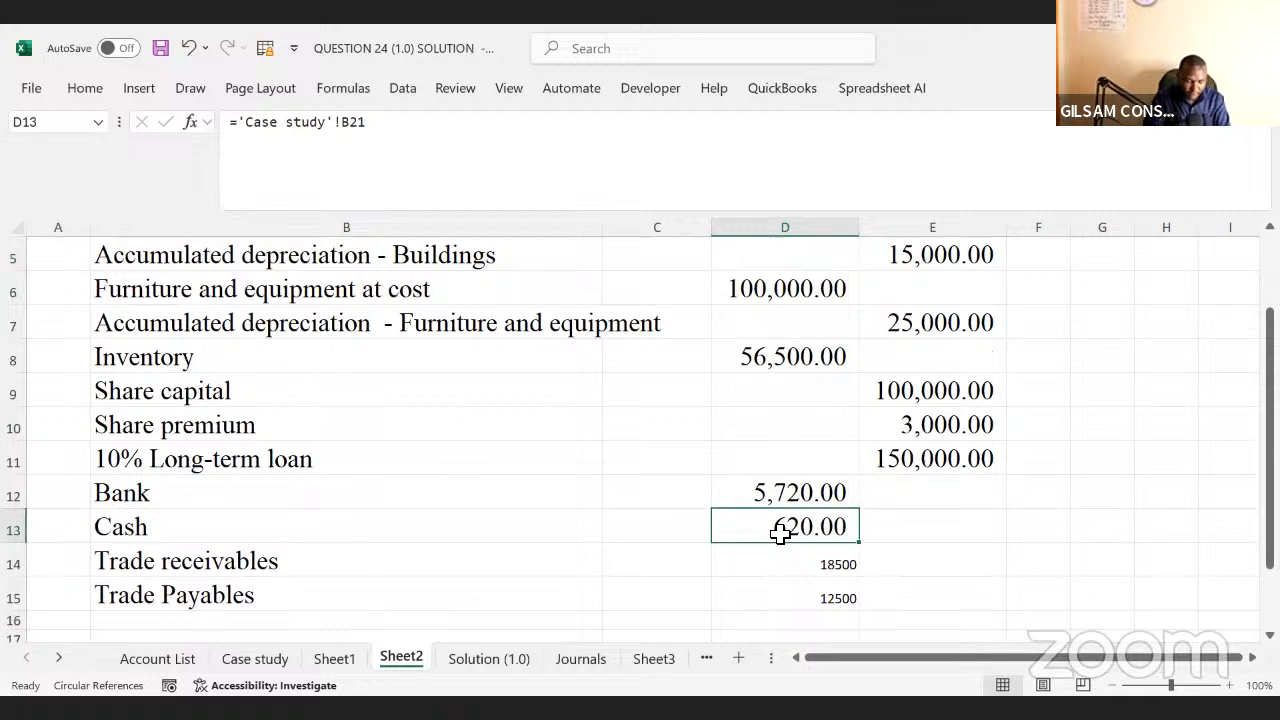
key(ctrl+c)
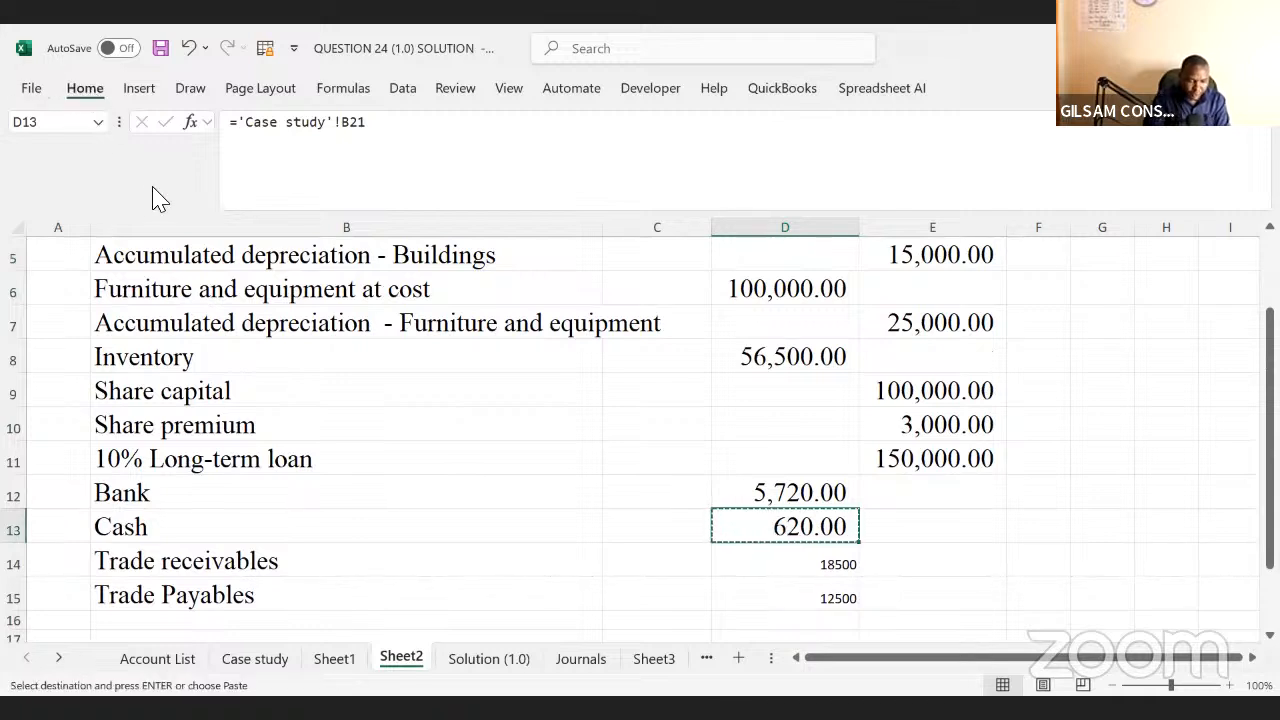
click(85, 88)
click(75, 170)
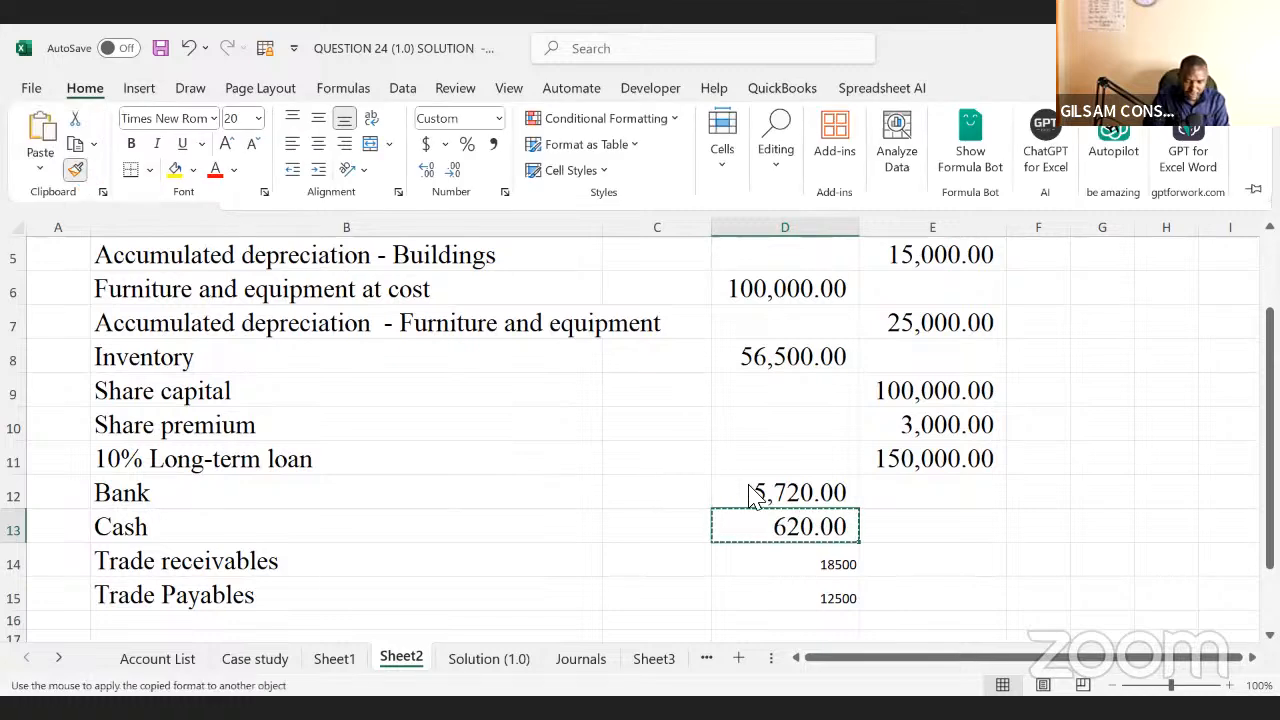
click(808, 564)
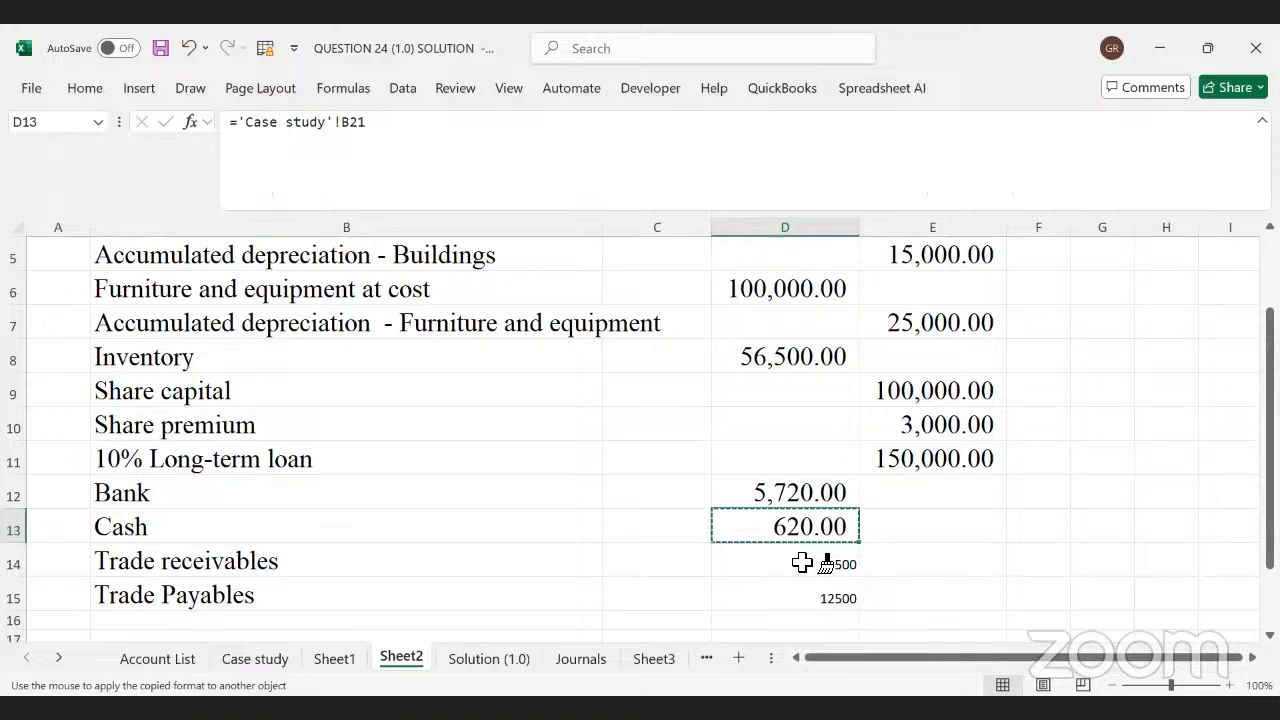
drag(808, 564, 808, 594)
key(Right)
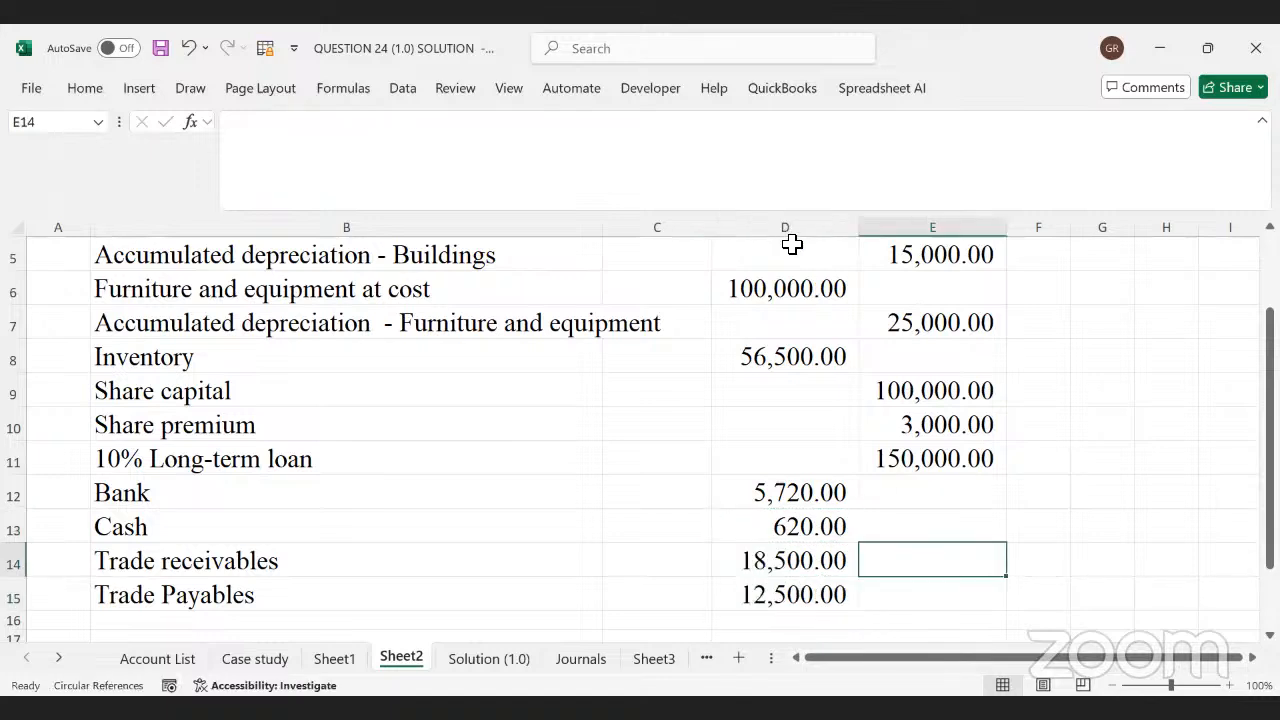
- Total the debit column in cell D17 with a SUM formula over D3:D16
key(Down)
key(Down)
key(Down)
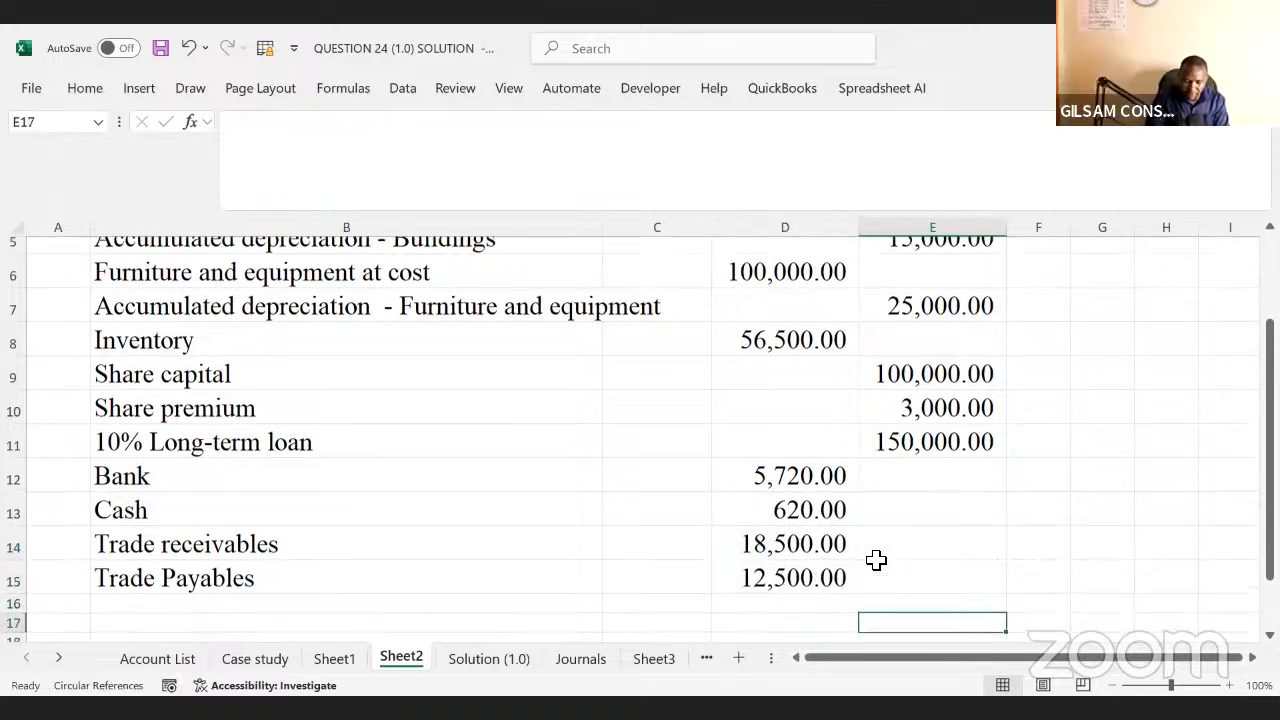
key(Up)
key(Left)
key(Down)
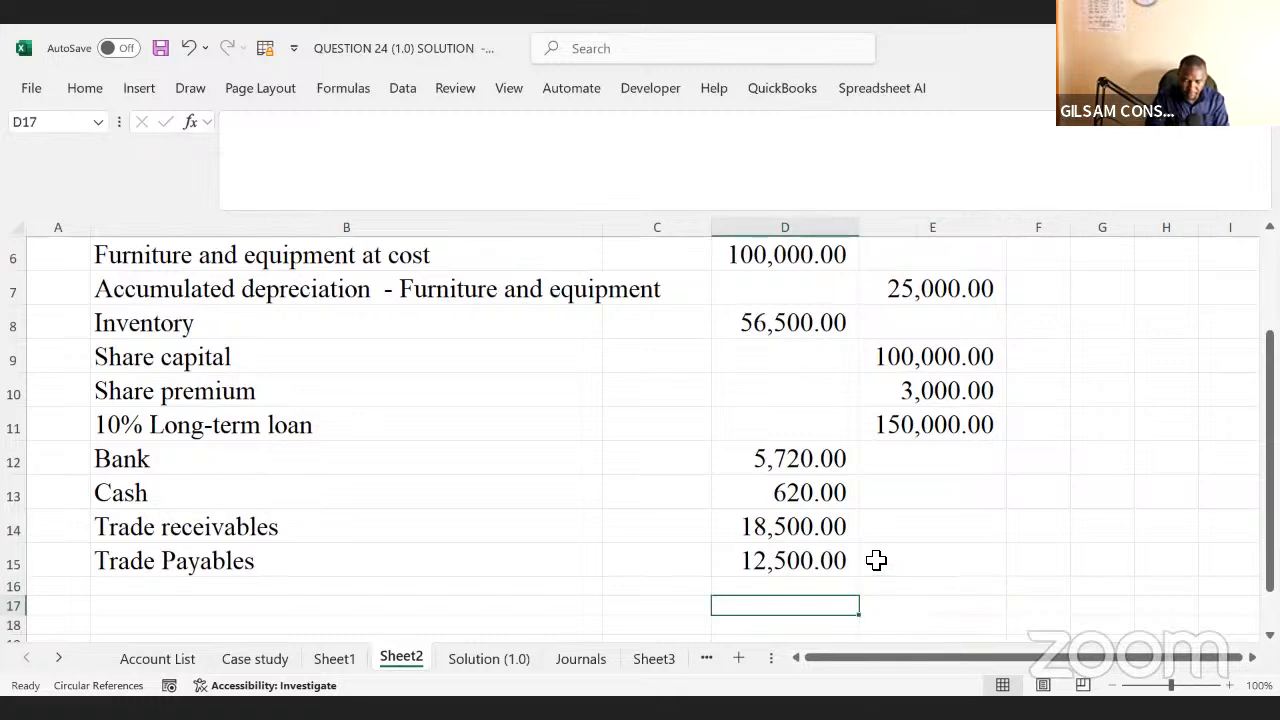
text(=su)
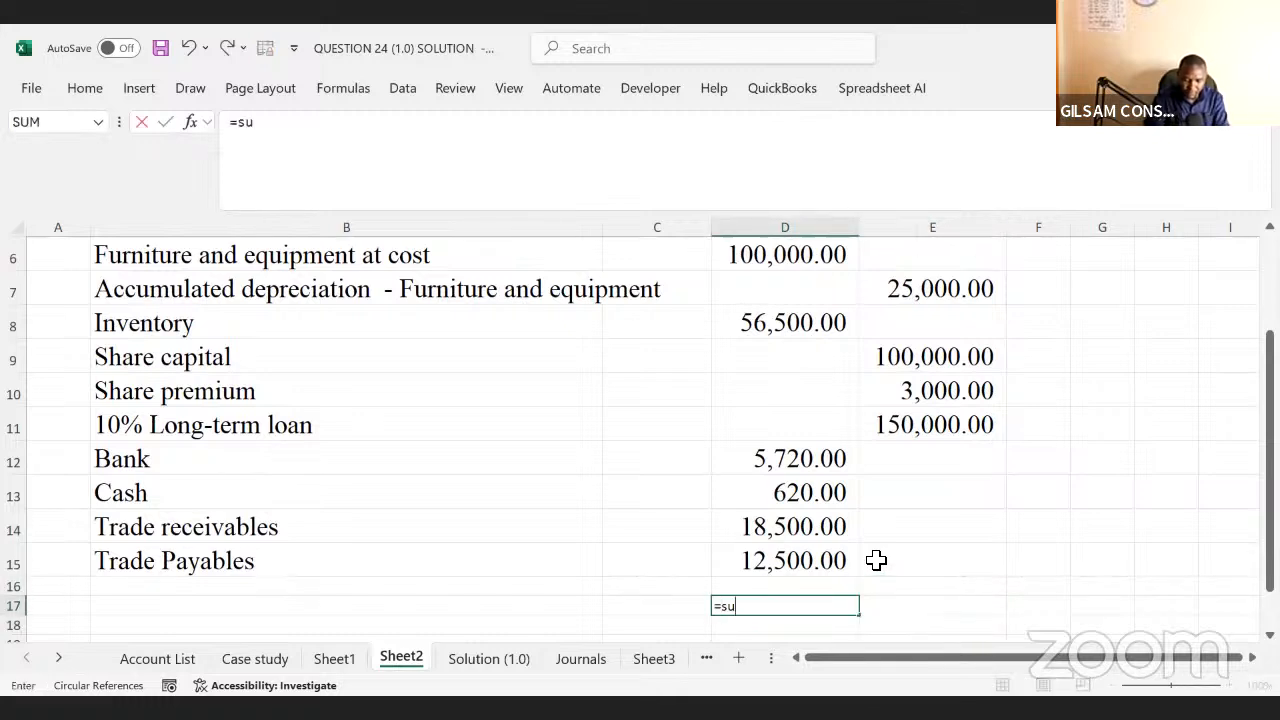
text(m)
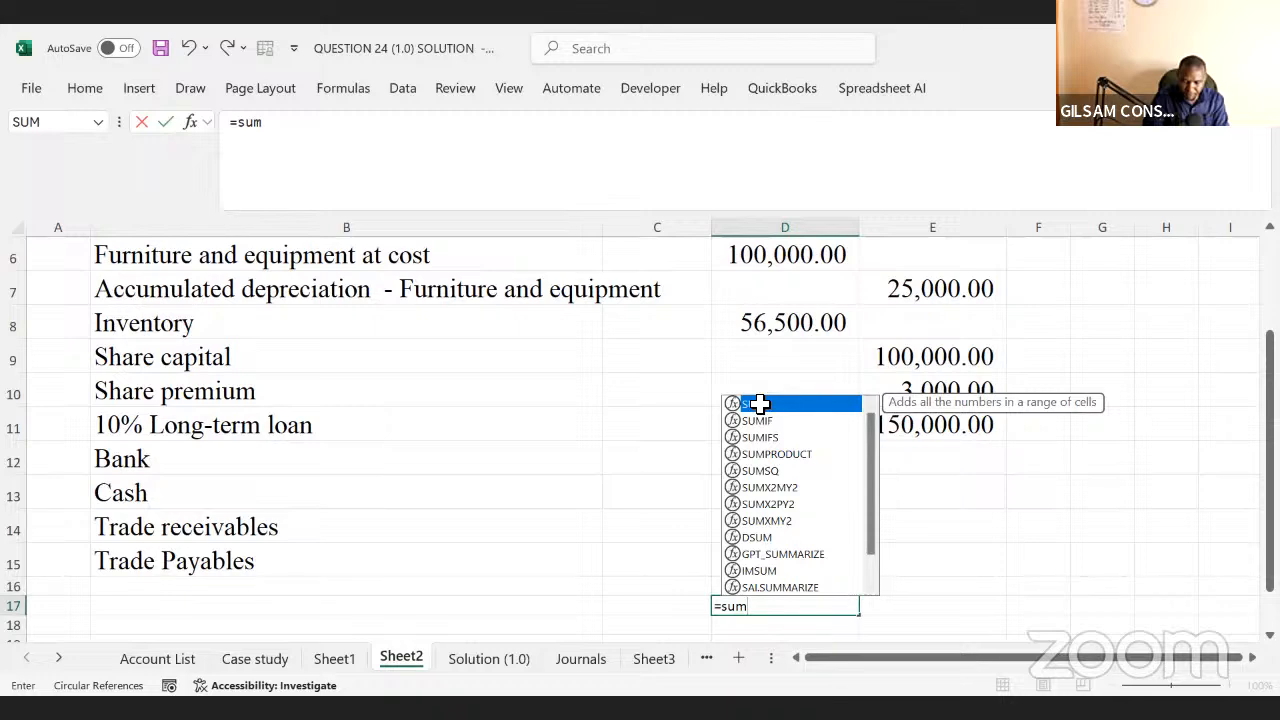
double_click(757, 404)
scroll(835, 303, up, 2)
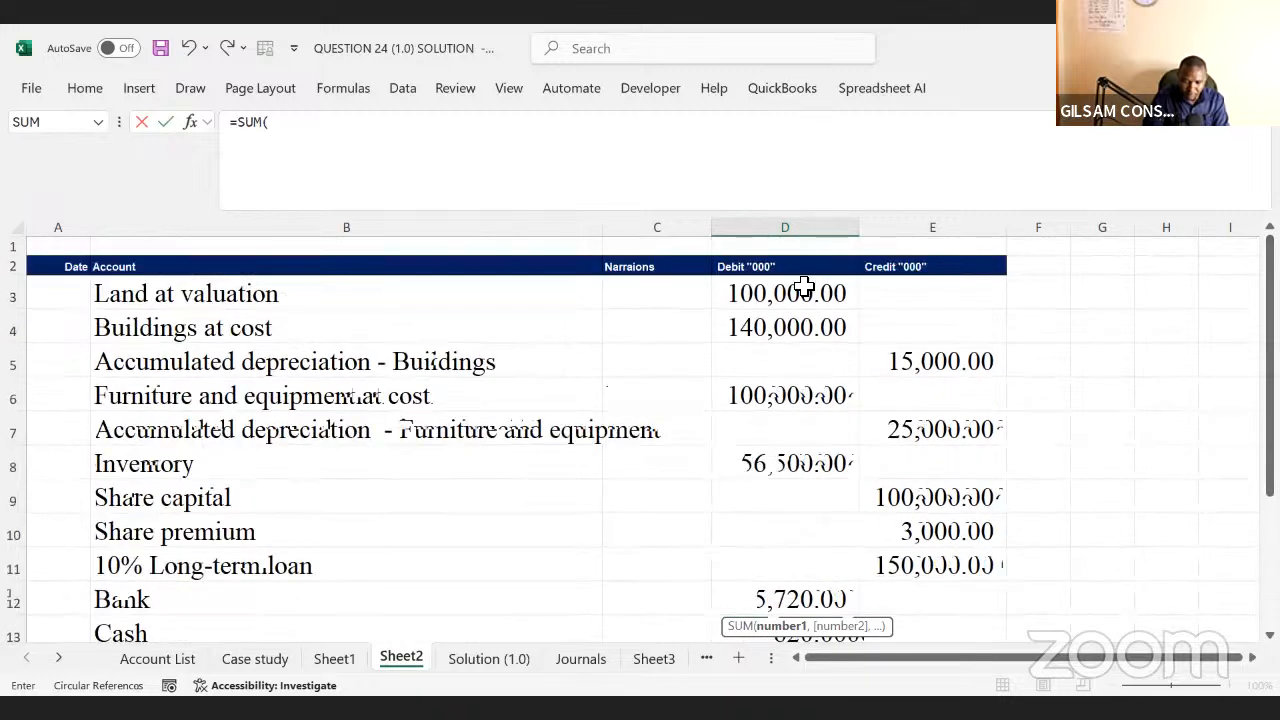
click(800, 292)
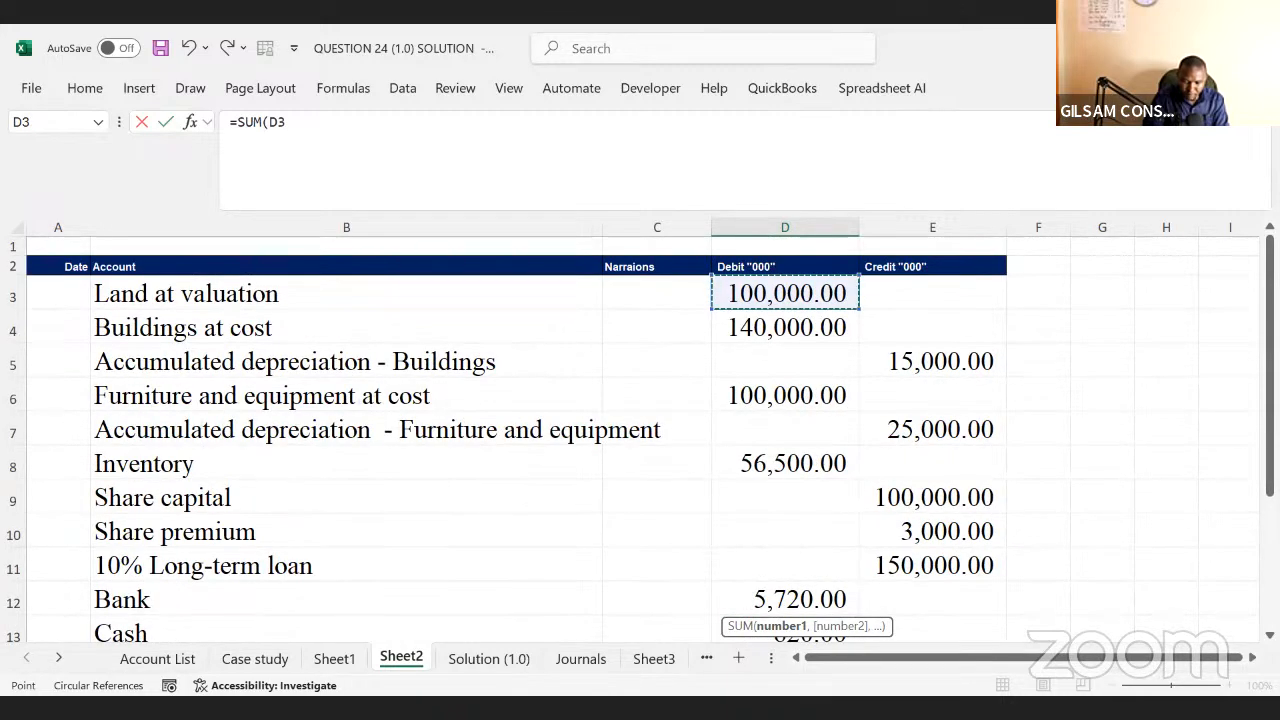
key(shift+Down)
key(shift+Down)
key(shift+Down)
key(shift+Down)
key(shift+Down)
key(shift+Down)
key(shift+Down)
key(shift+Down)
key(shift+Down)
key(shift+Down)
key(shift+Down)
key(shift+Down)
key(shift+Down)
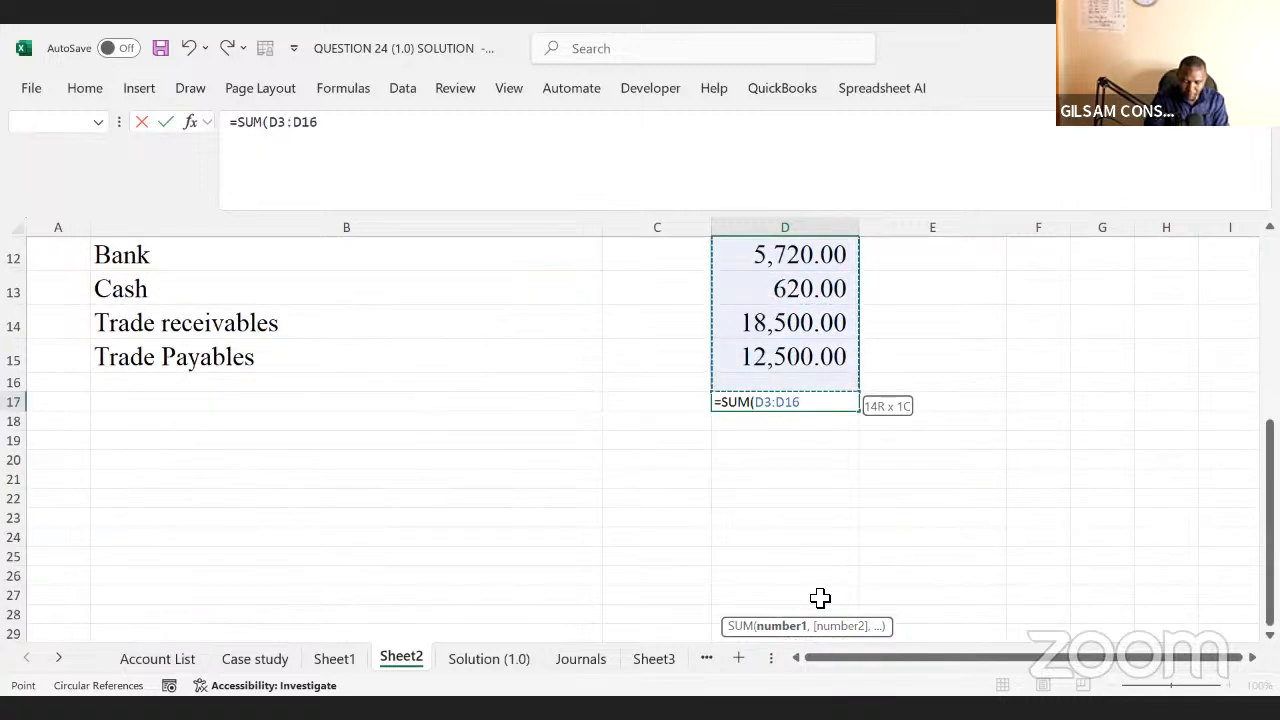
key(Return)
- Try to apply the Trade Payables amount's formatting to the debit total below it, and undo the formatting placed in D16
click(777, 403)
click(786, 357)
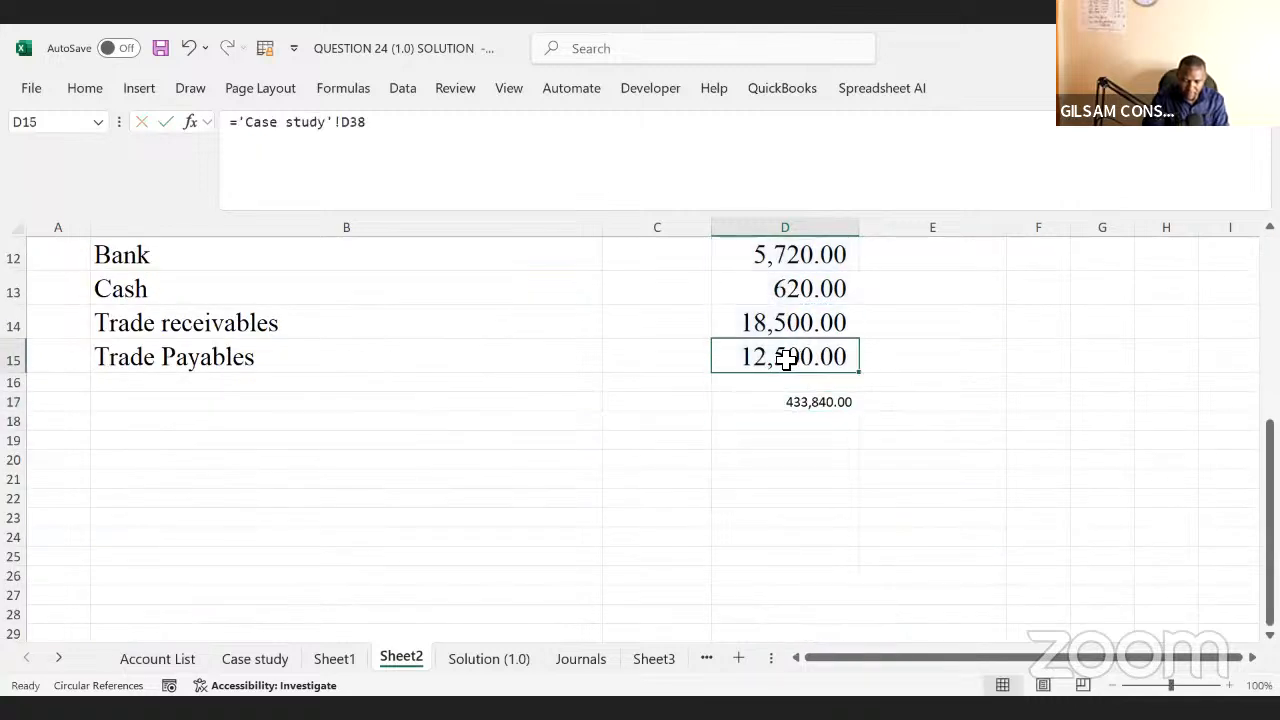
key(ctrl+c)
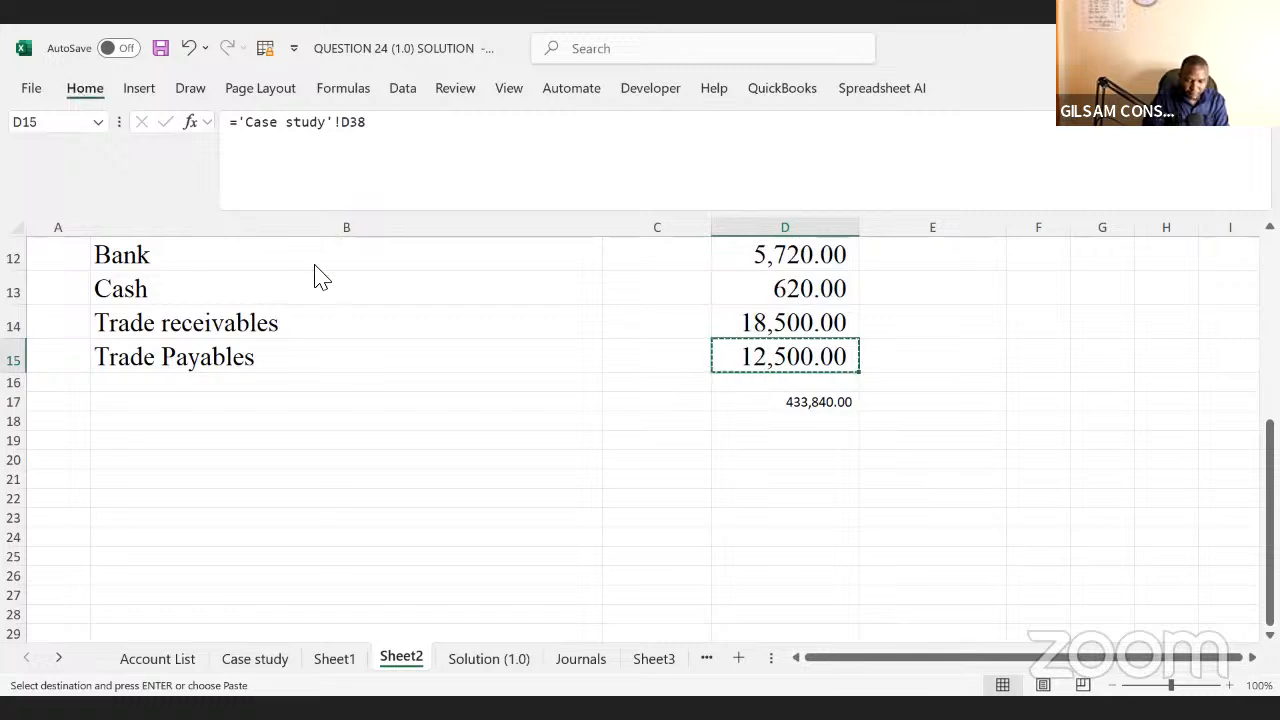
click(85, 88)
click(75, 169)
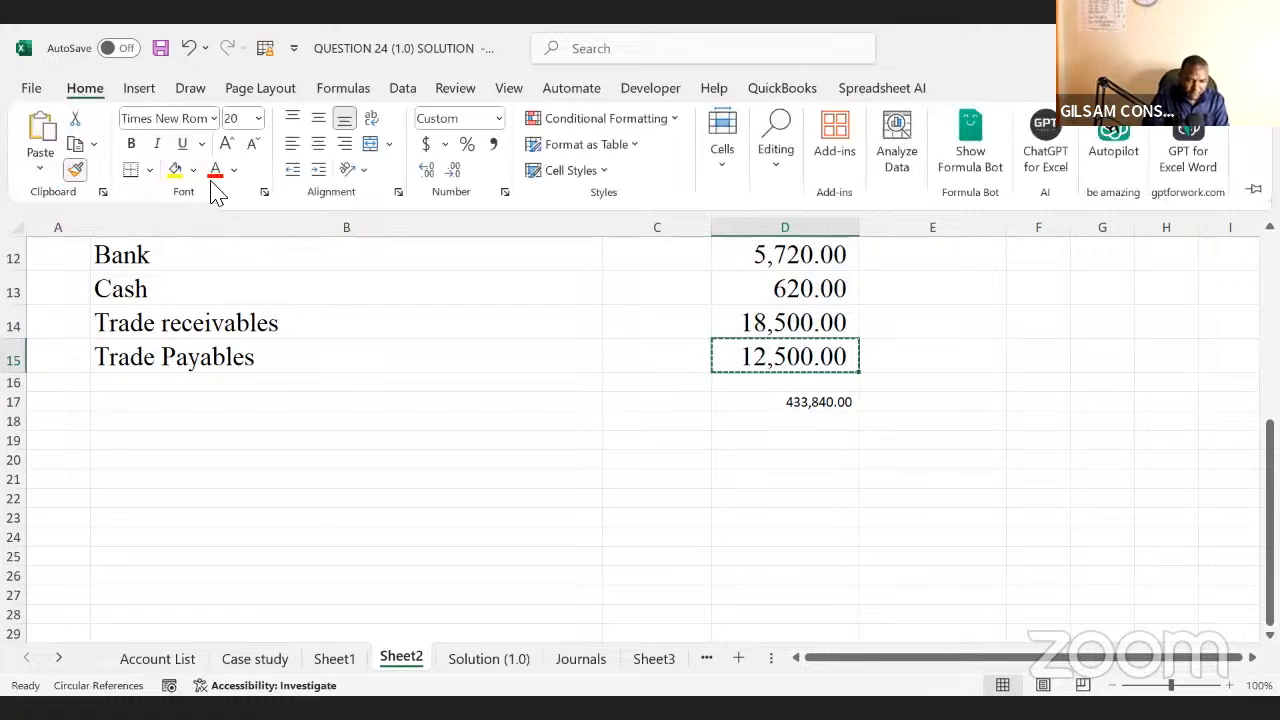
click(757, 391)
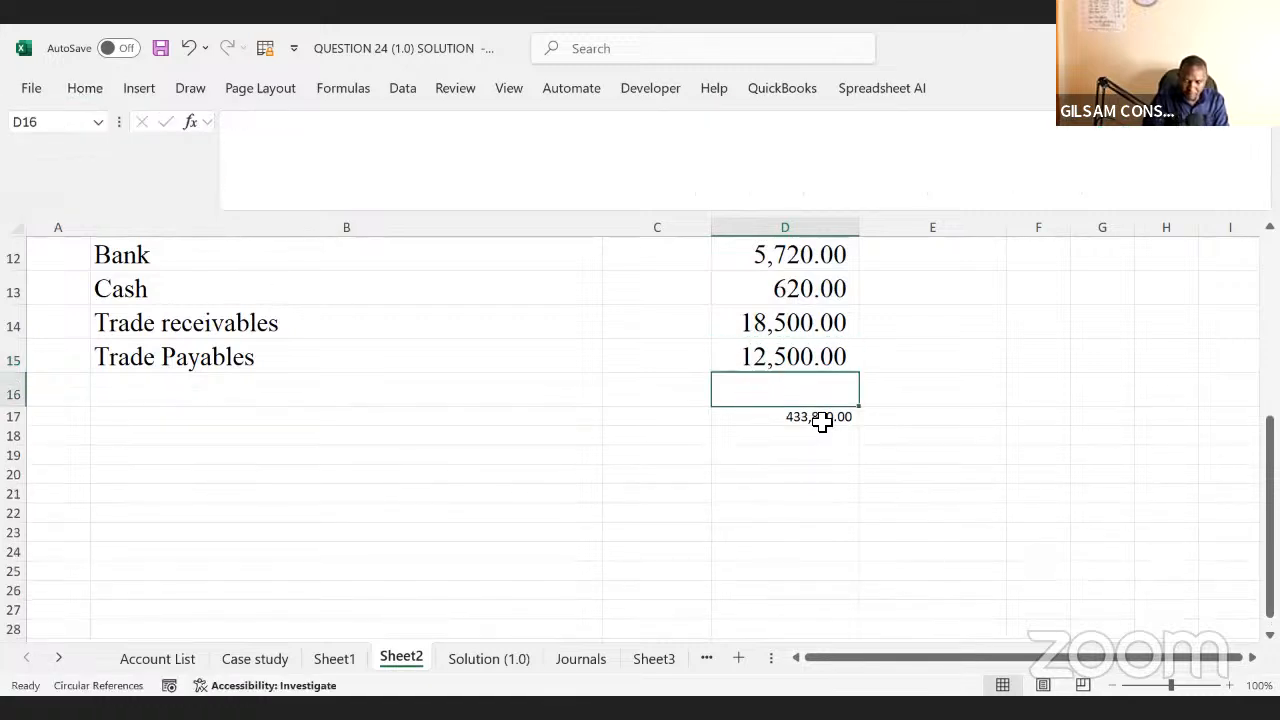
key(ctrl+z)
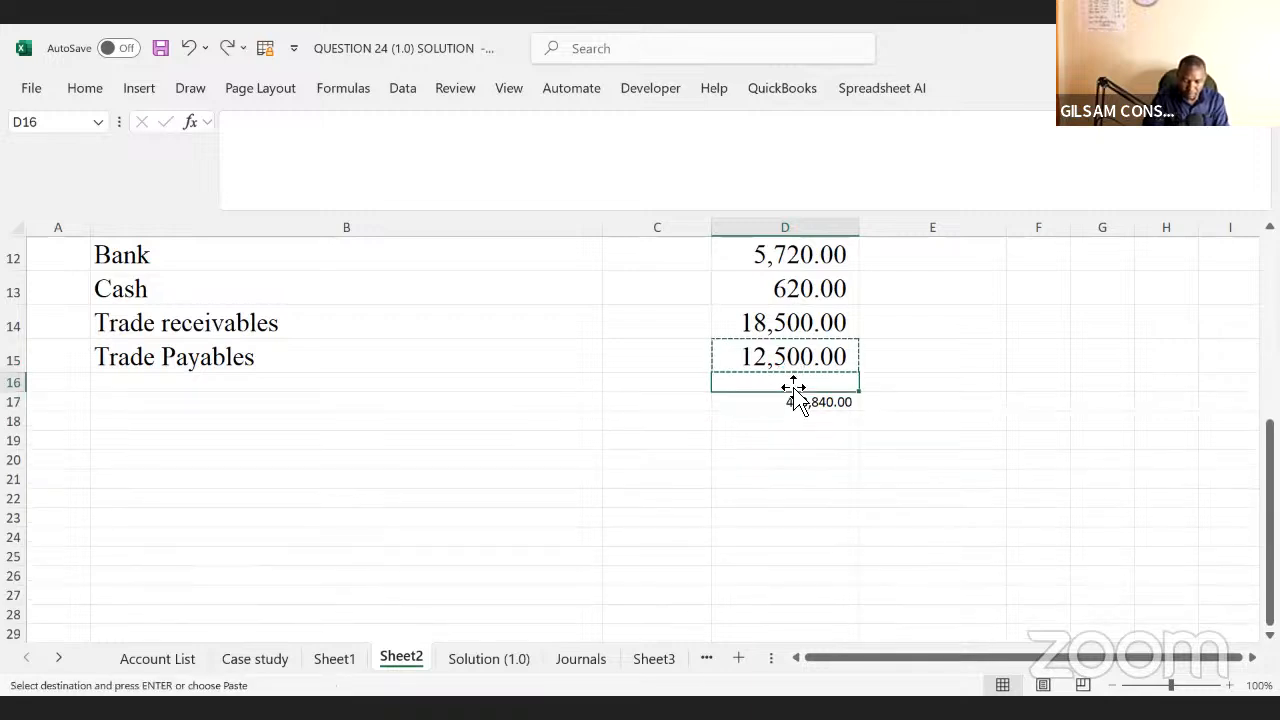
click(84, 88)
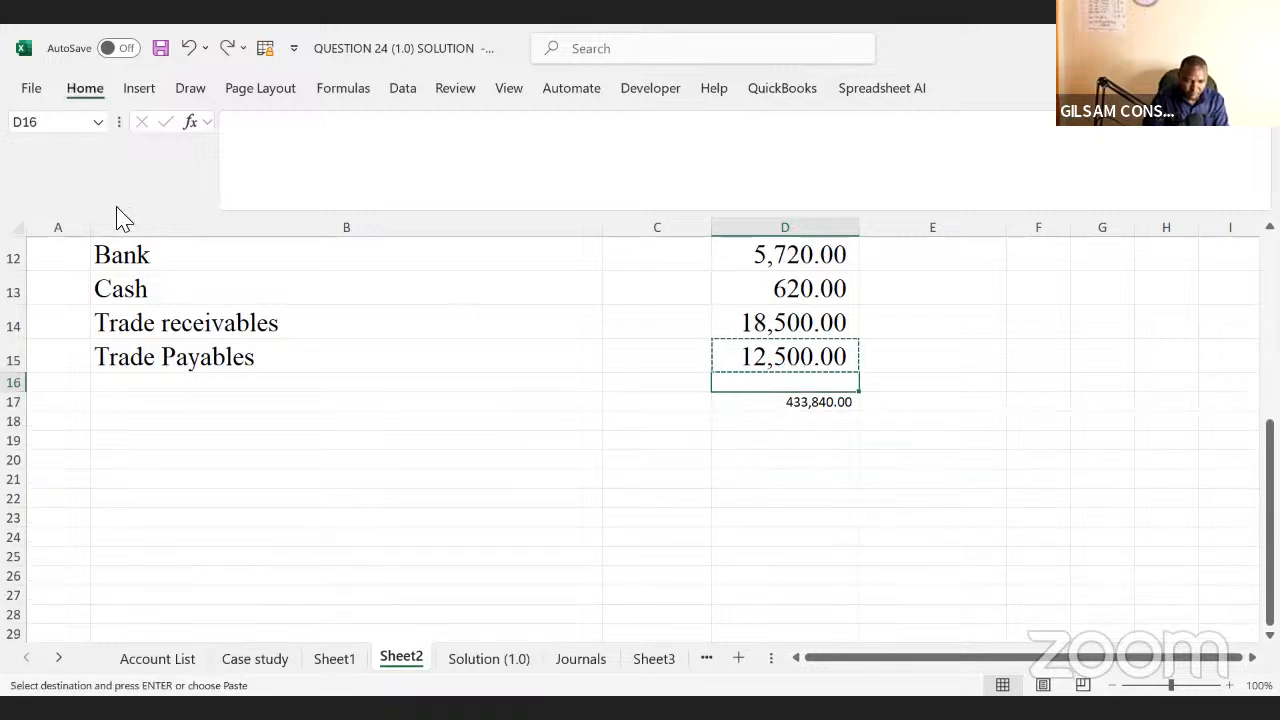
click(75, 169)
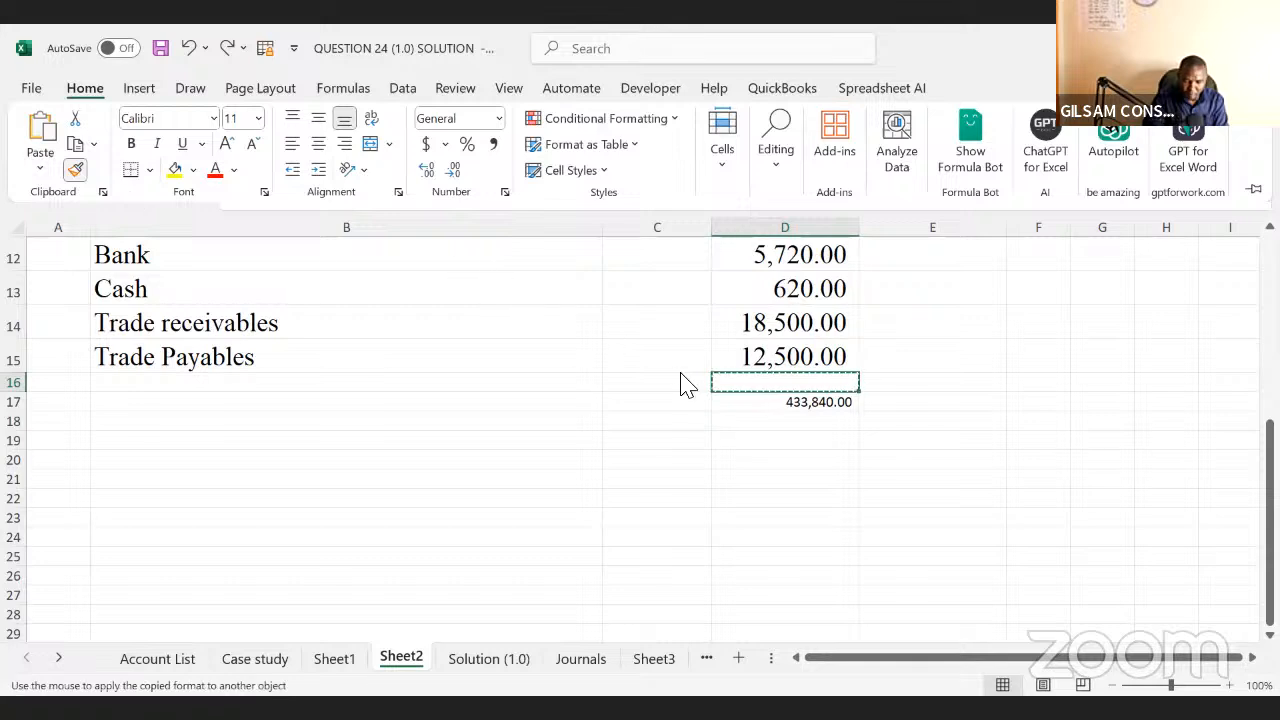
click(762, 403)
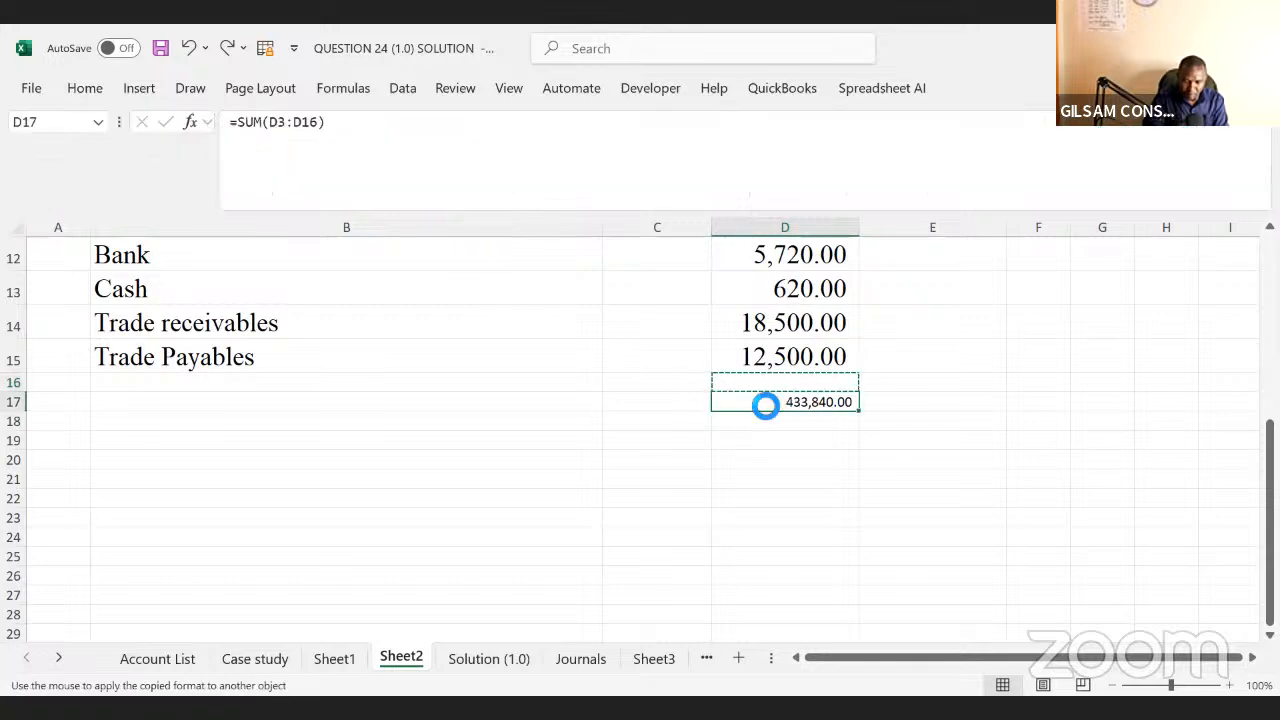
- Apply the Trade Payables amount's formatting in D15 to the debit total in D17
click(762, 354)
key(ctrl+c)
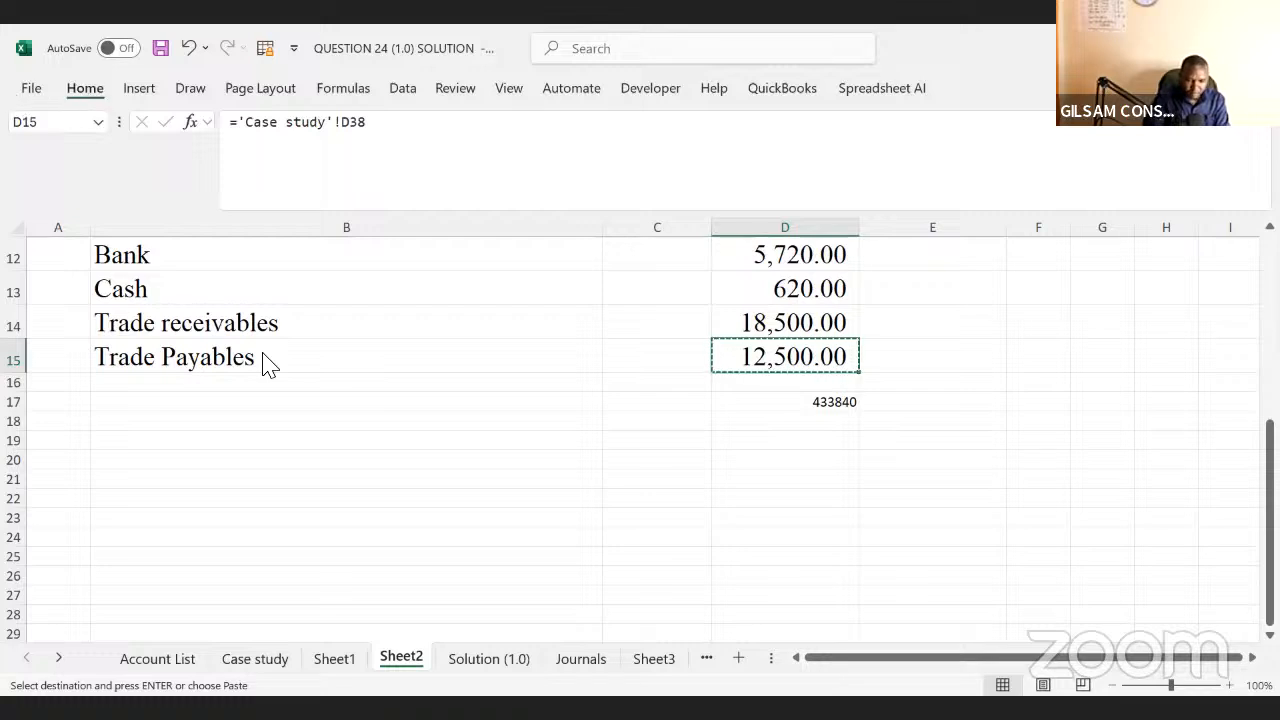
click(85, 88)
click(75, 170)
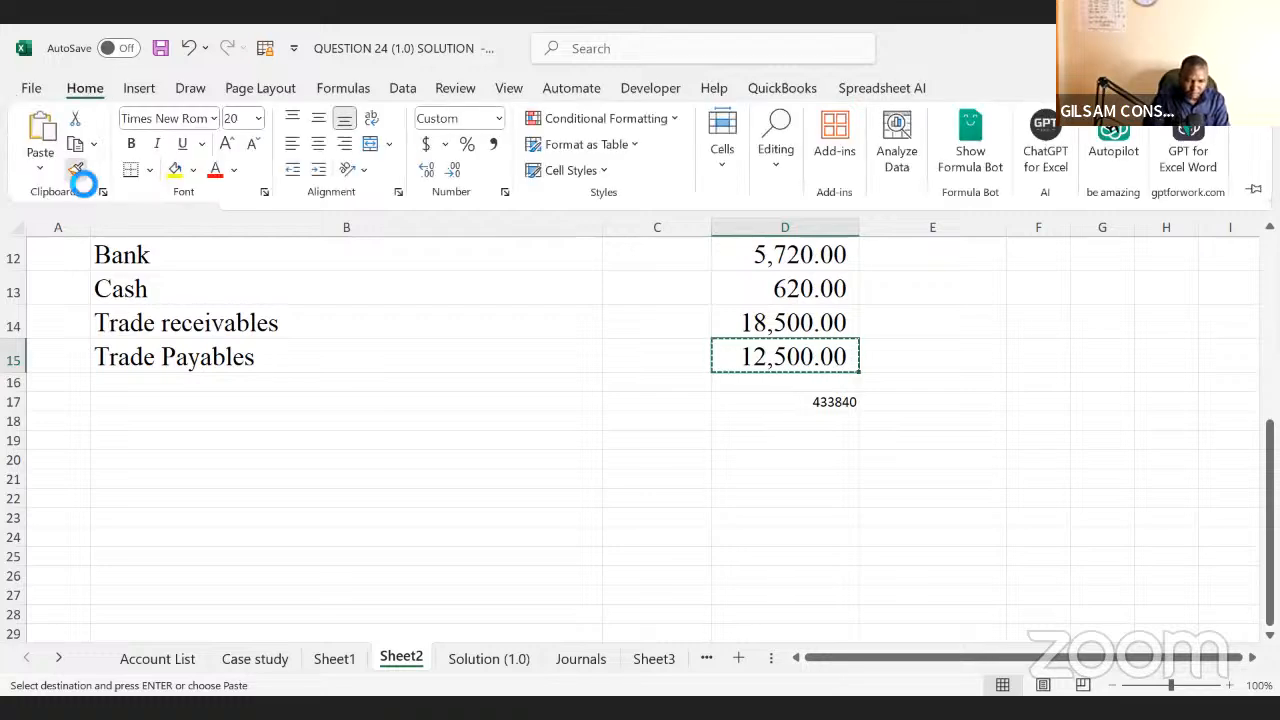
click(806, 407)
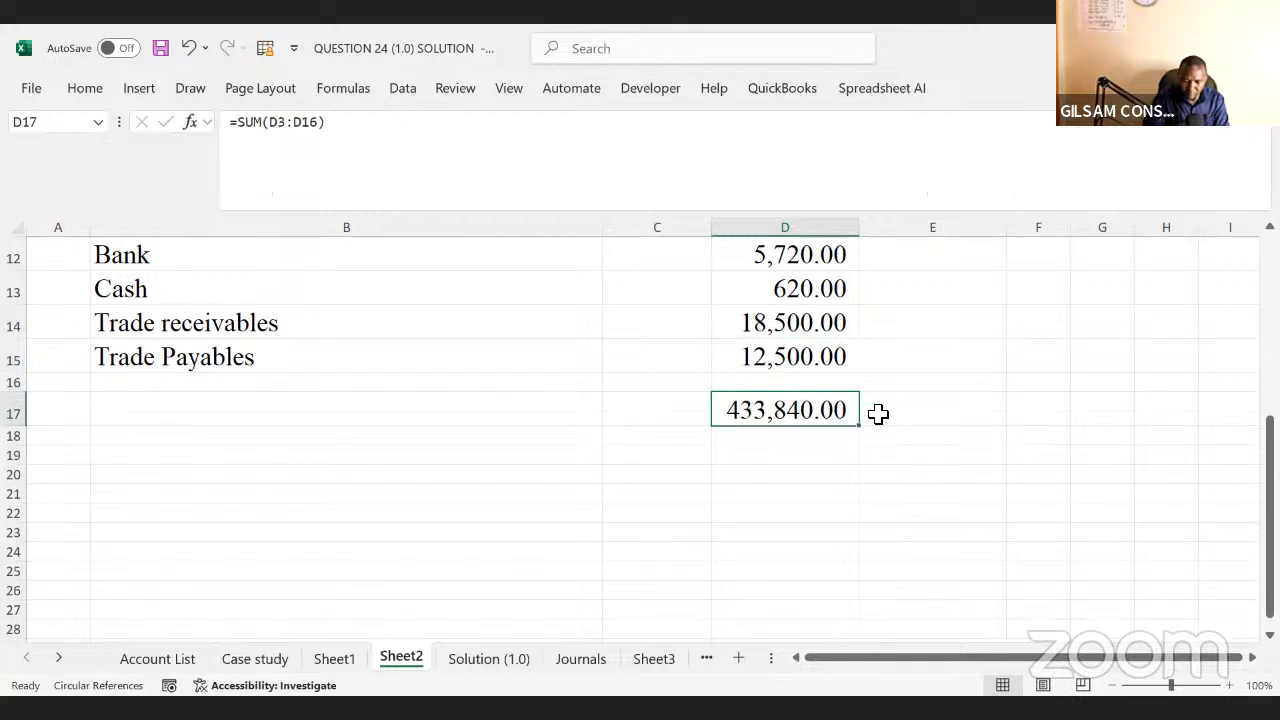
- Fill the debit total formula across to E17 to total the credit column over E3:E16
drag(861, 431, 958, 424)
click(868, 457)
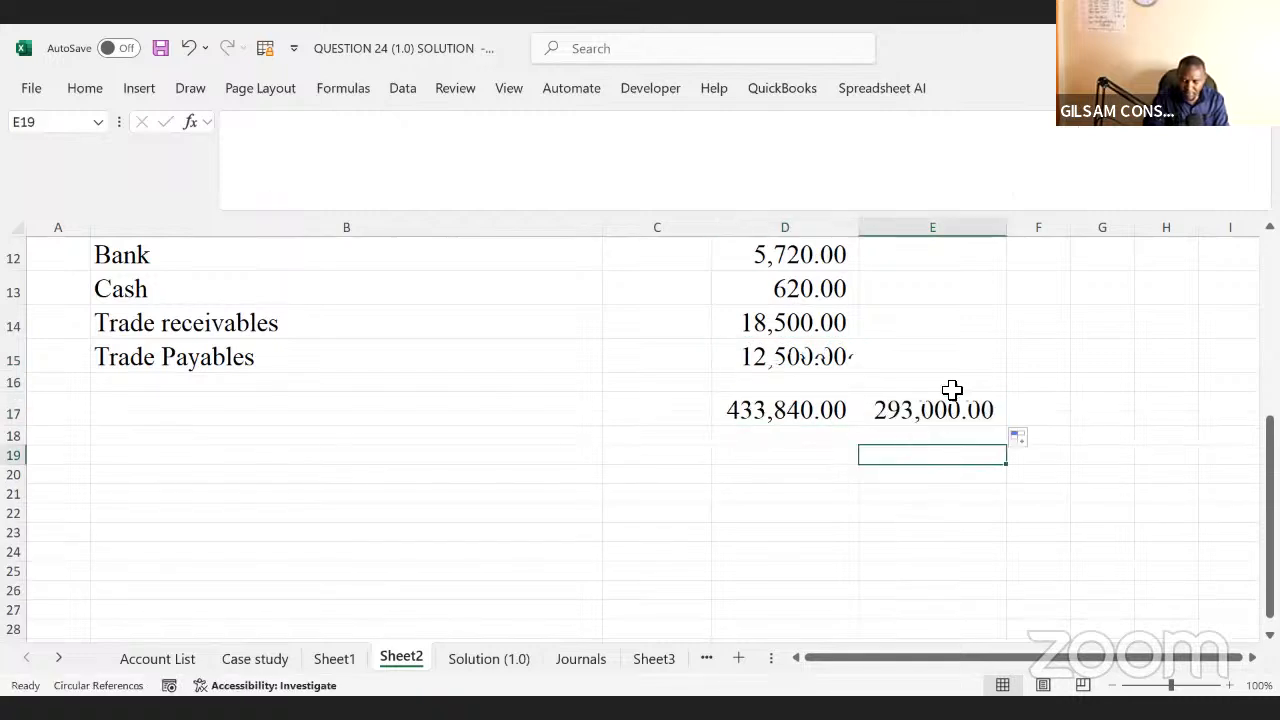
click(933, 390)
click(906, 412)
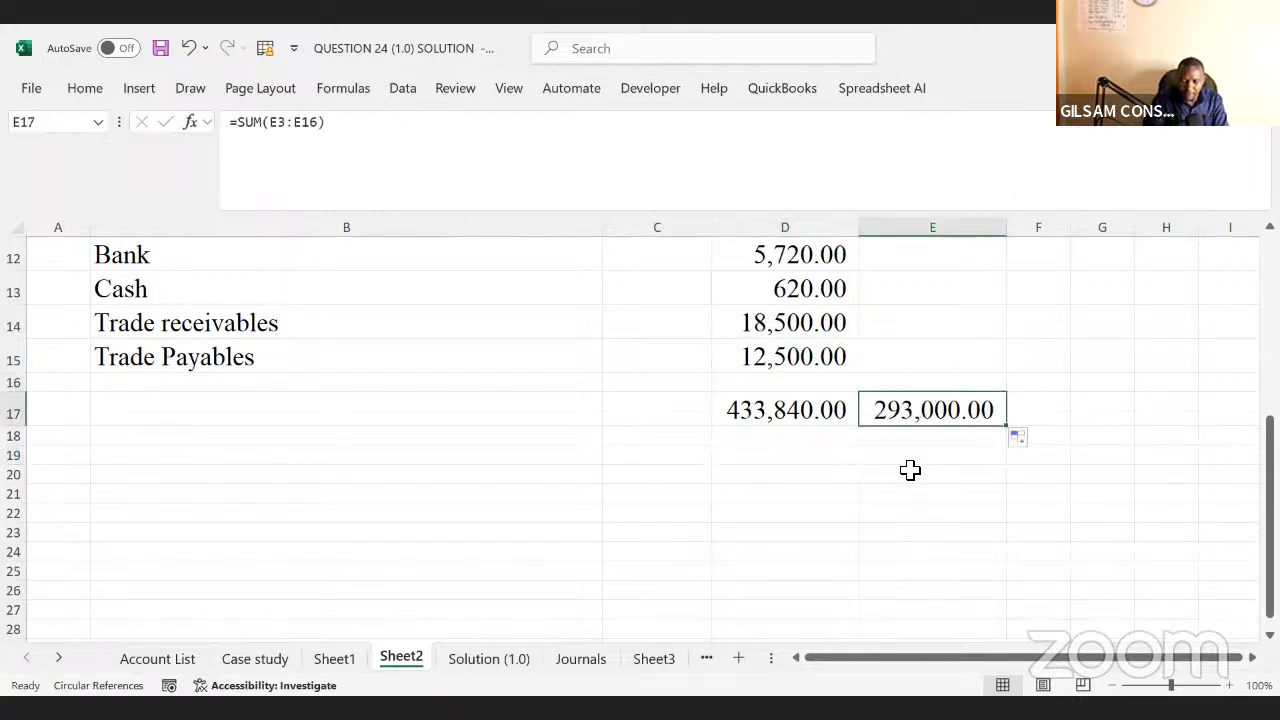
- Calculate the difference between the debit and credit totals in E19 with the formula =D17-E17
click(907, 456)
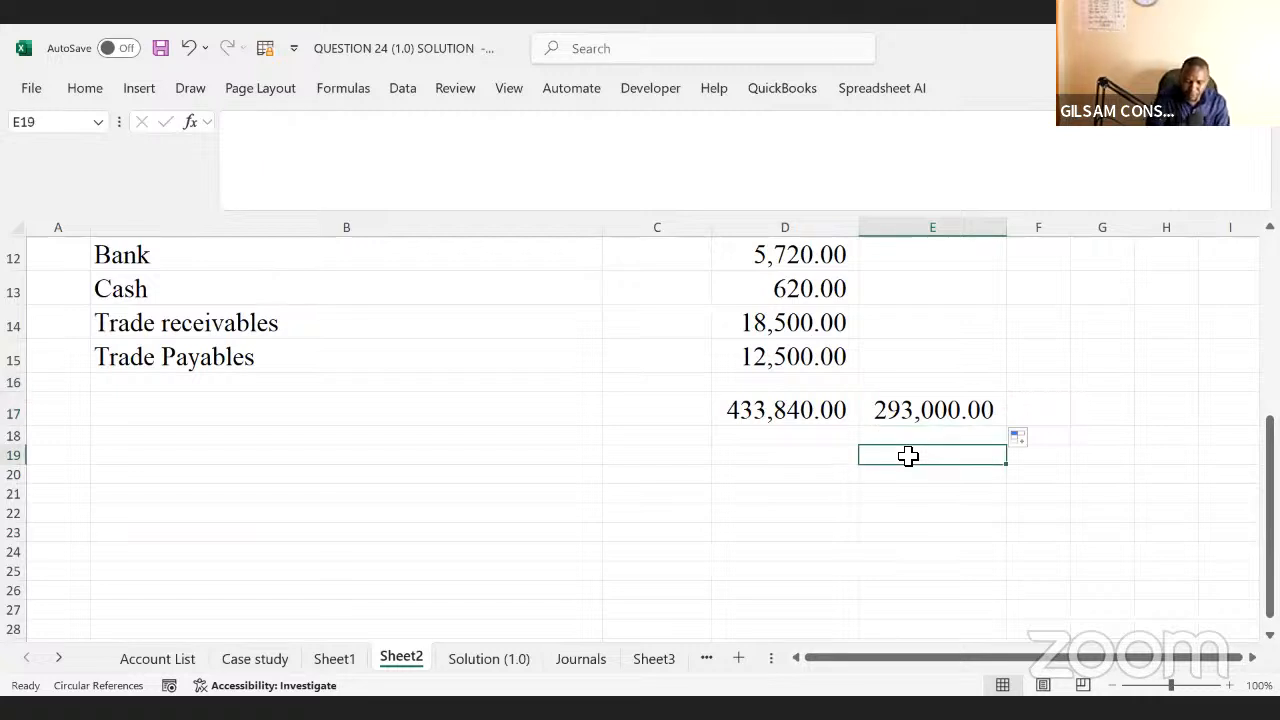
text(=)
click(766, 403)
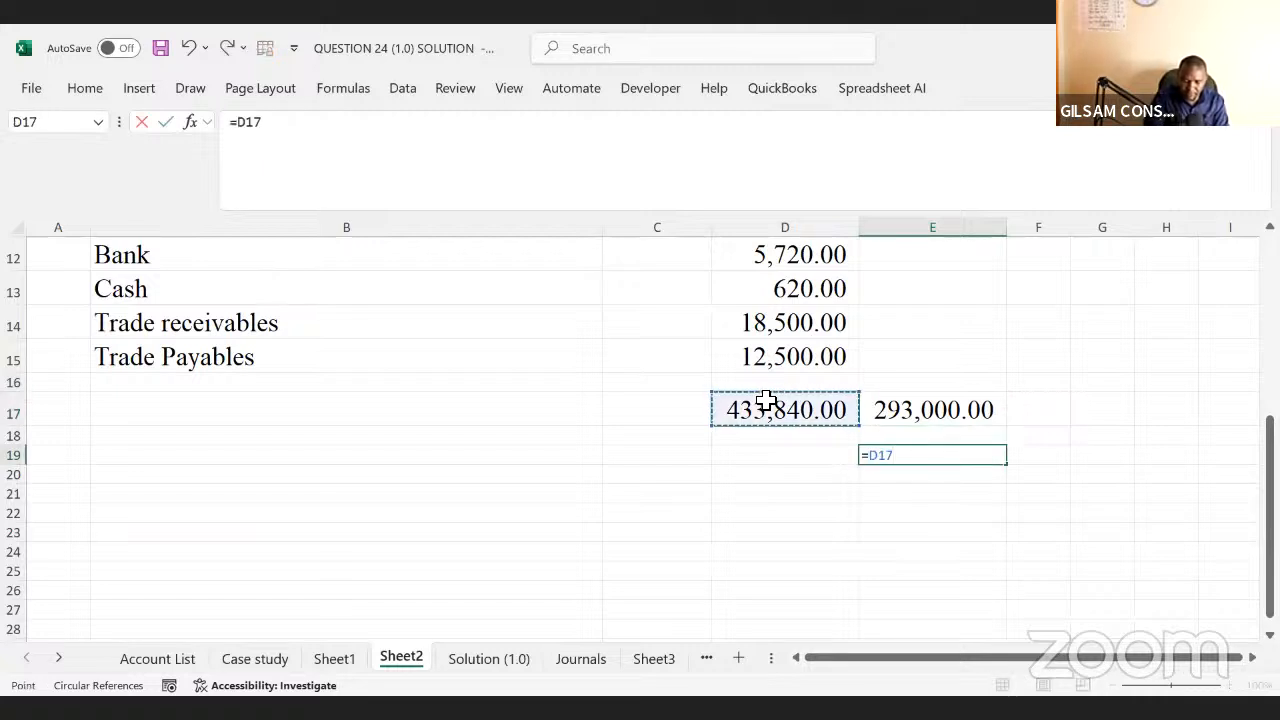
text(-)
click(920, 416)
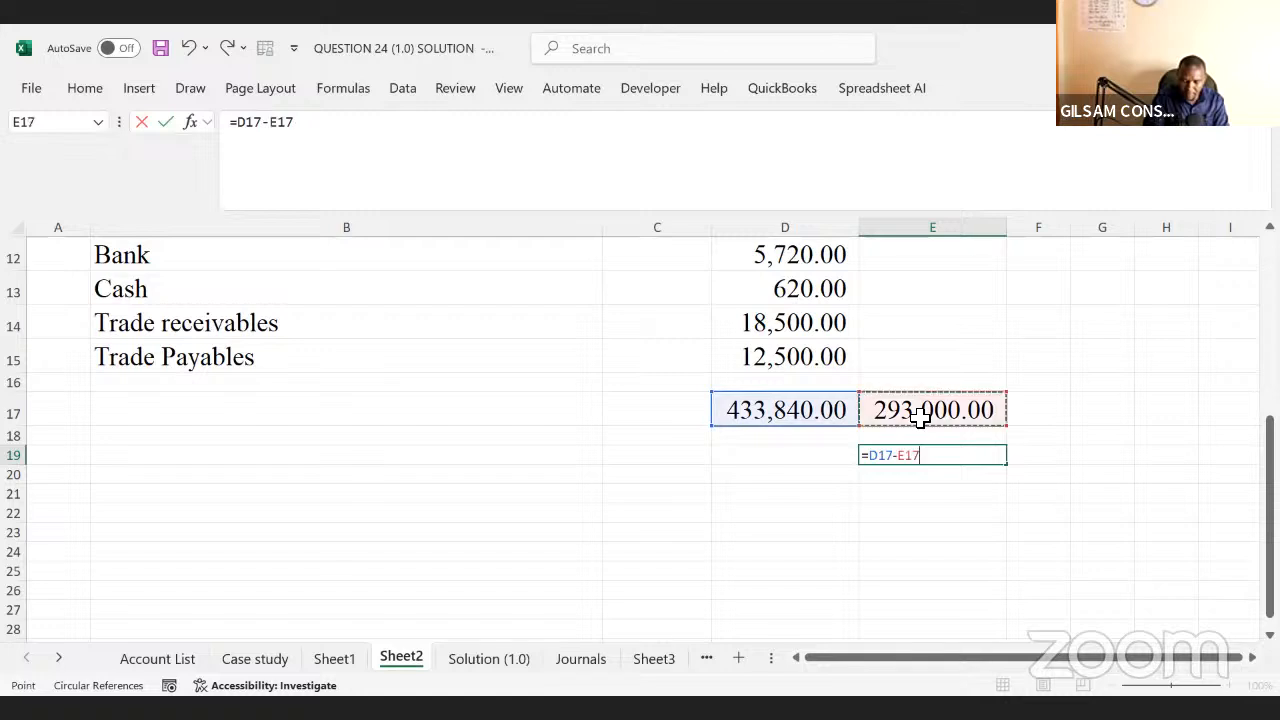
key(Return)
click(938, 457)
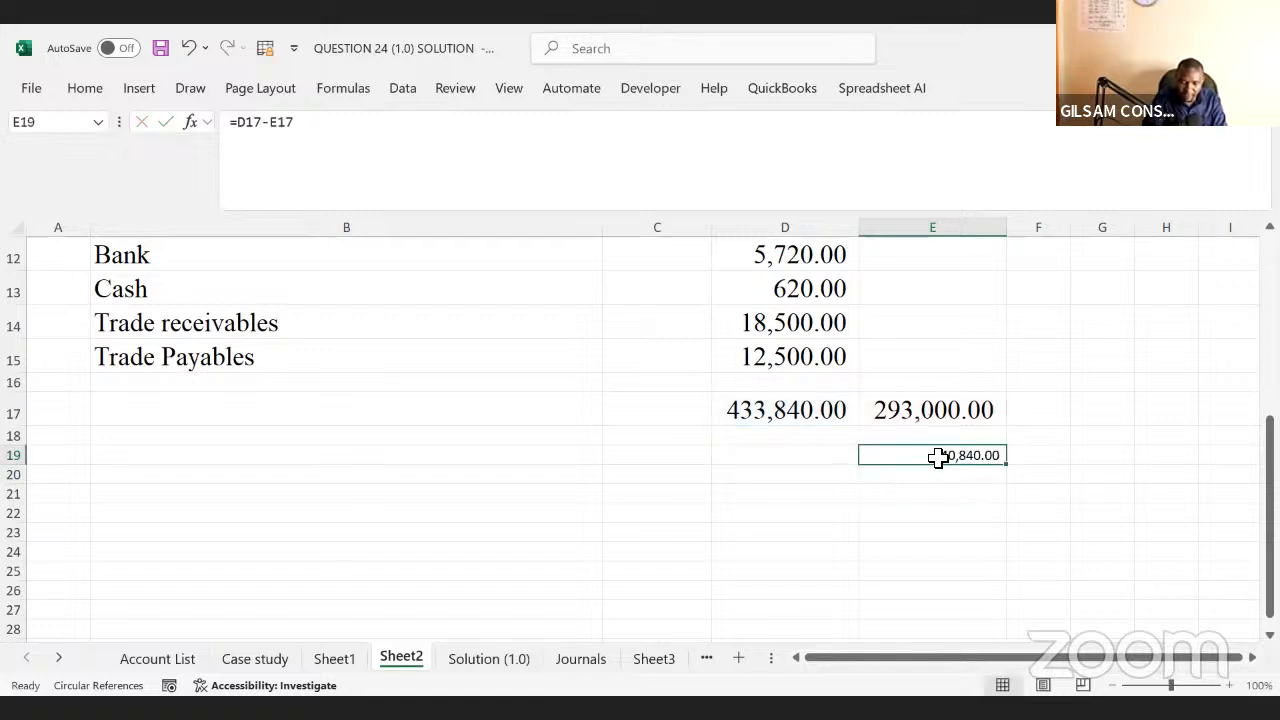
- Move the Trade Payables amount from the debit cell D15 to the credit cell E15
click(784, 390)
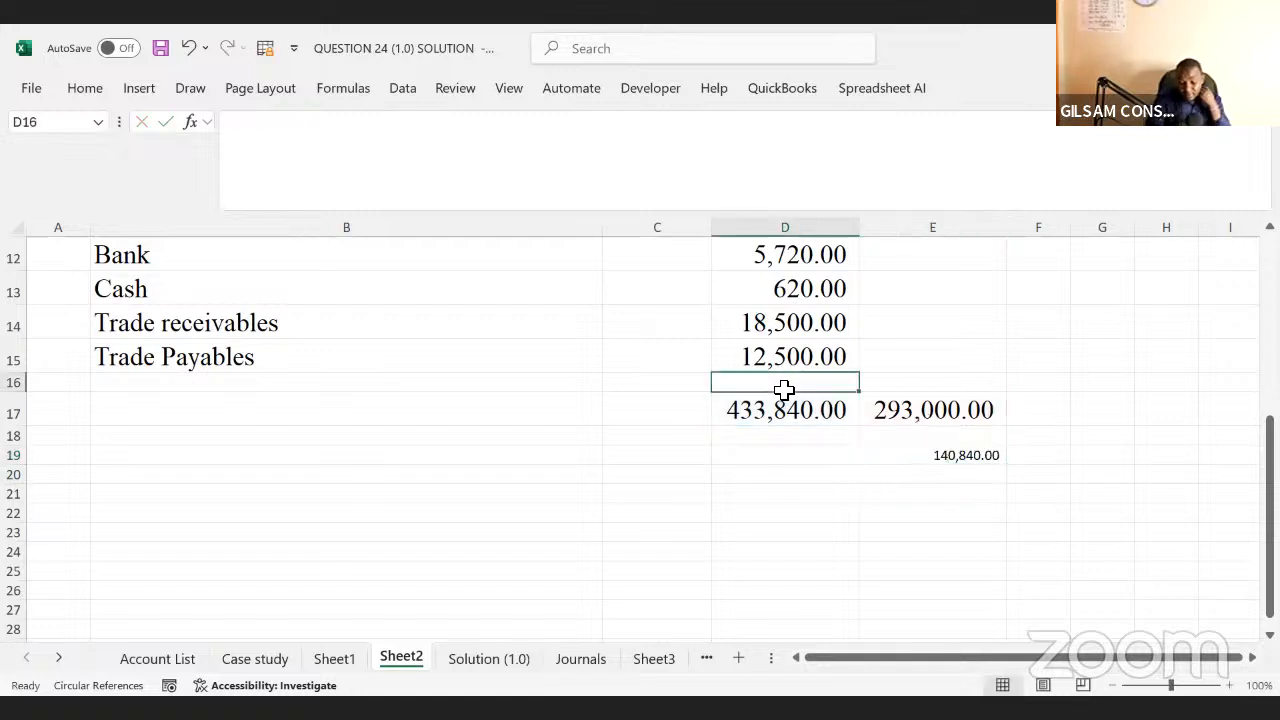
key(Up)
key(Up)
key(Up)
key(Up)
key(Up)
key(Up)
key(Up)
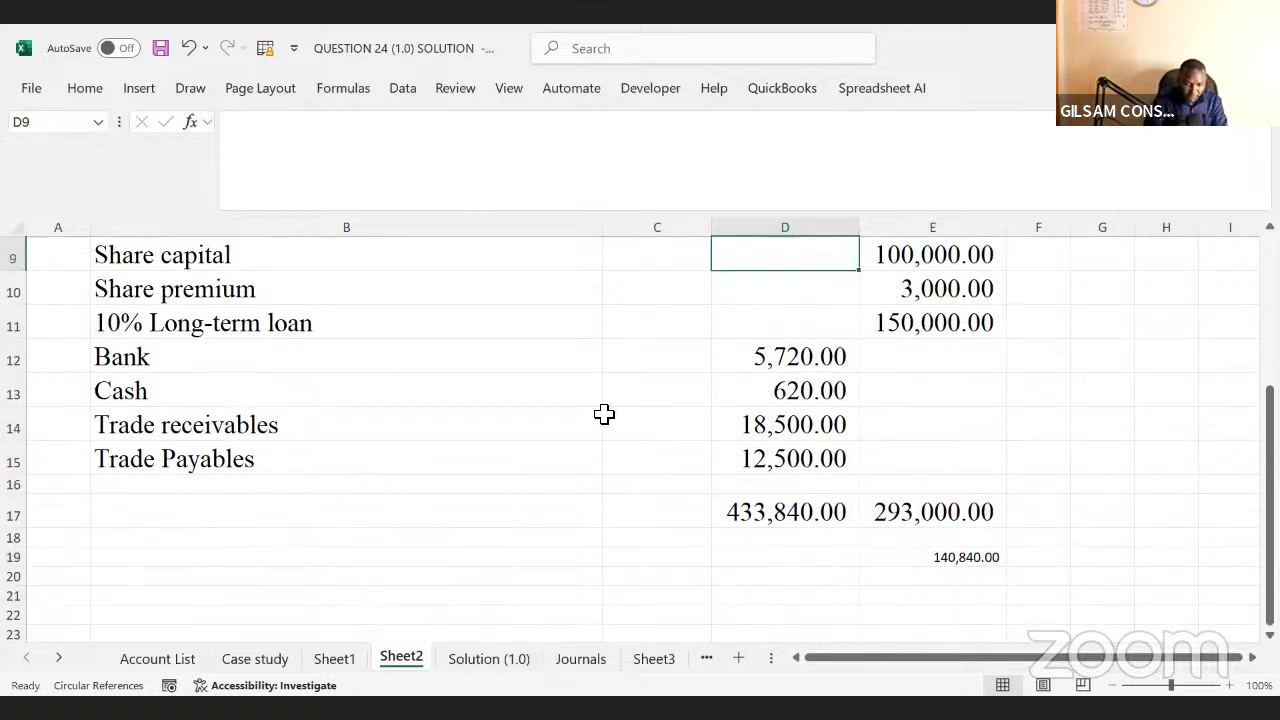
click(789, 451)
key(ctrl+c)
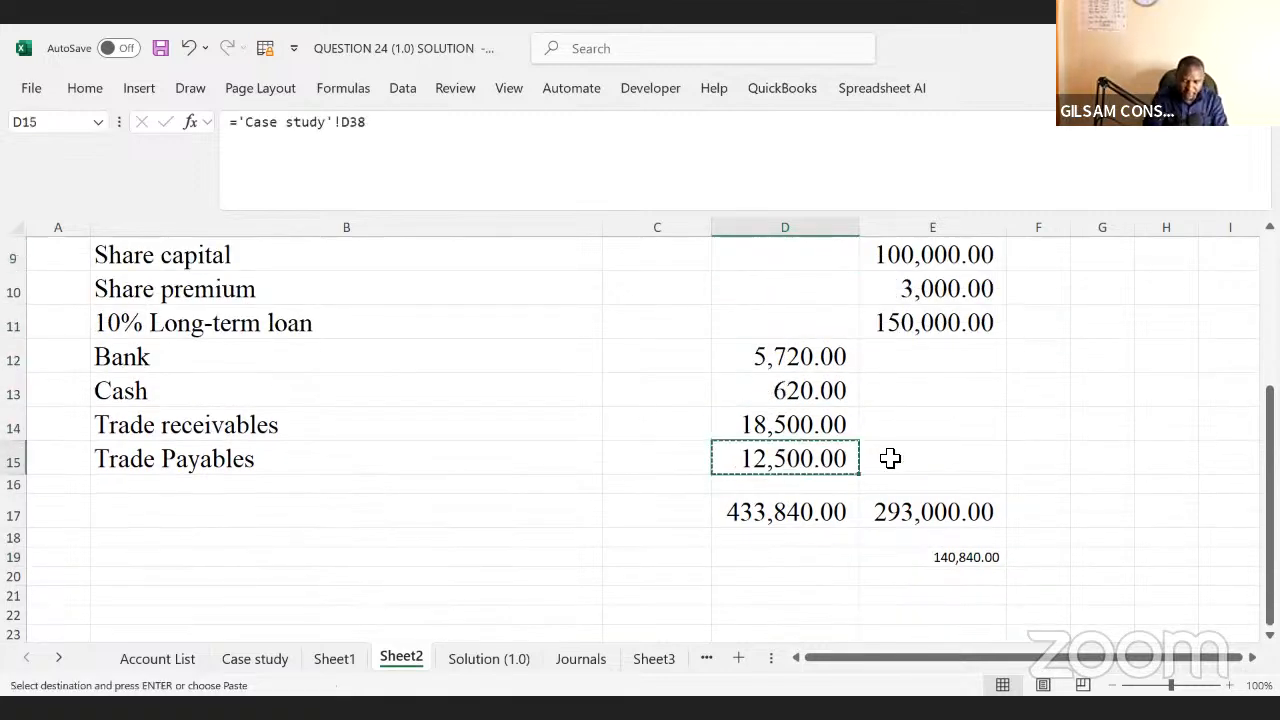
click(890, 458)
key(Return)
click(1037, 437)
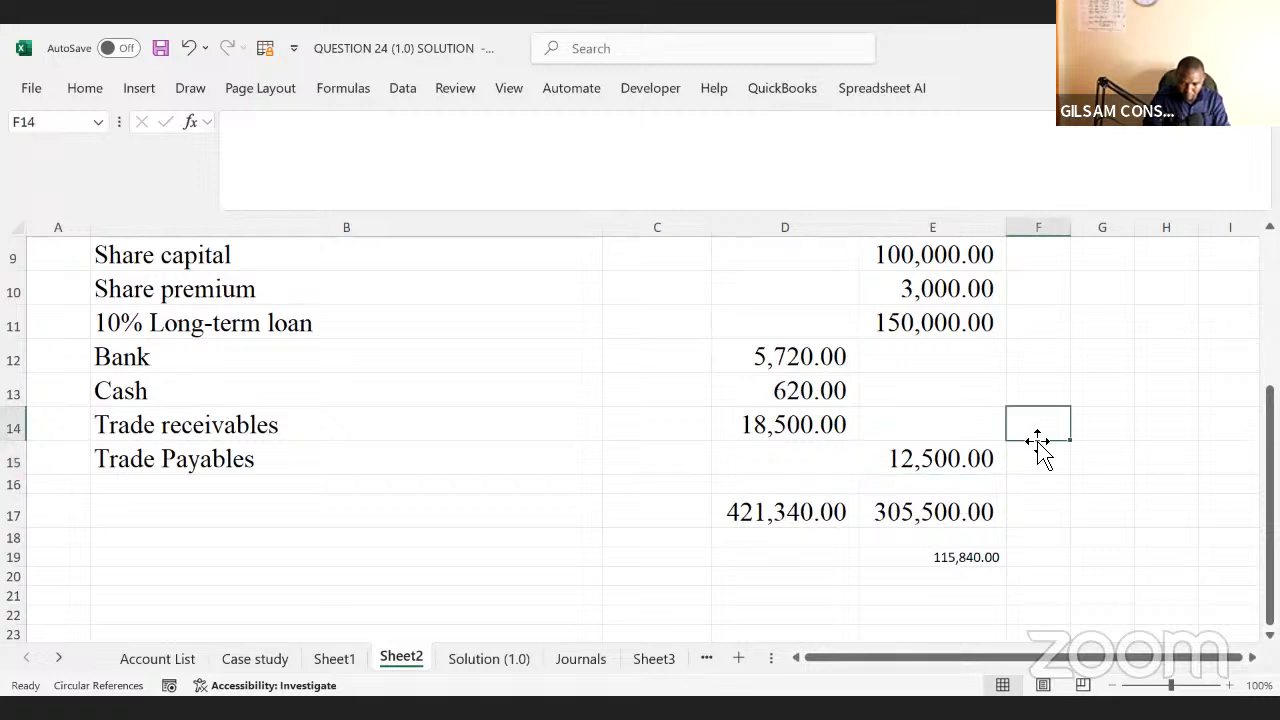
- Examine the difference in E19 against the debit total and the journal rows from Land at valuation through Trade Payables
click(935, 557)
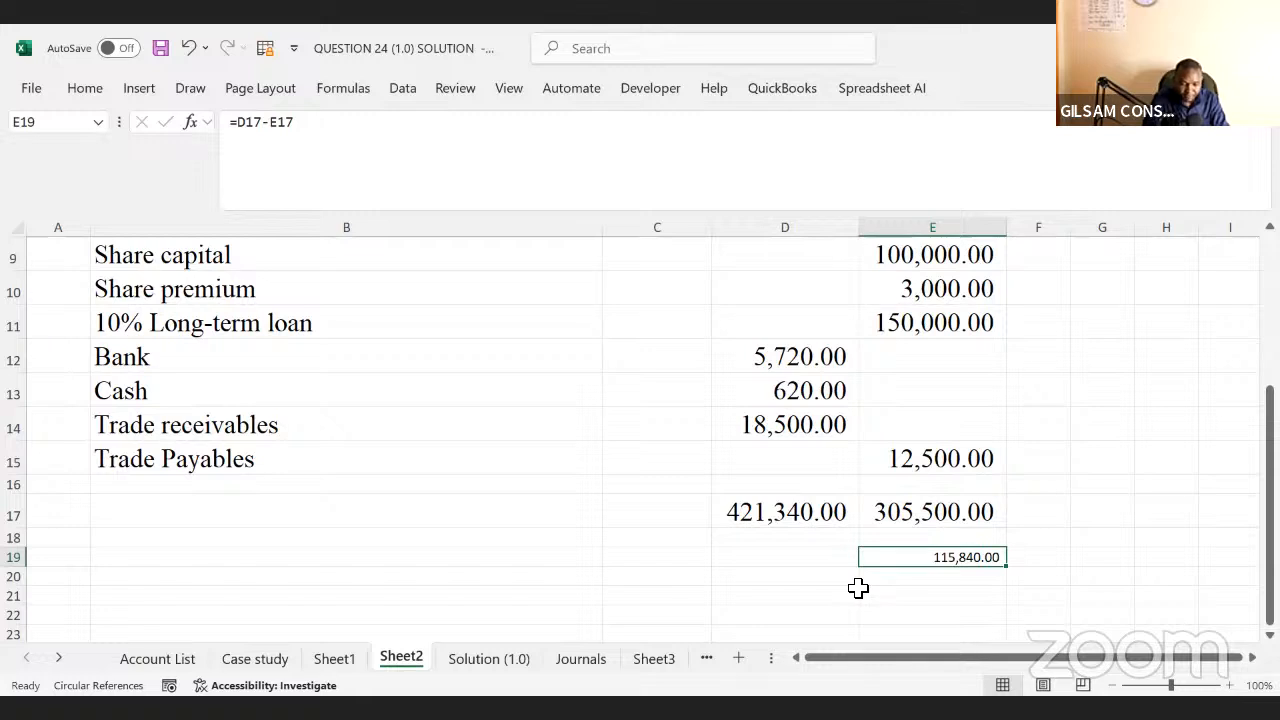
click(790, 514)
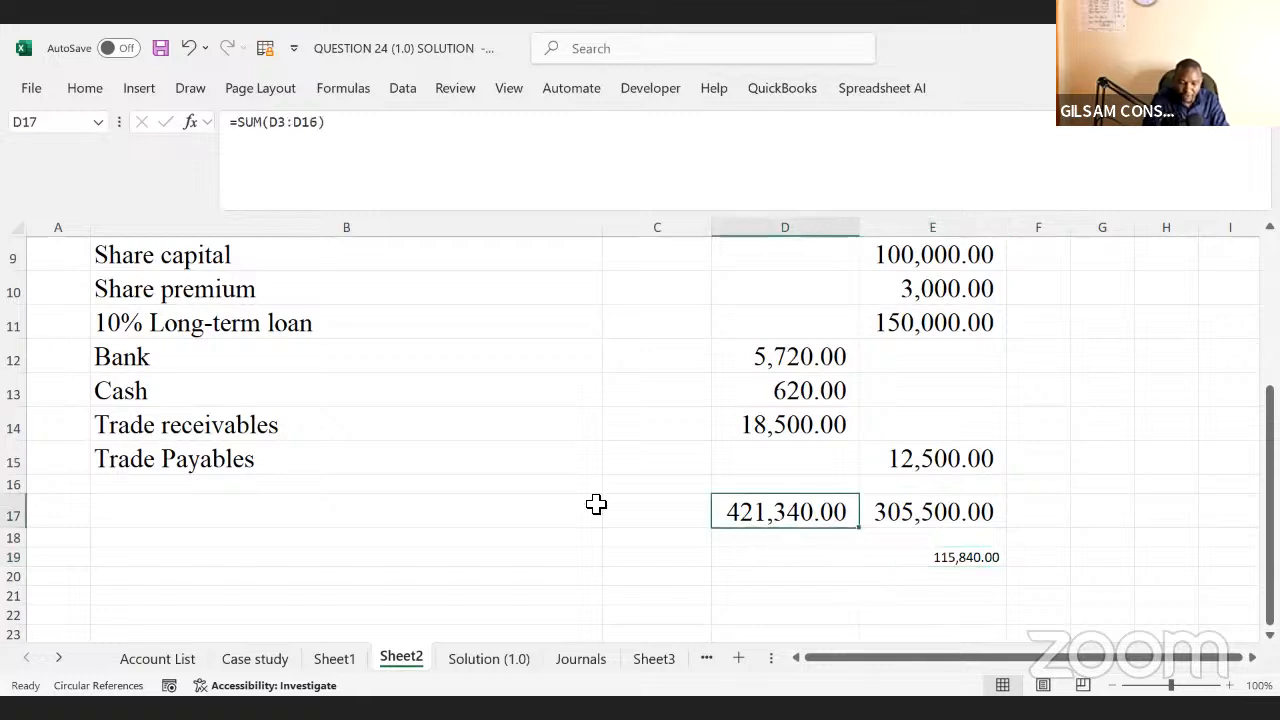
drag(780, 459, 1005, 612)
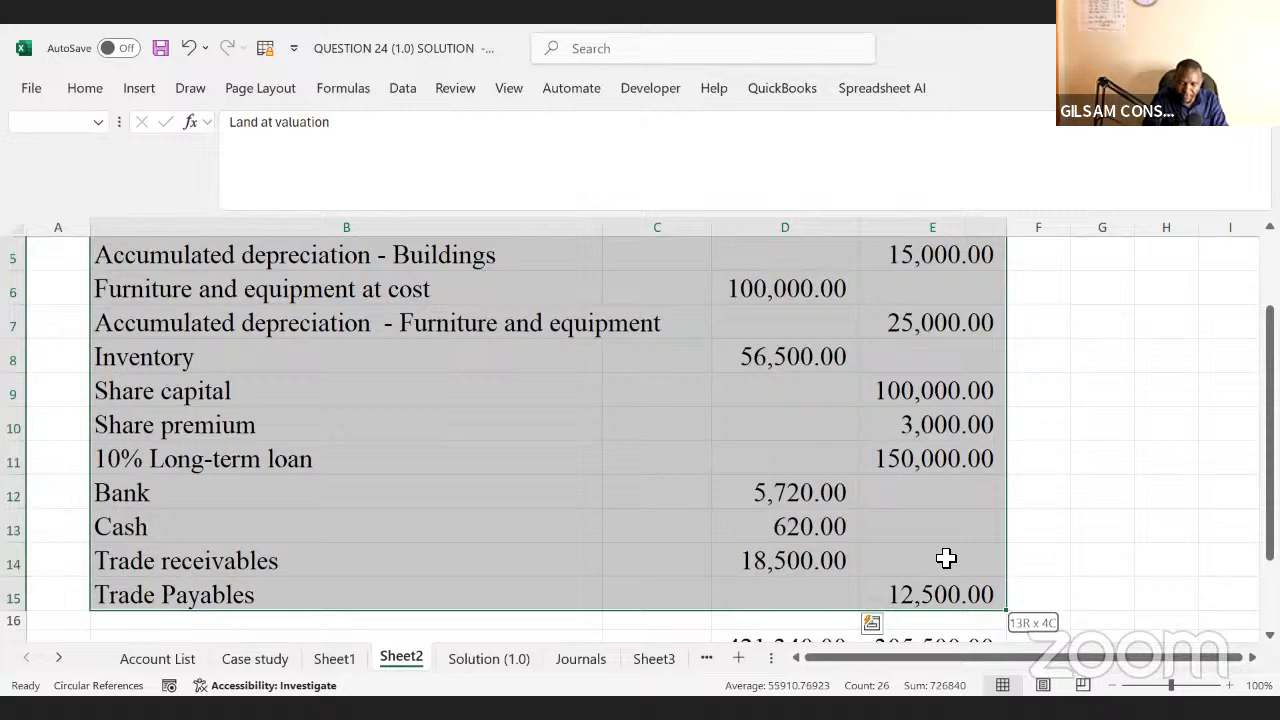
drag(946, 558, 960, 523)
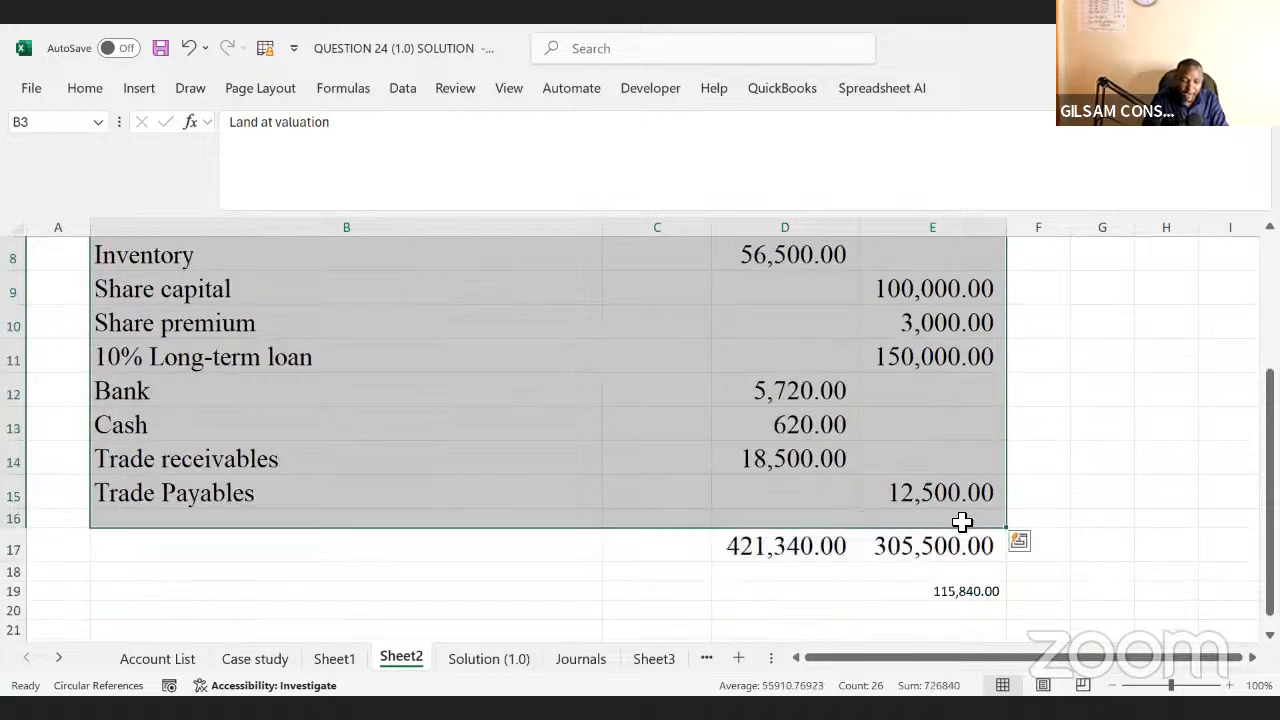
click(1133, 465)
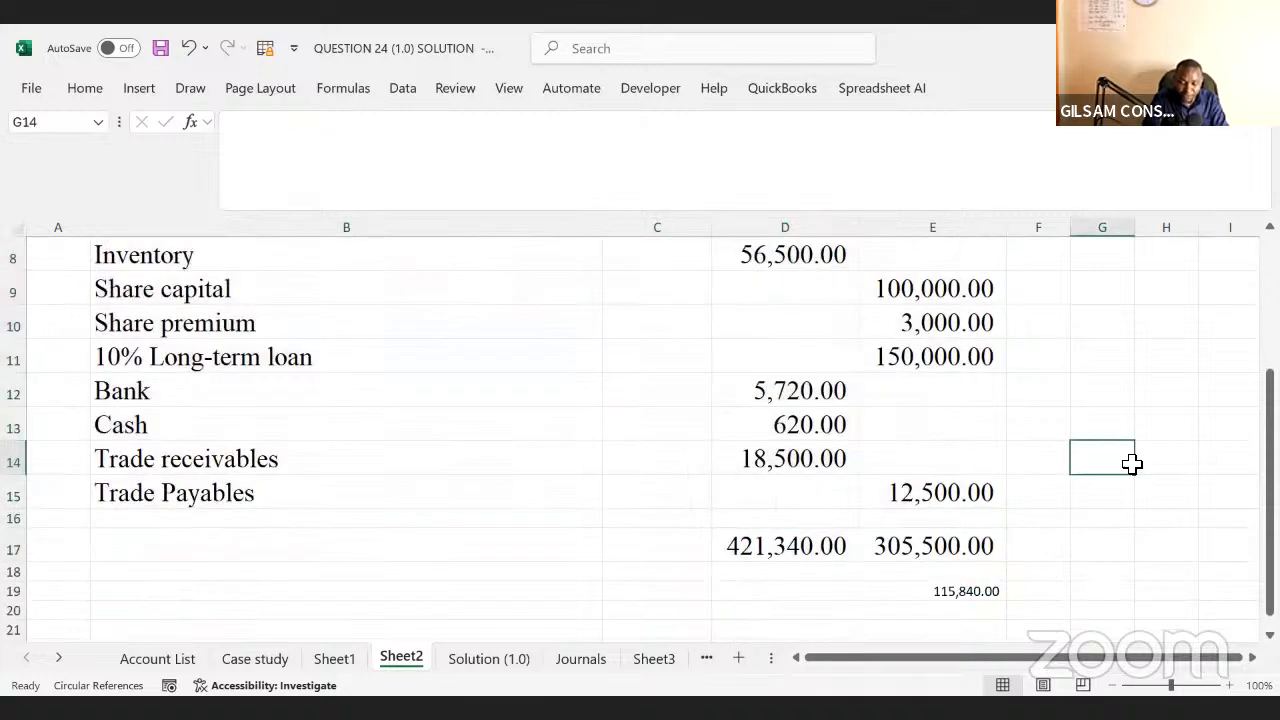
key(ctrl+End)
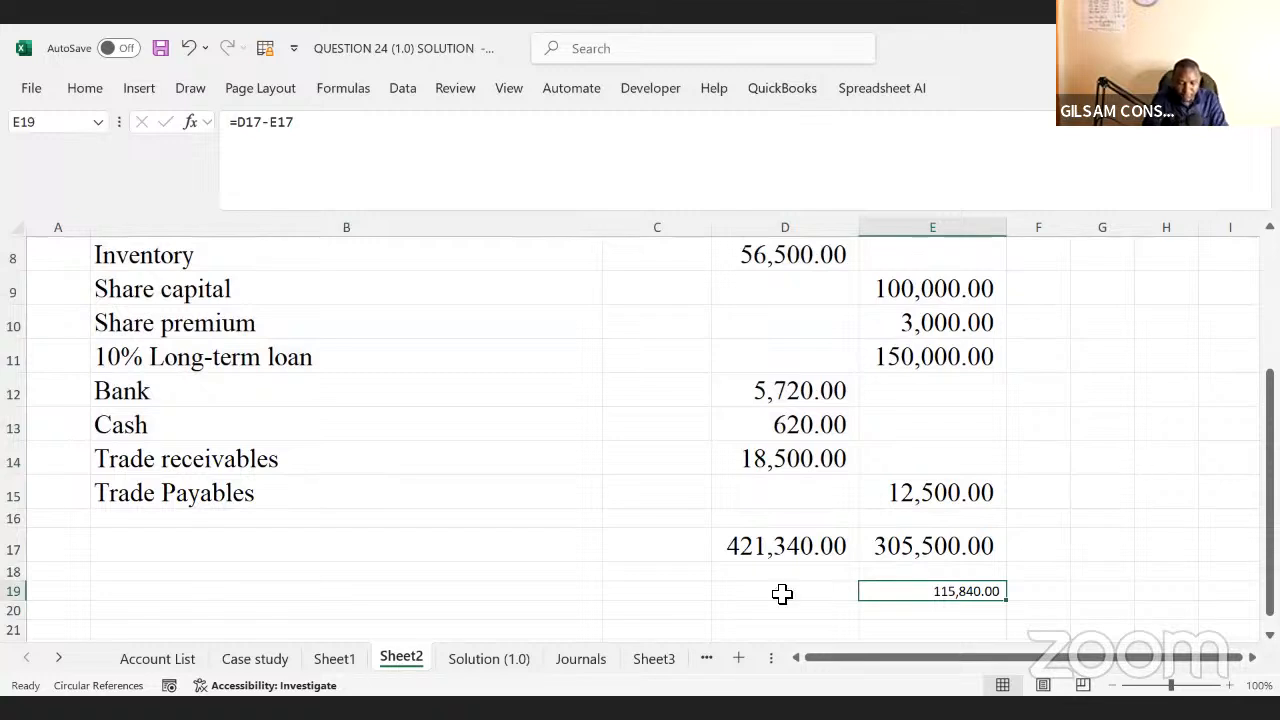
- Try adding a second Share capital row by copying the label from B9 into B16, and clear it again
click(157, 518)
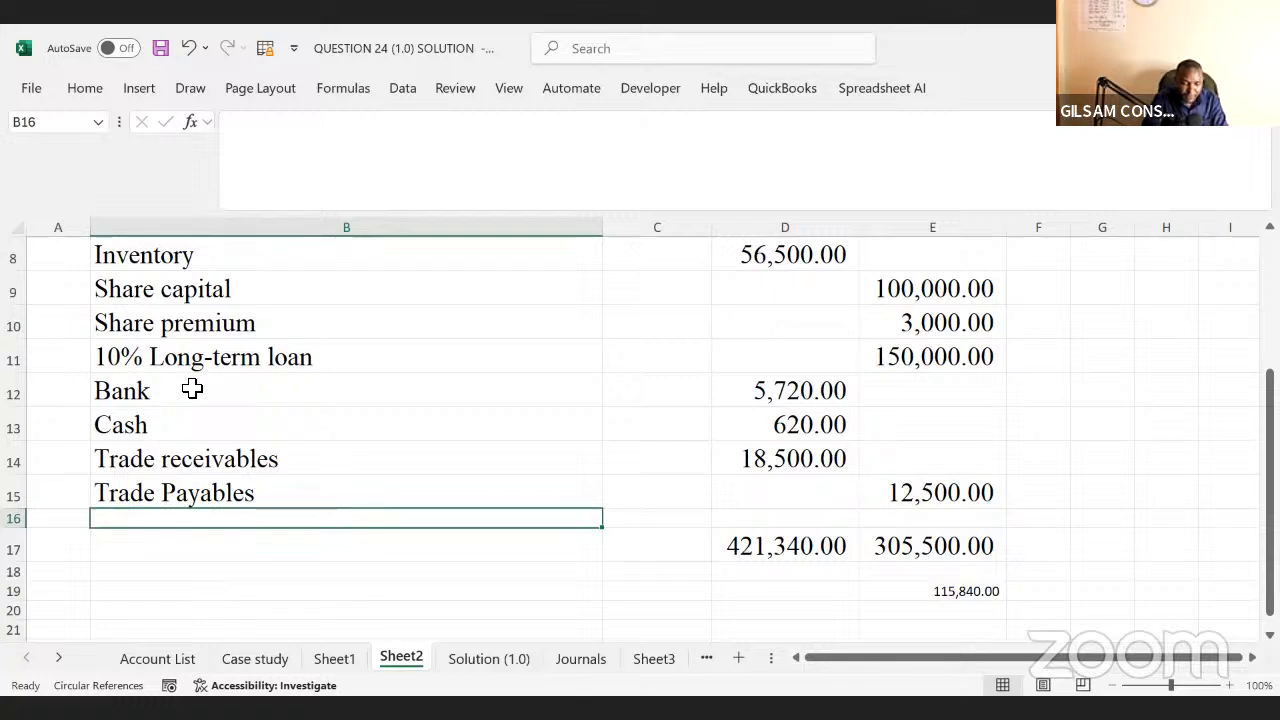
click(146, 318)
click(153, 293)
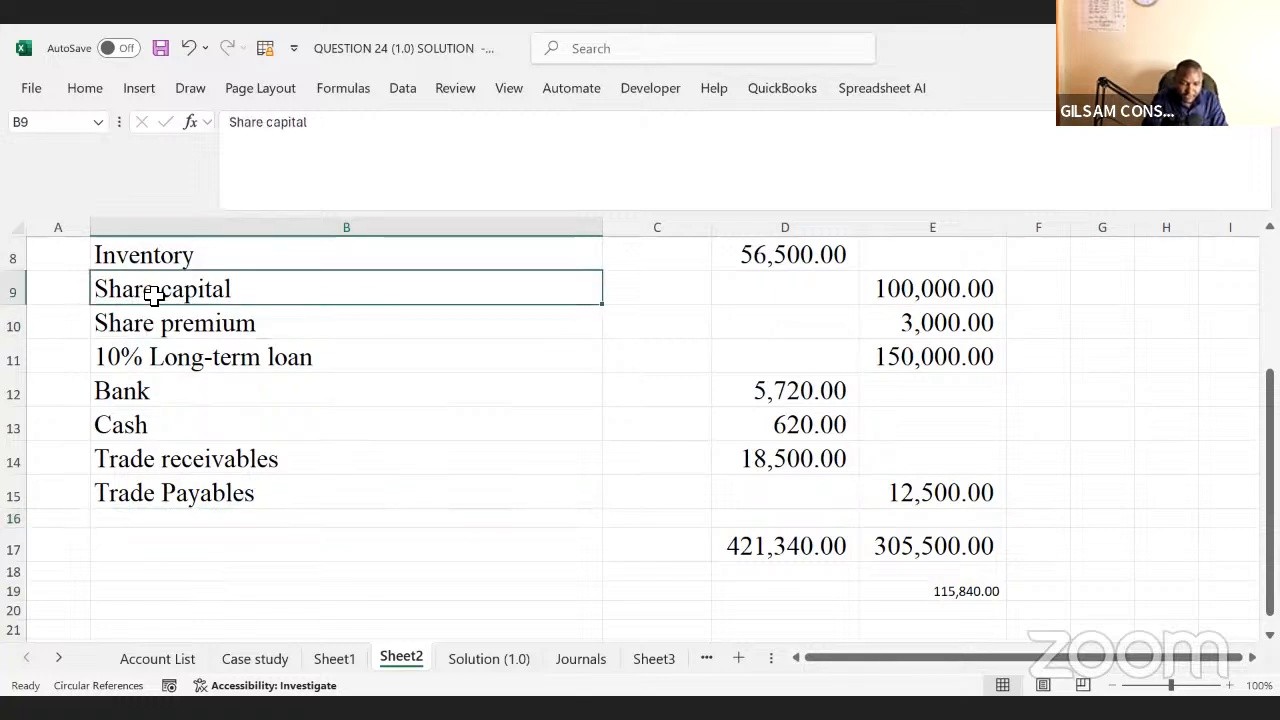
key(ctrl+c)
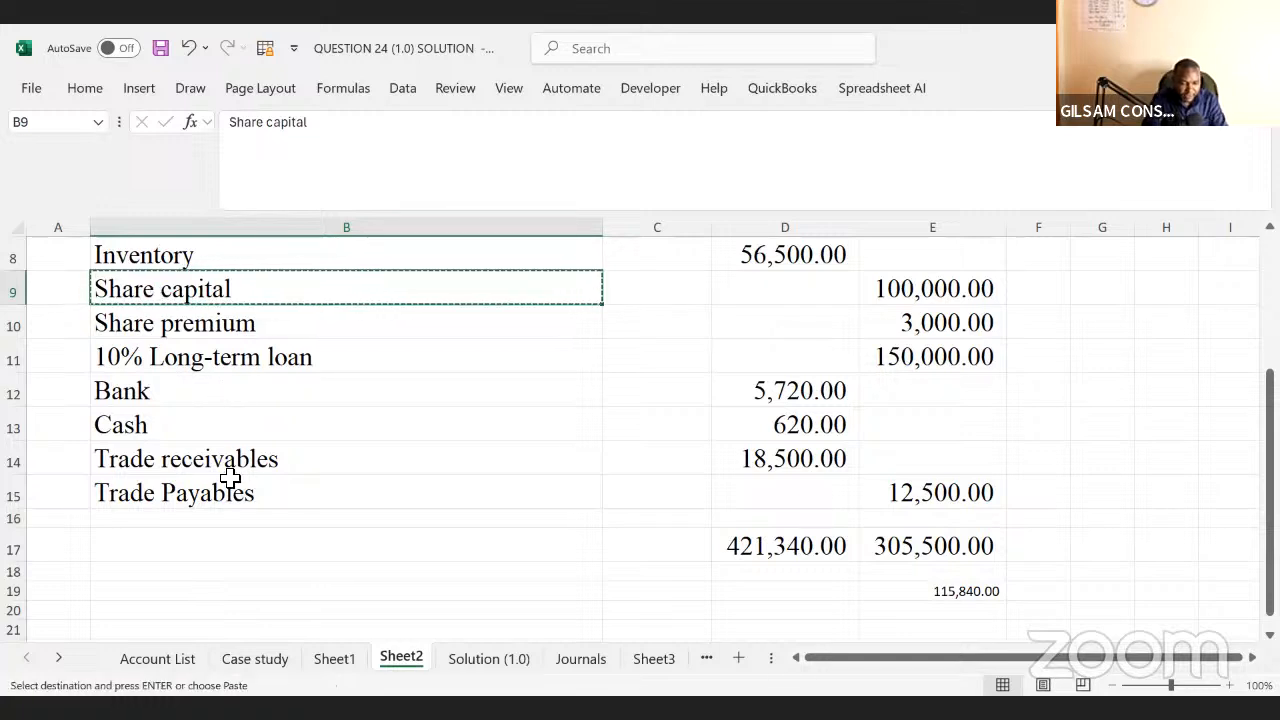
click(171, 519)
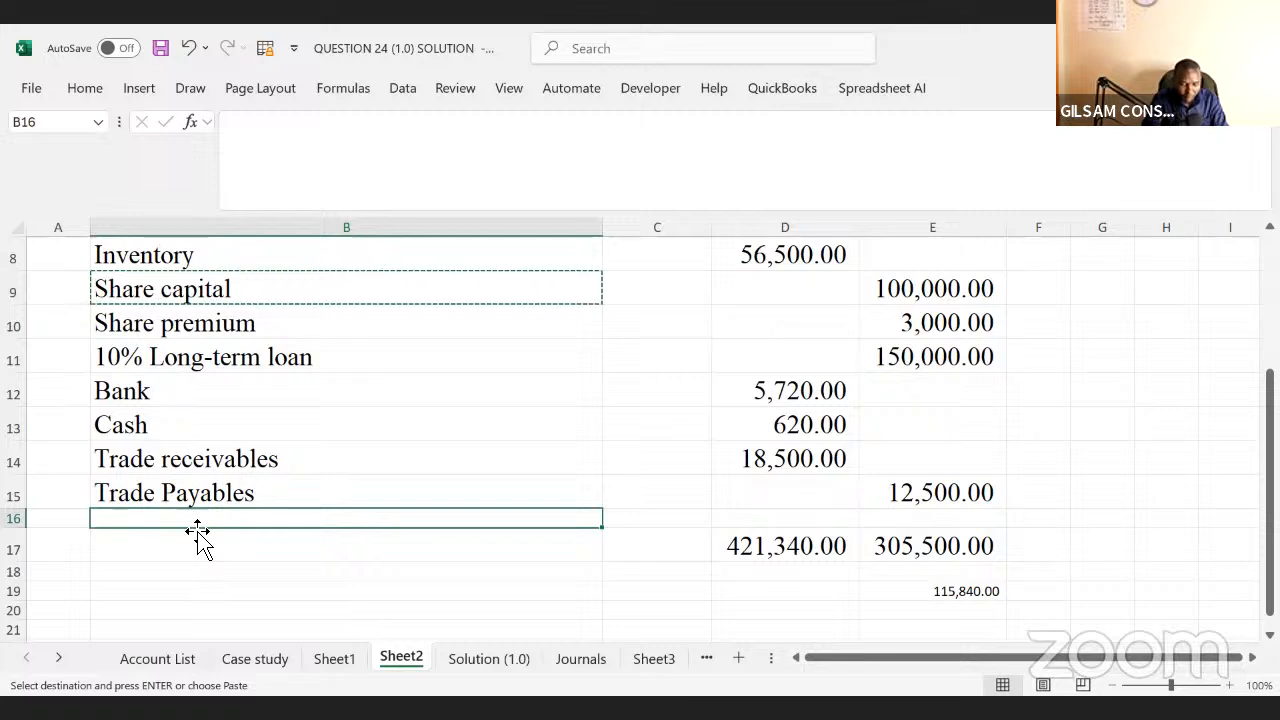
key(ctrl+v)
click(674, 531)
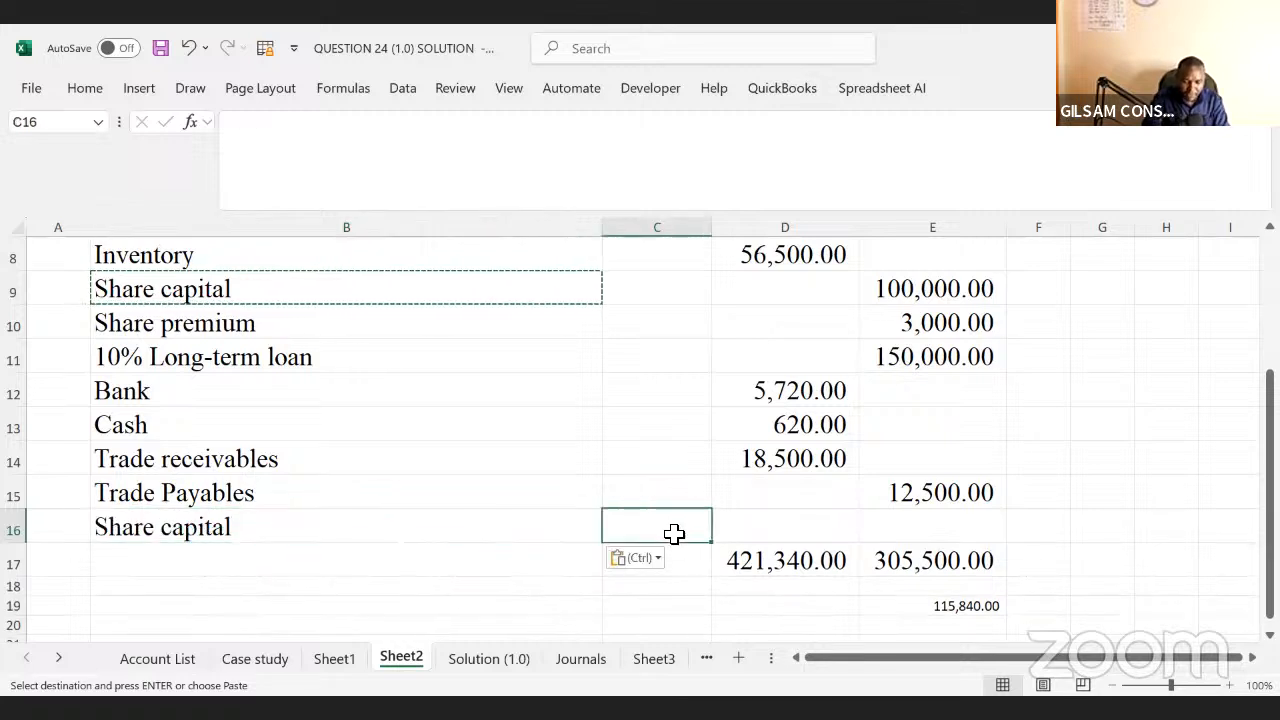
text(C)
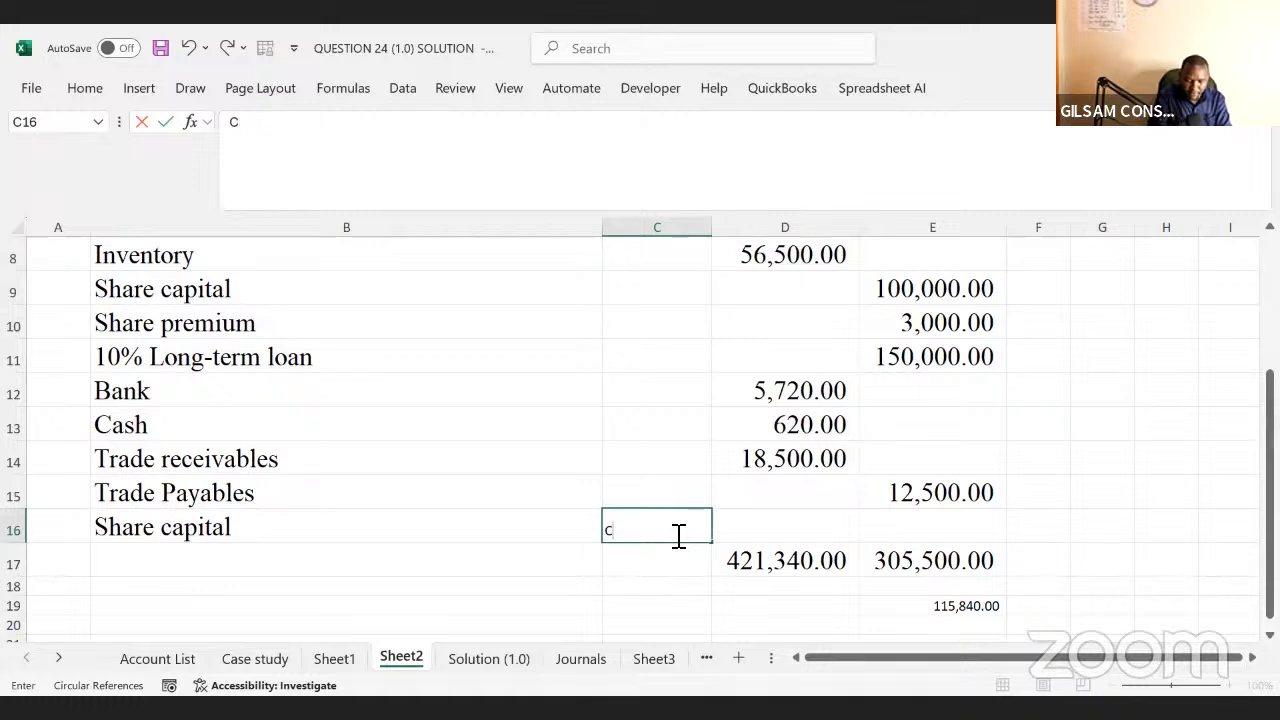
key(Up)
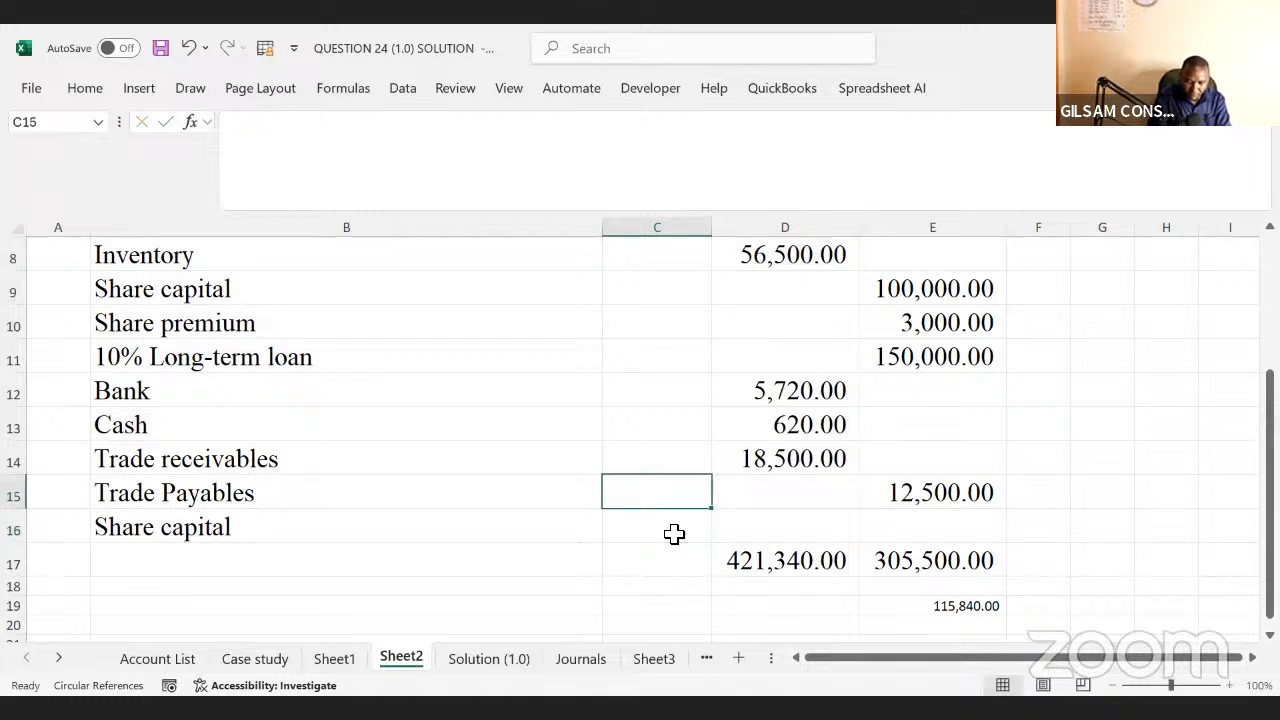
key(Left)
key(Down)
key(Delete)
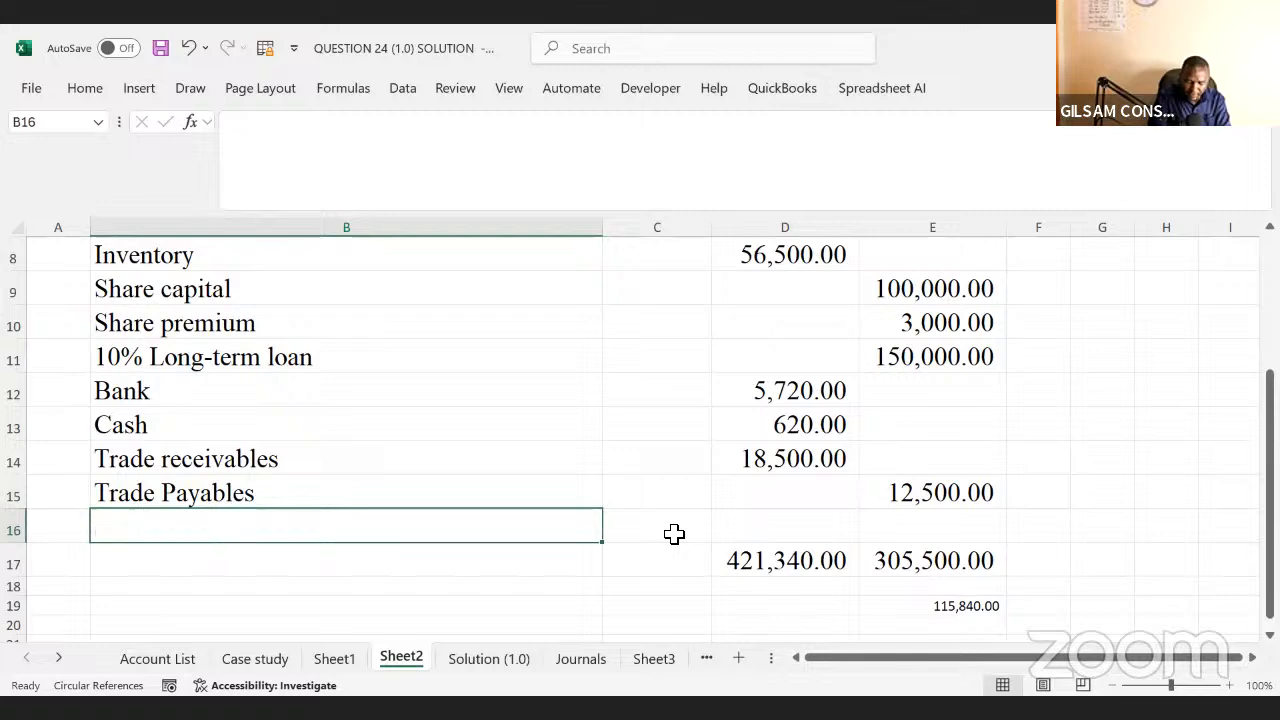
- Widen the credit amounts column E
key(Right)
key(Right)
key(Right)
key(Right)
key(Right)
key(Right)
key(Right)
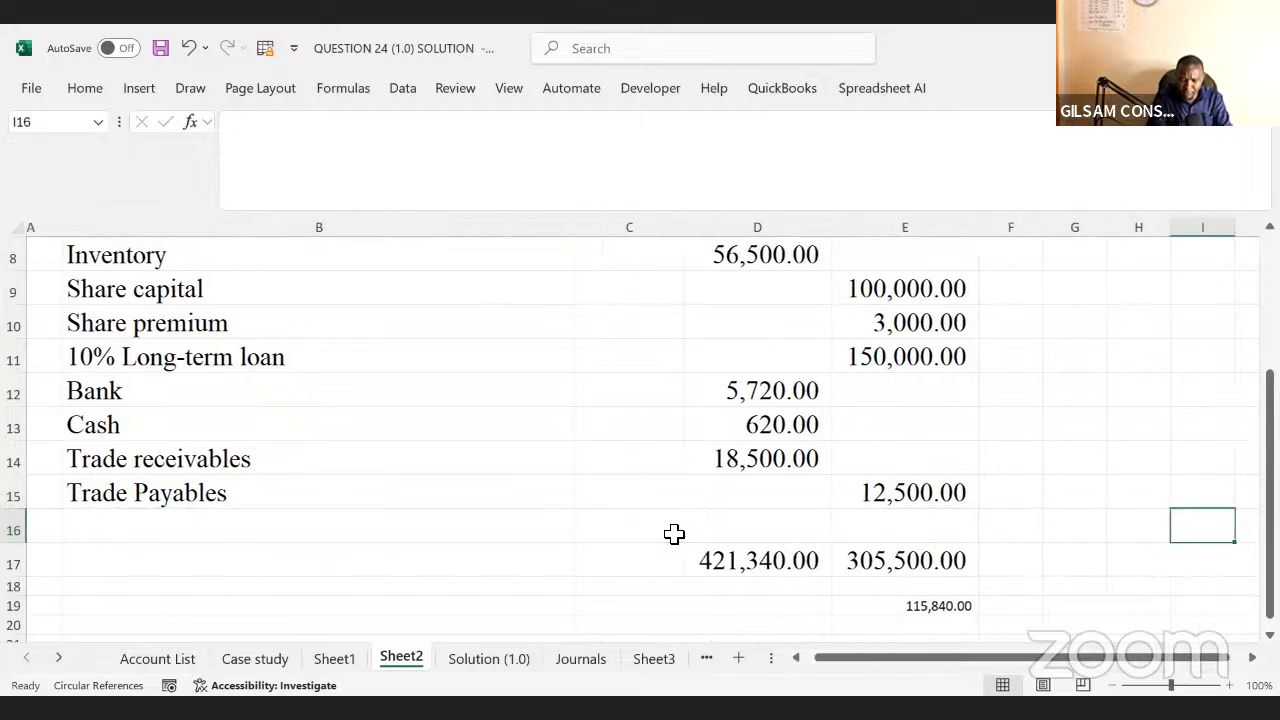
key(Right)
key(Right)
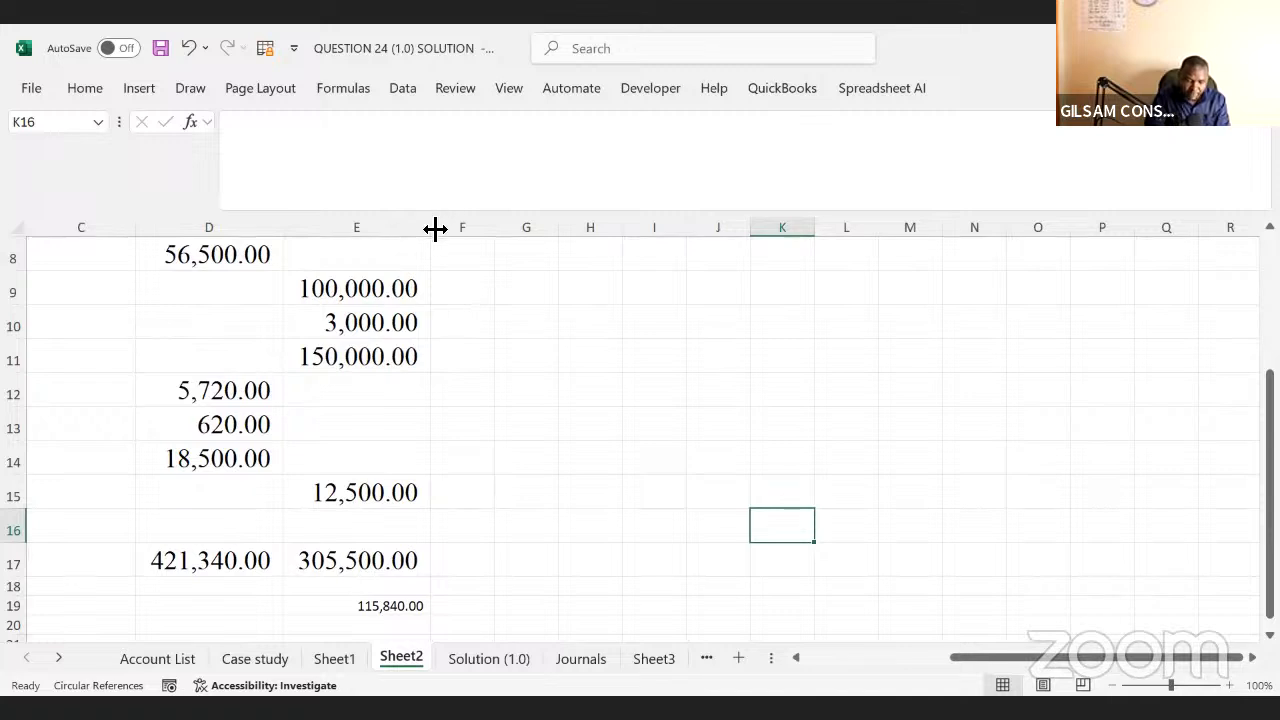
drag(435, 229, 472, 231)
- Widen the empty columns F and G beside the credit column
click(528, 260)
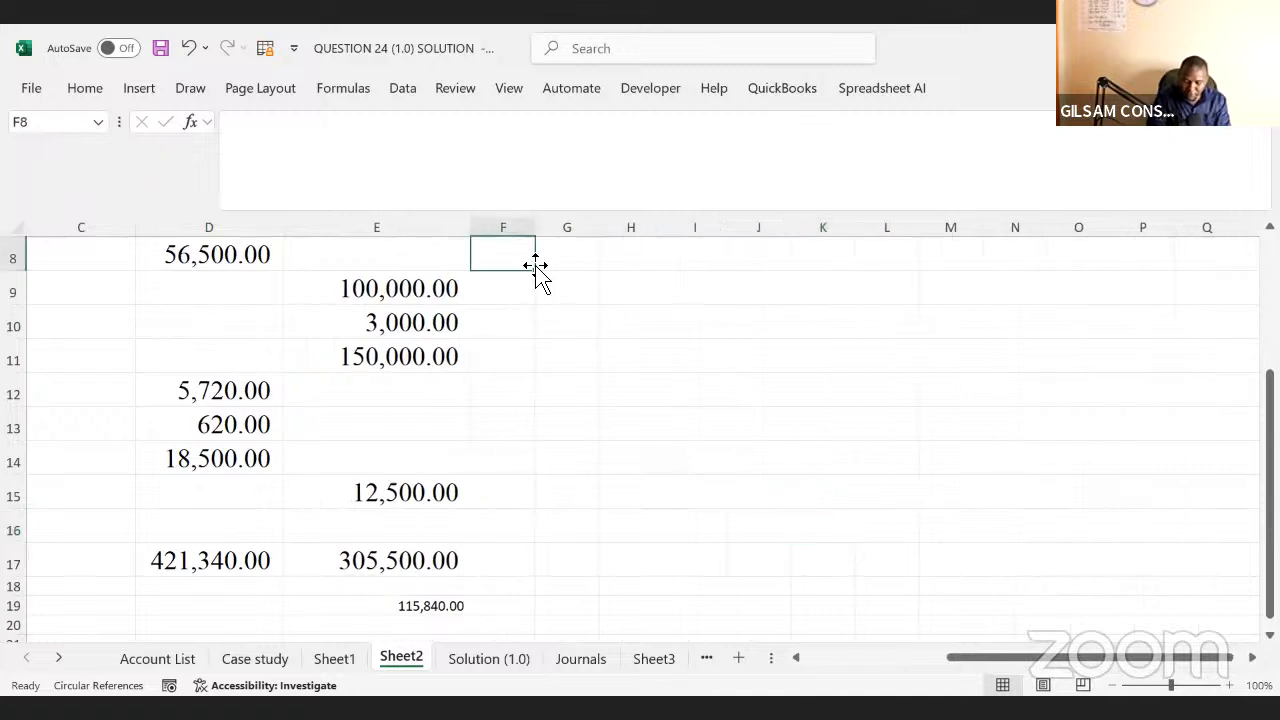
key(Up)
key(Up)
key(Up)
key(Up)
key(Up)
key(Up)
key(Up)
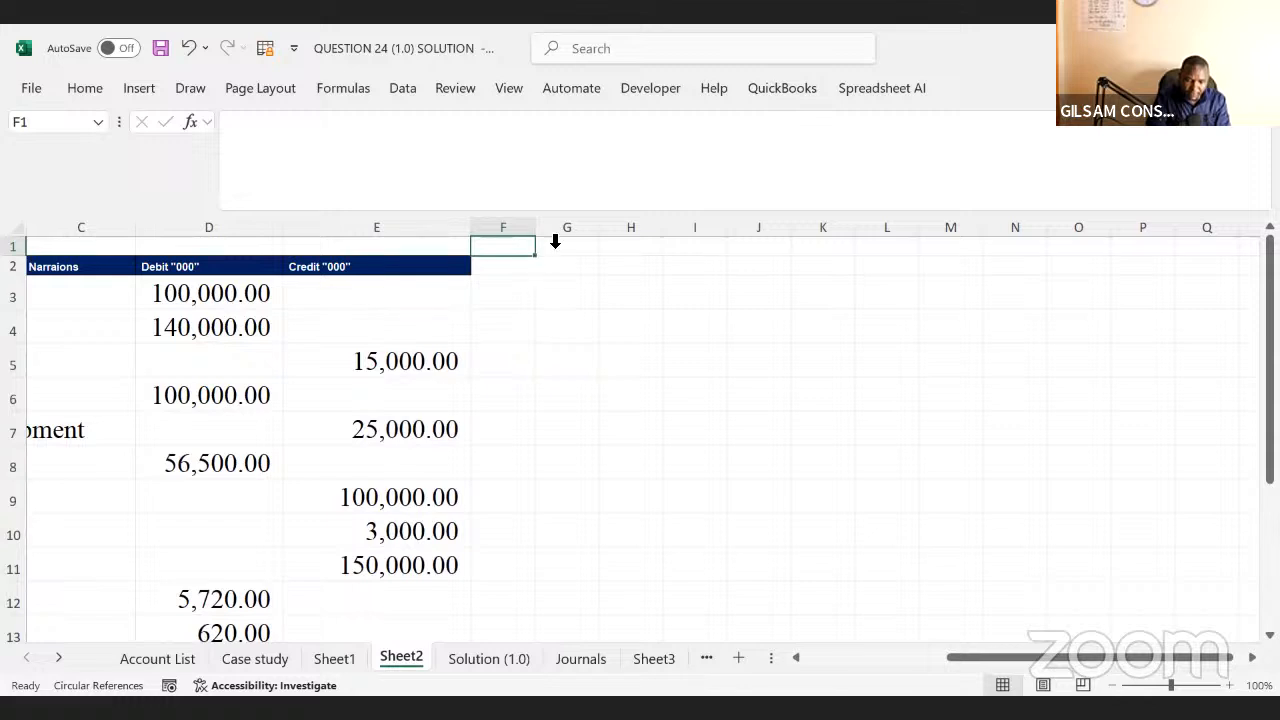
drag(537, 231, 623, 235)
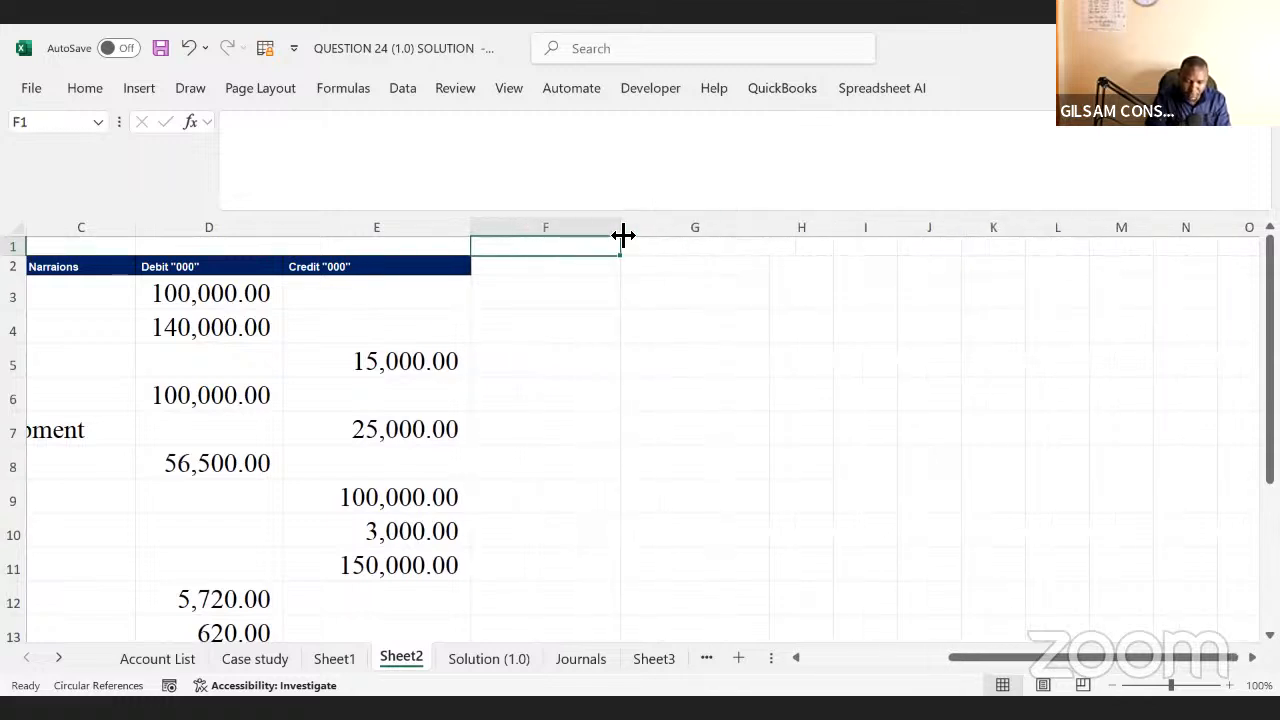
- Copy the Debit "000" and Credit "000" headers from D2:E2 into F2:G2
drag(171, 257, 406, 274)
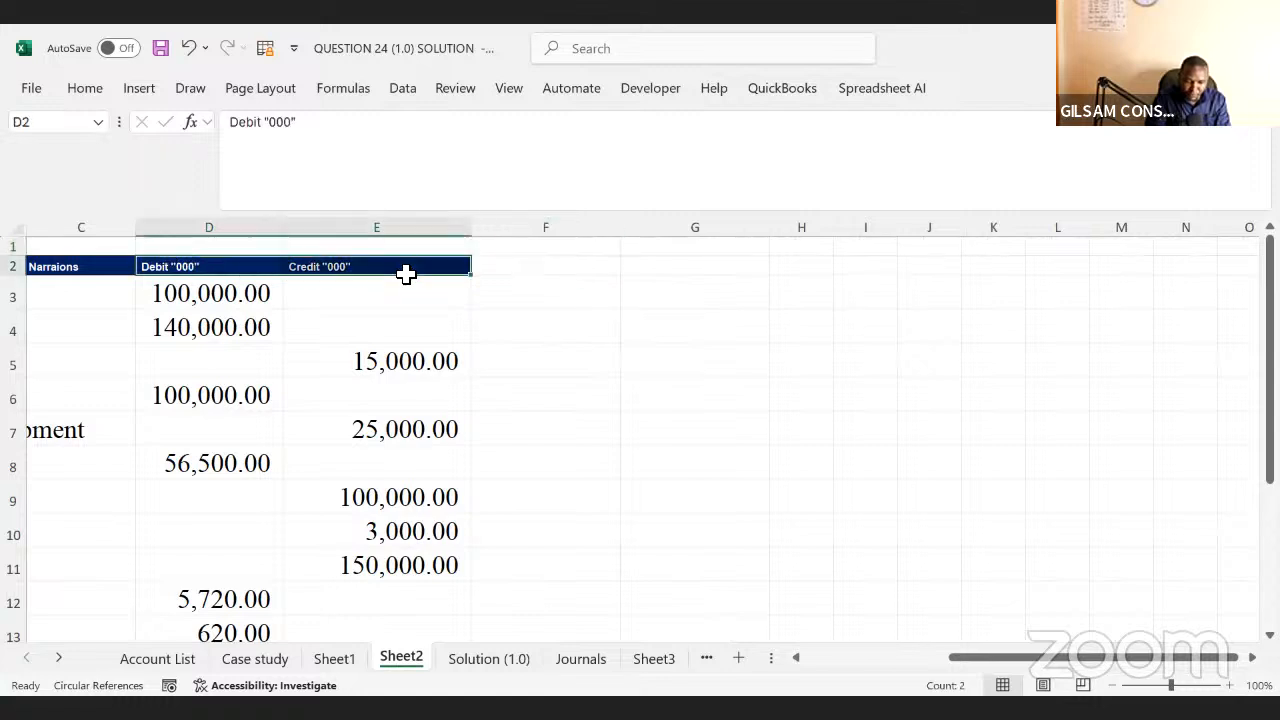
key(ctrl+v)
key(ctrl+c)
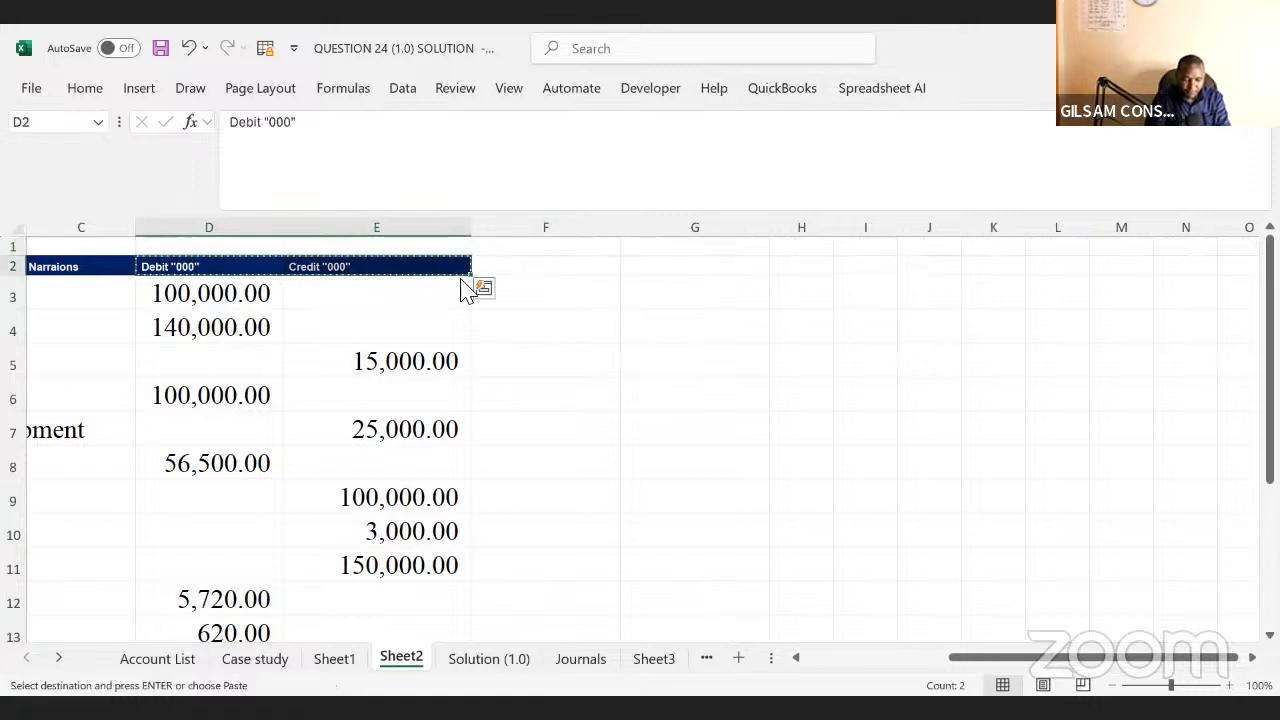
click(550, 266)
key(ctrl+v)
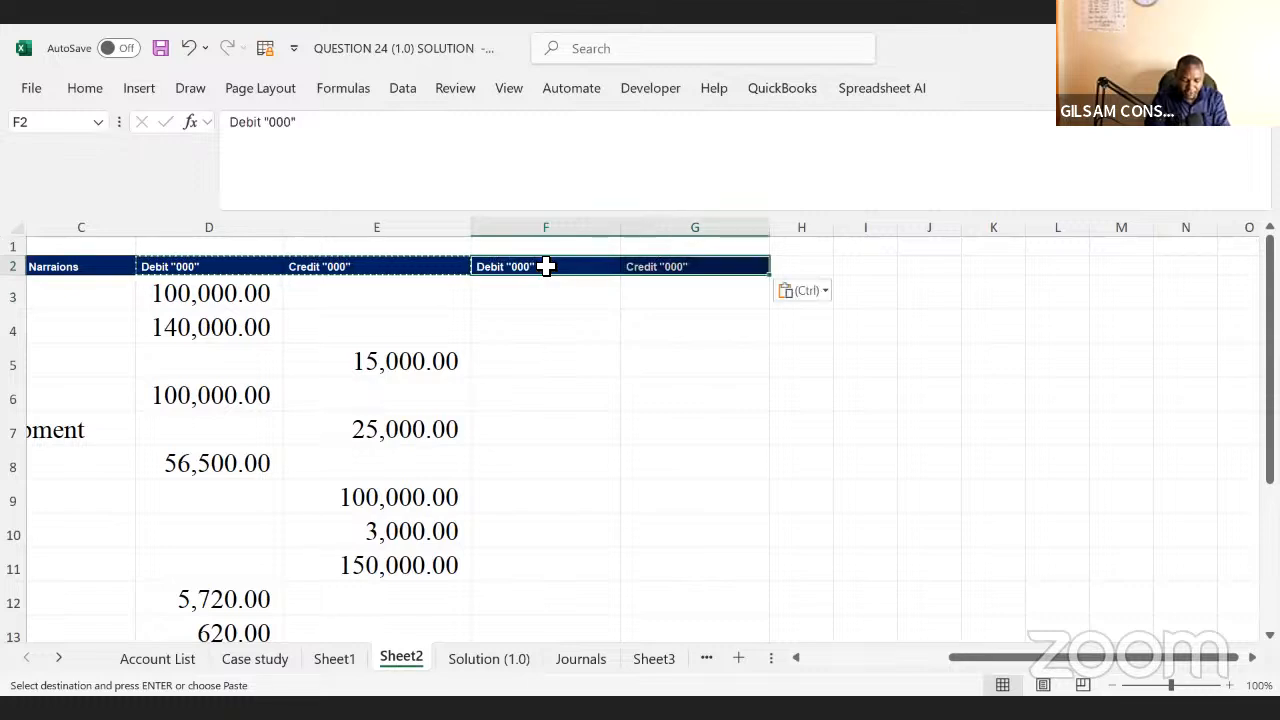
click(643, 314)
- Enter the heading BEGINNING TRIAL BALANCE in D1 above the first debit and credit pair
click(192, 250)
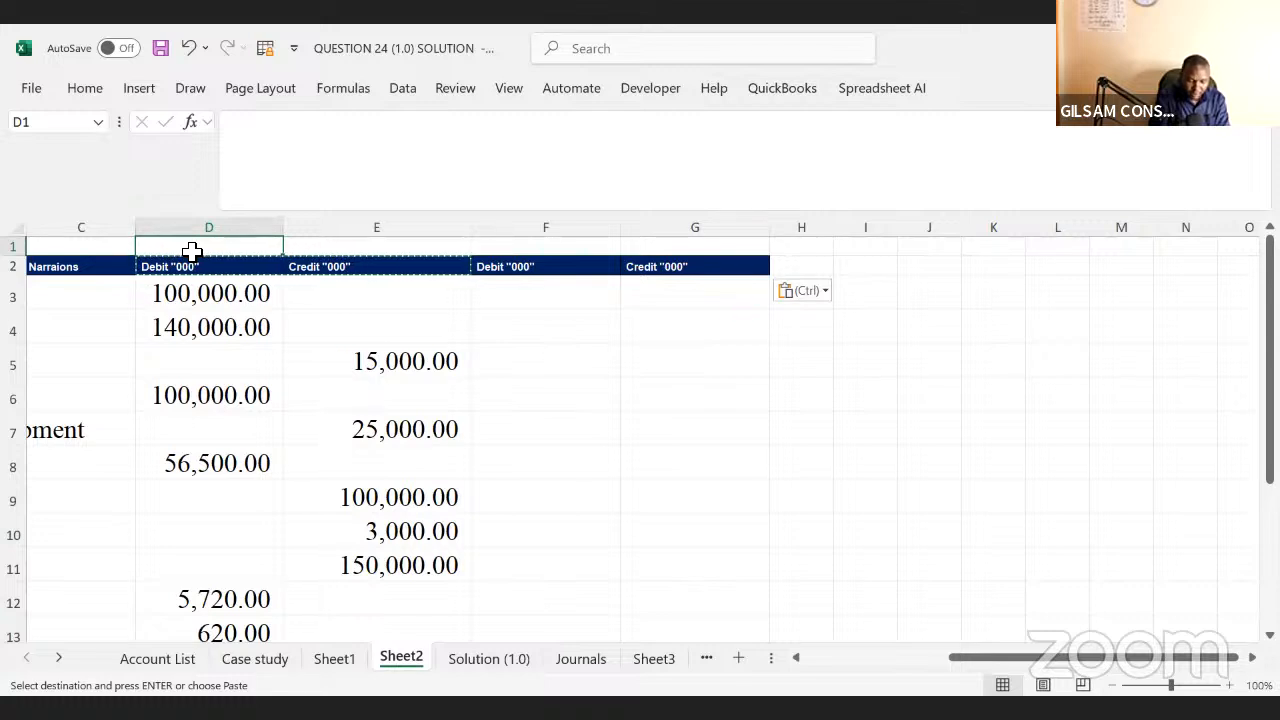
key(Escape)
text(BEGI)
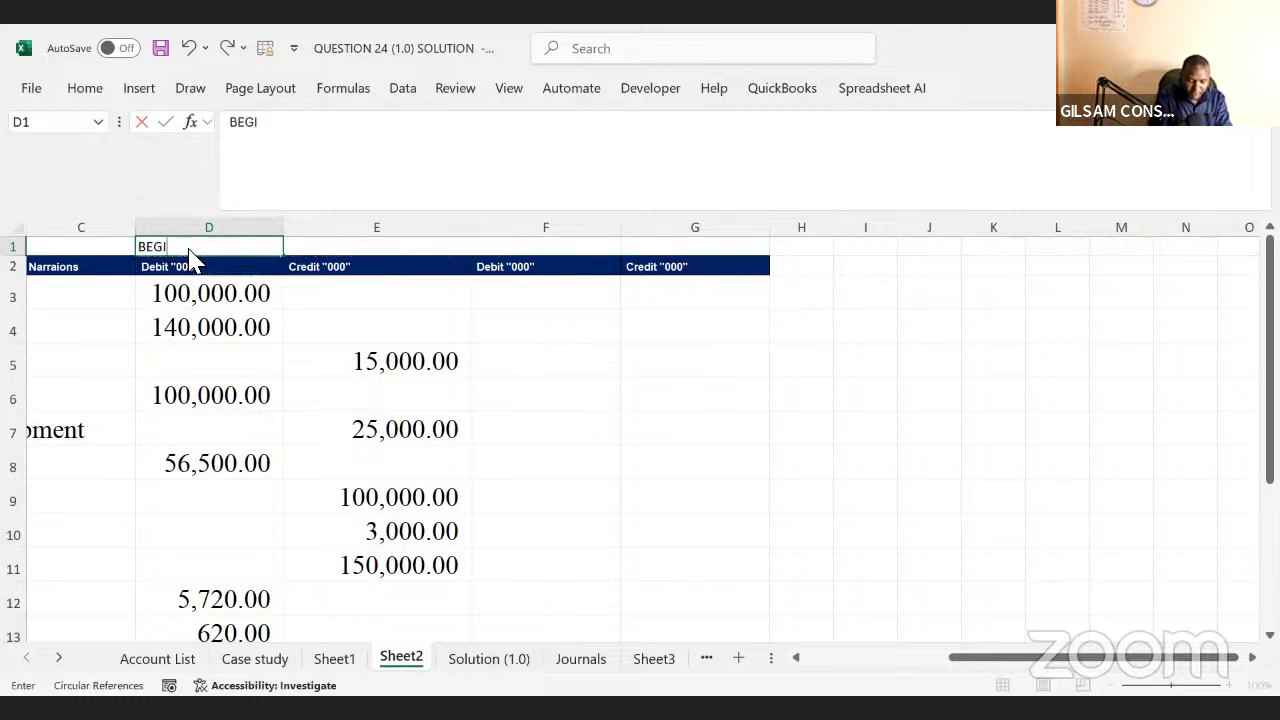
text(N)
text(NING)
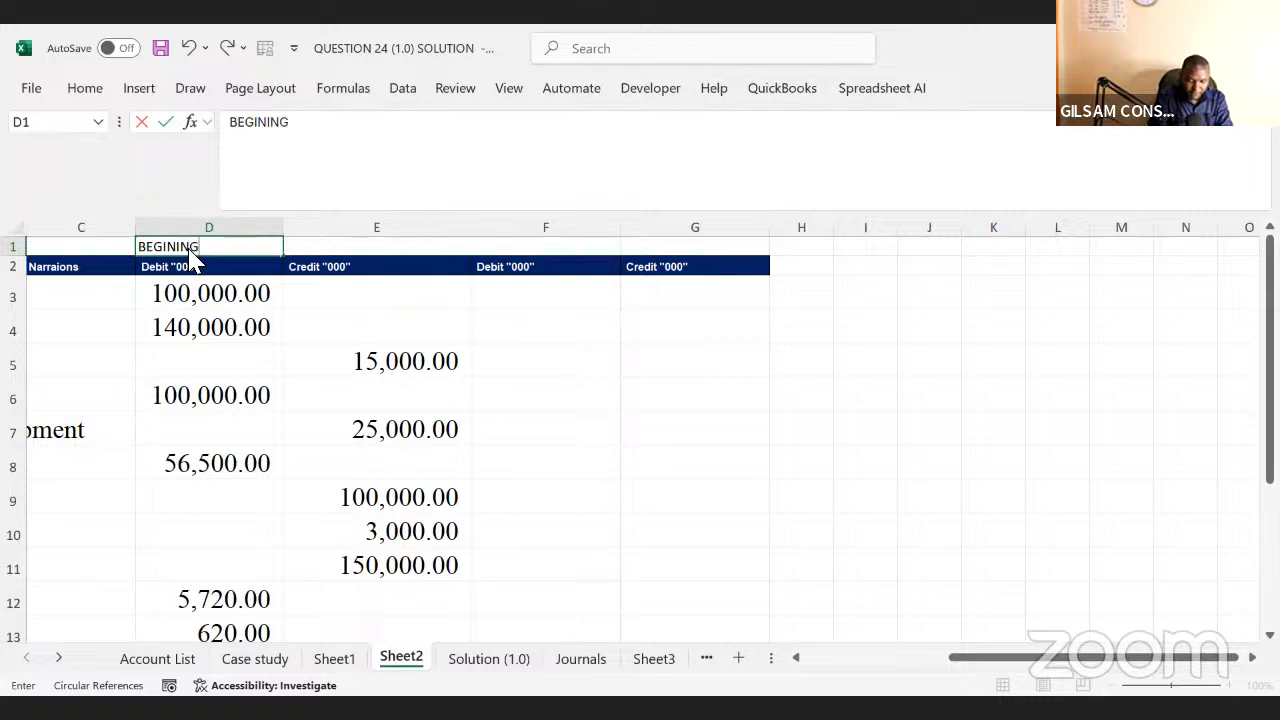
key(BackSpace)
key(BackSpace)
key(BackSpace)
text(NING TRIAL)
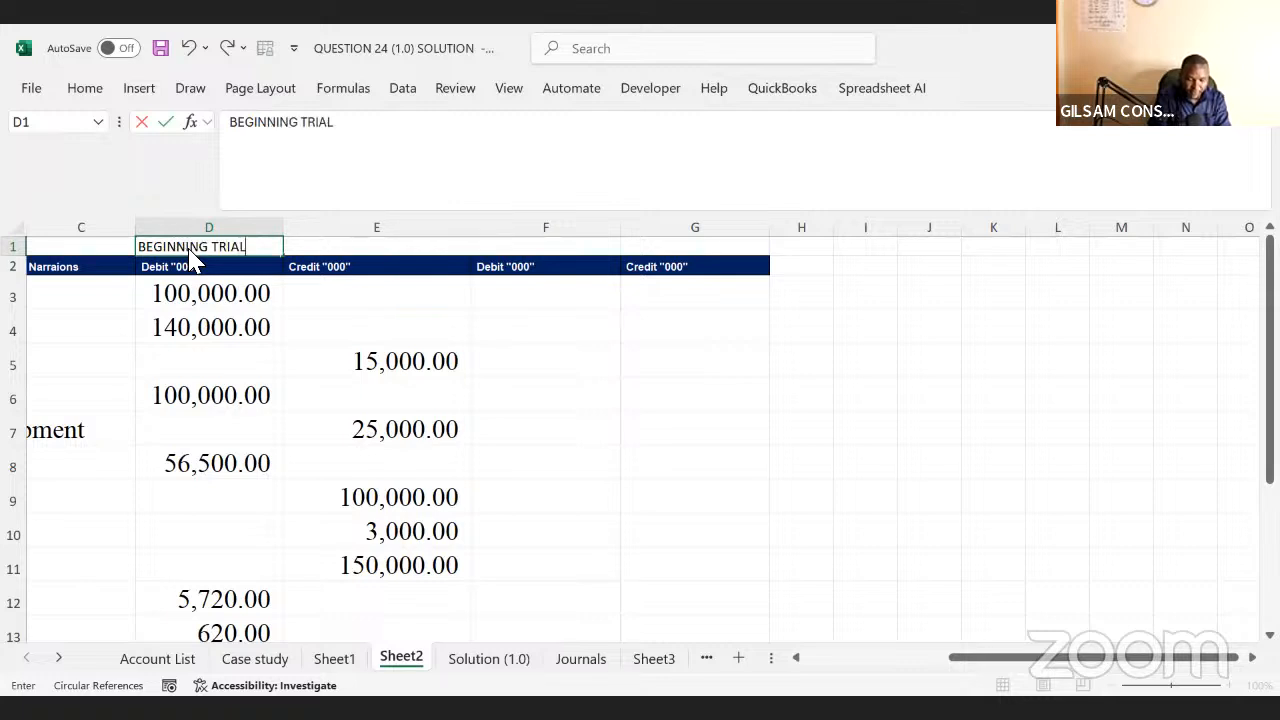
text( BALANCE)
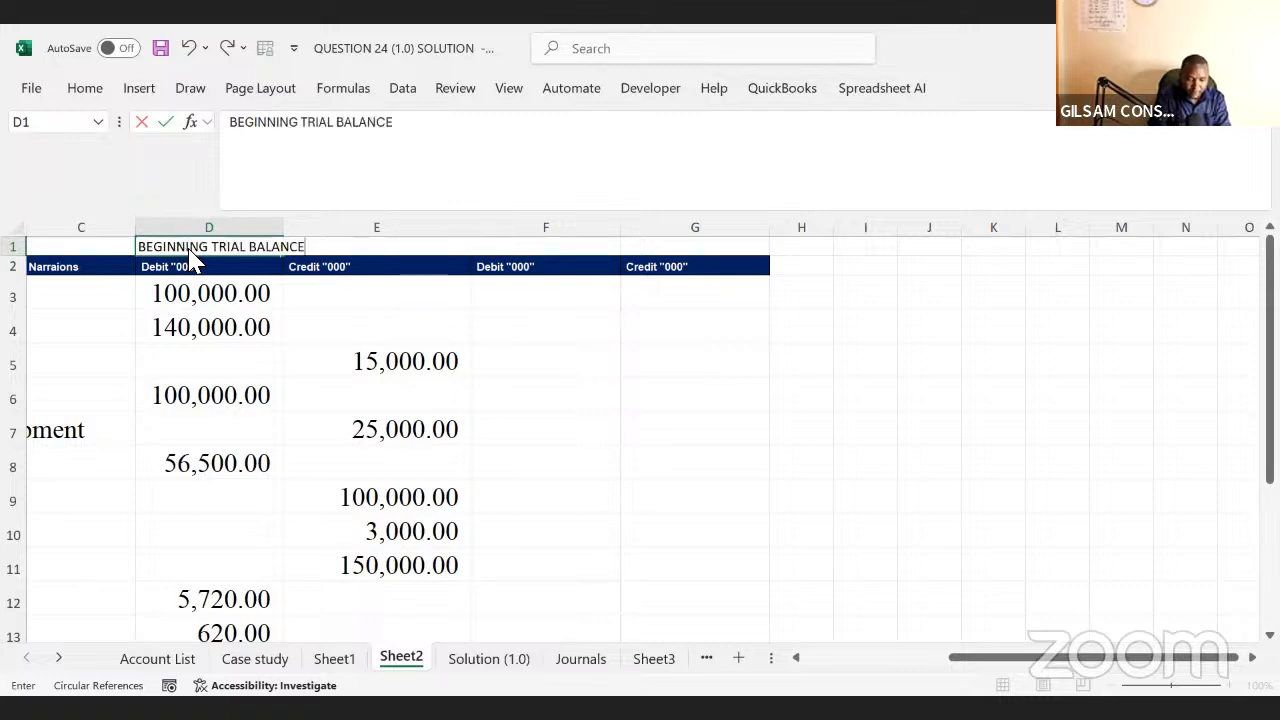
key(Tab)
- Enter the heading ADJUSTMENTS in F1 above the second debit and credit pair
key(Tab)
key(Tab)
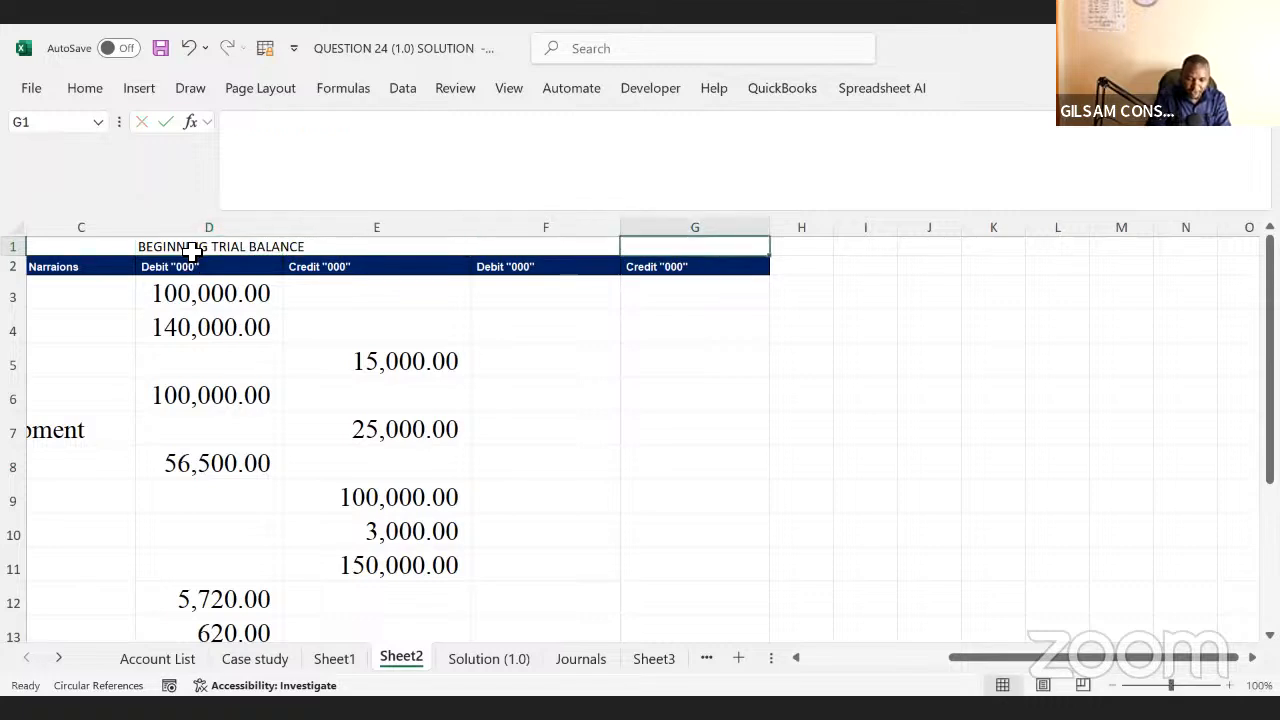
key(Left)
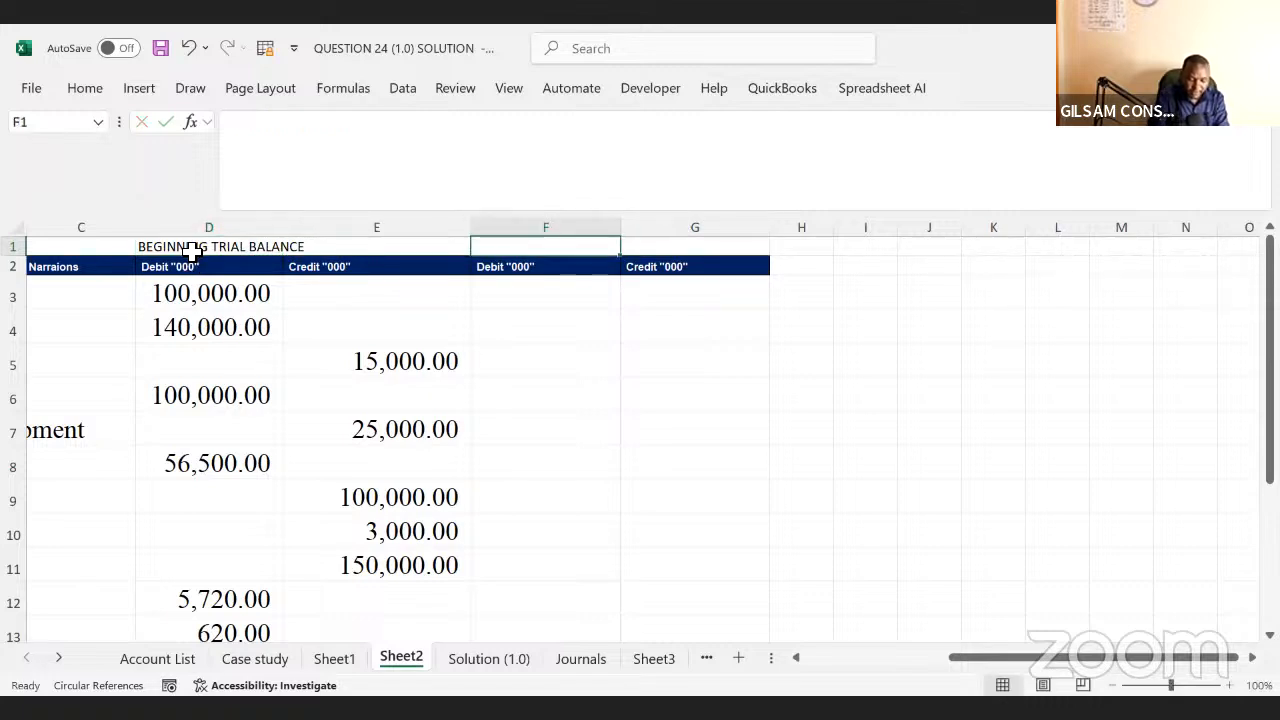
text(ADJUST)
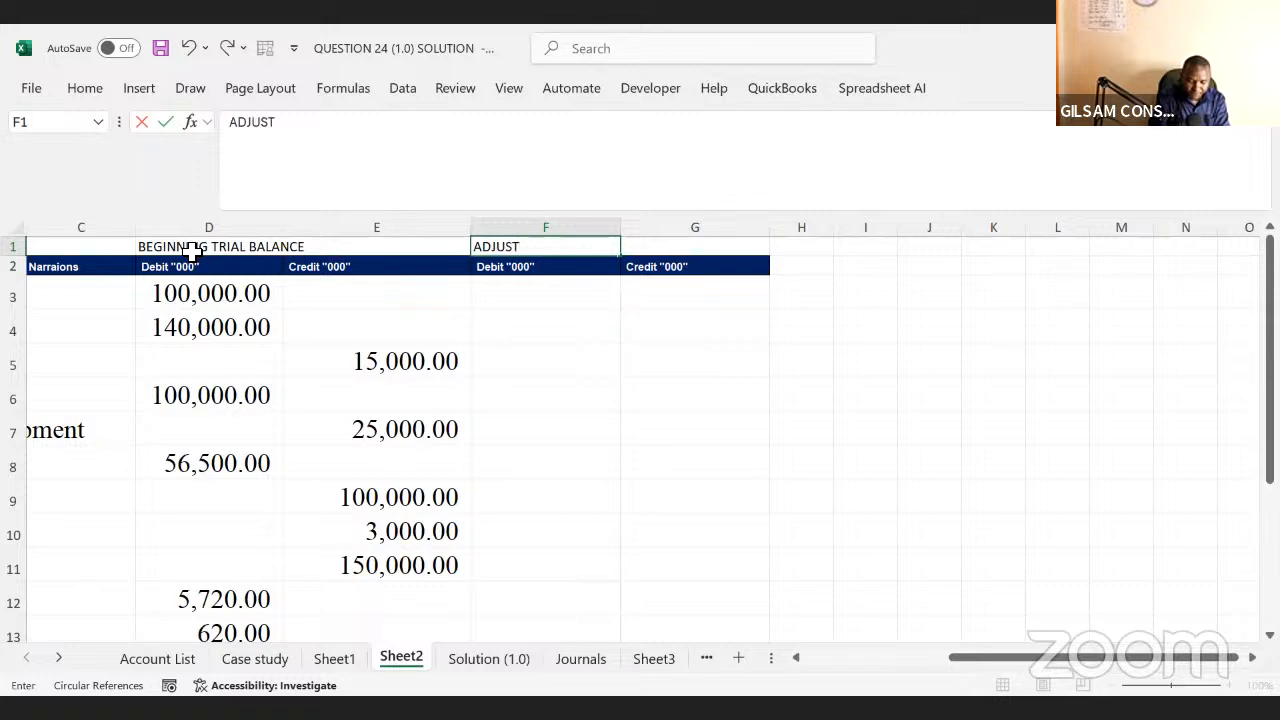
text(MENTS)
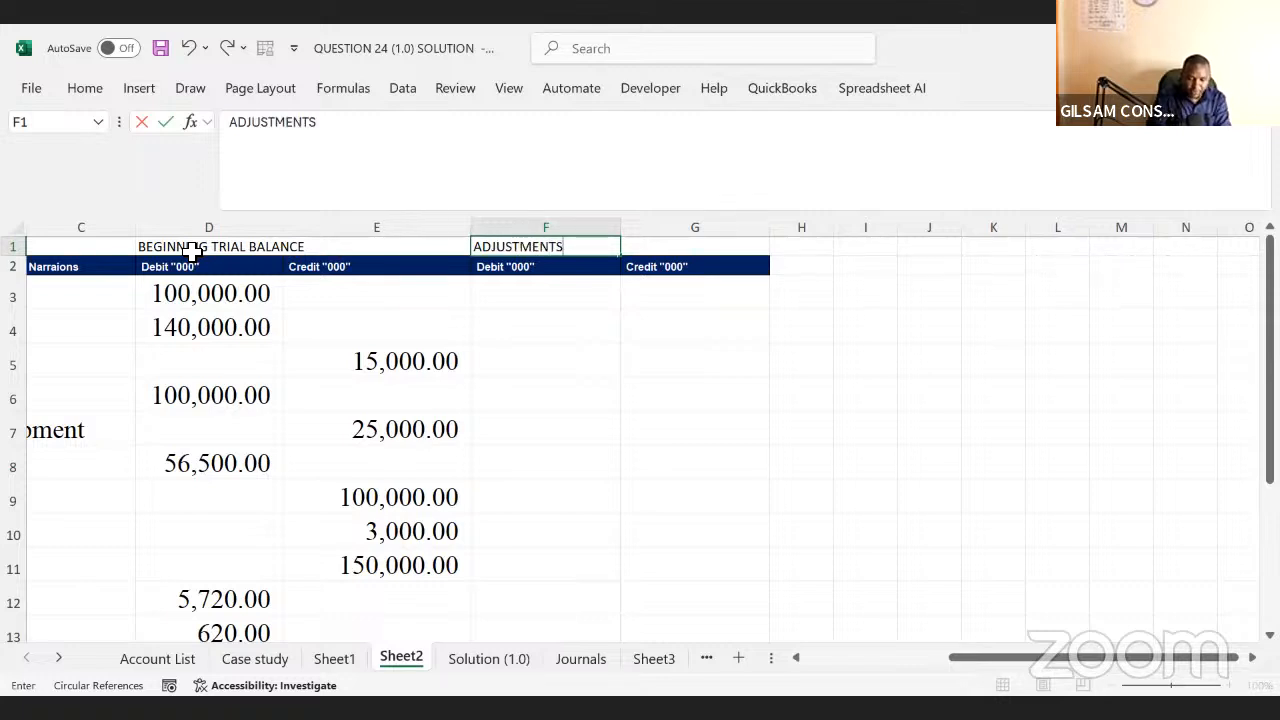
key(Tab)
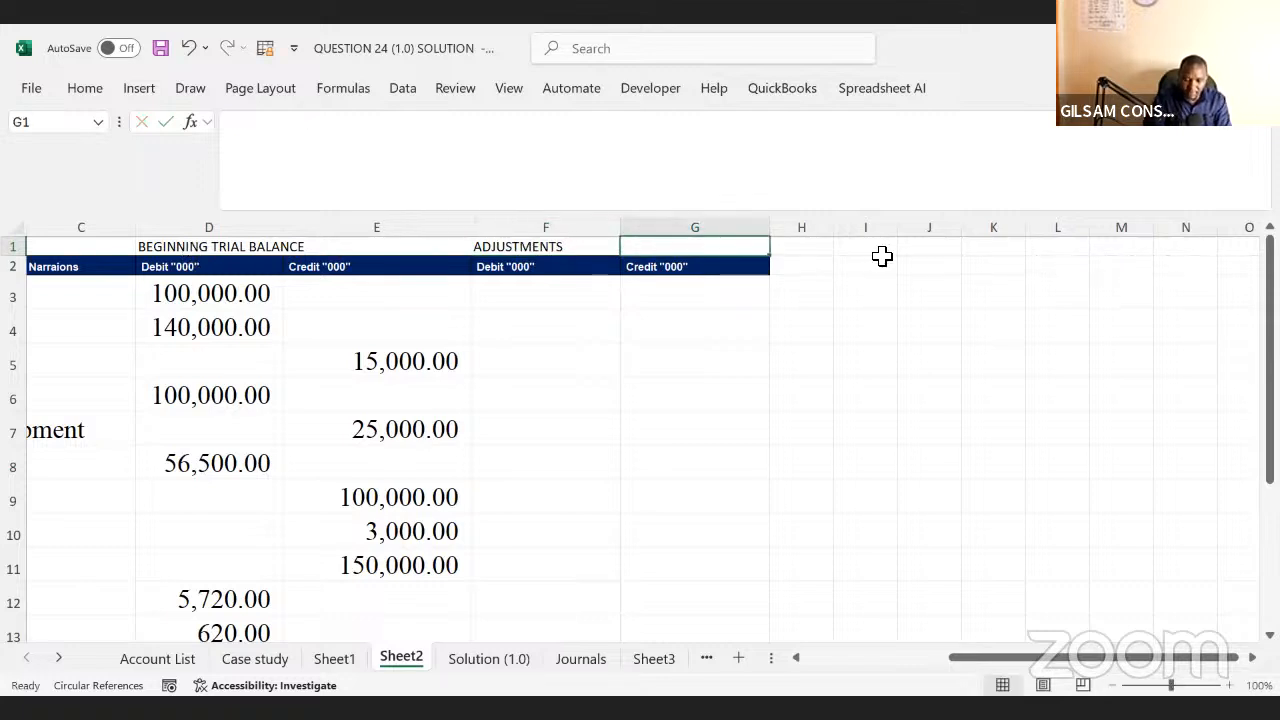
- Widen the empty column H beside the adjustments columns
click(806, 270)
drag(835, 229, 868, 229)
click(883, 271)
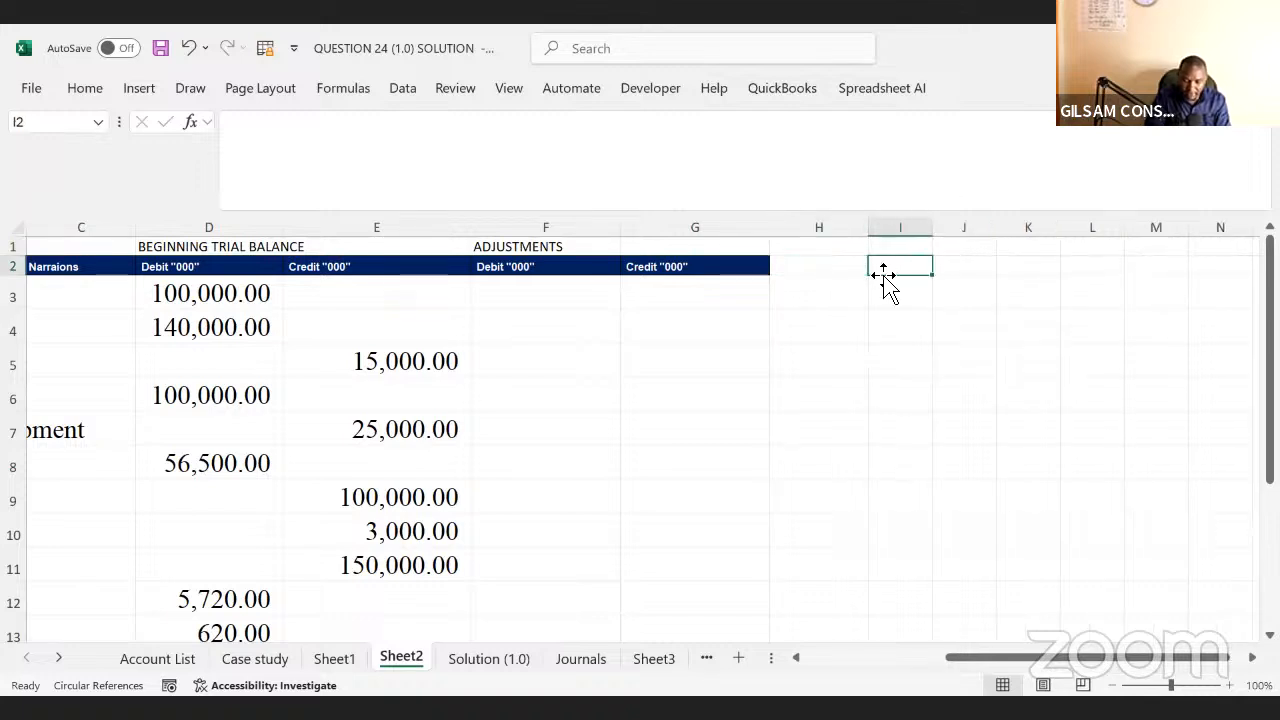
key(Left)
key(Left)
key(Left)
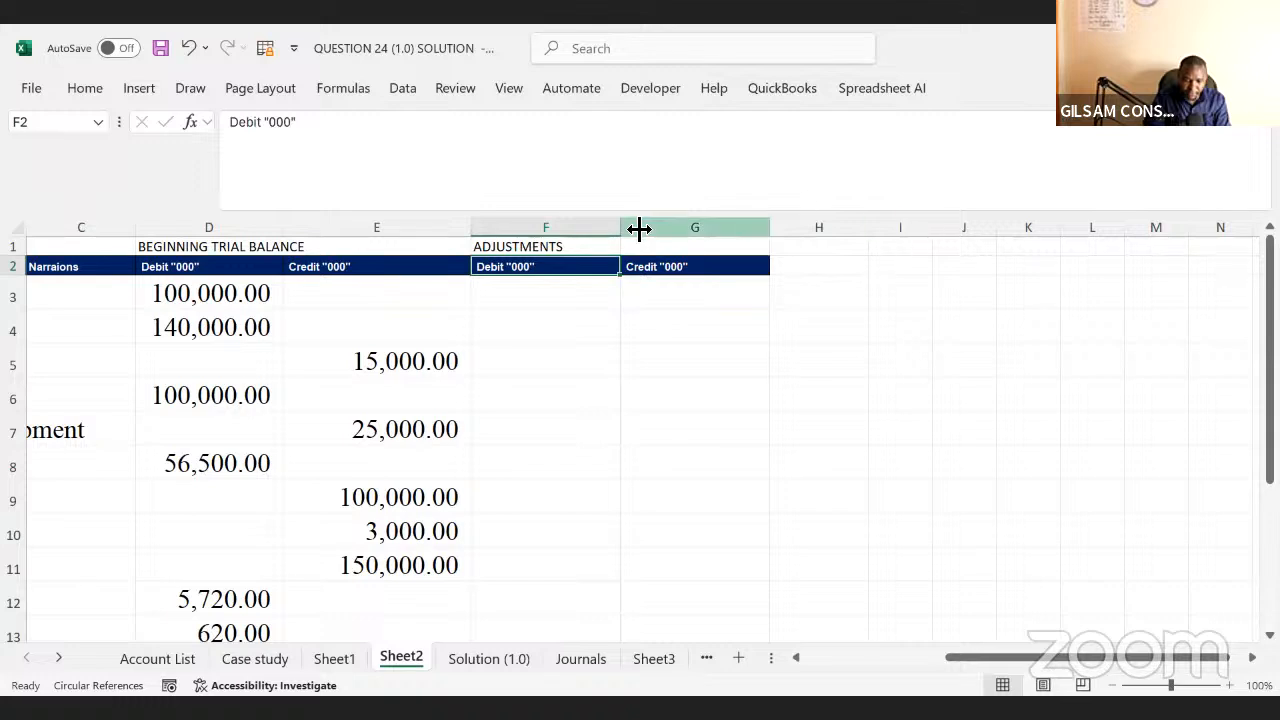
drag(582, 230, 714, 291)
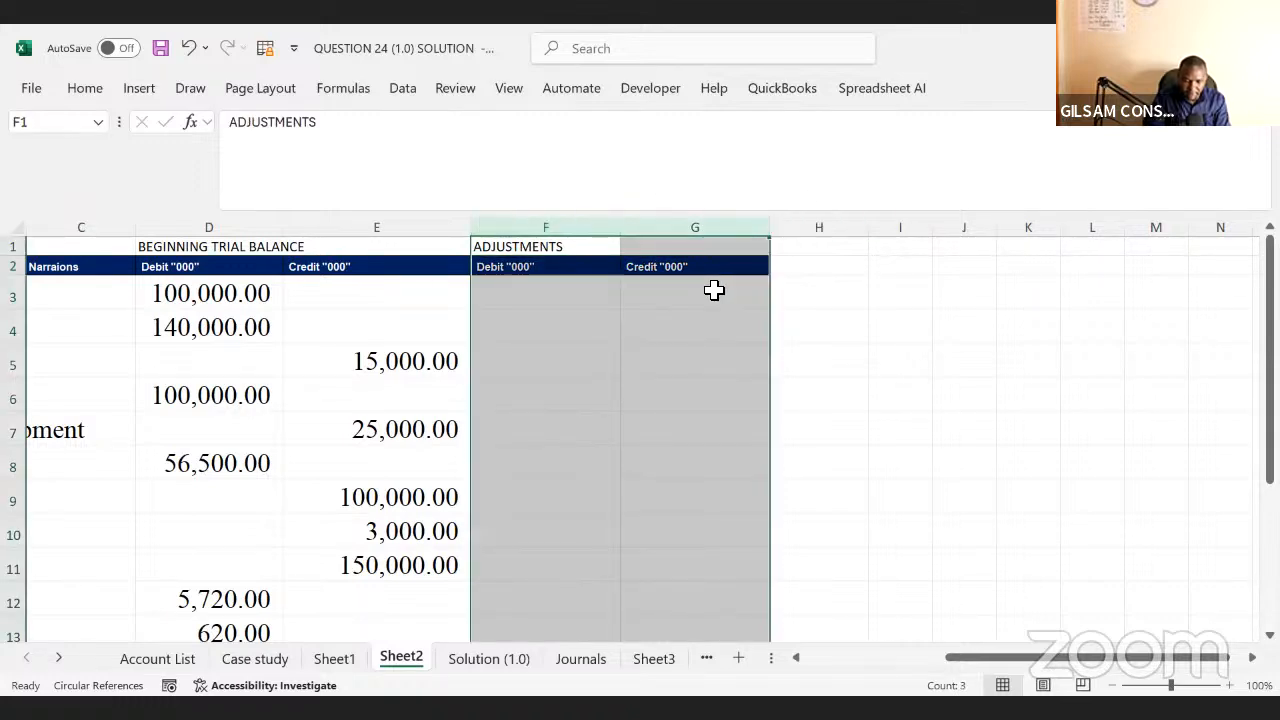
click(800, 264)
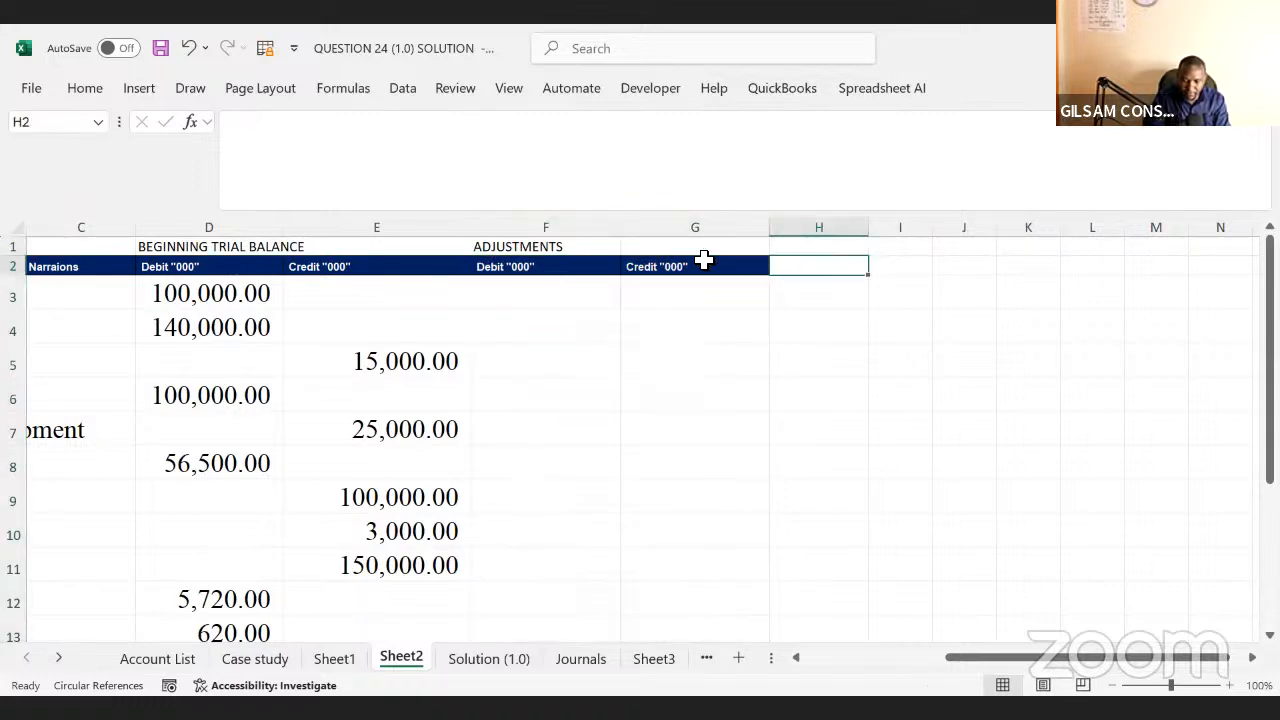
click(574, 264)
- Enter the heading ADJUSTED TRIAL BALANCE in H1 and widen column H to fit it
click(823, 250)
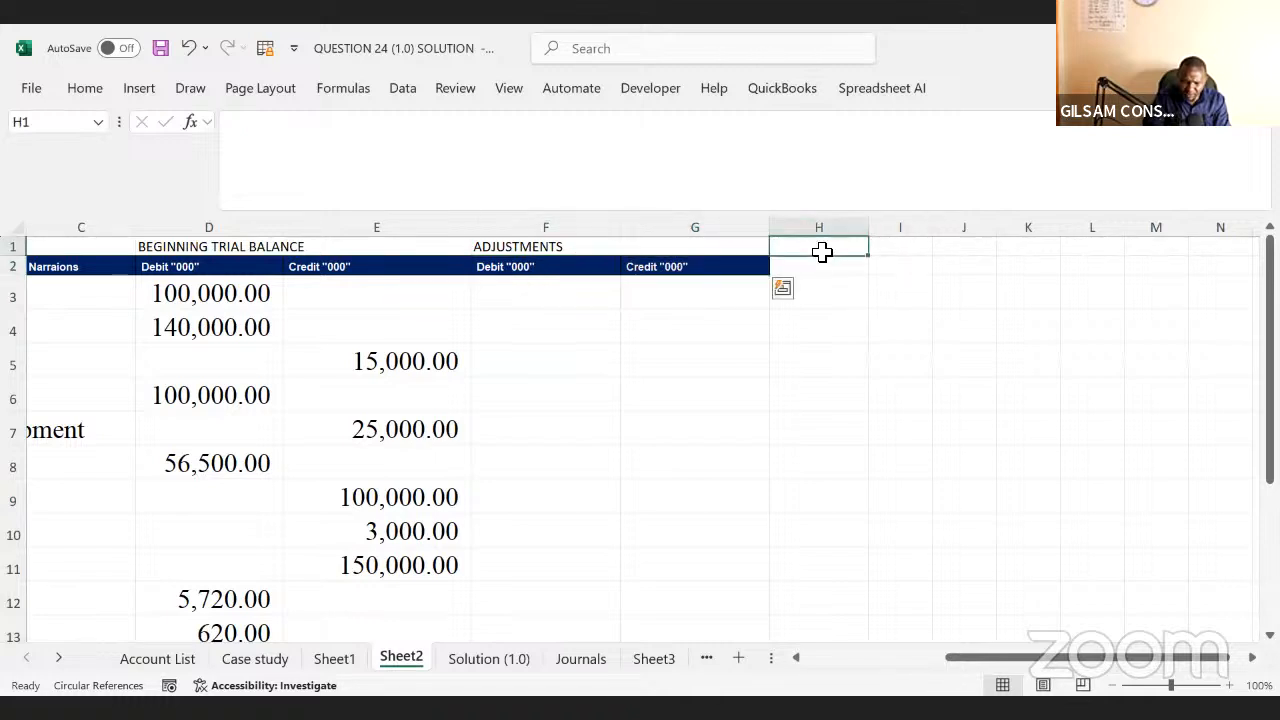
text(ADJUST)
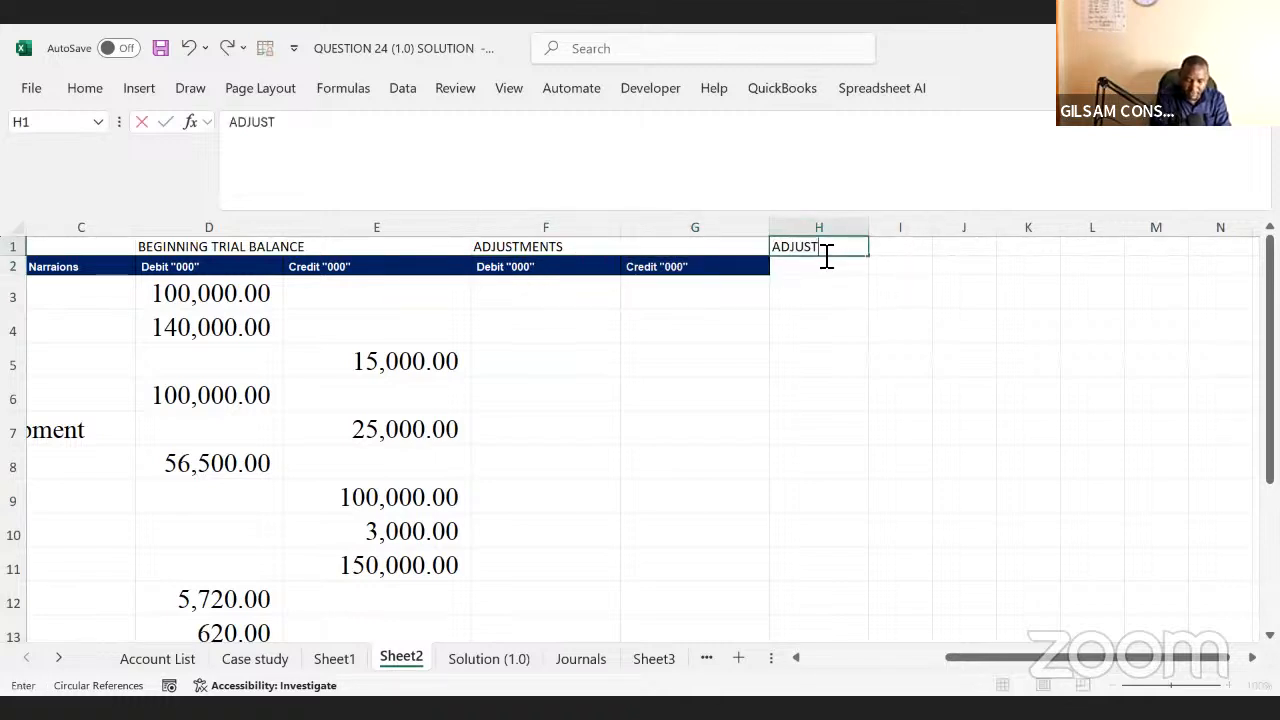
text(ES)
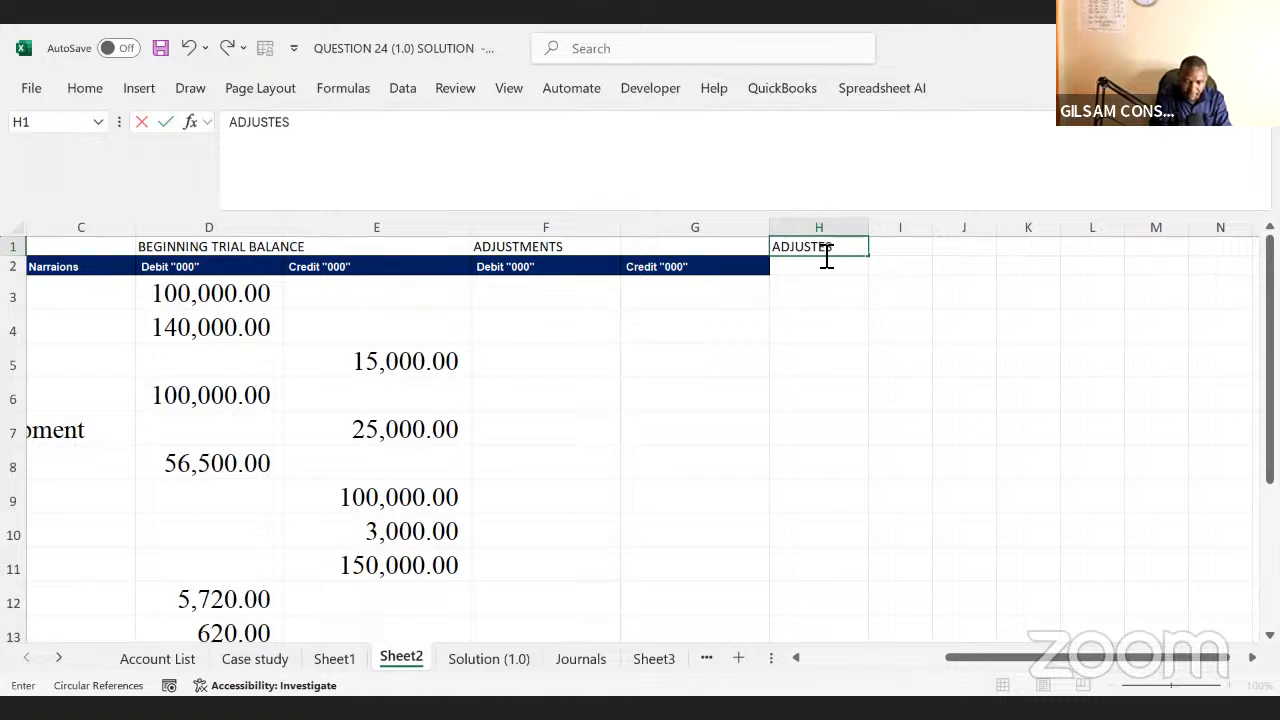
key(BackSpace)
text(TED)
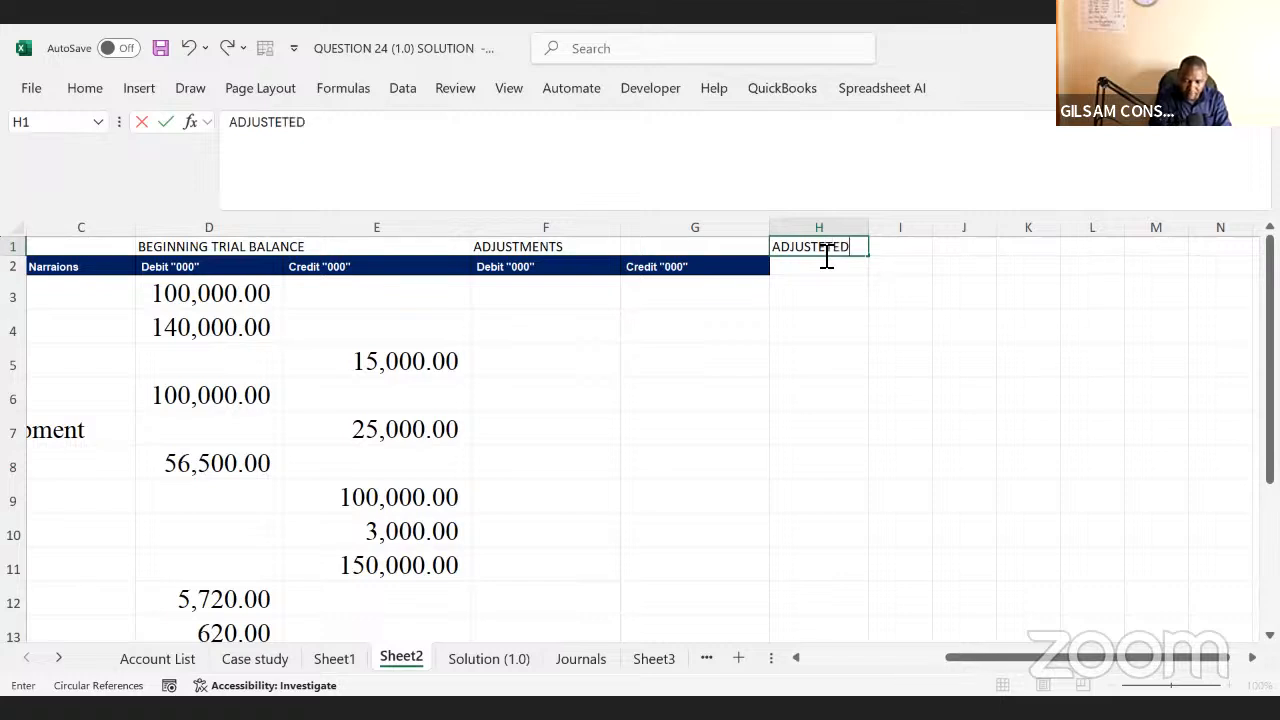
key(BackSpace)
key(BackSpace)
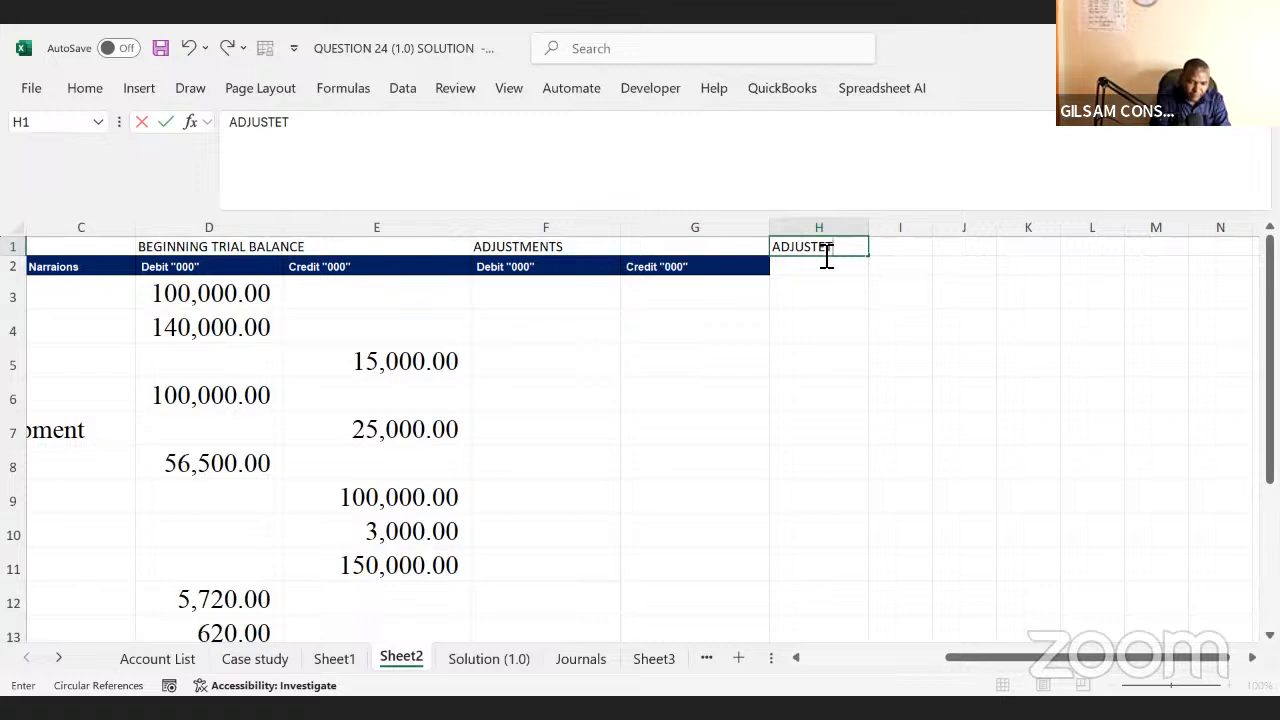
key(BackSpace)
text(D)
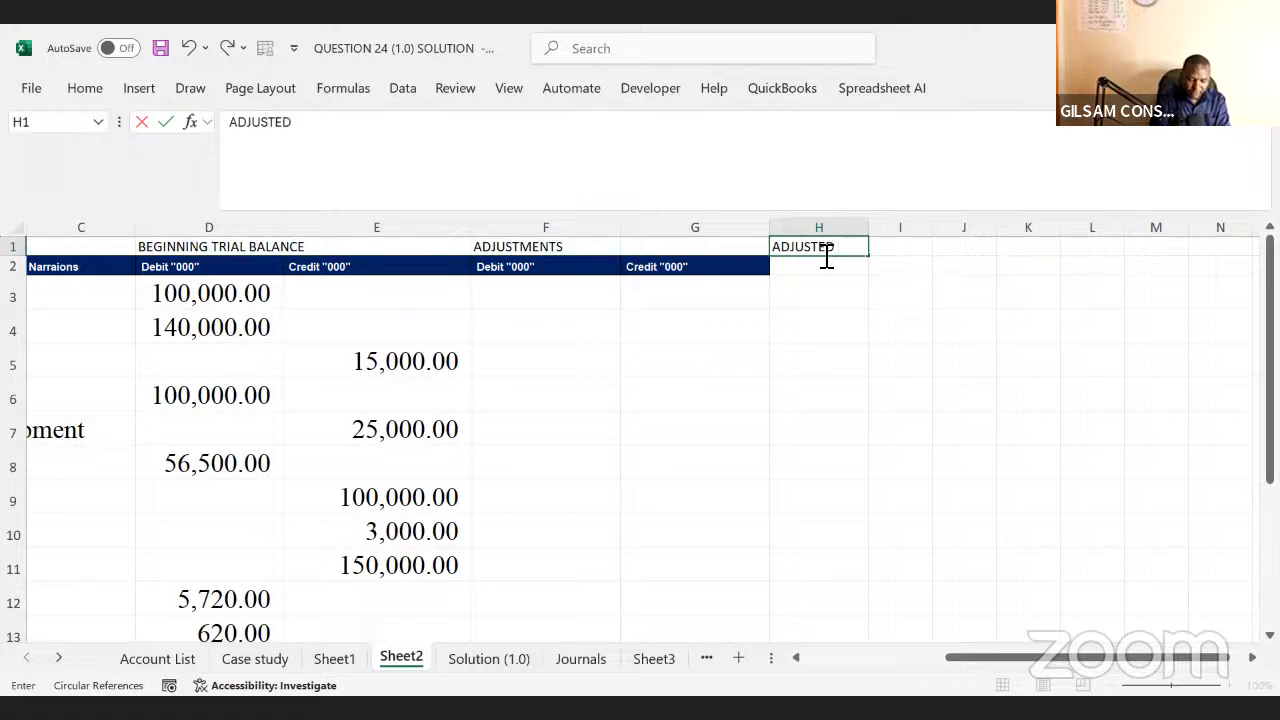
text( TRIAL)
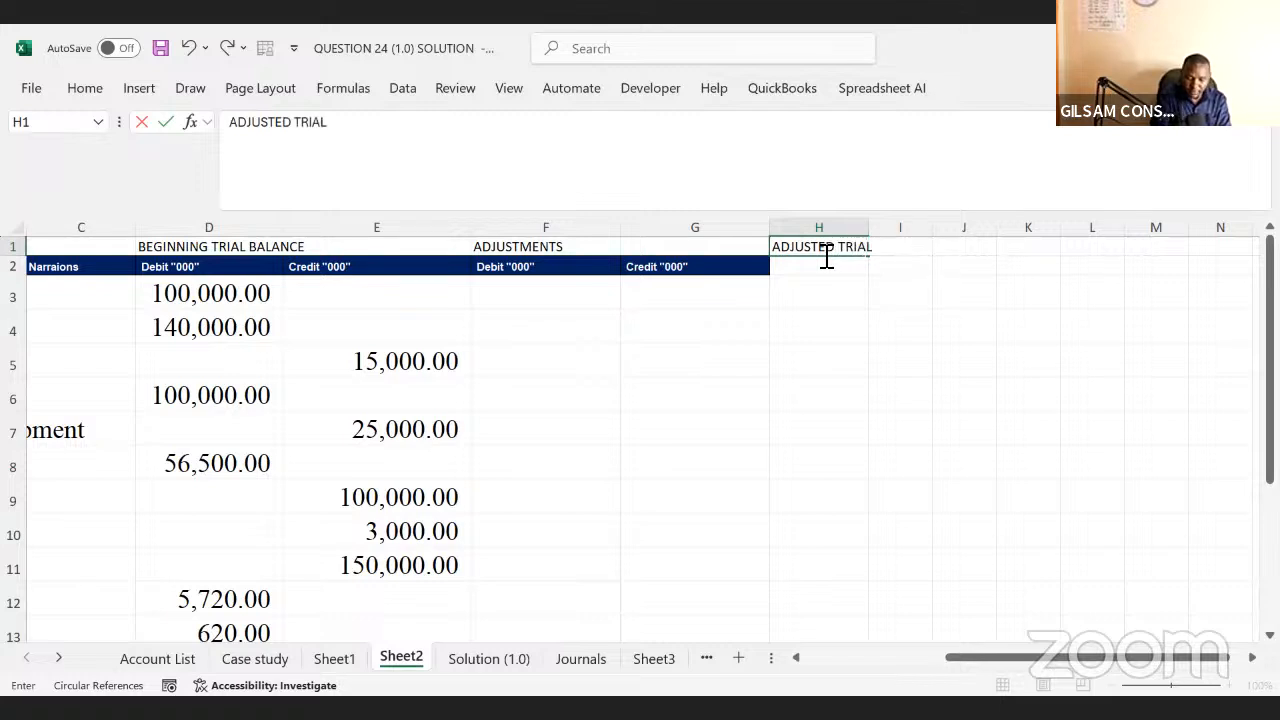
text( BALANCE)
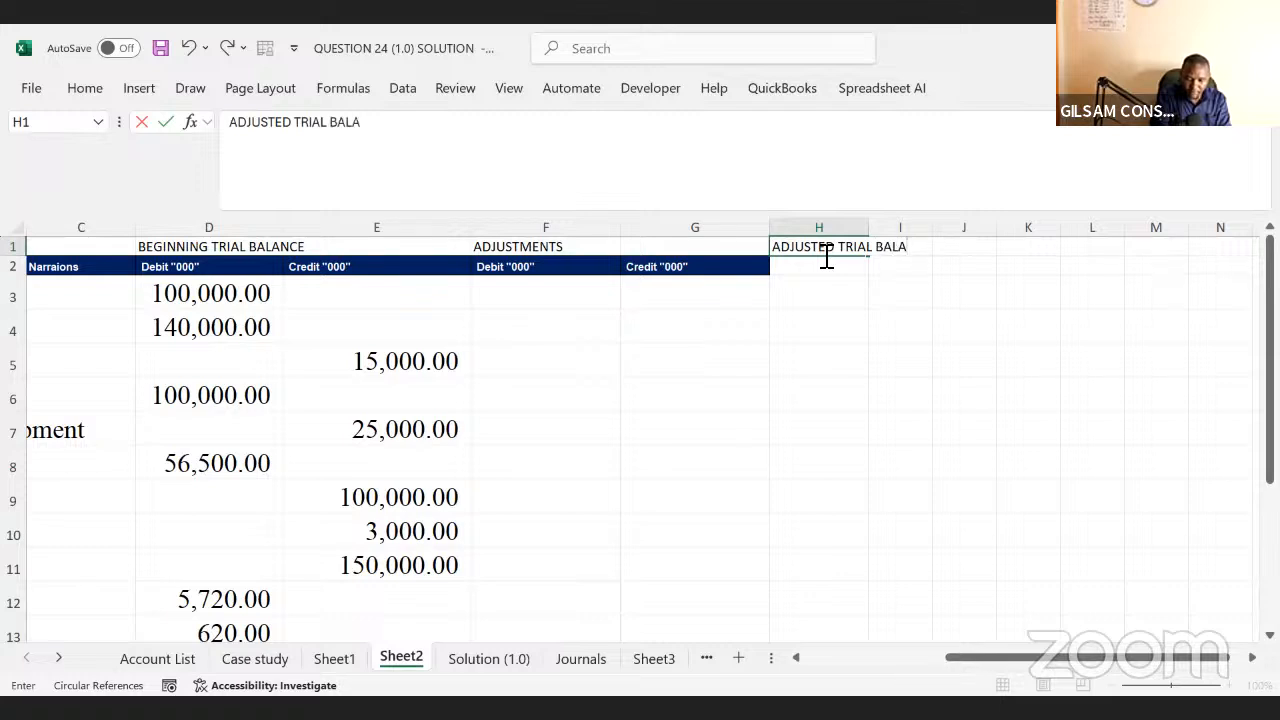
key(Return)
key(Return)
key(Return)
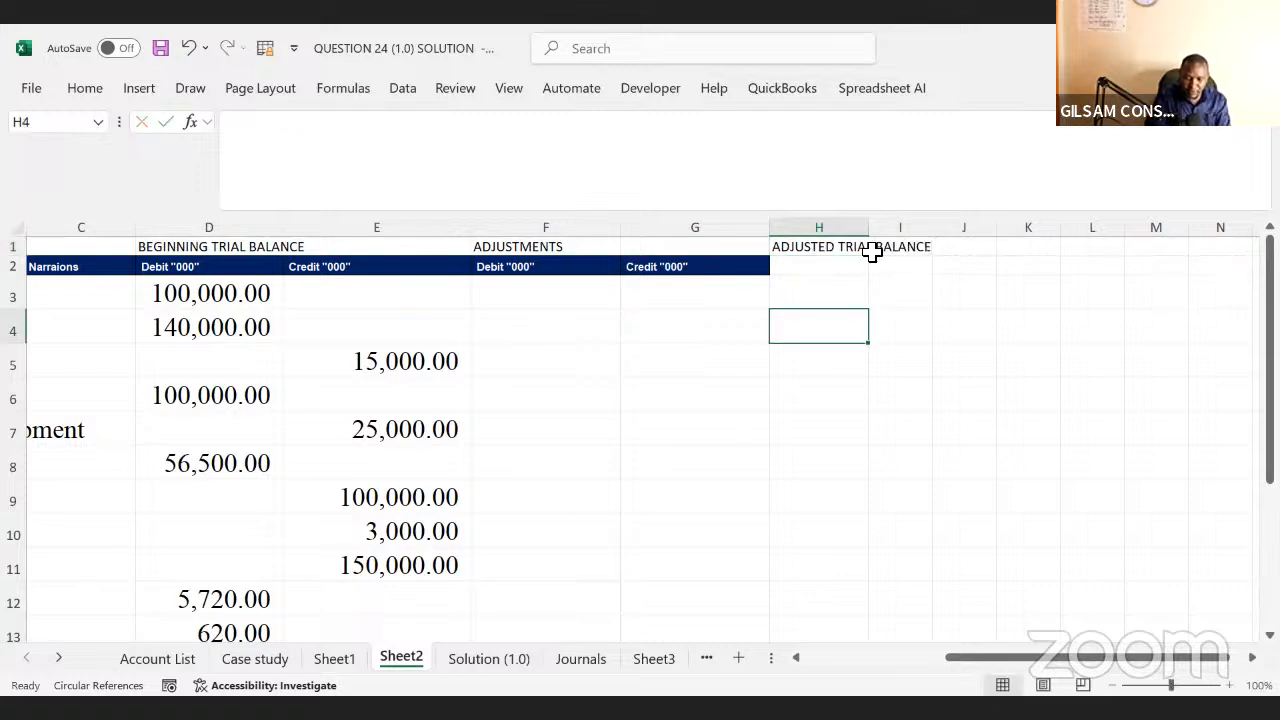
drag(873, 230, 946, 222)
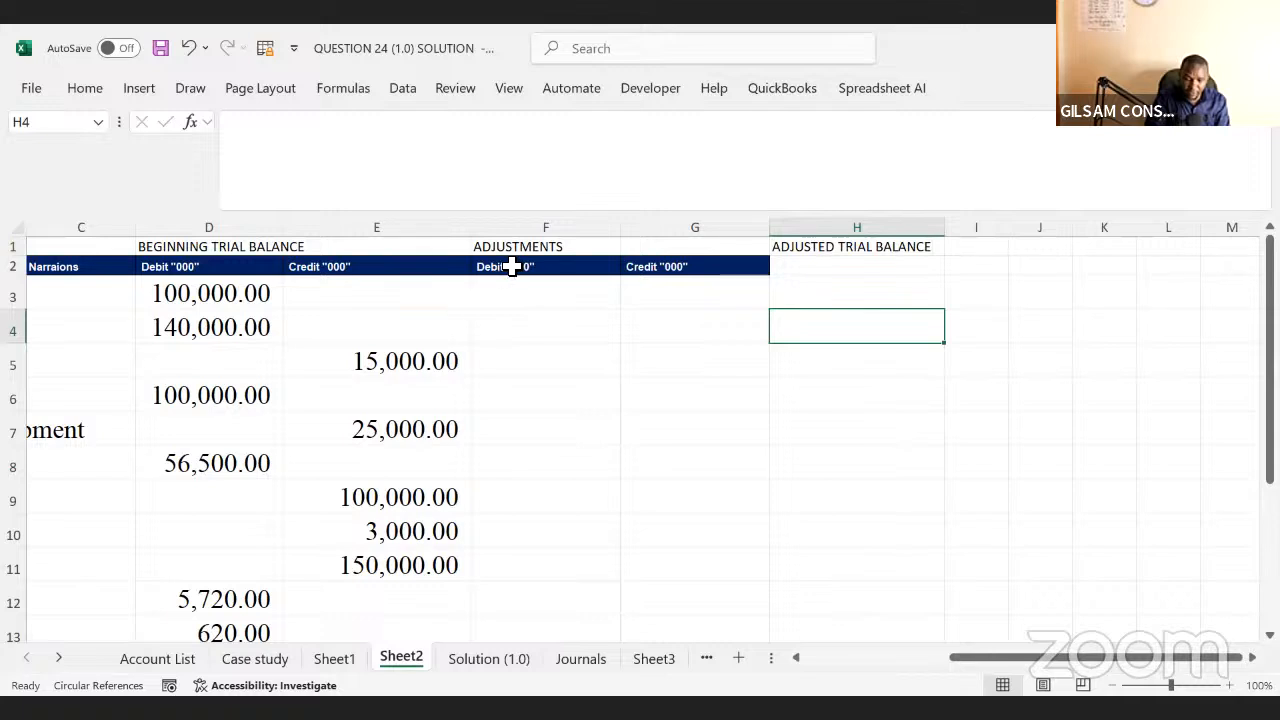
- Copy the Debit "000" and Credit "000" headers from F2:G2 into H2:I2 under the adjusted trial balance heading
drag(509, 263, 718, 260)
key(ctrl+c)
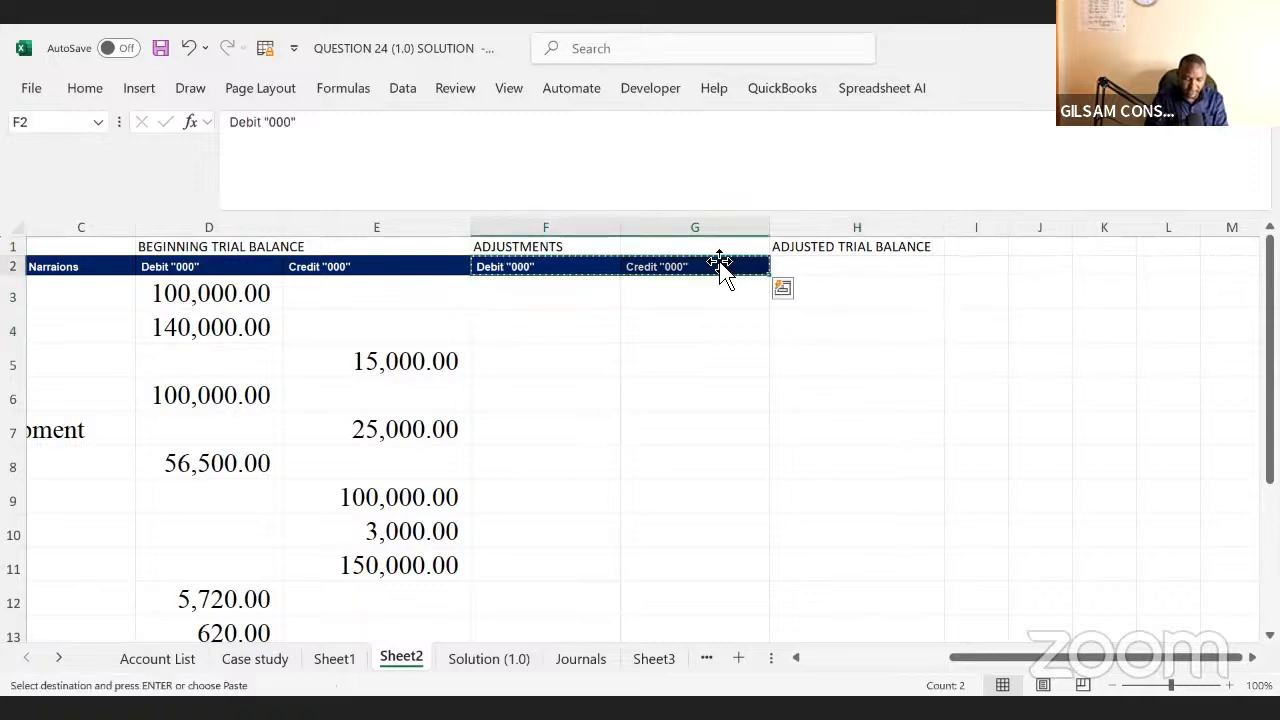
click(831, 290)
click(810, 272)
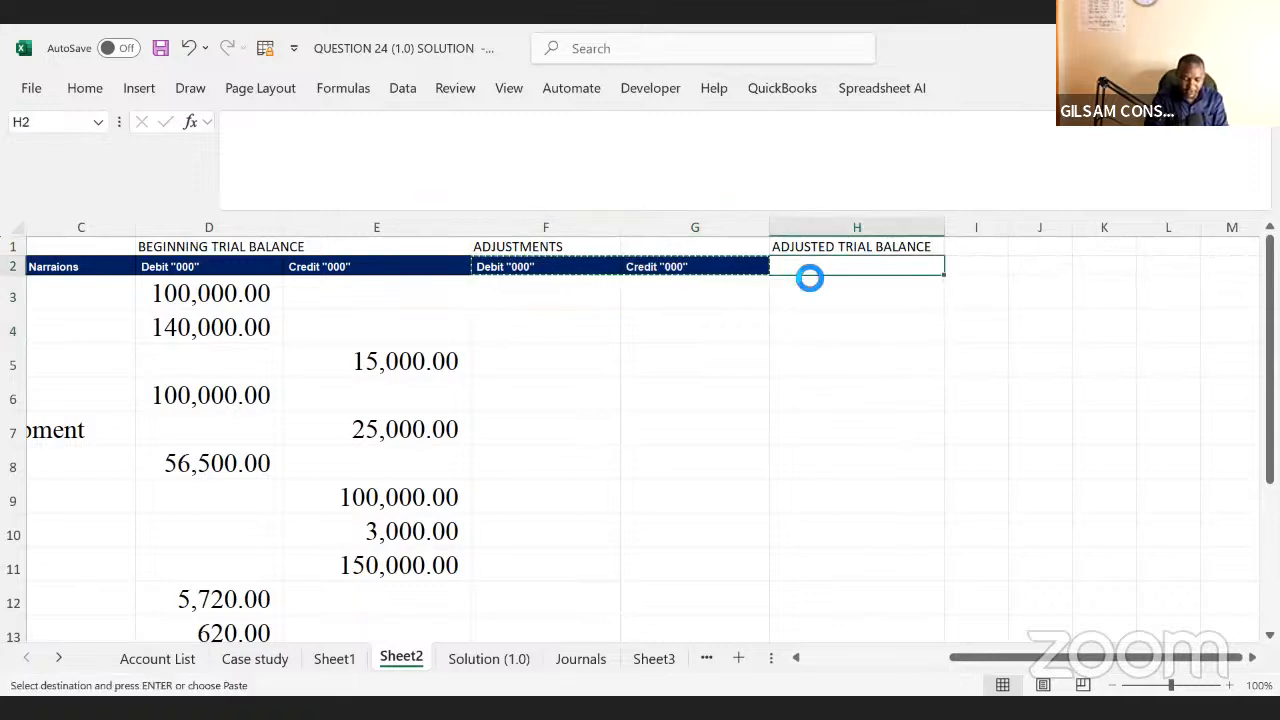
key(ctrl+v)
- Examine the debit and credit column pairs for the beginning trial balance, adjustments and adjusted trial balance
click(214, 282)
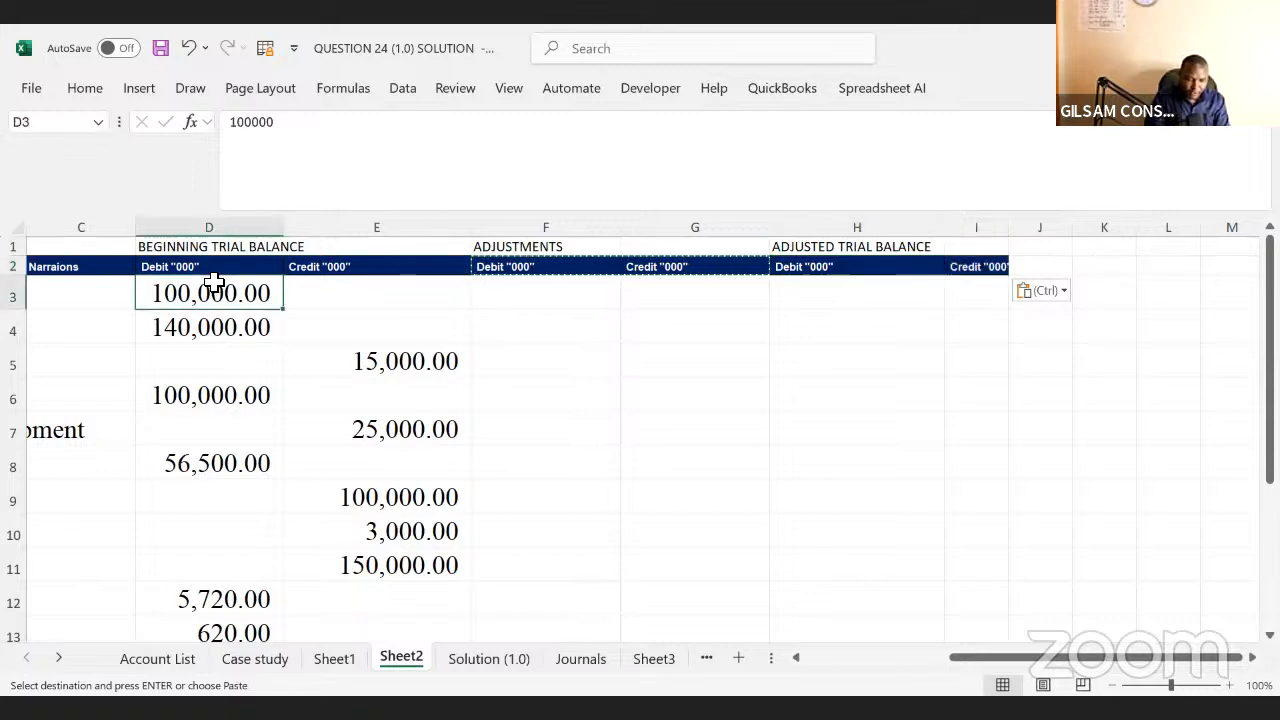
click(220, 267)
key(Right)
key(Right)
key(Right)
key(Right)
key(Right)
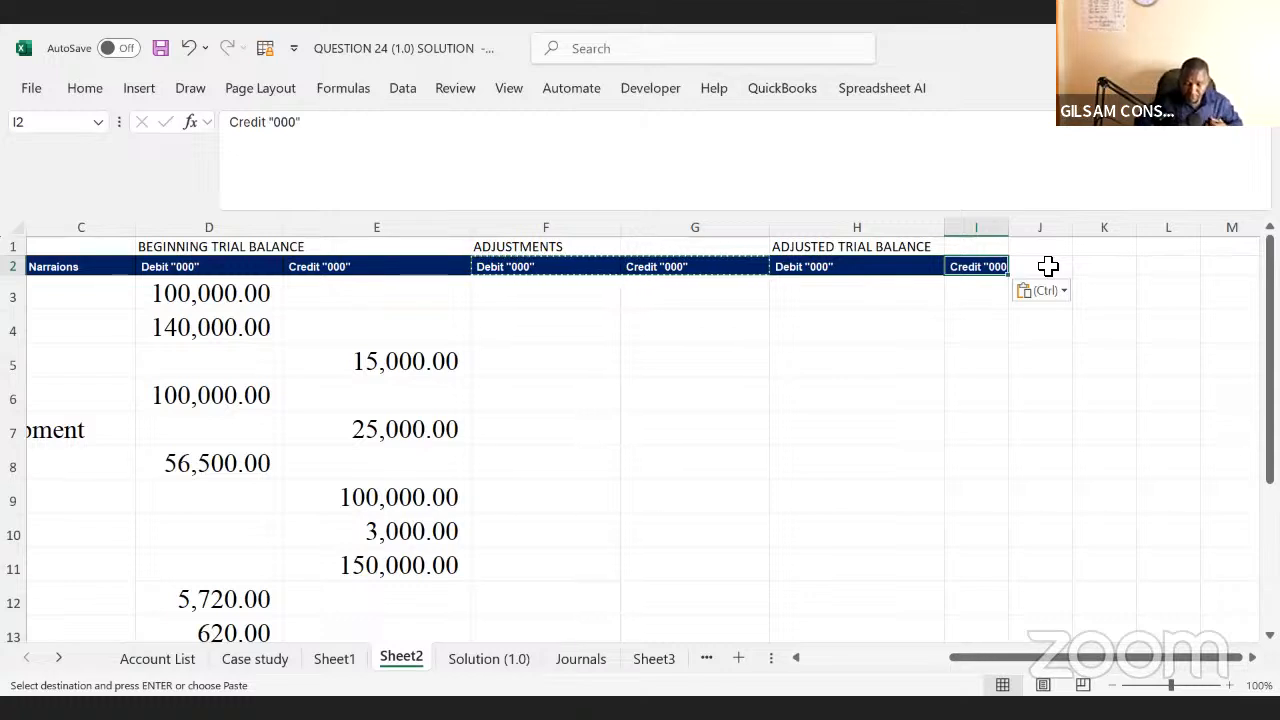
click(671, 306)
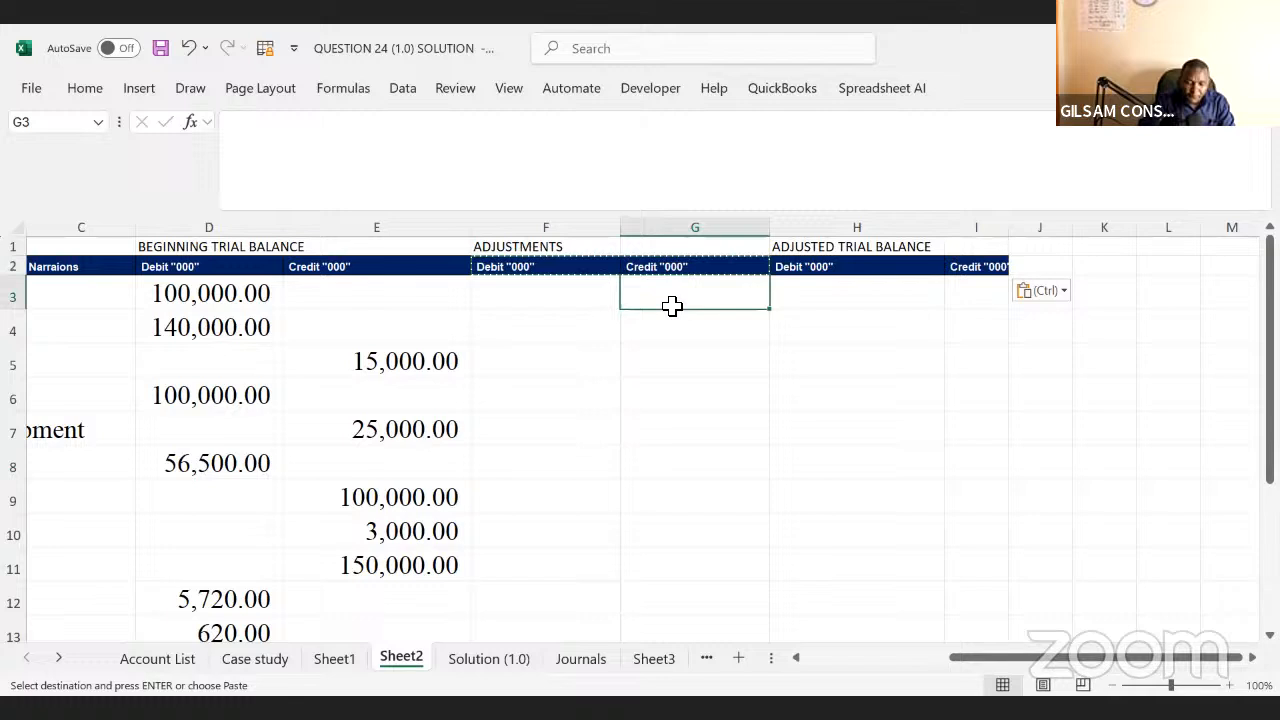
click(216, 243)
drag(222, 231, 383, 231)
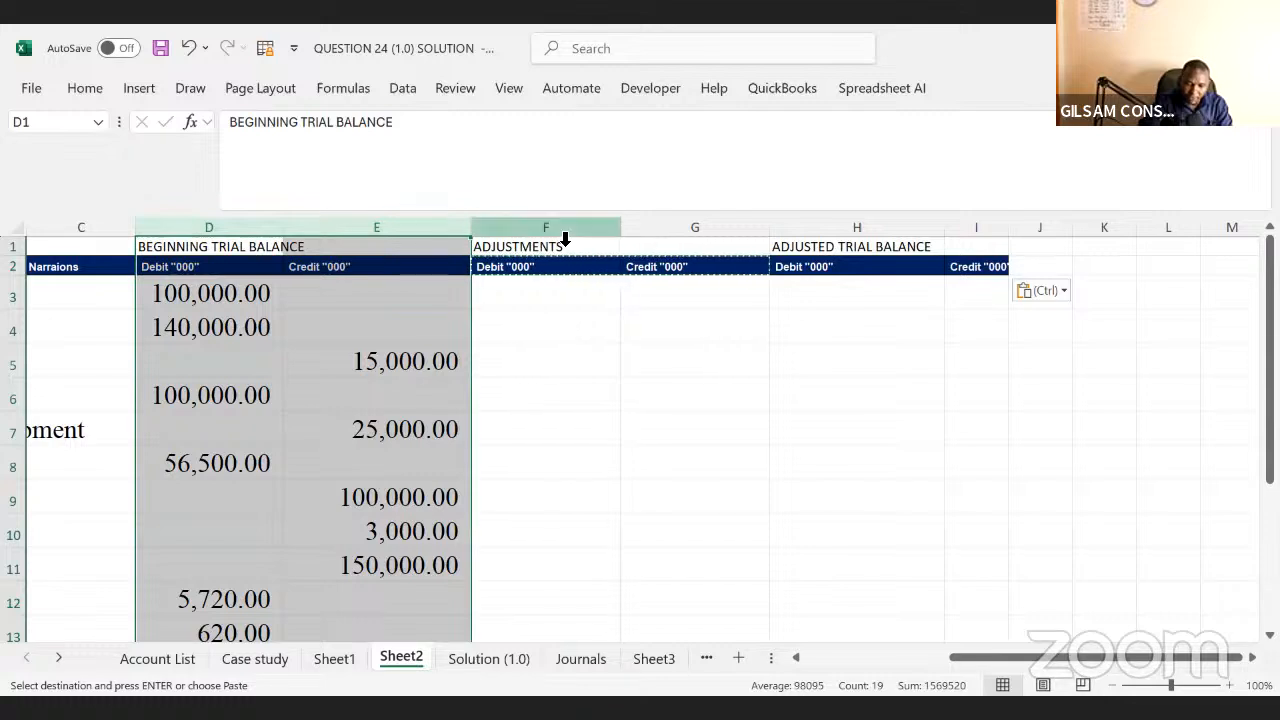
drag(558, 228, 704, 228)
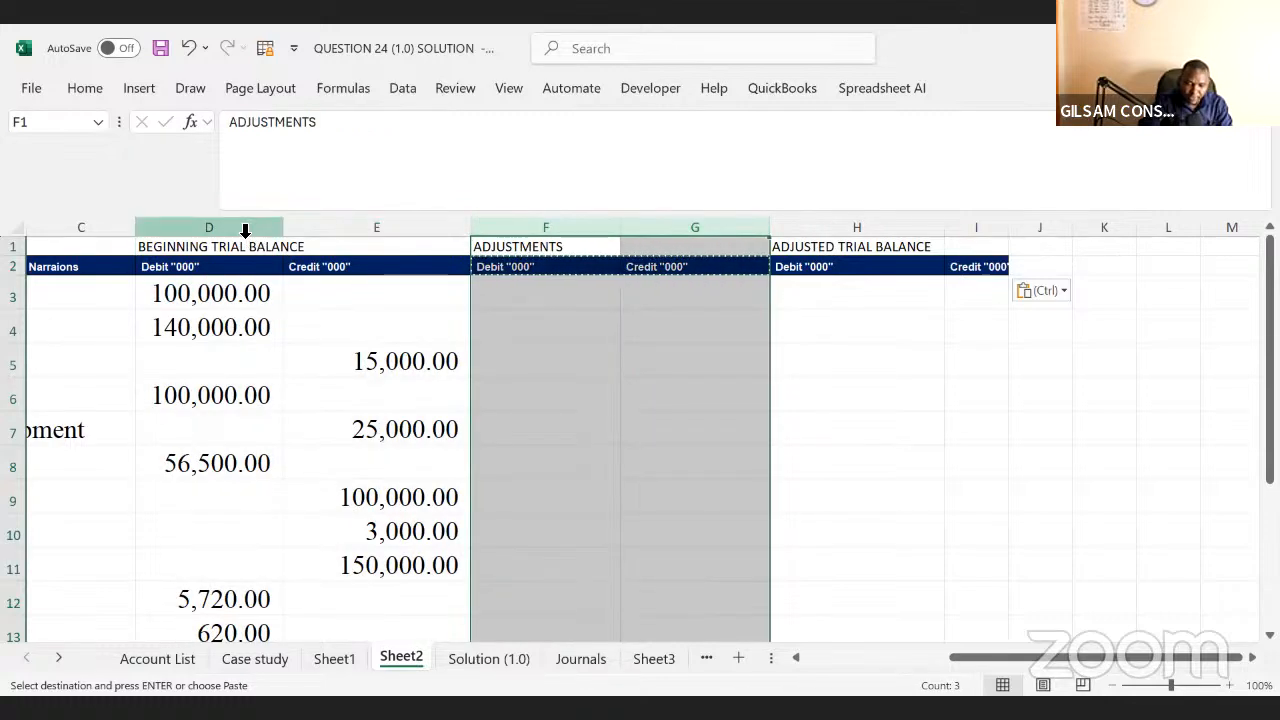
drag(246, 229, 397, 246)
click(300, 363)
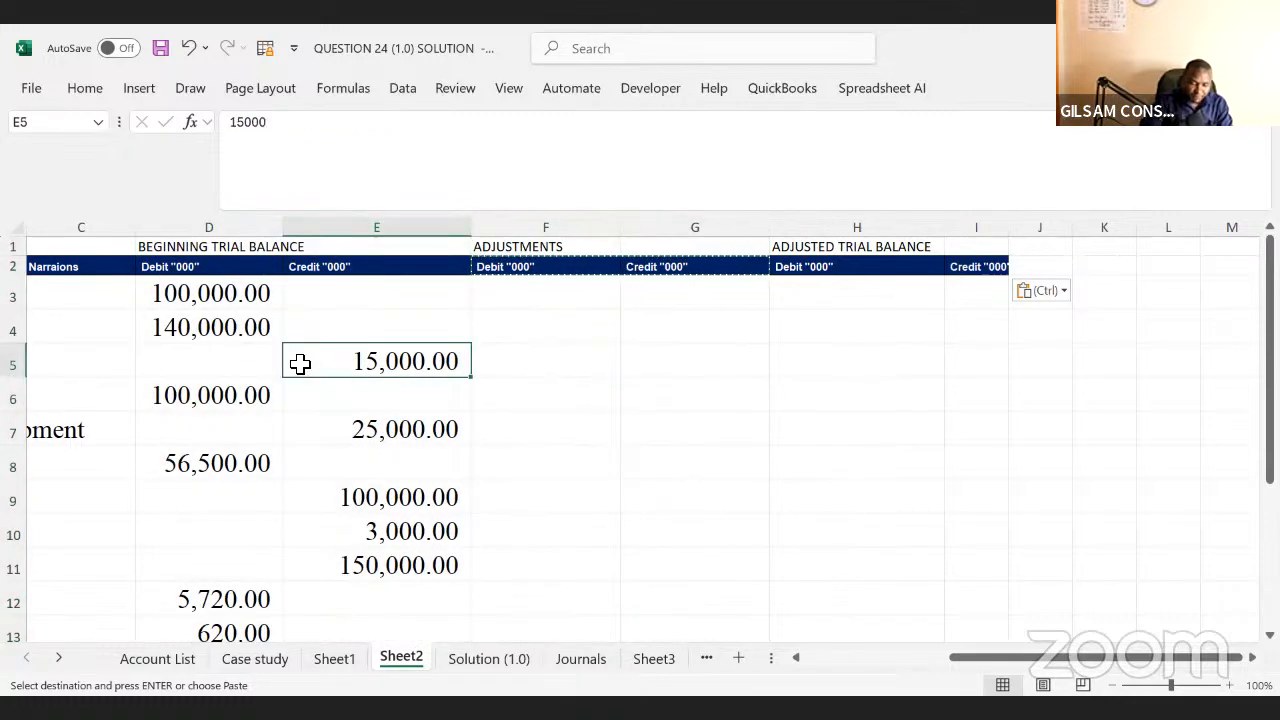
- Examine the beginning trial balance totals in row 17 and the difference formula in E19
key(Down)
key(Down)
key(Down)
key(Down)
key(Down)
key(Down)
key(Down)
key(Down)
key(Down)
key(Down)
key(Down)
key(Down)
key(Down)
key(Down)
key(Down)
key(Down)
key(Down)
key(Down)
key(Down)
key(Down)
key(Down)
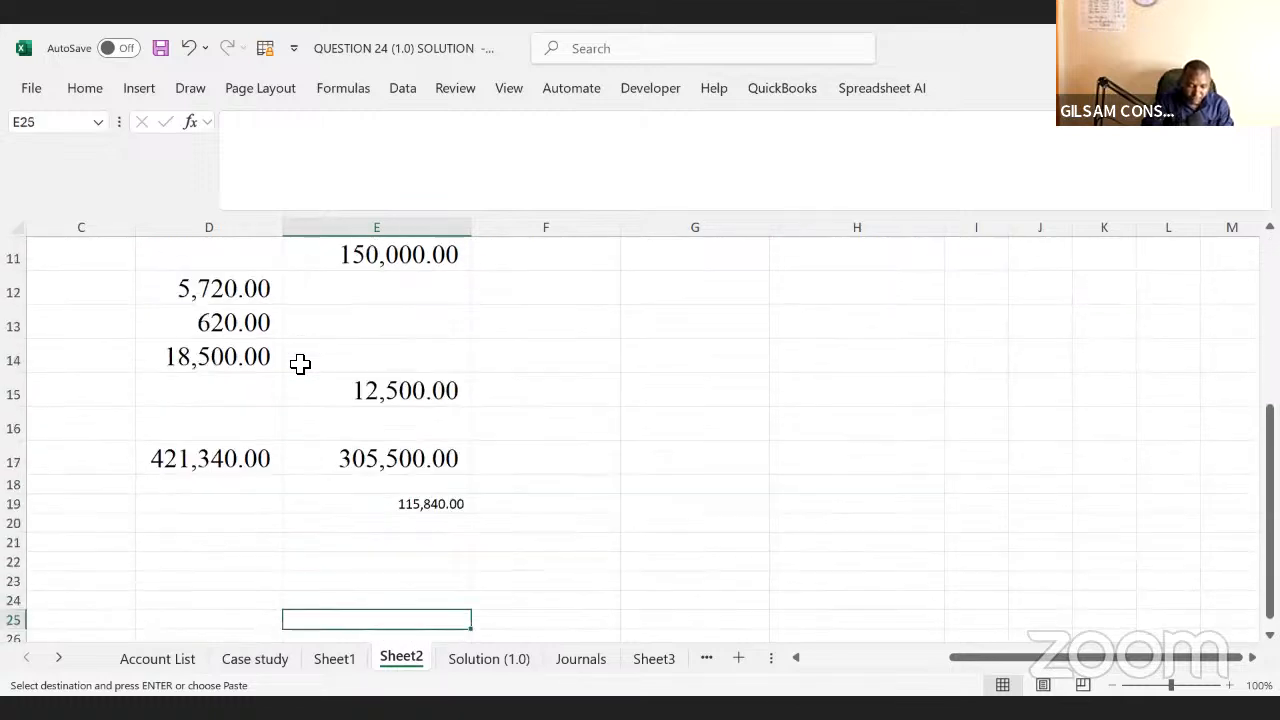
key(Up)
key(Up)
key(Up)
key(Up)
key(Up)
key(Up)
key(Up)
key(Up)
key(Up)
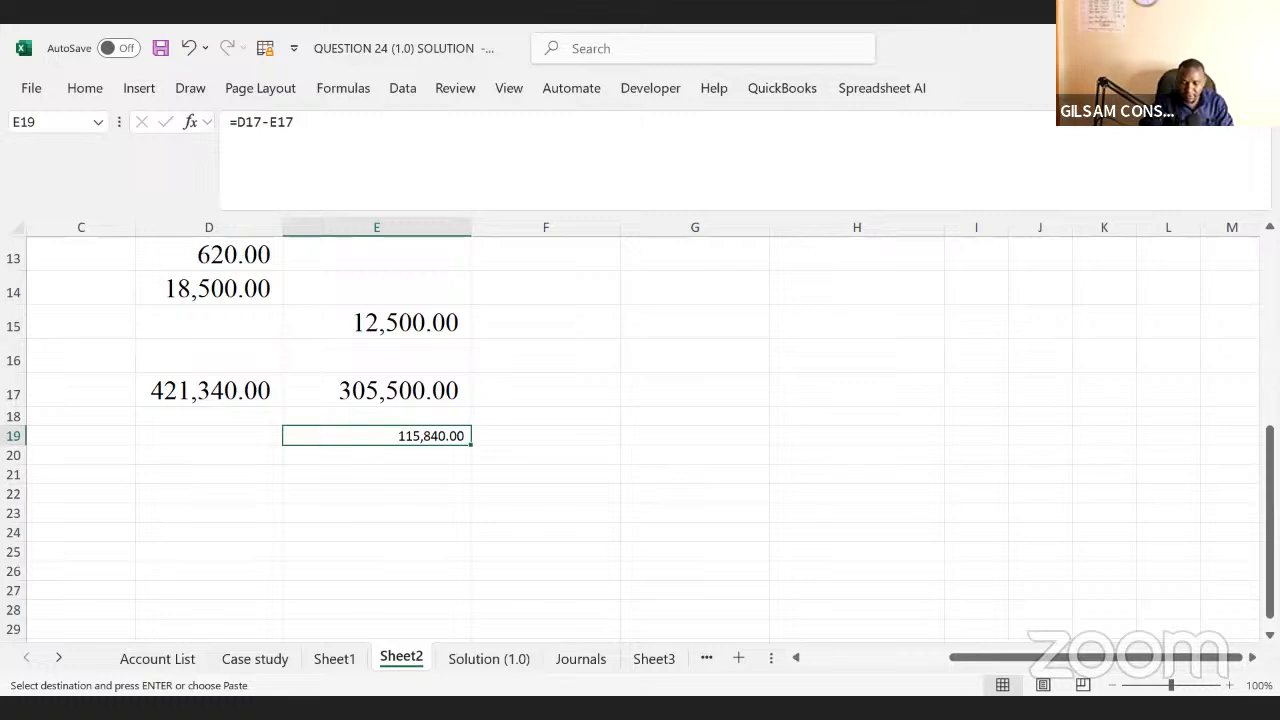
key(alt+Tab)
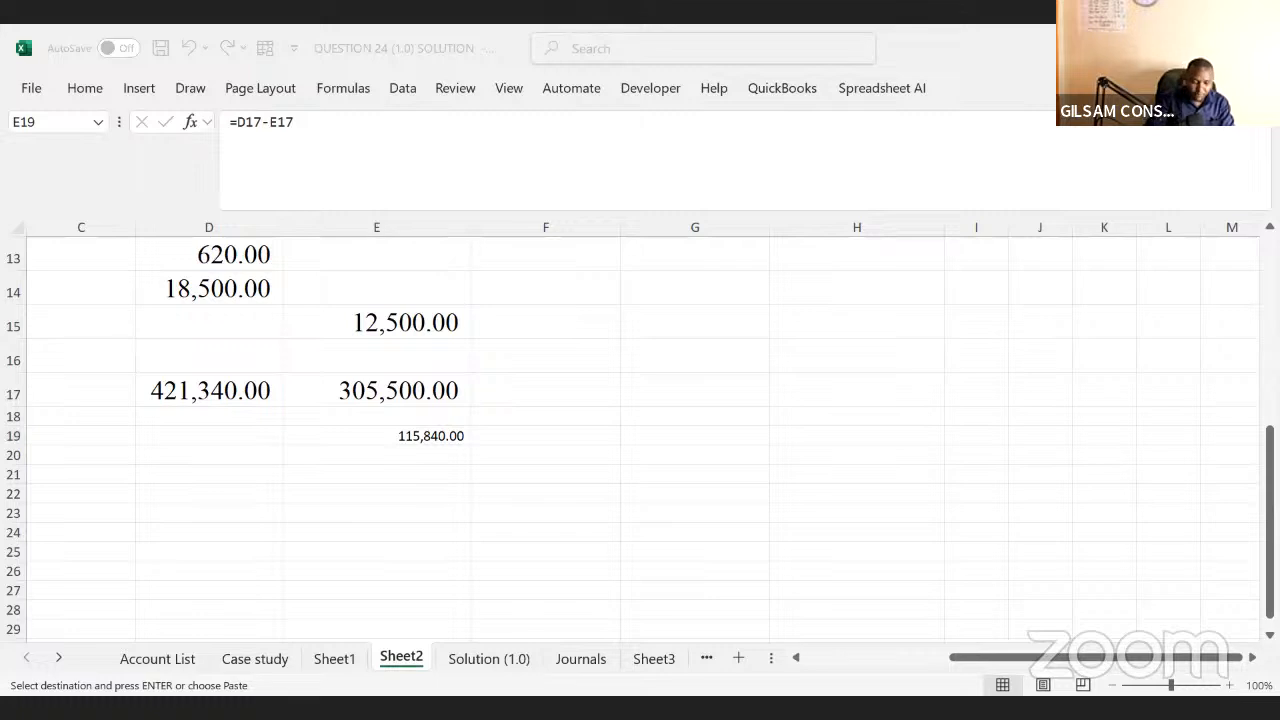
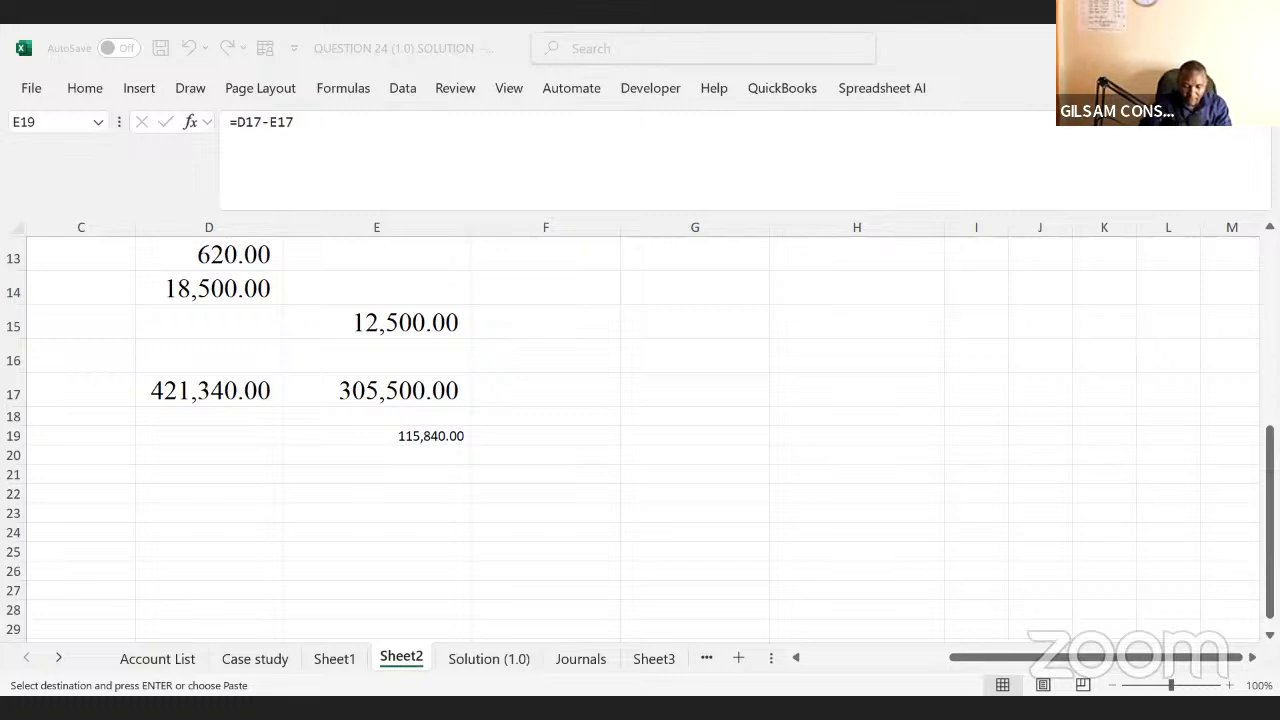
click(426, 454)
click(398, 438)
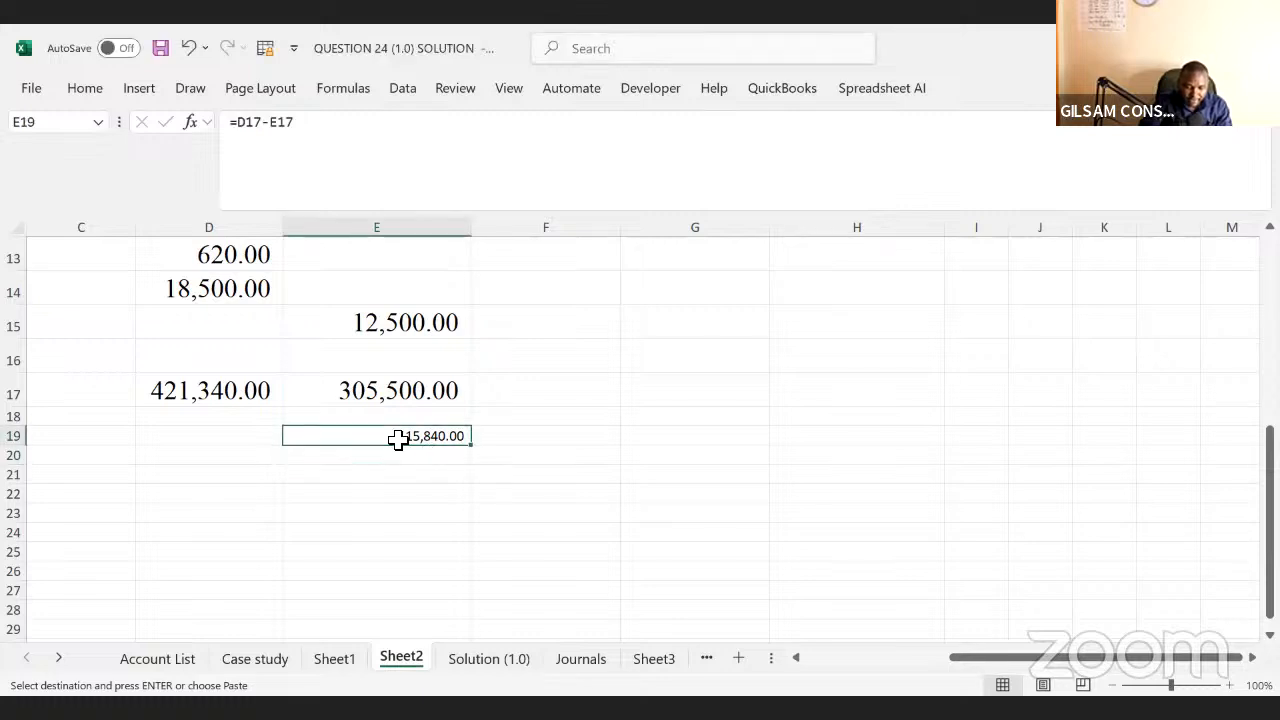
- Zoom the sheet to 116% and review the empty adjustments columns against the headings and beginning balances
drag(1172, 686, 1175, 686)
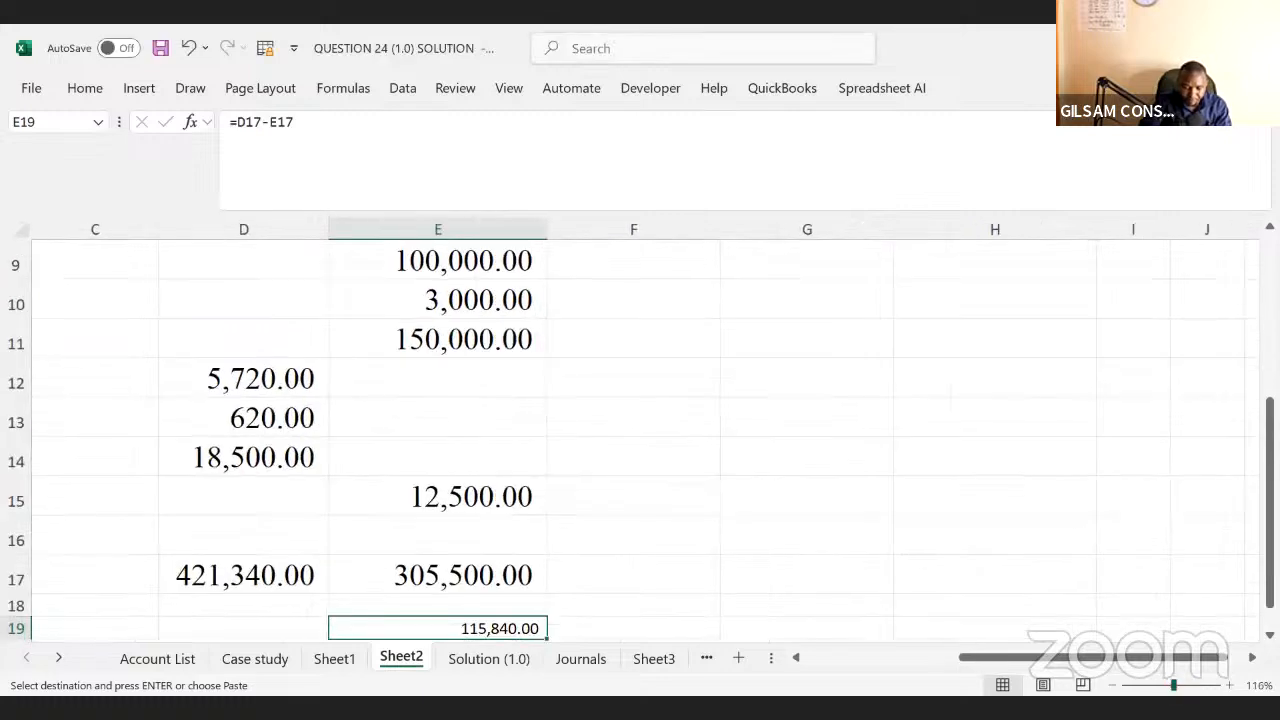
click(897, 552)
key(Up)
key(Up)
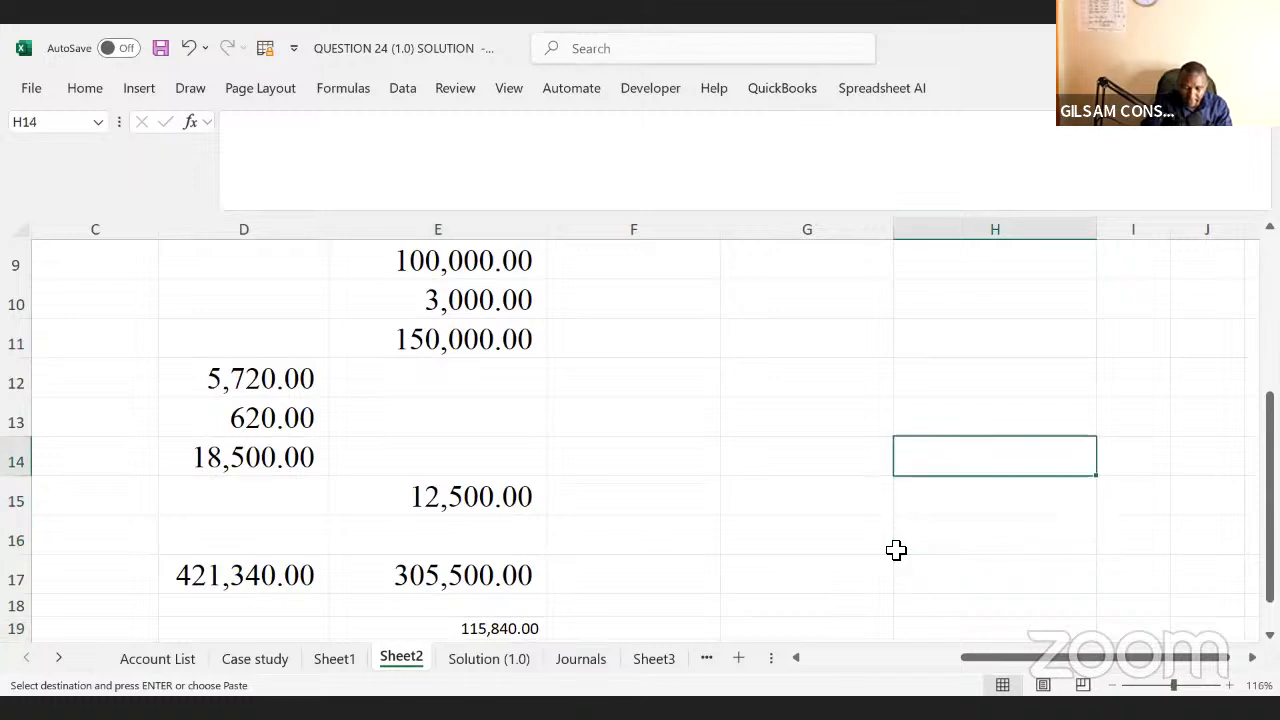
key(Up)
key(Up)
key(Up)
key(Up)
key(Up)
key(Up)
key(Up)
key(Up)
key(Up)
key(Up)
key(Up)
key(Up)
key(Up)
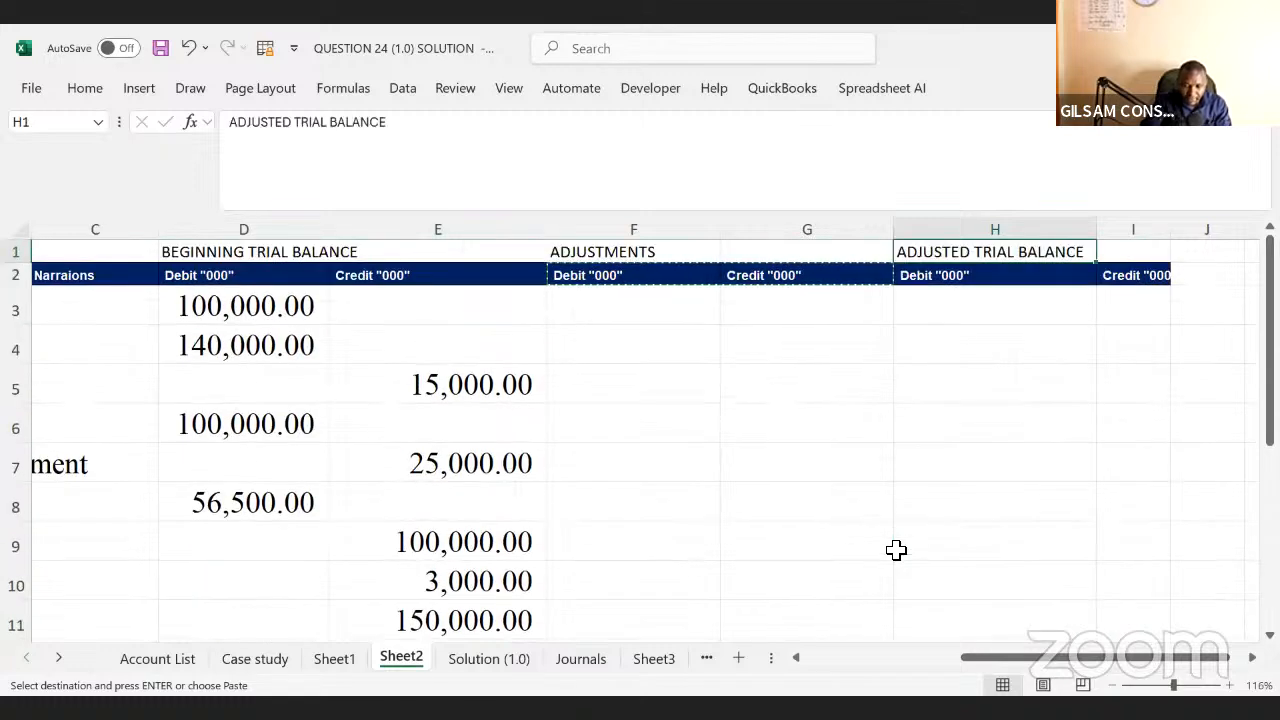
key(Left)
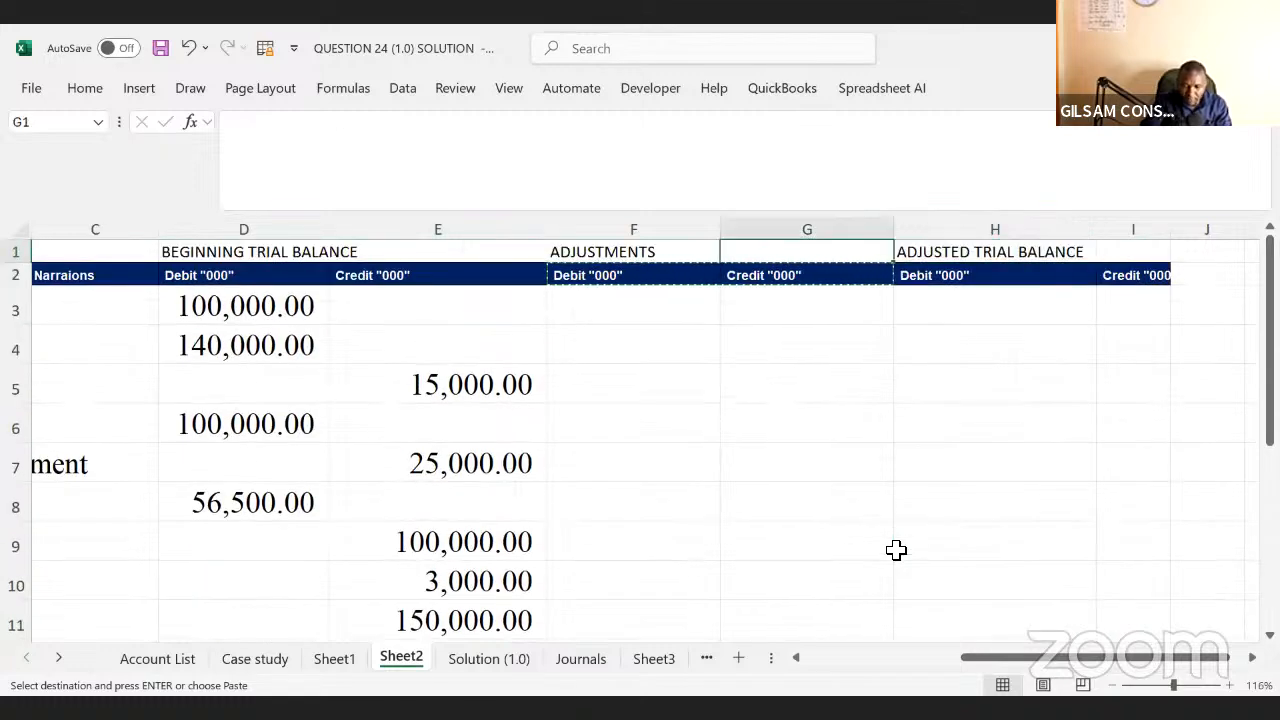
click(632, 296)
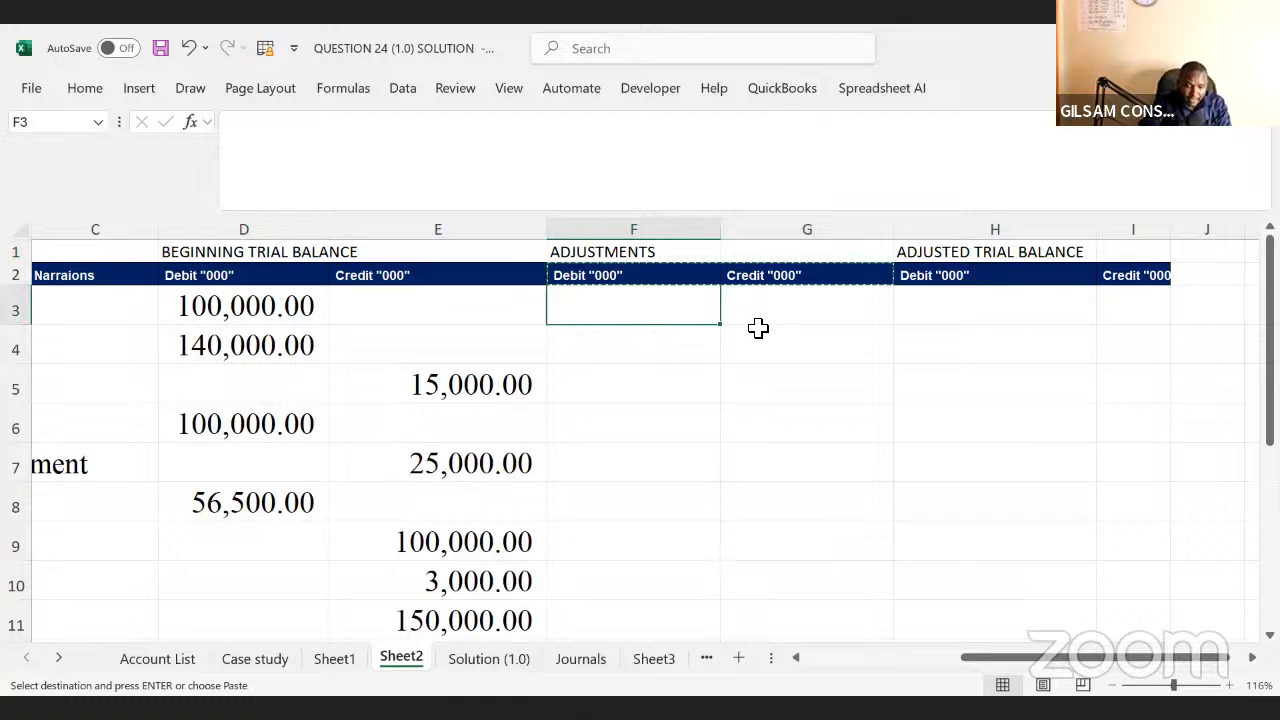
click(730, 356)
key(Down)
key(Down)
key(Down)
key(Down)
key(Down)
key(Down)
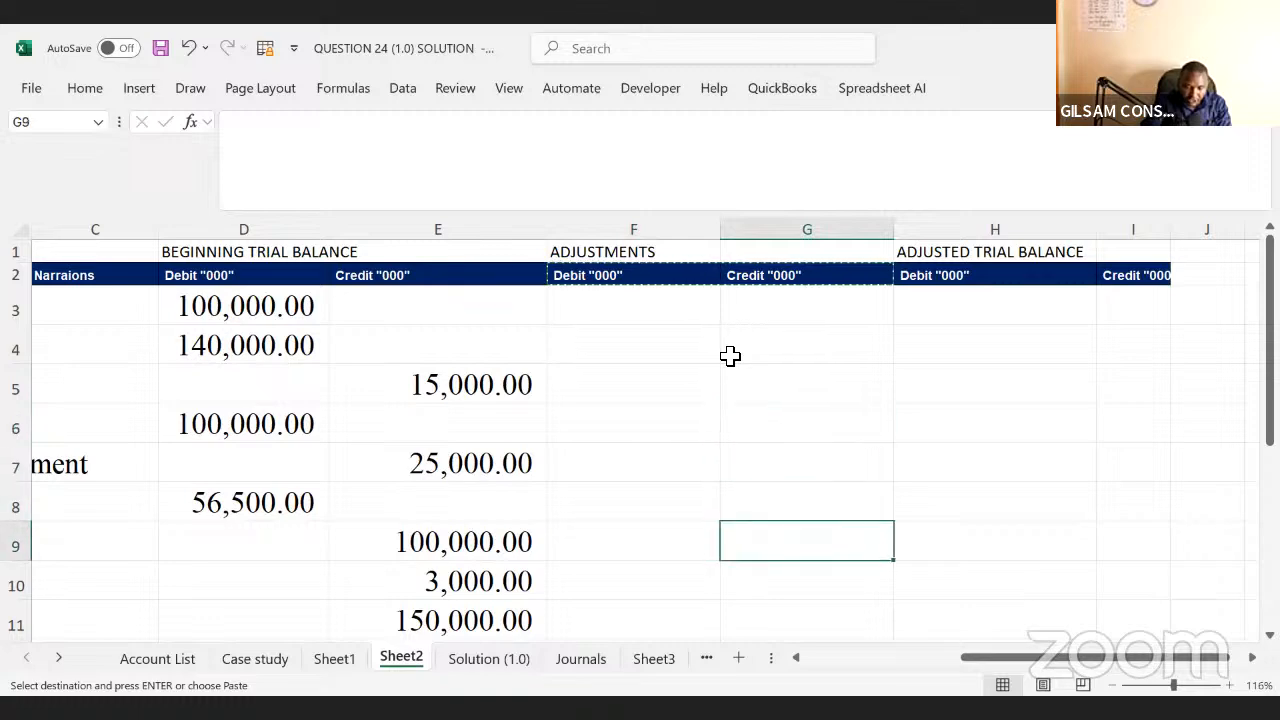
- Enter a credit adjustment of 115840 in G10 on the Share premium row
key(Left)
key(Left)
key(Left)
key(Left)
key(Left)
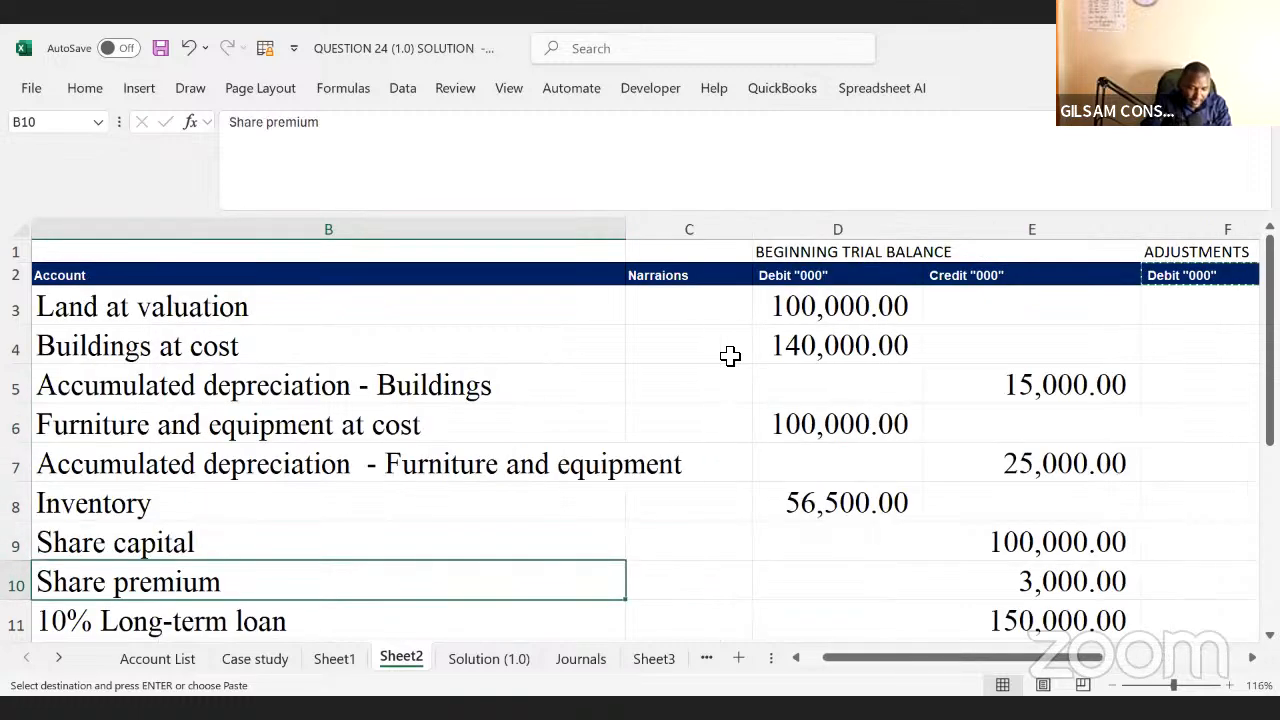
key(Right)
key(Right)
key(Right)
key(Right)
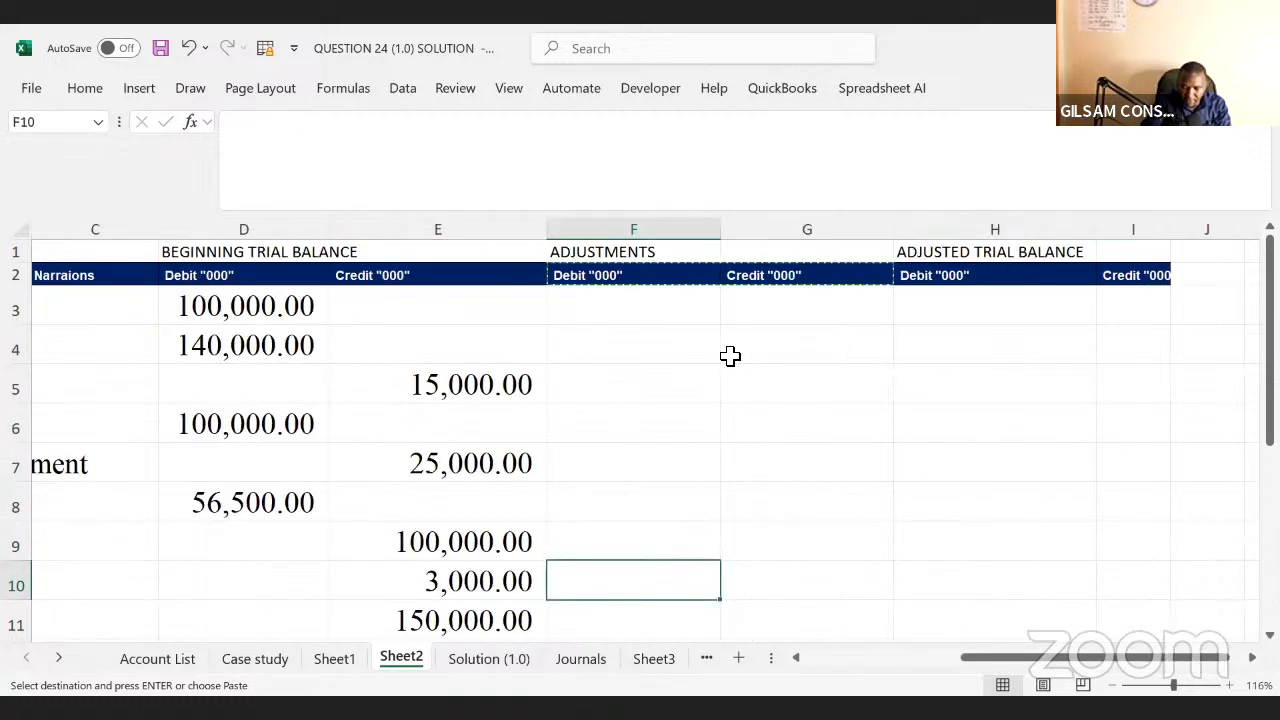
key(Right)
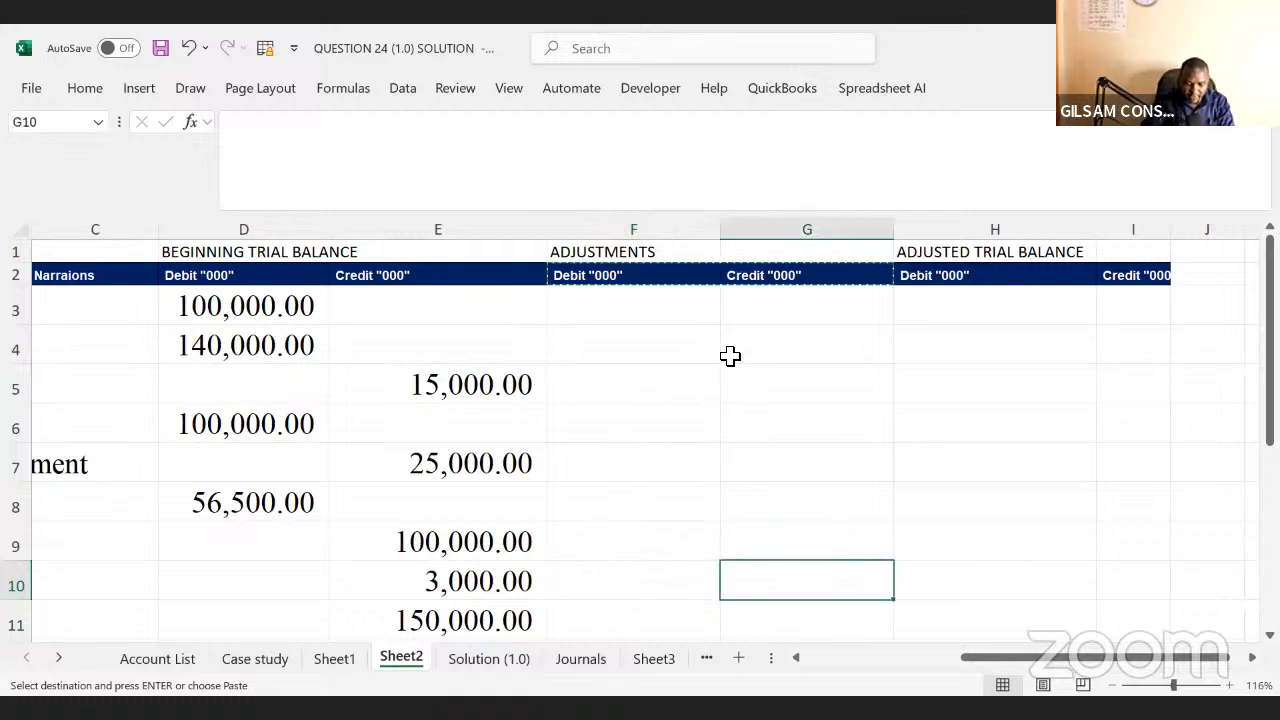
text(115)
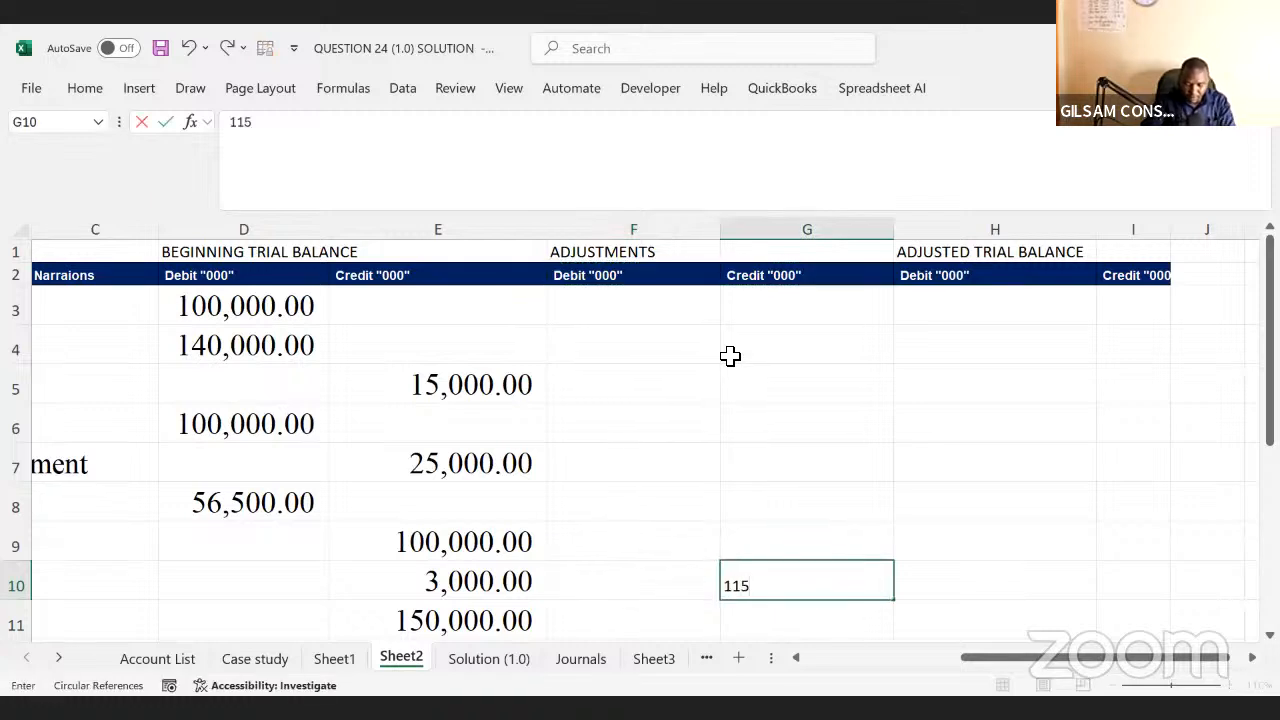
text(8)
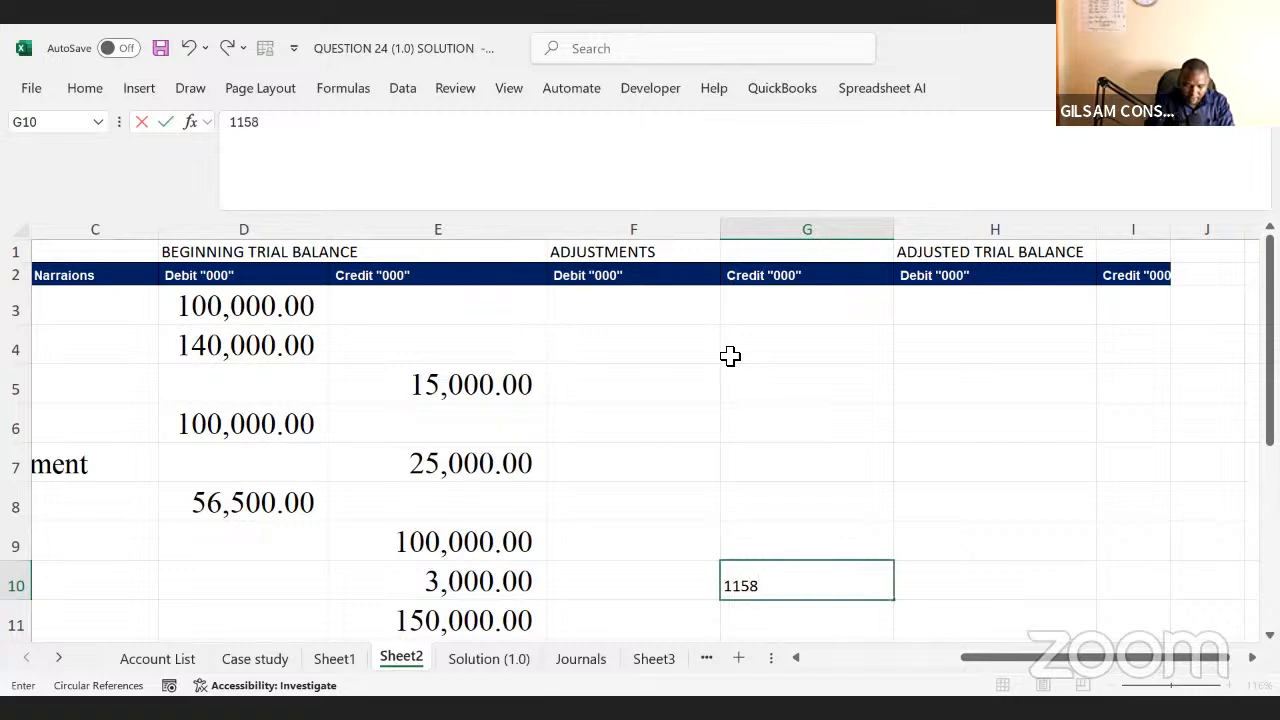
text(40)
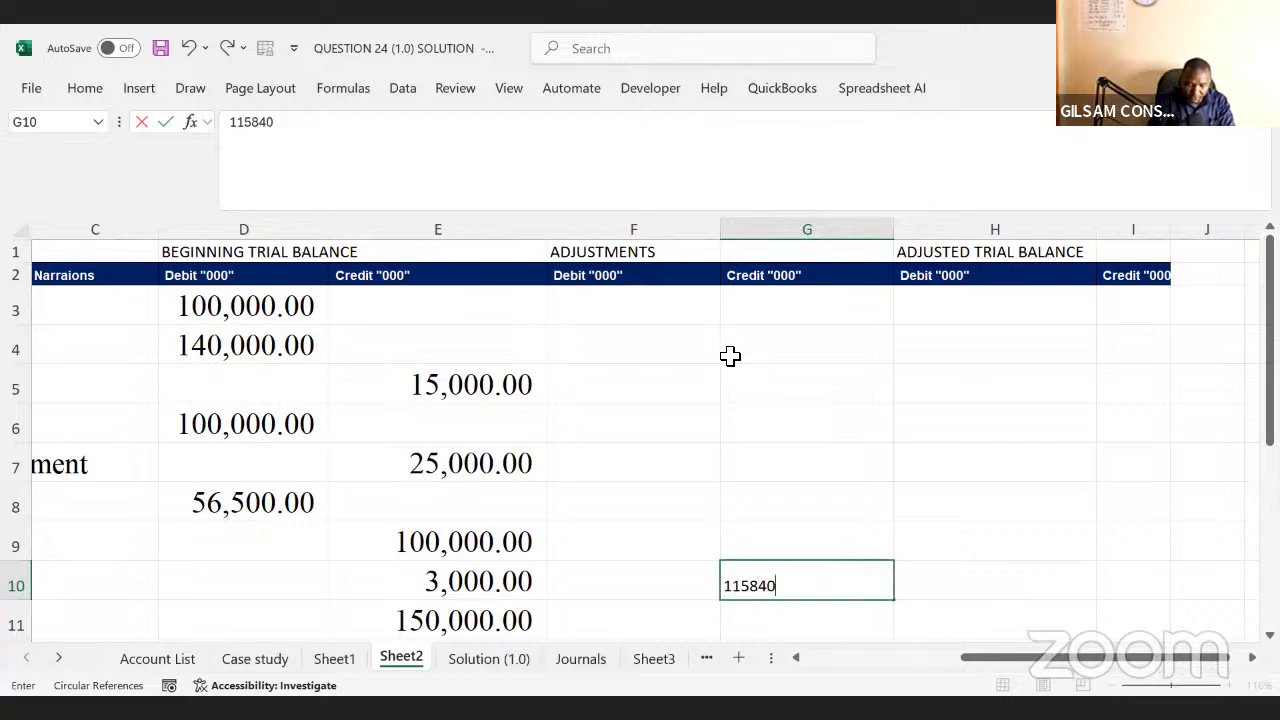
click(928, 314)
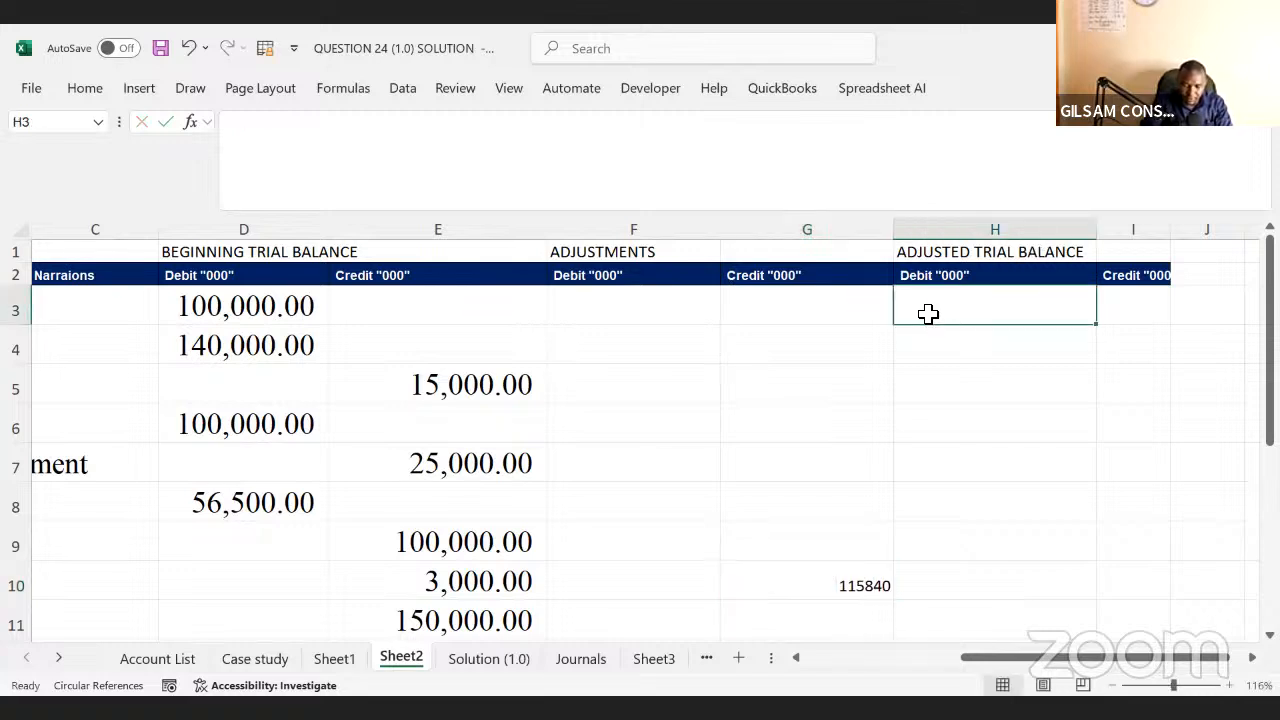
click(836, 572)
click(1060, 582)
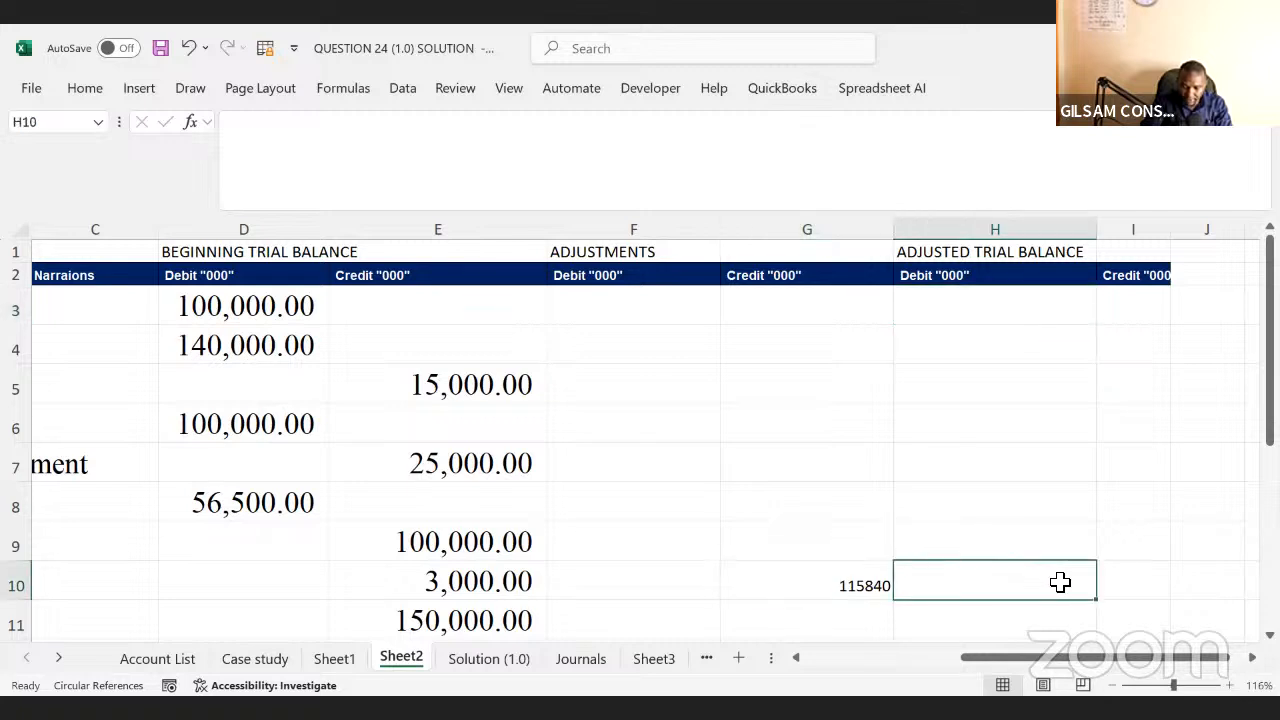
text(=)
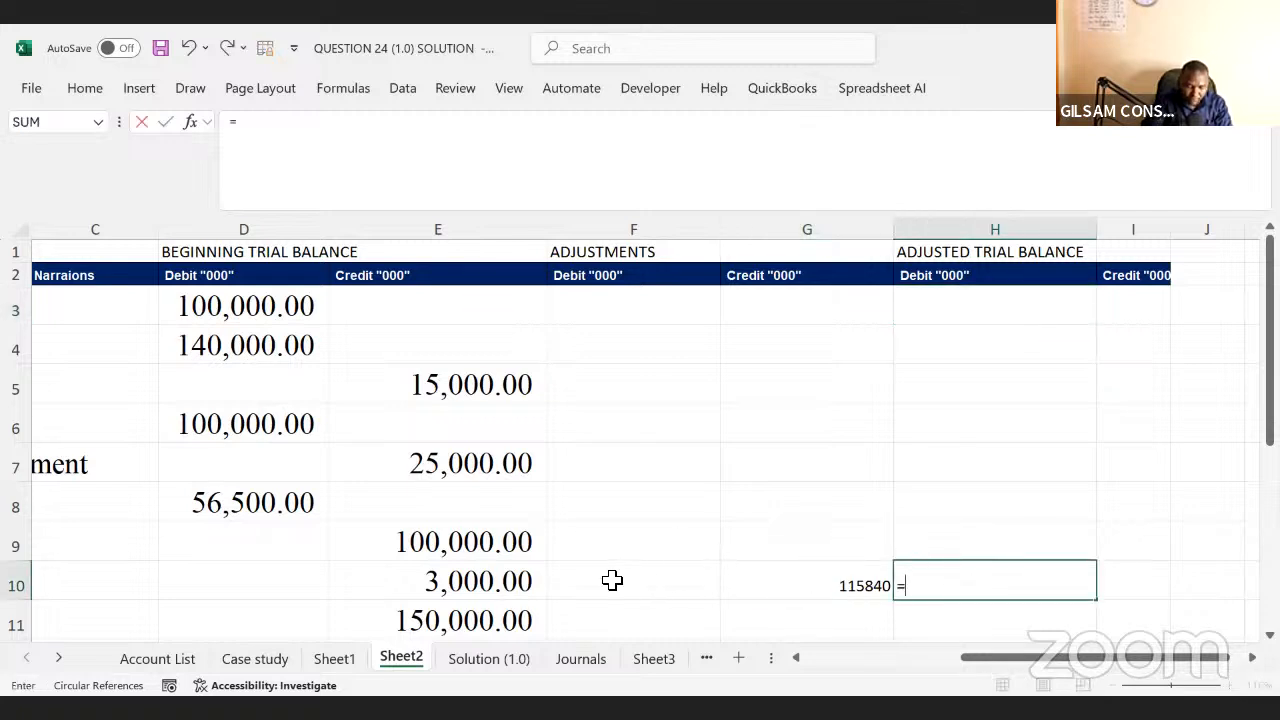
click(797, 660)
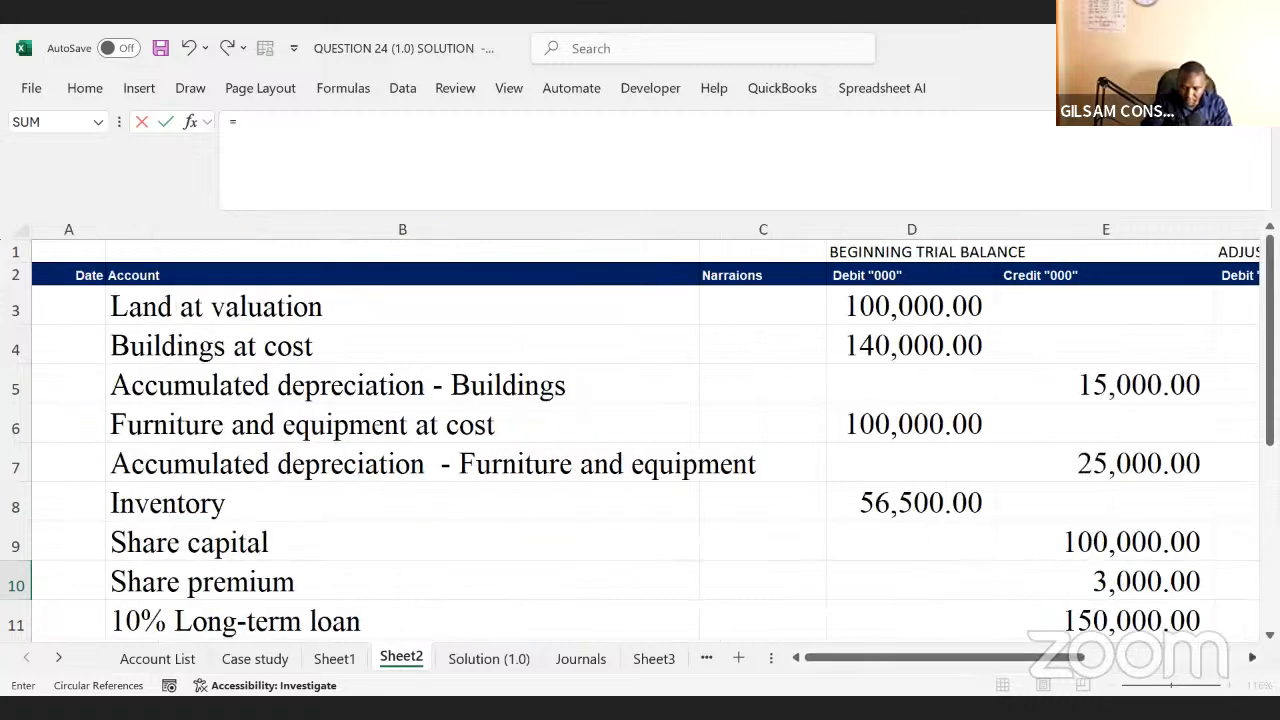
scroll(834, 557, right, 10)
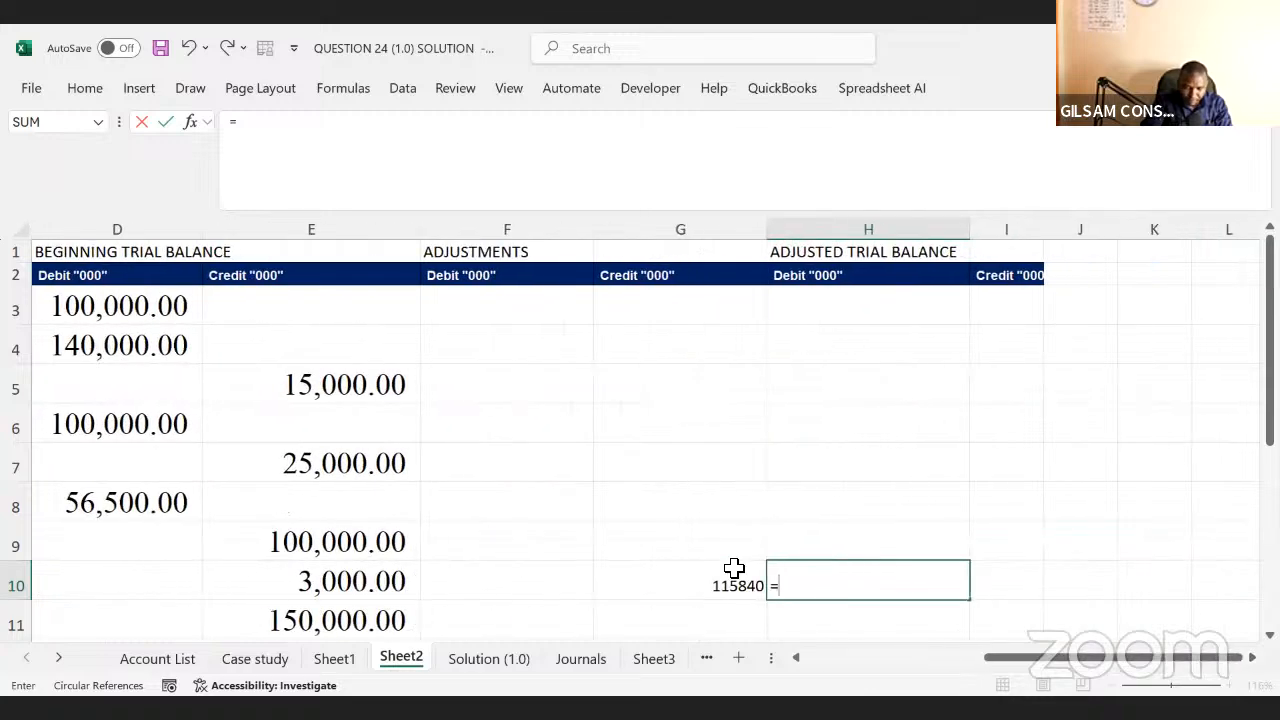
key(Escape)
- Move the 115840 credit adjustment from G10 to the Share capital row in G9 and format column G with comma style
click(727, 576)
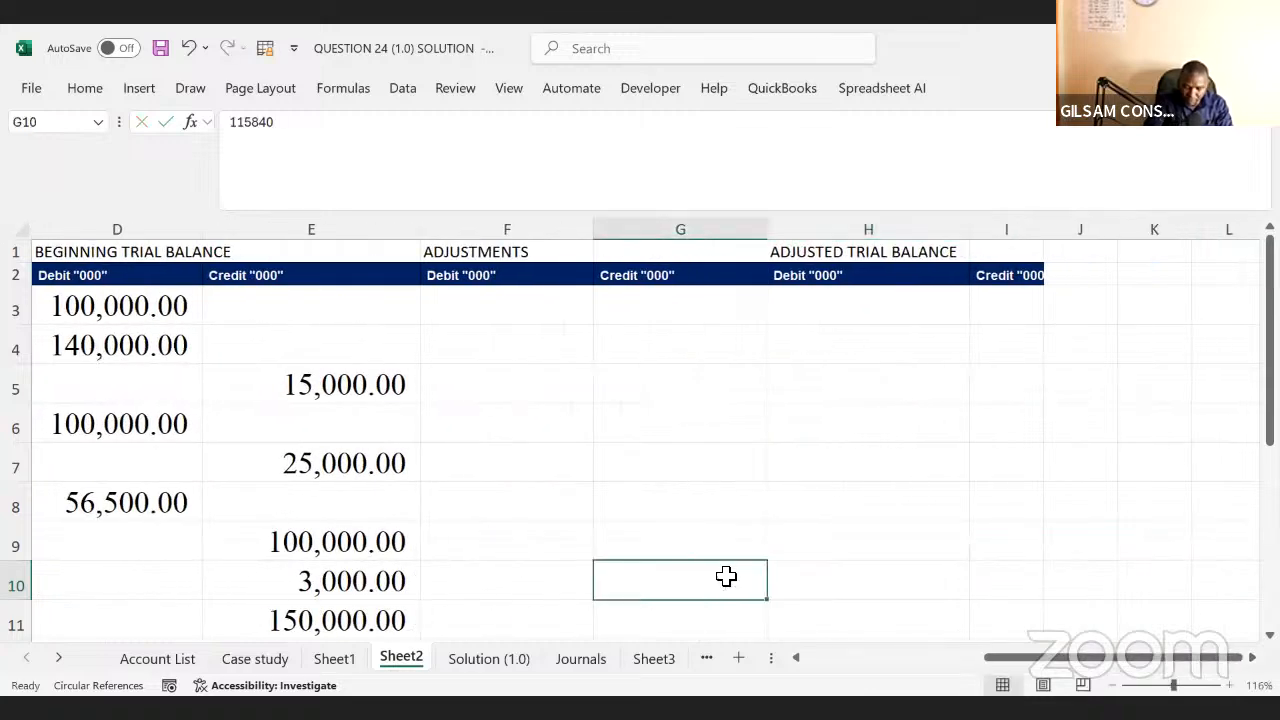
click(690, 538)
text(11)
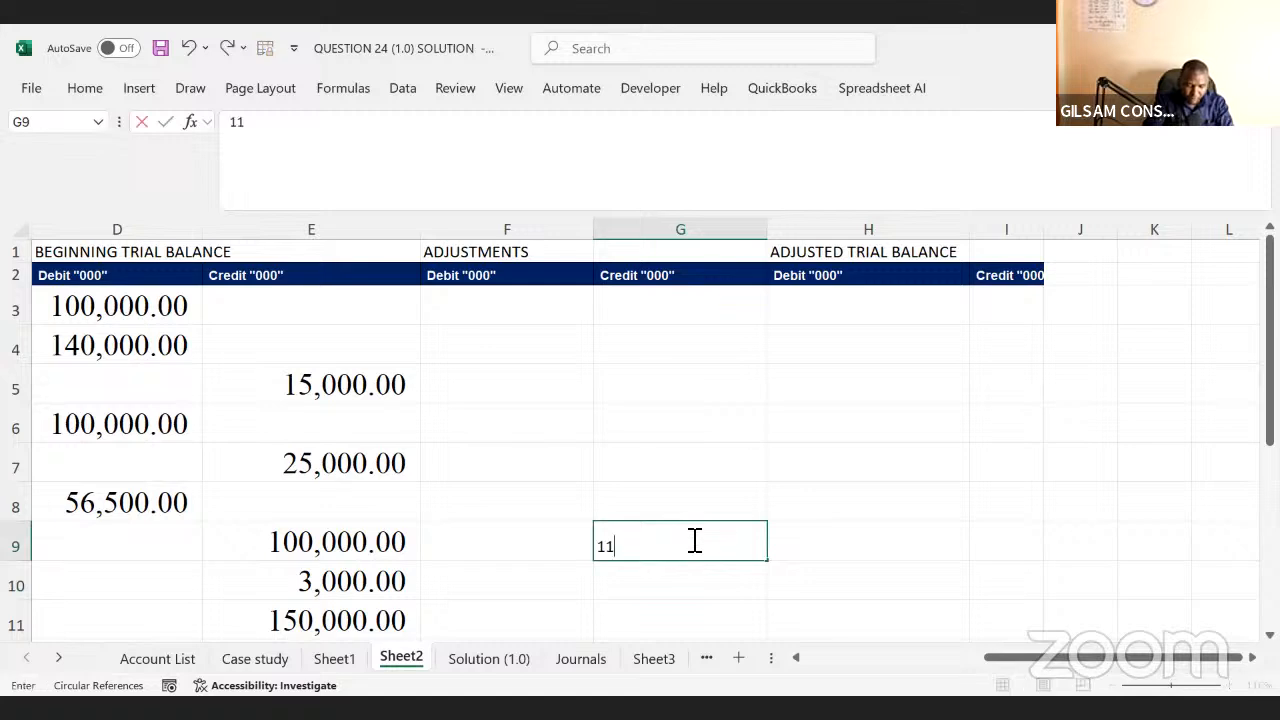
text(5)
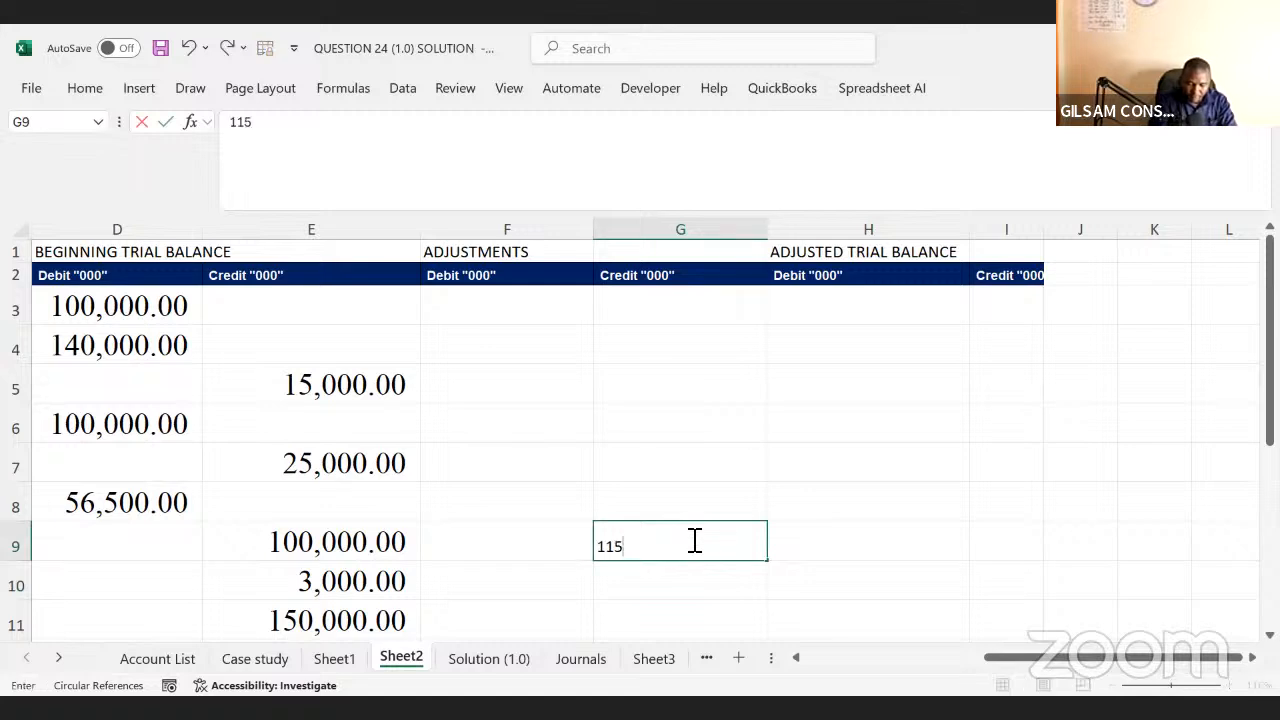
text(840)
key(Tab)
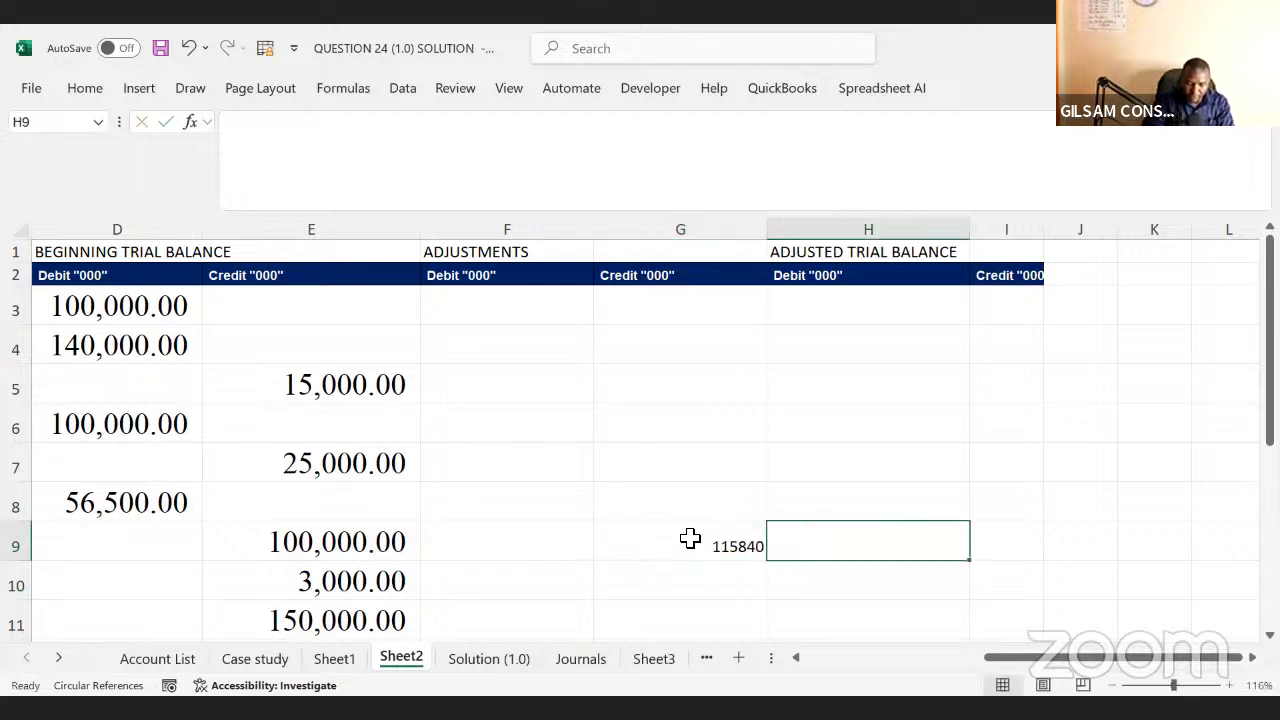
click(729, 227)
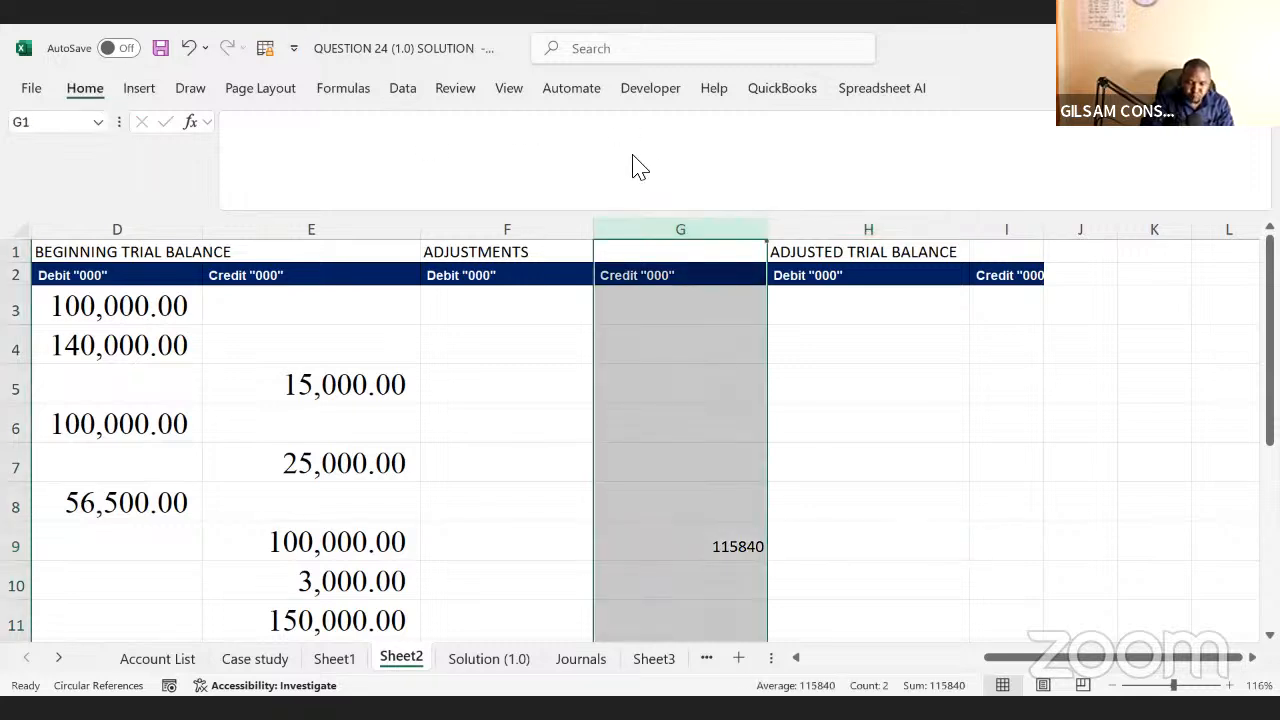
click(493, 144)
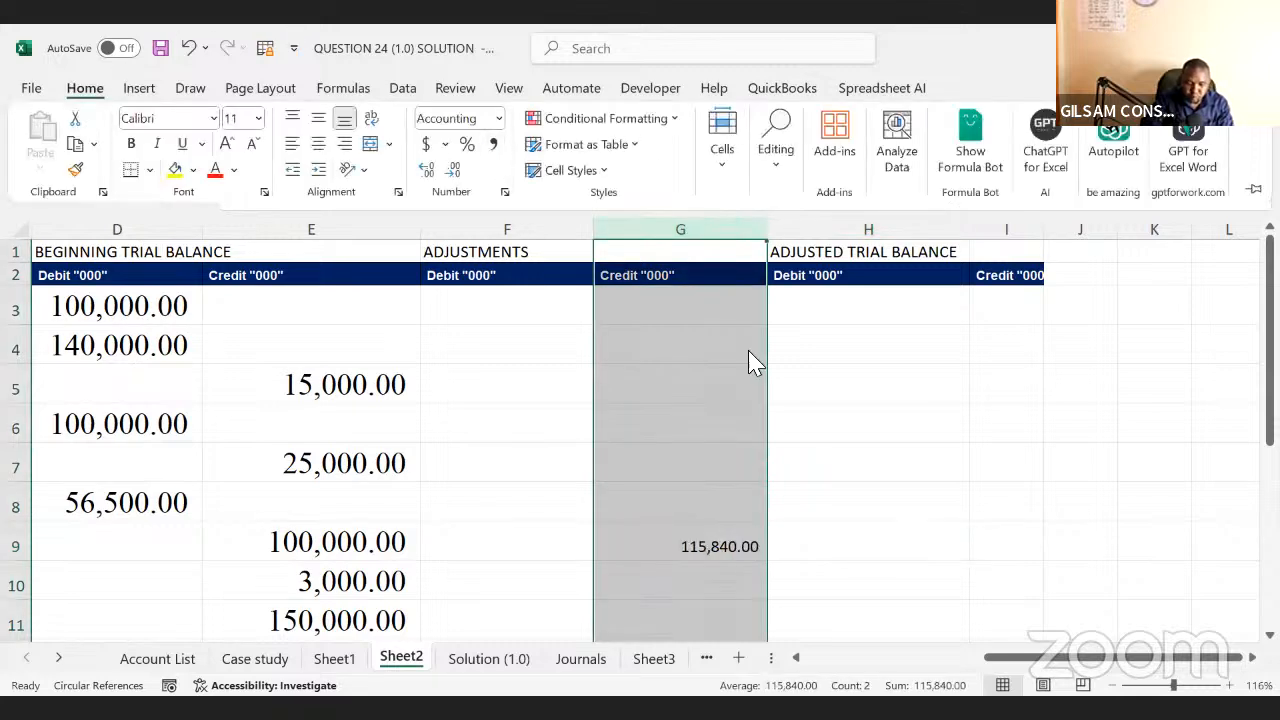
- Calculate the adjusted credit balance for Share capital in I9 with the formula =E9+G9
click(864, 531)
key(Right)
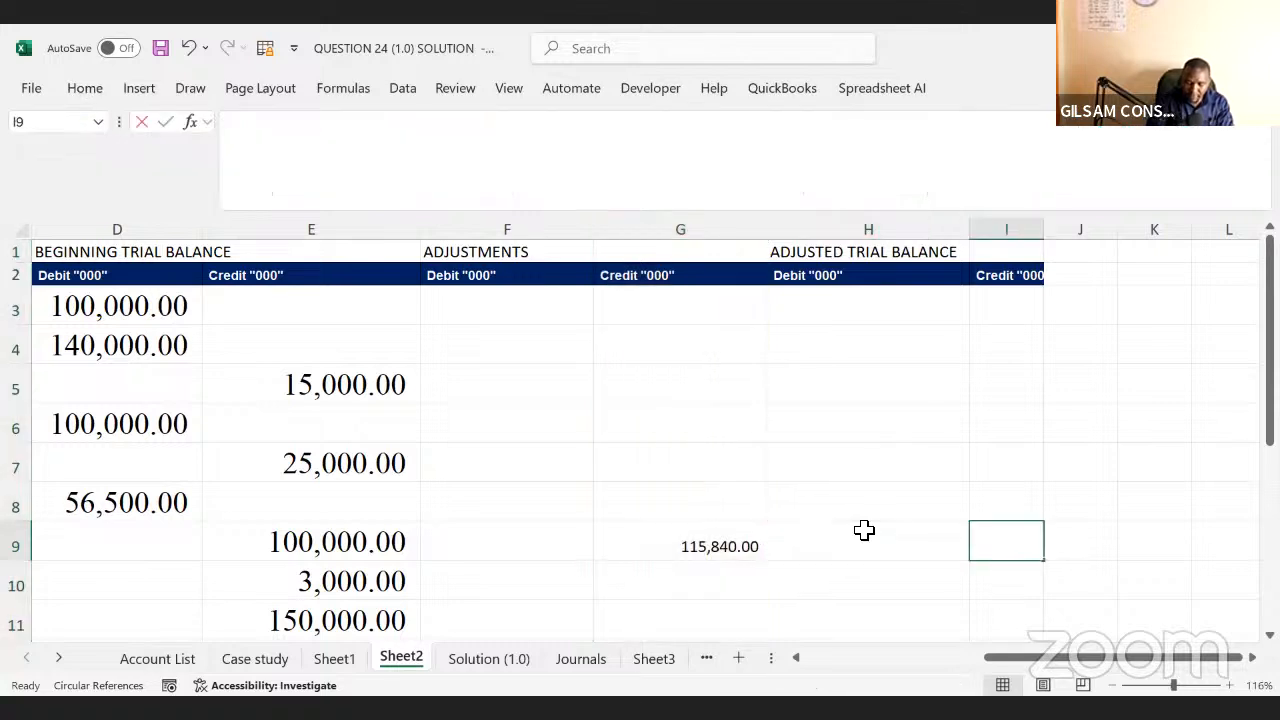
text(=)
click(322, 538)
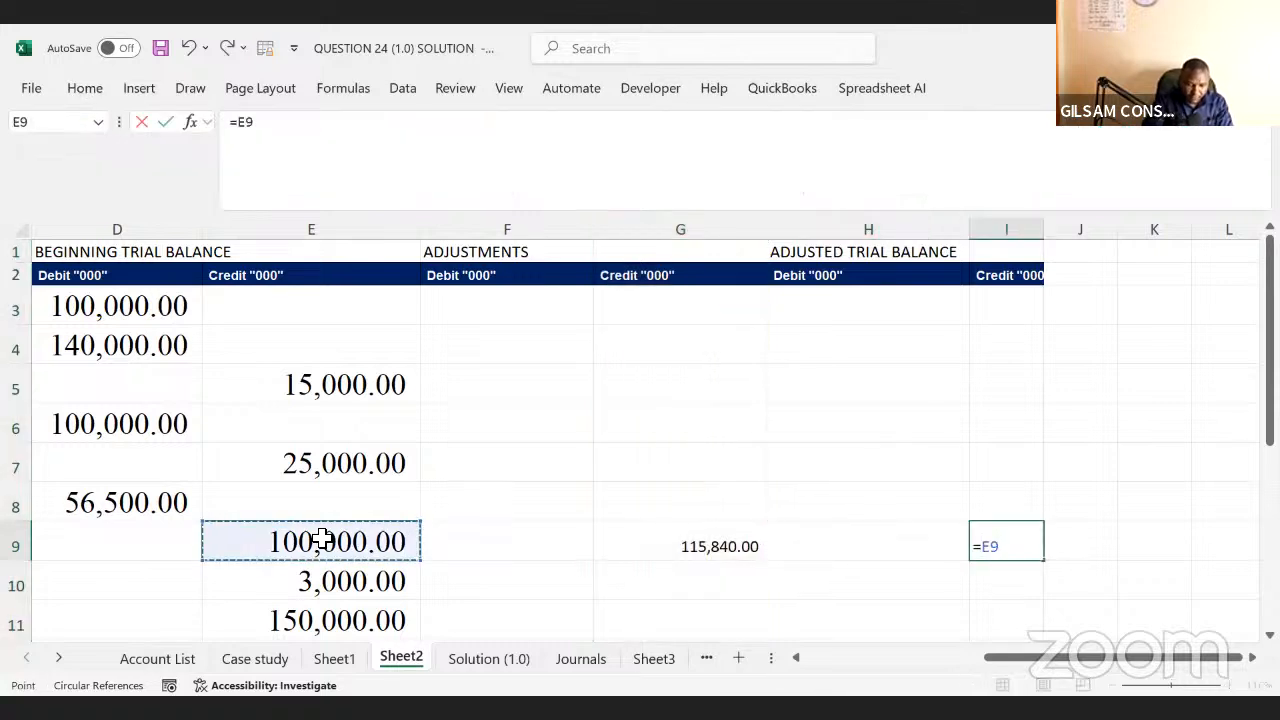
text(+)
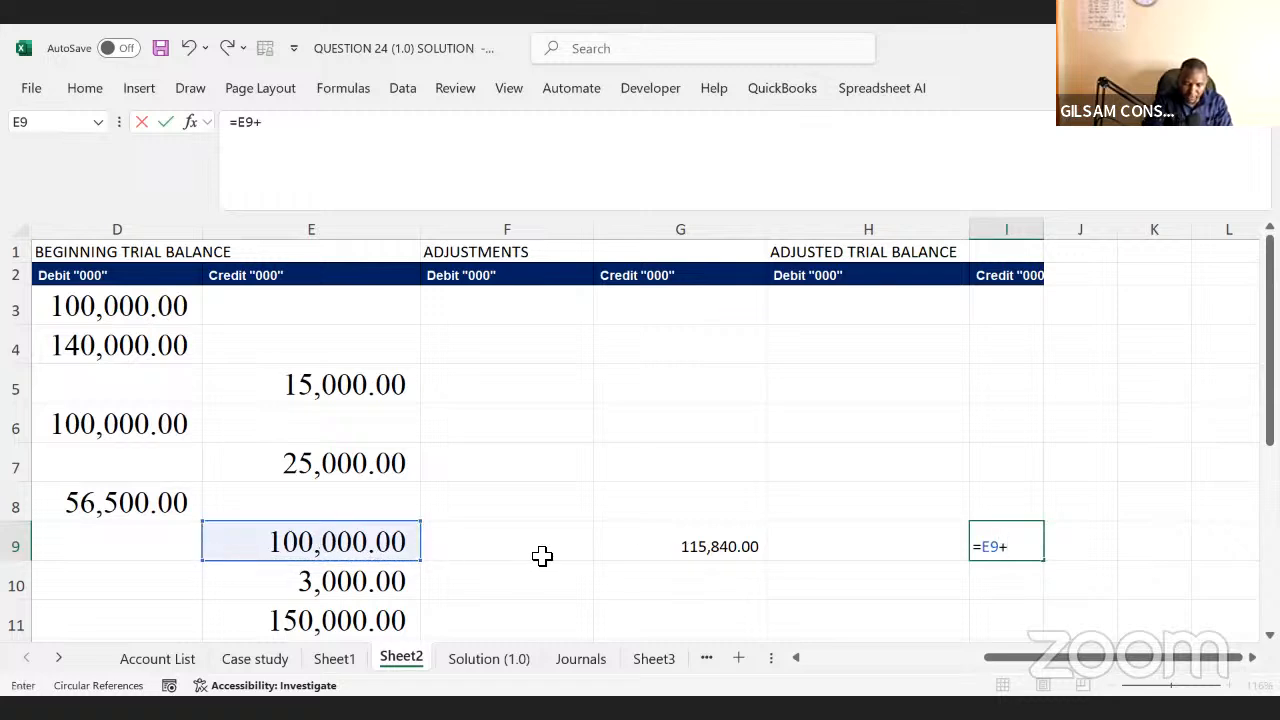
click(712, 546)
key(Return)
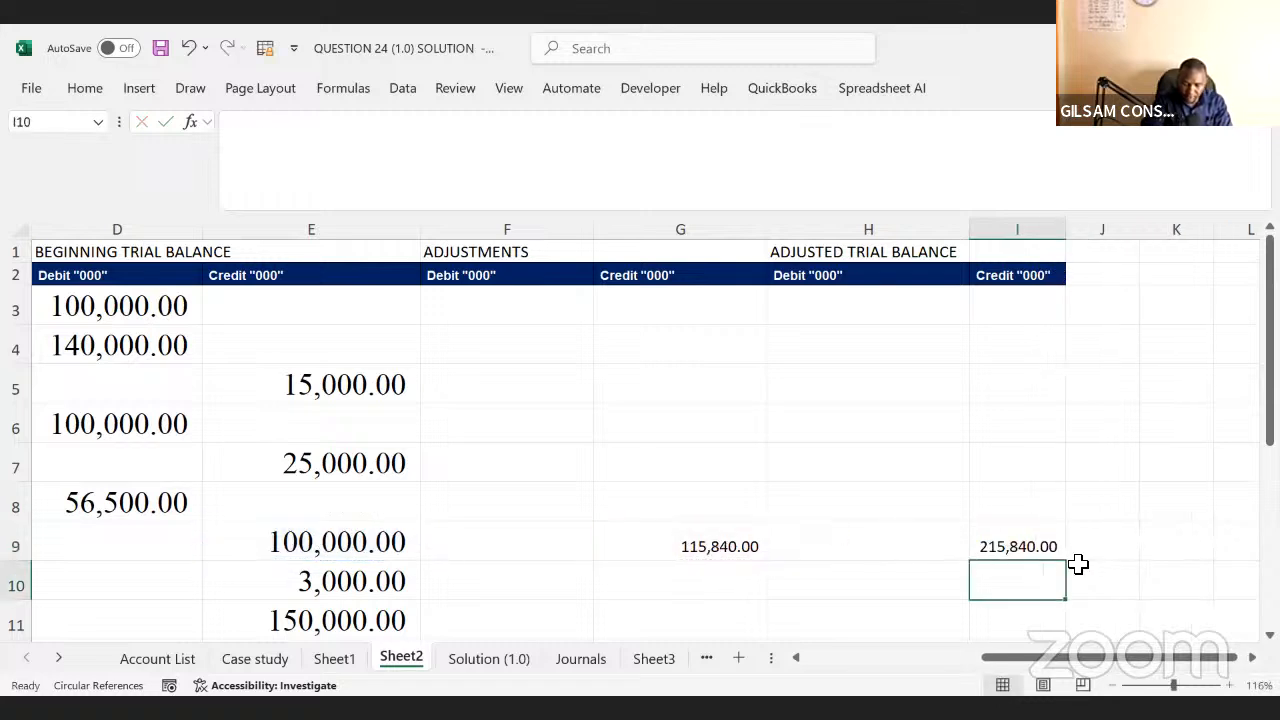
click(1036, 540)
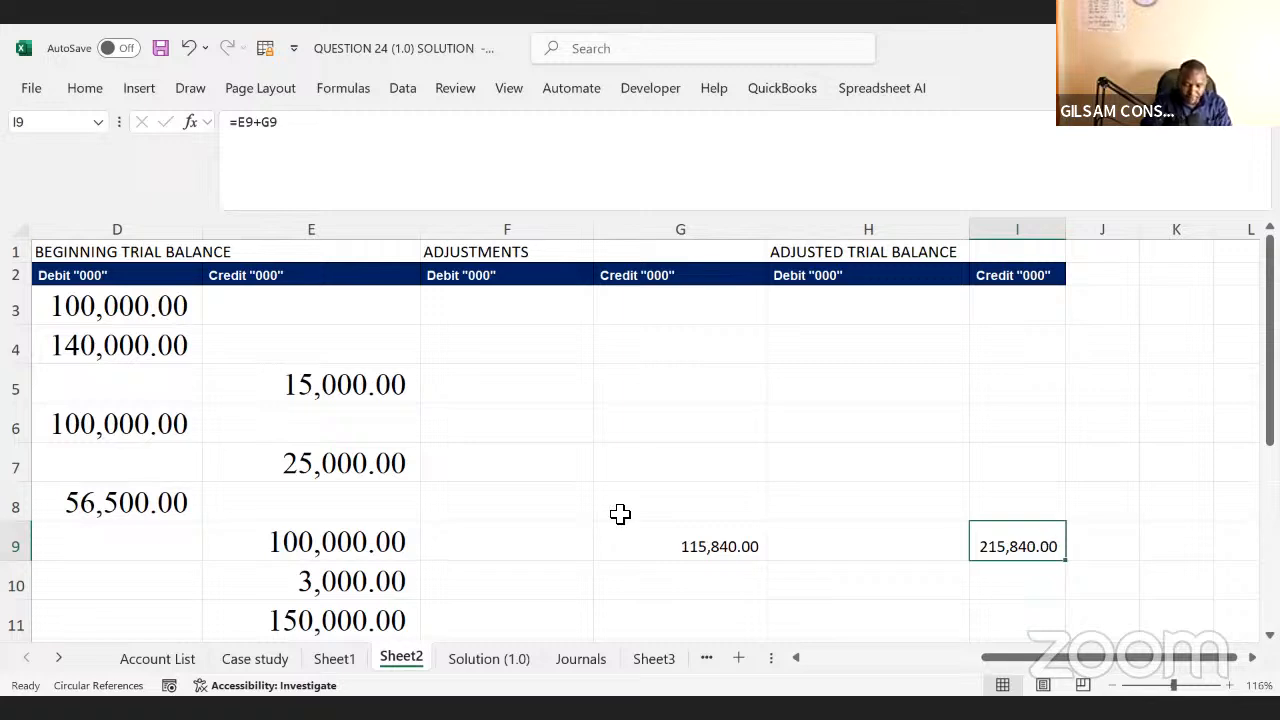
- Review the Case study sheet's Trade Payables account and its table of 1 January and 31 December 2022 balances
click(230, 664)
click(316, 528)
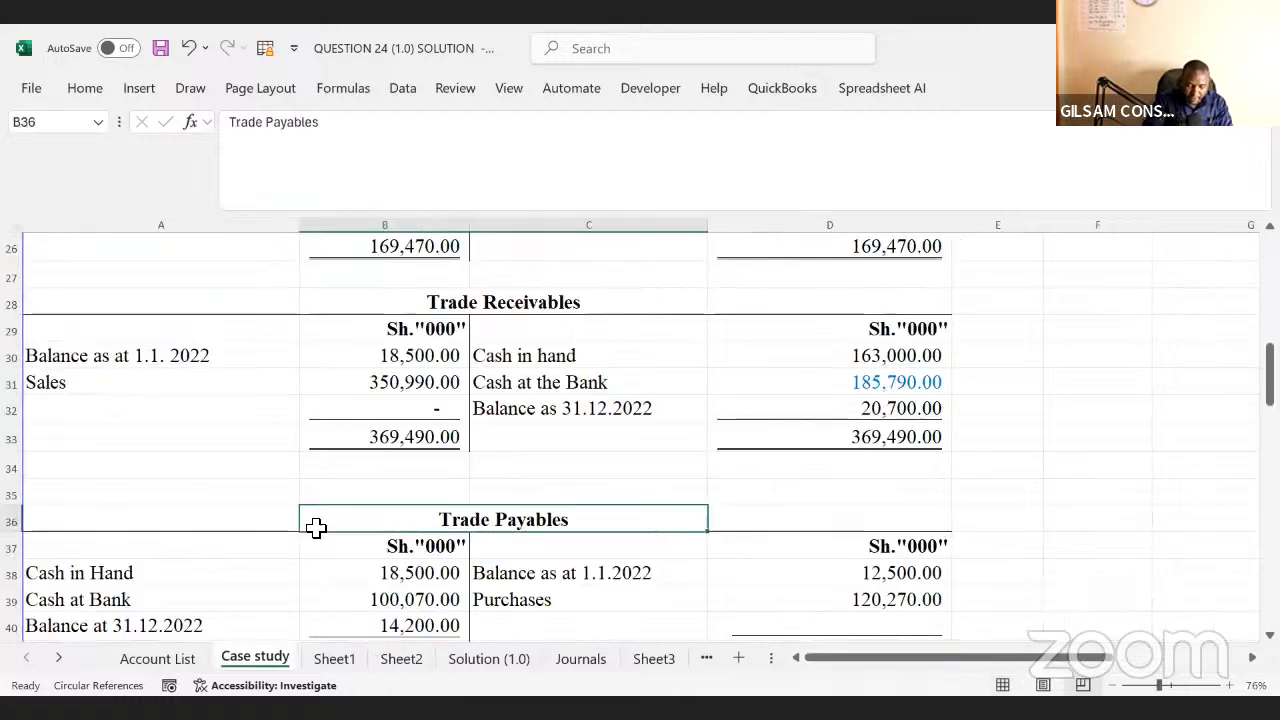
key(Down)
key(Down)
key(Down)
key(Down)
key(Down)
key(Down)
key(Down)
key(Down)
key(Down)
key(Down)
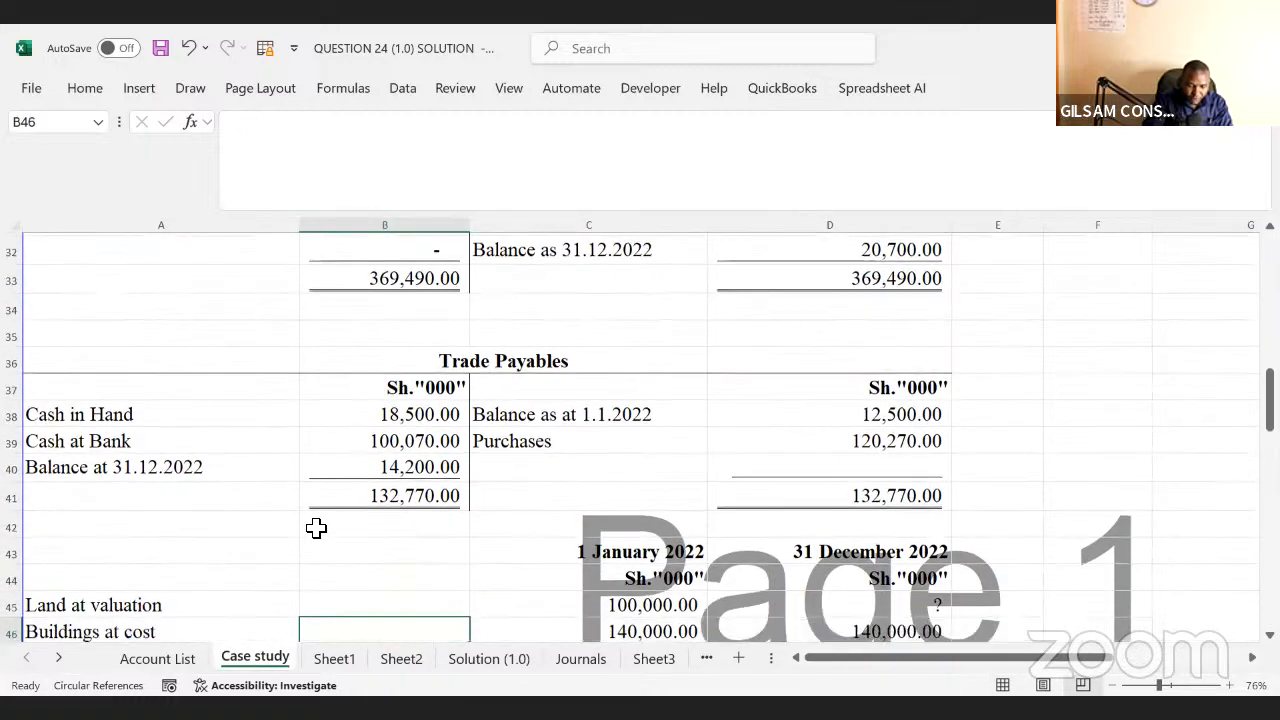
key(Down)
key(Down)
key(Down)
key(Down)
key(Down)
key(Down)
key(Down)
key(Down)
key(Down)
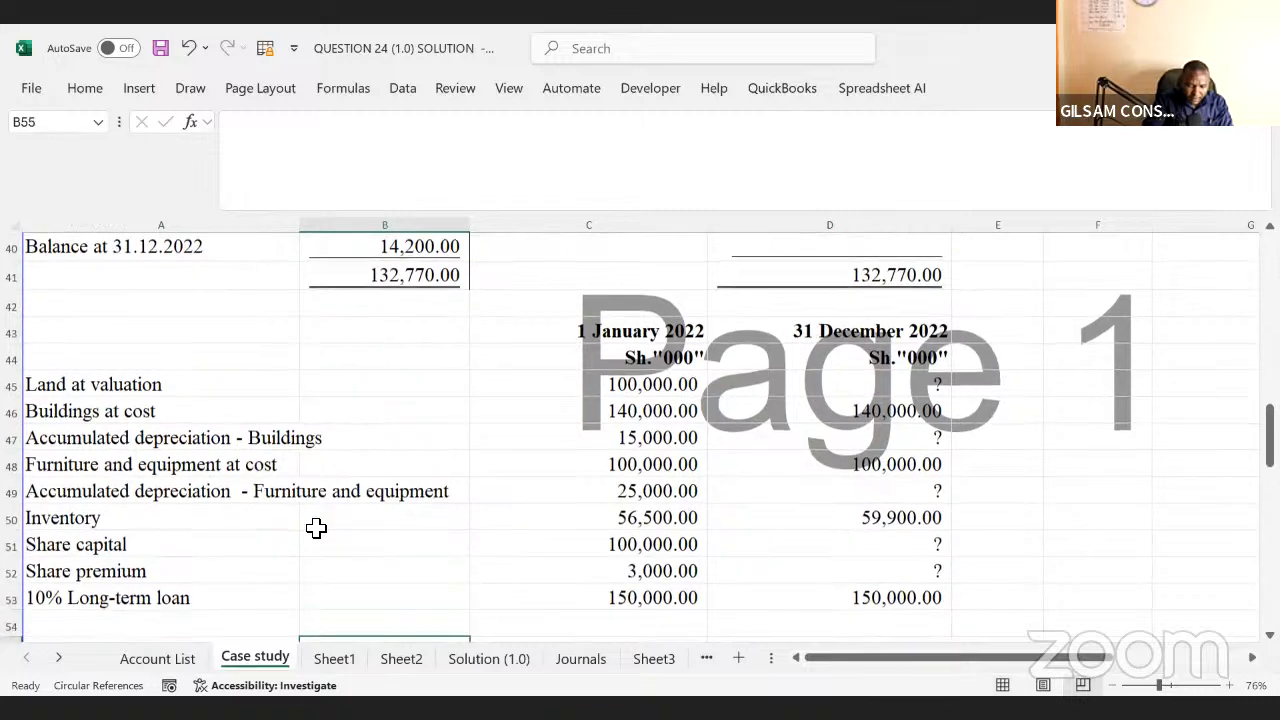
key(Down)
key(Down)
key(Up)
key(Up)
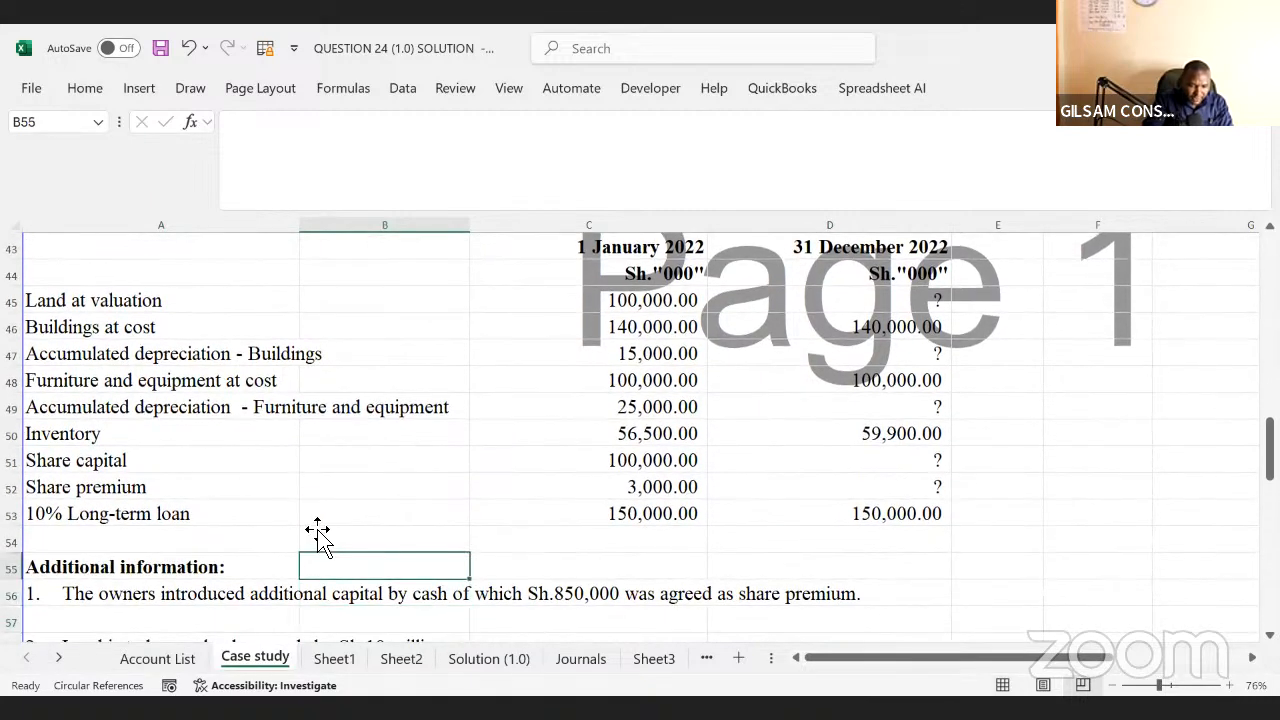
key(Up)
key(Up)
key(Up)
key(Up)
key(Up)
key(Up)
key(Up)
key(Up)
key(Up)
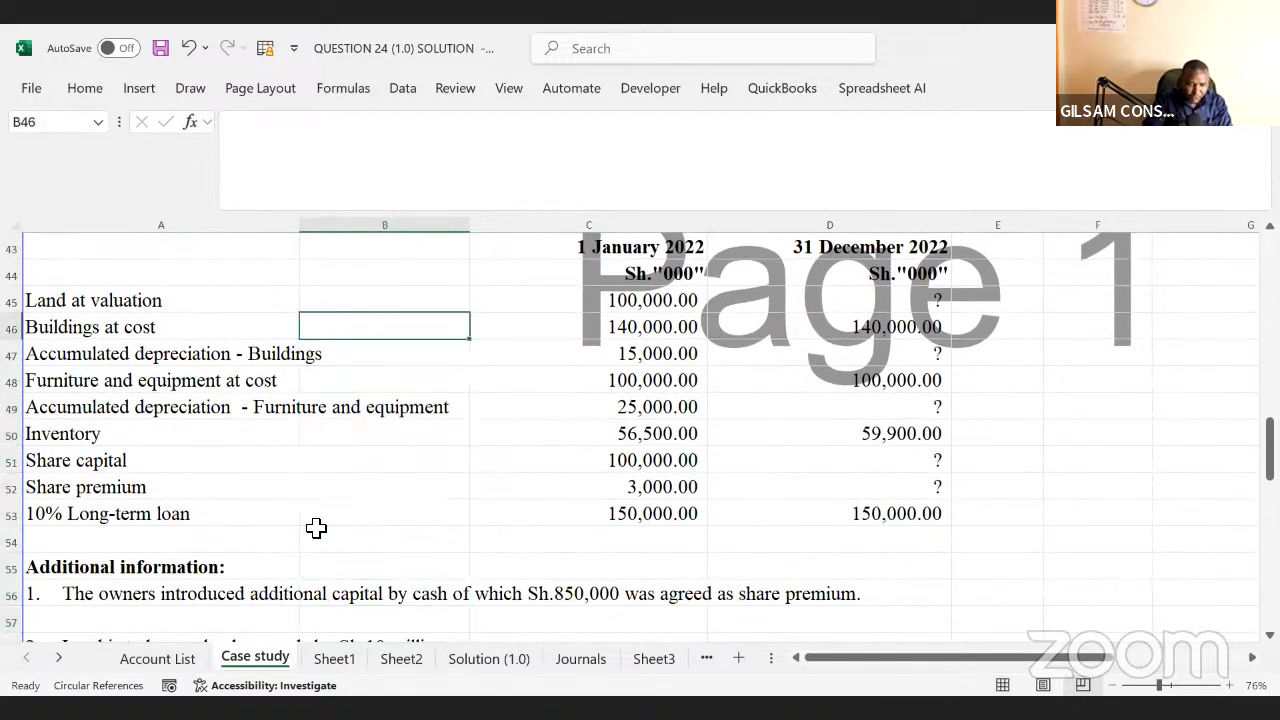
- Examine the first additional-information note in row 56 about capital introduced by cash and the part agreed as share premium
key(Down)
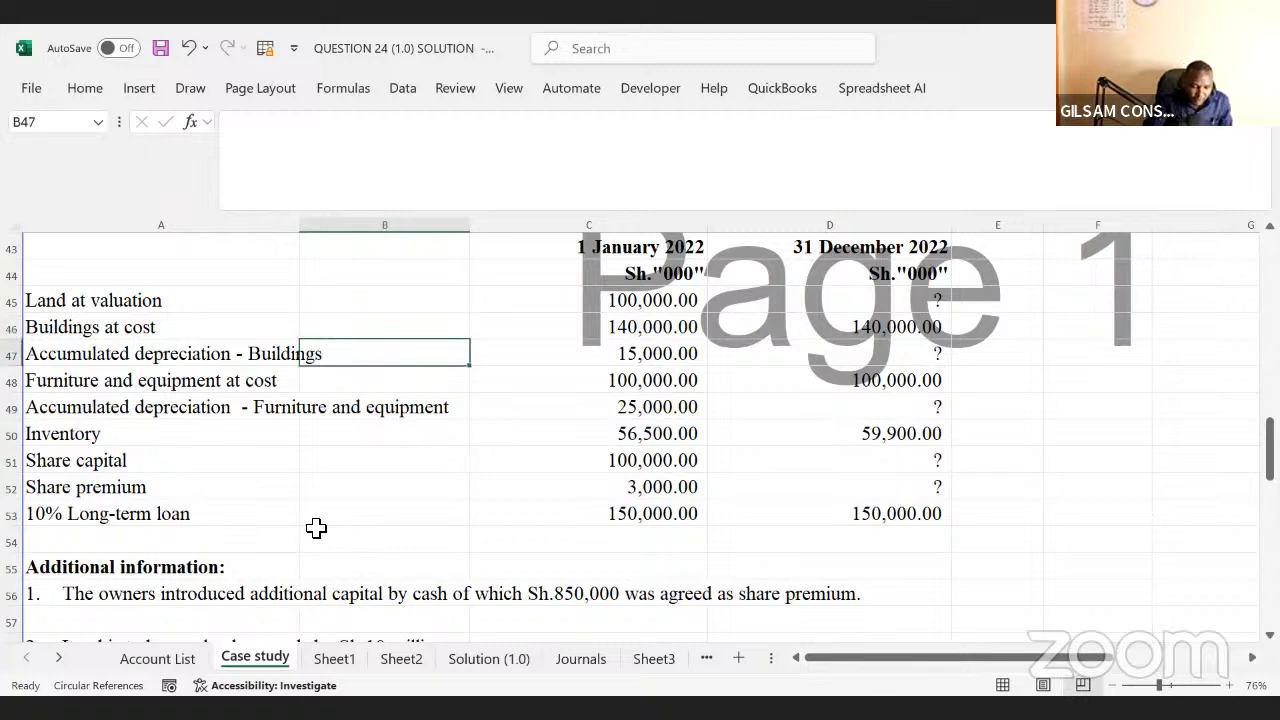
key(Down)
click(316, 528)
key(Down)
key(Down)
key(Down)
key(Down)
key(Down)
key(Down)
key(Down)
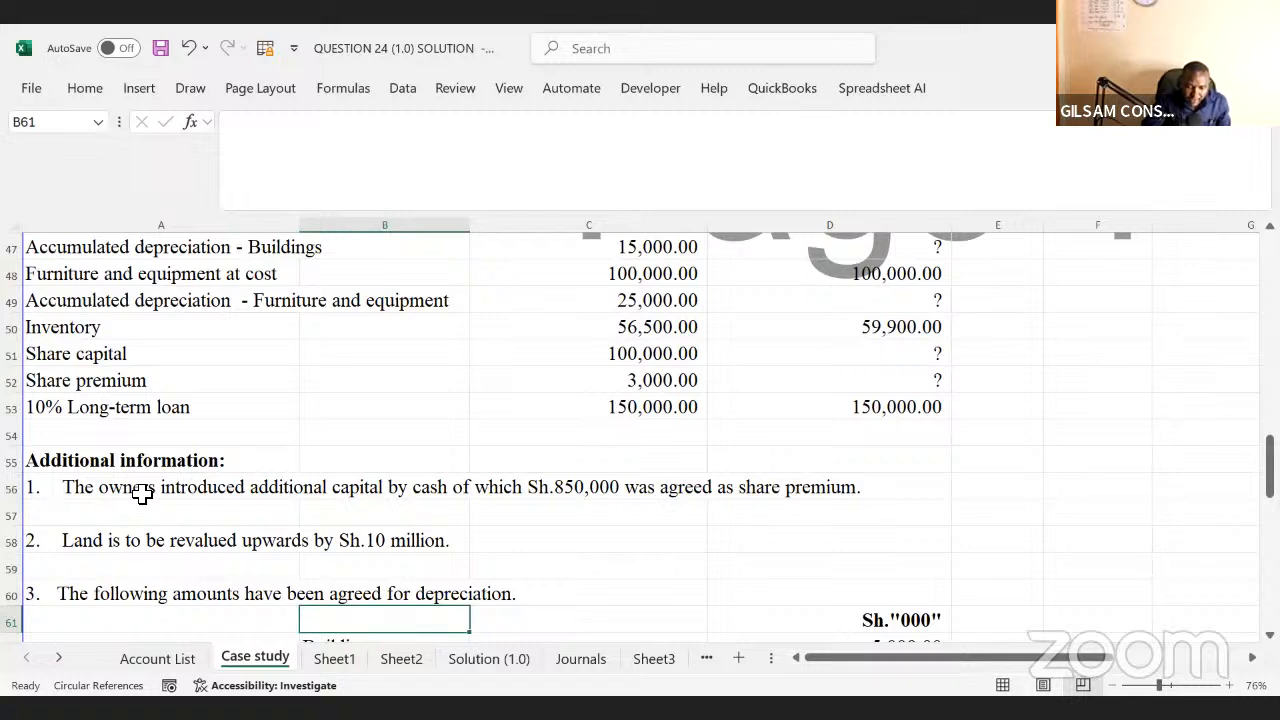
click(541, 500)
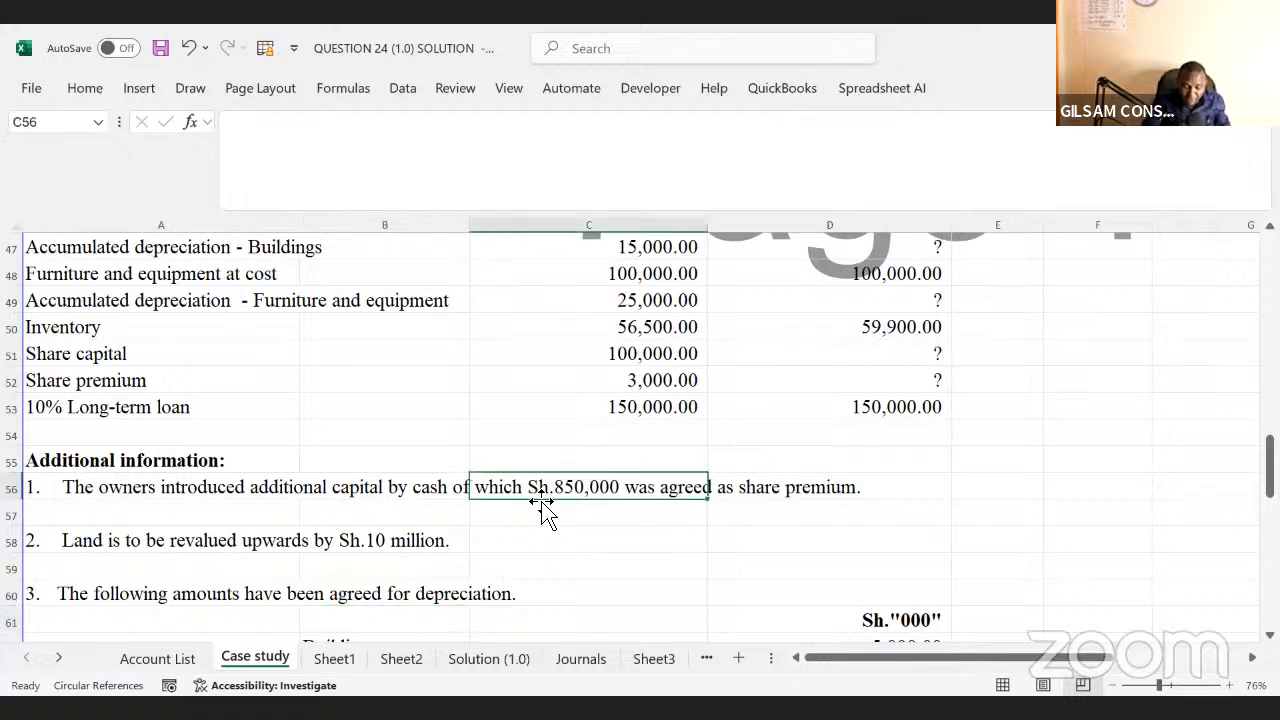
- Find the Capital receipt in the Cash in Hand account and check its amount in B23
key(Up)
key(Up)
key(Up)
key(Up)
key(Up)
key(Up)
key(Up)
key(Up)
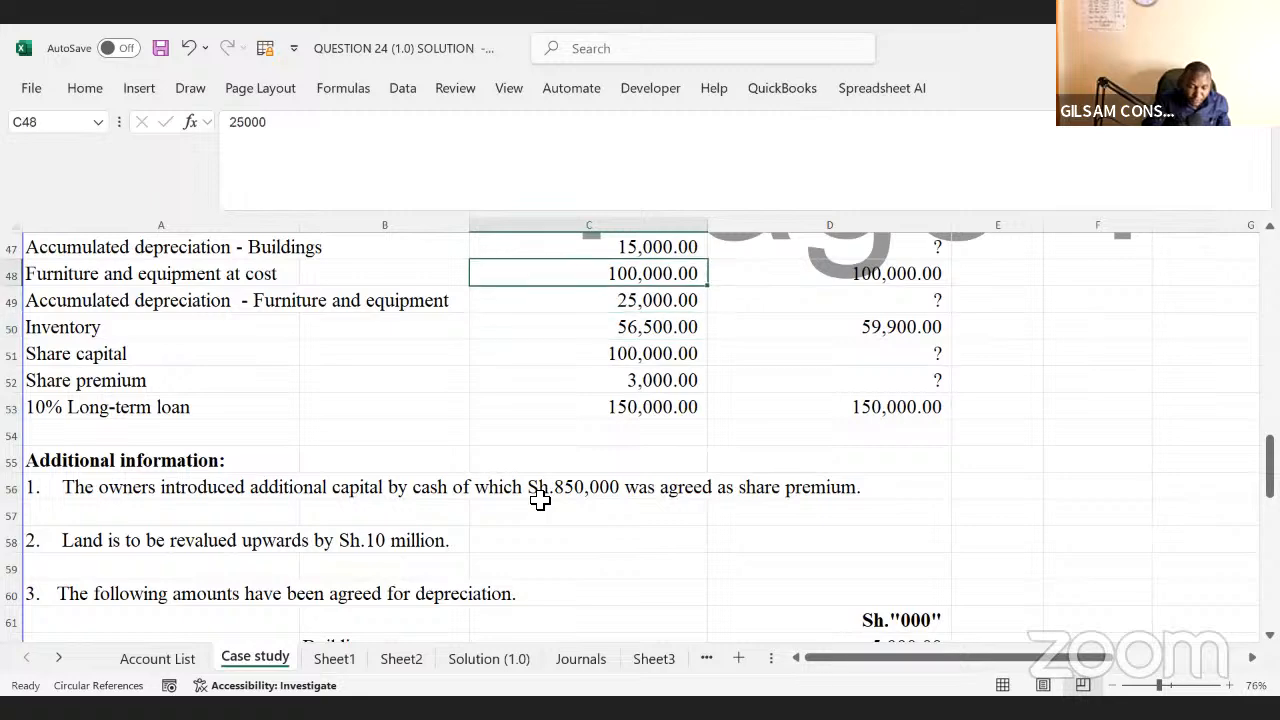
key(Up)
key(Up)
key(Up)
key(Up)
key(Up)
key(Up)
key(Up)
key(Up)
key(Up)
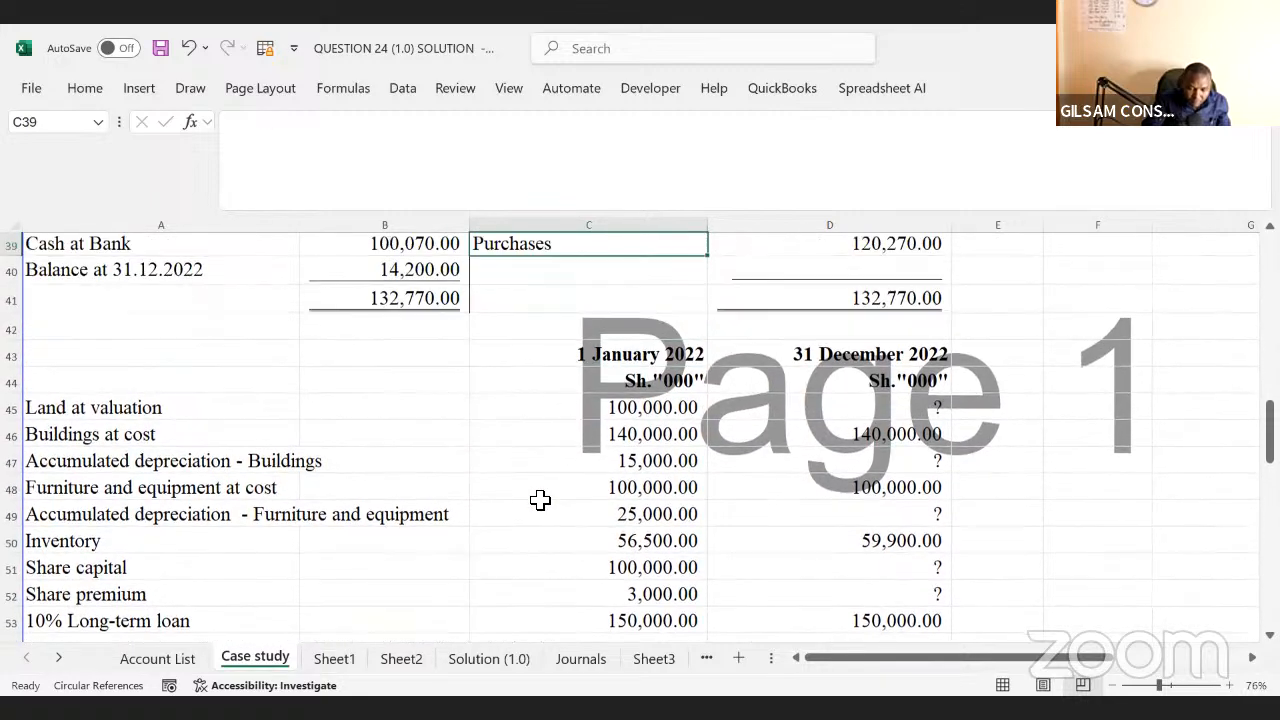
key(Up)
key(Up)
key(Up)
key(Up)
key(Up)
key(Up)
key(Up)
key(Up)
key(Up)
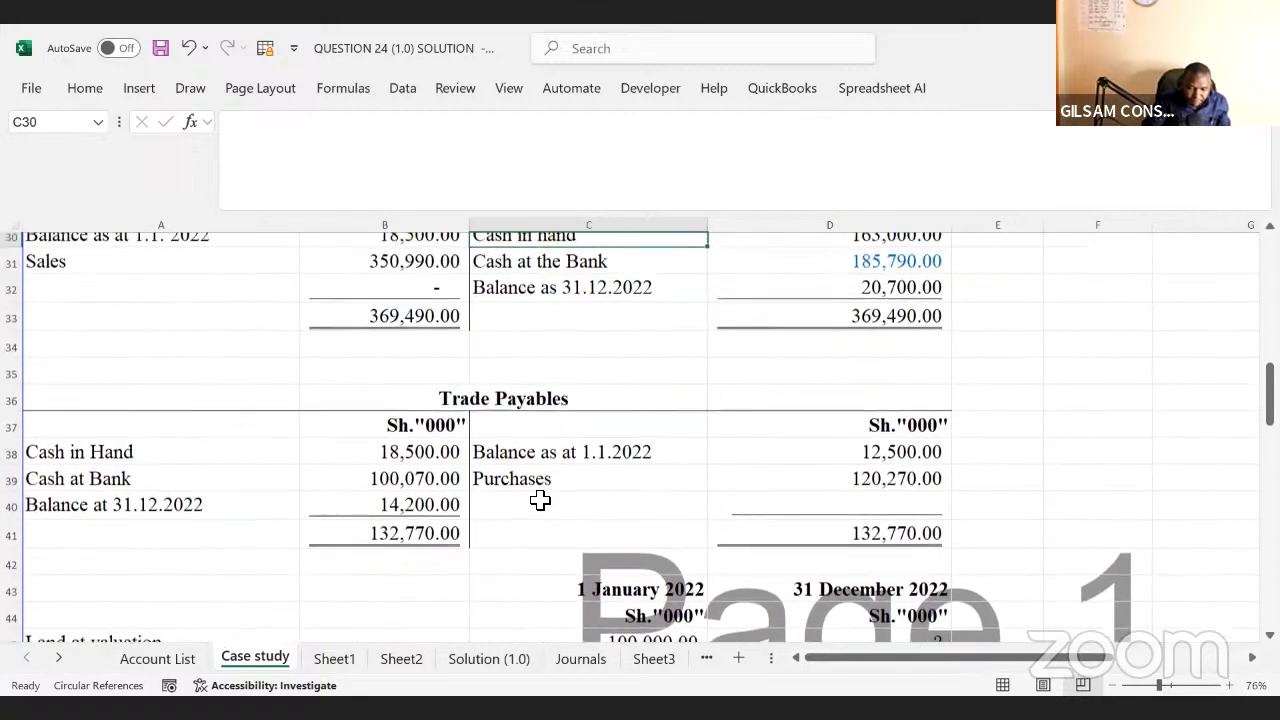
key(Up)
key(Up)
key(Up)
key(Up)
key(Up)
key(Up)
key(Up)
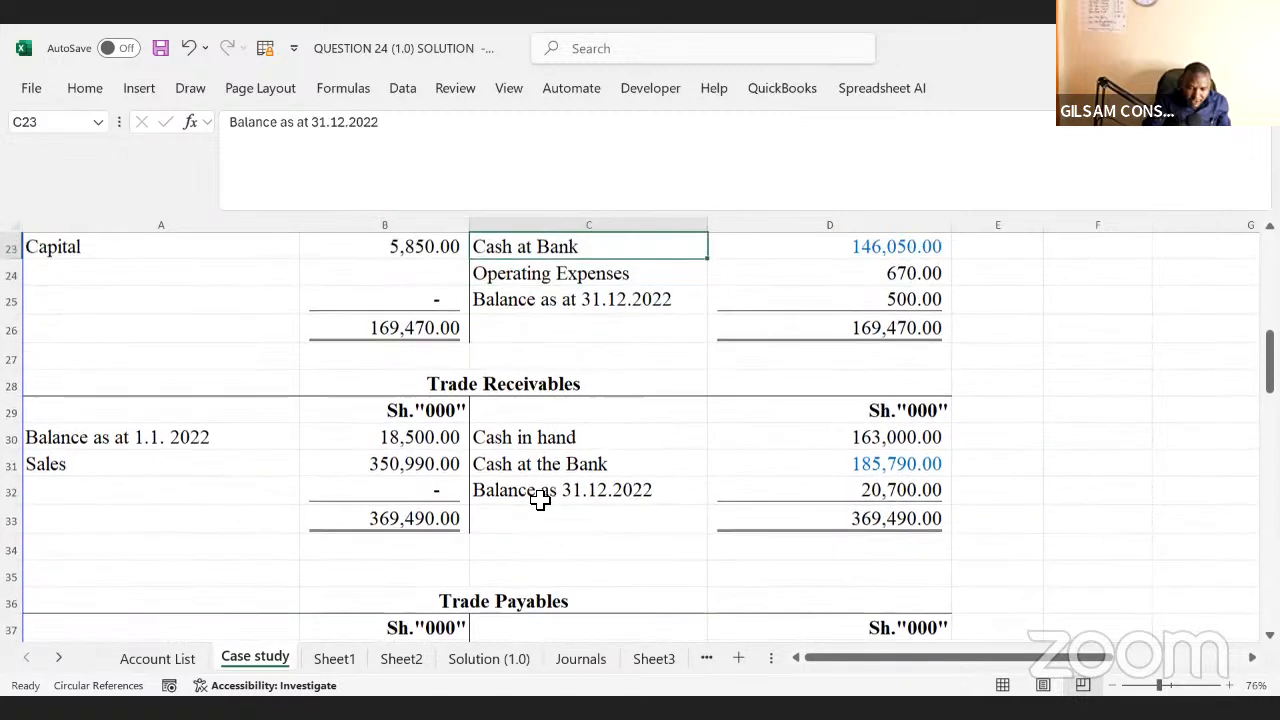
key(Up)
key(Up)
key(Up)
key(Up)
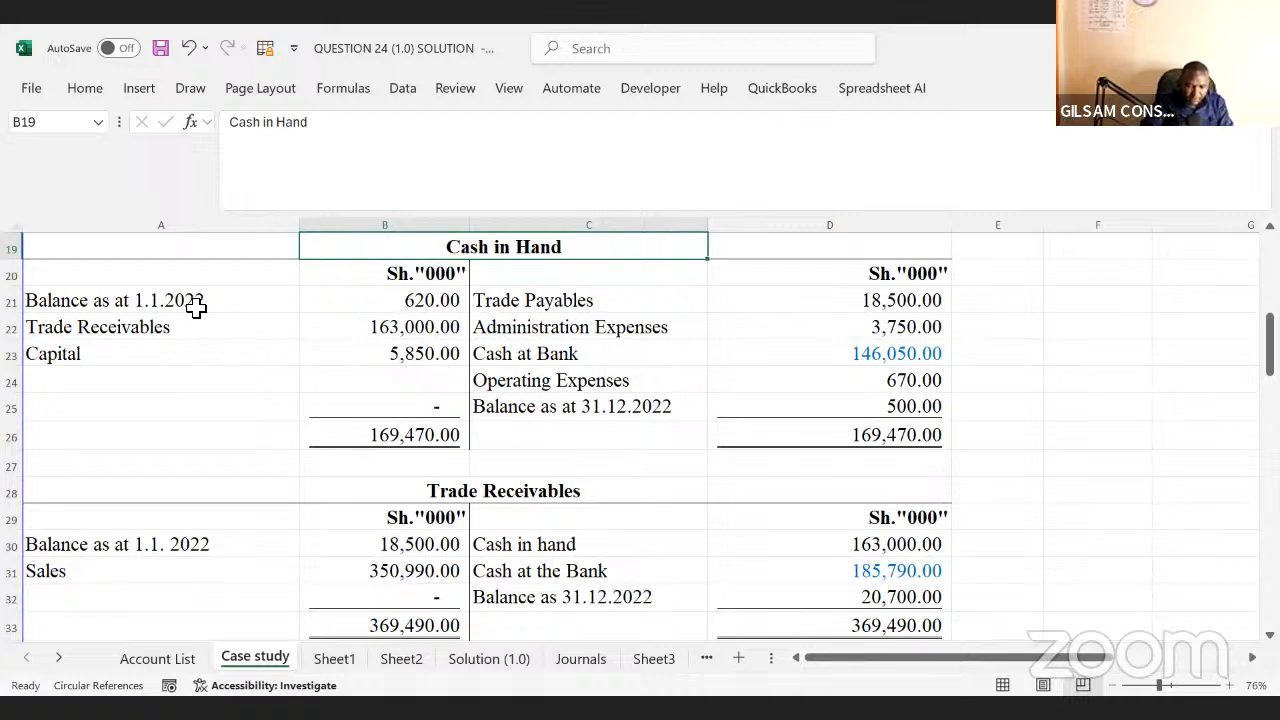
click(400, 345)
shift+click(157, 357)
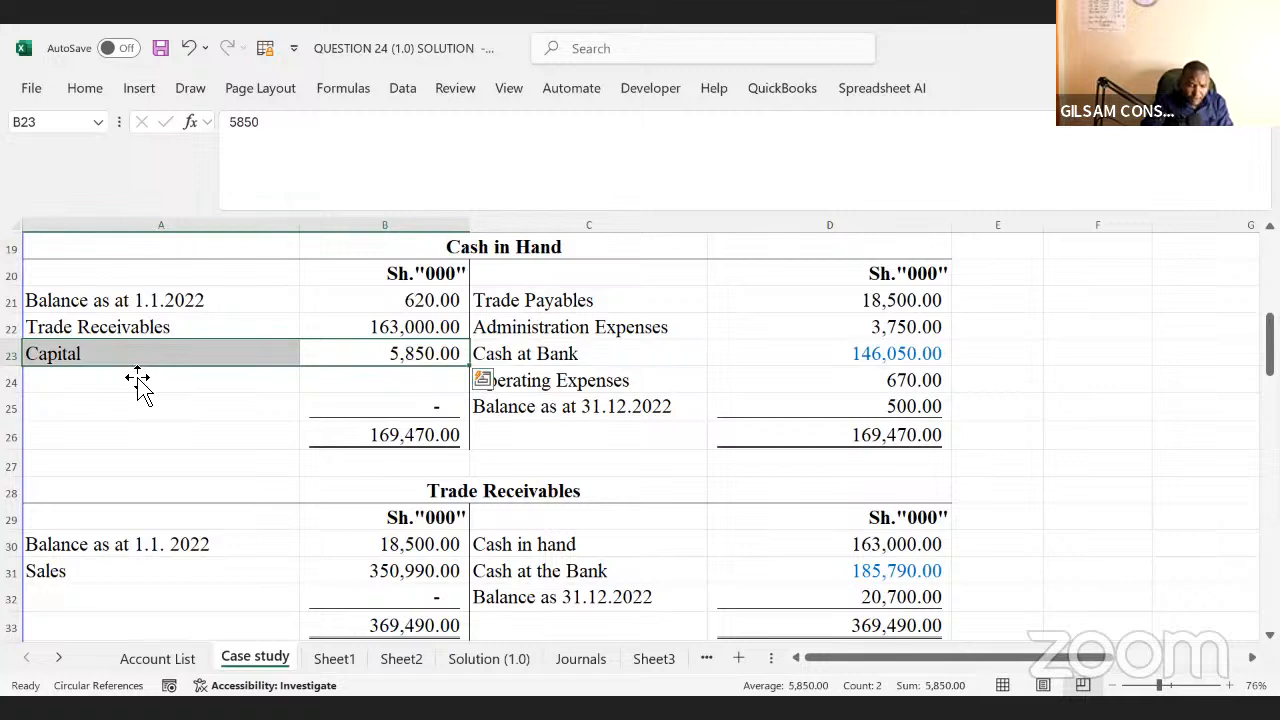
click(428, 340)
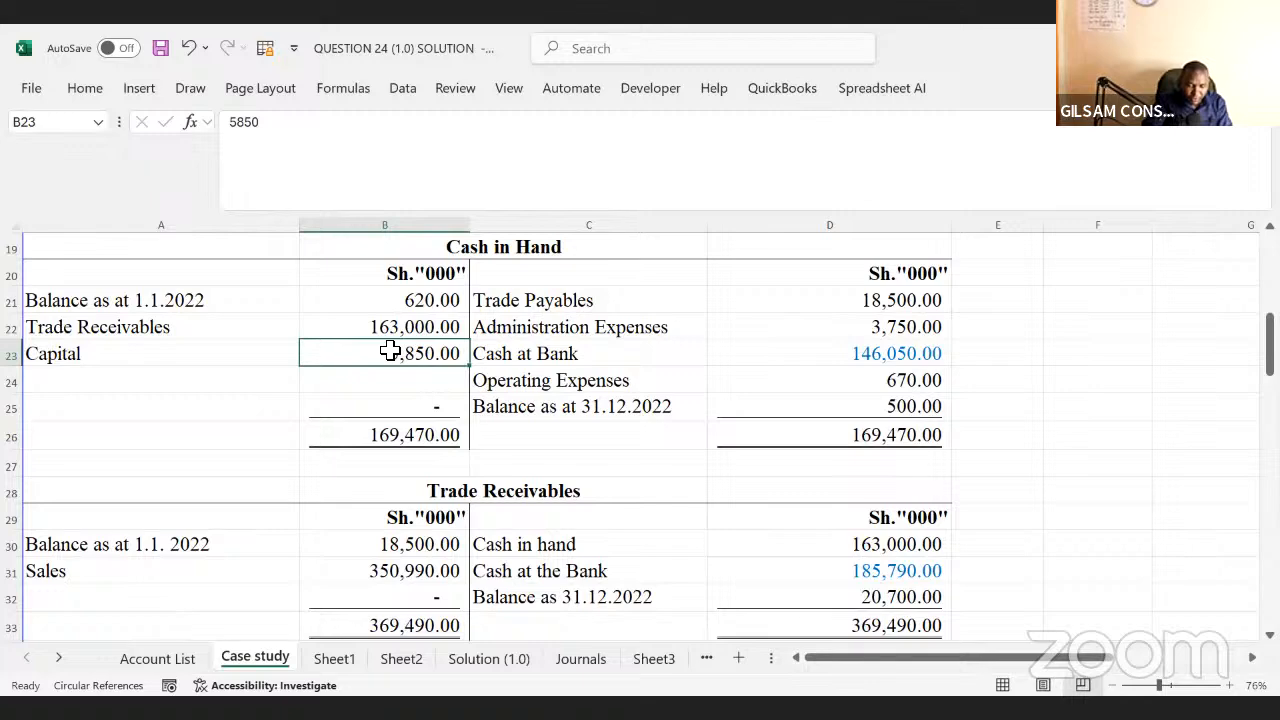
- Compare the Capital receipt with the Share capital and Share premium rows and the additional-capital note
key(Down)
key(Down)
key(Down)
key(Down)
key(Down)
key(Down)
key(Down)
key(Down)
key(Down)
key(Down)
key(Down)
key(Down)
key(Down)
key(Down)
key(Down)
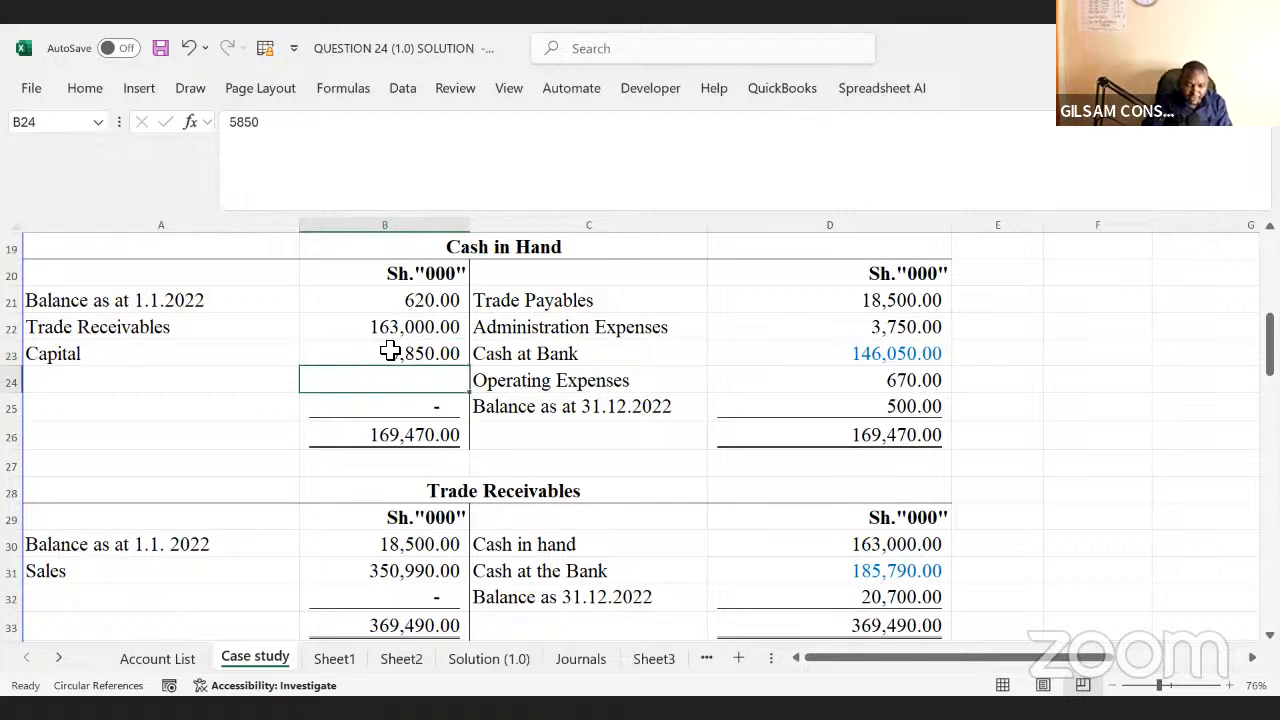
key(Down)
key(Down)
key(Down)
key(Down)
key(Down)
key(Down)
key(Down)
key(Down)
key(Down)
key(Down)
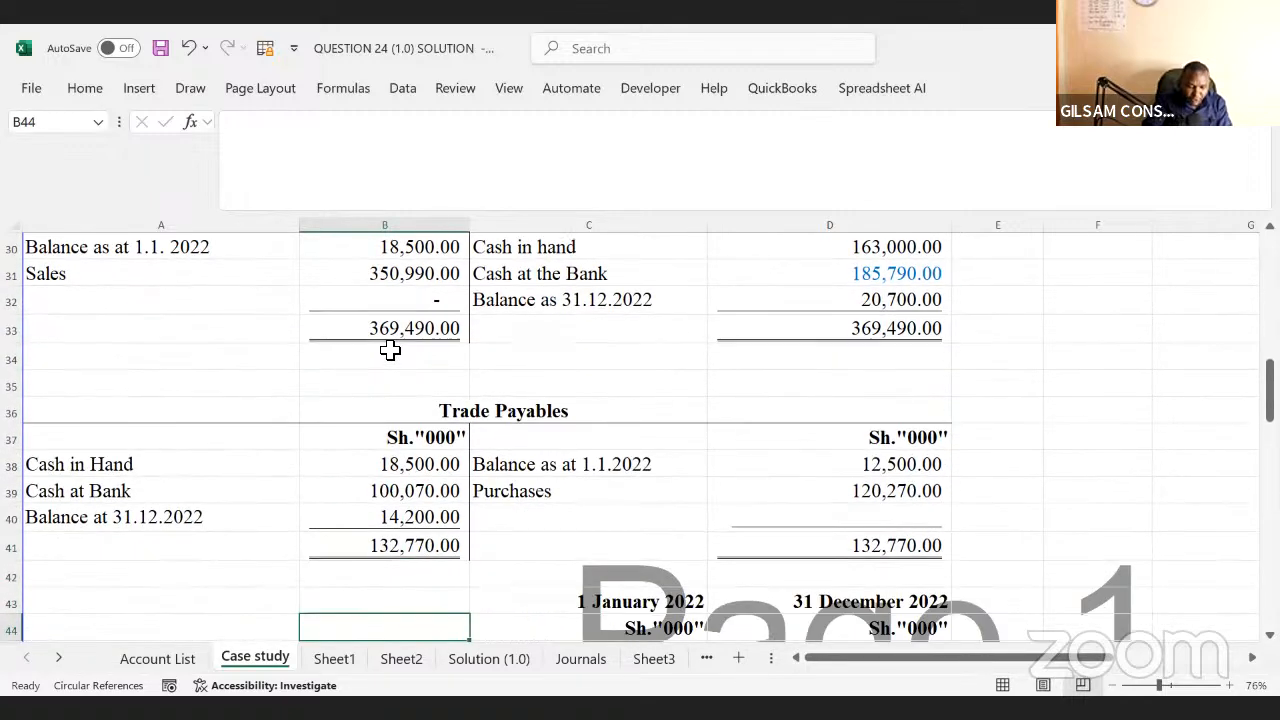
key(Down)
key(Down)
key(Down)
key(Down)
key(Down)
key(Down)
key(Down)
key(Down)
key(Down)
key(Down)
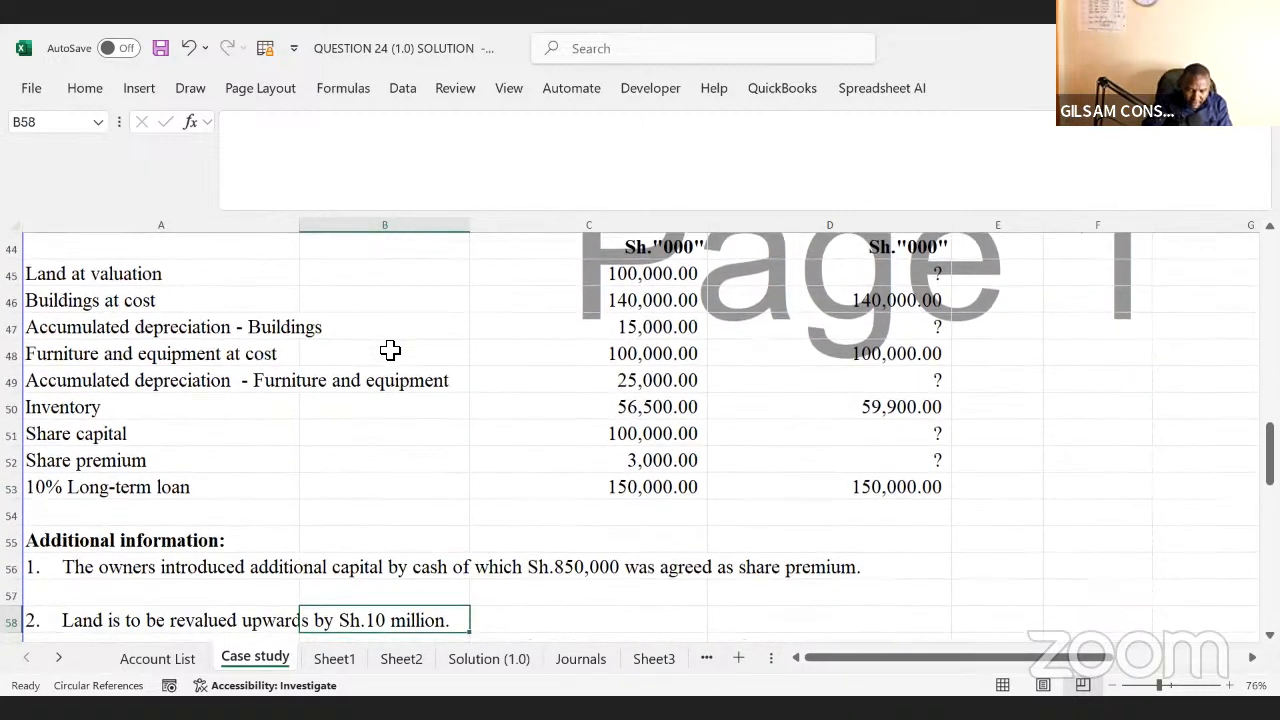
key(Up)
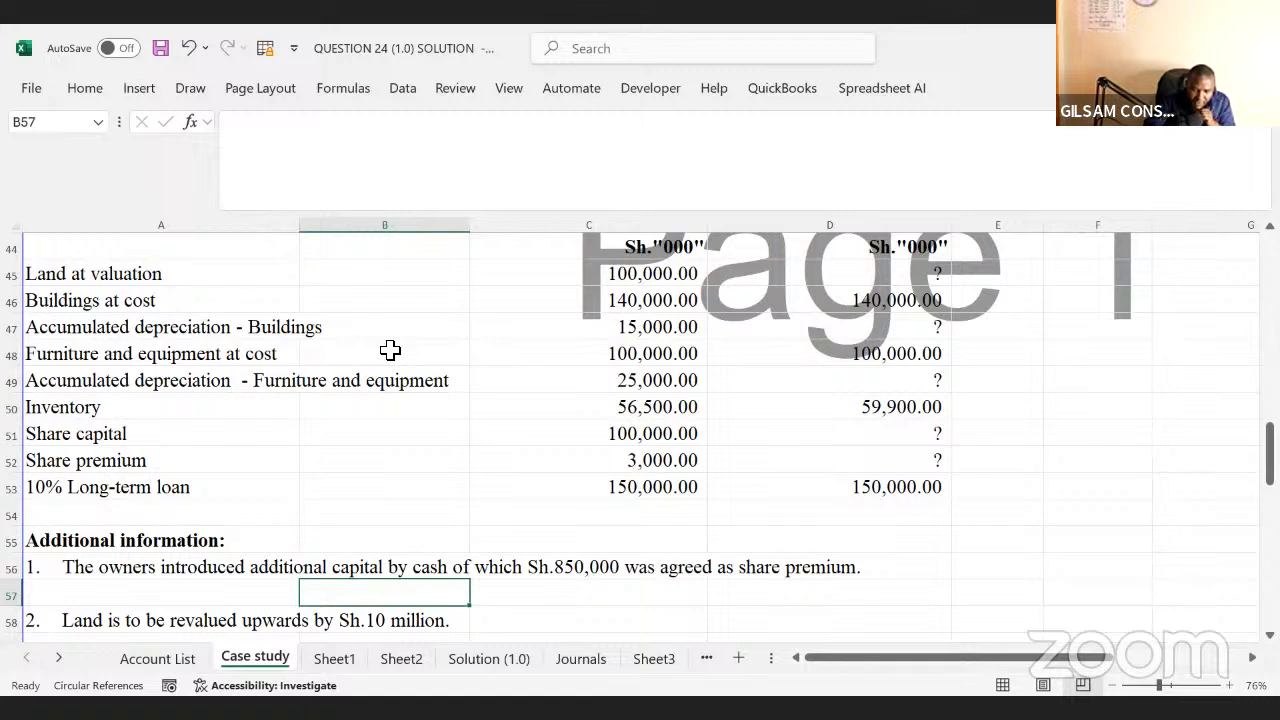
- Recheck the Trade Payables, Trade Receivables and Cash in Hand accounts above the balances table
key(Up)
key(Up)
key(Up)
key(Up)
key(Up)
key(Up)
key(Up)
key(Up)
key(Up)
key(Up)
key(Up)
key(Up)
key(Up)
key(Up)
key(Up)
key(Up)
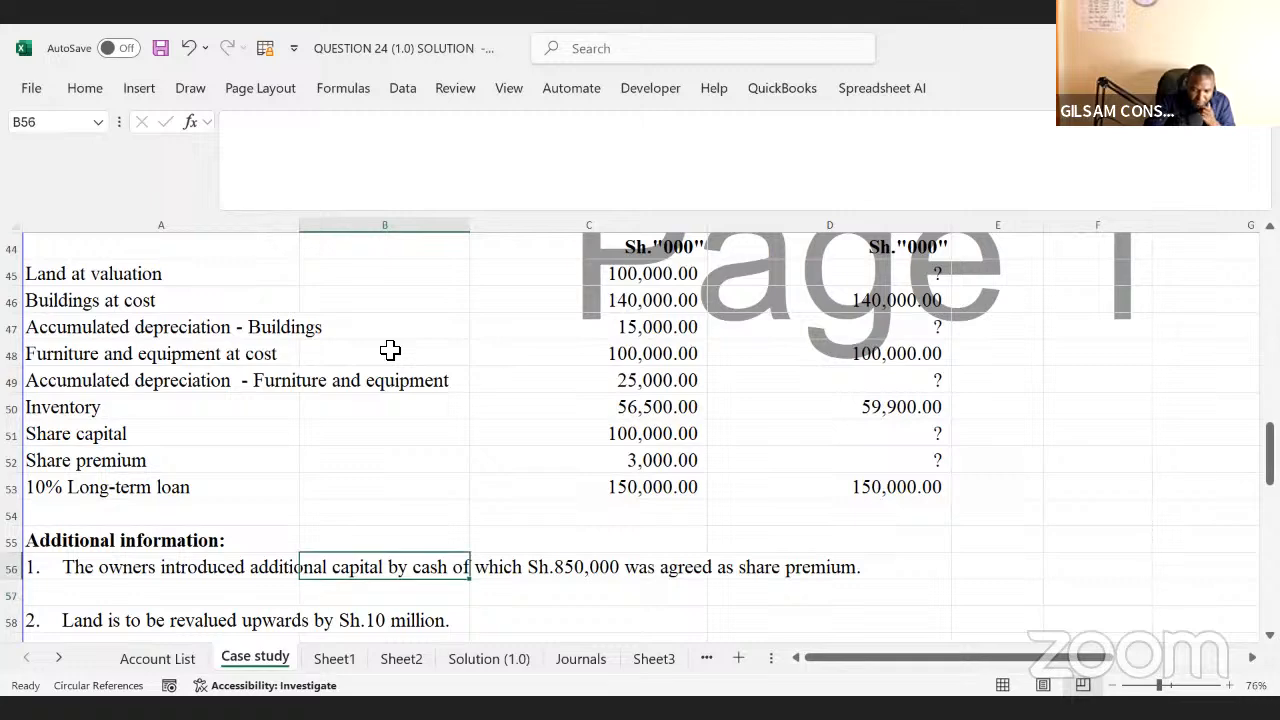
key(Up)
key(Up)
key(Up)
key(Up)
key(Up)
key(Up)
key(Up)
key(Up)
key(Up)
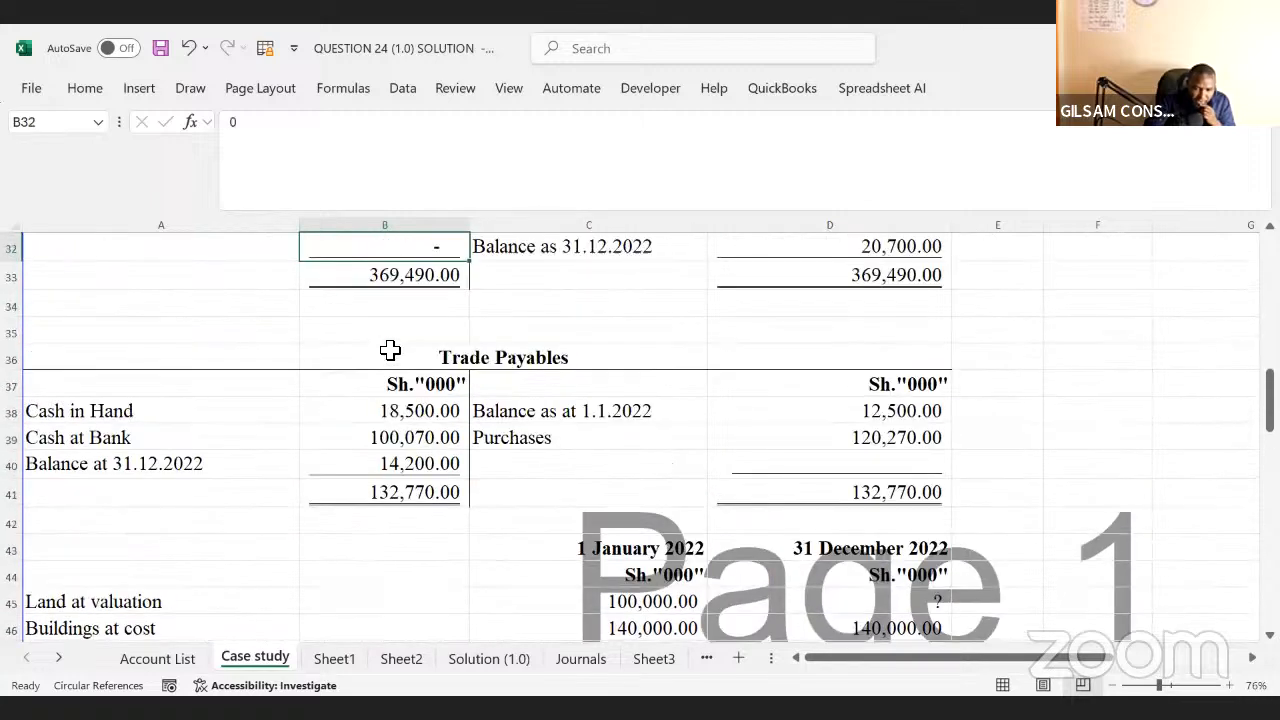
key(Up)
key(Up)
key(Up)
key(Up)
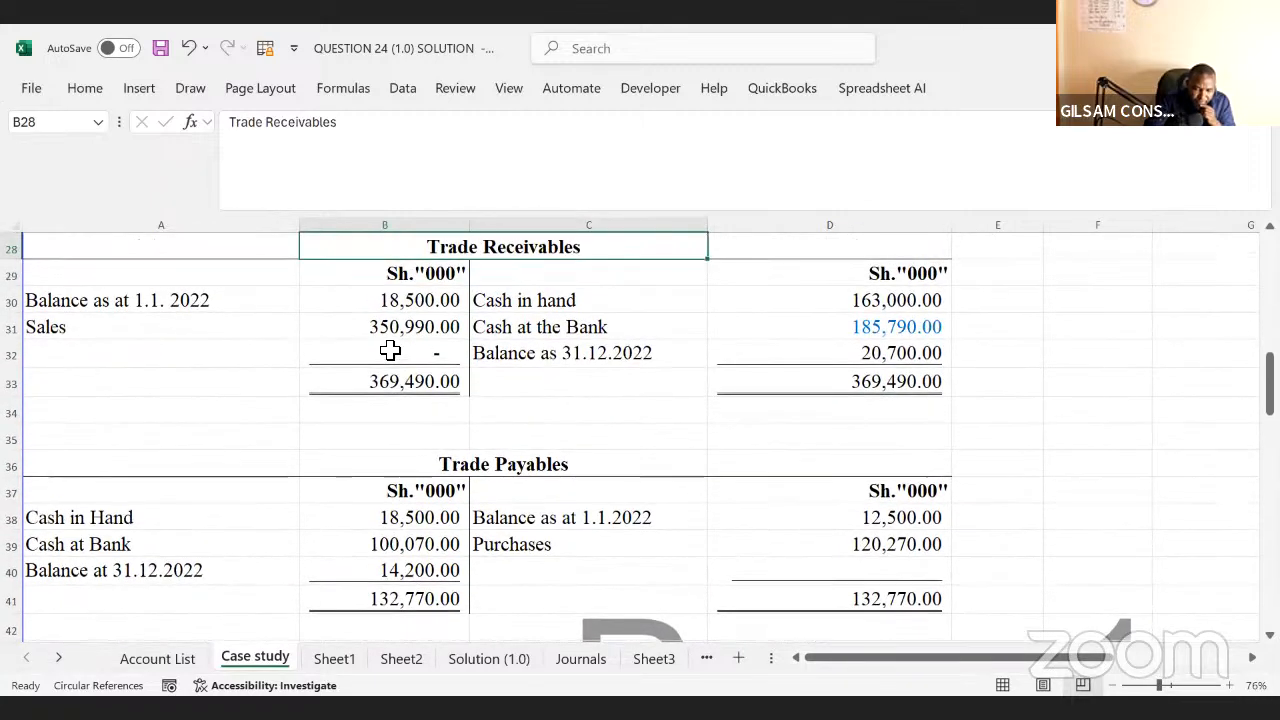
key(Down)
key(Down)
key(Up)
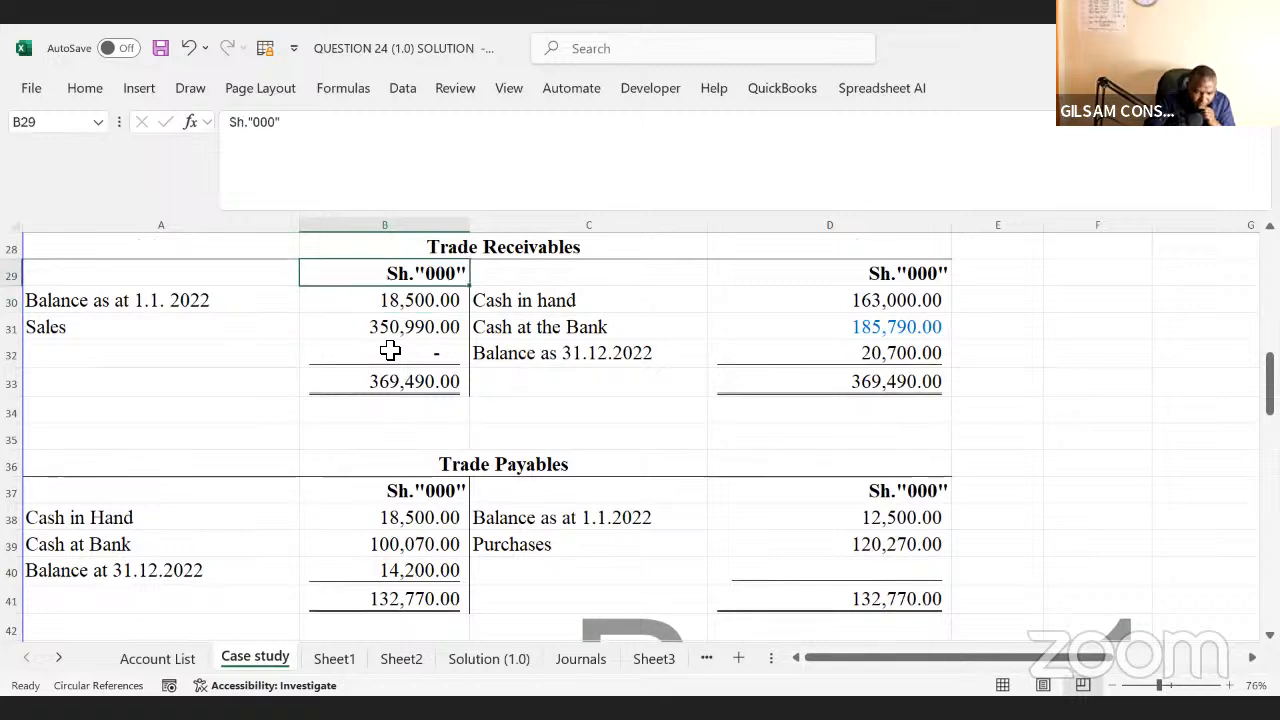
key(Up)
key(Up)
key(Up)
key(Up)
key(Up)
key(Up)
key(Up)
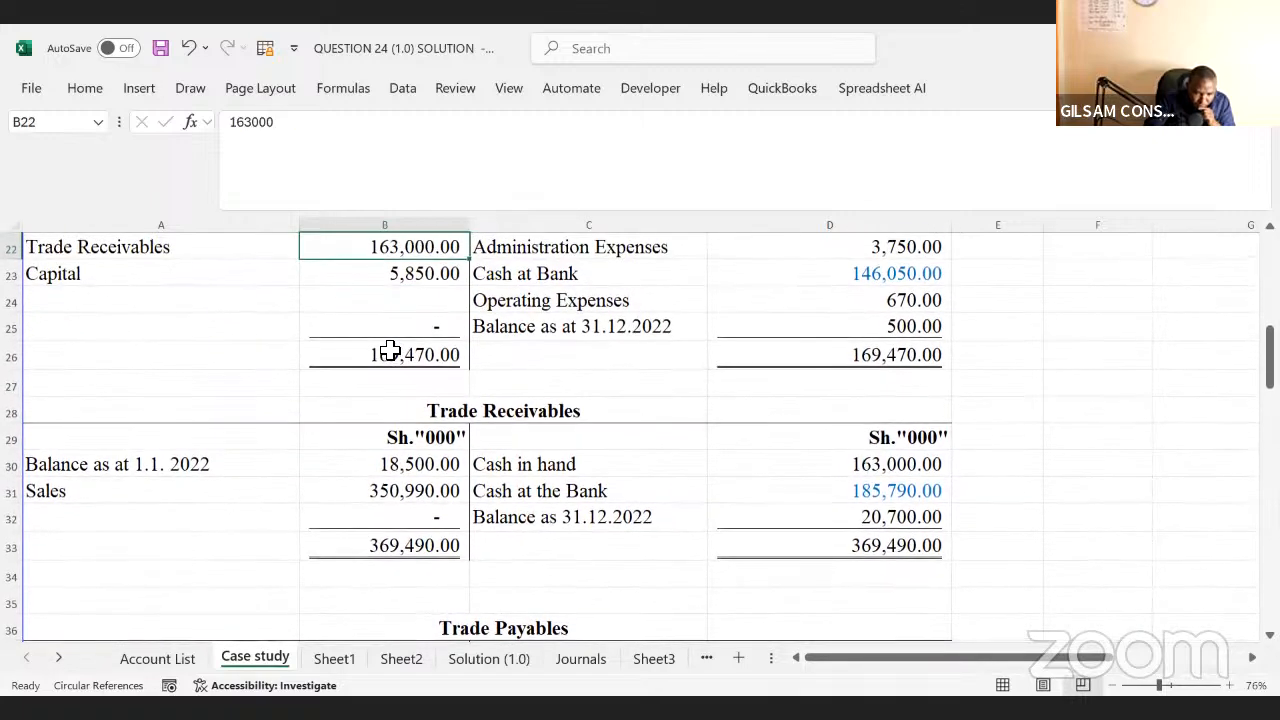
- Colour the Capital label and amount in A23:B23 of the Cash in Hand account red
key(Down)
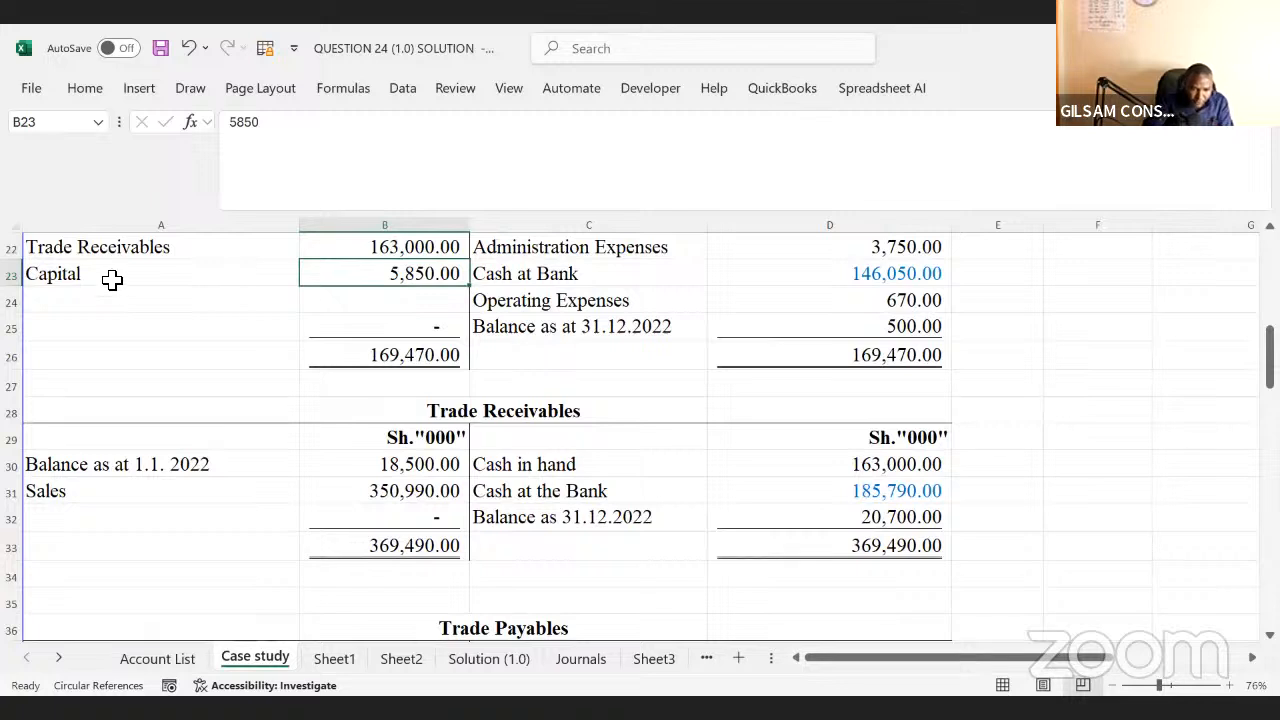
drag(150, 278, 373, 270)
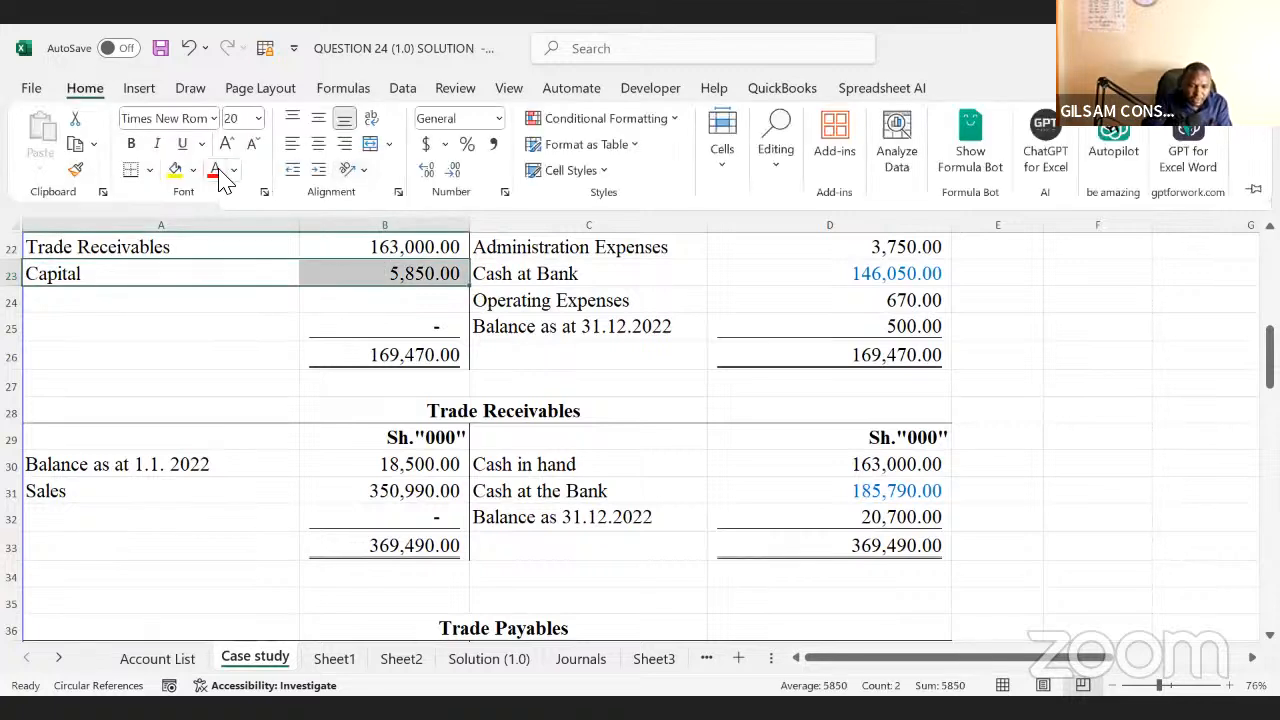
click(215, 169)
- Examine the Capital amount in B23, singling out its share premium portion without changing the entry
click(410, 278)
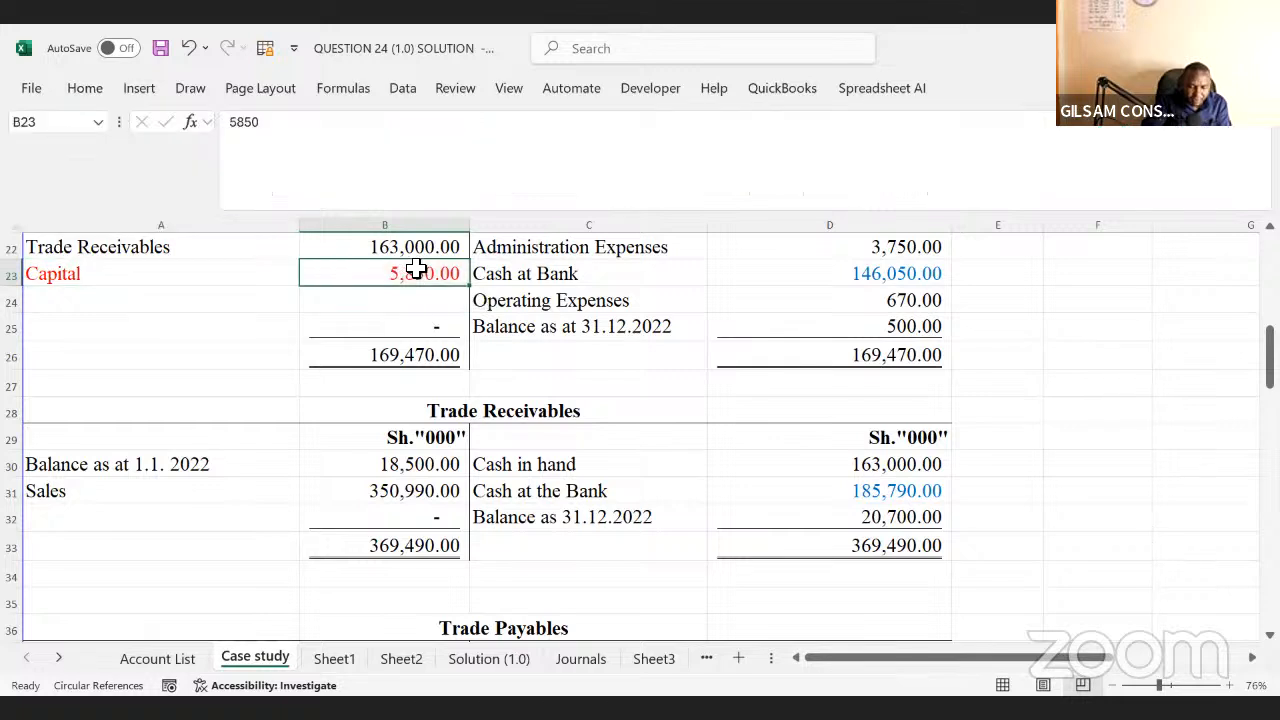
drag(241, 125, 271, 140)
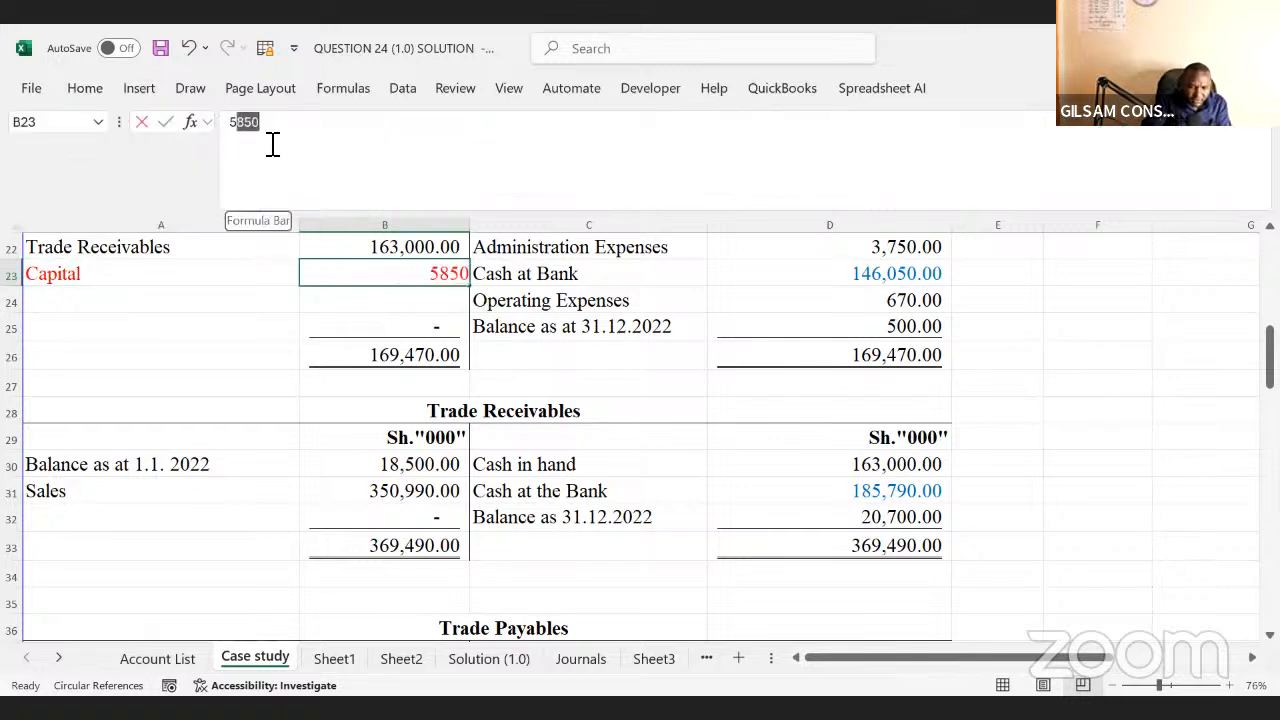
click(622, 406)
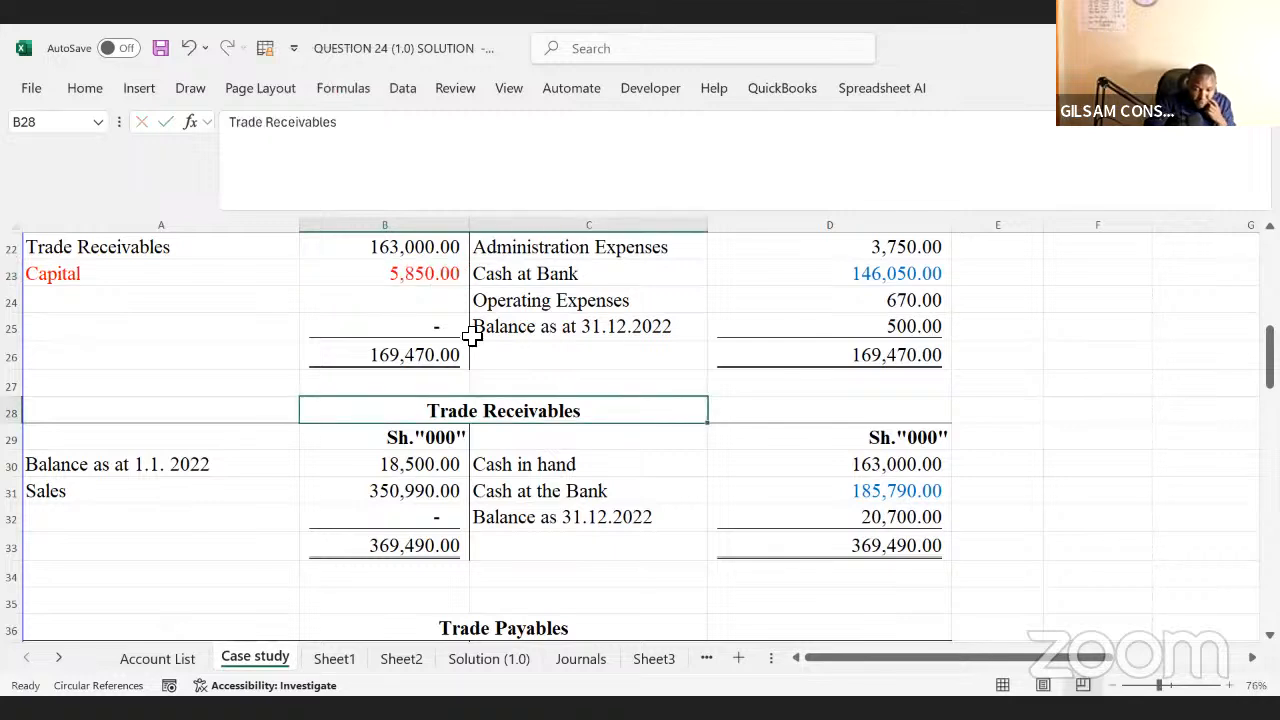
click(424, 282)
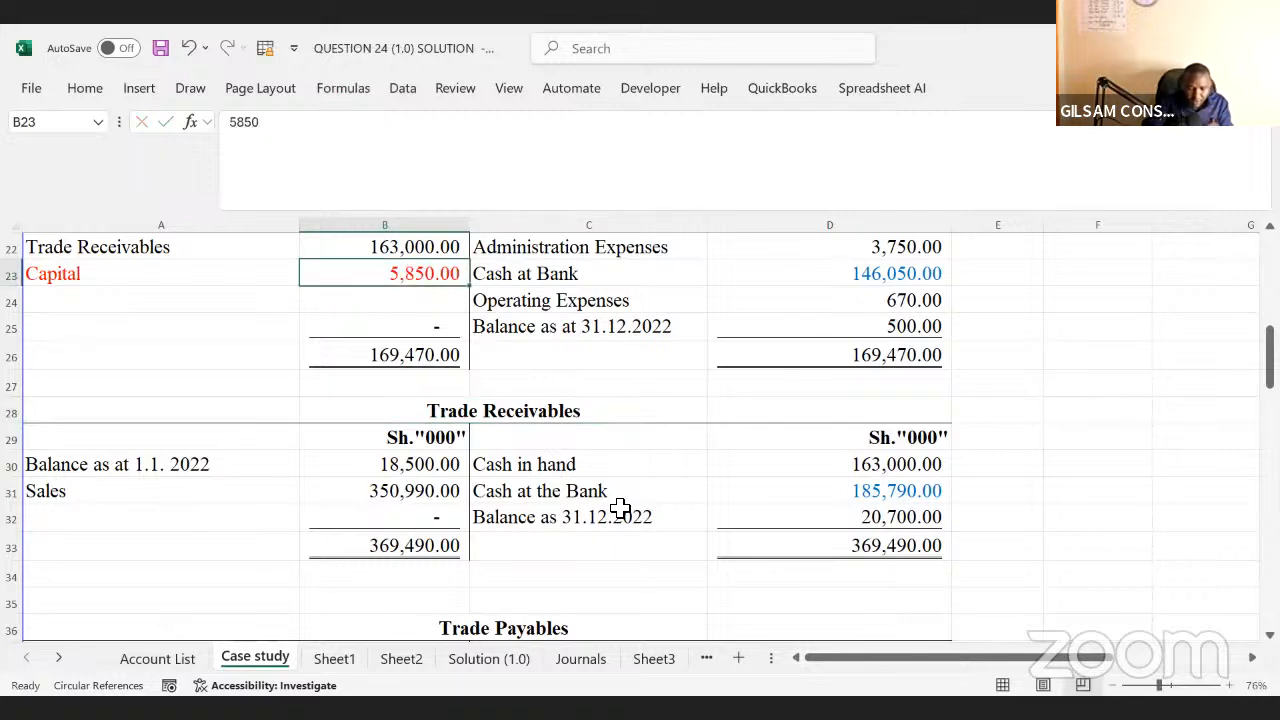
- Enter 850 as the credit adjustment for Share premium in G10 of Sheet2
click(405, 660)
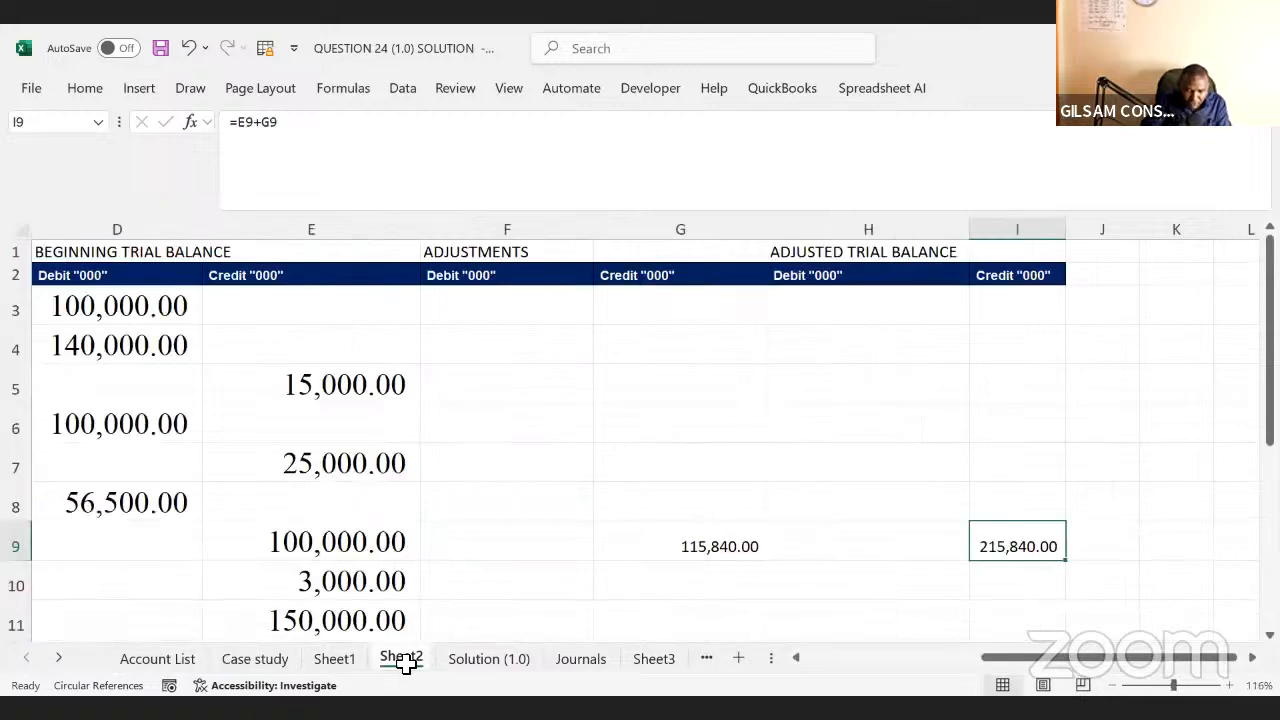
click(745, 545)
key(Down)
key(Down)
key(Down)
key(Down)
key(Down)
key(Down)
key(Down)
key(Down)
key(Down)
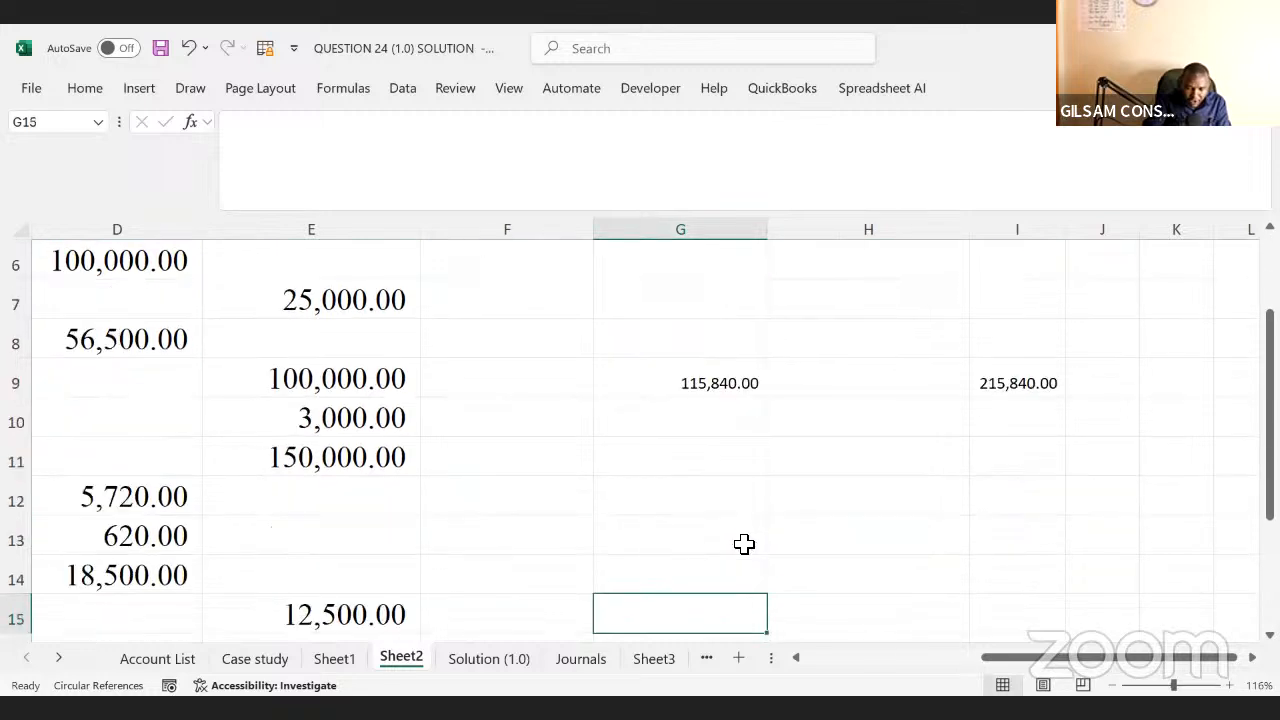
click(744, 544)
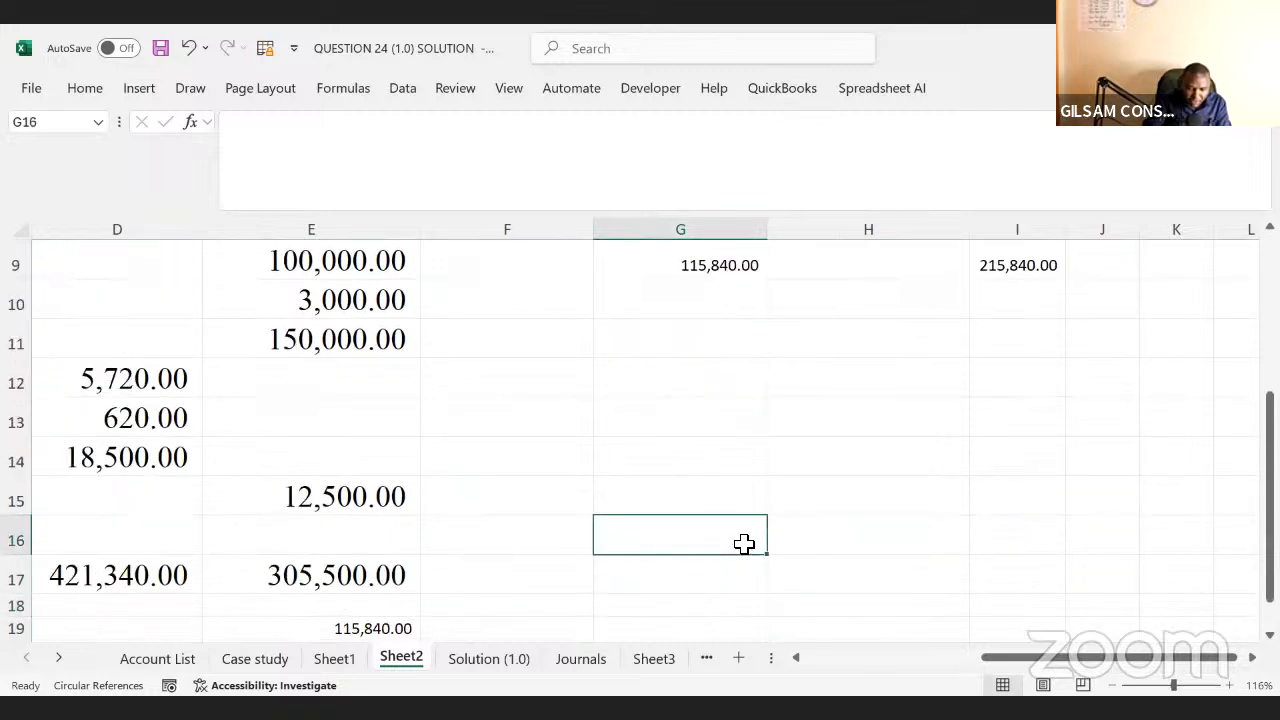
key(Up)
key(Up)
key(Up)
key(Up)
key(Up)
key(Up)
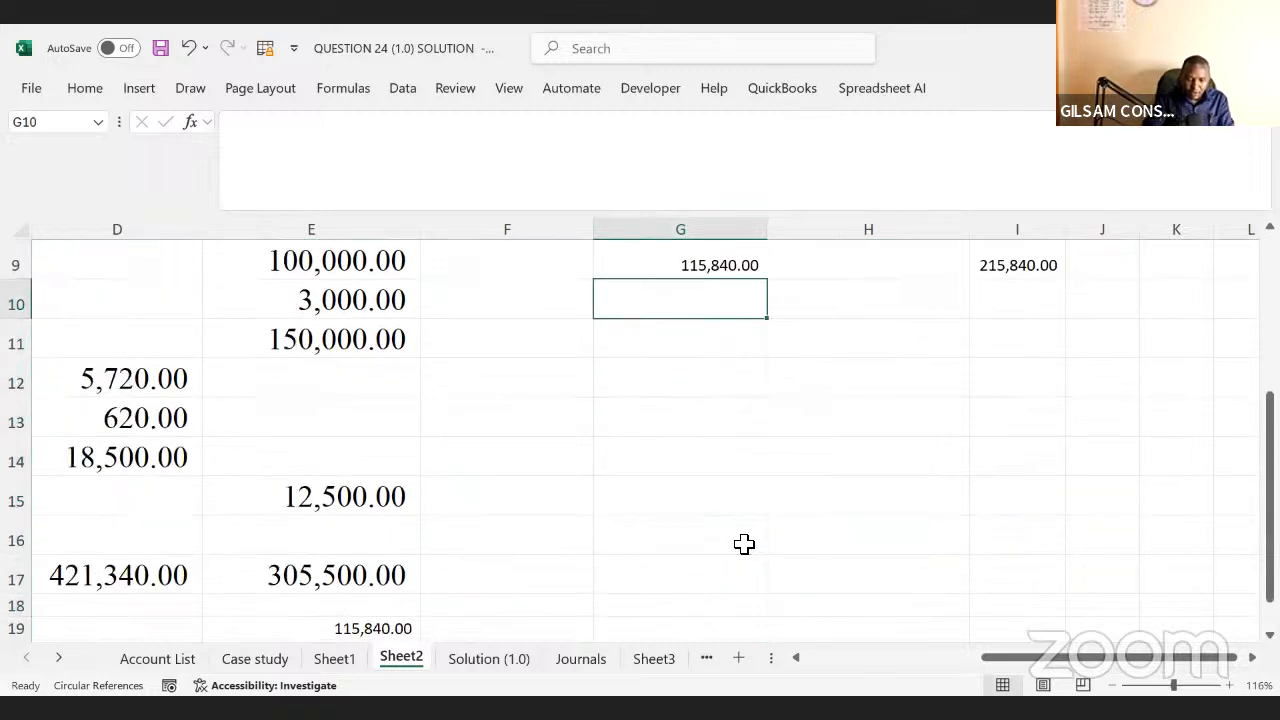
text(85)
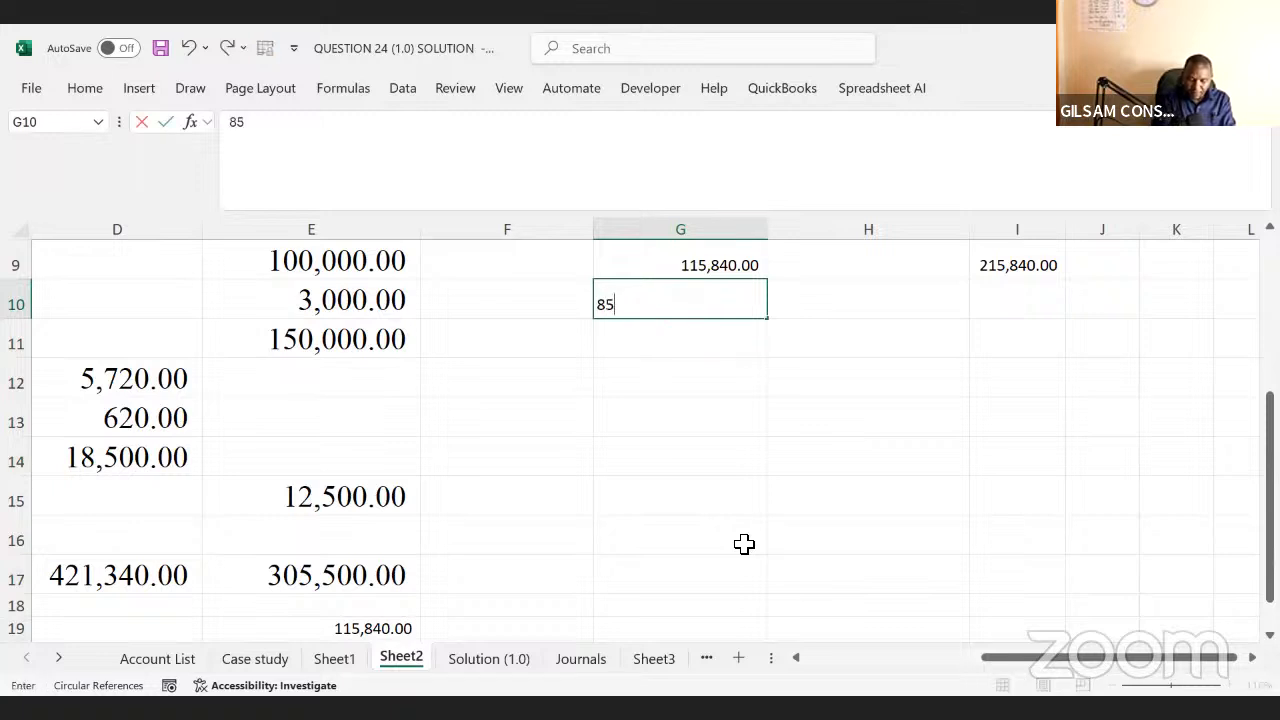
text(0)
click(771, 377)
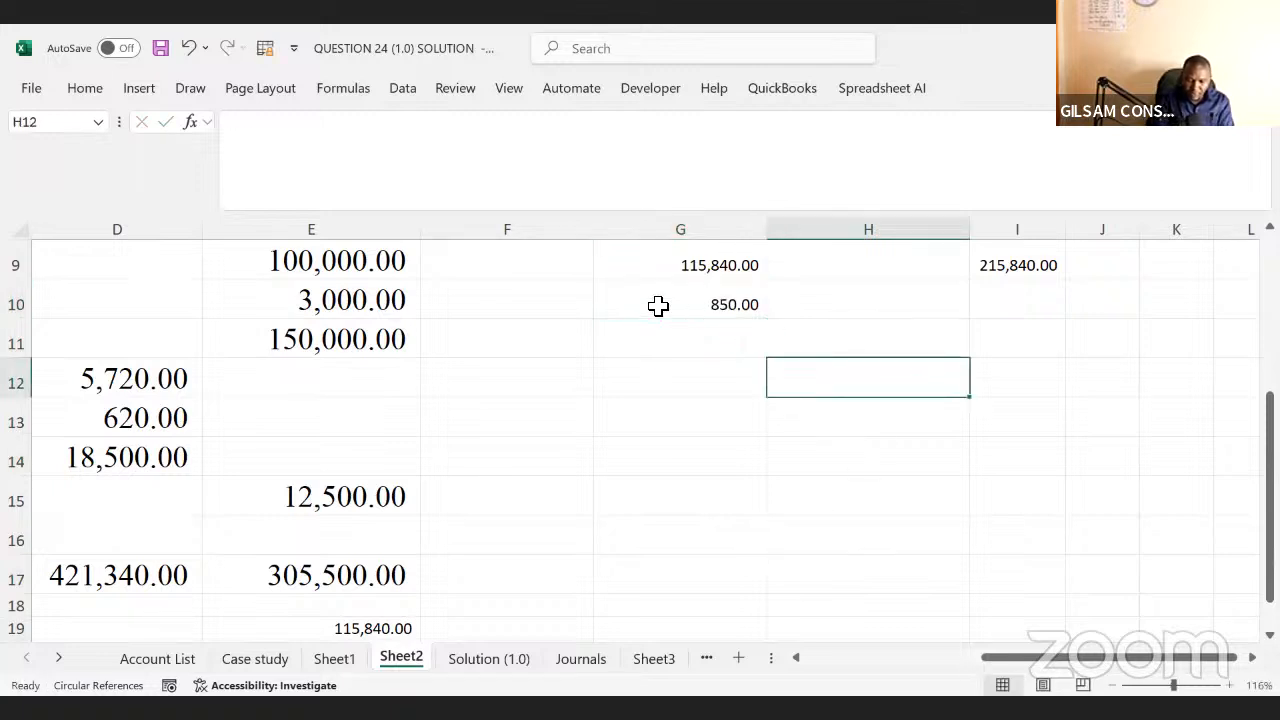
click(658, 305)
- Calculate the adjusted credit balance of Share premium in I10 with the formula =E10+G10
click(1028, 310)
text(=)
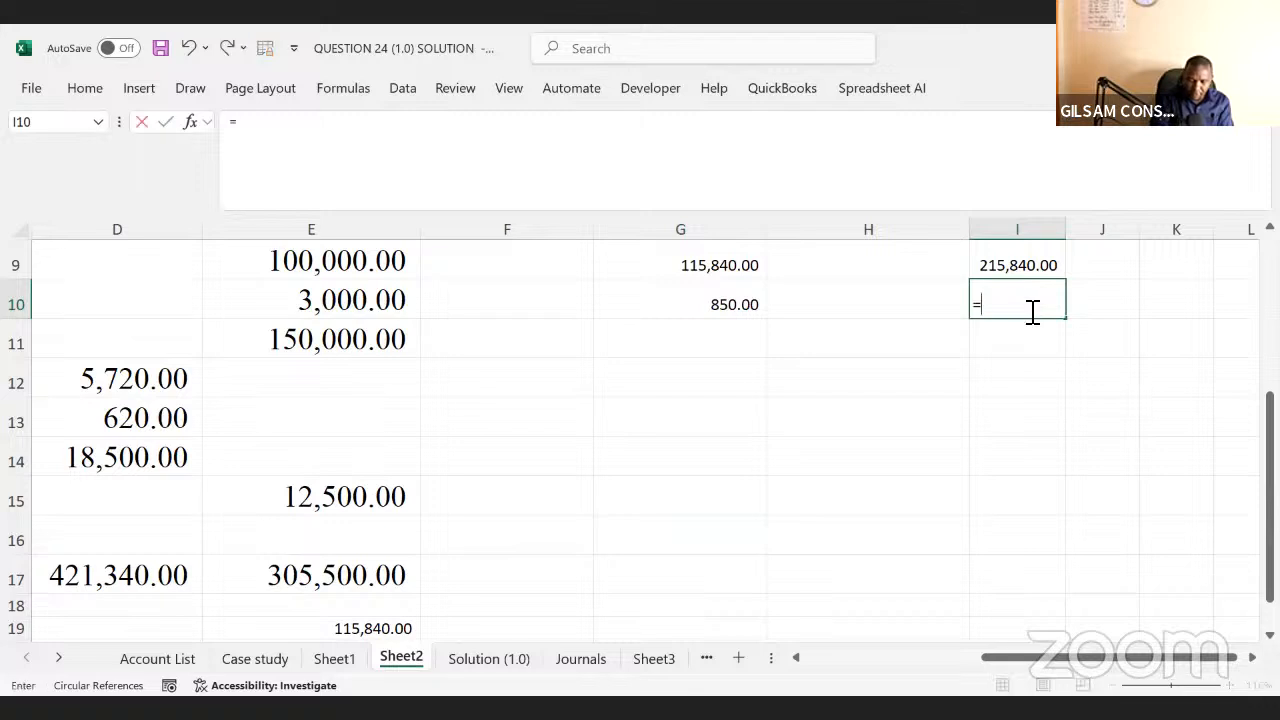
click(356, 304)
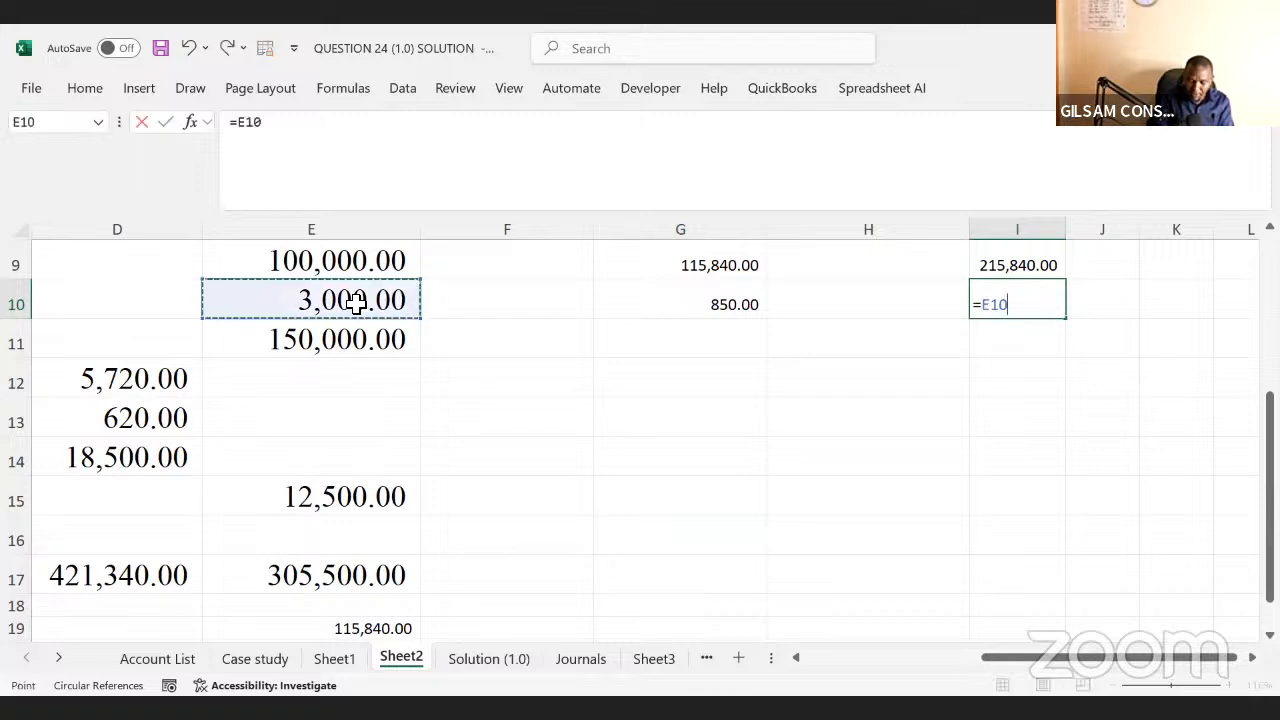
text(+)
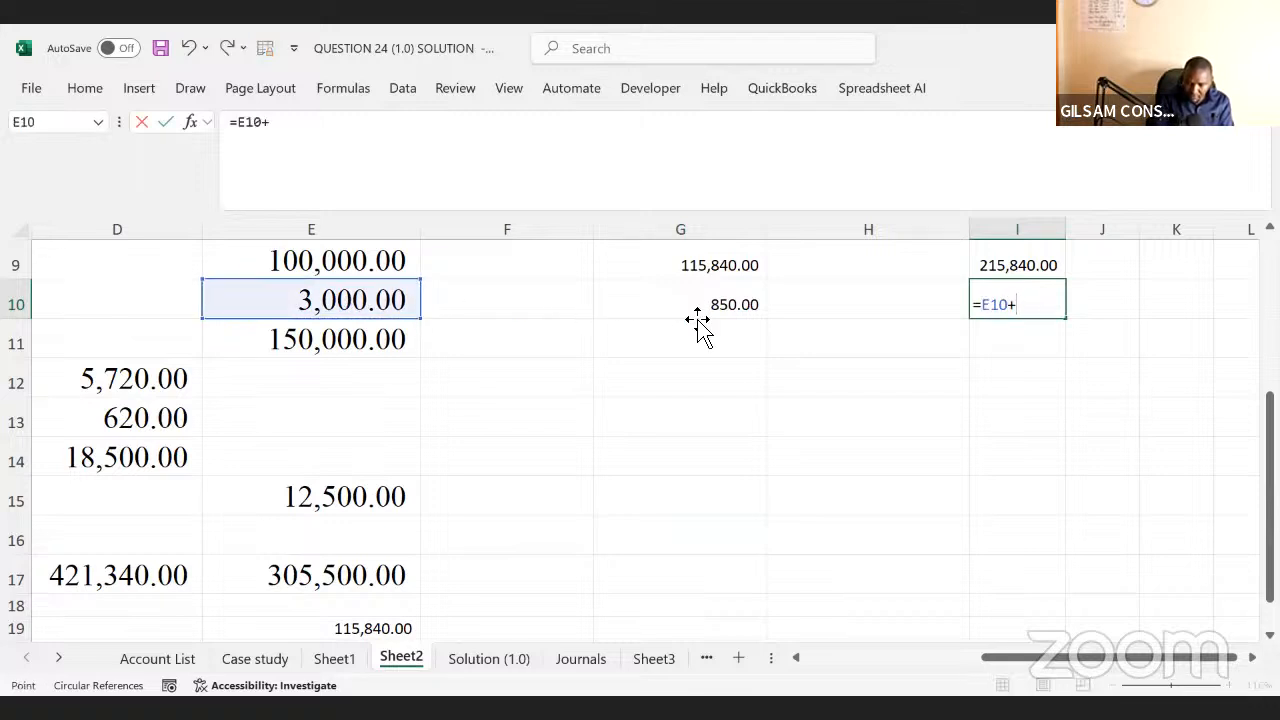
click(698, 318)
key(Return)
click(1051, 294)
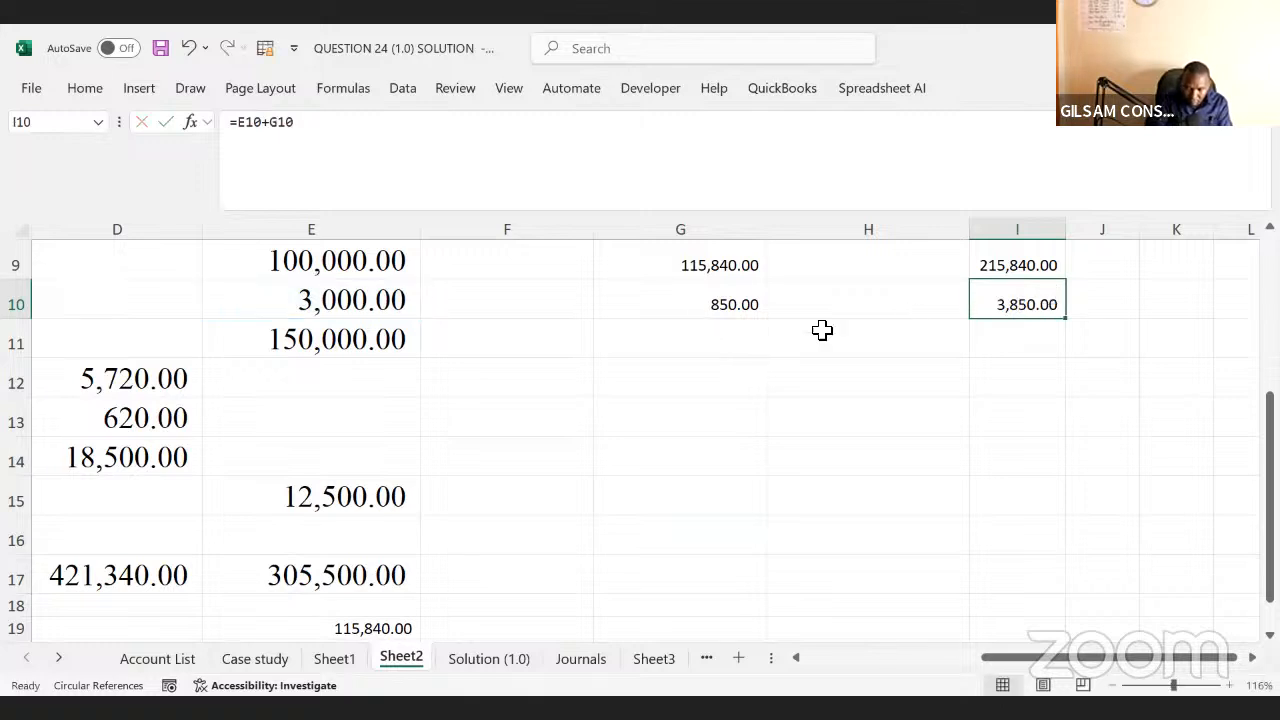
- Read the second additional-information note in the Case study sheet about the land revaluation
click(702, 340)
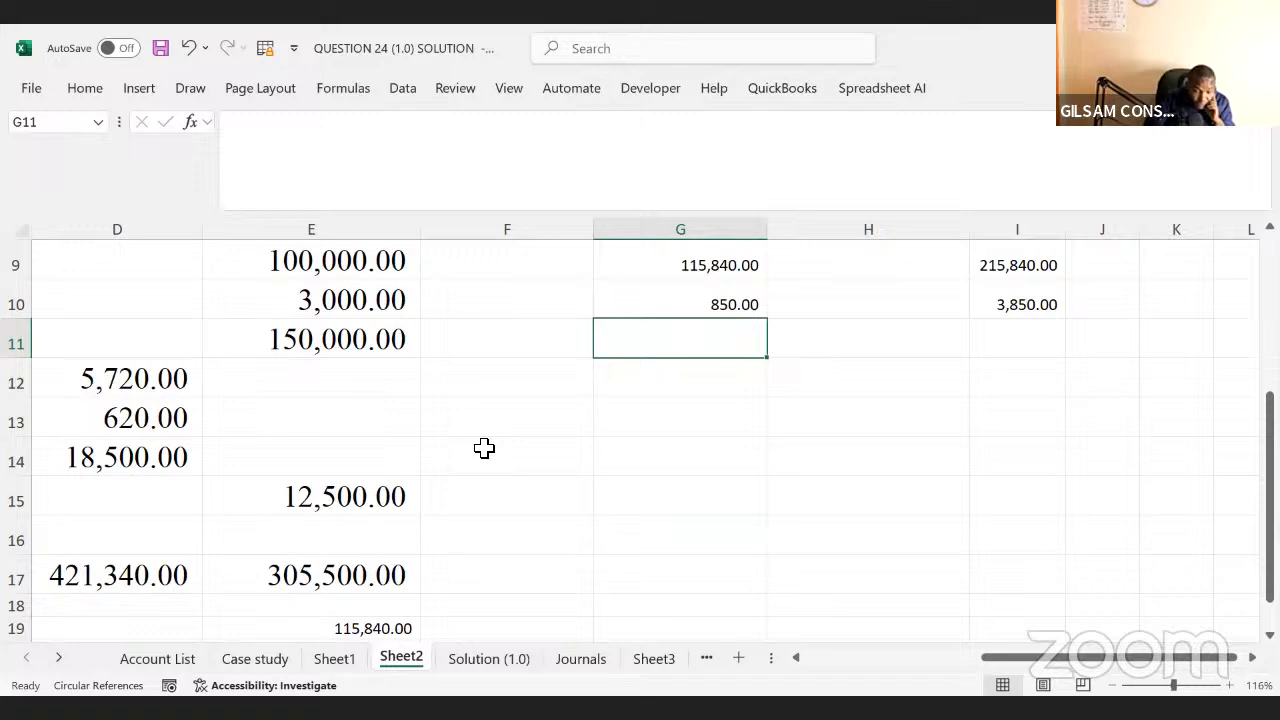
click(264, 659)
click(316, 553)
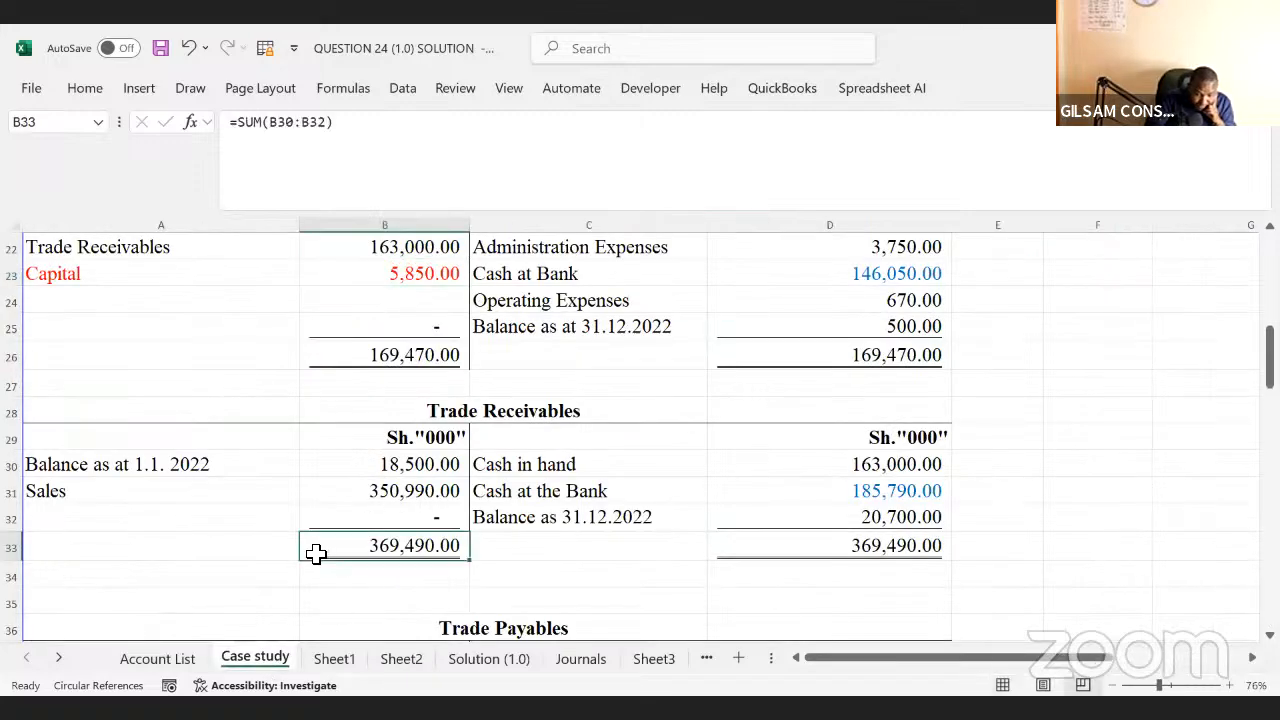
key(Down)
key(Down)
key(Down)
key(Down)
key(Down)
key(Down)
key(Down)
key(Down)
key(Down)
key(Down)
key(Down)
key(Down)
key(Down)
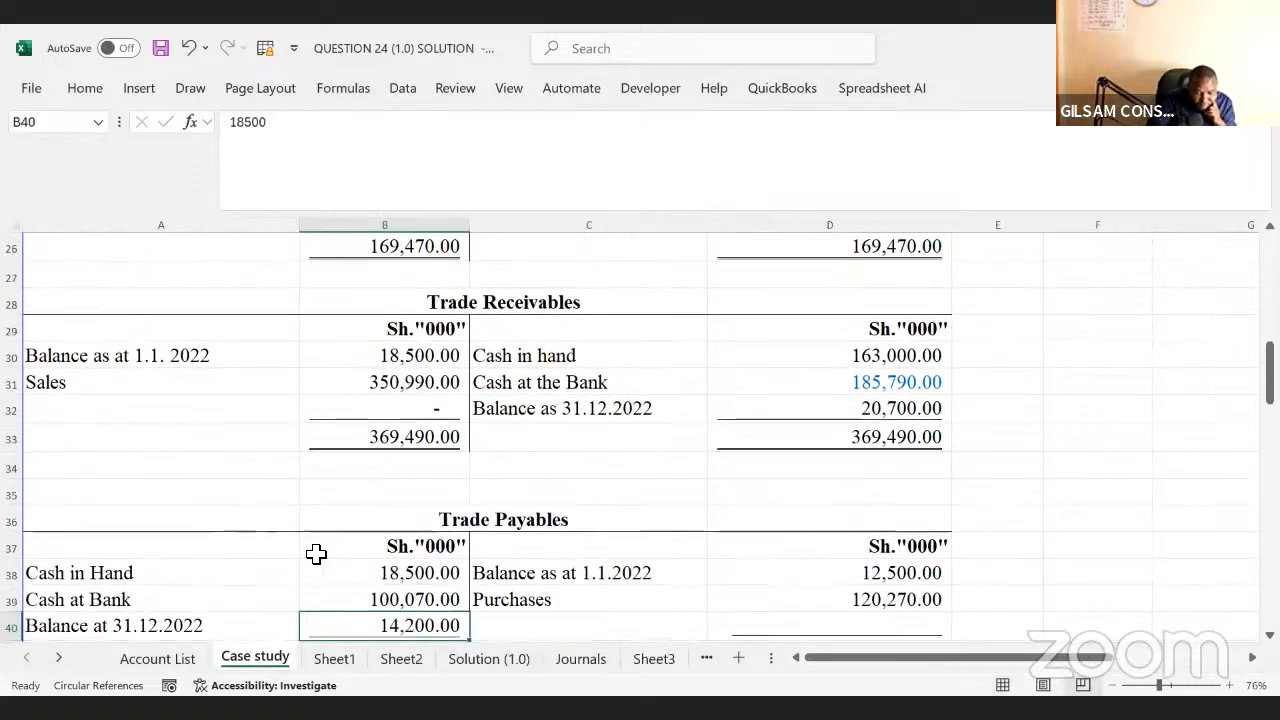
key(Down)
key(Down)
key(Down)
key(Down)
key(Down)
key(Down)
key(Down)
key(Down)
key(Down)
key(Down)
key(Down)
key(Down)
key(Down)
key(Down)
key(Down)
key(Down)
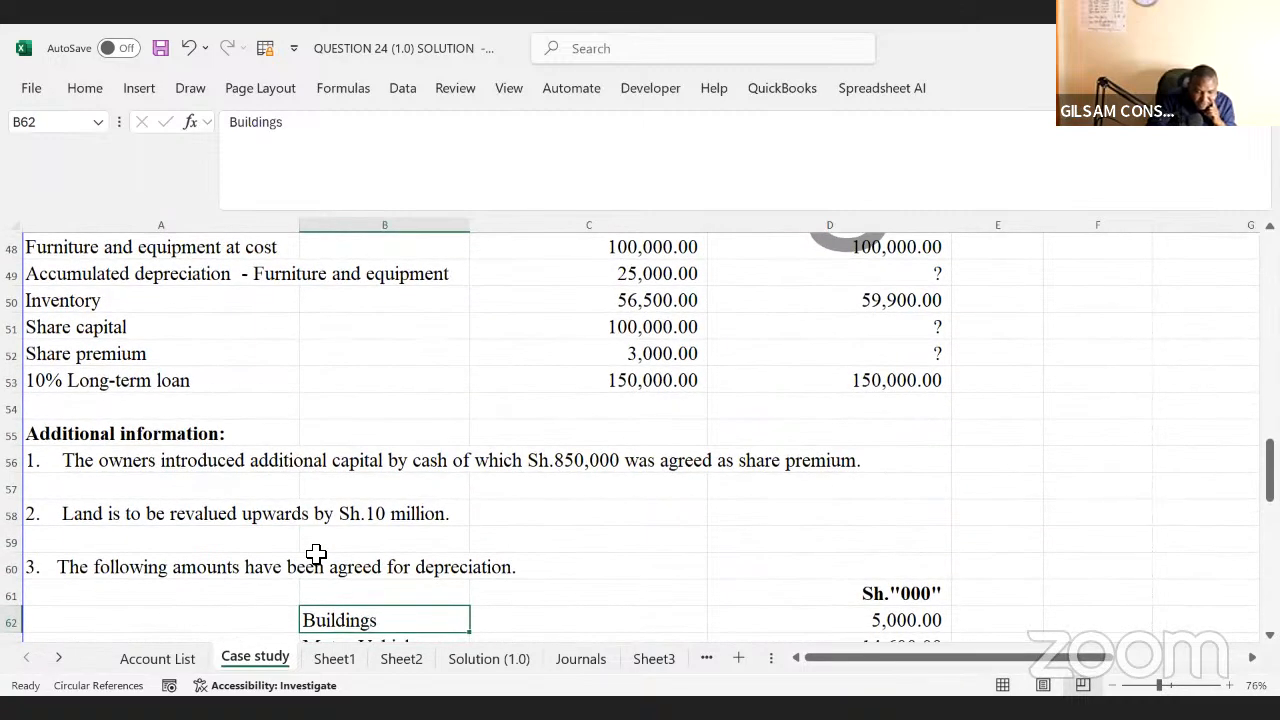
key(Up)
key(Up)
key(Up)
key(Up)
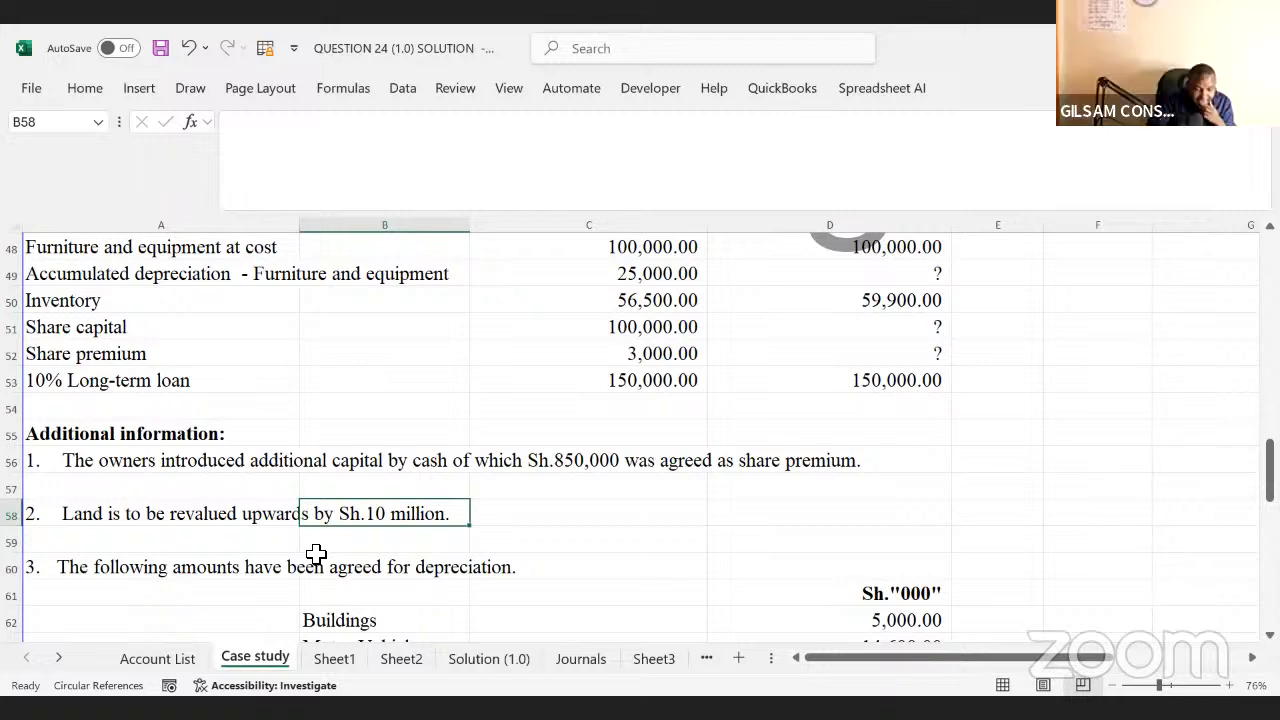
- Glance at the workings in Sheet1 and review the trial balance and adjustment rows in Sheet2
click(336, 664)
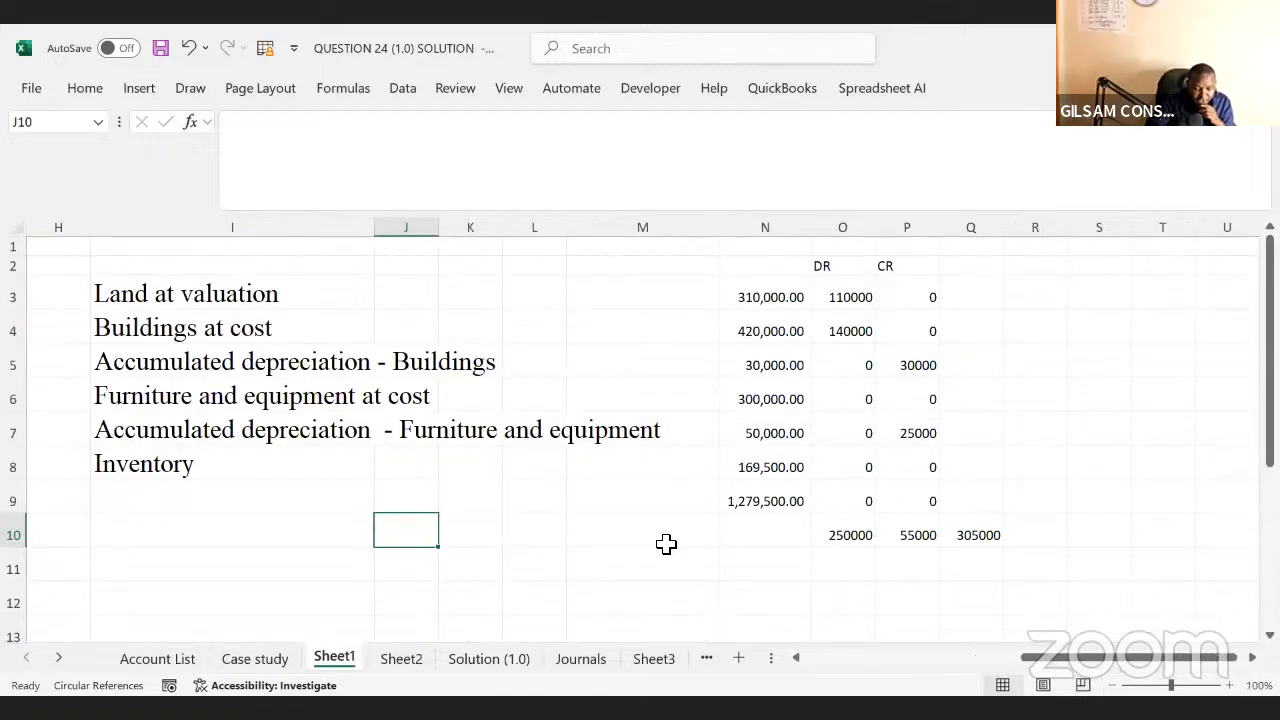
click(418, 668)
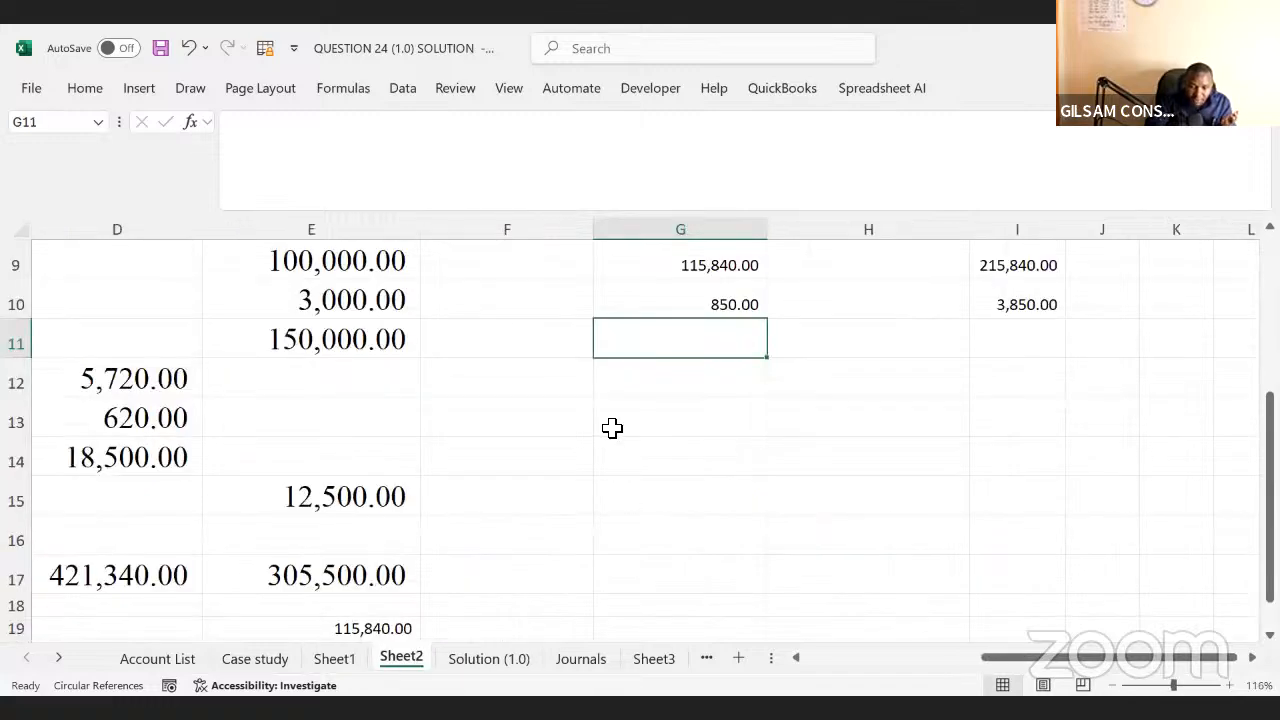
key(Up)
key(Up)
key(Up)
key(Up)
key(Up)
key(Up)
key(Up)
key(Up)
key(Up)
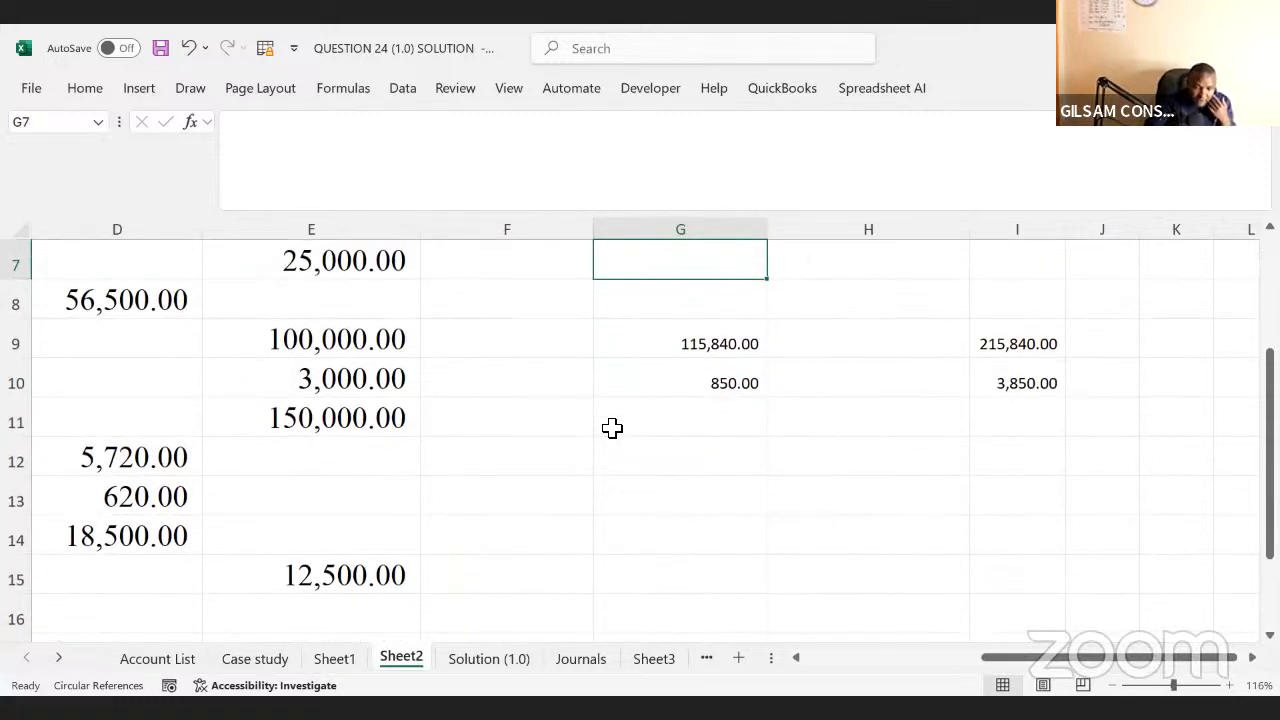
key(Down)
key(Down)
key(Down)
key(Down)
key(Down)
key(Down)
key(Down)
key(Down)
key(Down)
key(Down)
key(Down)
key(Down)
key(Down)
key(Down)
key(Down)
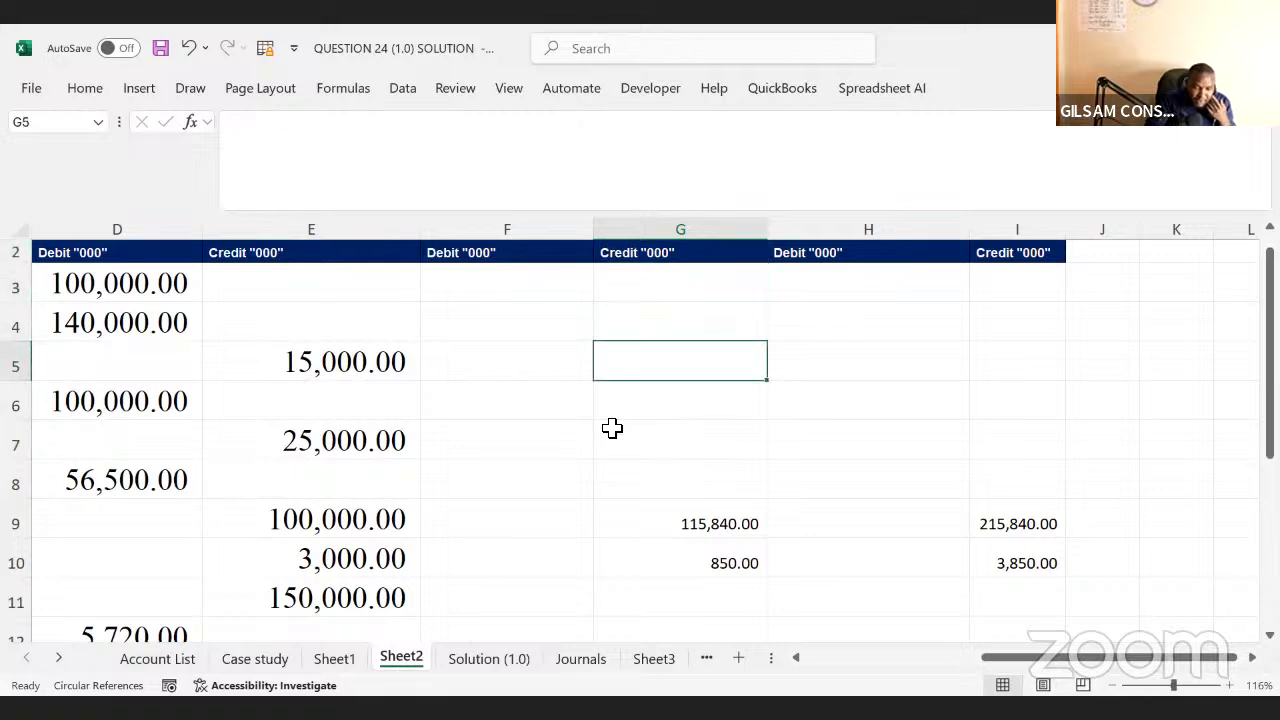
key(Up)
key(Up)
key(Up)
key(Up)
key(Up)
key(Up)
key(Up)
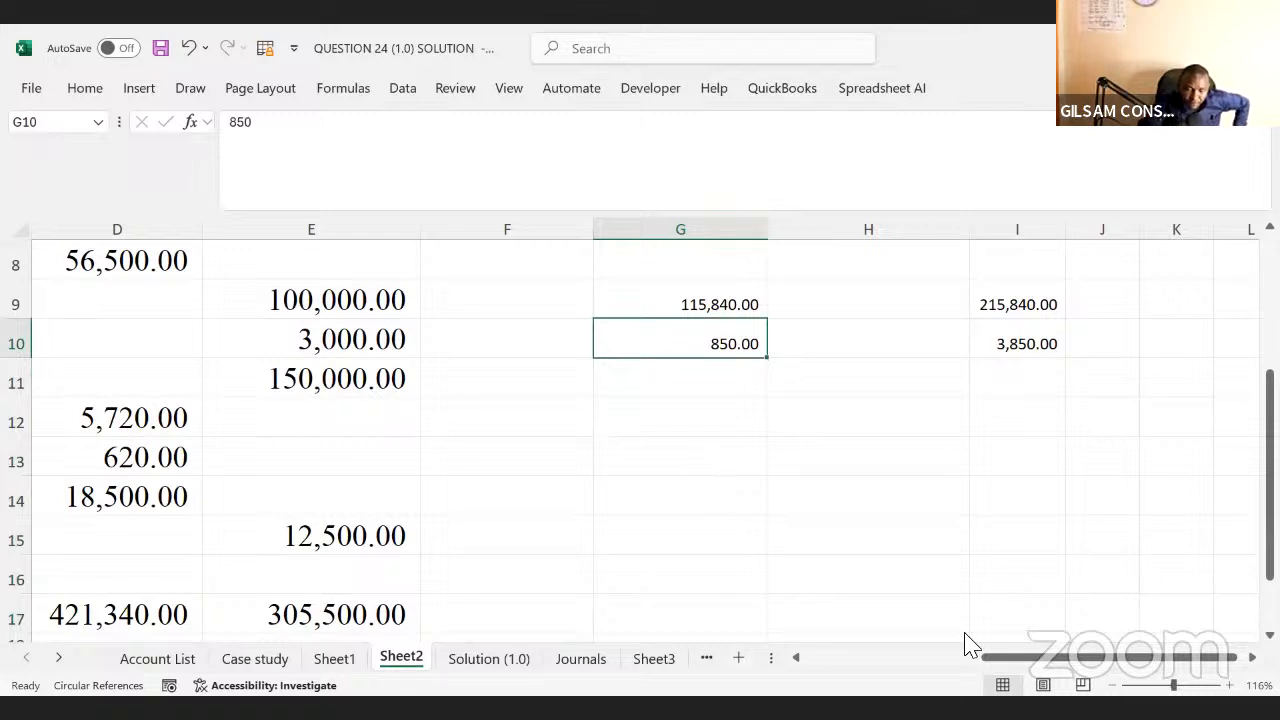
key(alt+Tab)
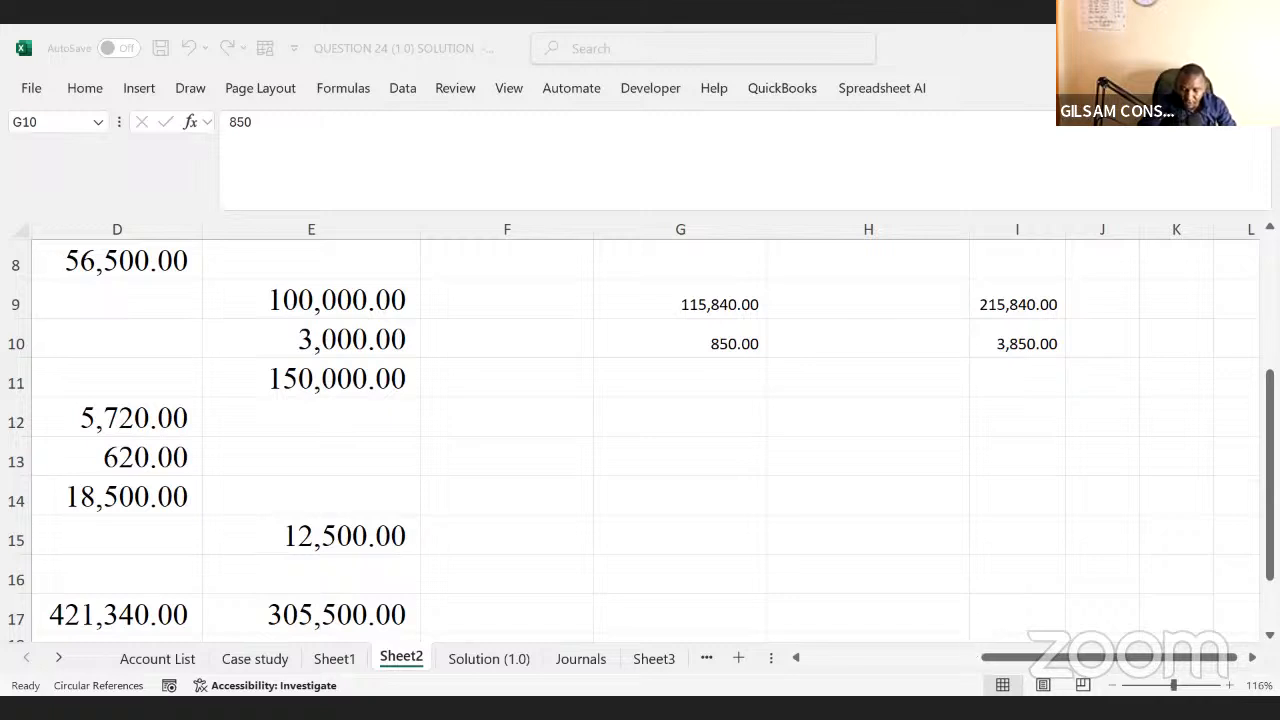
click(696, 410)
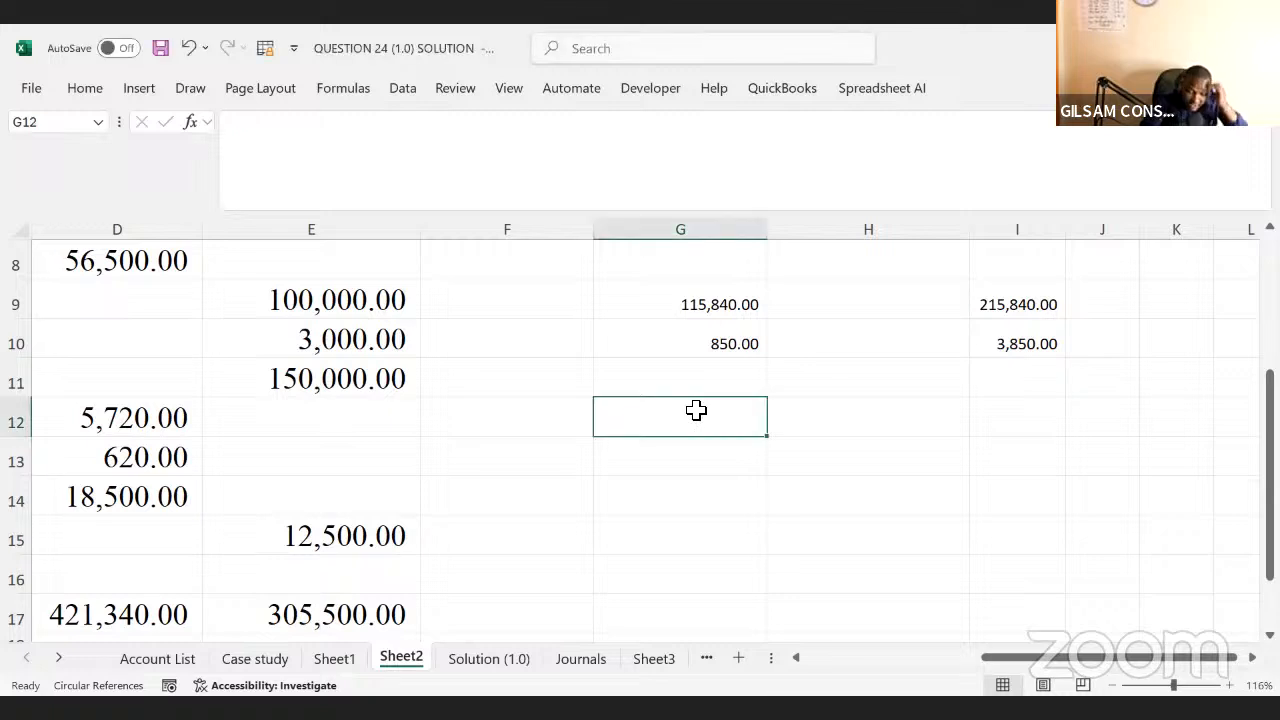
key(Up)
key(Up)
key(Up)
key(Up)
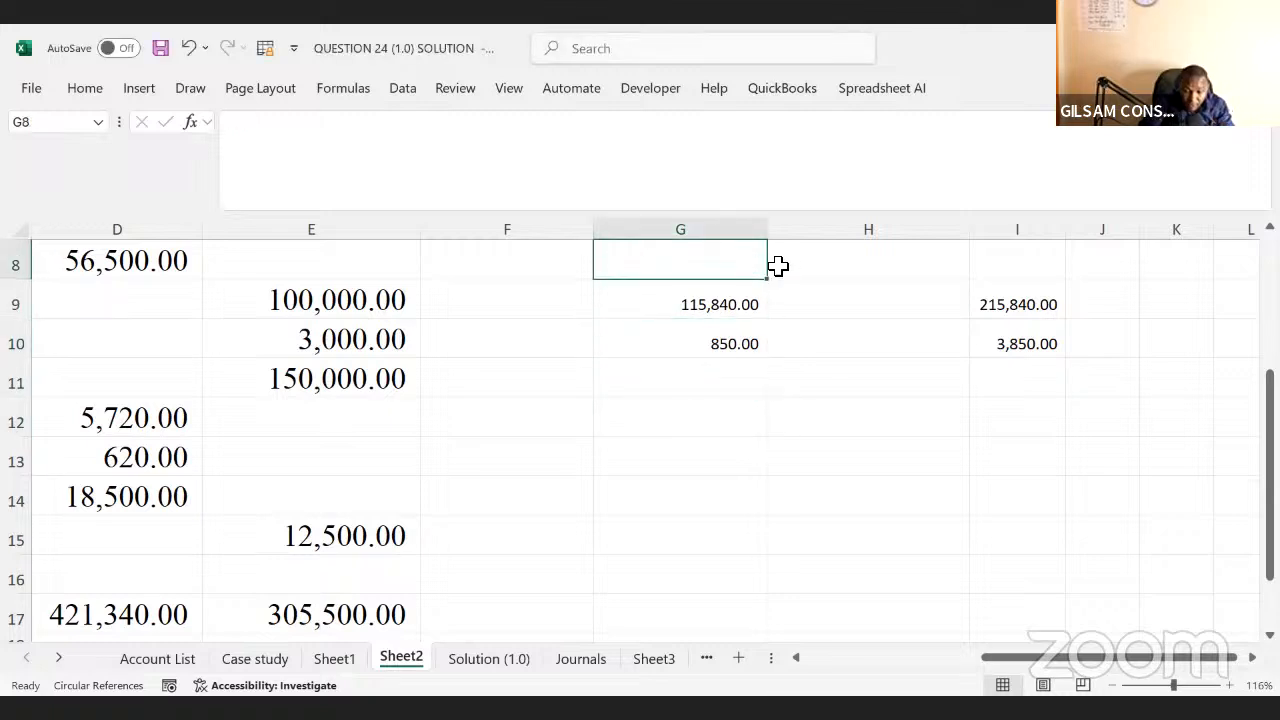
click(723, 346)
click(652, 376)
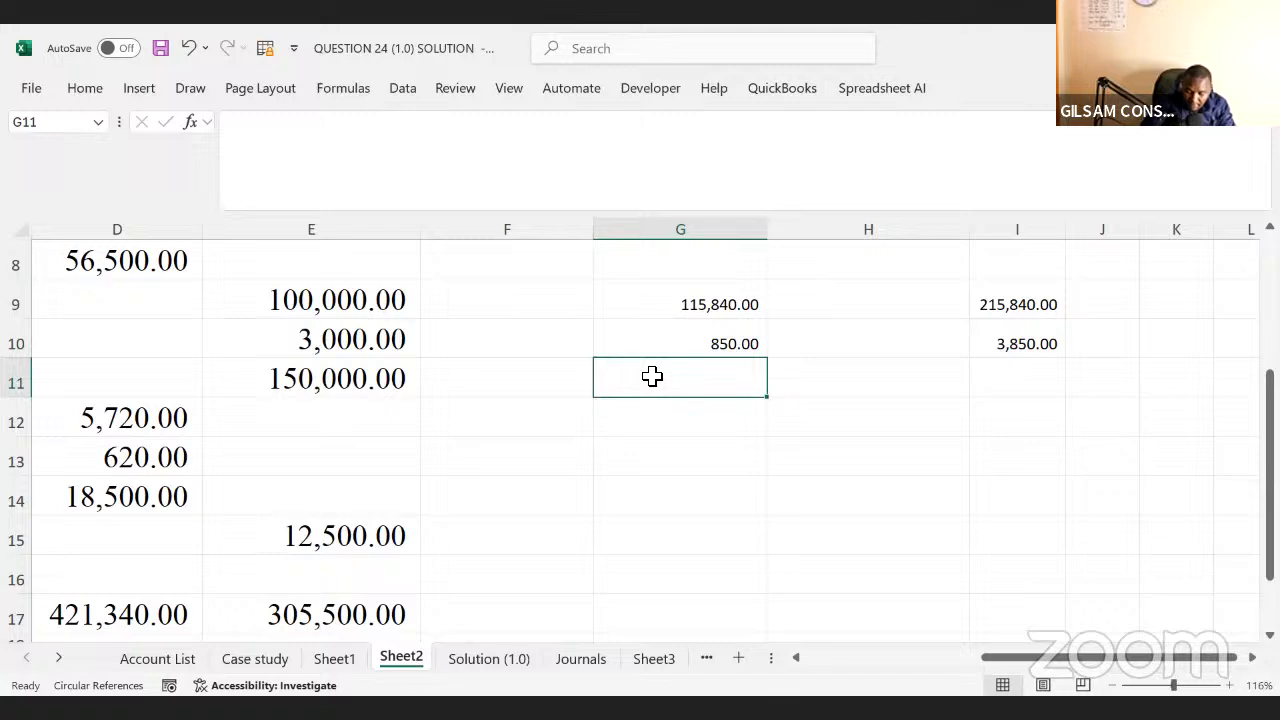
- Check which account row 11 of Sheet2 belongs to and compare its opening balance with its adjustment columns
key(Left)
key(Left)
key(Left)
key(Left)
key(Left)
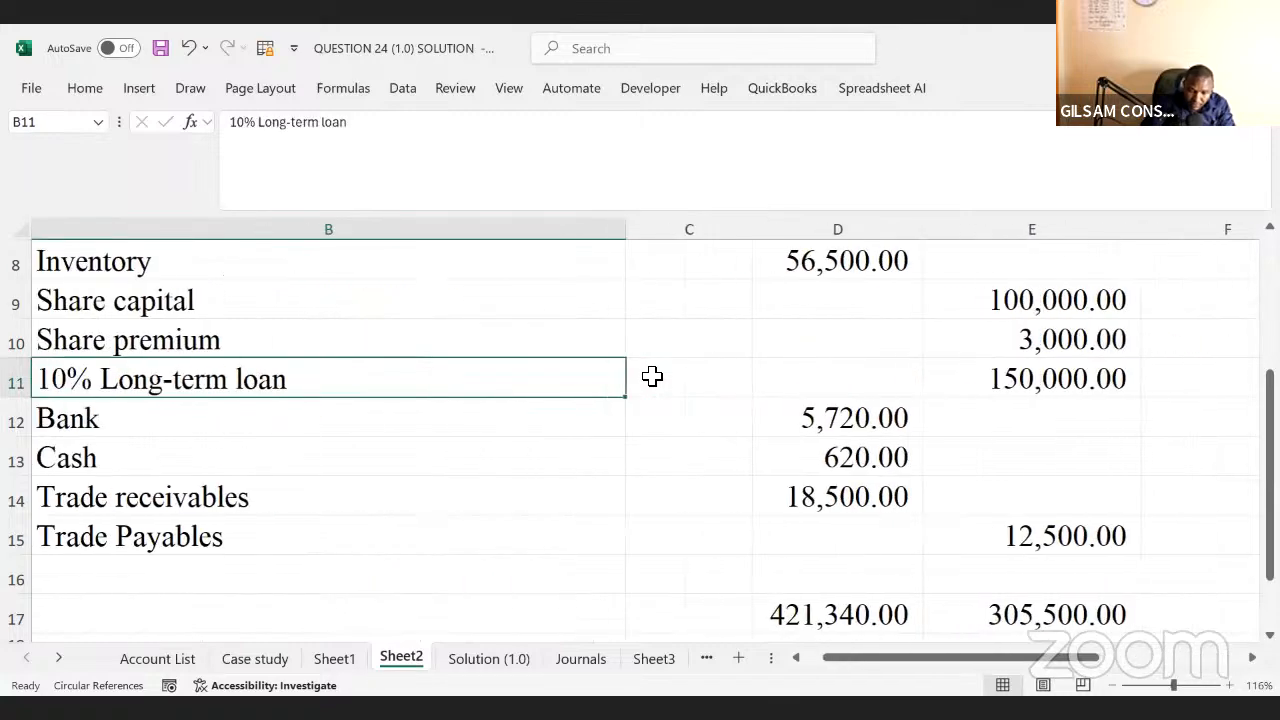
key(Right)
key(Right)
key(Right)
key(Right)
key(Right)
key(Right)
key(Right)
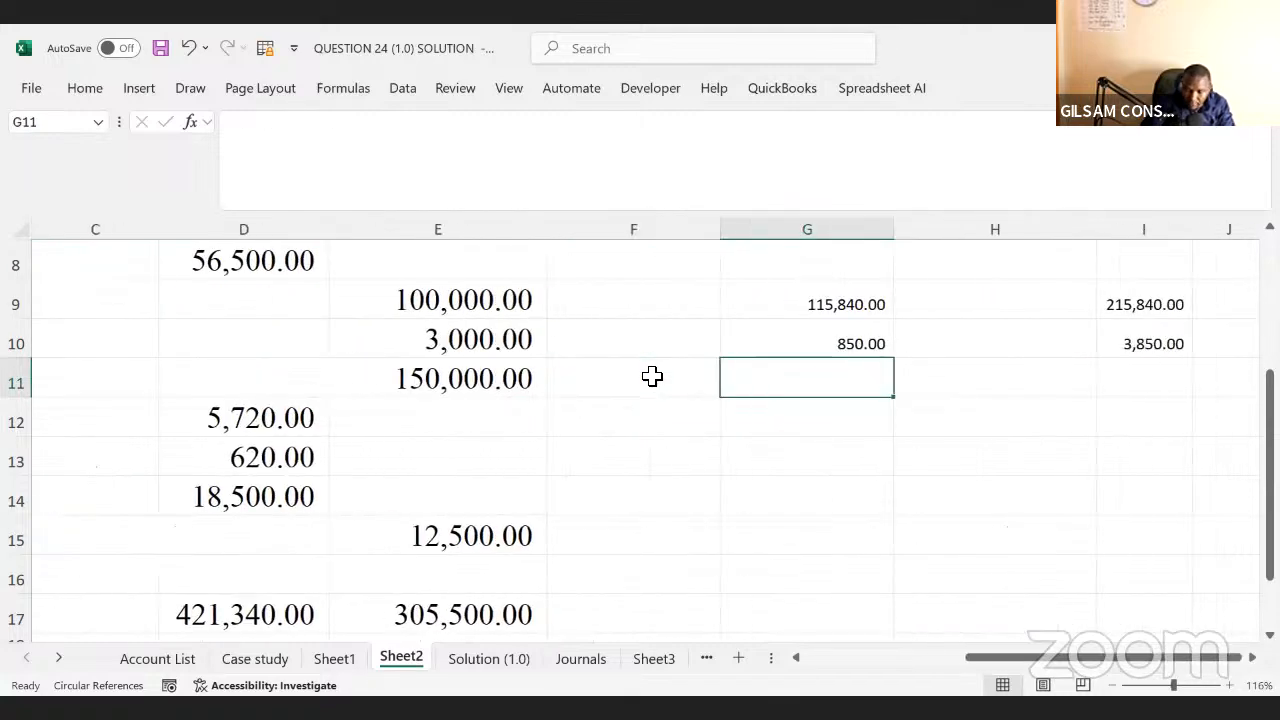
- Copy the Debit and Credit column headings from H2:I2 into J2:K2
key(Right)
key(Right)
key(Right)
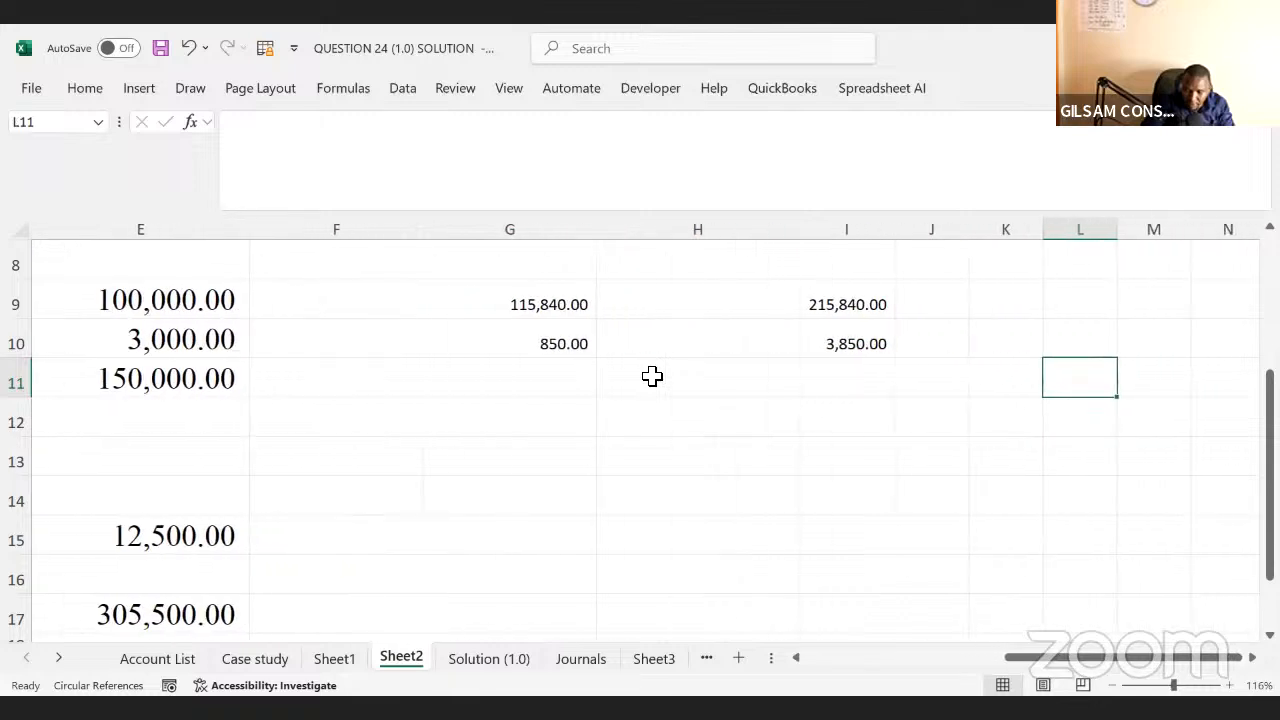
key(Up)
key(Up)
key(Up)
key(Up)
key(Up)
key(Up)
key(Up)
key(Up)
key(Up)
key(Up)
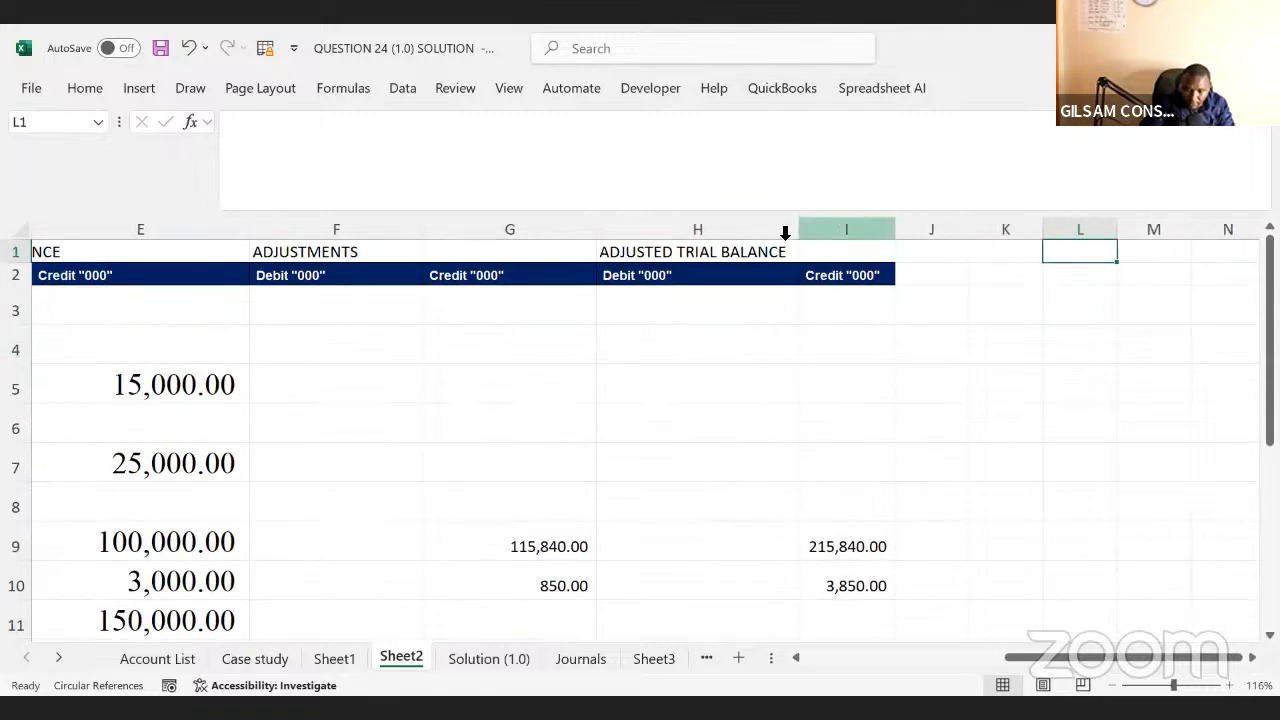
drag(646, 266, 831, 276)
key(ctrl+c)
click(910, 266)
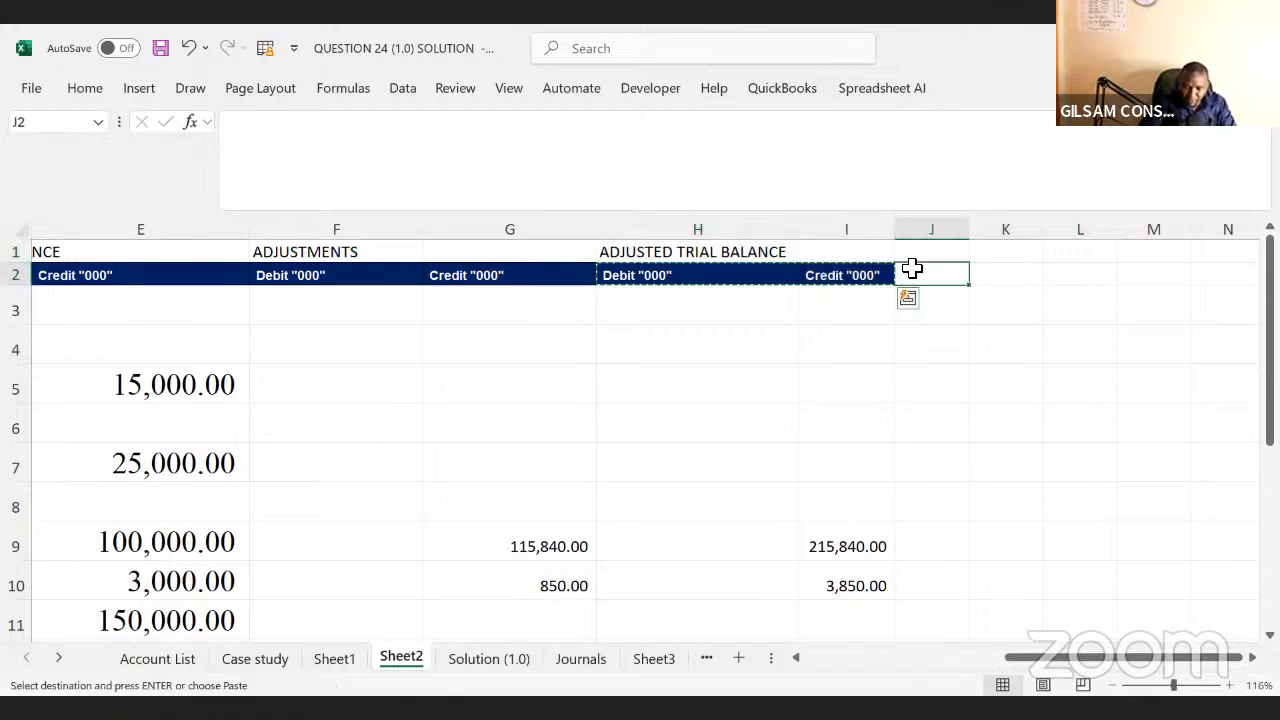
key(ctrl+v)
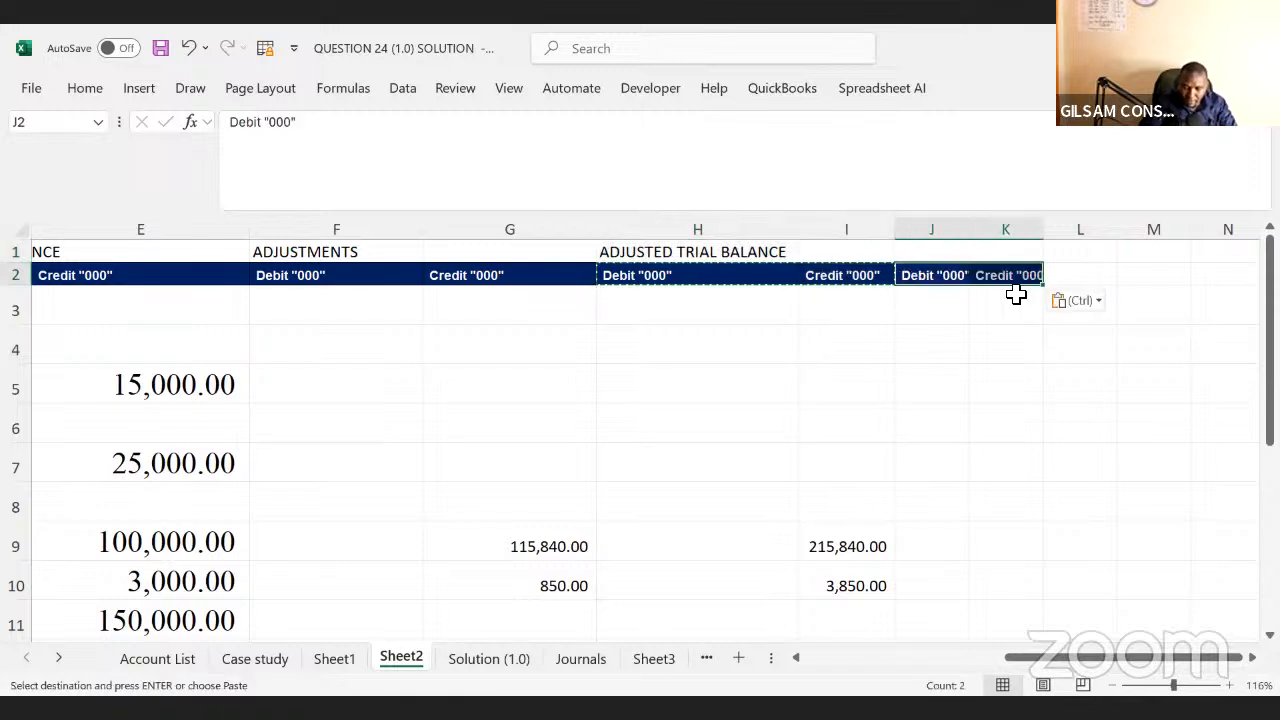
- Auto-fit the widths of columns J and K to their Debit and Credit headings
double_click(1044, 230)
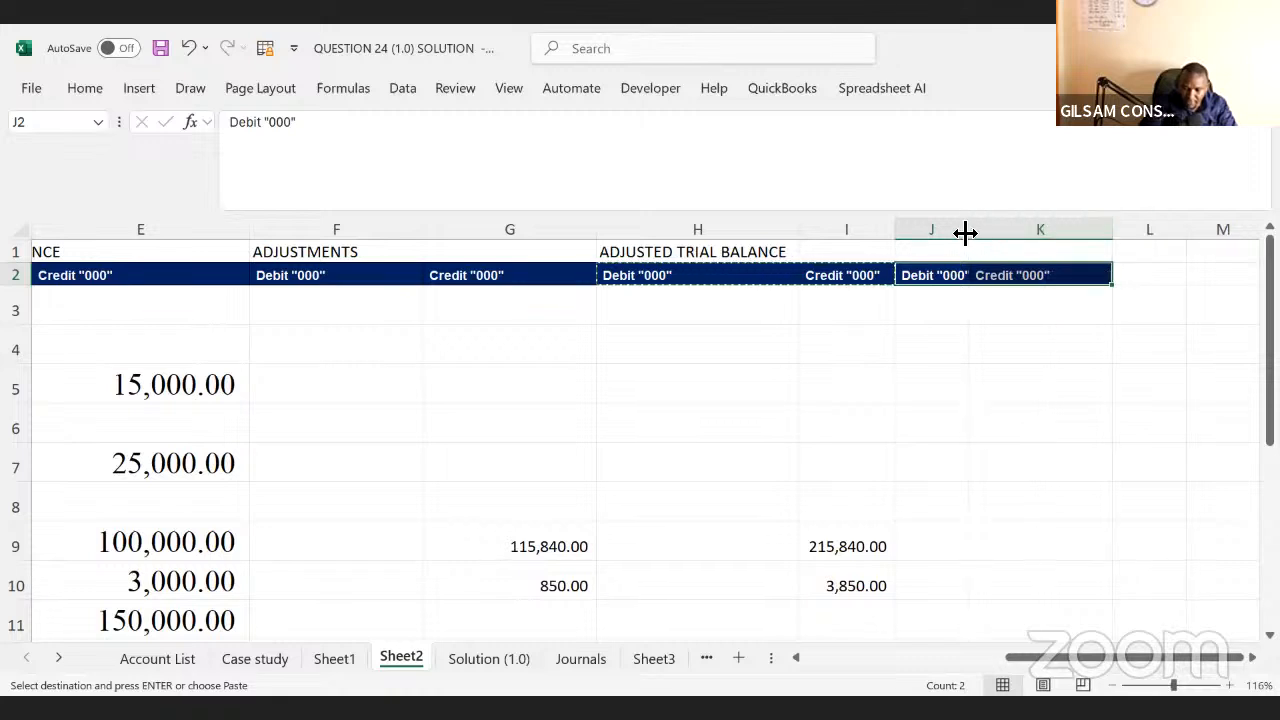
double_click(966, 232)
drag(952, 275, 1128, 271)
click(1031, 321)
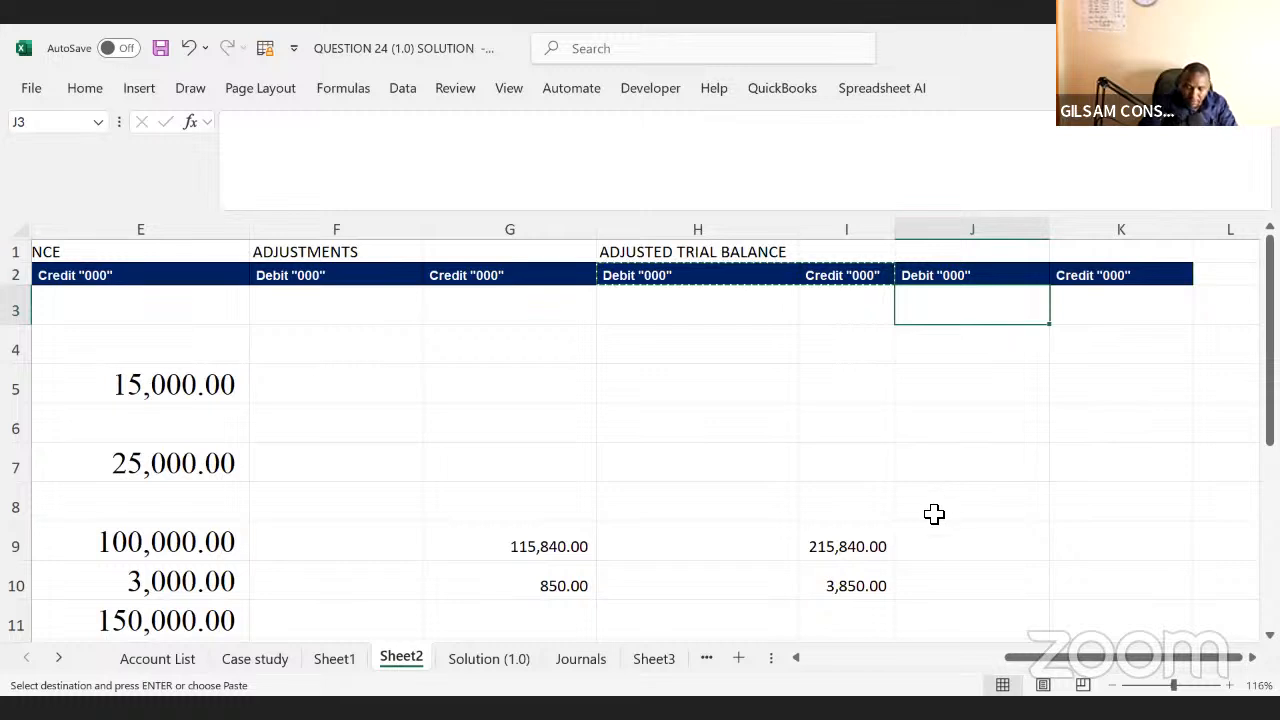
- Enter the label "Revaluation gain" in J10, beside the Share premium row's adjusted balance
click(934, 514)
key(Down)
key(Down)
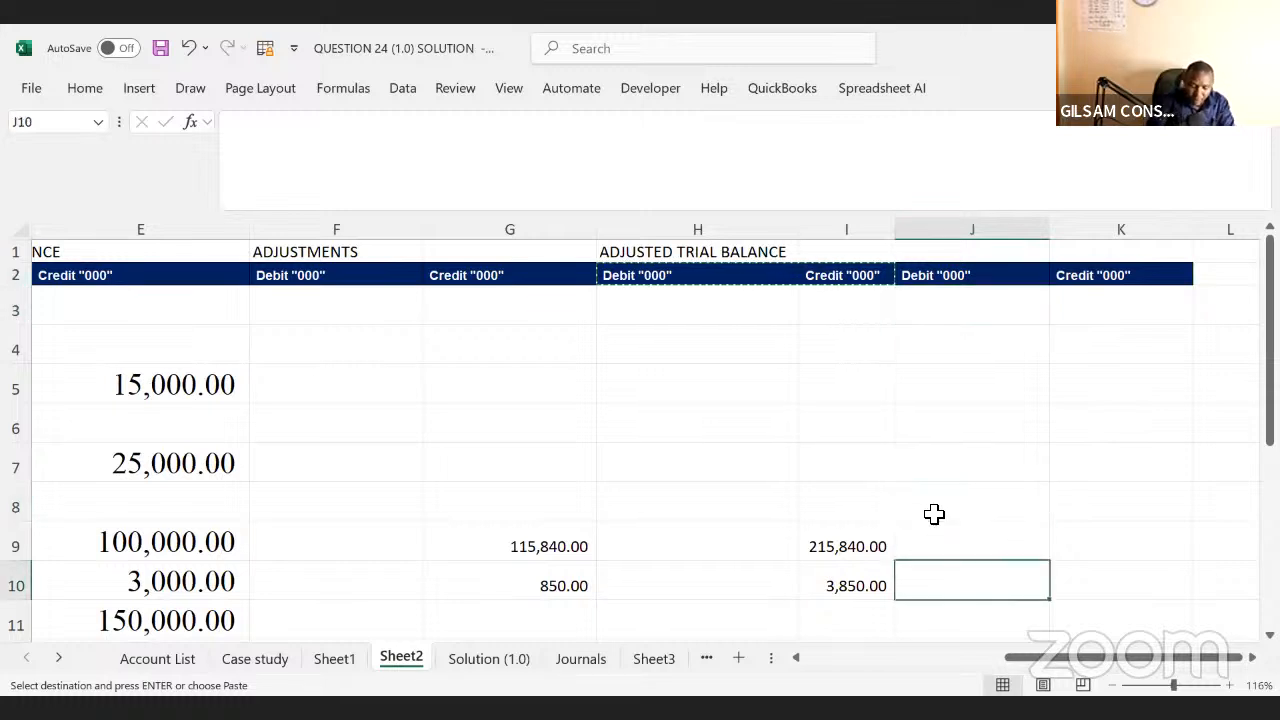
text(rE)
key(BackSpace)
key(BackSpace)
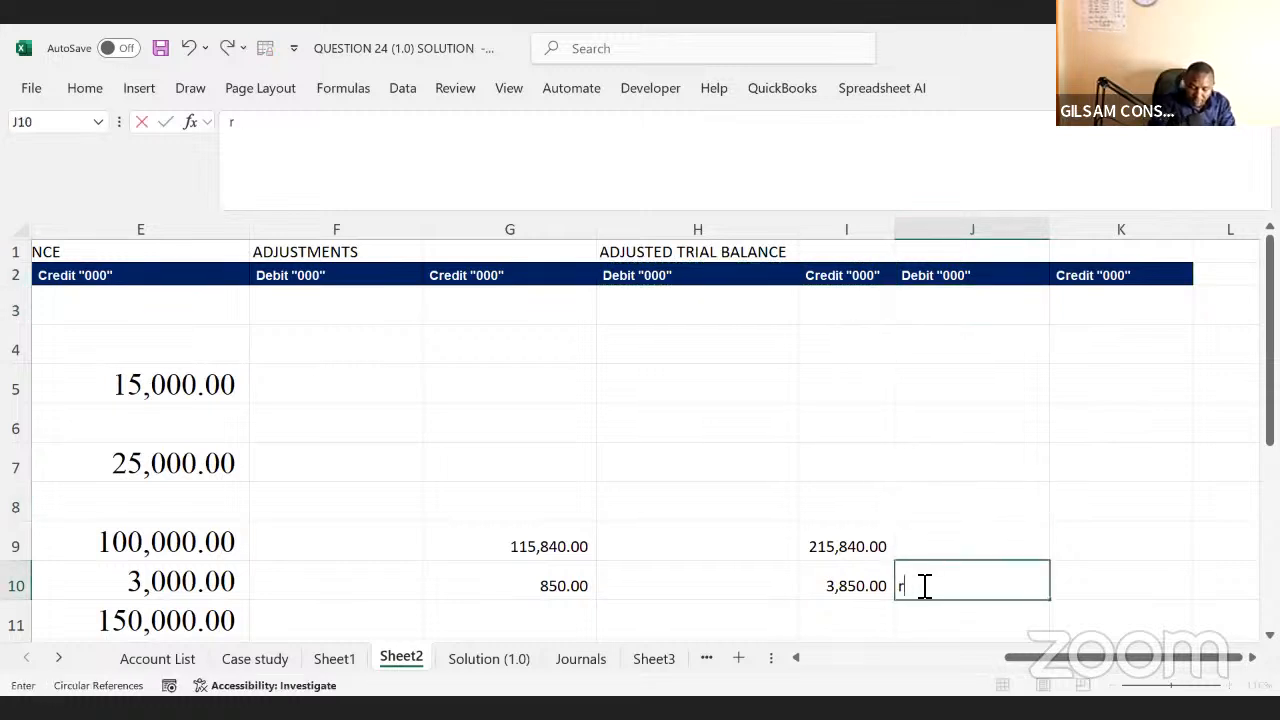
text(r)
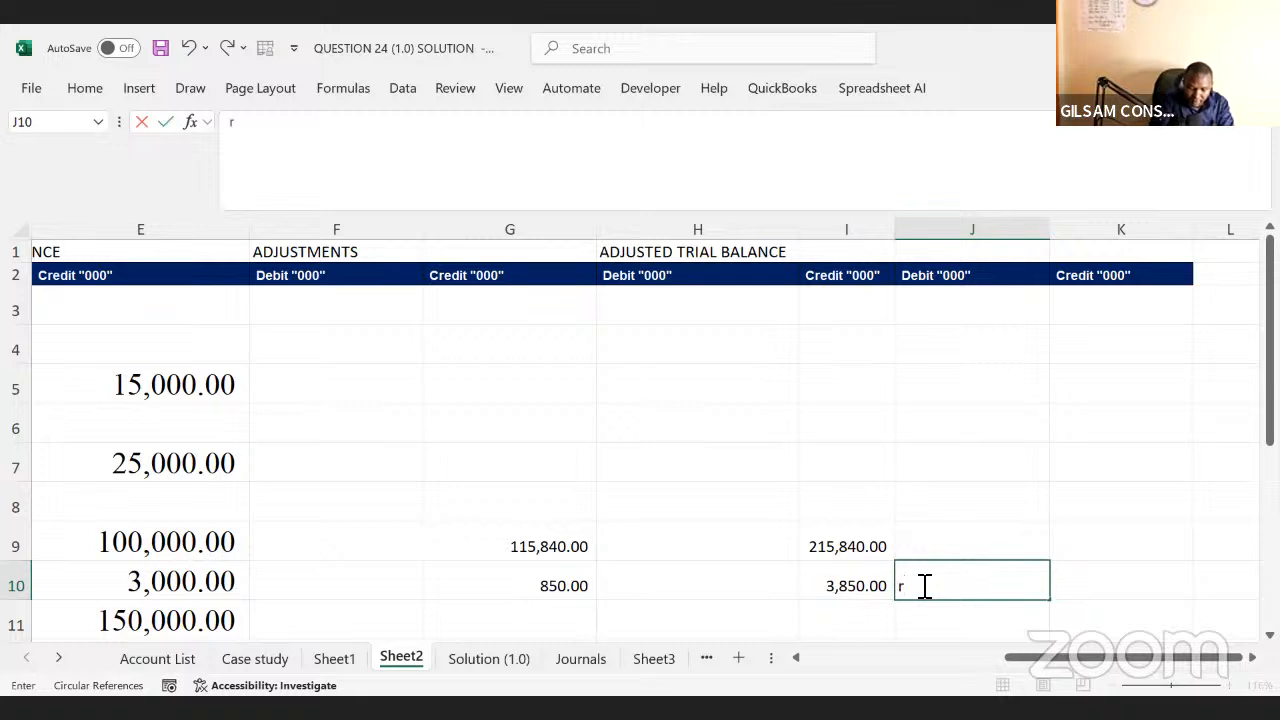
key(BackSpace)
text(Re)
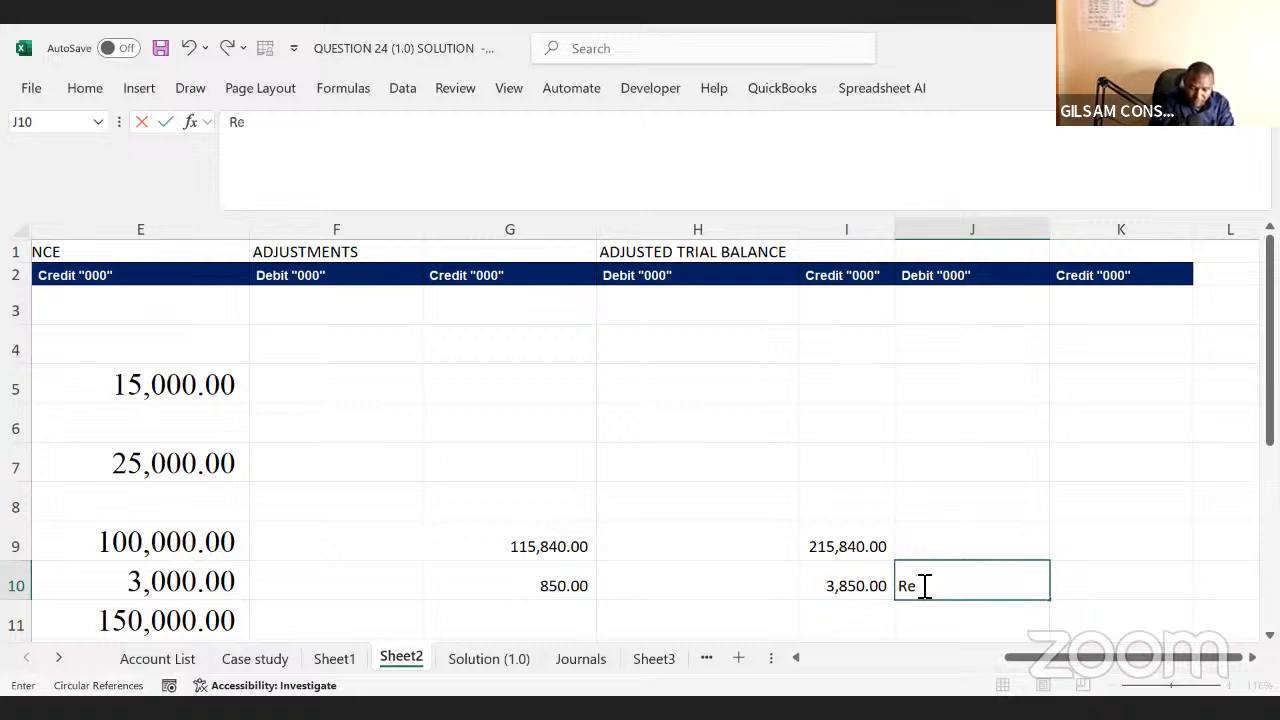
text(valuar)
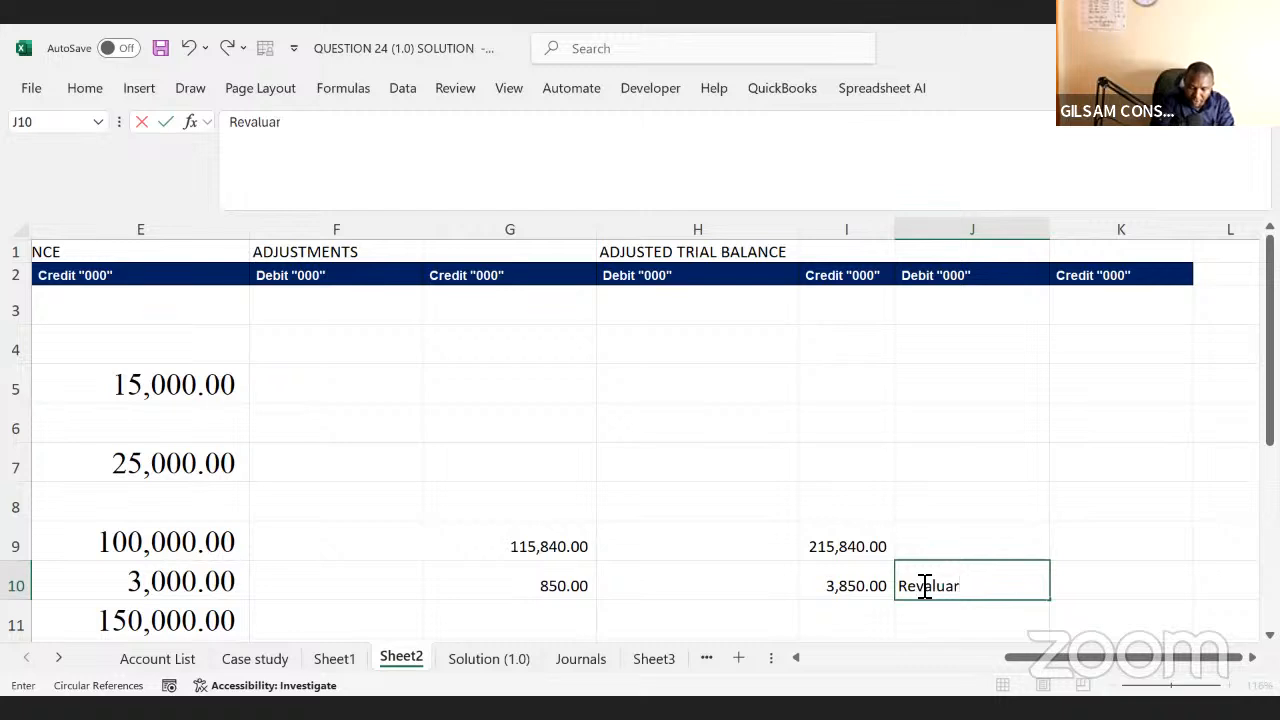
key(BackSpace)
text(tion)
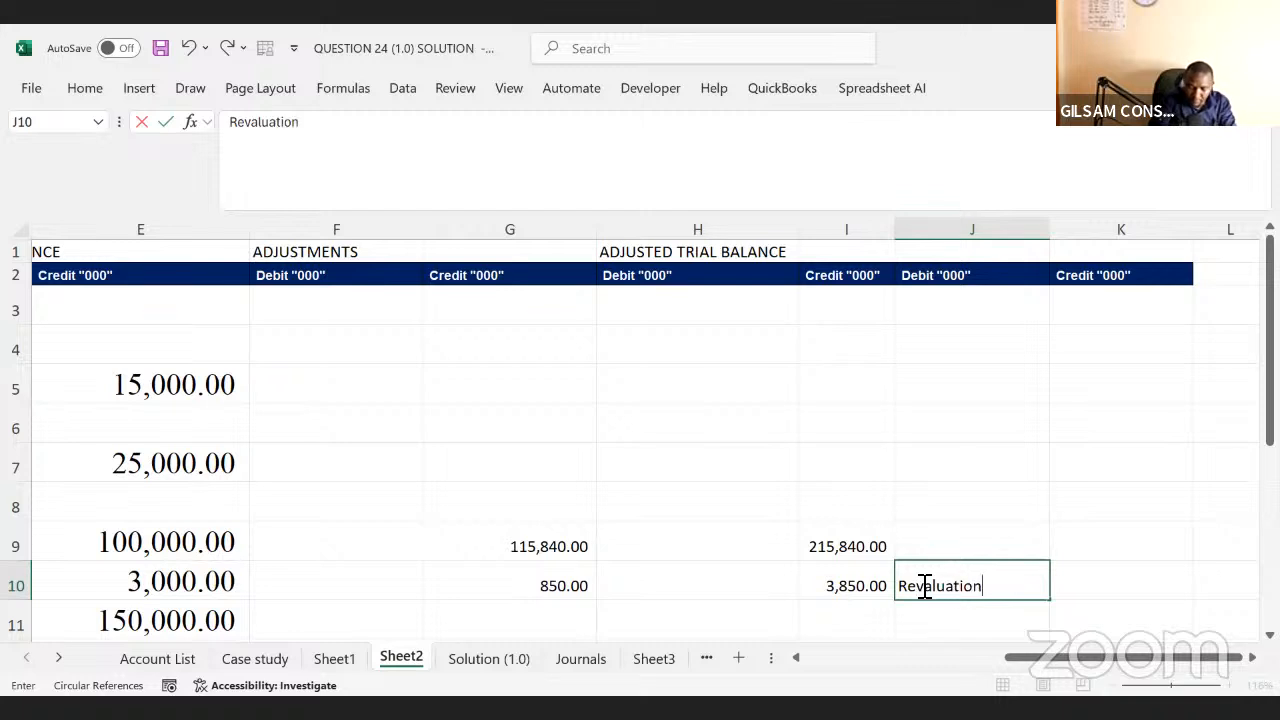
text( gain)
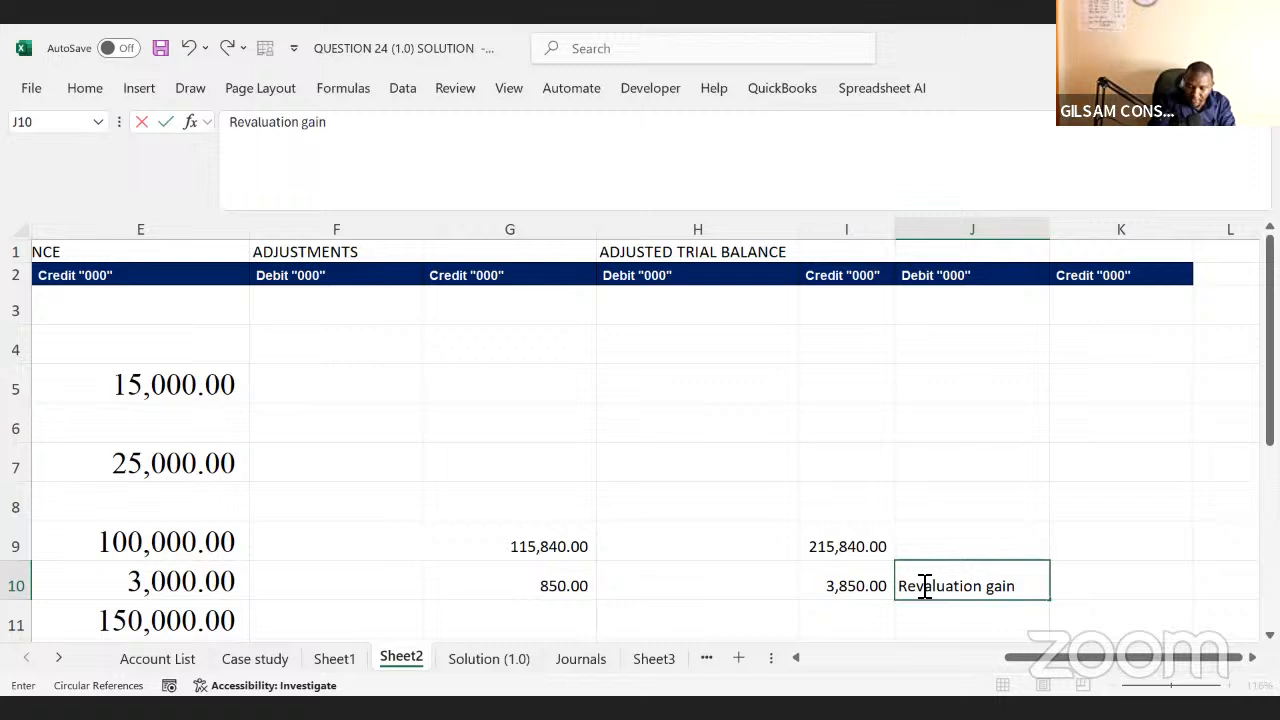
key(Tab)
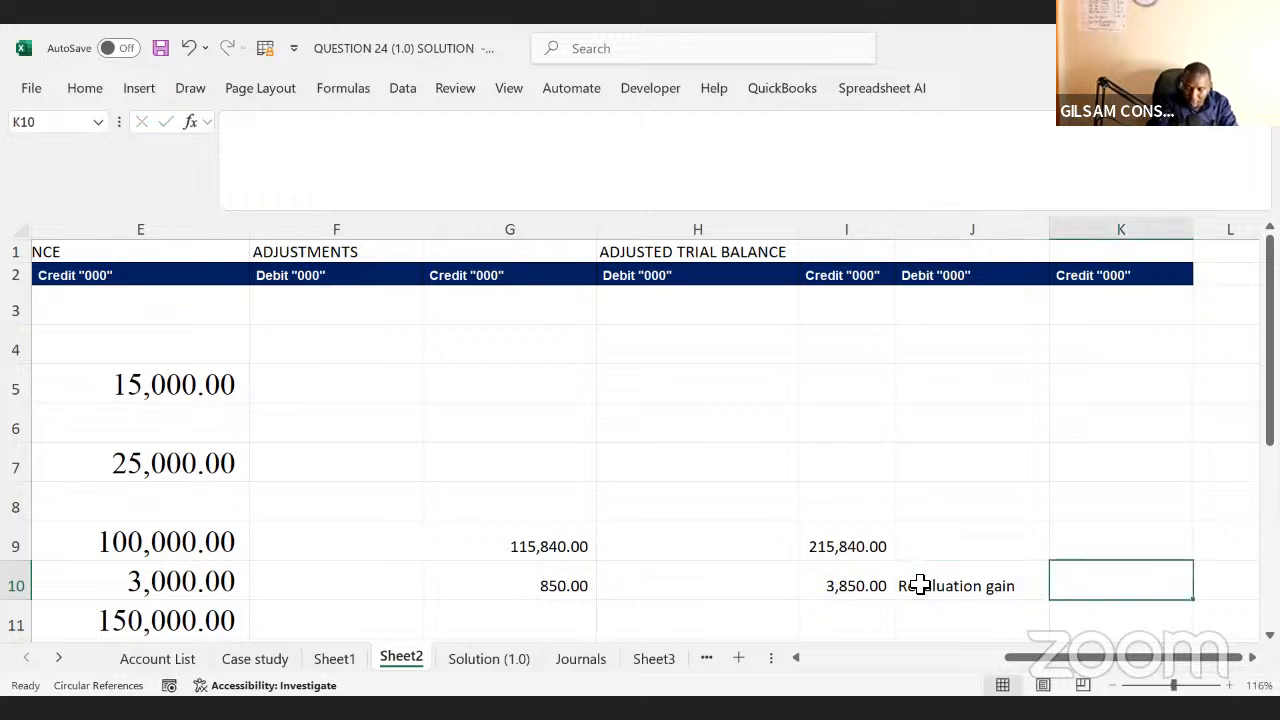
- Enter the revaluation gain of 10000 in K10 and apply the comma number style to column K
text(10000)
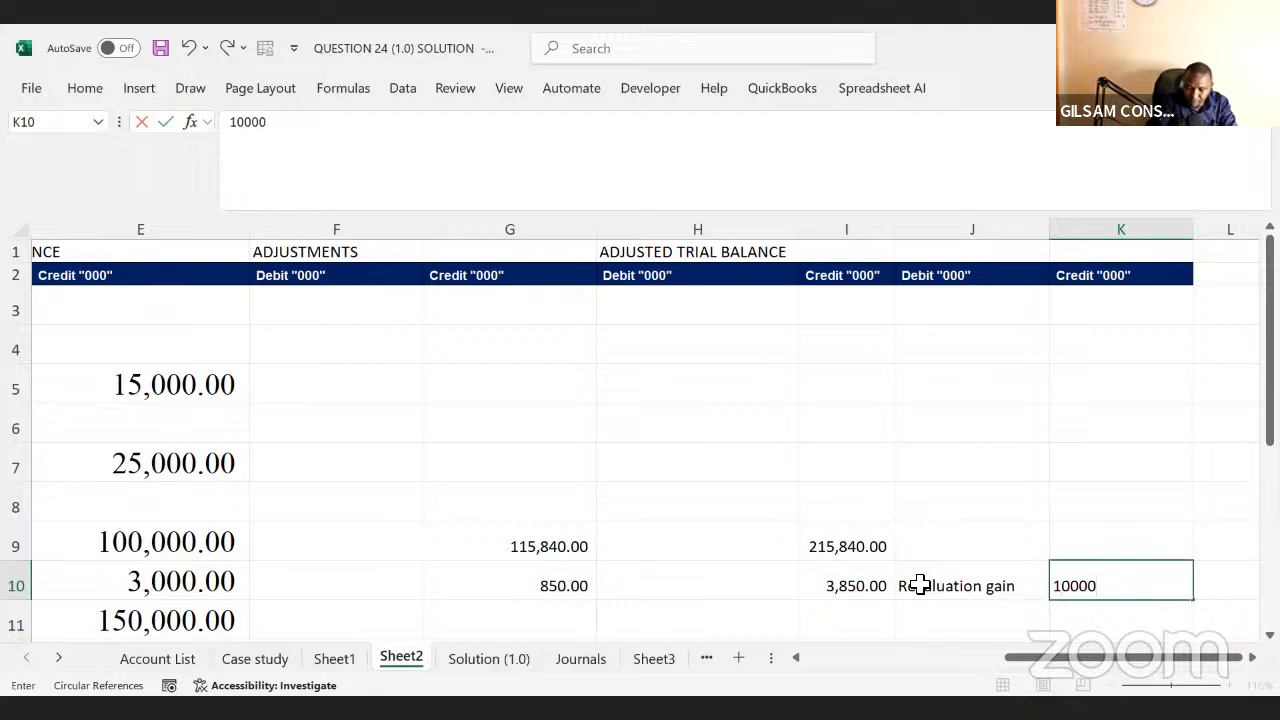
key(Return)
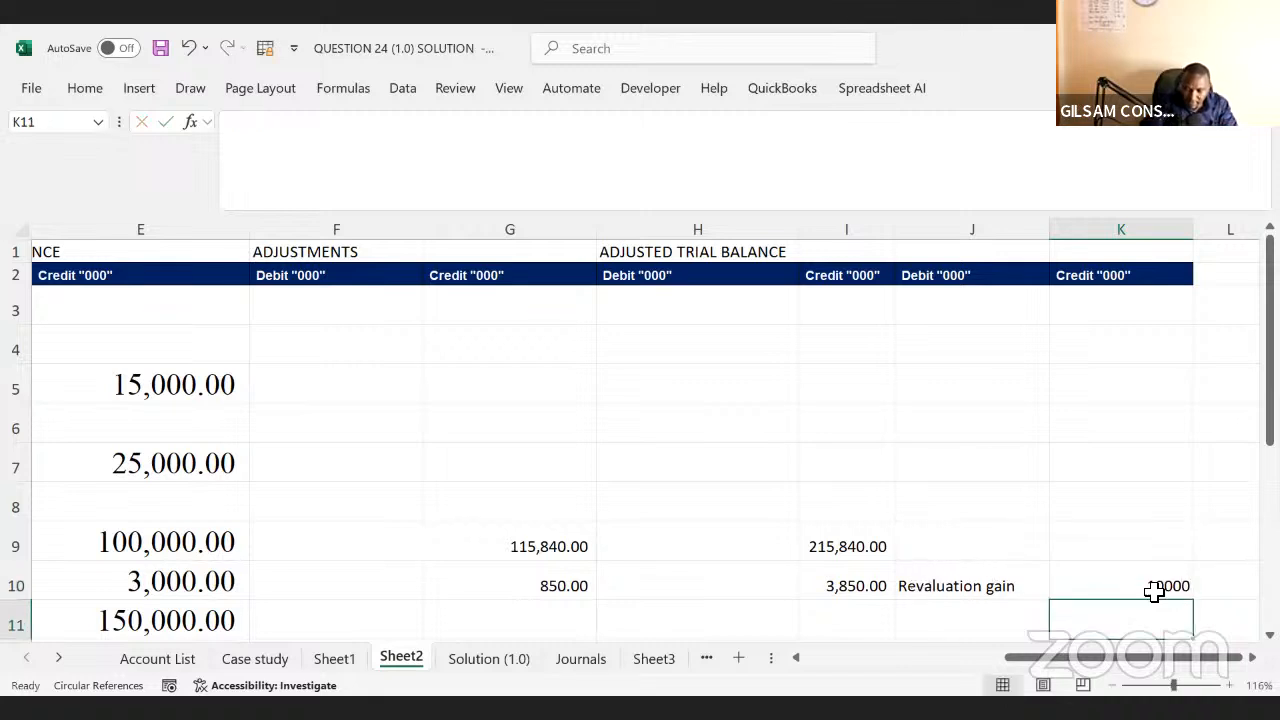
click(1116, 228)
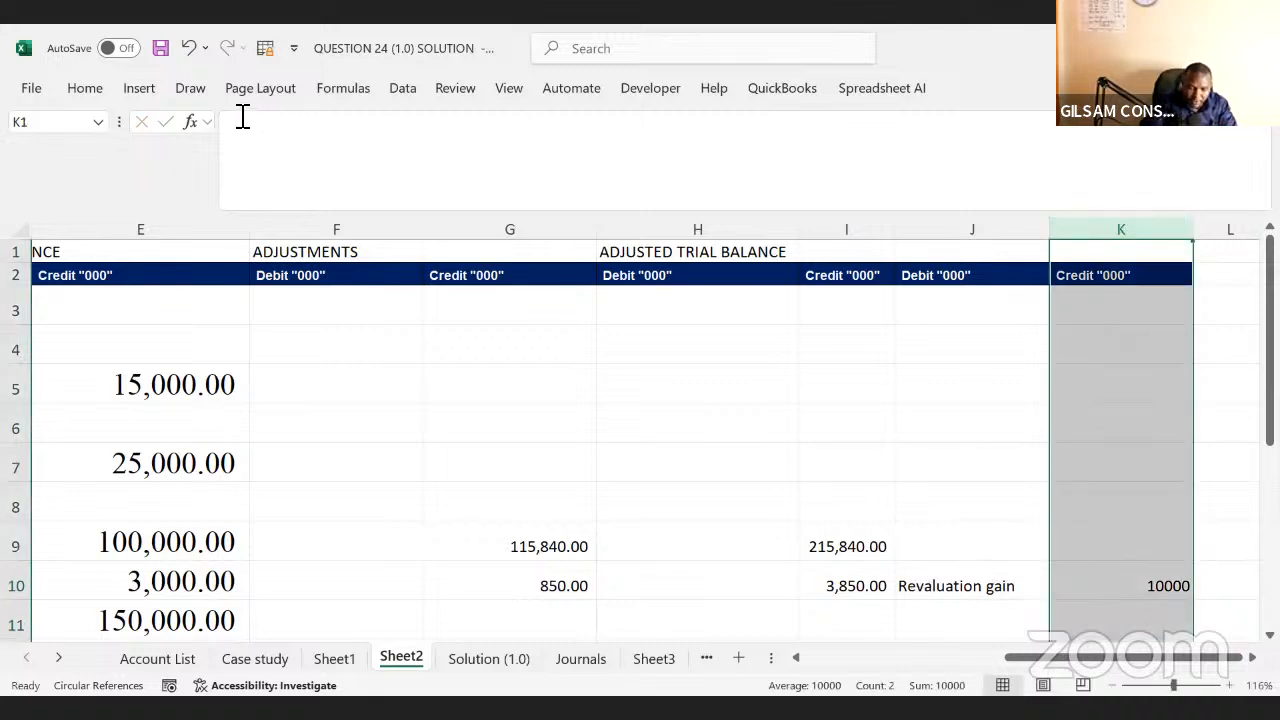
click(88, 90)
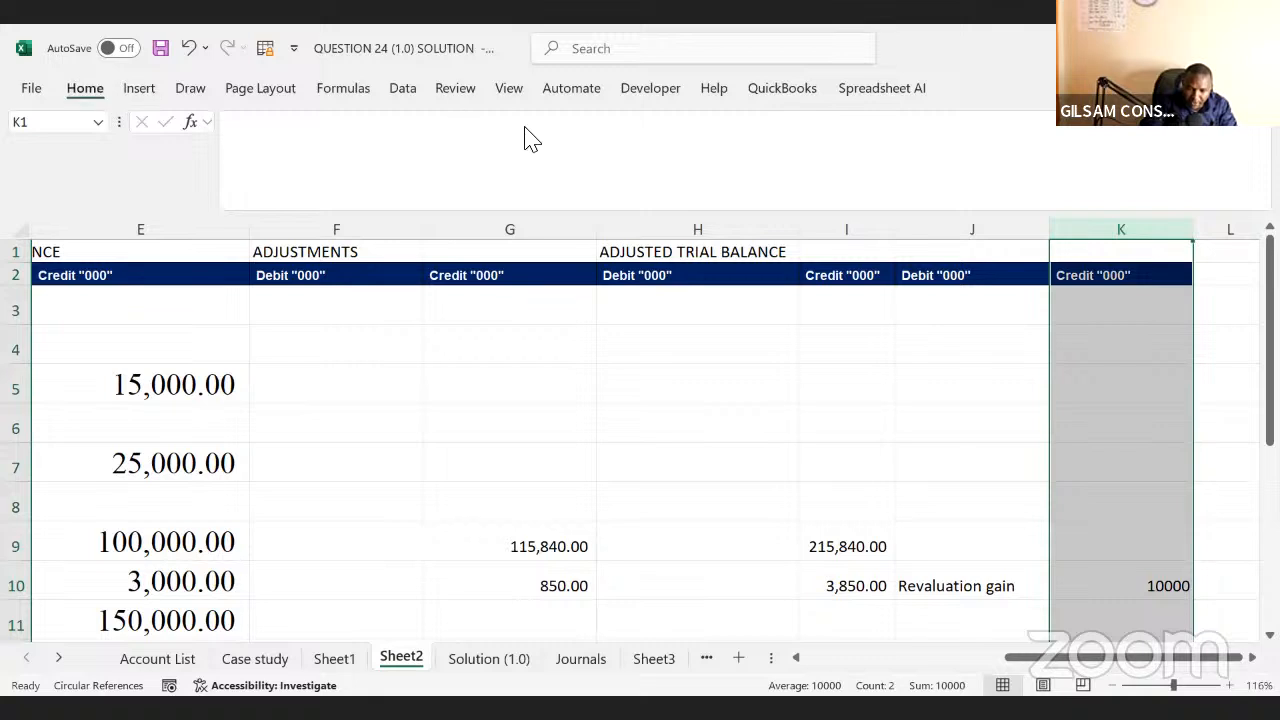
click(493, 144)
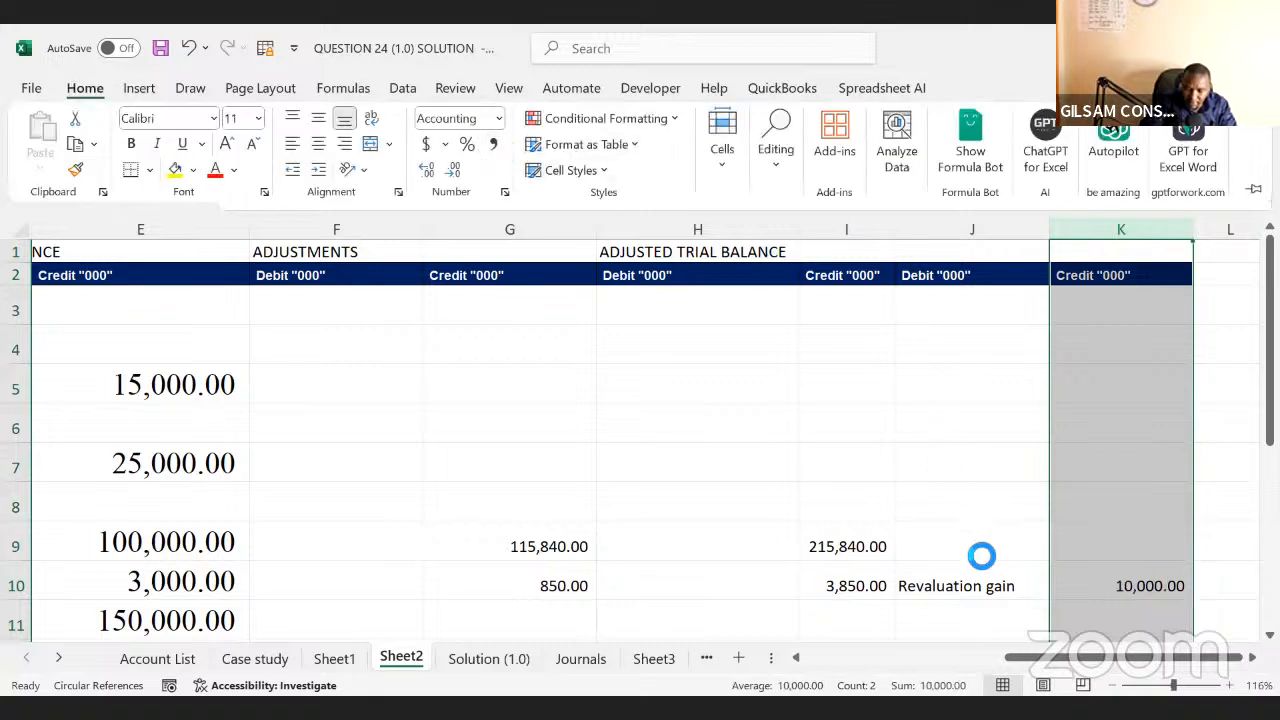
click(940, 592)
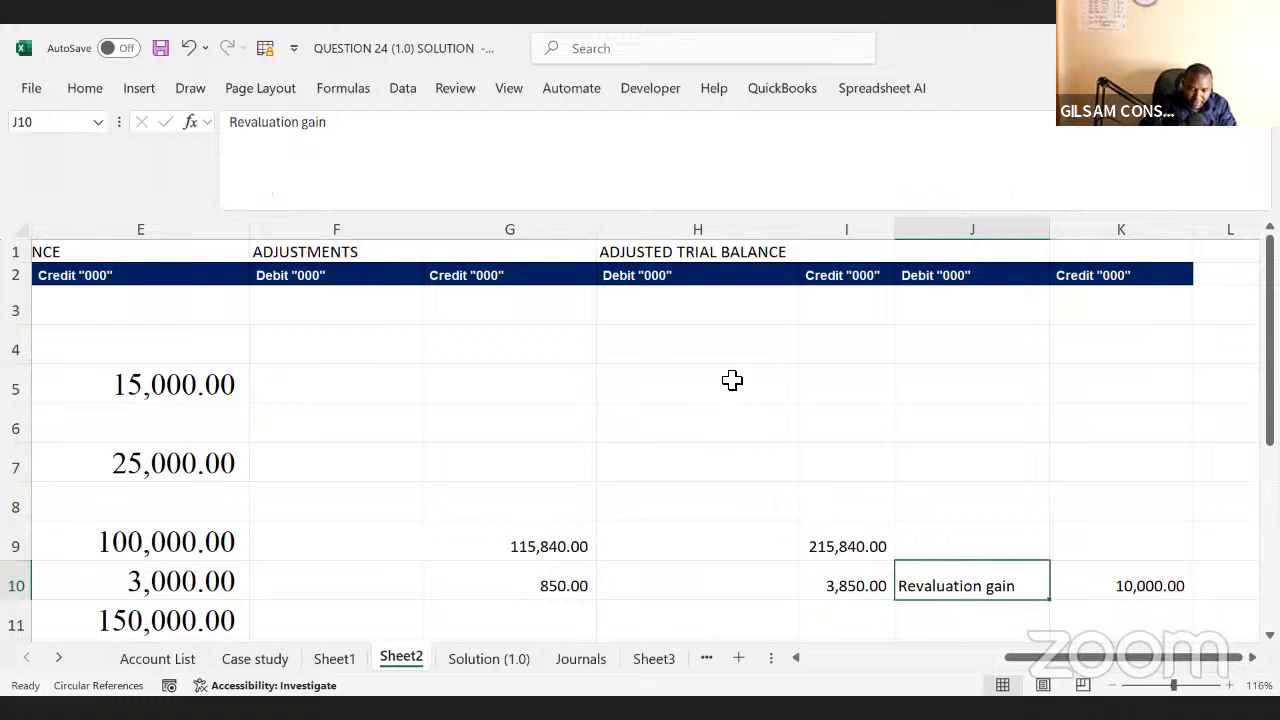
- Bring the revaluation gain into the Land at valuation row by entering the formula =K10 in H3
click(668, 312)
key(Left)
key(Left)
key(Left)
key(Left)
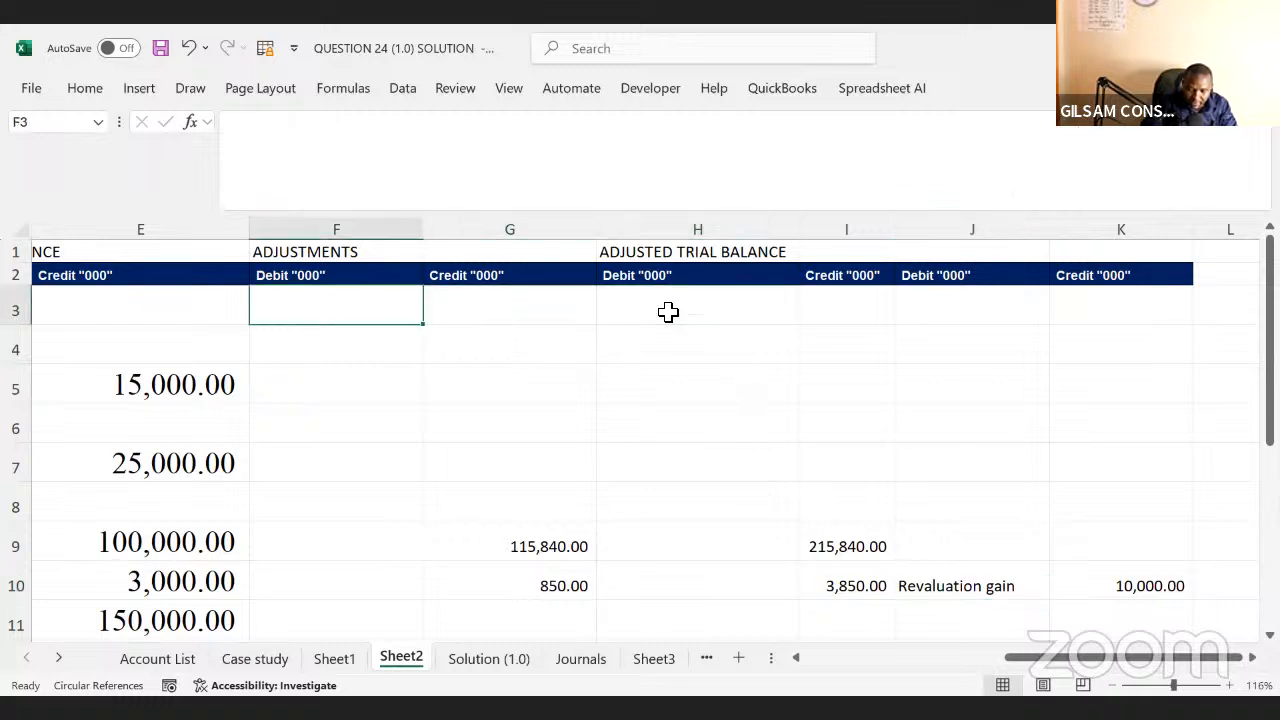
key(Right)
key(Right)
key(Right)
key(Right)
key(Right)
key(Right)
key(Right)
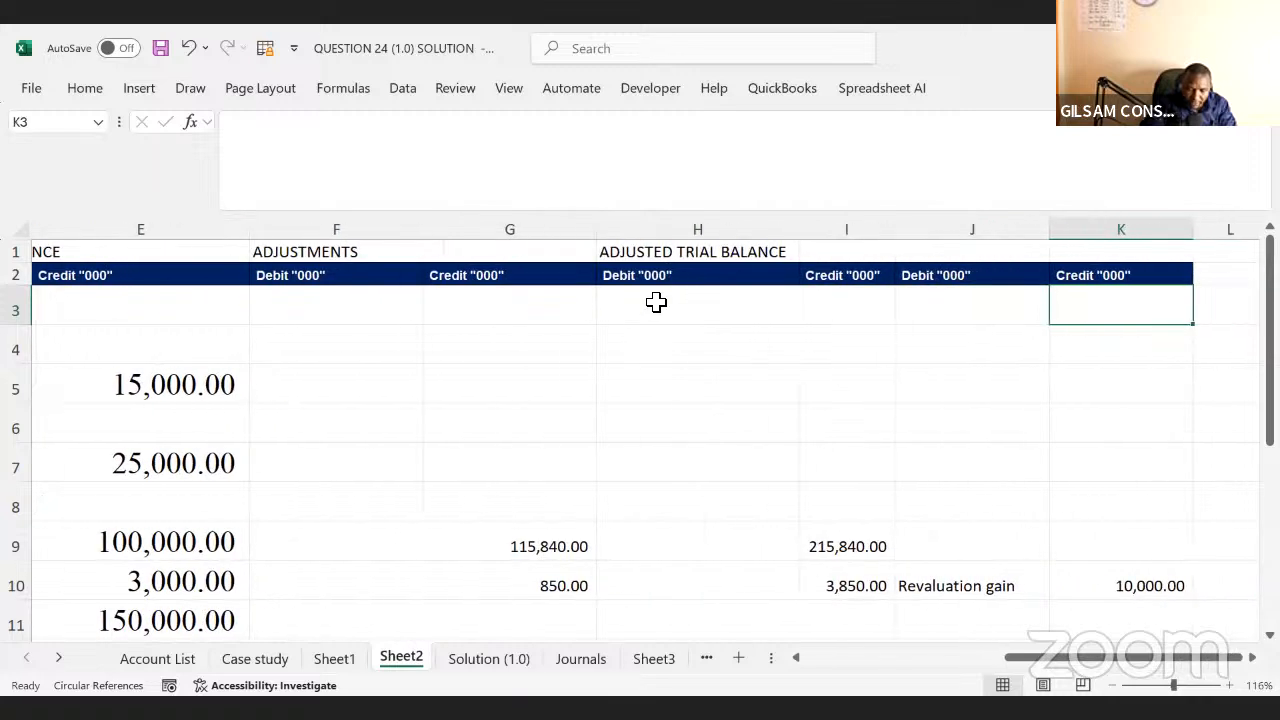
click(656, 302)
text(=)
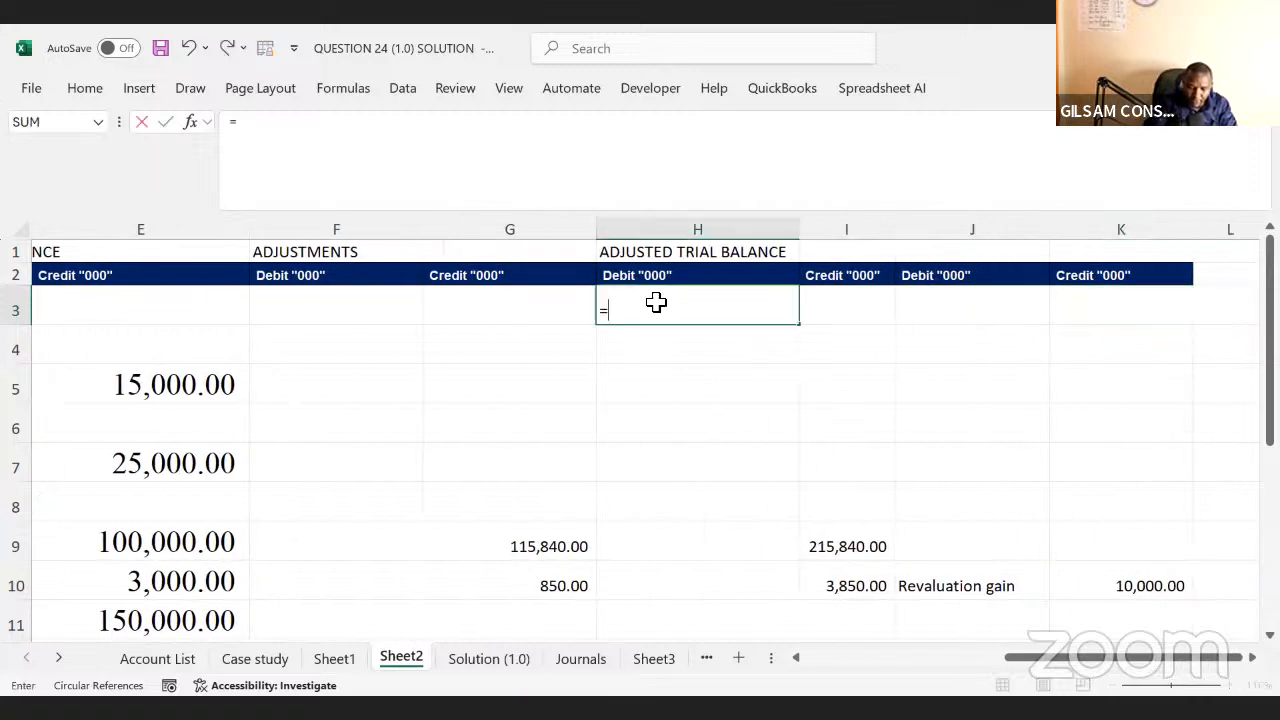
click(1141, 586)
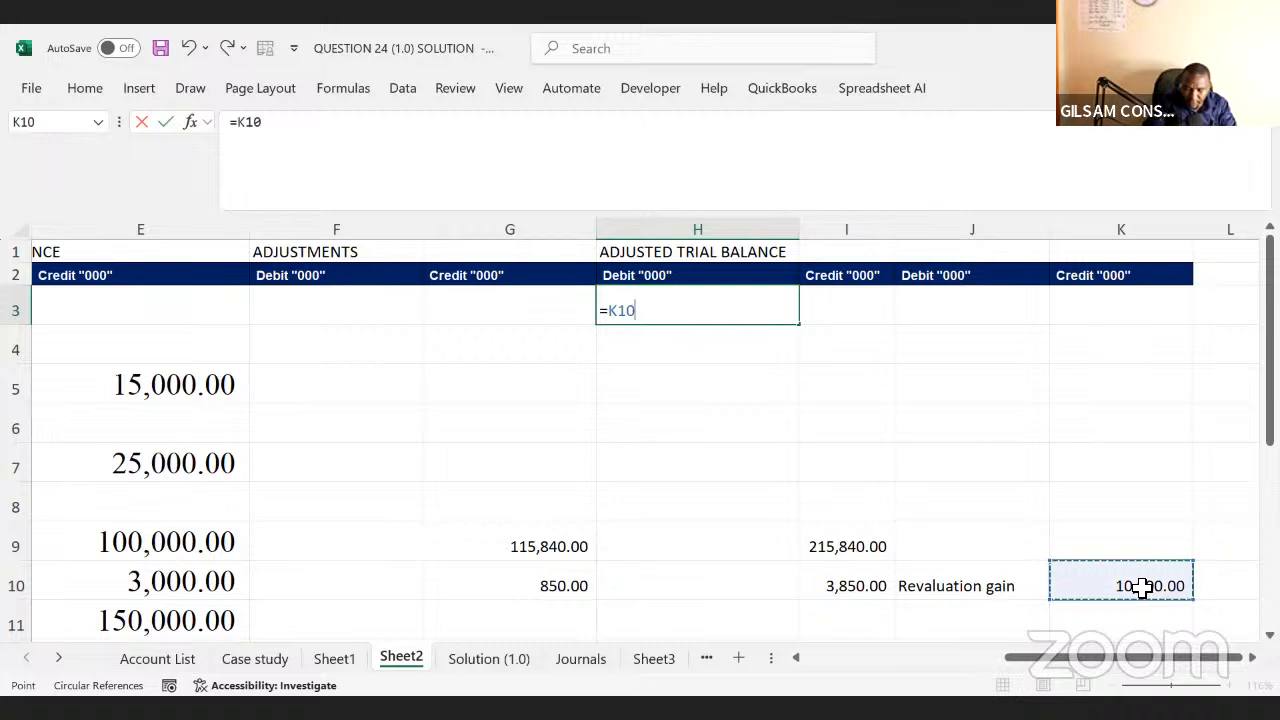
key(Return)
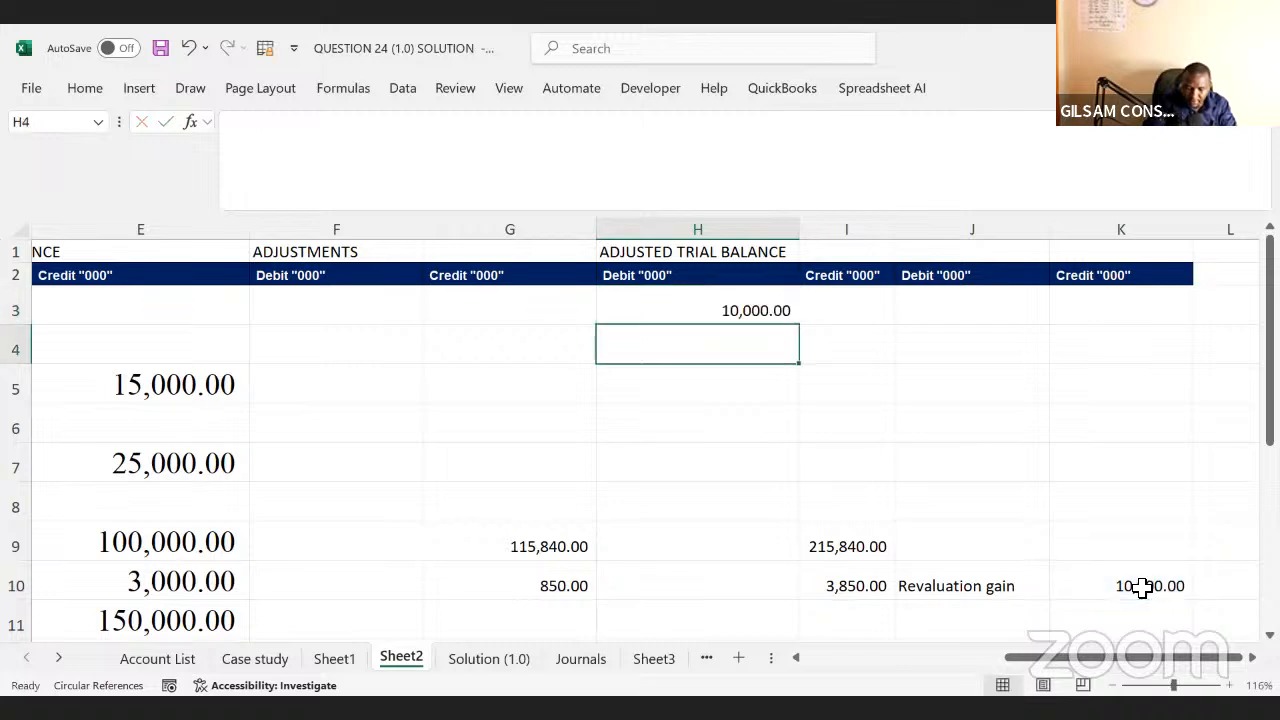
- Calculate the Land at valuation debit balance in J3 with the formula =D3+H3-I3
click(964, 308)
text(=)
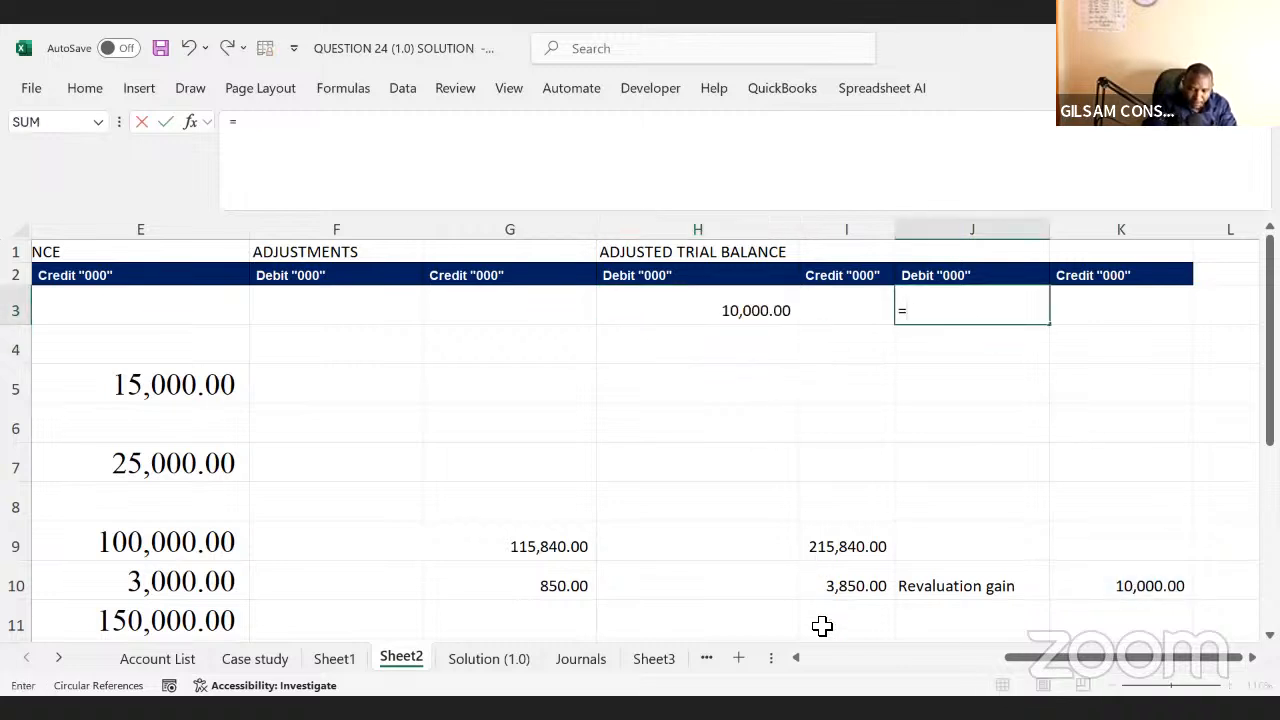
click(795, 659)
click(795, 659)
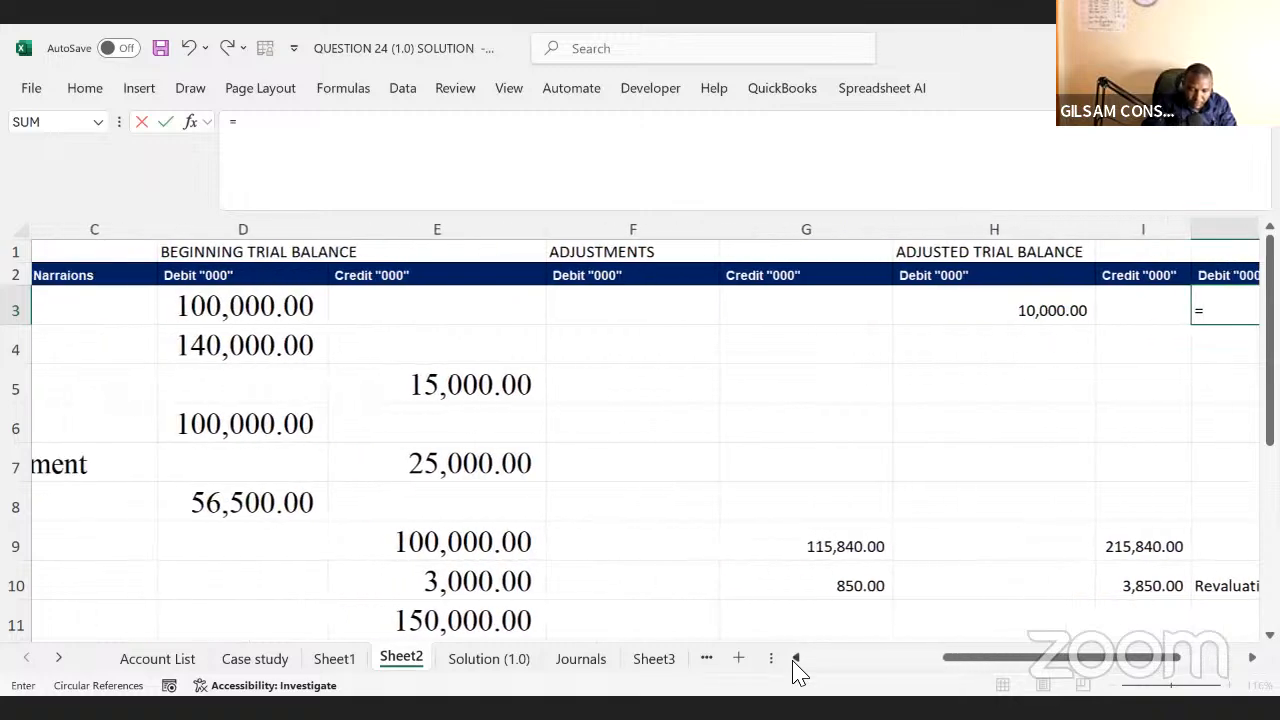
click(795, 659)
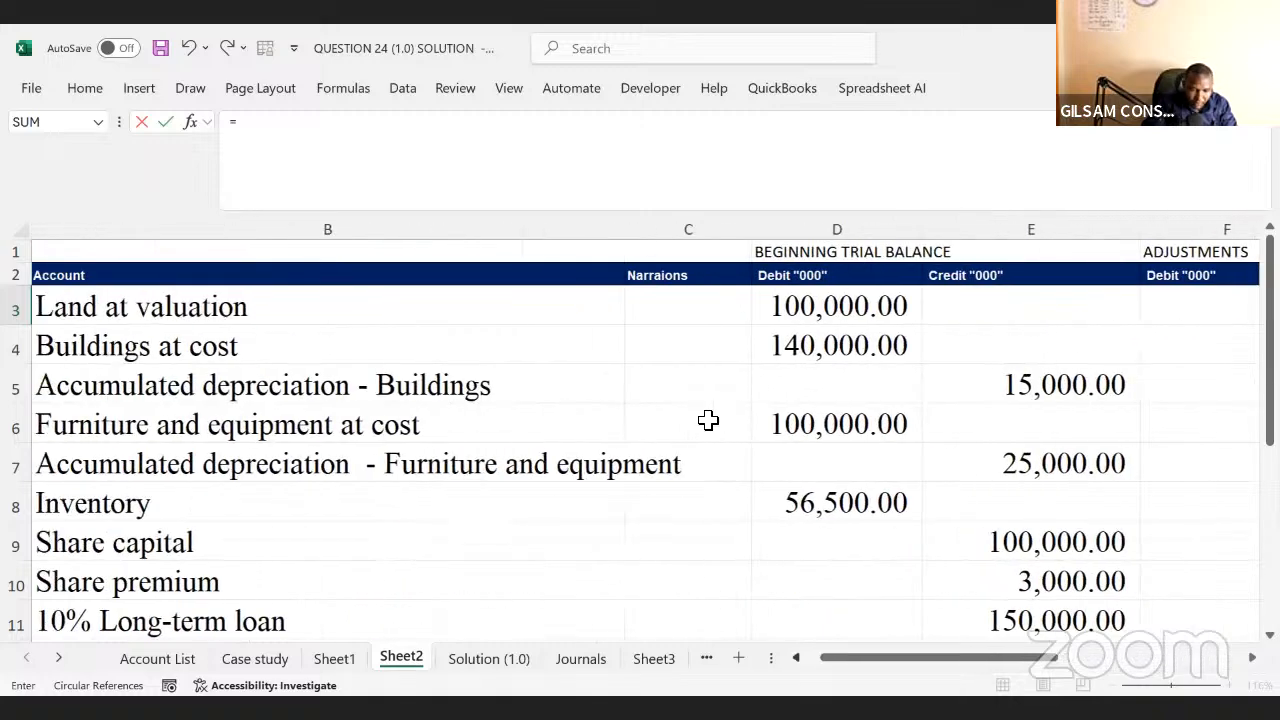
click(836, 305)
text(+)
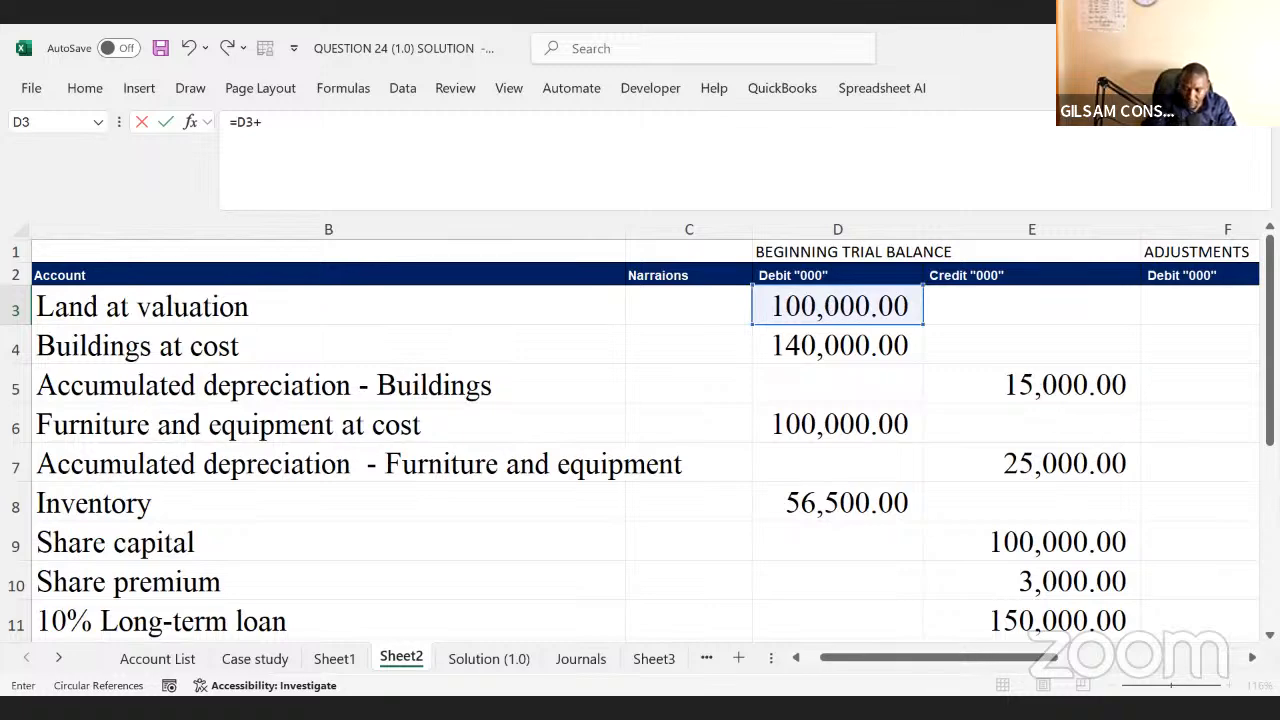
scroll(996, 398, right, 3)
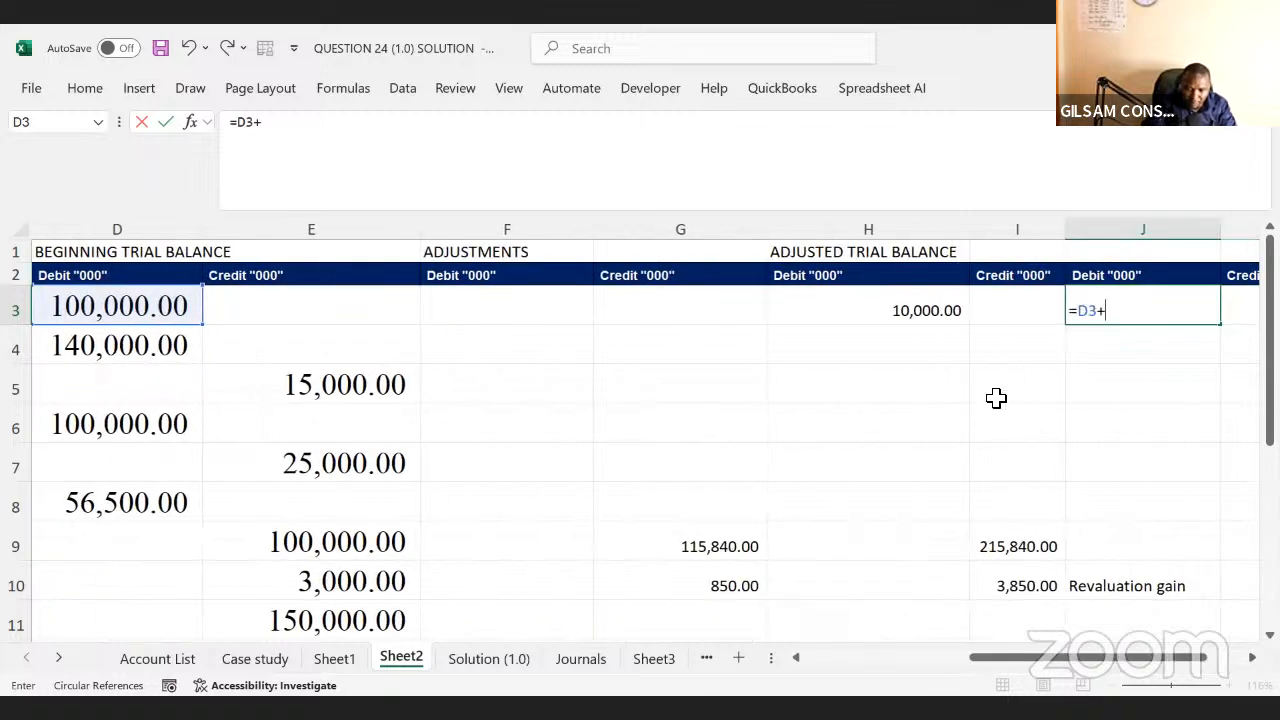
click(889, 301)
text(-)
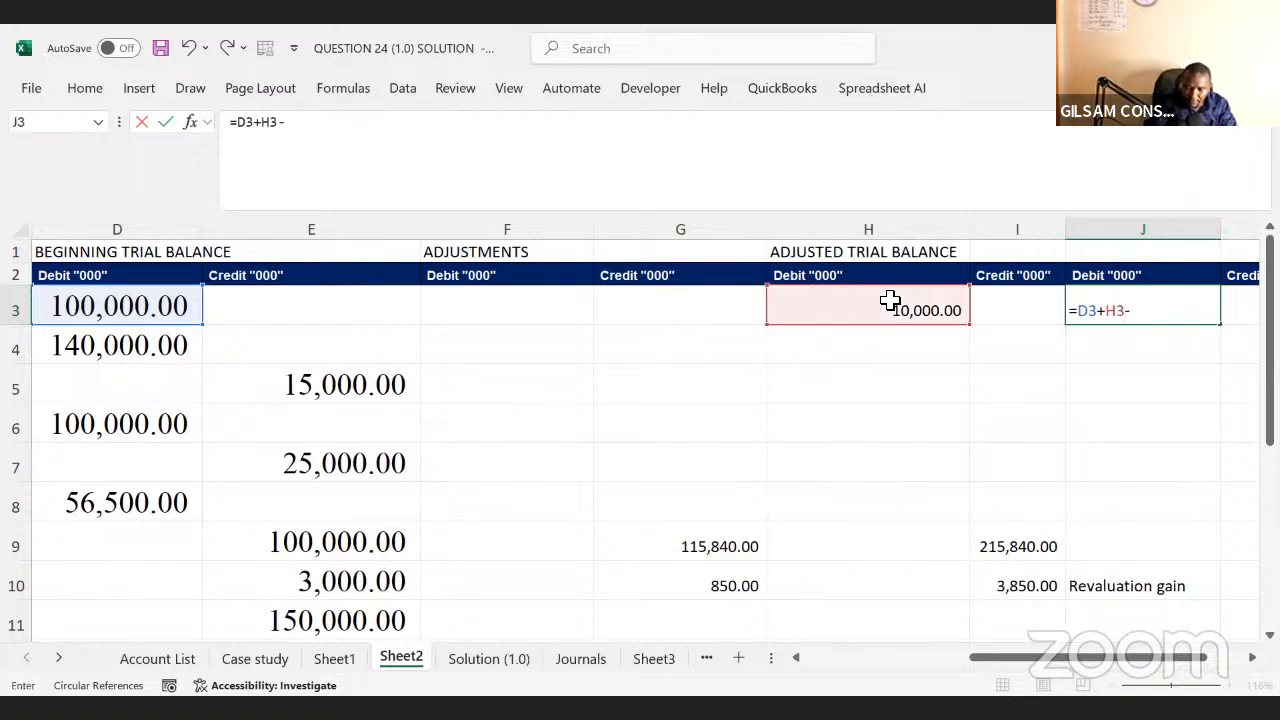
click(992, 300)
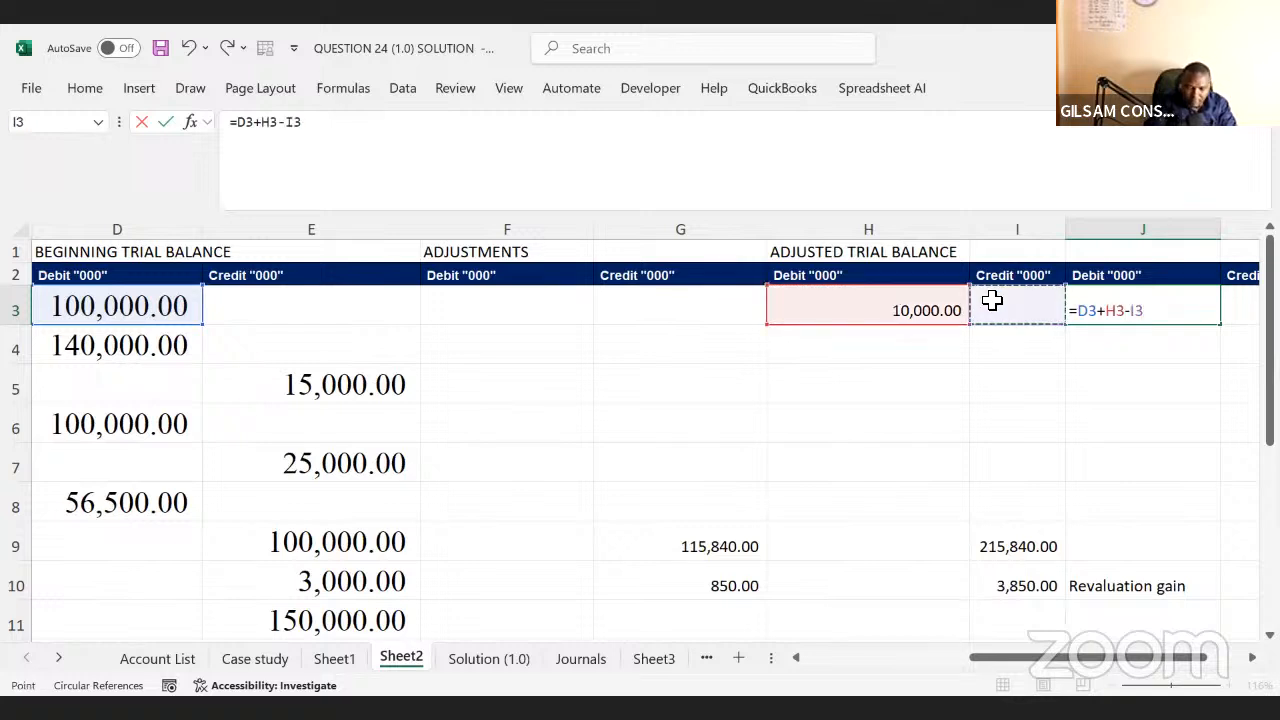
key(Return)
- Review the Land at valuation formulas in J3 and H3 against their column headings
click(1135, 291)
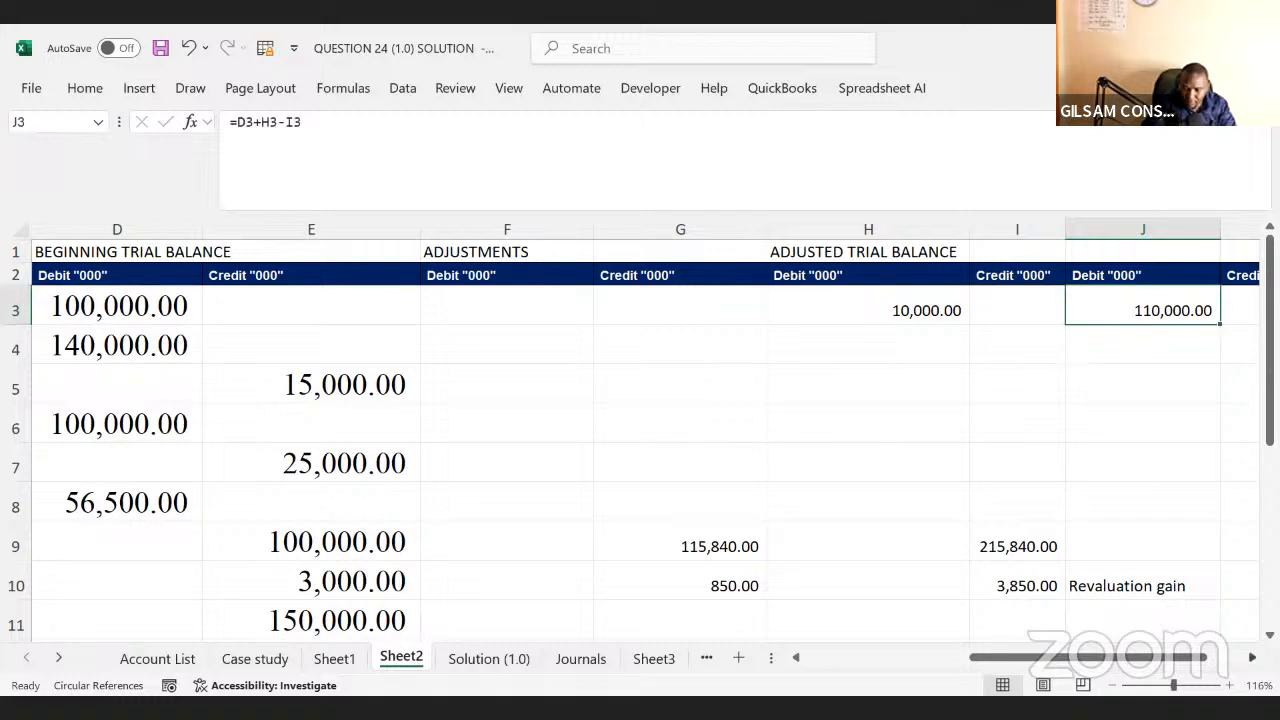
click(1252, 657)
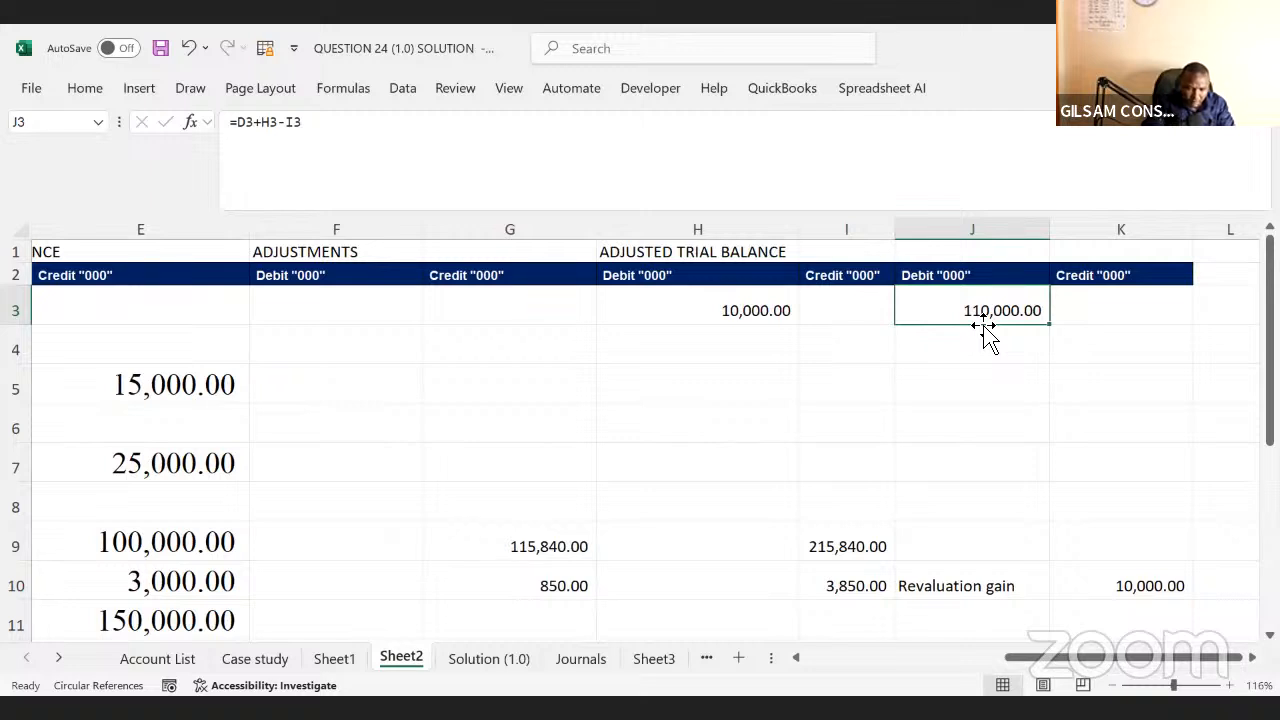
click(748, 313)
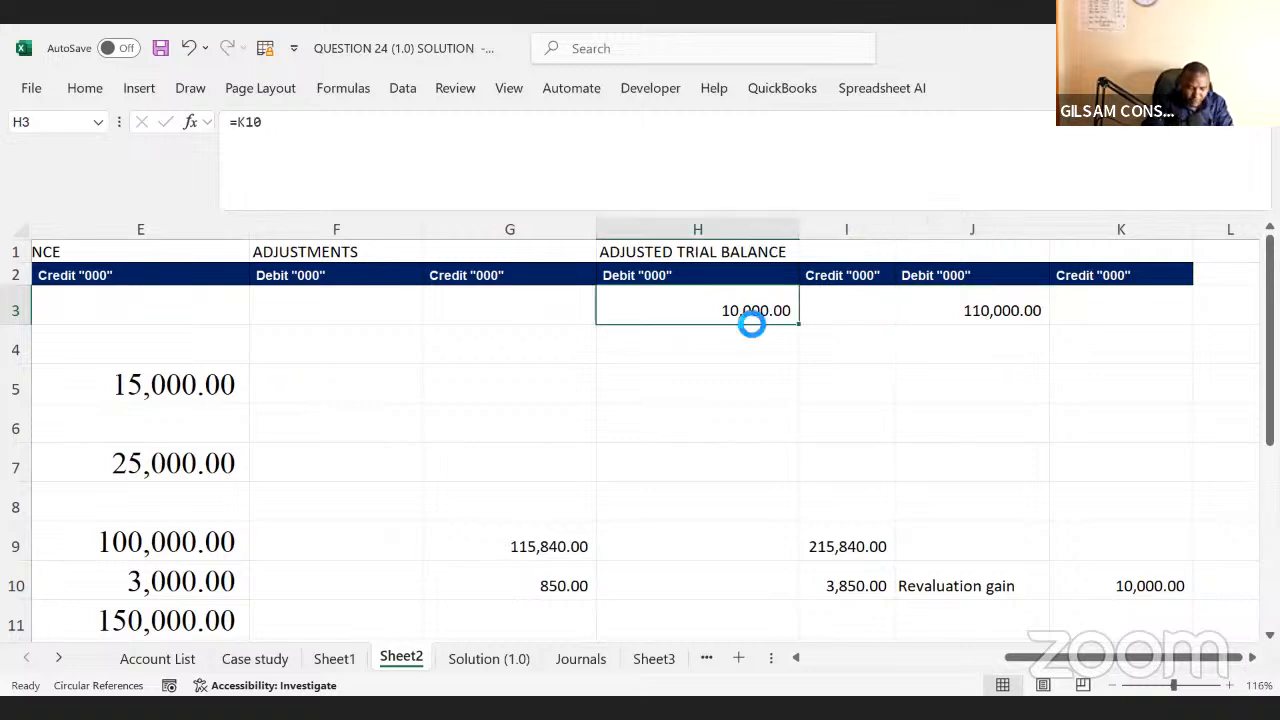
- Move the revaluation gain formula from H3 to the adjustments debit cell F3 in the Land at valuation row
key(ctrl+c)
click(377, 297)
key(ctrl+v)
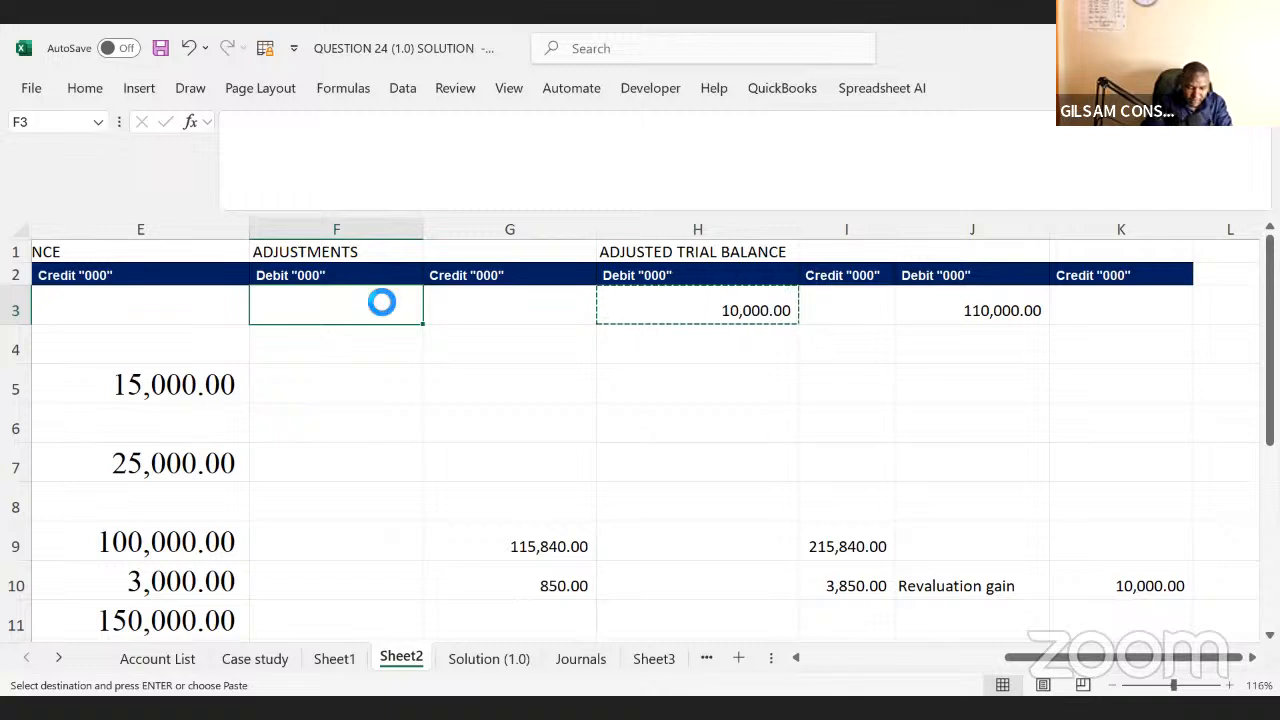
click(575, 324)
click(666, 313)
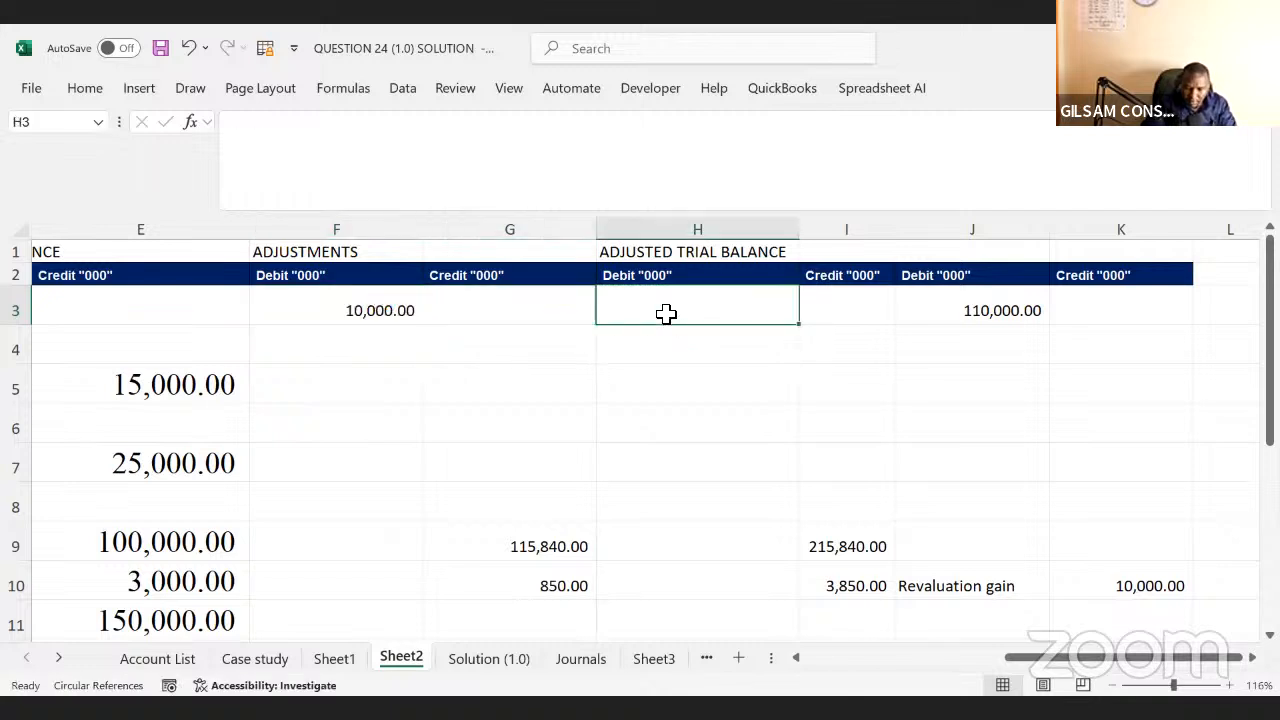
- Move the Land at valuation balance formula =D3+F3-I3 from J3 to the adjusted trial balance debit cell H3
click(948, 307)
key(ctrl+c)
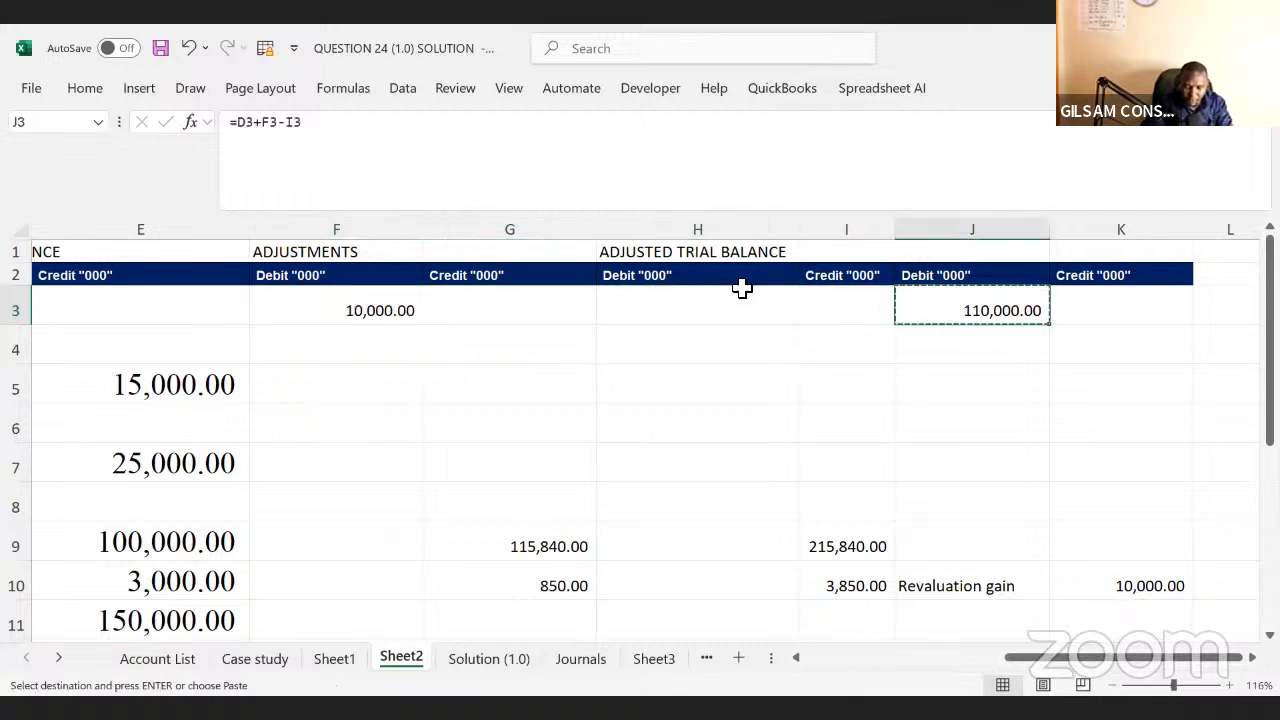
click(659, 300)
key(ctrl+v)
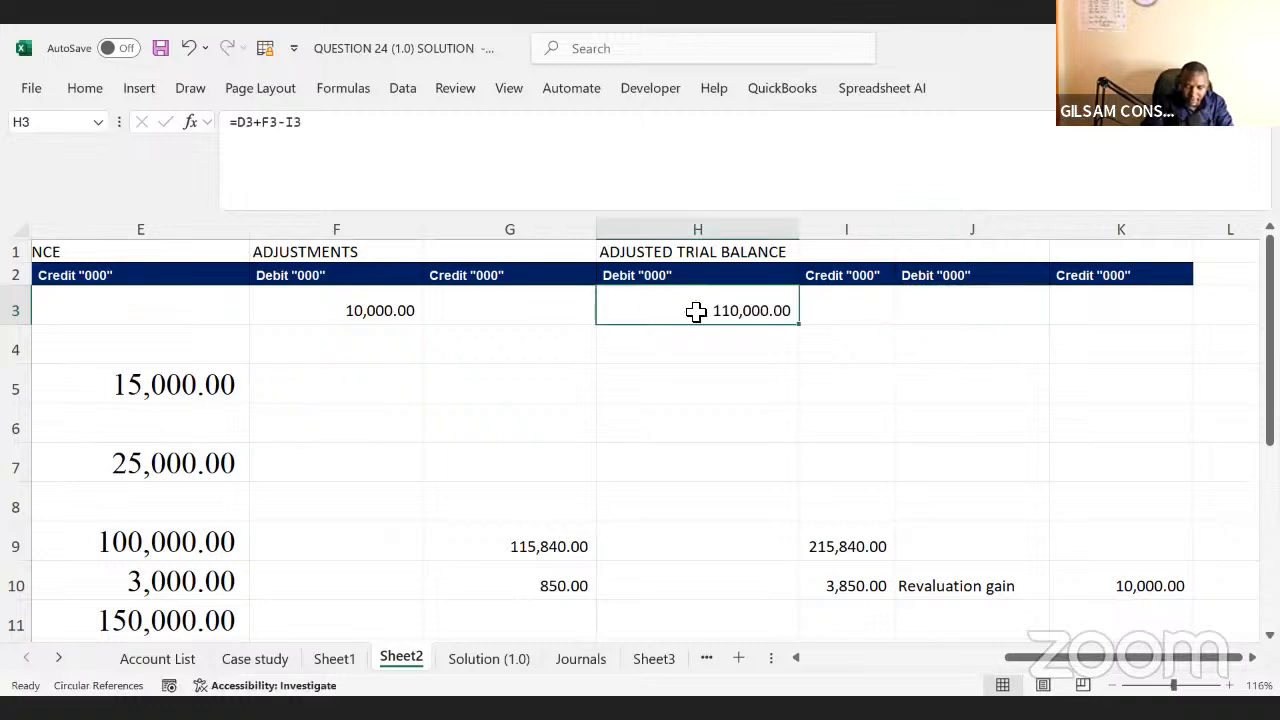
click(822, 337)
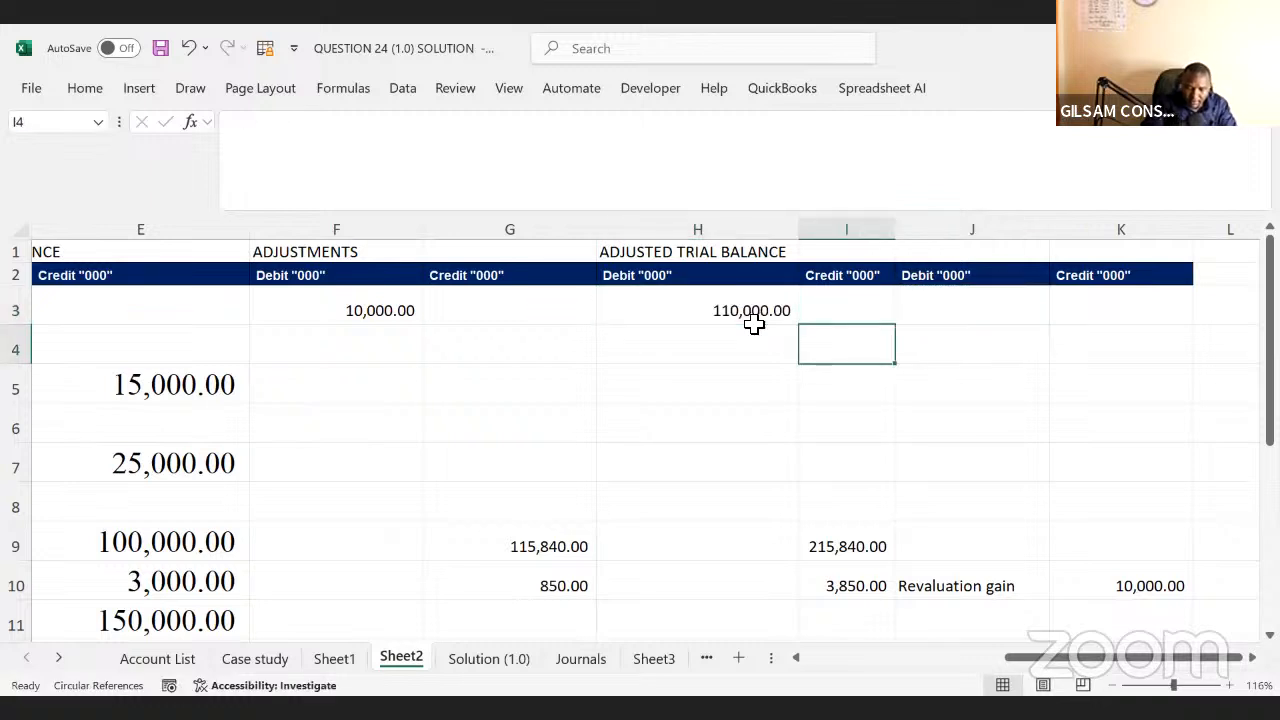
click(937, 228)
click(716, 310)
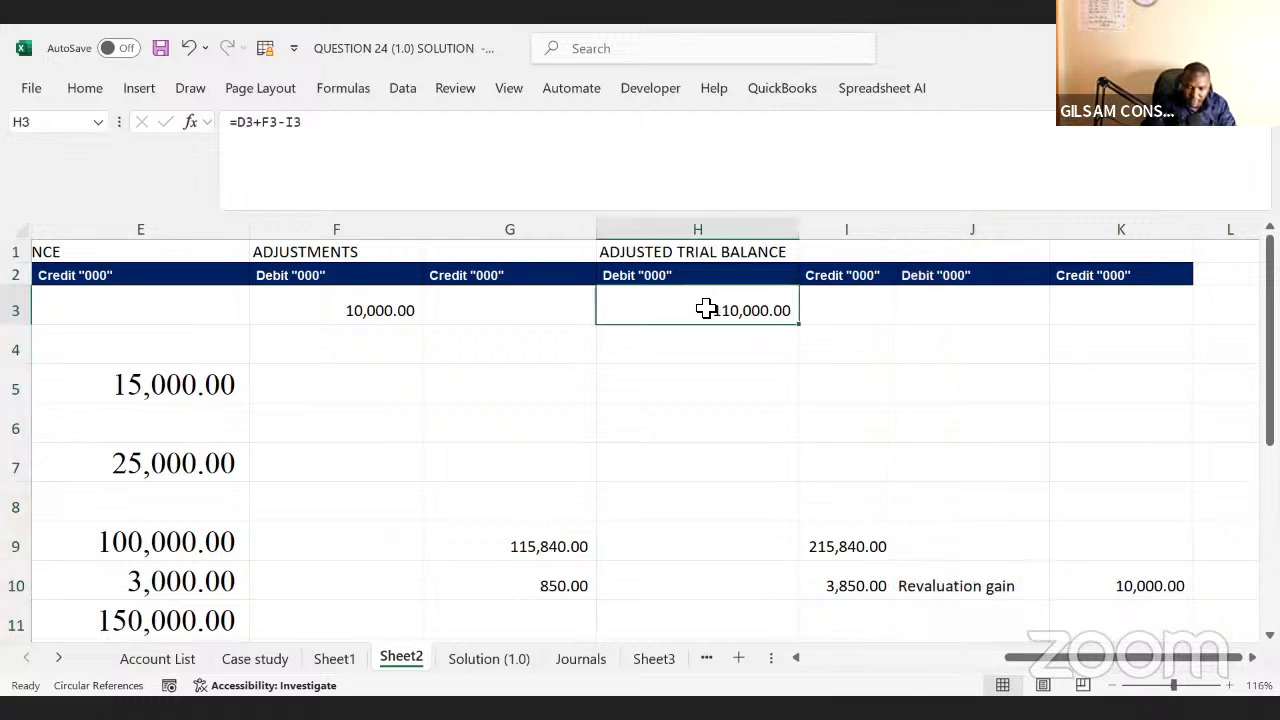
click(670, 422)
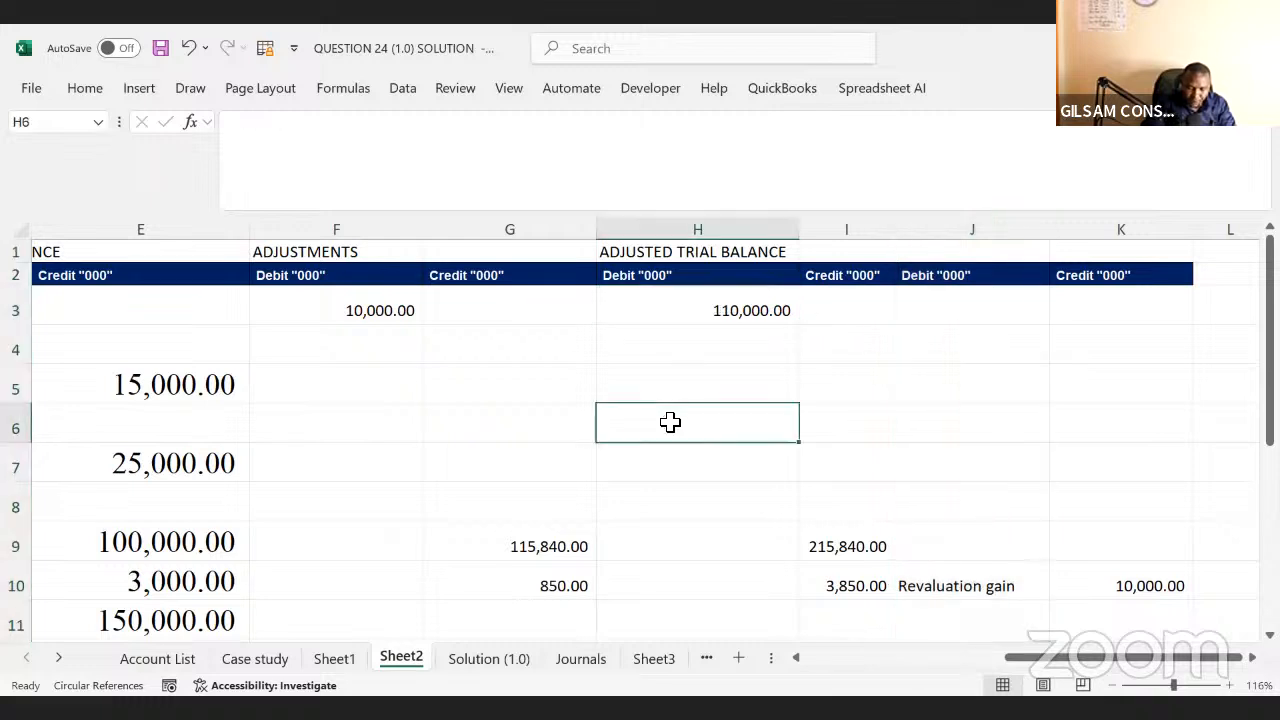
click(644, 335)
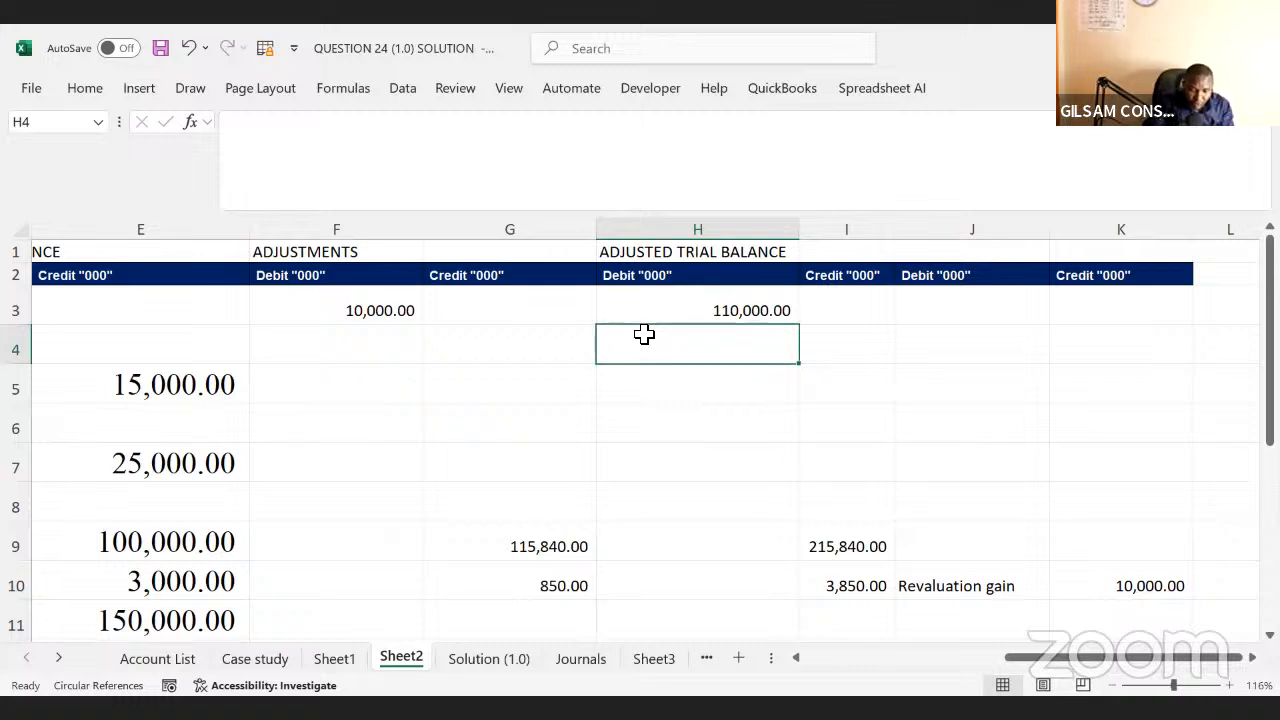
- Review the Case study's additional information on the land revaluation and the agreed depreciation for buildings, motor vehicles, and furniture and equipment
click(255, 658)
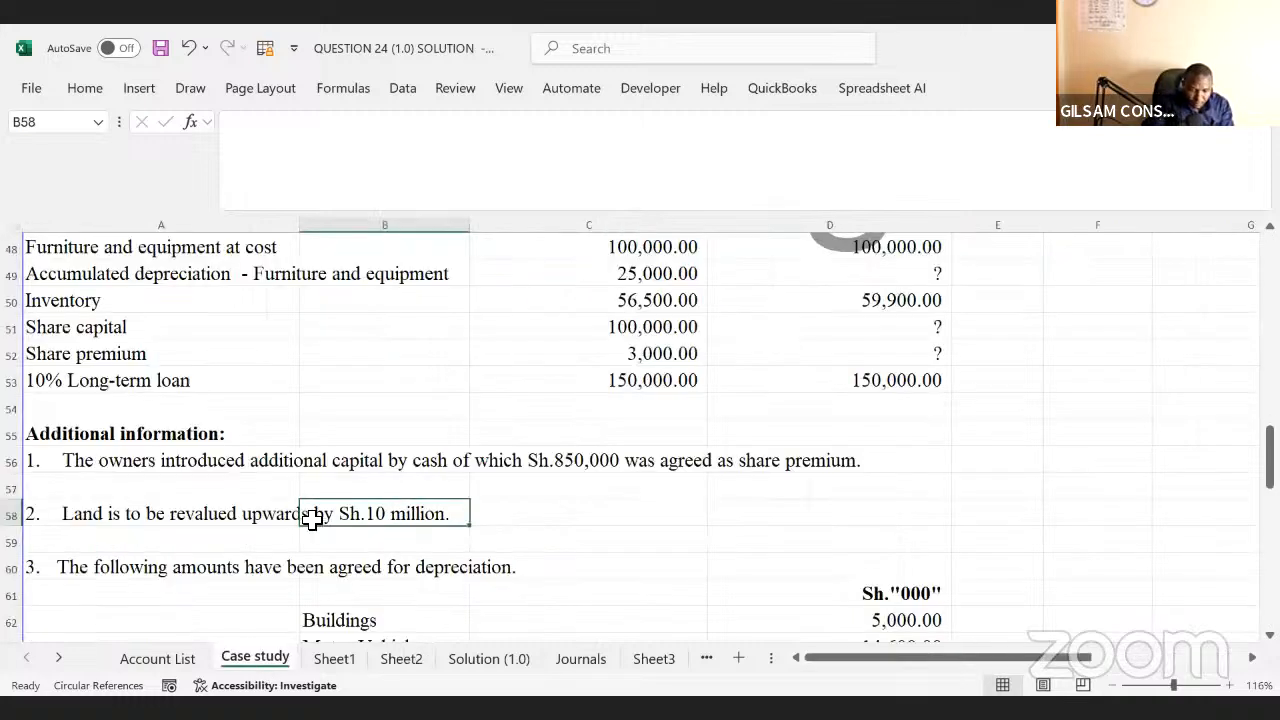
click(148, 566)
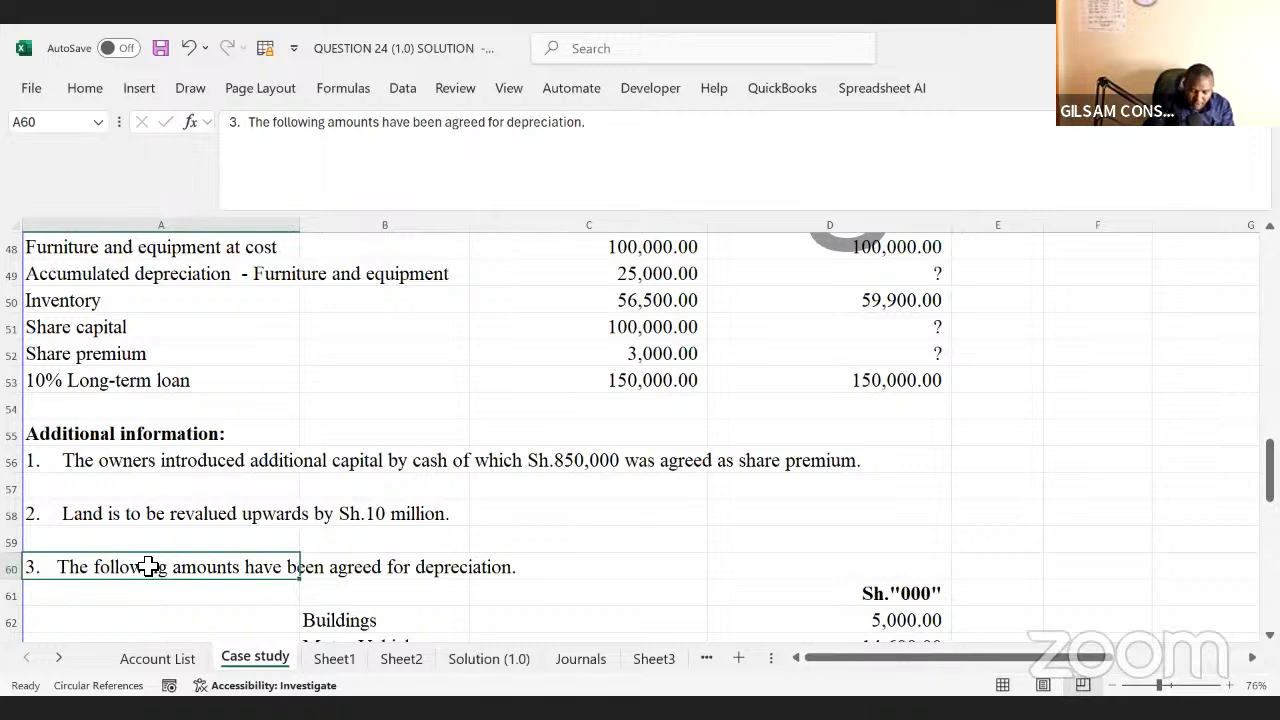
key(Down)
key(Down)
key(Down)
key(Down)
key(Down)
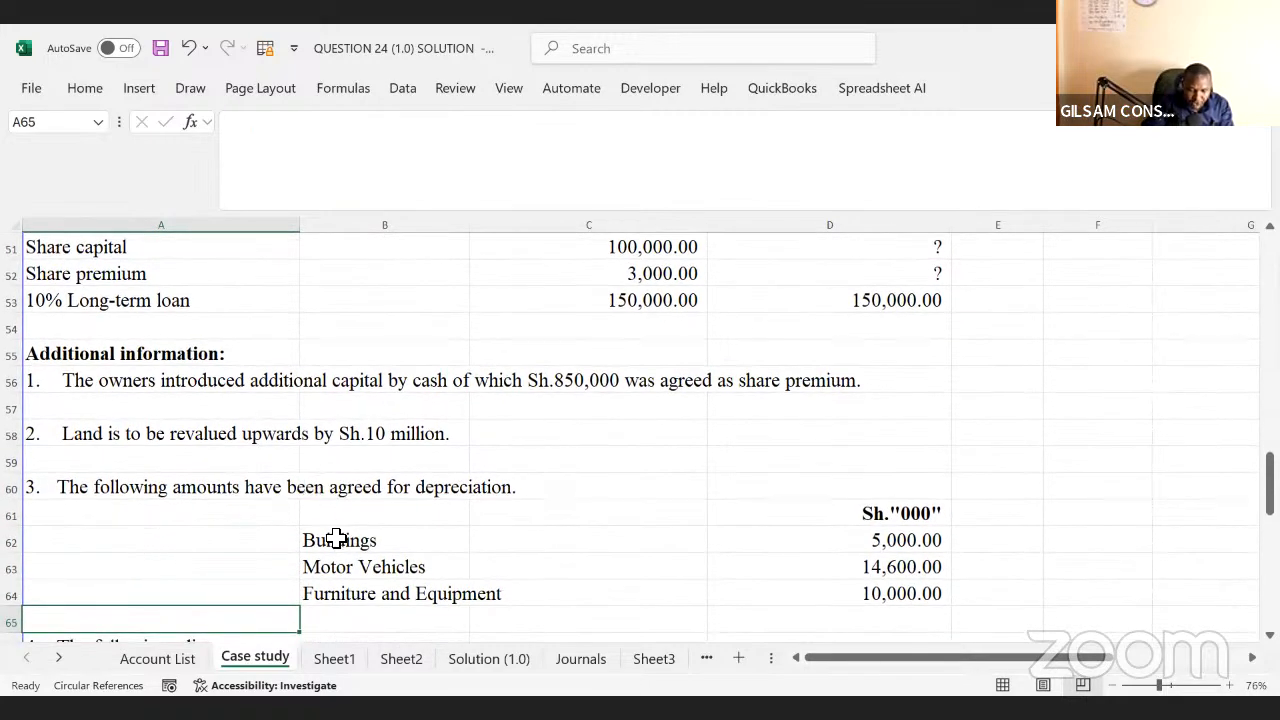
drag(336, 539, 343, 586)
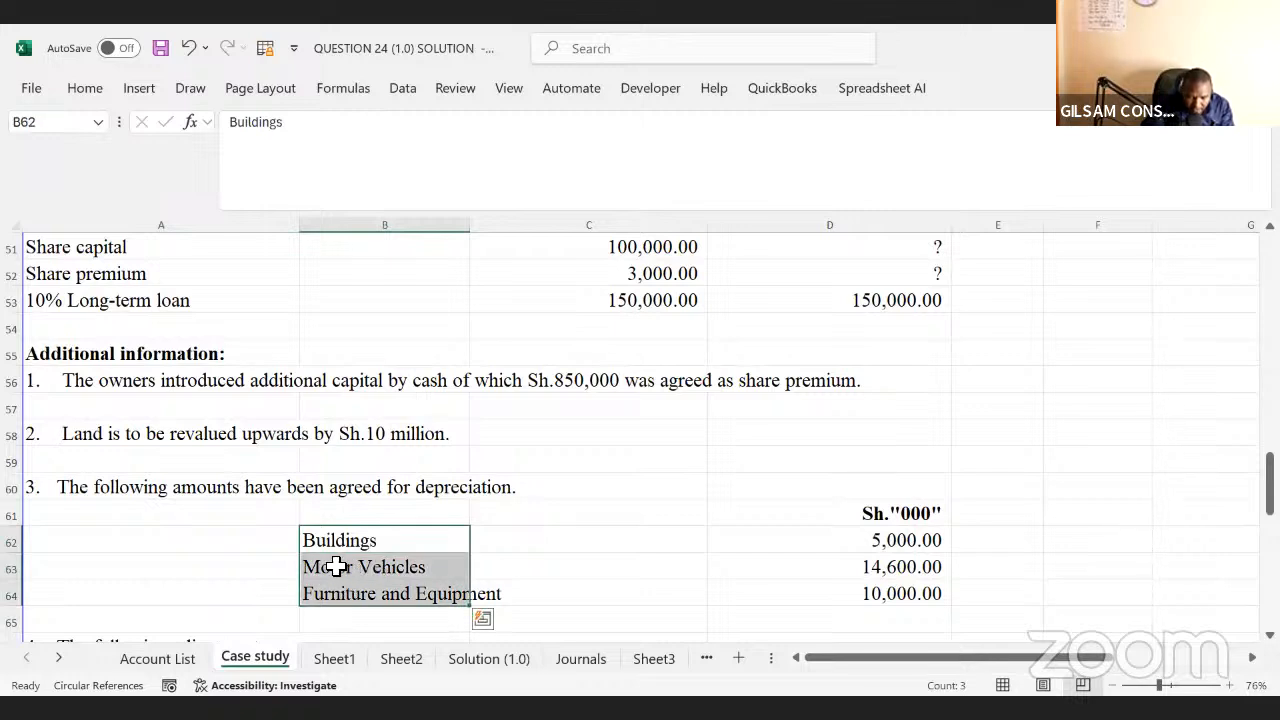
click(332, 567)
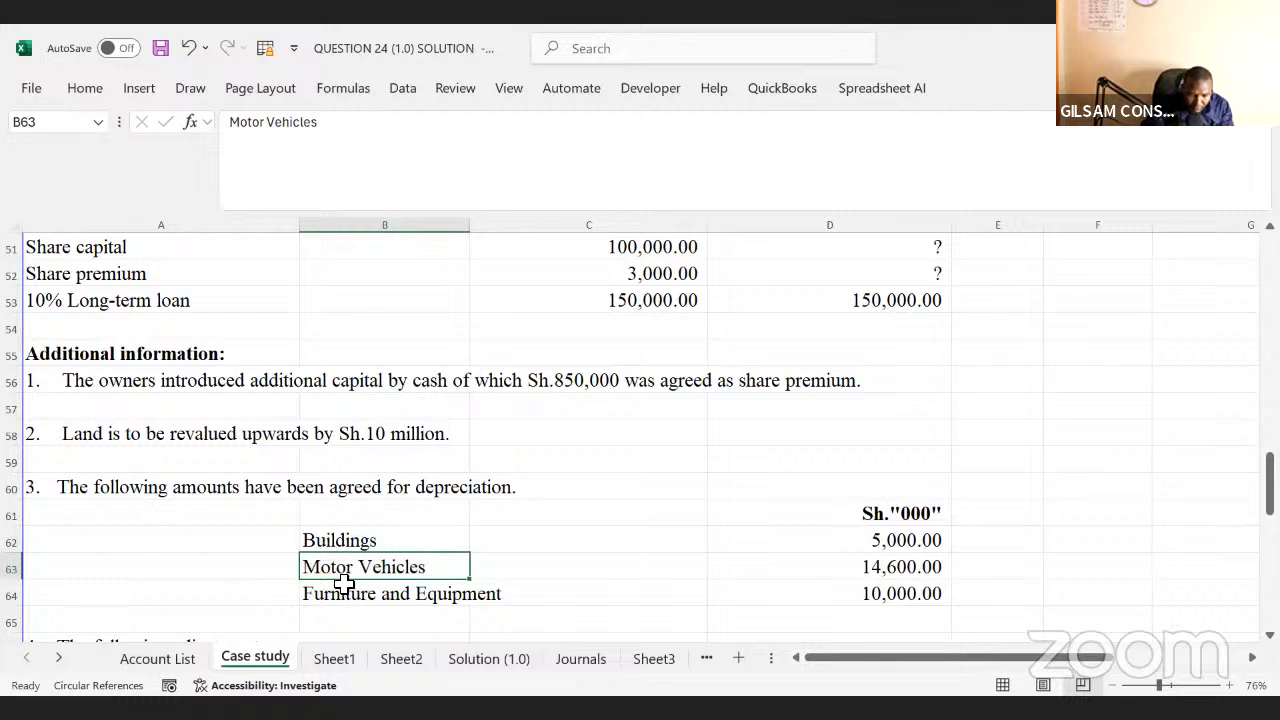
click(338, 592)
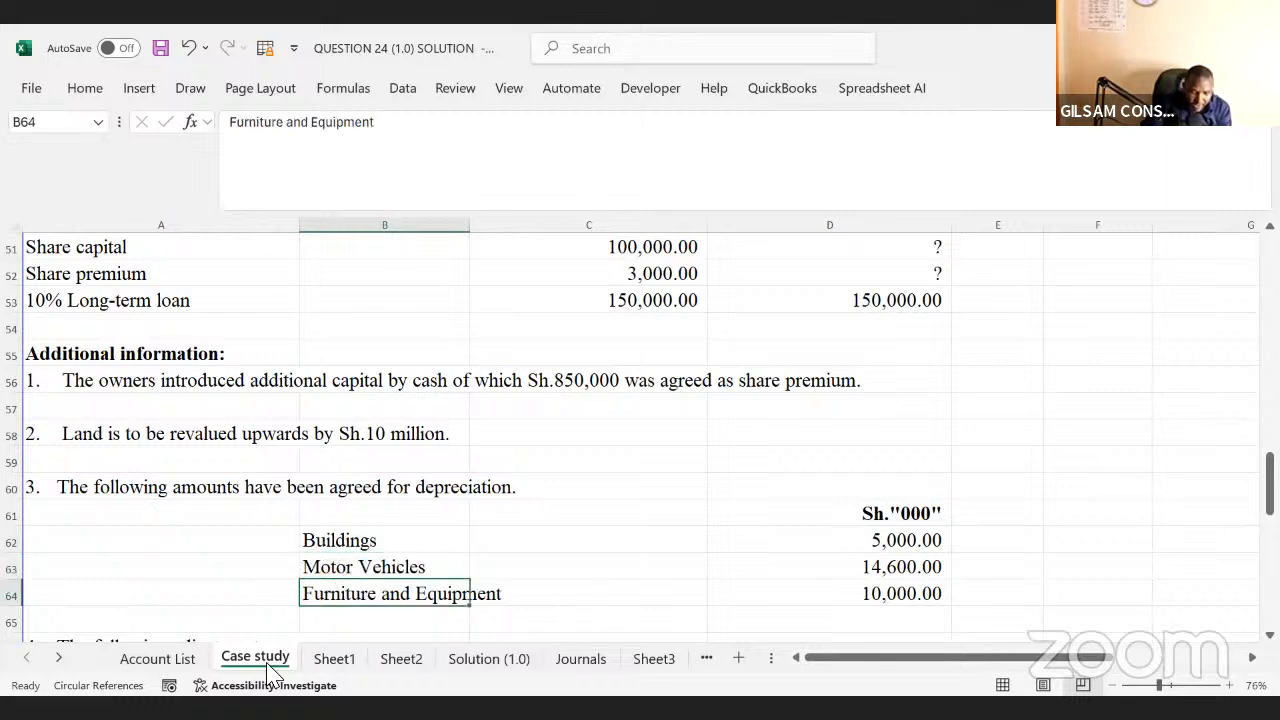
click(178, 664)
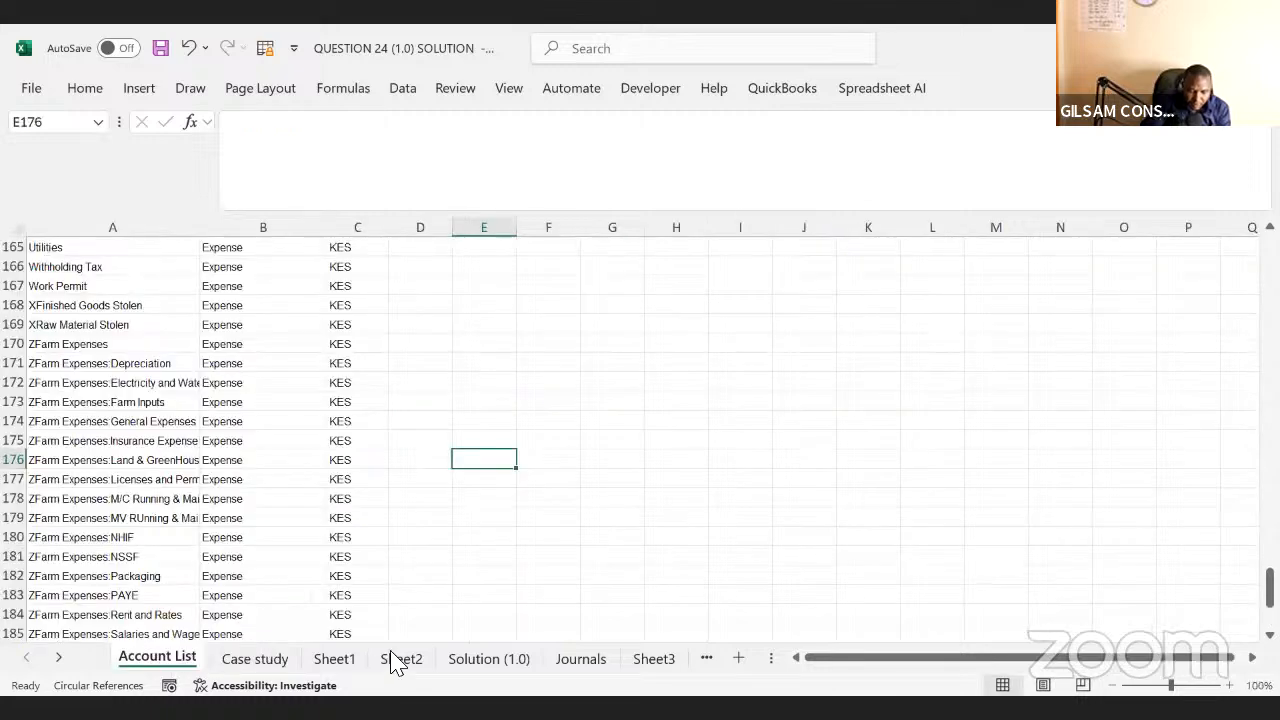
click(277, 663)
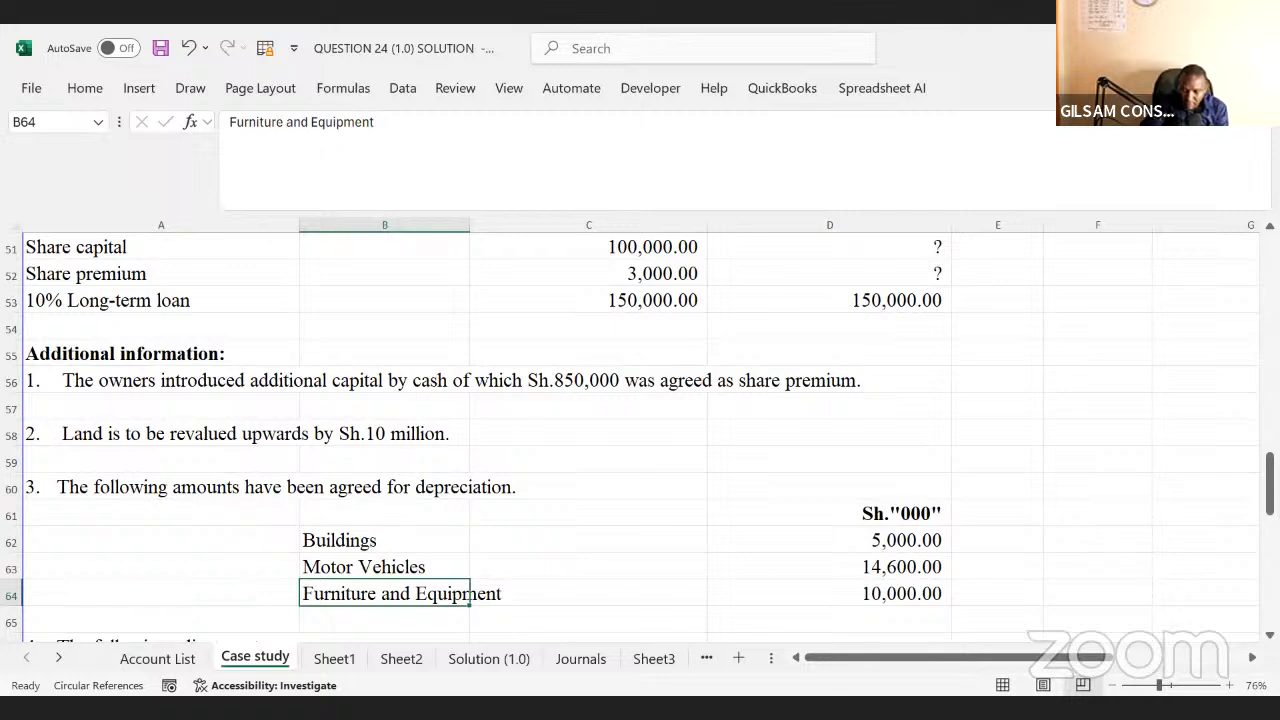
key(alt+Tab)
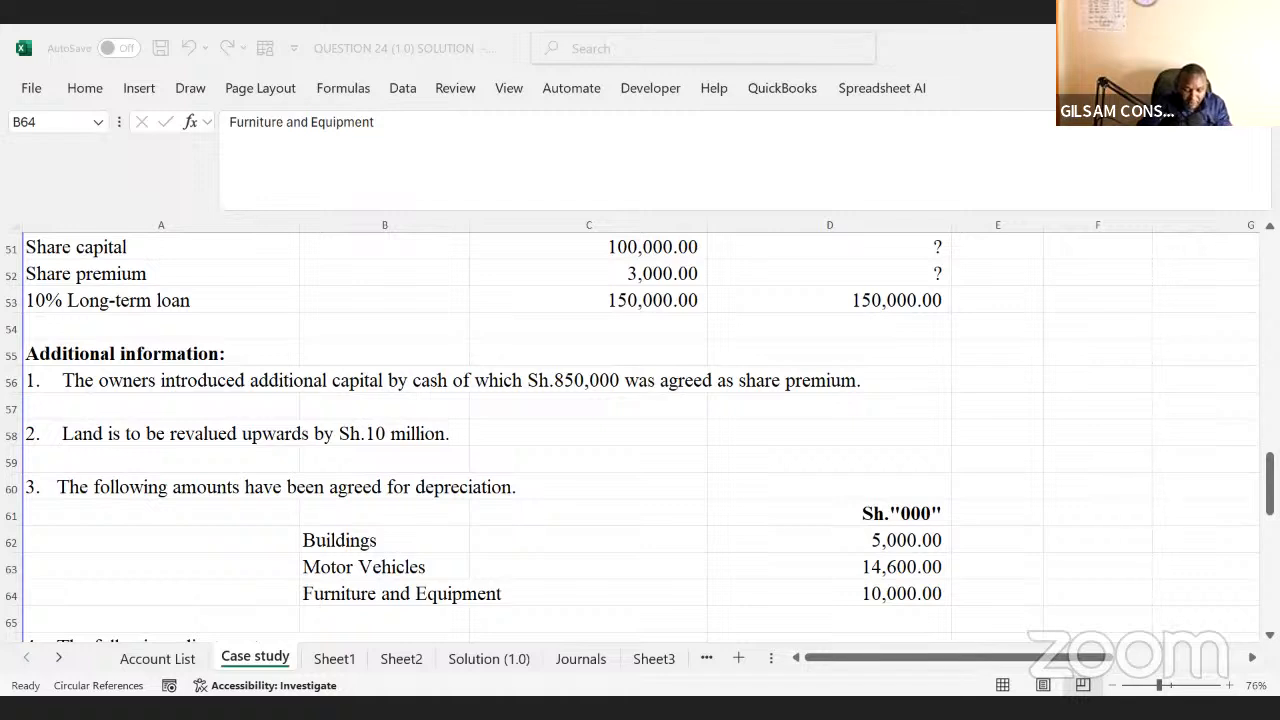
click(258, 466)
key(Up)
key(Up)
key(Up)
key(Up)
key(Up)
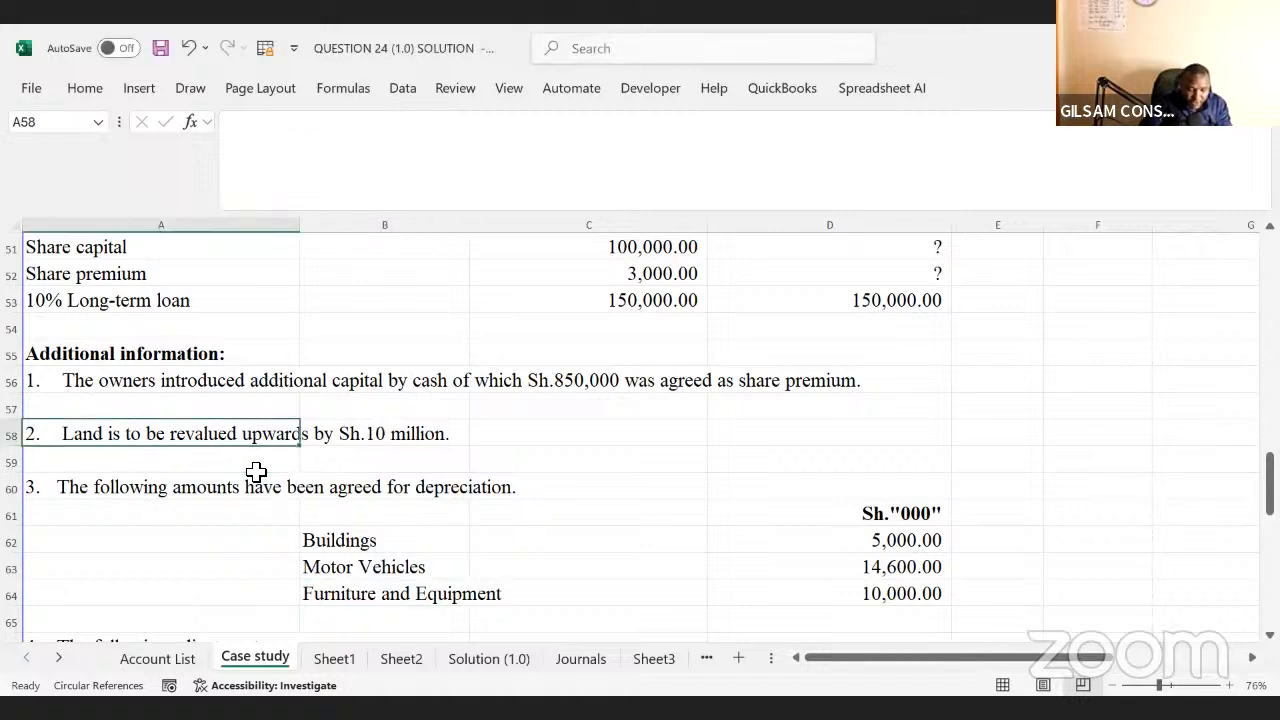
- Examine the adjustments and adjusted trial balance columns in Sheet2, including the area around the Revaluation gain note
click(340, 660)
click(224, 531)
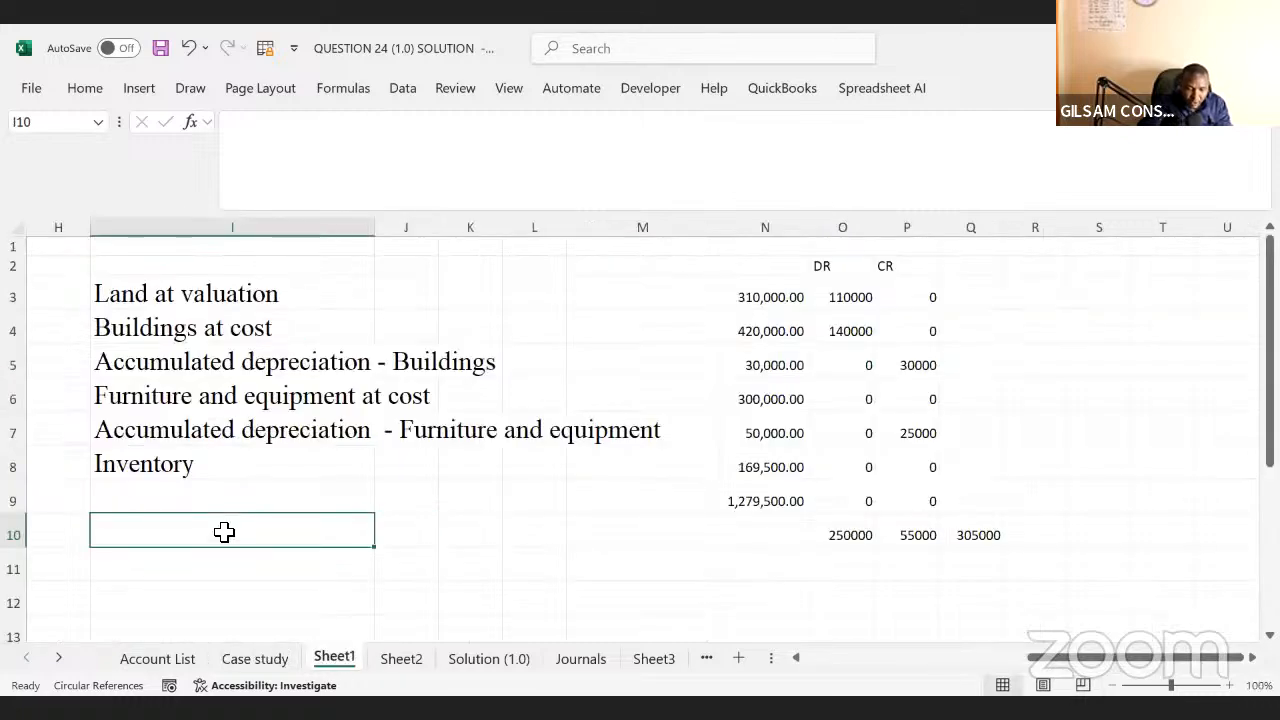
click(405, 662)
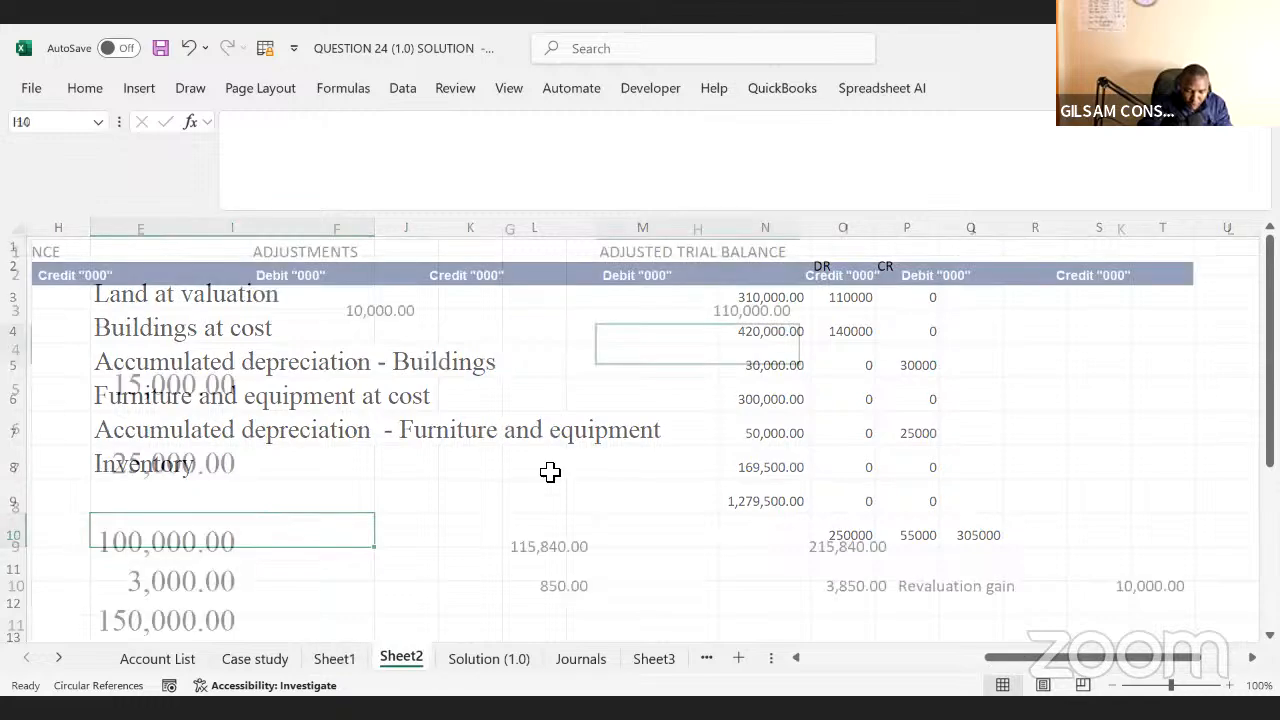
click(543, 451)
key(Up)
key(Up)
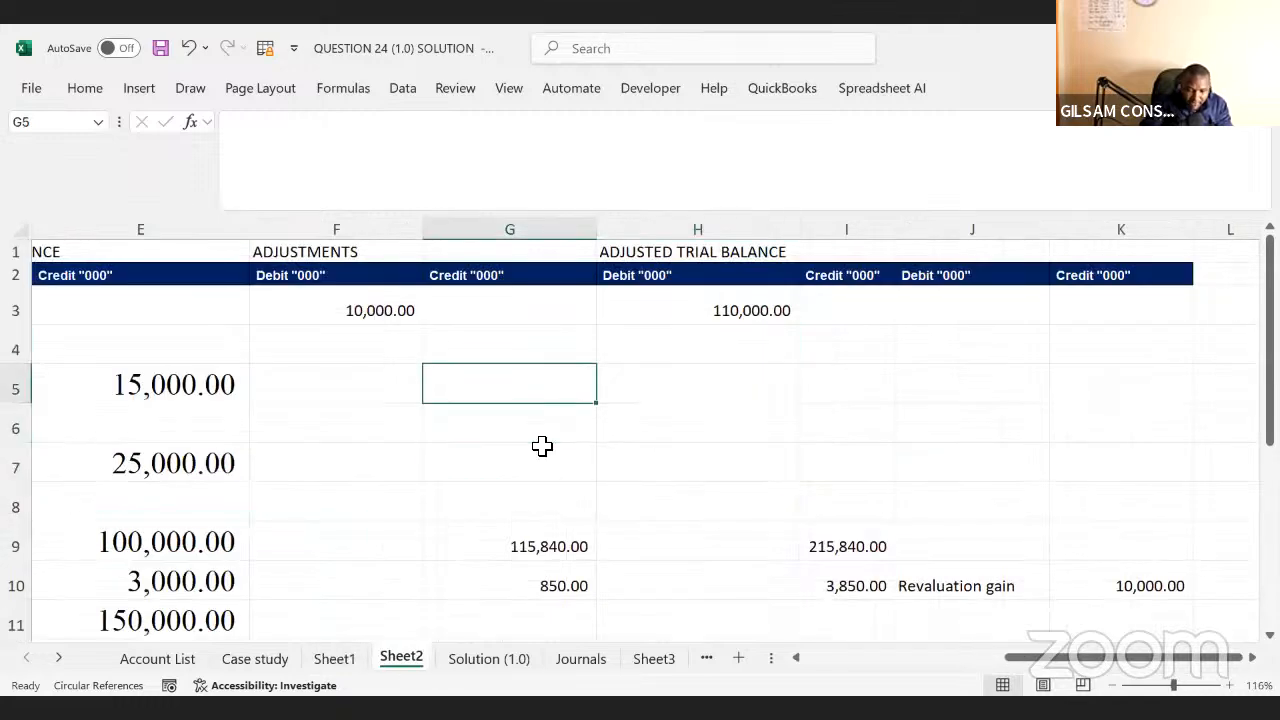
key(Left)
key(Left)
key(Left)
key(Left)
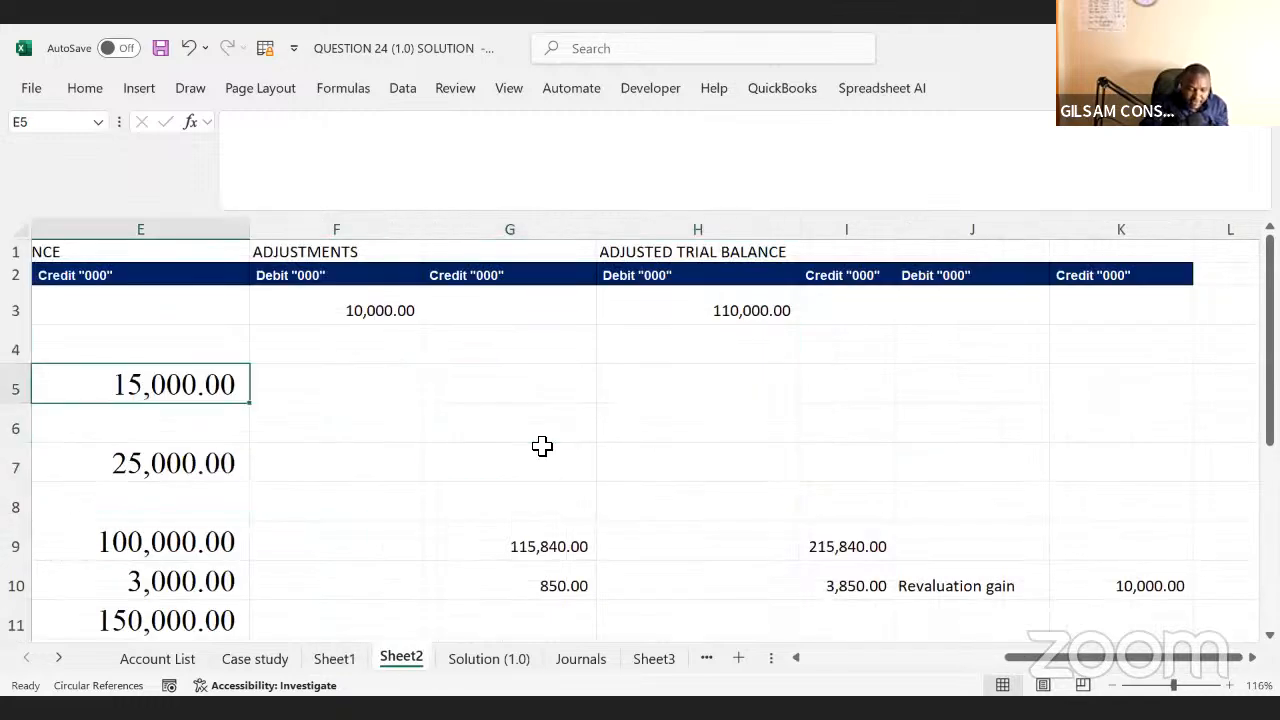
key(Right)
key(Right)
key(Right)
key(Right)
key(Right)
key(Right)
key(Right)
key(Right)
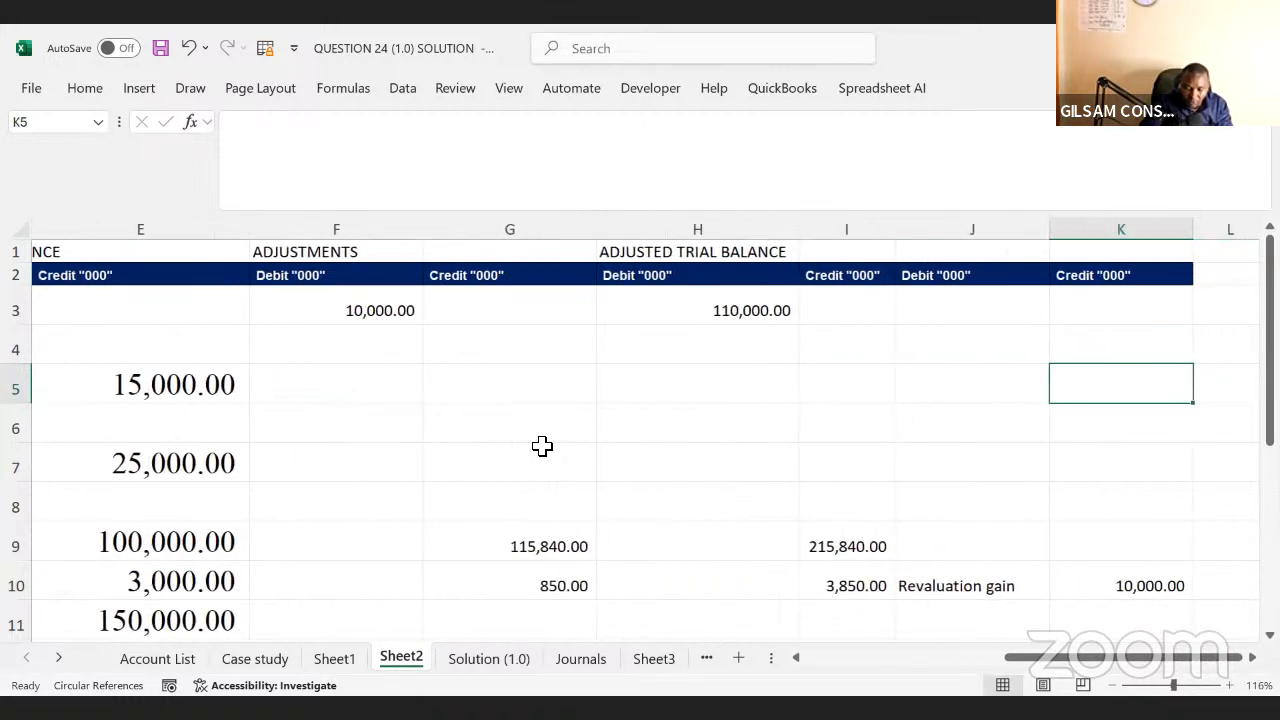
key(Down)
key(Down)
key(Down)
key(Down)
key(Down)
key(Down)
key(Down)
key(Down)
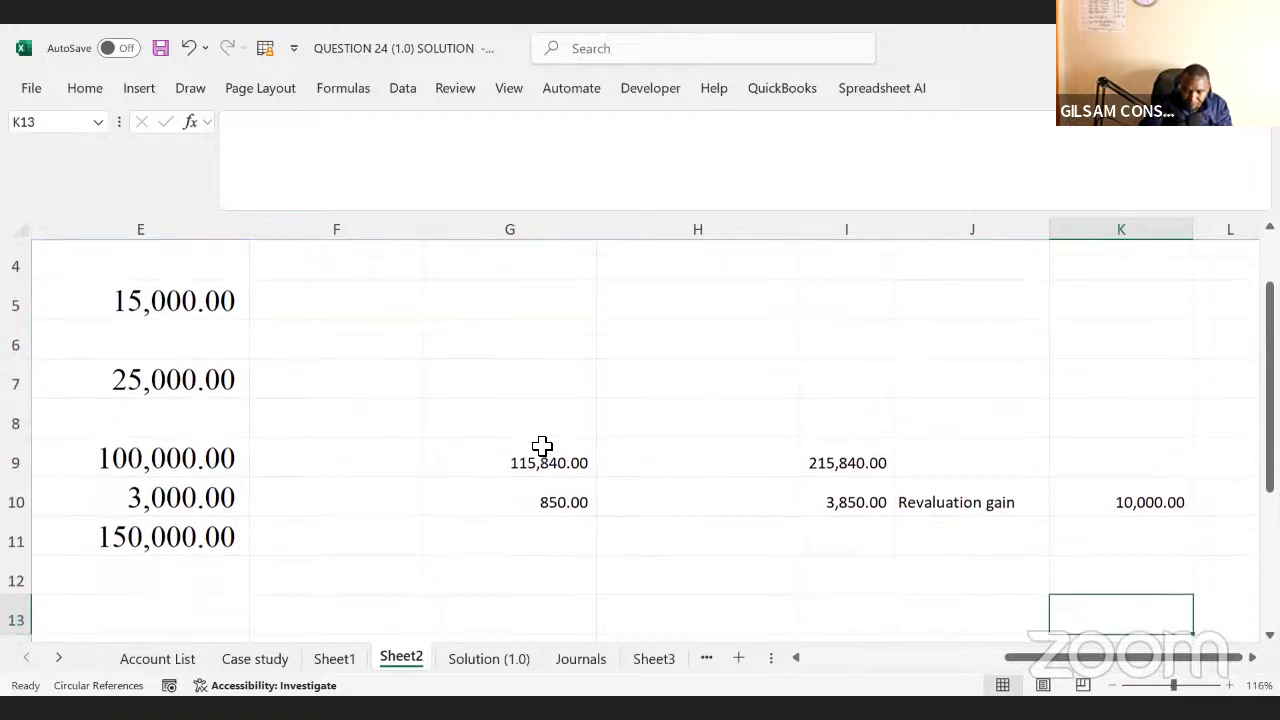
click(930, 547)
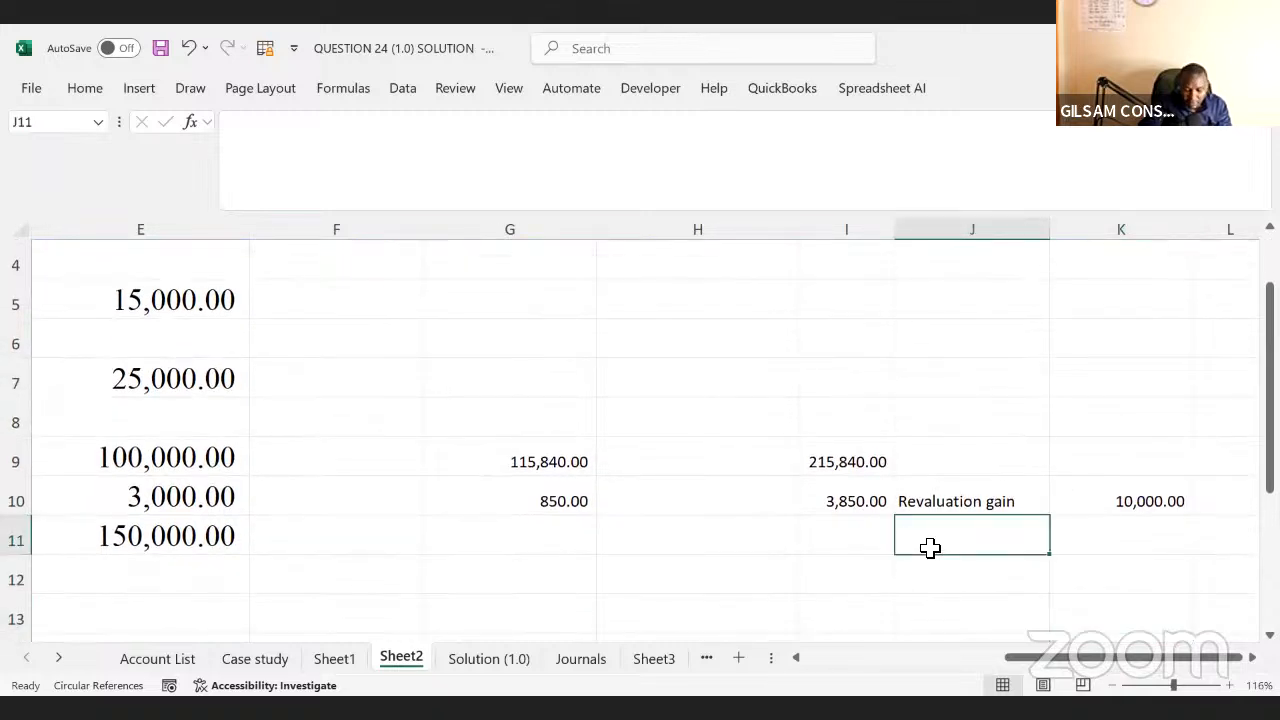
key(Up)
key(Up)
key(Up)
key(Up)
key(Up)
key(Up)
key(Up)
key(Up)
key(Up)
key(Up)
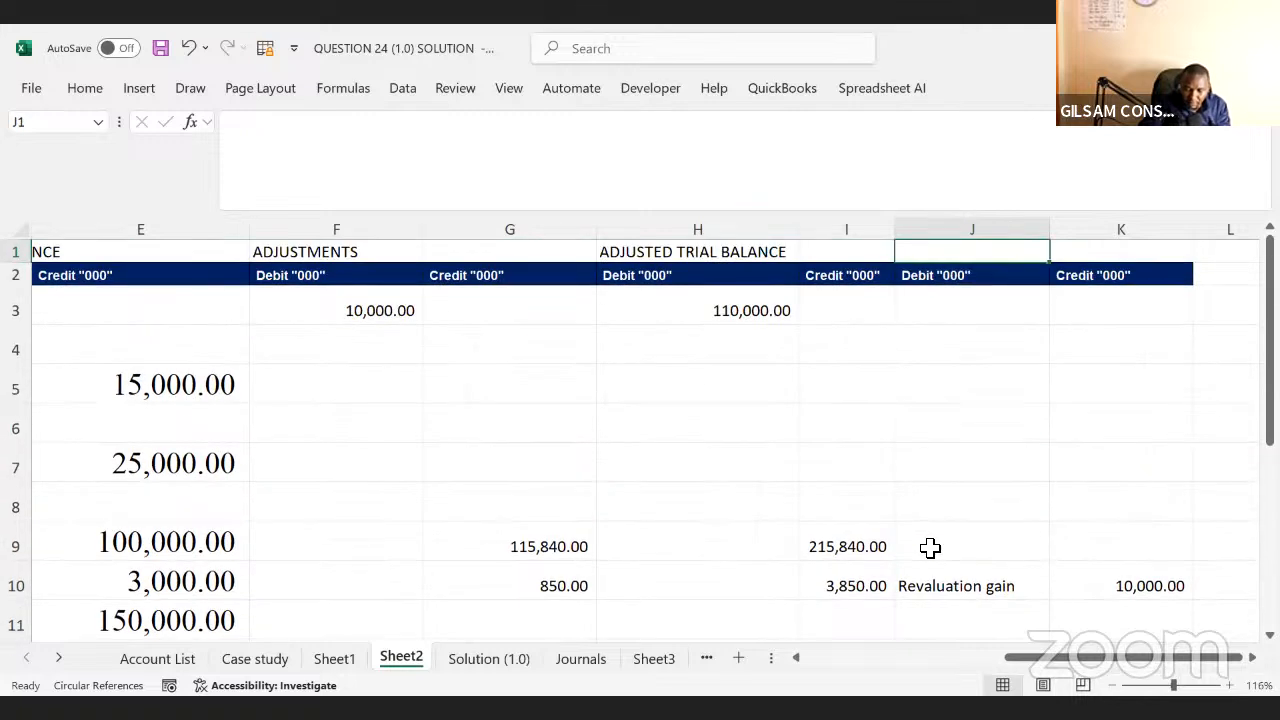
key(Down)
key(Down)
key(Down)
key(Down)
key(Down)
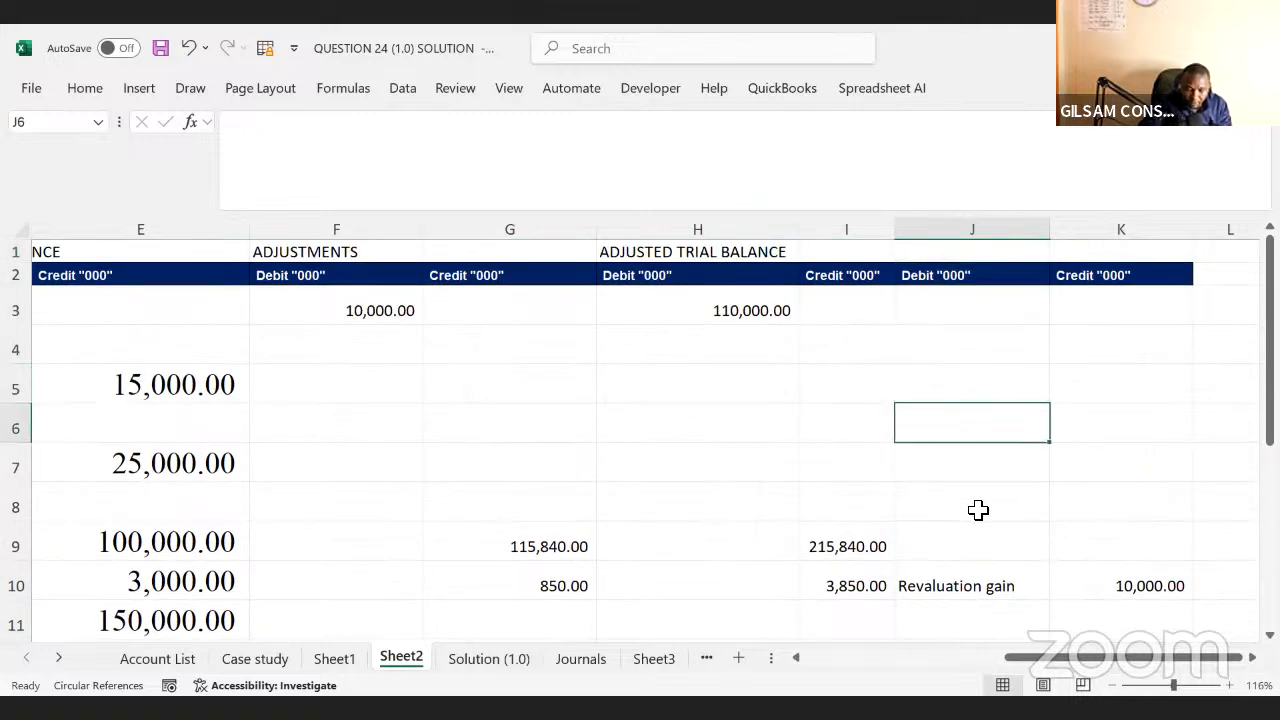
click(923, 503)
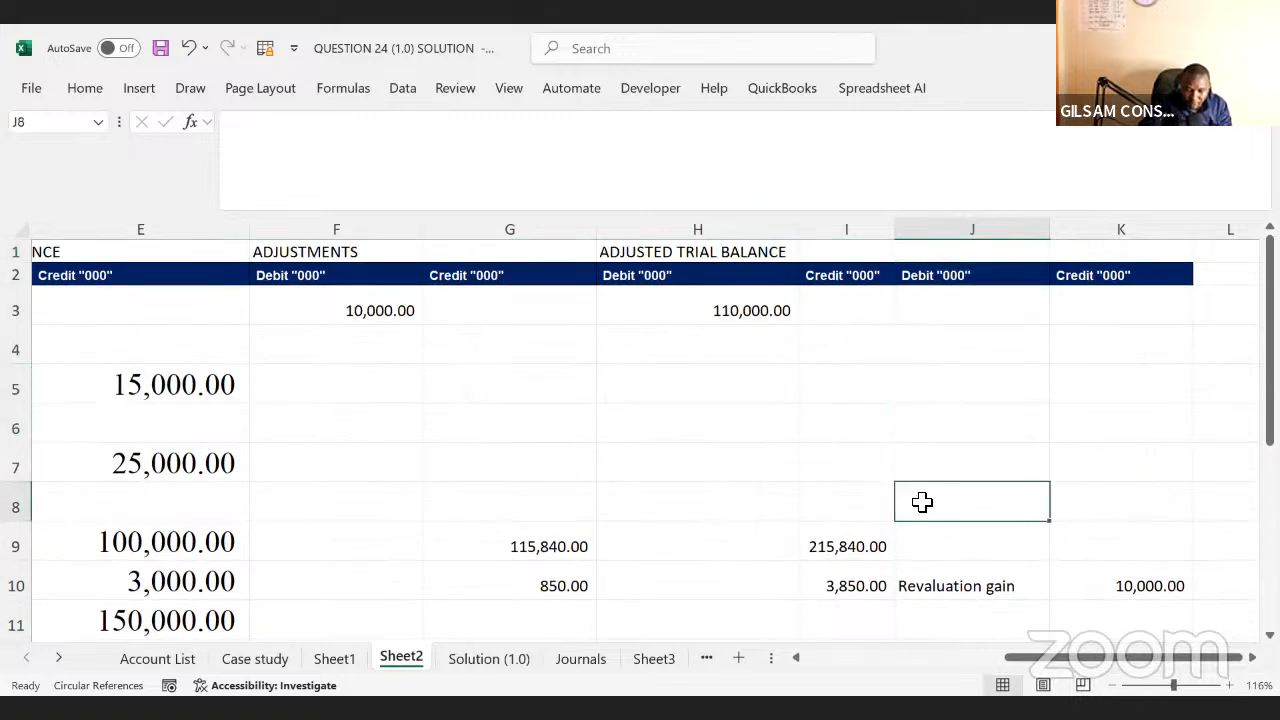
- Copy the Buildings, Motor Vehicles, and Furniture and Equipment depreciation amounts from the Case study and paste them as values at J11 in Sheet2
click(255, 658)
drag(354, 543, 848, 606)
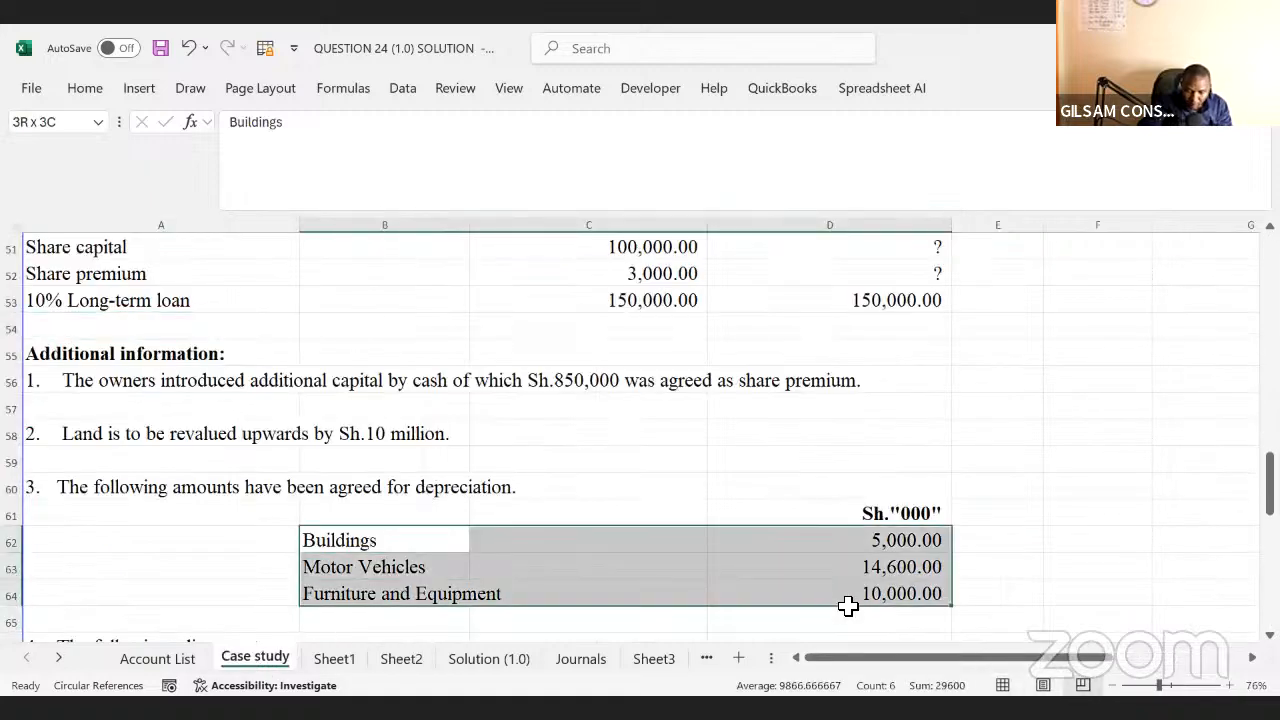
key(ctrl+c)
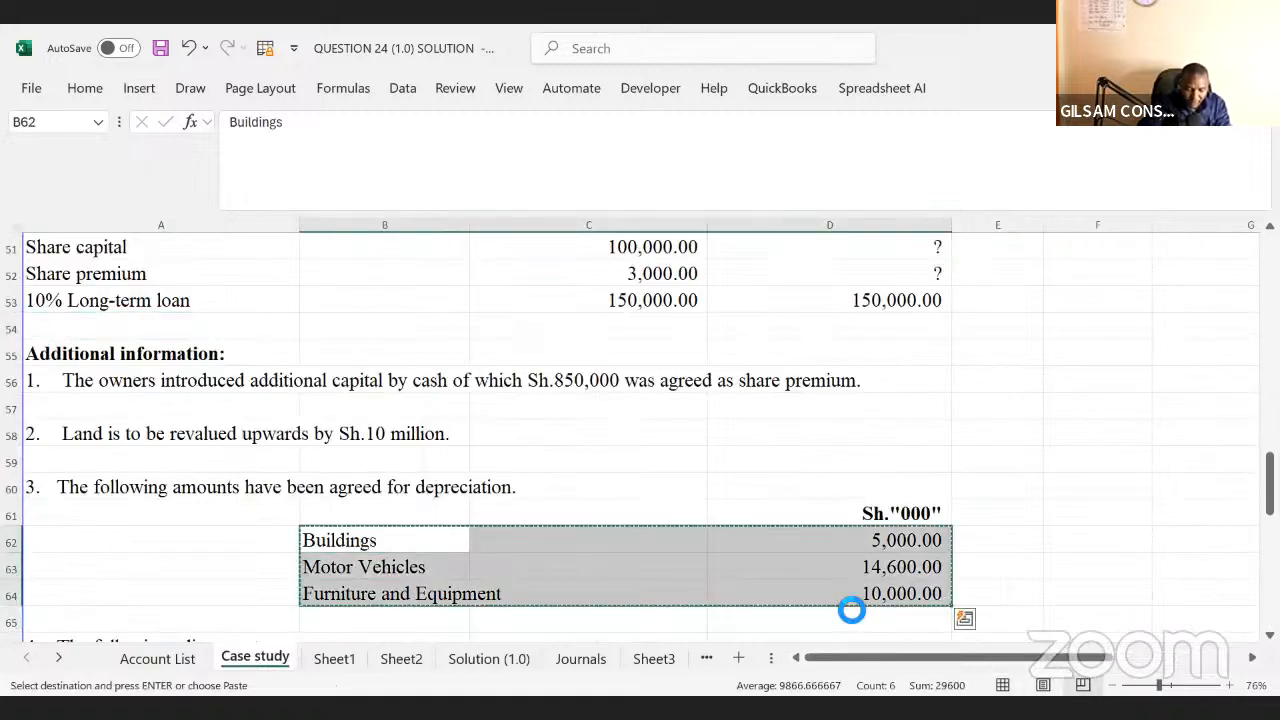
click(401, 658)
click(930, 545)
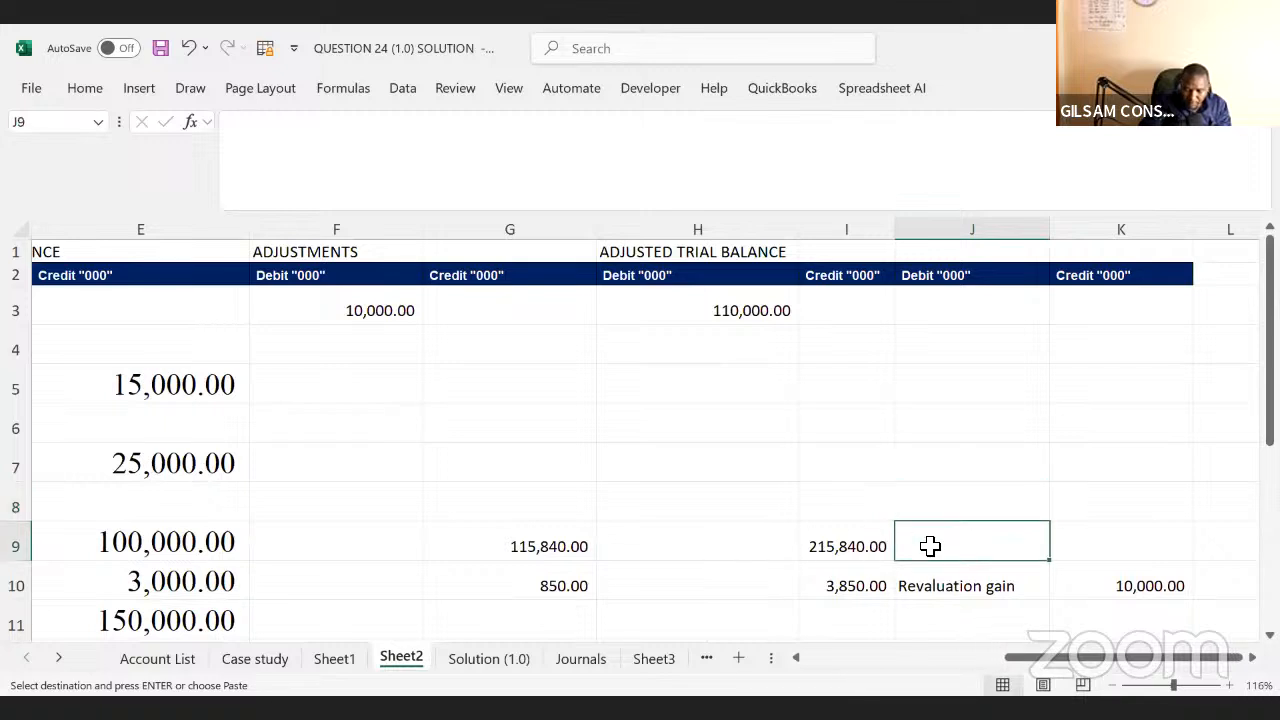
key(Down)
key(Down)
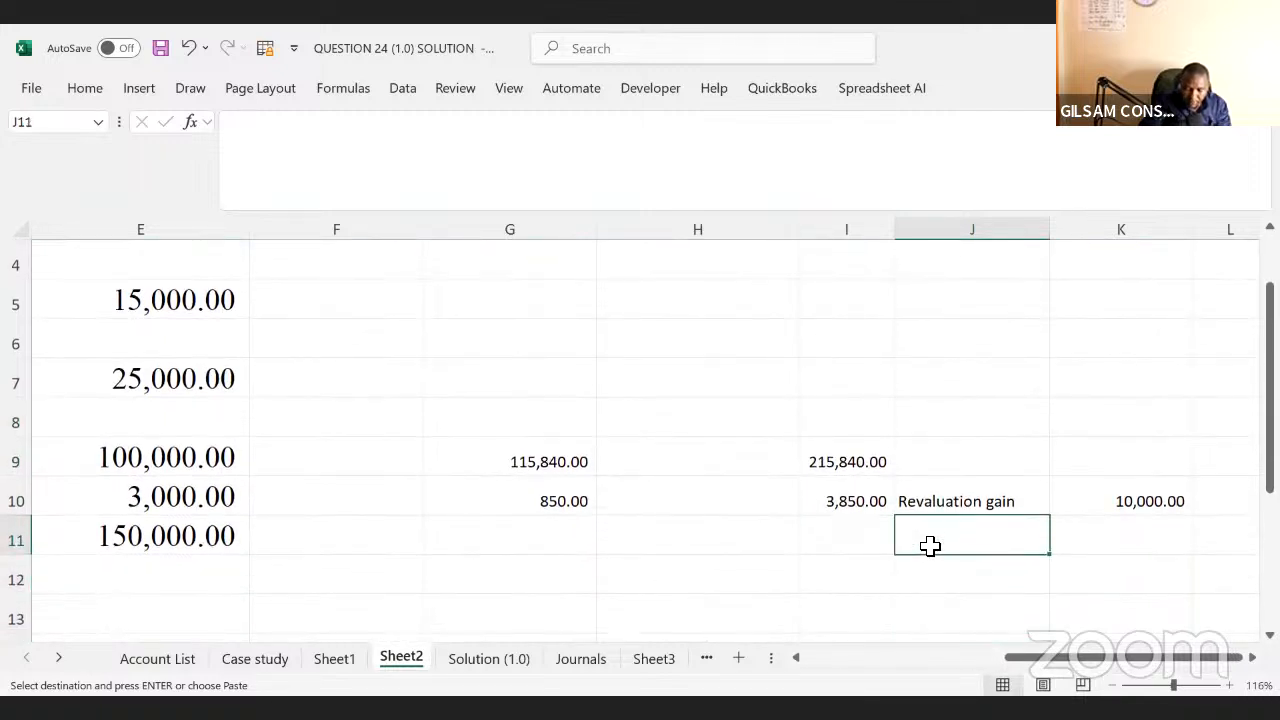
key(ctrl+alt+v)
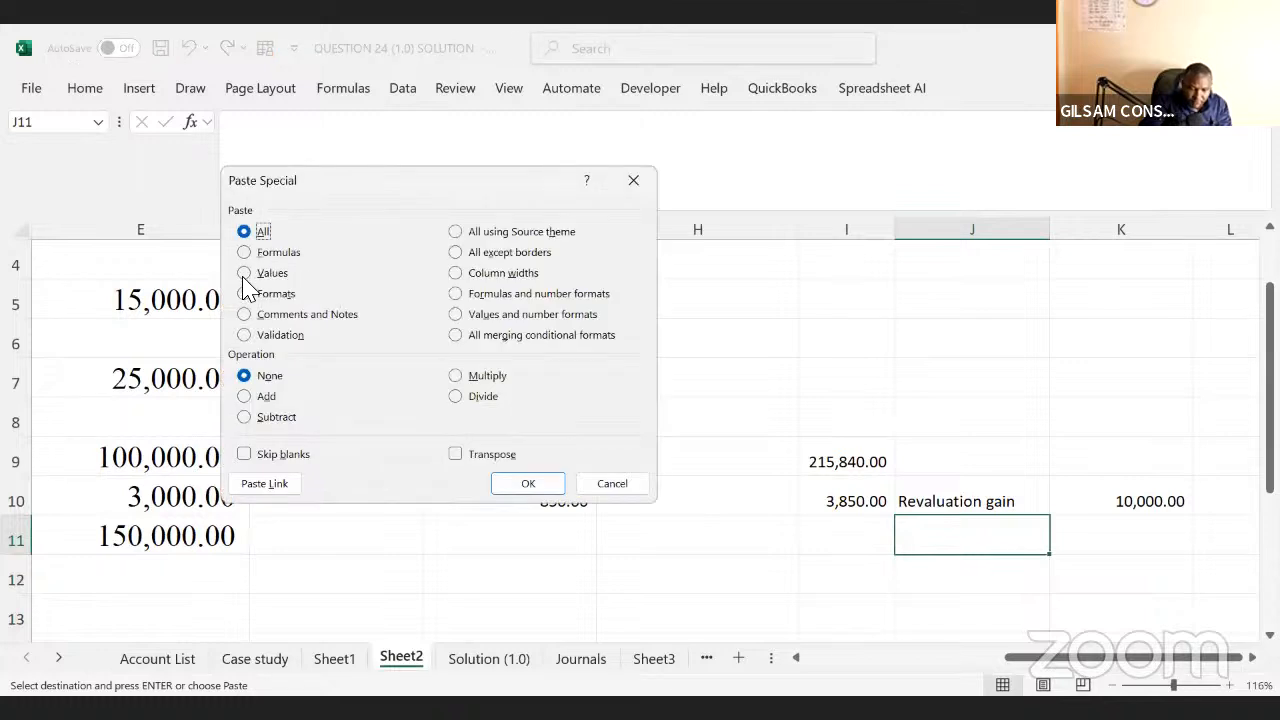
click(244, 273)
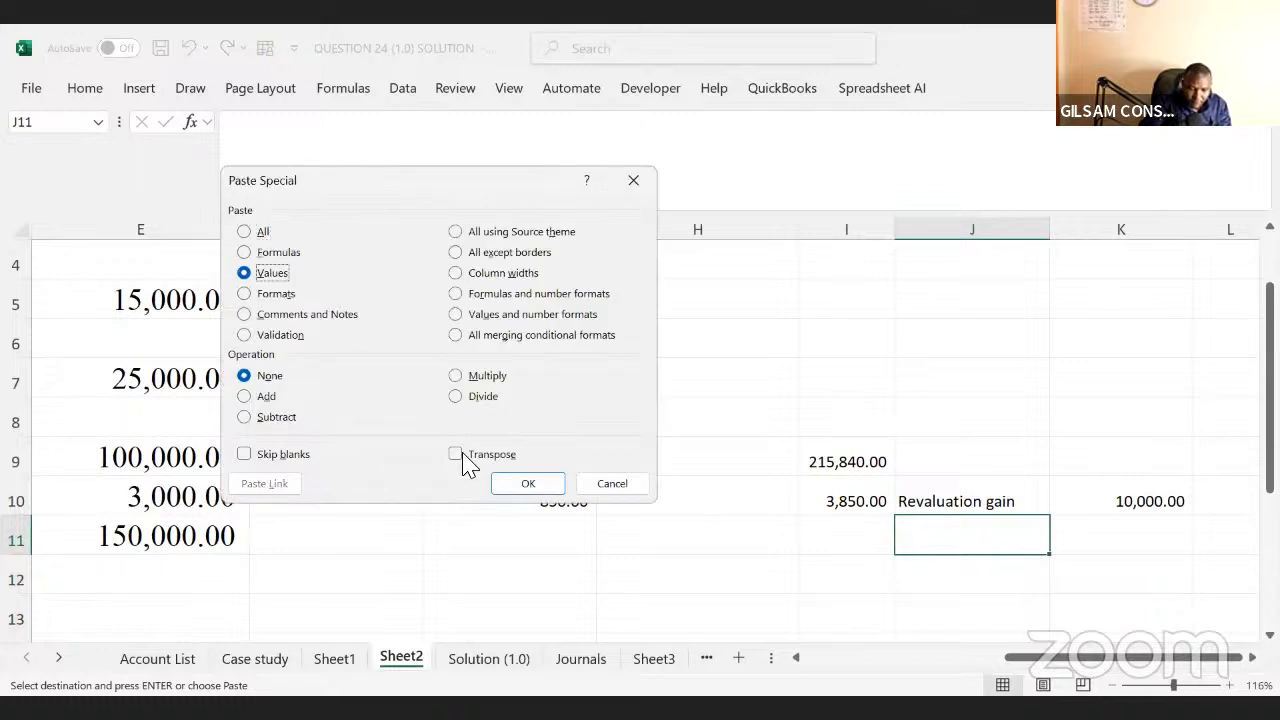
click(539, 491)
click(903, 521)
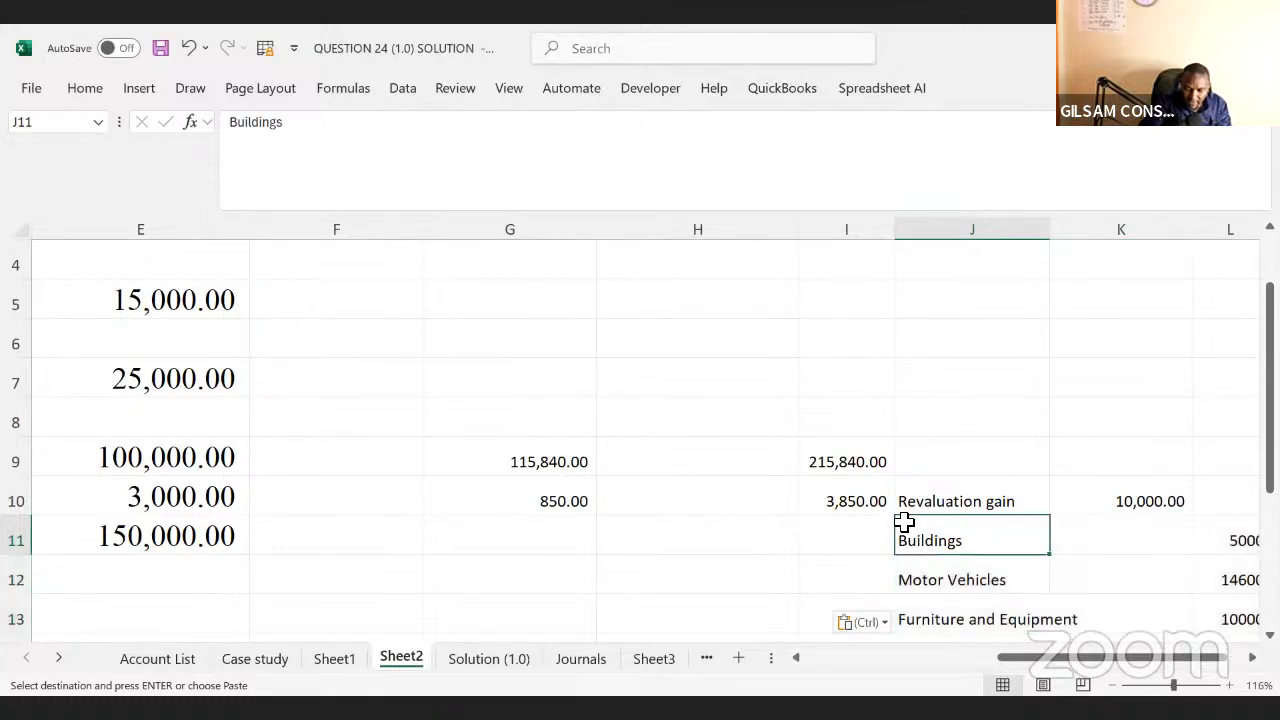
- Relabel the Buildings note in J11 as "Depreciation Buildings" and select the added word for reuse
click(234, 134)
text(De)
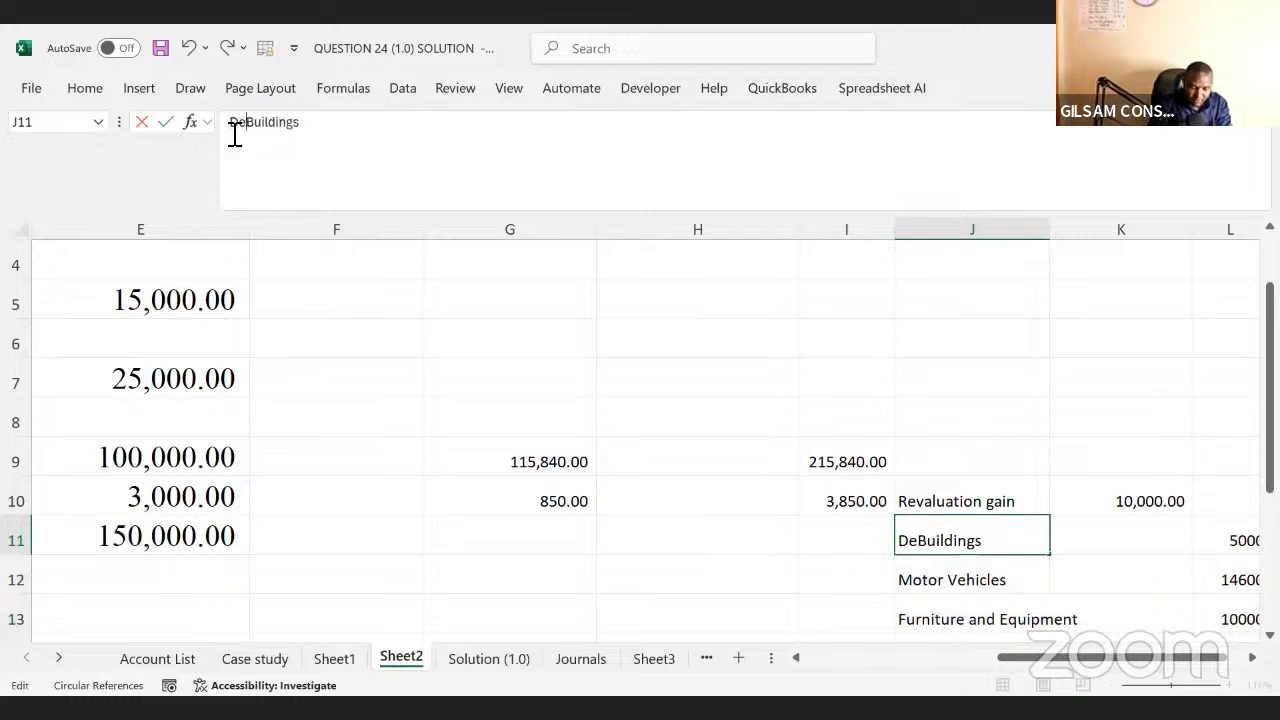
text(prece)
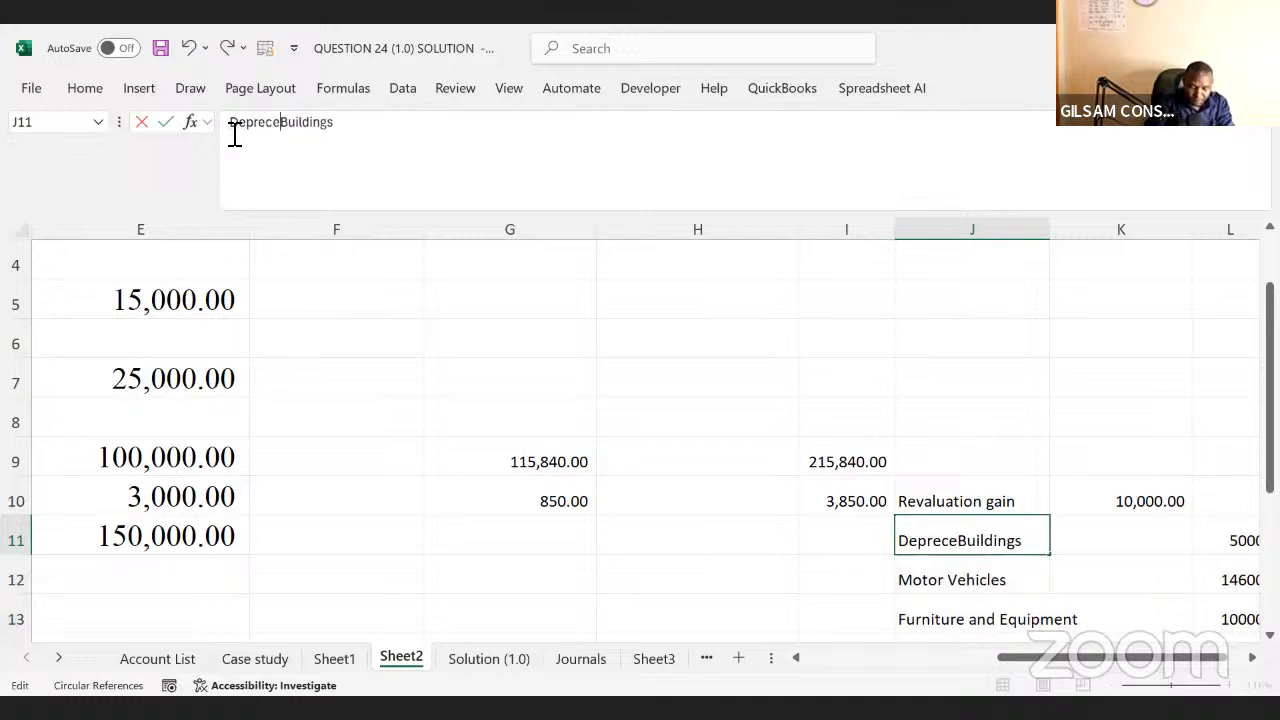
key(BackSpace)
text(iatio)
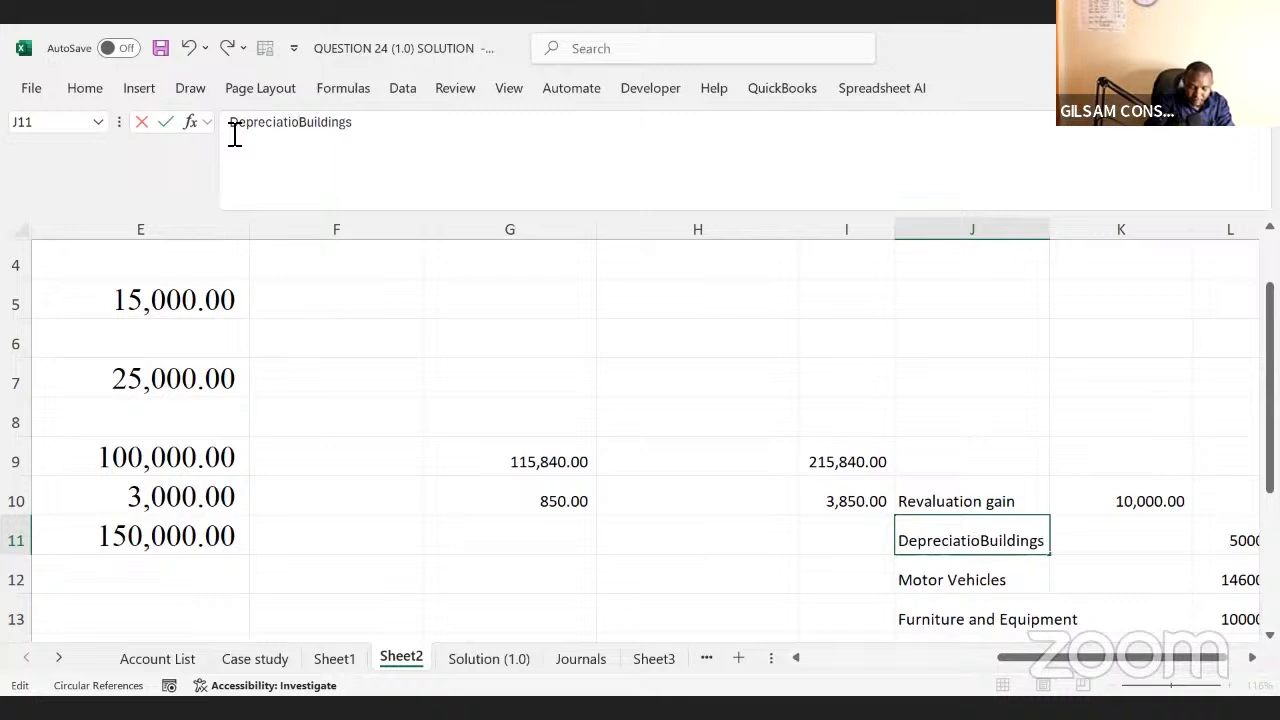
text(n)
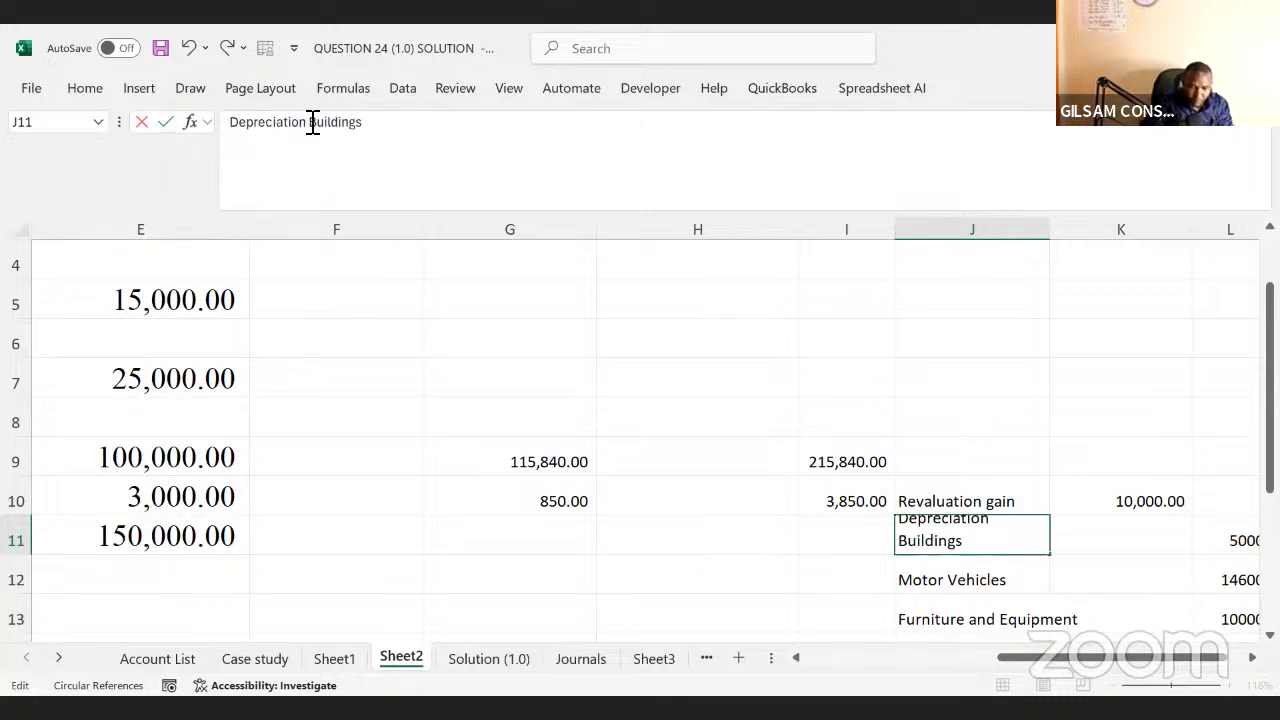
drag(309, 123, 172, 152)
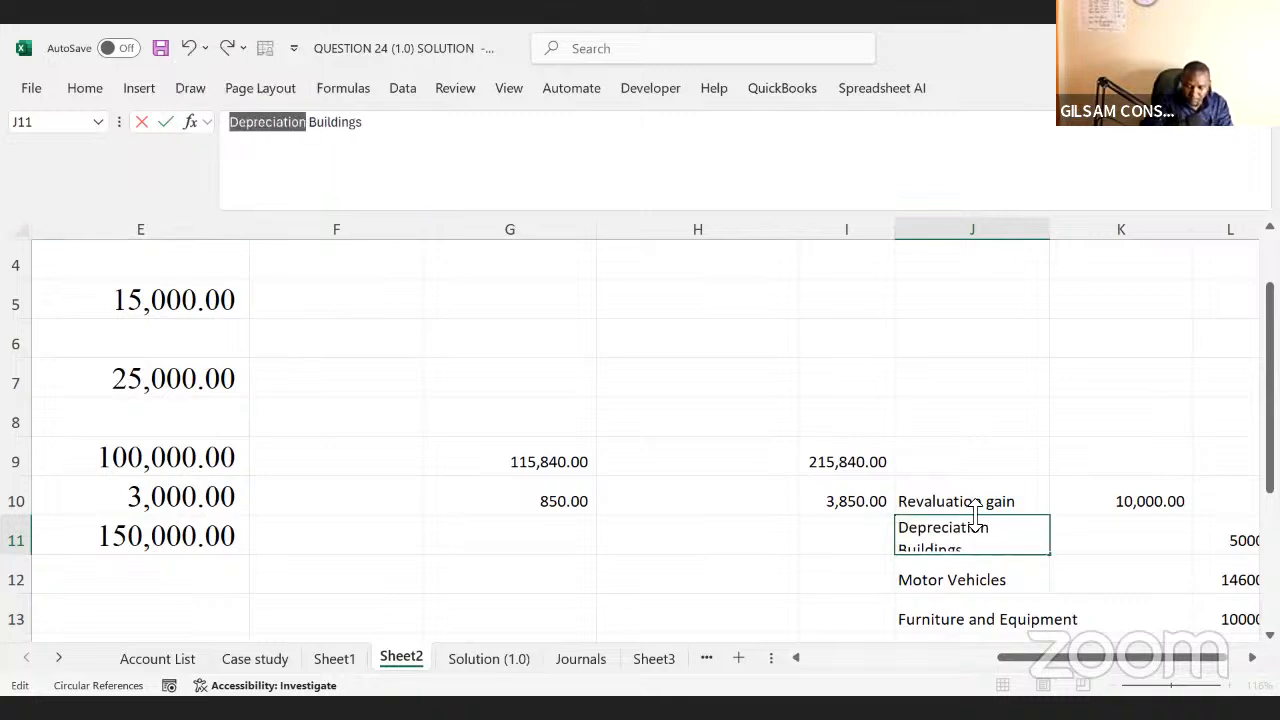
- Add the prefix "Depreciation" to the Motor Vehicles label in J12 and the Furniture and Equipment label in J13
click(925, 586)
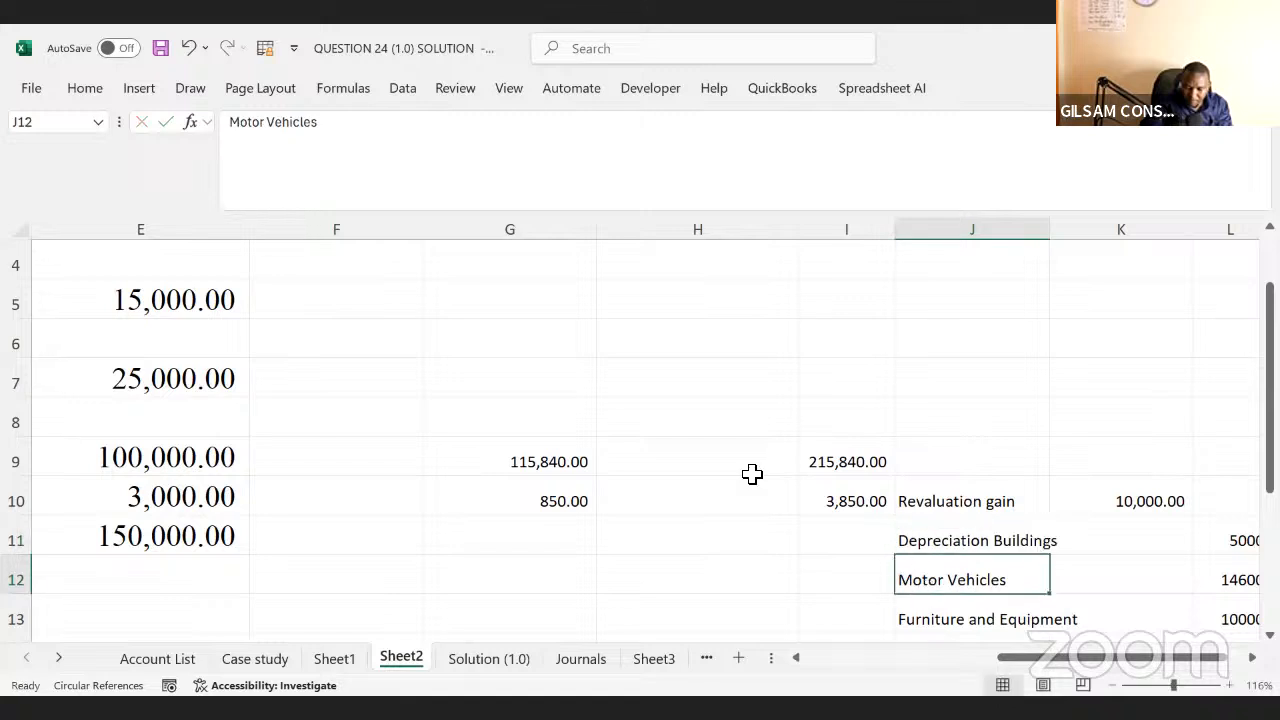
click(237, 143)
key(ctrl+v)
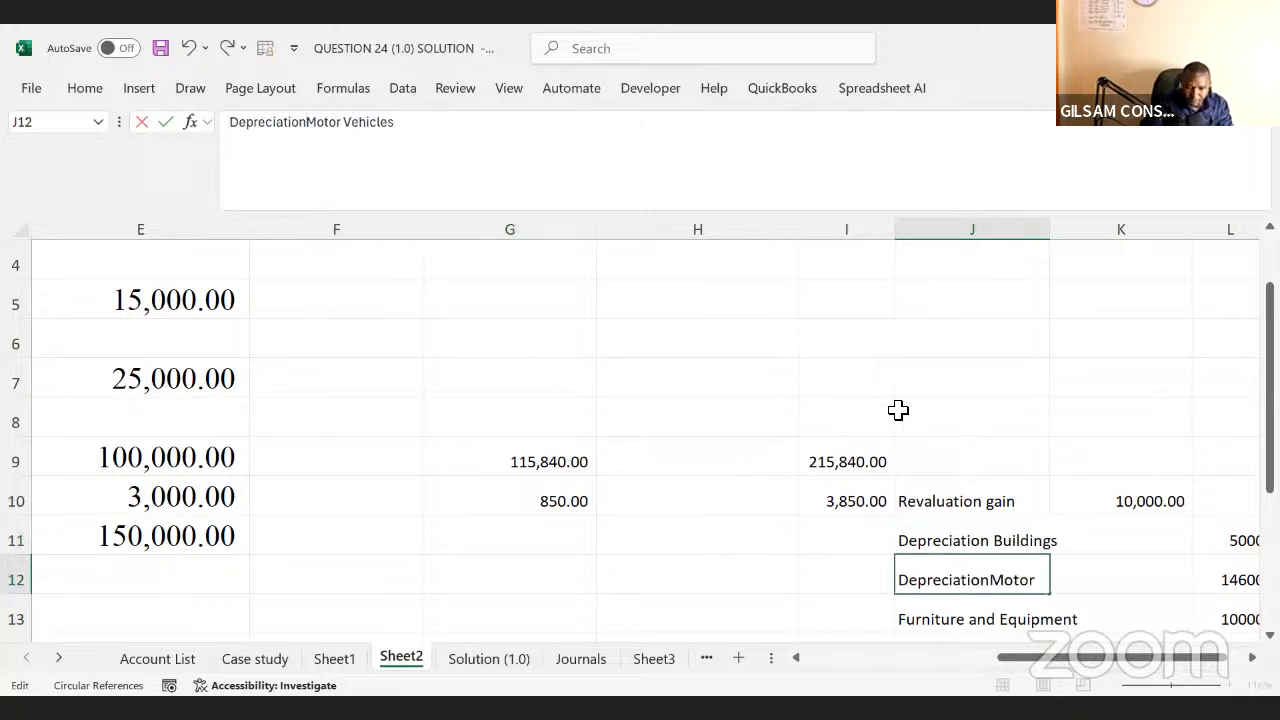
click(930, 601)
click(227, 130)
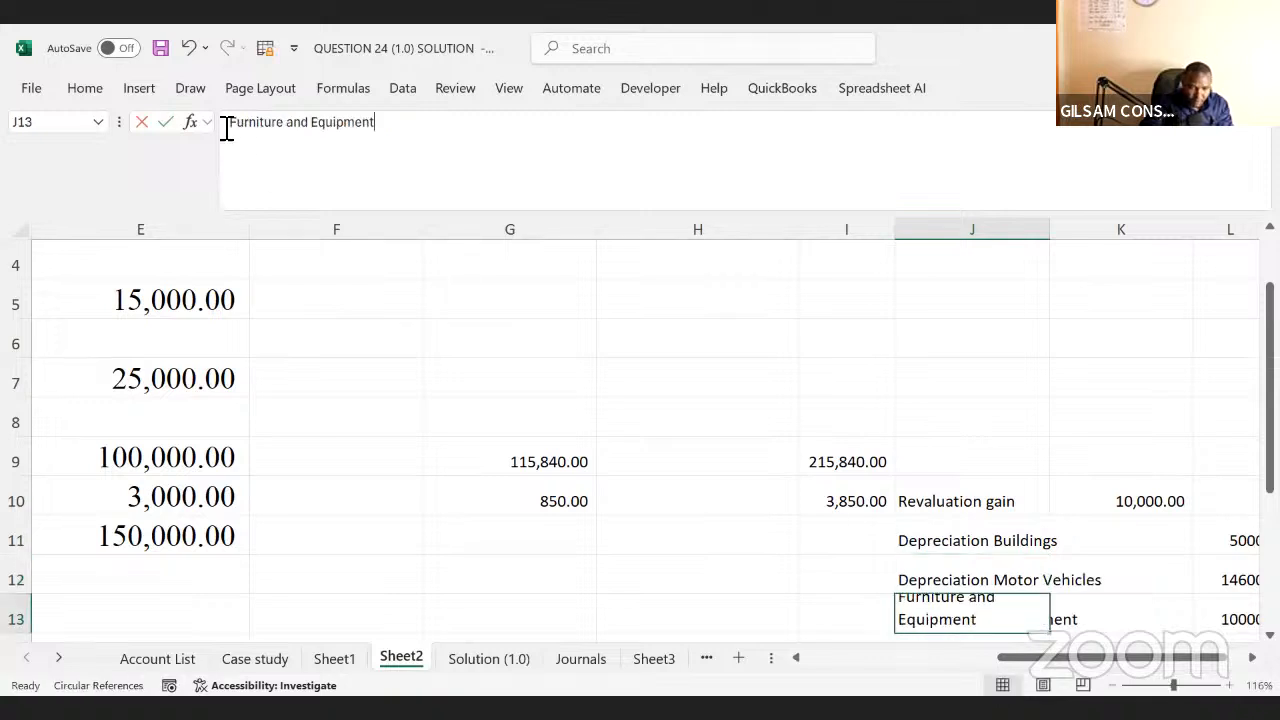
key(ctrl+v)
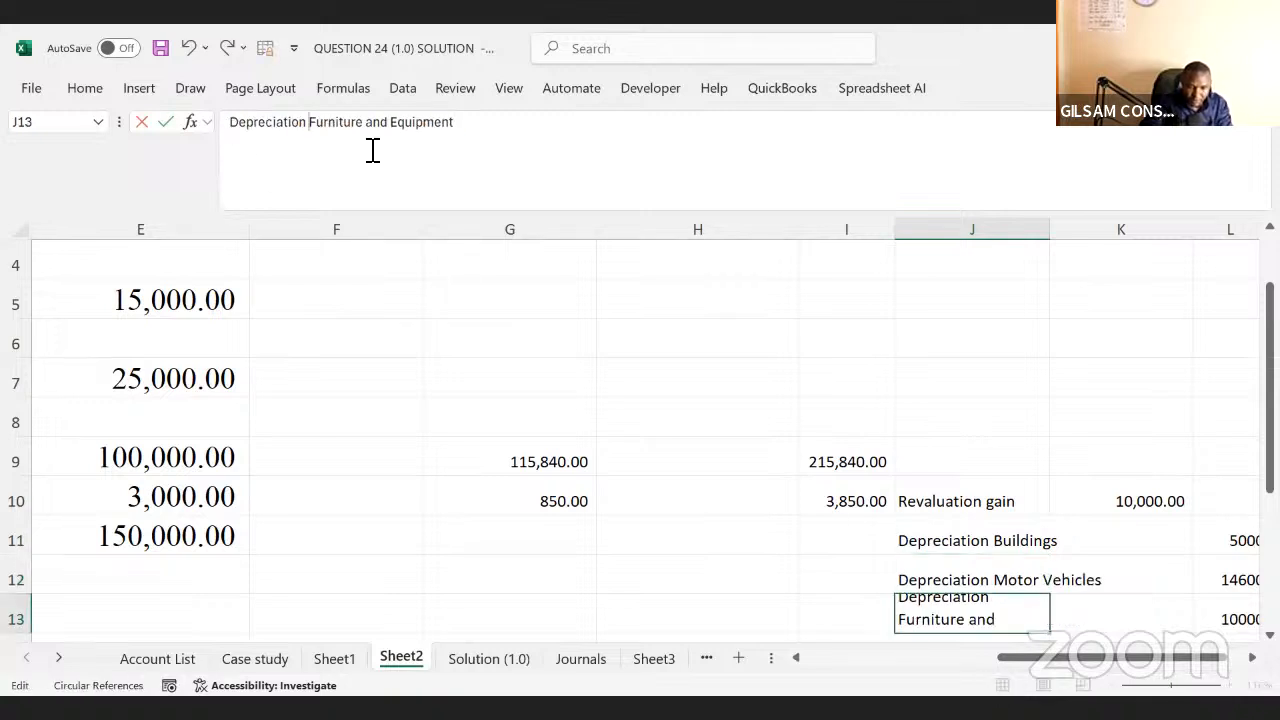
click(745, 300)
- Widen column J so that the depreciation labels fit within it
click(941, 468)
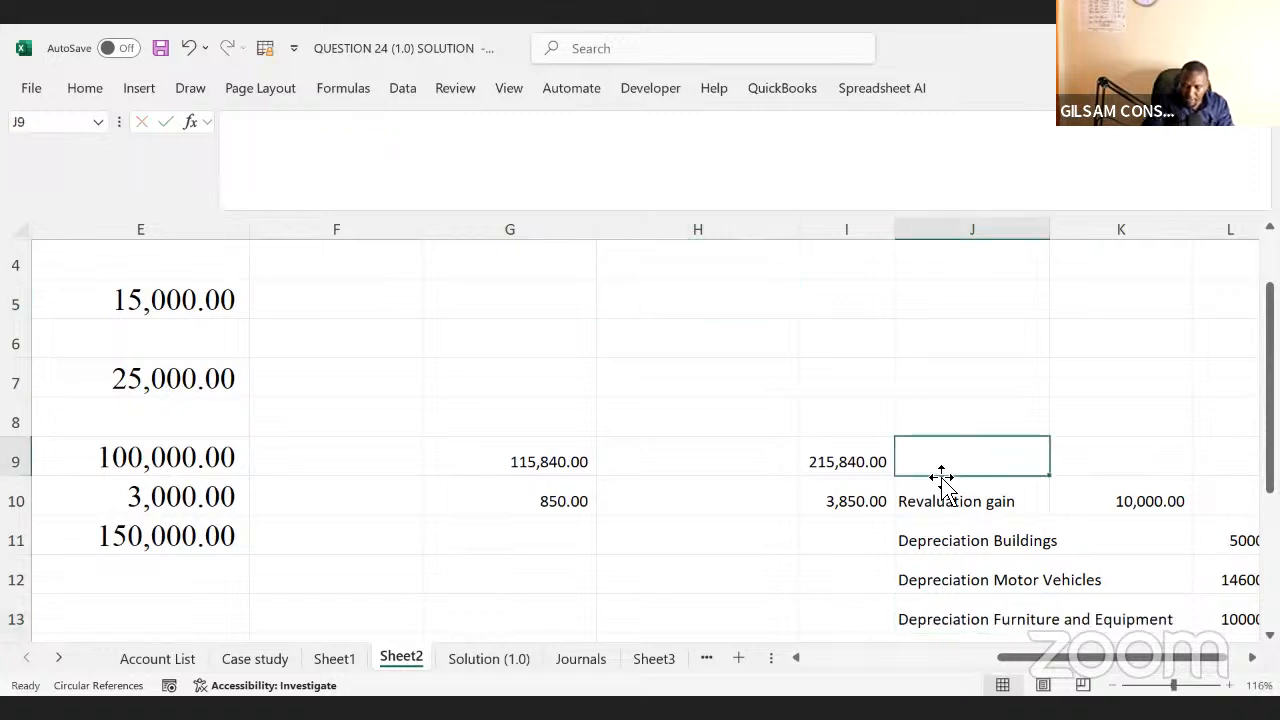
key(Right)
key(Right)
key(Right)
key(Right)
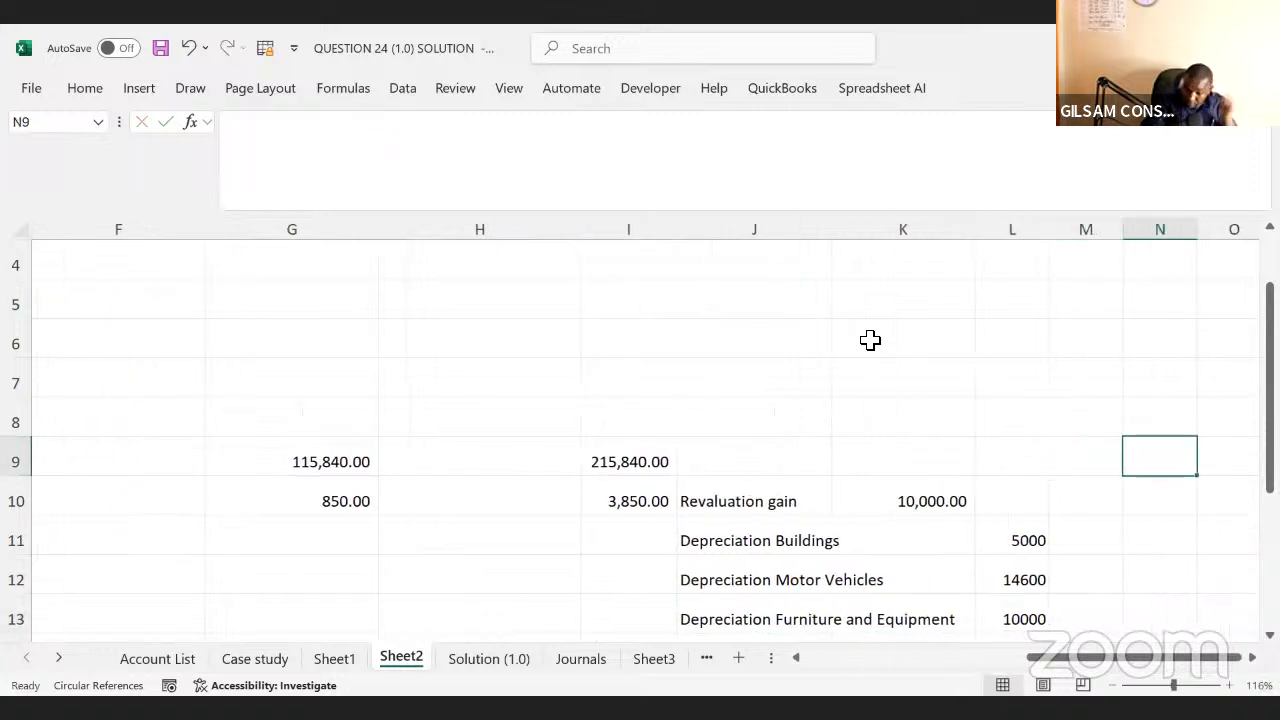
drag(832, 229, 986, 285)
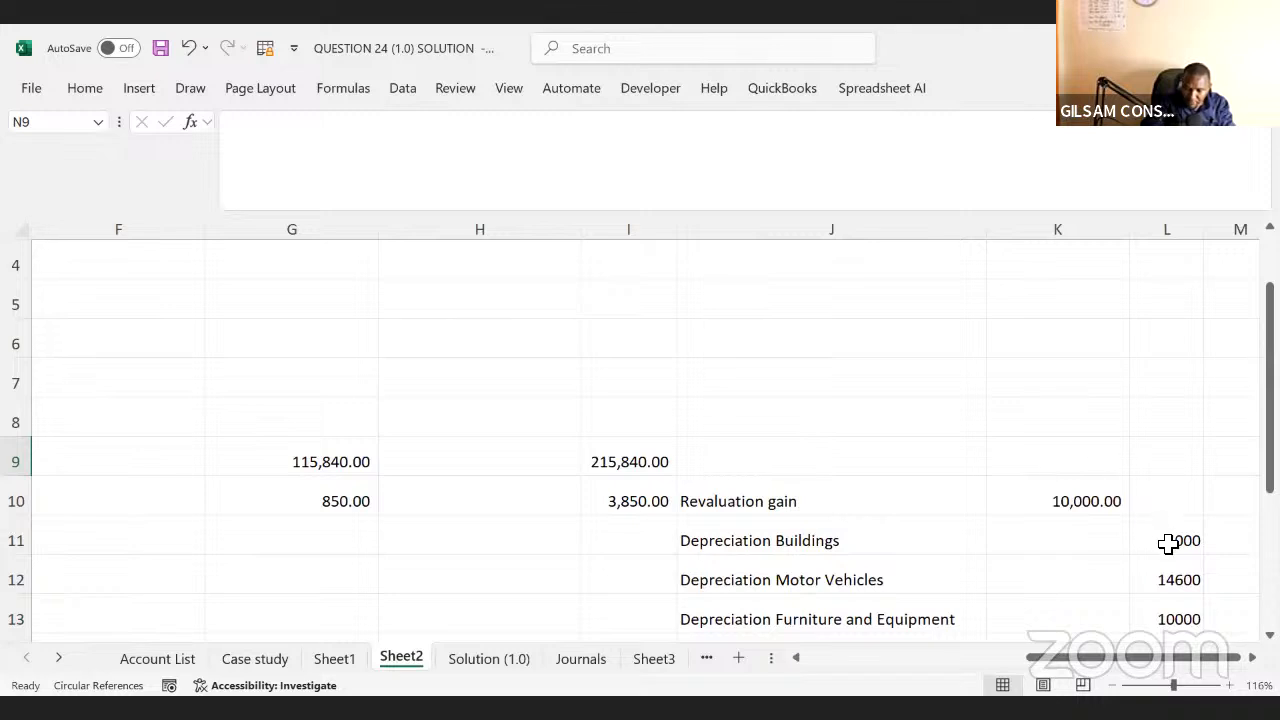
- Move the three depreciation amounts from L11:L13 to K11:K13, beside their labels
drag(1168, 543, 1168, 624)
key(ctrl+c)
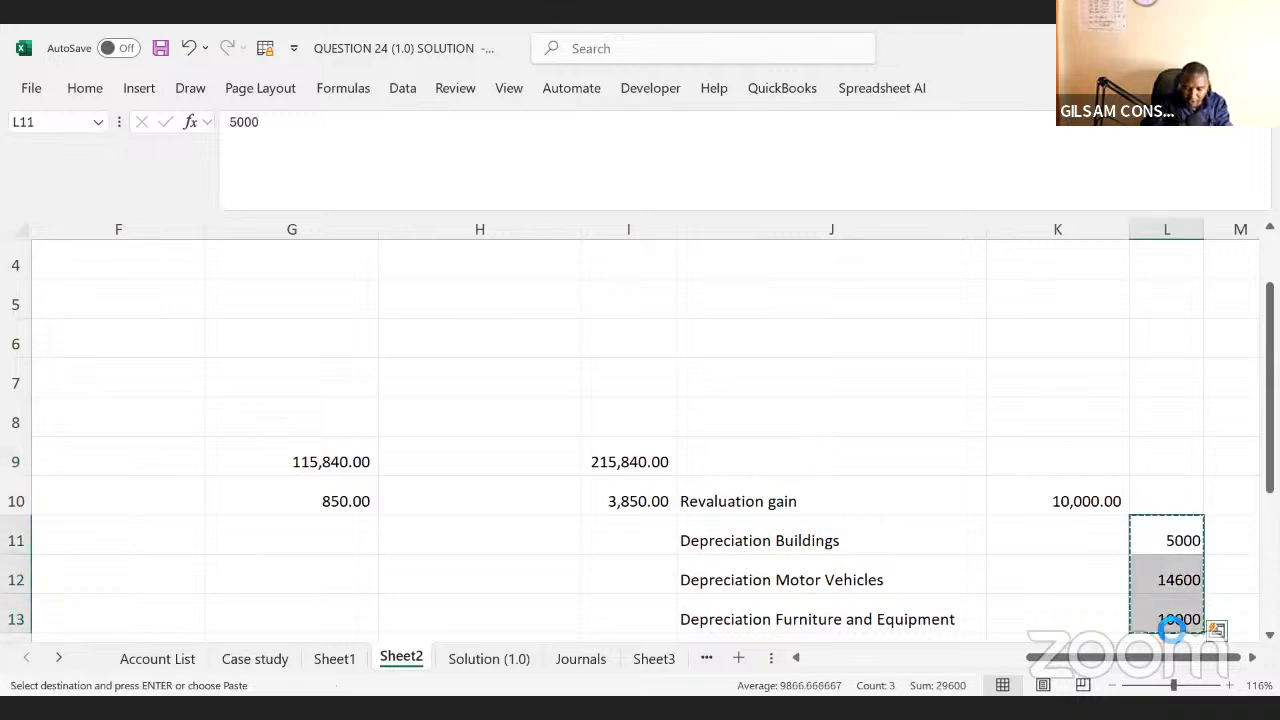
click(1058, 540)
key(ctrl+v)
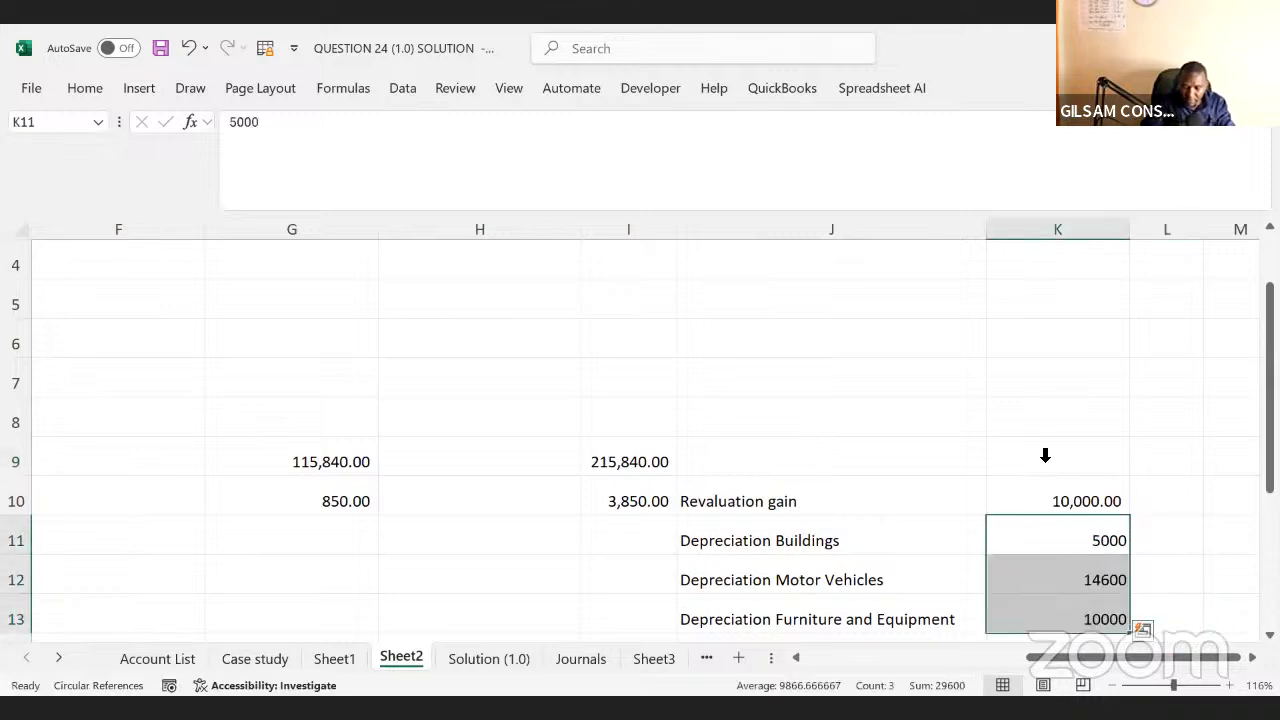
- Format column K in the Accounting comma style with two decimals
click(1053, 228)
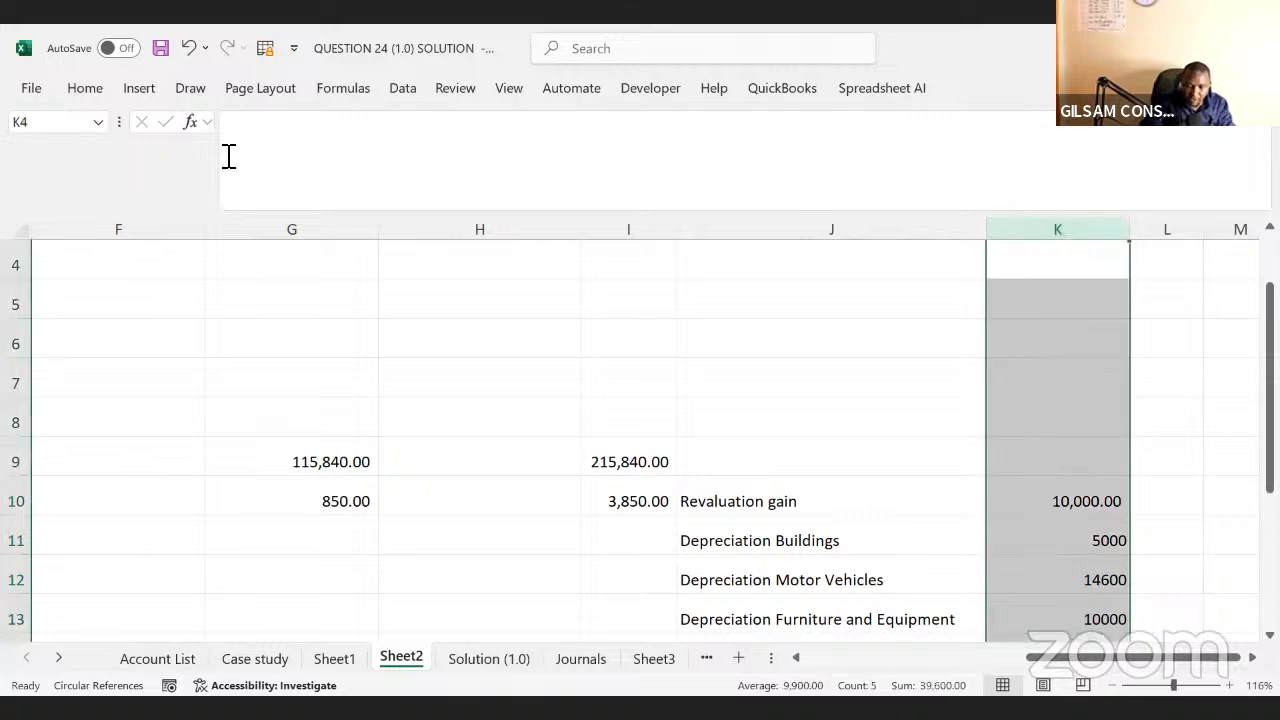
click(133, 88)
click(97, 95)
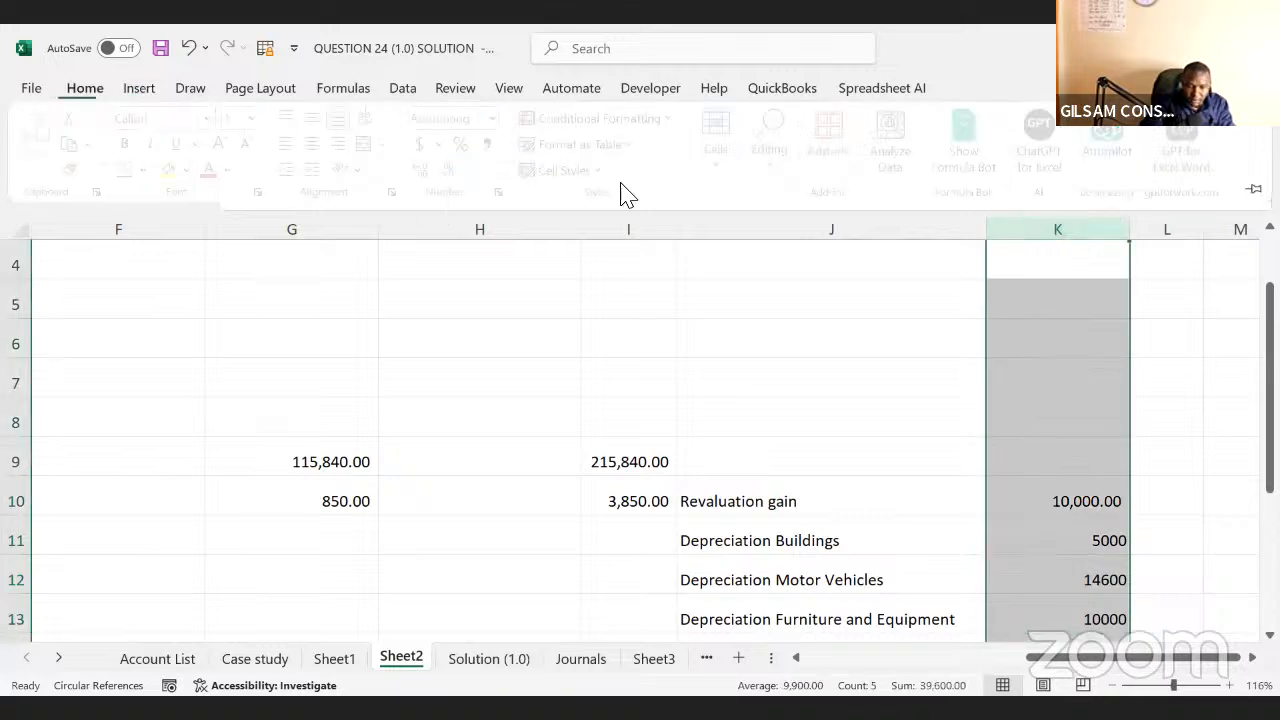
click(493, 144)
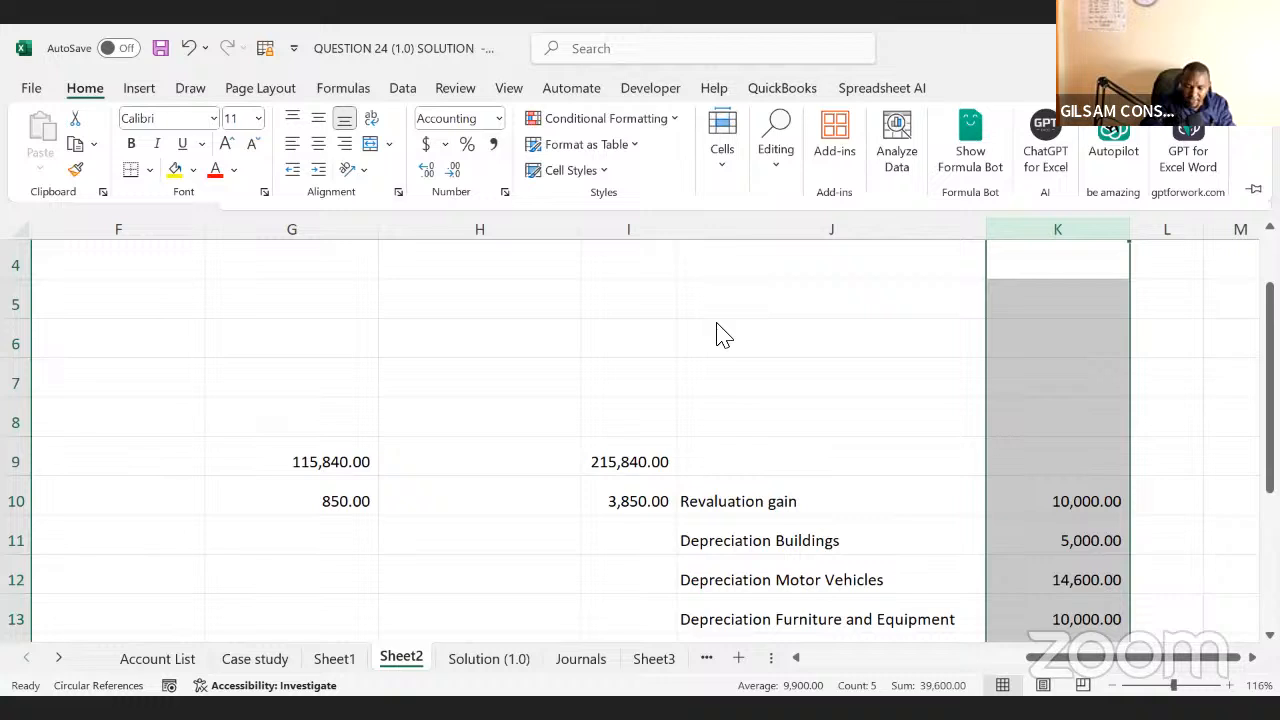
- Review the revaluation gain and depreciation notes in J10:K13
click(770, 506)
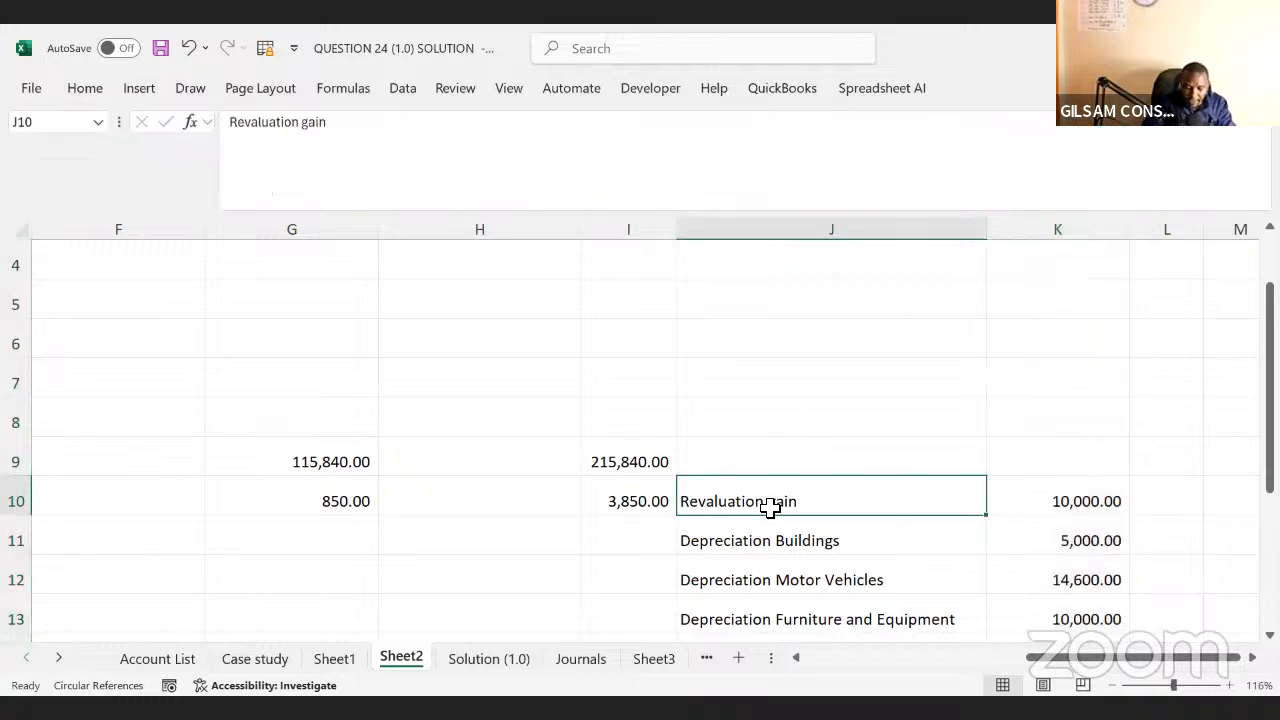
key(Down)
key(Down)
key(Down)
key(Down)
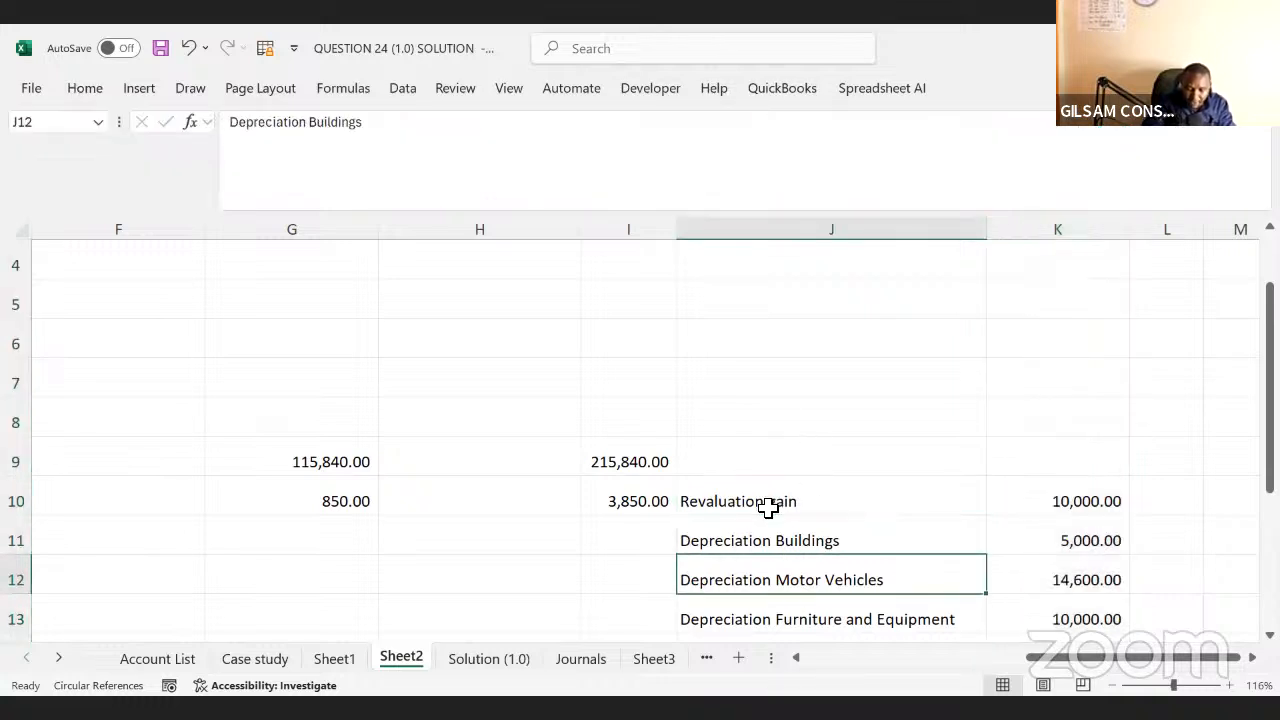
key(Up)
key(Up)
key(Up)
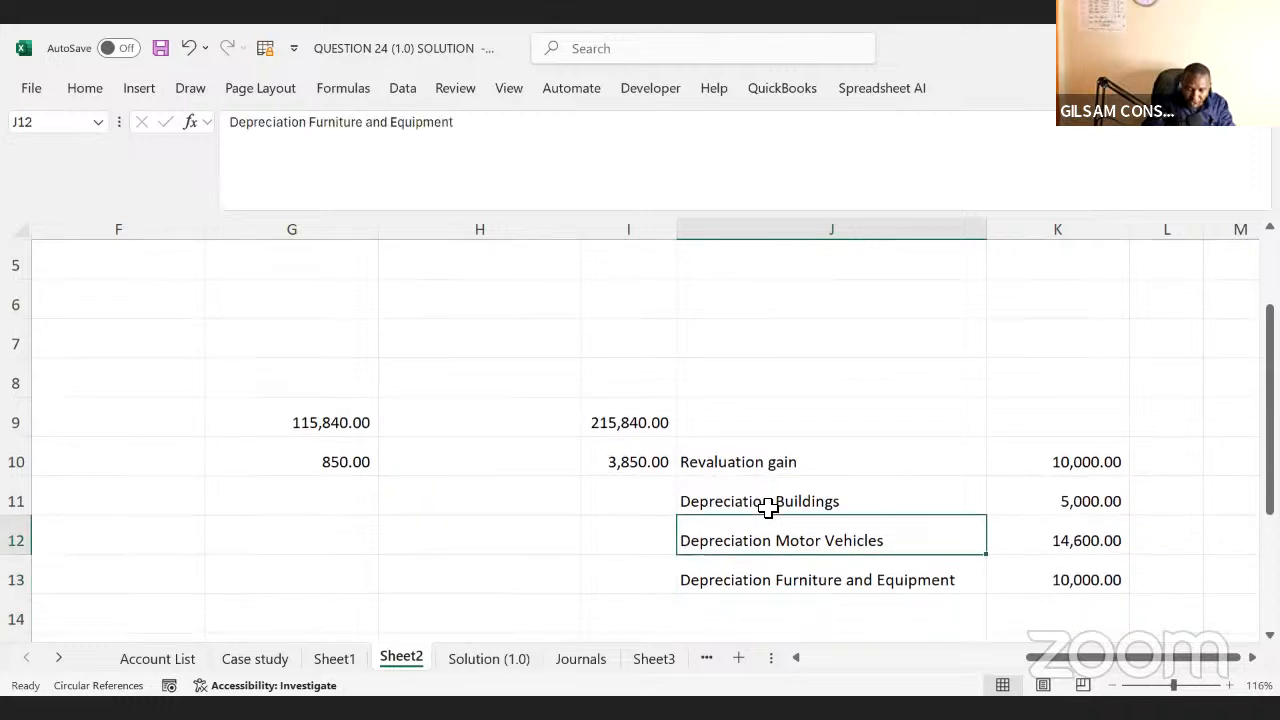
- Locate the Accumulated depreciation - Buildings row in the trial balance and follow it across to the adjustment and adjusted balance columns
key(Left)
key(Left)
key(Left)
key(Left)
key(Left)
key(Left)
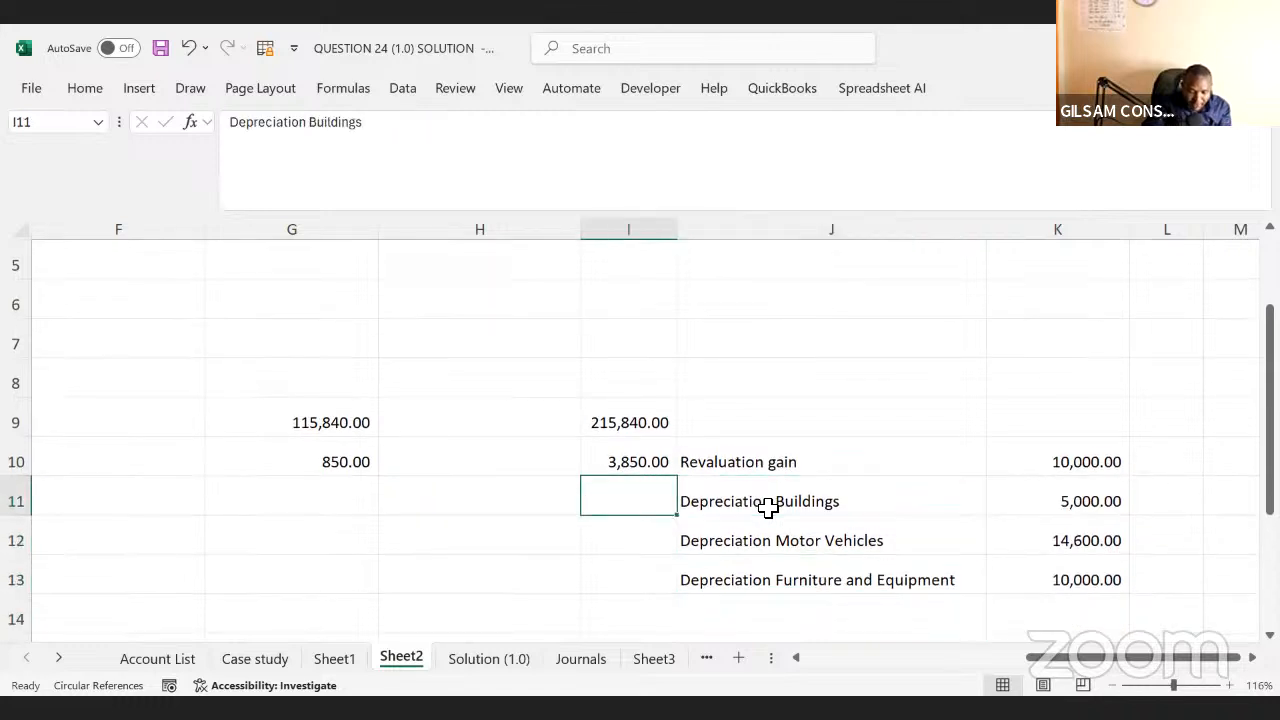
key(Left)
key(Left)
key(Left)
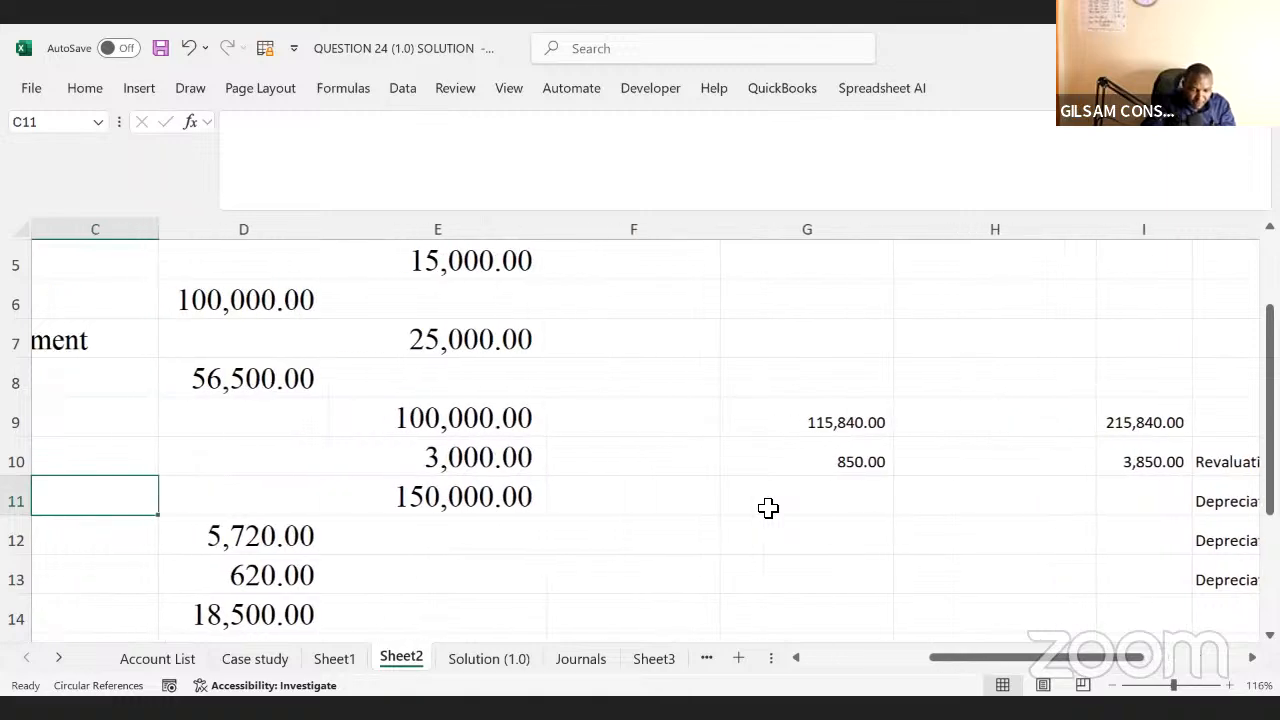
key(Up)
key(Up)
key(Up)
key(Up)
key(Up)
key(Up)
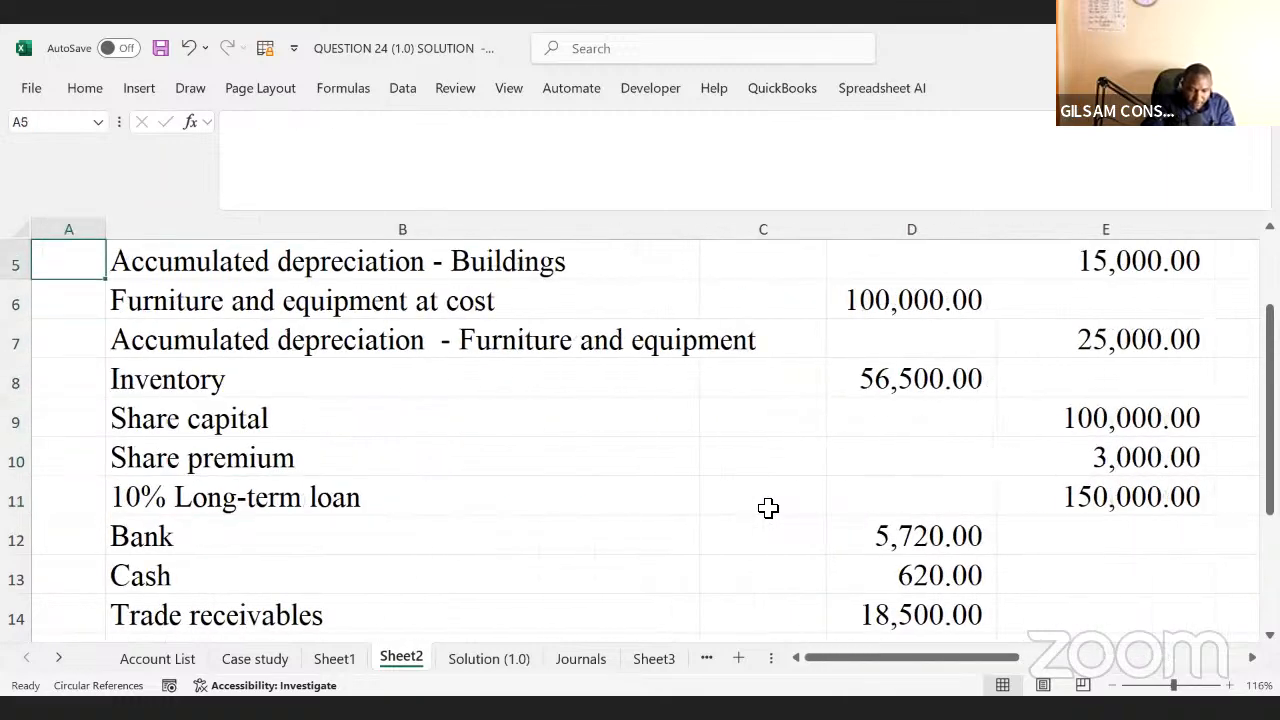
click(767, 508)
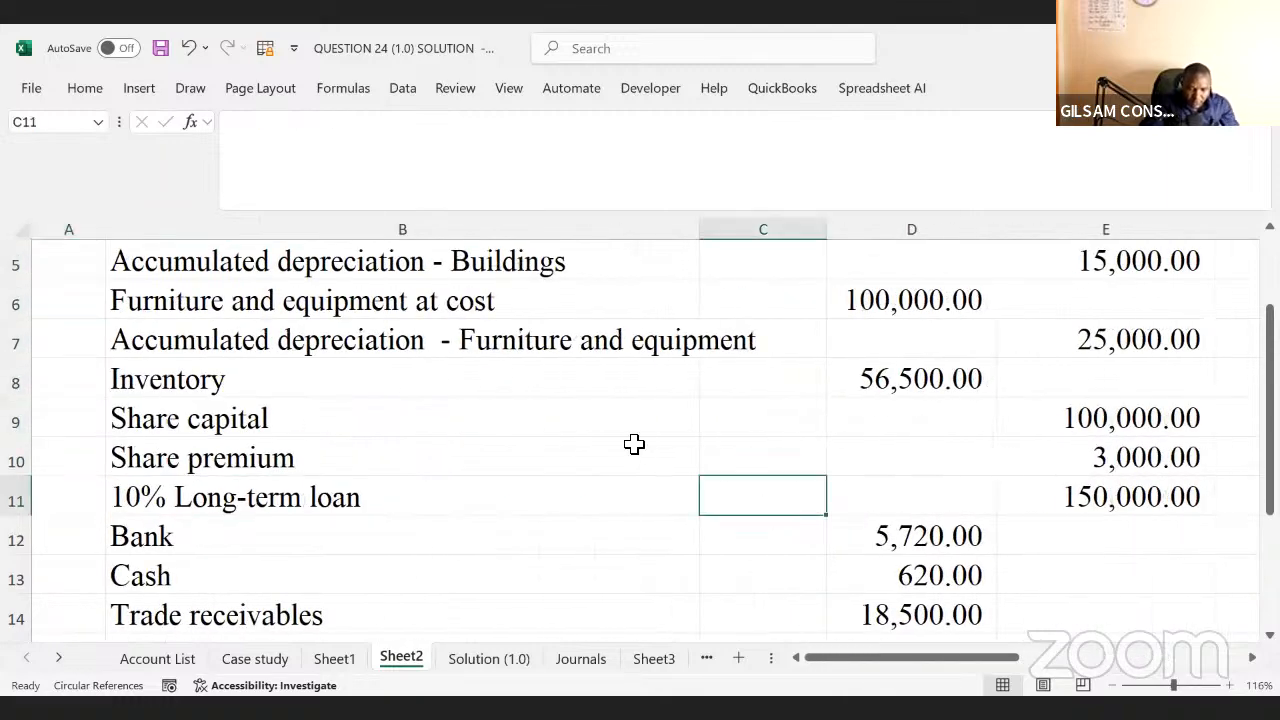
drag(177, 263, 1169, 256)
click(1145, 262)
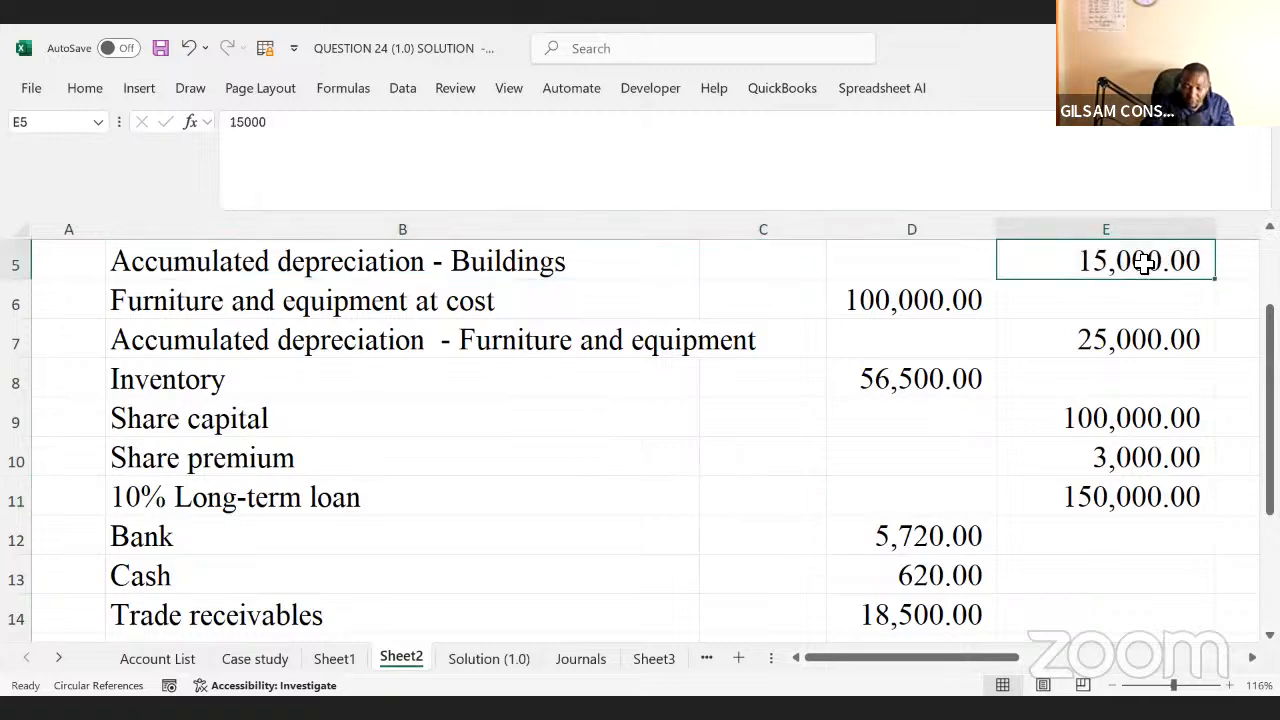
key(Right)
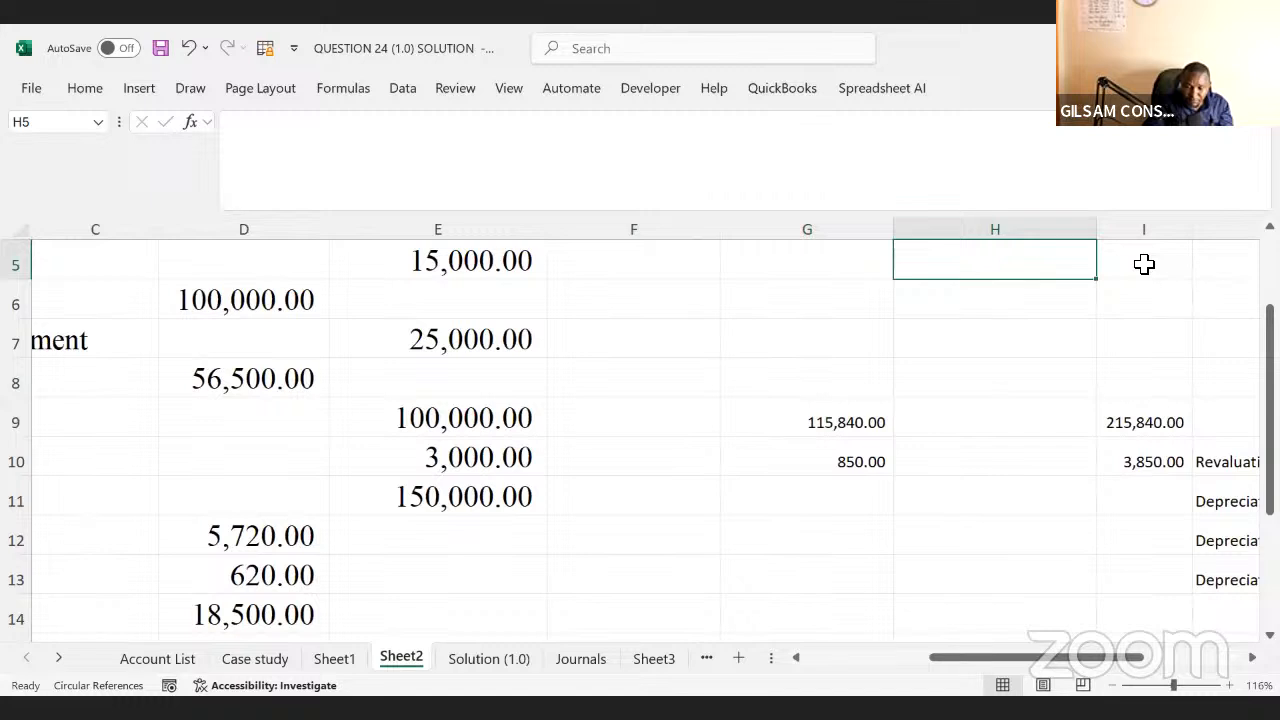
- Examine row 5 across the adjustment columns and the depreciation figures listed in columns J and K
key(Right)
key(Right)
key(Right)
key(Right)
key(Left)
key(Left)
key(Left)
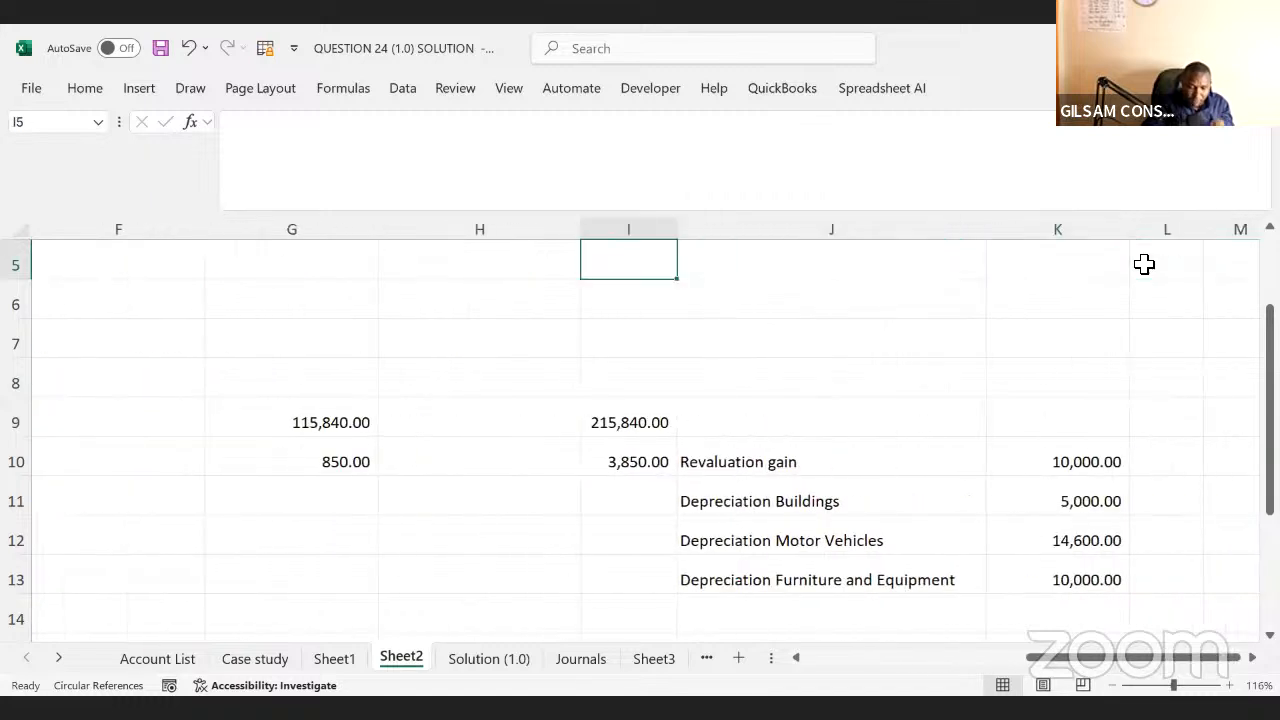
key(Left)
key(Left)
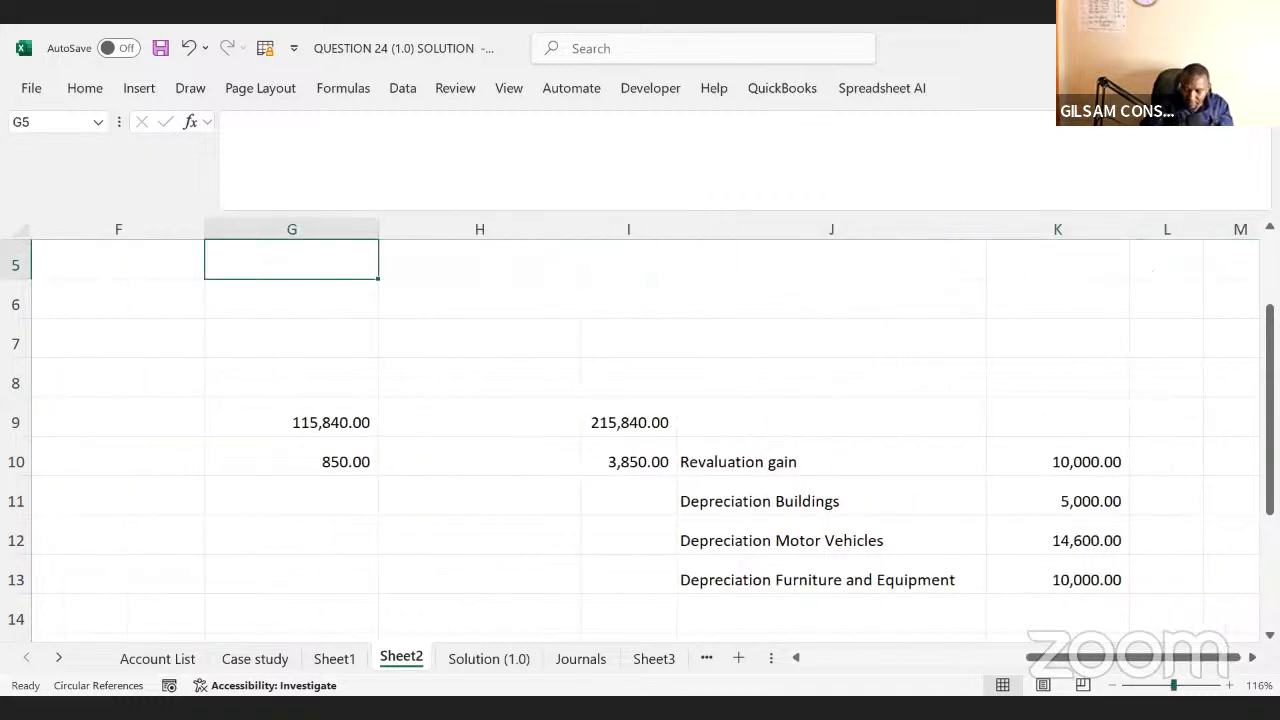
- Widen column D so that its debit amounts display in full
scroll(1018, 418, down, 3)
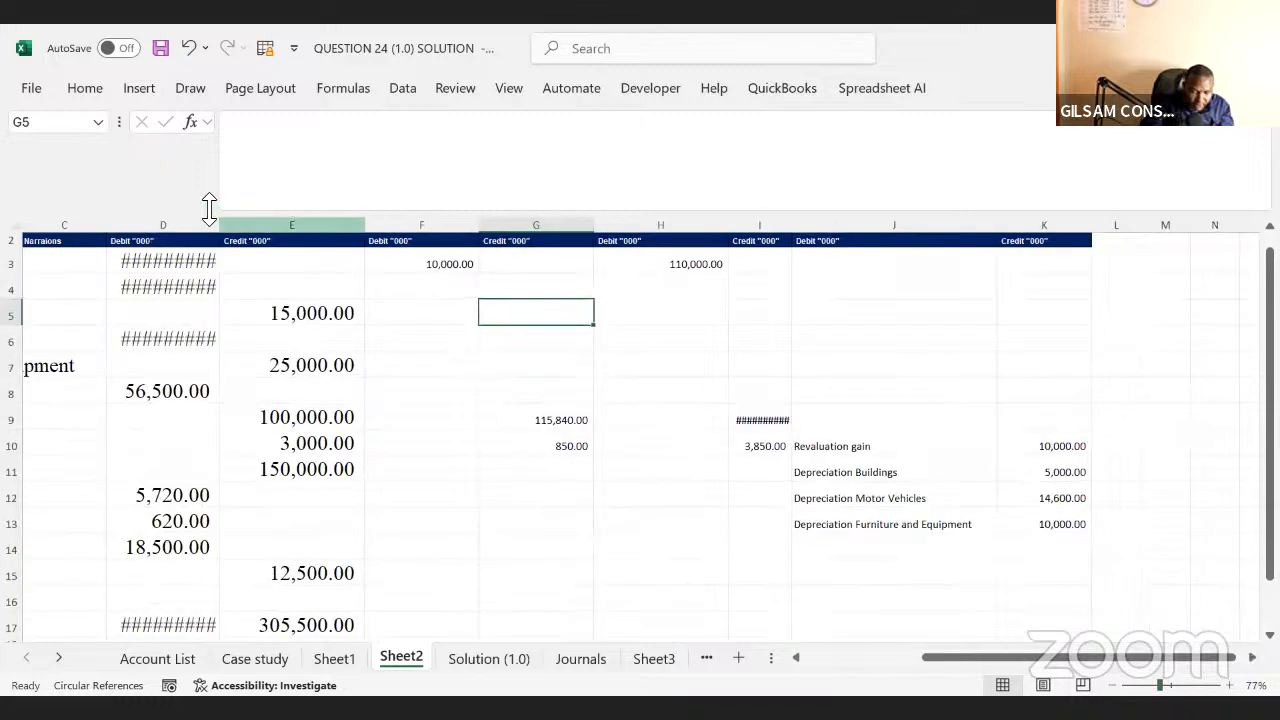
click(223, 240)
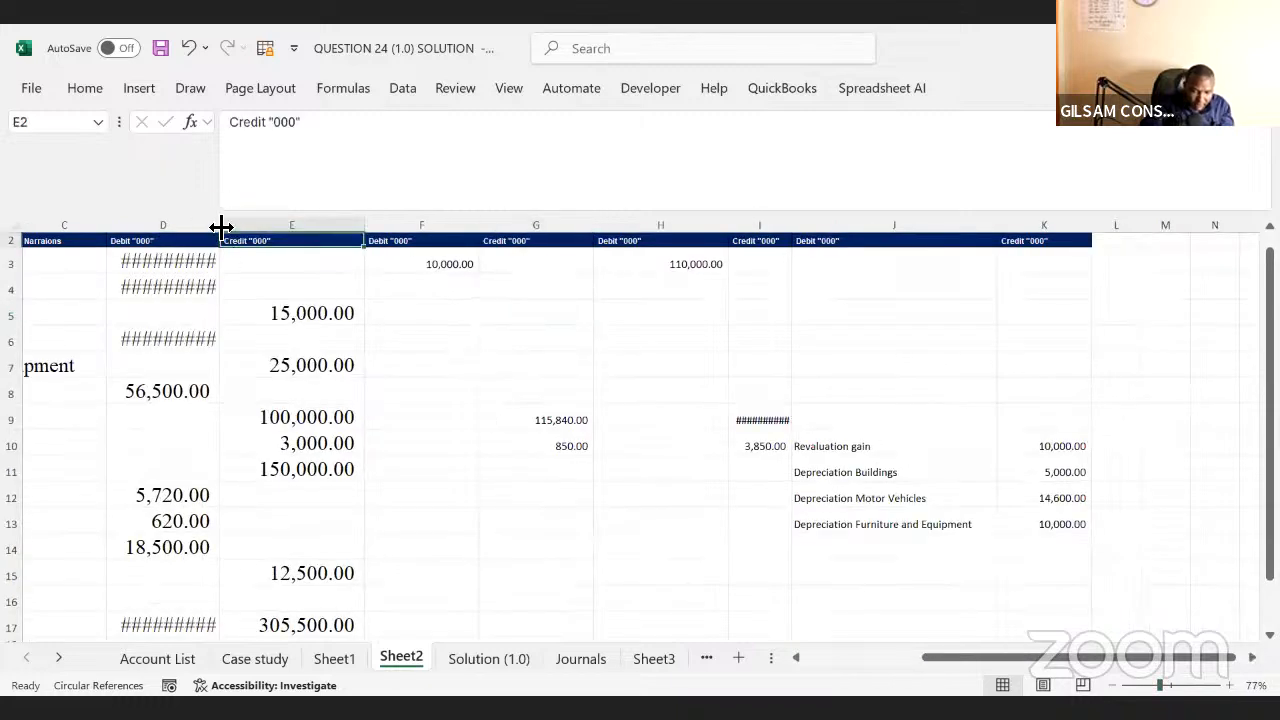
drag(223, 229, 289, 255)
click(449, 318)
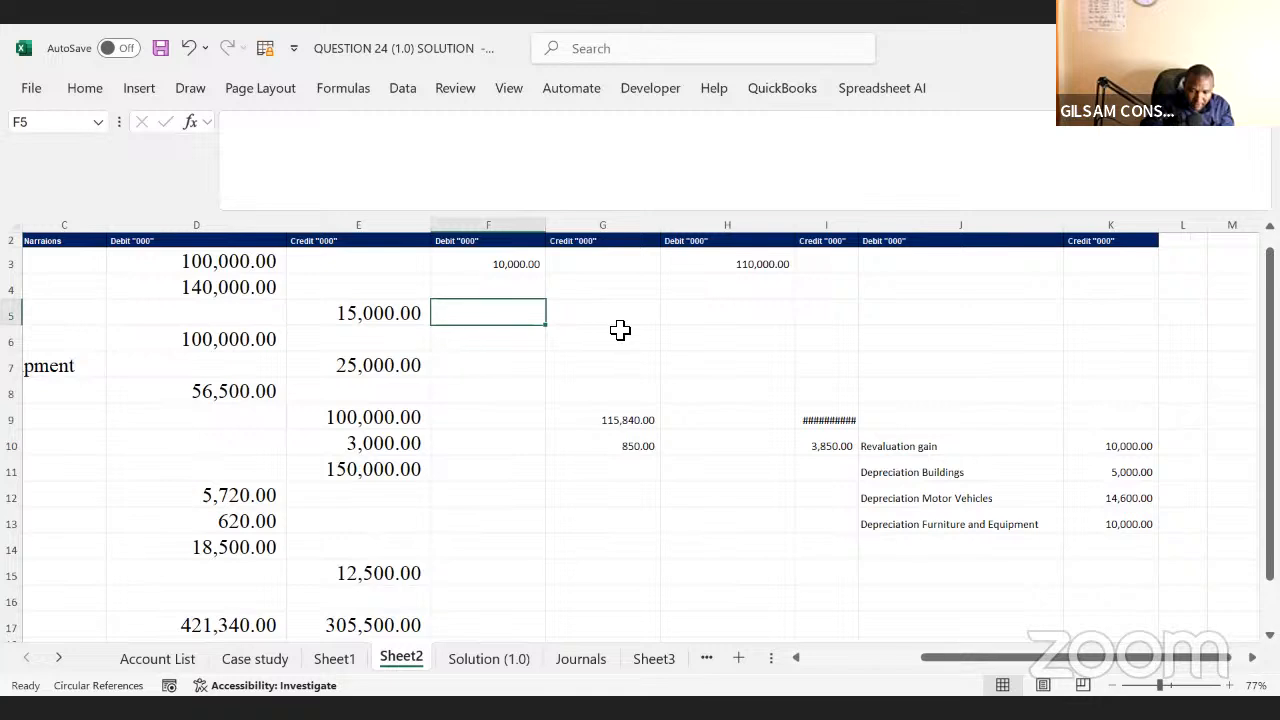
- Link the row 5 credit adjustment in G5 to the buildings depreciation amount with =K11
click(625, 335)
click(508, 312)
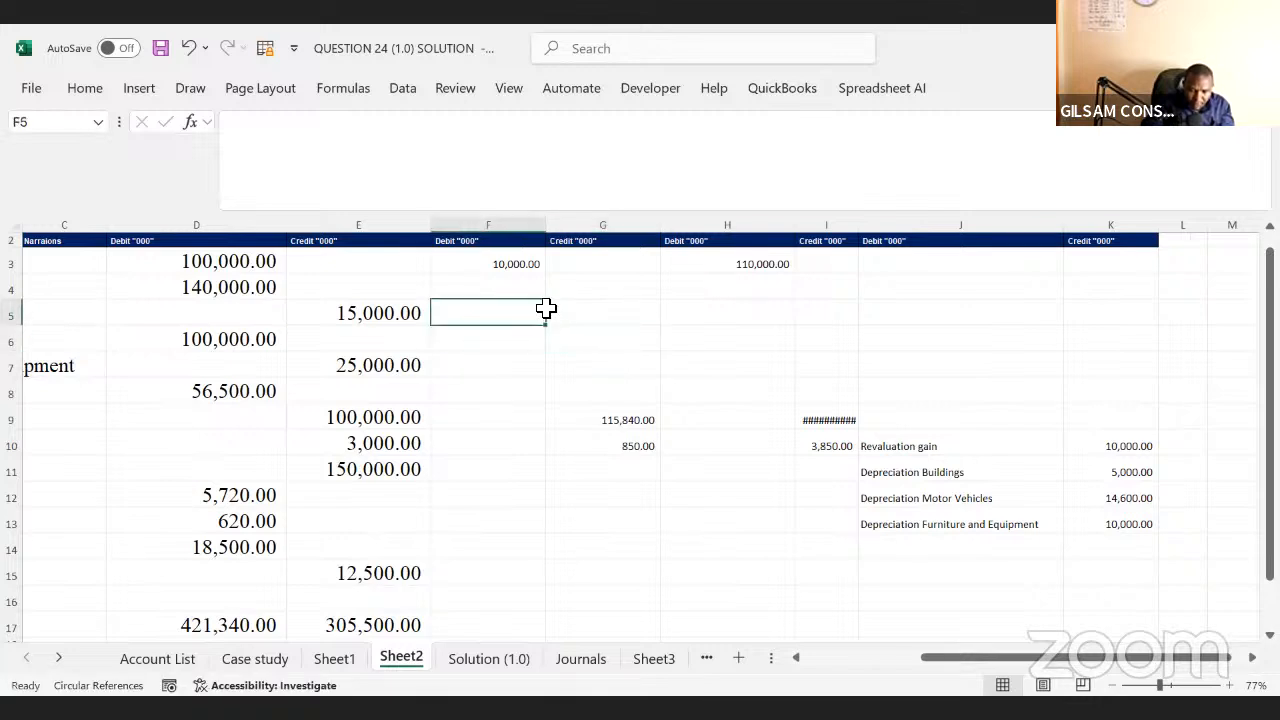
click(596, 304)
text(=)
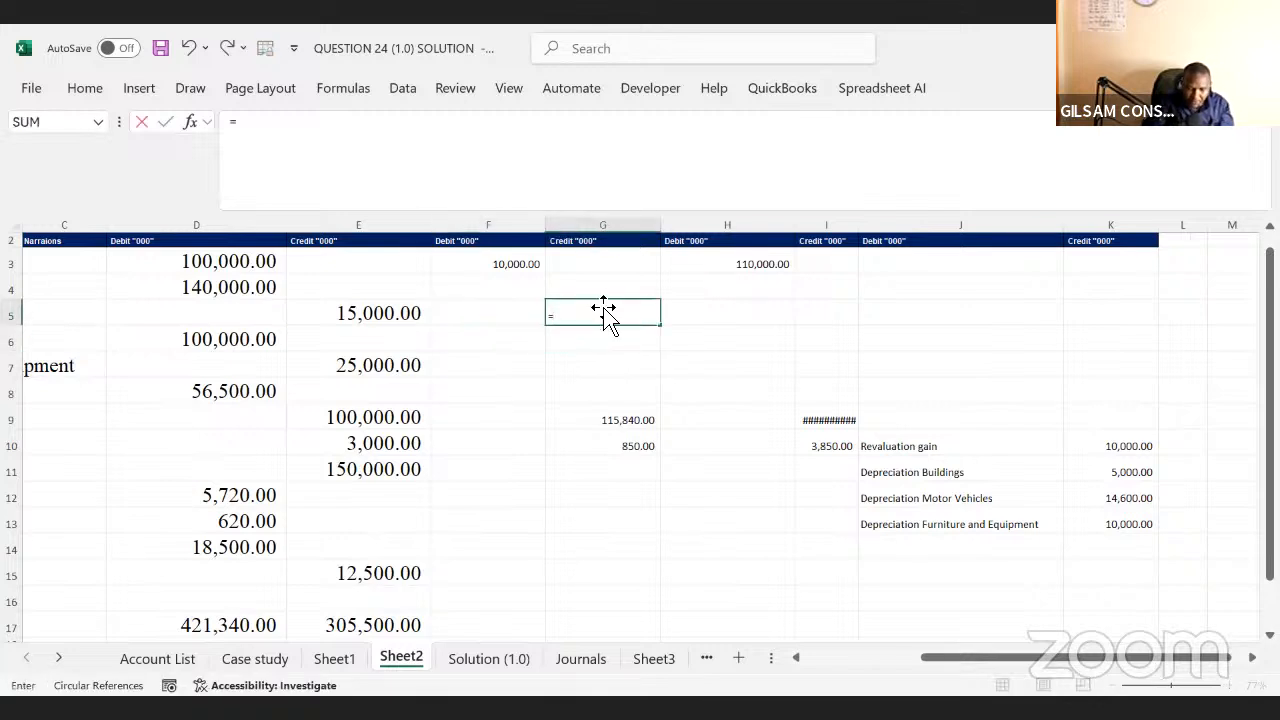
click(1100, 468)
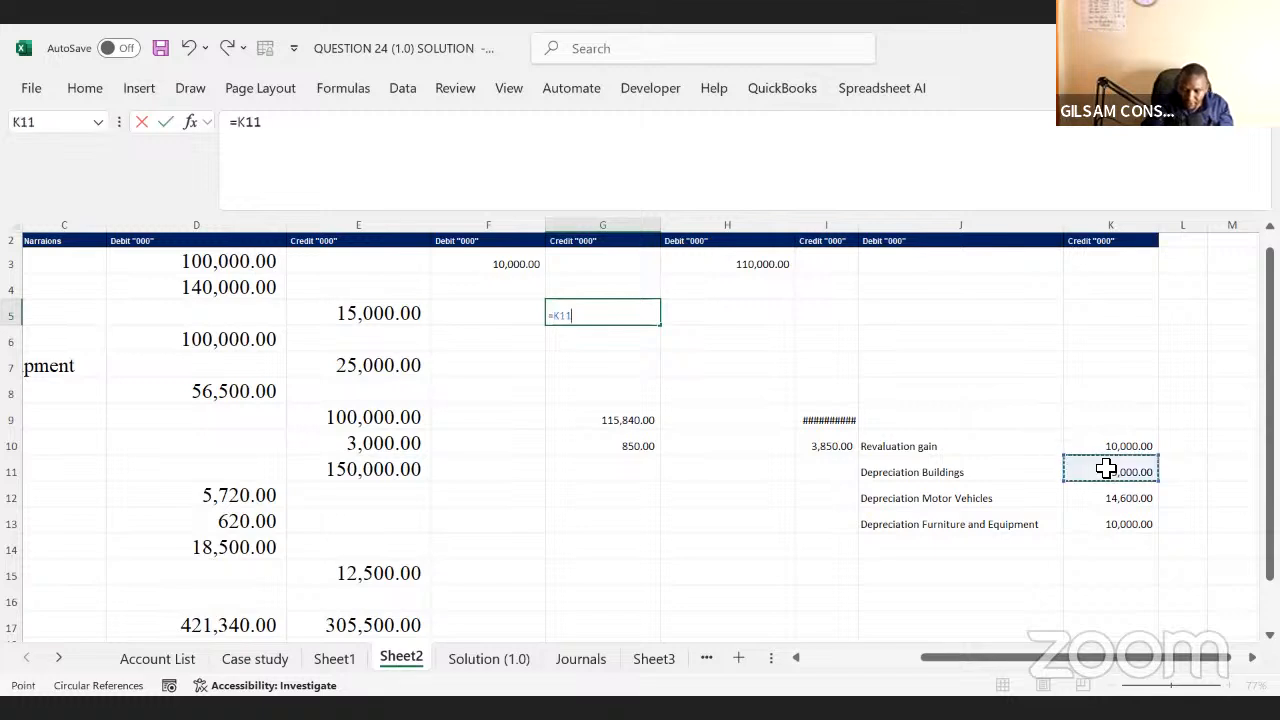
key(Return)
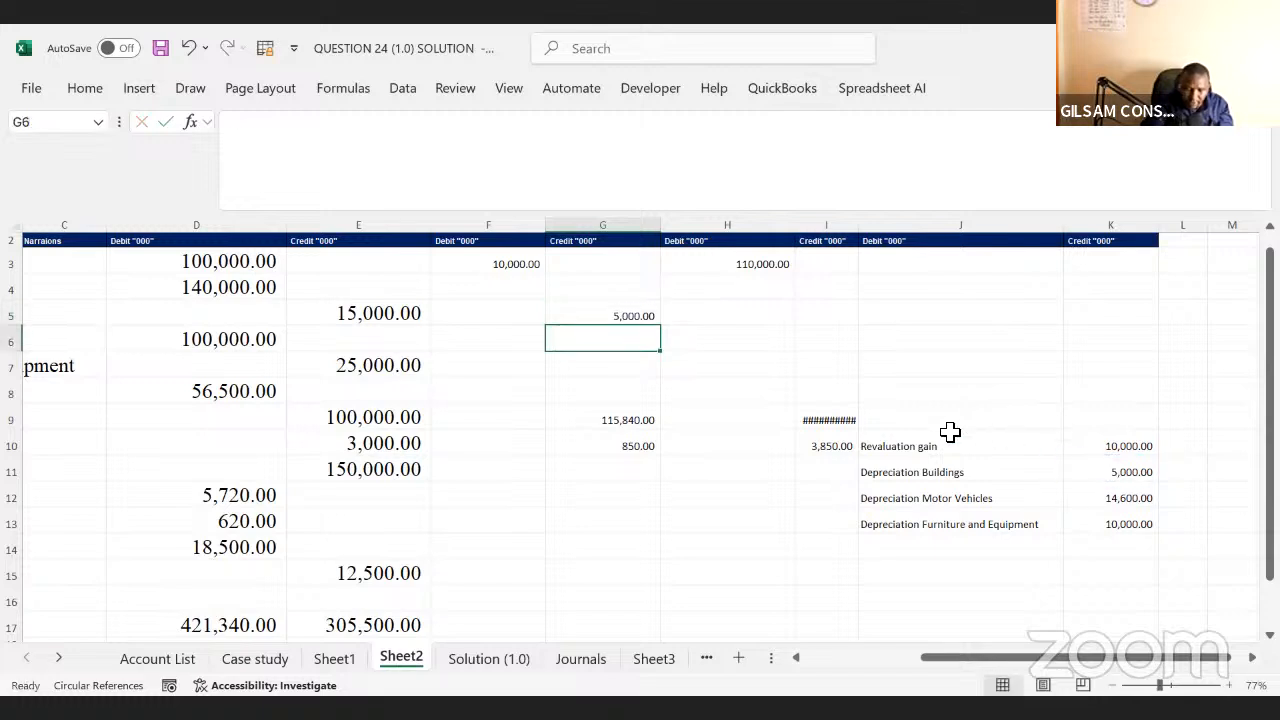
- Calculate the adjusted row 5 credit balance in I5 with the formula =E5+G5
click(757, 317)
click(824, 311)
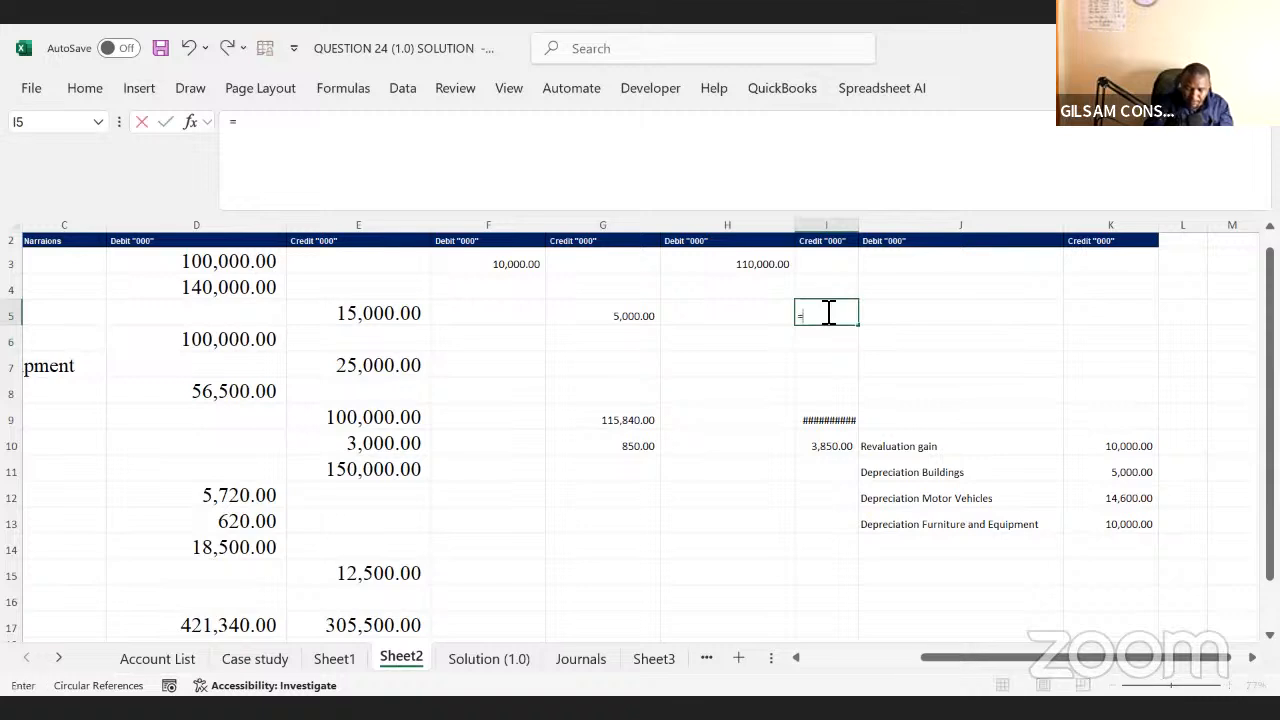
text(=)
click(345, 318)
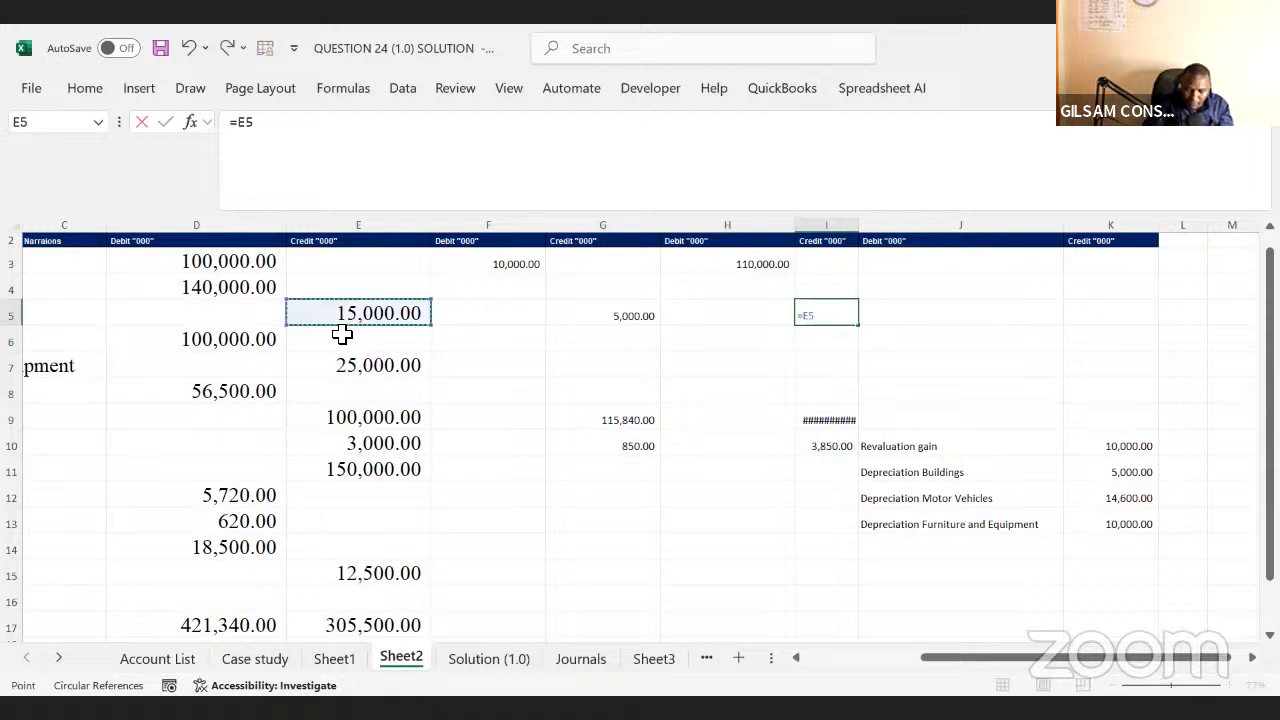
text(+)
click(613, 317)
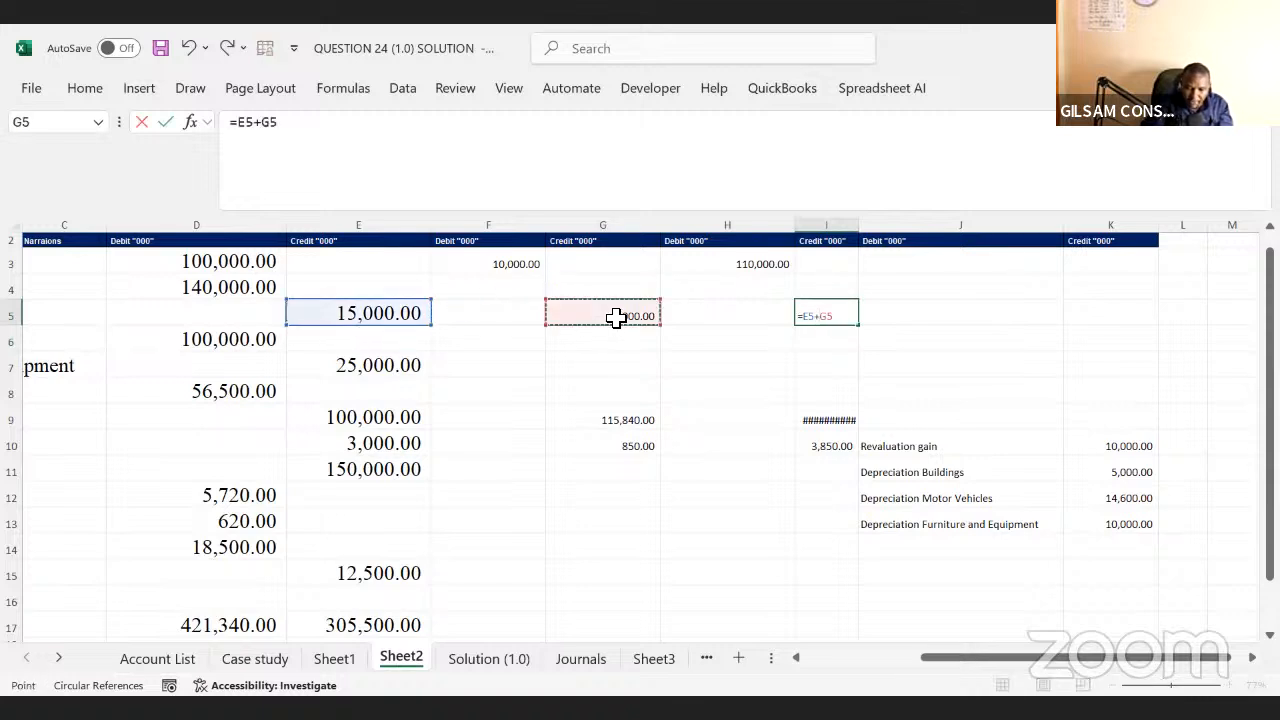
key(Return)
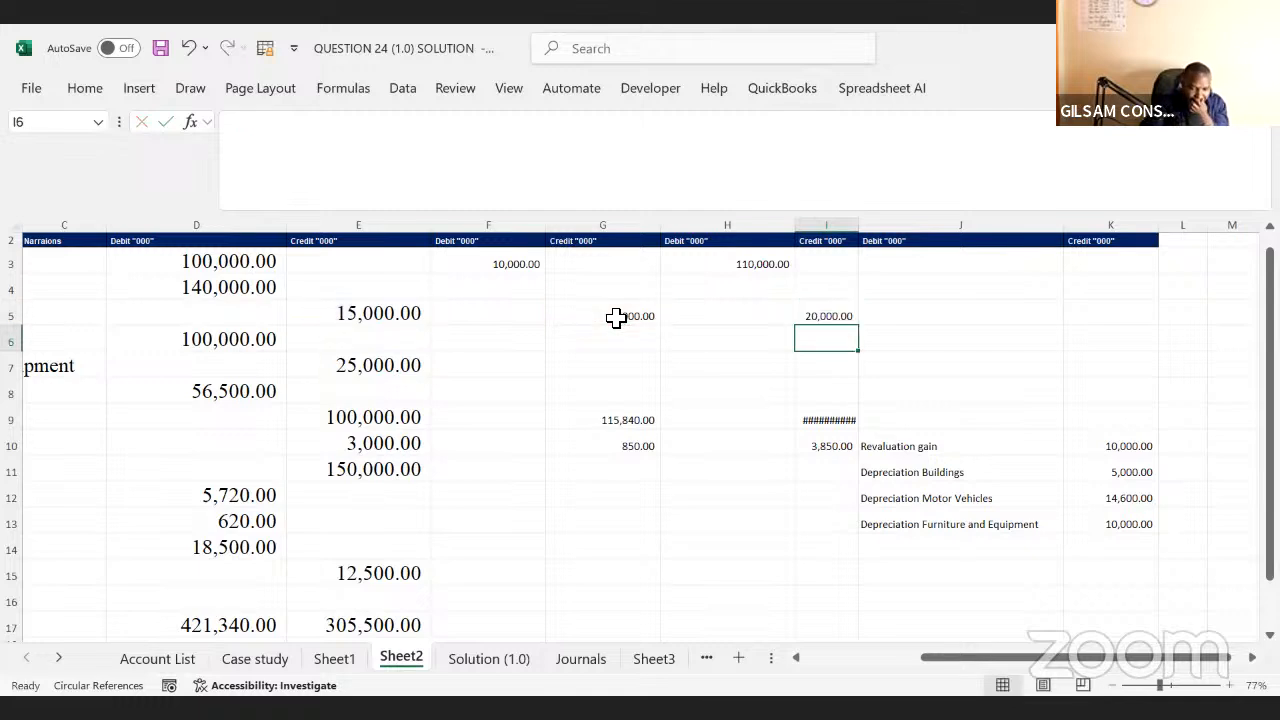
click(828, 310)
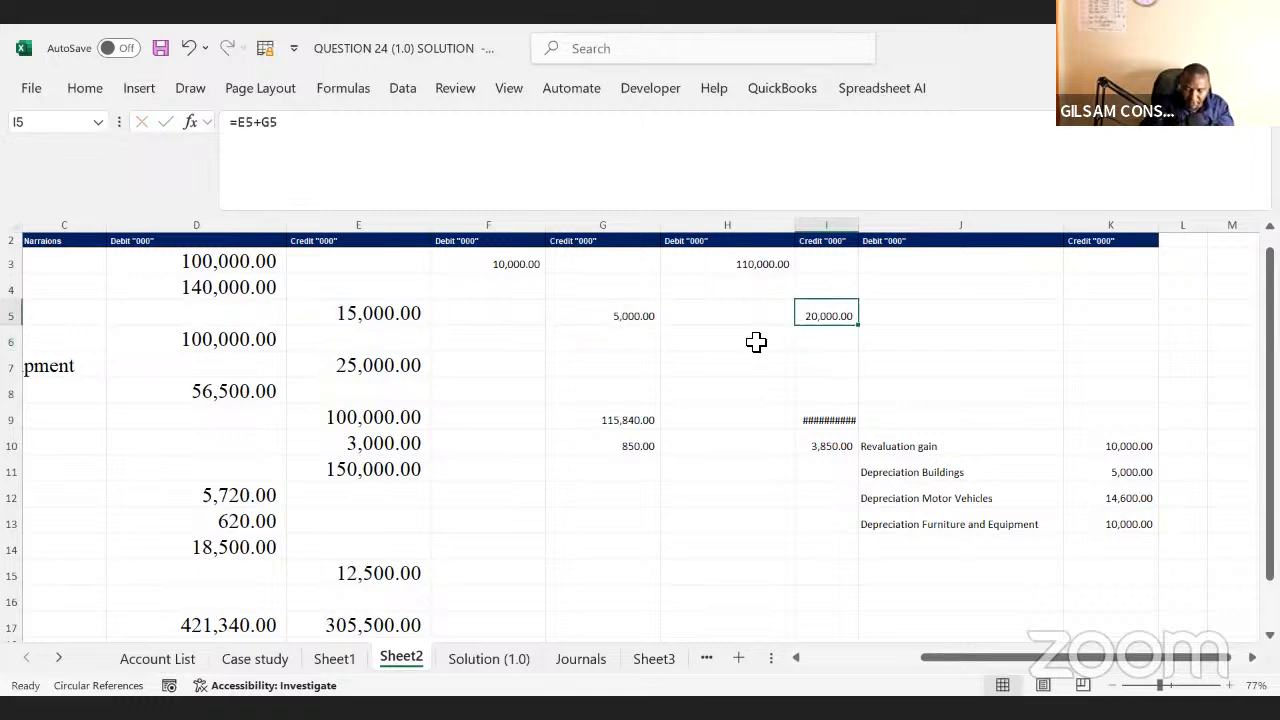
- Review the trial balance from row 5 down past the totals for the existing accounts
key(Left)
key(Left)
key(Left)
key(Left)
key(Left)
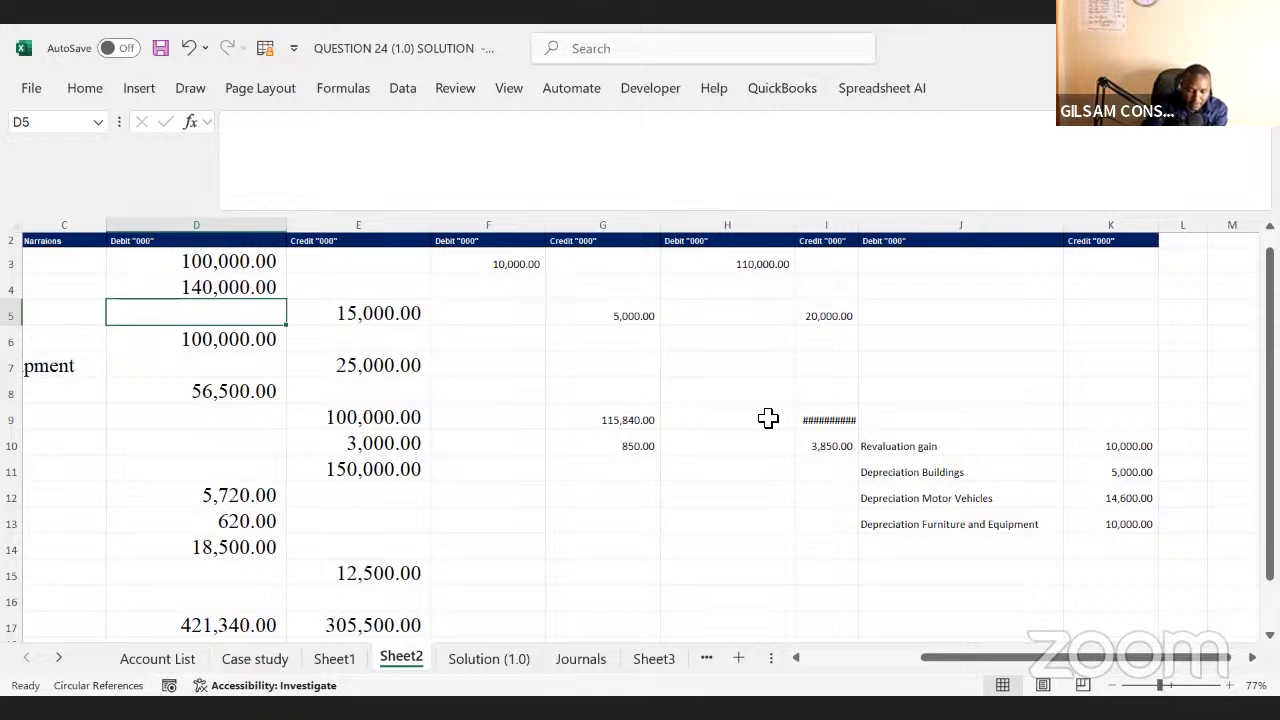
key(Left)
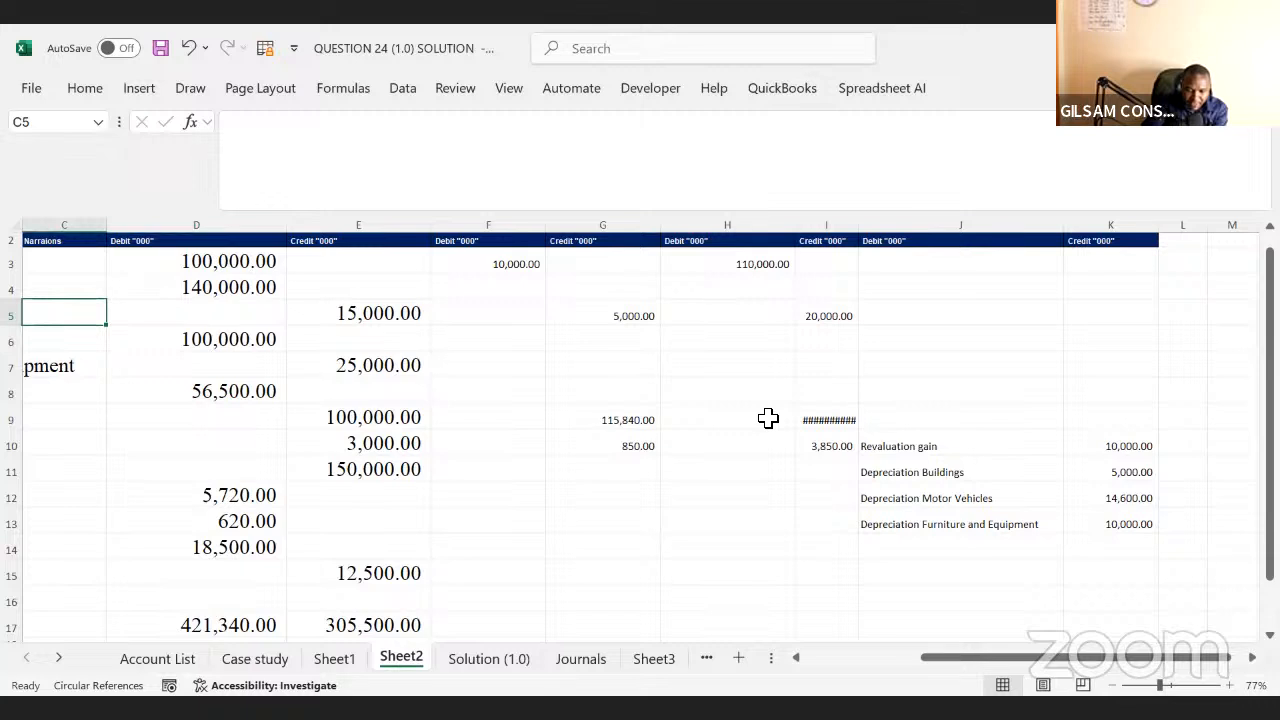
key(Down)
key(Down)
key(Down)
key(Down)
key(Down)
key(Down)
key(Down)
key(Down)
key(Down)
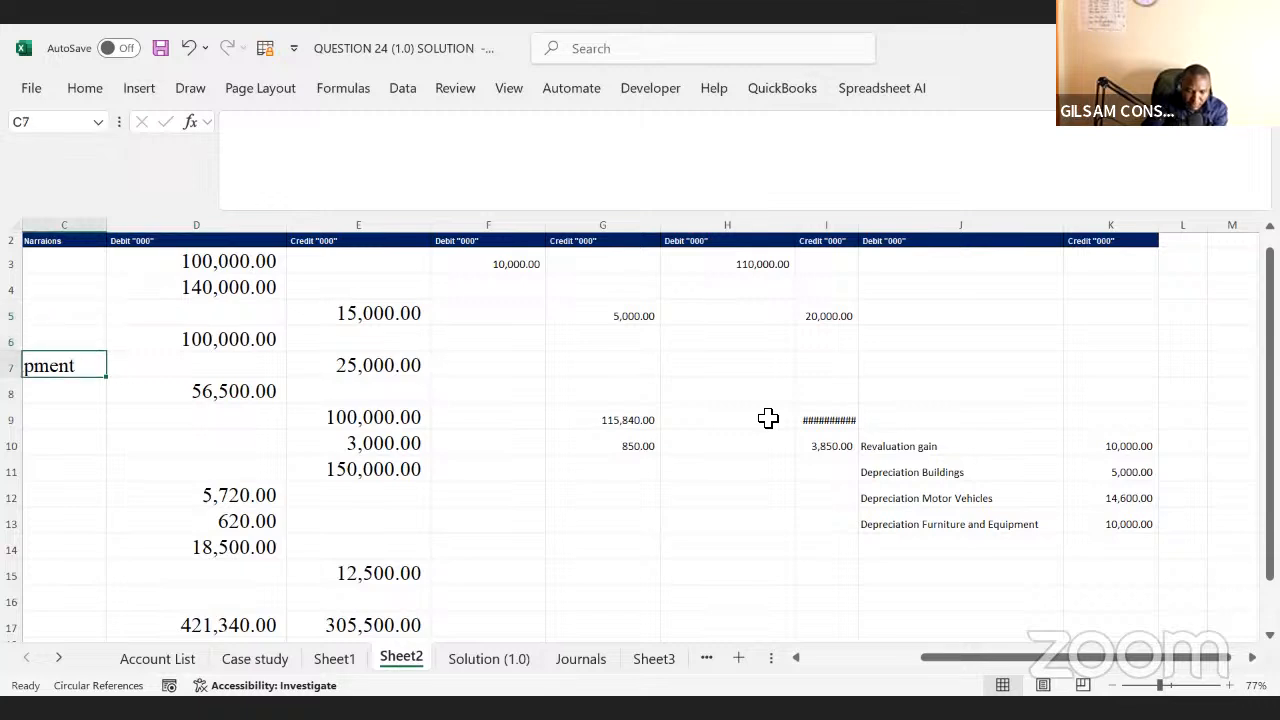
key(Down)
key(Down)
key(Down)
key(Down)
key(Down)
key(Down)
key(Down)
key(Down)
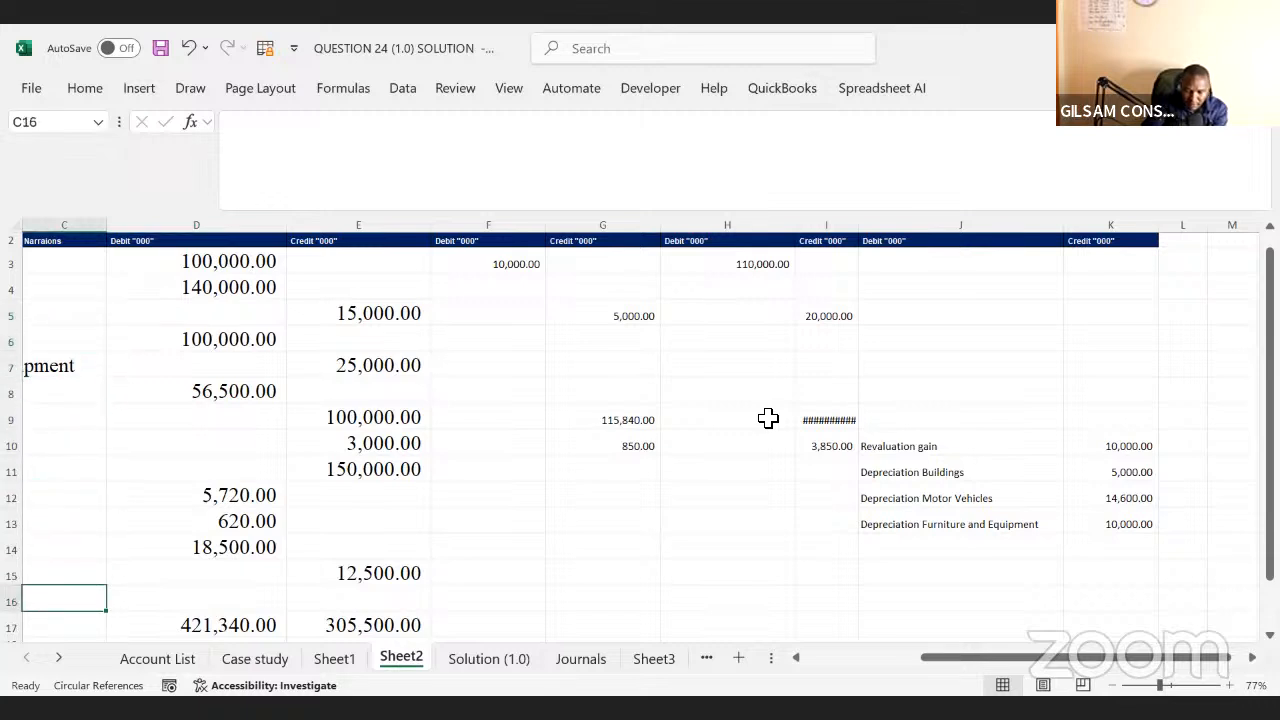
key(Down)
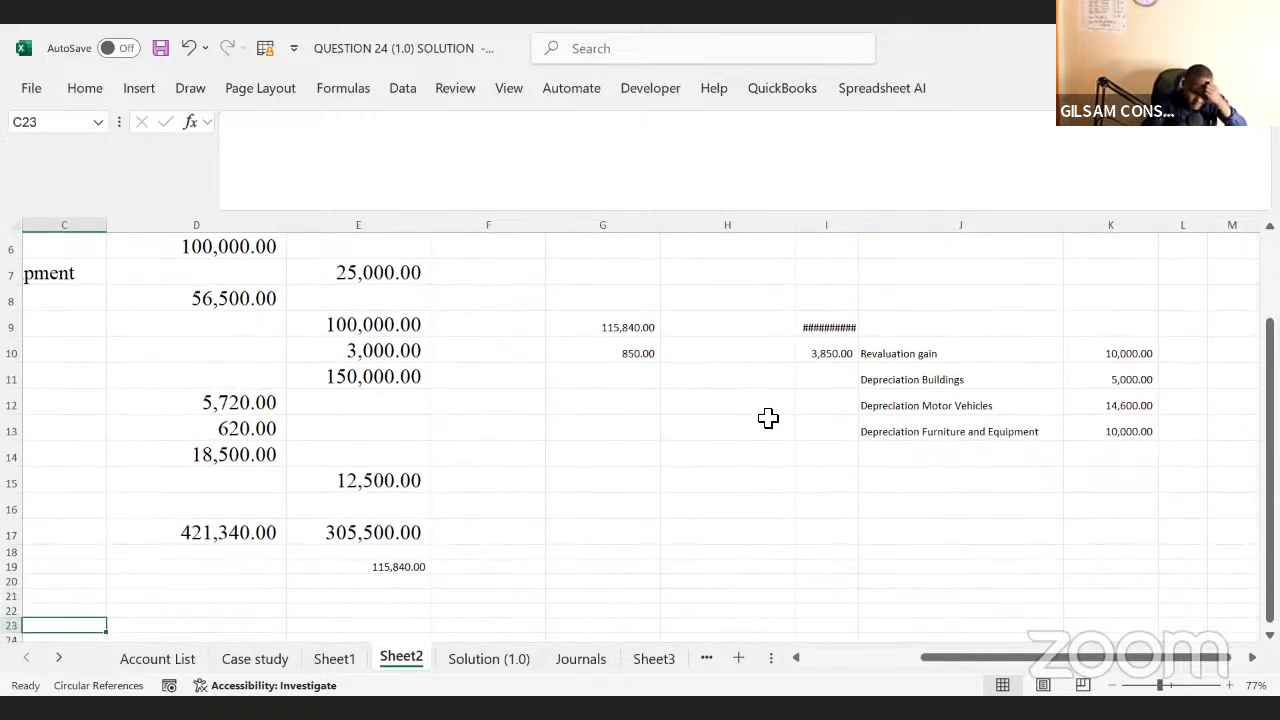
- Enter the account name "Motor Vehicle" in B16, below Trade Payables
key(Left)
key(Left)
key(Up)
key(Up)
key(Up)
key(Up)
key(Up)
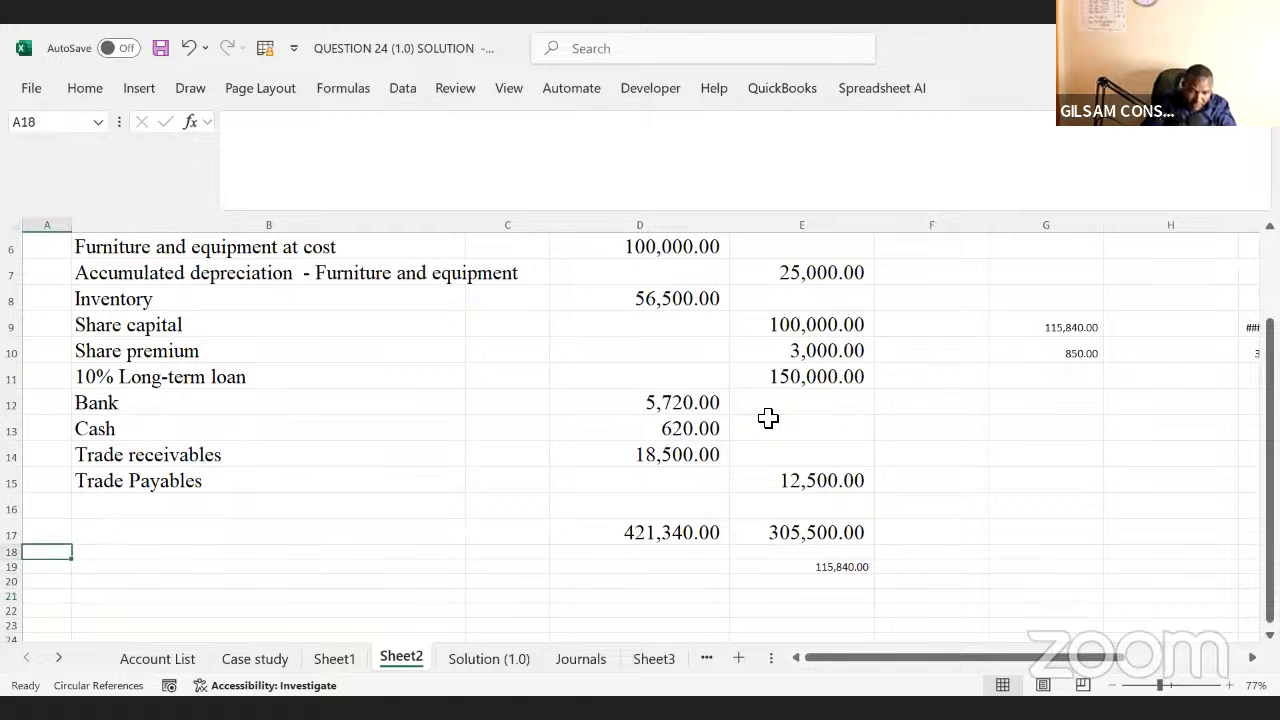
key(Up)
key(Up)
key(Right)
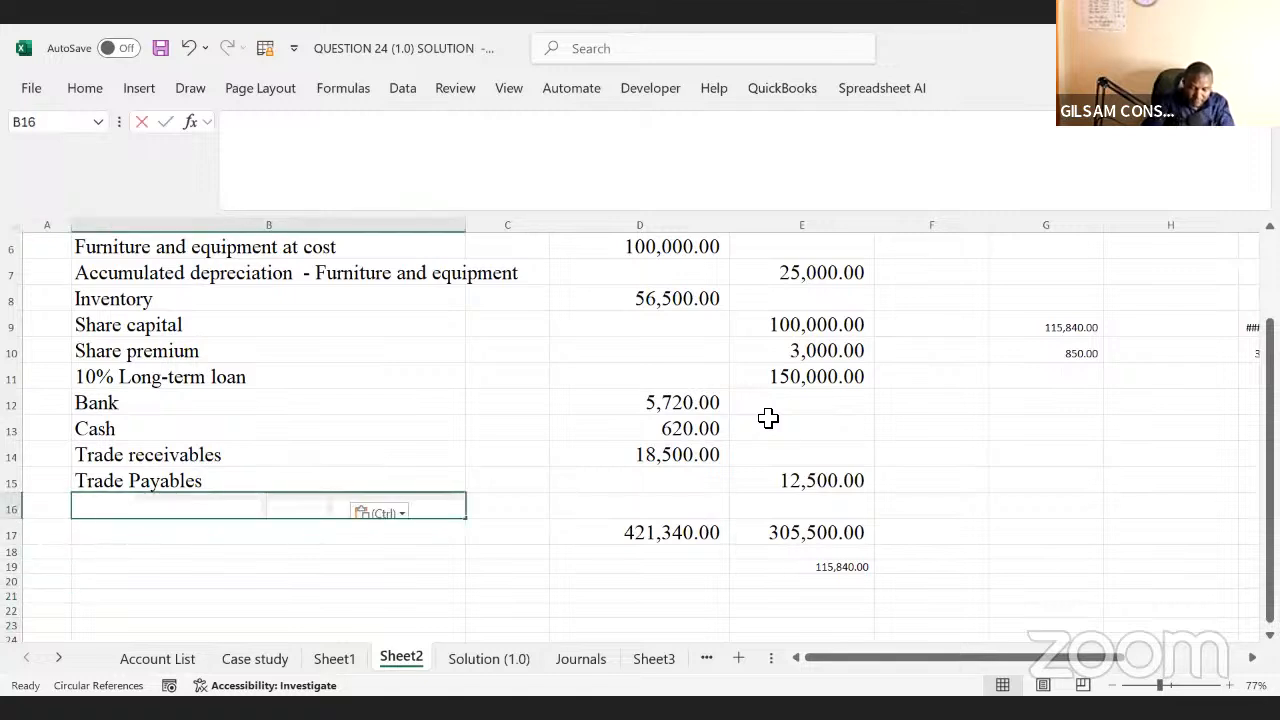
text(Motor)
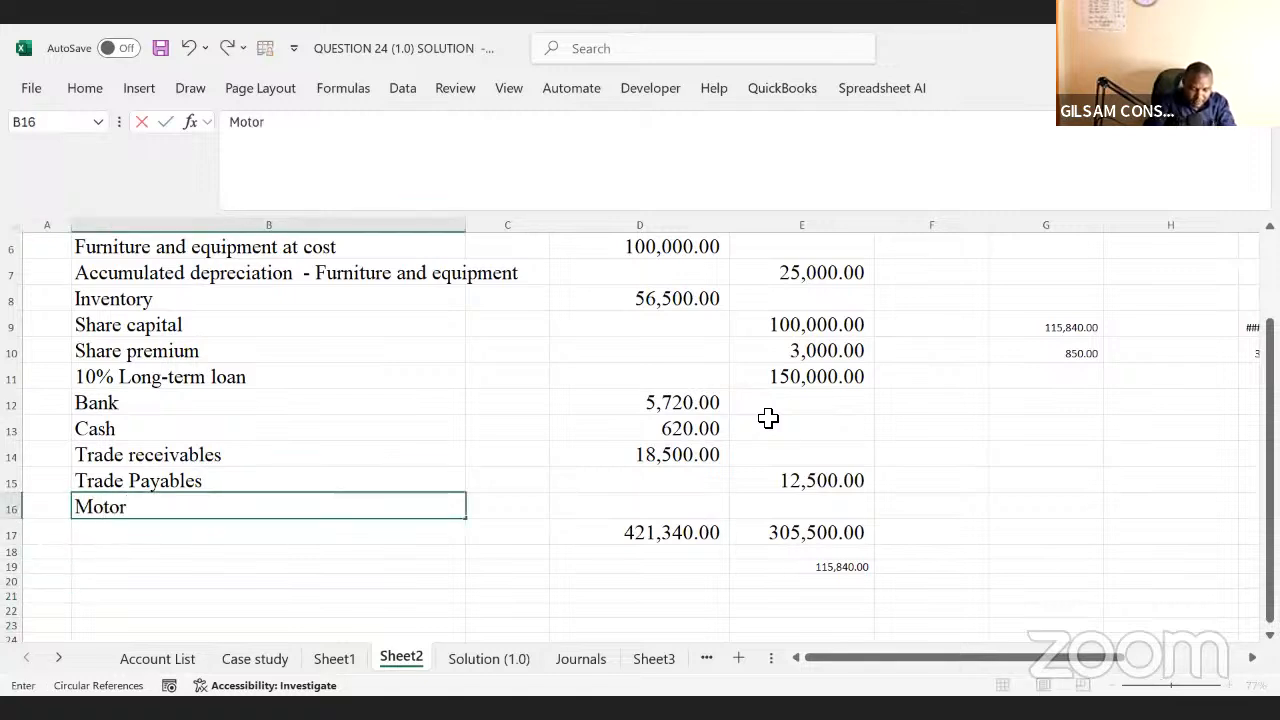
text( Vhe)
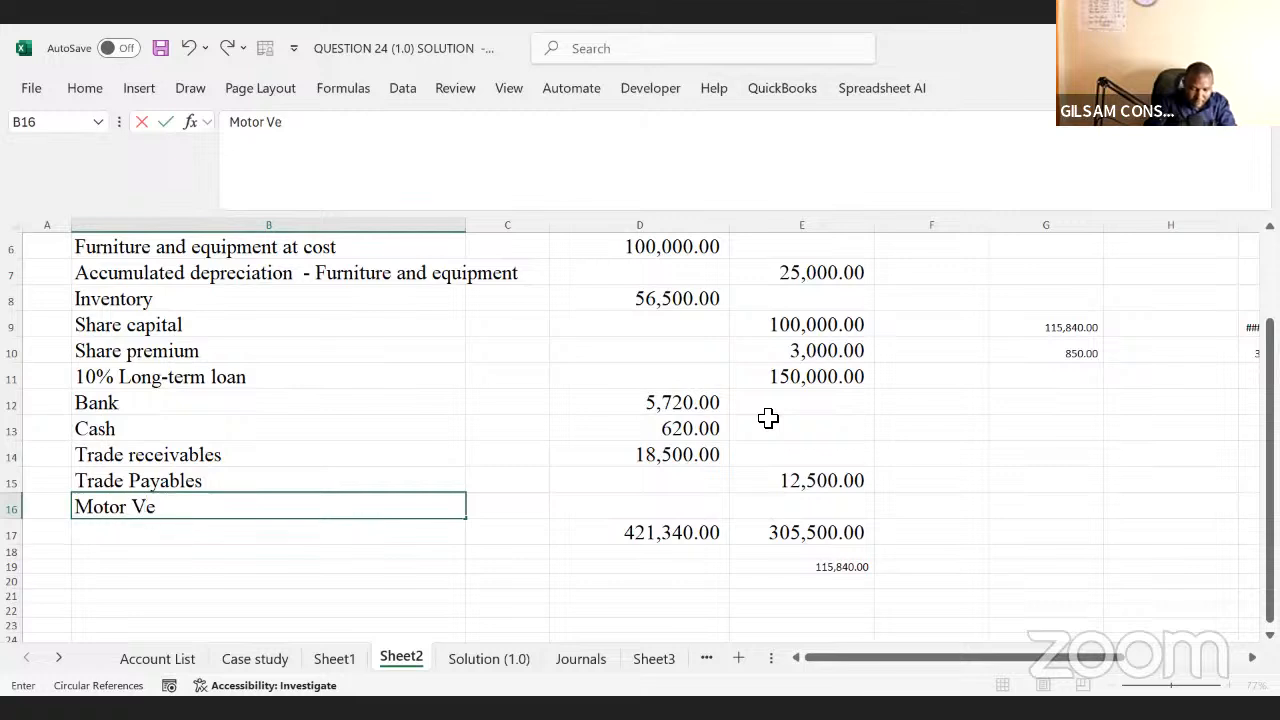
text(hji)
key(BackSpace)
key(BackSpace)
text(icle)
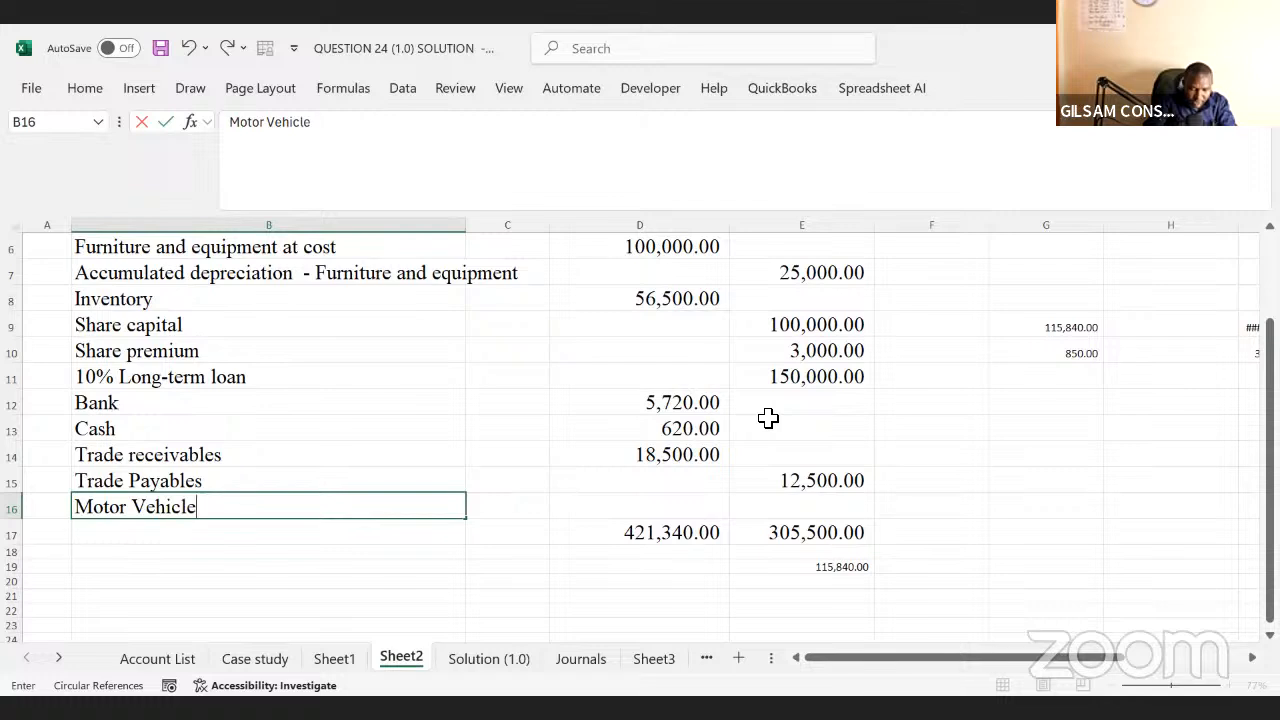
click(556, 565)
- Insert a blank row above the trial balance totals in row 17
click(22, 536)
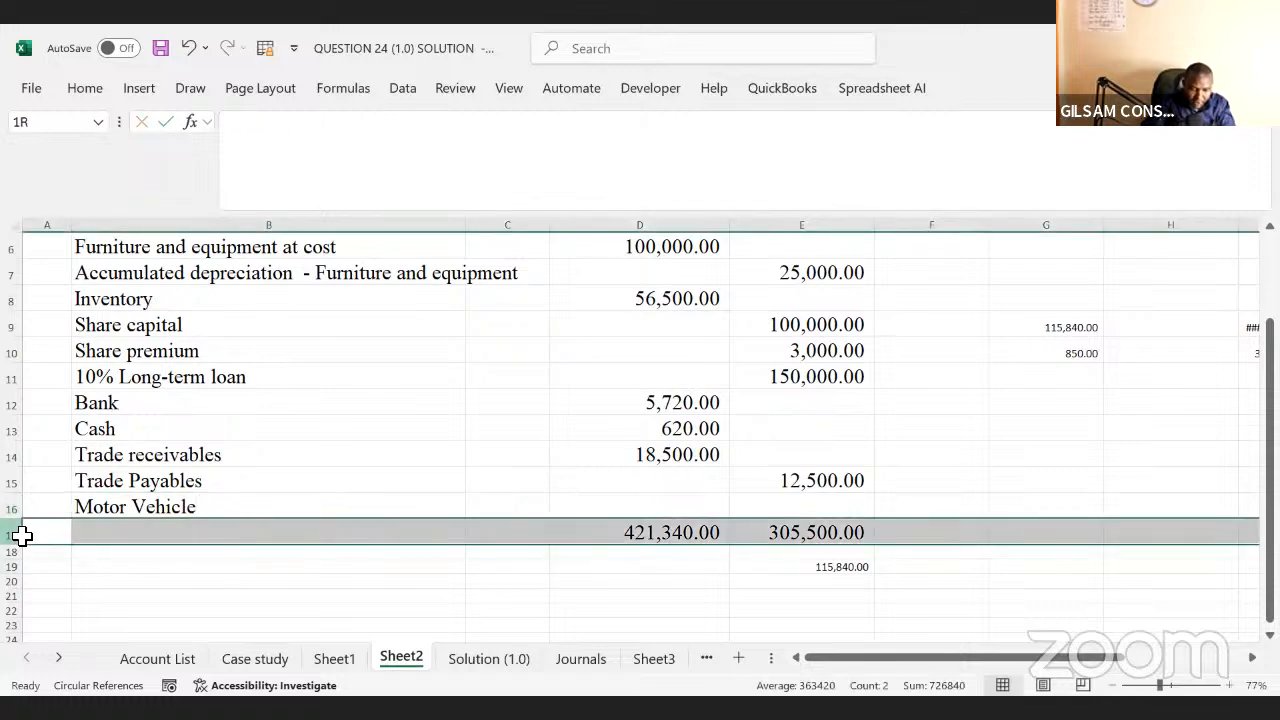
right_click(20, 540)
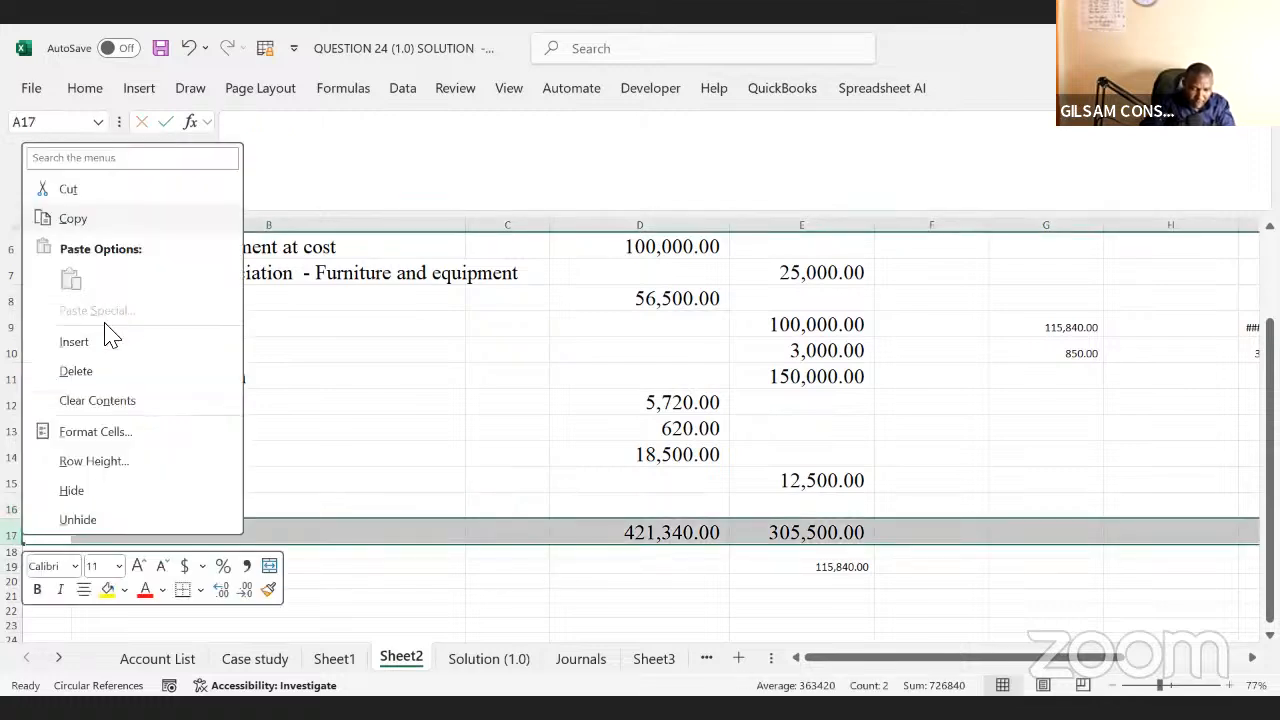
click(86, 342)
- Copy the label "Accumulated depreciation - Furniture and equipment" from B7 into B17
click(140, 508)
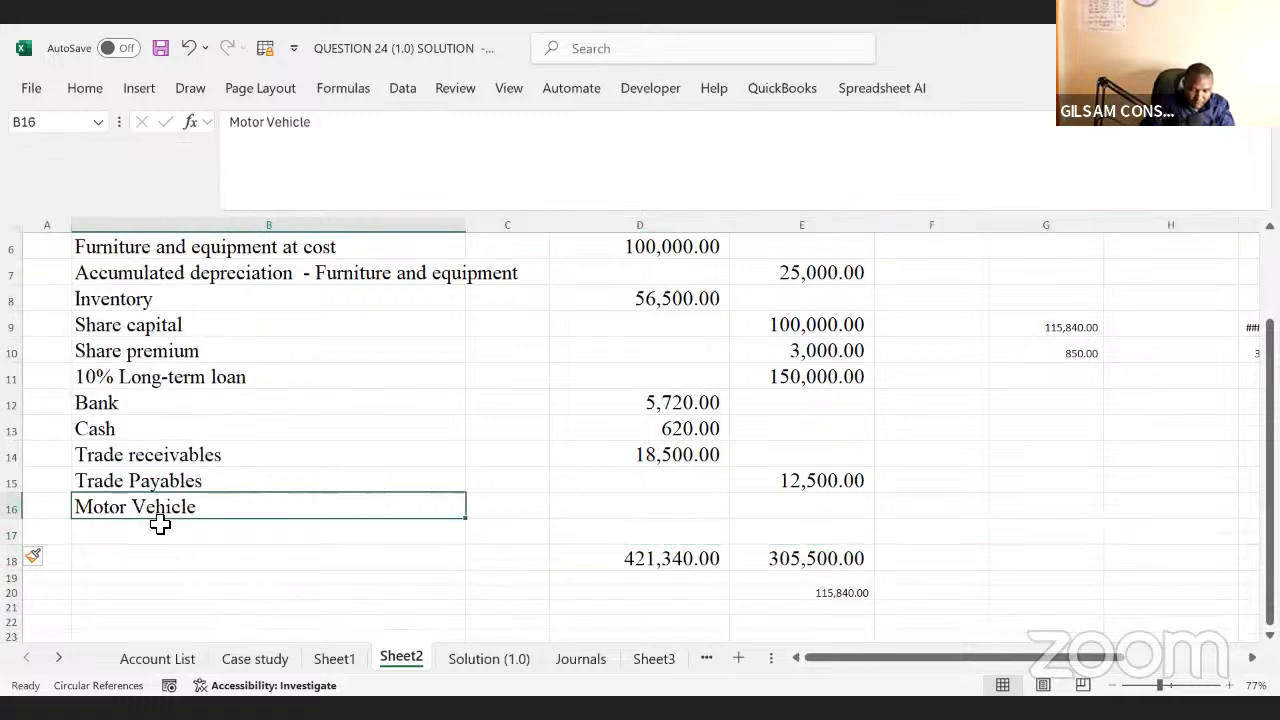
click(177, 284)
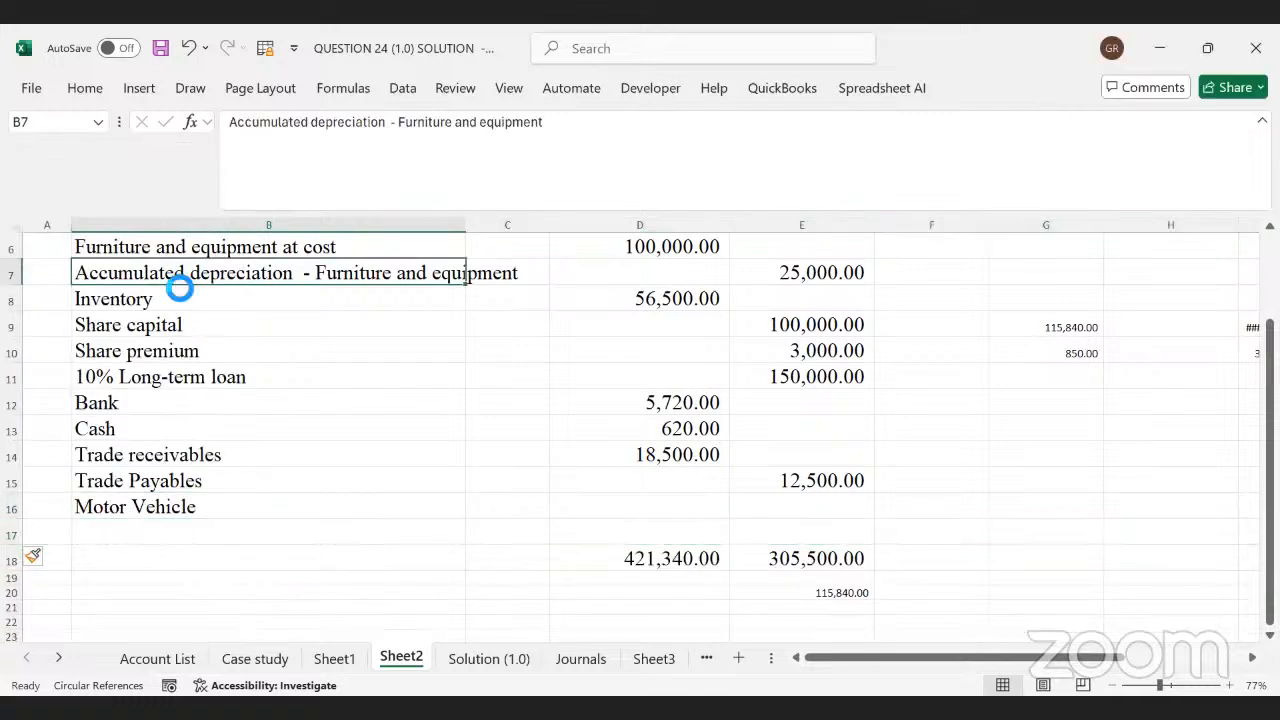
key(ctrl+c)
click(142, 532)
key(ctrl+v)
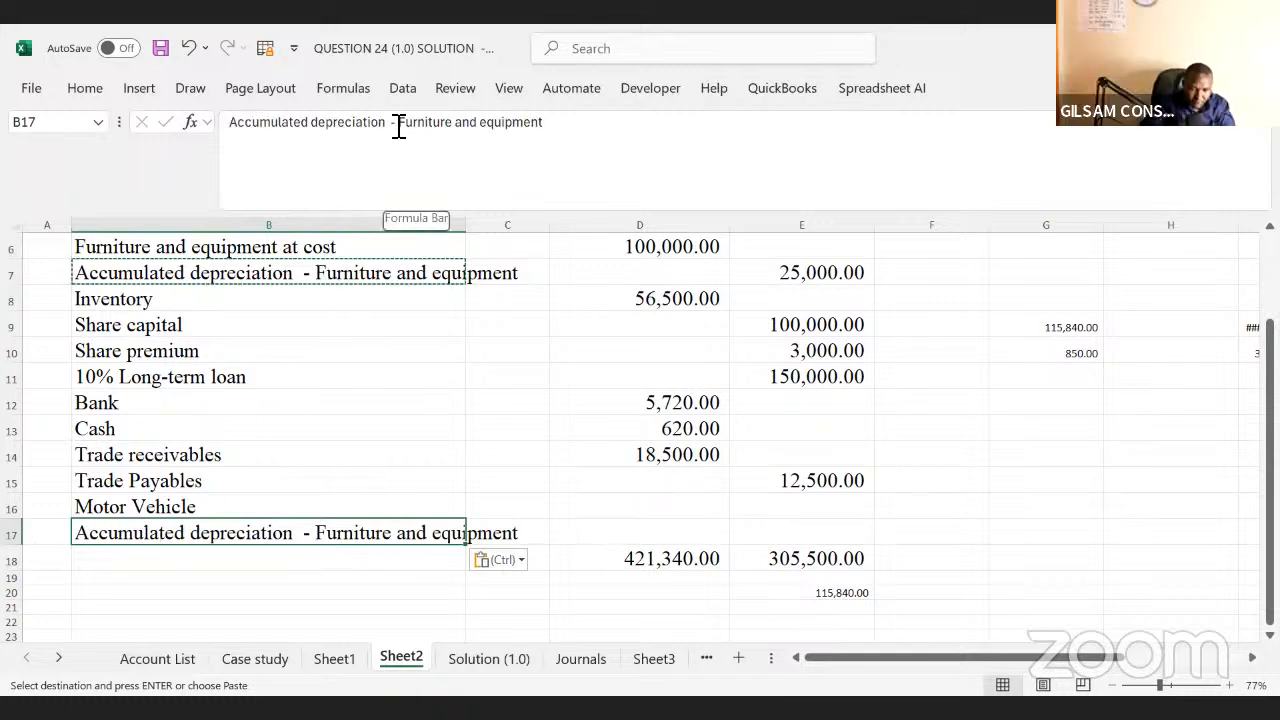
- Change the label in B17 to "Accumulated depreciation - Motor vehicle"
click(675, 124)
key(ctrl+shift+Left)
key(ctrl+shift+Left)
key(ctrl+shift+Left)
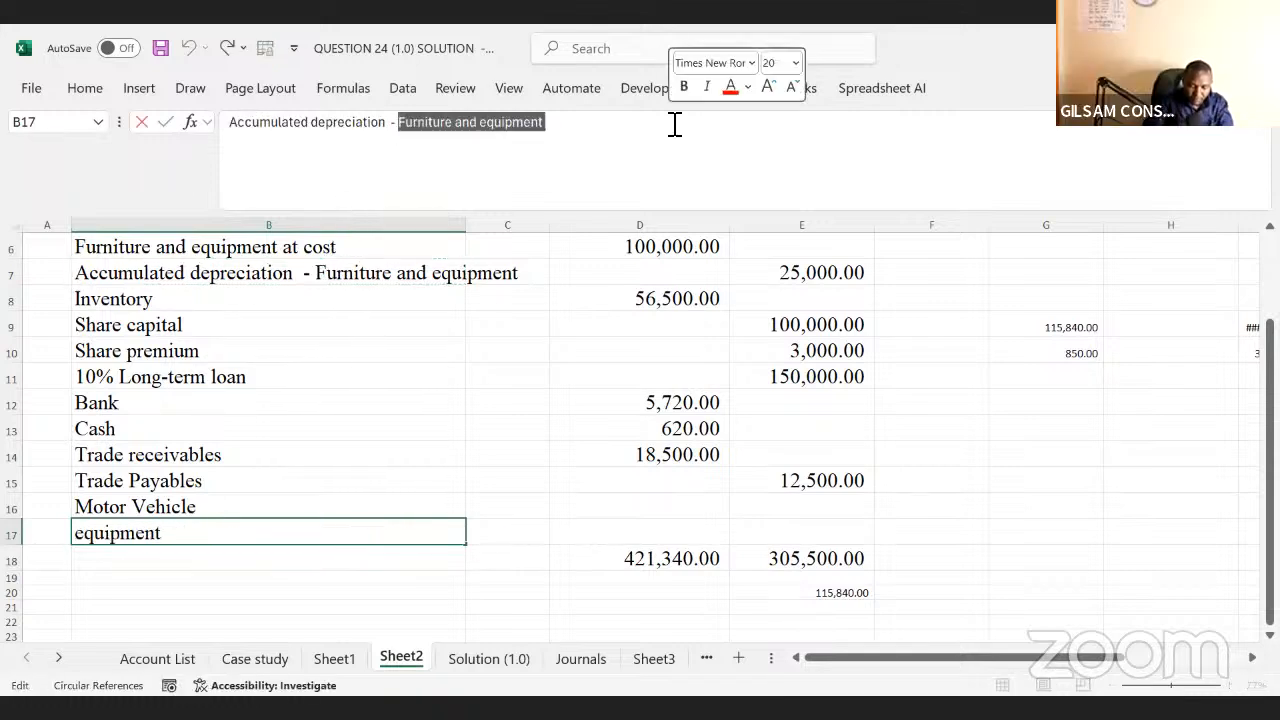
text(Motor h)
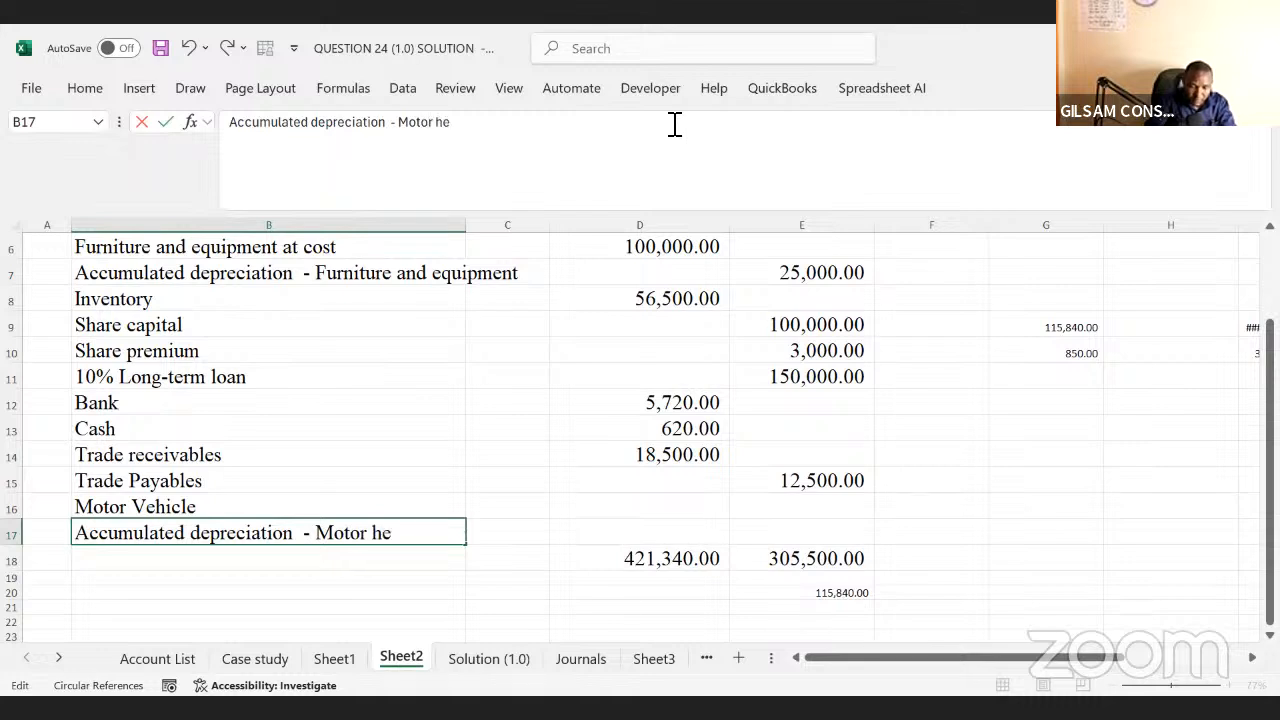
text(e)
key(BackSpace)
key(BackSpace)
text(vehi)
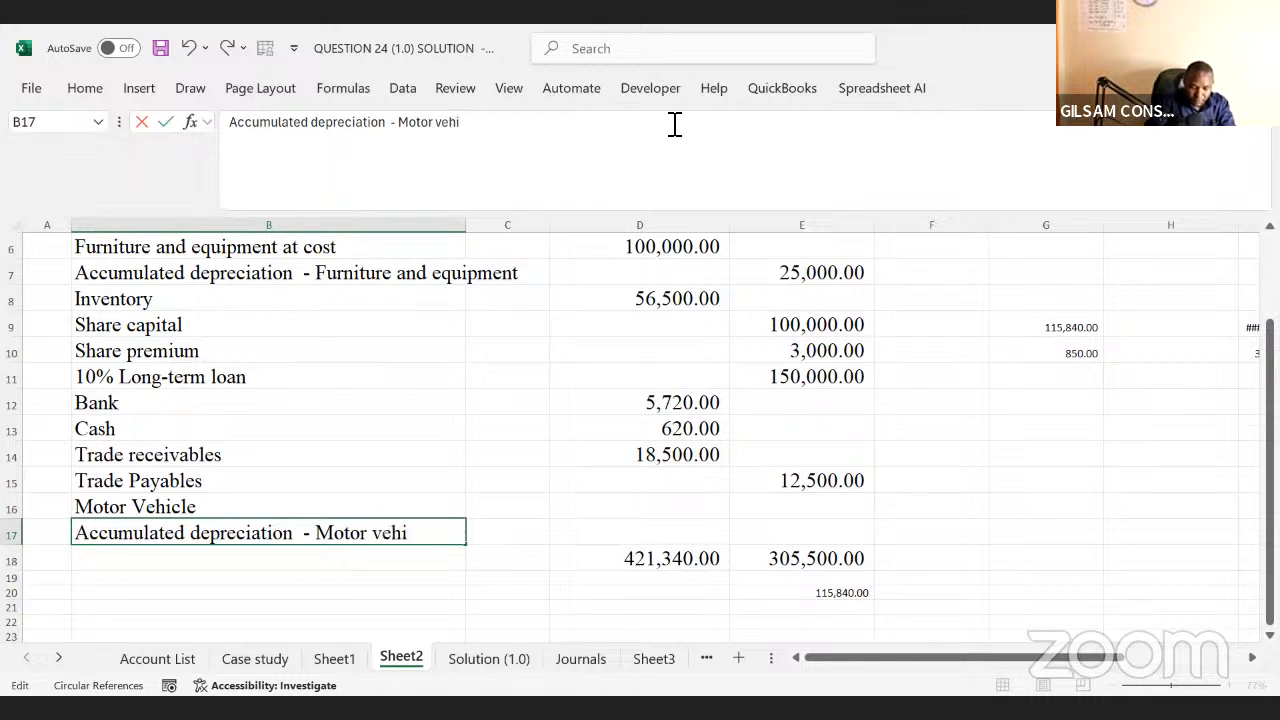
text(cle)
click(608, 531)
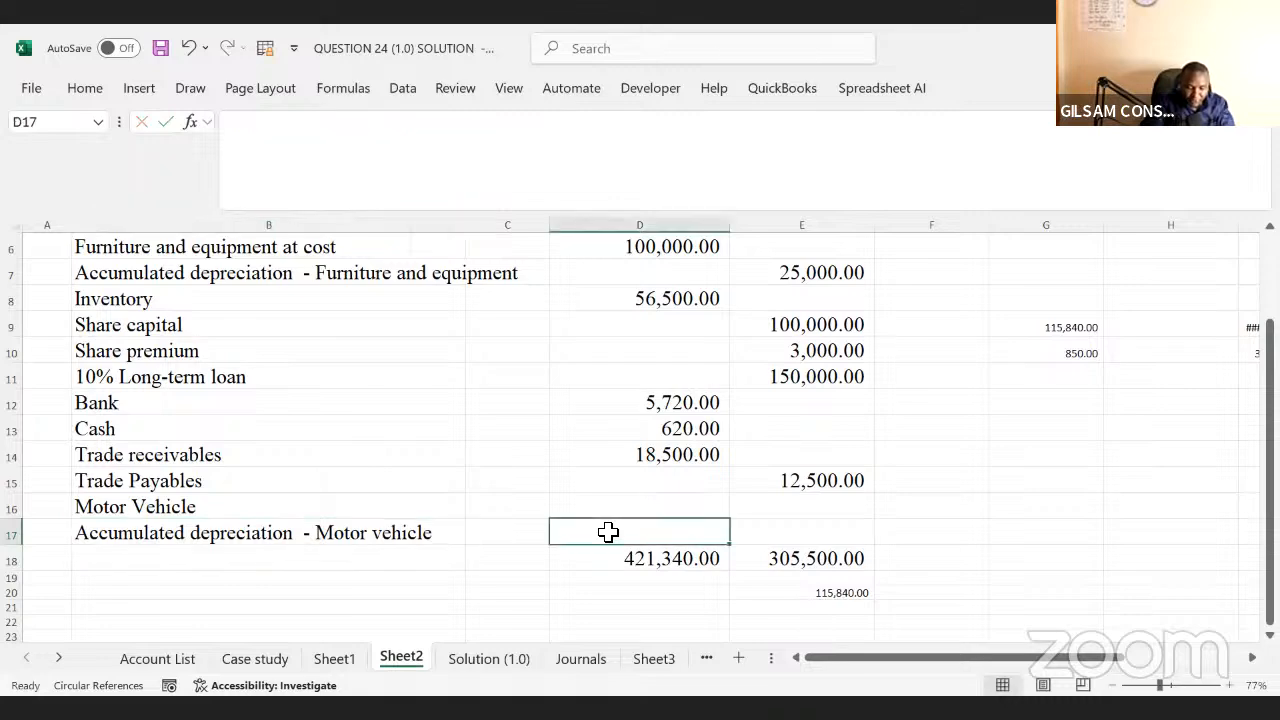
- Autofit the width of column I so that its adjusted credit amounts display in full
key(Right)
key(Right)
key(Right)
key(Right)
key(Right)
key(Right)
key(Right)
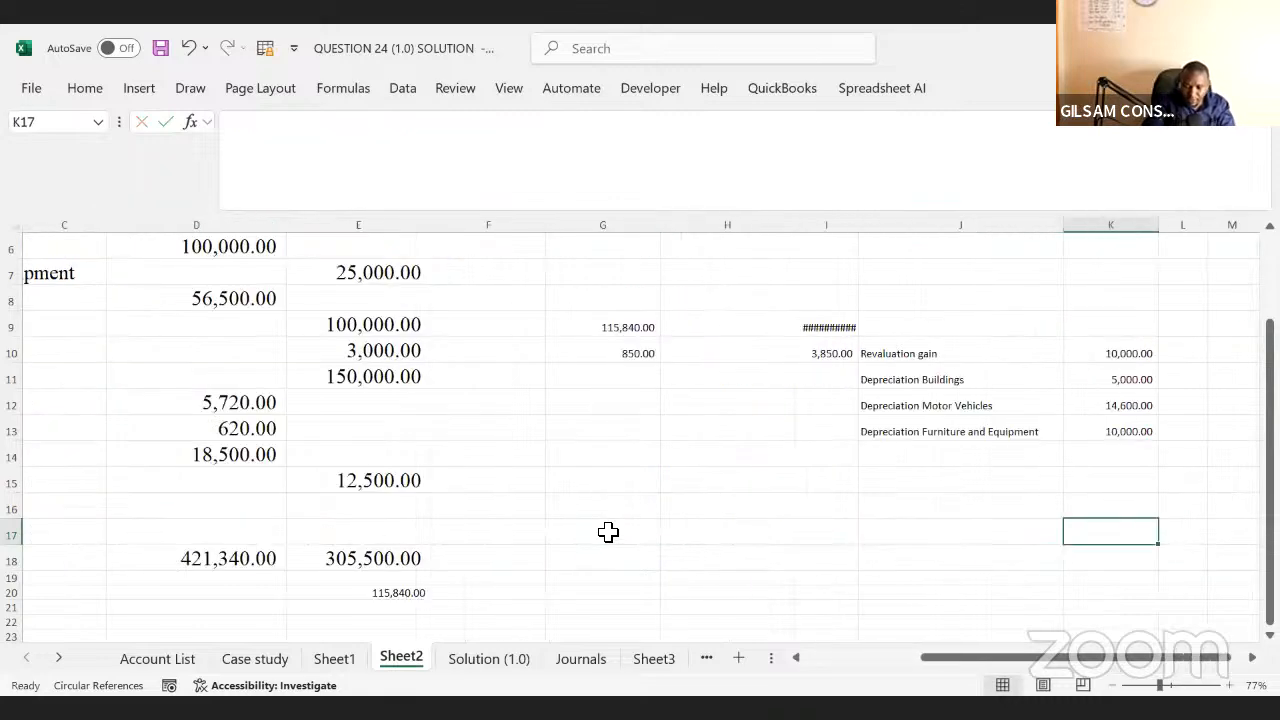
double_click(858, 226)
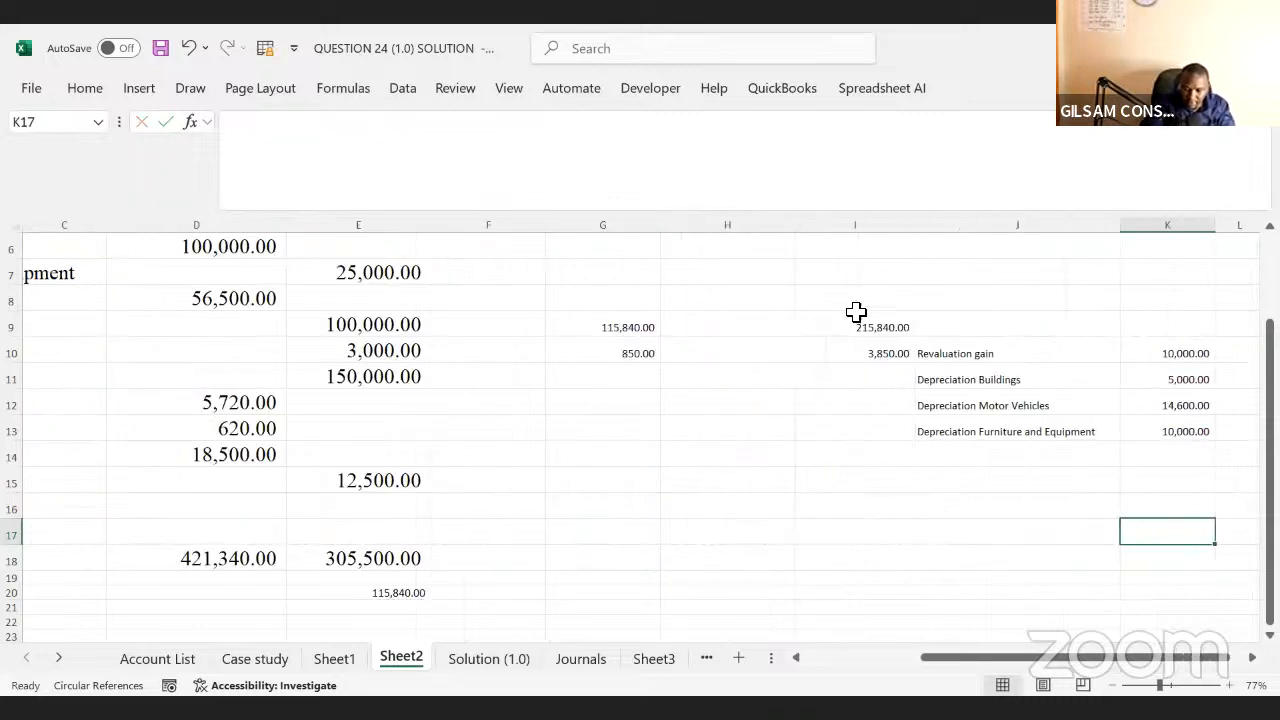
- Review the credit adjustments in column G against the trial balance accounts, down to row 16
click(638, 360)
key(Up)
key(Up)
key(Up)
key(Up)
key(Up)
key(Up)
key(Up)
key(Up)
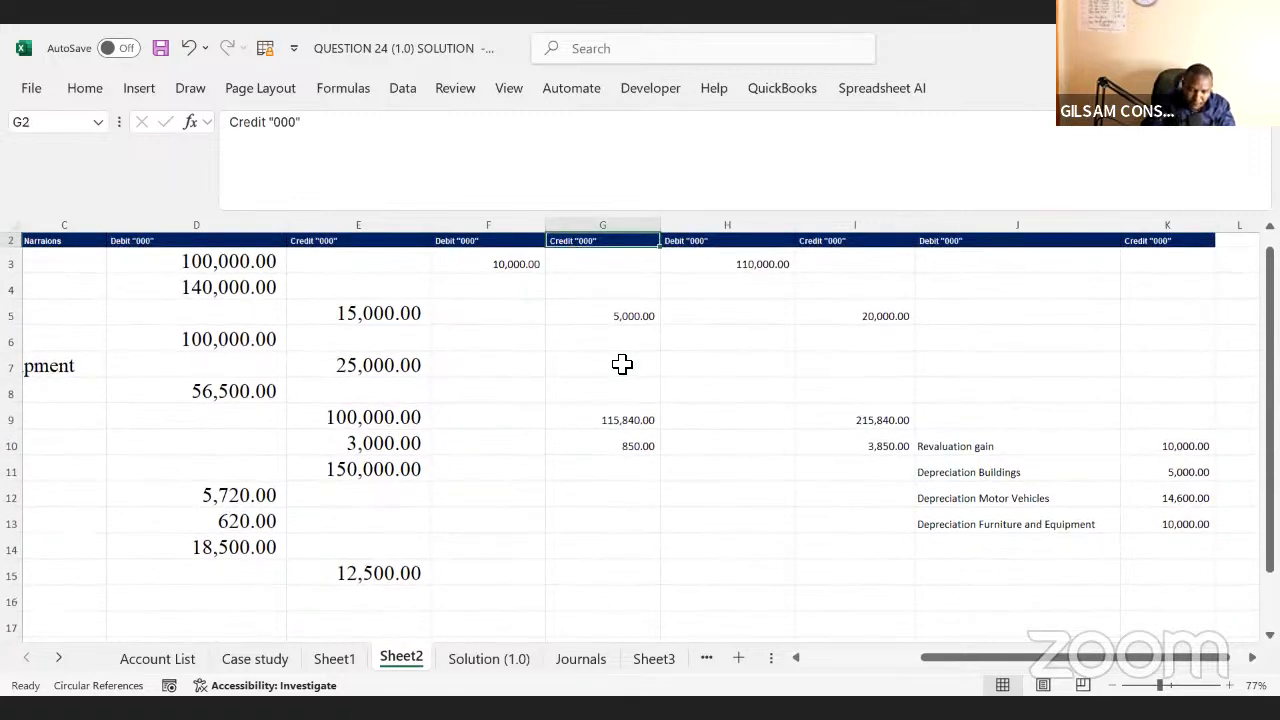
key(Down)
key(Down)
key(Down)
key(Down)
key(Down)
key(Down)
key(Down)
key(Down)
key(Down)
key(Down)
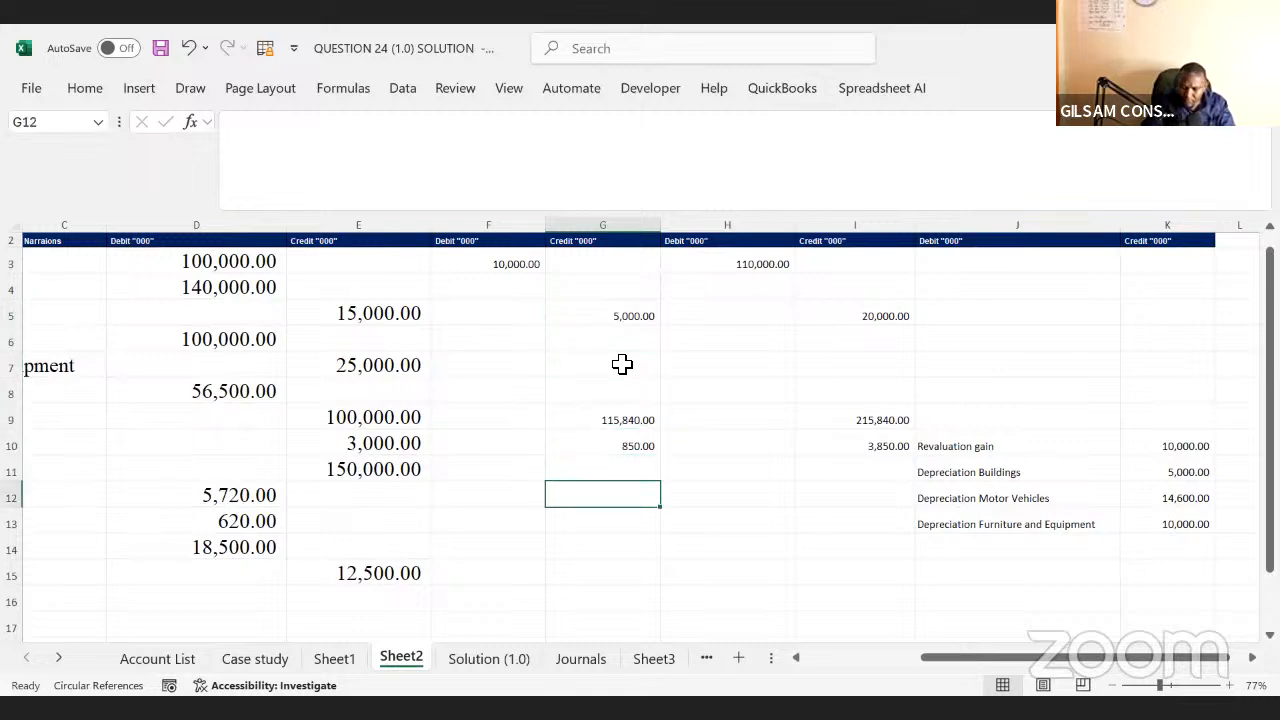
key(Up)
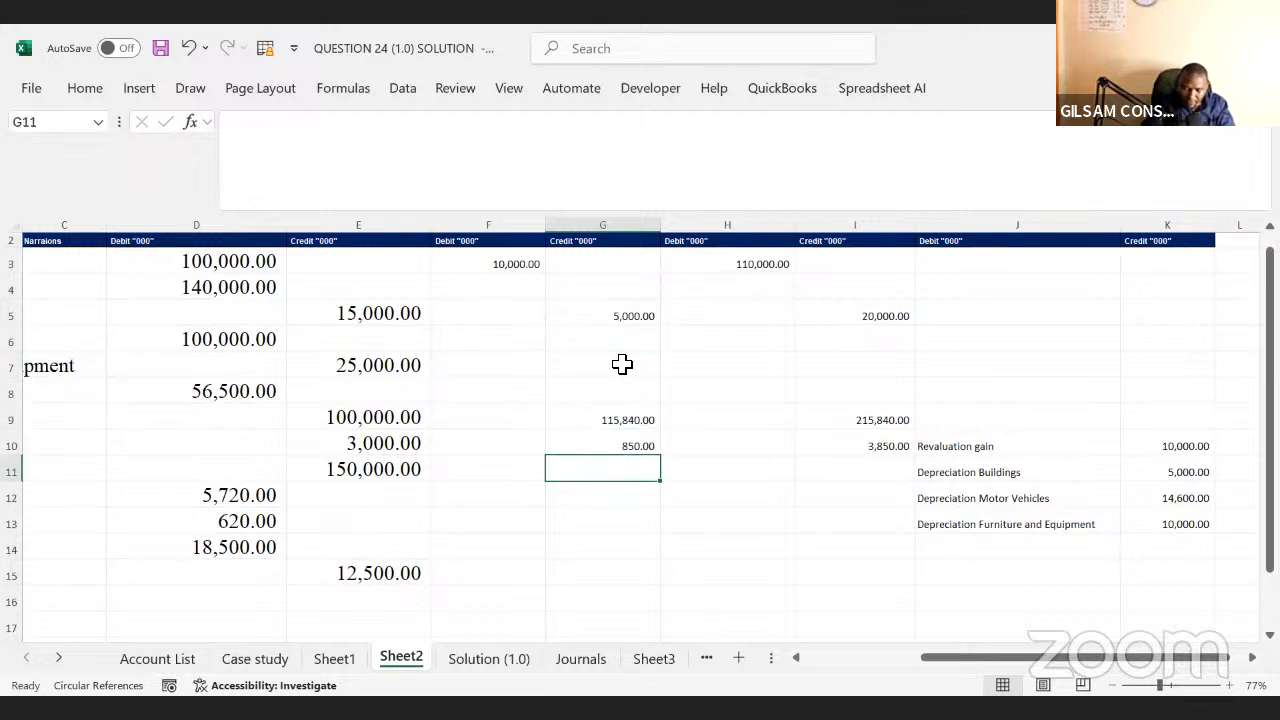
key(Down)
key(Down)
key(Down)
key(Down)
key(Down)
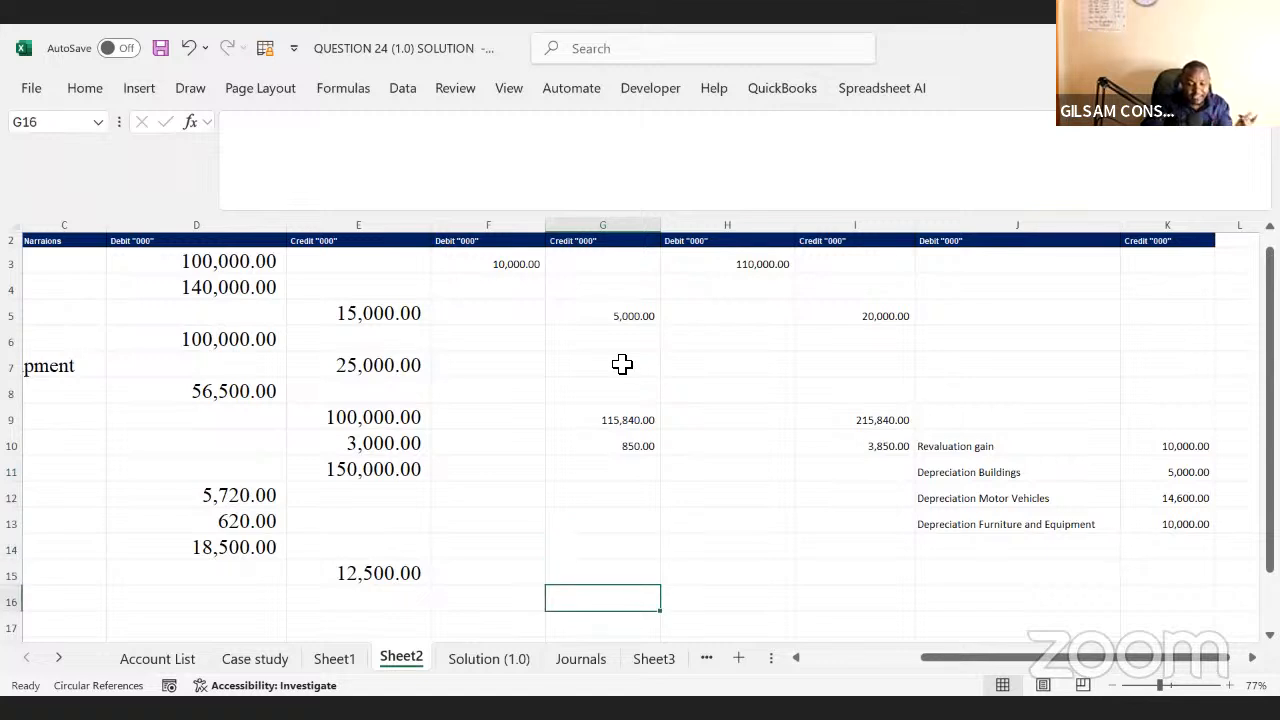
- Link the credit adjustment for Accumulated depreciation - Motor vehicle in G17 to the Depreciation Motor Vehicles amount with =K12
key(Left)
key(Left)
key(Left)
key(Left)
key(Left)
key(Left)
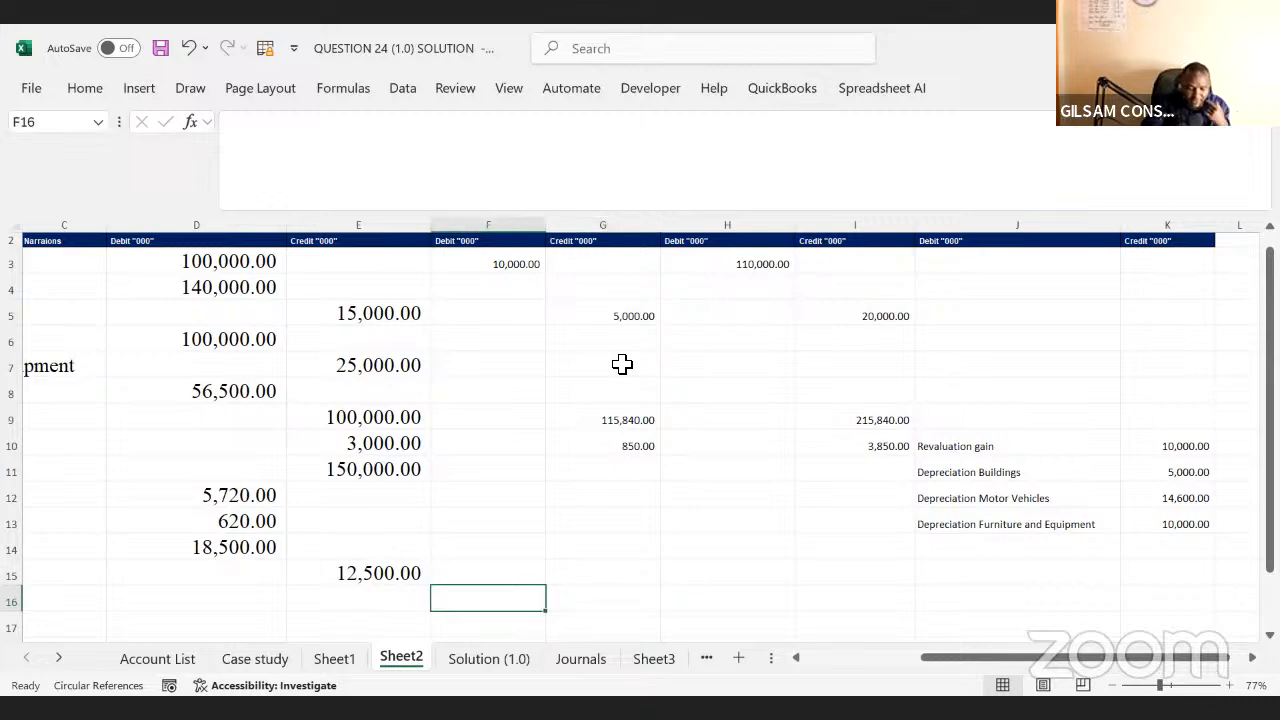
key(Right)
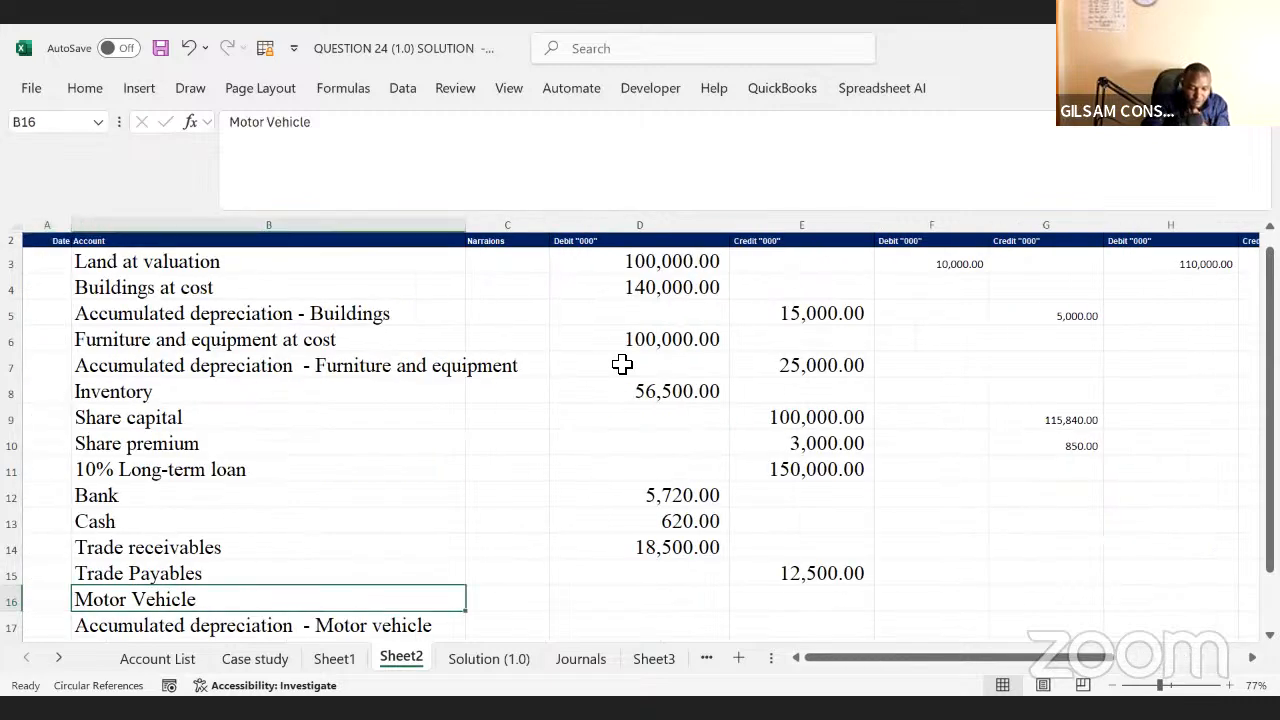
key(Down)
key(Up)
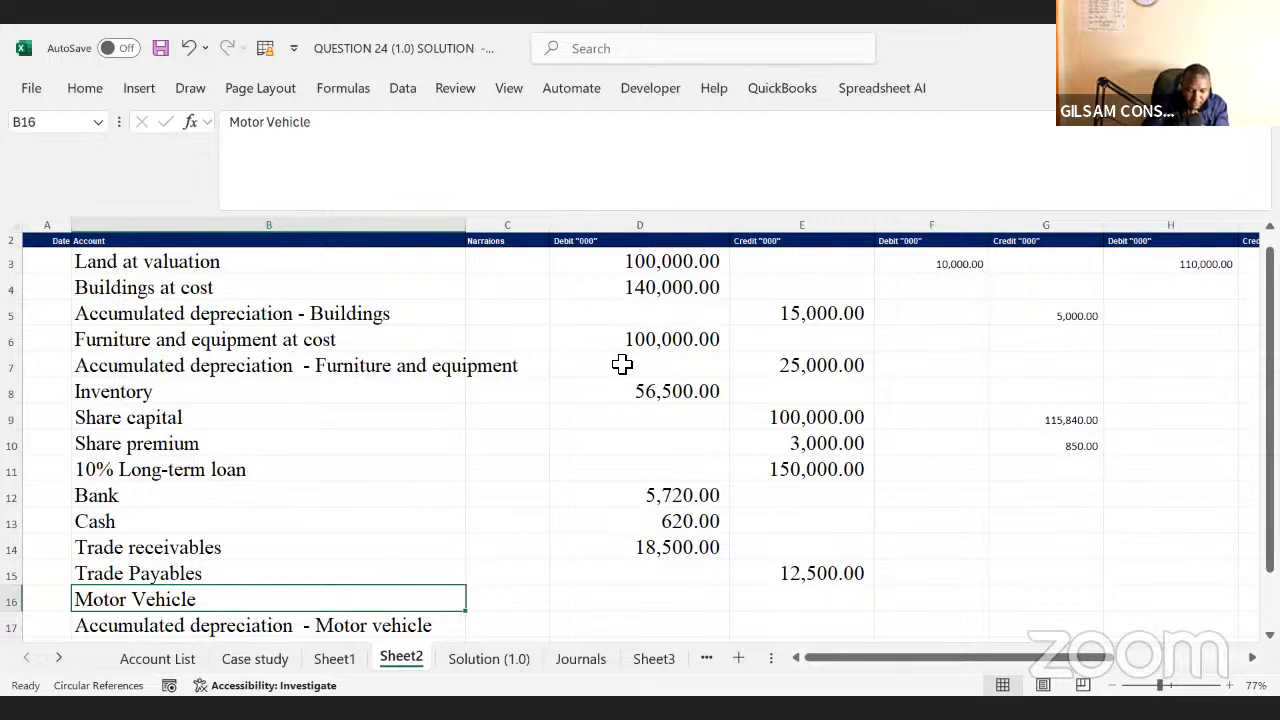
key(Down)
key(Right)
key(Right)
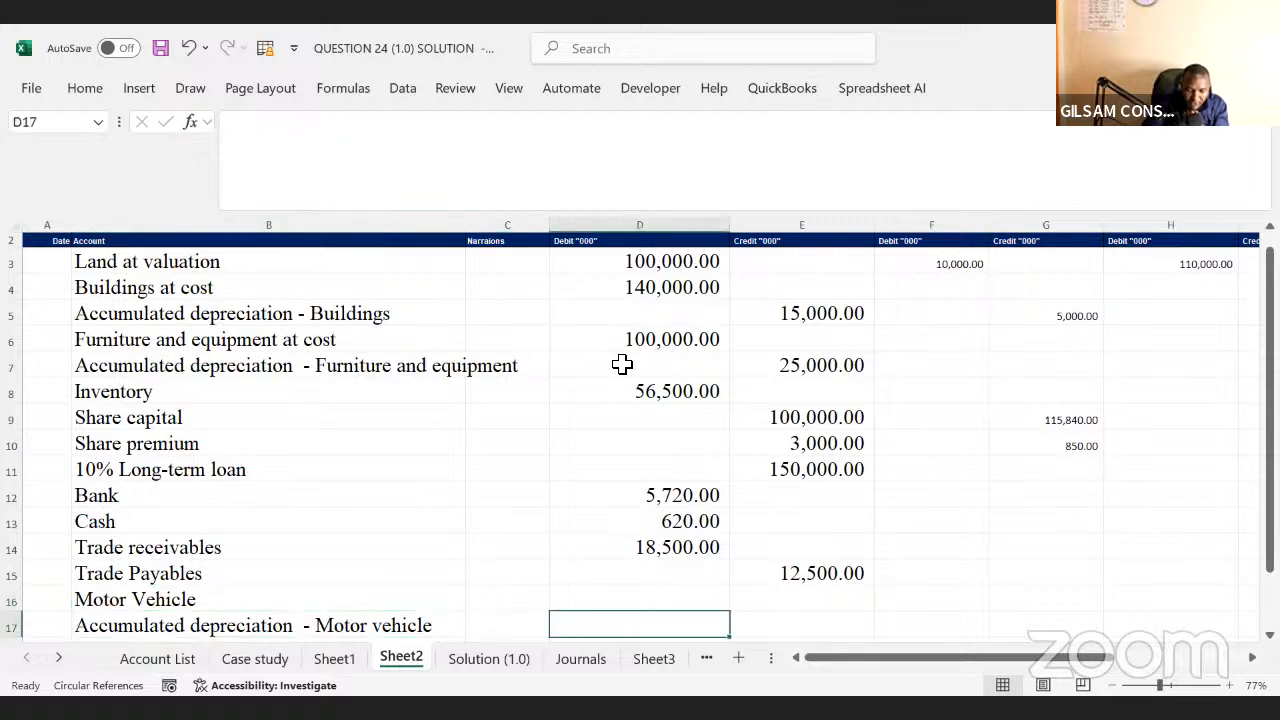
key(Right)
key(Right)
key(Right)
key(Right)
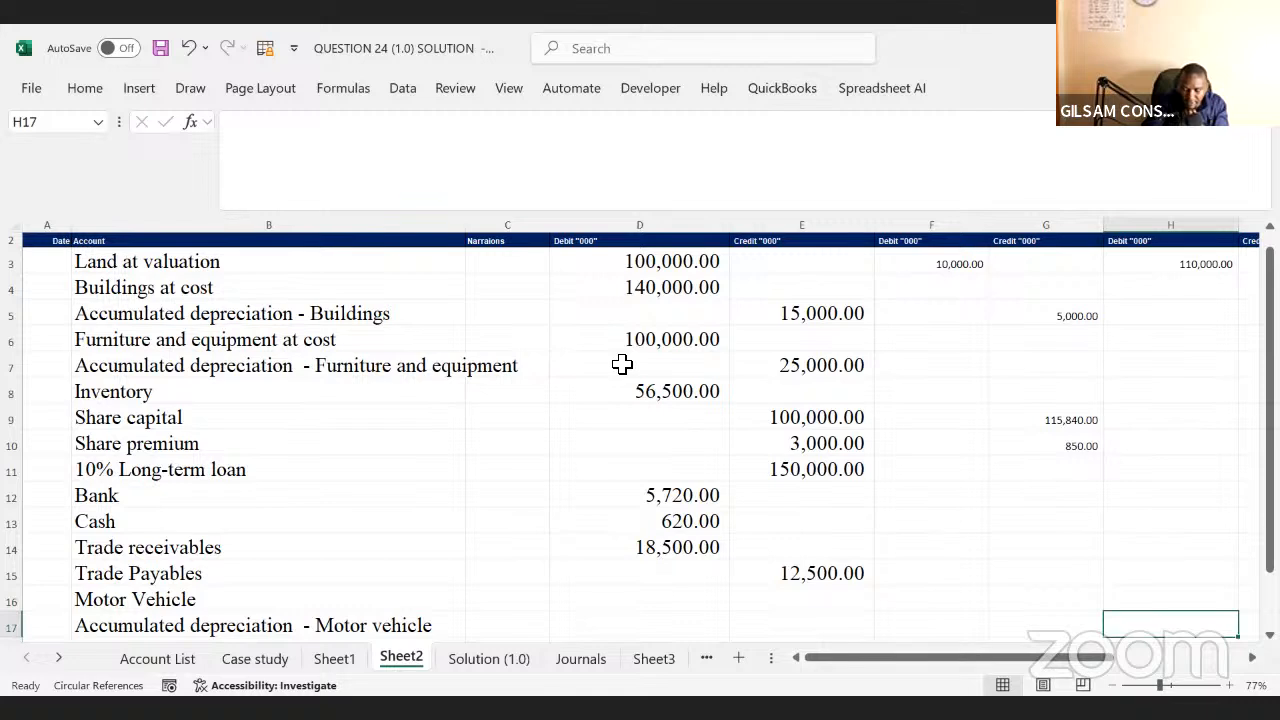
key(Left)
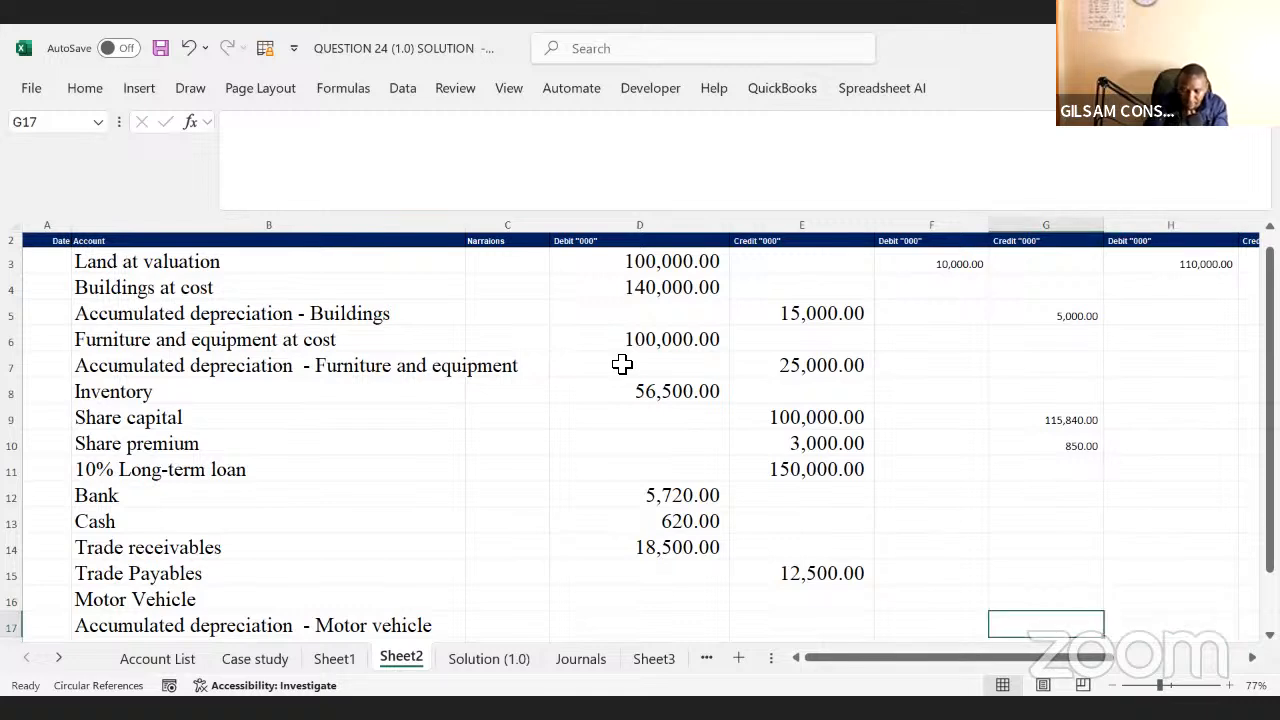
text(=)
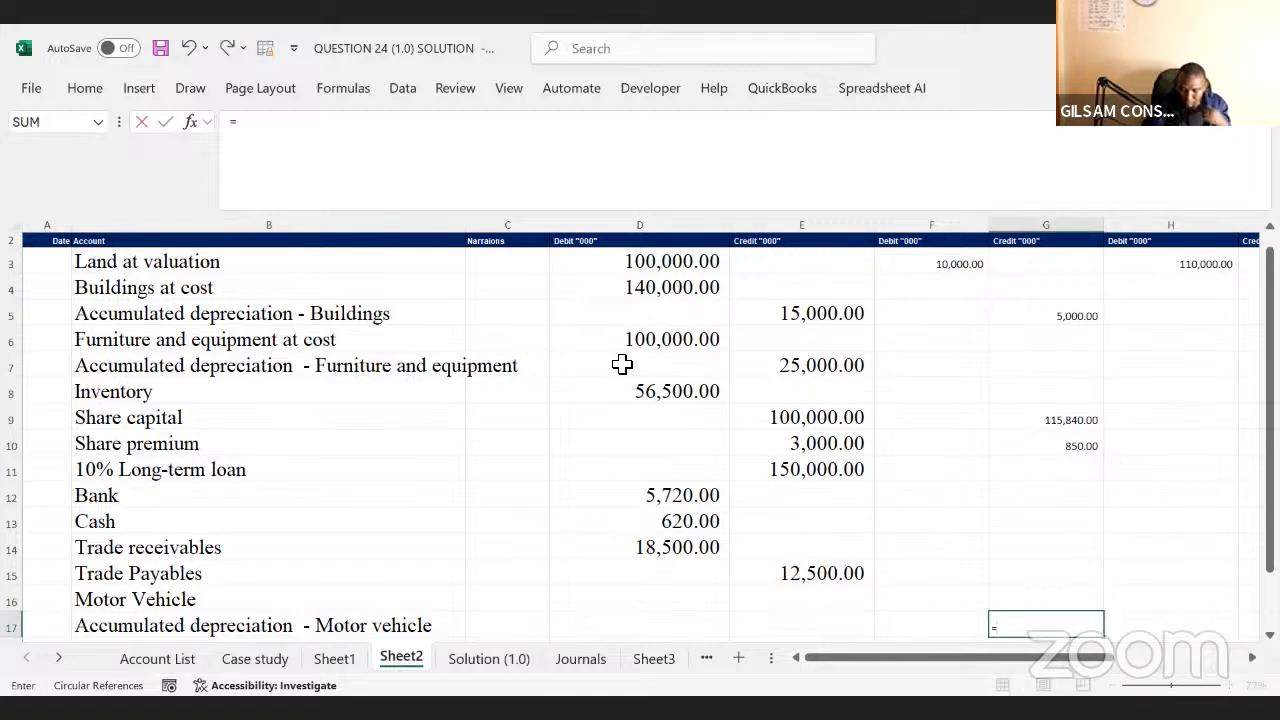
click(1252, 657)
click(1252, 657)
click(1252, 657)
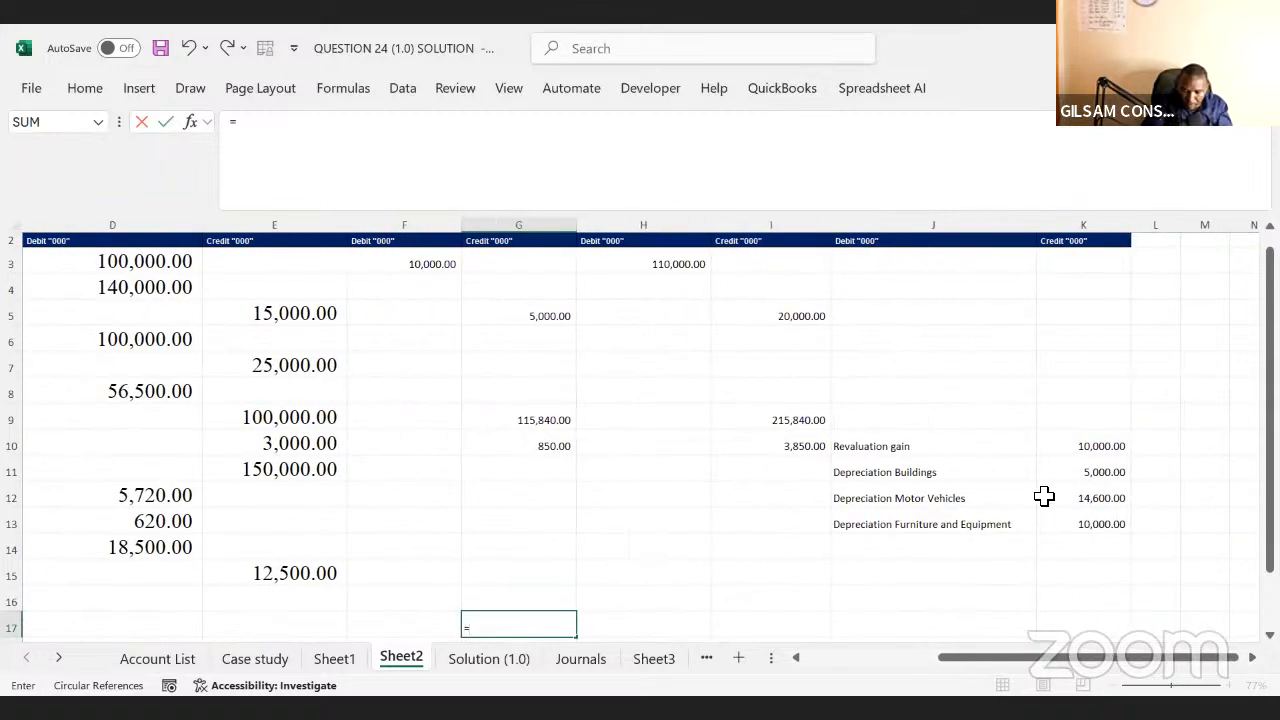
click(1098, 497)
key(Return)
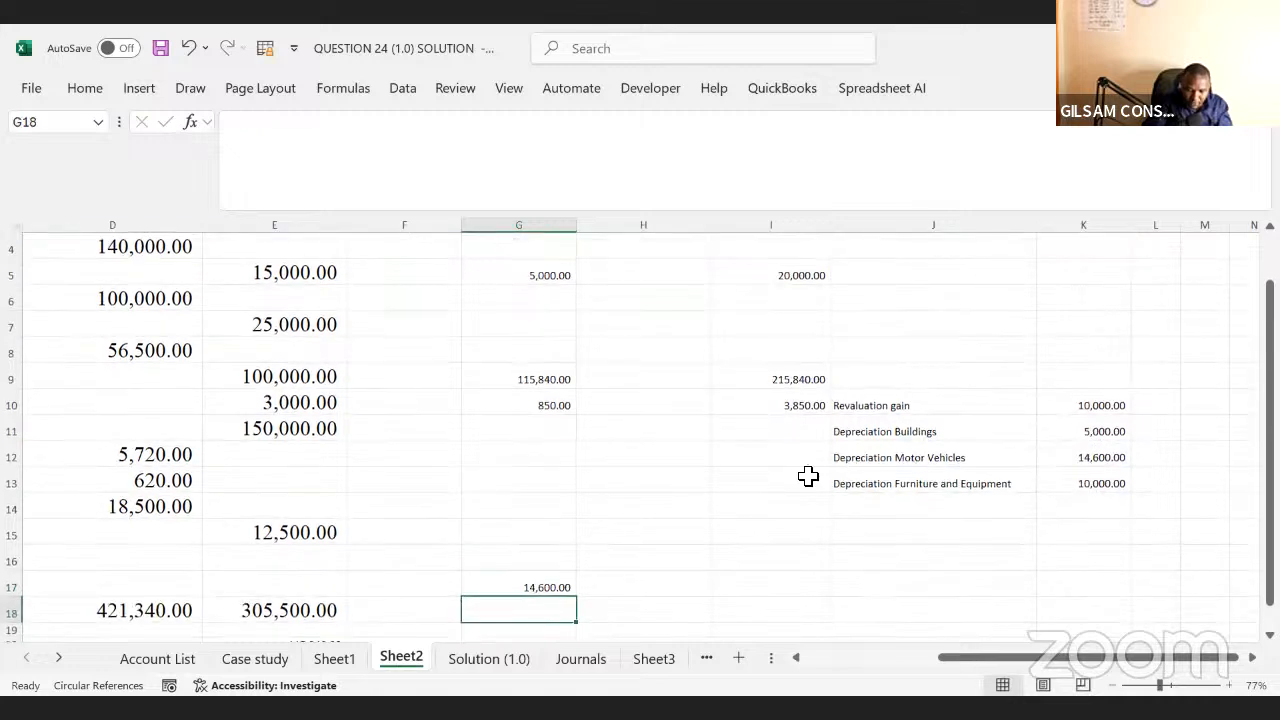
- Check the adjusted balance formulas in column I and in H3, including the one for Accumulated depreciation - Buildings
click(573, 567)
click(752, 584)
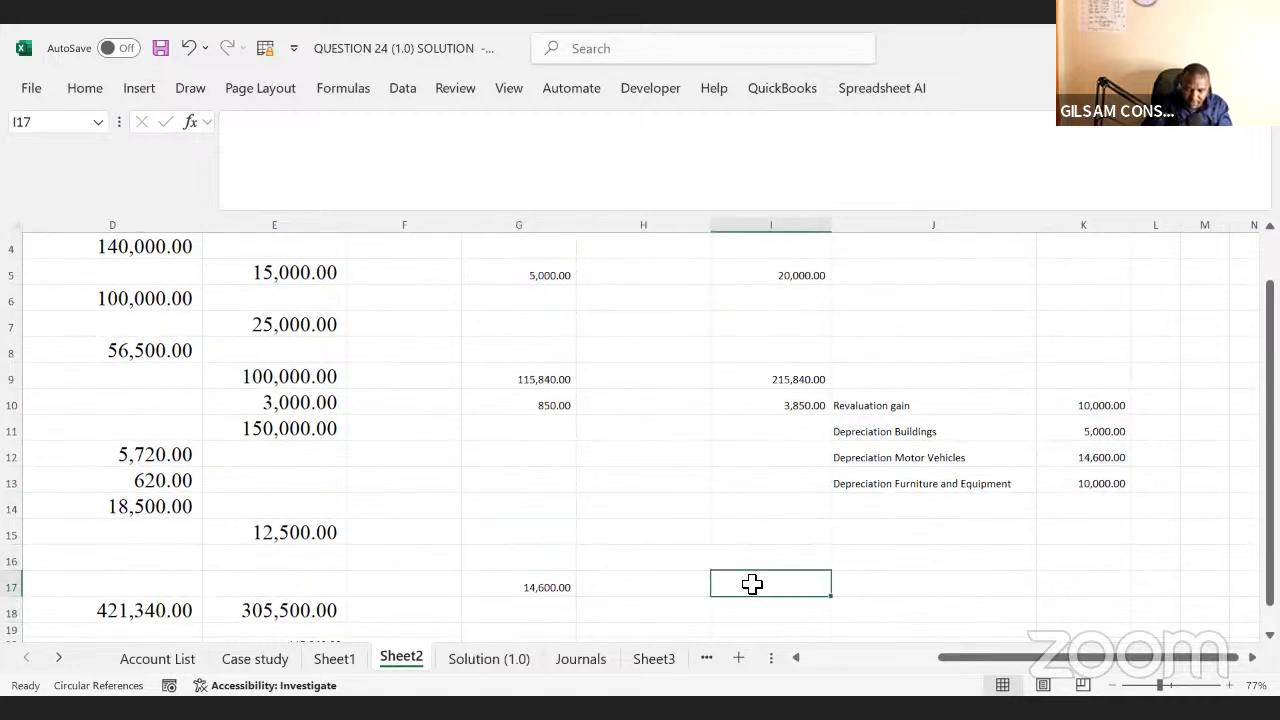
key(Up)
key(Up)
key(Up)
key(Up)
key(Up)
key(Up)
key(Up)
key(Up)
key(Up)
key(Up)
key(Up)
key(Up)
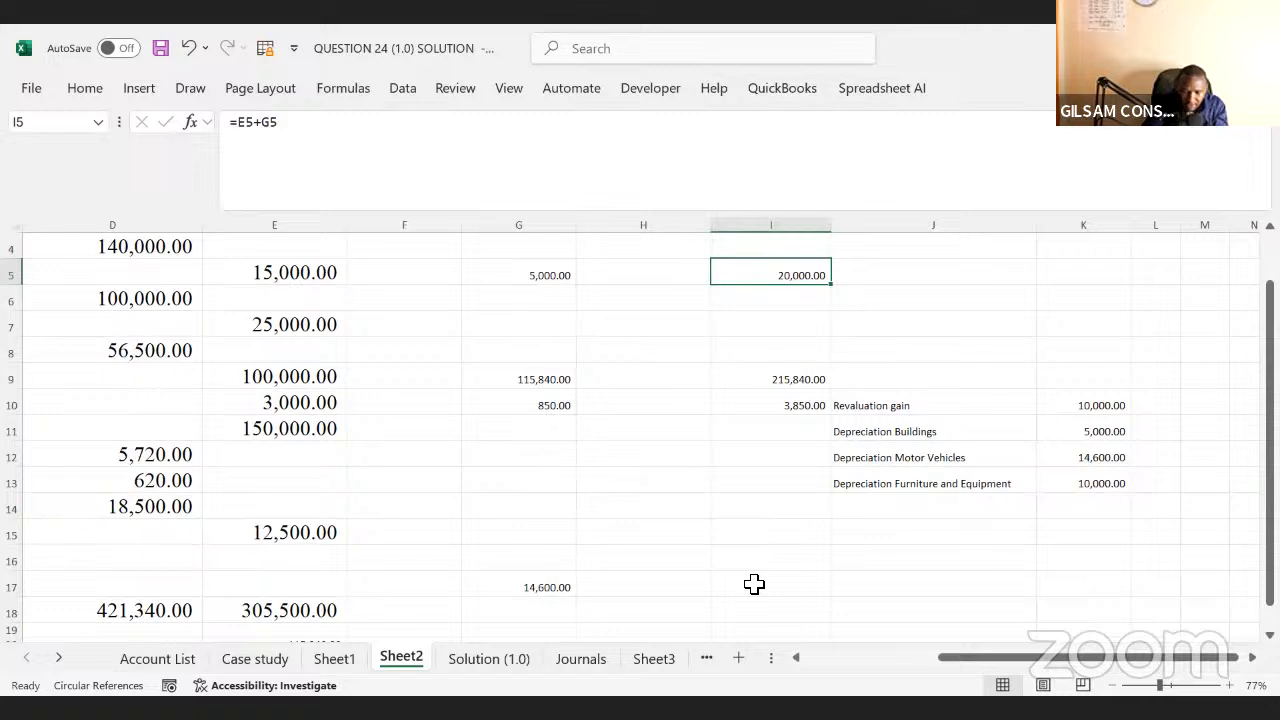
key(Up)
key(Up)
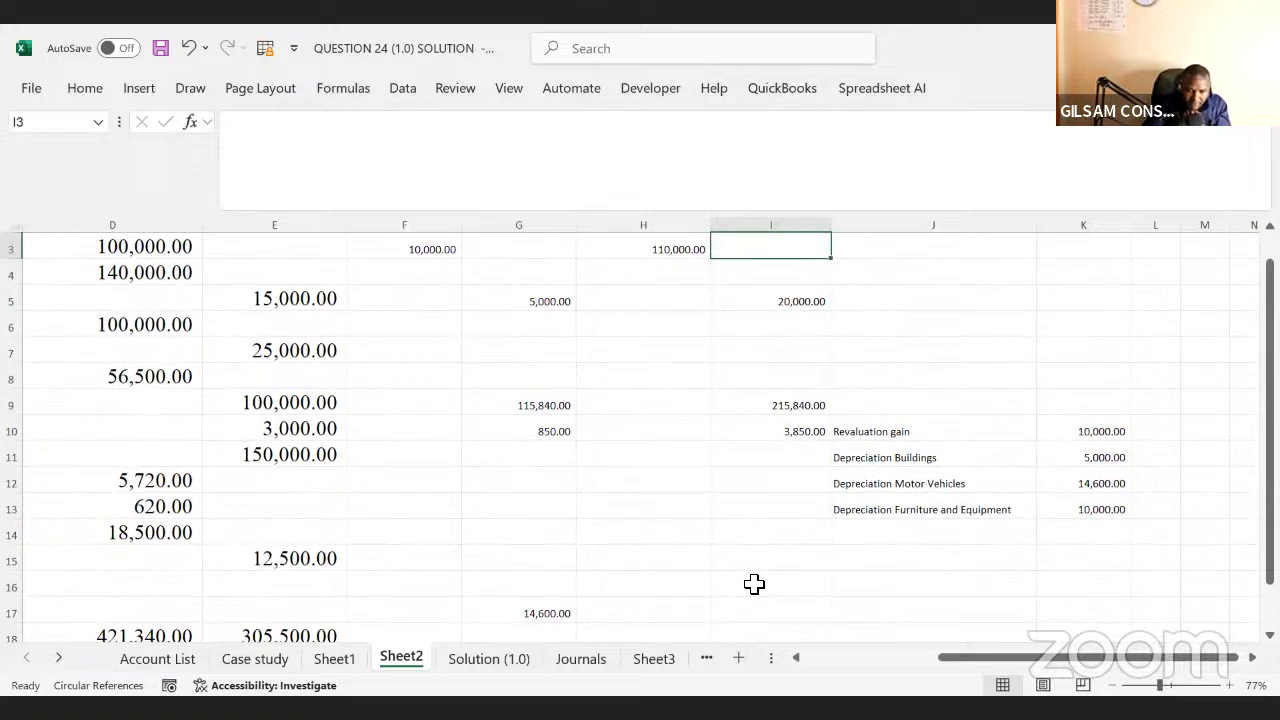
key(Left)
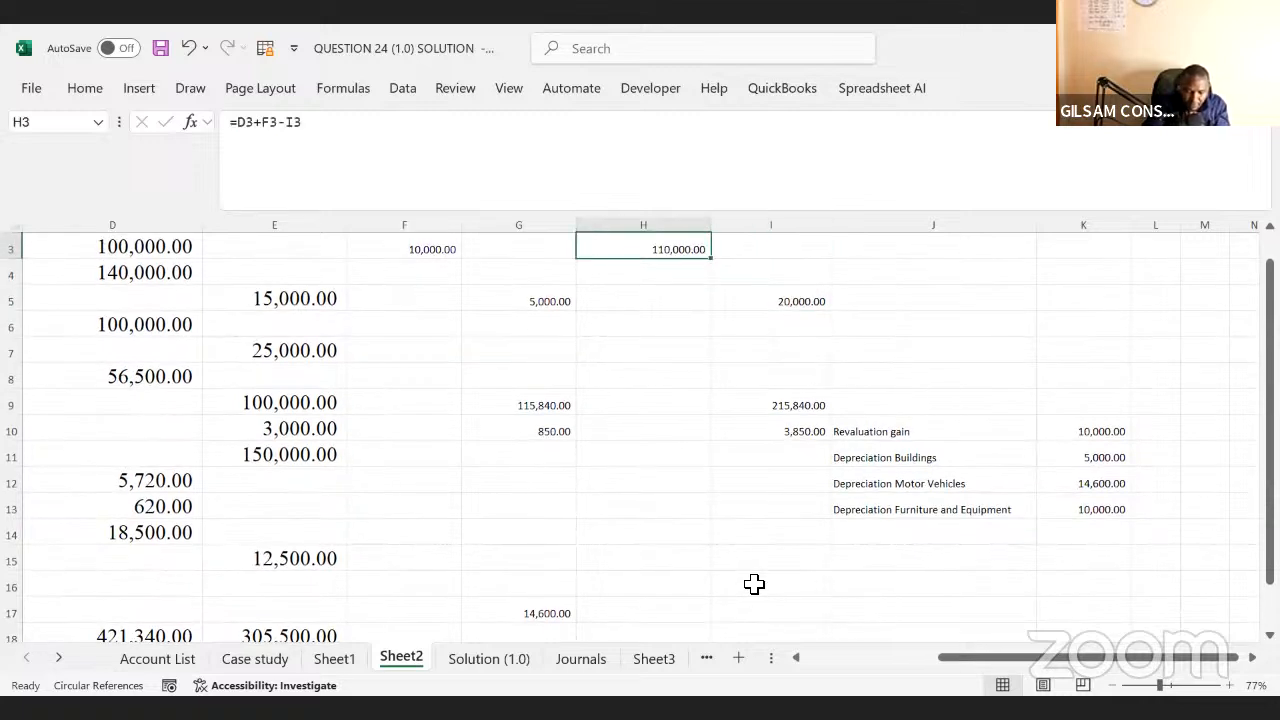
- Link the credit adjustment for Accumulated depreciation - Furniture and equipment in G7 to its depreciation amount with =K13
key(Left)
key(Left)
key(Left)
key(Left)
key(Left)
key(Left)
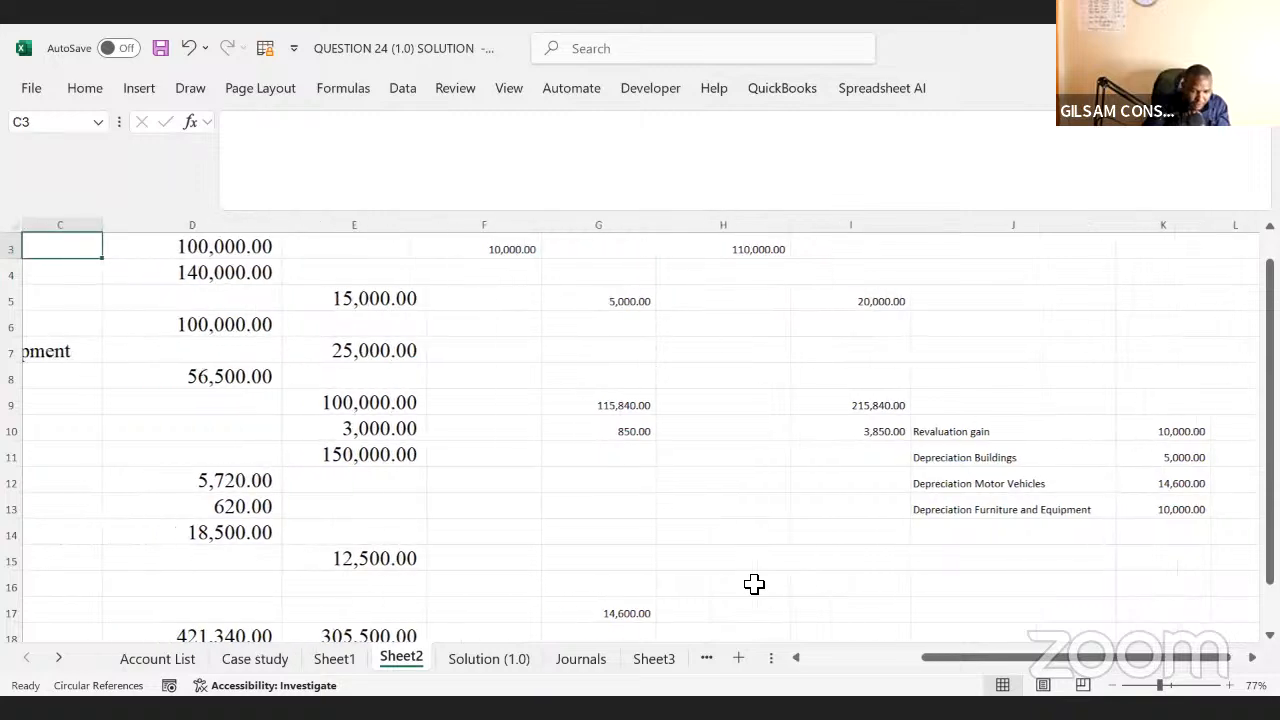
key(Down)
key(Down)
key(Down)
key(Down)
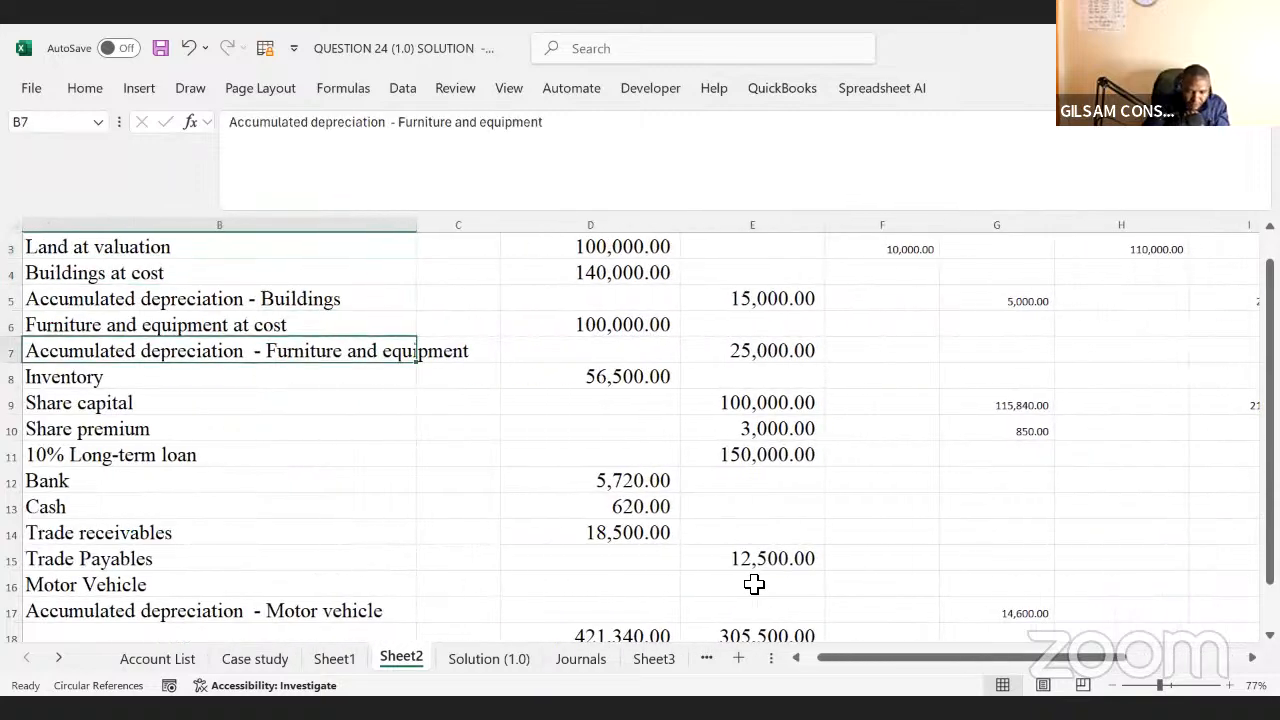
key(Right)
key(Right)
key(Right)
key(Right)
key(Right)
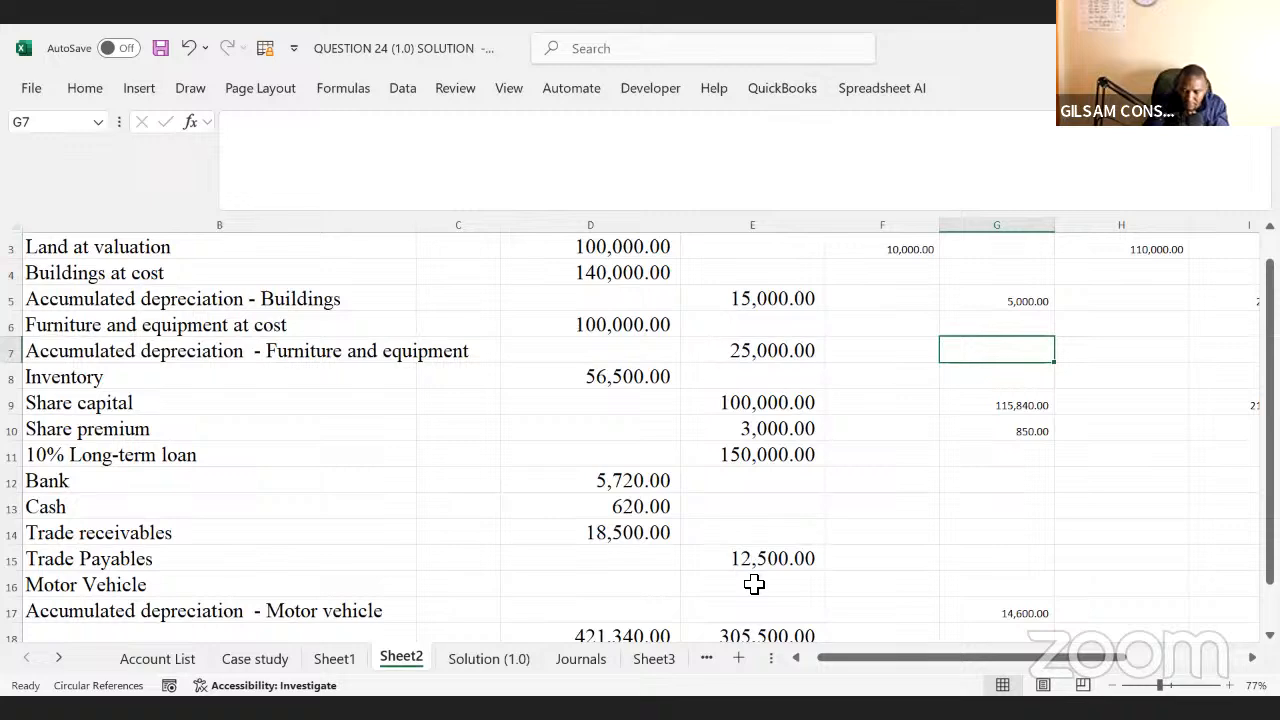
text(=)
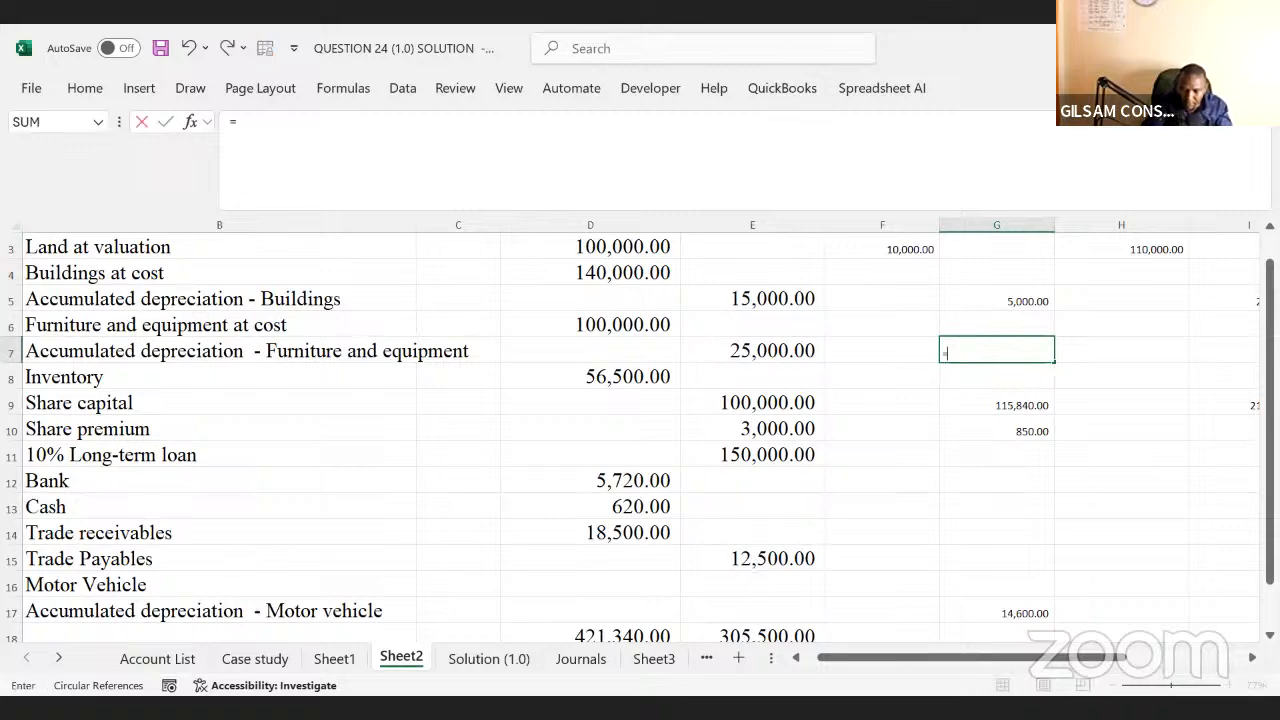
scroll(1100, 500, right, 5)
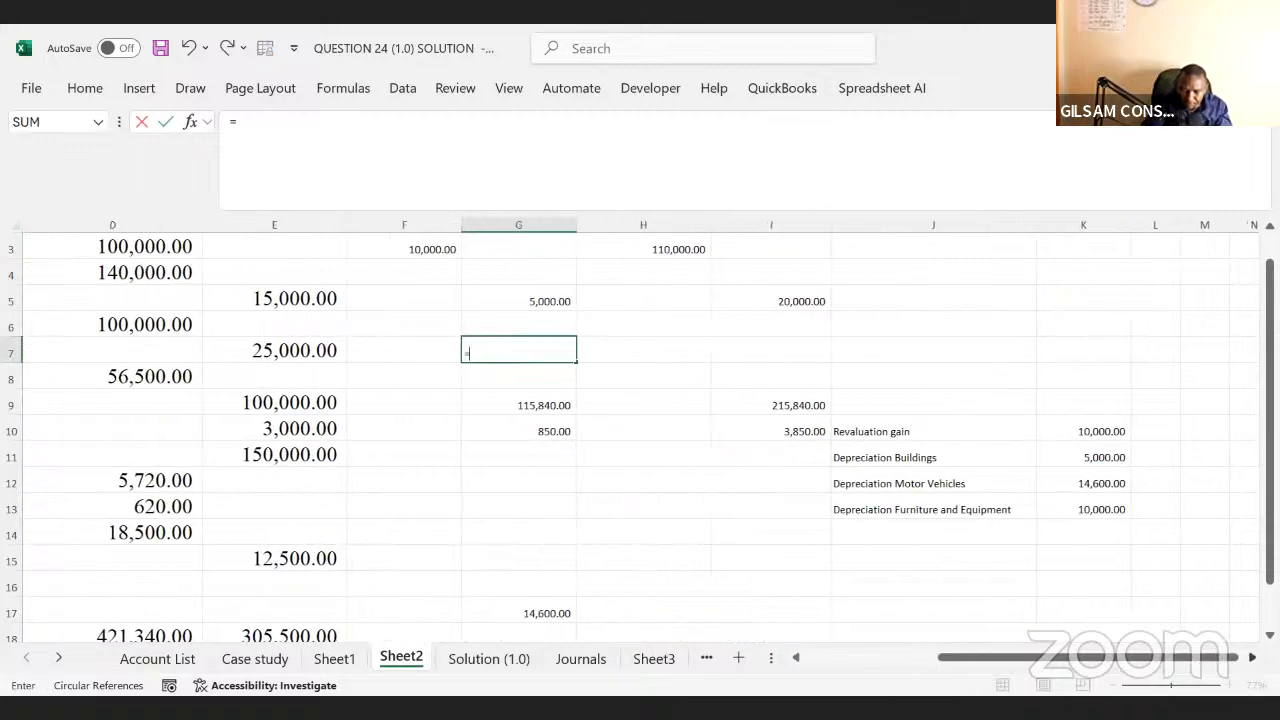
click(1097, 509)
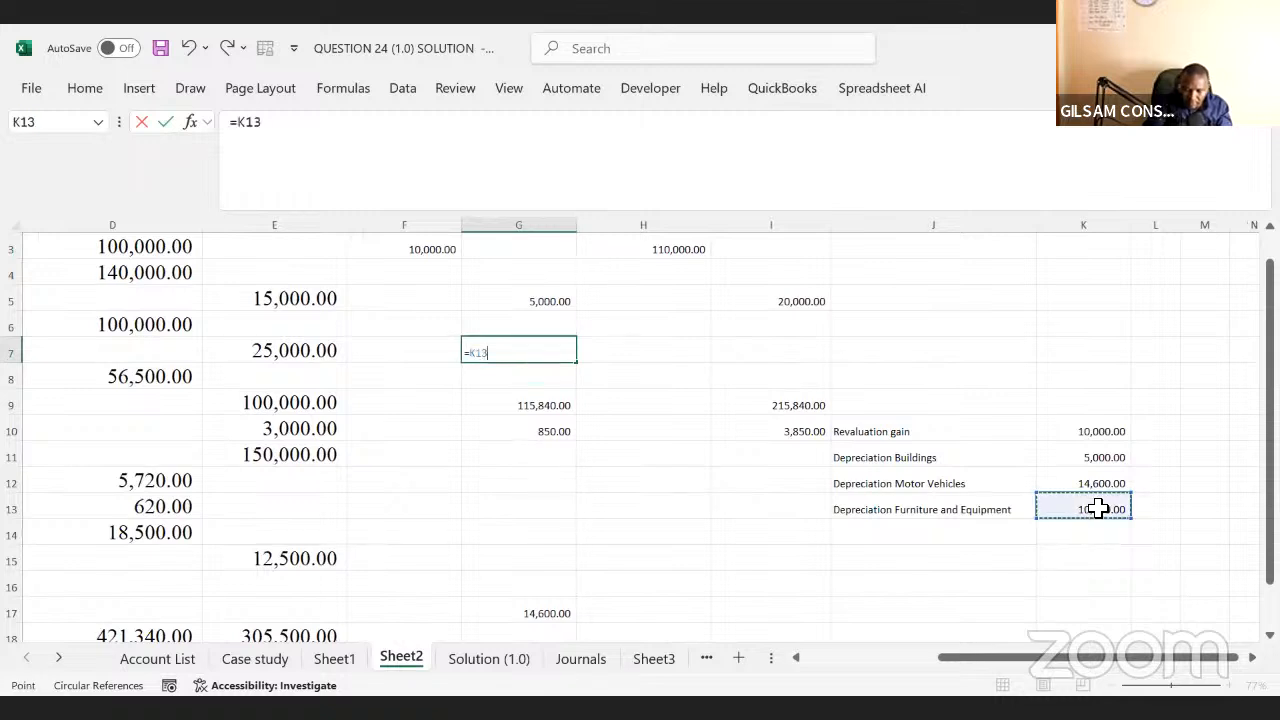
key(Return)
click(606, 351)
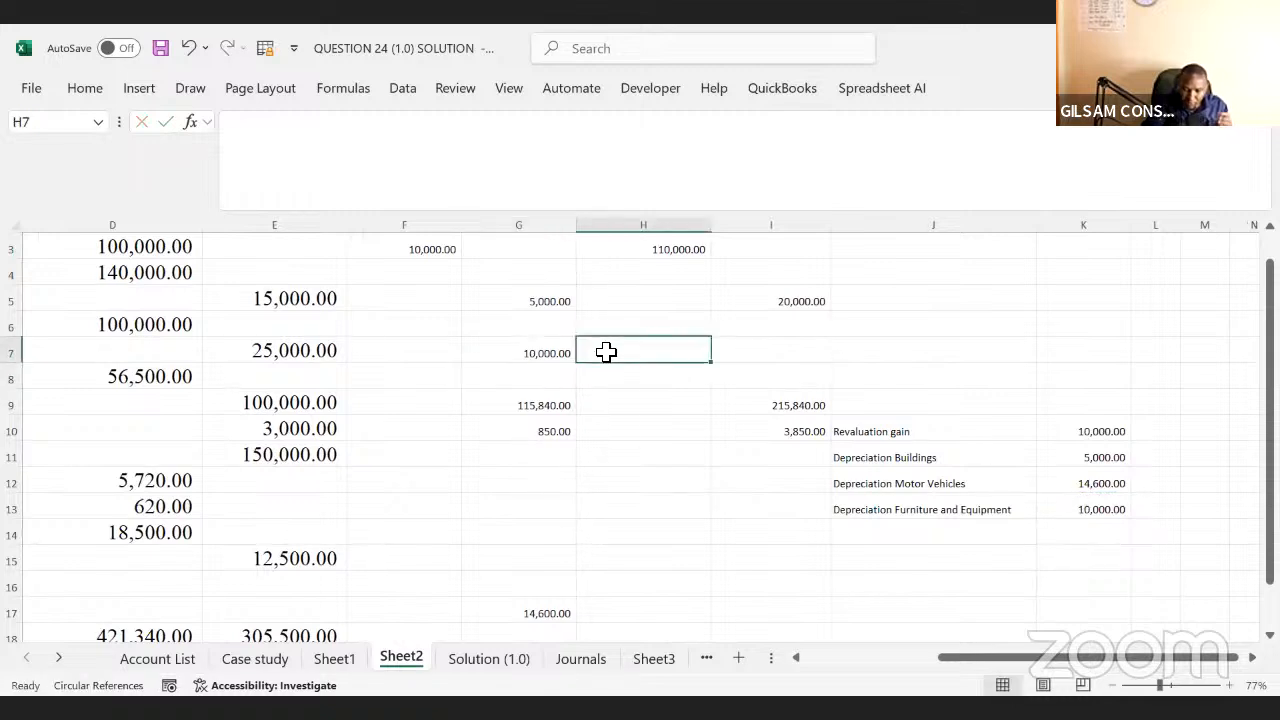
click(514, 360)
click(708, 461)
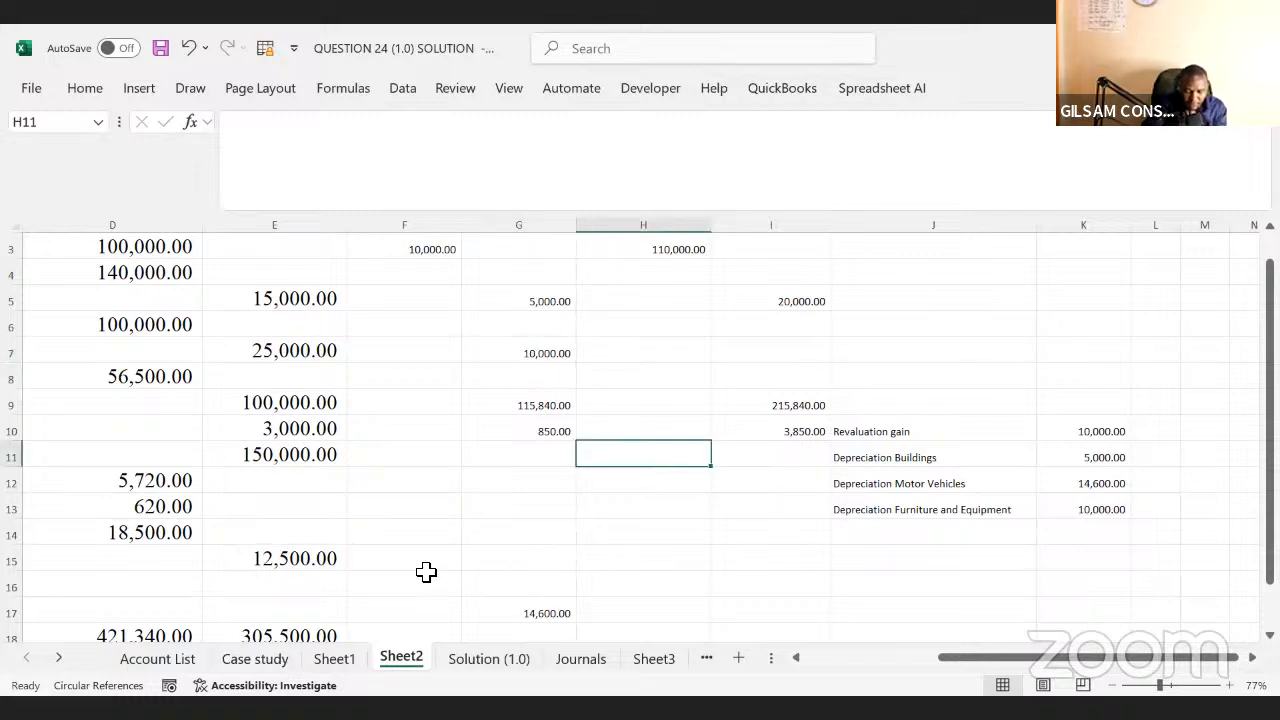
- Open the Case study sheet and read notes 3 and 4 on the agreed depreciation and the necessary adjustments
click(255, 662)
click(199, 485)
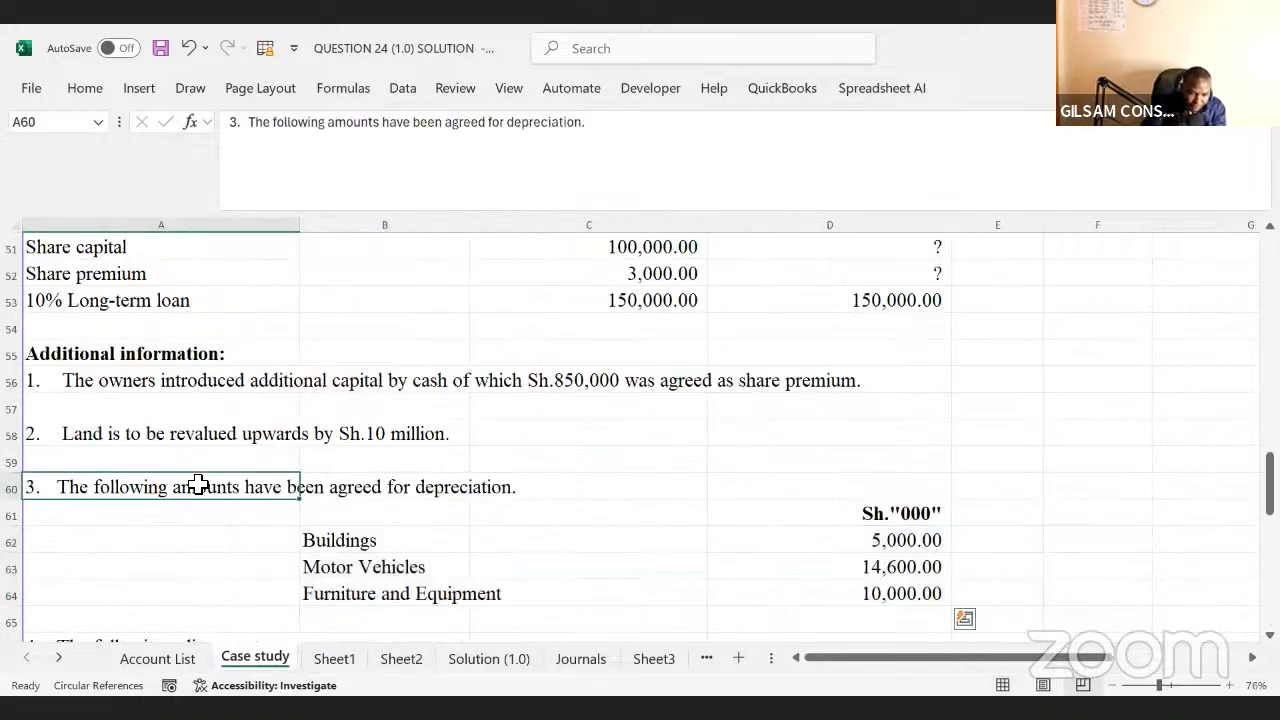
key(Down)
key(Down)
key(Down)
key(Down)
key(Down)
key(Down)
key(Down)
key(Down)
key(Down)
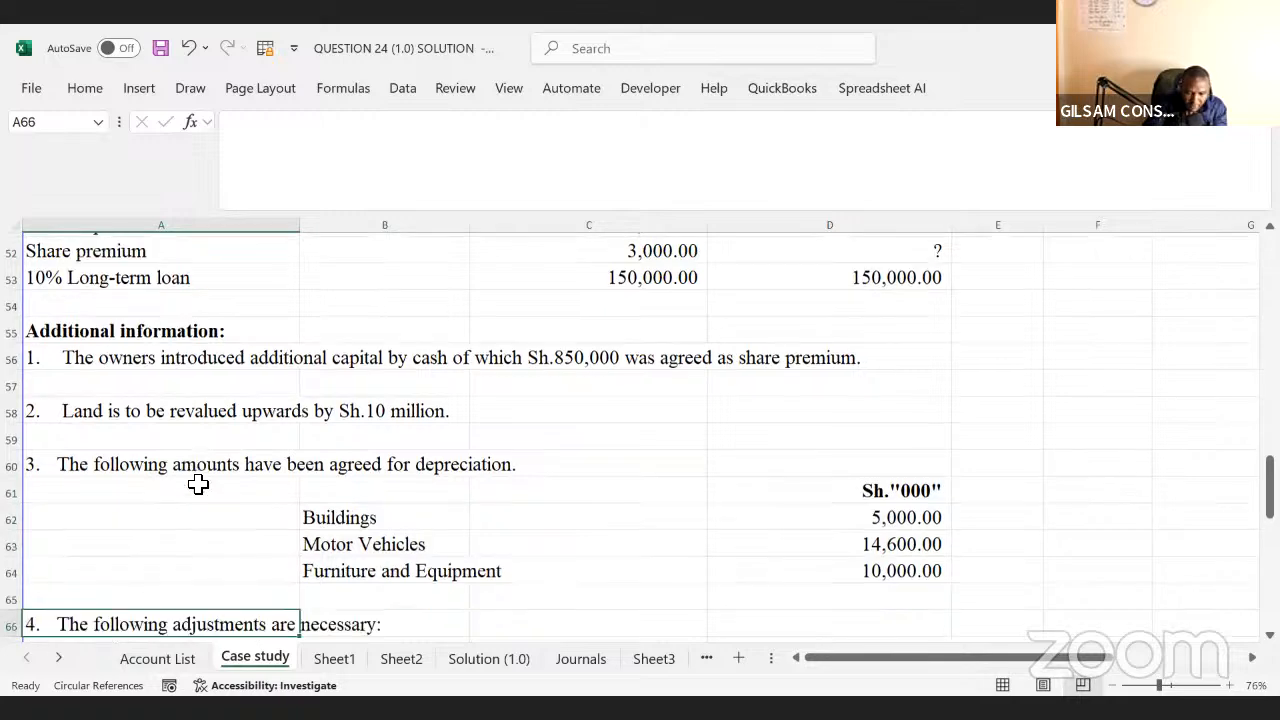
key(Down)
key(Down)
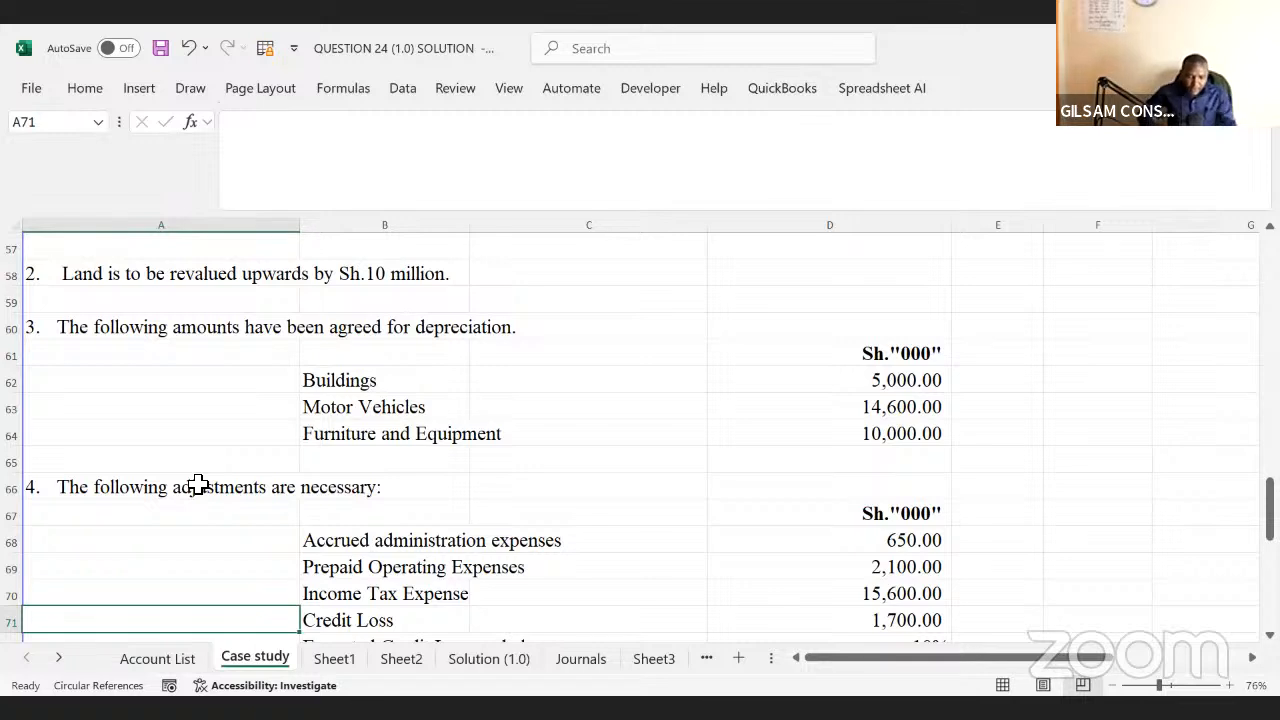
- Read the adjustments listed under note 4 and the Required section, then focus on Accrued administration expenses in B68
click(92, 512)
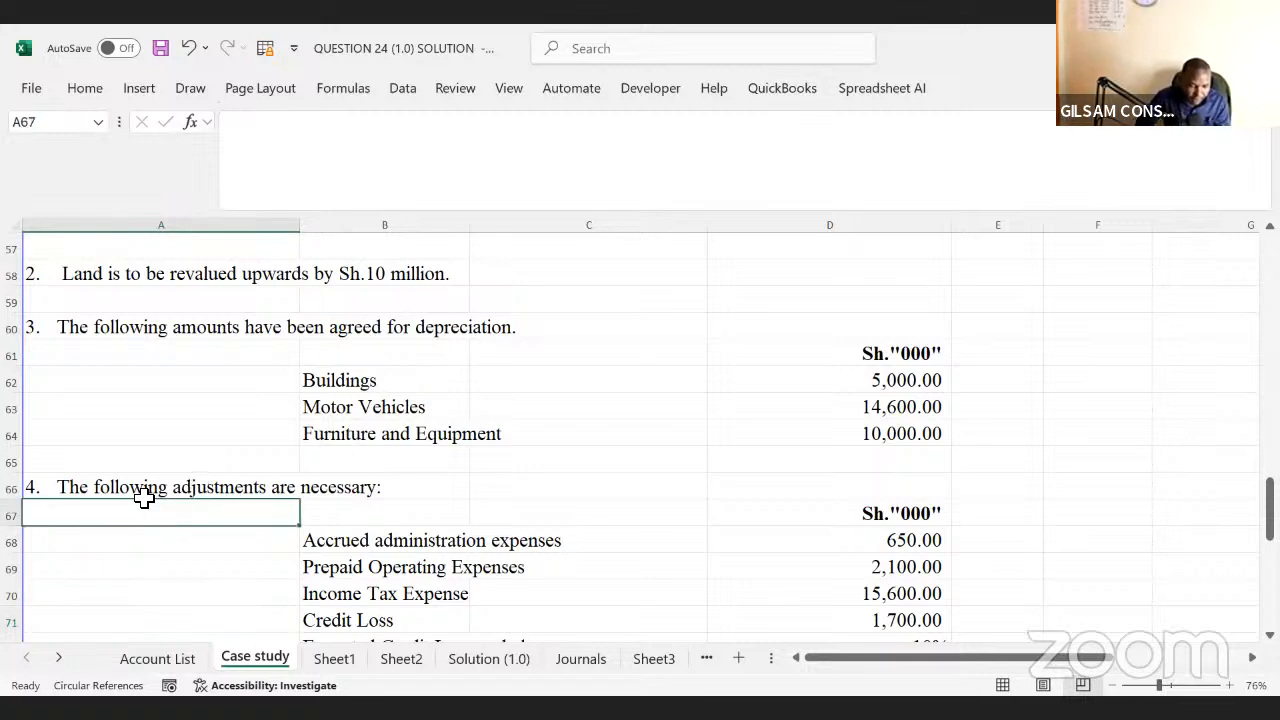
click(110, 488)
key(Down)
key(Down)
key(Down)
key(Down)
key(Down)
key(Down)
key(Down)
key(Down)
key(Down)
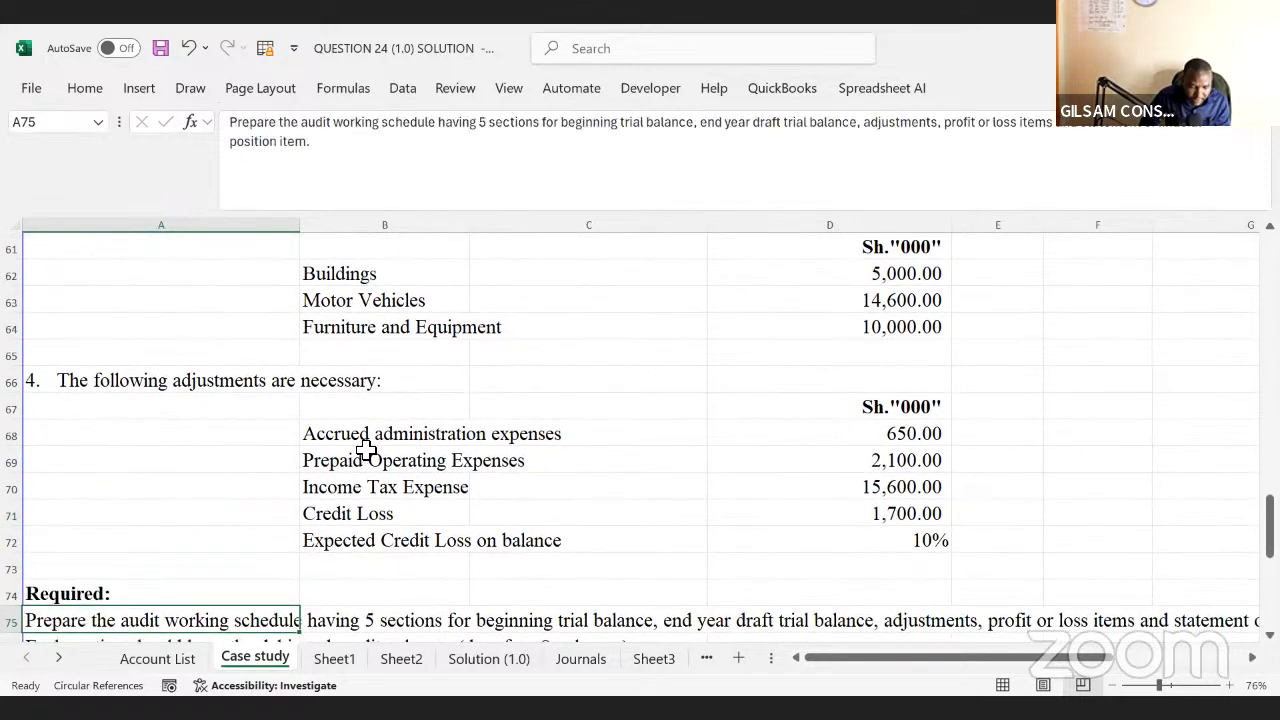
click(333, 443)
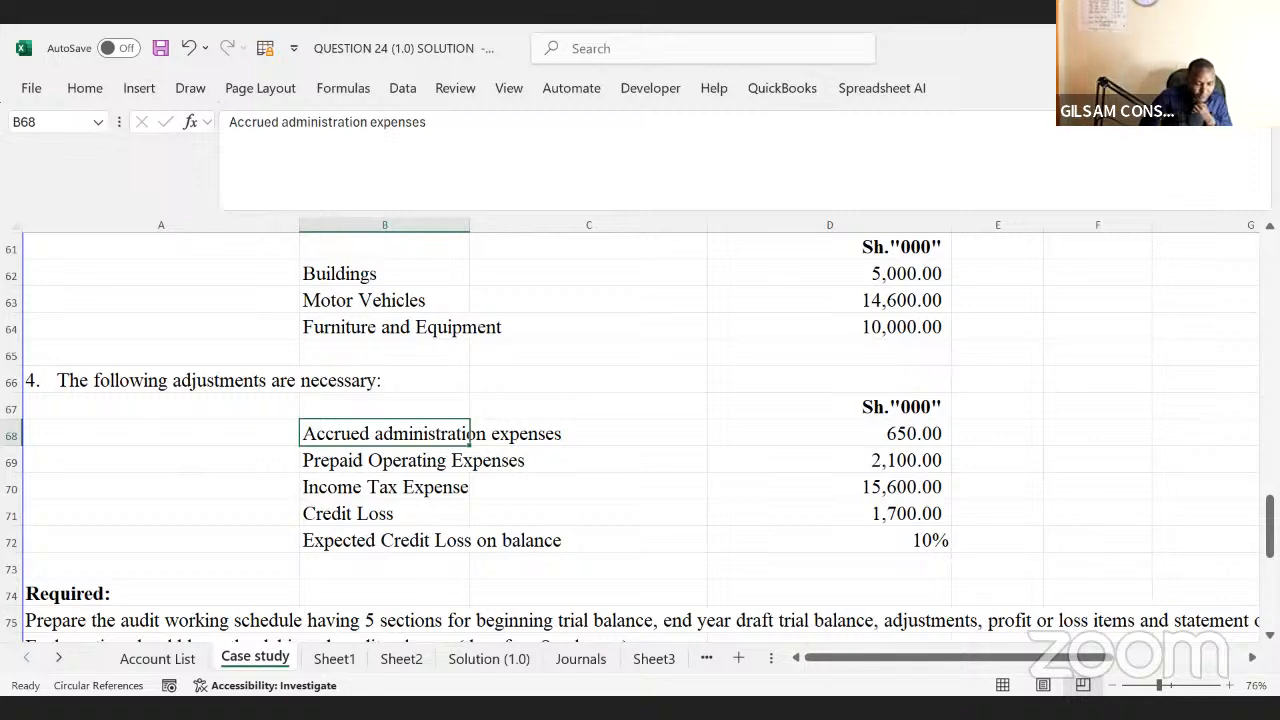
key(alt+Tab)
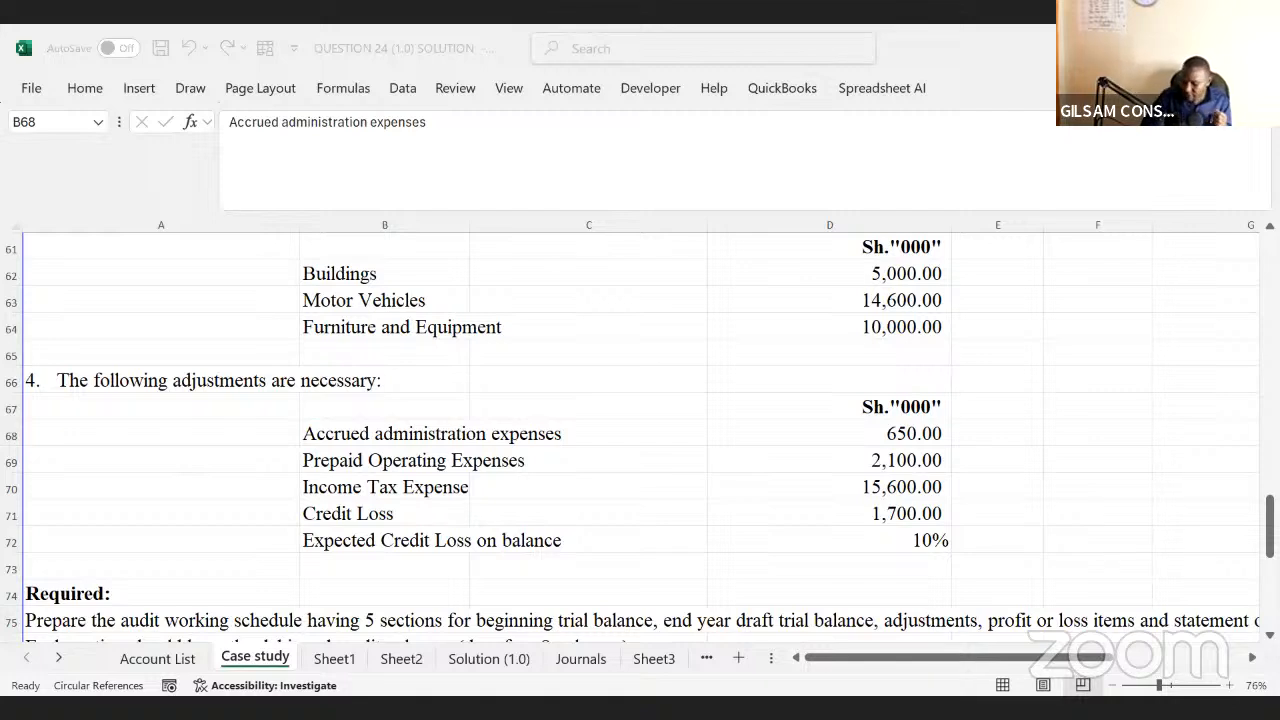
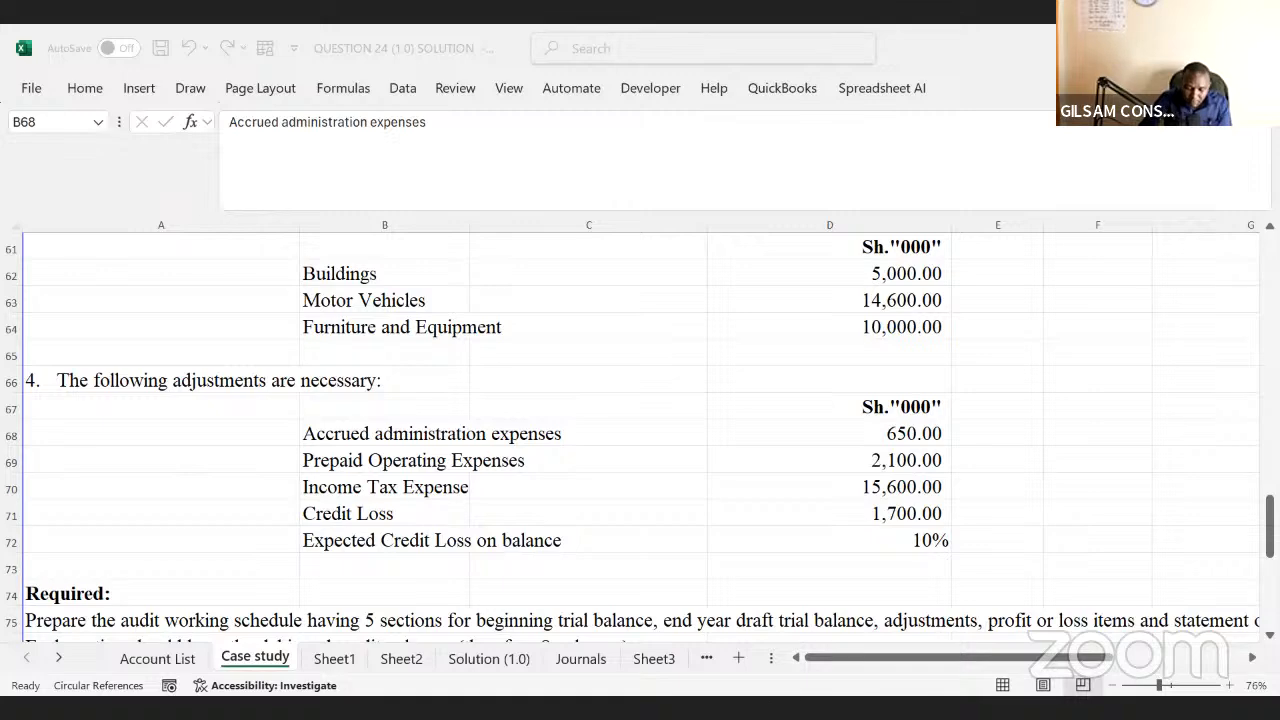
click(369, 438)
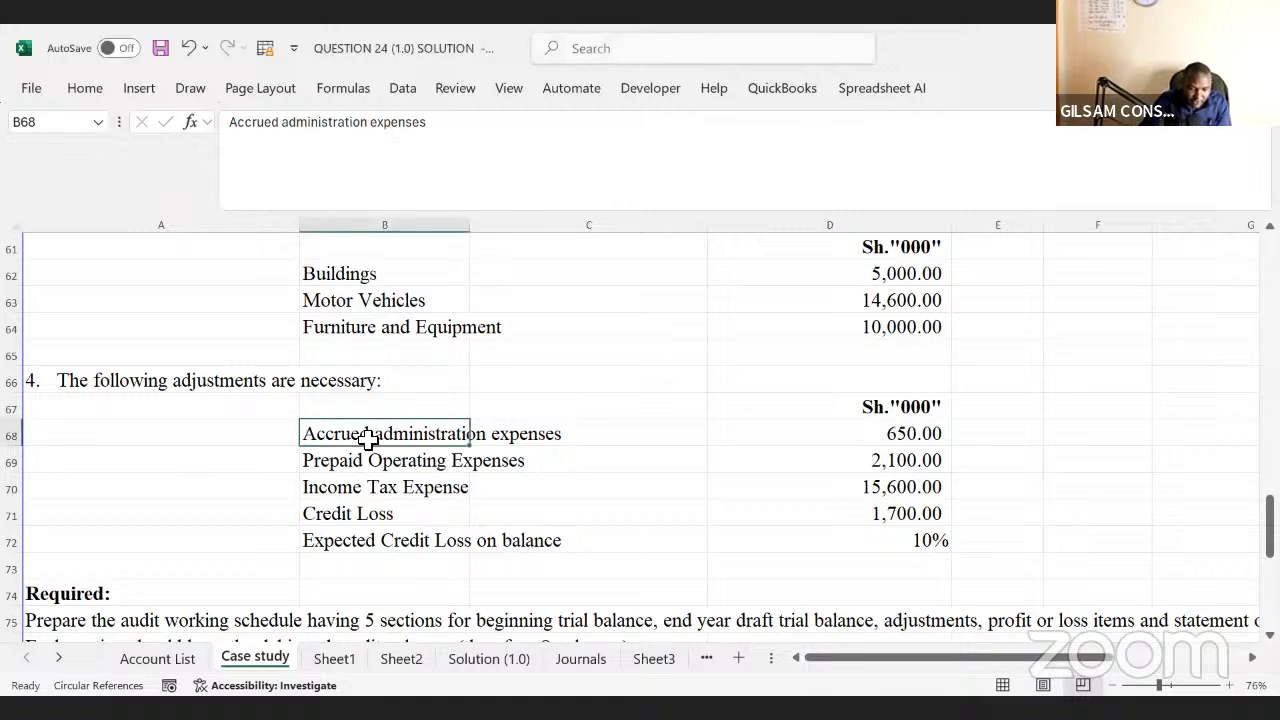
- Copy the Administration Expenses label from C22 of the Case study sheet to J14 of Sheet2 and widen column J to fit it
key(Up)
key(Up)
key(Up)
key(Up)
key(Up)
key(Up)
key(Up)
key(Up)
key(Up)
key(Up)
key(Up)
key(Up)
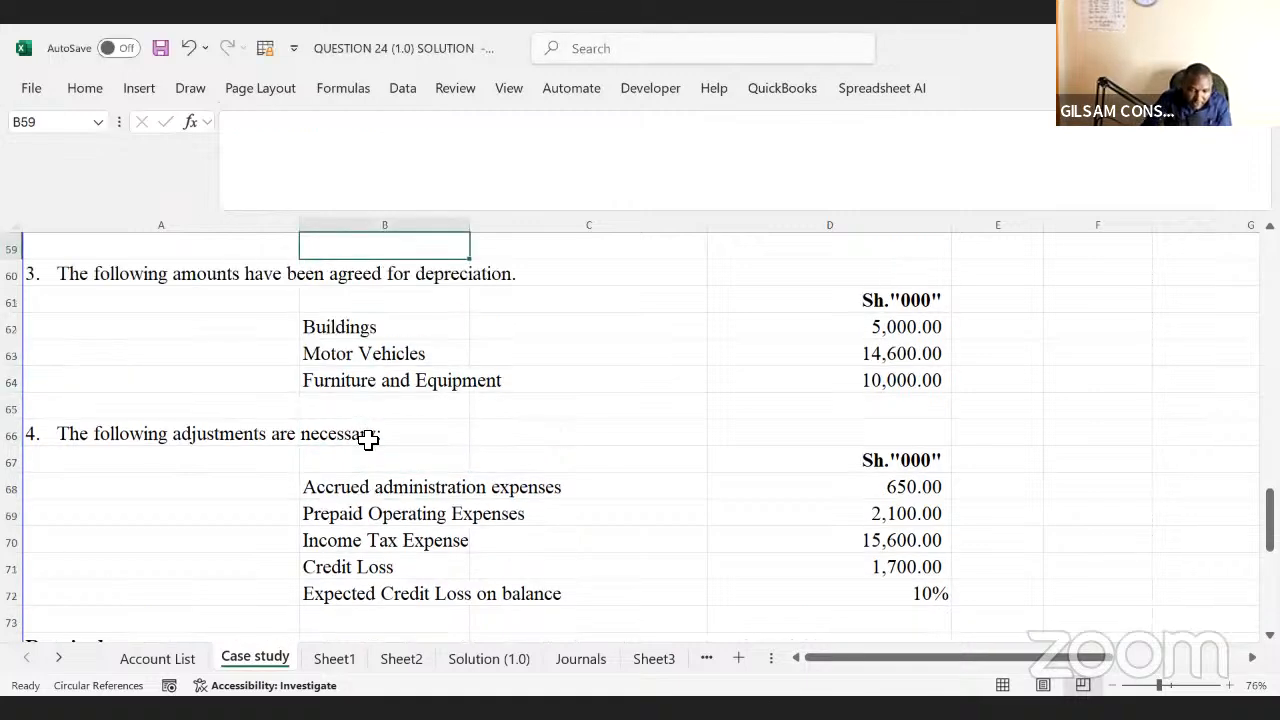
key(Up)
key(Up)
key(Up)
key(Up)
key(Up)
key(Up)
key(Up)
key(Up)
key(Up)
key(Up)
key(Up)
key(Up)
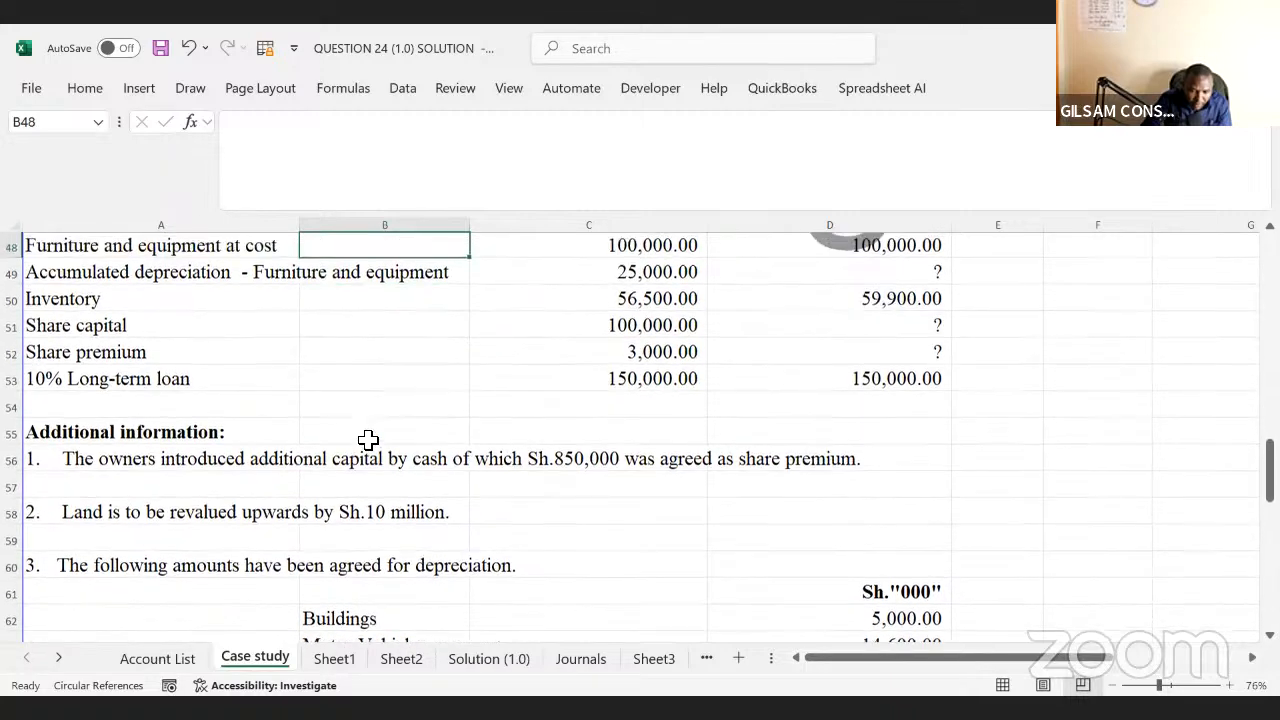
key(Up)
key(Up)
key(Up)
key(Up)
key(Up)
key(Up)
key(Up)
key(Up)
key(Up)
key(Up)
key(Up)
key(Up)
key(Up)
key(Up)
key(Up)
key(Up)
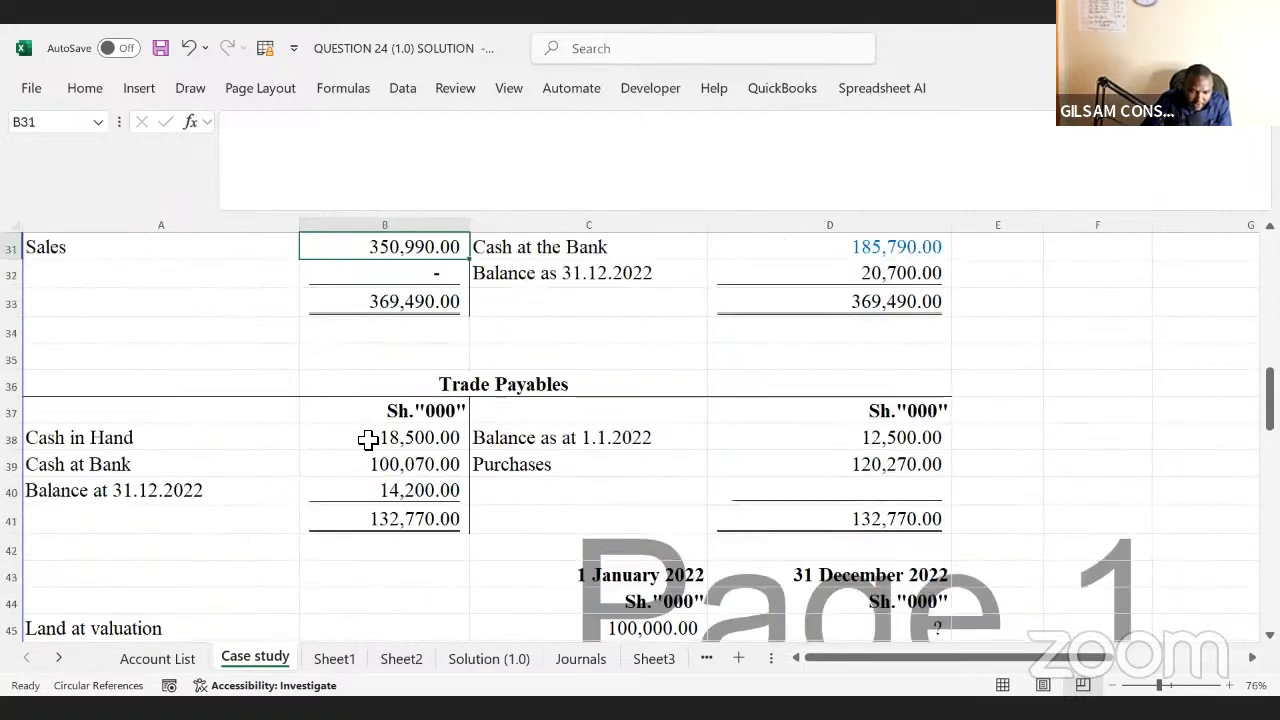
key(Up)
key(Up)
key(Up)
key(Up)
key(Up)
key(Up)
key(Up)
key(Up)
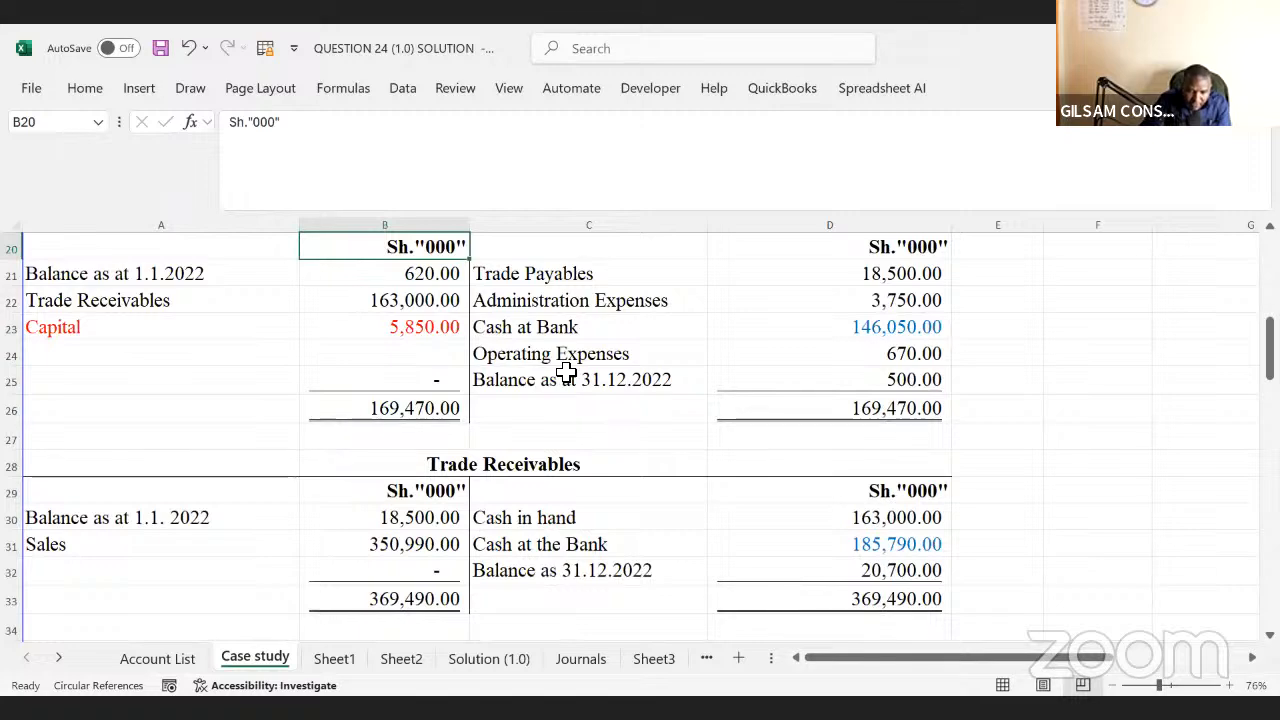
click(514, 309)
key(ctrl+c)
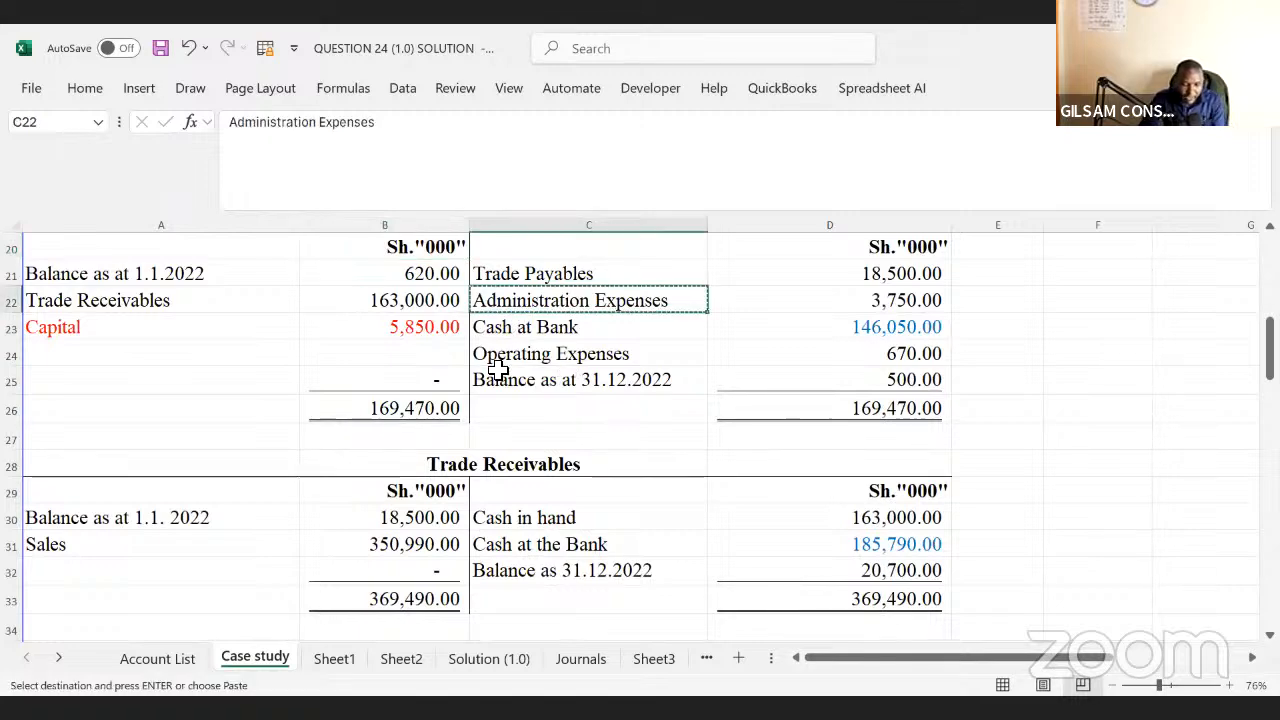
click(418, 664)
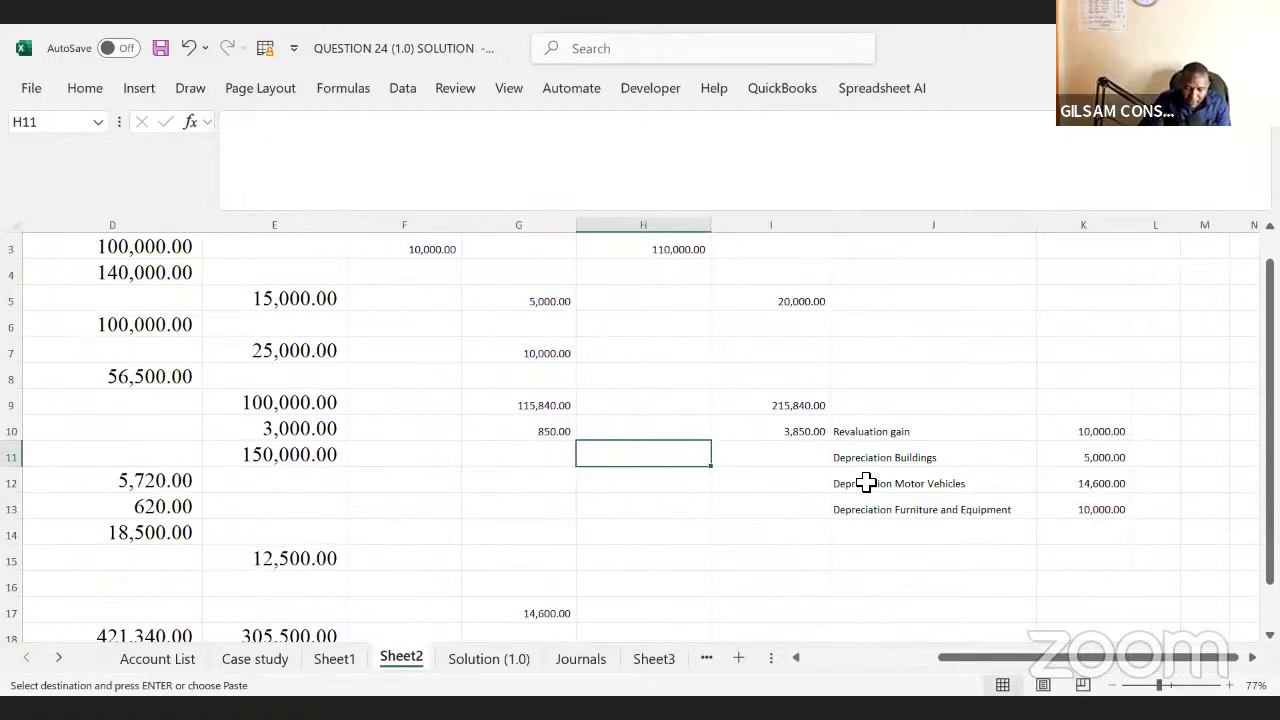
click(874, 533)
key(ctrl+v)
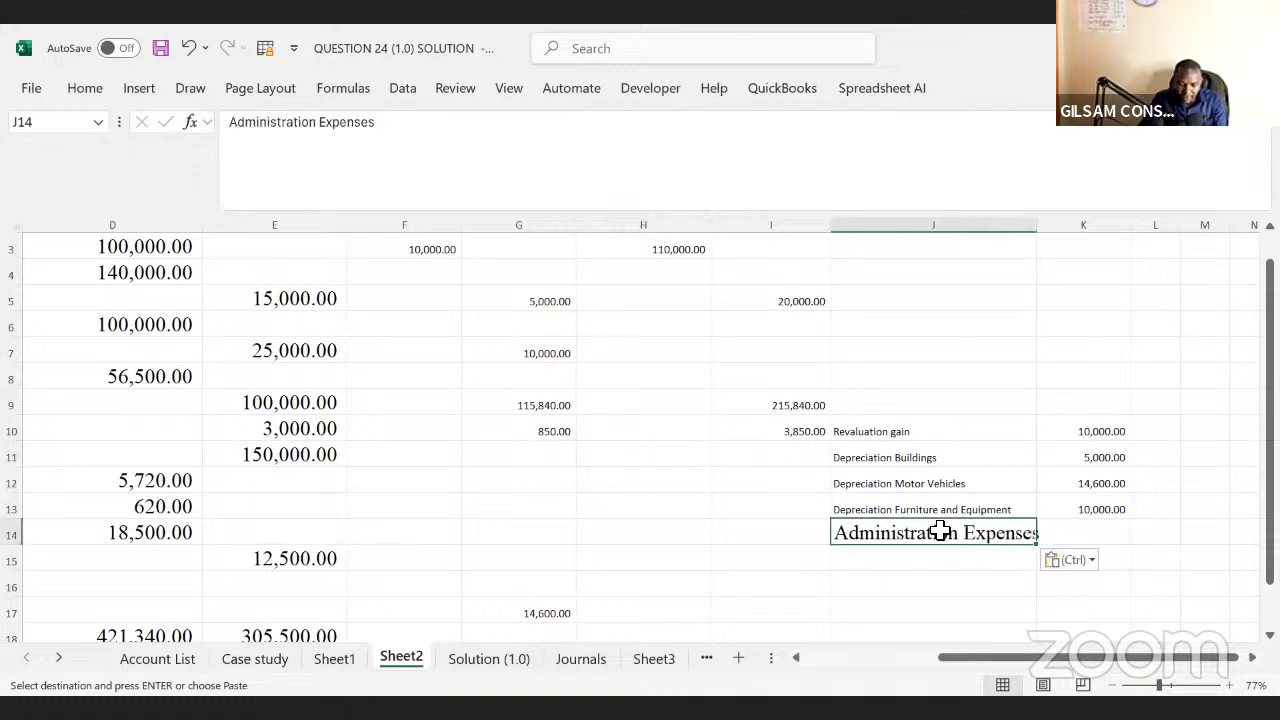
click(1092, 513)
drag(1039, 231, 1091, 250)
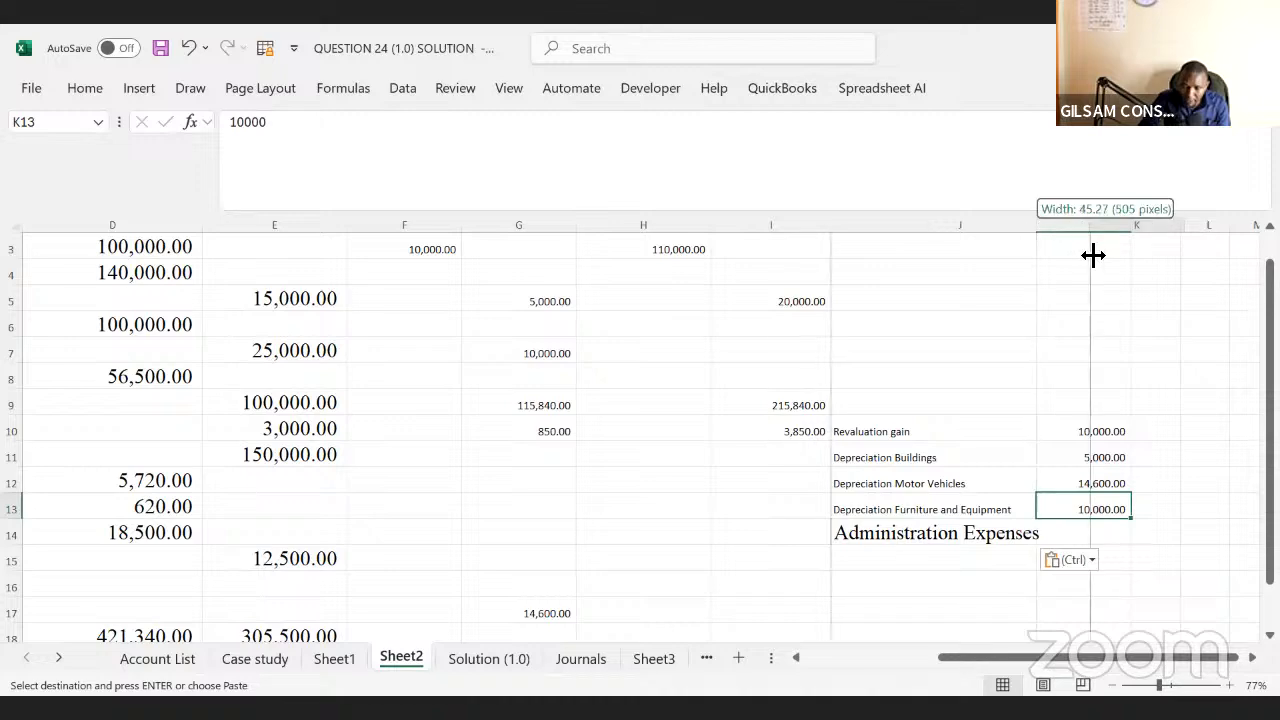
- Link the Administration Expenses amount in K14 to the cash payment on the Case study sheet with ='Case study'!D22
click(1123, 540)
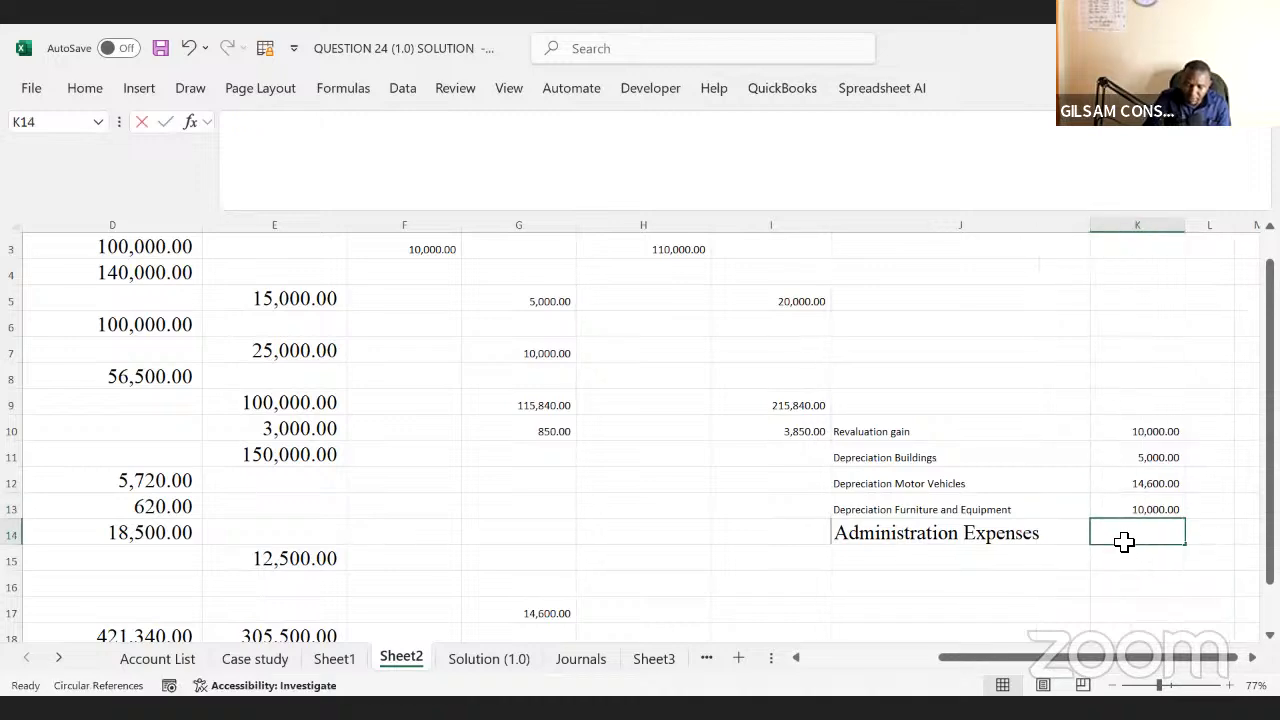
text(=)
click(276, 663)
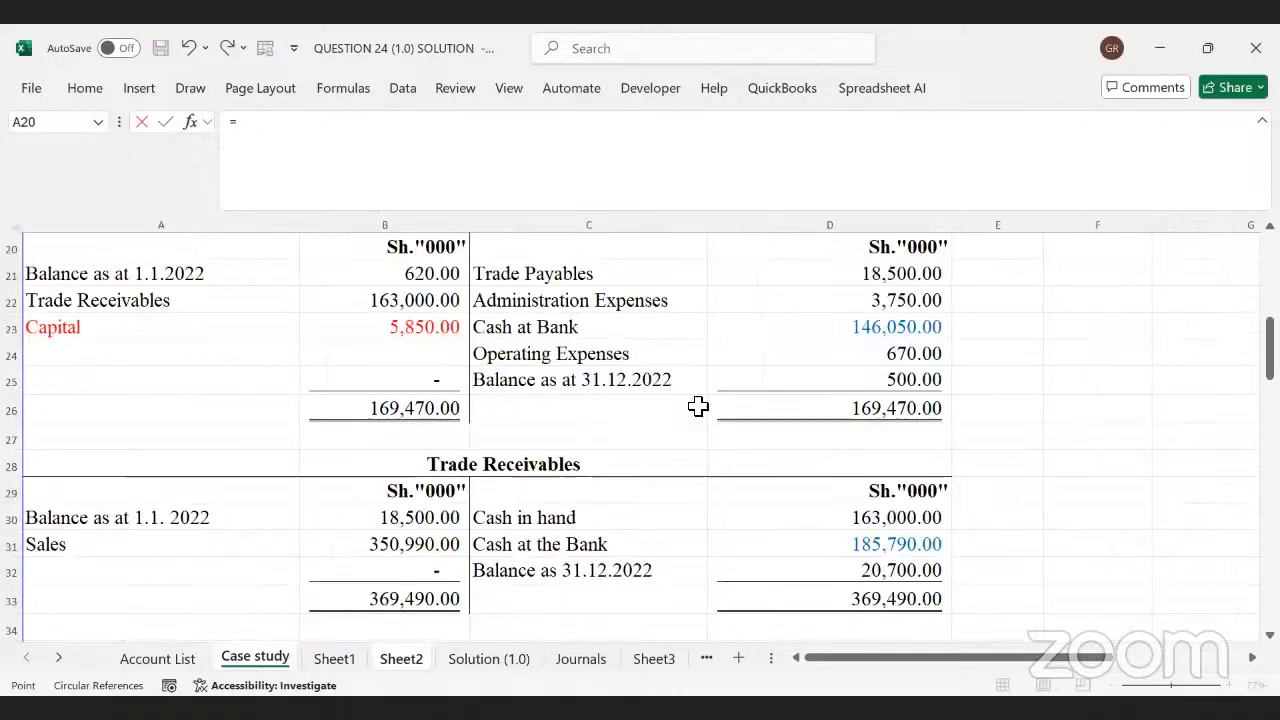
click(880, 300)
key(Return)
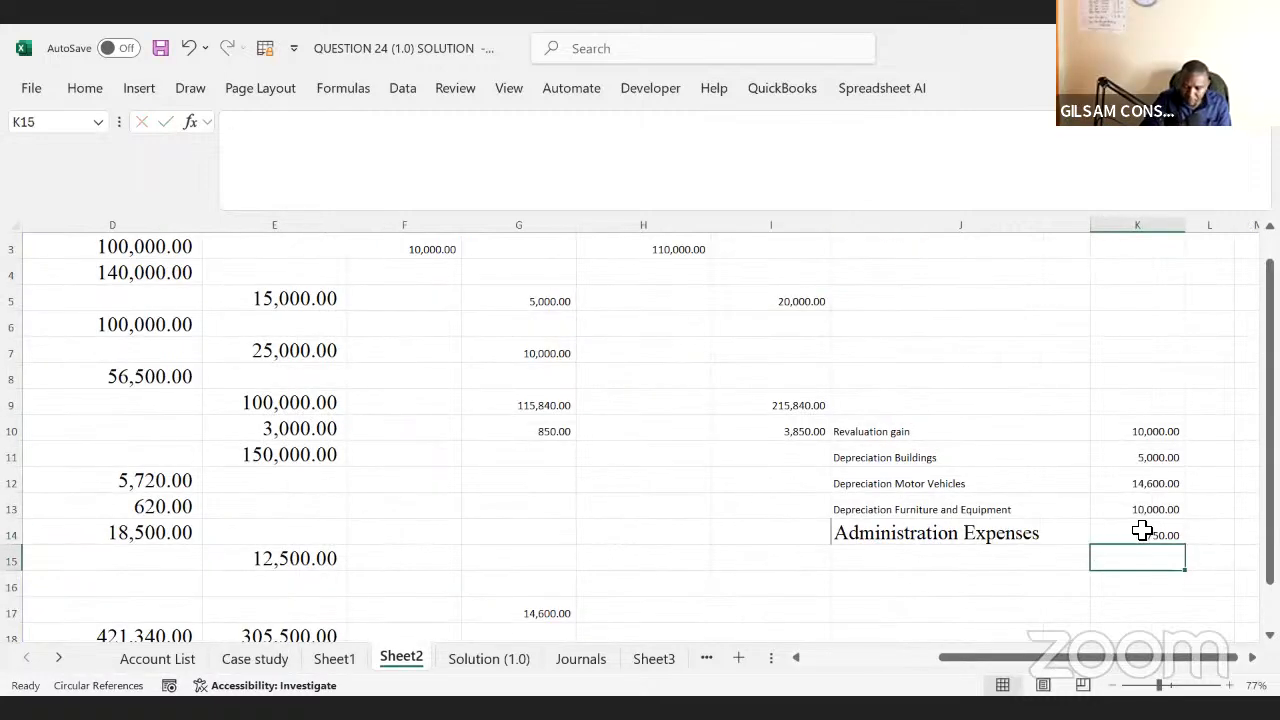
- Add the accrued administration expenses to the K14 formula, making it ='Case study'!D22+'Case study'!D68
click(1140, 532)
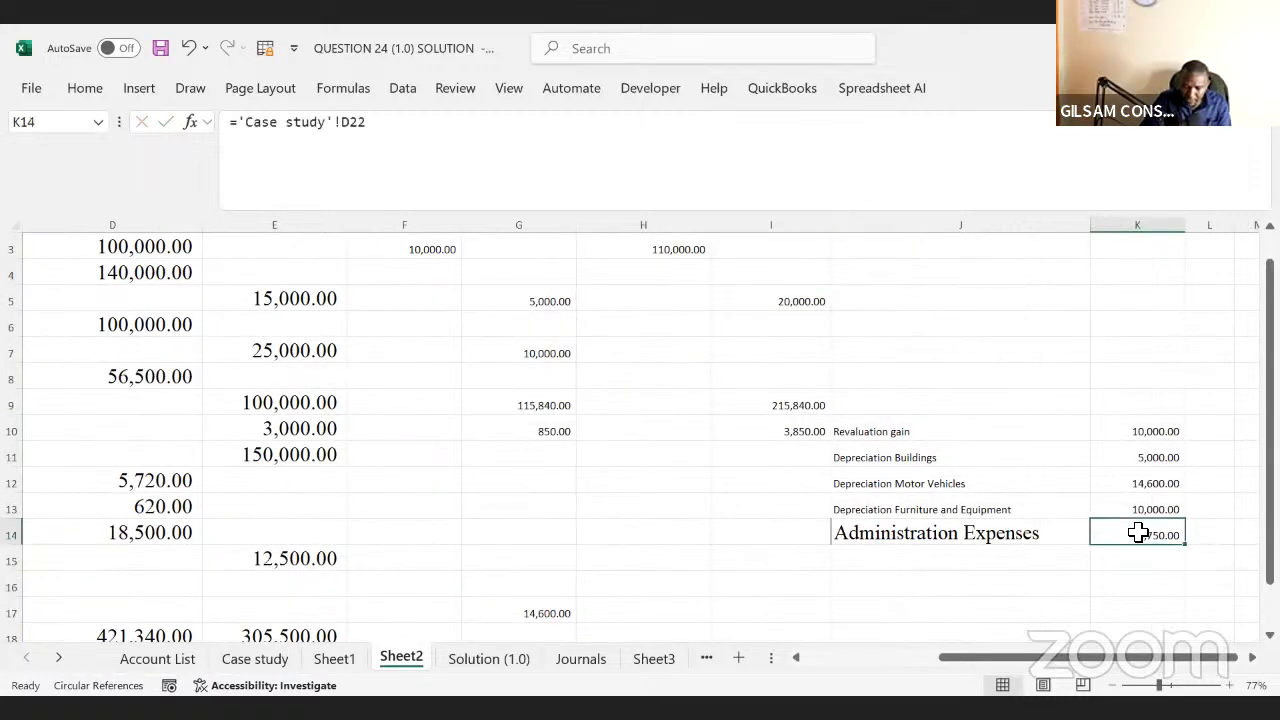
click(412, 137)
text(+)
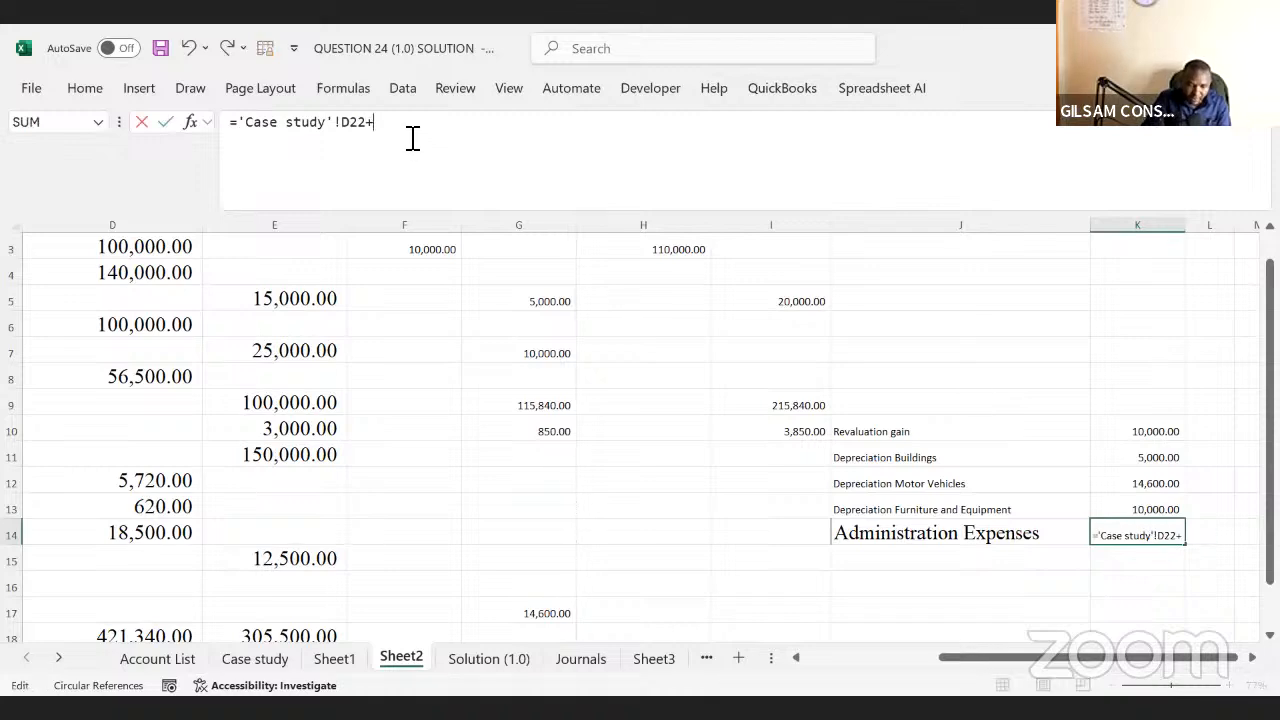
click(272, 660)
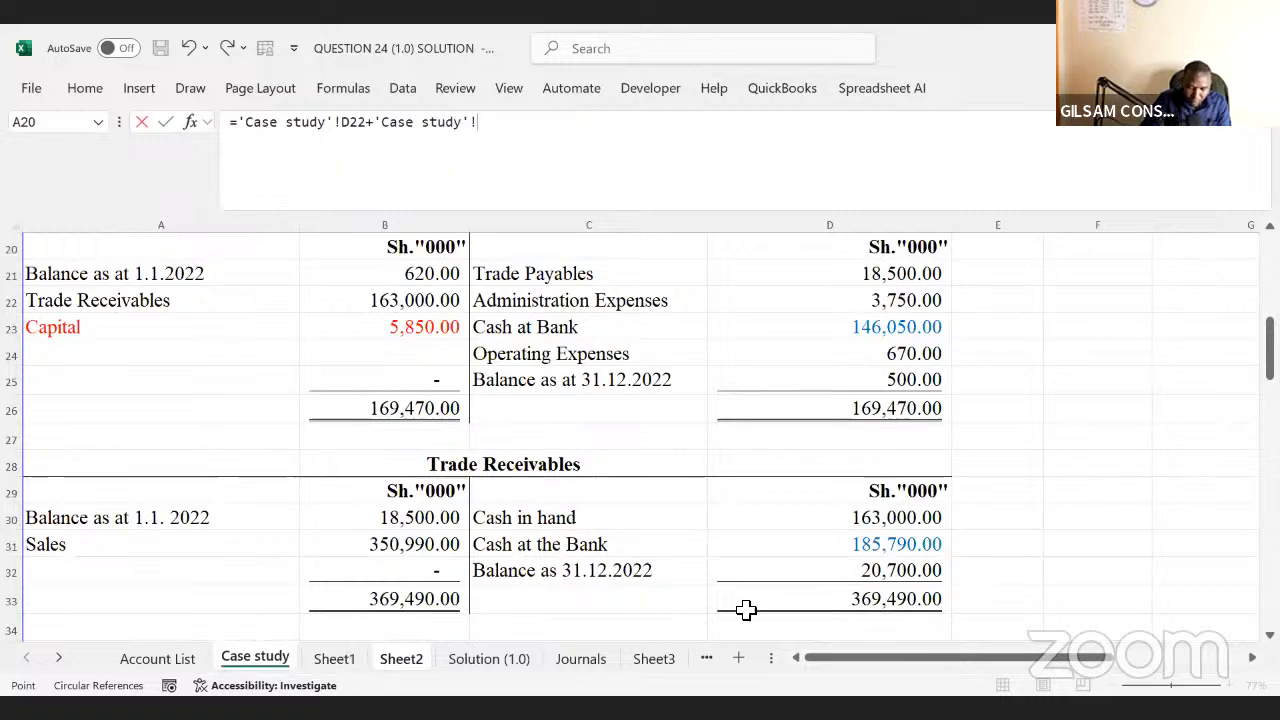
scroll(640, 437, down, 6)
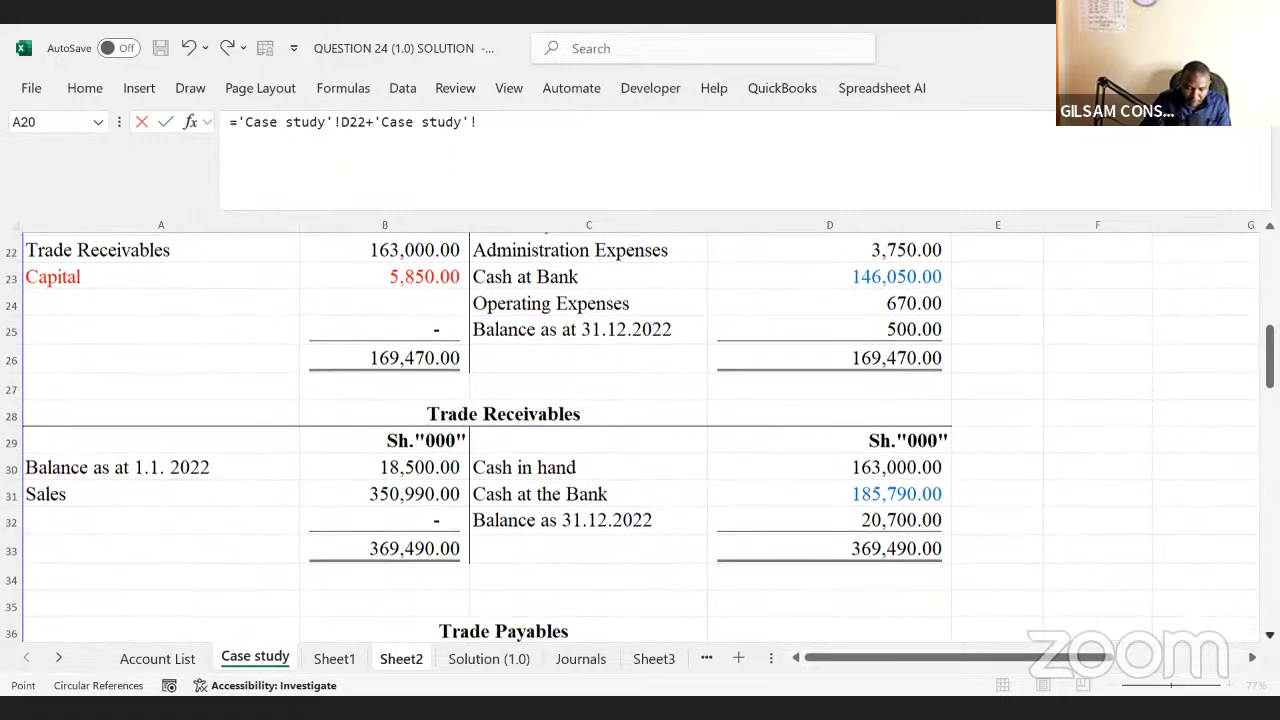
scroll(640, 437, down, 4)
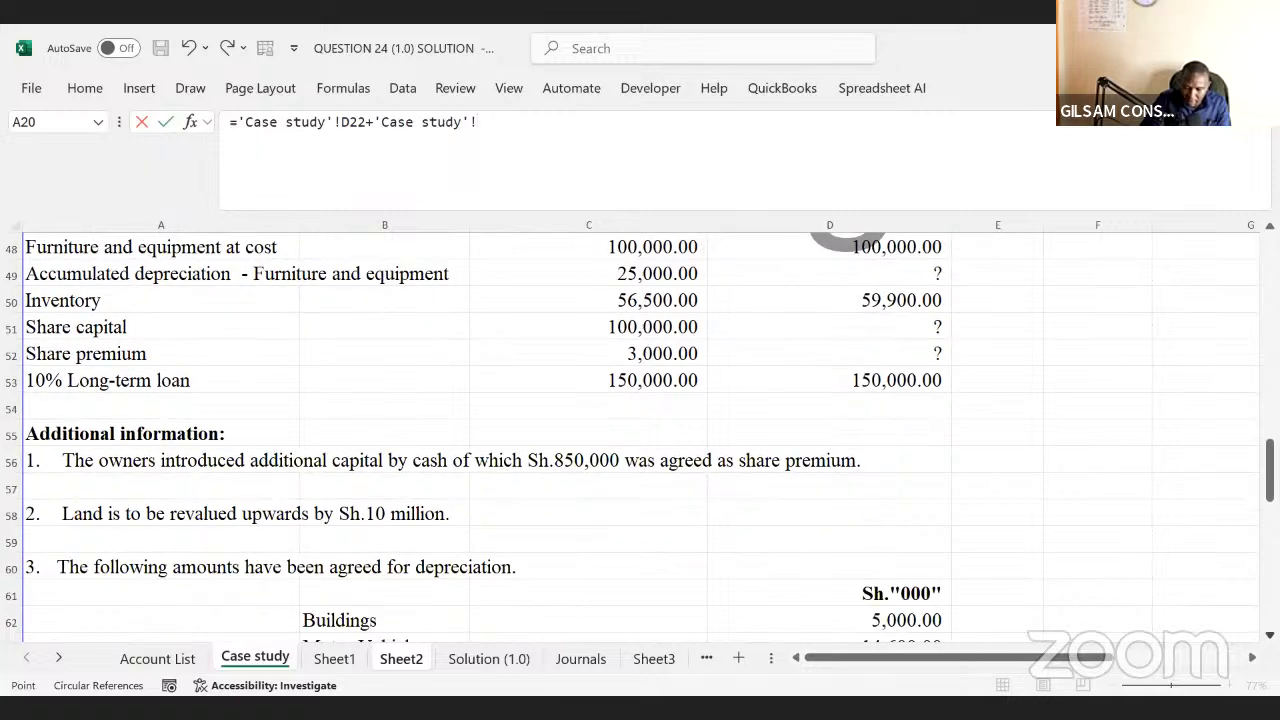
scroll(830, 402, down, 5)
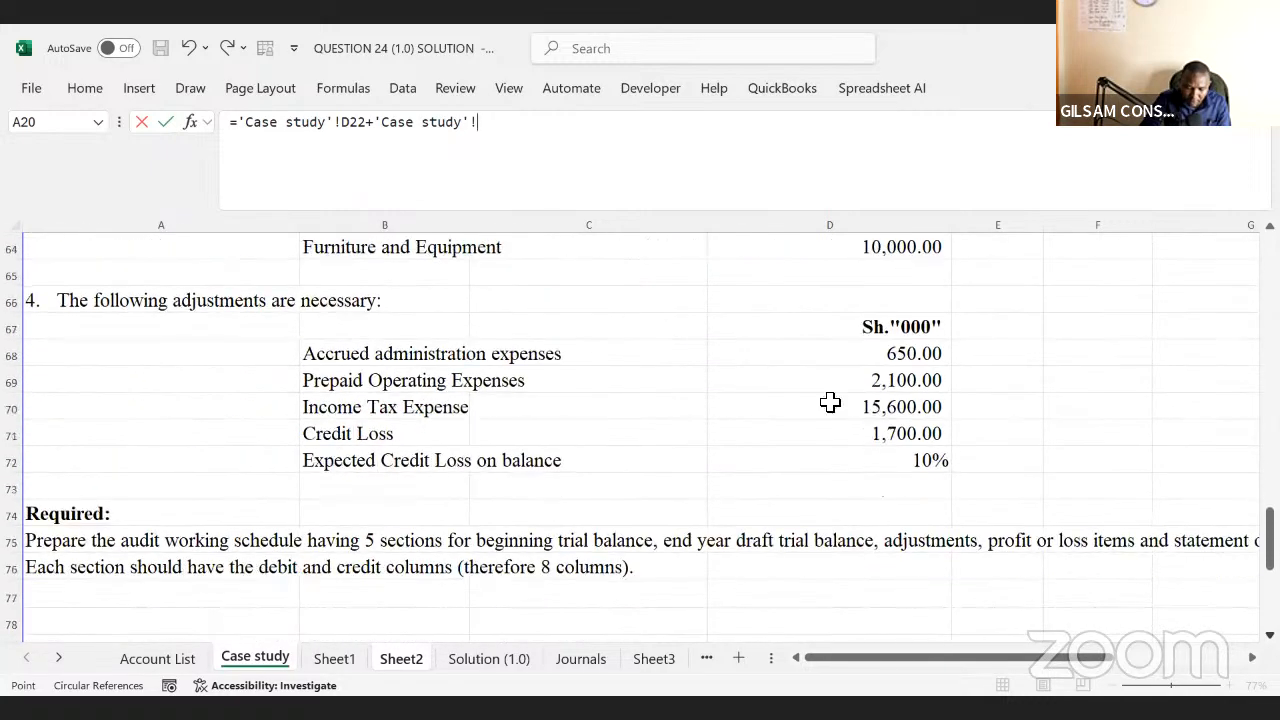
click(891, 353)
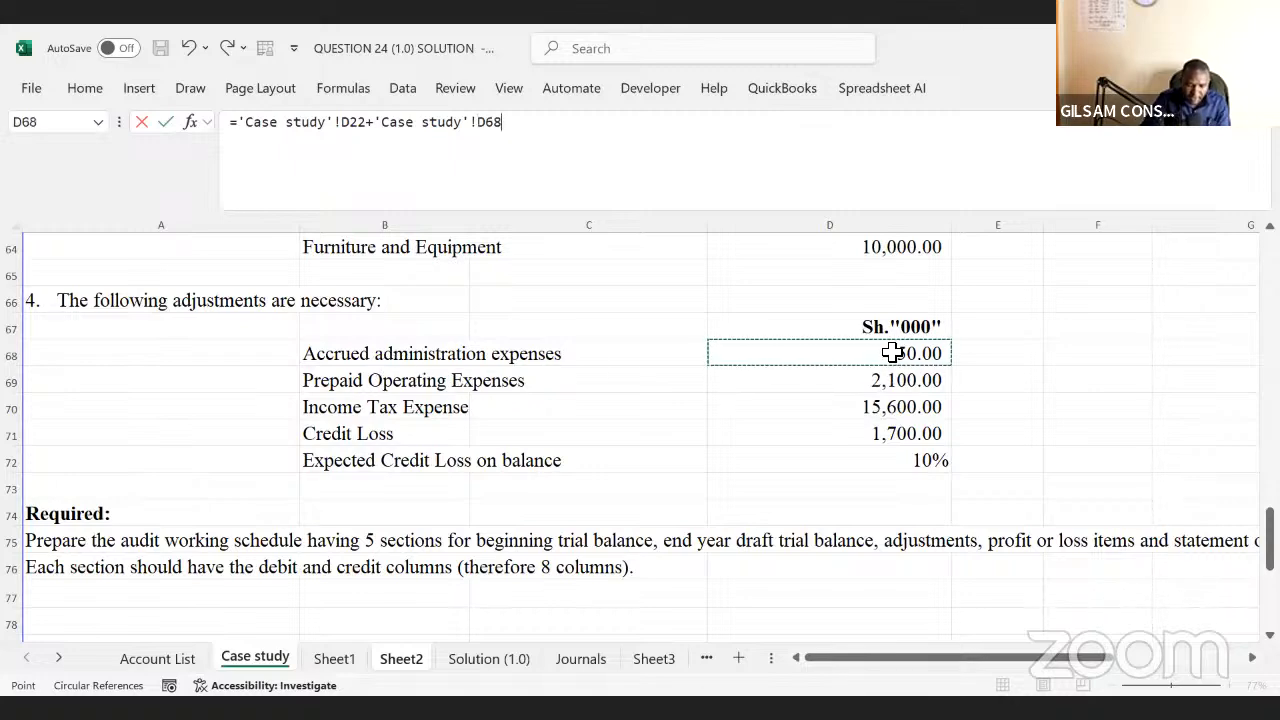
key(Return)
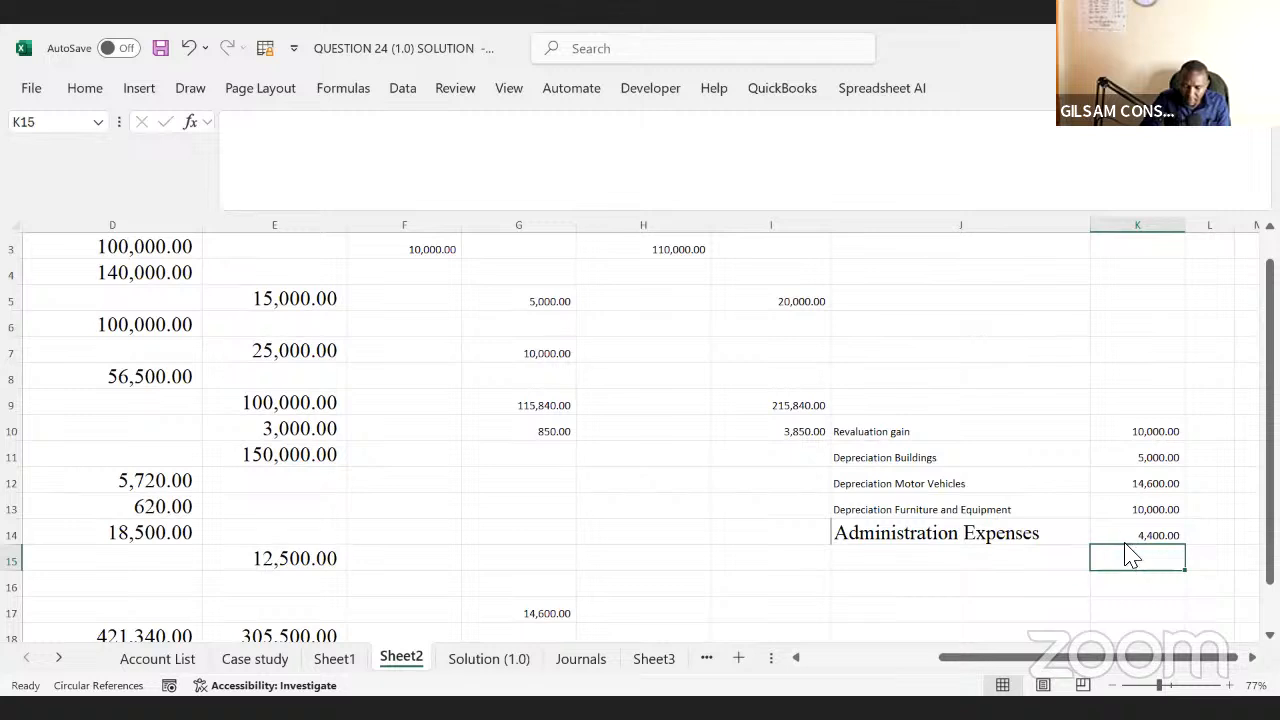
click(1146, 533)
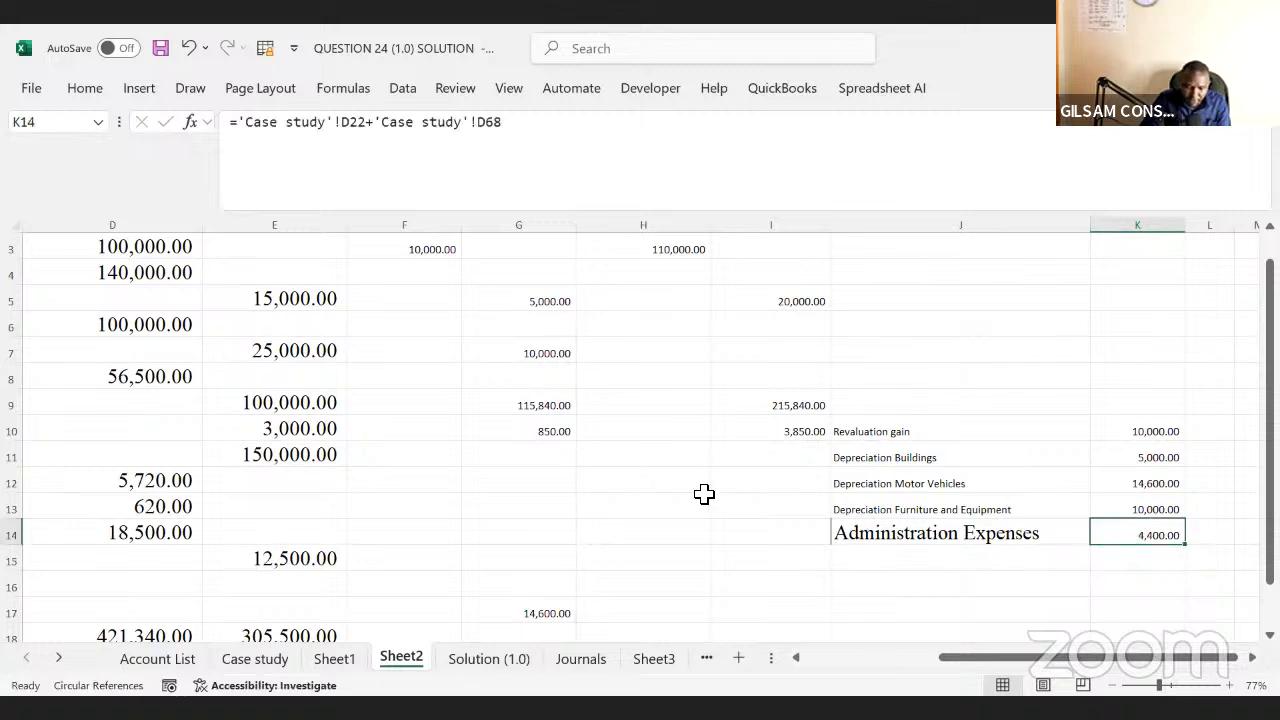
- Insert seven blank rows above the trial balance totals in row 18, below Accumulated depreciation - Motor vehicle
click(548, 566)
key(Down)
key(Down)
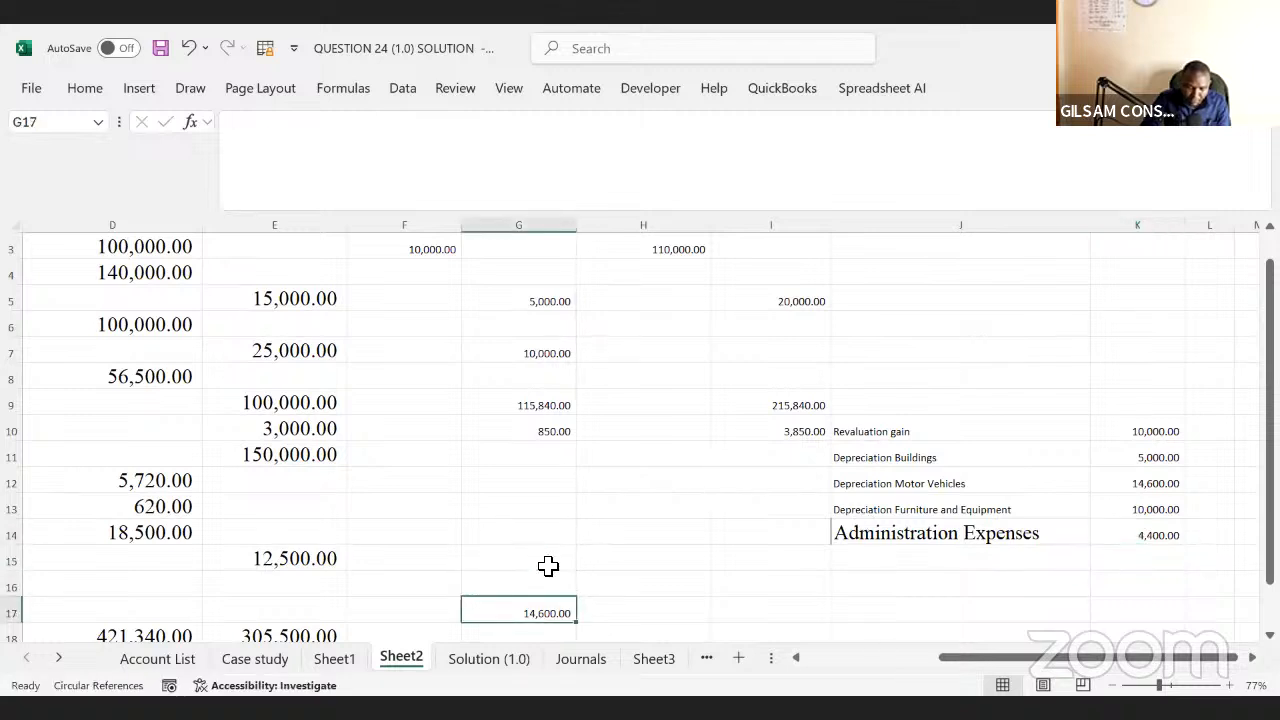
key(Left)
key(Left)
key(Left)
key(Left)
key(Left)
key(Left)
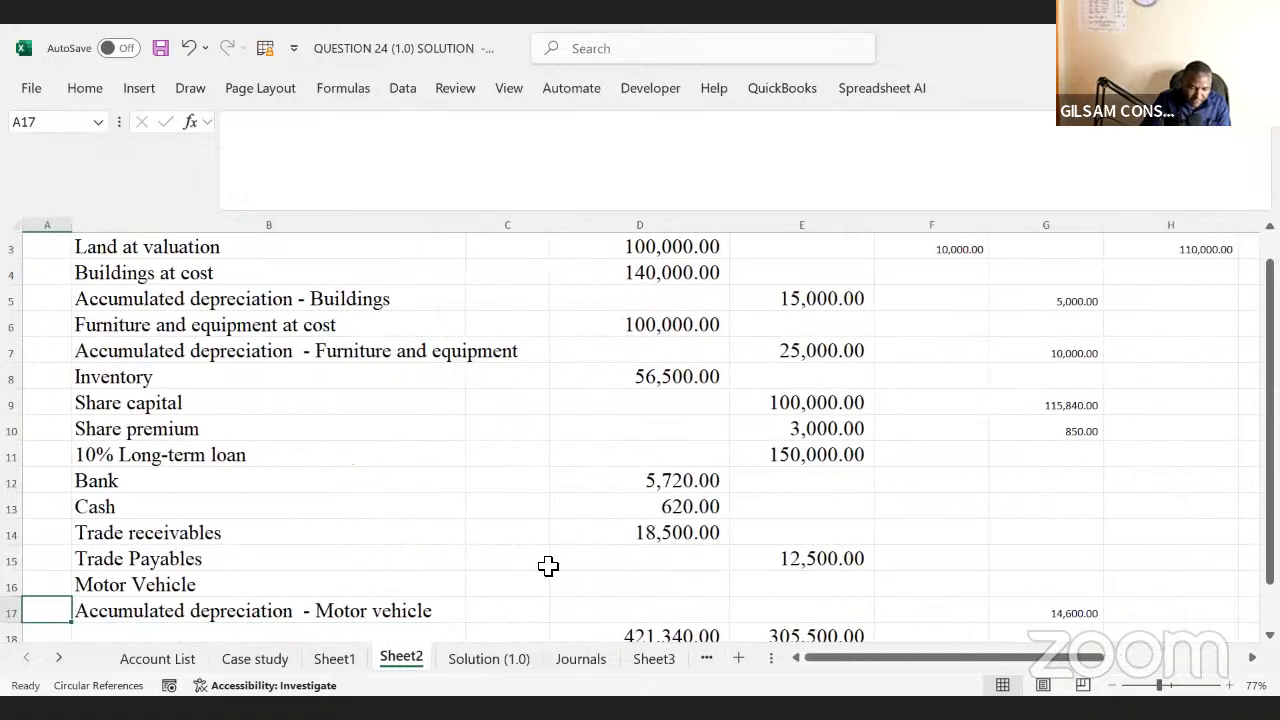
key(Down)
key(Down)
key(Down)
key(Down)
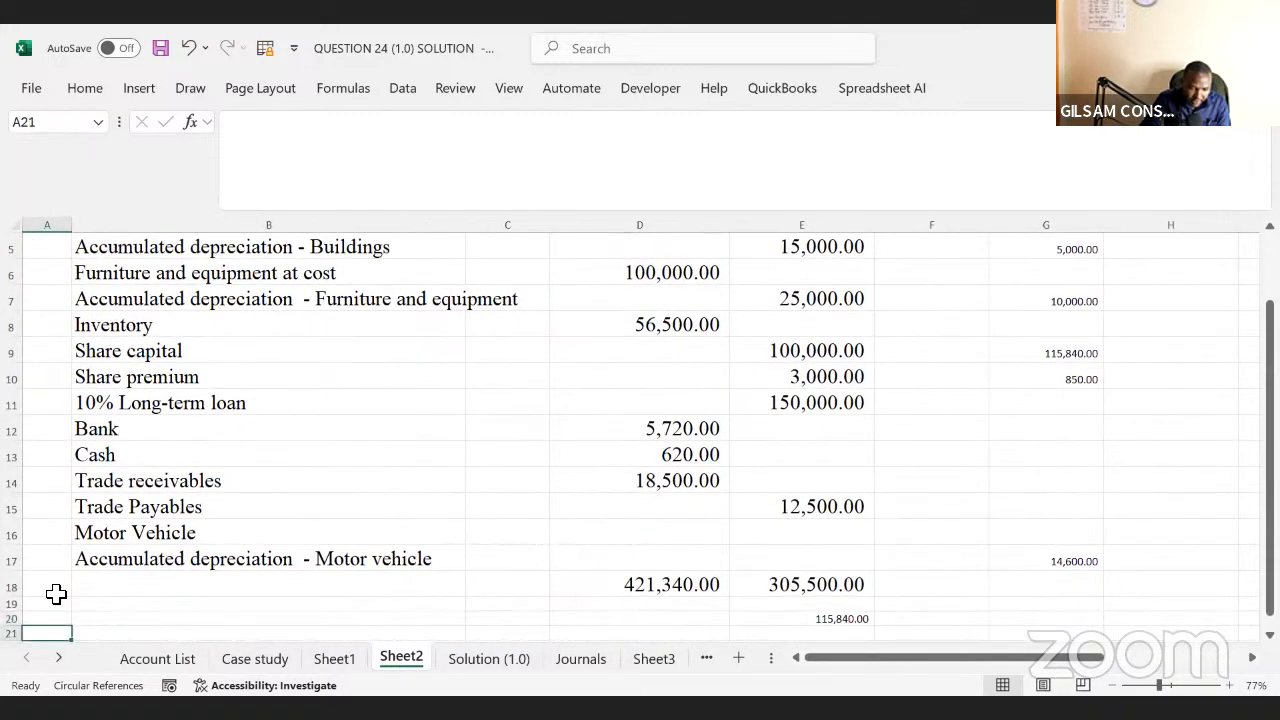
click(17, 584)
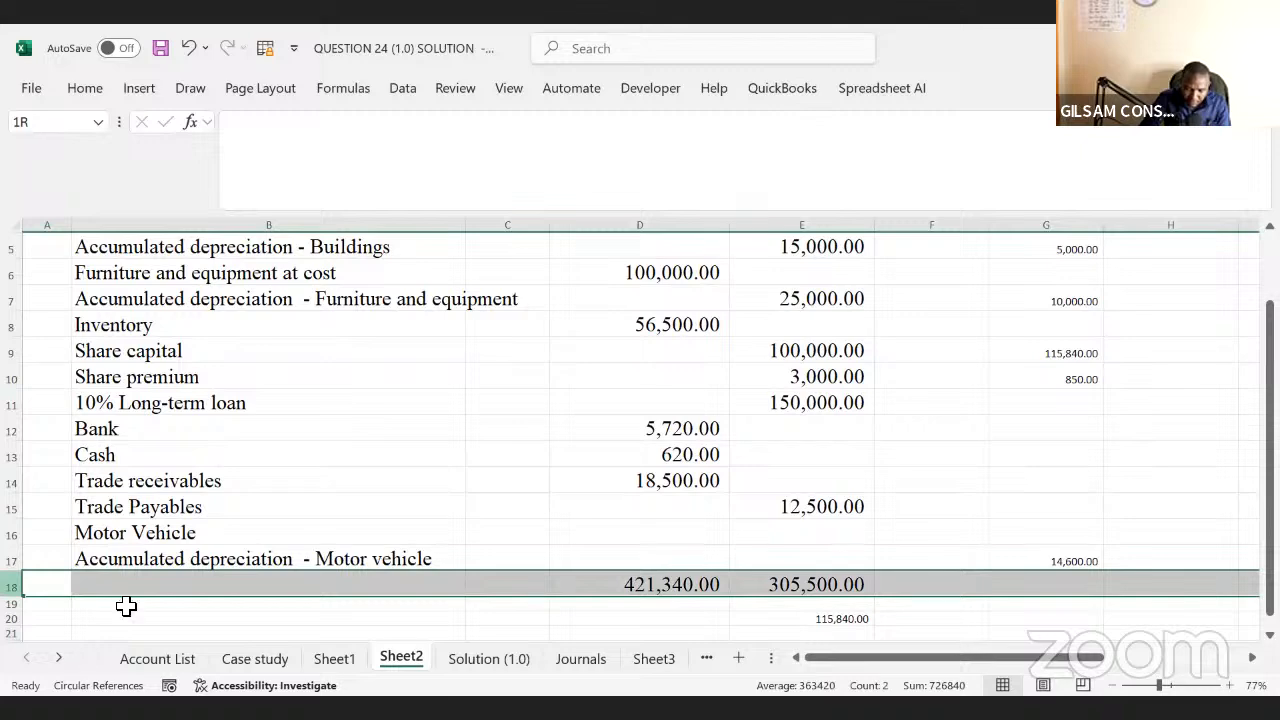
drag(126, 606, 266, 545)
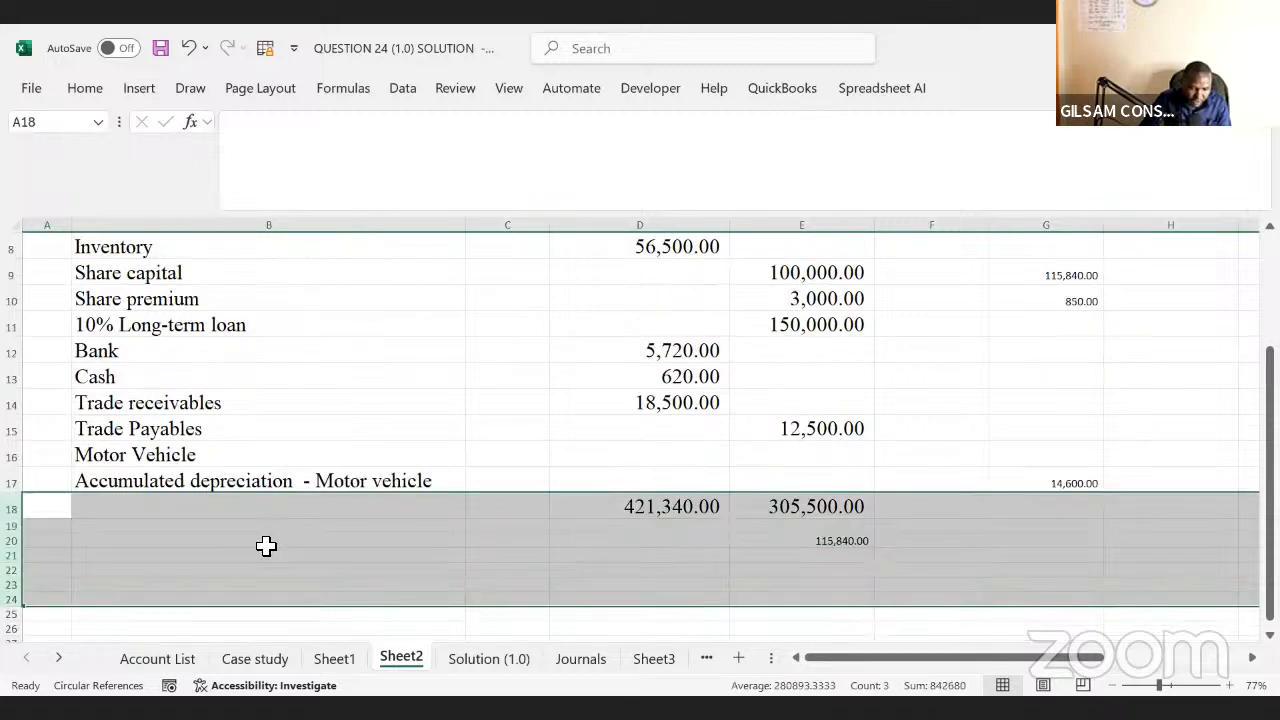
right_click(266, 545)
click(320, 352)
click(489, 563)
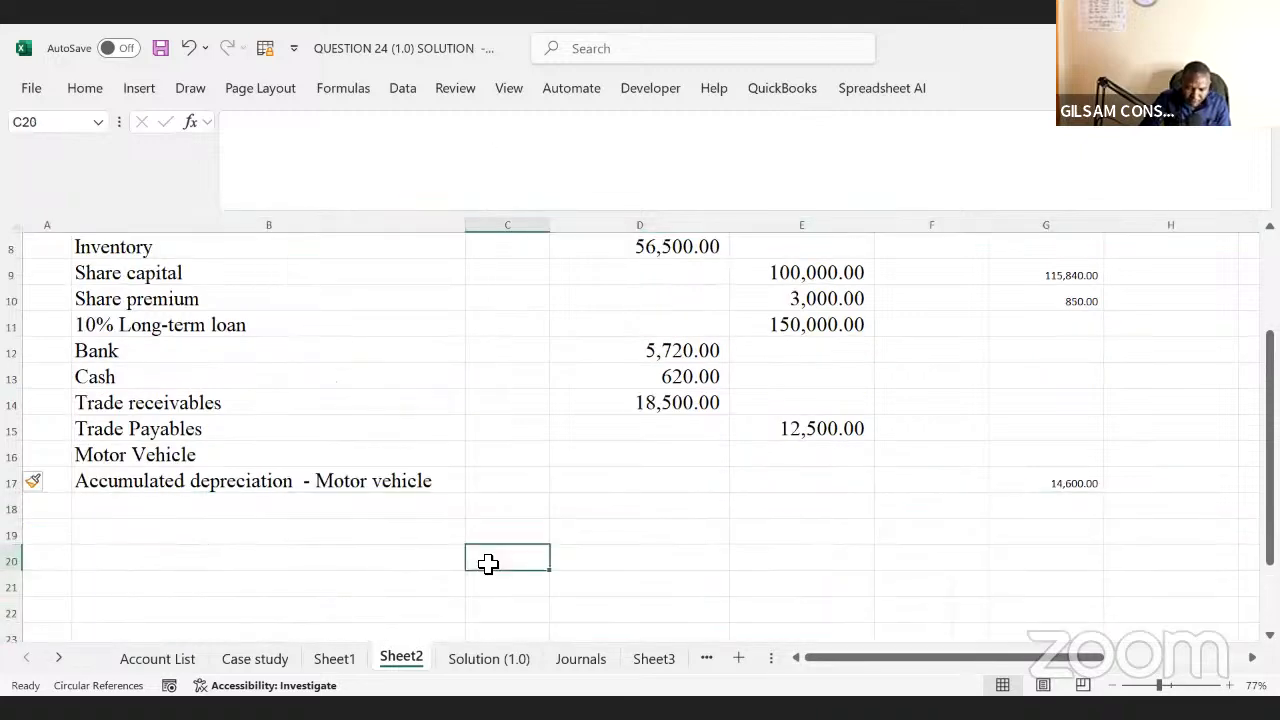
key(Down)
key(Down)
key(Down)
key(Down)
key(Down)
key(Down)
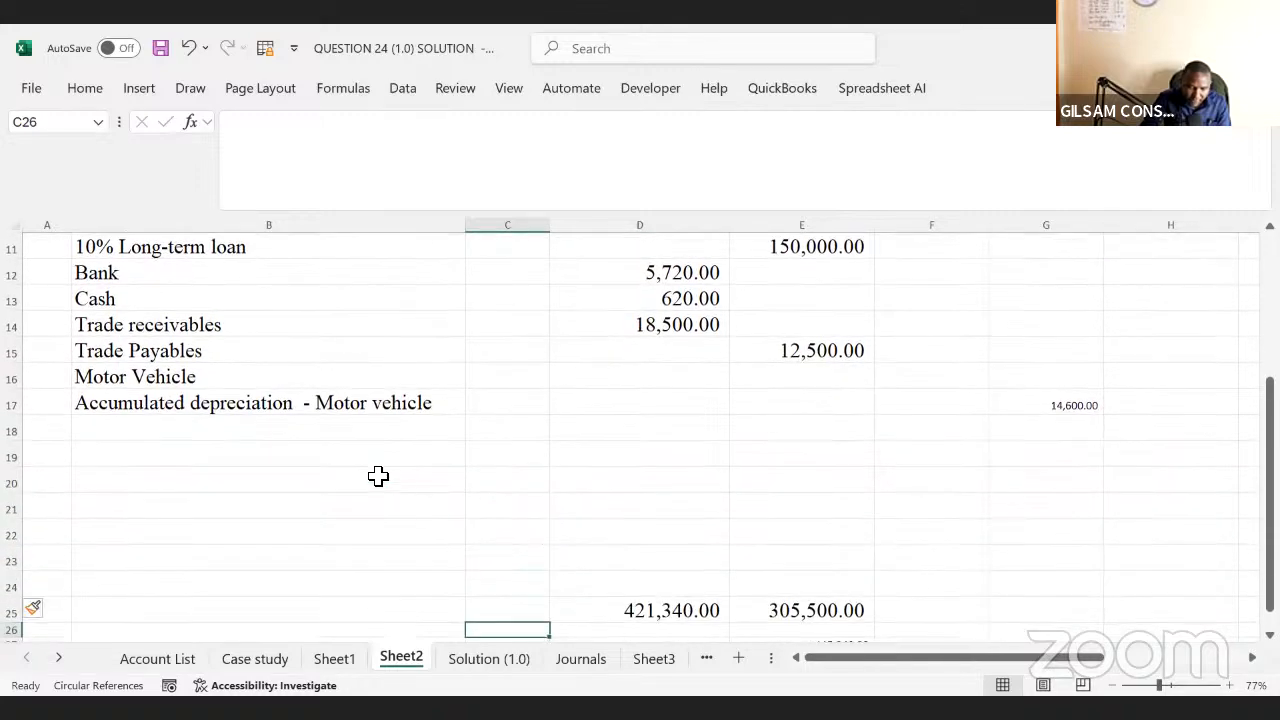
- Enter Accruals as a new account name in B18, below Accumulated depreciation - Motor vehicle
click(172, 425)
text(A)
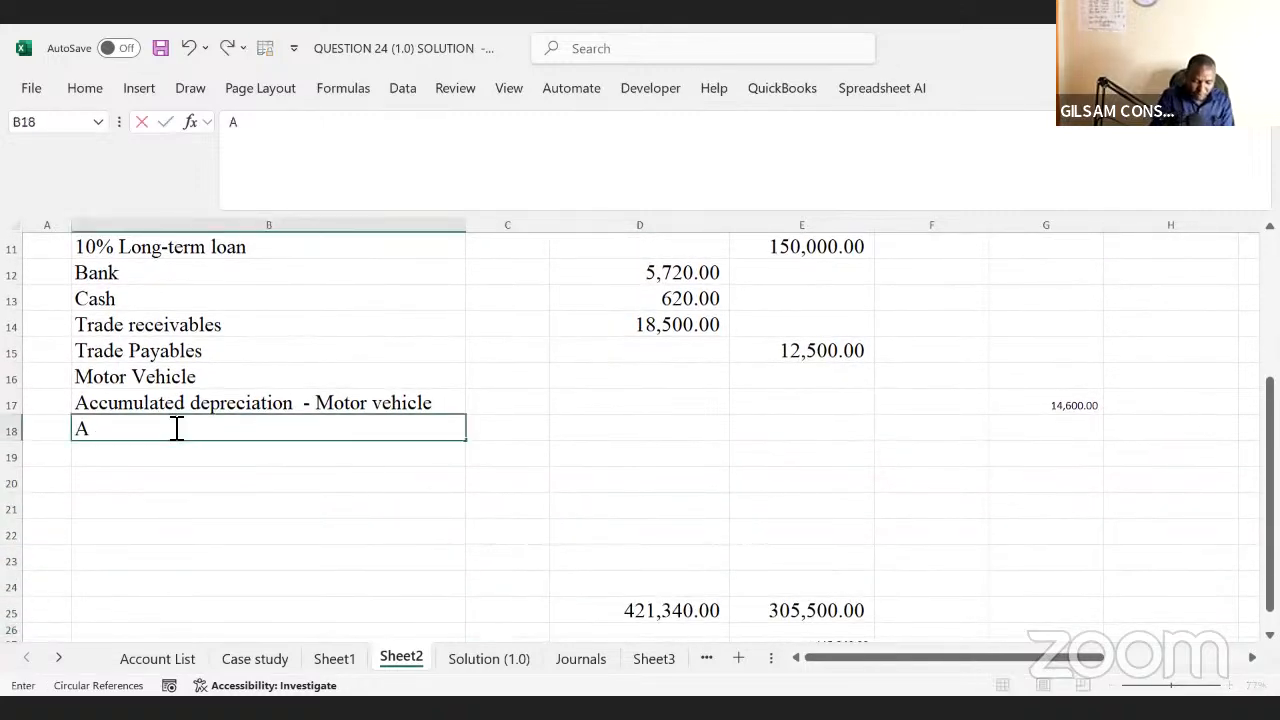
text(ccruals)
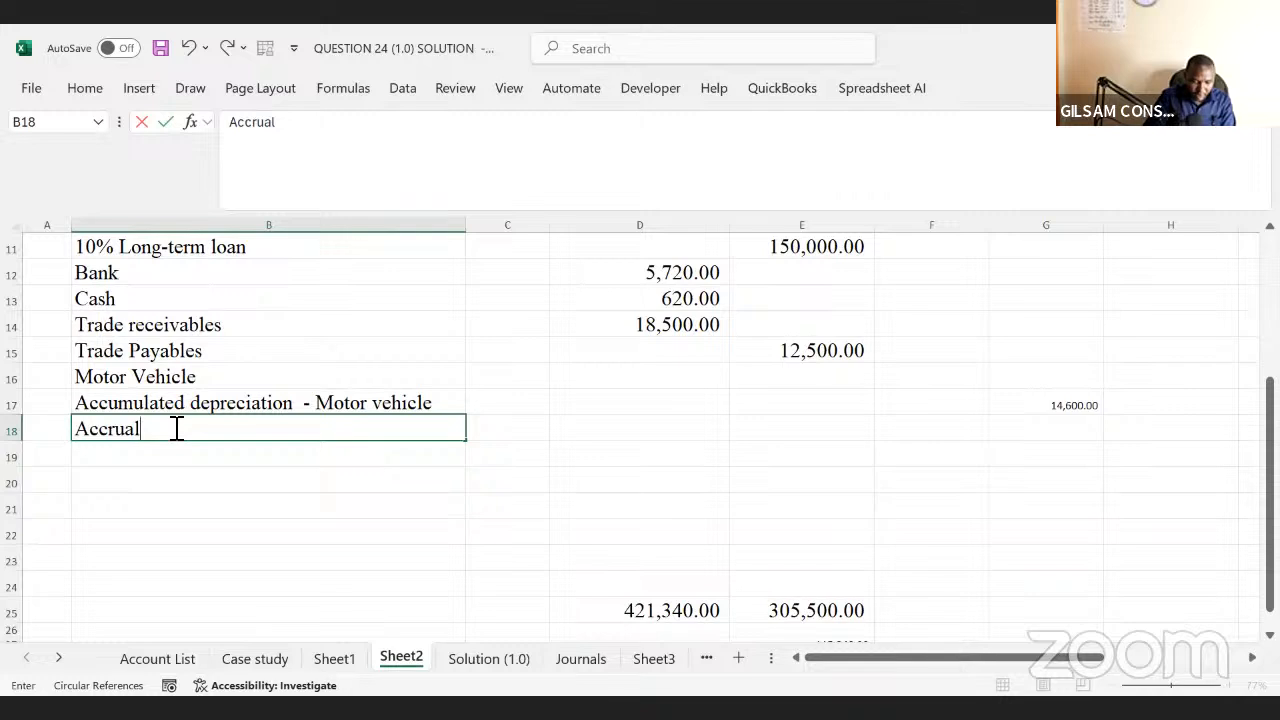
- Link the Accruals amount in G18 to the accrued administration expenses on the Case study sheet with ='Case study'!D68
key(Tab)
key(Tab)
key(Tab)
key(Tab)
key(Tab)
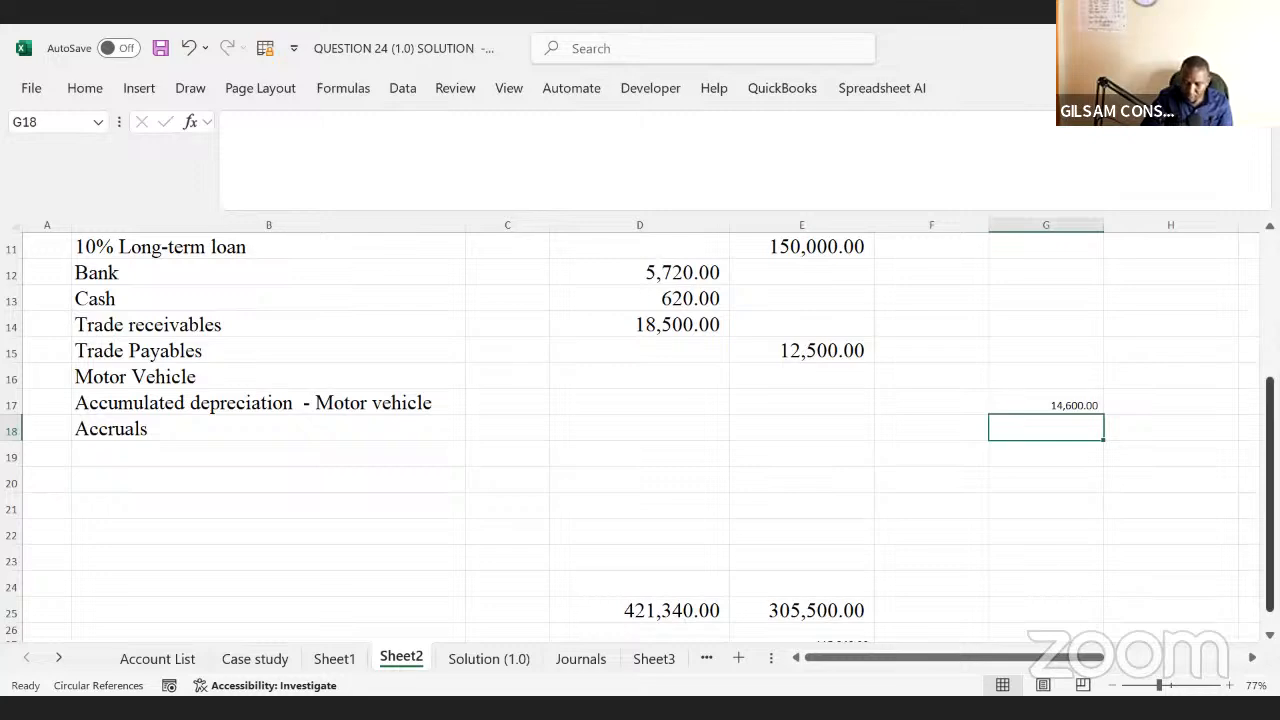
mouse_move(1270, 420)
mouse_down()
mouse_move(1270, 277)
mouse_move(1270, 433)
mouse_up()
text(=)
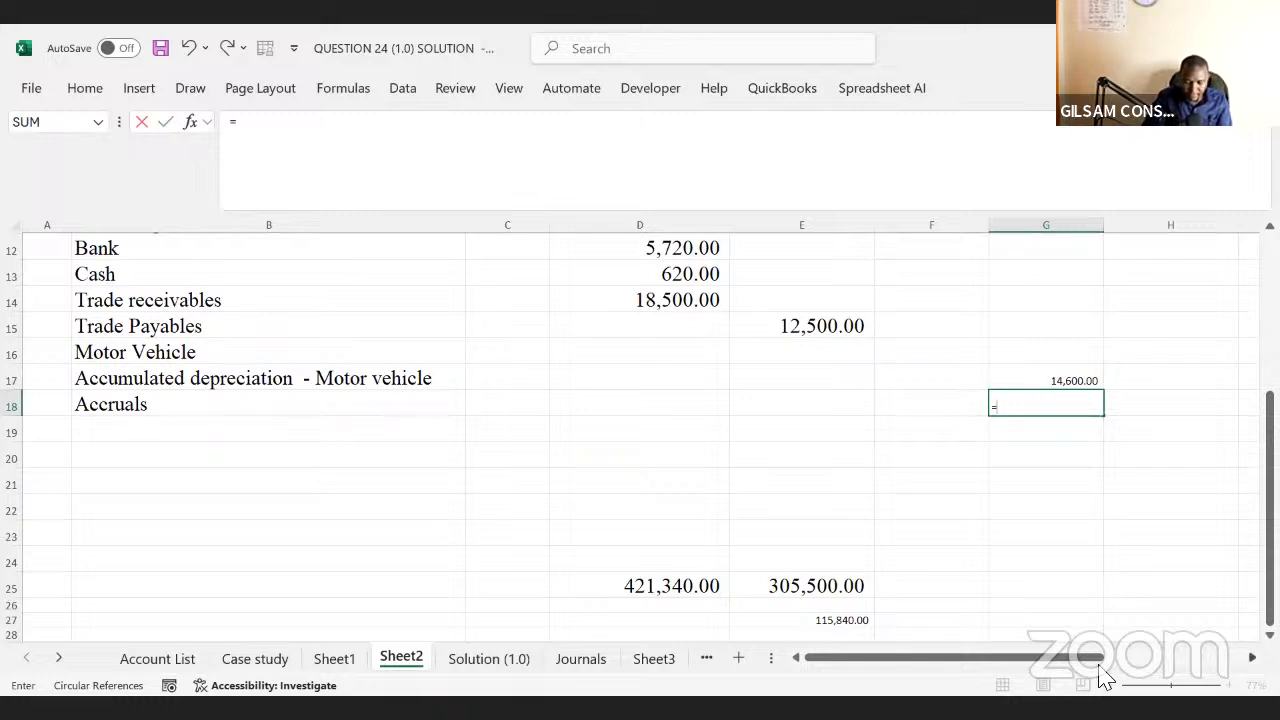
click(266, 662)
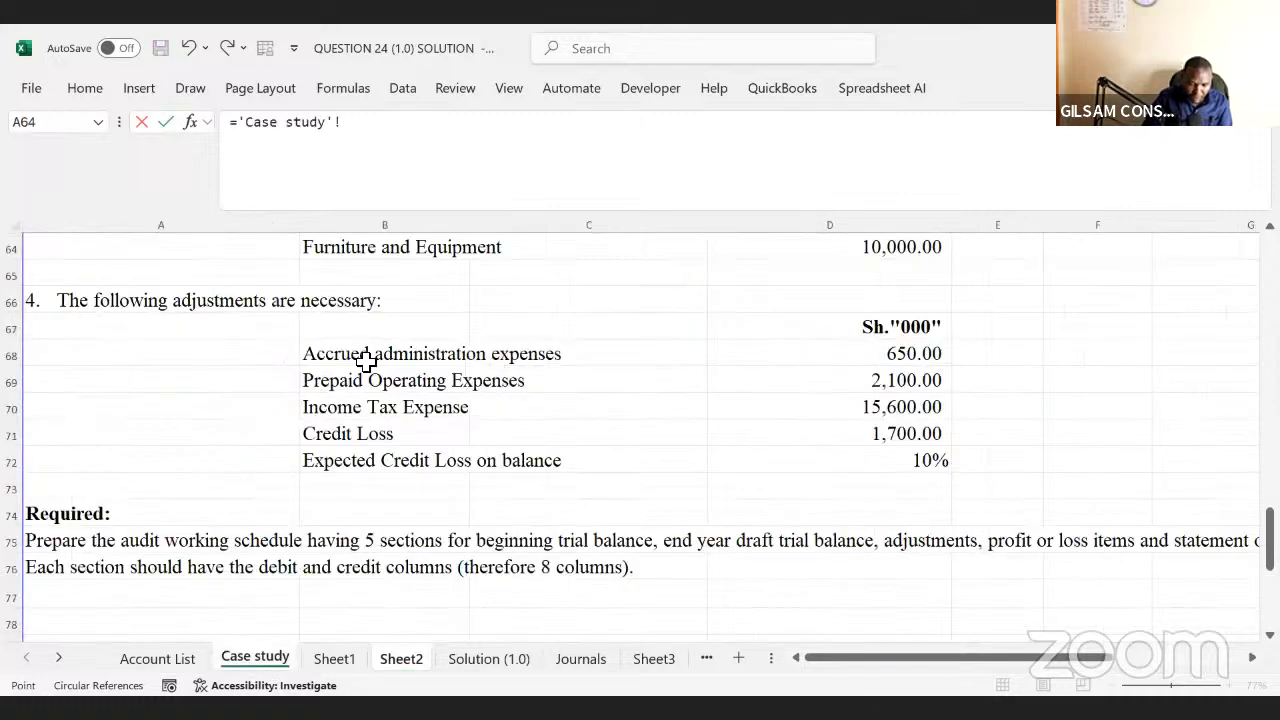
click(890, 352)
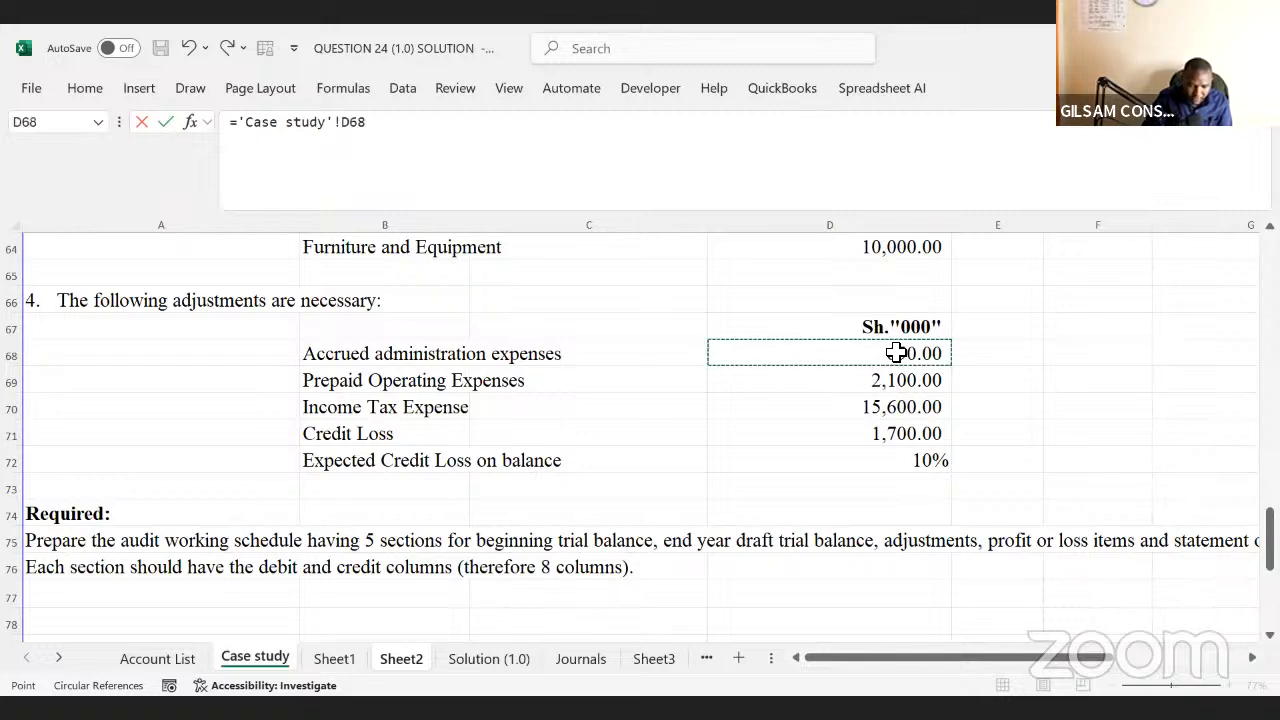
- Add the income tax expense to the G18 Accruals formula, making it =SUM('Case study'!D68,'Case study'!D70)
click(406, 118)
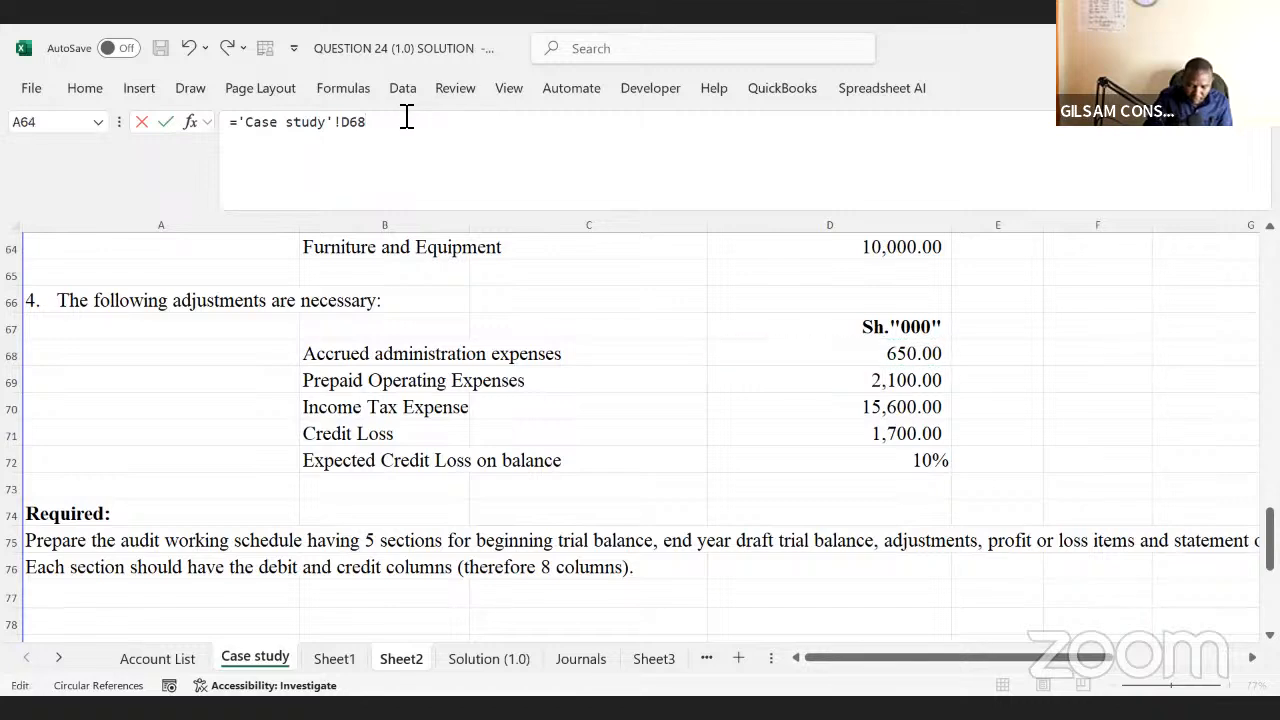
click(242, 128)
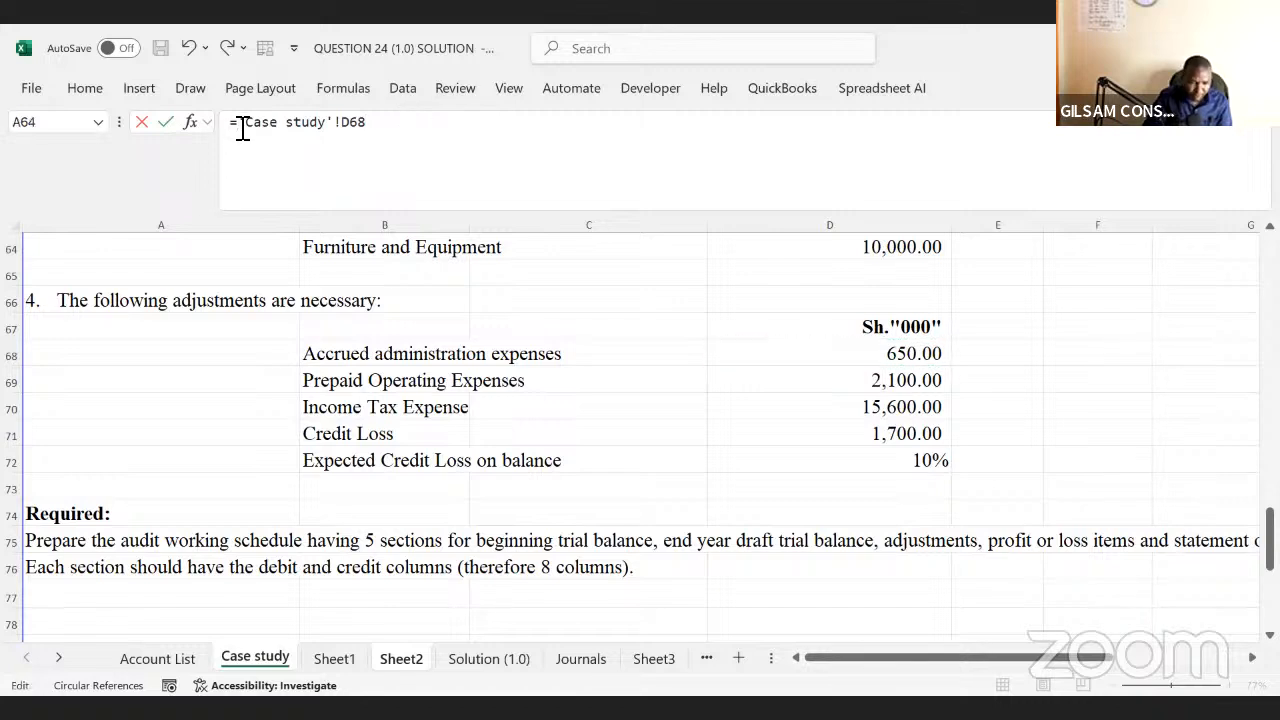
text(sum)
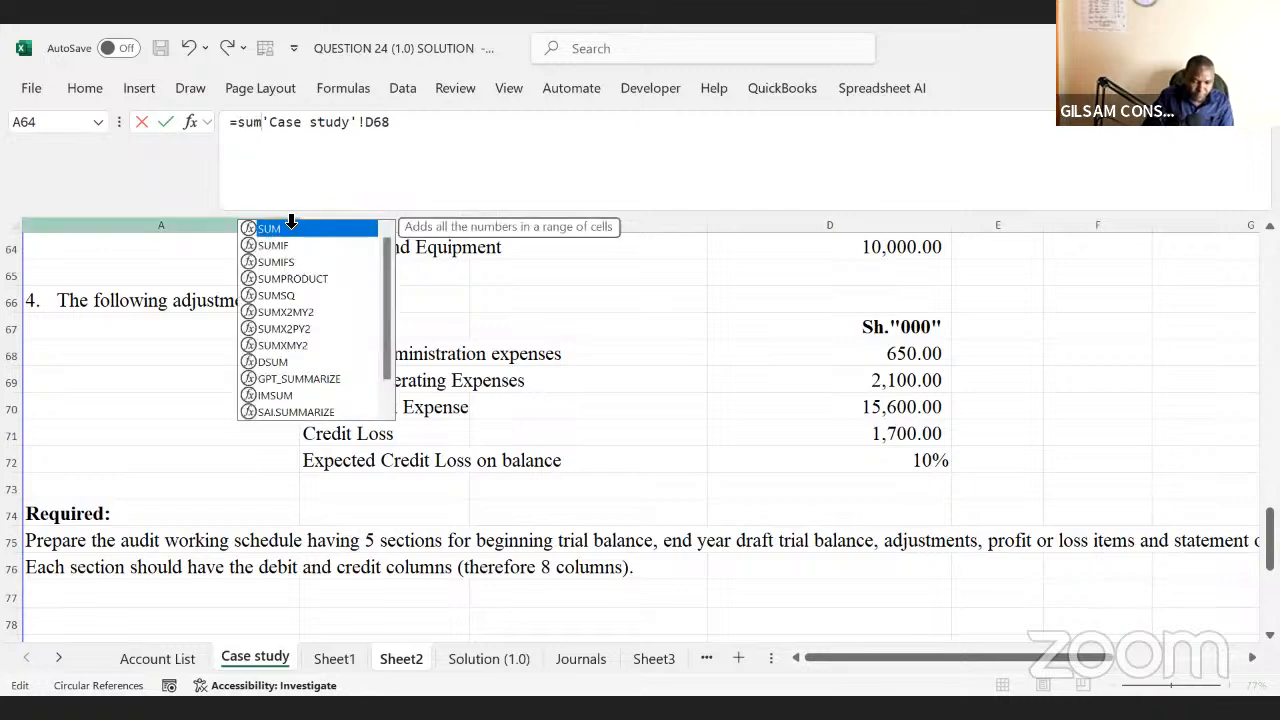
key(Tab)
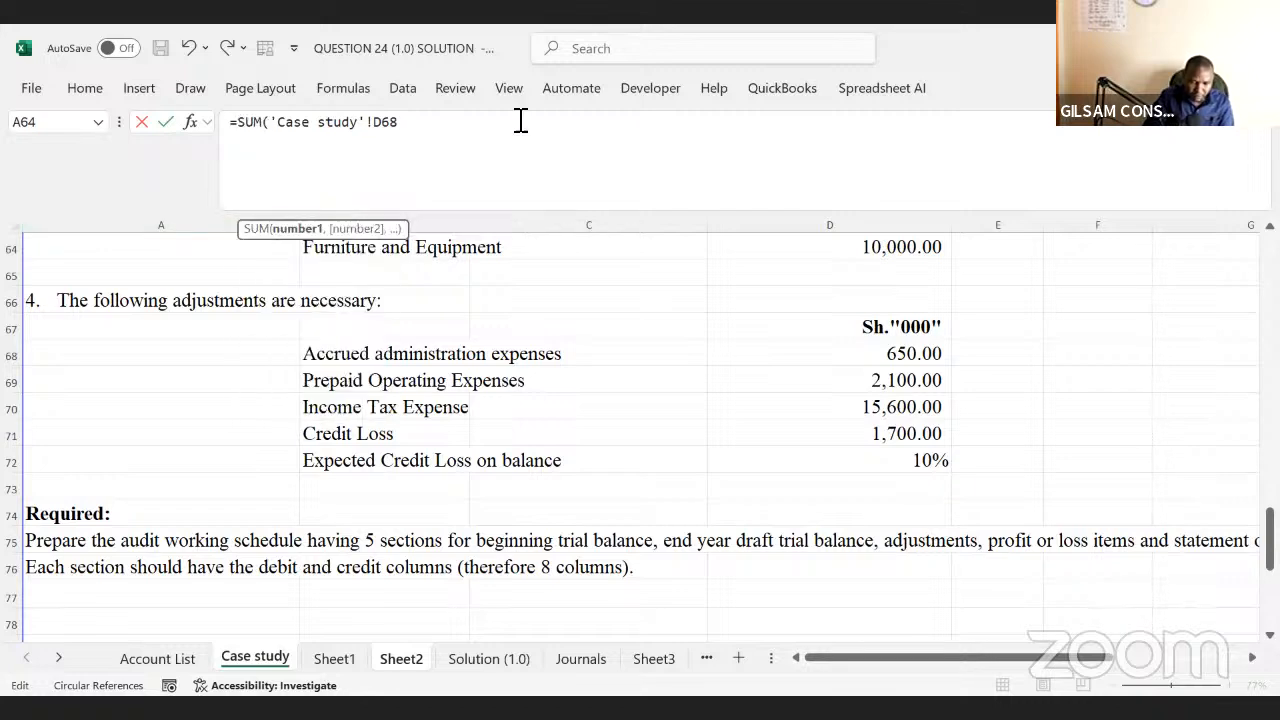
text(,)
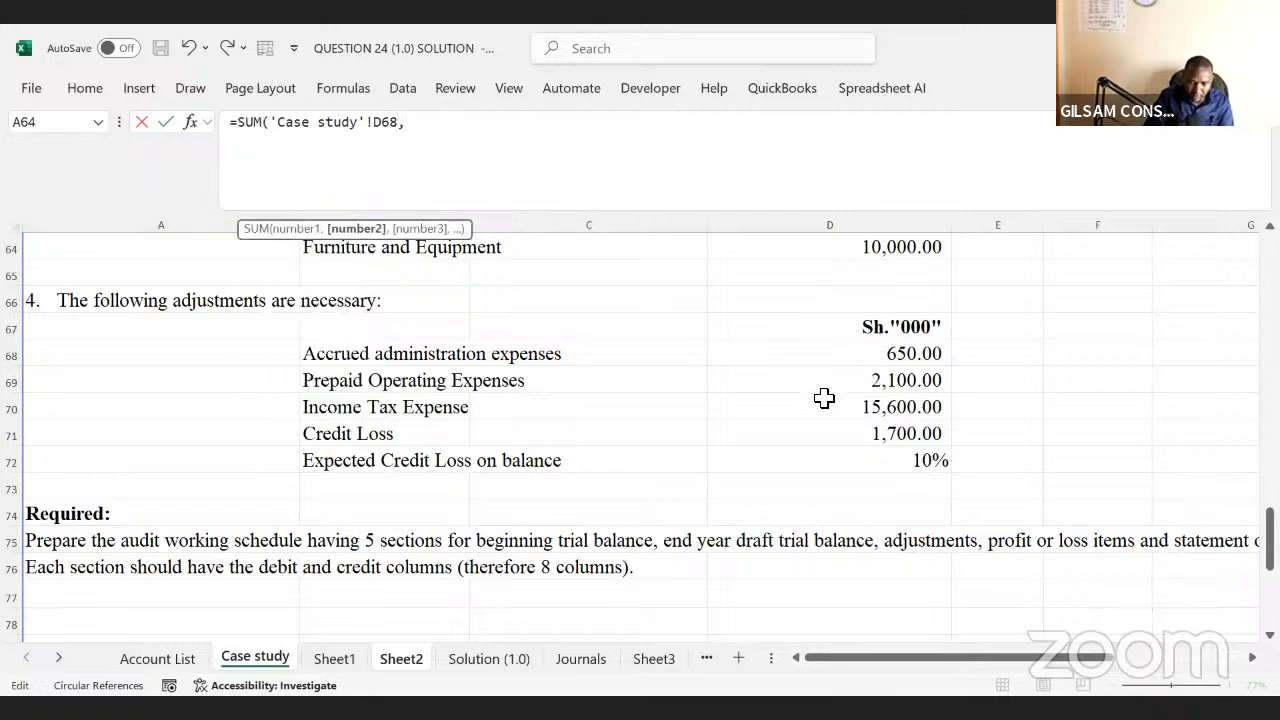
click(862, 407)
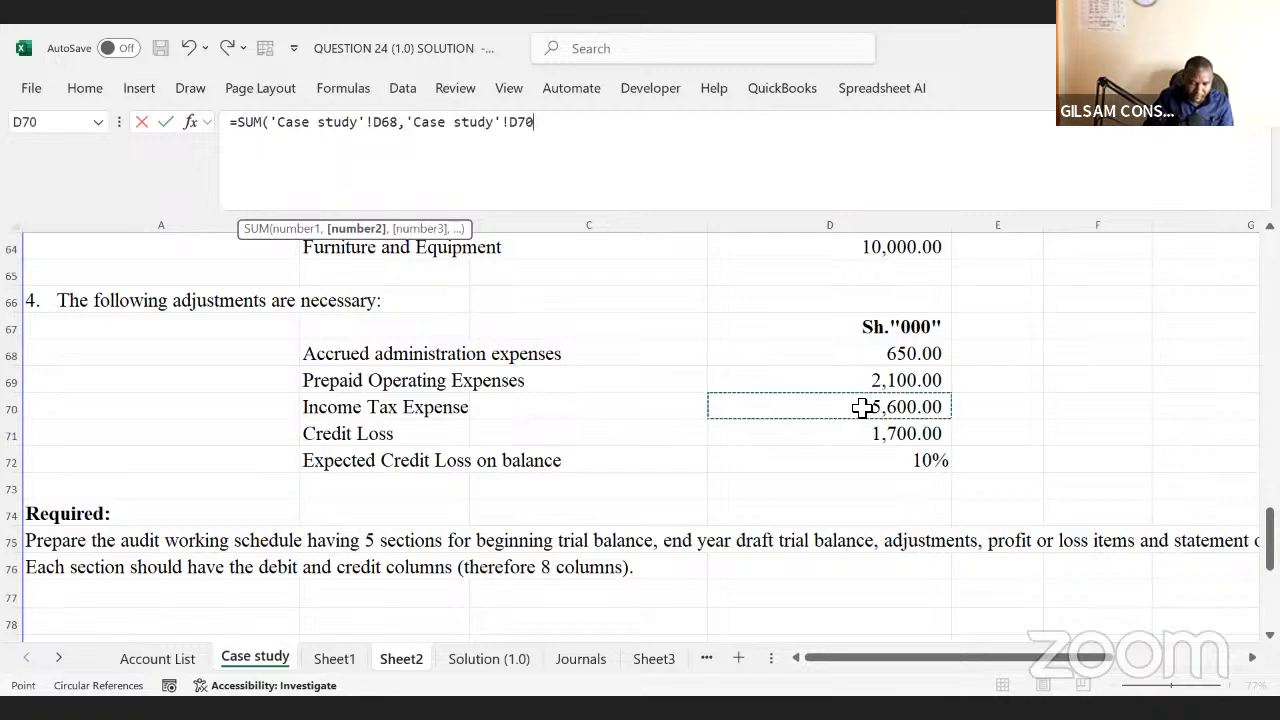
key(Return)
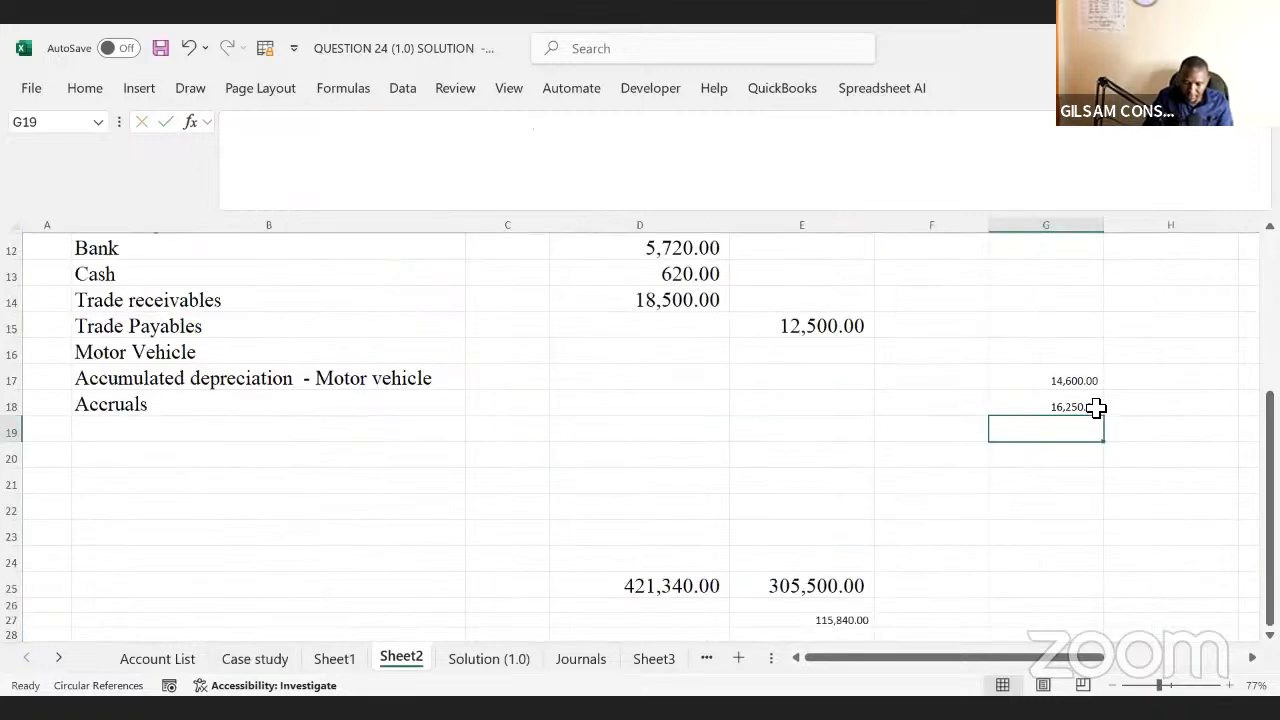
drag(1080, 408, 105, 390)
click(684, 430)
click(930, 403)
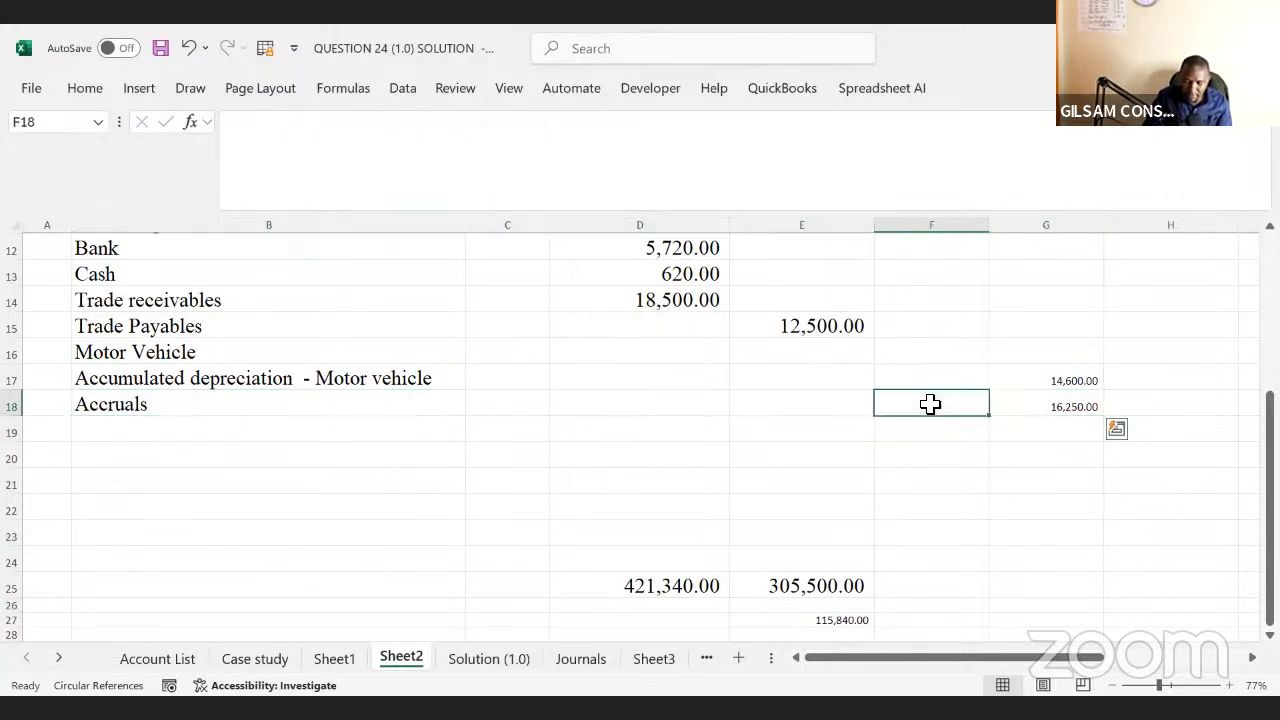
key(Right)
key(Right)
key(Right)
key(Right)
key(Right)
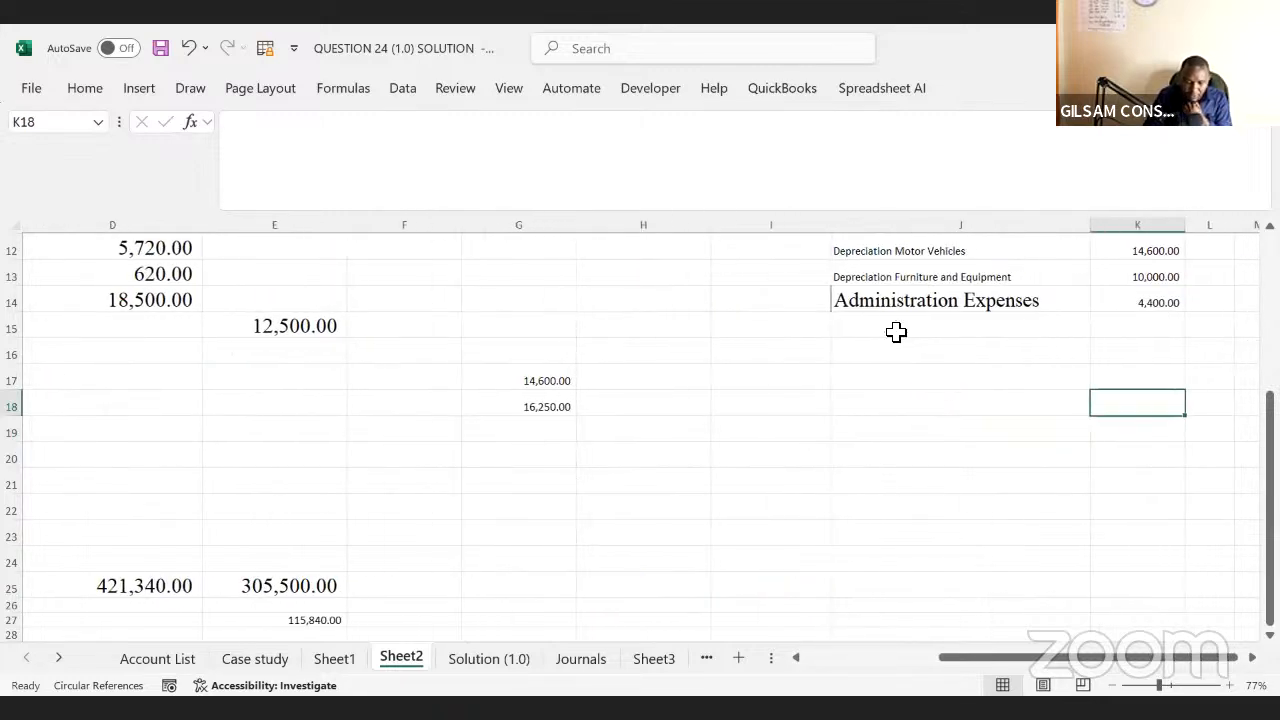
- Copy the Operating Expenses label from the Cash in Hand account on the Case study sheet into J15, below Administration Expenses
click(255, 662)
click(347, 389)
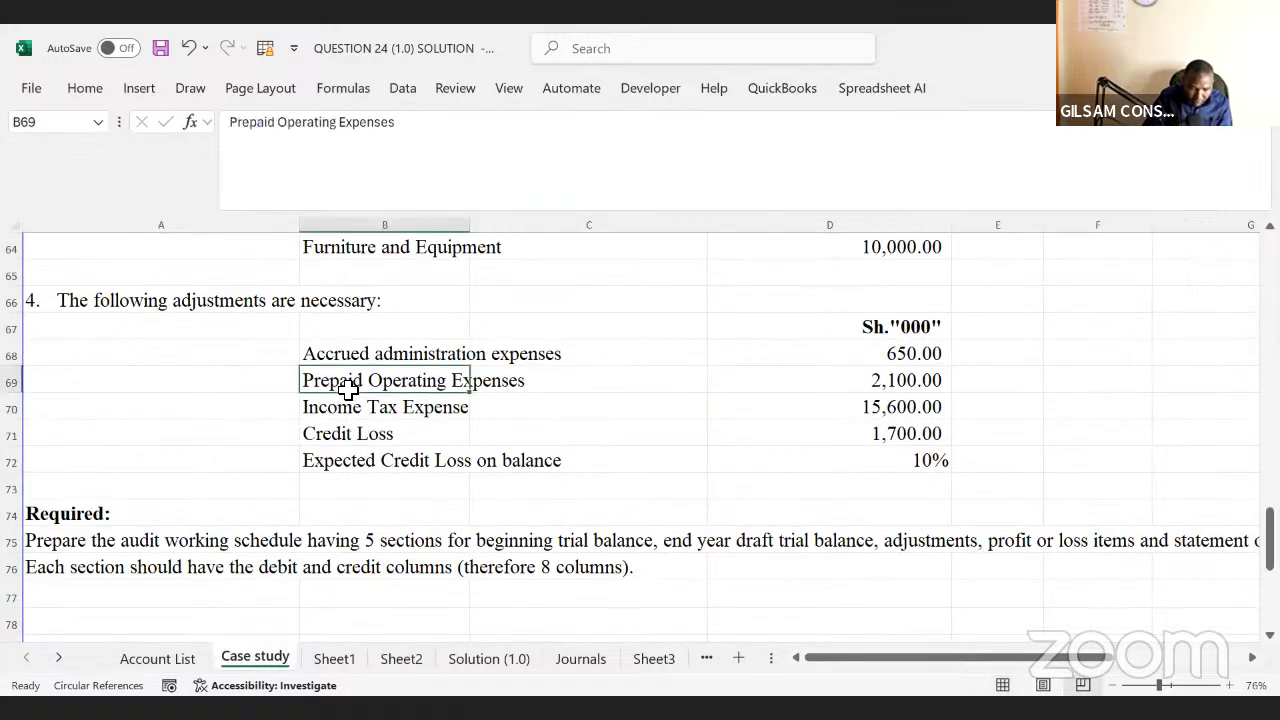
click(366, 397)
key(Up)
key(Up)
key(Up)
key(Up)
key(Up)
key(Up)
key(Up)
key(Up)
key(Up)
key(Up)
key(Up)
key(Up)
key(Up)
key(Up)
key(Up)
key(Up)
key(Up)
key(Up)
key(Up)
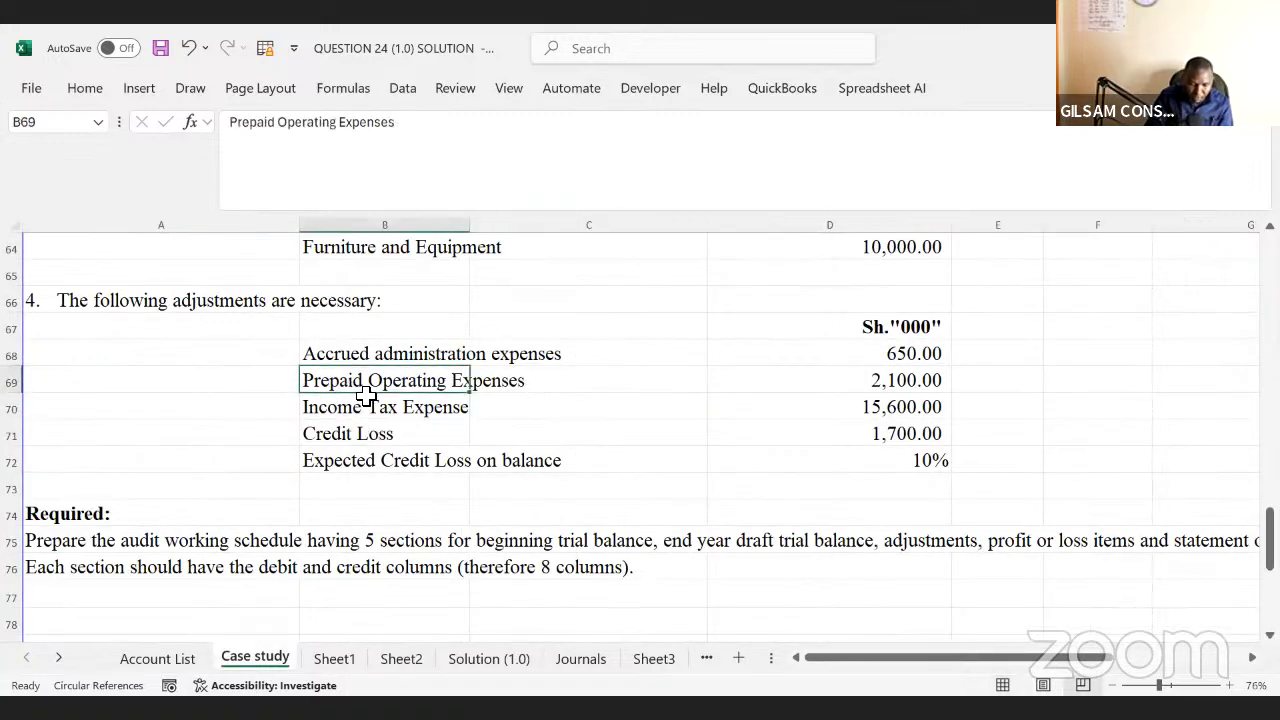
key(Up)
key(Up)
key(Up)
key(Up)
key(Up)
key(Up)
key(Up)
key(Up)
key(Up)
key(Up)
key(Up)
key(Up)
key(Up)
key(Up)
key(Up)
key(Up)
key(Up)
key(Up)
key(Up)
key(Up)
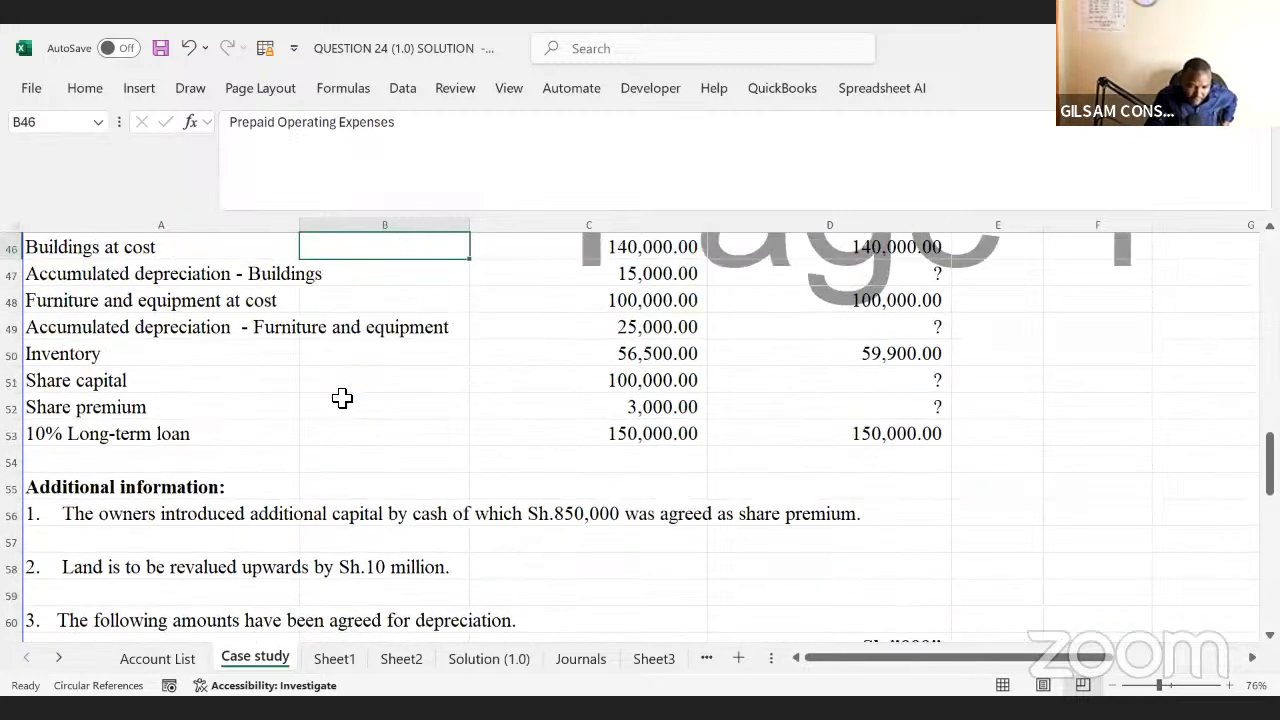
key(Up)
key(Up)
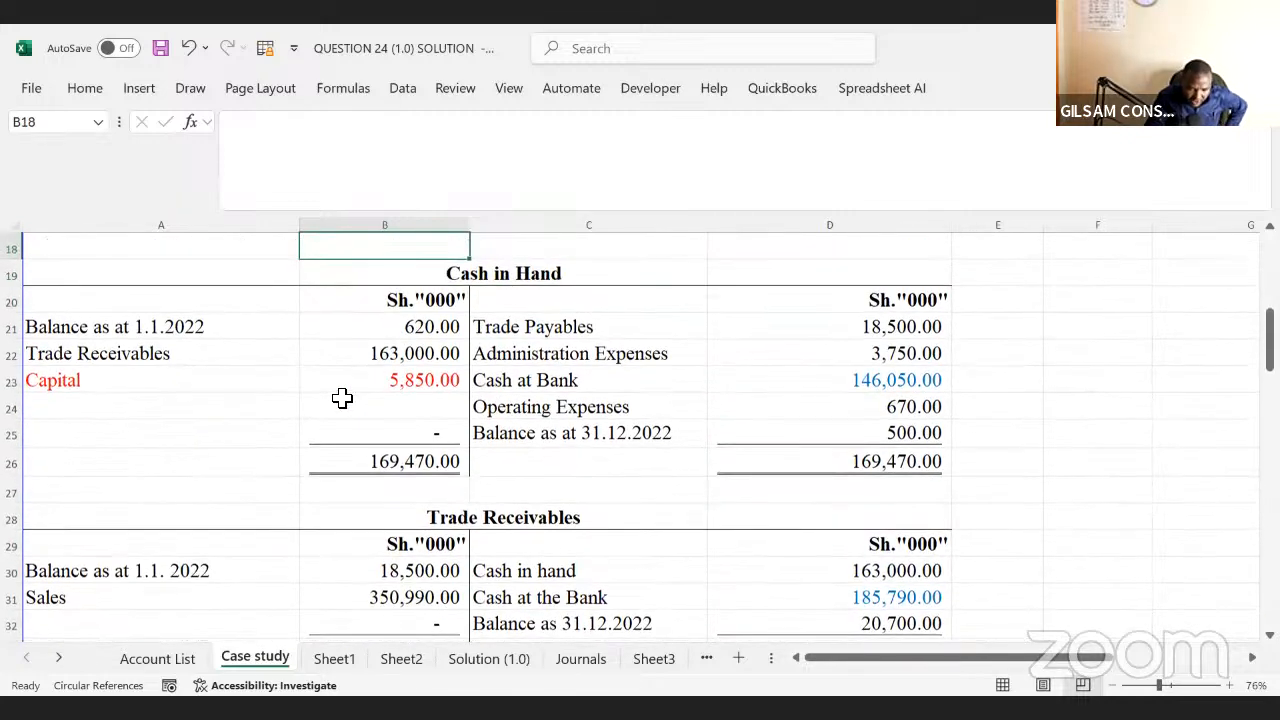
click(522, 407)
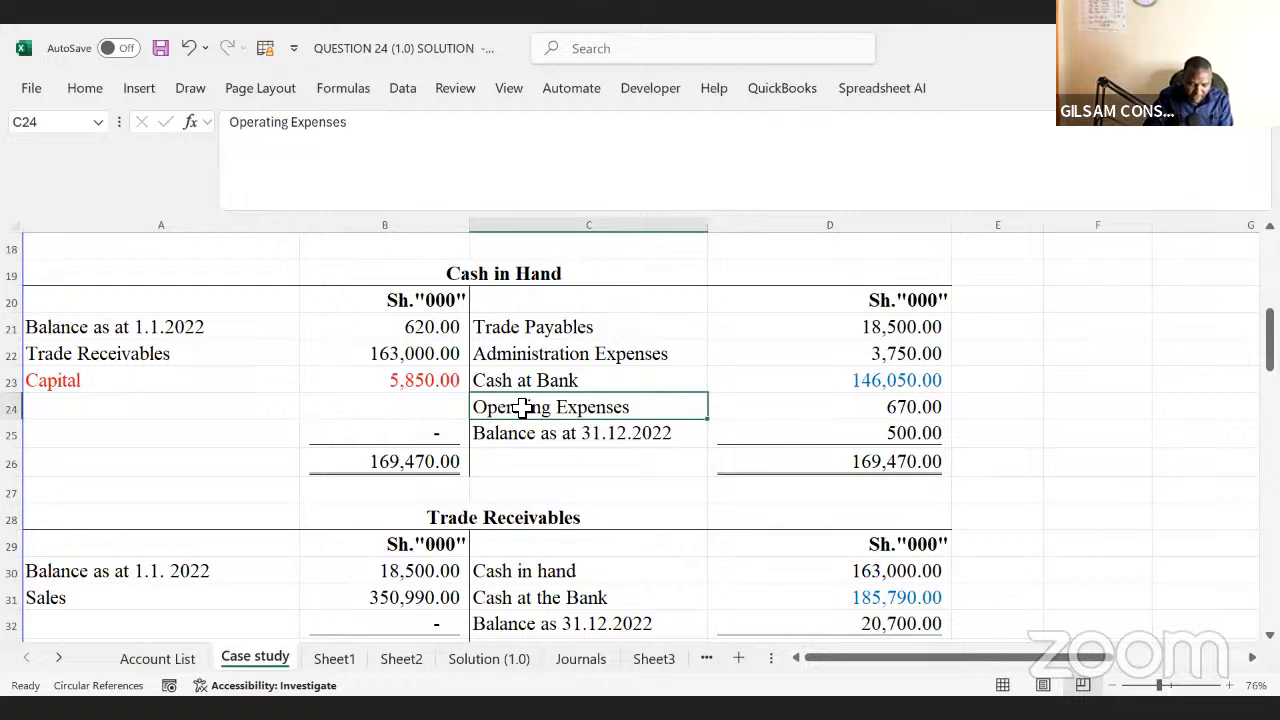
key(ctrl+c)
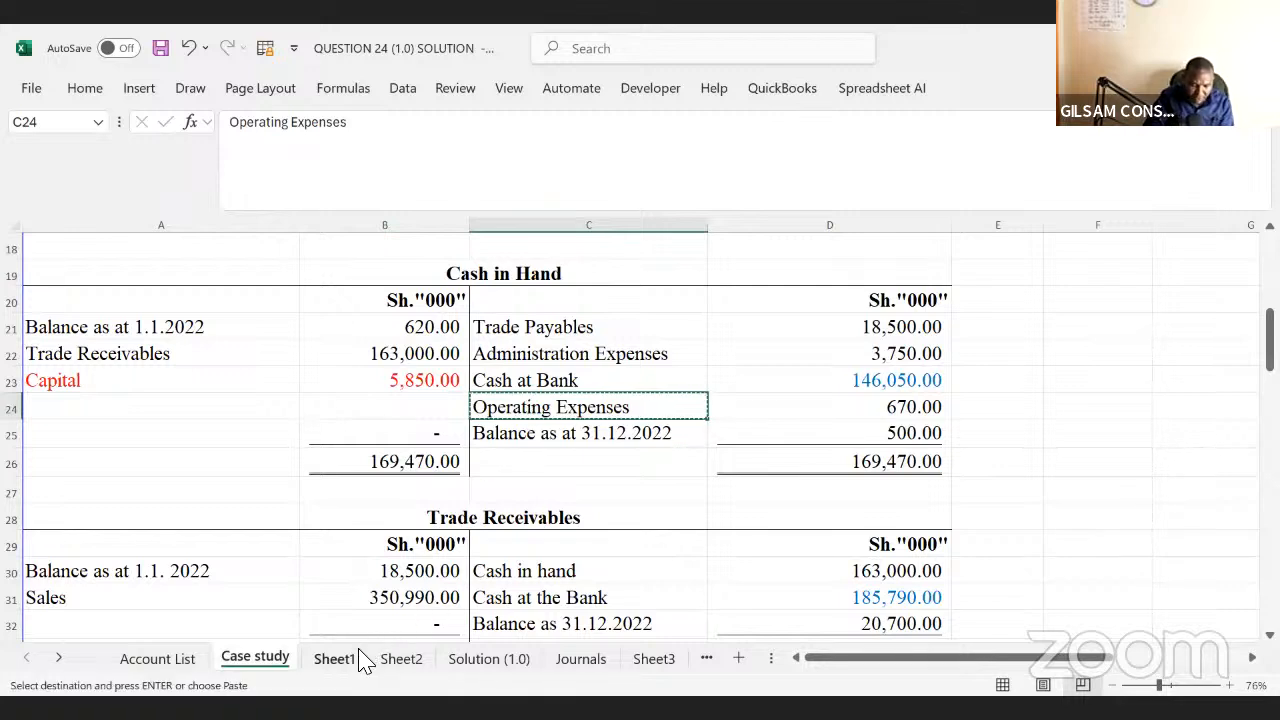
click(60, 660)
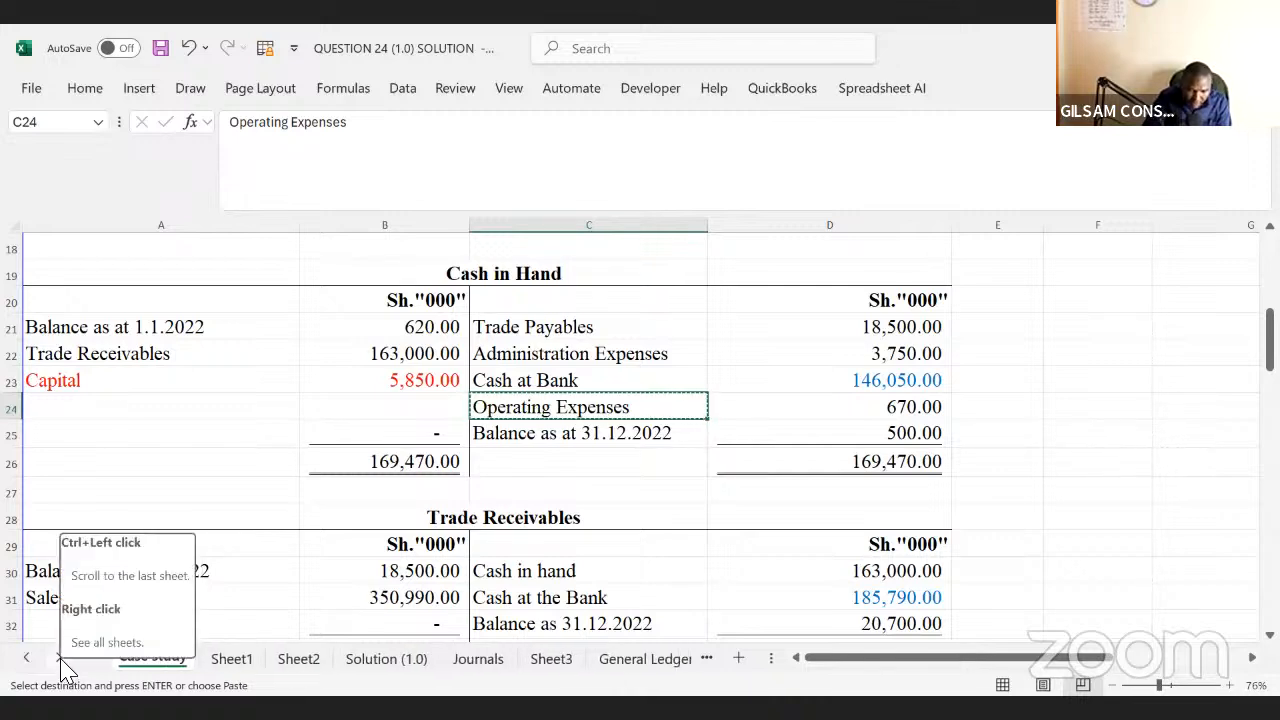
click(59, 660)
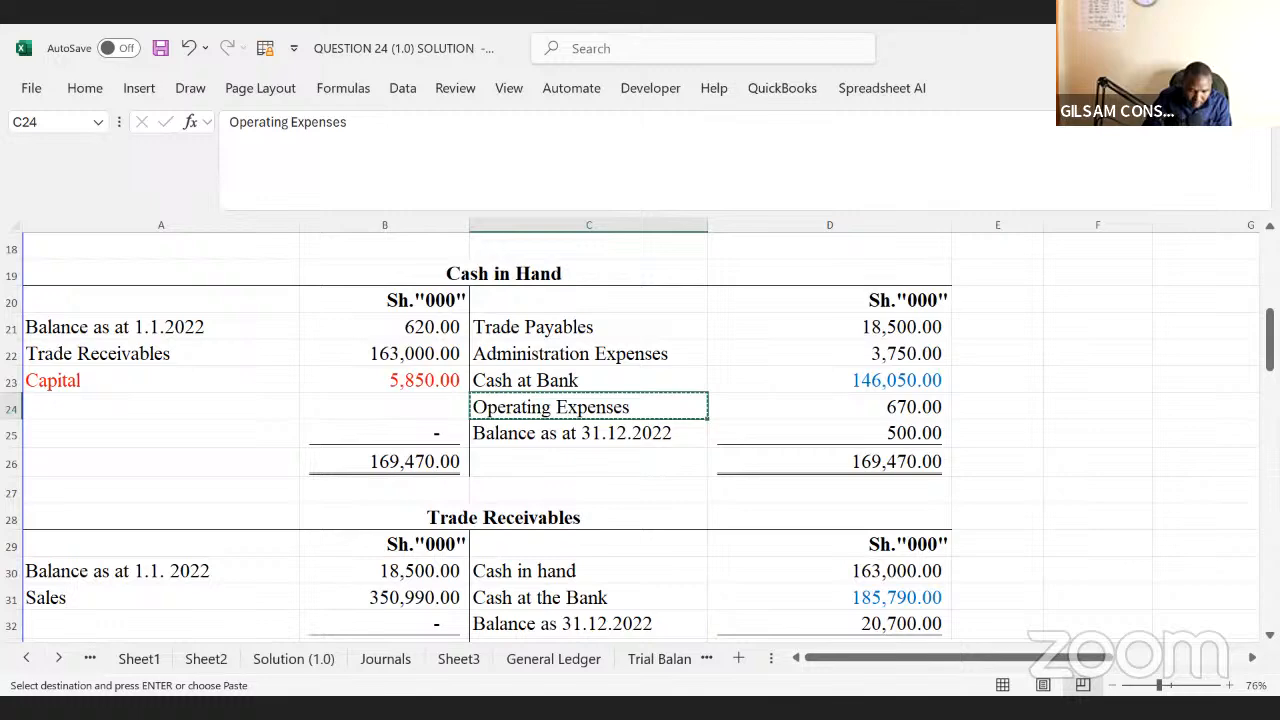
click(292, 660)
click(205, 660)
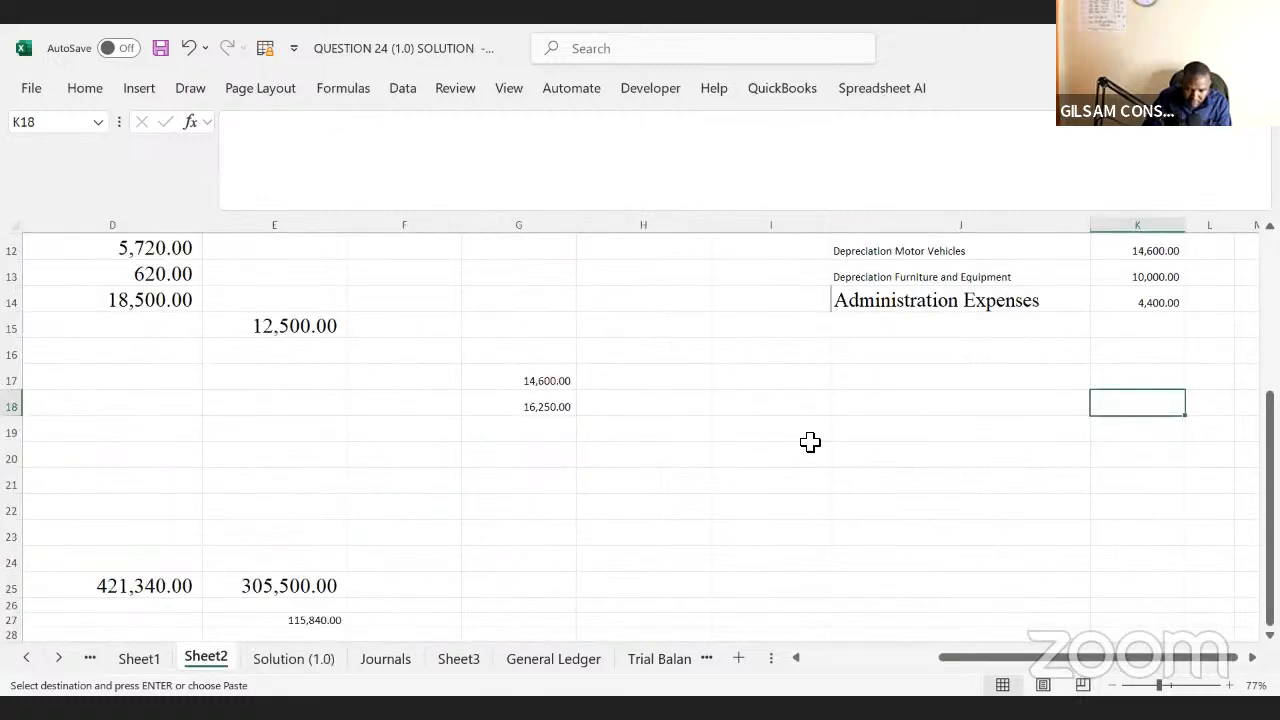
click(893, 335)
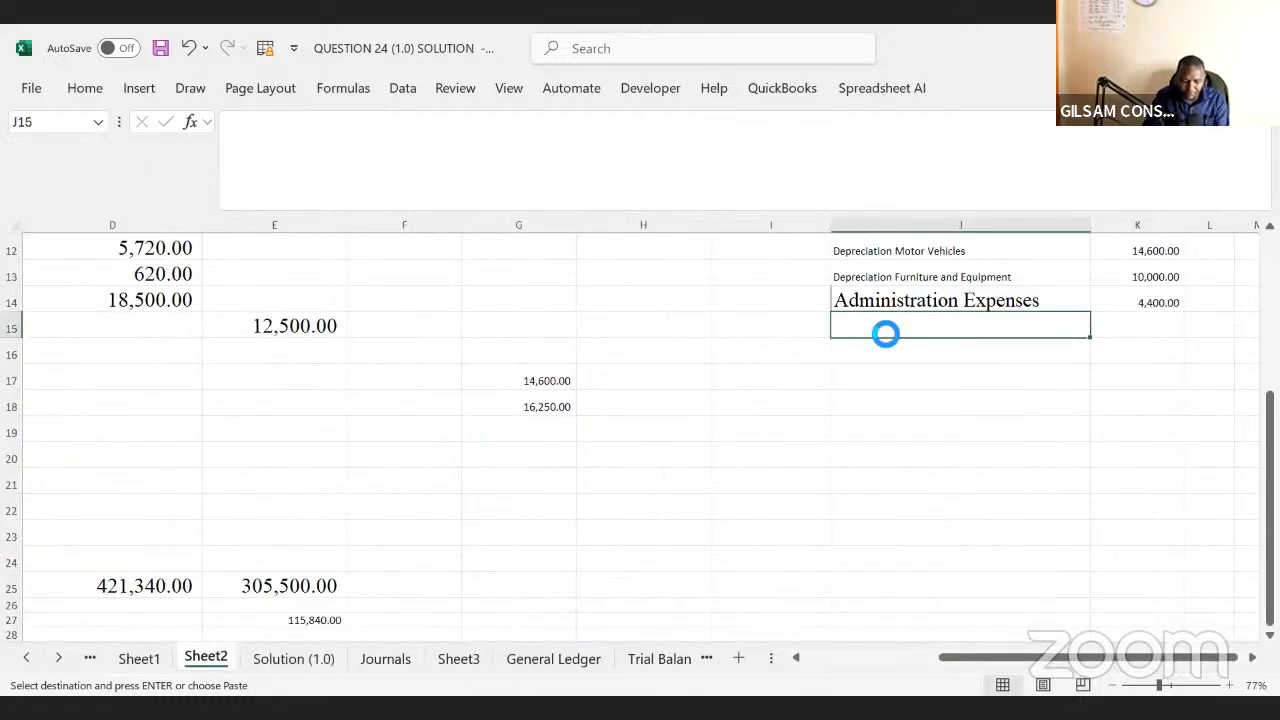
key(ctrl+v)
- Enter the Operating Expenses amount in K15 as the cash payment less prepaid operating expenses, ='Case study'!D24-'Case study'!D69
click(1131, 323)
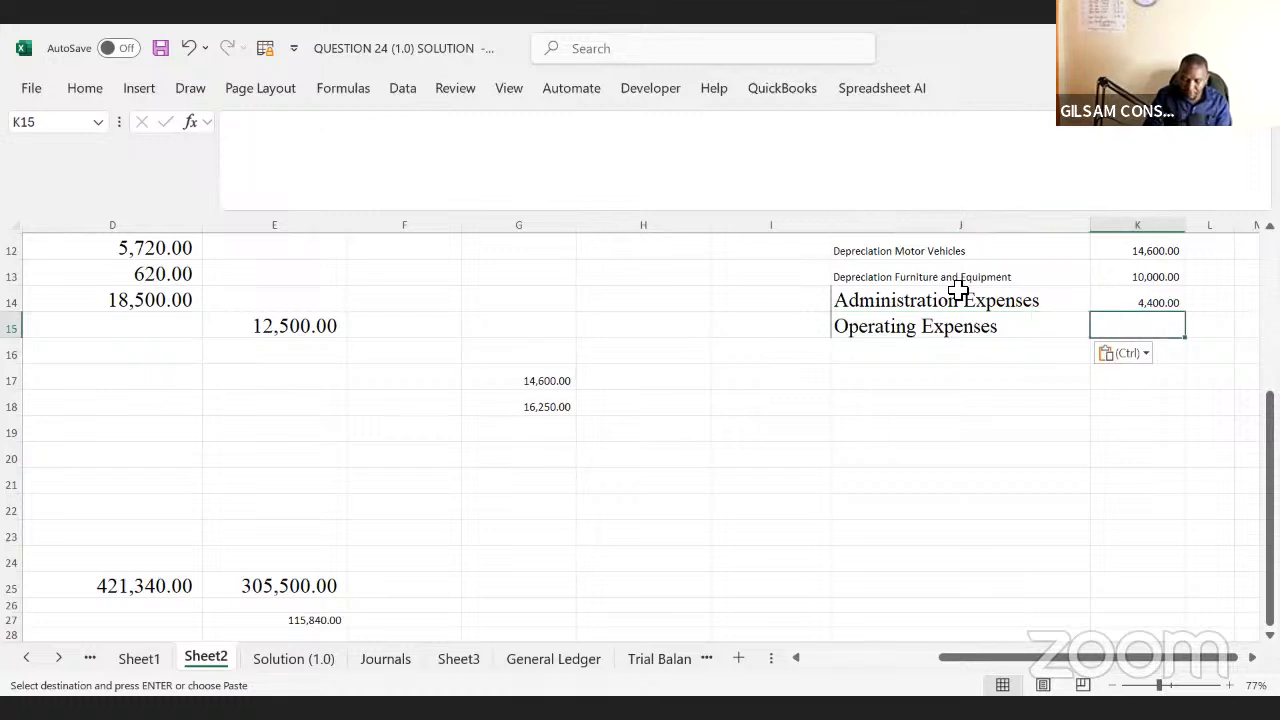
text(=)
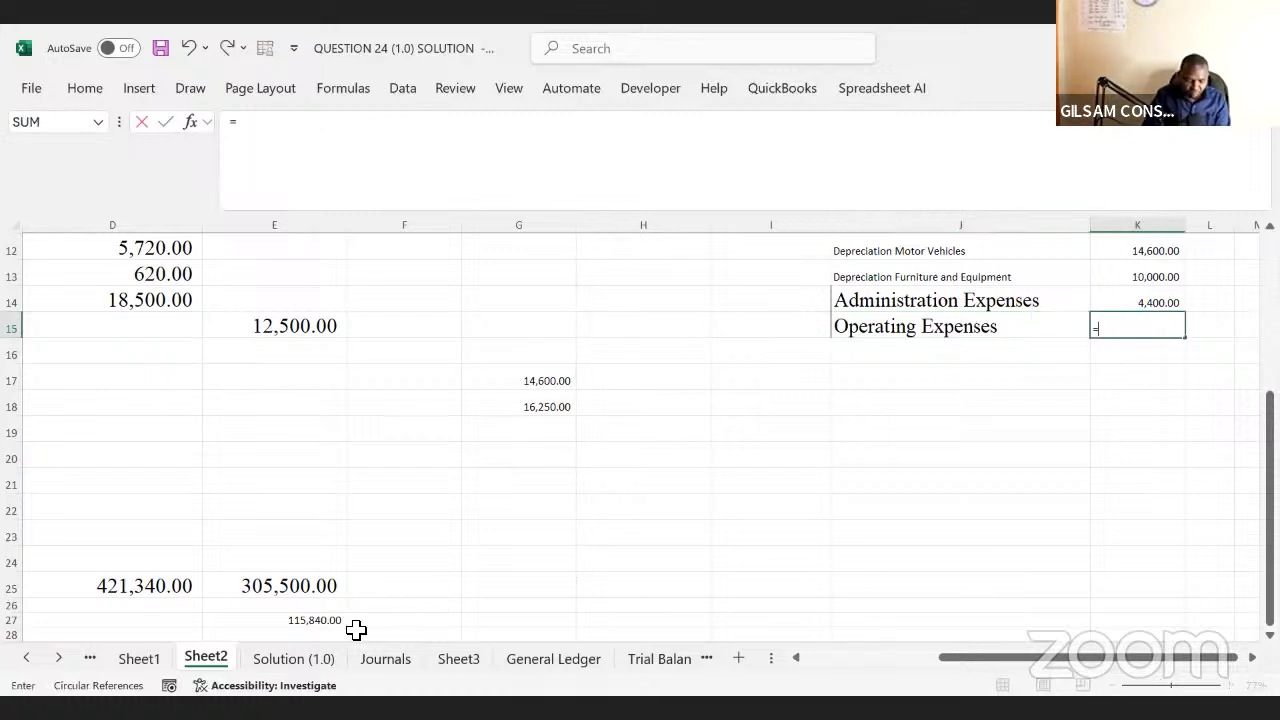
click(27, 658)
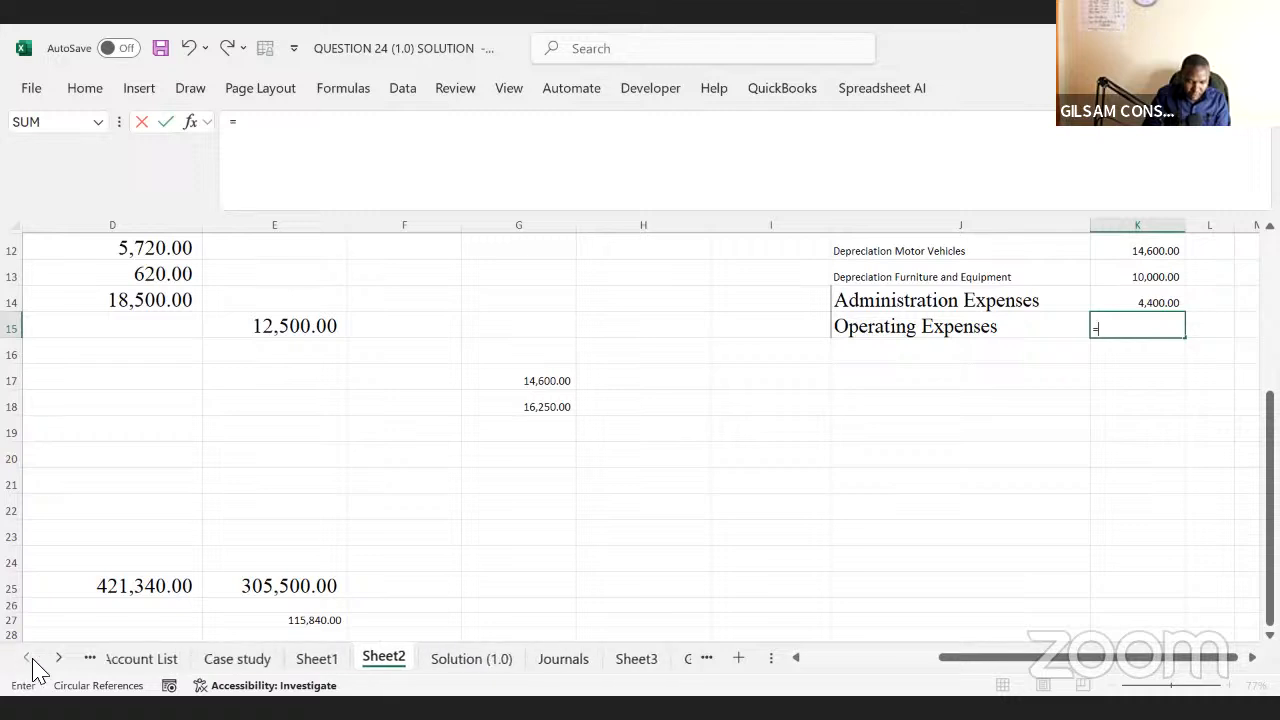
click(263, 662)
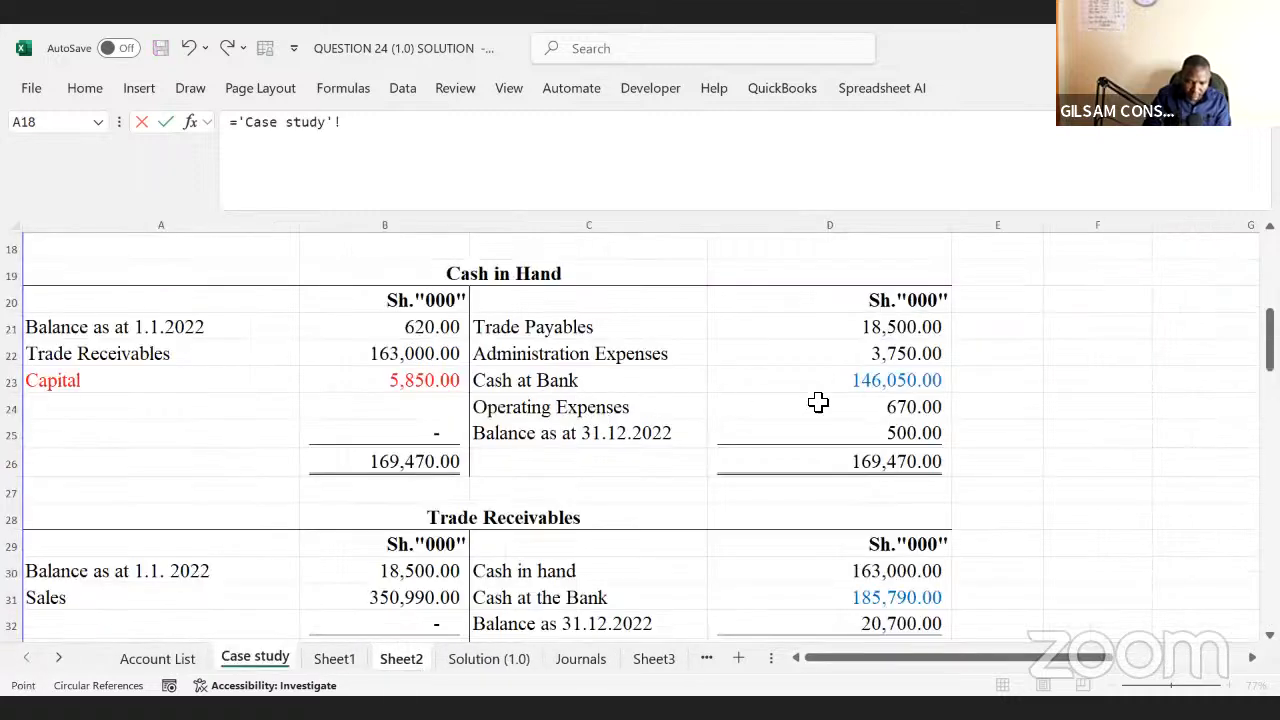
click(870, 390)
click(877, 407)
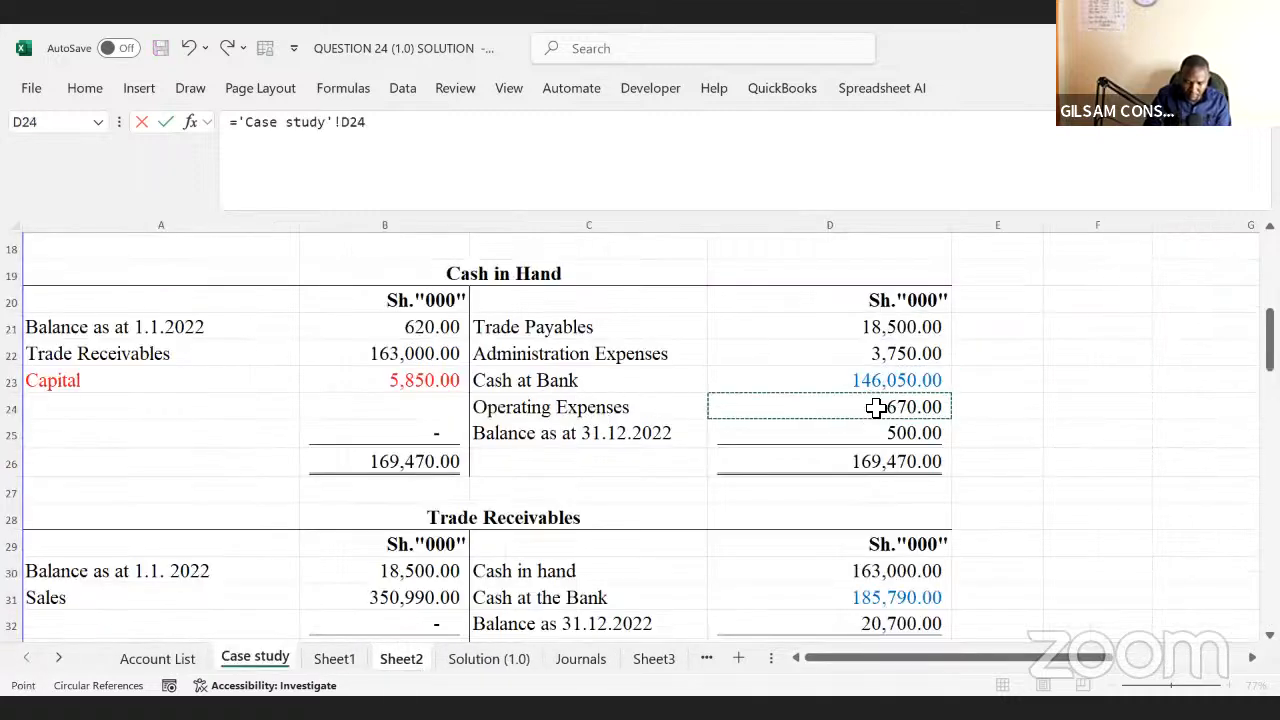
click(389, 131)
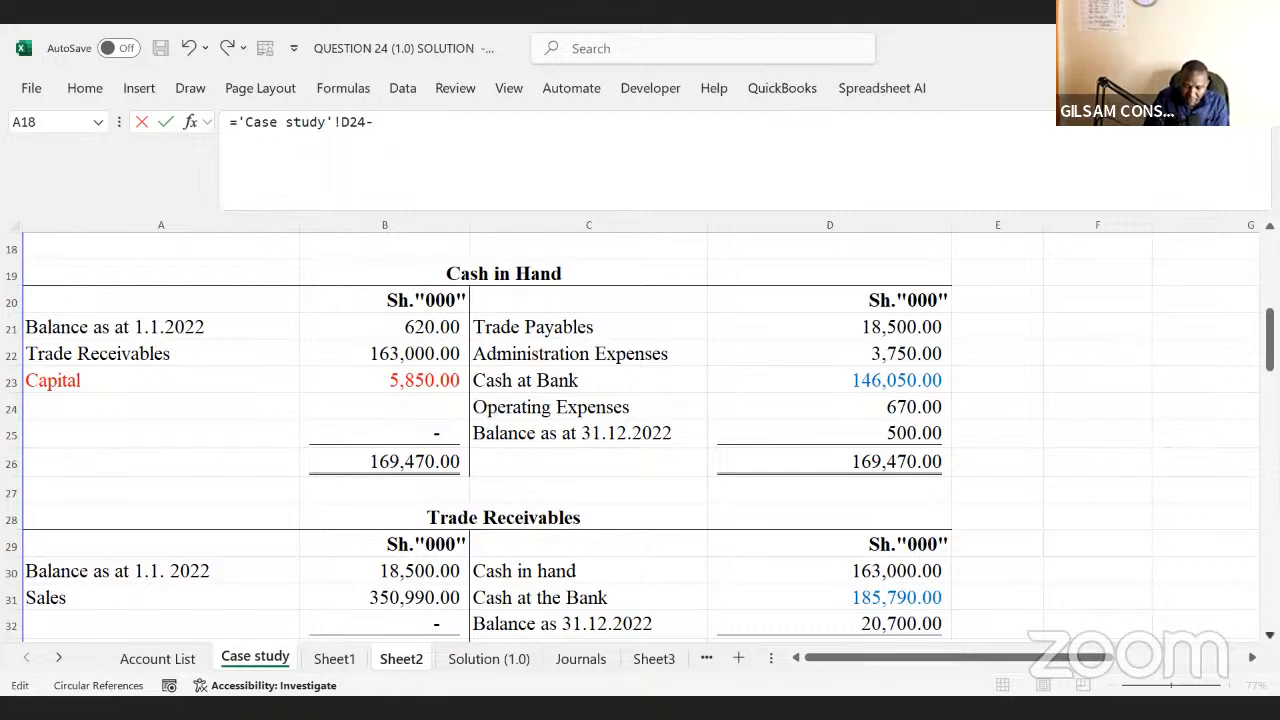
scroll(640, 440, down, 6)
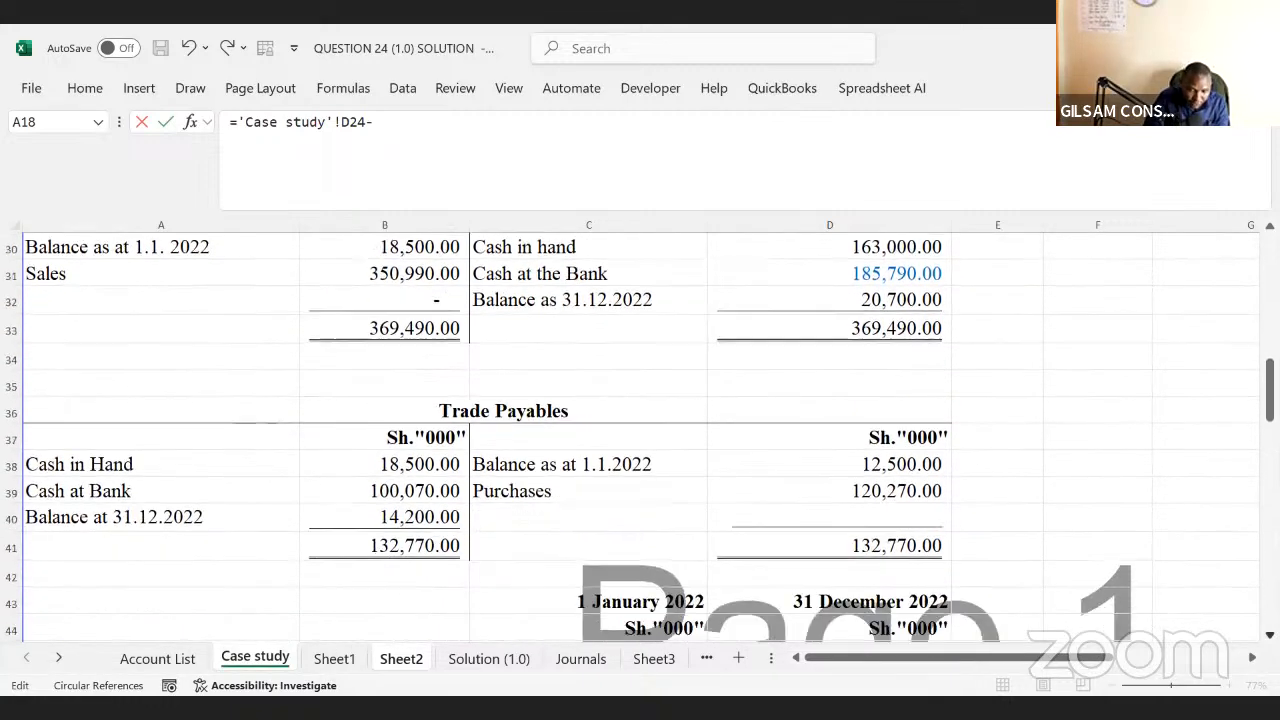
scroll(640, 440, down, 5)
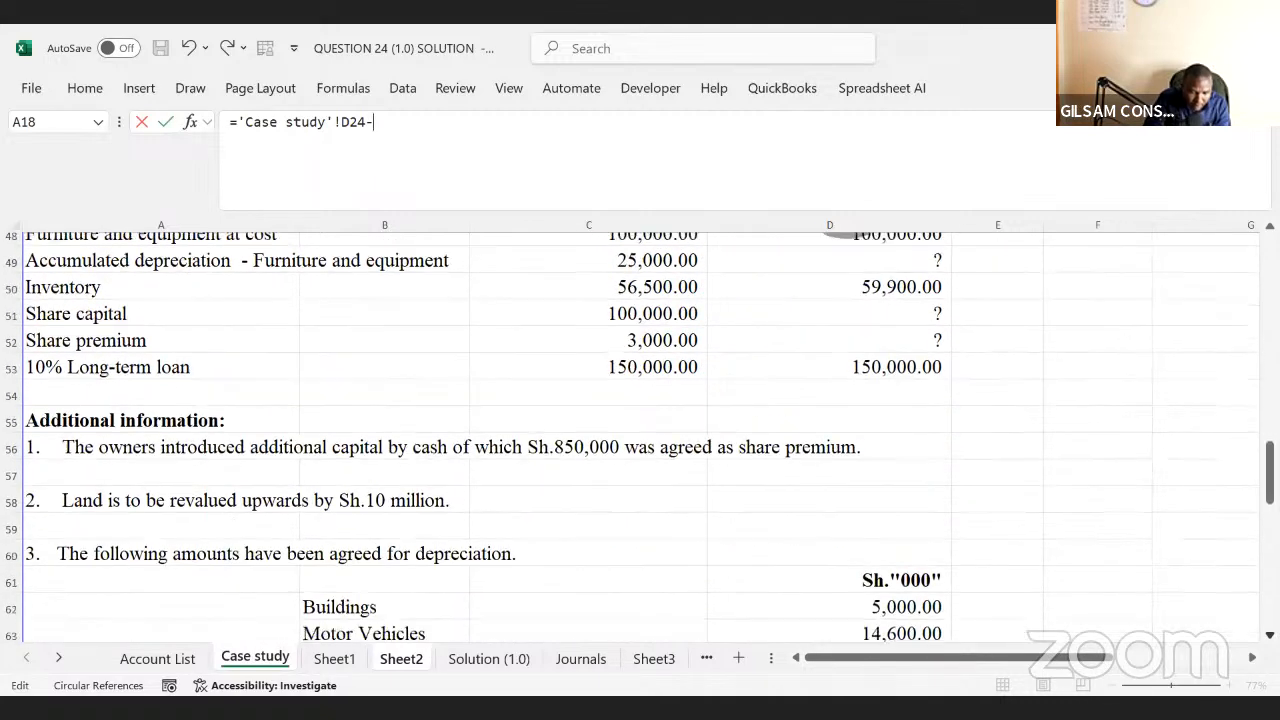
scroll(632, 577, down, 3)
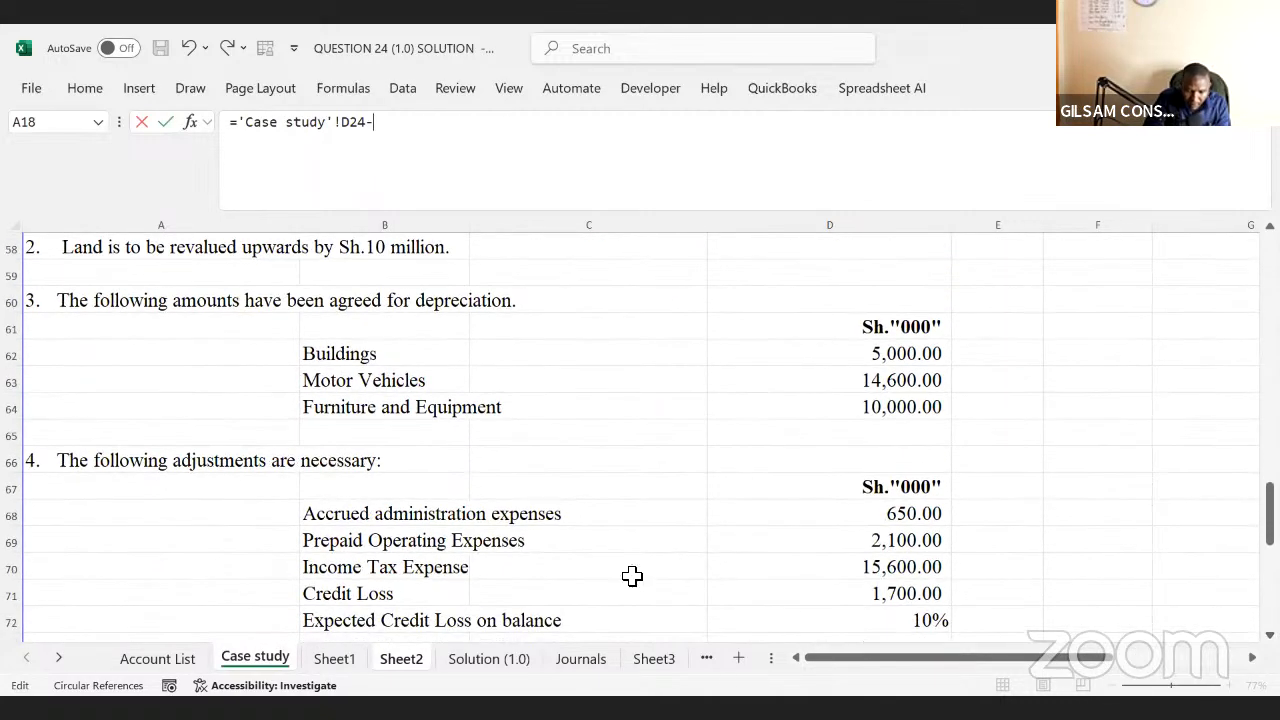
click(907, 541)
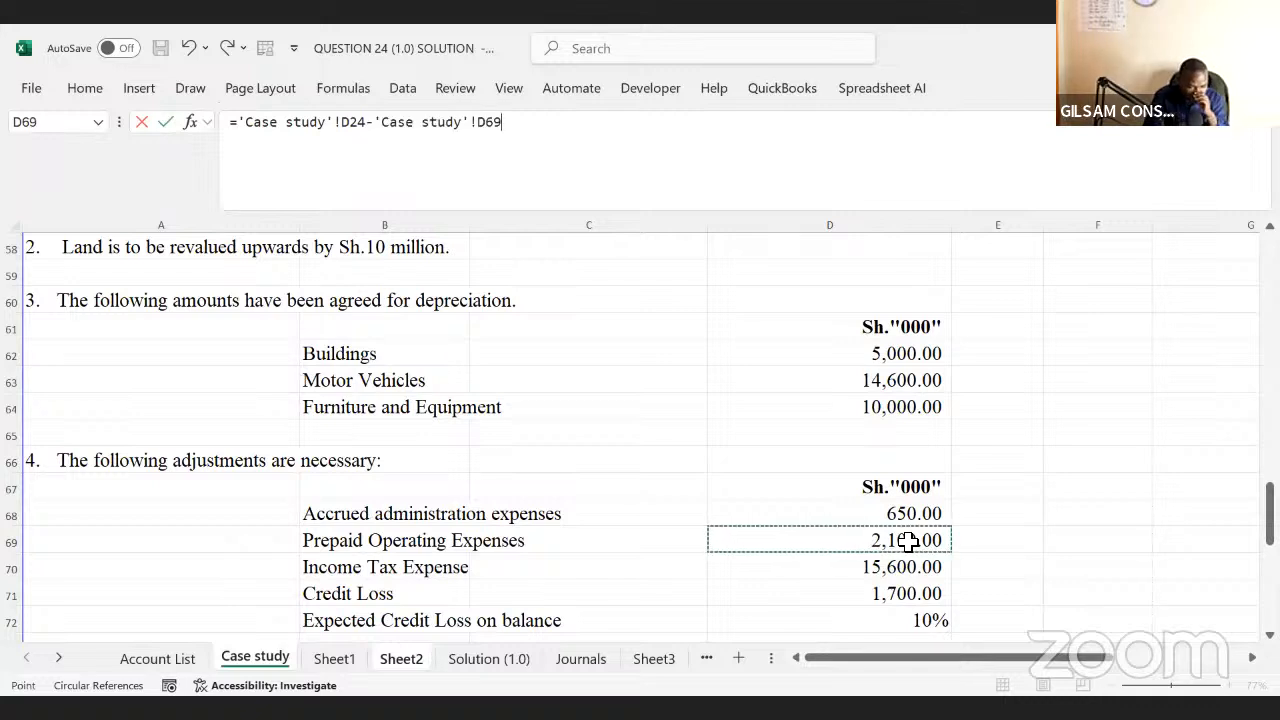
key(Return)
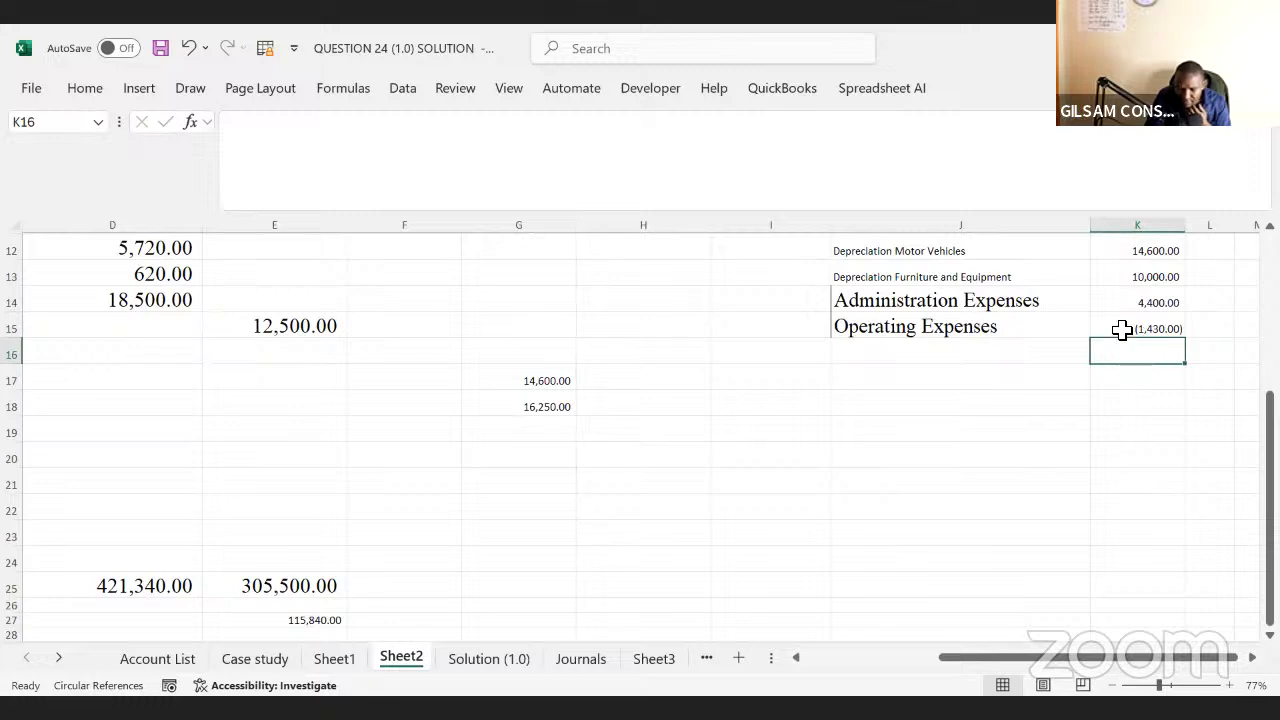
click(1122, 330)
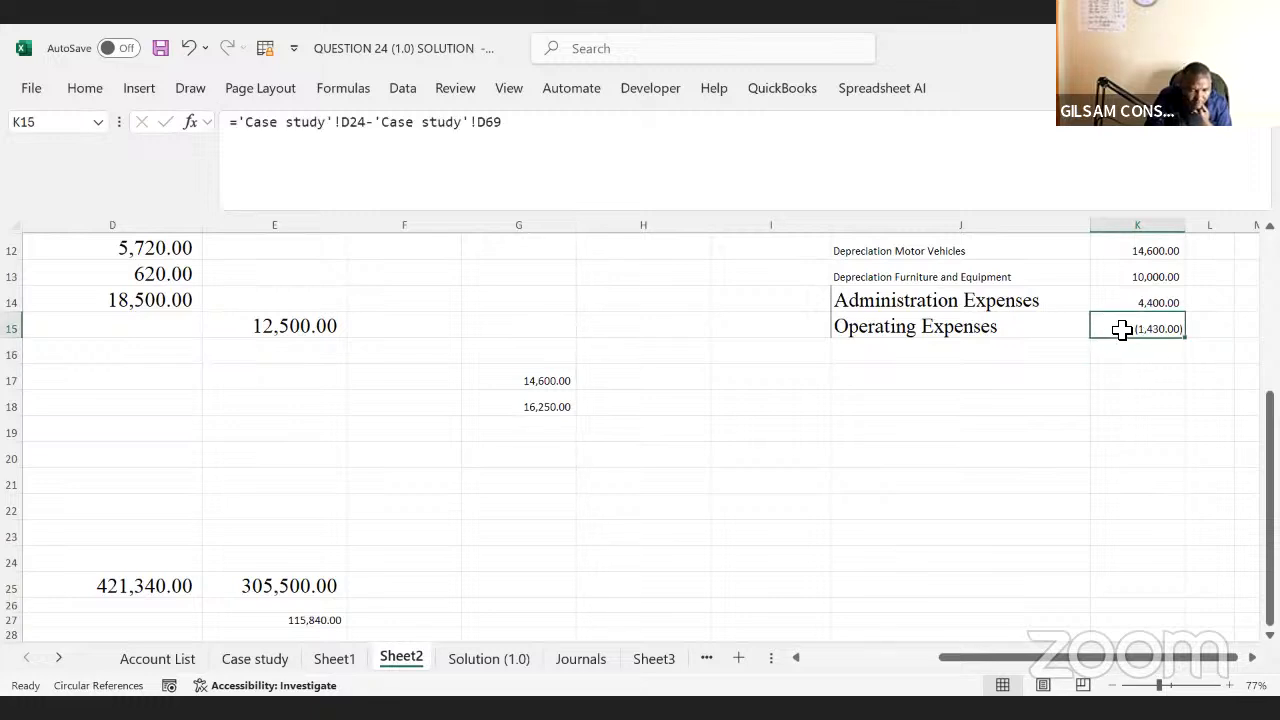
- Examine the prepaid operating expenses adjustment and the Operating Expenses entry in the Cash in Hand account on the Case study sheet
click(255, 659)
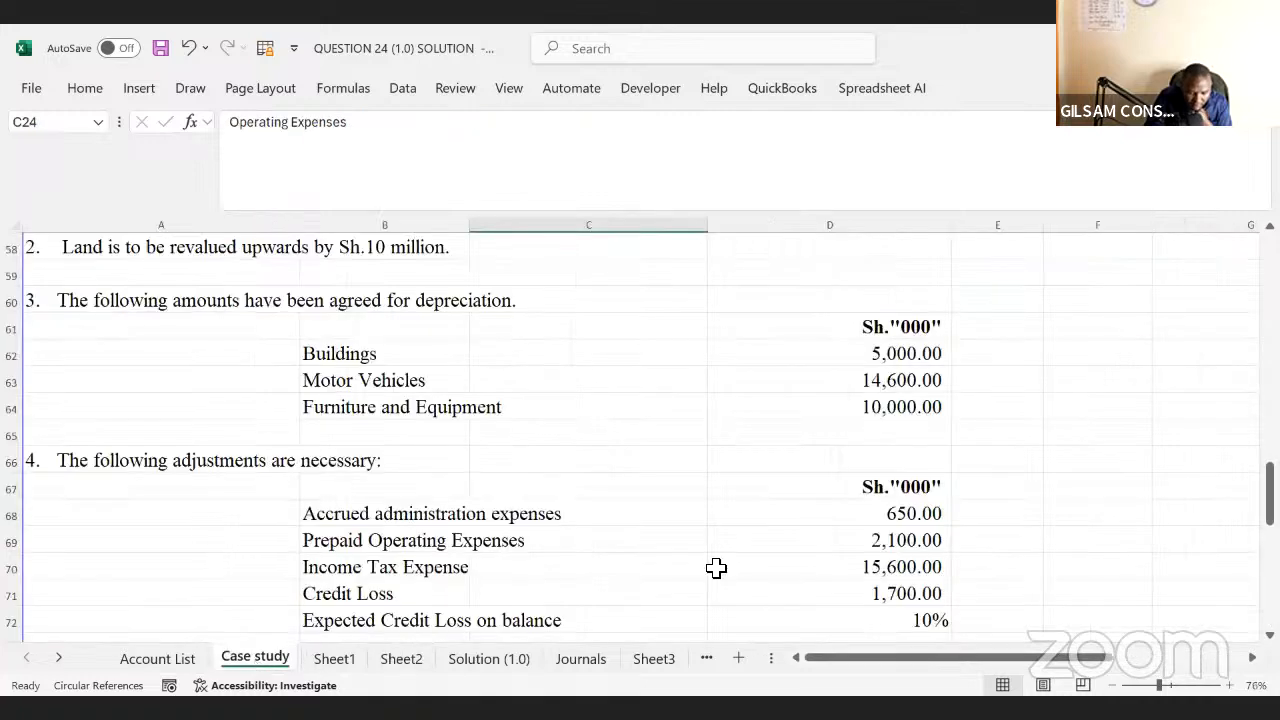
click(848, 535)
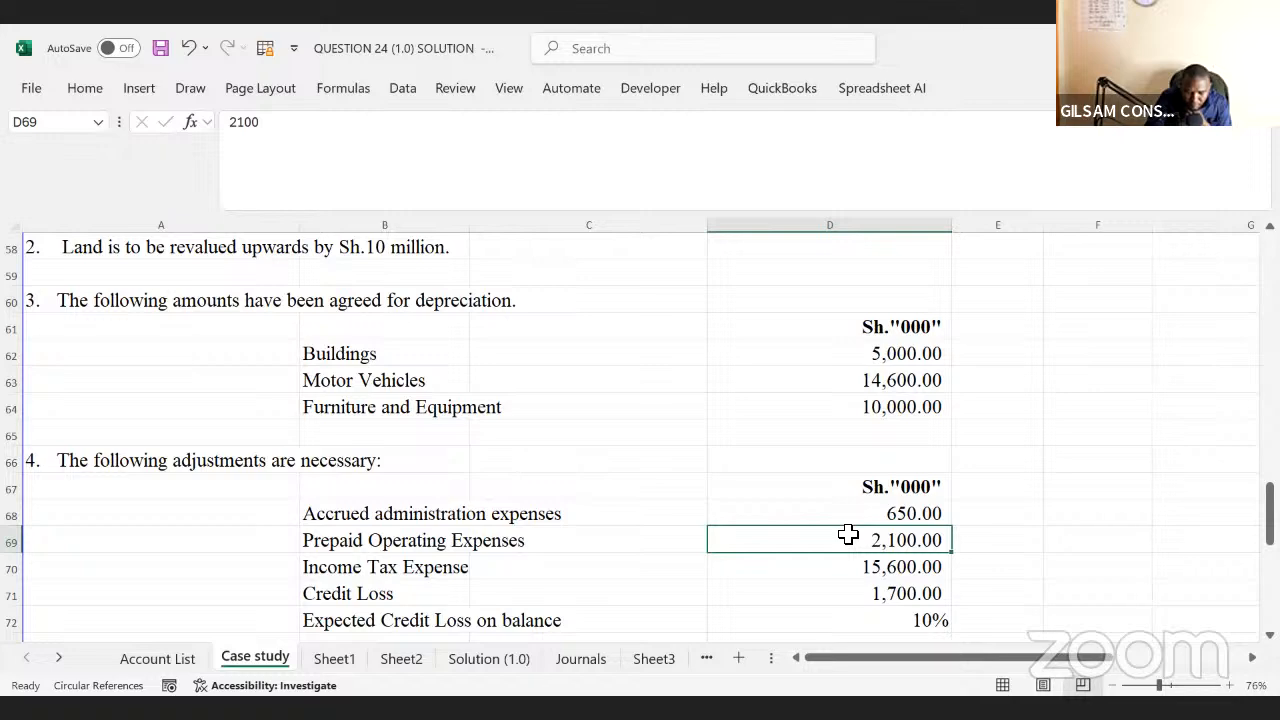
key(Up)
key(Up)
key(Up)
key(Up)
key(Up)
key(Up)
key(Up)
key(Up)
key(Up)
key(Up)
key(Up)
key(Up)
key(Up)
key(Up)
key(Up)
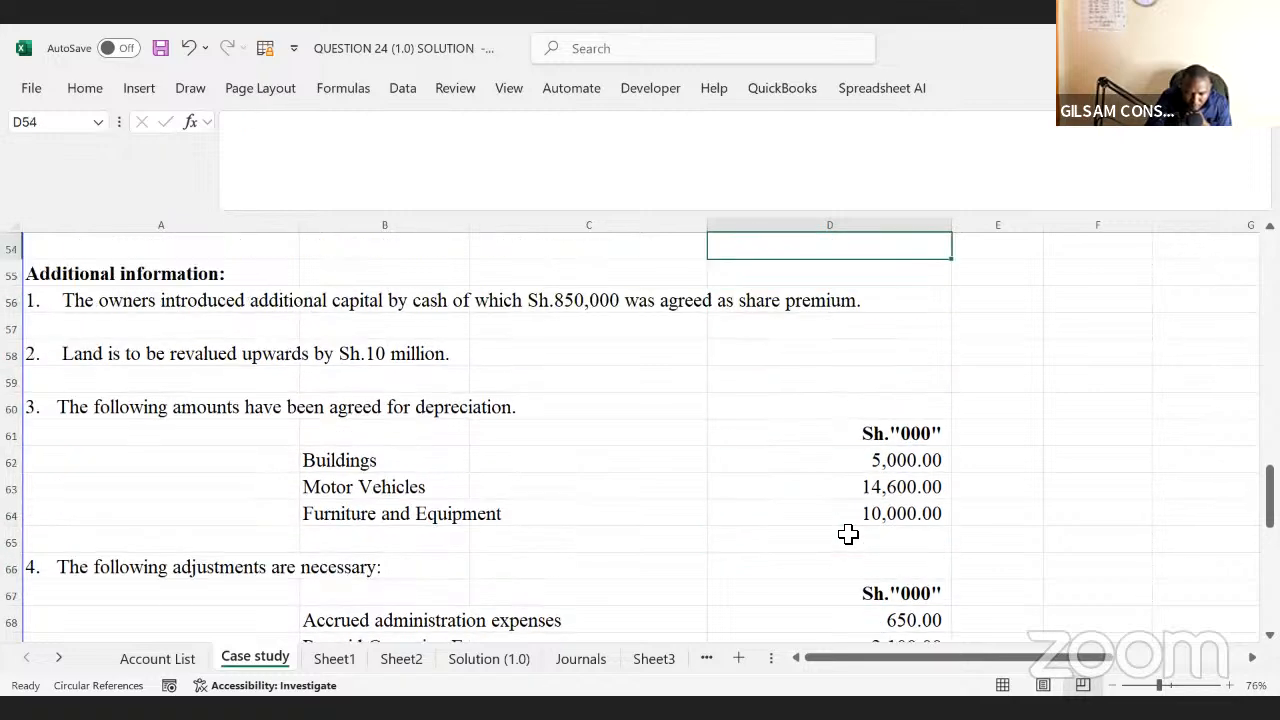
key(Up)
key(Up)
key(Up)
key(Up)
key(Up)
key(Up)
key(Up)
key(Up)
key(Up)
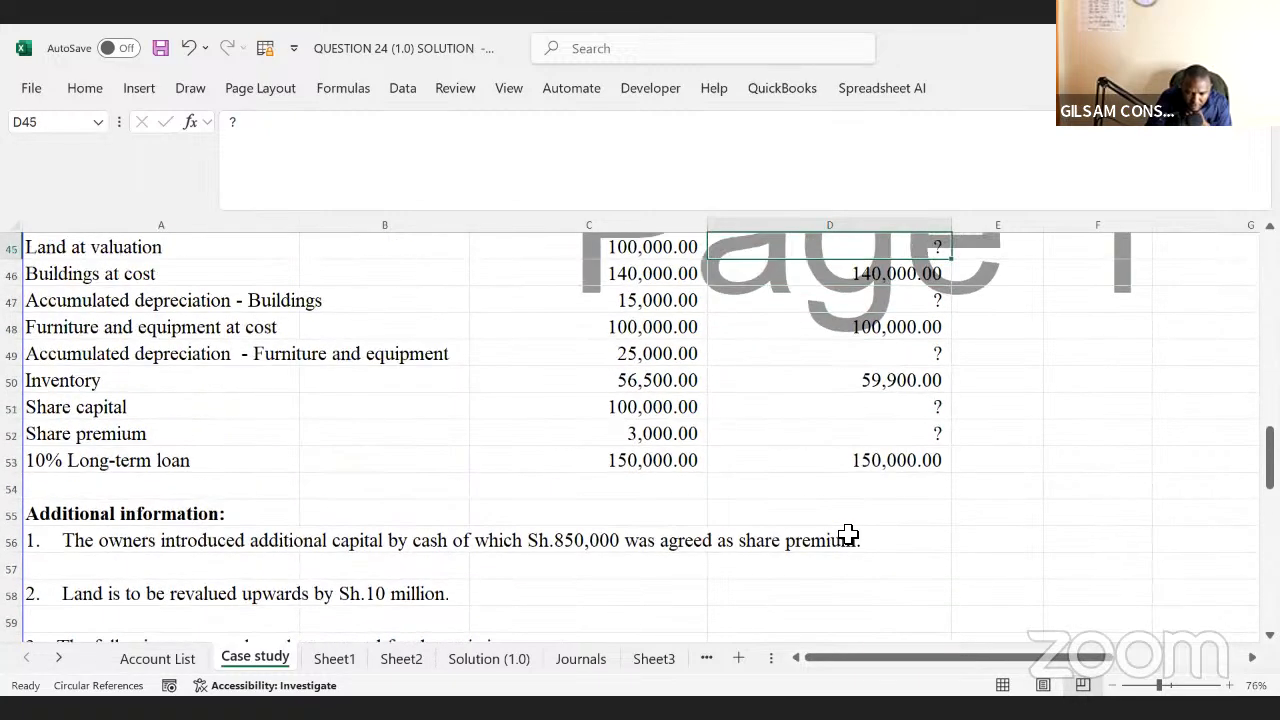
key(Up)
key(Up)
key(Up)
key(Up)
key(Up)
key(Up)
key(Up)
key(Up)
key(Up)
key(Up)
key(Up)
key(Up)
key(Up)
key(Up)
key(Up)
key(Up)
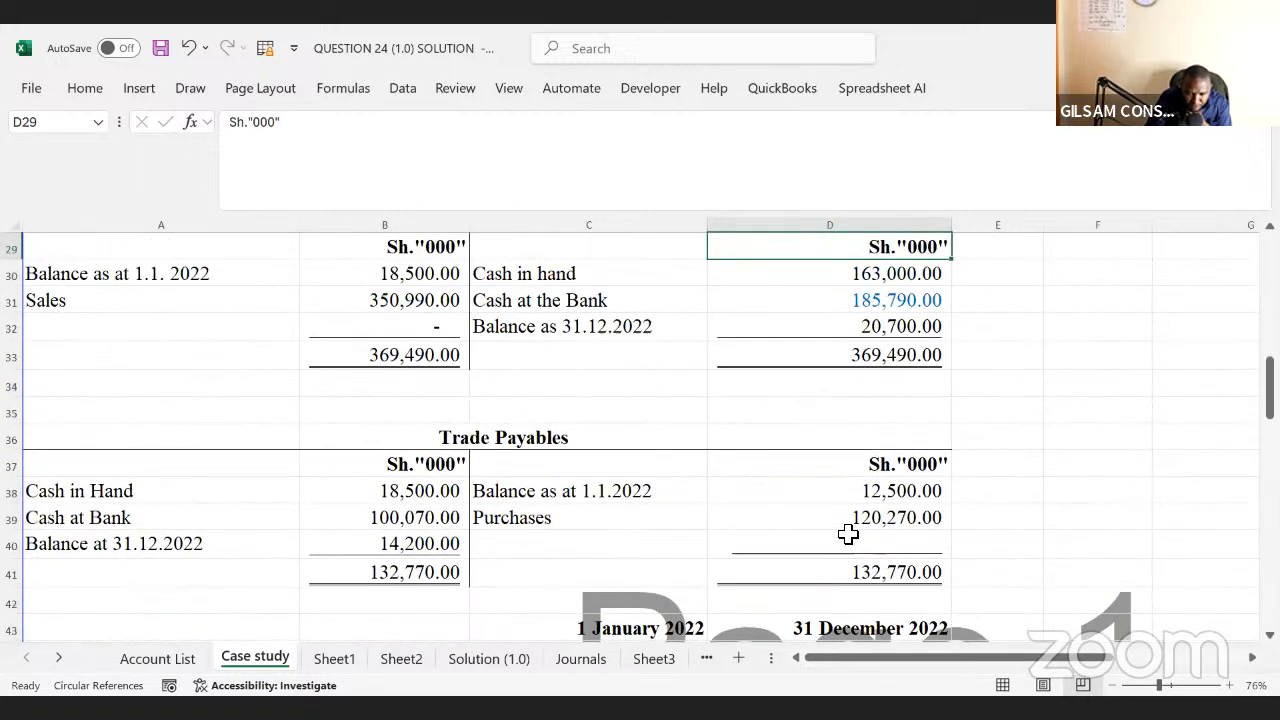
key(Up)
key(Up)
key(Up)
key(Up)
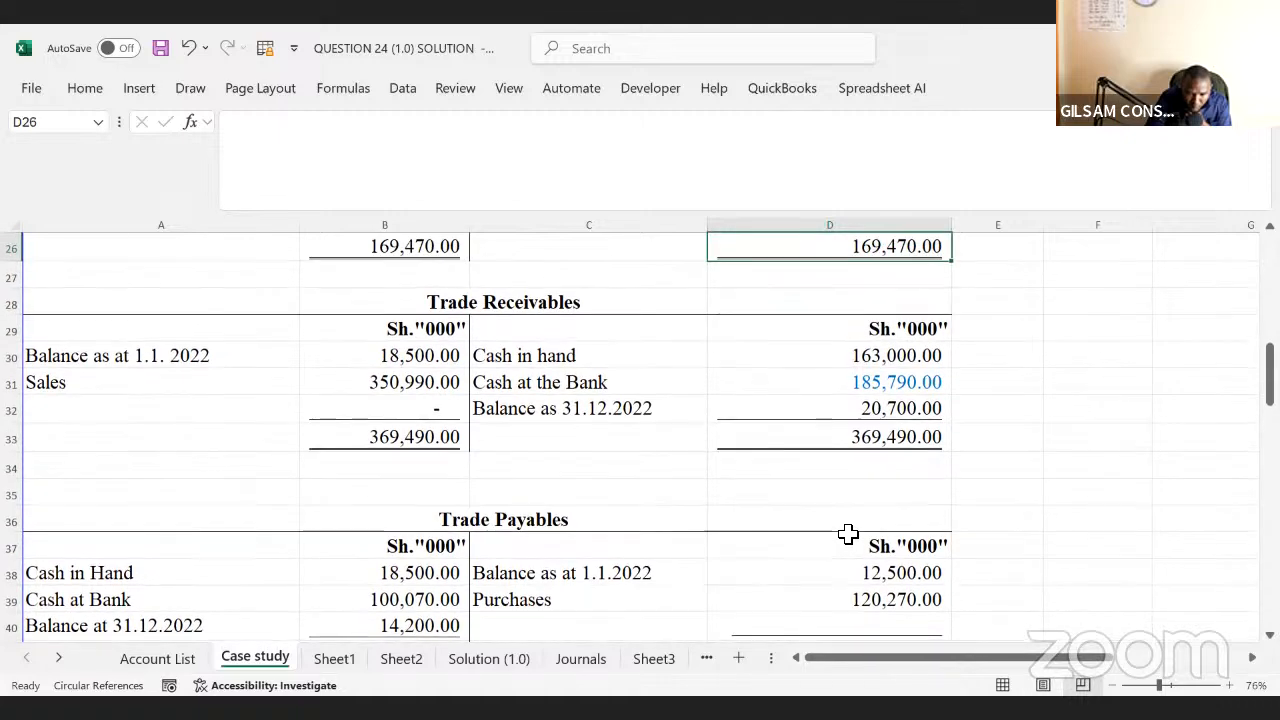
key(Up)
key(Up)
key(Up)
key(Up)
key(Up)
key(Up)
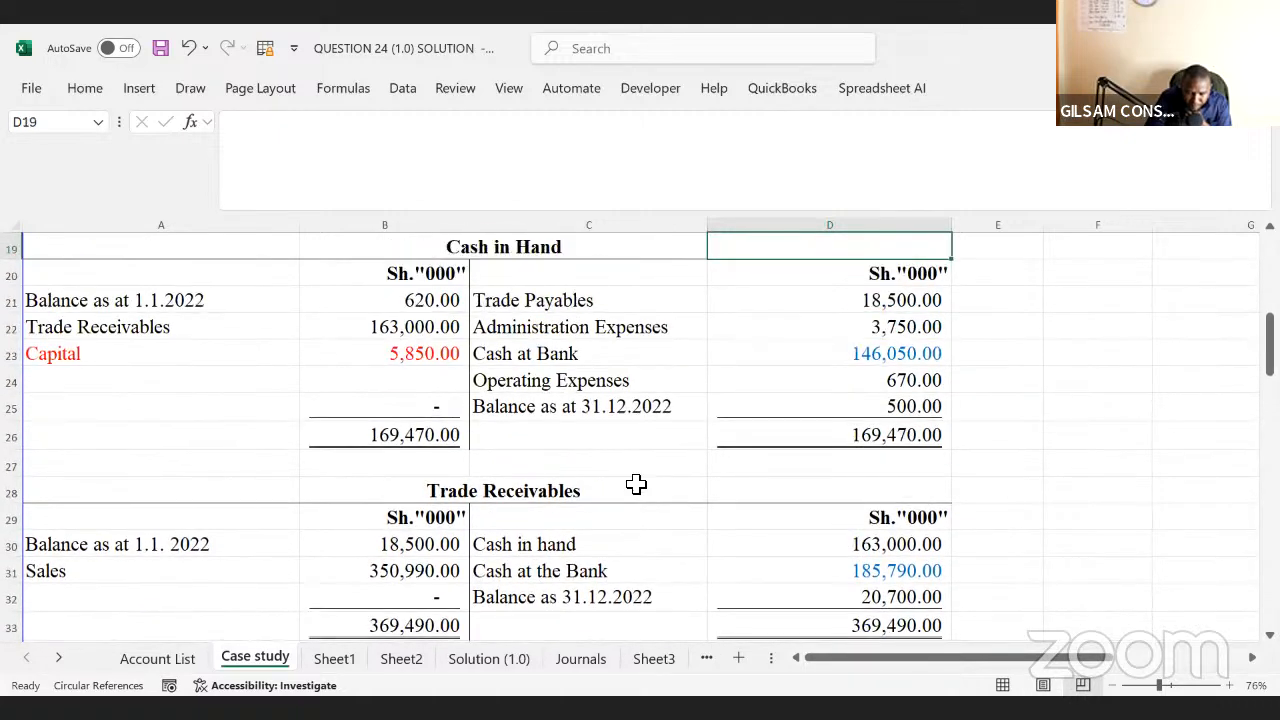
click(553, 384)
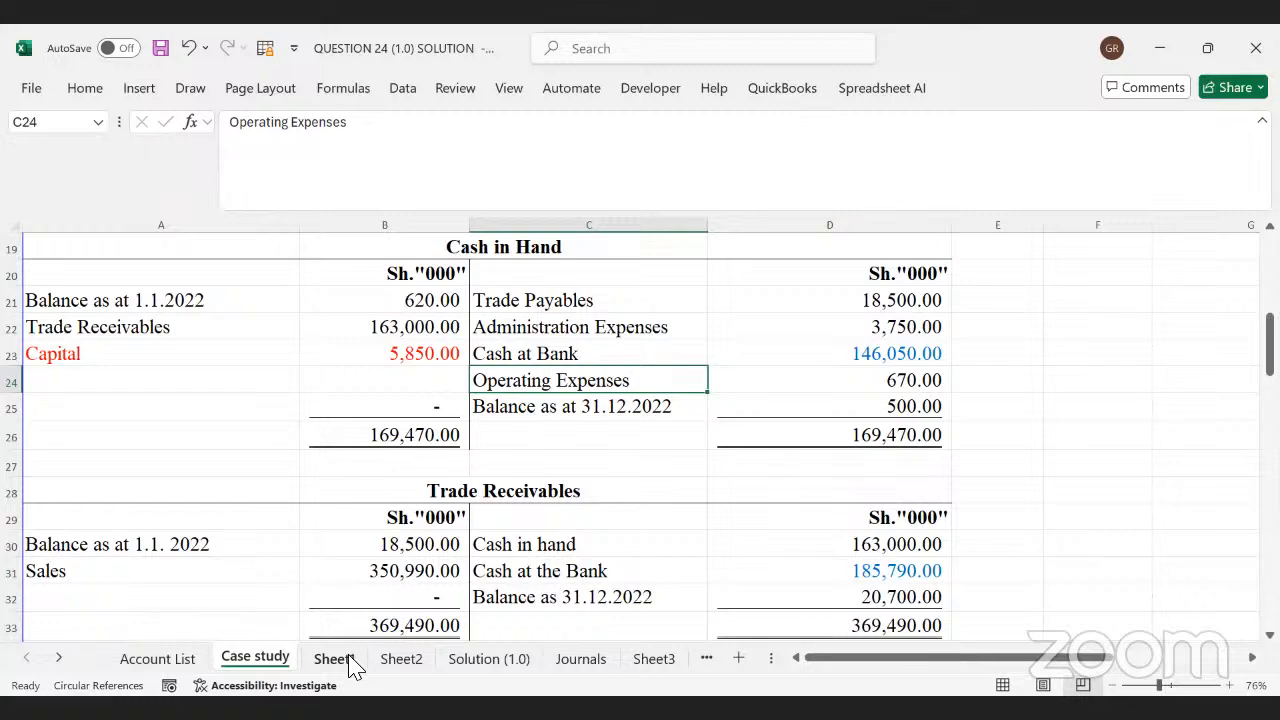
- Remove the prepaid operating expenses deduction from the Operating Expenses formula in K15 of Sheet2, leaving ='Case study'!D24
click(177, 660)
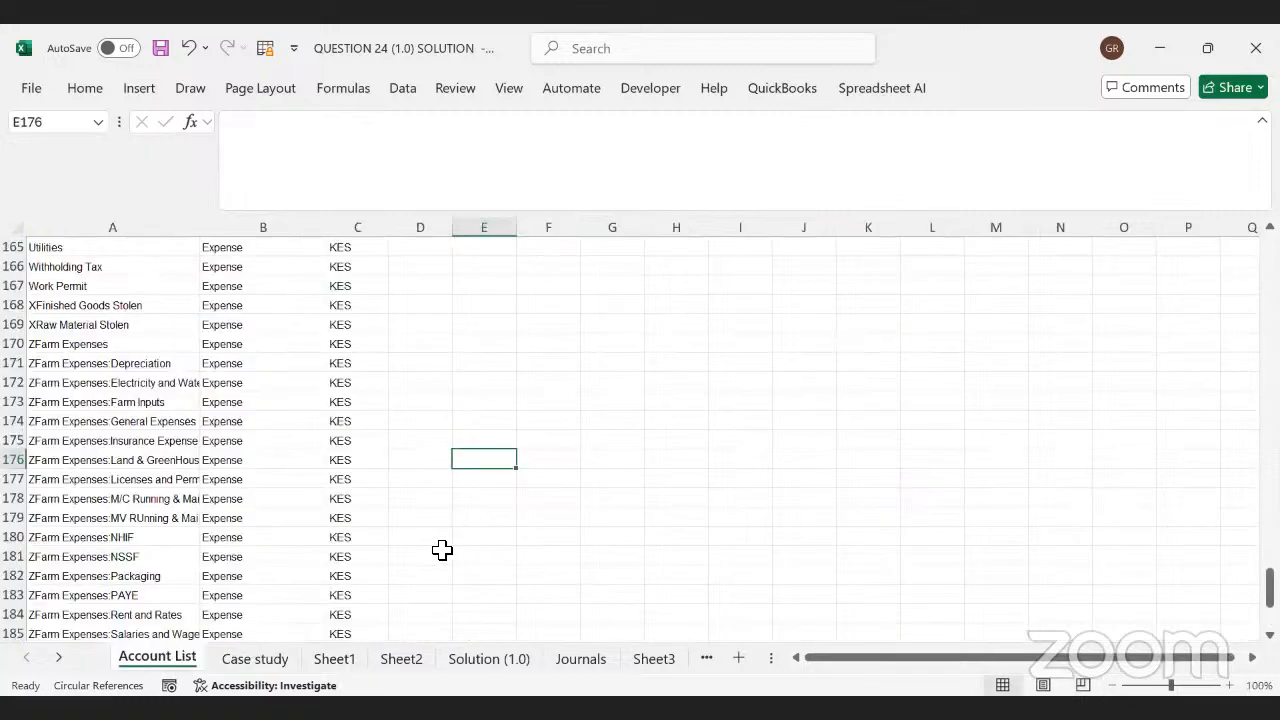
click(276, 661)
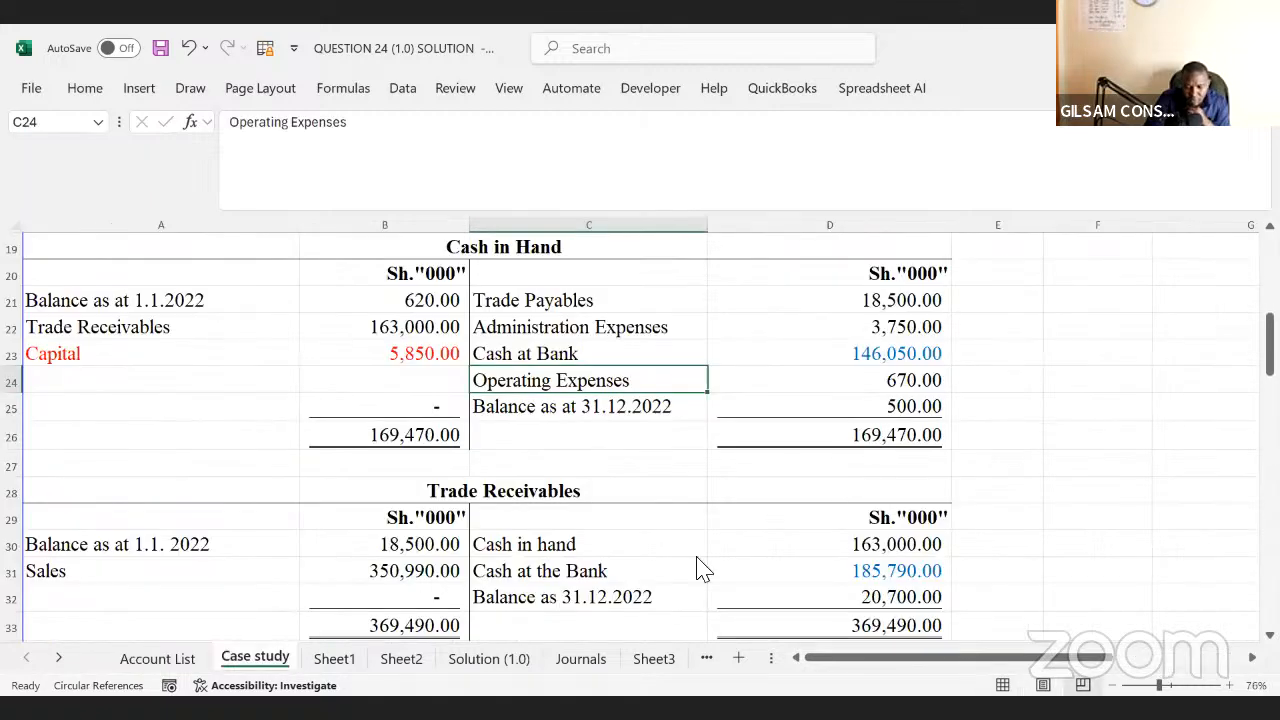
click(337, 658)
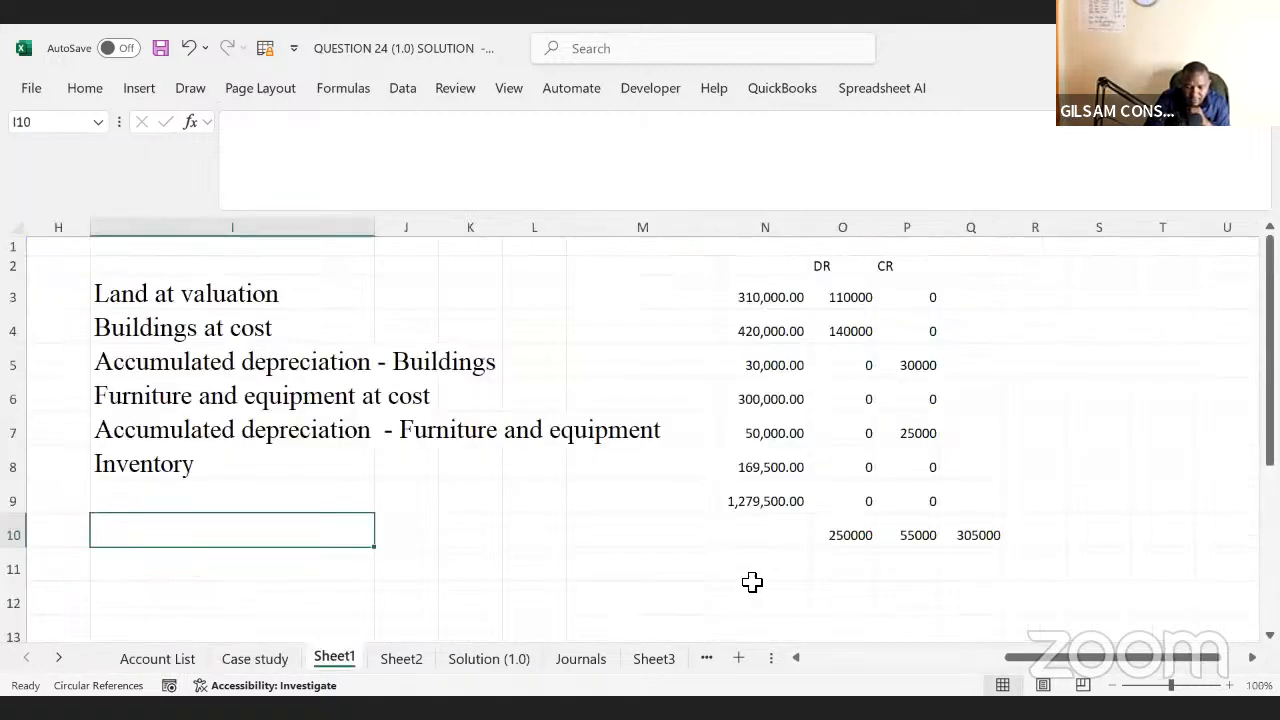
click(412, 660)
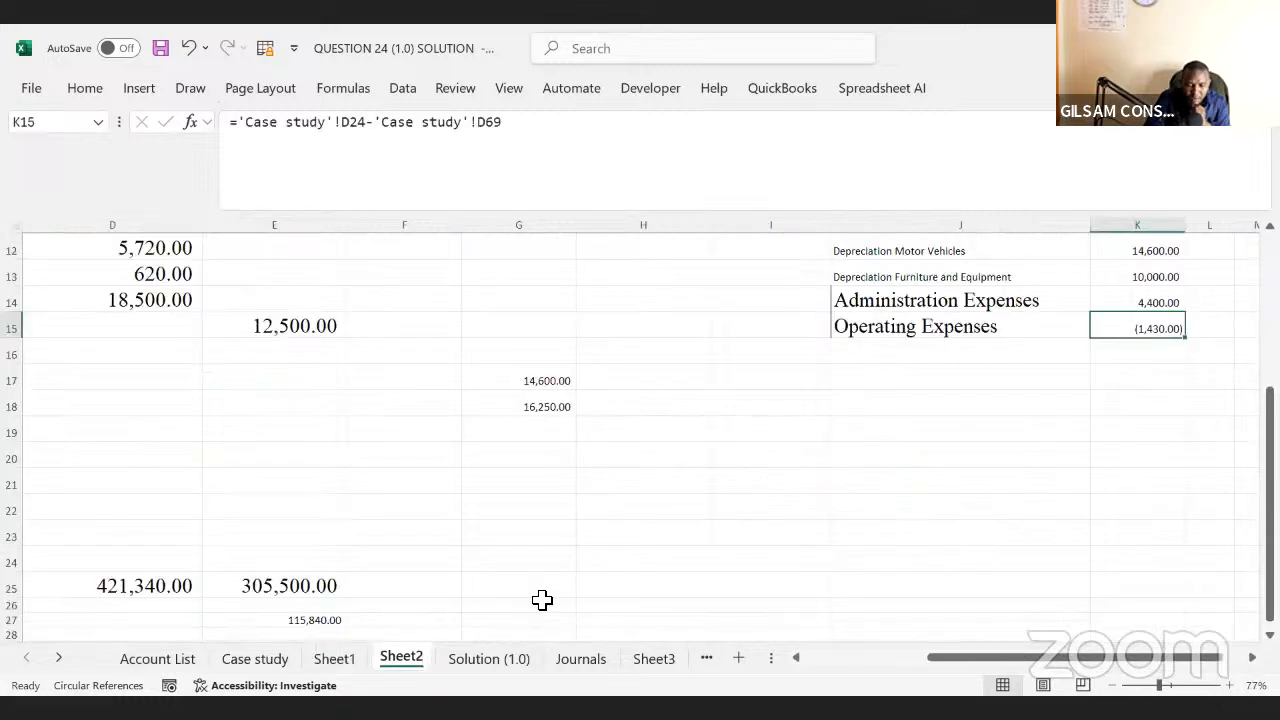
drag(900, 430, 958, 365)
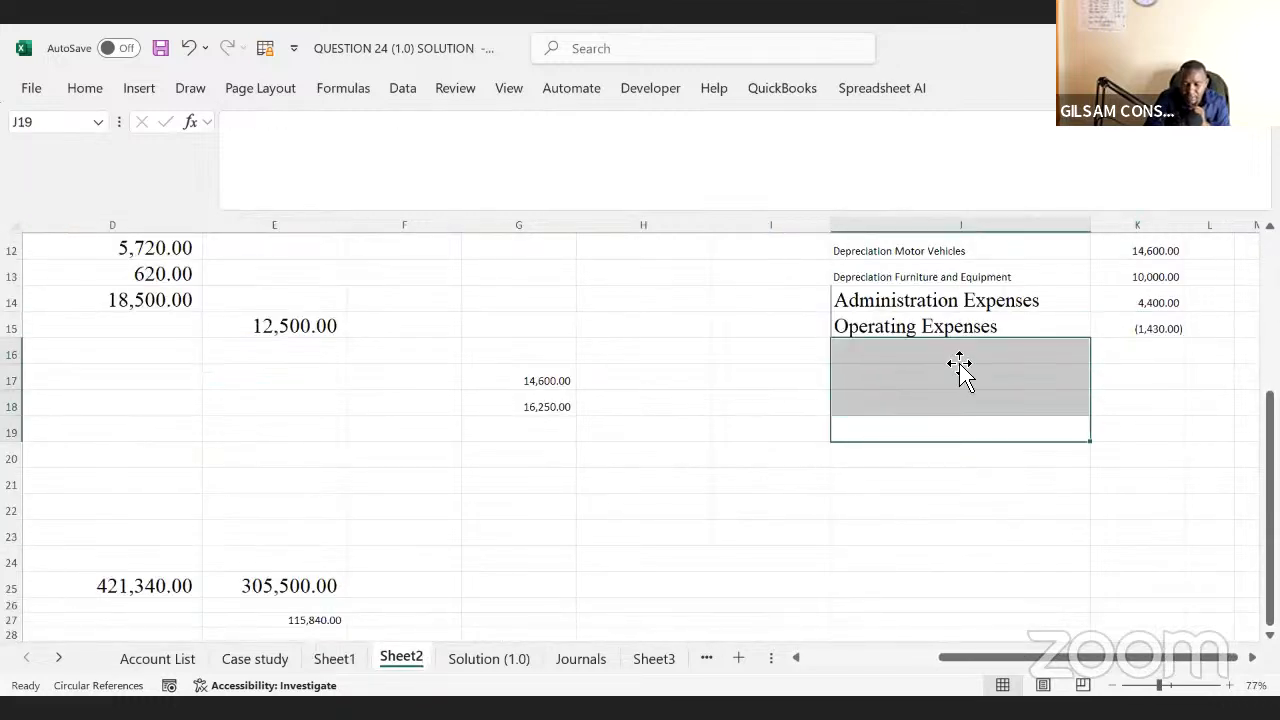
click(890, 325)
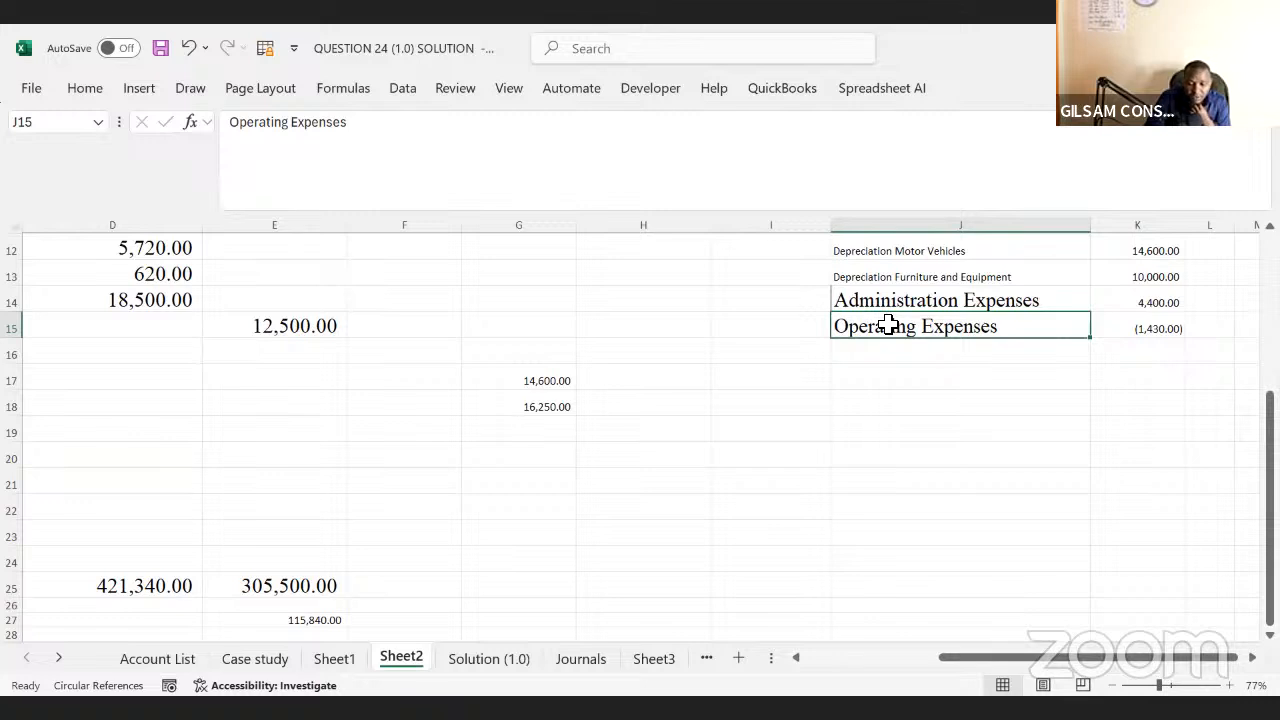
click(1126, 337)
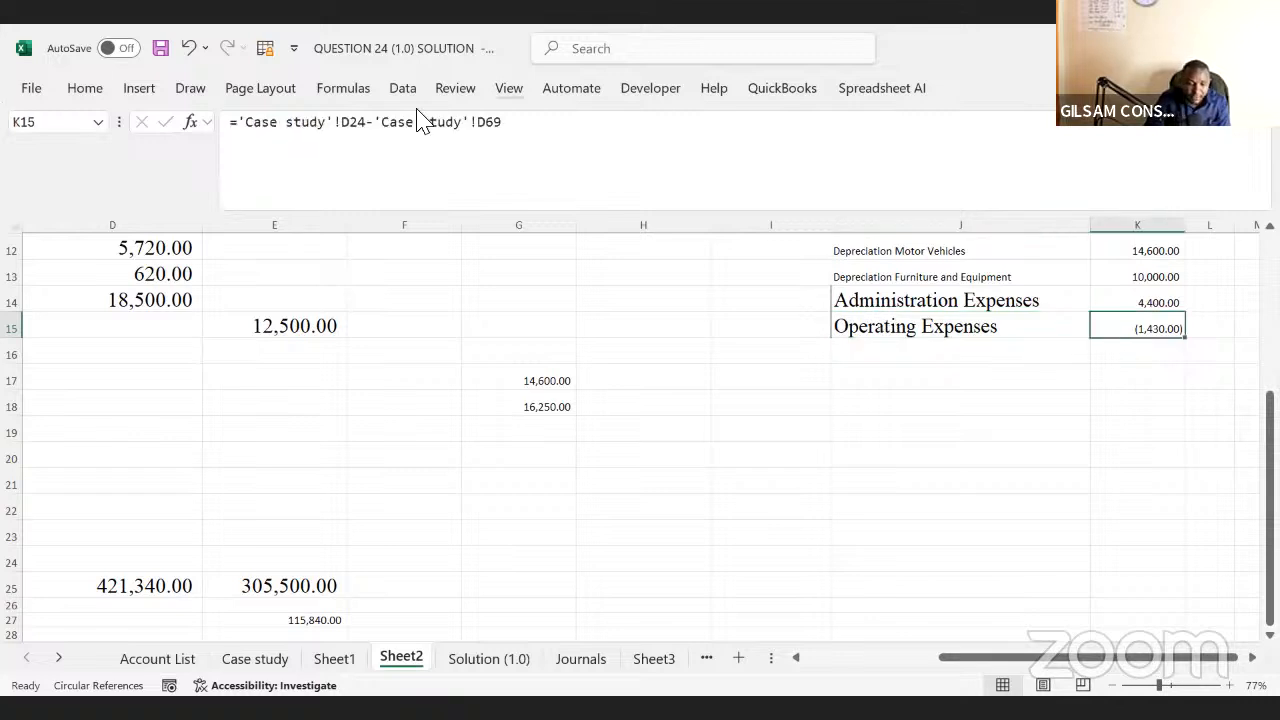
drag(366, 126, 533, 147)
key(BackSpace)
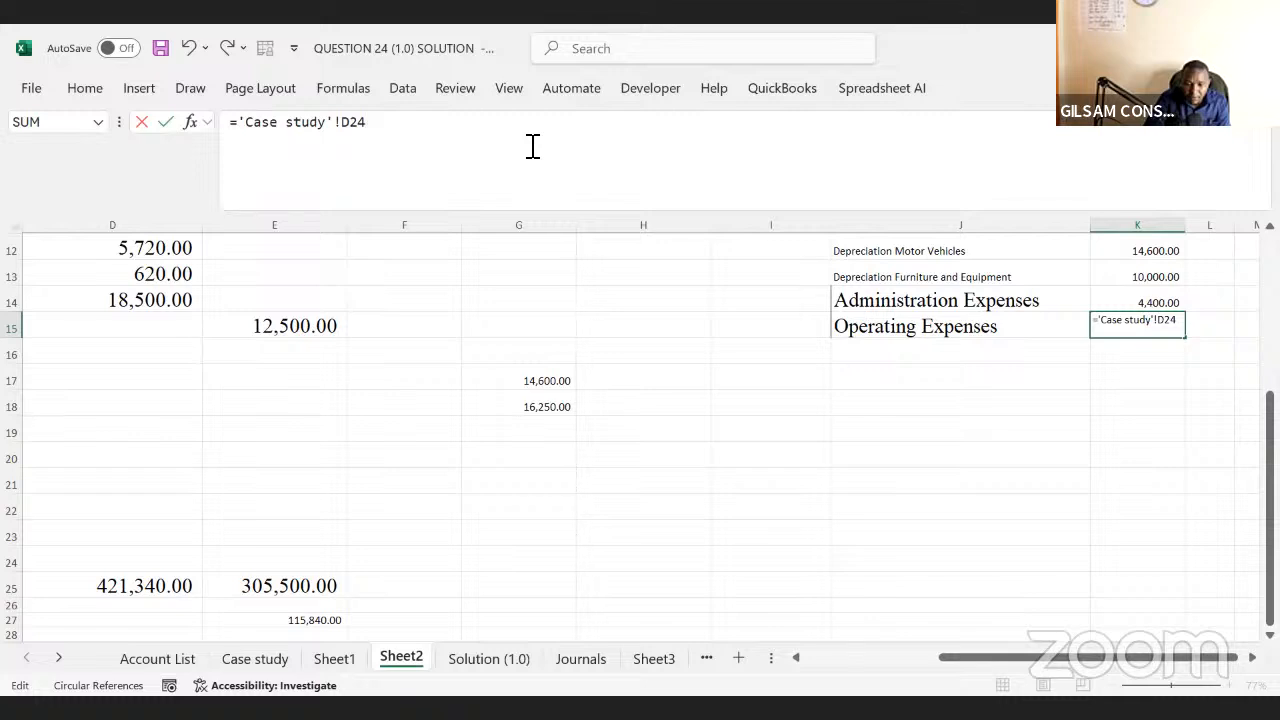
key(Return)
- Add a Prepayment label in B19, directly below Accruals
key(Left)
key(Down)
key(Down)
key(Down)
key(Left)
key(Left)
key(Left)
key(Left)
key(Left)
key(Left)
key(Left)
key(Left)
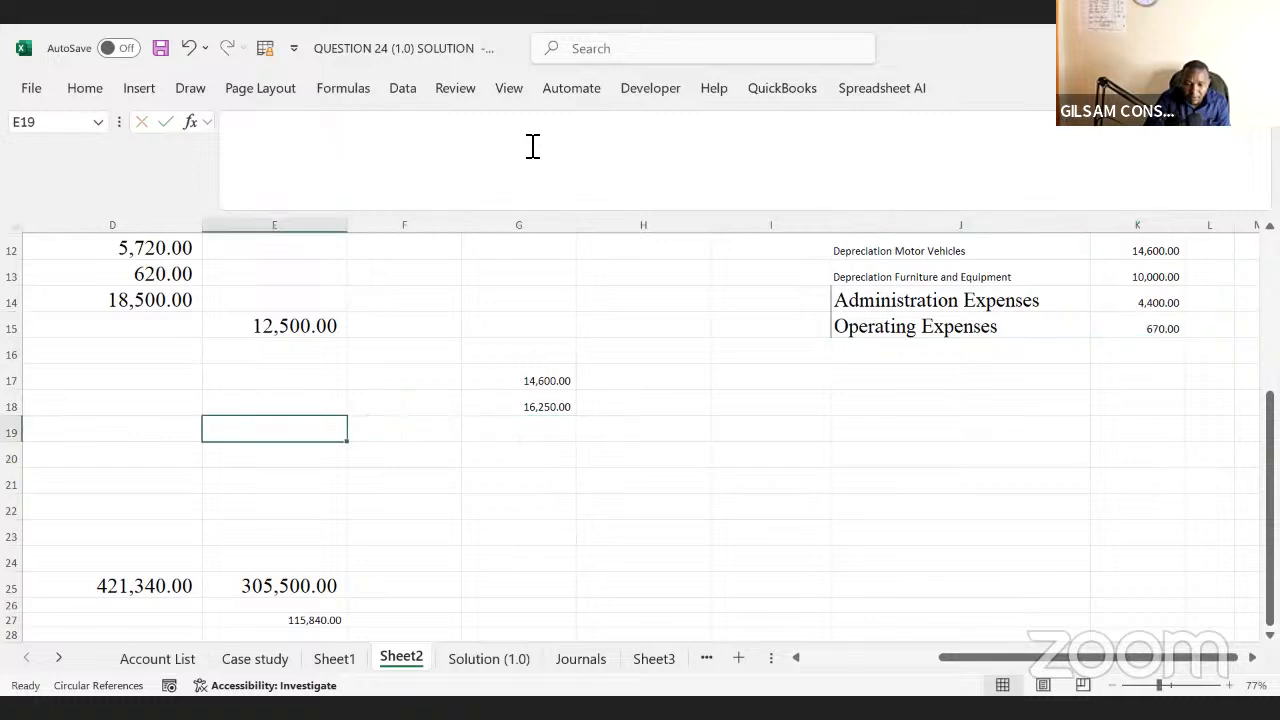
text(Prepayment)
key(Return)
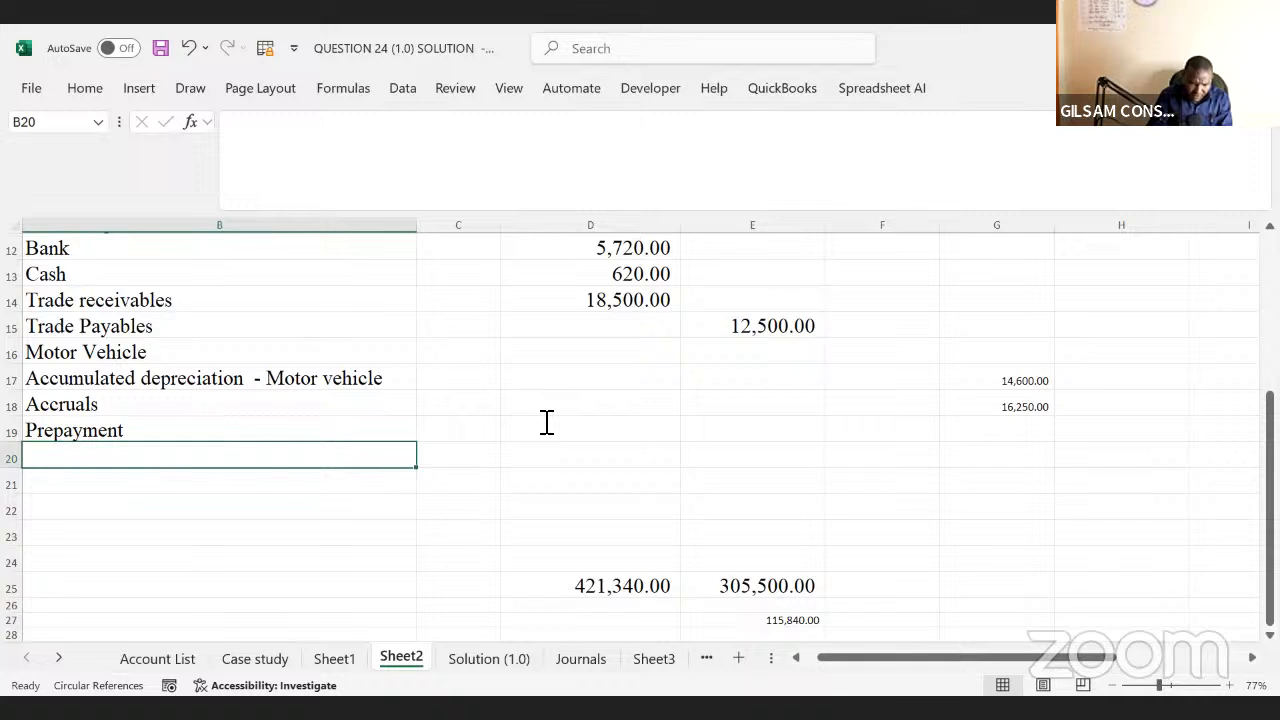
- Link the Prepayment amount in G19 to the prepaid operating expenses on the Case study sheet with ='Case study'!D69
key(Up)
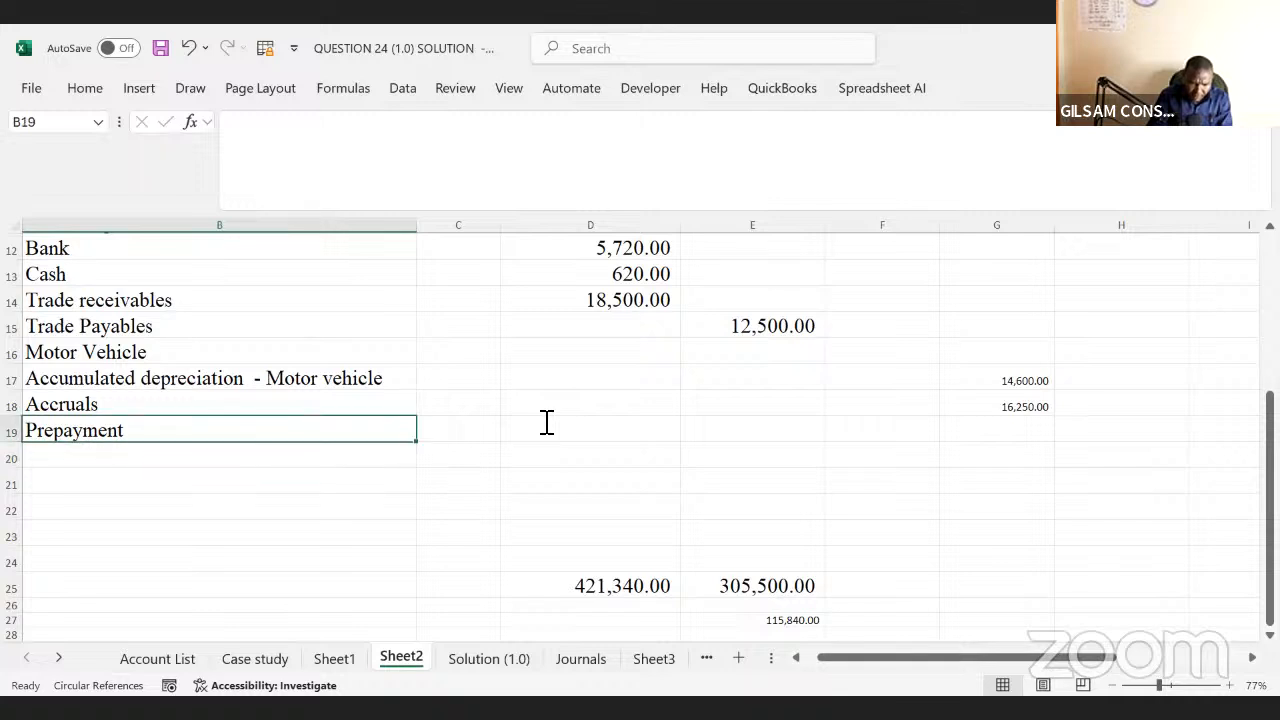
key(Right)
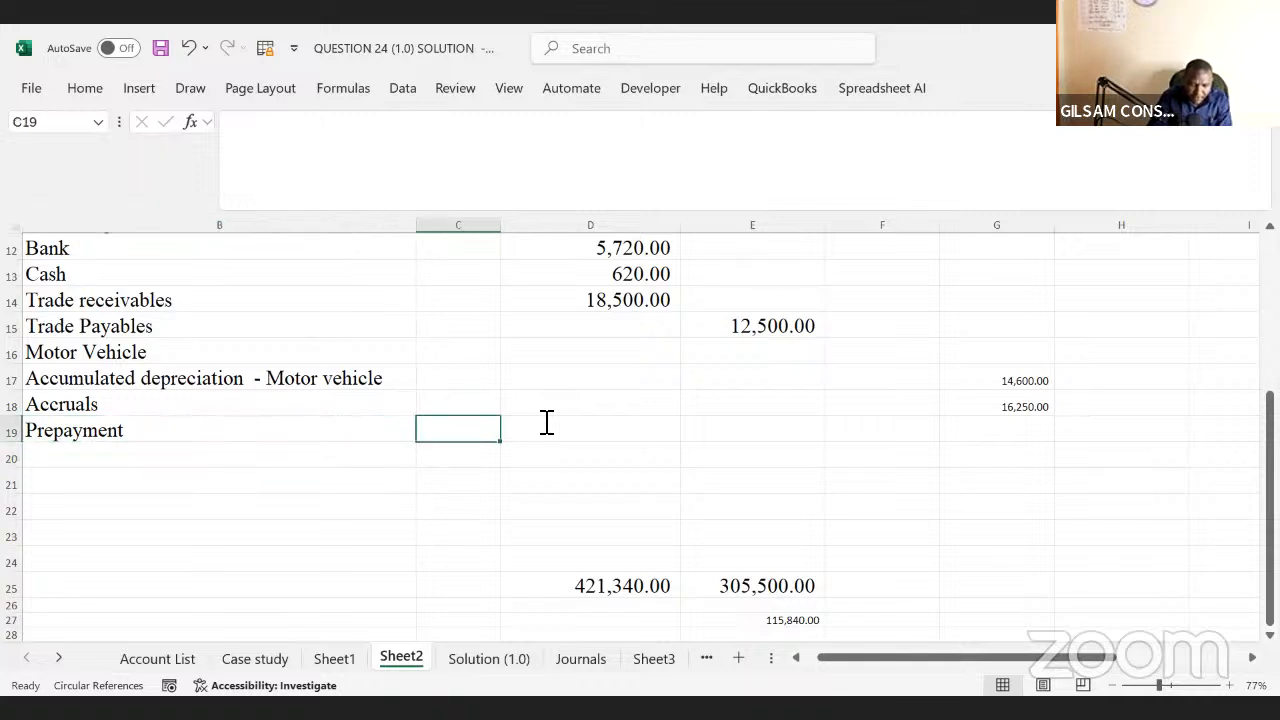
click(547, 422)
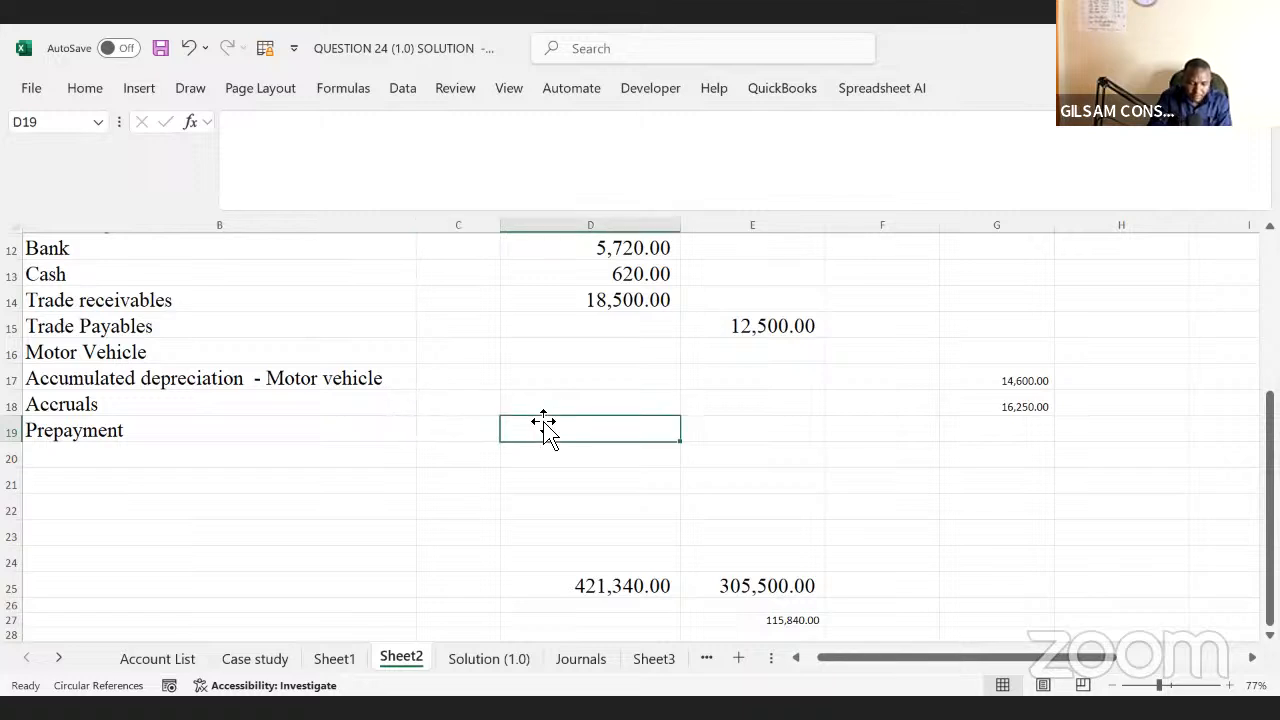
key(Right)
key(Right)
key(Right)
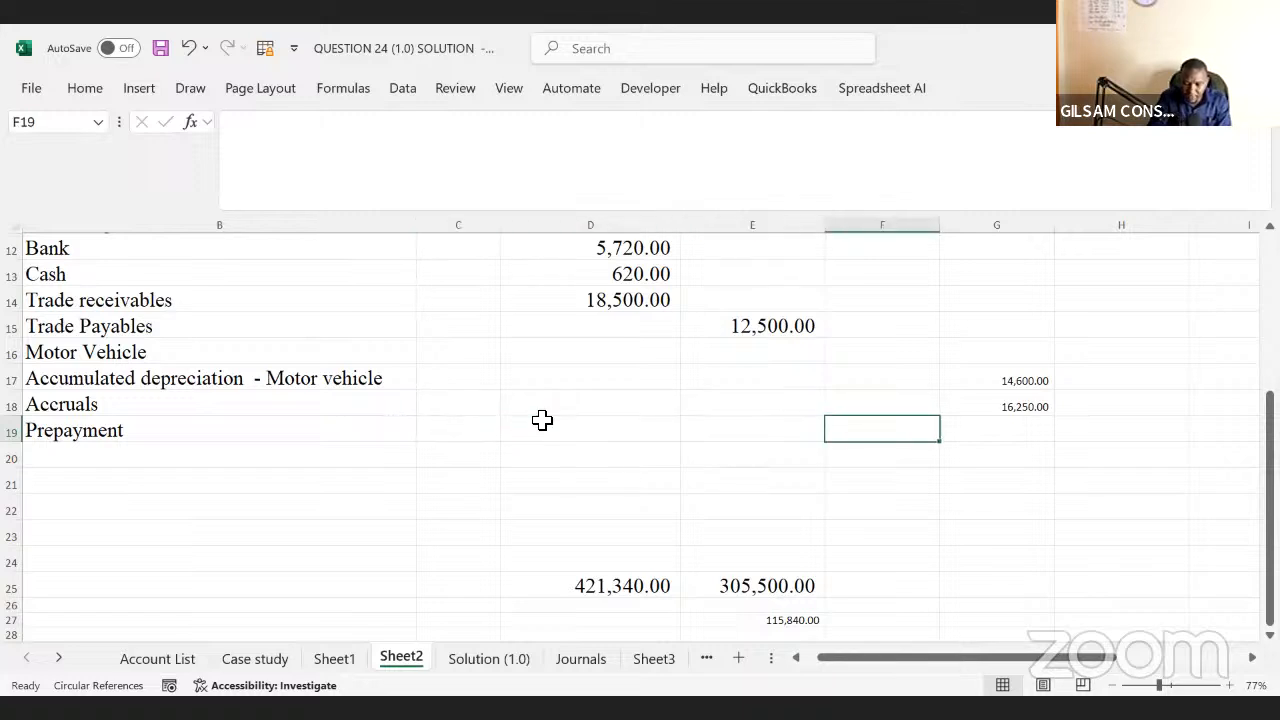
key(Right)
key(Right)
key(Right)
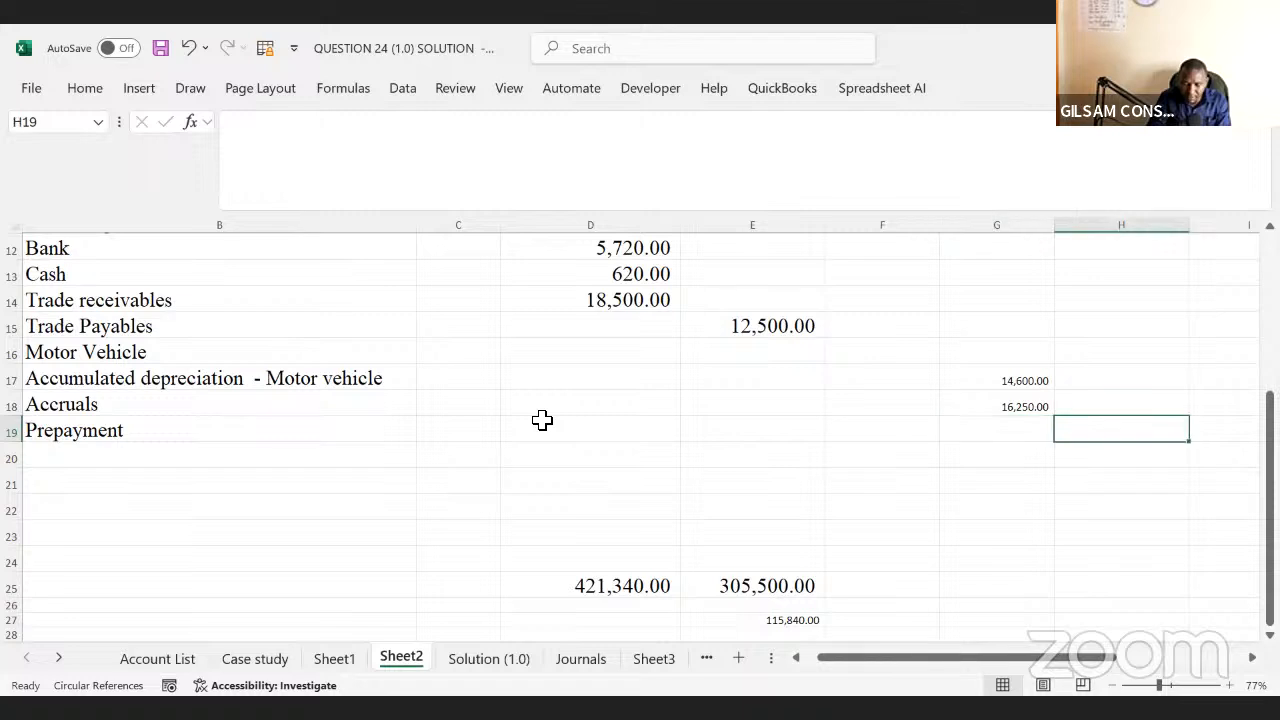
key(Left)
key(Left)
key(Left)
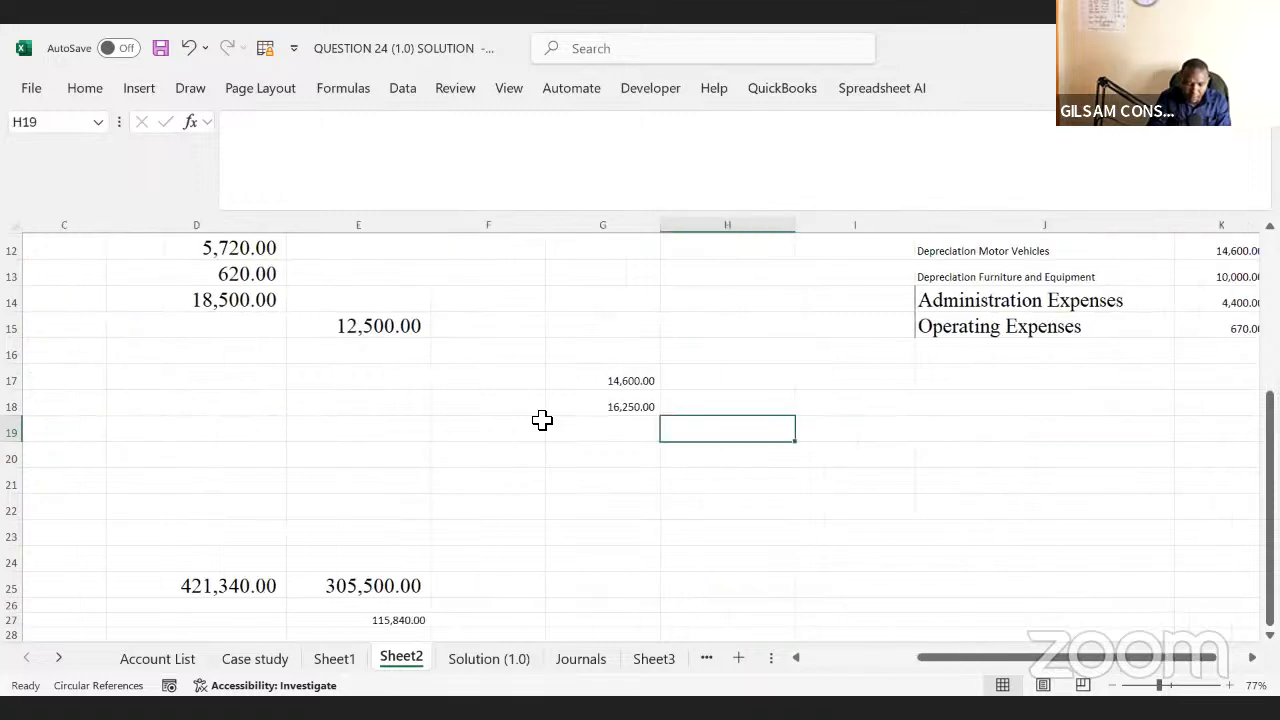
text(=)
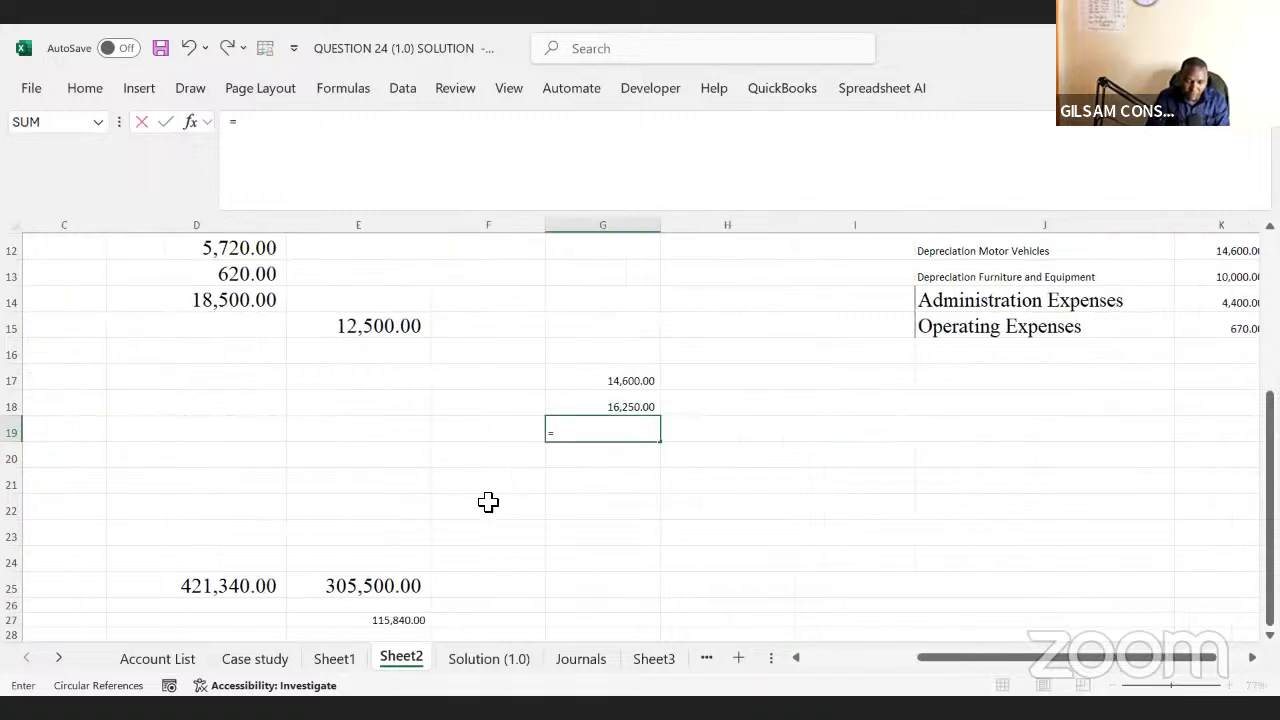
click(245, 658)
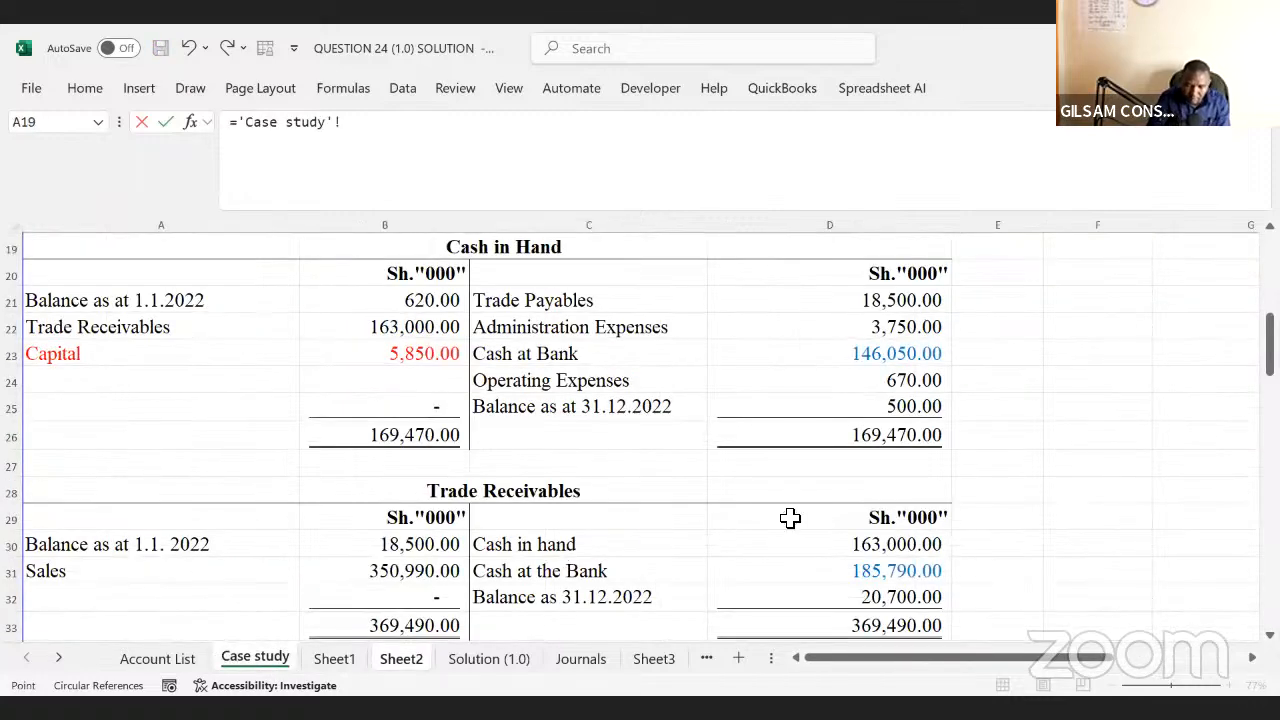
scroll(640, 437, down, 4)
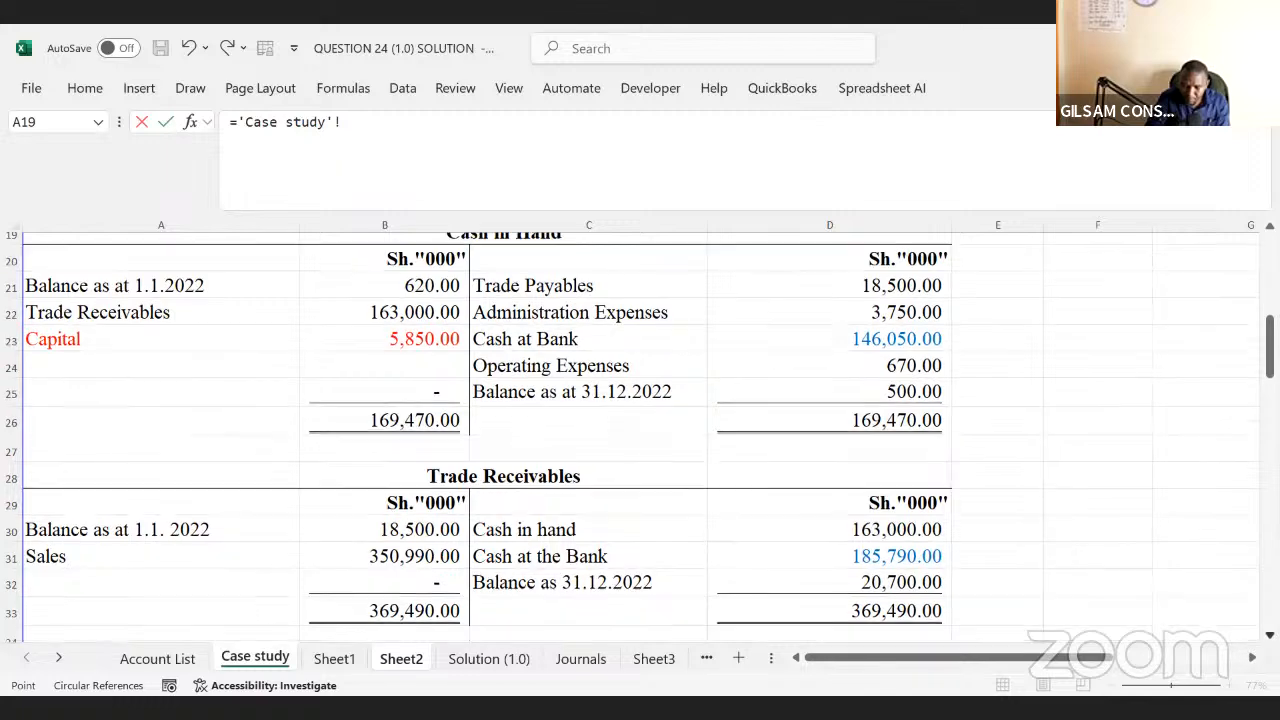
scroll(640, 437, down, 3)
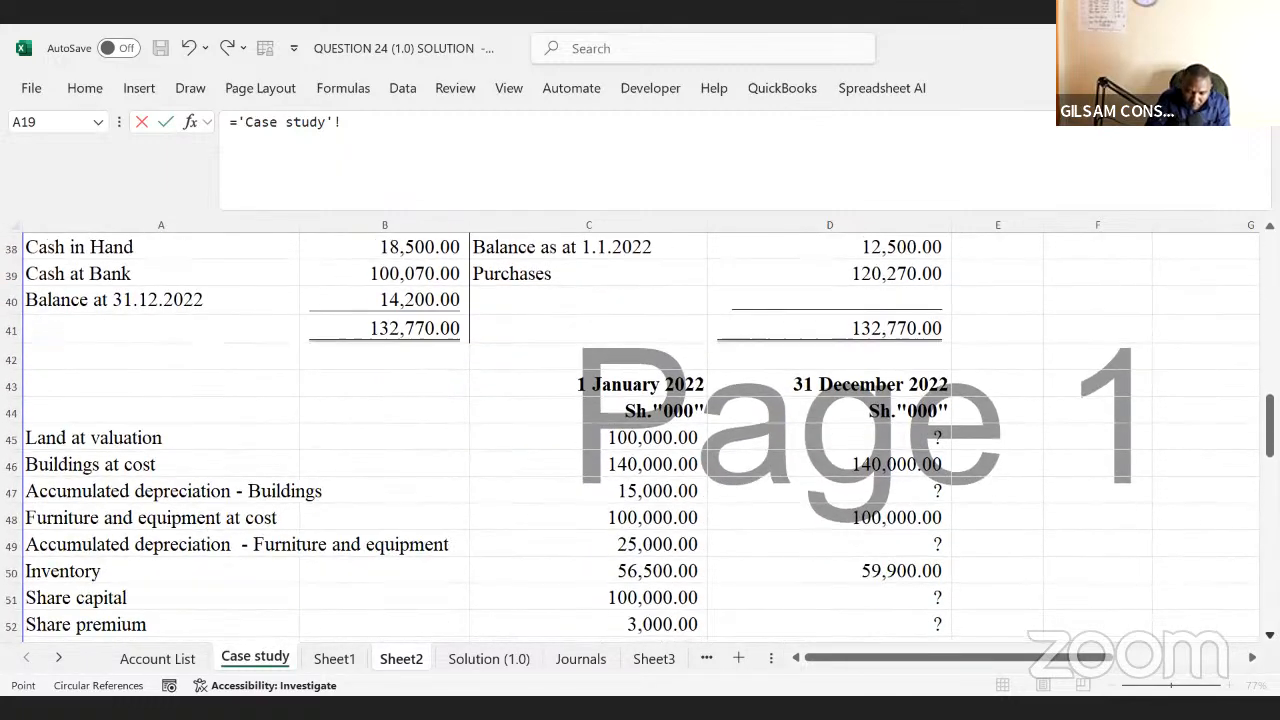
scroll(780, 494, down, 6)
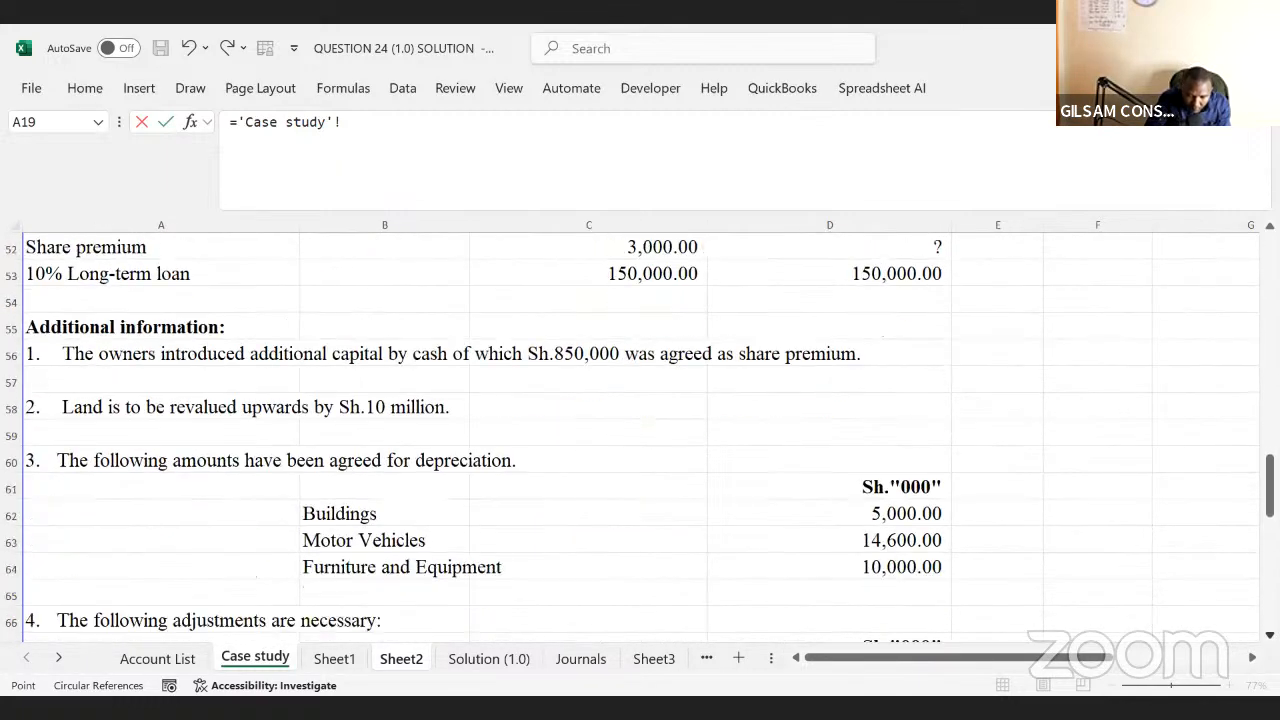
click(872, 570)
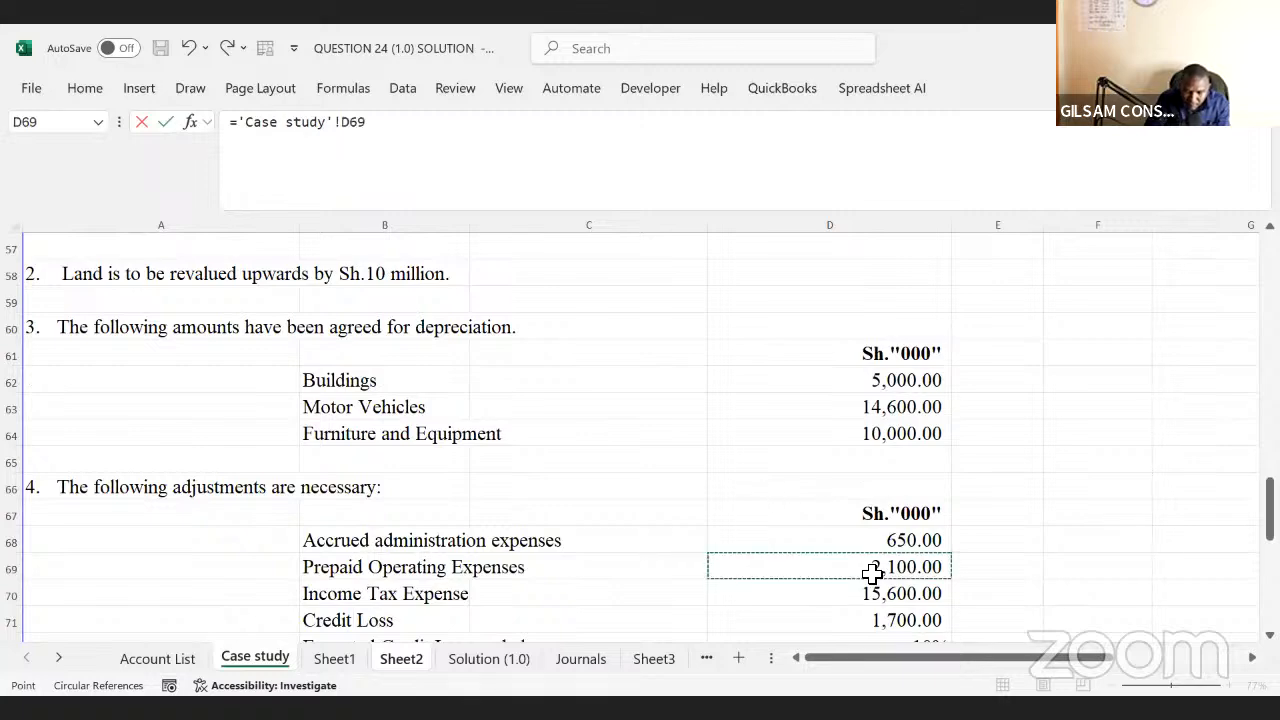
key(Return)
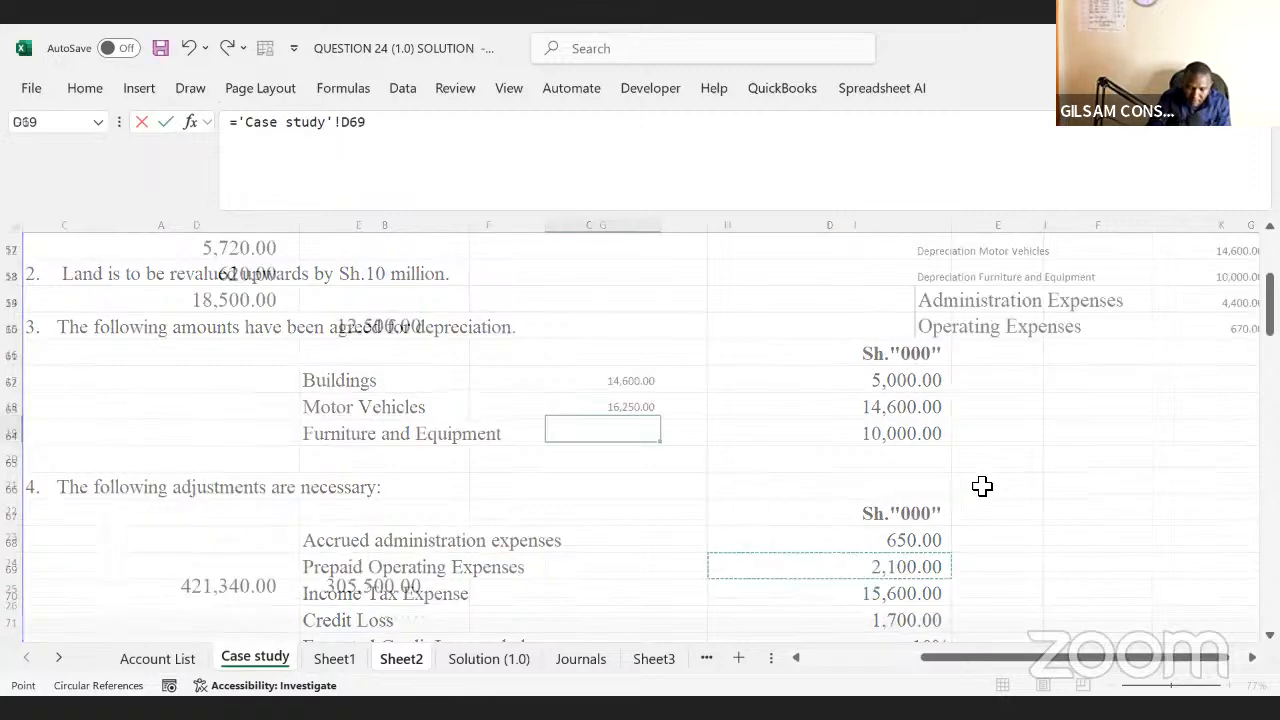
- Apply the formatting of the Depreciation Furniture and Equipment label in J13 to the Administration Expenses and Operating Expenses labels in J14:J15
click(745, 480)
key(Right)
key(Right)
key(Right)
key(Right)
key(Right)
key(Right)
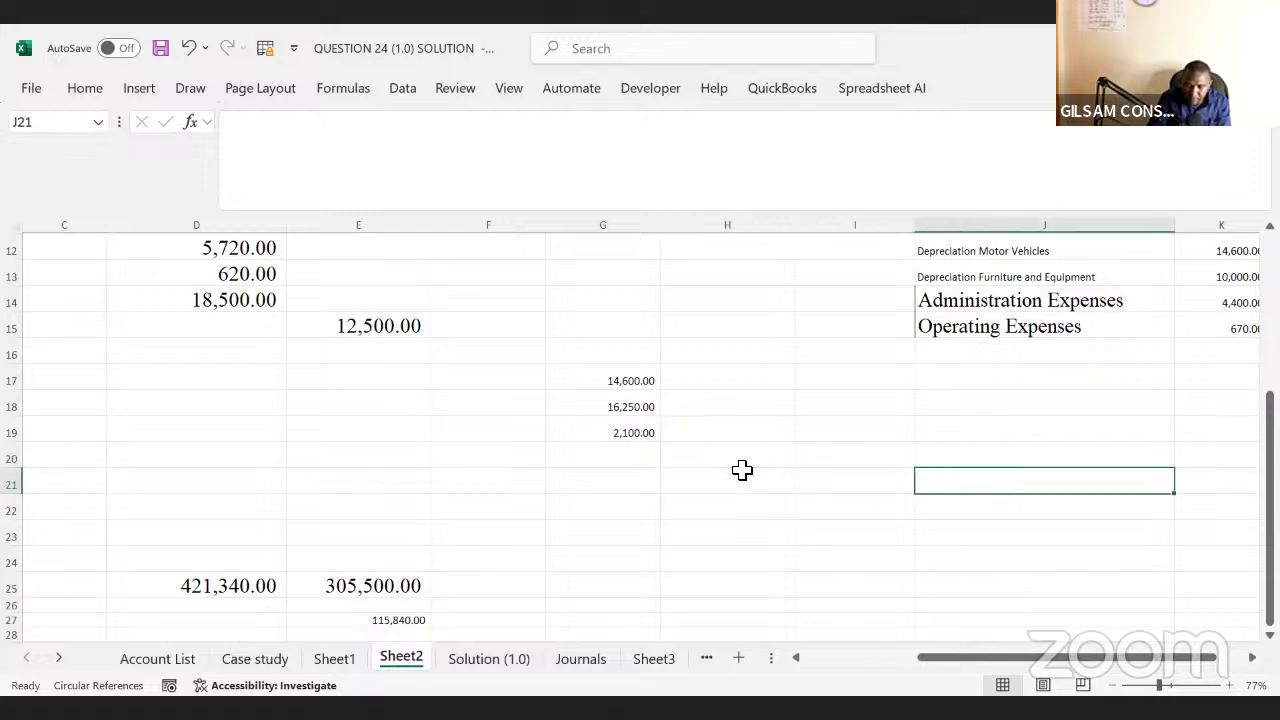
click(736, 270)
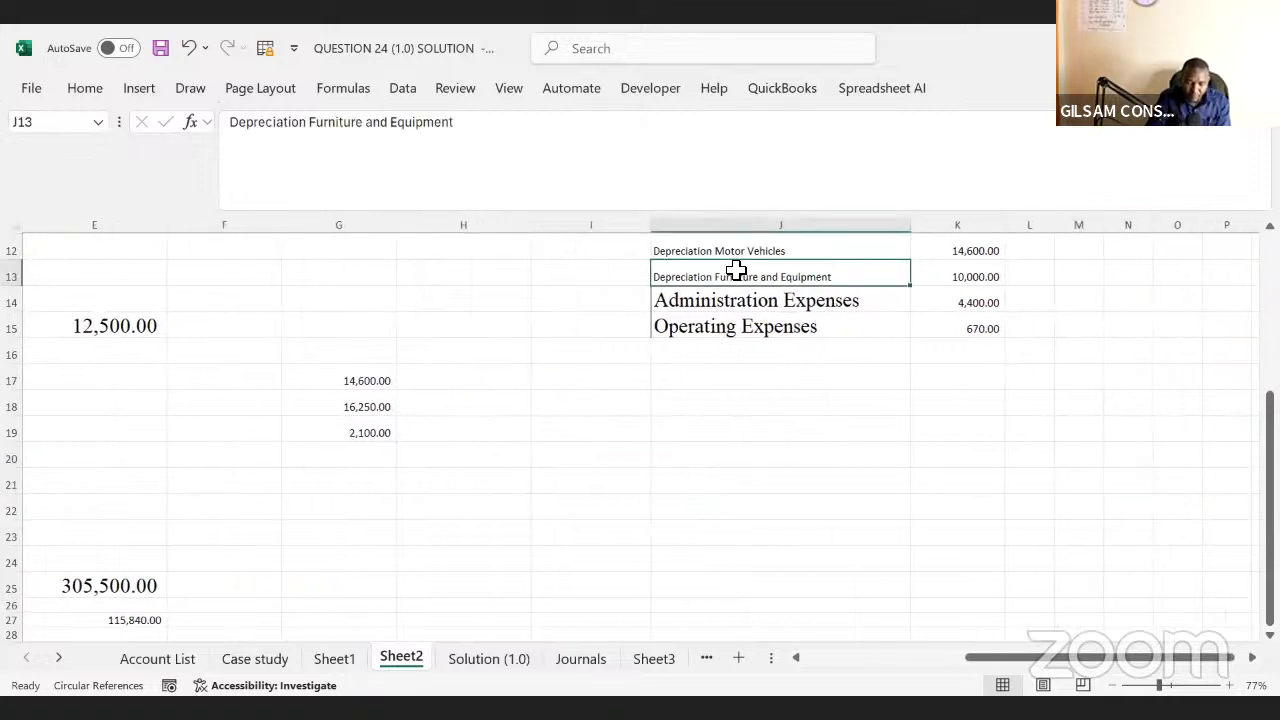
key(ctrl+c)
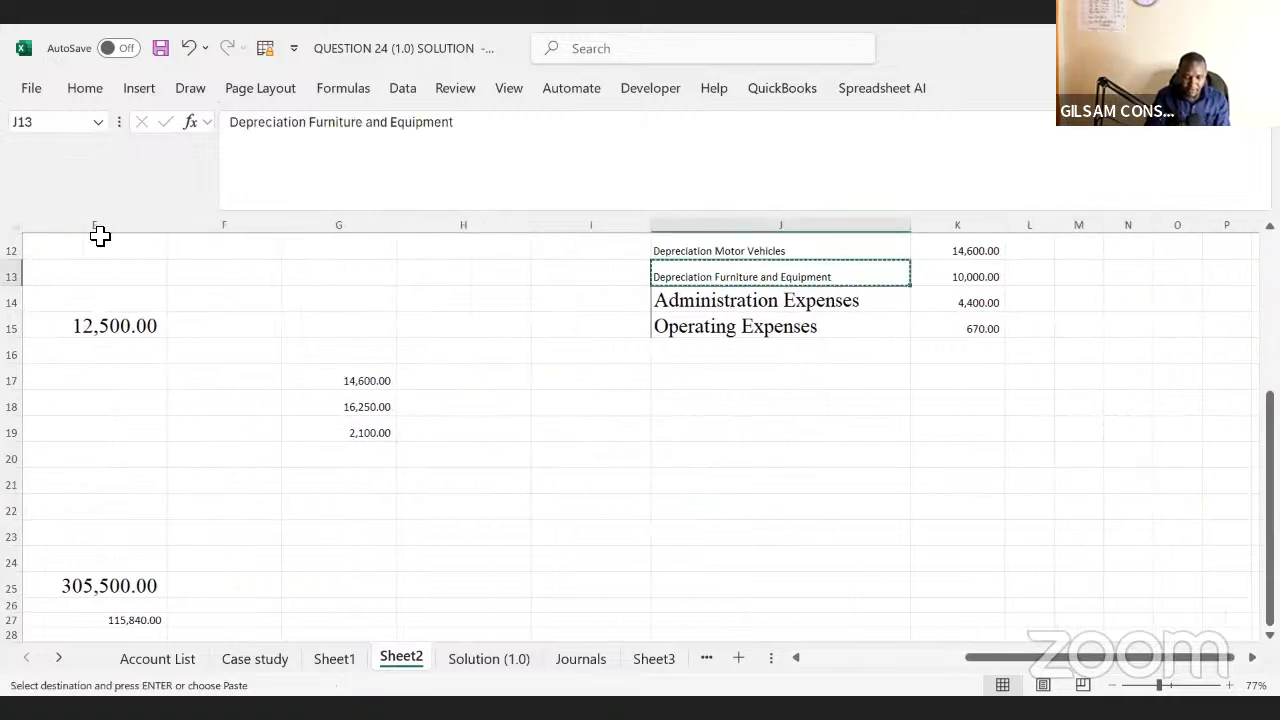
click(86, 96)
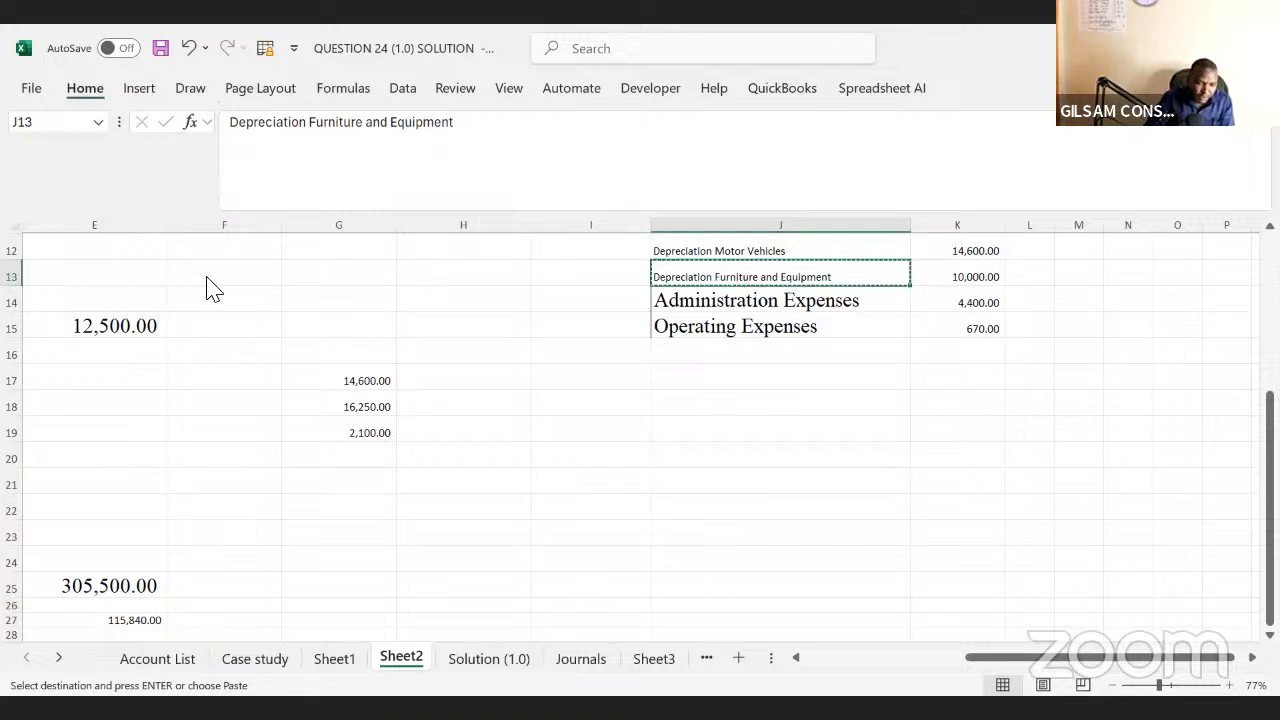
click(77, 171)
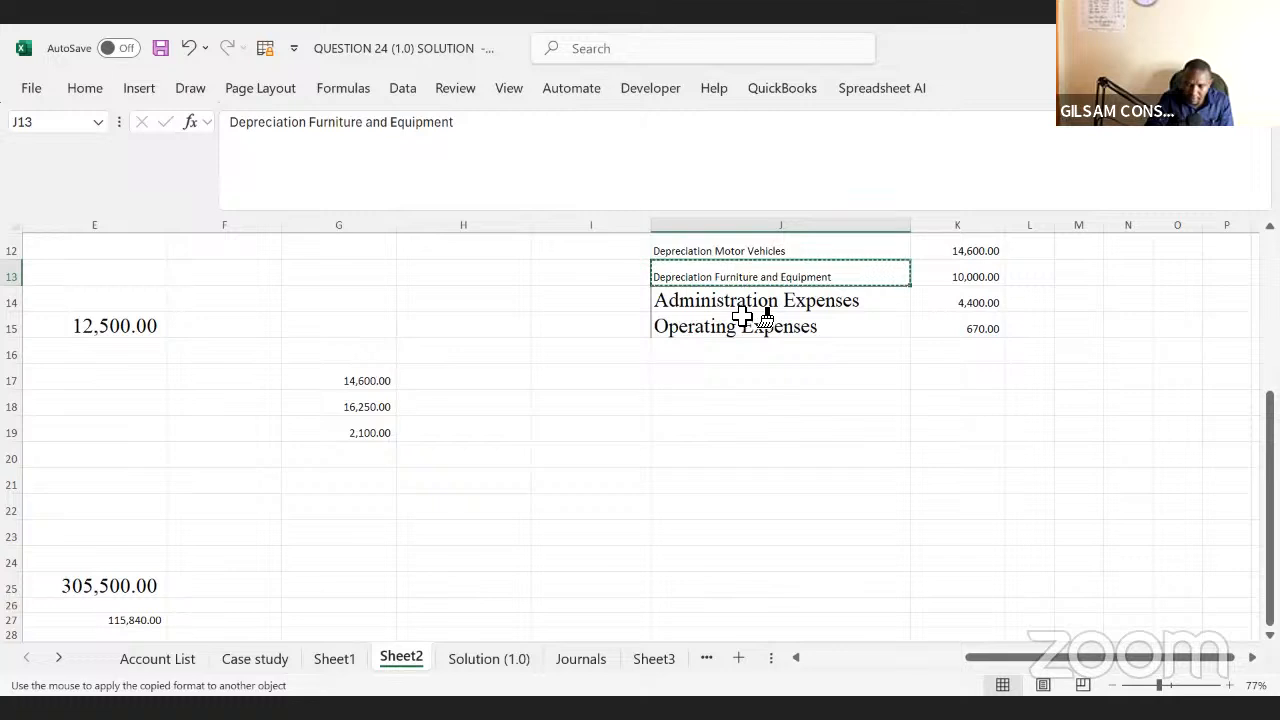
drag(724, 300, 731, 331)
click(710, 393)
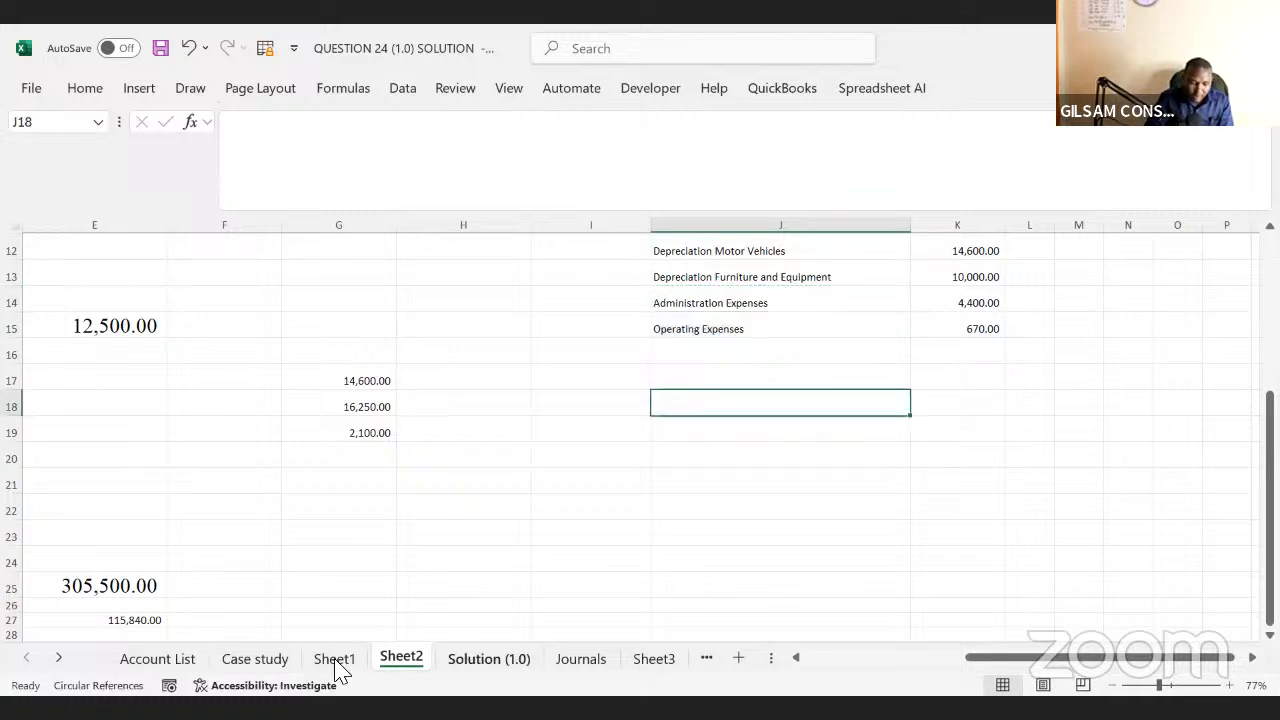
- Examine the prepaid operating expenses, income tax expense and credit loss adjustments on the Case study sheet
click(252, 664)
click(337, 568)
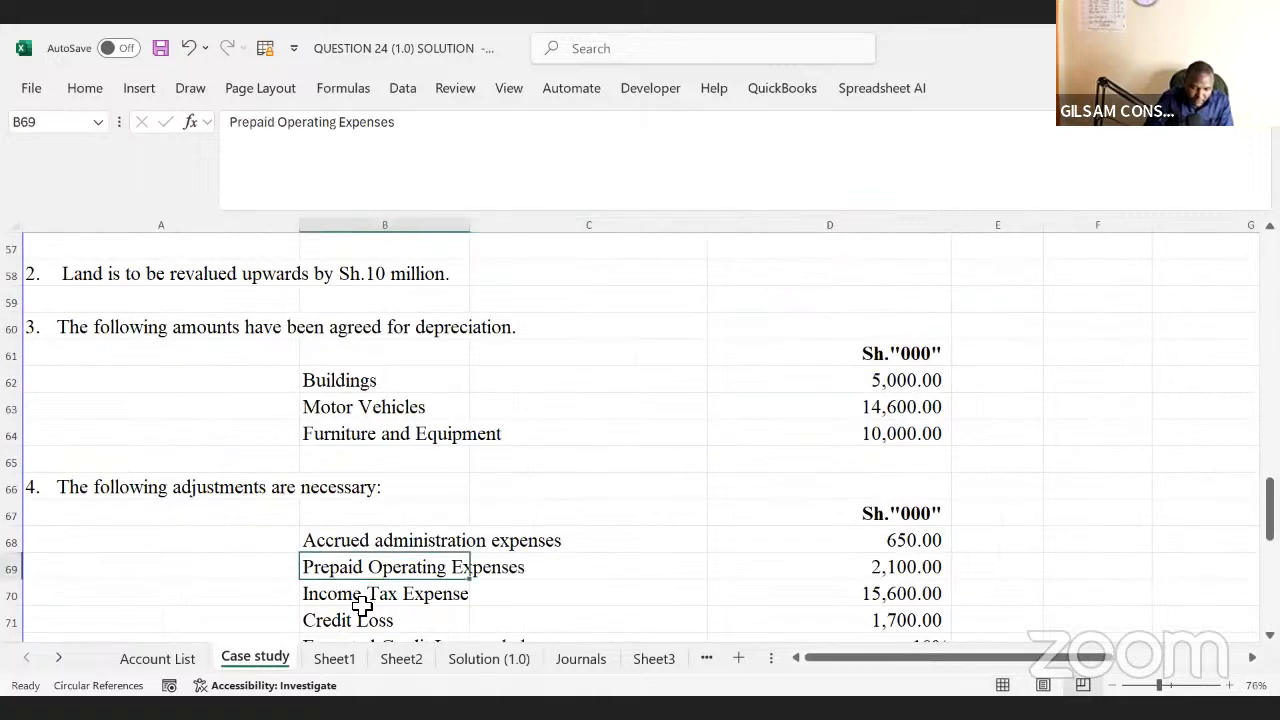
click(345, 612)
click(350, 596)
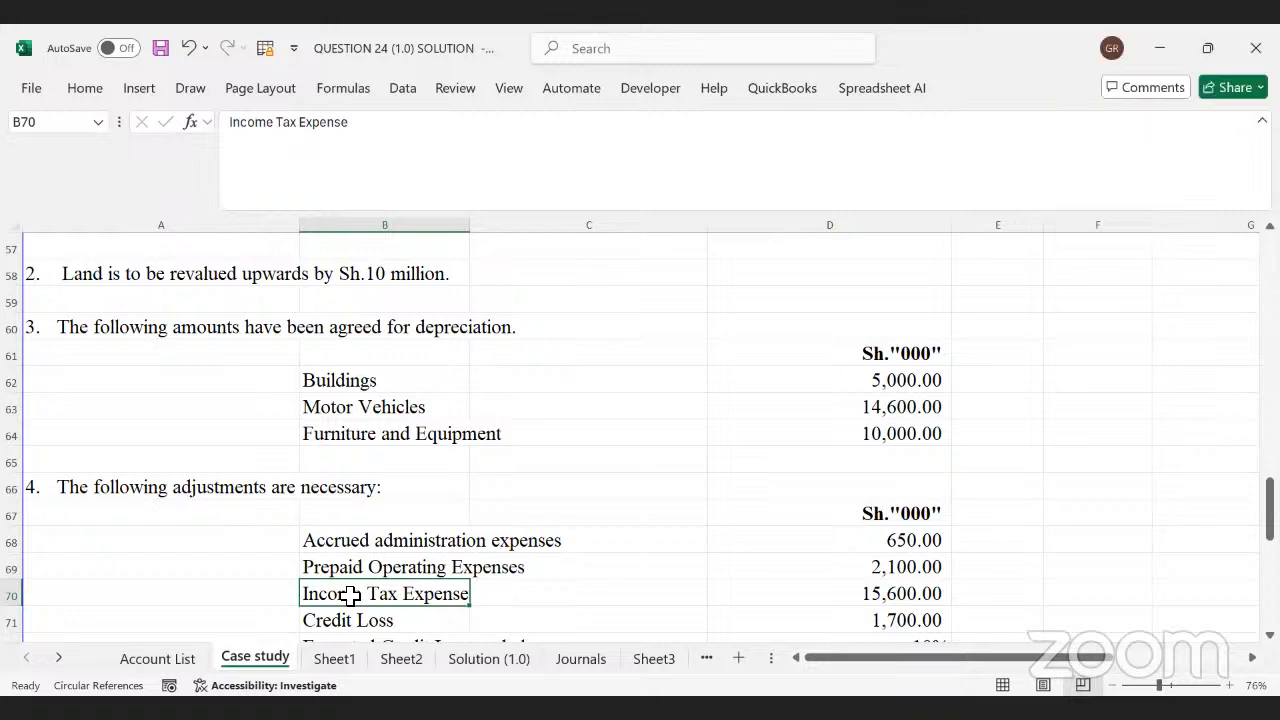
click(334, 658)
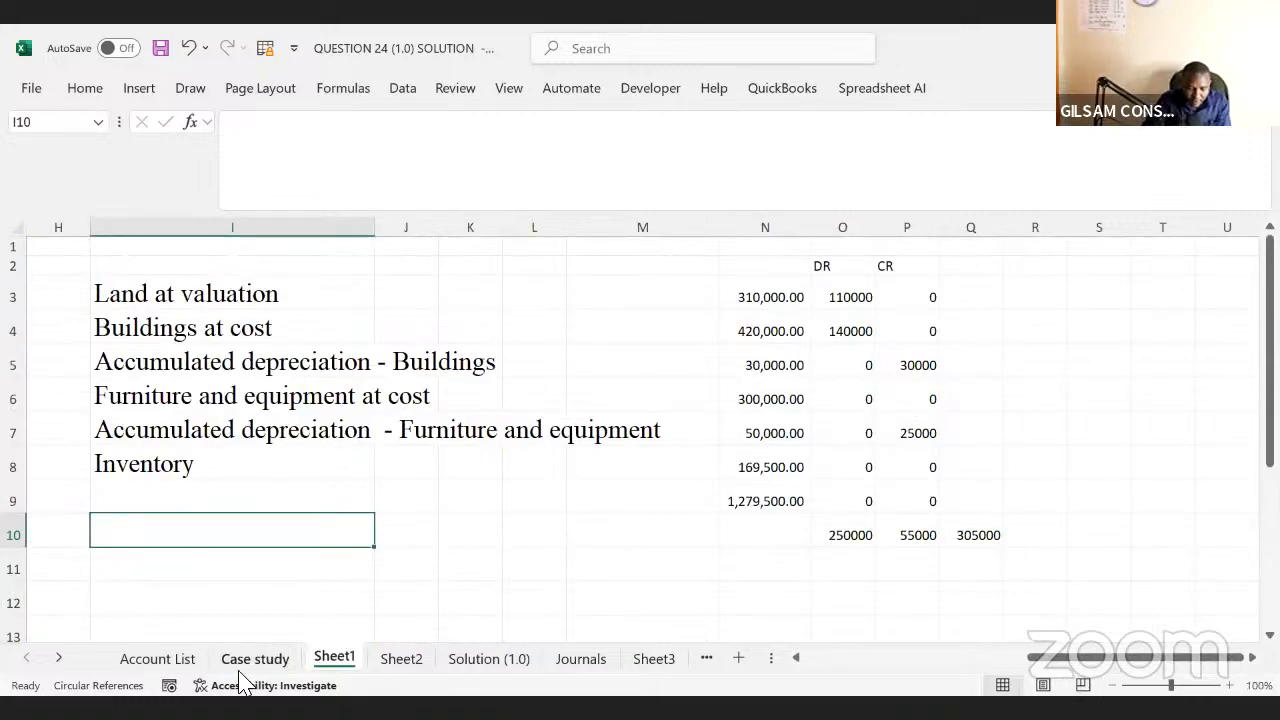
click(460, 660)
click(280, 664)
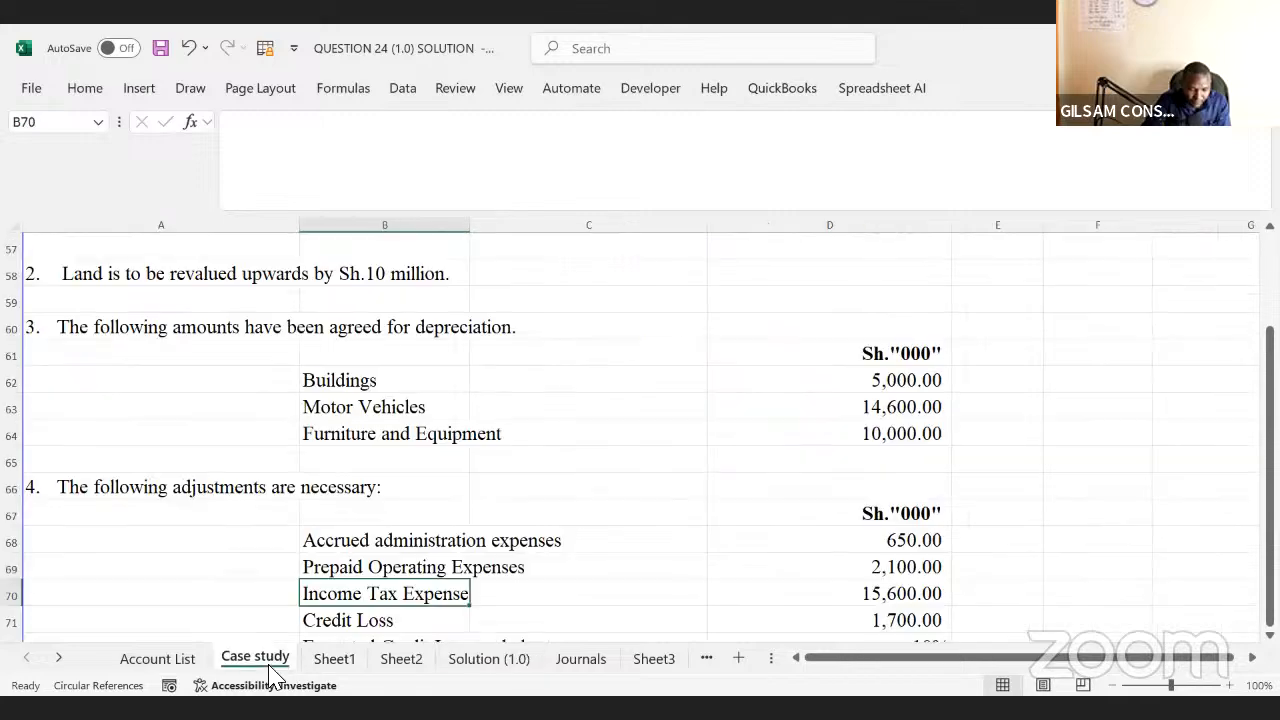
click(327, 661)
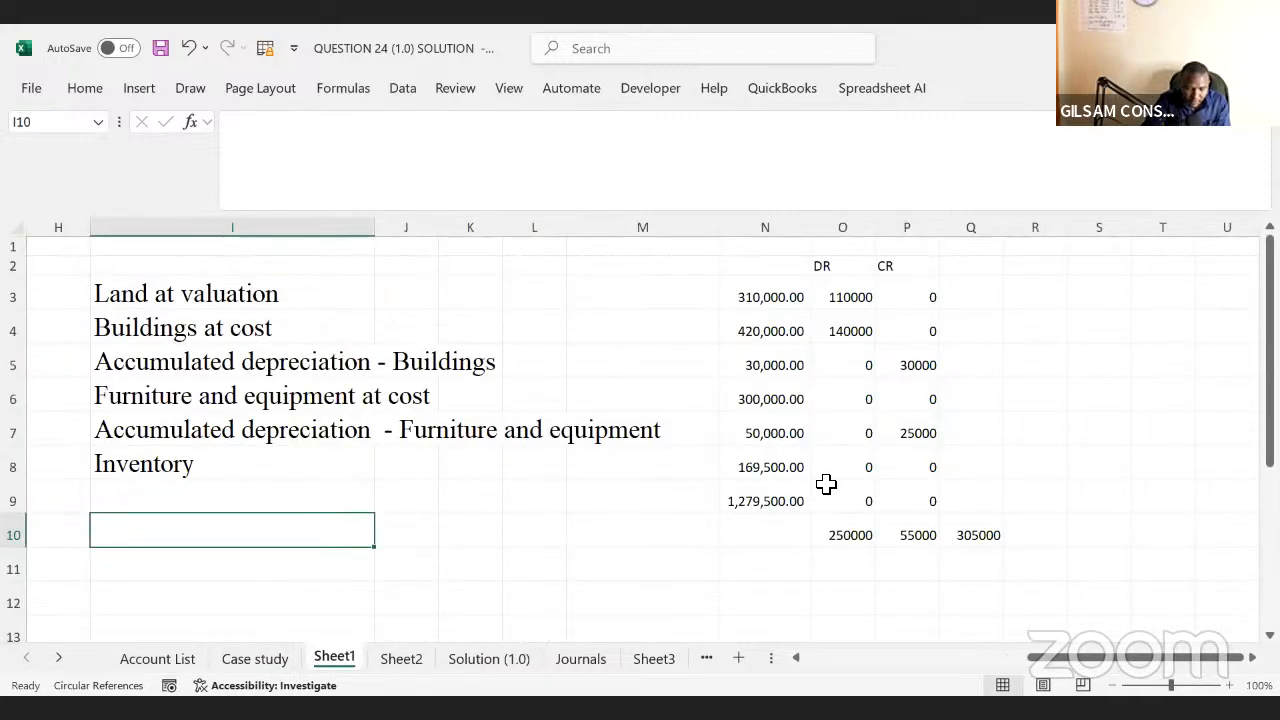
- Add an Income Tax label in J16 of Sheet2, directly below Operating Expenses
click(430, 662)
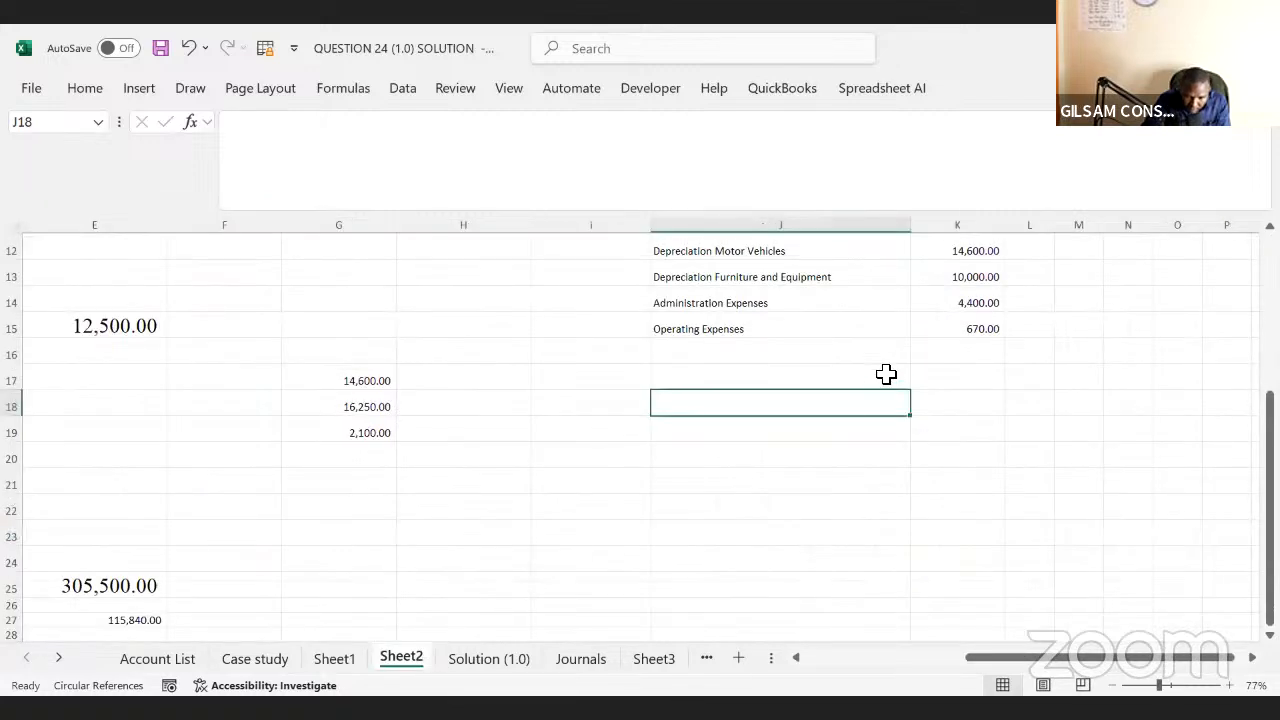
click(782, 350)
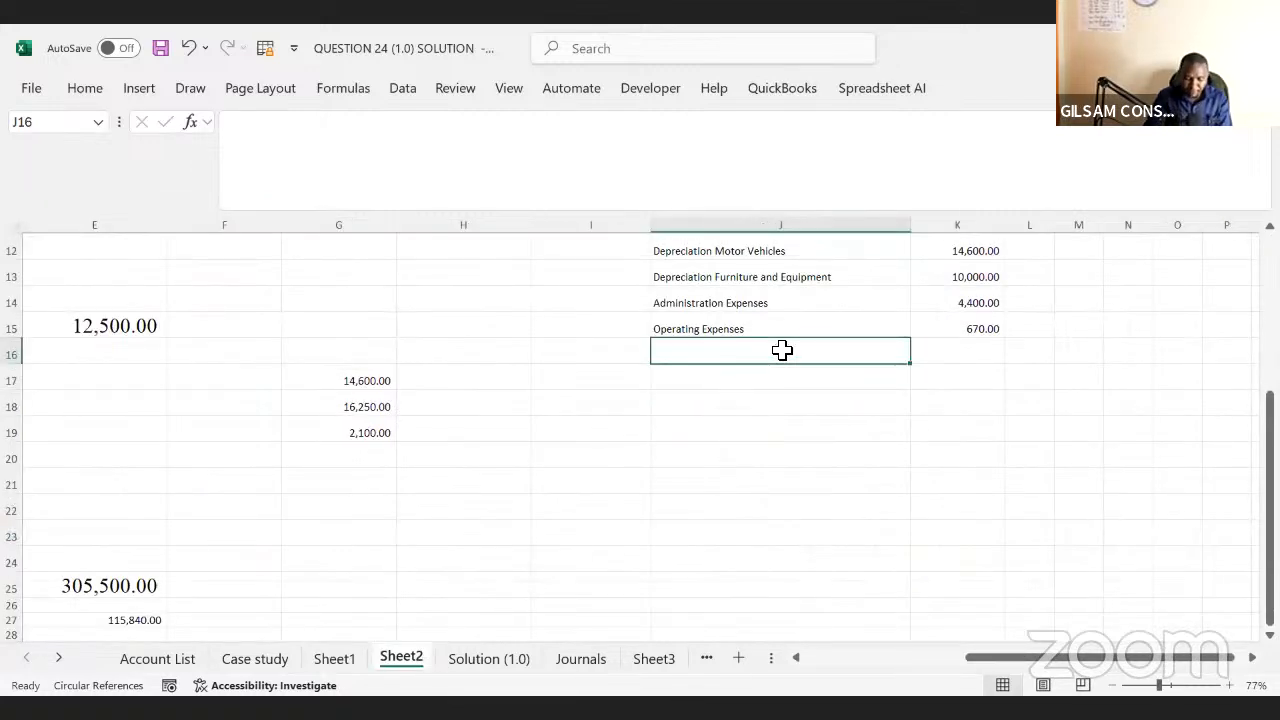
double_click(786, 351)
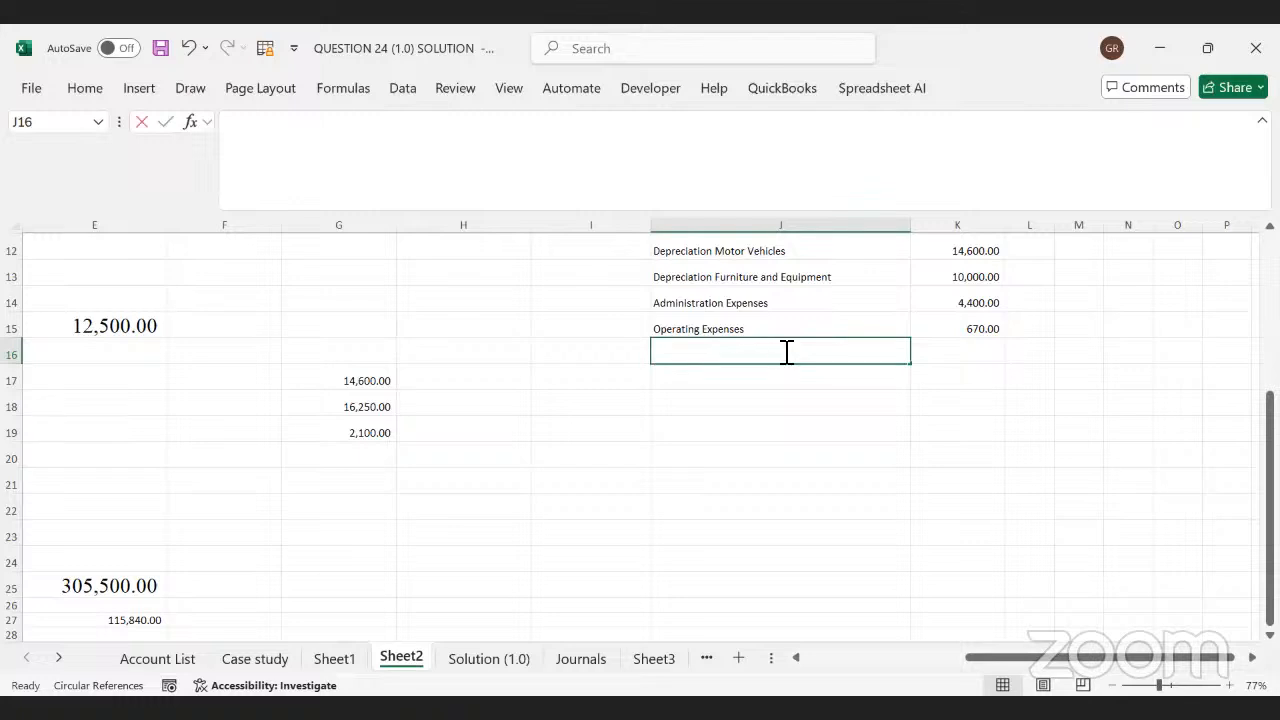
text(Income)
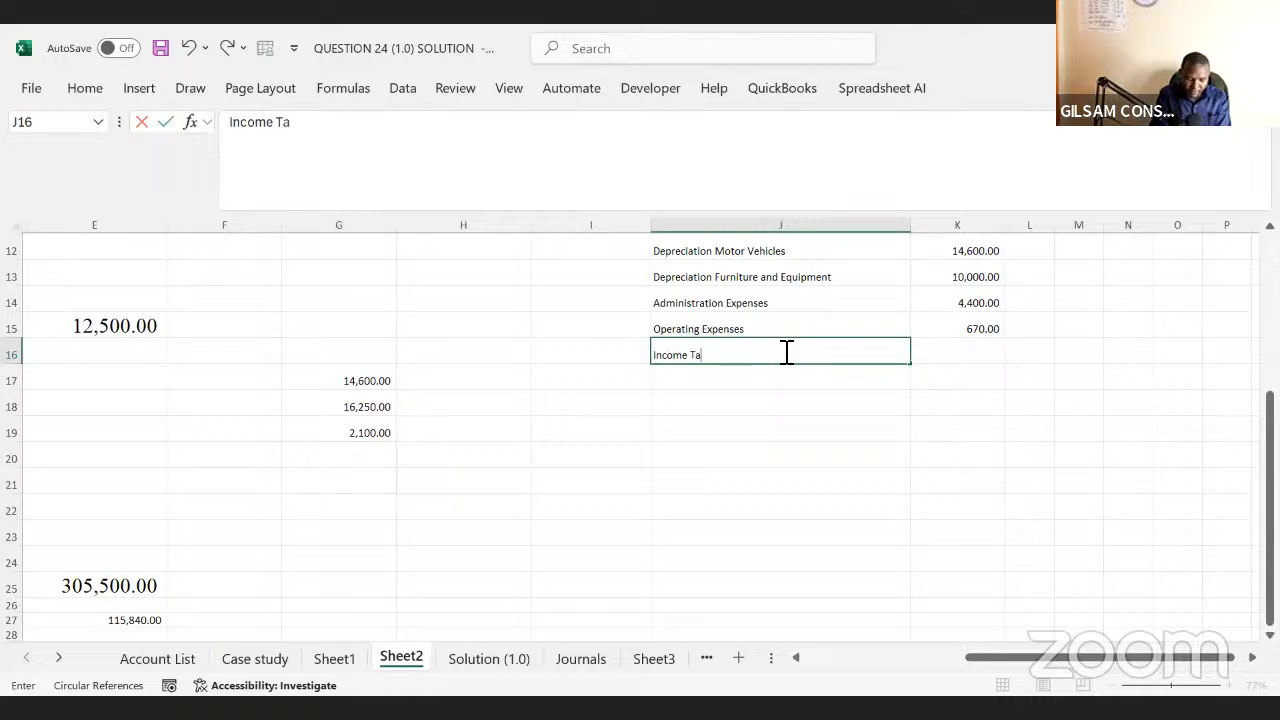
text(Tax)
- Link the Income Tax amount in K16 to the income tax expense on the Case study sheet with ='Case study'!D70
click(950, 353)
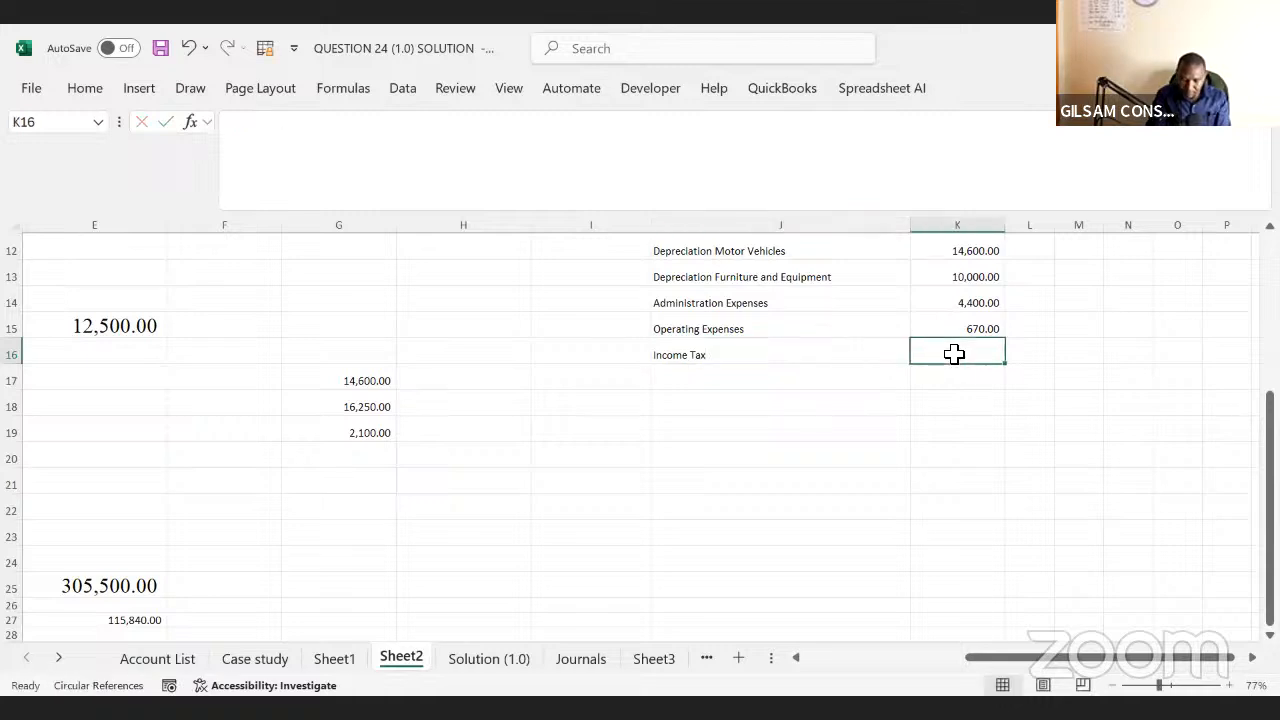
text(=)
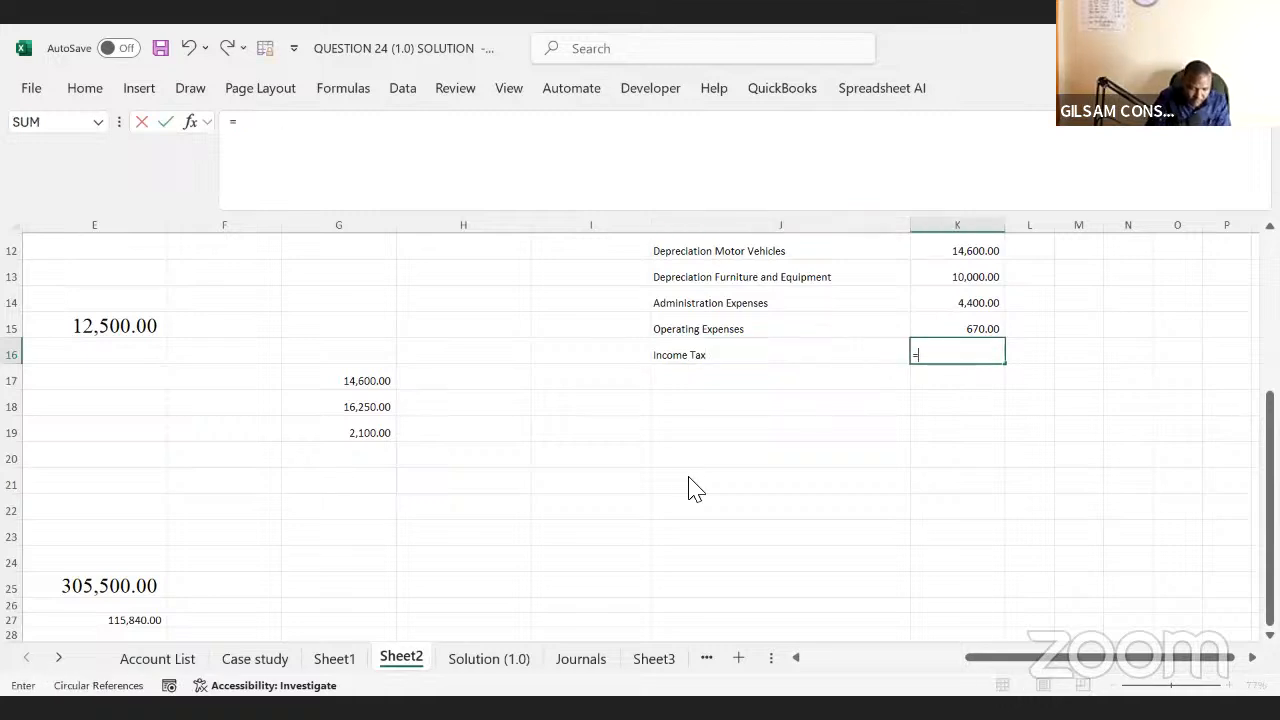
click(238, 662)
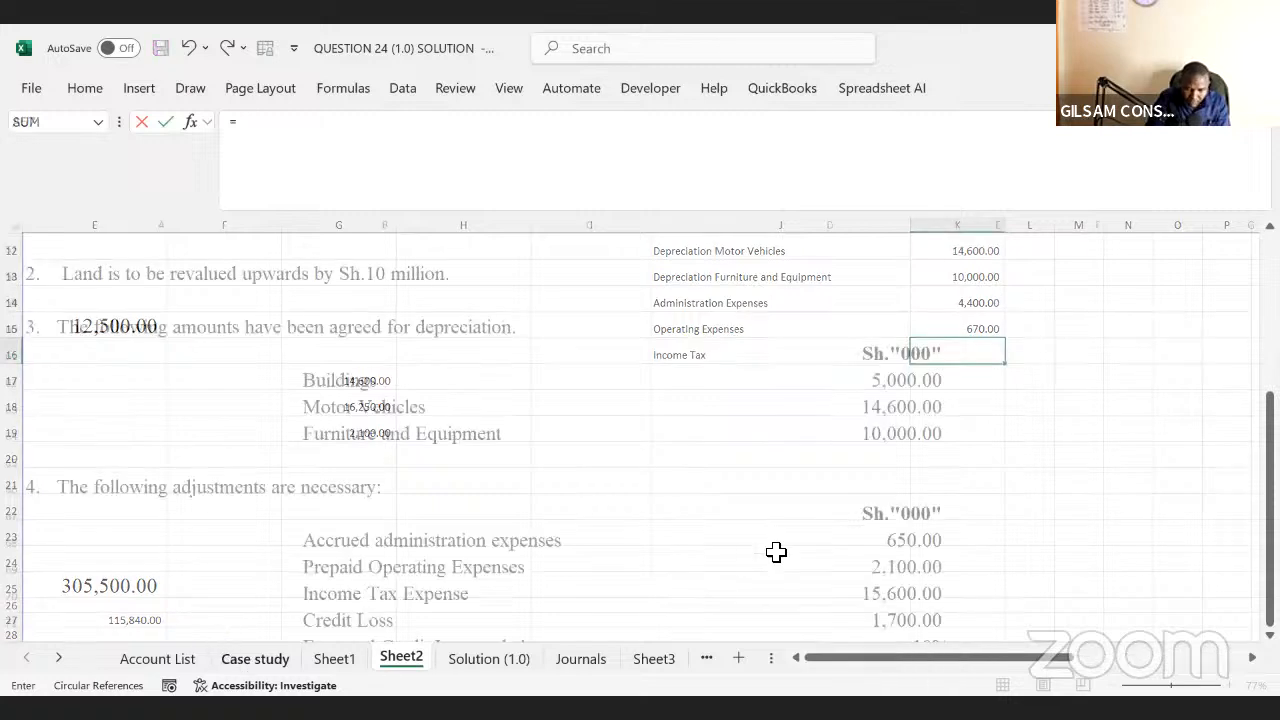
click(866, 596)
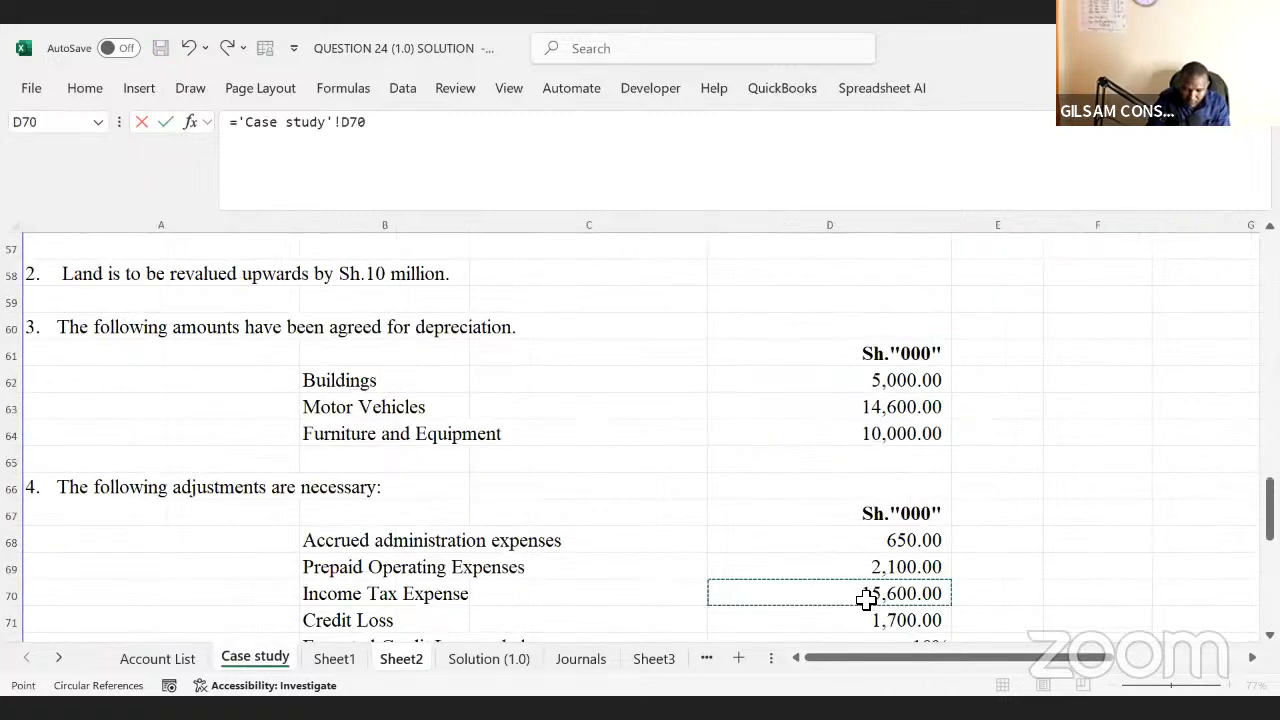
key(Return)
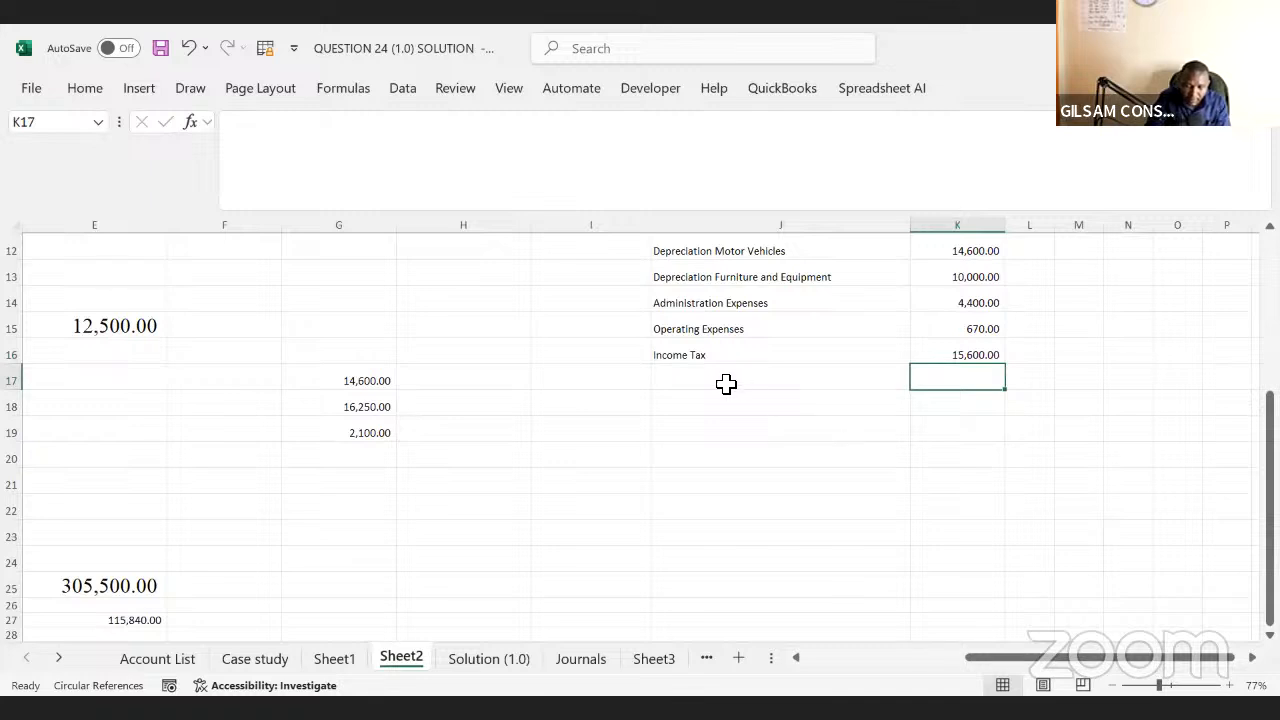
- Add a Bad debt label in J17, directly below Income Tax
click(726, 384)
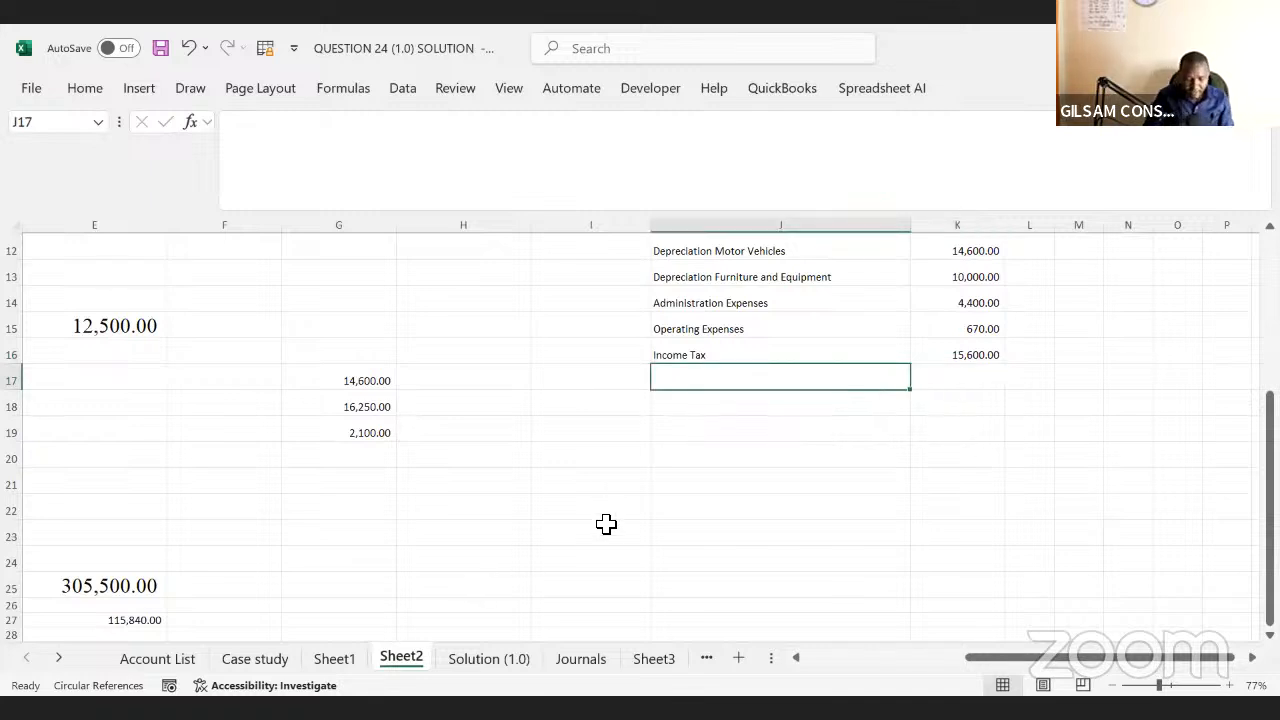
text(Bad debt)
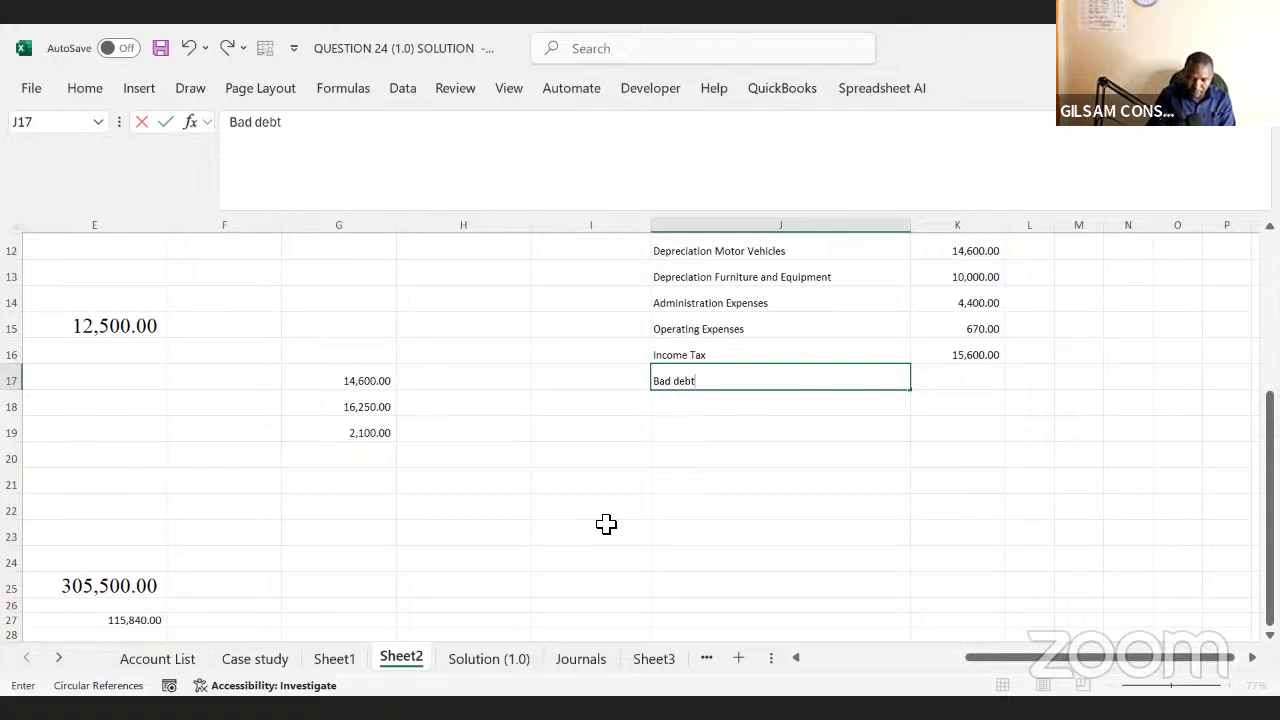
key(Tab)
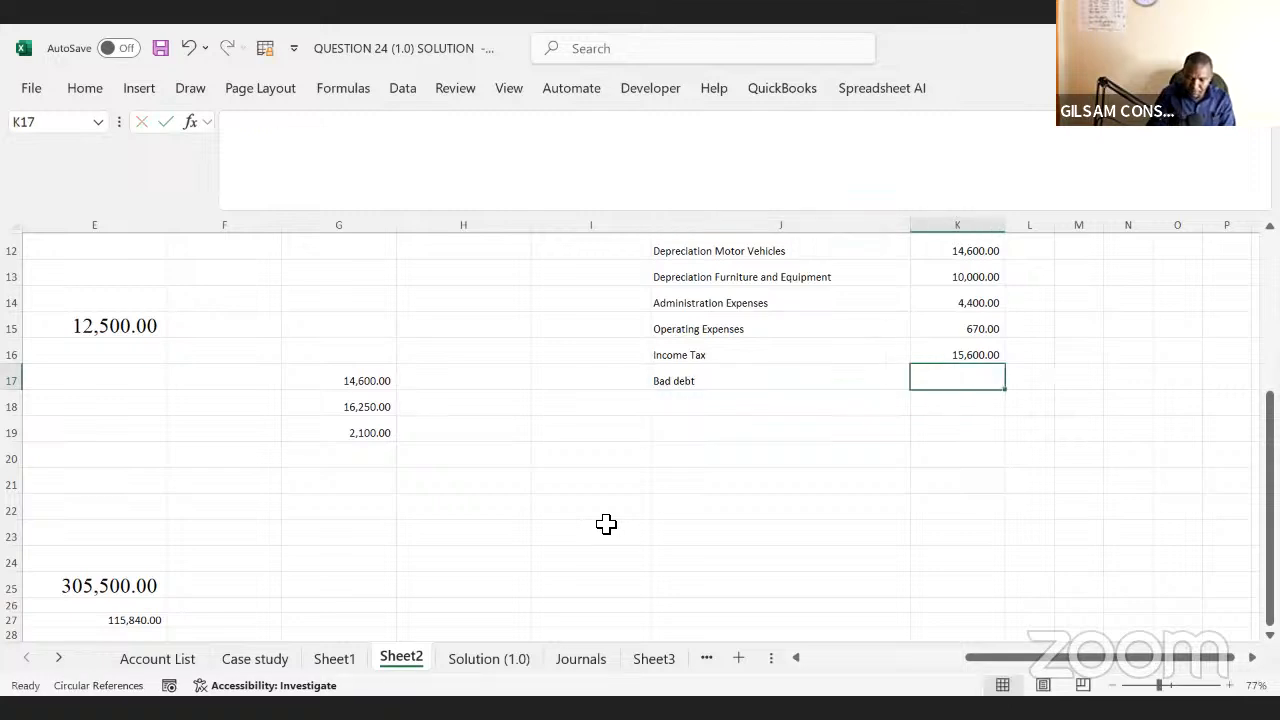
- Link the Bad debt amount in K17 to the credit loss on the Case study sheet with ='Case study'!D71
text(=)
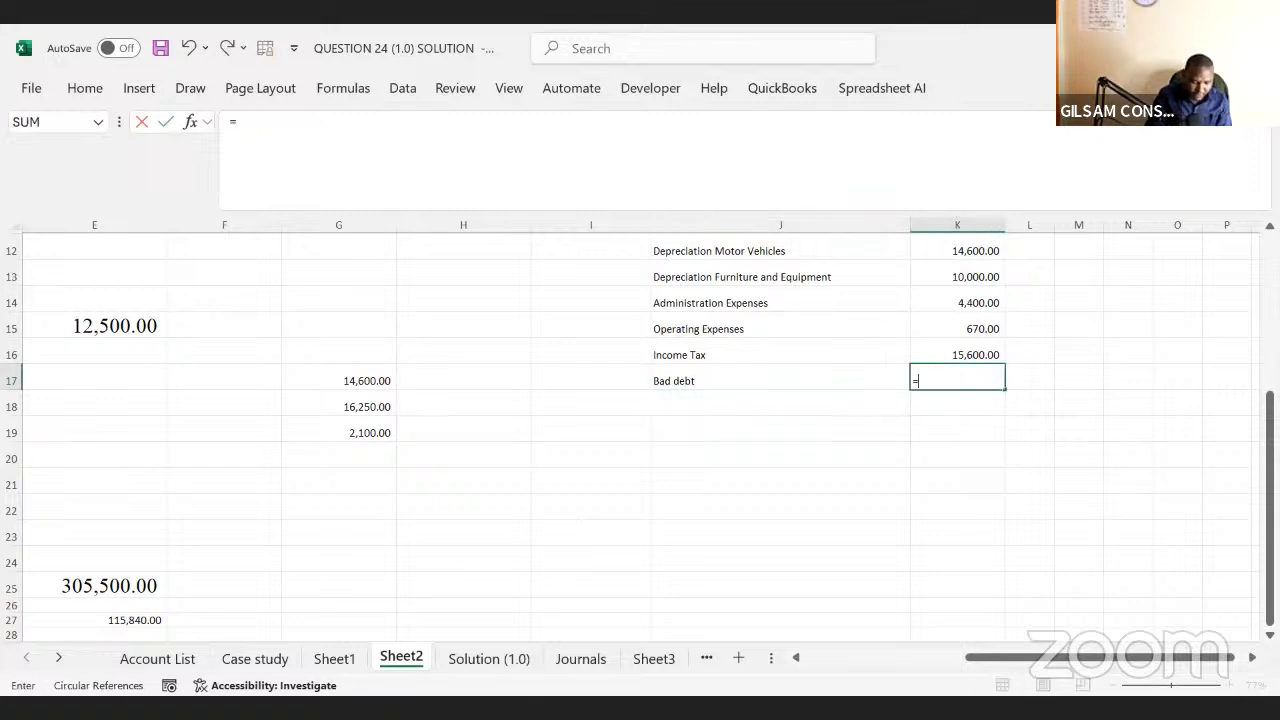
click(255, 658)
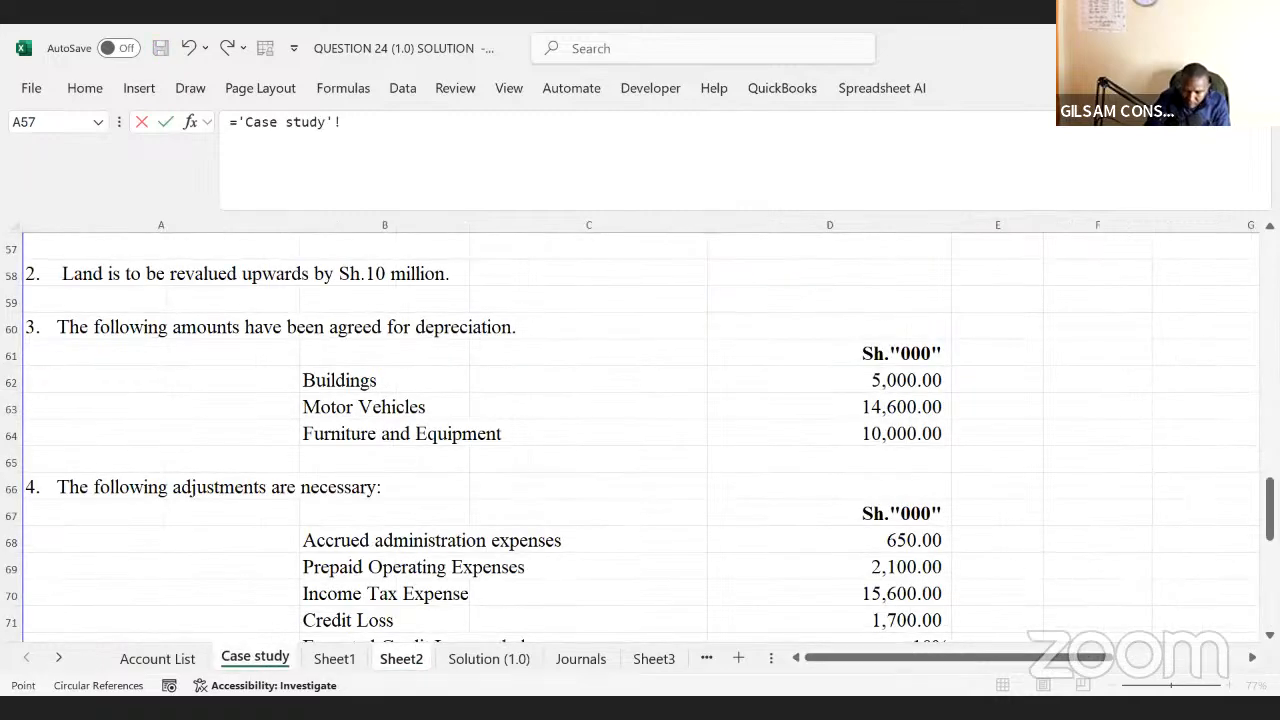
scroll(640, 440, down, 3)
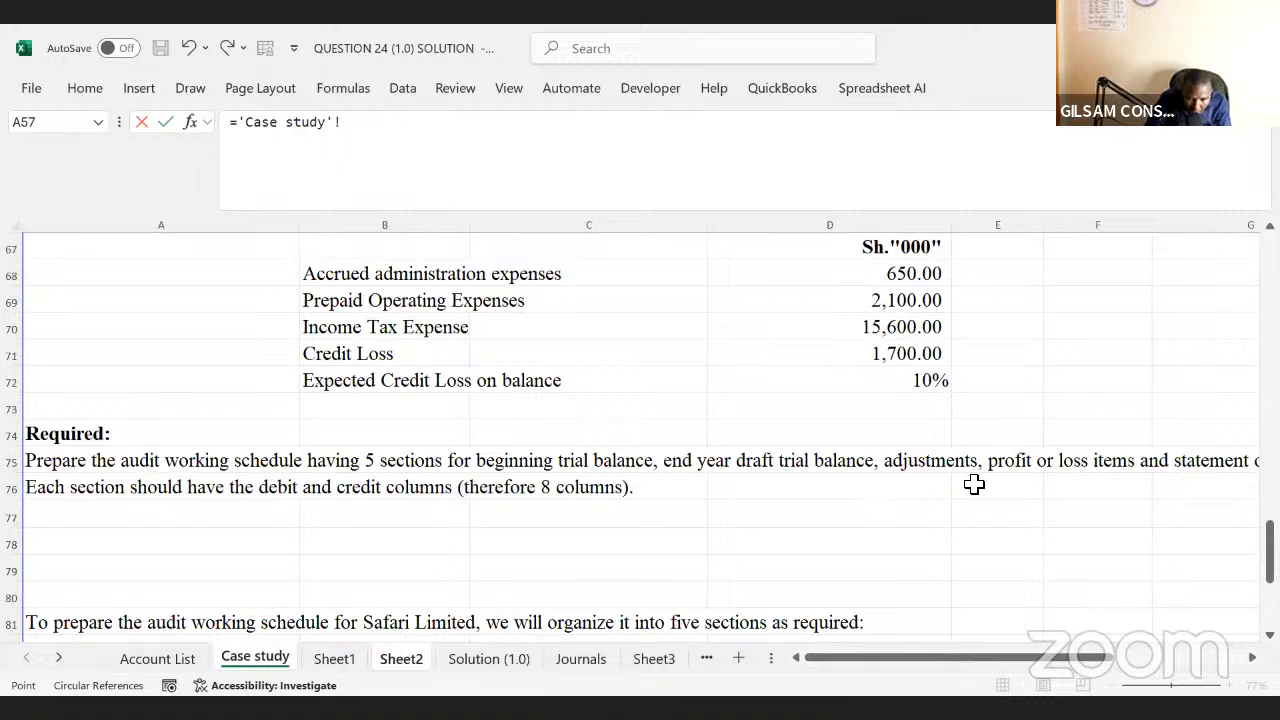
click(902, 358)
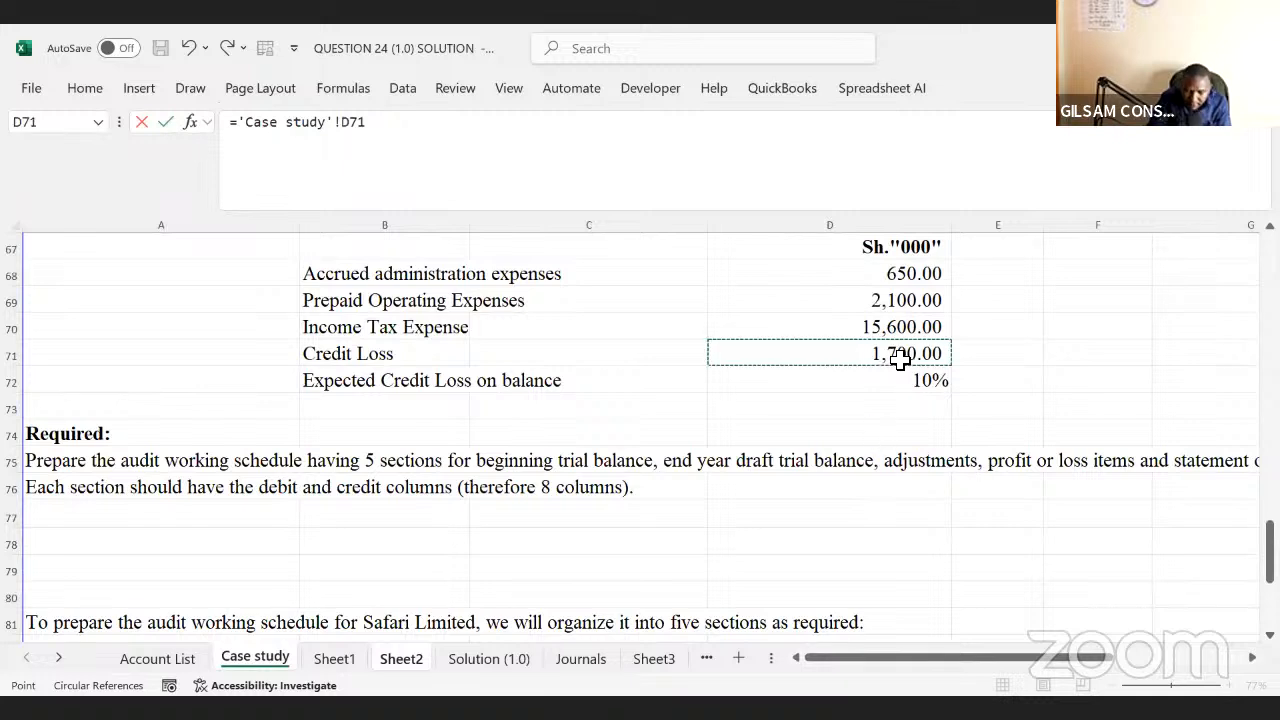
key(Return)
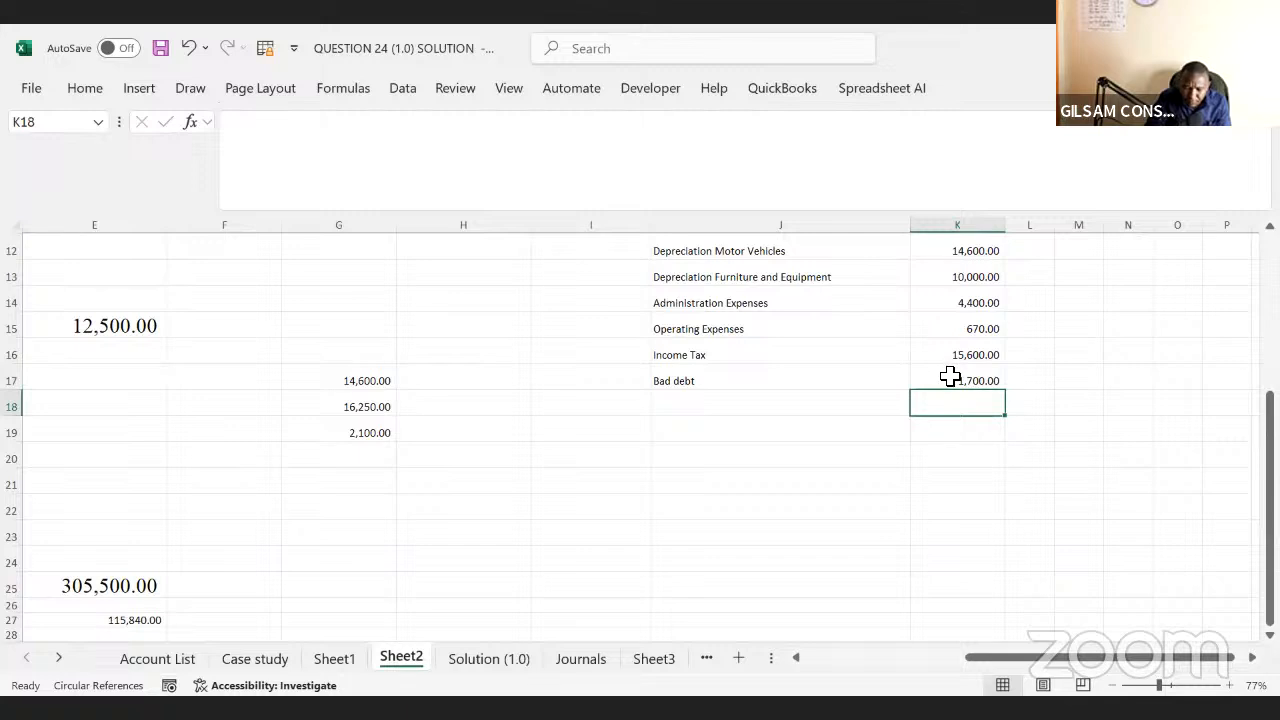
- Review the Bad debt row, the account list in column B and the beginning trial balance and adjustment columns of Sheet2
click(950, 376)
drag(950, 376, 722, 383)
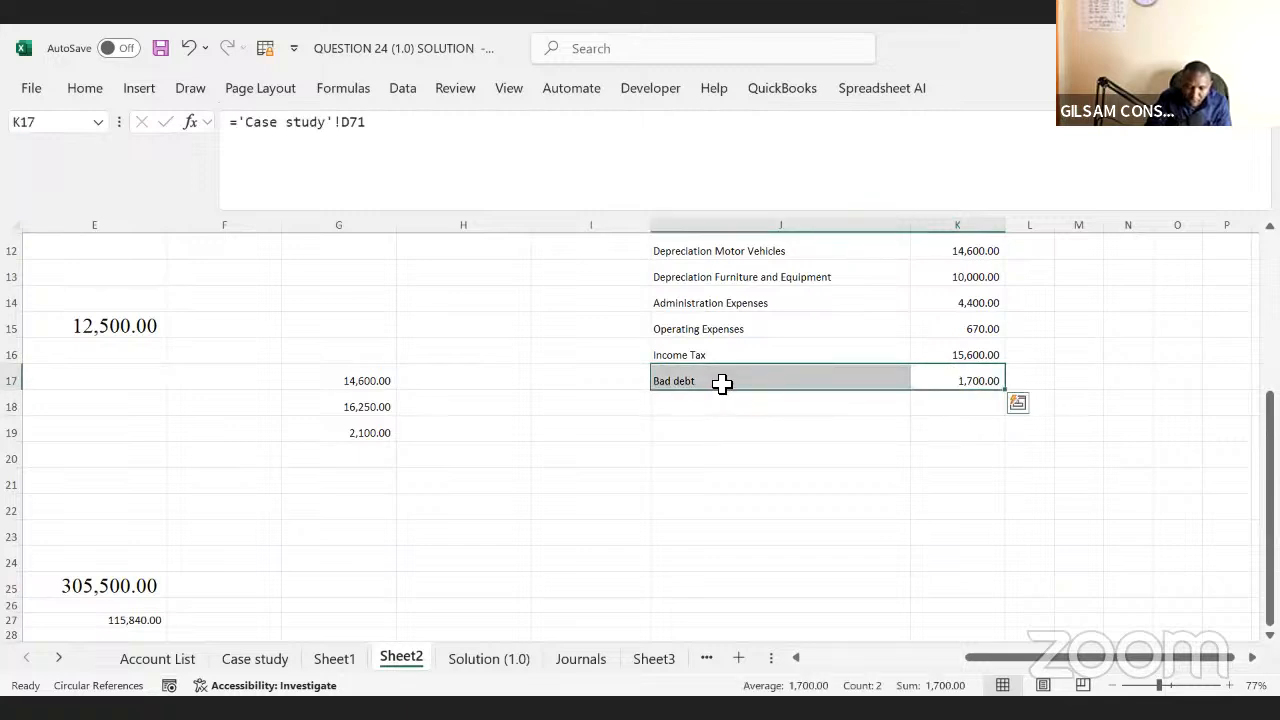
click(686, 380)
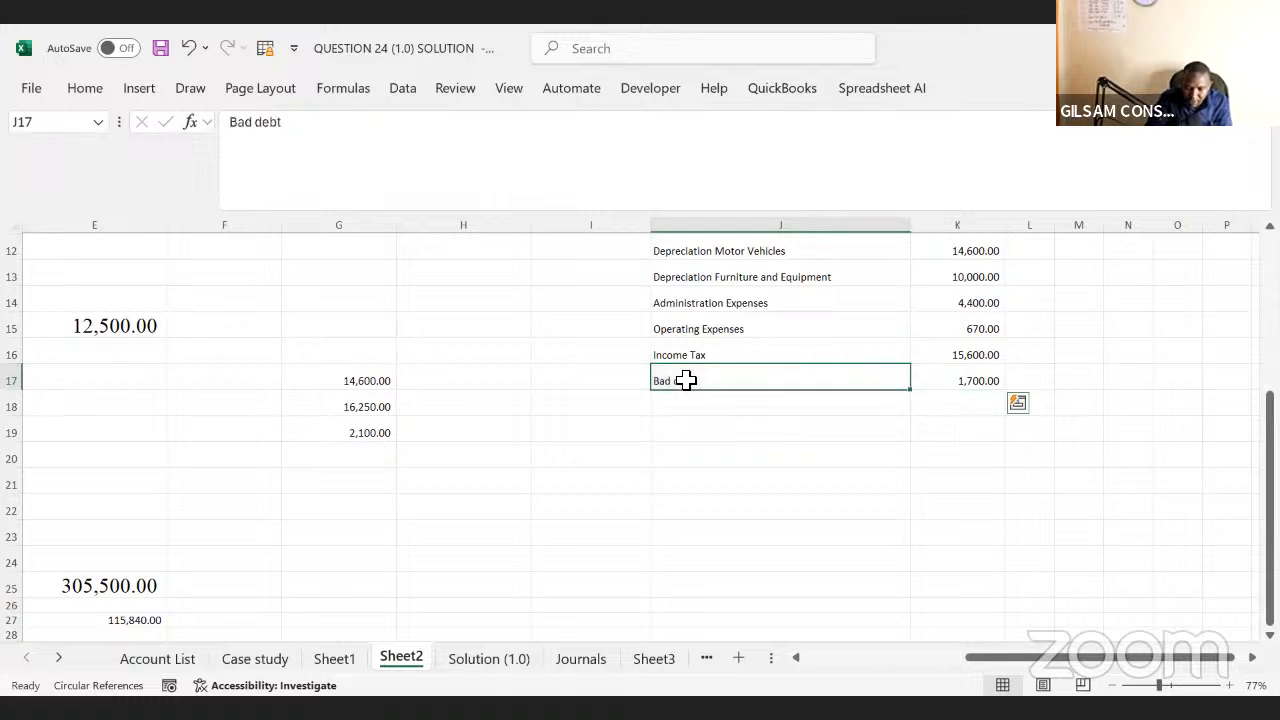
click(620, 400)
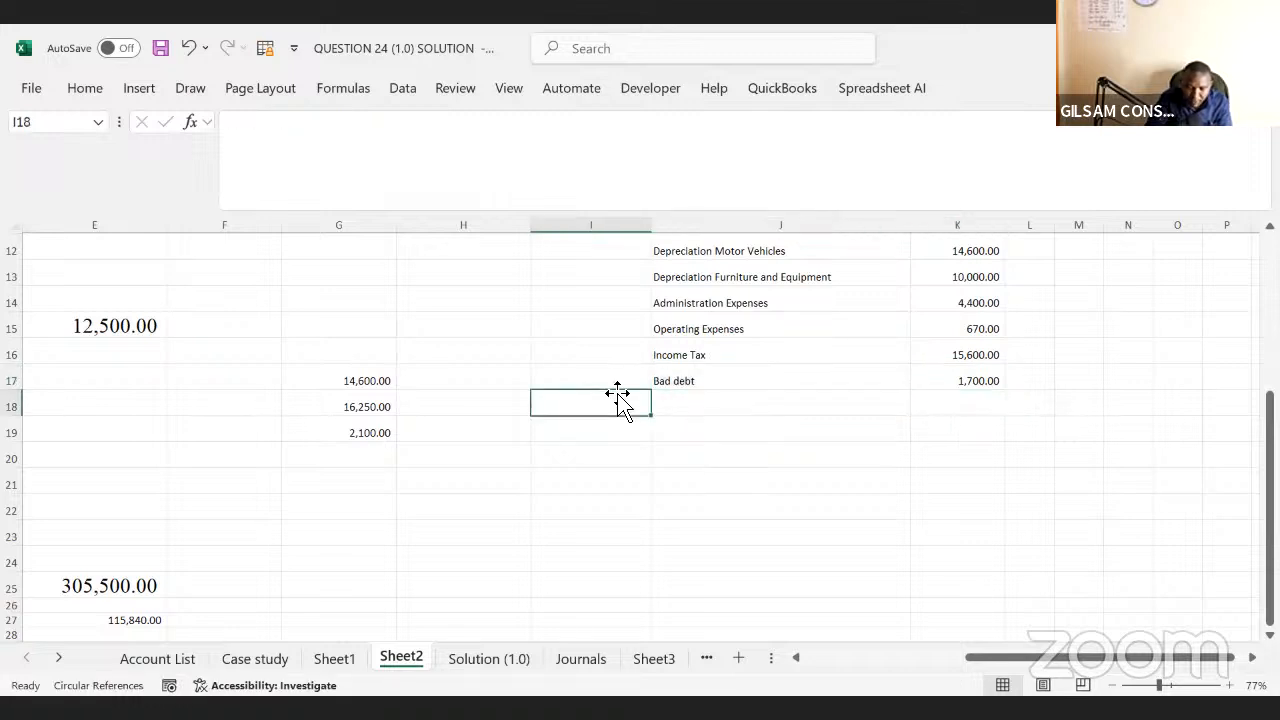
key(Up)
key(Up)
key(Left)
key(Left)
key(Left)
key(Left)
key(Left)
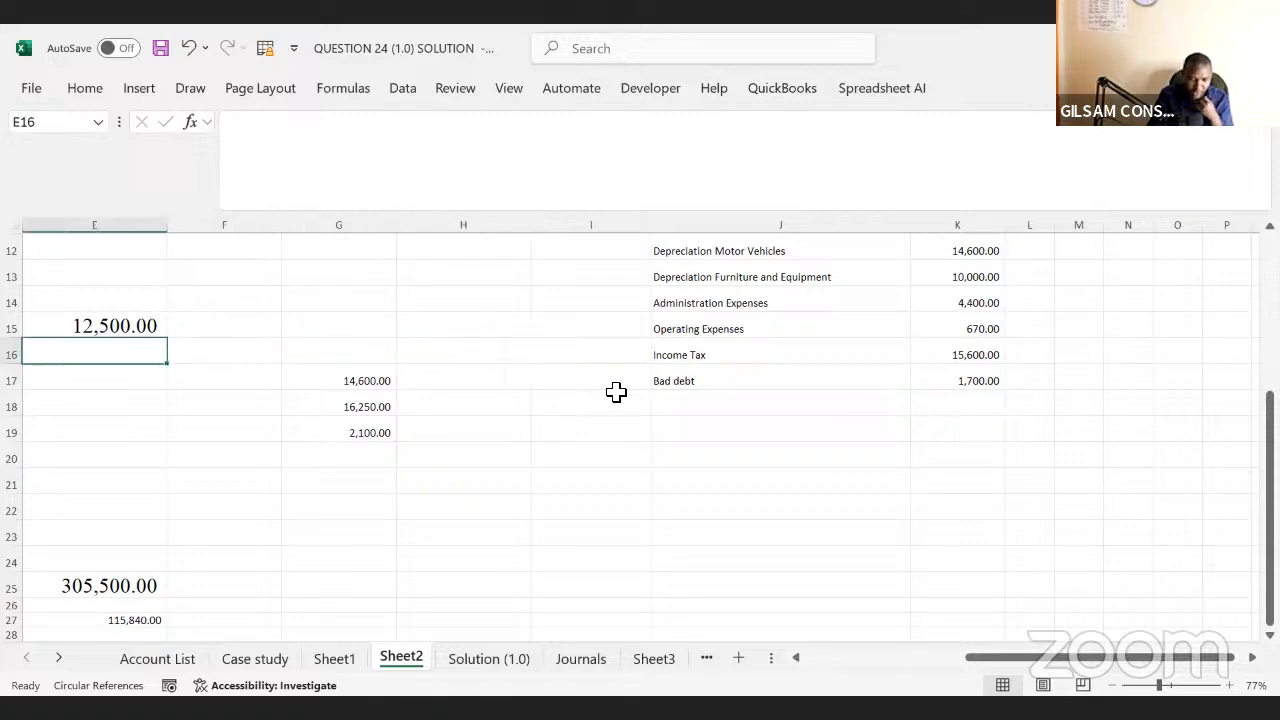
key(Left)
key(Left)
key(Left)
key(Up)
key(Up)
key(Up)
key(Up)
key(Up)
key(Up)
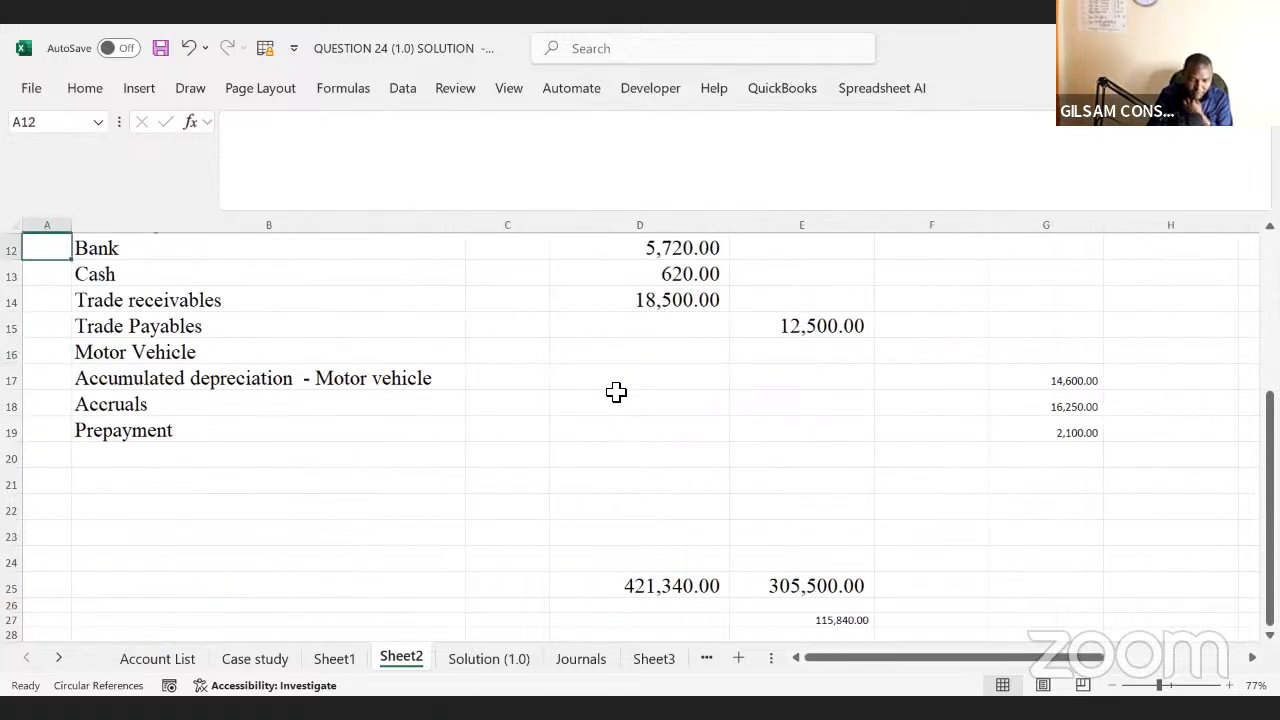
key(ctrl+Home)
key(Down)
key(Down)
key(Down)
key(Down)
key(Down)
key(Down)
key(Down)
key(Down)
key(Down)
key(Down)
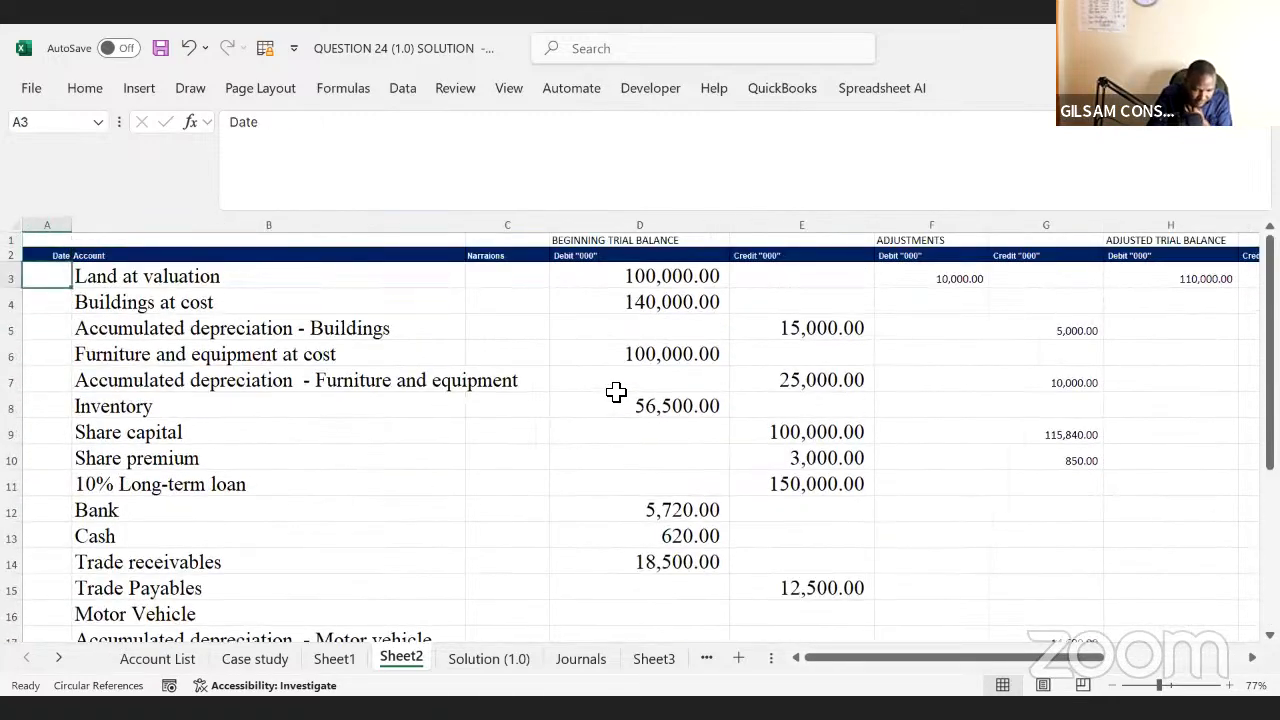
key(Down)
key(Down)
key(Down)
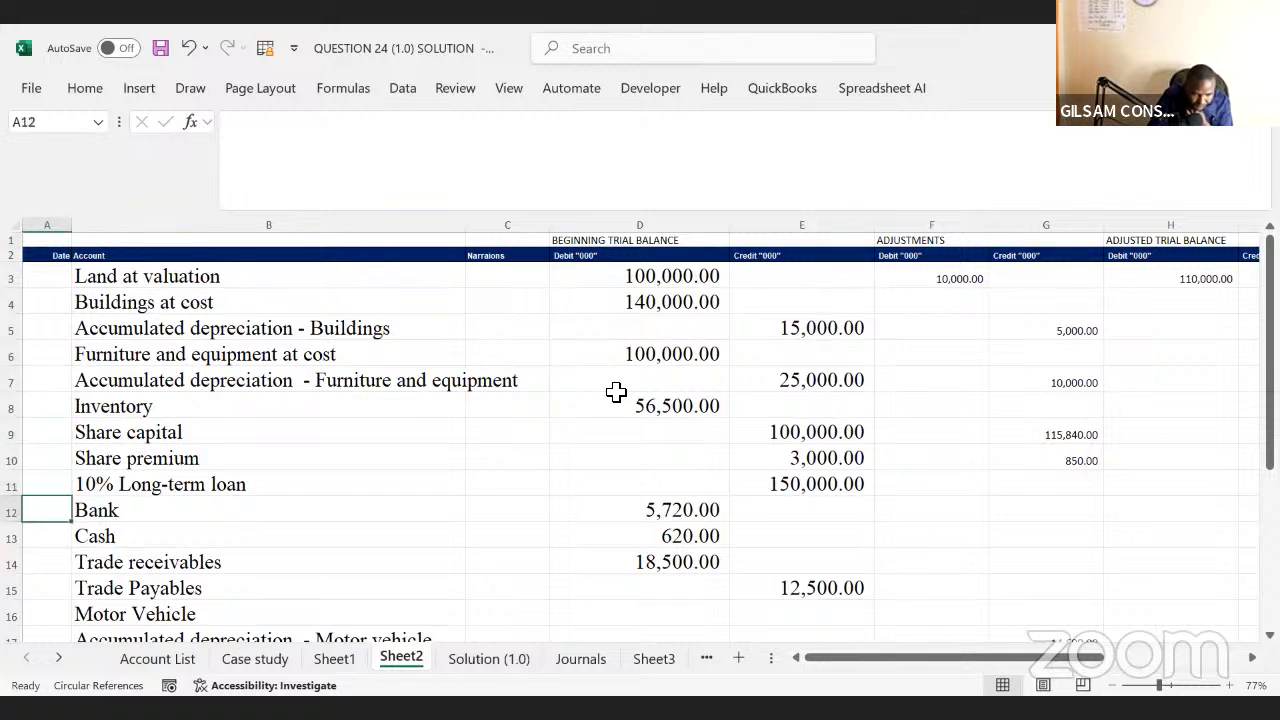
- Link the Trade receivables credit adjustment in G14 to the Bad debt amount with =K17
key(Right)
key(Right)
key(Right)
key(Right)
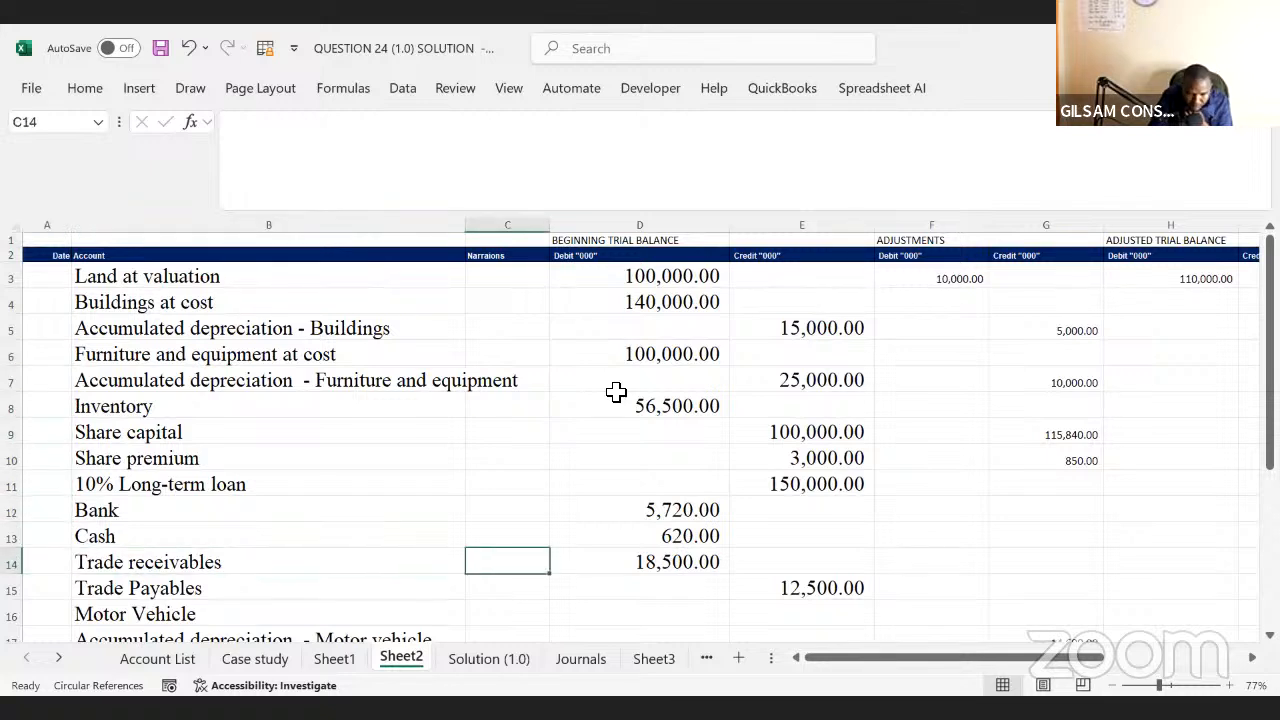
key(Right)
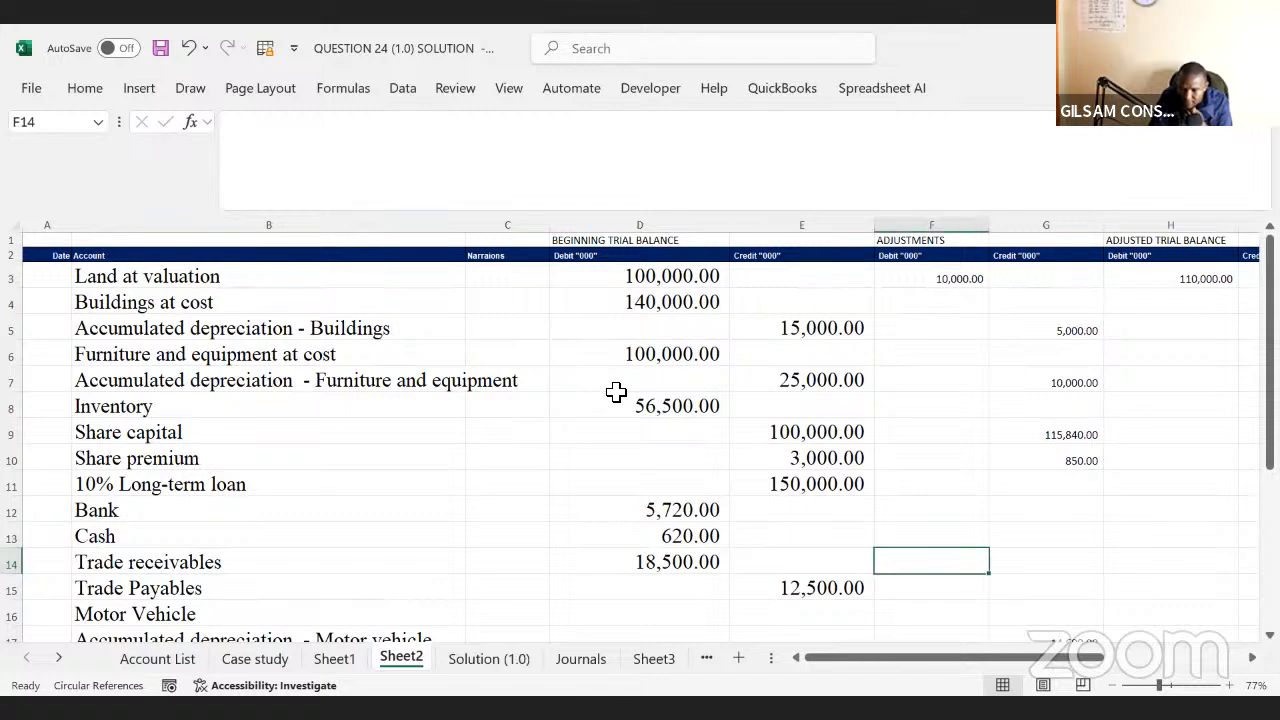
key(Right)
text(=)
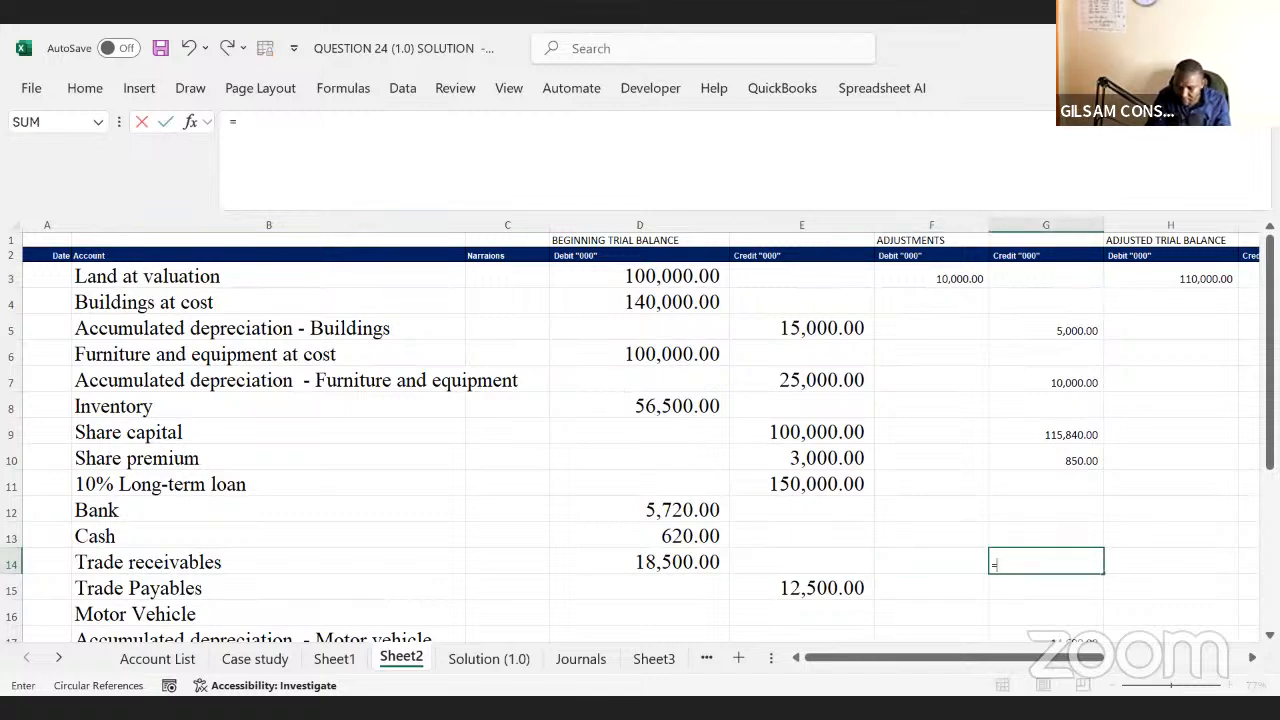
scroll(640, 440, right, 4)
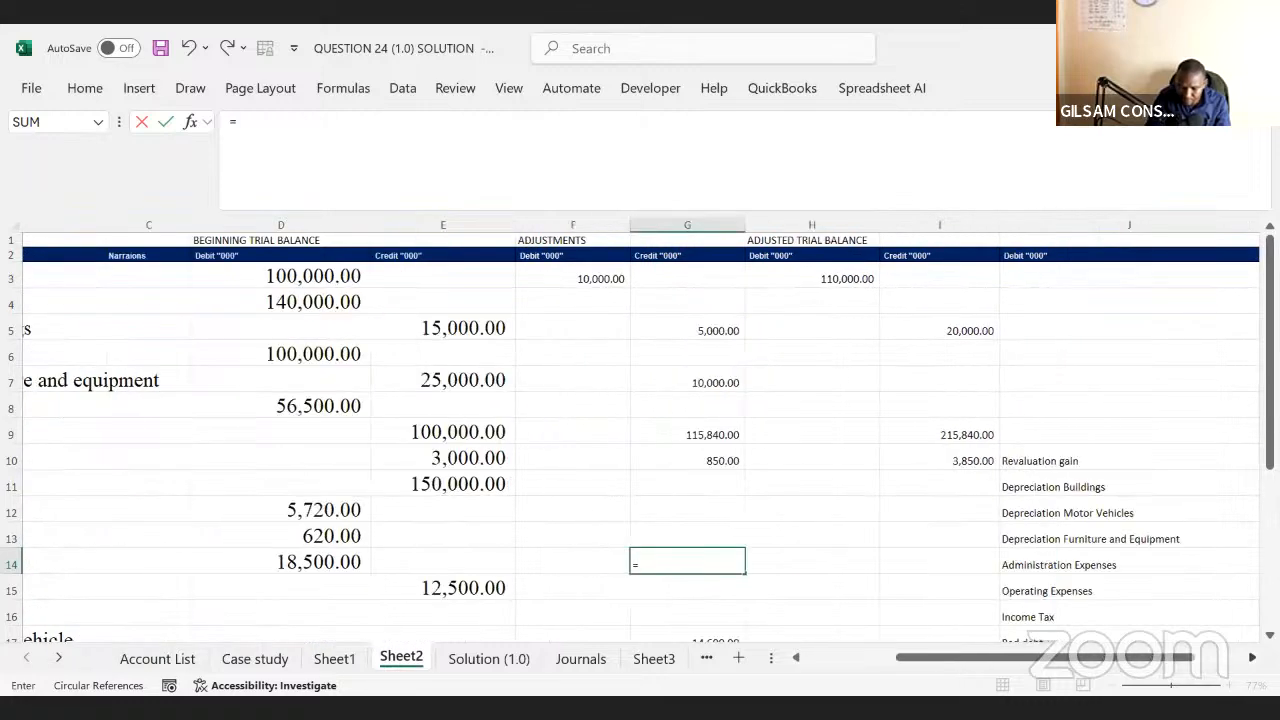
scroll(640, 440, down, 1)
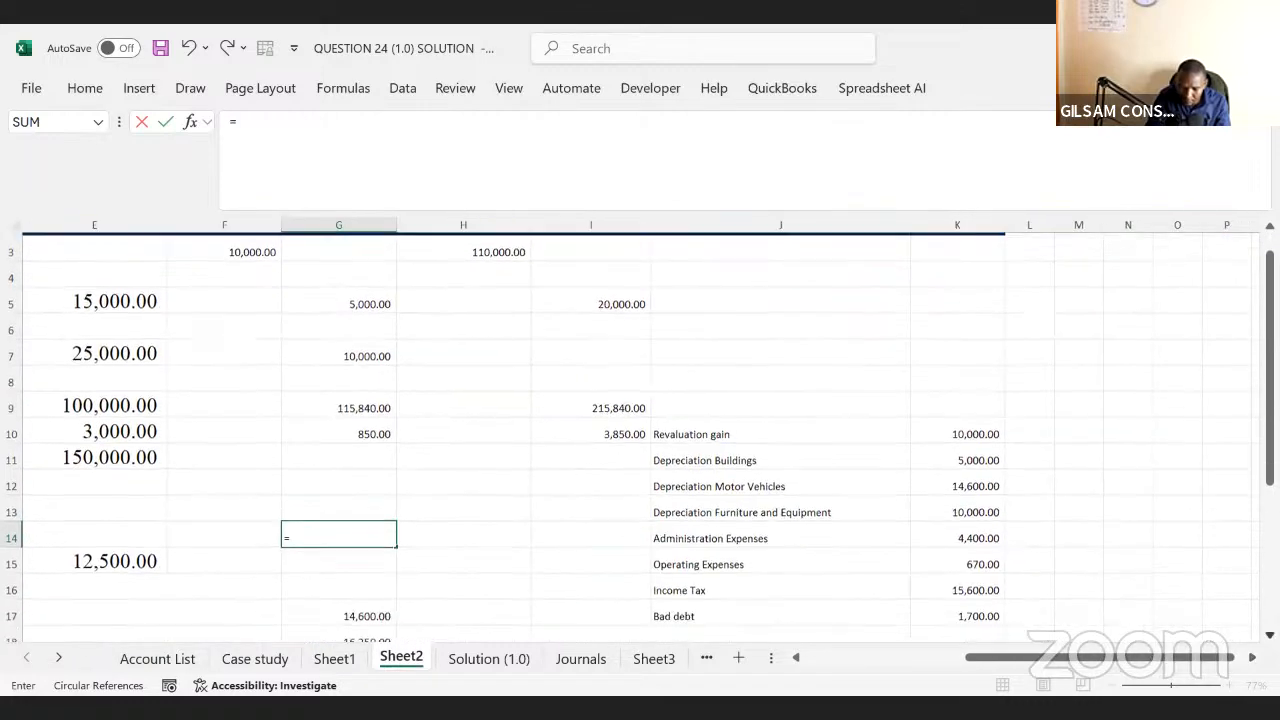
click(983, 564)
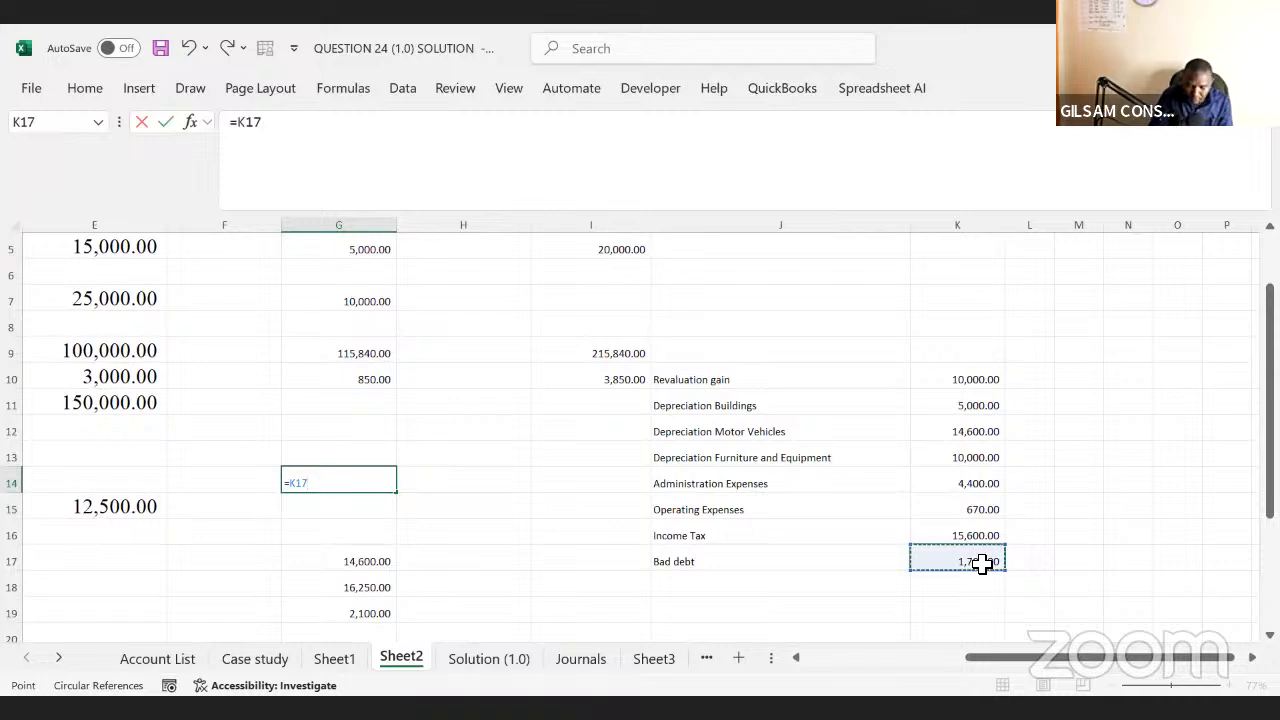
key(Return)
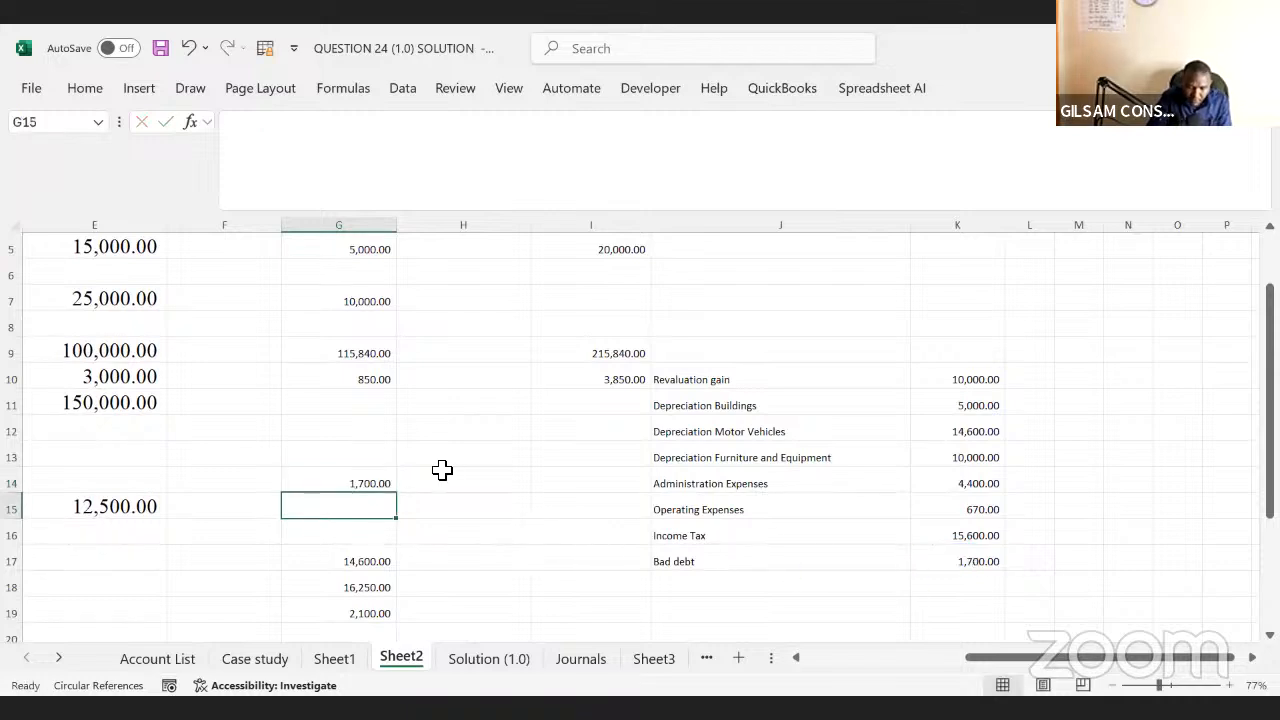
- Add a "Provision for bad debt 10%" label in J18, directly below Bad debt
click(377, 480)
key(Return)
key(Return)
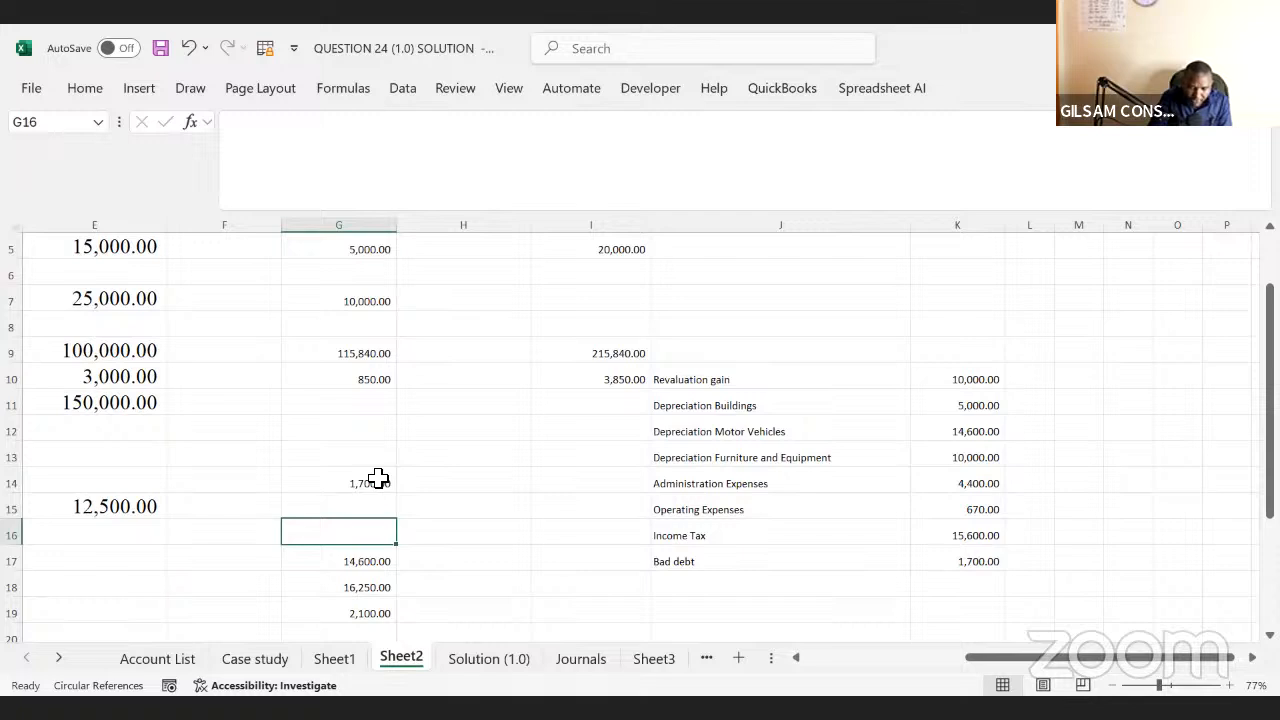
key(Down)
key(Down)
key(Right)
key(Right)
key(Right)
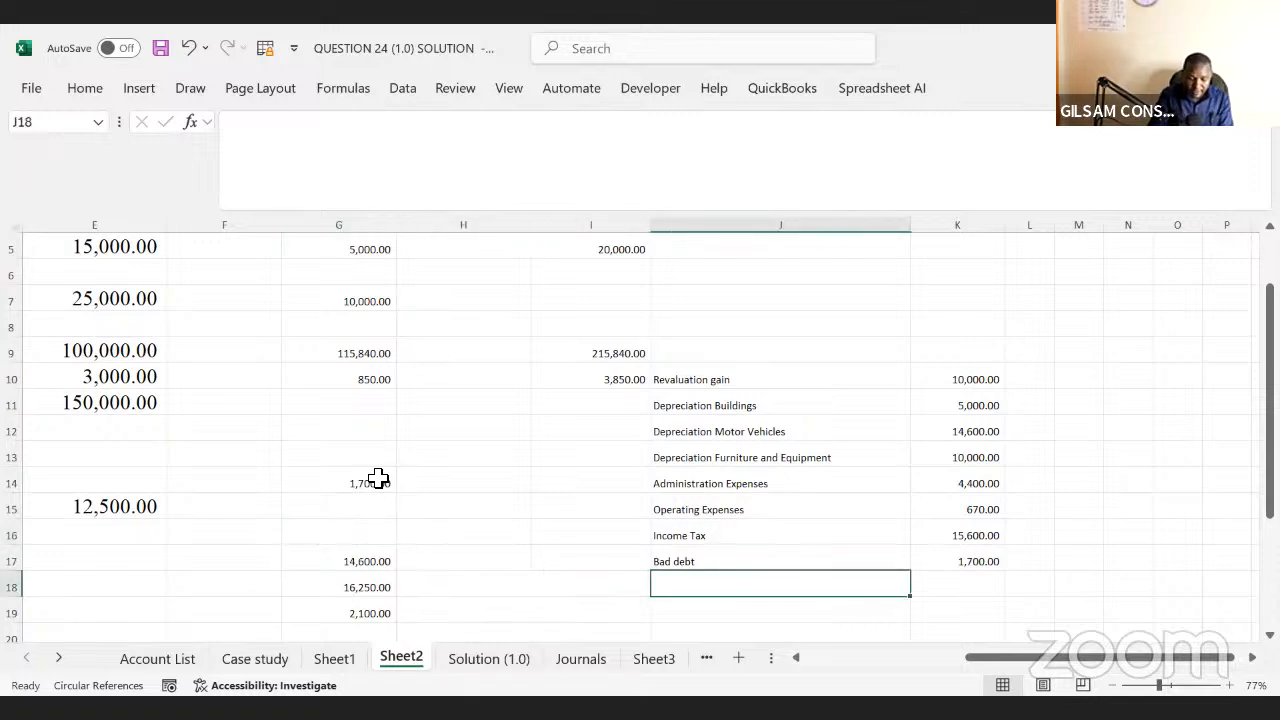
text(Provid)
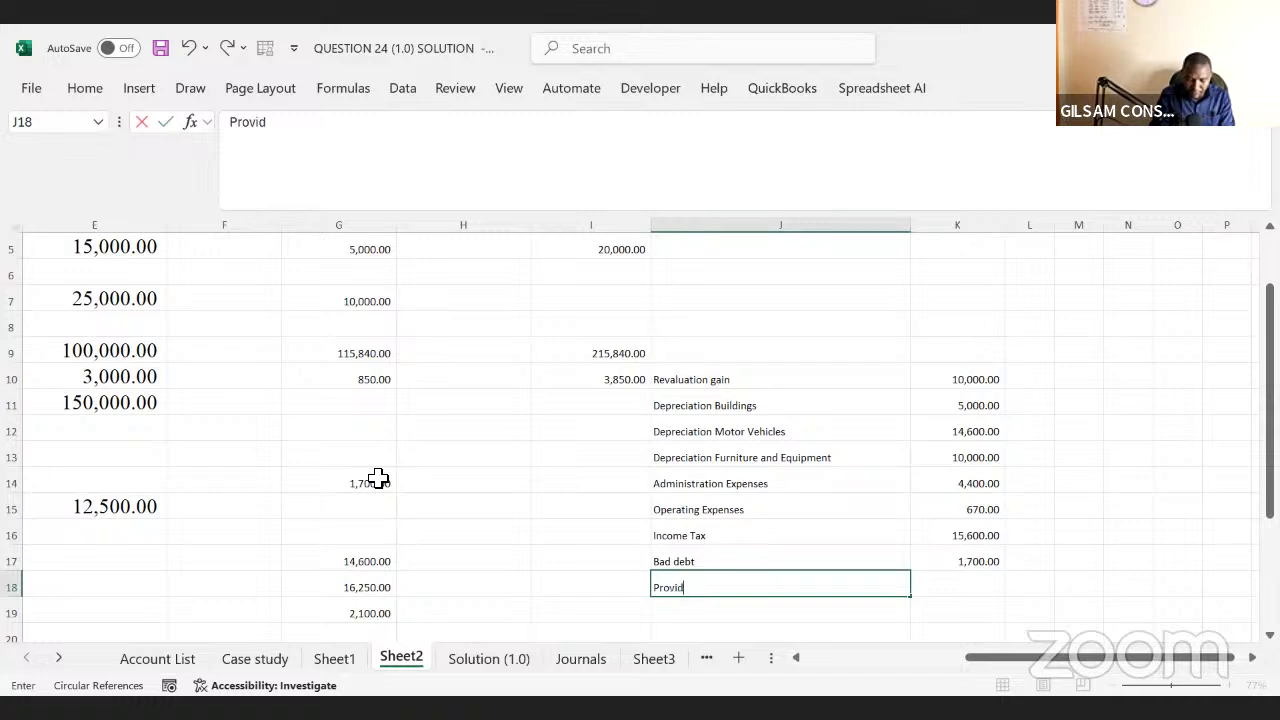
text(i)
key(BackSpace)
key(BackSpace)
text(sion)
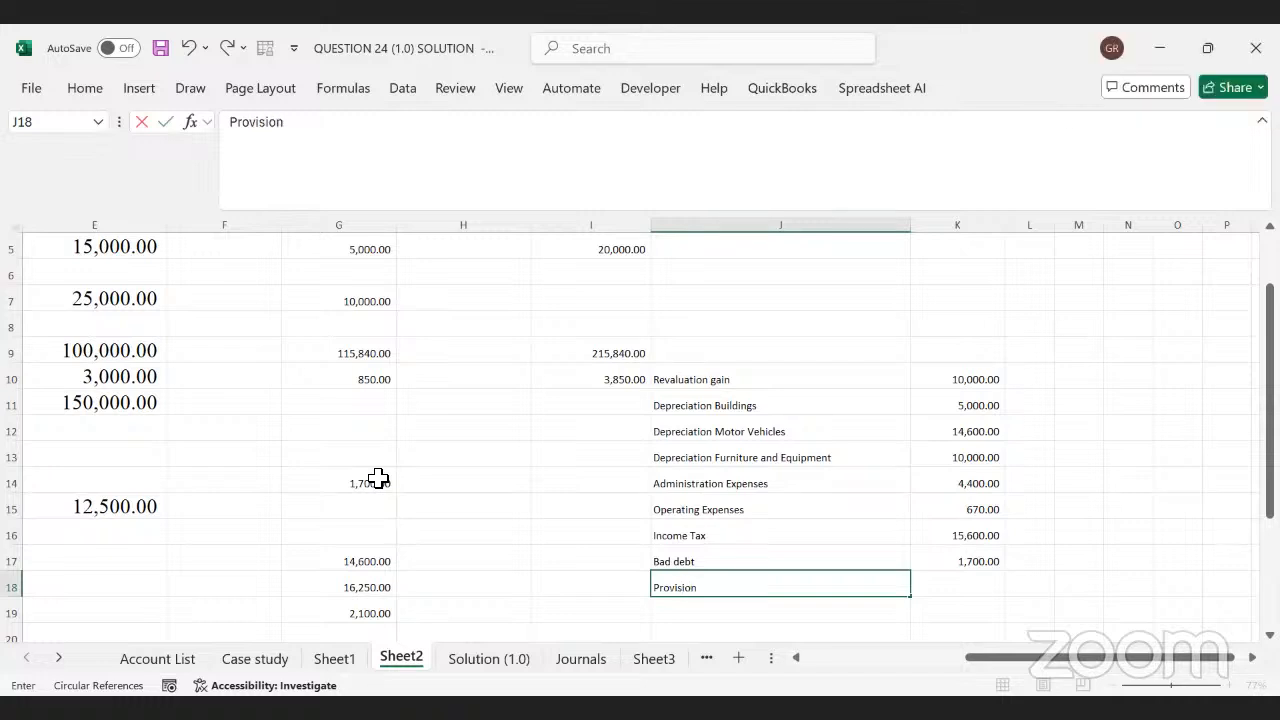
text( for bad debt 19)
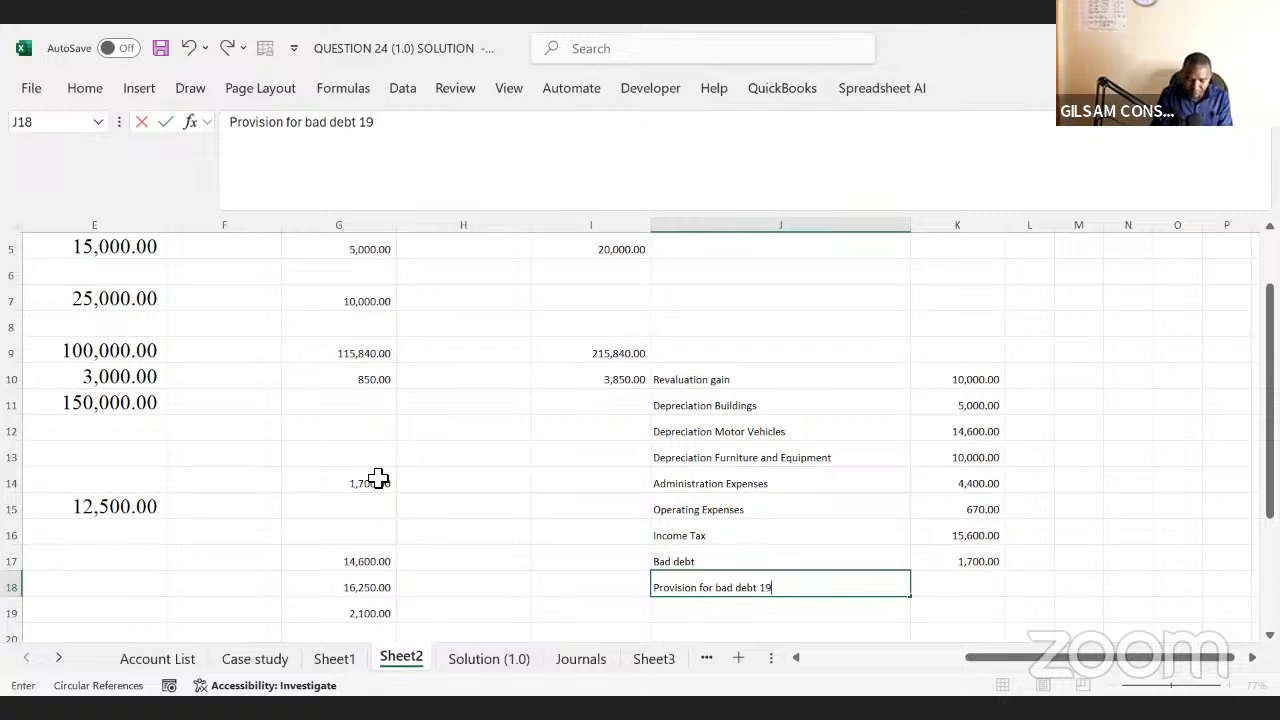
key(BackSpace)
text(0%)
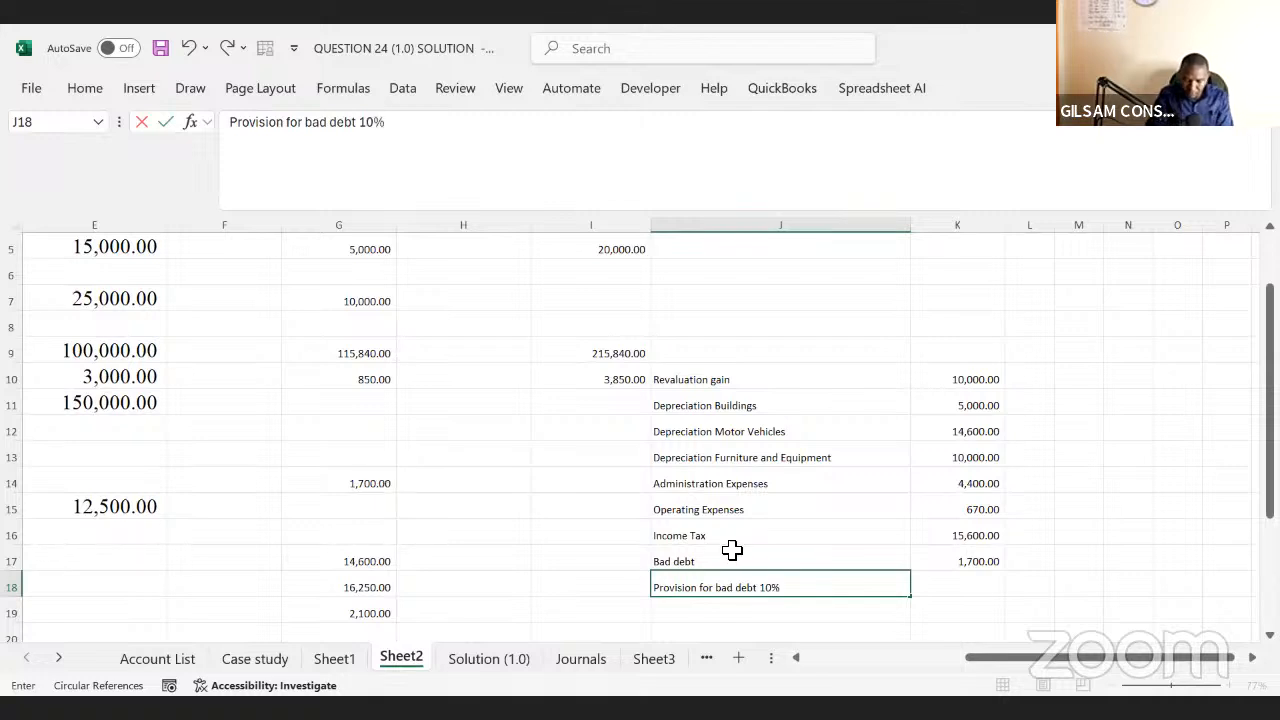
- Calculate the provision in K18 as 10% of the closing trade receivables balance on the Case study sheet with =10%*'Case study'!D32
click(949, 603)
click(954, 580)
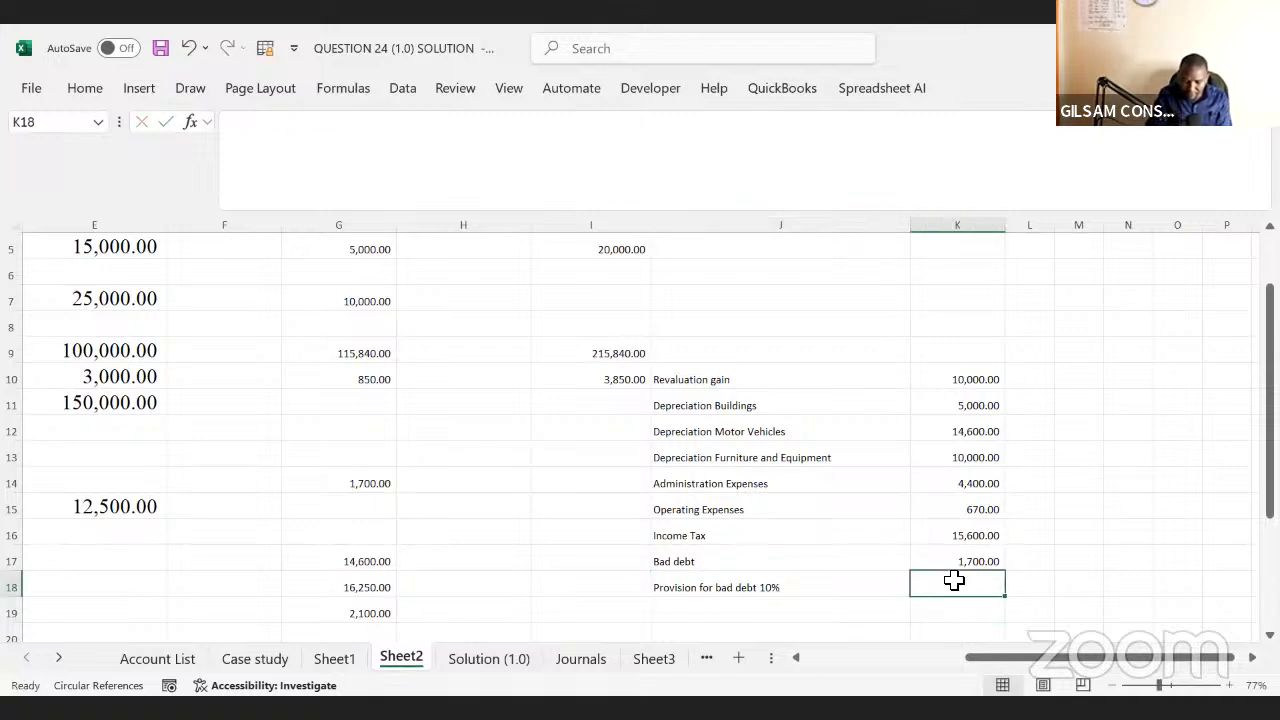
text(=10%*)
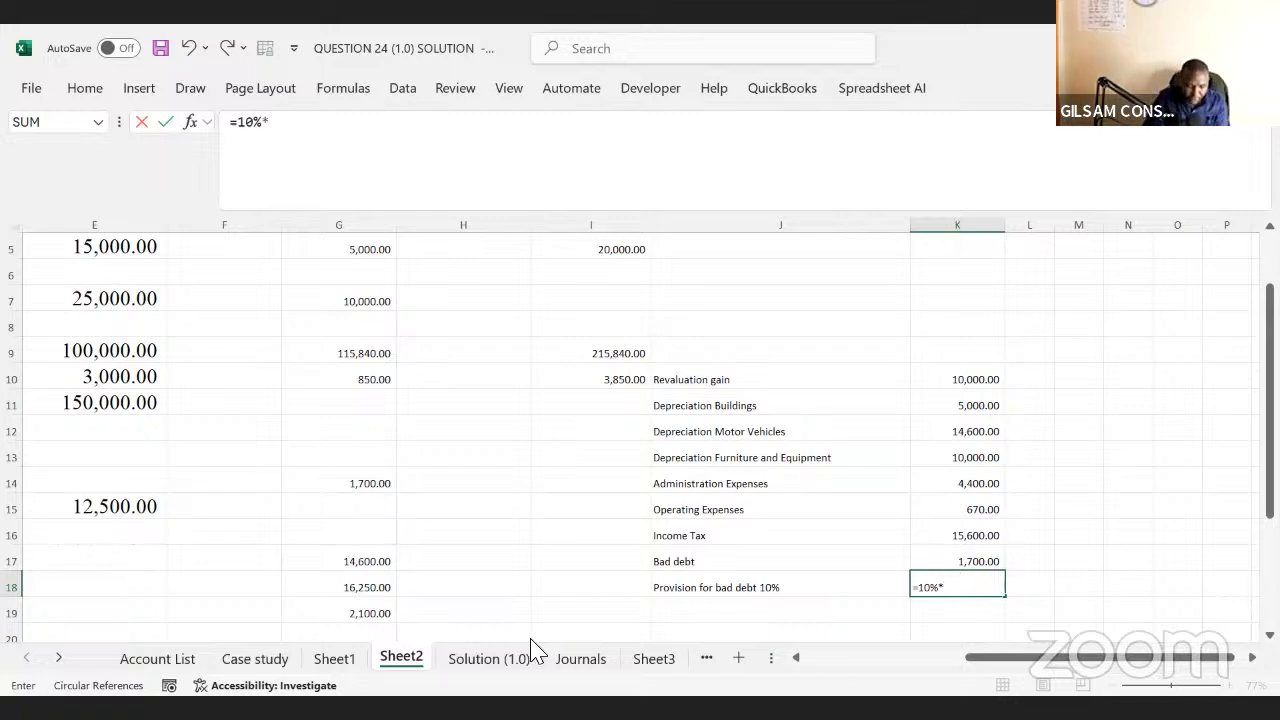
click(262, 658)
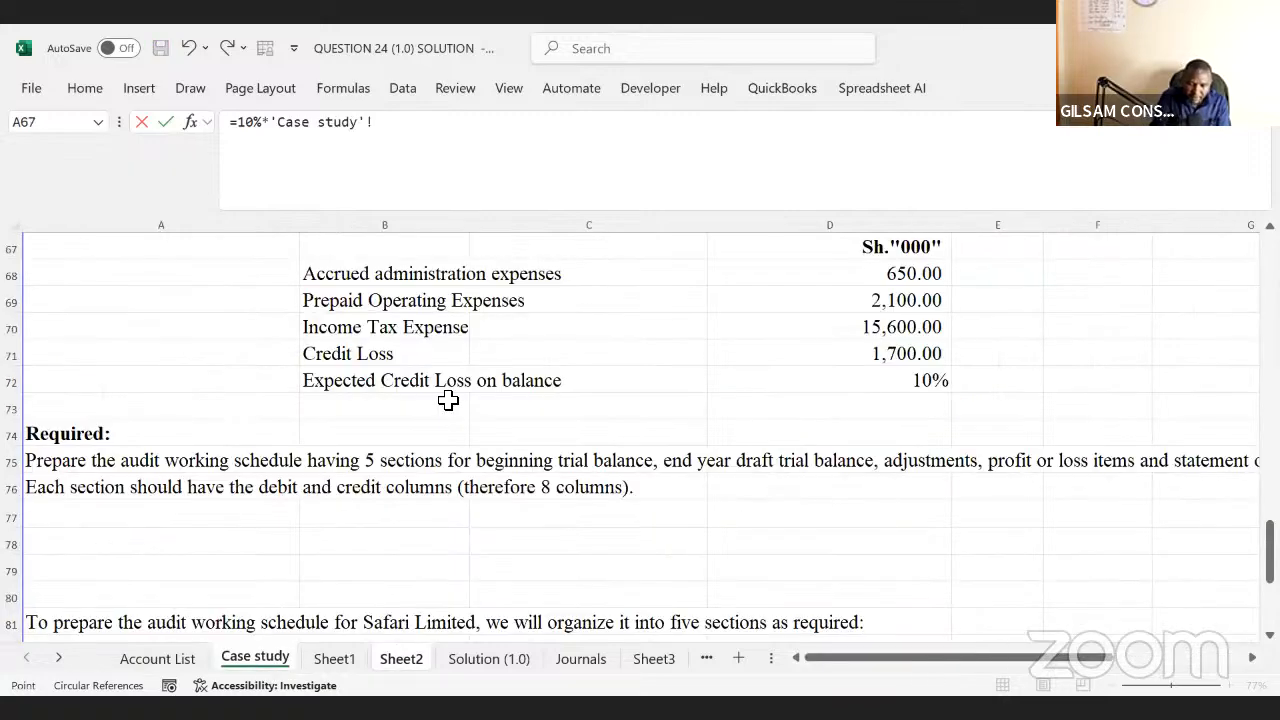
scroll(448, 400, up, 11)
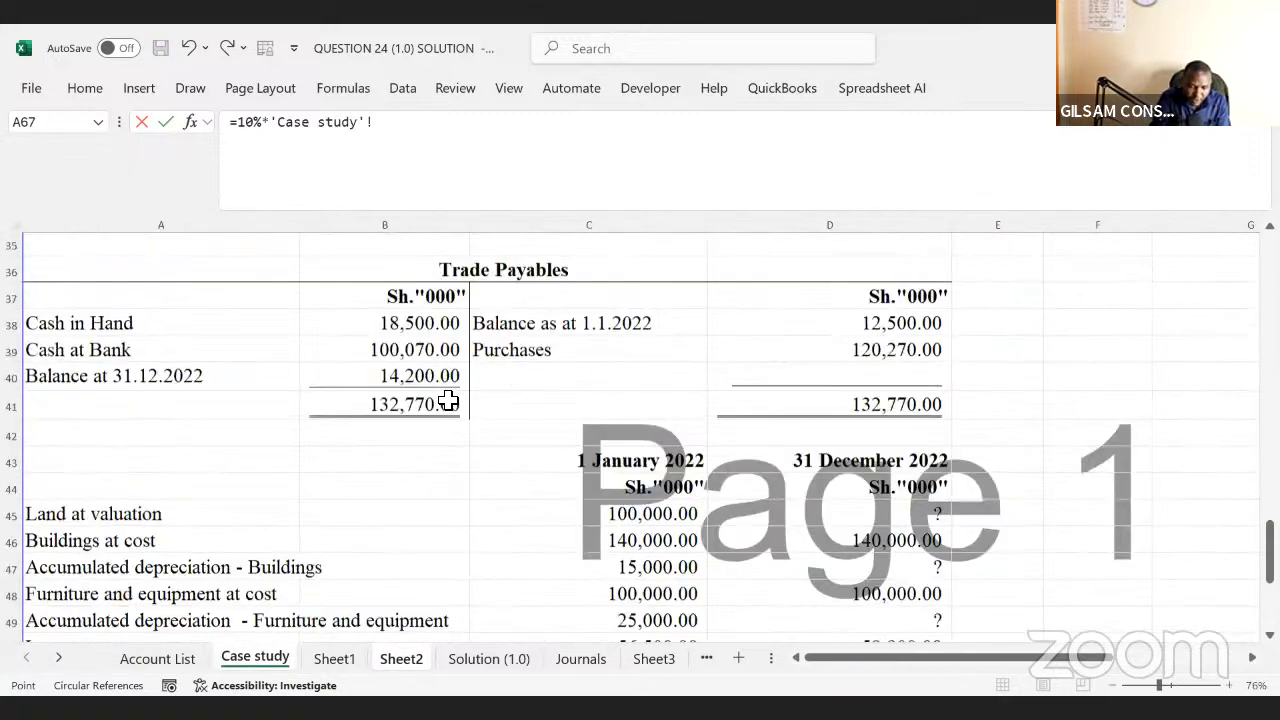
scroll(448, 401, up, 4)
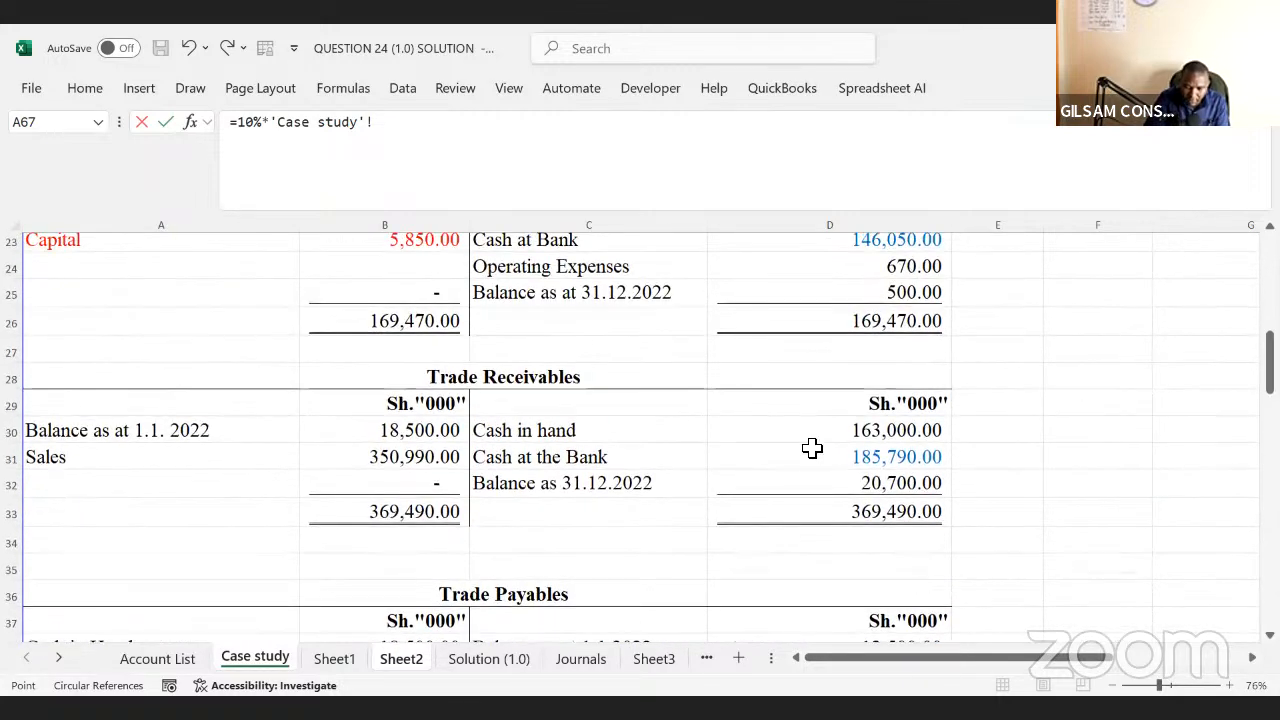
click(848, 487)
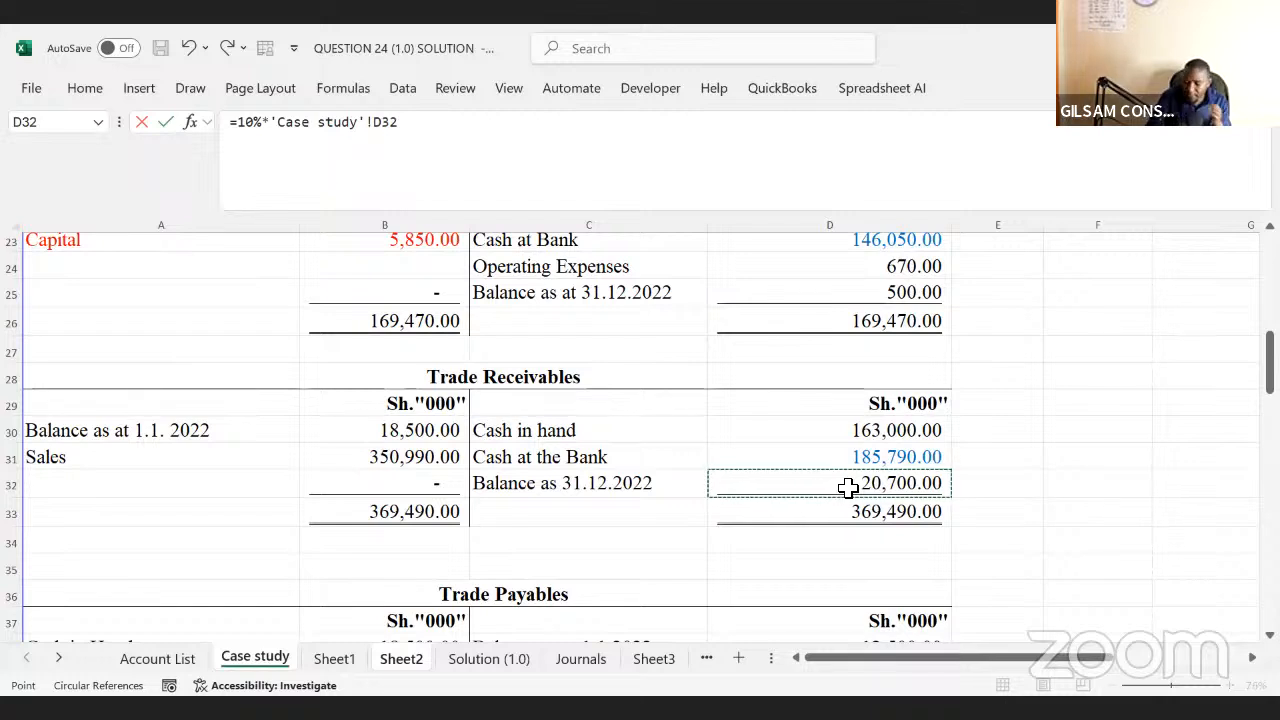
key(Return)
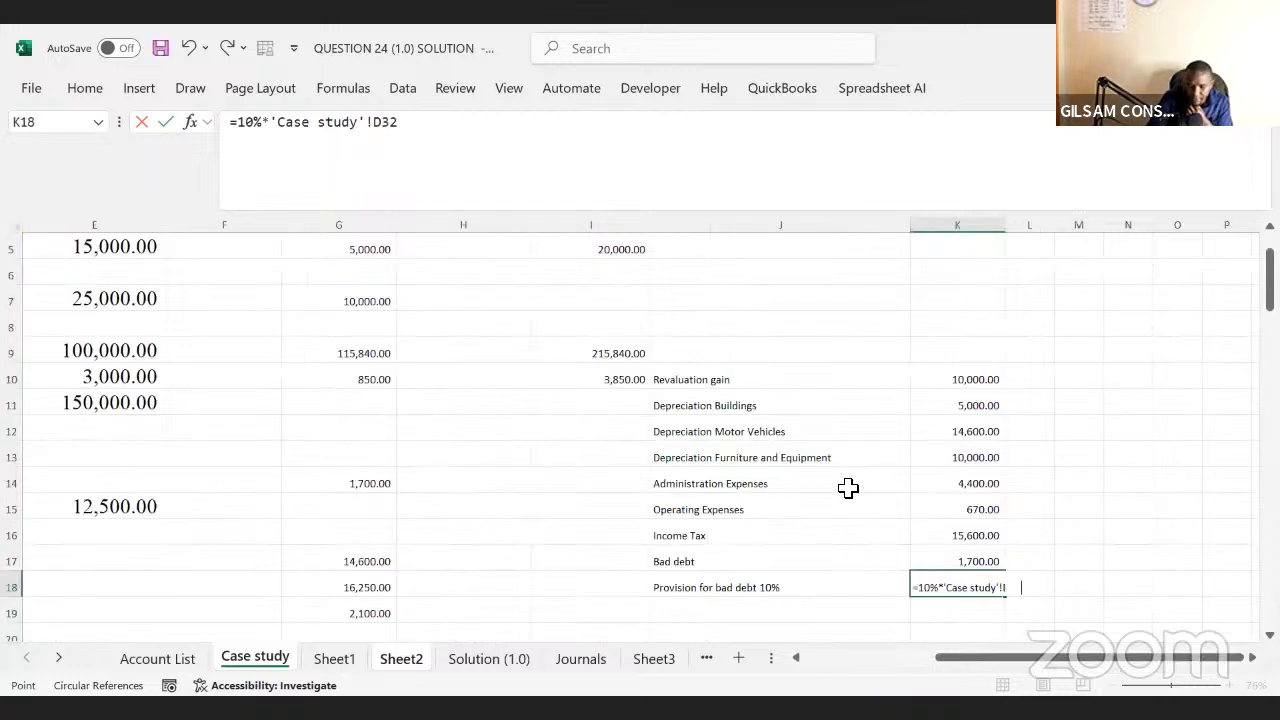
click(963, 581)
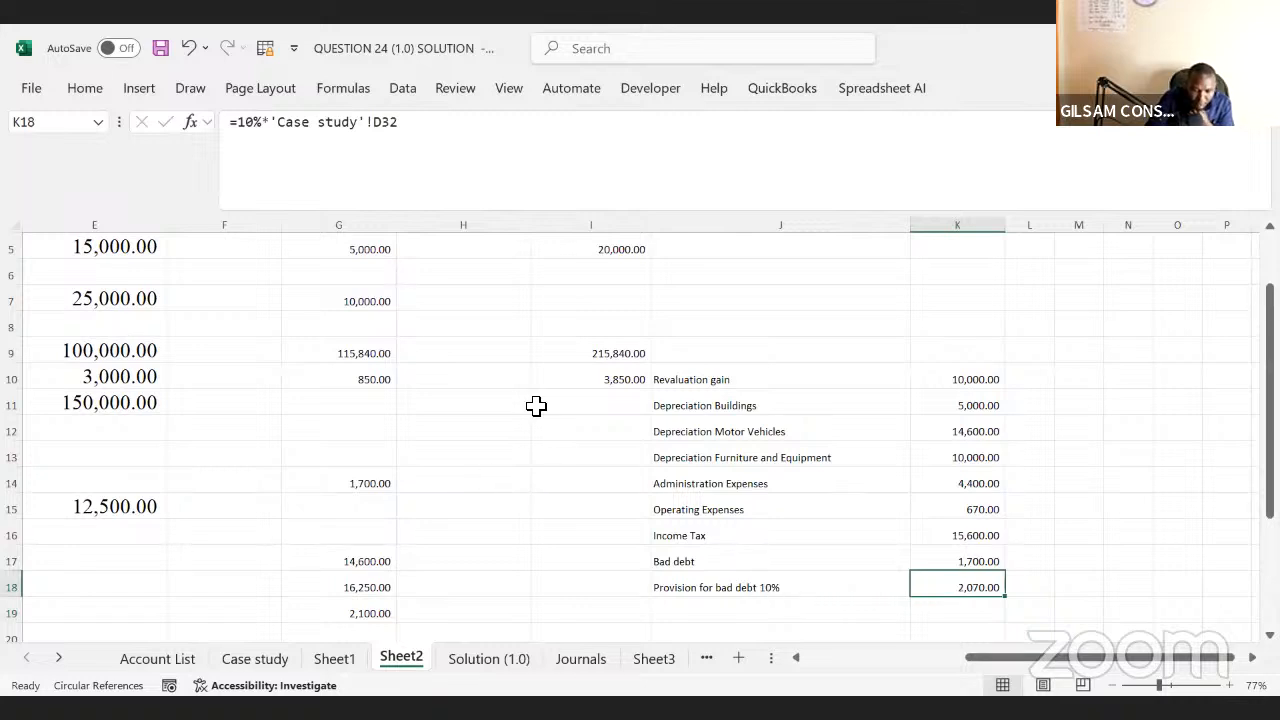
- Review the adjustments and adjusted trial balance columns from the headings through the upper account rows
click(415, 390)
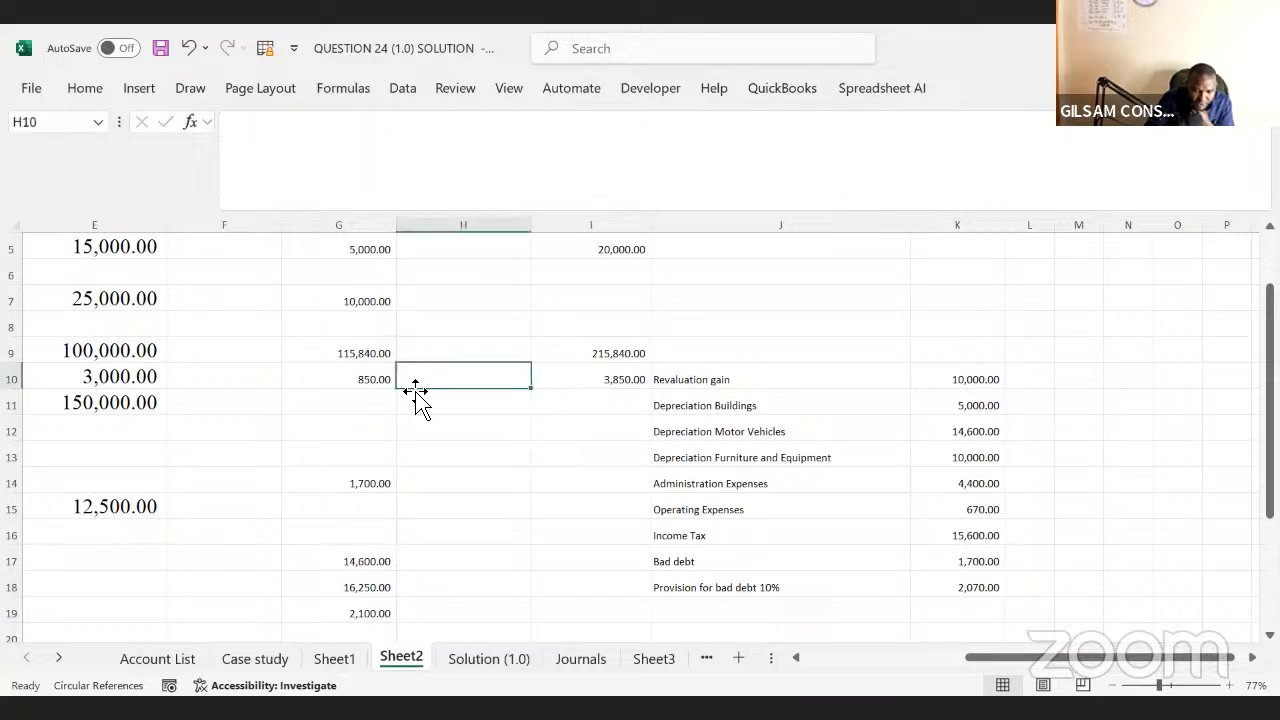
key(Up)
key(Up)
key(Up)
key(Up)
key(Up)
key(Up)
key(Up)
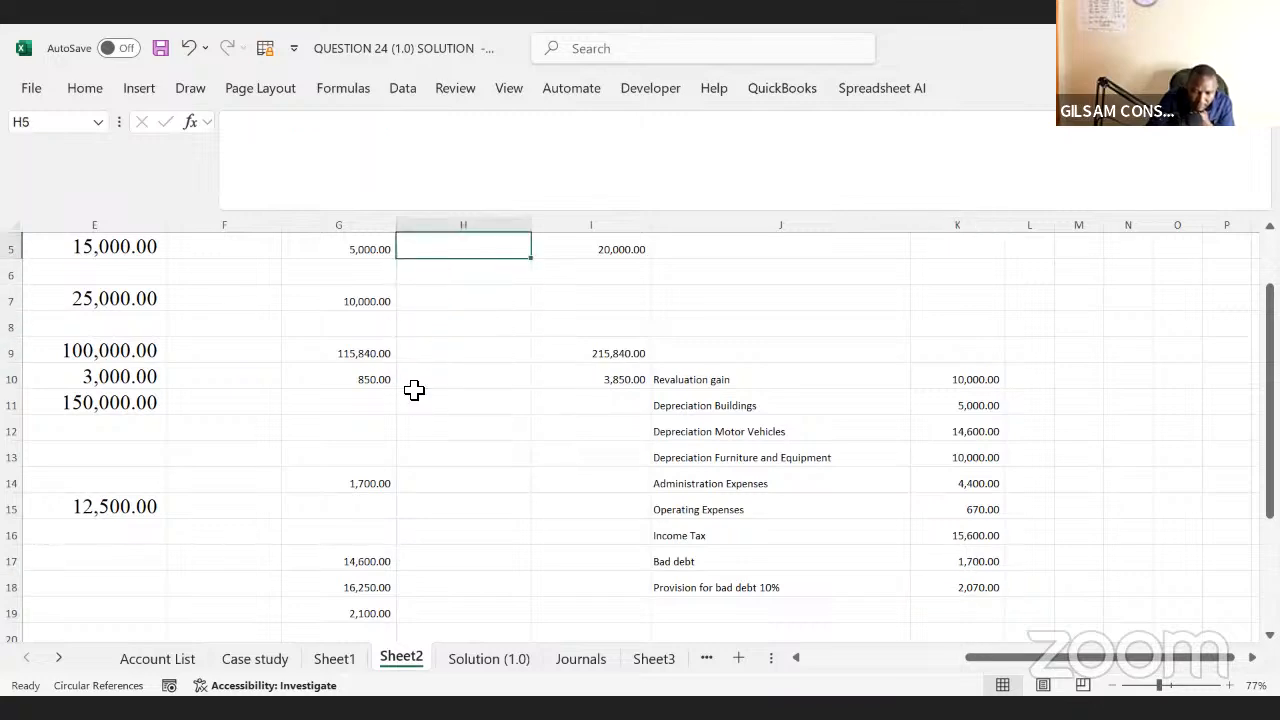
key(Up)
key(Up)
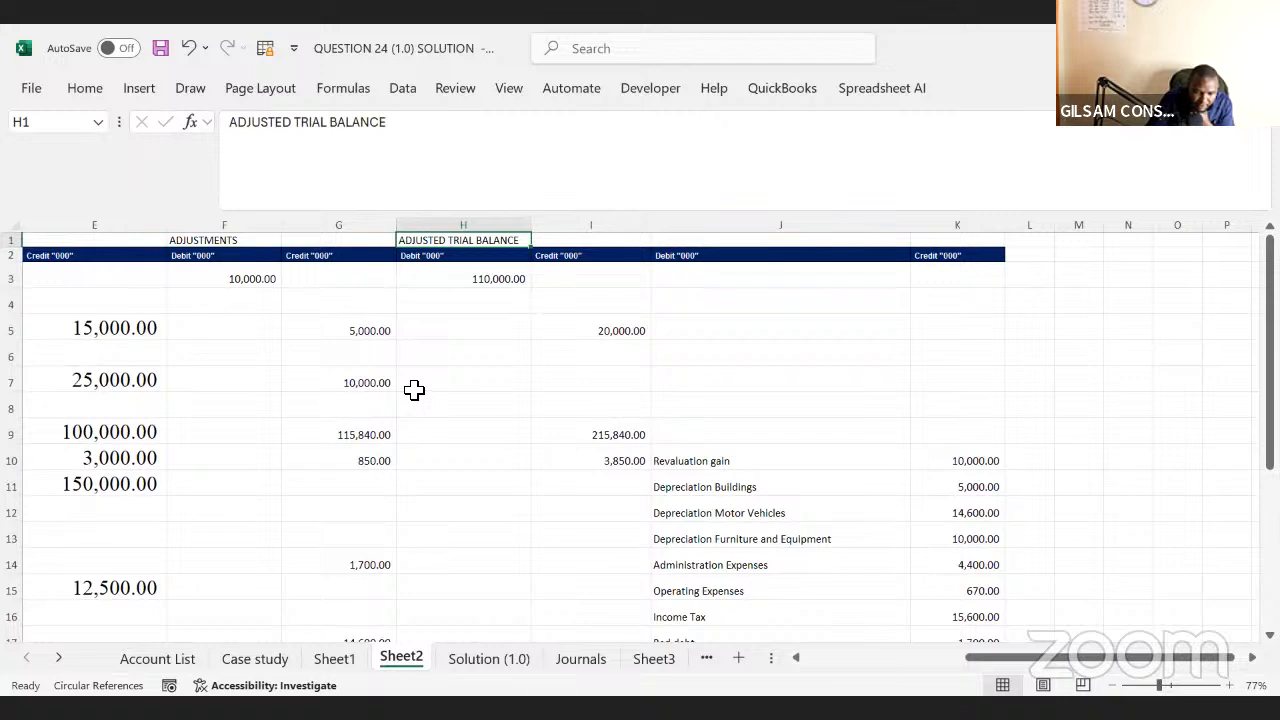
key(Left)
key(Left)
key(Down)
key(Down)
key(Down)
key(Down)
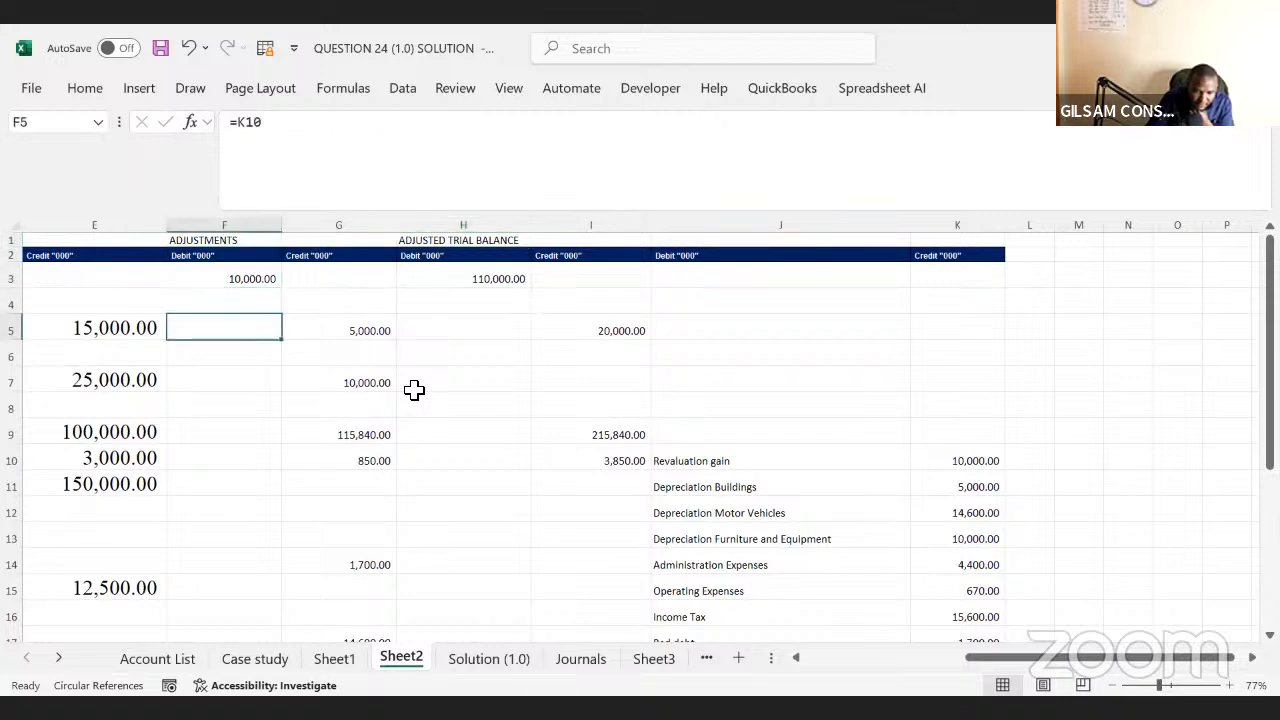
key(Down)
key(Down)
key(Down)
- Extend the Trade receivables credit adjustment in G14 to include the provision for bad debt with =K17+K18
double_click(368, 542)
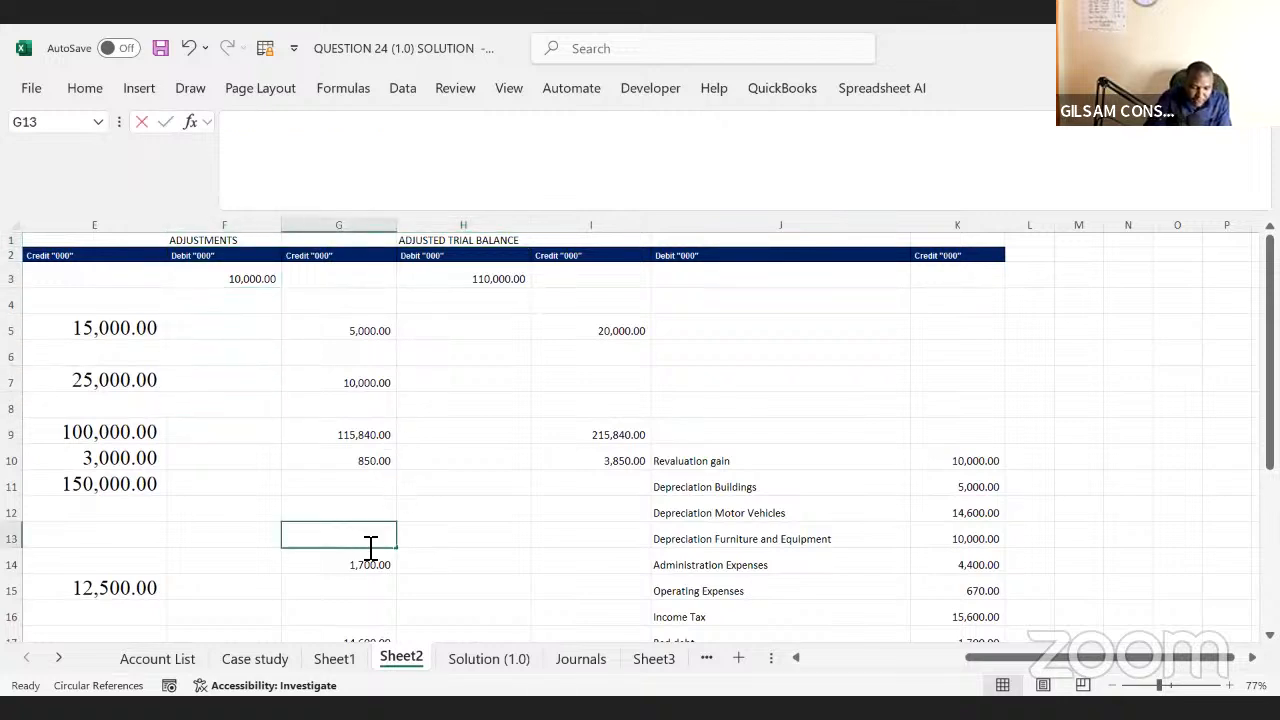
click(336, 568)
click(279, 137)
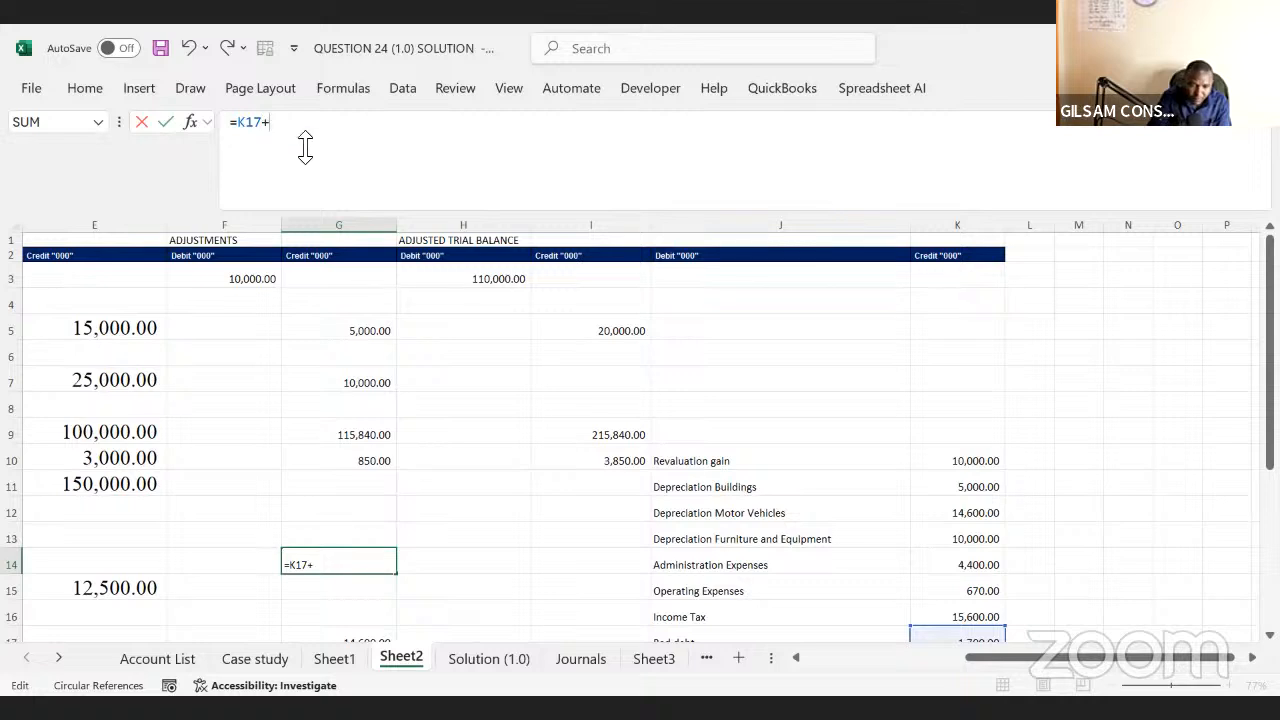
scroll(975, 455, down, 3)
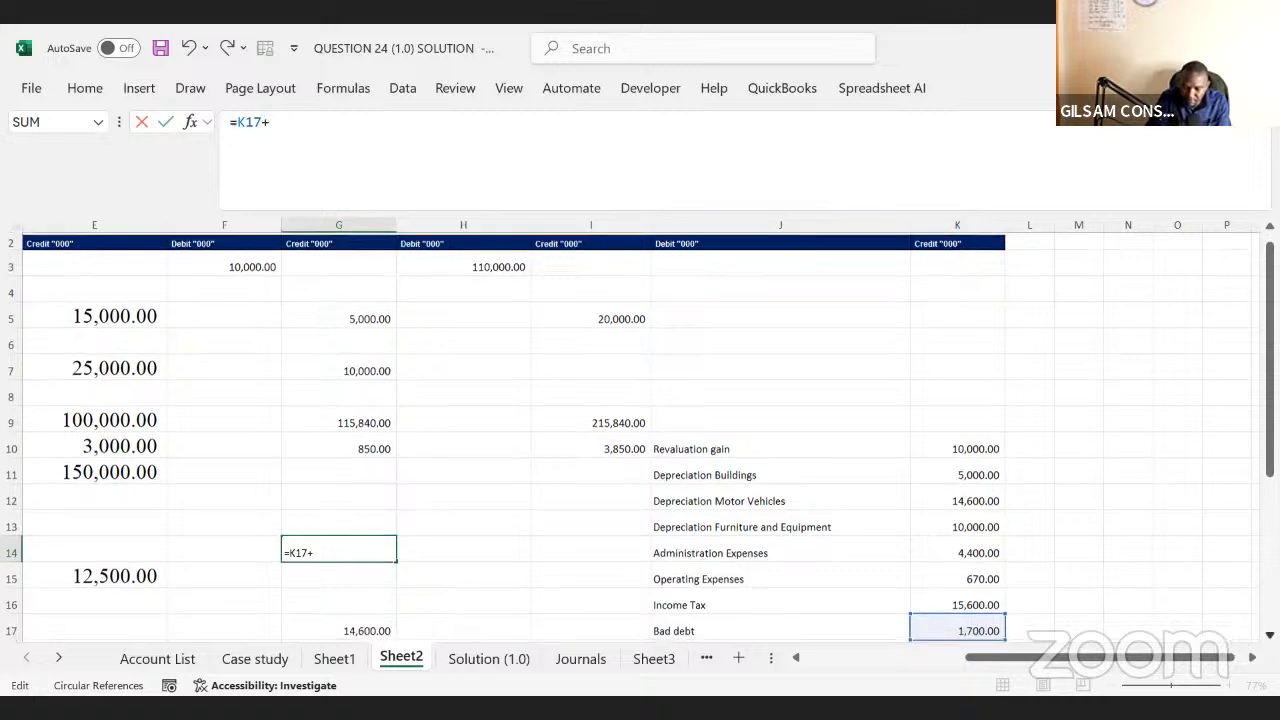
click(960, 455)
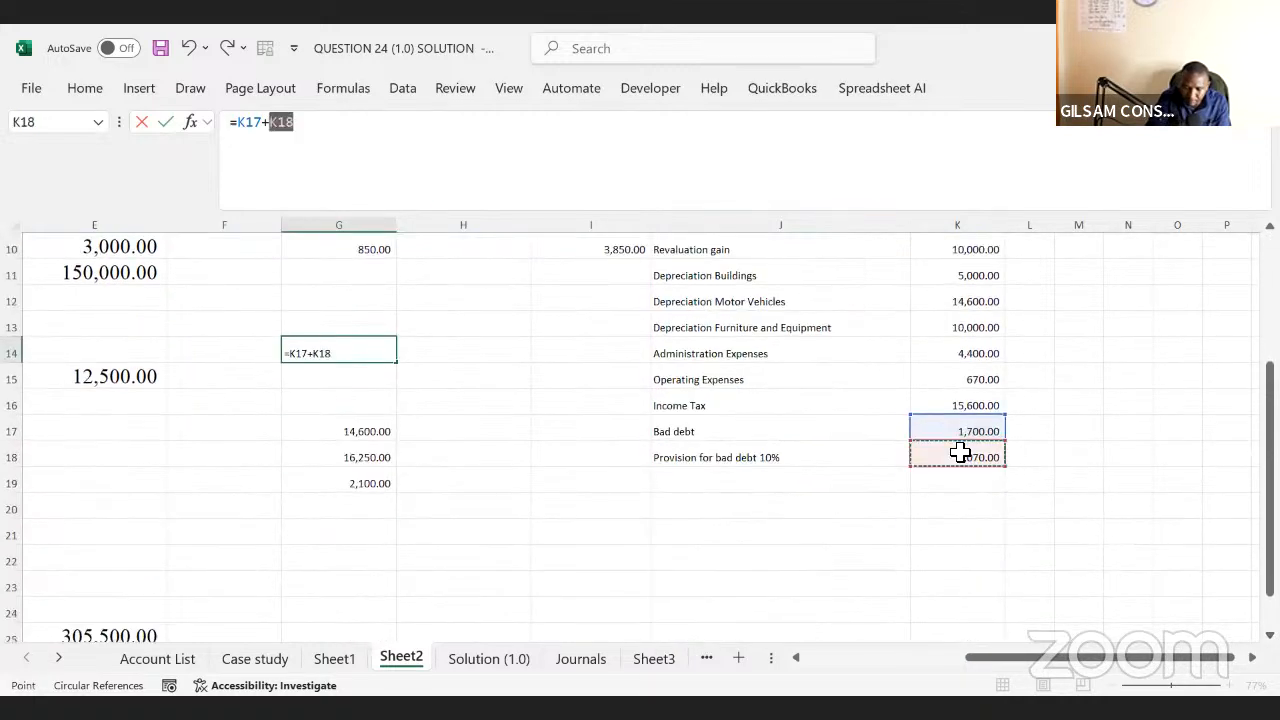
key(Return)
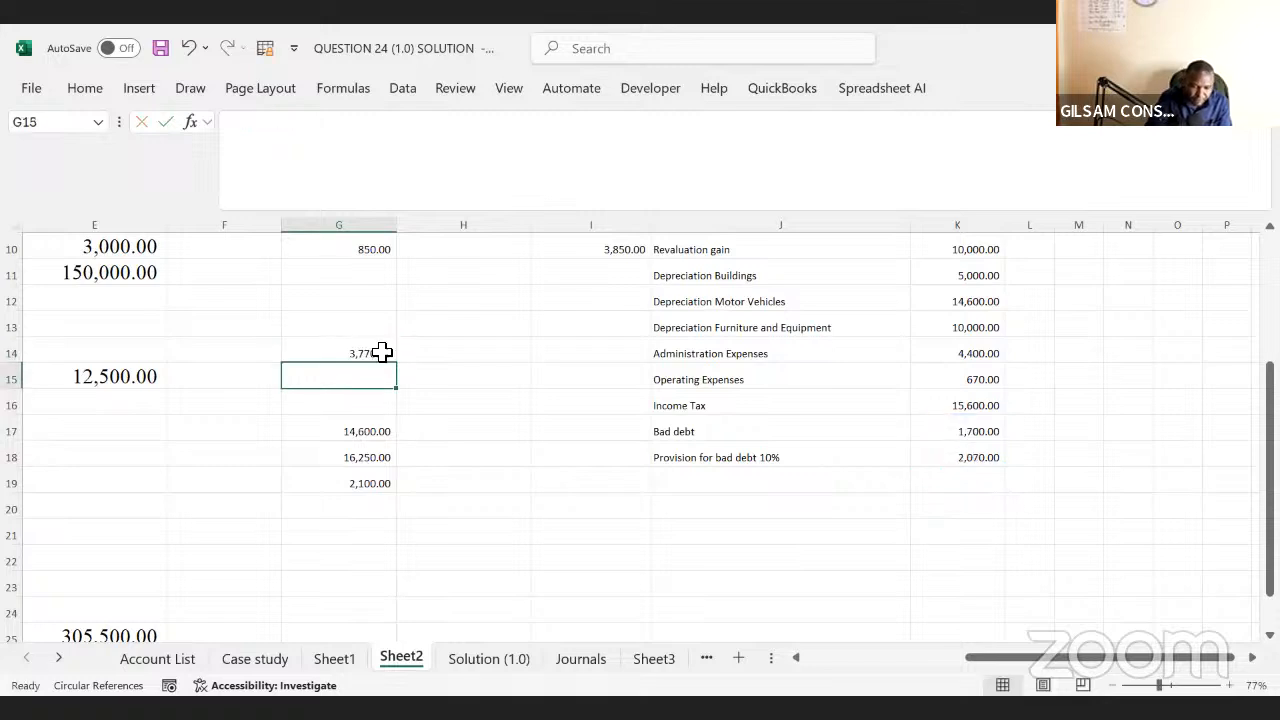
click(383, 352)
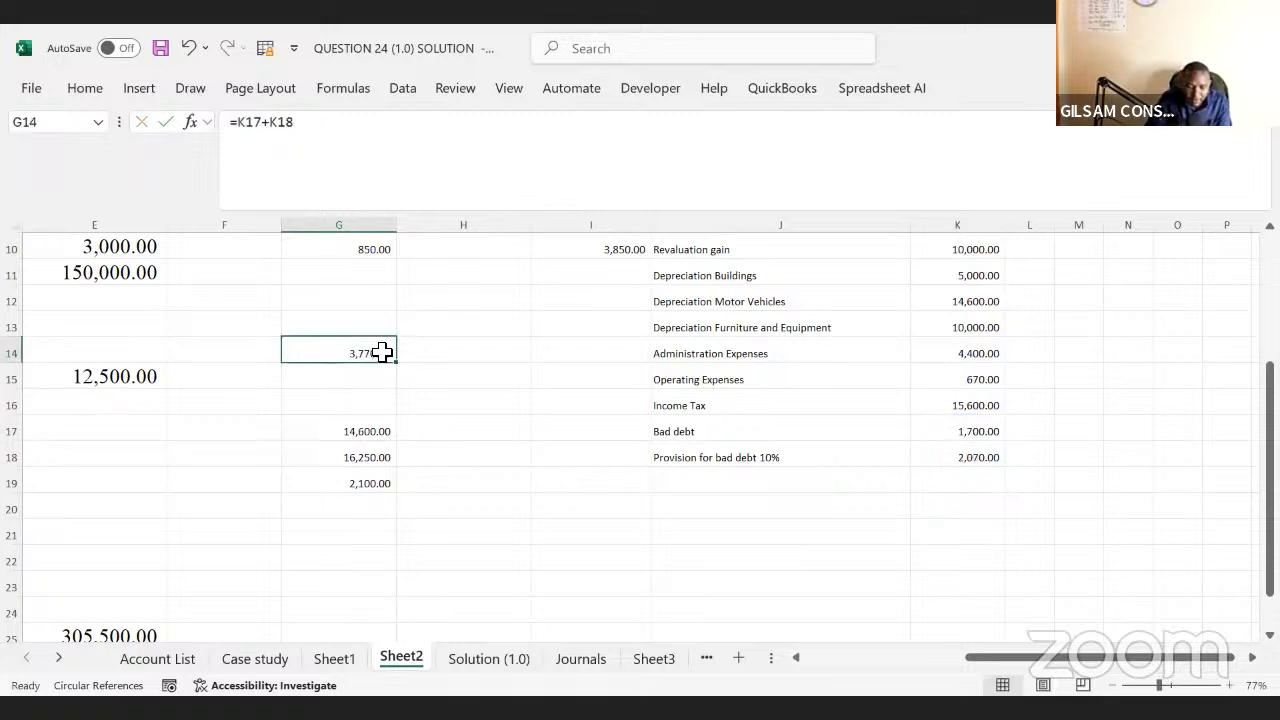
- Review the Case study sheet from the Trade Receivables account down to the depreciation and other necessary adjustments, and return to Sheet2
click(250, 658)
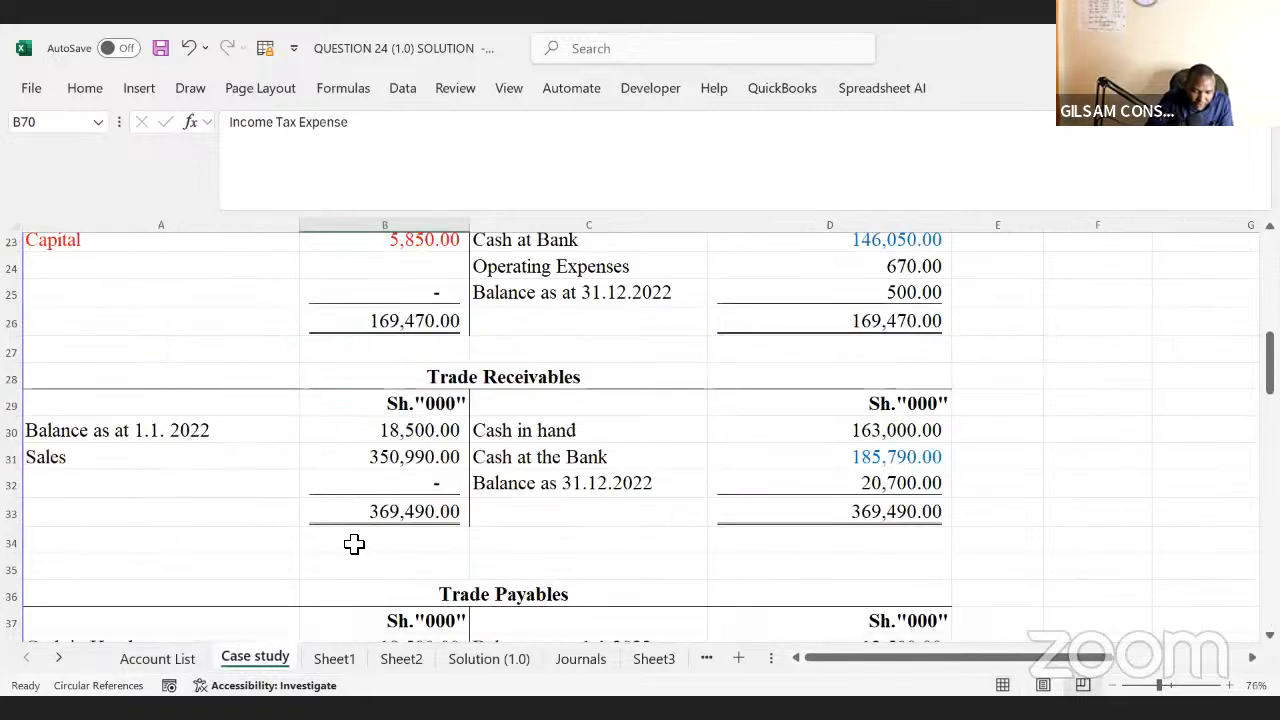
click(354, 543)
scroll(354, 544, right, 1)
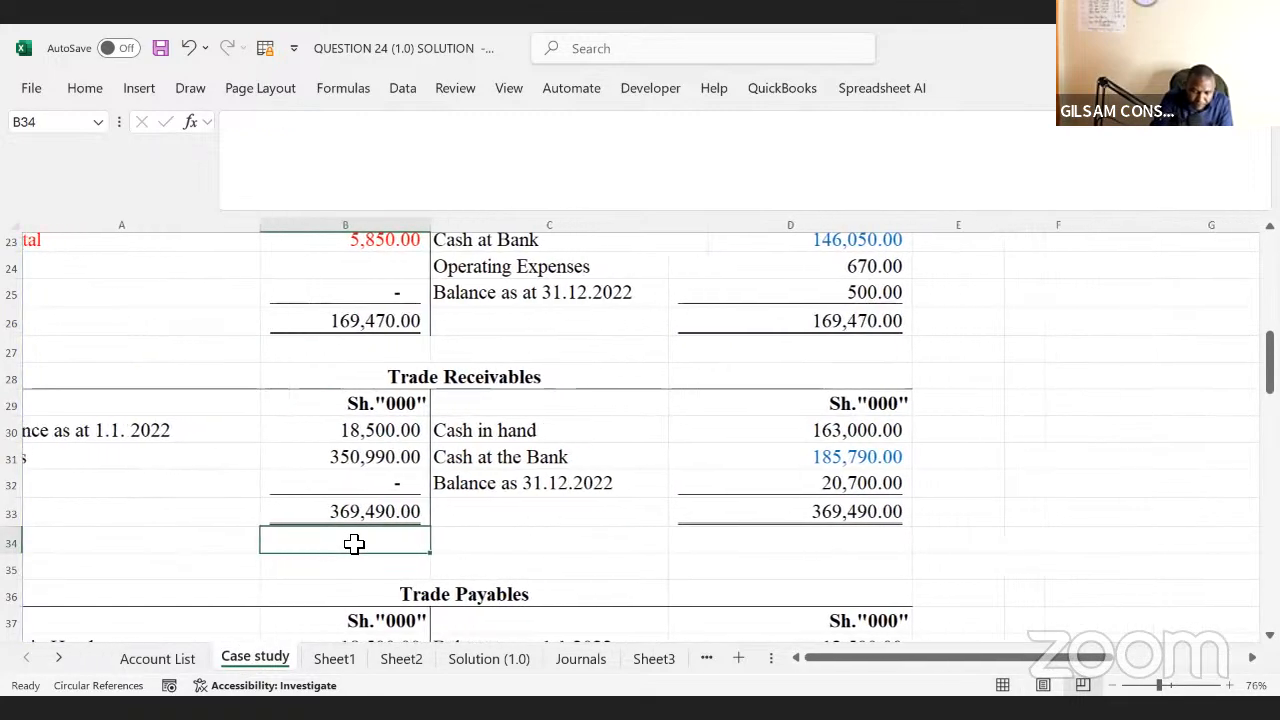
scroll(354, 544, left, 1)
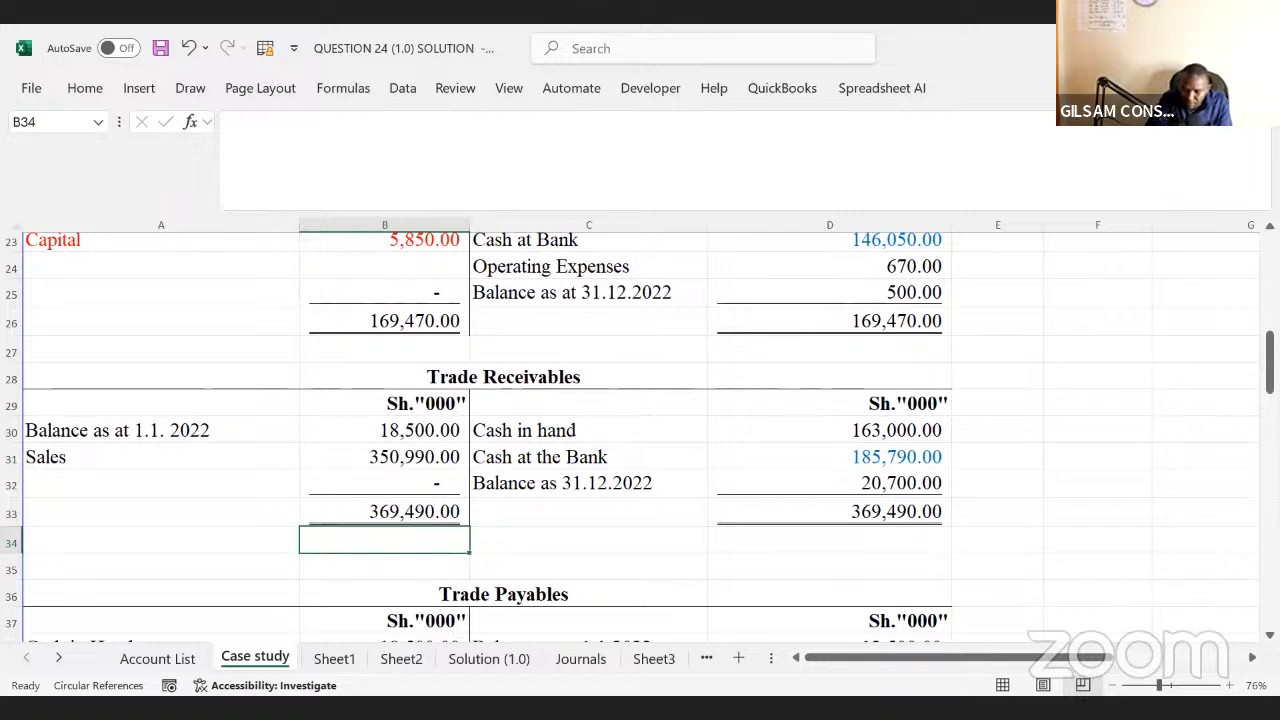
scroll(640, 430, down, 5)
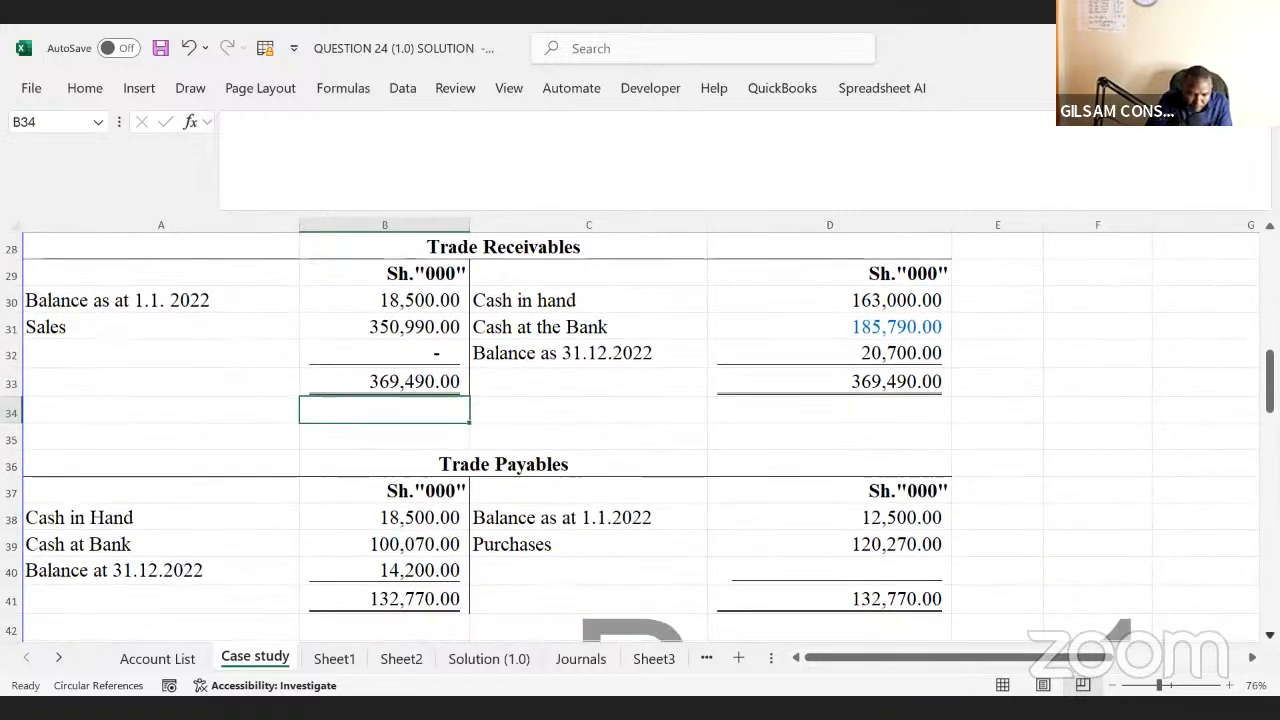
scroll(640, 430, down, 6)
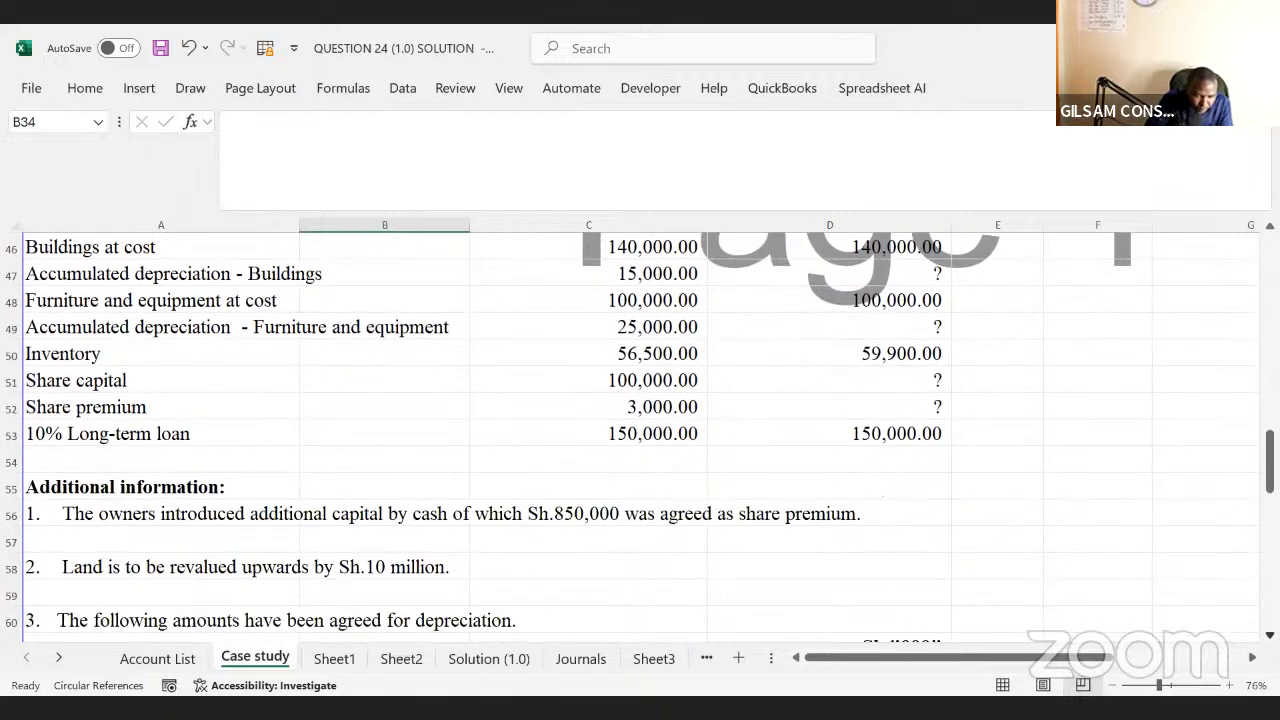
scroll(640, 430, down, 3)
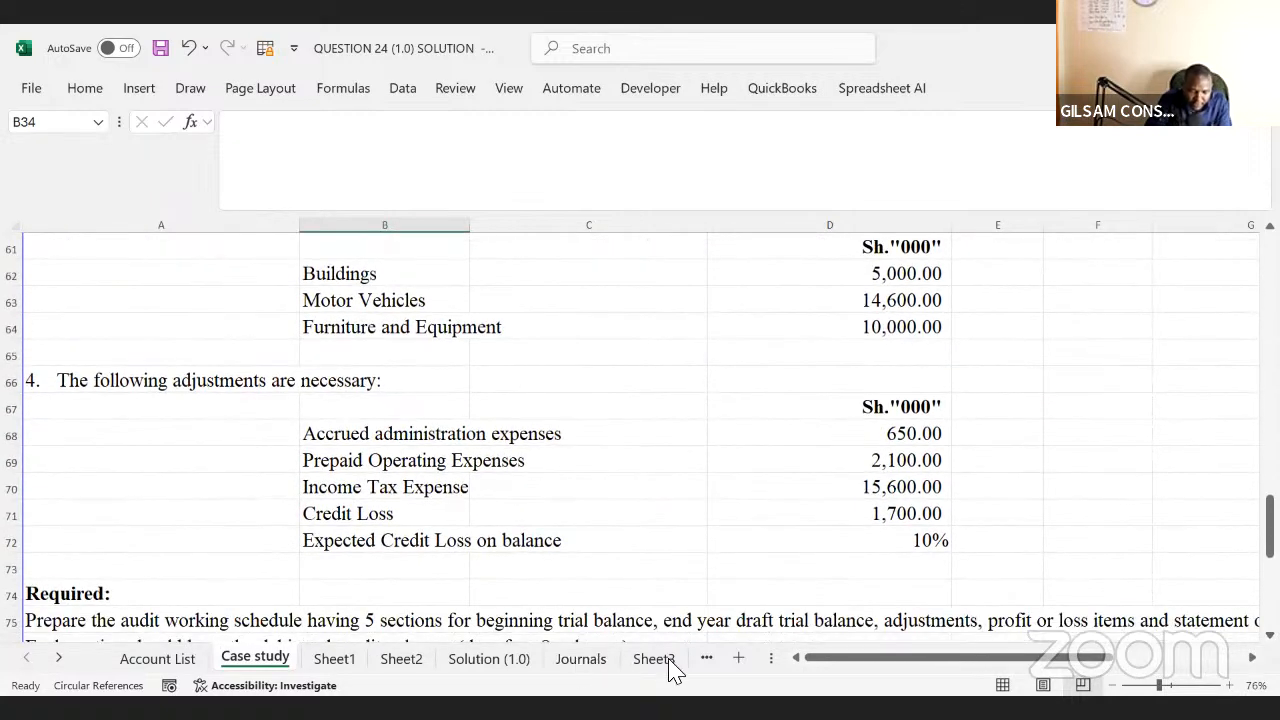
click(414, 679)
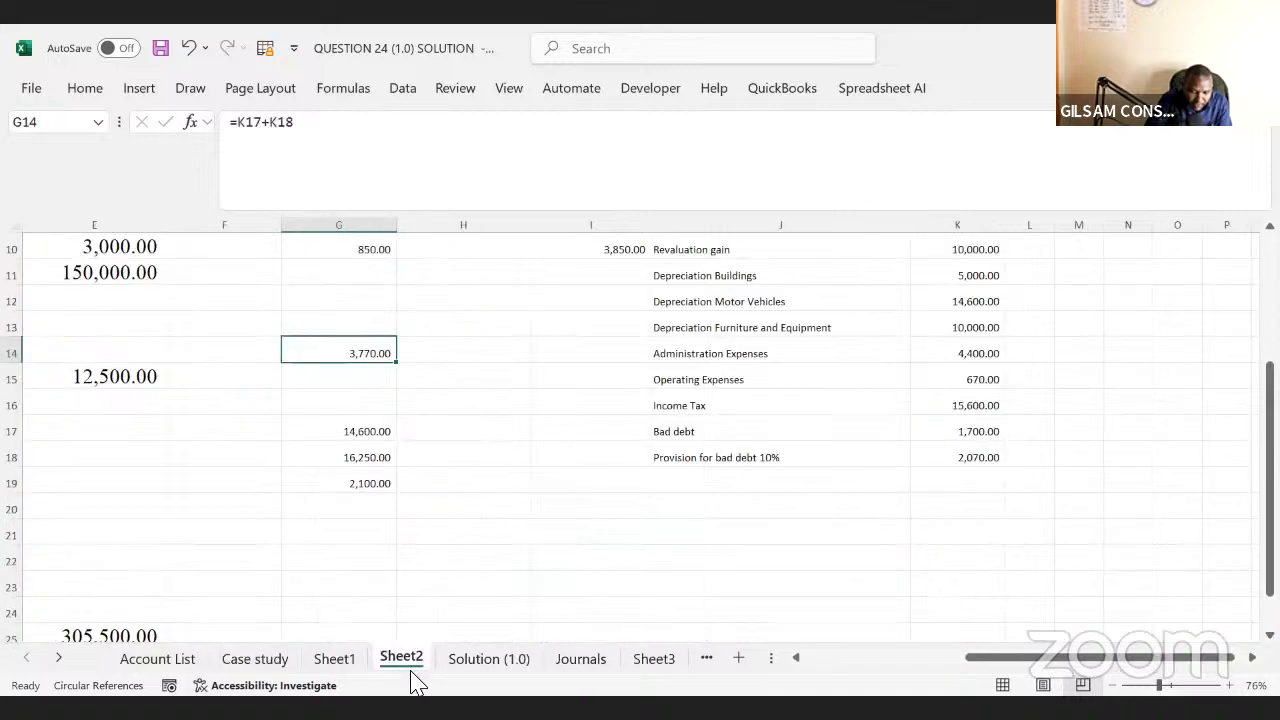
- Check the debit and credit column headings above the adjusted trial balance and the profit or loss items on Sheet2
click(612, 556)
key(Up)
key(Up)
key(Up)
key(Up)
key(Up)
key(Up)
key(Up)
key(Up)
key(Up)
key(Up)
key(Up)
key(Up)
key(Up)
key(Up)
key(Up)
key(Up)
key(Up)
key(Up)
key(Up)
key(Up)
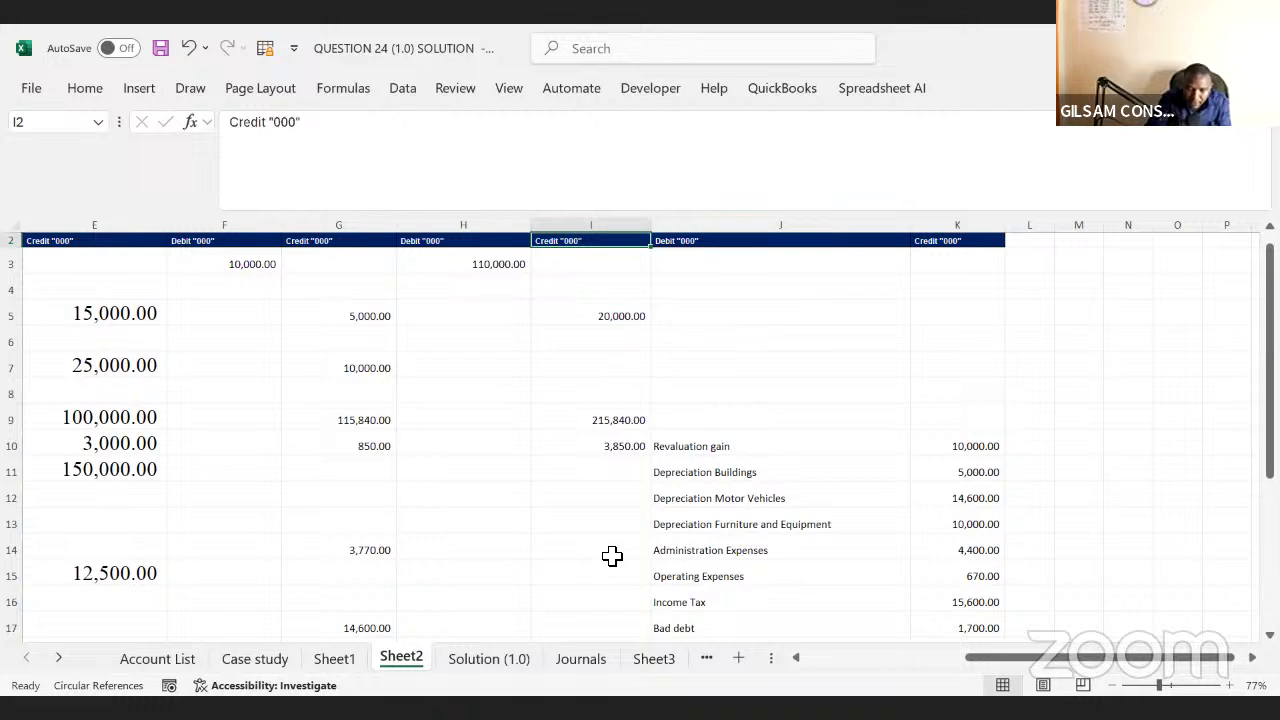
key(Right)
key(Right)
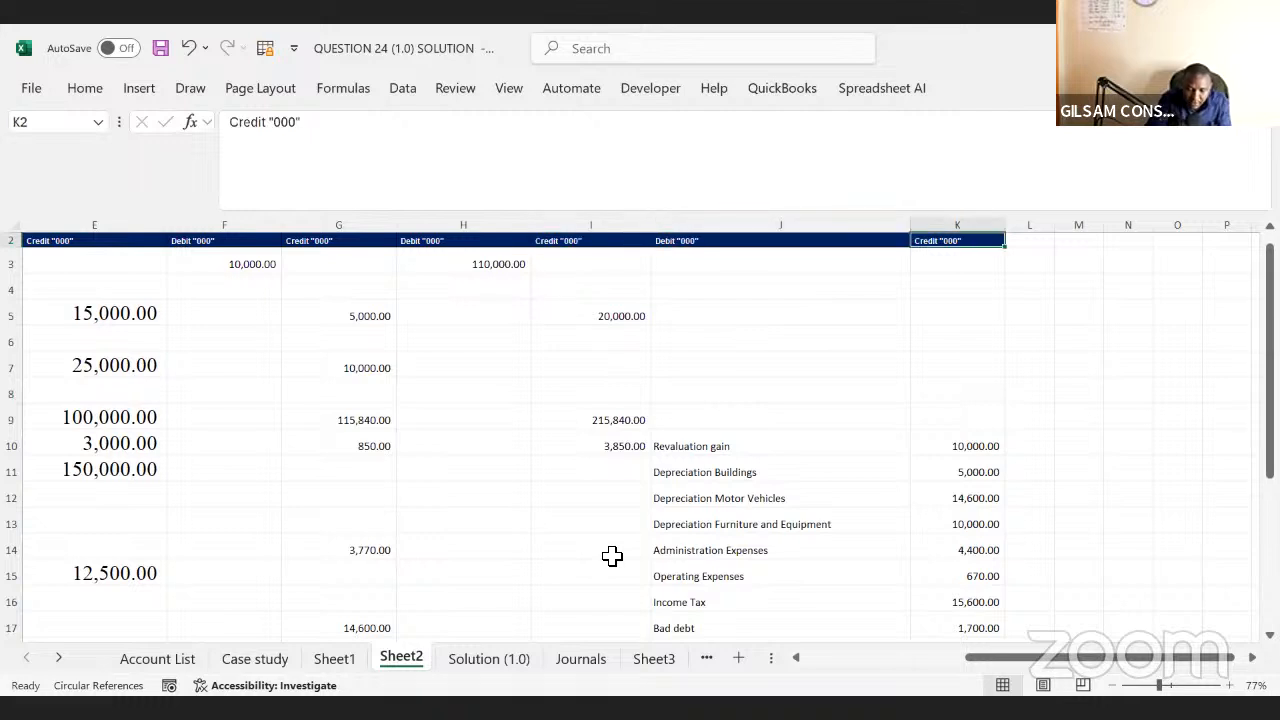
key(Down)
key(Left)
key(Down)
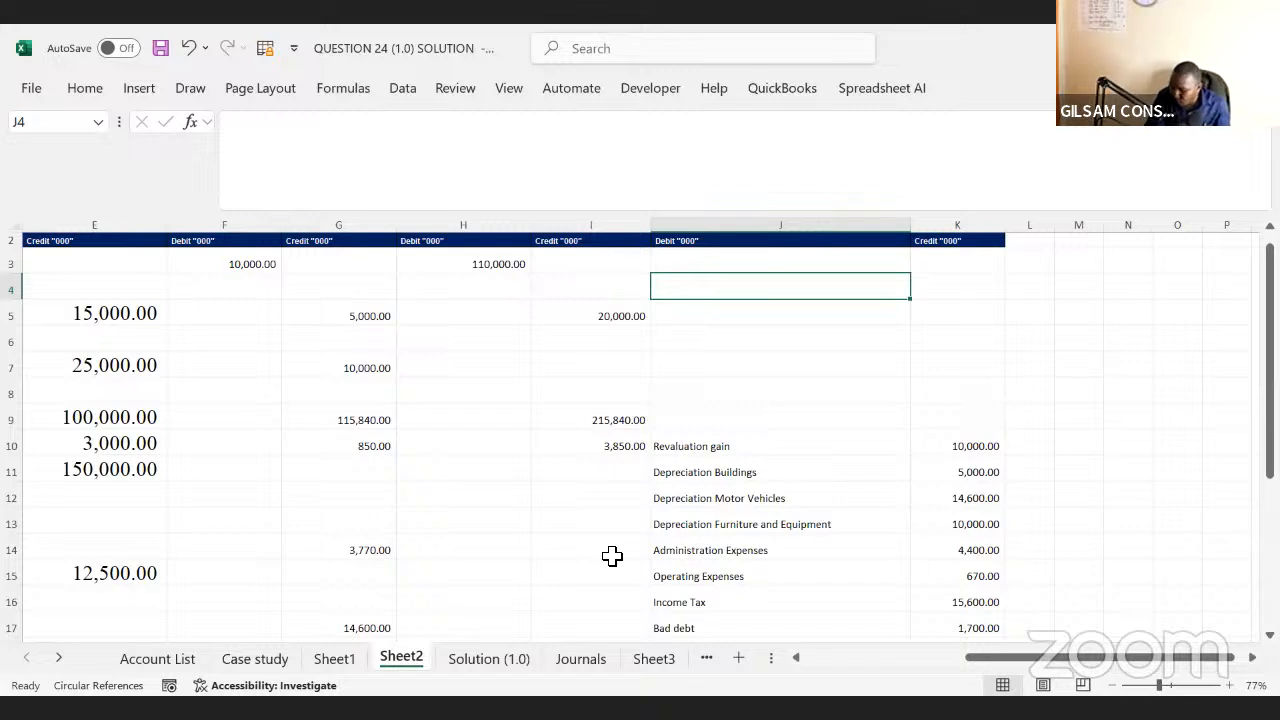
- Examine the profit or loss items in columns J and K, from Revaluation gain through Provision for bad debt 10%
key(Down)
key(Down)
key(Down)
key(Down)
key(Down)
key(Down)
key(Down)
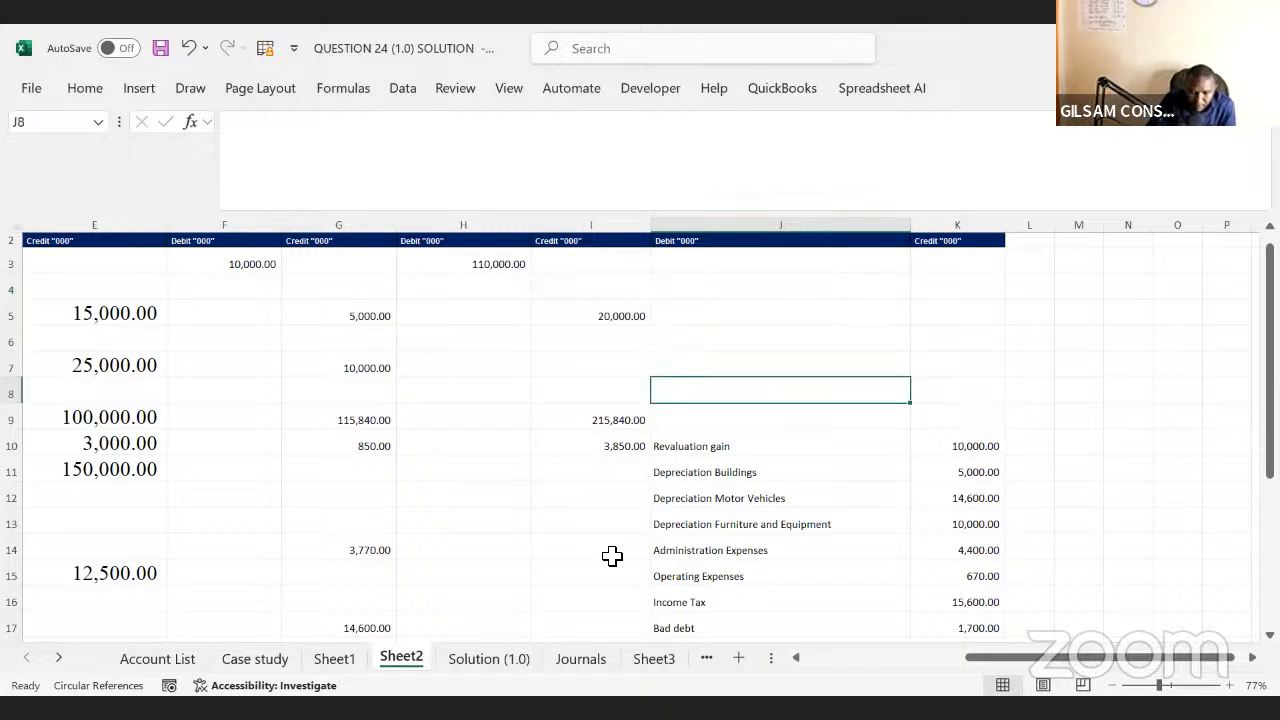
key(Down)
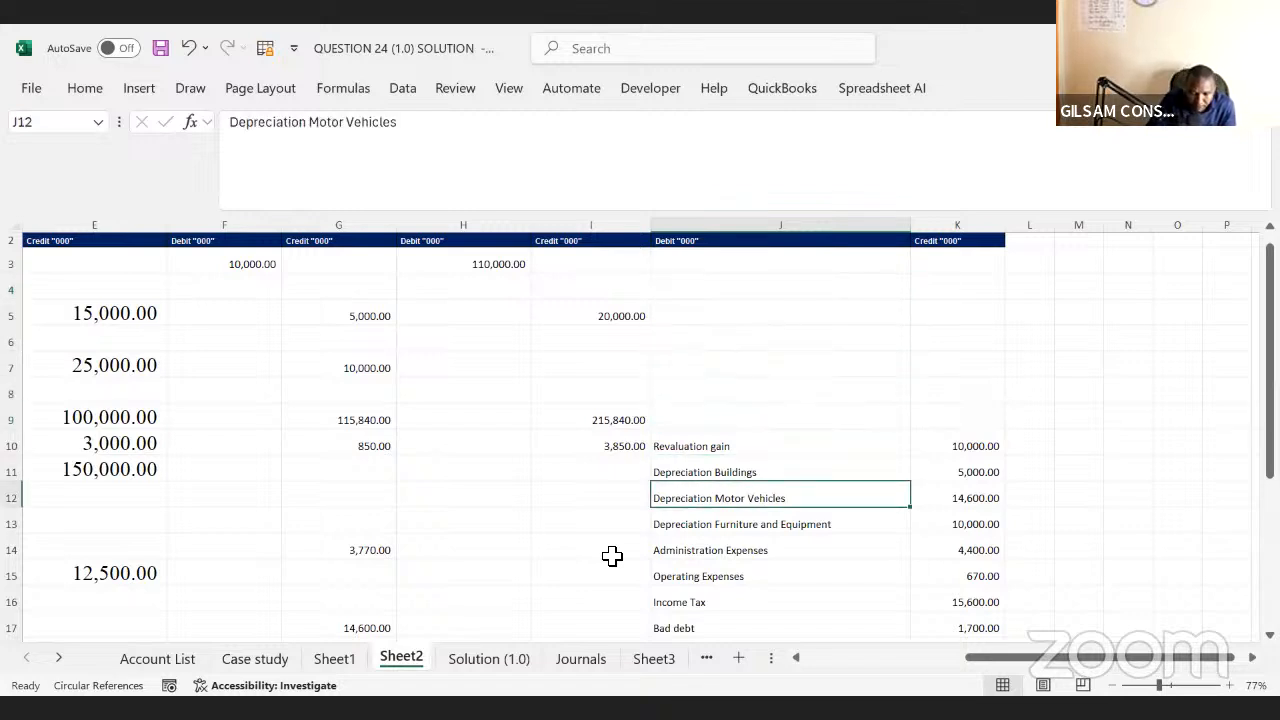
key(Down)
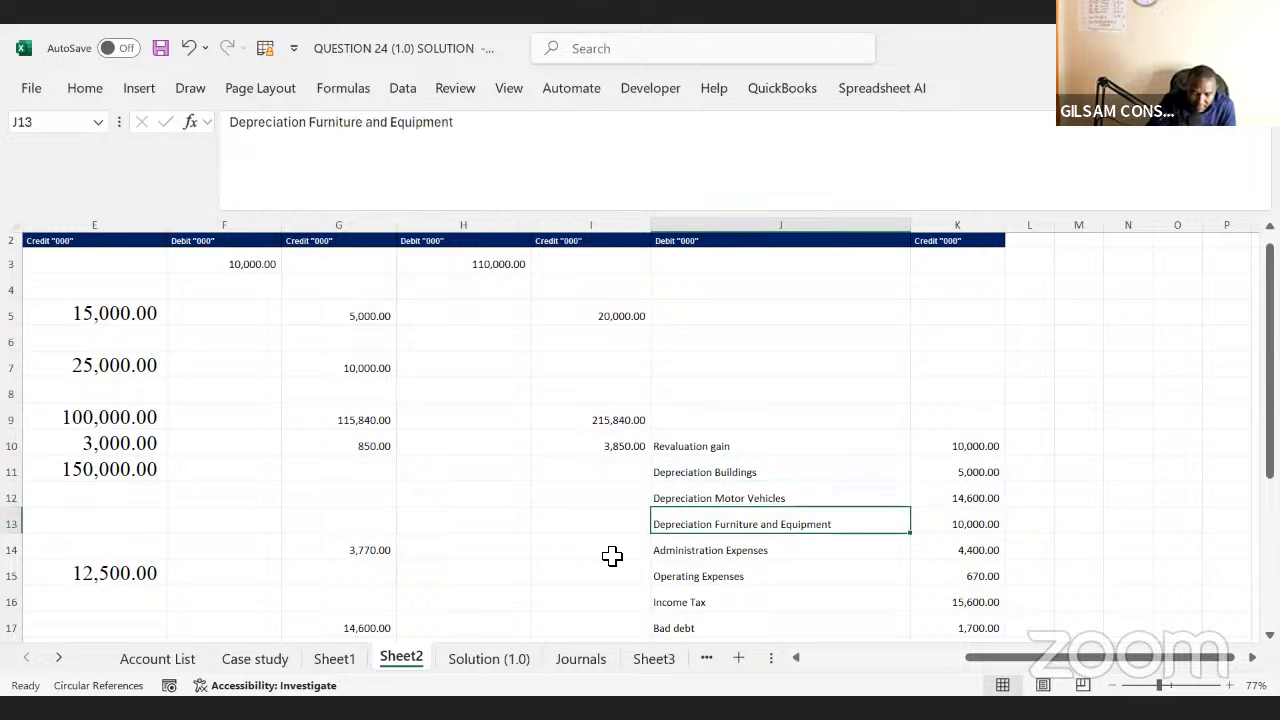
key(Down)
key(Down)
key(Down)
key(Down)
key(Down)
key(Down)
key(Down)
key(Down)
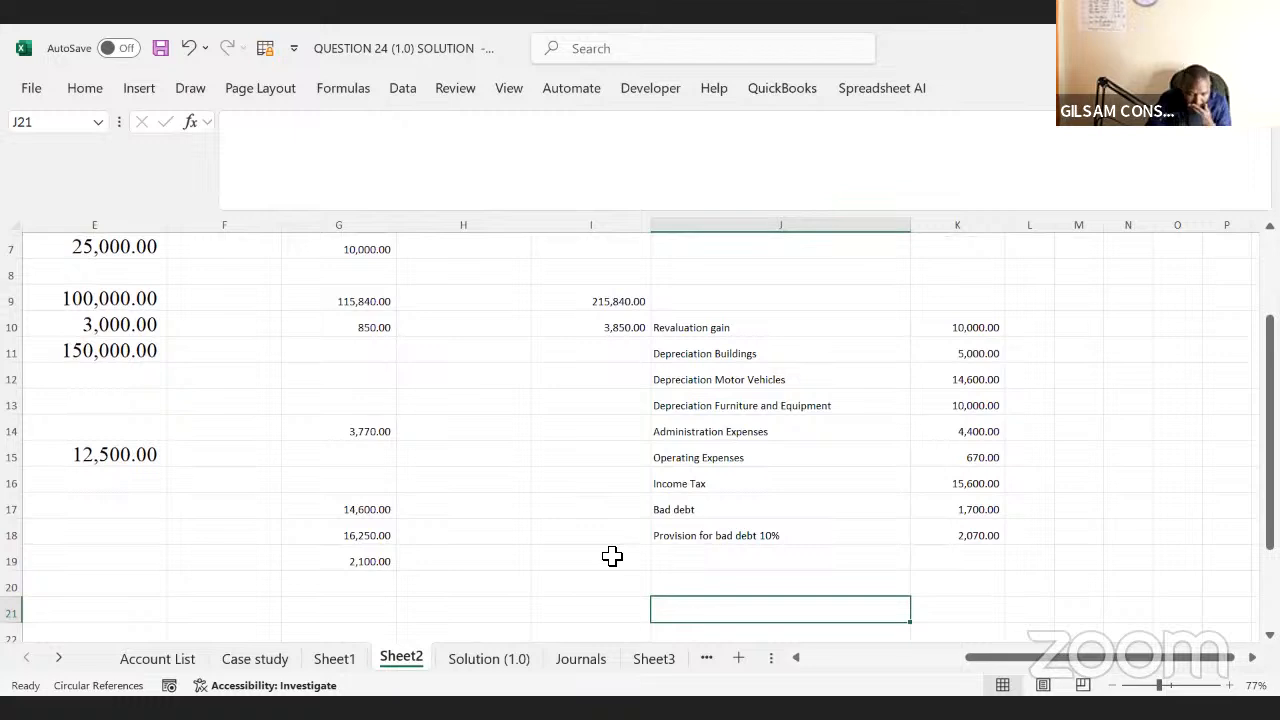
key(Up)
key(Up)
key(Up)
key(Up)
key(Up)
key(Up)
key(Up)
key(Up)
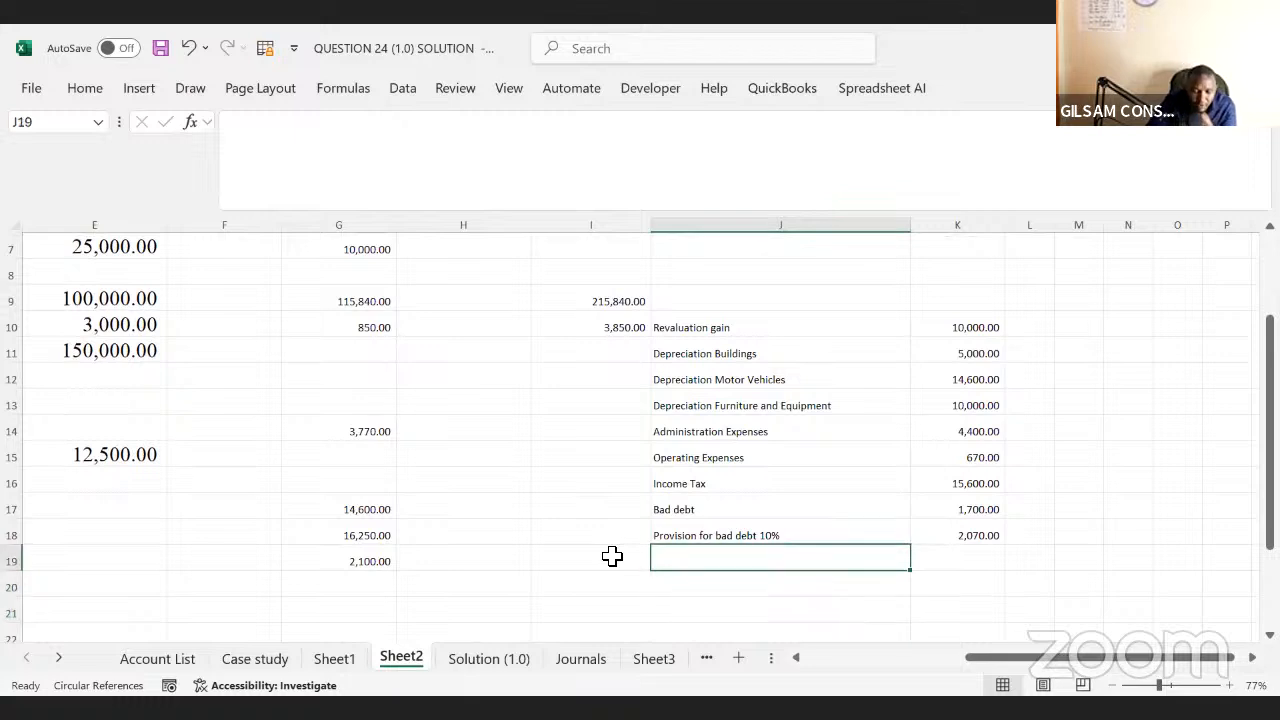
key(Up)
key(Up)
key(Up)
key(Up)
key(Up)
key(Up)
key(Up)
key(Up)
key(Up)
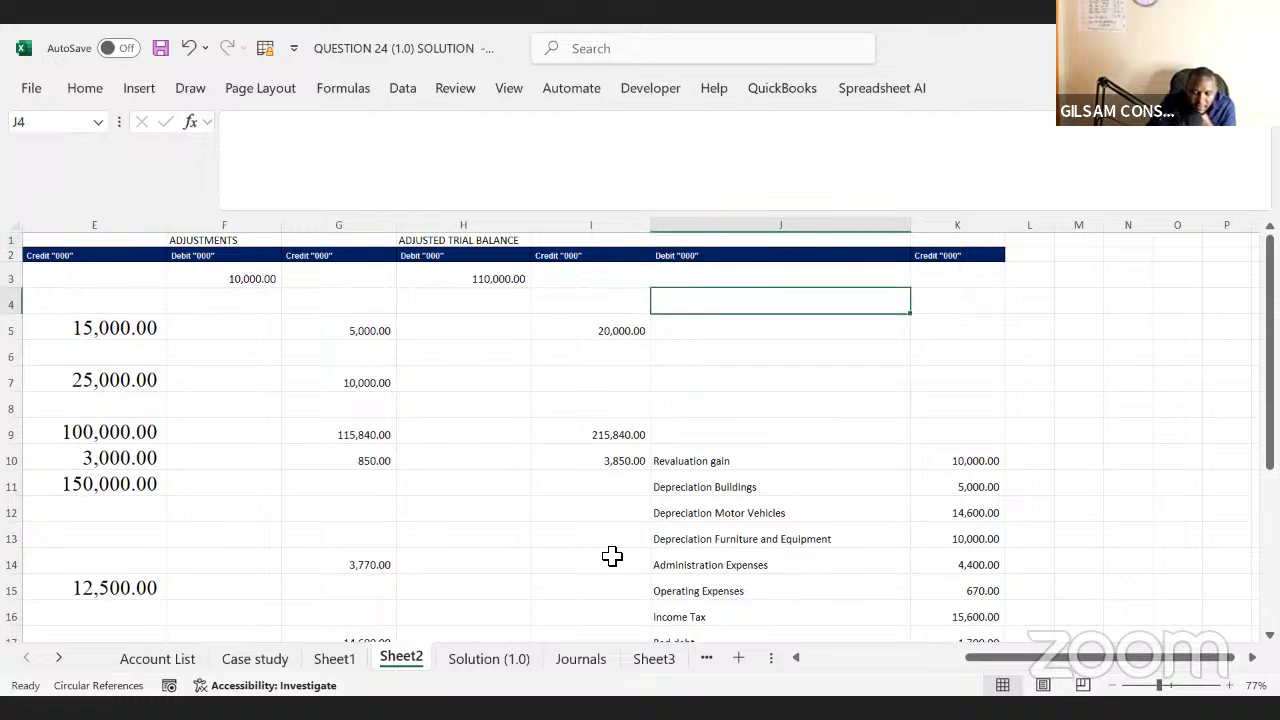
key(Down)
key(Down)
key(Down)
key(Down)
key(Down)
key(Down)
key(Down)
key(Down)
key(Down)
key(Down)
key(Down)
key(Down)
key(Down)
key(Down)
key(Down)
key(Down)
key(Down)
key(Down)
key(Down)
key(Down)
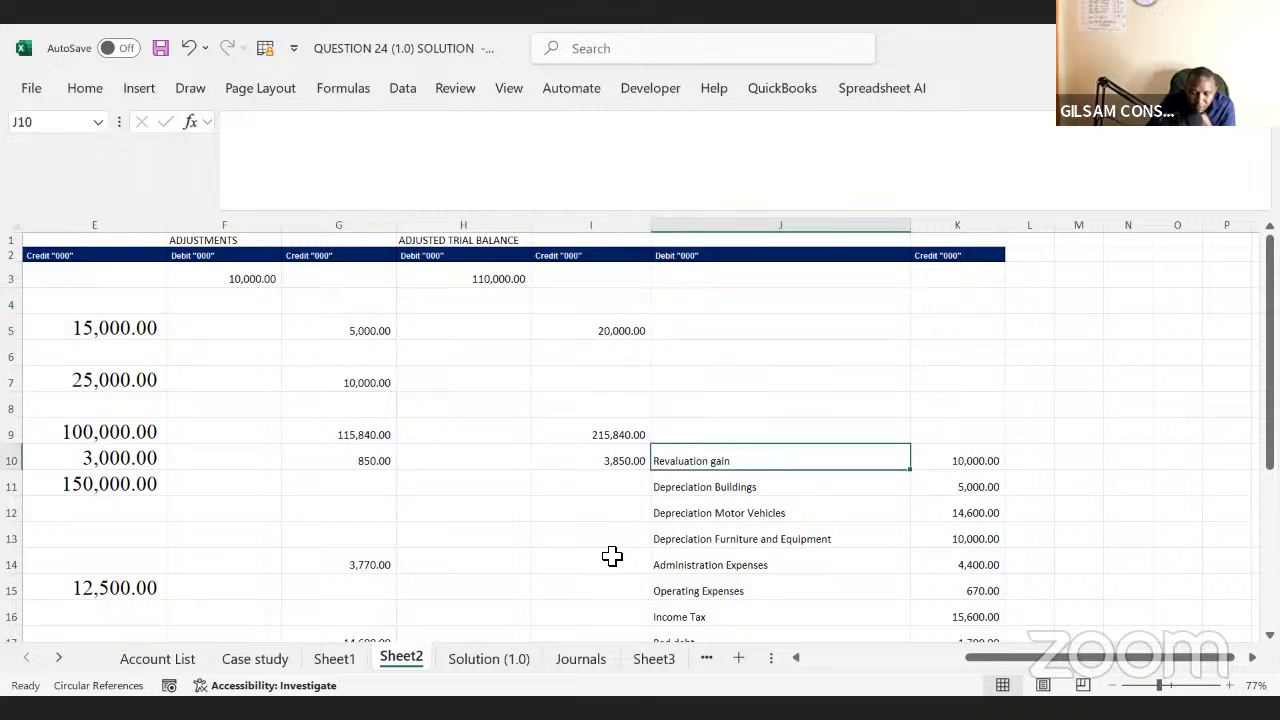
key(Down)
key(Down)
key(Down)
key(Up)
key(Up)
key(Up)
key(Up)
key(Up)
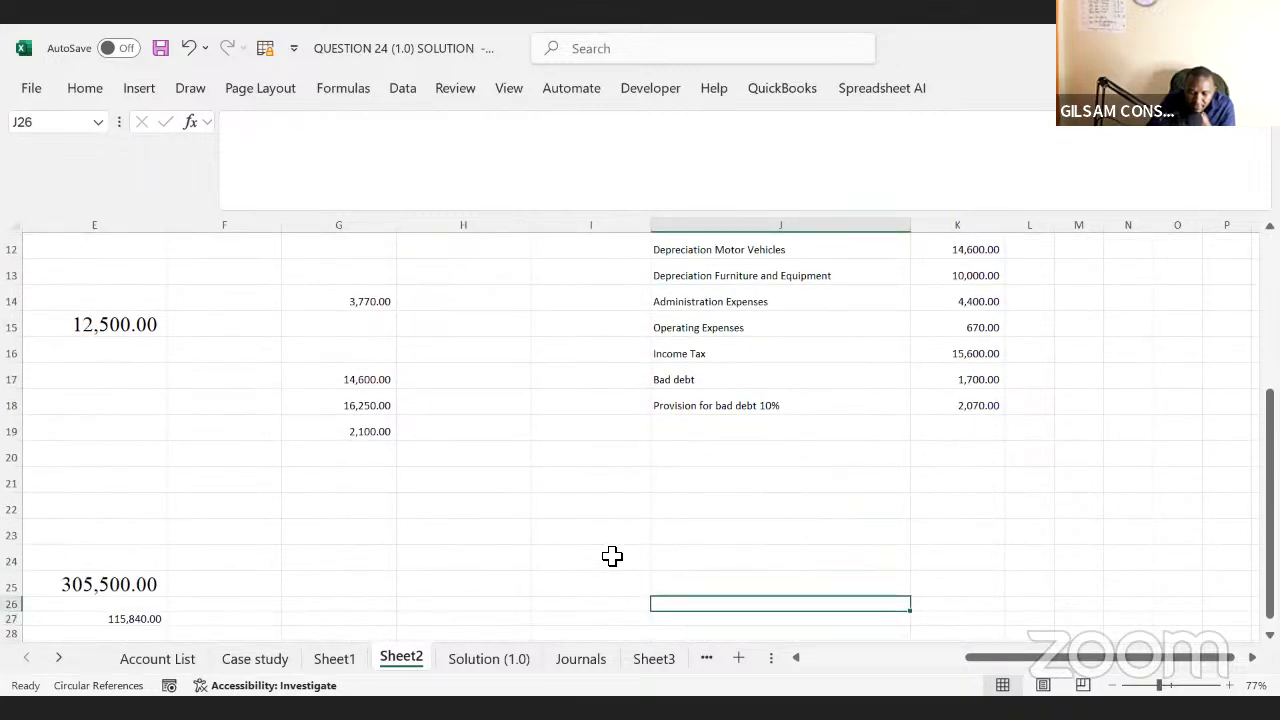
key(Up)
key(Up)
key(Up)
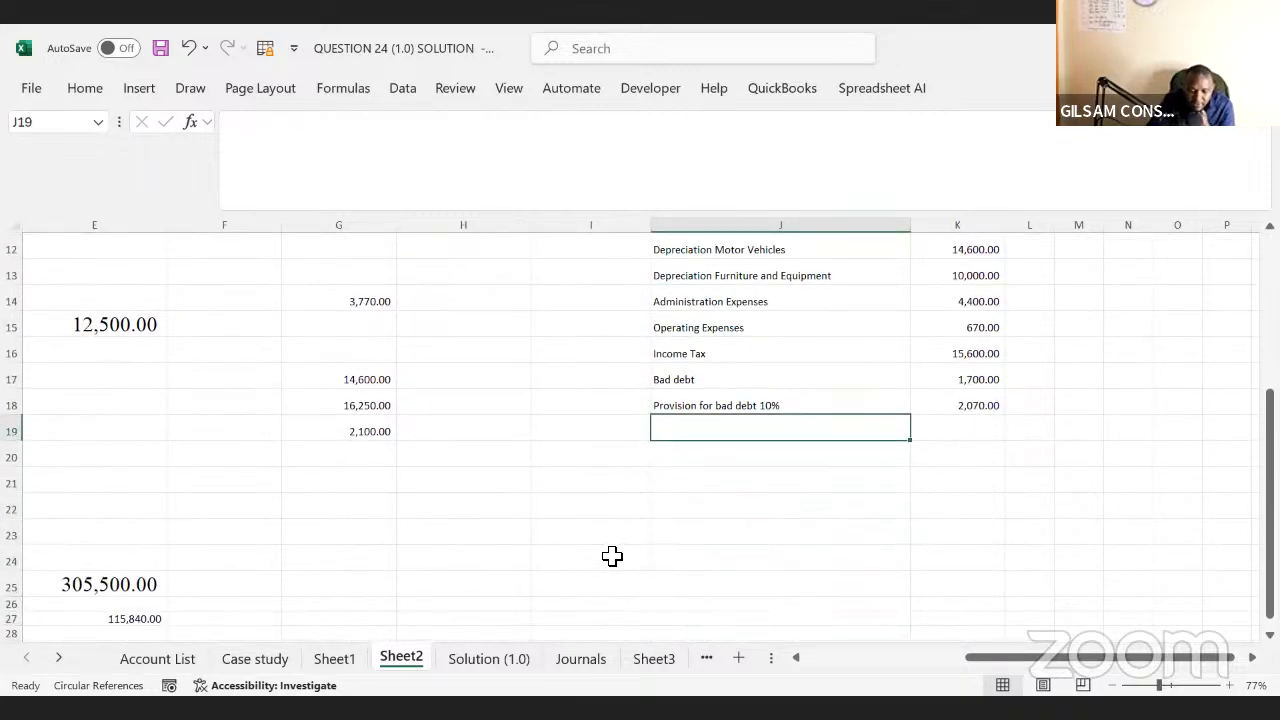
- Review the Case study ledger accounts up to Cash at the Bank and examine its credit entries, especially the Trade payables payment
click(280, 655)
scroll(281, 648, up, 7)
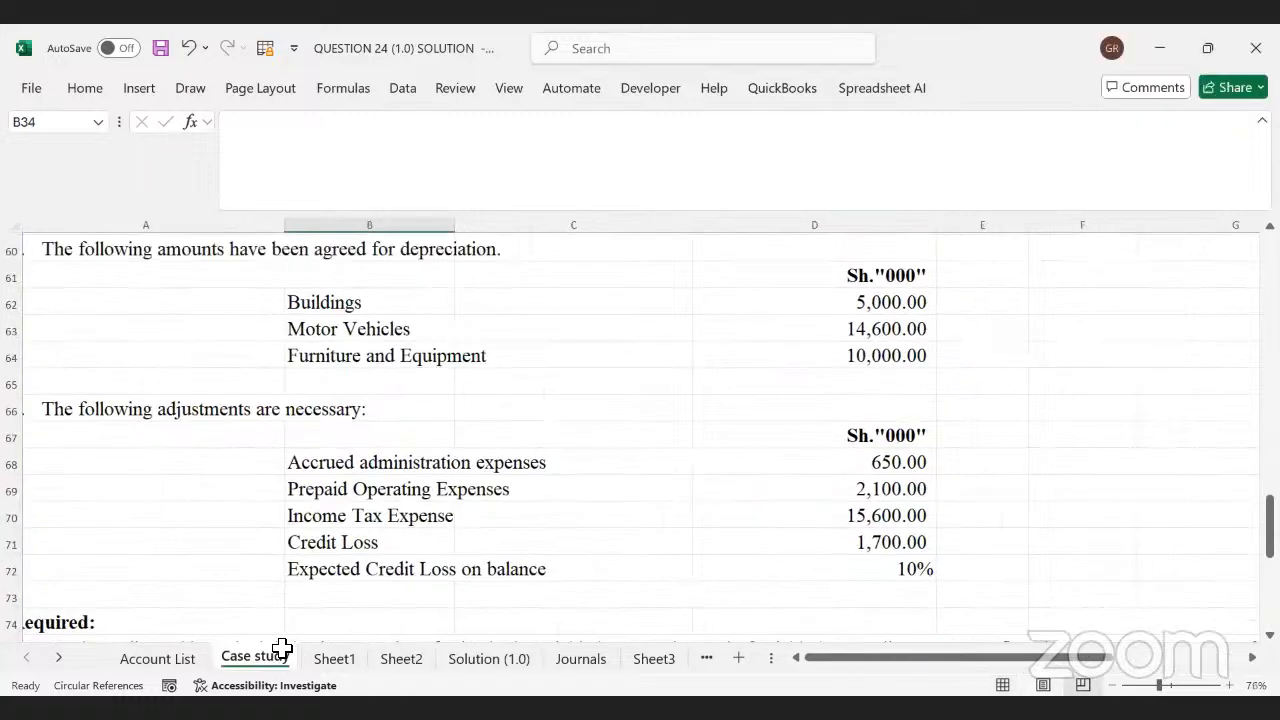
scroll(558, 364, up, 4)
scroll(558, 364, up, 4)
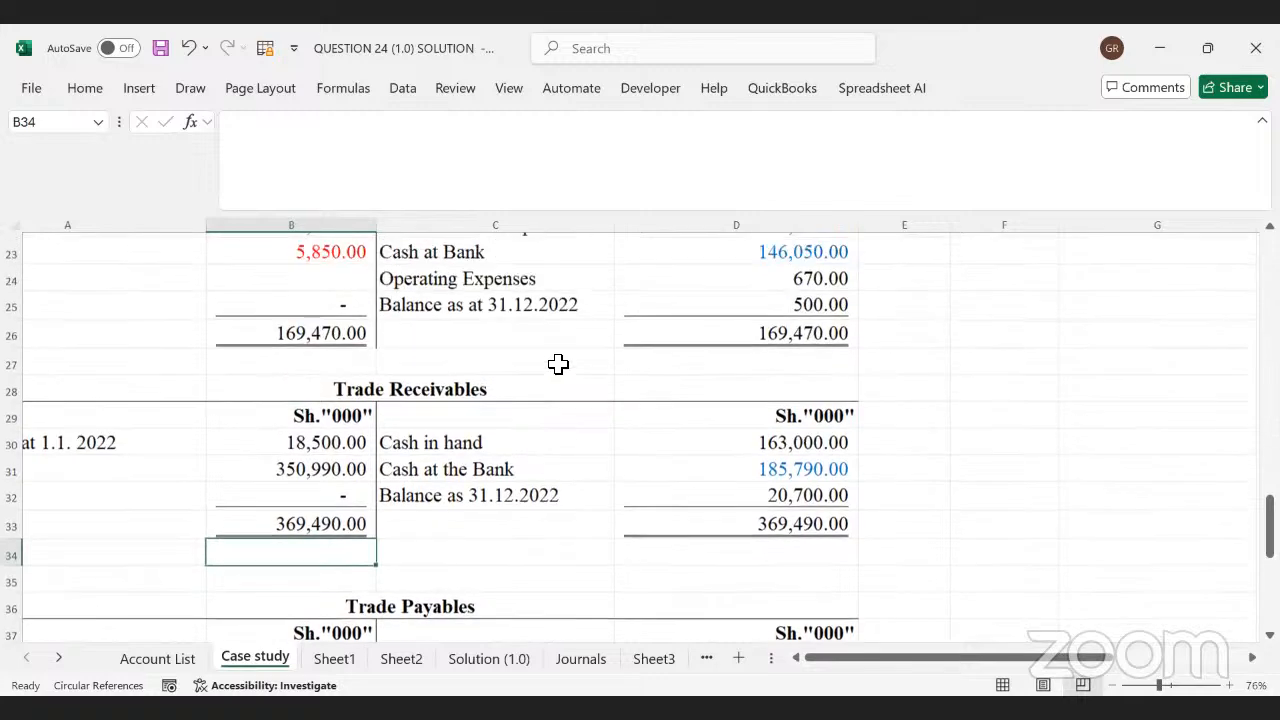
scroll(558, 364, up, 2)
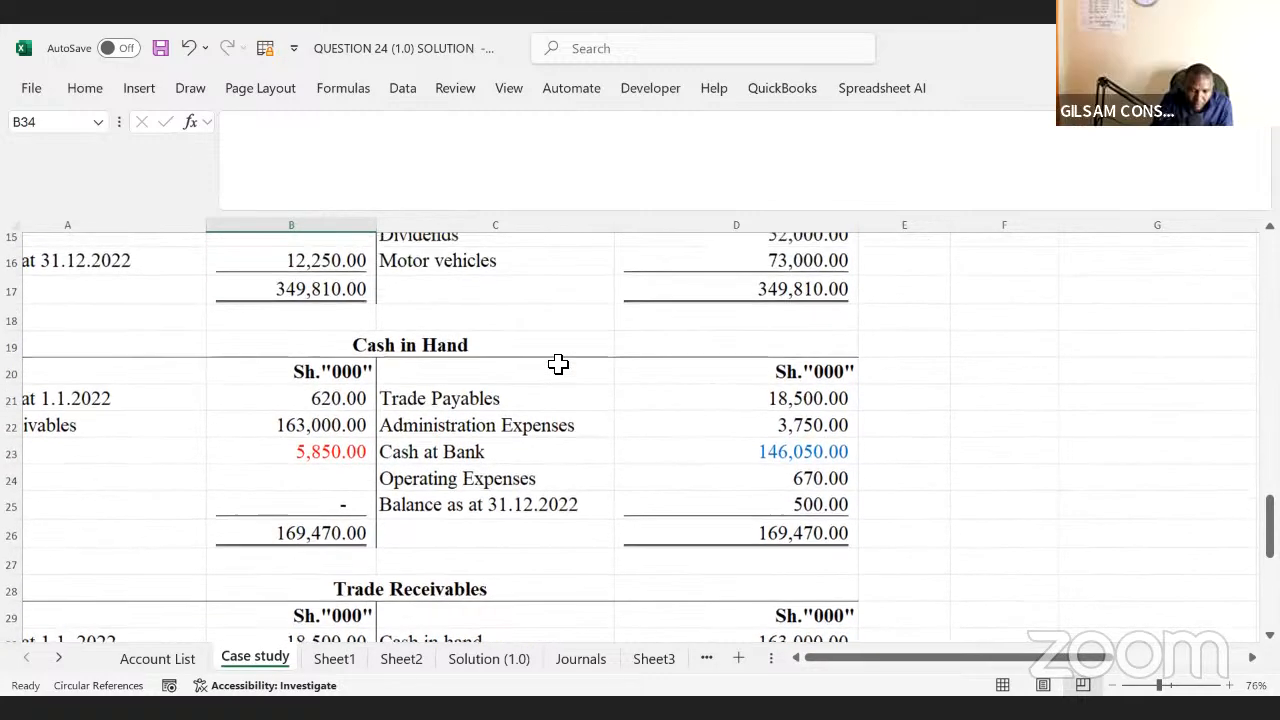
scroll(558, 364, up, 3)
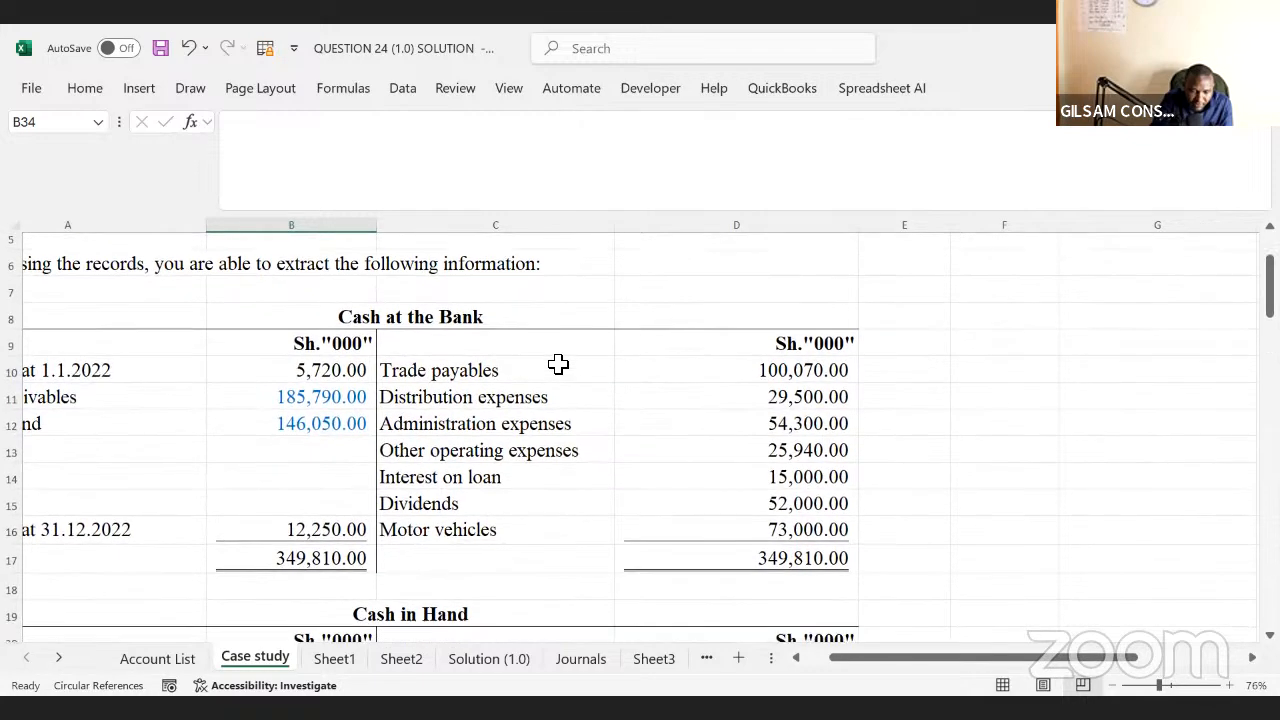
scroll(558, 364, left, 3)
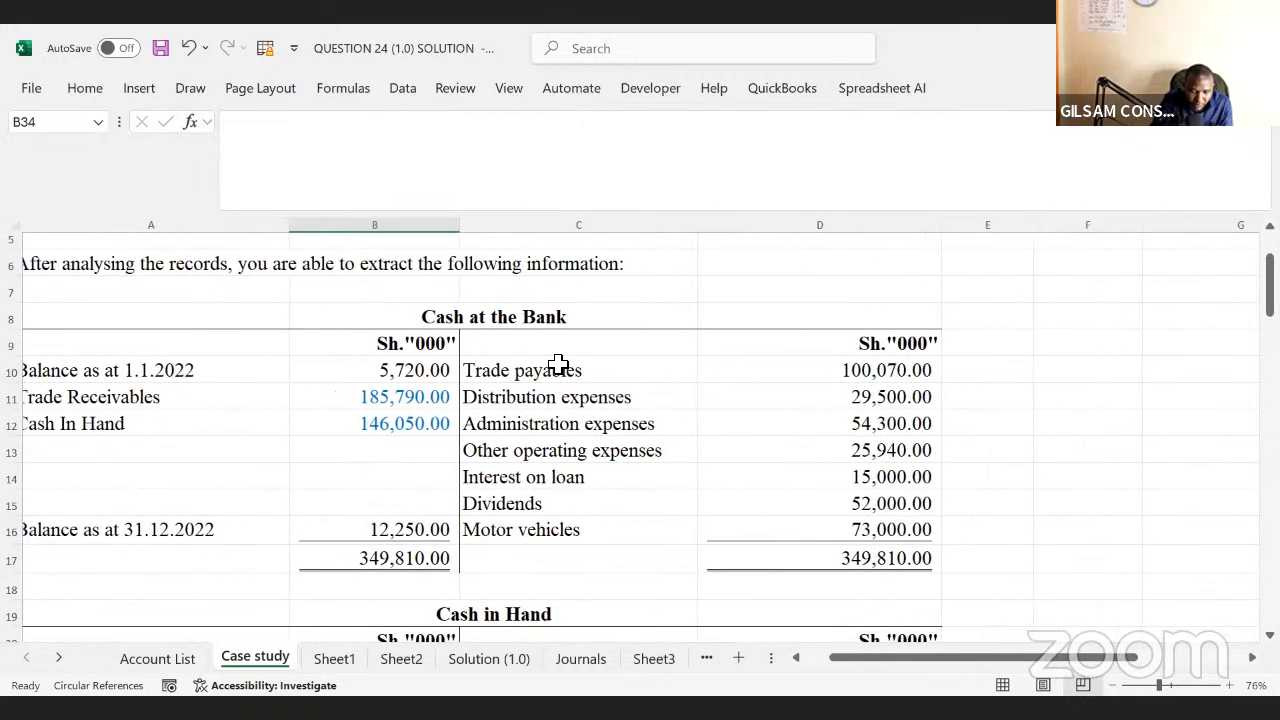
scroll(558, 364, left, 1)
scroll(558, 364, down, 1)
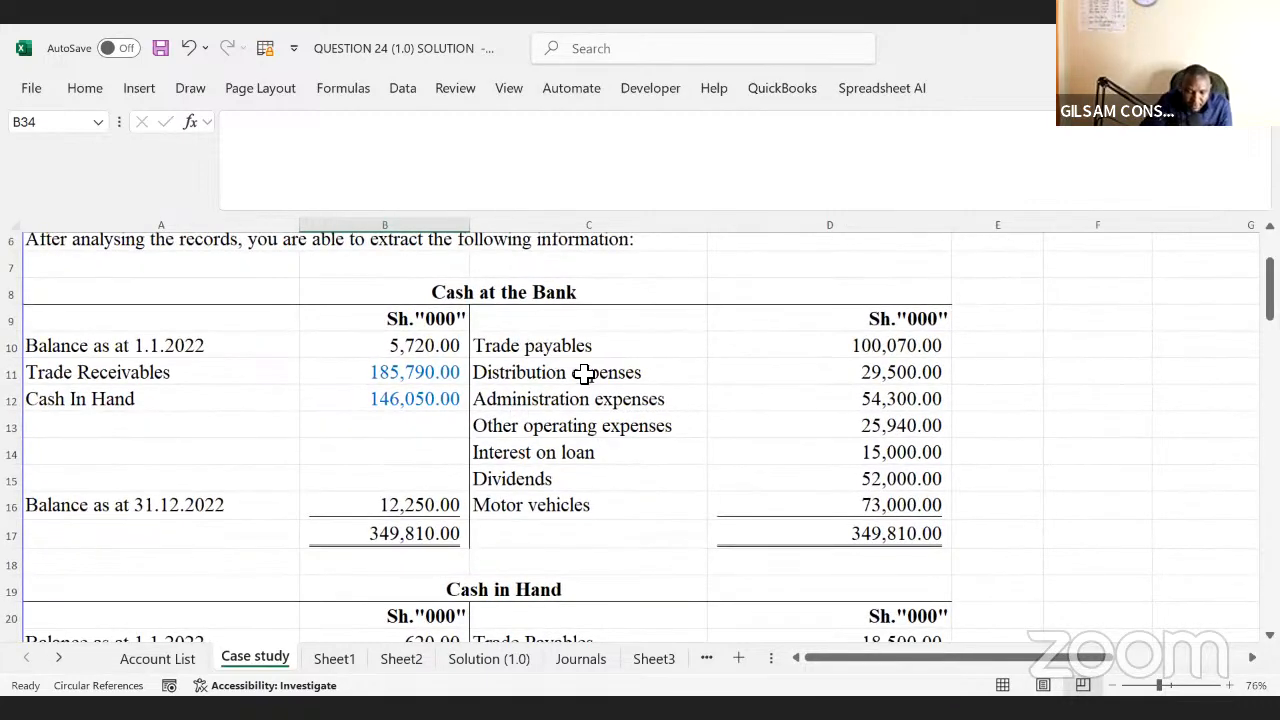
drag(569, 349, 561, 484)
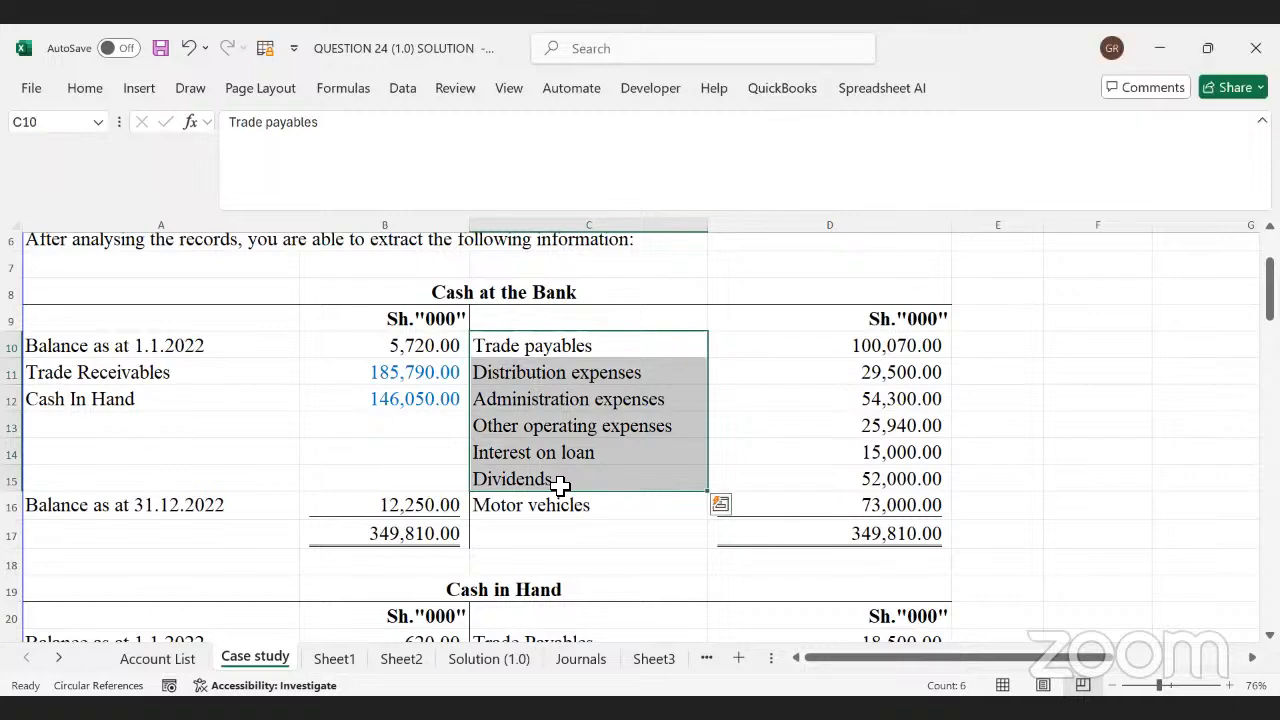
click(563, 349)
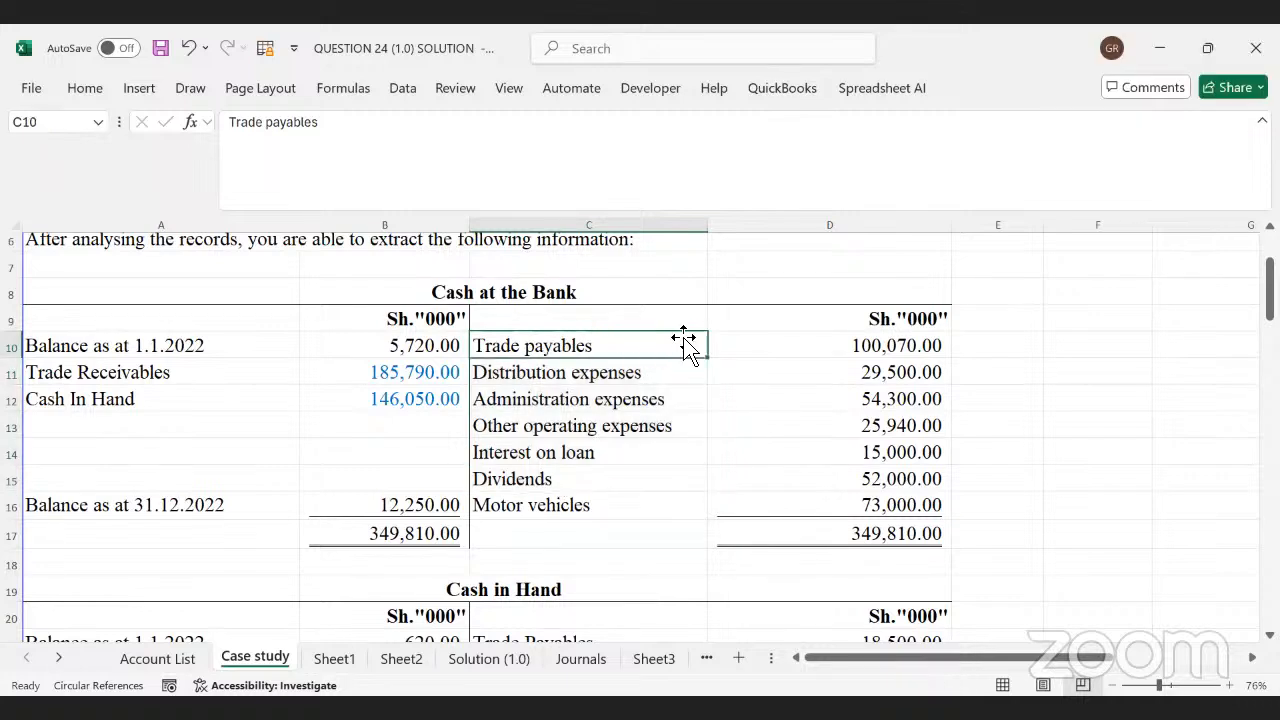
click(838, 343)
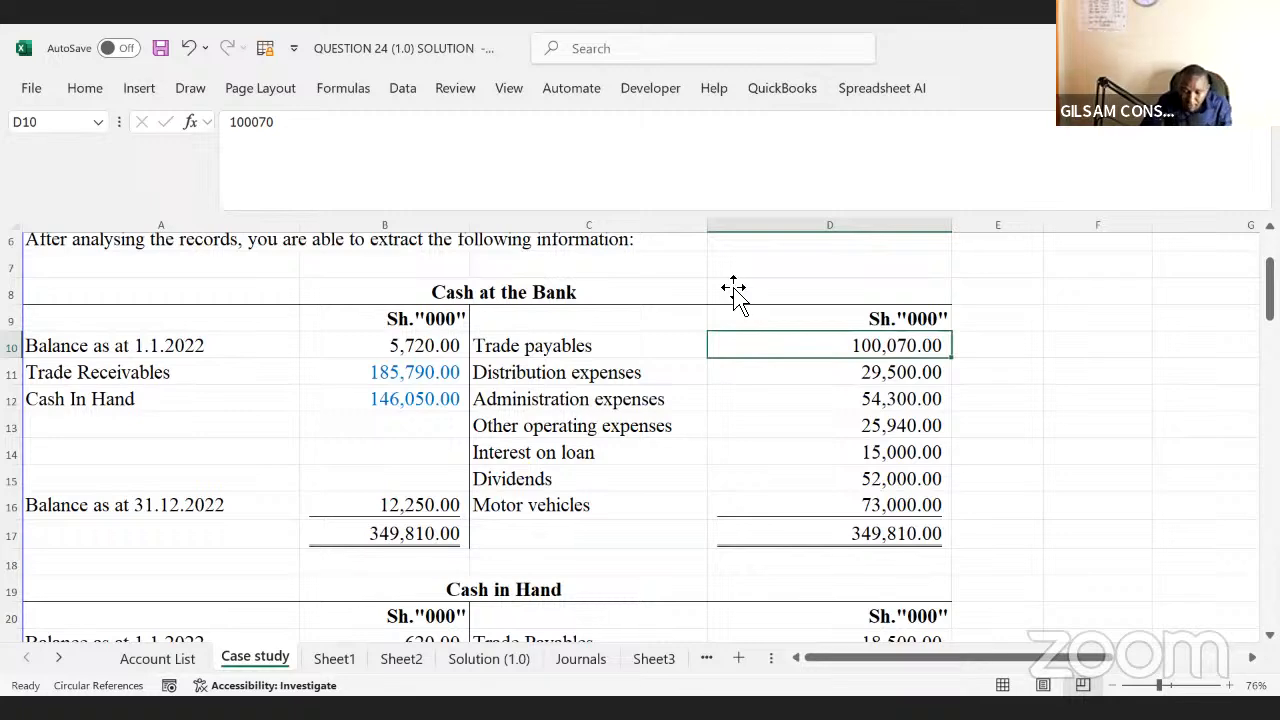
- Enter the Trade Payables debit adjustment in F15 of Sheet2, linked to the bank payment with ='Case study'!D10
click(401, 660)
click(375, 431)
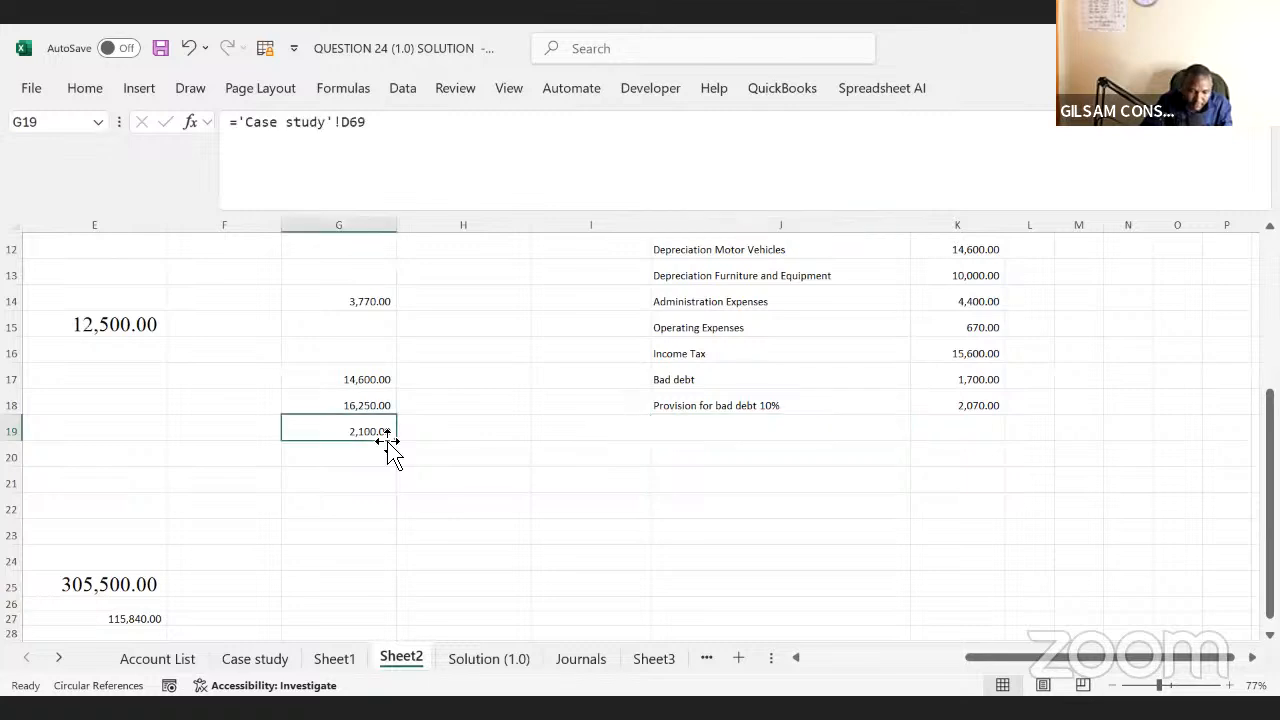
key(Left)
key(Left)
key(Left)
key(Left)
key(Left)
key(Left)
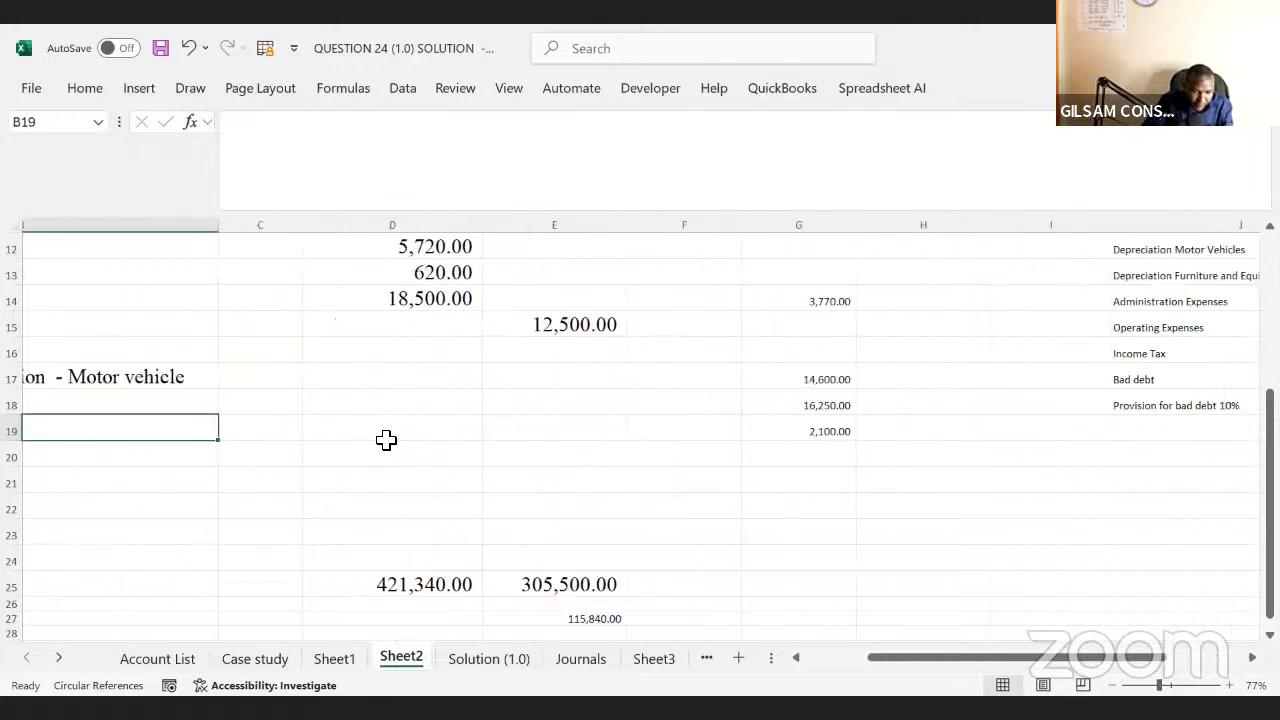
key(Up)
key(Up)
key(Up)
key(Up)
key(Right)
key(Right)
key(Right)
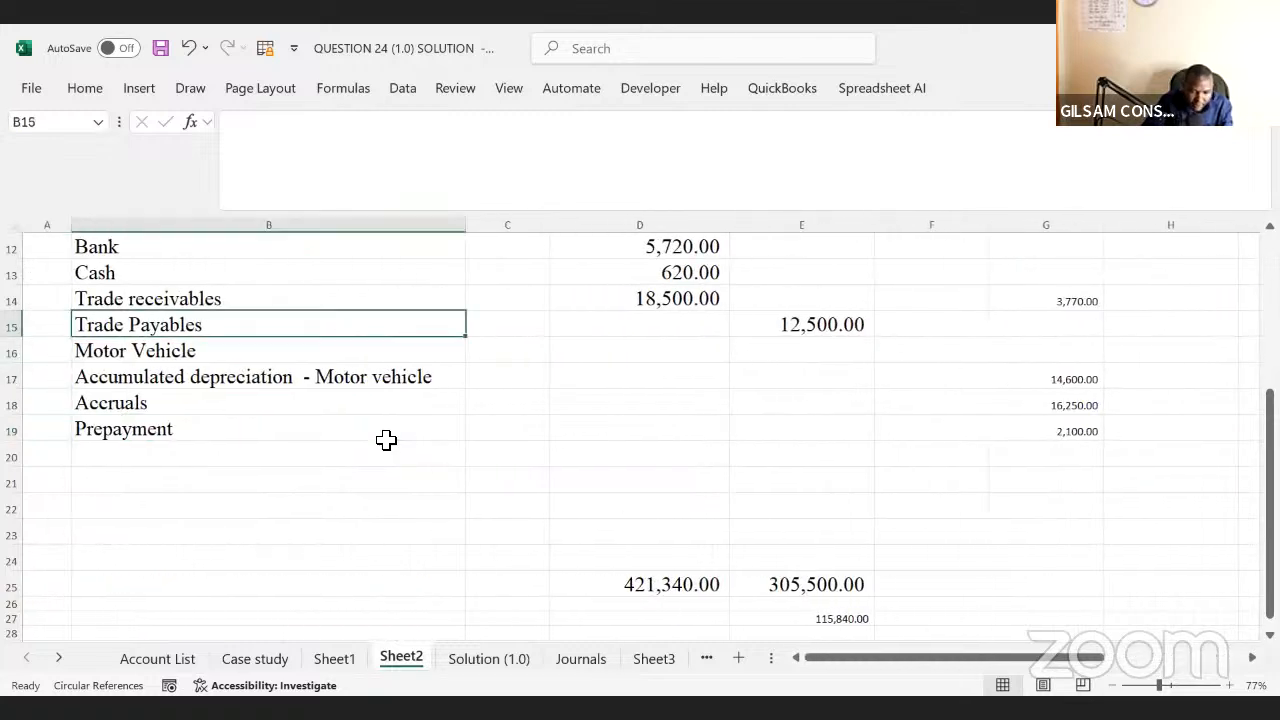
key(Right)
key(Right)
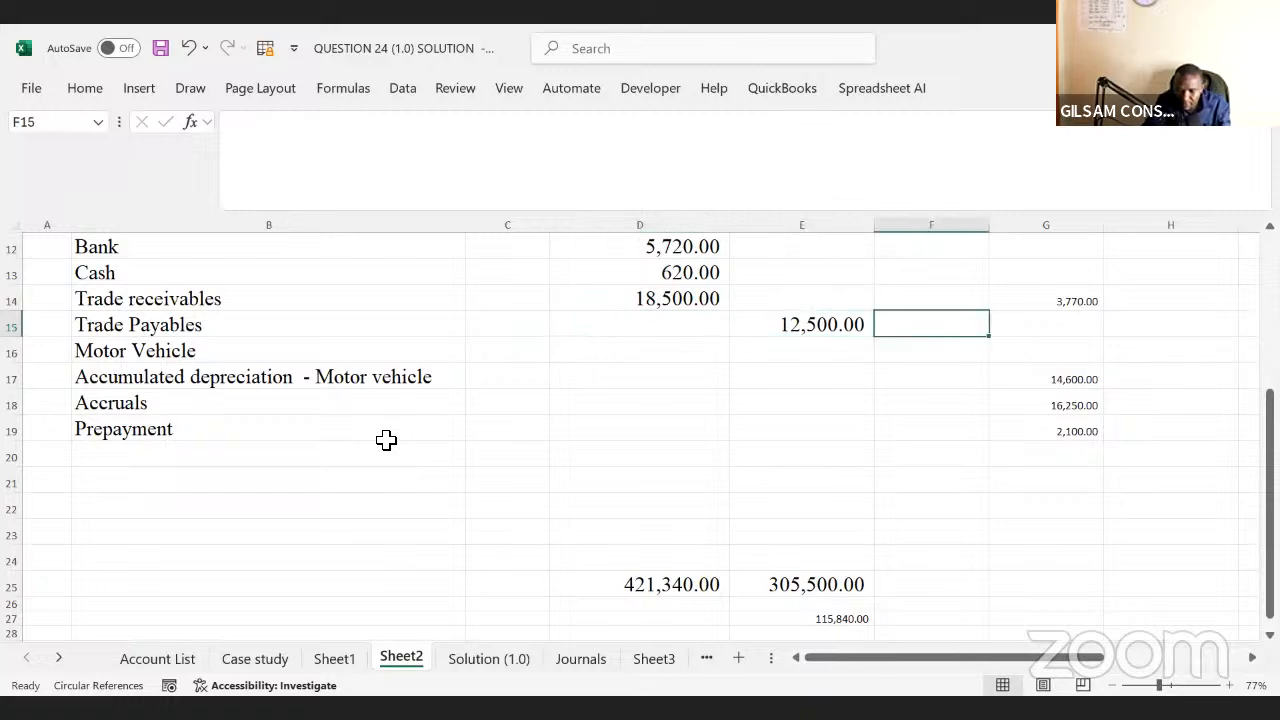
text(=)
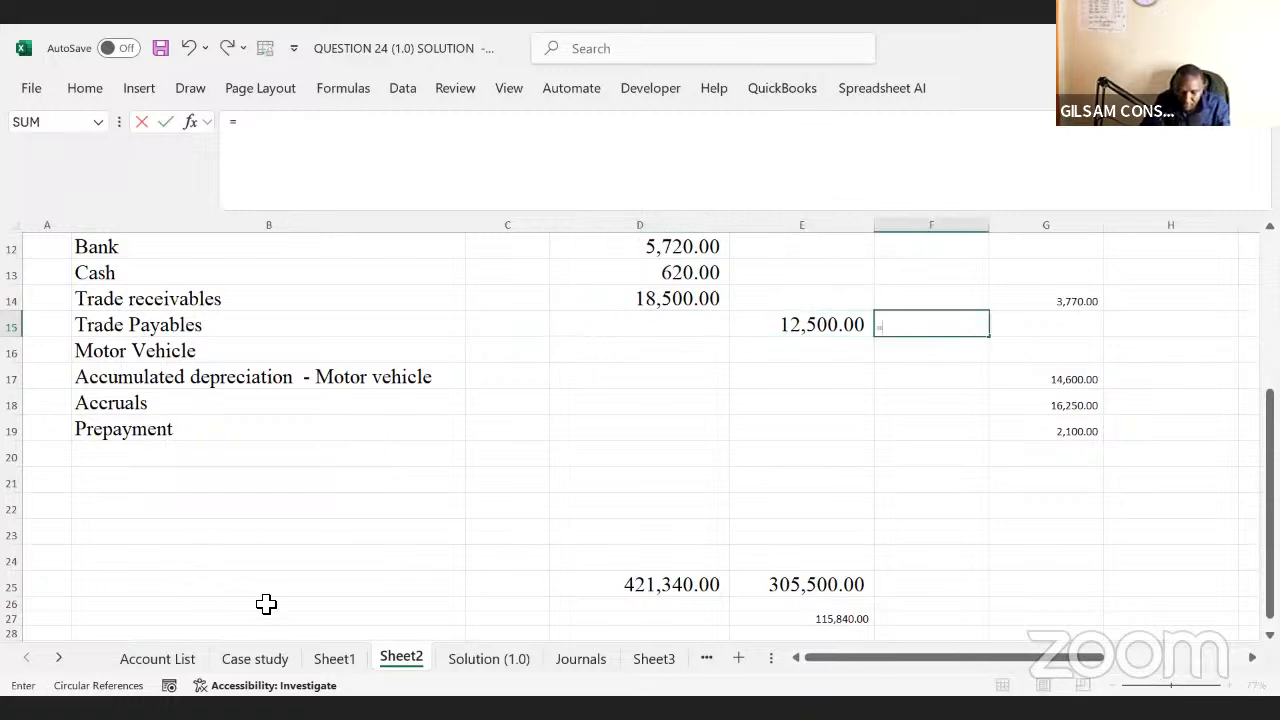
click(272, 662)
click(843, 354)
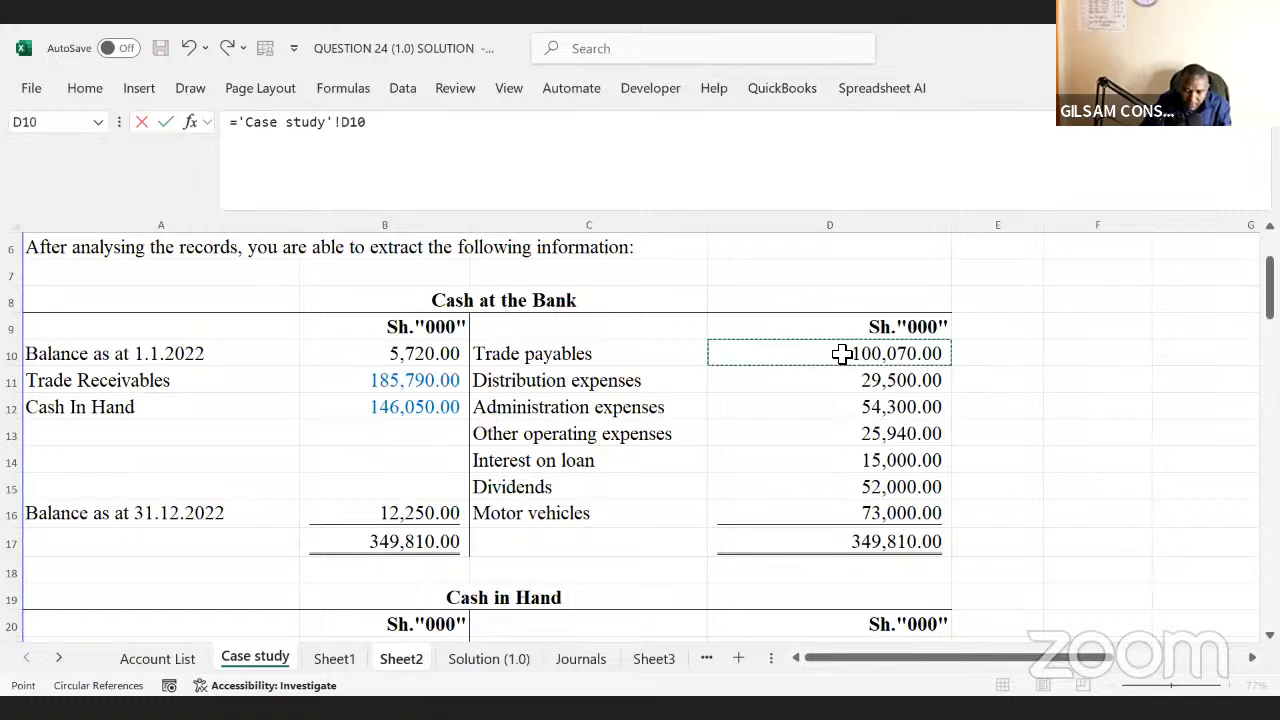
key(Return)
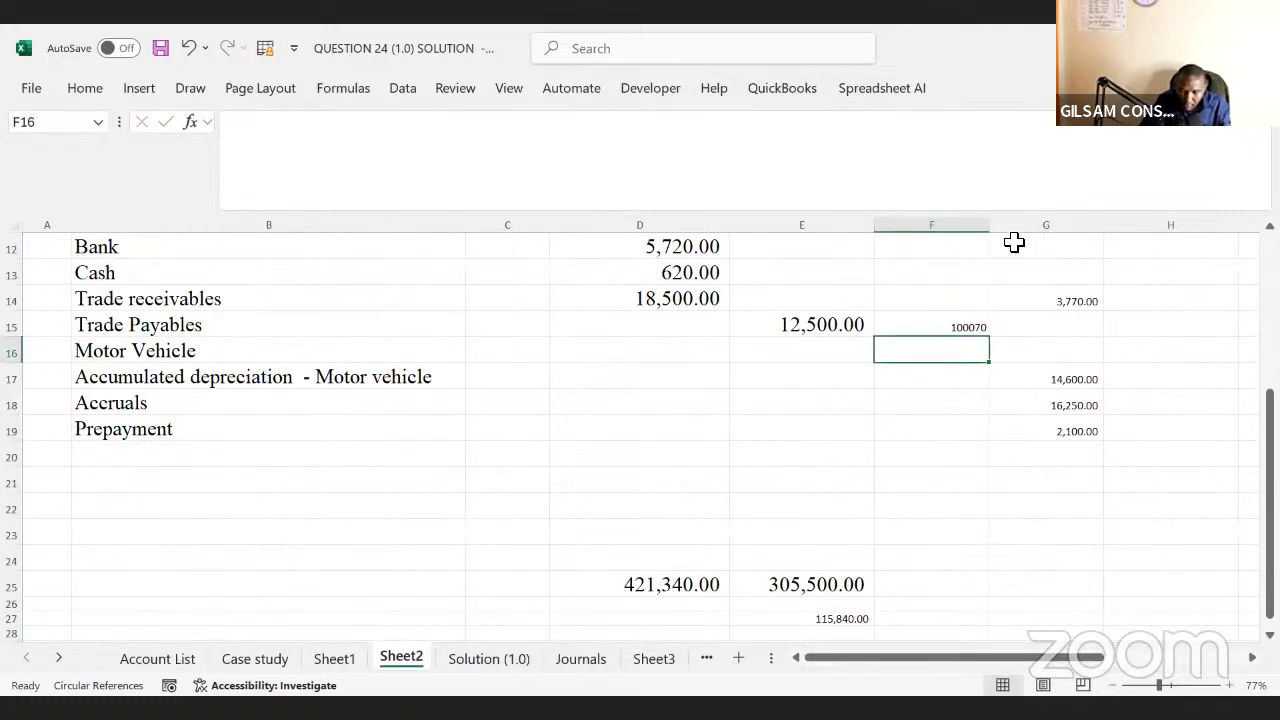
- Apply comma-style number formatting to the whole debit adjustments column F of Sheet2
click(980, 224)
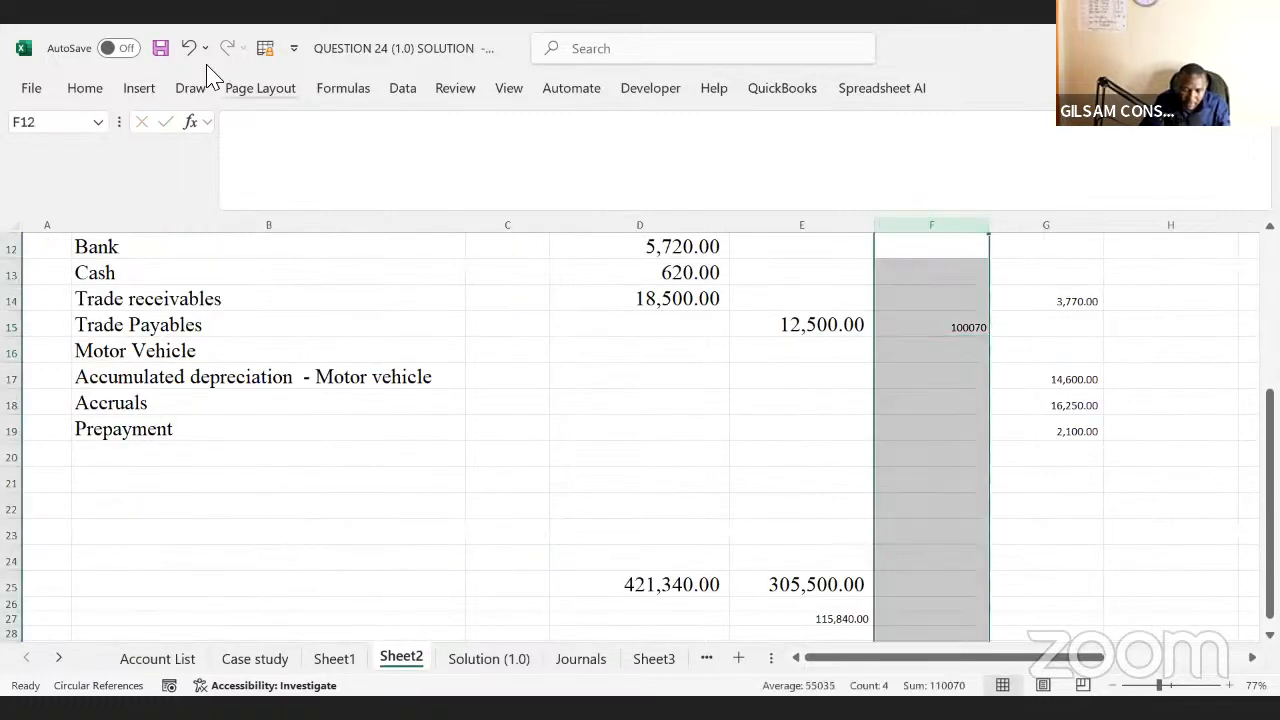
click(86, 89)
click(493, 144)
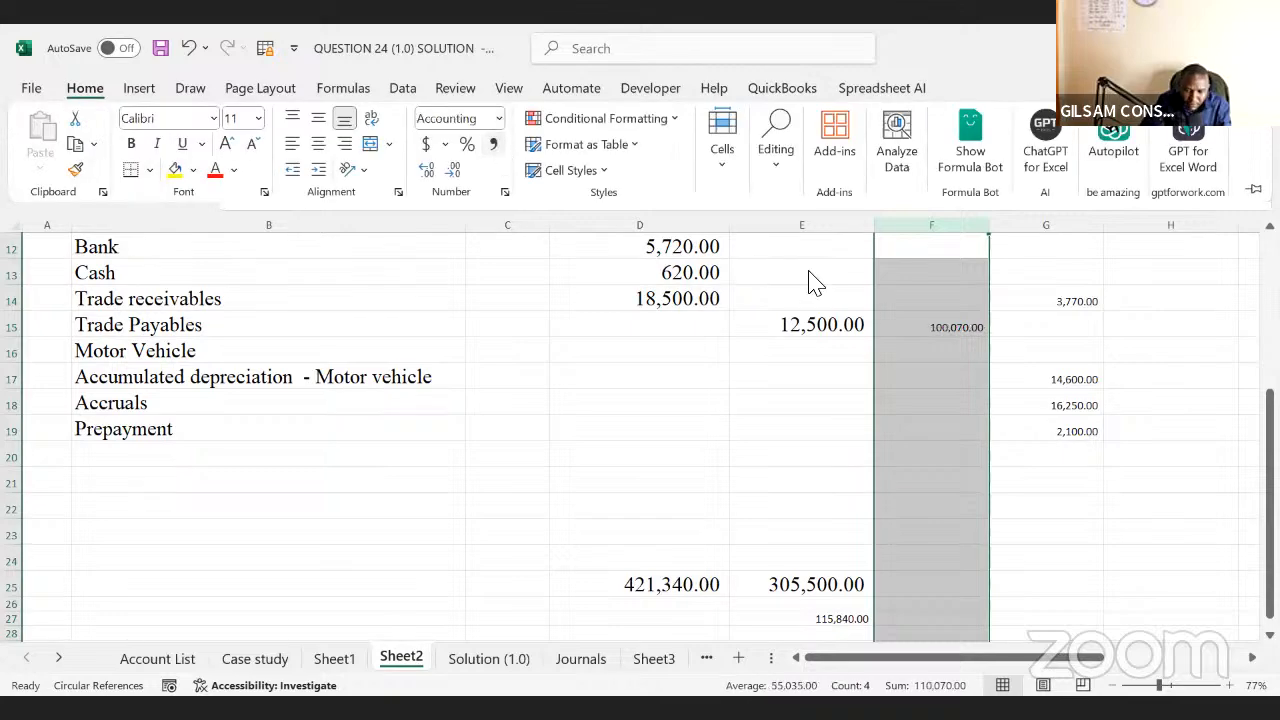
- Review the Case study bank payments from Distribution expenses onward and the Cash in Hand entries down to its closing balance
click(257, 670)
click(518, 388)
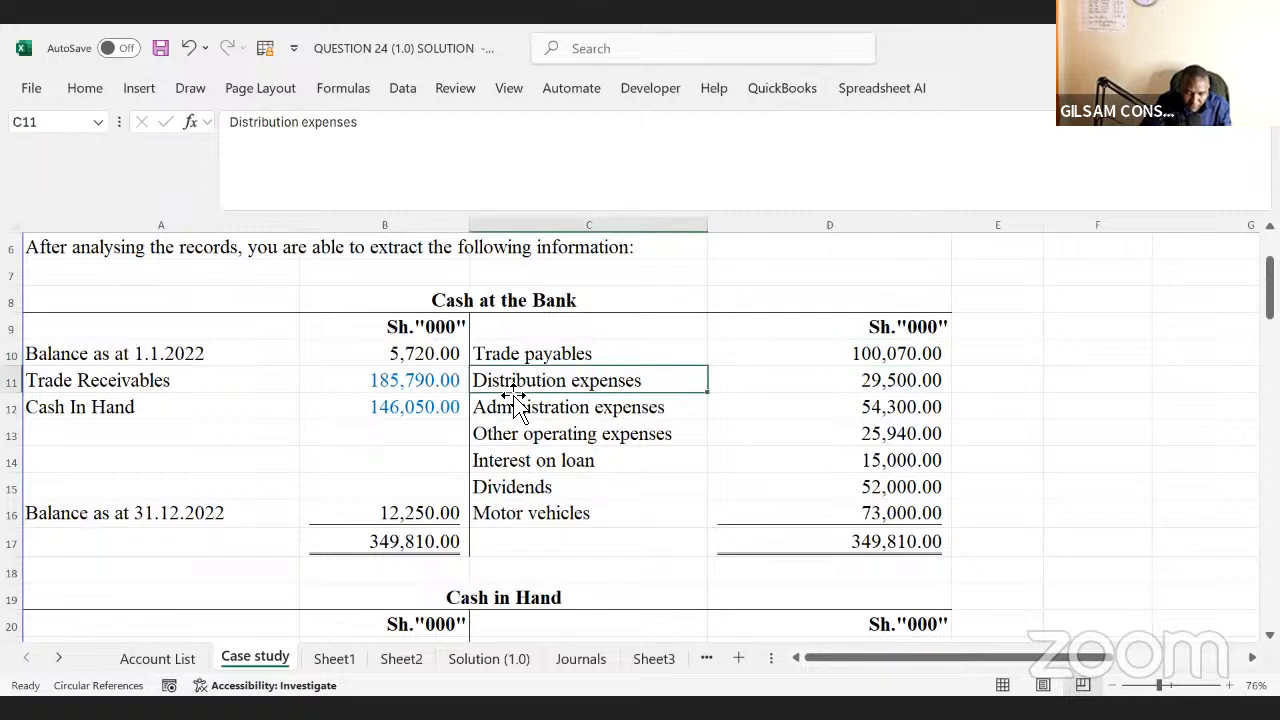
click(505, 414)
click(524, 455)
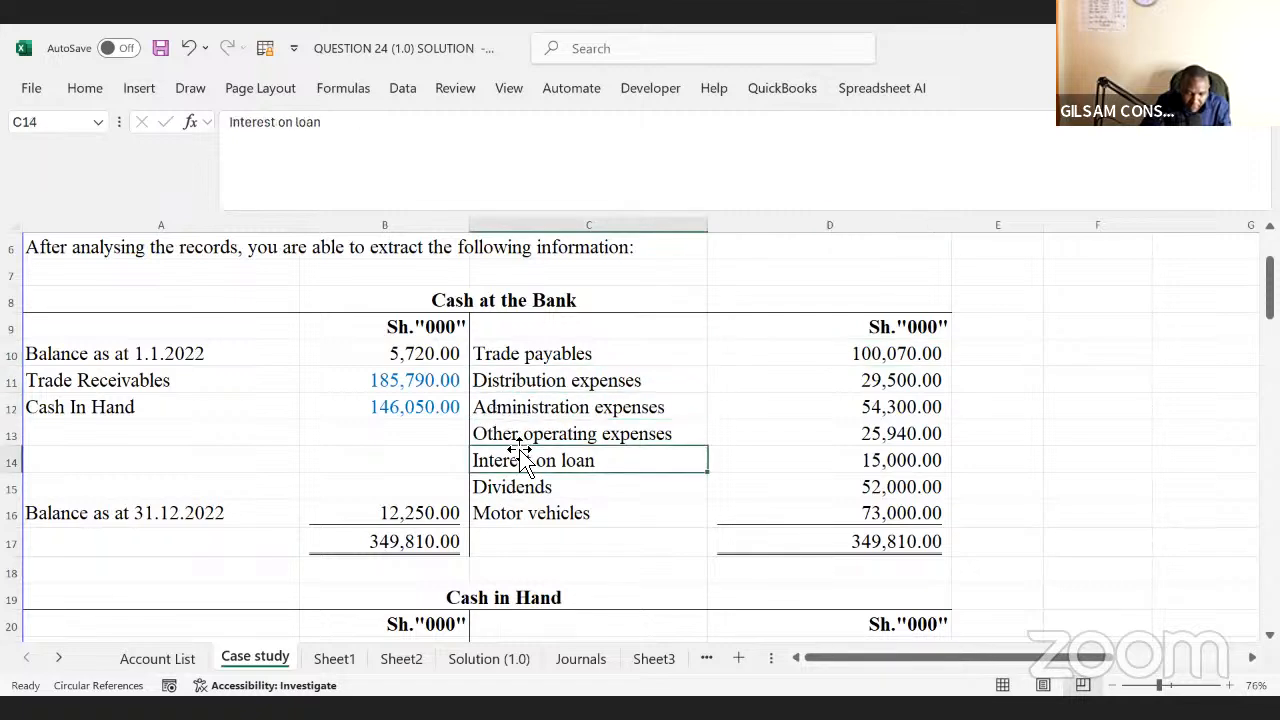
click(507, 432)
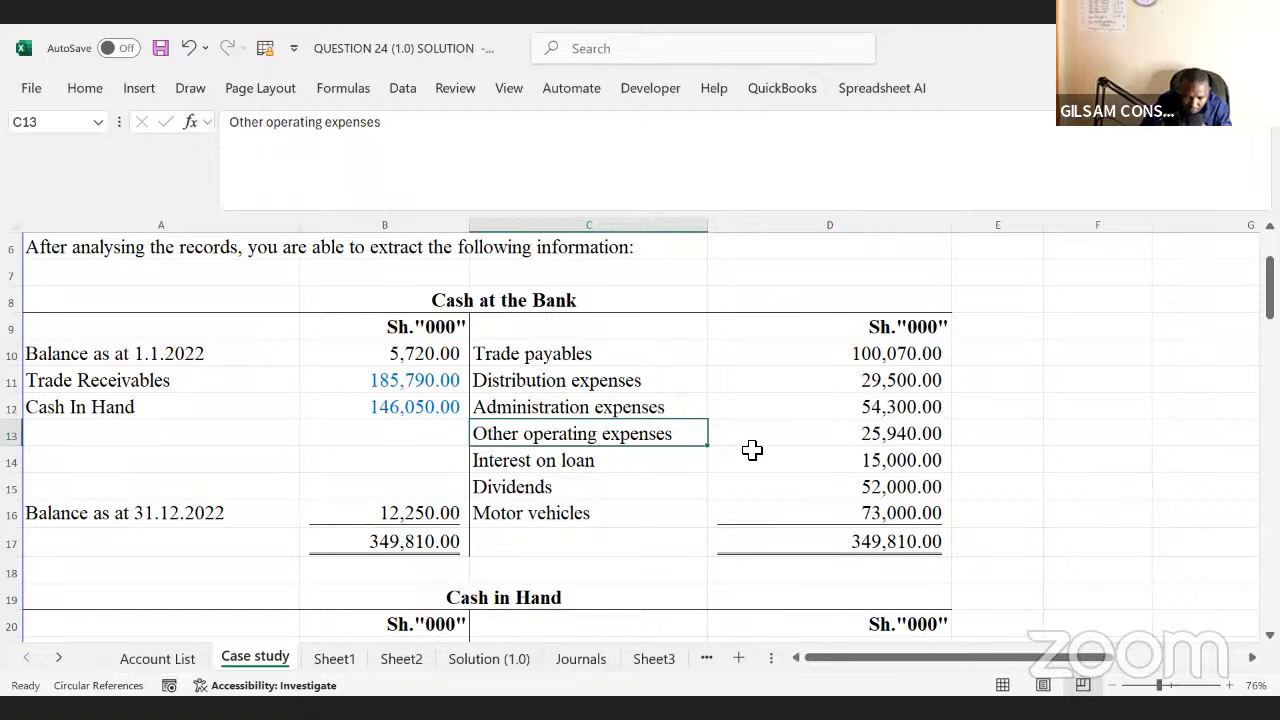
key(Down)
key(Down)
key(Down)
key(Down)
key(Down)
key(Down)
key(Down)
key(Down)
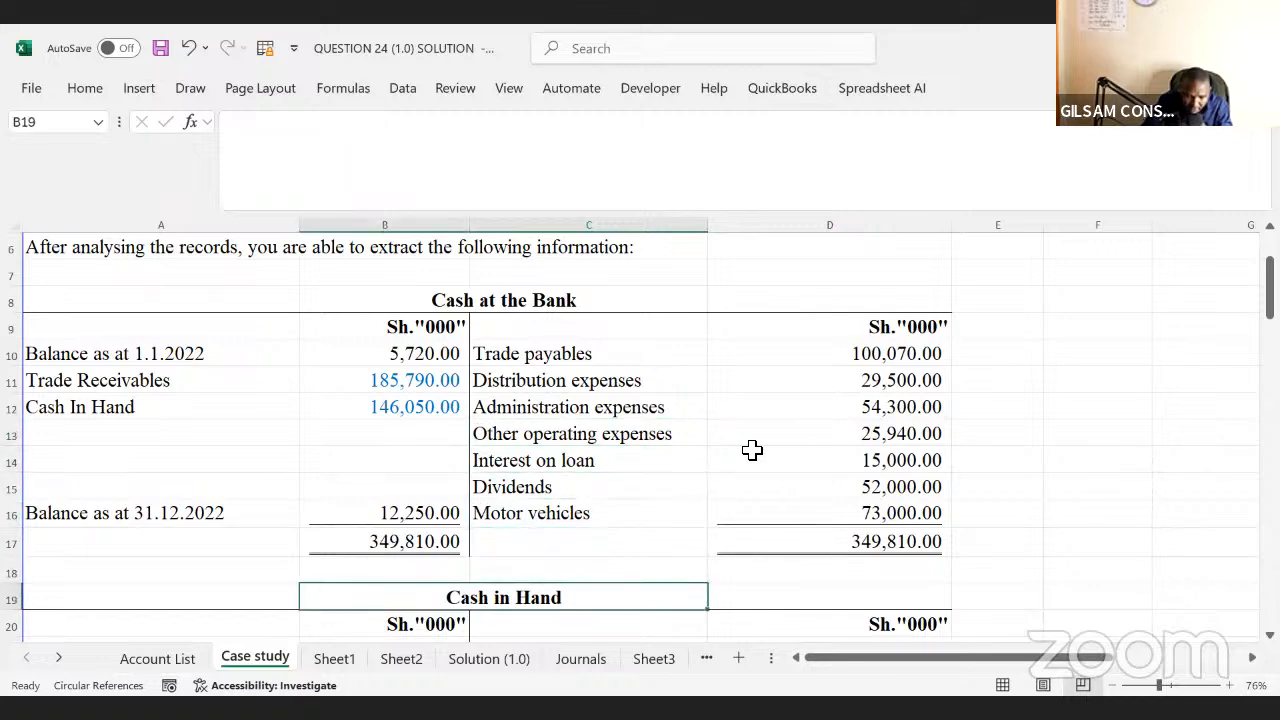
key(Down)
key(Down)
key(Down)
key(Down)
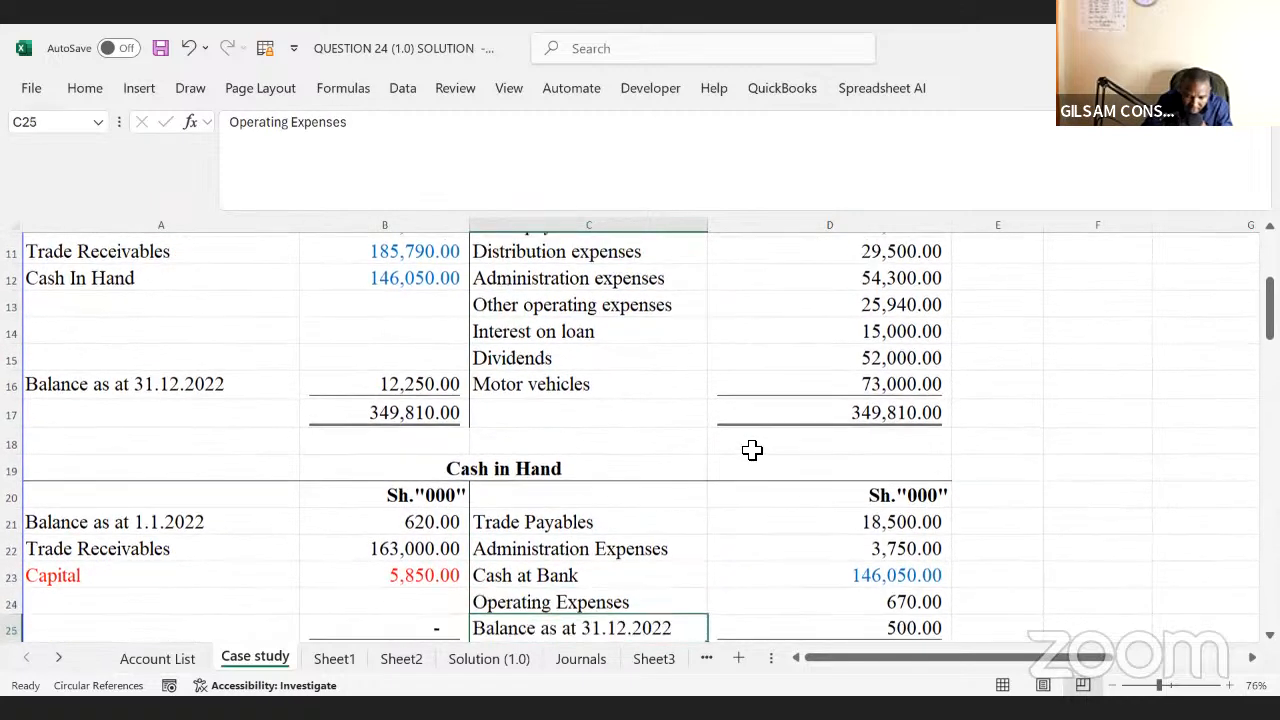
- Re-examine the Other operating expenses and Interest on loan payments in the Cash at the Bank account
key(Up)
key(Up)
key(Up)
key(Up)
key(Up)
key(Up)
key(Up)
key(Up)
key(Up)
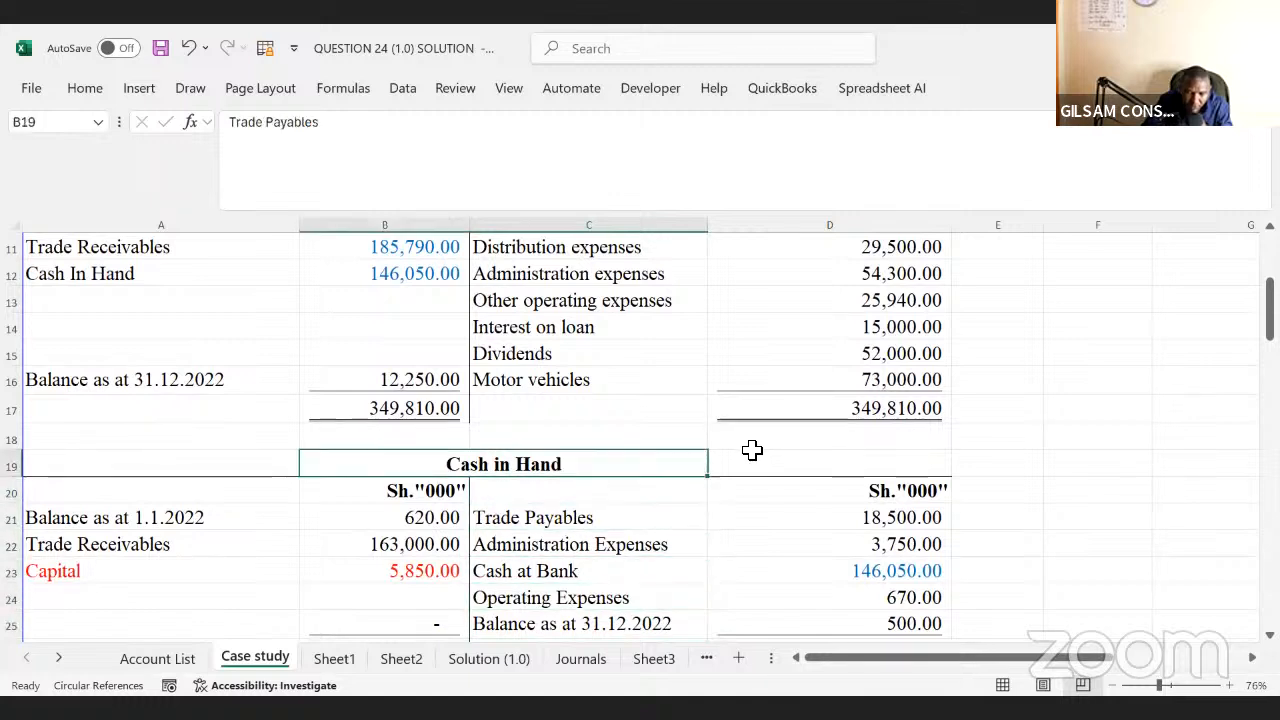
key(Up)
key(Up)
key(Up)
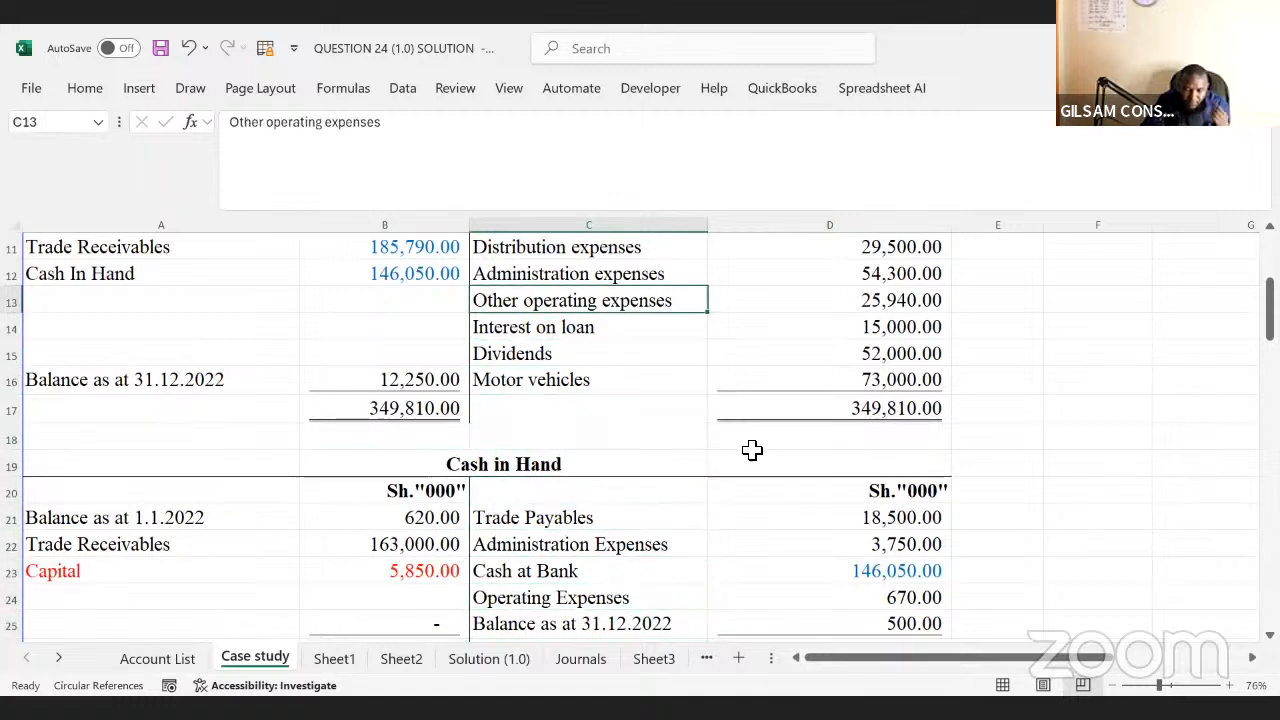
click(920, 299)
click(594, 325)
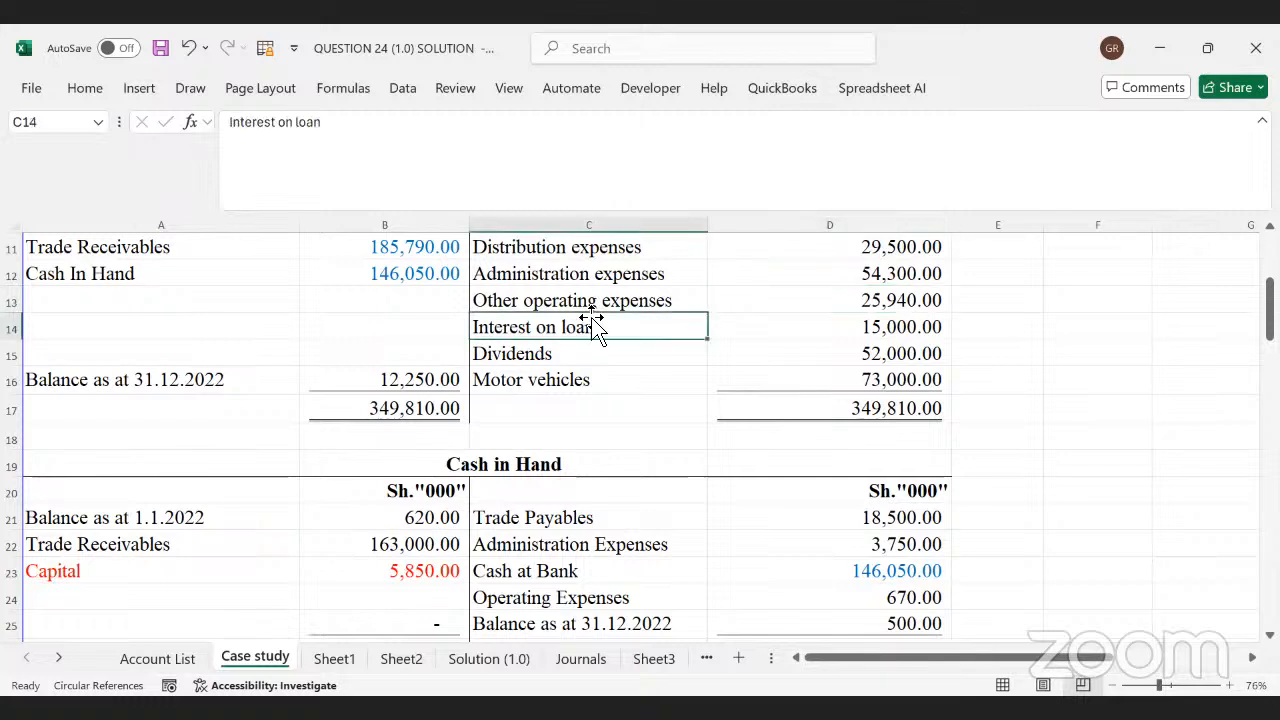
key(Up)
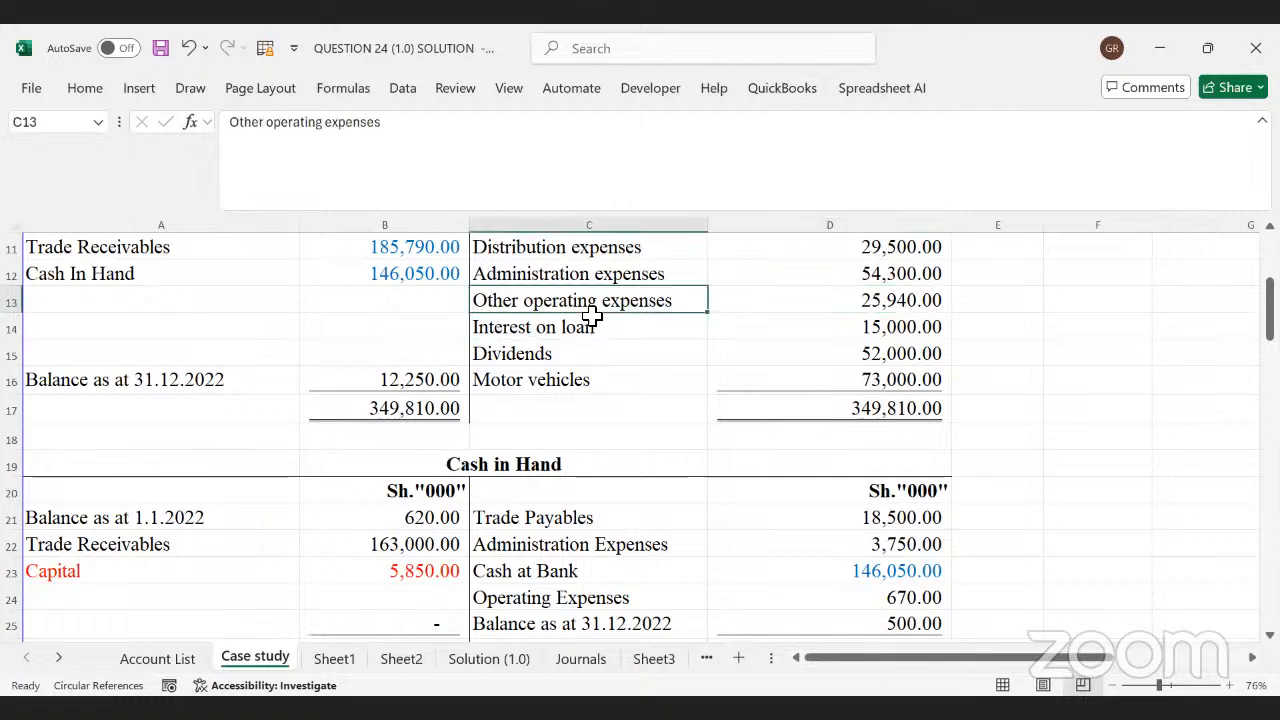
- Copy the bank payment labels from Distribution expenses through Dividends in C11:C15 of Case study
click(524, 252)
drag(528, 283, 528, 353)
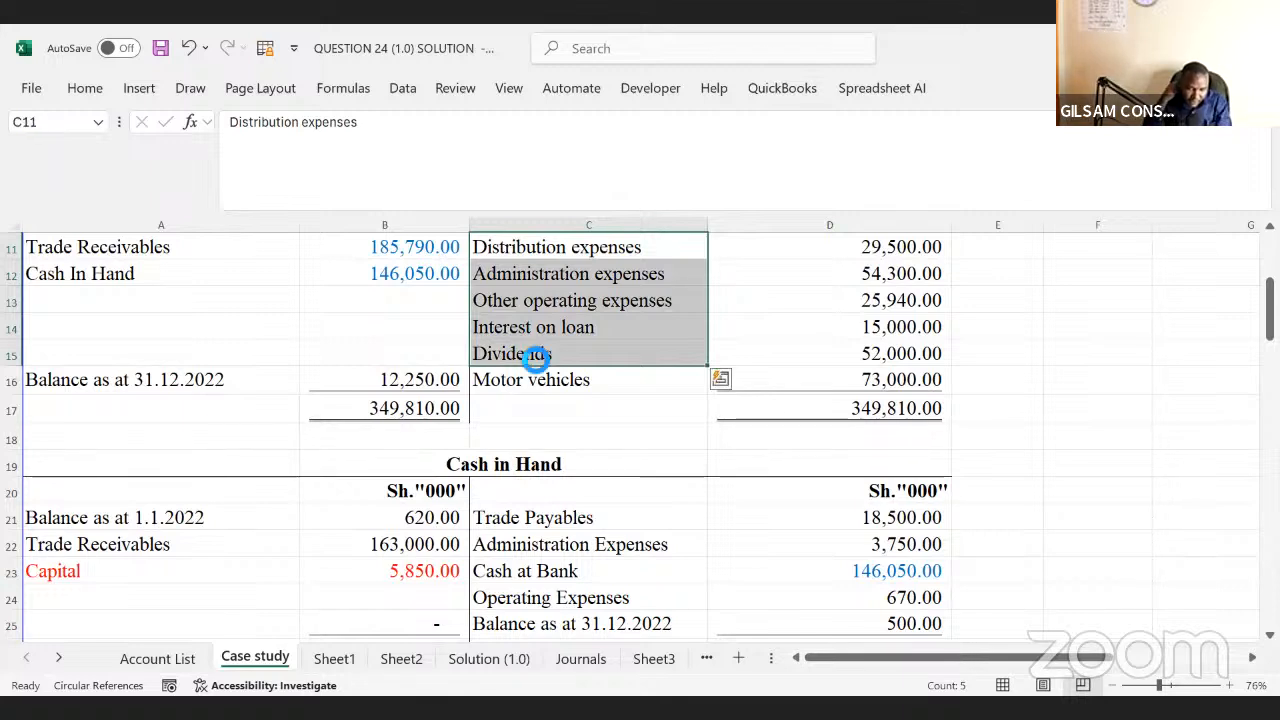
key(ctrl+c)
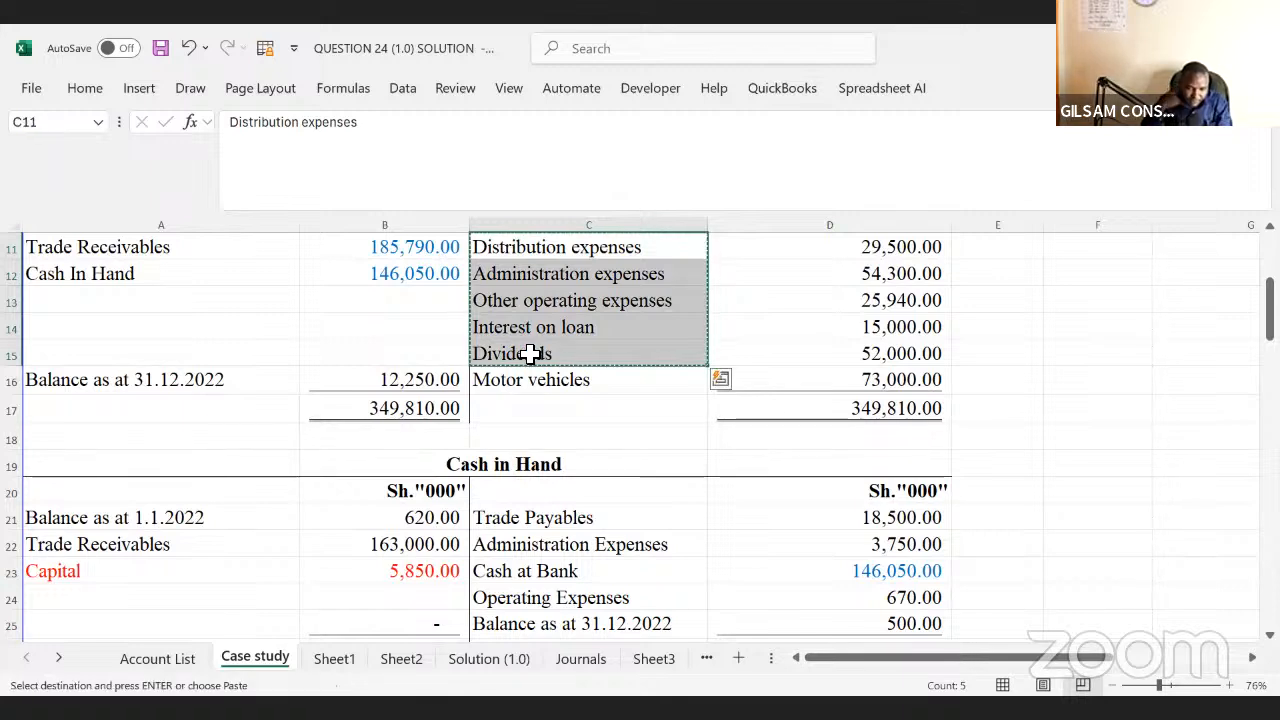
click(497, 250)
drag(497, 250, 508, 351)
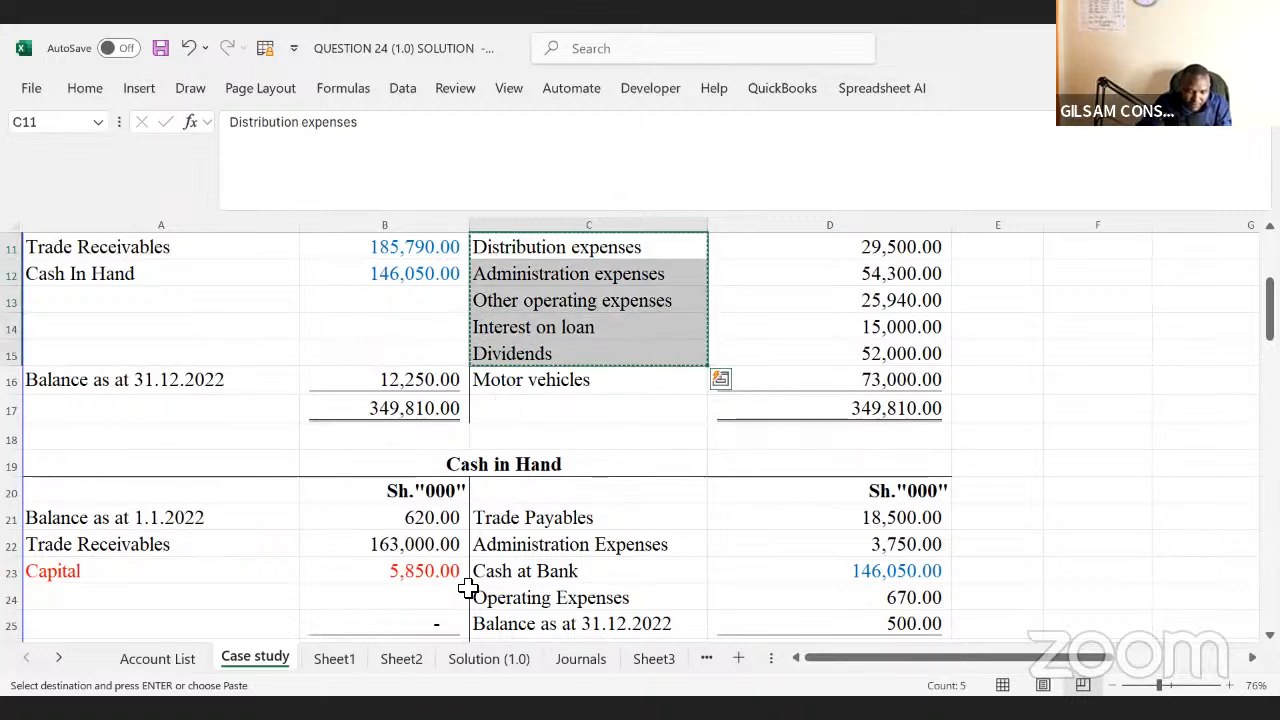
- Paste the copied expense labels as values into Sheet2 starting at J19, below Provision for bad debt 10%
click(334, 659)
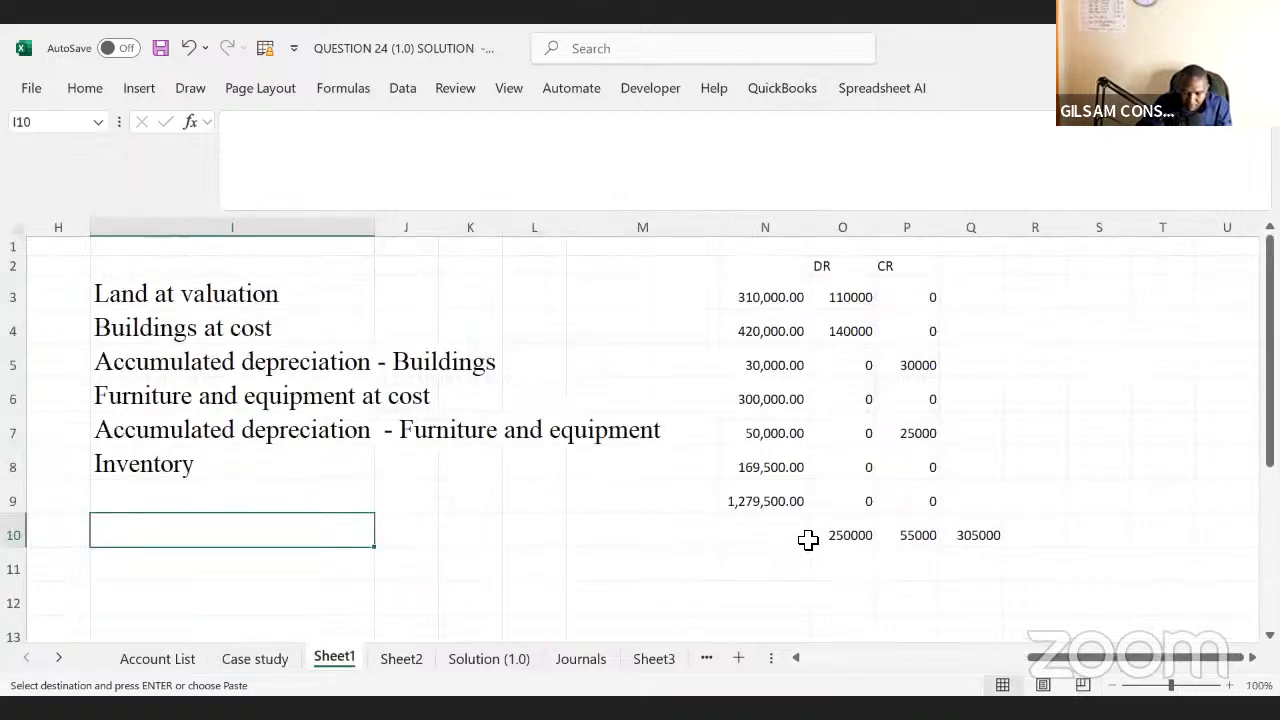
click(400, 662)
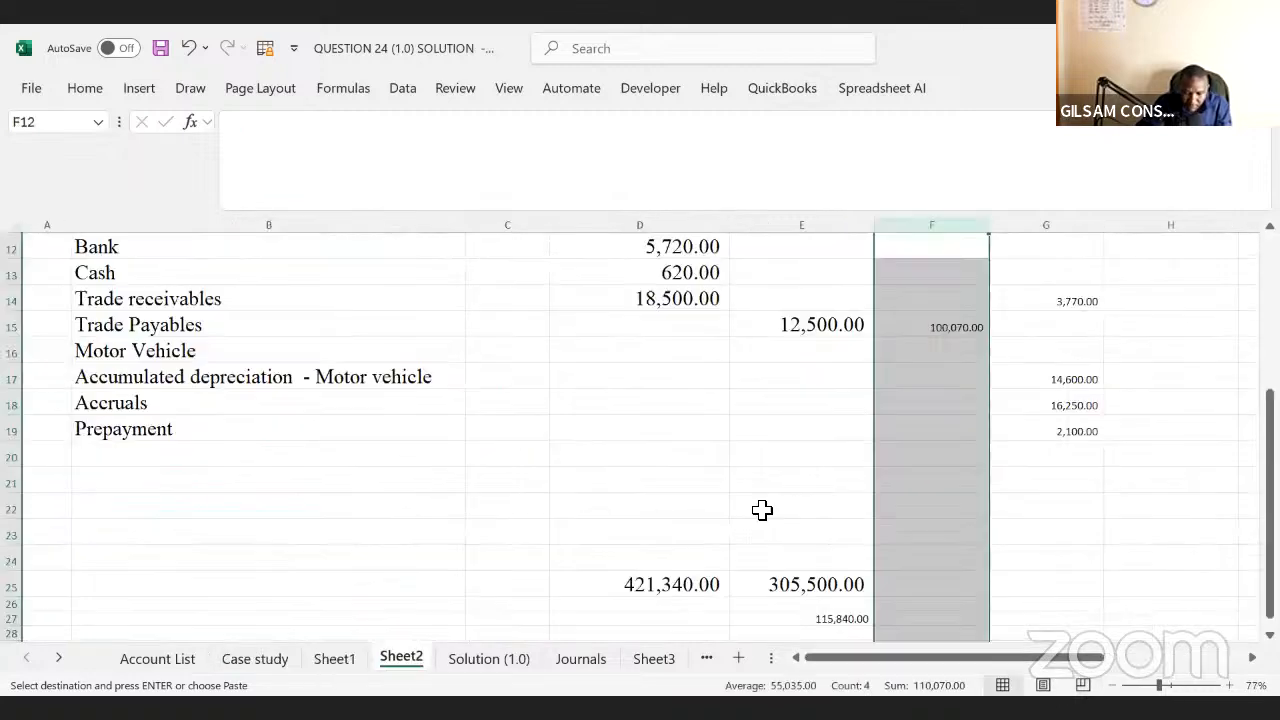
click(921, 530)
key(Right)
key(Right)
key(Right)
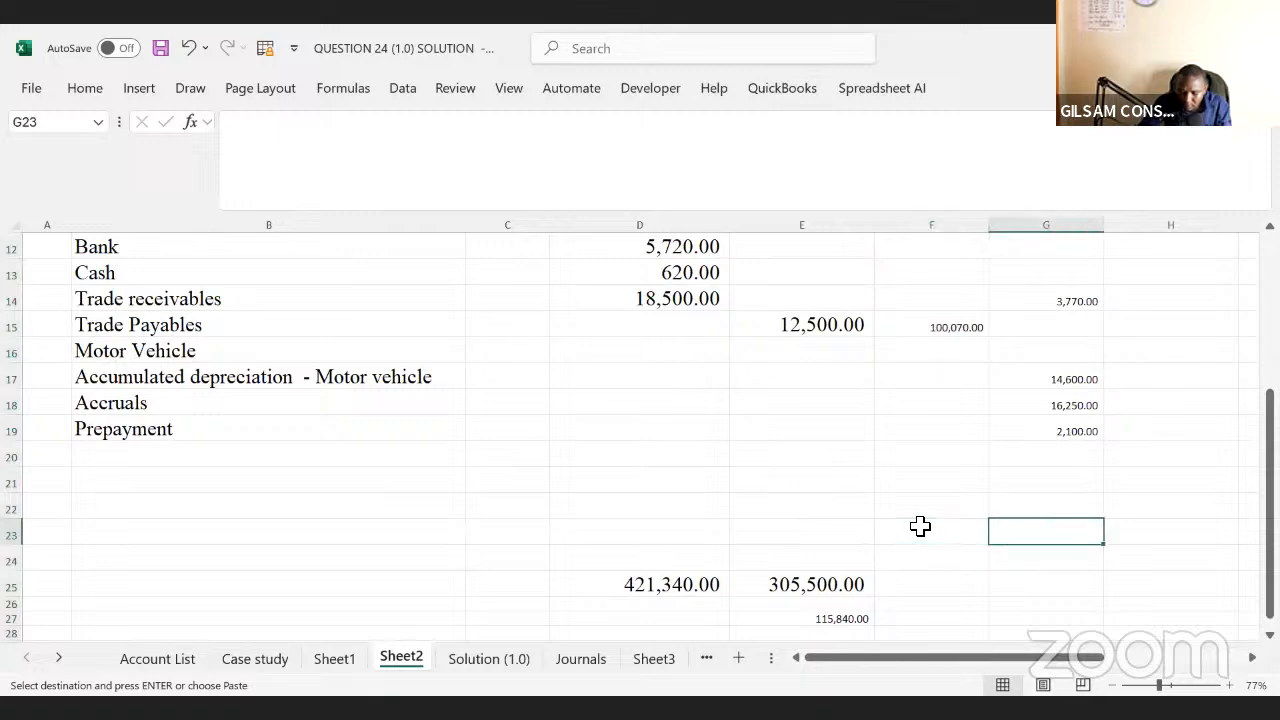
key(Right)
key(Right)
key(Right)
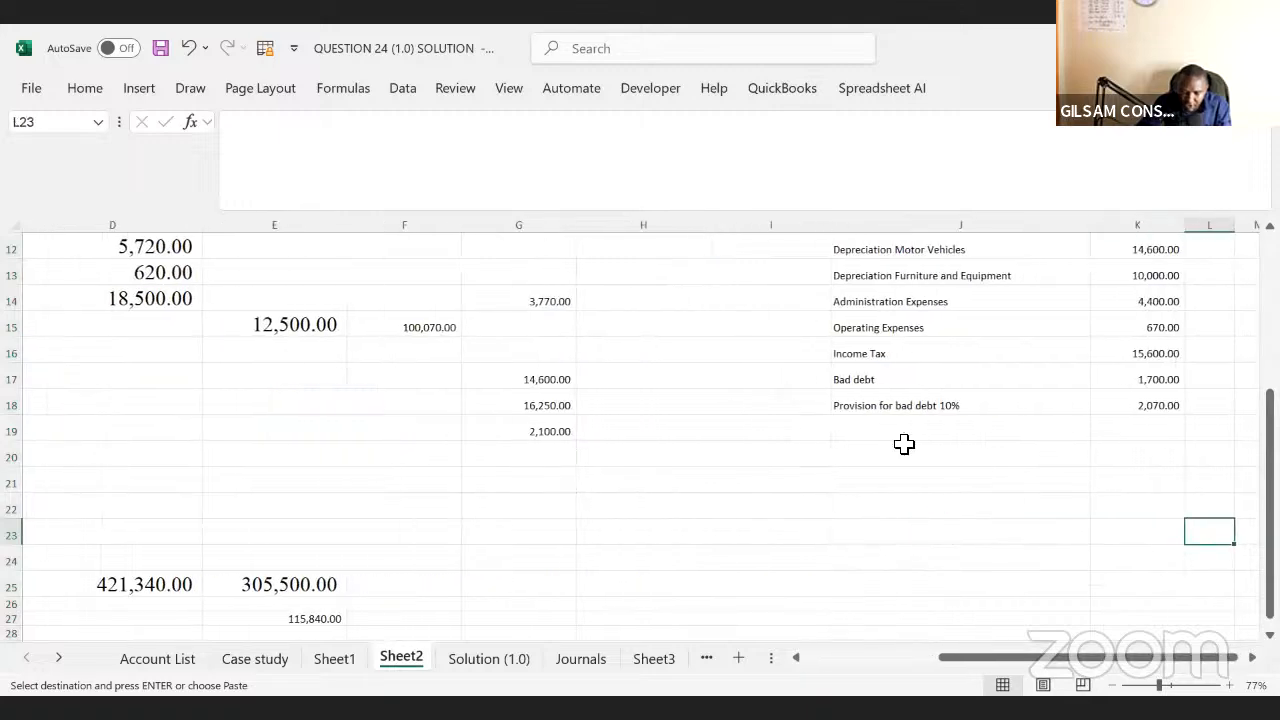
click(904, 444)
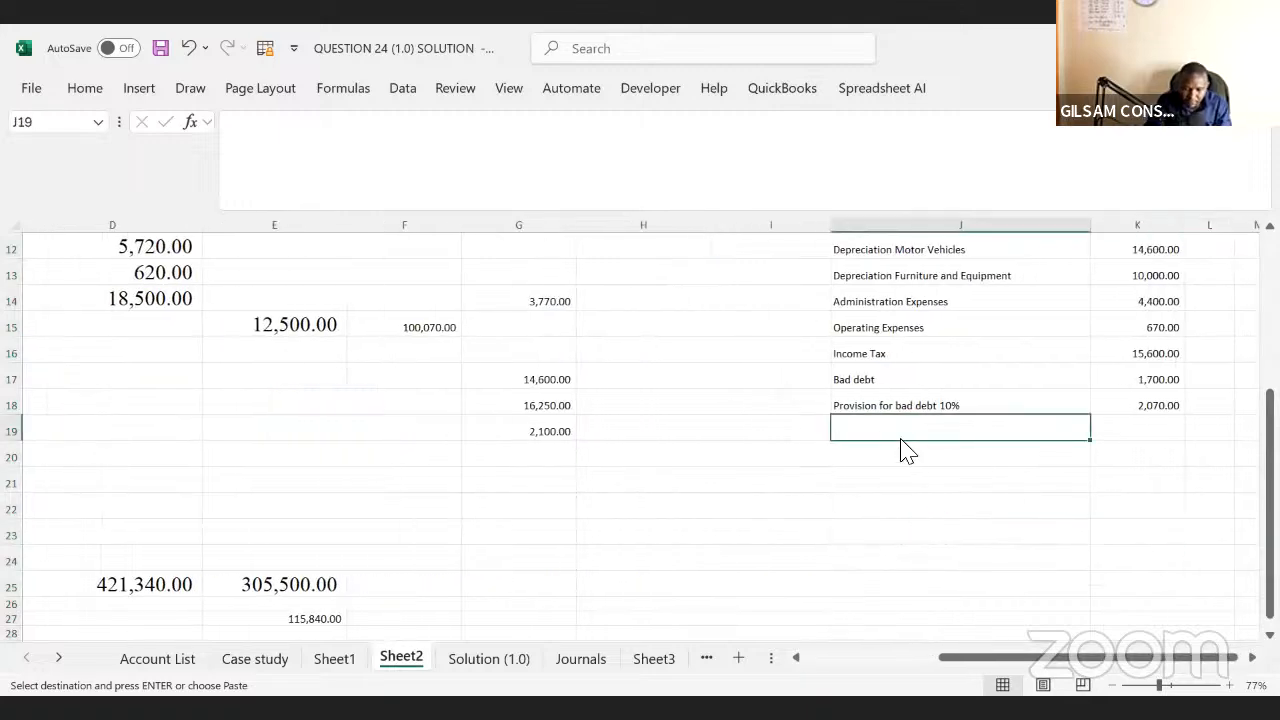
key(ctrl+alt+v)
click(244, 272)
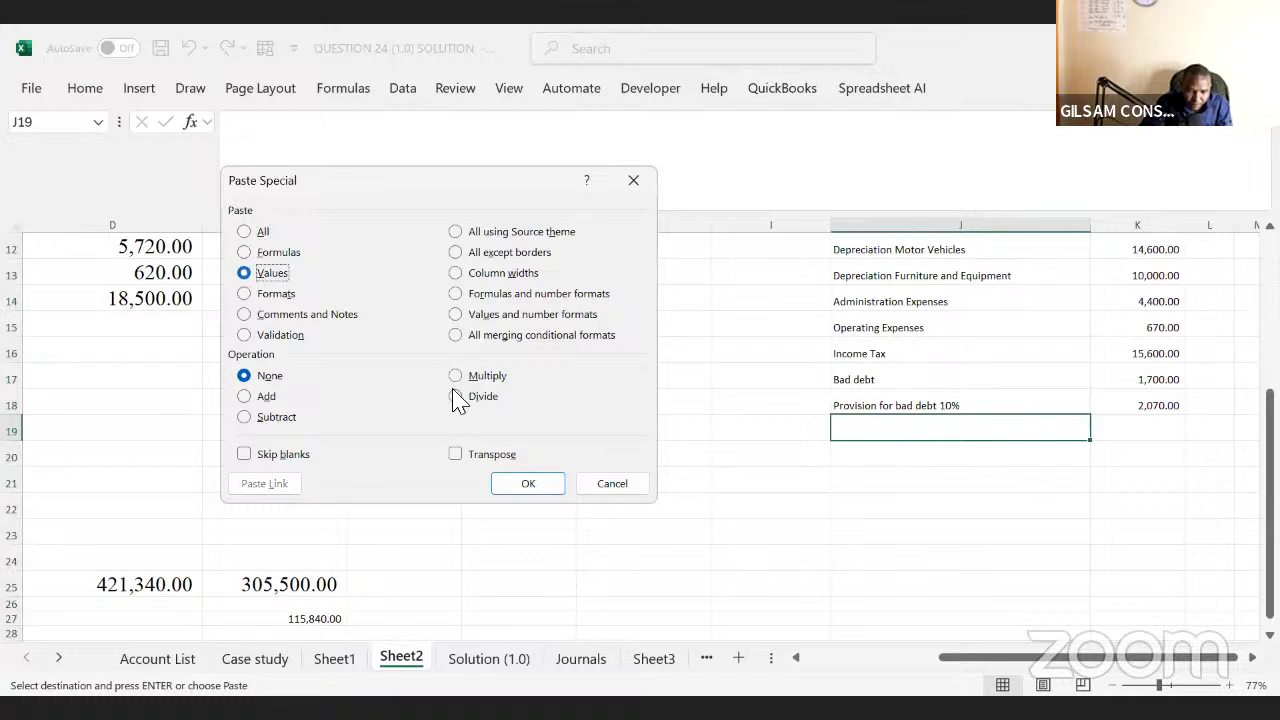
click(530, 483)
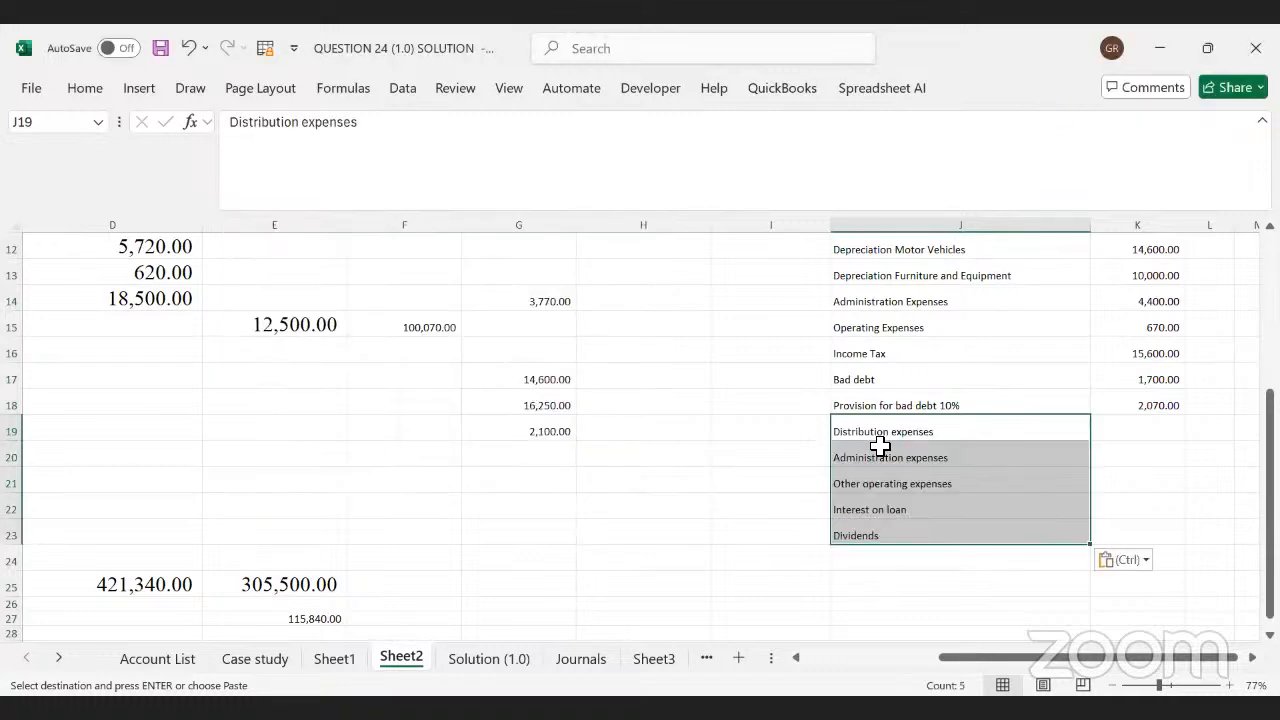
- Enter the Distribution expenses amount in K19, linked to the bank payment with ='Case study'!D11
click(868, 428)
click(1118, 434)
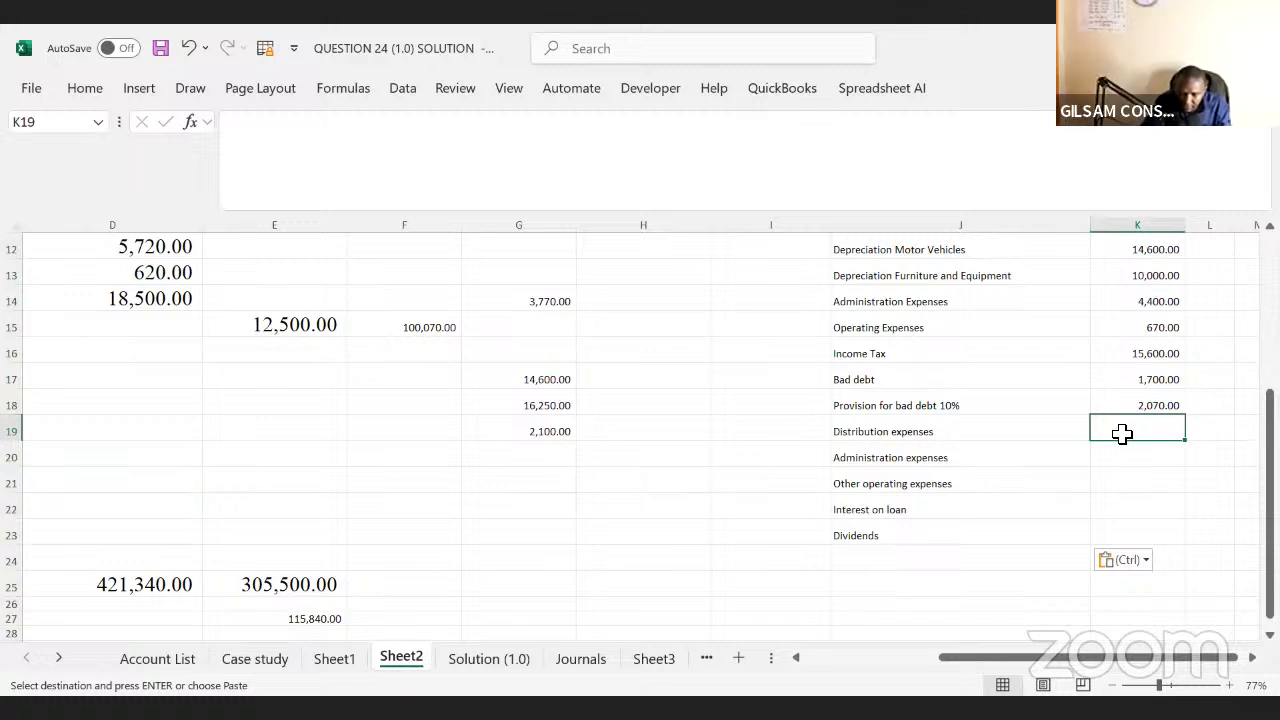
text(=)
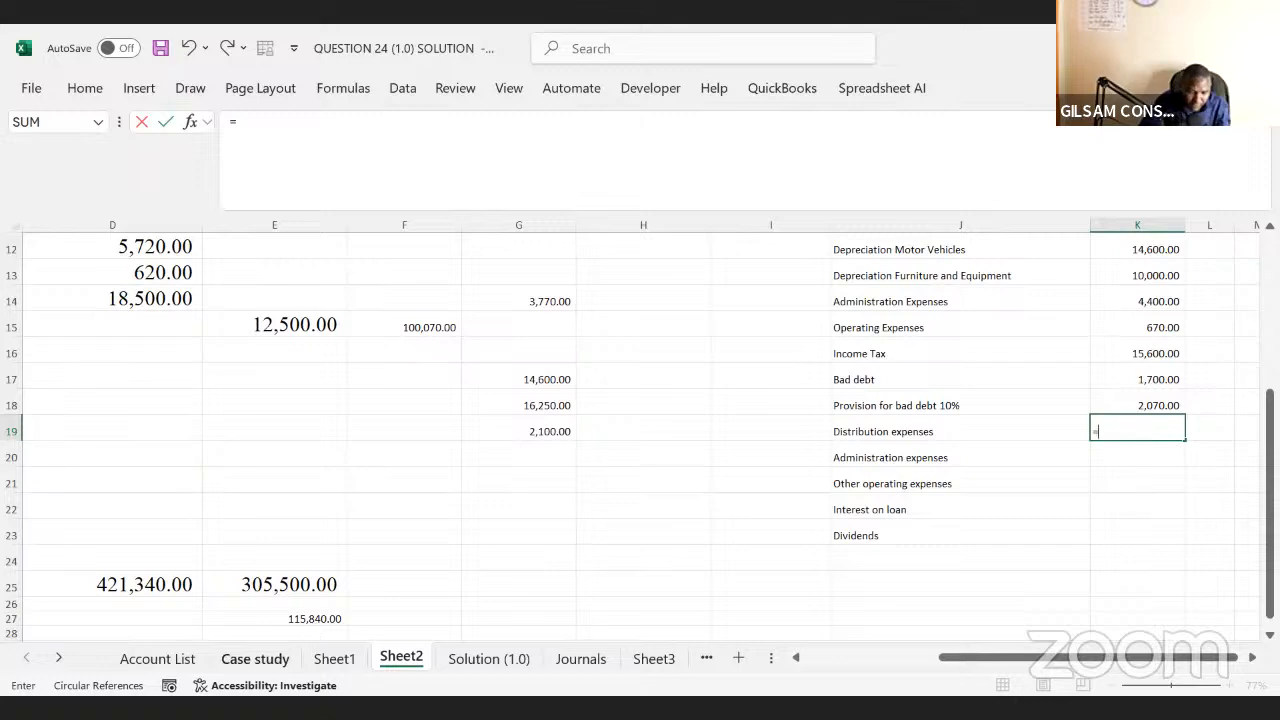
click(258, 662)
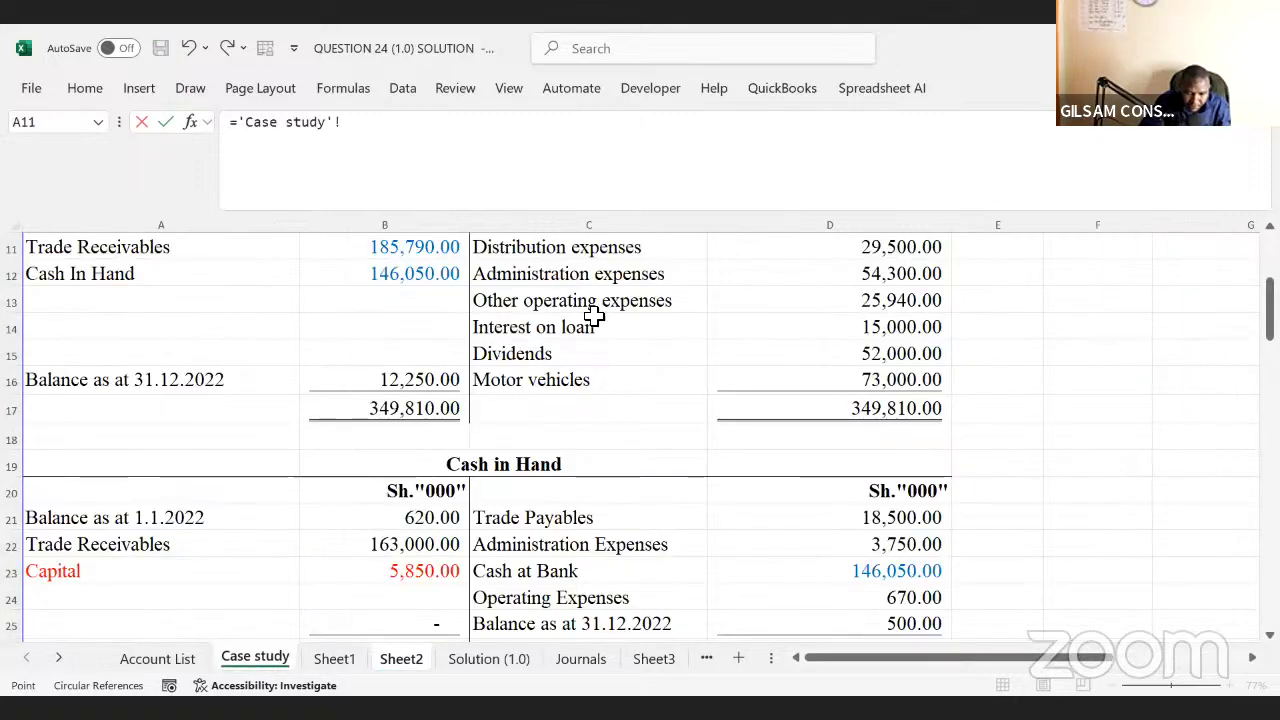
click(866, 246)
key(Return)
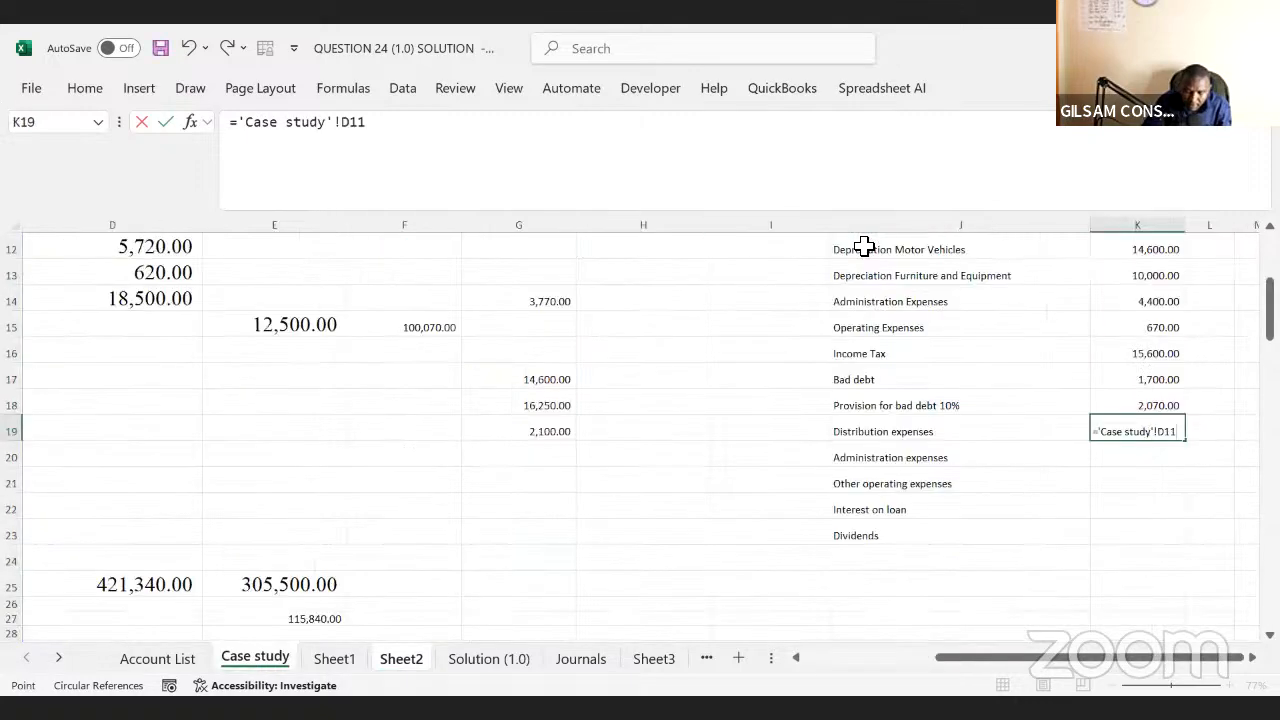
- Add +'Case study'!D12 to the Administration Expenses formula in K14 and delete the duplicate Administration expenses label in J20
drag(870, 450, 996, 425)
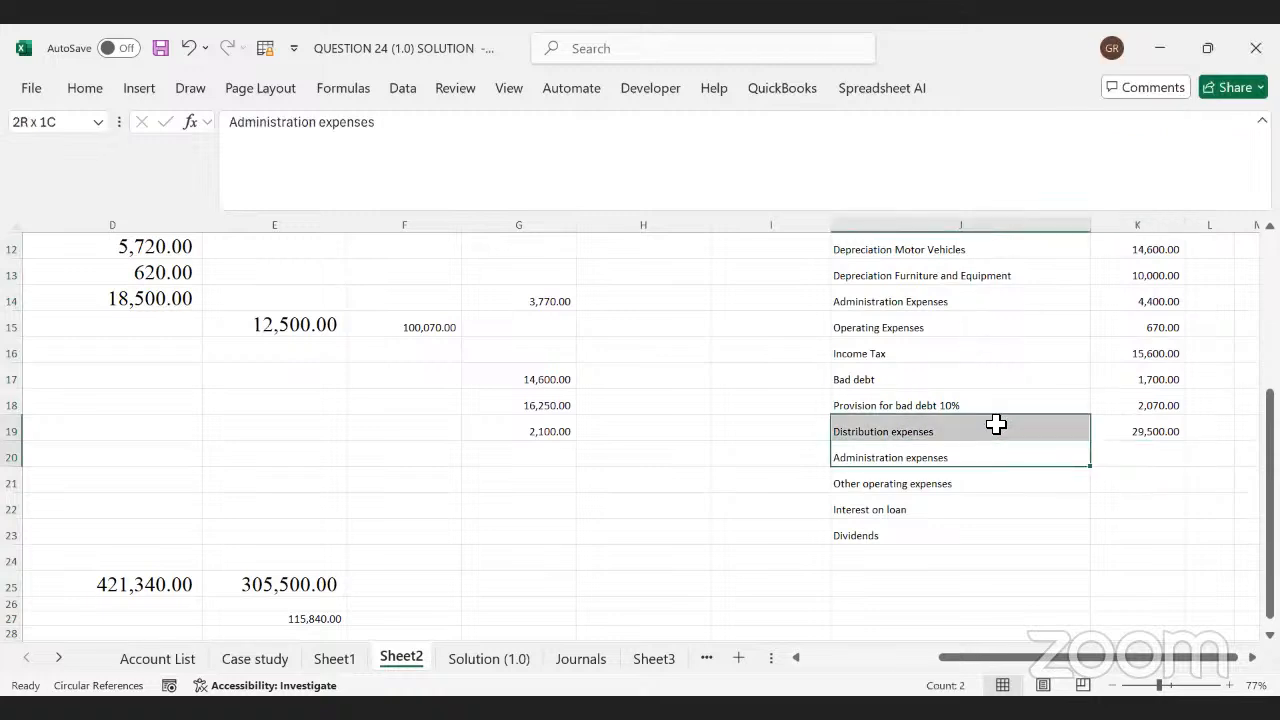
click(946, 483)
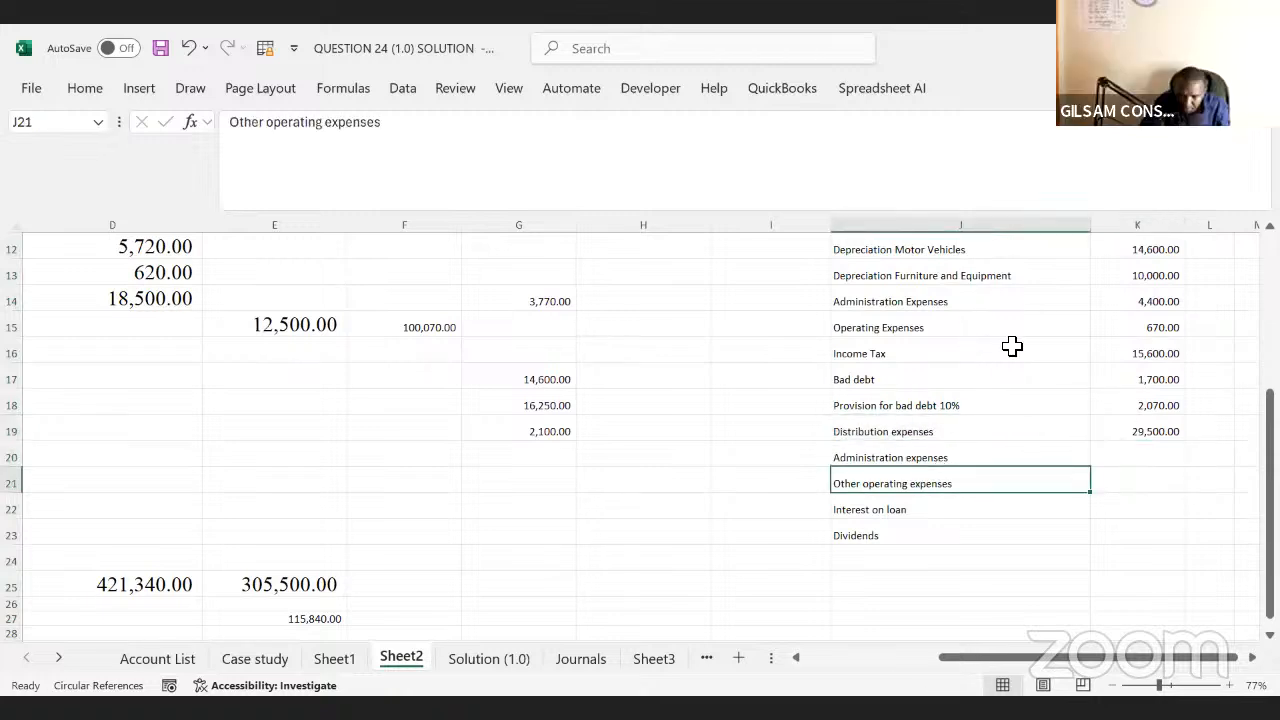
click(888, 318)
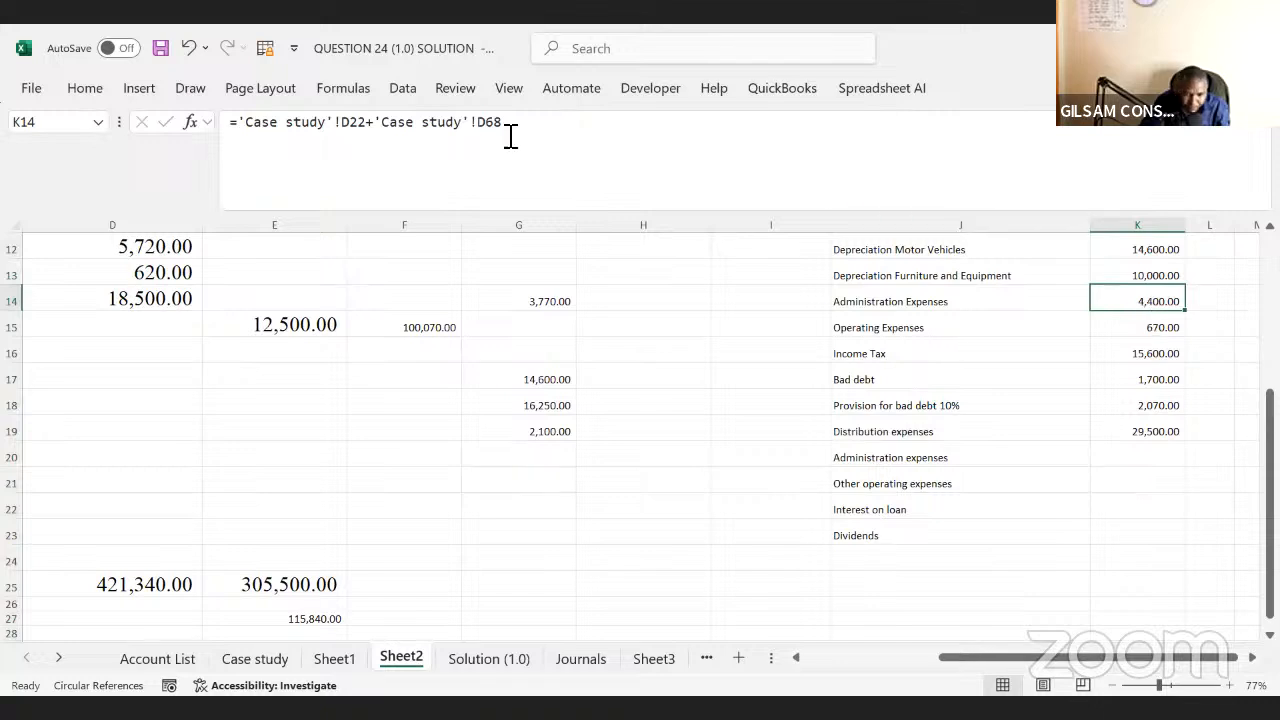
click(547, 123)
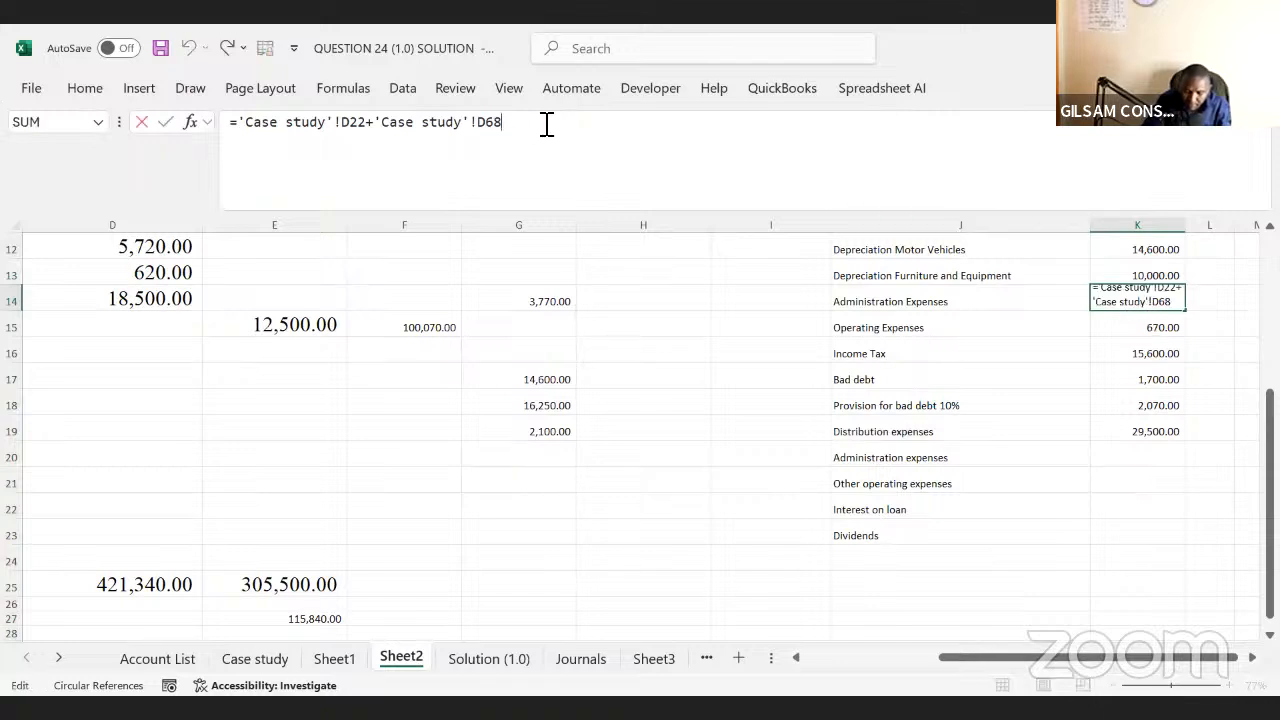
click(283, 658)
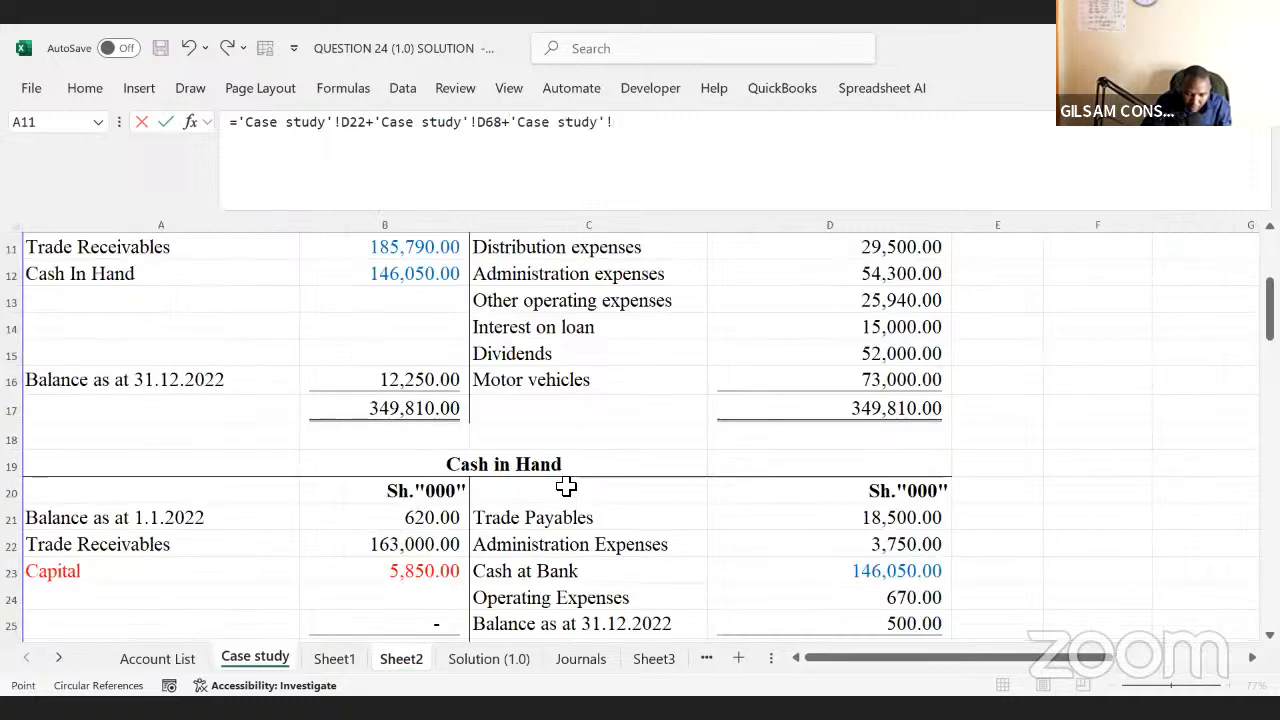
click(872, 283)
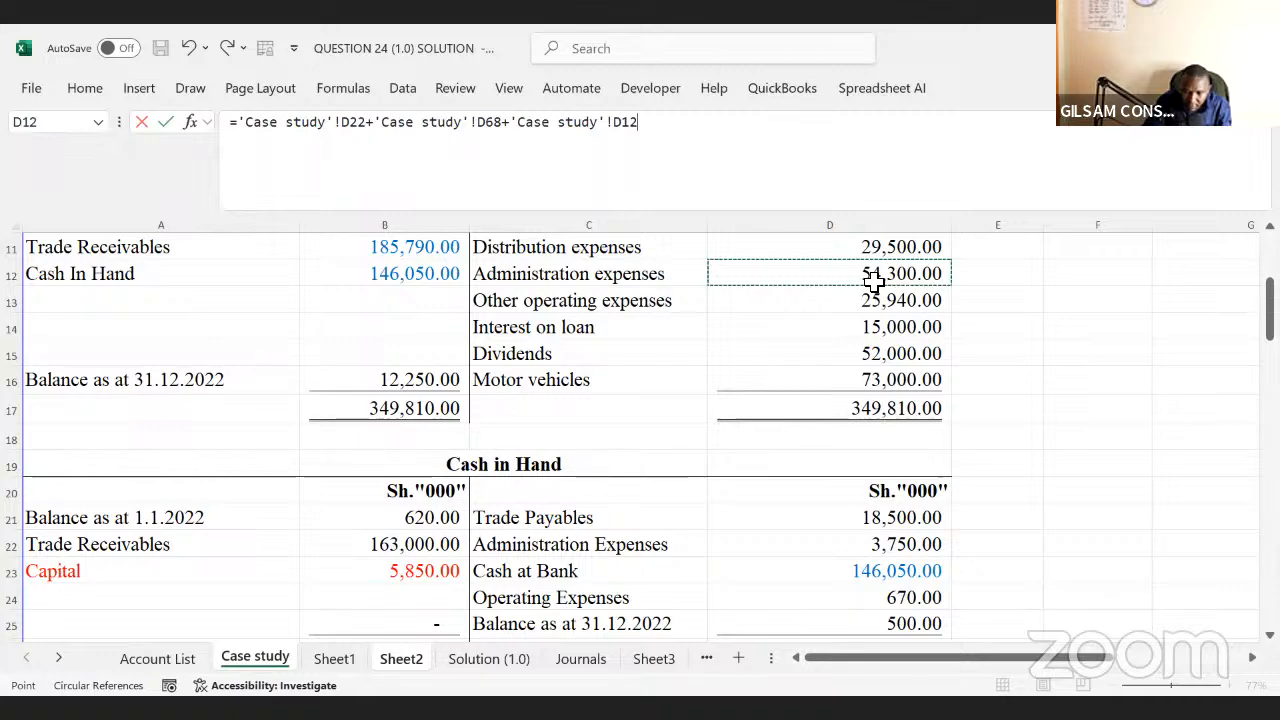
key(Return)
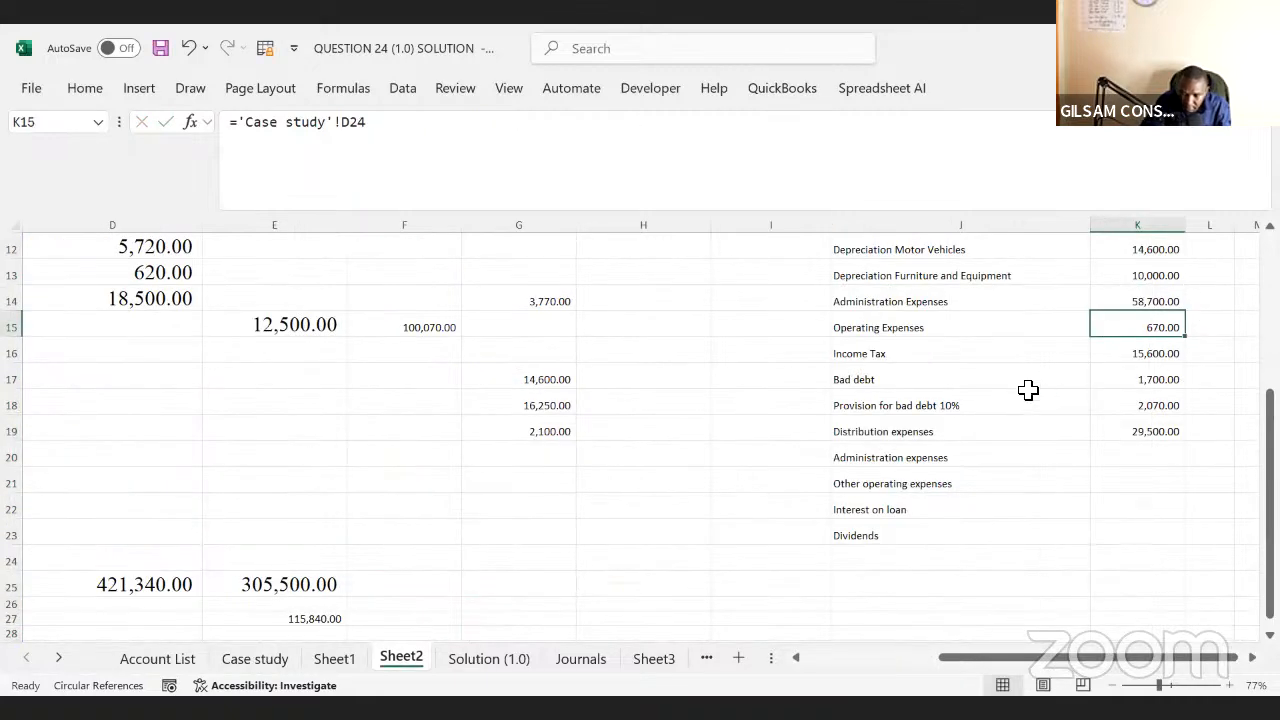
click(869, 460)
key(Delete)
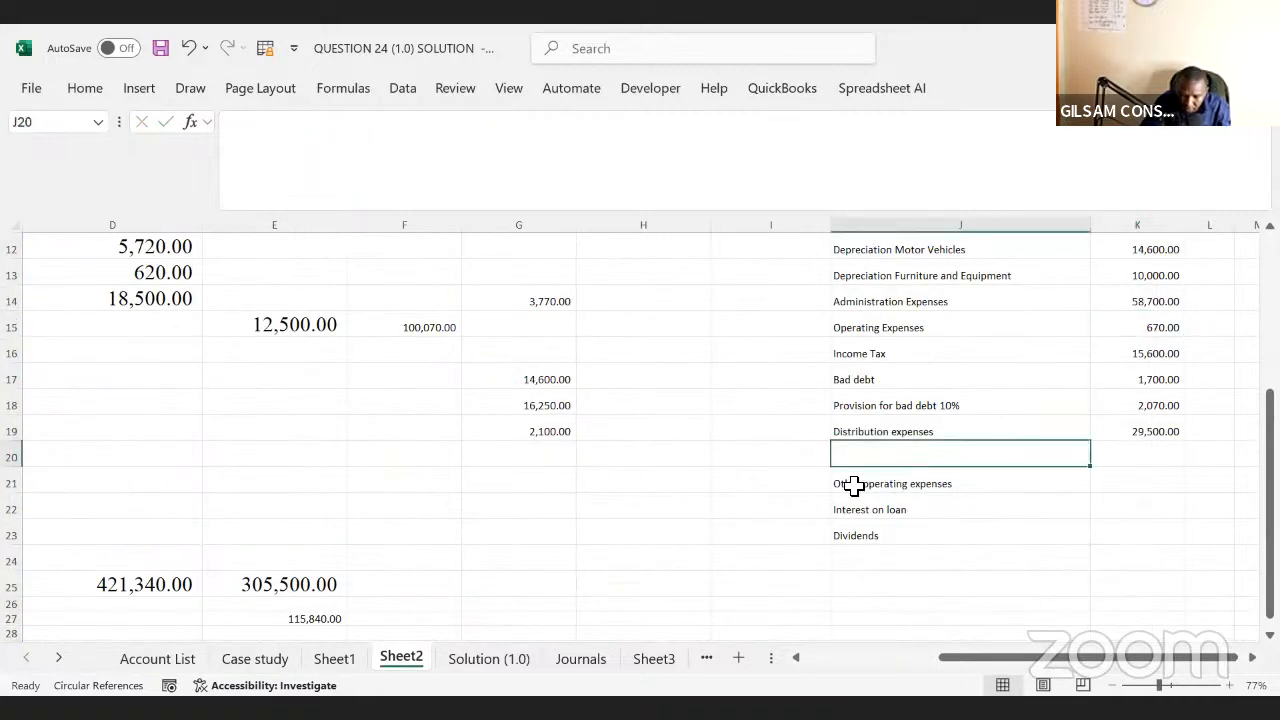
- Extend the Operating Expenses formula in K15 with +'Case study'!D13-'Case study'!D69, adding other operating expenses and deducting the prepayment
click(851, 485)
click(865, 352)
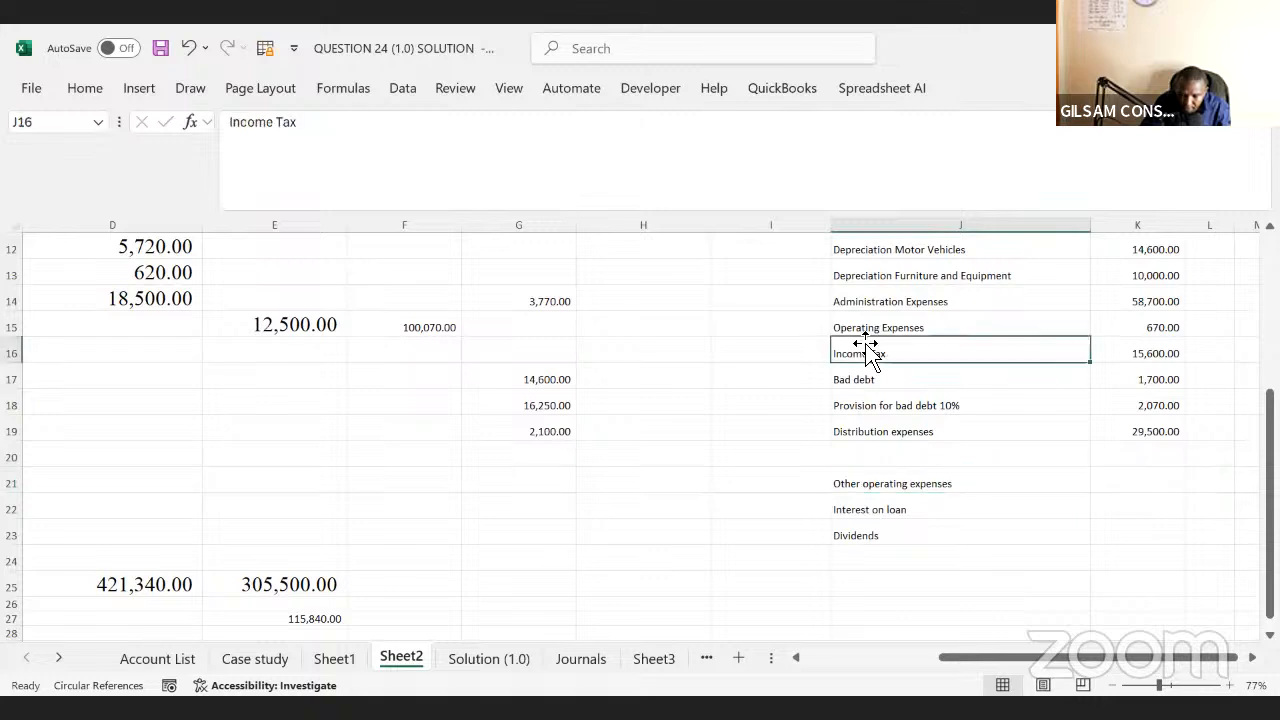
click(1120, 318)
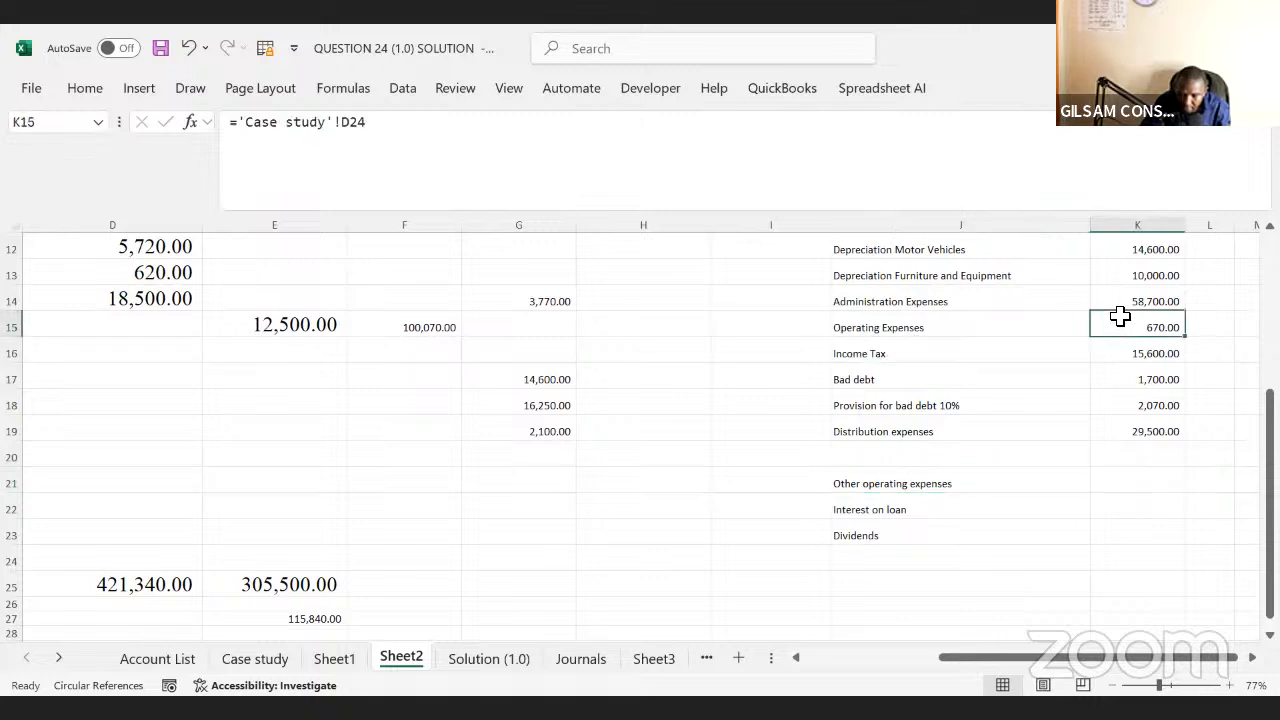
click(404, 117)
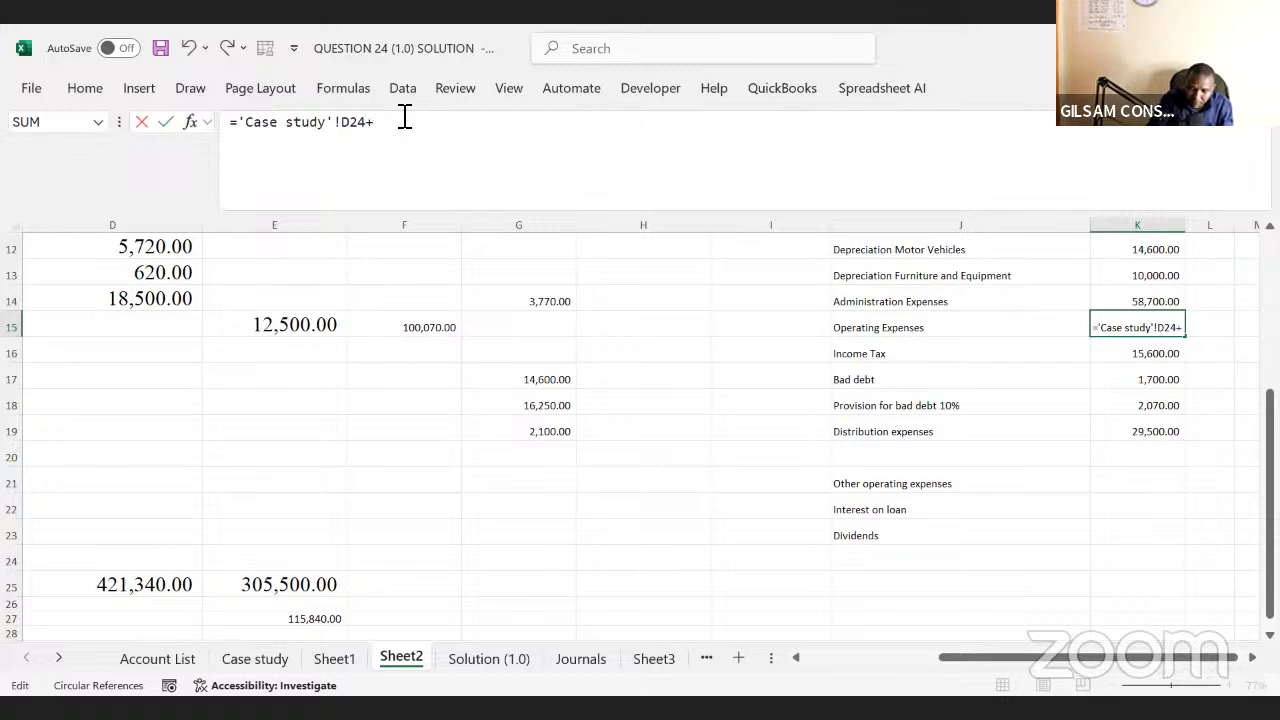
click(278, 660)
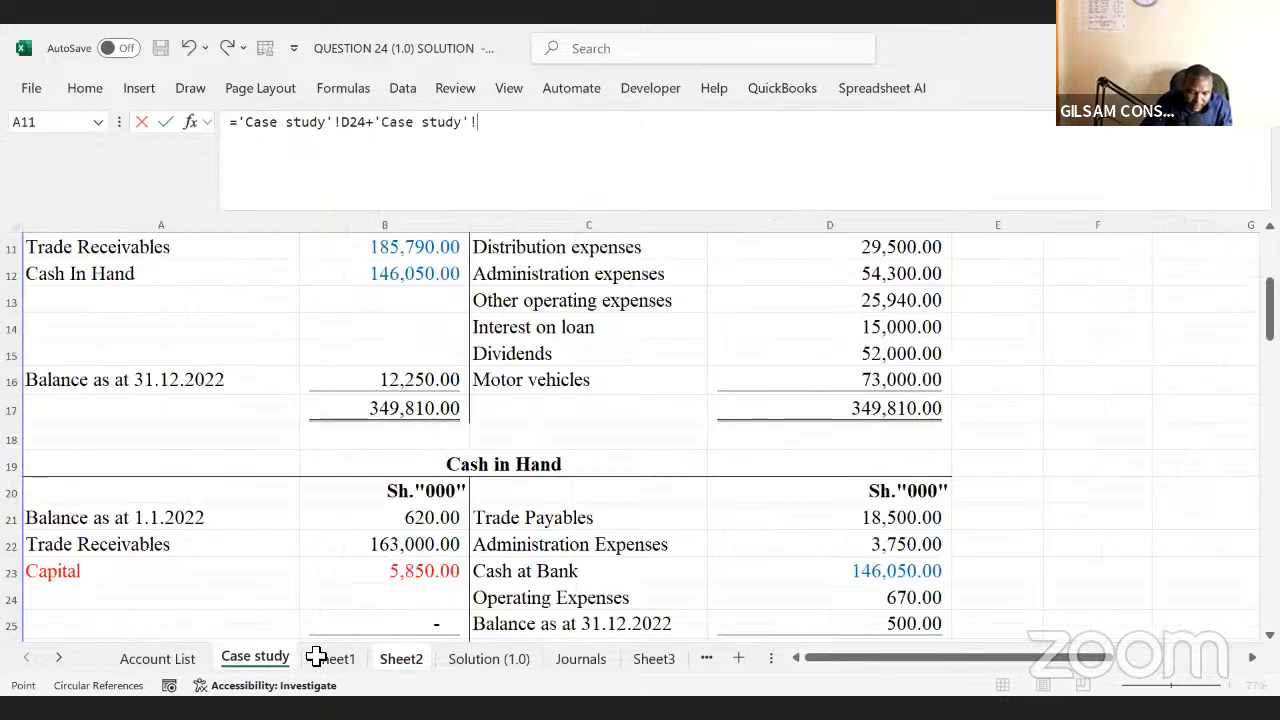
click(866, 307)
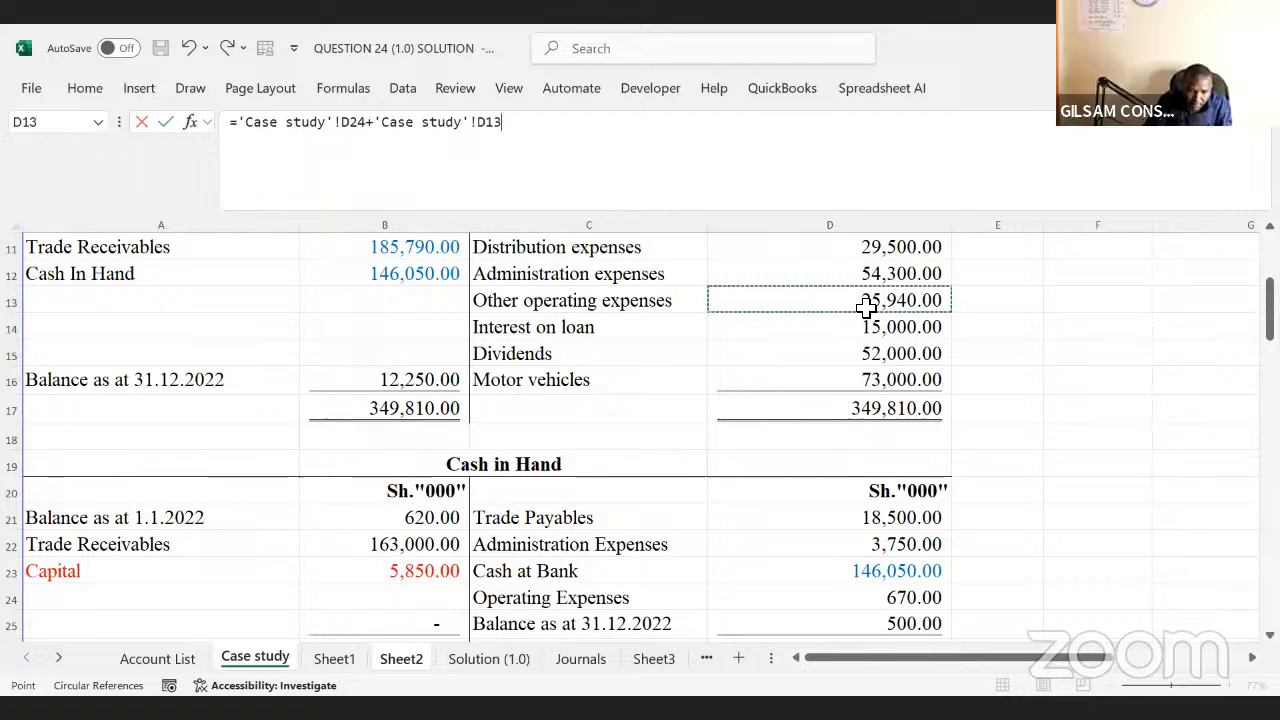
text(-)
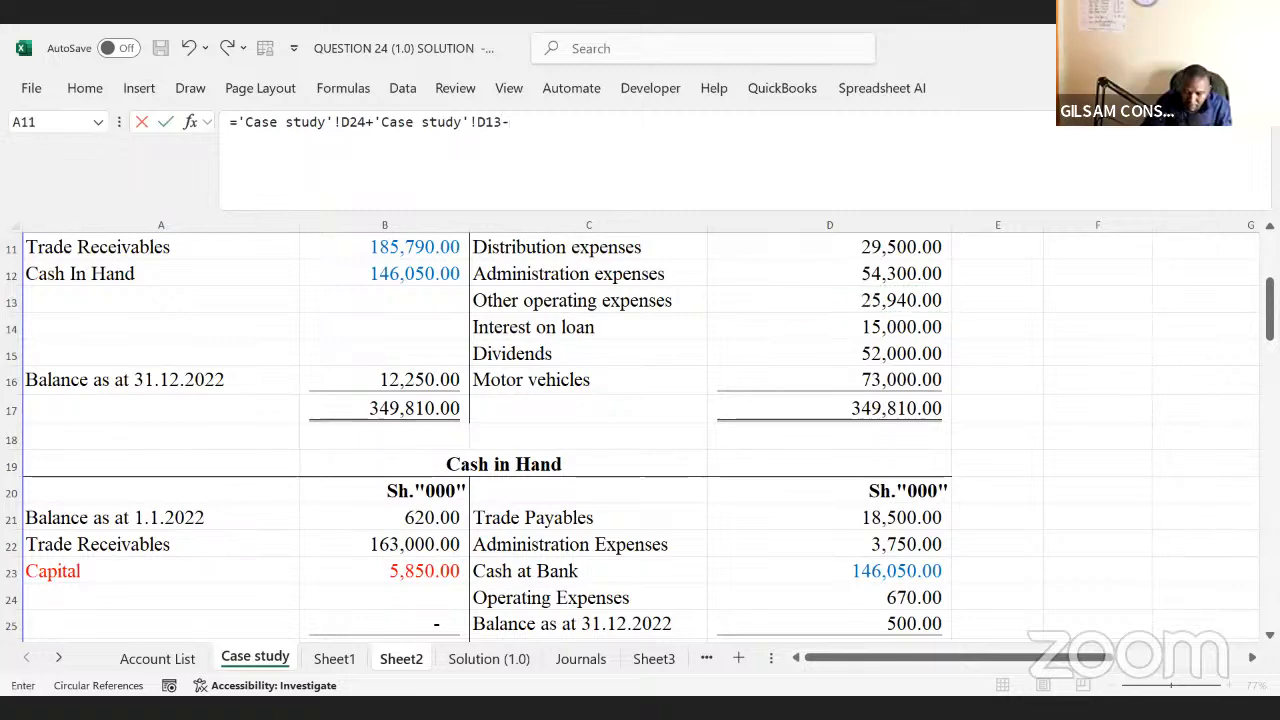
scroll(640, 430, down, 6)
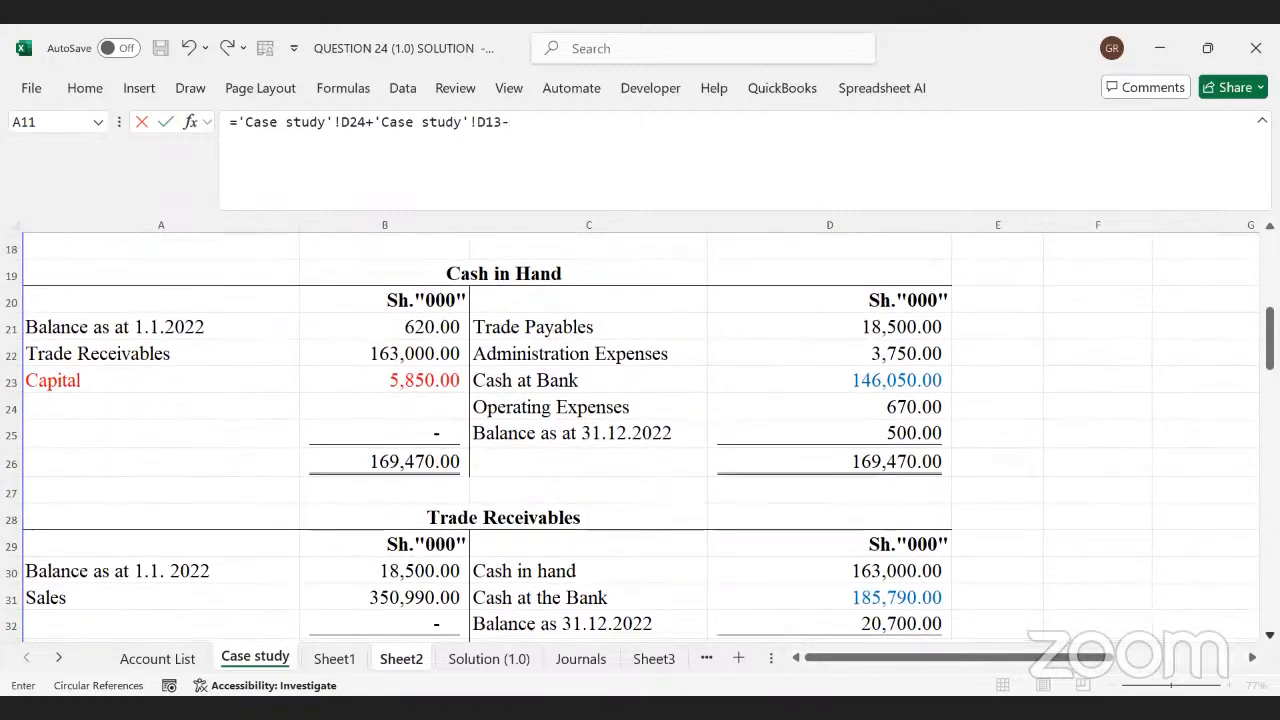
scroll(1104, 603, down, 9)
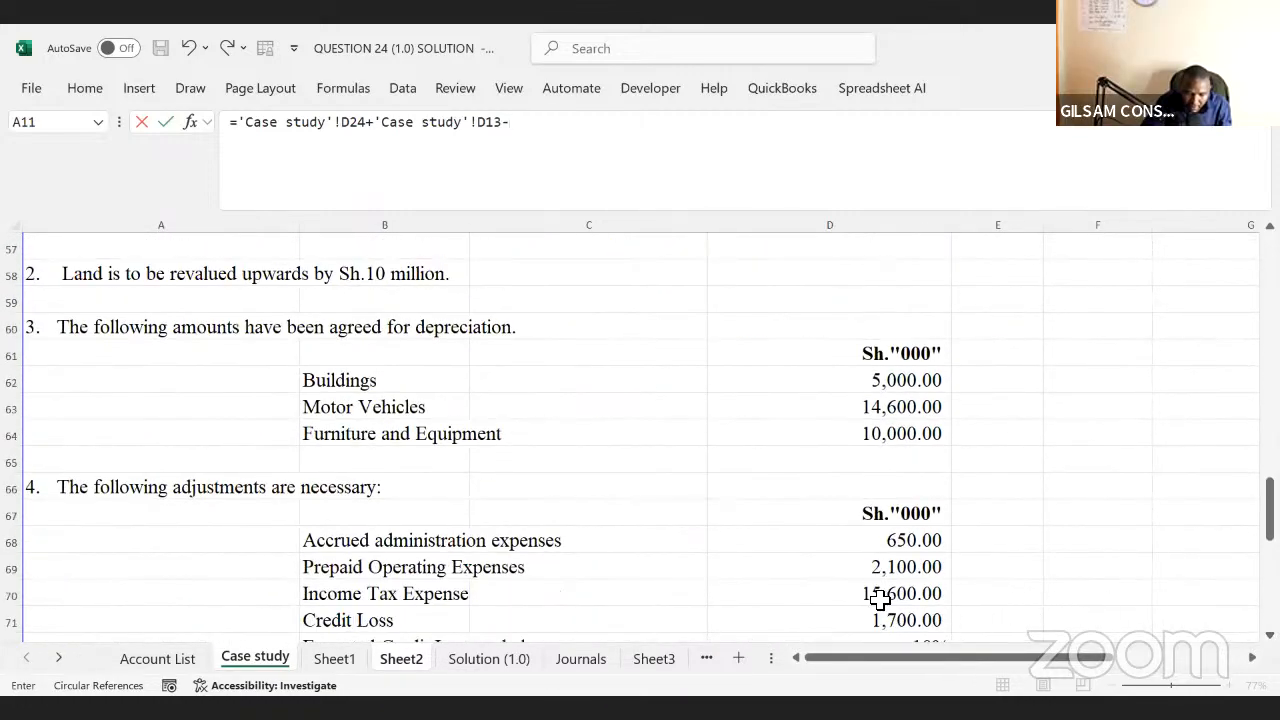
click(909, 568)
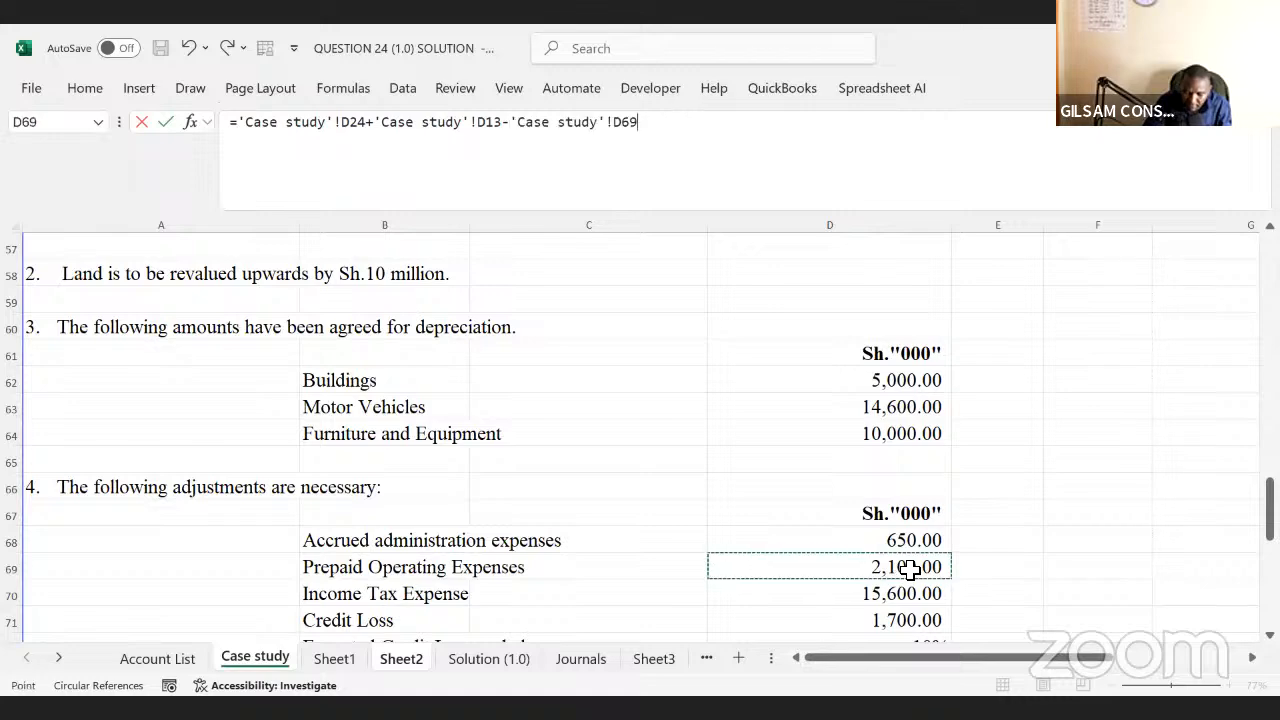
key(Return)
- Delete the duplicate Other operating expenses label in J21 of Sheet2
drag(910, 325, 1137, 326)
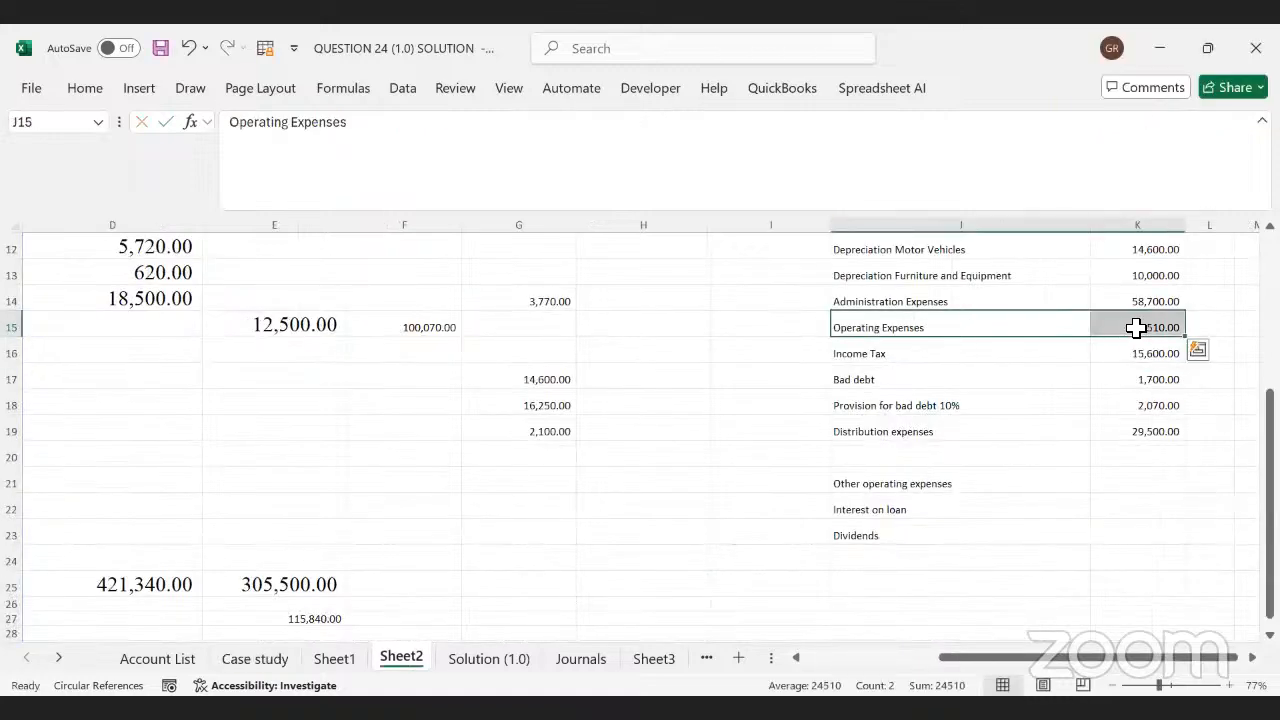
click(845, 487)
key(Delete)
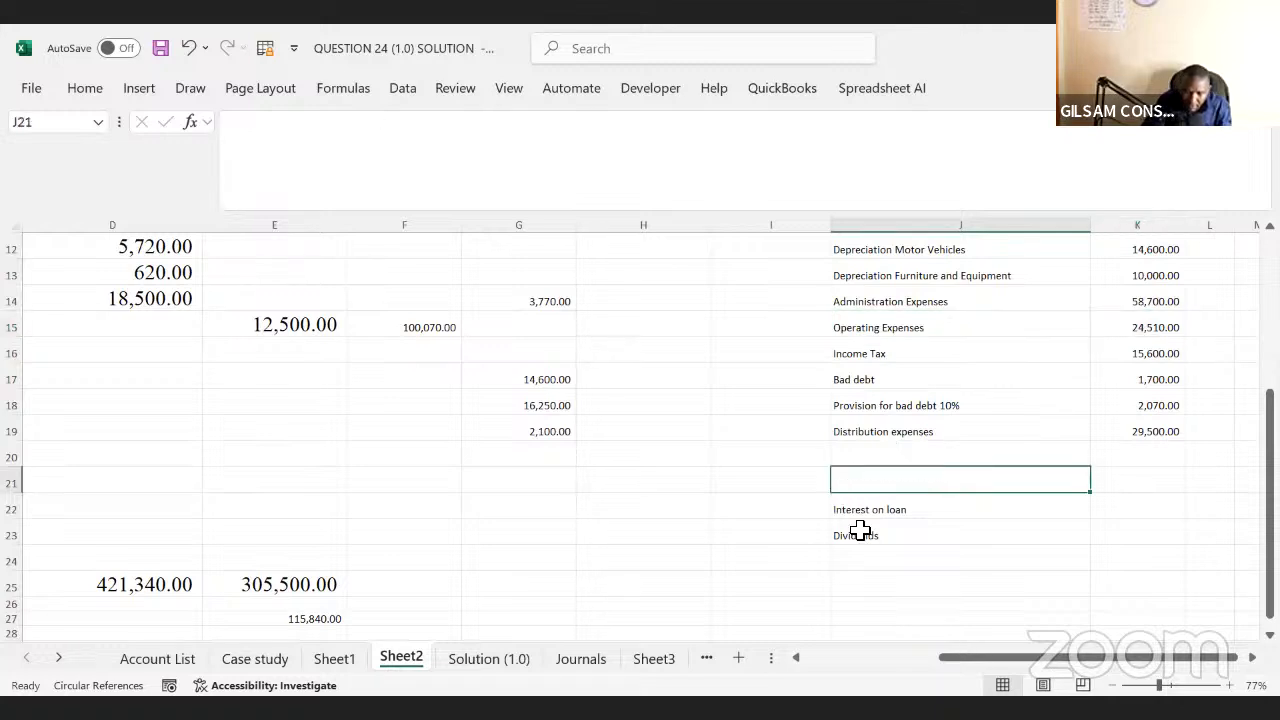
- Move the Interest on loan and Dividends labels from J22:J23 up to J20:J21, directly below Distribution expenses
click(847, 528)
drag(847, 515, 857, 548)
key(ctrl+c)
click(886, 438)
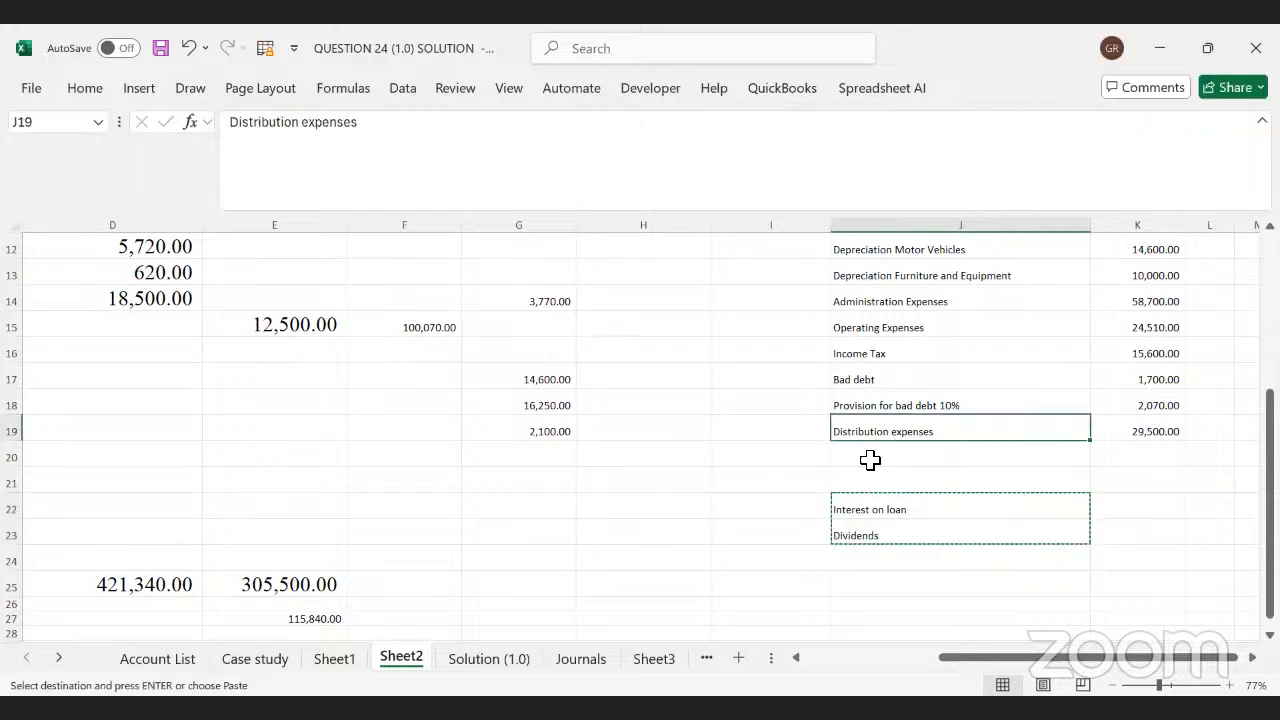
click(857, 478)
click(884, 451)
key(ctrl+v)
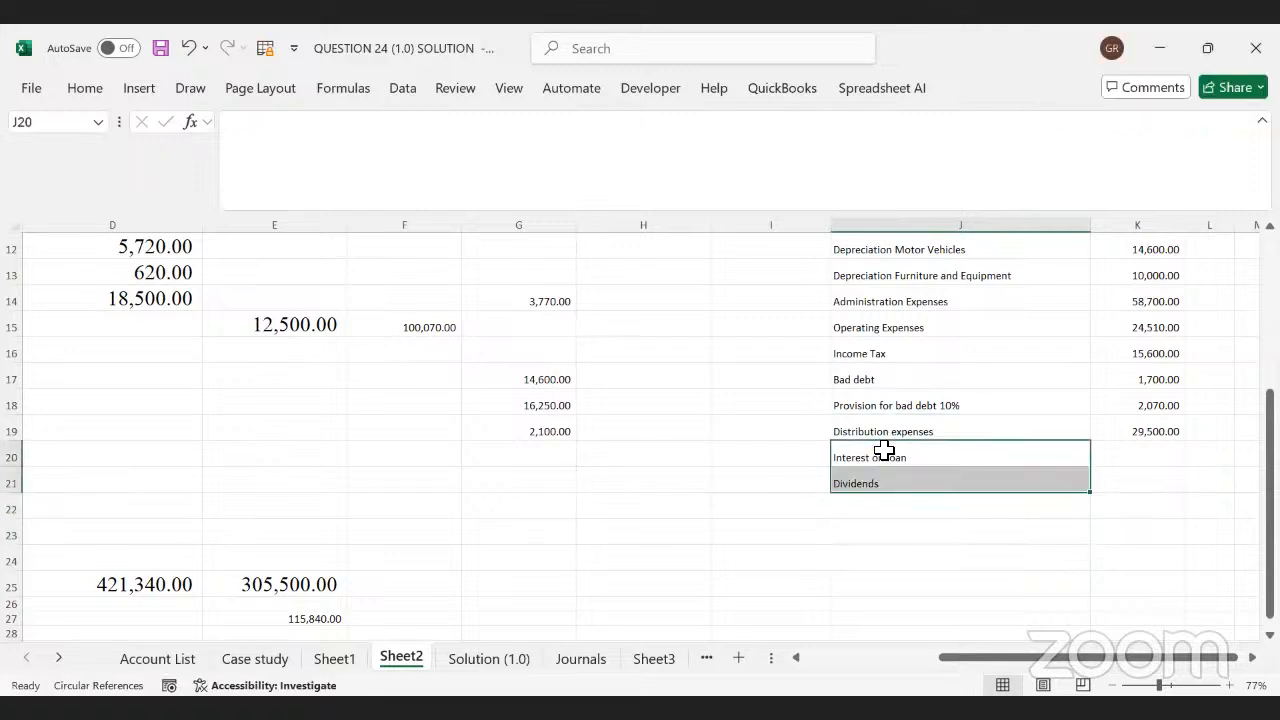
- Enter the Interest on loan amount in K20, linked to the bank payment with ='Case study'!D14
click(1133, 451)
text(=)
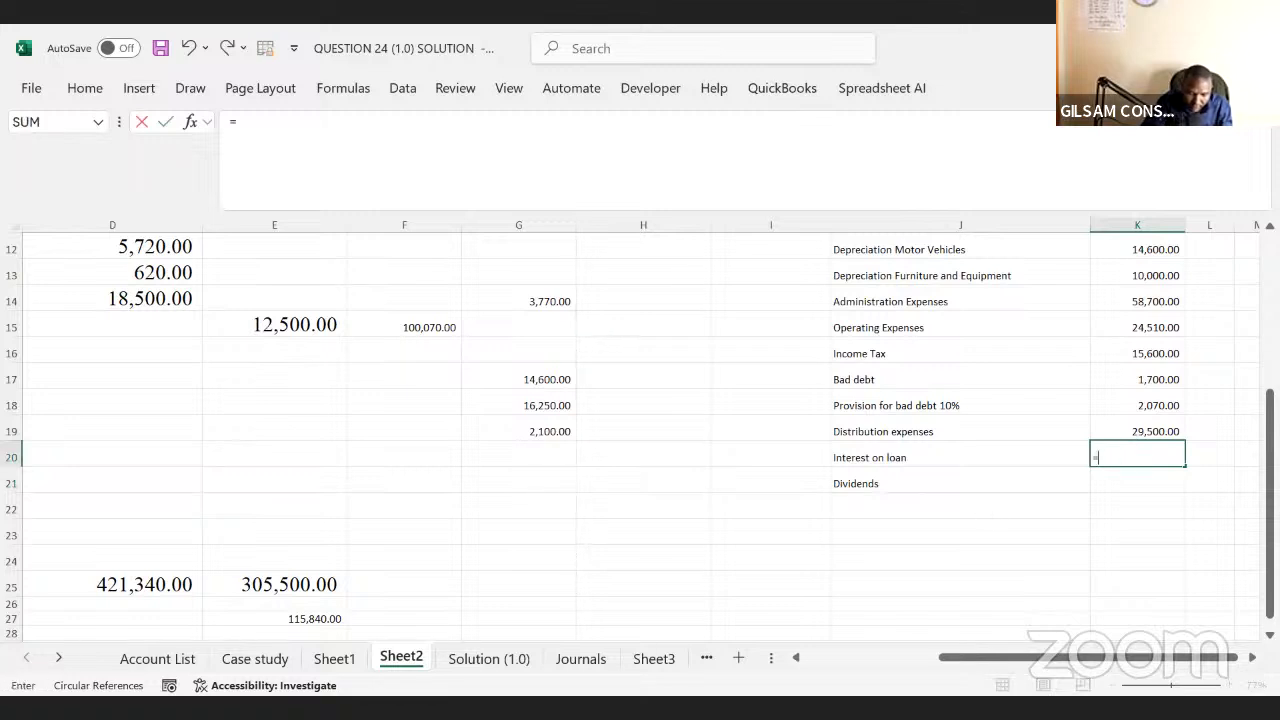
click(276, 659)
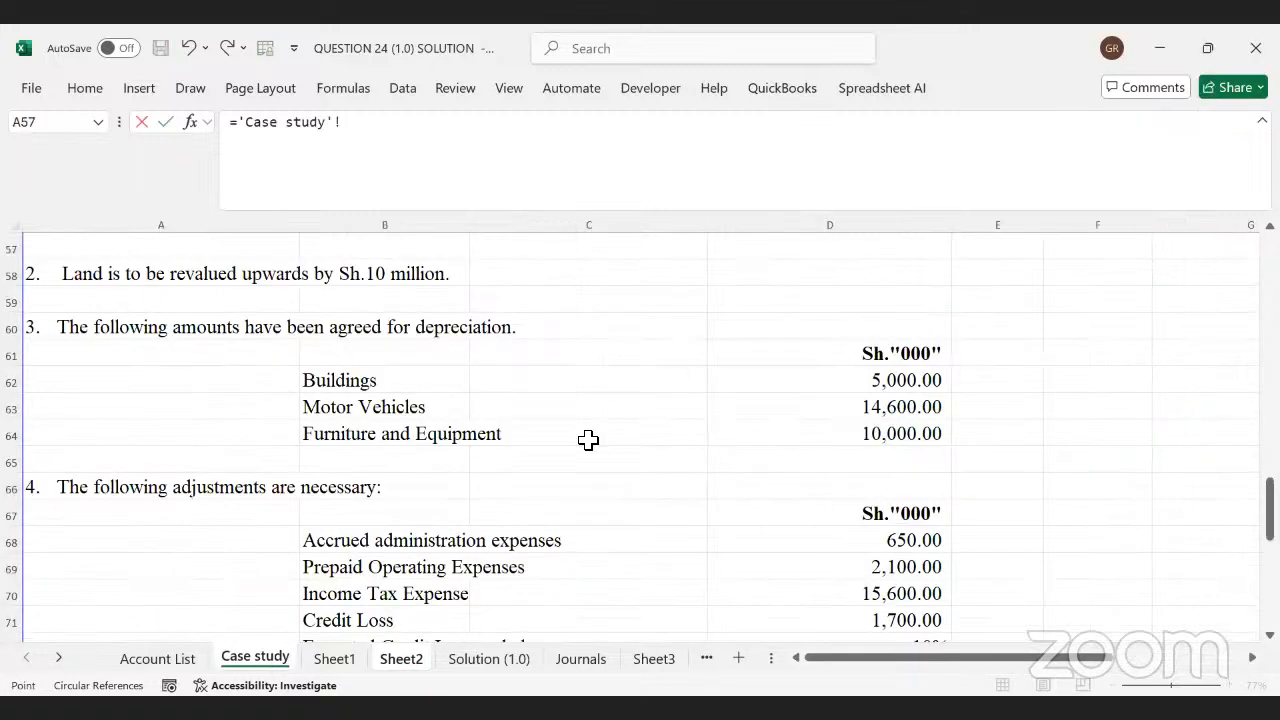
scroll(588, 442, up, 10)
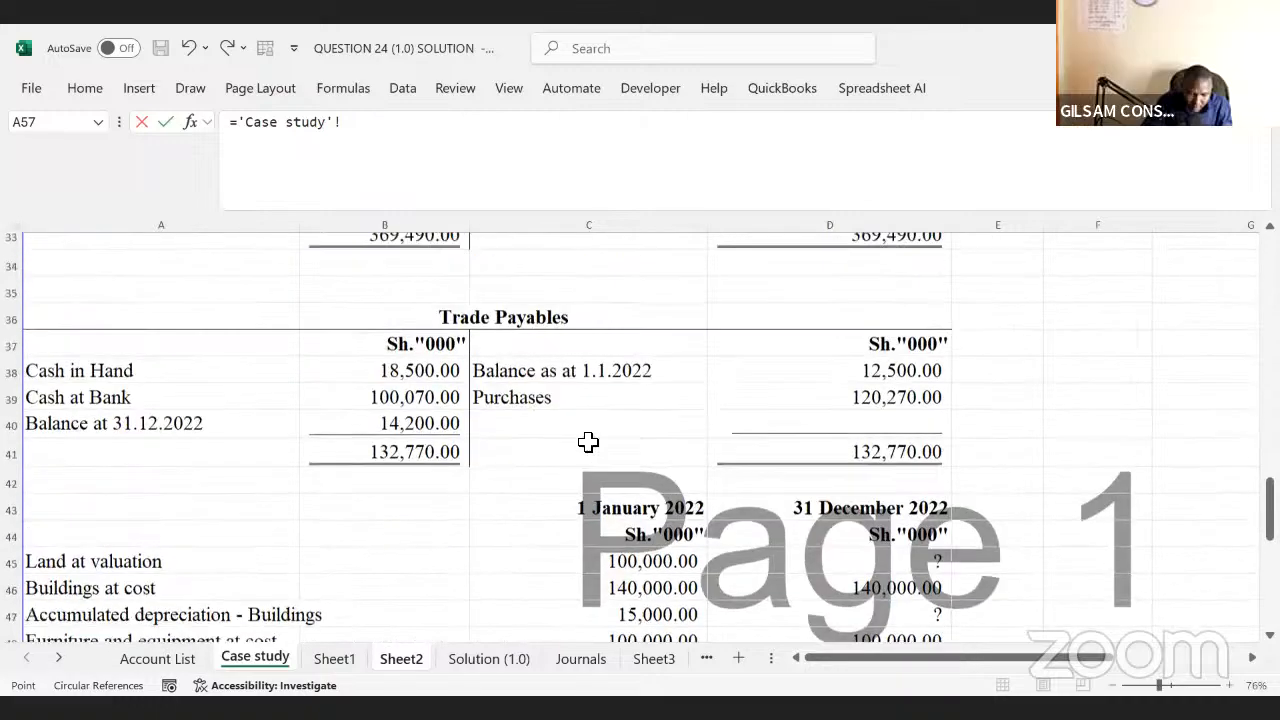
scroll(588, 442, up, 6)
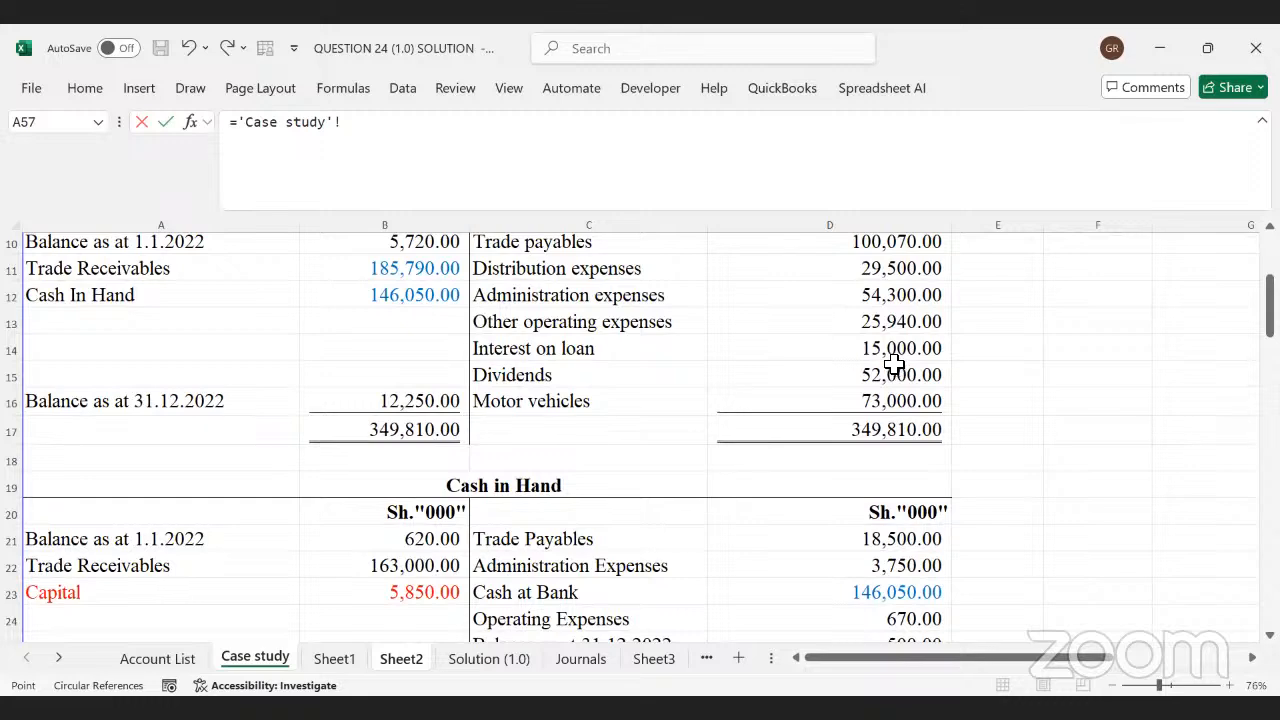
click(894, 364)
click(870, 350)
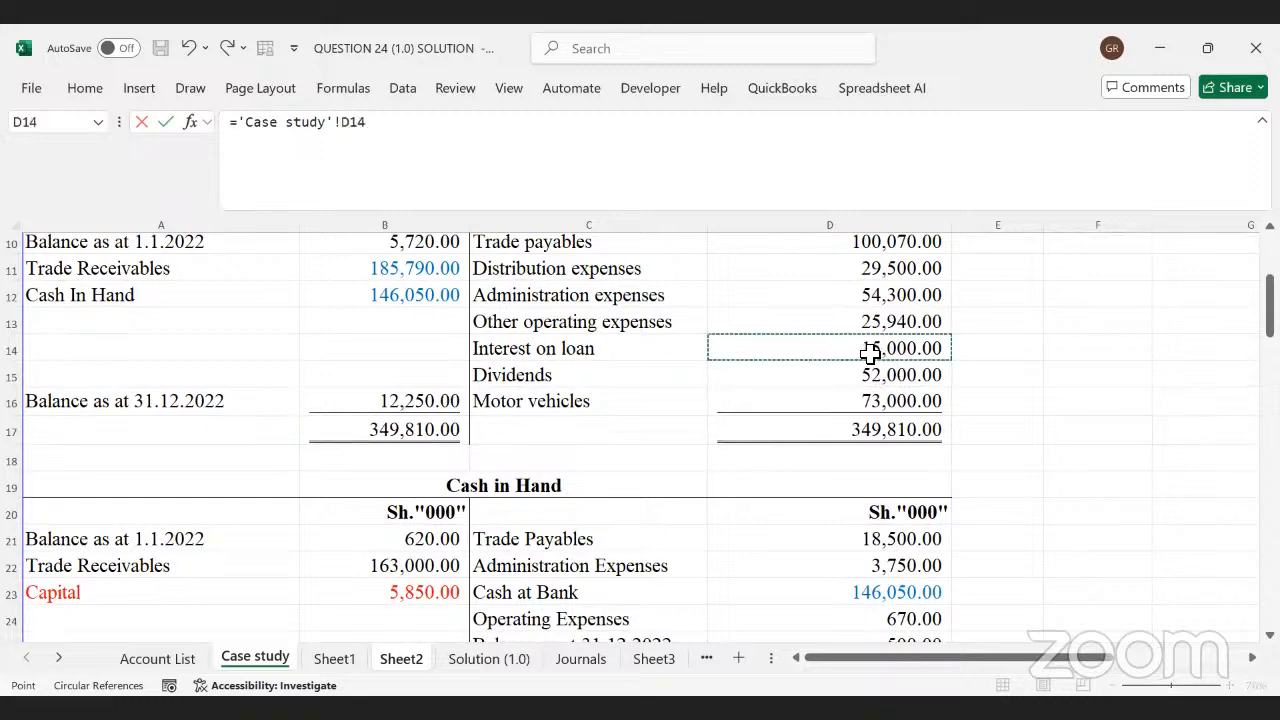
key(Return)
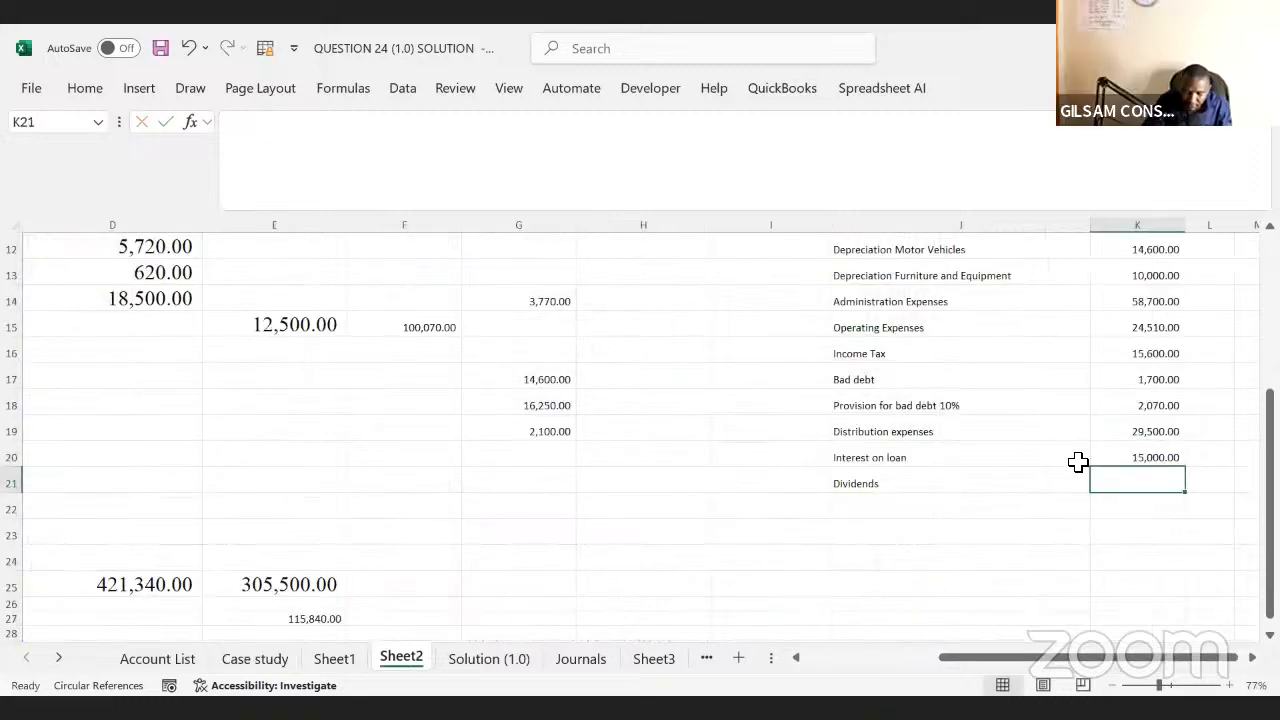
- Enter the Dividends amount in K21, linked to the bank payment with ='Case study'!D15
text(=)
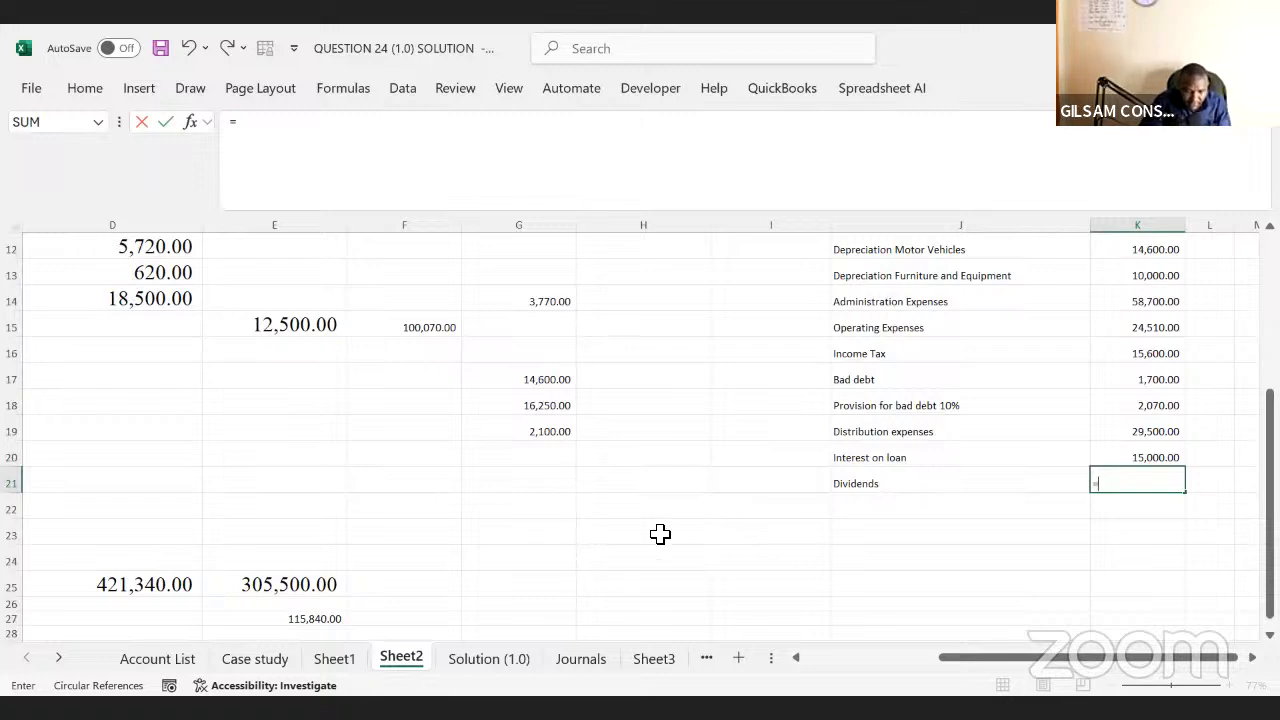
click(265, 663)
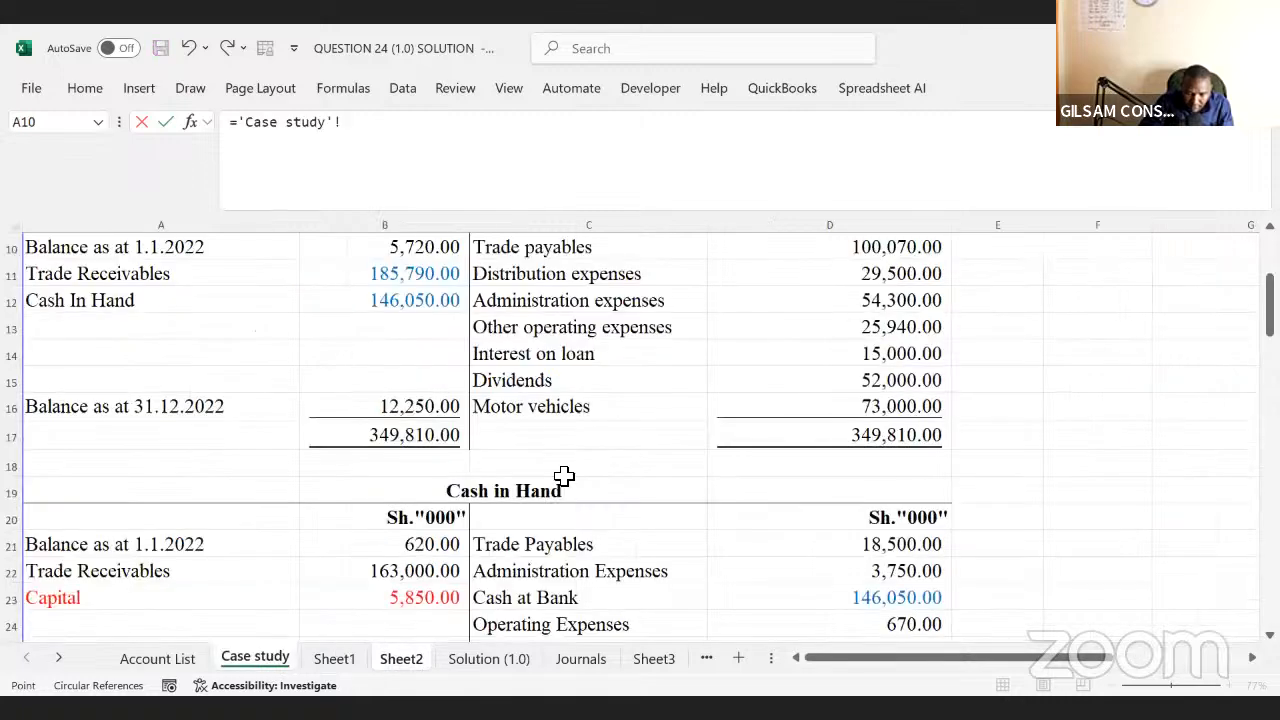
click(895, 383)
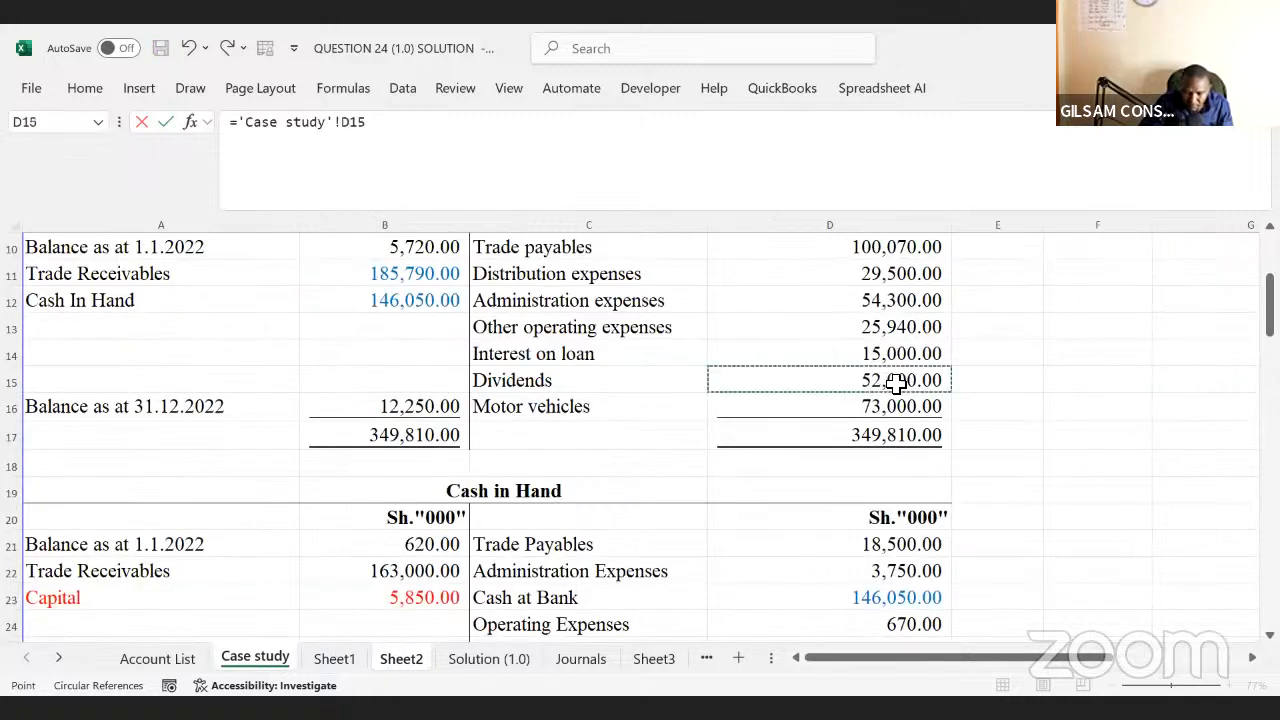
key(Return)
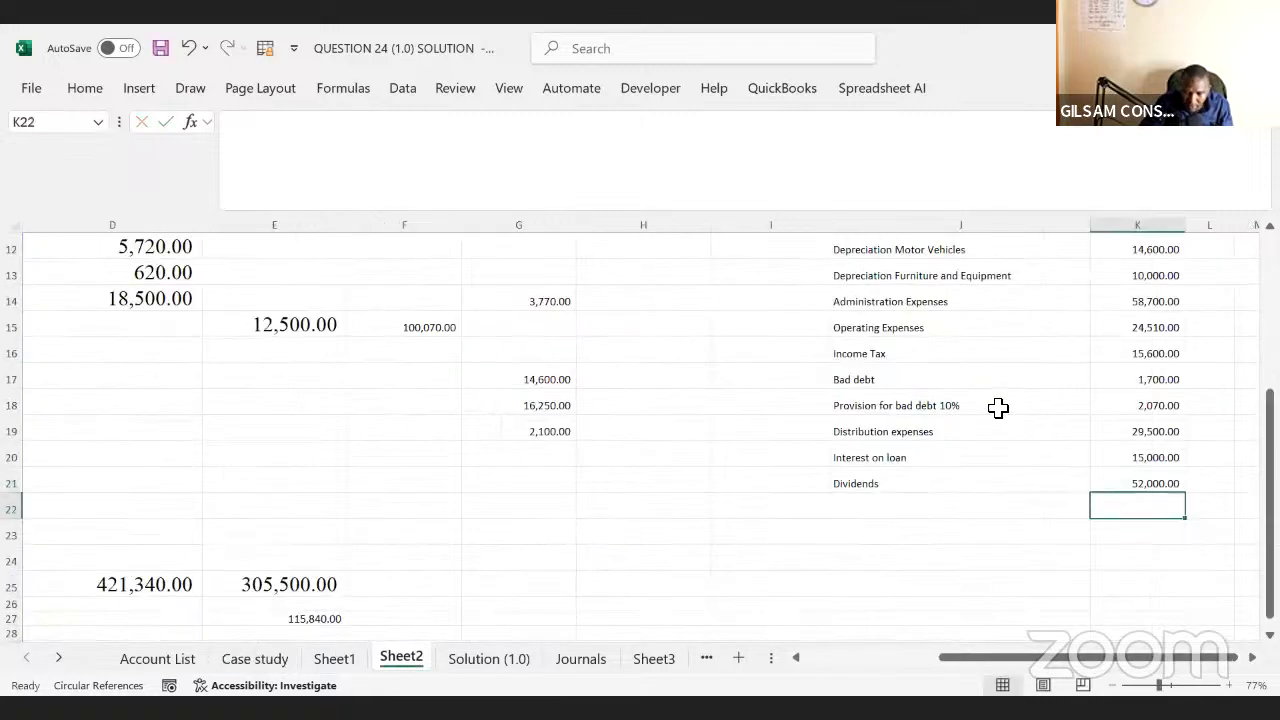
- Examine the trial balance accounts and their adjustments from Bank through Prepayment in Sheet2
click(875, 490)
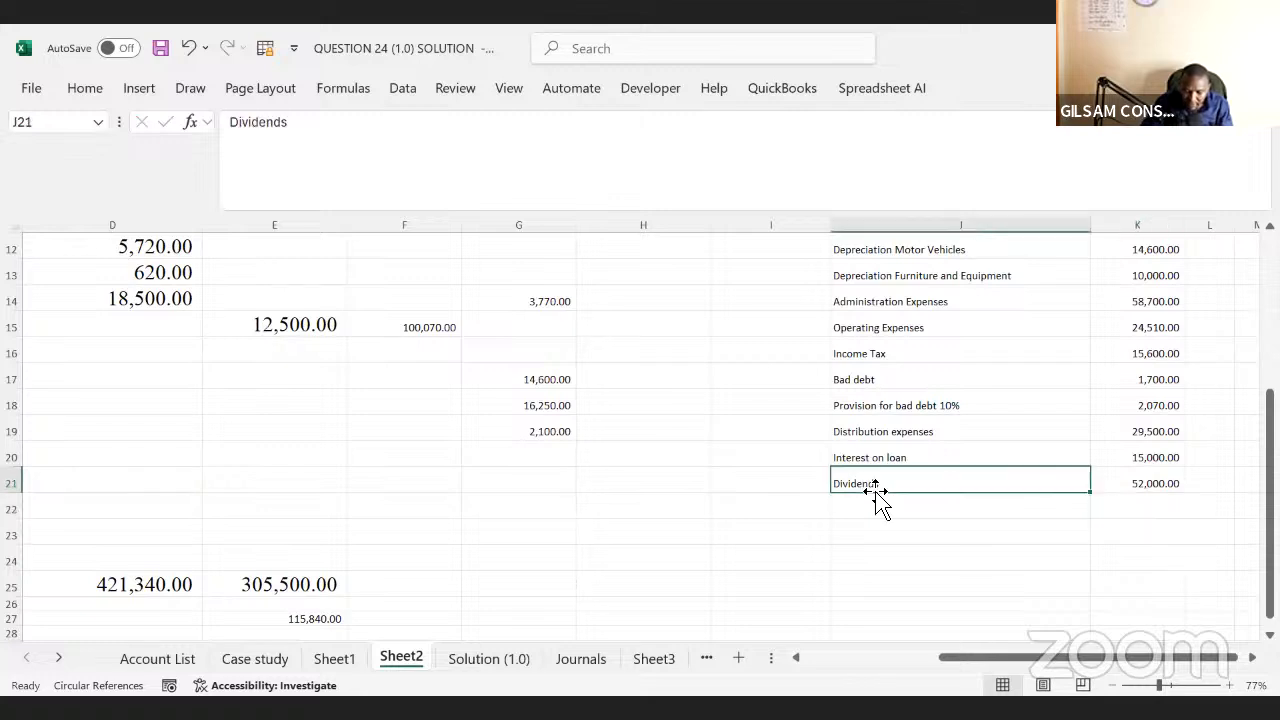
key(Return)
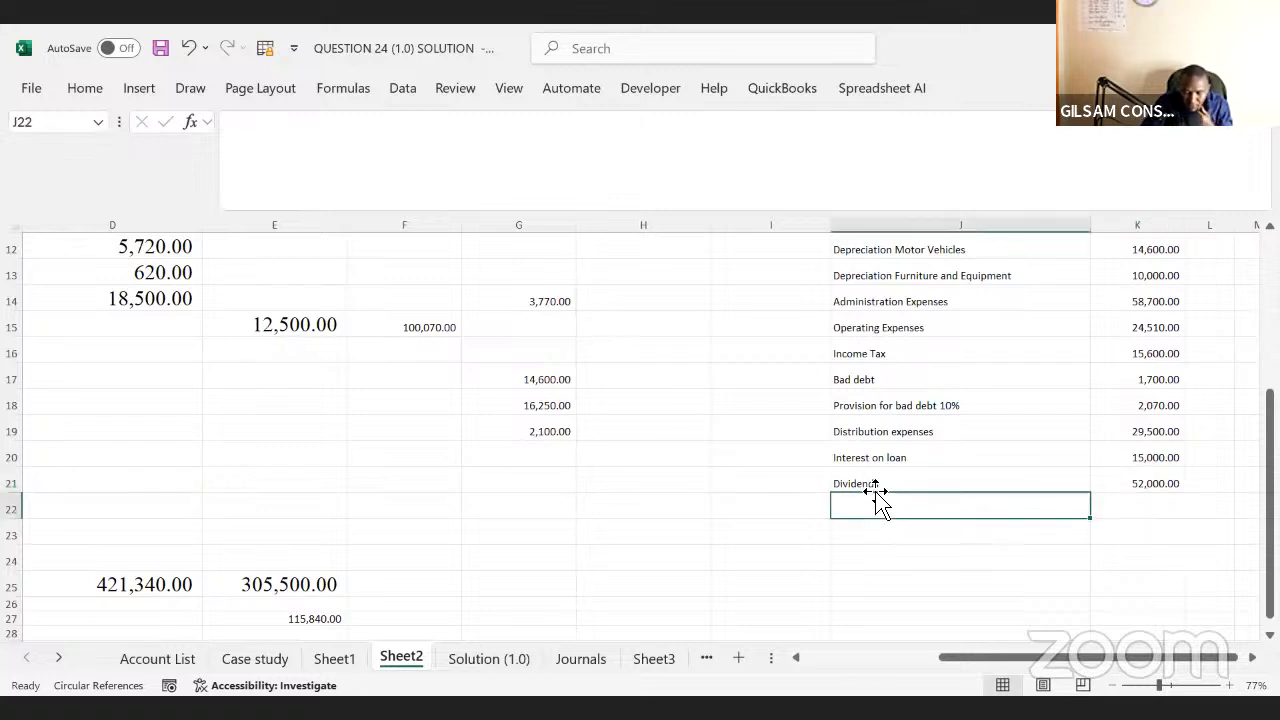
key(Left)
key(Left)
key(Left)
key(Left)
key(Left)
key(Left)
key(Left)
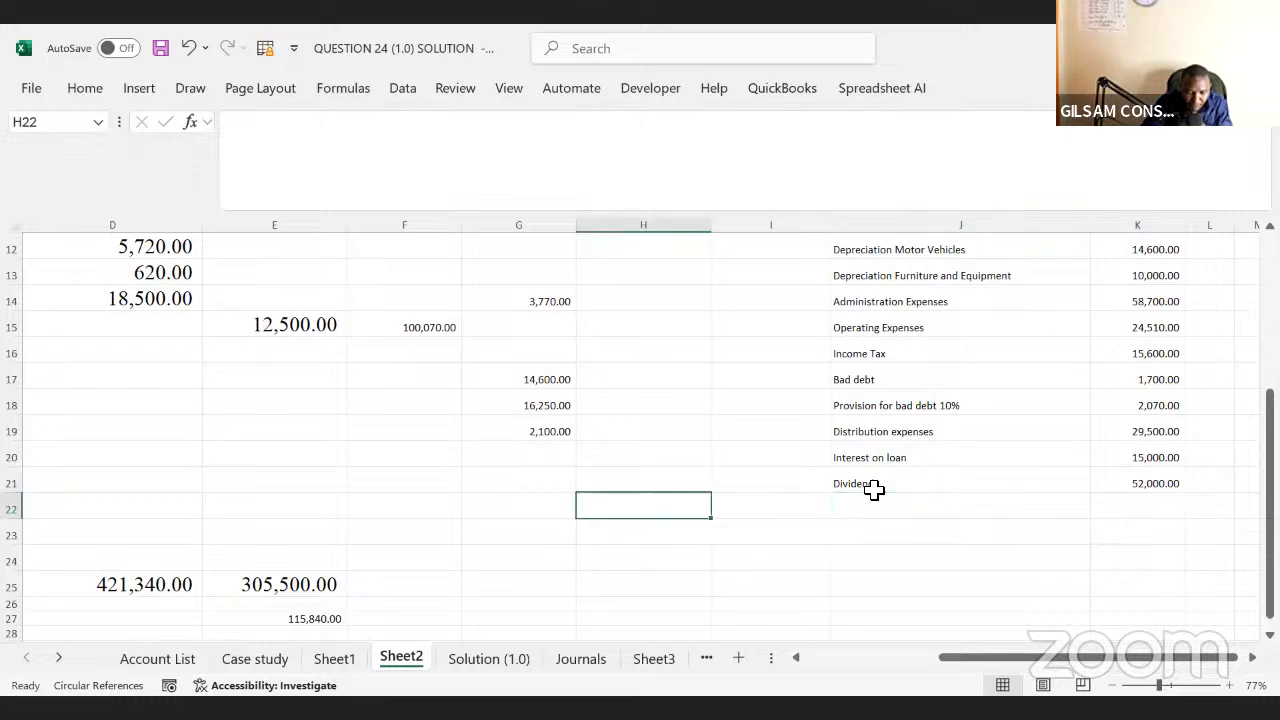
key(Left)
key(Left)
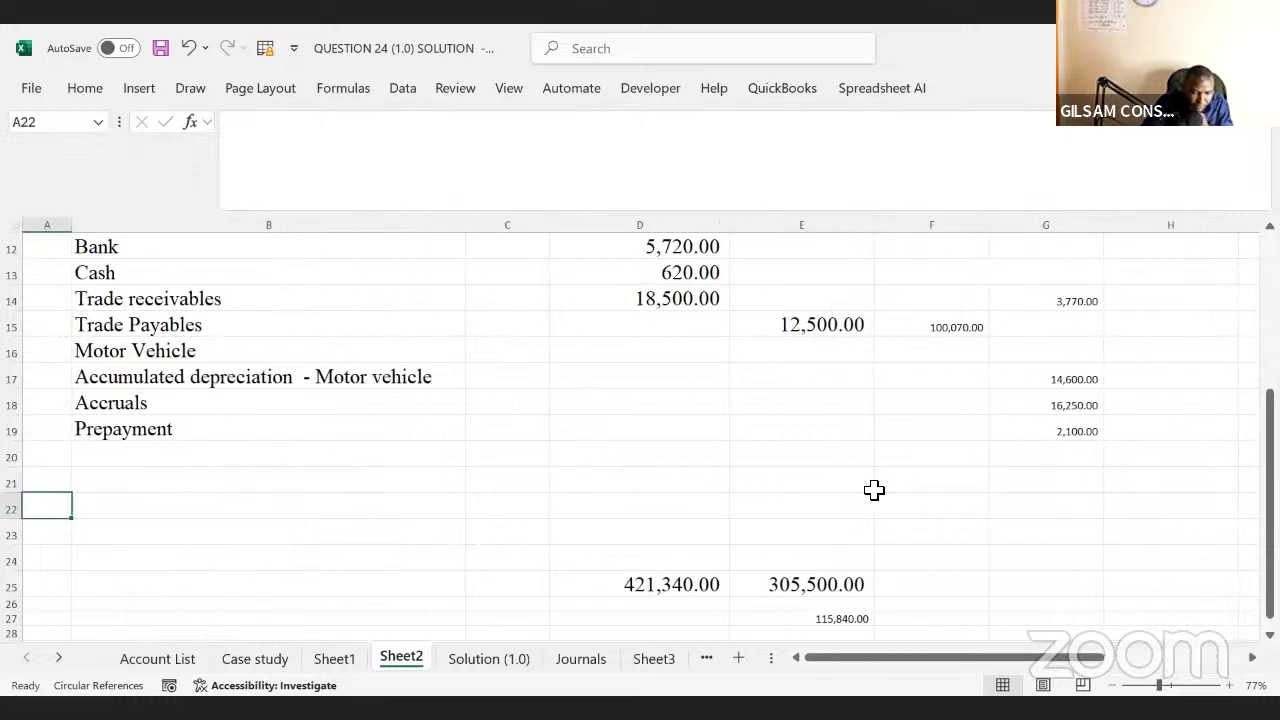
- Link cell F16 in the Motor Vehicle row of Sheet2 to the motor vehicles payment in cell D16 of the Case study sheet
key(Up)
key(Up)
key(Up)
key(Up)
key(Up)
key(Up)
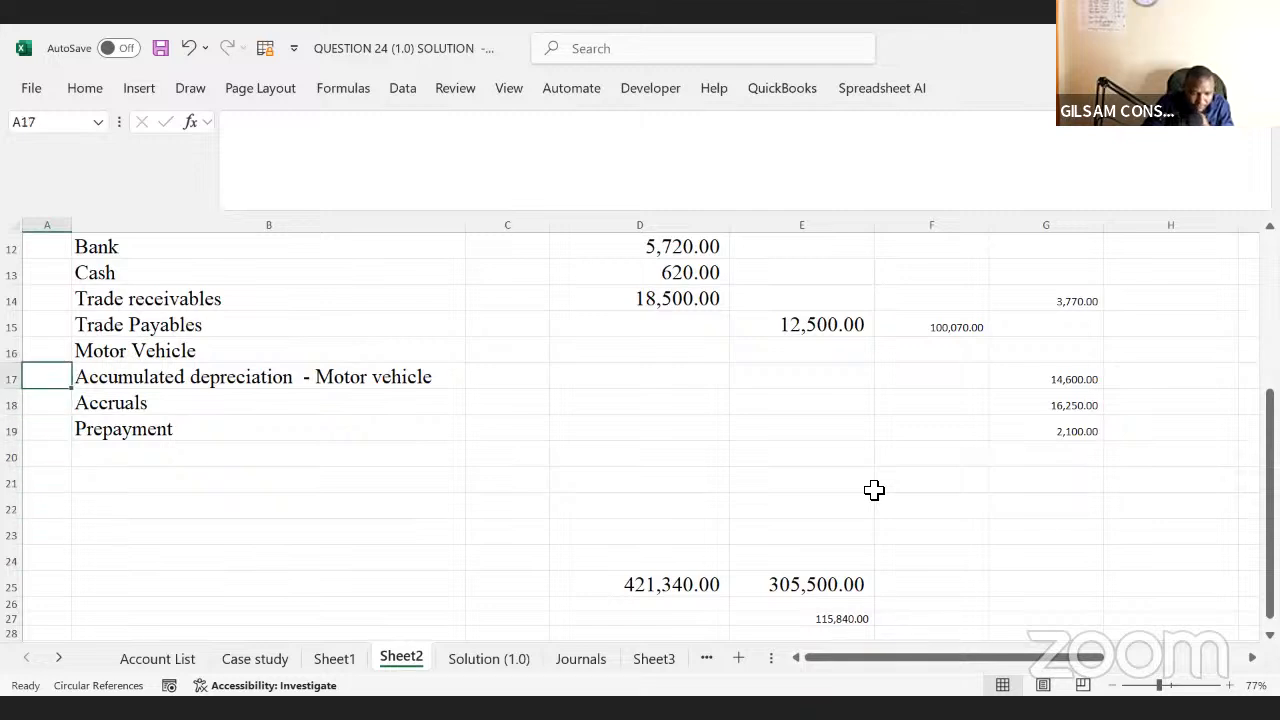
key(Right)
key(Right)
key(Right)
key(Right)
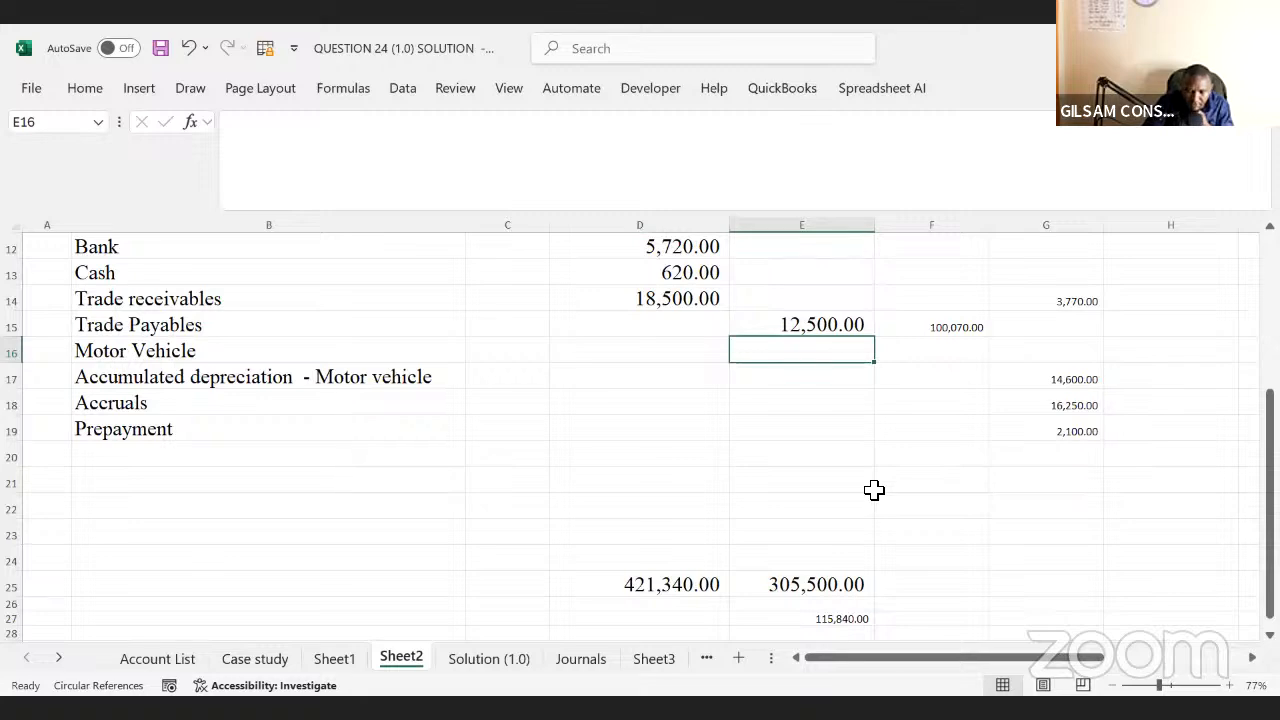
key(Right)
text(=)
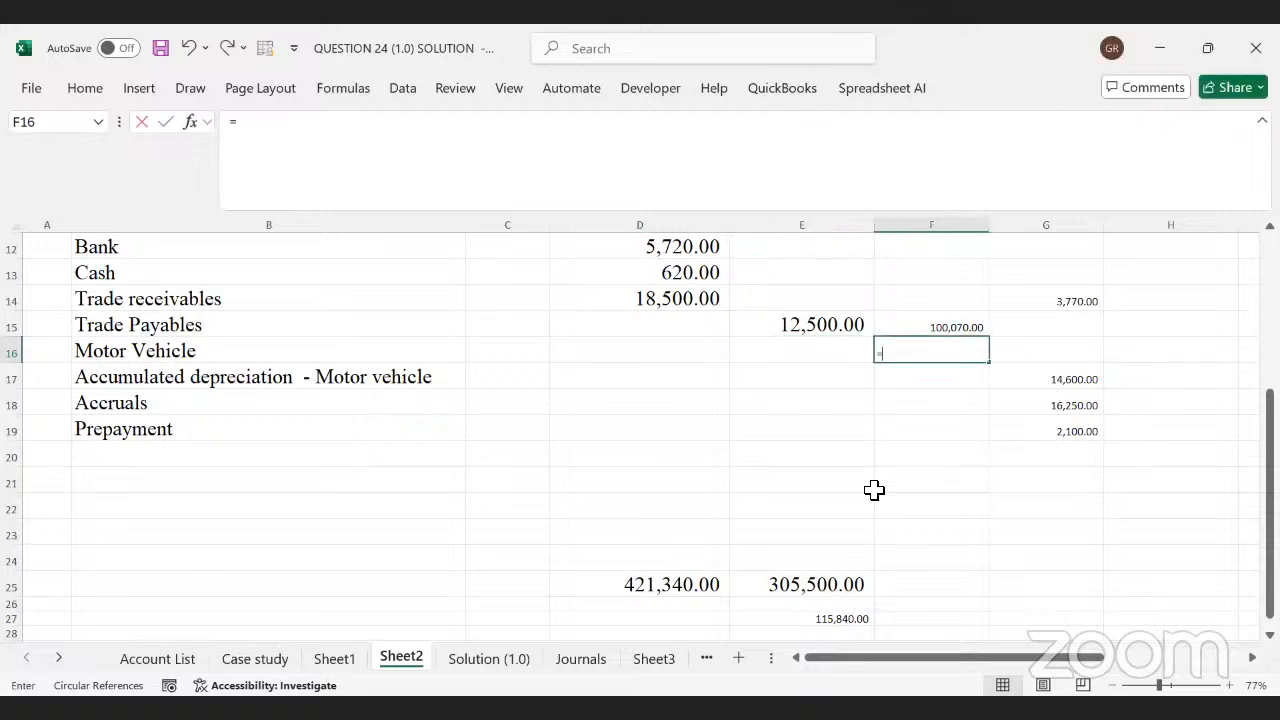
click(257, 659)
click(834, 412)
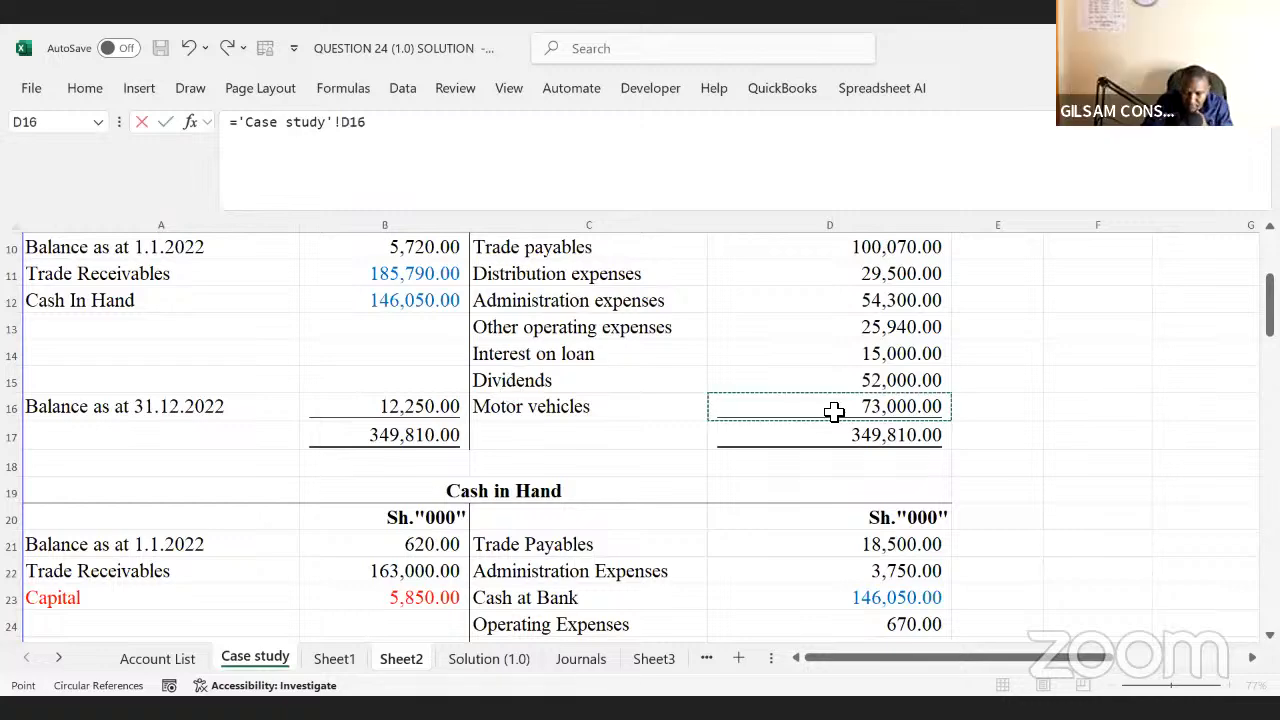
key(Return)
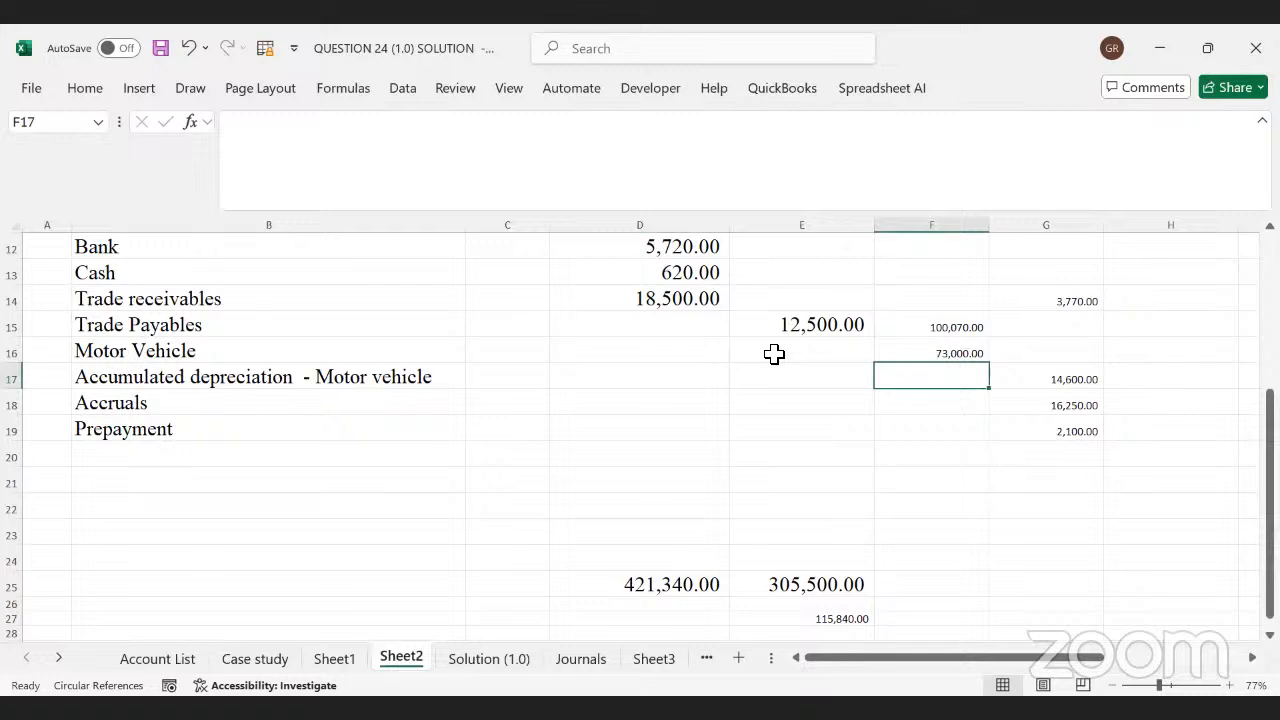
- Examine the Trade Receivables and Cash In Hand receipts in rows 11 and 12 of the Case study sheet
drag(914, 223, 1066, 251)
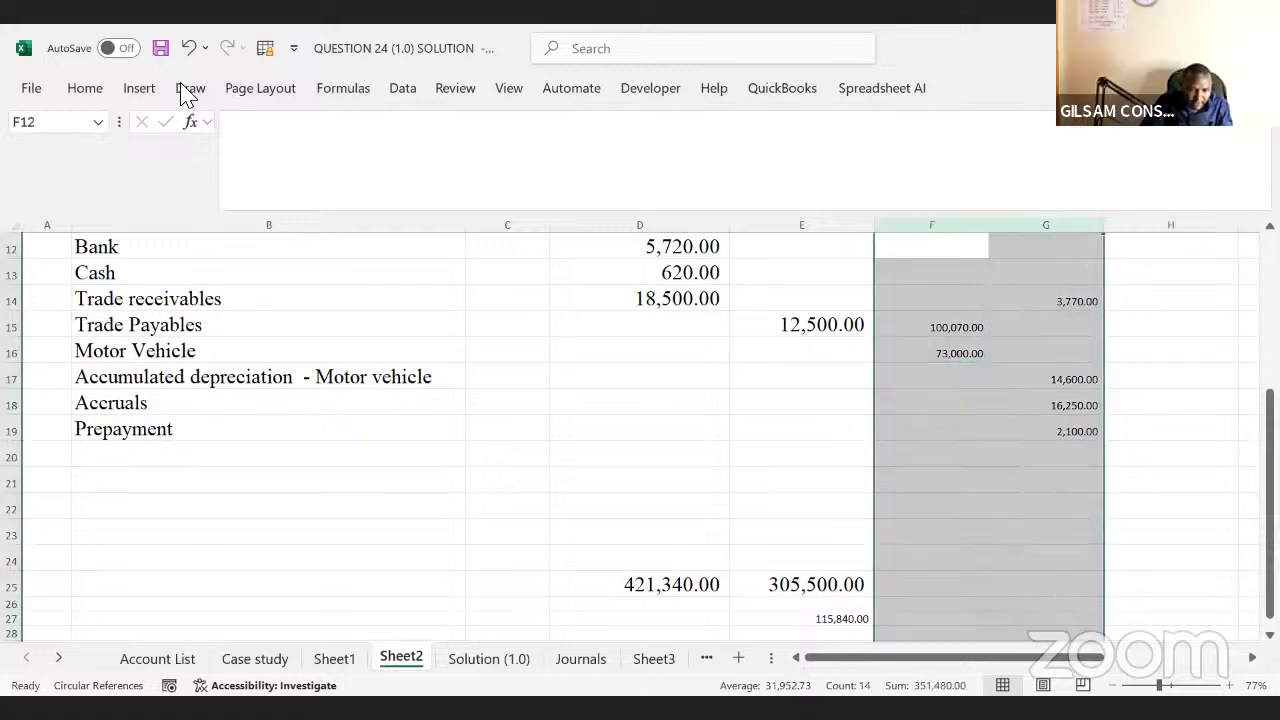
click(98, 91)
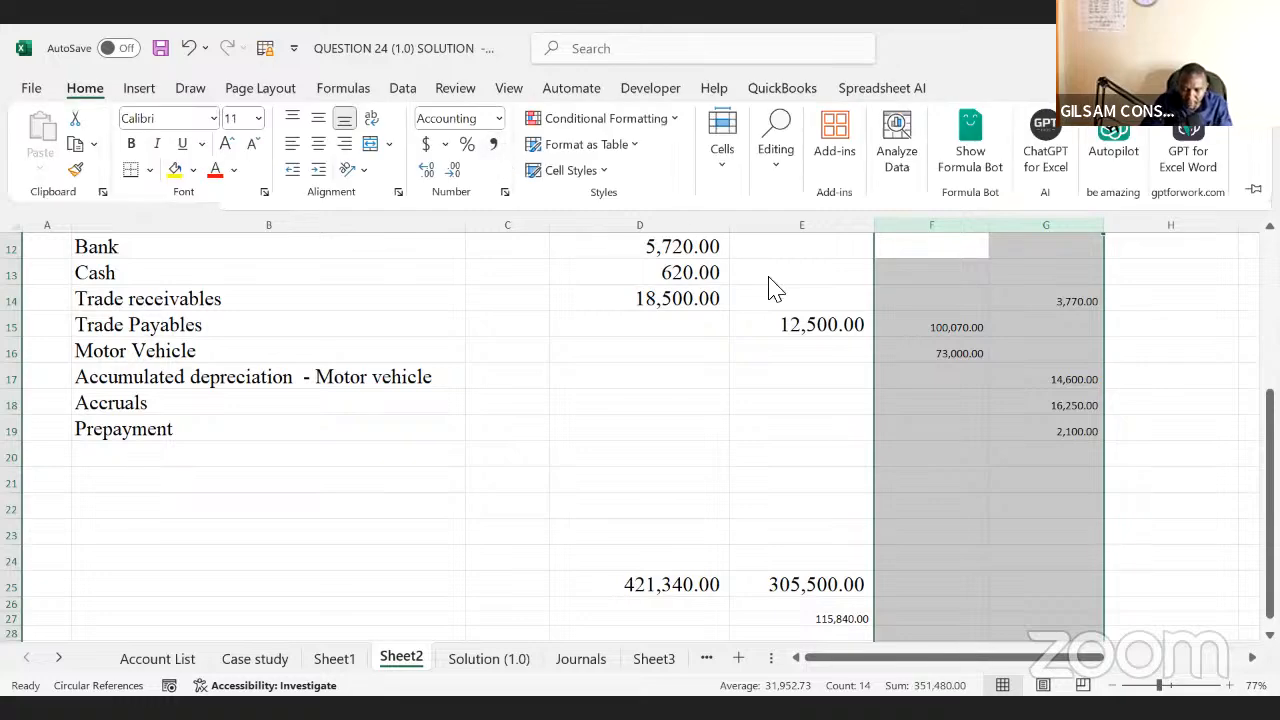
click(256, 662)
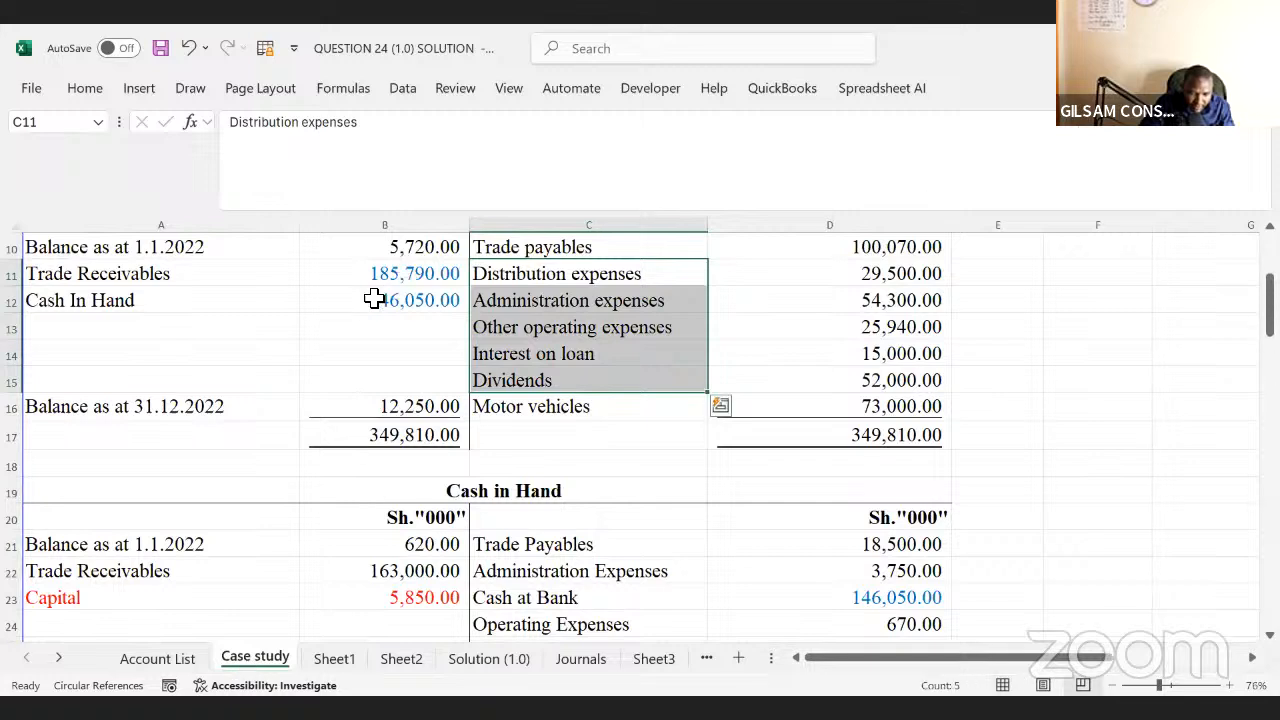
click(123, 290)
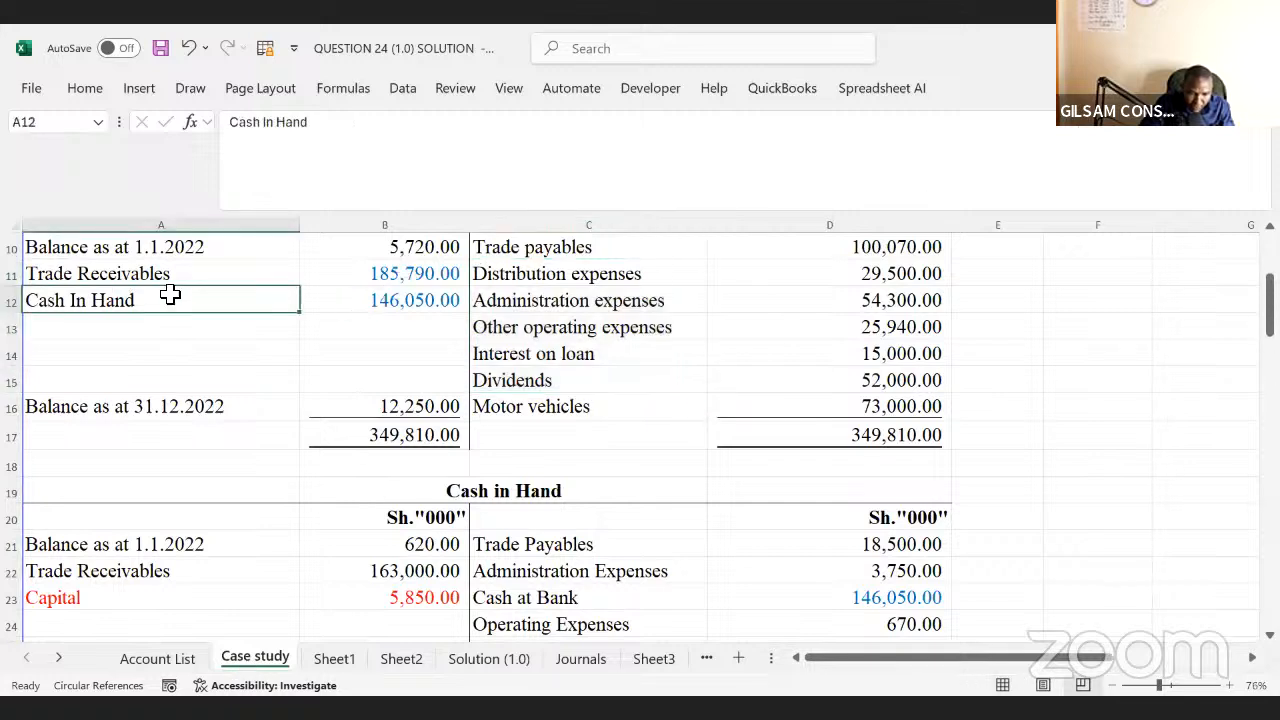
drag(97, 280, 374, 291)
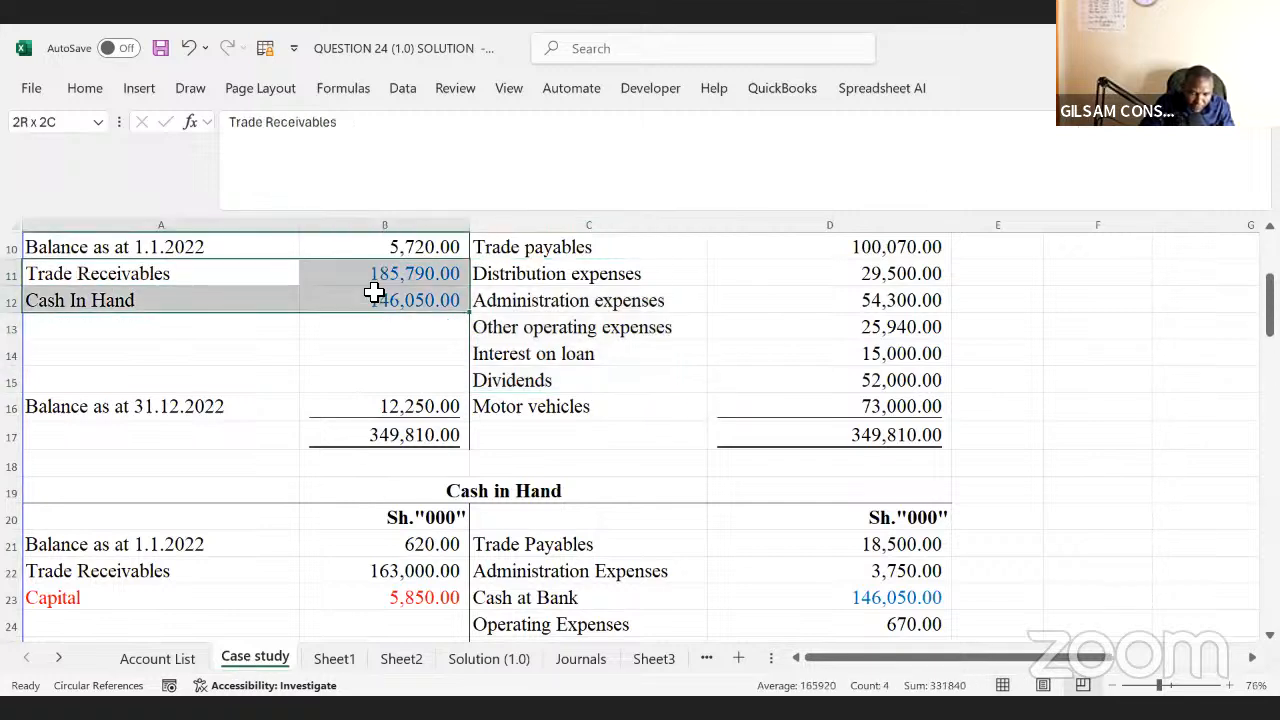
click(194, 283)
click(356, 274)
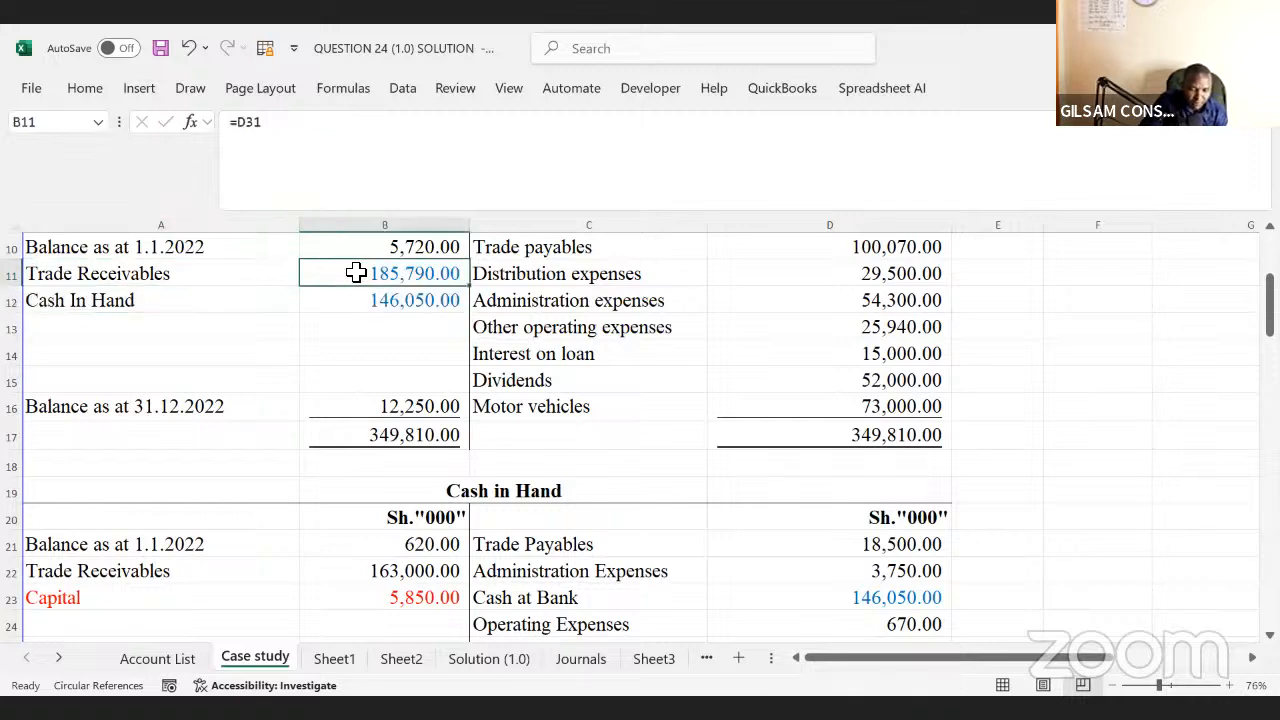
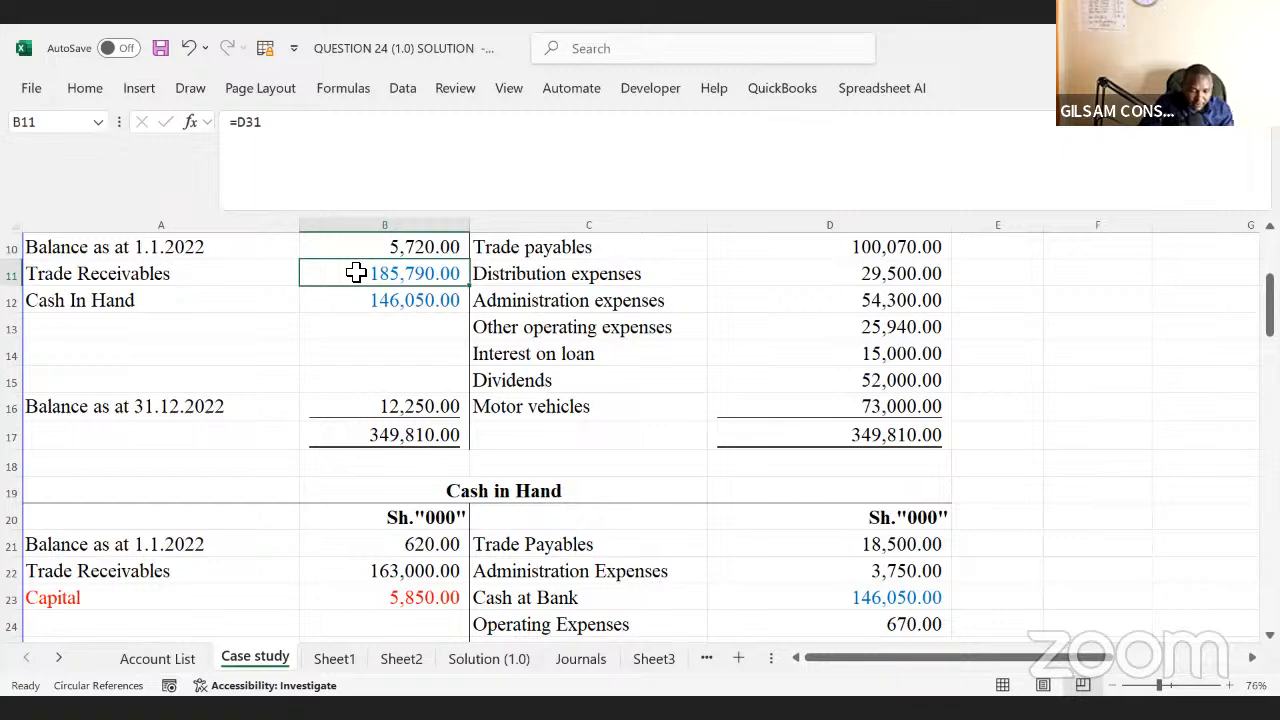
- Clear the Case study link from cell E14 in the Trade receivables row of Sheet2
click(417, 673)
click(830, 369)
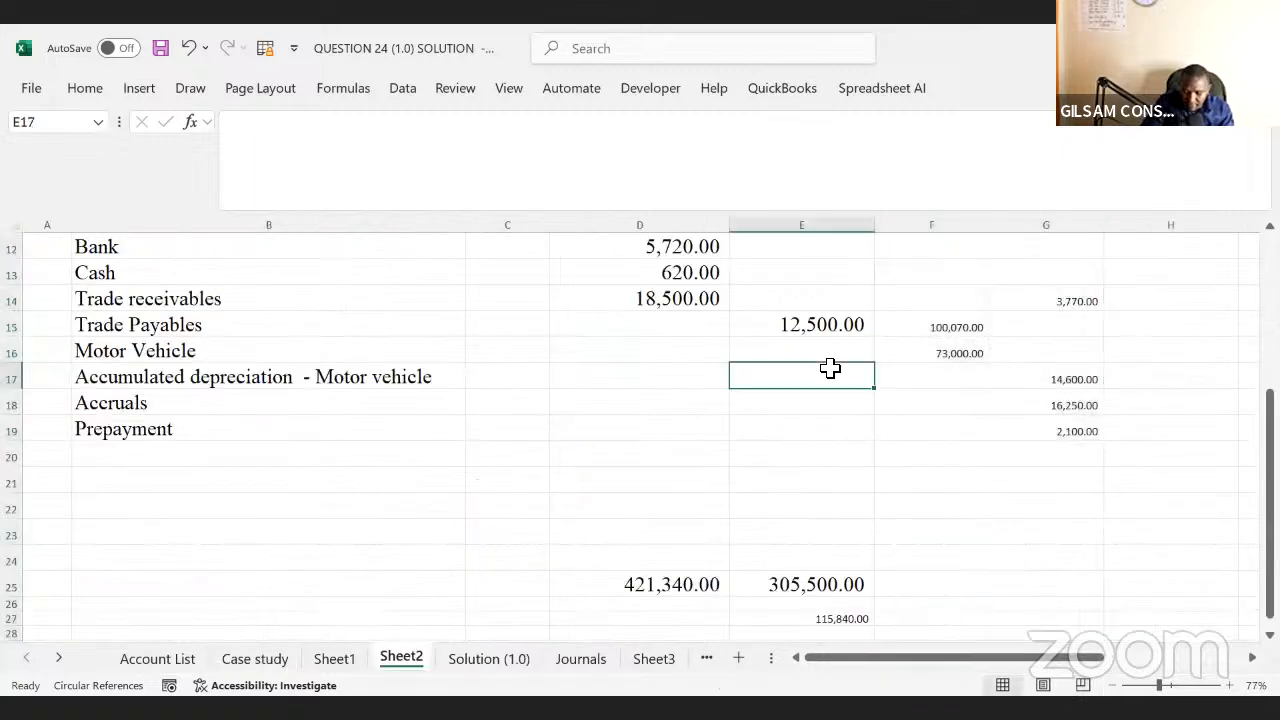
key(Up)
key(Up)
key(Up)
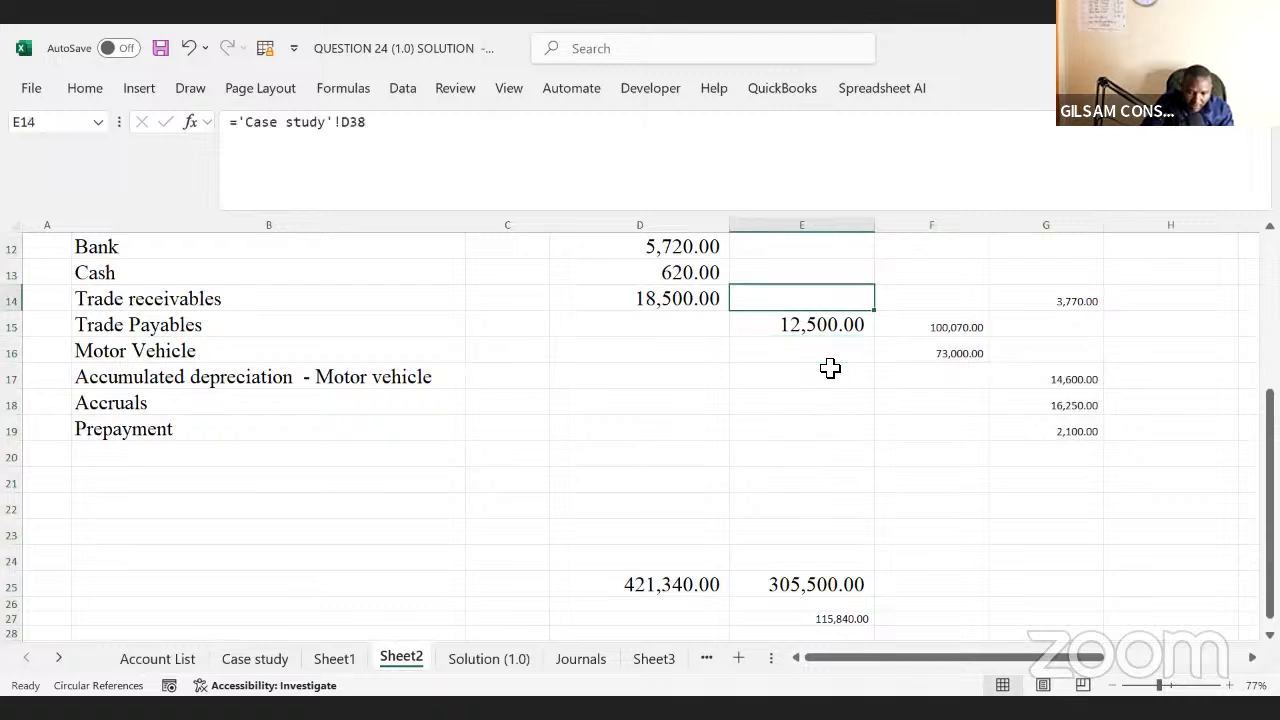
key(Delete)
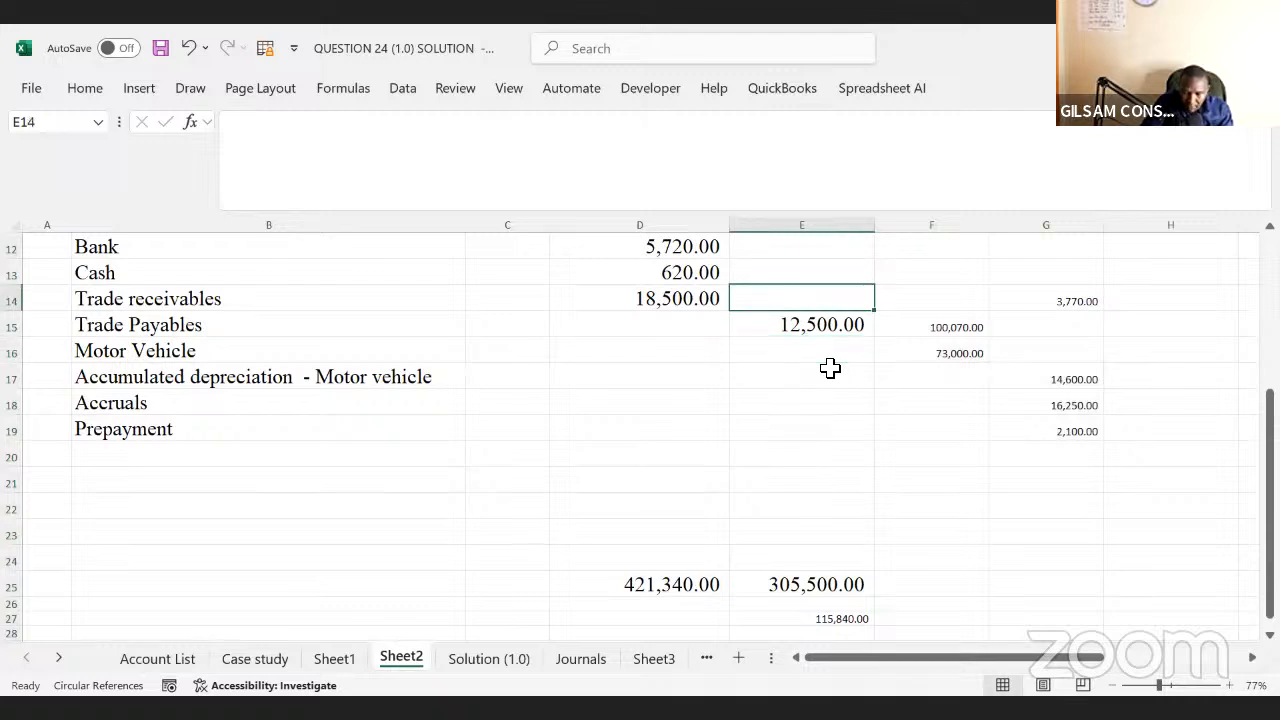
- Add the Trade Receivables receipt to the formula in G14, making it =K17+K18+'Case study'!B11
key(Right)
key(Right)
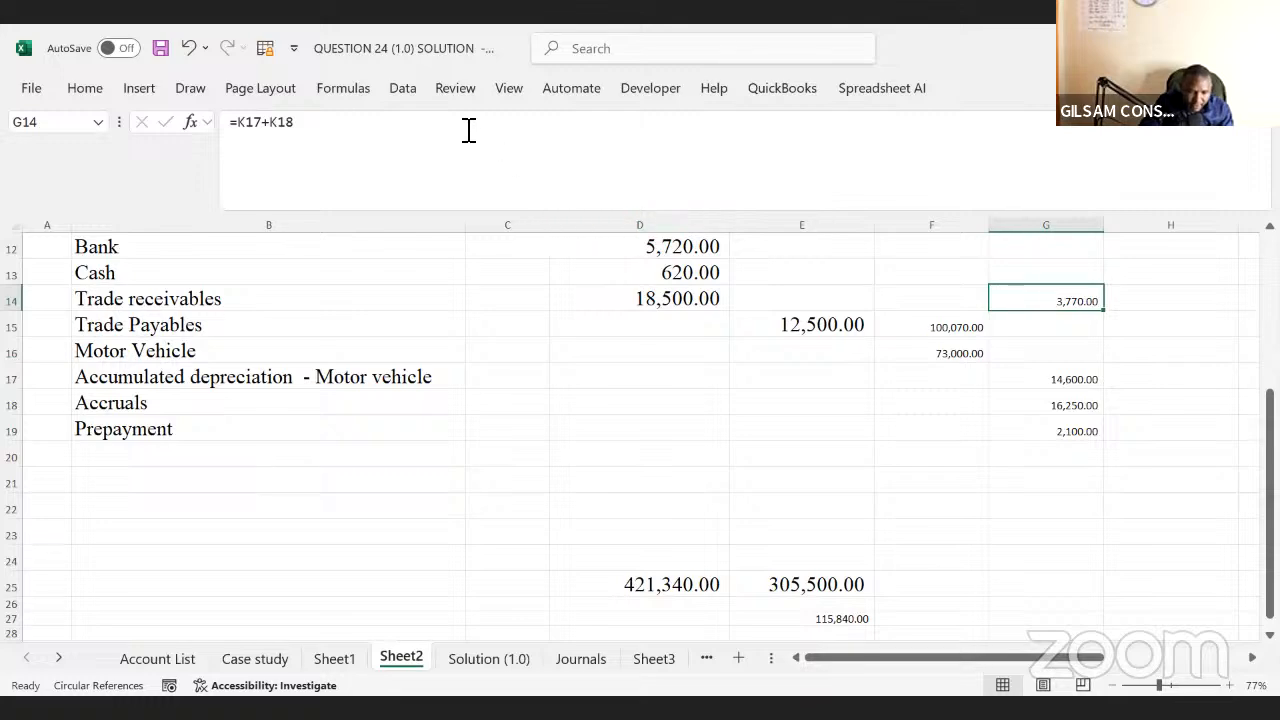
click(405, 138)
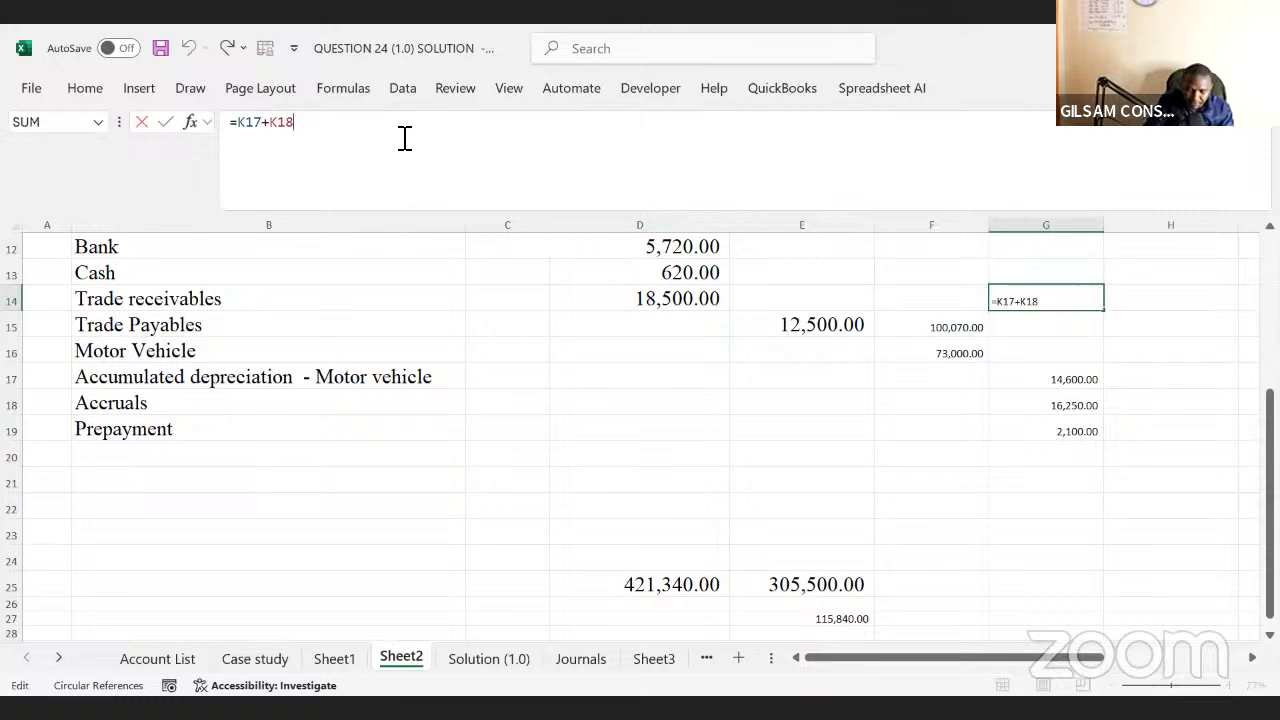
text(+)
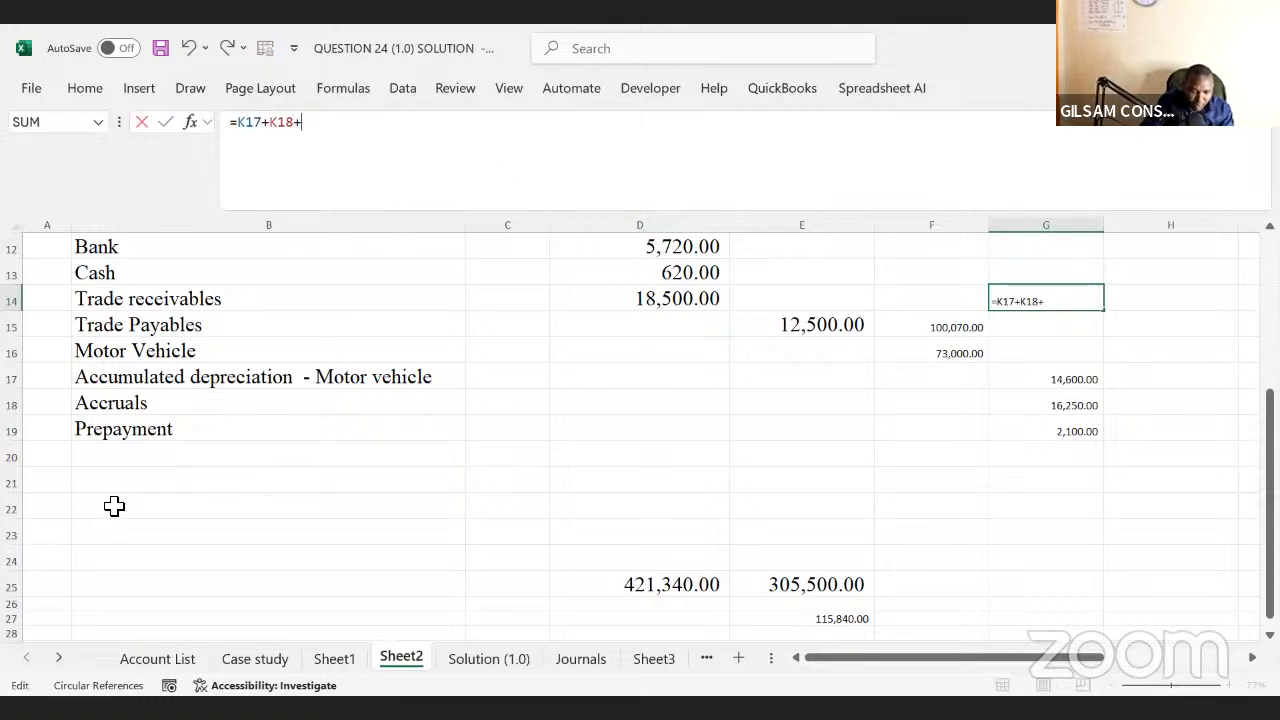
click(258, 660)
click(390, 283)
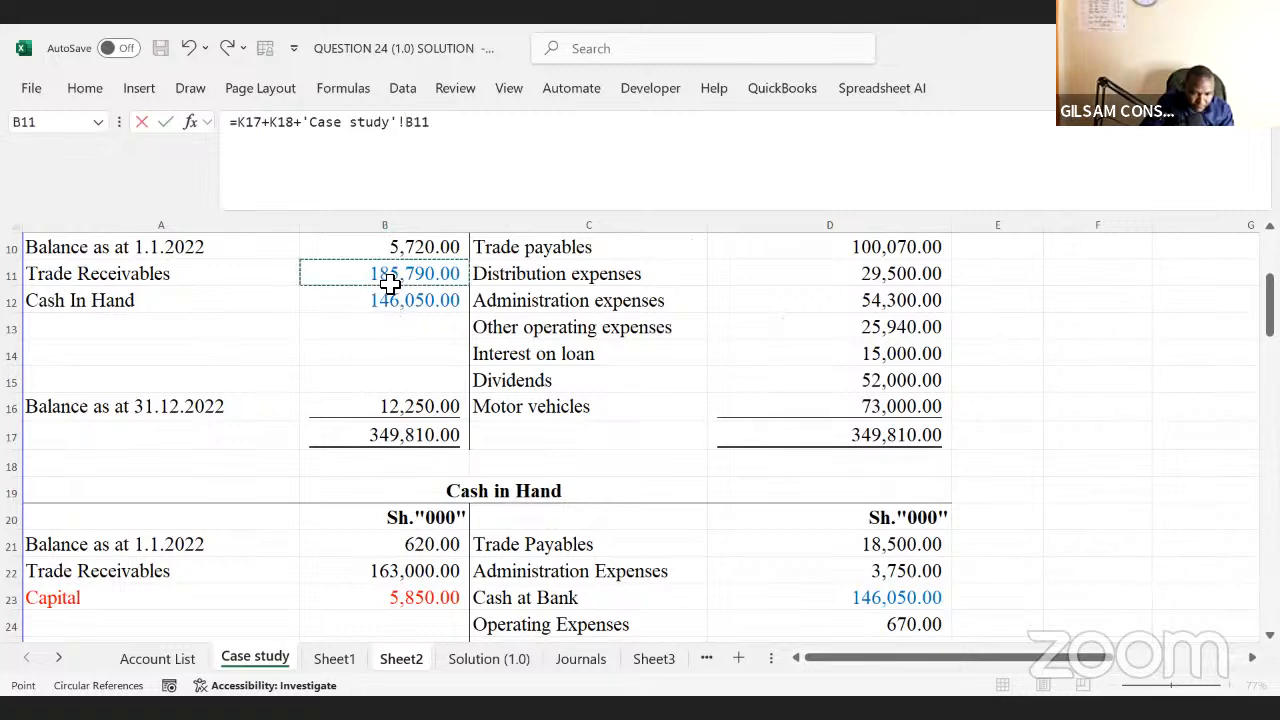
key(Return)
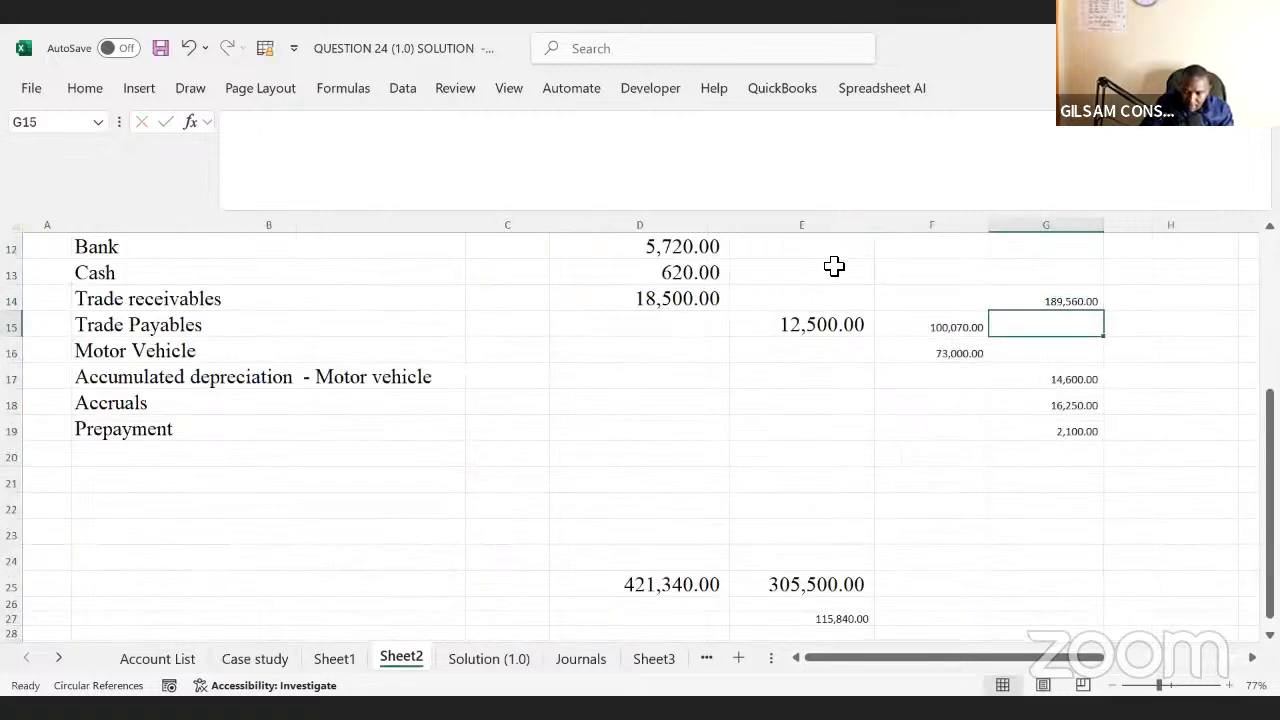
- Link cell F12 in the Bank row to the Trade Receivables receipt with ='Case study'!B11
click(806, 298)
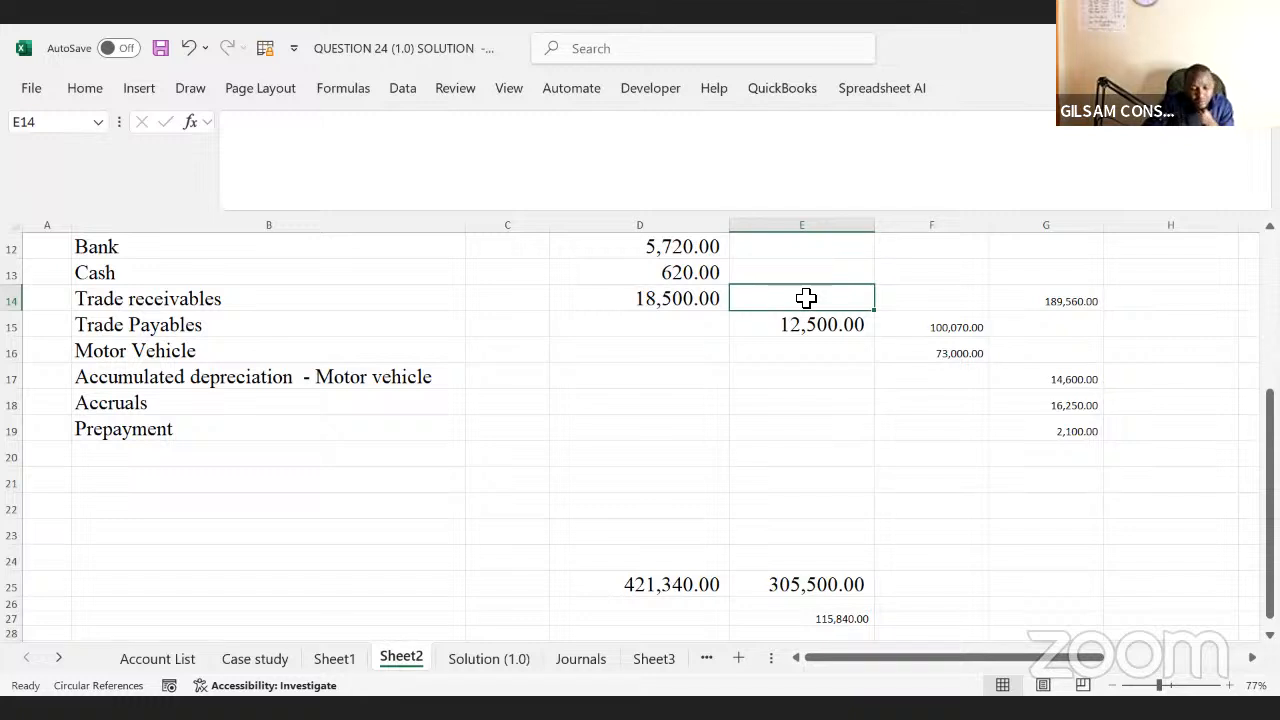
key(Up)
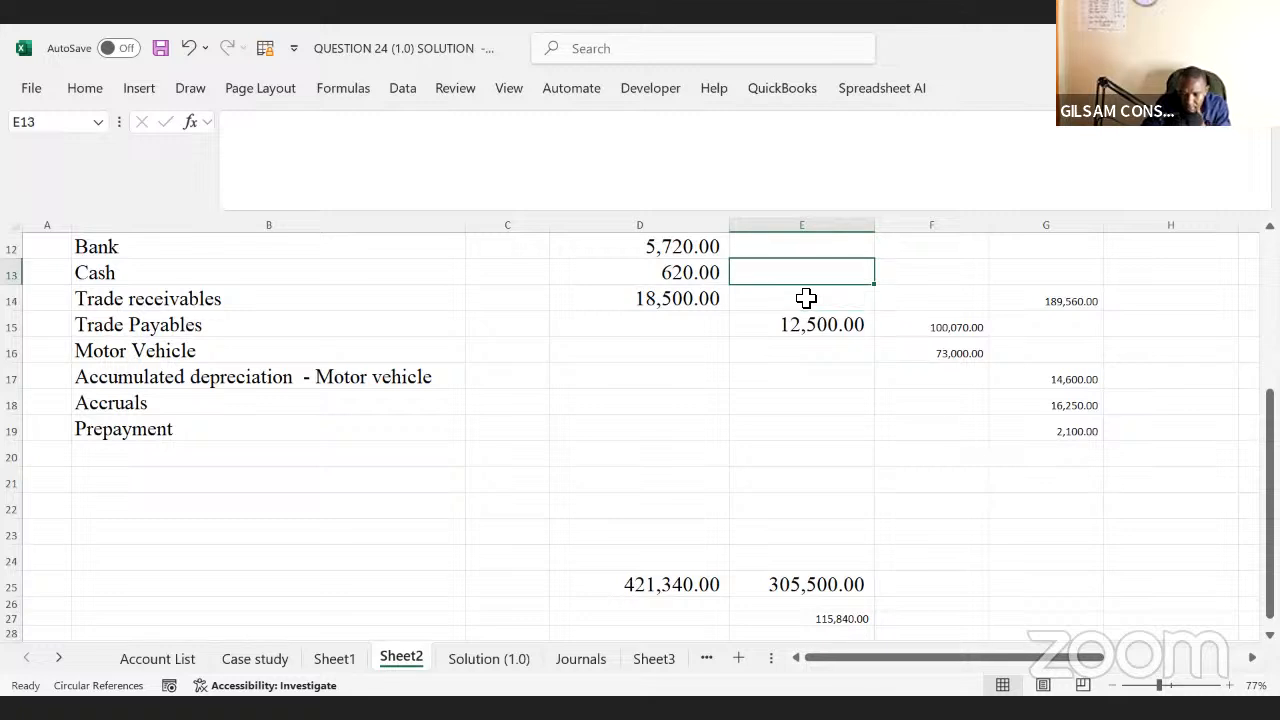
key(Up)
key(Up)
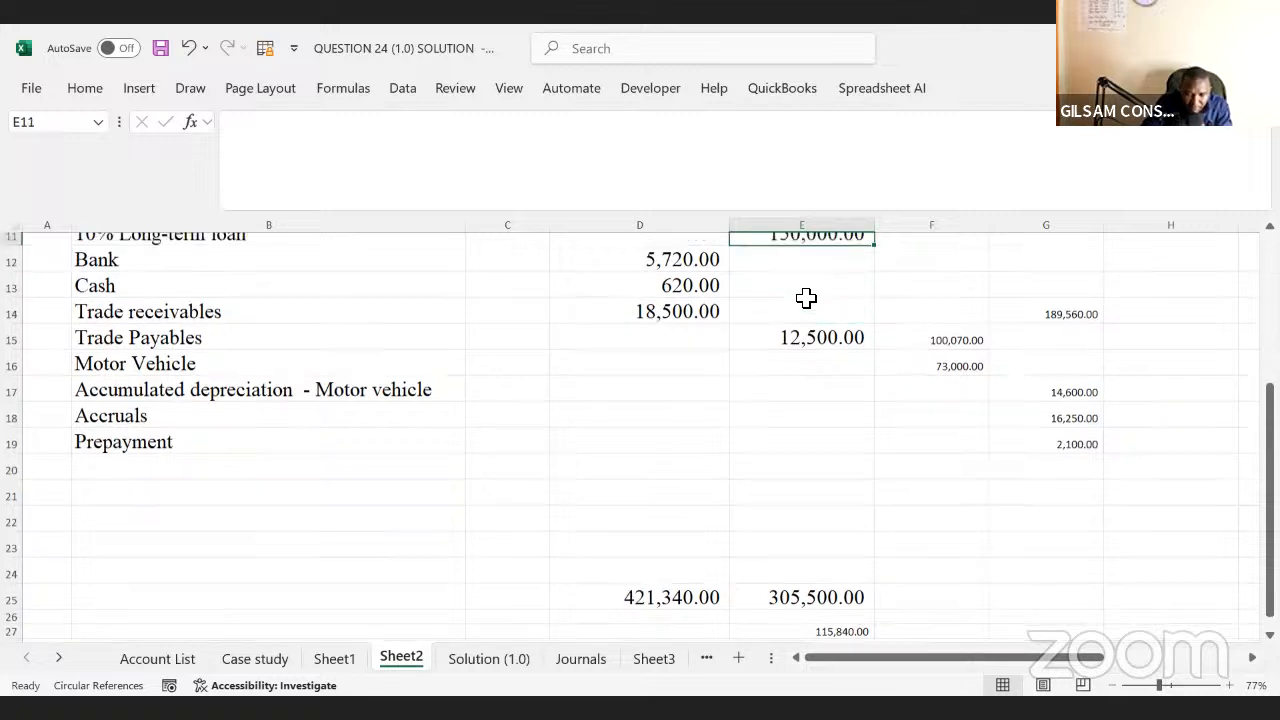
key(Down)
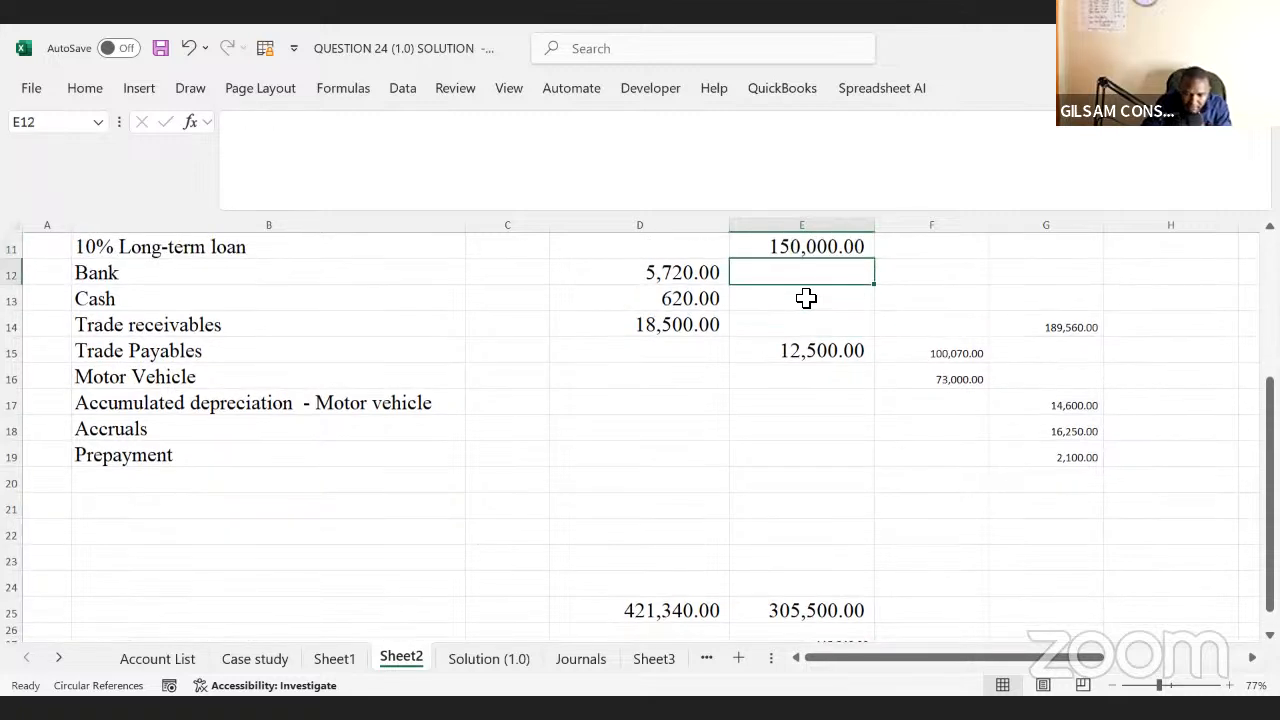
key(Right)
text(=)
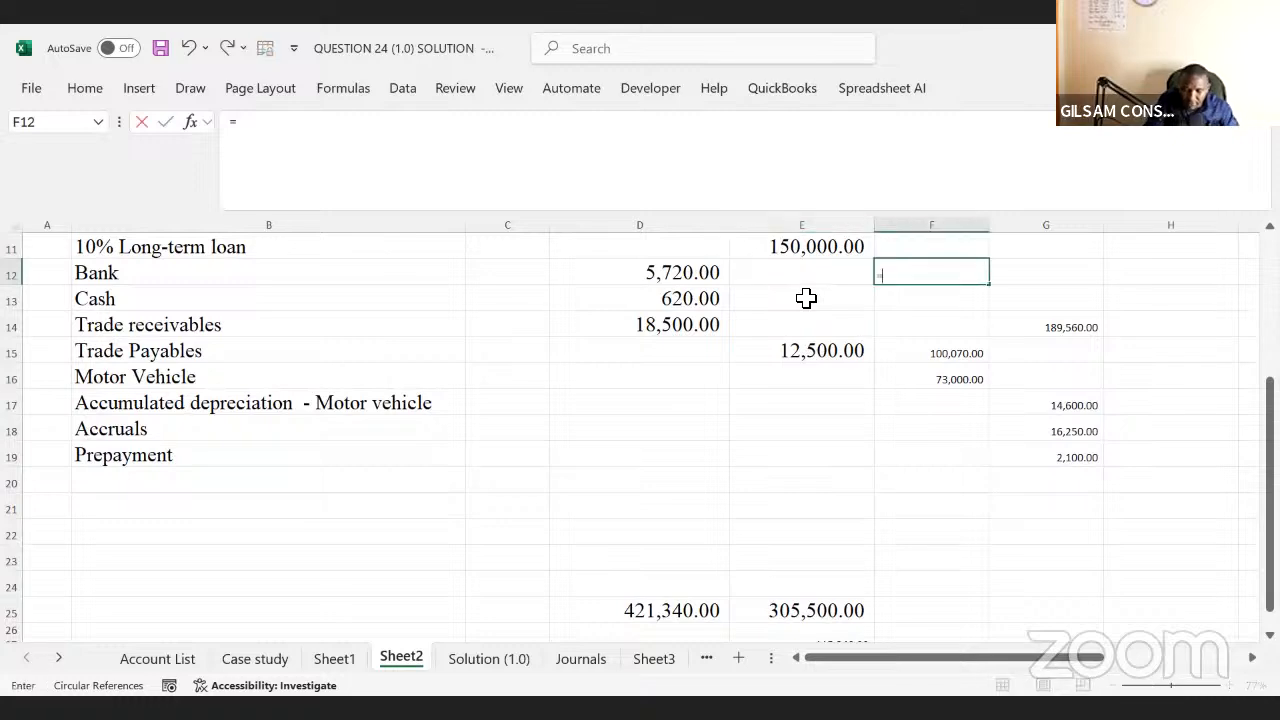
click(254, 659)
click(354, 277)
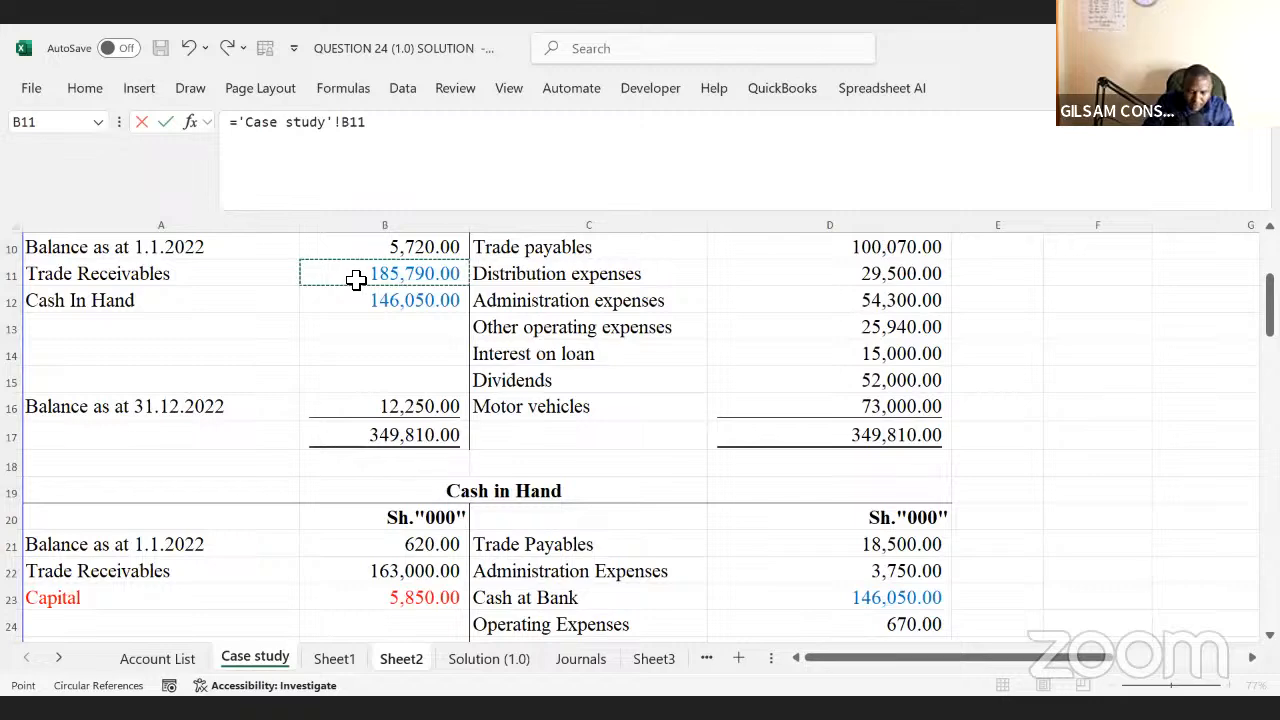
key(Return)
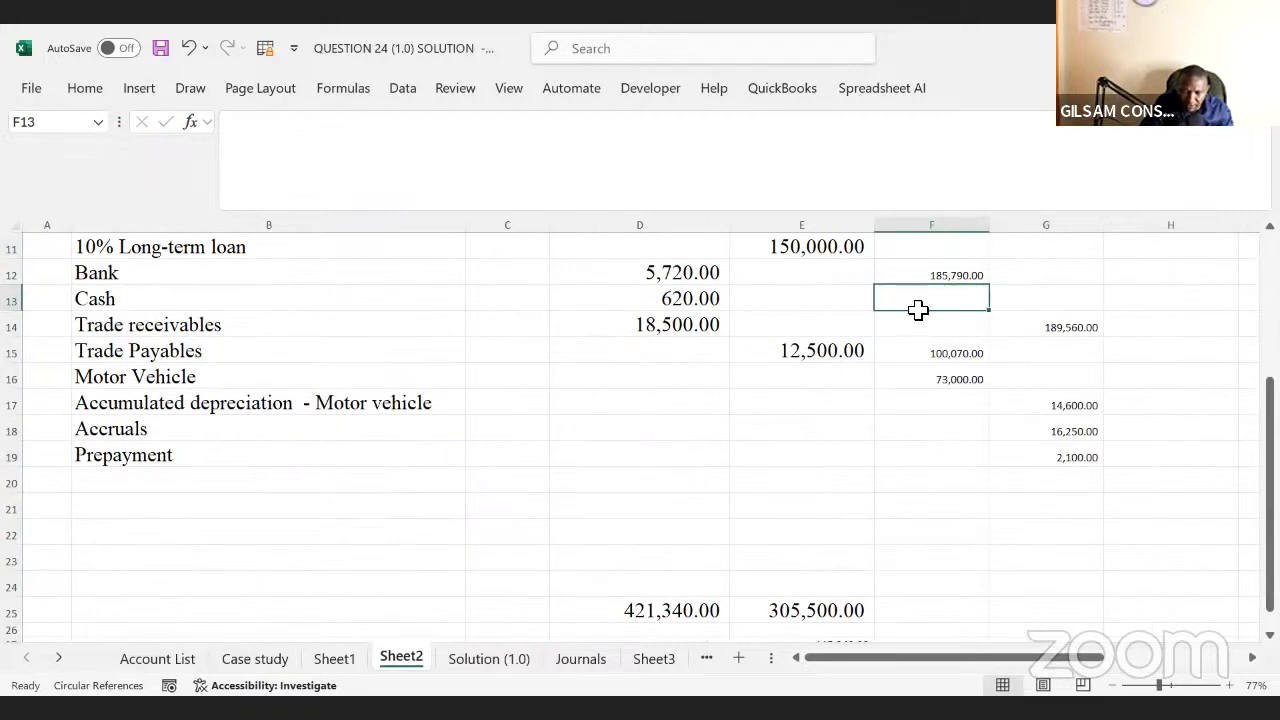
- Link cell G13 in the Cash row to the Cash In Hand receipt with ='Case study'!B12
click(262, 659)
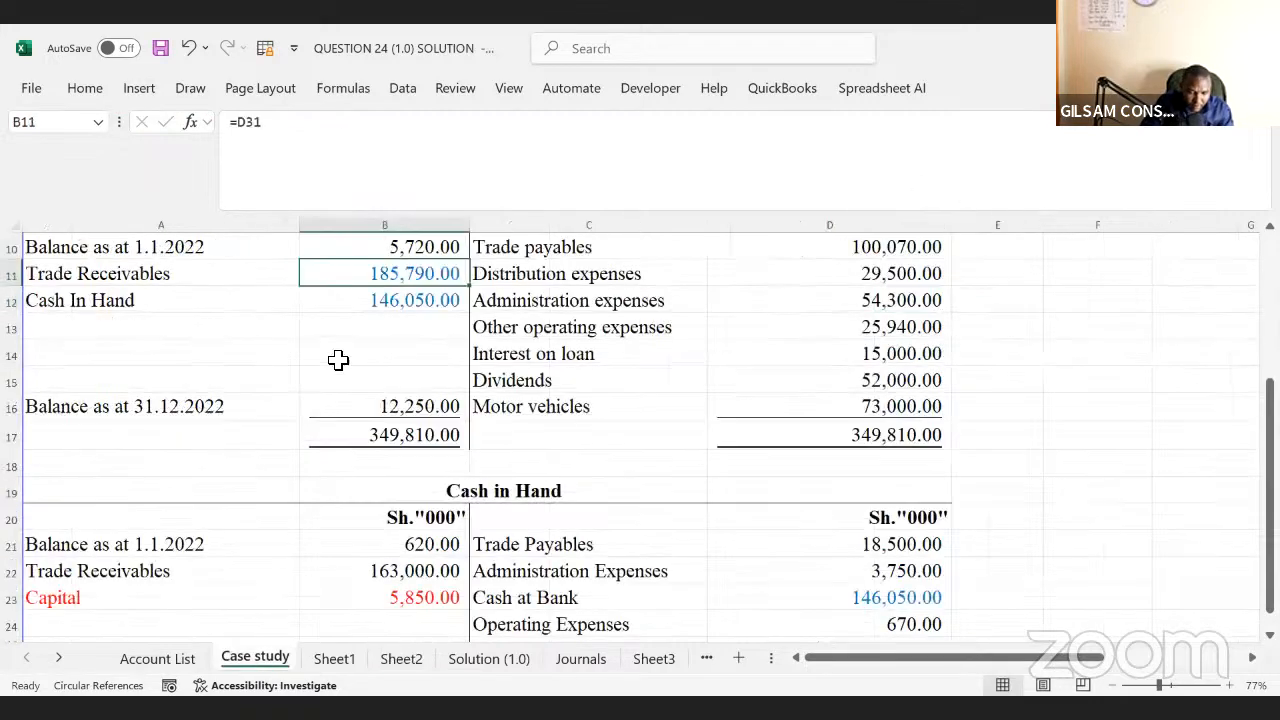
click(391, 302)
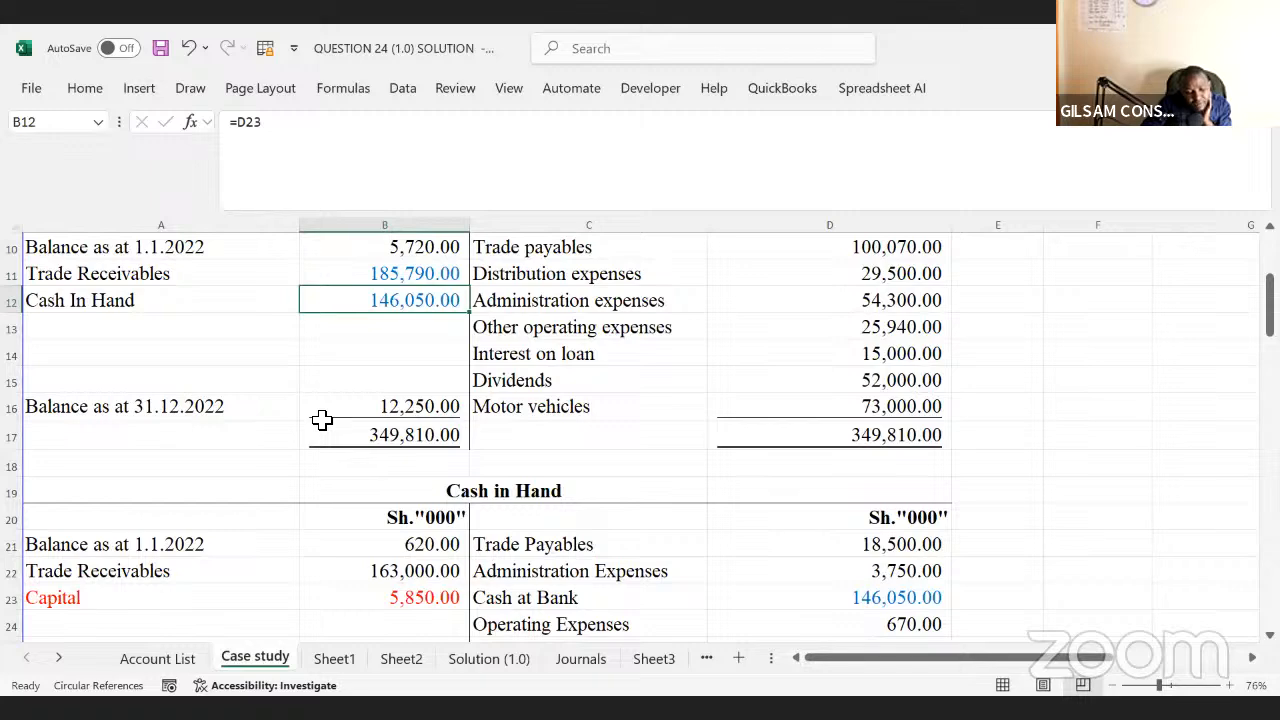
click(401, 658)
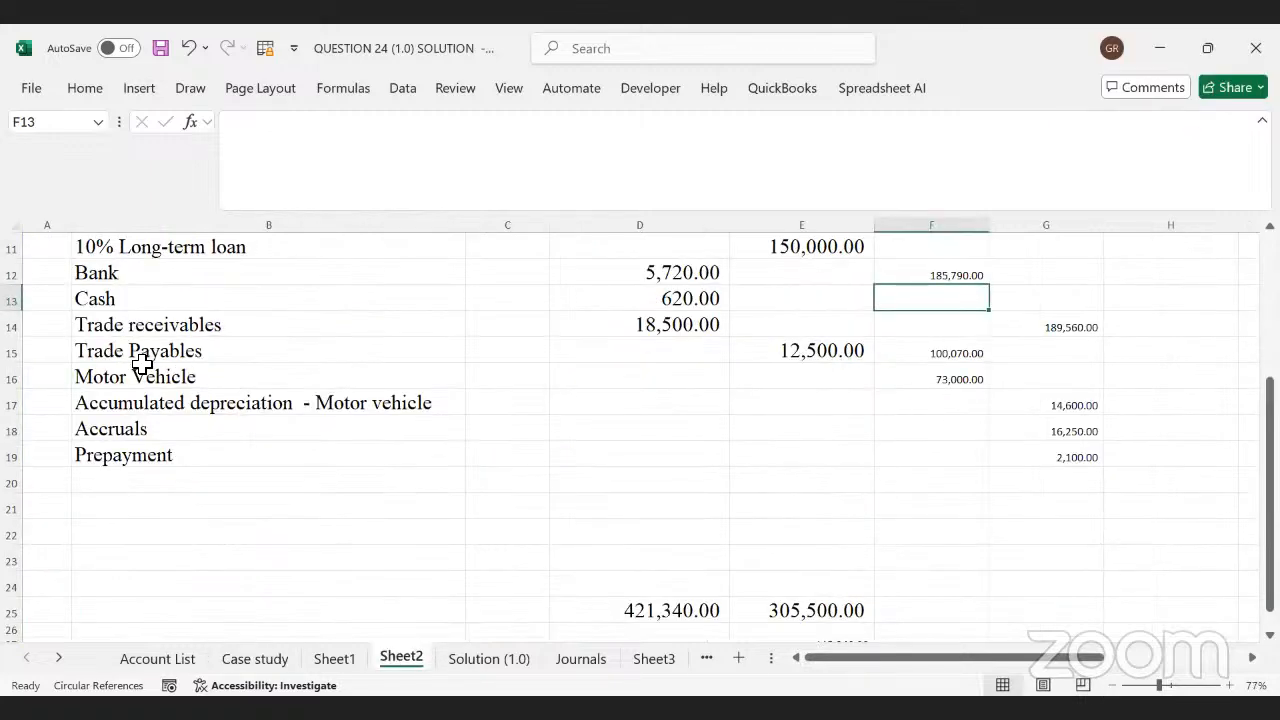
drag(103, 303, 882, 291)
click(1024, 298)
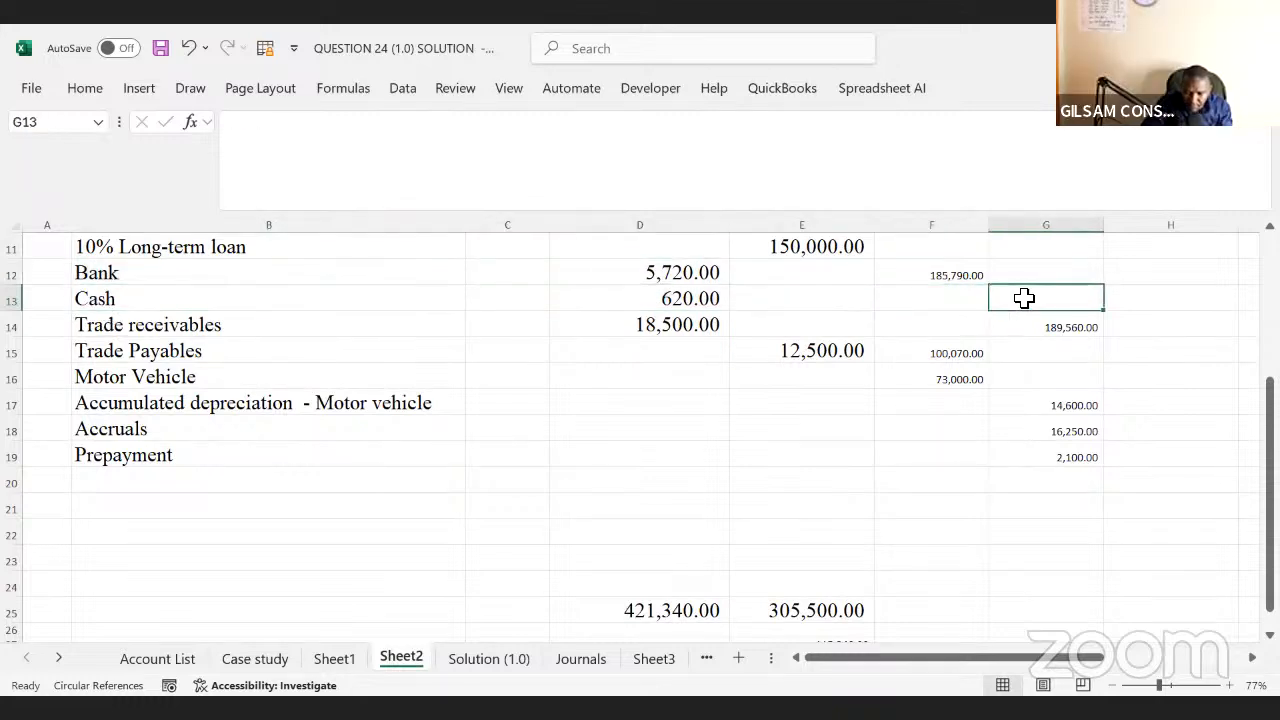
text(=)
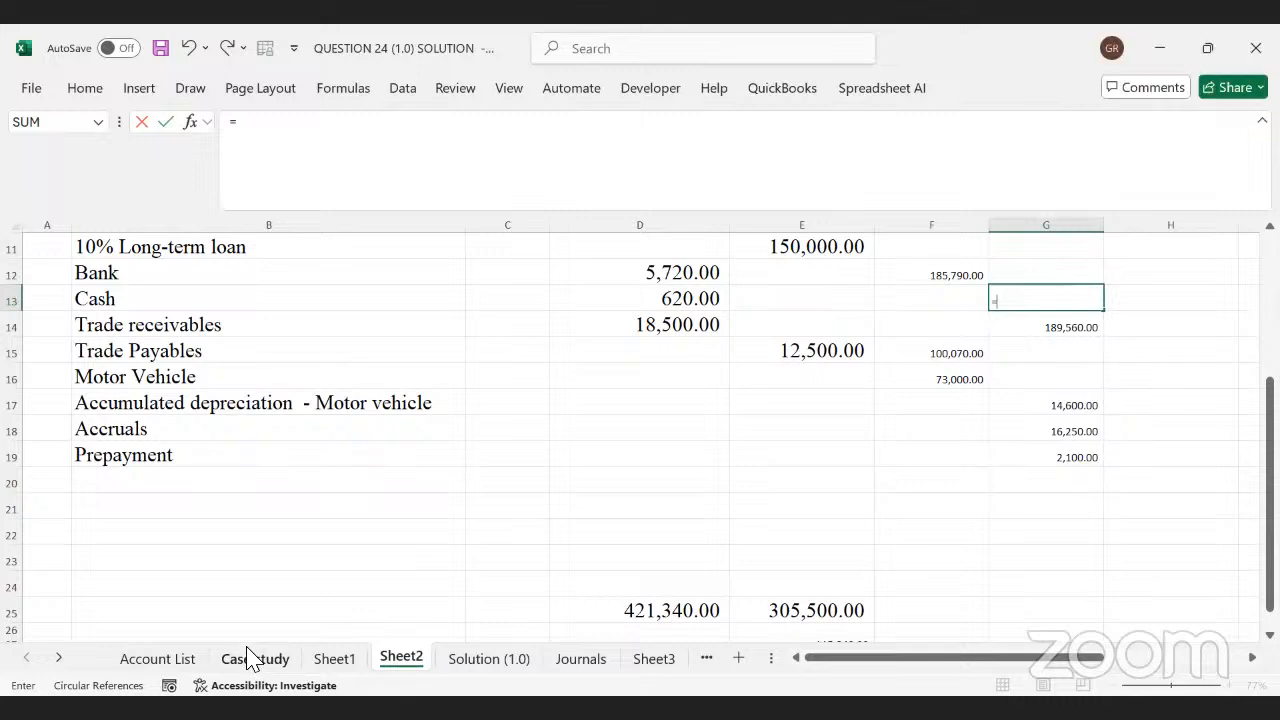
click(252, 658)
click(423, 306)
key(Return)
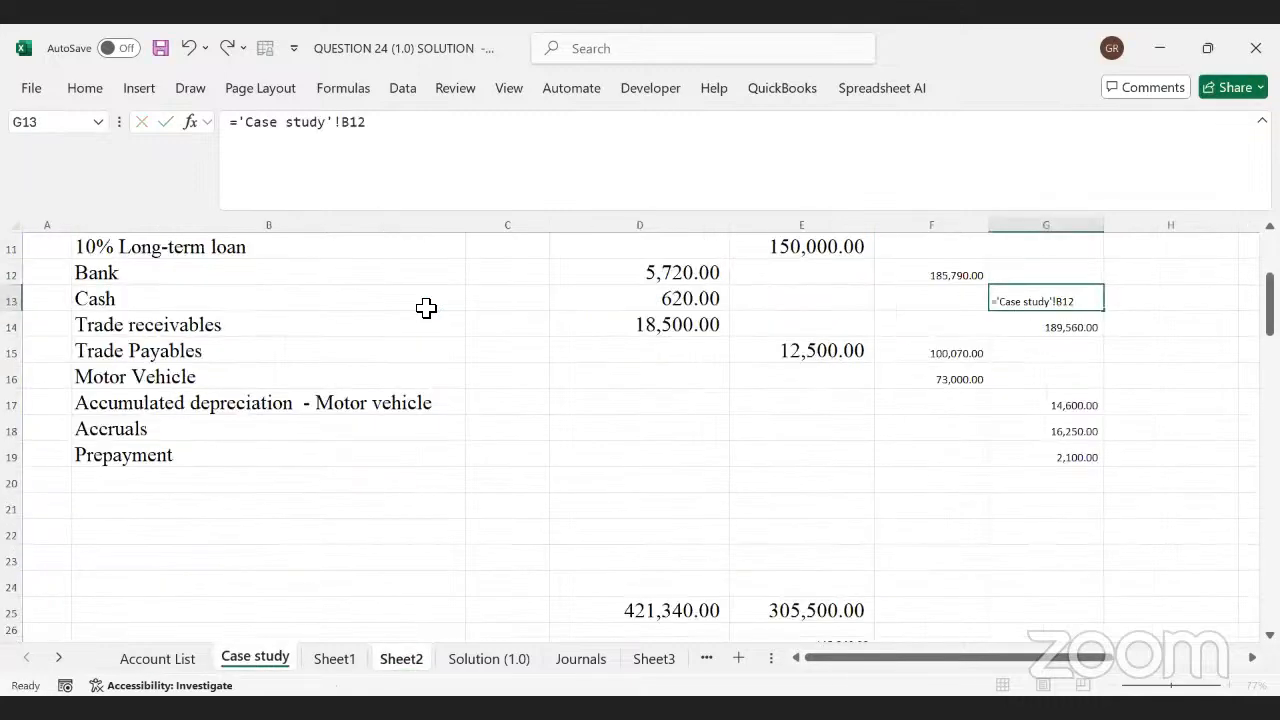
- Add the Cash In Hand receipt to the Bank debit adjustment in F12, making it ='Case study'!B11+'Case study'!B12
click(951, 272)
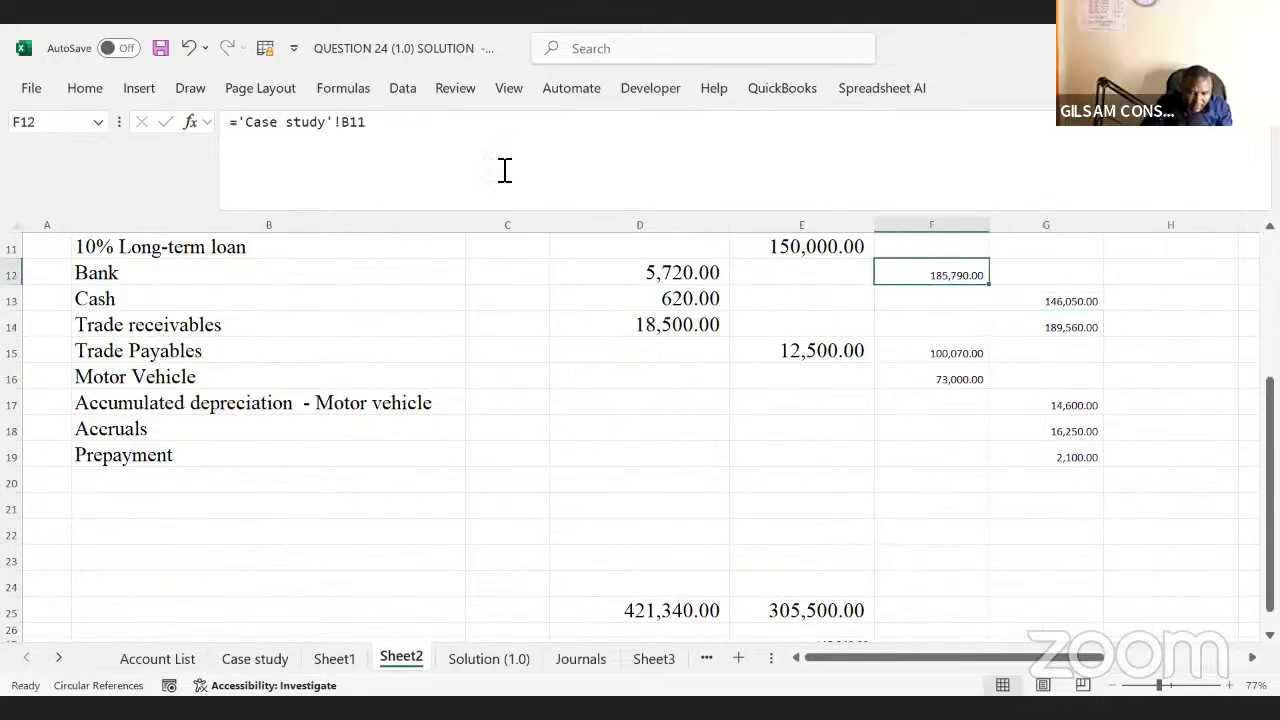
click(443, 131)
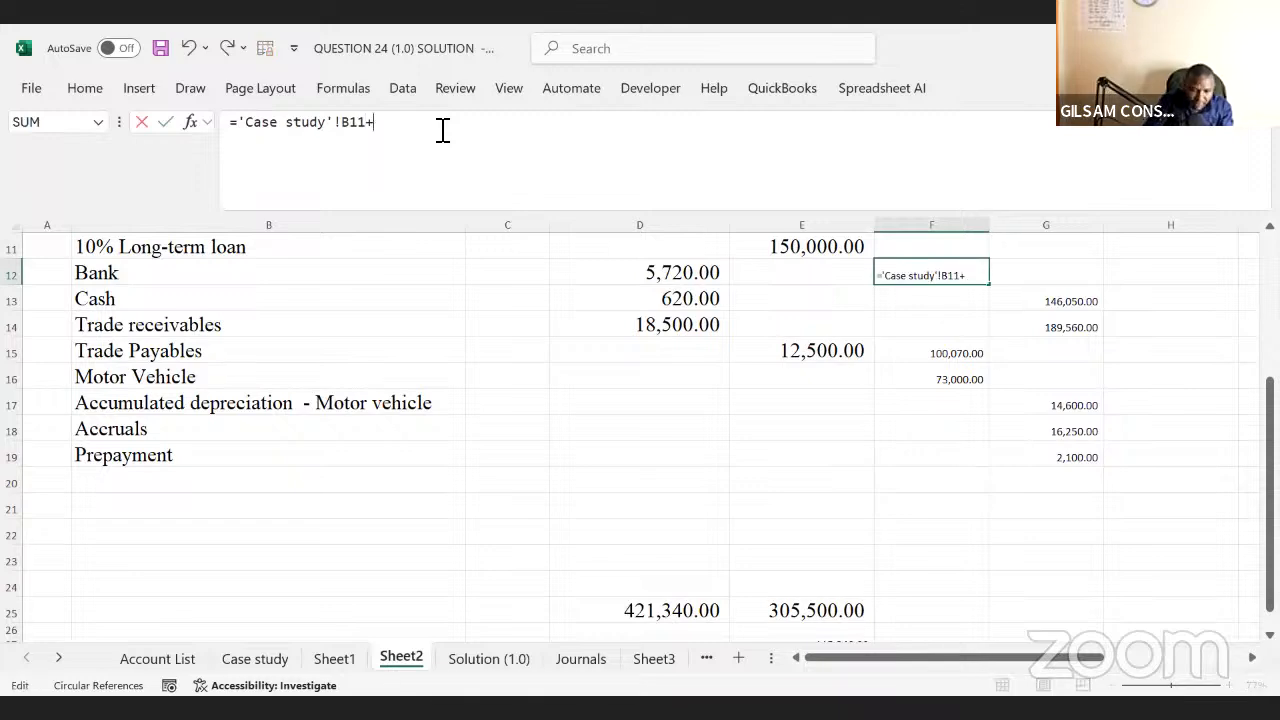
text(+)
click(255, 658)
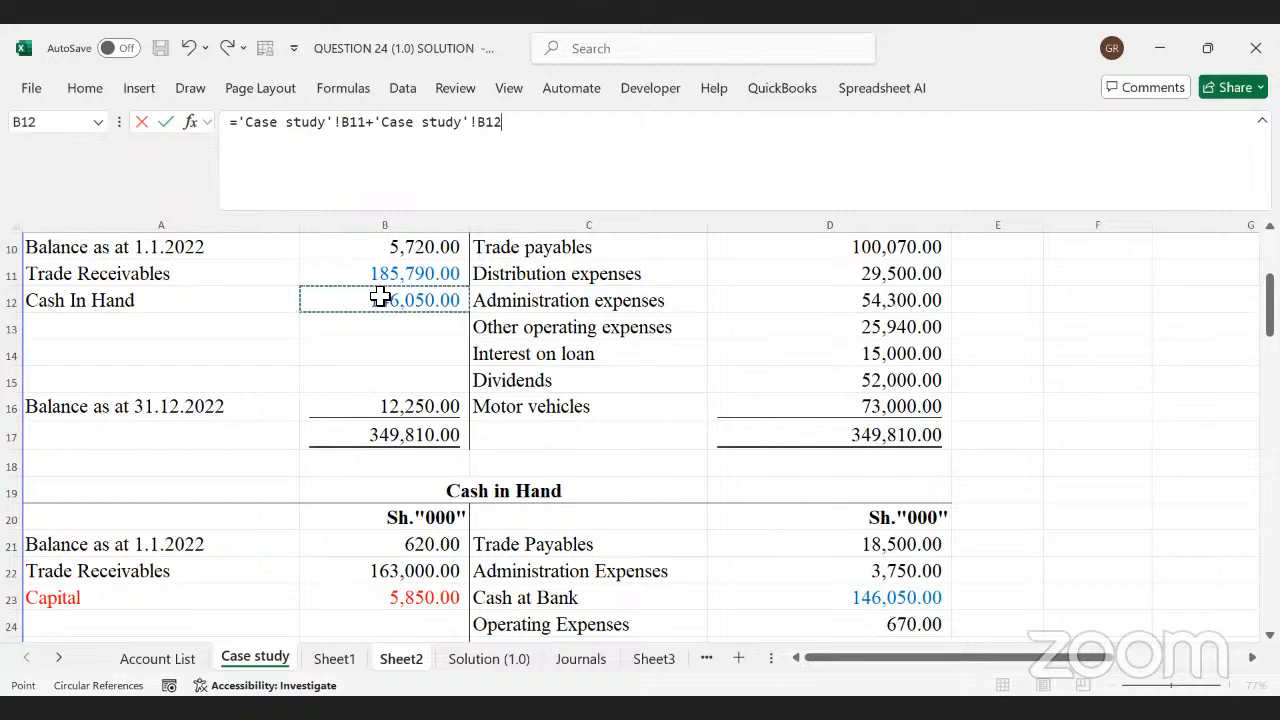
key(Return)
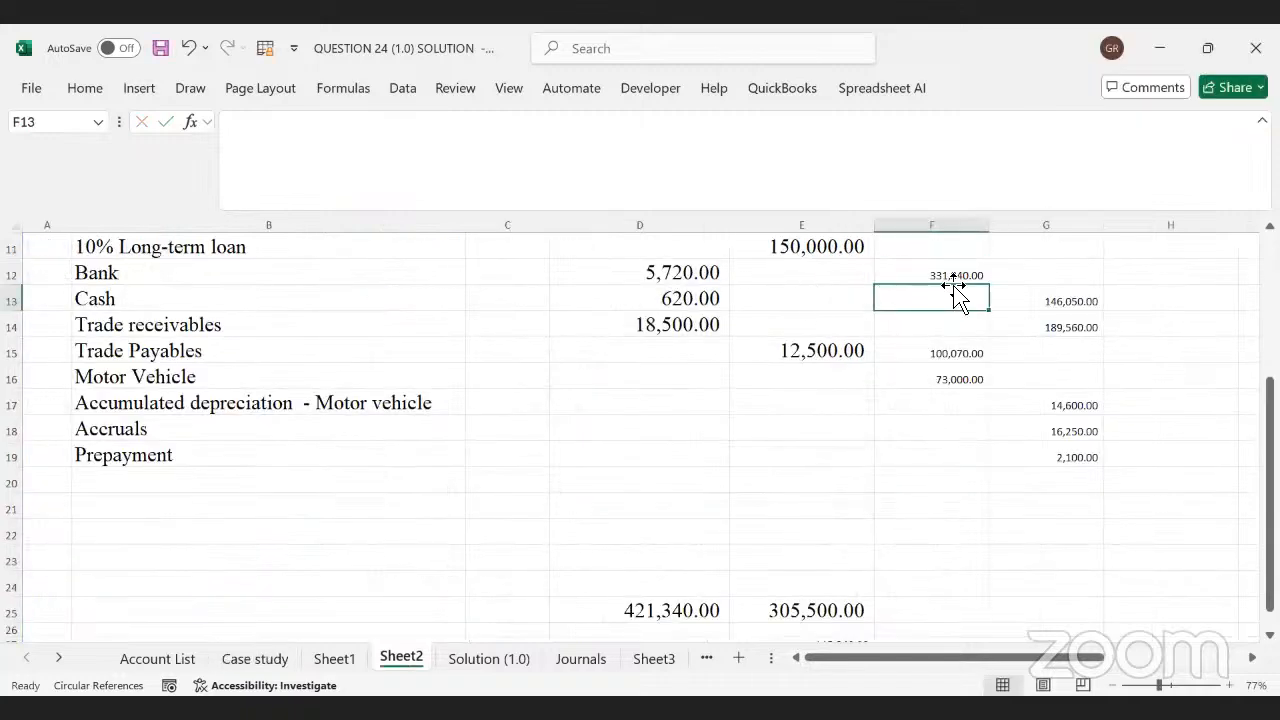
- Examine the remaining bank entries and the Cash in Hand account on the Case study sheet
click(1048, 285)
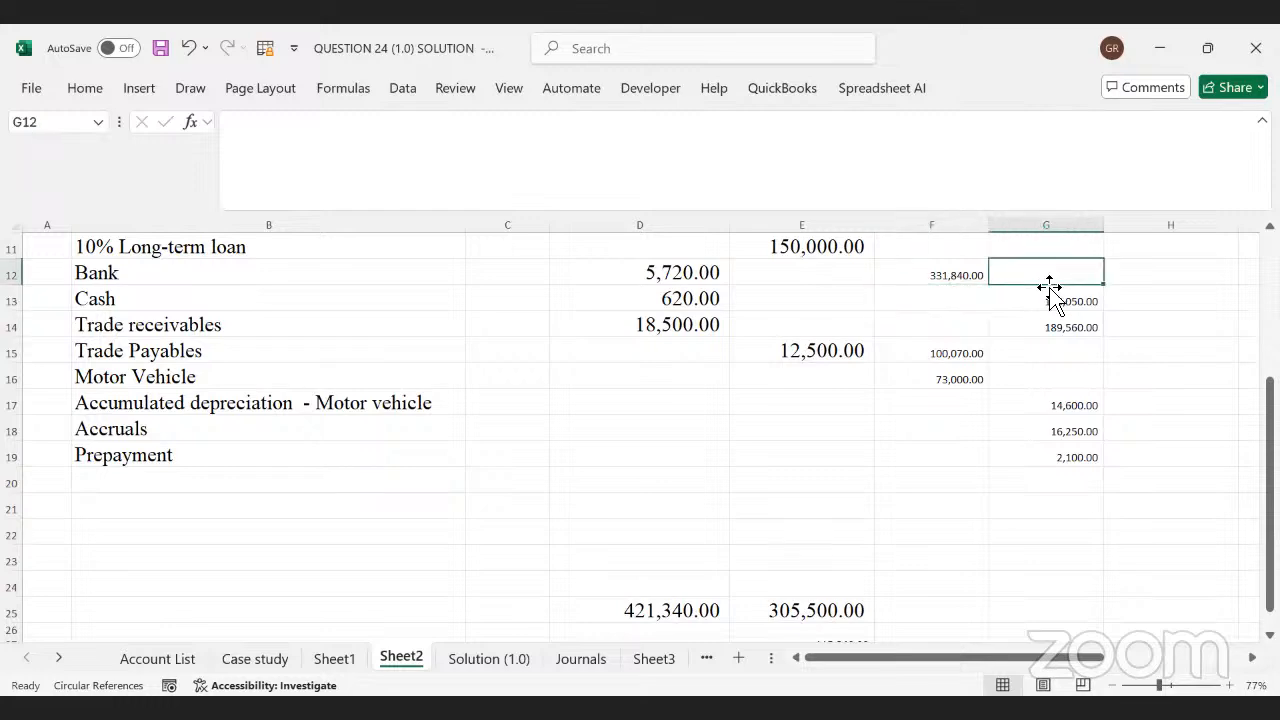
click(255, 659)
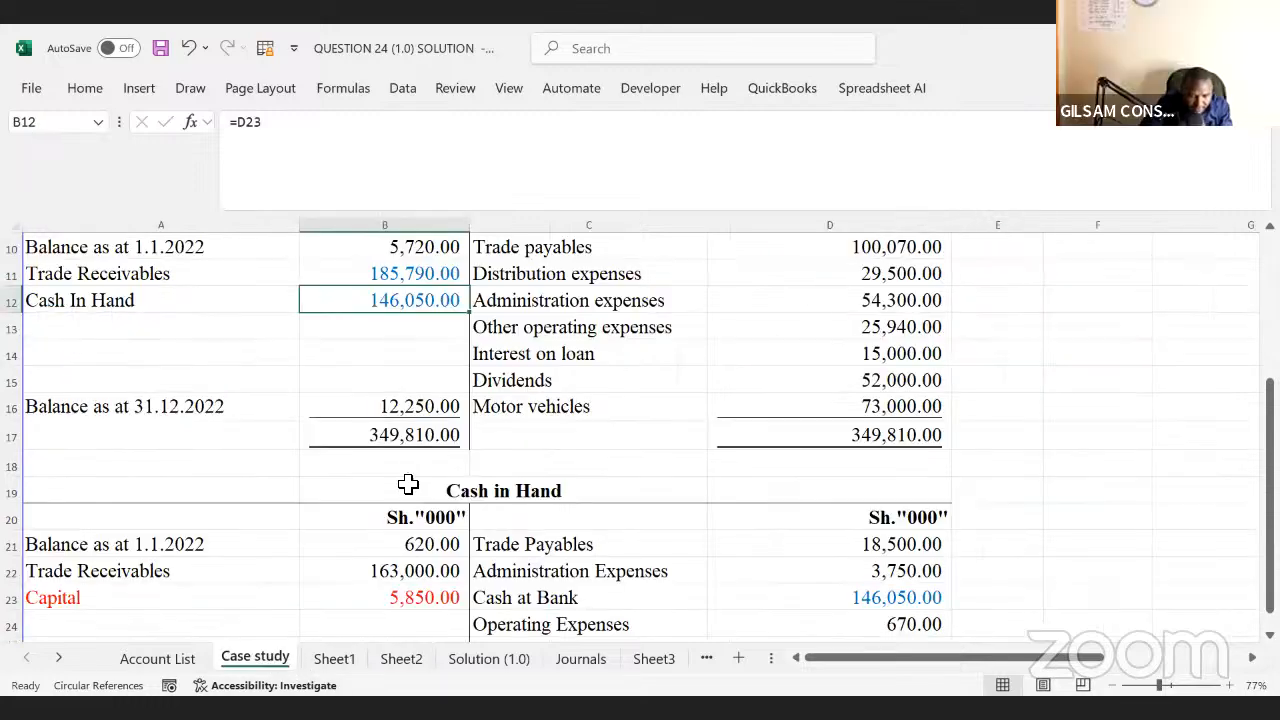
click(370, 388)
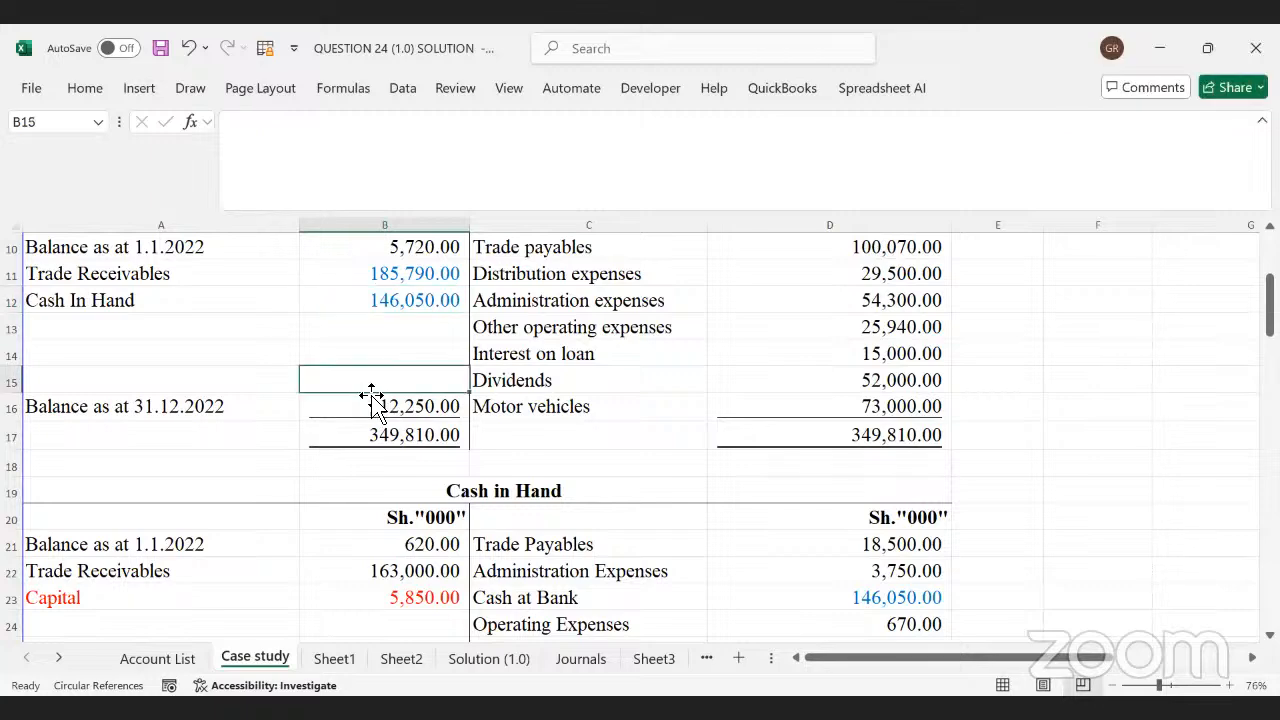
key(Down)
key(Down)
key(Down)
key(Down)
key(Down)
key(Down)
key(Down)
key(Down)
key(Down)
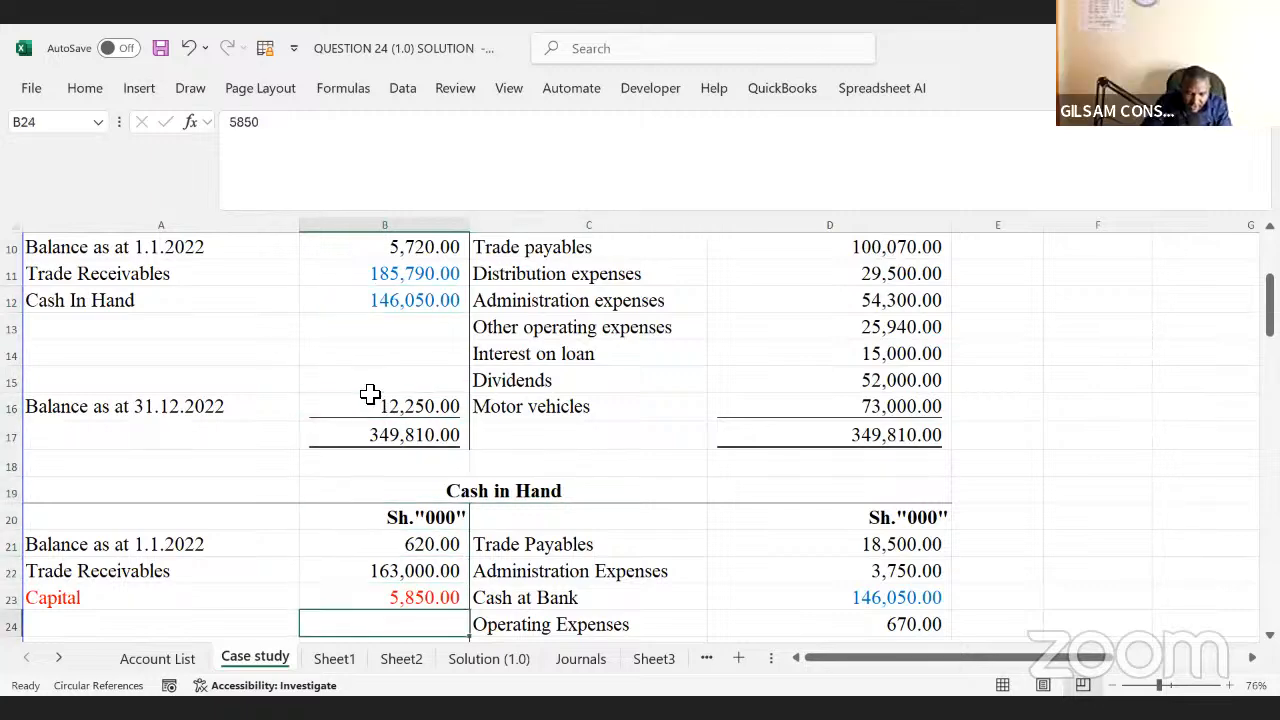
key(Down)
key(Down)
key(Down)
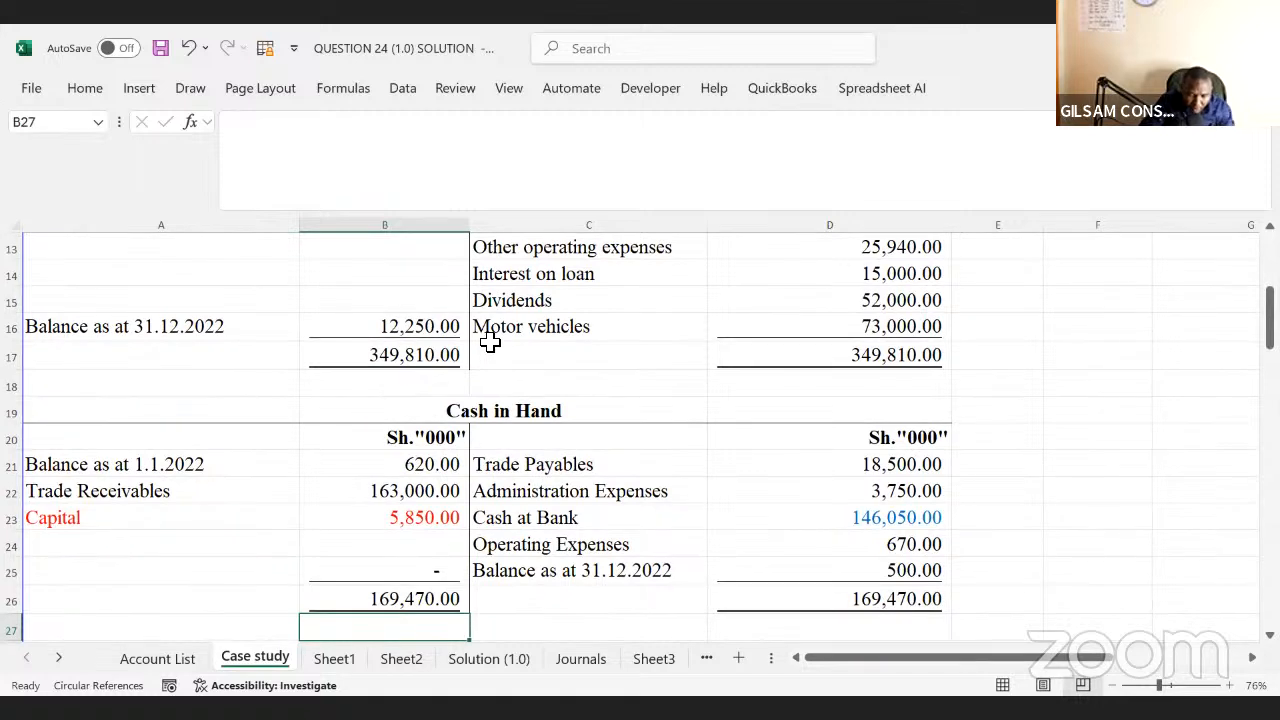
click(570, 460)
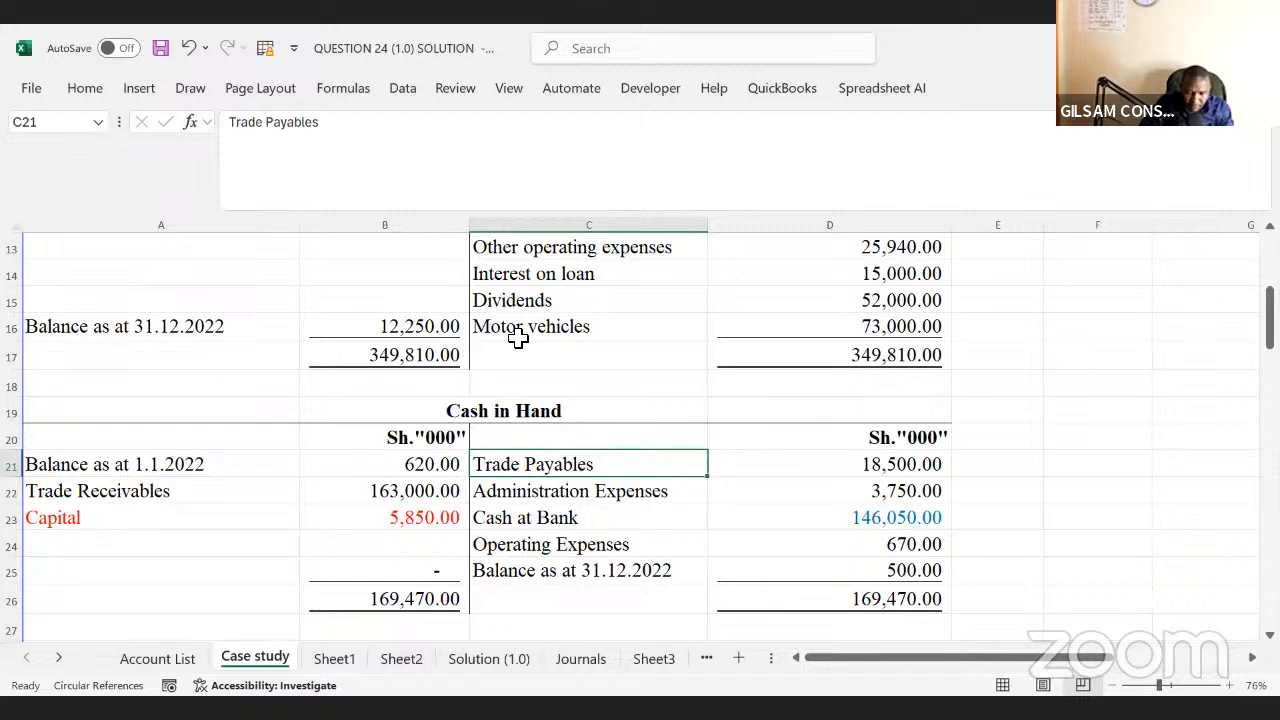
- Apply a dark blue font to the Administration Expenses, Cash at Bank and Operating Expenses rows (C22:D24) of the Cash in Hand account
drag(908, 529, 869, 546)
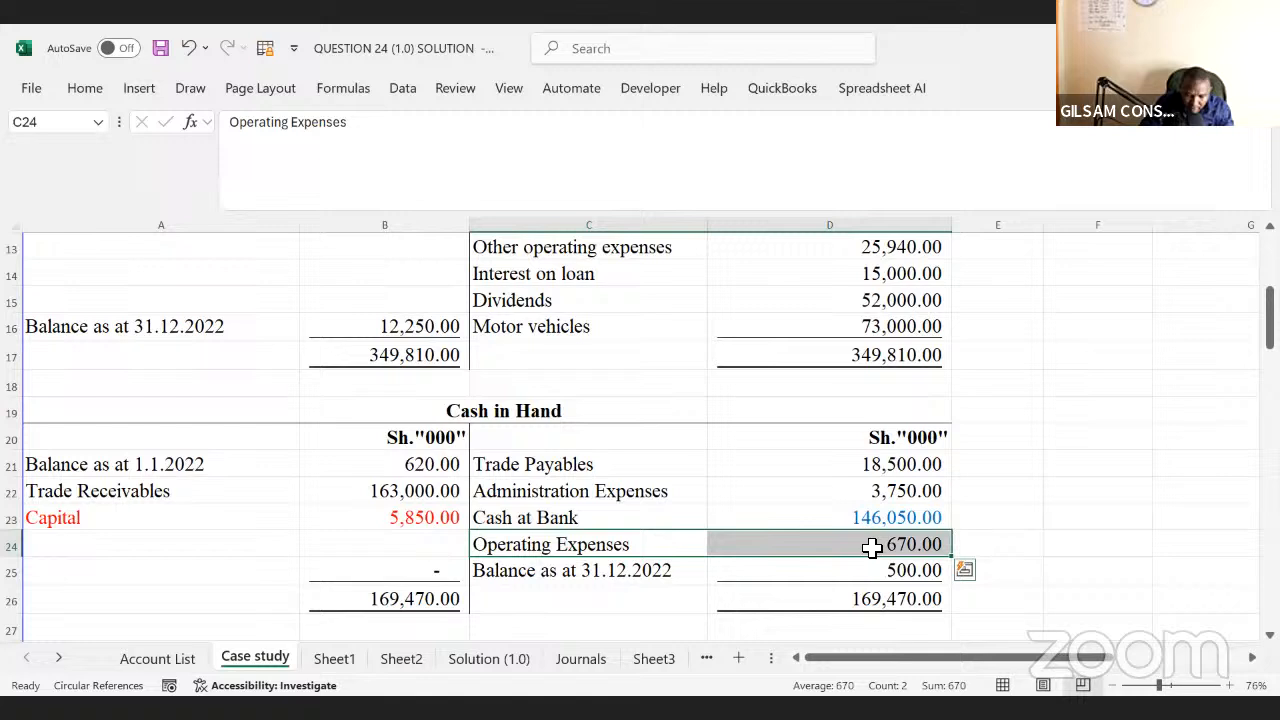
click(547, 491)
drag(661, 497, 844, 539)
click(77, 92)
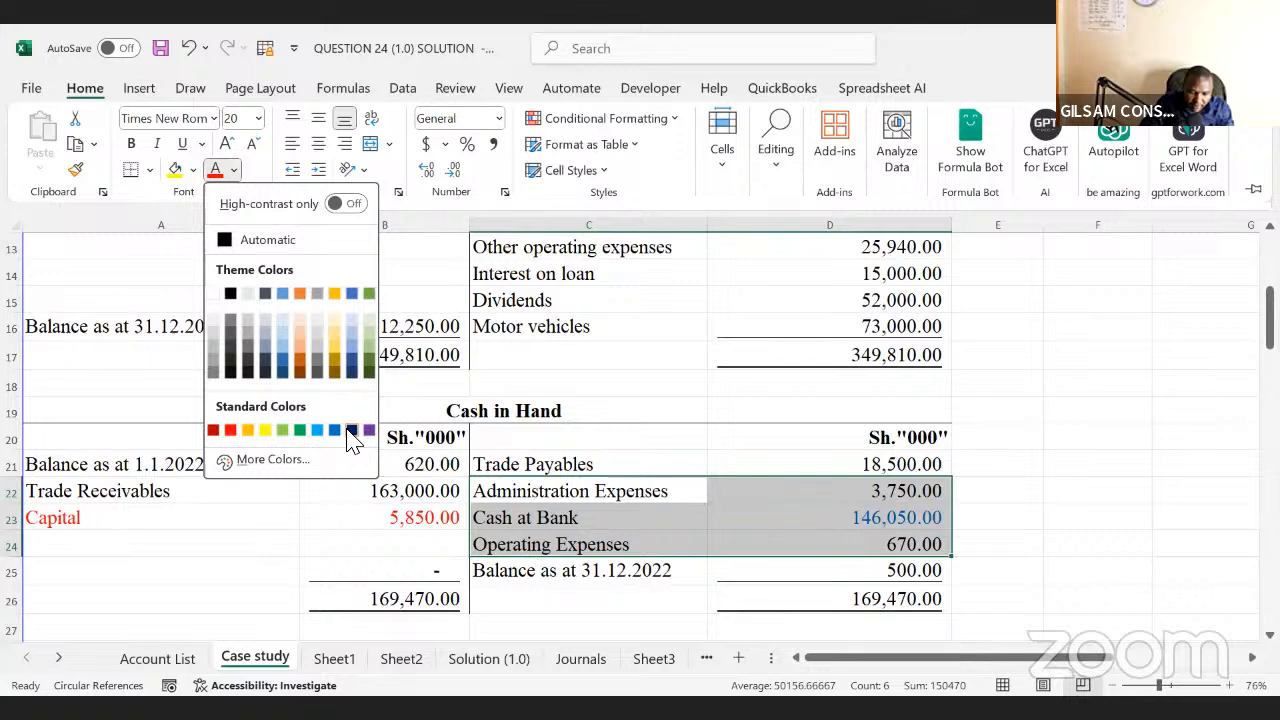
click(351, 432)
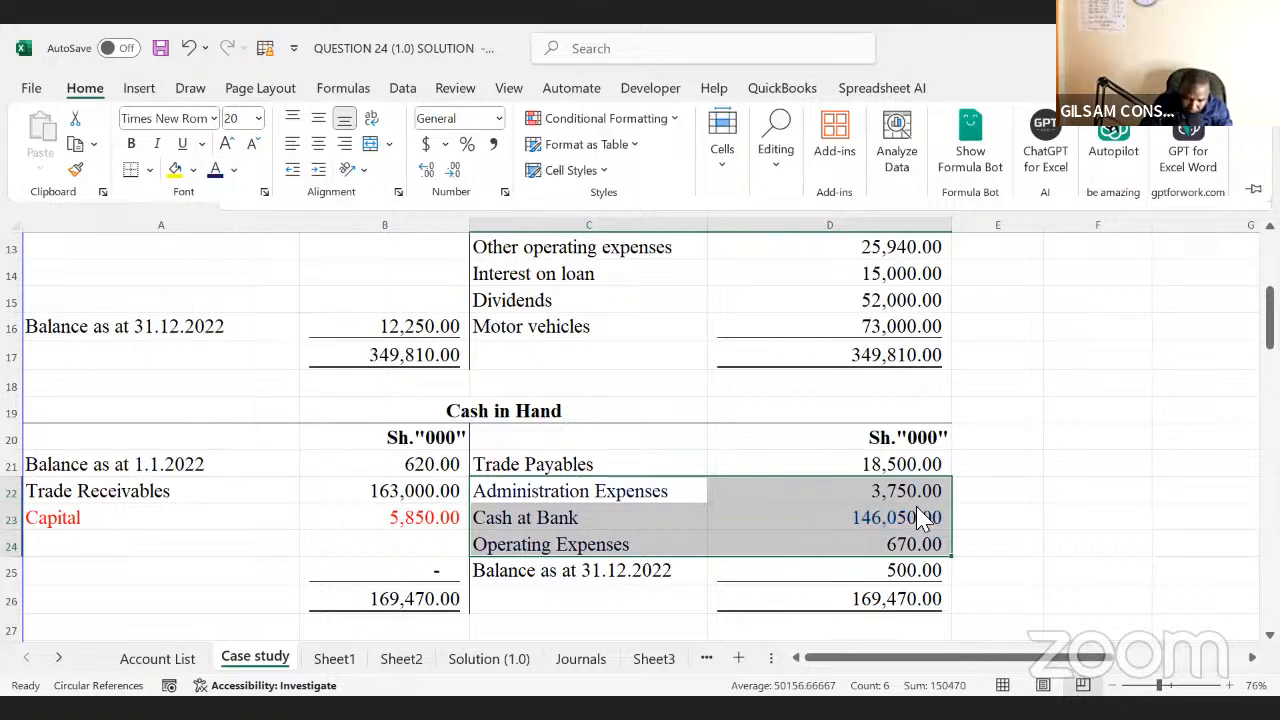
click(1028, 494)
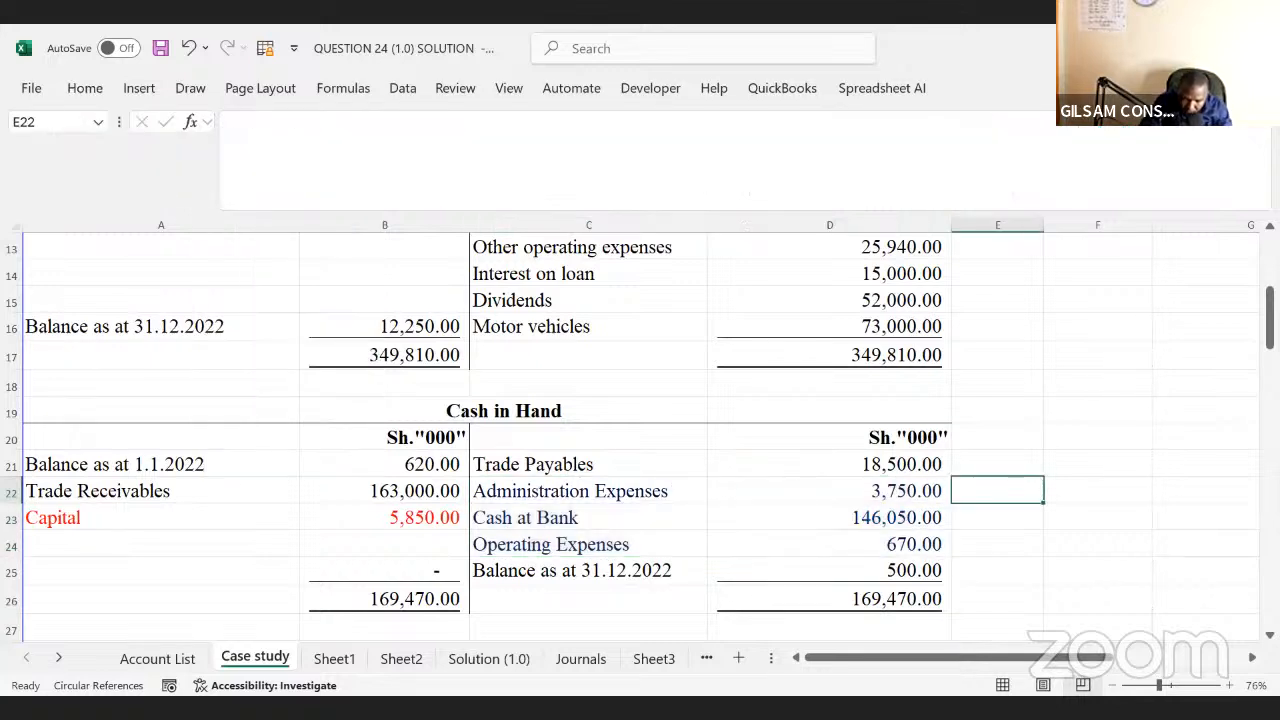
drag(516, 490, 843, 540)
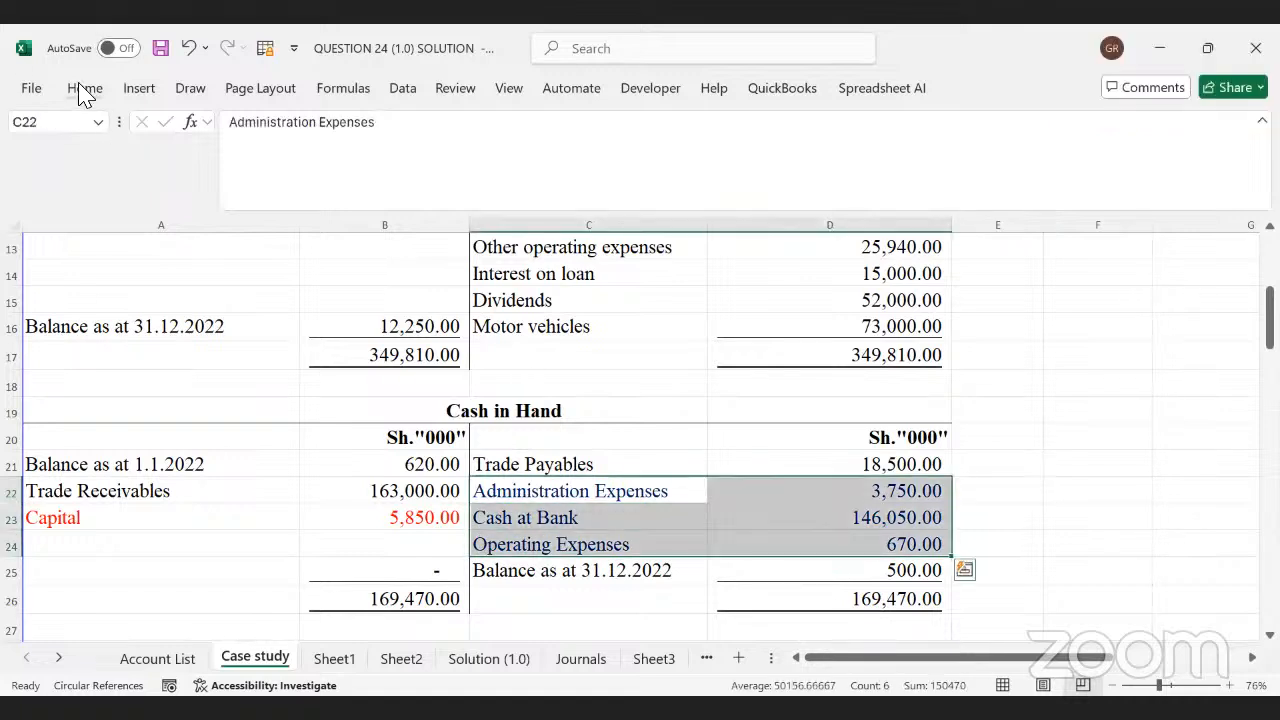
click(216, 176)
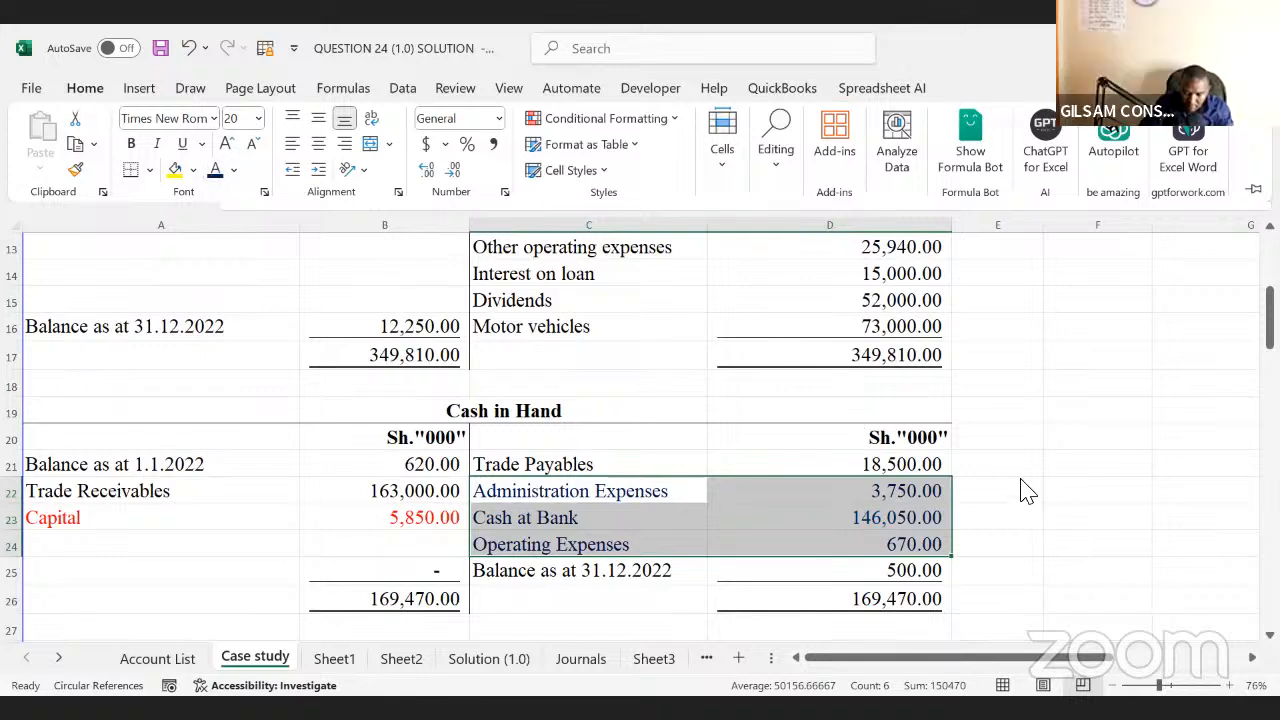
click(737, 460)
click(531, 474)
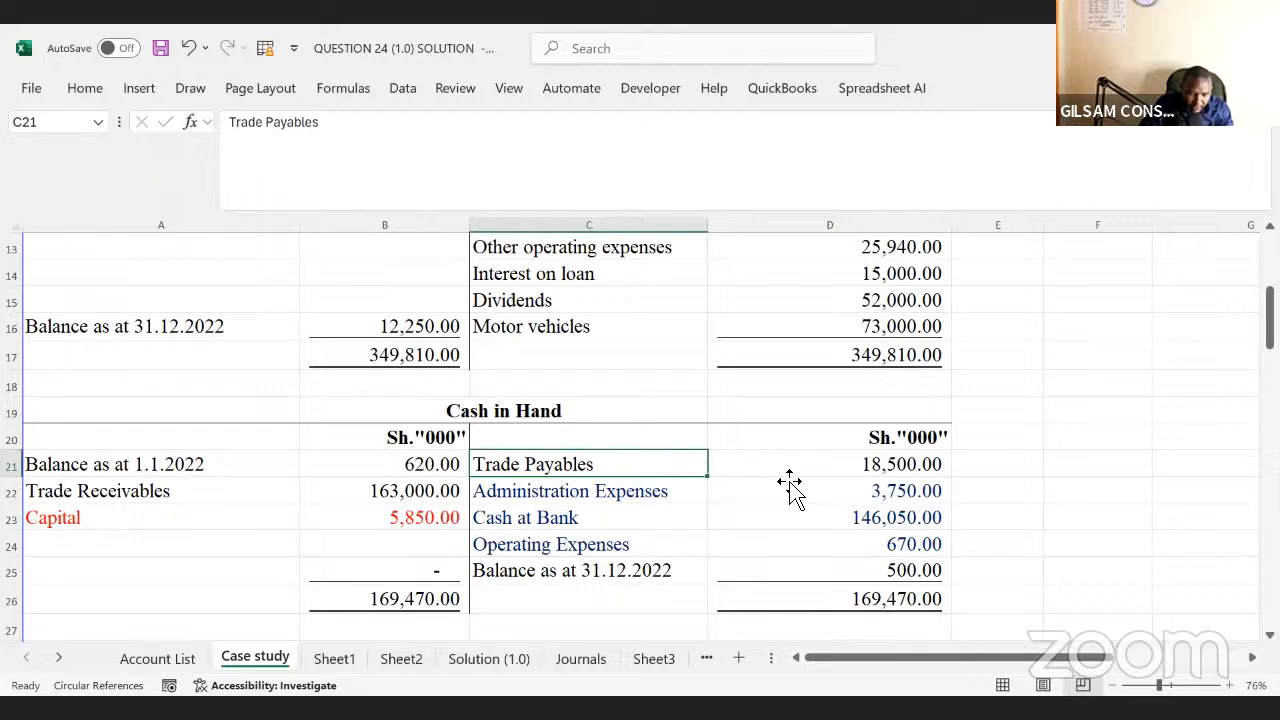
click(335, 660)
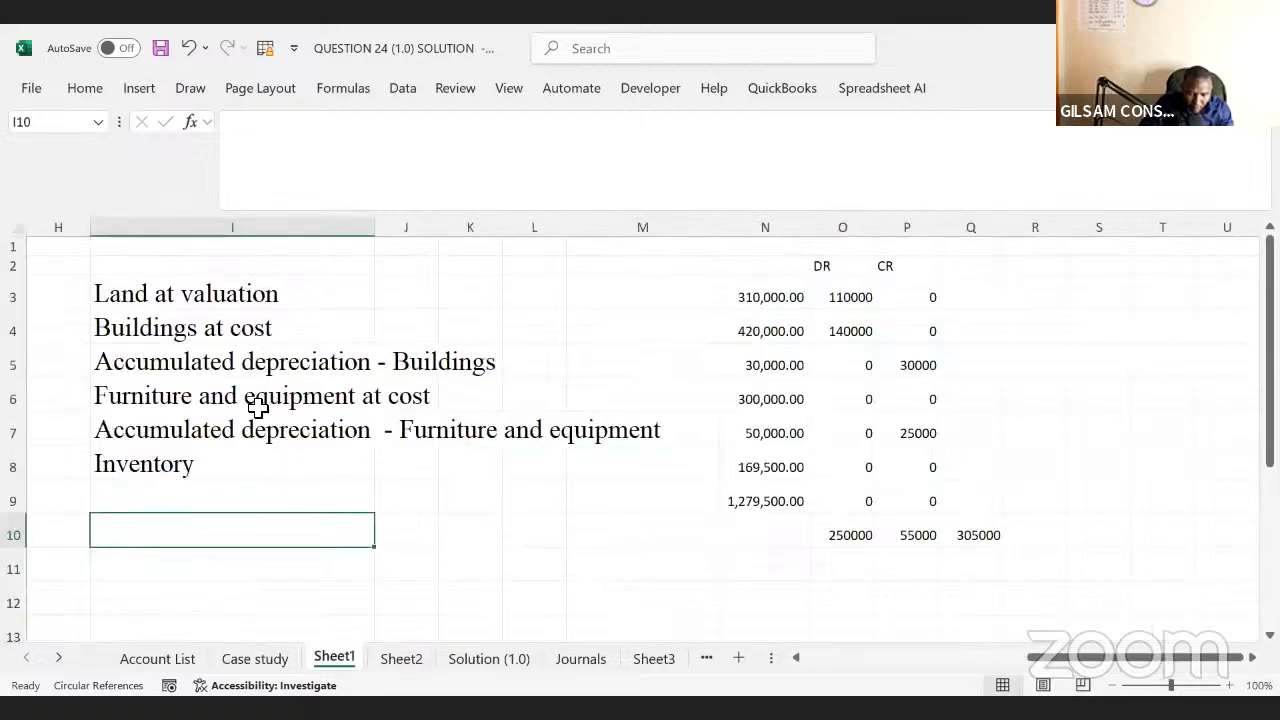
click(255, 660)
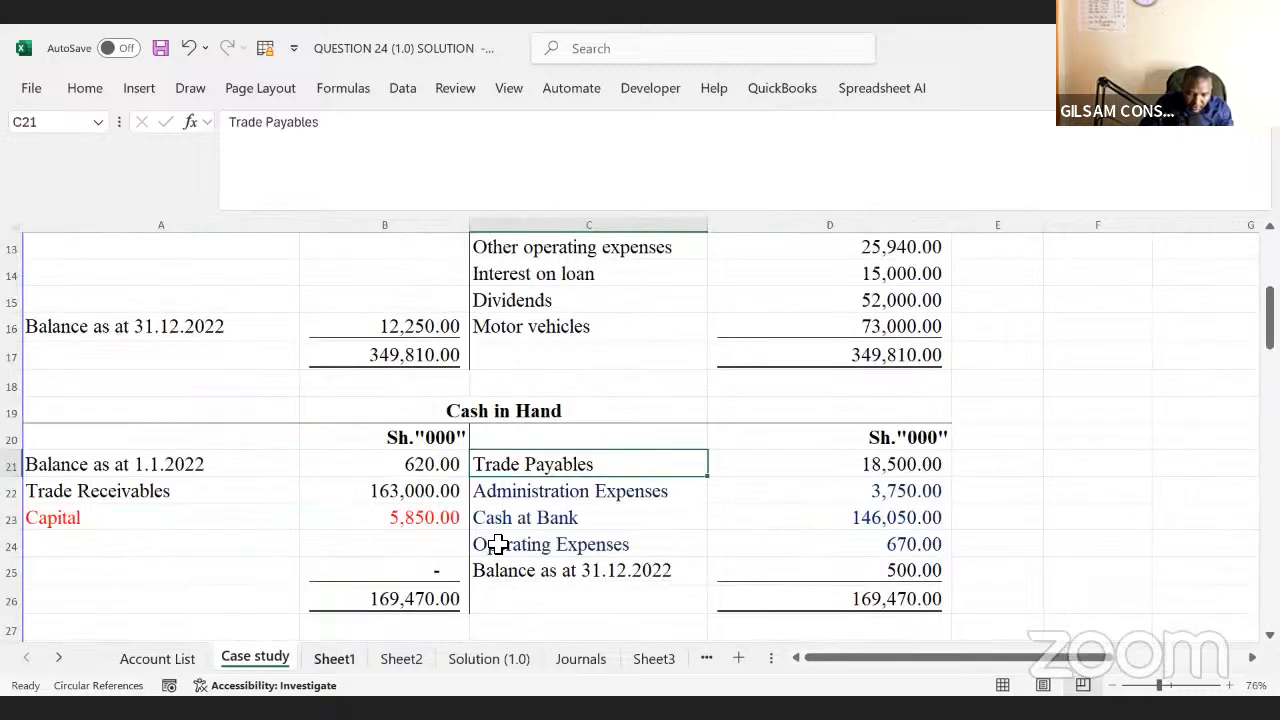
drag(568, 492, 754, 531)
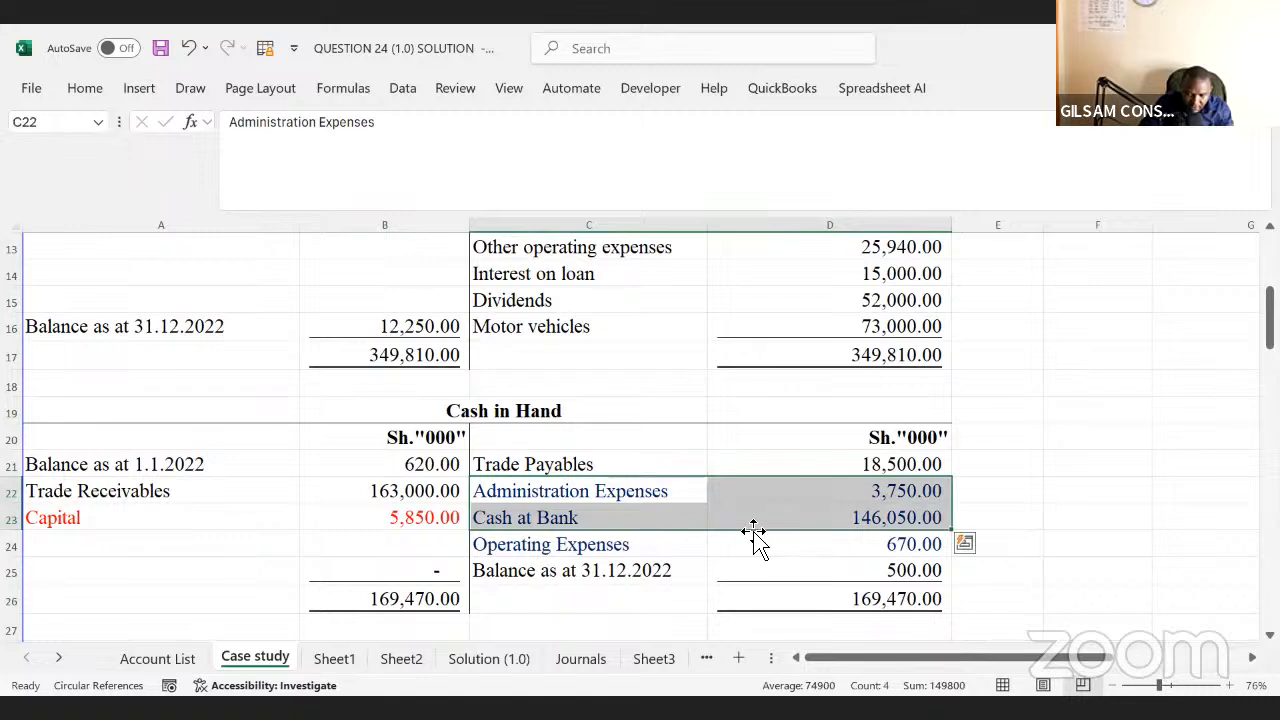
click(566, 513)
click(540, 499)
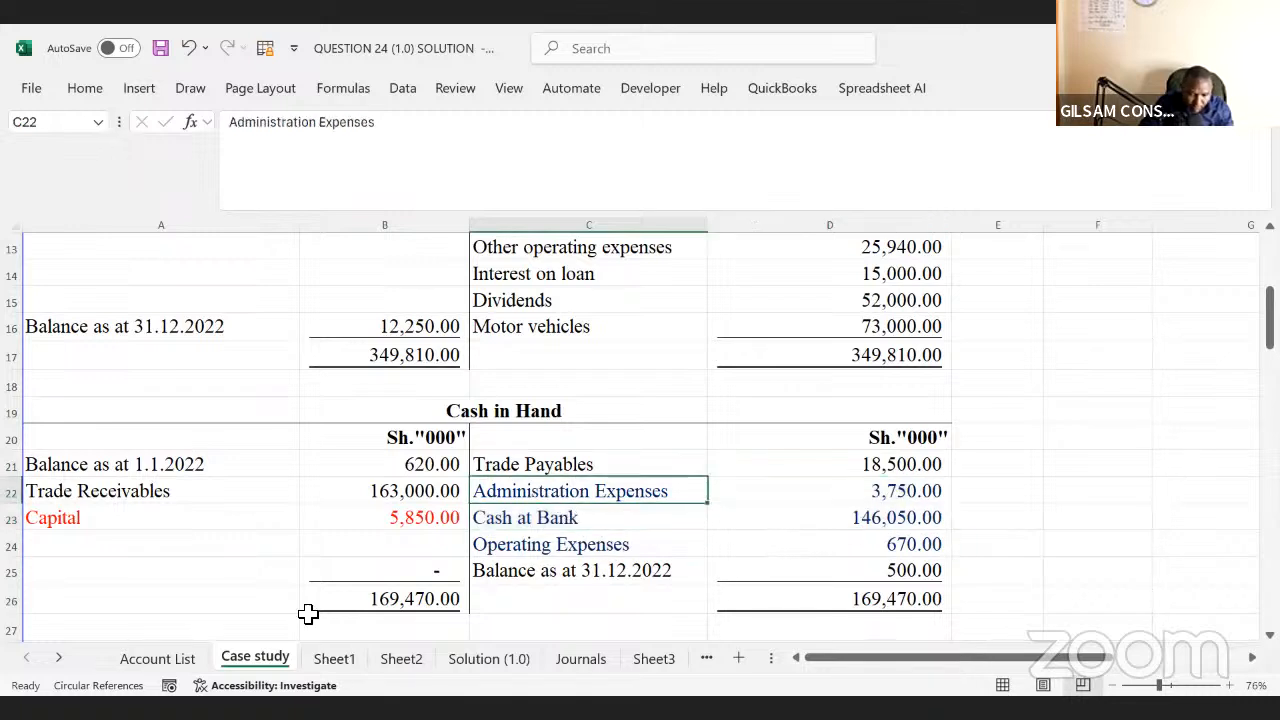
- Delete Sheet1 from the workbook
click(405, 656)
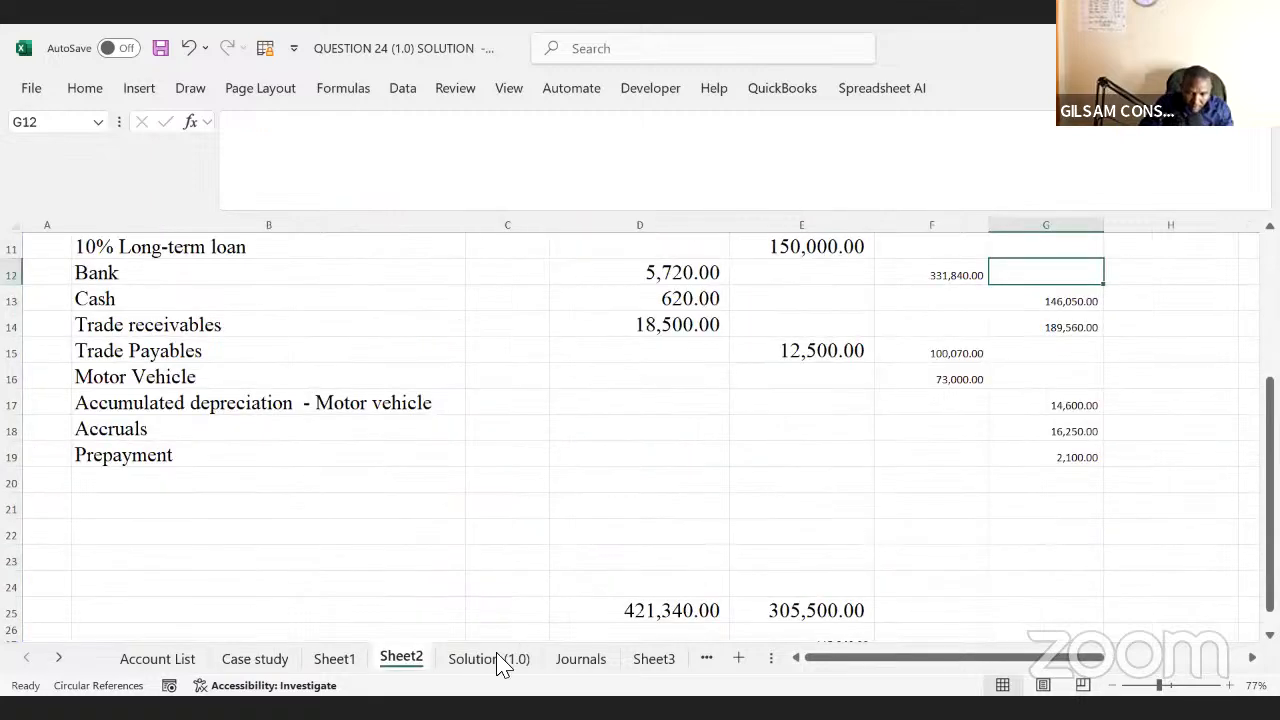
click(334, 660)
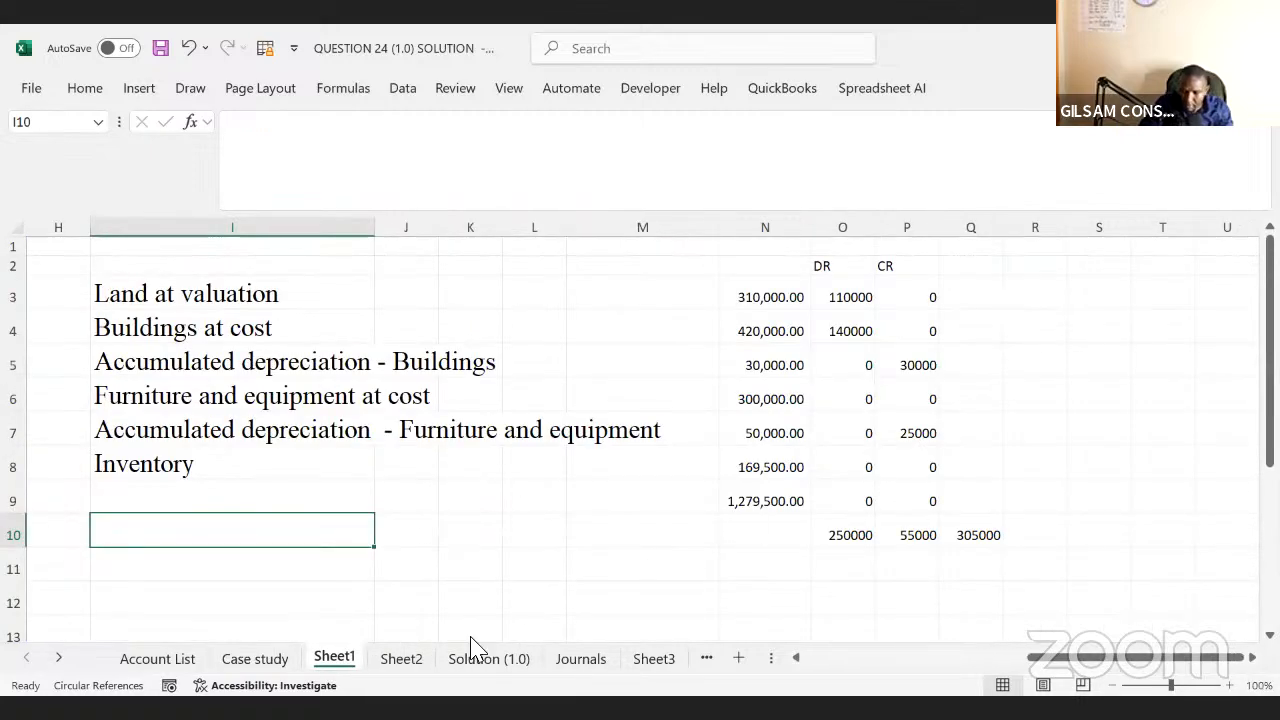
right_click(345, 670)
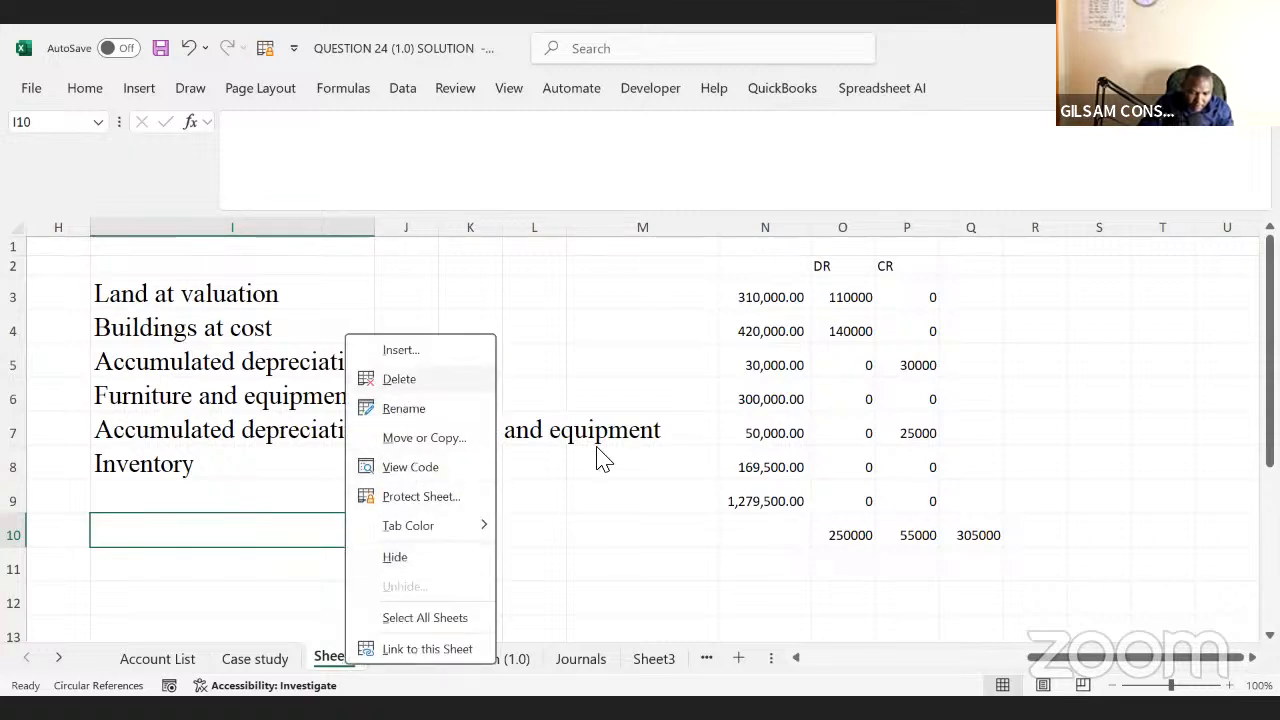
key(d)
key(Return)
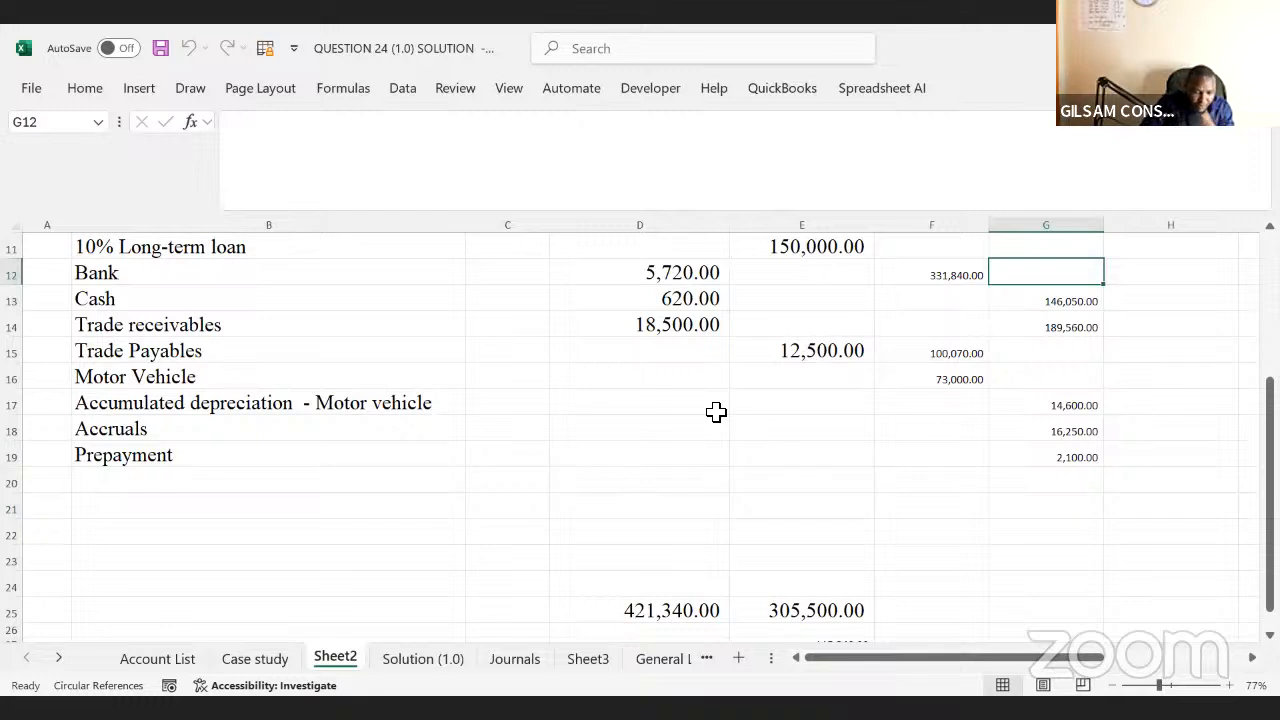
- Review the beginning trial balance and adjustment entries in Sheet2, from the column headings down to the Prepayment row
key(Left)
key(Down)
key(Down)
key(Left)
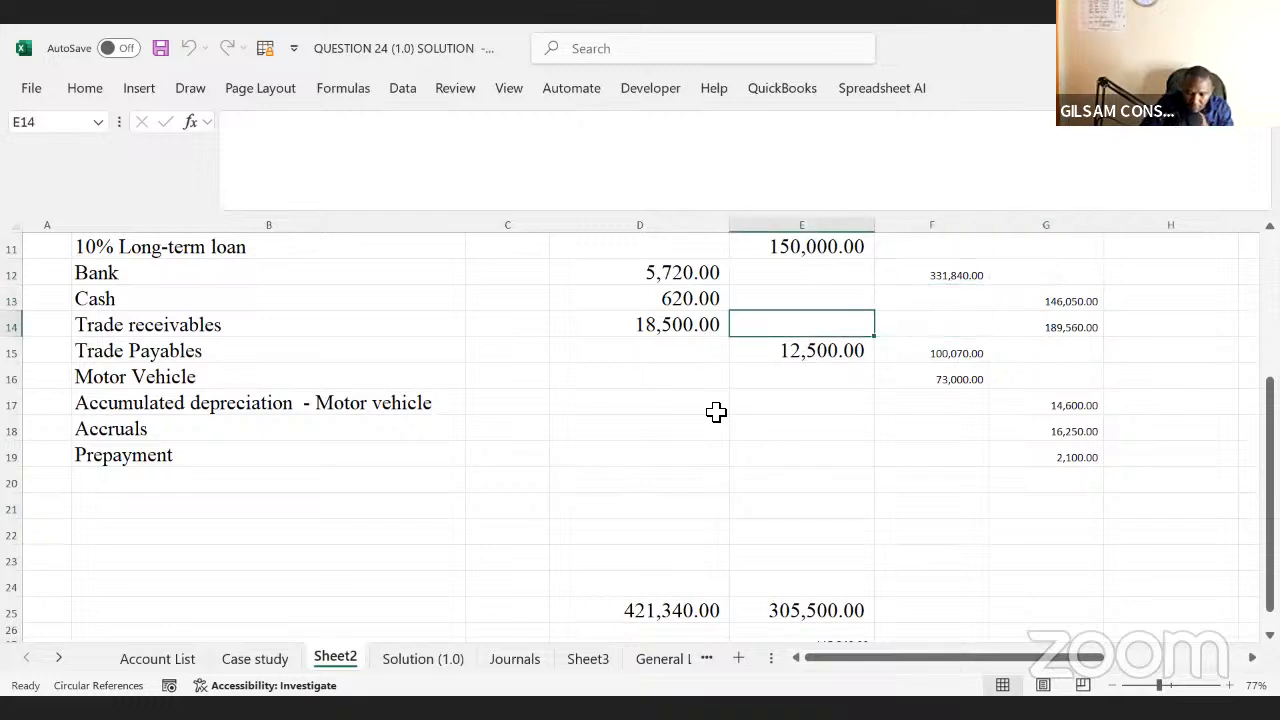
key(Right)
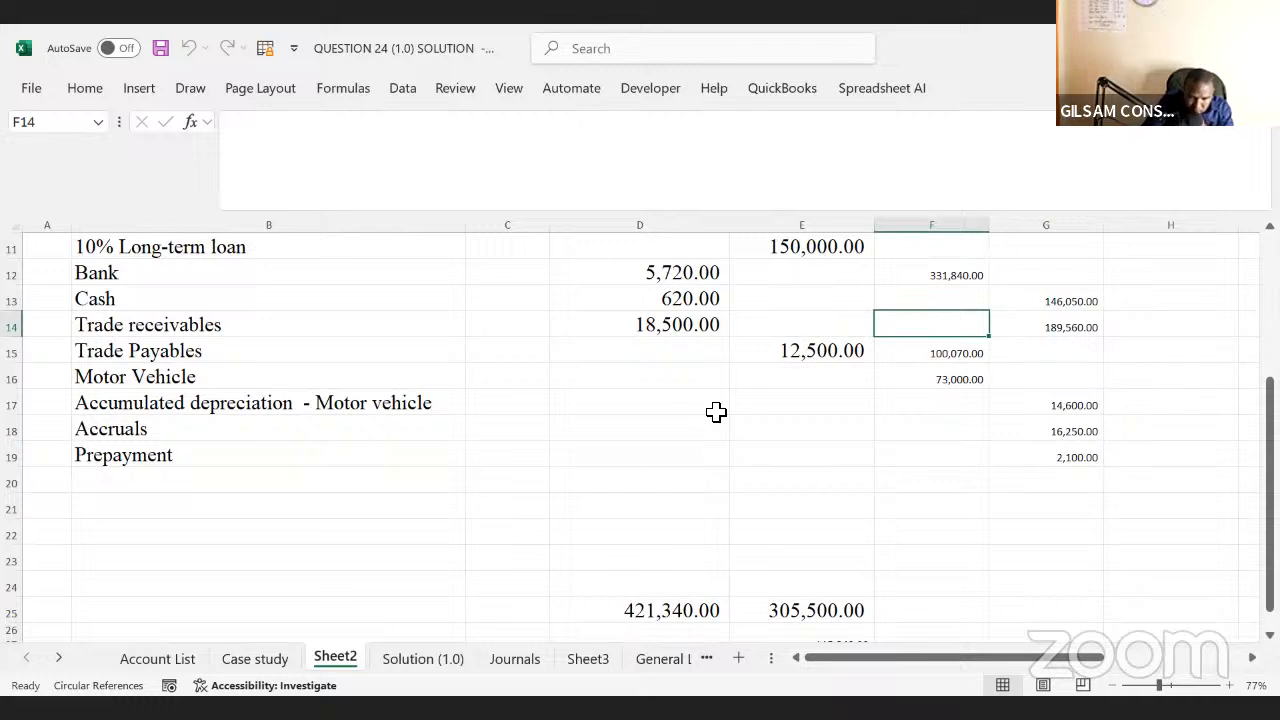
key(Left)
key(Left)
key(Up)
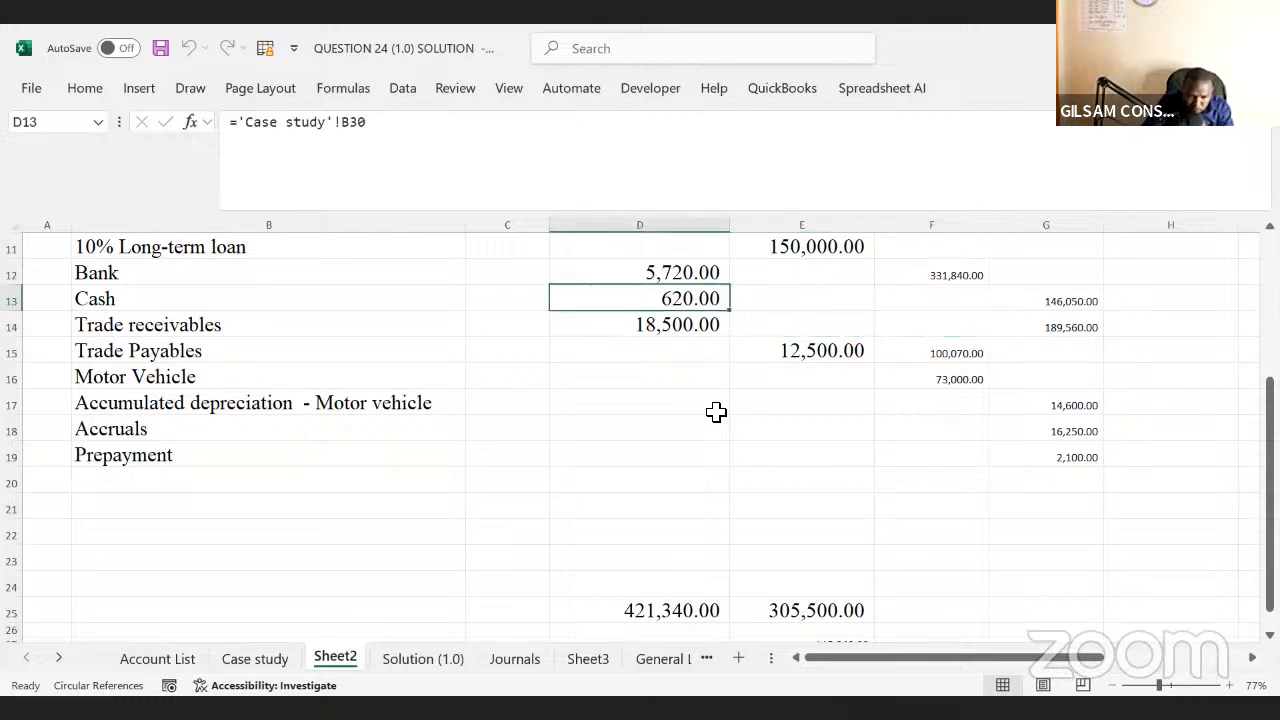
key(Up)
key(Up)
key(Up)
key(Up)
key(Up)
key(Up)
key(Up)
key(Up)
key(Up)
key(Up)
key(Up)
key(Up)
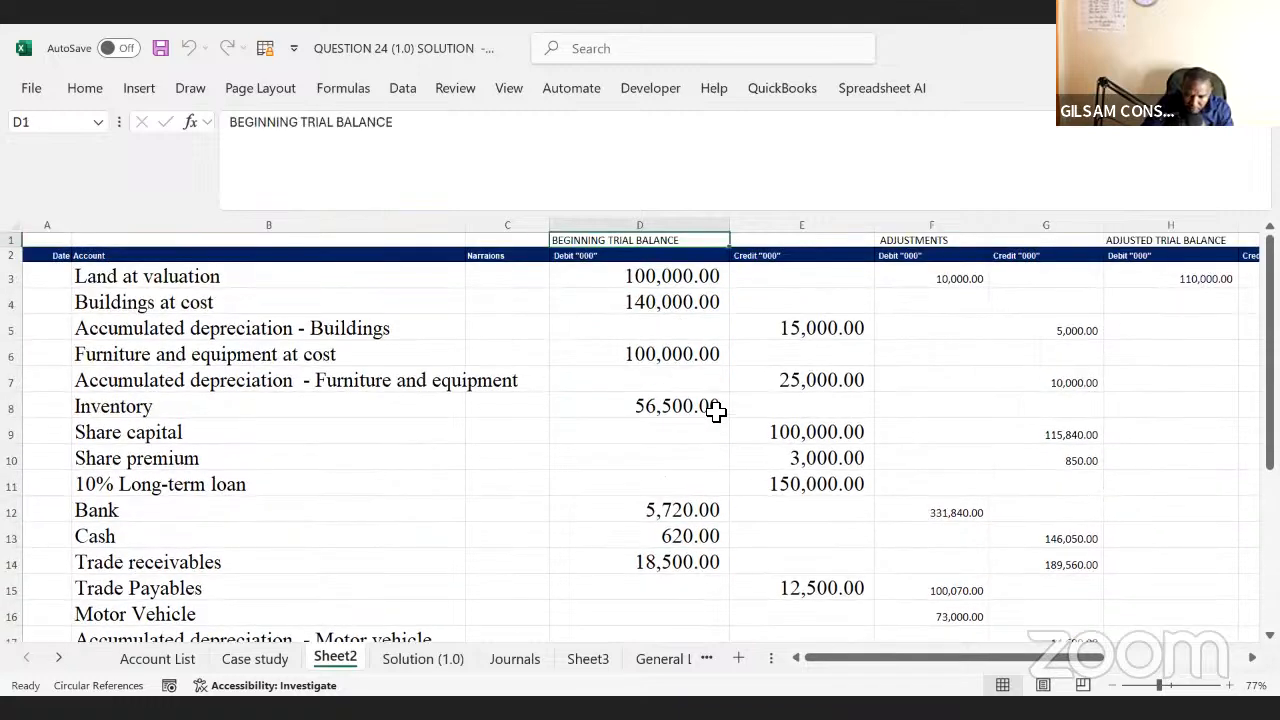
key(Down)
key(Down)
key(Down)
key(Down)
key(Down)
key(Down)
key(Down)
key(Down)
key(Down)
key(Down)
key(Down)
key(Down)
key(Down)
key(Down)
key(Down)
key(Down)
key(Down)
key(Down)
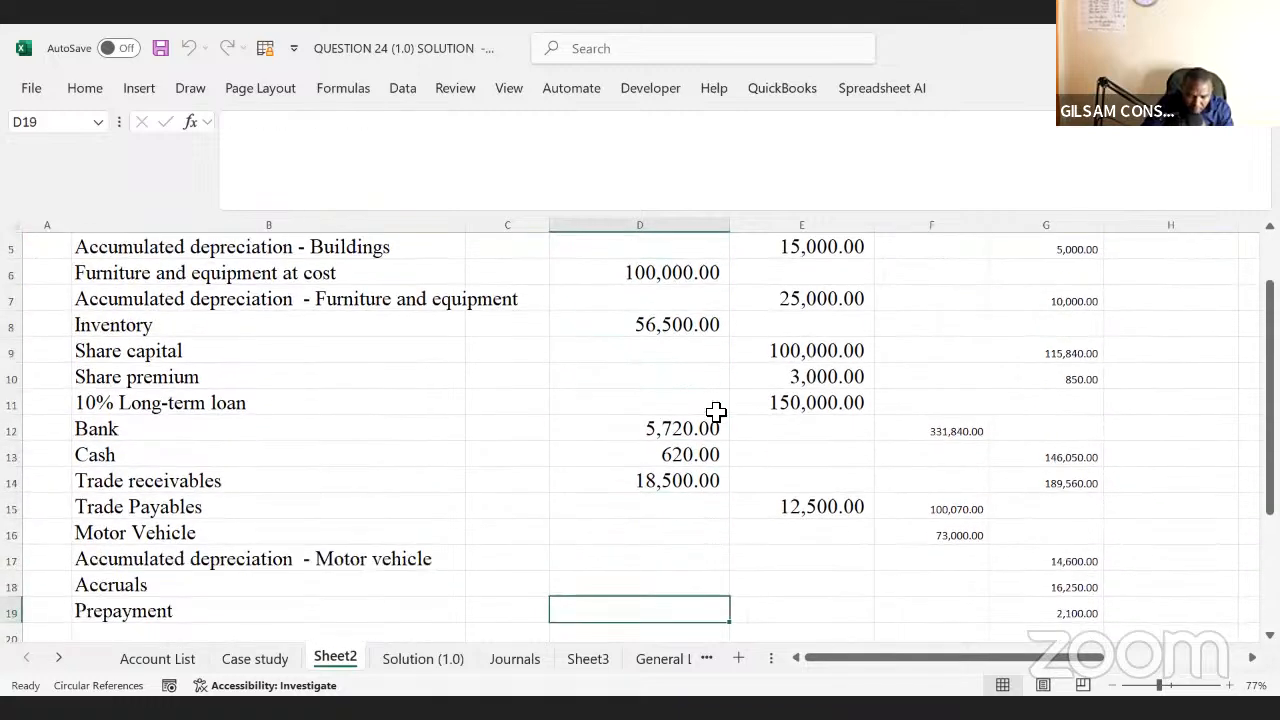
- Add the cash paid to trade payables (Case study D21) to the Trade Payables adjustment formula in F15
key(Up)
key(Up)
key(Up)
key(Up)
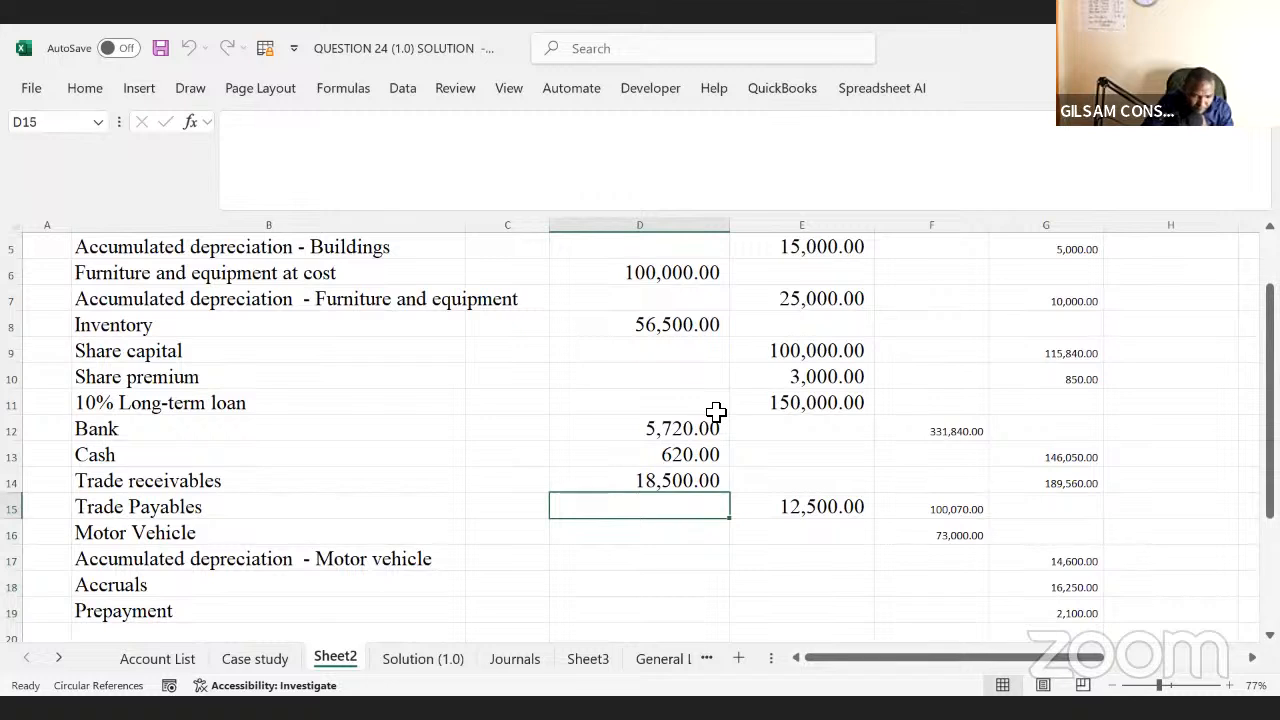
key(Right)
key(Right)
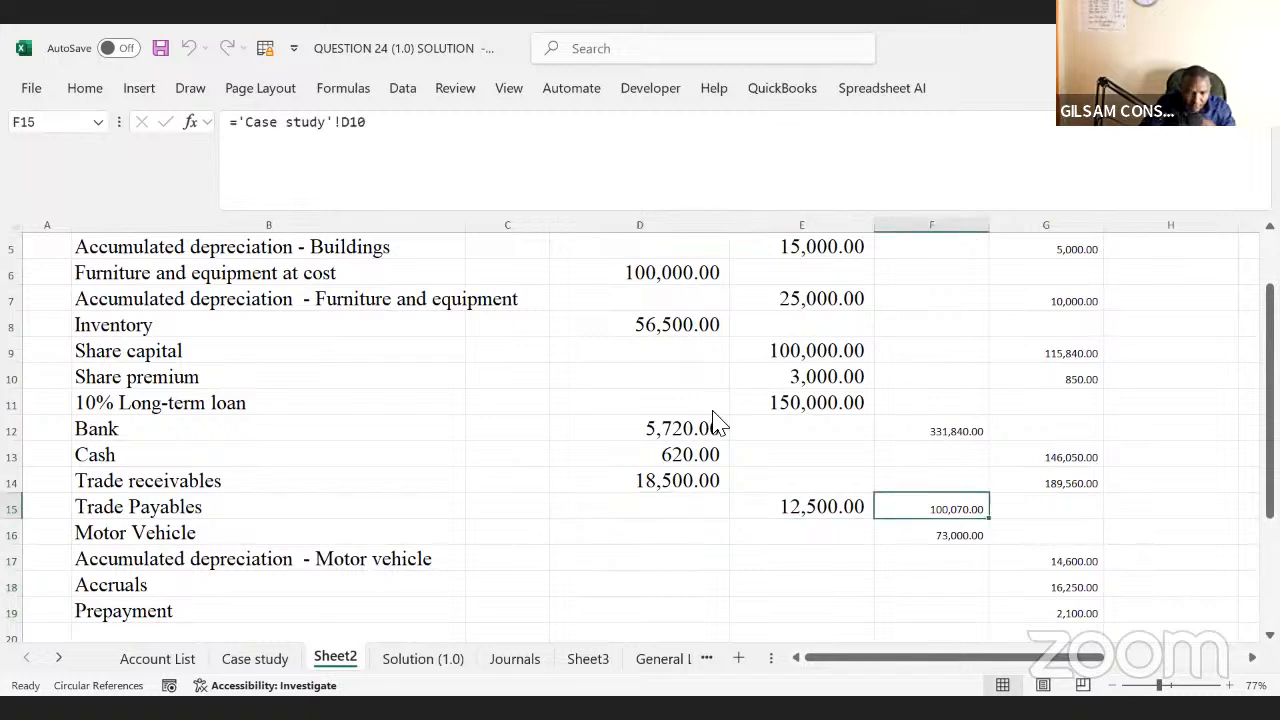
click(419, 144)
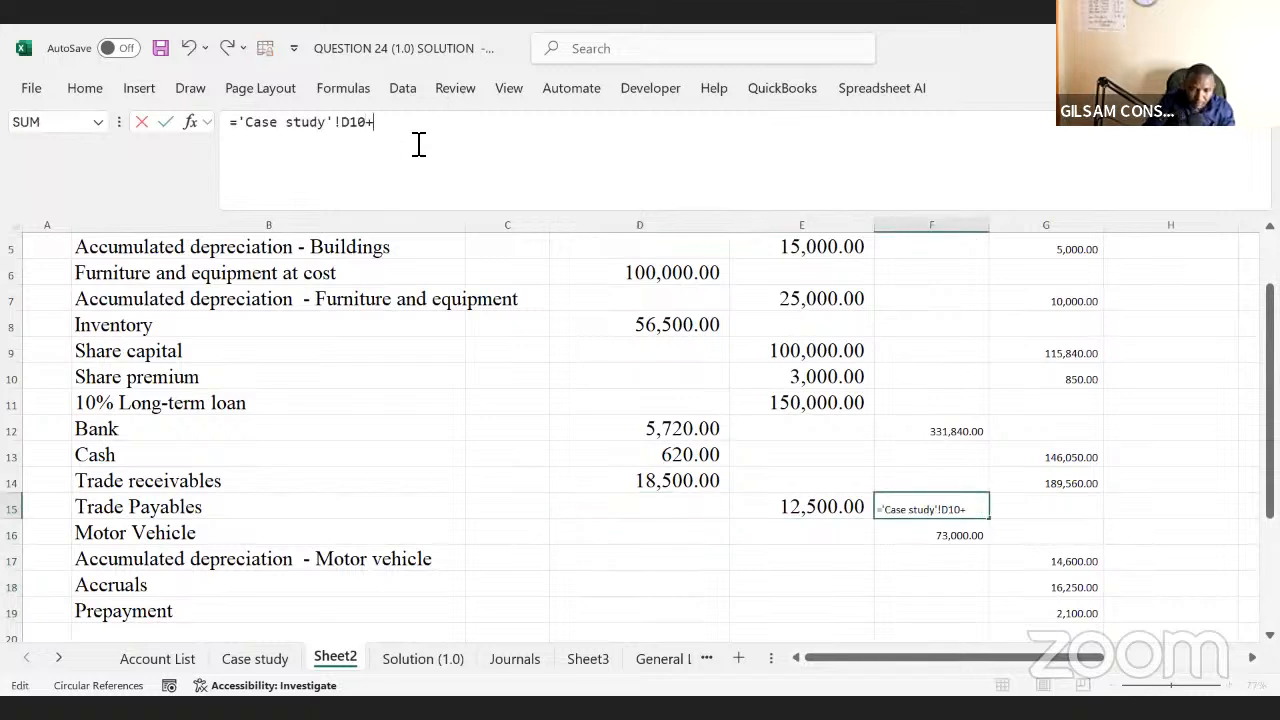
click(257, 660)
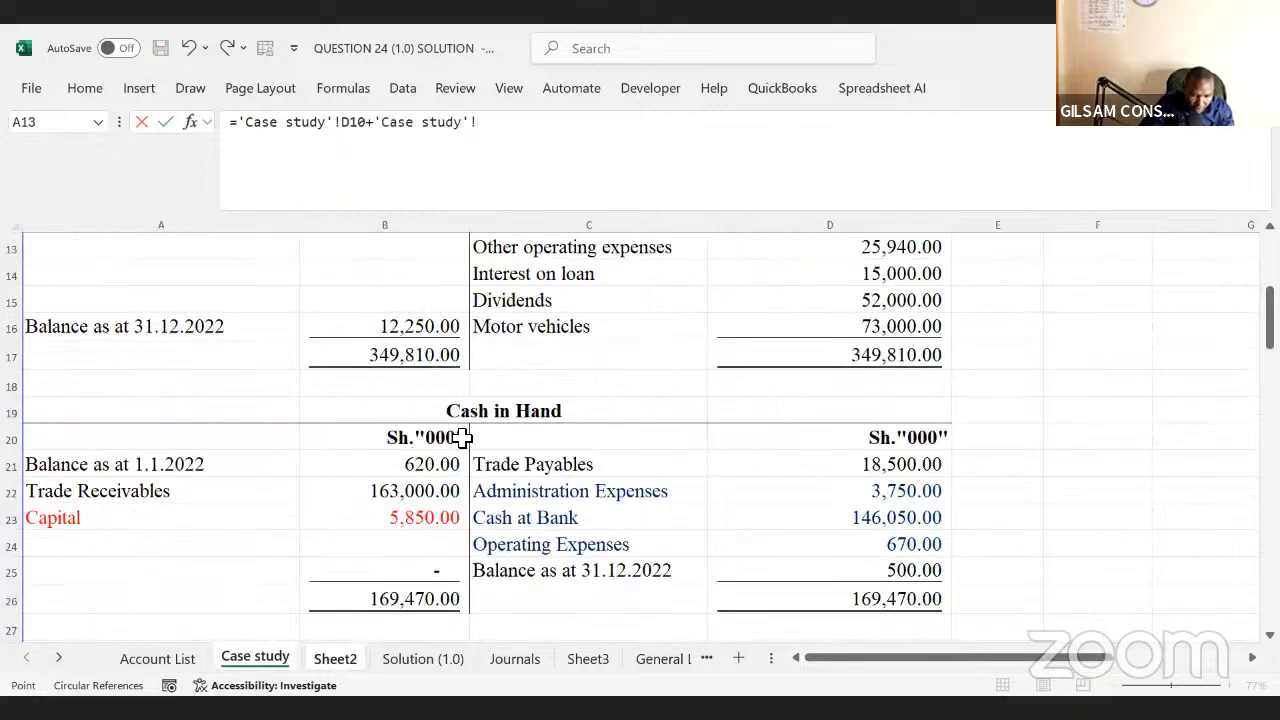
click(853, 464)
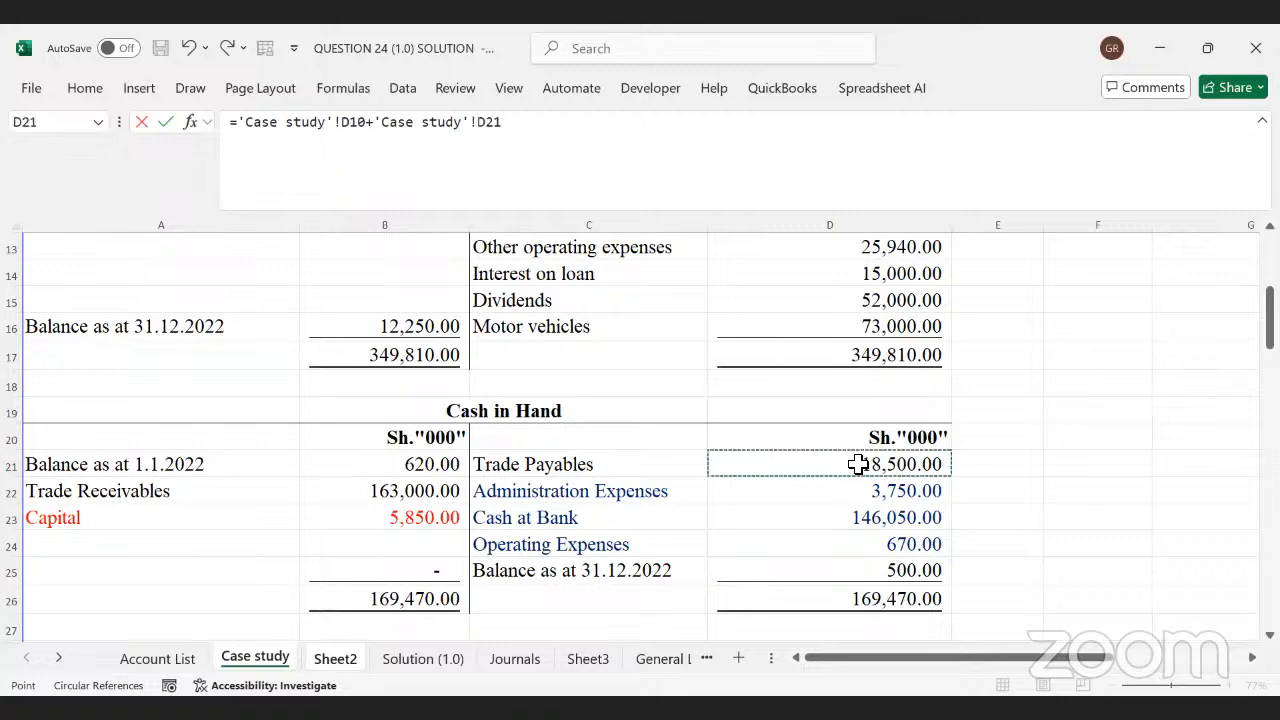
key(Return)
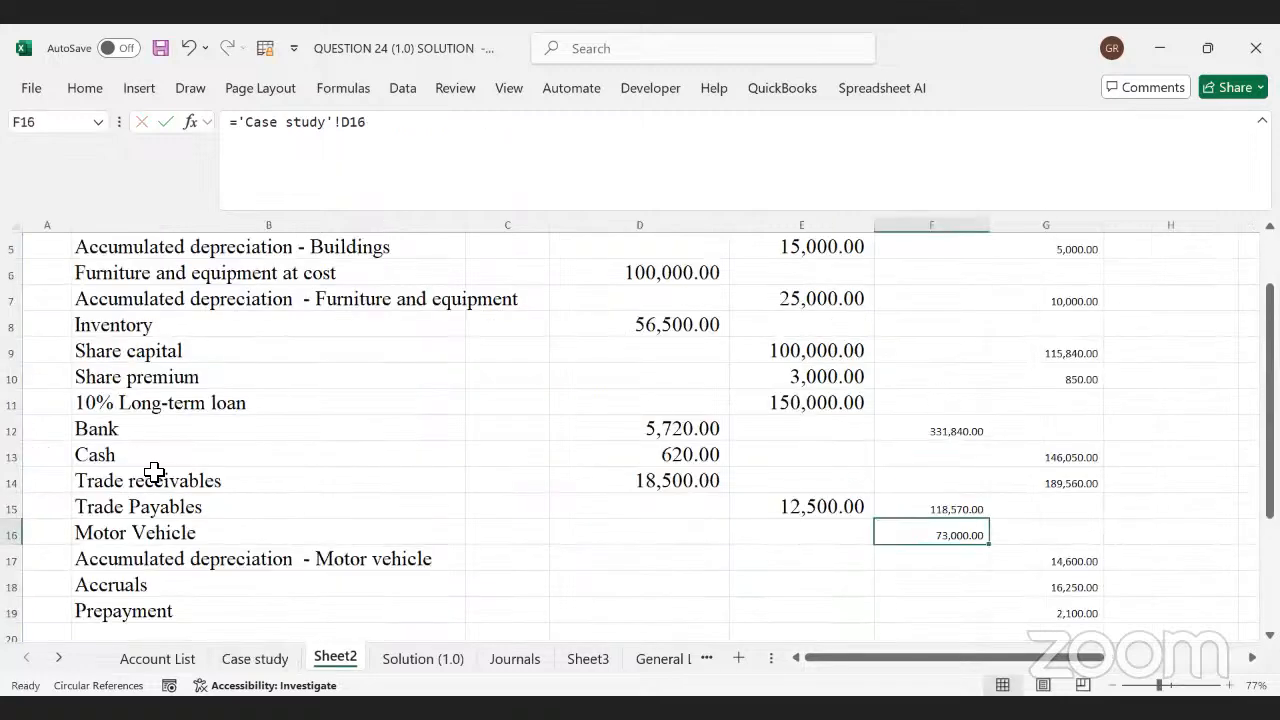
- Try to enter a SUM of the Case study cash payments D22:D24 in the Cash row's adjustment cell F13
click(140, 462)
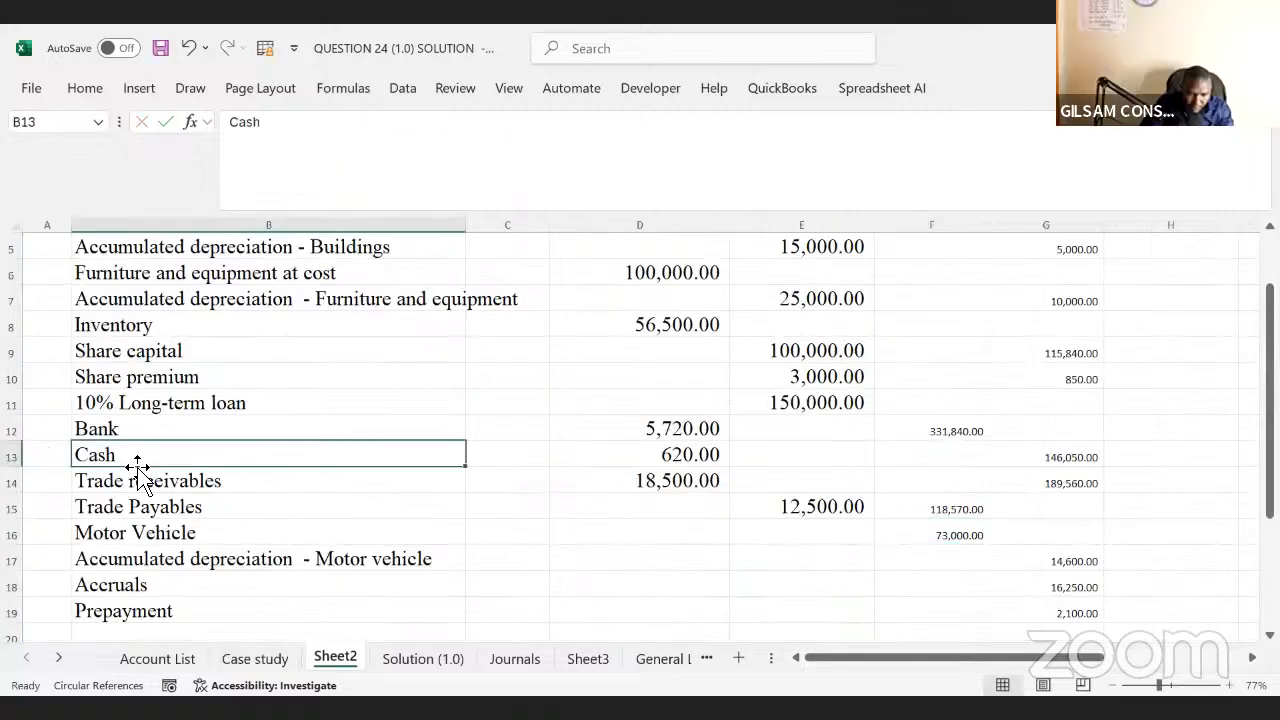
click(846, 461)
click(916, 477)
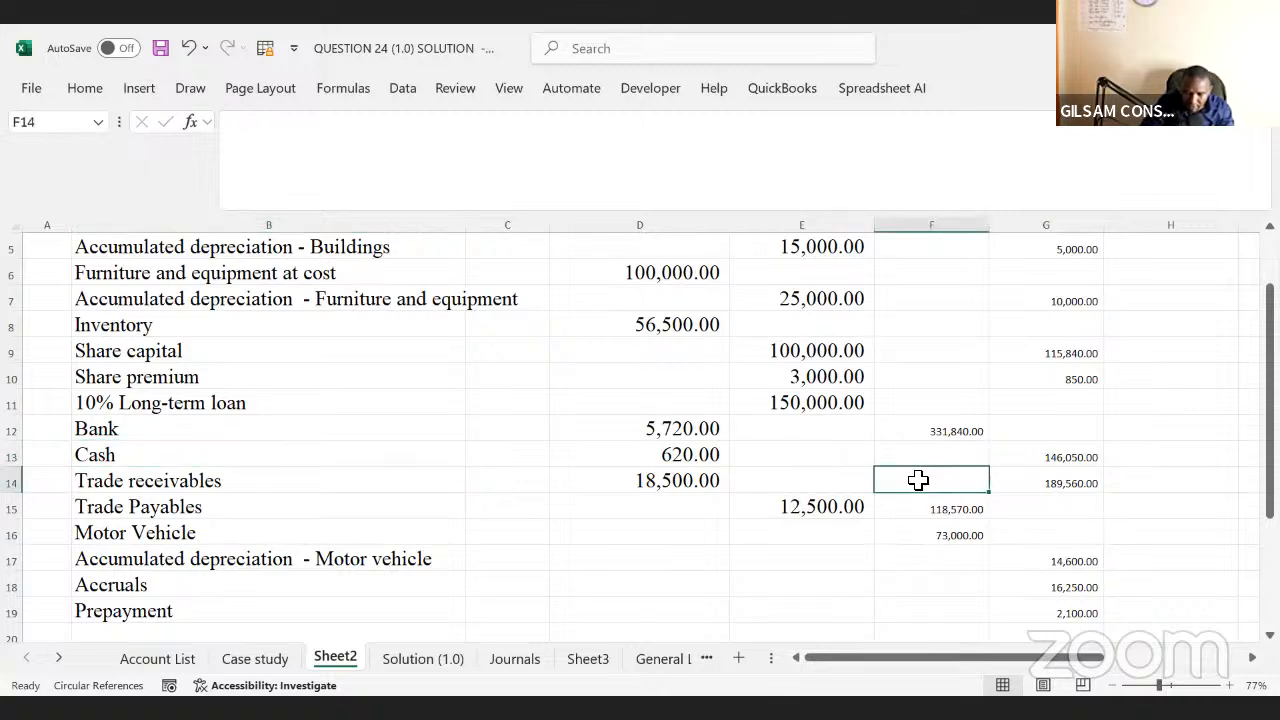
click(938, 449)
text(=)
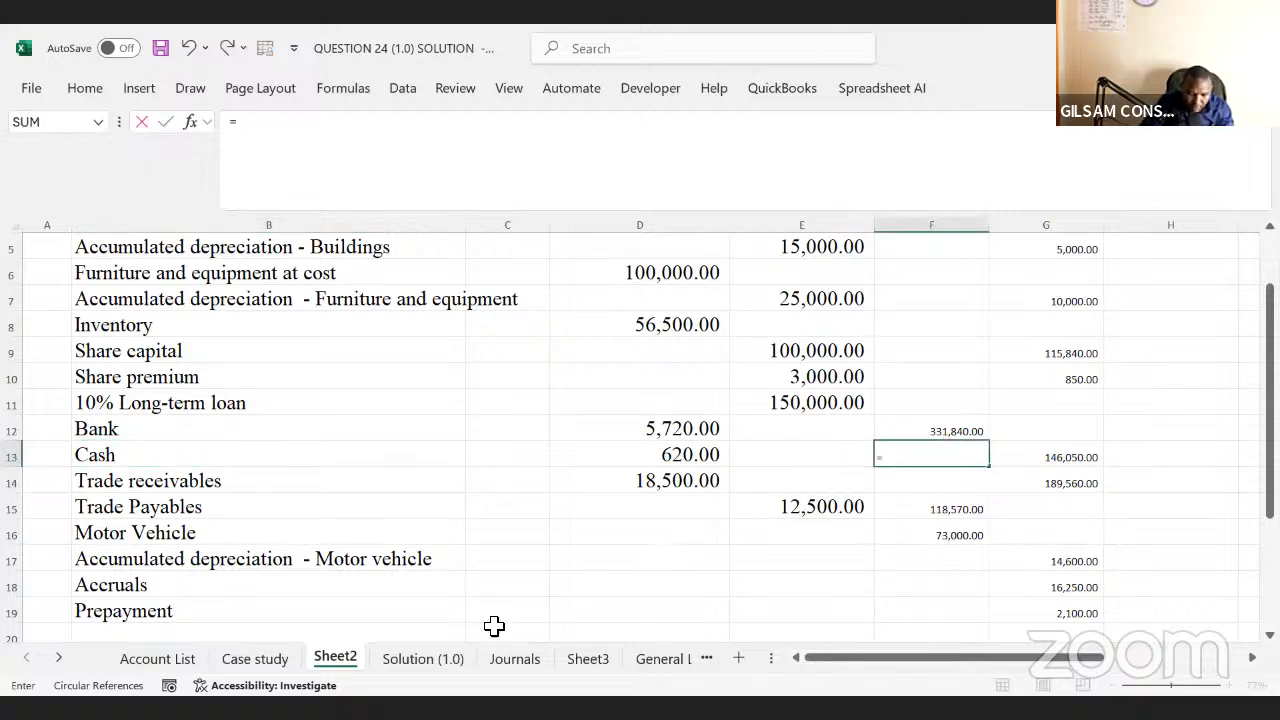
click(250, 659)
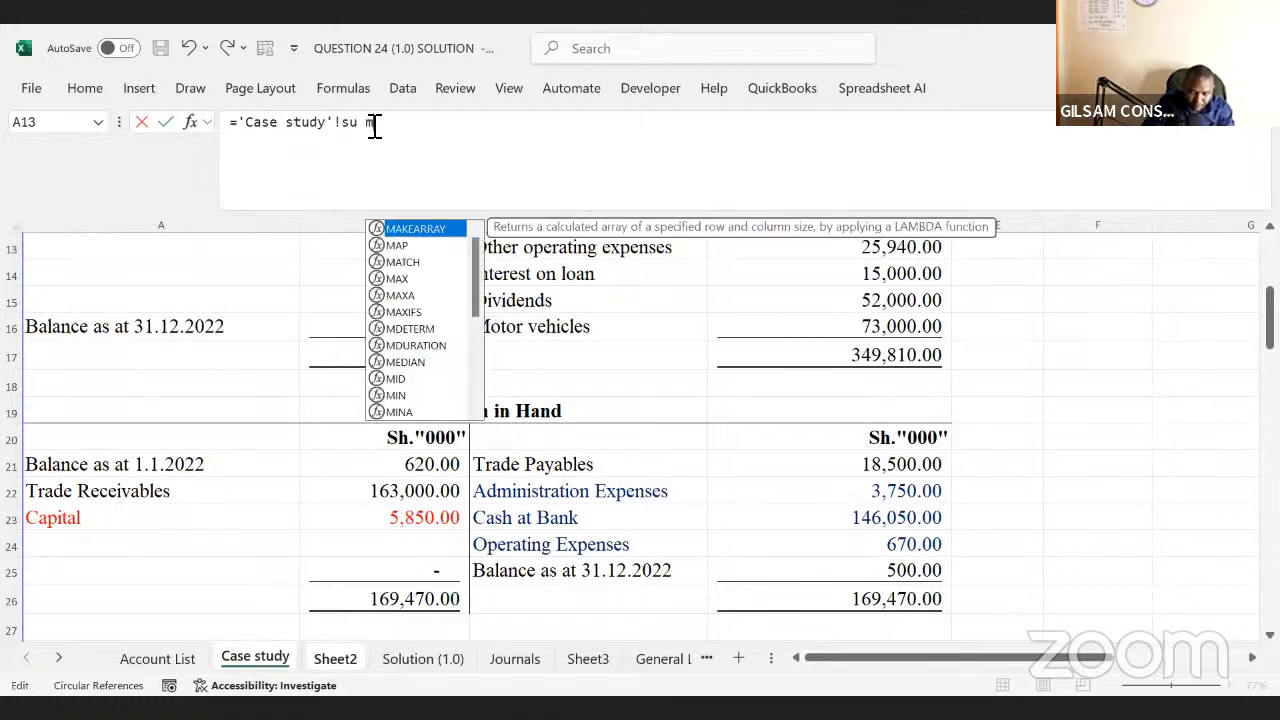
key(BackSpace)
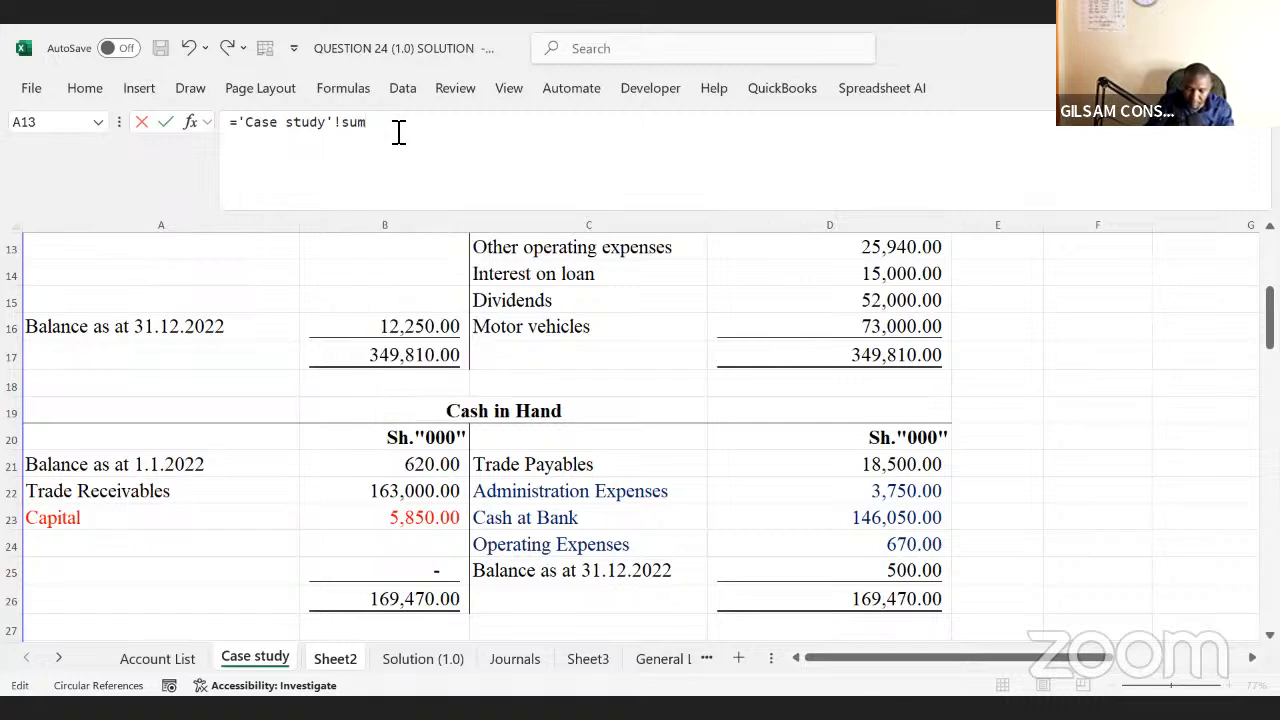
text(m()
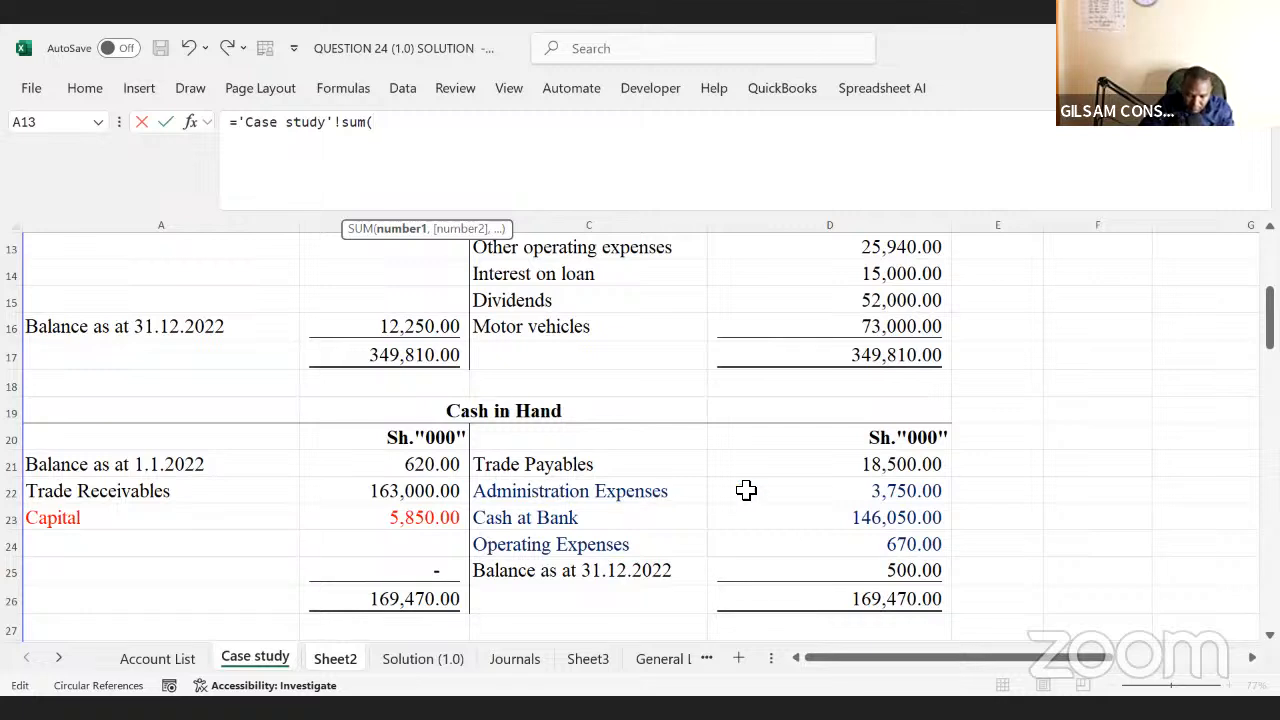
click(885, 491)
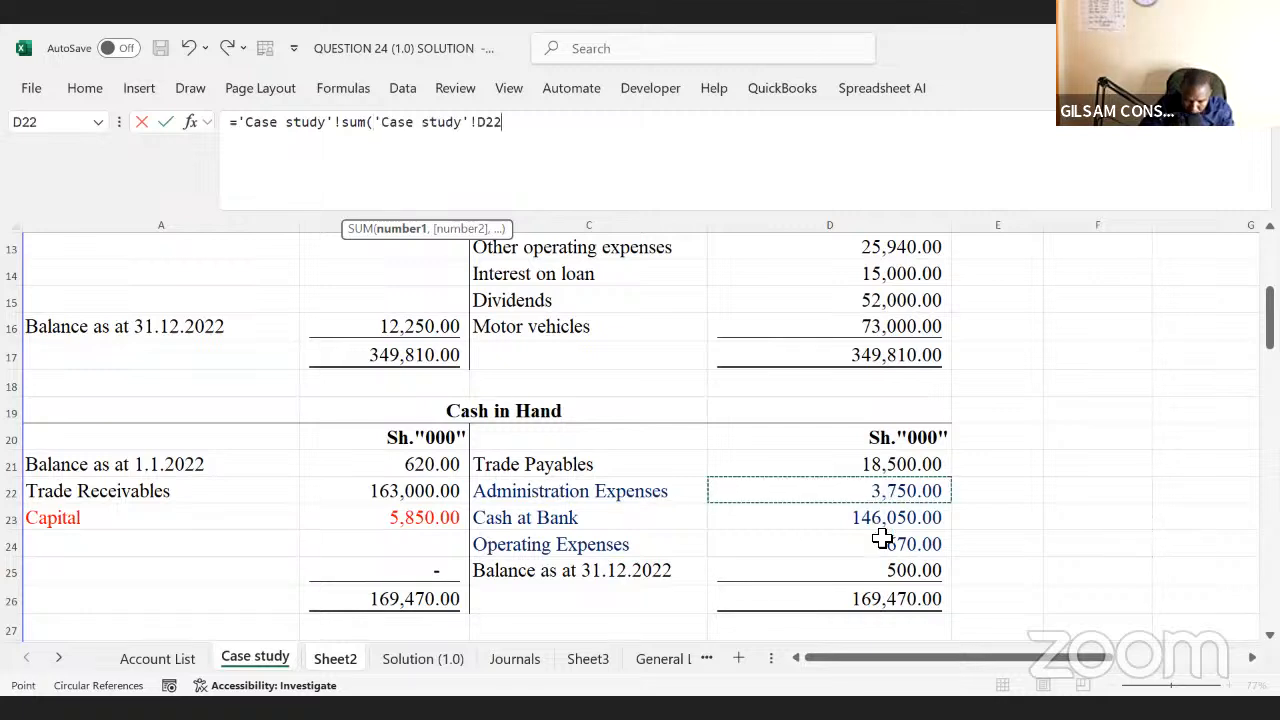
drag(882, 539, 882, 539)
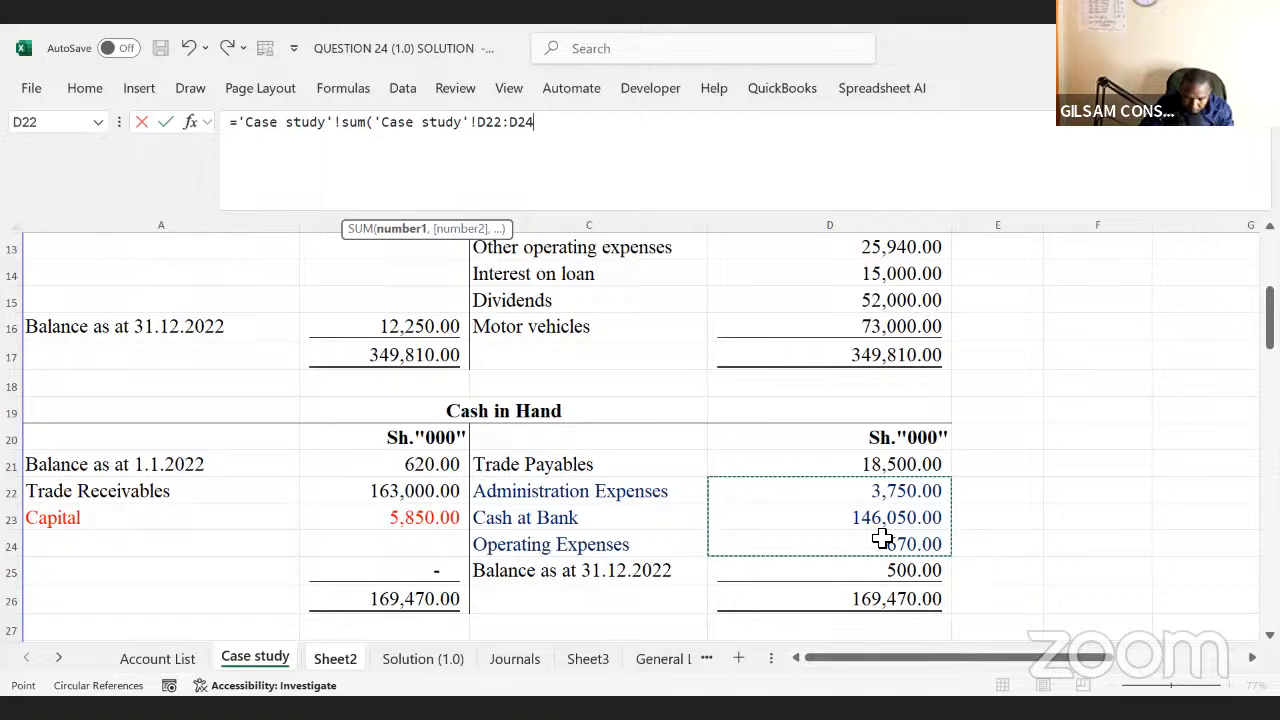
key(Return)
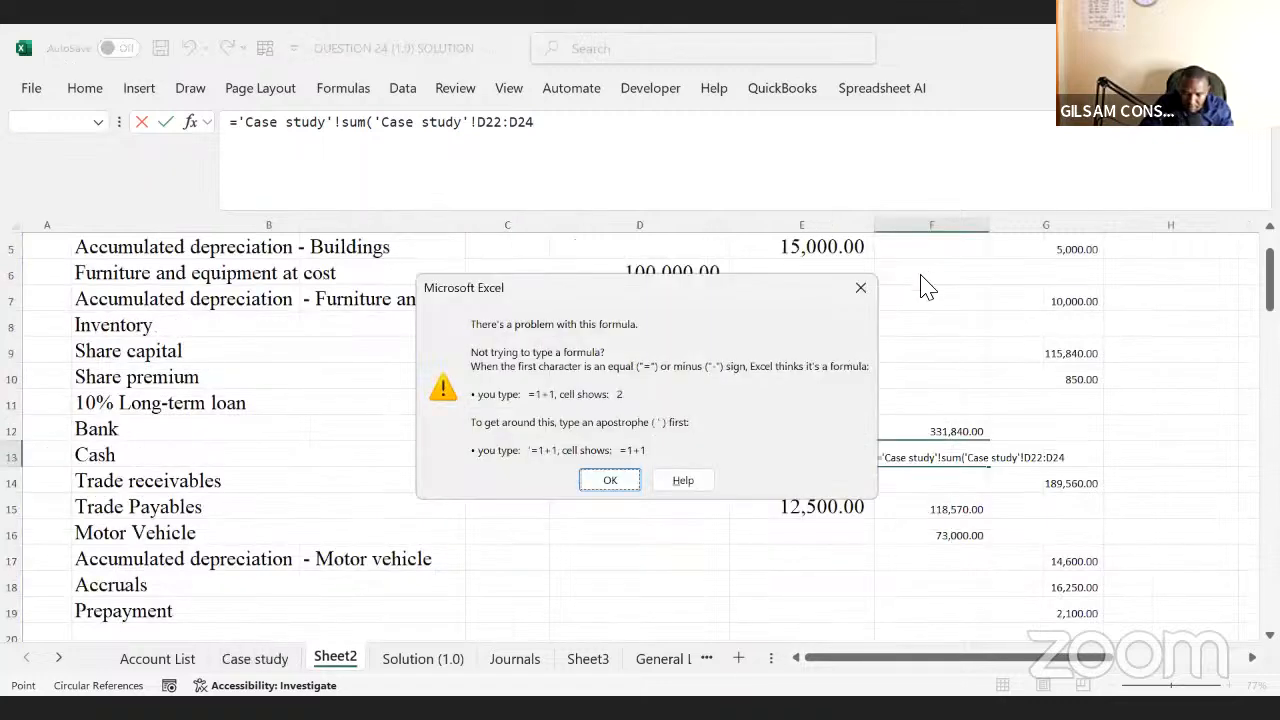
click(860, 288)
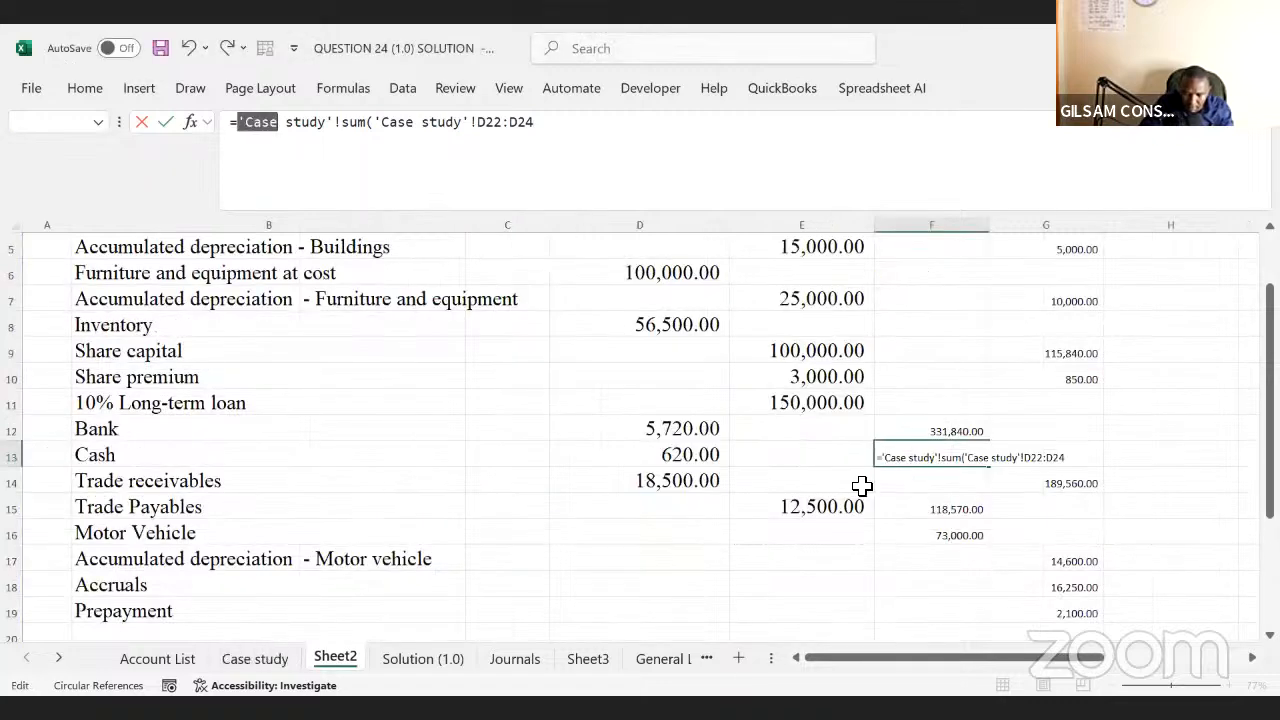
- Strip the faulty SUM formula in F13 back to the equals sign
click(890, 509)
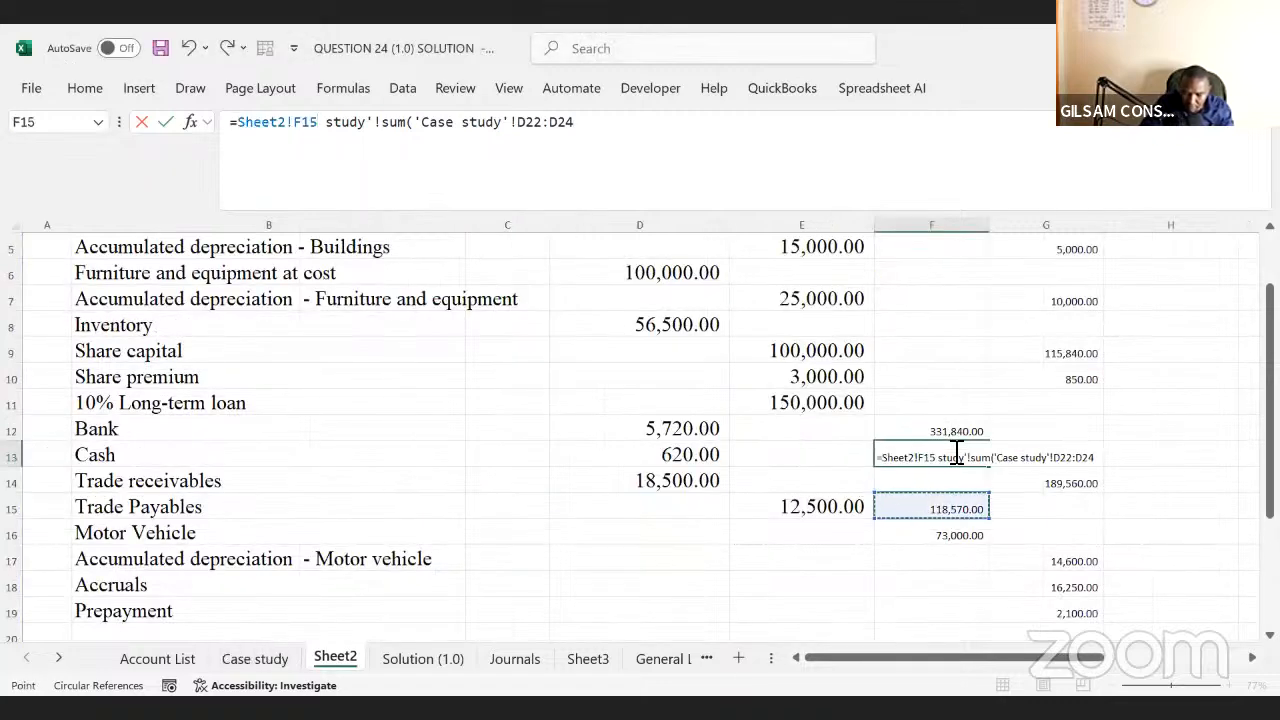
key(Delete)
key(Delete)
key(Delete)
key(Delete)
key(Delete)
key(Delete)
key(Delete)
key(Delete)
key(Delete)
key(Delete)
key(Delete)
key(Delete)
key(Delete)
key(Delete)
key(Delete)
key(Delete)
key(Delete)
key(Delete)
key(Delete)
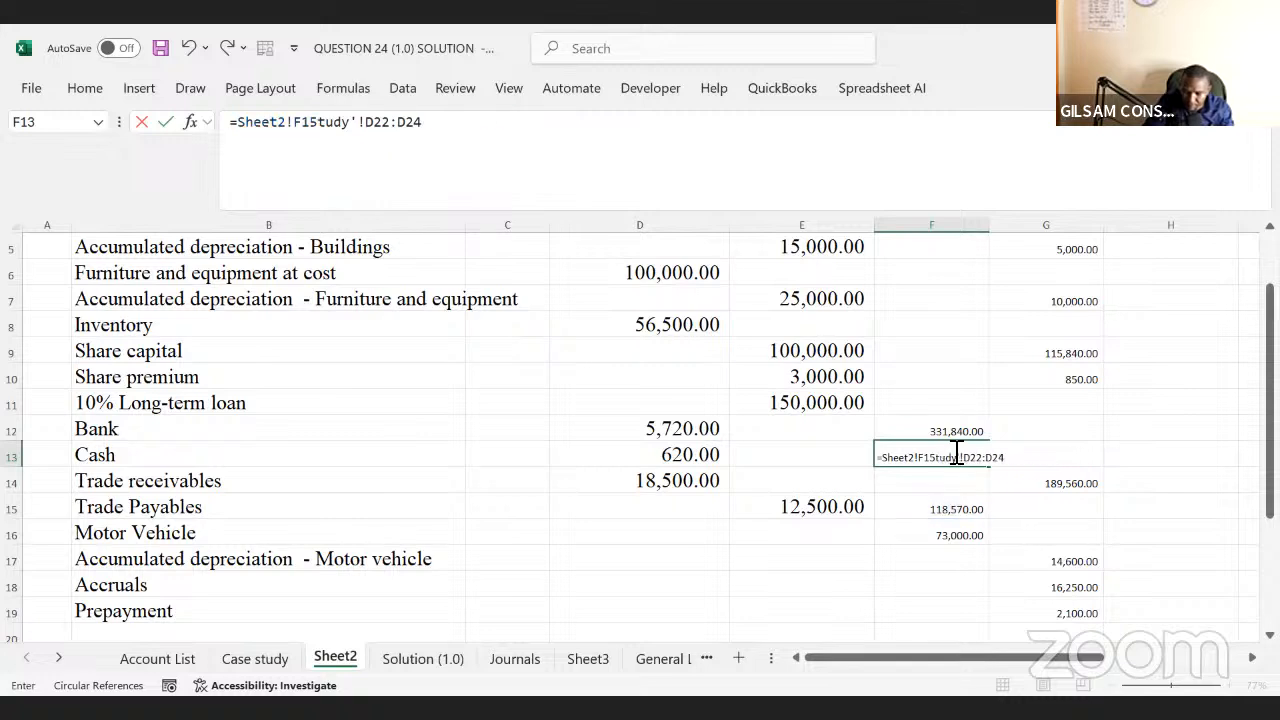
key(Delete)
key(Delete)
key(Delete)
key(Delete)
key(Delete)
key(Delete)
key(Delete)
key(Delete)
key(Delete)
key(Delete)
key(Delete)
key(Delete)
key(Delete)
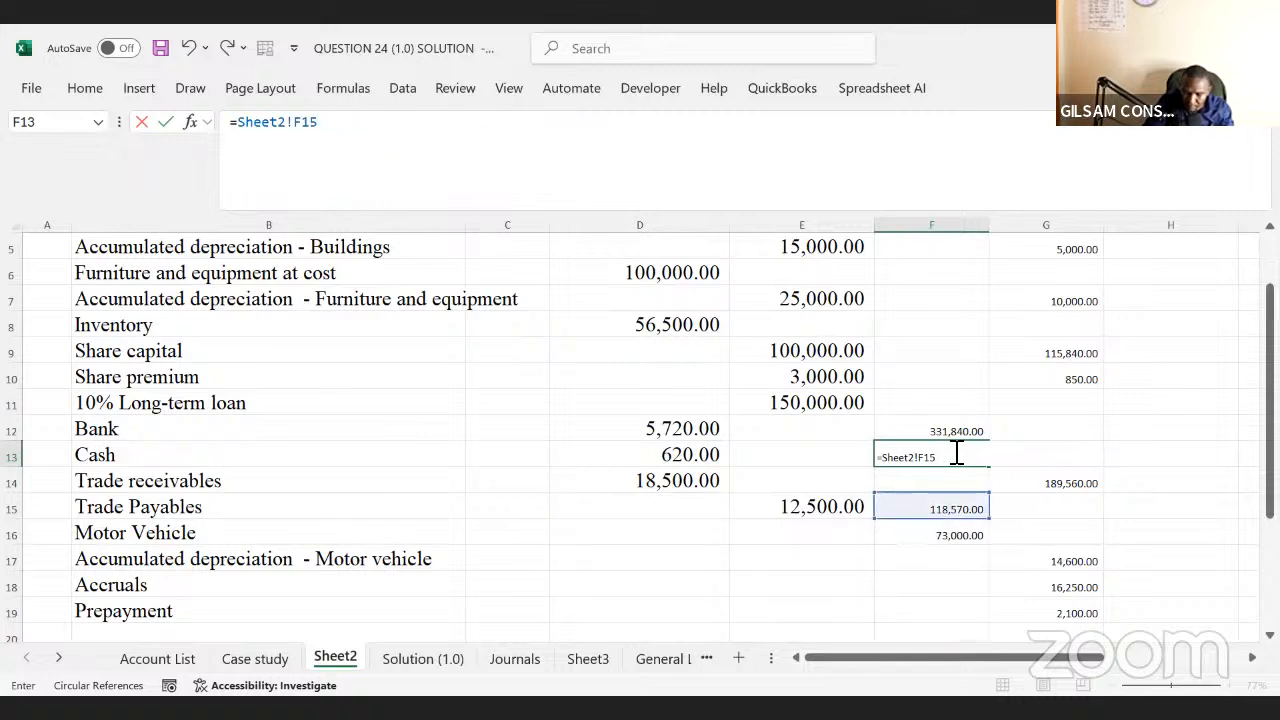
click(955, 455)
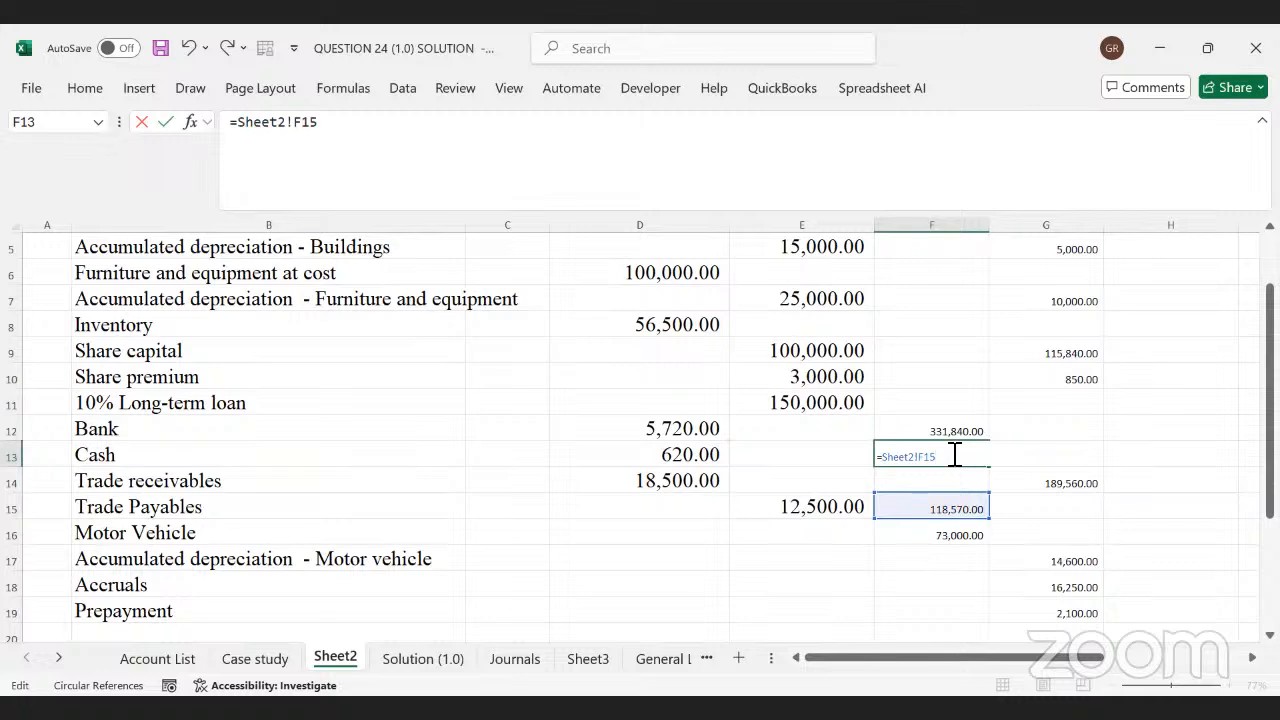
key(BackSpace)
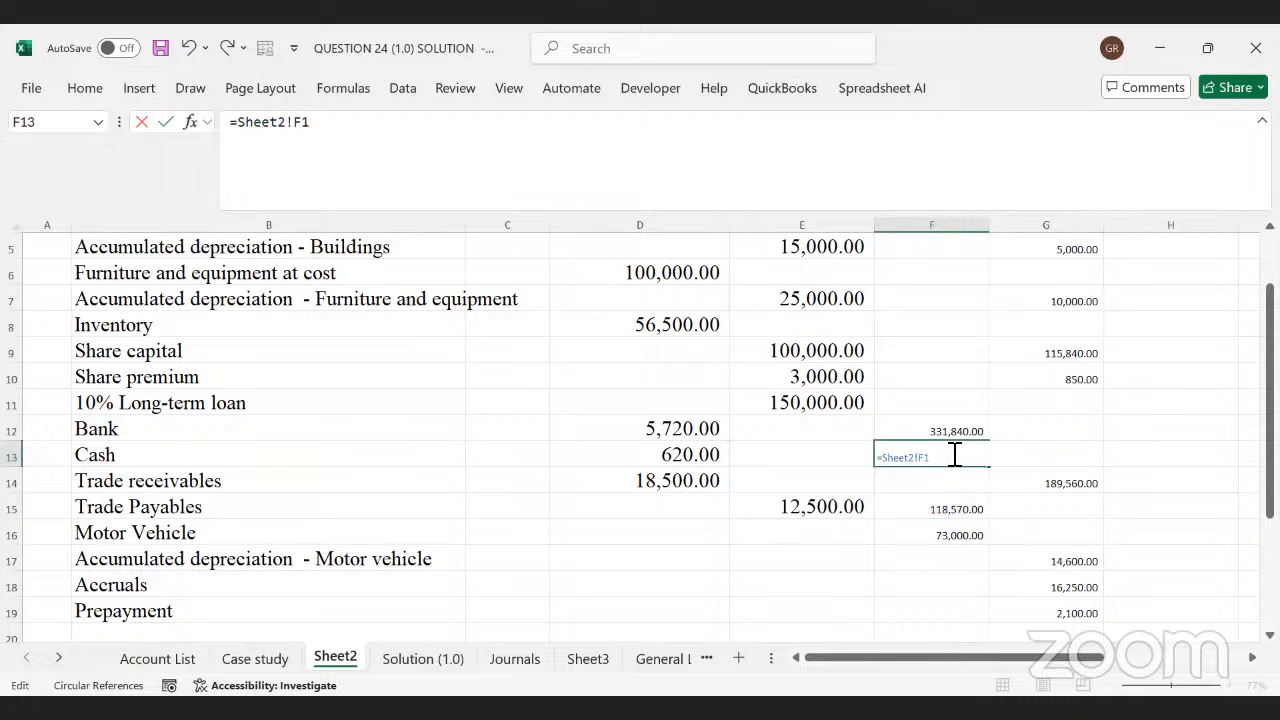
key(BackSpace)
key(BackSpace)
key(BackSpace)
key(BackSpace)
key(BackSpace)
key(BackSpace)
key(BackSpace)
key(BackSpace)
key(BackSpace)
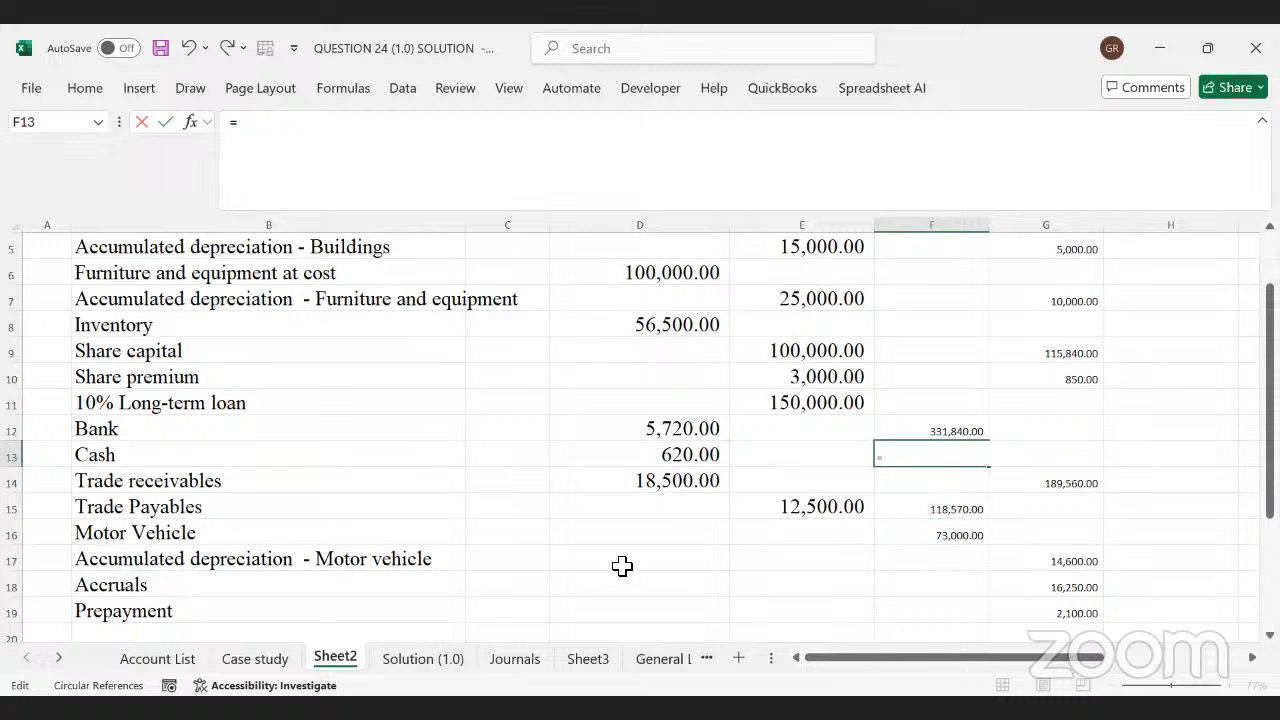
- Enter the sum of Case study cells D22, D23 and D24 in the Cash row's adjustment cell F13
click(268, 660)
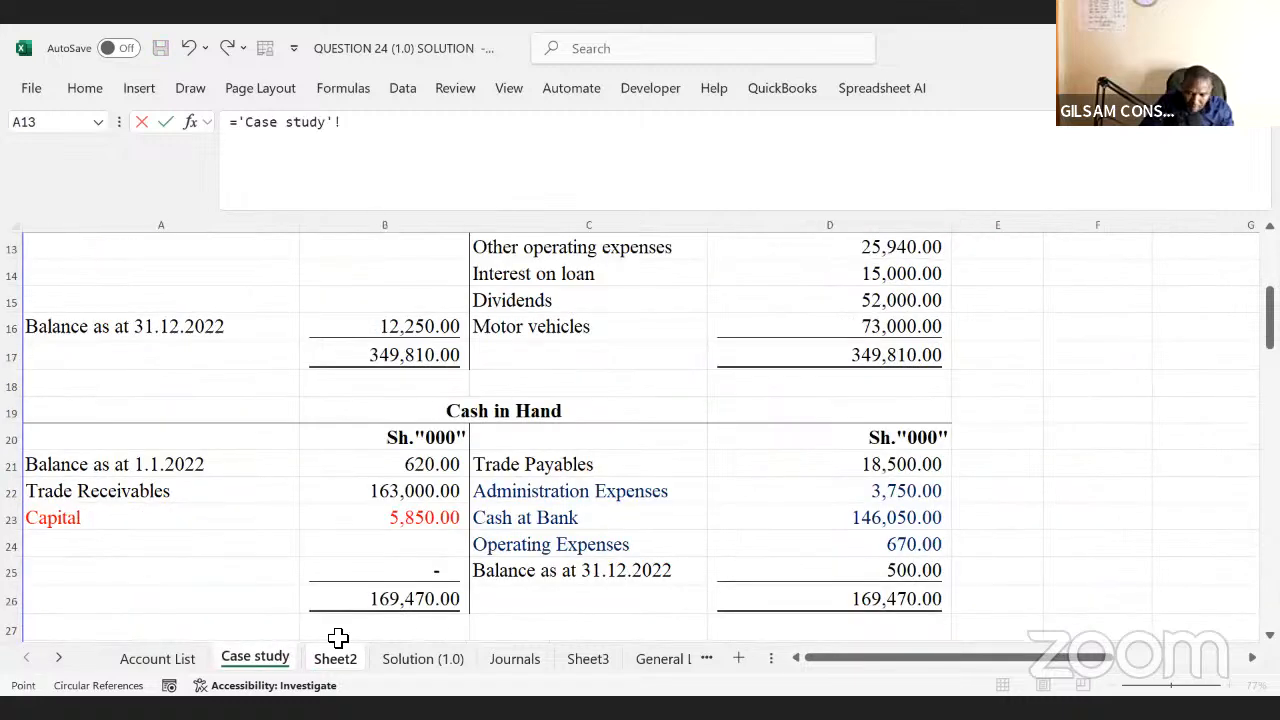
click(851, 484)
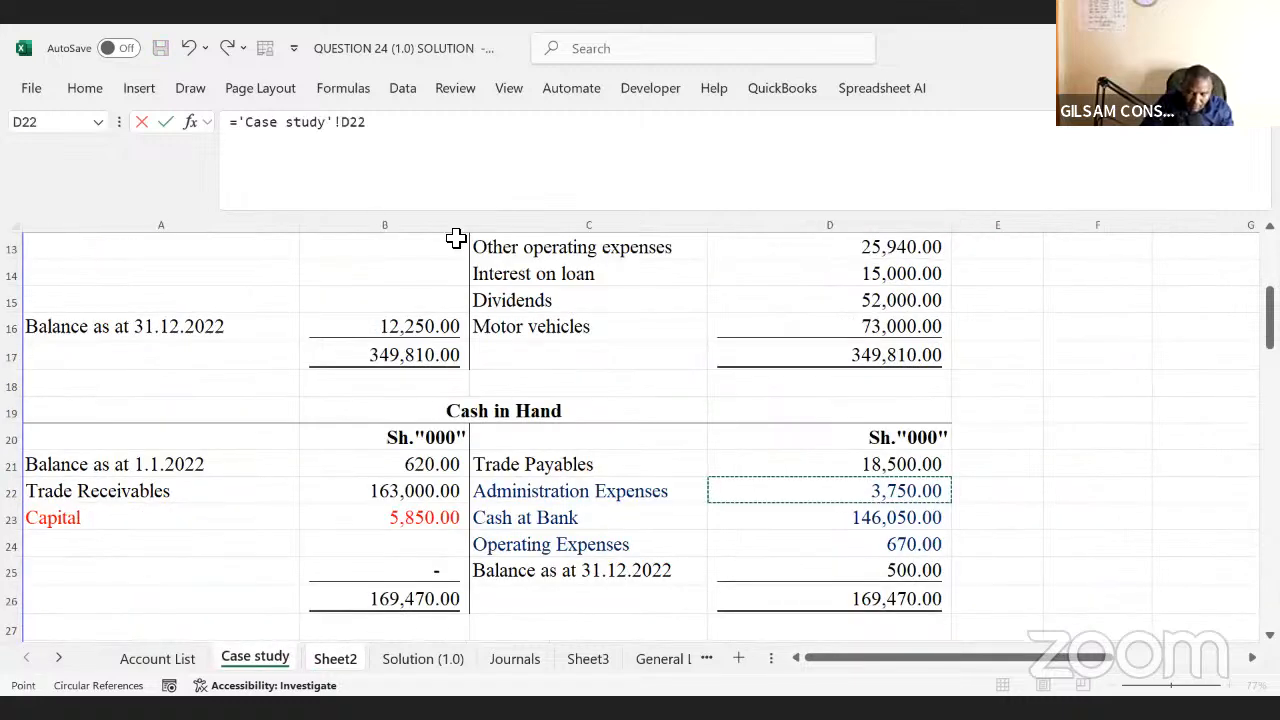
click(395, 126)
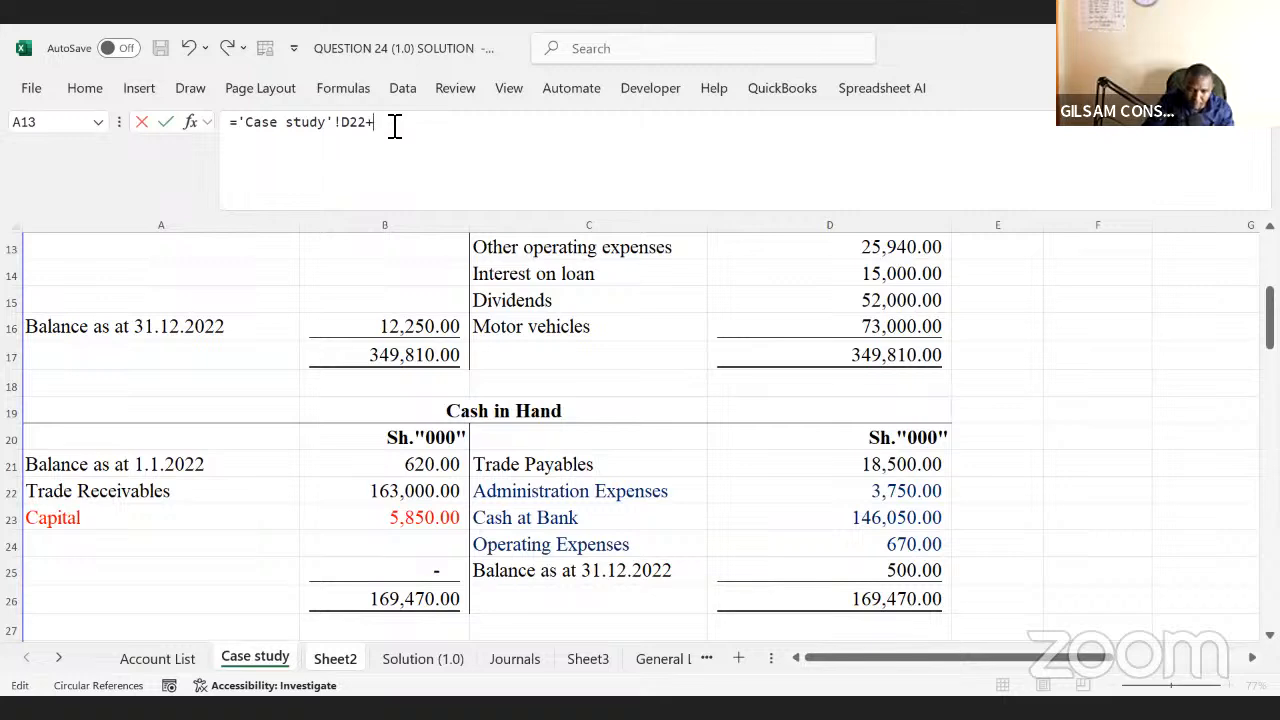
click(878, 525)
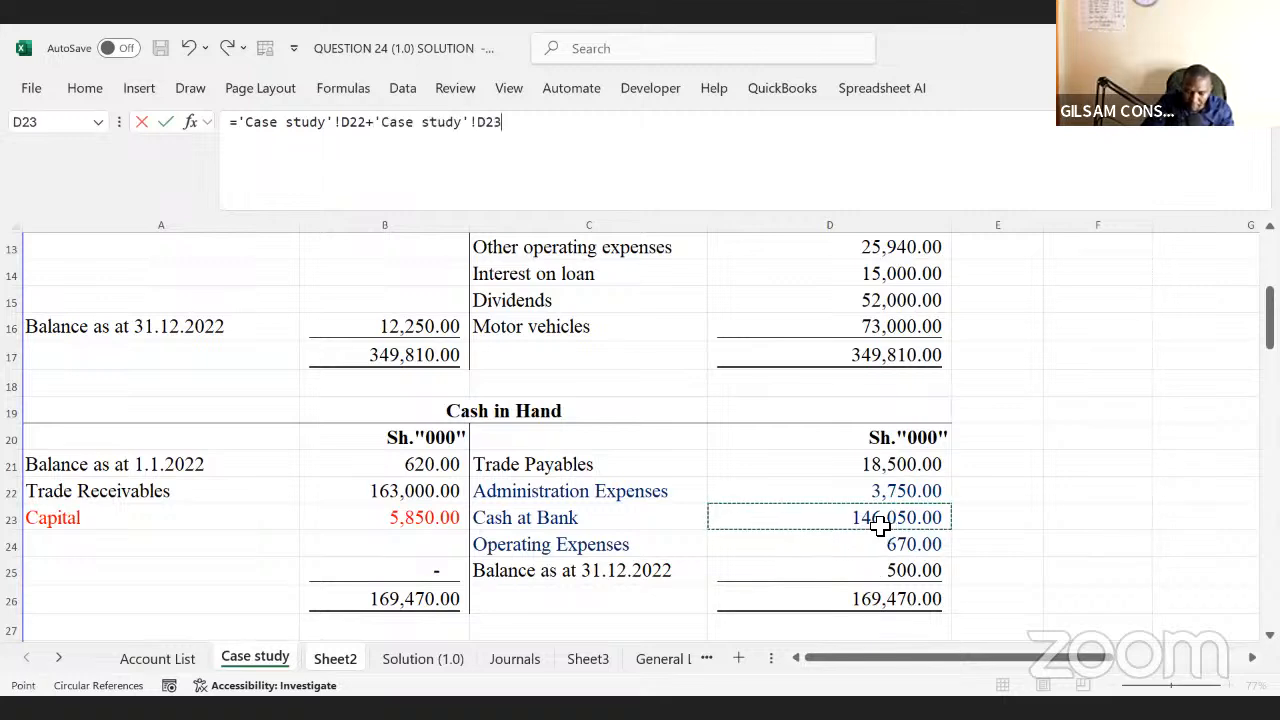
text(+)
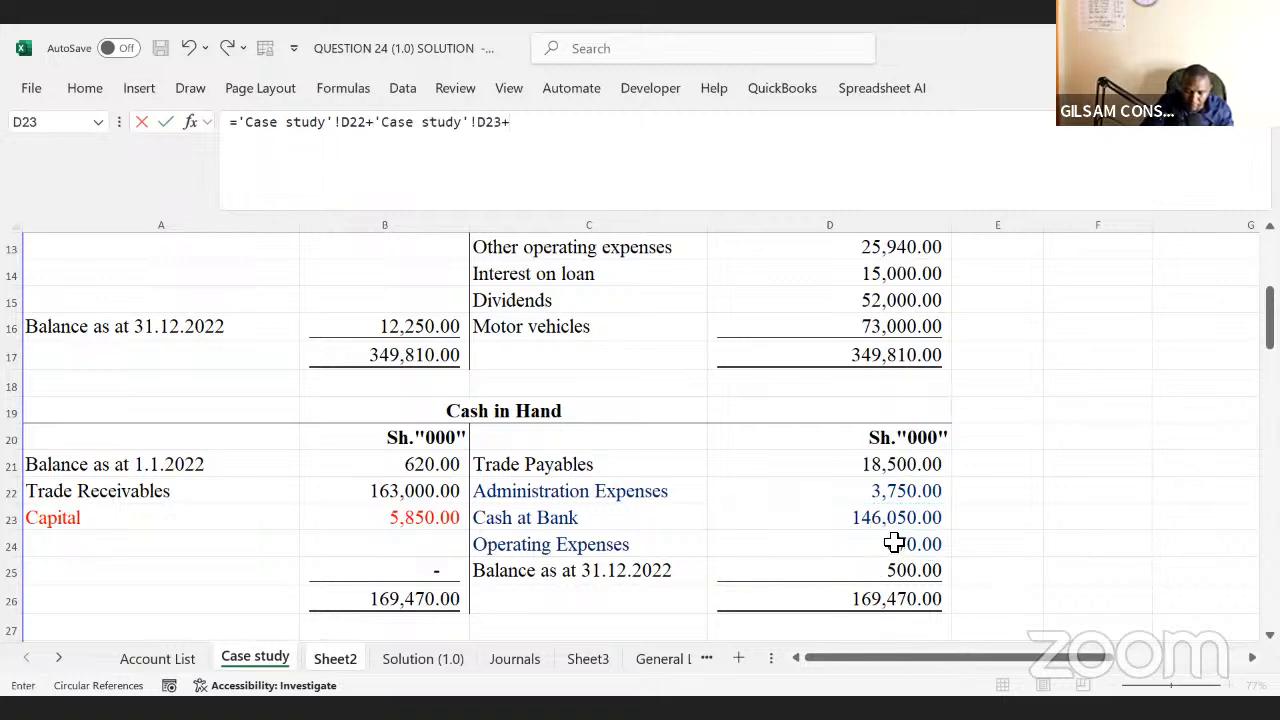
click(892, 543)
key(Return)
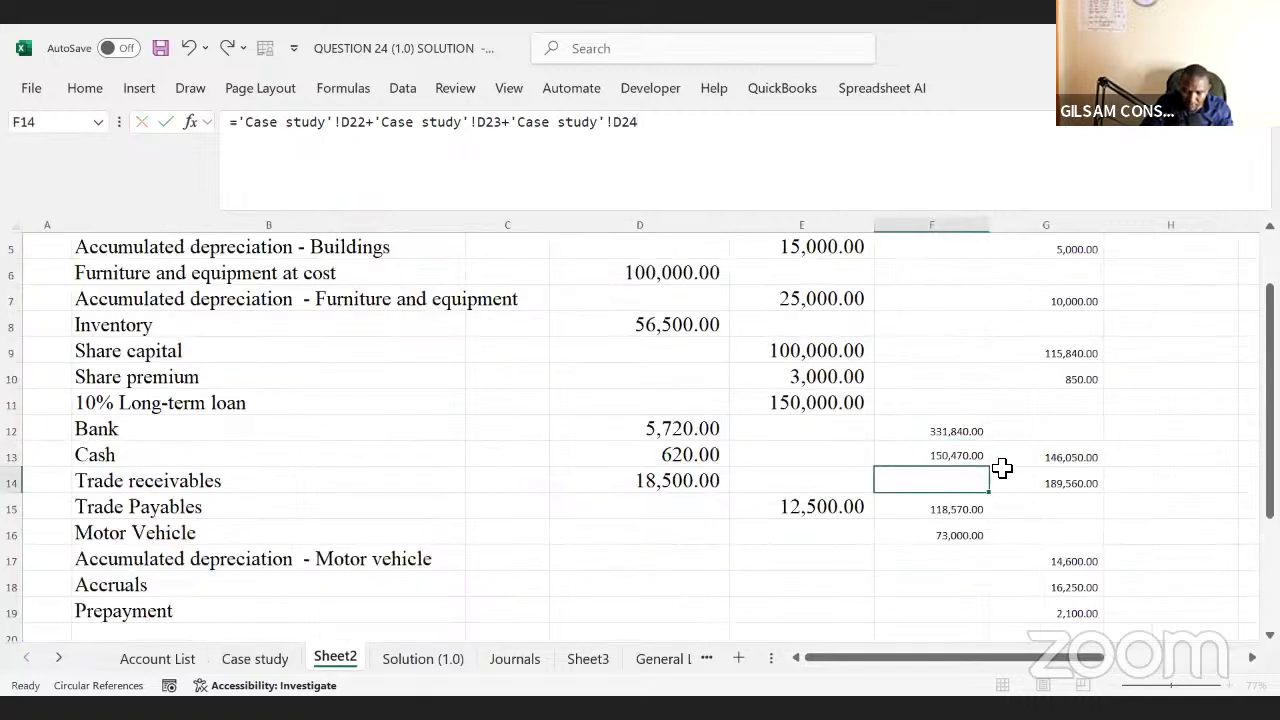
- Clear the formula from the Cash row's adjustment cell F13
click(936, 447)
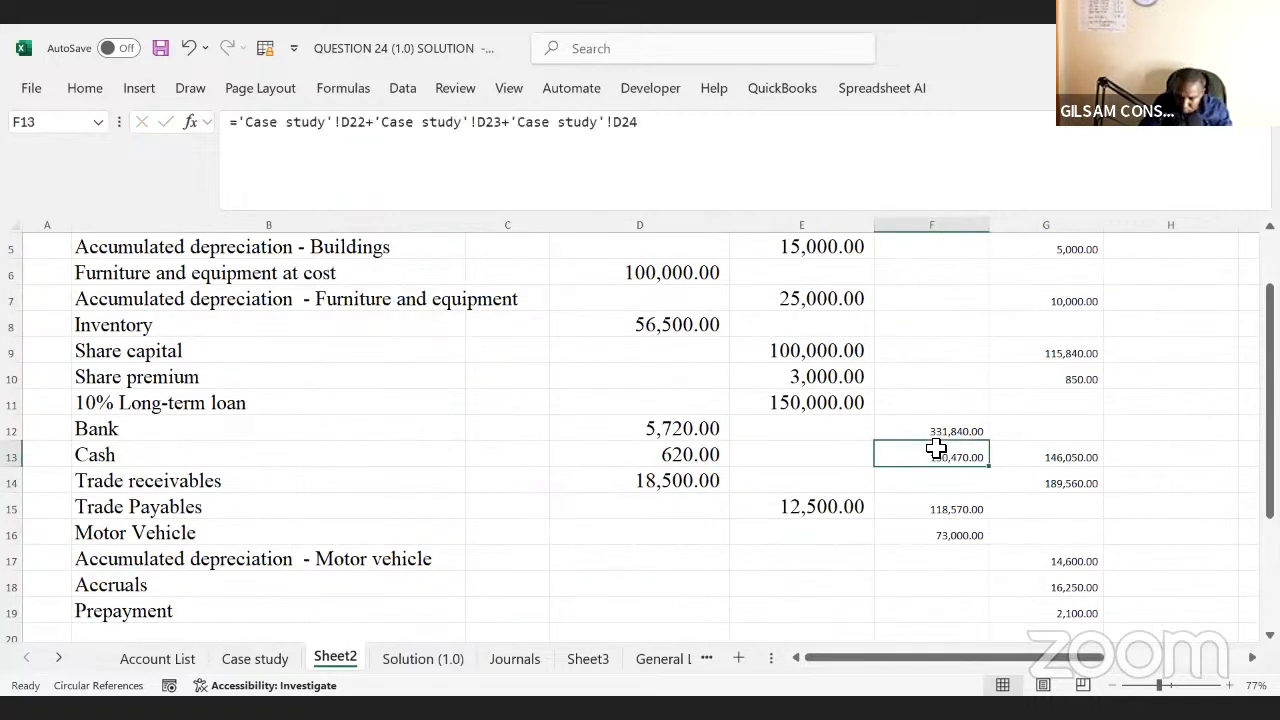
click(1036, 457)
click(928, 444)
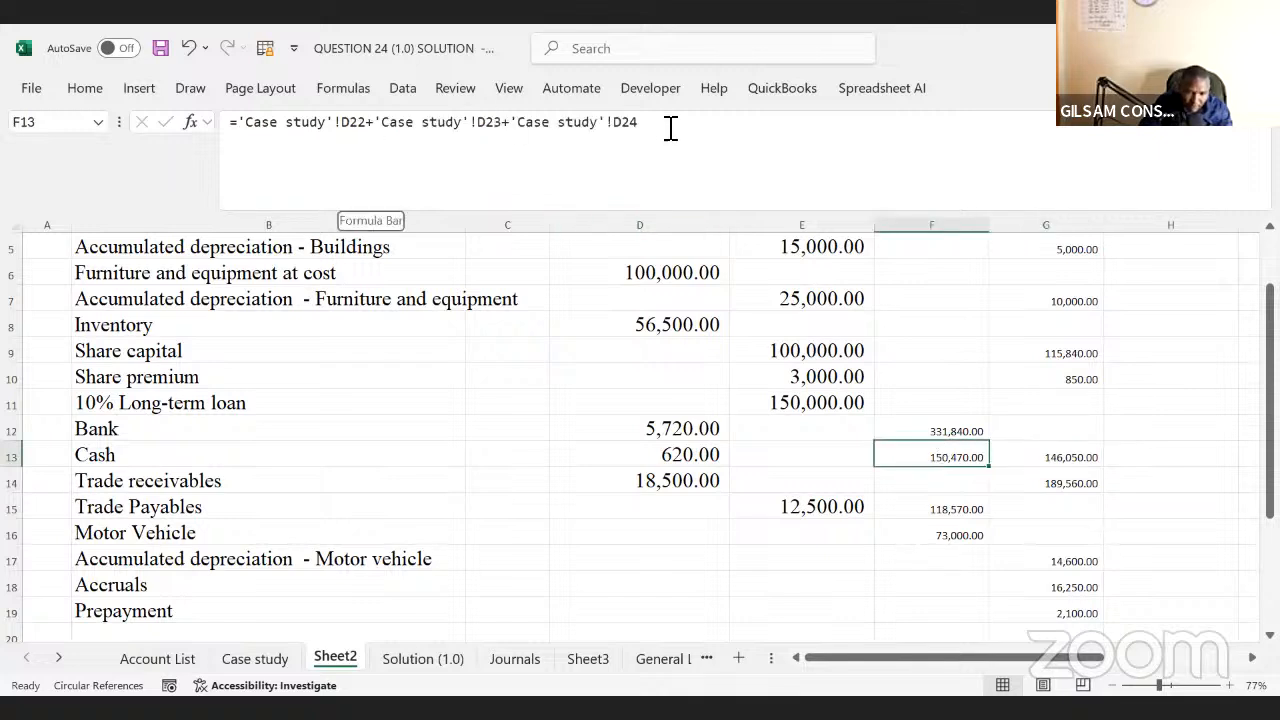
drag(670, 128, 8, 138)
key(BackSpace)
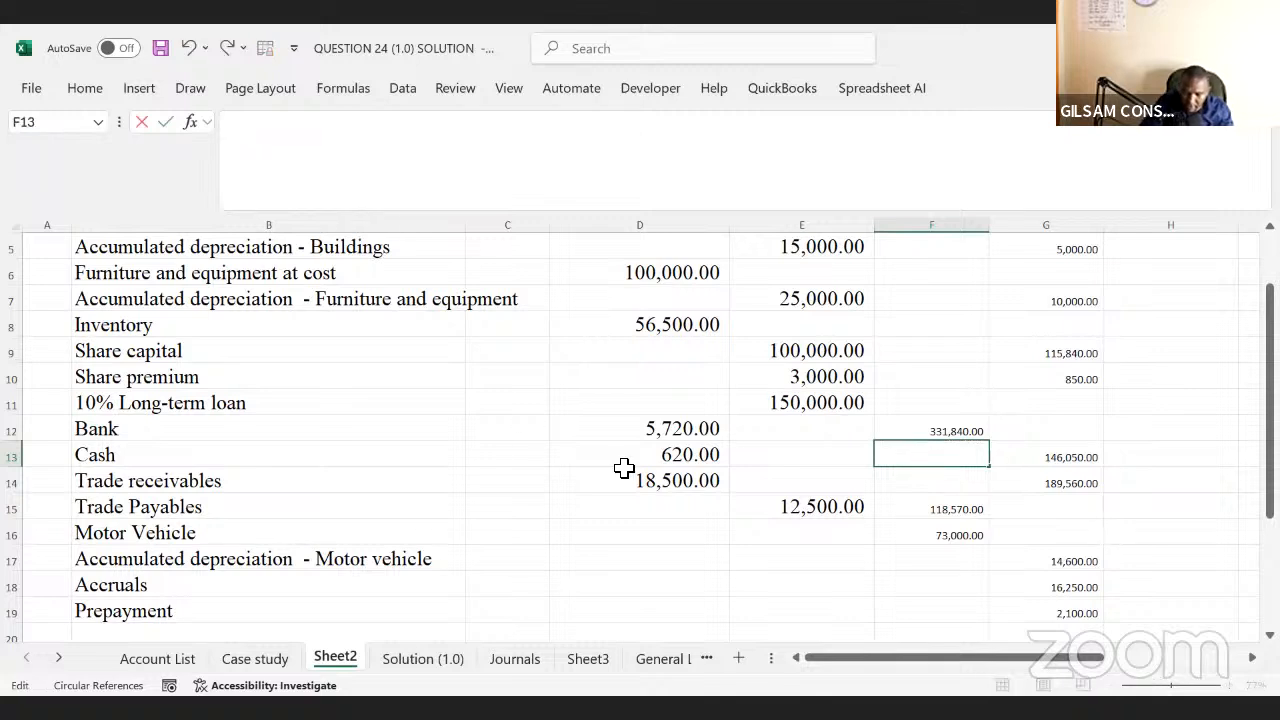
- Extend the Cash row's adjustment formula in G13 by adding Case study cells D22 (Administration Expenses) and D24 (Operating Expenses)
click(1057, 466)
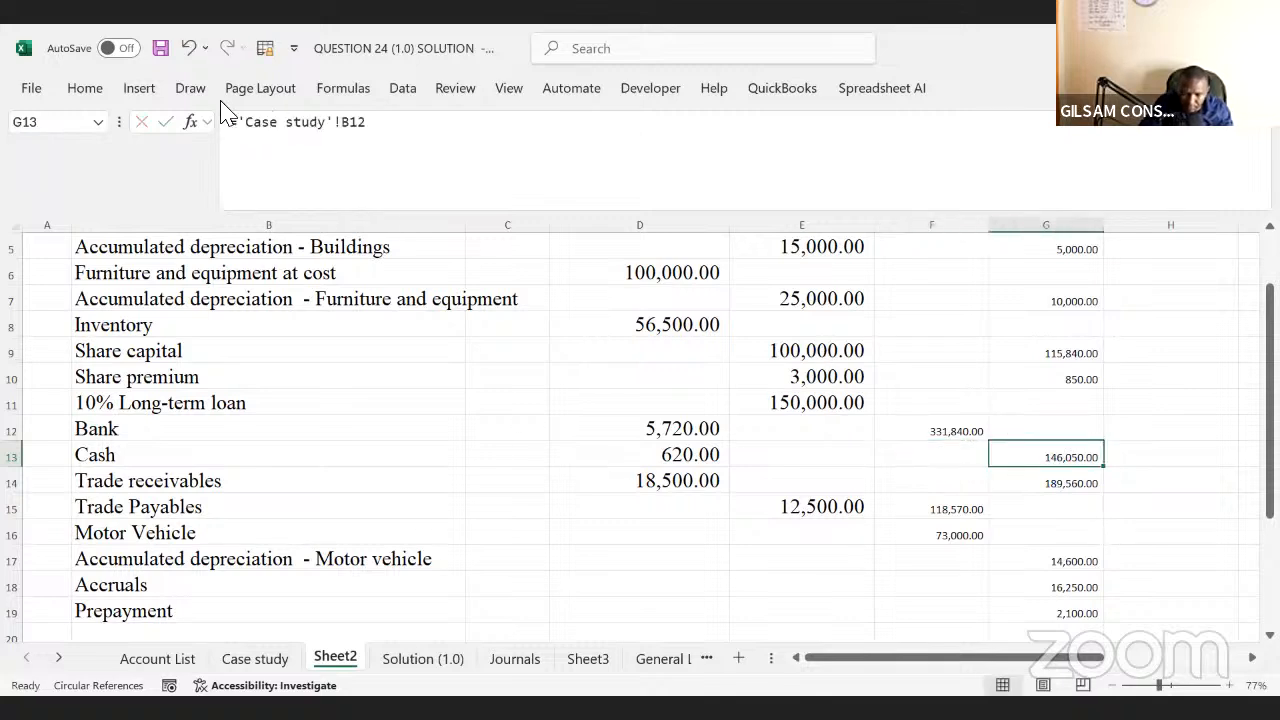
click(406, 135)
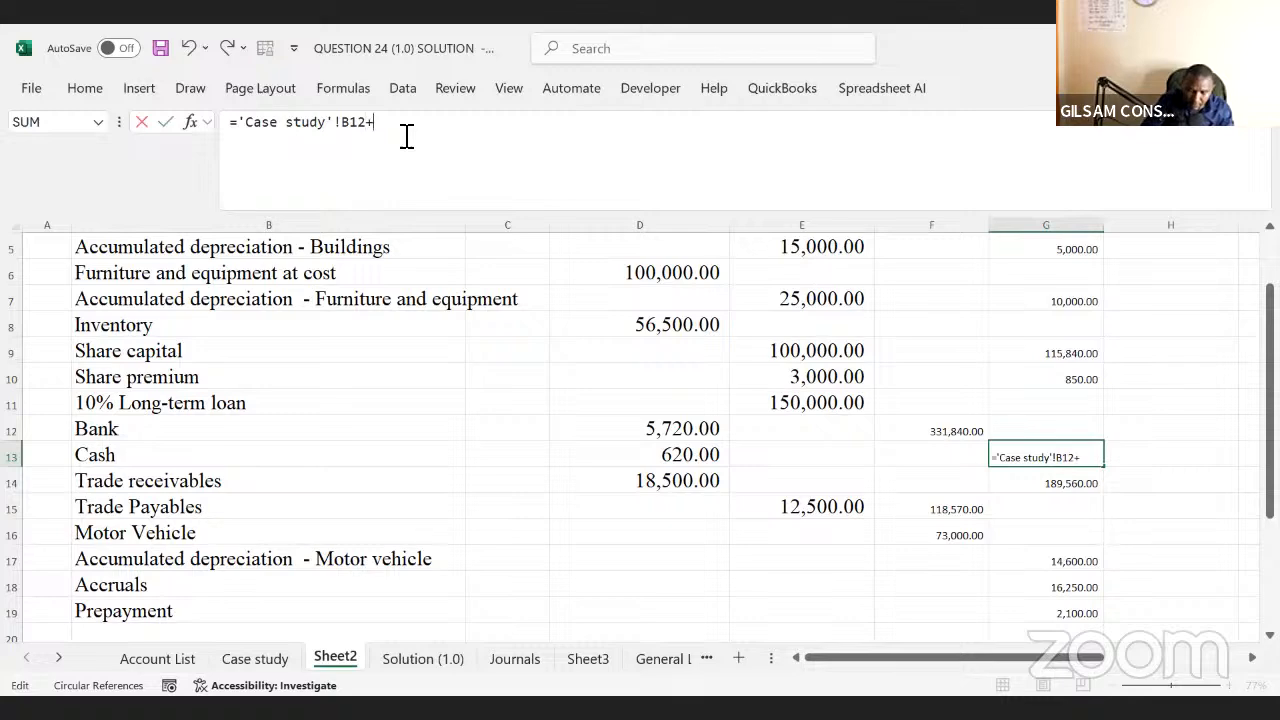
text(+)
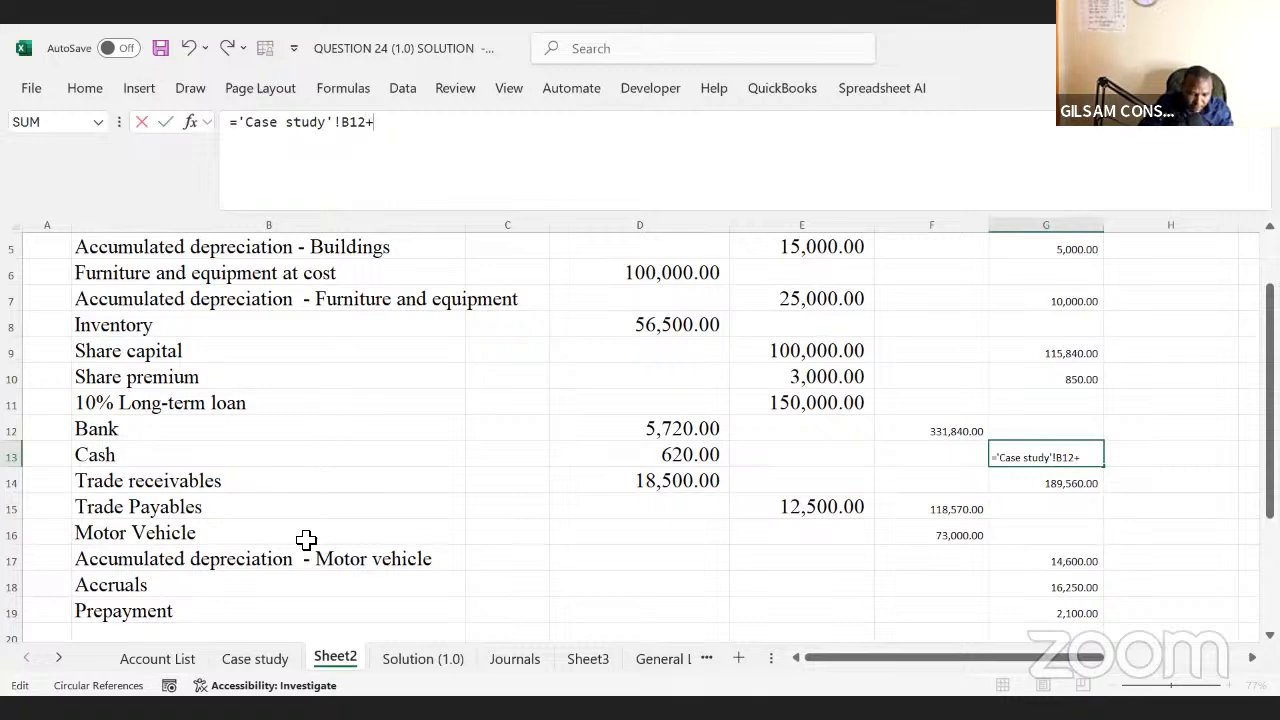
click(256, 659)
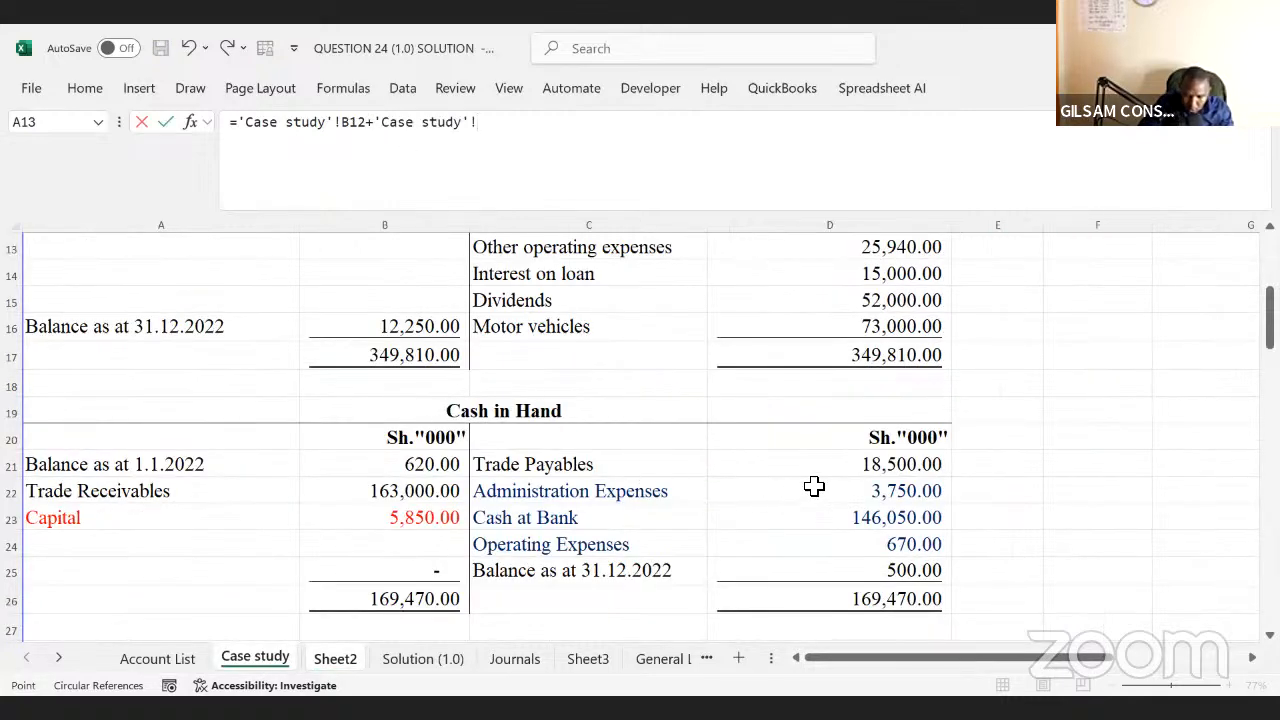
click(872, 486)
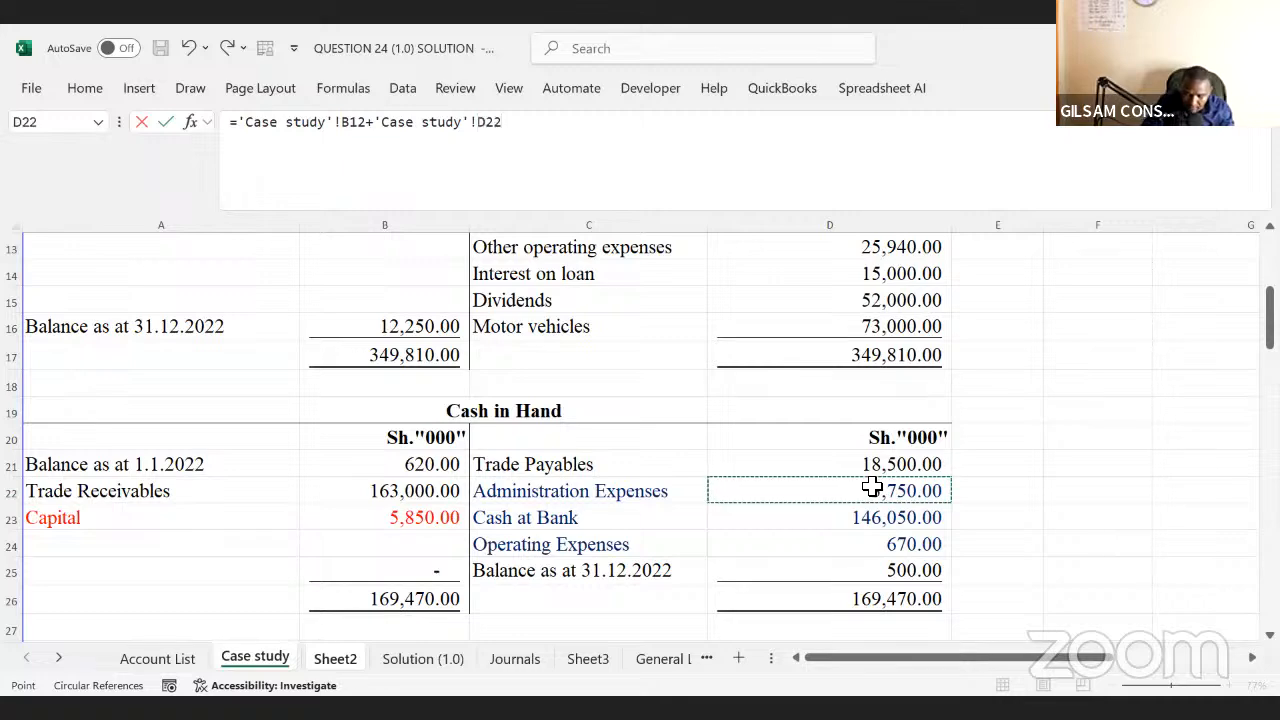
text(+)
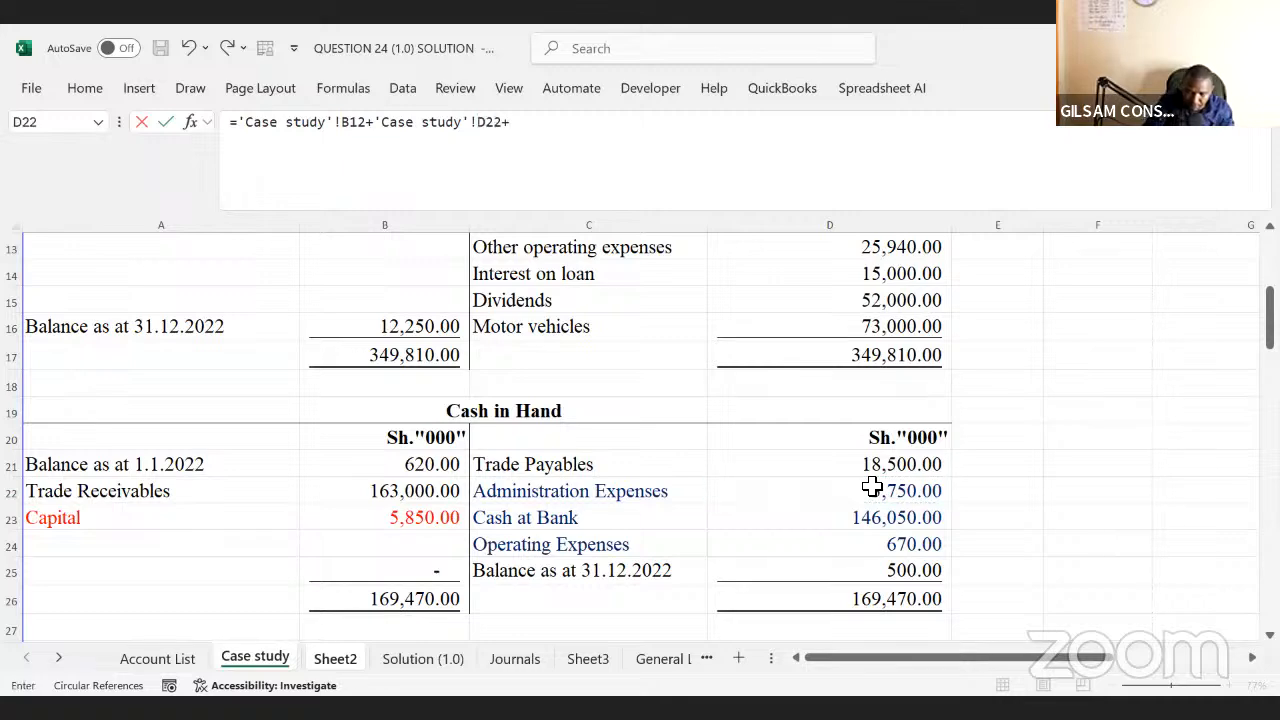
click(915, 544)
key(Return)
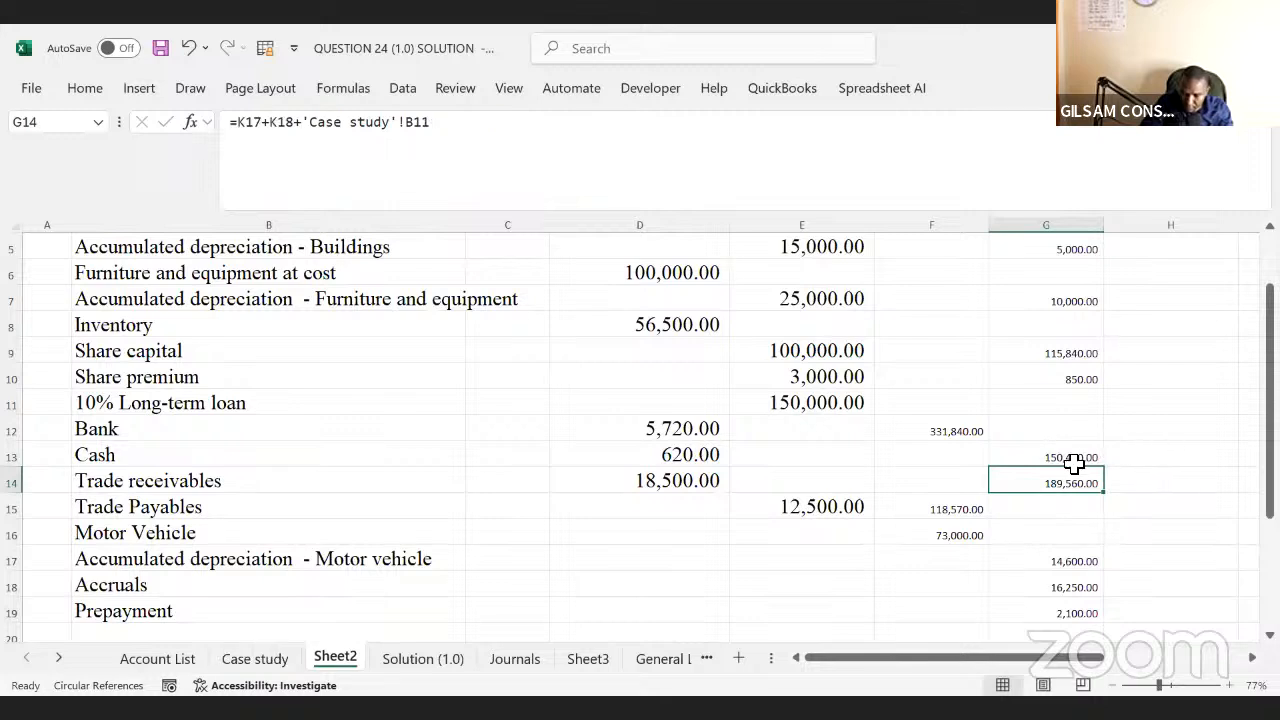
click(1072, 458)
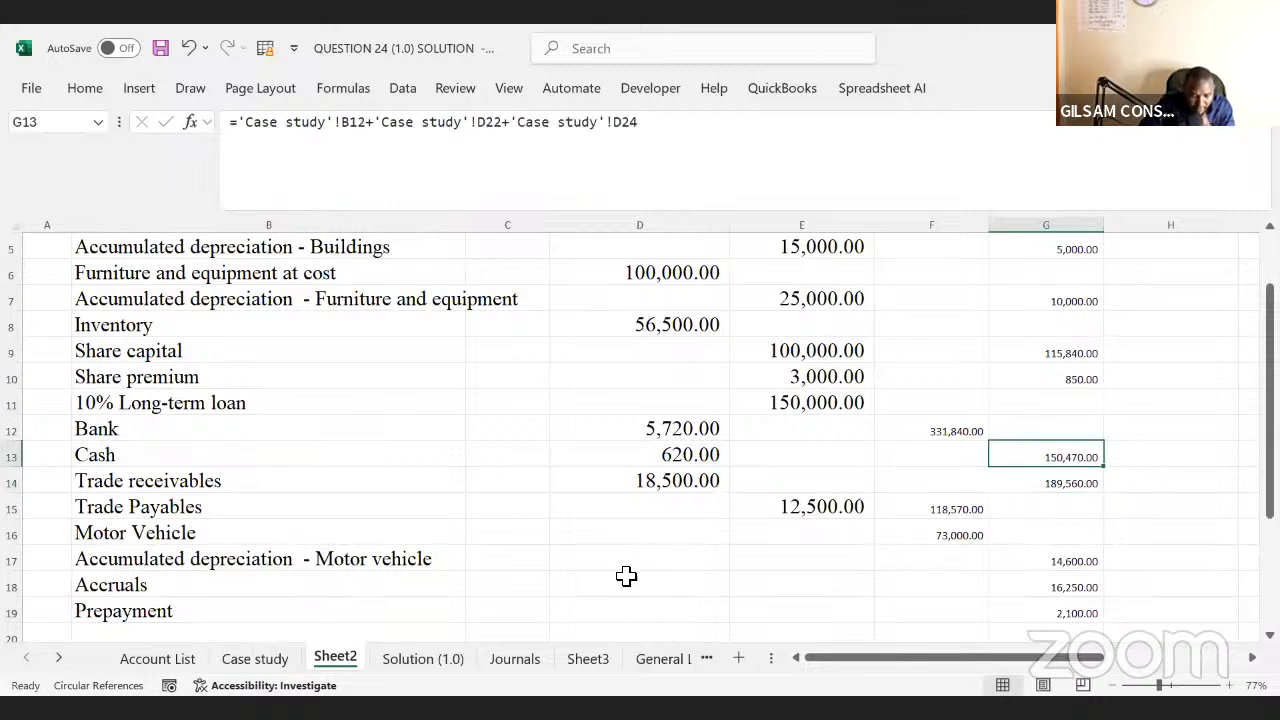
- Review the Cash in Hand receipts and payments on the Case study sheet against the Bank and Cash rows of Sheet2
click(280, 659)
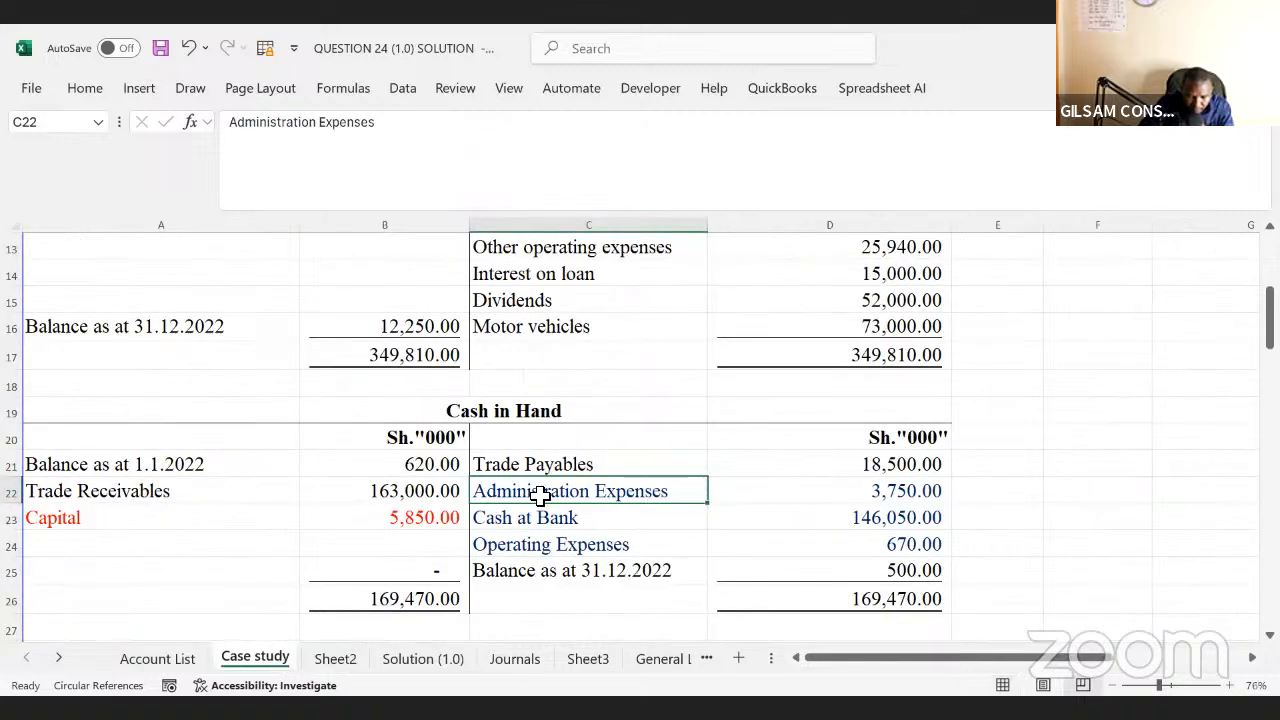
click(371, 483)
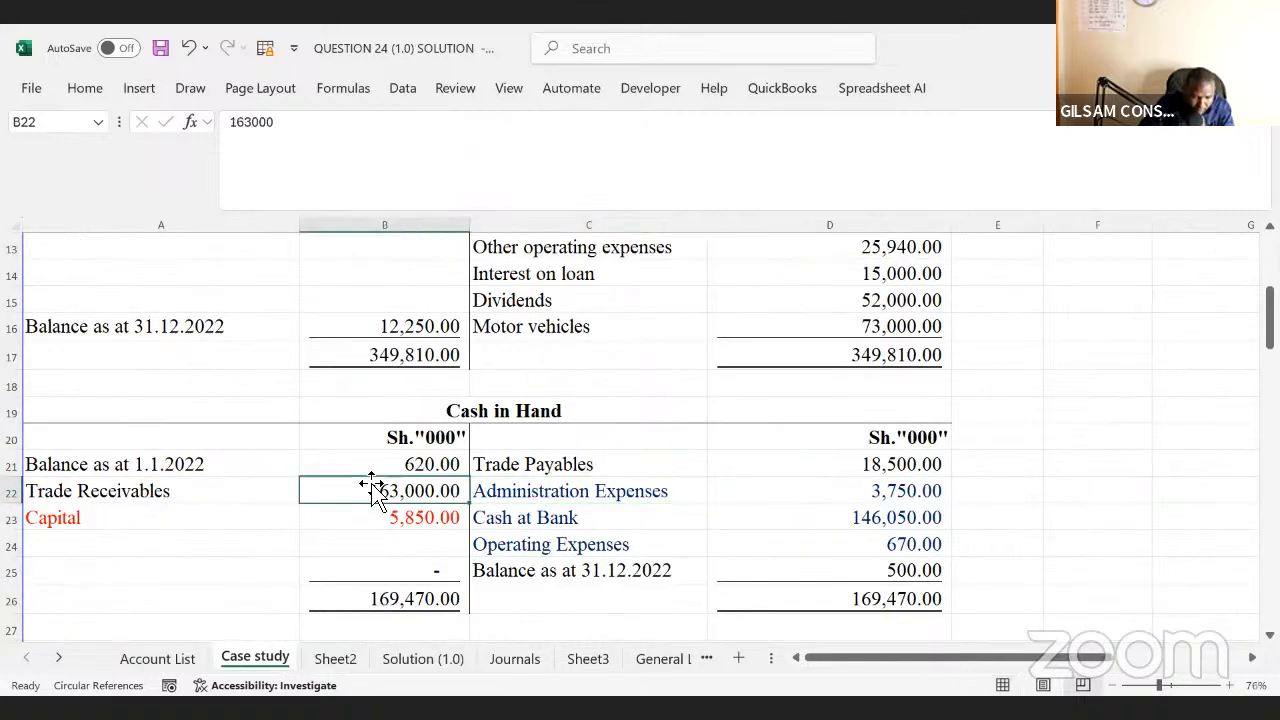
click(143, 491)
click(334, 476)
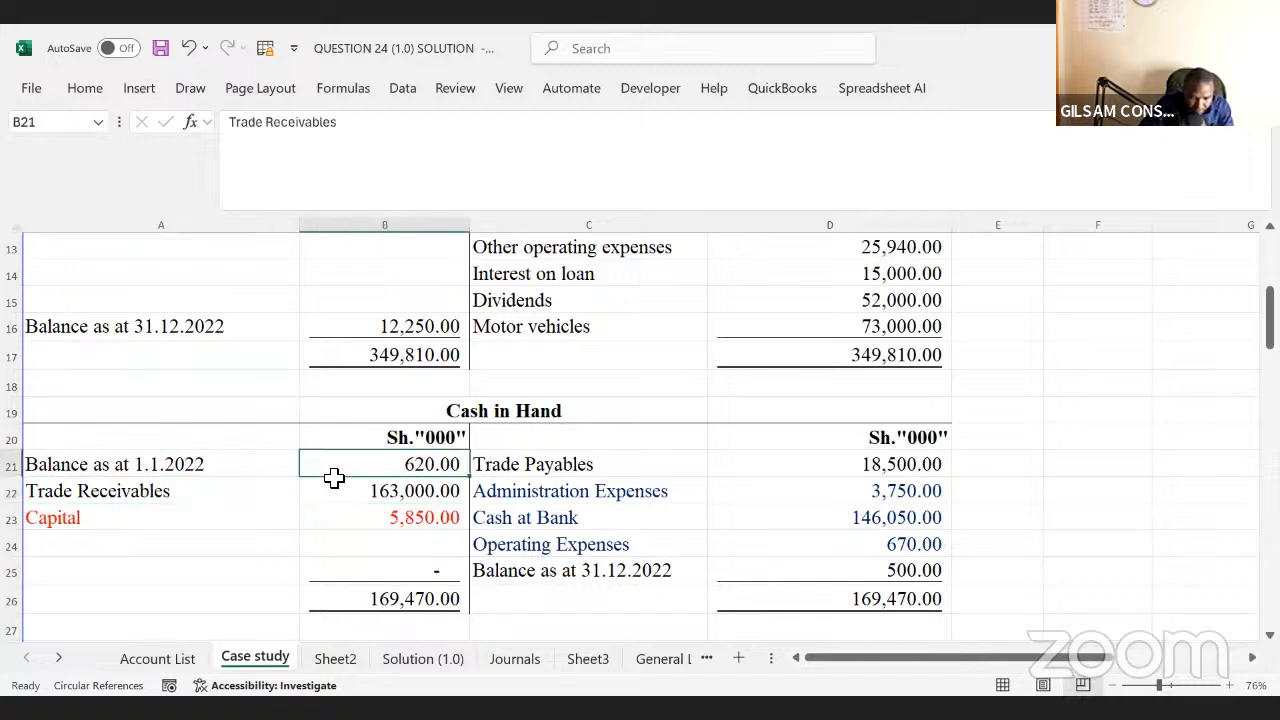
click(391, 485)
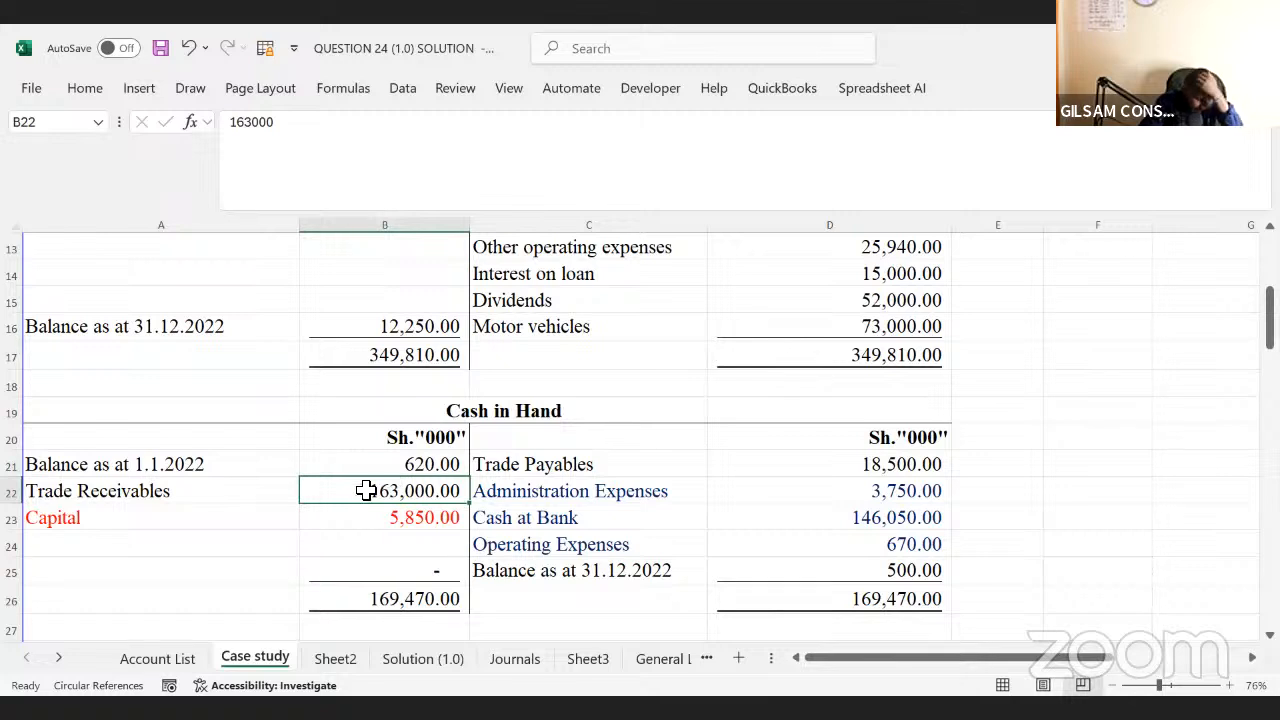
click(336, 660)
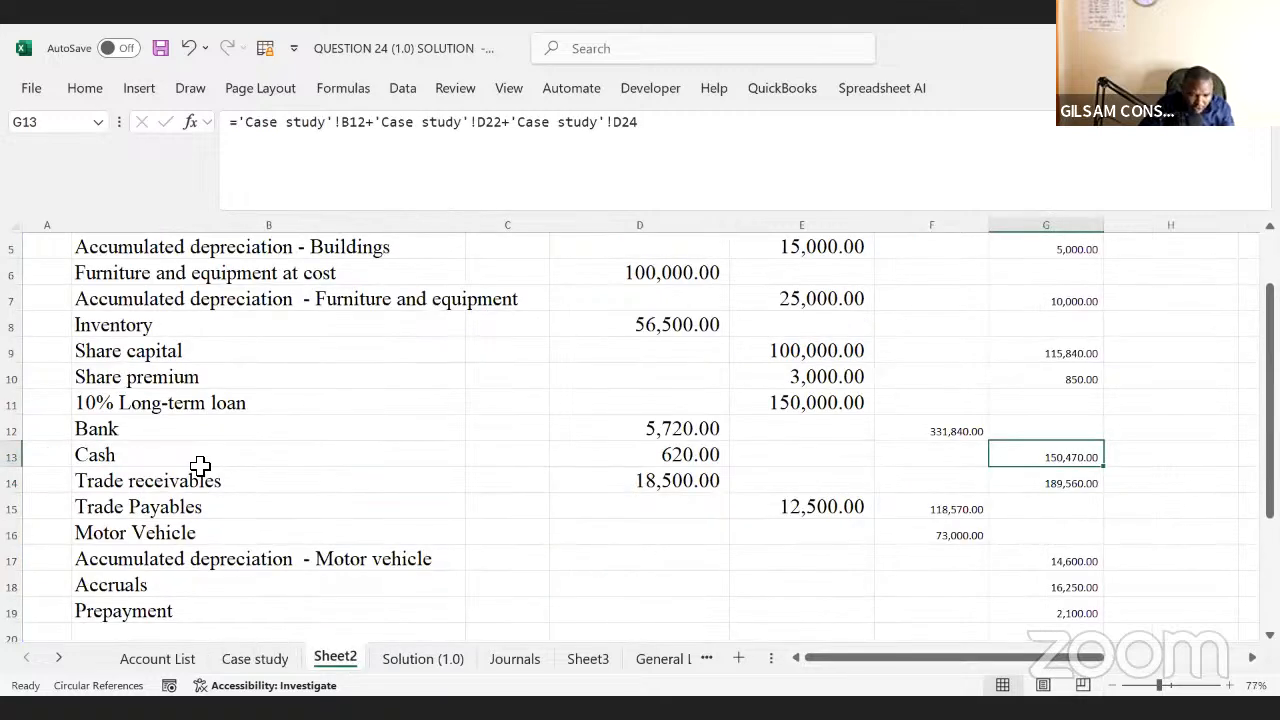
click(150, 470)
drag(134, 457, 694, 434)
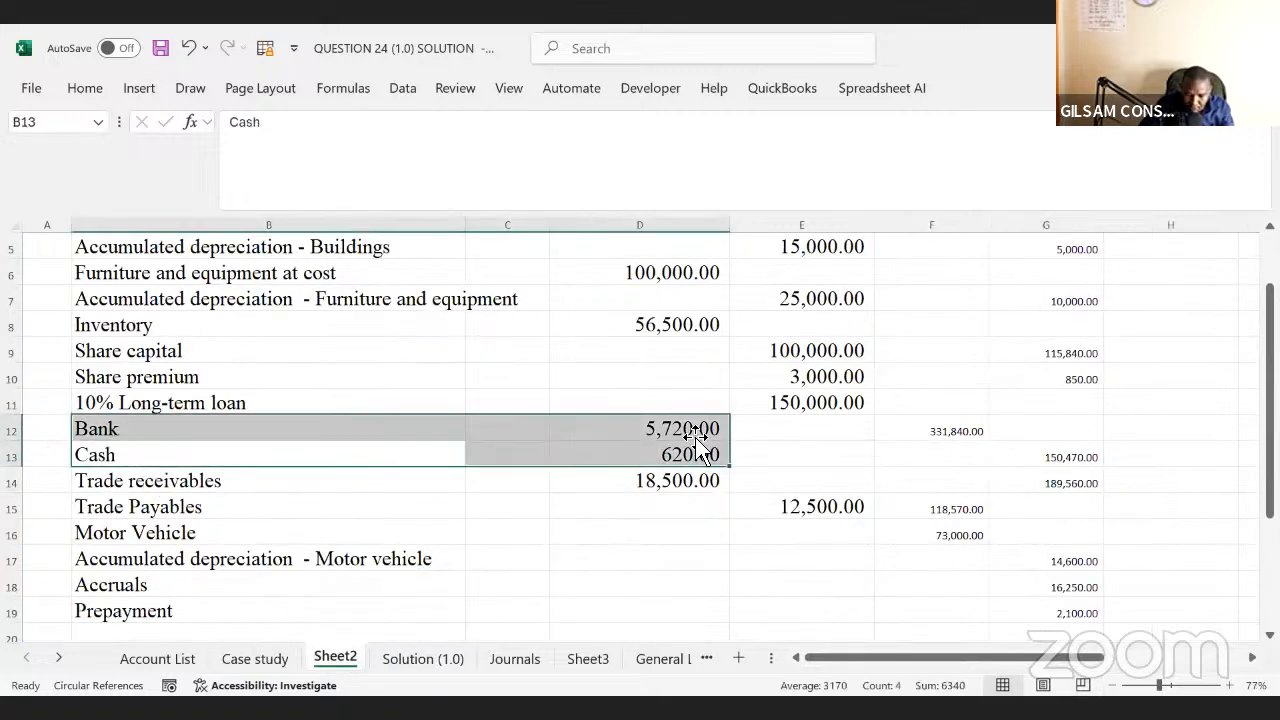
- Link the Cash row's adjustment cell F13 to the Trade Receivables receipt in Case study cell B22
click(912, 456)
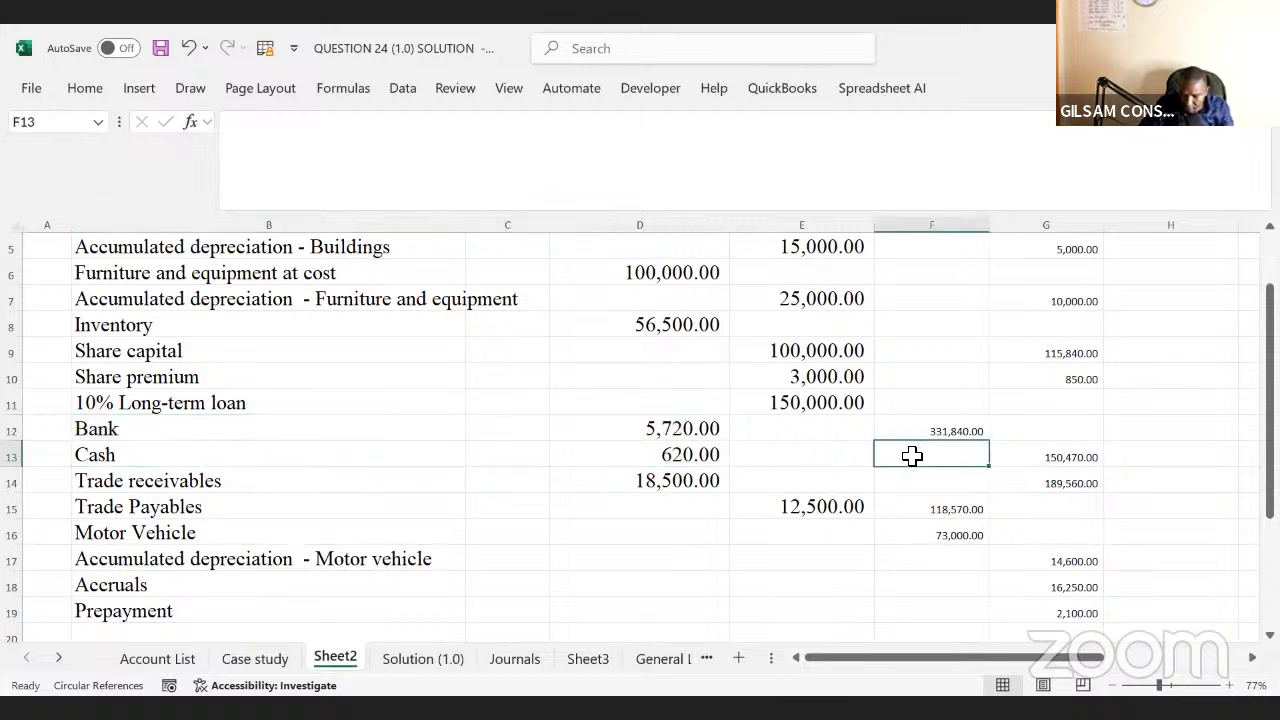
drag(620, 457, 894, 451)
click(916, 453)
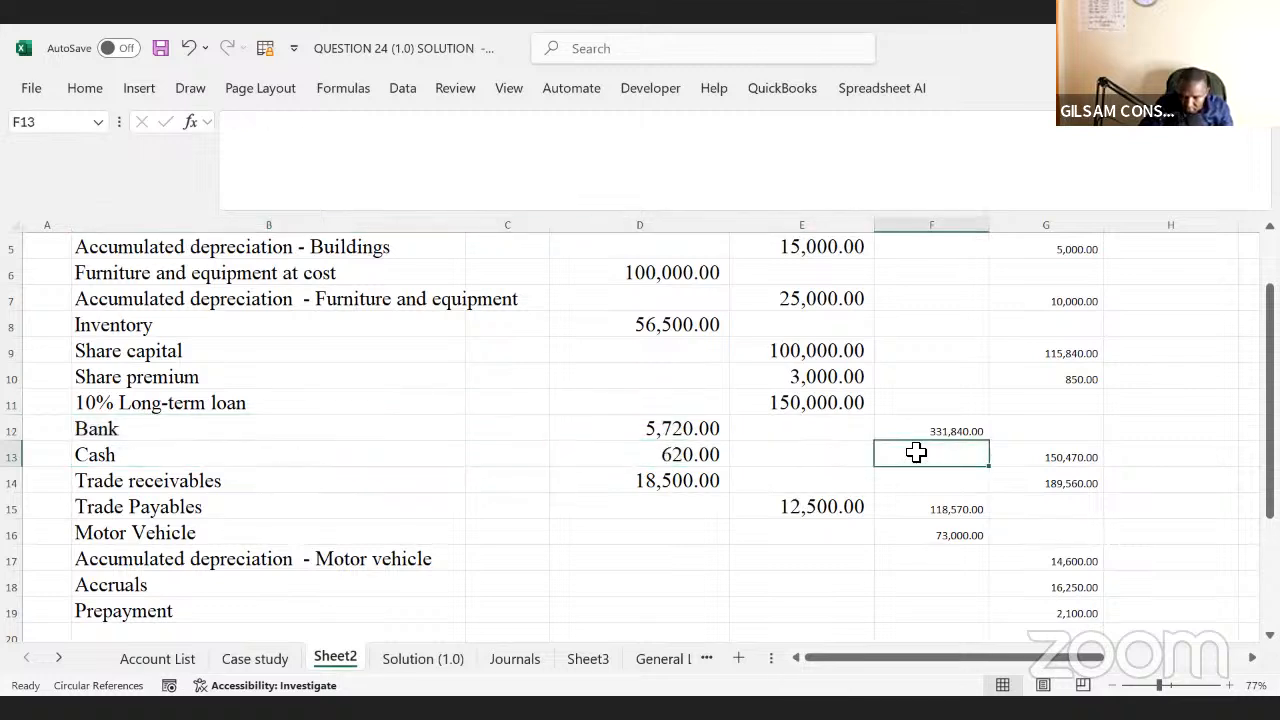
text(=)
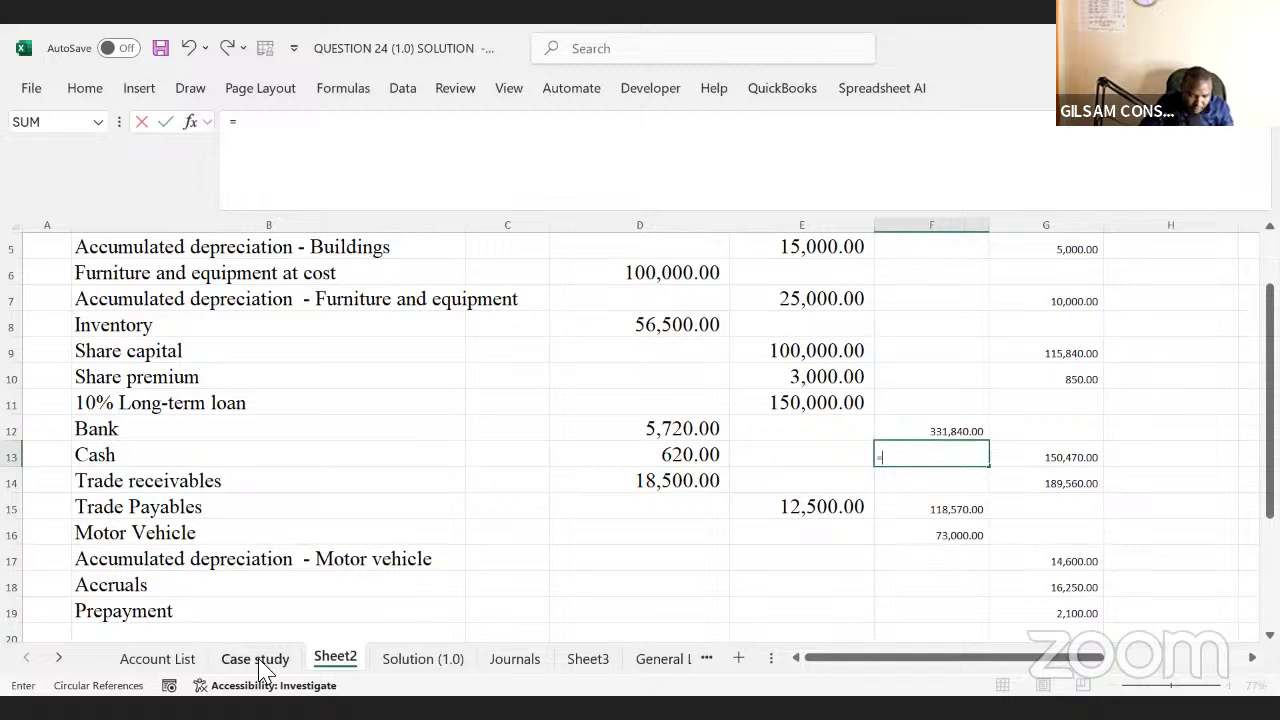
click(259, 659)
click(397, 488)
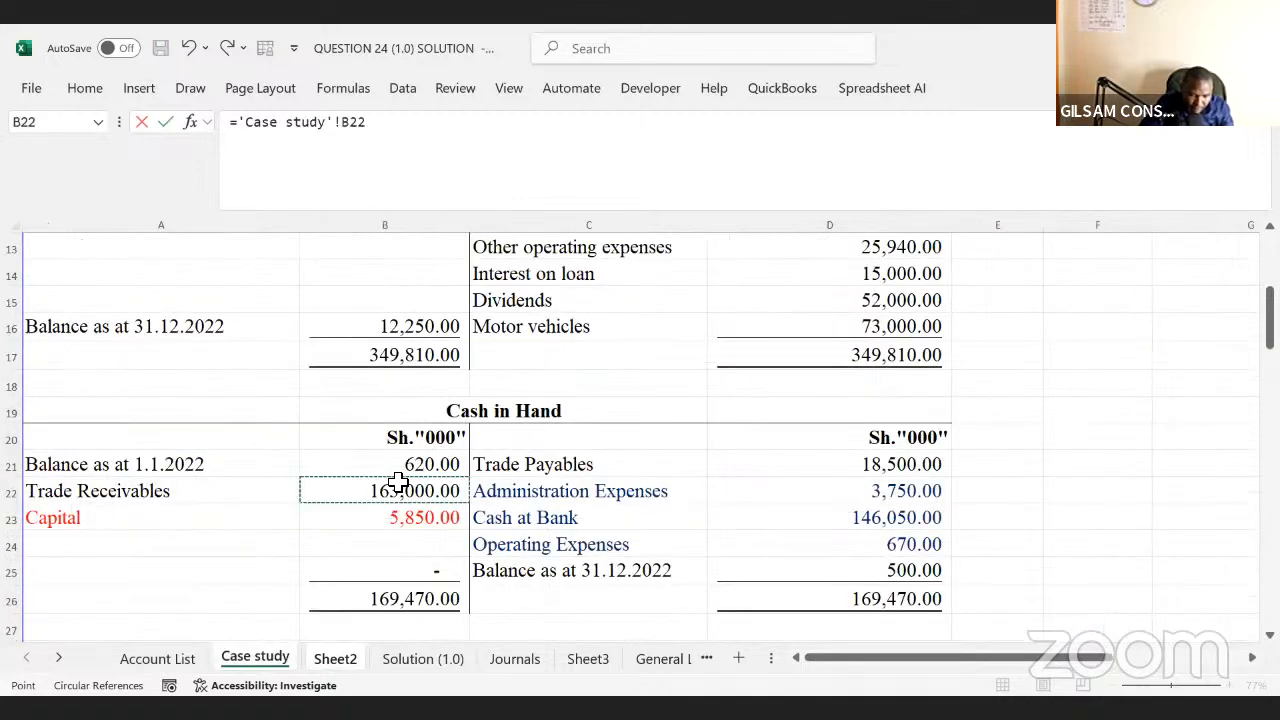
key(Return)
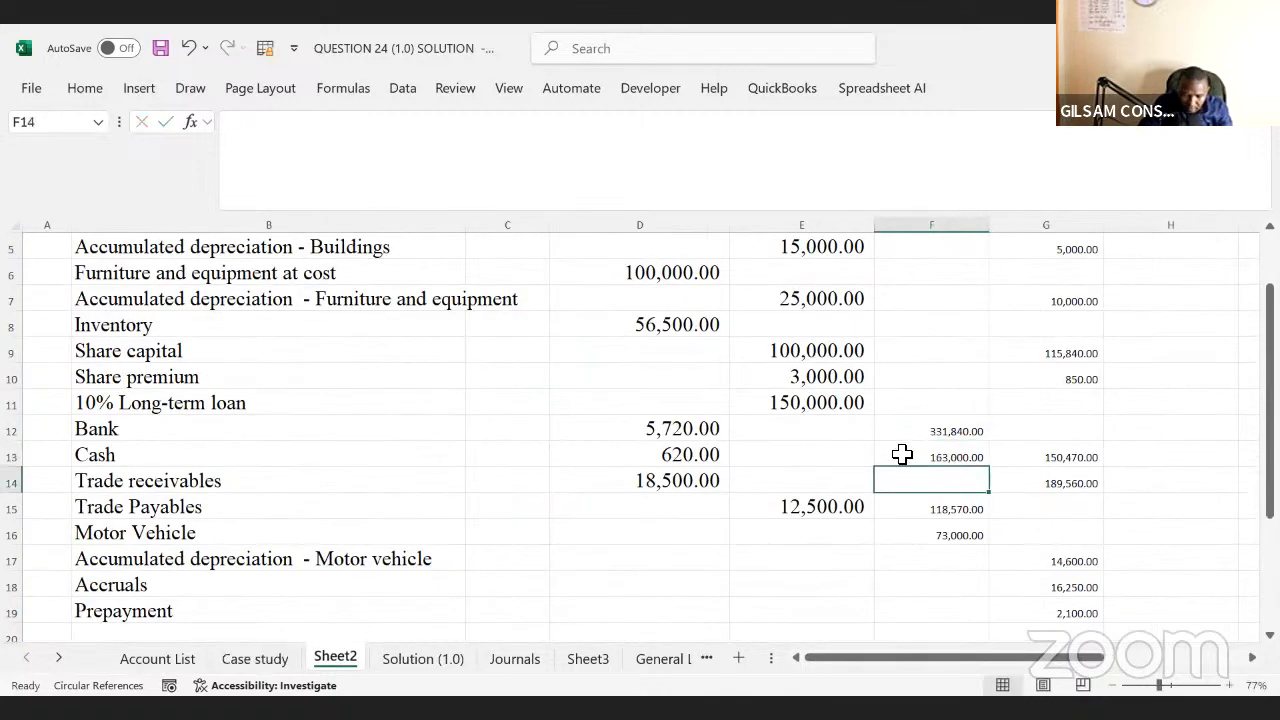
- Add the Capital receipt from Case study cell B23 to the Cash row's formula in F13
click(907, 456)
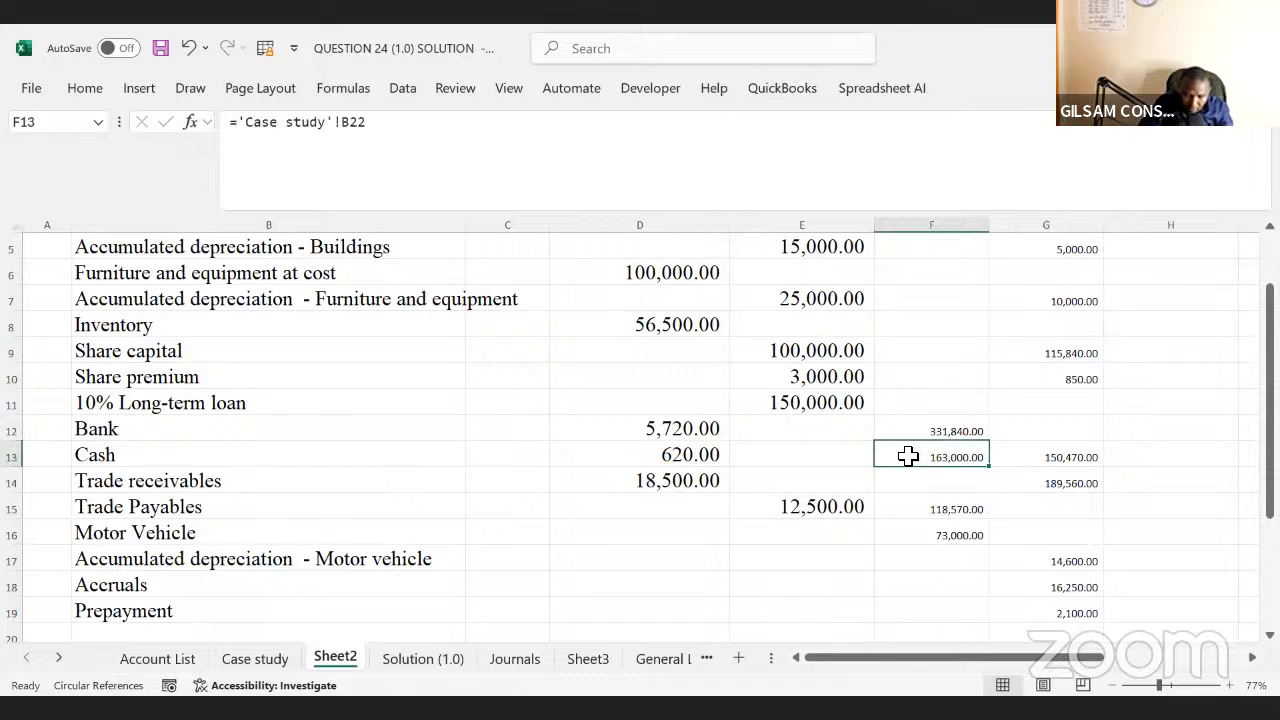
click(412, 124)
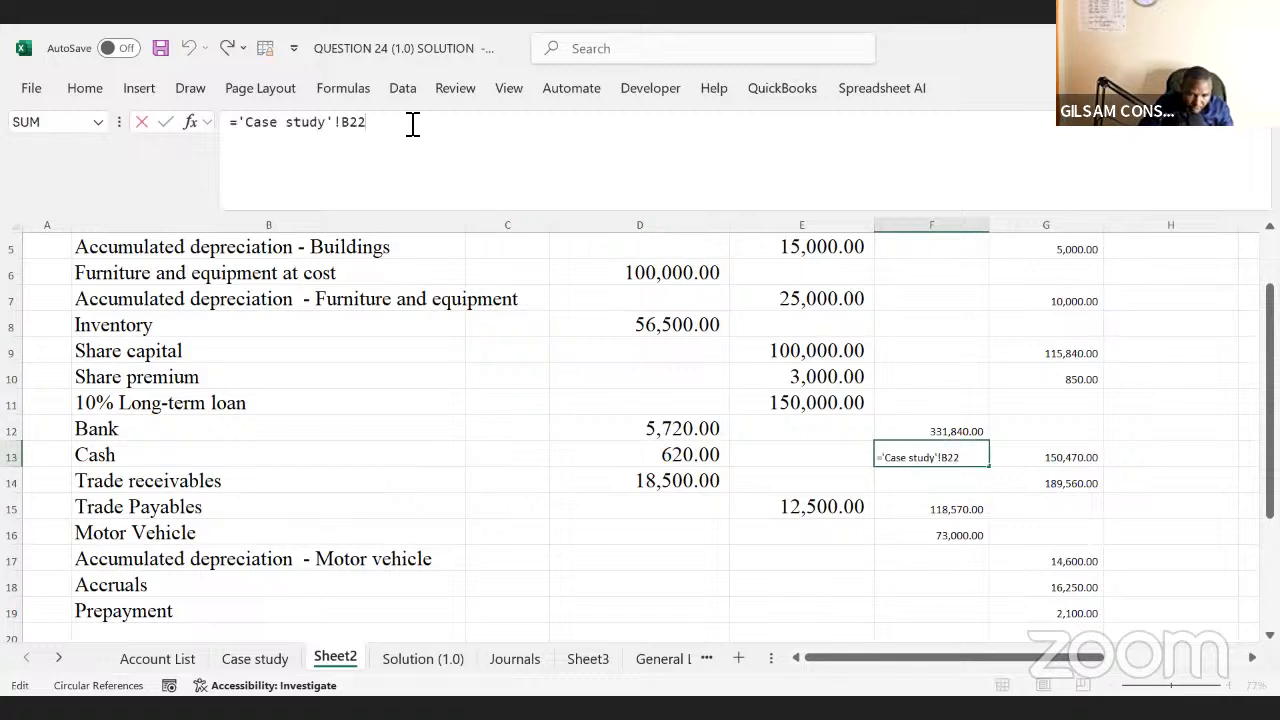
text(+)
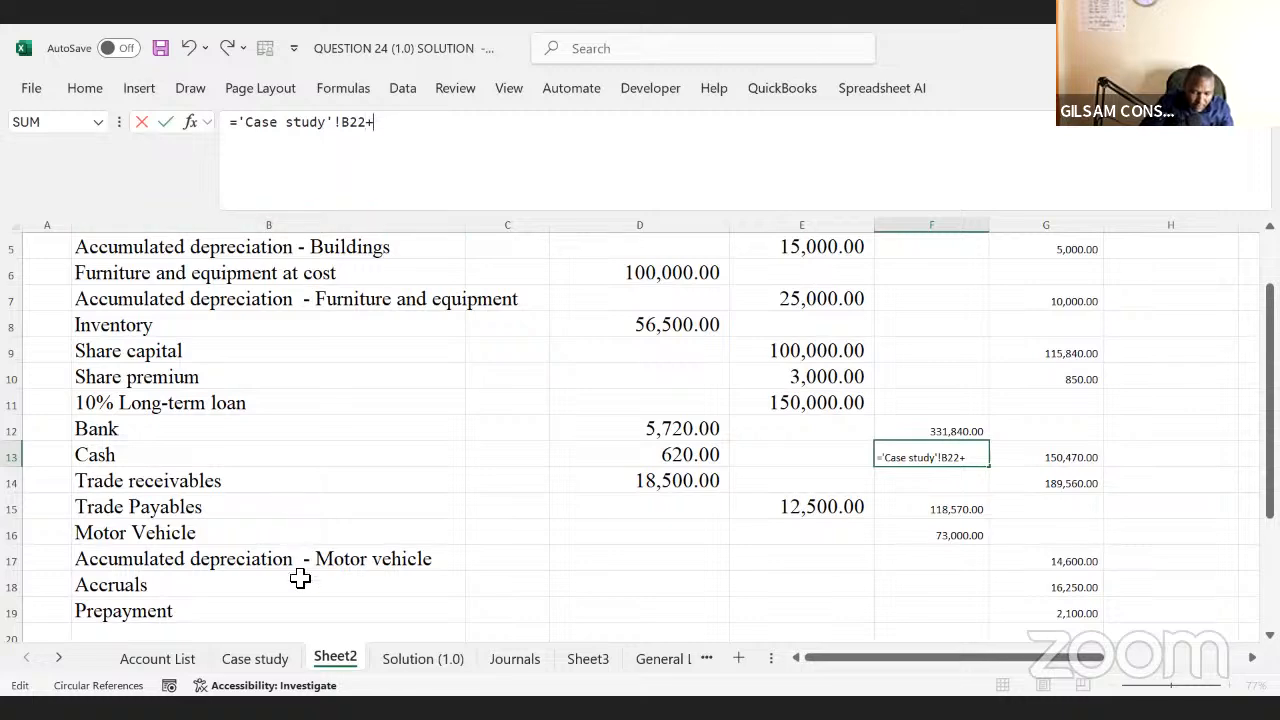
click(280, 660)
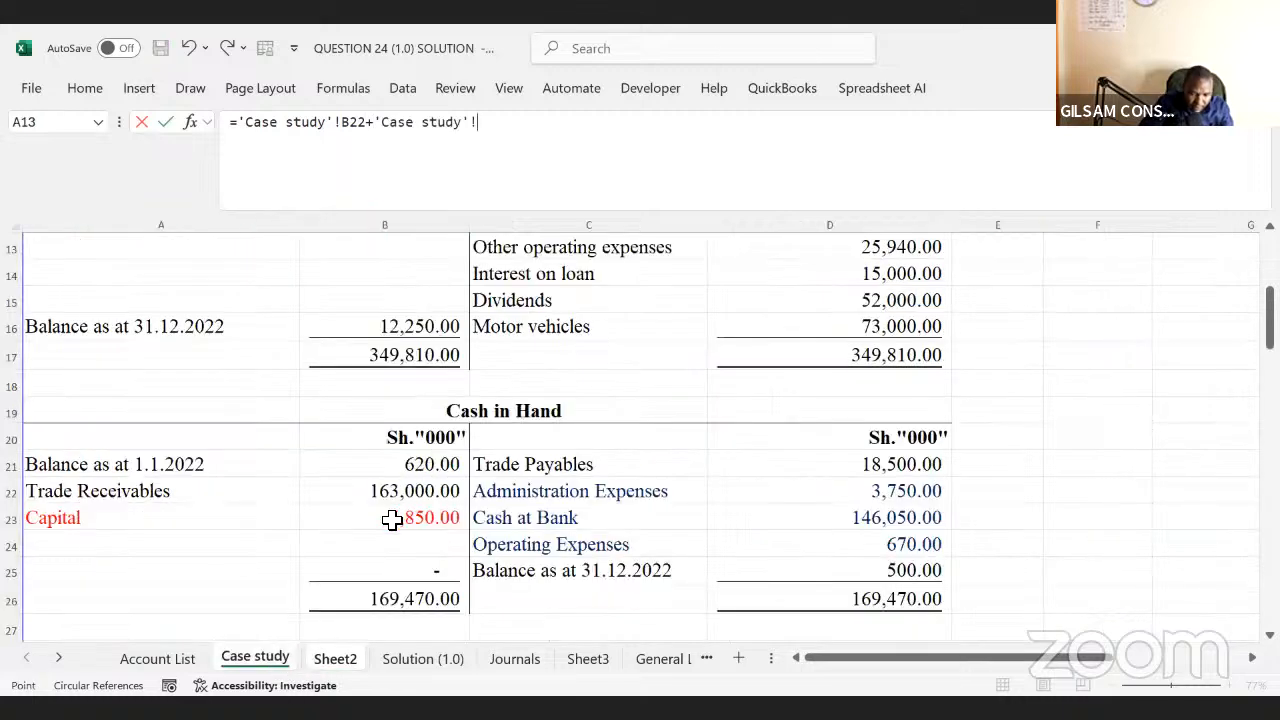
click(391, 519)
key(Return)
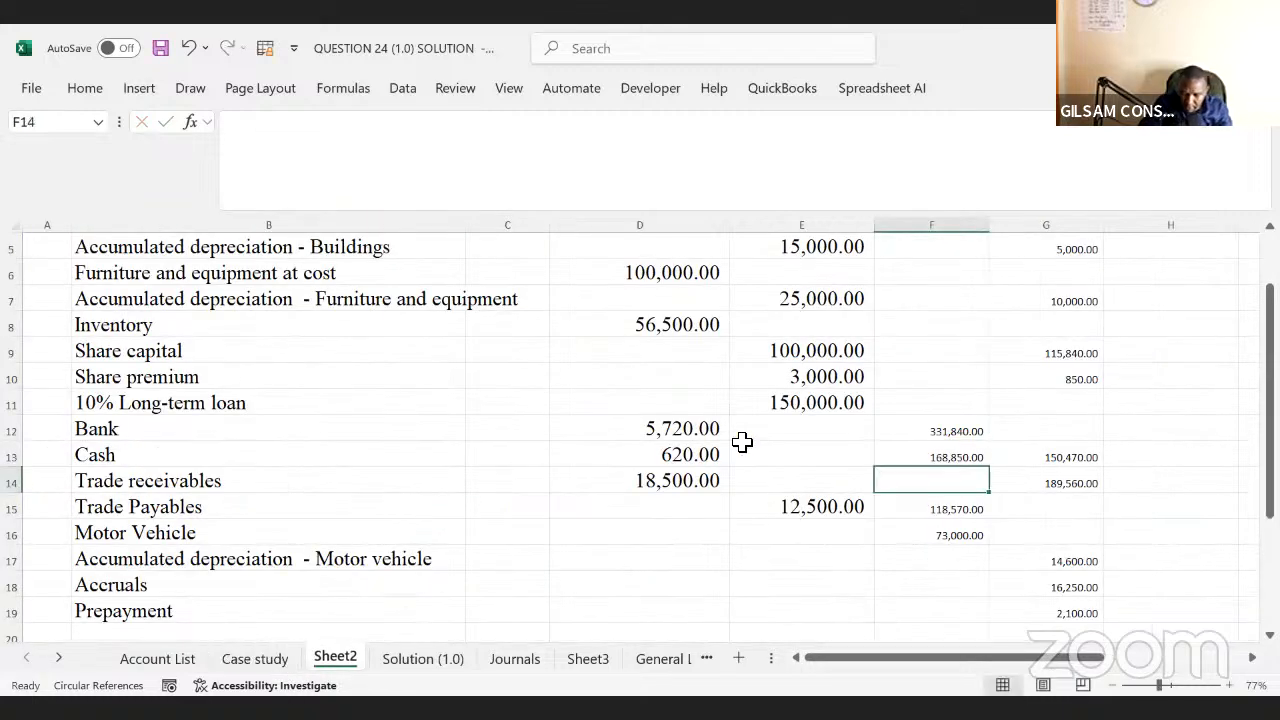
- Check the Share premium adjustment in G10 and the Cash adjustment formula in F13
click(1076, 382)
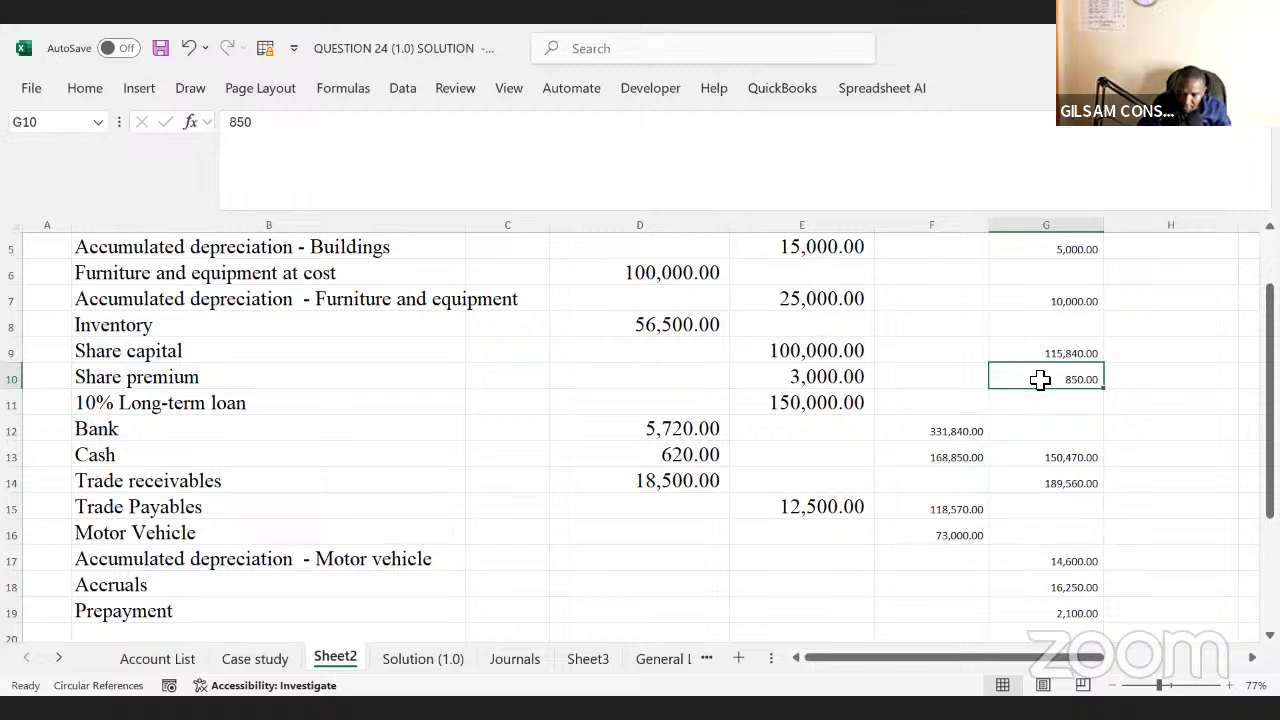
click(933, 456)
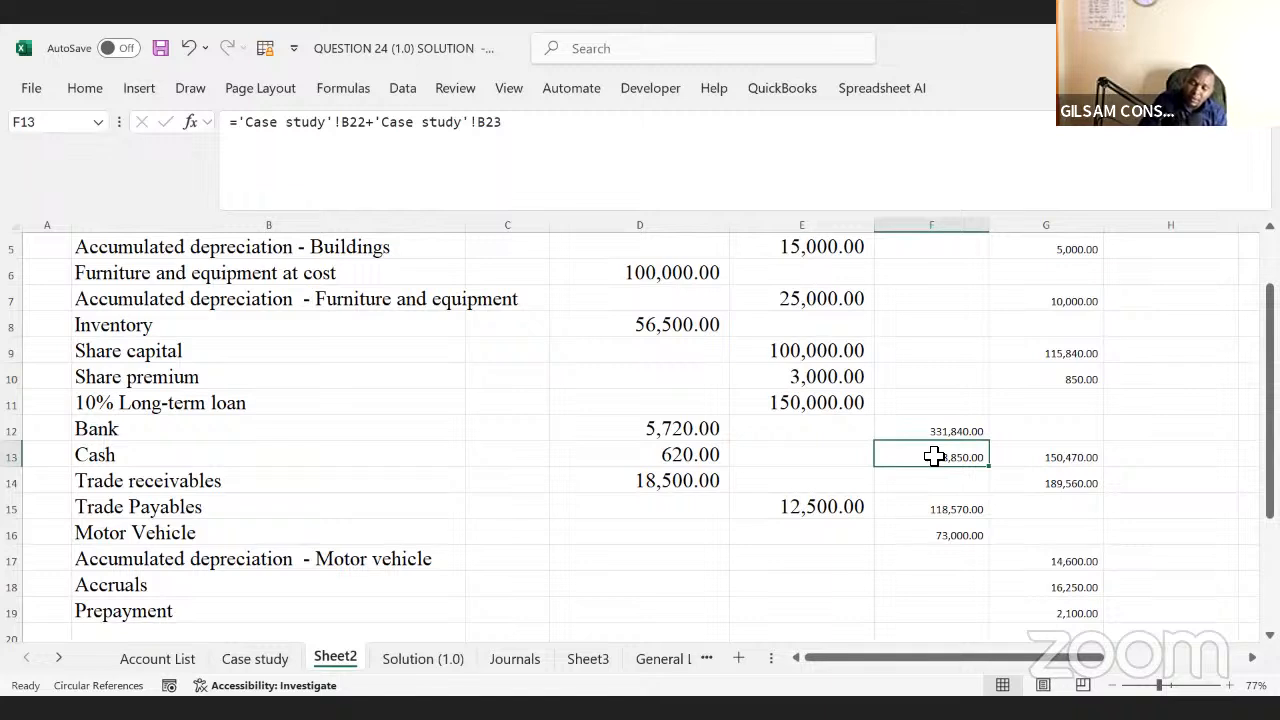
click(1073, 381)
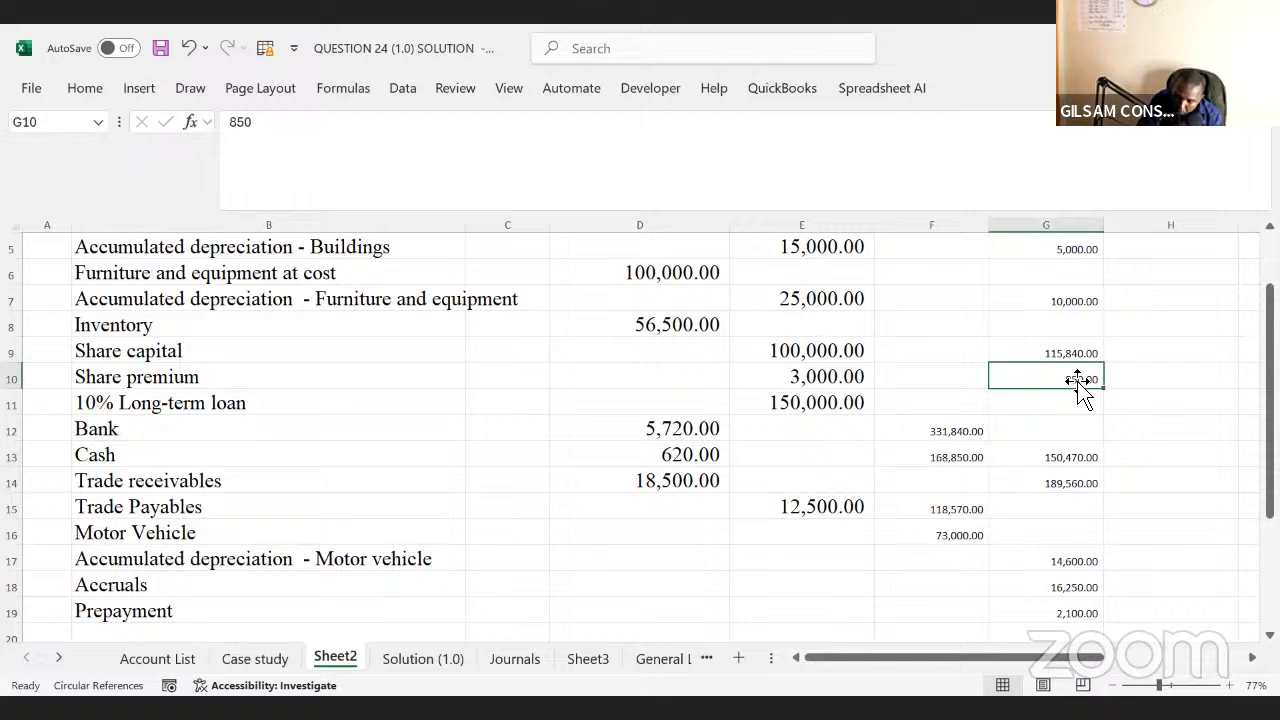
- Examine the Case study Trade Receivables account's cash, bank and sales entries, and check the Trade receivables opening balance formula on Sheet2
click(274, 648)
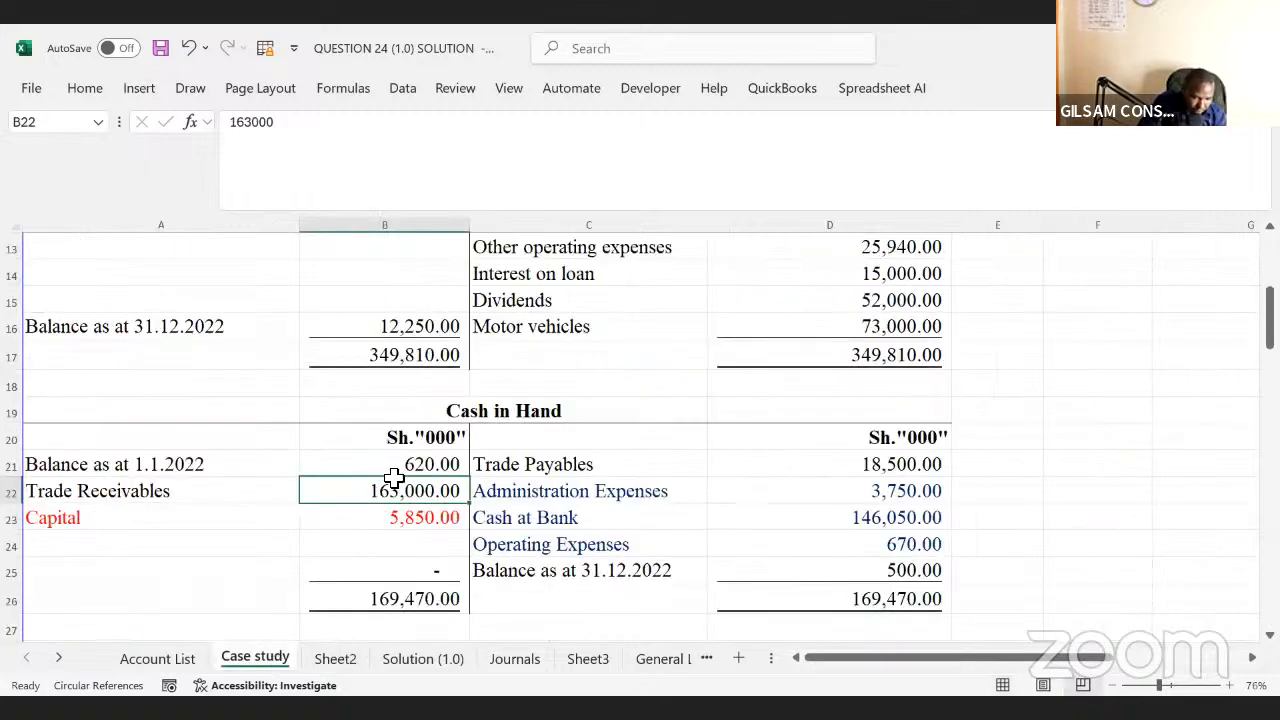
click(546, 553)
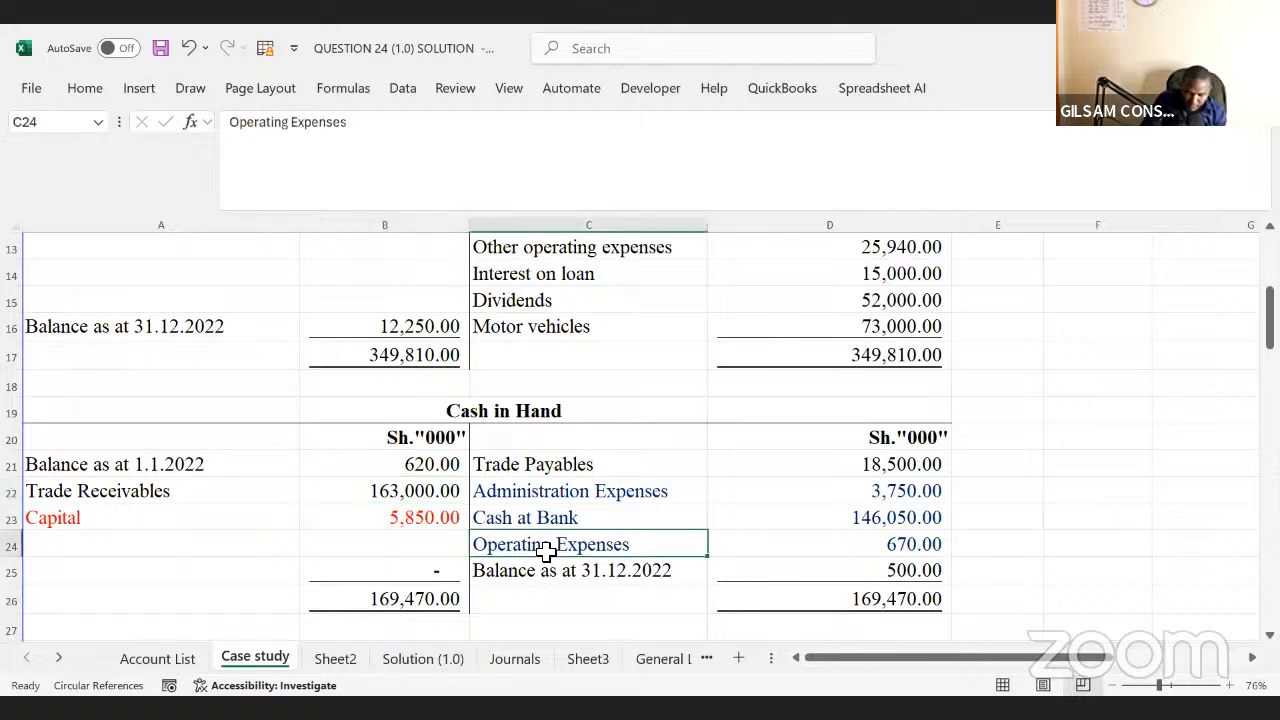
key(Down)
key(Down)
key(Down)
key(Down)
key(Down)
key(Down)
key(Down)
key(Down)
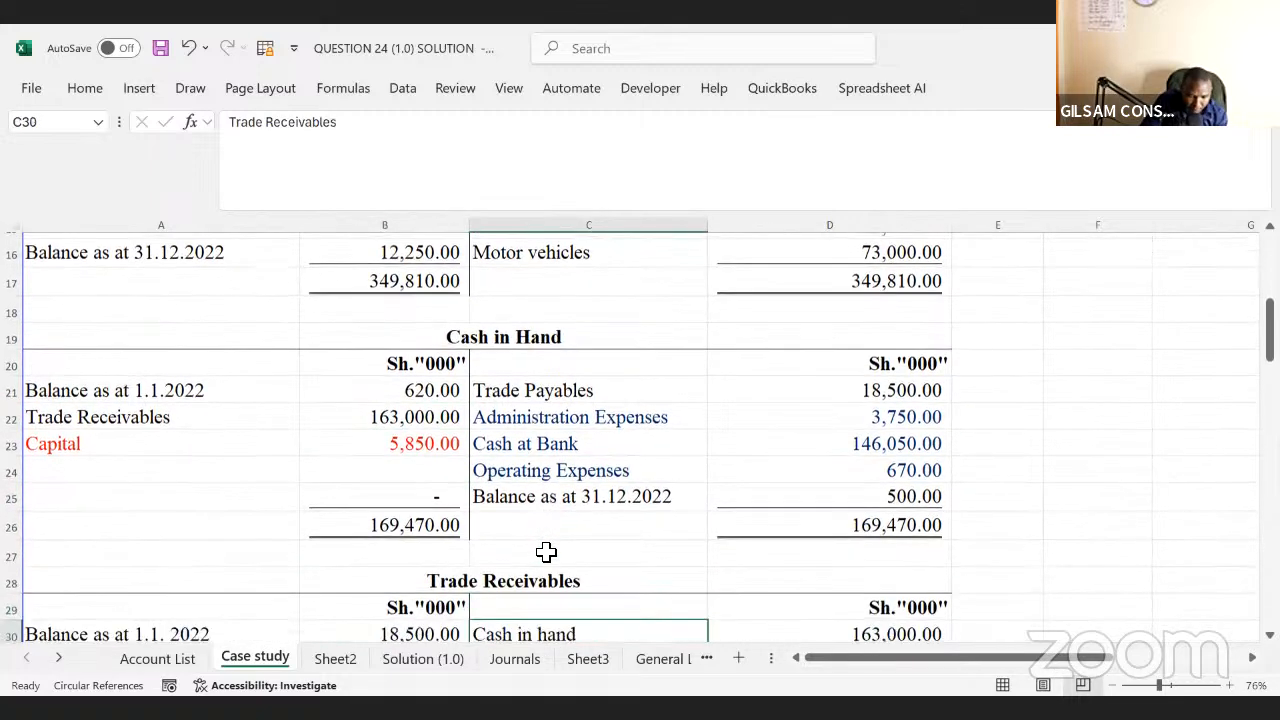
key(Down)
key(Down)
key(Down)
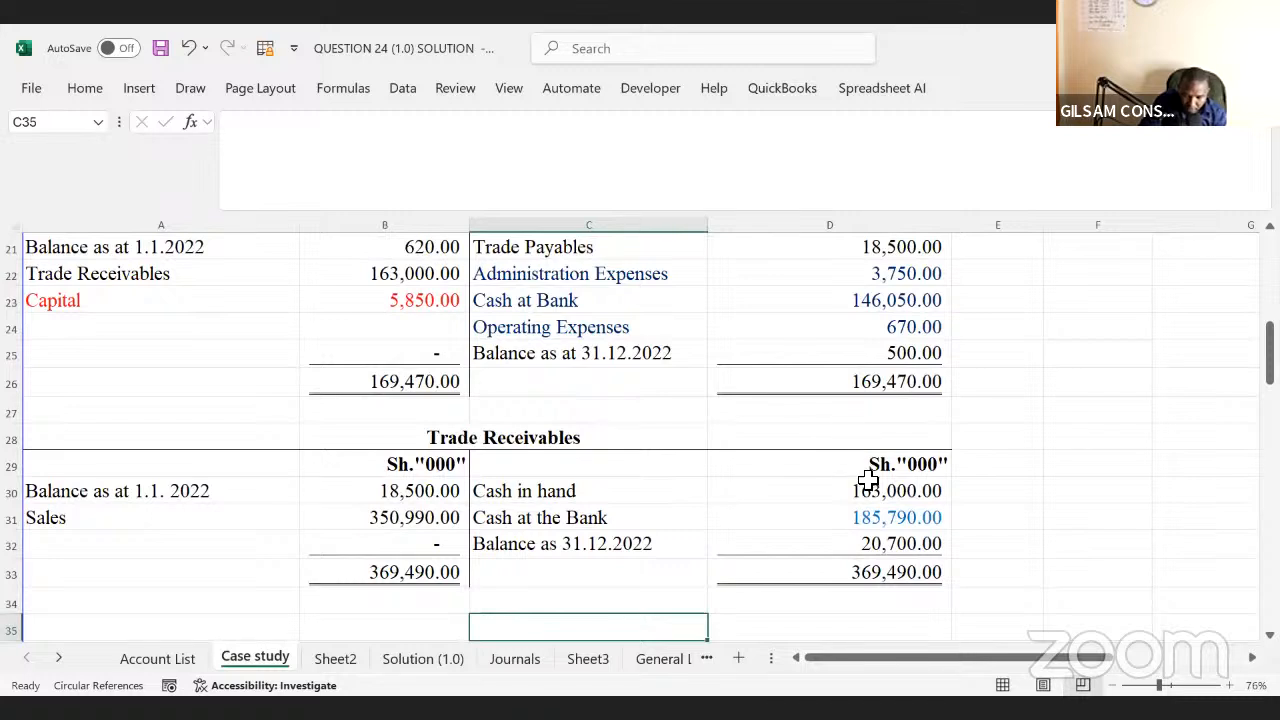
click(864, 491)
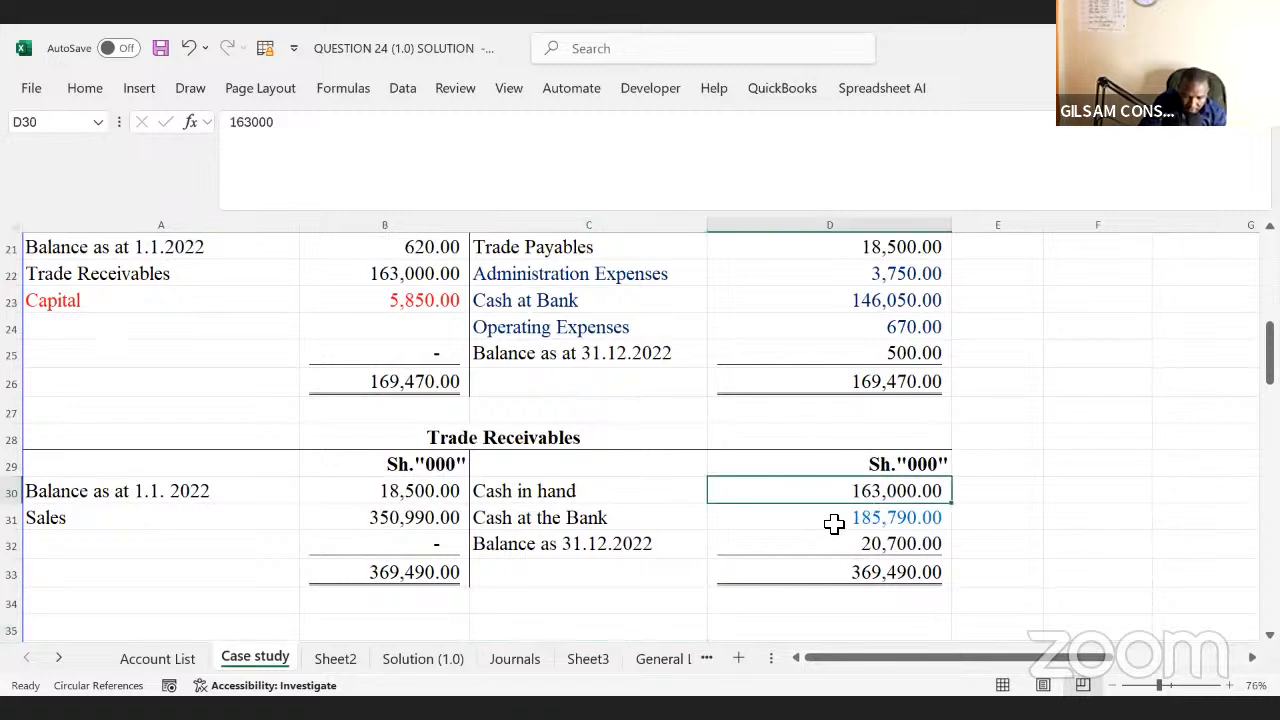
click(834, 522)
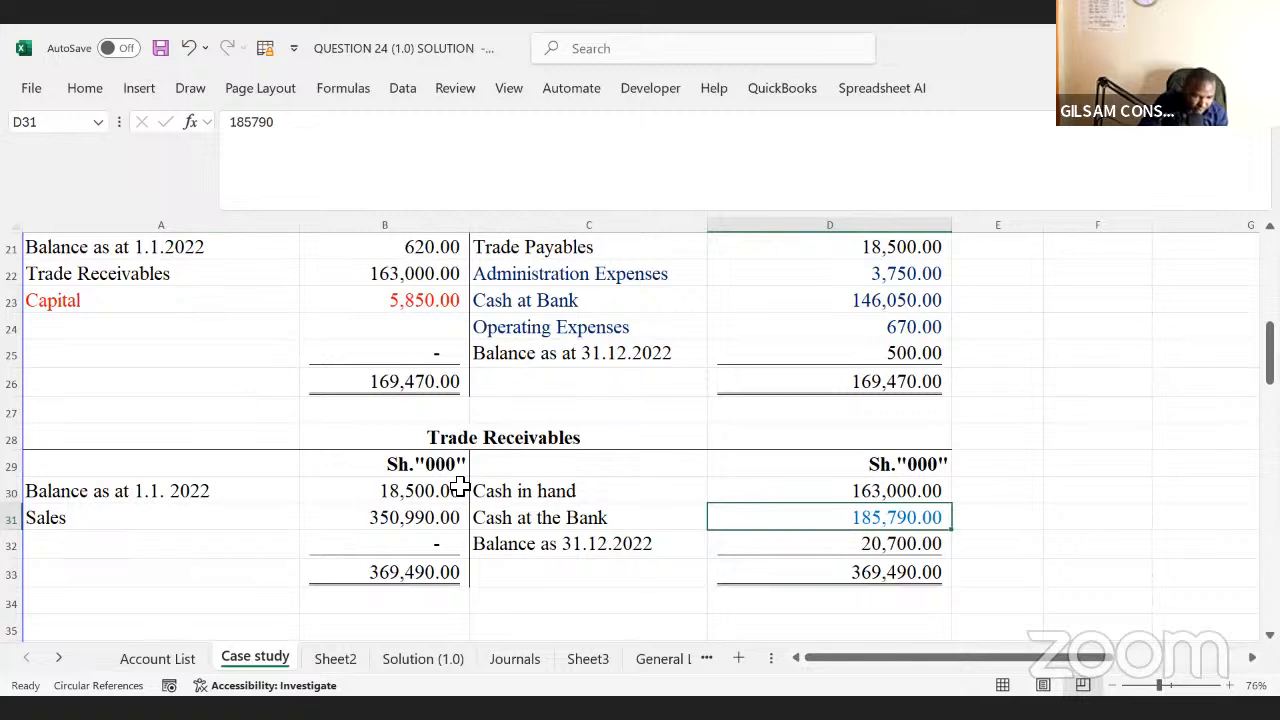
click(356, 512)
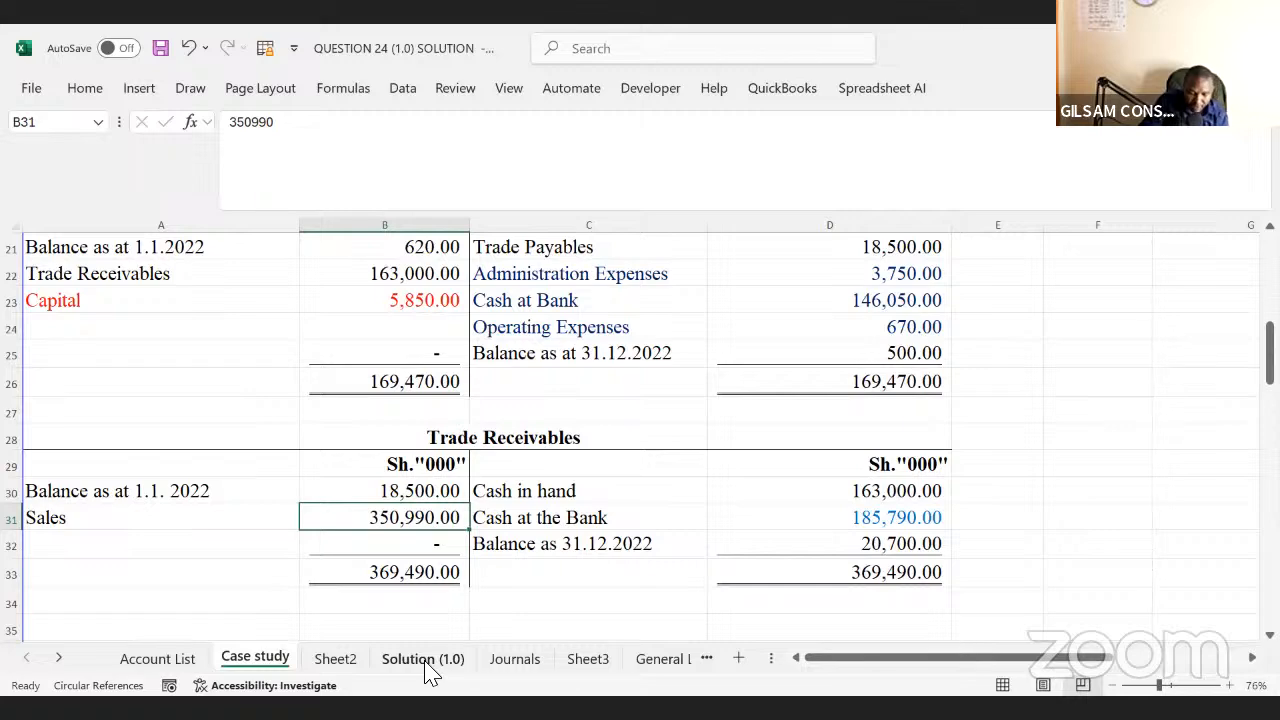
click(350, 668)
click(611, 484)
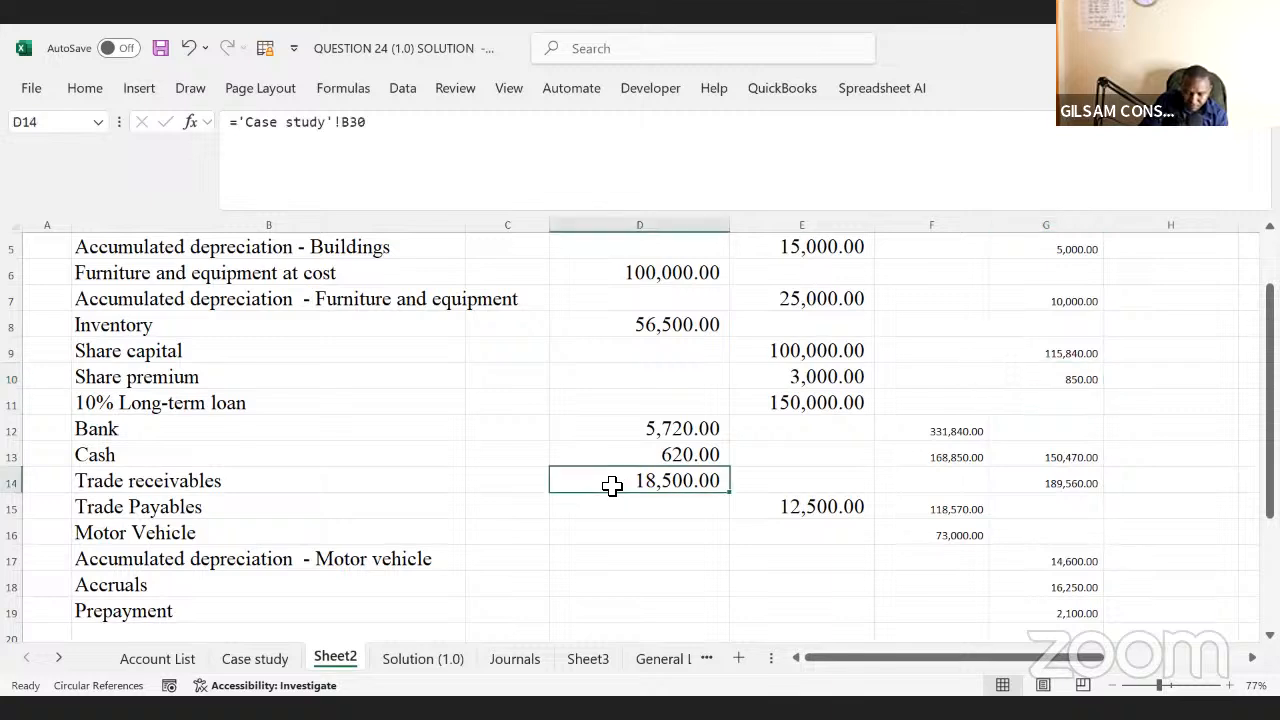
- Link the Trade receivables row's debit adjustment cell F14 to the Sales figure in Case study cell B31
click(784, 426)
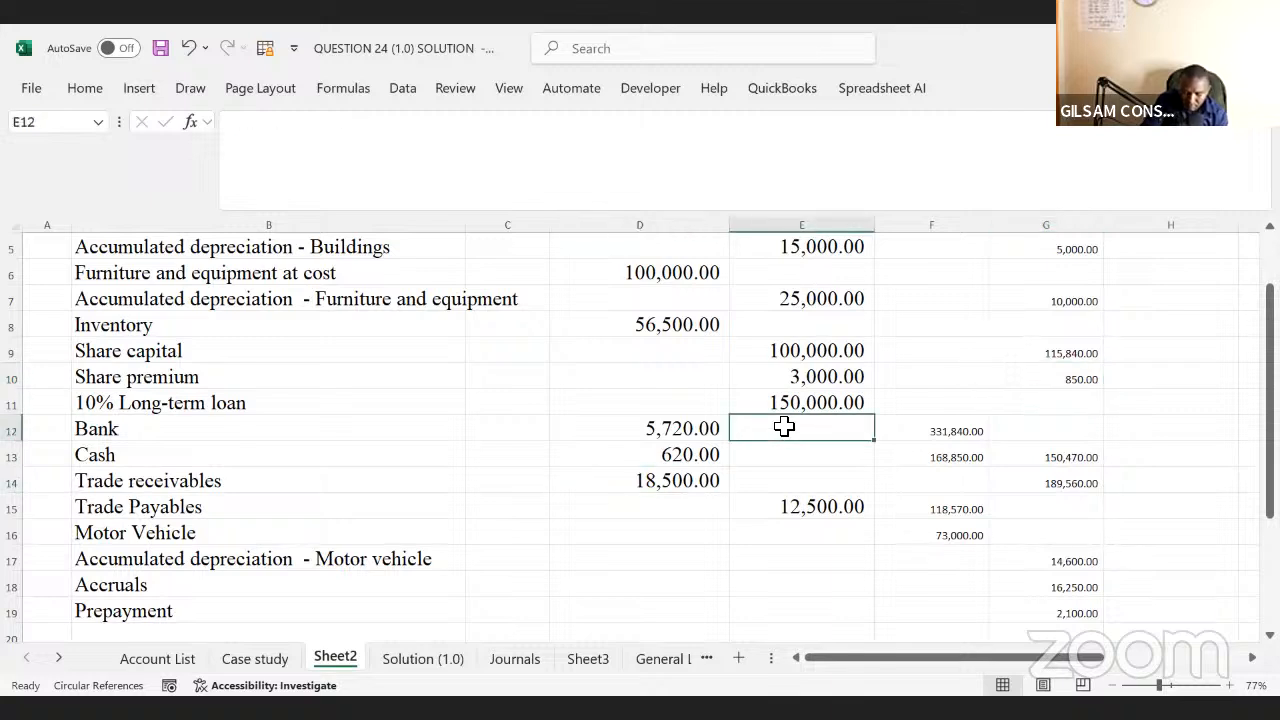
key(Up)
key(Up)
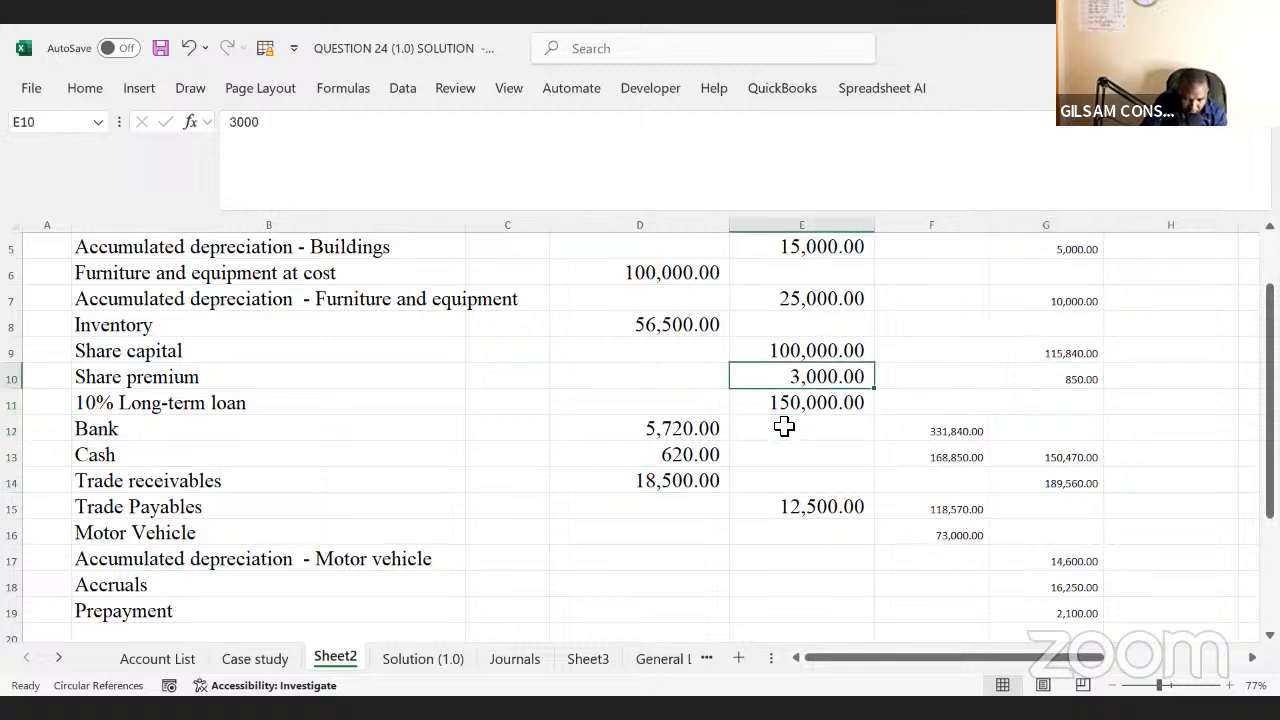
key(Down)
key(Down)
key(Down)
key(Down)
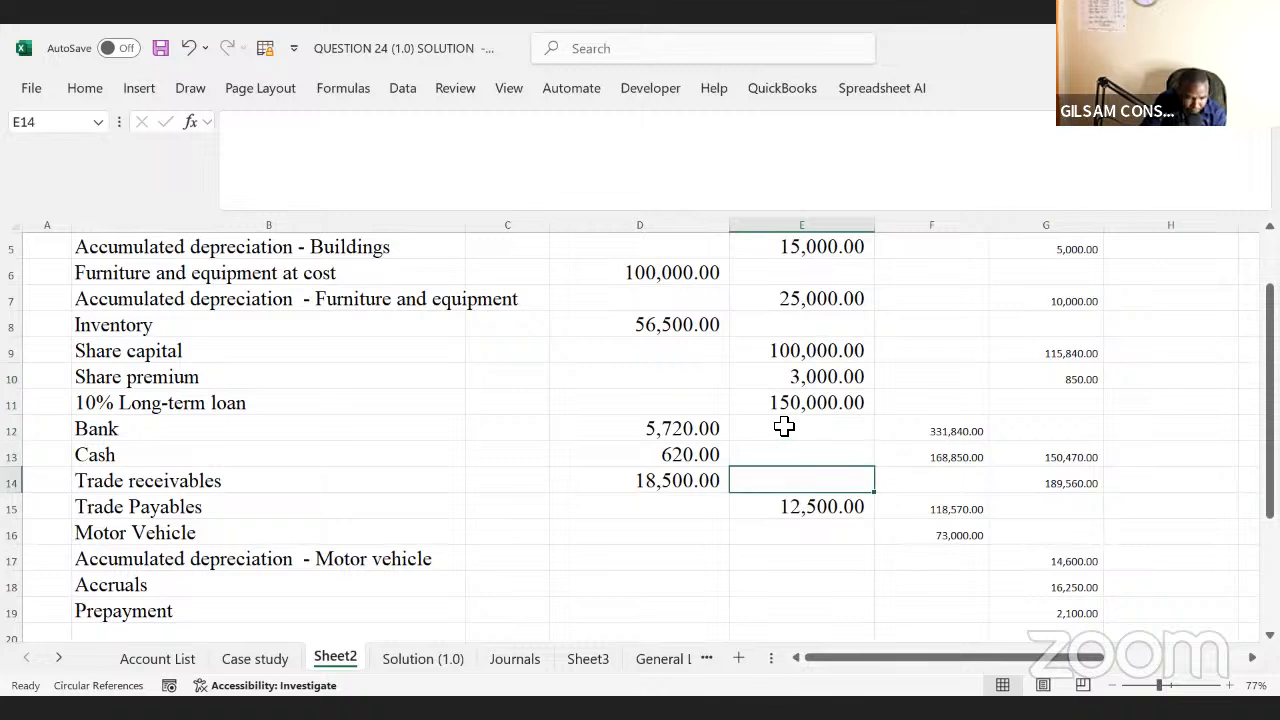
key(Right)
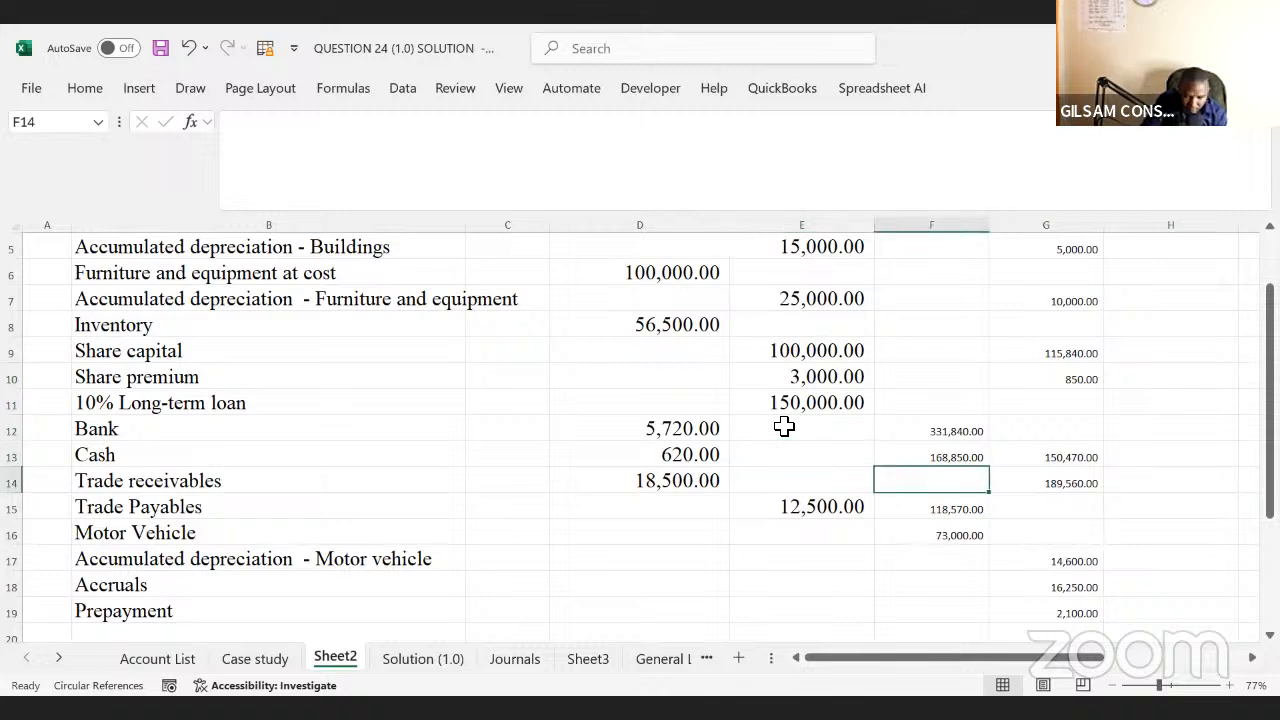
text(=)
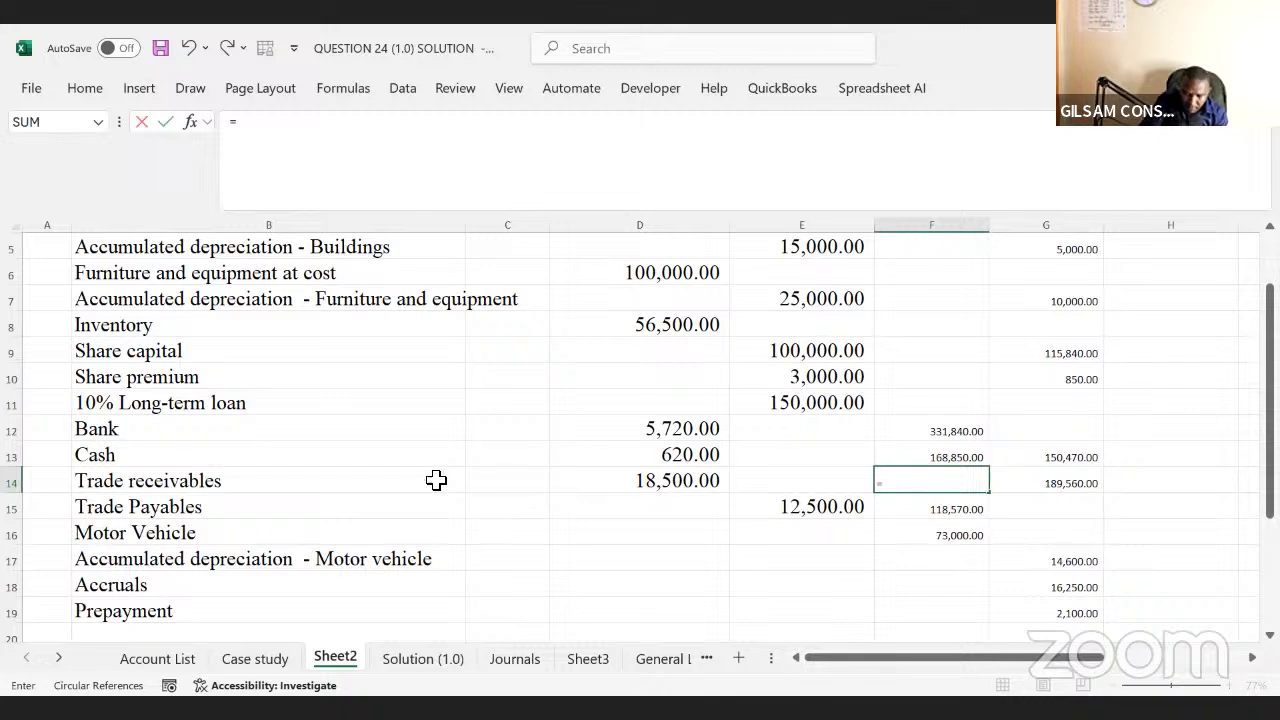
click(283, 659)
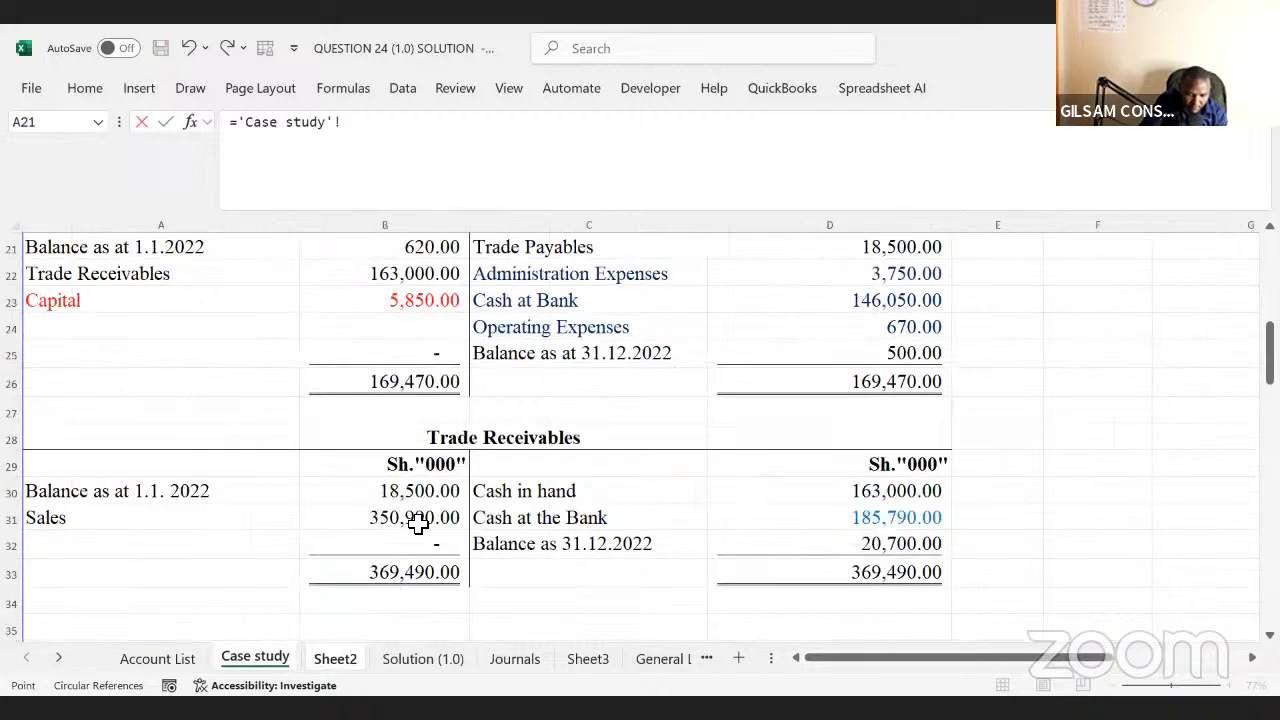
click(405, 516)
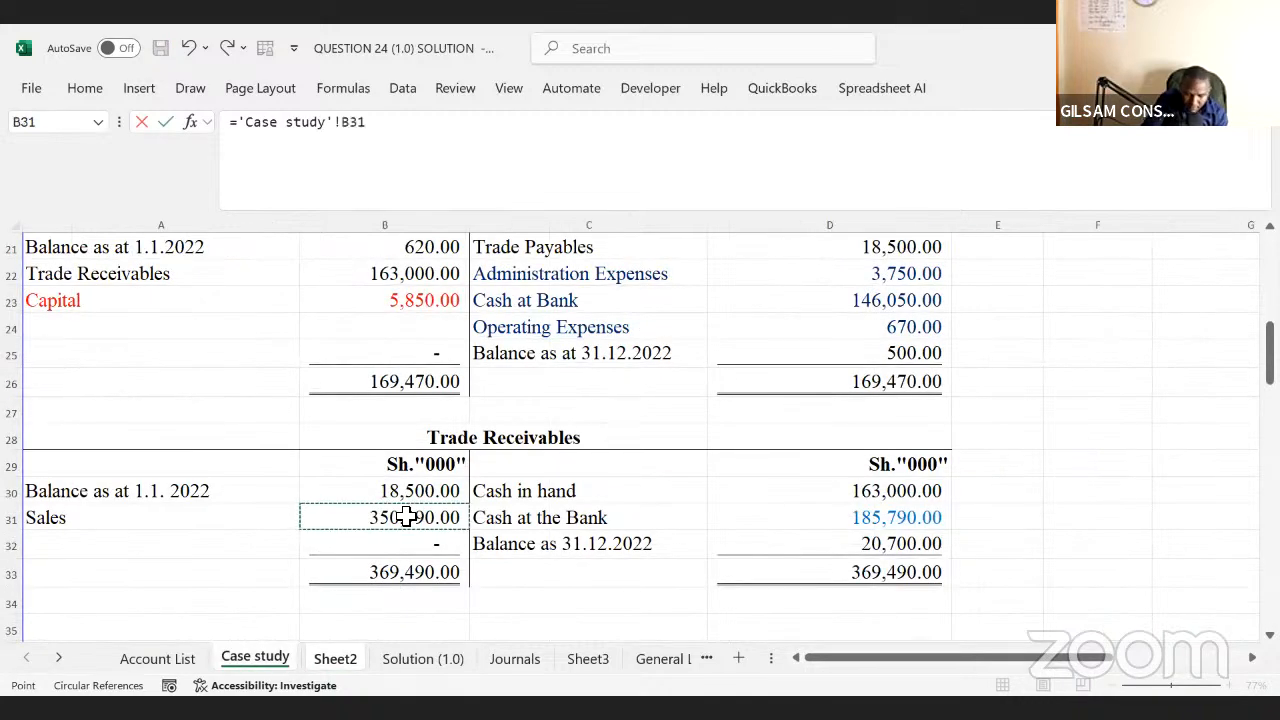
key(Return)
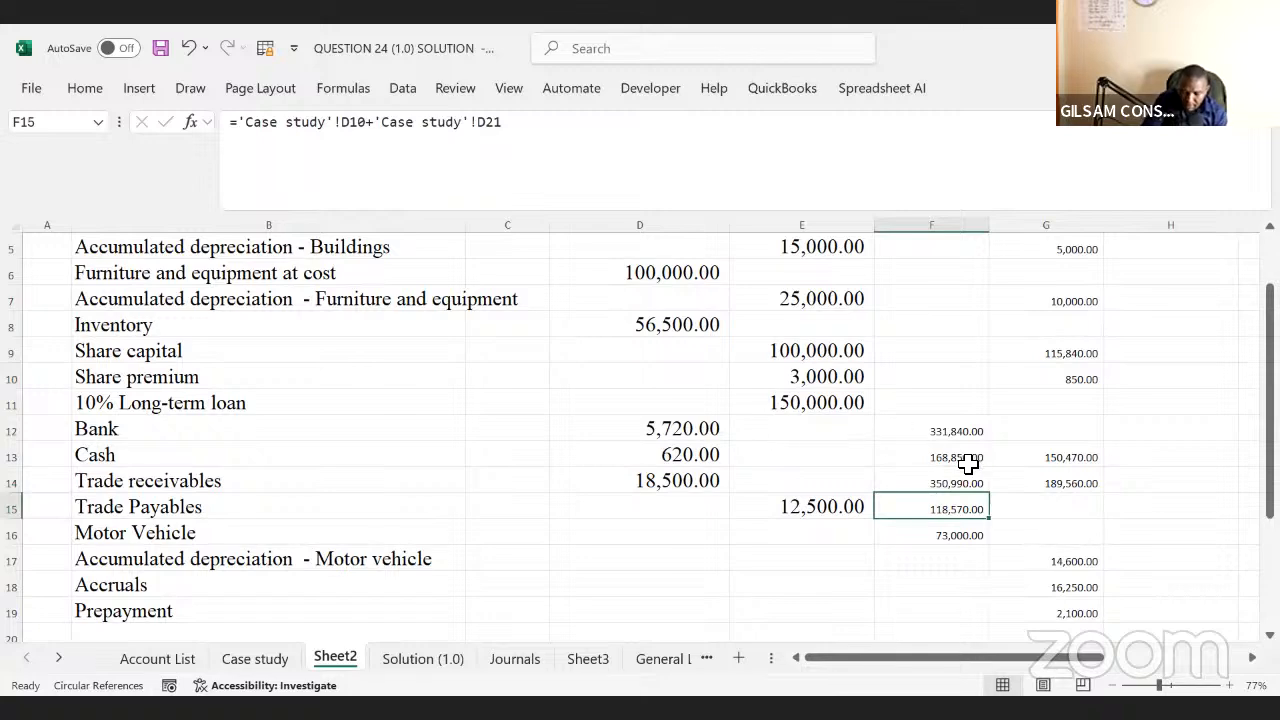
- Enter the label Sales in cell J3, in the first row beneath the Sheet2 header
key(Right)
key(Right)
key(Right)
key(Right)
key(Up)
key(Up)
key(Up)
key(Up)
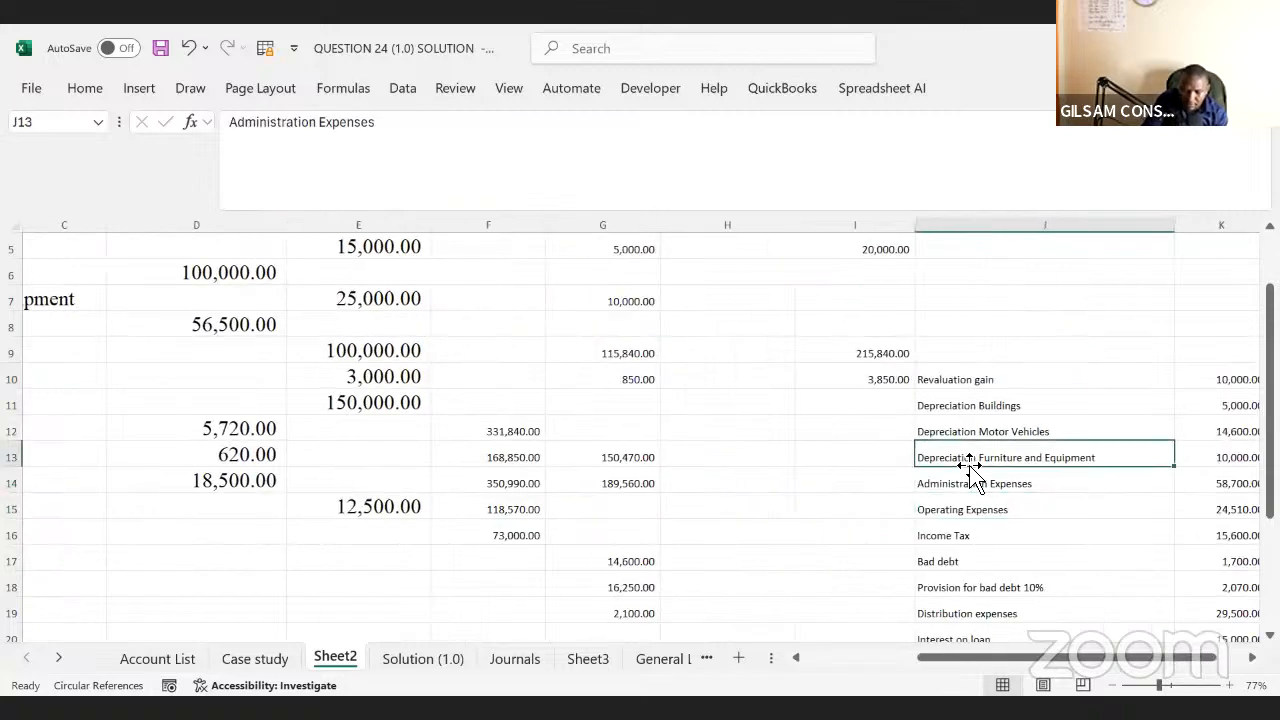
key(Up)
key(Up)
key(Up)
key(Up)
key(Up)
key(Up)
key(Up)
key(Up)
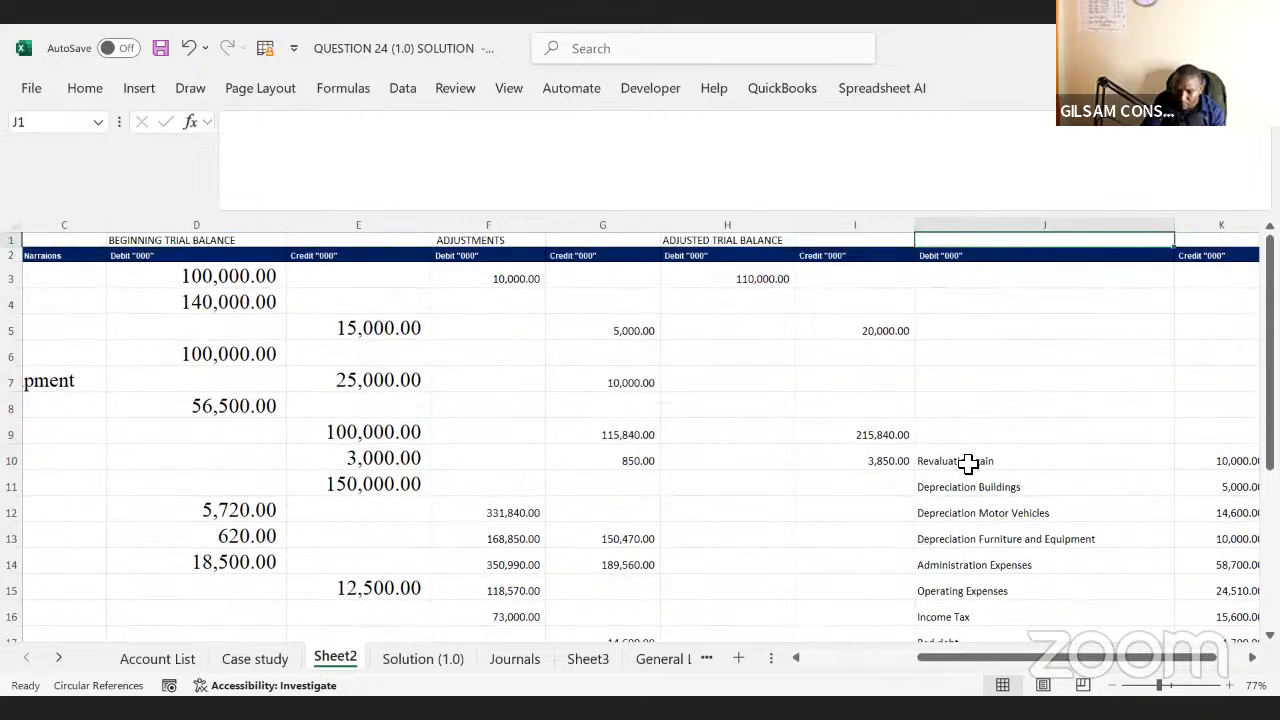
key(Down)
key(Up)
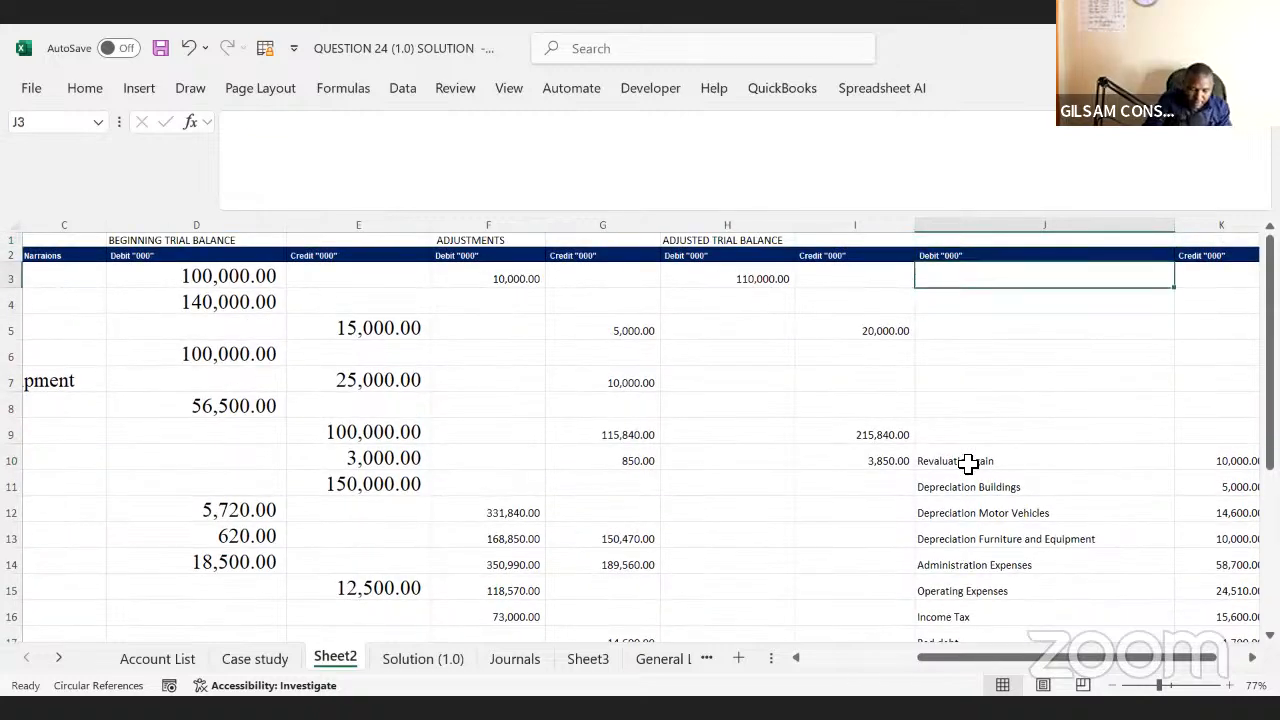
text(Sales)
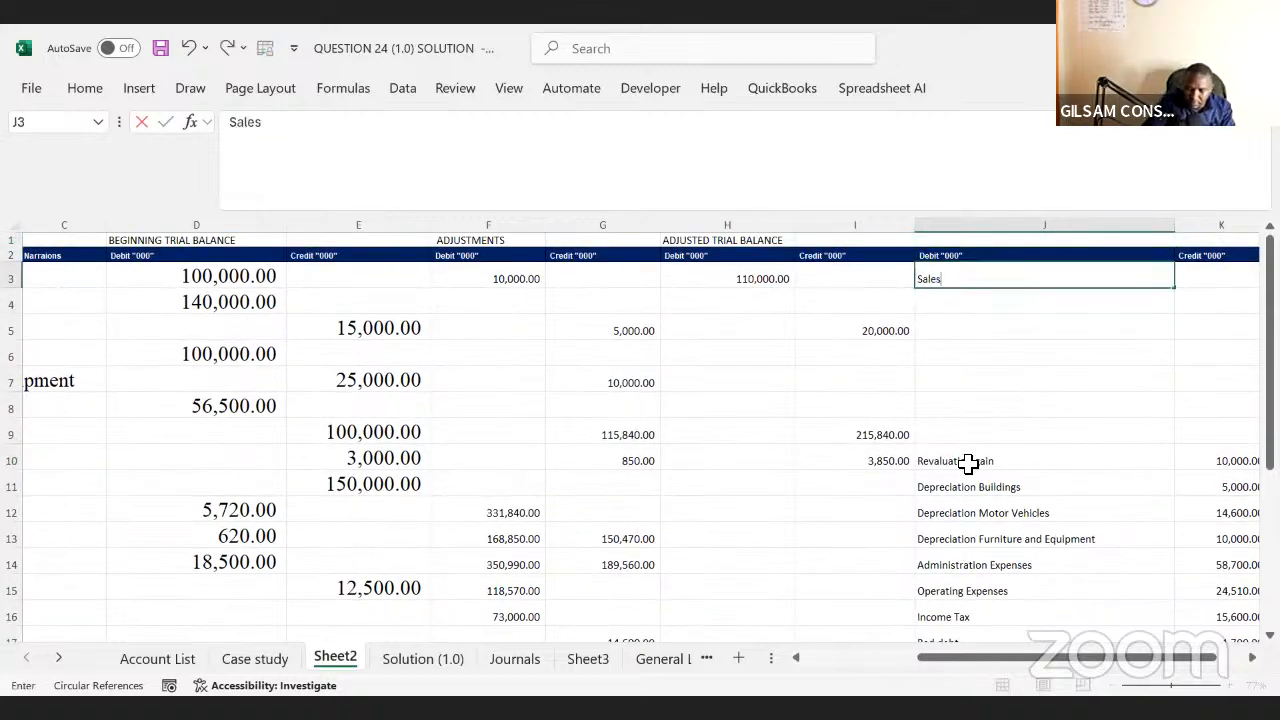
- Link the Sales amount in K3 to the Trade Receivables account's Sales entry in Case study cell B31
key(Tab)
text(=)
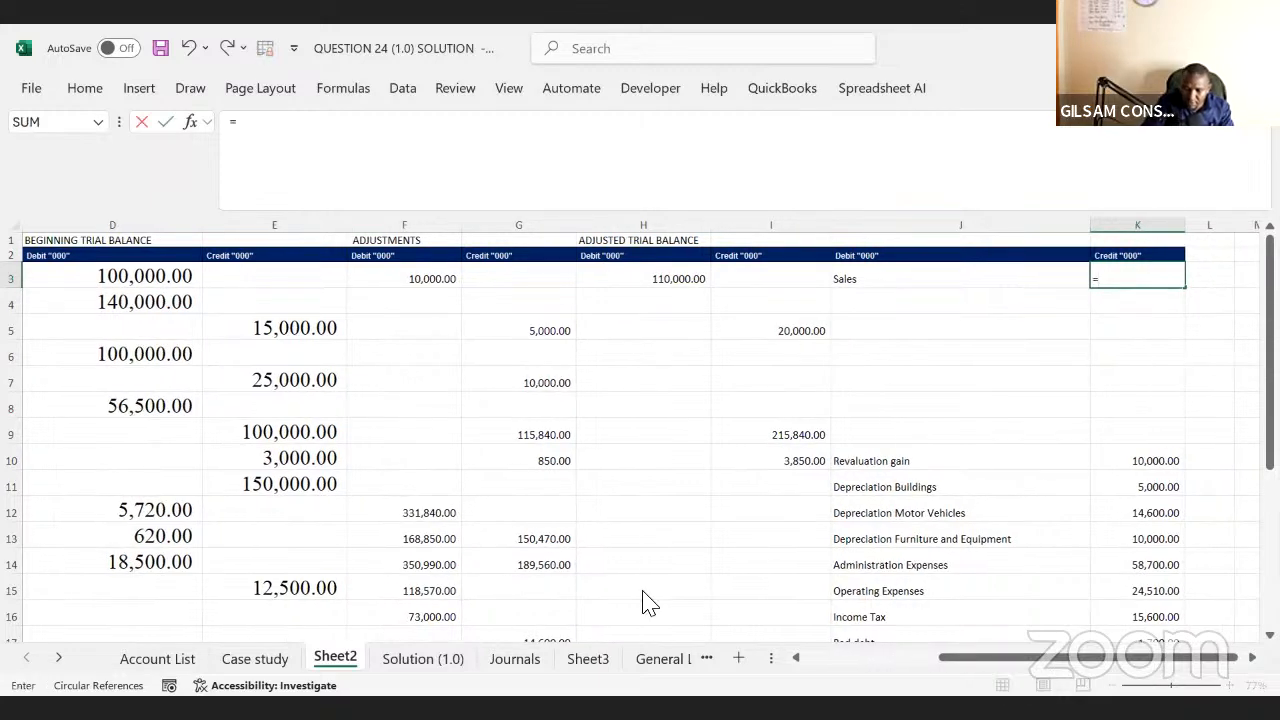
click(255, 658)
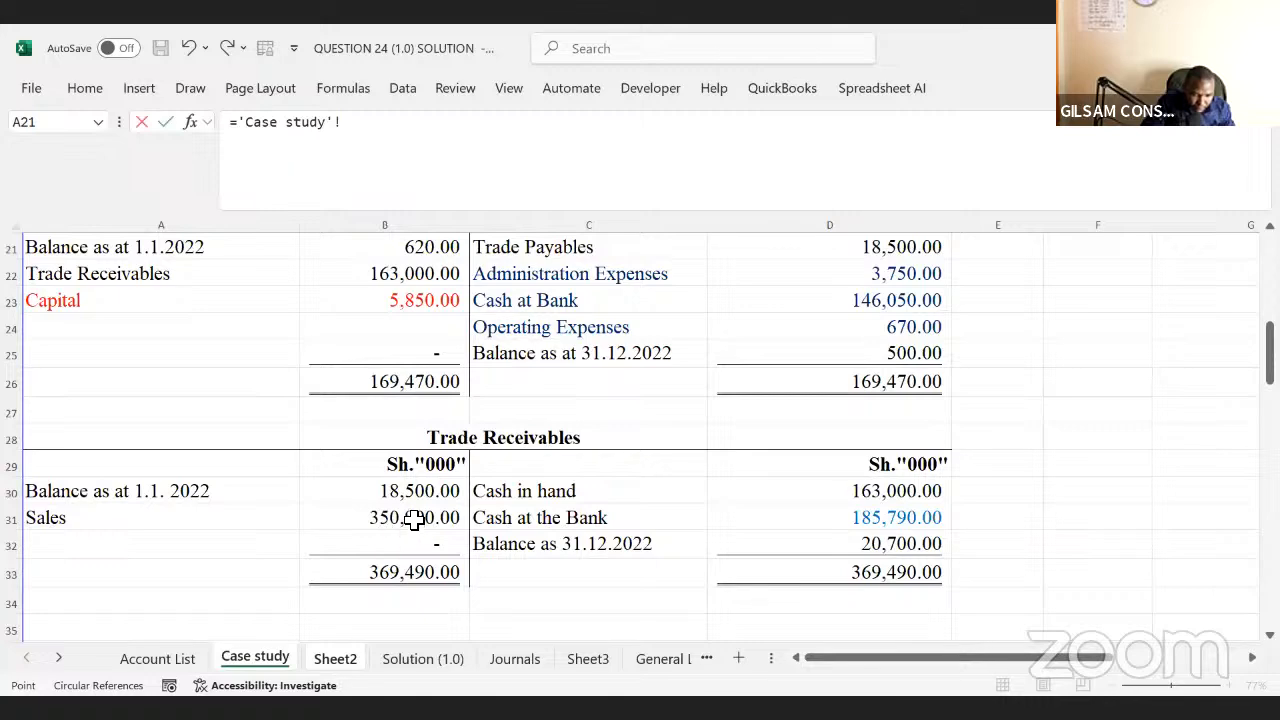
click(414, 518)
key(Return)
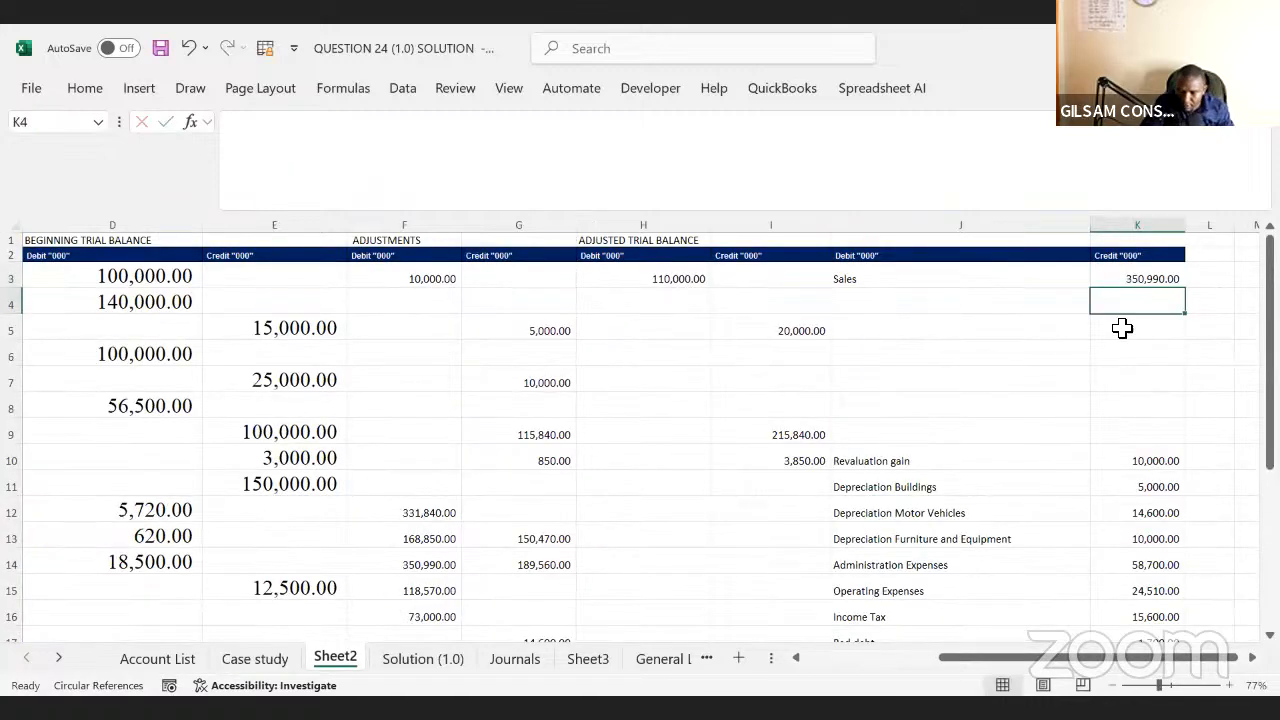
click(1122, 328)
click(1138, 283)
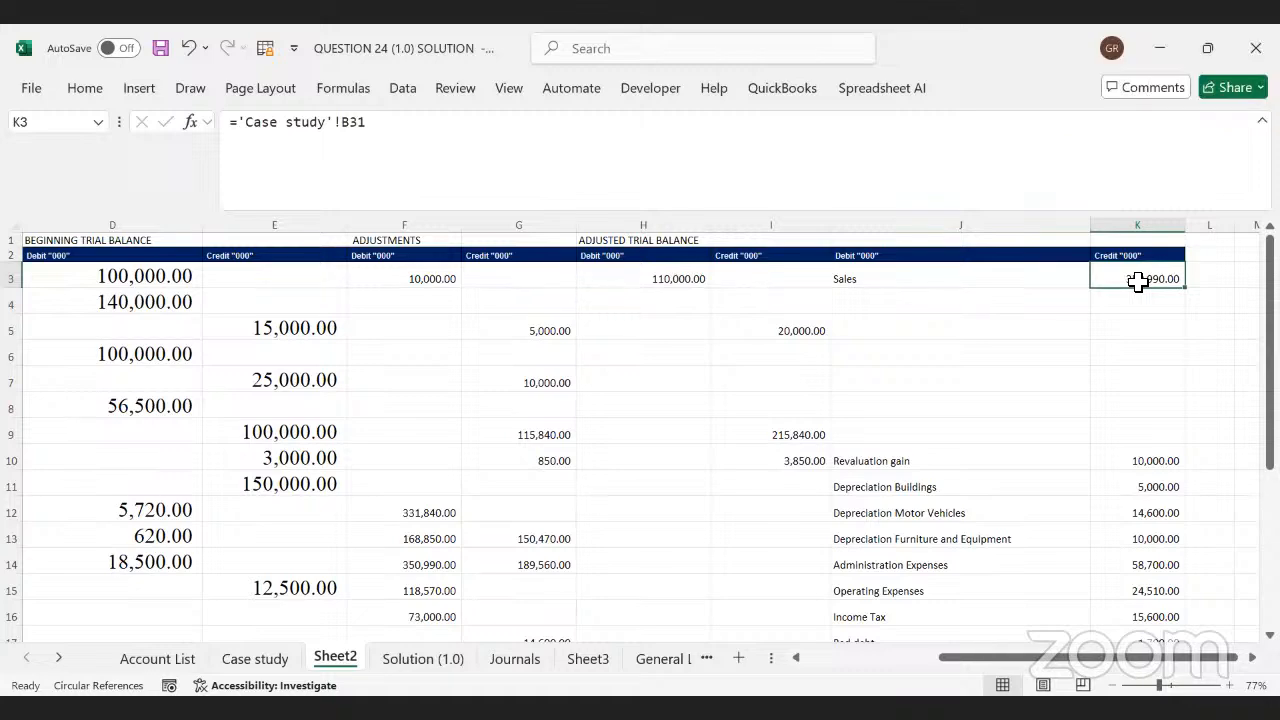
- Examine the Trade Payables account on the Case study sheet, including its opening balance and purchases entries
click(260, 659)
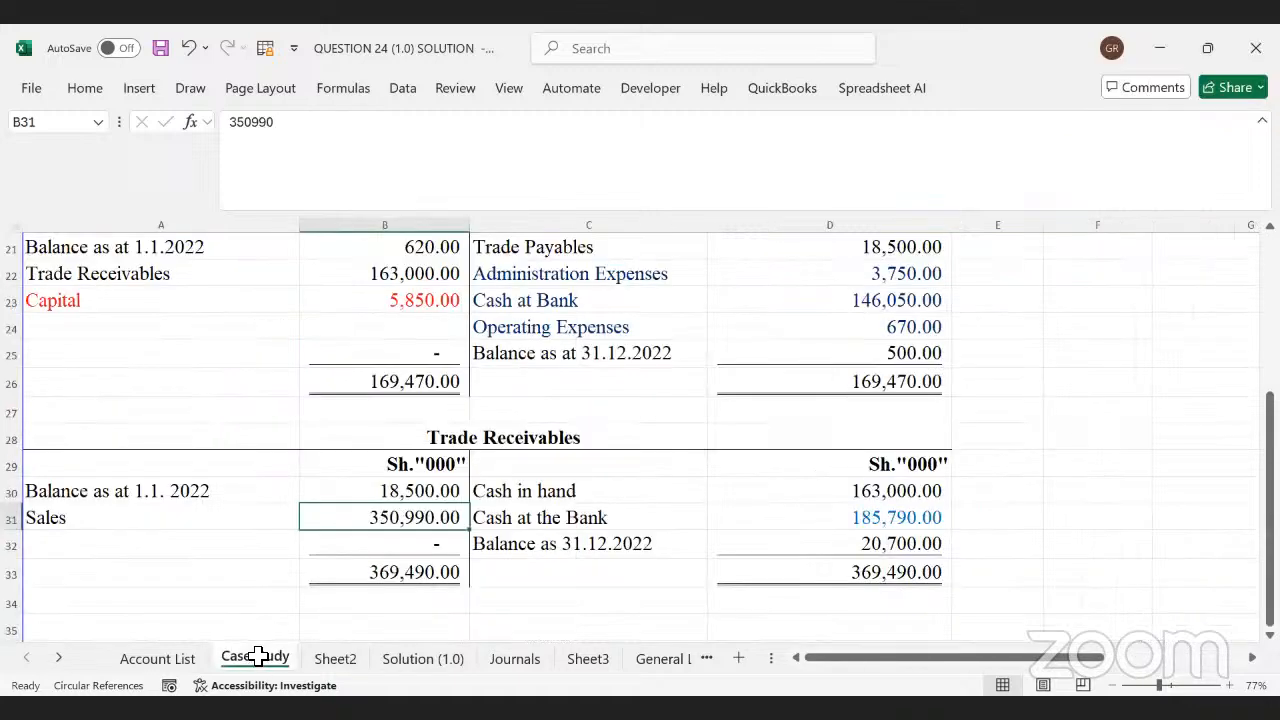
click(480, 576)
key(Down)
key(Down)
key(Down)
key(Down)
key(Down)
key(Down)
key(Down)
key(Down)
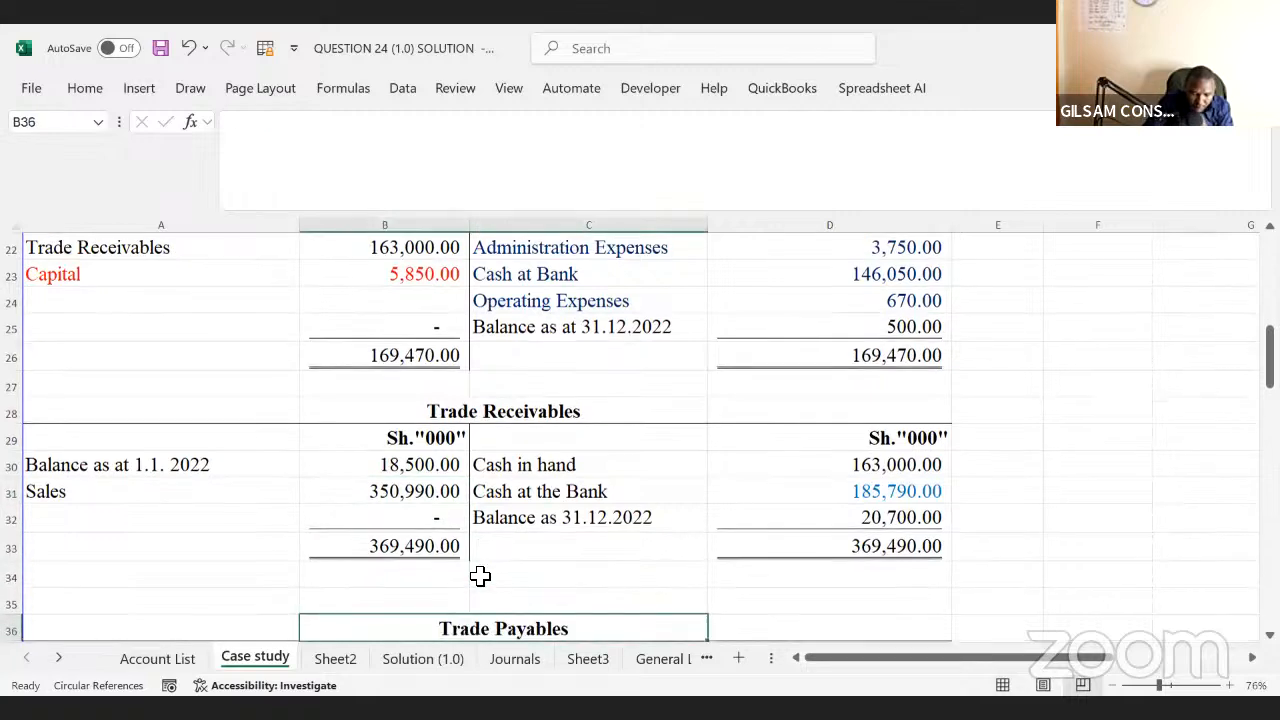
key(Down)
key(Down)
key(Down)
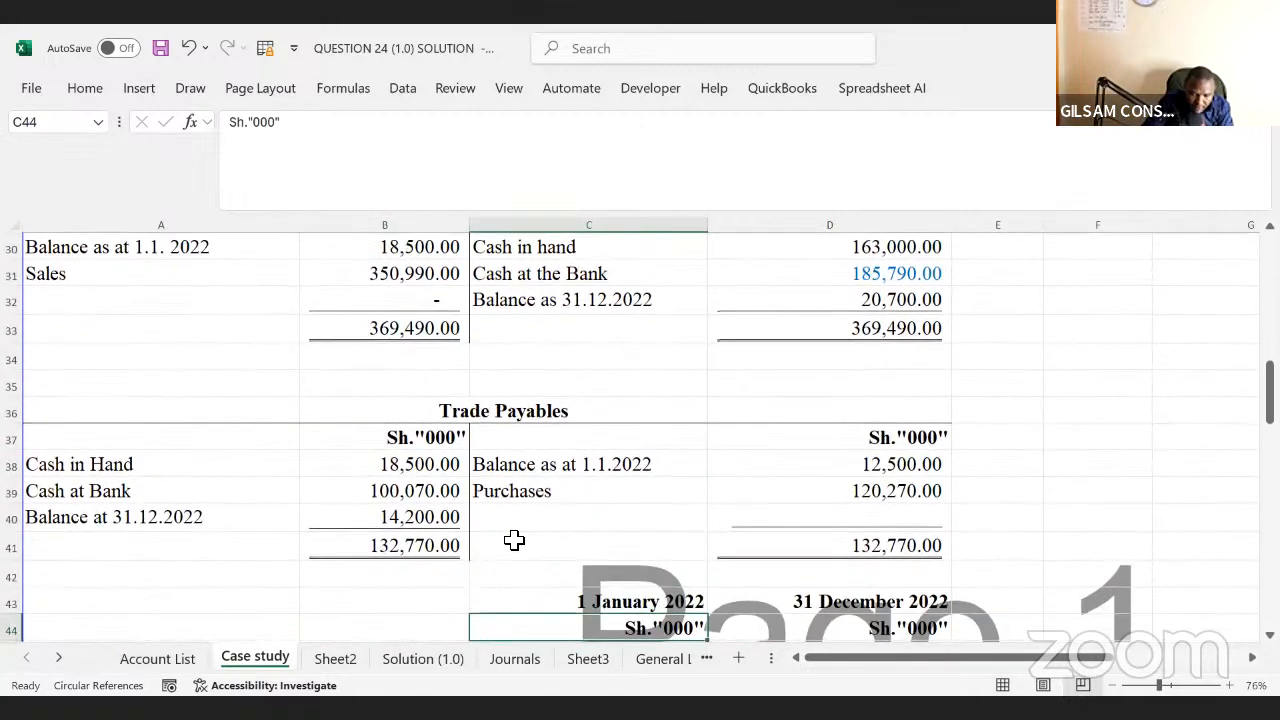
click(604, 458)
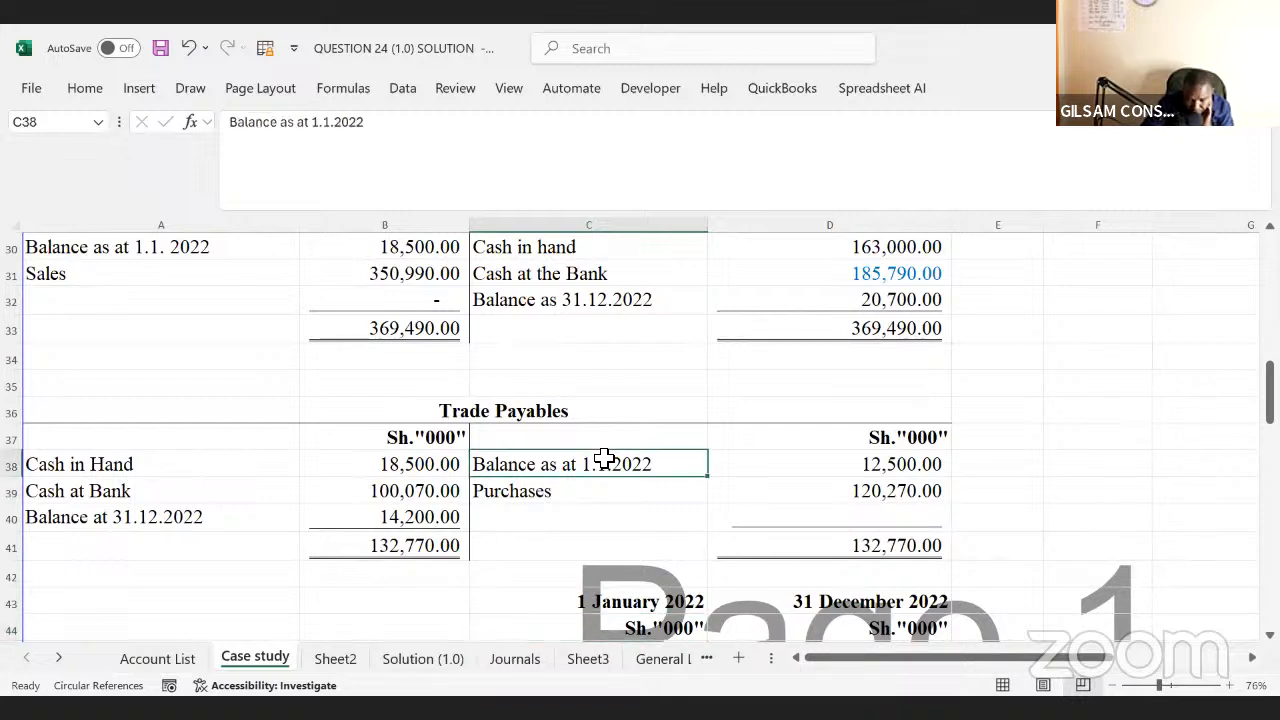
click(845, 487)
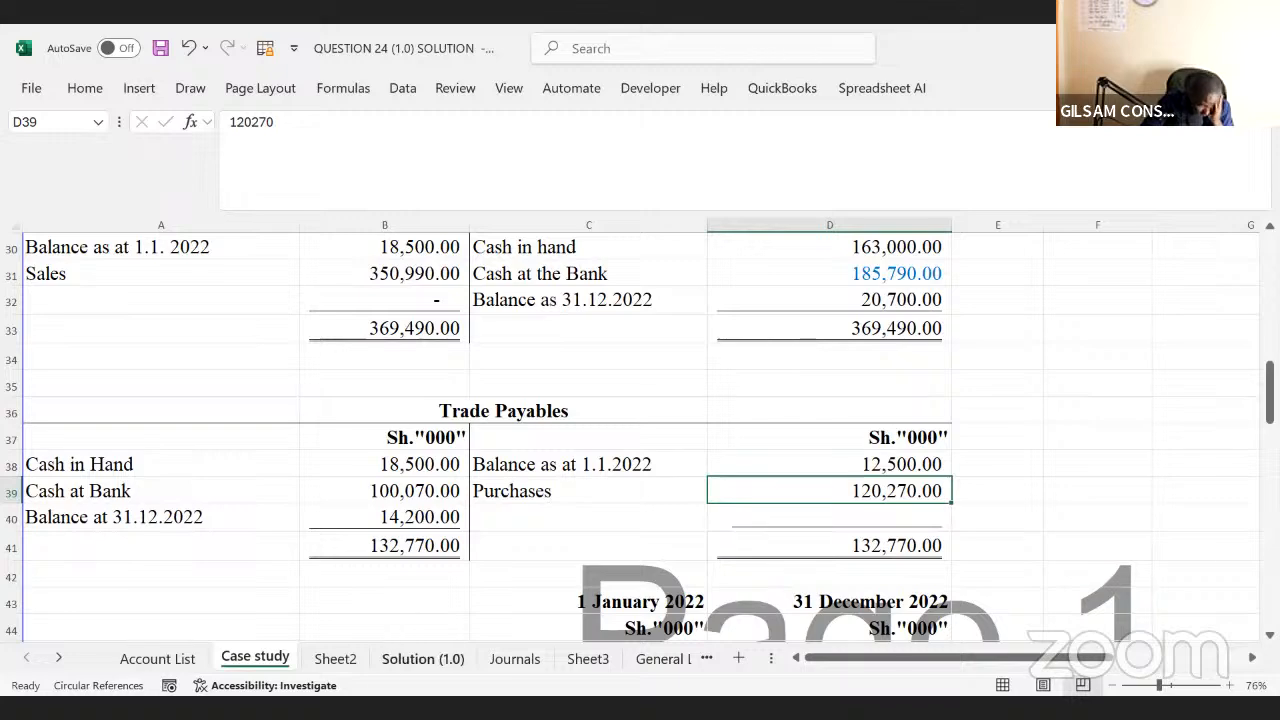
- Link the Trade Payables row's credit adjustment cell G15 on Sheet2 to the Purchases figure in Case study cell D39
click(337, 660)
click(322, 509)
key(Down)
key(Down)
key(Down)
key(Down)
key(Down)
key(Down)
key(Down)
key(Down)
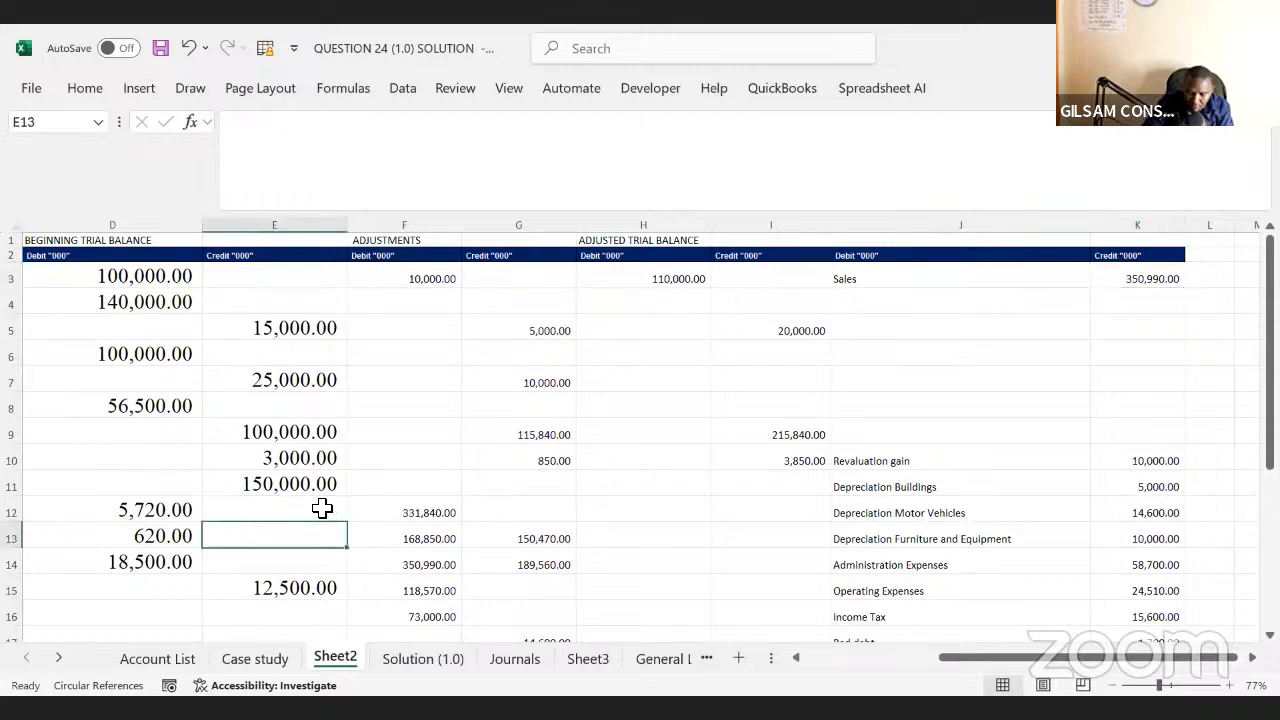
key(Down)
key(Down)
key(Down)
key(Down)
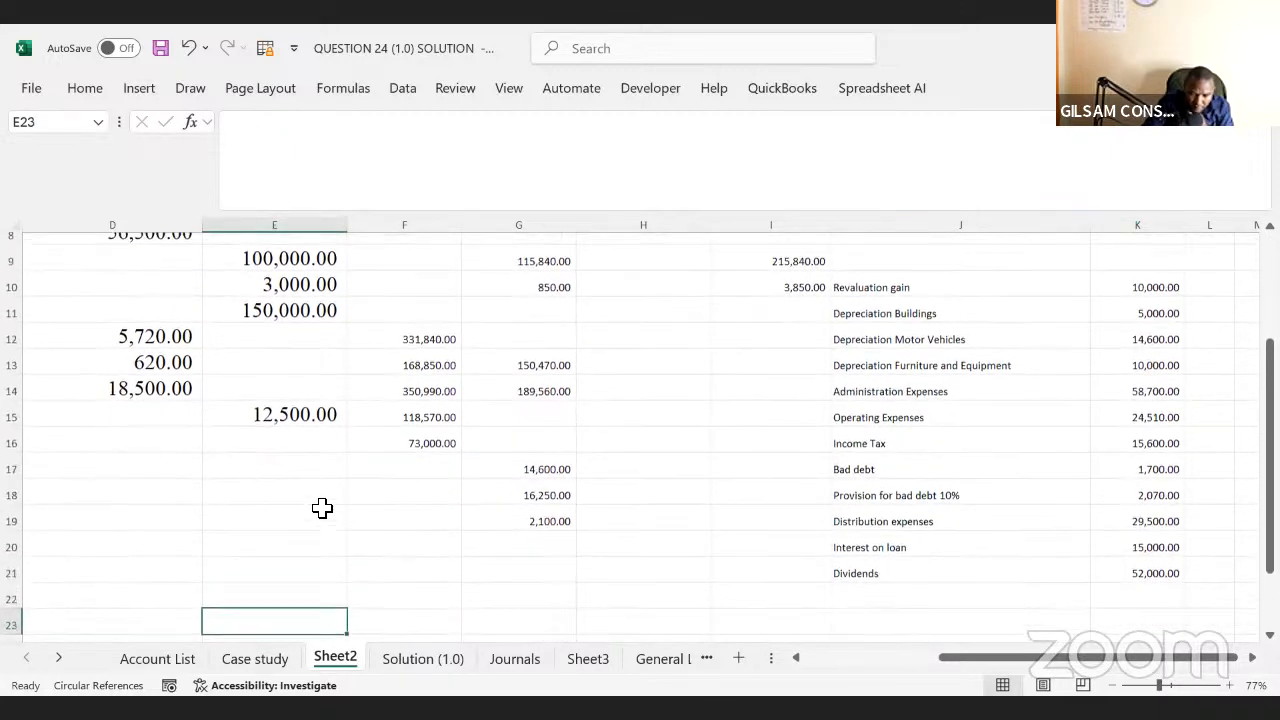
key(Left)
key(Left)
key(Left)
key(Left)
key(Up)
key(Up)
key(Up)
key(Up)
key(Up)
key(Up)
key(Up)
key(Up)
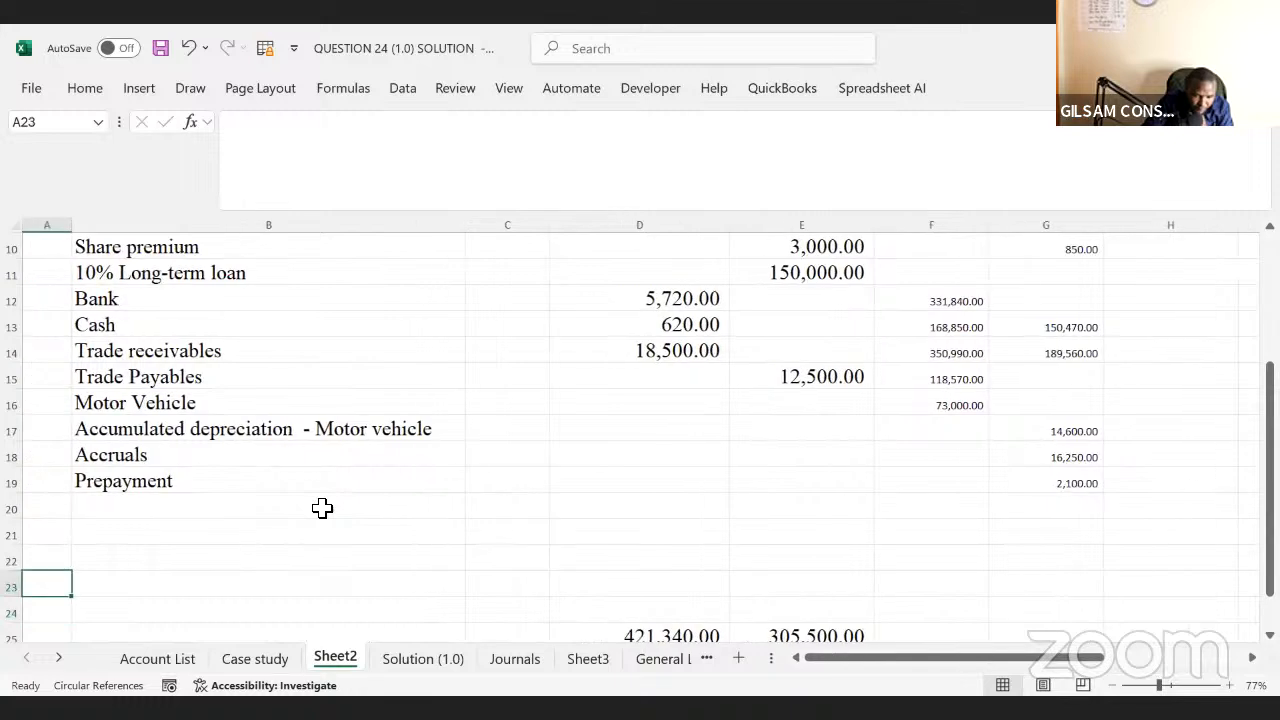
key(Right)
key(Up)
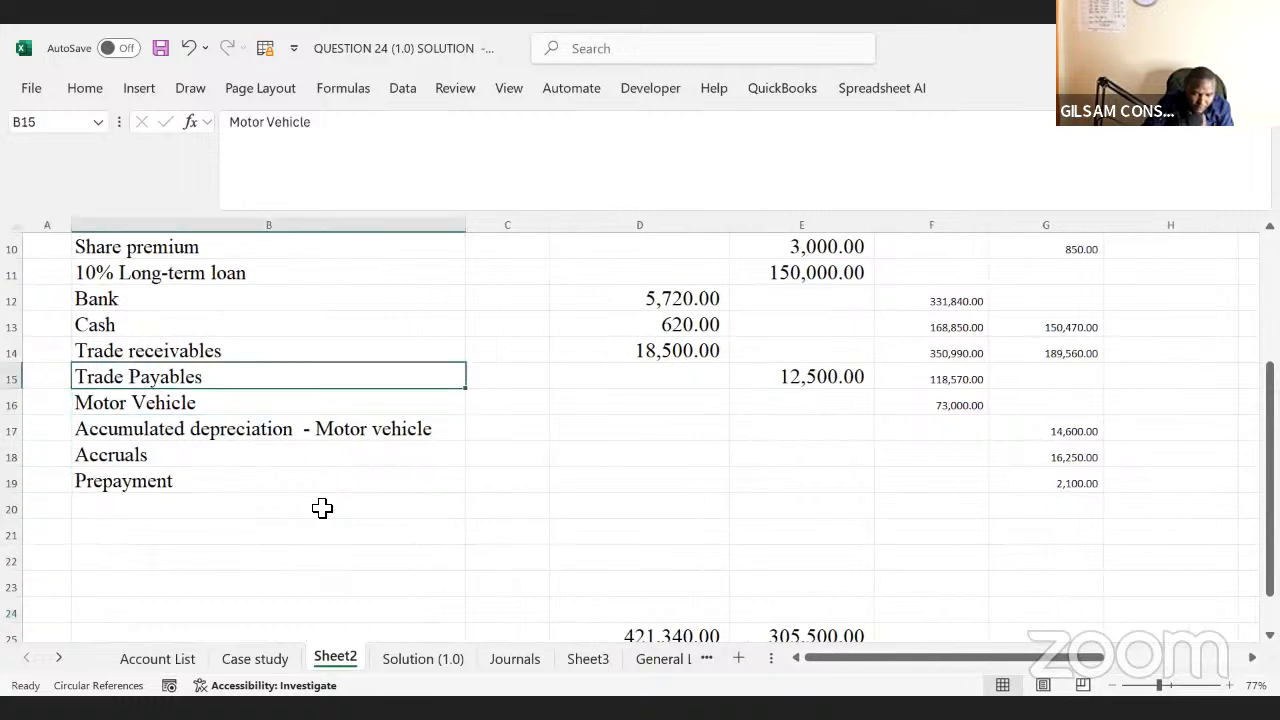
key(Right)
key(Right)
key(Right)
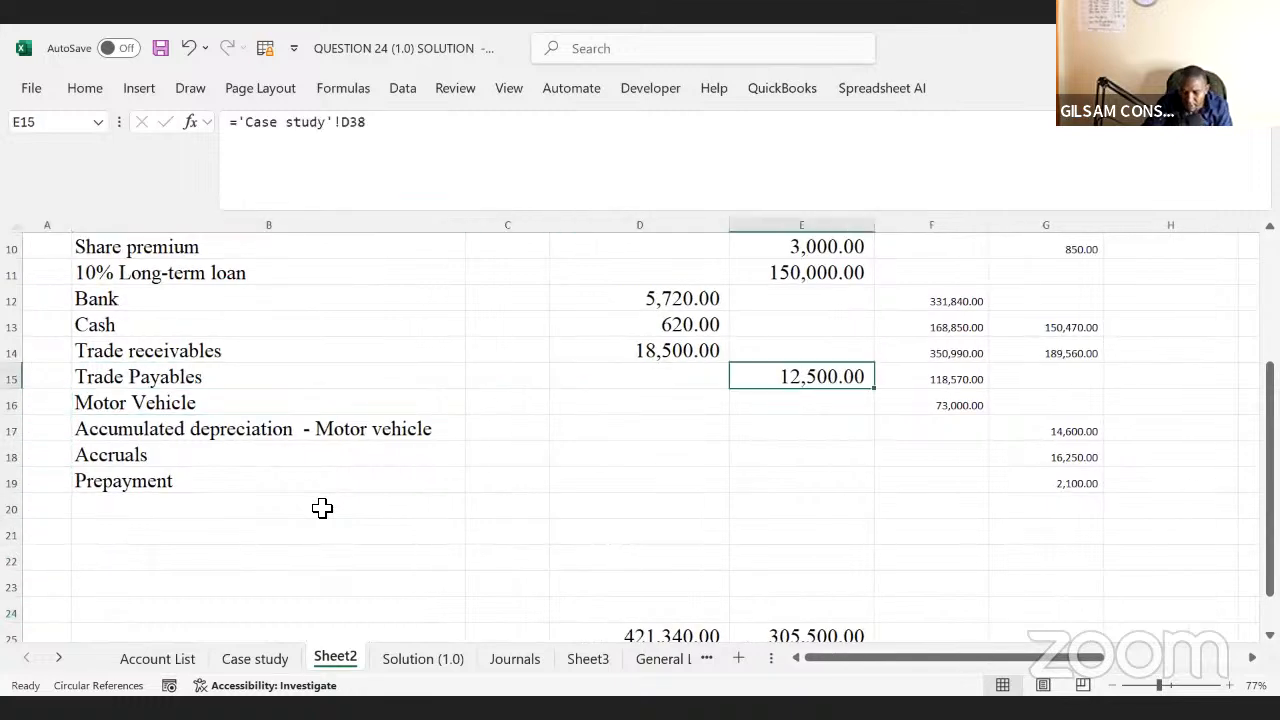
key(Right)
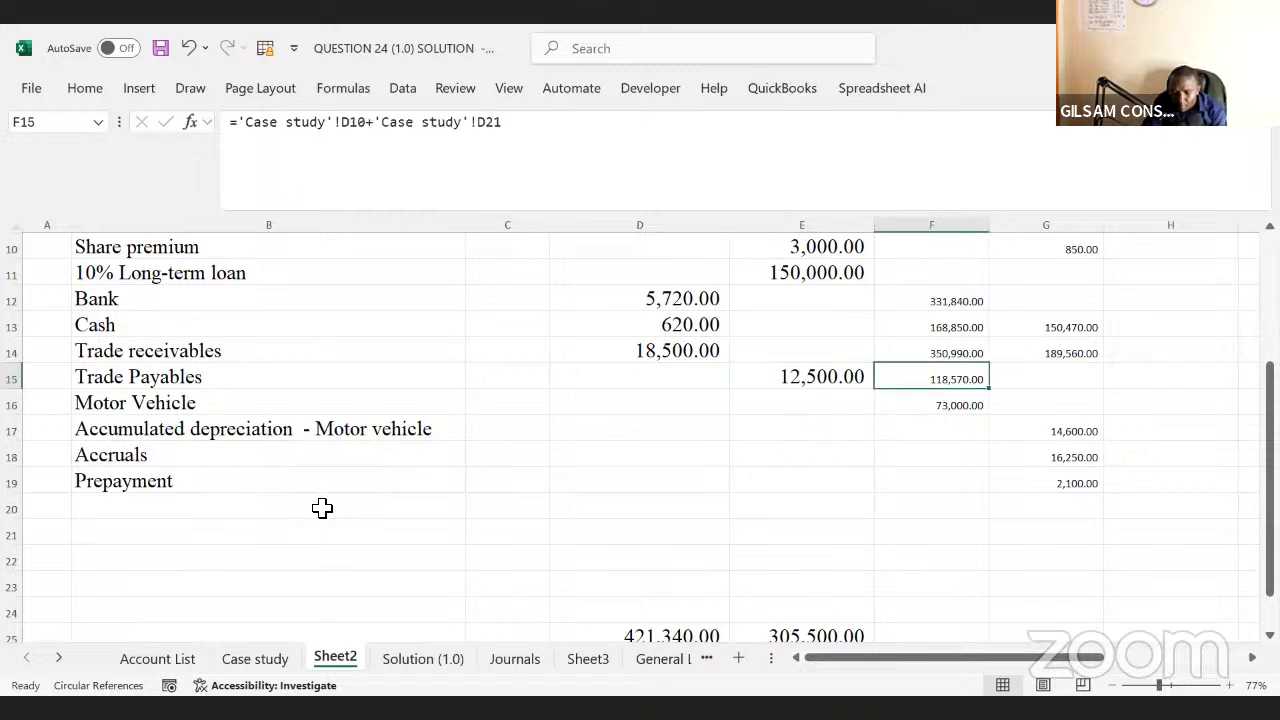
key(Right)
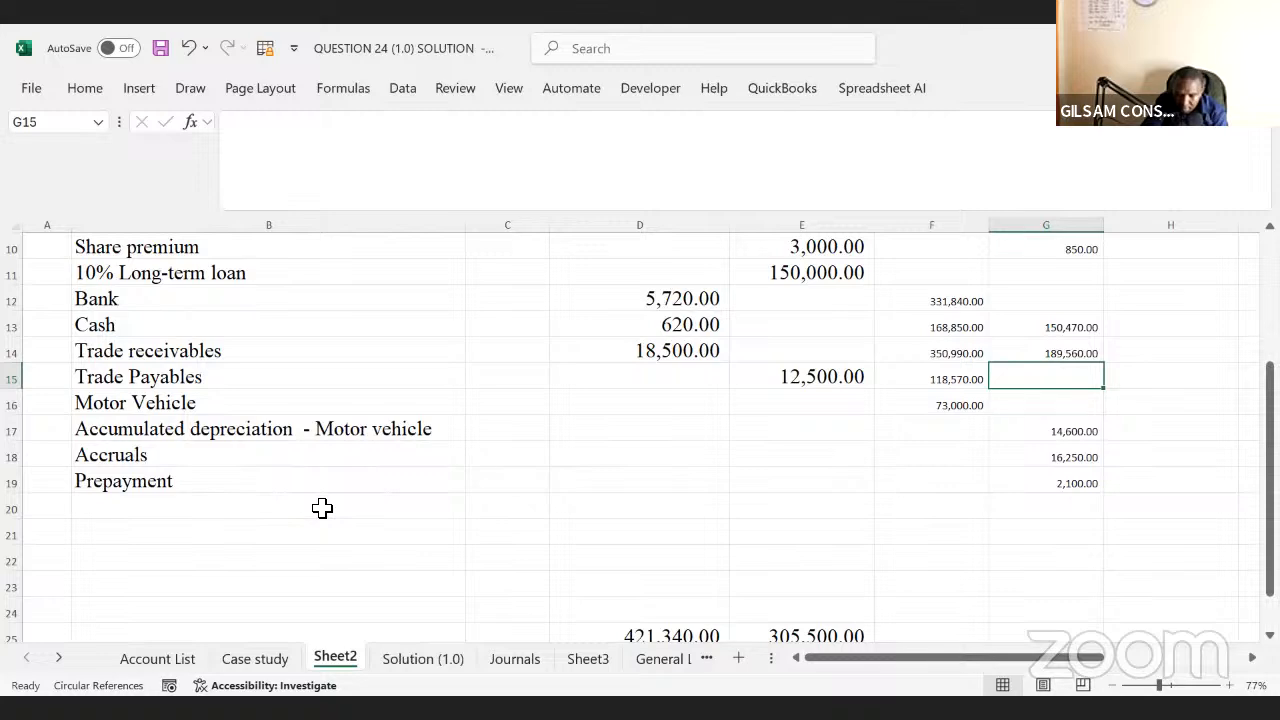
text(=)
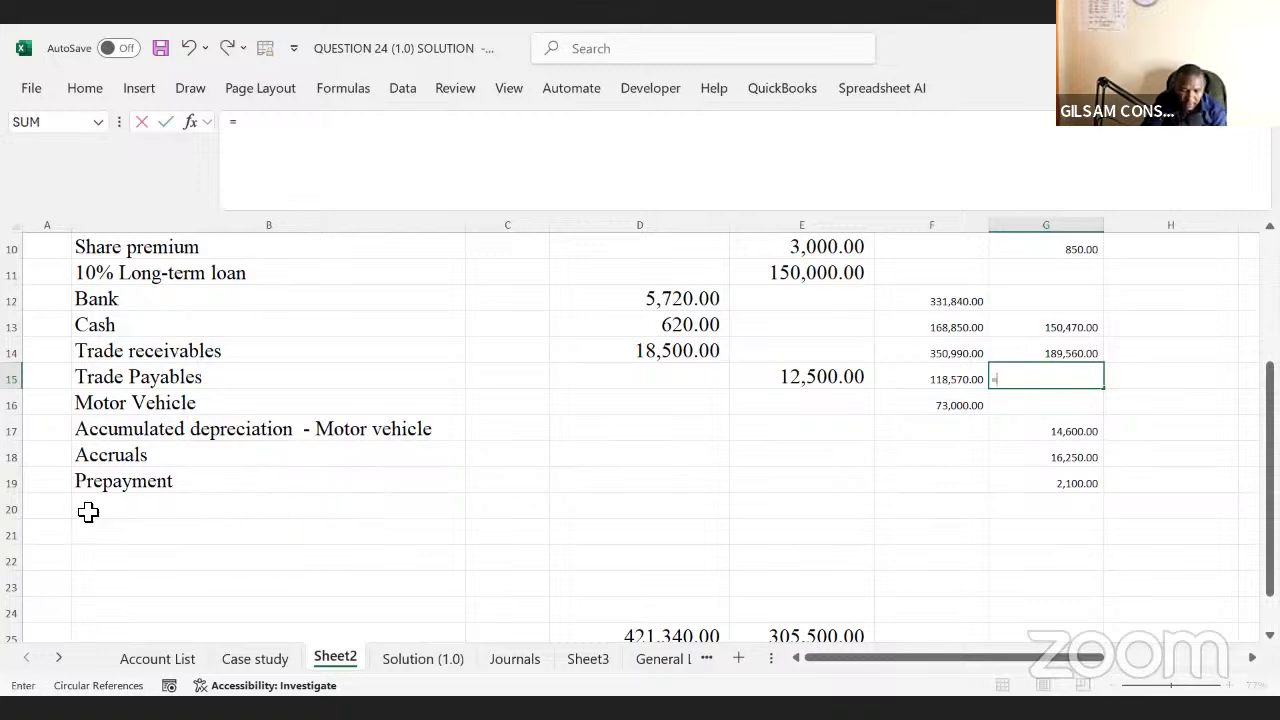
click(248, 662)
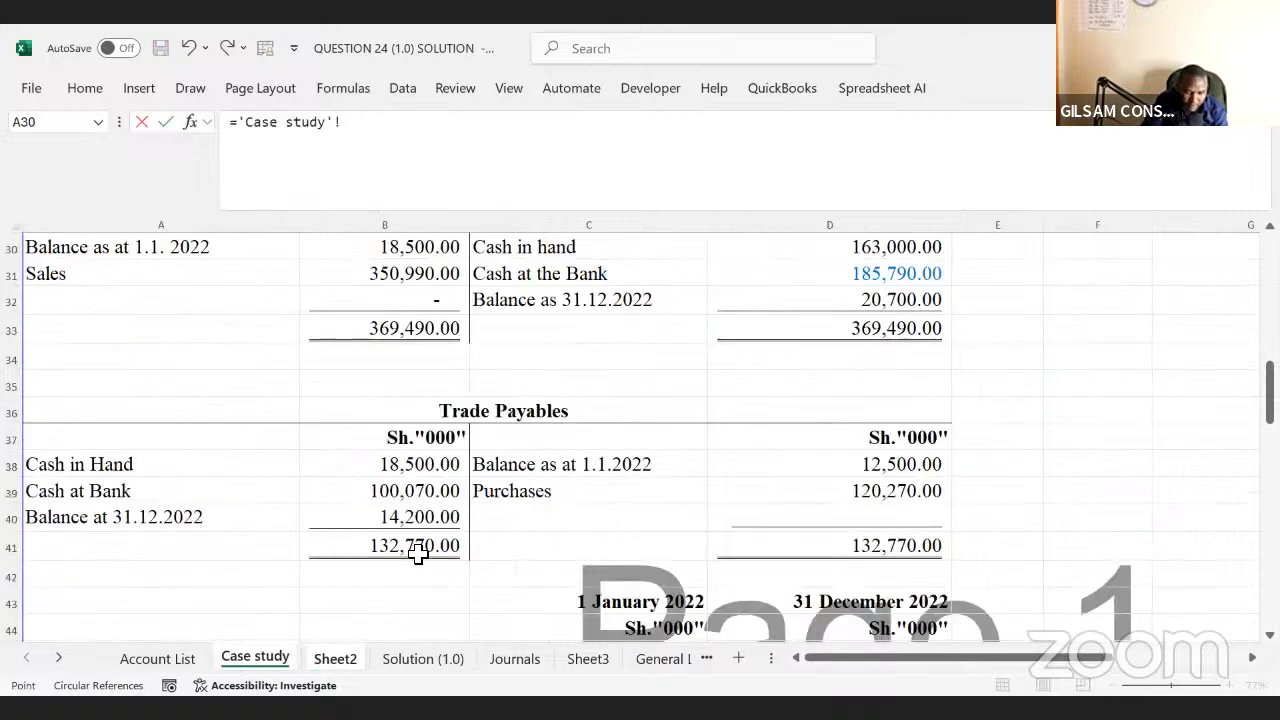
click(804, 486)
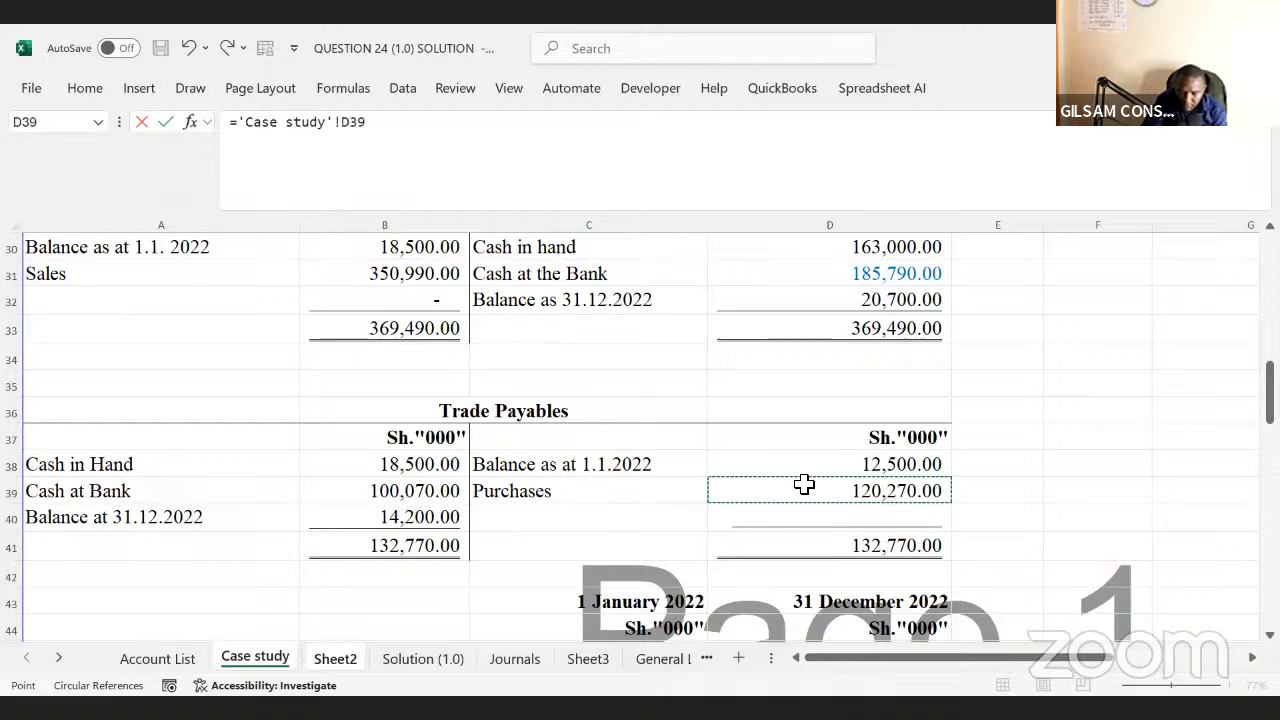
key(Return)
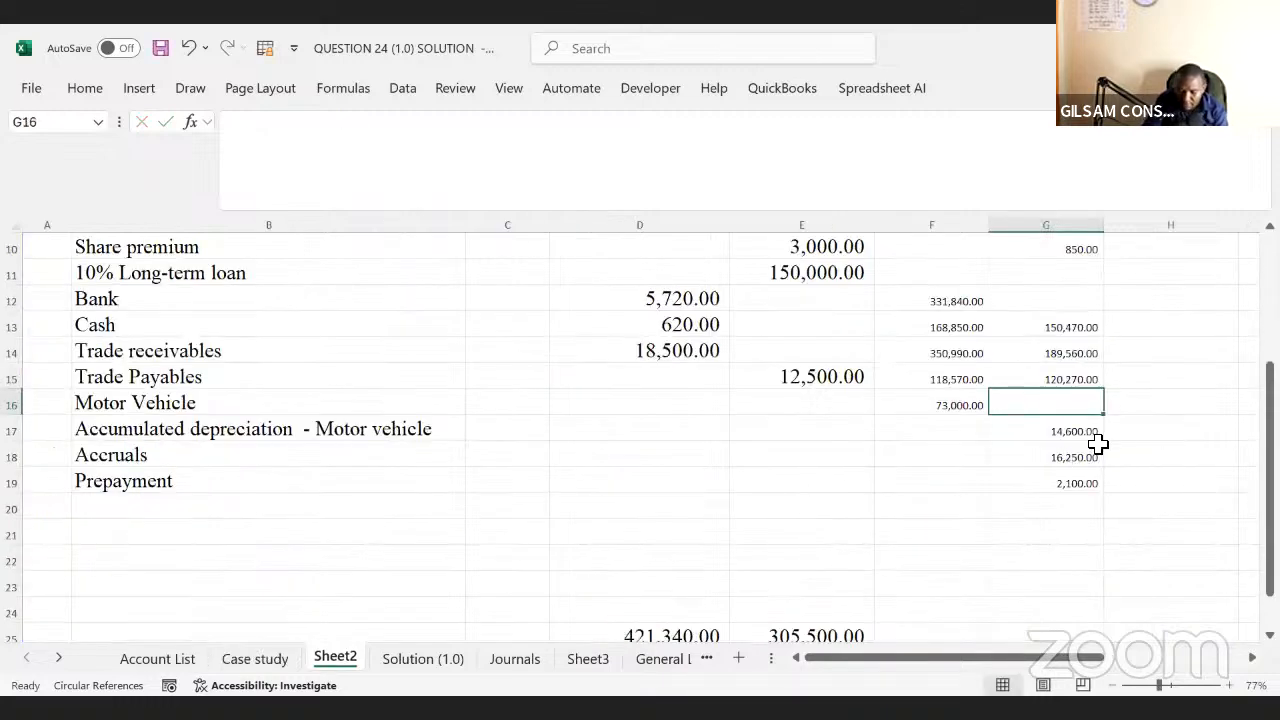
- Enter the label Purchases in cell J4, directly below the Sales label on Sheet2
key(Right)
key(Right)
key(Right)
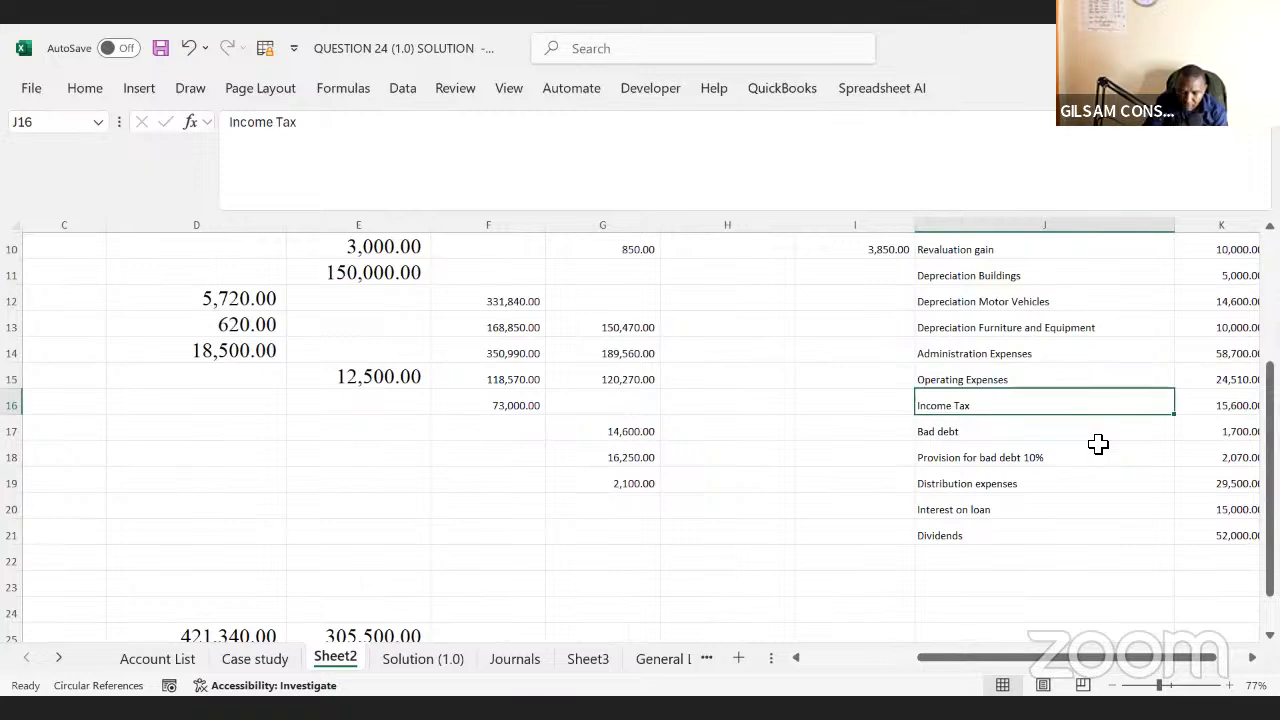
key(Up)
key(Up)
key(Up)
key(Up)
key(Up)
key(Up)
key(Up)
key(Up)
key(Up)
key(Up)
key(Up)
key(Up)
key(Up)
key(Up)
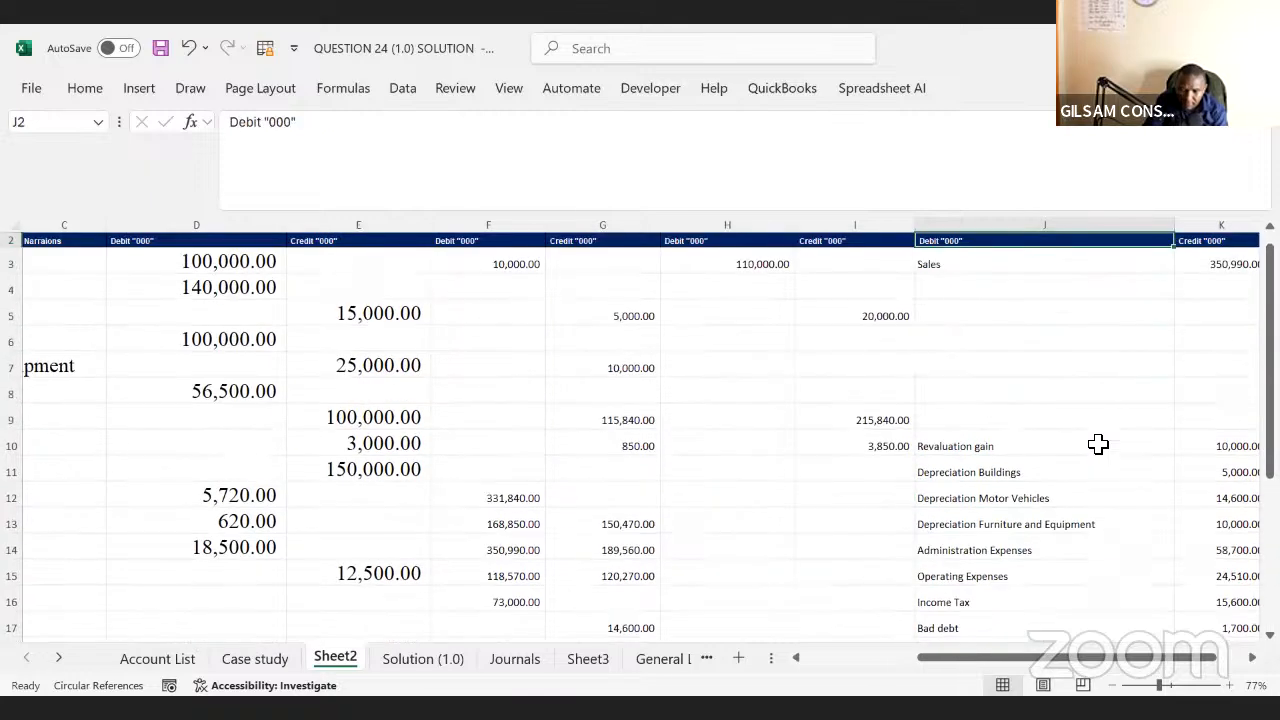
key(Down)
key(Down)
text(Pur)
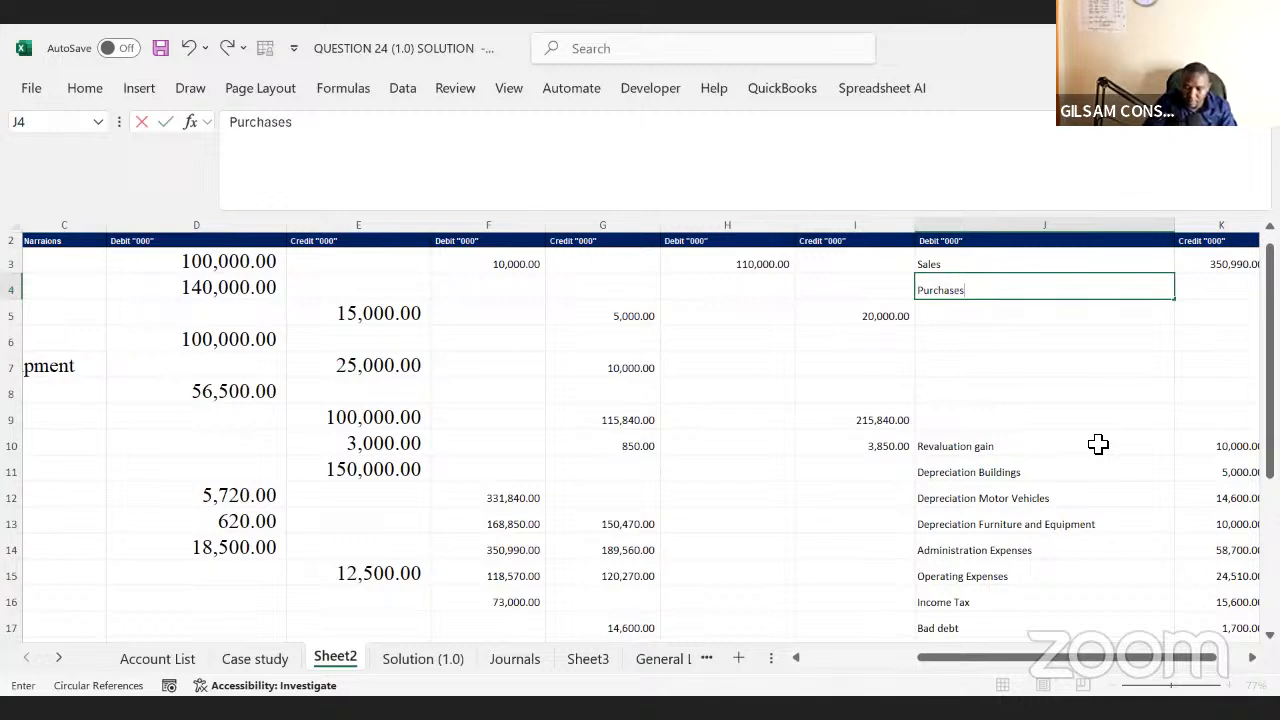
key(Right)
key(Right)
key(Left)
key(Left)
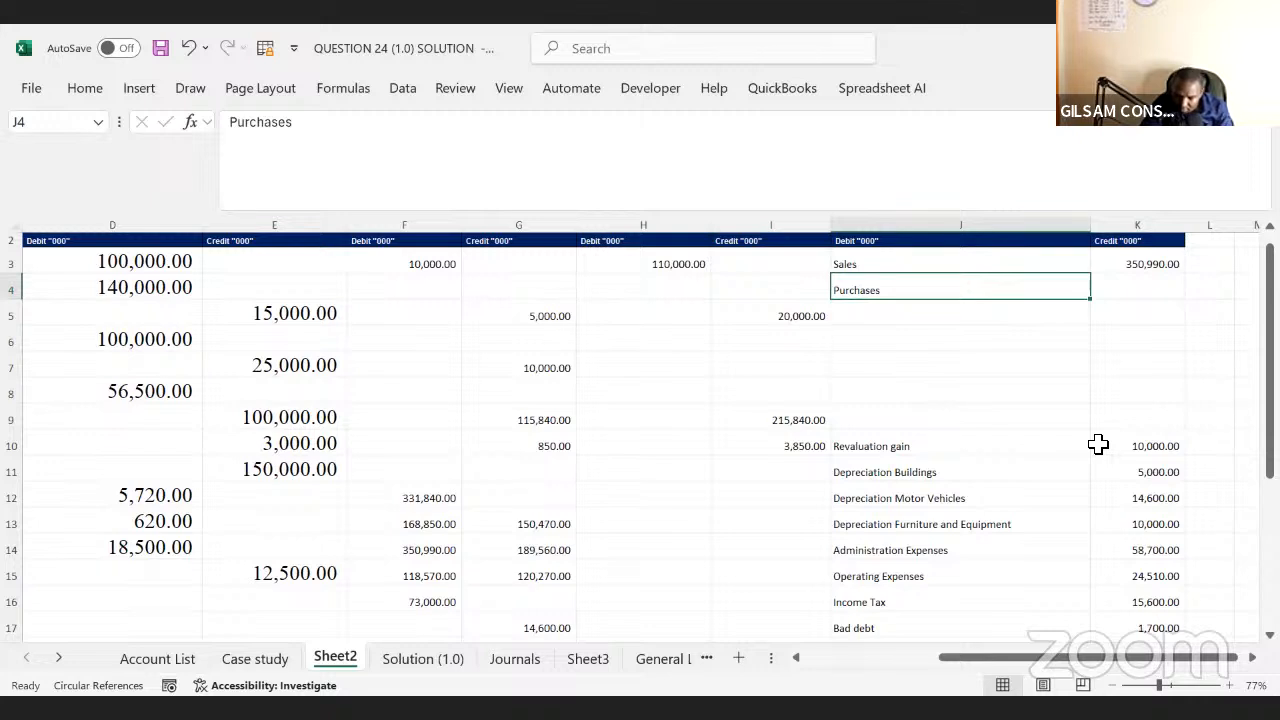
- Move the Debit "000" and Credit "000" headers from J2:K2 one column over to K2:L2
key(Right)
key(Right)
key(Right)
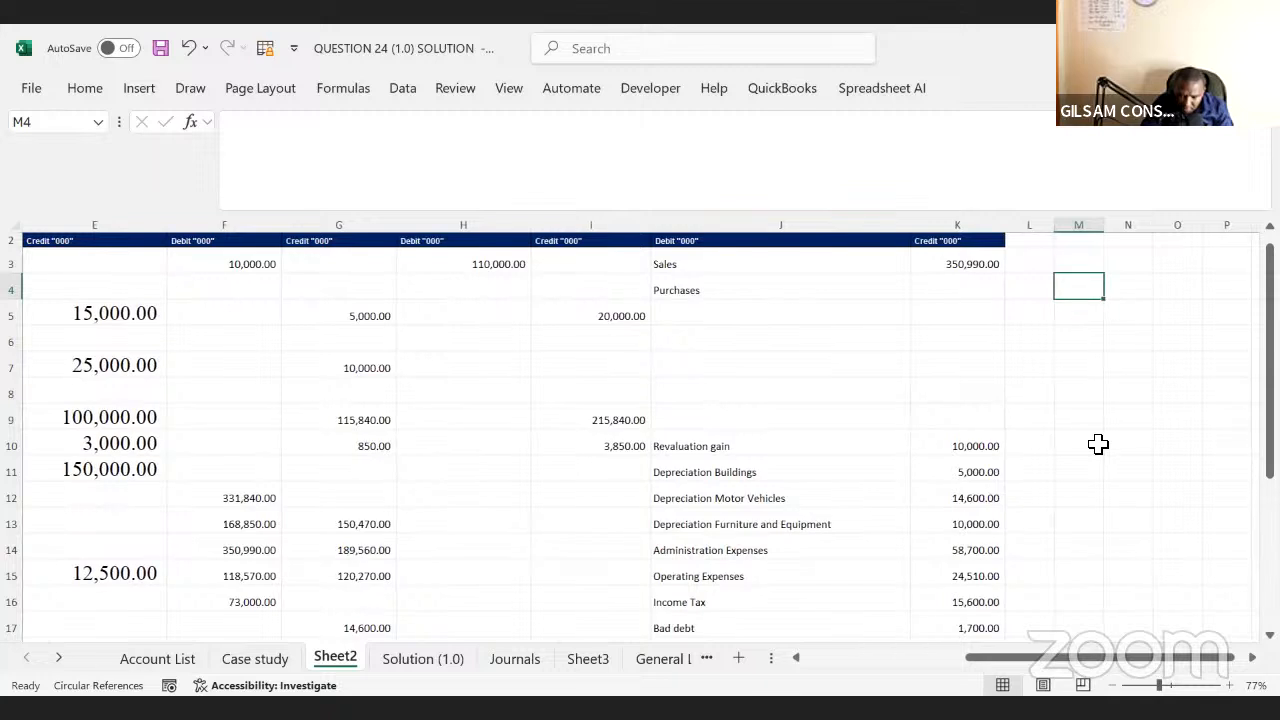
drag(731, 240, 946, 254)
key(ctrl+c)
click(982, 257)
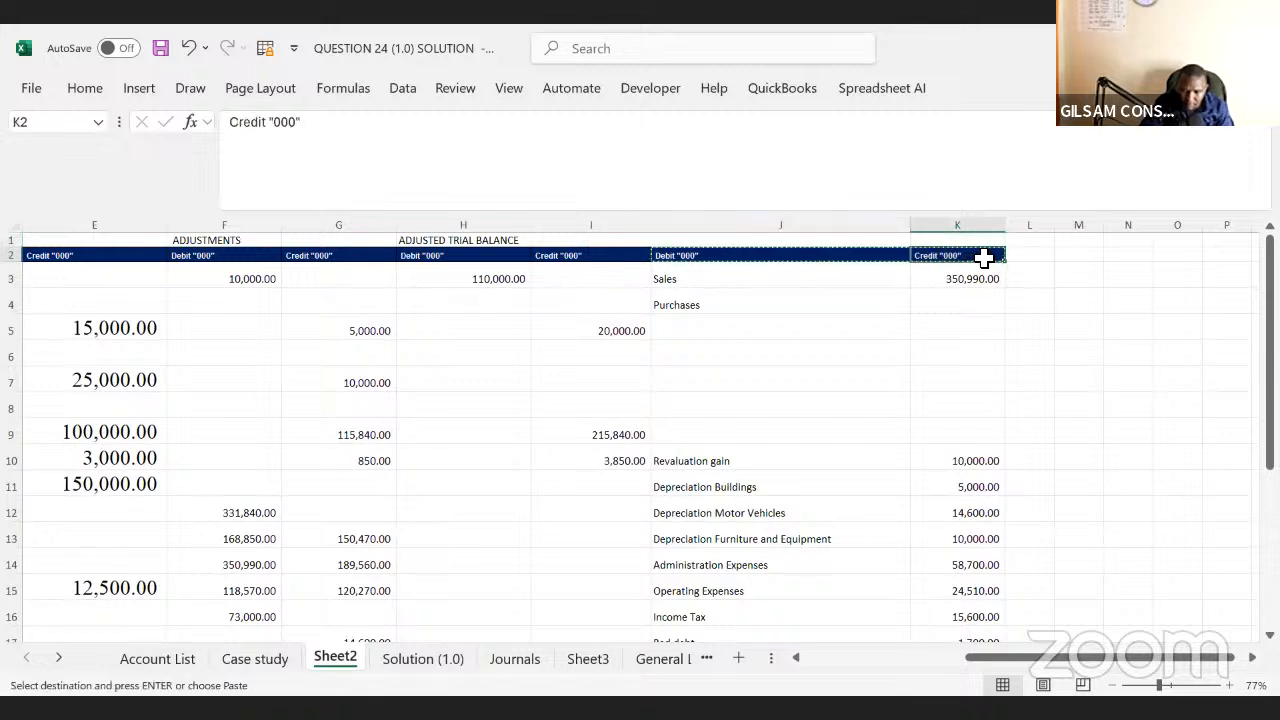
key(Return)
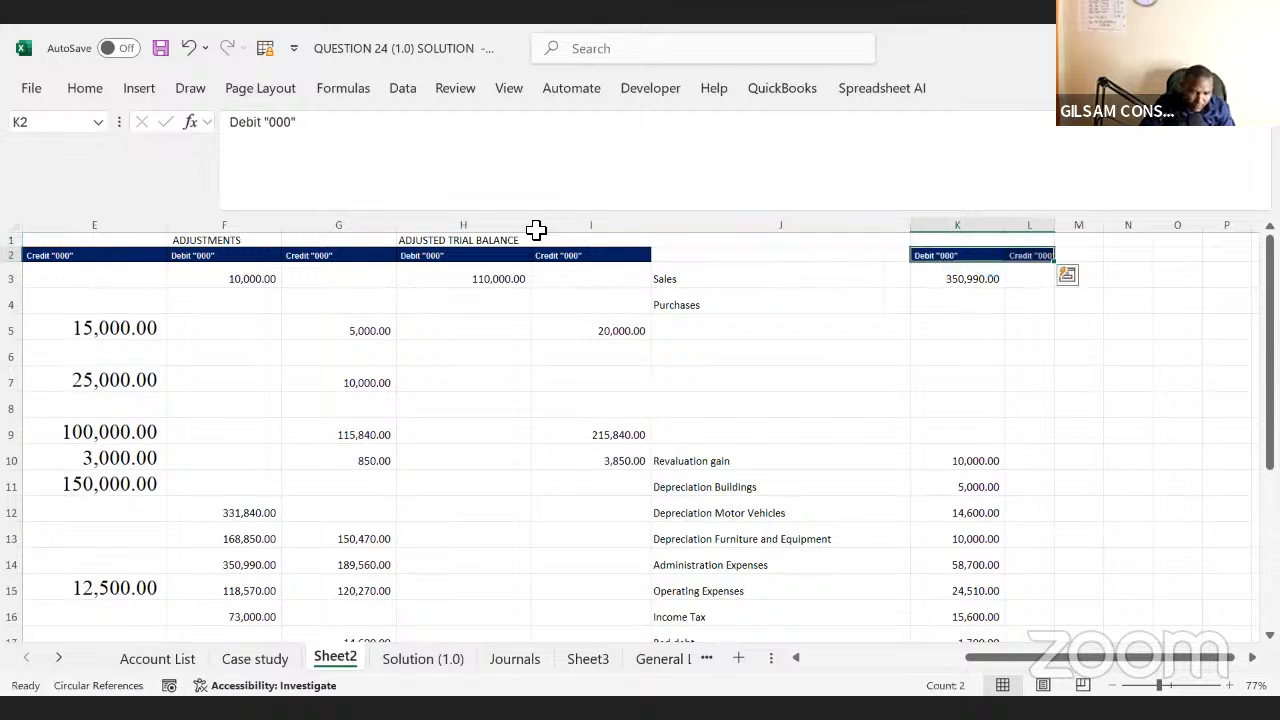
- Copy the Narraions header from C2 into J2, above the income and expense labels
click(744, 268)
key(Left)
key(Left)
key(Left)
key(Left)
key(Left)
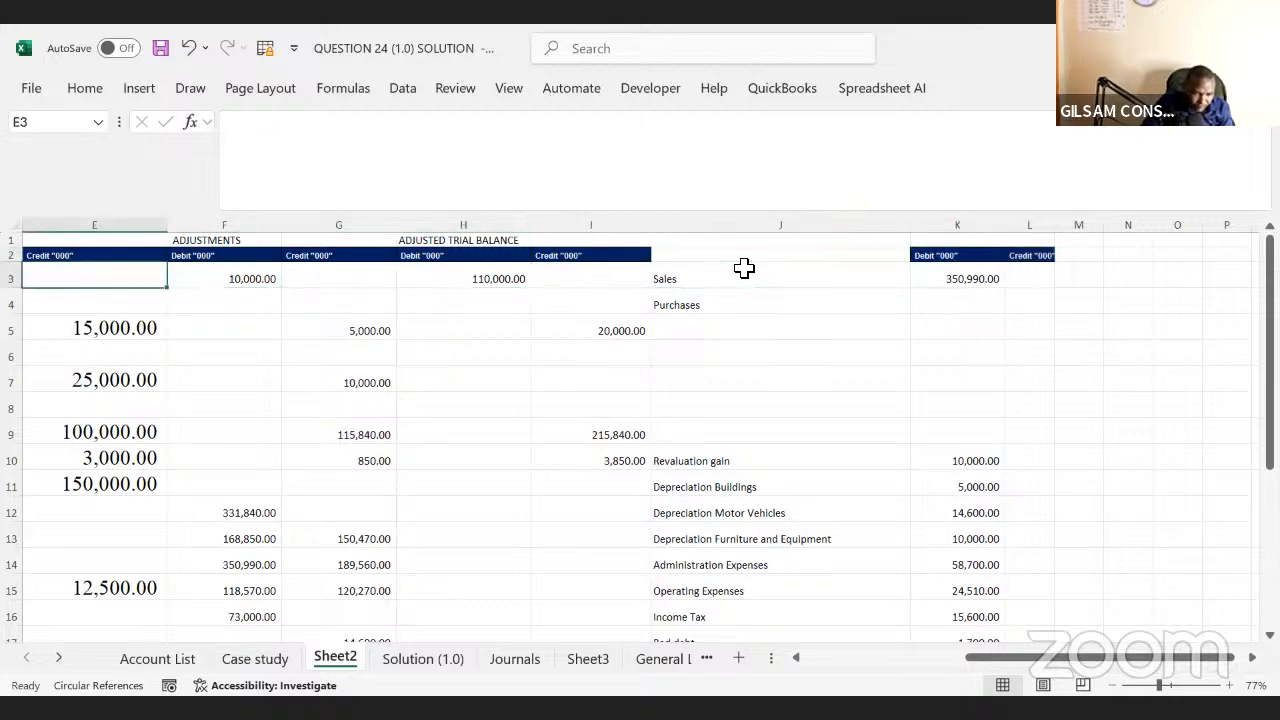
key(Left)
key(Left)
key(Up)
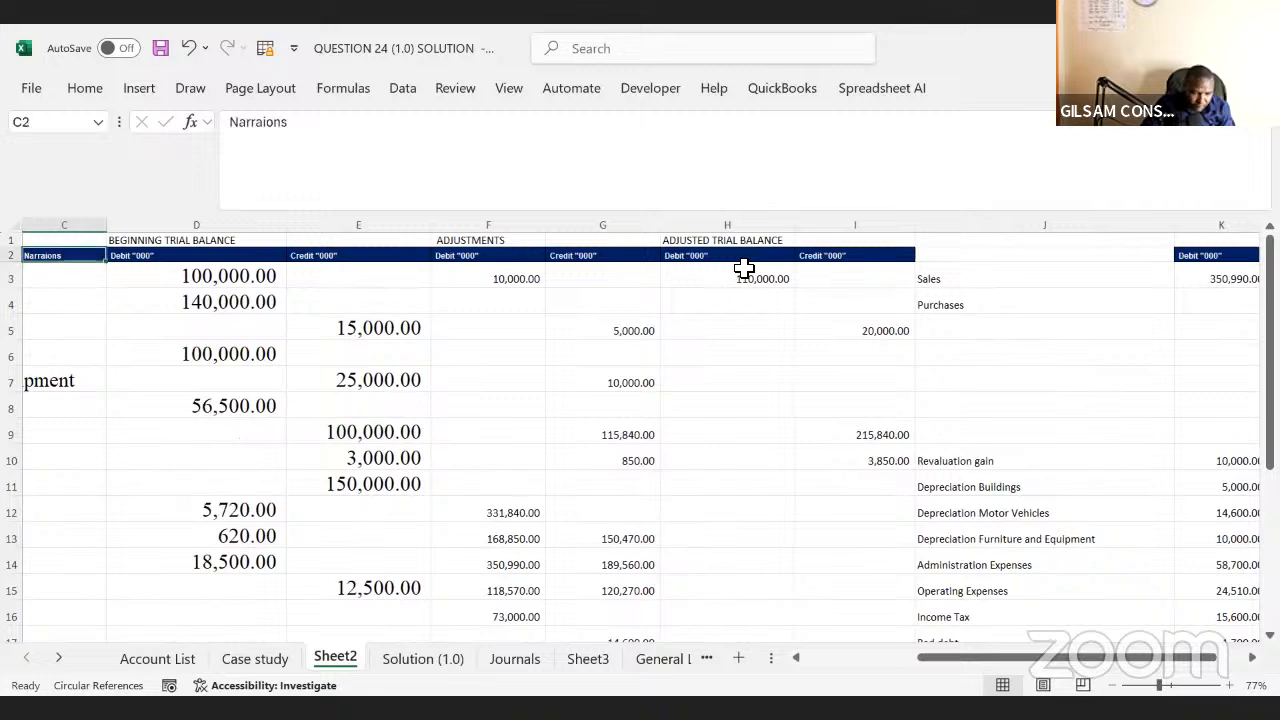
key(shift+Right)
key(ctrl+c)
key(Right)
key(Right)
key(Right)
key(Right)
key(Right)
key(Right)
key(Right)
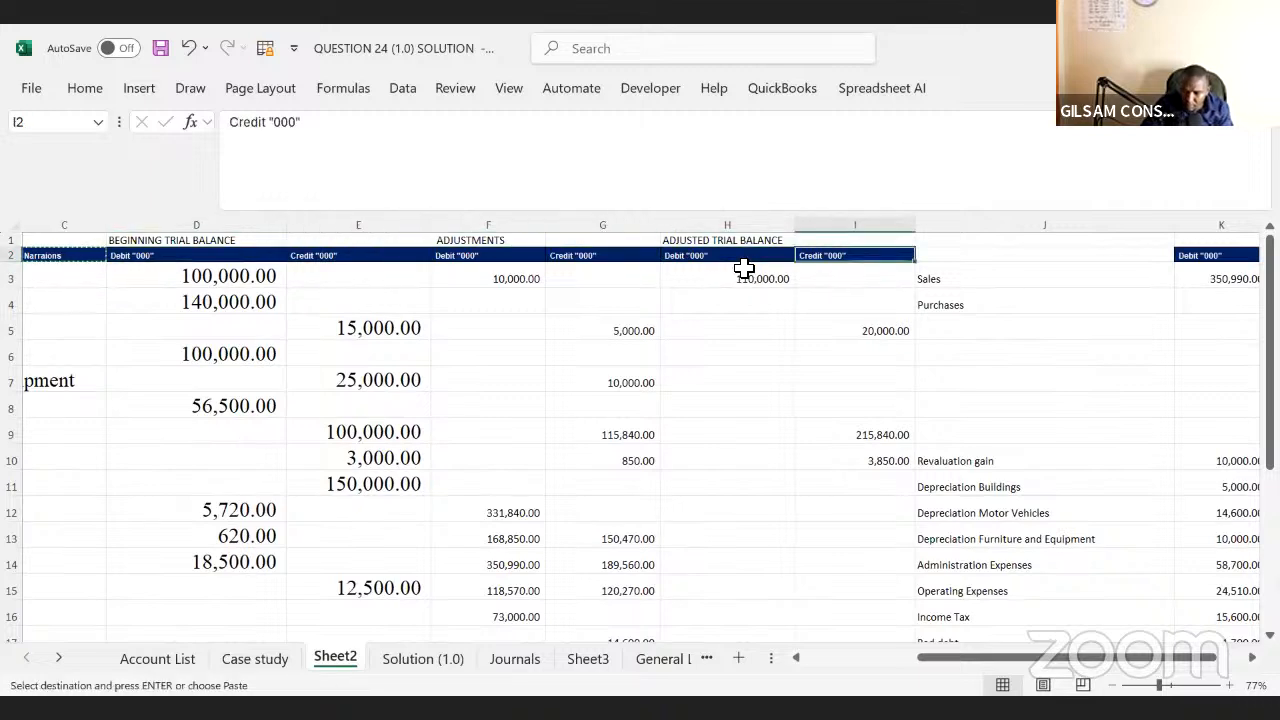
key(ctrl+v)
key(Right)
key(Right)
key(Right)
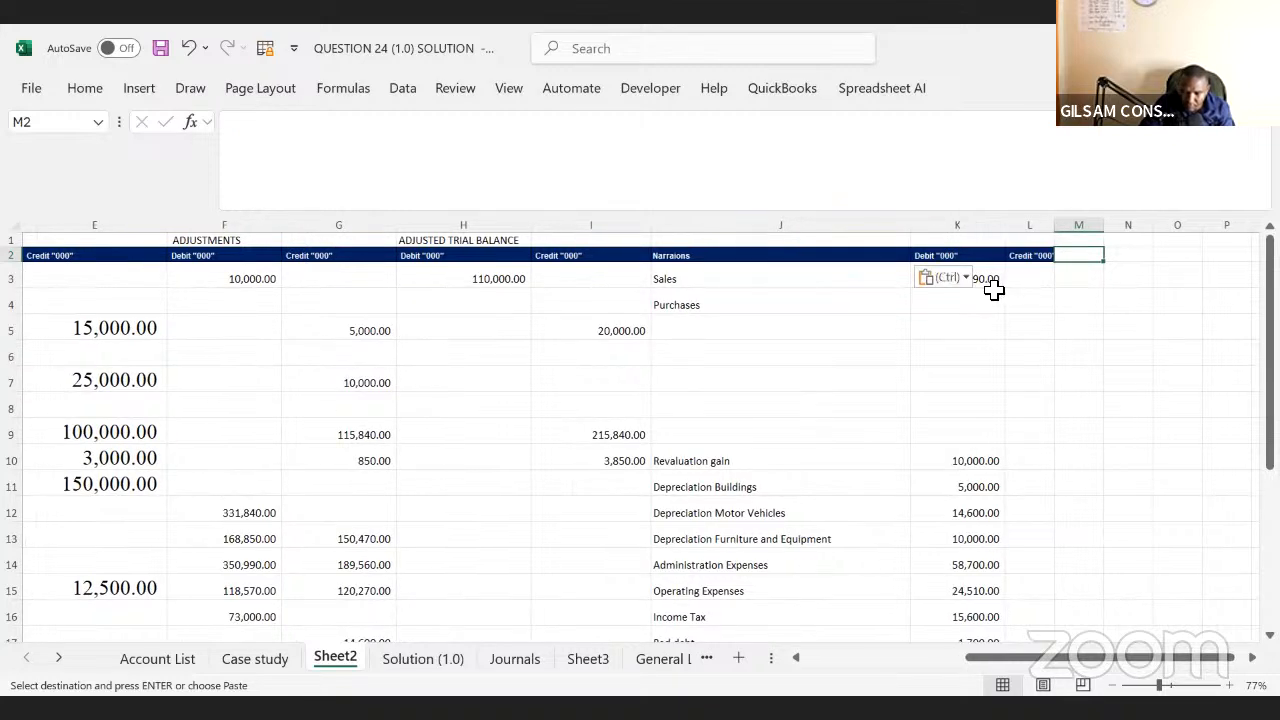
- Move the linked Sales amount from K3 to the credit cell L3 and fit column L's width to its contents
click(993, 285)
key(ctrl+c)
click(1045, 270)
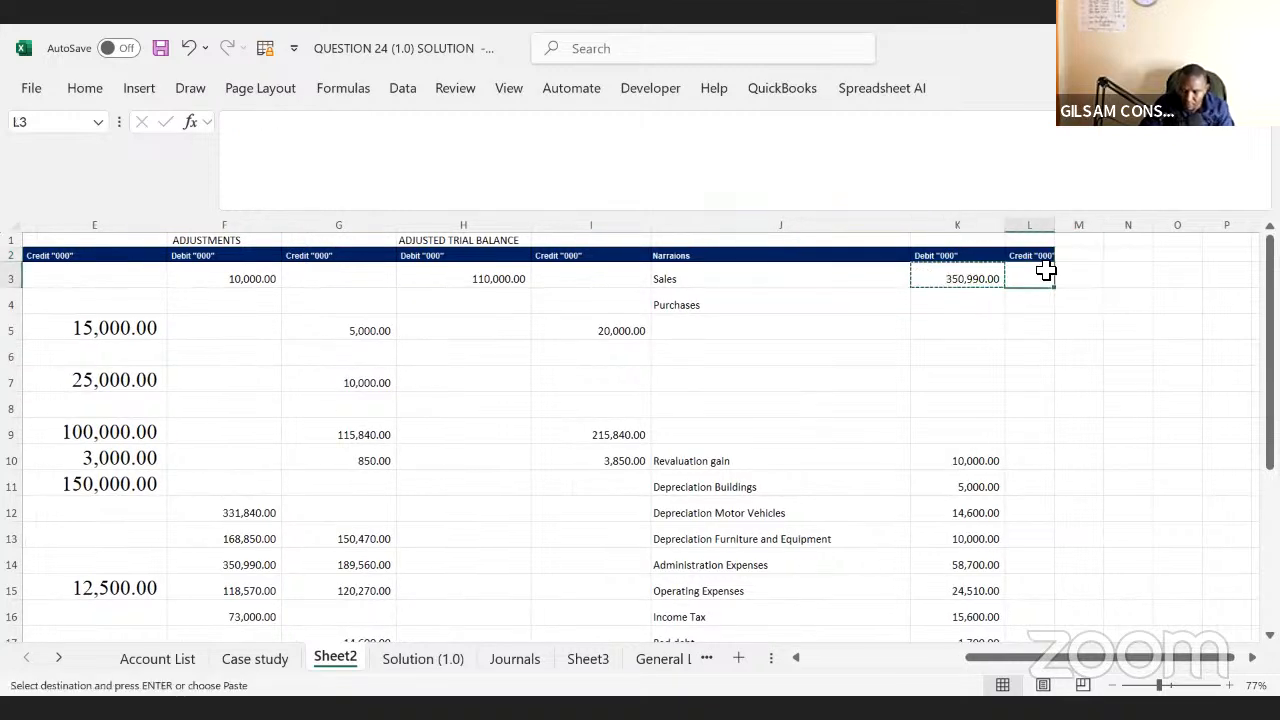
key(Return)
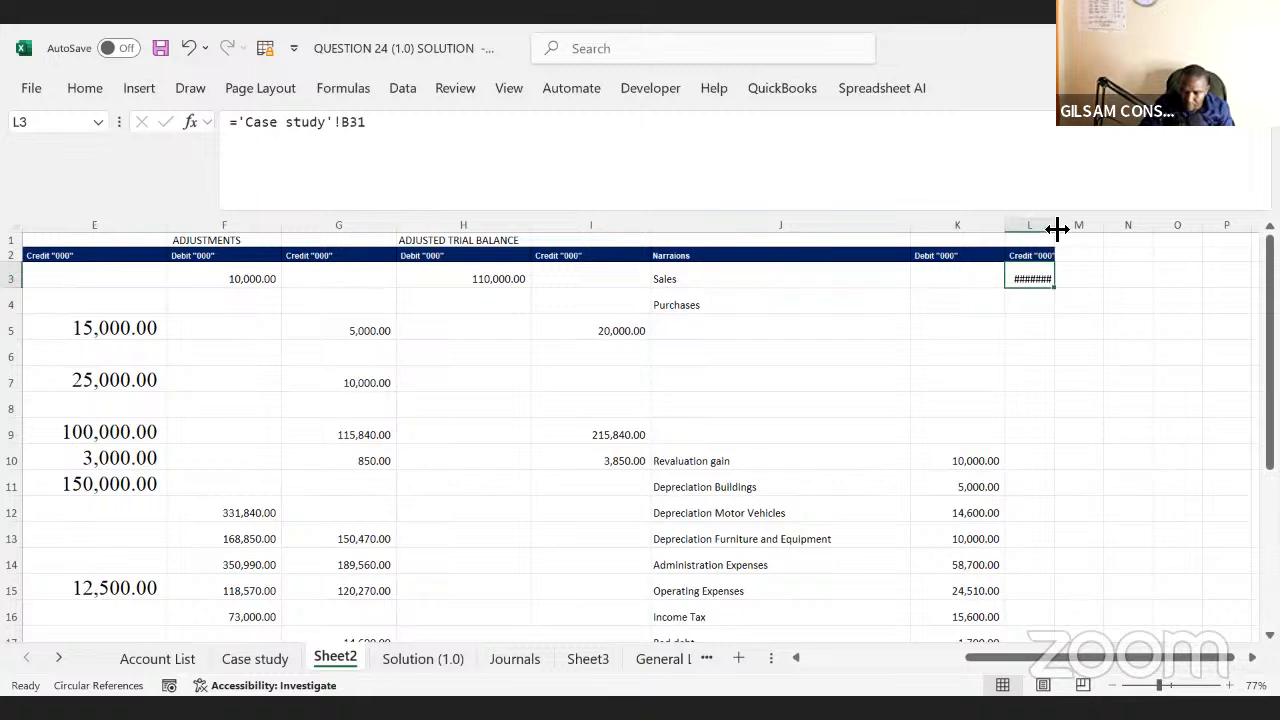
double_click(1053, 232)
- Link the Purchases debit amount in K4 to the Trade Payables account's Purchases figure in Case study cell D39
click(970, 300)
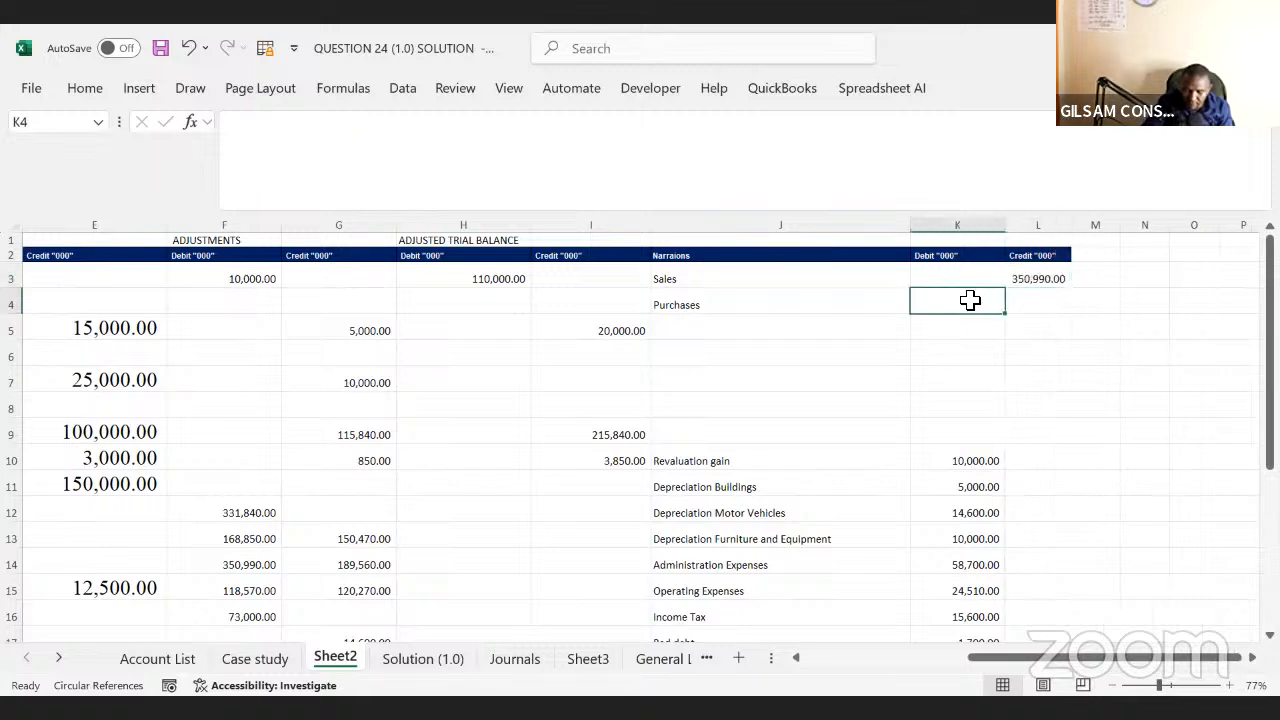
text(=)
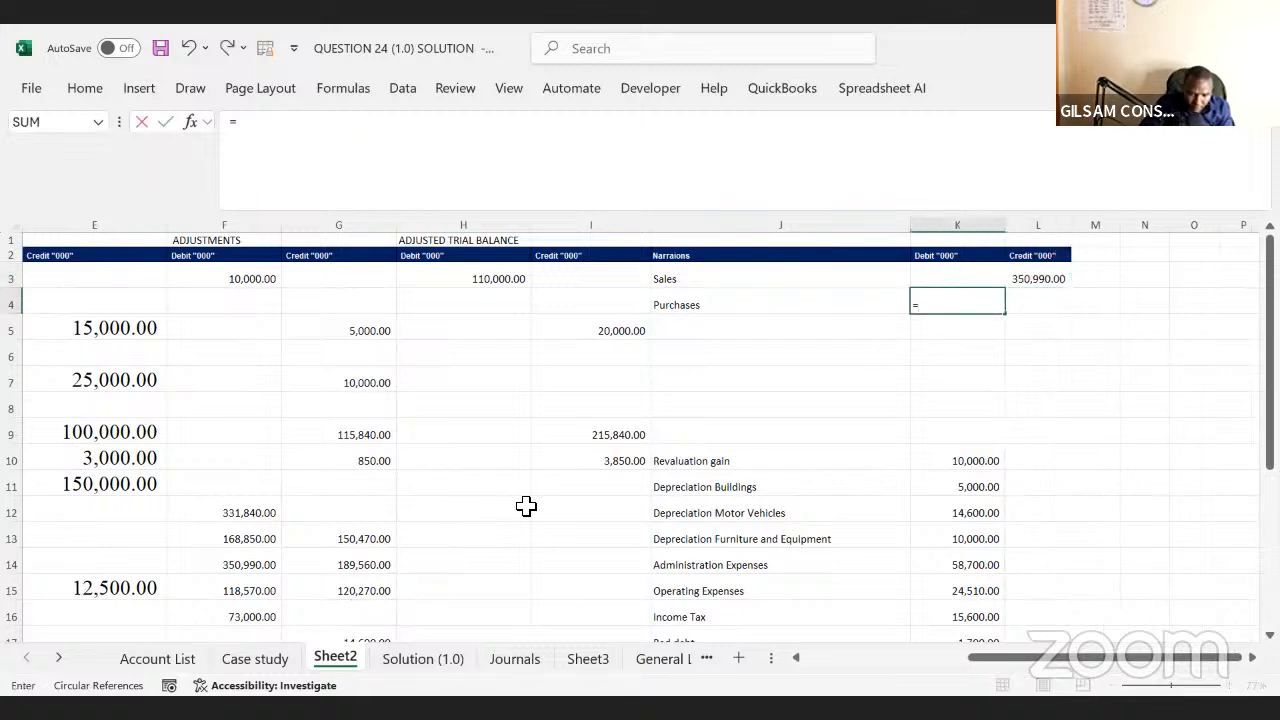
click(232, 664)
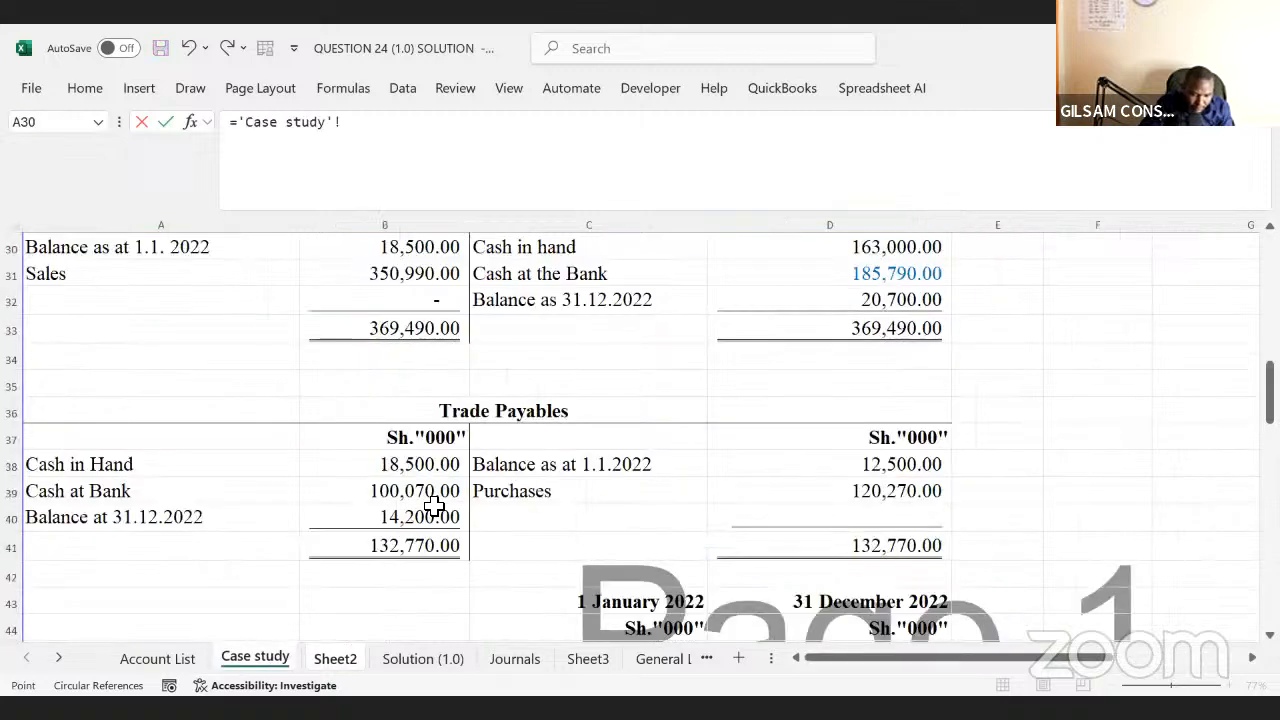
click(810, 485)
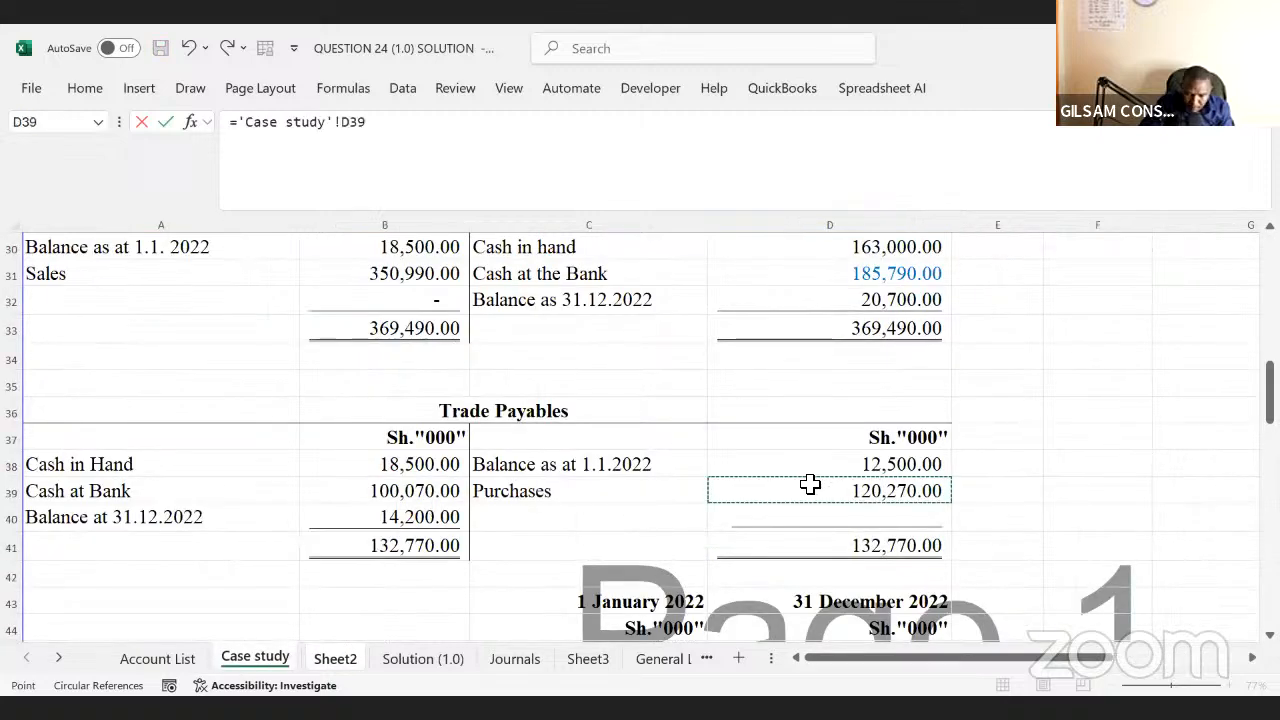
key(Return)
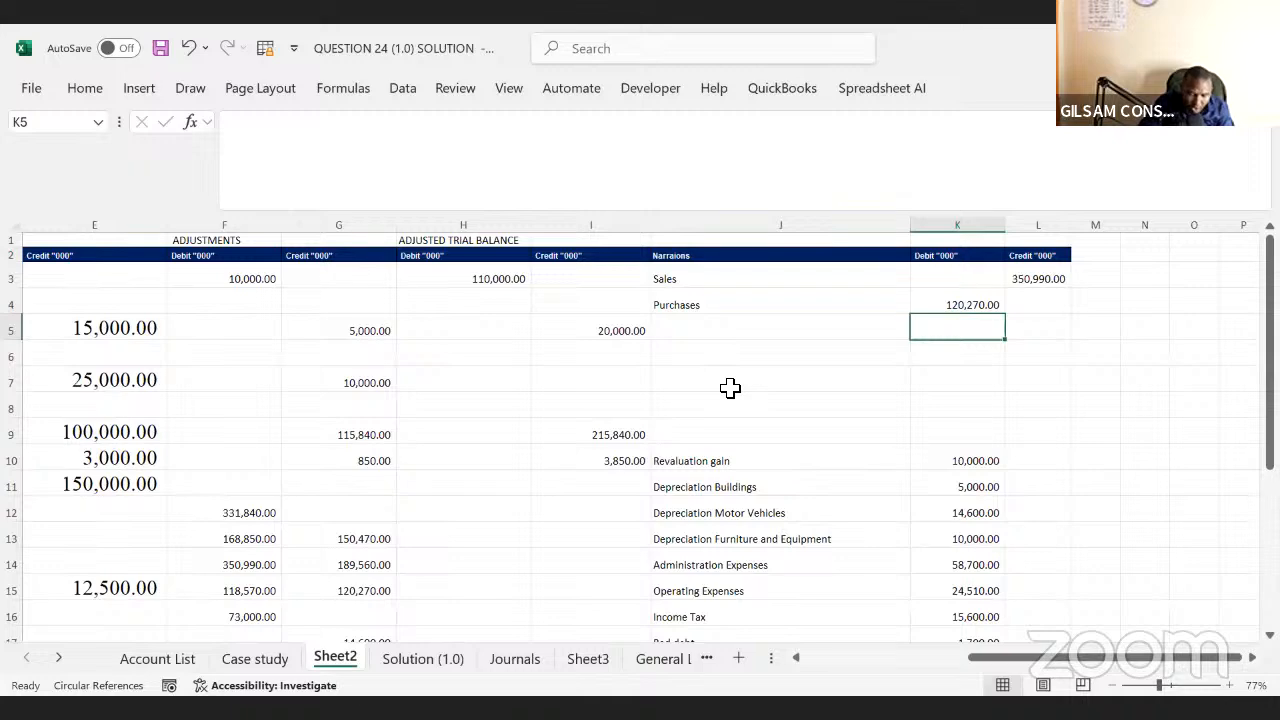
- Examine the cash in hand, cash at bank and closing balance entries of the Trade Payables account on the Case study sheet
click(258, 662)
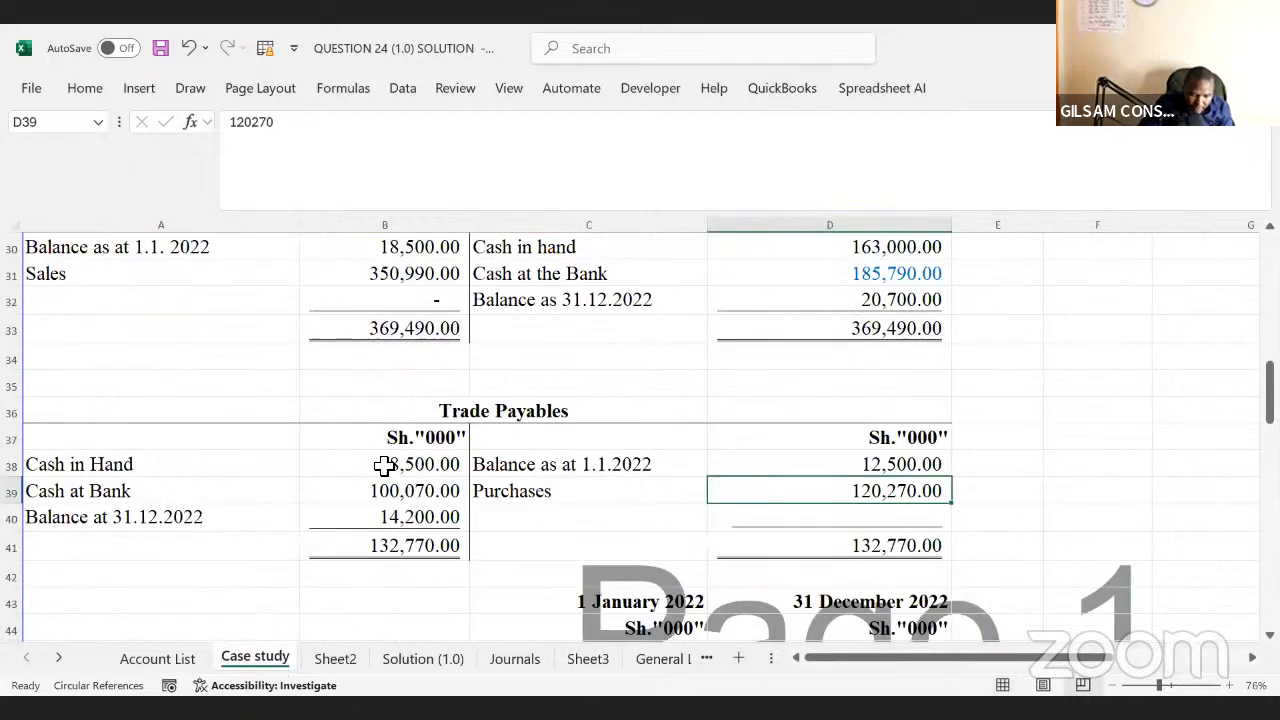
click(289, 484)
click(424, 463)
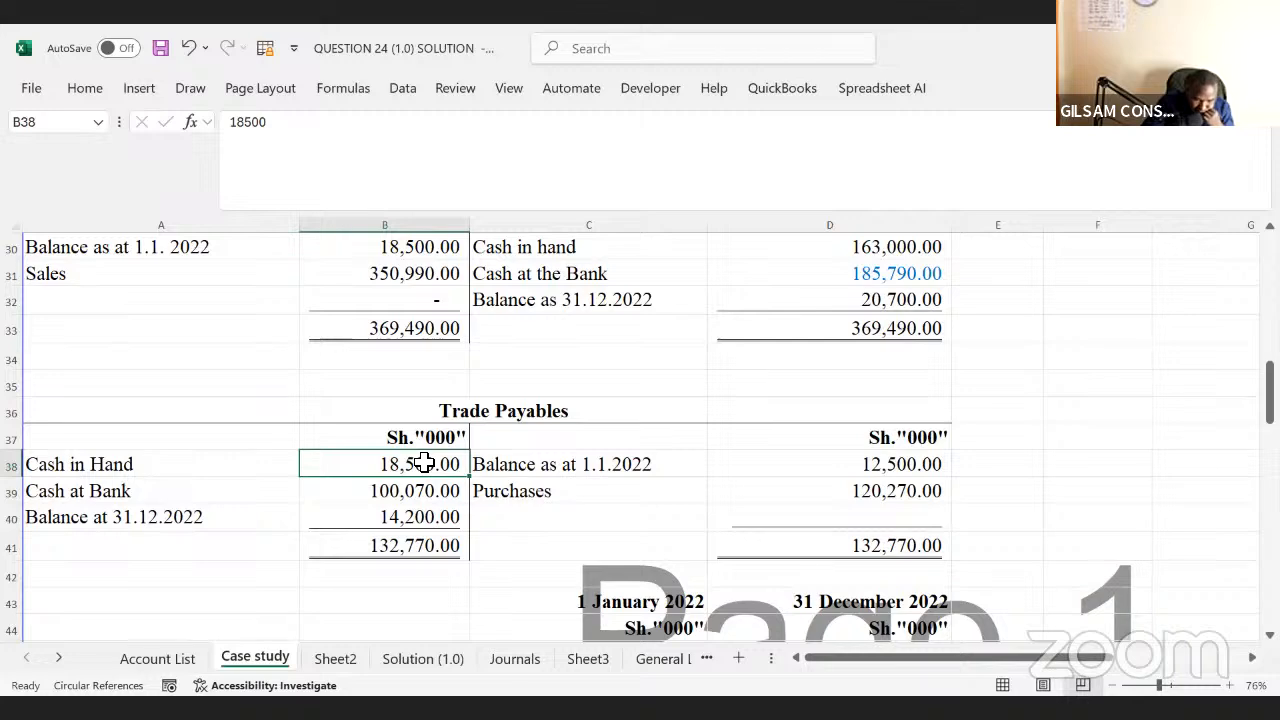
key(Down)
key(Down)
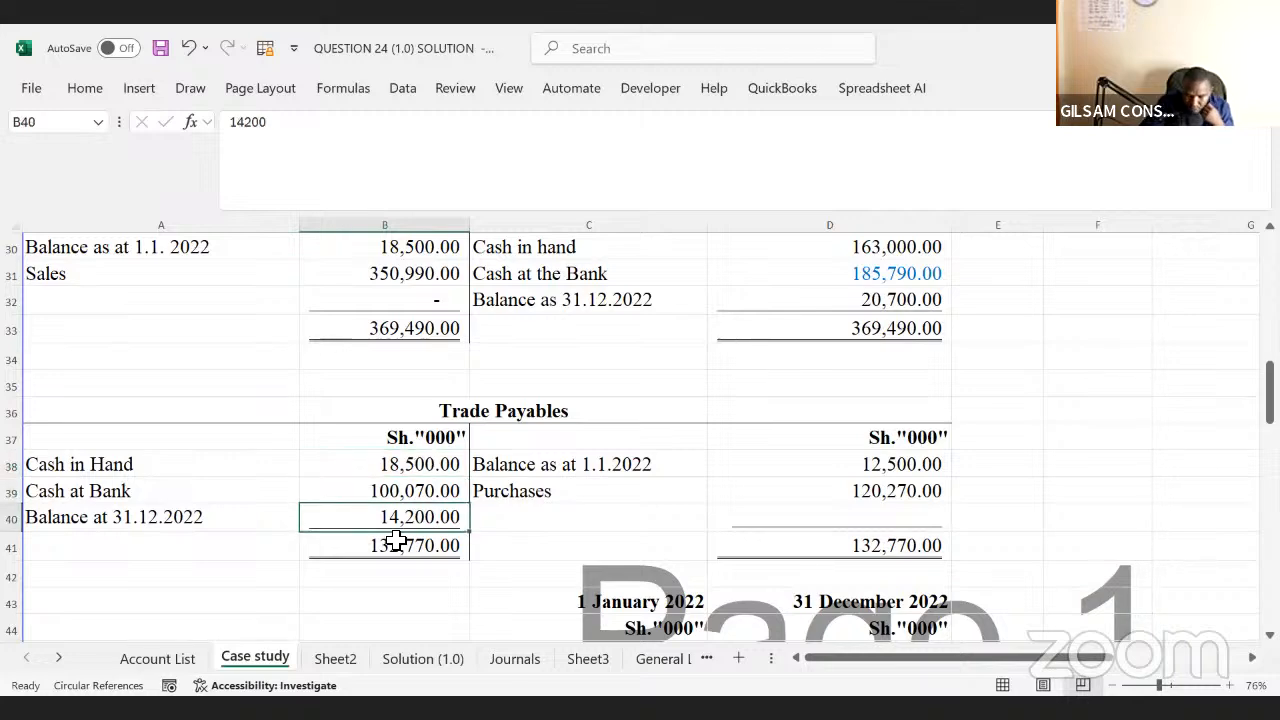
- Review Sheet2's adjusted trial balance columns and the income and expense list down to the Dividends row
click(335, 659)
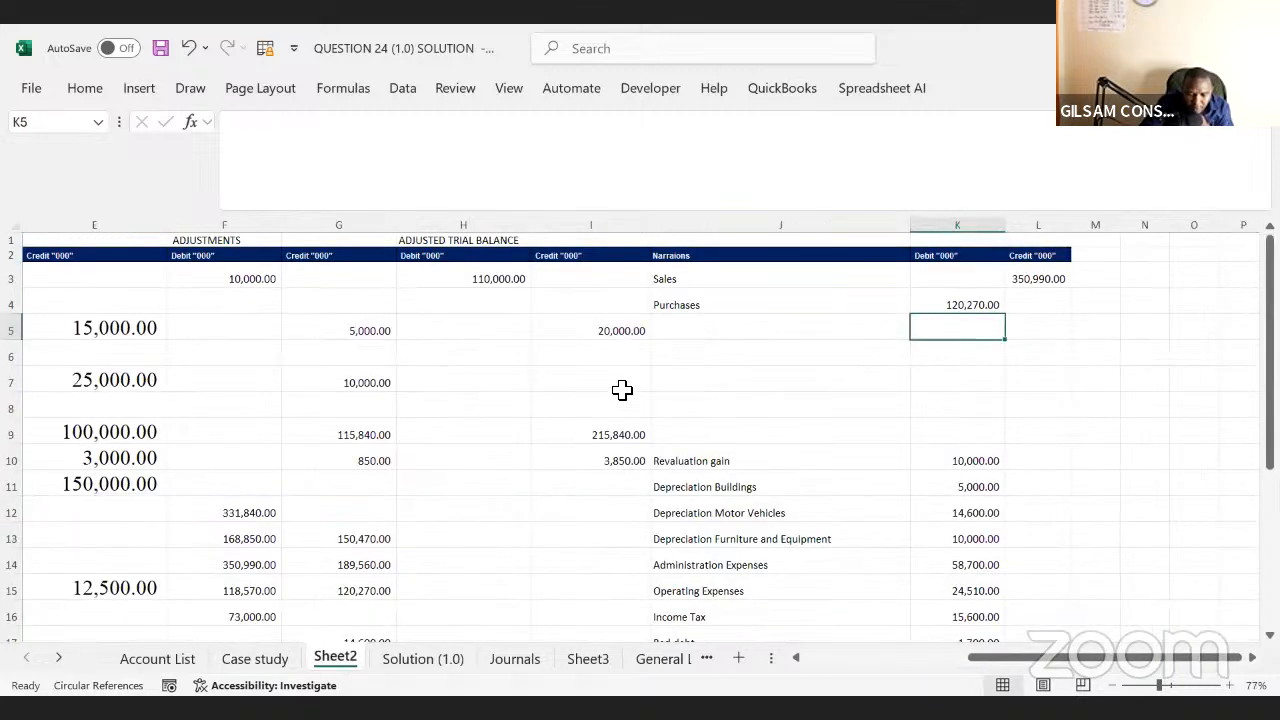
click(624, 388)
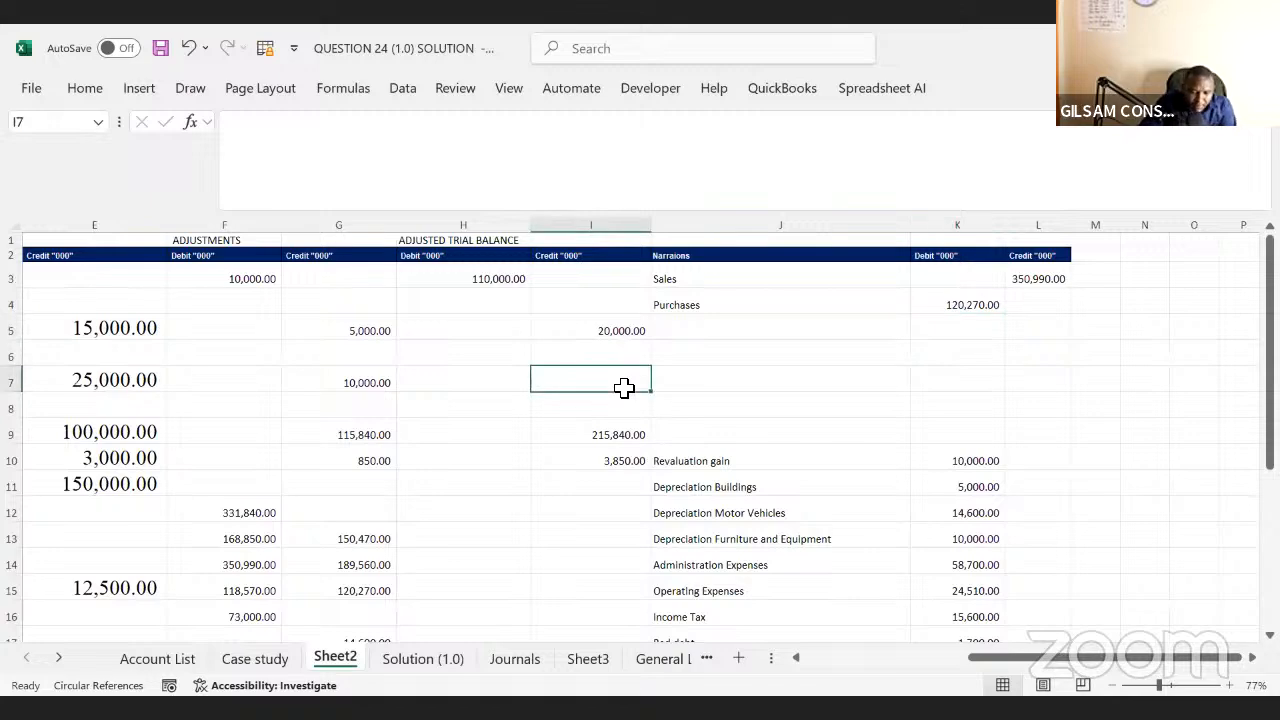
drag(509, 279, 551, 514)
click(552, 513)
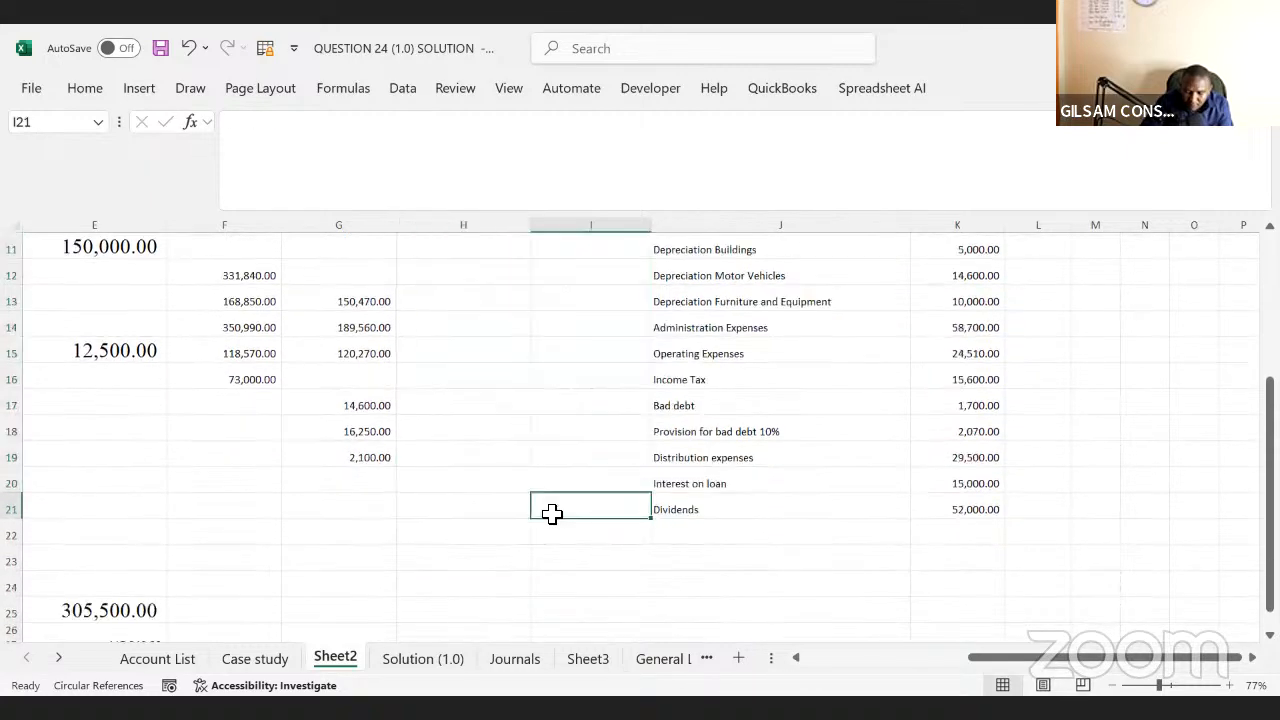
key(Up)
key(Up)
key(Up)
key(Up)
key(Up)
key(Up)
key(Up)
key(Up)
key(Up)
key(Up)
key(Up)
key(Up)
key(Up)
key(Up)
key(Up)
key(Up)
key(Up)
key(Up)
key(Up)
key(Up)
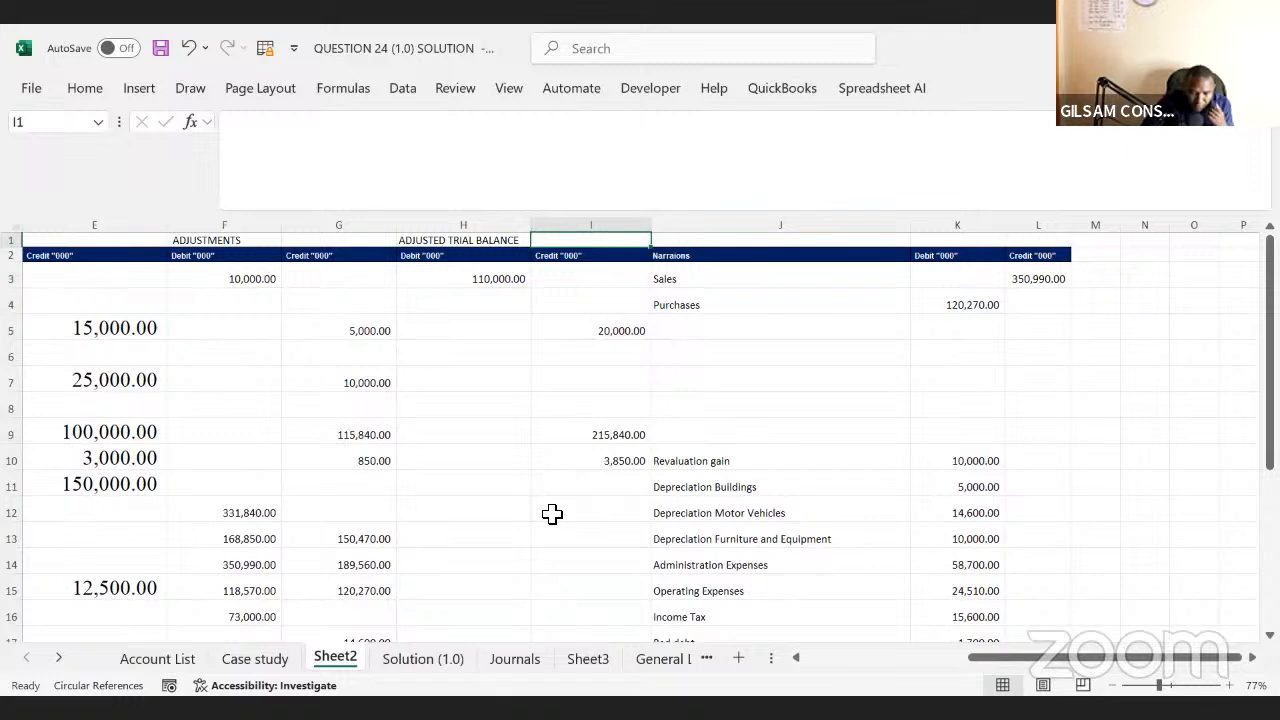
- Inspect the adjusted debit formula for Land at valuation in cell H3 and the cells it references
click(514, 285)
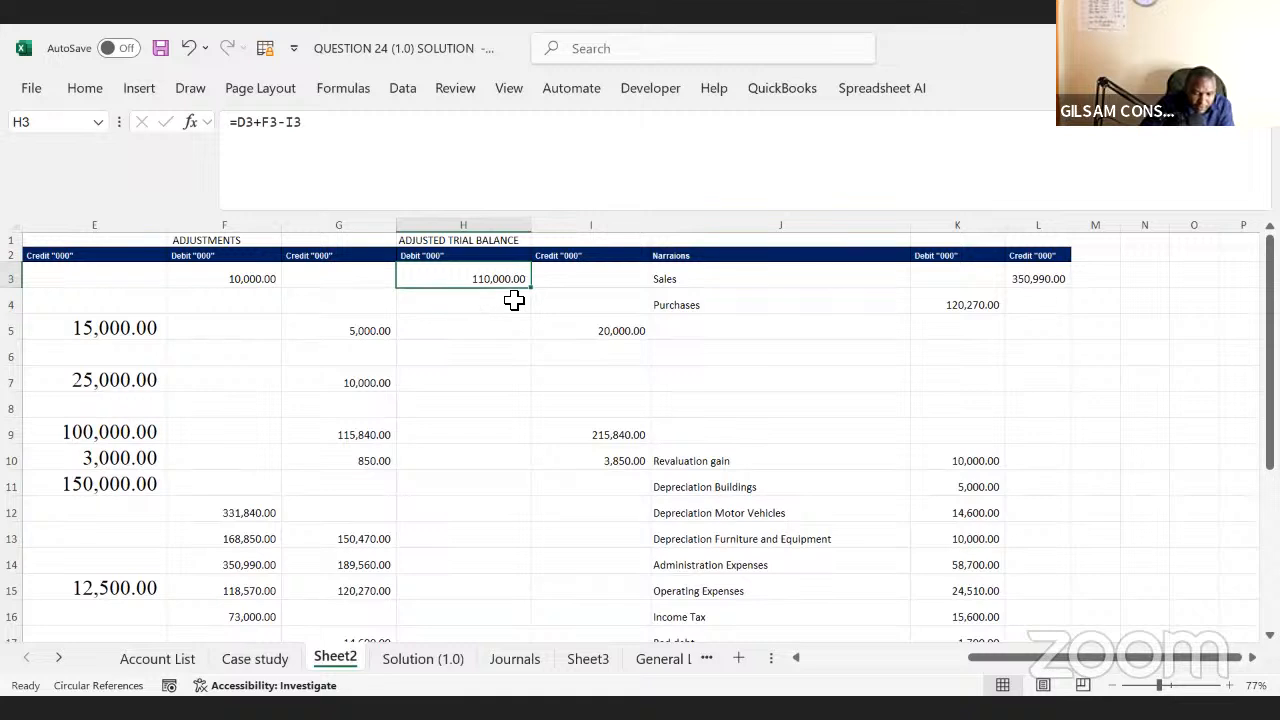
click(506, 302)
click(462, 279)
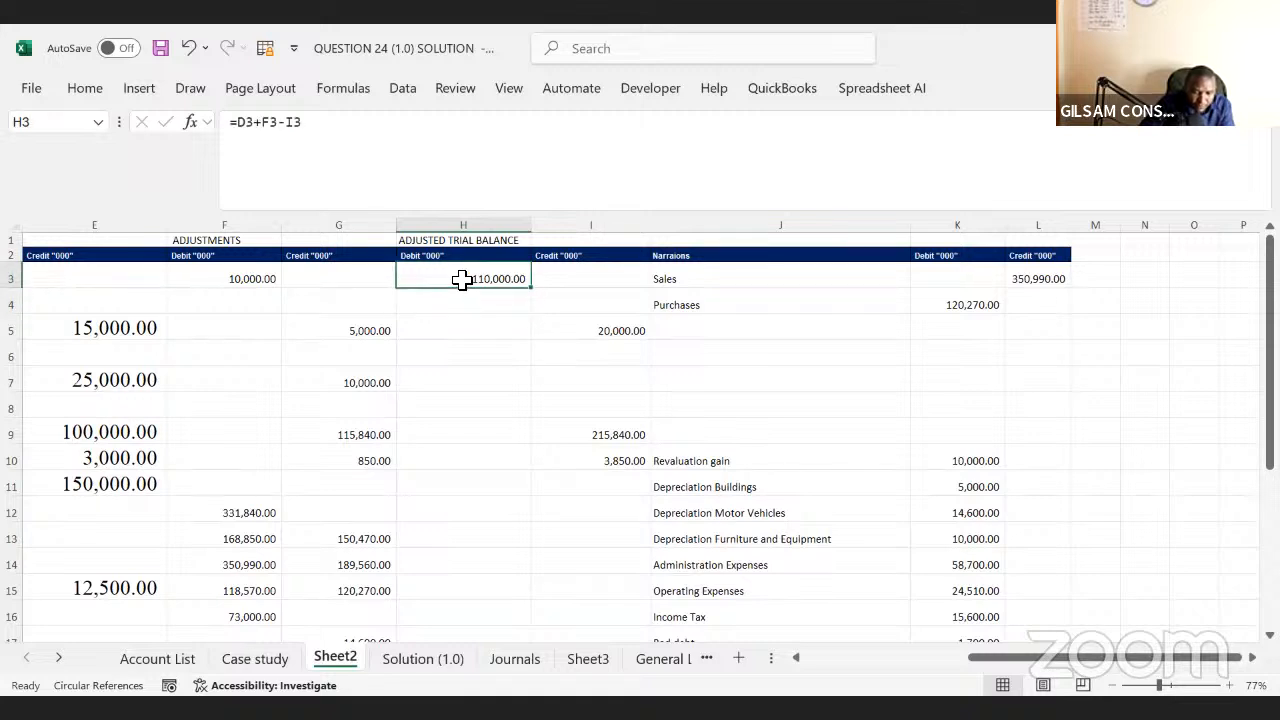
click(347, 141)
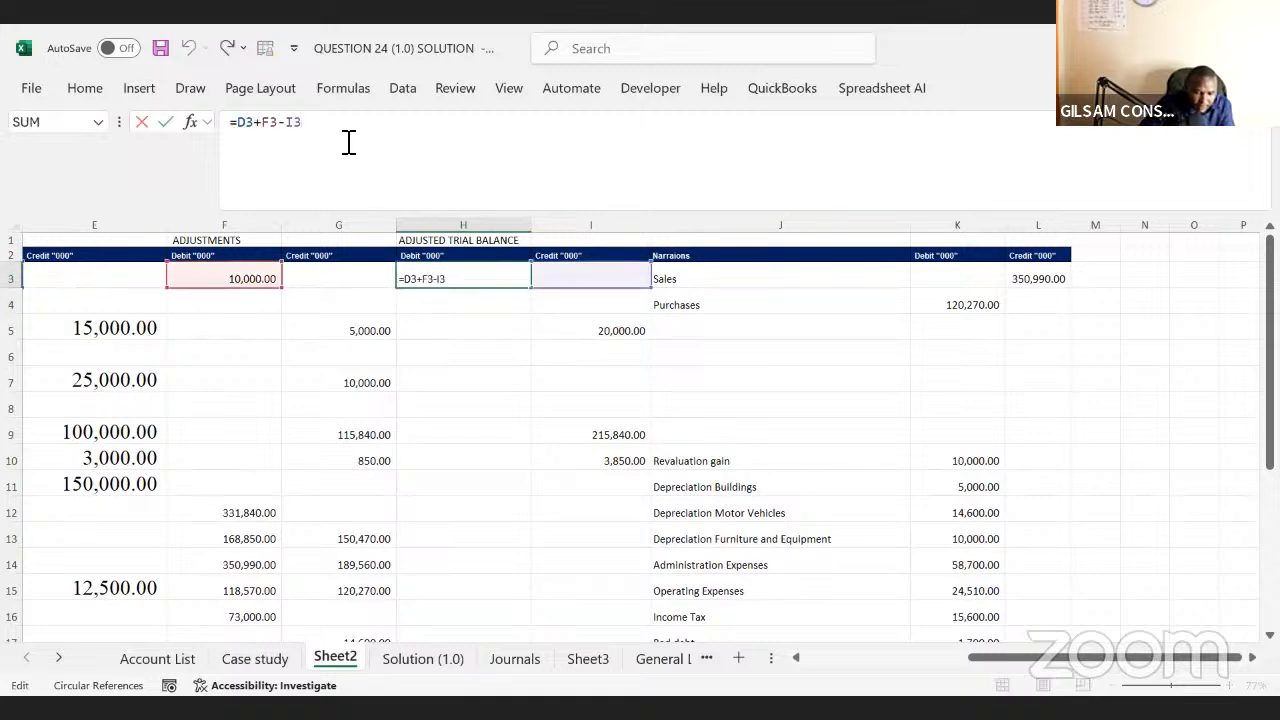
click(495, 306)
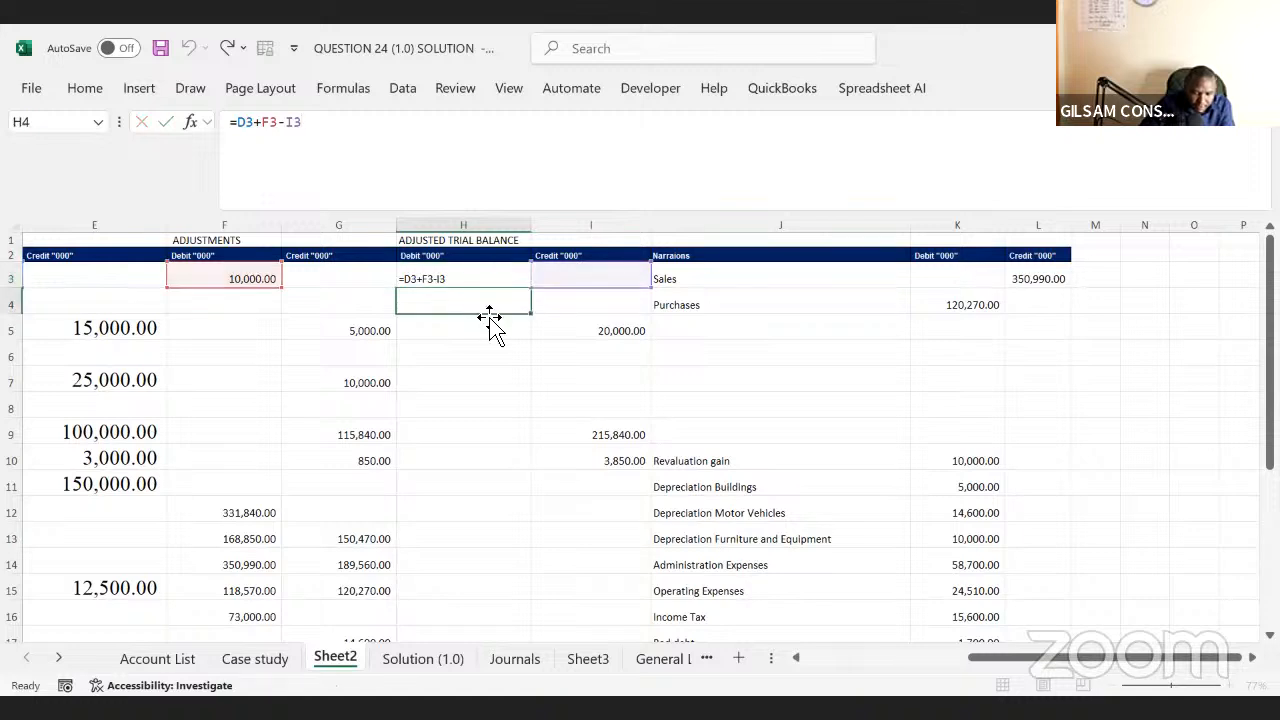
click(487, 278)
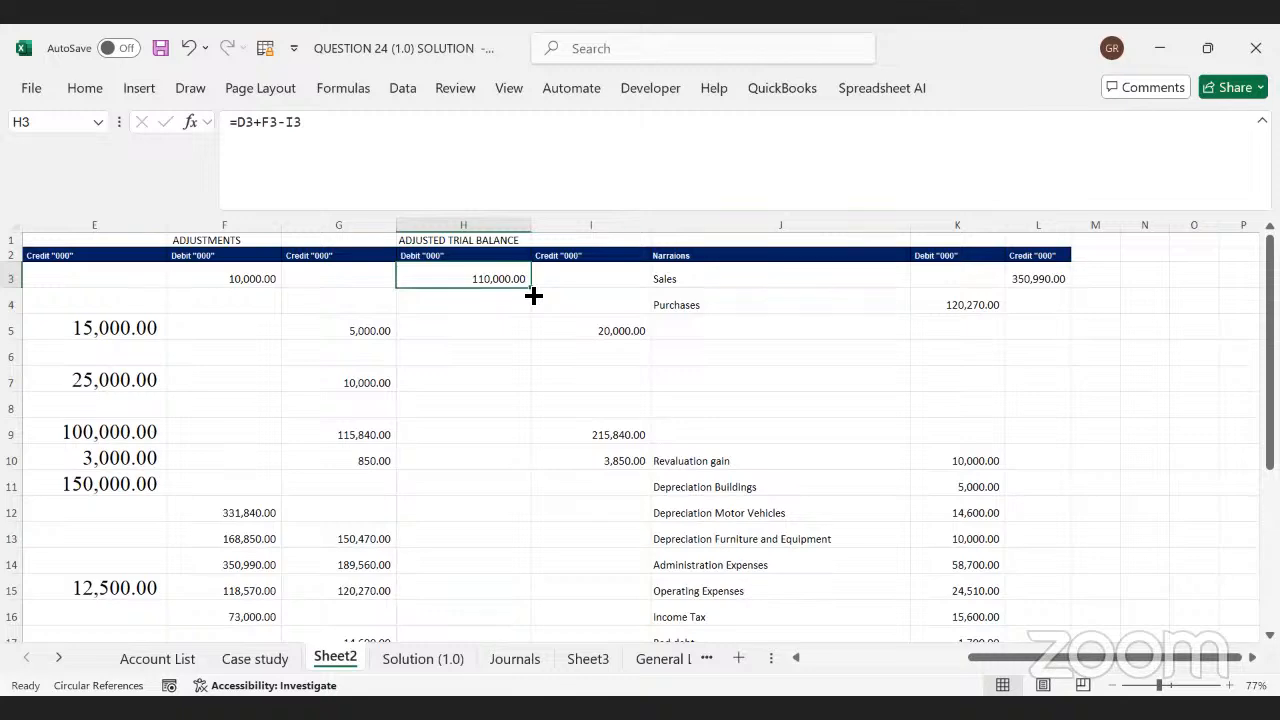
- Examine the Buildings at cost row across the beginning balance, adjustments and adjusted columns, and return to the Land at valuation formula in H3
click(460, 305)
key(Left)
key(Left)
key(Left)
key(Left)
key(Left)
key(Left)
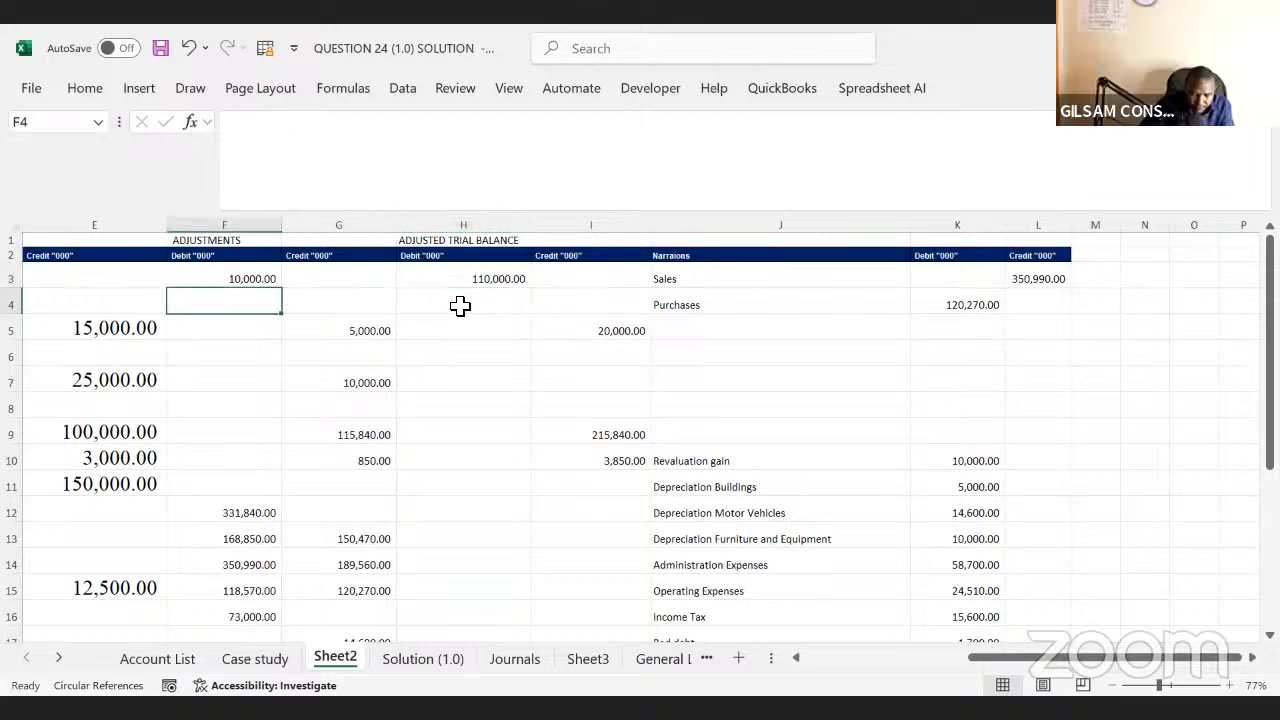
key(Left)
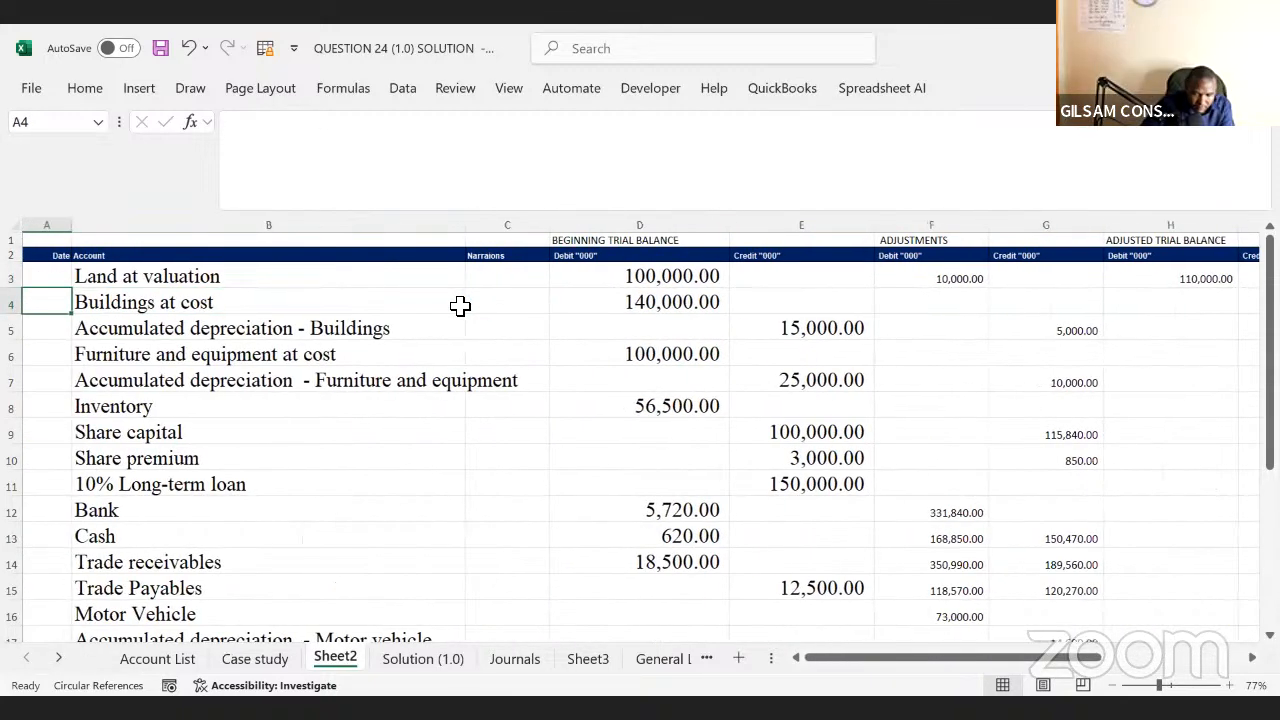
key(Right)
key(Right)
key(Right)
key(Right)
key(Right)
key(Right)
key(Right)
key(Right)
key(Right)
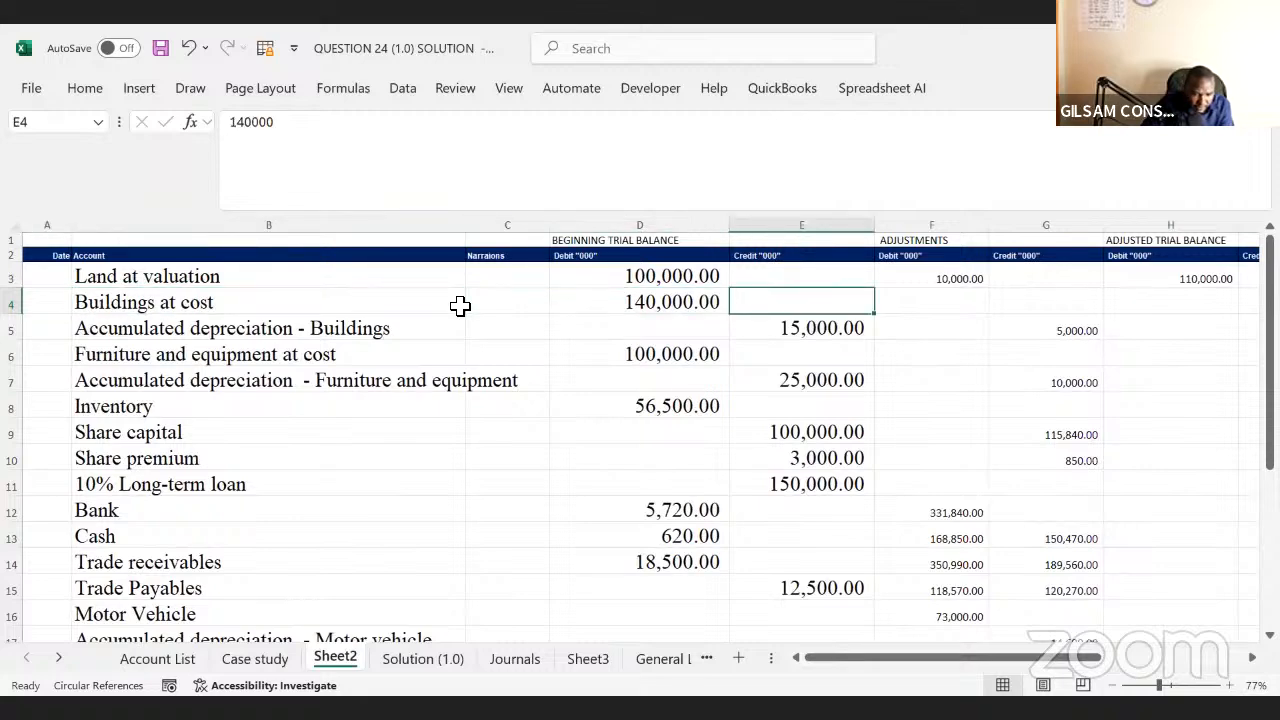
key(Right)
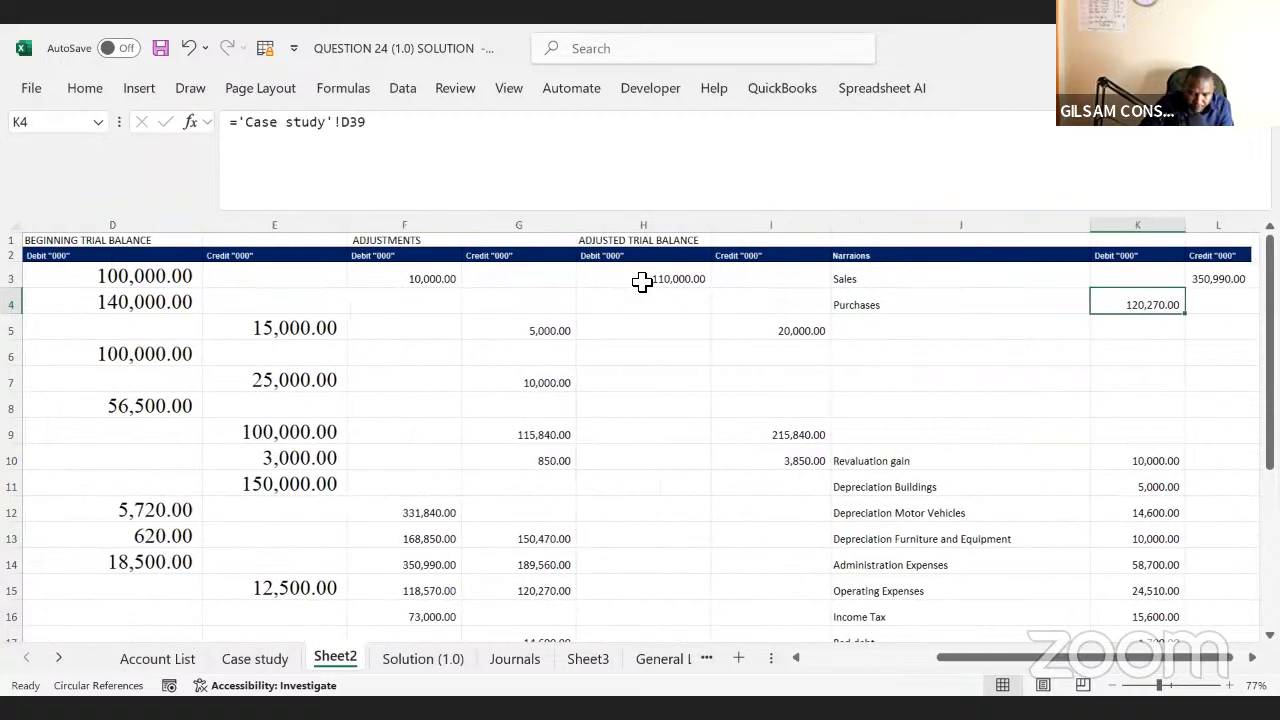
click(640, 278)
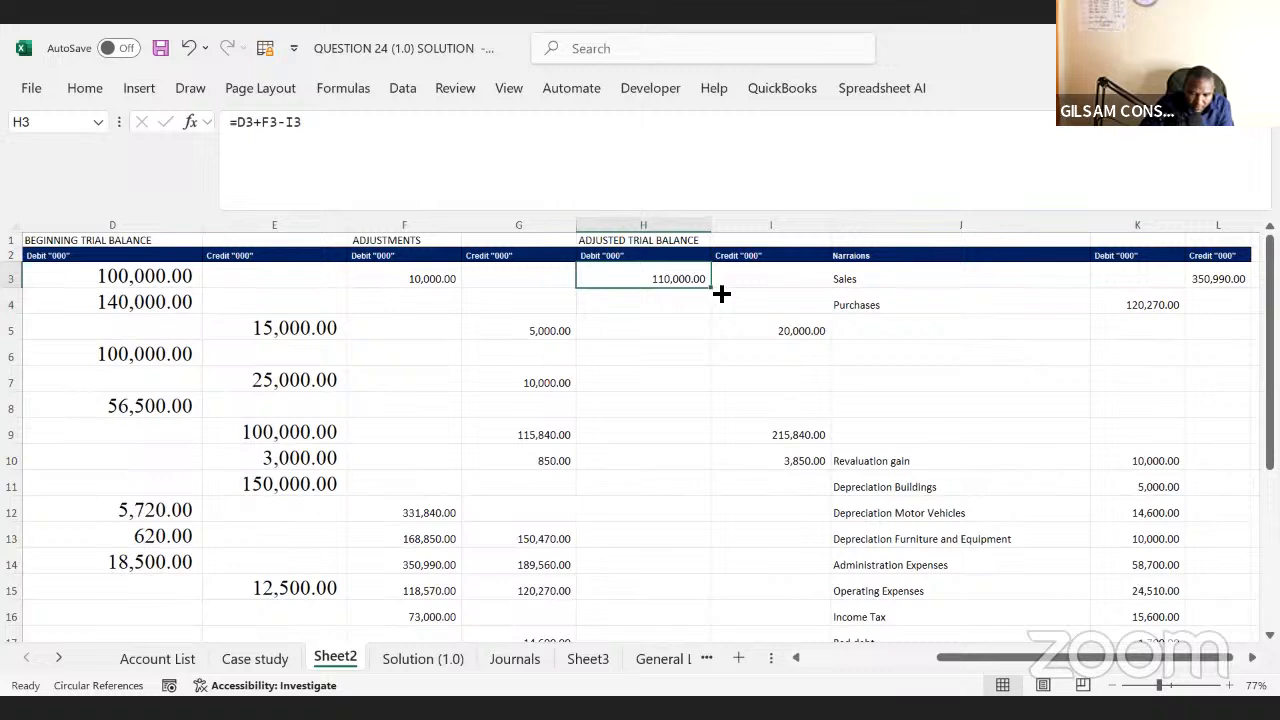
- Extend the adjusted debit formula for Land at valuation in H3 down to the Buildings at cost row in H4
drag(715, 293, 697, 331)
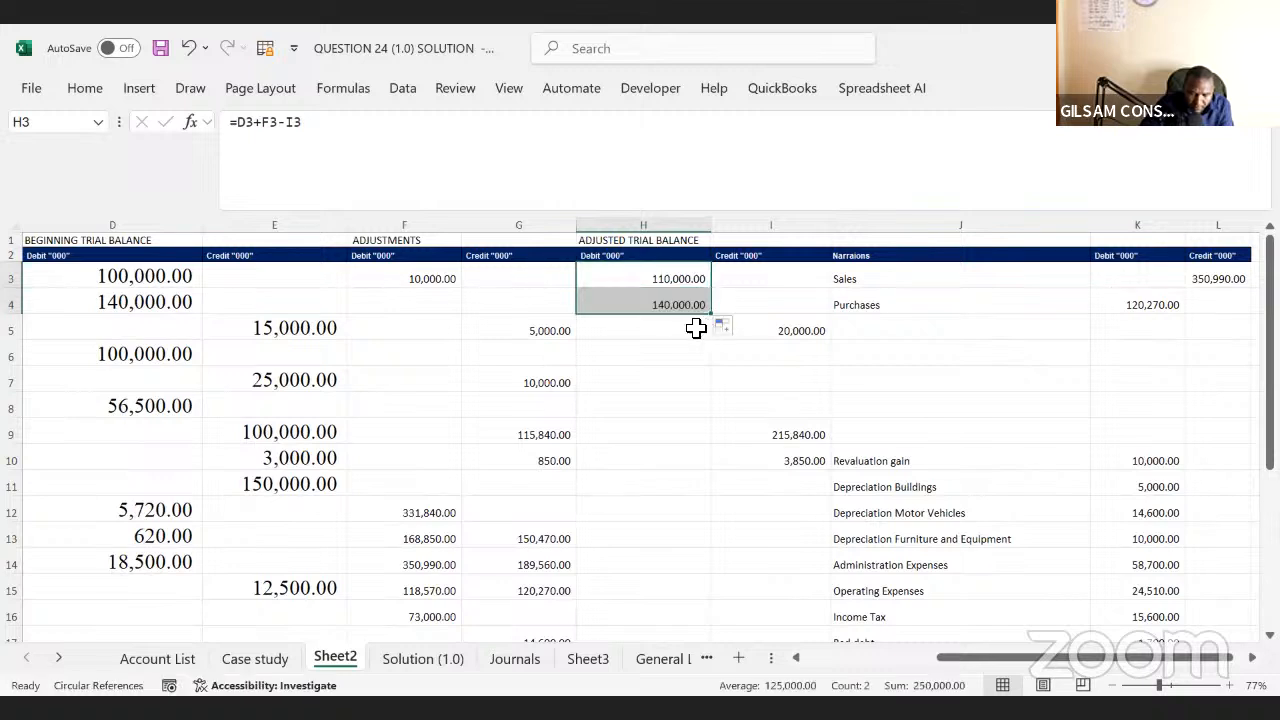
click(660, 306)
- Examine the Accumulated depreciation - Buildings row across its columns and the adjusted credit formula in I5 with the cells it references
double_click(651, 332)
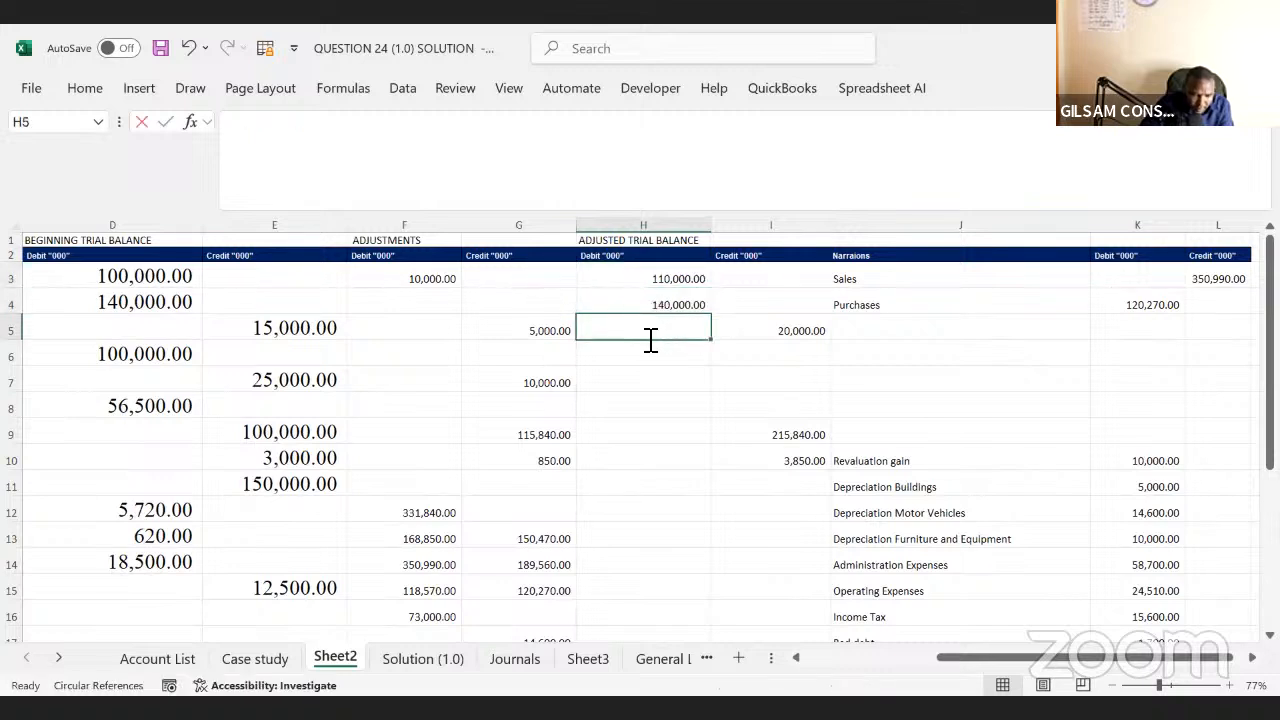
key(Left)
key(Left)
key(Left)
key(Left)
key(Left)
key(Left)
key(Left)
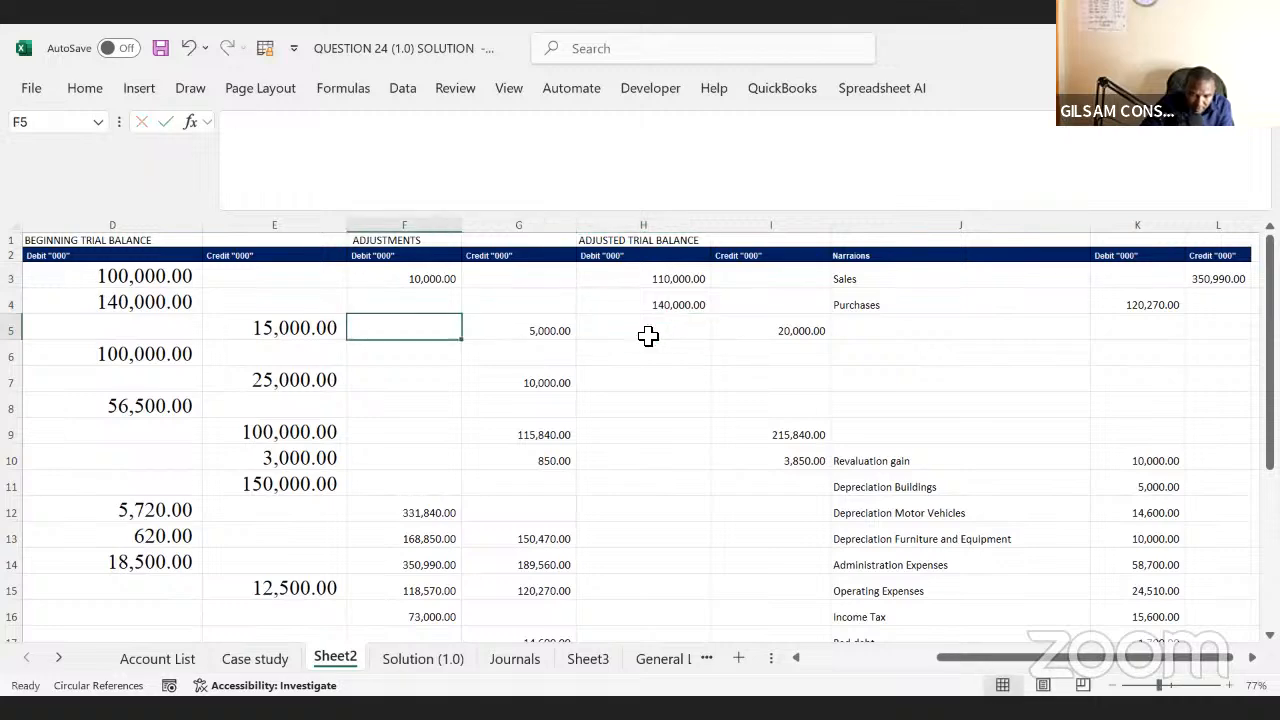
key(Right)
key(Right)
key(Right)
key(Right)
key(Right)
key(Right)
key(Right)
key(Right)
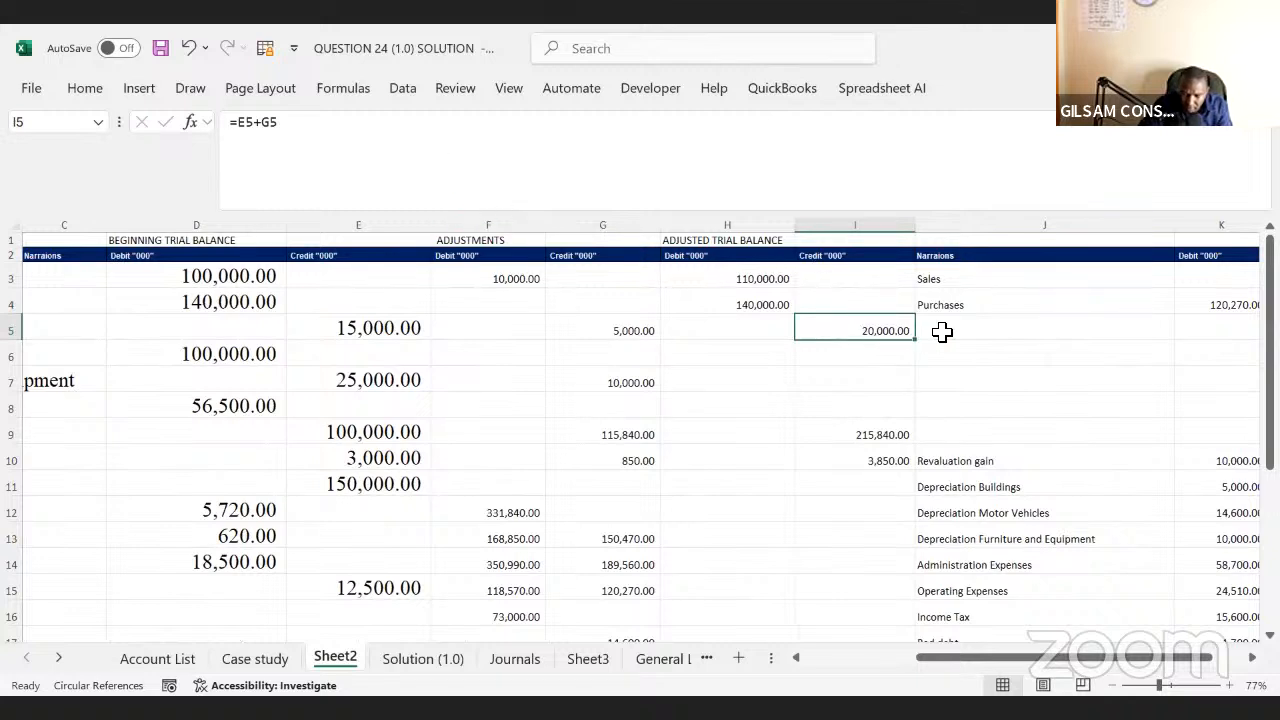
click(692, 322)
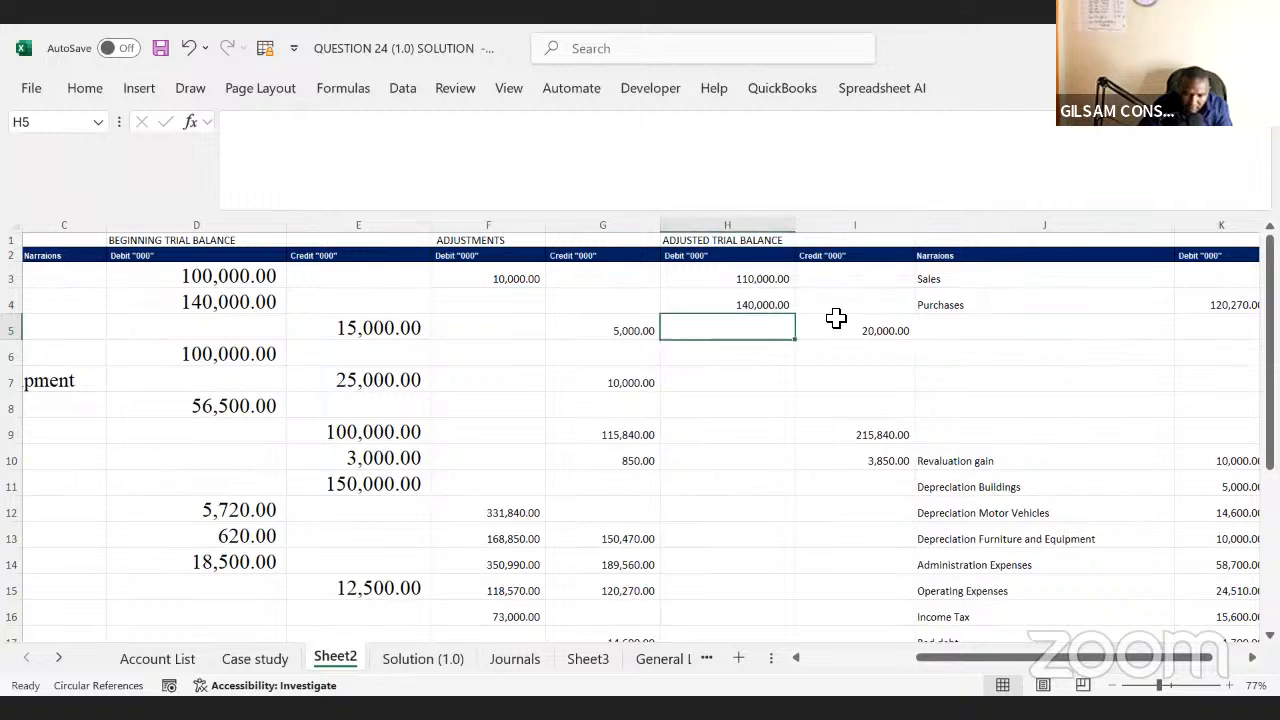
click(836, 322)
click(318, 121)
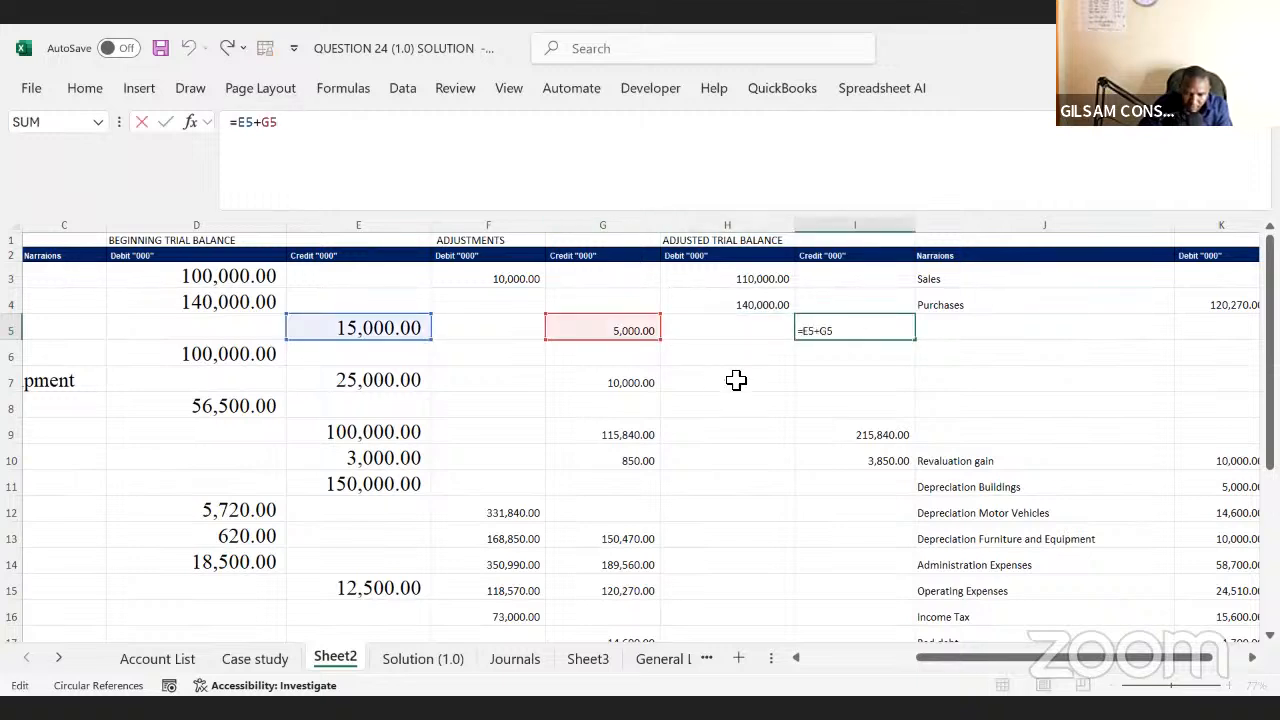
- Examine the Furniture and equipment at cost row across its columns and the Buildings at cost formula in H4
drag(734, 365, 255, 350)
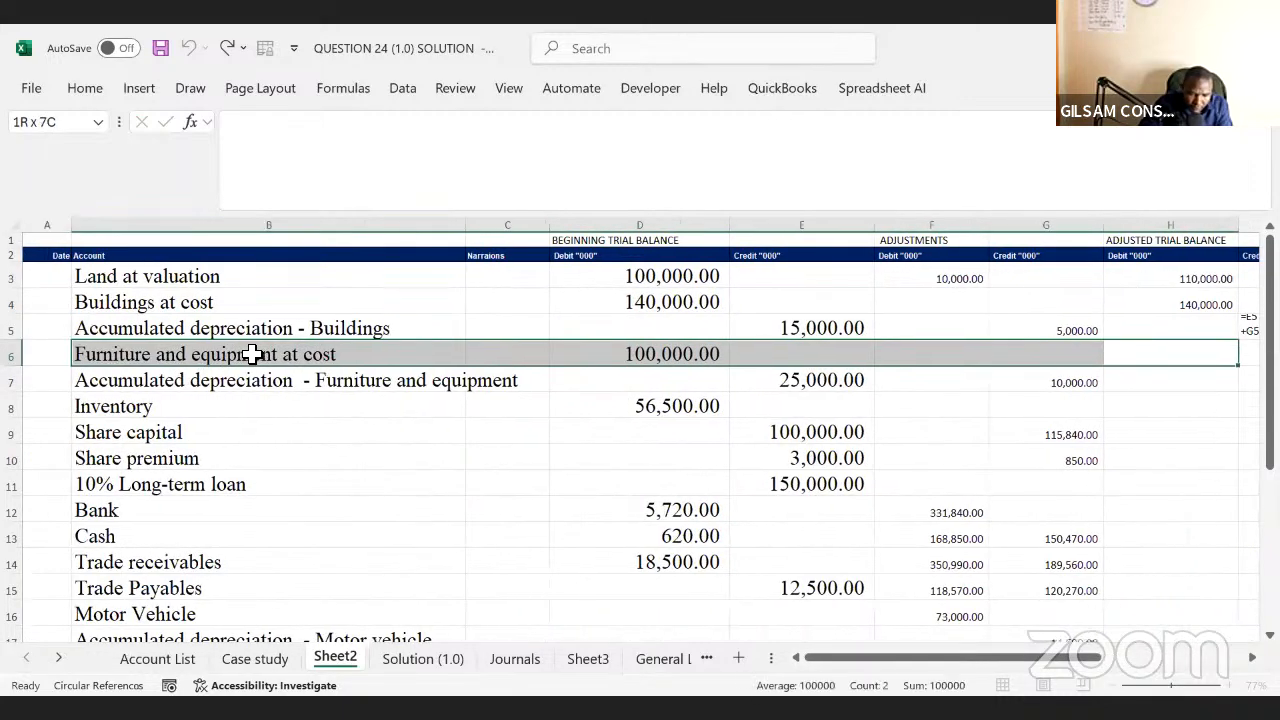
click(253, 353)
key(Right)
key(Right)
key(Right)
key(Right)
key(Right)
key(Right)
key(Right)
key(Right)
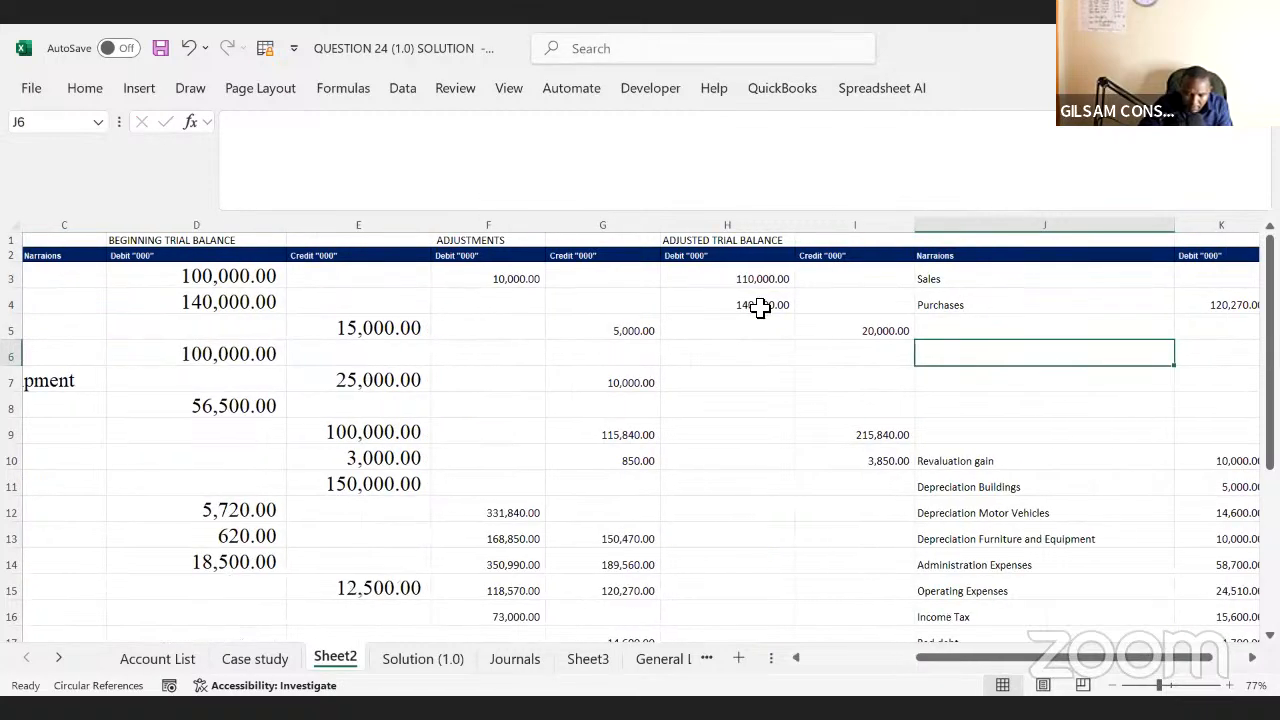
click(758, 305)
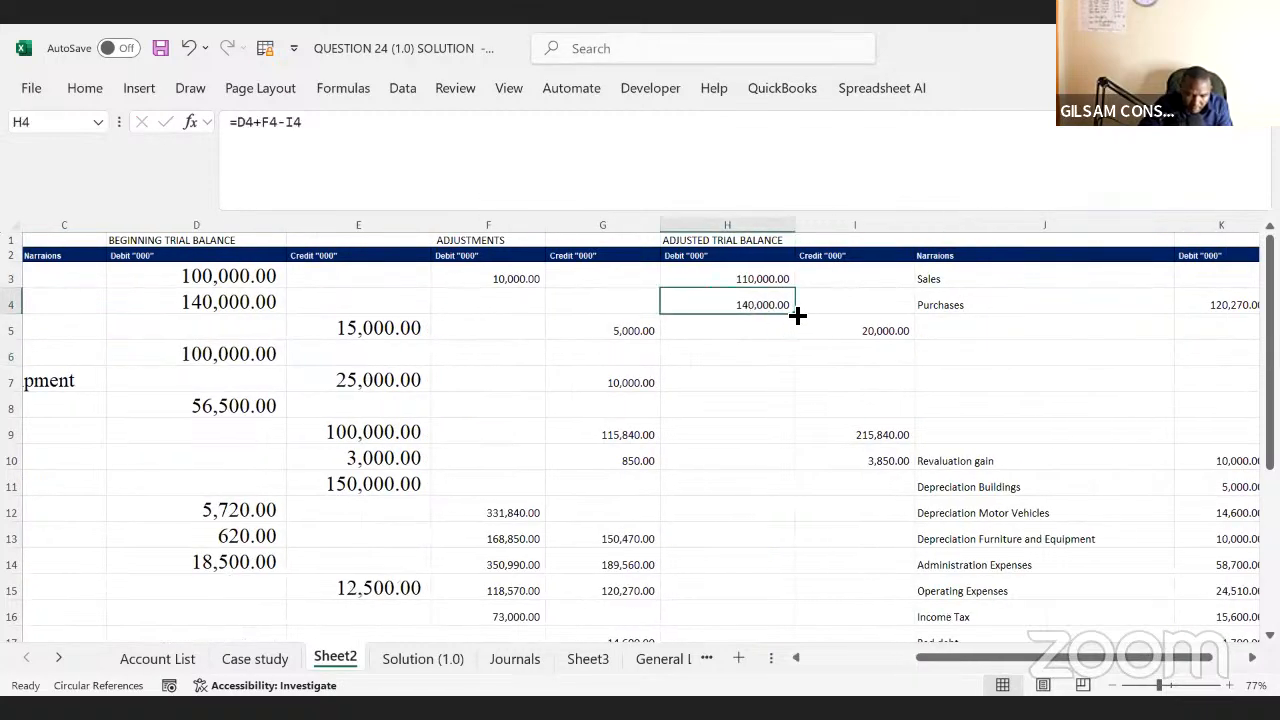
- Calculate the adjusted debit balance of Furniture and equipment at cost in H6 with =D6+F6-G6 and check the formula
click(734, 354)
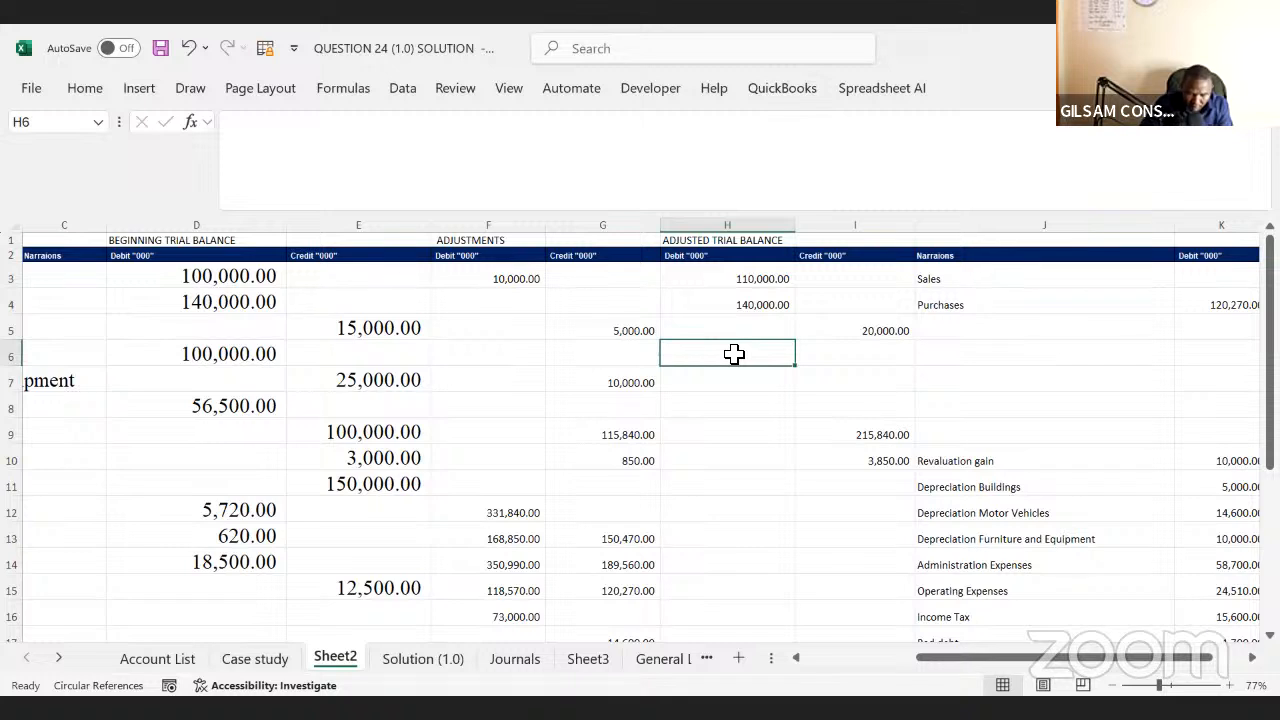
text(=)
click(218, 376)
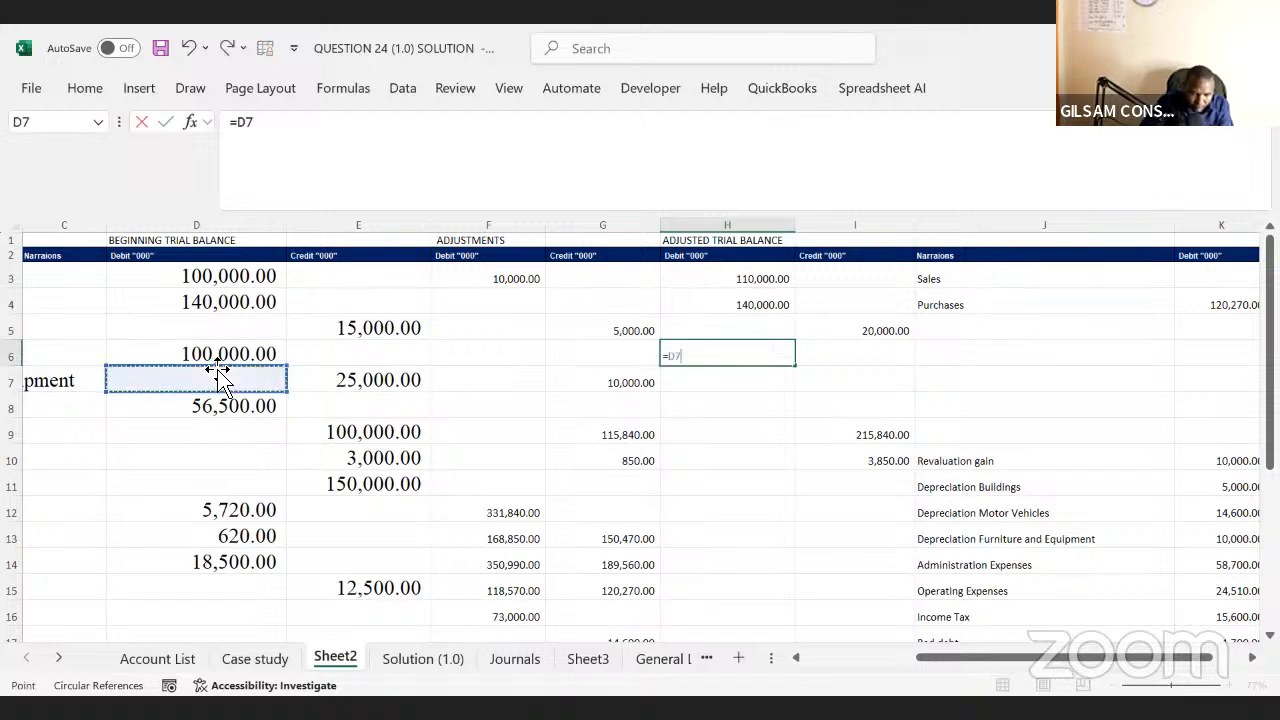
click(247, 348)
text(+)
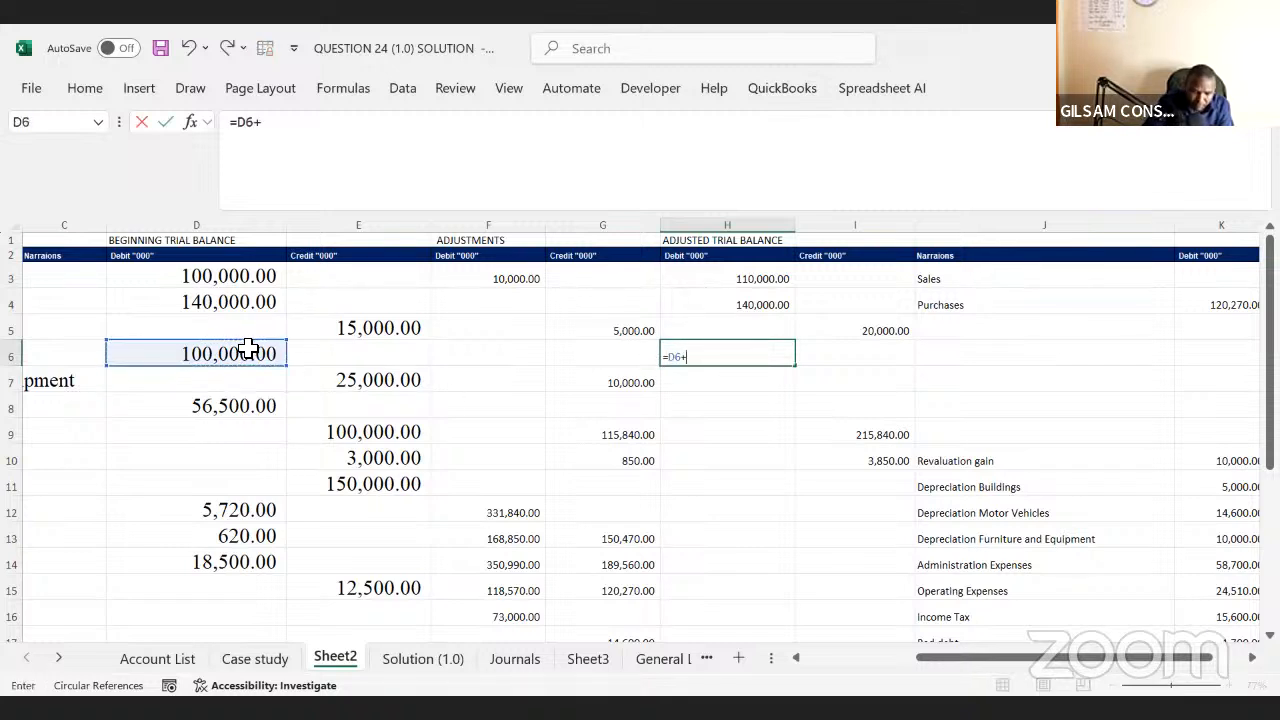
click(487, 362)
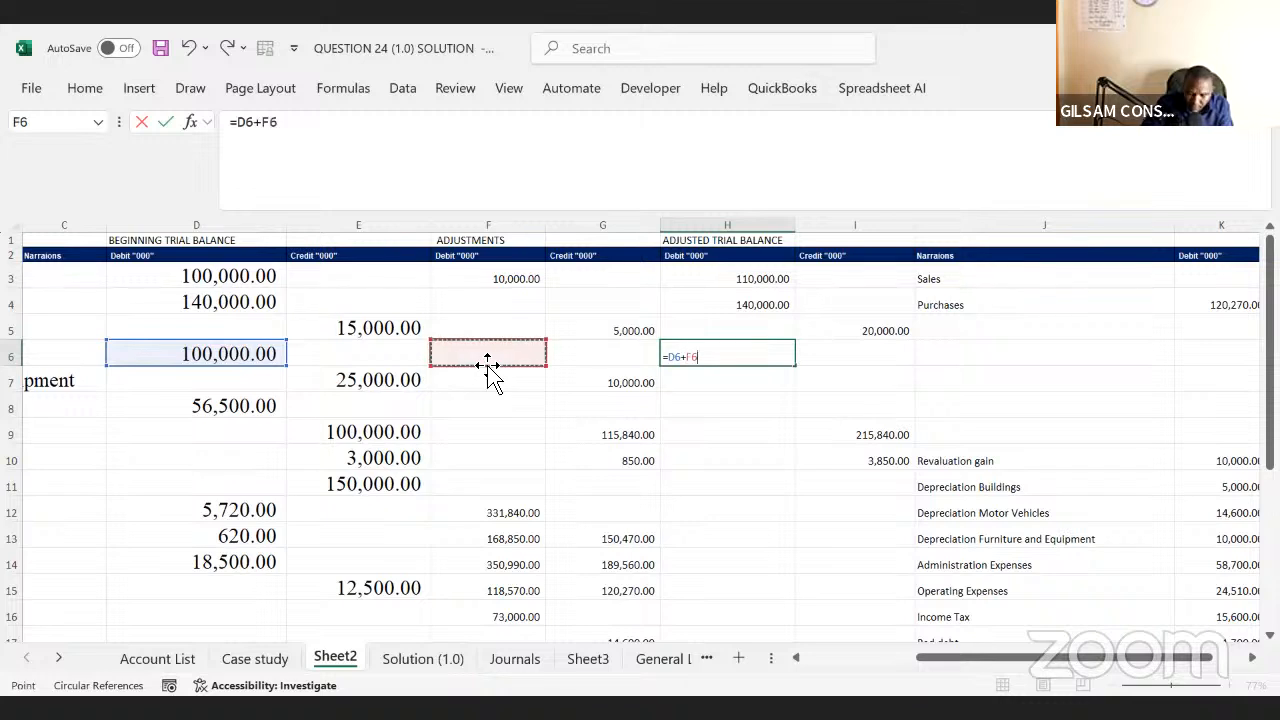
text(-)
click(567, 355)
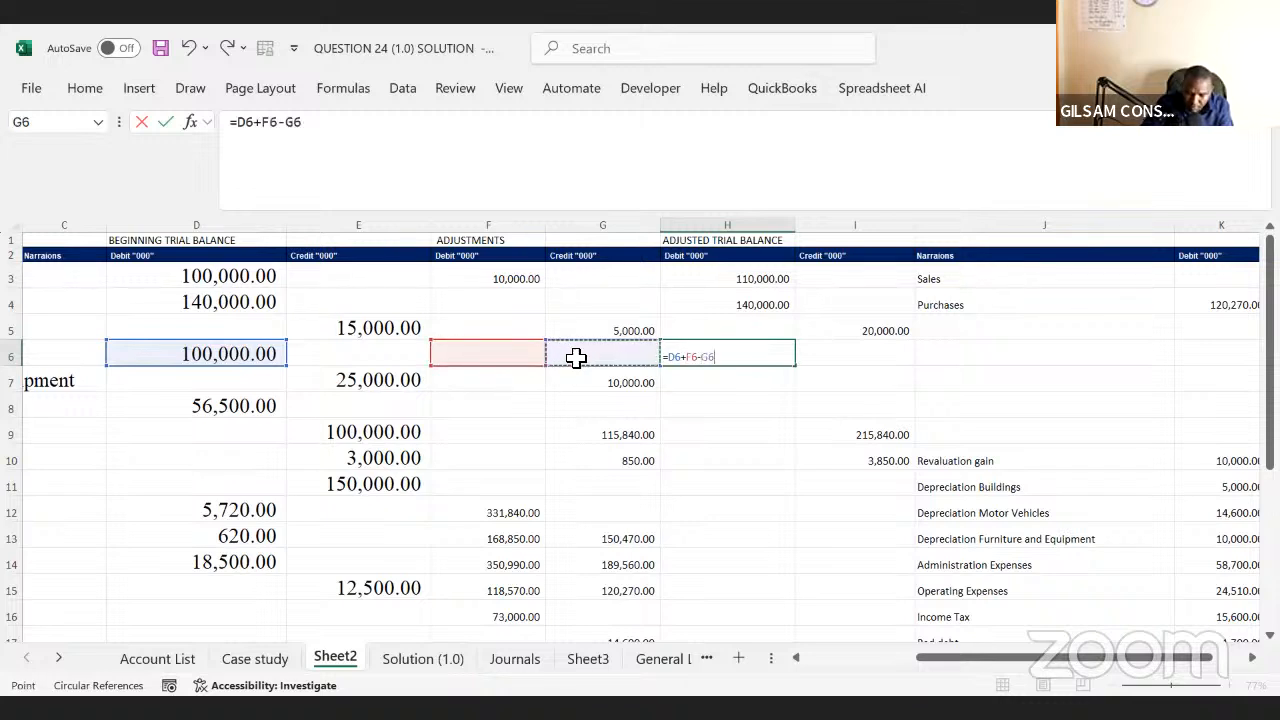
key(Return)
click(740, 350)
click(720, 388)
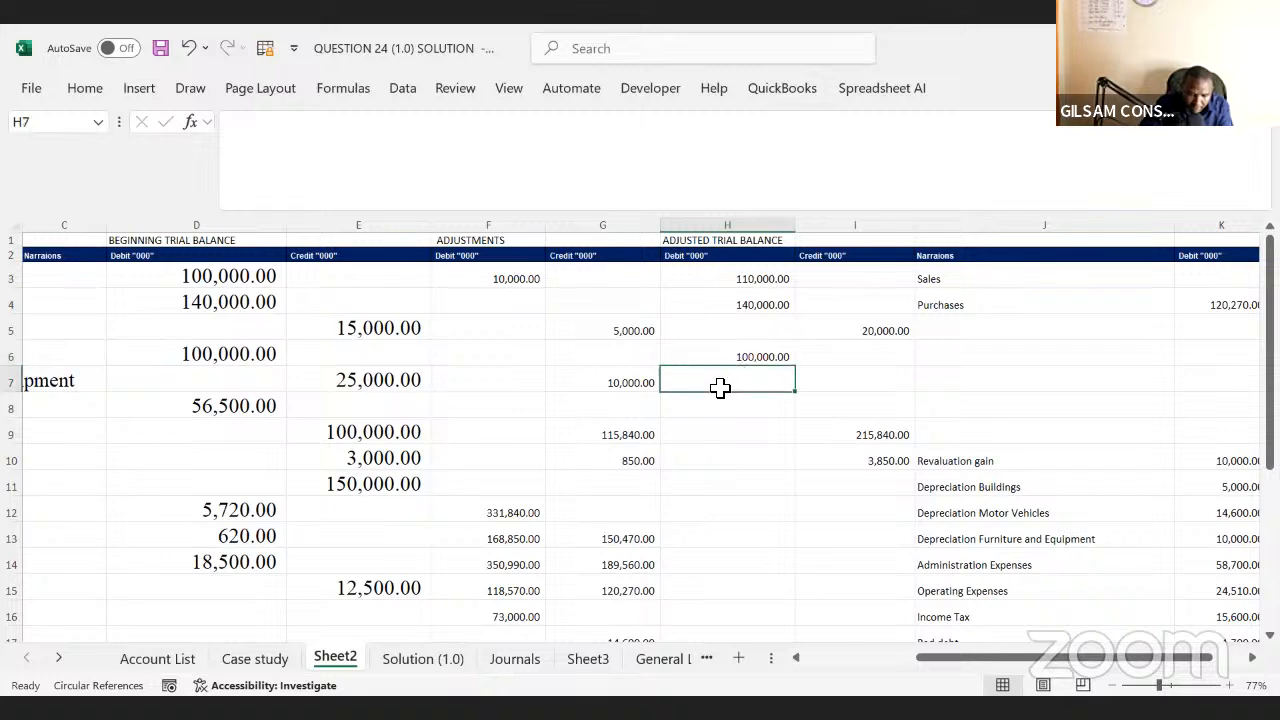
click(748, 362)
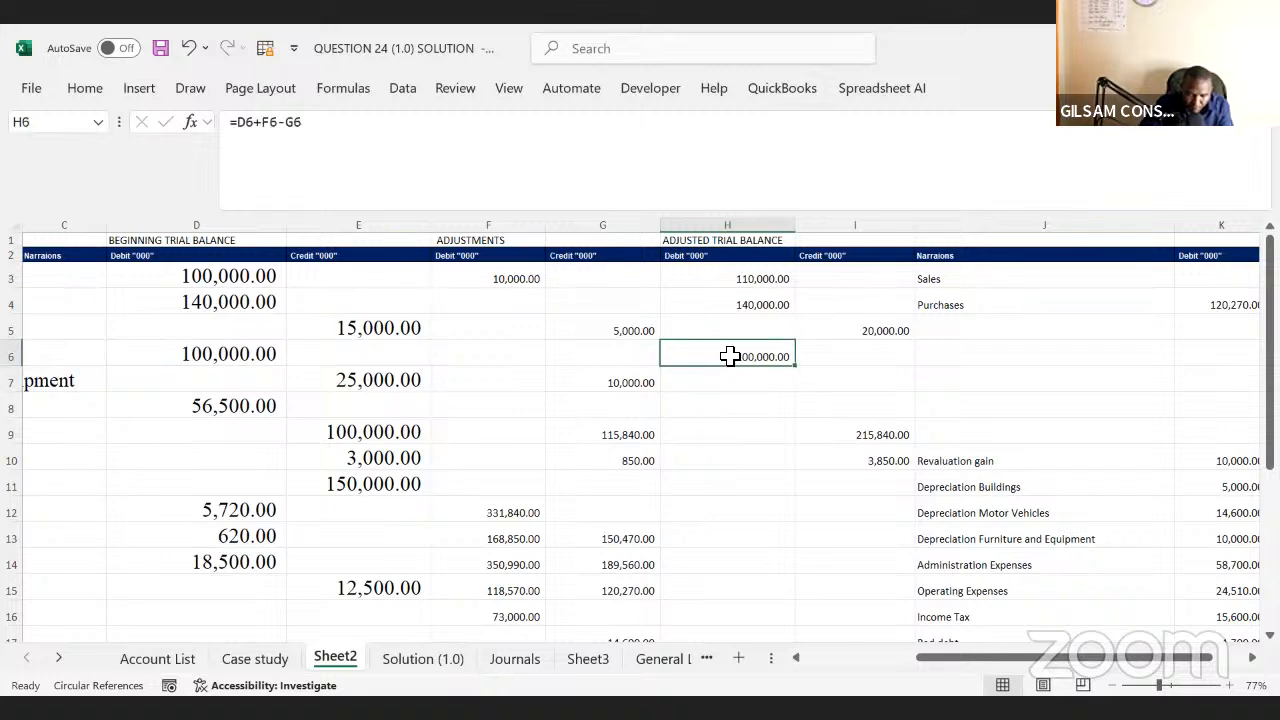
click(764, 320)
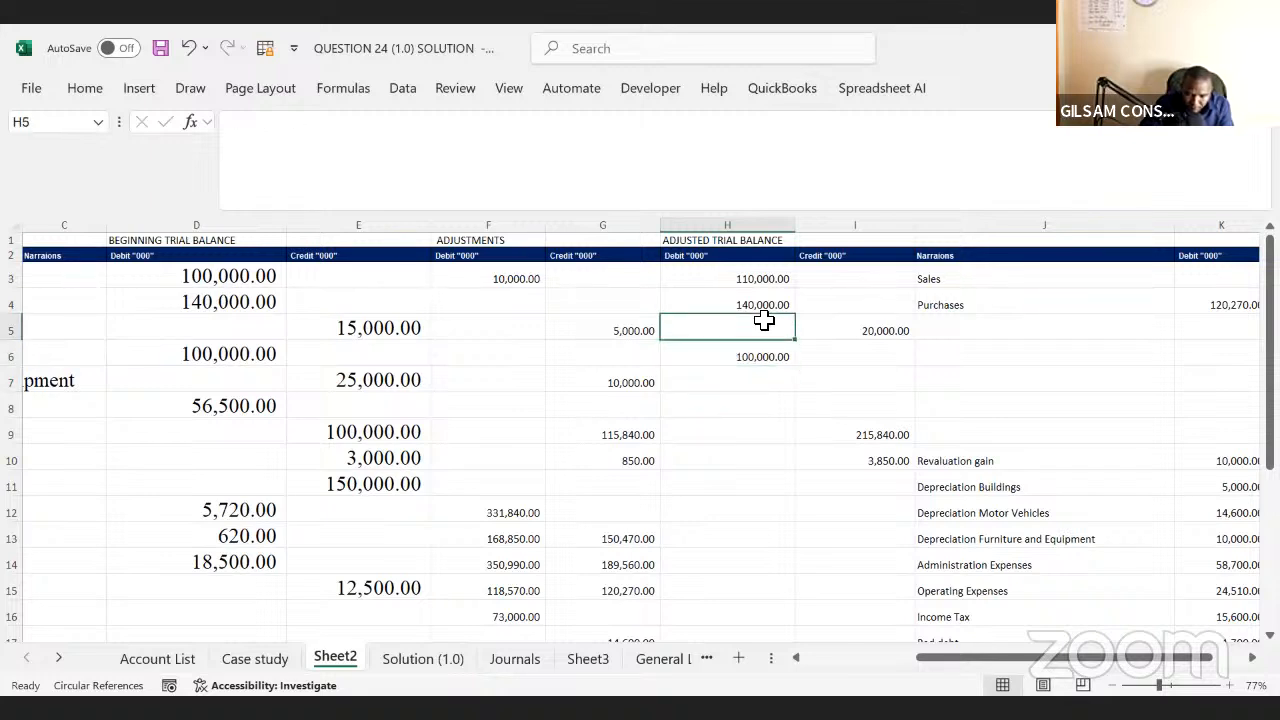
- Examine the Accumulated depreciation - Furniture and equipment row across the beginning balance, adjustments and adjusted columns
click(734, 376)
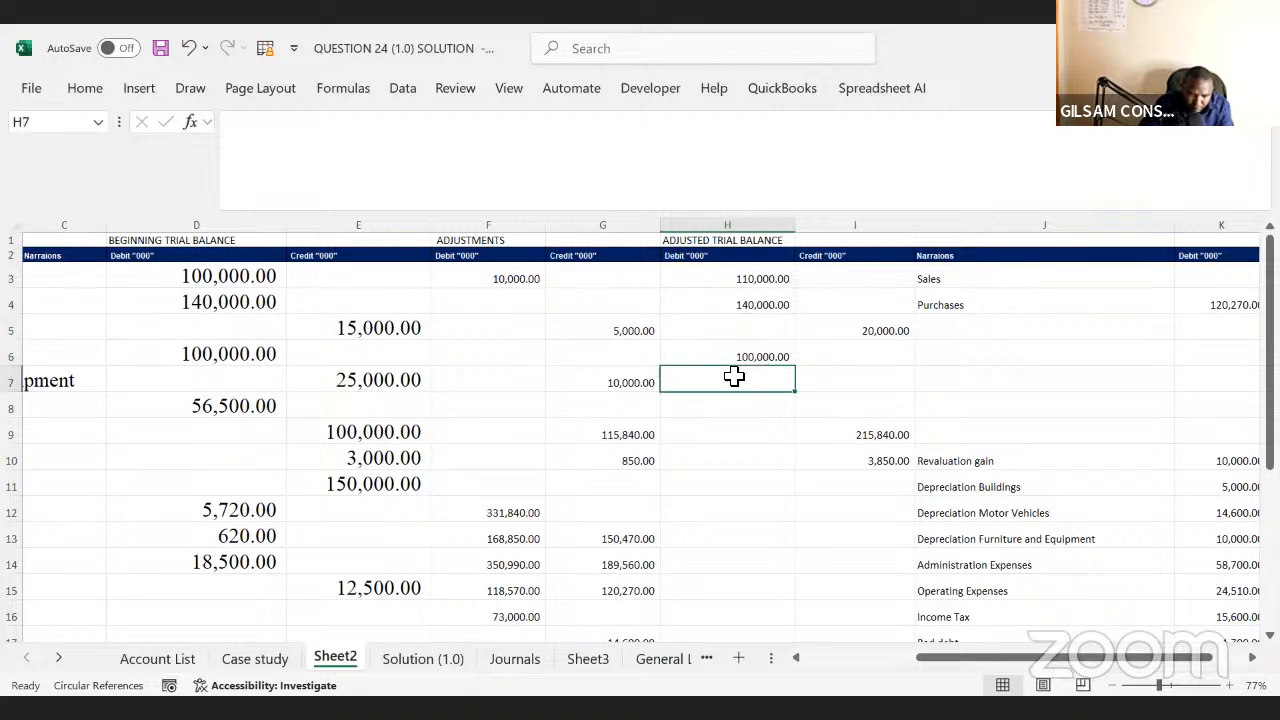
key(Left)
key(Left)
key(Left)
key(Left)
key(Left)
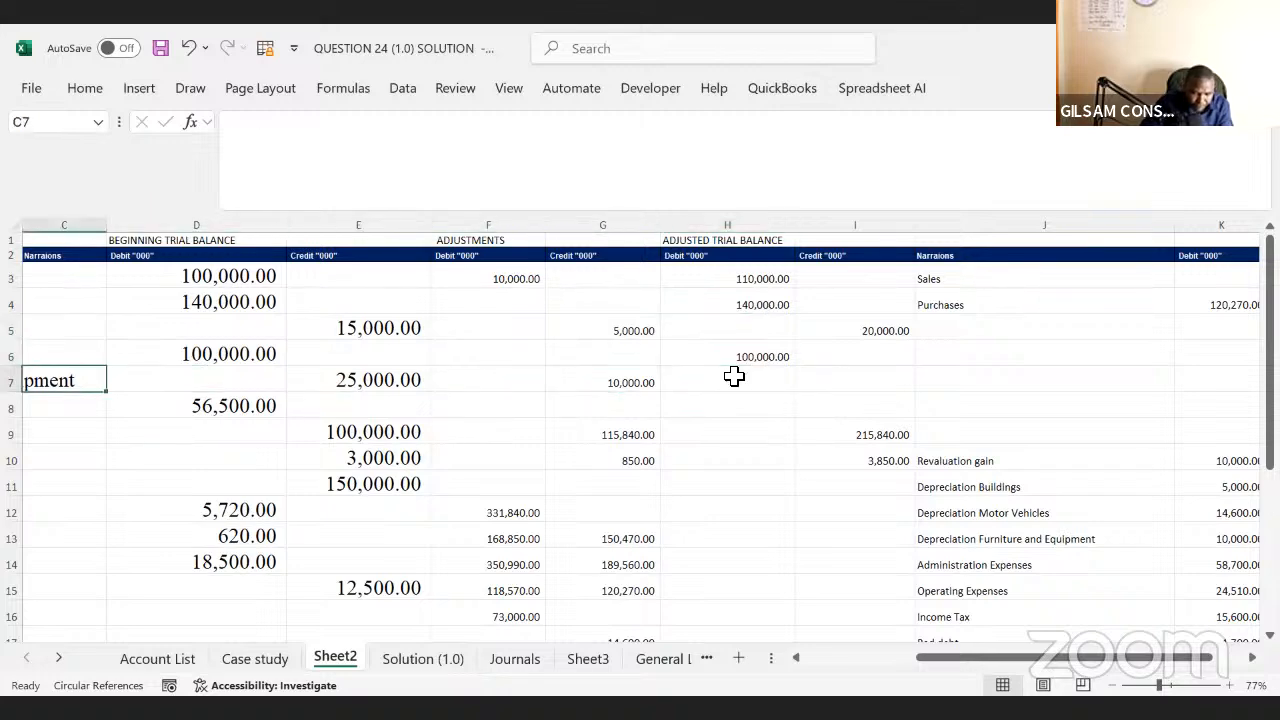
key(Left)
key(Right)
key(Right)
key(Right)
key(Right)
key(Right)
key(Right)
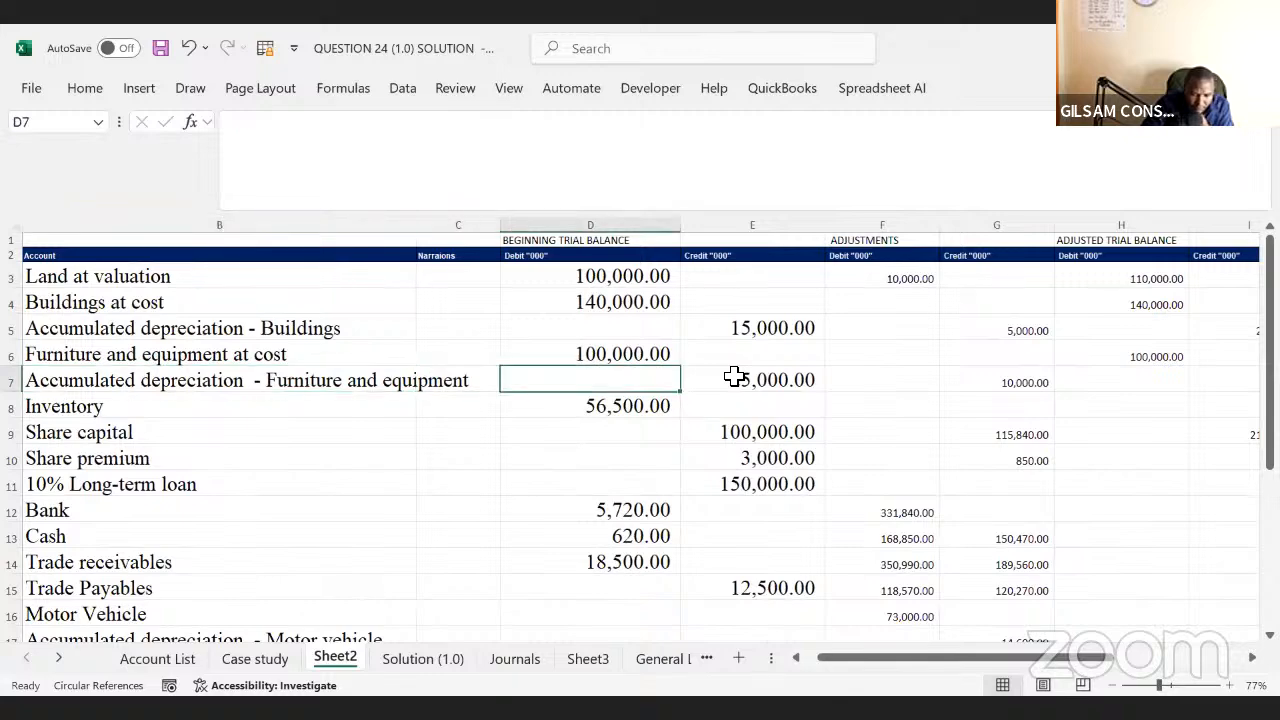
key(Right)
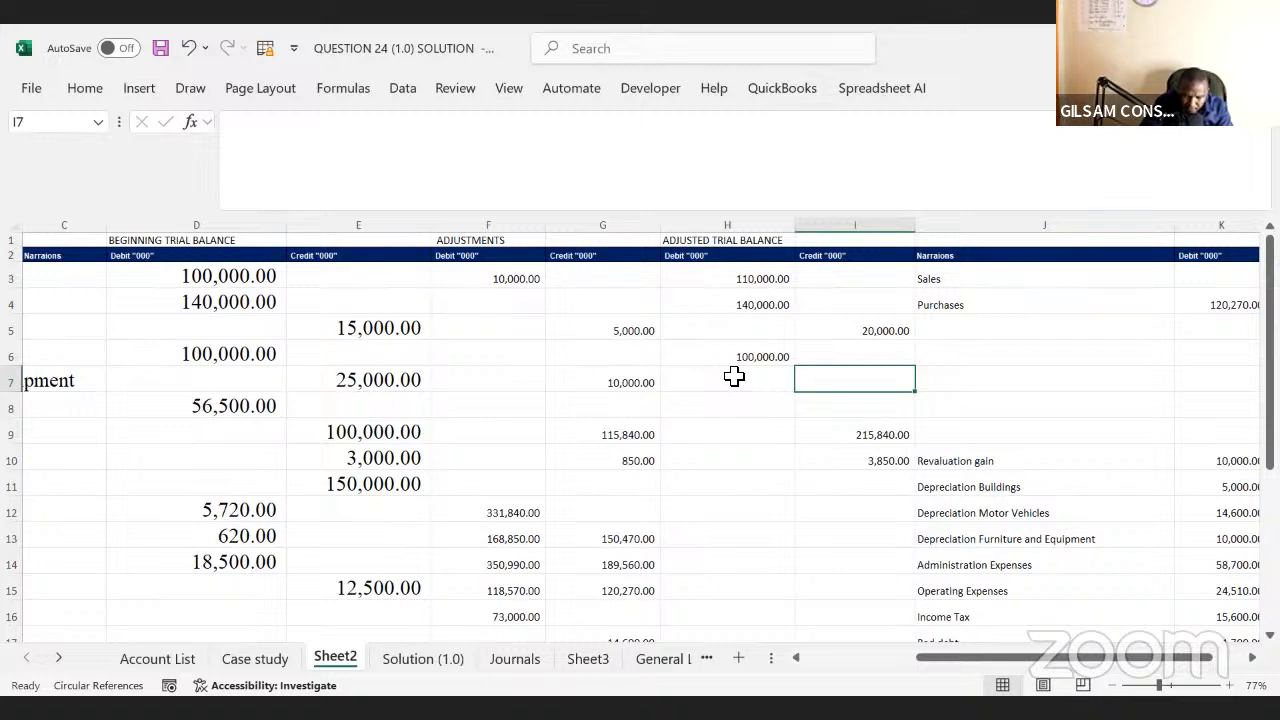
key(Left)
key(Left)
key(Left)
key(Left)
key(Left)
key(Left)
key(Left)
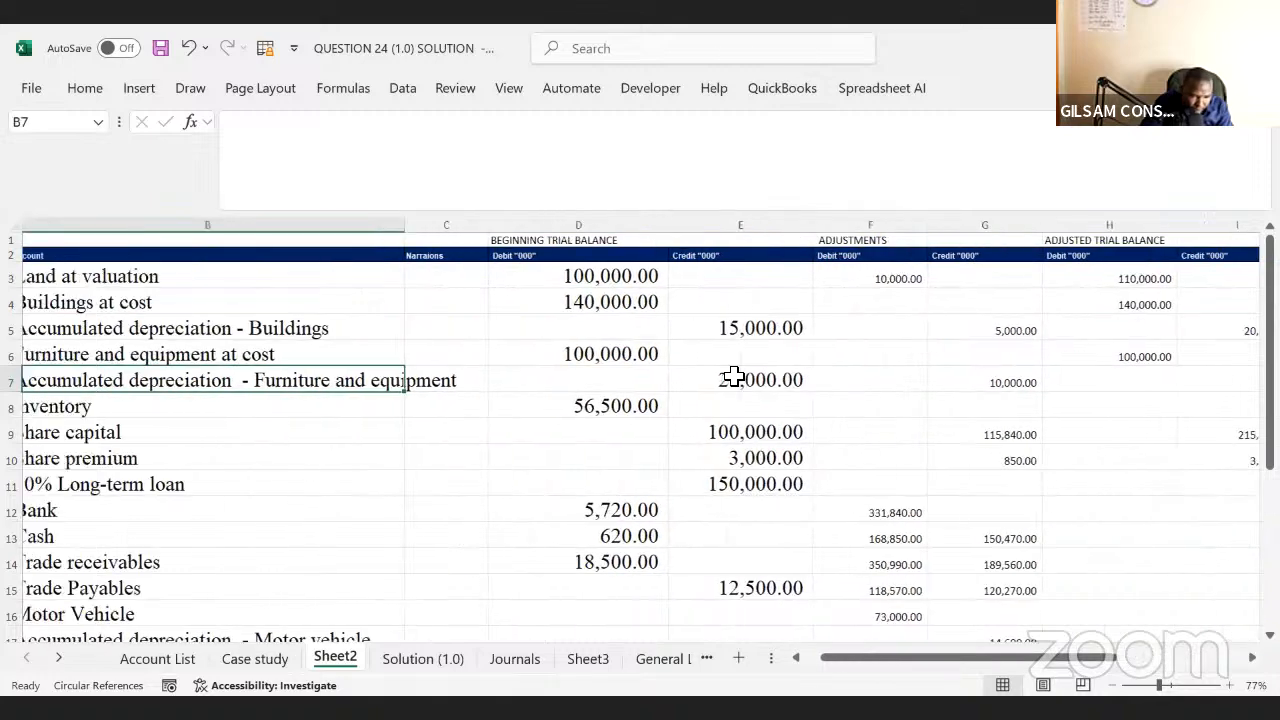
key(Left)
key(Right)
key(Right)
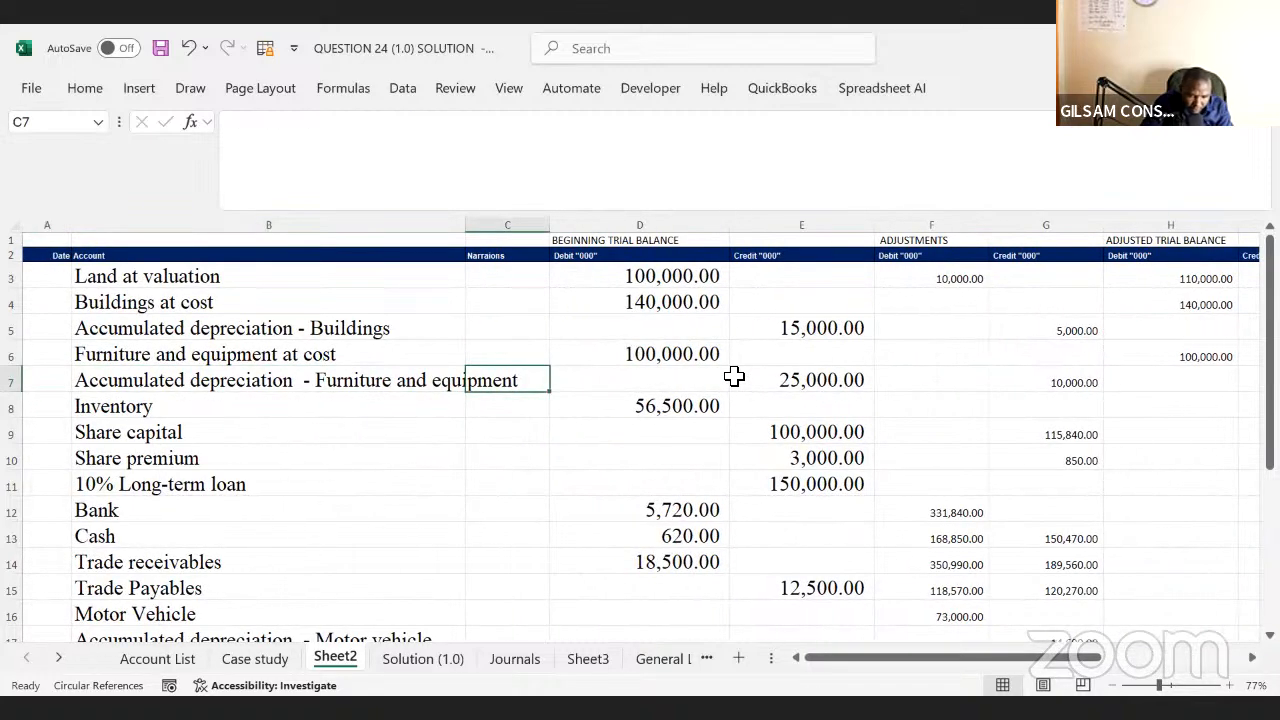
key(Right)
key(Right)
key(Right)
key(Right)
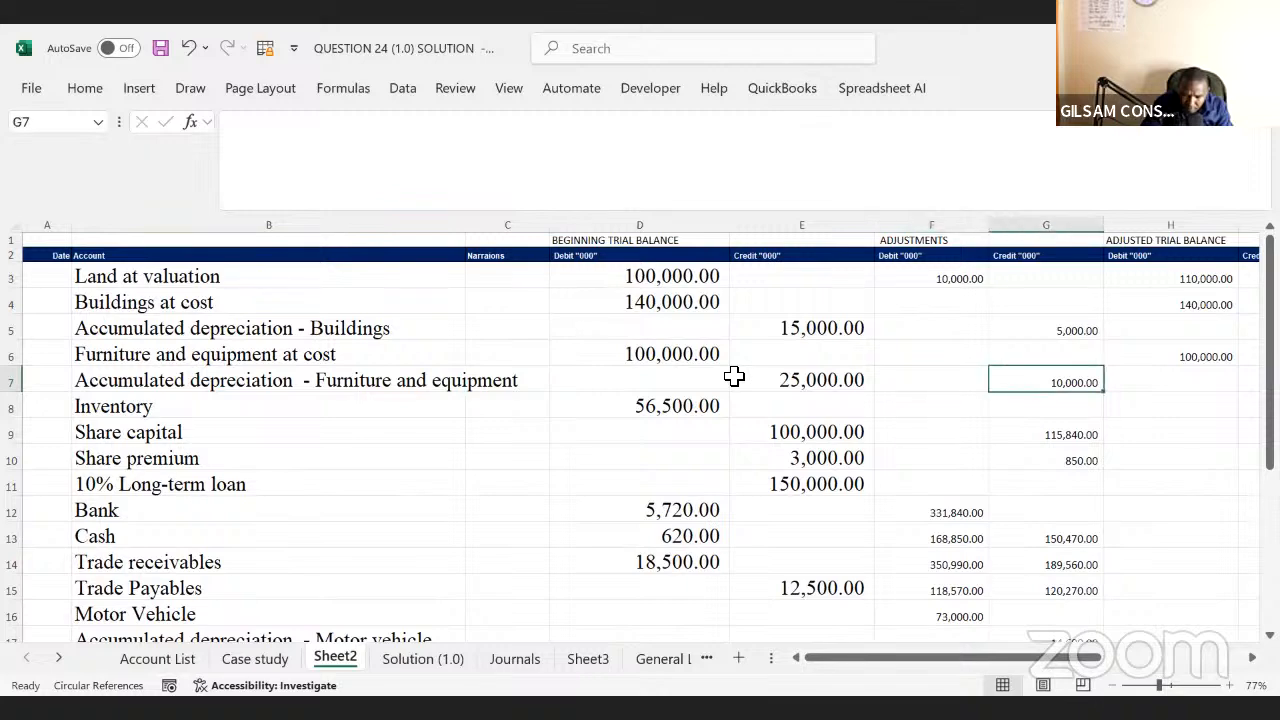
- Calculate the adjusted credit balance of Accumulated depreciation - Furniture and equipment in I7 with =E7+G7
key(Right)
key(Right)
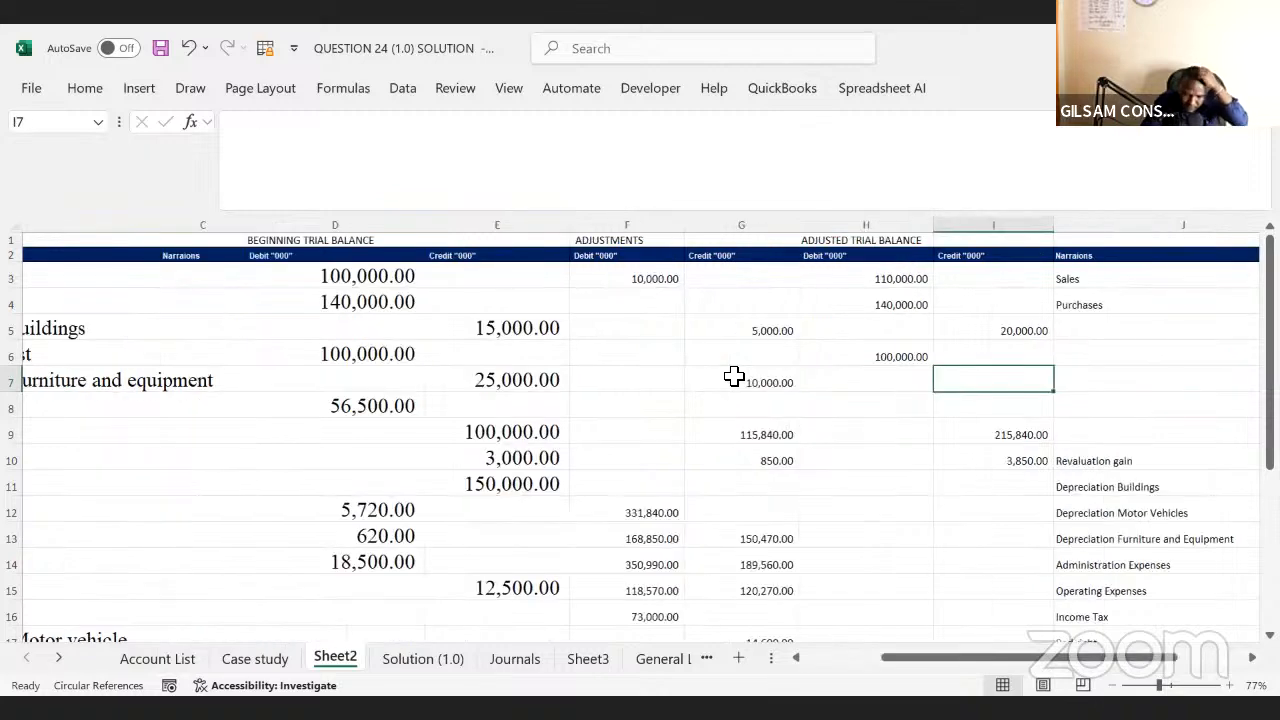
text(=)
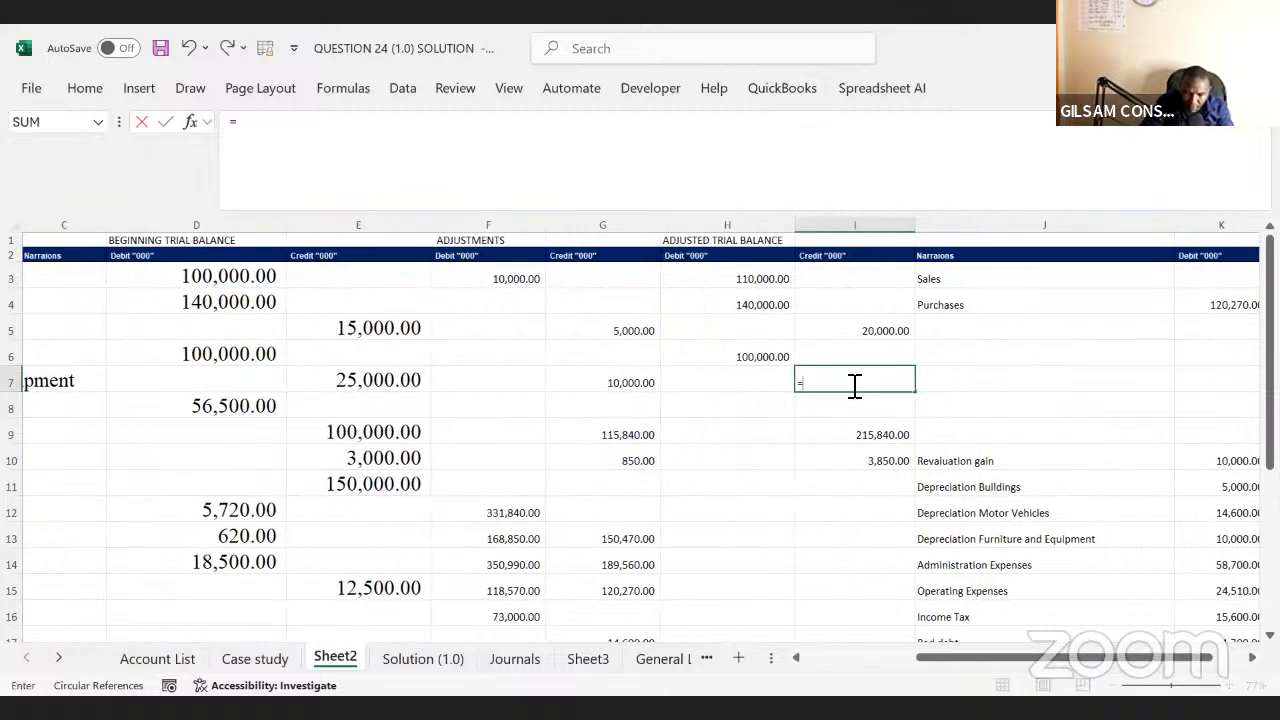
click(355, 382)
text(+)
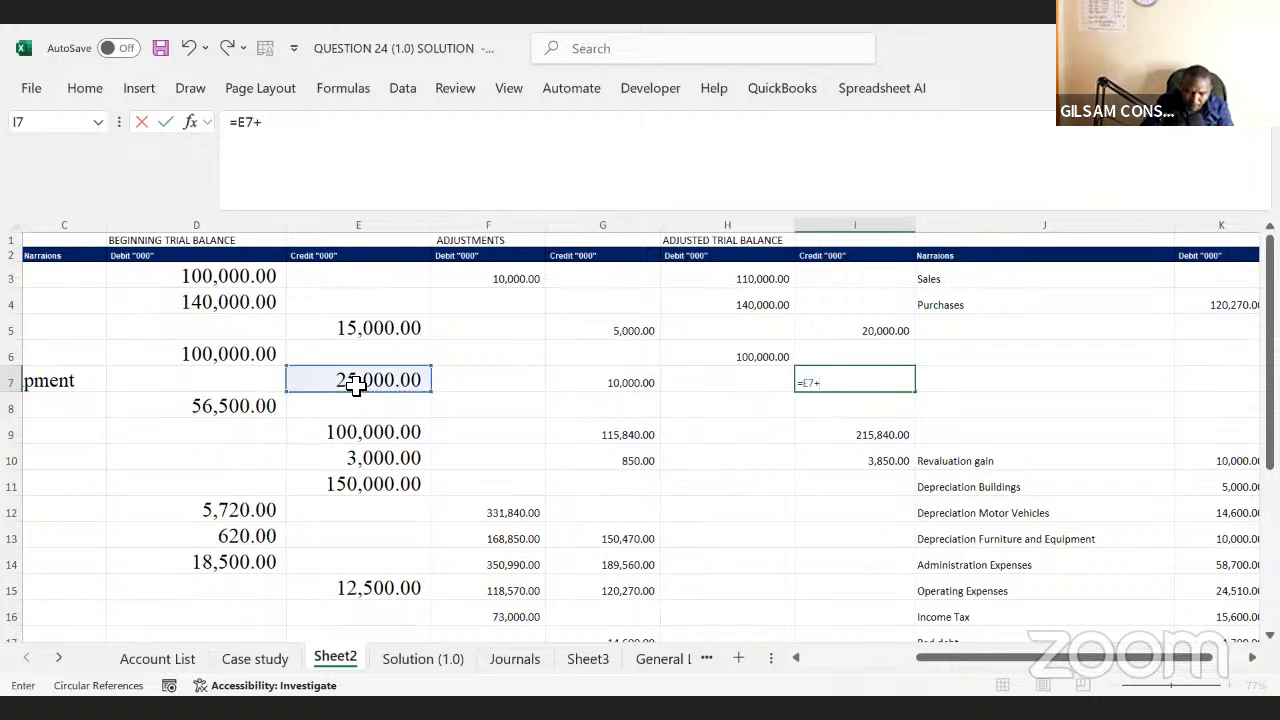
click(634, 383)
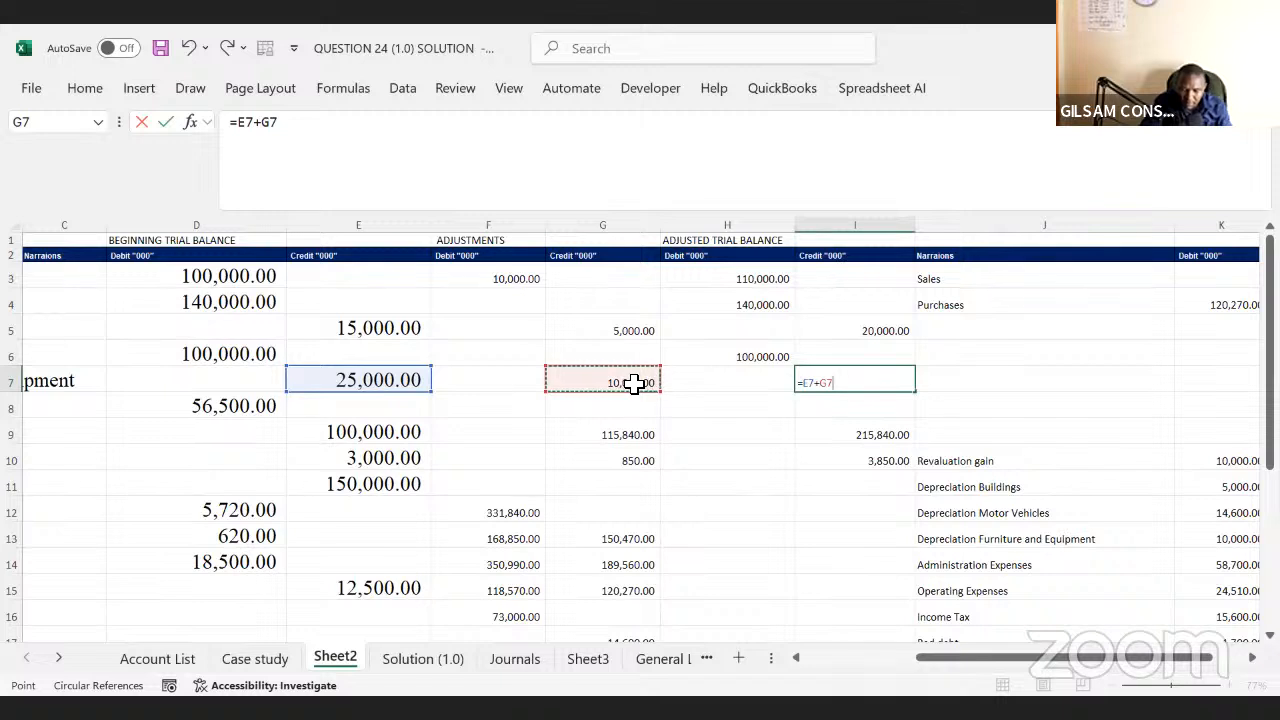
key(Return)
- Review the adjusted credit column down to Trade Payables and inspect the Share capital formula in I9 with the cells it references
key(Down)
key(Down)
key(Down)
key(Down)
key(Down)
key(Down)
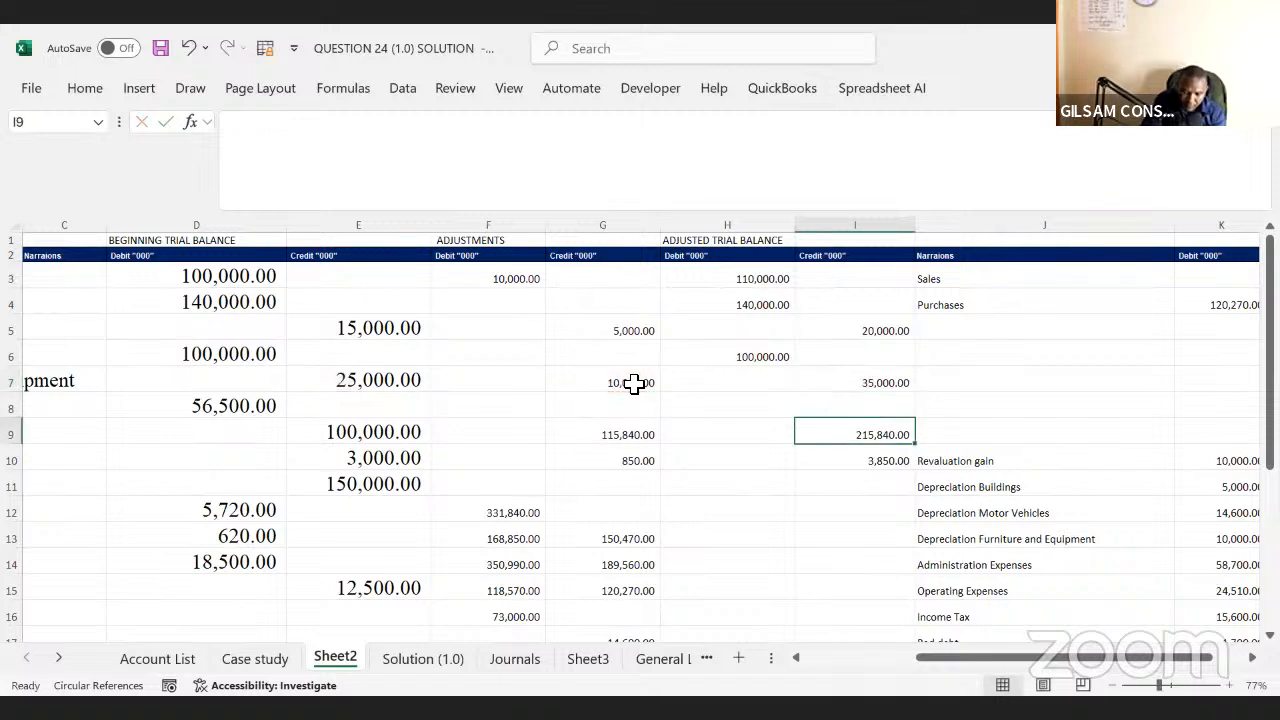
key(Down)
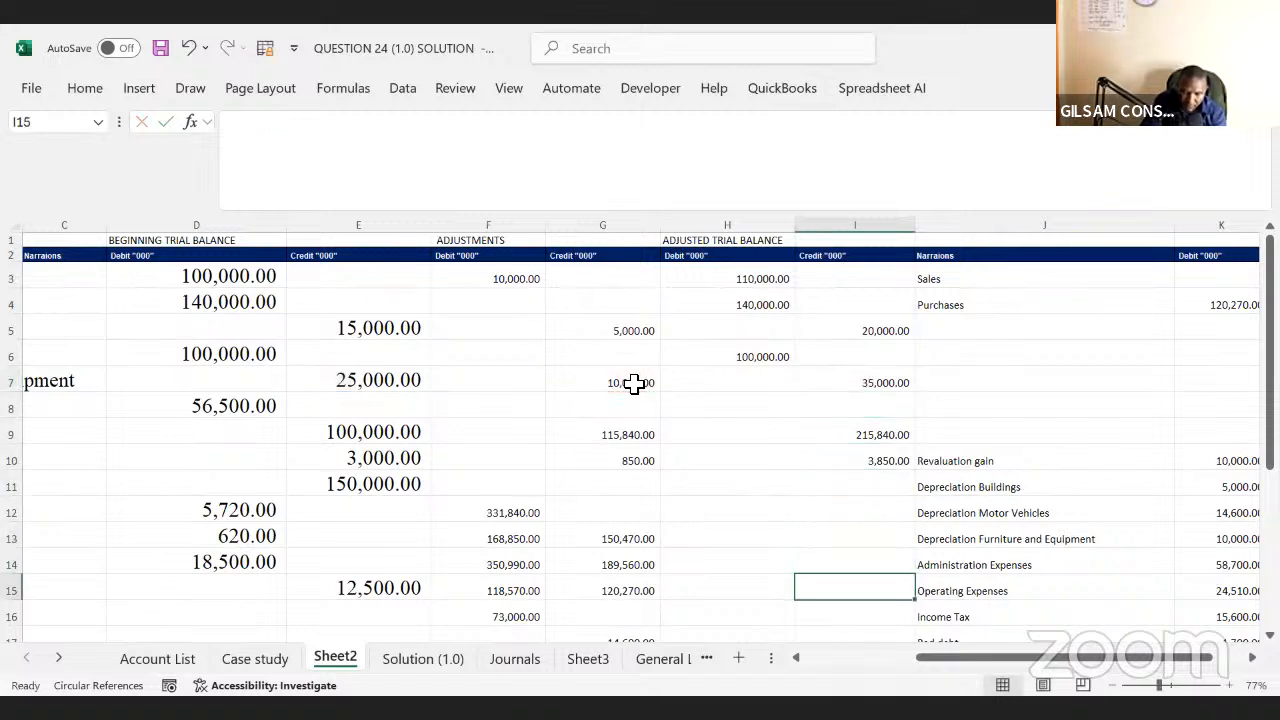
key(Up)
key(Up)
key(Up)
key(Up)
key(Up)
key(Up)
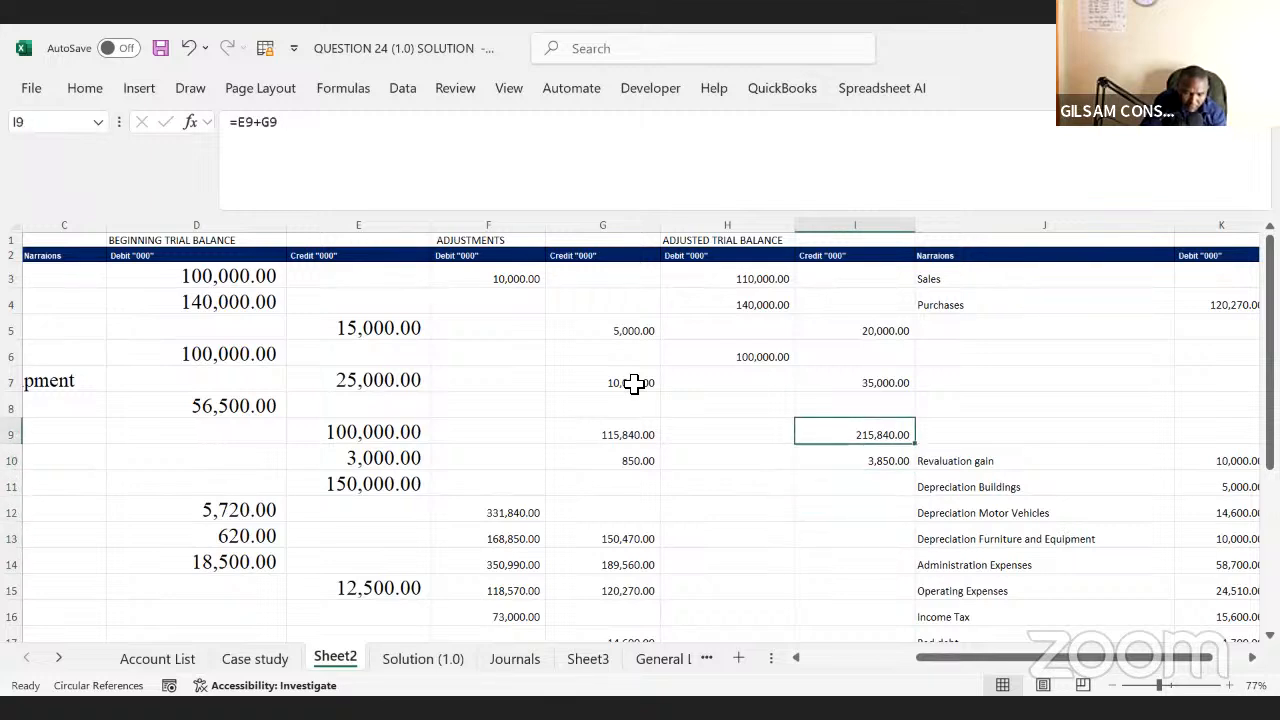
click(355, 145)
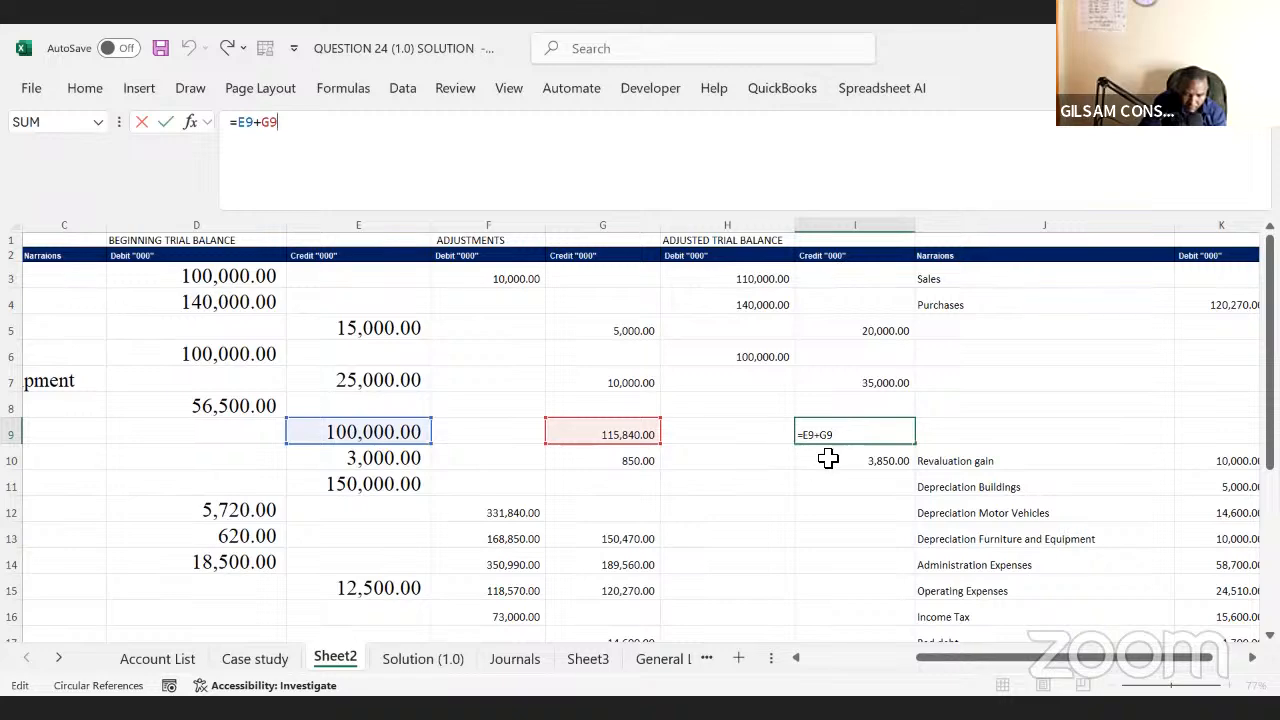
key(Return)
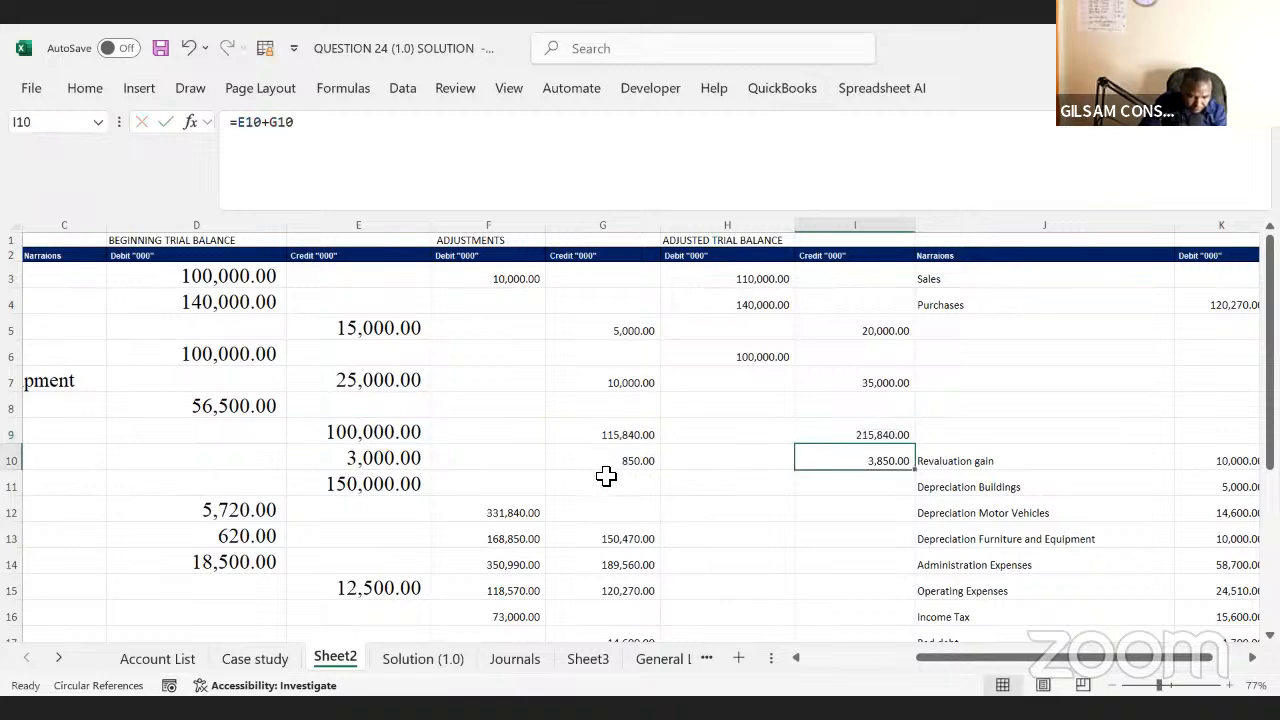
- Carry the 10% Long-term loan's beginning credit balance into the adjusted credit column in I11 with =E11
click(606, 477)
key(Left)
key(Left)
key(Left)
key(Left)
key(Left)
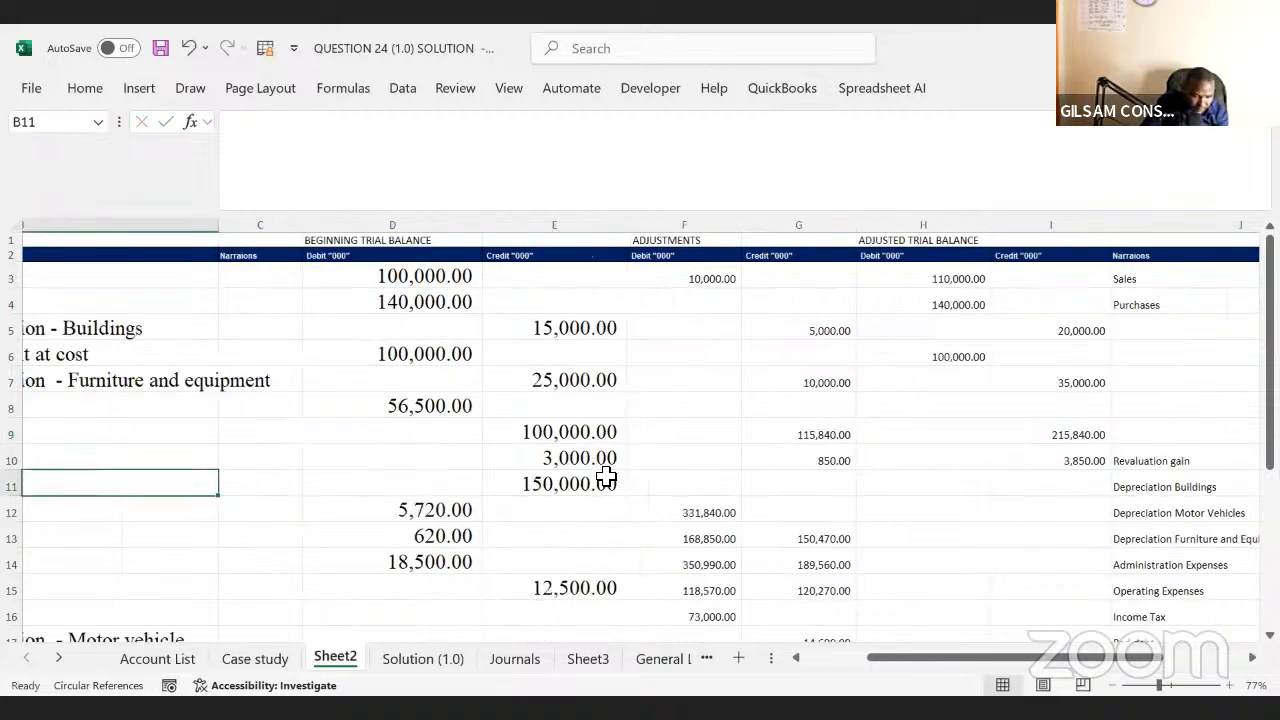
key(Right)
key(Right)
key(Right)
key(Right)
key(Right)
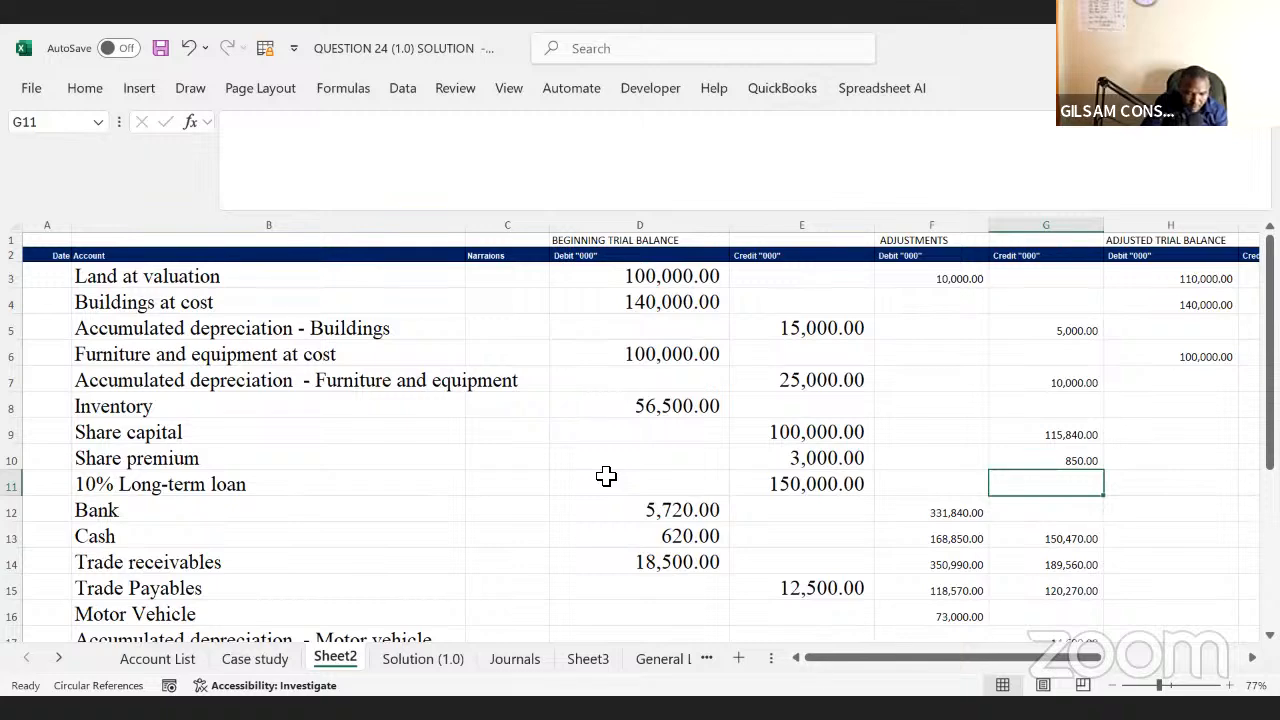
key(Right)
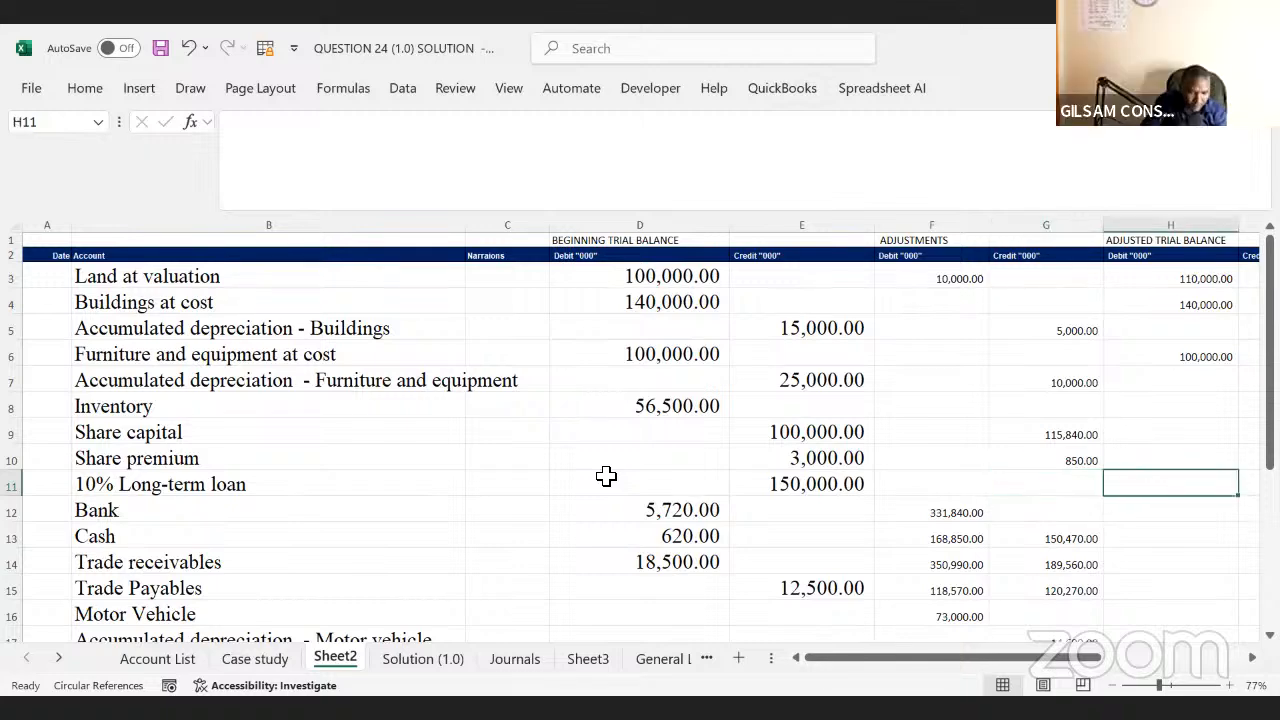
key(Right)
key(Left)
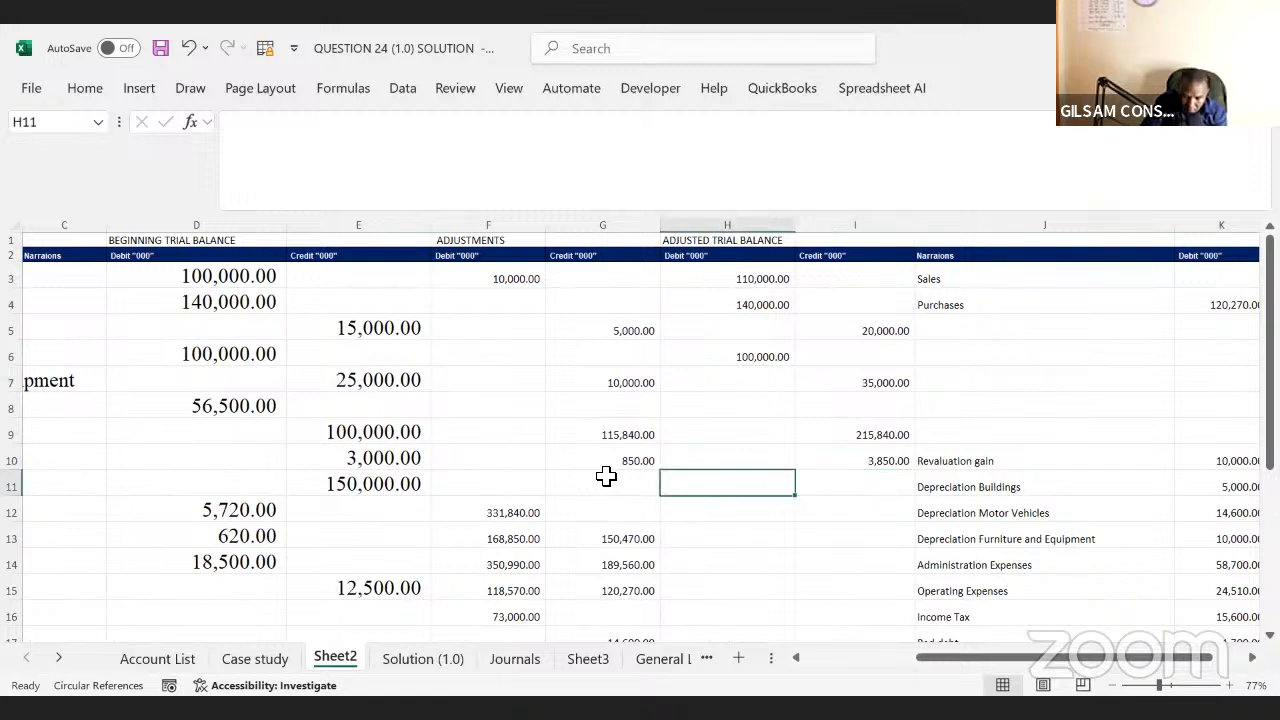
key(Right)
text(=)
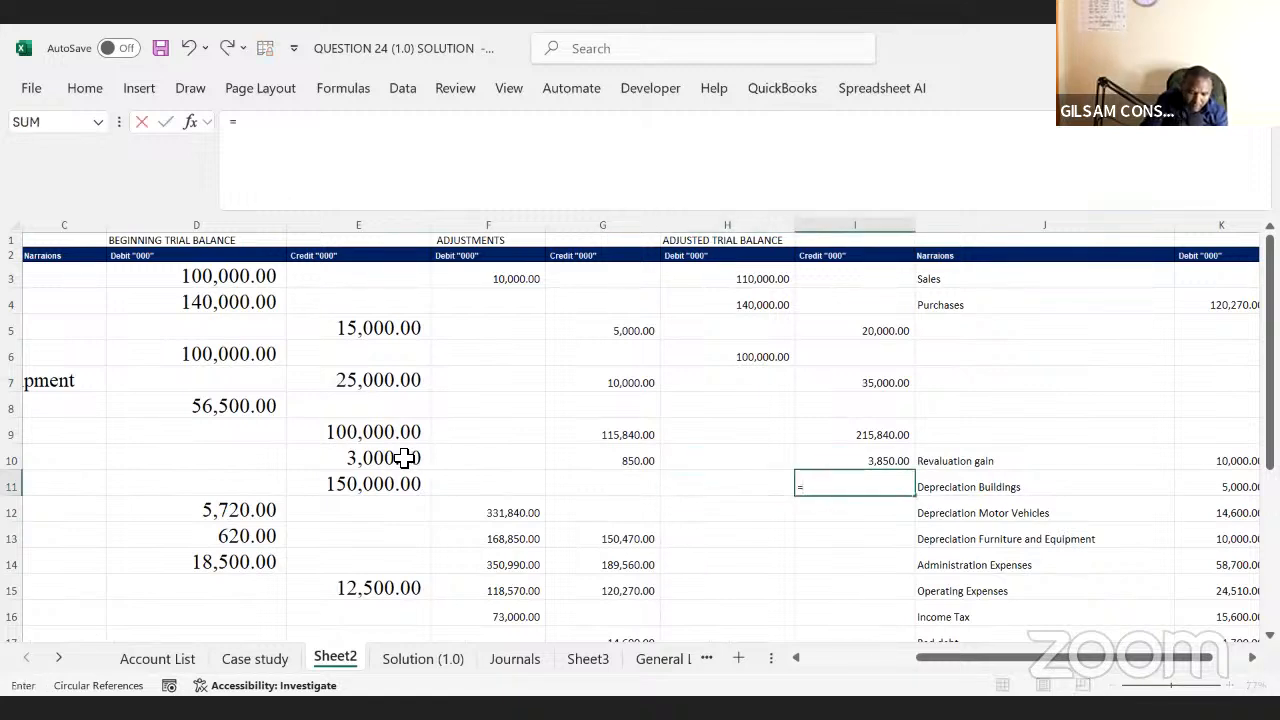
click(370, 484)
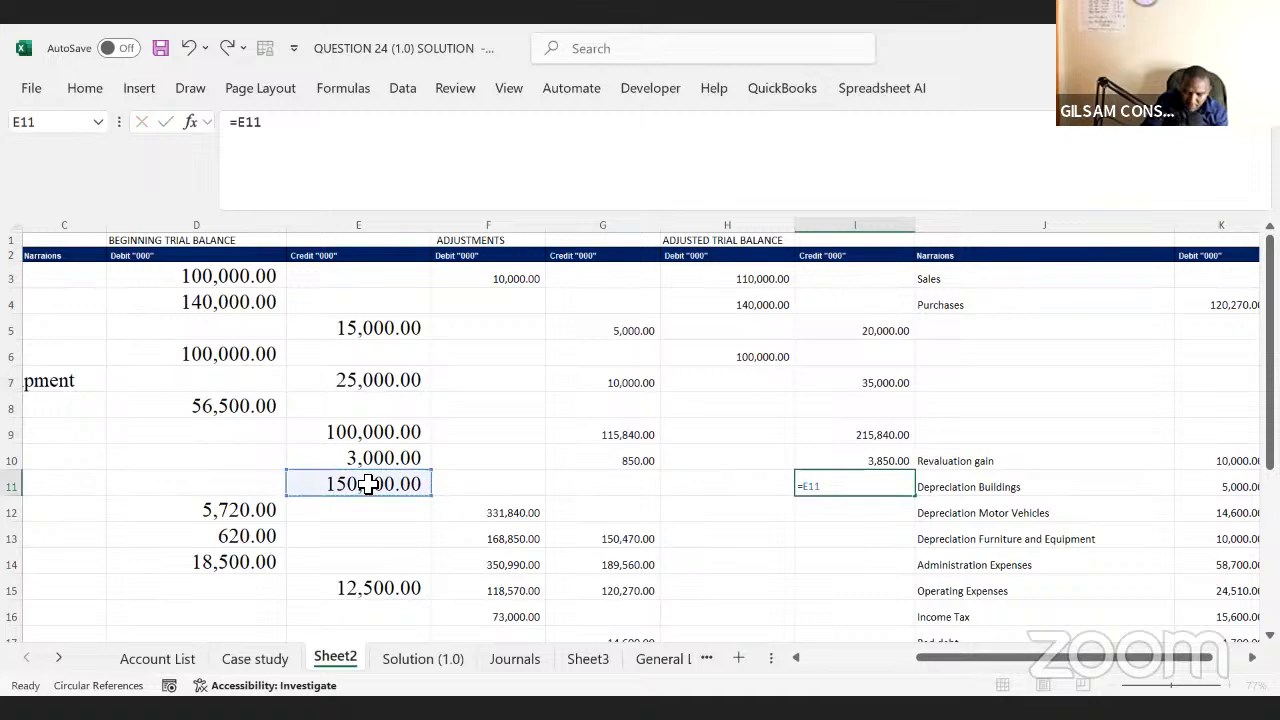
key(Return)
- Calculate the adjusted debit balance of Bank in H12 with =D12+F12-G12 and check the formula
click(310, 515)
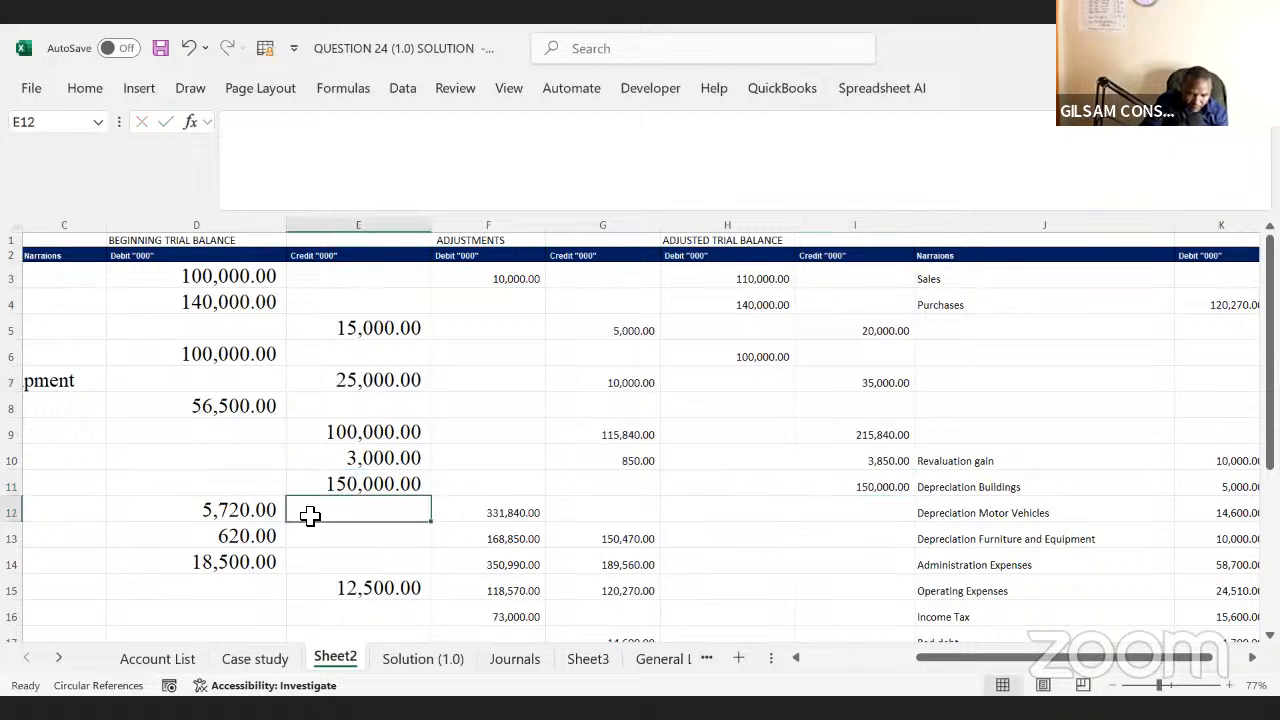
key(Left)
key(Left)
key(Left)
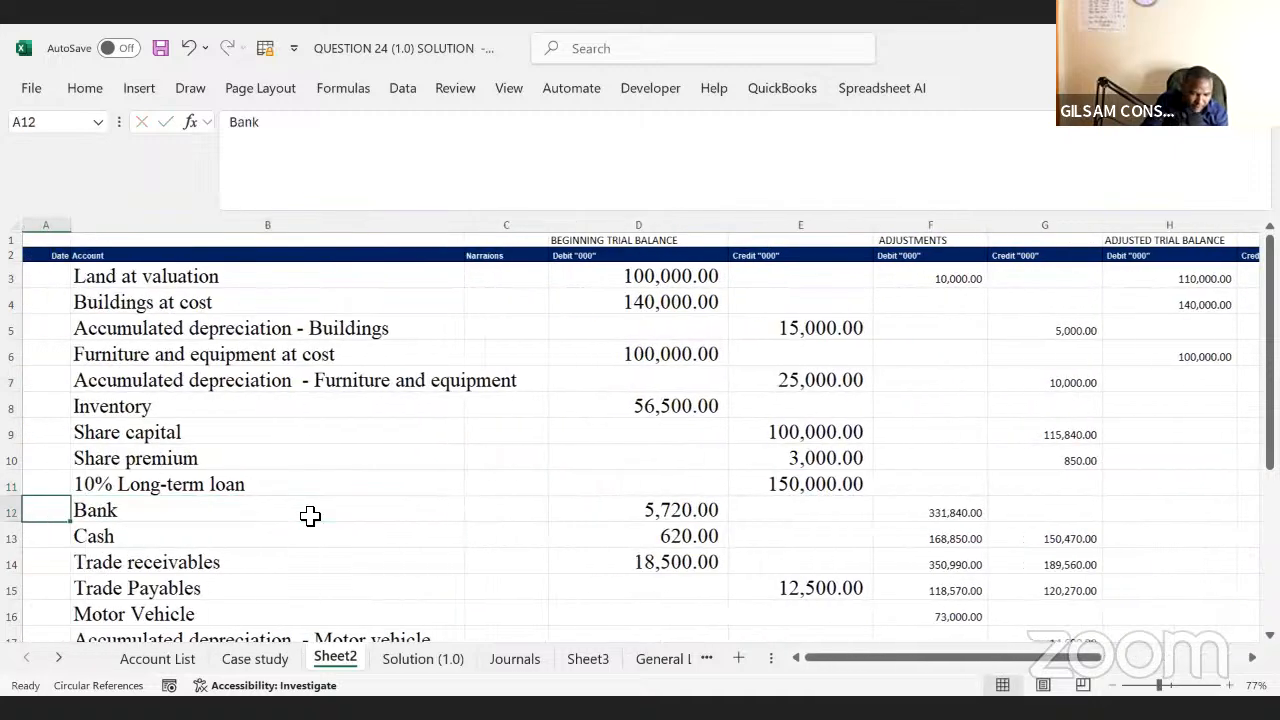
key(Right)
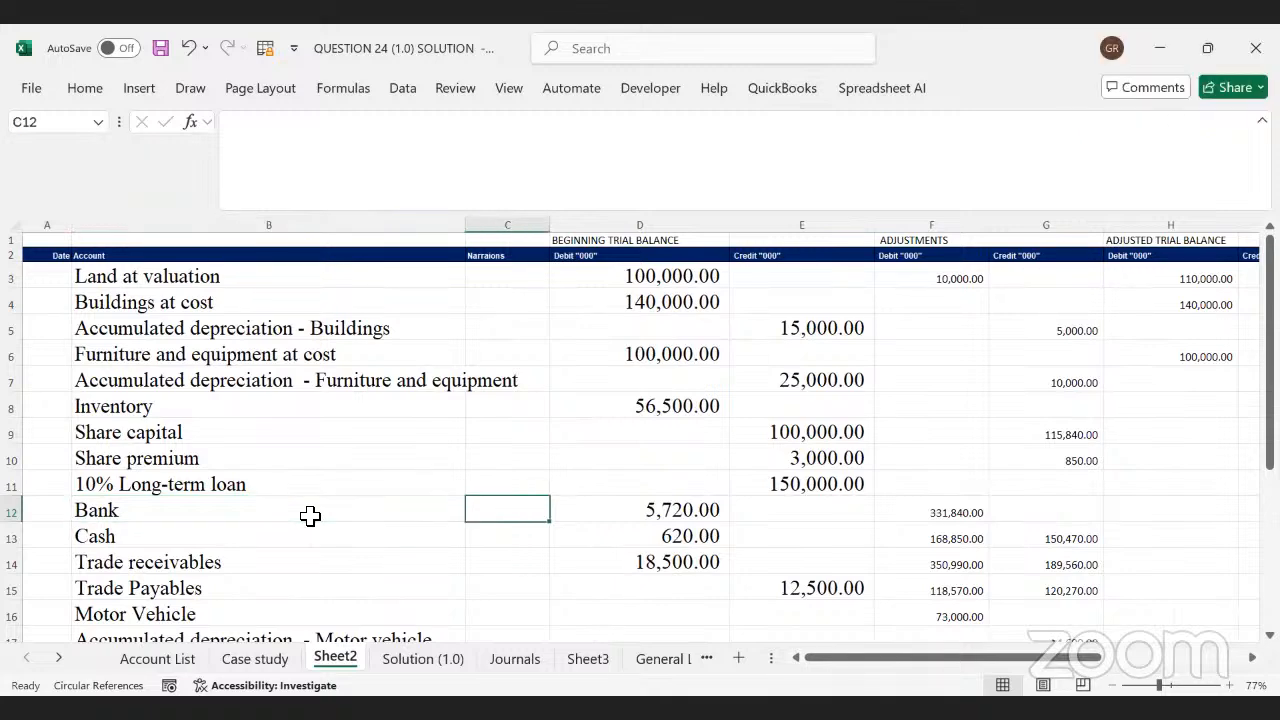
key(Right)
key(Right)
key(Right)
key(Right)
key(Right)
key(Right)
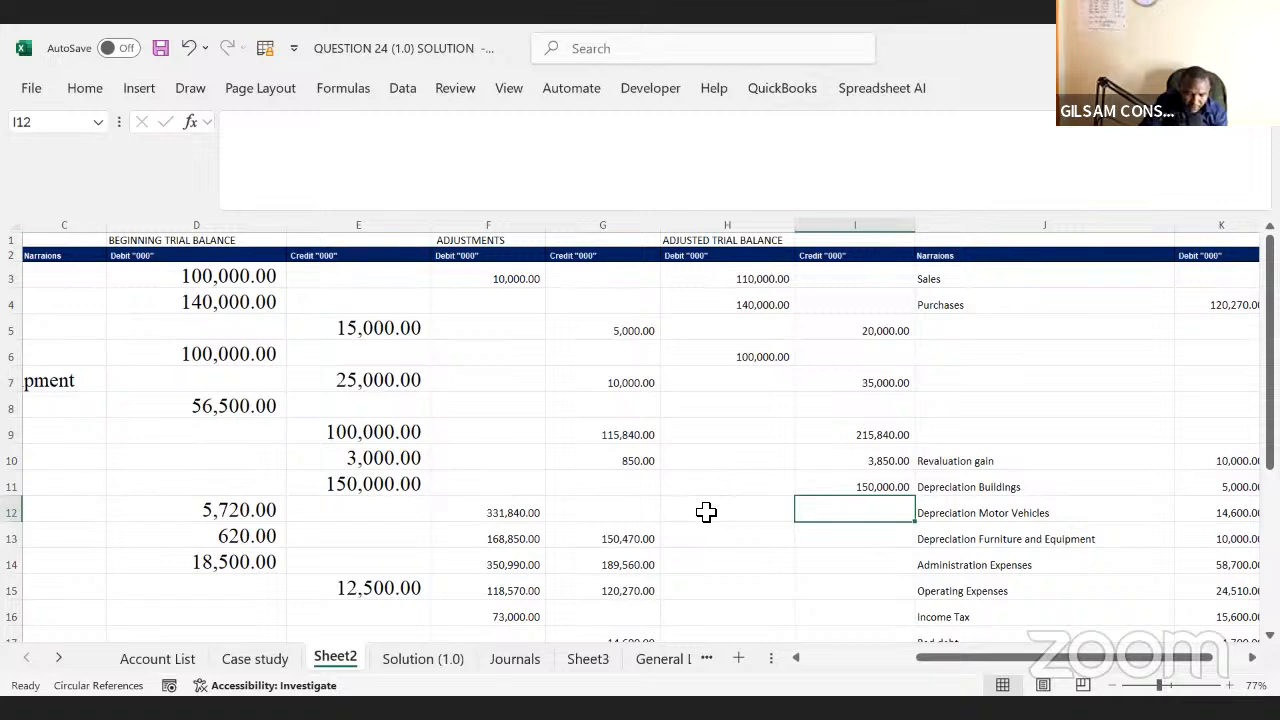
click(706, 512)
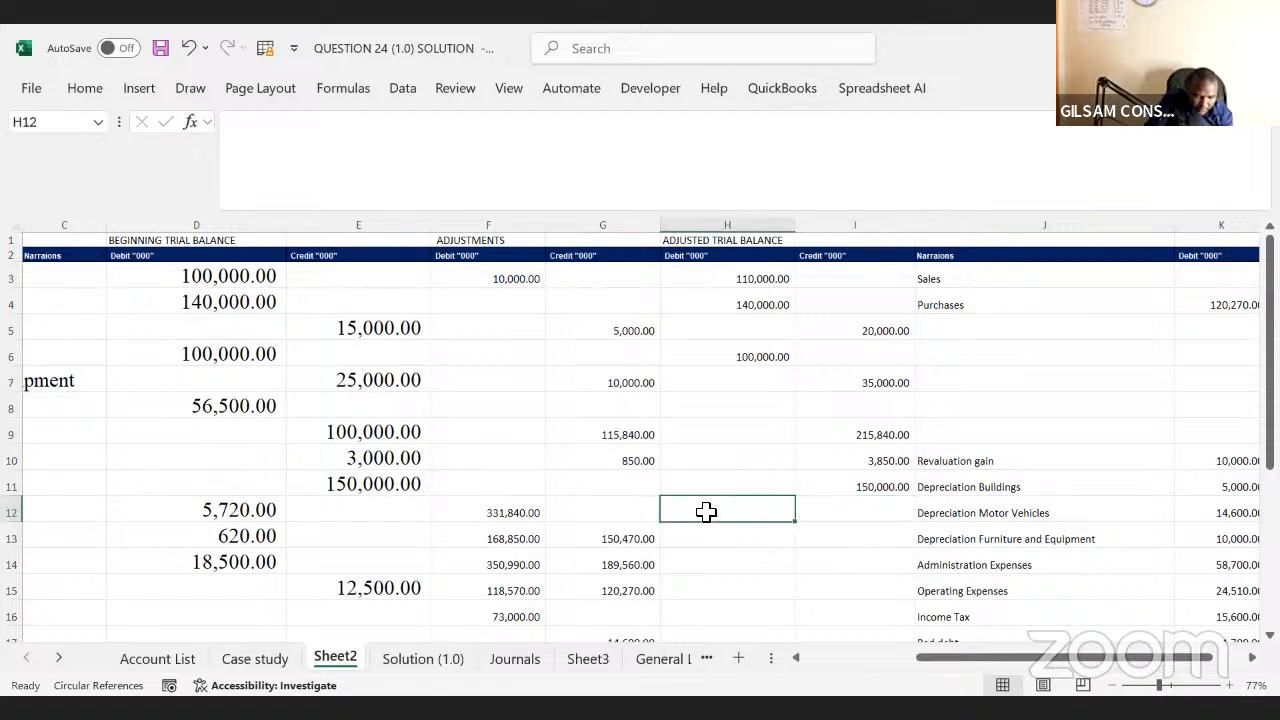
text(=)
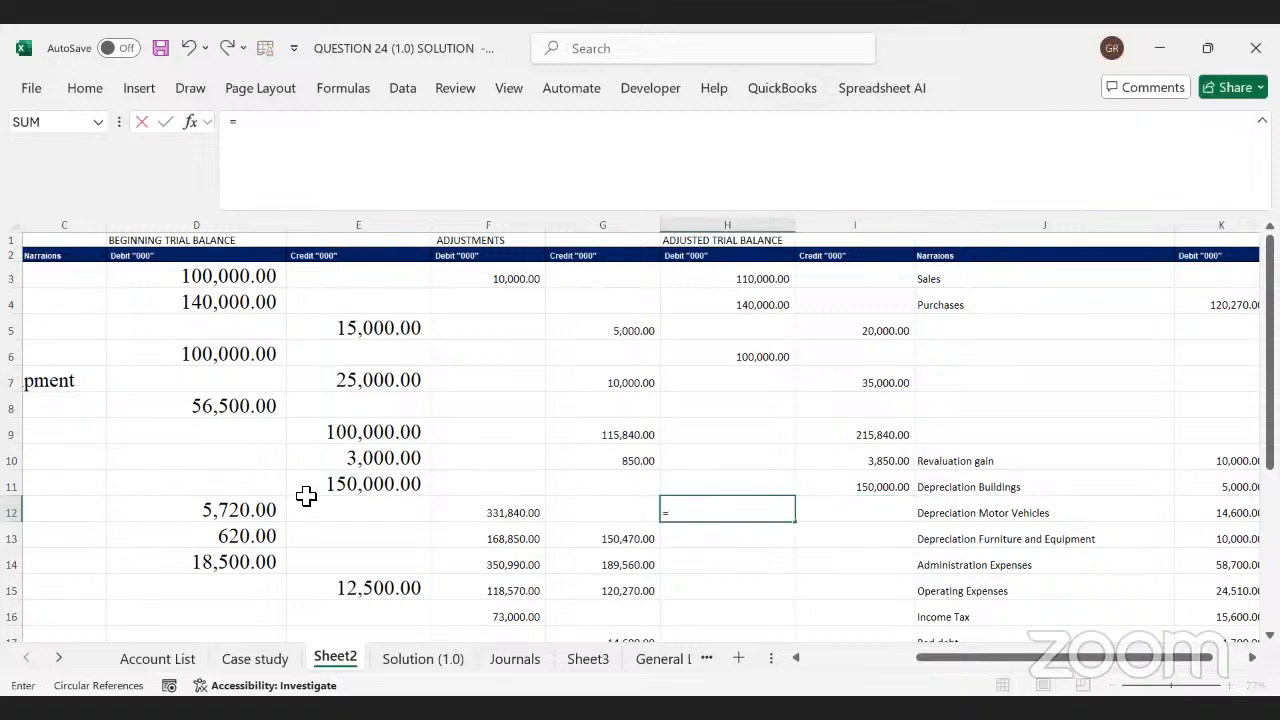
click(230, 512)
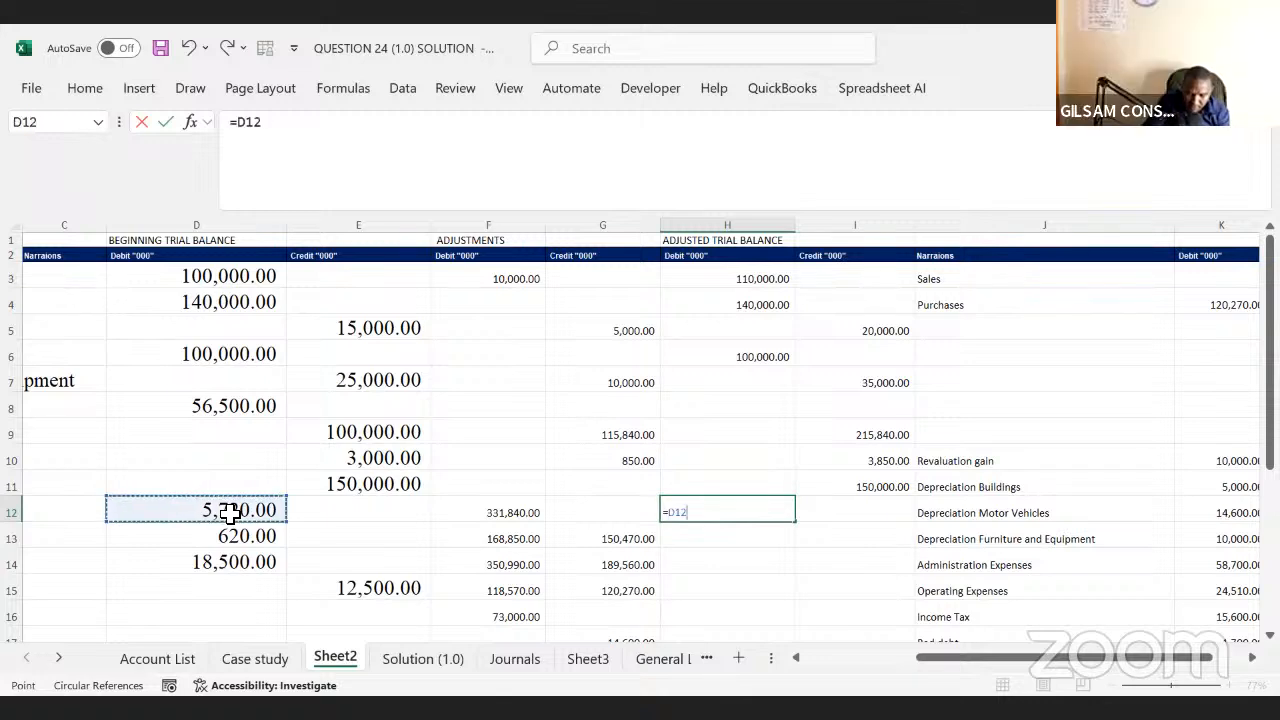
text(+)
click(512, 513)
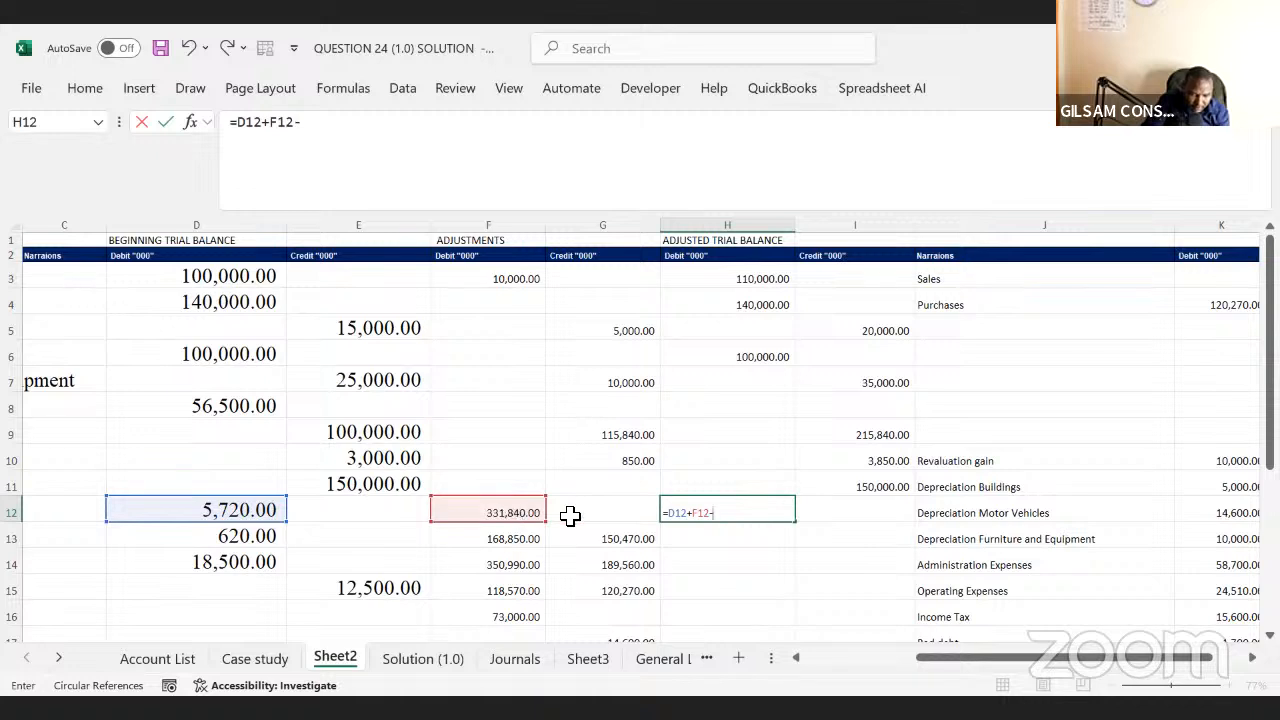
click(625, 508)
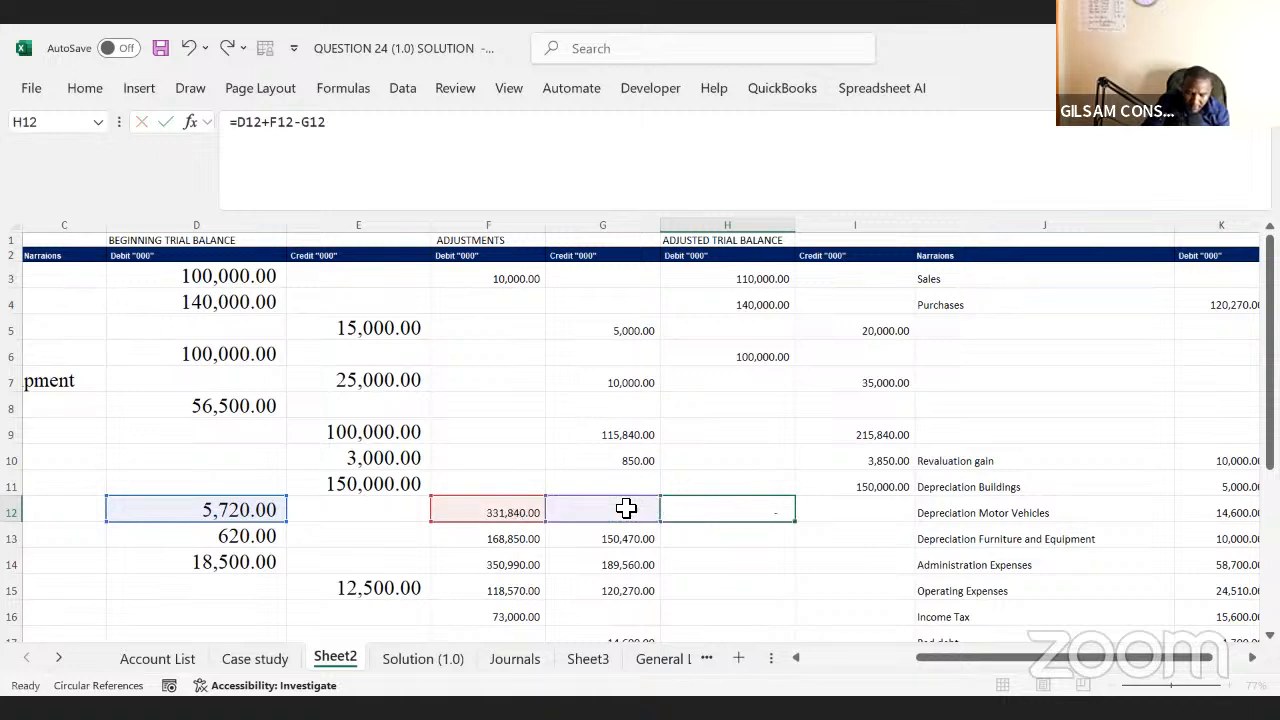
key(Return)
click(737, 509)
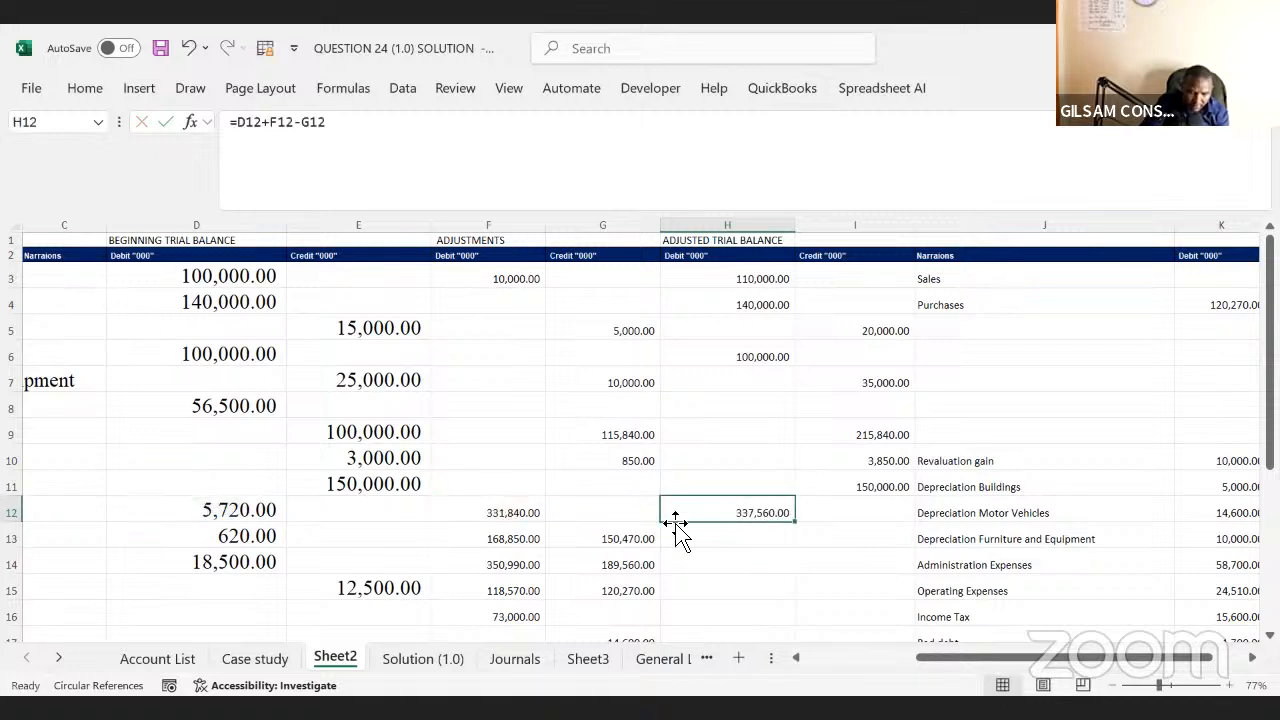
- Fill Bank's credit adjustment in G12 with the SUM of the Cash at the Bank payments, 'Case study'!D10:D16
click(598, 520)
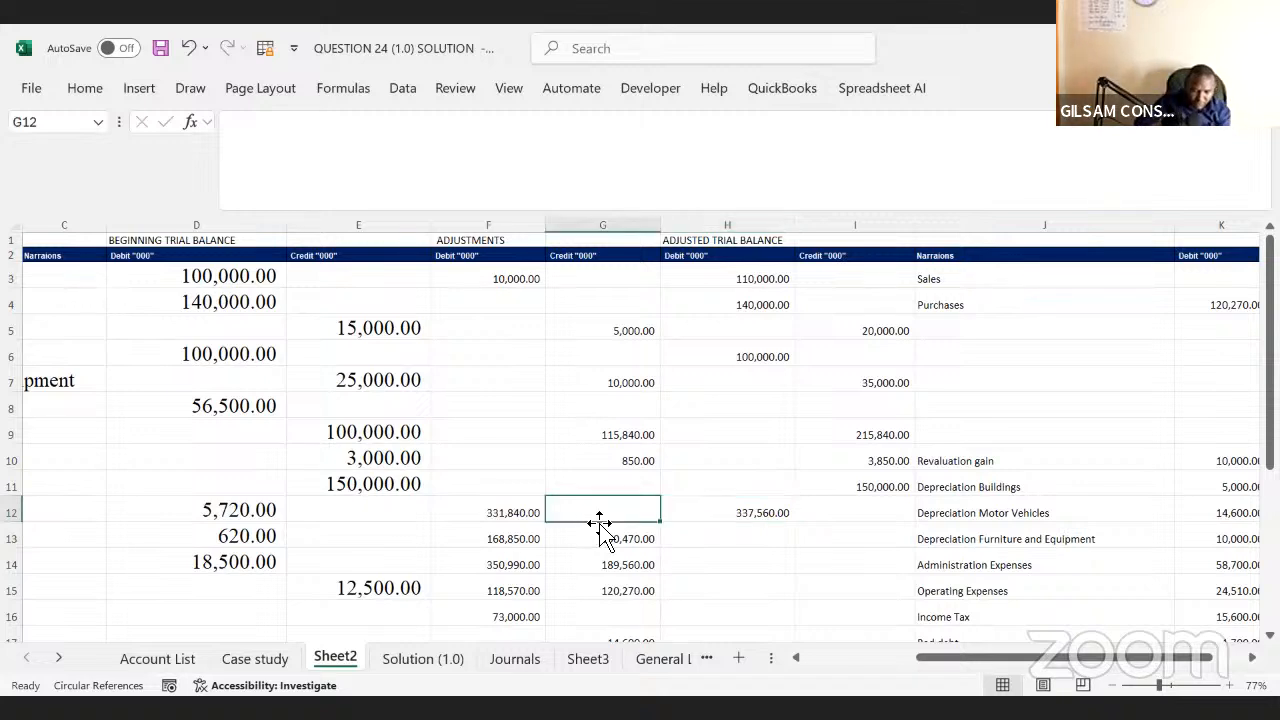
text(=)
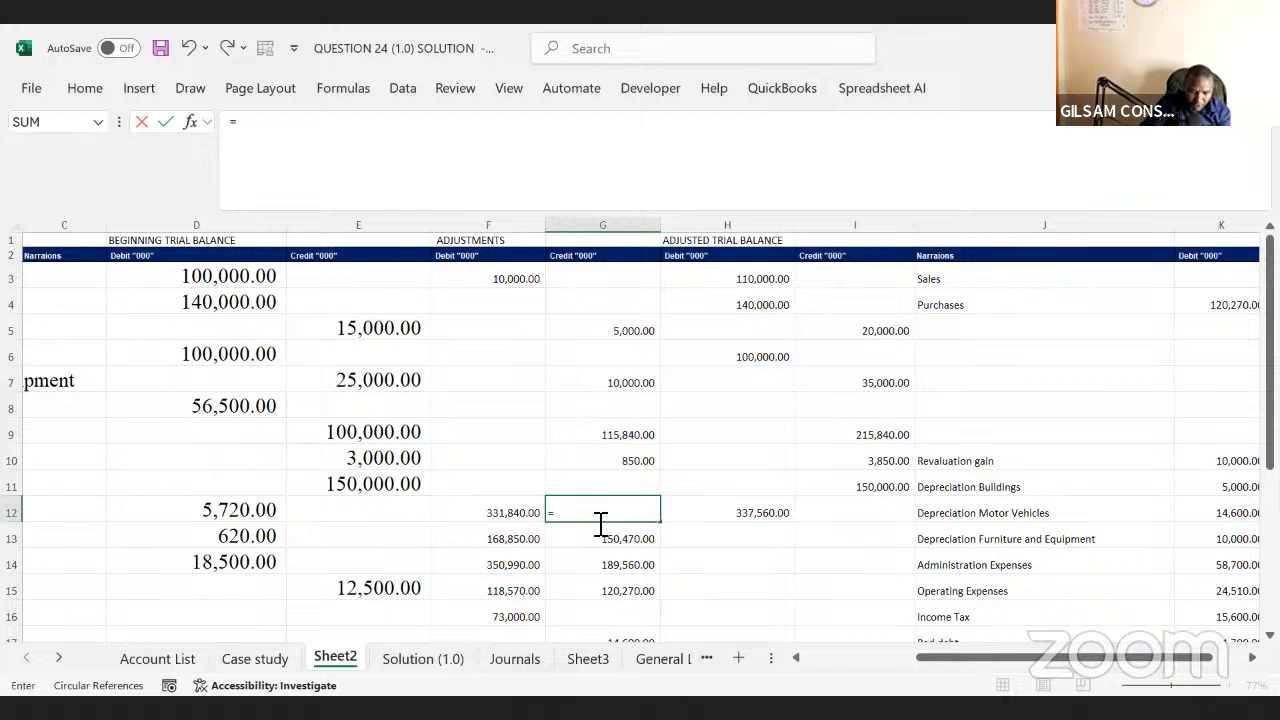
text(sum)
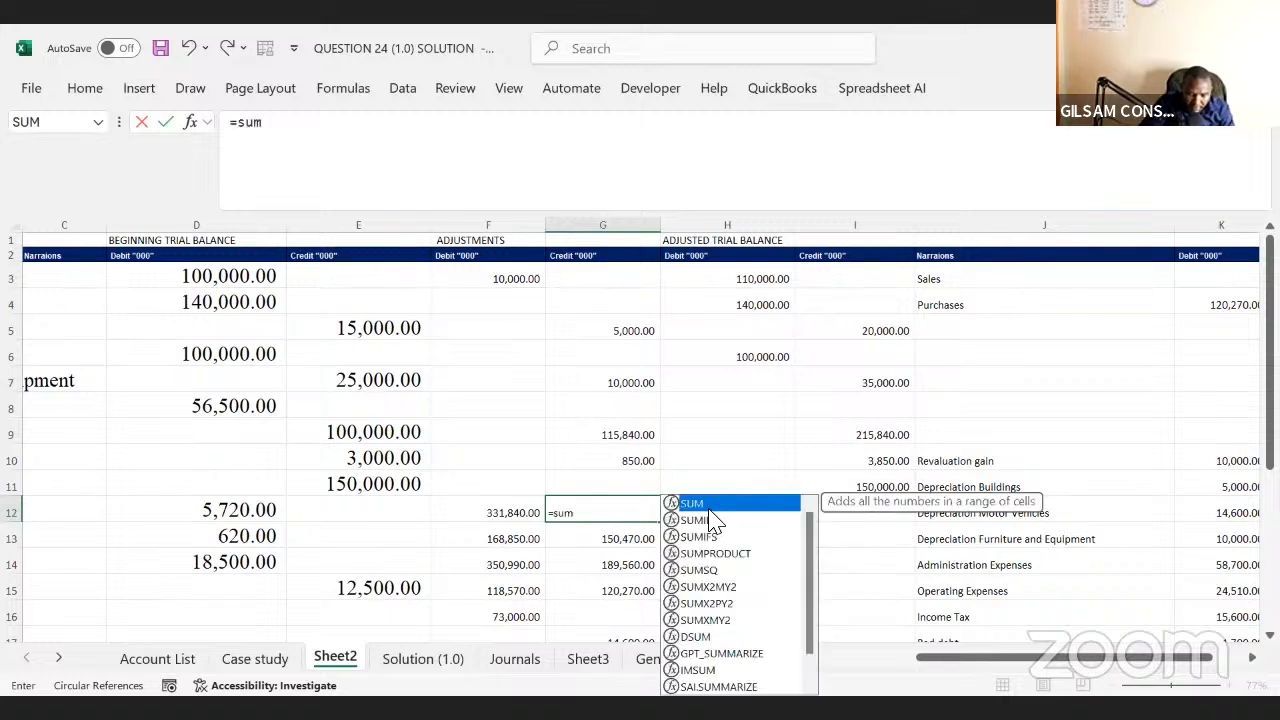
double_click(705, 503)
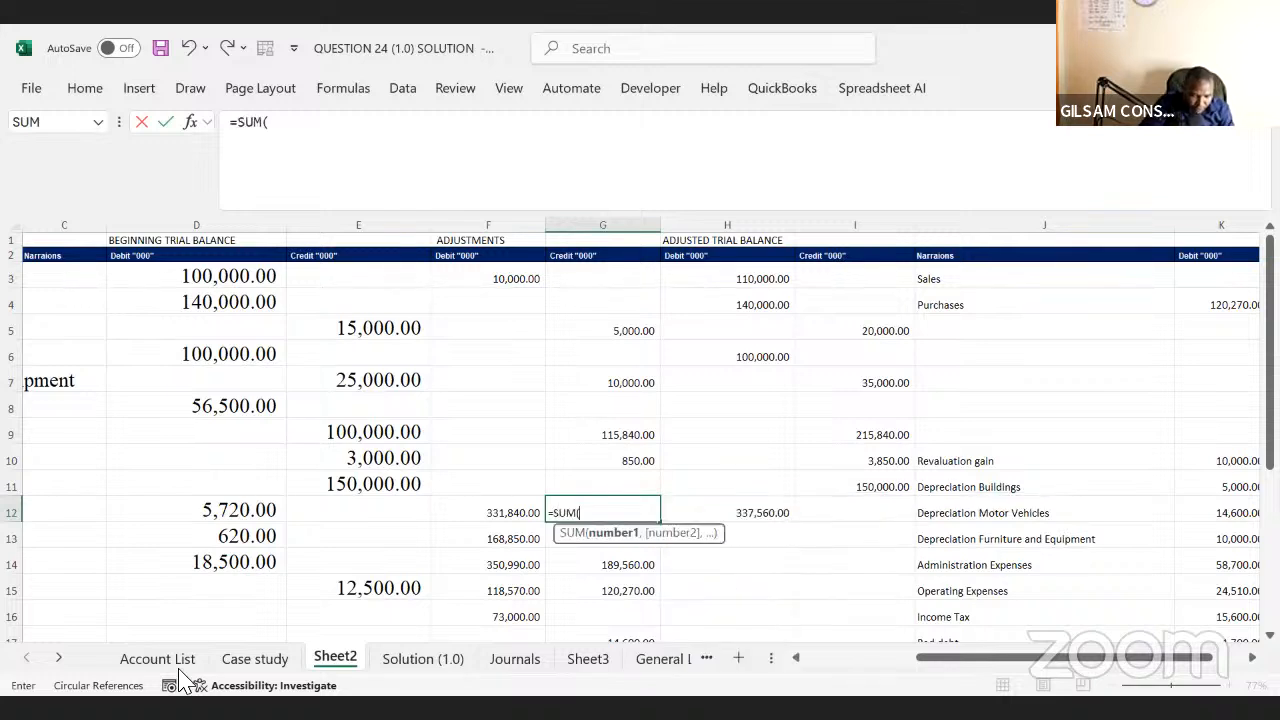
click(258, 658)
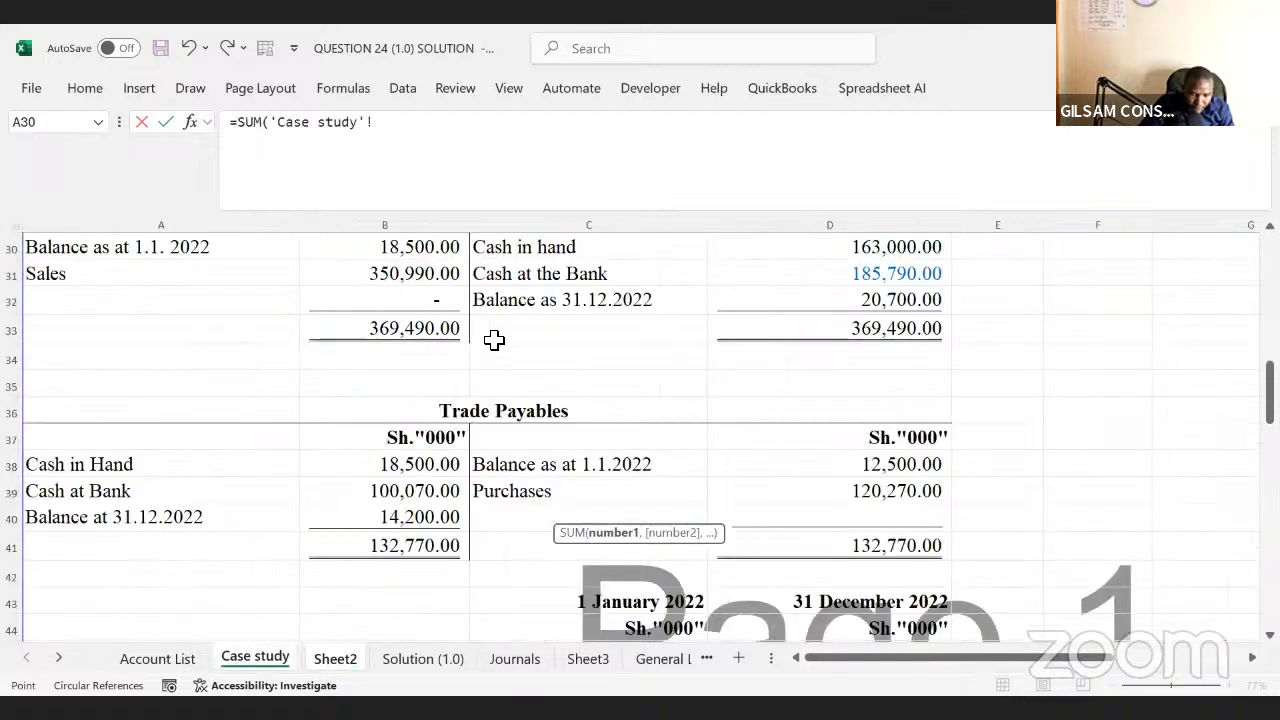
scroll(604, 310, up, 5)
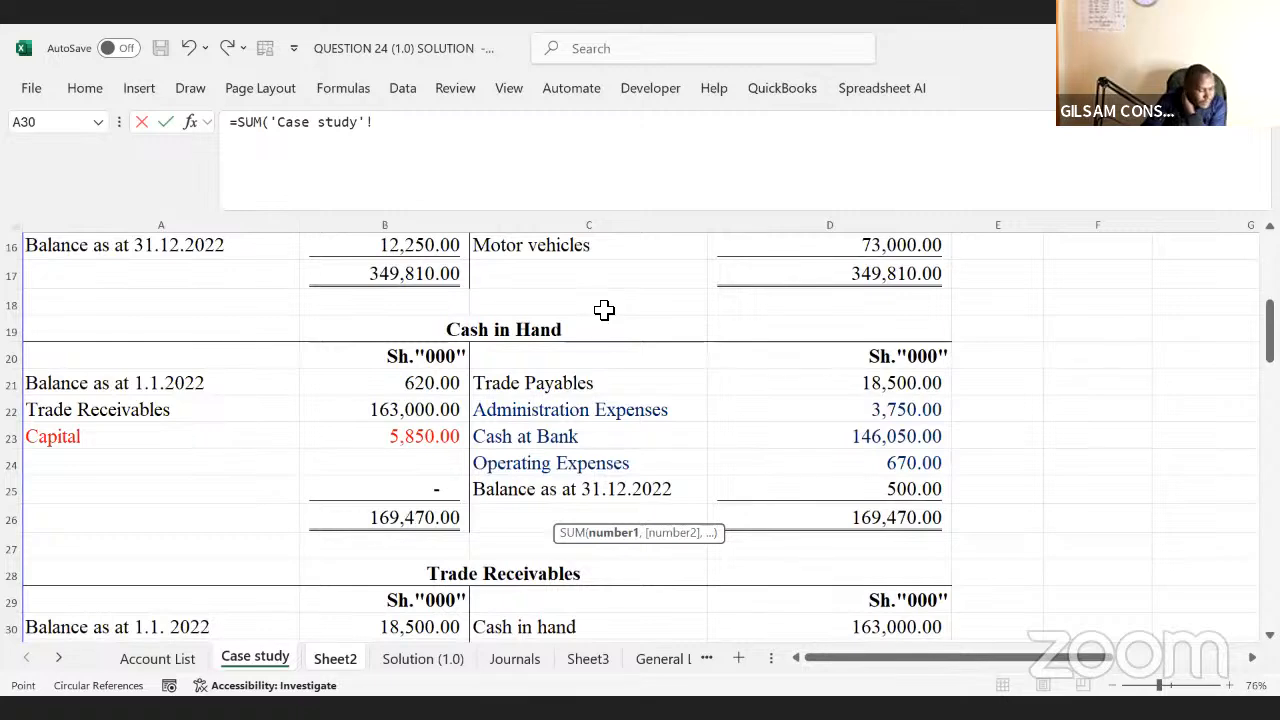
scroll(604, 310, up, 3)
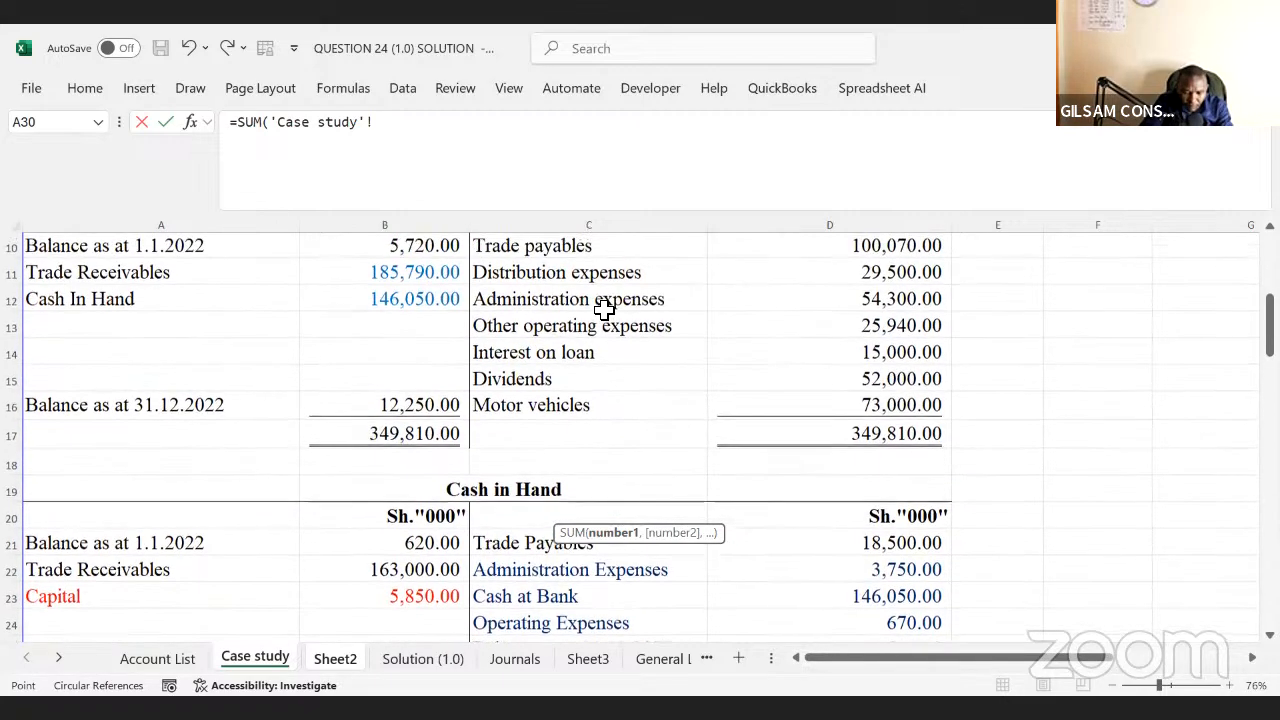
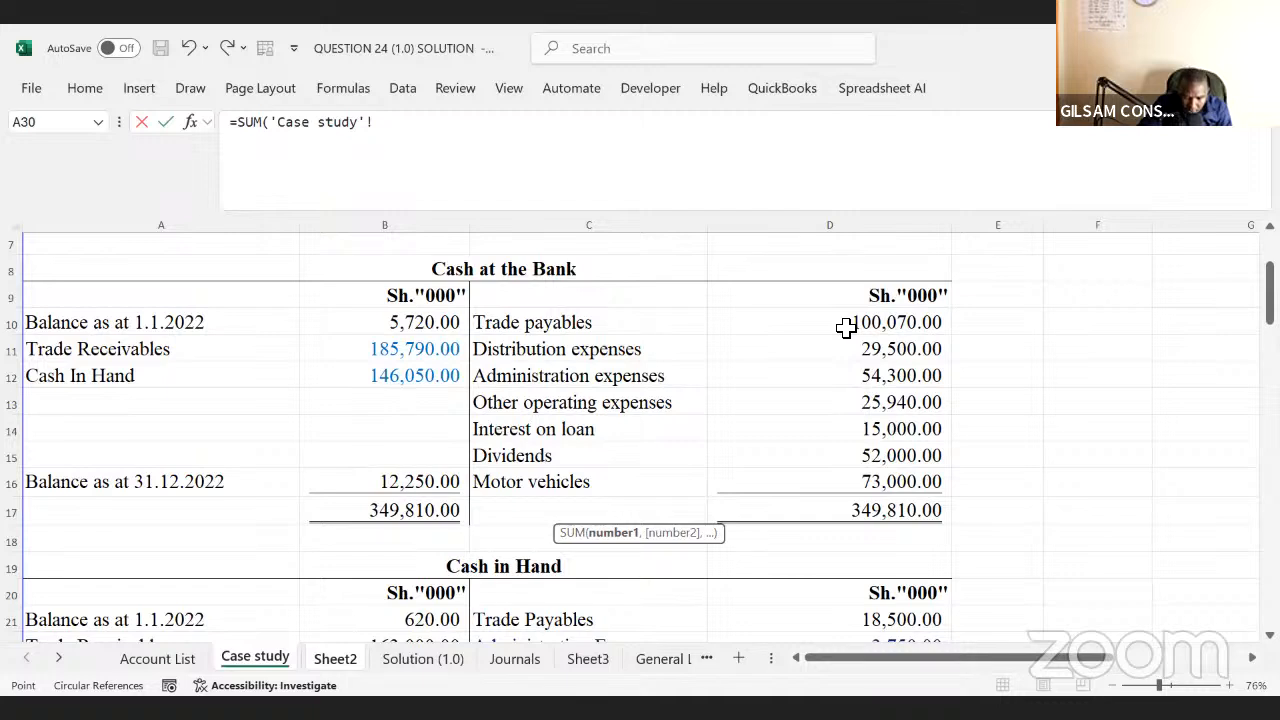
drag(846, 328, 857, 474)
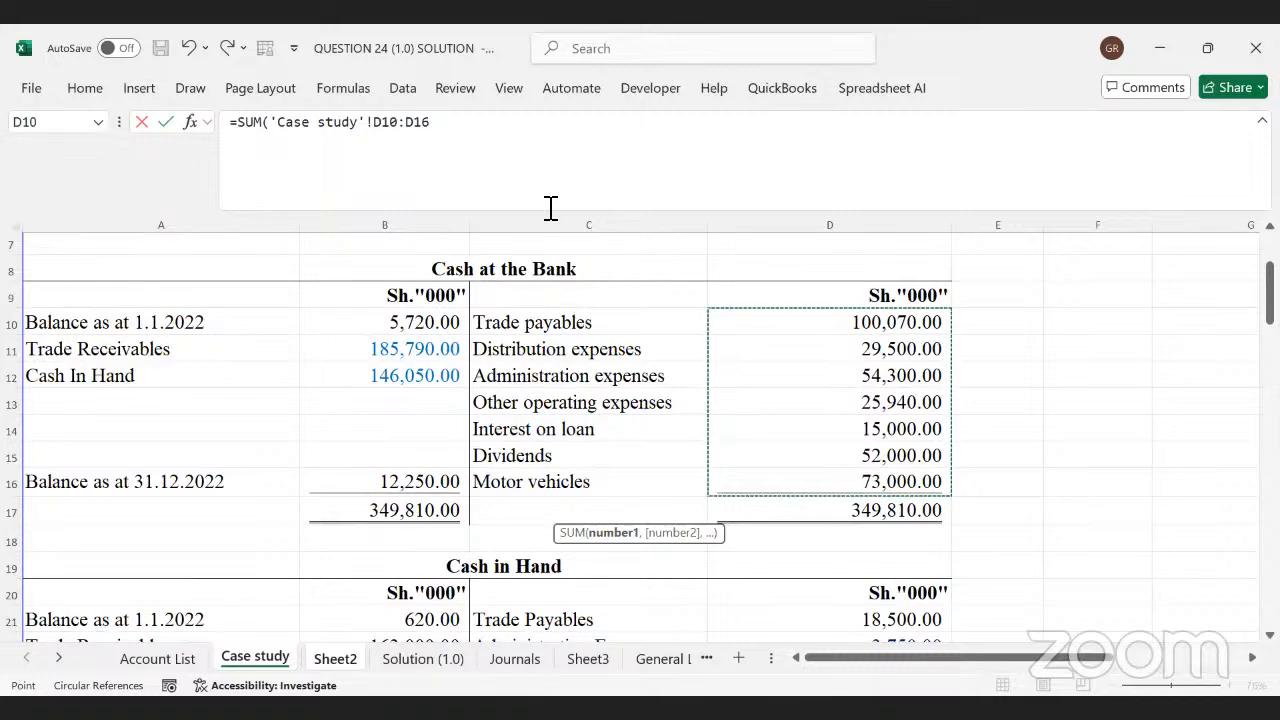
key(Return)
- Compare Bank's adjusted balance in H12 with the 31.12.2022 balance of the Cash at the Bank account in Case study
click(751, 510)
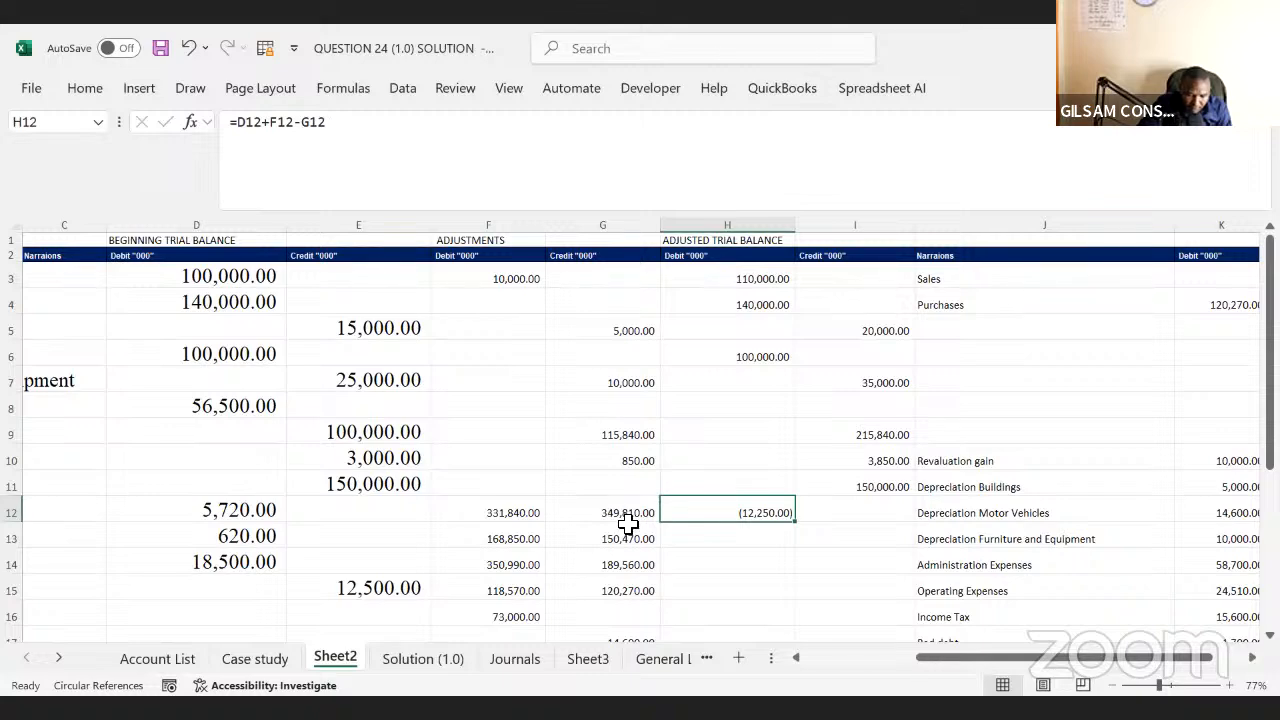
click(272, 659)
drag(424, 490, 160, 500)
click(340, 659)
click(785, 535)
click(766, 512)
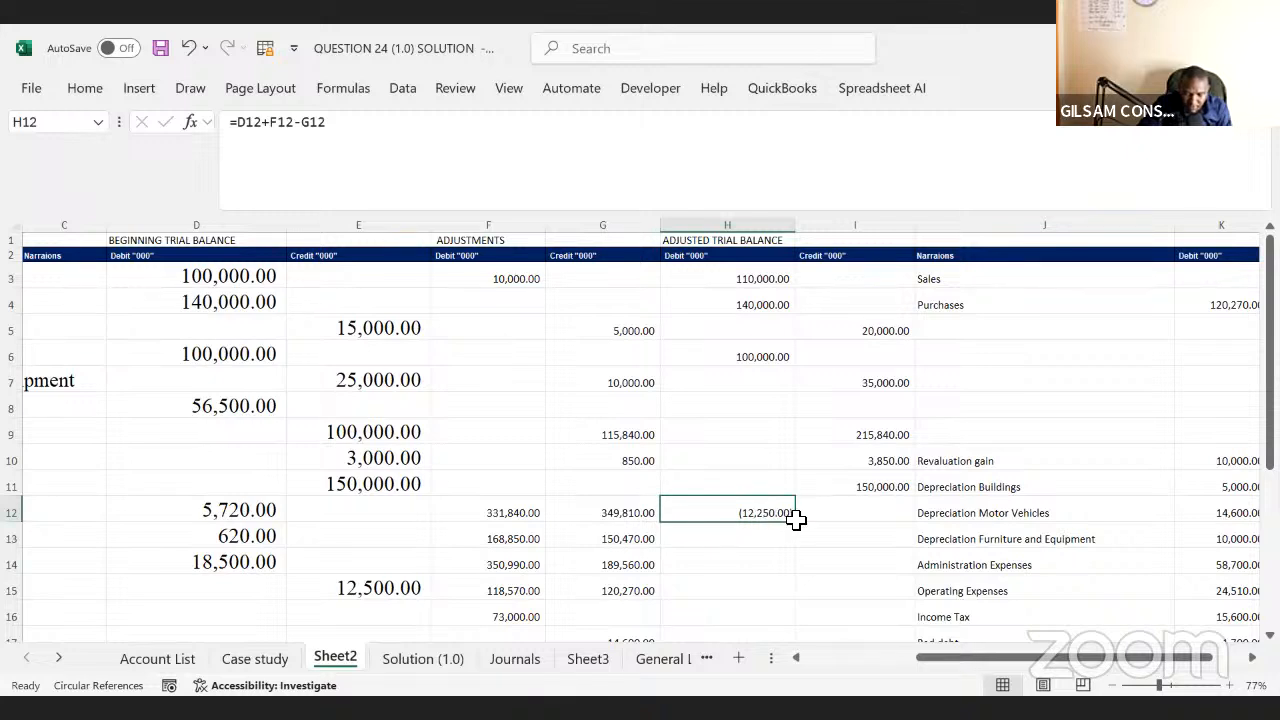
- Move Bank's adjusted balance formula =D12+F12-G12 from the debit cell H12 to the credit cell I12
click(797, 516)
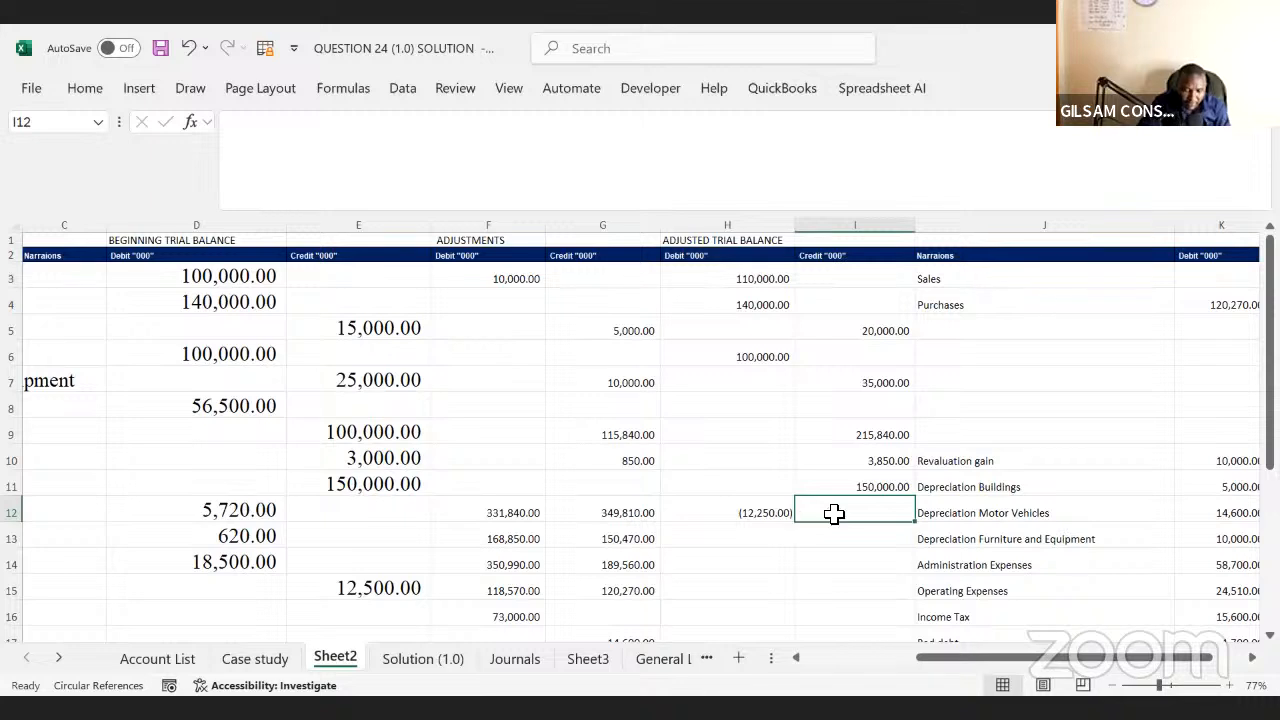
click(781, 508)
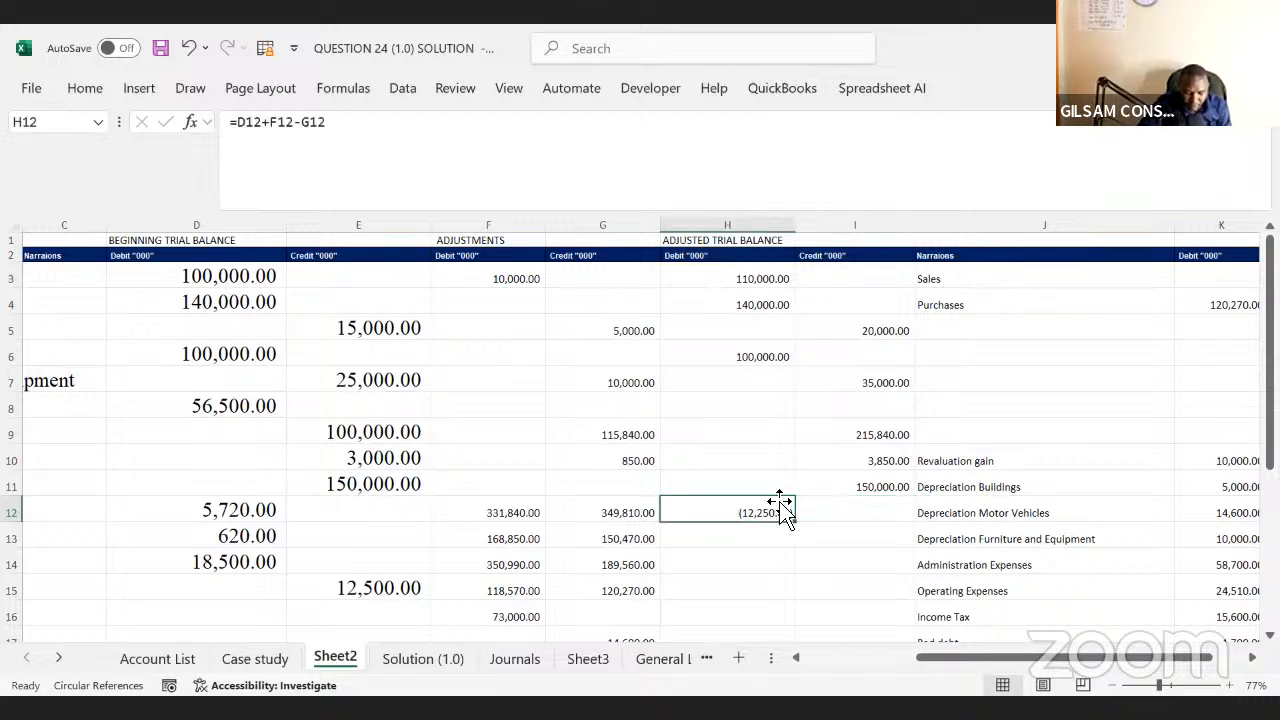
key(ctrl+c)
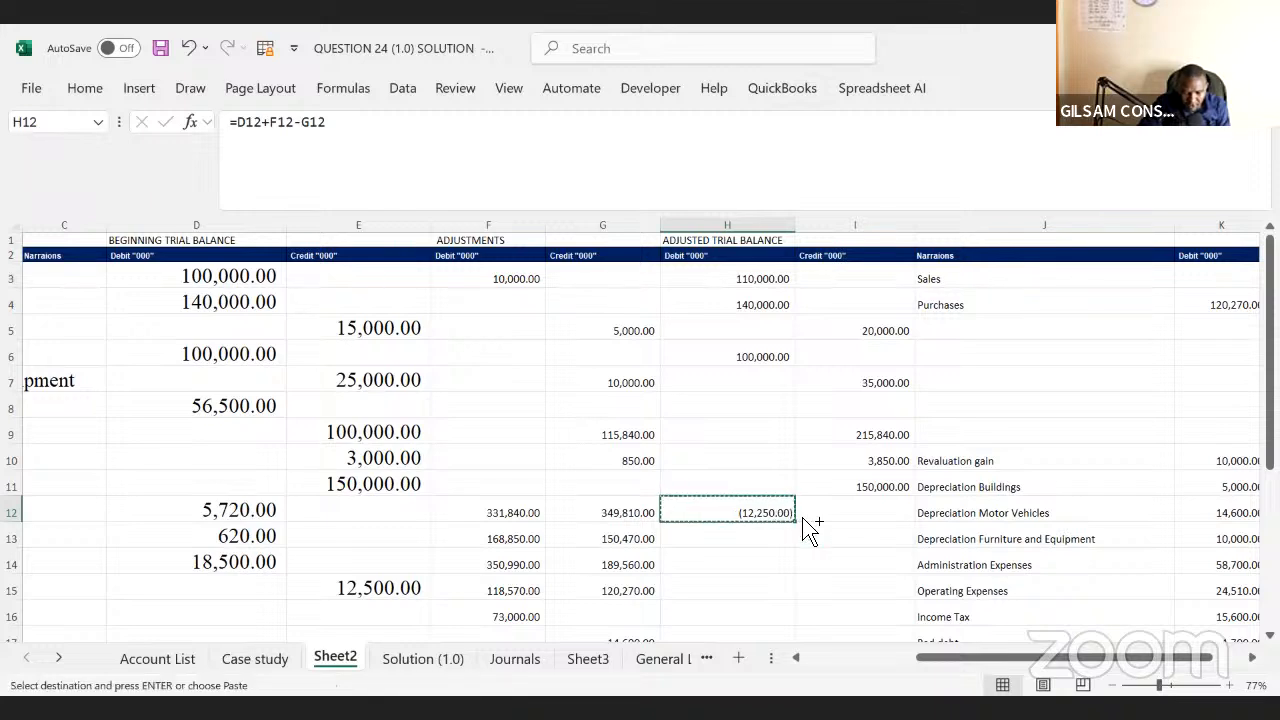
click(866, 505)
key(Return)
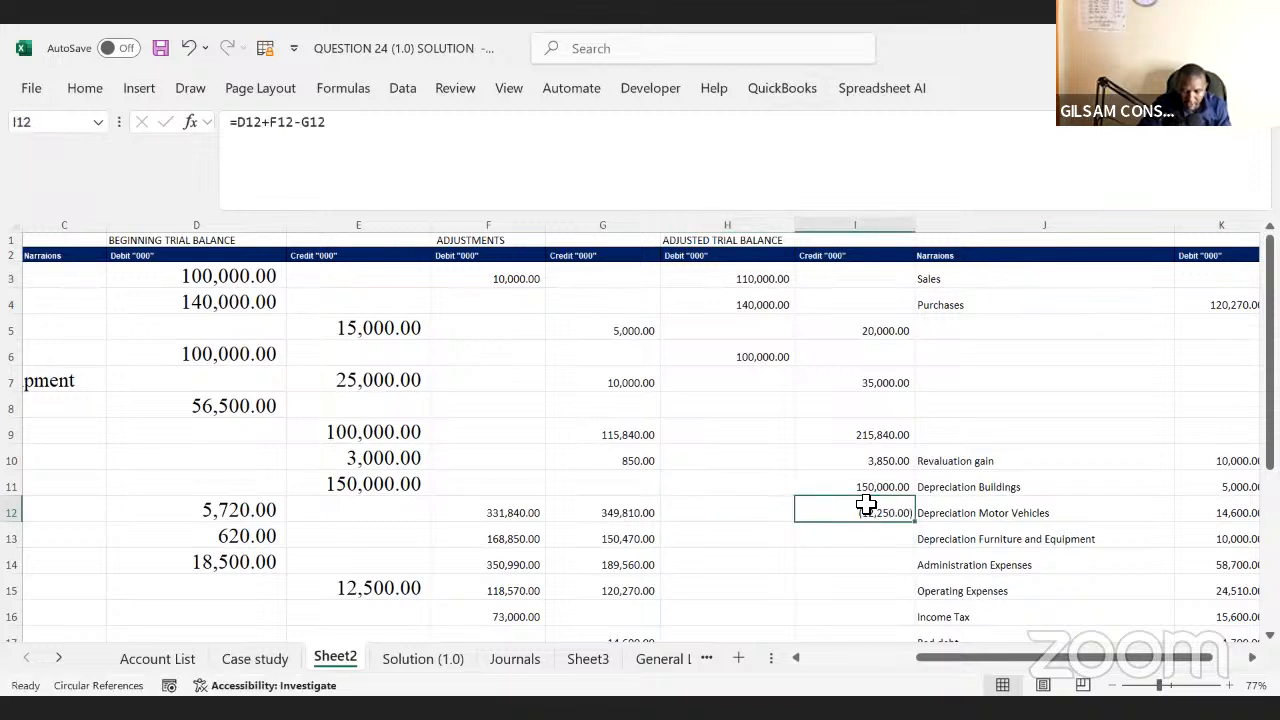
- Try to reverse the sign of Bank's credit balance in I12 with a minus before D12, and undo it
click(240, 122)
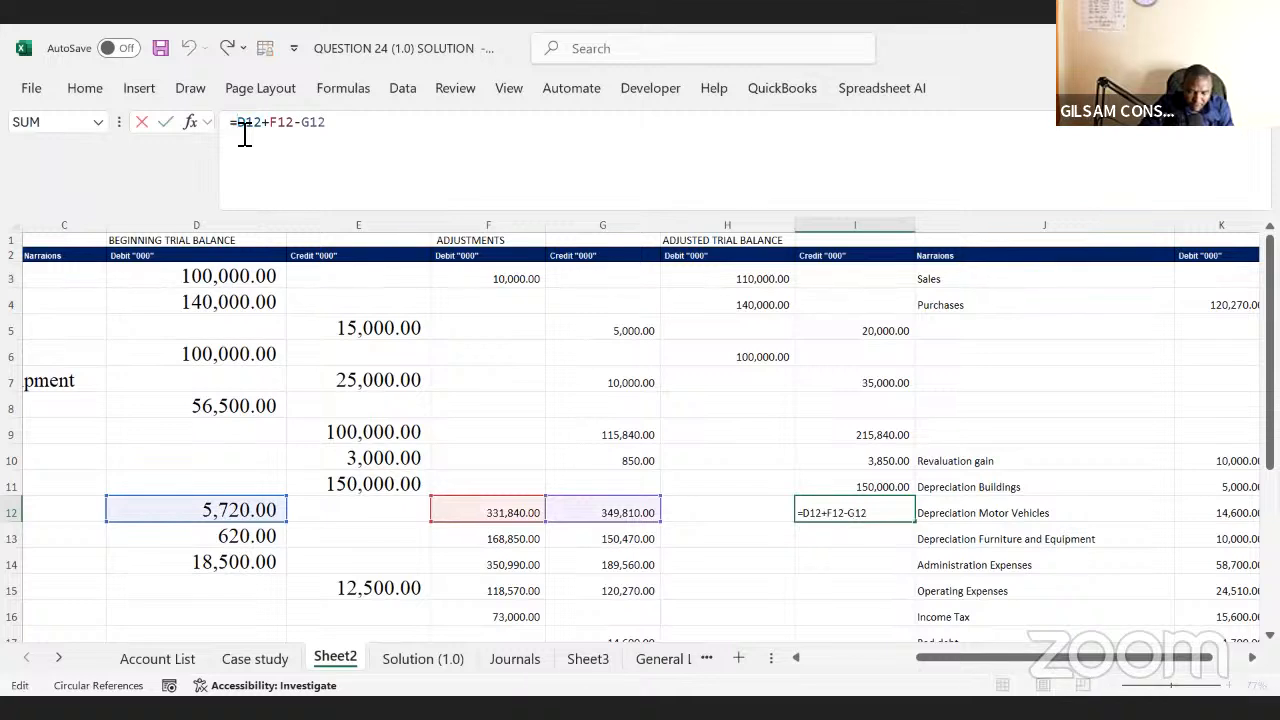
text(-)
key(Return)
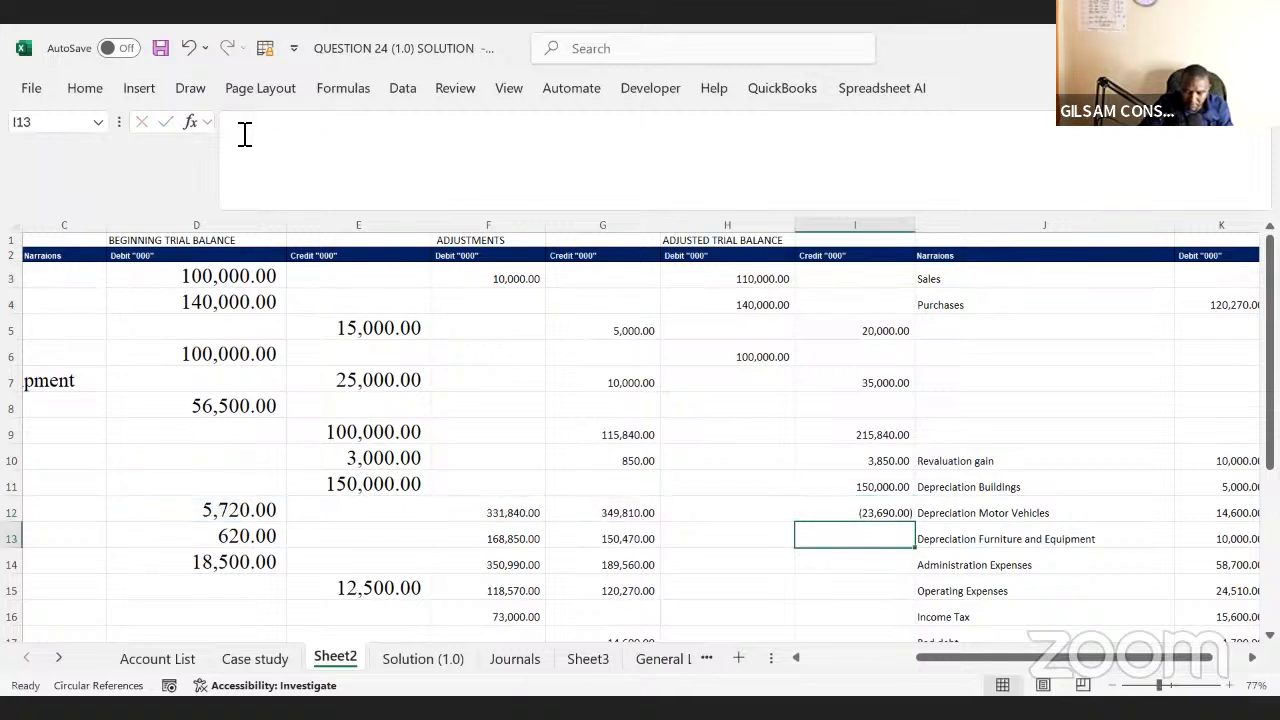
key(ctrl+z)
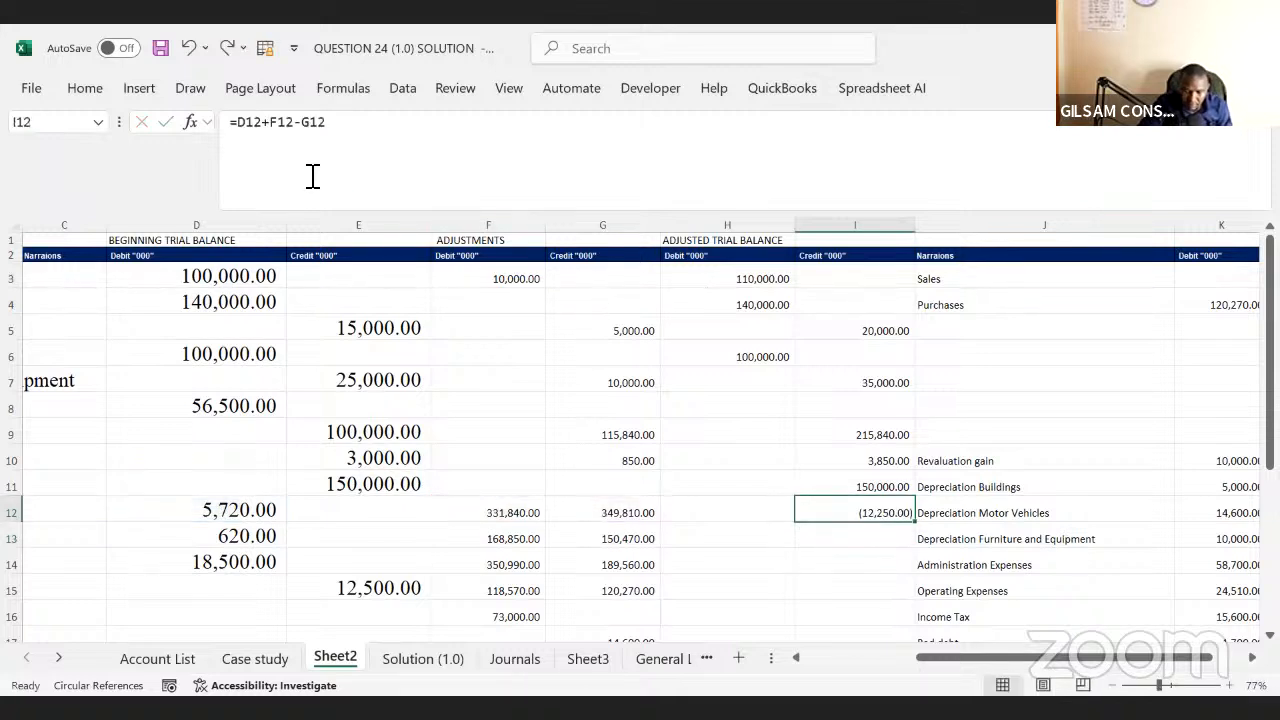
- Append *-1 to Bank's credit balance formula in I12, giving =D12+F12-G12*-1
click(358, 134)
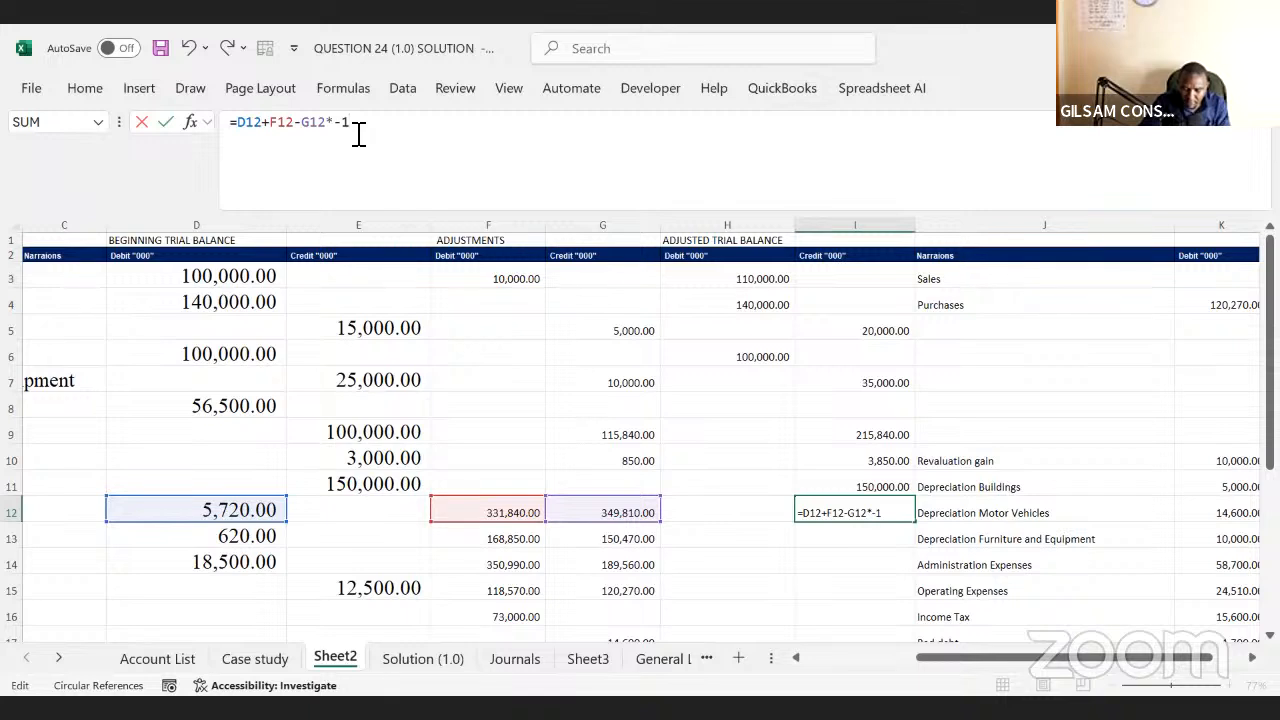
key(Return)
click(828, 510)
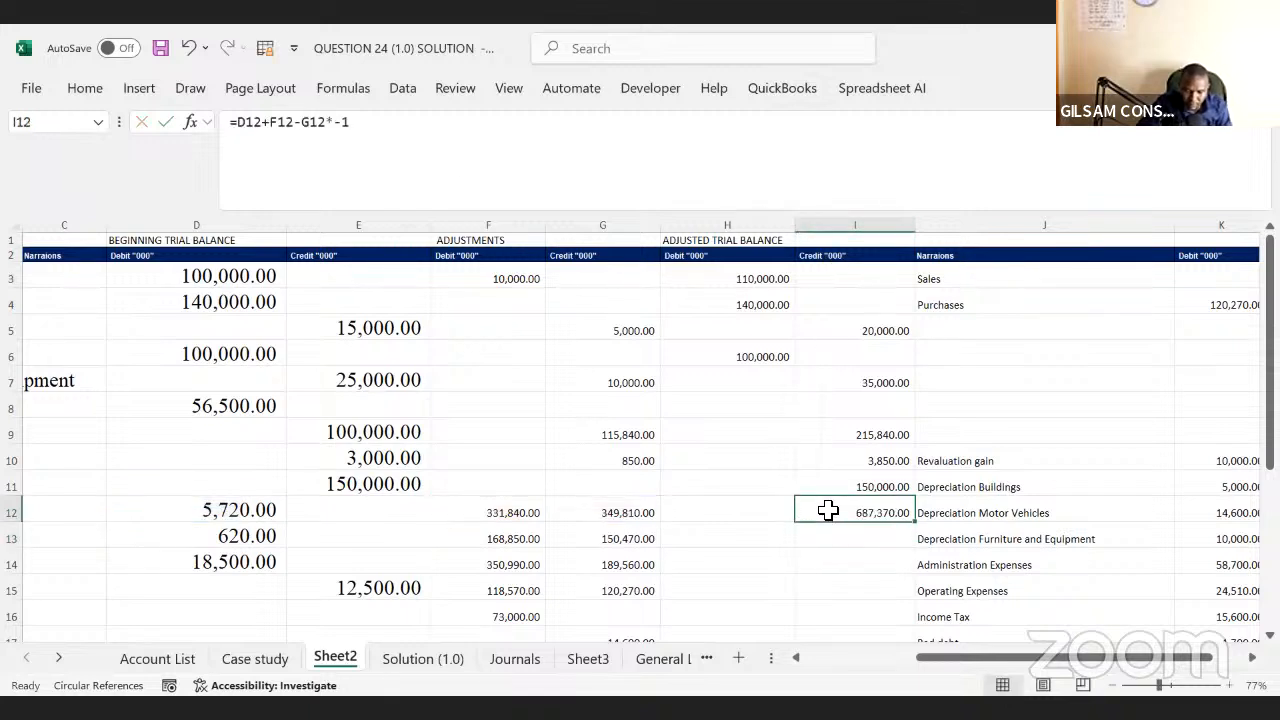
- Wrap Bank's balance terms in a SUM so that I12 reads =SUM(D12,F12,-G12)*-1
click(350, 120)
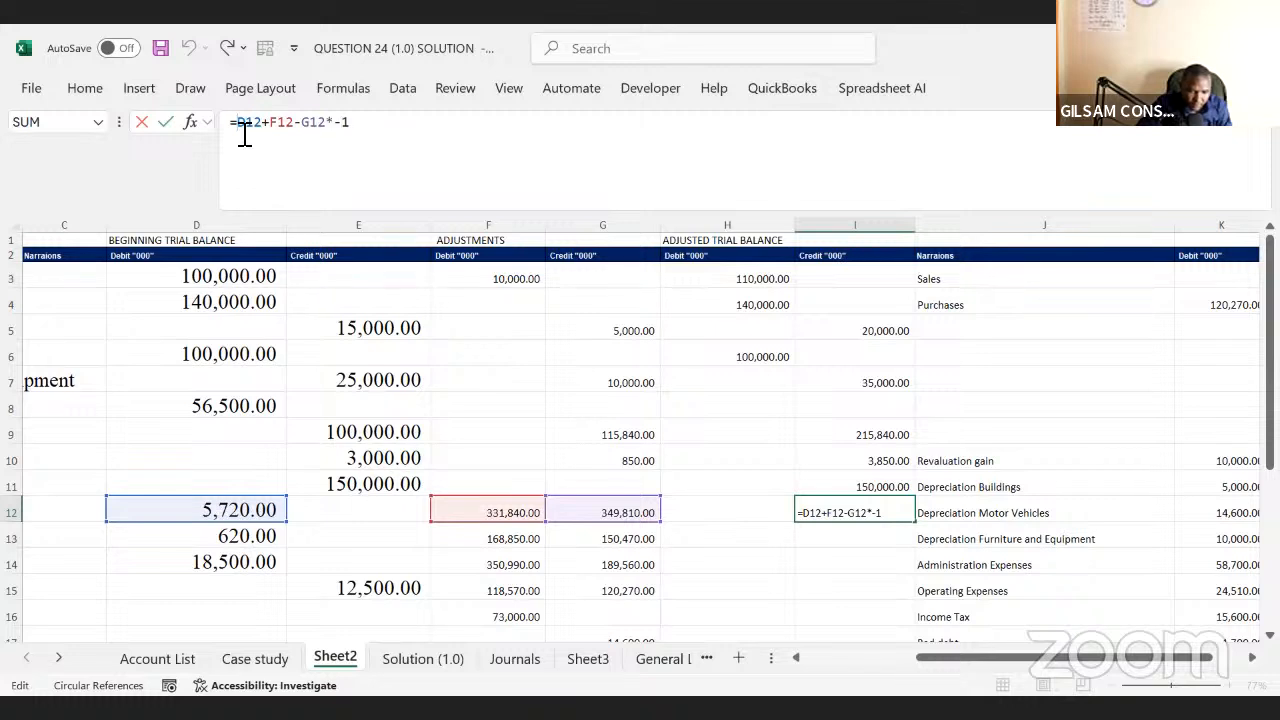
text(su)
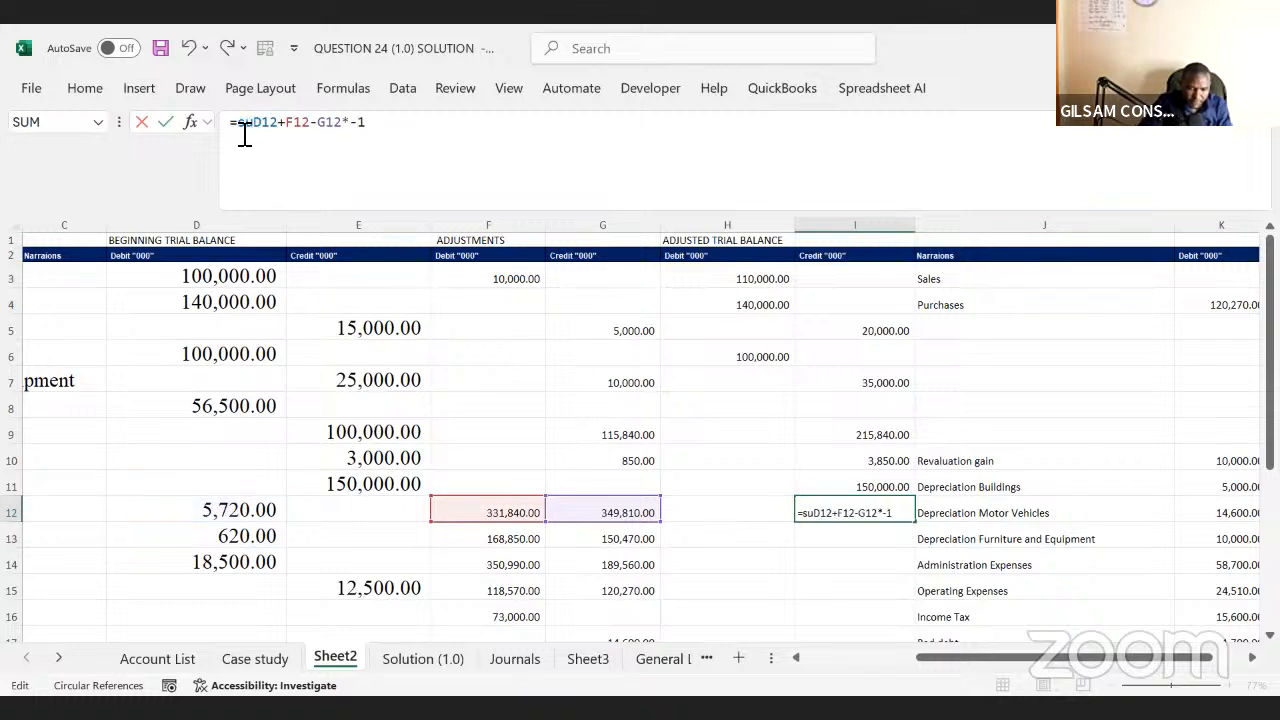
key(Tab)
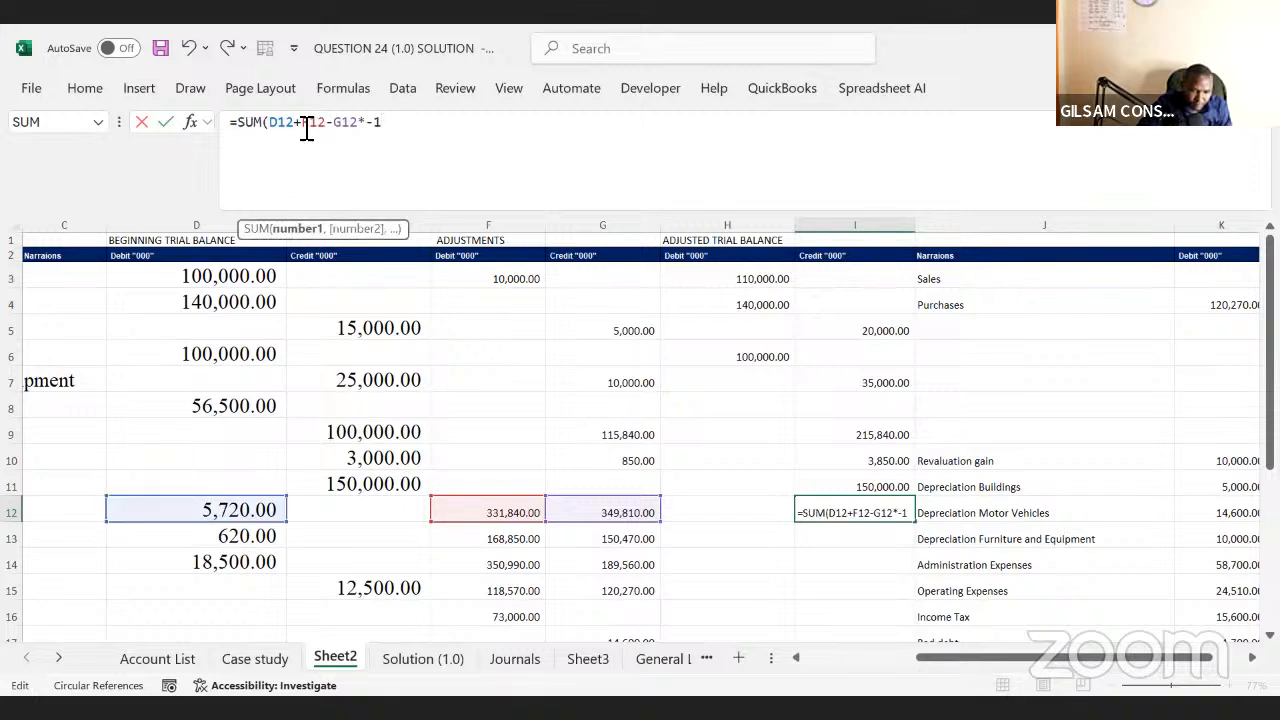
key(BackSpace)
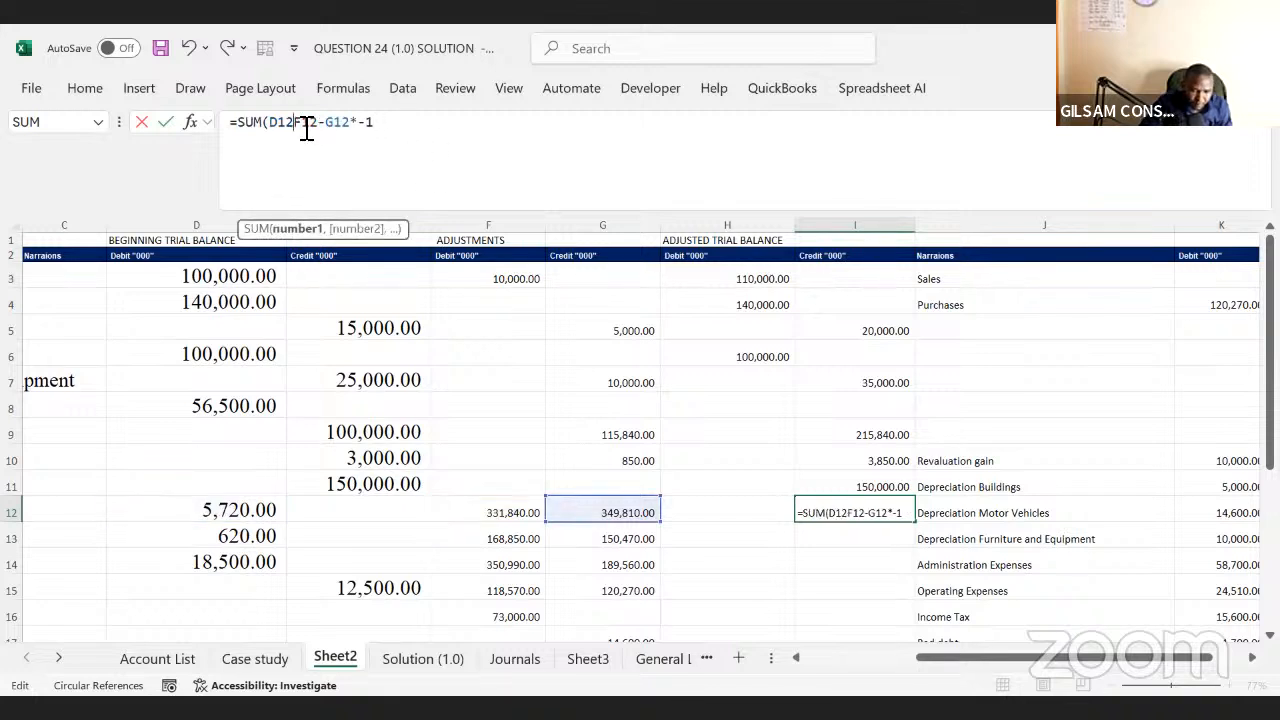
text(,)
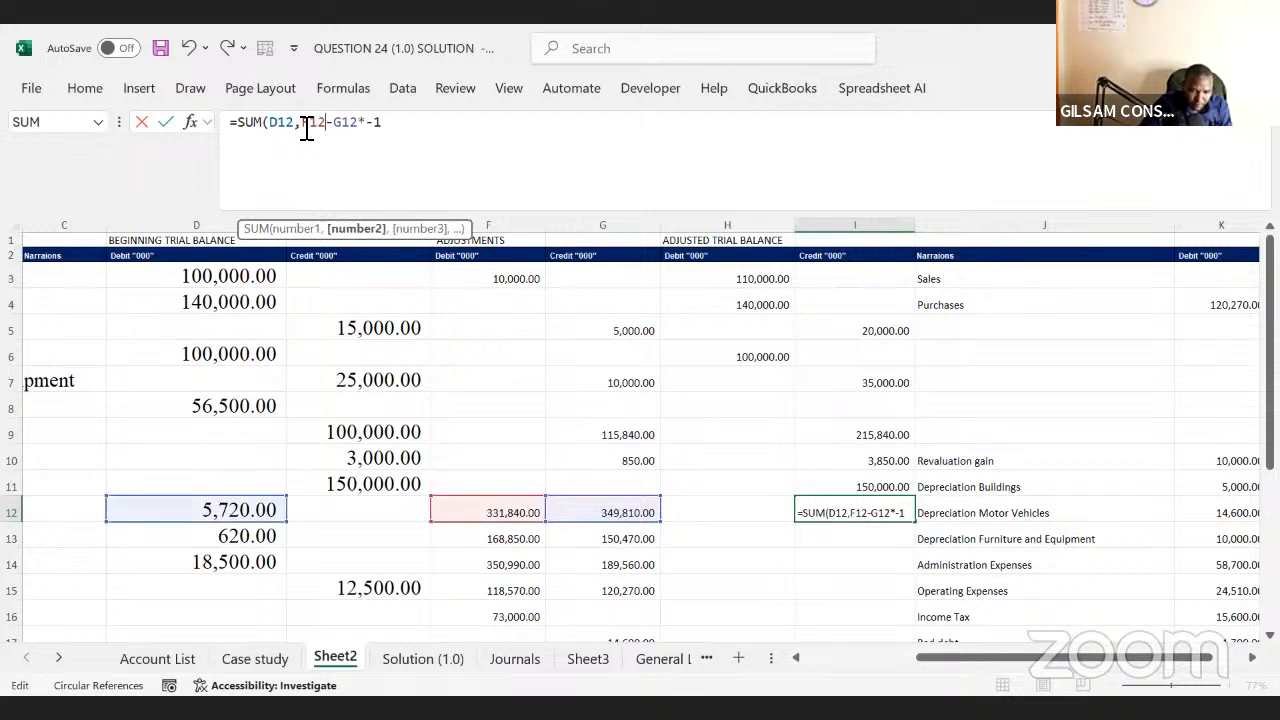
text(,)
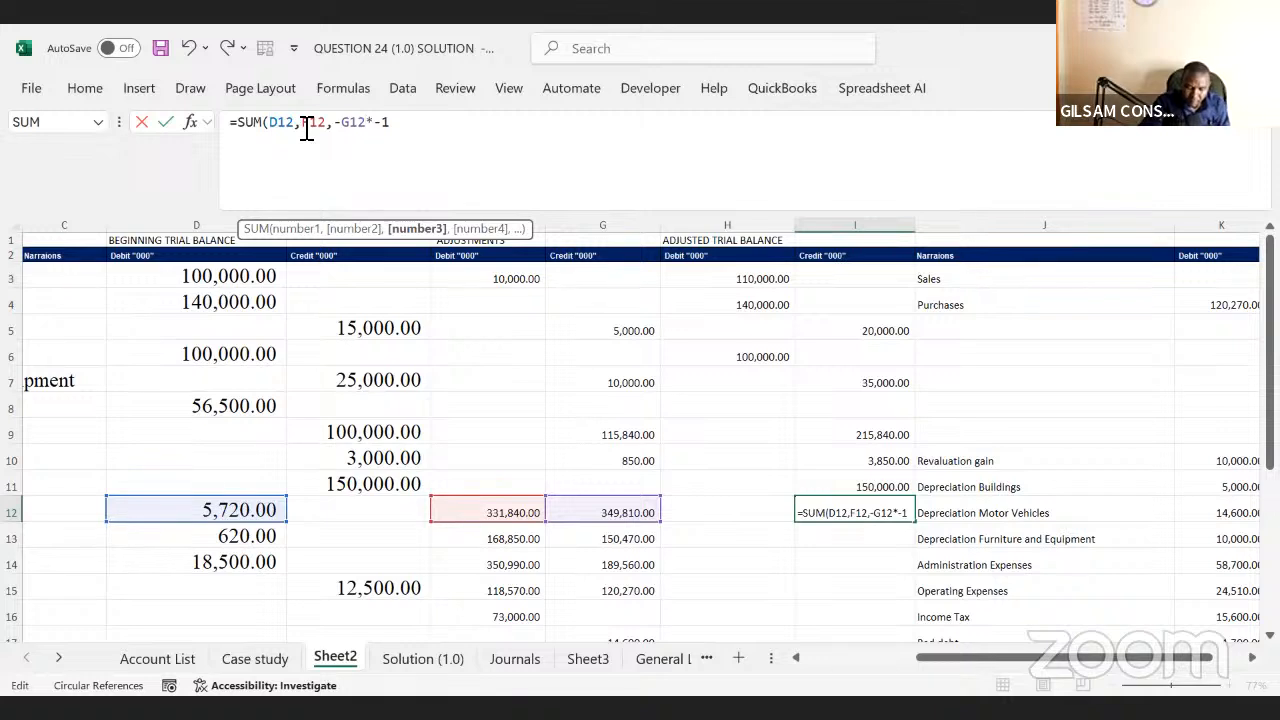
text())
key(Return)
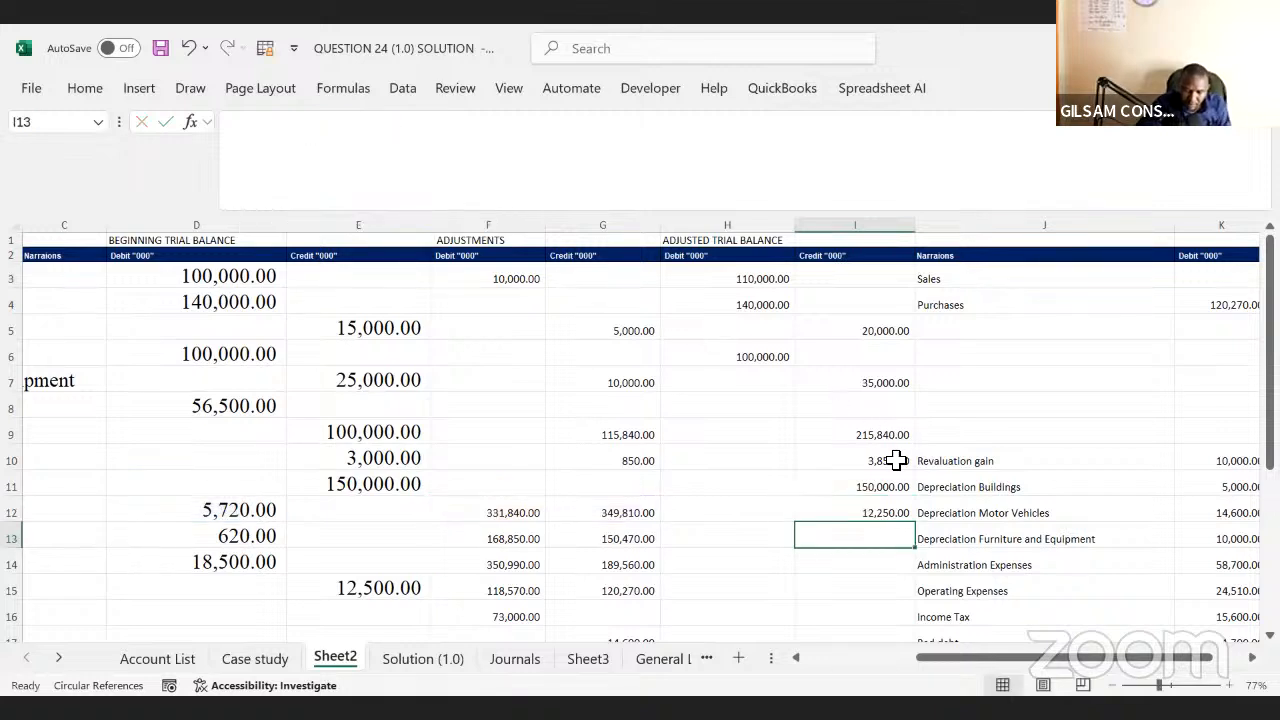
click(867, 512)
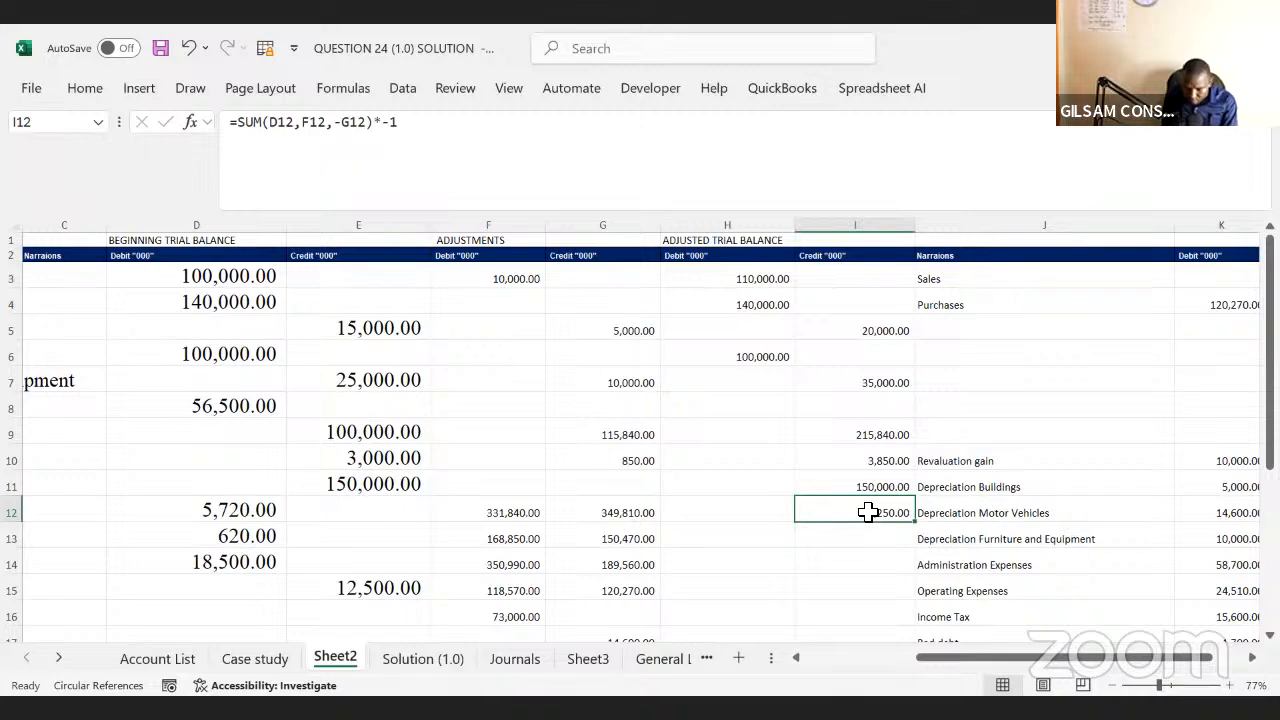
- Calculate Cash's adjusted debit balance in H13 with the formula =D13+F13-G13
key(Left)
key(Left)
key(Left)
key(Left)
key(Left)
key(Left)
key(Left)
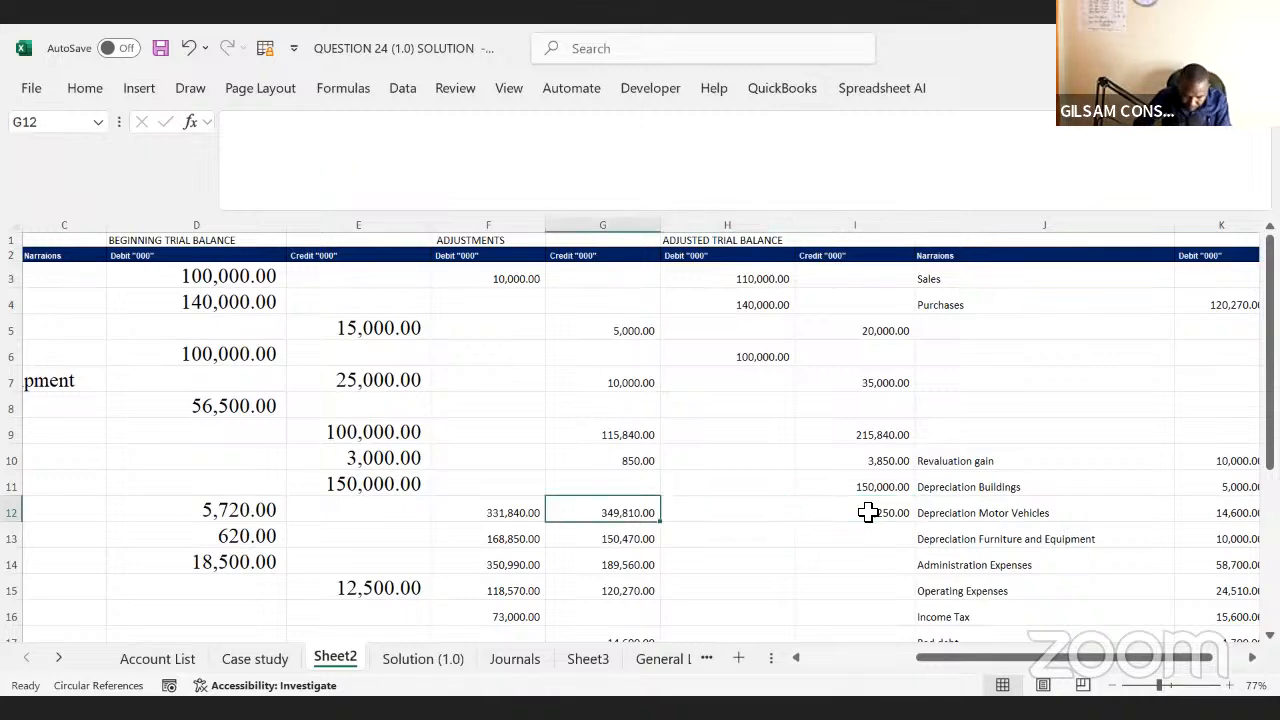
key(Left)
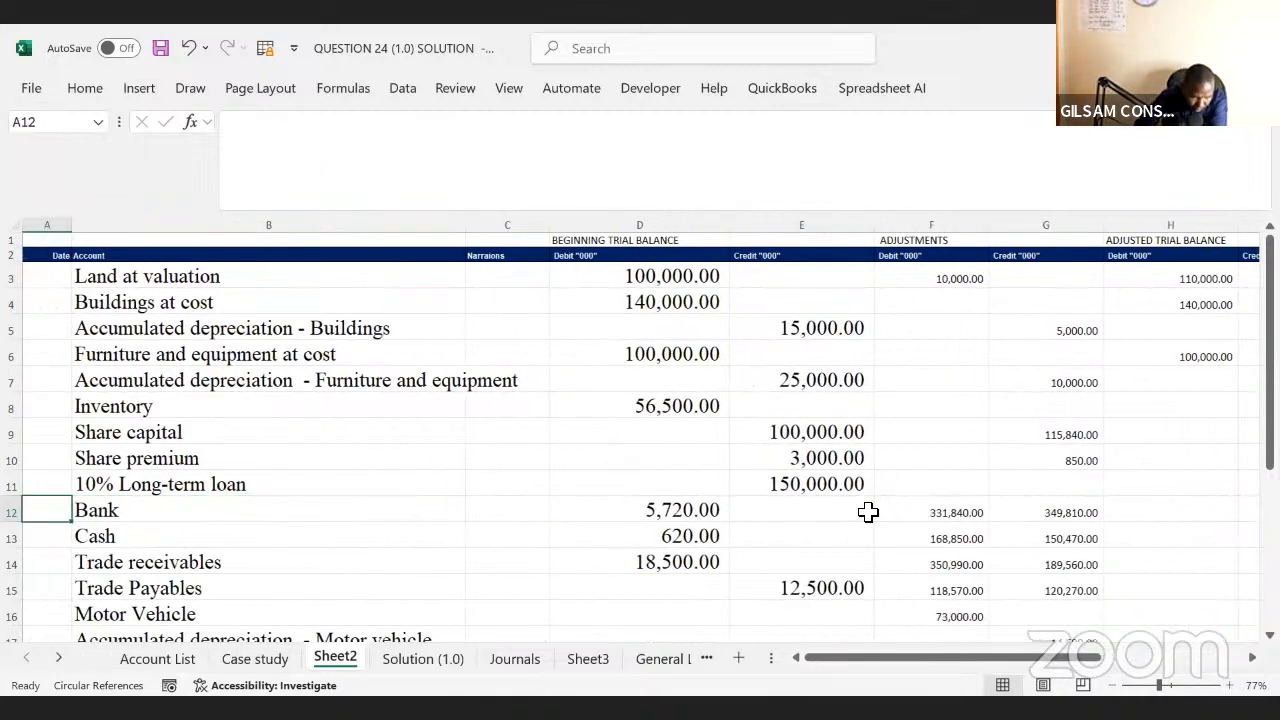
key(Down)
key(Down)
key(Up)
key(Right)
key(Right)
key(Right)
key(Right)
key(Right)
key(Right)
key(Right)
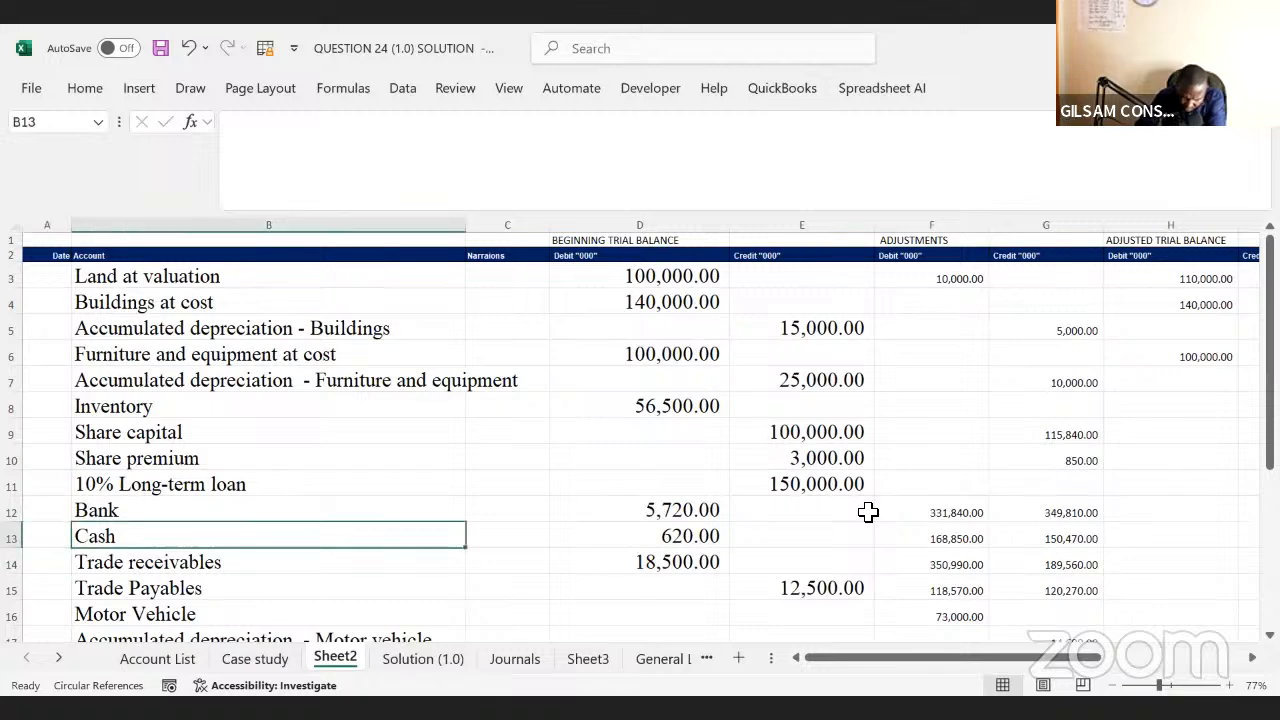
scroll(868, 512, right, 3)
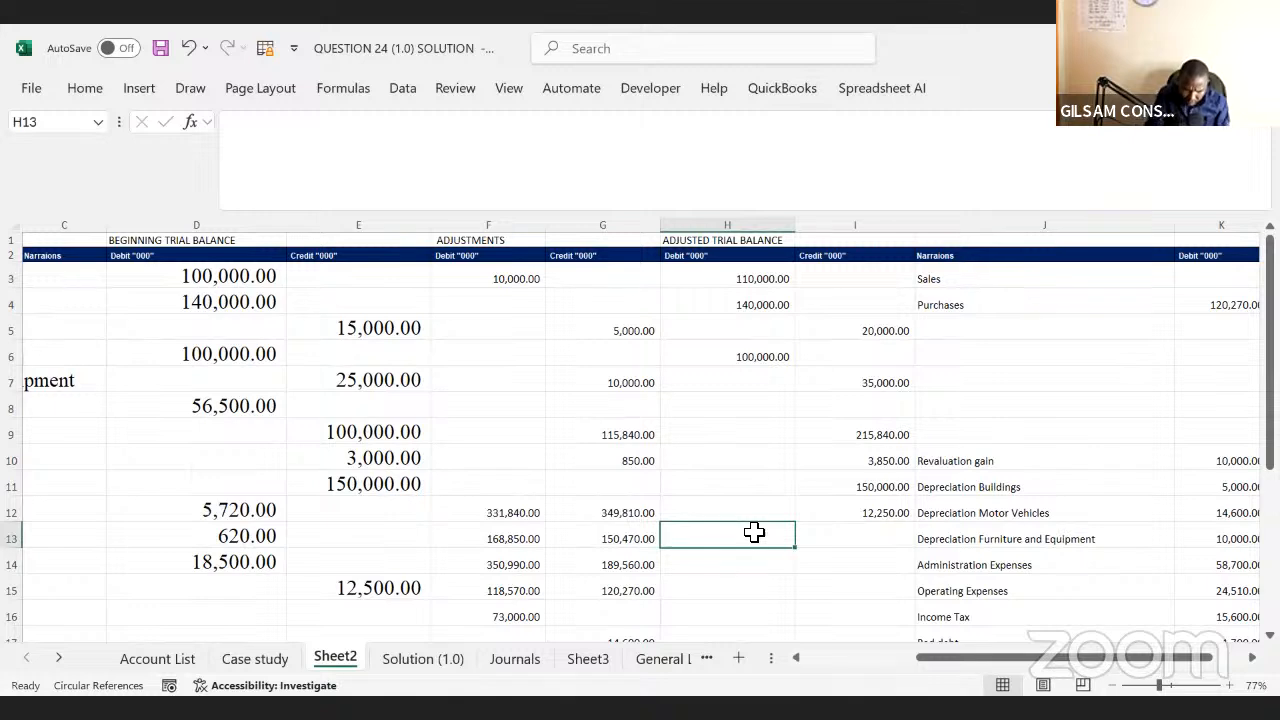
text(=)
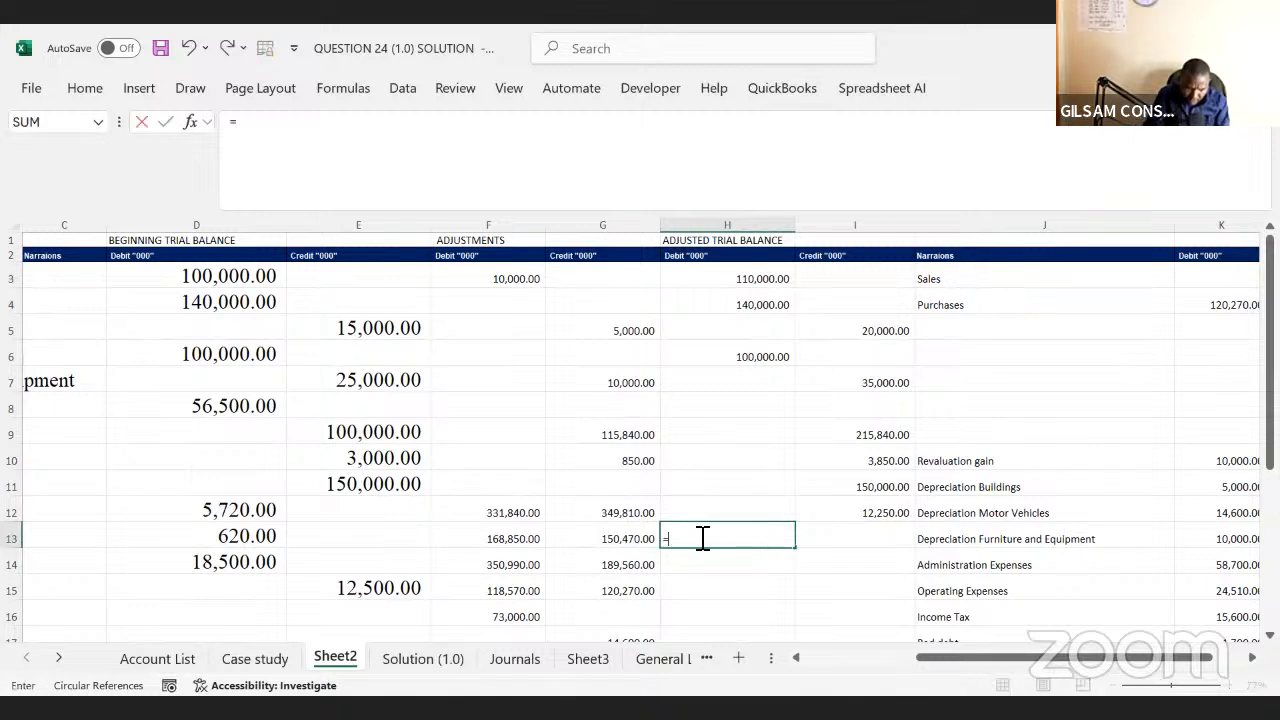
click(265, 536)
text(+)
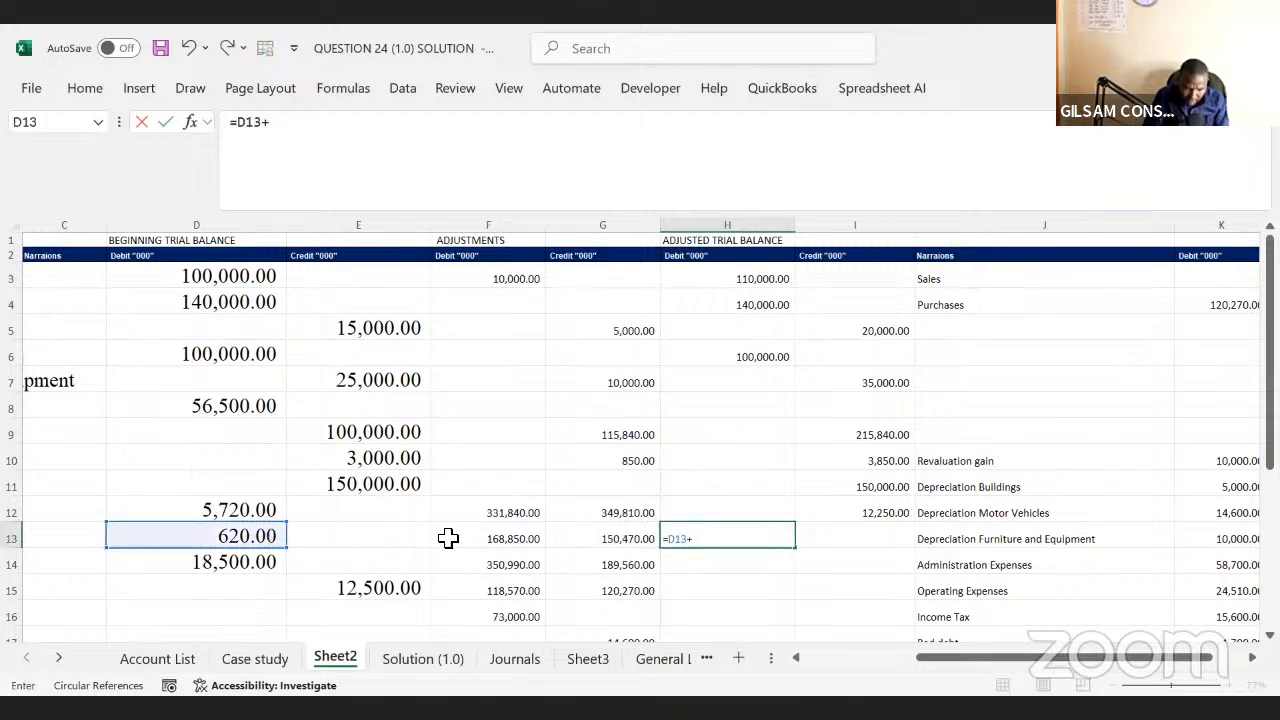
click(498, 536)
text(-)
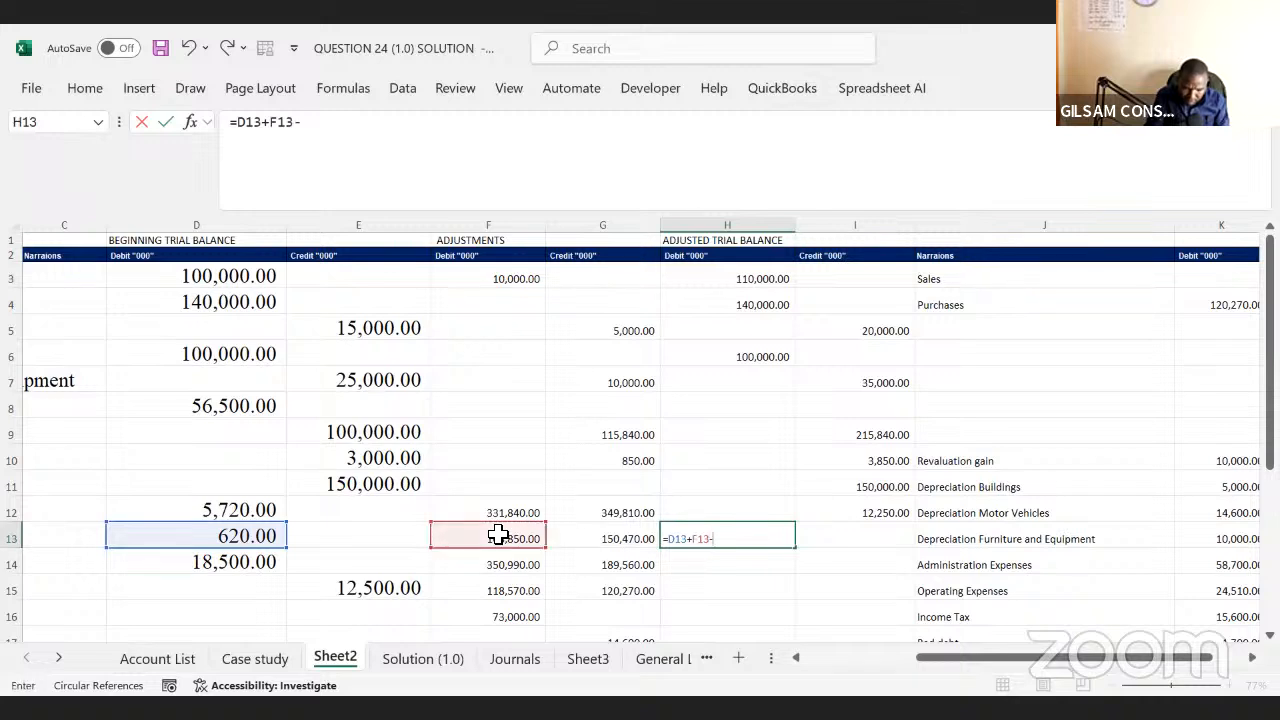
click(600, 536)
key(Return)
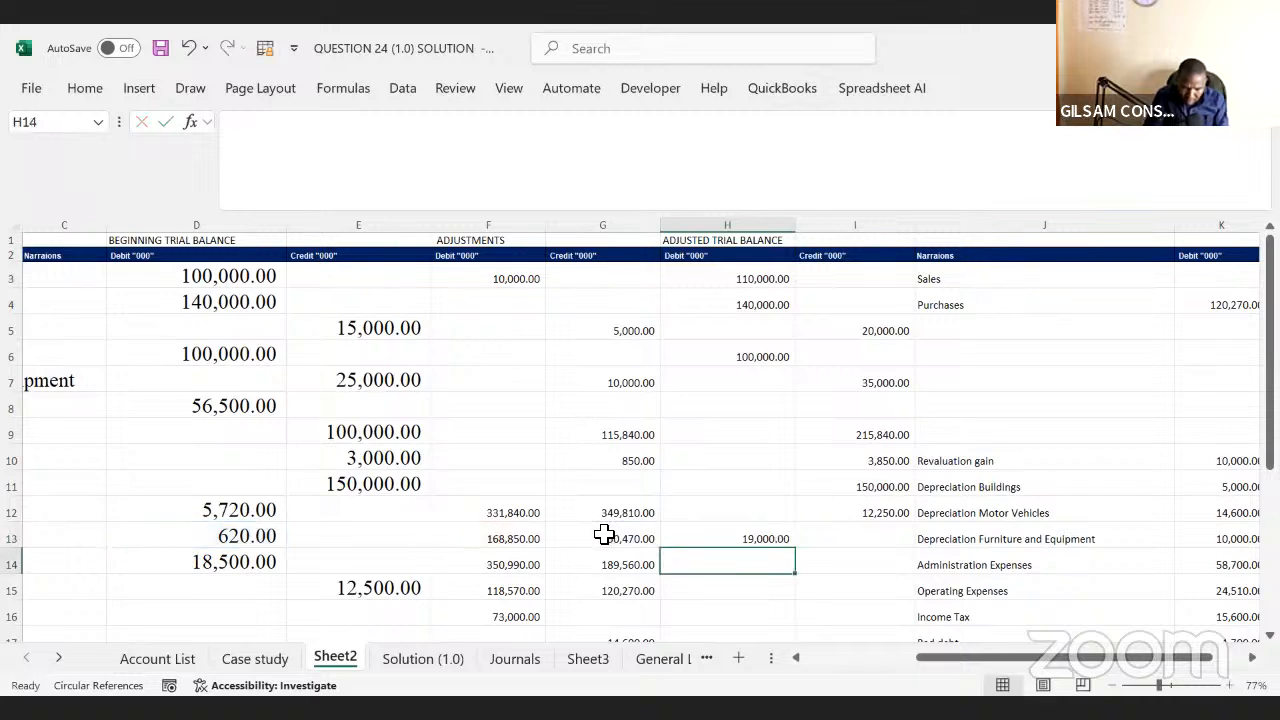
click(782, 538)
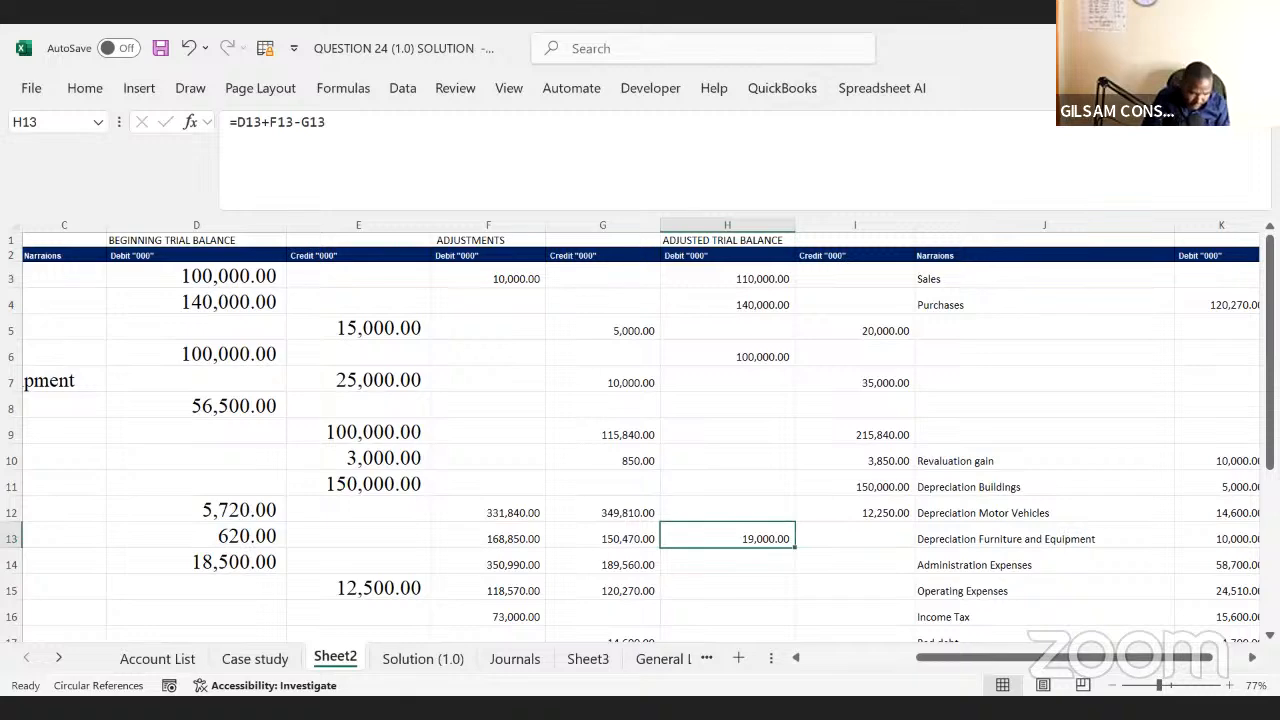
- Compare Cash's adjusted balance in H13 with the 31.12.2022 balance of the Cash in Hand account in Case study
key(alt+Tab)
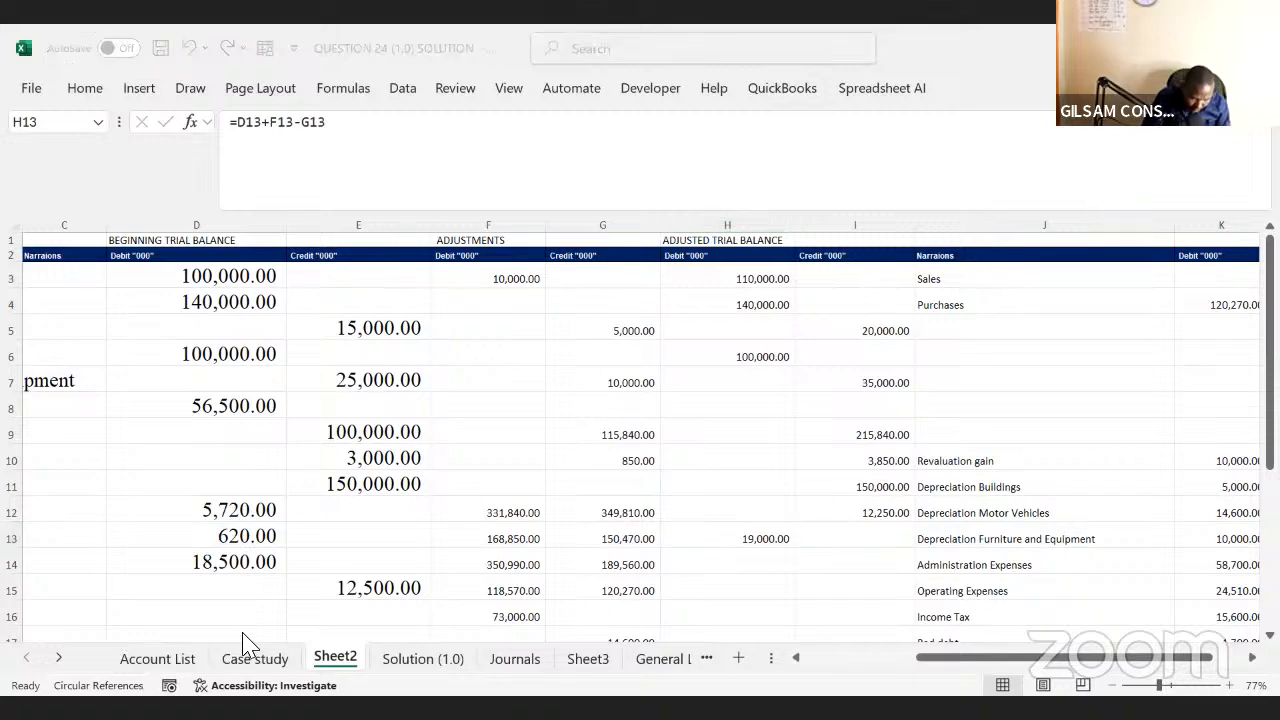
click(252, 660)
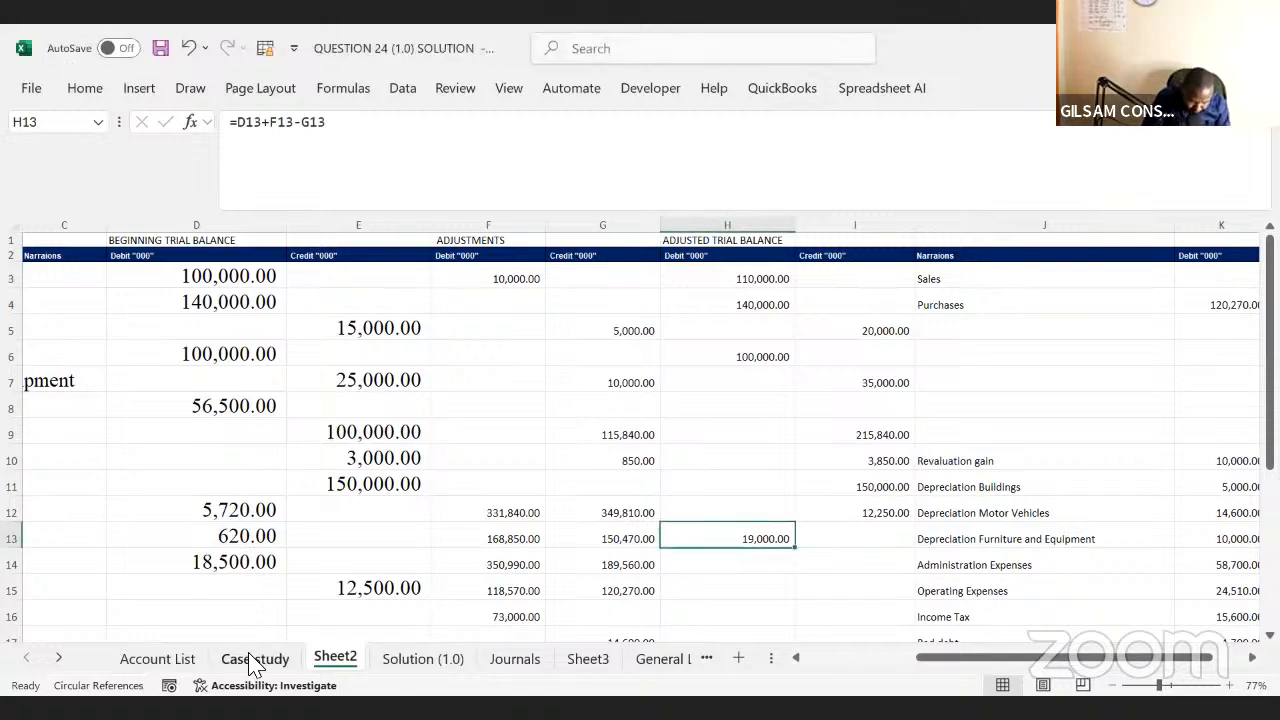
click(424, 533)
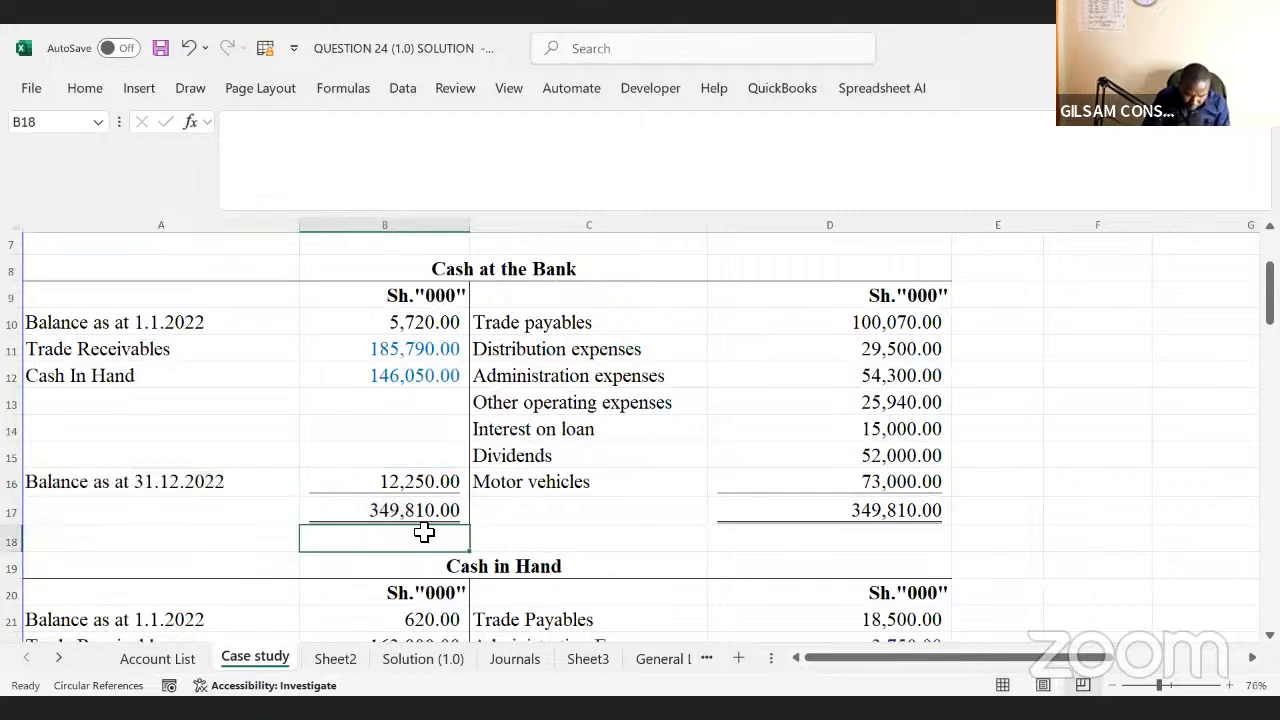
scroll(424, 533, down, 3)
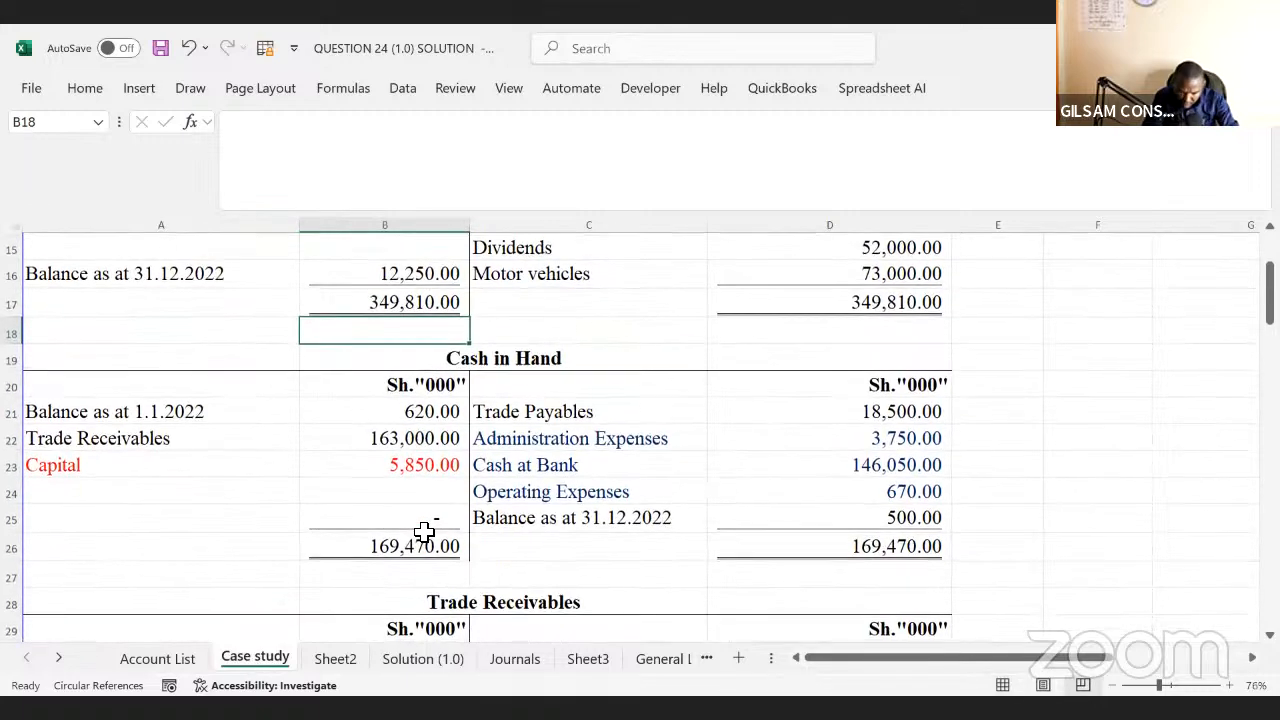
click(593, 517)
click(902, 518)
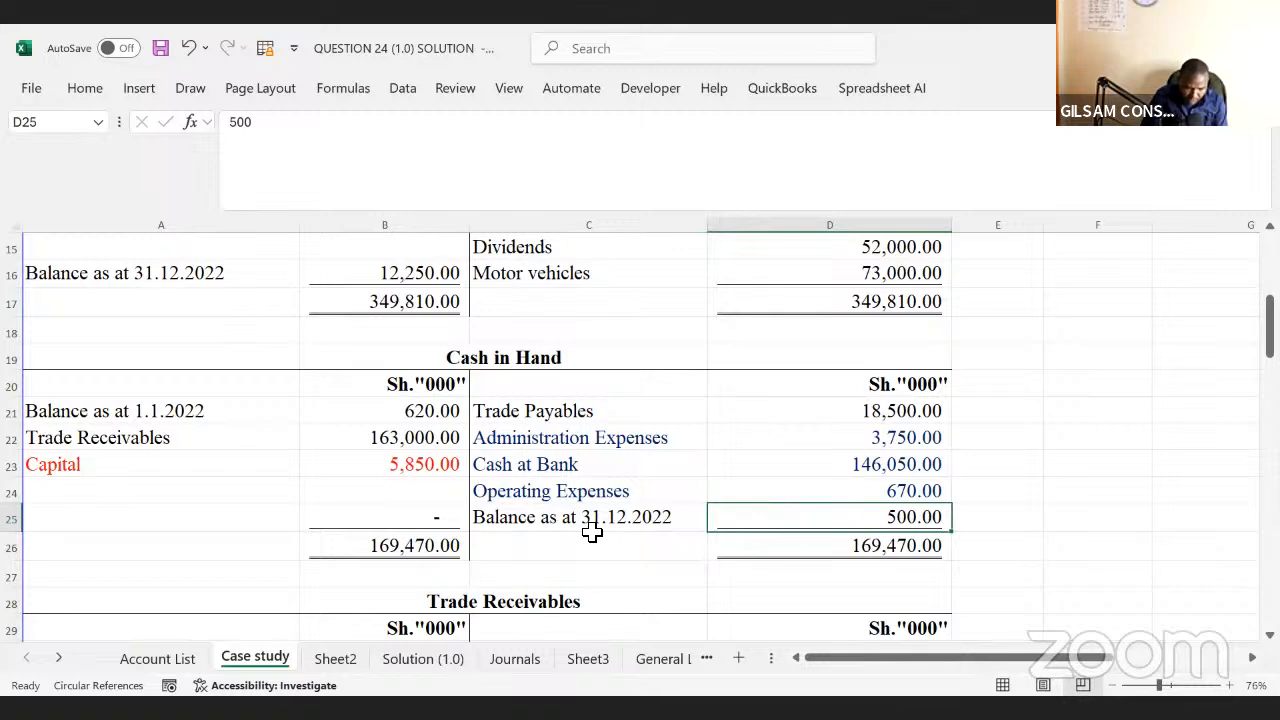
click(345, 665)
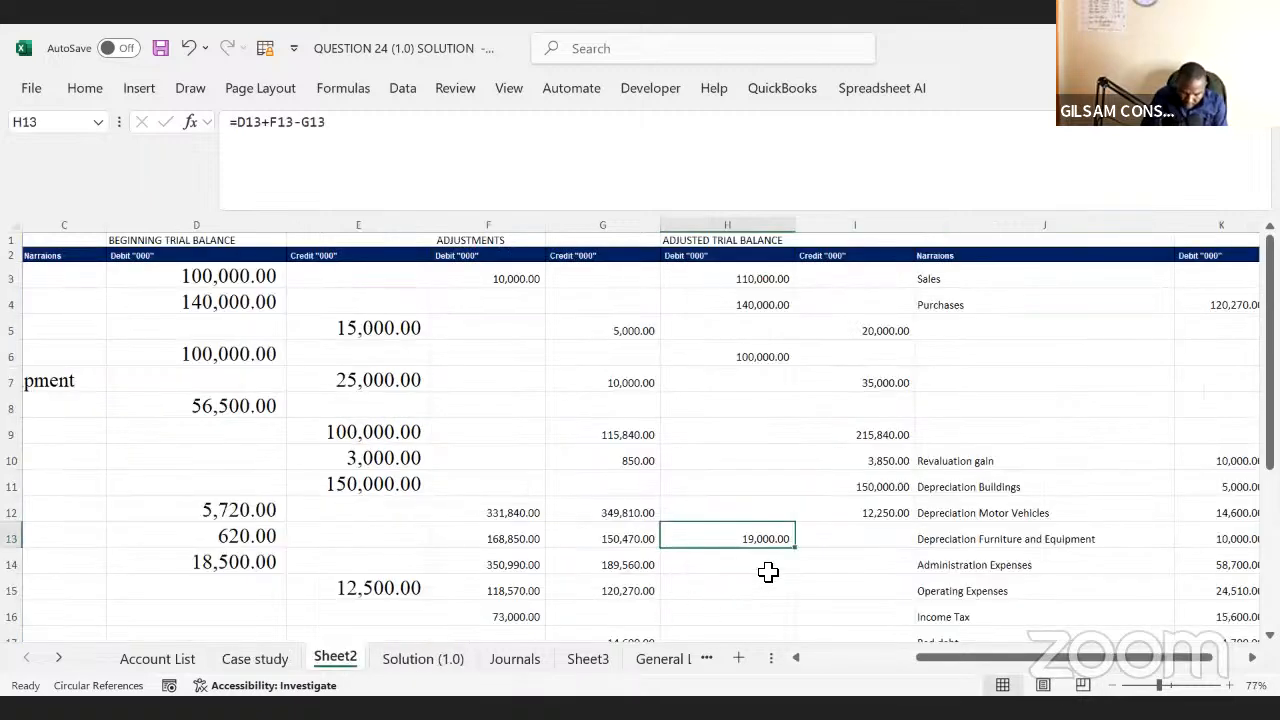
- Highlight the Cash row from B13 to H13 on Sheet2 with an orange fill
click(829, 556)
drag(748, 543, 523, 540)
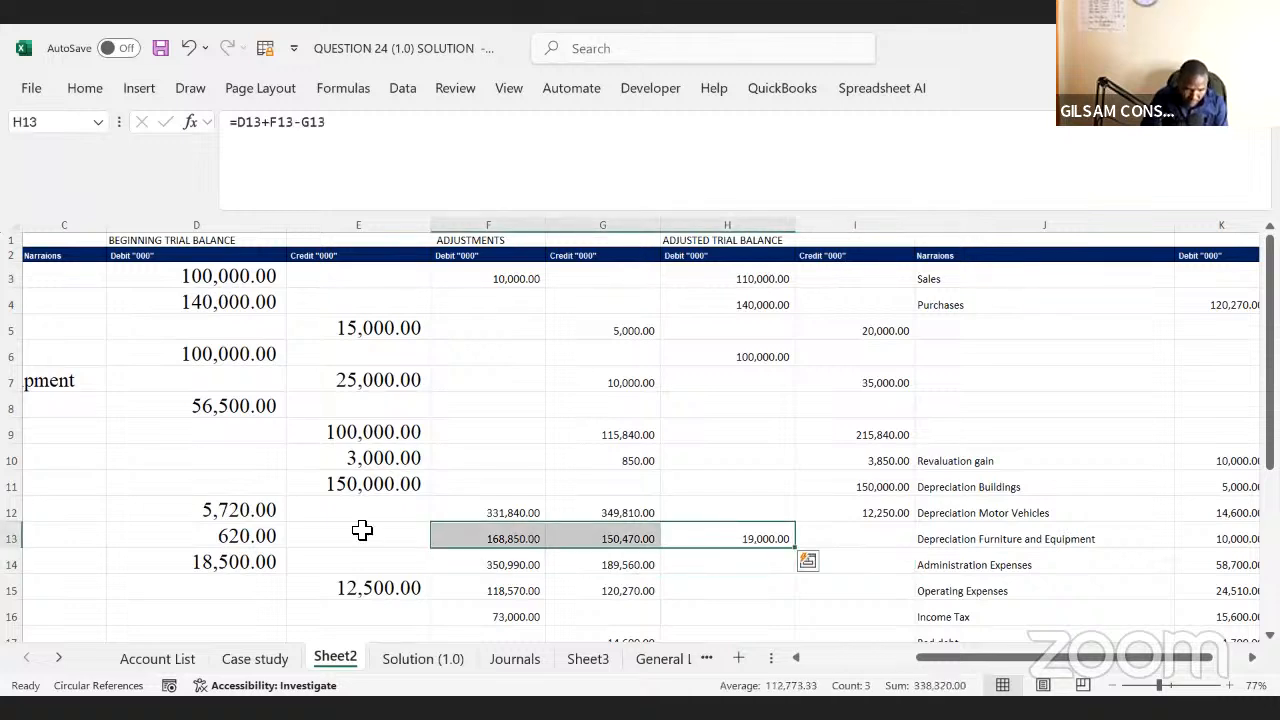
drag(771, 543, 100, 530)
click(86, 92)
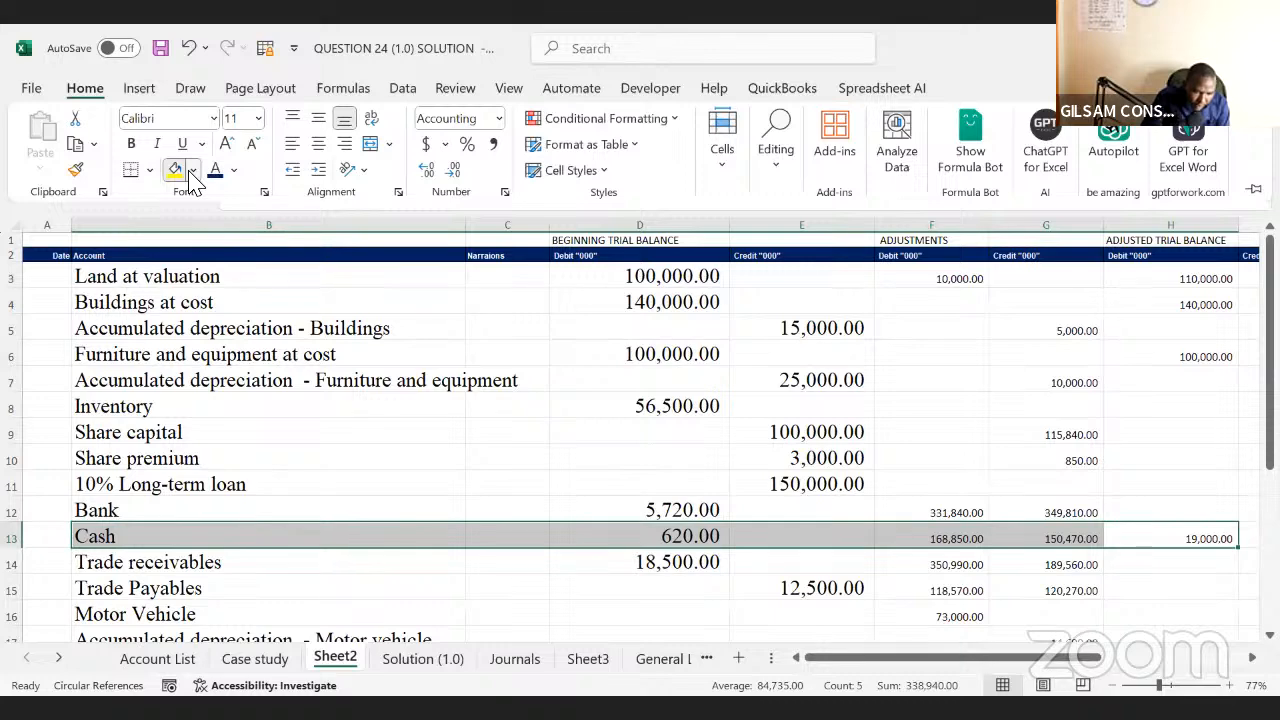
click(192, 171)
click(208, 402)
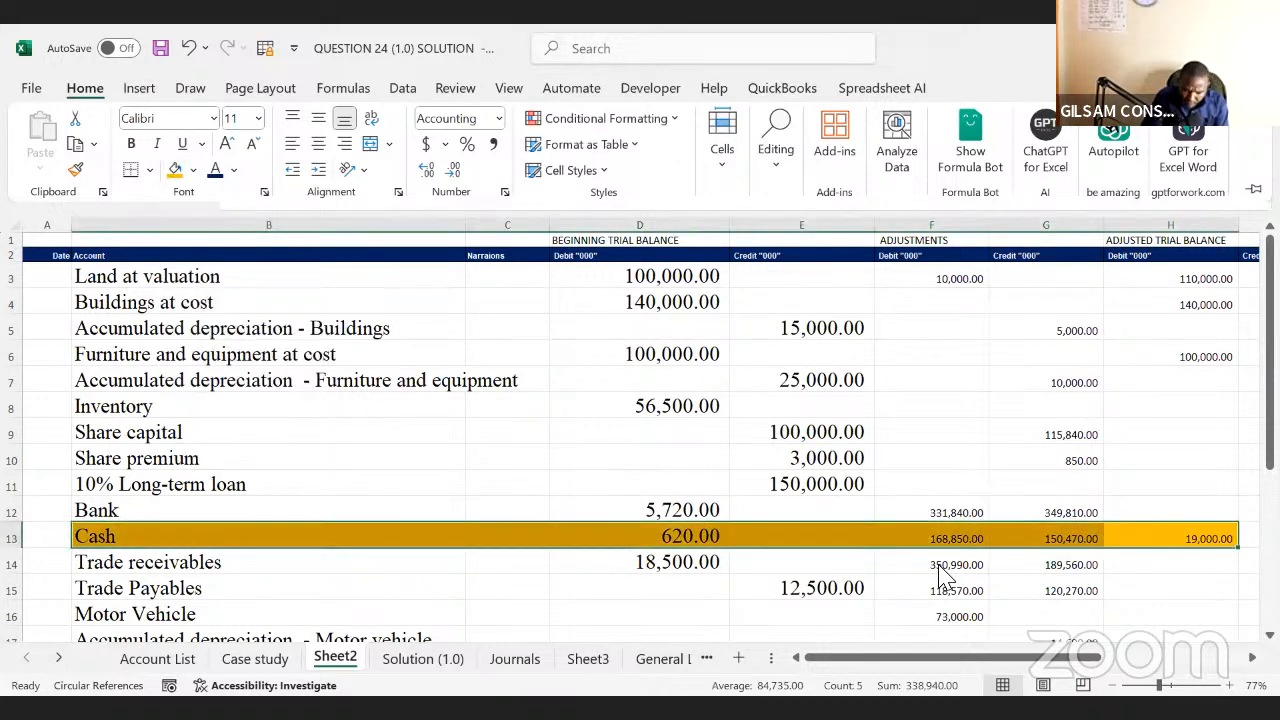
- Calculate Trade receivables' adjusted debit balance in H14 with the formula =D14+F14-G14
click(1122, 563)
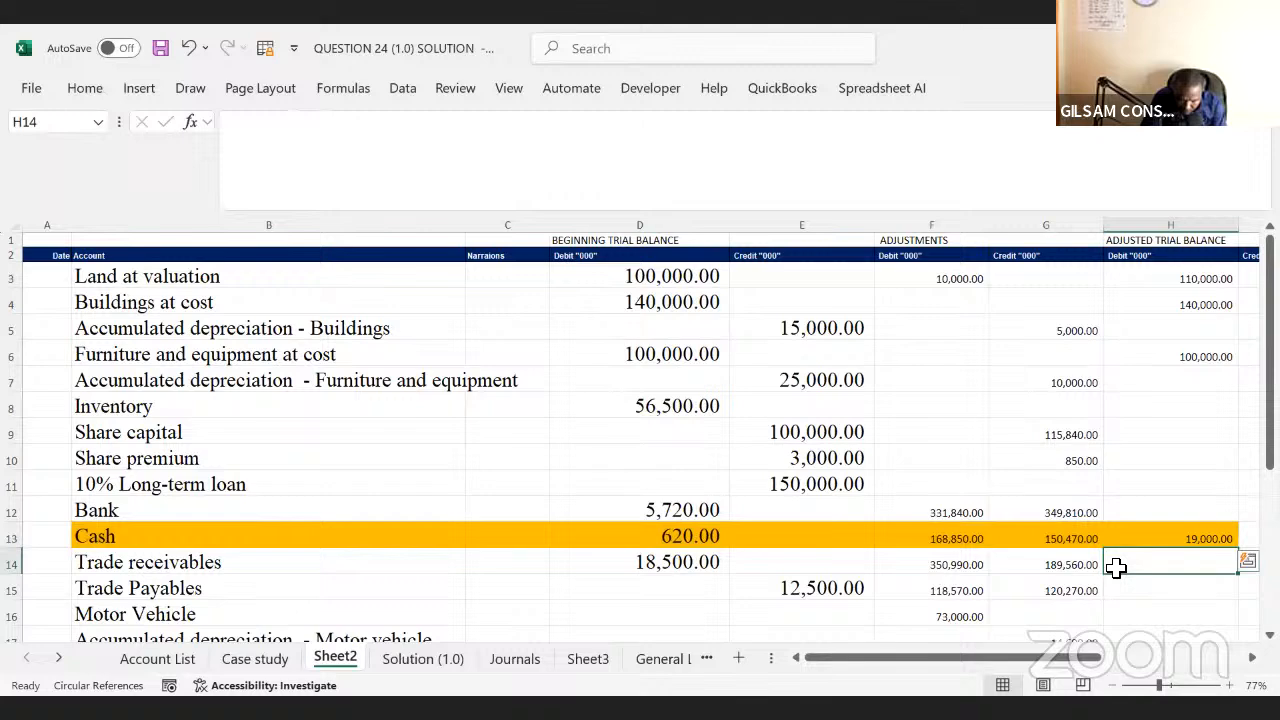
click(599, 546)
key(Down)
key(Right)
key(Right)
key(Right)
key(Right)
key(Right)
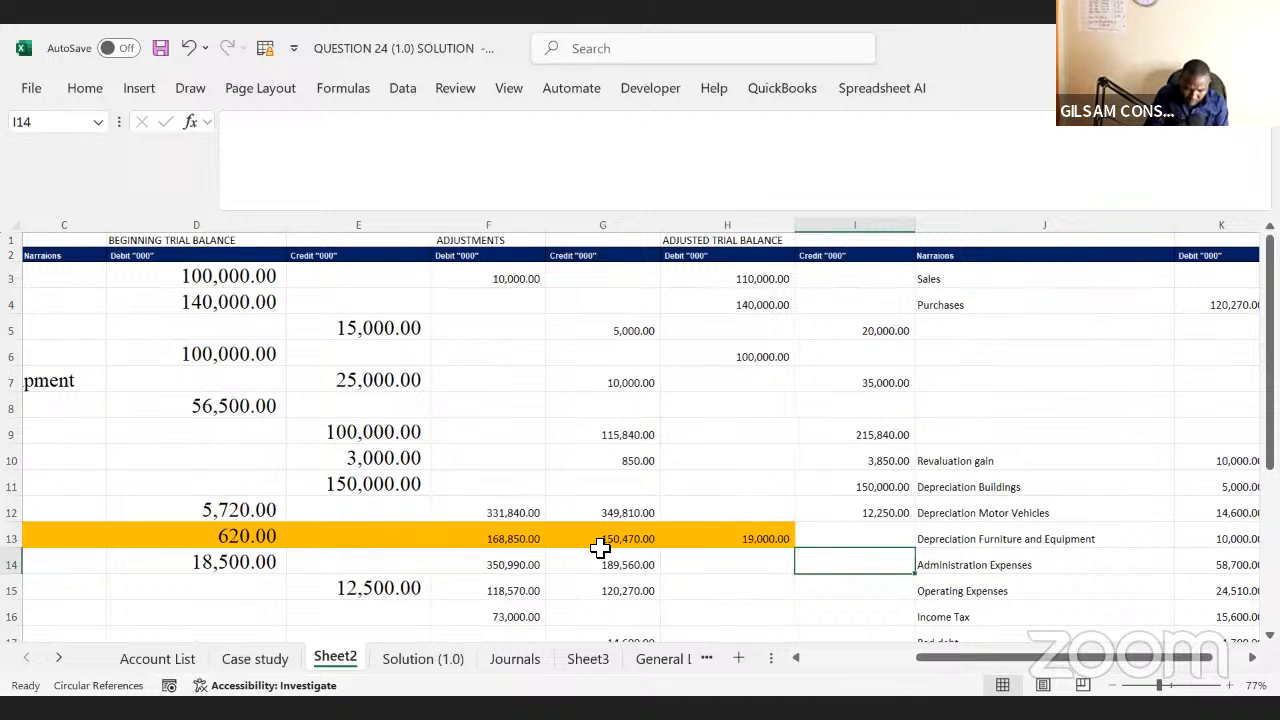
key(Left)
text(=)
click(255, 563)
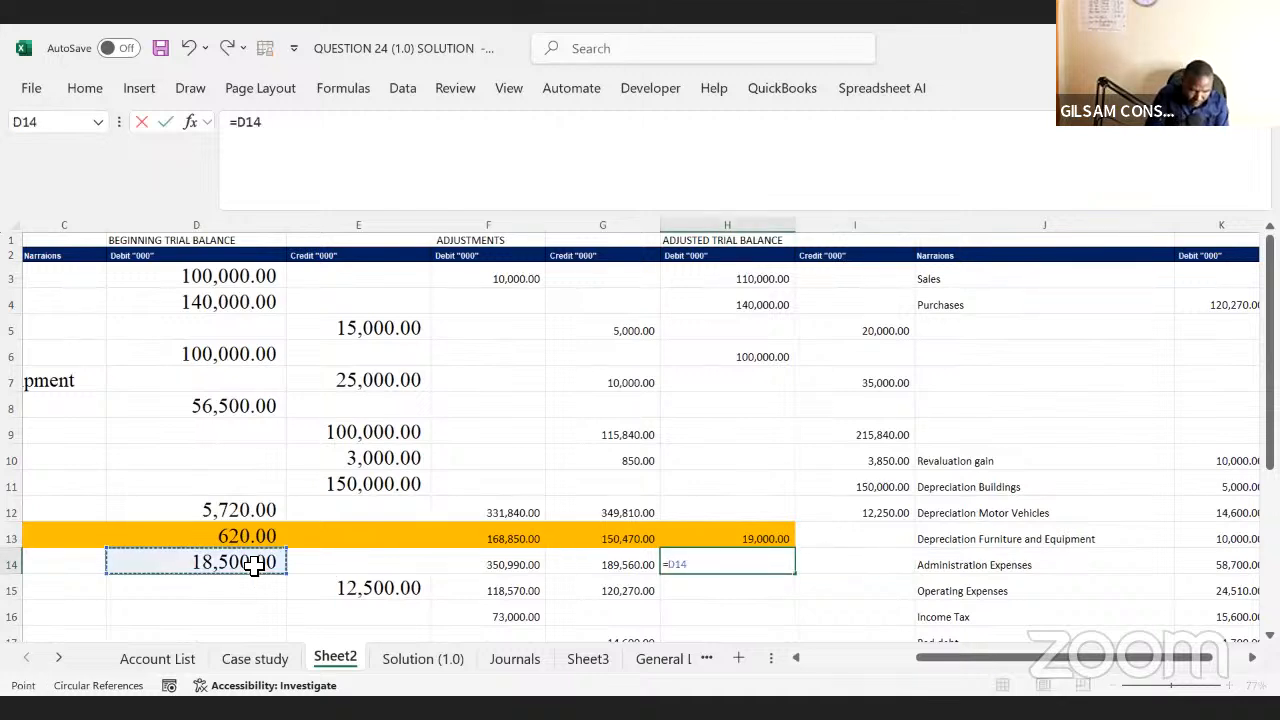
text(+)
click(478, 567)
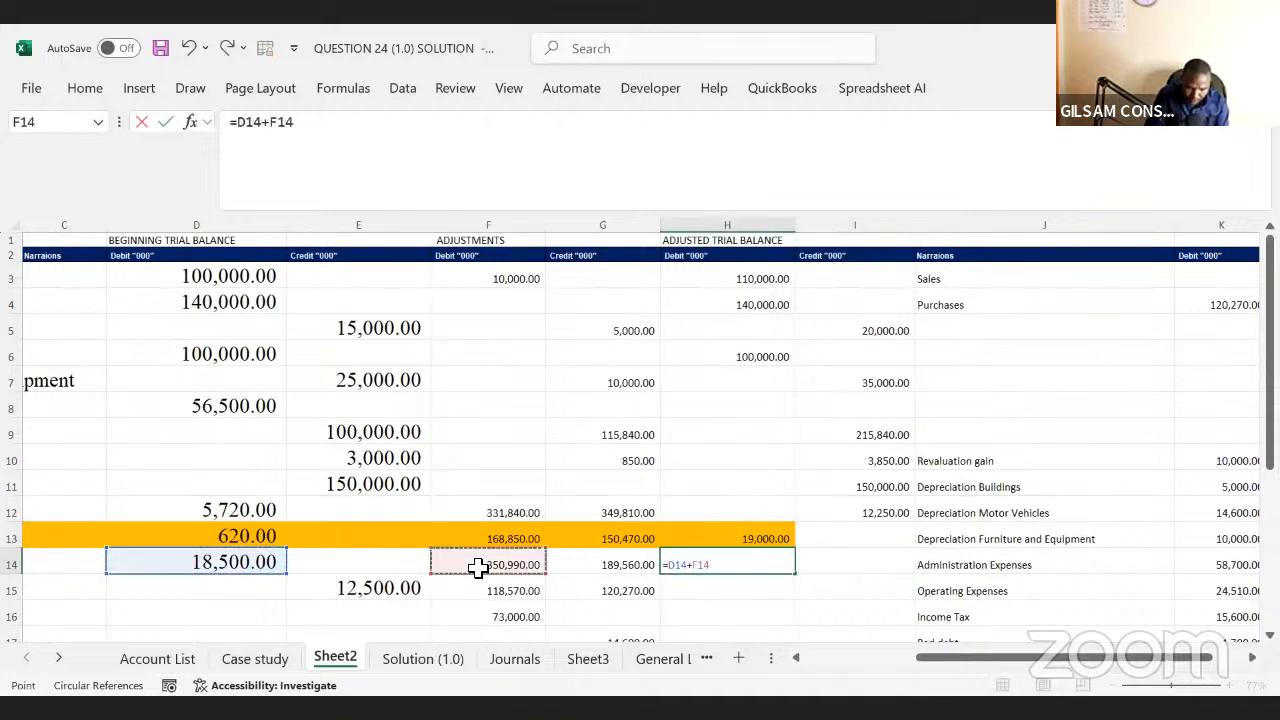
text(-)
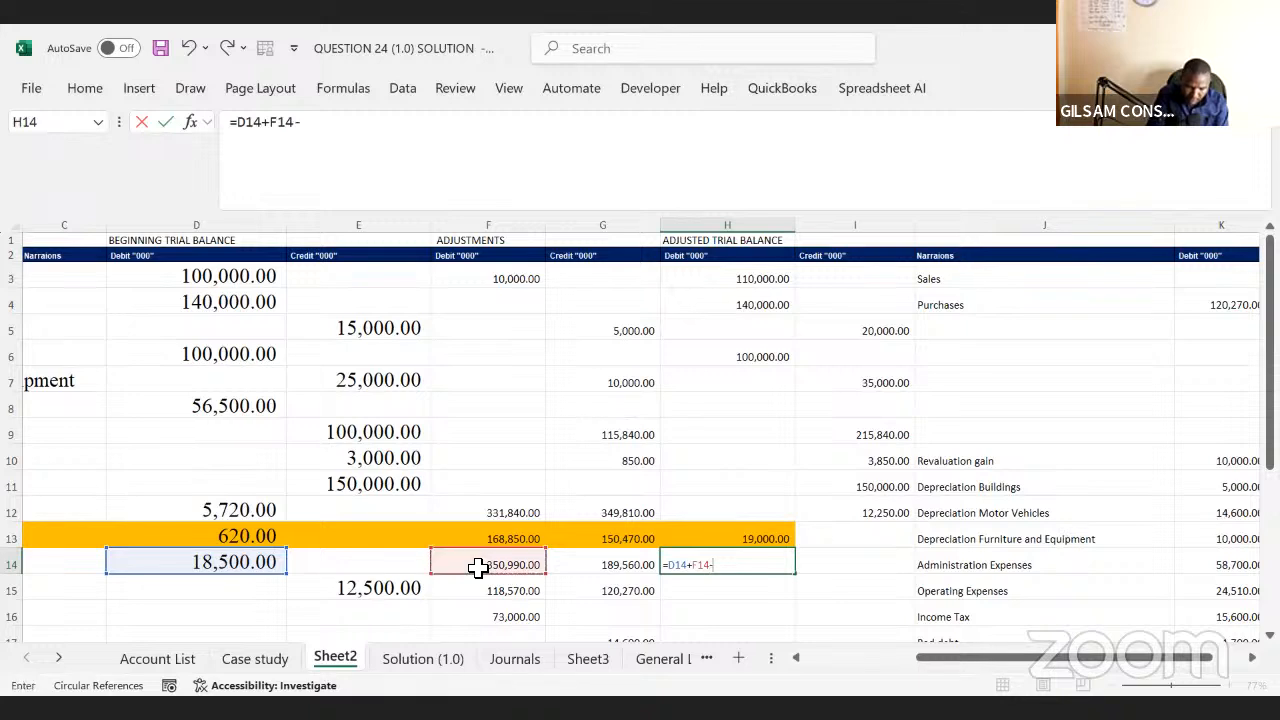
click(598, 573)
key(Return)
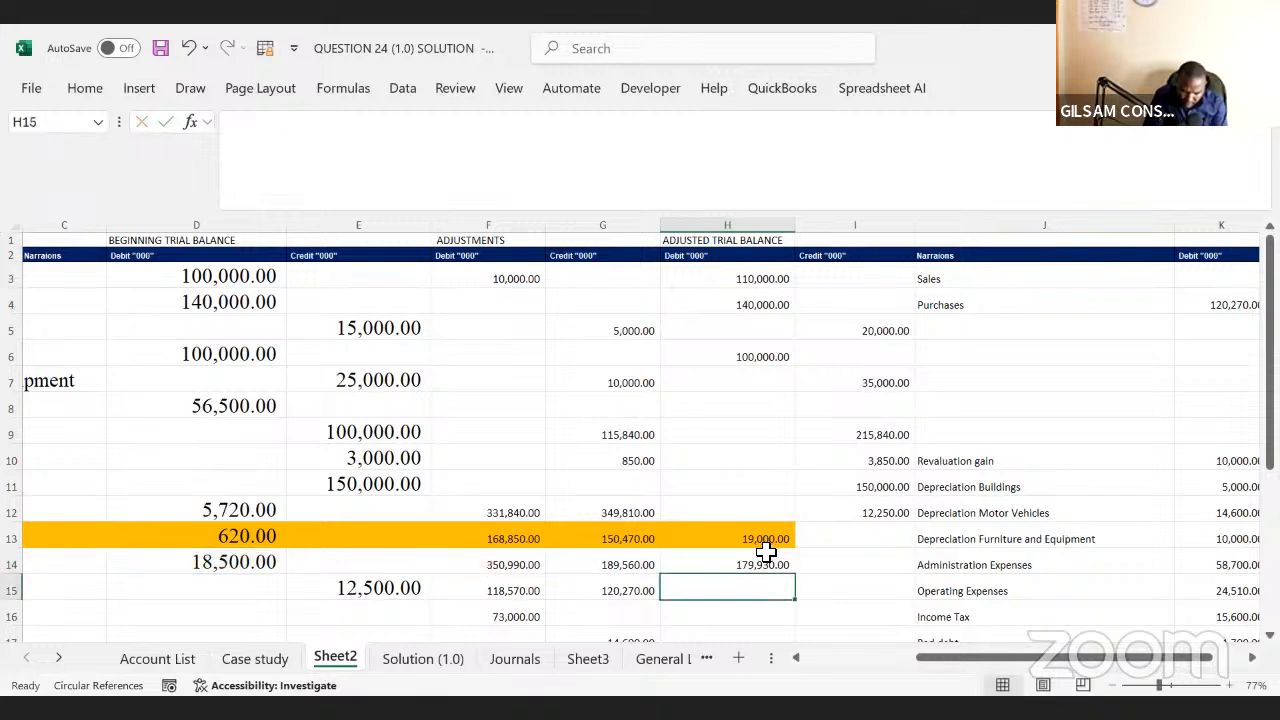
click(735, 563)
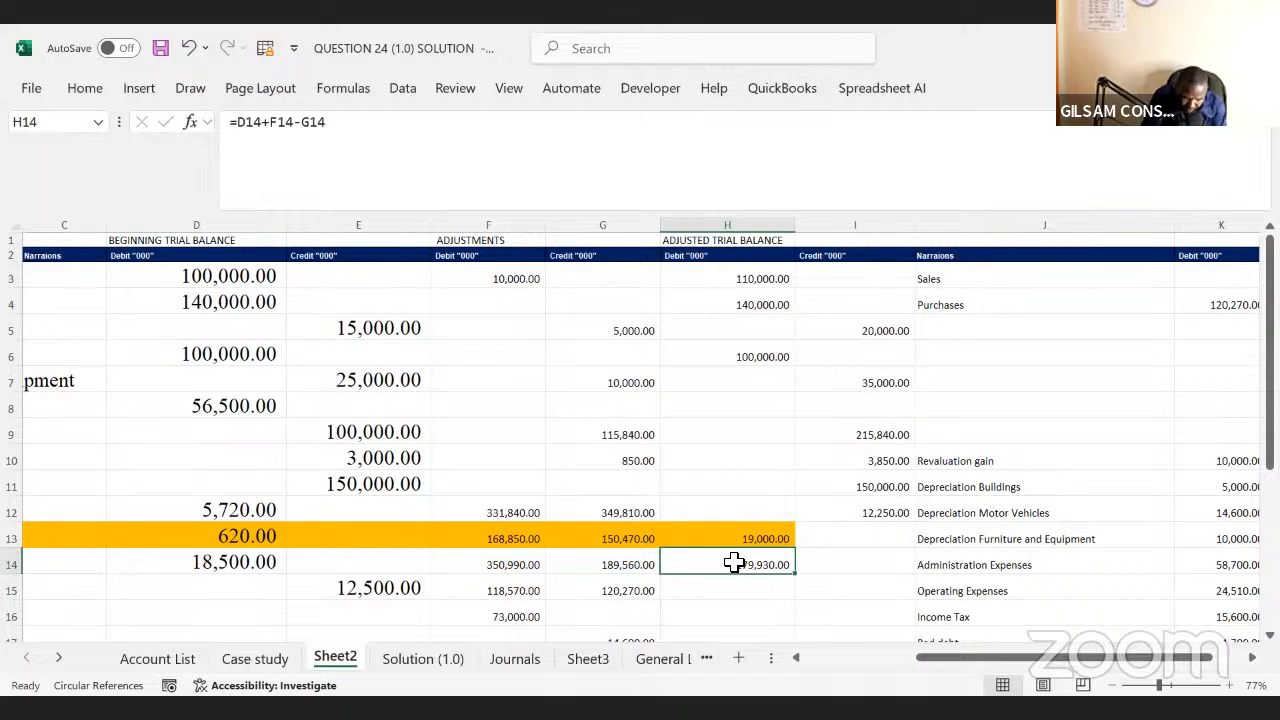
- Compare Trade receivables' adjusted balance in H14 with the 31.12.2022 balance of the Trade Receivables account in Case study
click(255, 660)
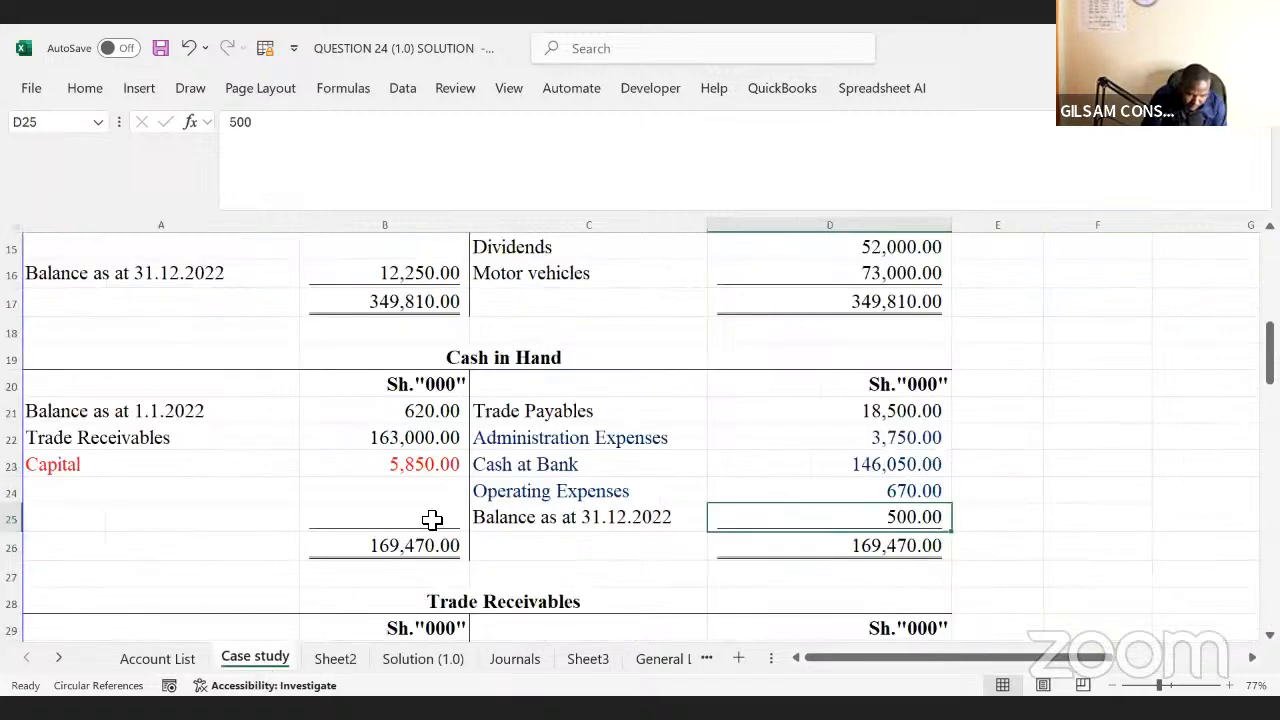
scroll(485, 484, down, 3)
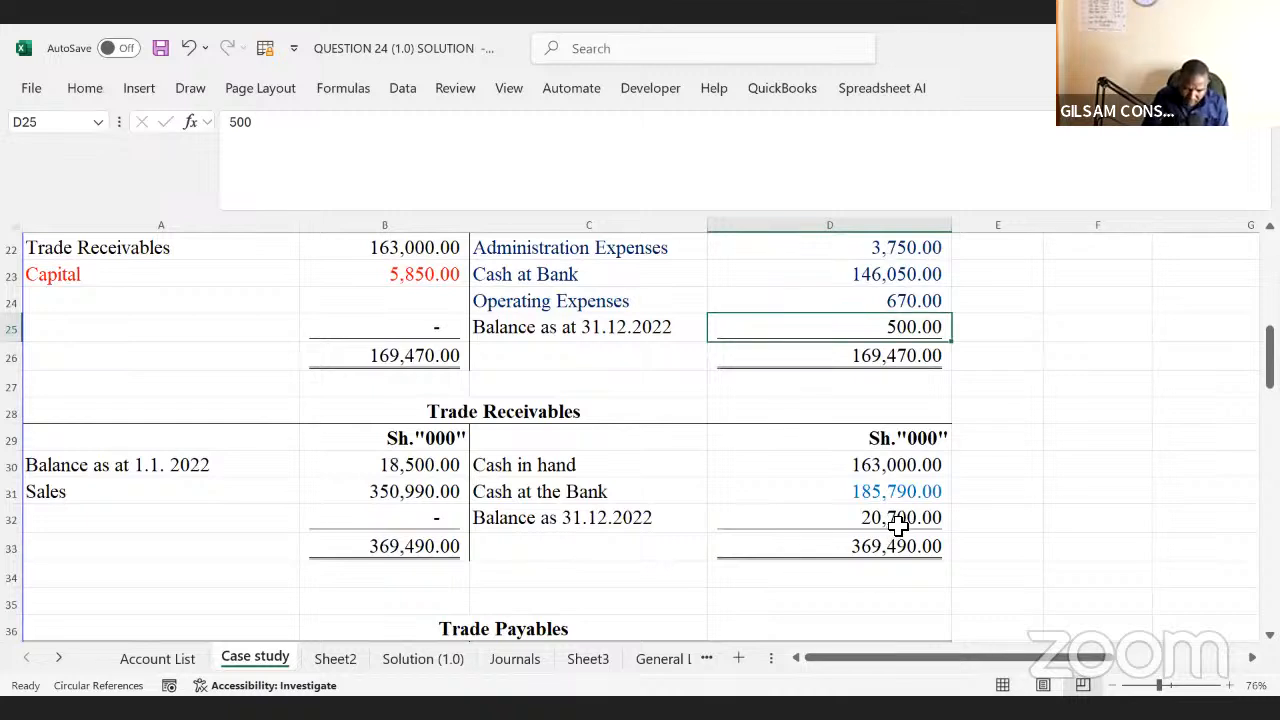
click(897, 527)
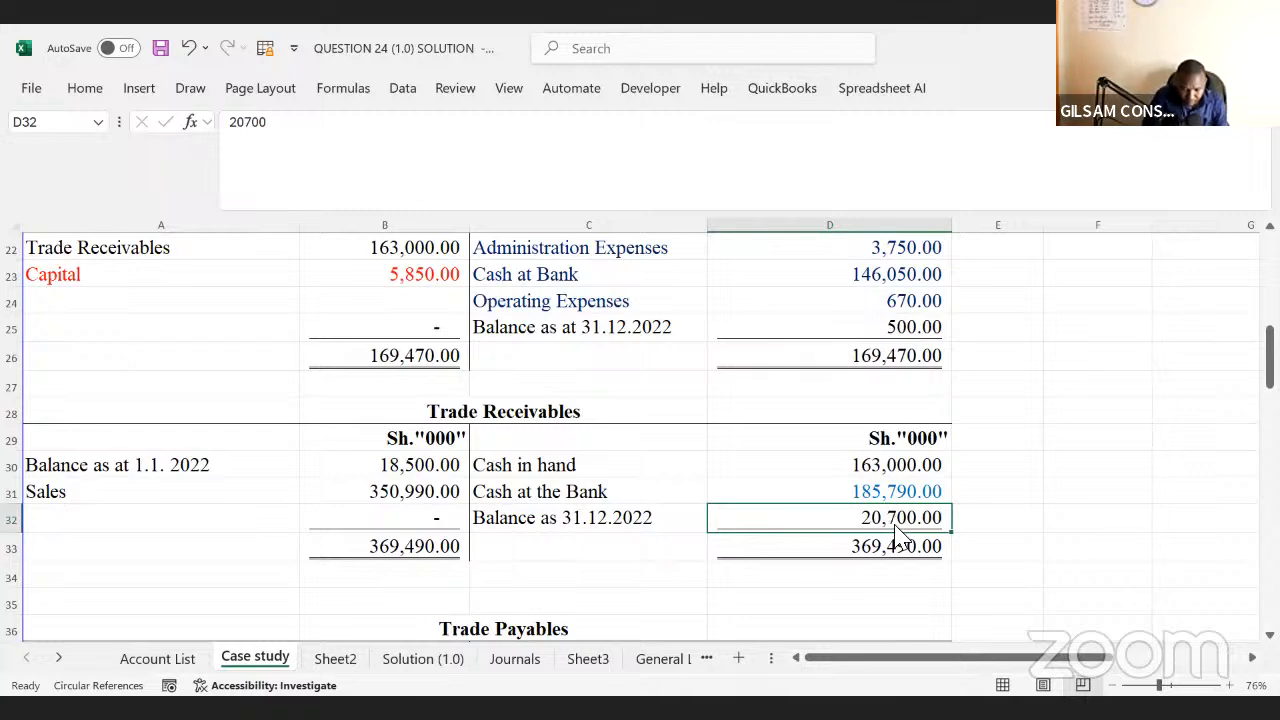
click(358, 657)
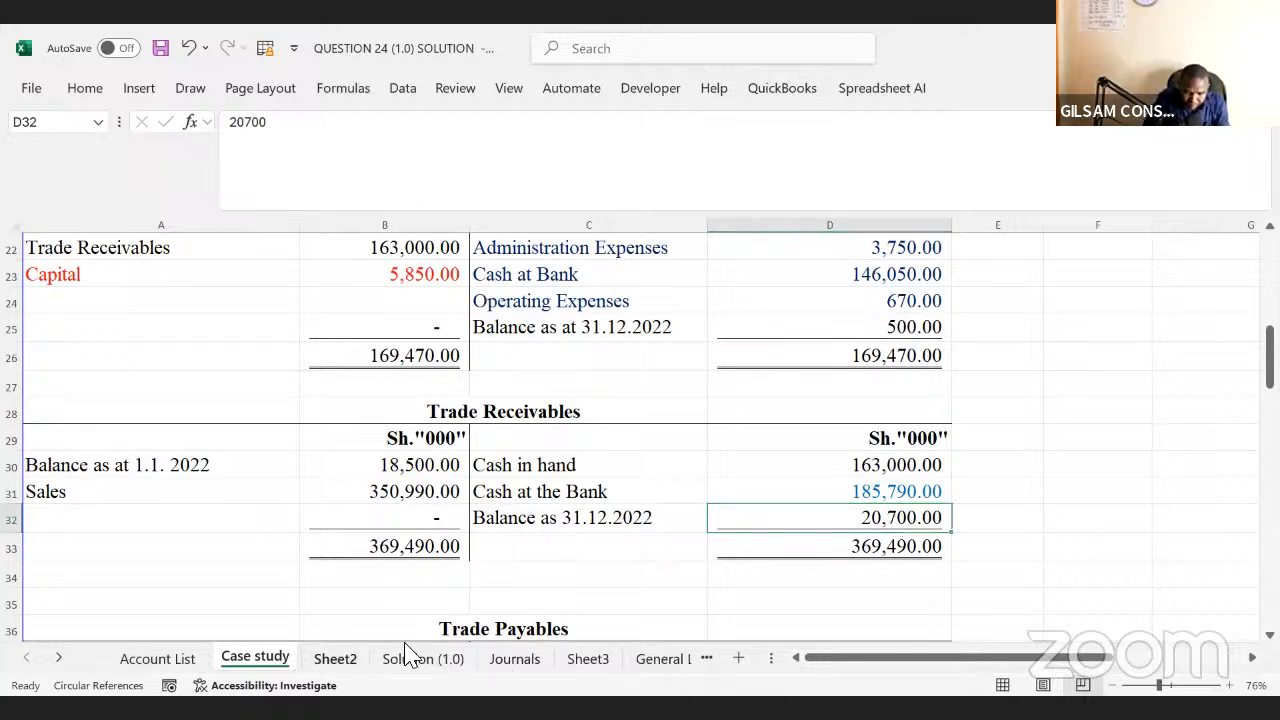
- Highlight the Trade receivables row from B14 to H14 on Sheet2 with an orange fill
click(819, 609)
drag(767, 555, 91, 557)
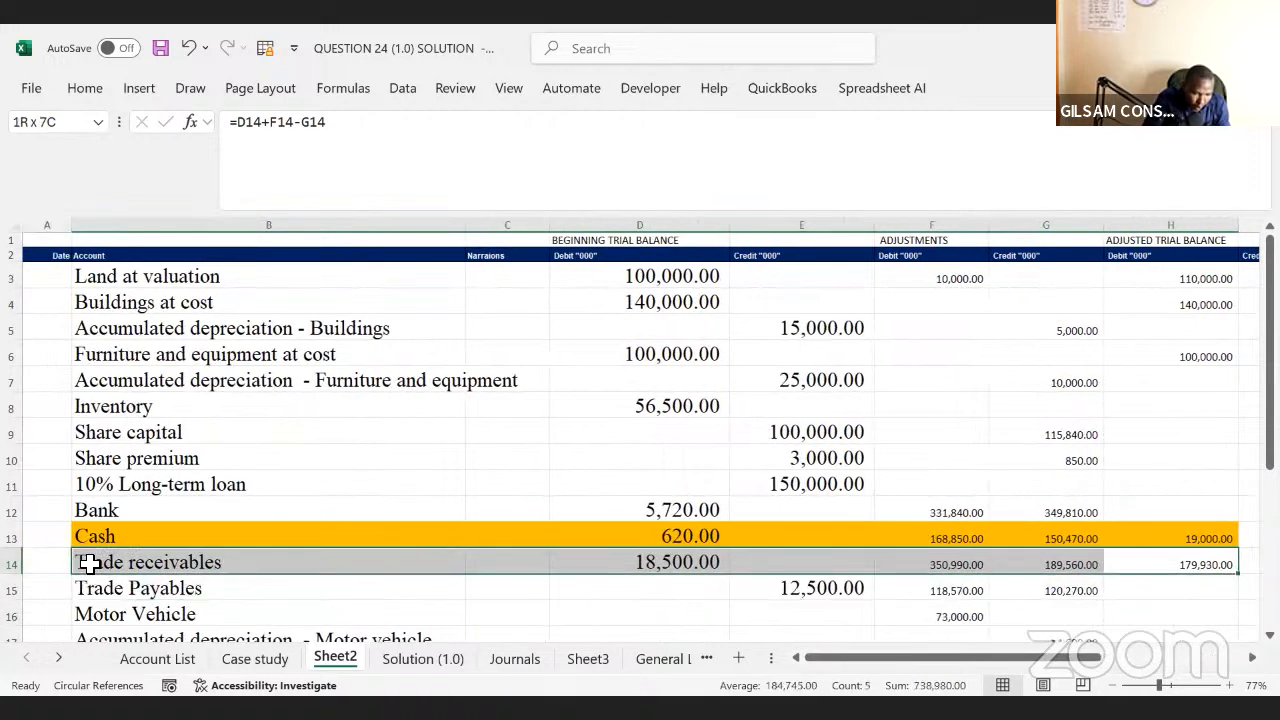
click(86, 92)
click(174, 170)
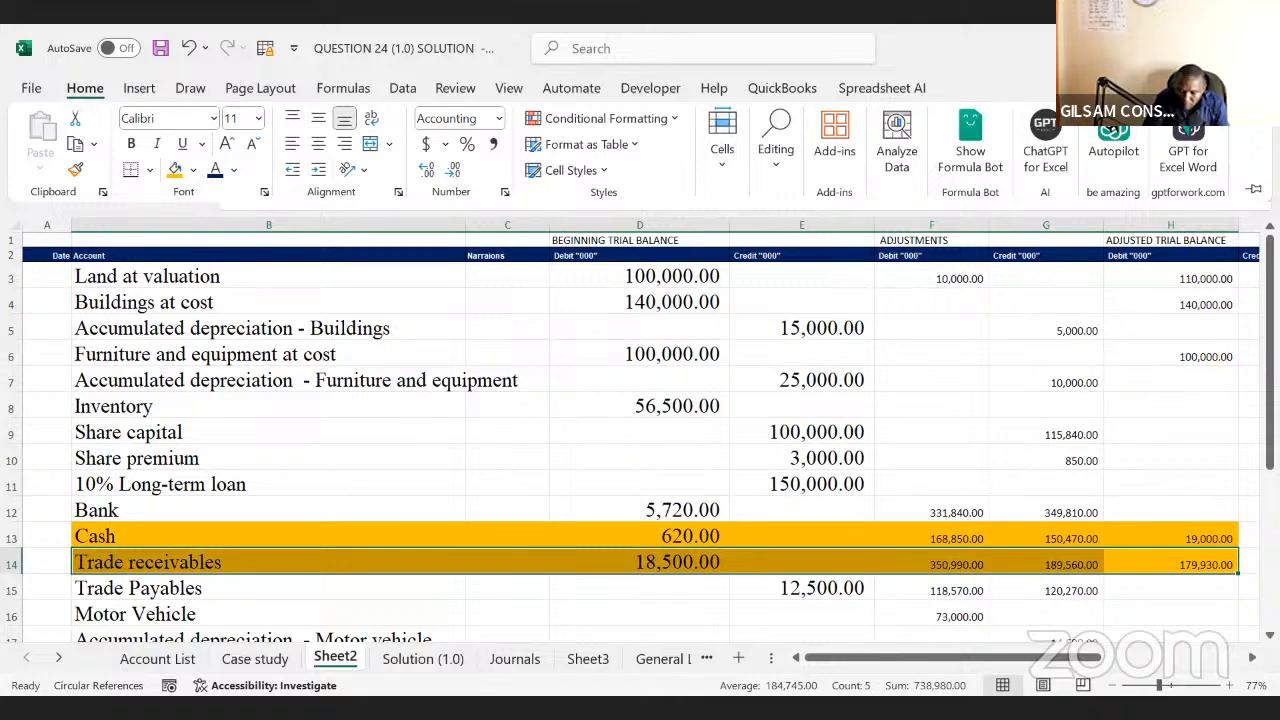
key(alt+Tab)
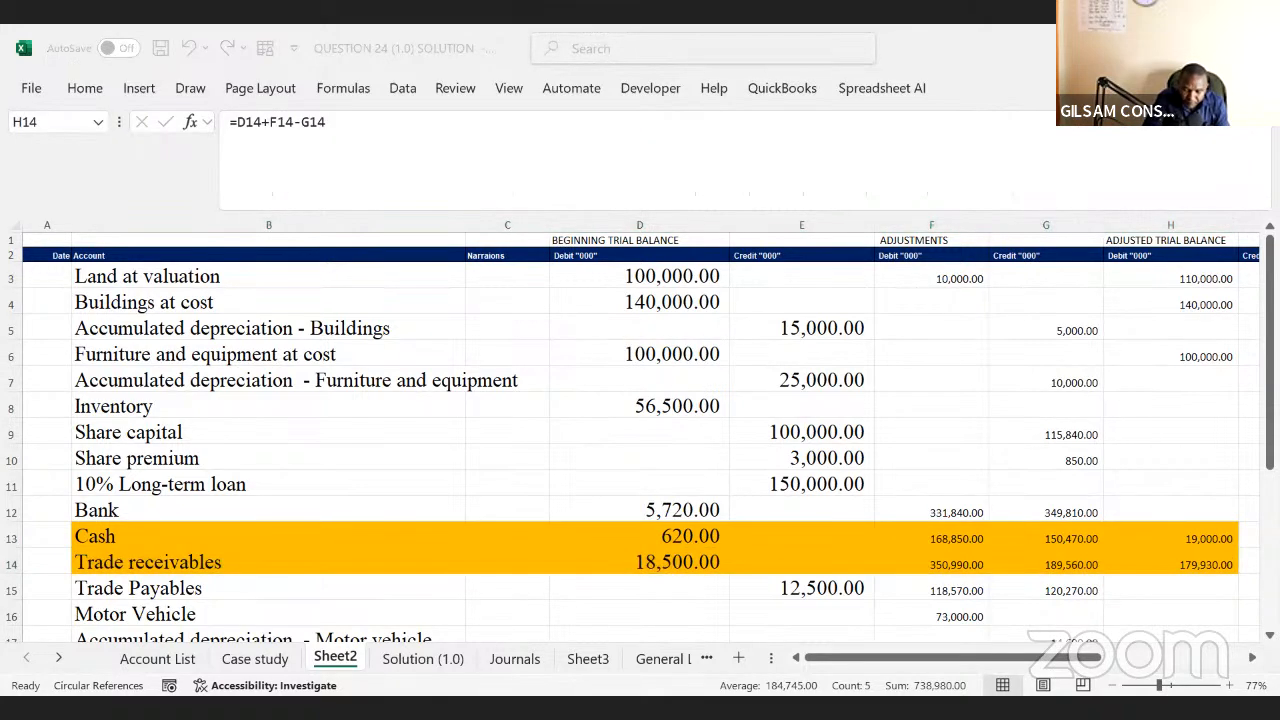
- Look over the remaining Sheet2 accounts below Trade receivables, from Trade Payables down to Prepayment
click(834, 602)
key(Down)
key(Down)
key(Down)
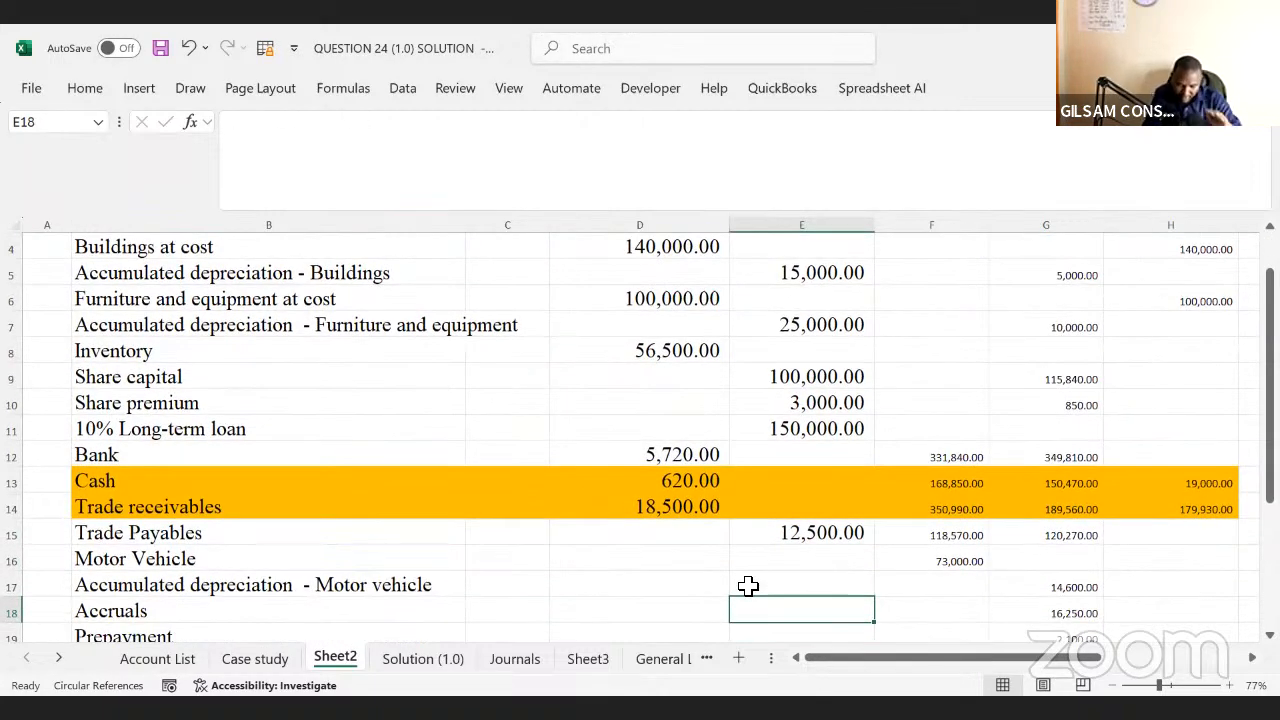
key(Down)
key(Down)
key(Down)
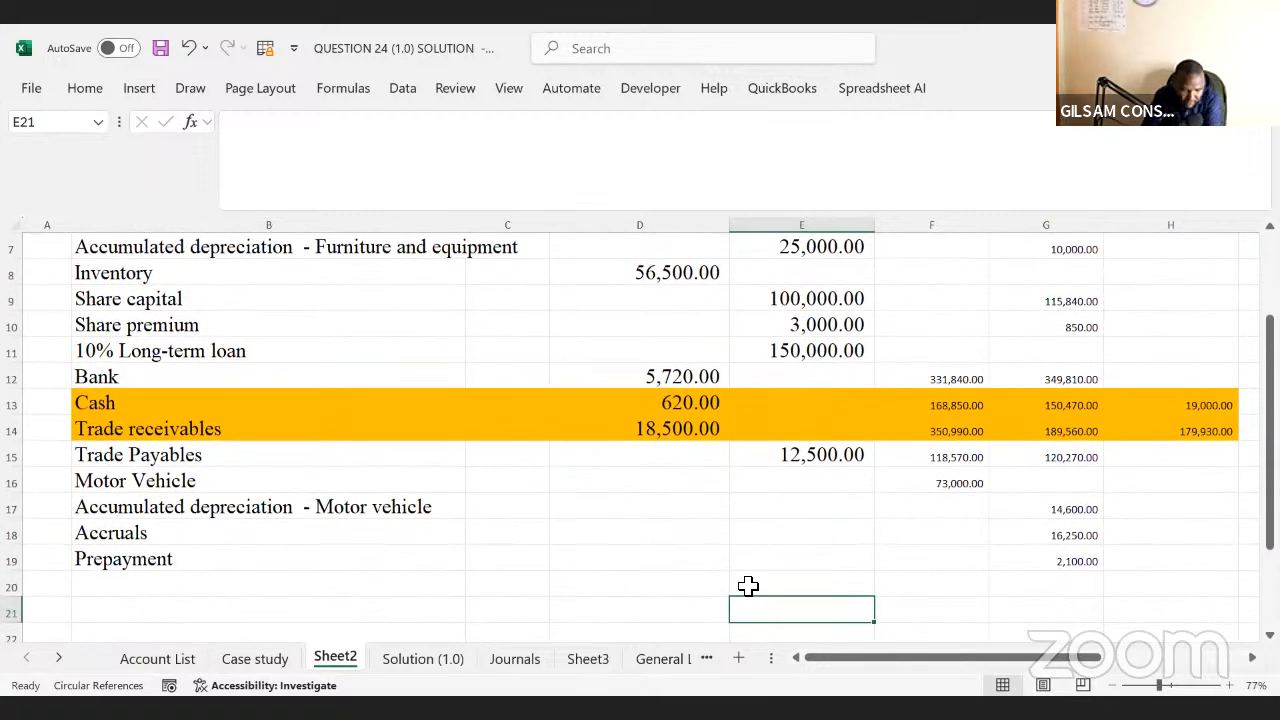
- Calculate Trade Payables' adjusted credit balance in I15 with the formula =E15+G15-F15
key(Up)
key(Up)
key(Up)
key(Up)
key(Up)
key(Right)
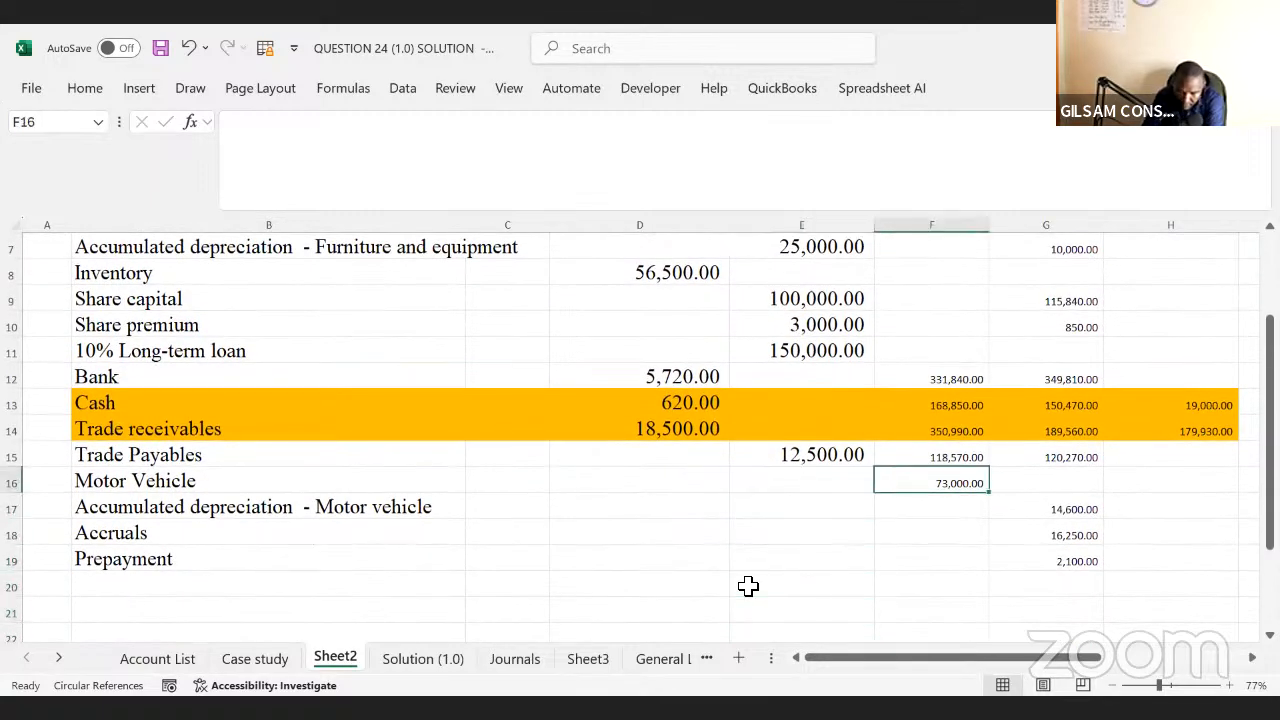
key(Up)
key(Right)
key(Right)
key(Right)
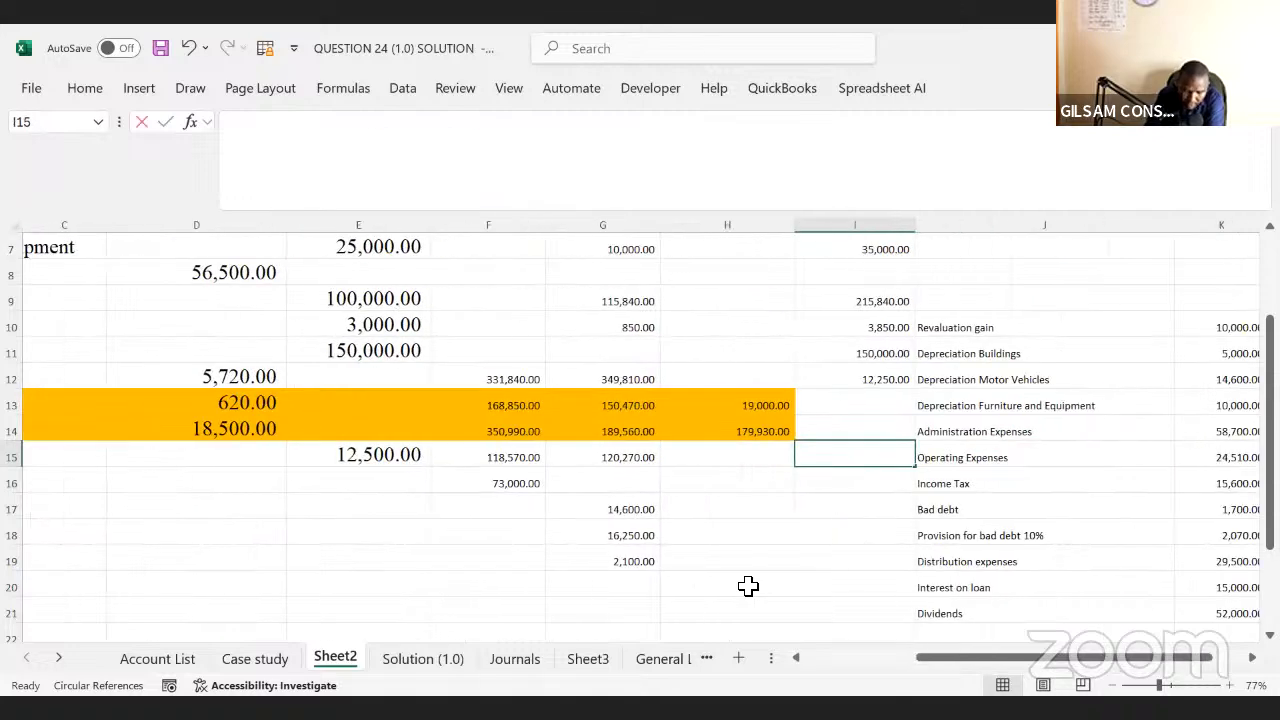
text(=)
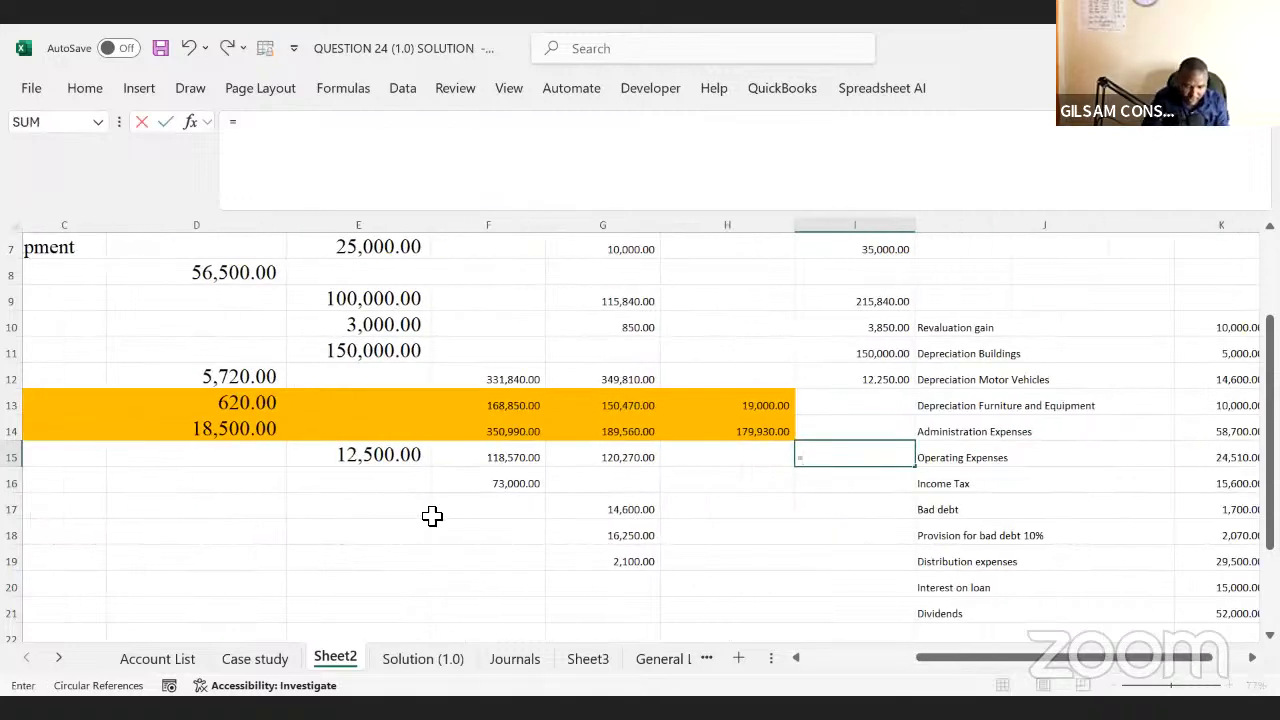
click(358, 460)
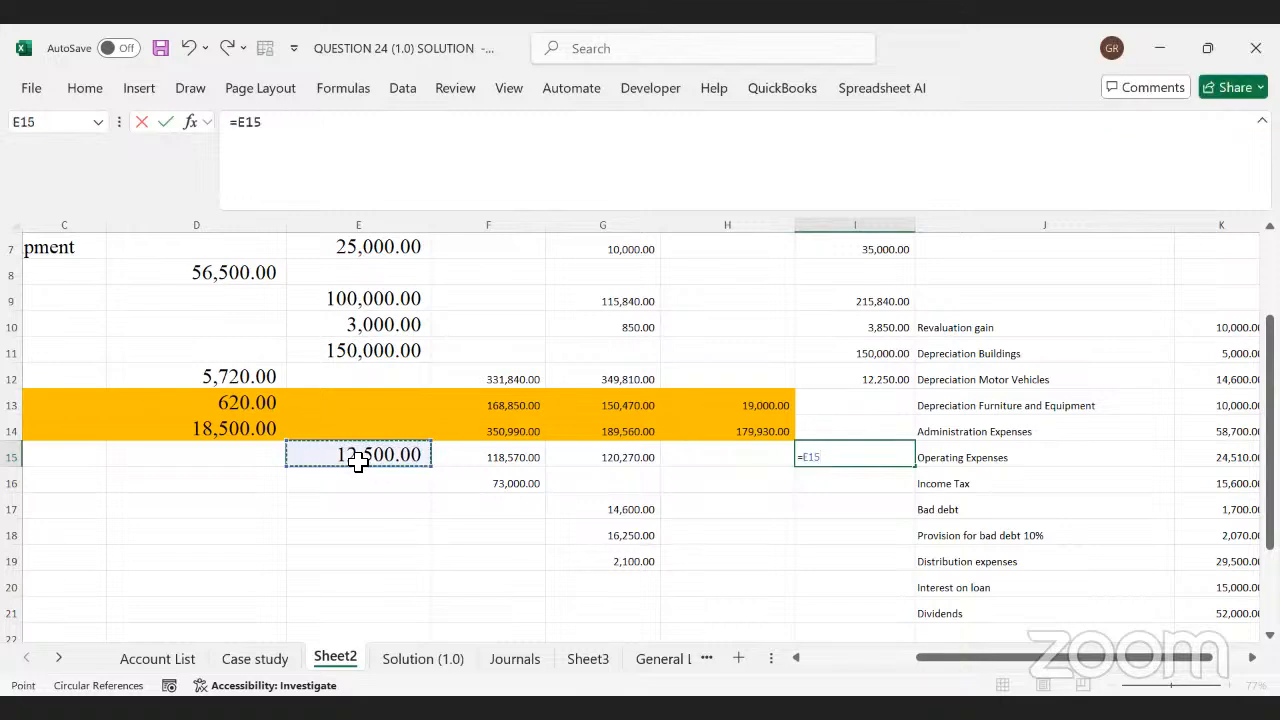
text(+)
click(622, 457)
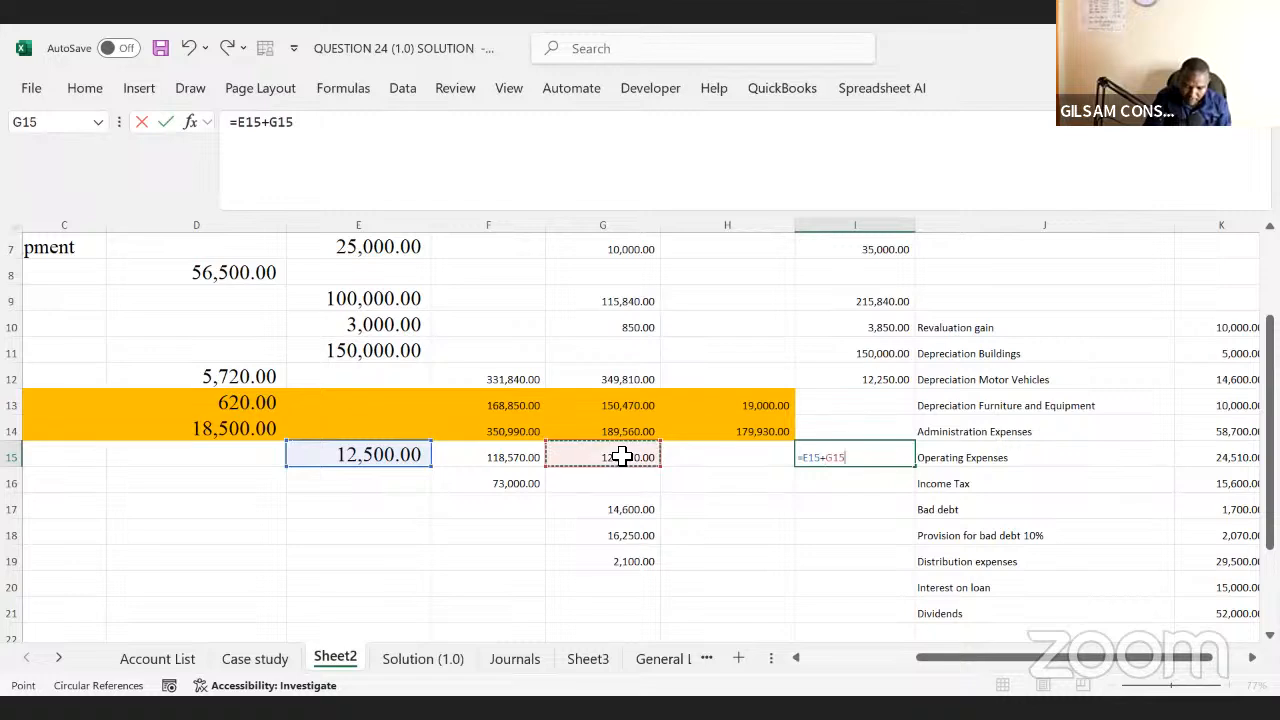
text(-)
click(512, 457)
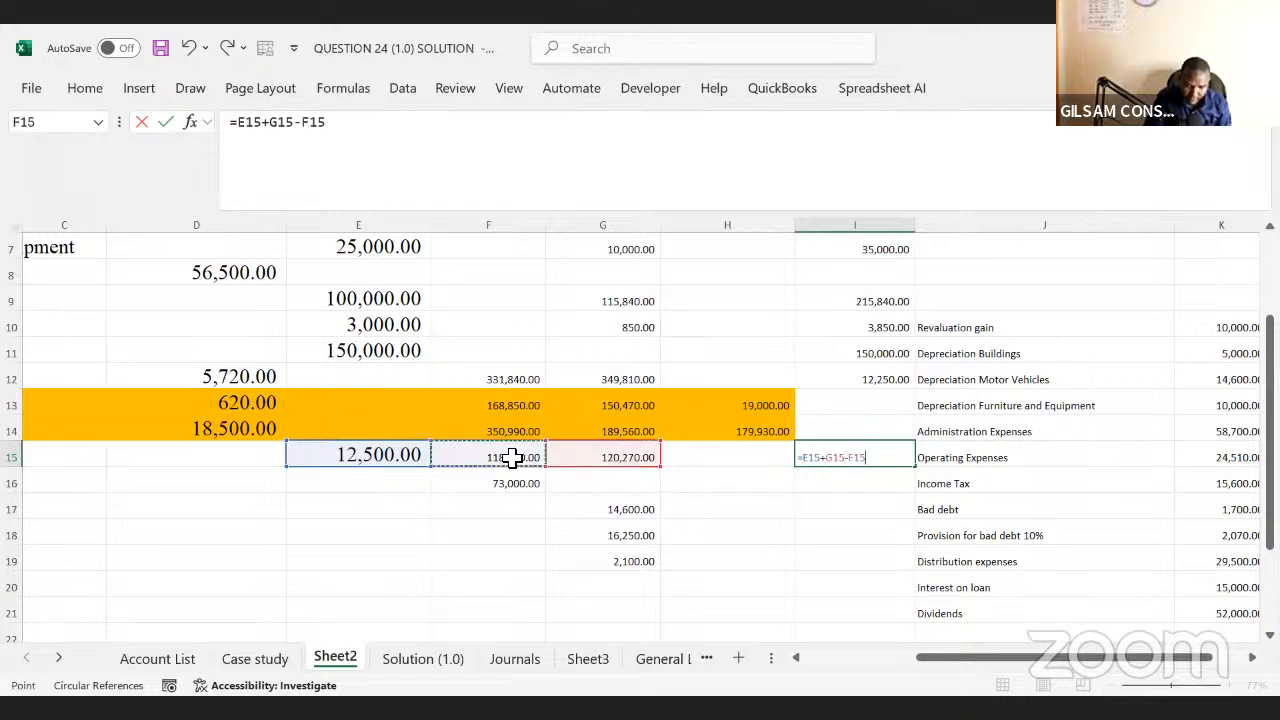
key(Return)
- Compare Trade Payables' adjusted balance in I15 with the 31.12.2022 balance of the Trade Payables account in Case study
click(867, 457)
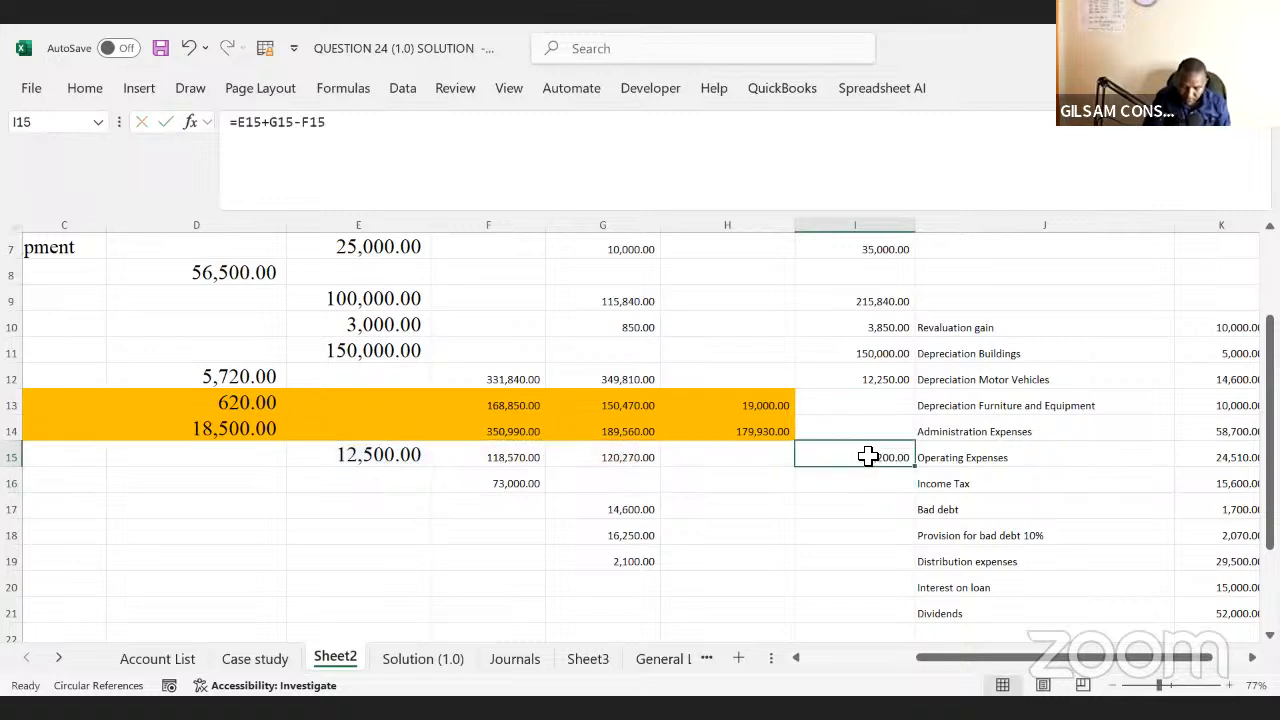
click(252, 658)
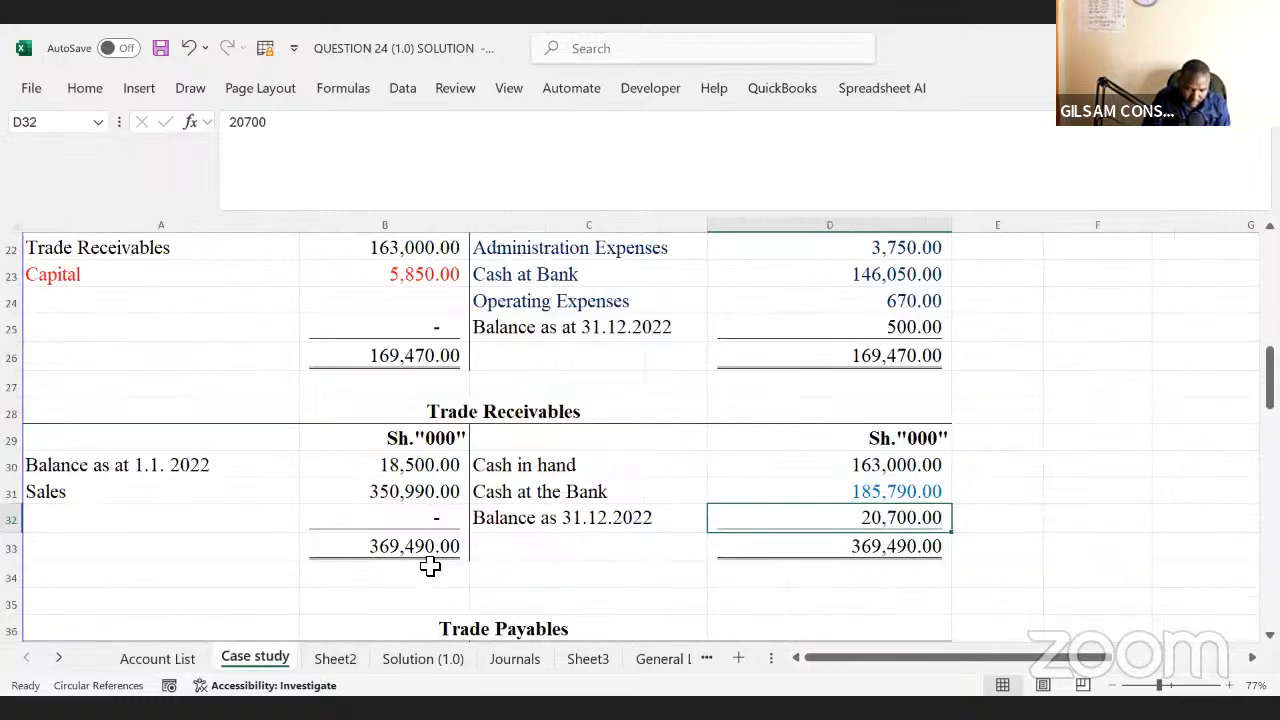
scroll(466, 545, down, 3)
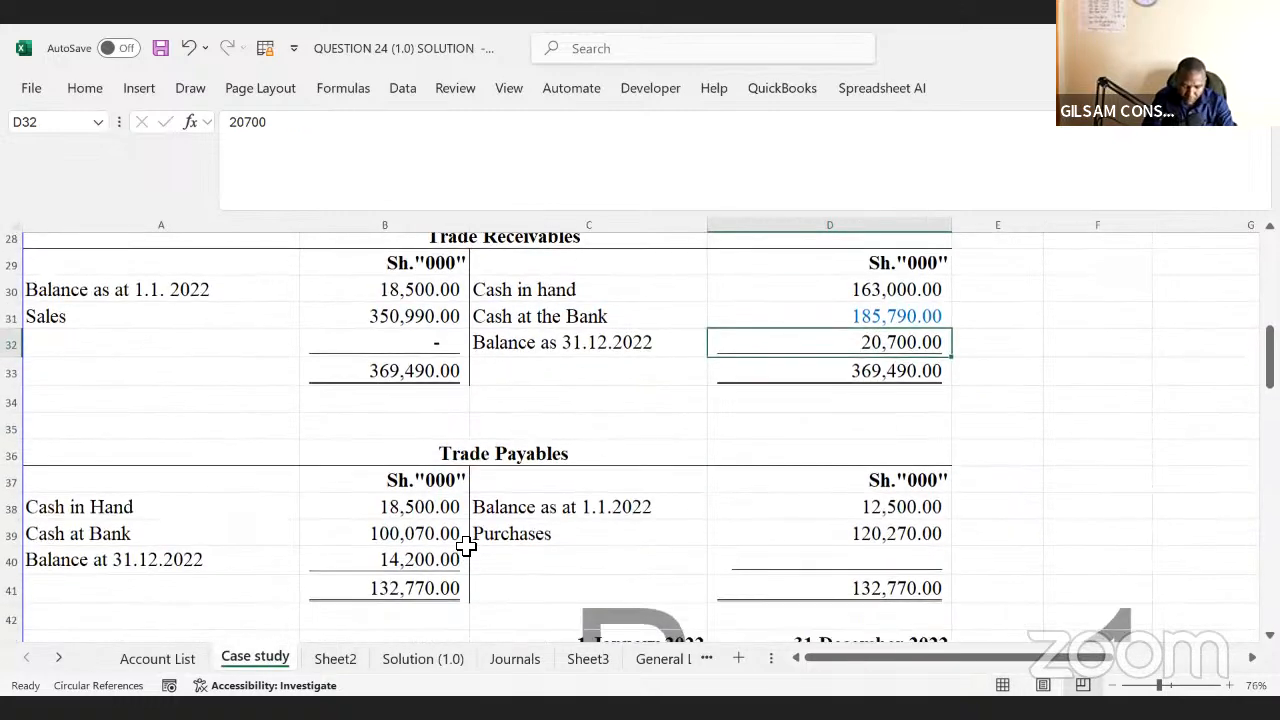
scroll(466, 545, down, 1)
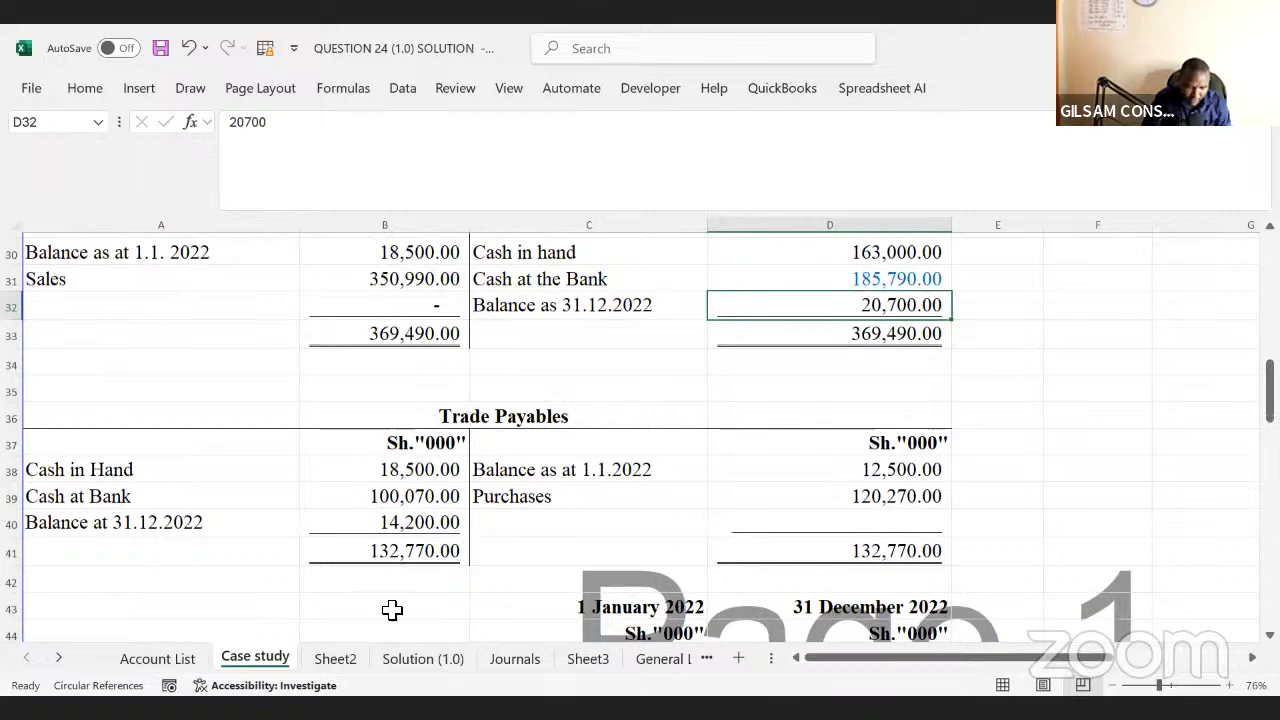
click(360, 531)
drag(360, 531, 106, 535)
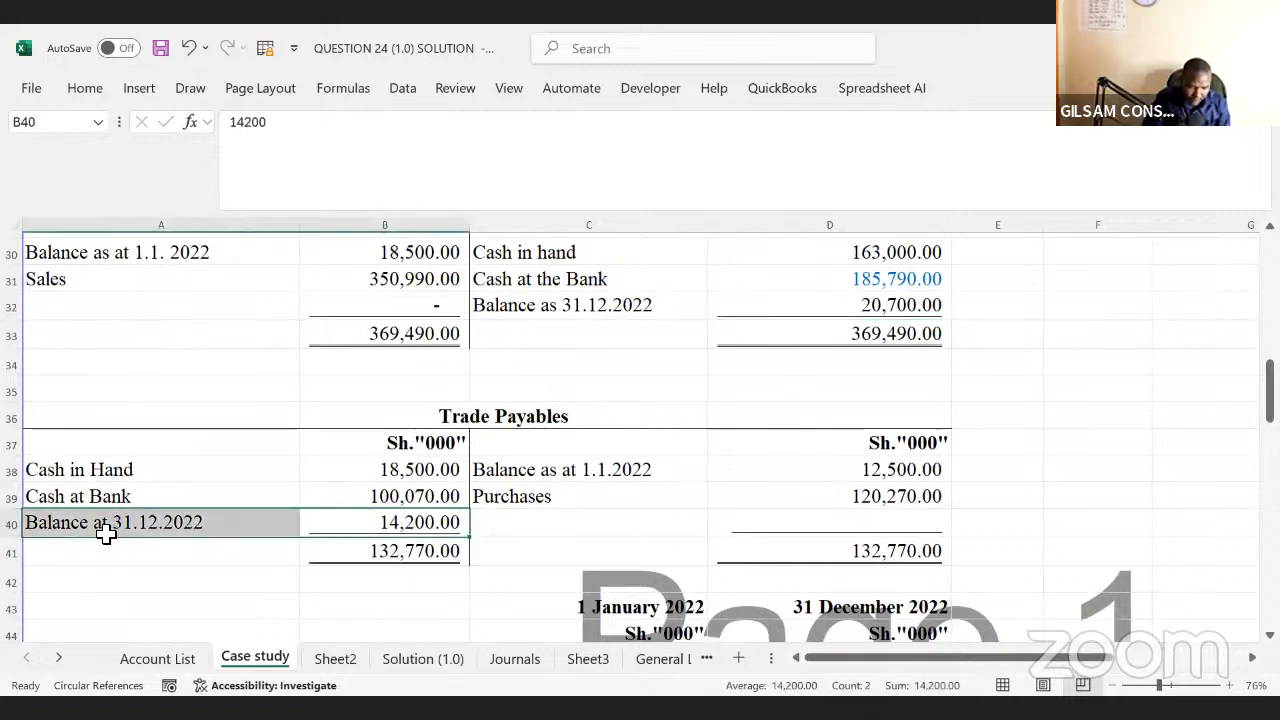
click(335, 658)
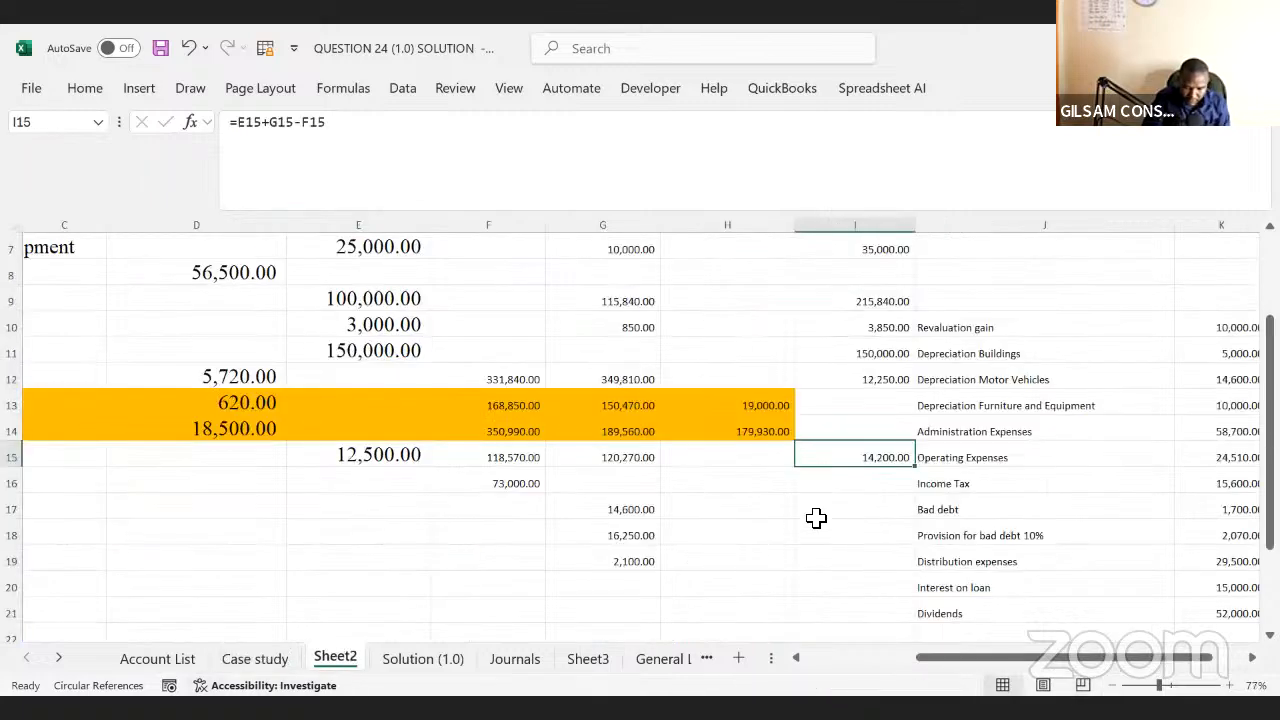
- Inspect the highlighted adjusted balances in H13:H14 and Trade Payables' credit adjustment in G15 on Sheet2
click(846, 508)
click(700, 461)
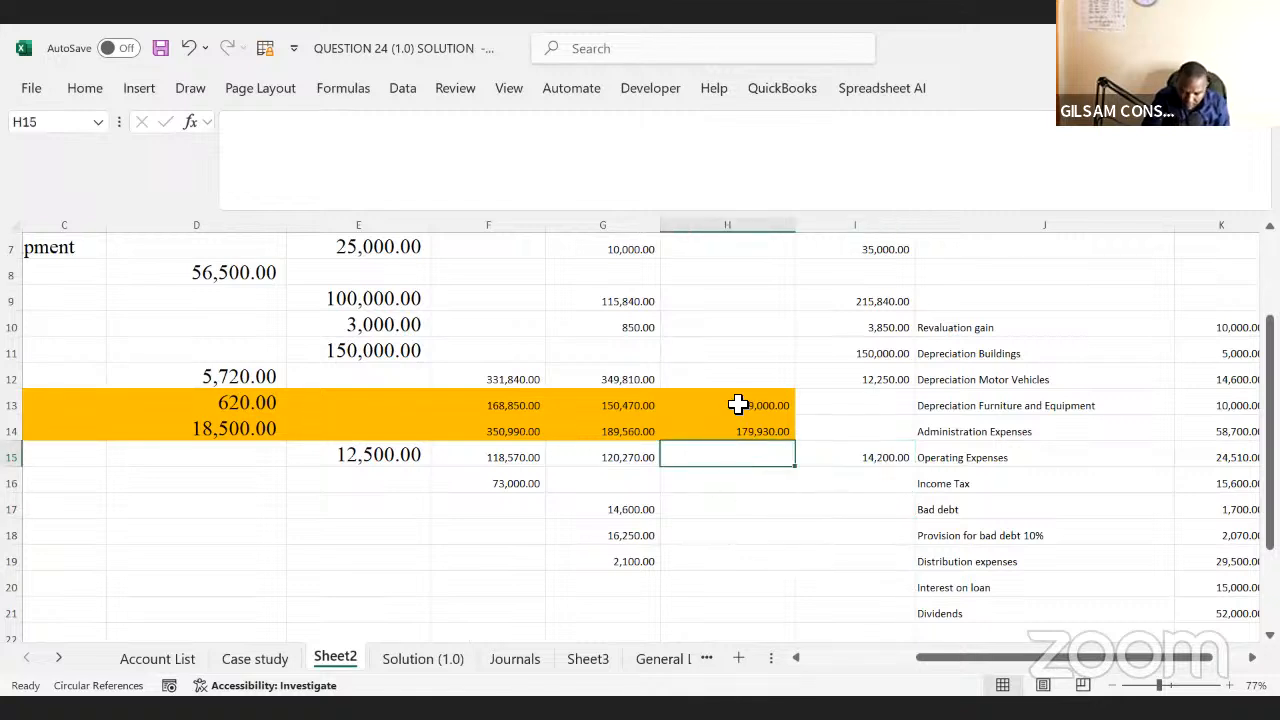
drag(740, 406, 746, 437)
click(600, 462)
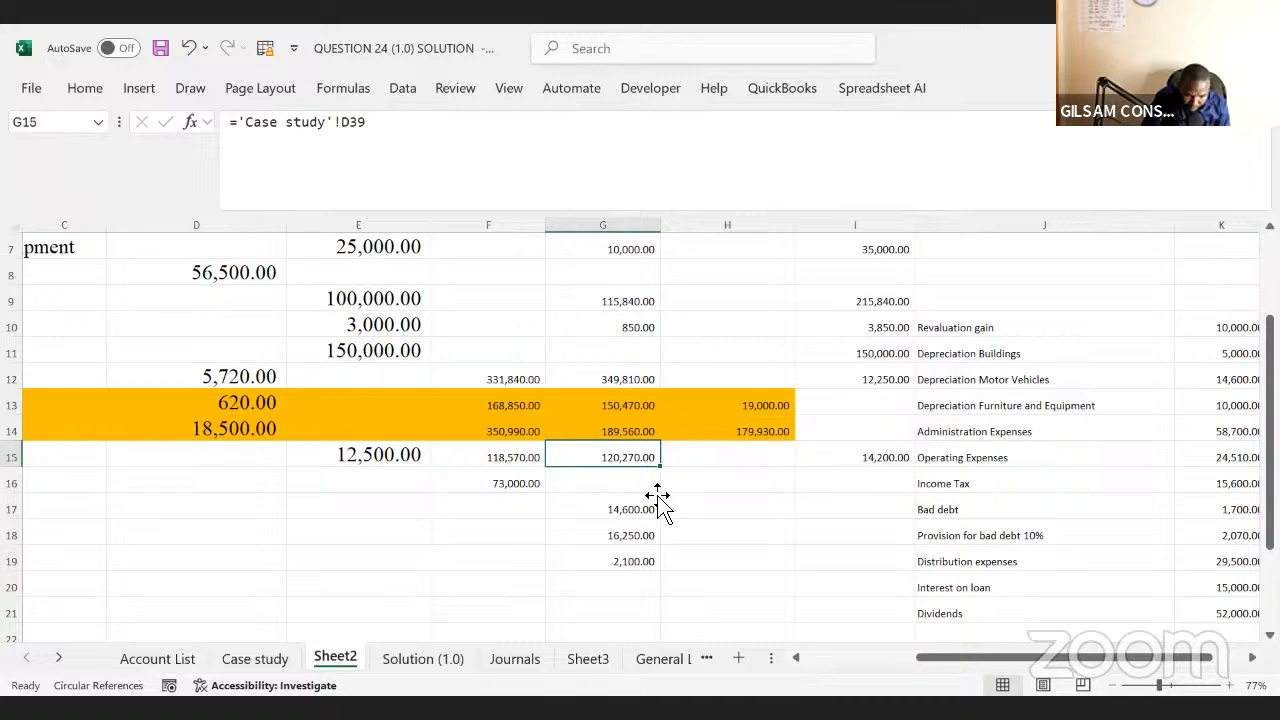
click(658, 505)
- Locate the Motor Vehicle account on Sheet2 and go to its adjusted trial balance cells in row 16
key(Up)
key(Up)
key(Left)
key(Left)
key(Left)
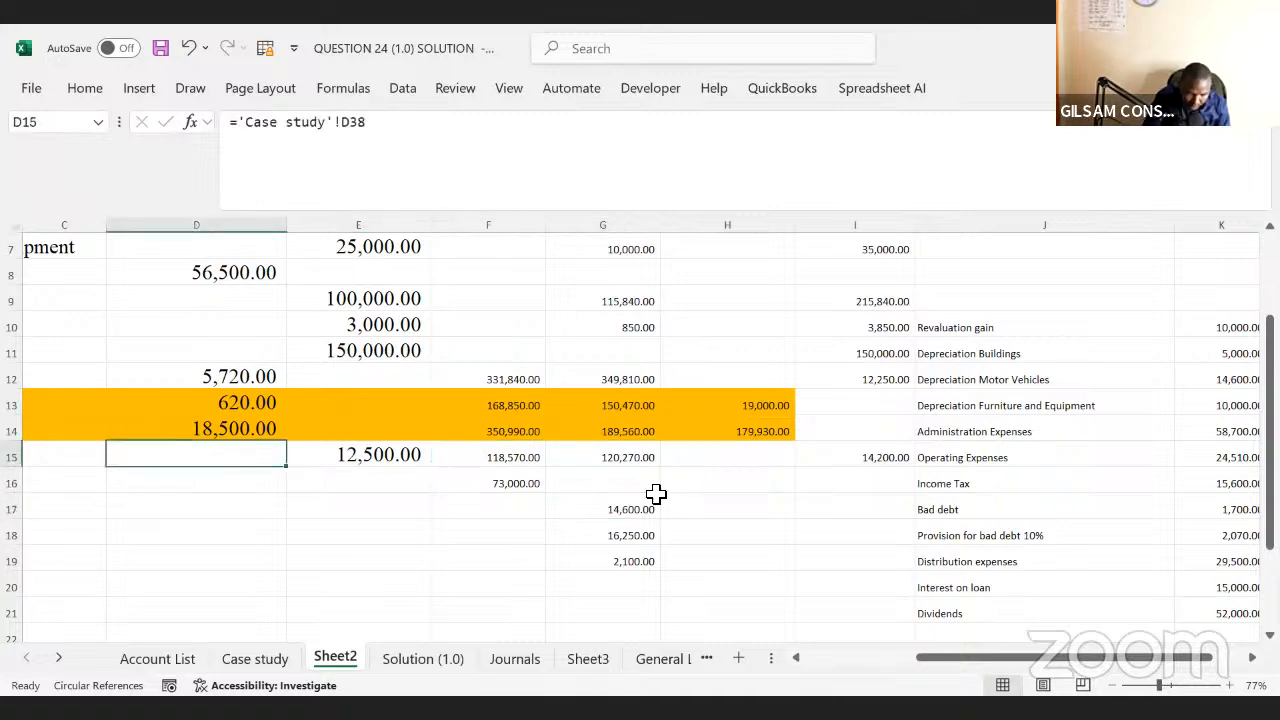
key(Left)
key(Left)
key(Left)
key(Down)
key(Right)
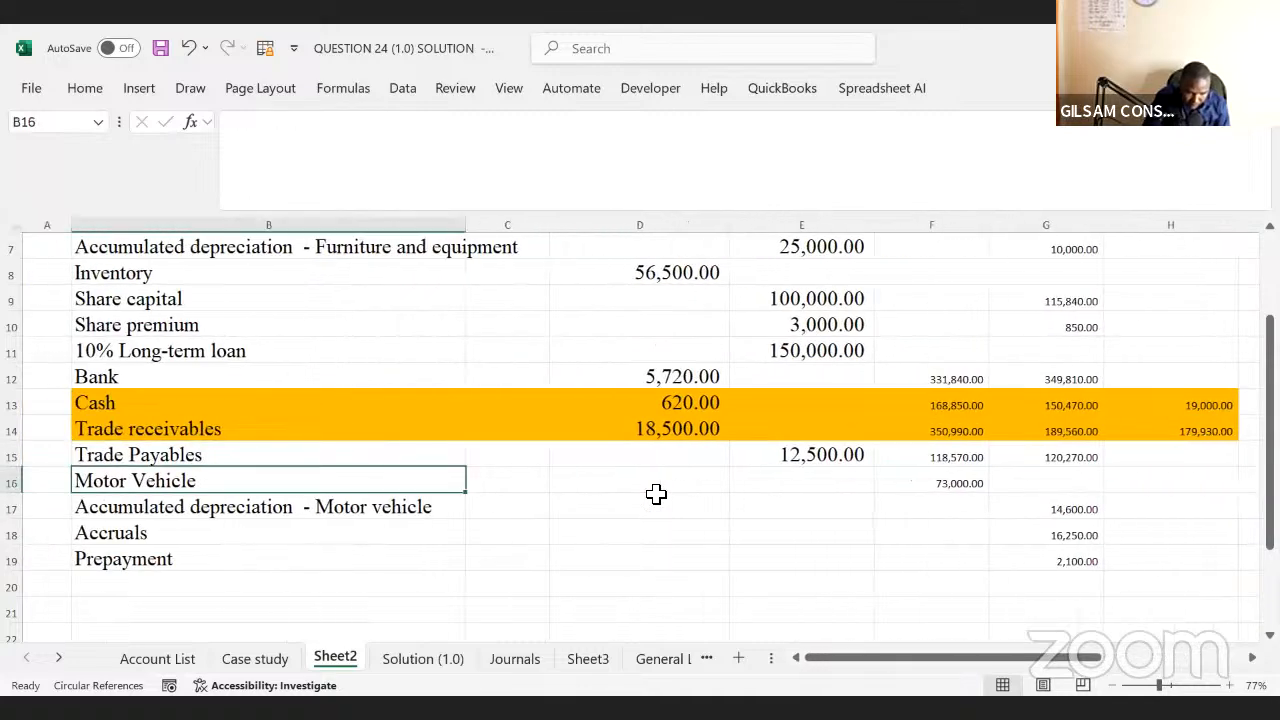
key(Right)
key(Right)
key(Right)
key(Right)
key(Right)
key(Right)
key(Right)
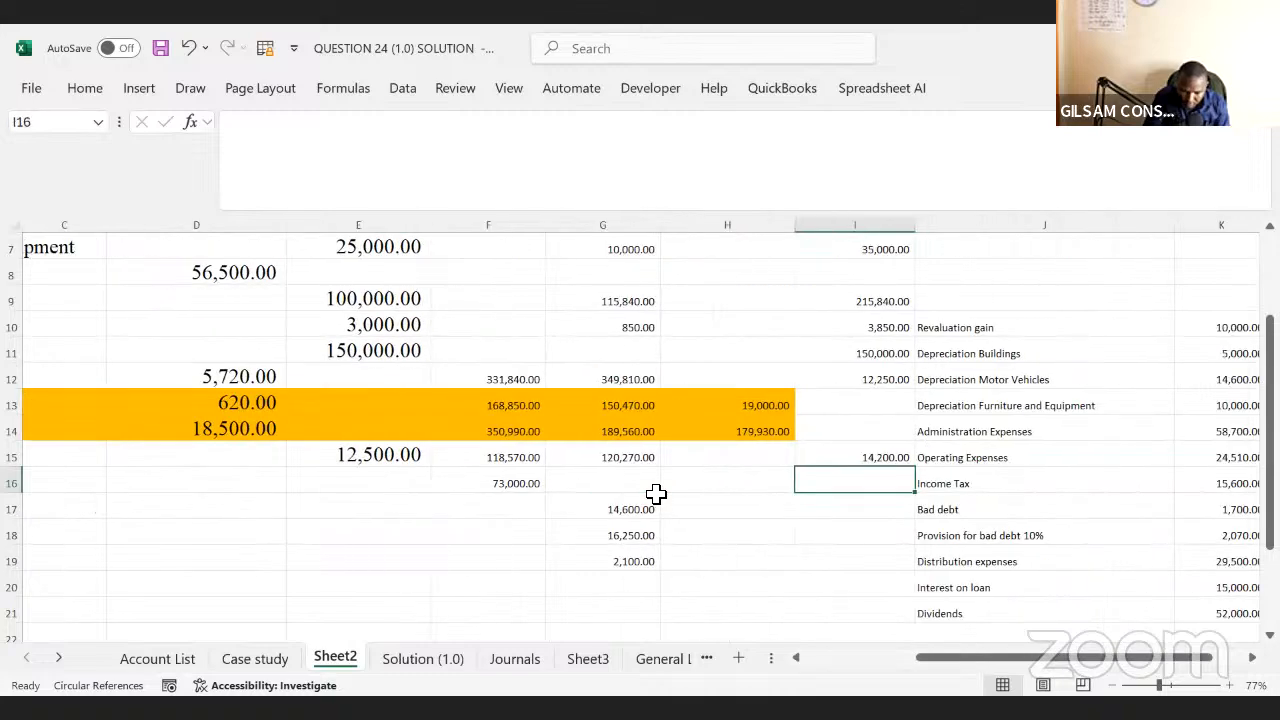
- Carry the Motor Vehicle adjustment into the adjusted trial balance debit column by entering =F16 in H16
click(732, 479)
text(=)
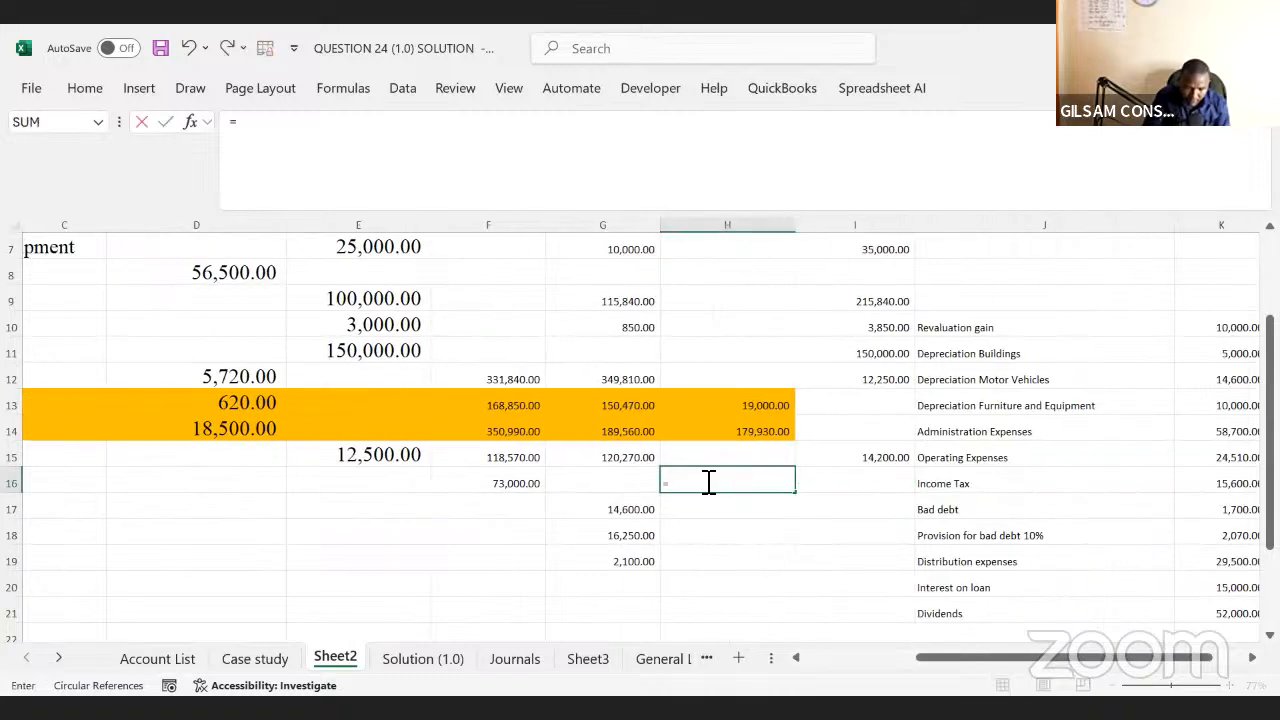
click(520, 485)
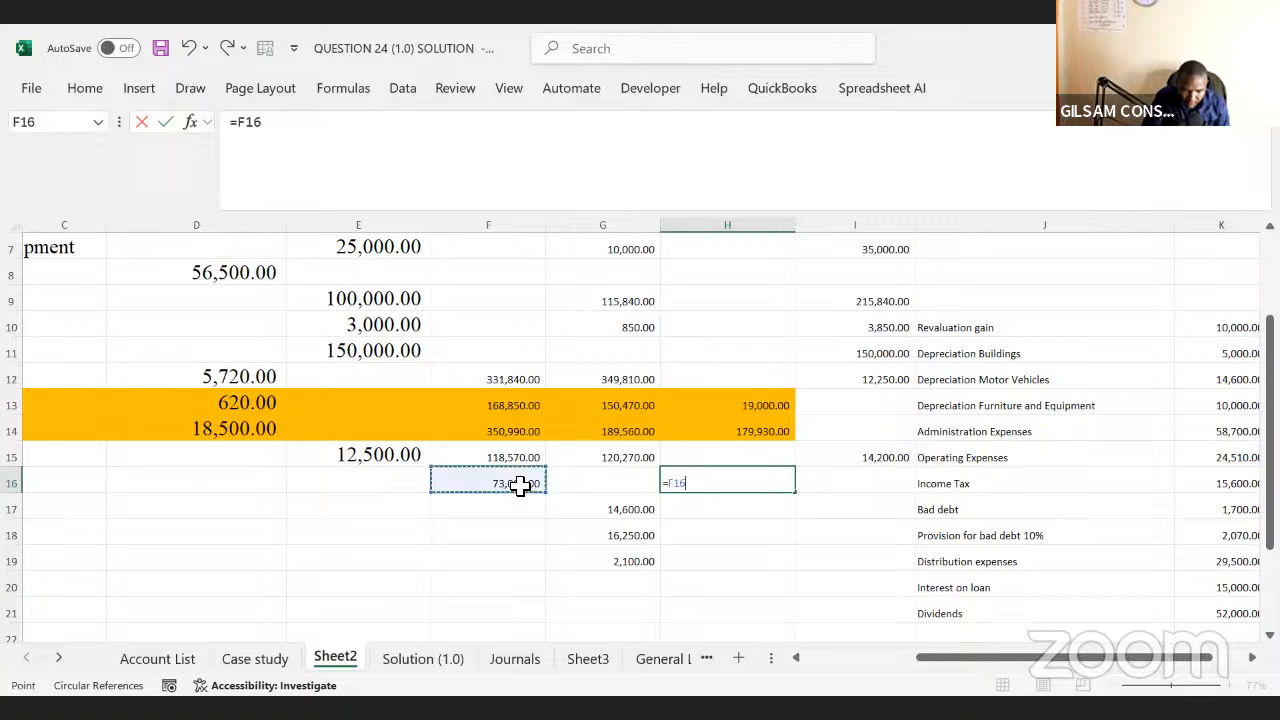
key(Return)
- Carry the motor vehicle accumulated depreciation into the adjusted trial balance credit column by entering =G17 in I17
drag(628, 512, 105, 562)
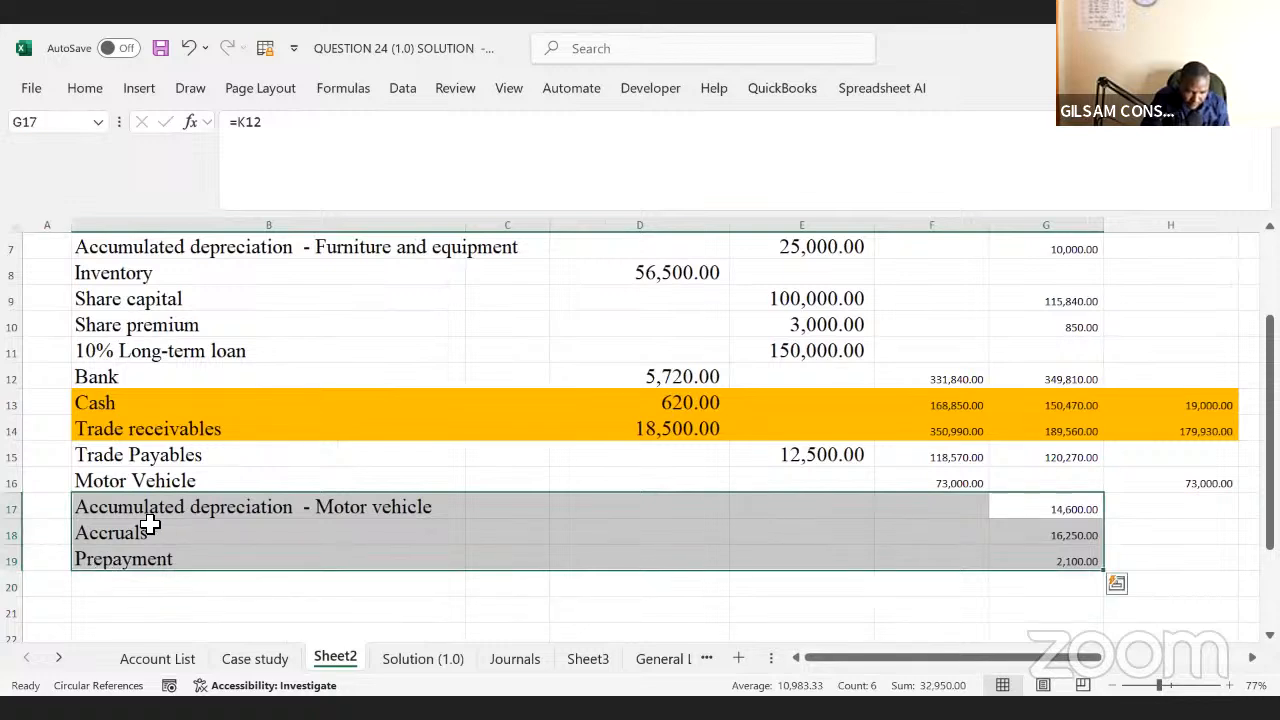
click(155, 531)
click(145, 510)
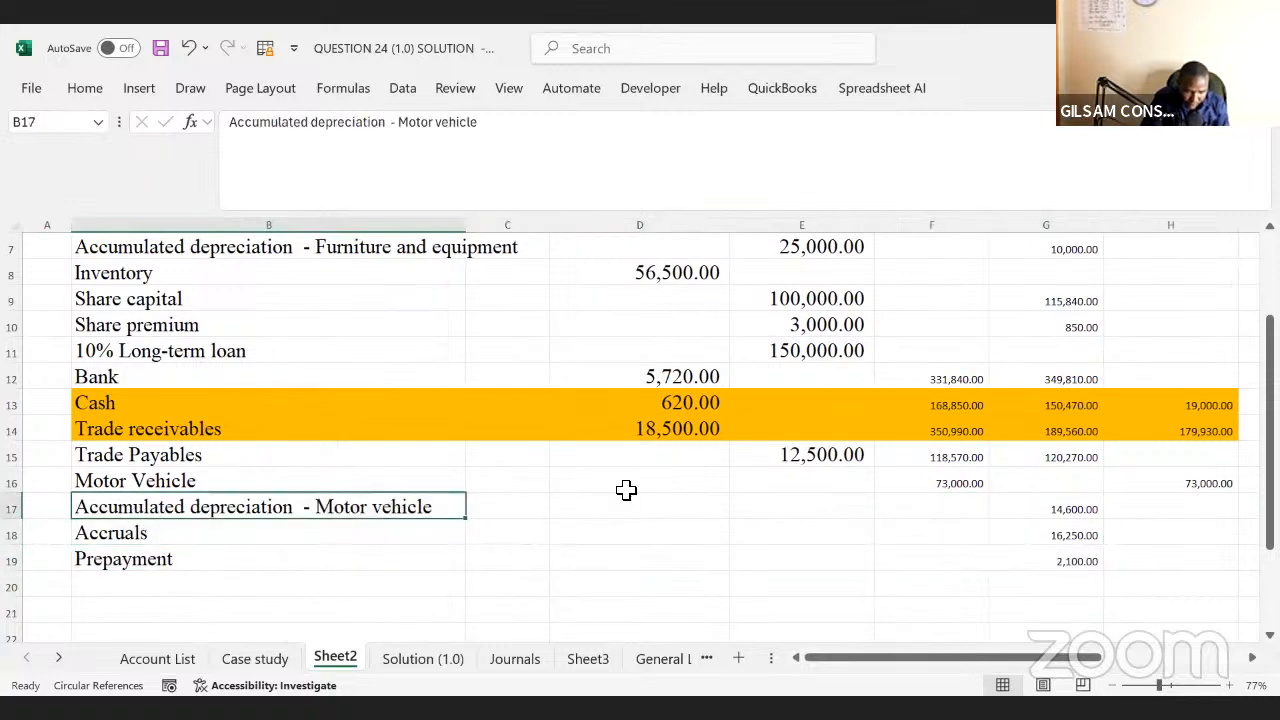
drag(626, 489, 1235, 507)
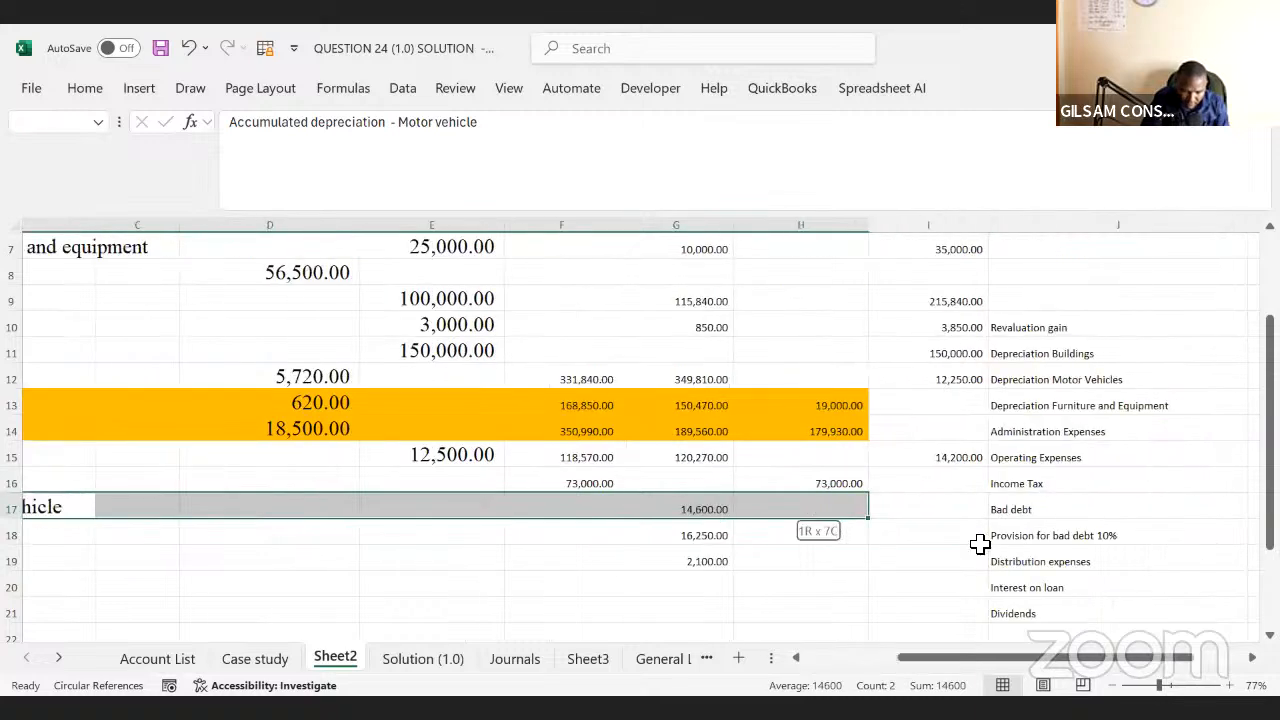
drag(980, 543, 543, 509)
click(543, 509)
click(788, 503)
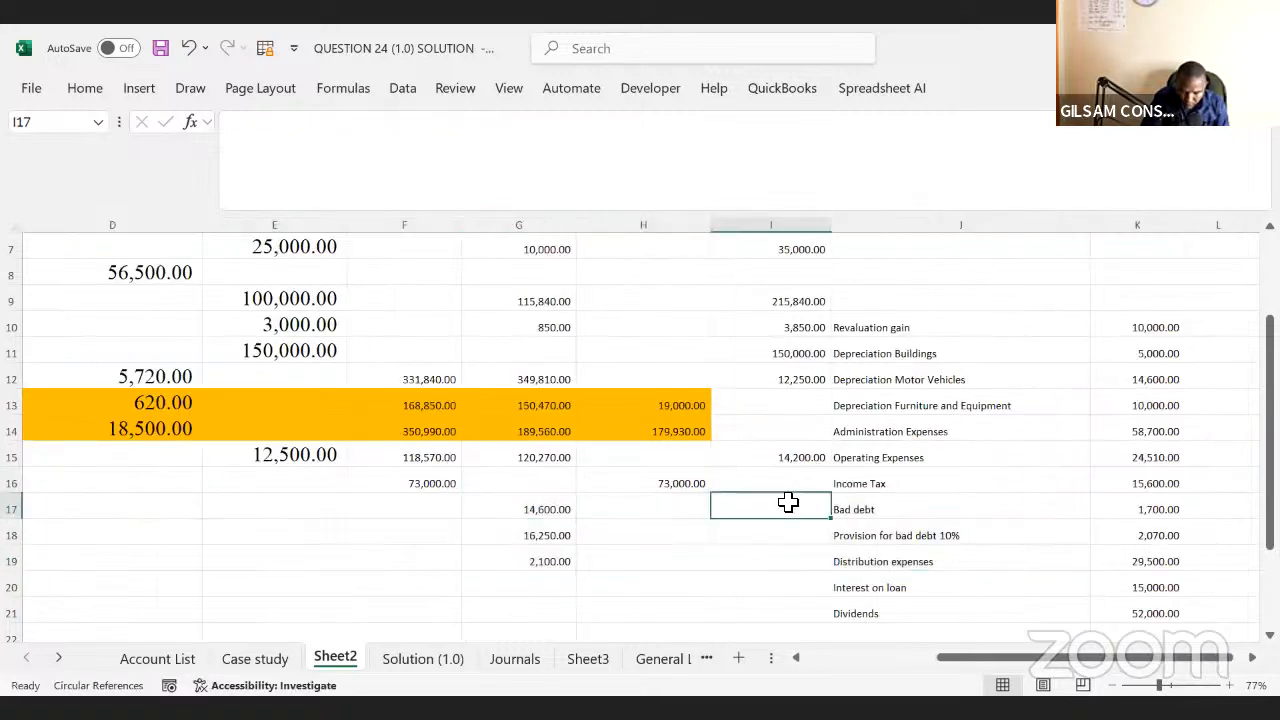
text(=)
click(570, 511)
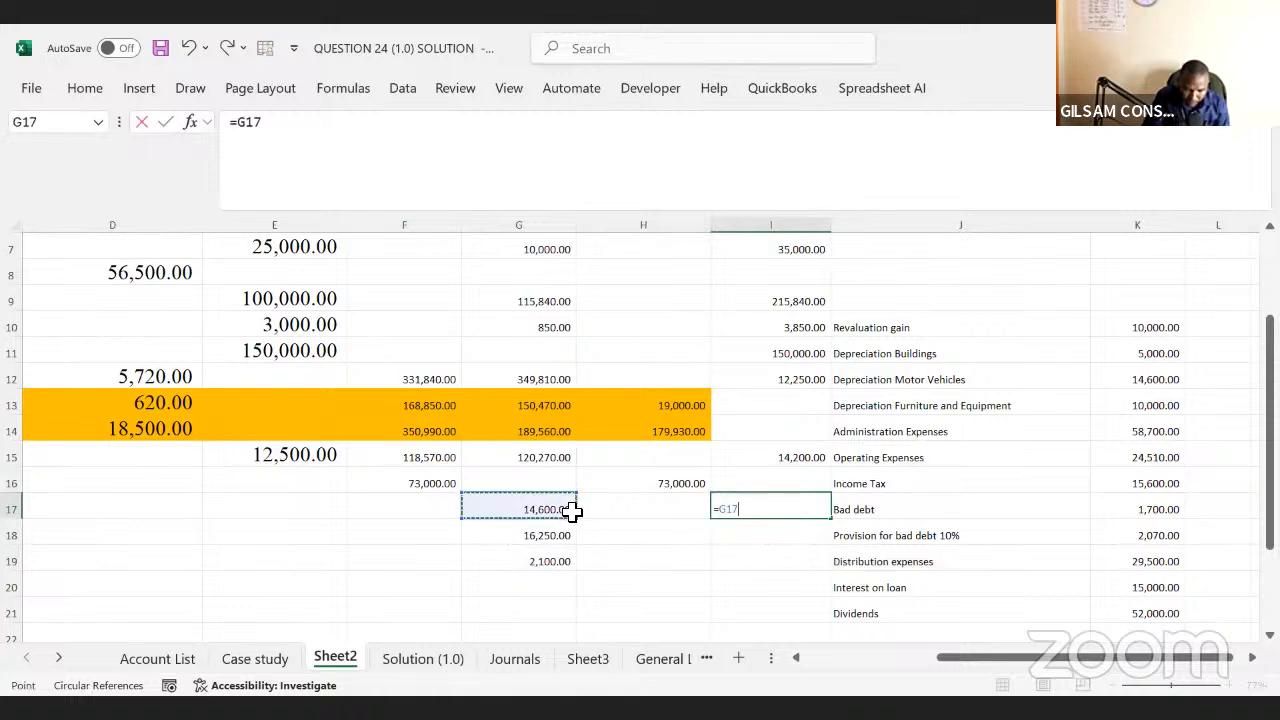
key(Return)
- Check the account names and adjustment amounts for accruals and prepayment in rows 18 and 19
drag(543, 535, 537, 561)
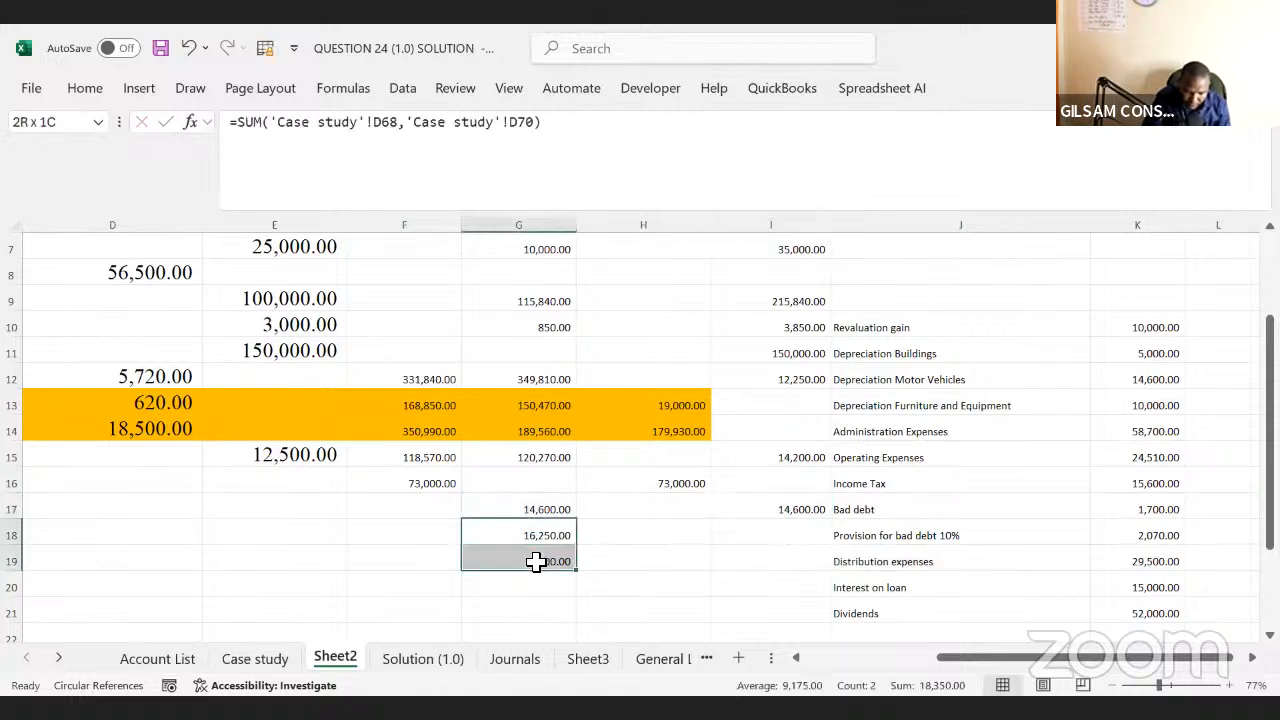
click(530, 560)
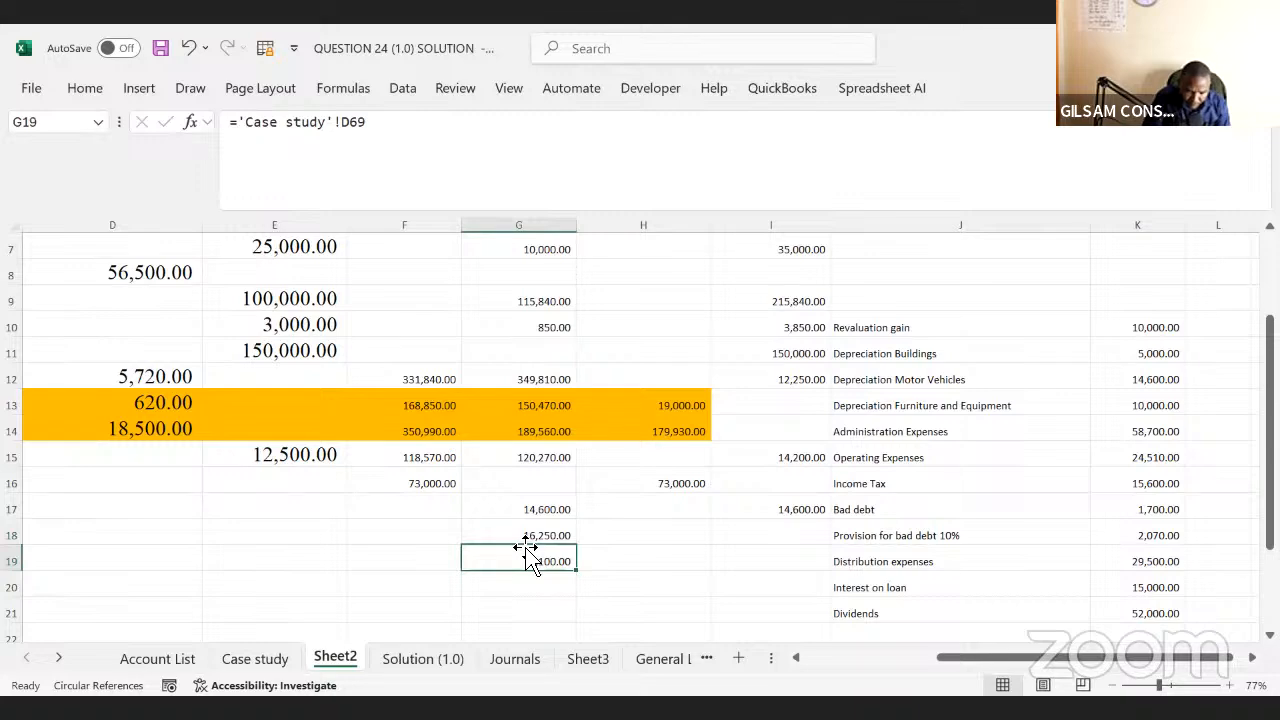
key(Up)
key(Left)
key(Left)
key(Left)
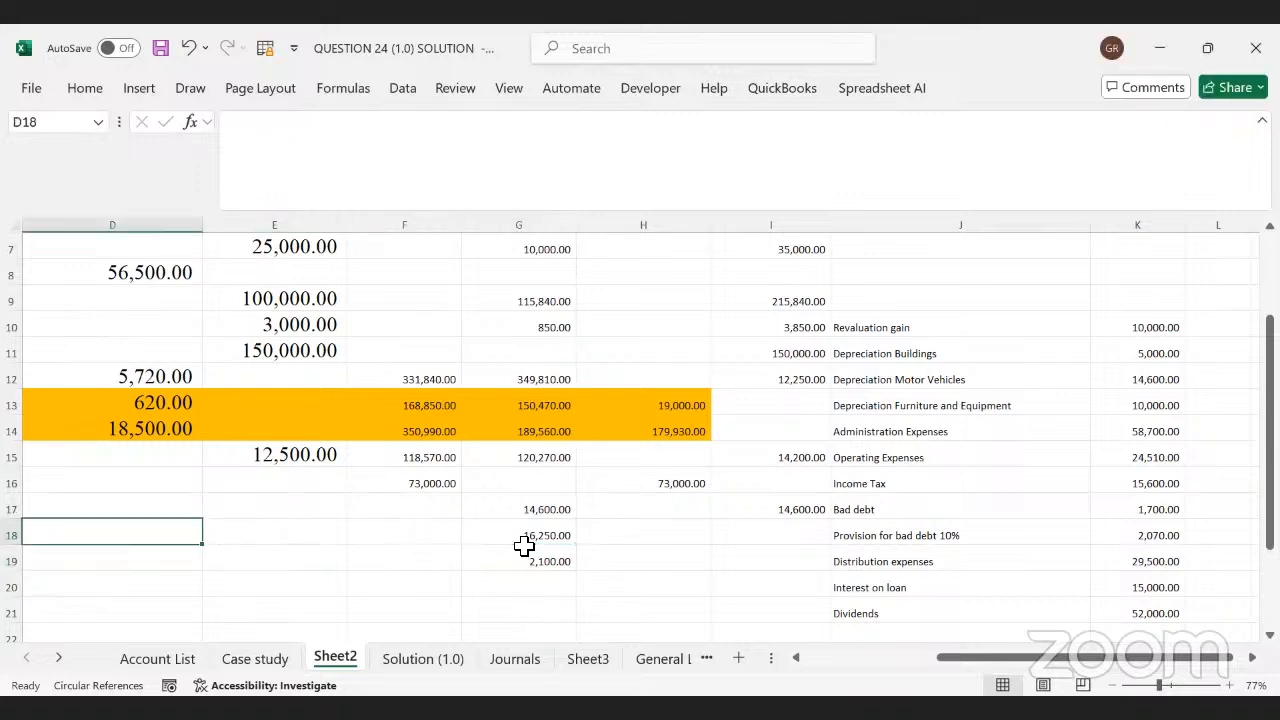
key(Left)
key(Right)
key(Right)
key(Right)
key(Right)
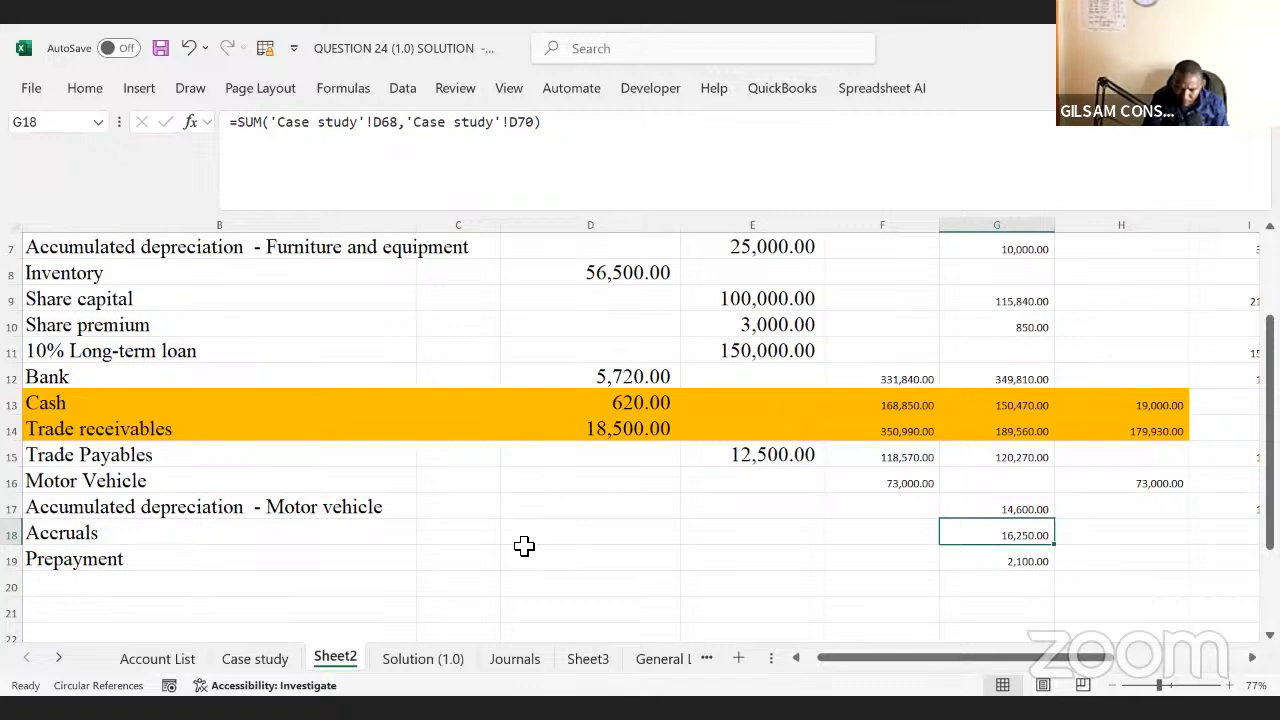
key(Right)
key(Right)
key(Right)
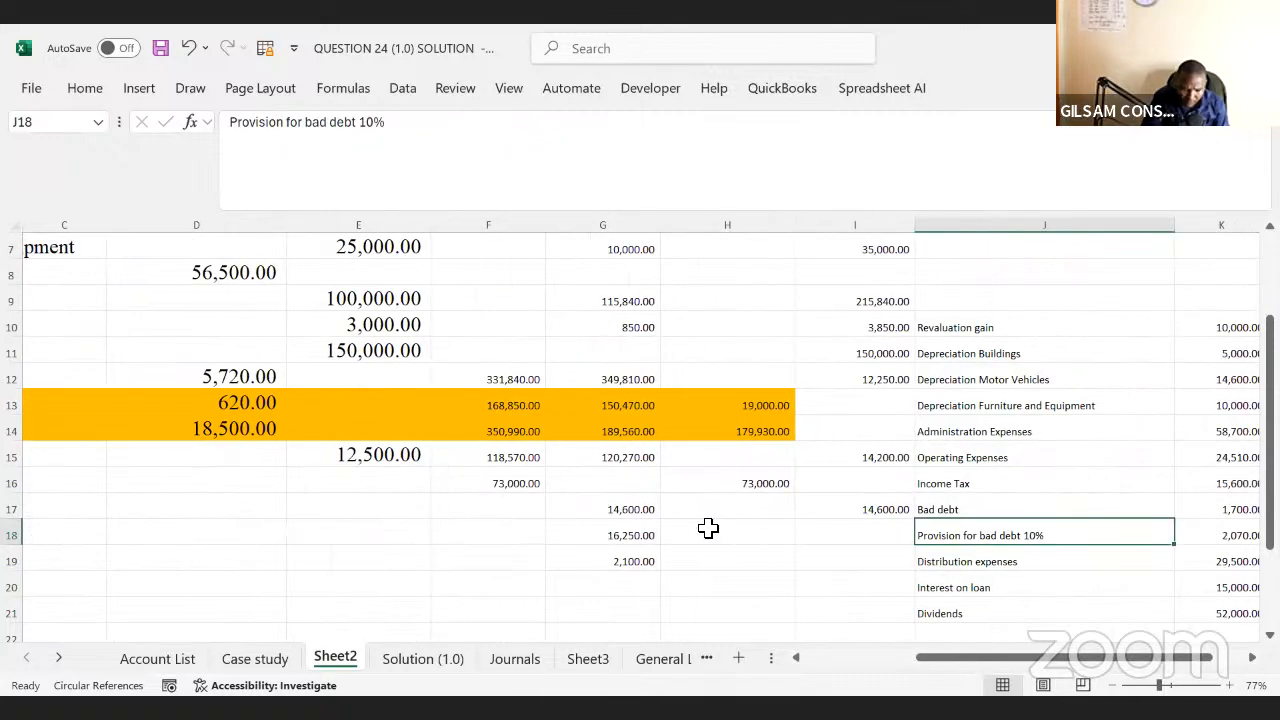
click(624, 532)
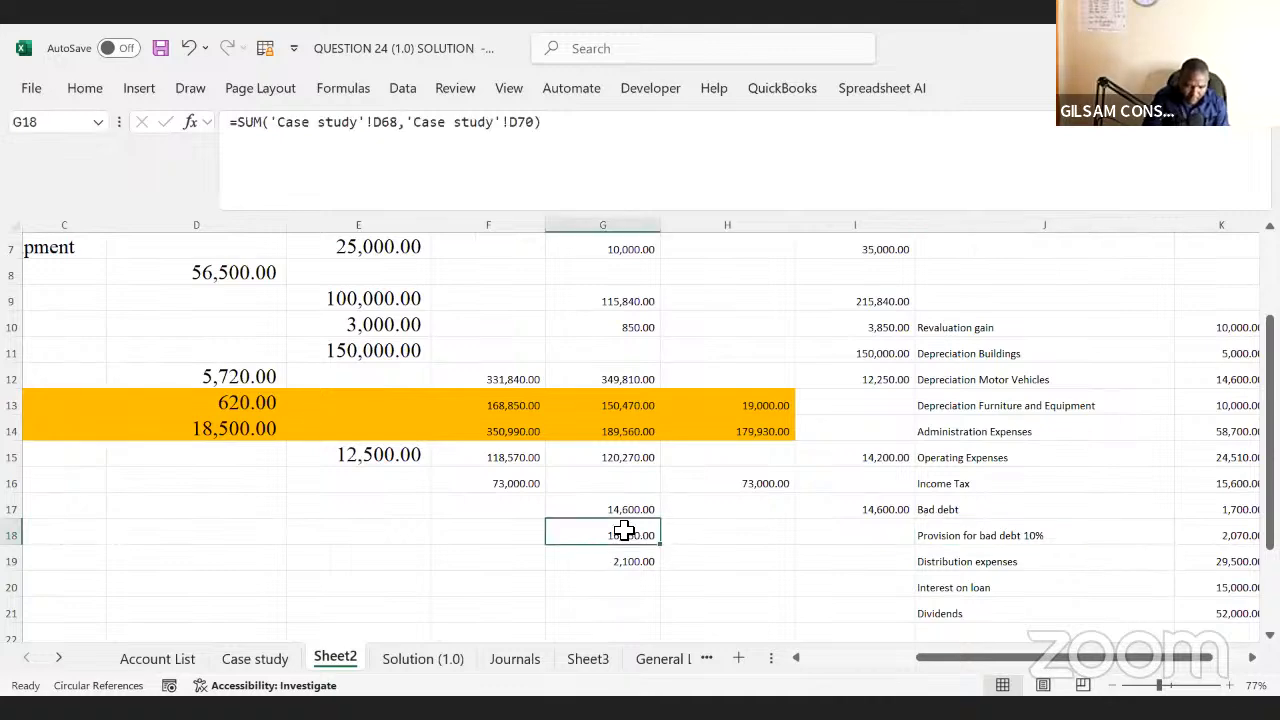
key(Left)
key(Left)
key(Left)
key(Left)
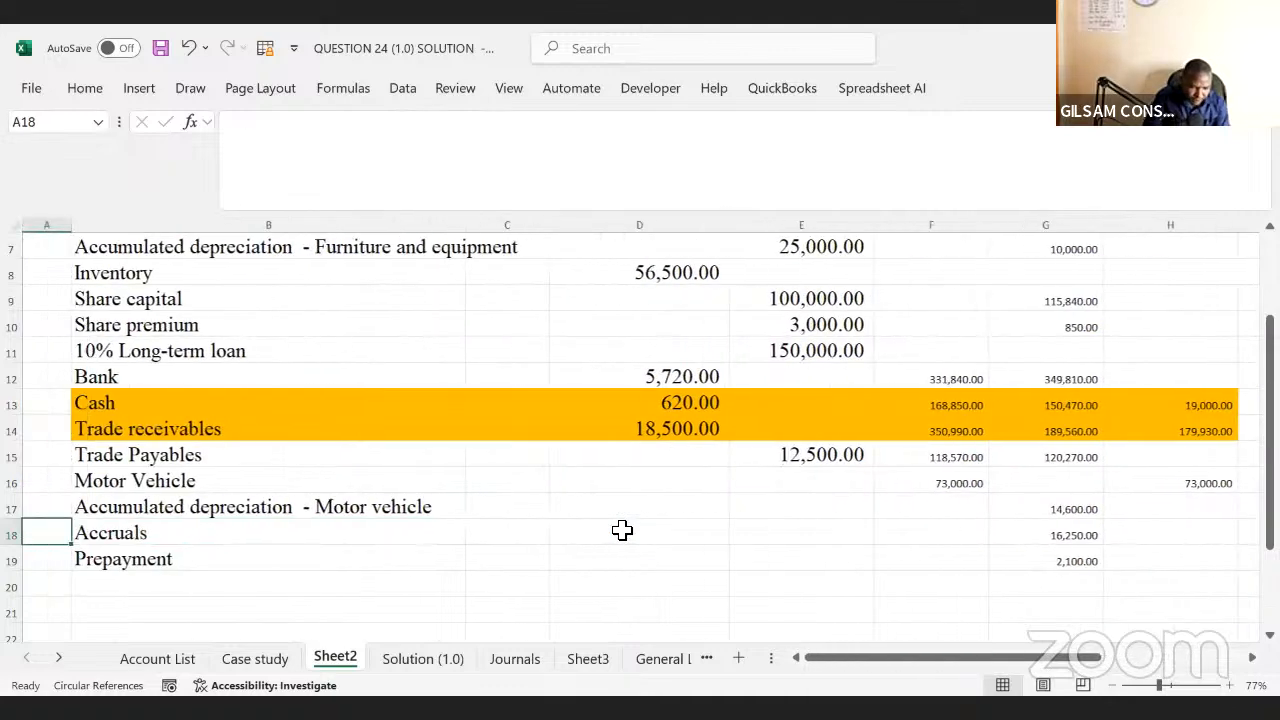
key(Right)
key(Right)
key(Right)
key(Right)
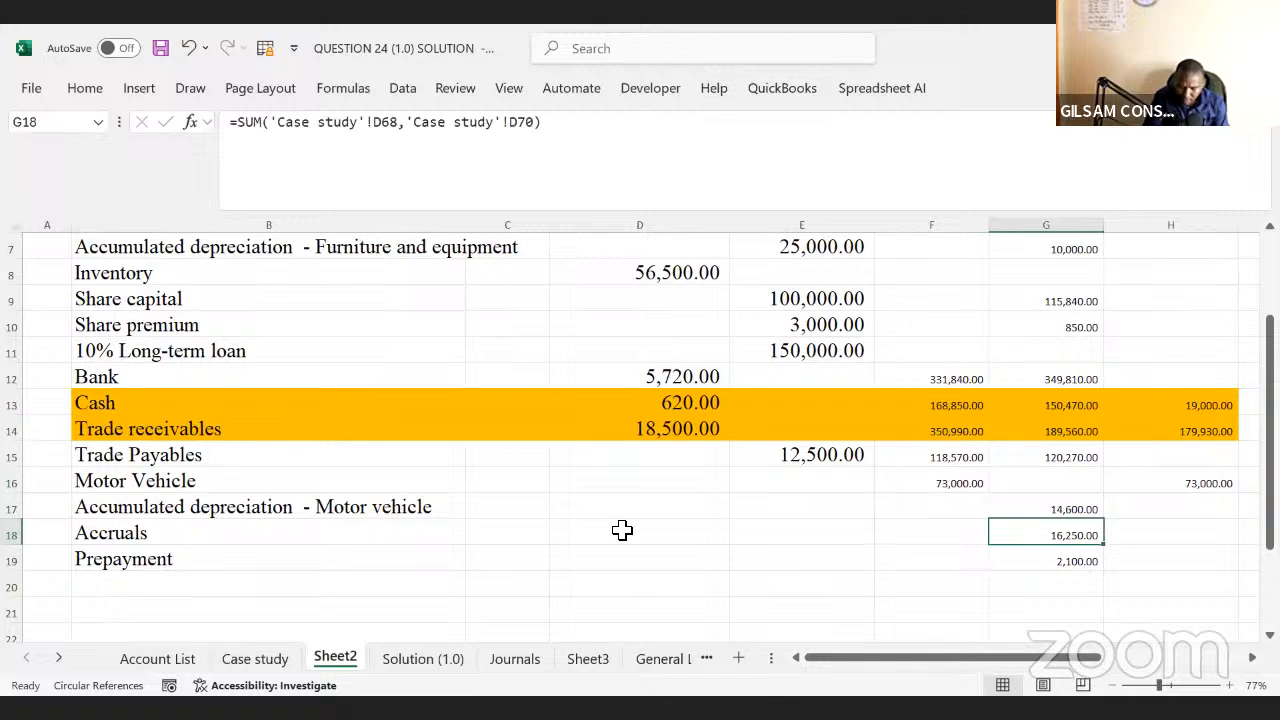
- Move the Prepayment adjustment from the credit cell G19 to the debit cell F19
key(Down)
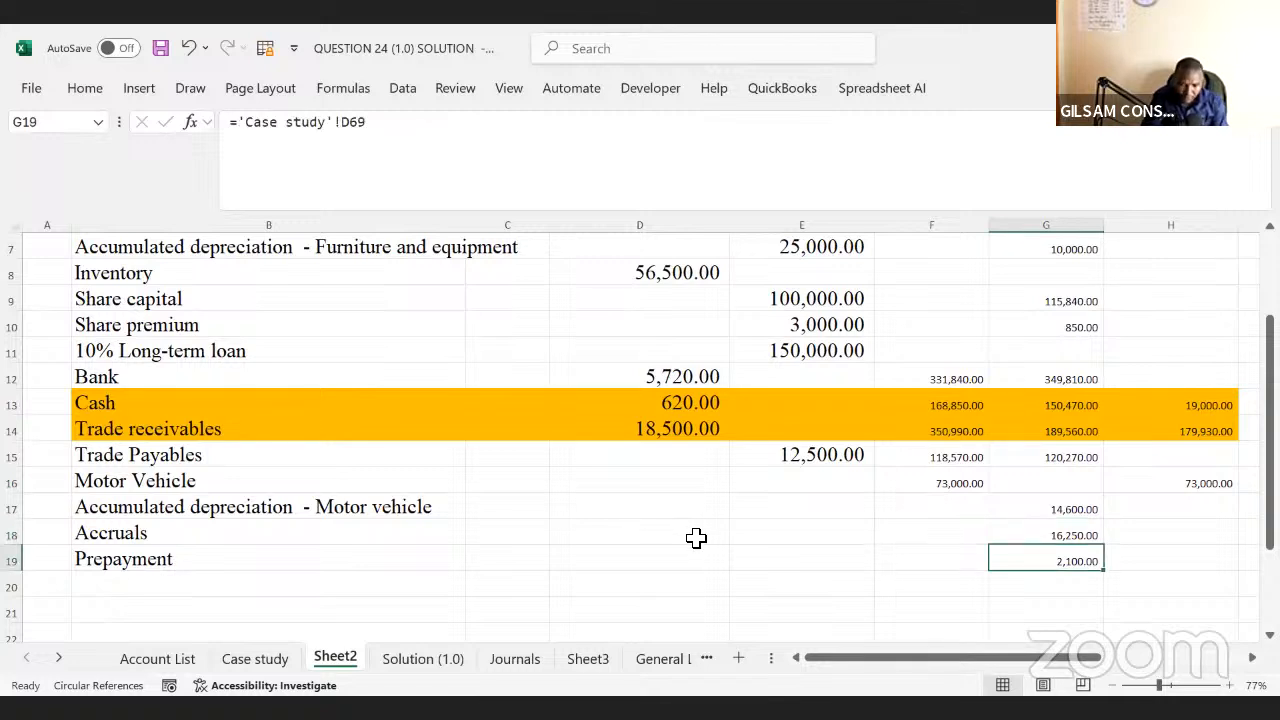
key(ctrl+c)
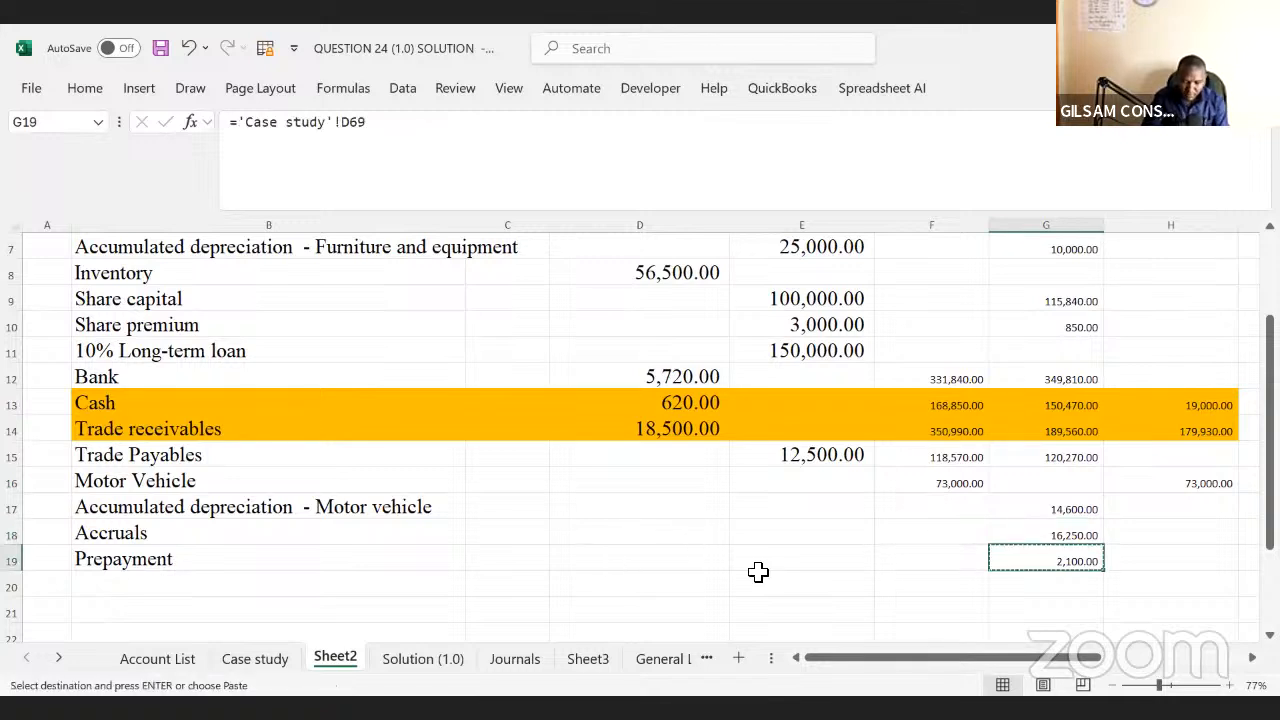
click(903, 568)
key(ctrl+v)
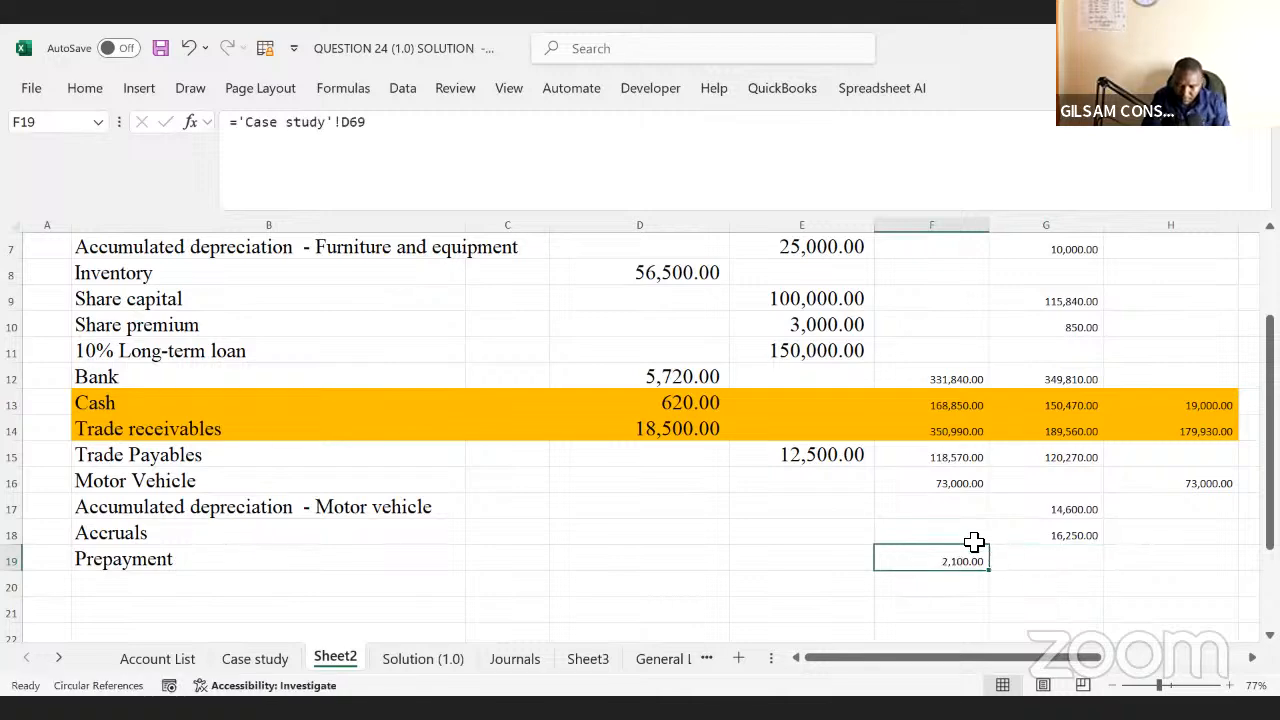
- Carry the Accruals adjustment into the adjusted trial balance credit column by entering =G18 in I18
drag(940, 531, 1028, 563)
key(Right)
key(Right)
key(Right)
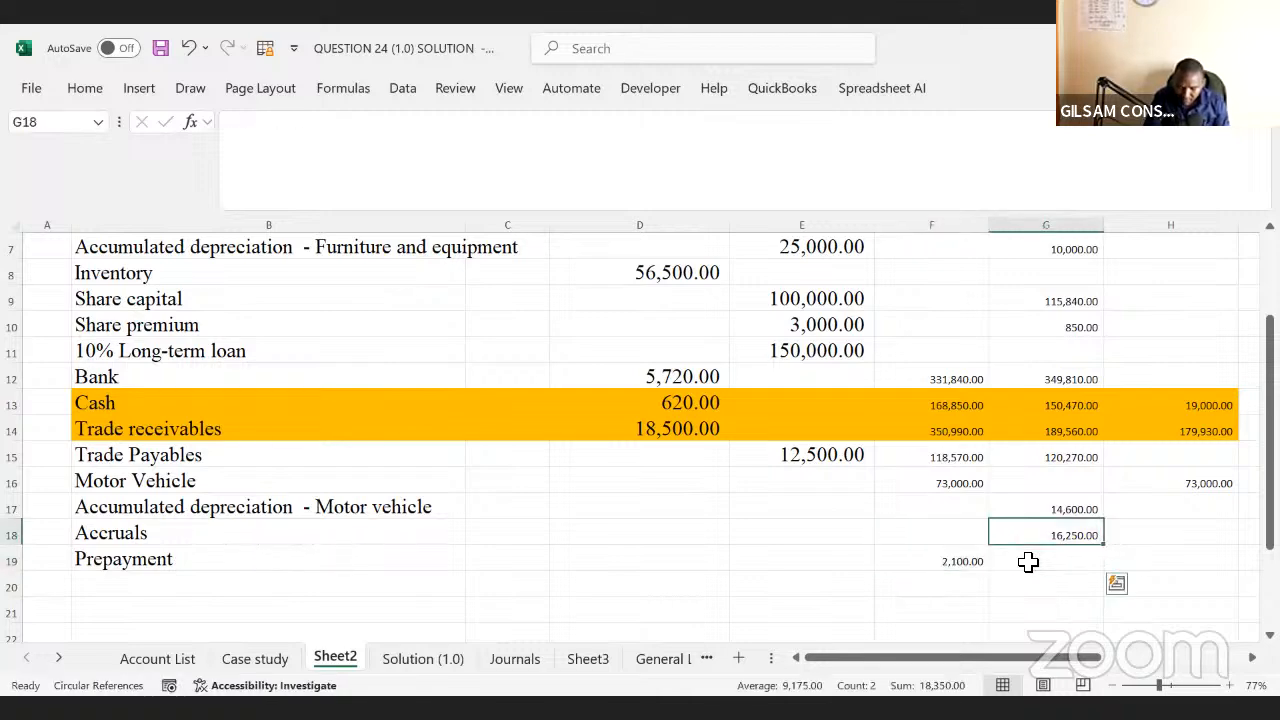
text(=)
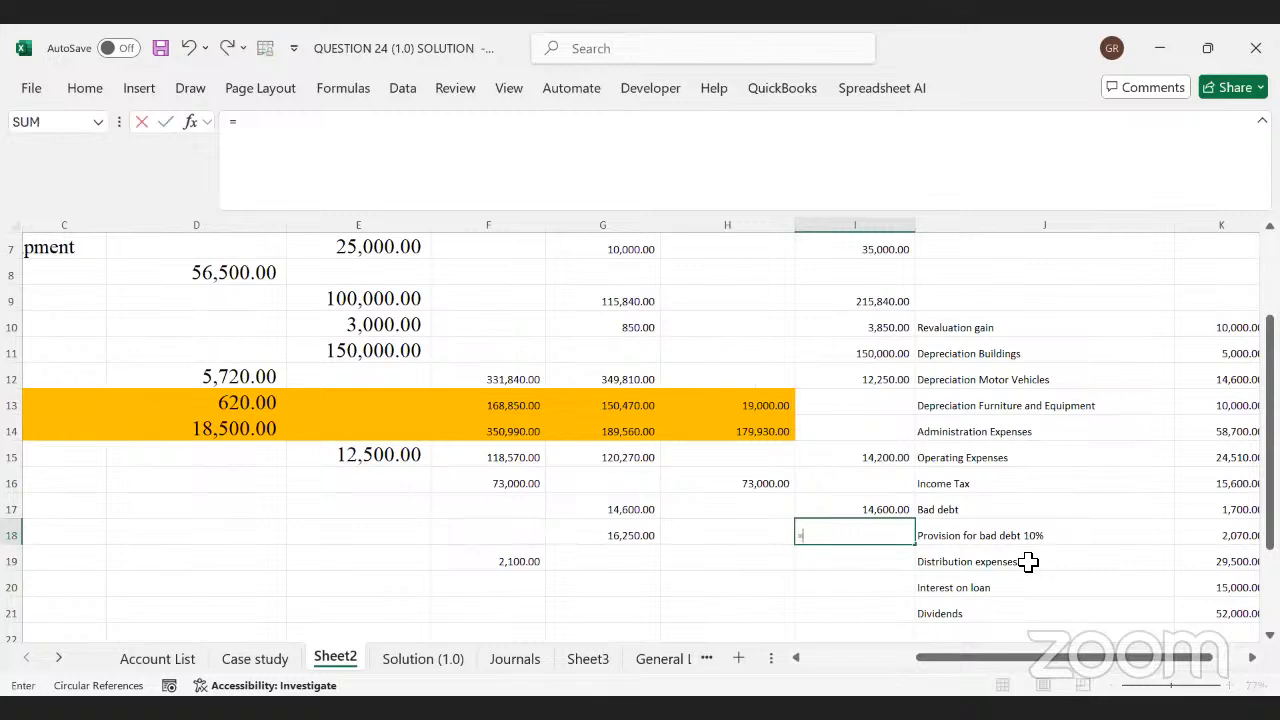
click(655, 533)
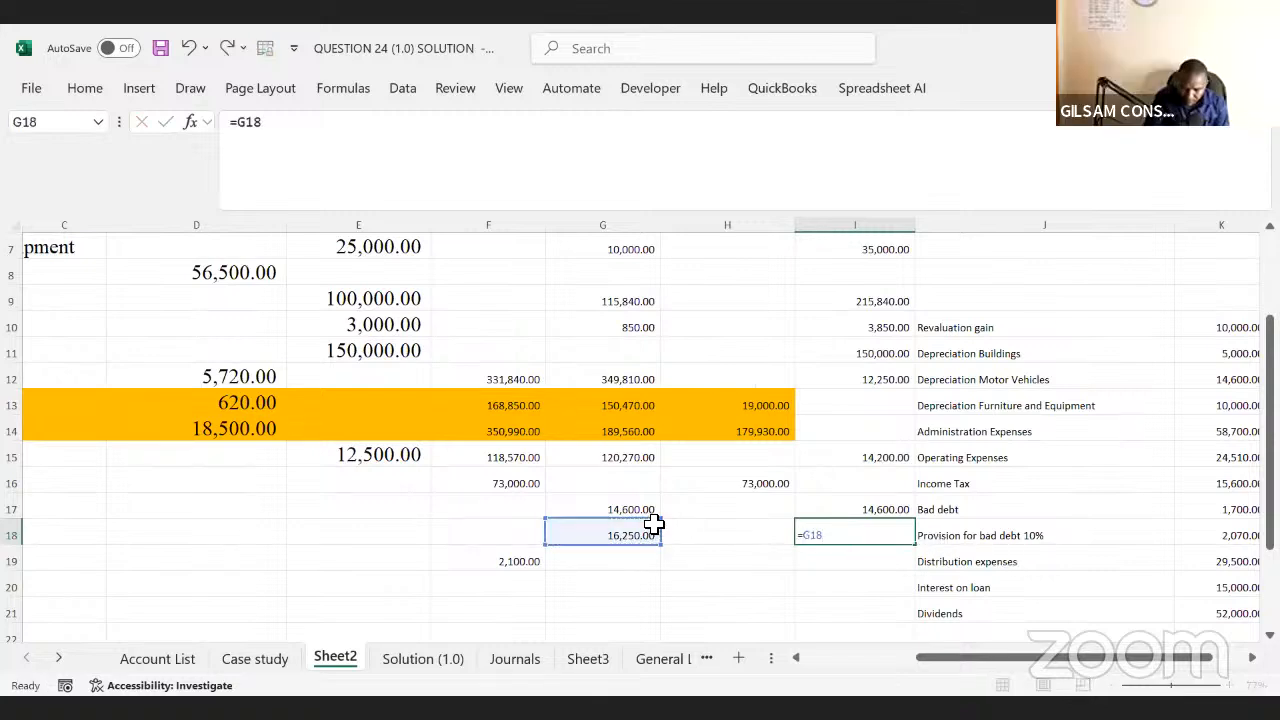
key(Return)
- Carry the Prepayment into the adjusted trial balance debit column by entering =F19 in H19
click(718, 575)
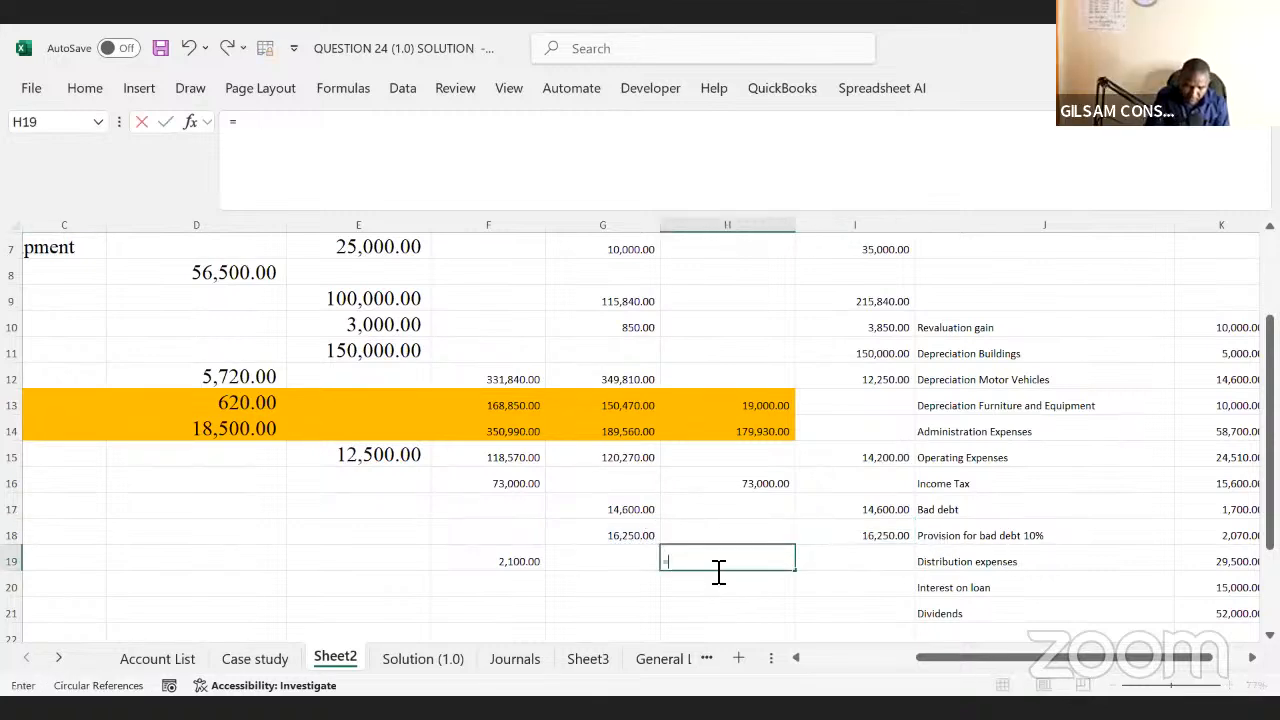
text(=)
click(531, 563)
key(Return)
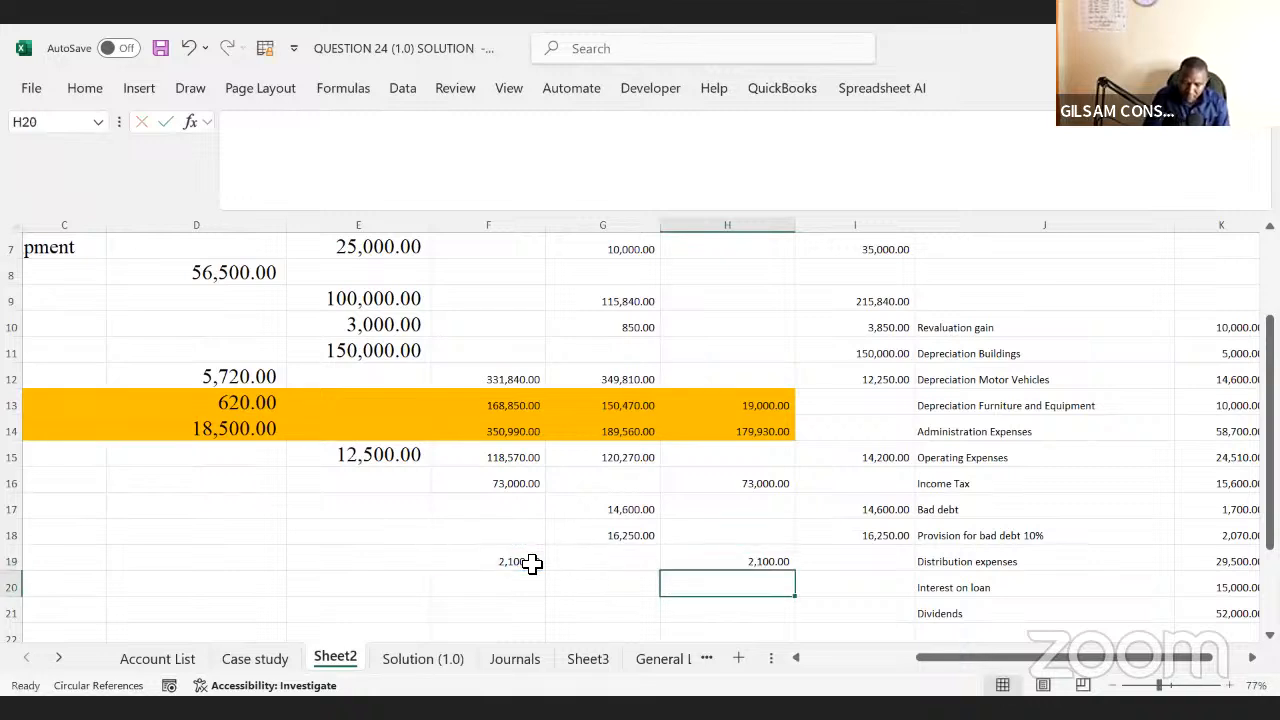
click(845, 568)
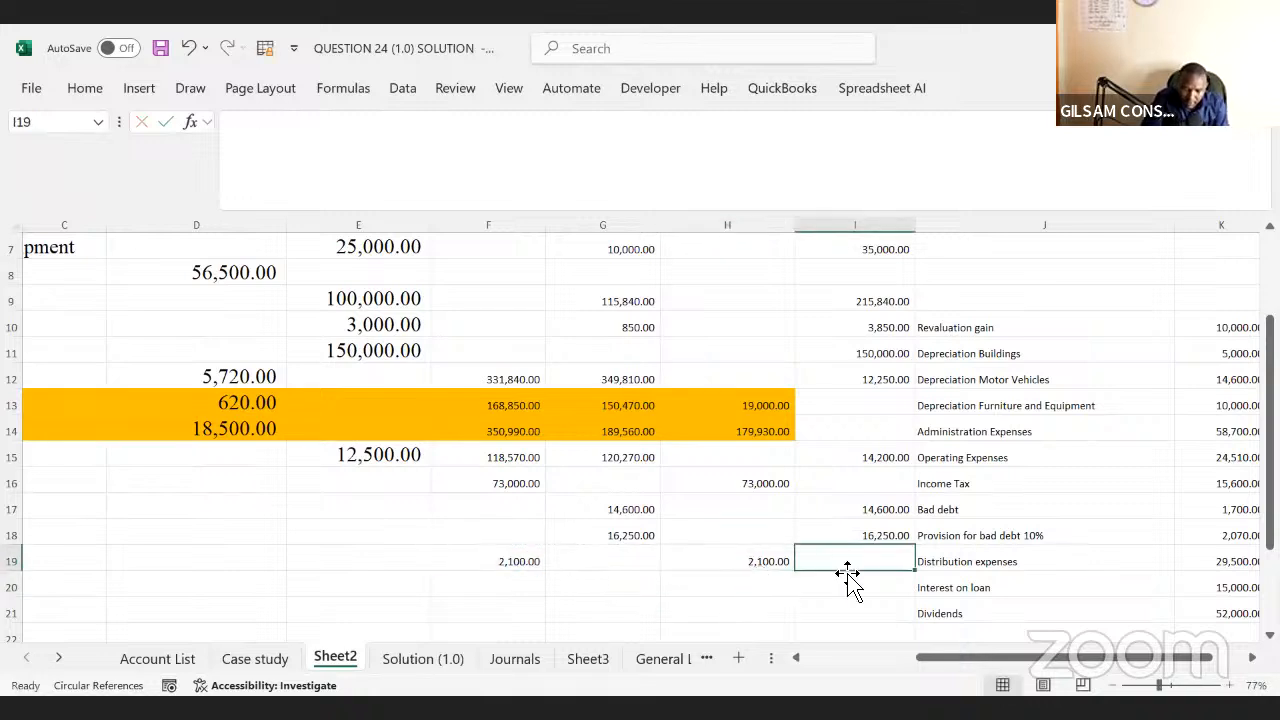
- Total the adjusted debit column in H21 with SUM over H3:H20 and extend the formula to the credit column in I21
click(720, 585)
click(725, 605)
text(=)
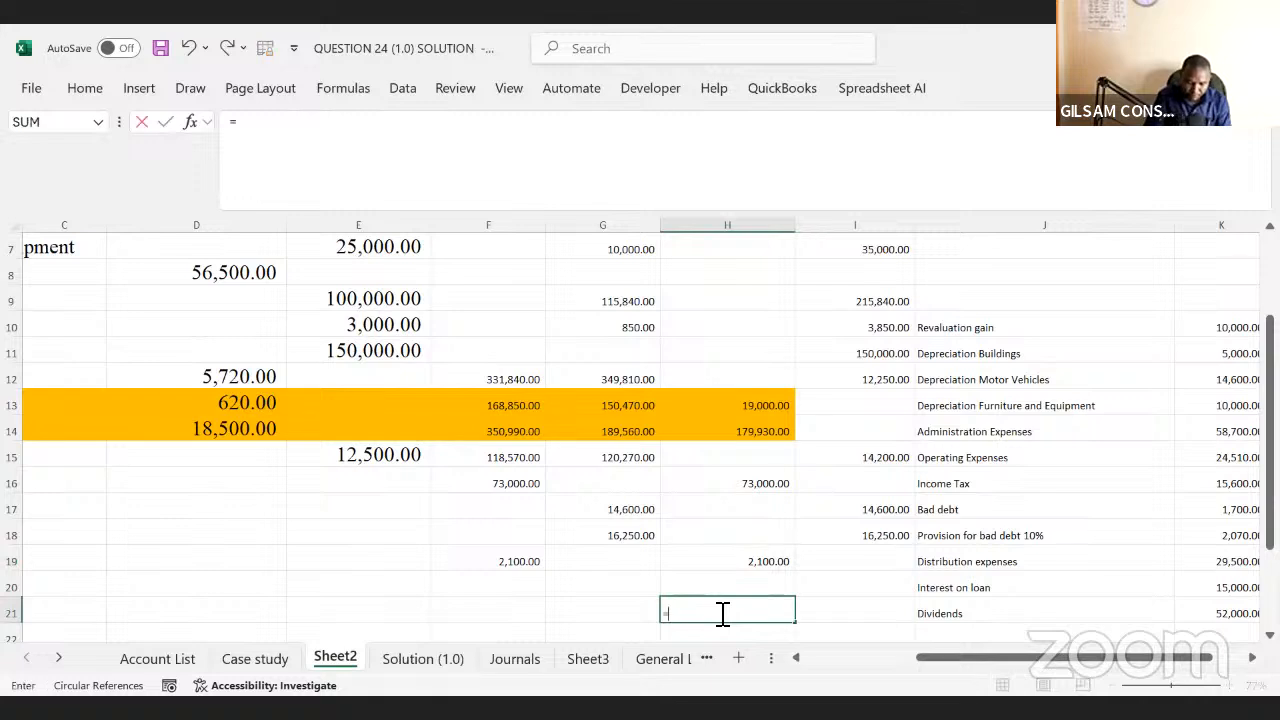
text(sum)
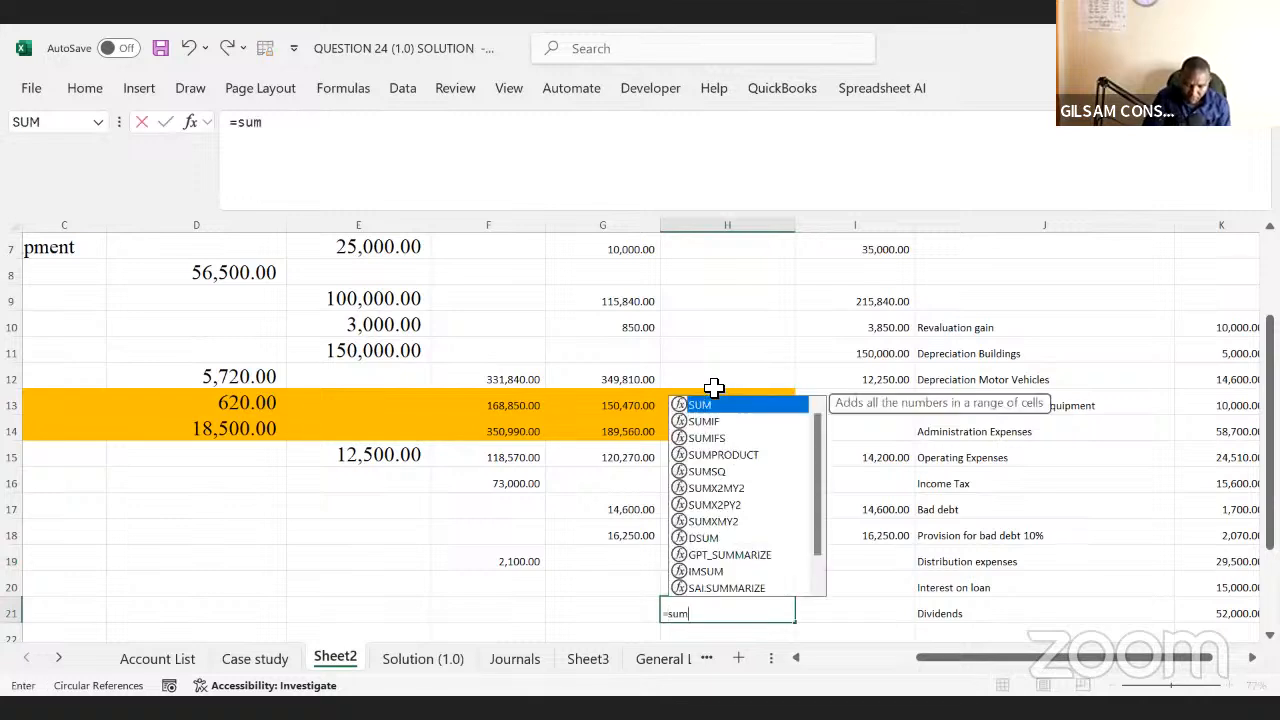
double_click(716, 403)
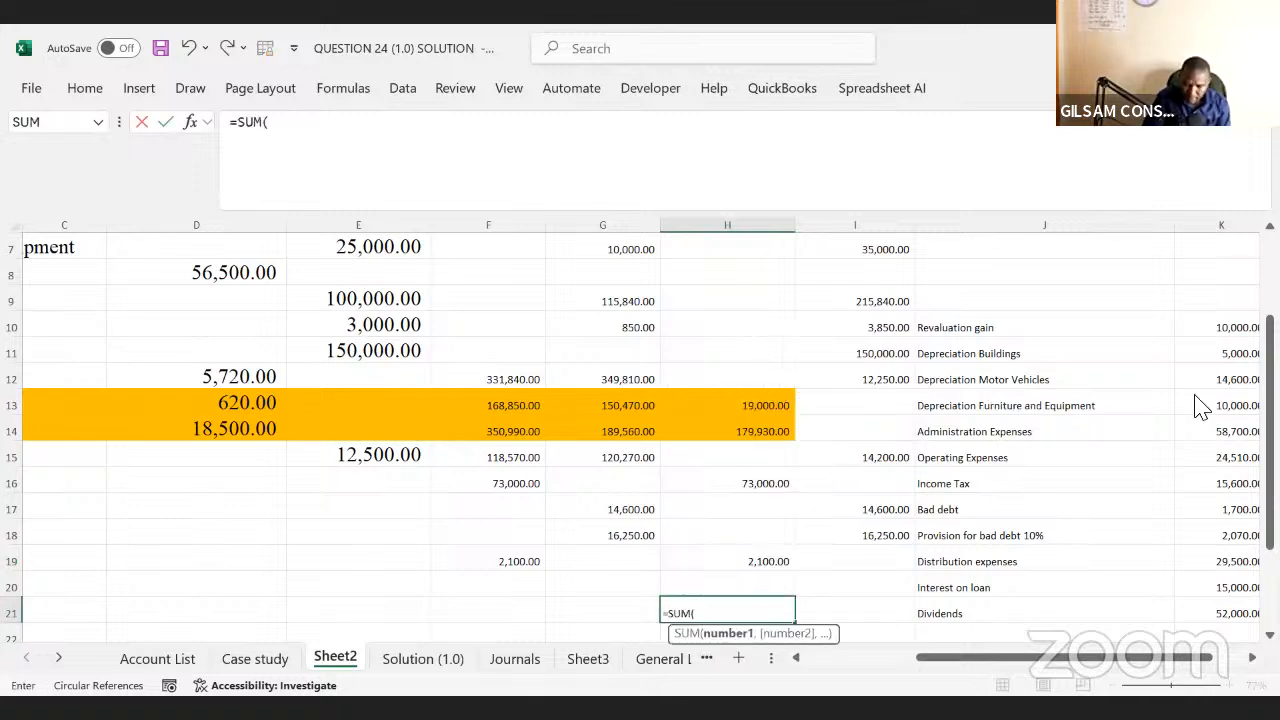
drag(1270, 450, 1270, 371)
click(746, 278)
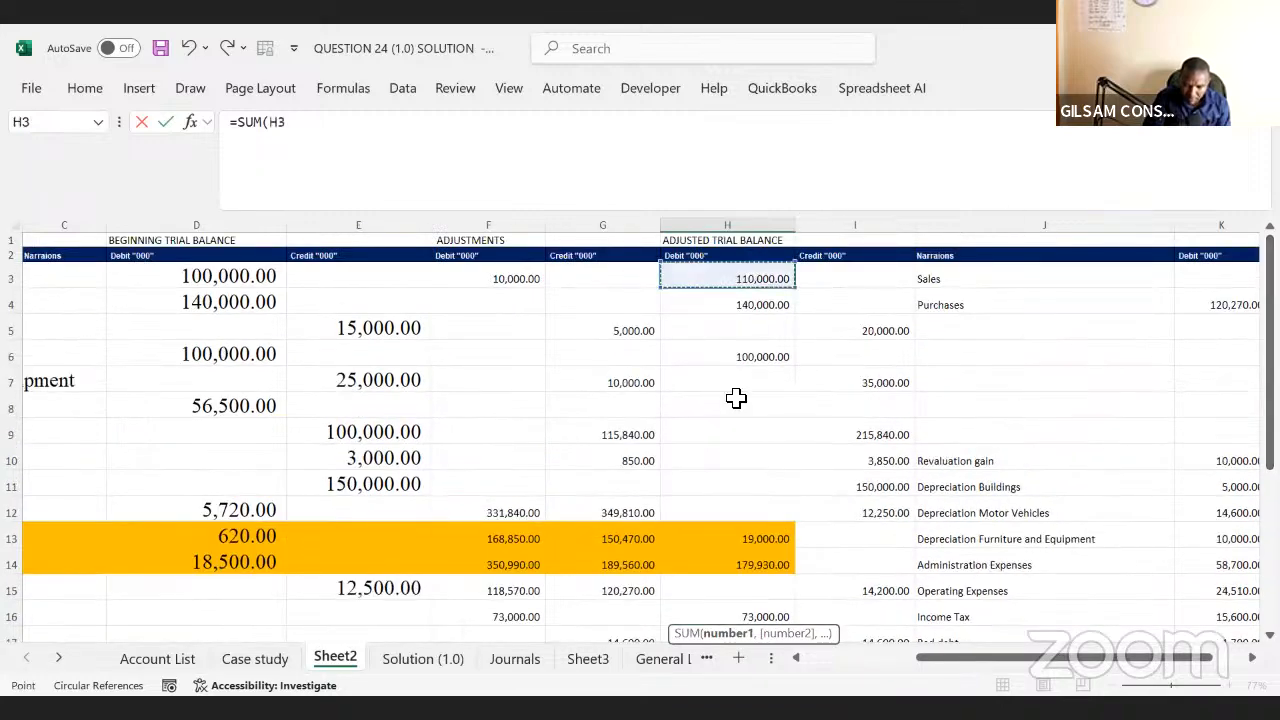
drag(746, 278, 740, 518)
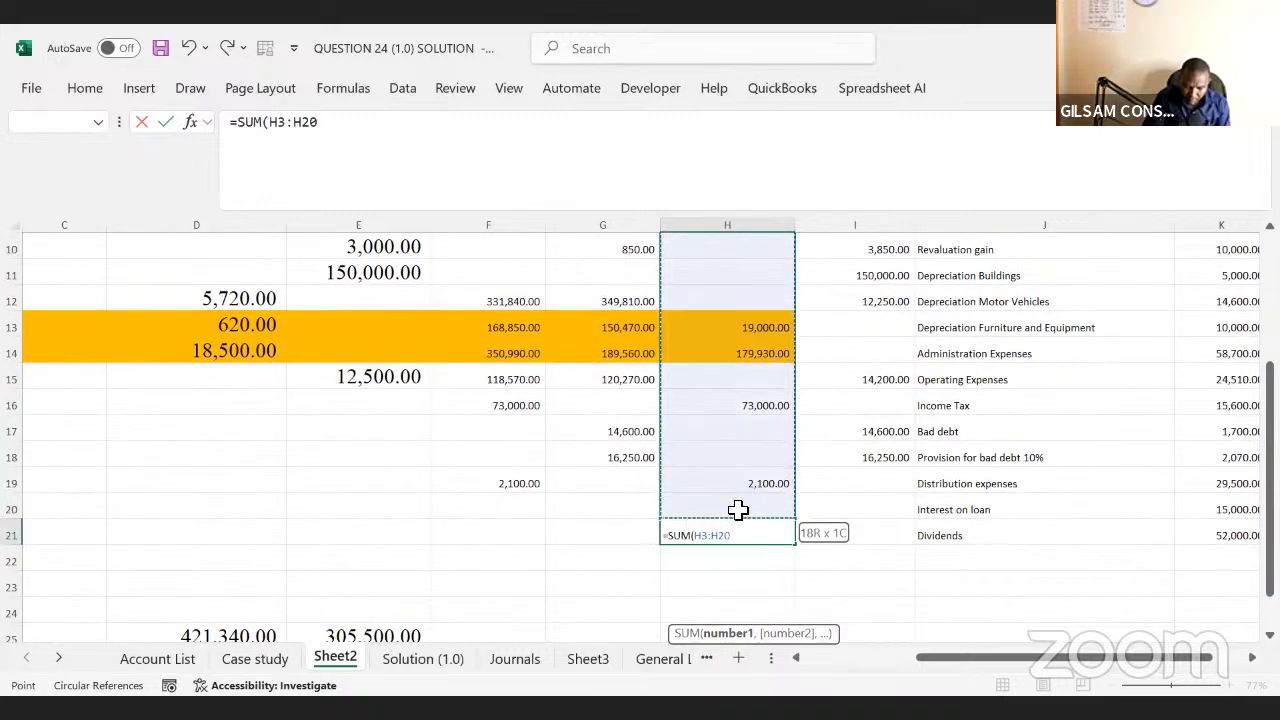
key(ctrl+Return)
drag(798, 548, 808, 578)
click(808, 584)
click(789, 584)
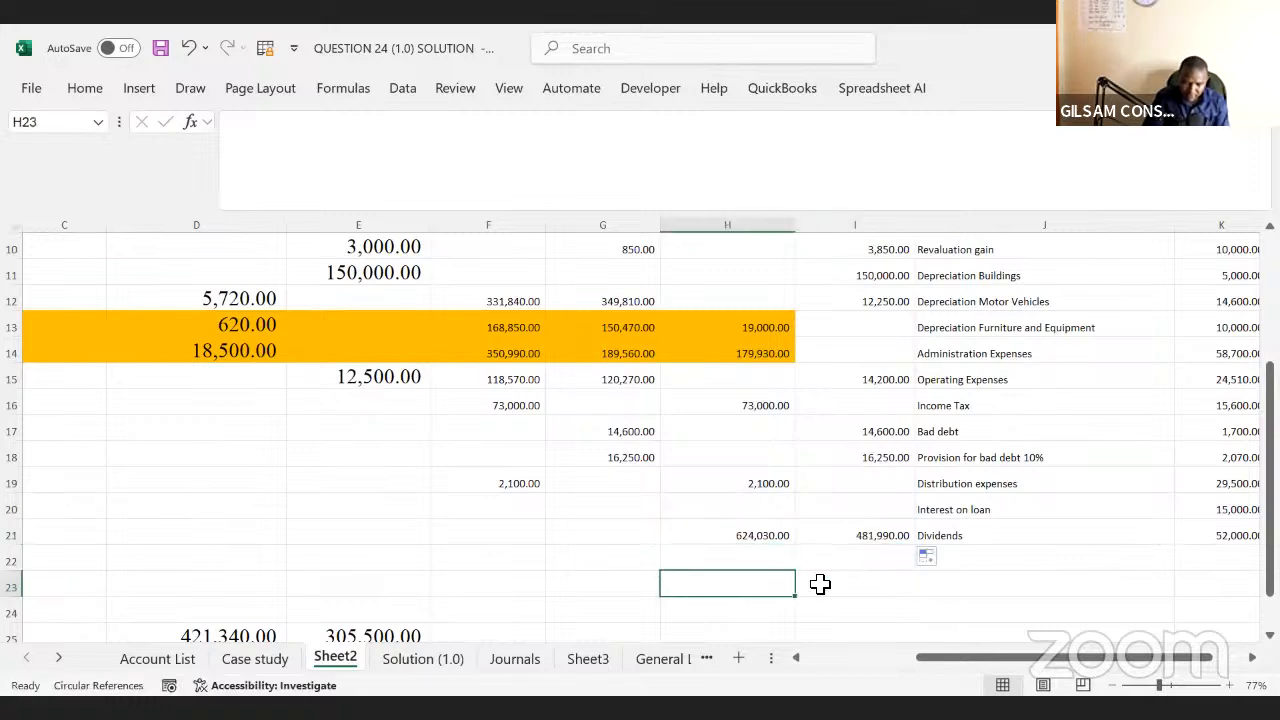
- Calculate the difference between the adjusted debit and credit totals in I23 with =H21-I21
click(820, 584)
text(=)
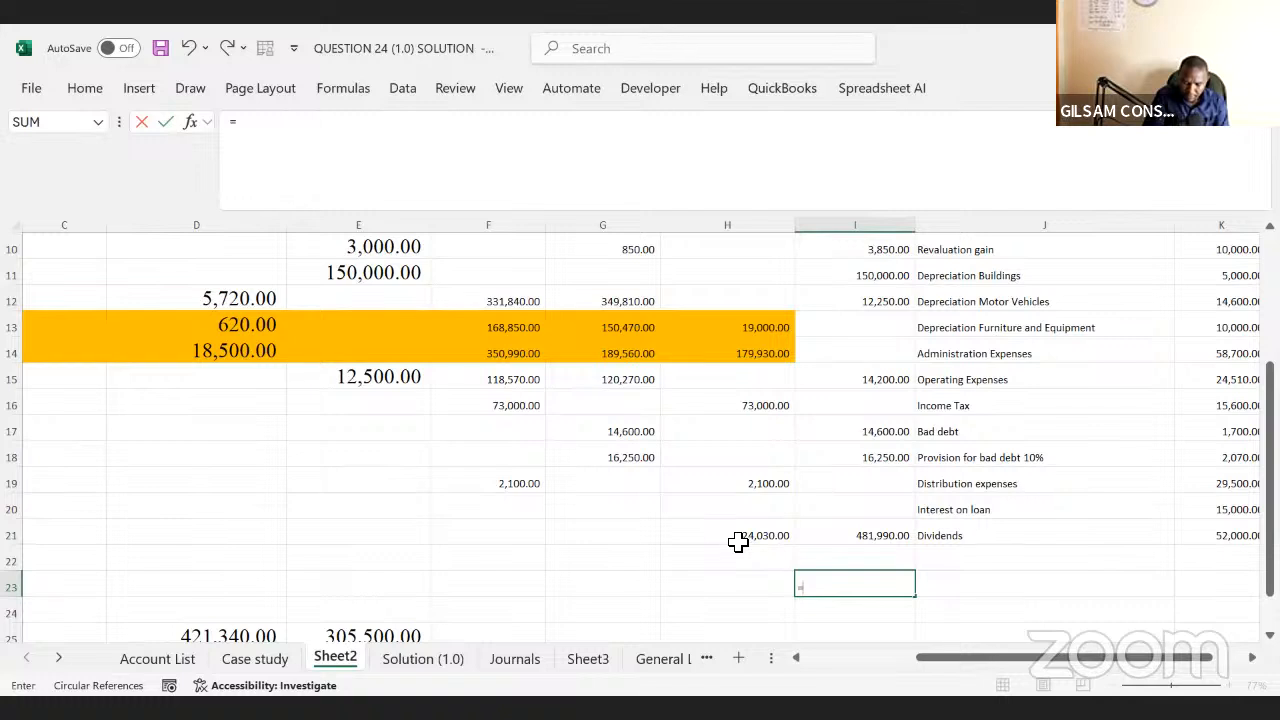
click(738, 541)
text(-)
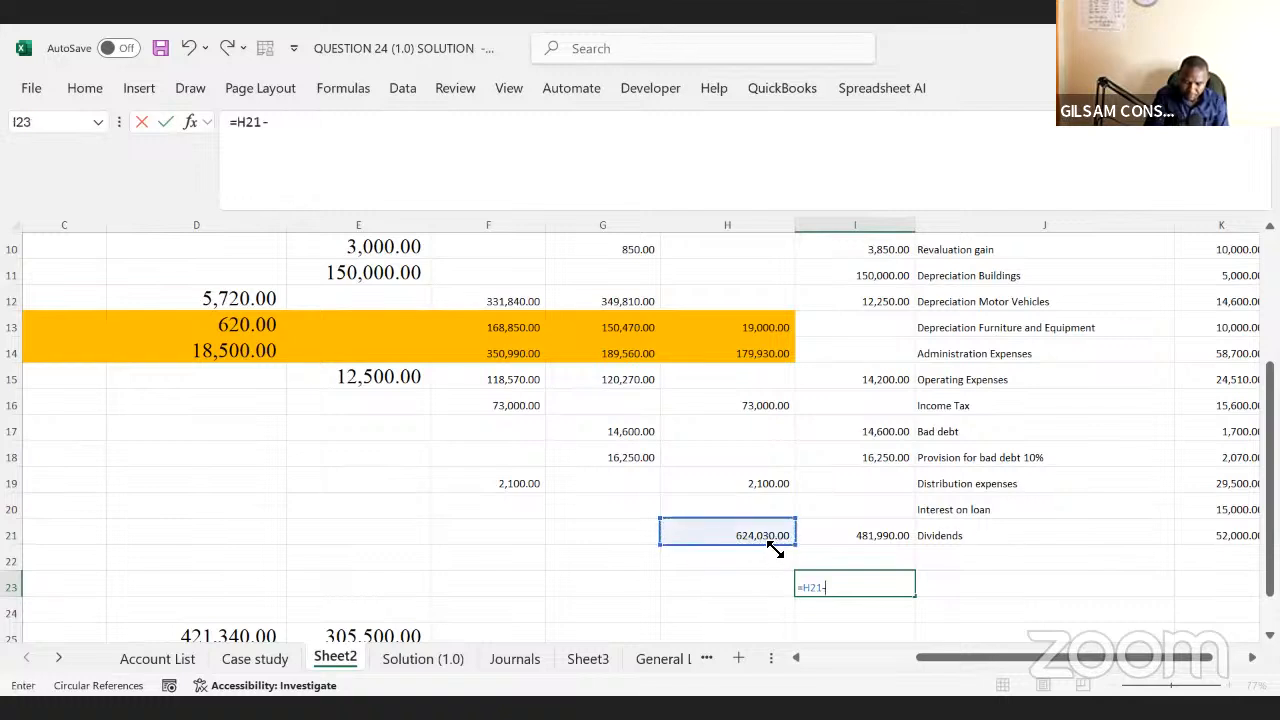
click(844, 540)
key(Return)
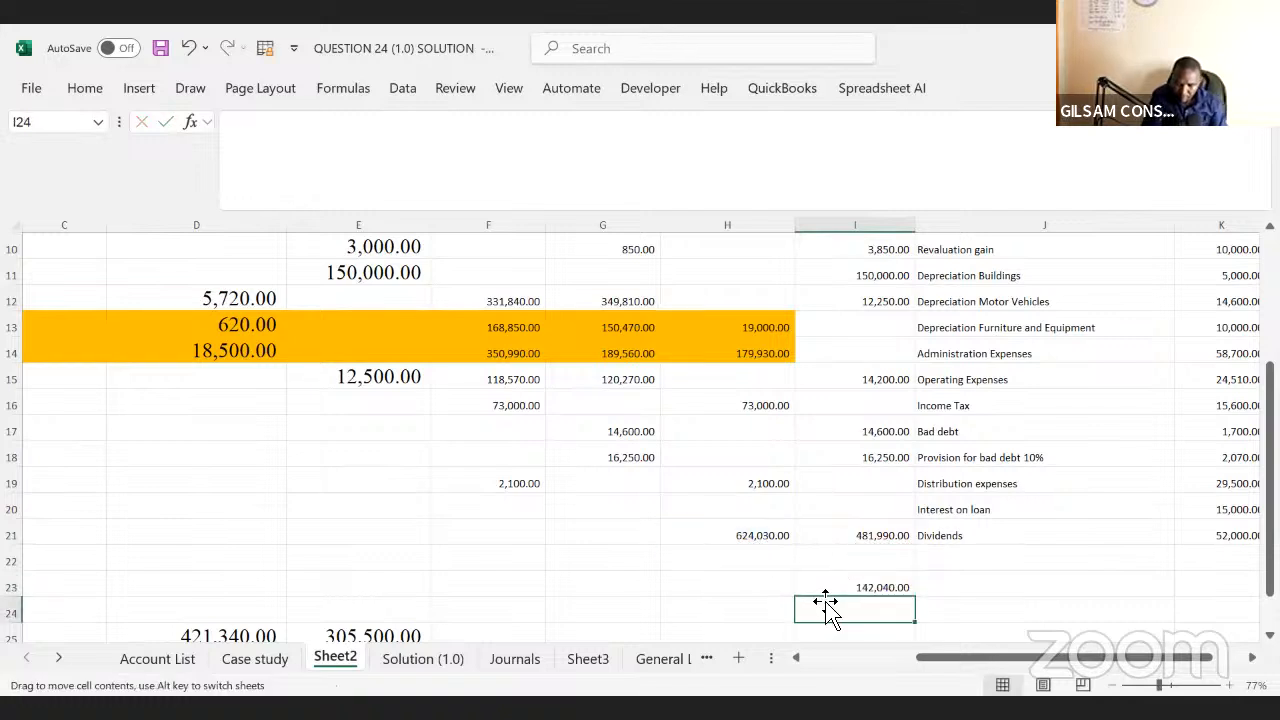
click(853, 586)
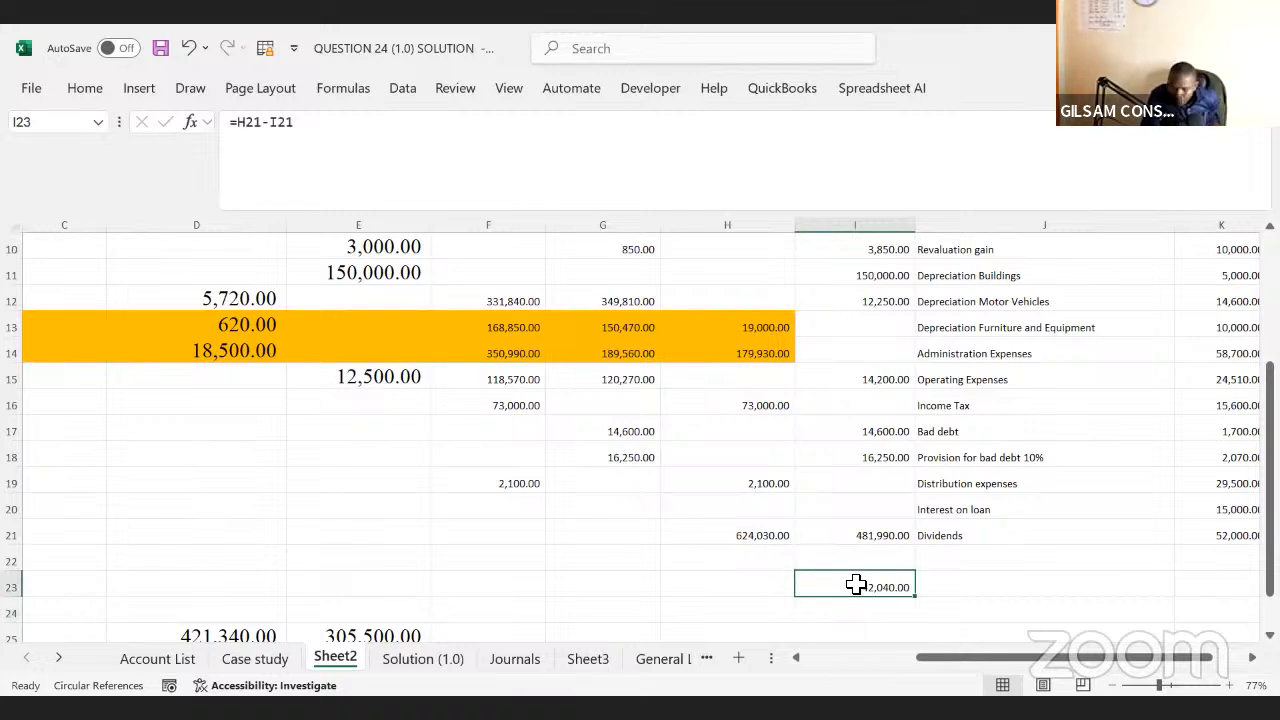
- Review the Trade Payables, Trade Receivables and Cash in Hand accounts on the Case study sheet
click(258, 660)
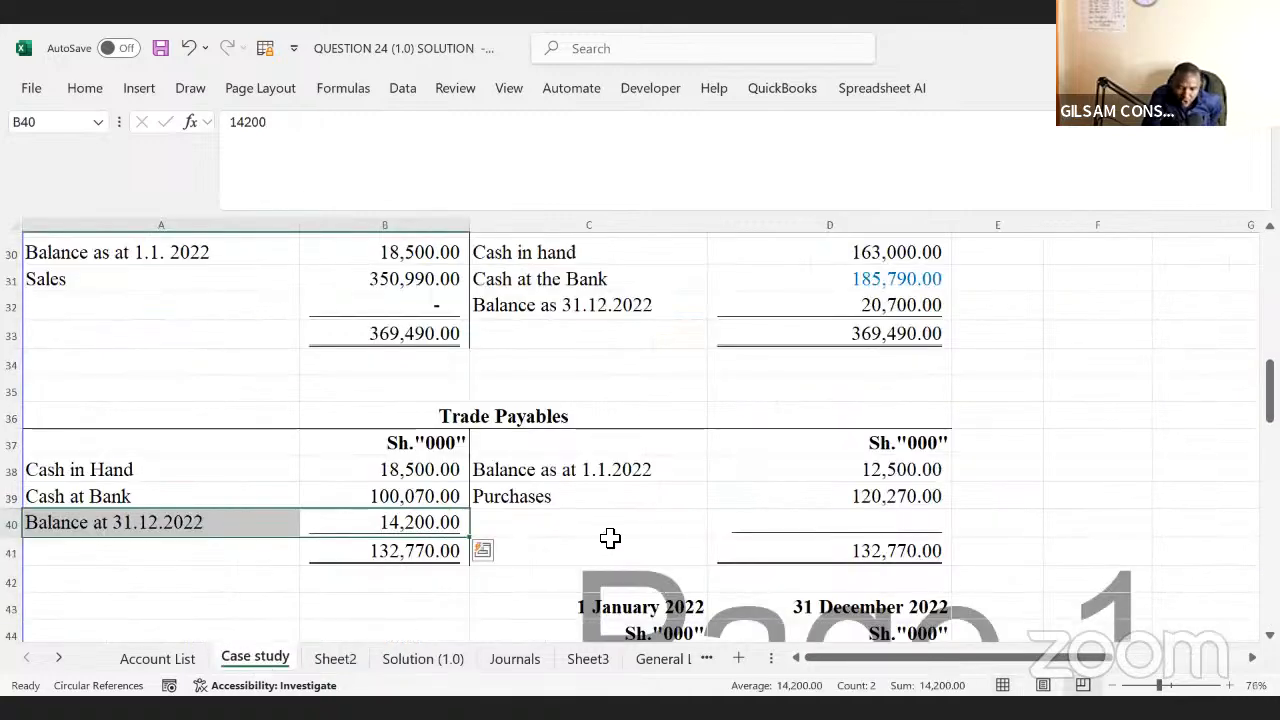
click(558, 544)
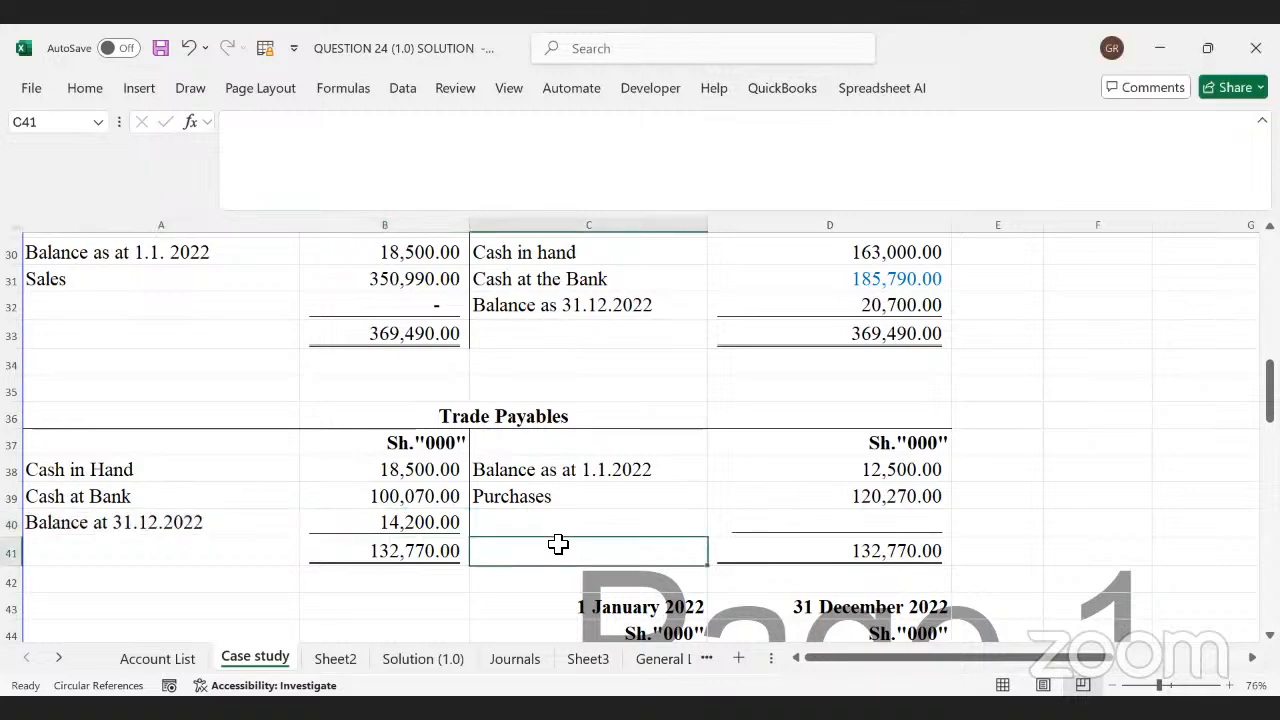
key(Up)
key(Up)
key(Up)
key(Up)
key(Up)
key(Up)
key(Up)
key(Up)
key(Up)
key(Up)
key(Up)
key(Up)
key(Up)
key(Up)
key(Up)
key(Up)
key(Up)
key(Up)
key(Up)
key(Up)
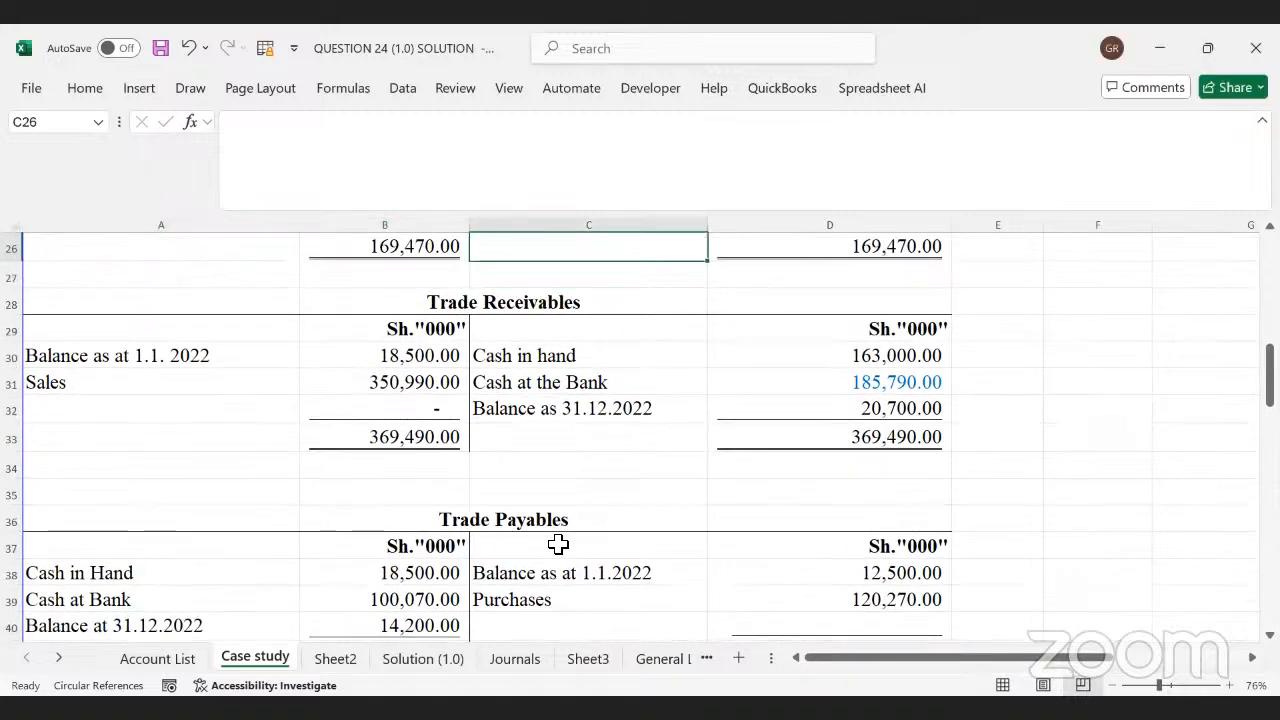
key(Up)
key(Up)
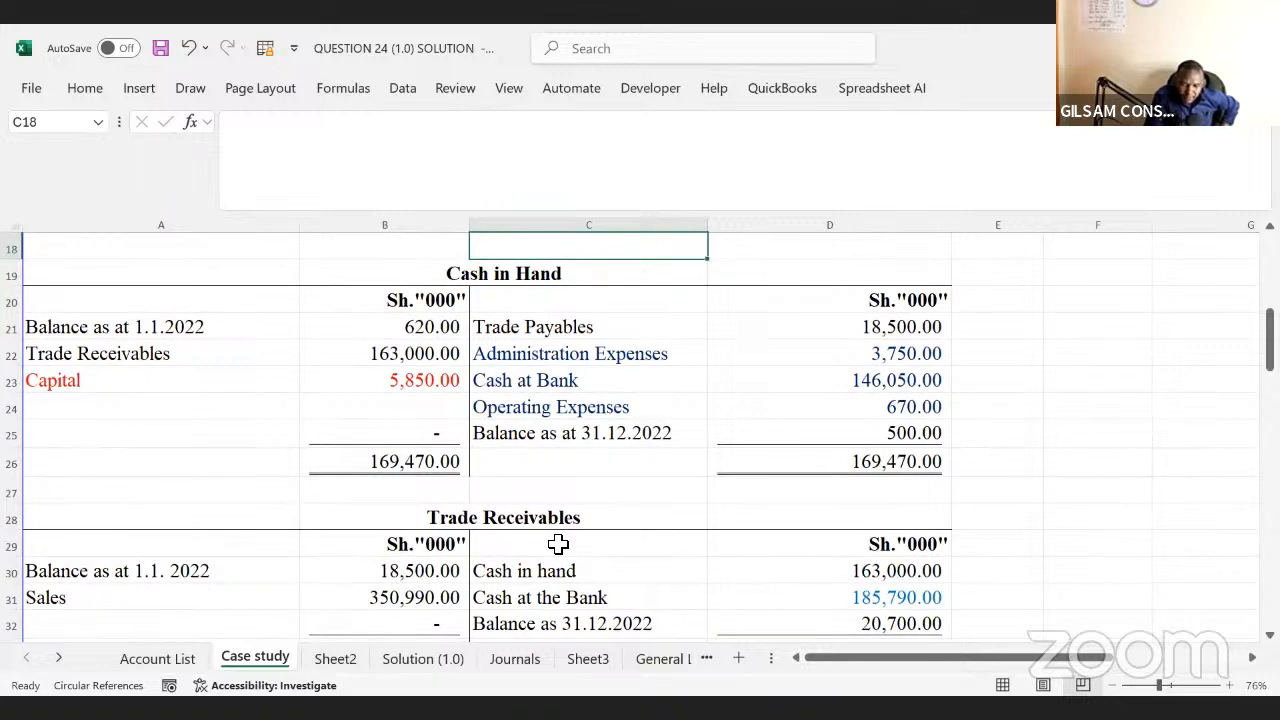
- Check the adjusted trial balance debit column on Sheet2 against the adjustments, from its headings down to the totals row
click(338, 665)
click(764, 557)
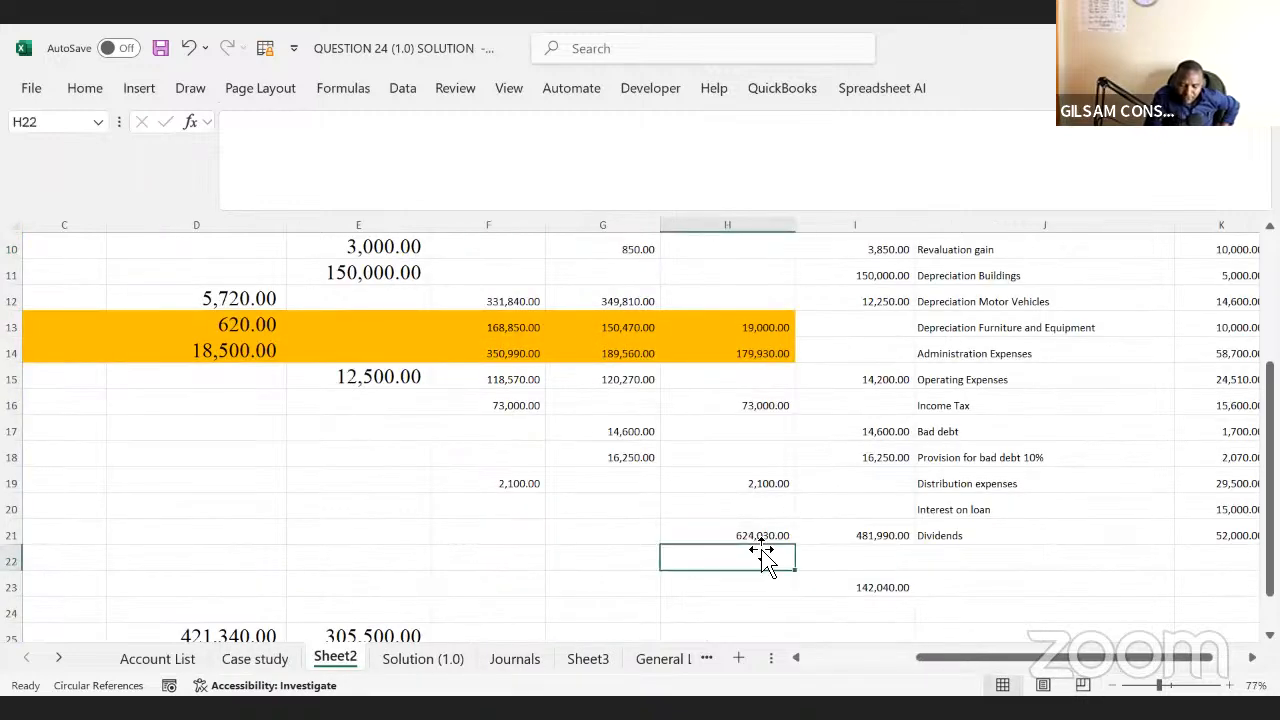
key(Up)
key(Up)
key(Up)
key(Up)
key(Up)
key(Up)
key(Up)
key(Up)
key(Up)
key(Up)
key(Up)
key(Up)
key(Up)
key(Up)
key(Up)
key(Up)
key(Up)
key(Up)
key(Up)
key(Up)
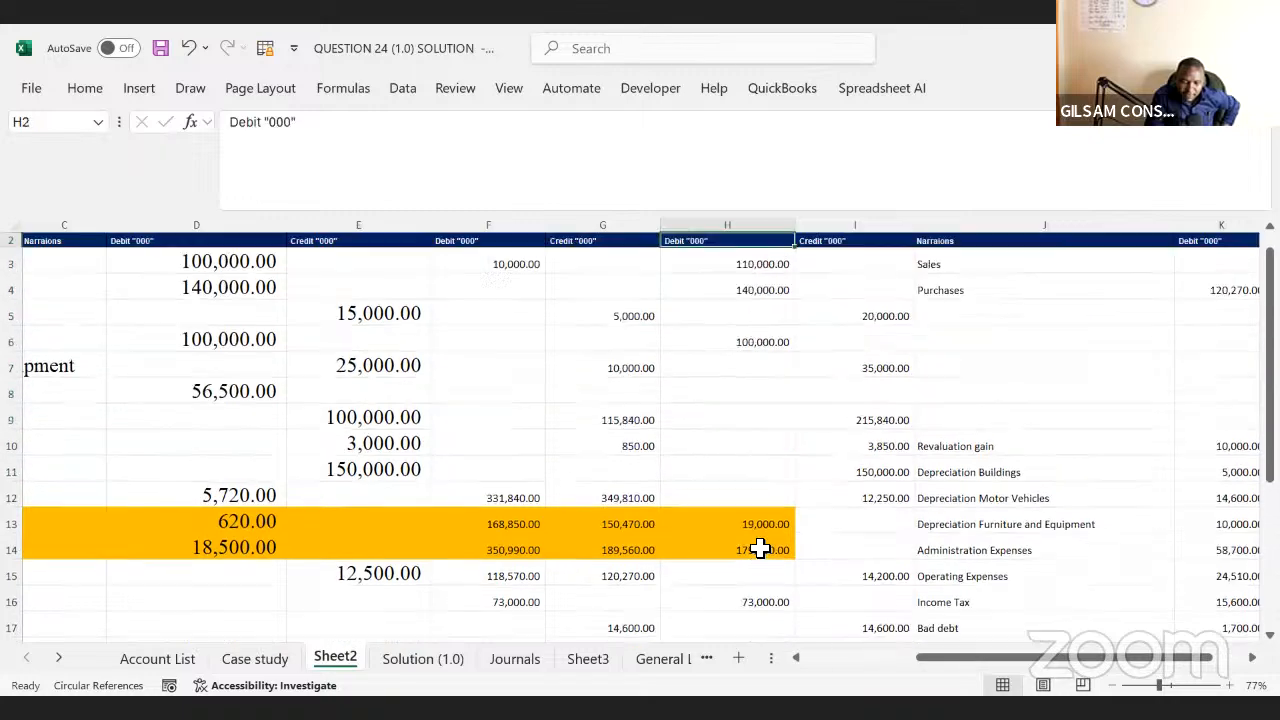
key(Up)
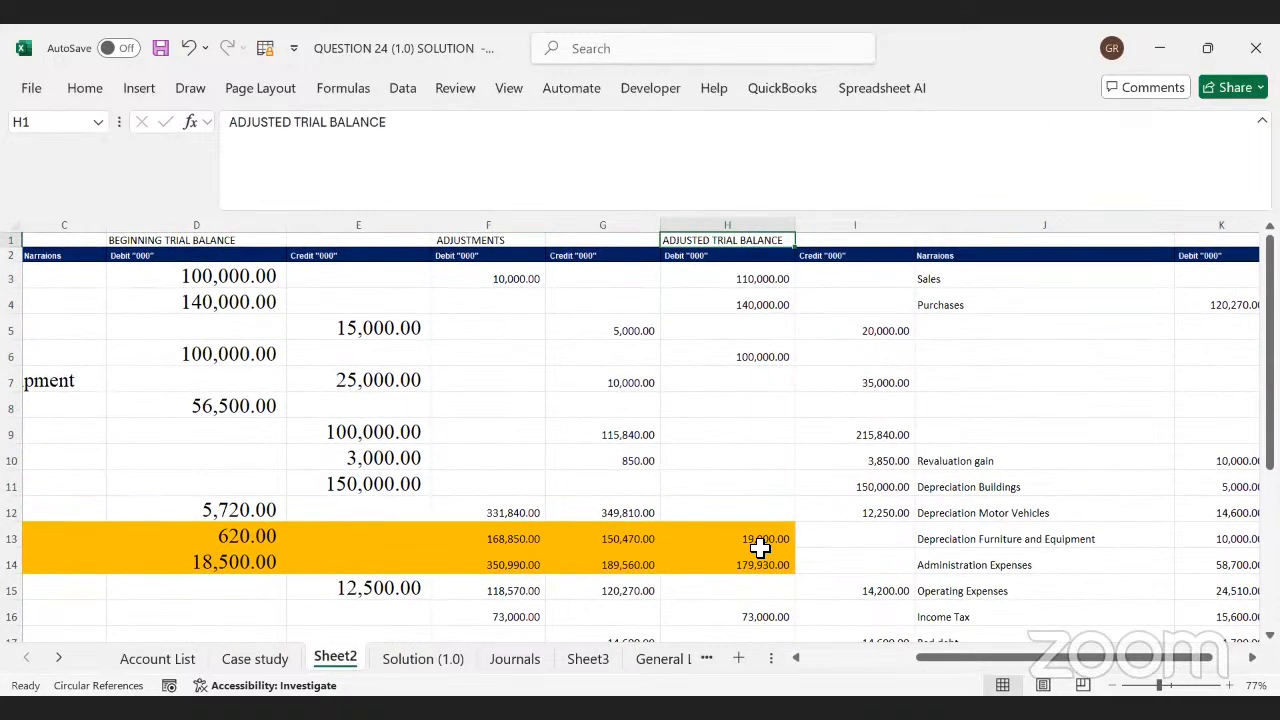
key(Down)
key(Down)
key(Down)
key(Down)
key(Down)
key(Down)
key(Down)
key(Down)
key(Down)
key(Down)
key(Down)
key(Down)
key(Down)
key(Down)
key(Down)
key(Down)
key(Down)
key(Down)
key(Down)
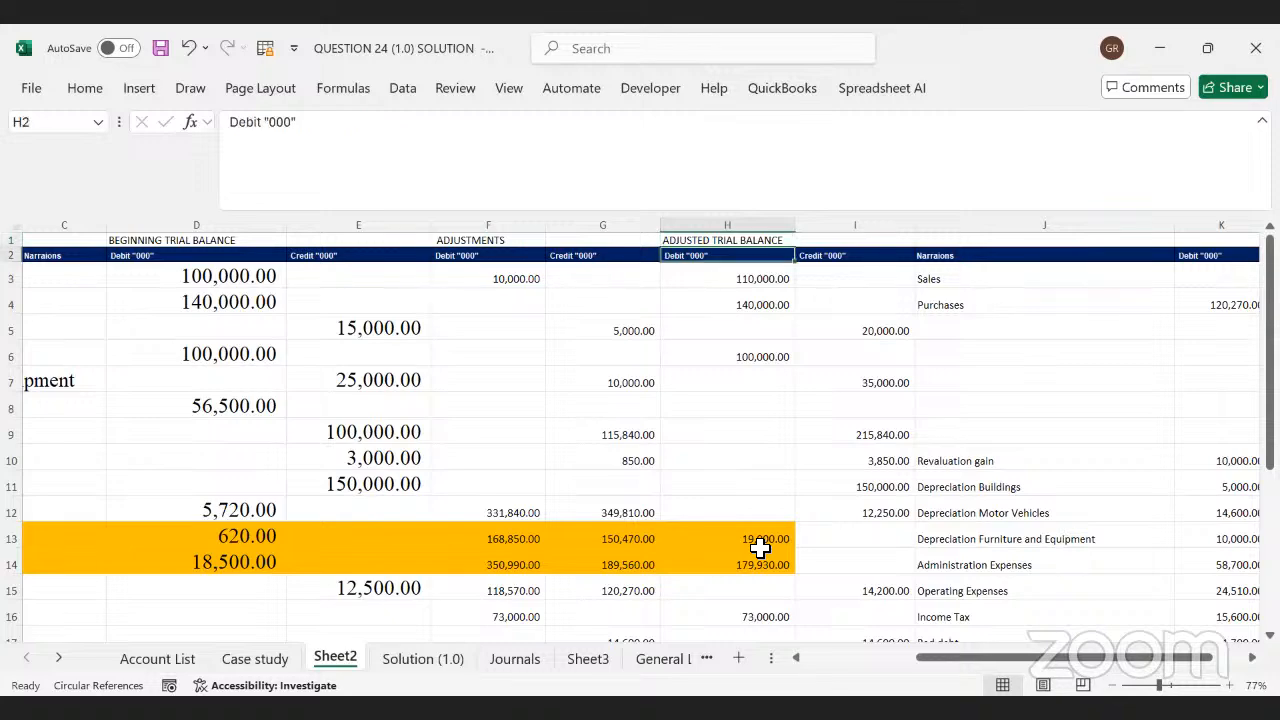
key(Down)
key(Down)
key(Down)
key(Down)
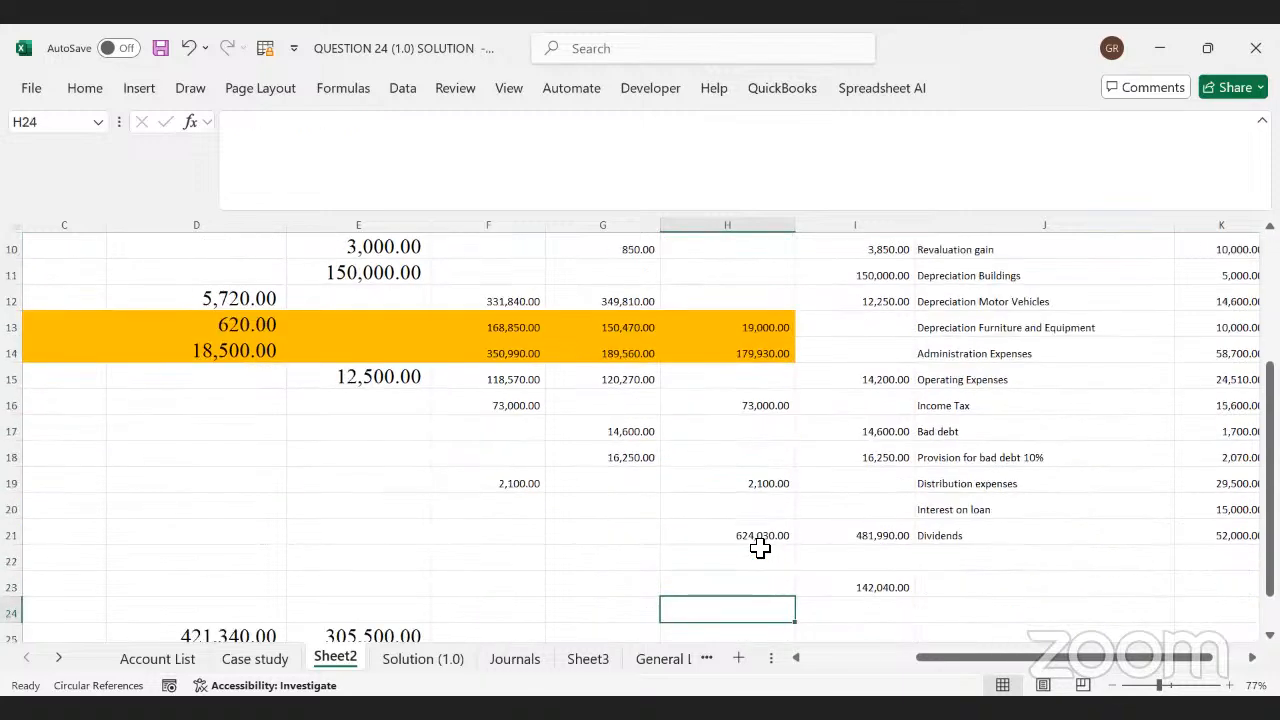
key(Up)
key(Up)
key(Up)
key(Up)
key(Up)
key(Up)
key(Up)
key(Up)
key(Up)
key(Up)
key(Up)
key(Up)
key(Up)
key(Up)
key(Up)
key(Up)
key(Up)
key(Up)
key(Up)
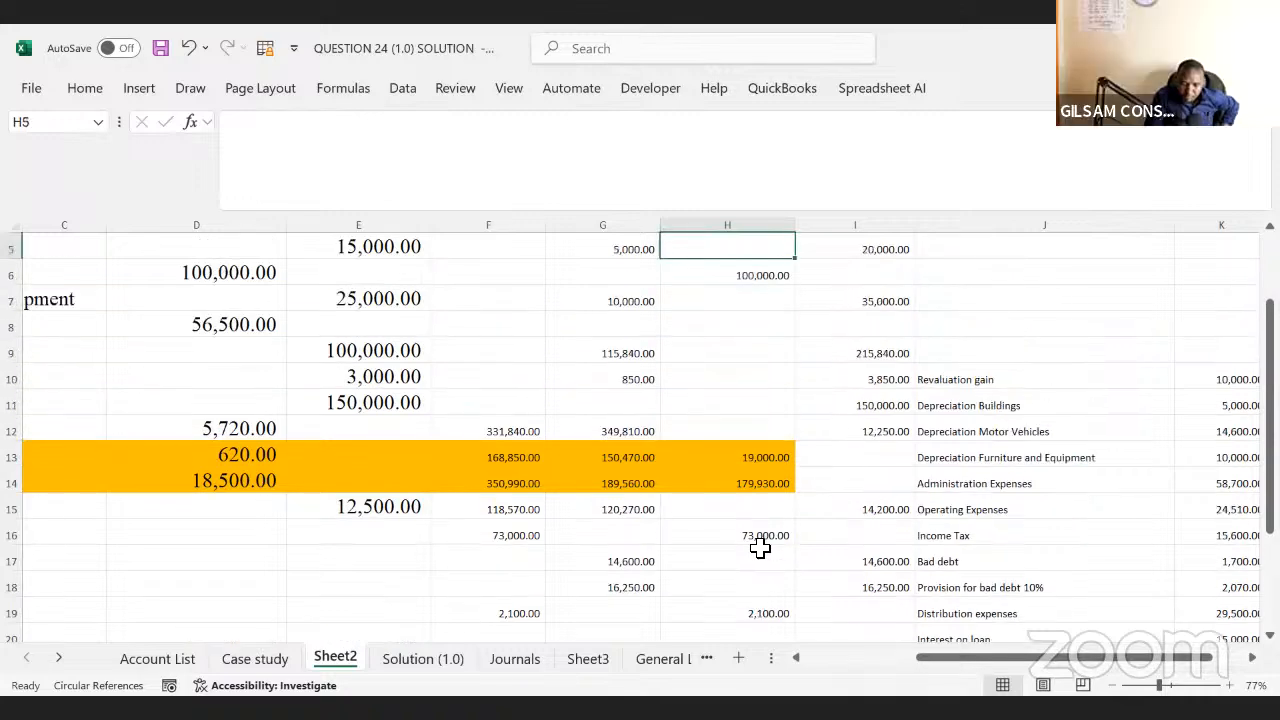
key(Up)
key(Up)
key(Up)
key(Up)
key(Down)
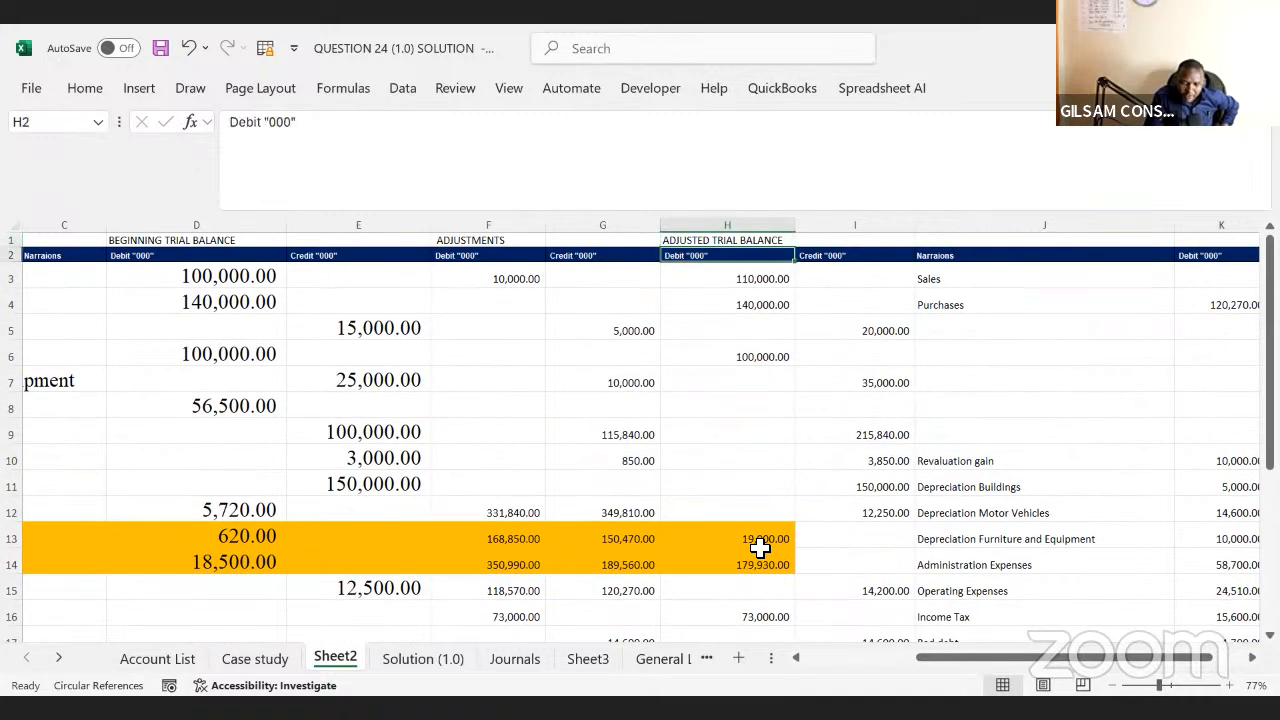
key(Down)
key(Down)
key(Down)
key(Down)
key(Down)
key(Down)
key(Down)
key(Down)
key(Down)
key(Down)
key(Down)
key(Down)
key(Down)
key(Down)
key(Down)
key(Down)
key(Down)
key(Down)
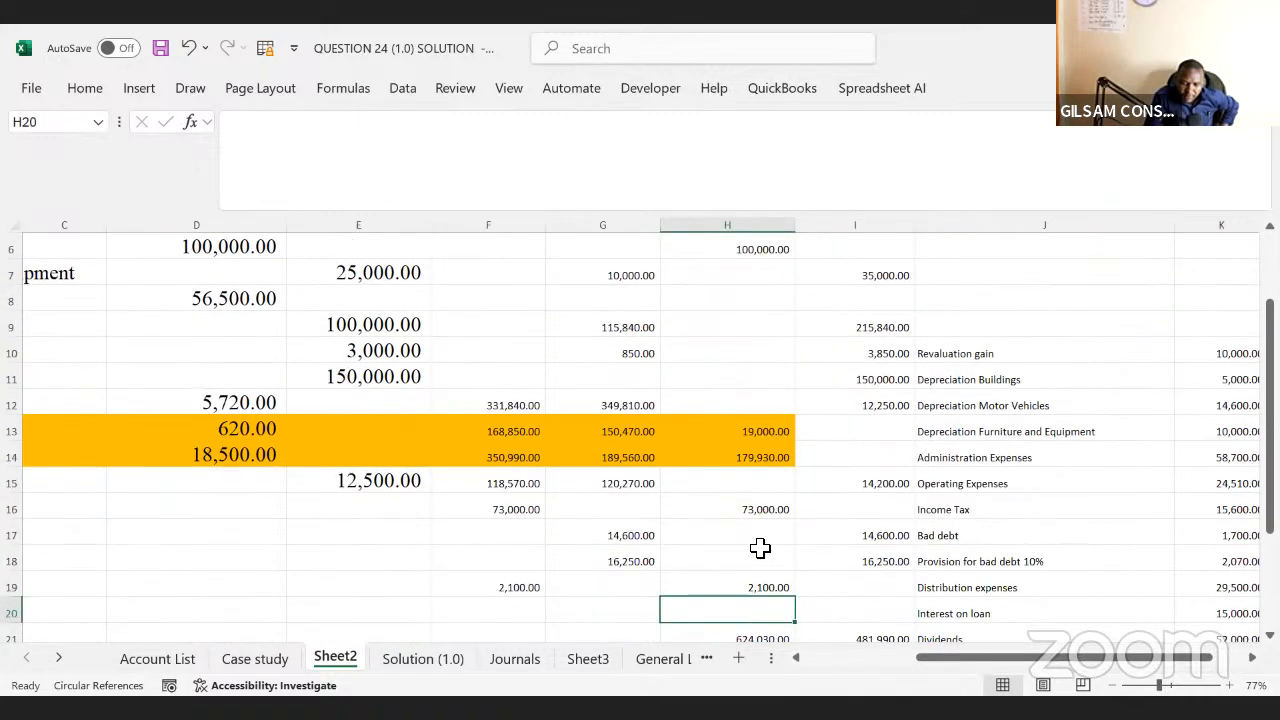
key(Down)
- Examine the account names at the end of the Sheet2 trial balance, around Accruals, Prepayment and row 20
key(Left)
key(Left)
key(Left)
key(Left)
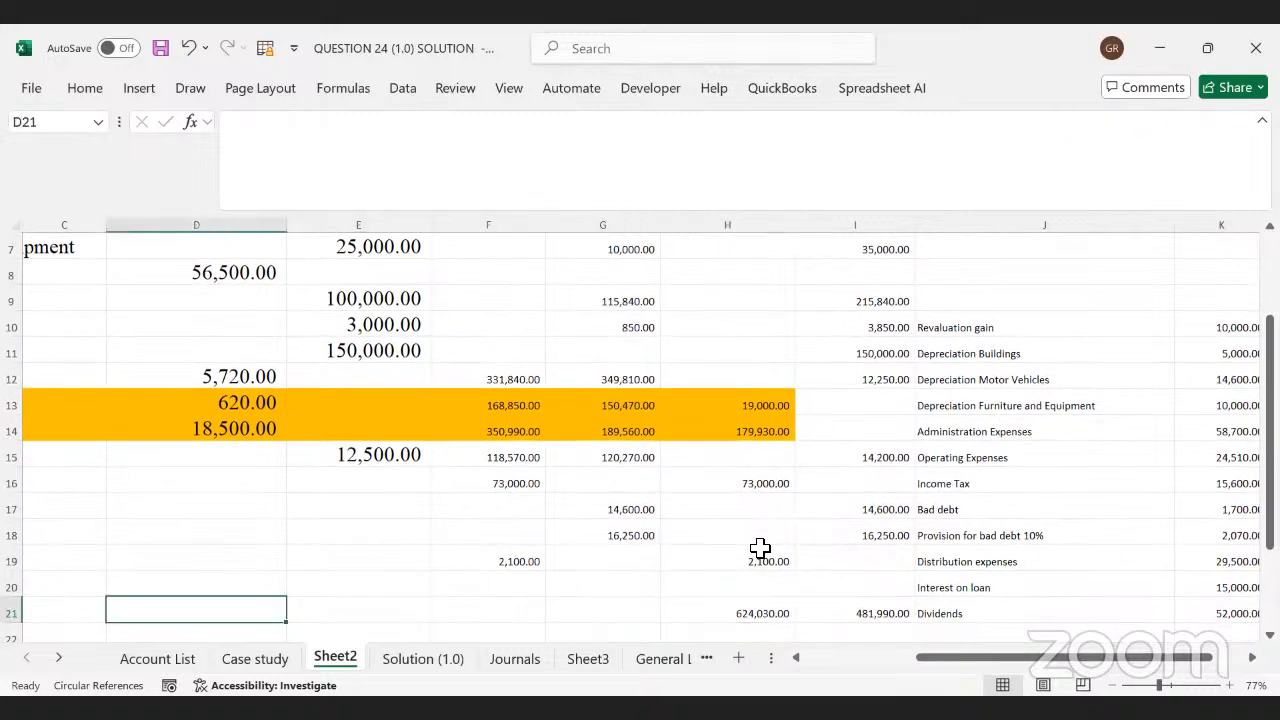
key(Left)
key(Left)
key(Left)
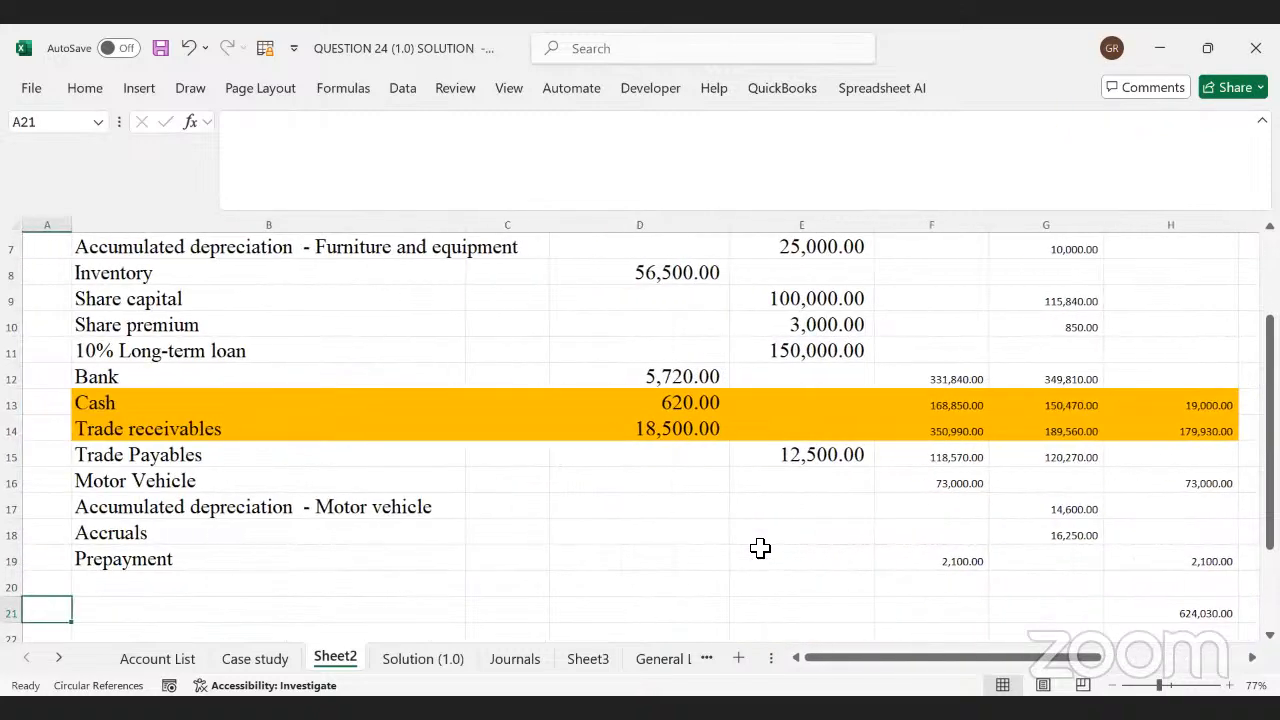
key(Up)
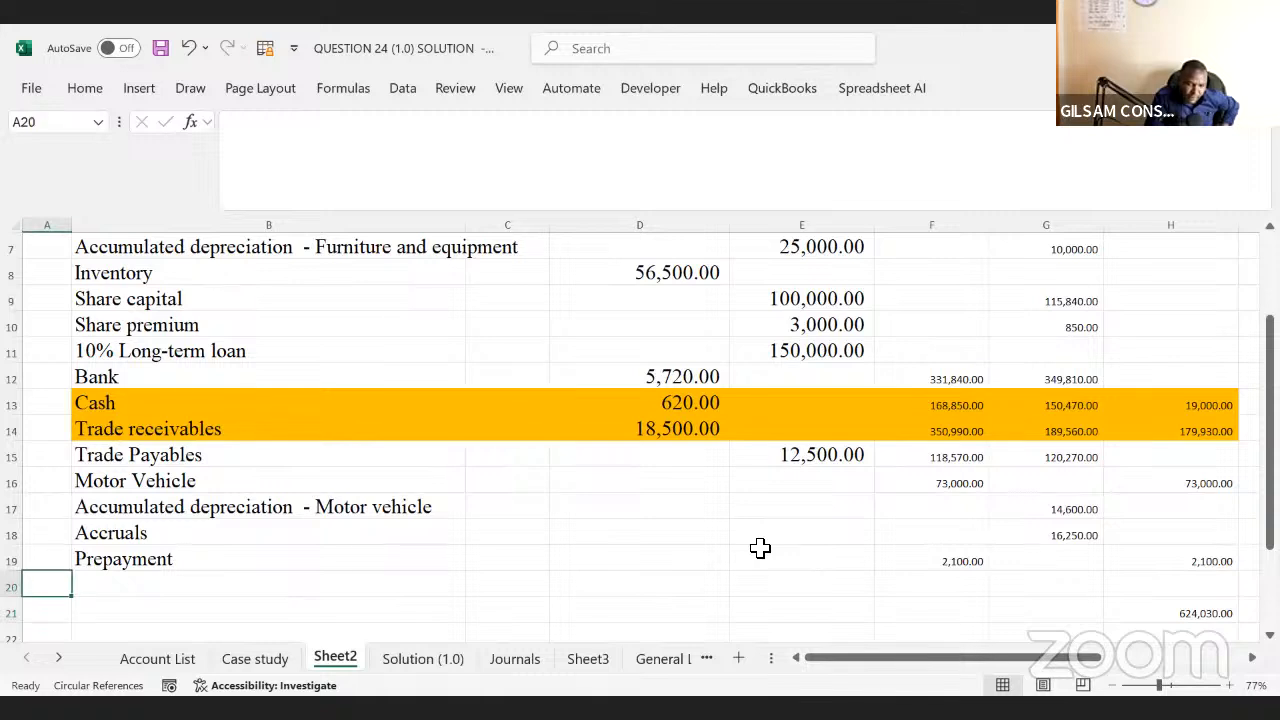
key(Right)
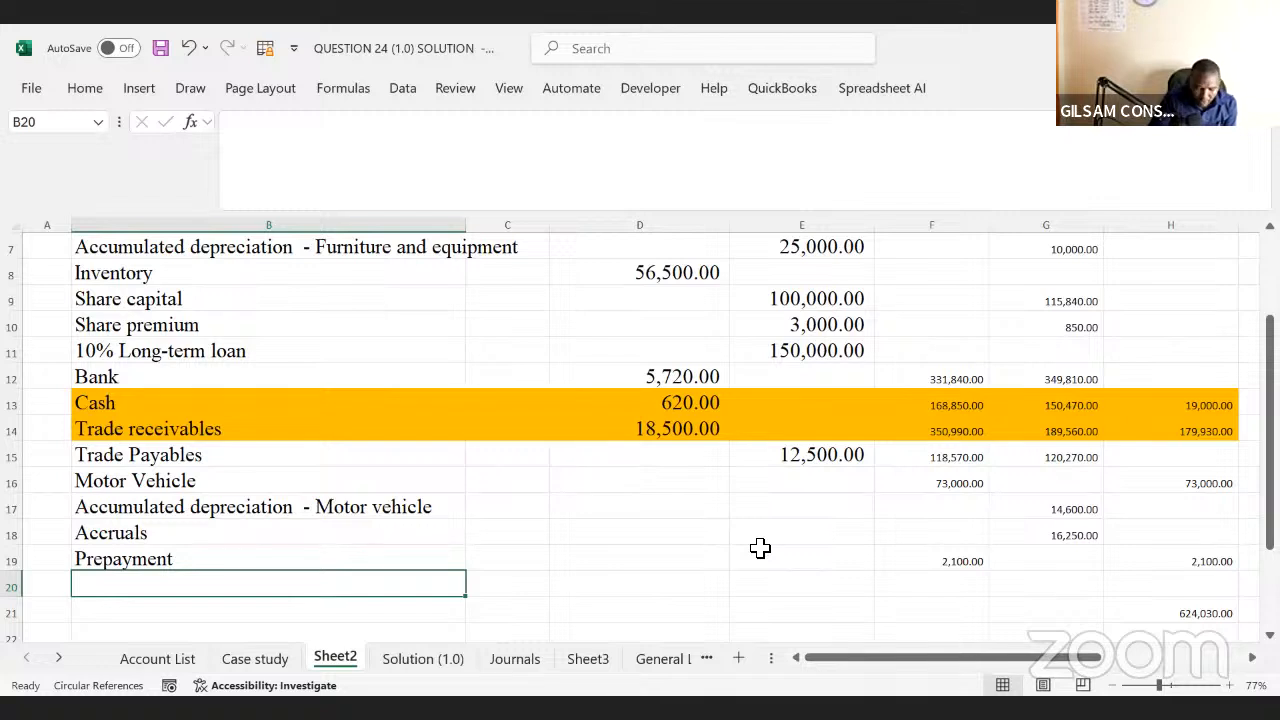
key(Down)
key(Down)
key(Up)
key(Up)
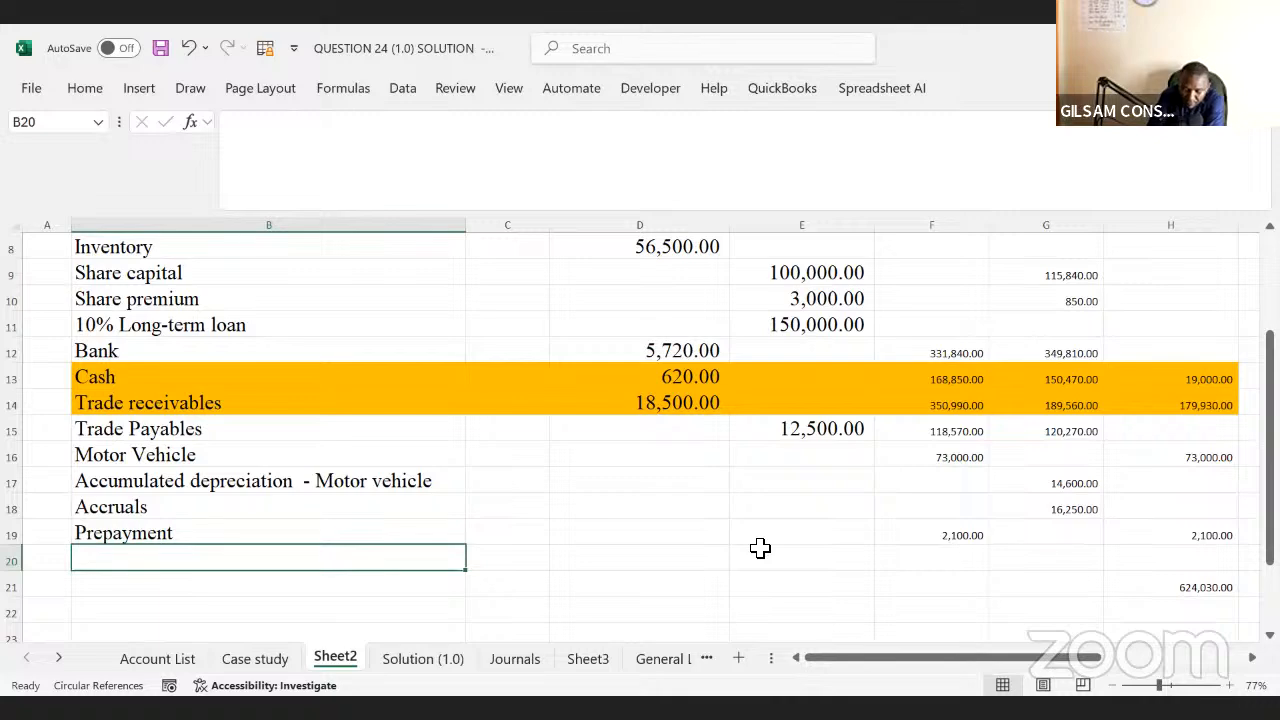
- Review the Sheet2 accounts from the first row and compare the balances across to the Sales and expense columns K and L
key(Up)
key(Up)
key(Up)
key(Up)
key(Up)
key(Up)
key(Up)
key(Up)
key(Up)
key(Up)
key(Up)
key(Up)
key(Up)
key(Up)
key(Up)
key(Up)
key(Up)
key(Up)
key(Up)
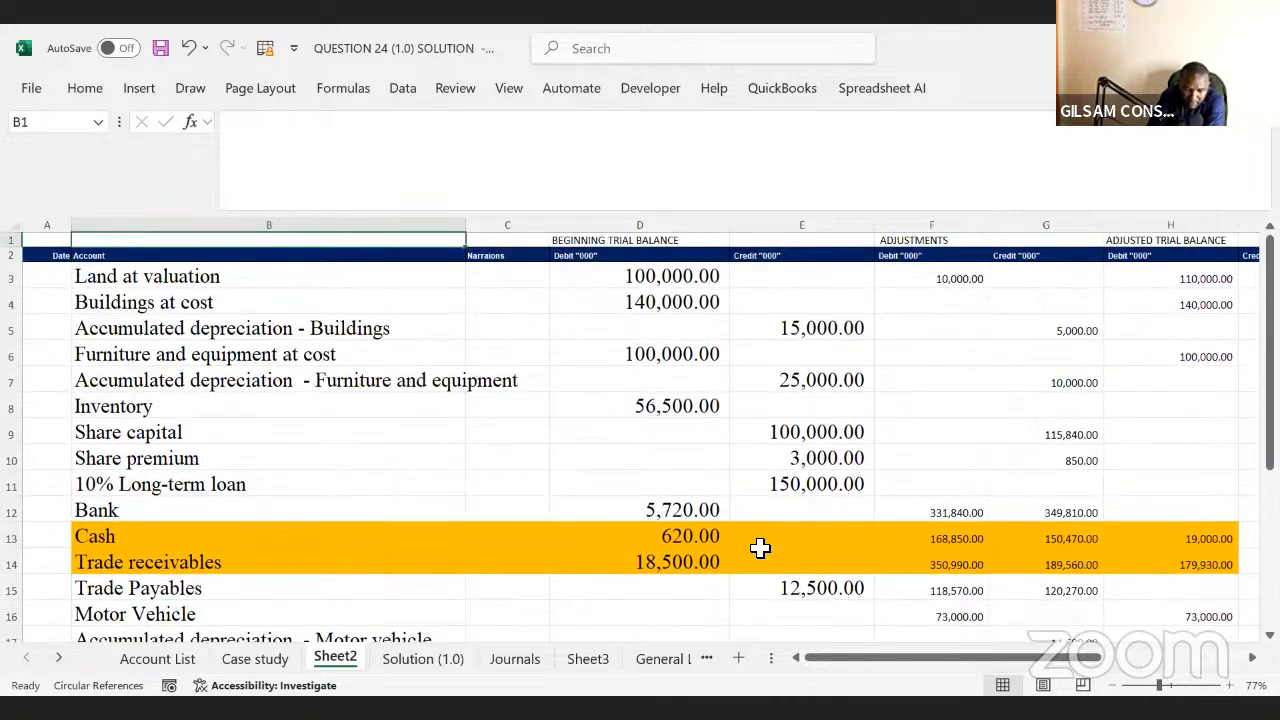
key(Right)
key(Right)
key(Right)
key(Right)
key(Right)
key(Right)
key(Right)
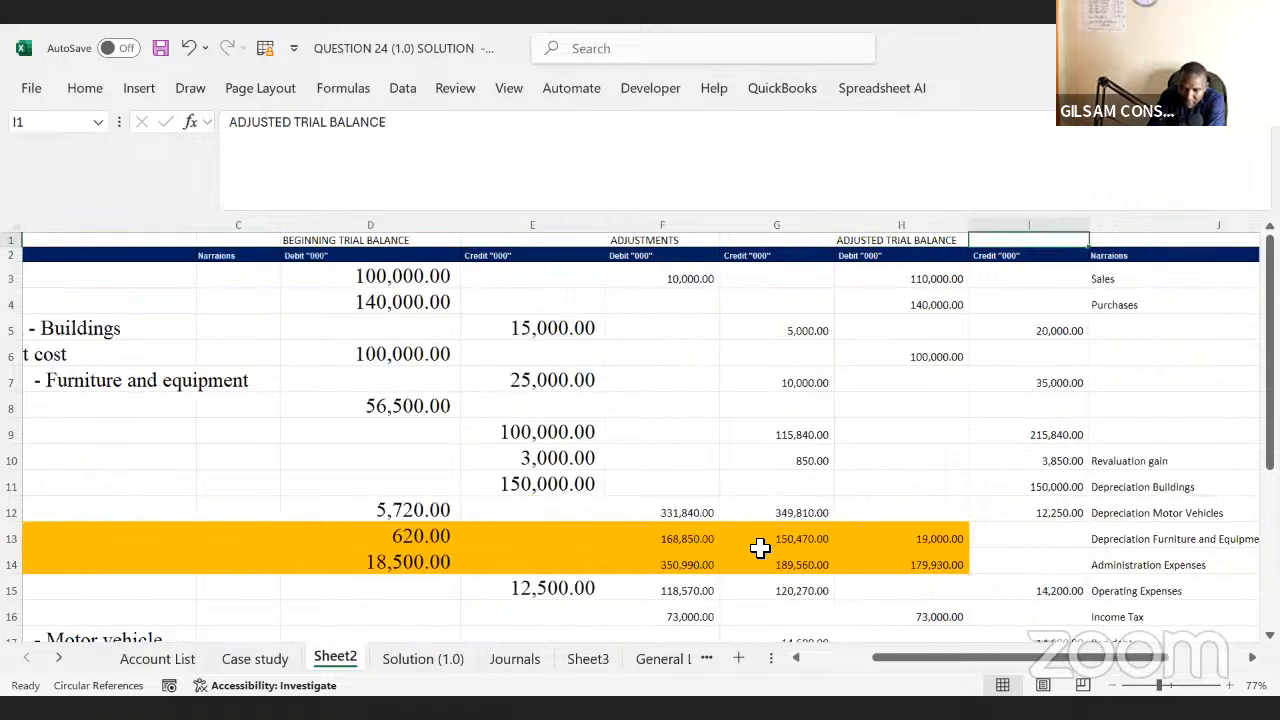
key(Right)
key(Right)
key(Right)
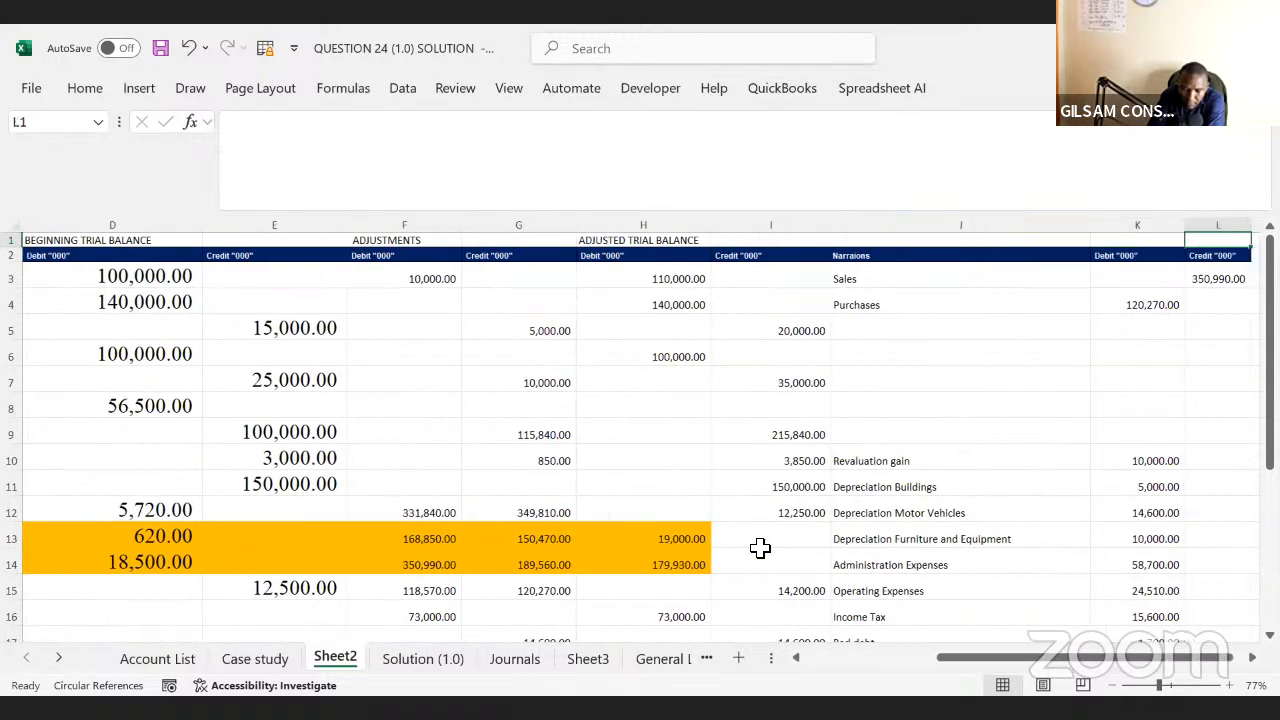
- Check the Sales figures in column L and the adjusted credit balances in column I across the first rows of Sheet2
key(Down)
key(Down)
key(Down)
key(Down)
key(Down)
key(Down)
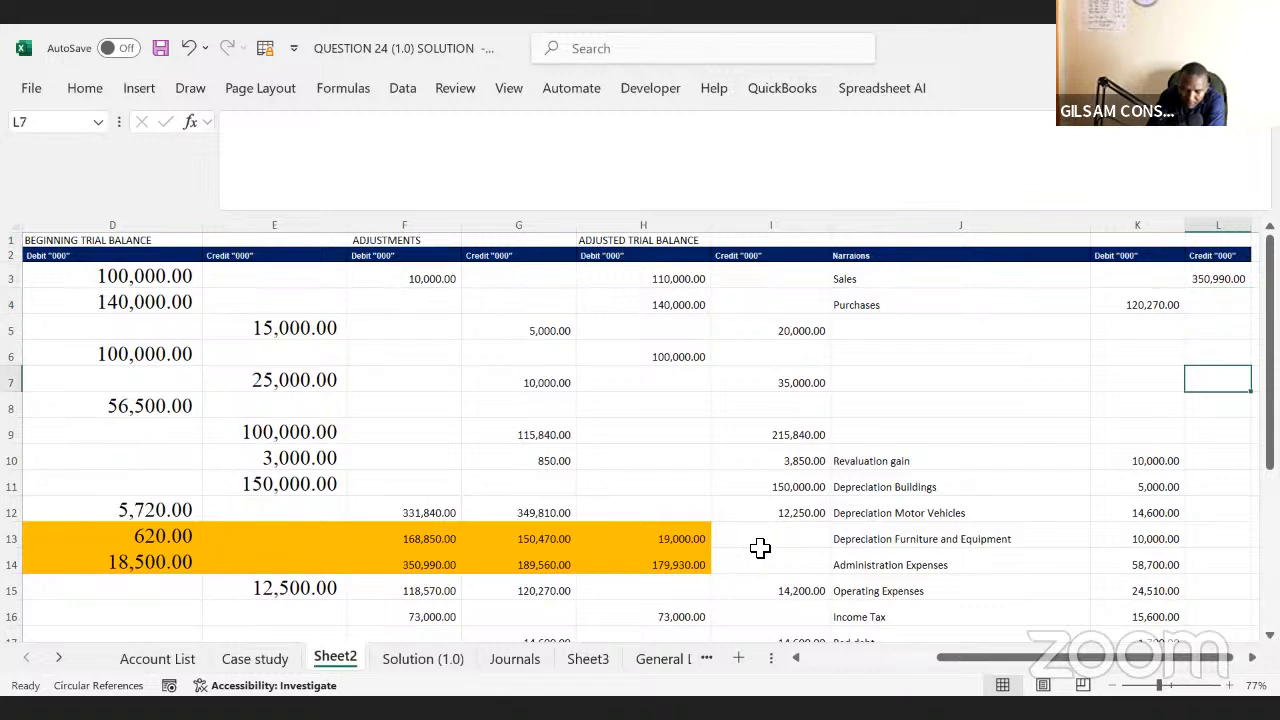
key(Left)
key(Left)
key(Left)
key(Up)
key(Up)
key(Up)
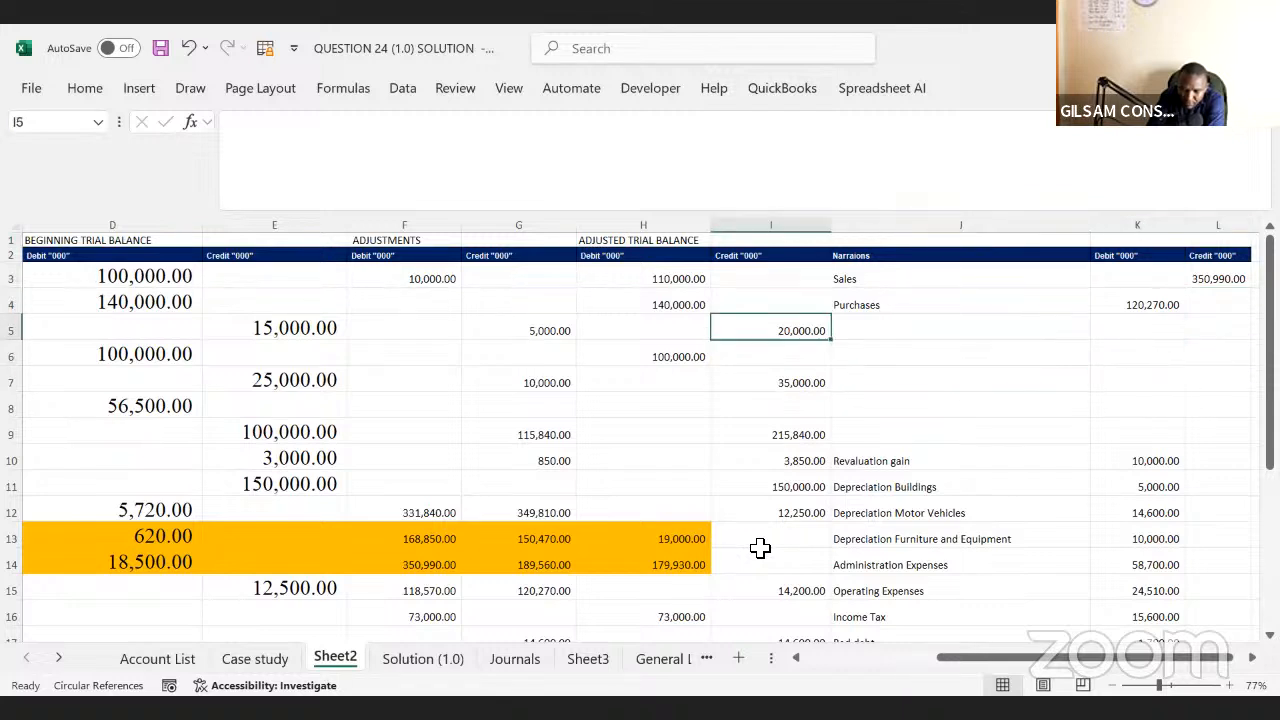
key(Right)
key(Up)
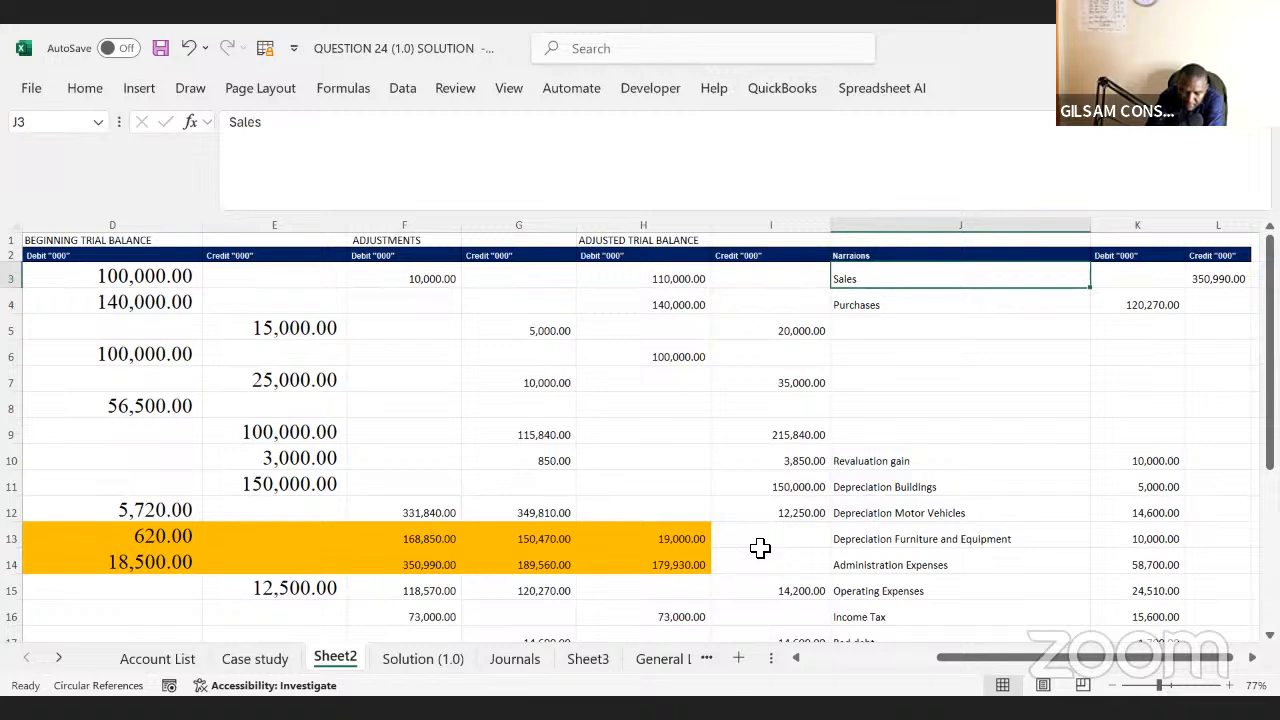
key(Left)
key(Left)
key(Left)
key(Down)
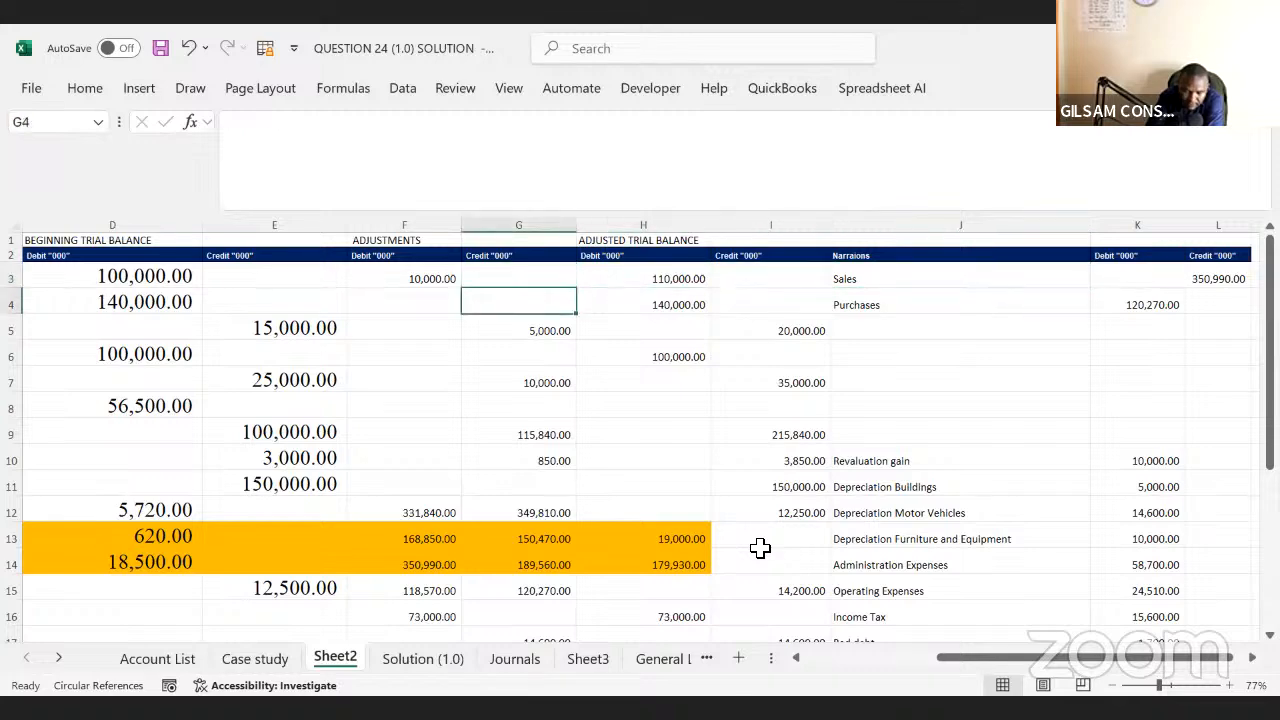
- Review the credit adjustments in column G from Buildings down past the totals, and return to the Trade Payables formula
key(Down)
key(Down)
key(Down)
key(Down)
key(Down)
key(Down)
key(Down)
key(Down)
key(Down)
key(Down)
key(Down)
key(Down)
key(Down)
key(Down)
key(Down)
key(Down)
key(Down)
key(Down)
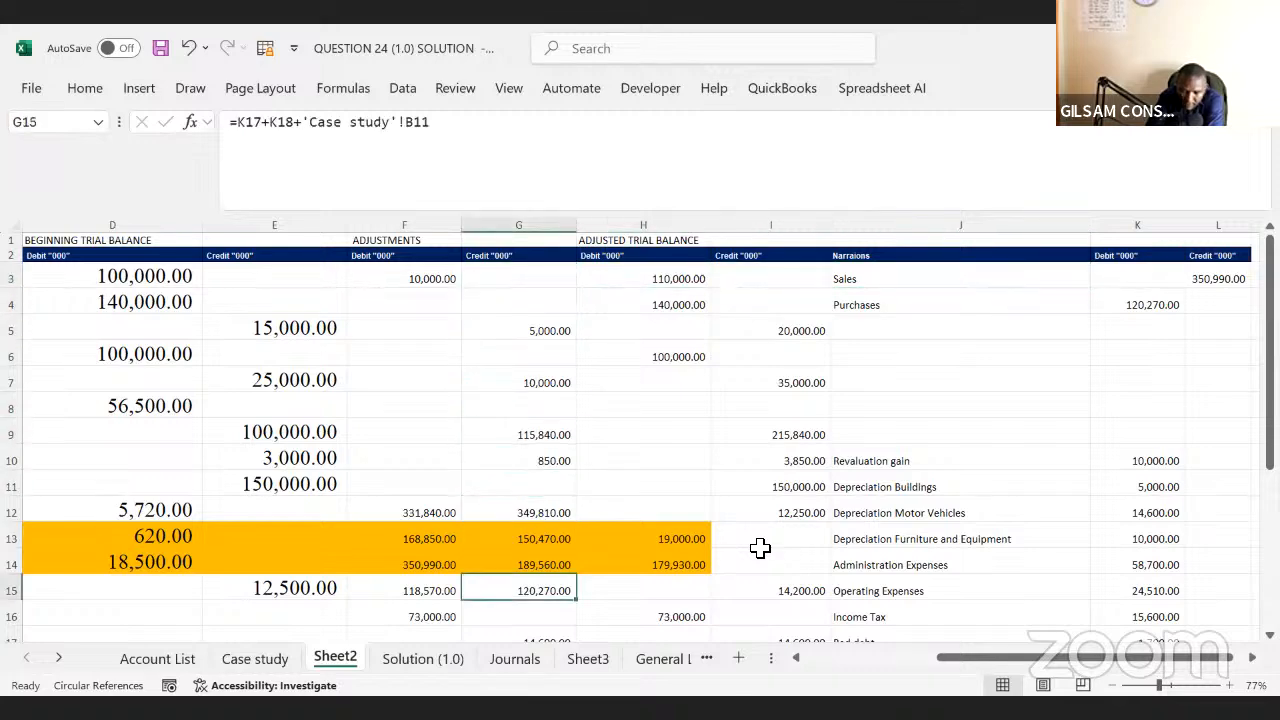
key(Down)
key(Down)
key(Down)
key(Down)
key(Down)
key(Down)
key(Up)
key(Up)
key(Up)
key(Up)
key(Up)
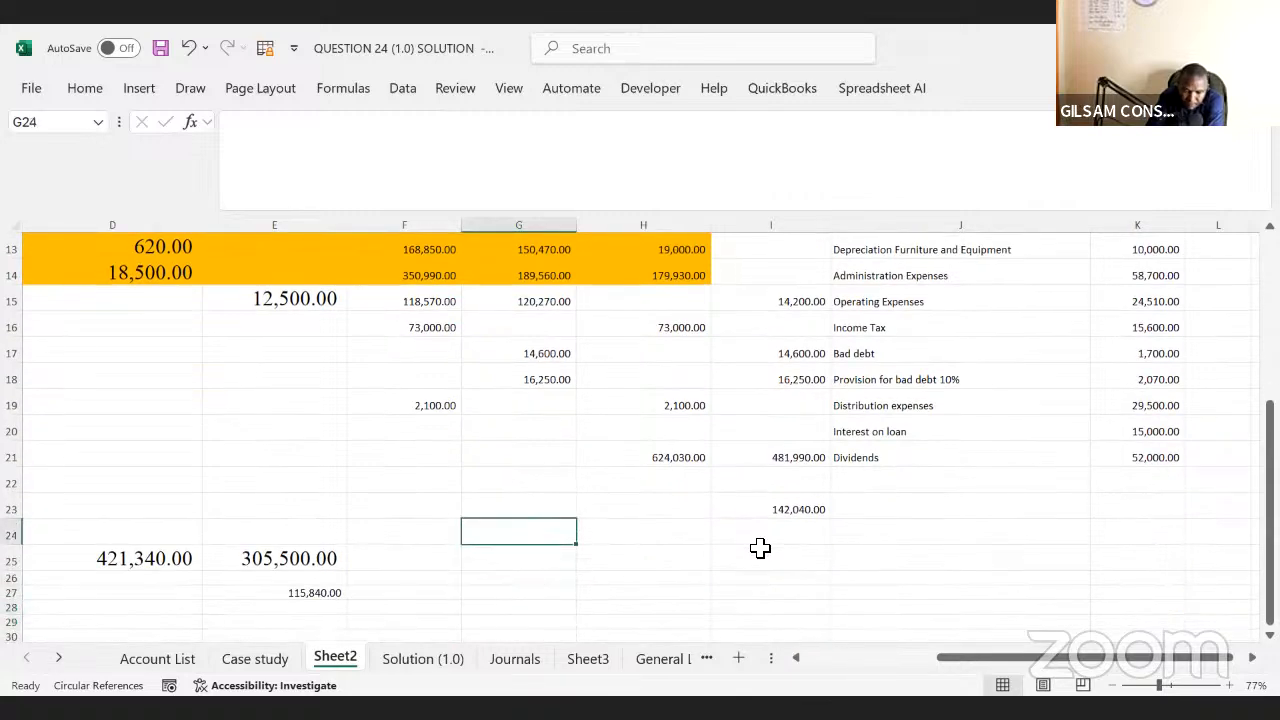
key(Up)
key(Up)
key(Up)
key(Up)
key(Up)
key(Up)
key(Up)
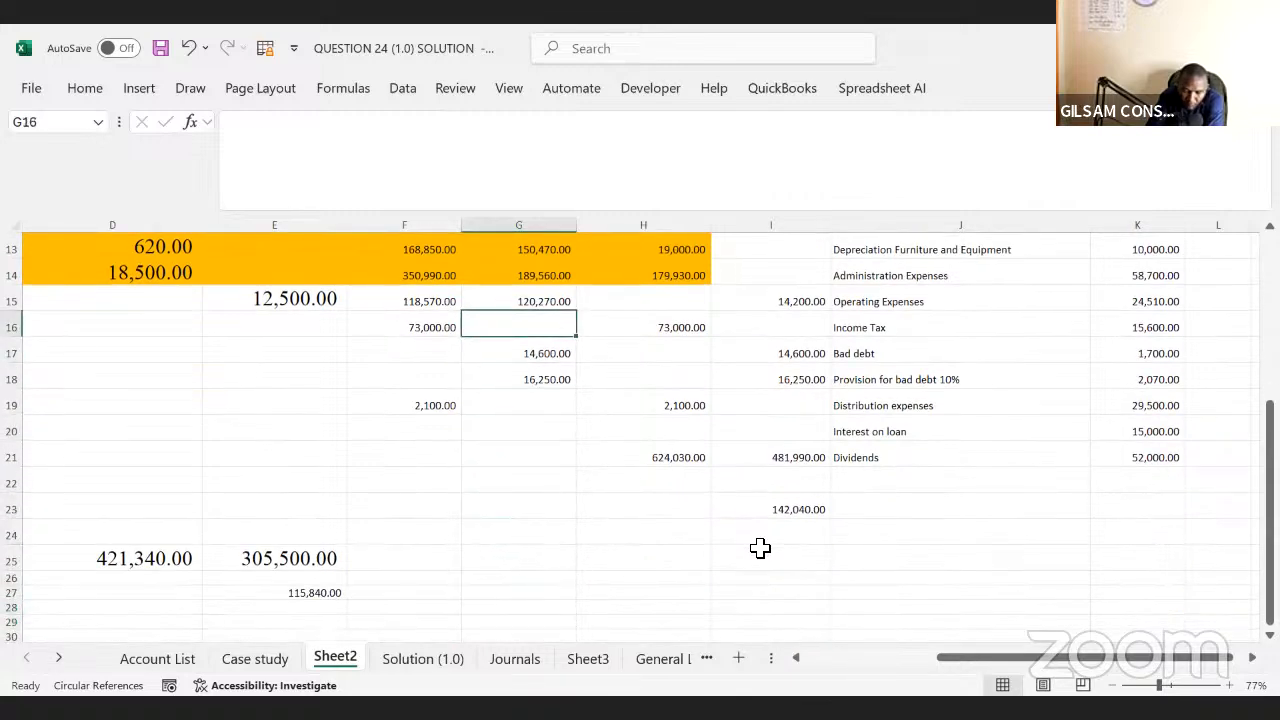
key(Down)
key(Down)
key(Down)
key(Up)
key(Up)
key(Up)
key(Up)
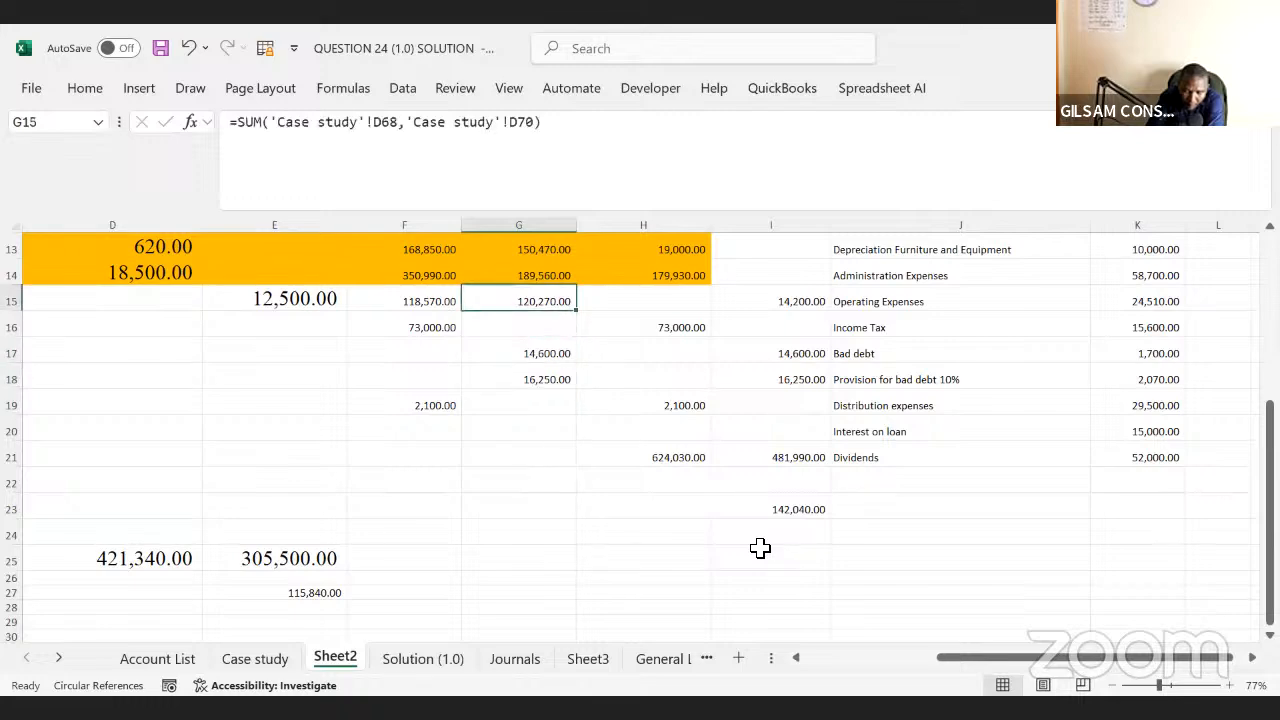
- Examine the credit adjustment formulas between Accumulated depreciation - Furniture and equipment and the highlighted Cash row
key(Up)
key(Up)
key(Up)
key(Up)
key(Up)
key(Up)
key(Up)
key(Up)
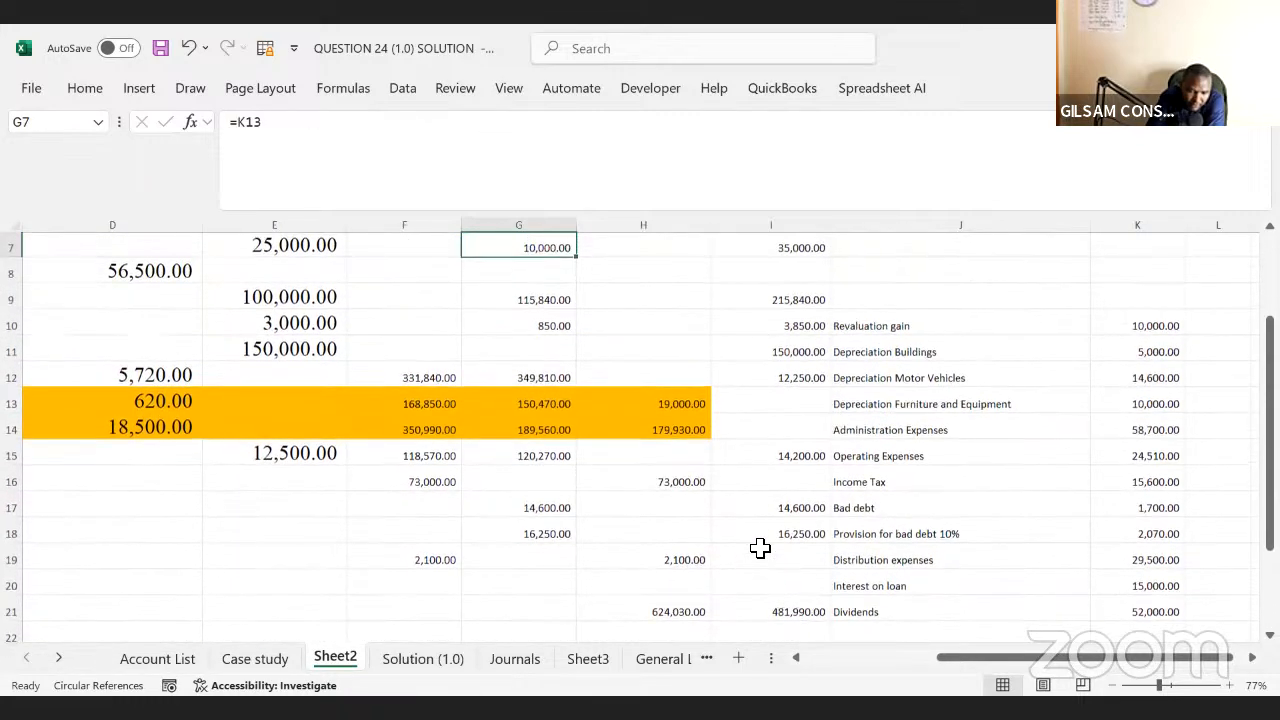
key(Down)
key(Down)
key(Down)
key(Down)
key(Down)
key(Down)
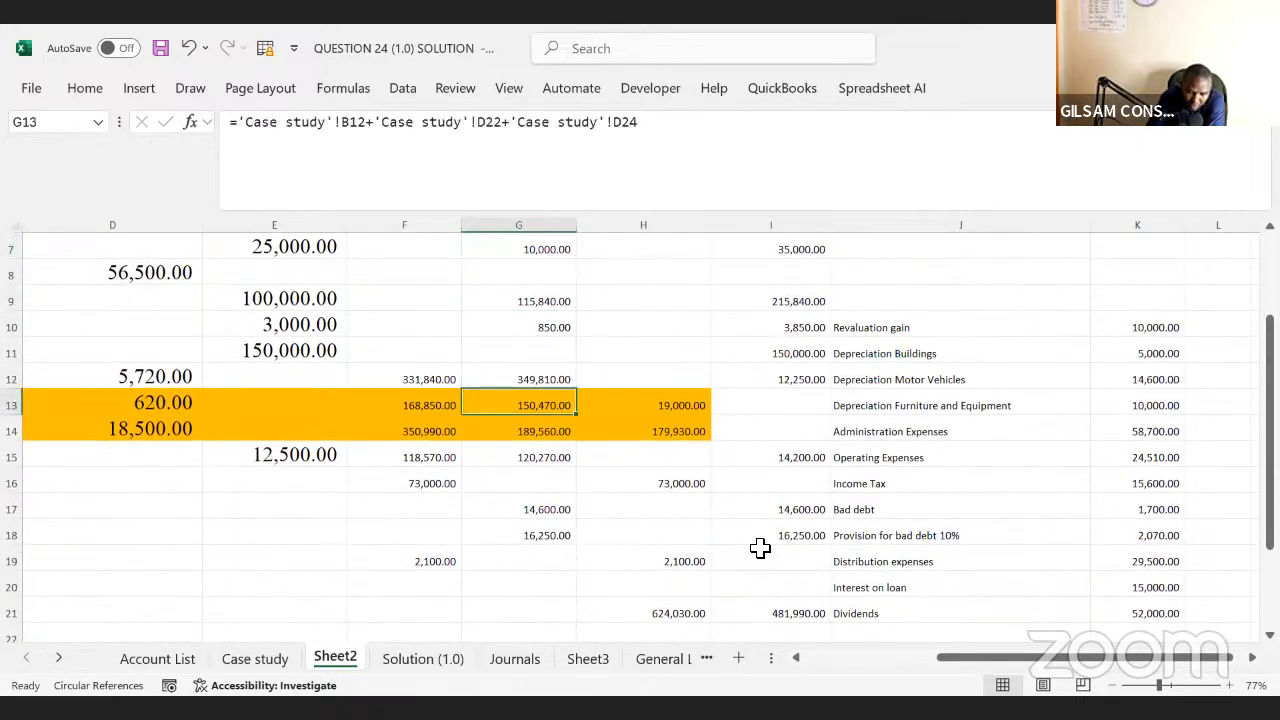
- Inspect the Cash row's opening balance and the formula behind its debit adjustment in F13
key(Left)
key(Left)
key(Left)
key(Left)
key(Left)
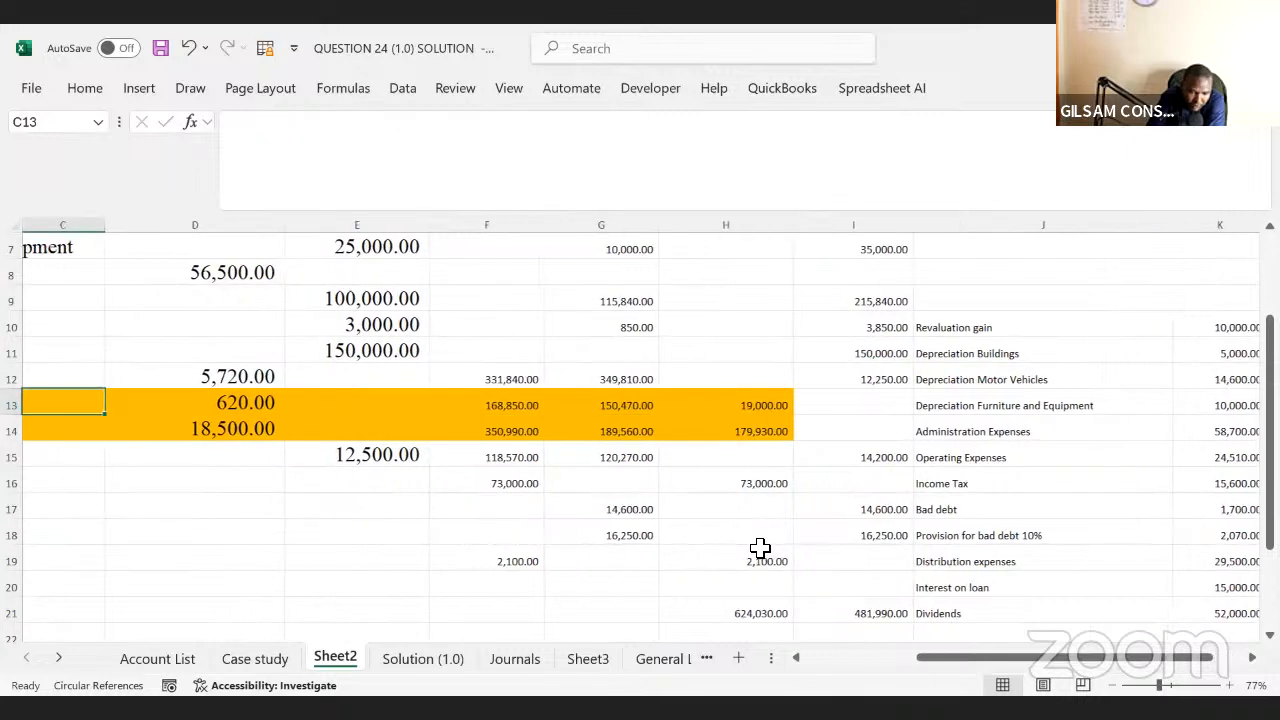
key(Left)
key(Right)
key(Right)
key(Right)
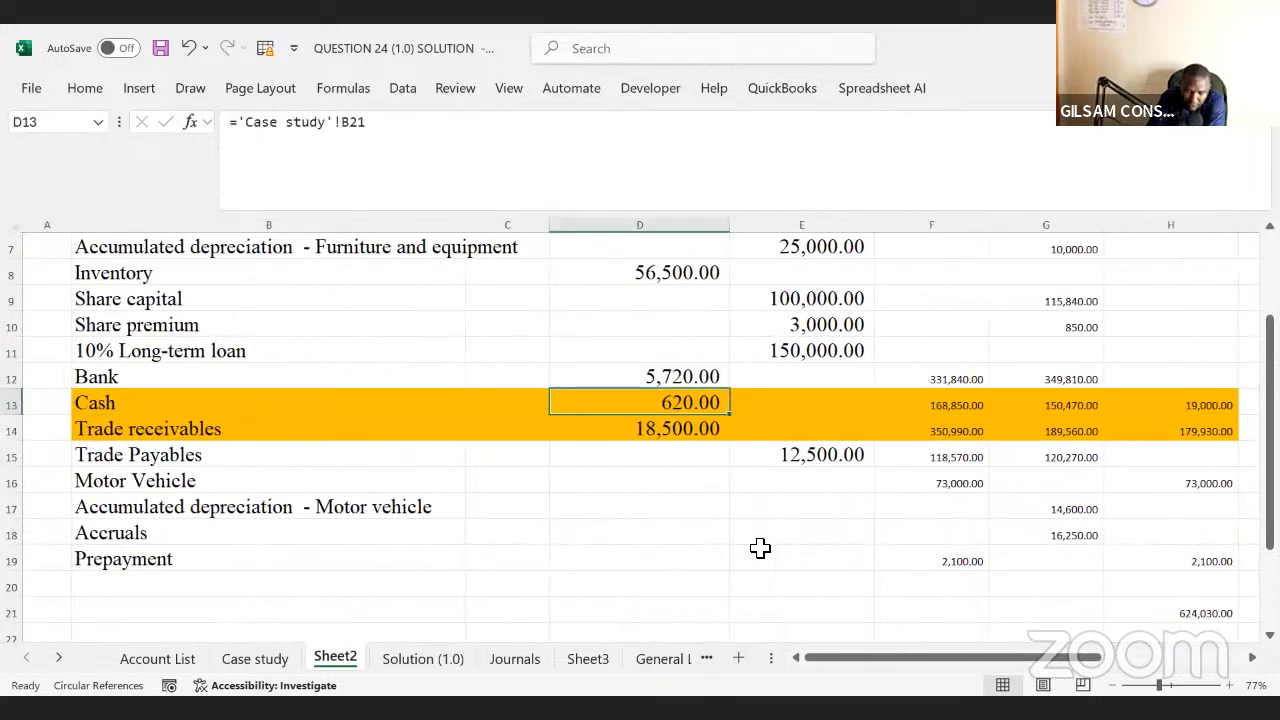
key(Right)
key(Right)
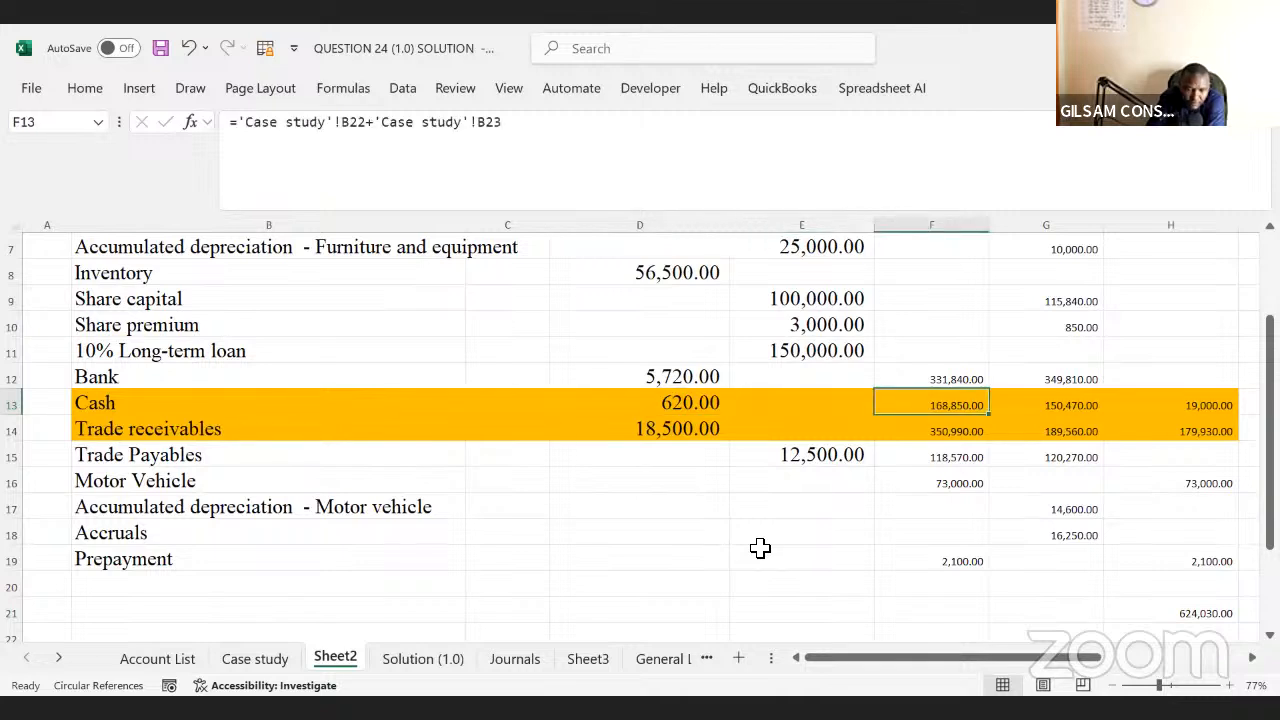
click(577, 138)
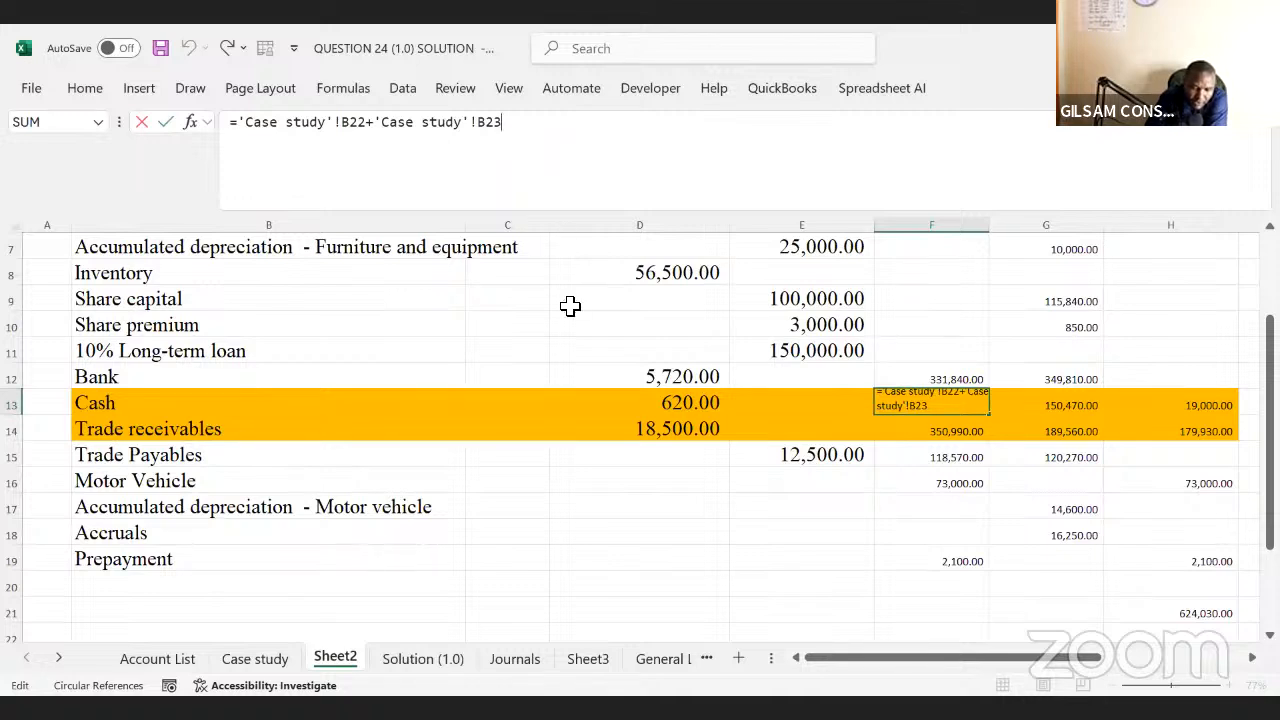
click(910, 487)
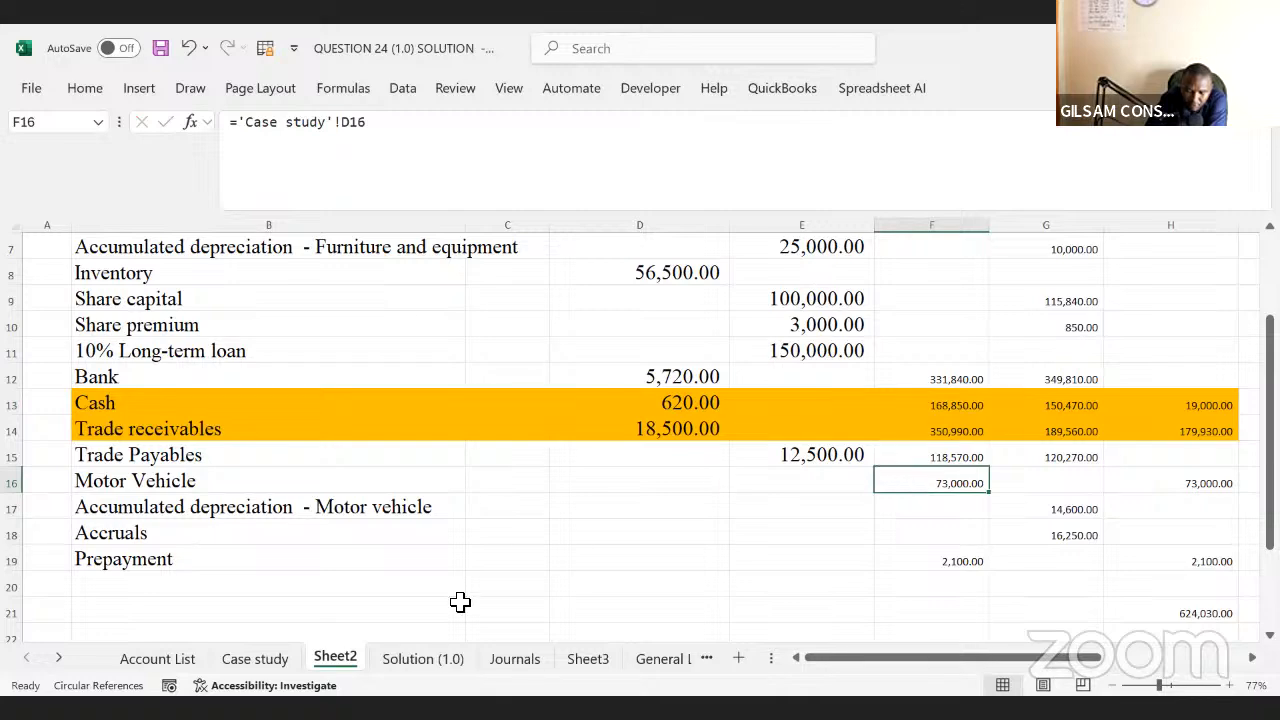
- Sum the Cash in Hand debit entries B21:B23 and credit entries D21:D24 on the Case study sheet for comparison
click(255, 658)
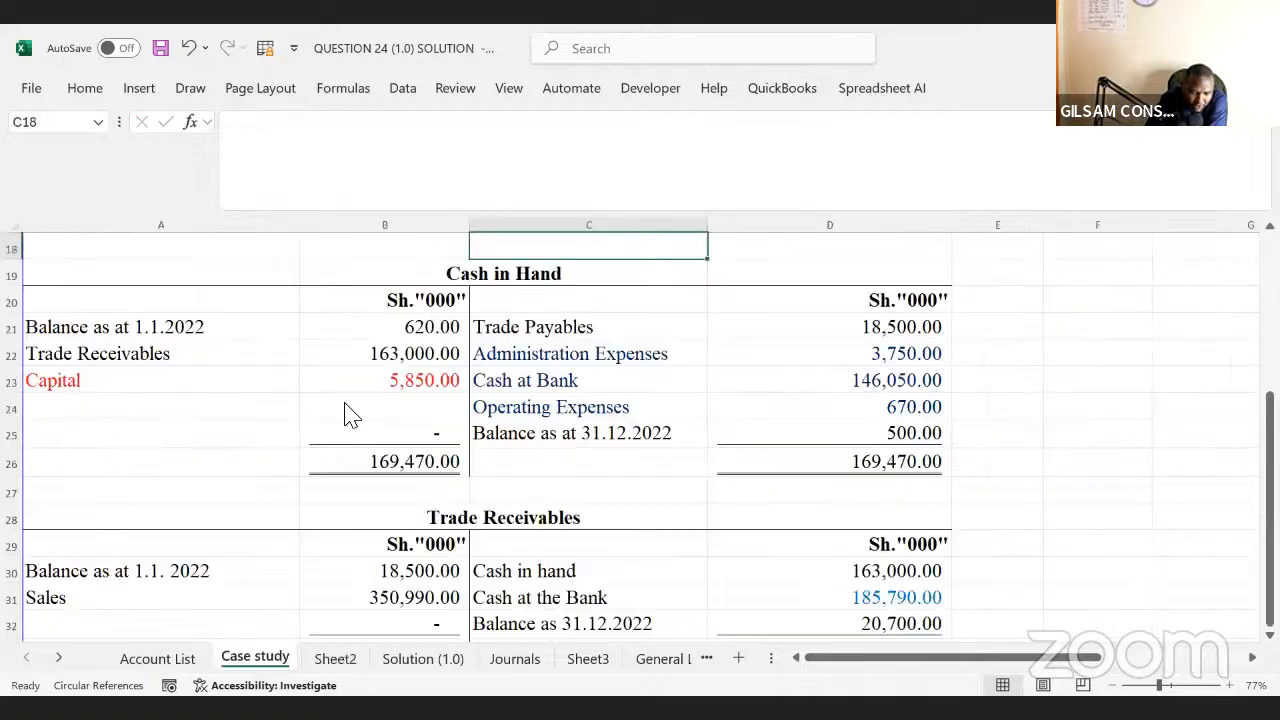
click(362, 358)
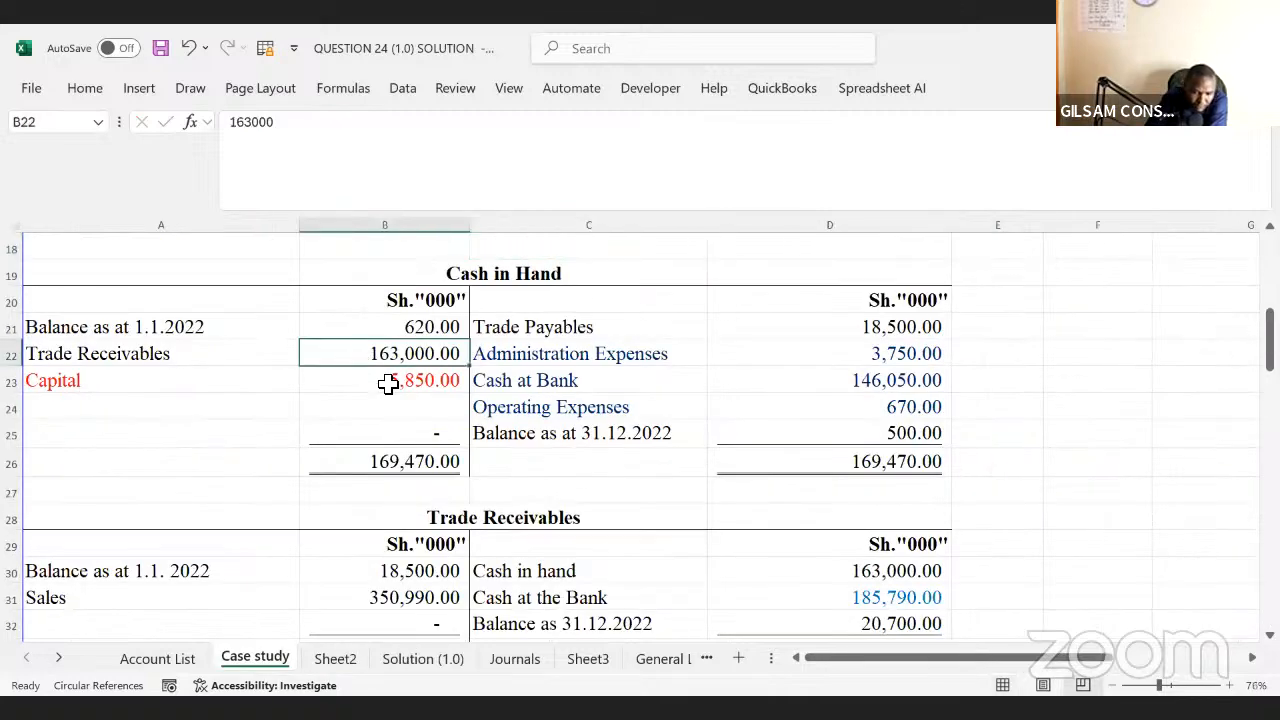
click(386, 382)
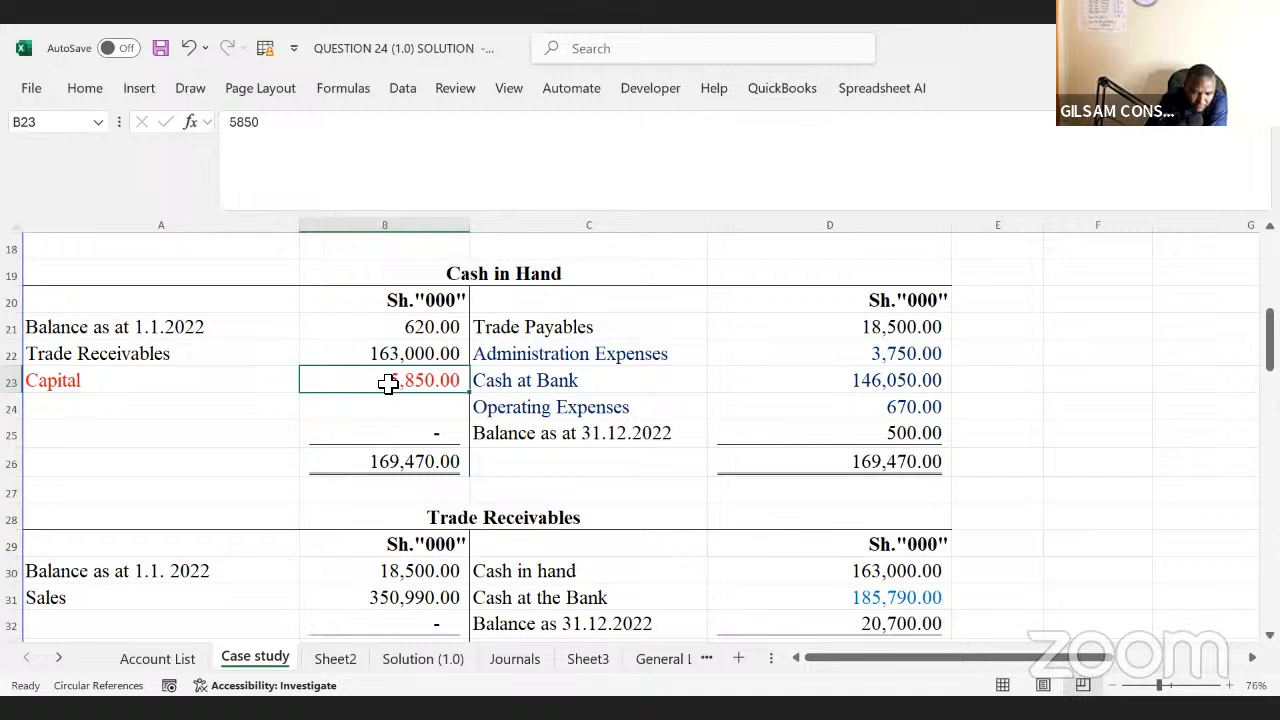
click(408, 333)
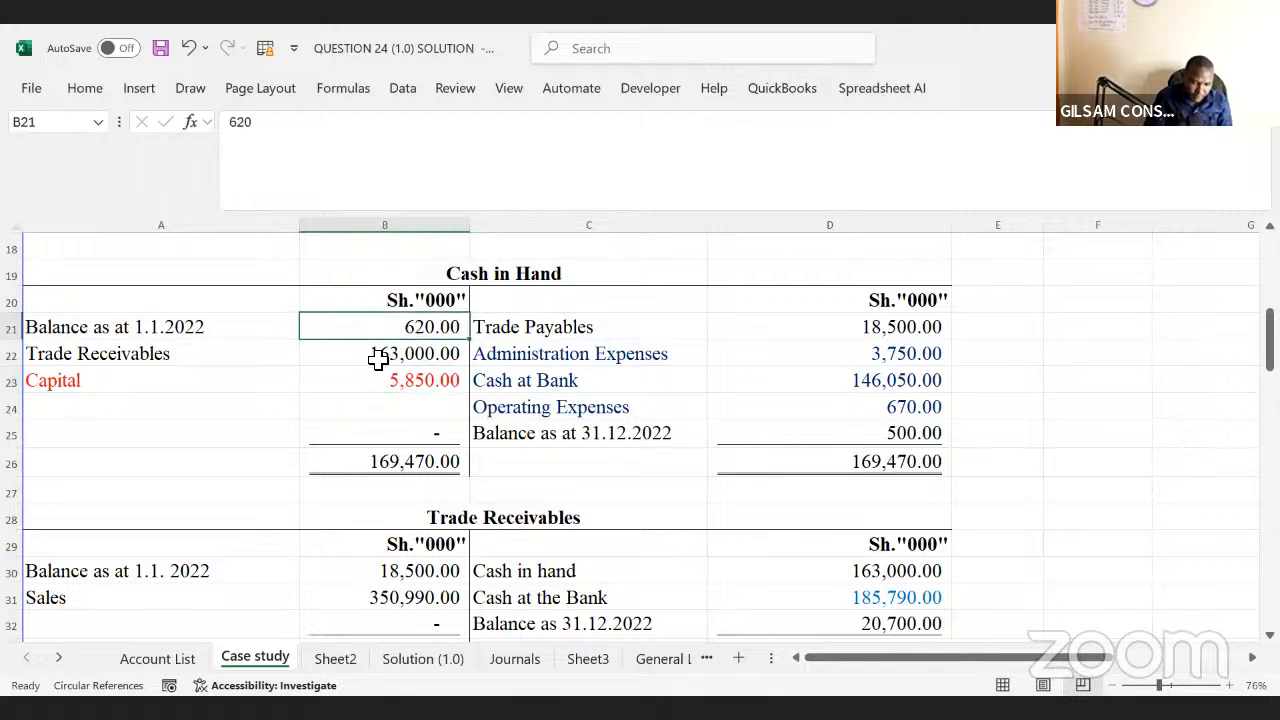
drag(376, 361, 374, 378)
drag(410, 328, 398, 369)
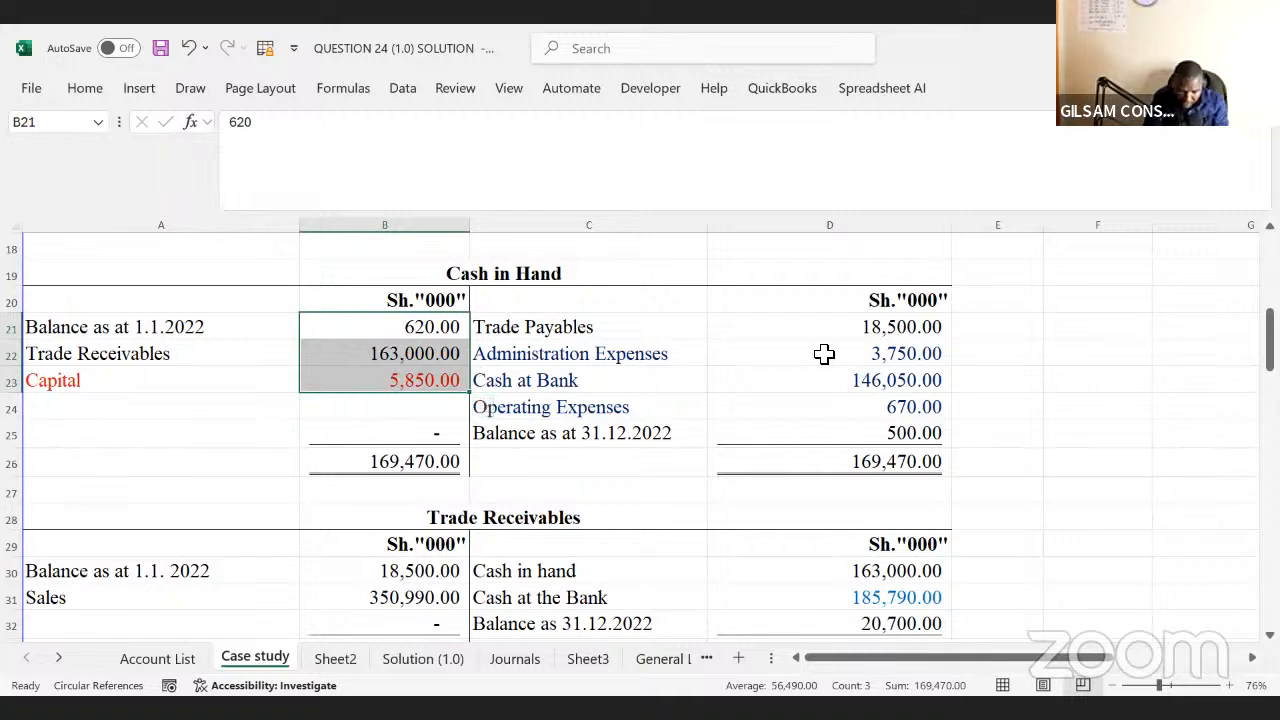
drag(876, 336, 893, 409)
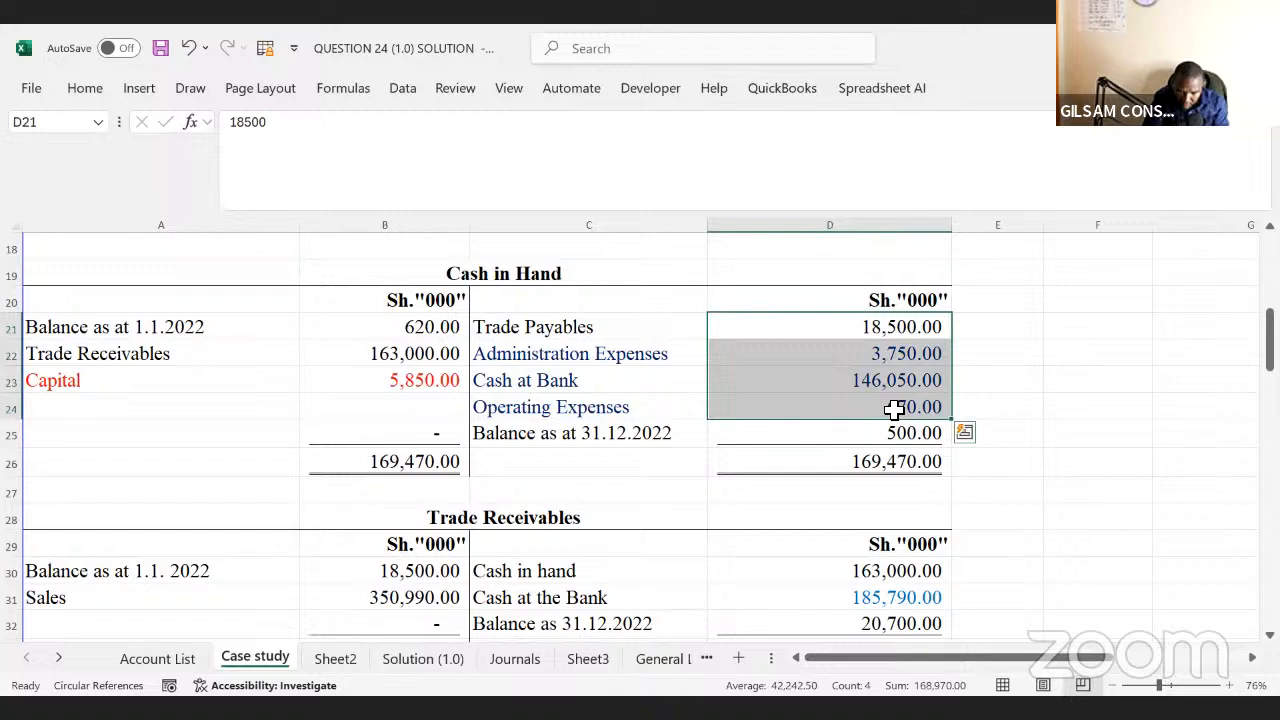
click(878, 330)
drag(878, 334, 878, 414)
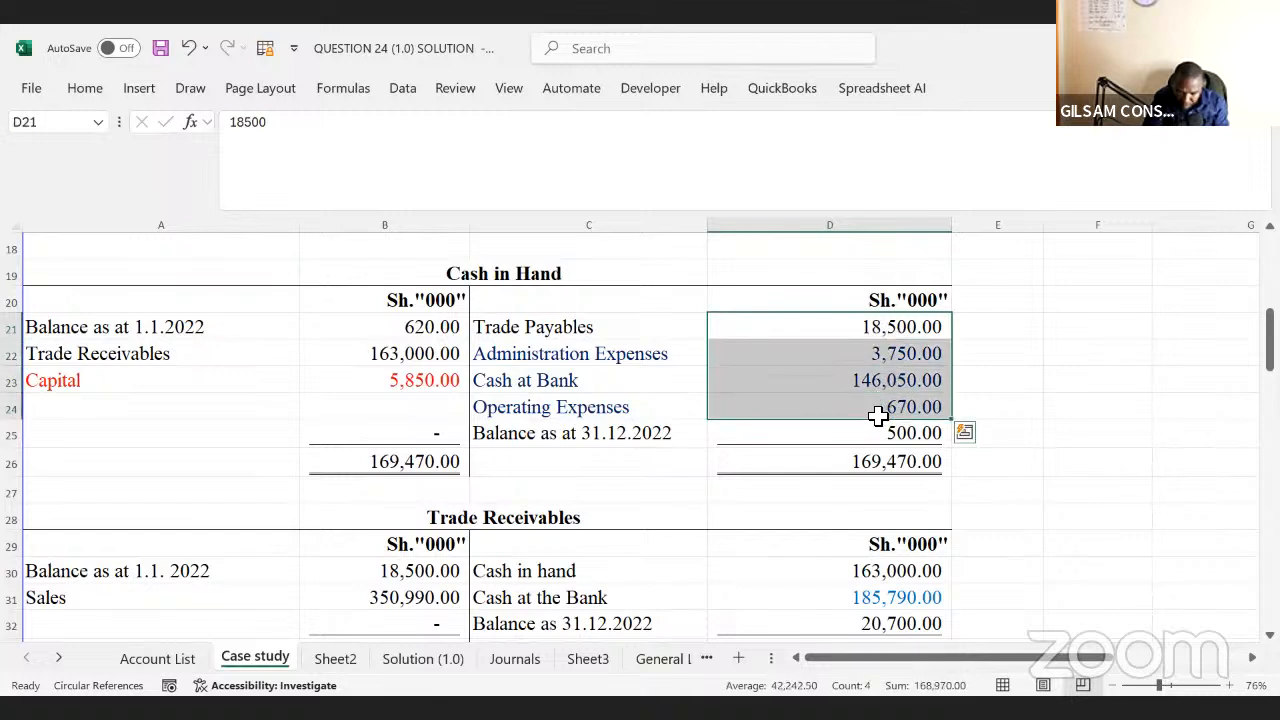
- Compare the Cash adjustment formulas in F13 and G13 on Sheet2 with the Trade Payables line of Cash in Hand
click(335, 658)
click(955, 403)
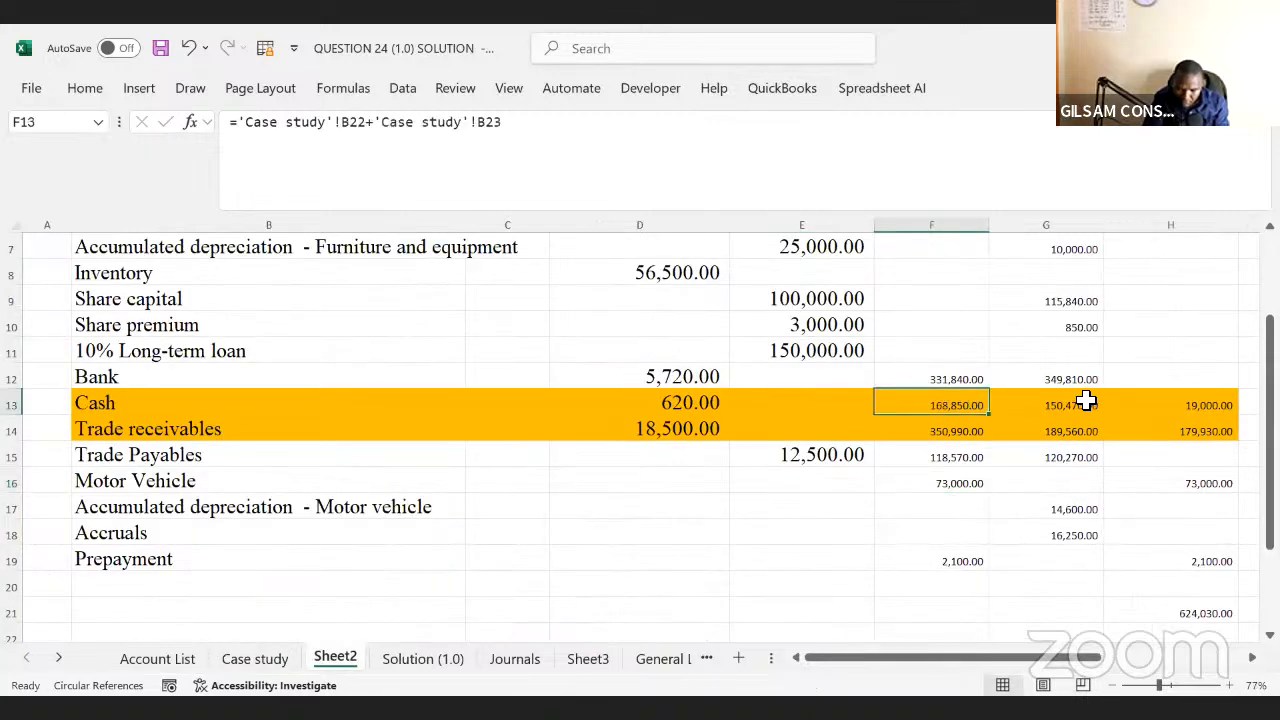
click(1078, 403)
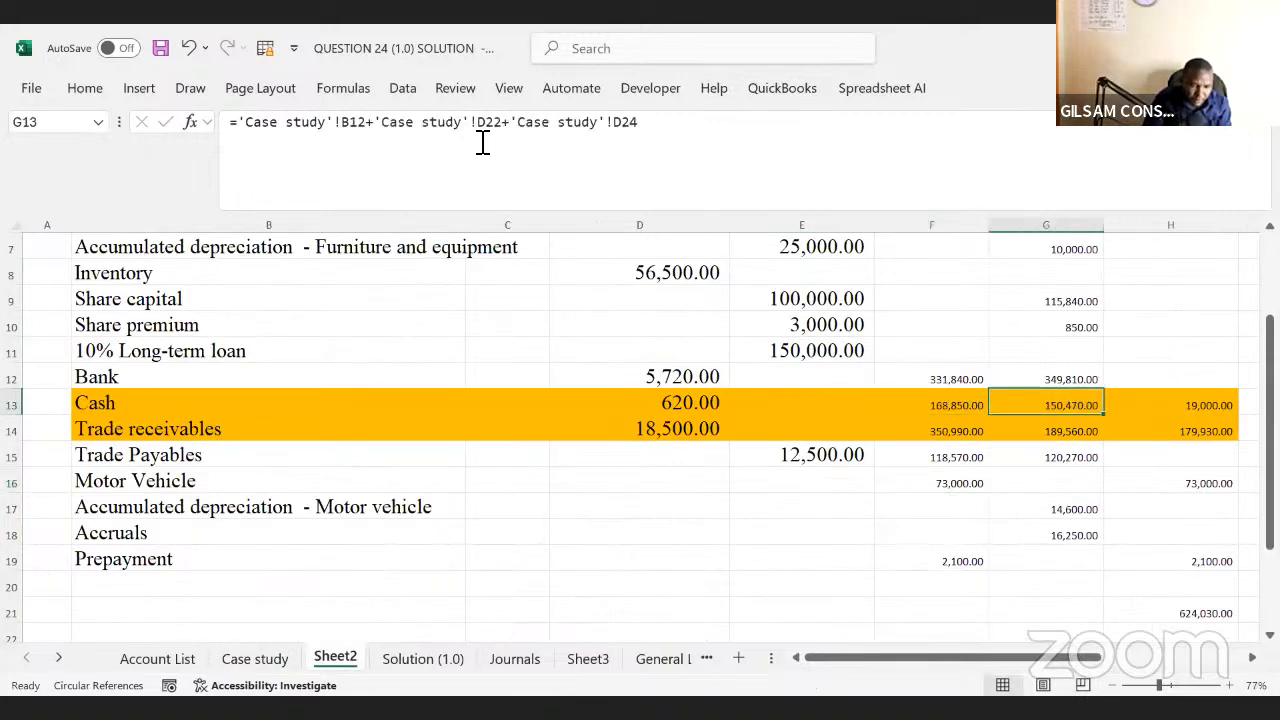
click(660, 130)
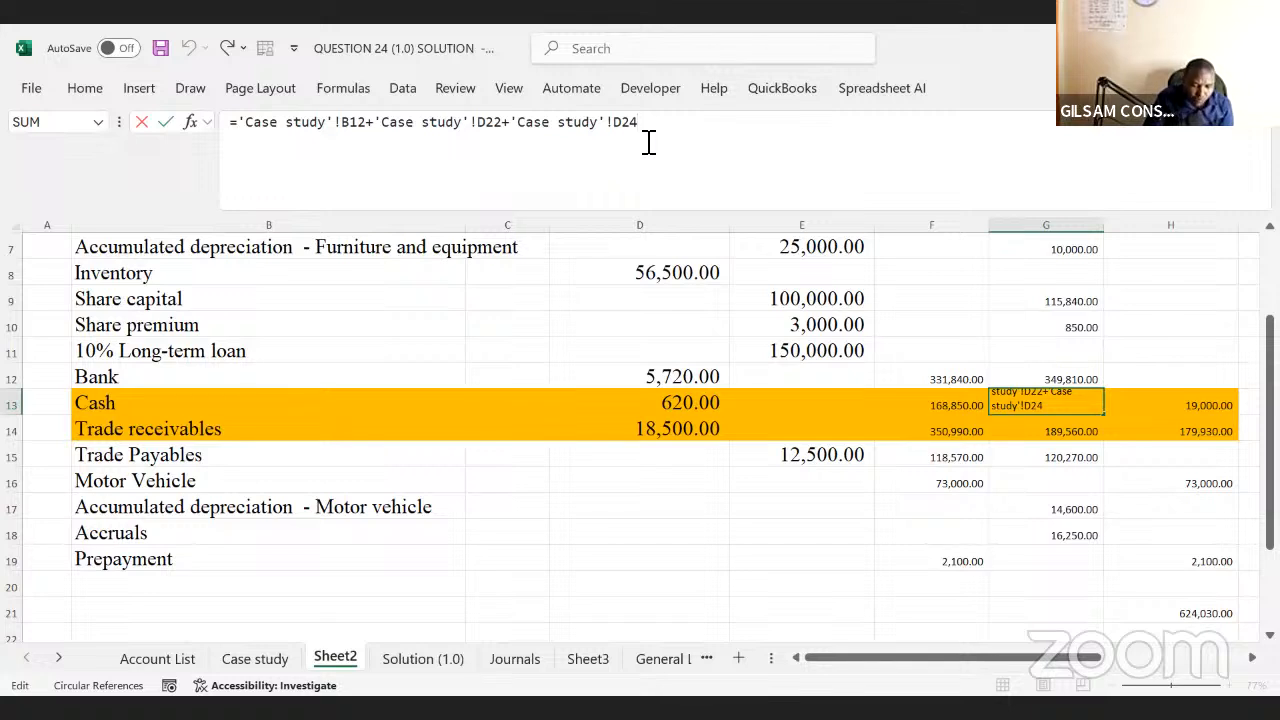
click(242, 660)
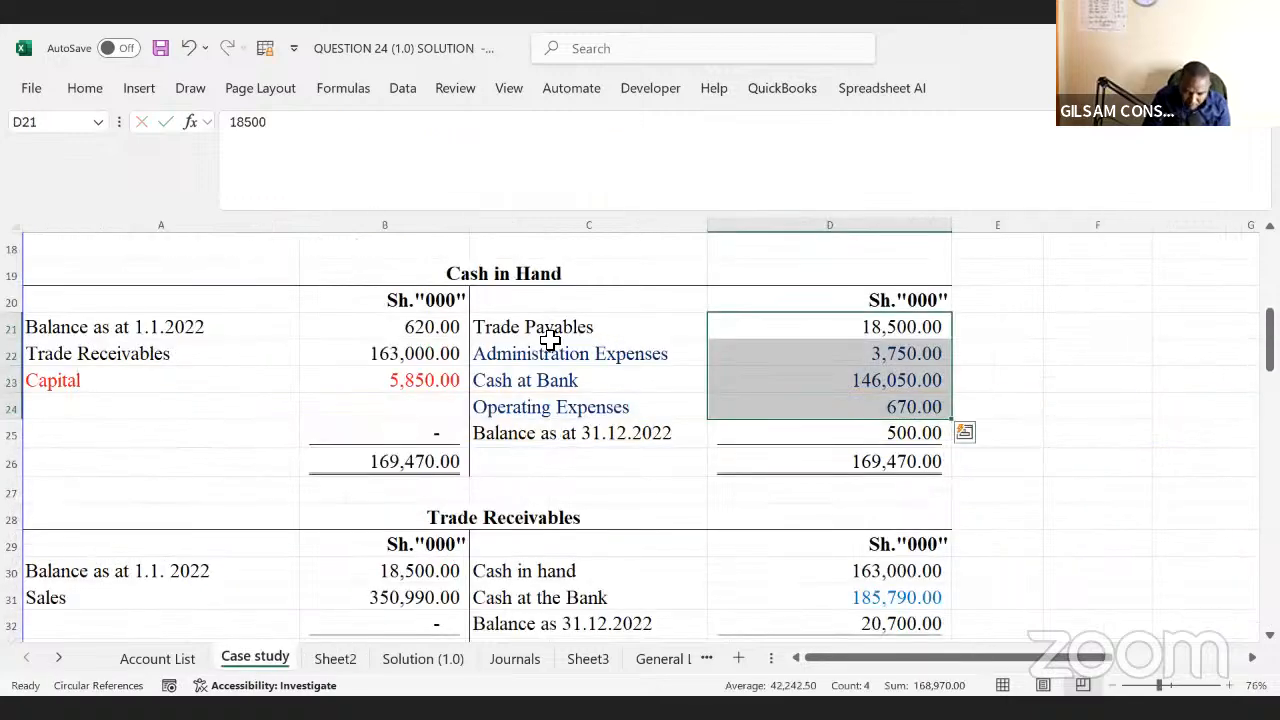
click(550, 333)
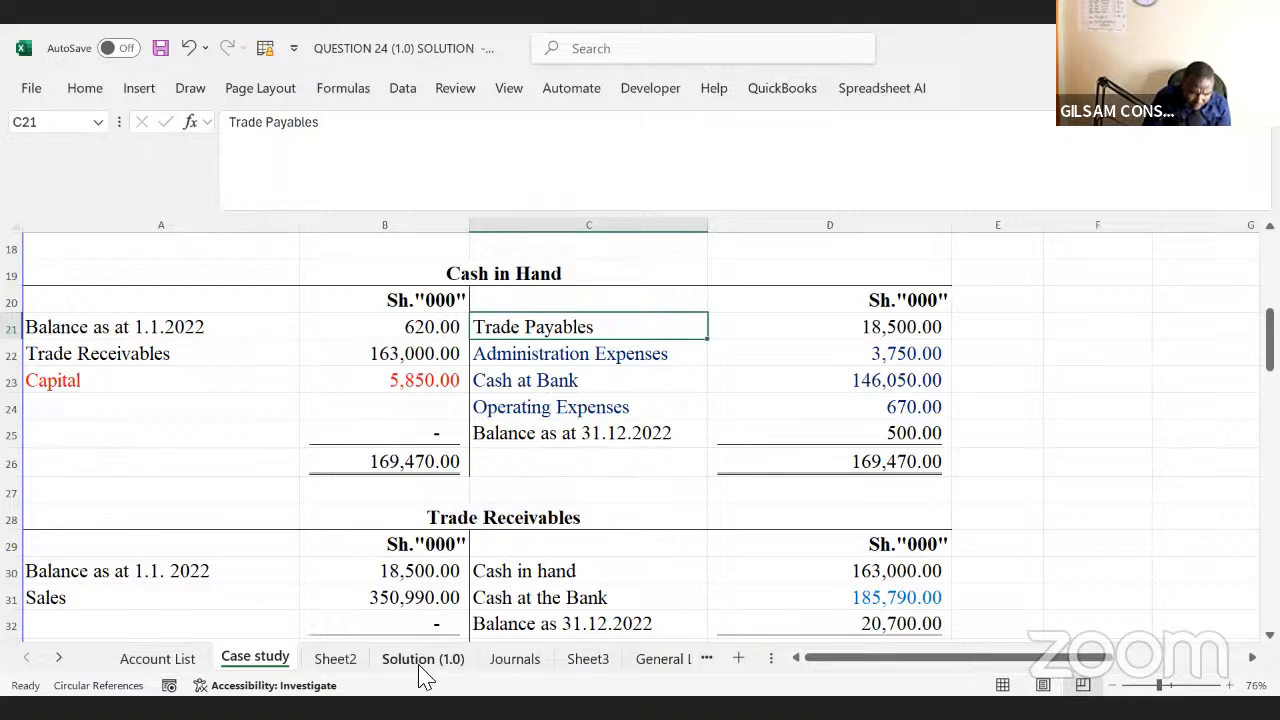
click(338, 658)
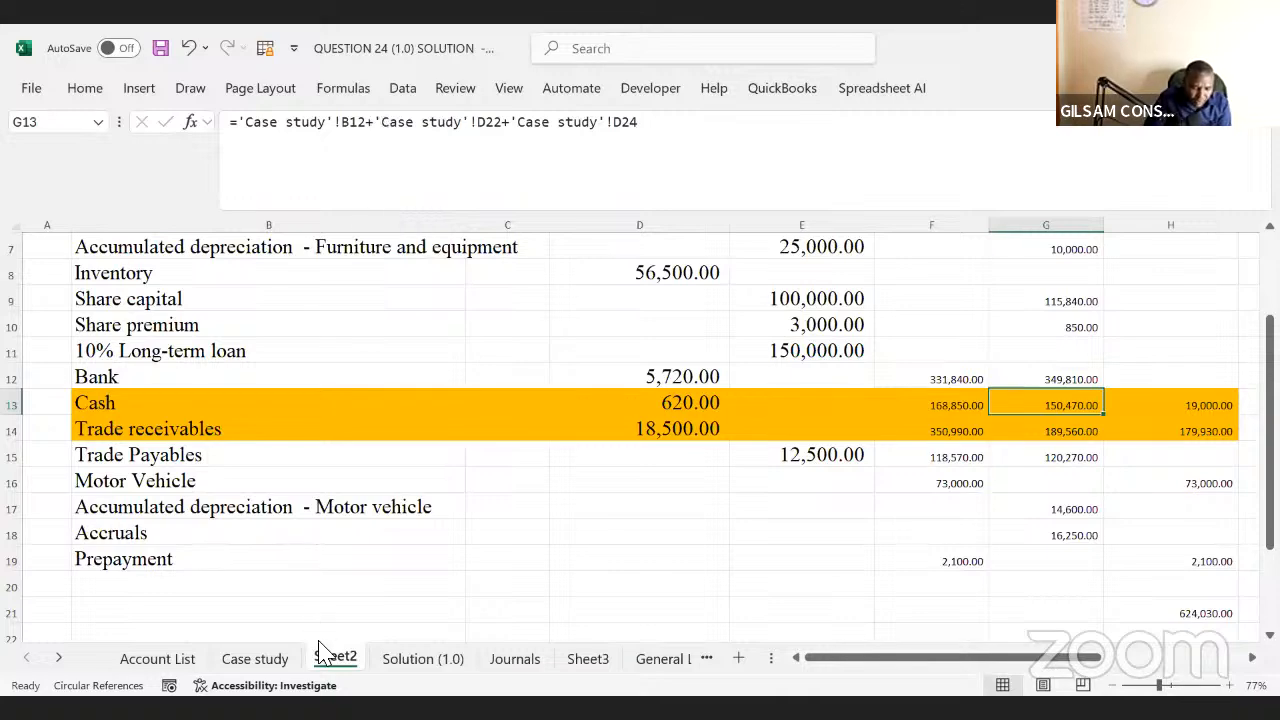
- Trace the Cash In Hand receipt in the Cash at the Bank account on the Case study sheet, down to the Cash in Hand account
click(262, 659)
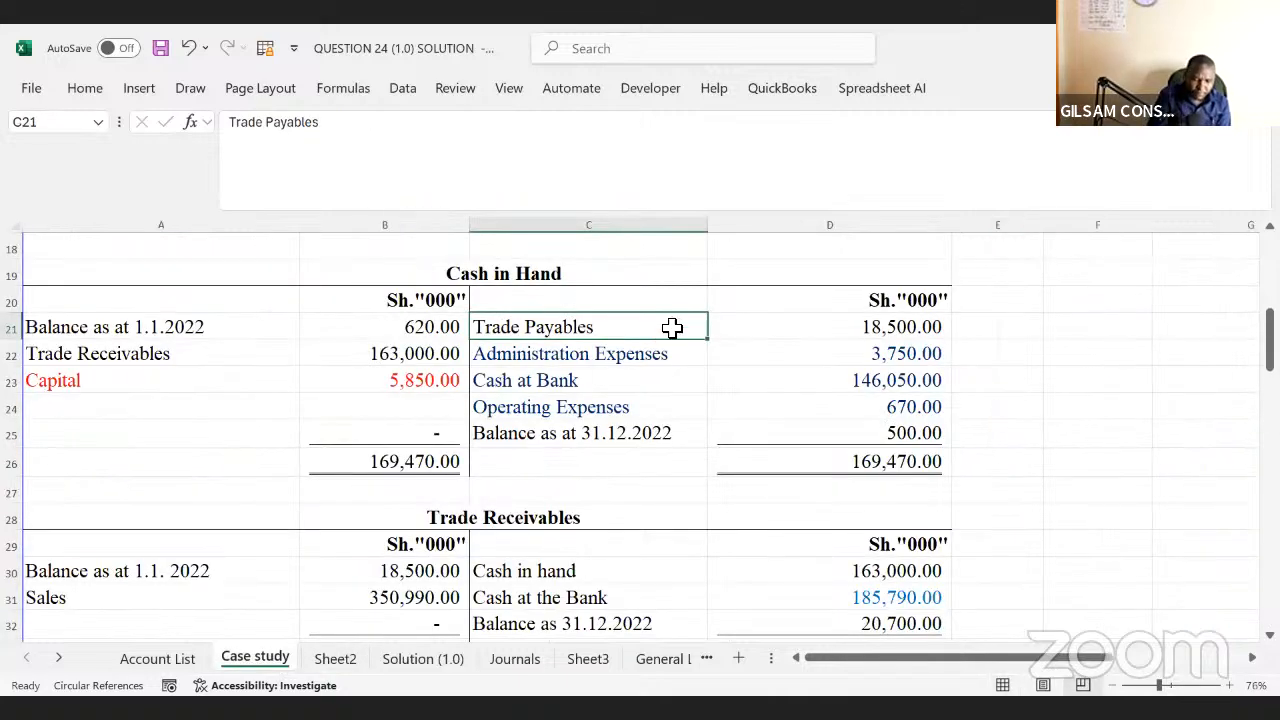
click(430, 333)
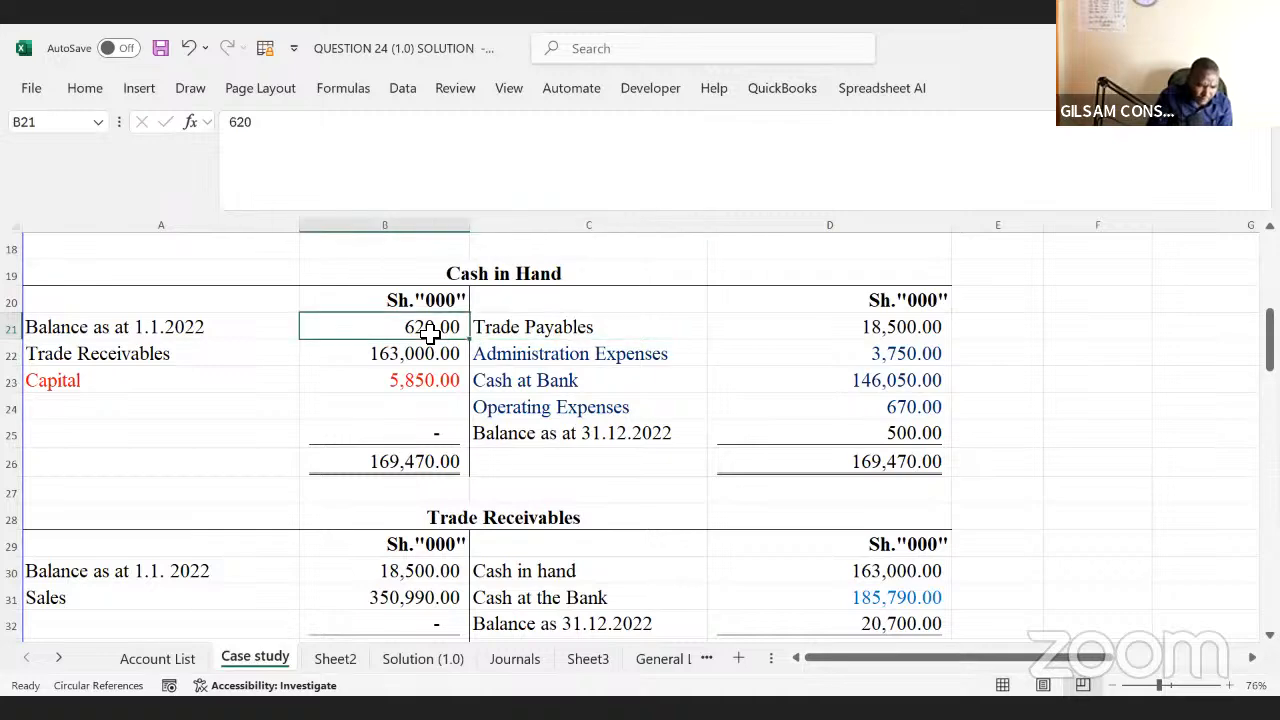
scroll(430, 333, up, 5)
scroll(430, 333, up, 1)
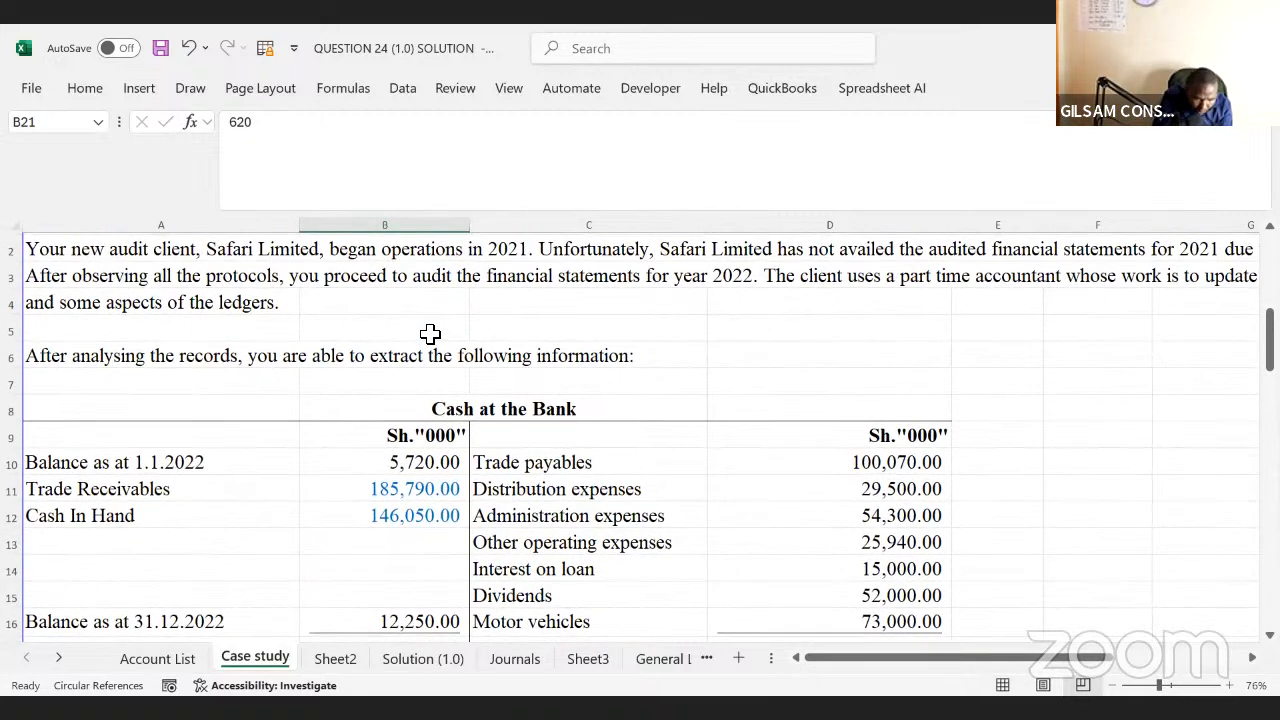
scroll(430, 333, up, 1)
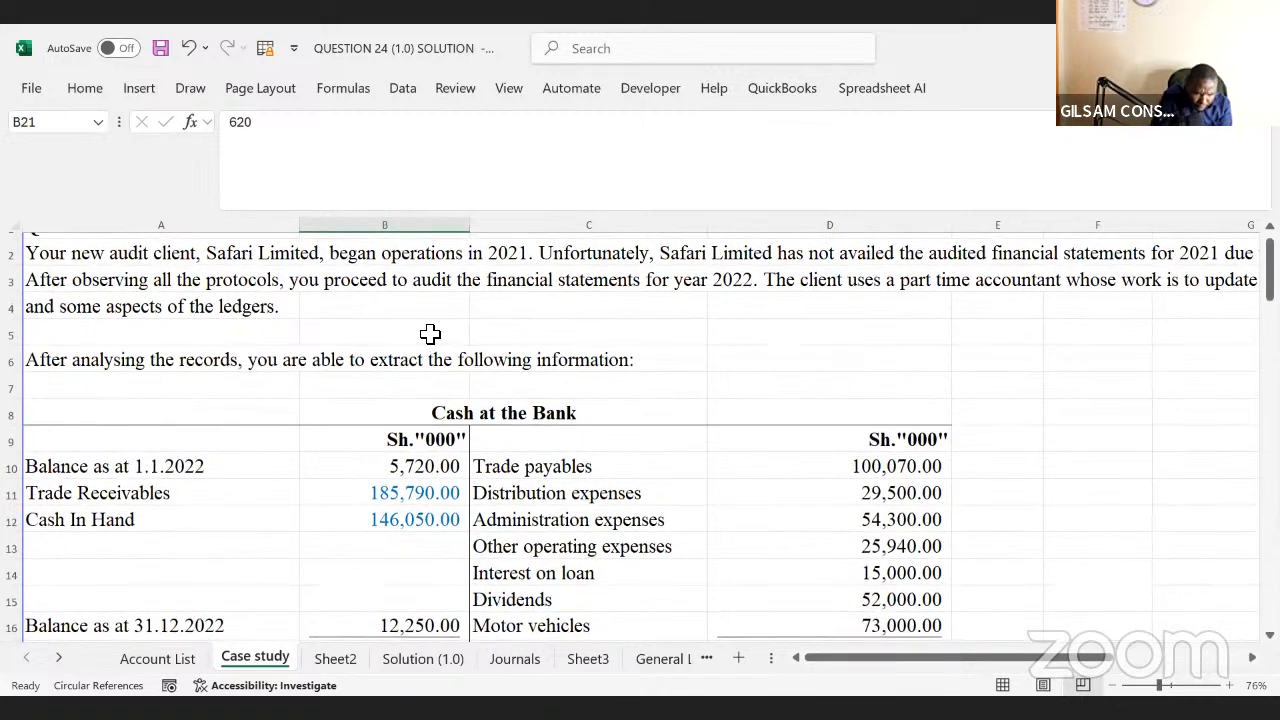
click(387, 519)
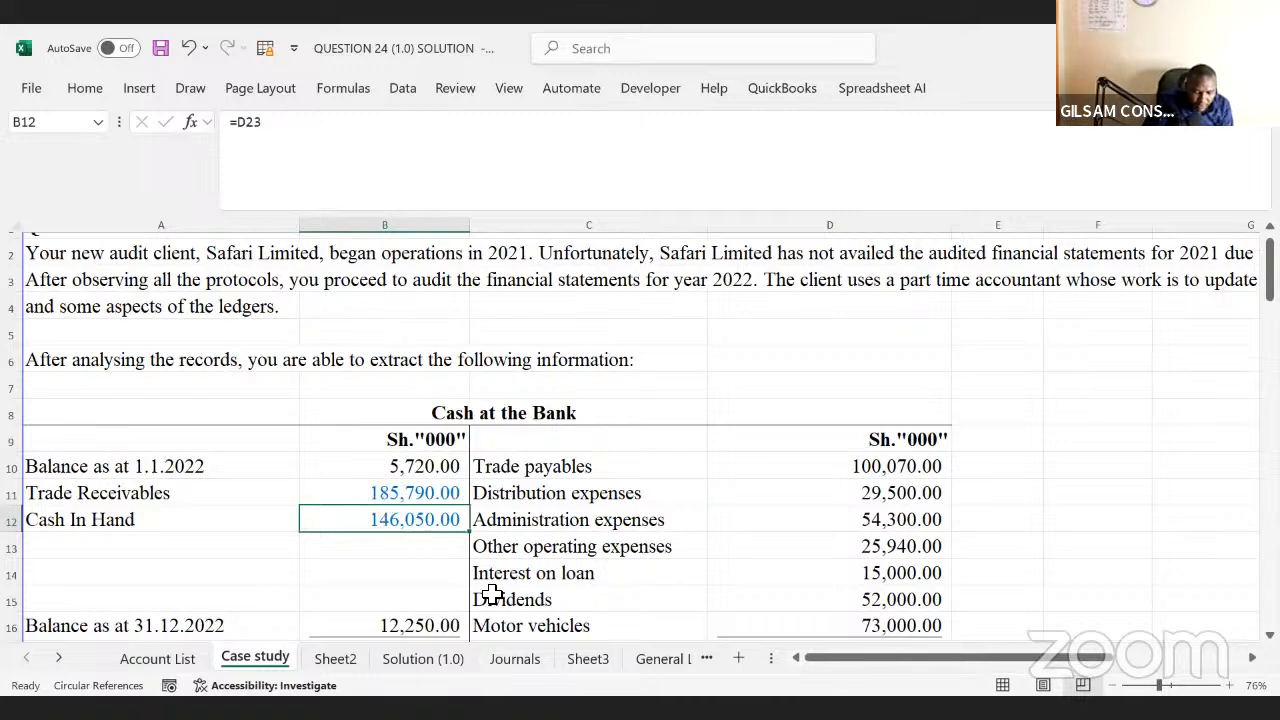
click(434, 604)
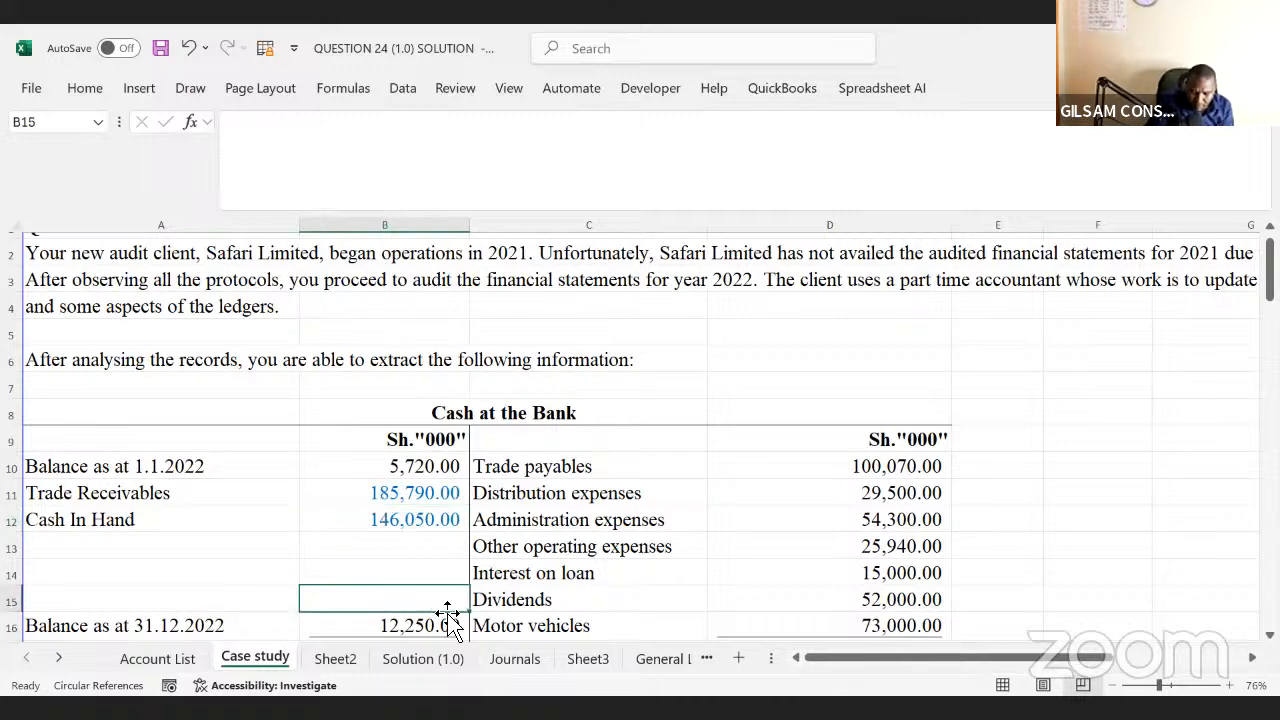
key(Down)
key(Down)
key(Down)
key(Down)
key(Down)
key(Down)
key(Down)
key(Down)
key(Down)
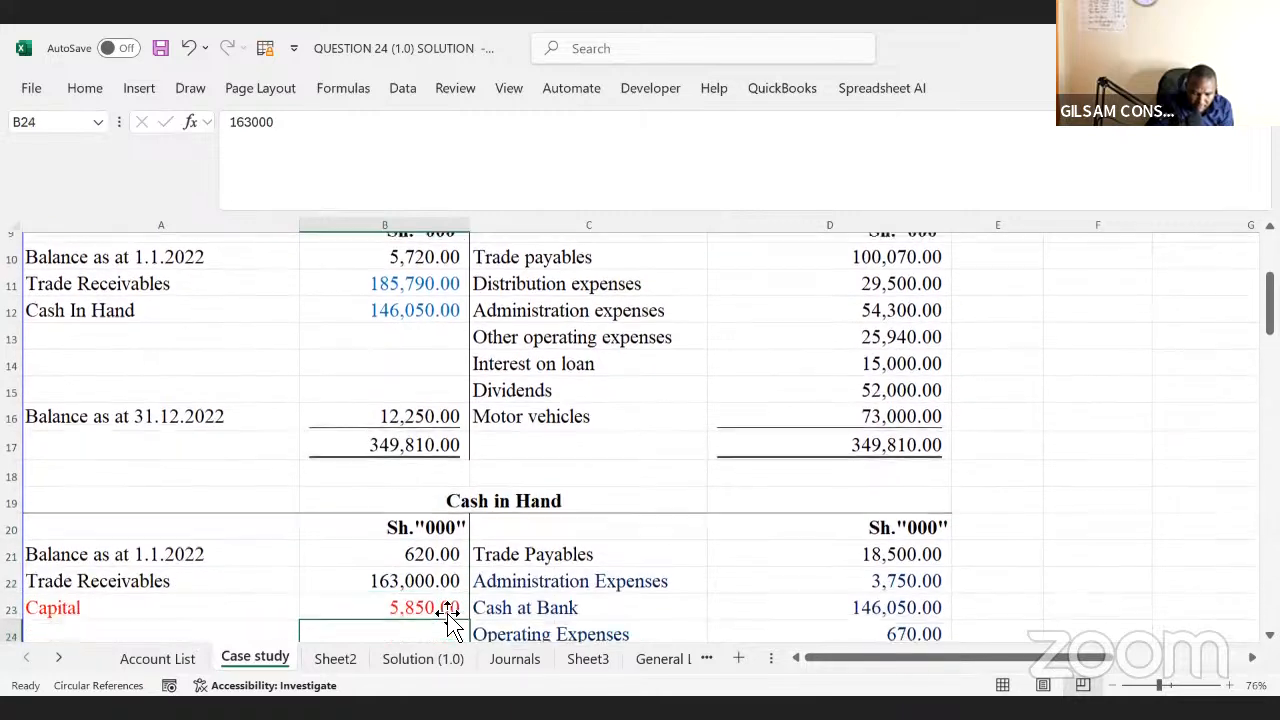
- Review the Trade Payables and Administration Expenses credit entries of the Cash in Hand account on the Case study sheet
key(Down)
key(Down)
key(Down)
key(Down)
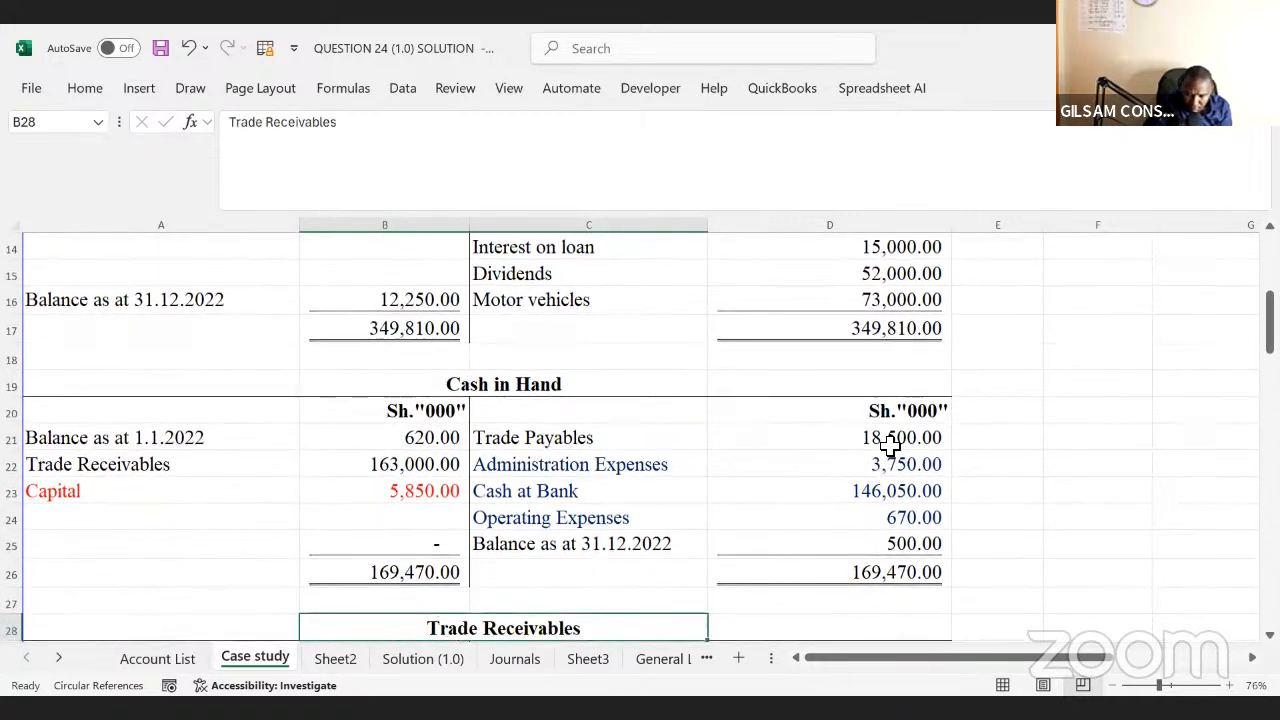
drag(889, 444, 890, 458)
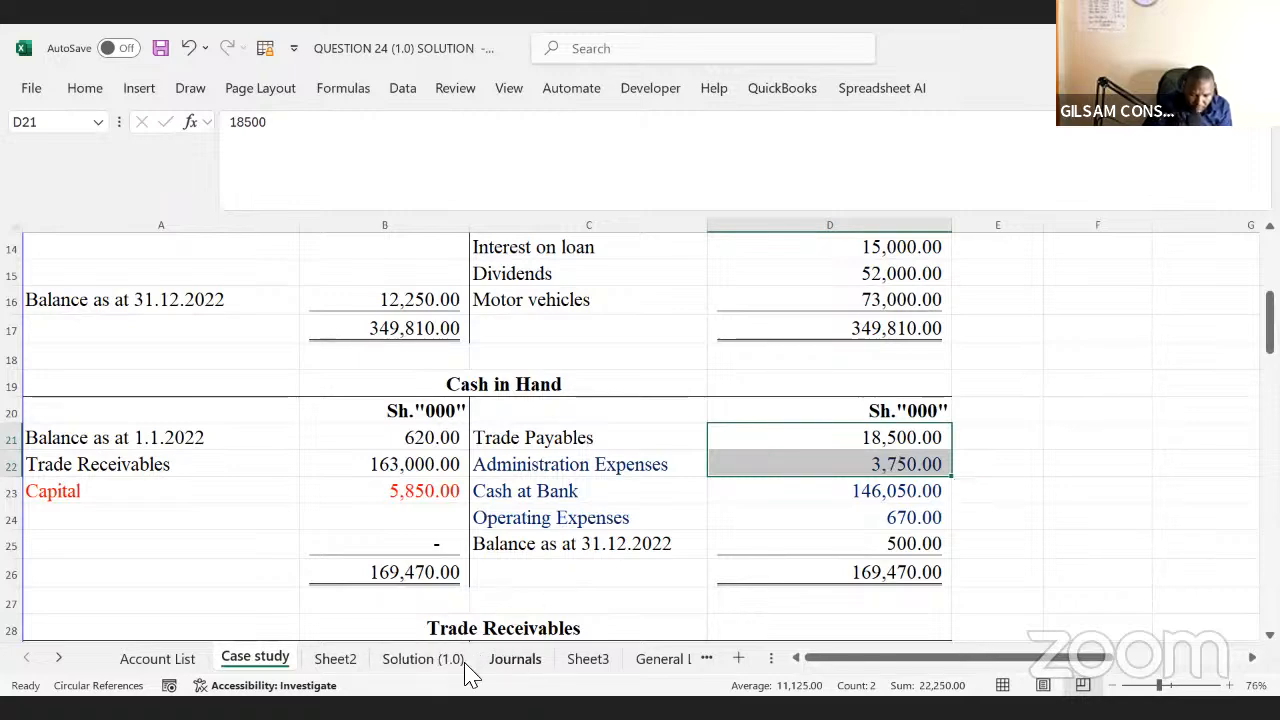
- Add the Cash in Hand Trade Payables payment, 'Case study'!D21, to the Cash credit adjustment formula in G13 on Sheet2
key(ctrl+Page_Down)
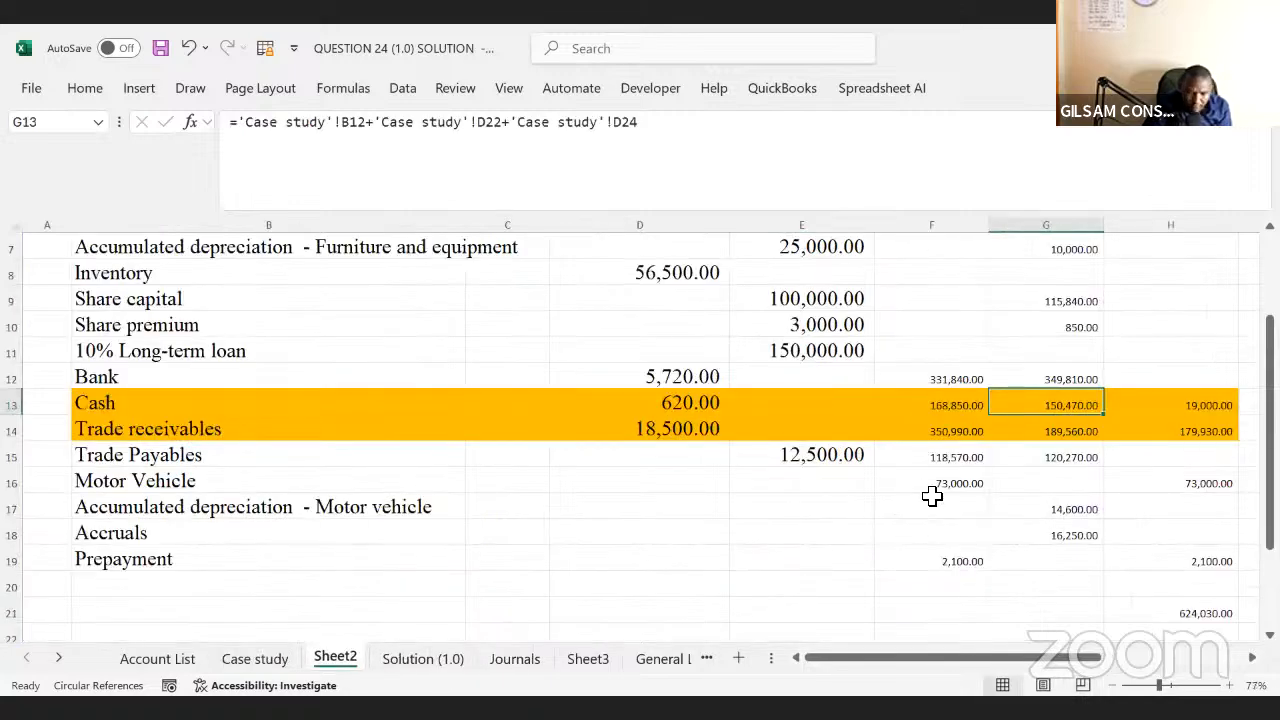
click(383, 126)
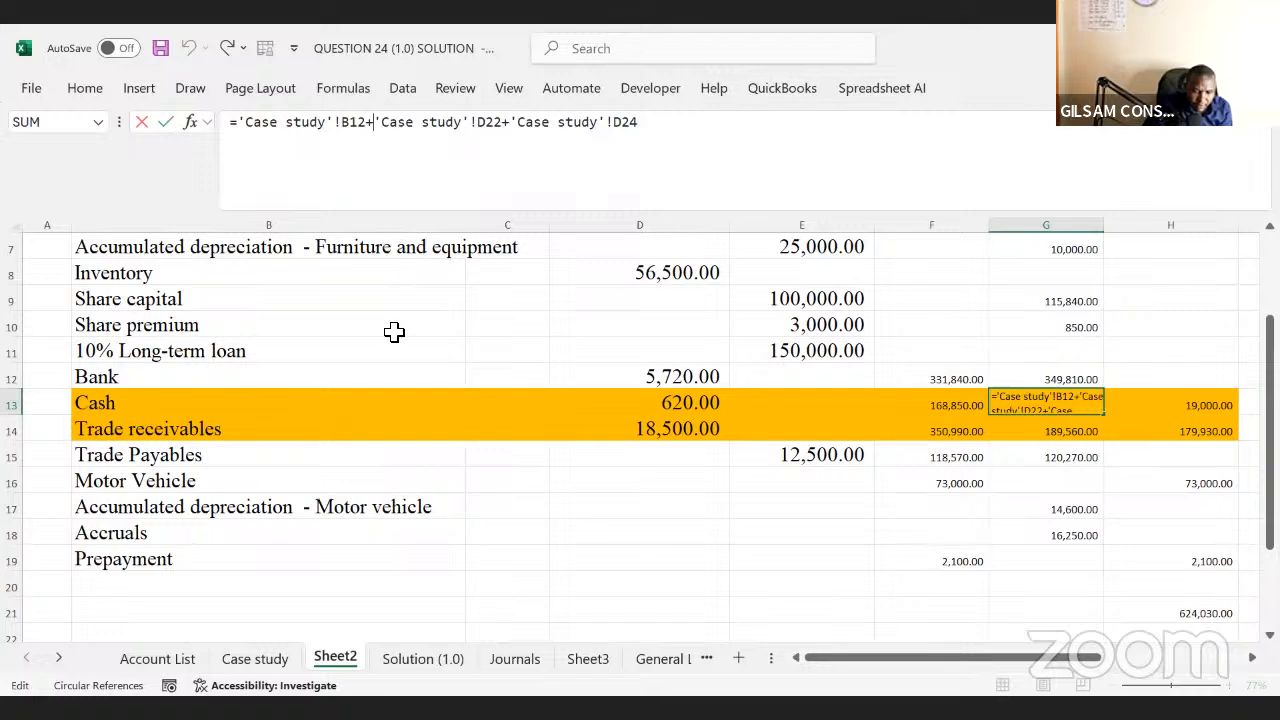
click(274, 662)
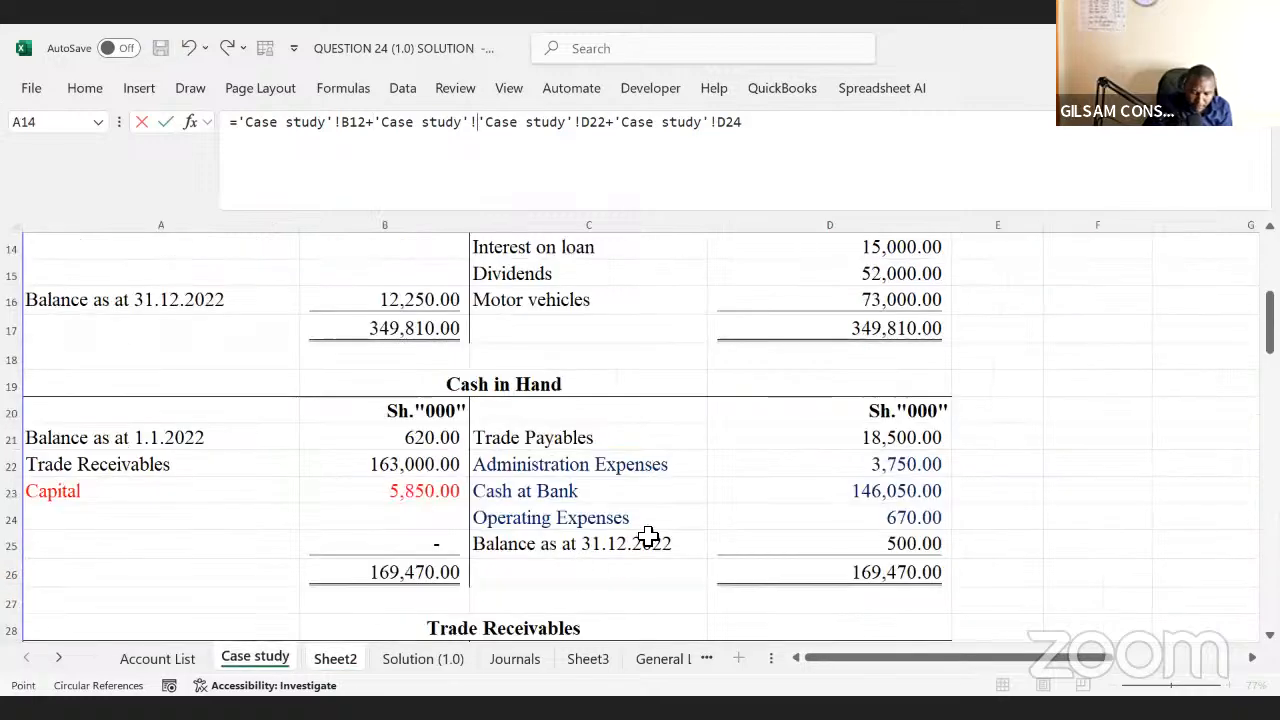
click(858, 445)
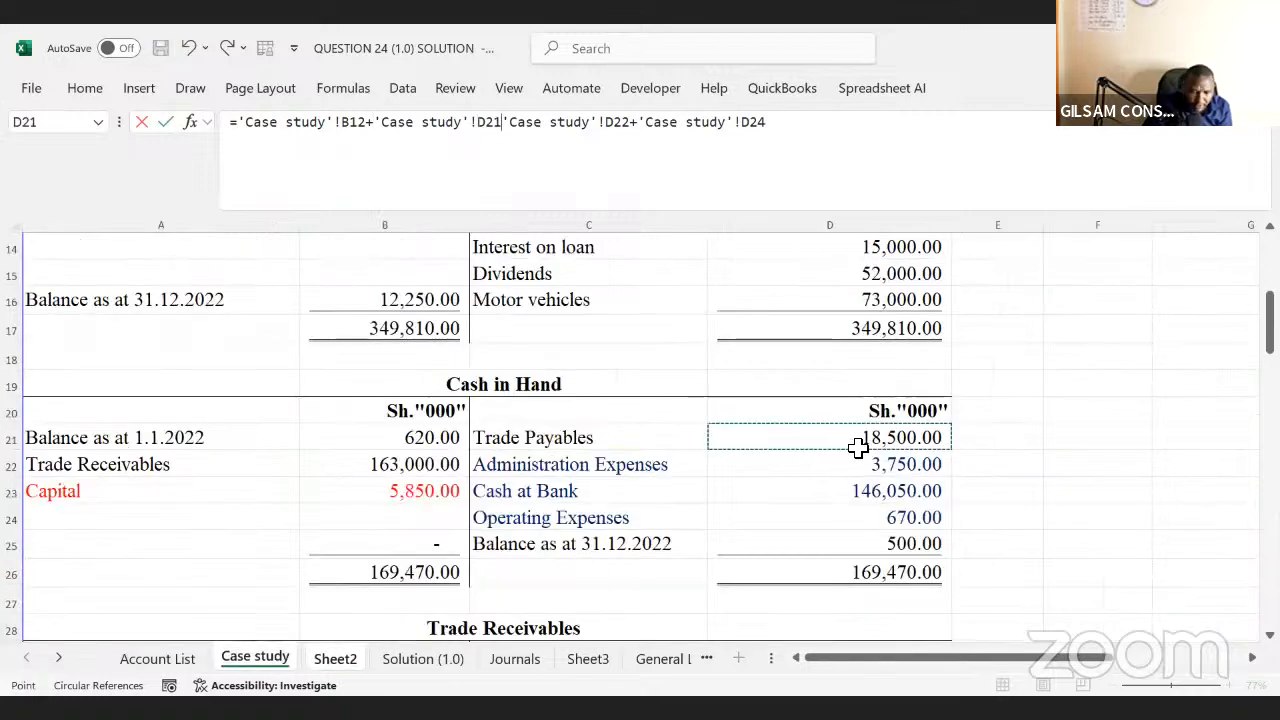
text(+)
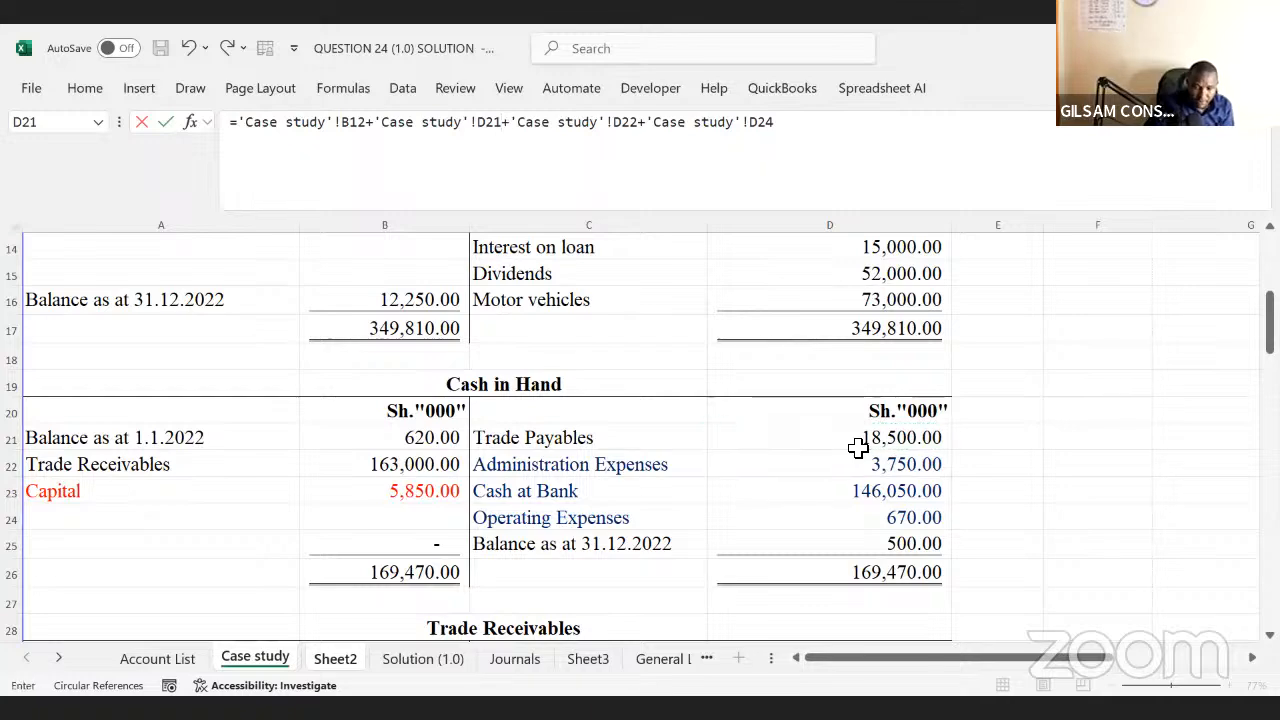
key(Return)
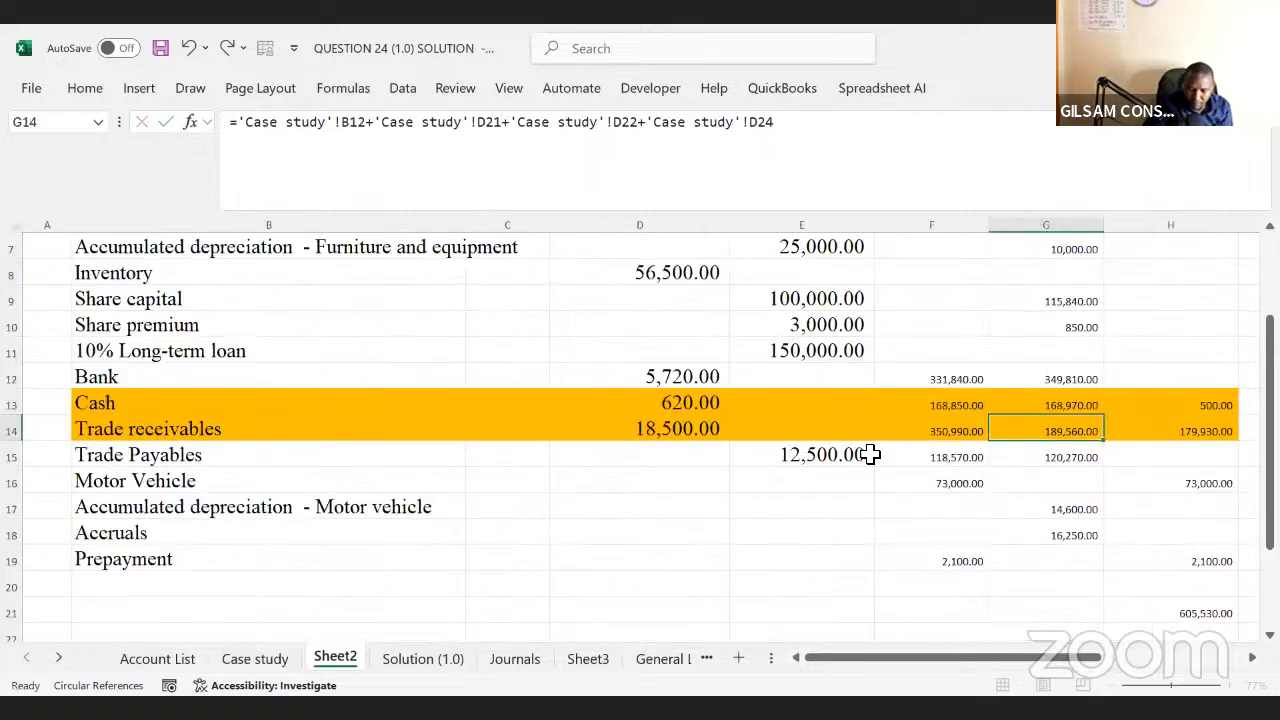
- Check the Cash row's credit adjustment in G13 and the adjusted balance formula in H13
click(1054, 403)
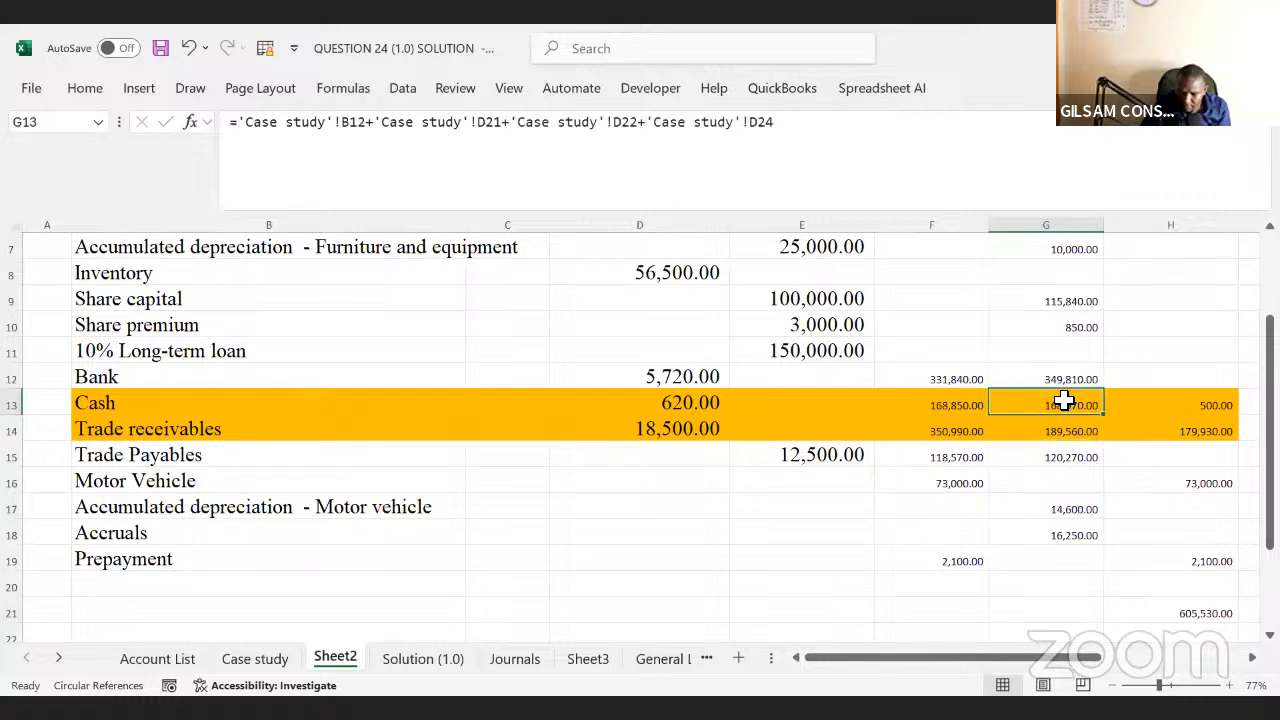
click(1201, 406)
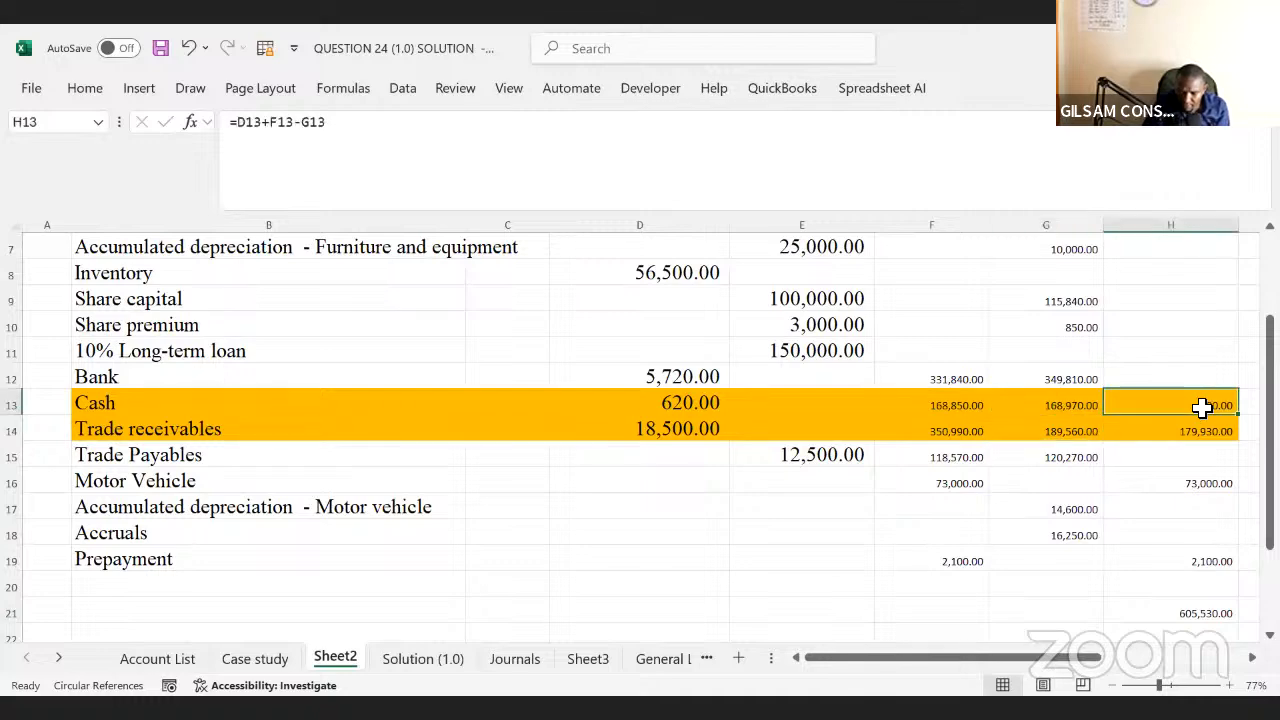
scroll(1201, 406, right, 3)
click(1201, 406)
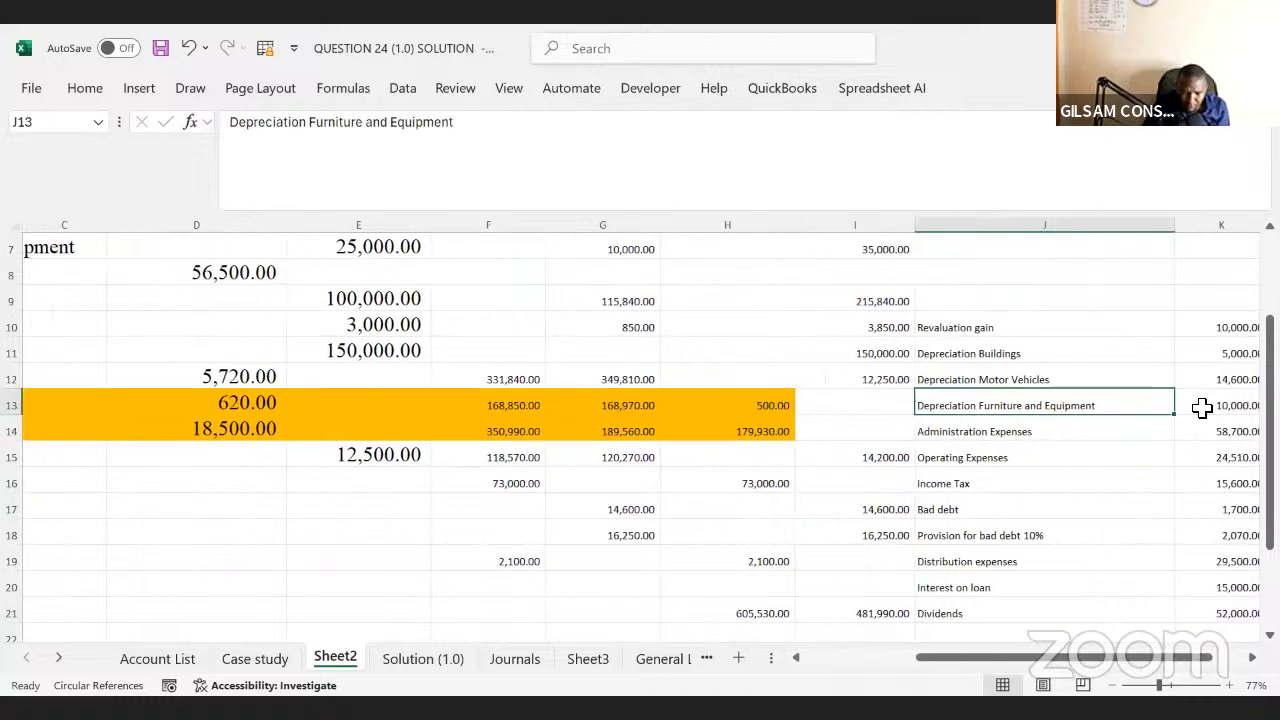
click(782, 392)
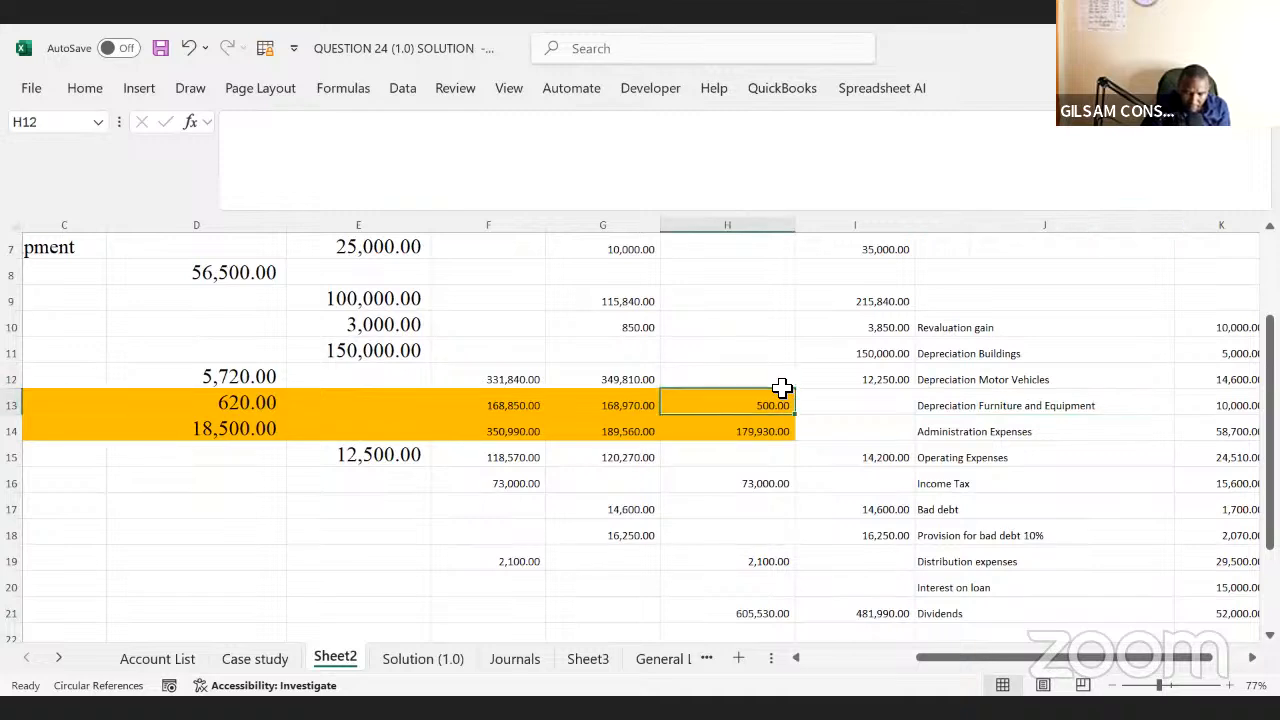
click(357, 121)
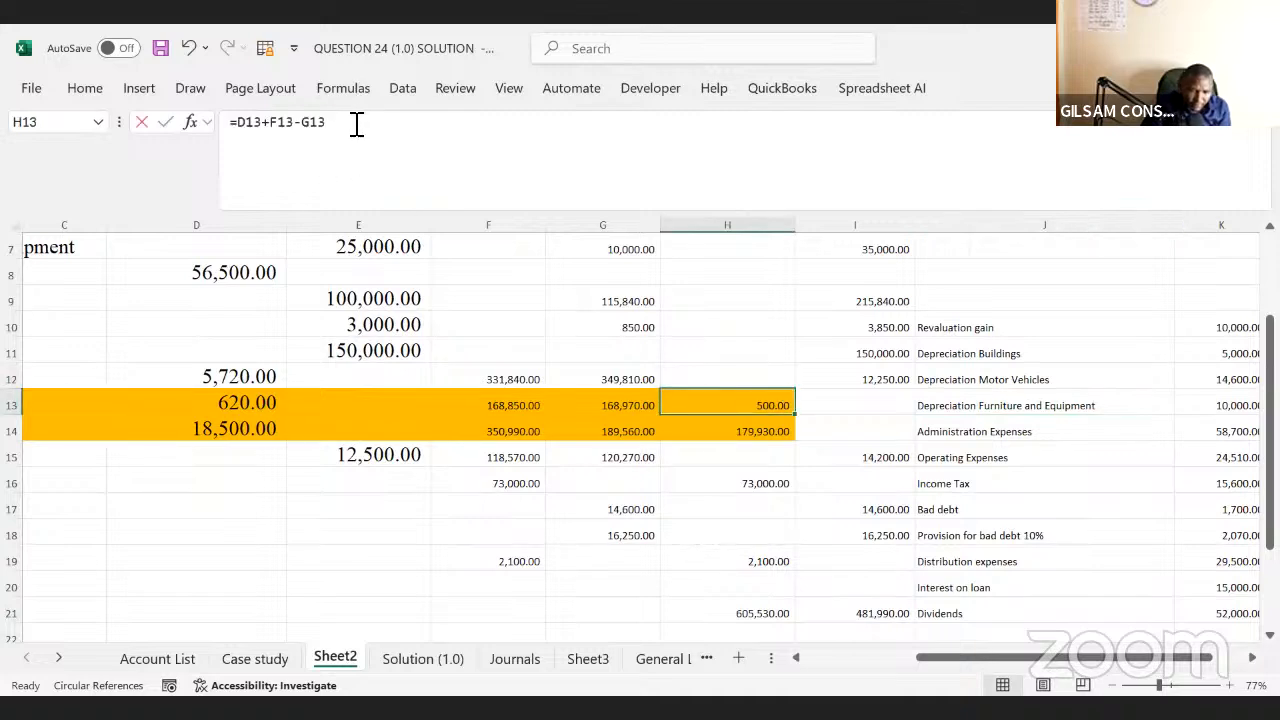
click(766, 530)
click(732, 405)
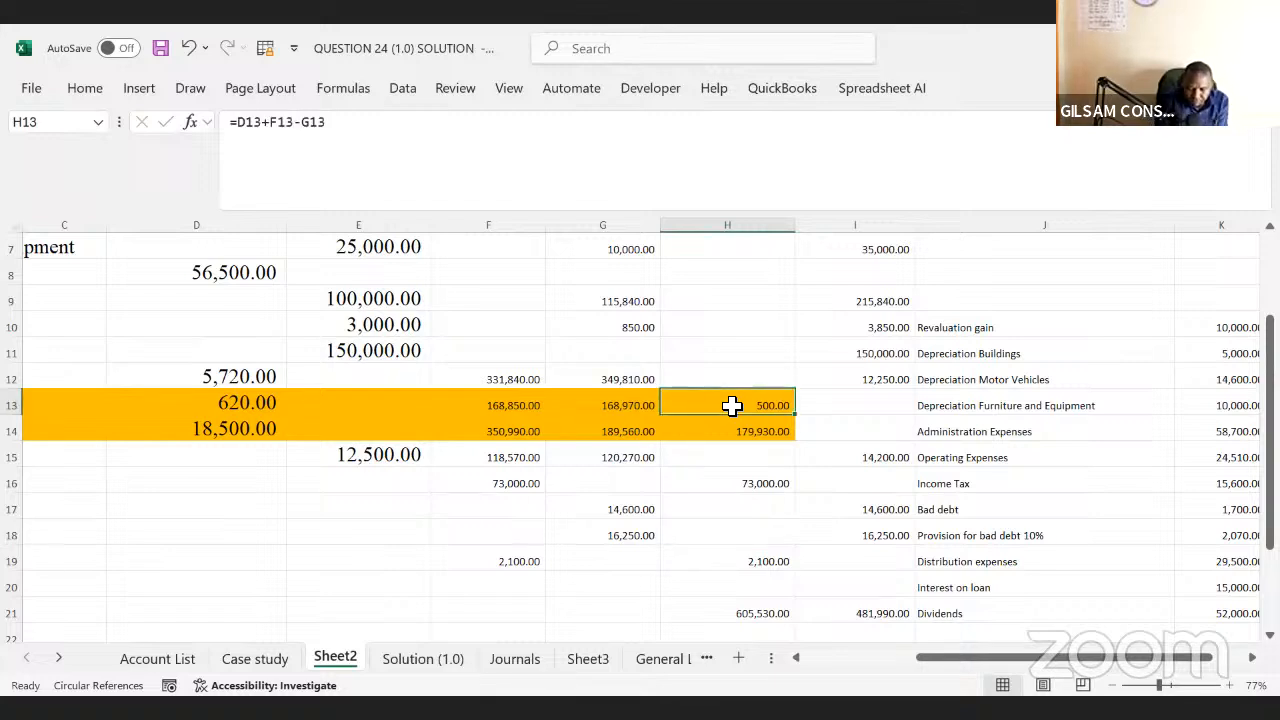
- Remove the orange fill from the Cash row, B13 to H13
click(754, 484)
drag(757, 405, 757, 431)
drag(461, 381, 84, 406)
click(98, 90)
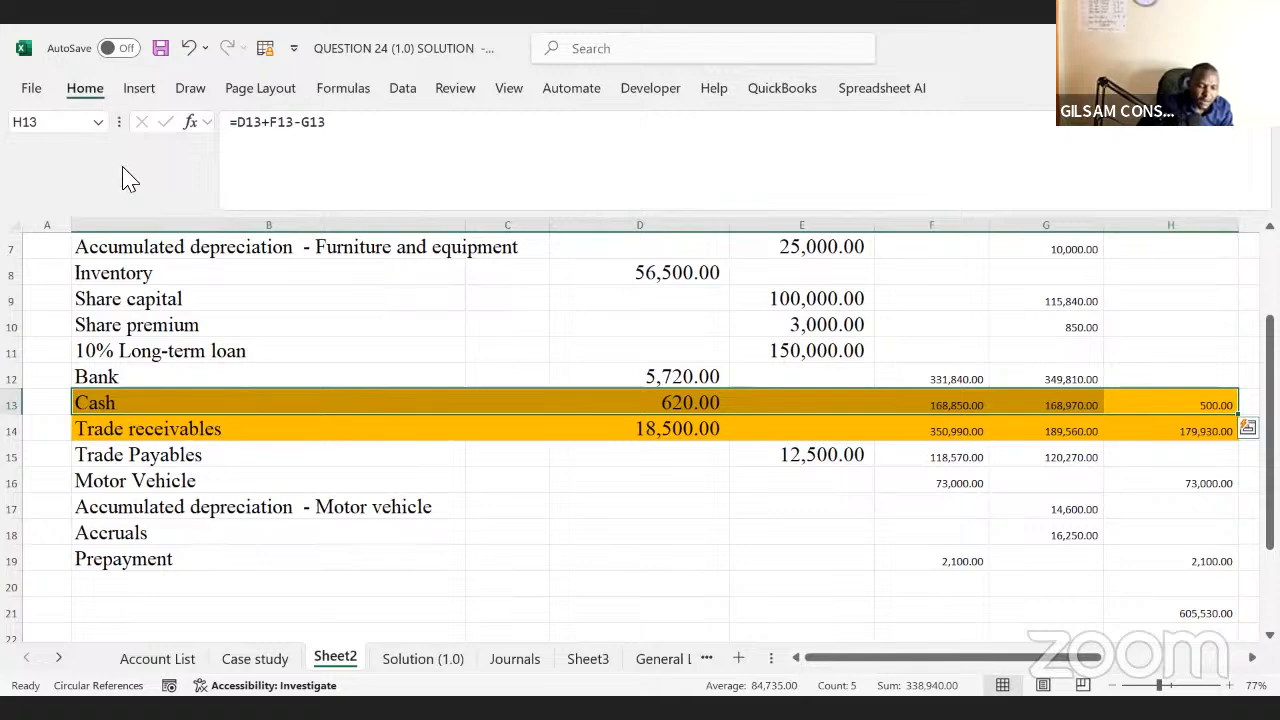
click(193, 170)
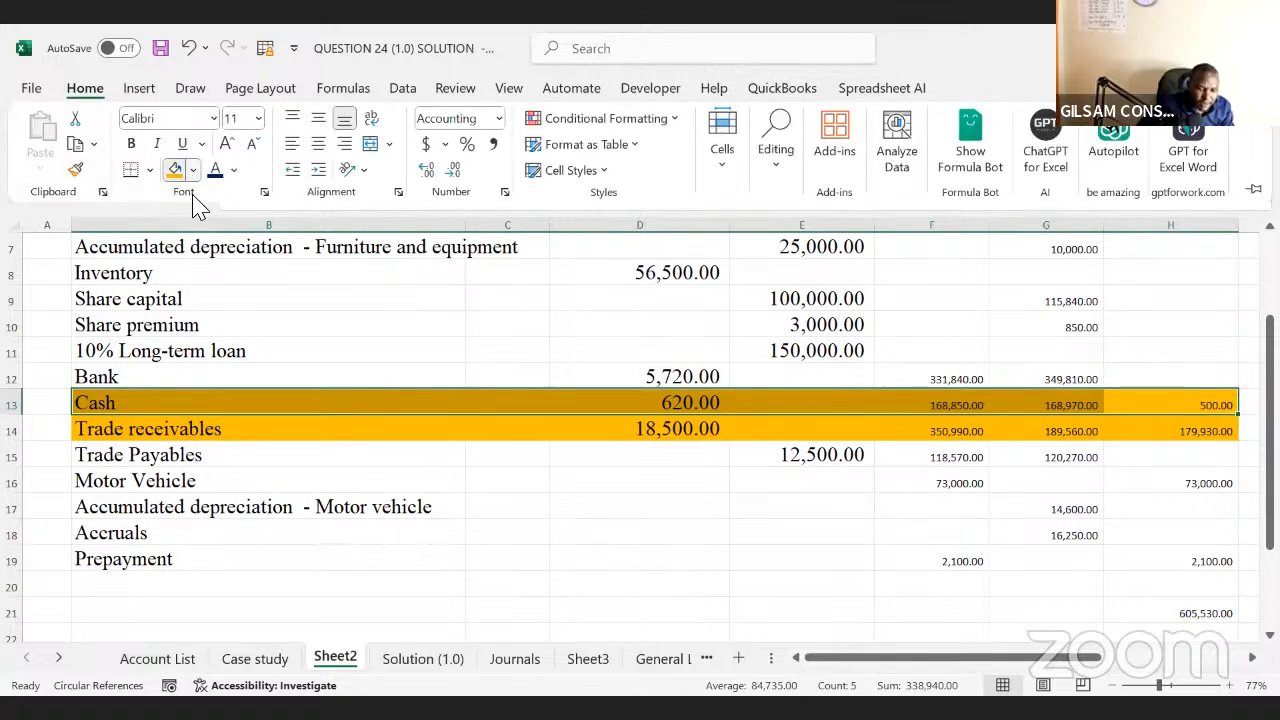
click(193, 440)
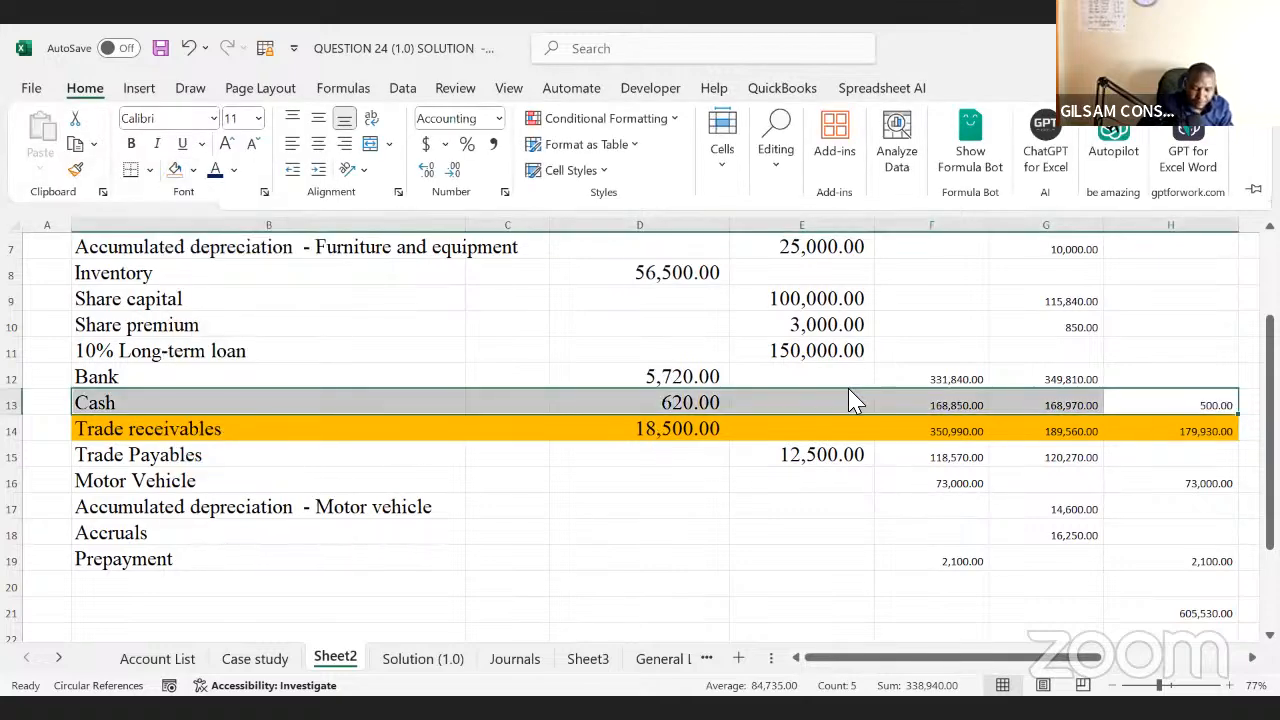
- Inspect the formulas behind the Trade receivables debit adjustment in F14 and credit adjustment in G14
click(1044, 447)
key(Right)
key(Right)
key(Right)
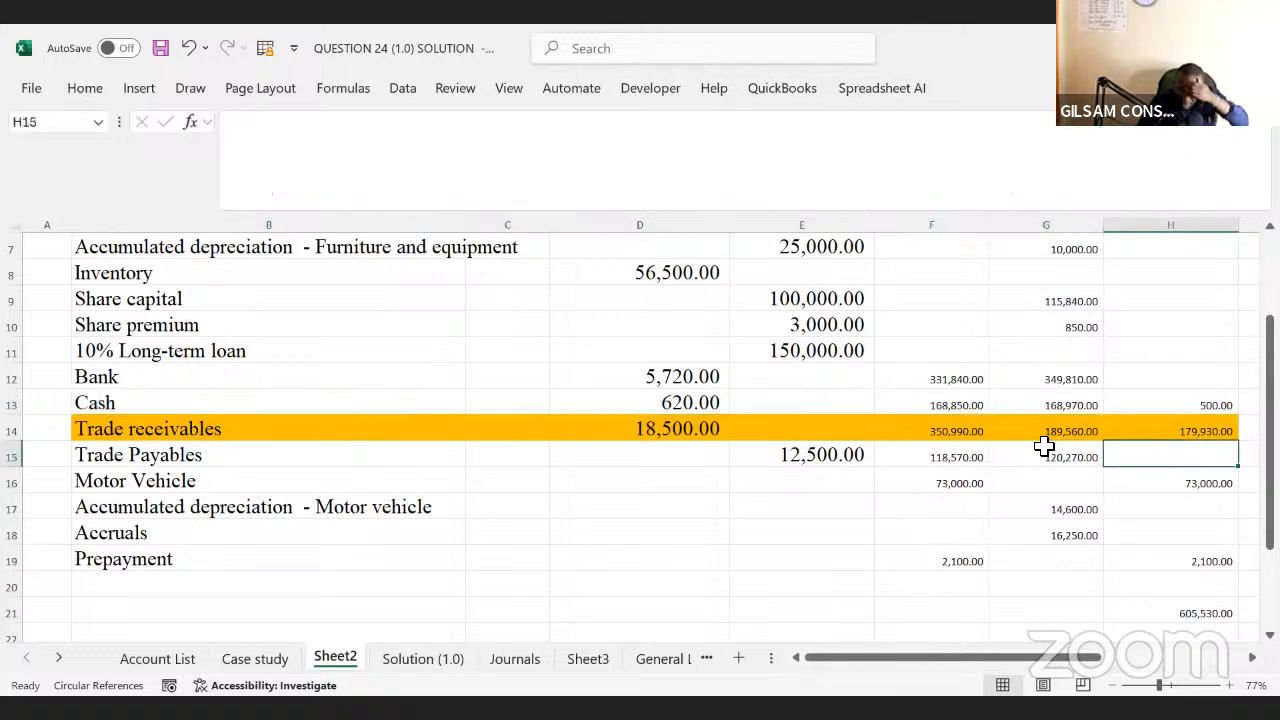
drag(765, 426, 320, 458)
click(511, 432)
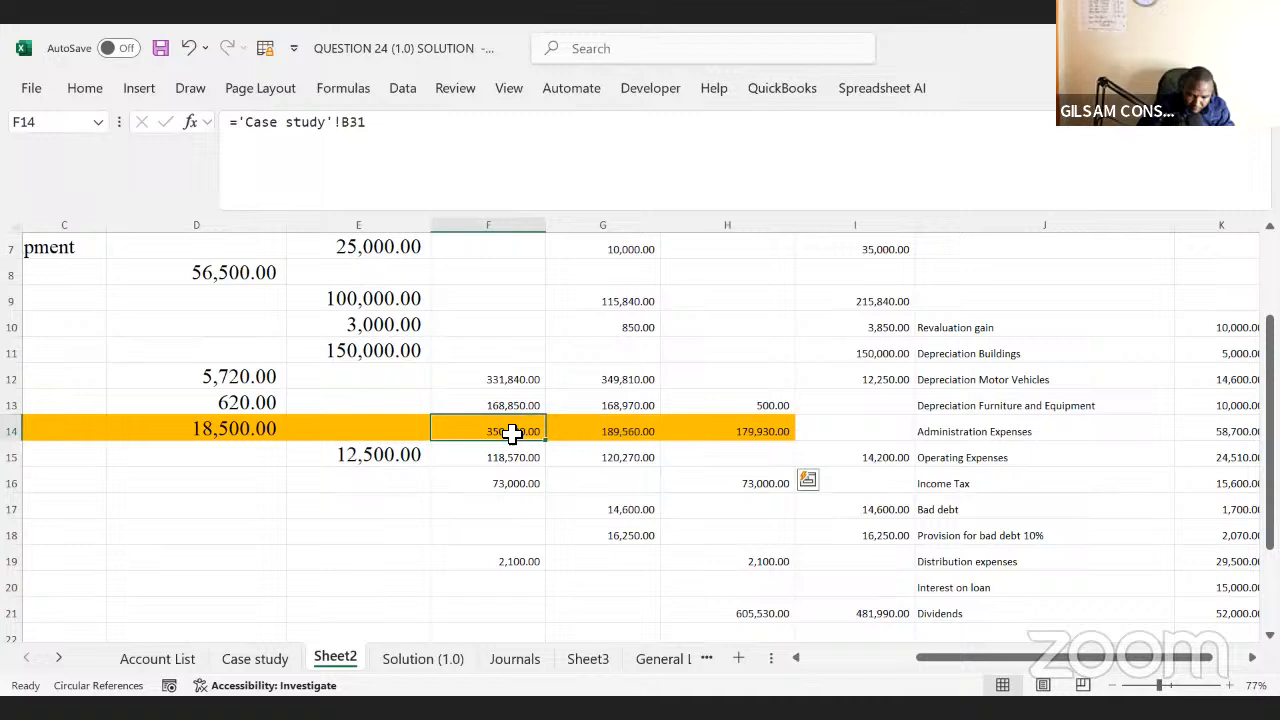
click(391, 140)
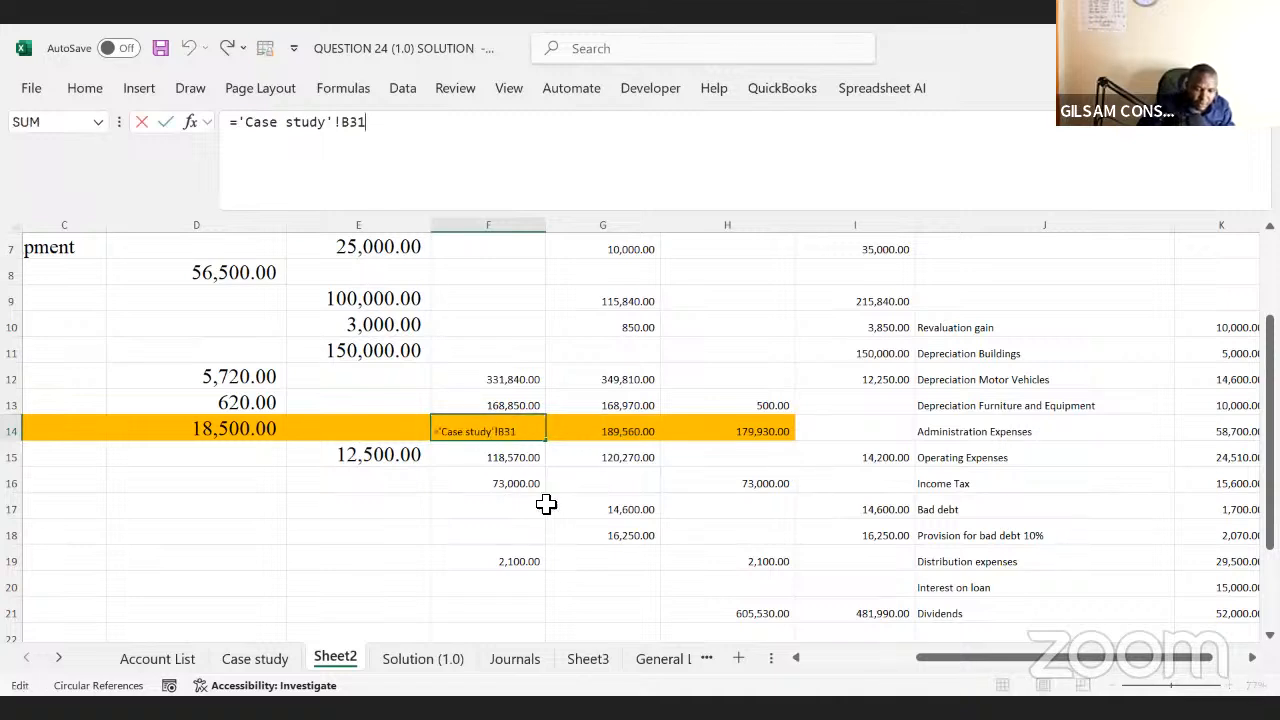
click(540, 528)
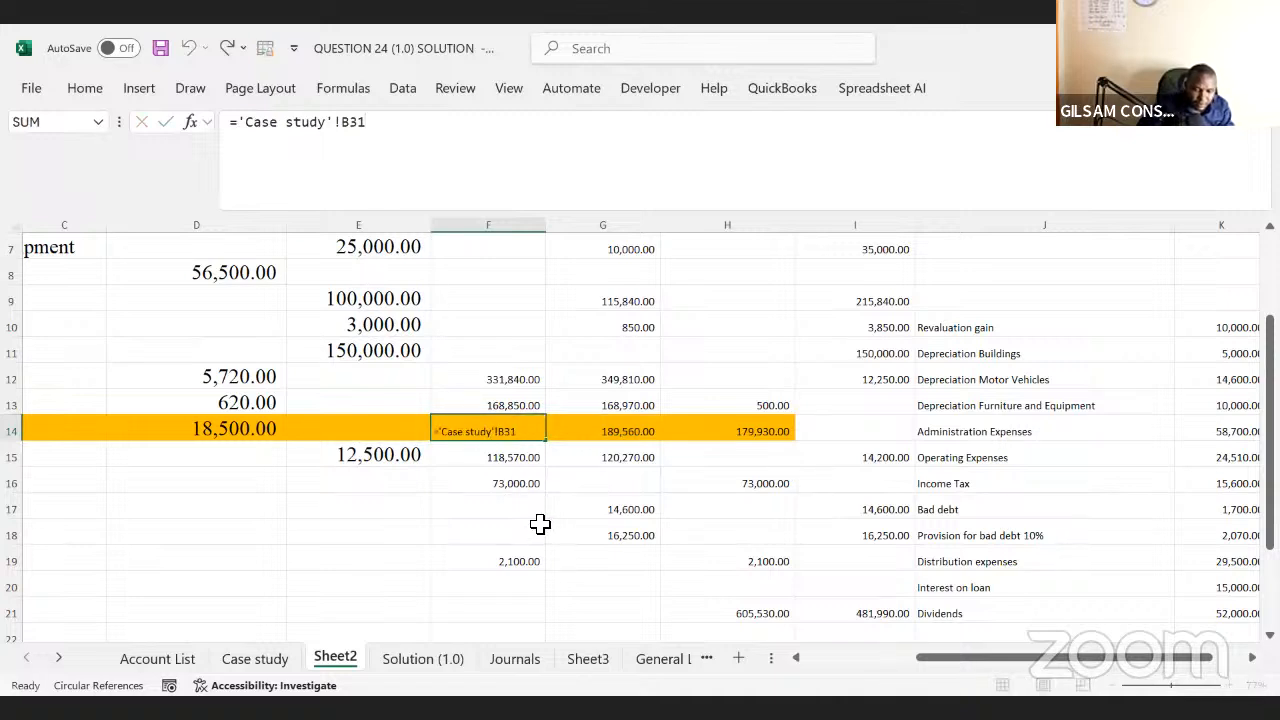
click(487, 434)
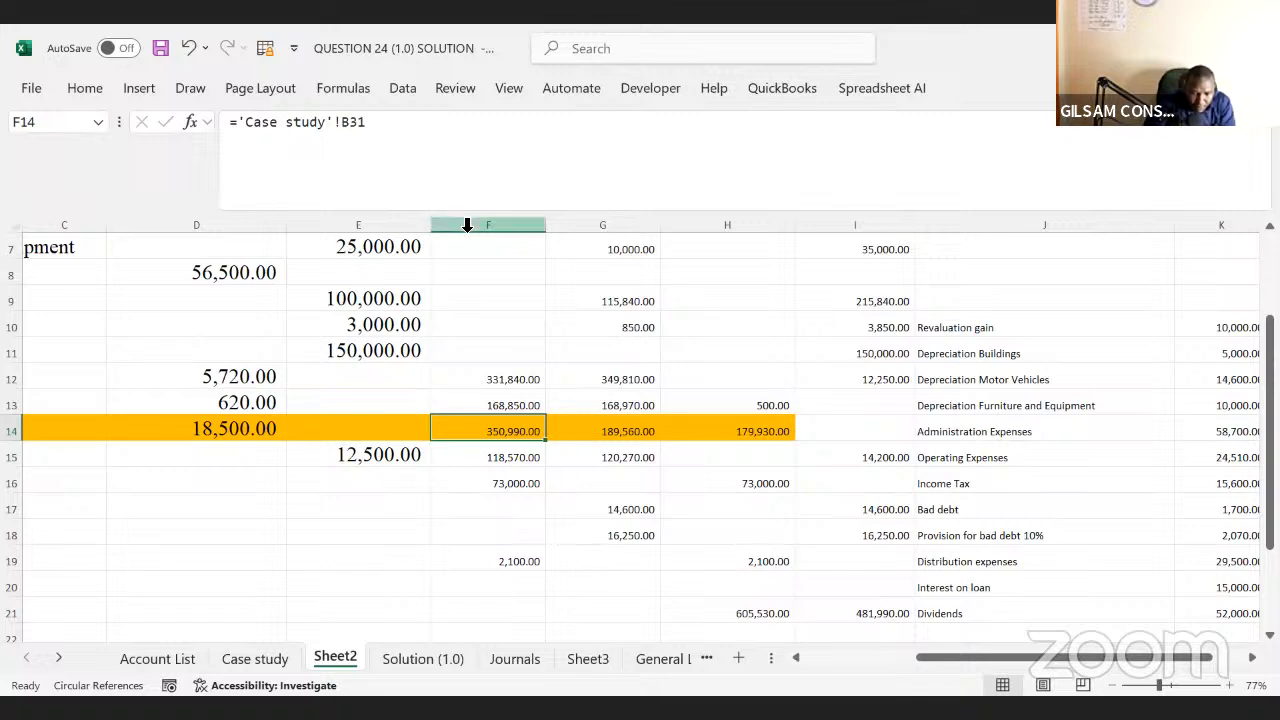
click(602, 438)
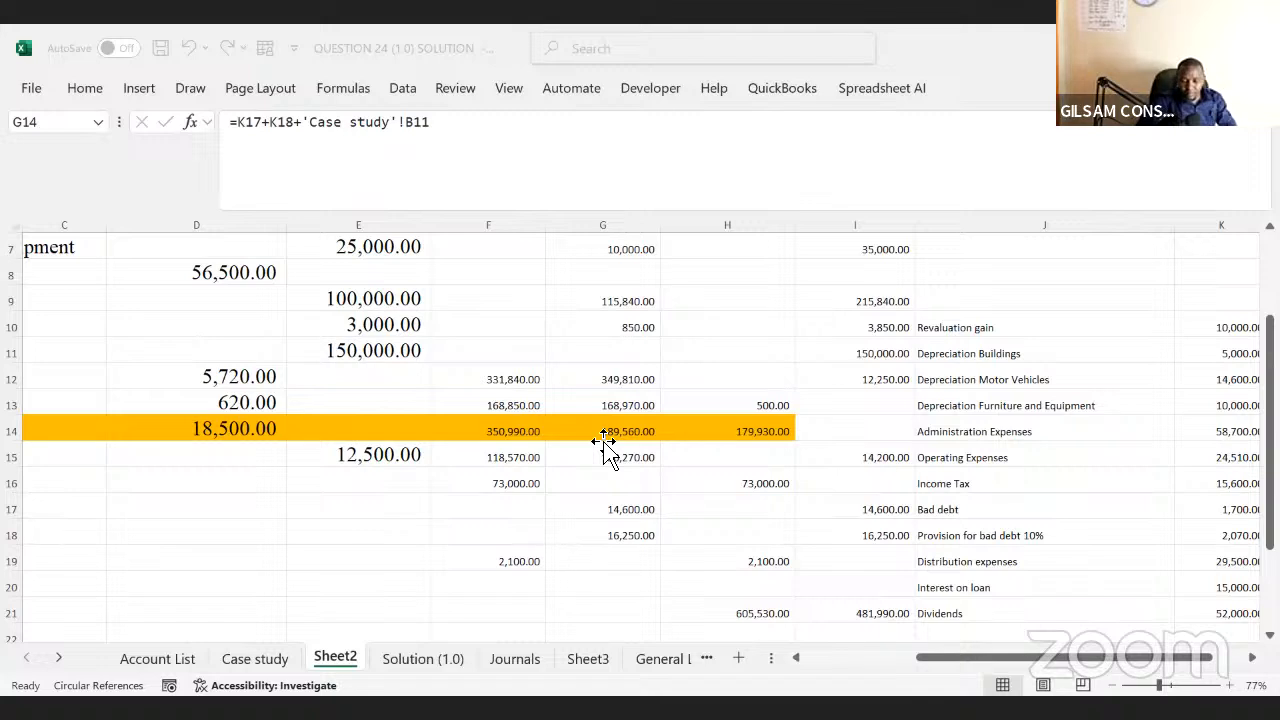
- Compare the adjustment formulas for Motor Vehicle in F16, Trade Payables in G15 and Accruals in G18 with Trade receivables in G14
click(778, 392)
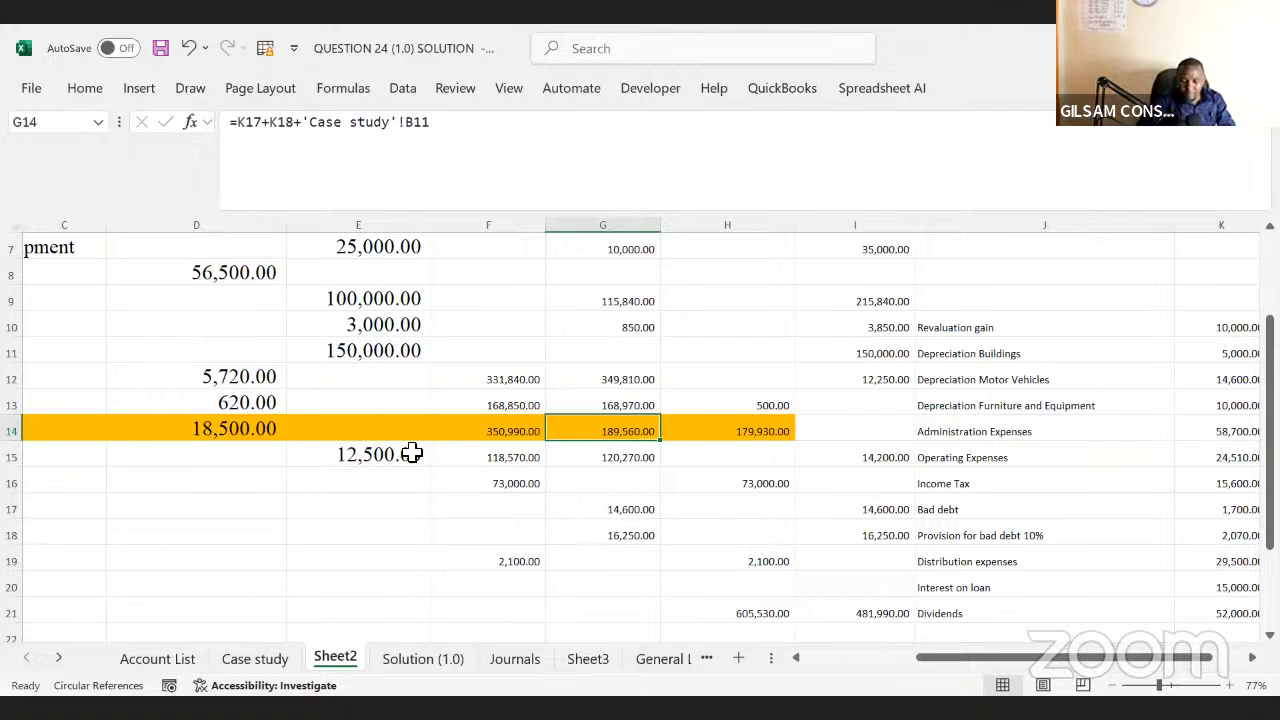
click(536, 485)
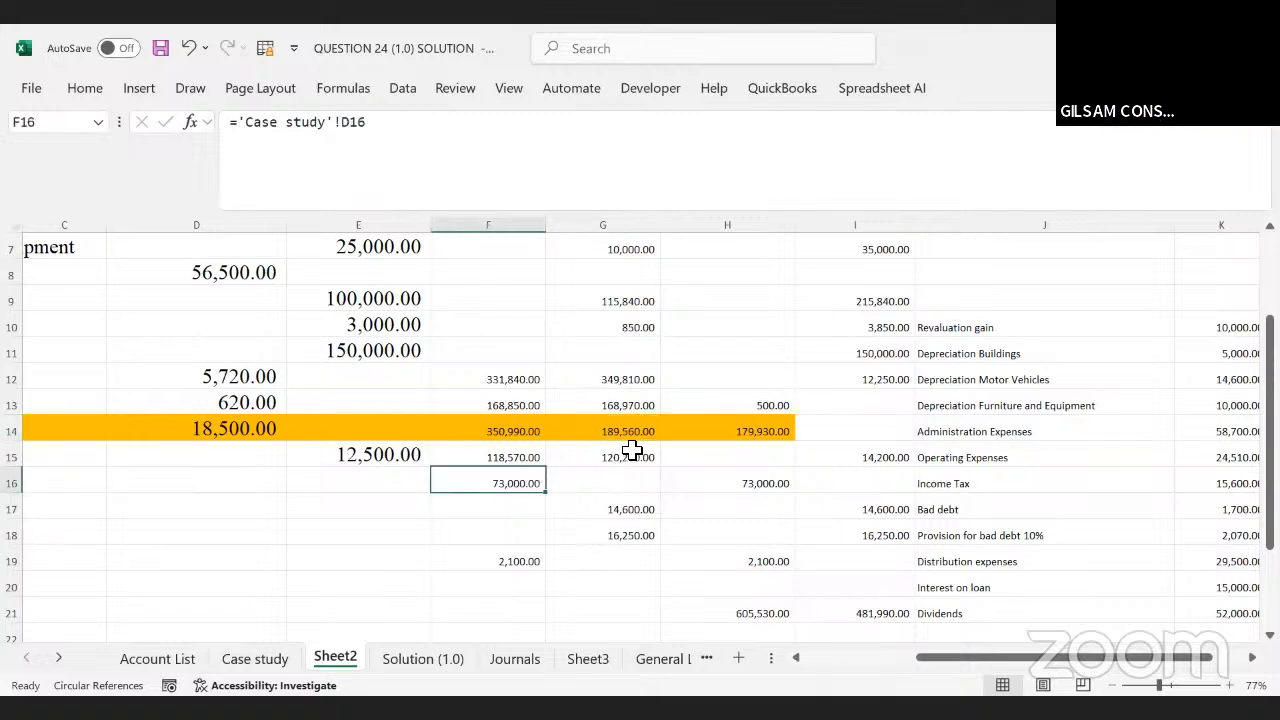
click(618, 448)
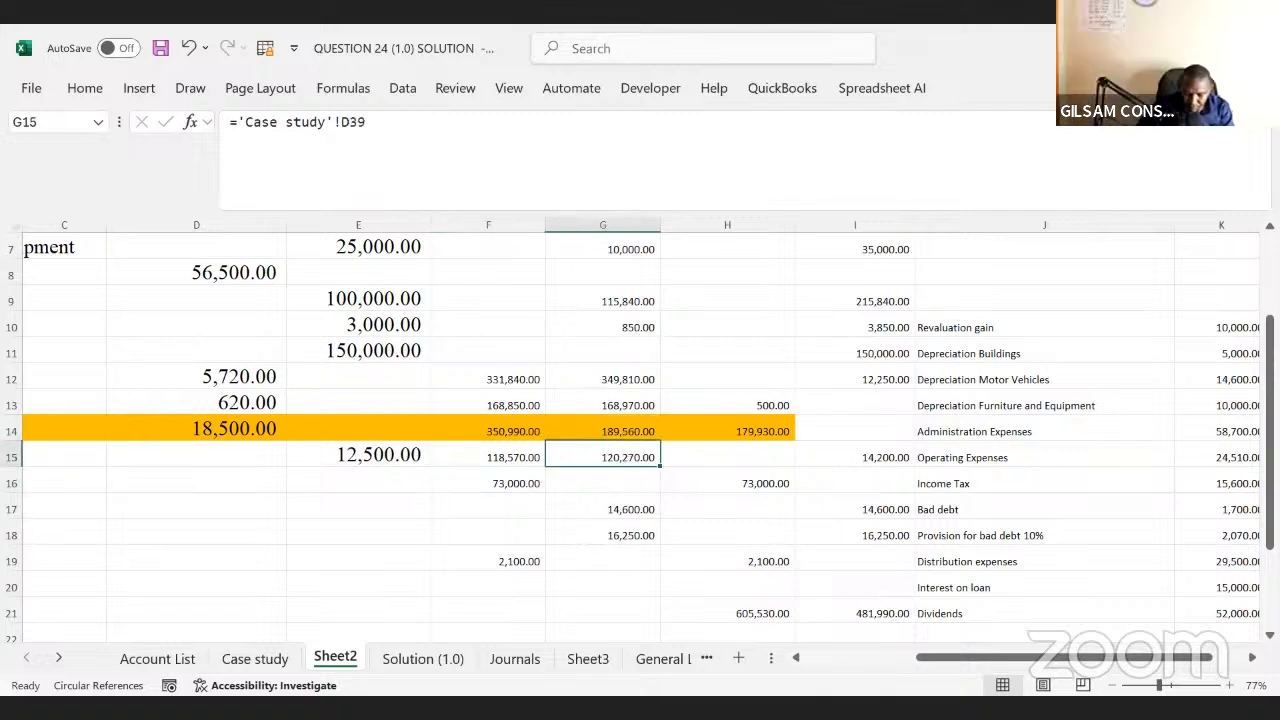
key(alt+Tab)
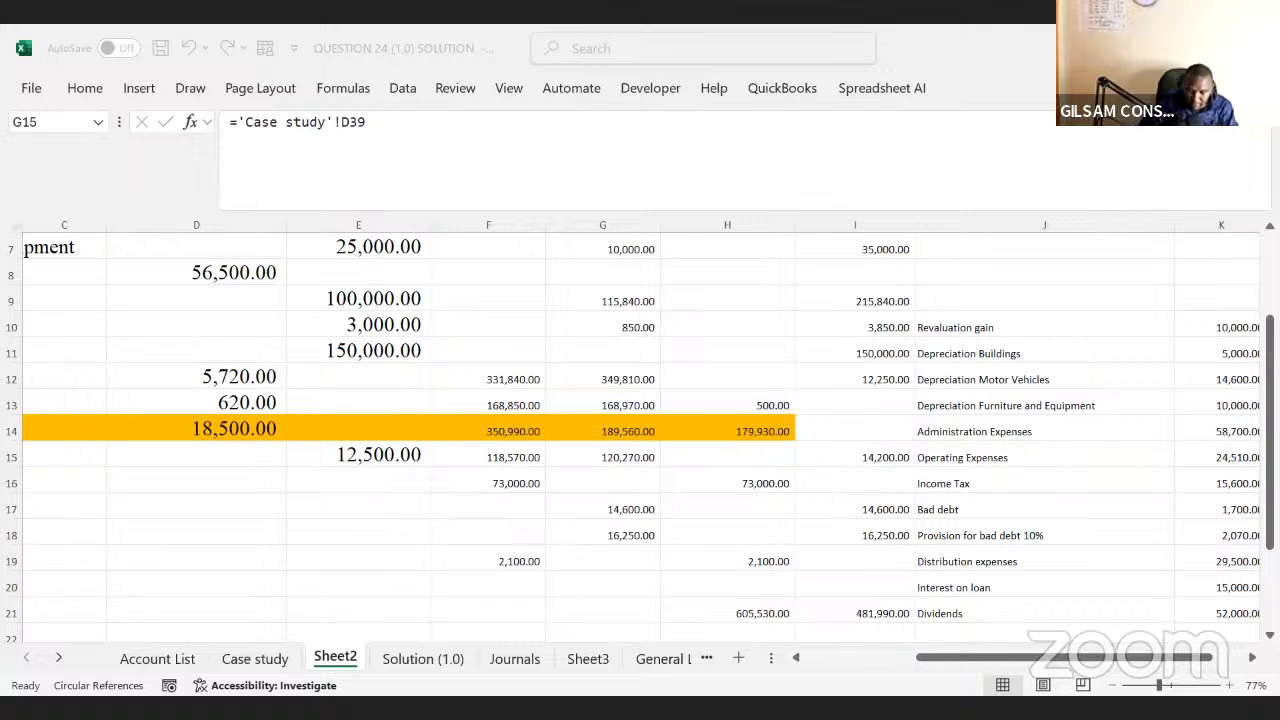
click(602, 540)
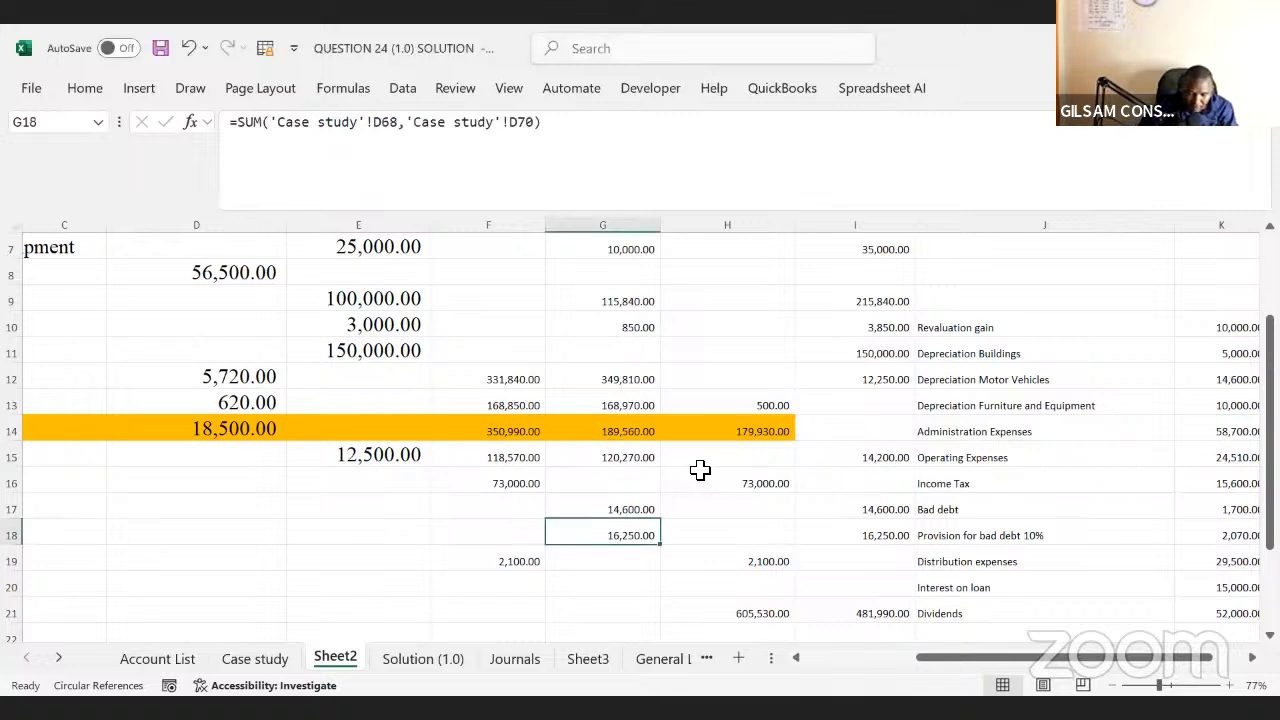
click(752, 455)
click(658, 428)
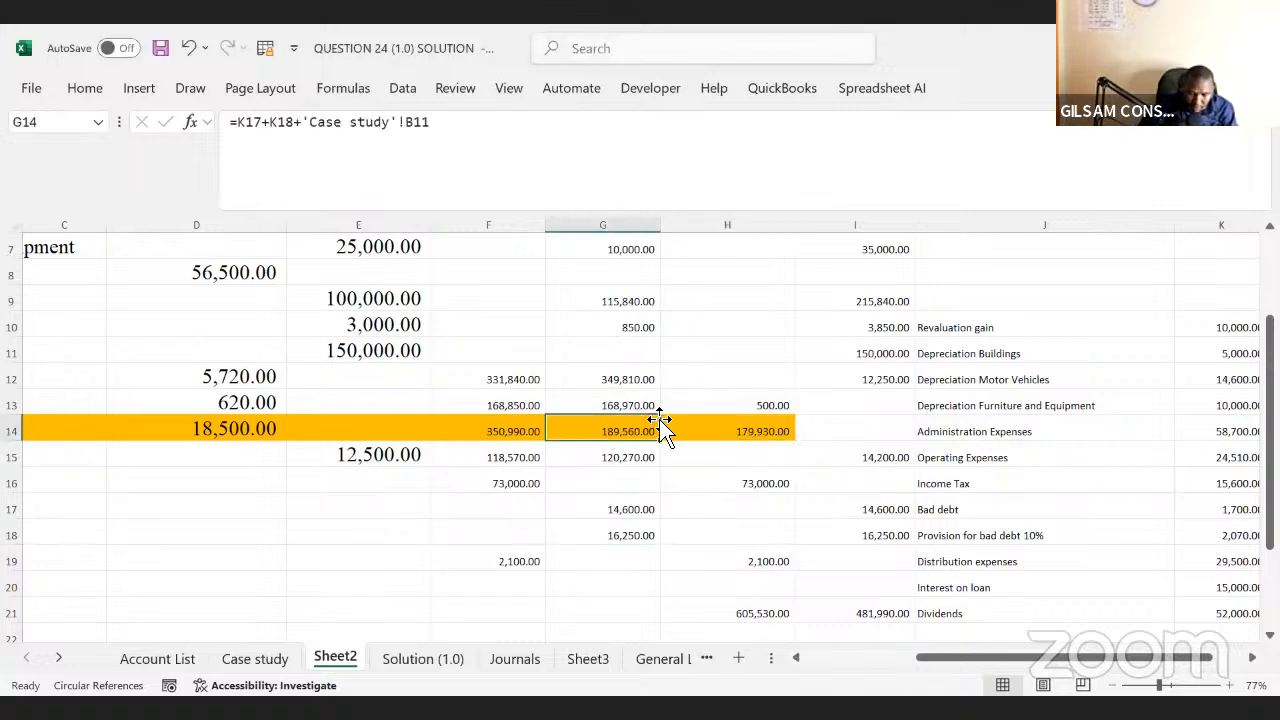
- Sum the Trade receivables opening balance and debit adjustment across D14:F14
drag(706, 430, 112, 431)
click(676, 425)
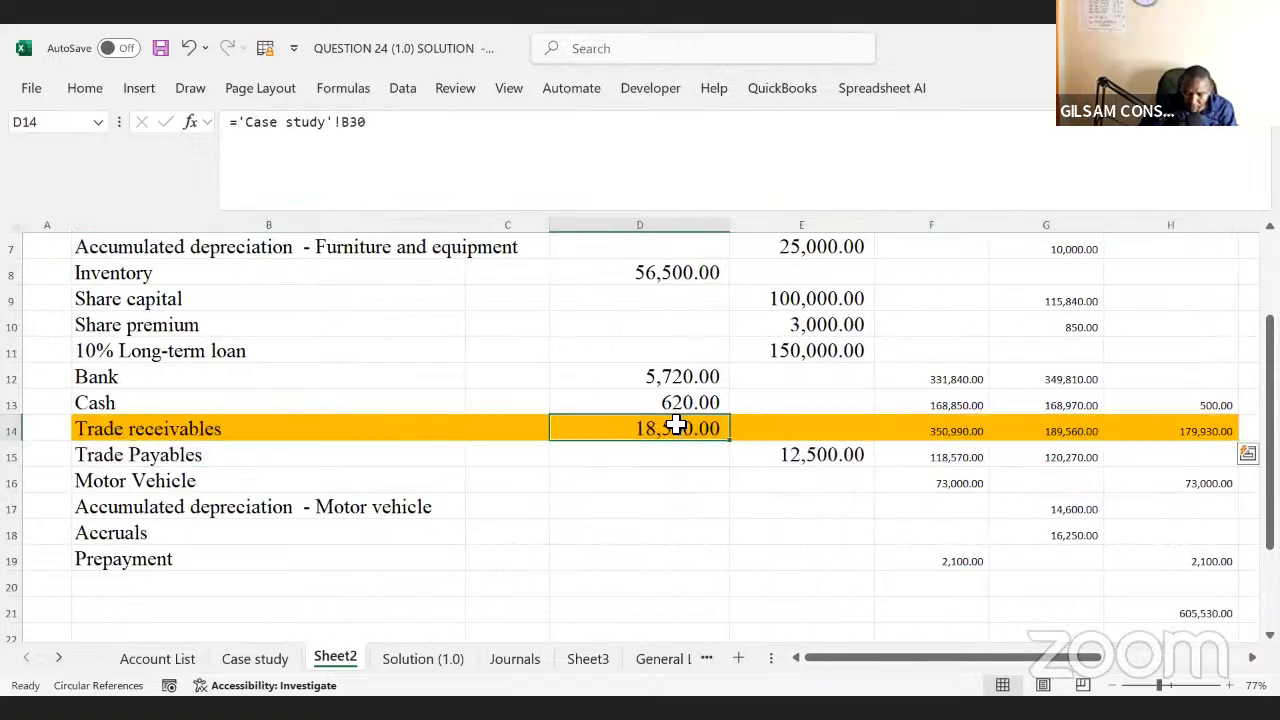
click(968, 433)
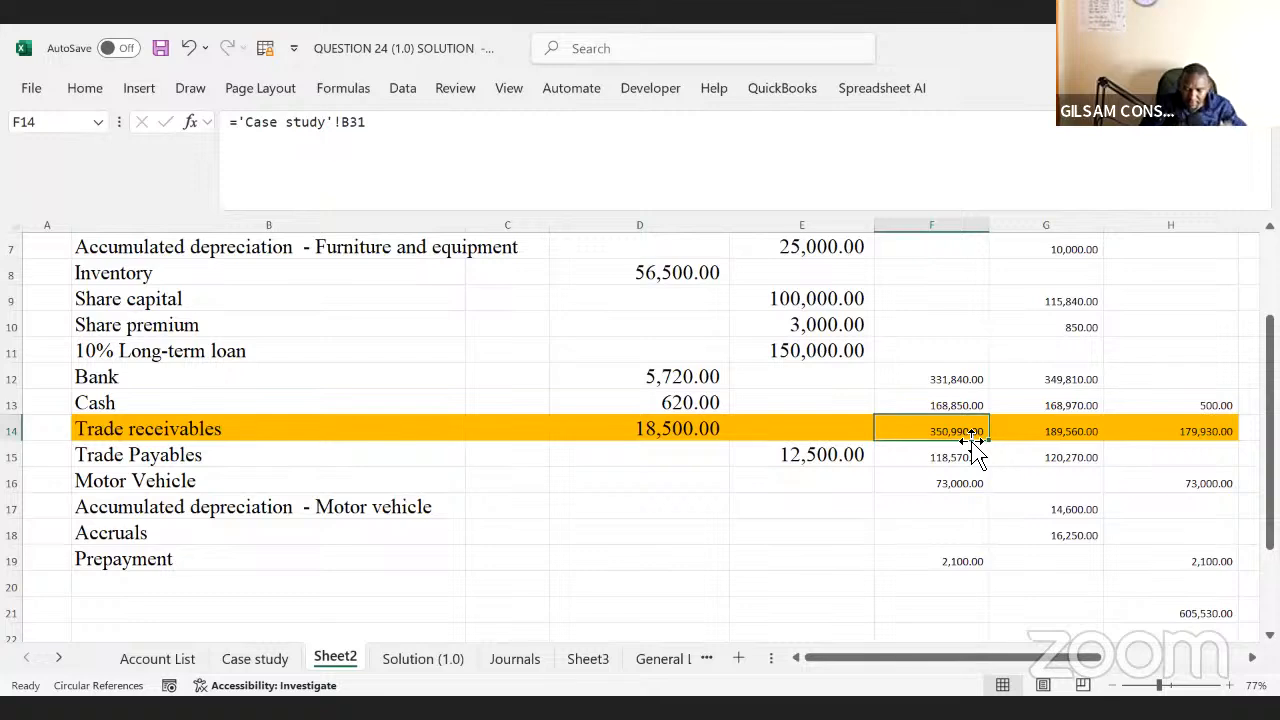
drag(640, 437, 940, 435)
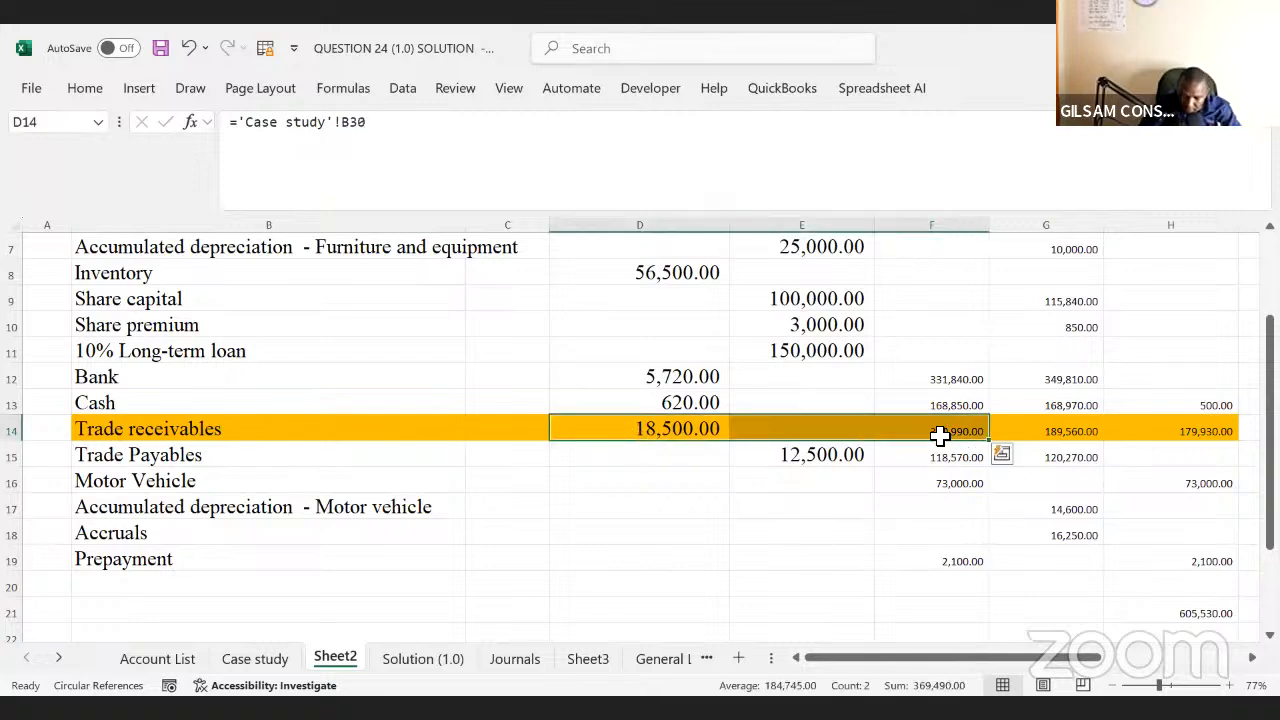
- Check the Trade Receivables account's debit total and its Cash in hand and Cash at the Bank credits on the Case study sheet
click(268, 659)
click(370, 571)
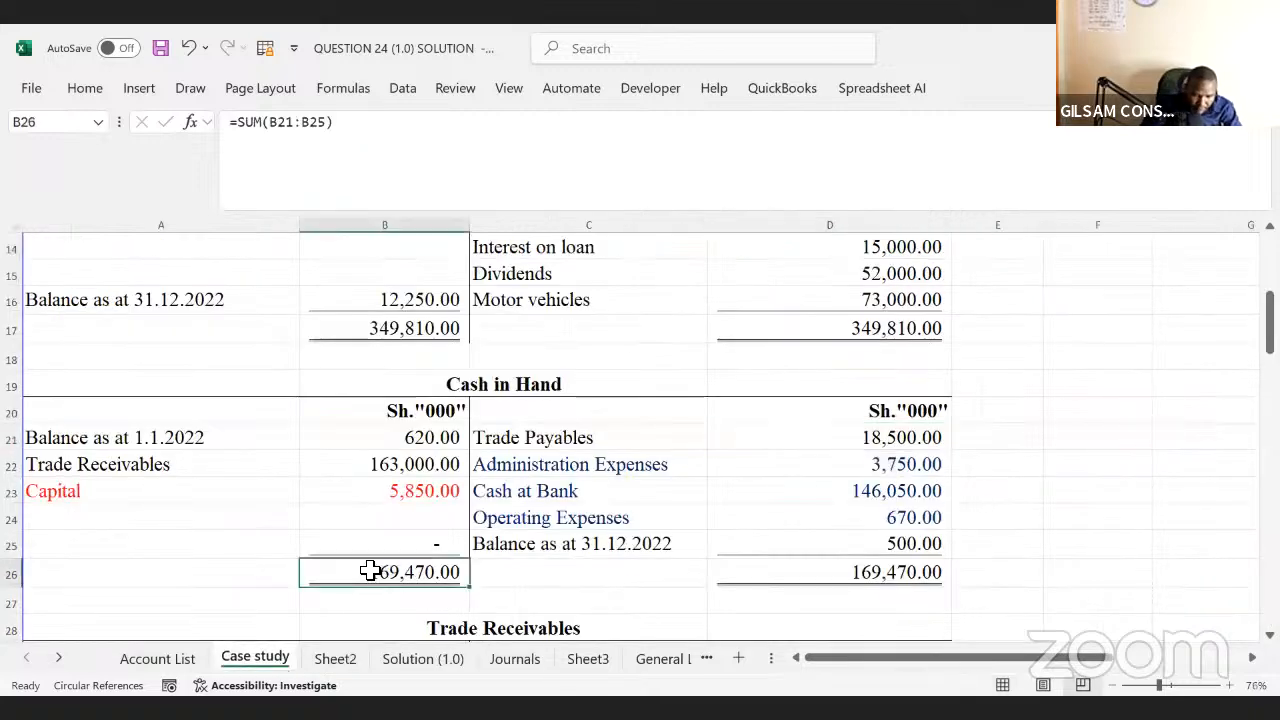
scroll(370, 571, down, 3)
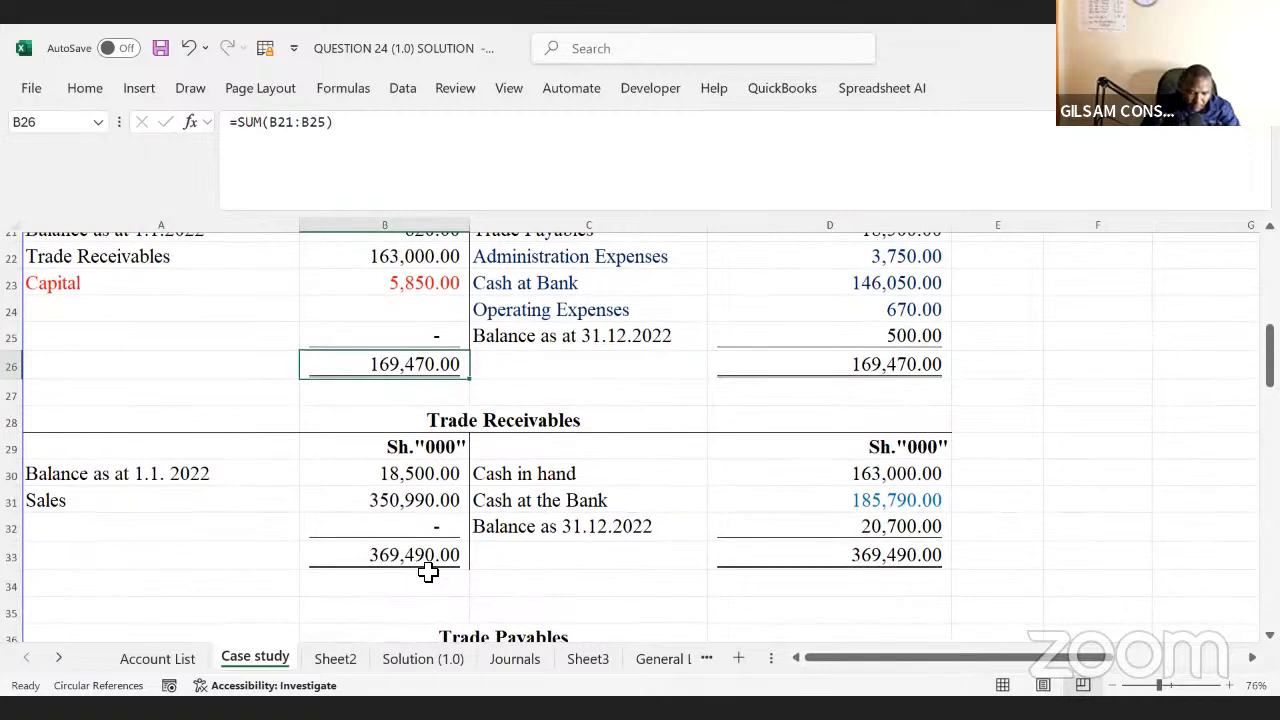
click(403, 563)
drag(549, 477, 843, 495)
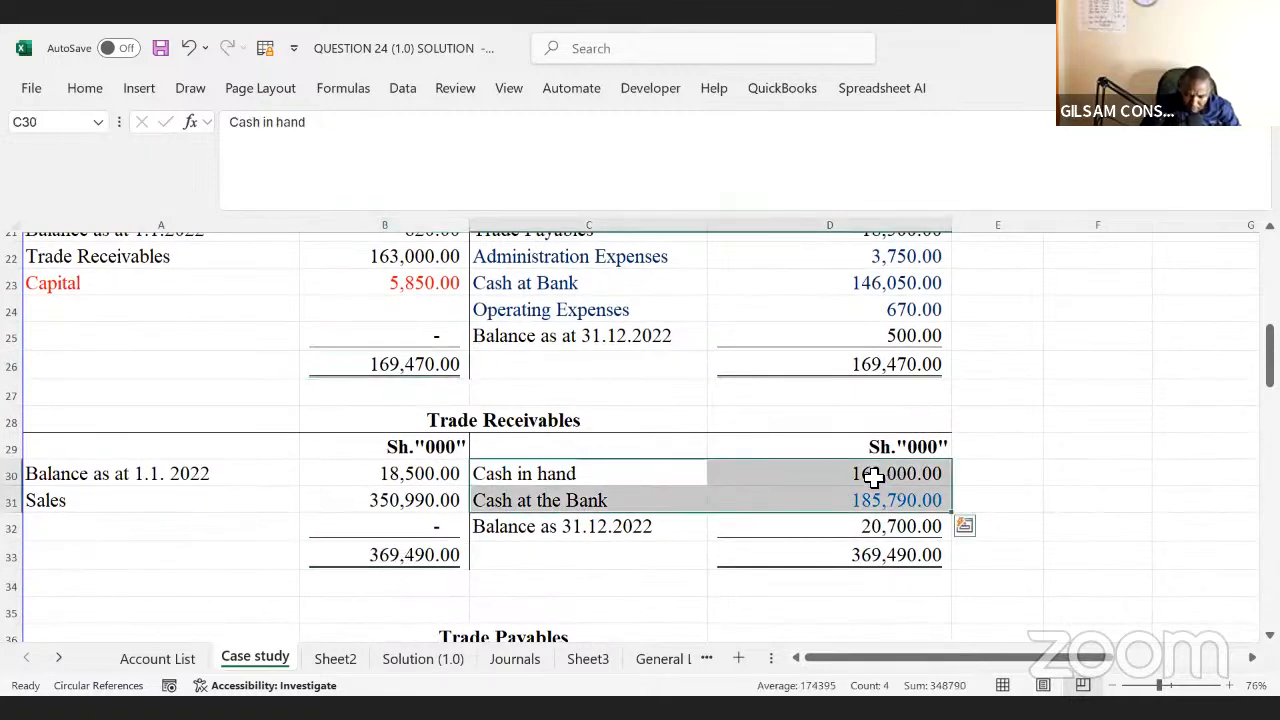
- Compare the Trade Receivables account's Cash in hand and Cash at the Bank credits with the Trade Receivables receipt in the Cash in Hand account
click(873, 476)
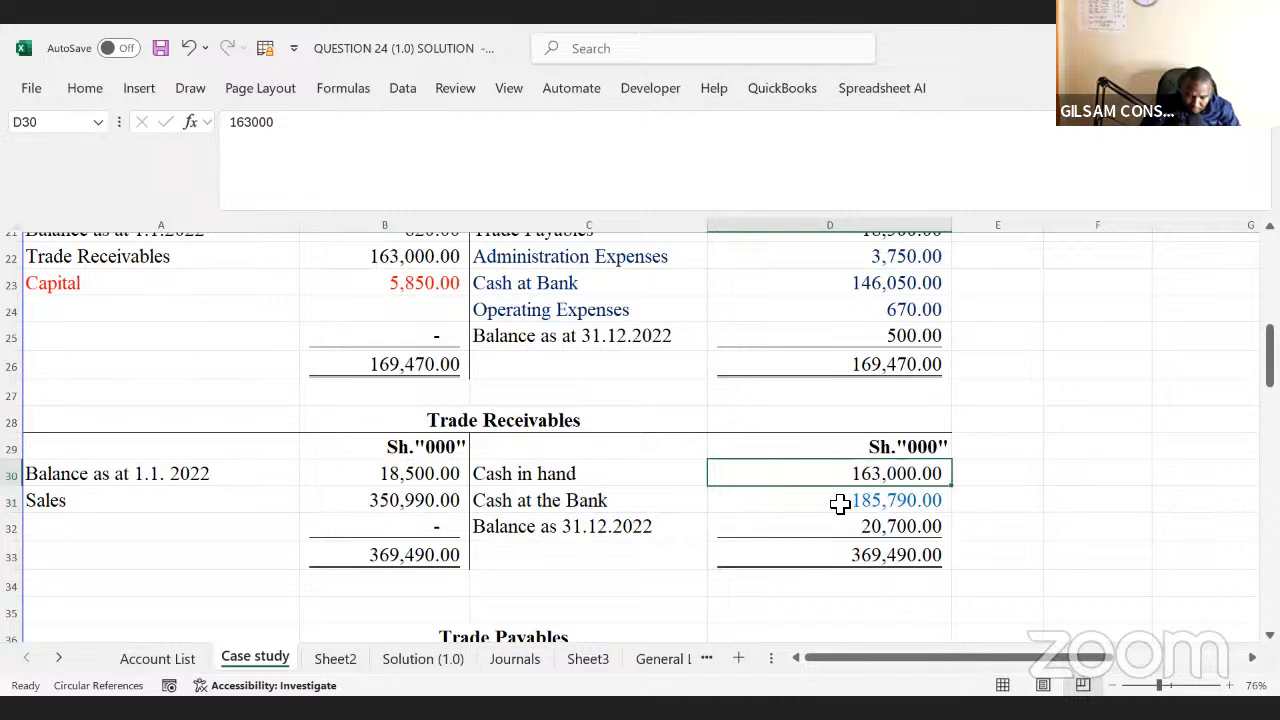
click(840, 503)
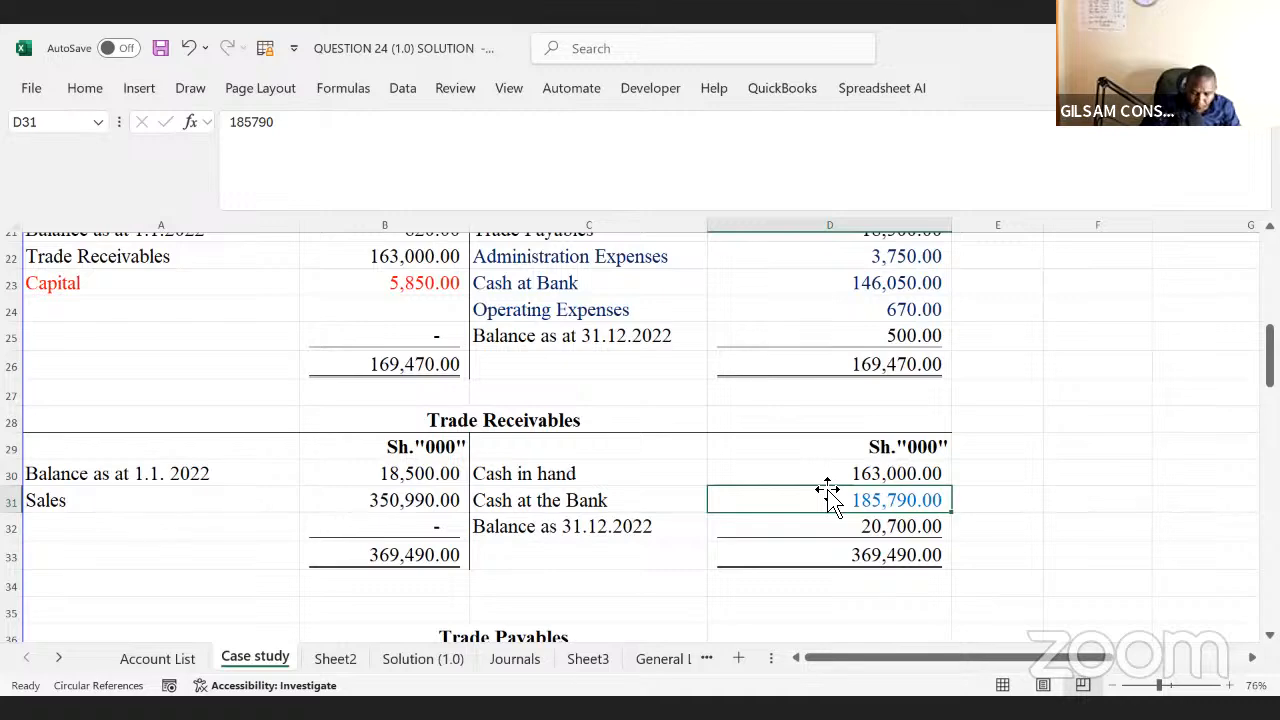
click(784, 479)
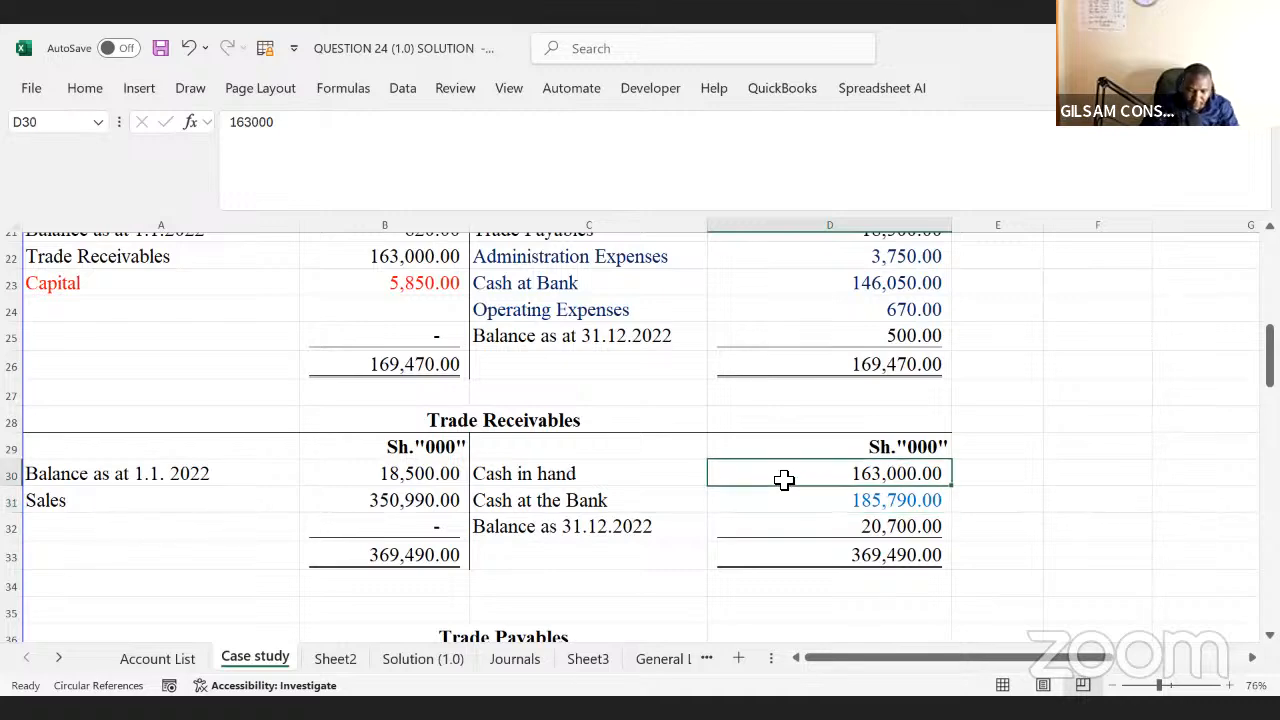
scroll(784, 479, up, 2)
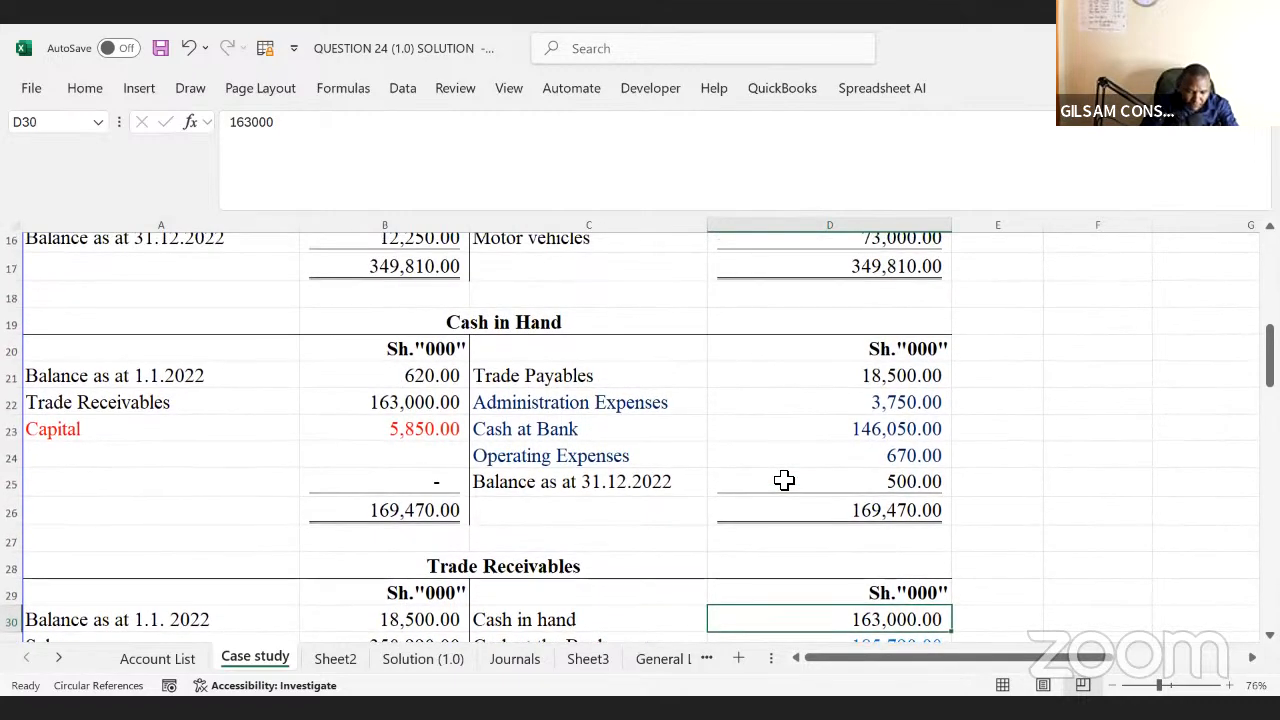
scroll(784, 480, down, 1)
click(384, 317)
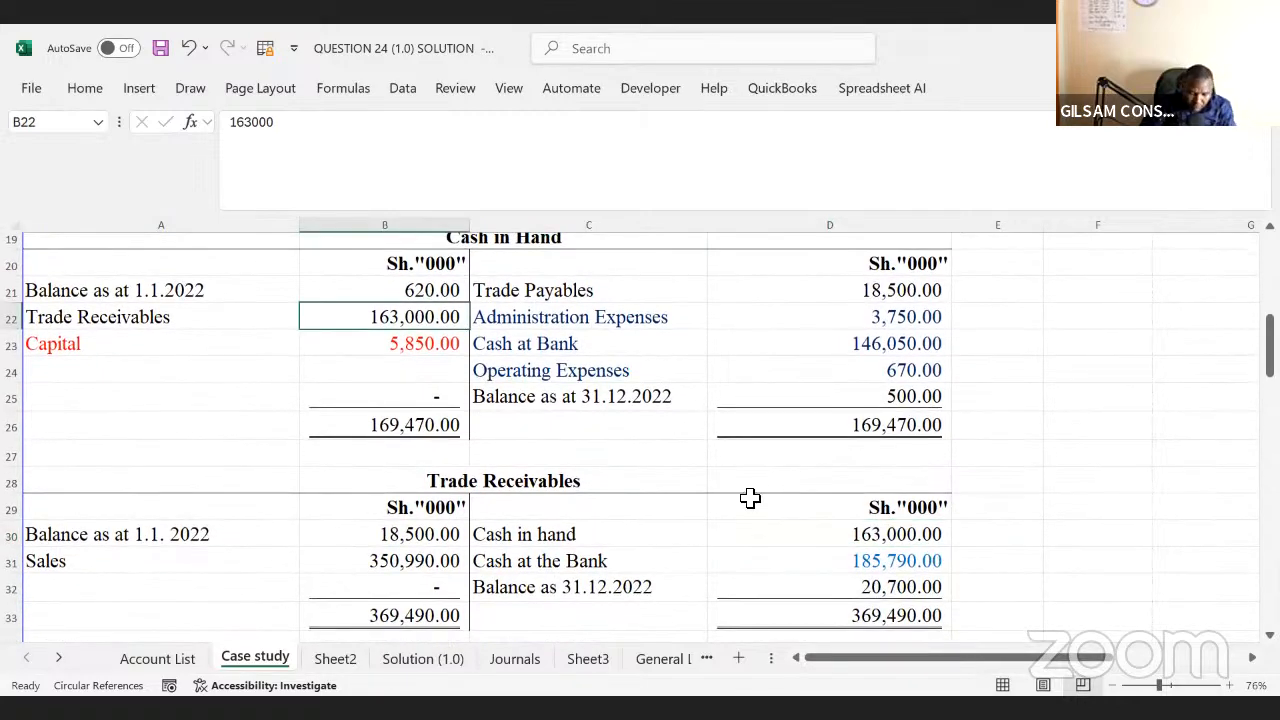
- Recheck the formula behind the Trade receivables credit adjustment in G14 on Sheet2
click(365, 660)
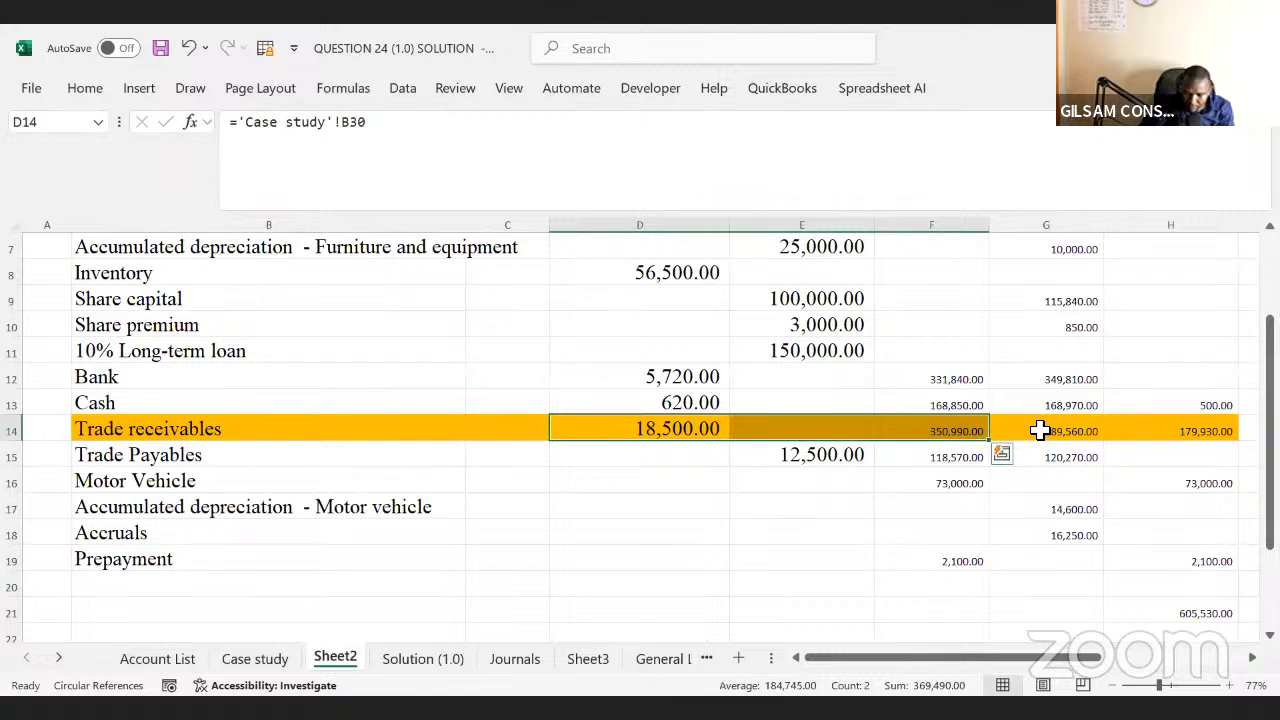
click(1058, 425)
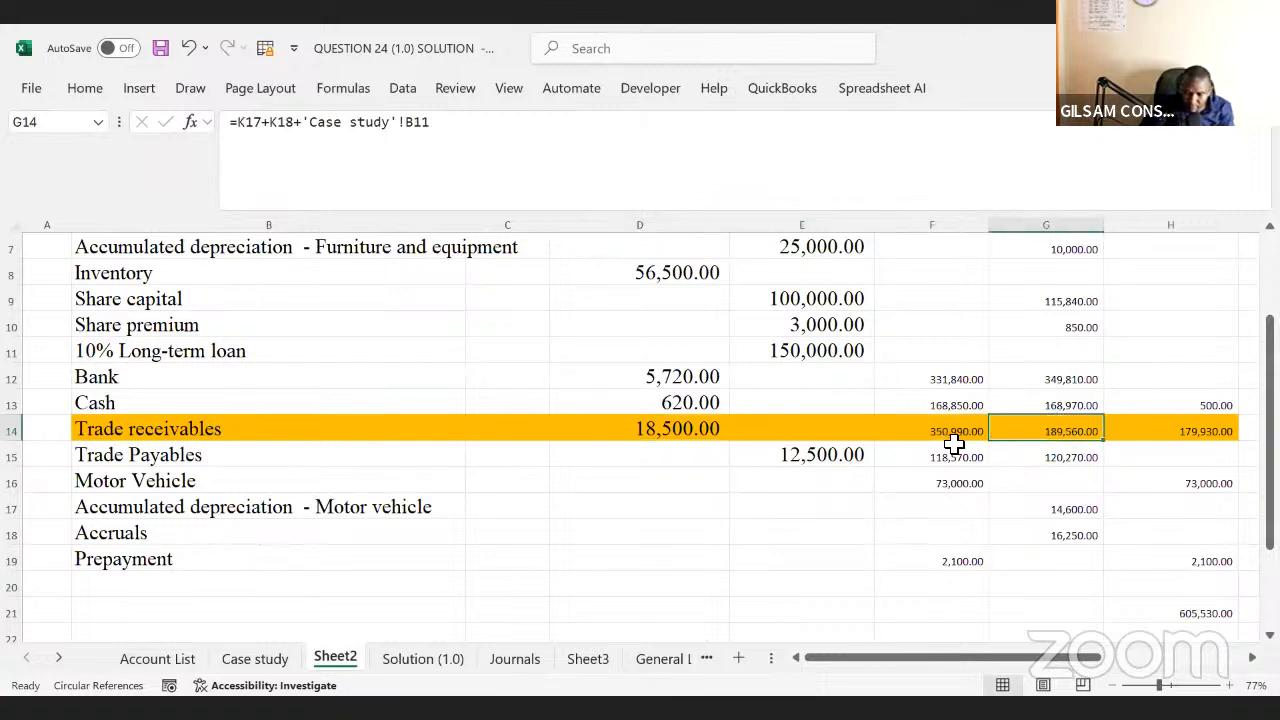
click(482, 146)
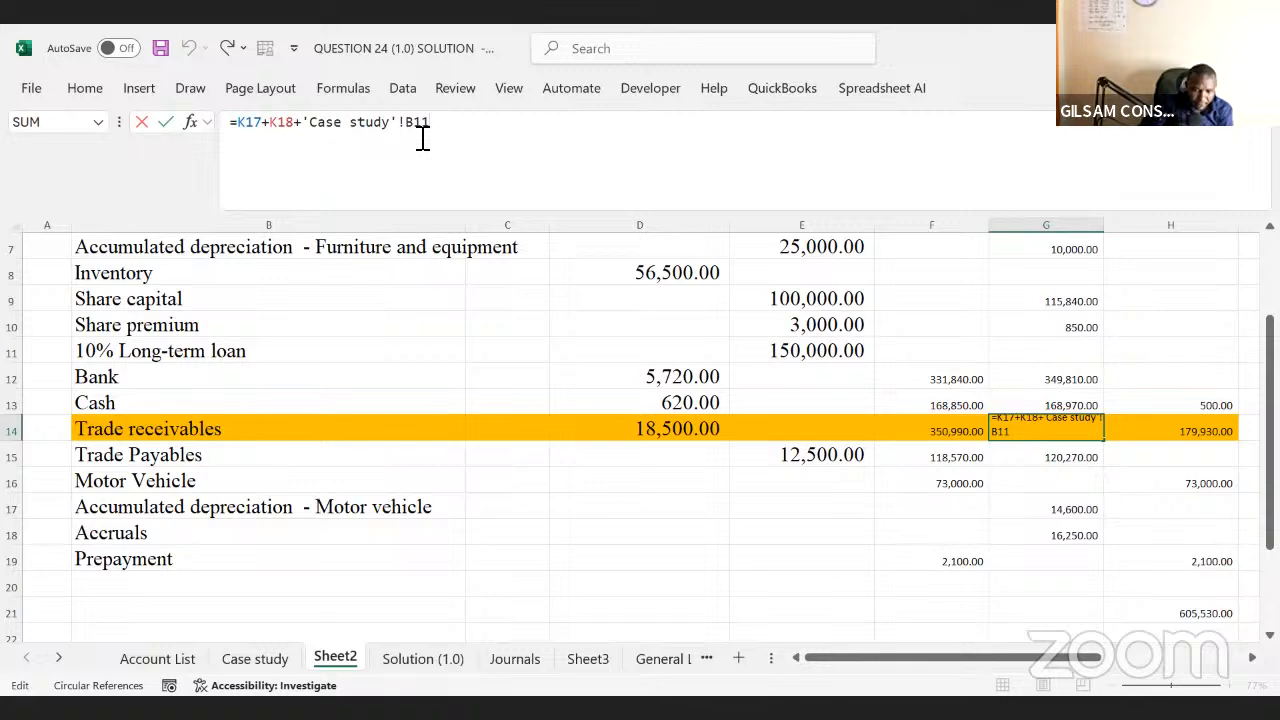
key(Return)
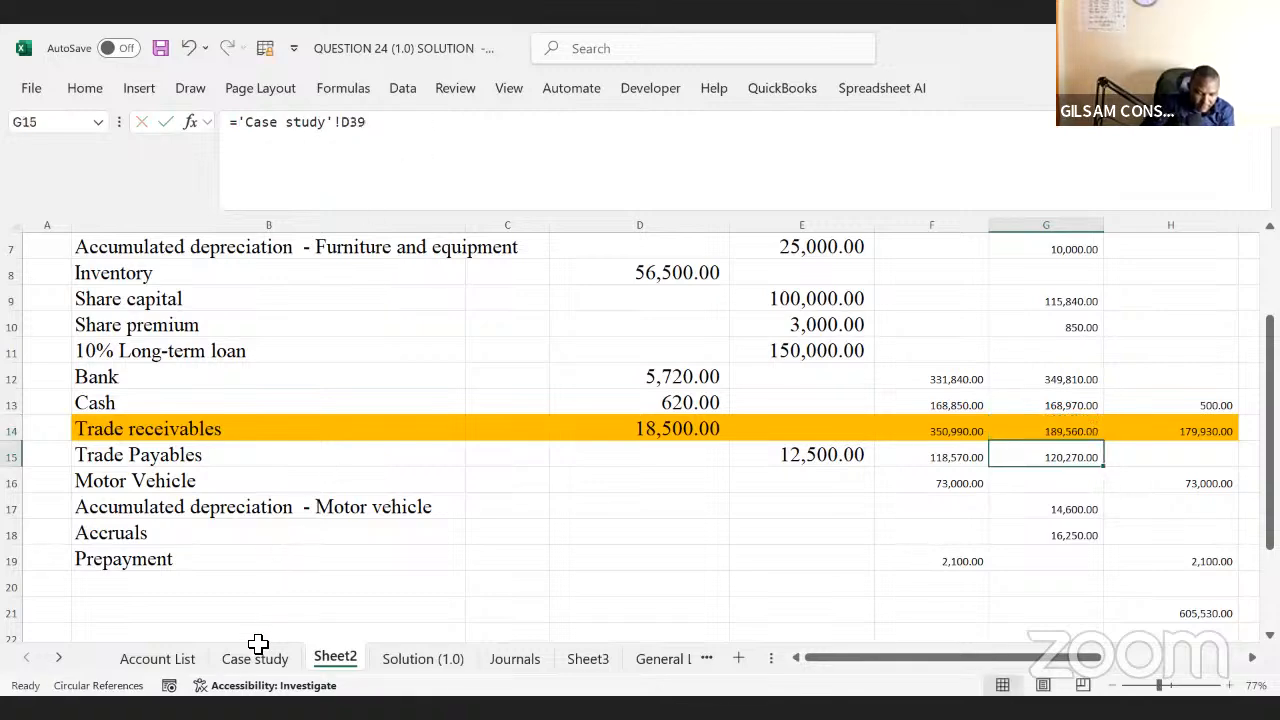
- Examine the debit entries of the Cash at the Bank and Cash in Hand accounts on the Case study sheet for trade receivables receipts
click(252, 657)
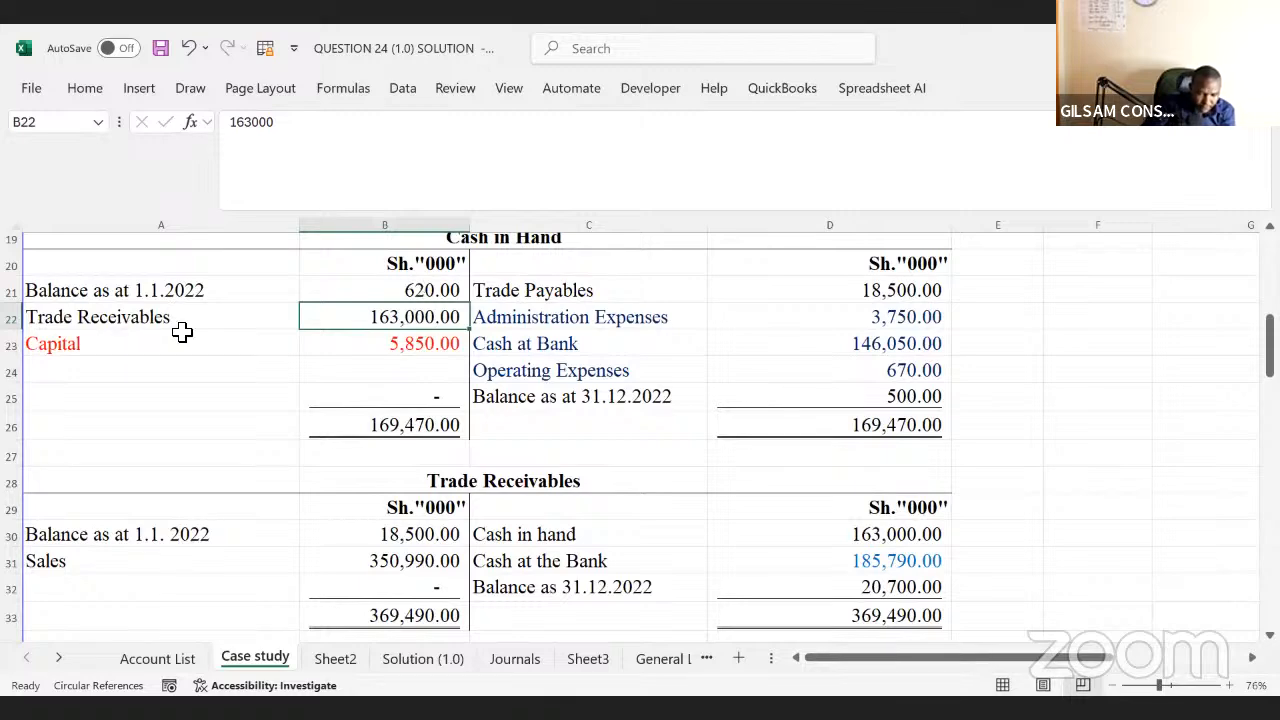
key(Up)
key(Up)
key(Up)
key(Up)
key(Up)
key(Up)
key(Up)
key(Up)
key(Up)
key(Up)
key(Up)
key(Up)
key(Up)
key(Up)
key(Up)
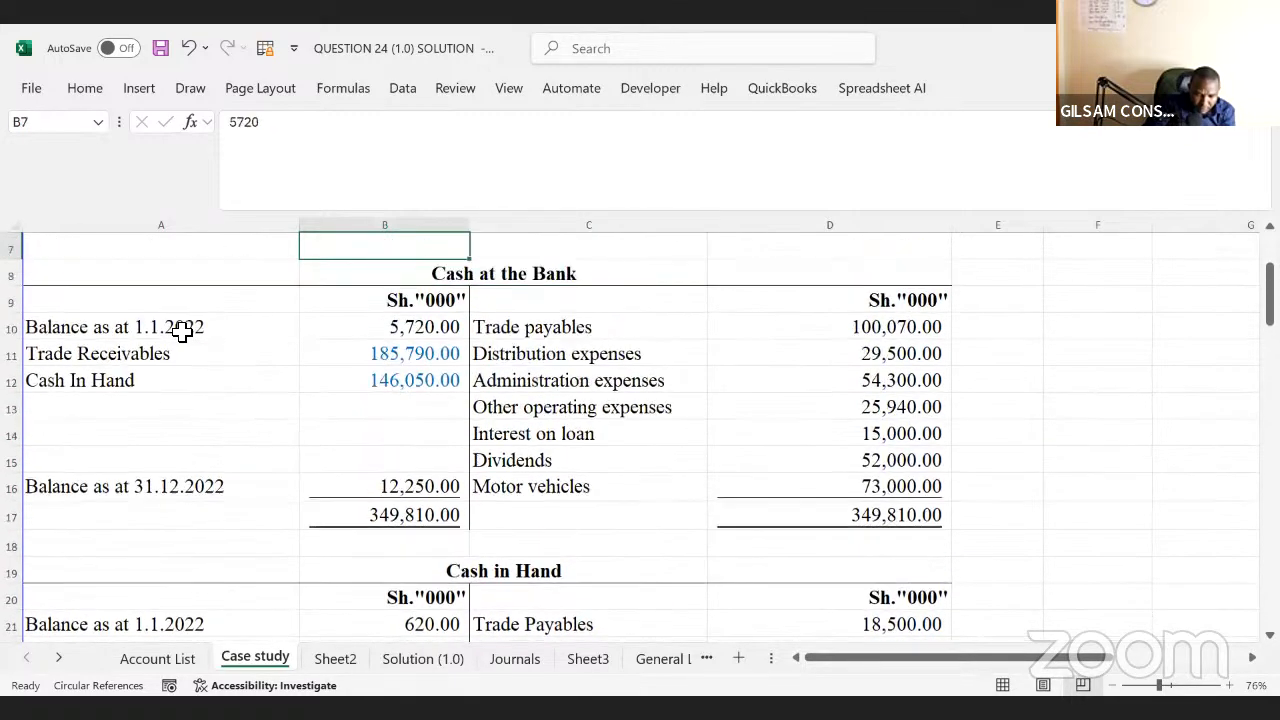
key(Down)
key(Down)
key(Down)
key(Down)
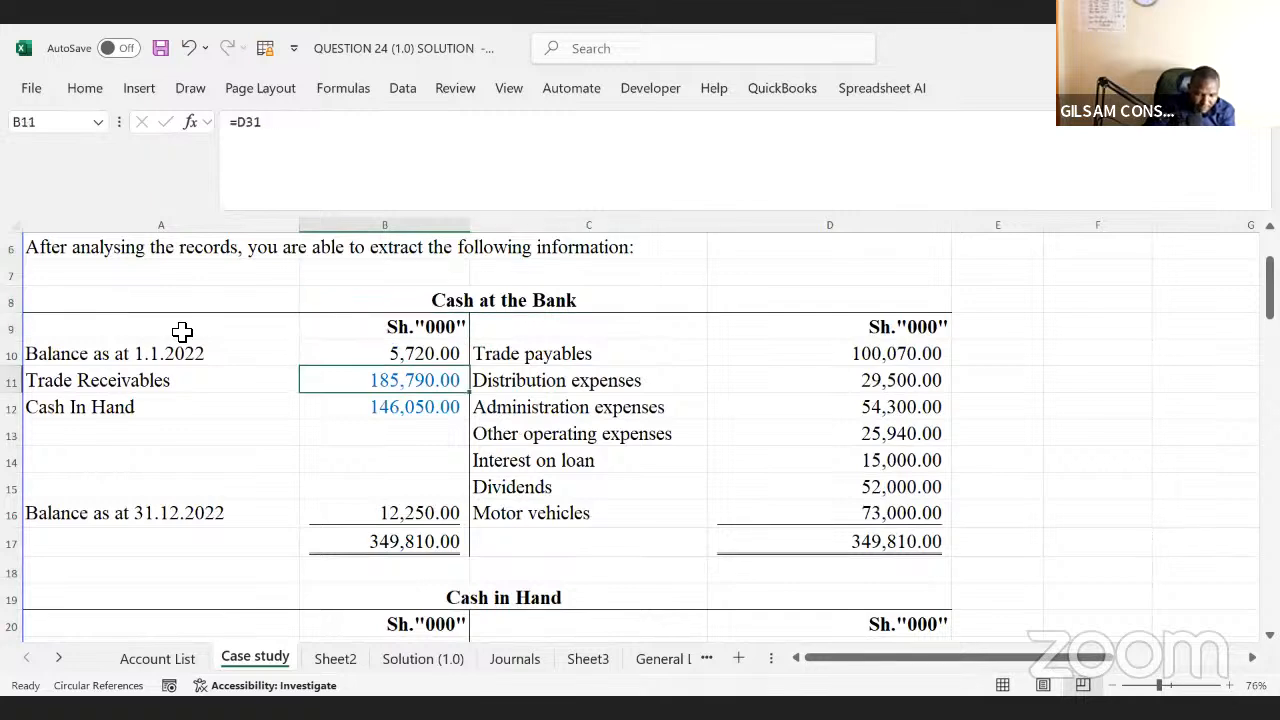
key(Down)
key(Down)
key(Down)
key(Down)
key(Down)
key(Down)
key(Down)
key(Down)
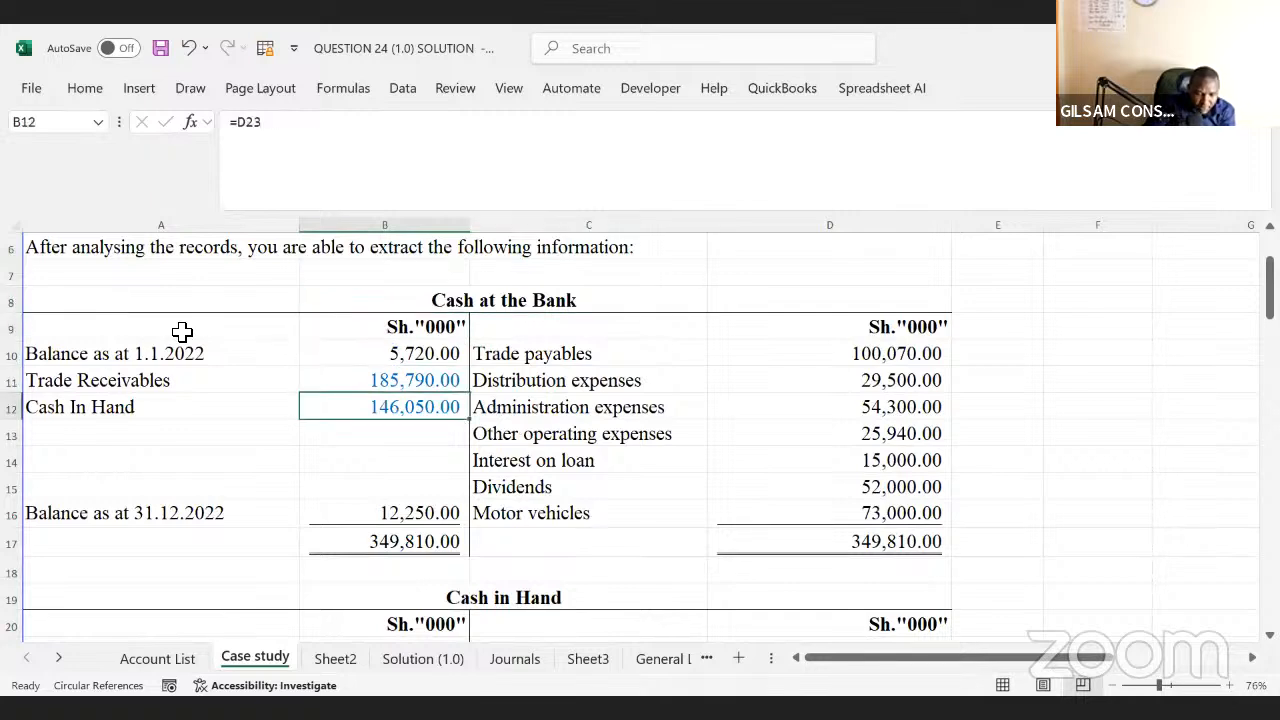
key(Down)
key(Down)
key(Down)
key(Down)
key(Down)
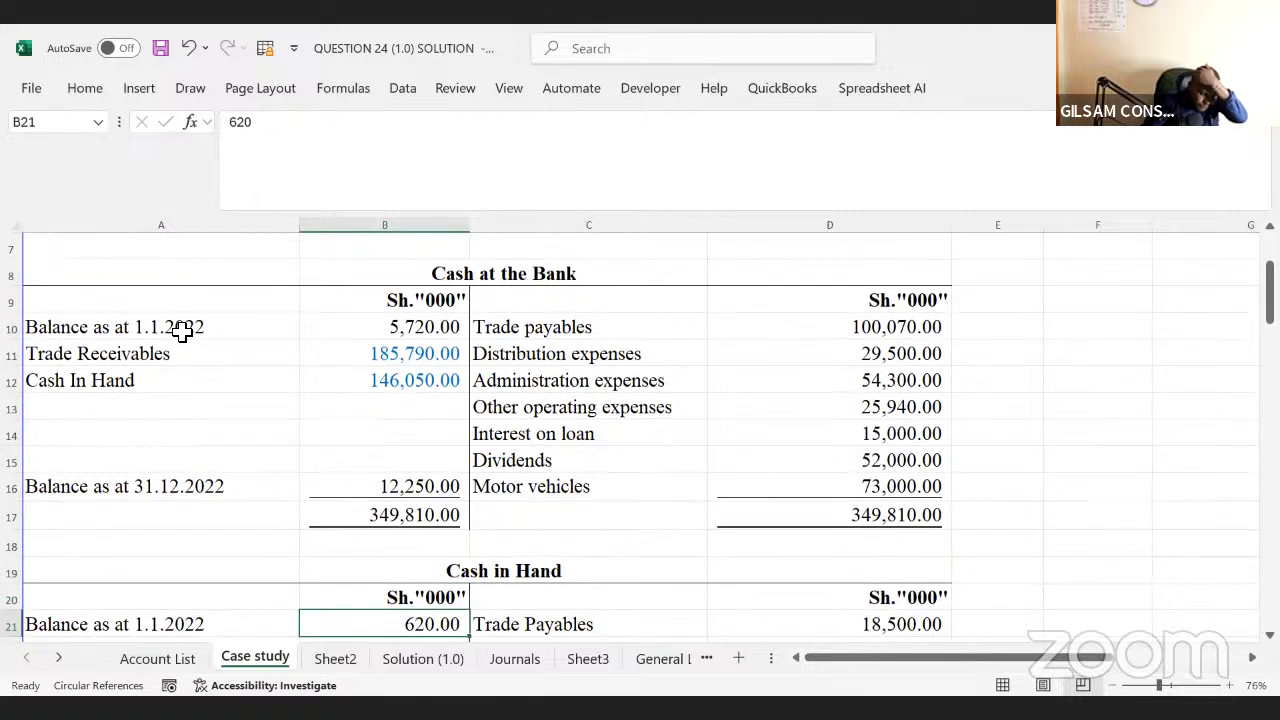
key(Up)
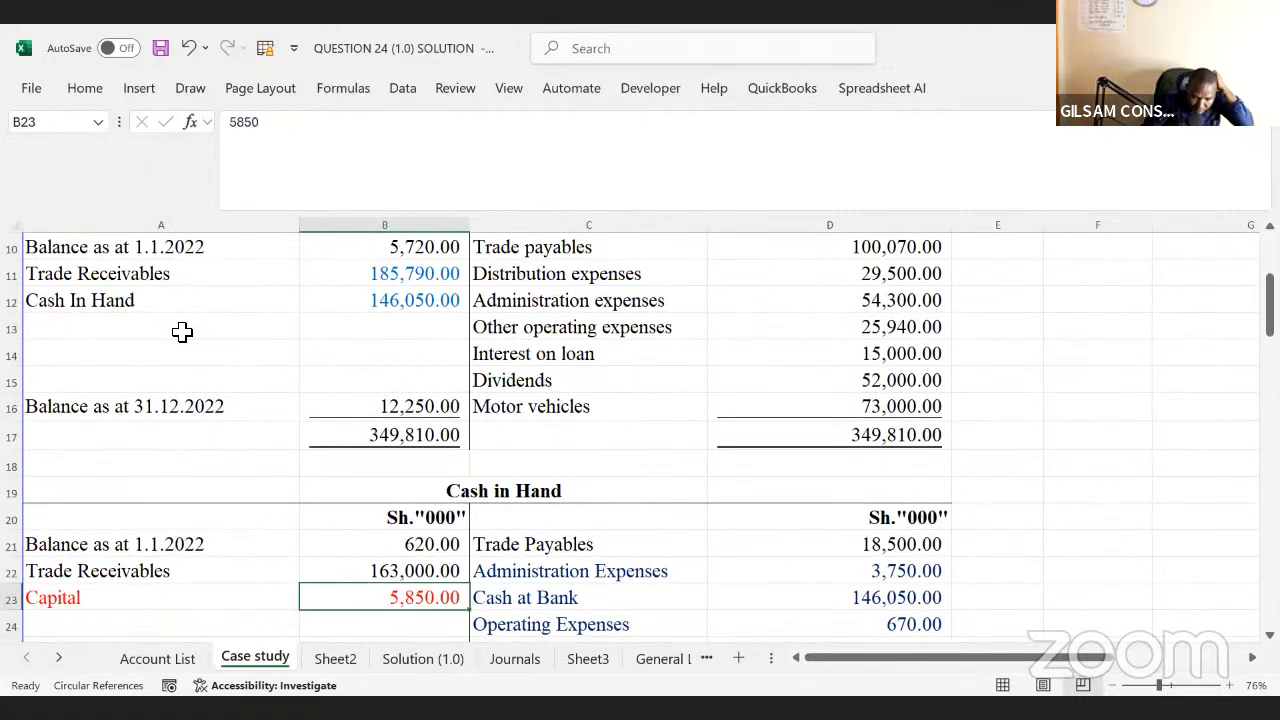
key(Up)
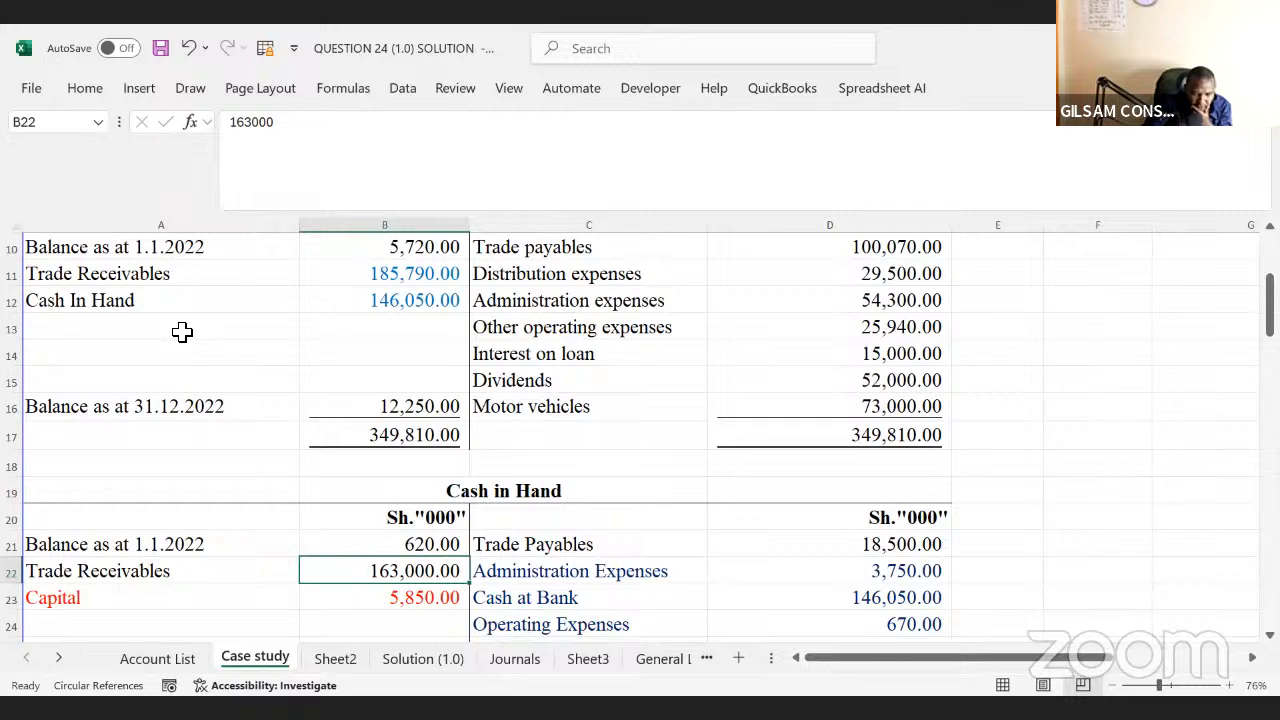
key(Up)
key(Up)
key(Up)
key(Up)
key(Up)
key(Up)
key(Up)
key(Up)
key(Up)
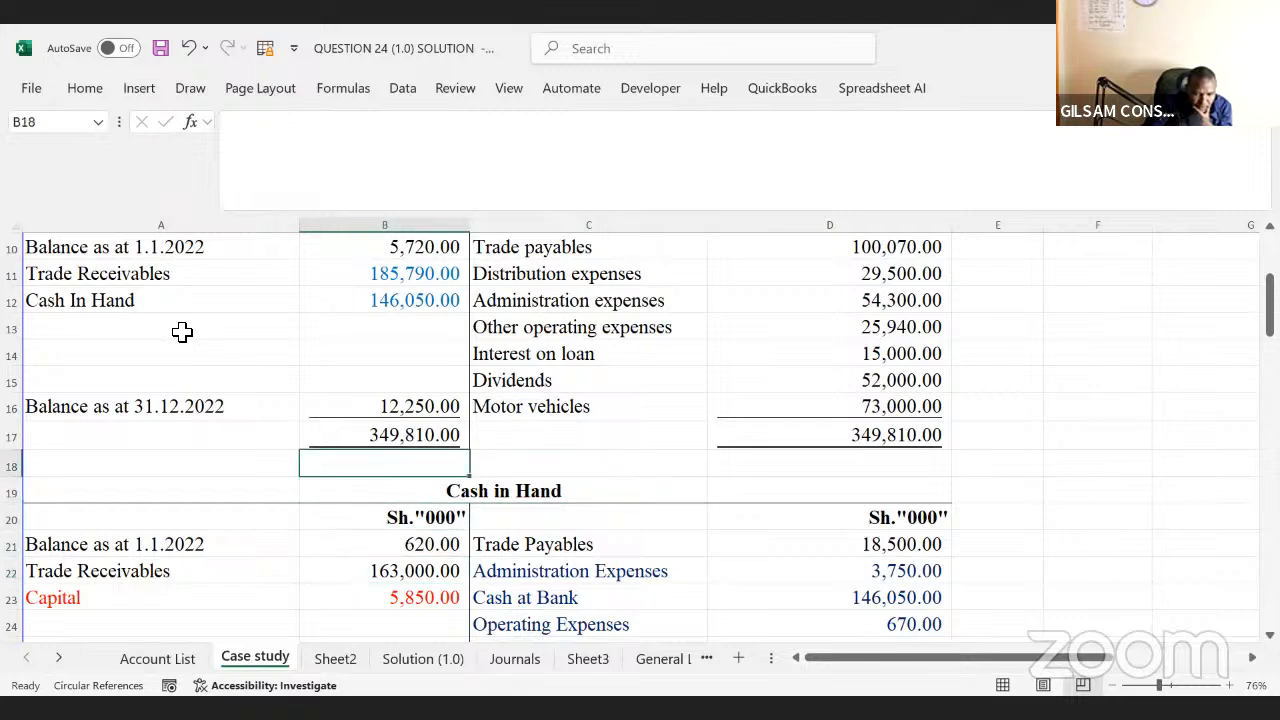
key(Up)
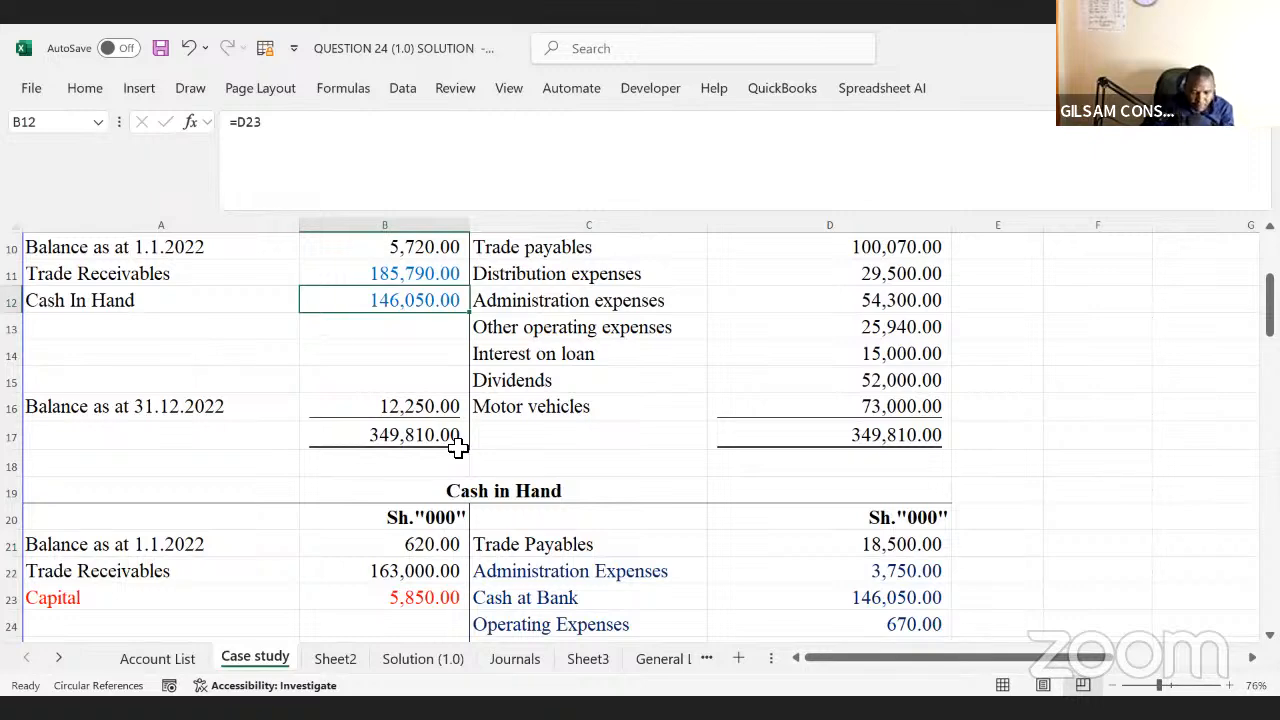
- Extend the Trade receivables credit adjustment in Sheet2 G14 by adding the Cash In Hand amount from 'Case study'!B12
click(335, 658)
click(1052, 431)
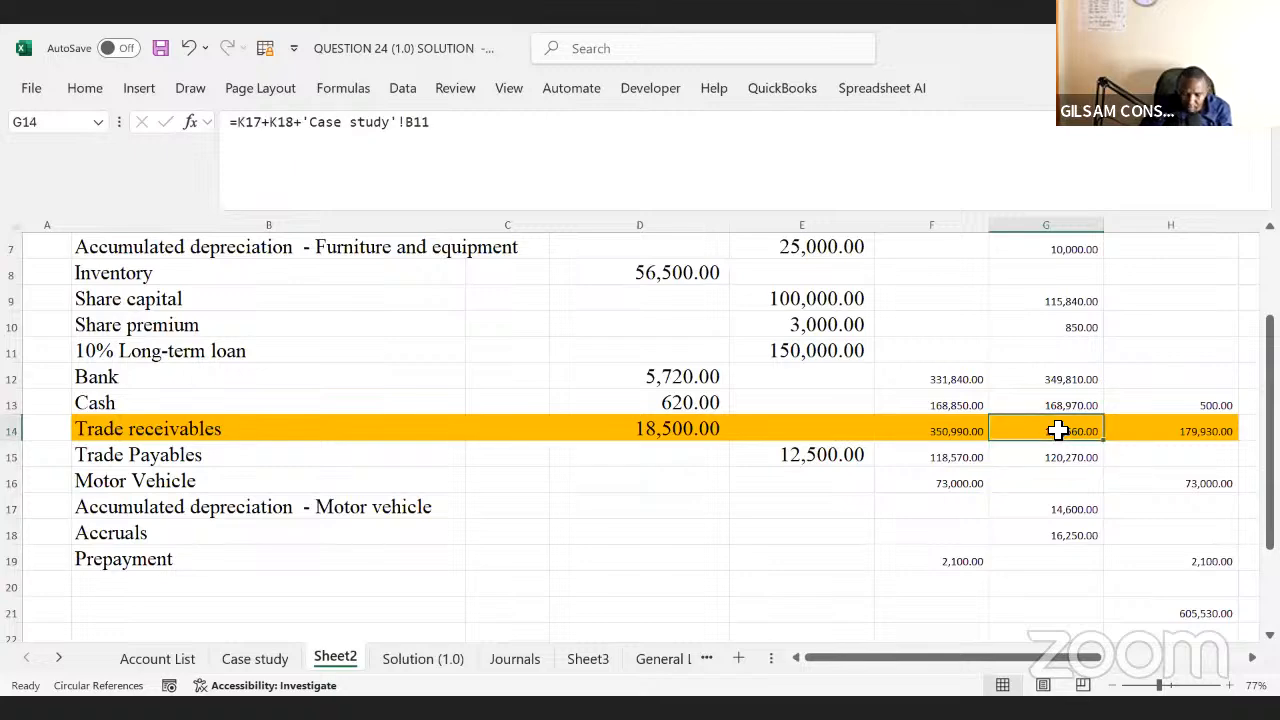
click(451, 134)
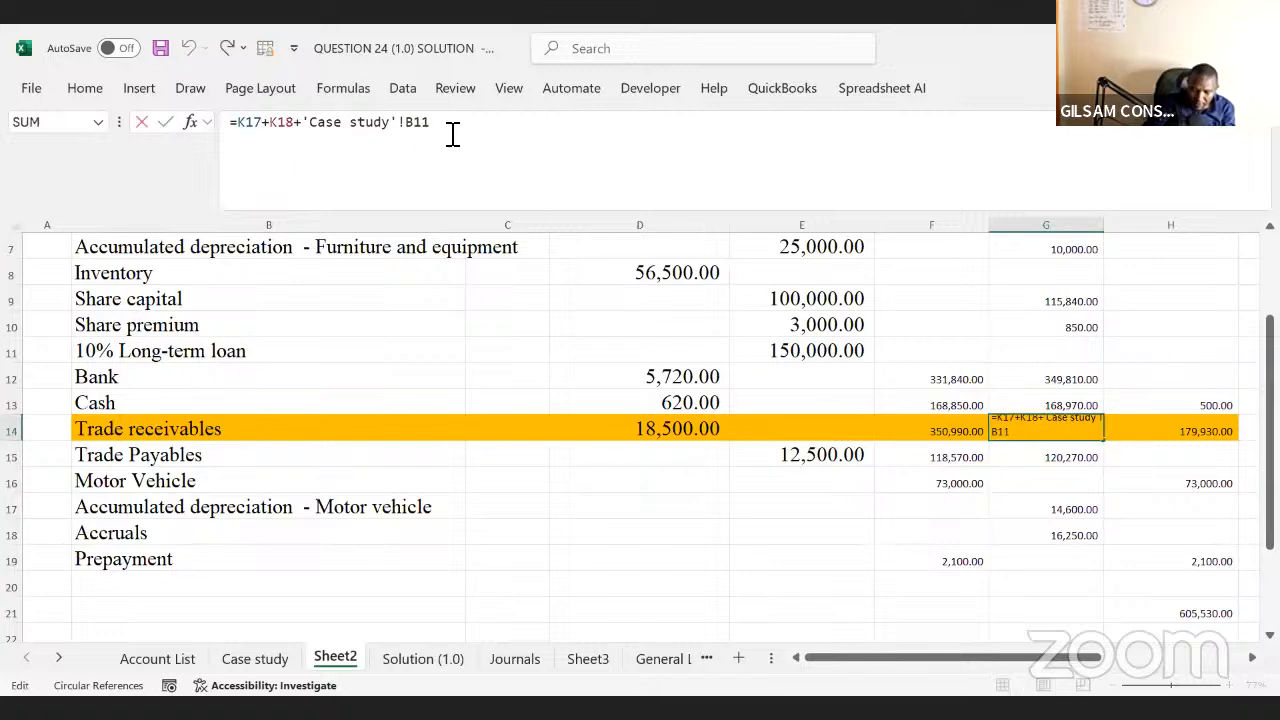
text(+)
click(255, 658)
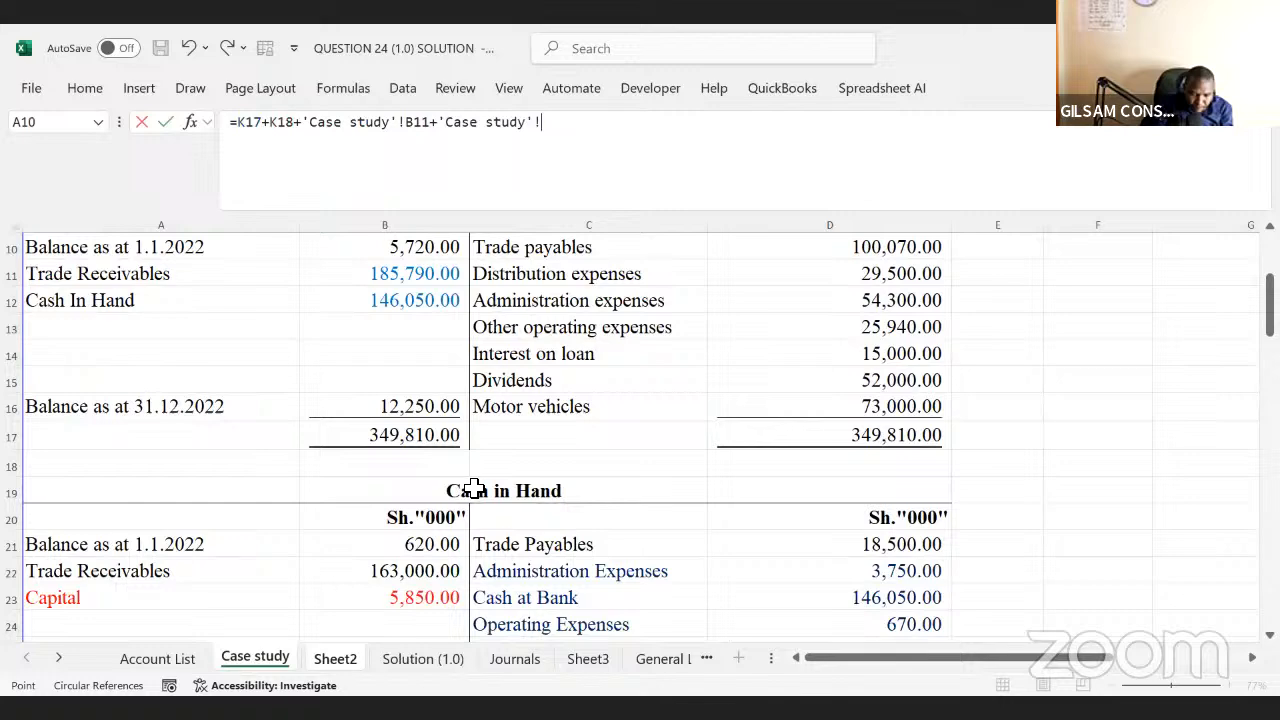
click(386, 306)
key(Return)
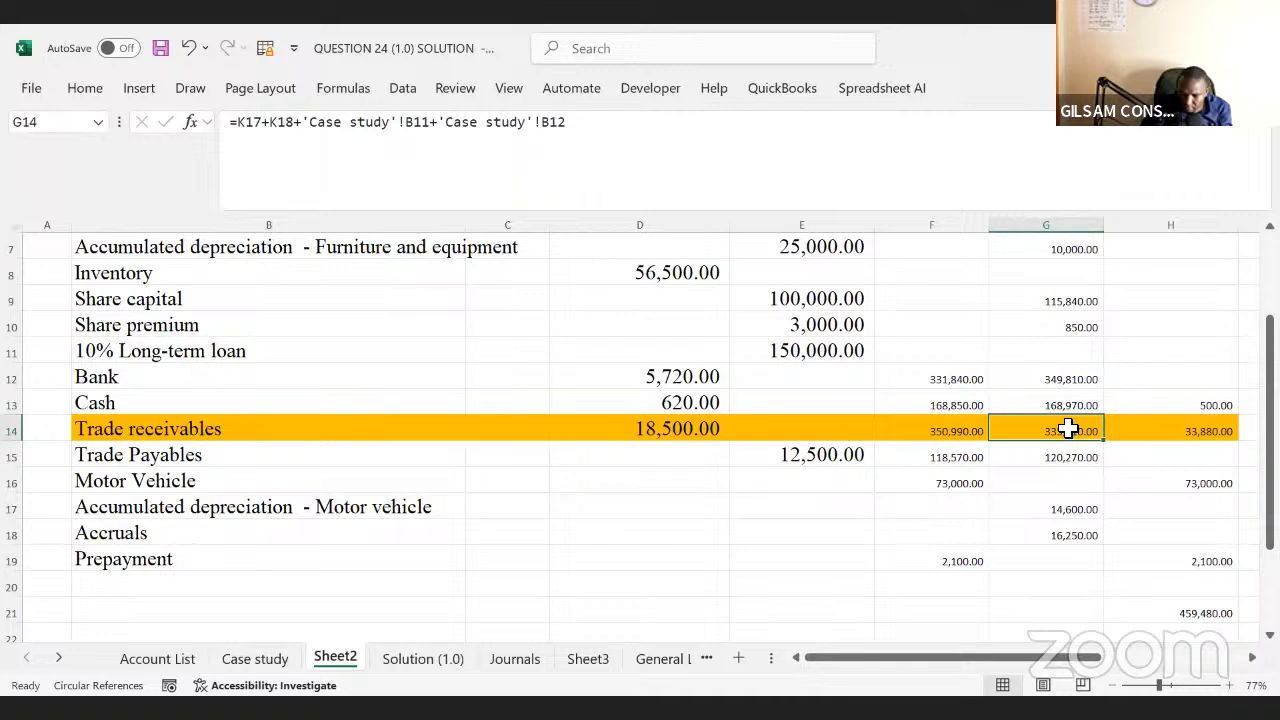
- Enter the adjusted Trade receivables balance, 33880, in F32 beside the Trade Receivables account on the Case study sheet
key(Right)
scroll(1066, 428, right, 5)
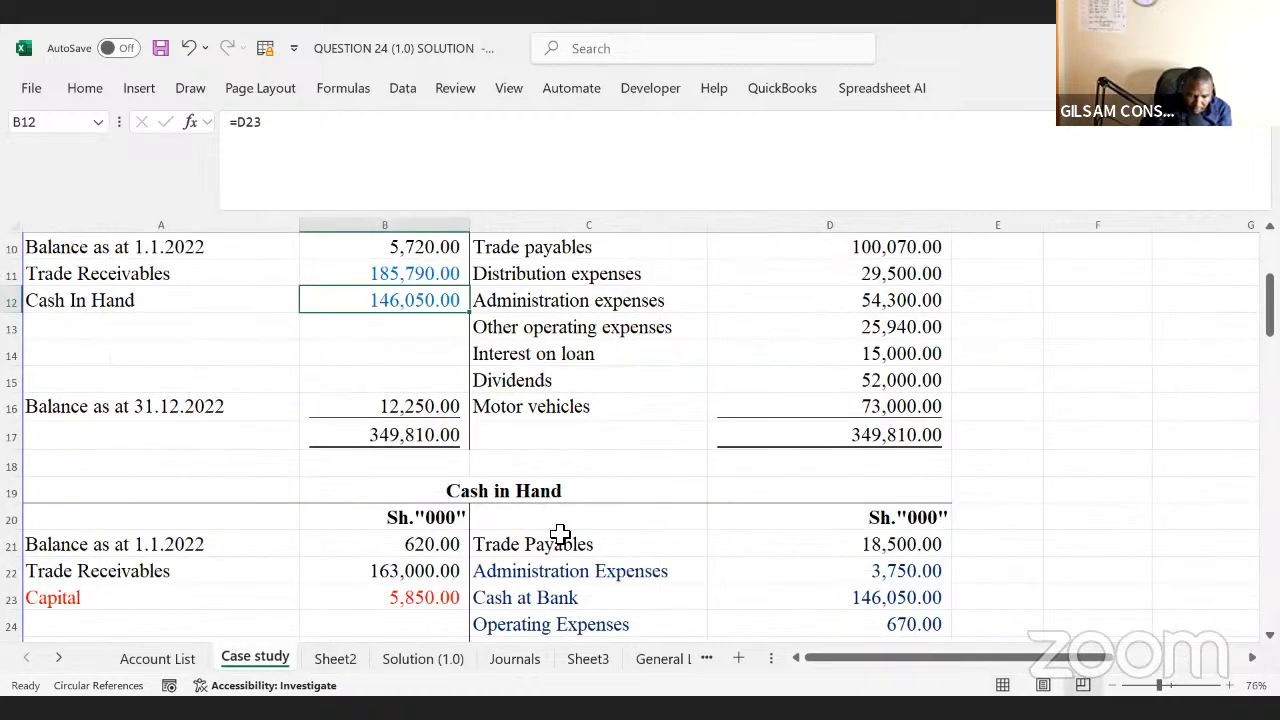
click(533, 556)
scroll(530, 565, down, 5)
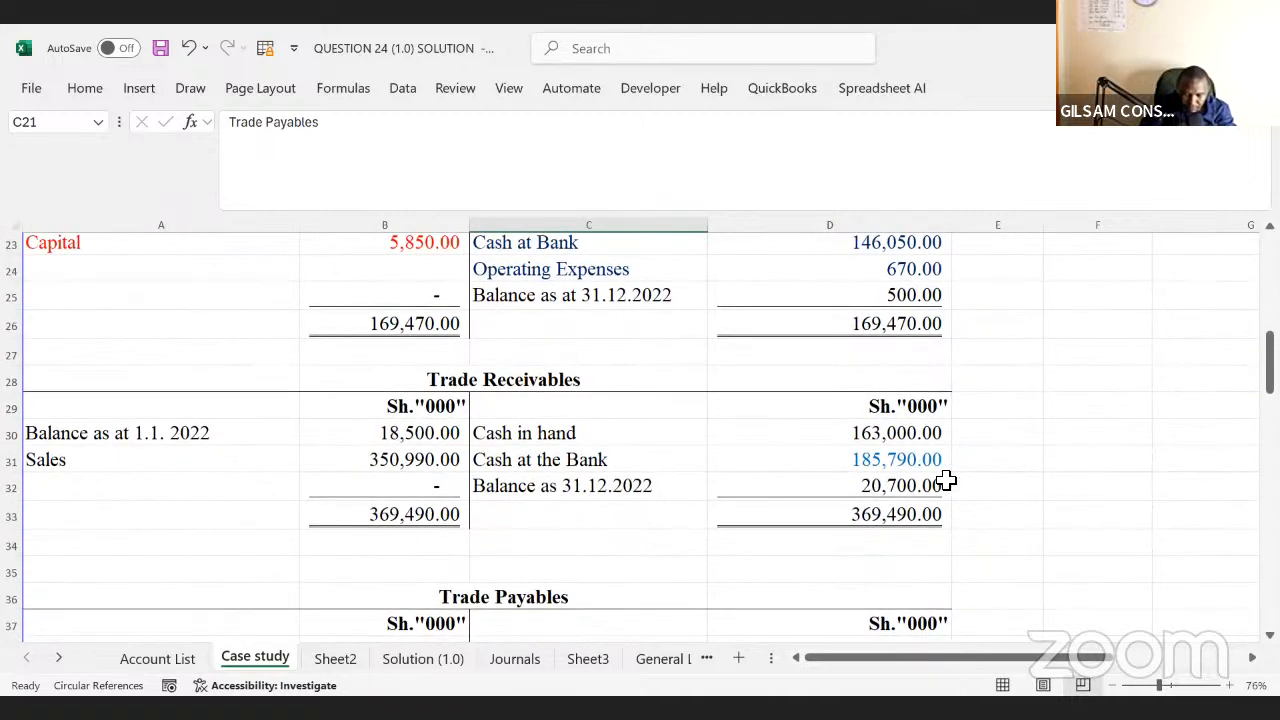
click(1048, 512)
key(Up)
text(3)
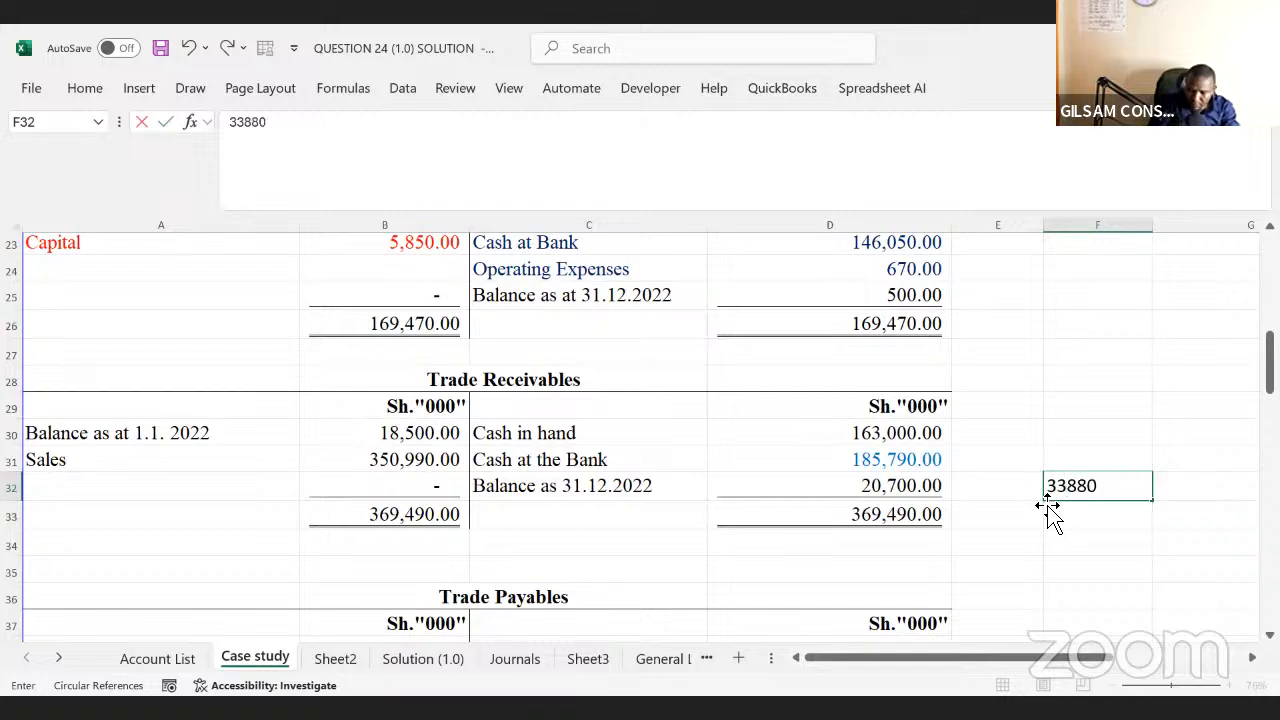
text(3880)
key(Tab)
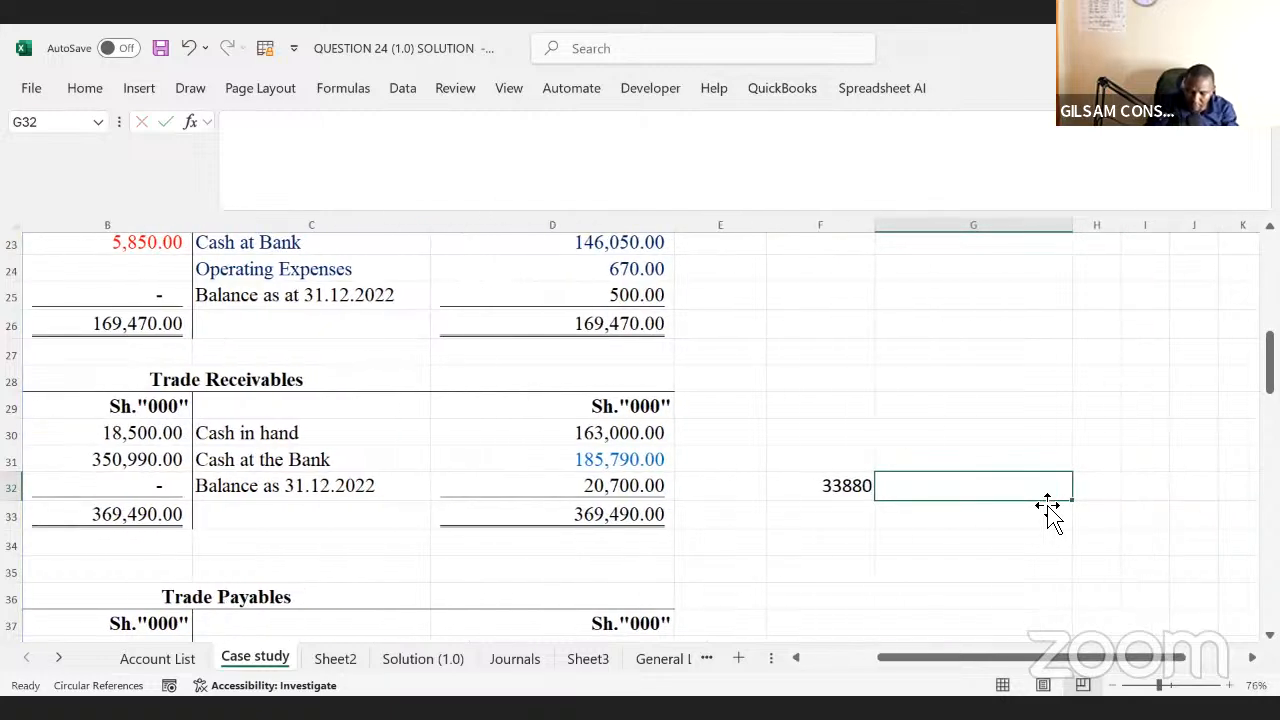
- Calculate the difference from the account's closing balance in G32 with =F32-D32
text(=)
click(851, 488)
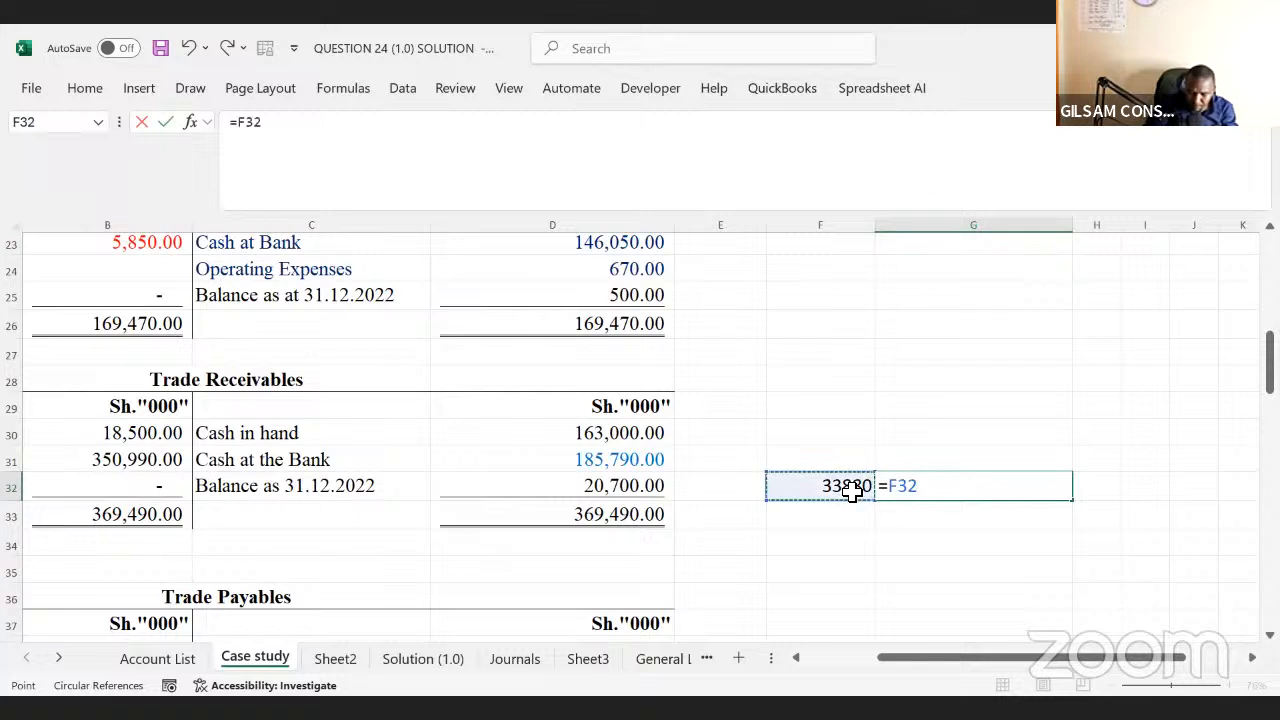
text(-)
click(594, 496)
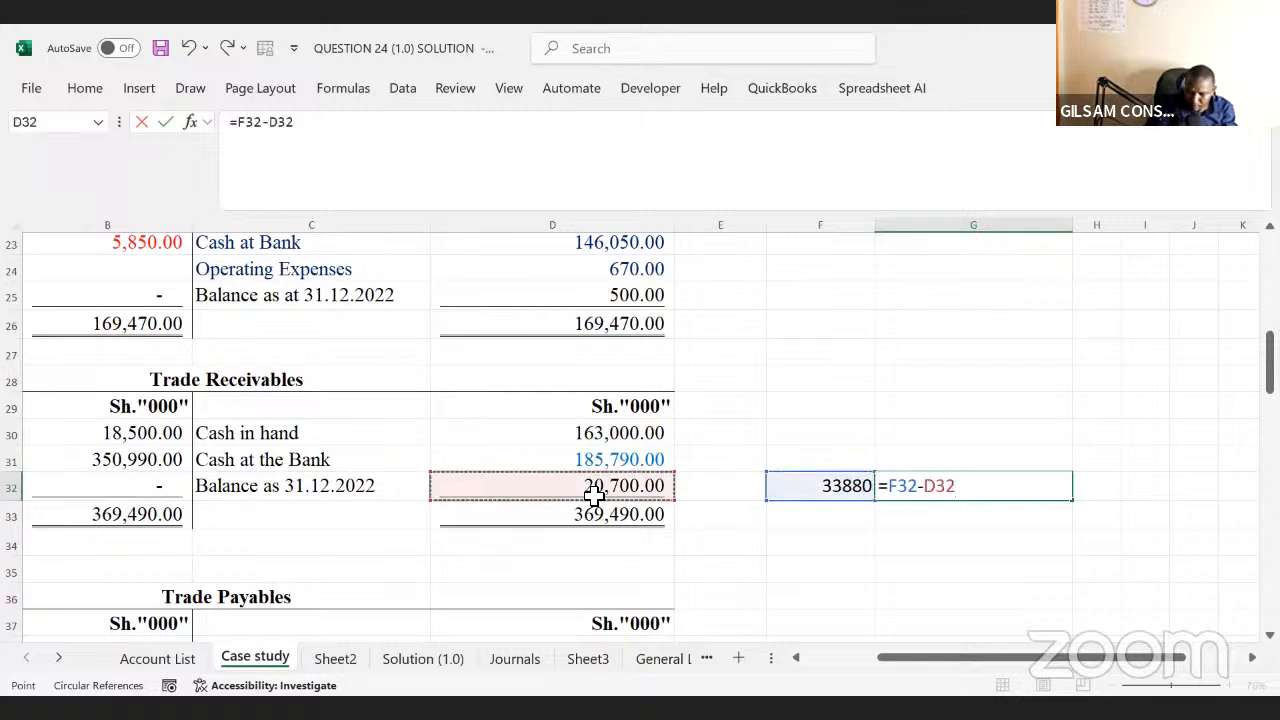
key(Return)
click(940, 488)
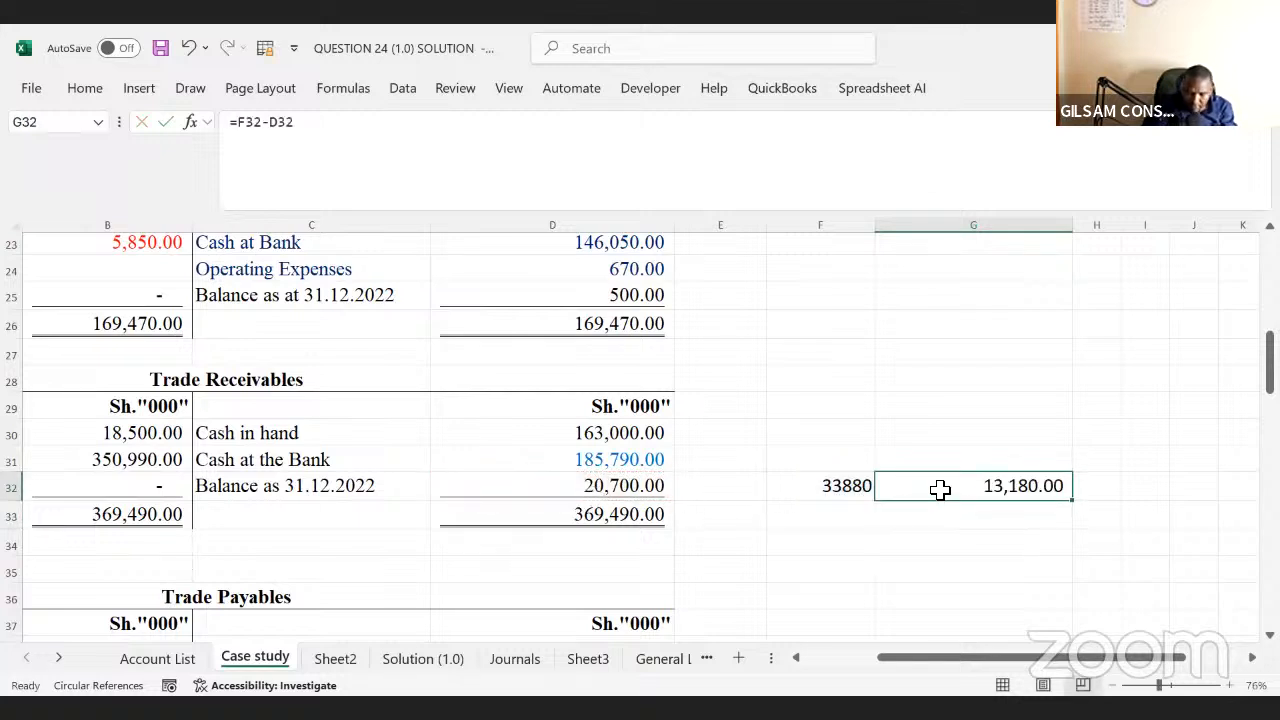
- Clear the scratch difference in G32 and the scratch balance in F32
key(Delete)
key(Left)
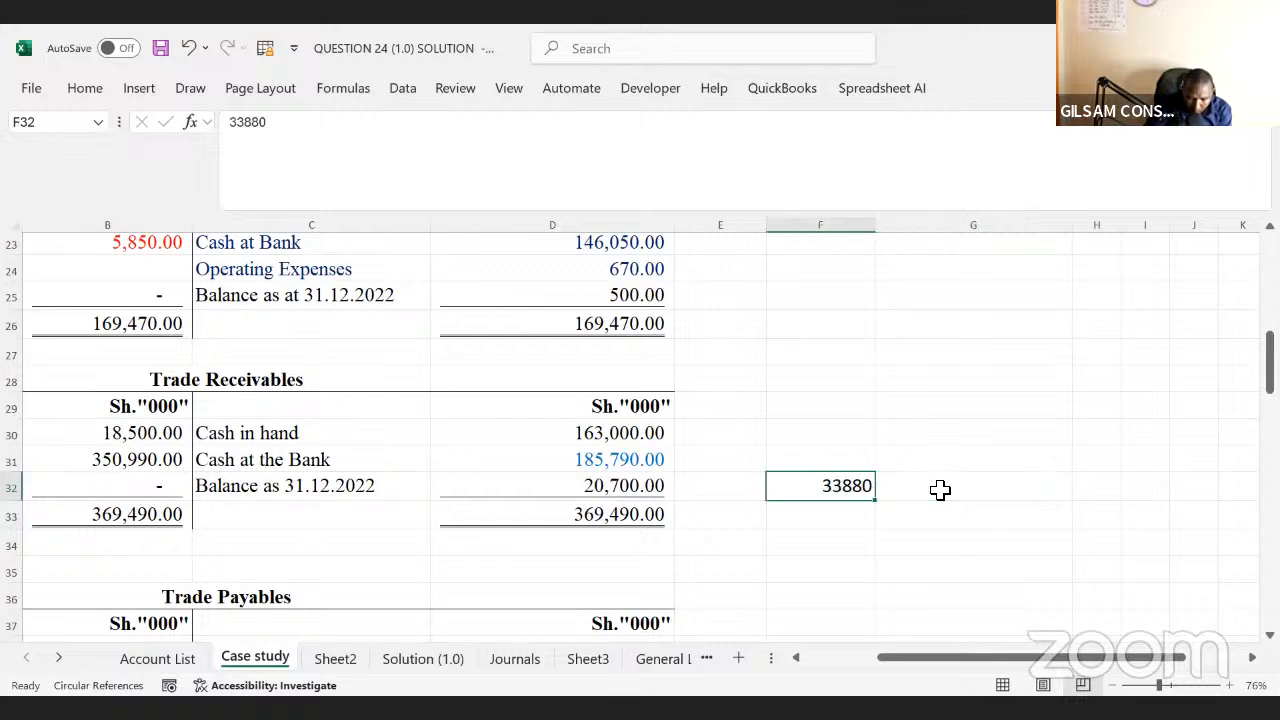
key(Delete)
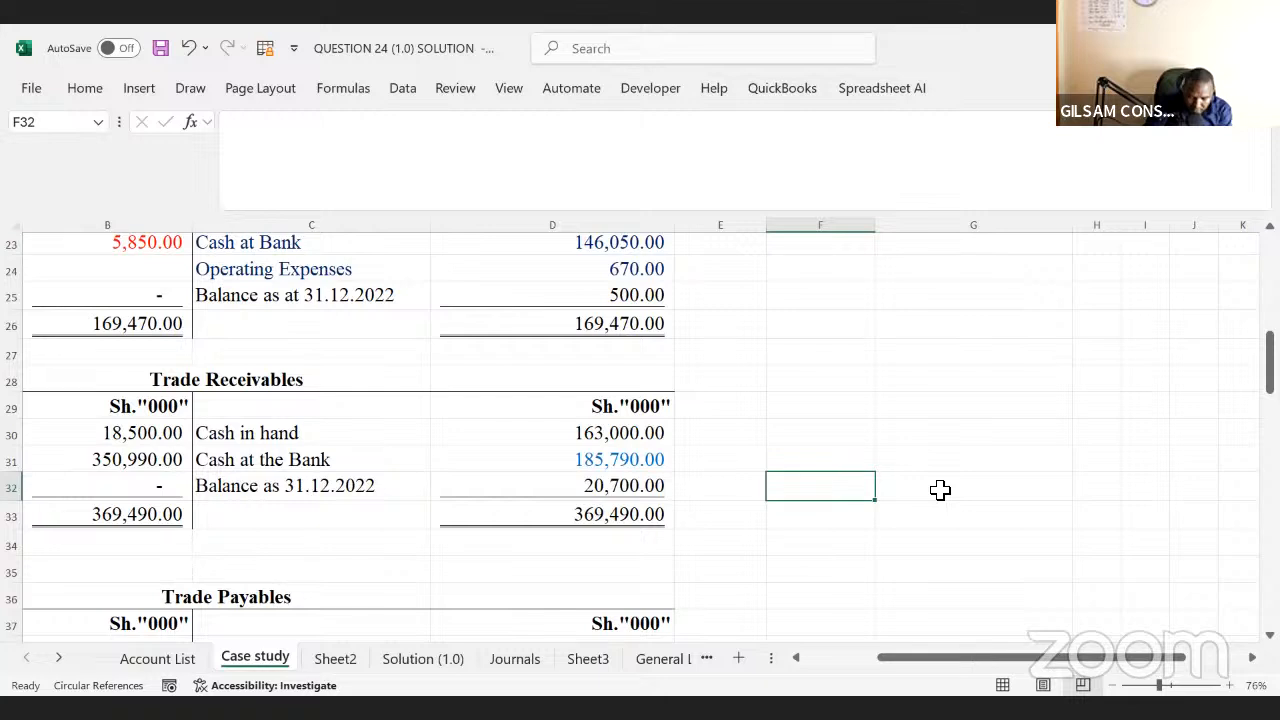
- Review the Trade Receivables, Cash in Hand and Cash at the Bank accounts for entries affecting the receivables balance
key(Left)
key(Left)
key(Left)
key(Left)
key(Left)
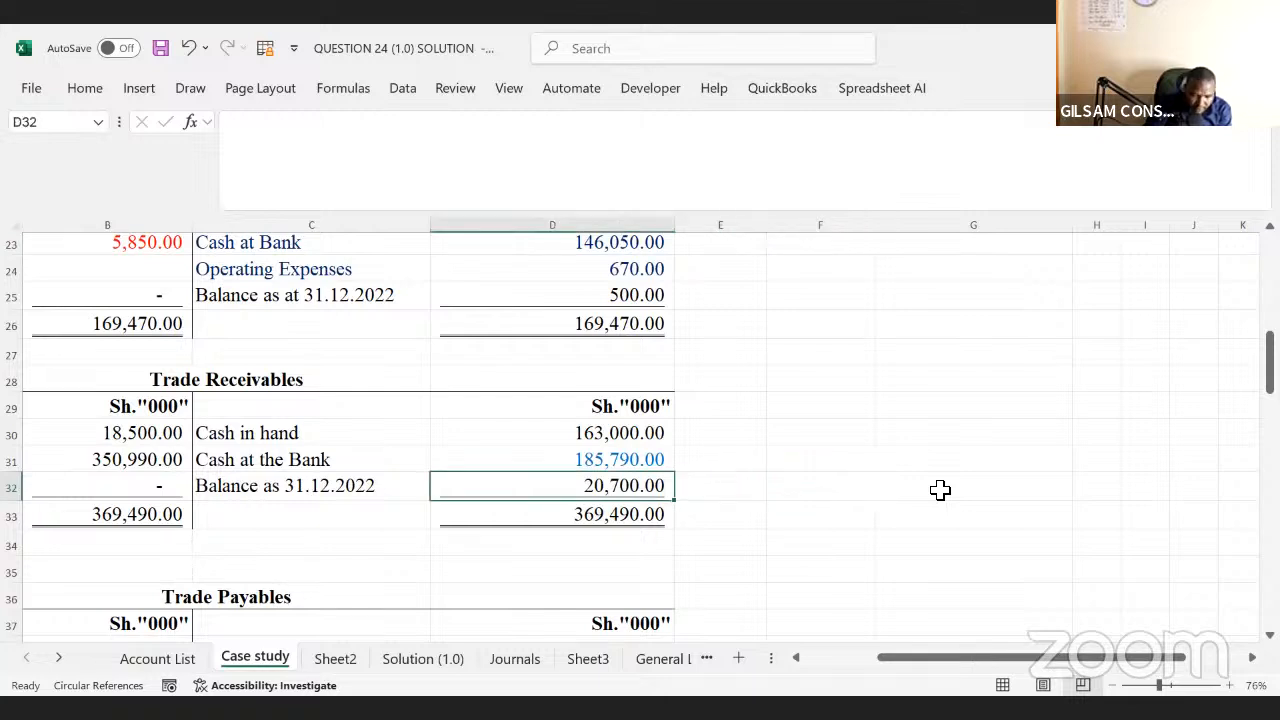
key(Down)
key(Down)
key(Down)
key(Down)
key(Down)
key(Down)
key(Down)
key(Down)
key(Down)
key(Down)
key(Down)
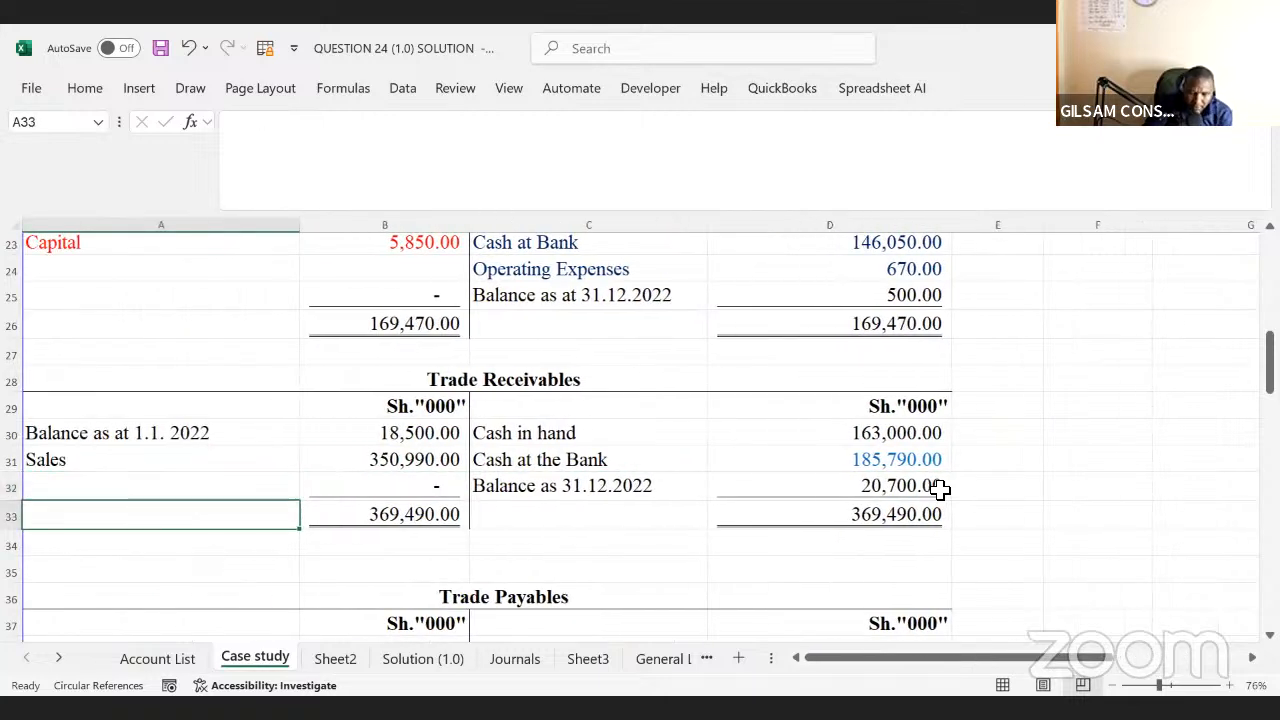
key(Up)
key(Up)
key(Up)
key(Up)
key(Up)
key(Up)
key(Up)
key(Up)
key(Up)
key(Up)
key(Up)
key(Up)
key(Up)
key(Up)
key(Up)
key(Up)
key(Up)
key(Up)
key(Up)
key(Up)
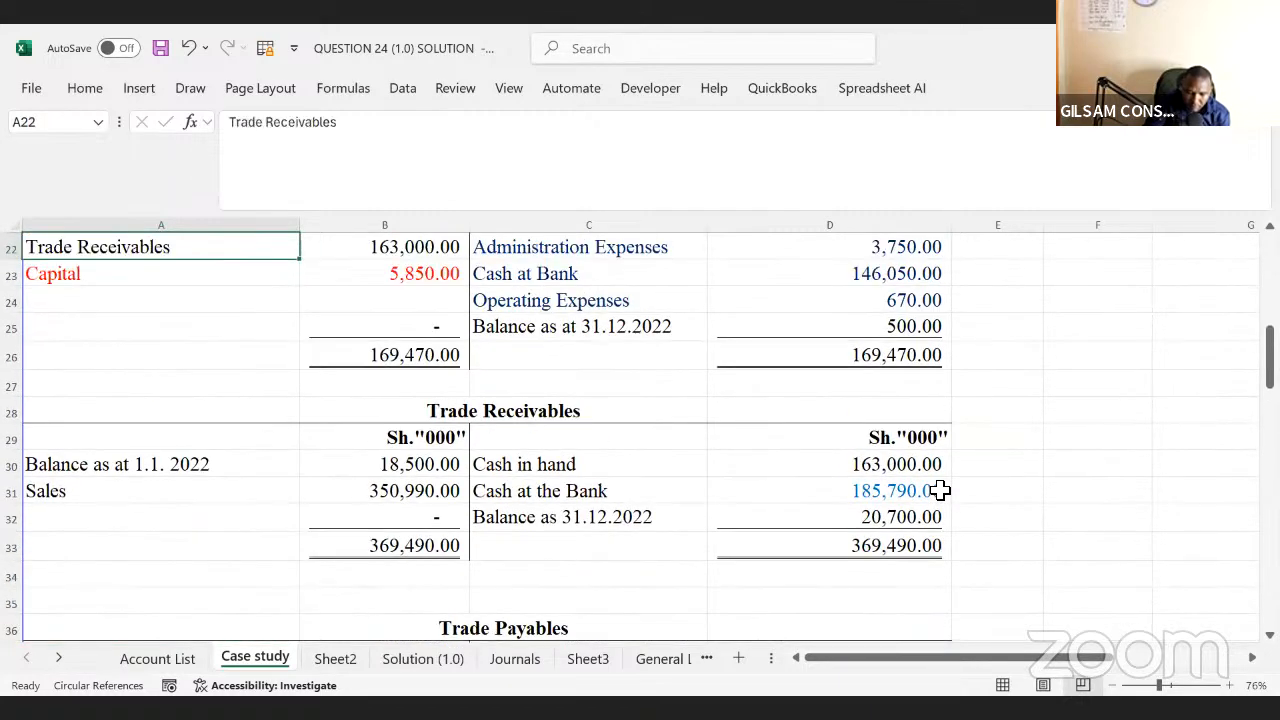
key(Up)
key(Up)
key(Up)
key(Up)
key(Up)
key(Up)
key(Up)
key(Up)
key(Up)
key(Up)
key(Up)
key(Up)
key(Up)
key(Up)
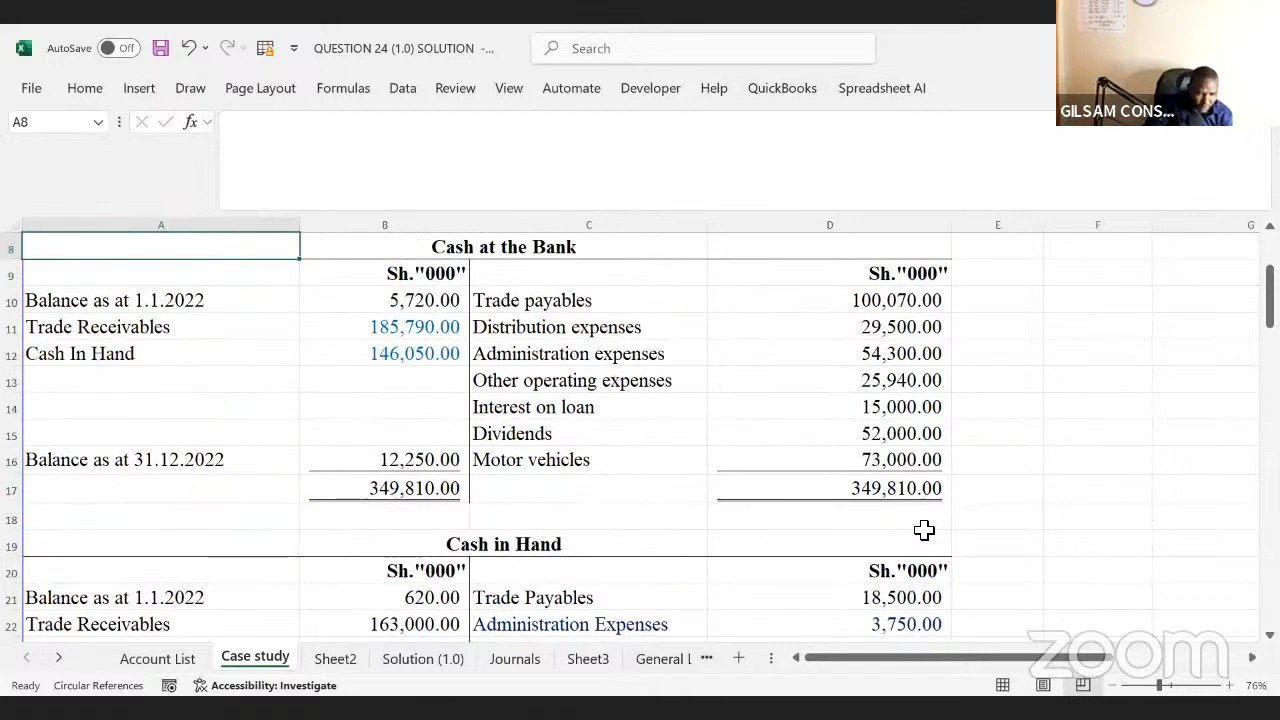
- Review the receipt entries in the Cash at the Bank and Cash in Hand accounts to locate the Trade Receivables amounts
click(418, 332)
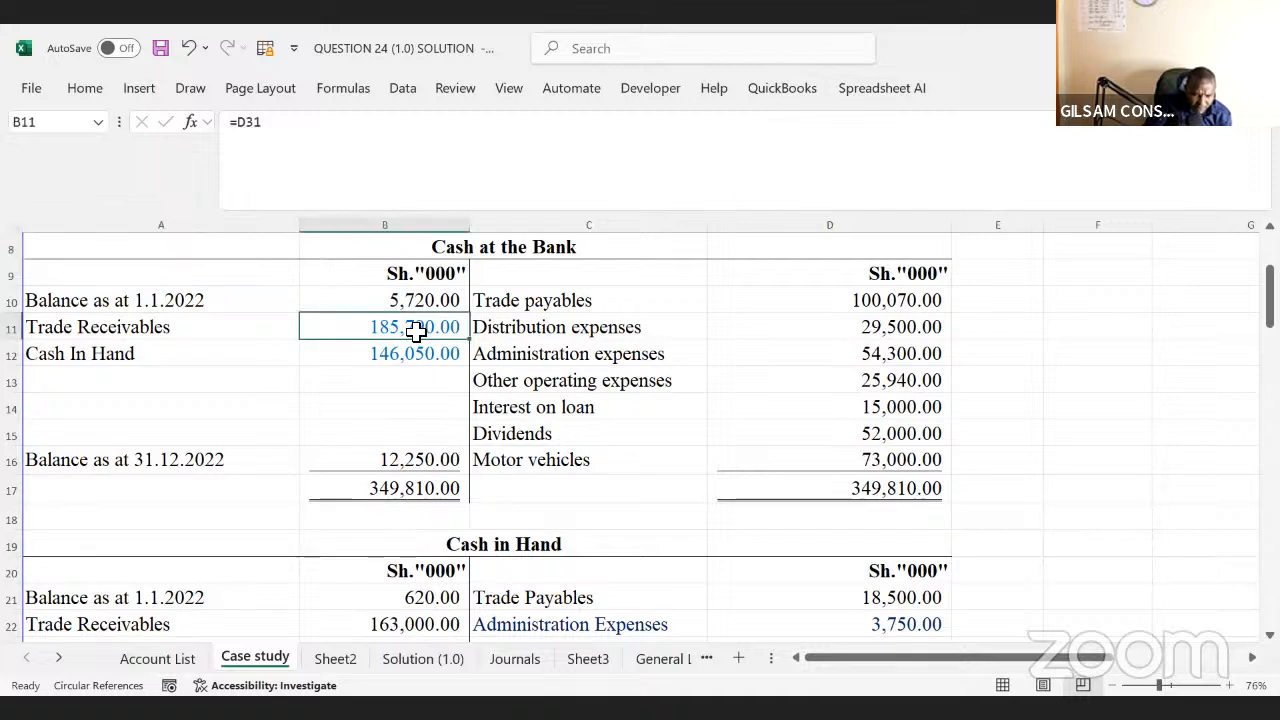
key(Down)
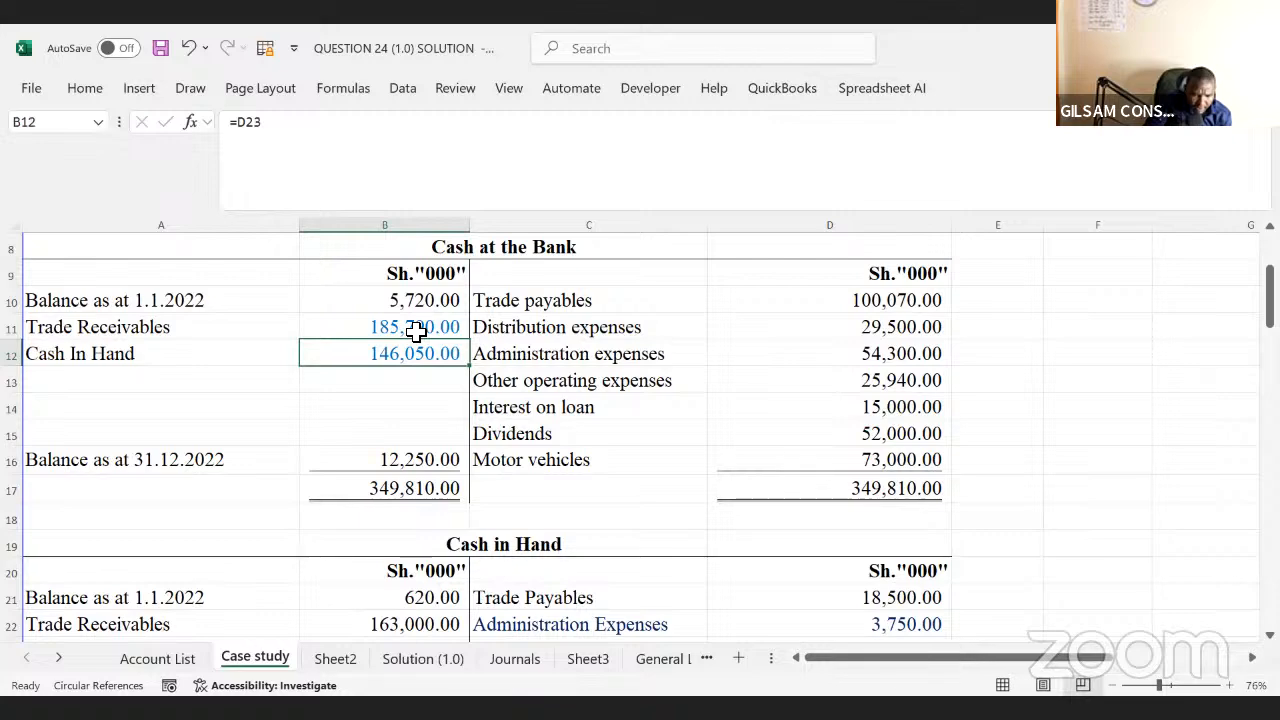
key(Down)
key(Down)
key(Down)
key(Down)
key(Down)
key(Down)
key(Down)
key(Down)
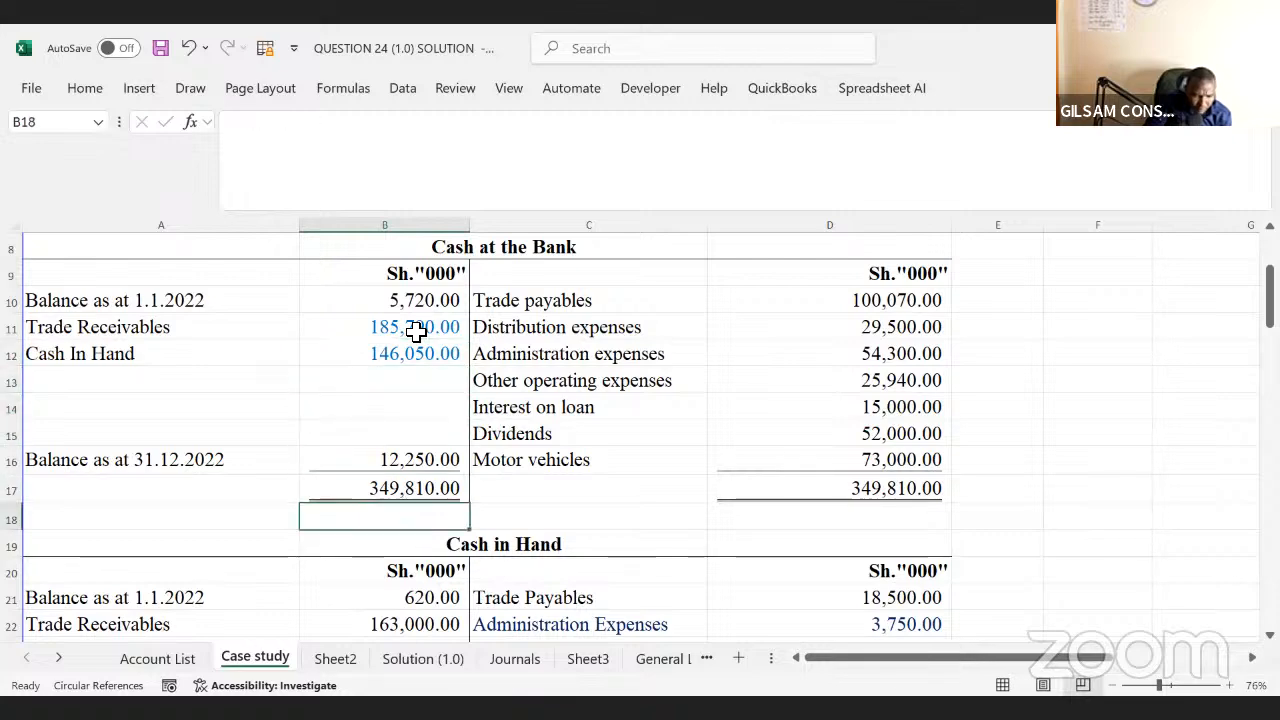
key(Down)
key(Down)
key(Down)
key(Down)
key(Down)
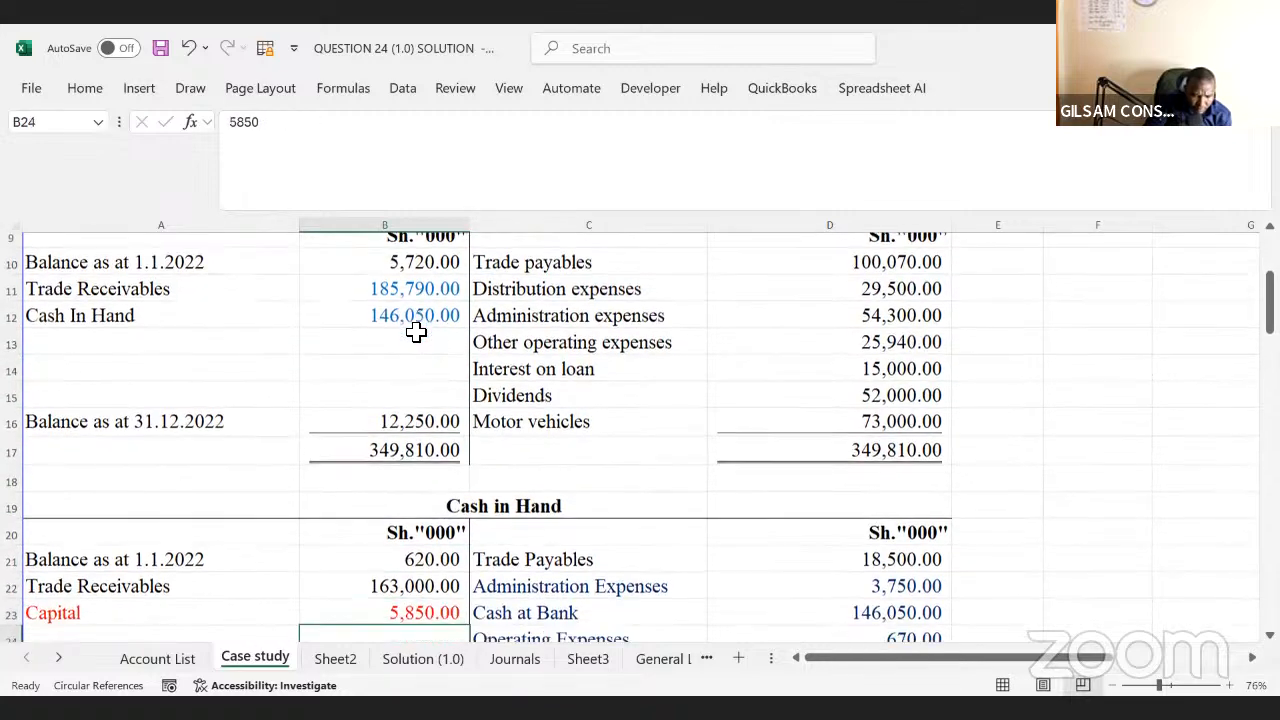
key(Up)
key(Up)
key(Up)
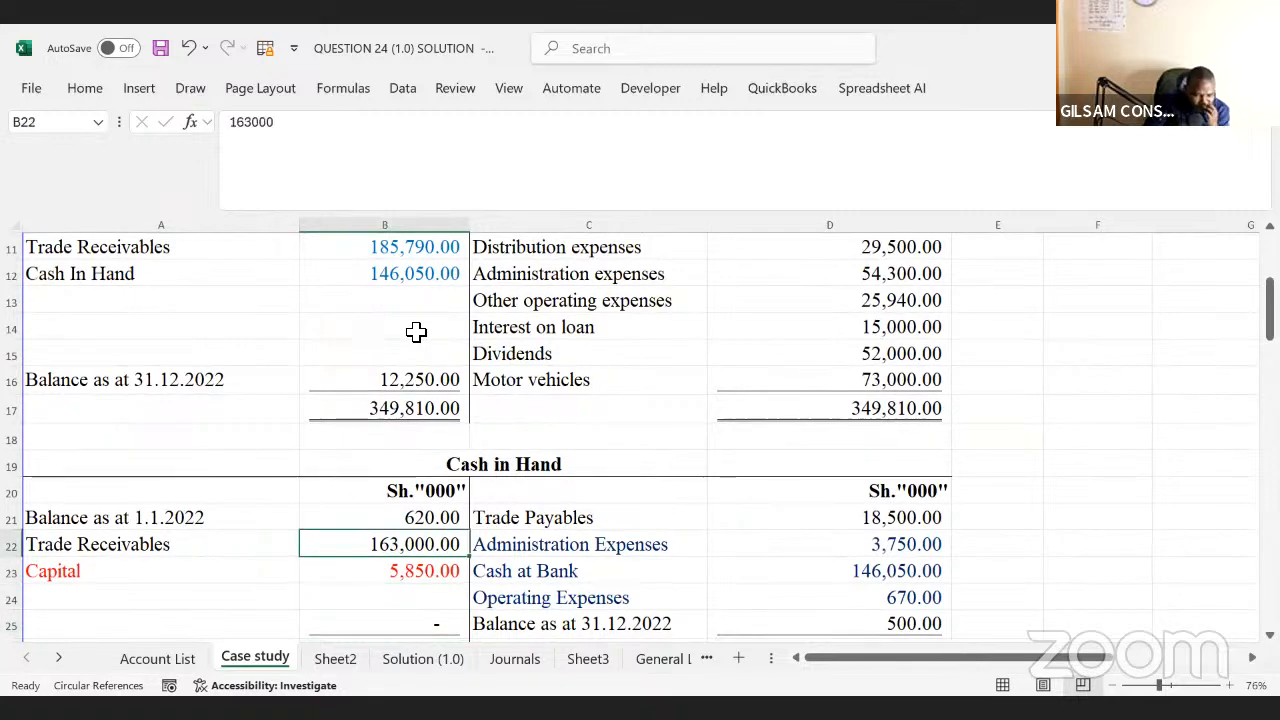
- Correct the Trade receivables credit adjustment in Sheet2 G14 to =K17+K18+'Case study'!B11+'Case study'!B22
click(340, 660)
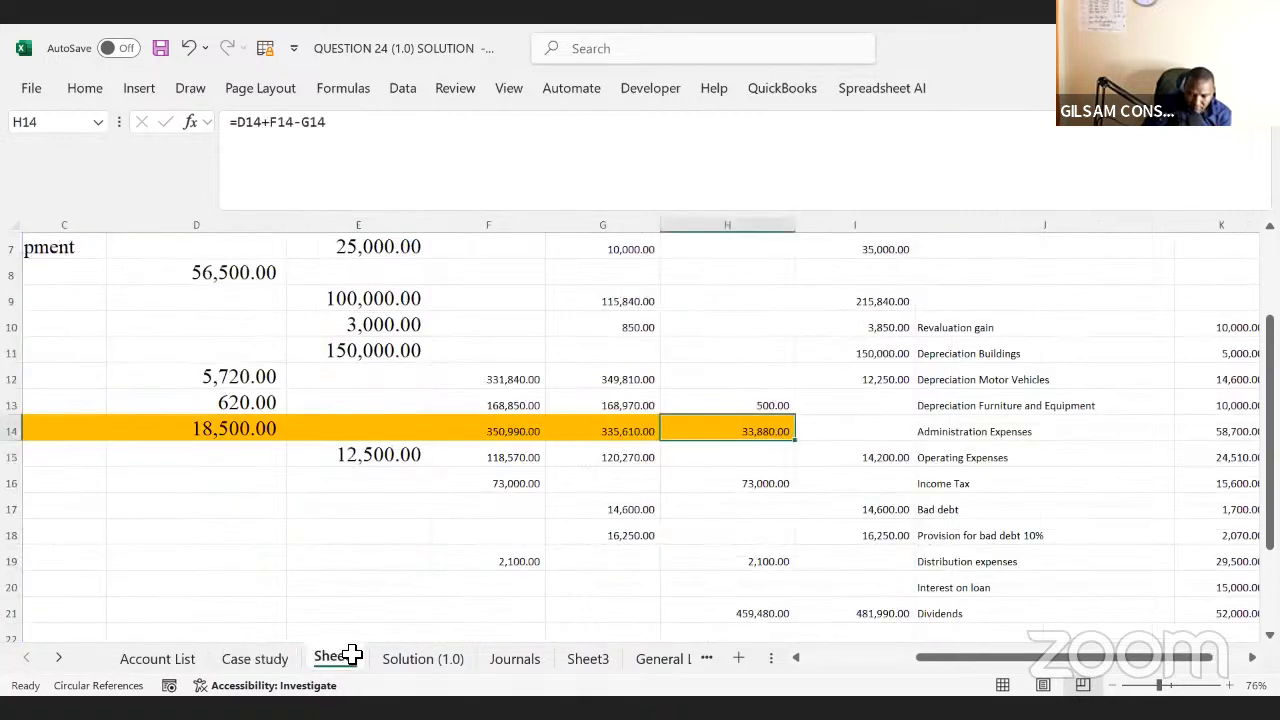
click(613, 434)
click(598, 122)
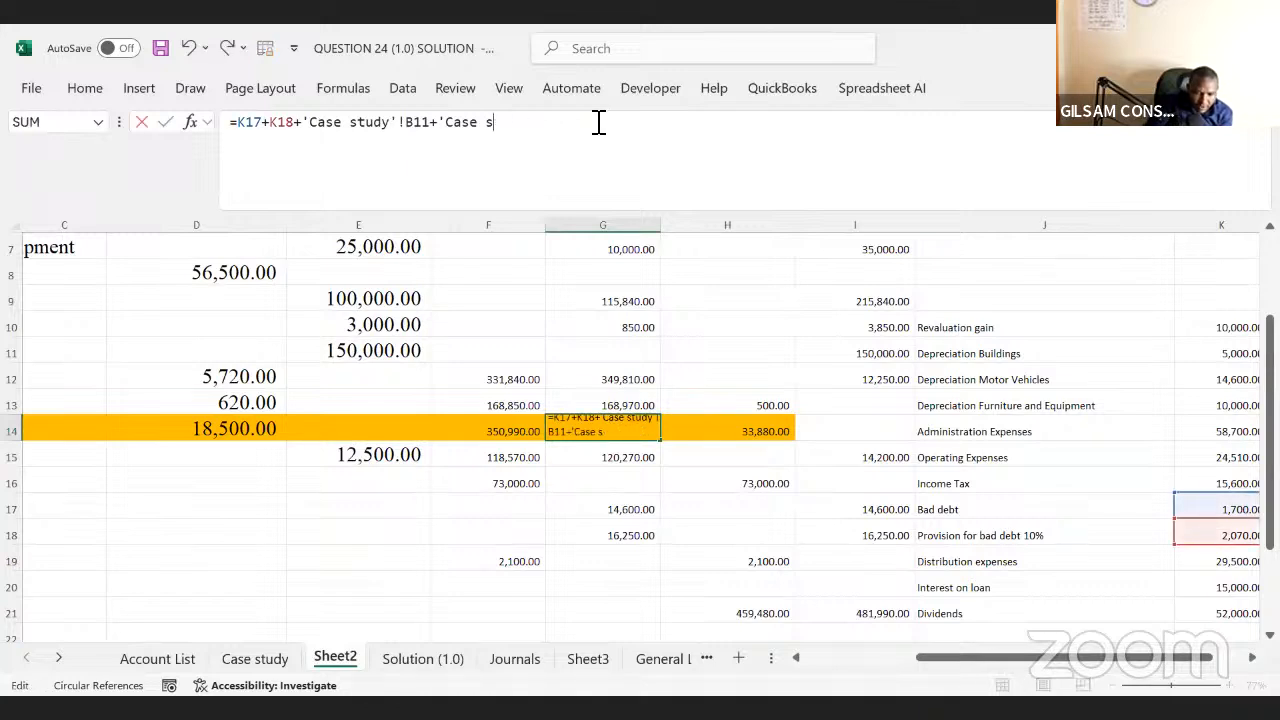
key(BackSpace)
key(BackSpace)
key(BackSpace)
key(BackSpace)
key(BackSpace)
key(BackSpace)
key(BackSpace)
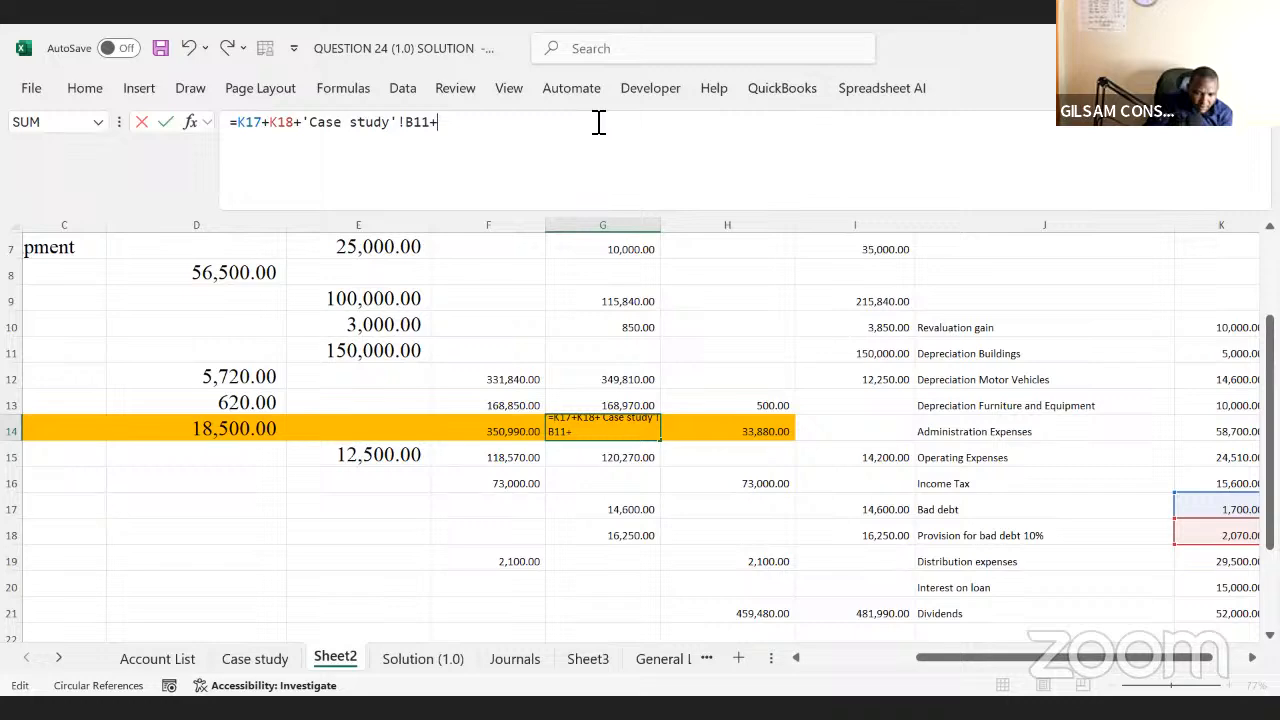
click(250, 660)
click(378, 546)
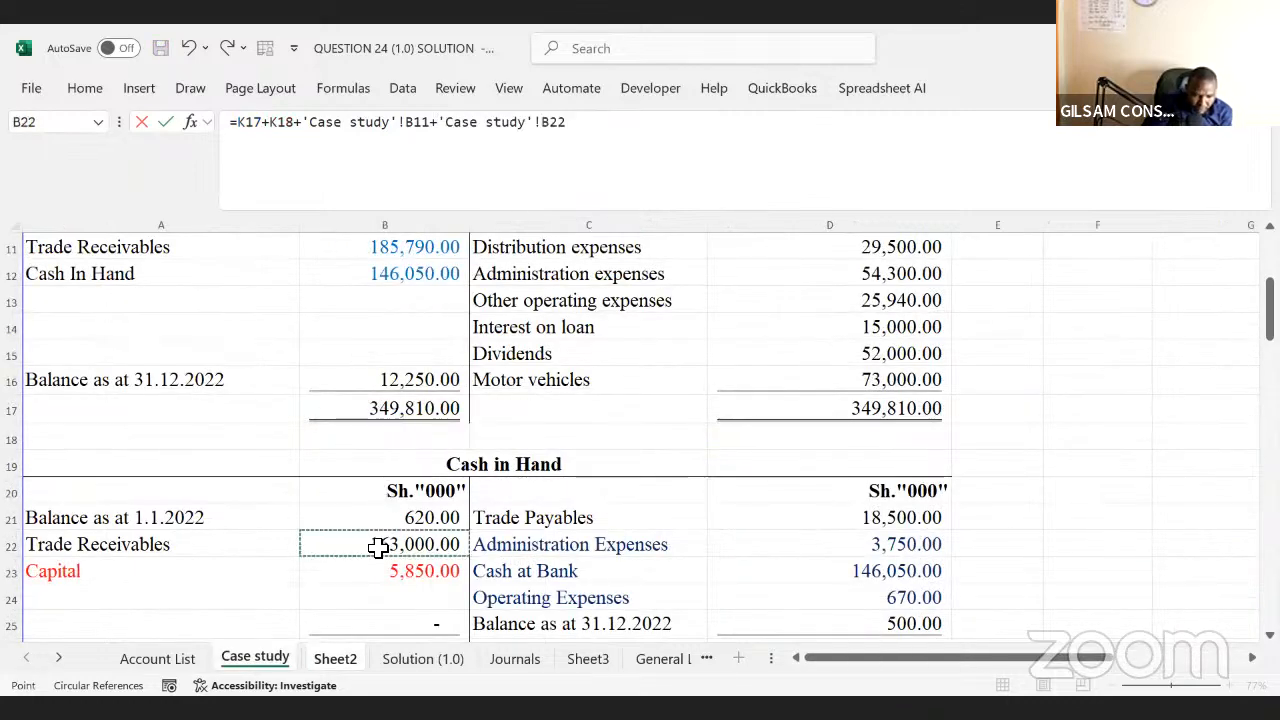
key(Return)
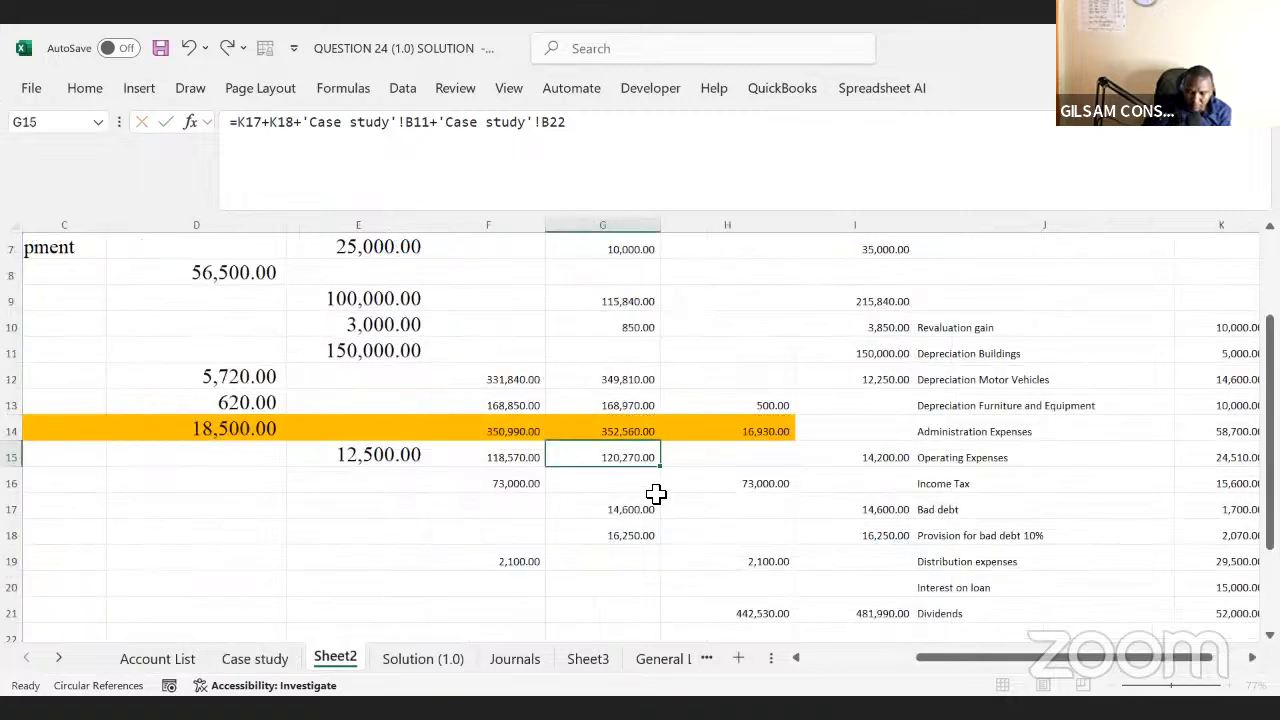
- Check the adjusted receivables balance on Sheet2 and enter 16960 in F32 beside the Trade Receivables account on the Case study sheet
click(760, 435)
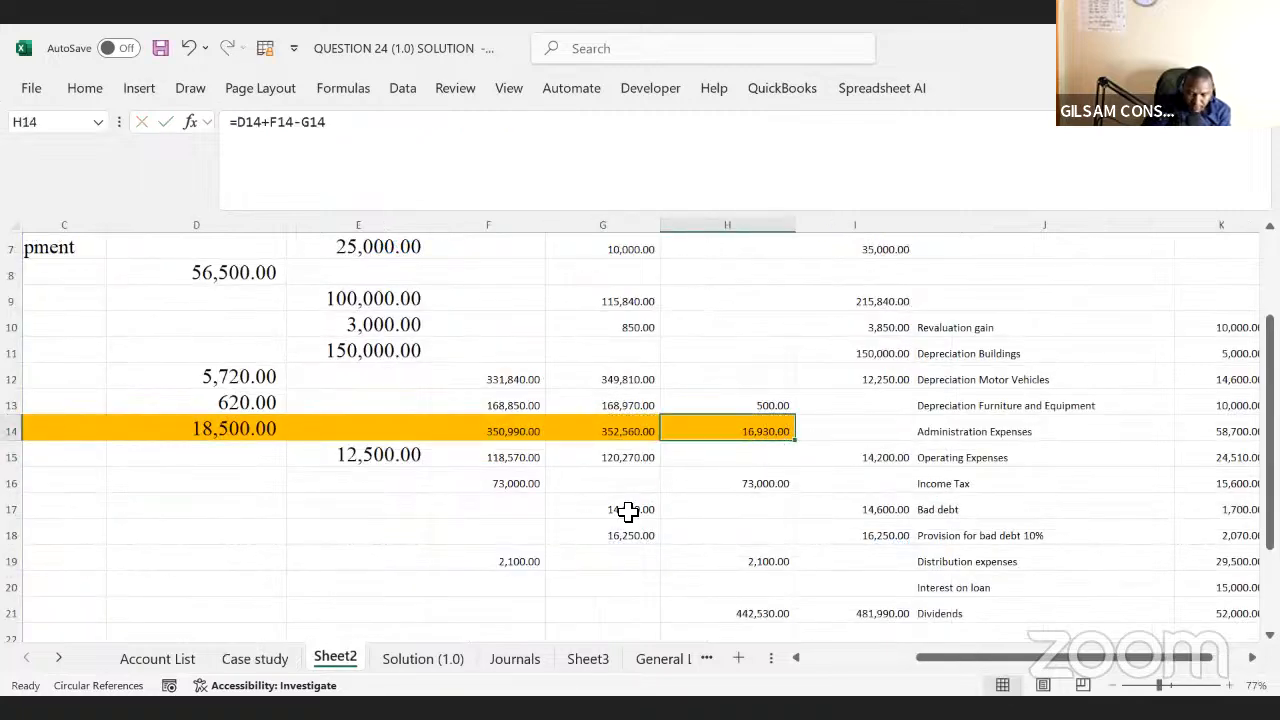
click(265, 660)
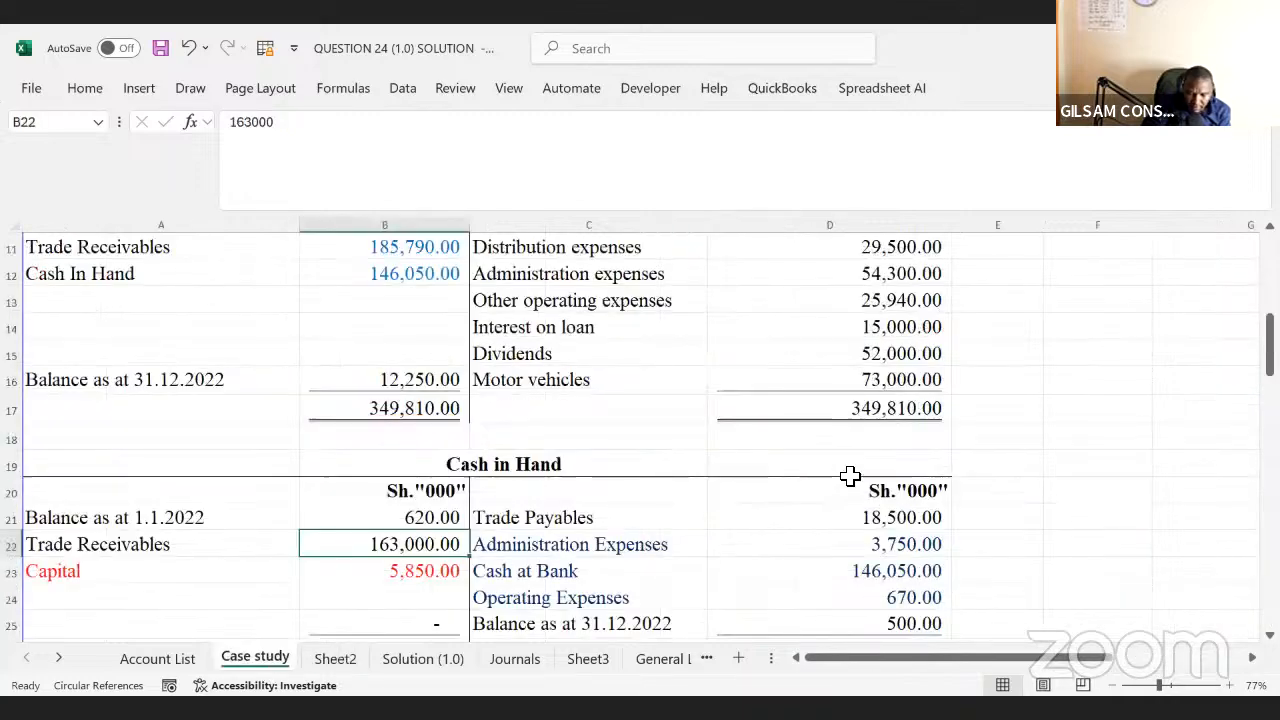
click(324, 664)
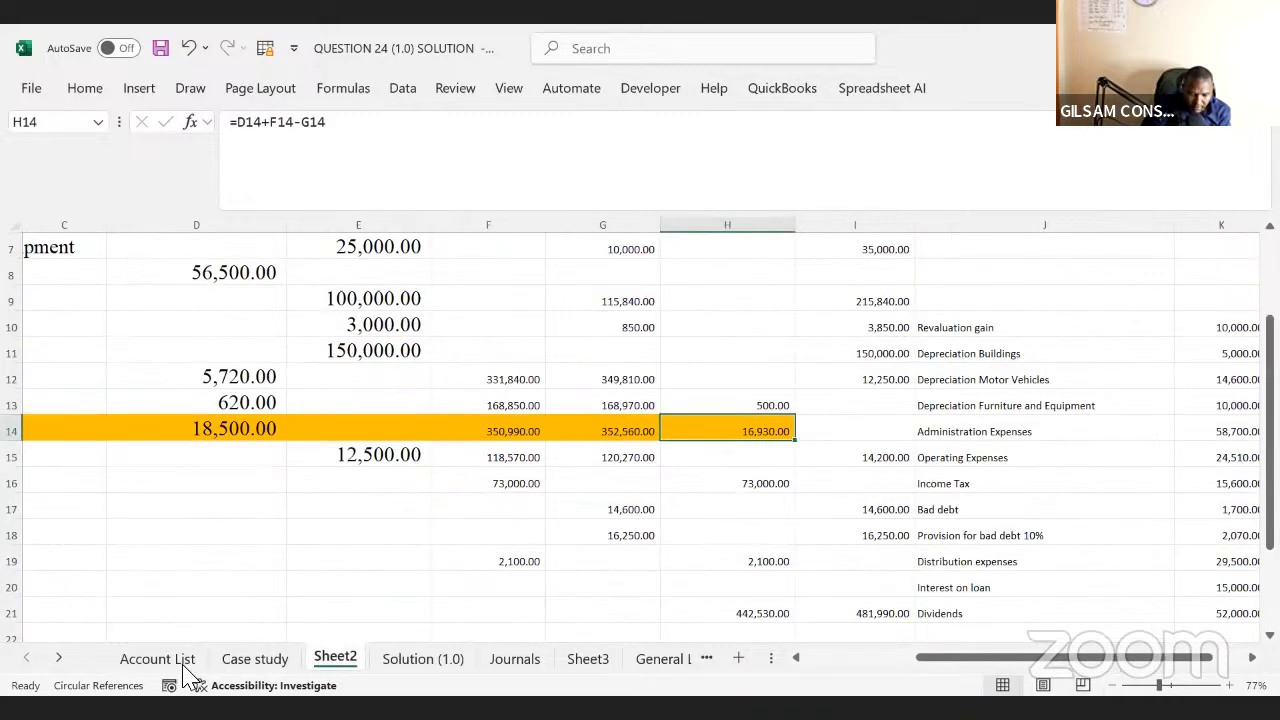
click(250, 662)
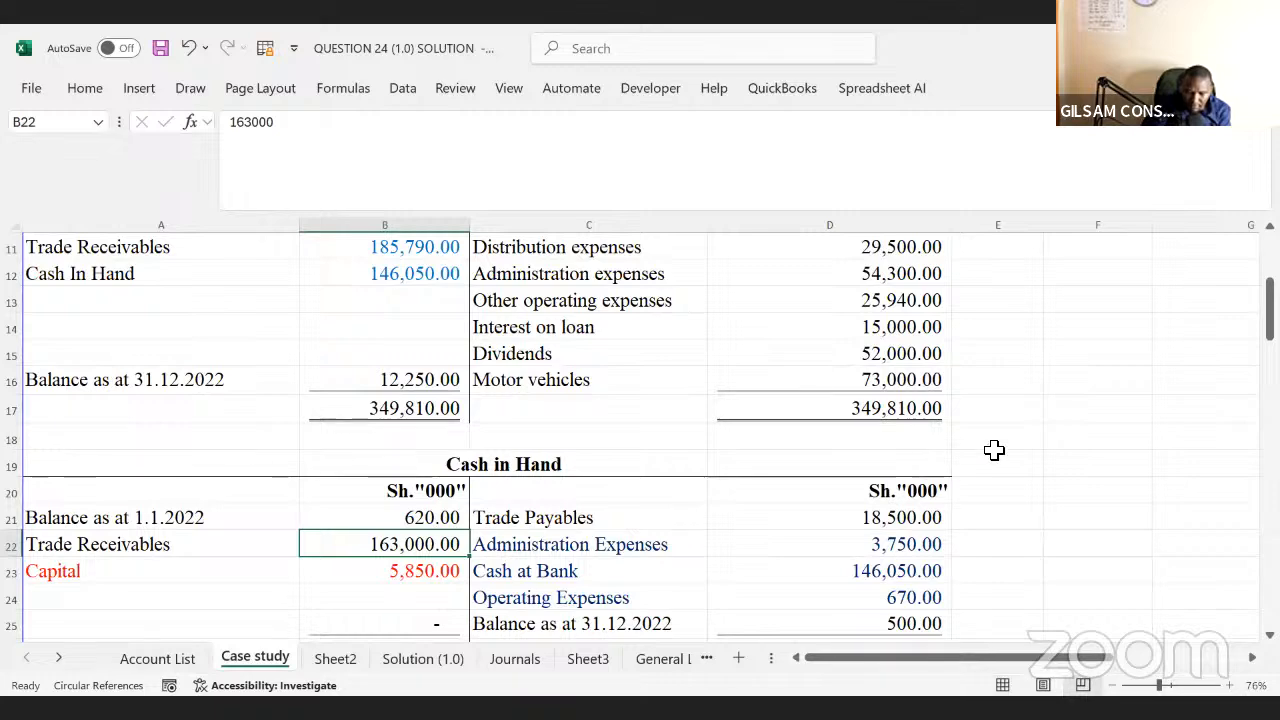
scroll(994, 450, down, 4)
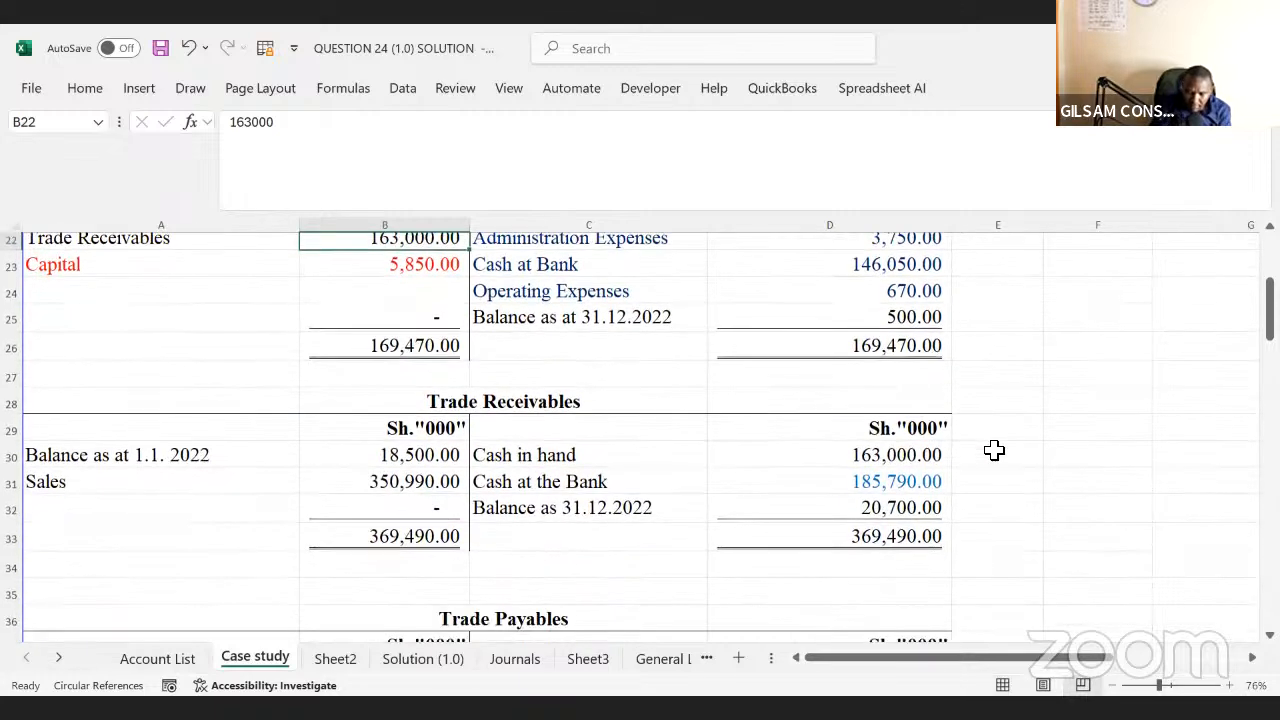
scroll(994, 450, down, 1)
click(1098, 480)
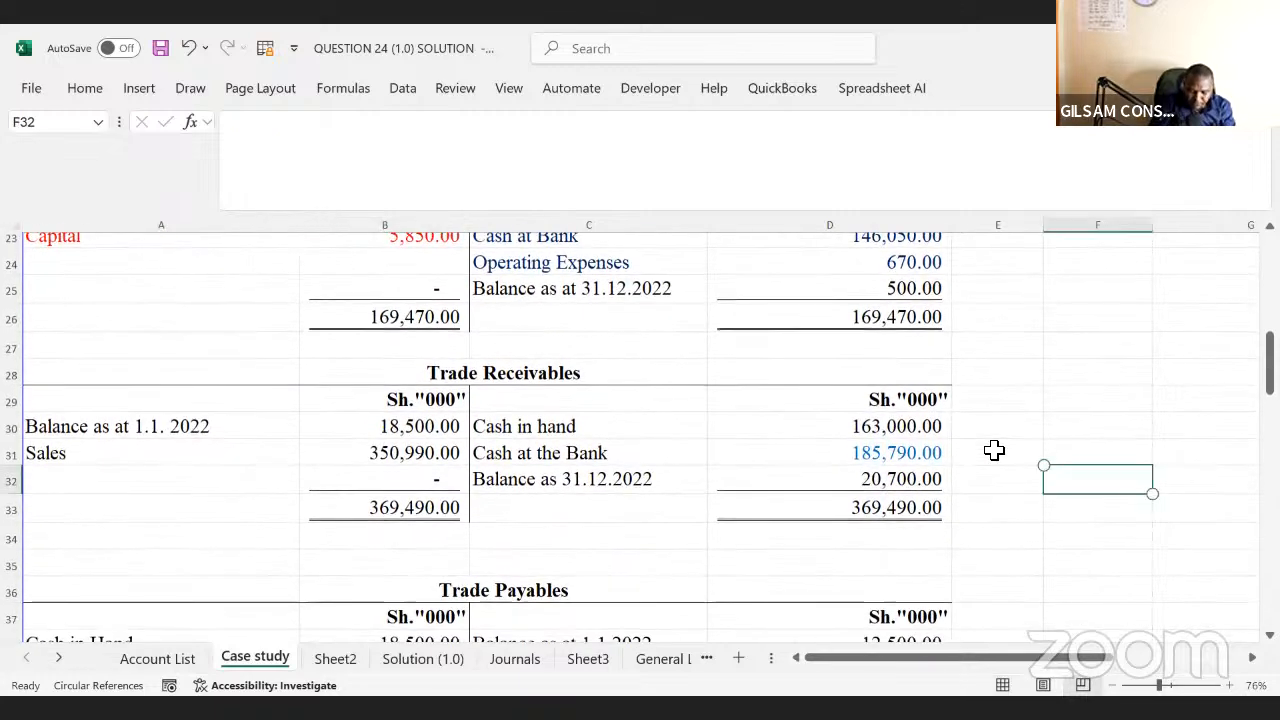
text(1696)
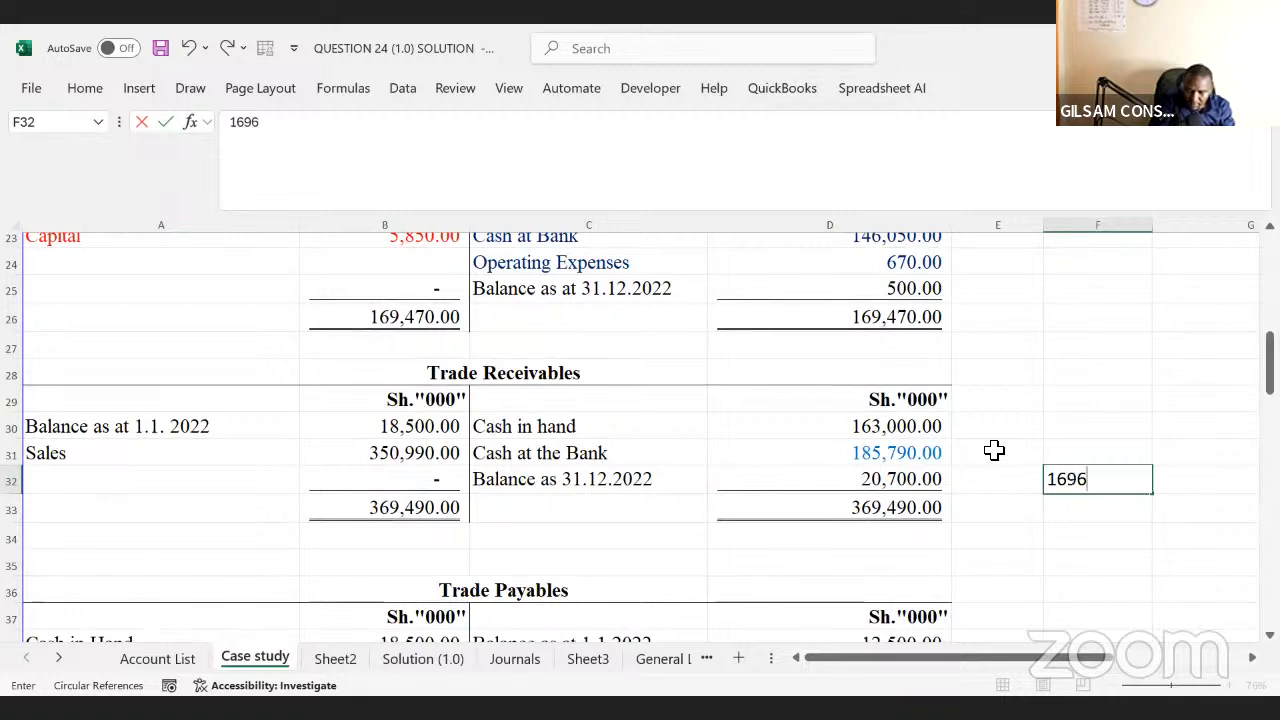
text(0)
key(Tab)
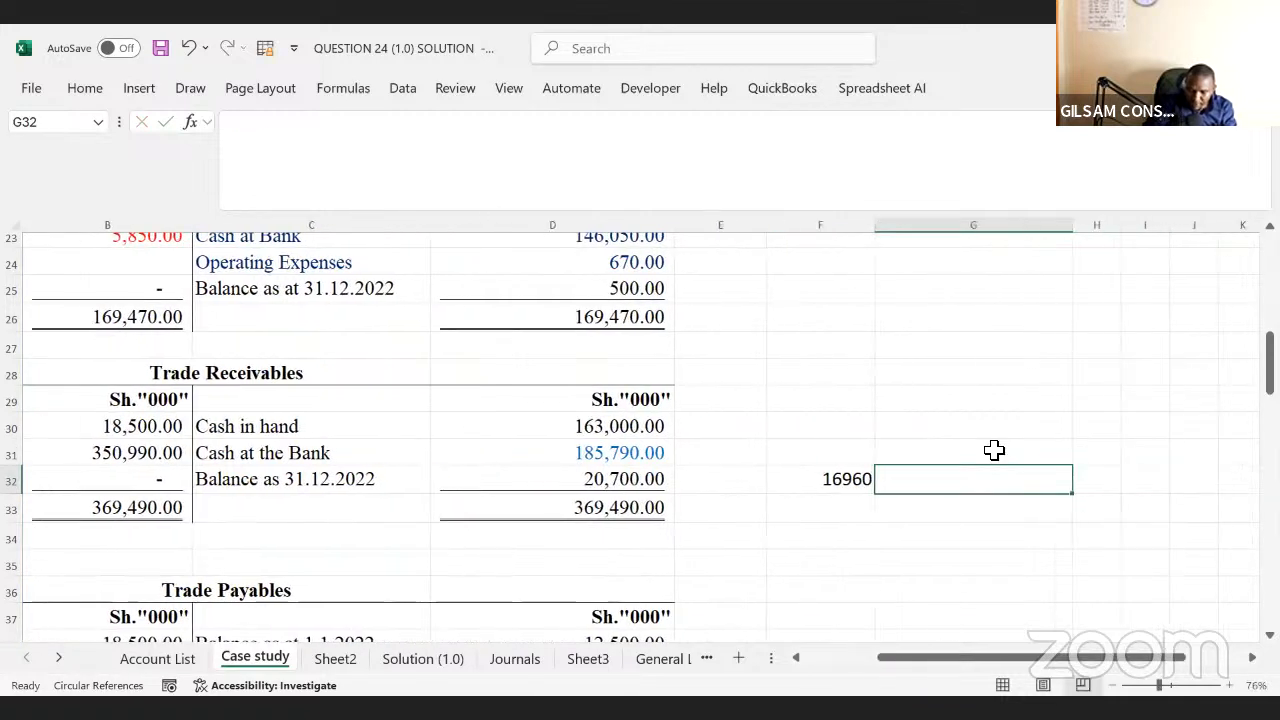
- Calculate the difference between the account's closing balance and the scratch balance in G32 with =D32-F32
text(=)
click(609, 489)
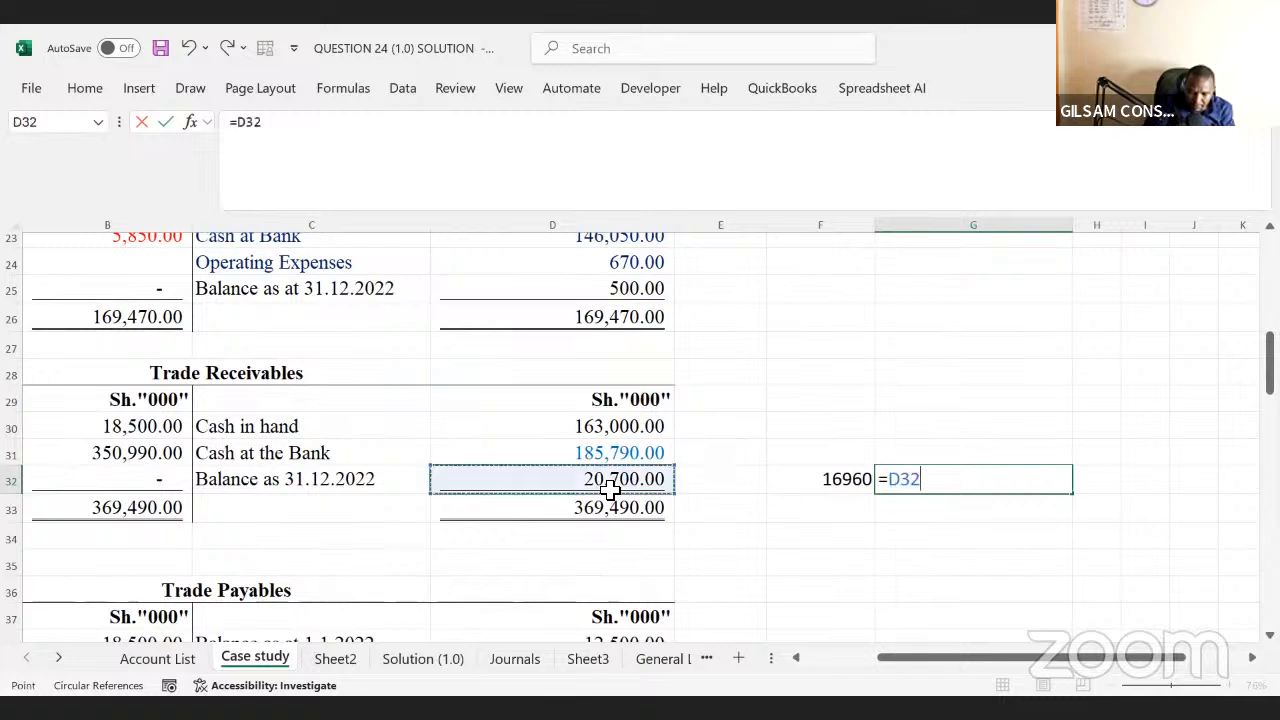
text(-)
click(818, 485)
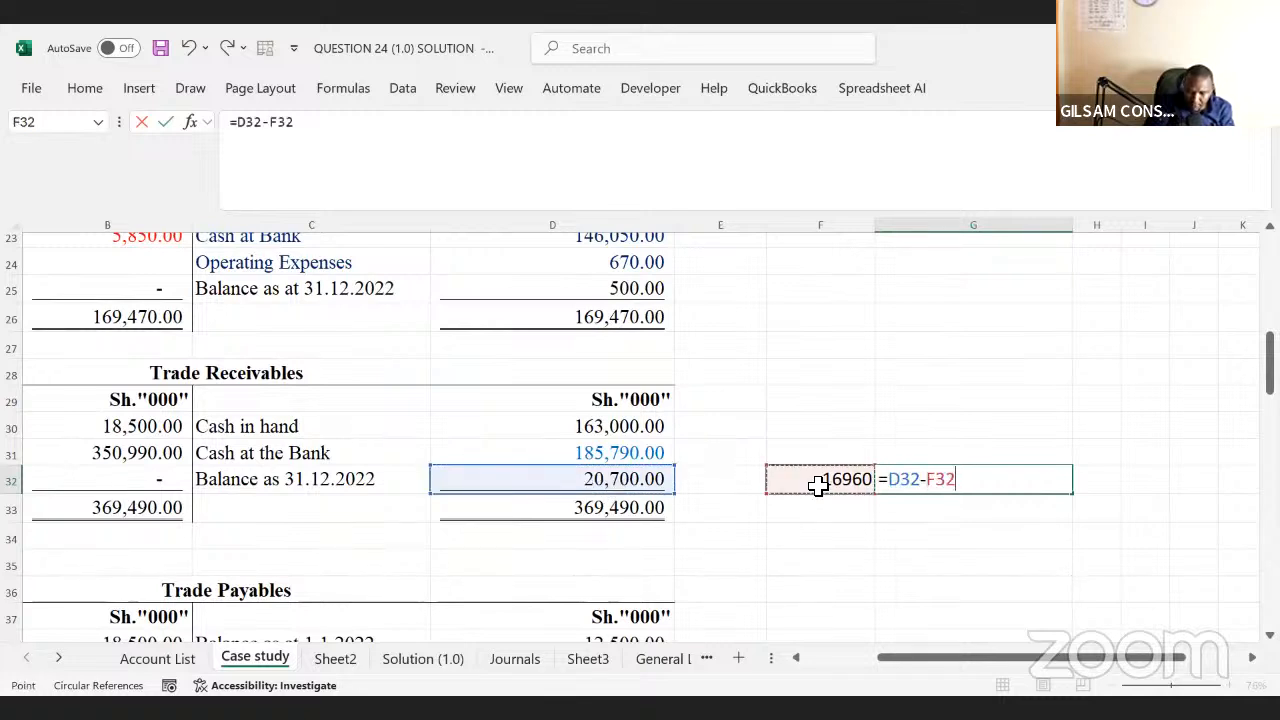
key(Return)
click(1017, 479)
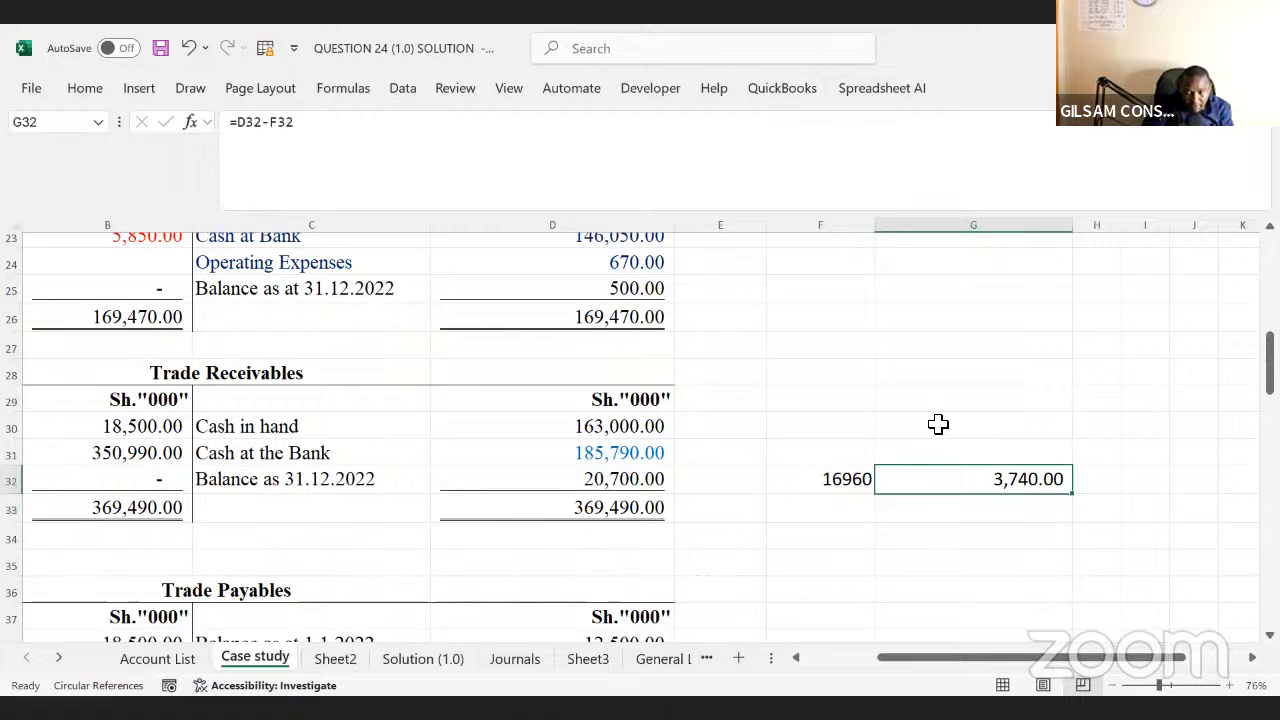
- Examine the case study's depreciation and year-end adjustment notes and opening balances for amounts that could explain the receivables difference
scroll(668, 513, down, 5)
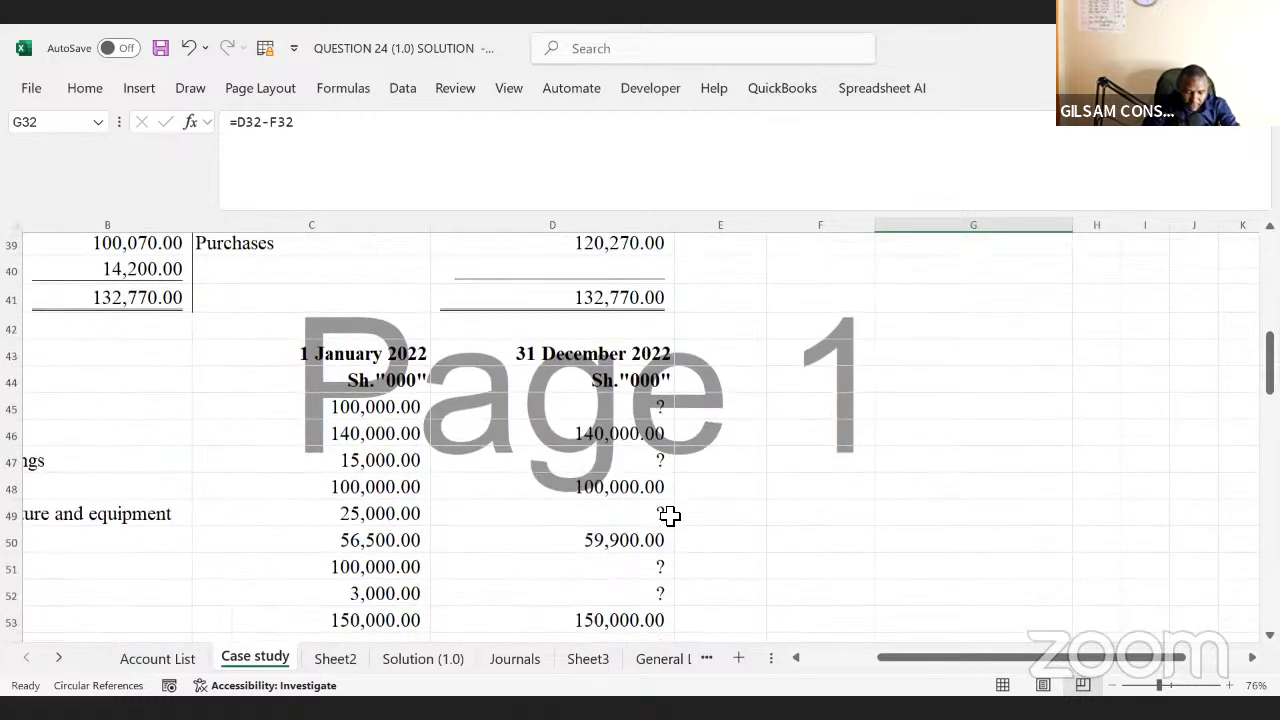
scroll(668, 515, down, 7)
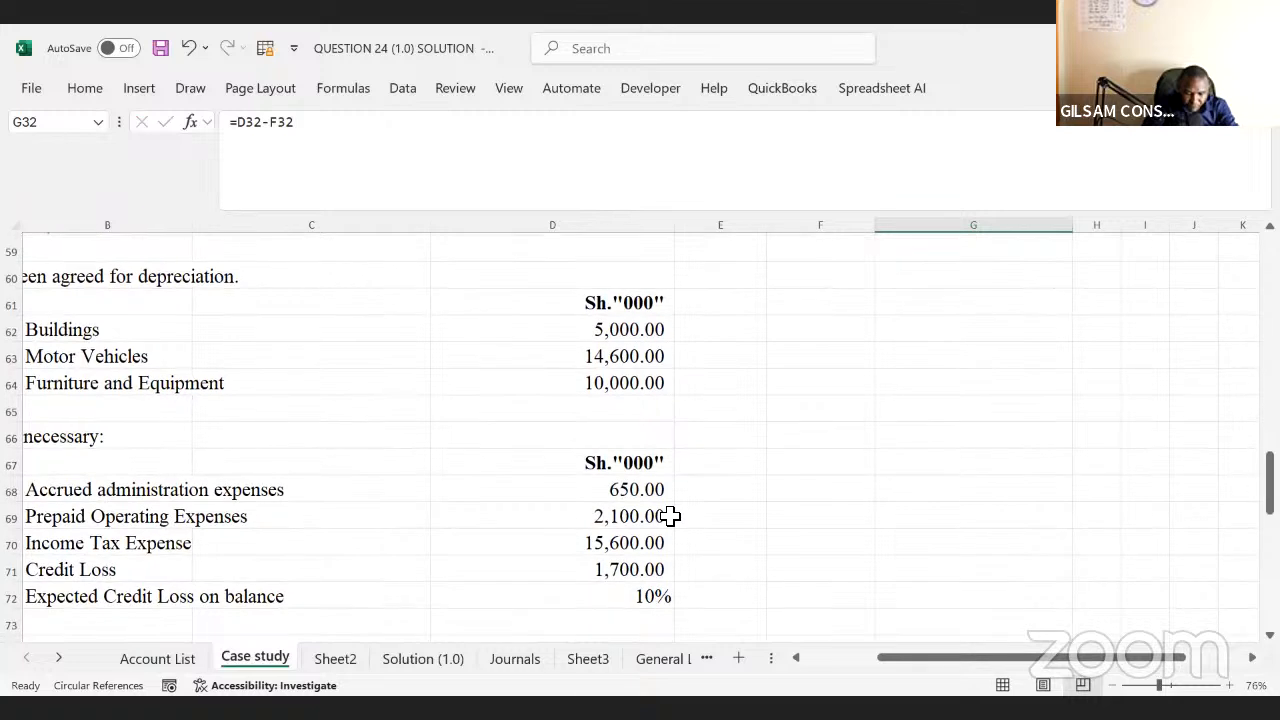
click(660, 540)
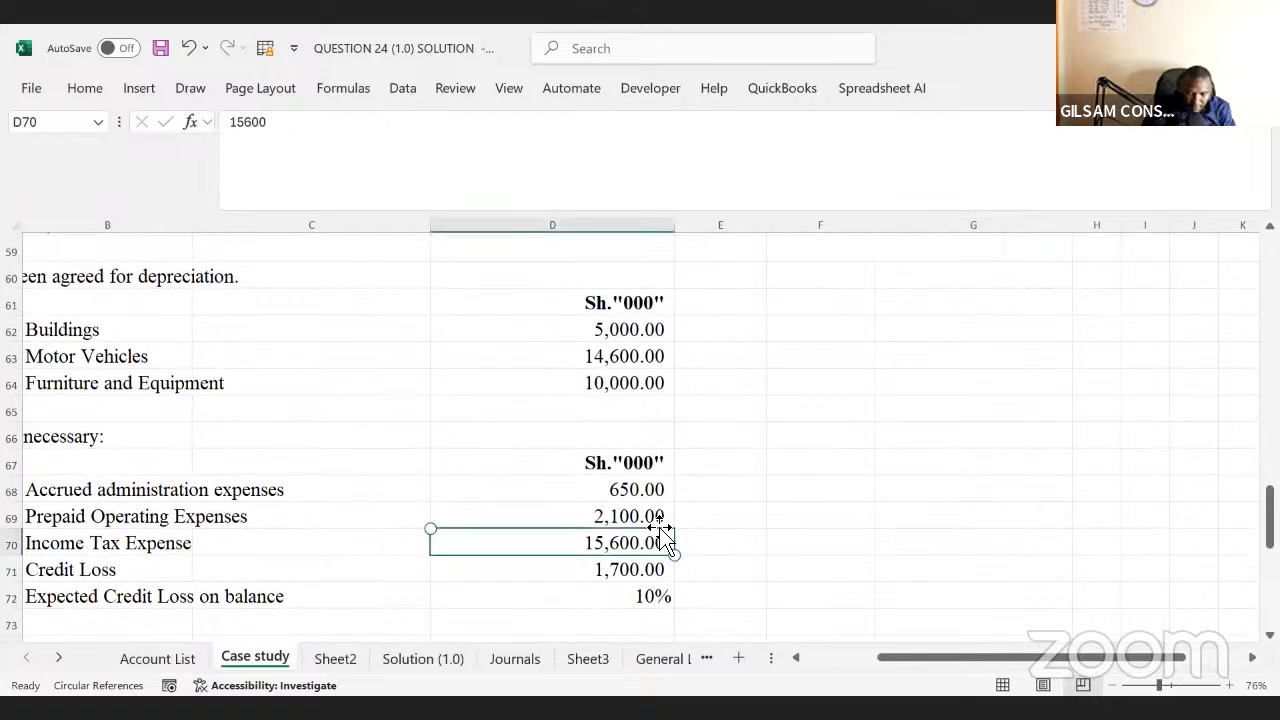
click(645, 515)
key(Up)
key(Up)
key(Up)
key(Up)
key(Up)
key(Up)
key(Up)
key(Up)
key(Up)
key(Up)
key(Up)
key(Up)
key(Up)
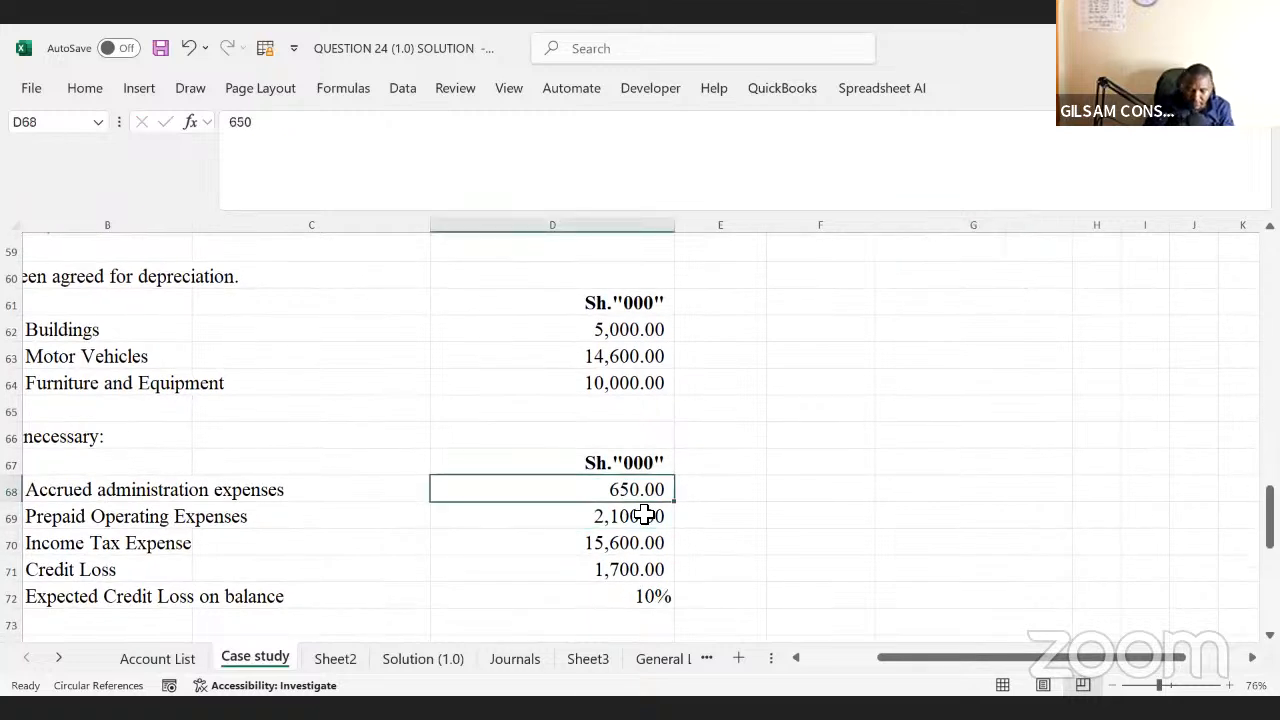
key(Up)
key(Up)
key(Up)
key(Up)
key(Up)
key(Up)
key(Up)
key(Up)
key(Up)
key(Up)
key(Up)
key(Up)
key(Up)
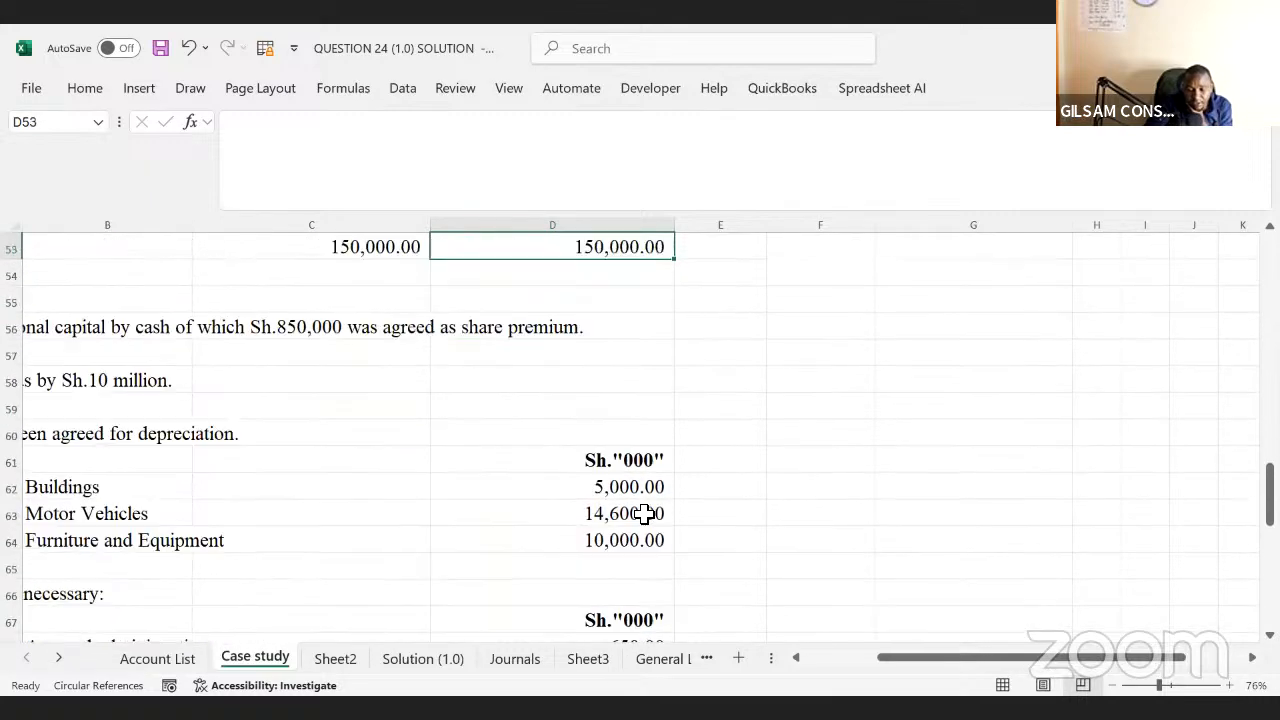
key(Up)
key(Up)
key(Up)
key(Up)
key(Up)
key(Up)
key(Up)
key(Up)
key(Up)
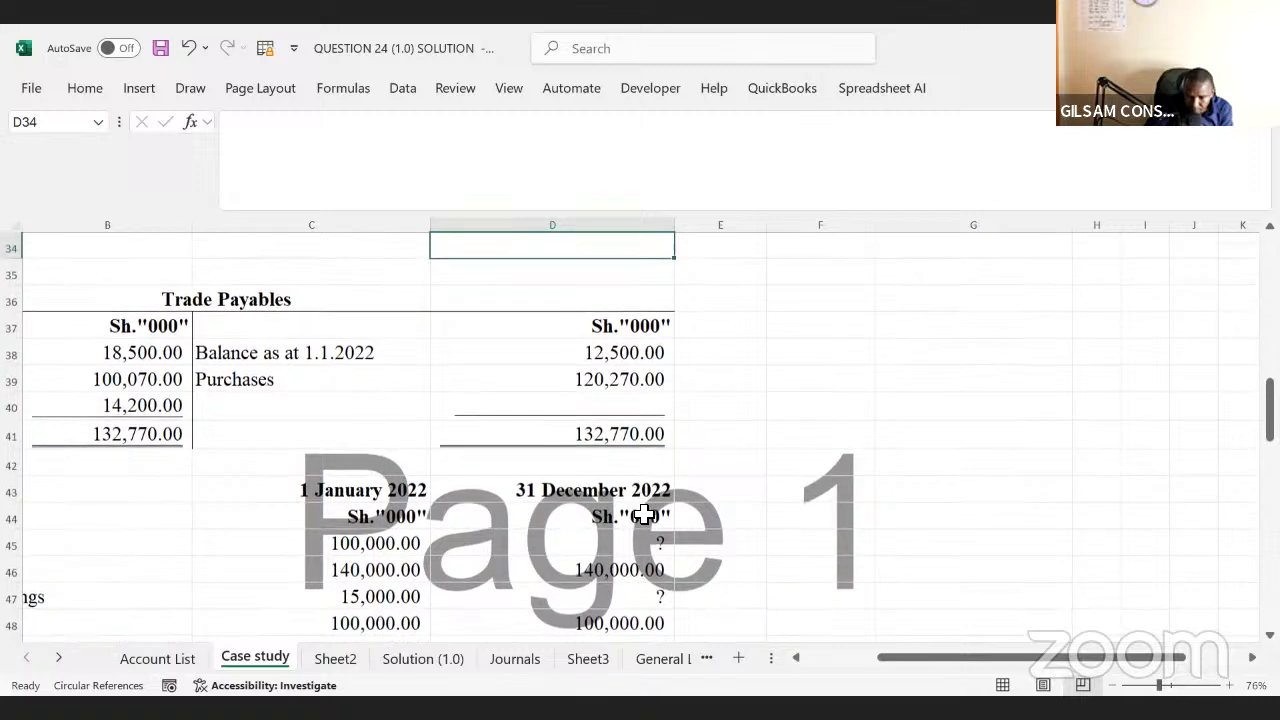
key(Up)
key(Up)
key(Up)
key(Up)
key(Up)
key(Up)
key(Up)
key(Up)
key(Up)
- Enter 2100 in H32 beside the calculated receivables difference
key(Right)
key(Right)
key(Right)
key(Right)
key(Down)
key(Down)
key(Down)
key(Down)
key(Down)
key(Down)
key(Down)
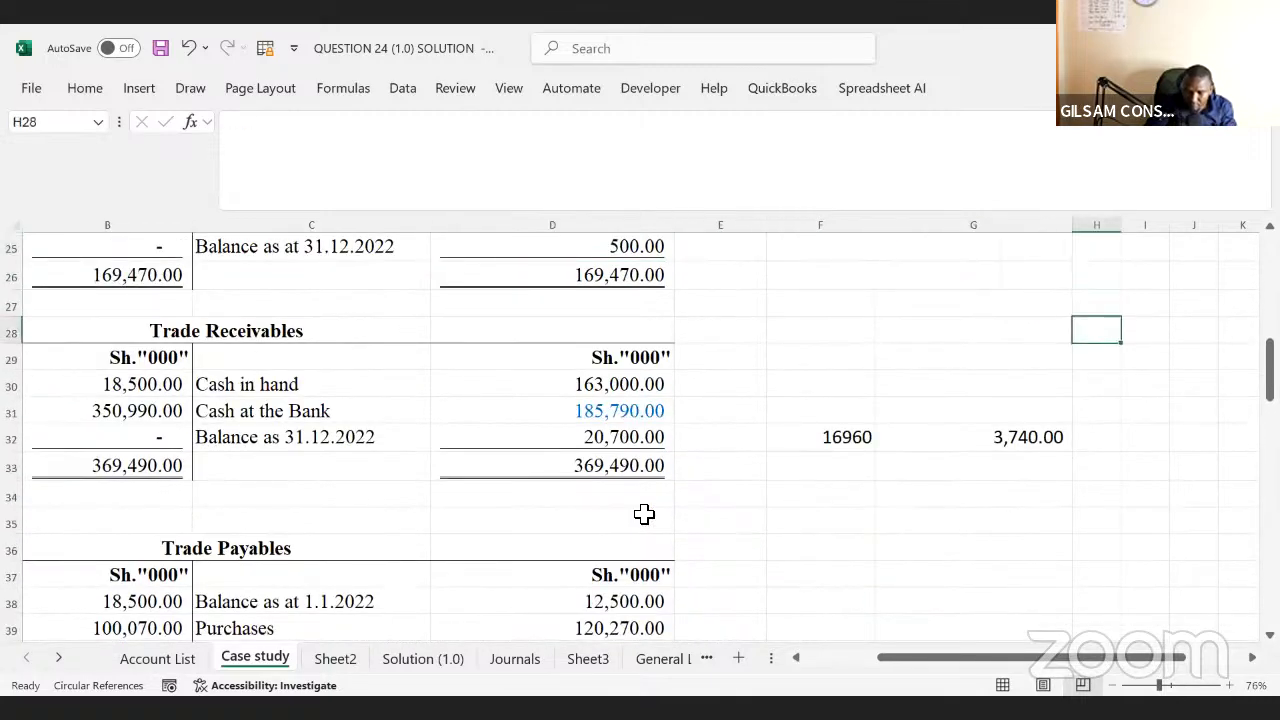
text(210)
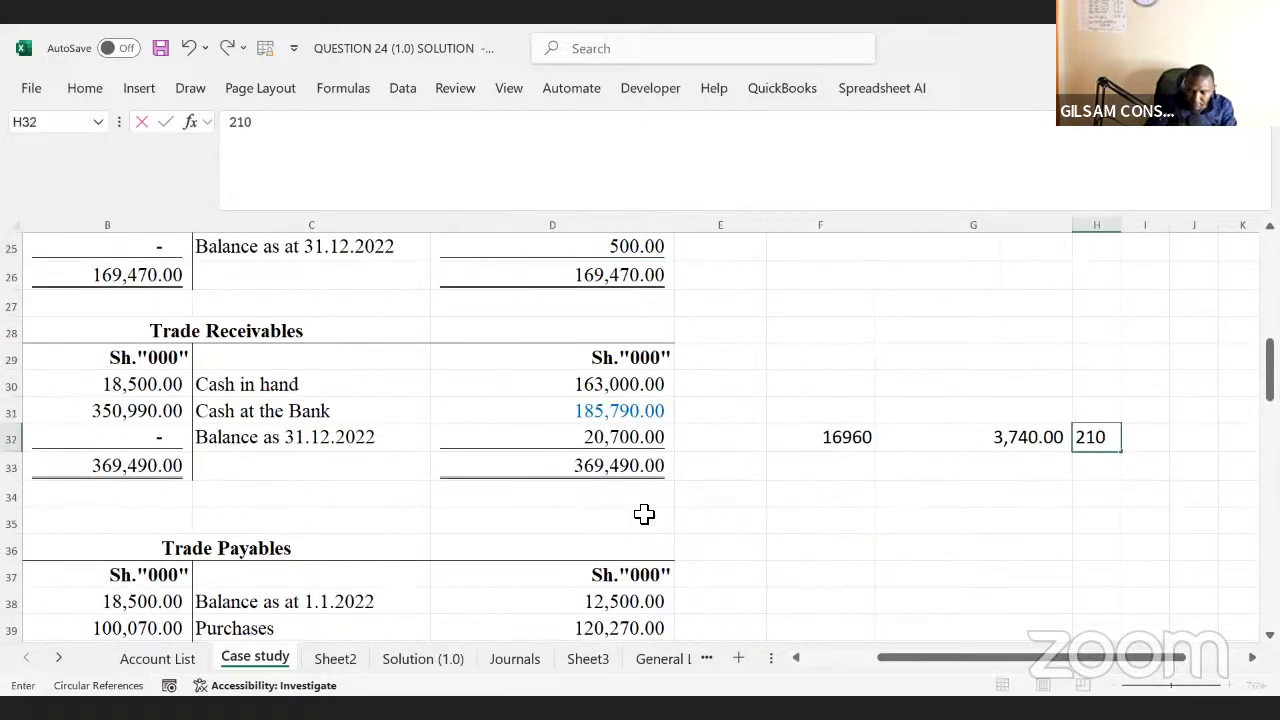
text(0)
key(Right)
- Calculate the remaining difference in I32 with =G32-H32
text(=)
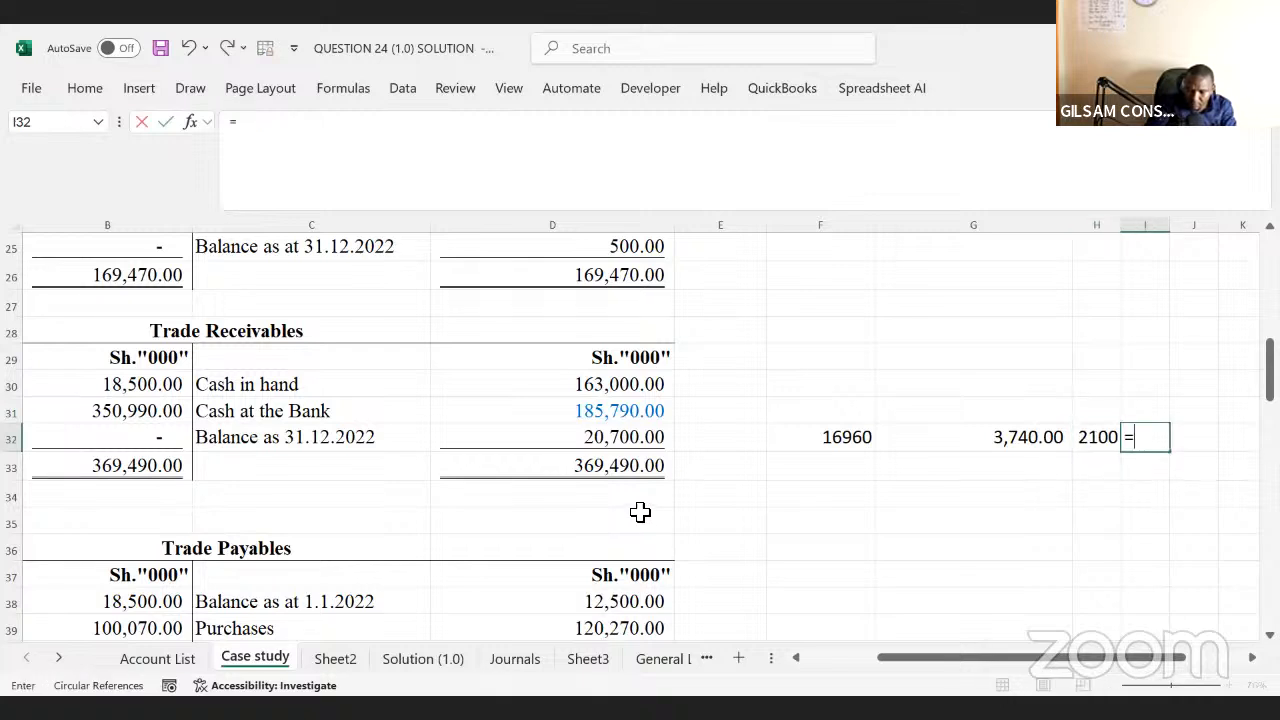
click(994, 436)
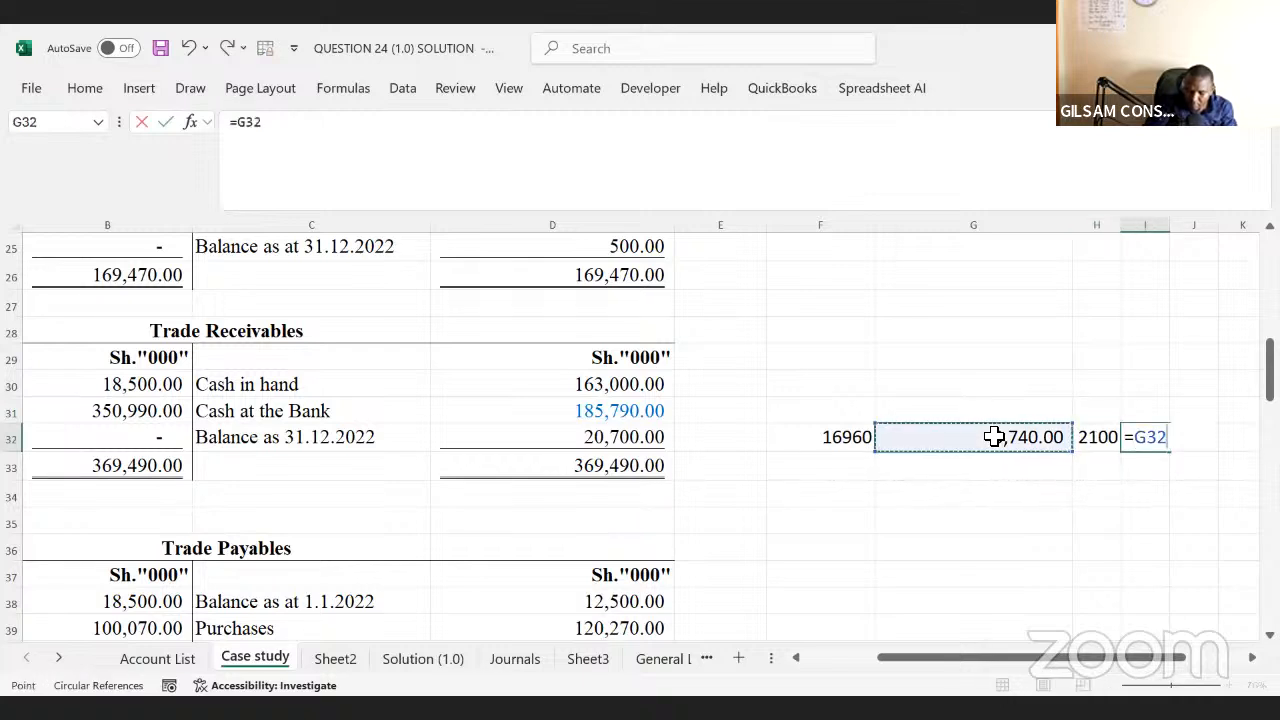
text(-)
click(1100, 437)
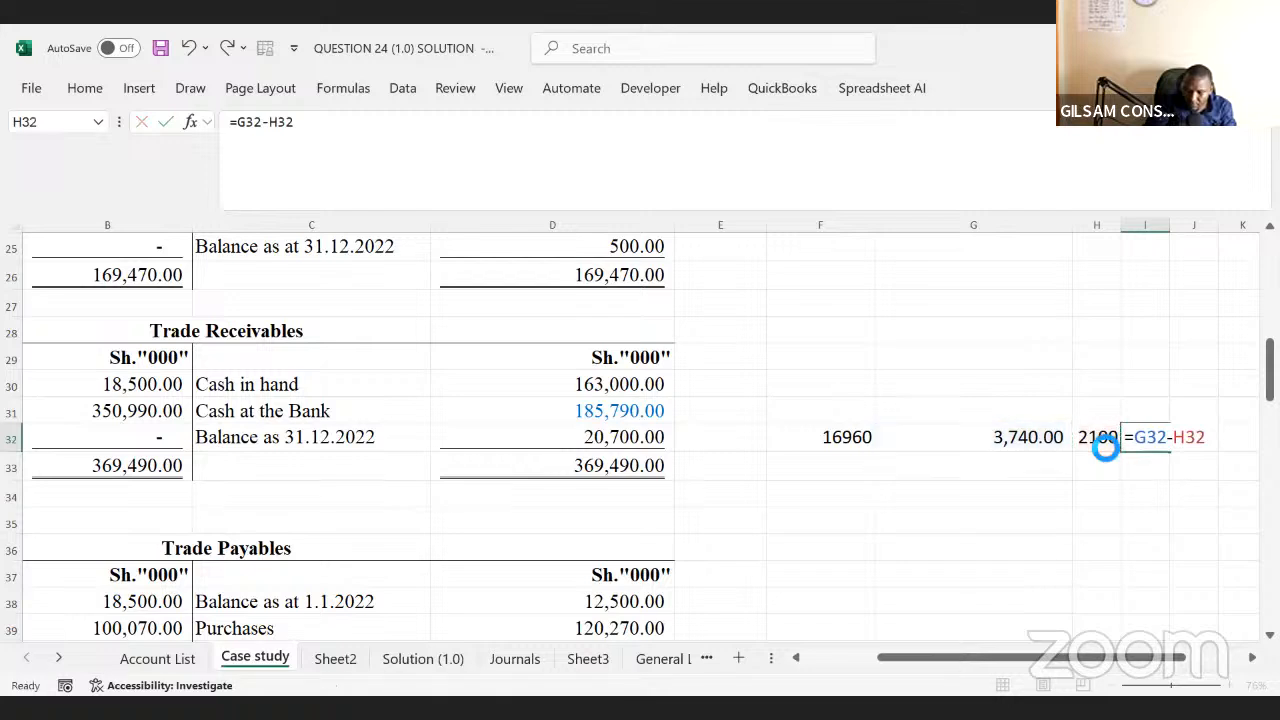
key(Return)
click(1160, 437)
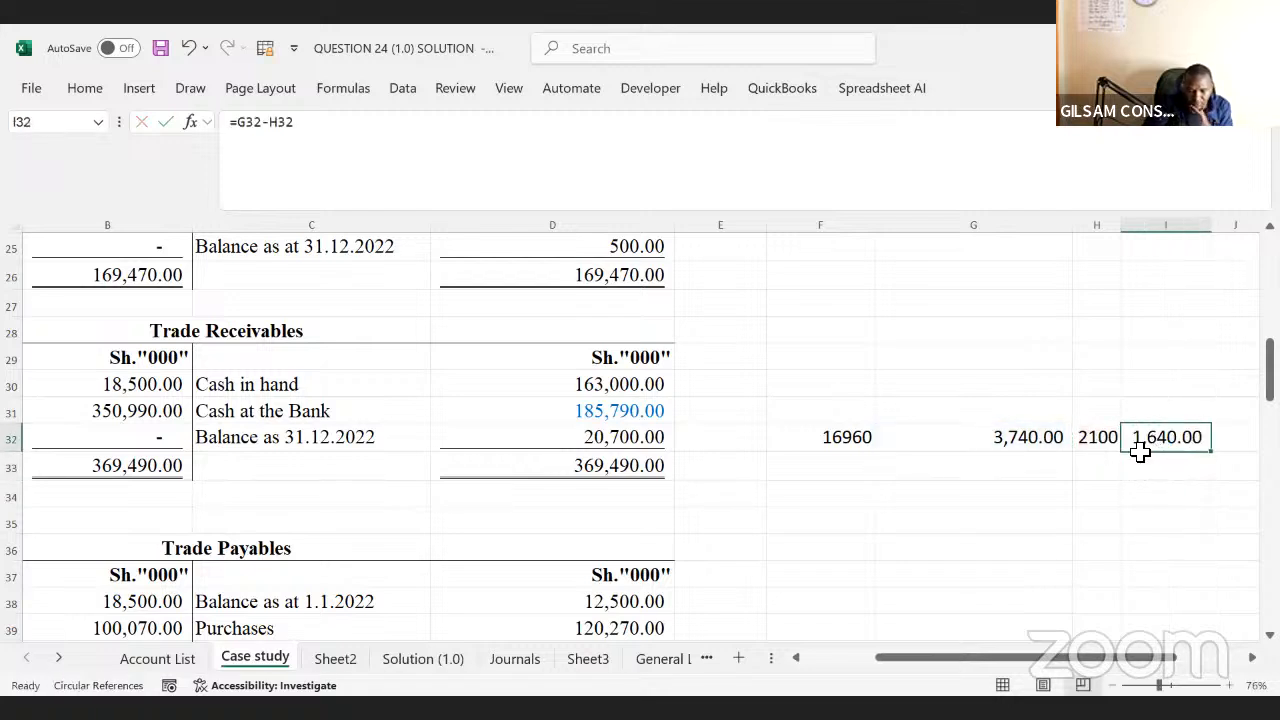
- Calculate 10% of the Trade Receivables closing balance in G34 with =D32*10%
click(610, 443)
click(955, 500)
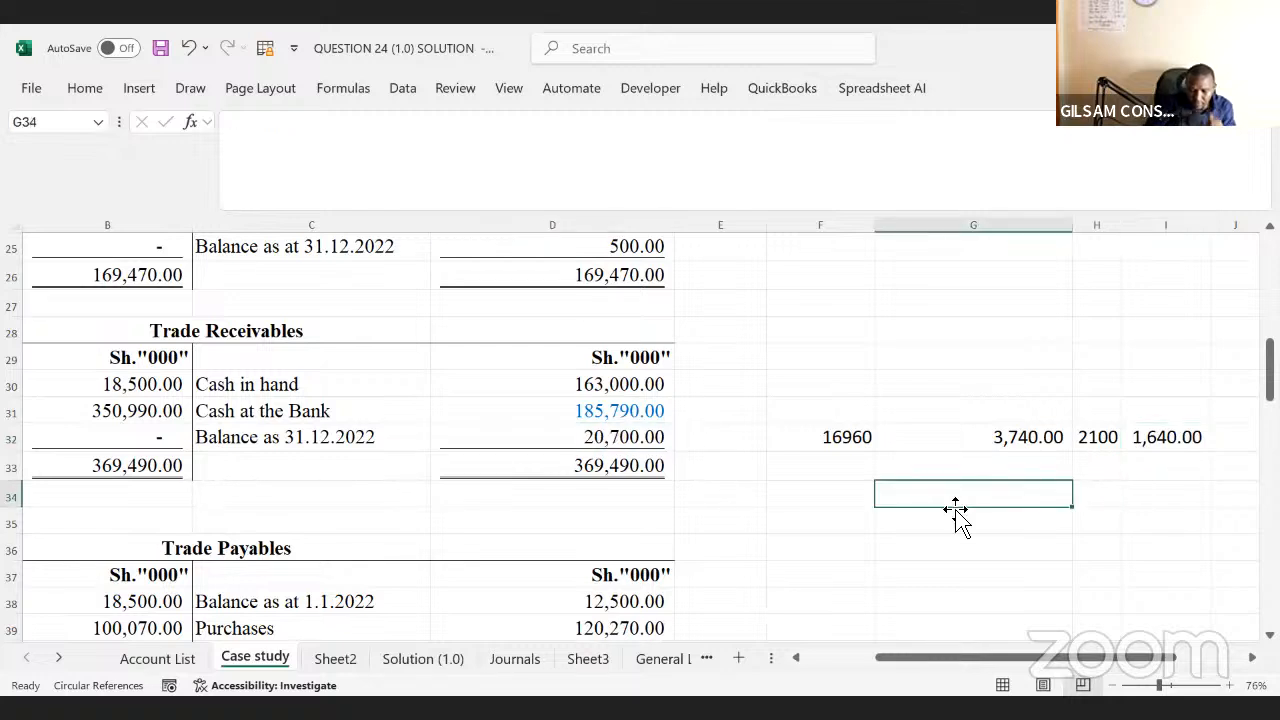
text(=)
click(626, 440)
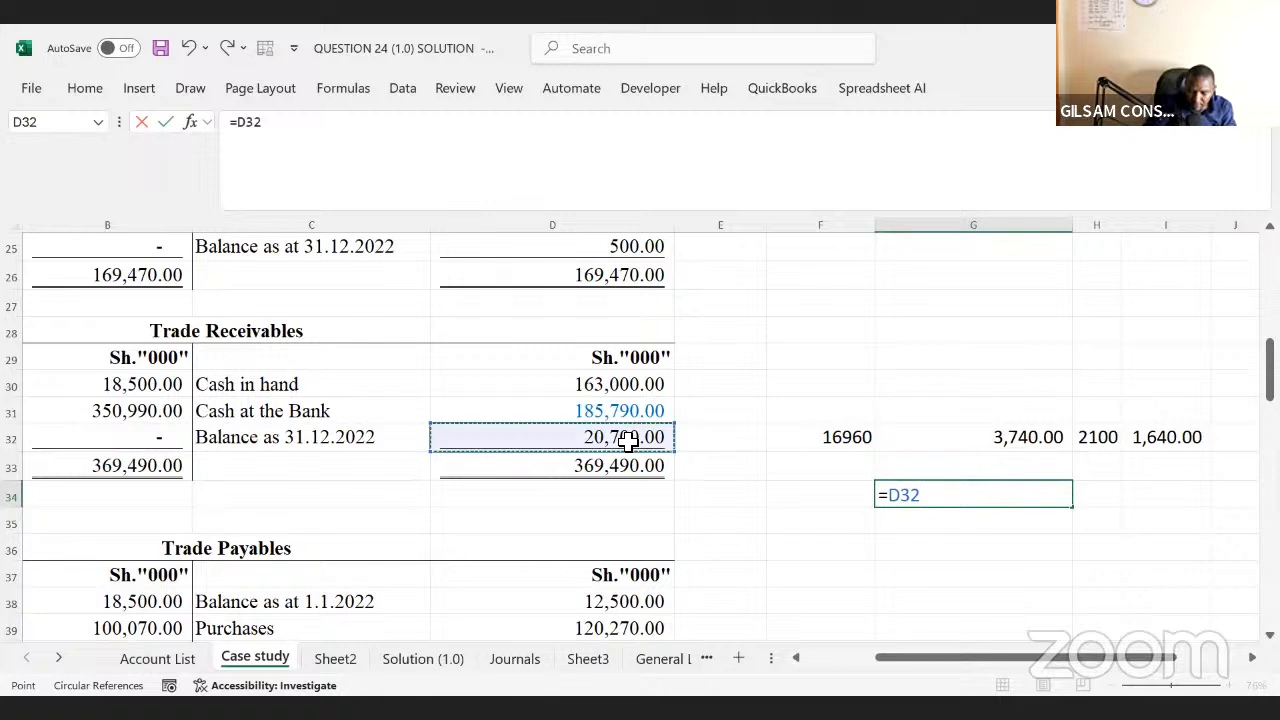
text(+)
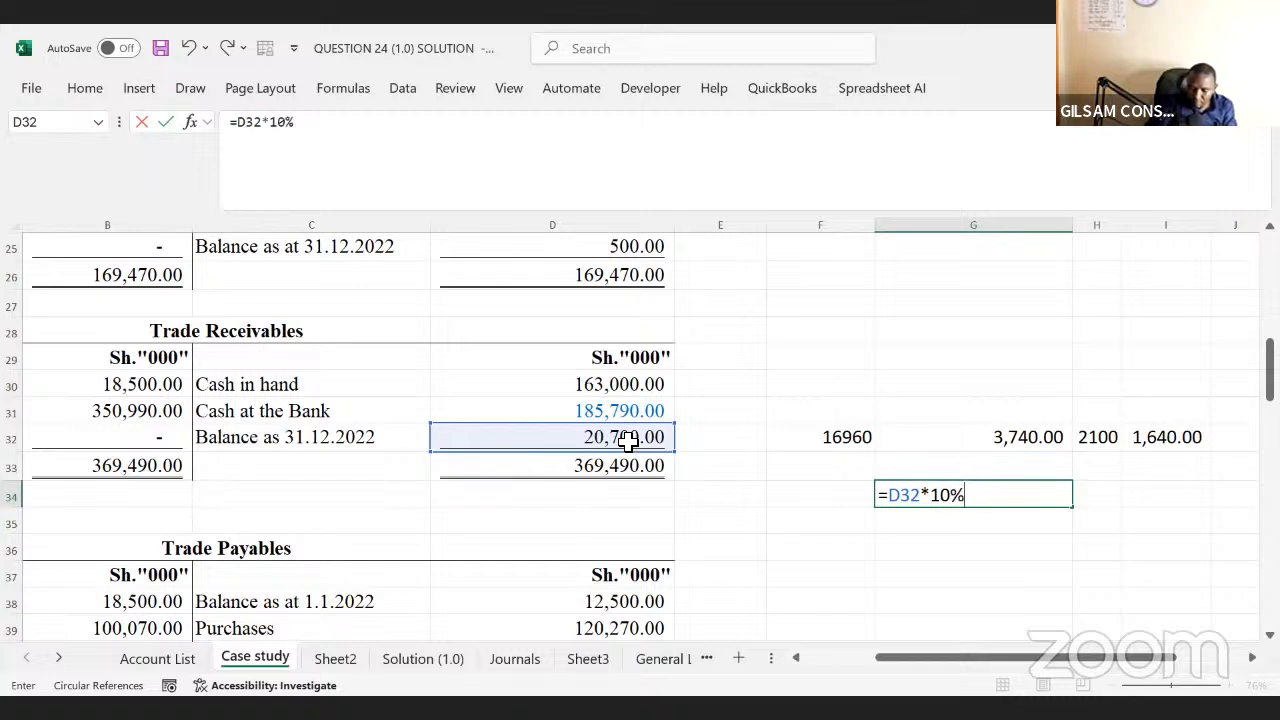
text(10%)
key(Return)
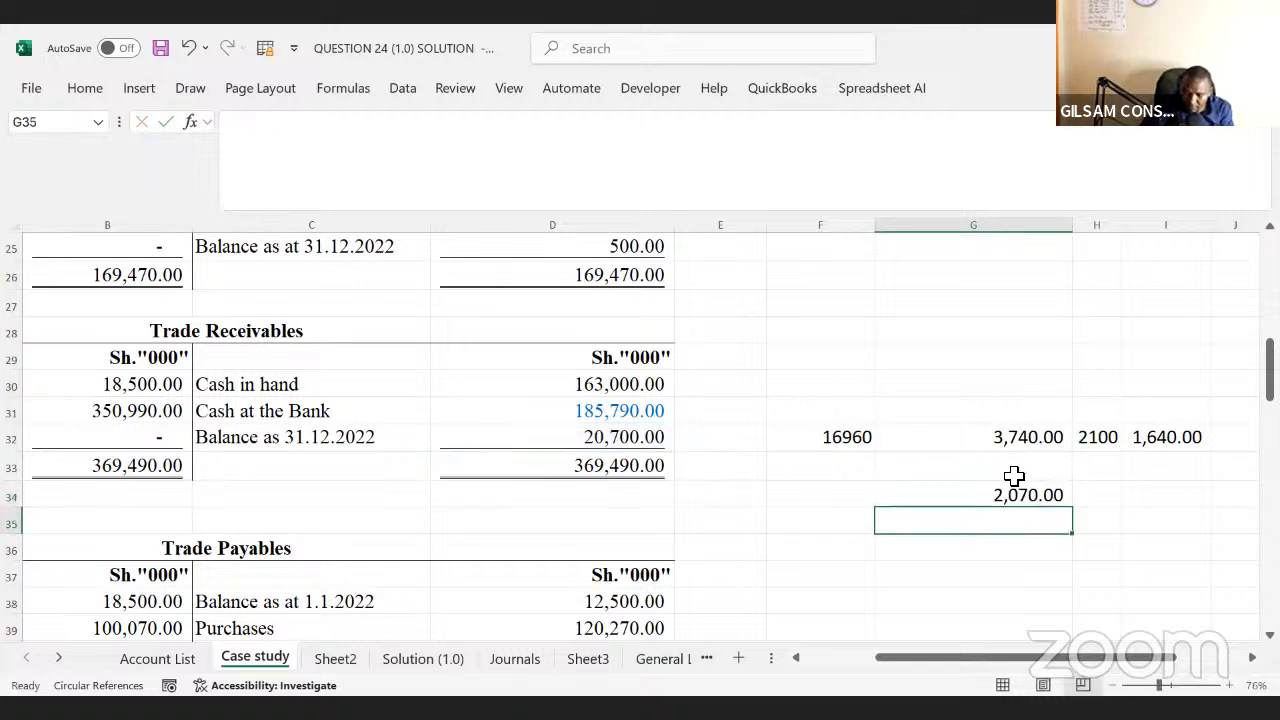
- Calculate the gap between the 10% provision and the remaining receivables difference in I34 with =G34-I32
click(1099, 446)
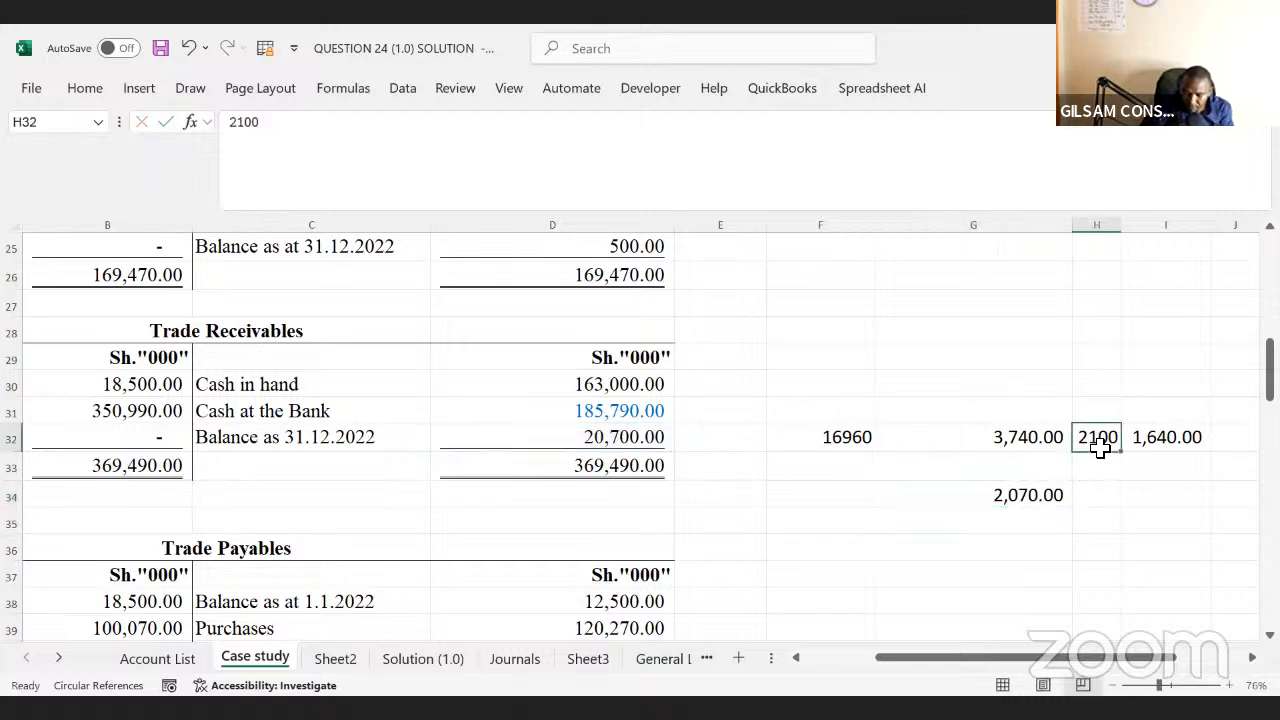
ctrl+click(1005, 494)
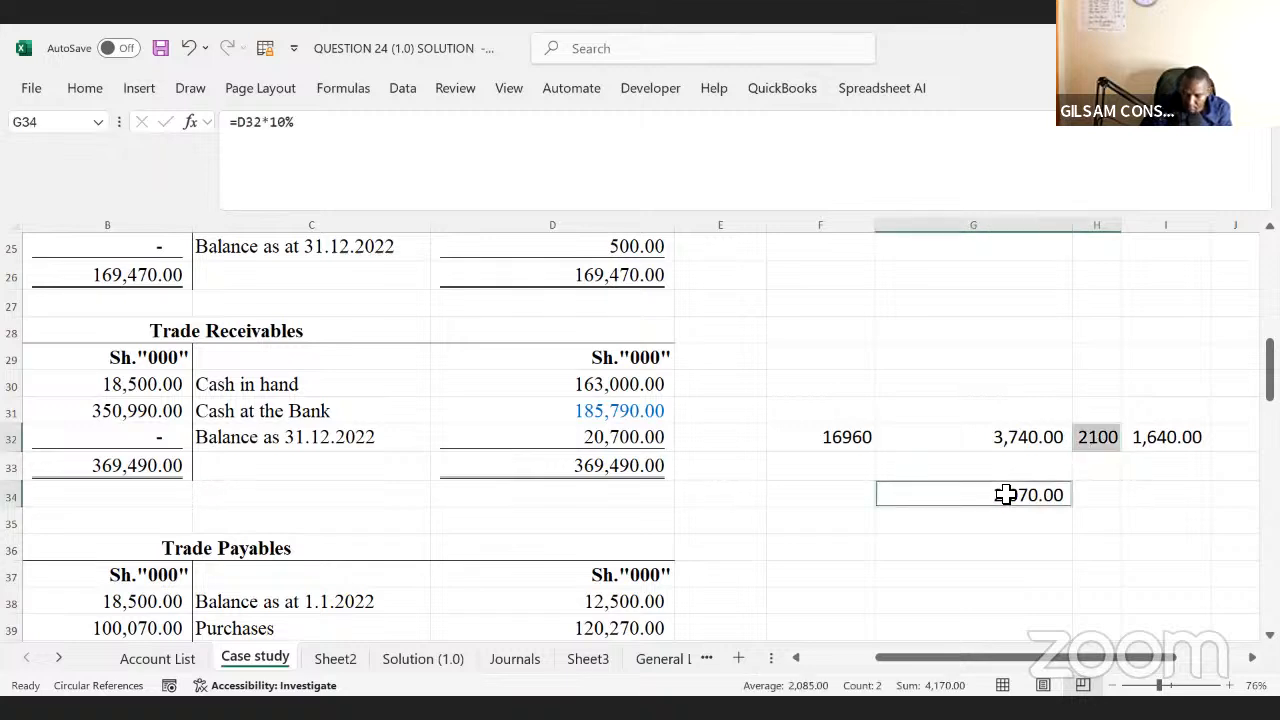
click(990, 435)
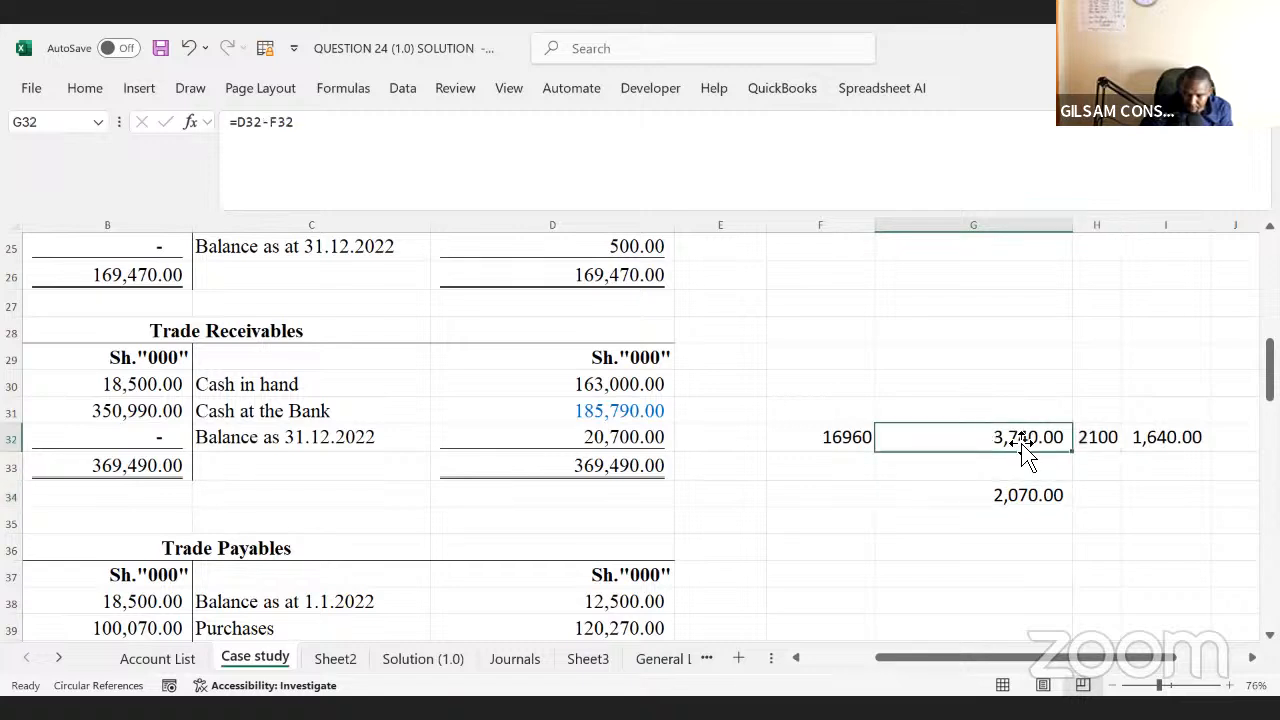
click(1136, 498)
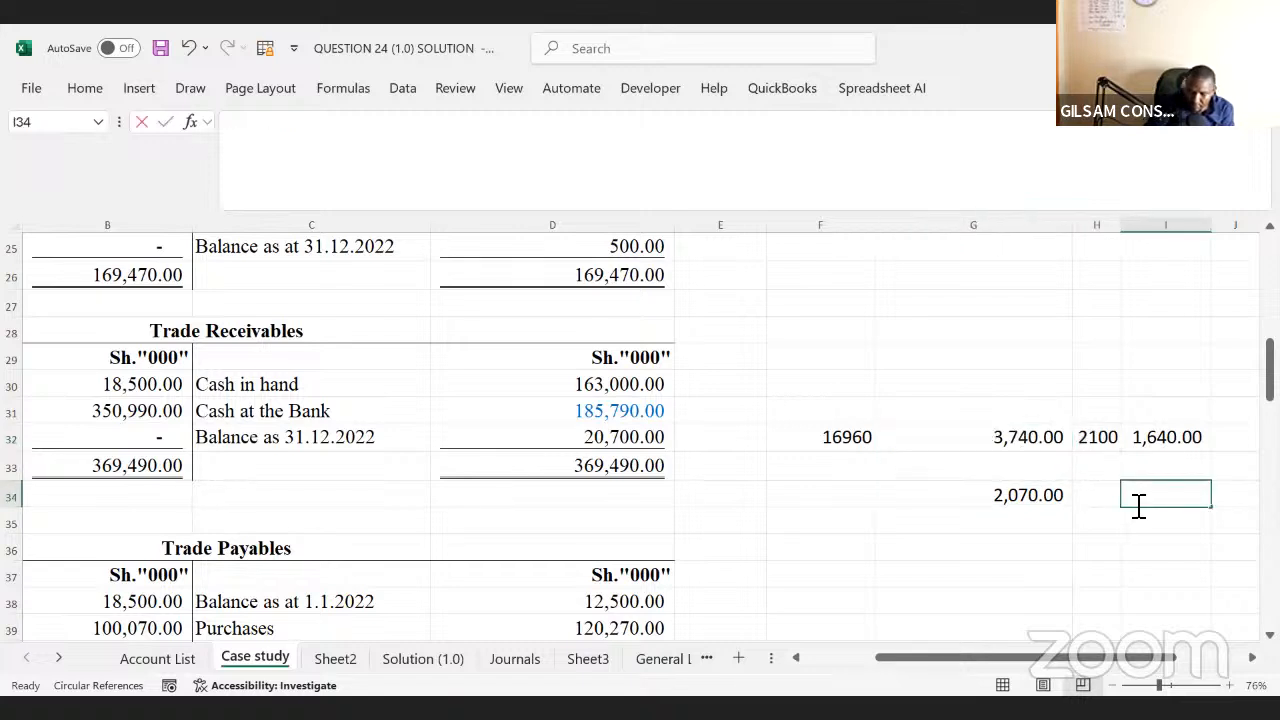
text(=)
click(1003, 494)
text(-)
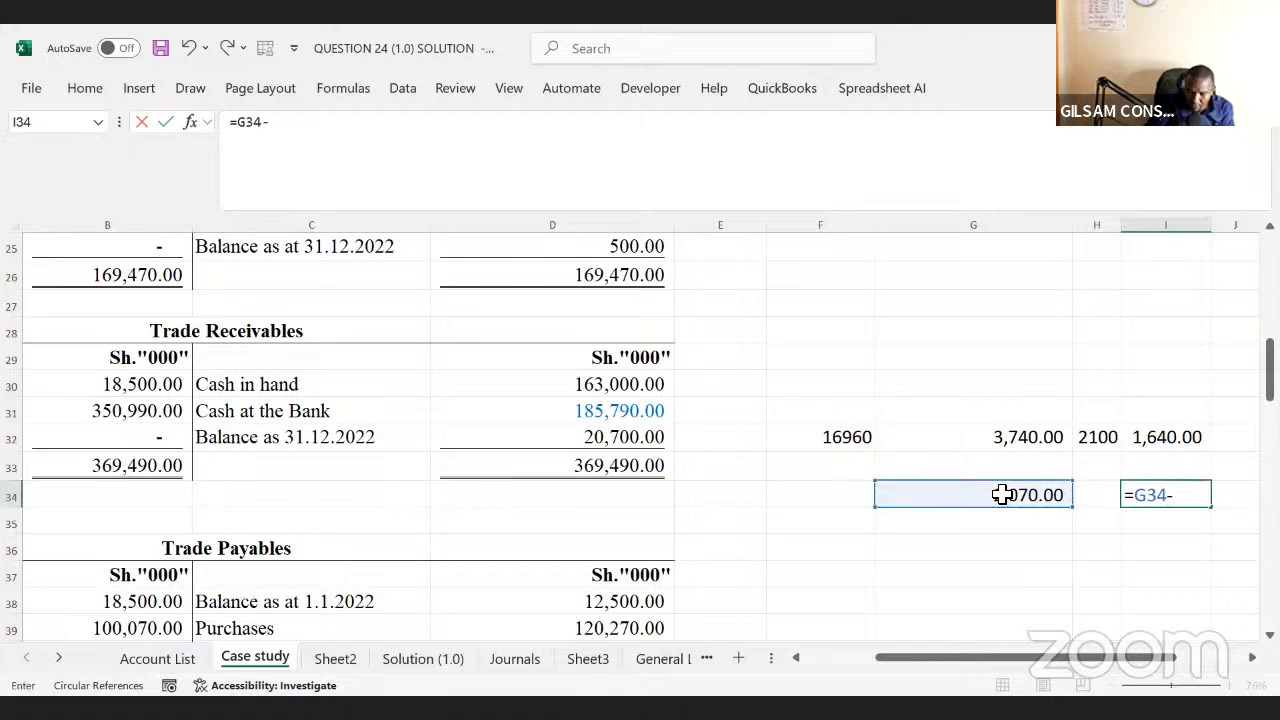
click(1155, 445)
key(Return)
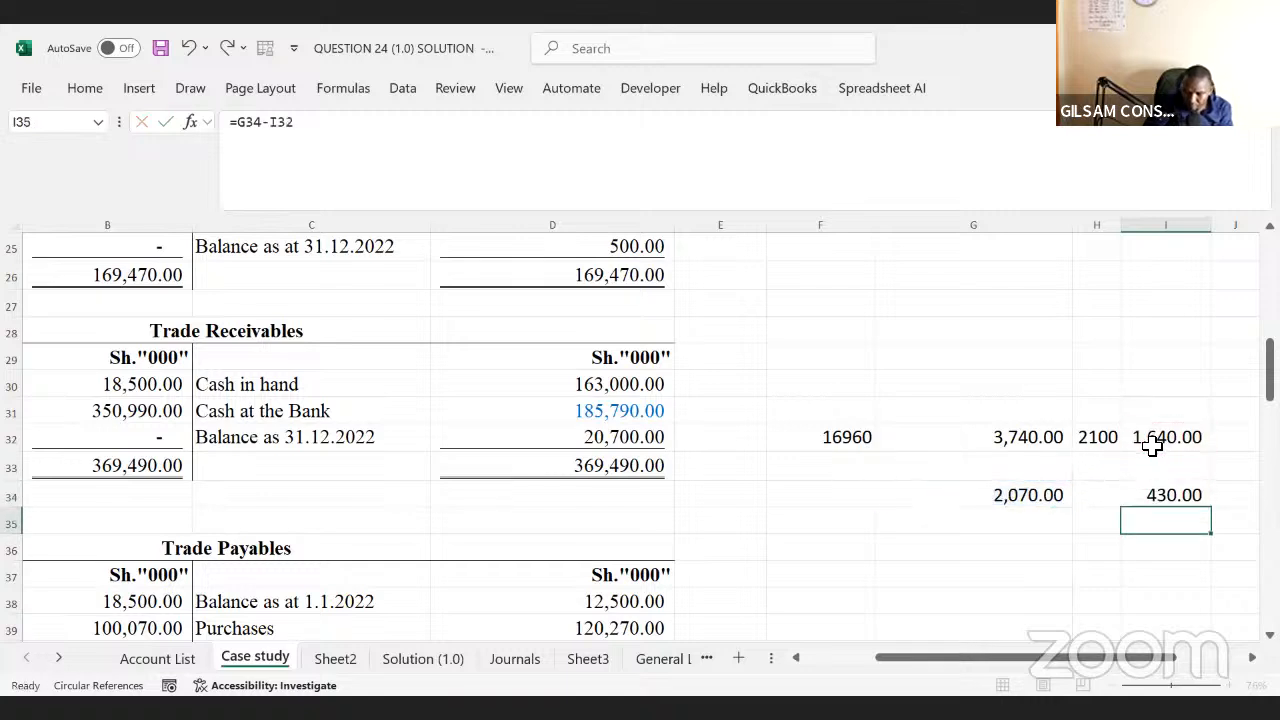
- Clear the scratch calculations in F32:I34 beside the Trade Receivables account
drag(1092, 445, 1165, 495)
click(1000, 446)
drag(1000, 446, 995, 466)
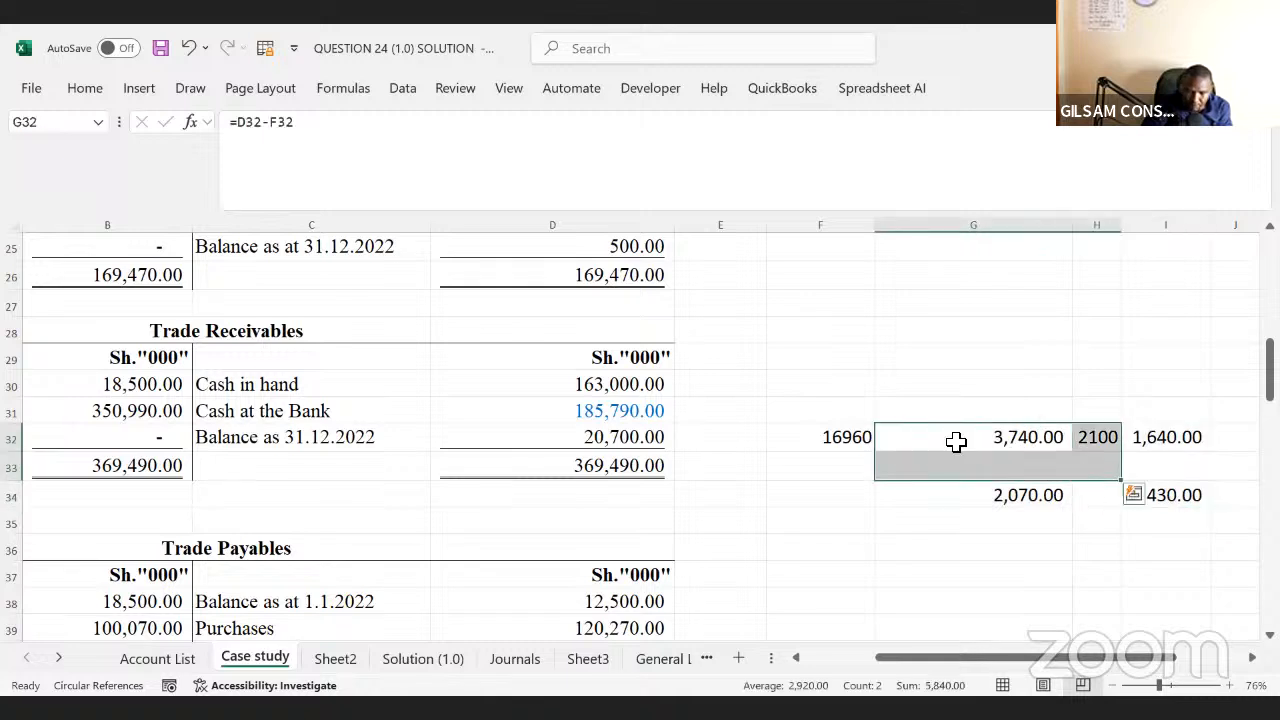
drag(866, 434, 1125, 503)
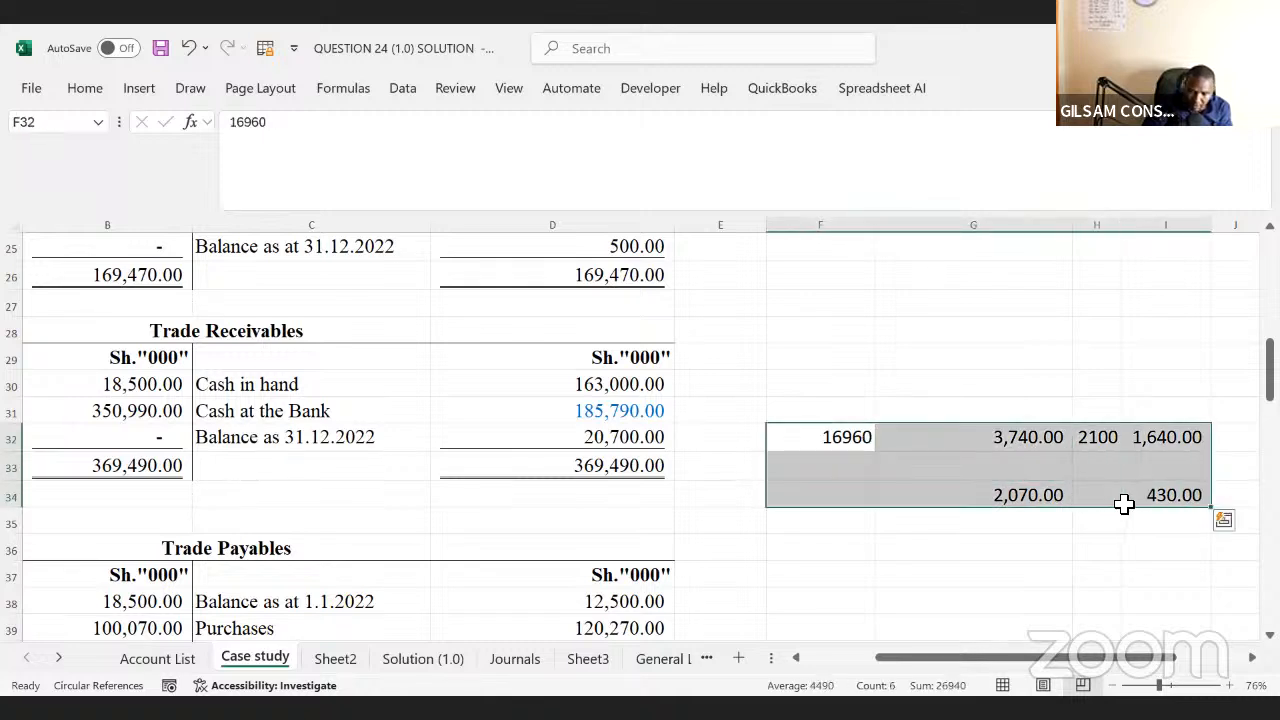
key(Delete)
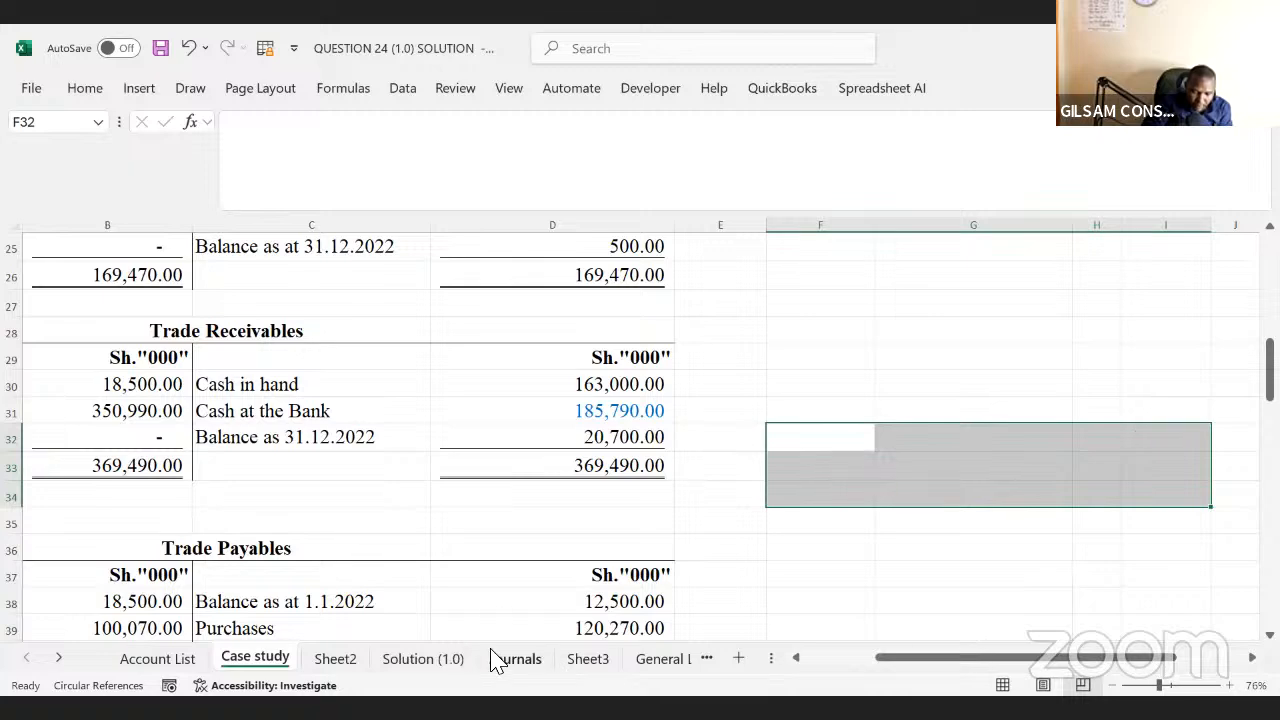
- Examine the adjusted trial balance debit entries and their total in column H of Sheet2
key(ctrl+Page_Down)
click(780, 552)
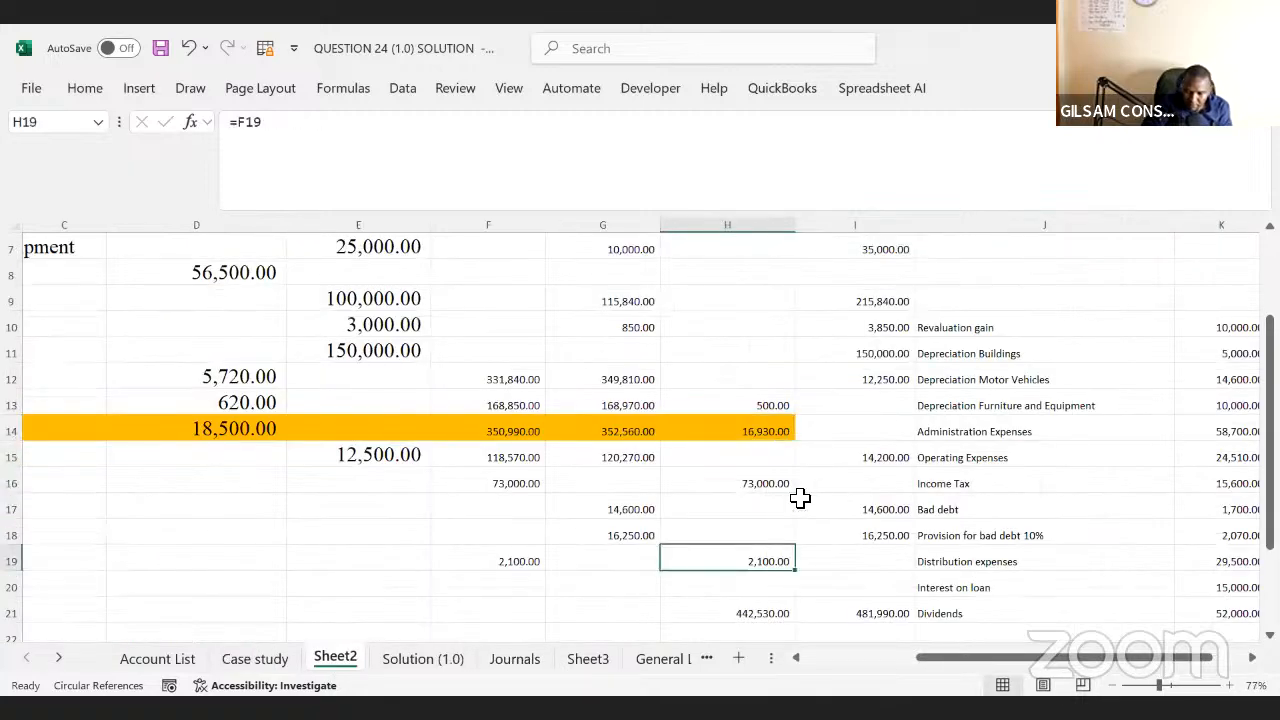
click(741, 402)
key(Down)
key(Down)
key(Down)
key(Down)
key(Down)
key(Down)
key(Down)
key(Down)
key(Down)
key(Down)
key(Down)
key(Down)
key(Down)
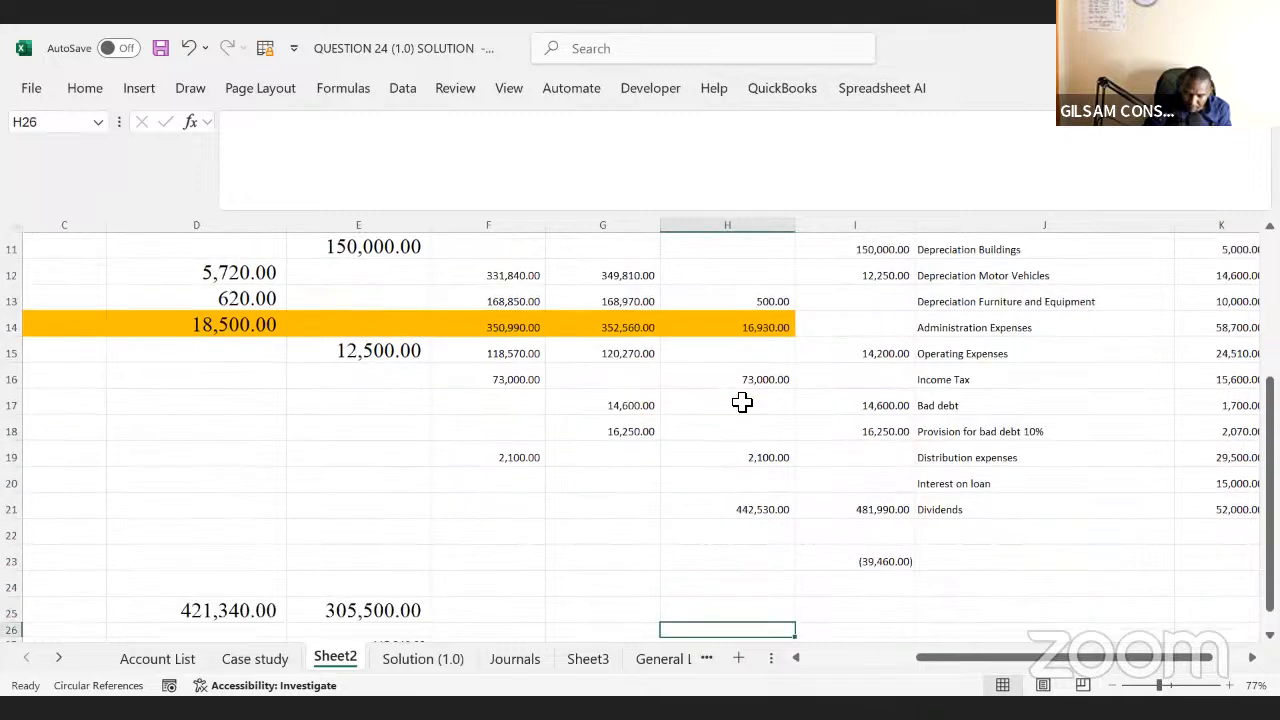
key(Up)
key(Up)
key(Up)
key(Up)
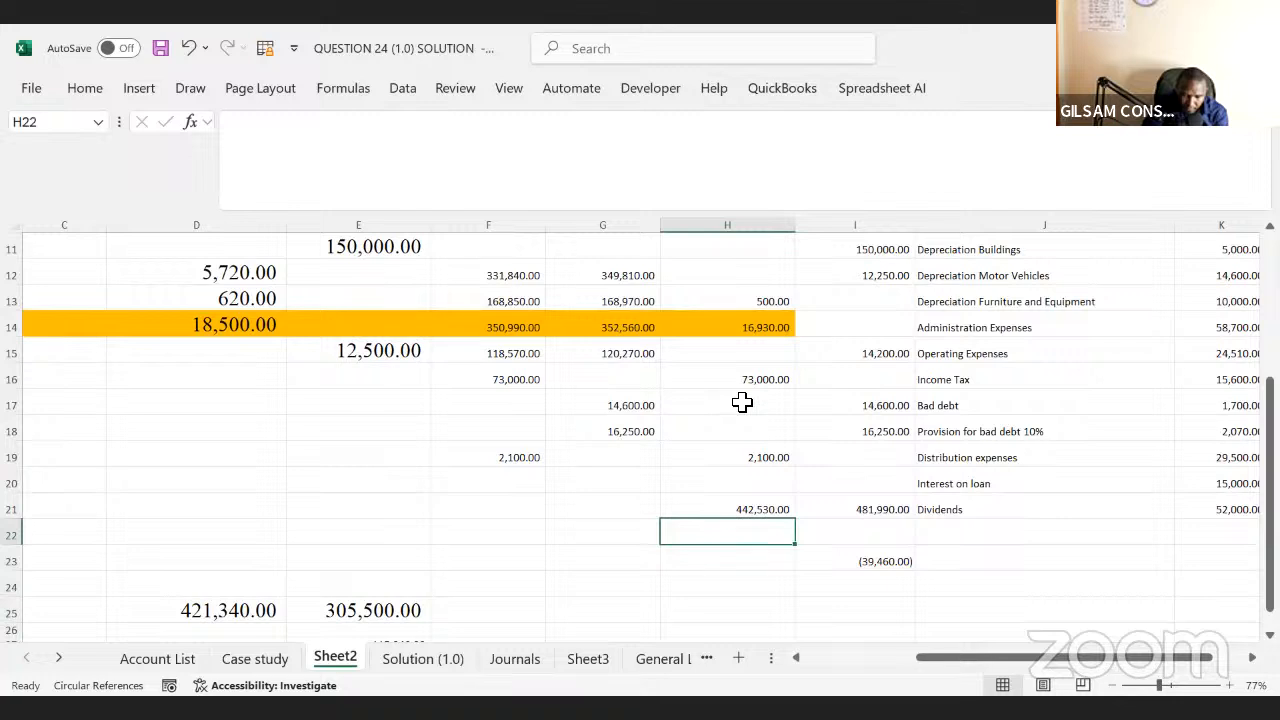
key(Up)
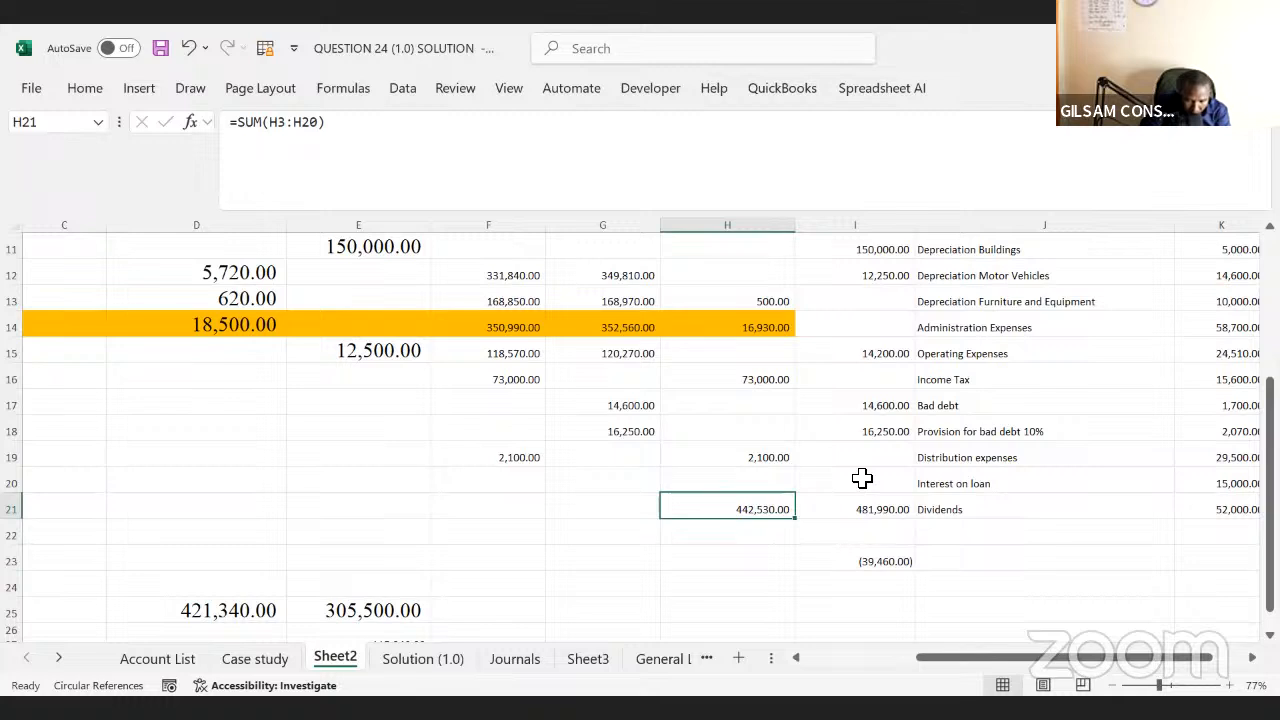
- Check the adjusted trial balance credit entries in column I, including their total and the debit-credit difference
click(896, 550)
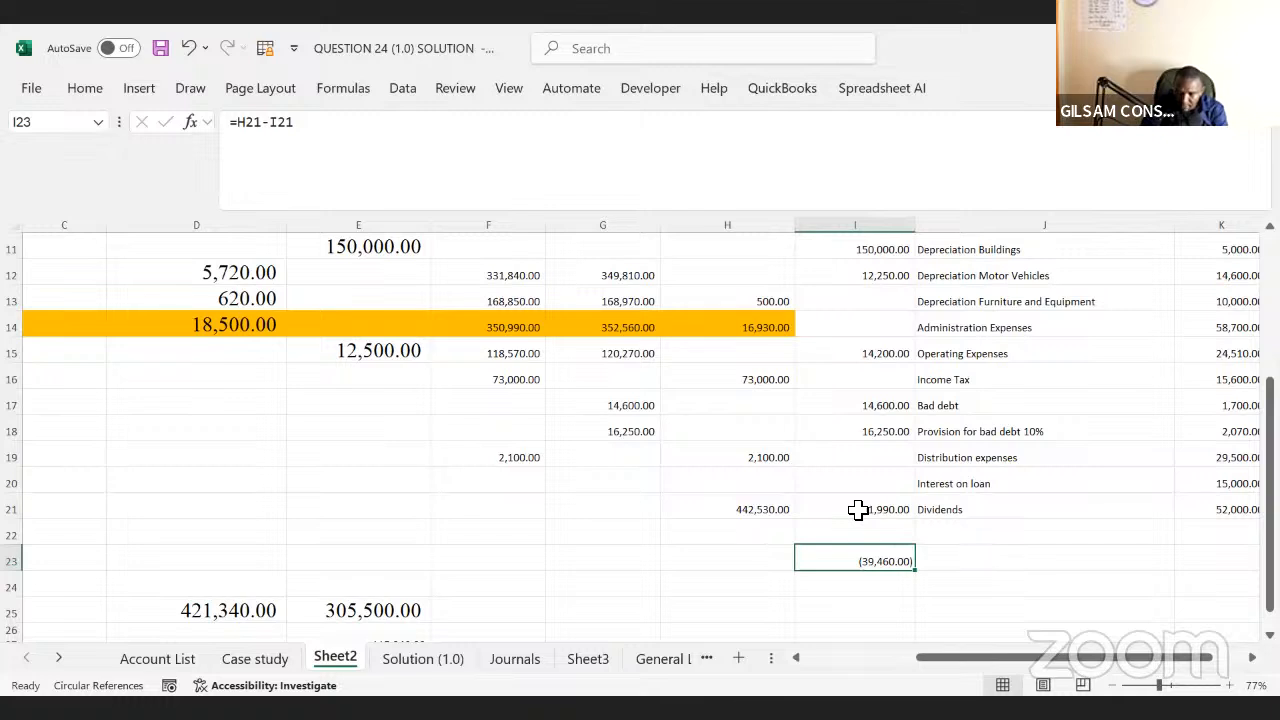
key(Up)
key(Up)
key(Up)
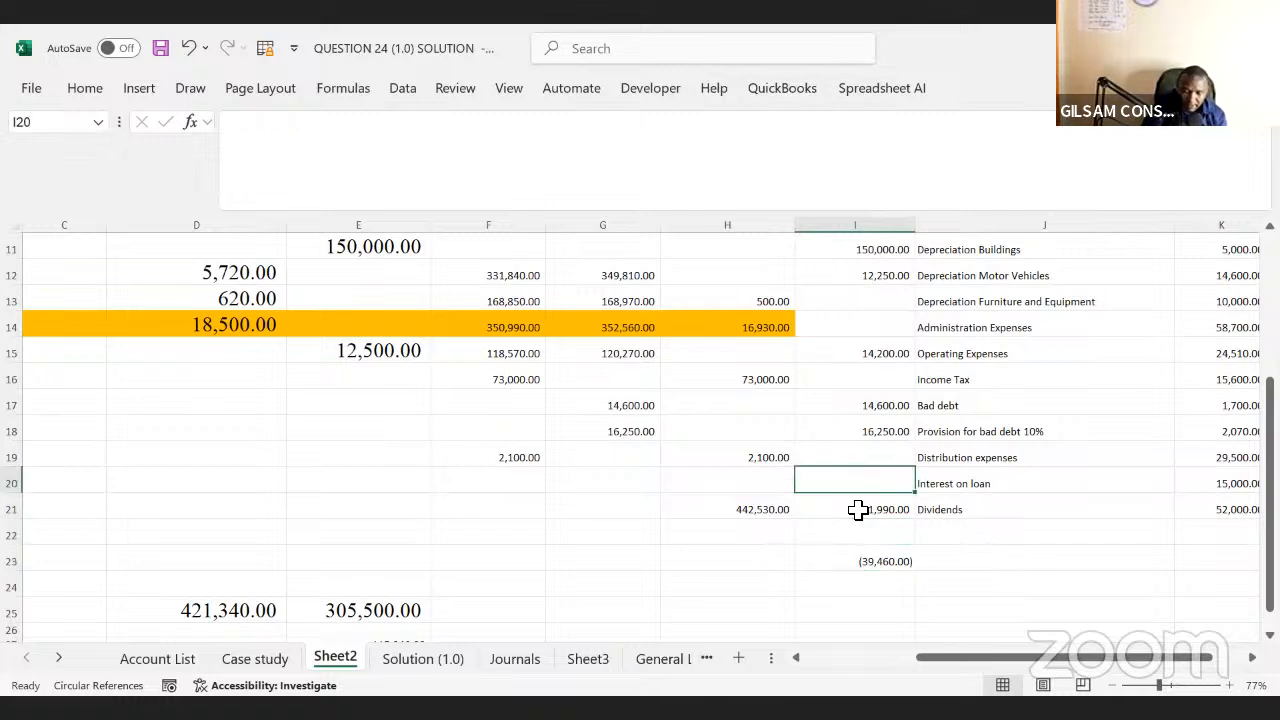
key(Up)
key(Up)
key(Up)
key(Up)
key(Up)
key(Up)
key(Up)
key(Up)
key(Up)
key(Up)
key(Up)
key(Up)
key(Up)
key(Up)
key(Up)
key(Up)
key(Up)
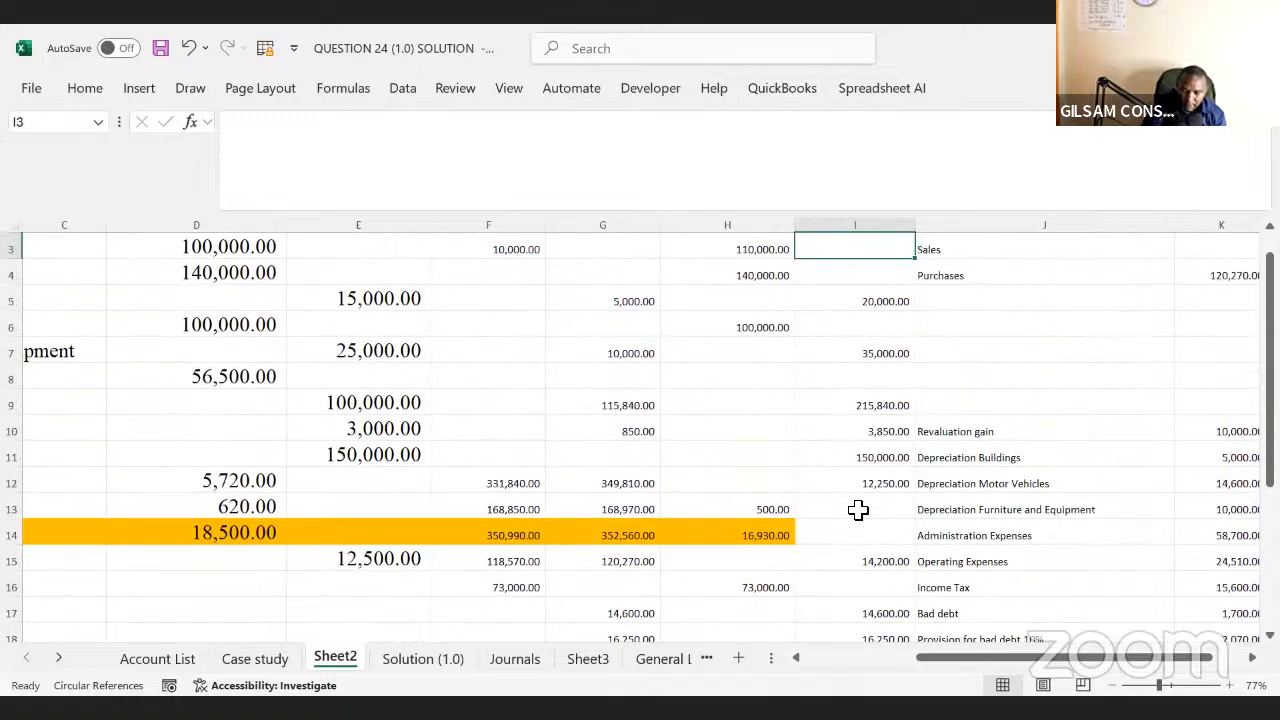
key(Up)
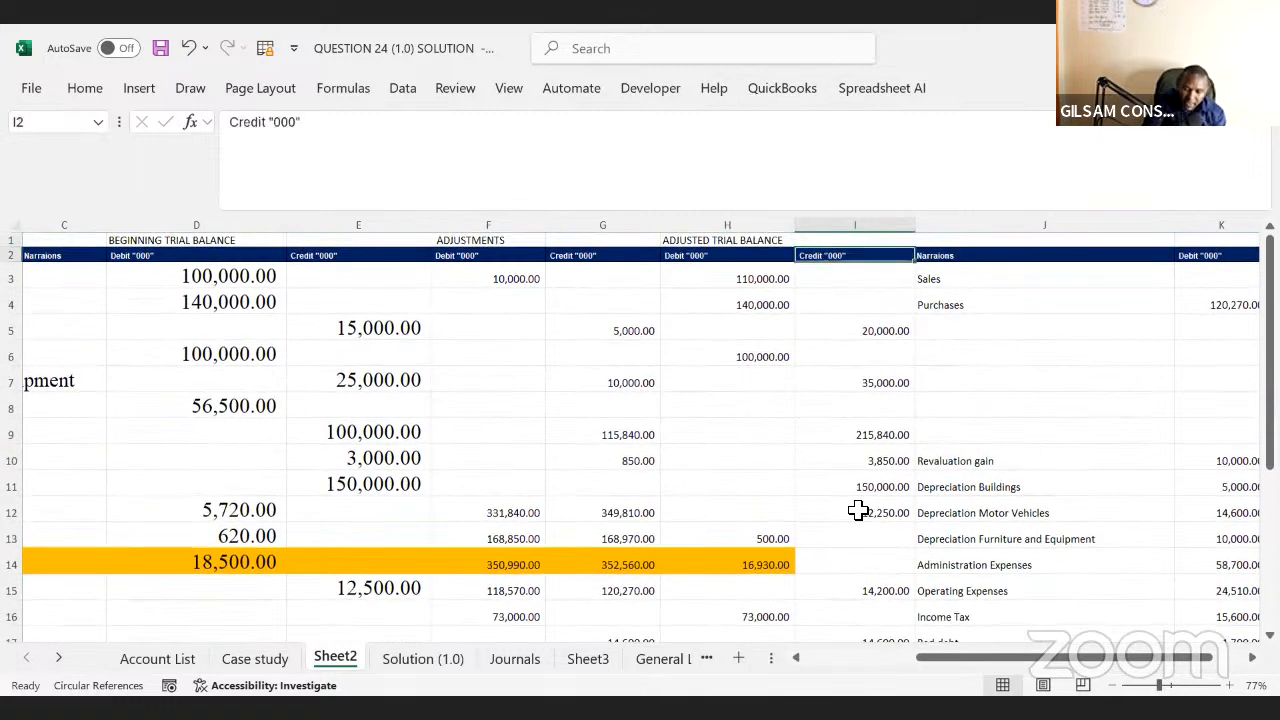
key(Down)
key(Down)
key(Down)
key(Down)
key(Down)
key(Down)
key(Down)
key(Down)
key(Down)
key(Down)
key(Down)
key(Down)
key(Down)
key(Down)
key(Down)
key(Down)
key(Down)
key(Down)
key(Down)
key(Down)
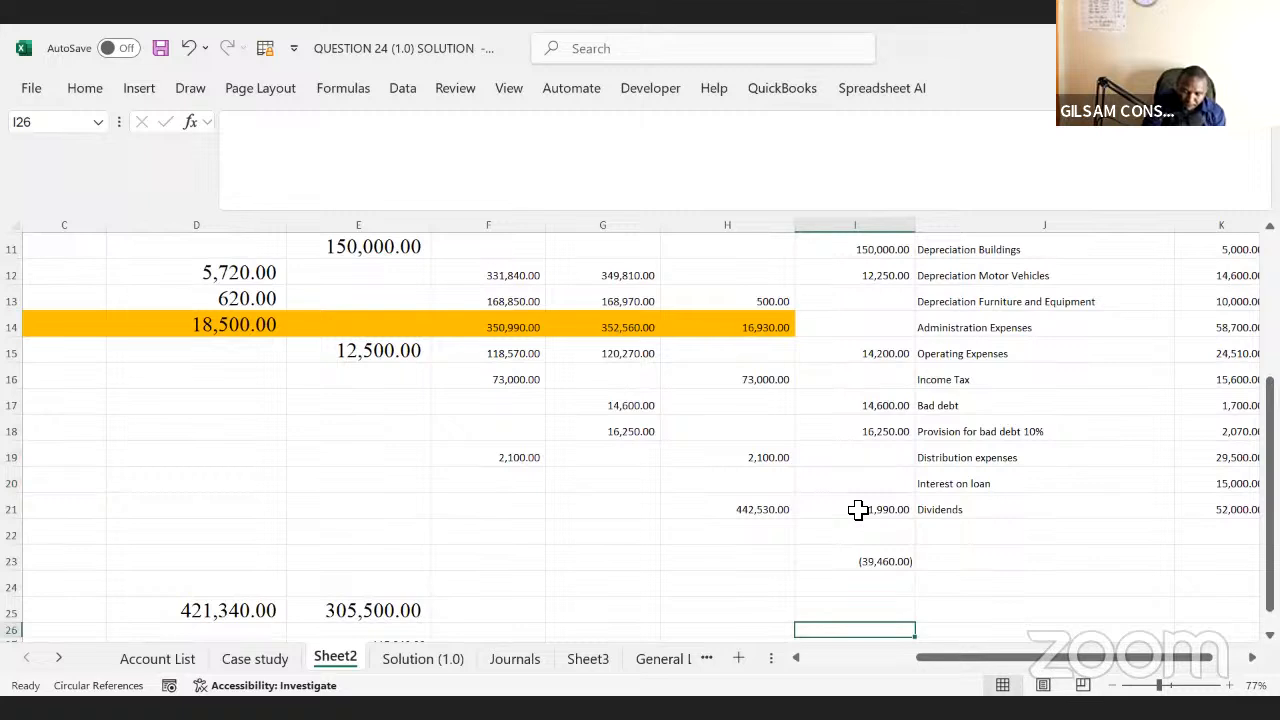
key(Up)
key(Up)
key(Up)
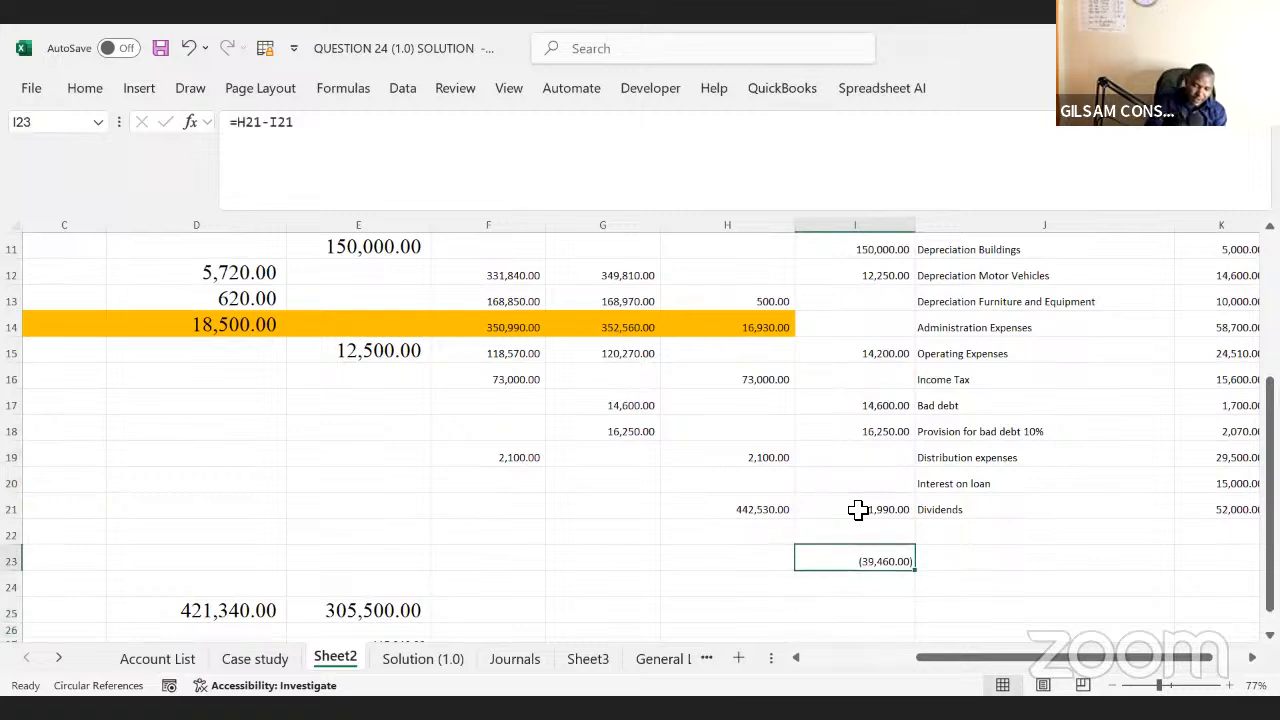
- Review the adjusted debit column again from below its total up to the Adjusted Trial Balance heading
key(Left)
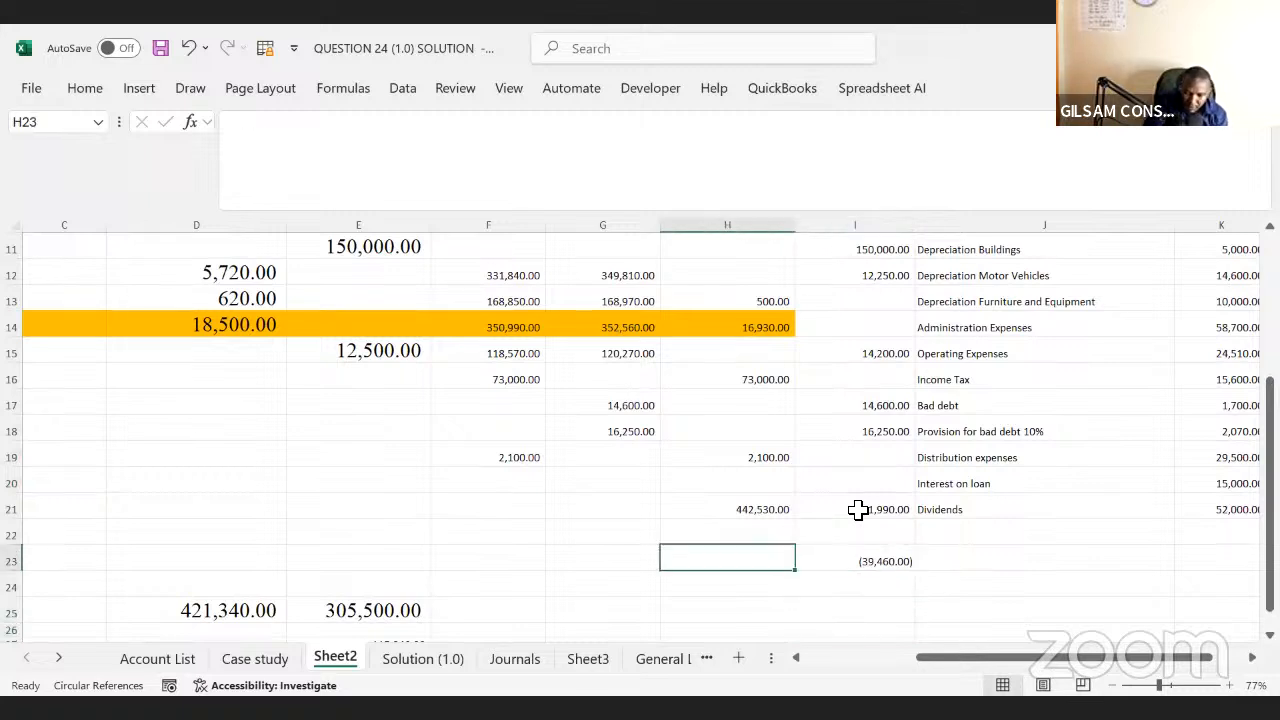
key(ctrl+Up)
key(ctrl+Up)
key(ctrl+Up)
key(ctrl+Up)
key(ctrl+Up)
key(ctrl+Up)
key(ctrl+Up)
key(ctrl+Up)
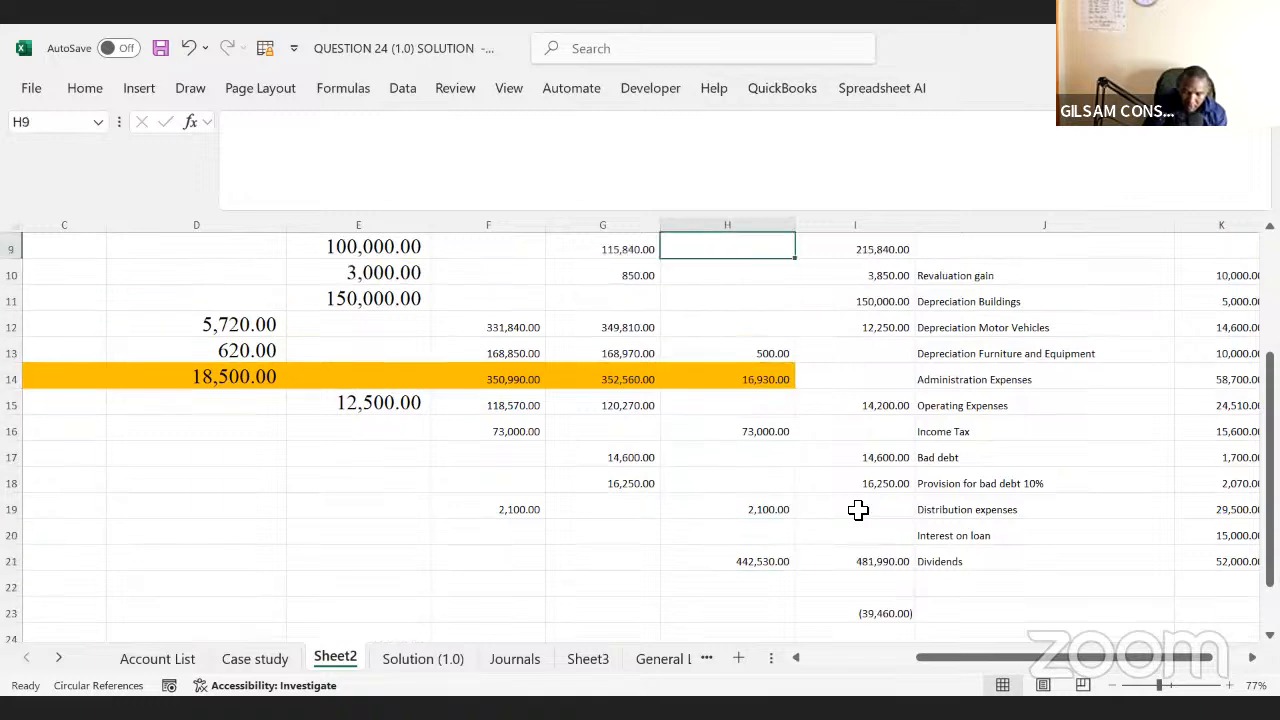
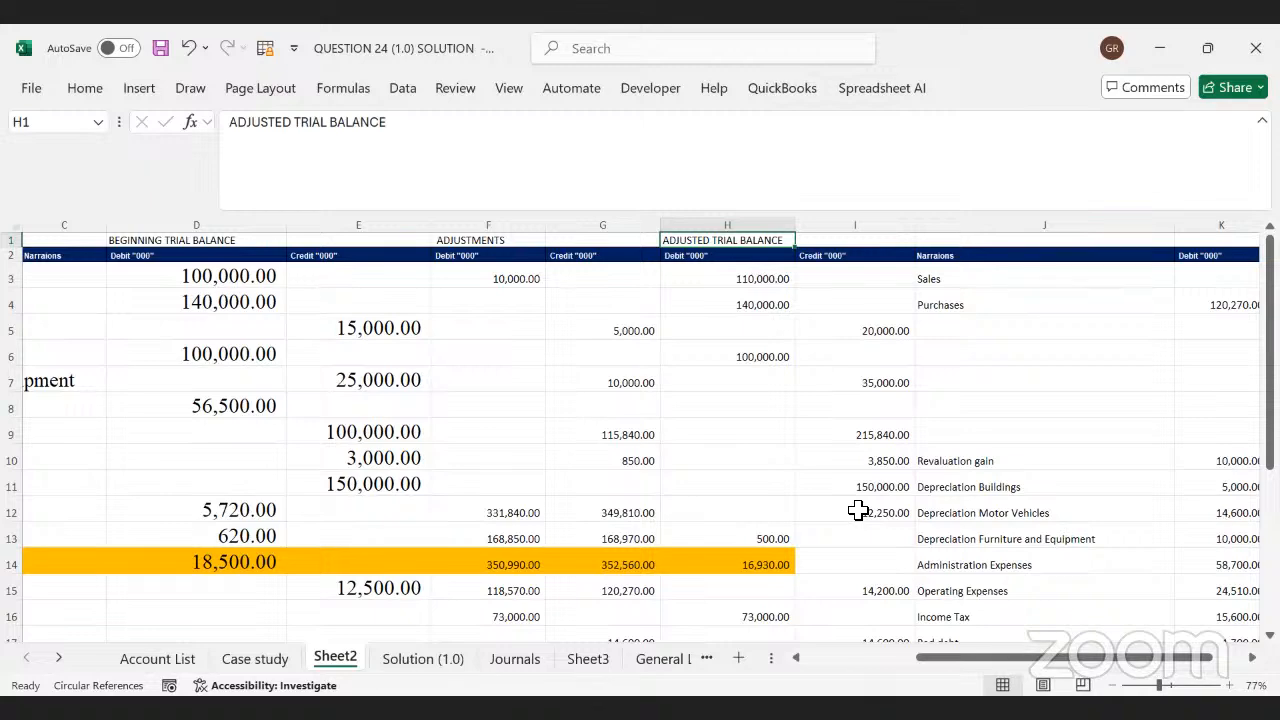
- Inspect the Trade Payables row across its opening balance, adjustments and adjusted balance, through to the income and expense columns
scroll(858, 510, down, 3)
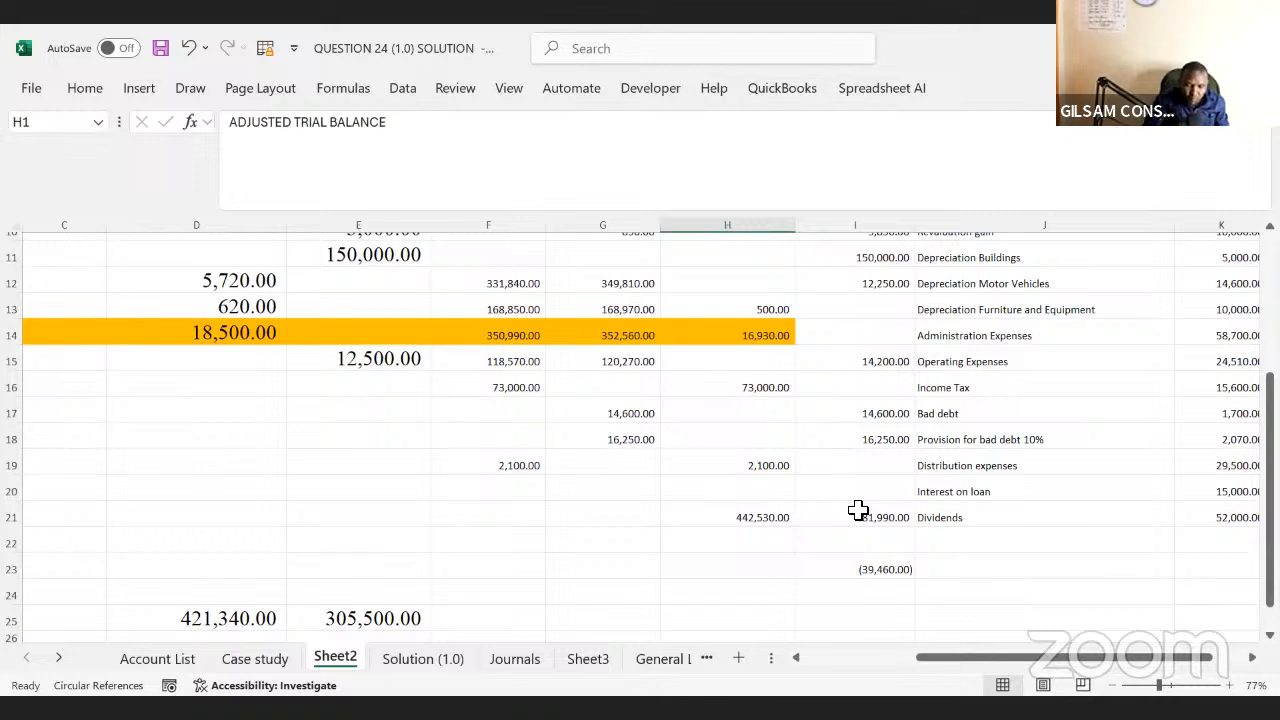
click(606, 362)
key(Left)
key(Left)
key(Left)
key(Left)
key(Left)
key(Left)
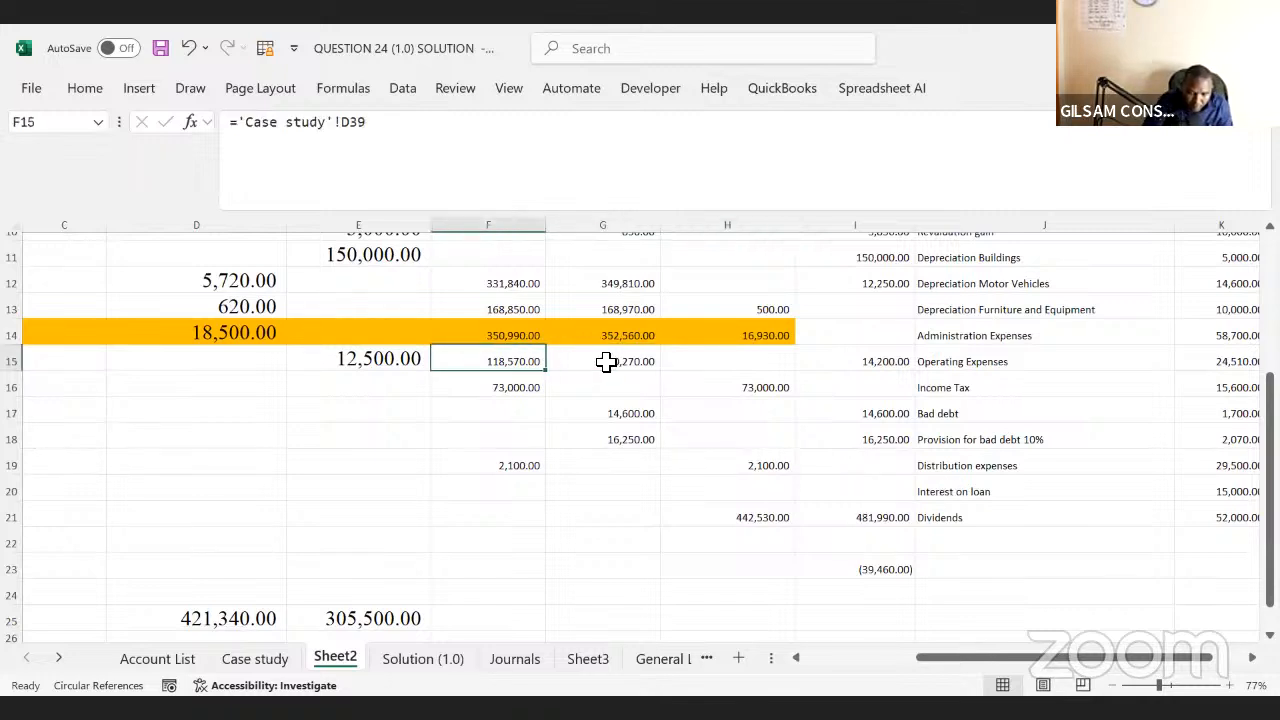
key(Right)
key(Right)
key(Right)
key(Right)
key(Right)
key(Right)
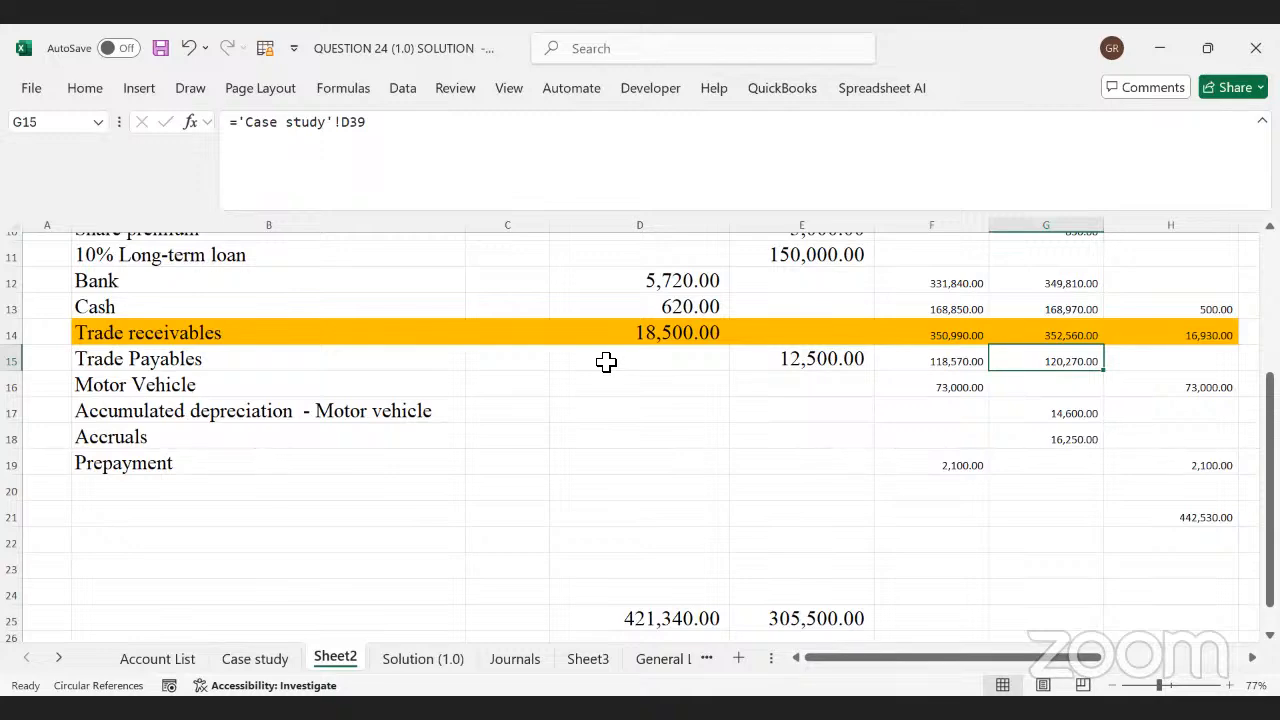
key(Right)
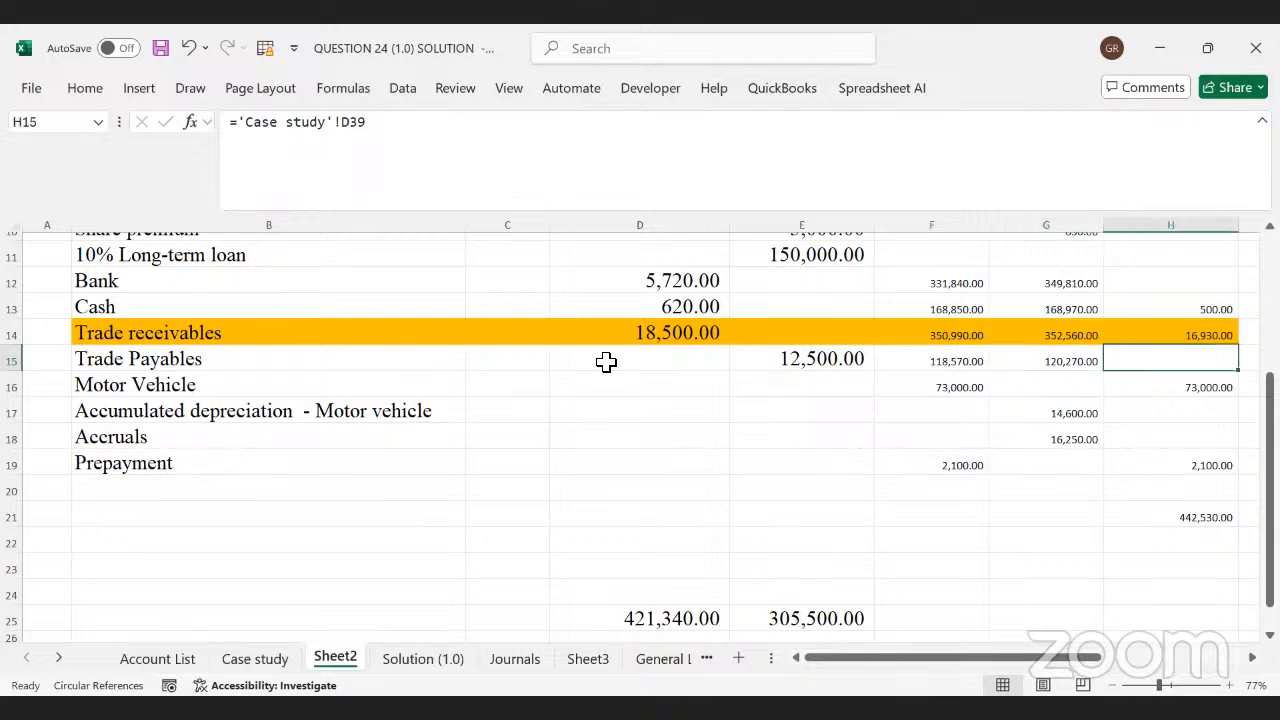
key(Right)
key(Right)
key(Right)
key(Right)
key(Right)
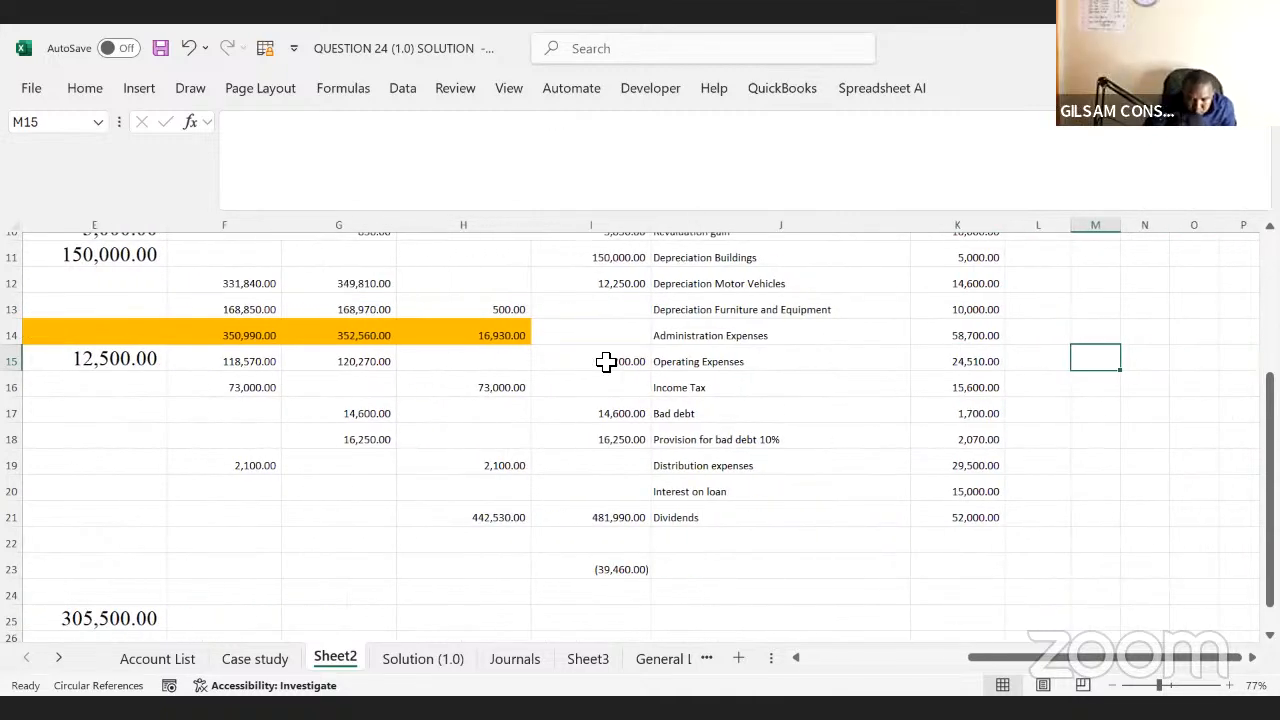
- Try calculating sales minus purchases in cell M4 with =L3-K4, and clear the cell again
key(Up)
key(Up)
key(Up)
key(Up)
key(Up)
key(Up)
key(Up)
key(Up)
key(Up)
key(Up)
key(Up)
key(Up)
key(Up)
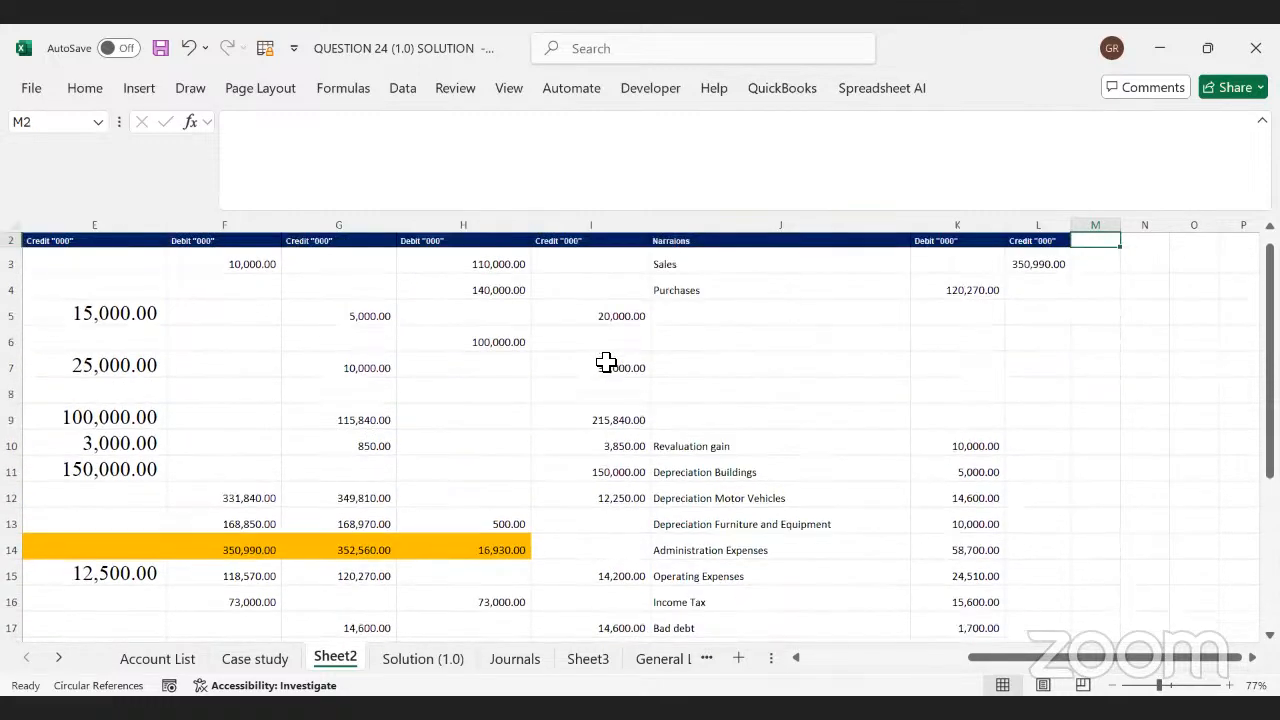
key(Down)
key(Down)
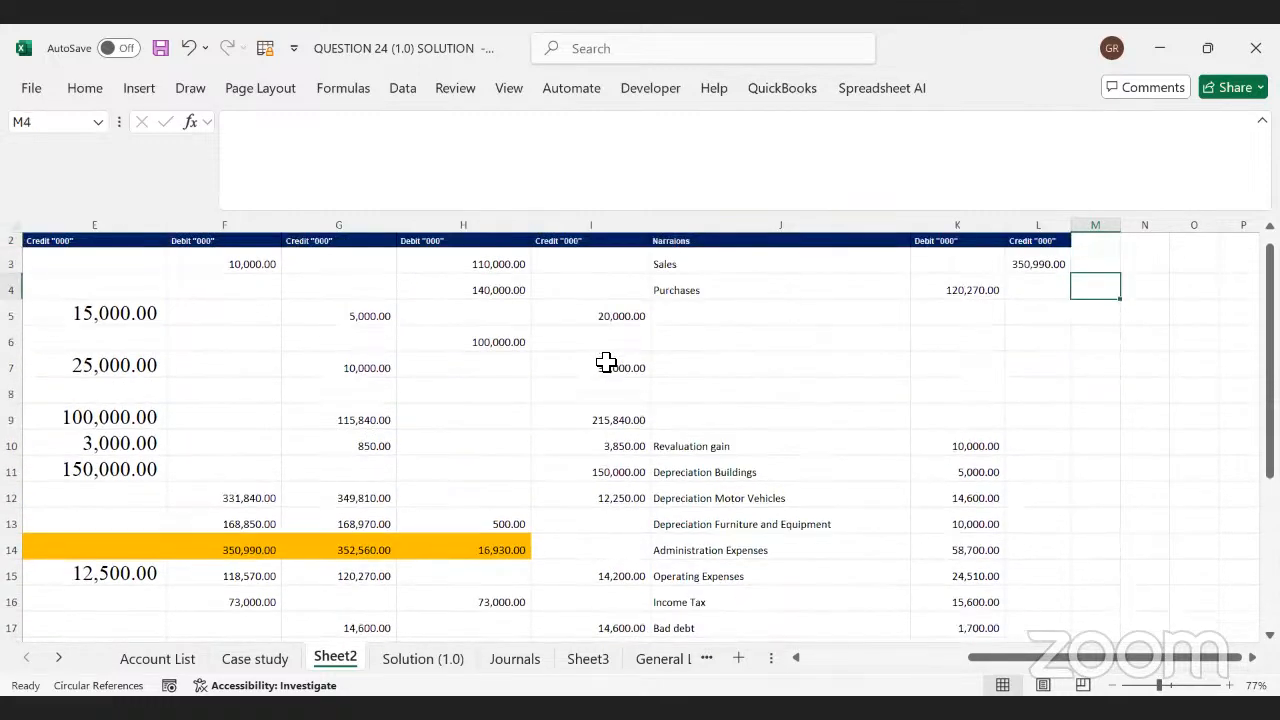
text(-)
text(=)
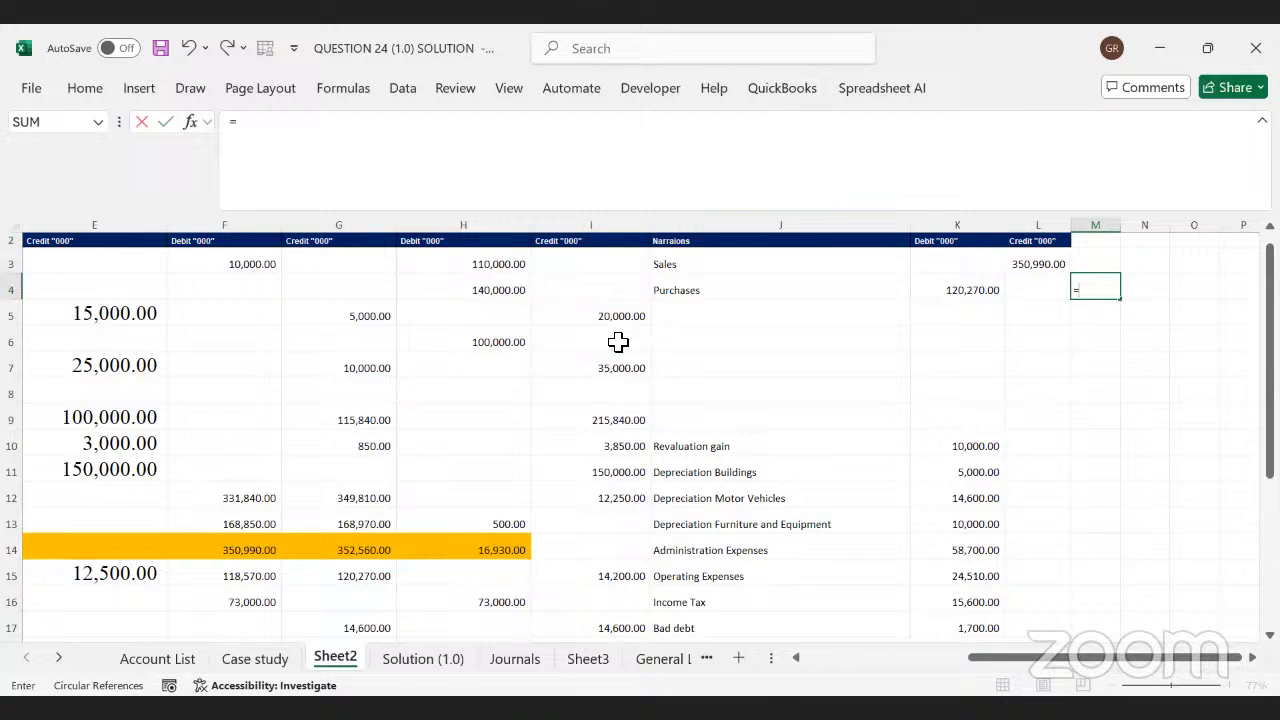
click(996, 268)
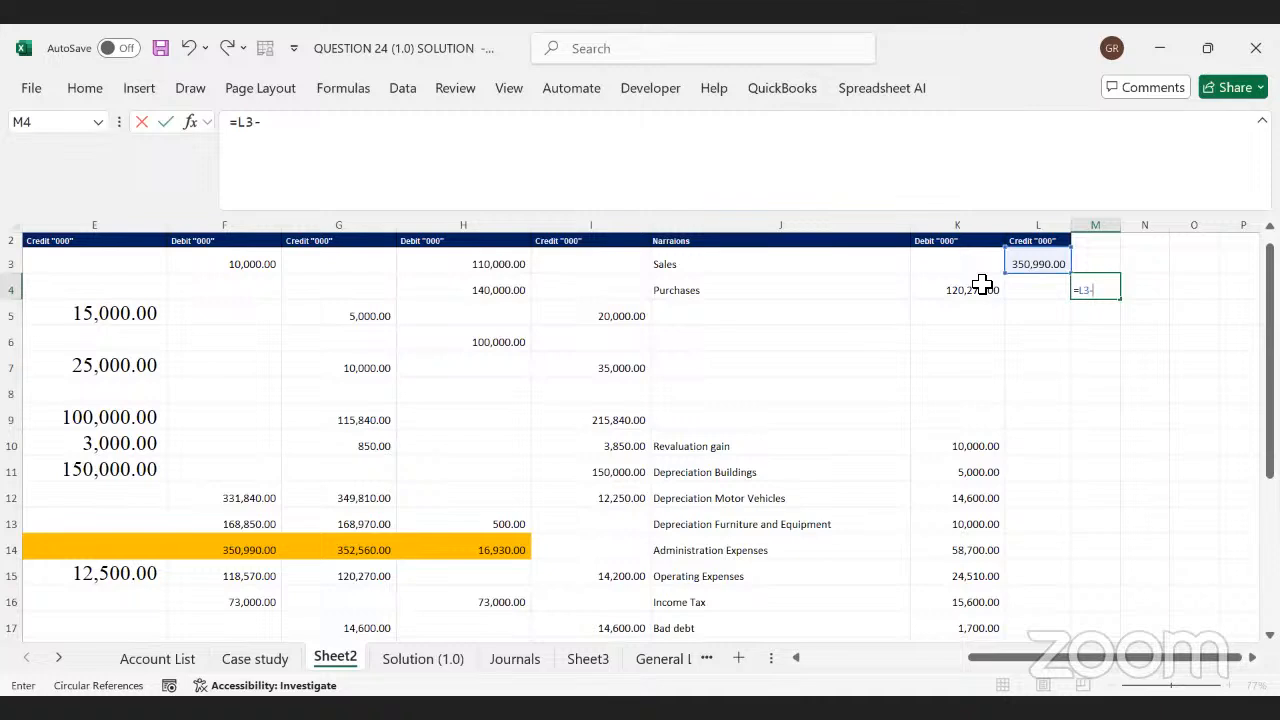
click(980, 288)
key(Return)
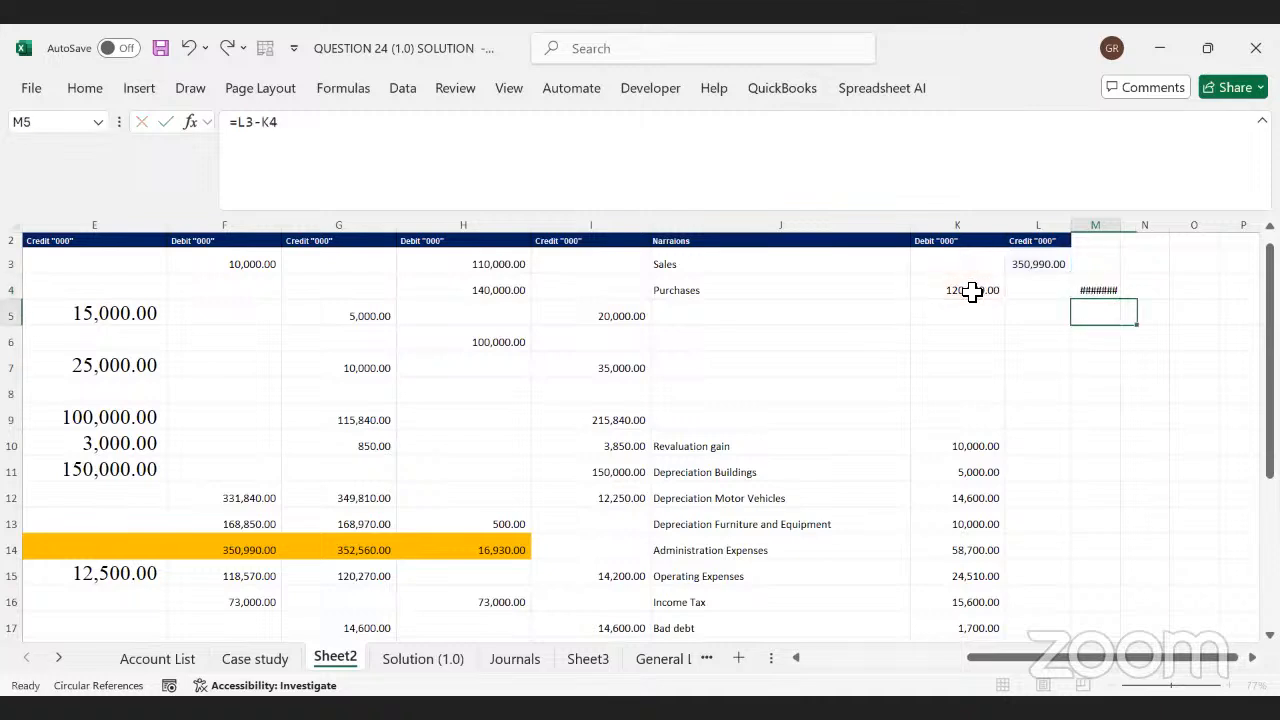
click(1088, 290)
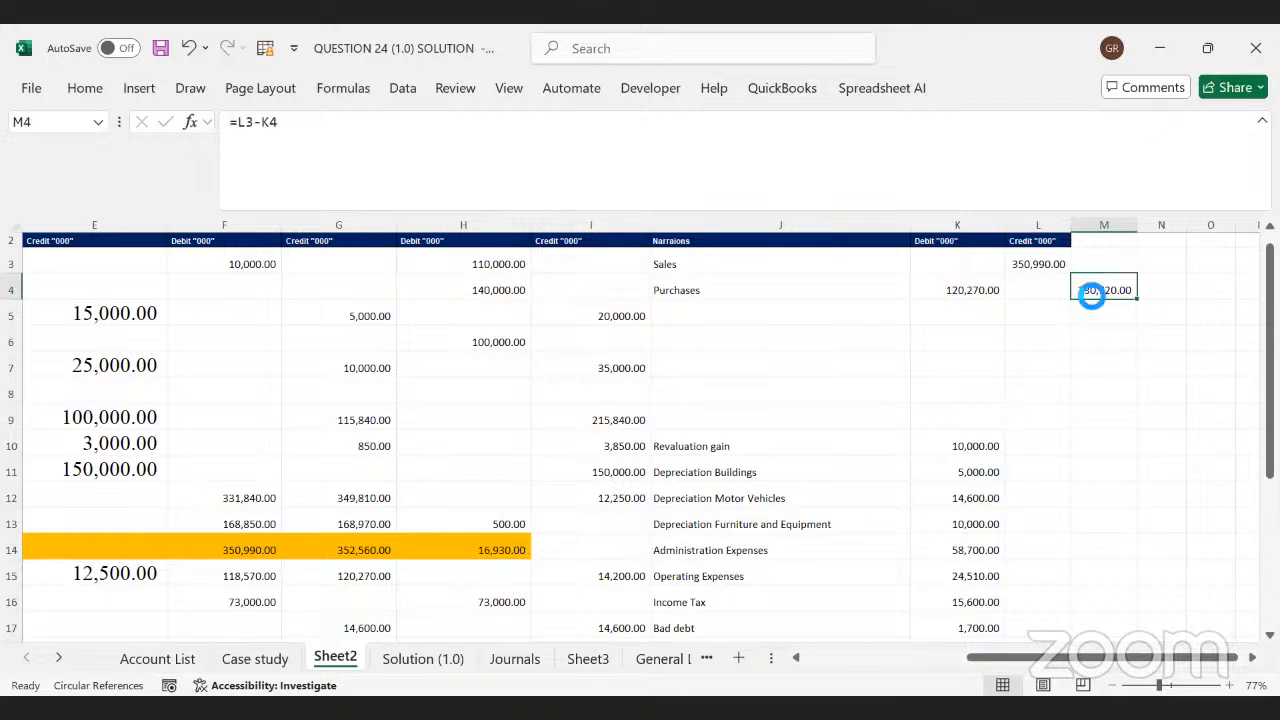
key(Delete)
- Total the purchases and expense debits from K4 through the Dividends row in cell L22 with a SUM formula
click(972, 410)
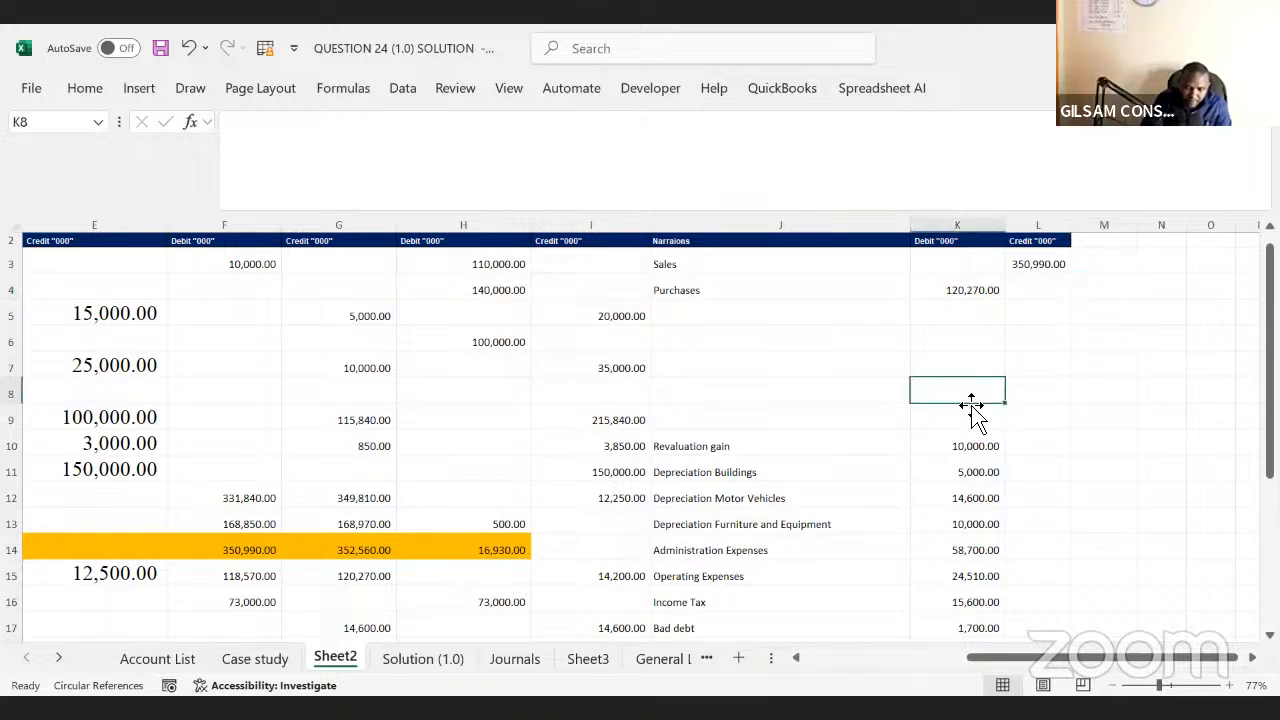
key(Down)
key(Down)
key(Down)
key(Down)
key(Down)
key(Down)
key(Down)
key(Down)
key(Down)
key(Down)
key(Down)
key(Down)
key(Down)
key(Down)
key(Down)
key(Down)
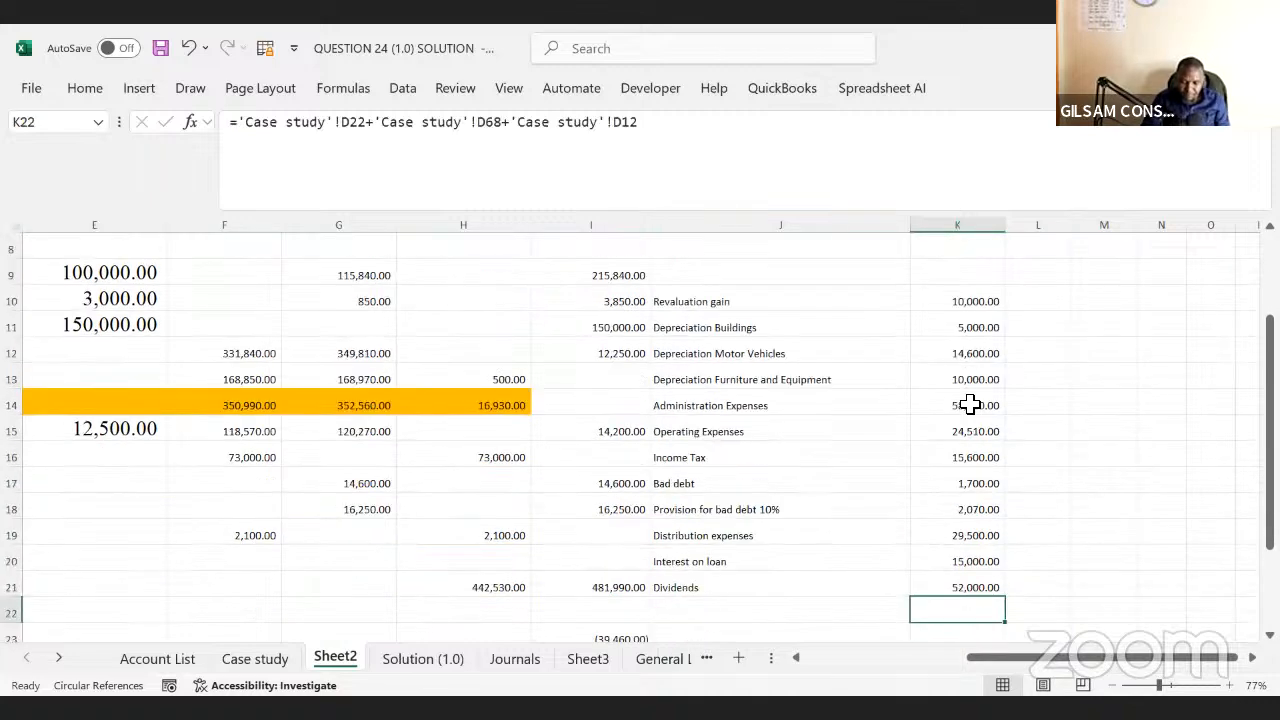
key(Up)
key(Up)
key(Up)
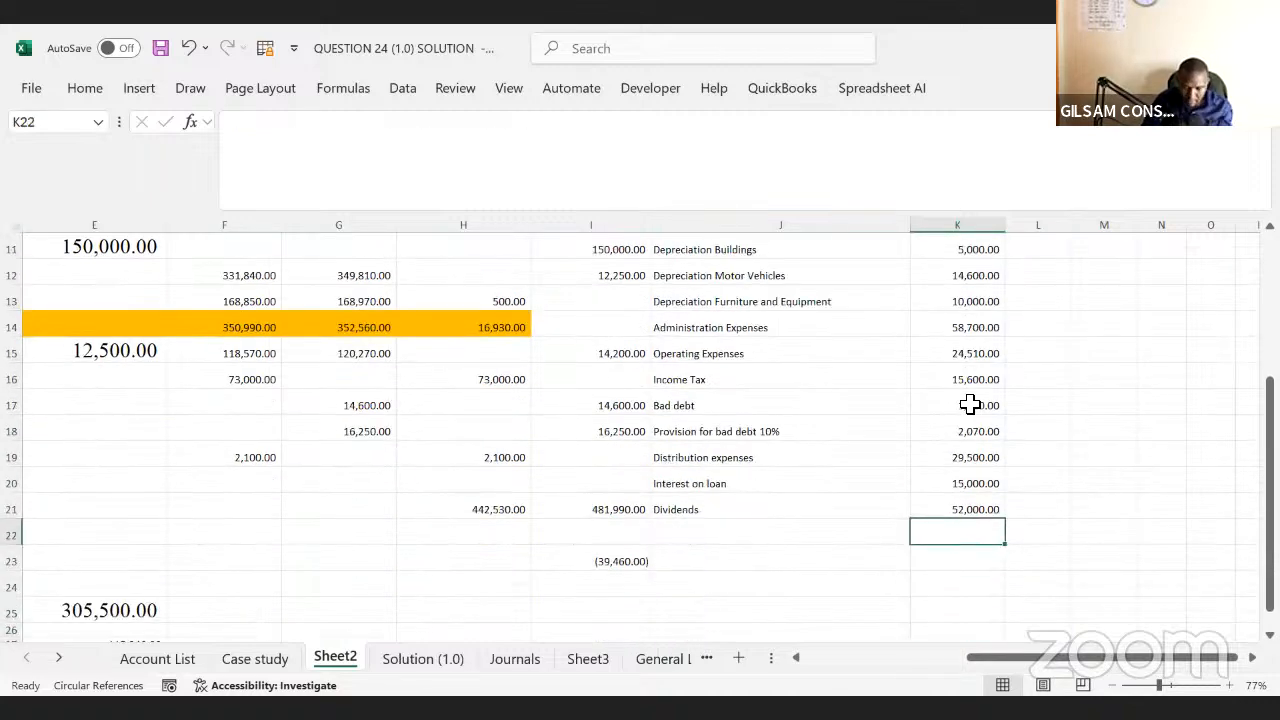
key(Right)
text(=)
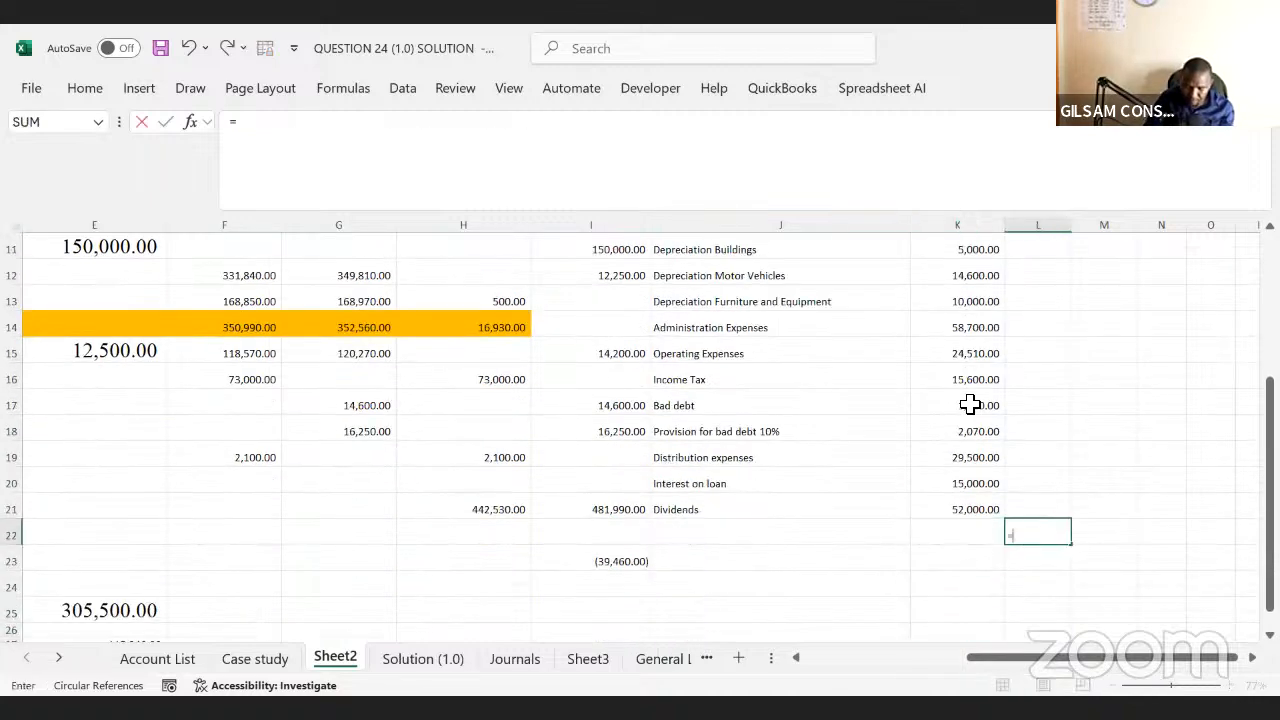
text(sum)
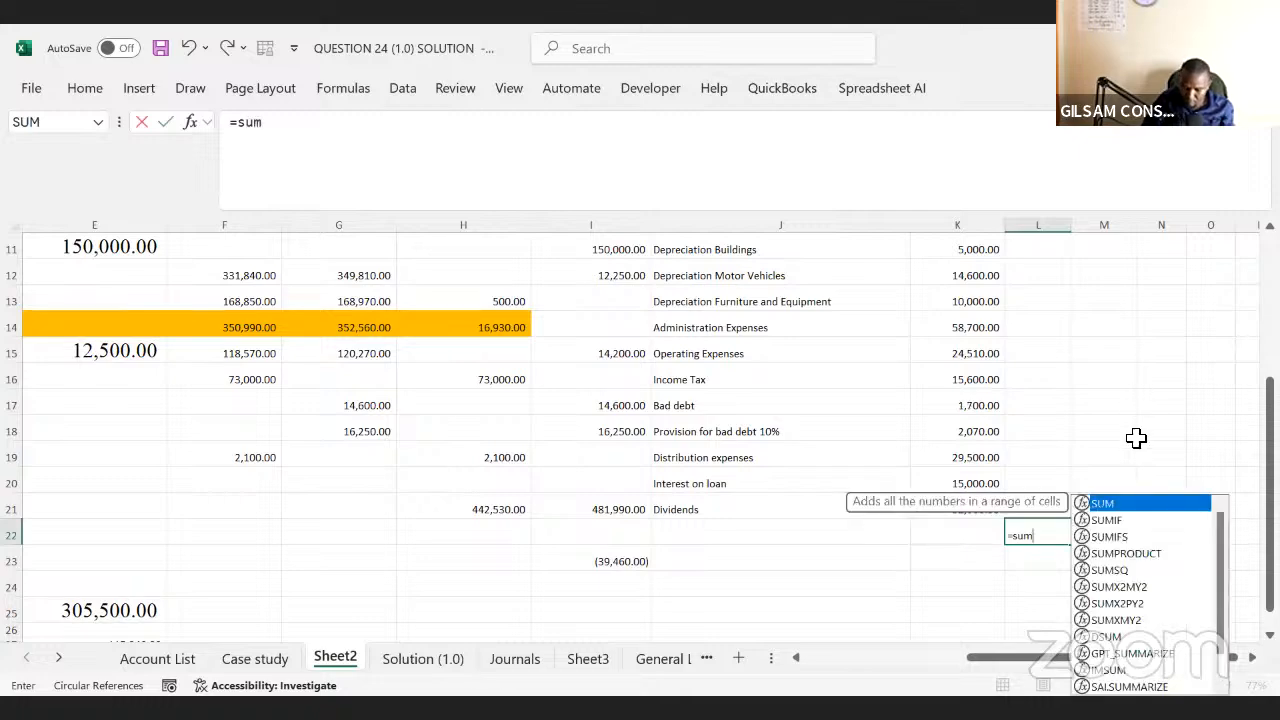
key(Tab)
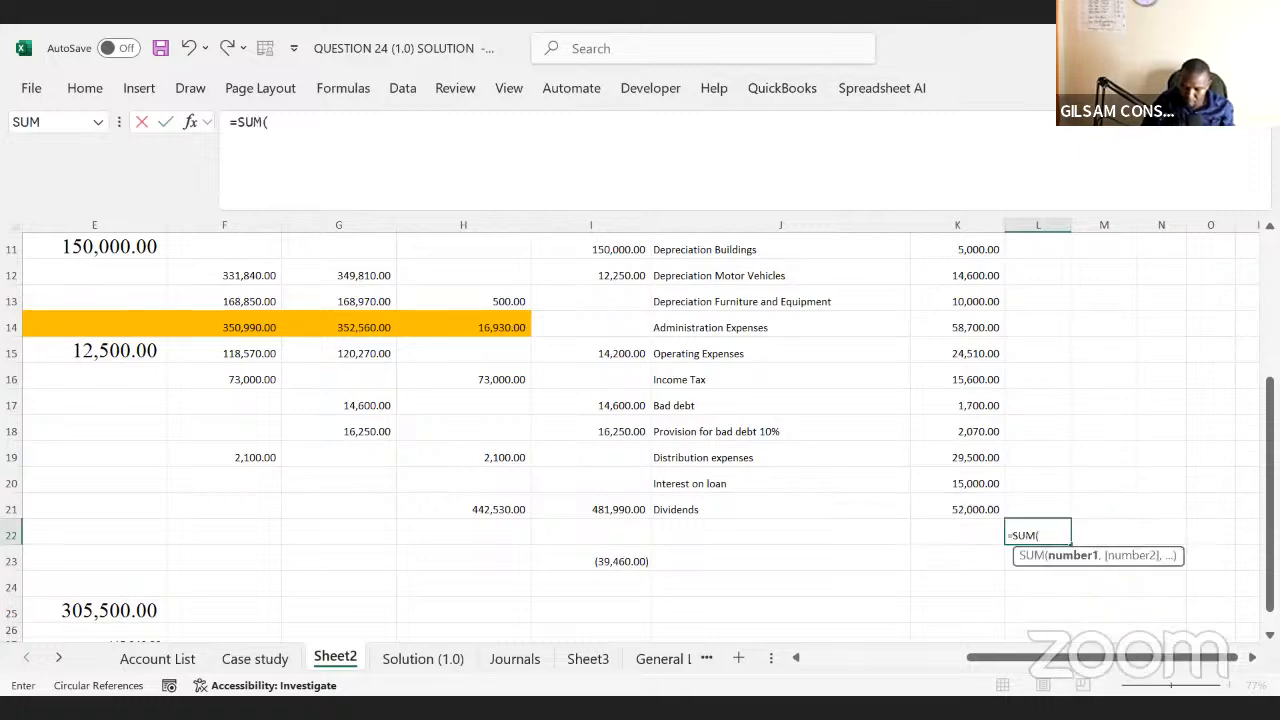
drag(1270, 496, 1270, 380)
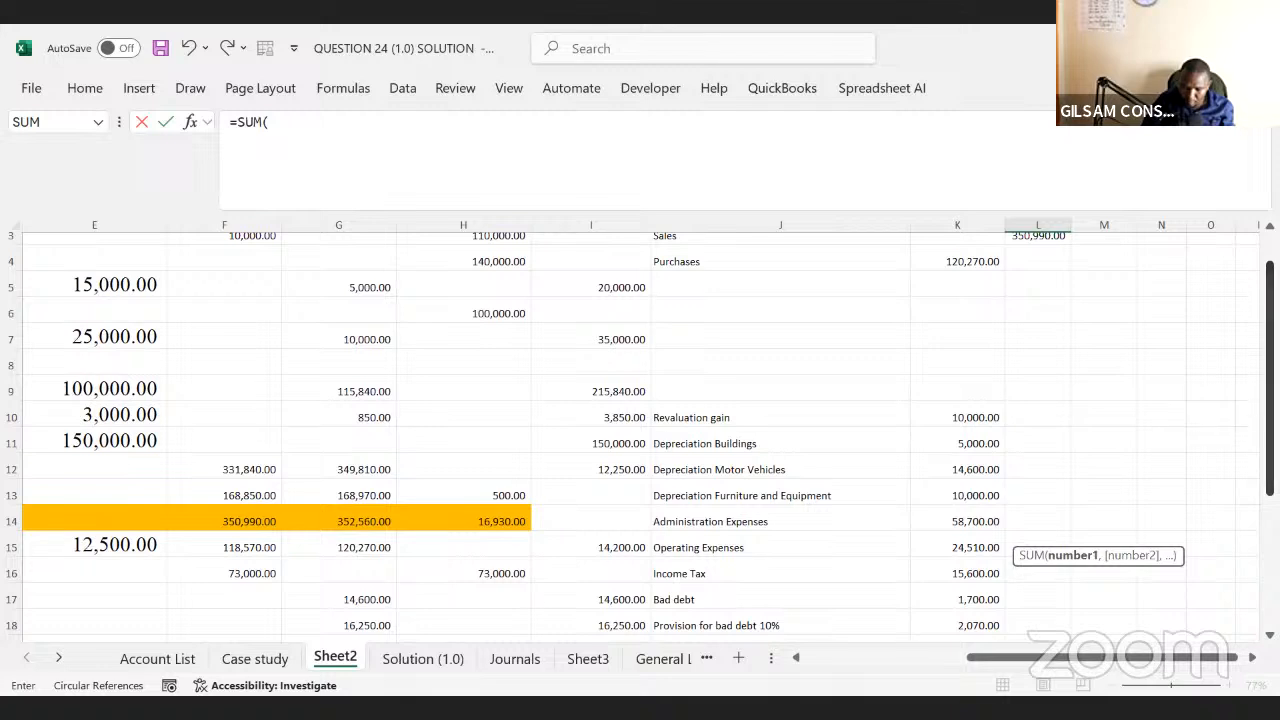
click(975, 261)
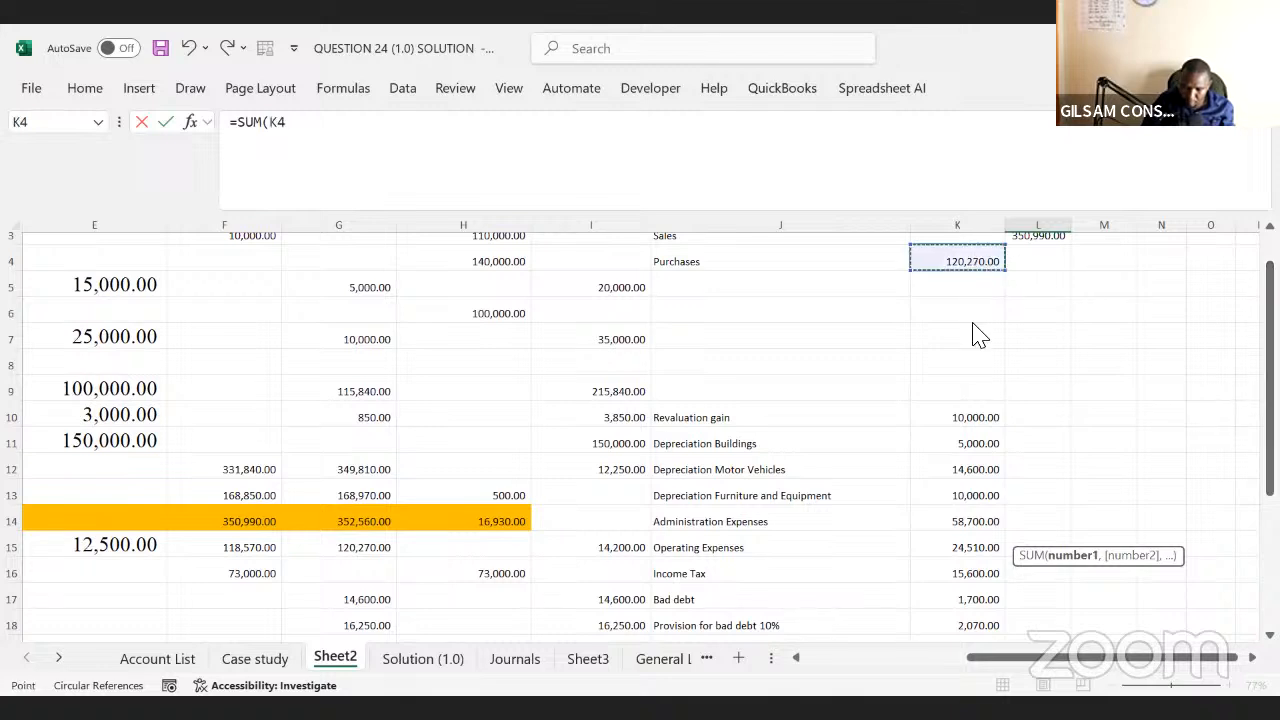
drag(978, 336, 957, 588)
key(Return)
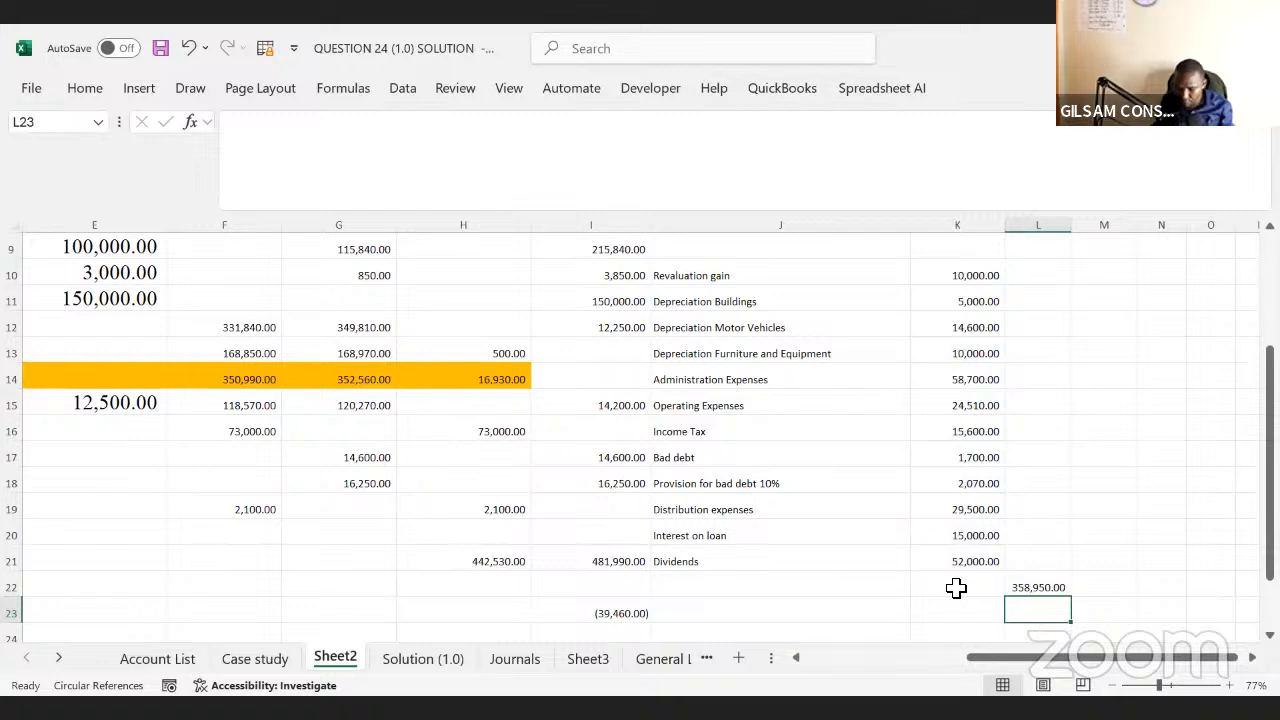
- Subtract the expense total from the sales figure in cell L23 using =L3-L22
scroll(956, 588, up, 2)
scroll(956, 588, down, 3)
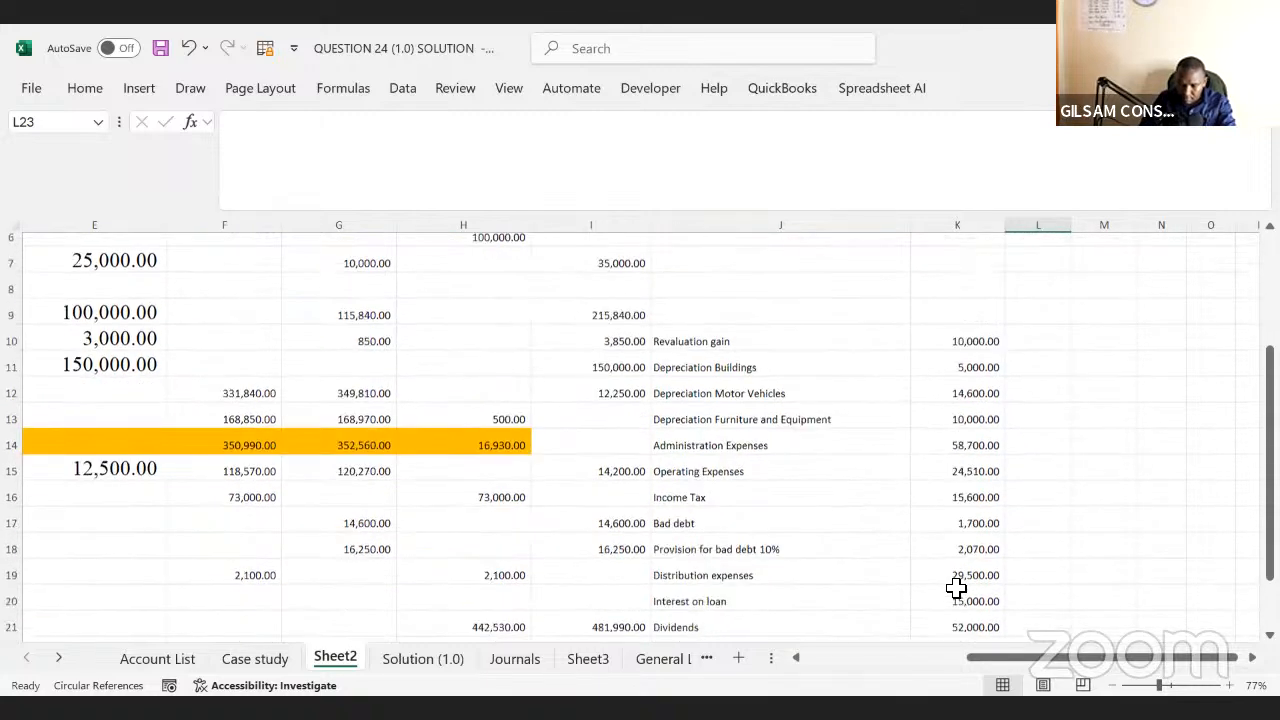
text(=)
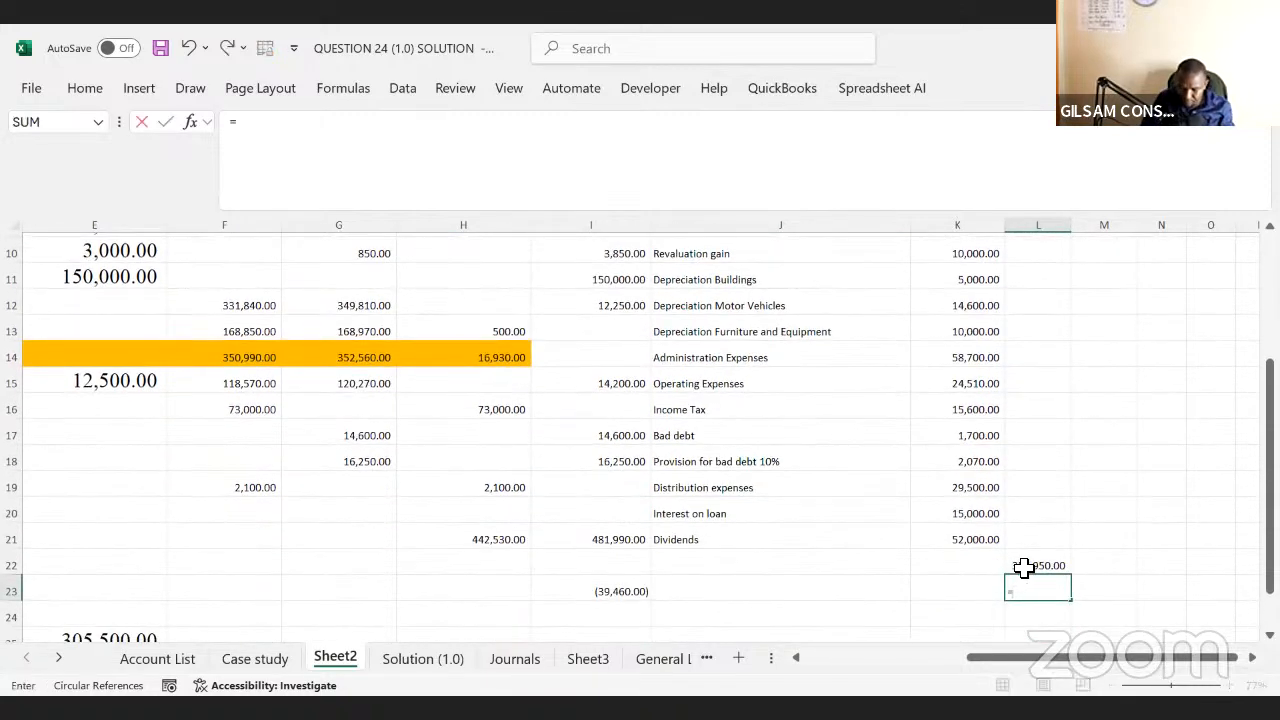
scroll(1212, 273, up, 3)
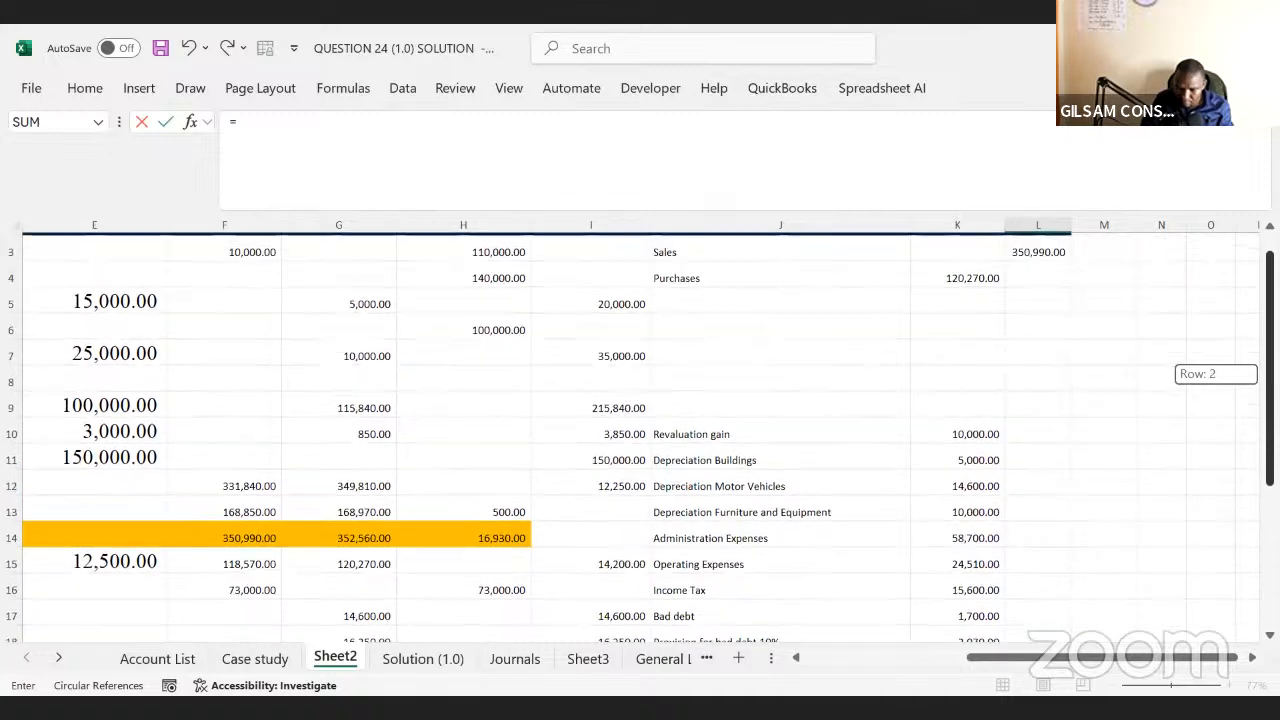
click(1034, 252)
text(-)
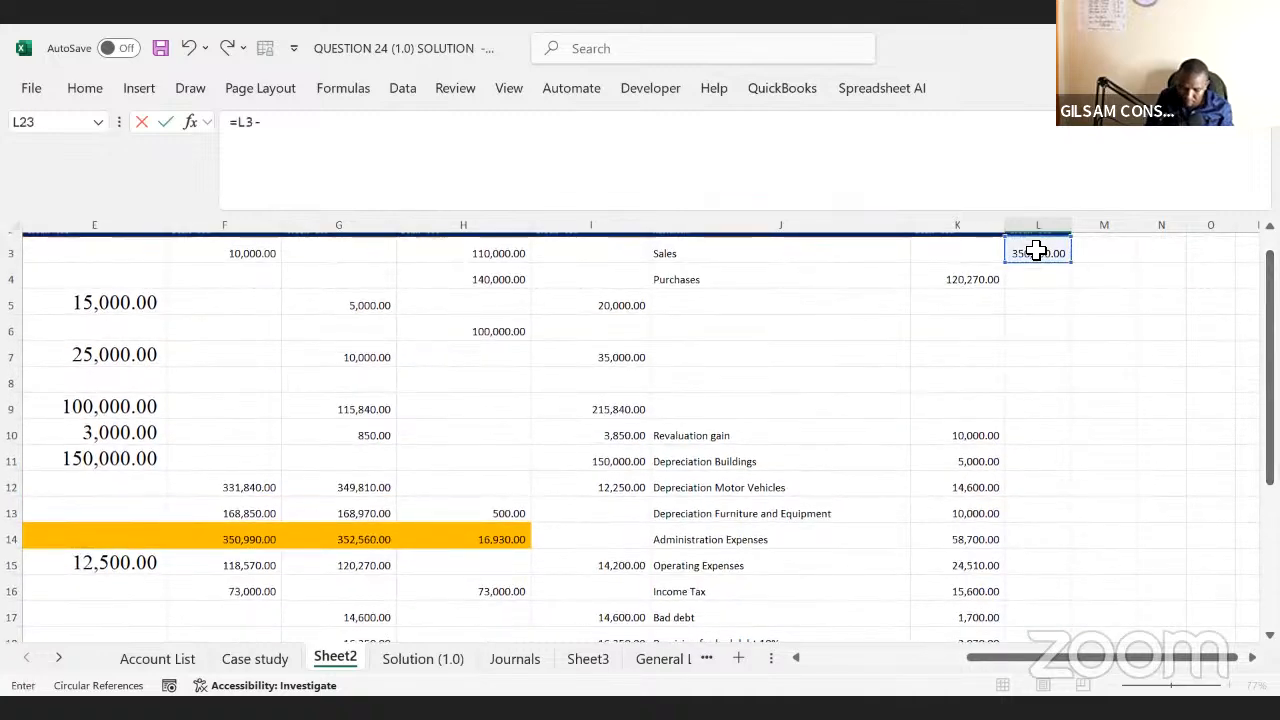
scroll(1217, 310, down, 3)
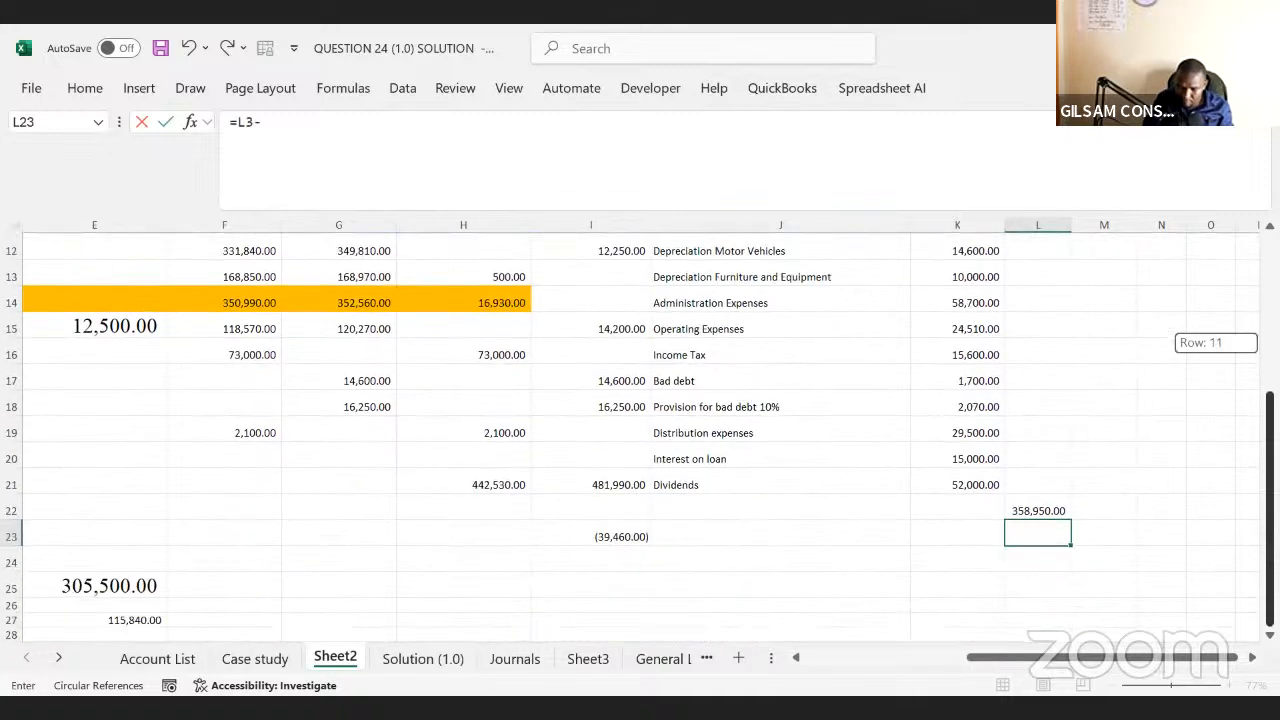
click(1038, 511)
key(Return)
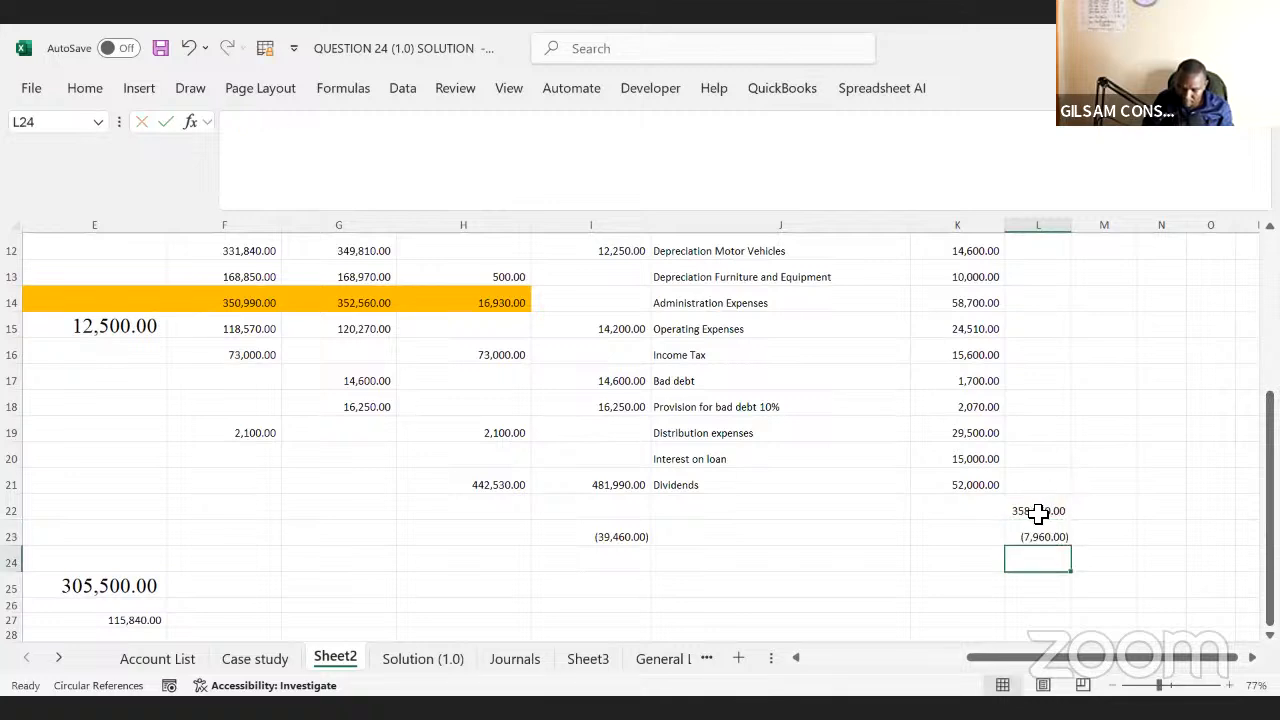
click(1028, 537)
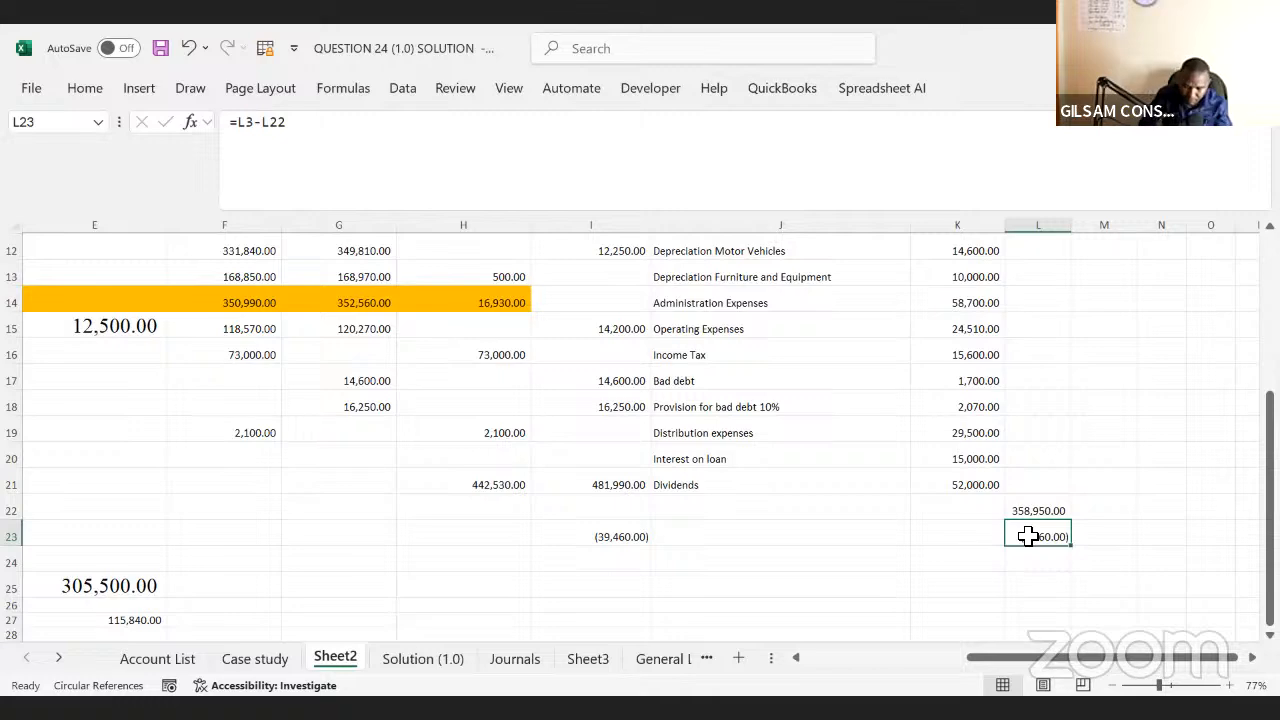
- Add an R/E account label in cell B20, directly under Prepayment
key(Left)
key(Left)
key(Left)
key(Left)
key(Left)
key(Left)
key(Left)
key(Left)
key(Left)
key(Left)
key(Left)
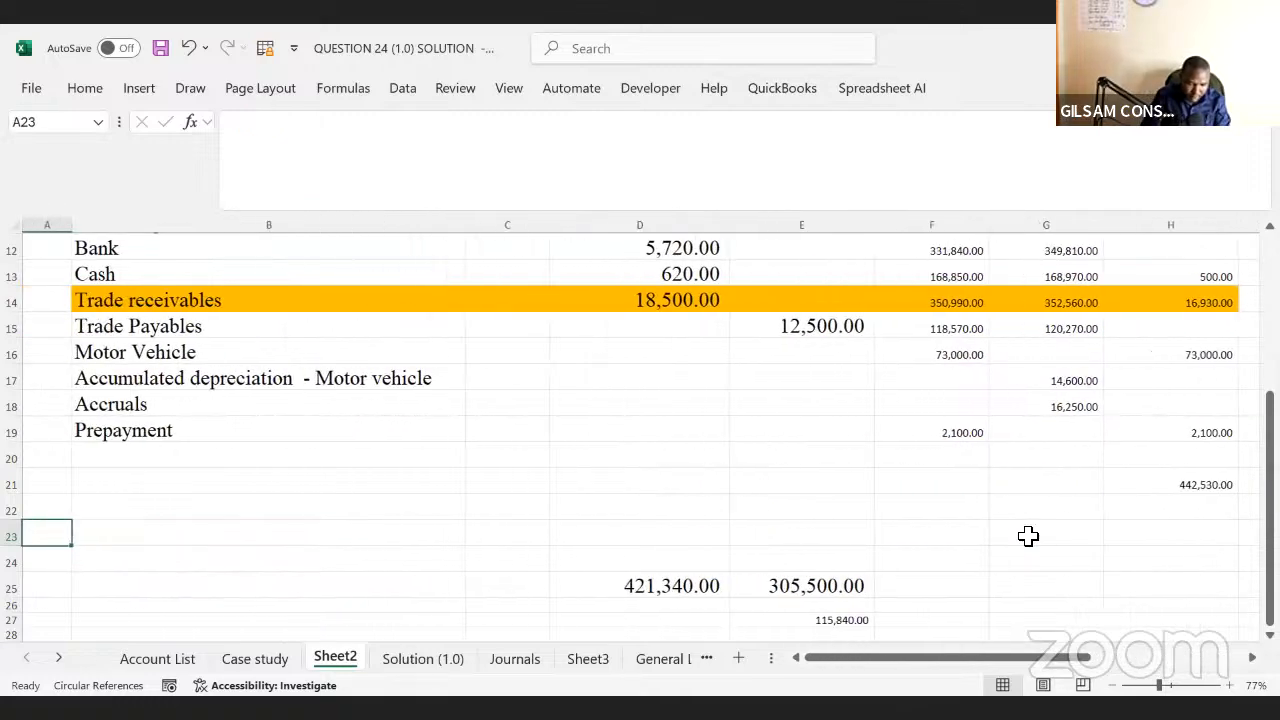
key(Up)
key(Up)
key(Up)
key(Right)
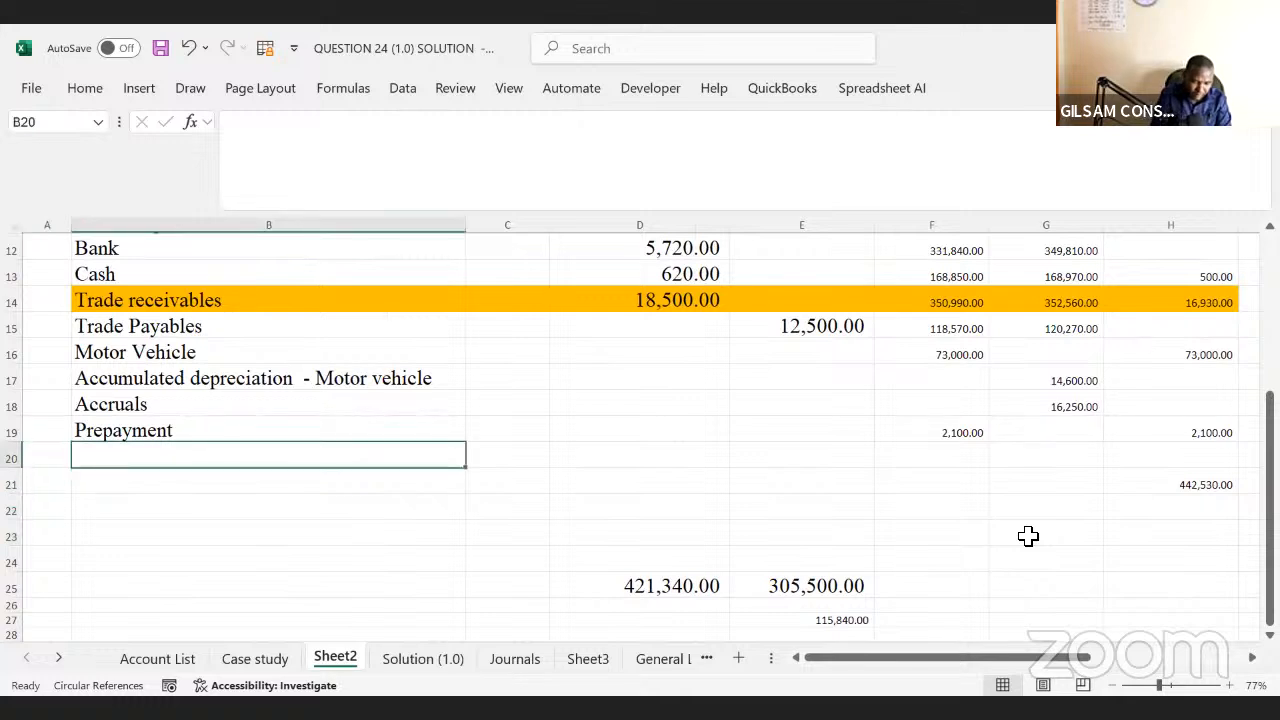
text(R/E)
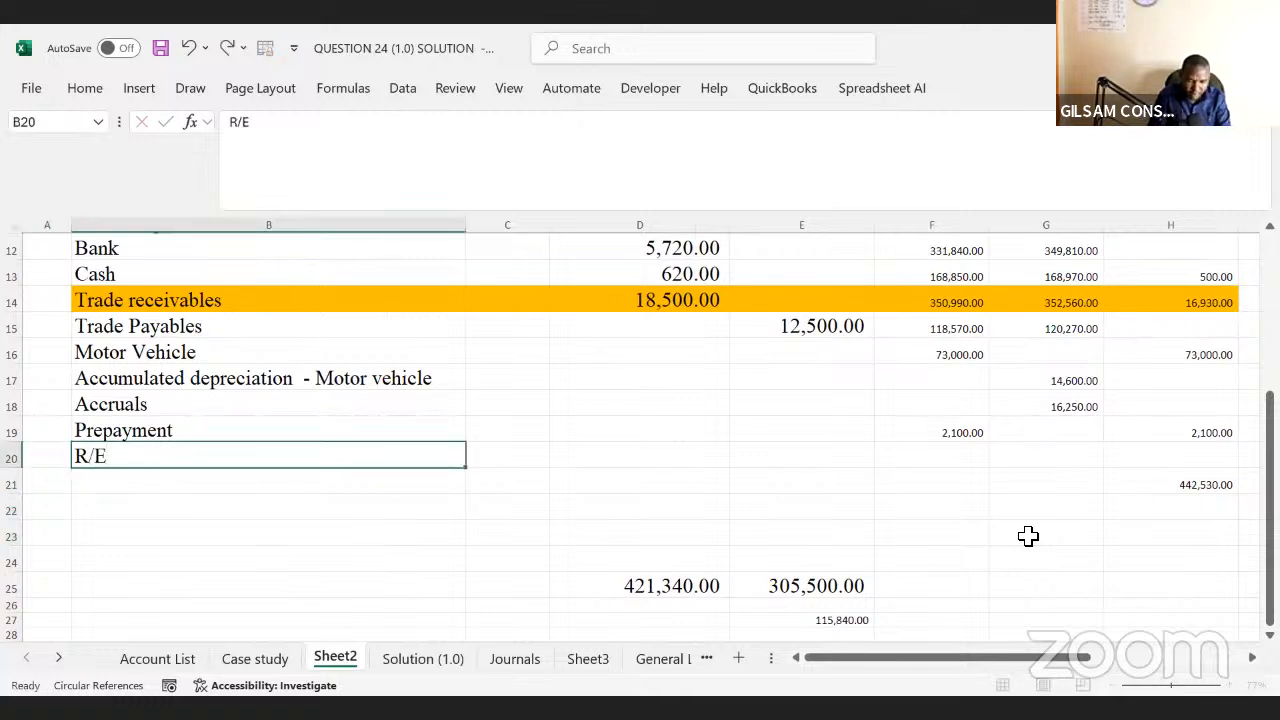
- Link the R/E row's adjusted debit cell H20 to the result in L23, and check the debit-credit difference
key(Right)
key(Right)
key(Right)
key(Right)
key(Right)
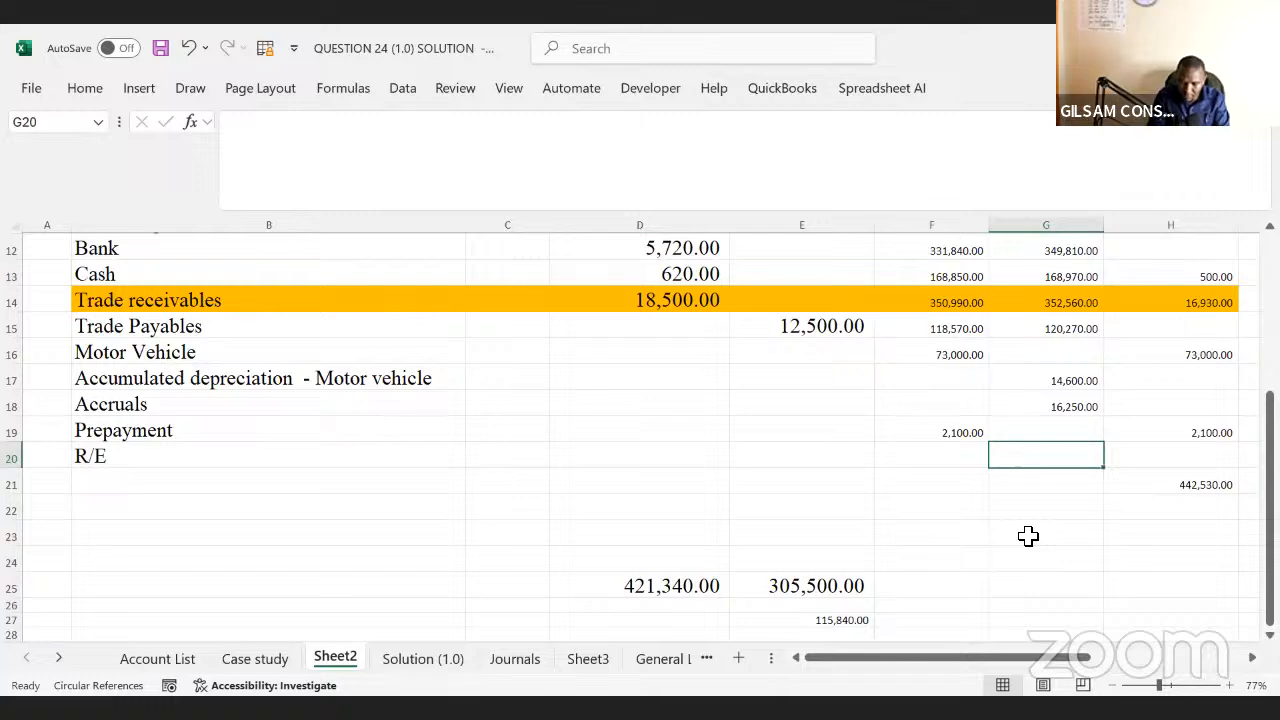
key(Right)
key(Right)
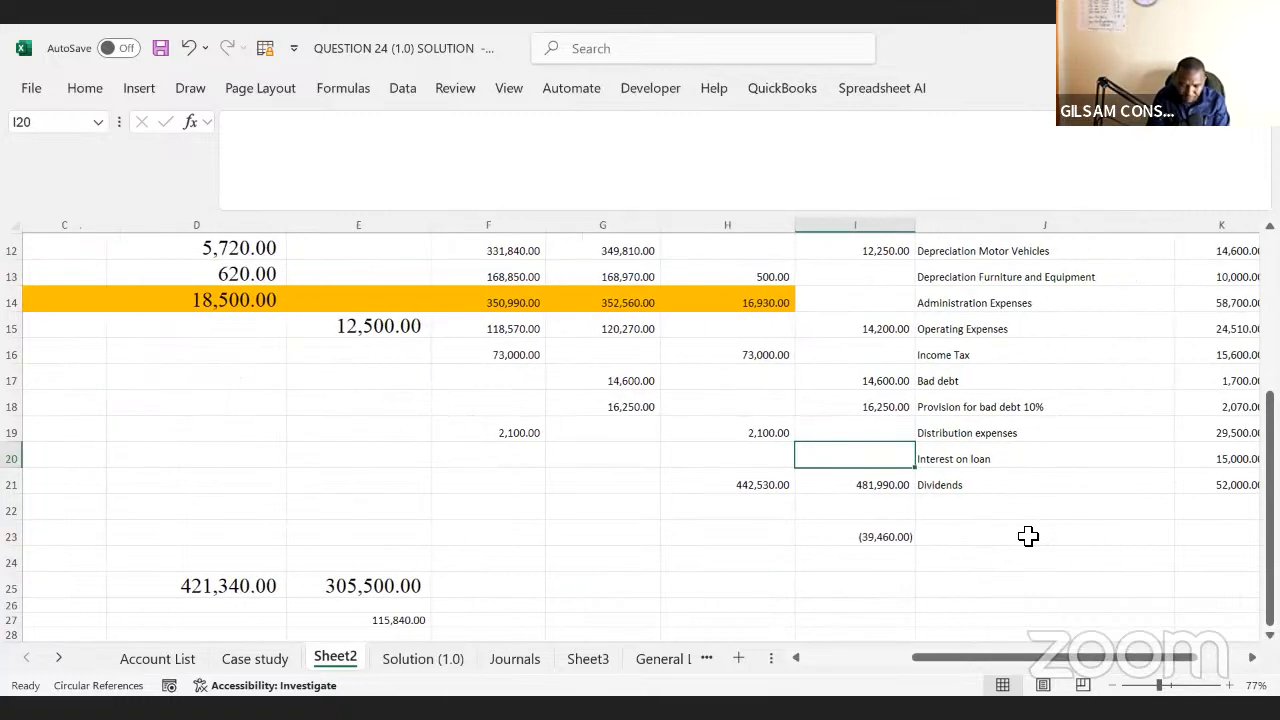
key(Left)
text(=)
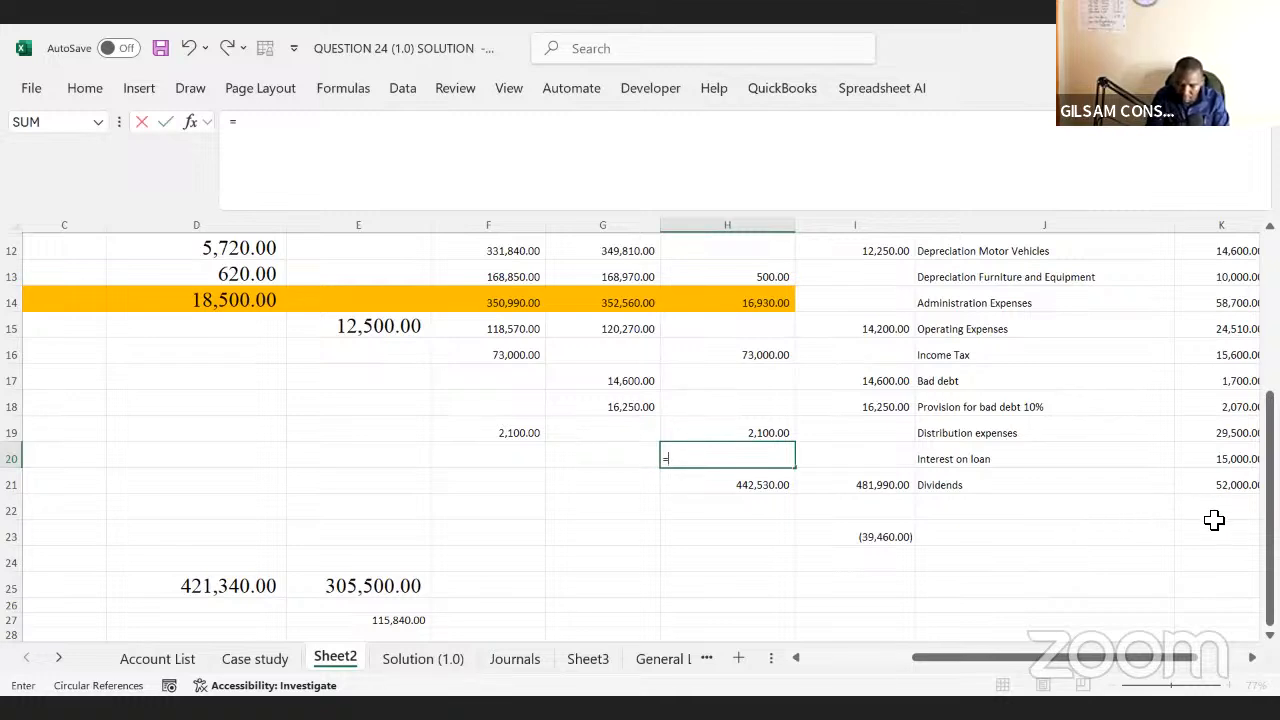
scroll(1100, 560, right, 2)
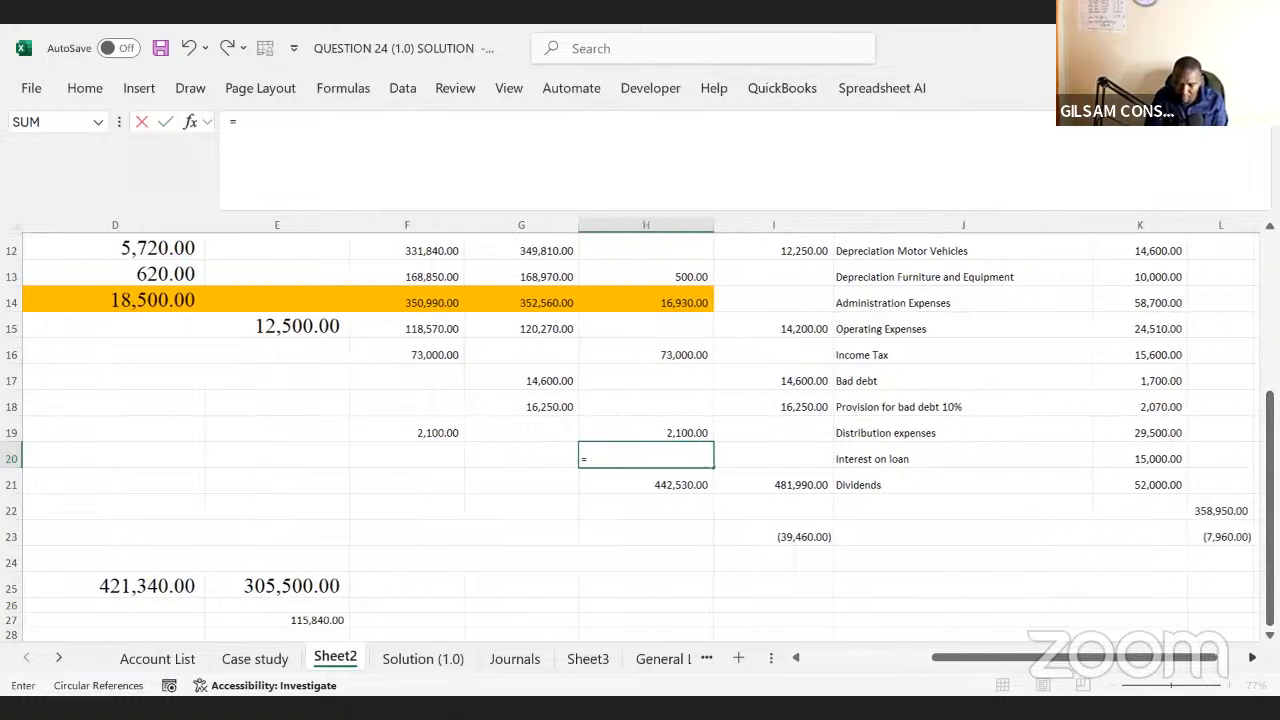
click(1058, 547)
key(Return)
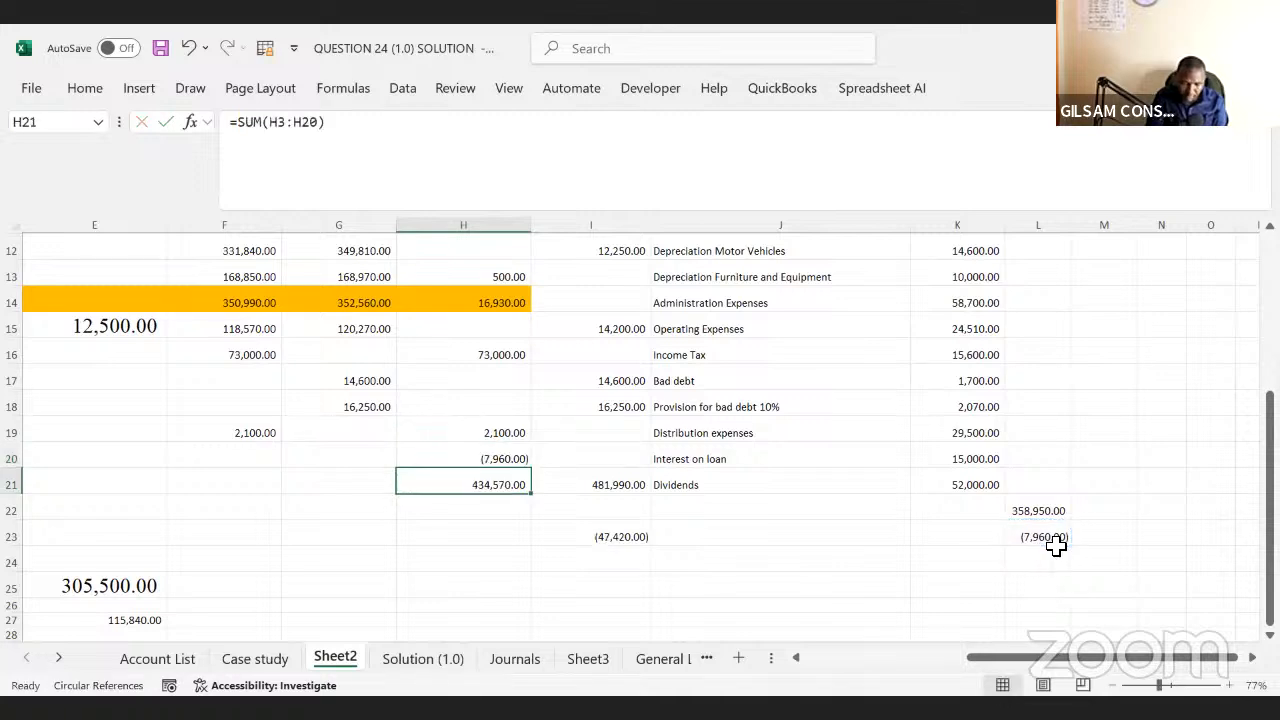
click(620, 537)
click(474, 580)
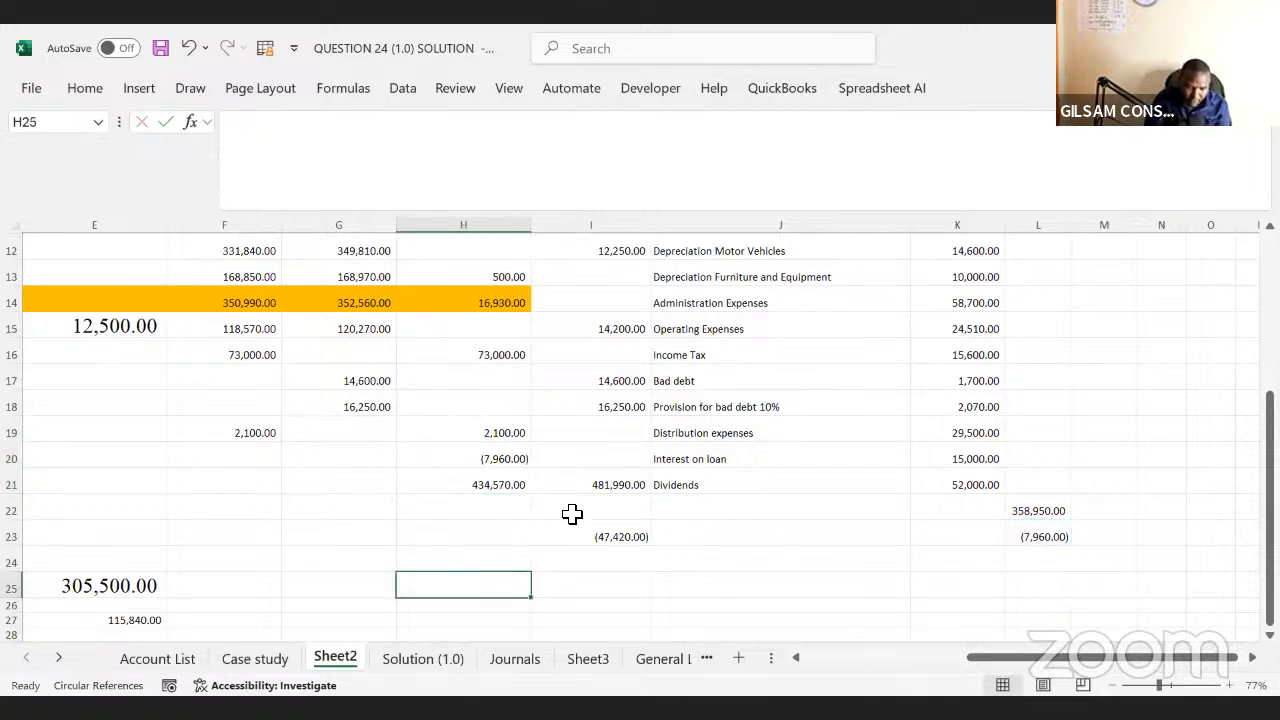
- Reverse the sign of the R/E debit in H20 by changing its formula to =-L23, and recheck the debit-credit difference
click(502, 440)
click(472, 455)
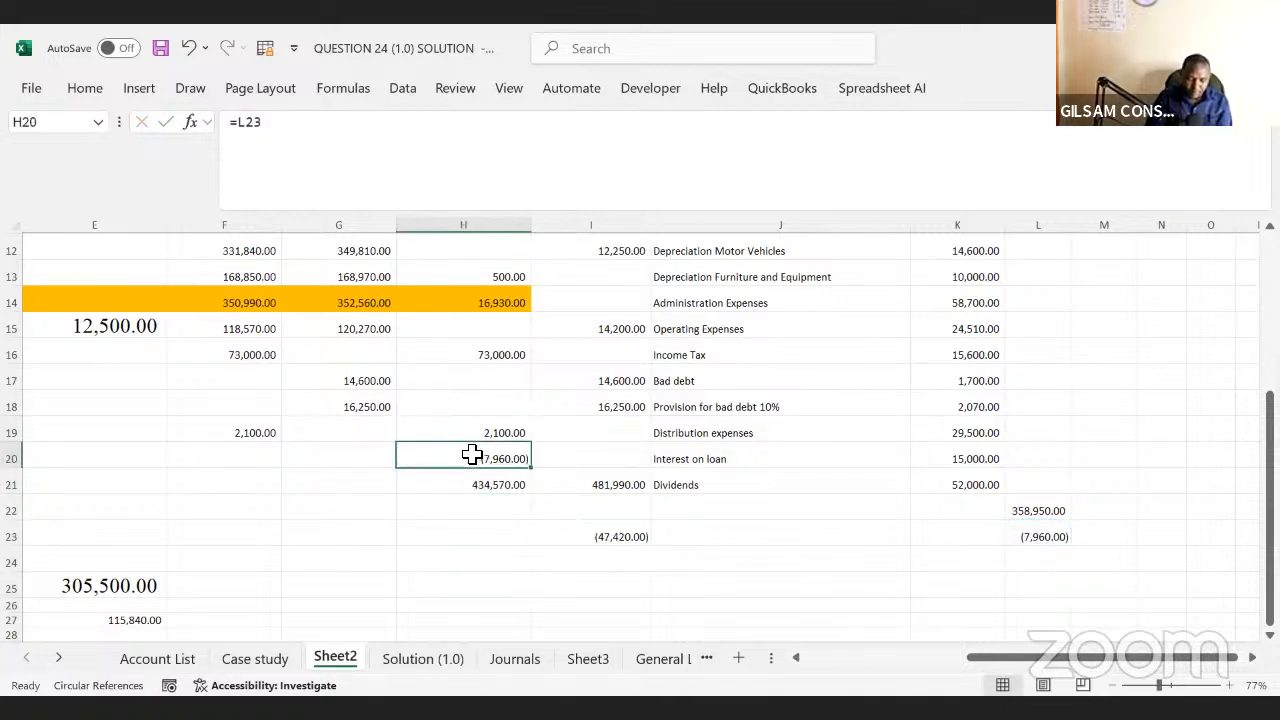
click(244, 134)
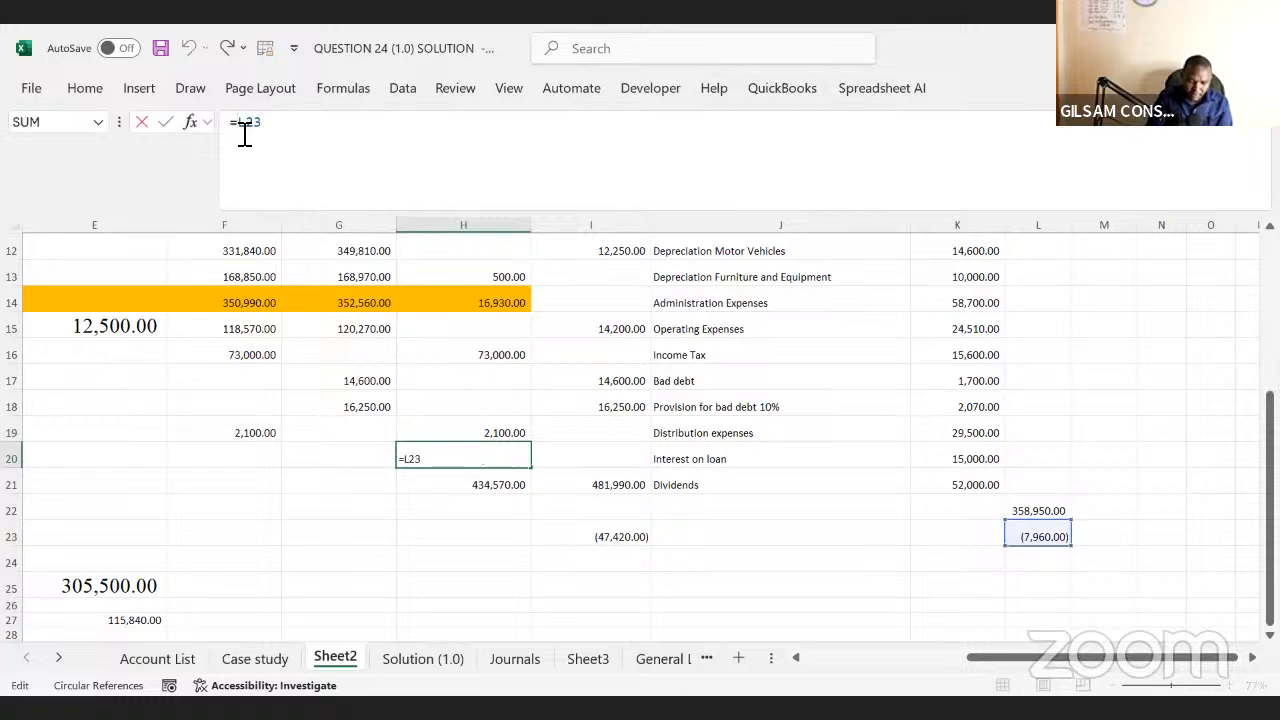
text(-)
key(Return)
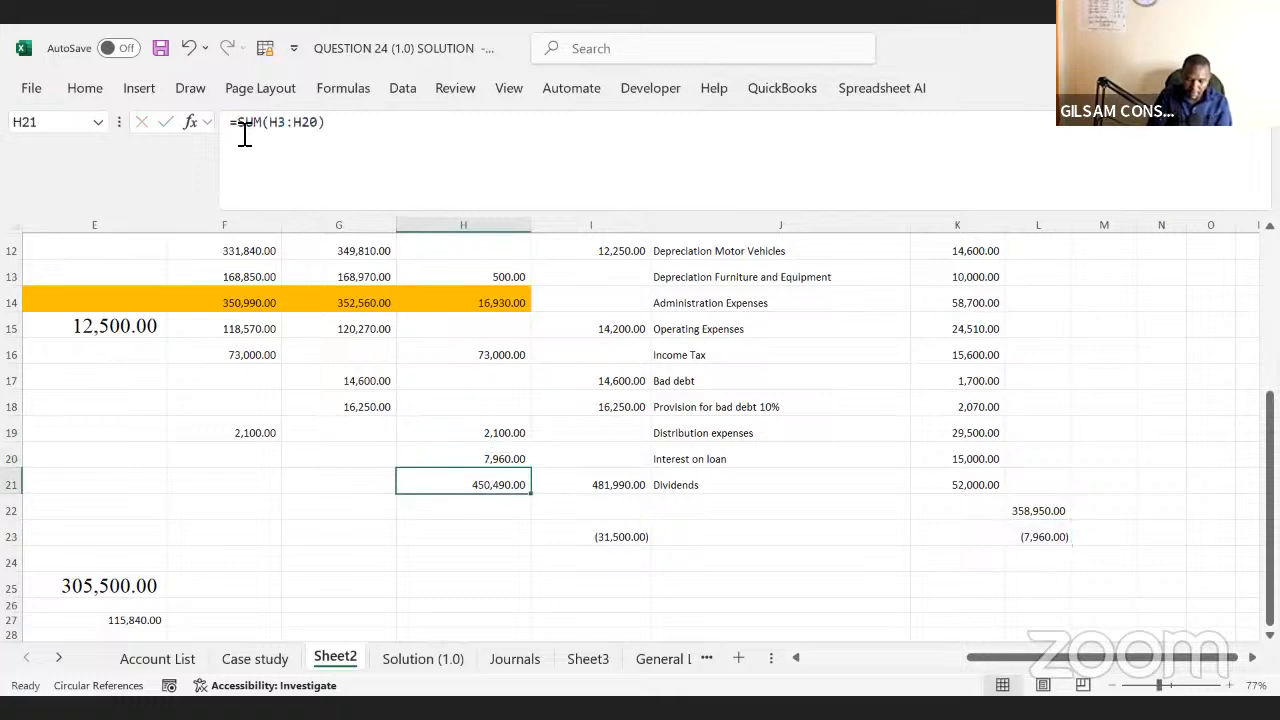
click(614, 545)
click(514, 564)
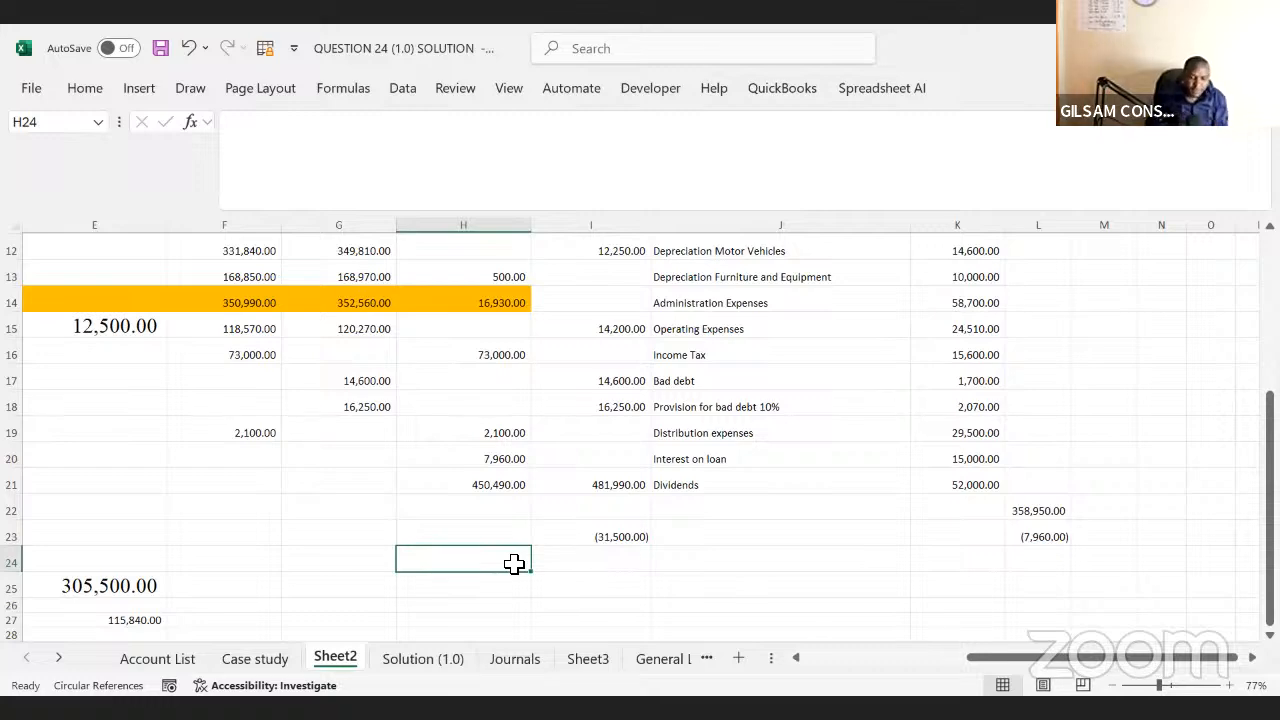
- Review the adjusted debit figures in column H from below the totals up to the ADJUSTED TRIAL BALANCE heading
key(Up)
key(Up)
key(Up)
key(Up)
key(Up)
key(Up)
key(Up)
key(Up)
key(Up)
key(Up)
key(Up)
key(Up)
key(Up)
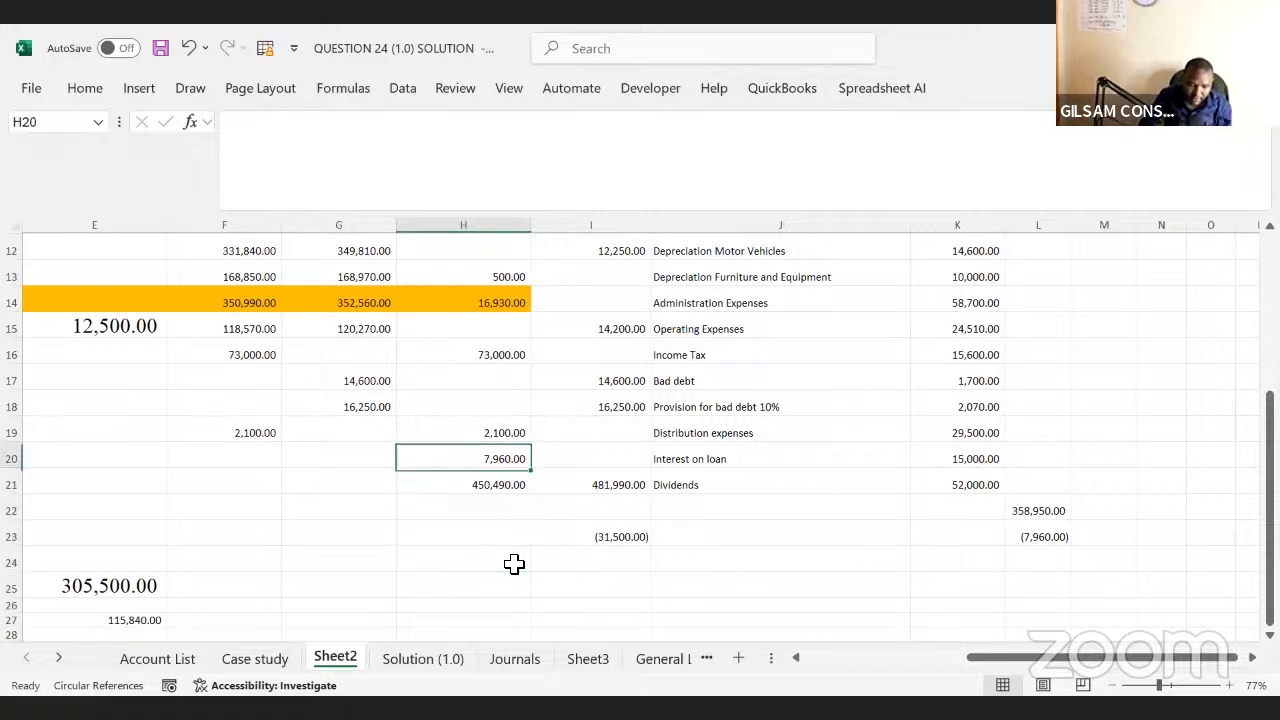
key(Up)
key(Up)
key(Up)
key(Up)
key(Up)
key(Up)
key(Up)
key(Up)
key(Up)
key(Up)
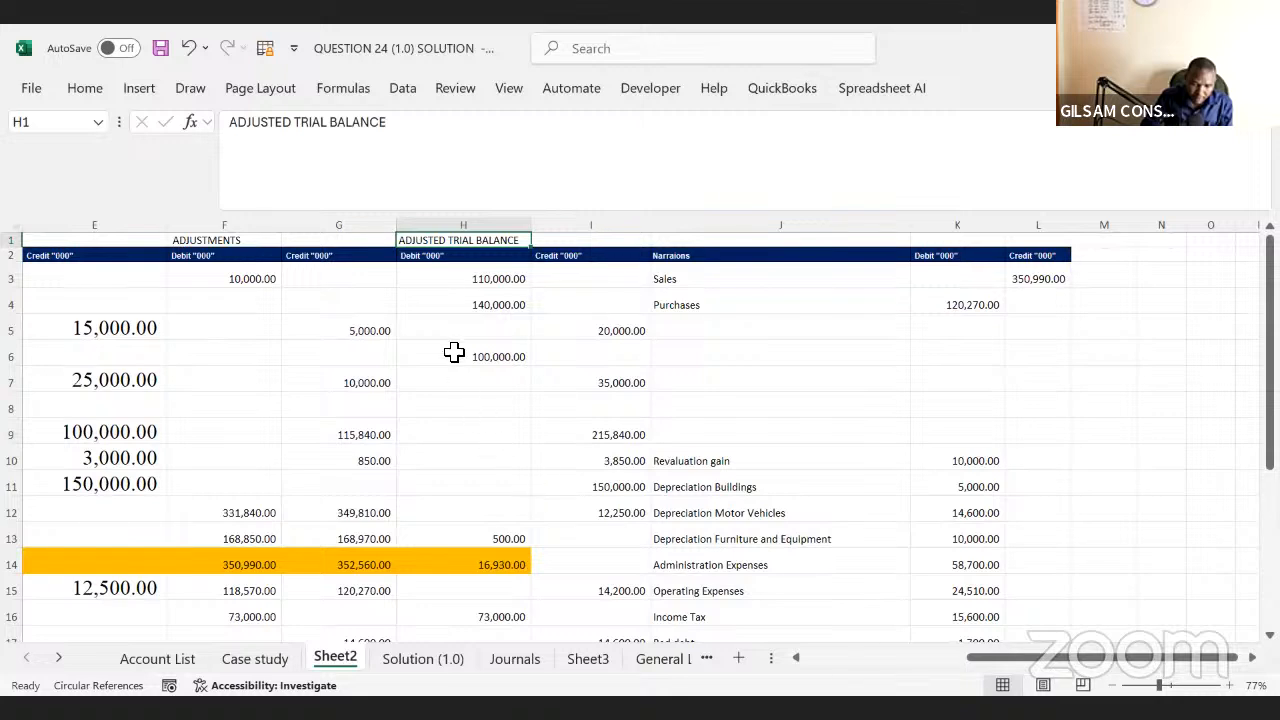
- Fill the adjusted trial balance debit and credit columns H and I with the standard green colour
drag(466, 222, 575, 255)
click(82, 88)
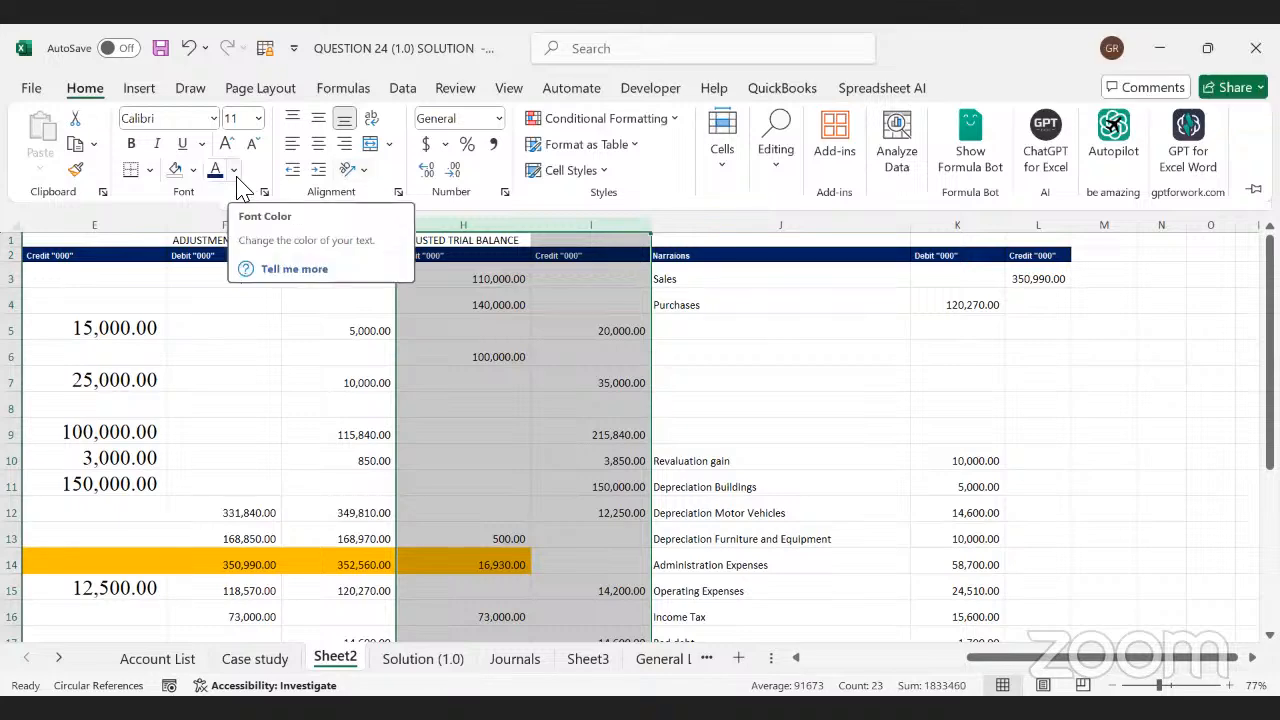
click(233, 170)
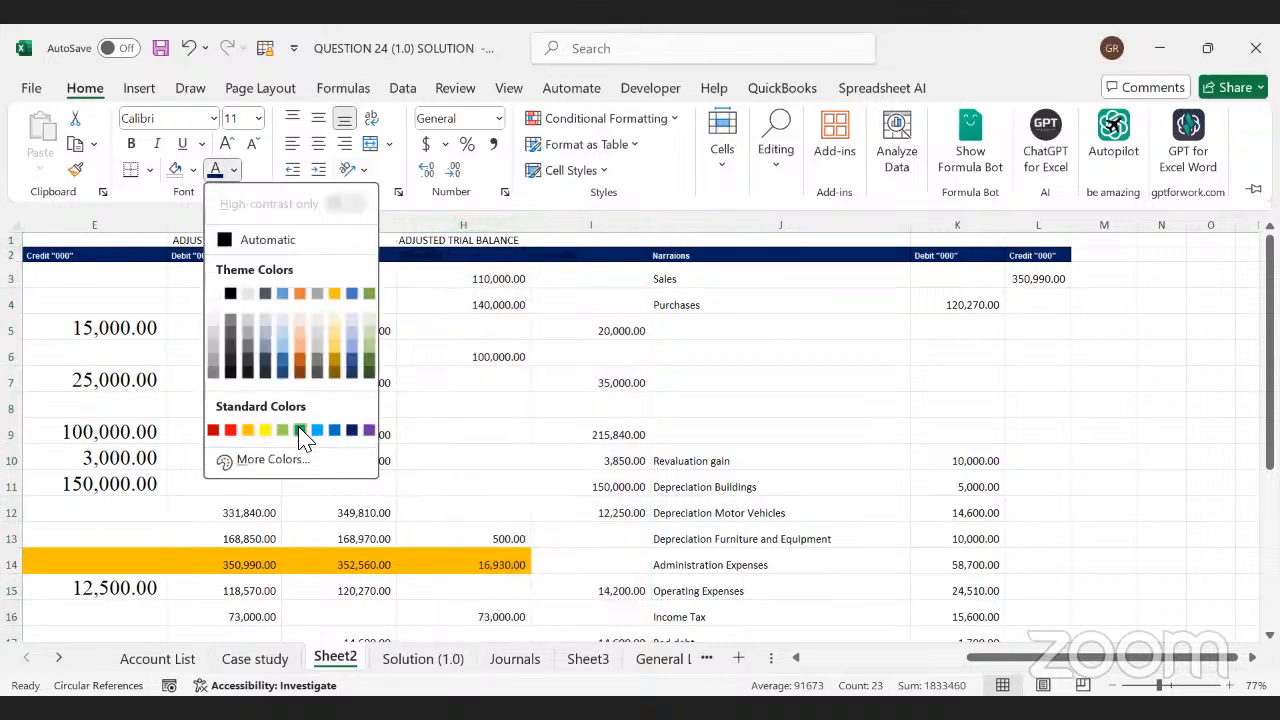
click(193, 170)
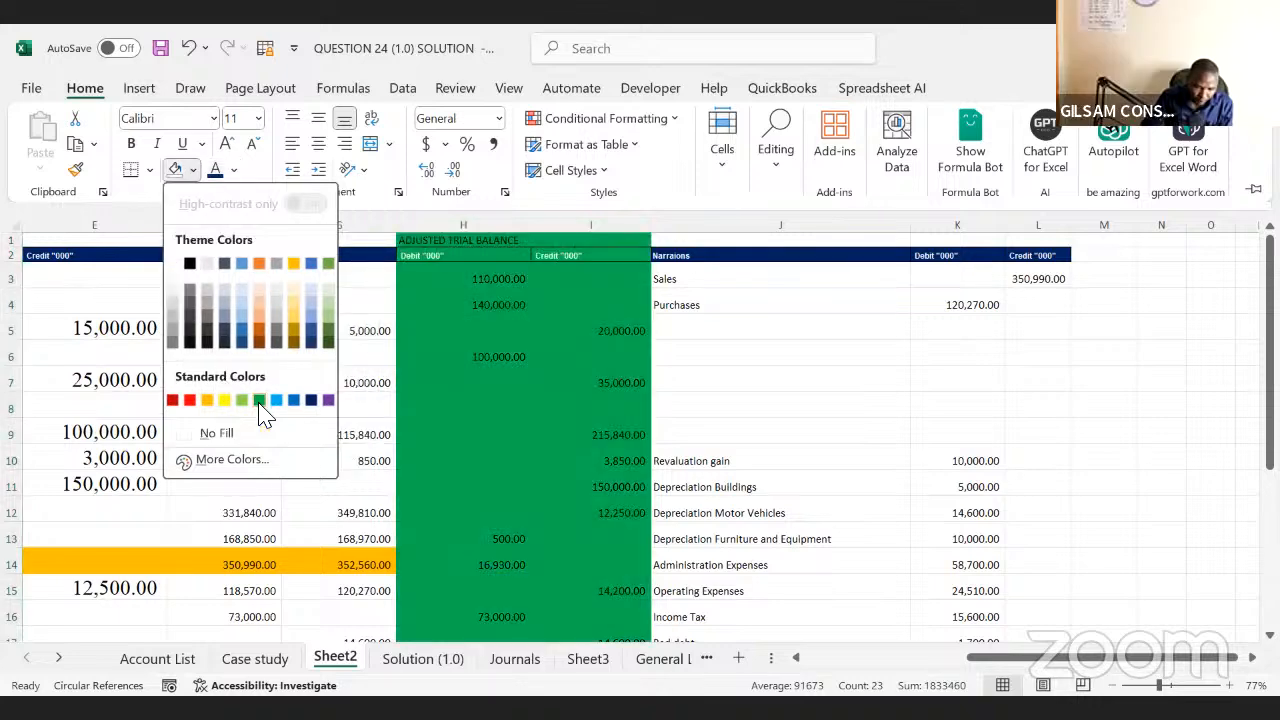
click(259, 401)
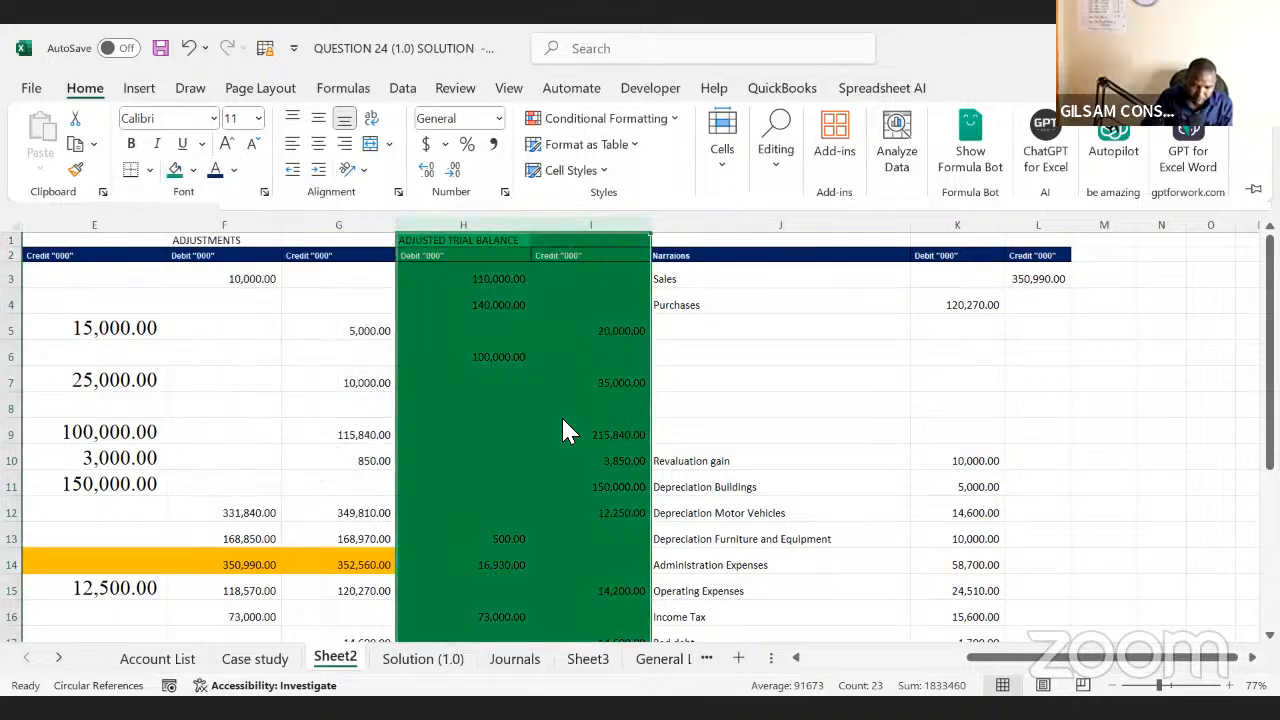
click(563, 420)
click(733, 276)
- Review the green adjusted debit column H from the first account in row 3 down past the totals and difference
click(505, 285)
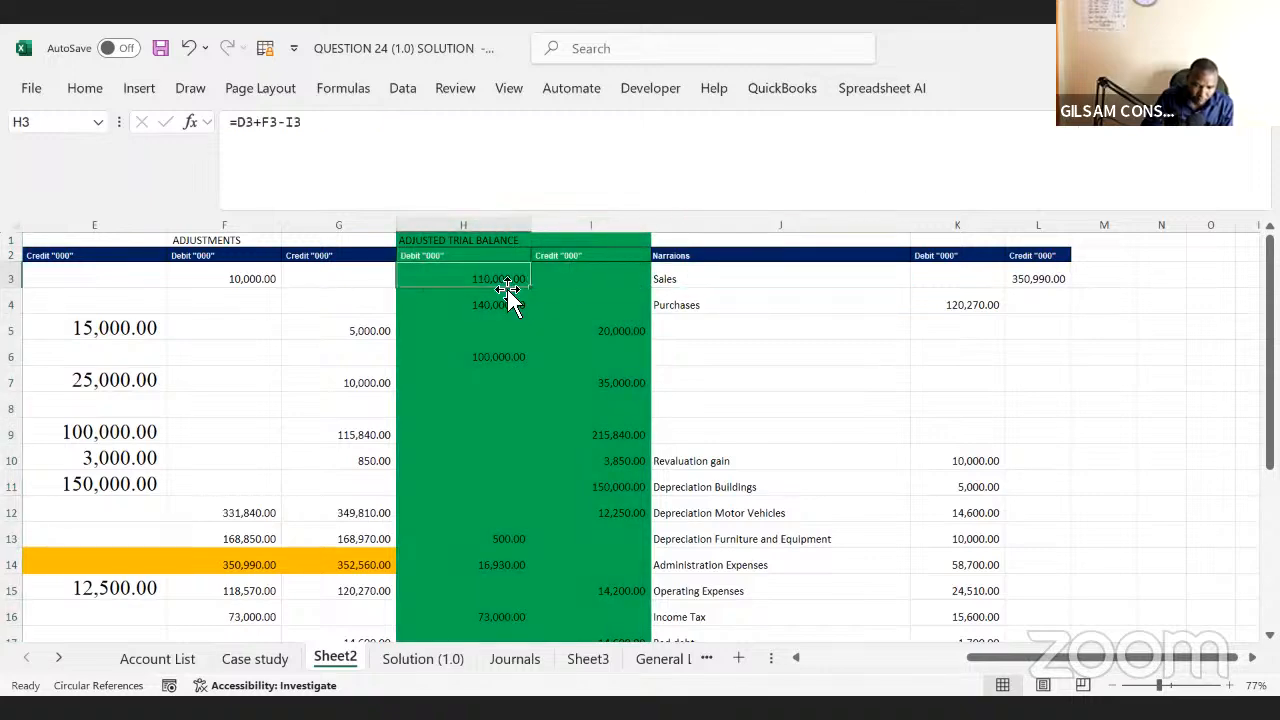
key(Down)
key(Down)
key(Down)
key(Down)
key(Down)
key(Down)
key(Down)
key(Down)
key(Down)
key(Down)
key(Down)
key(Down)
key(Down)
key(Down)
key(Down)
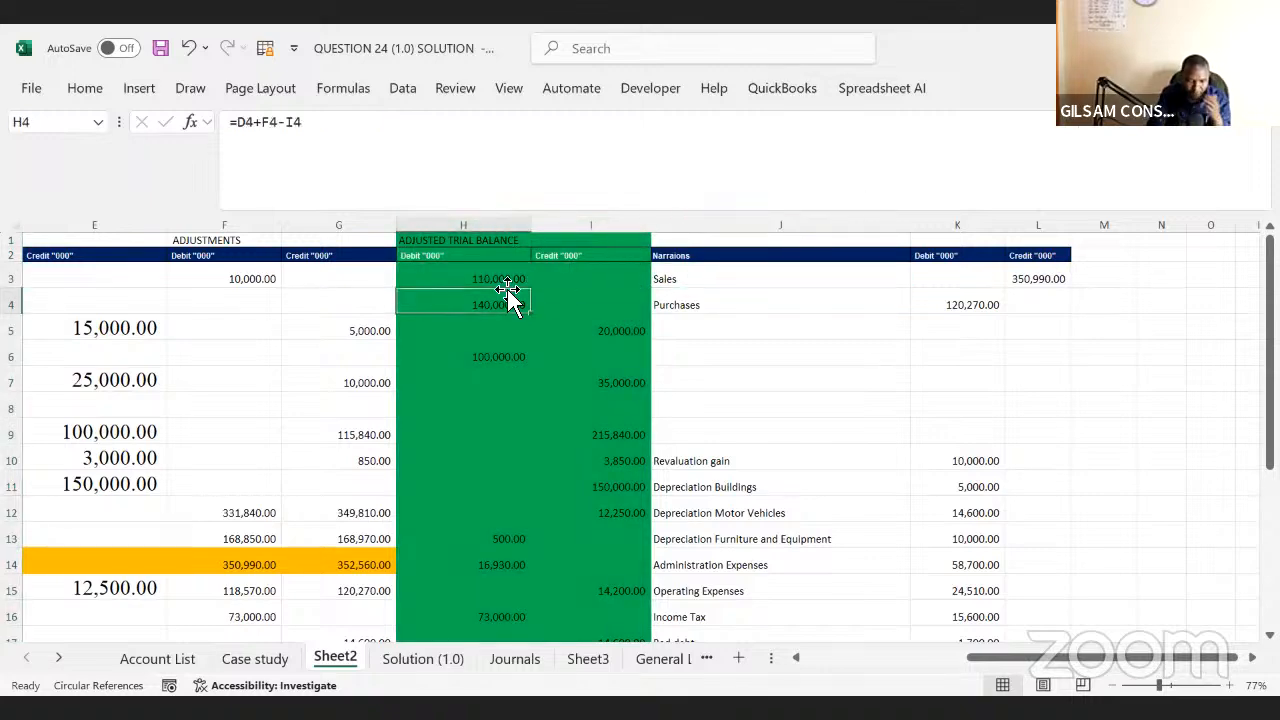
key(Down)
key(Down)
key(Down)
key(Down)
key(Down)
key(Down)
key(Down)
key(Down)
key(Down)
key(Down)
key(Down)
key(Down)
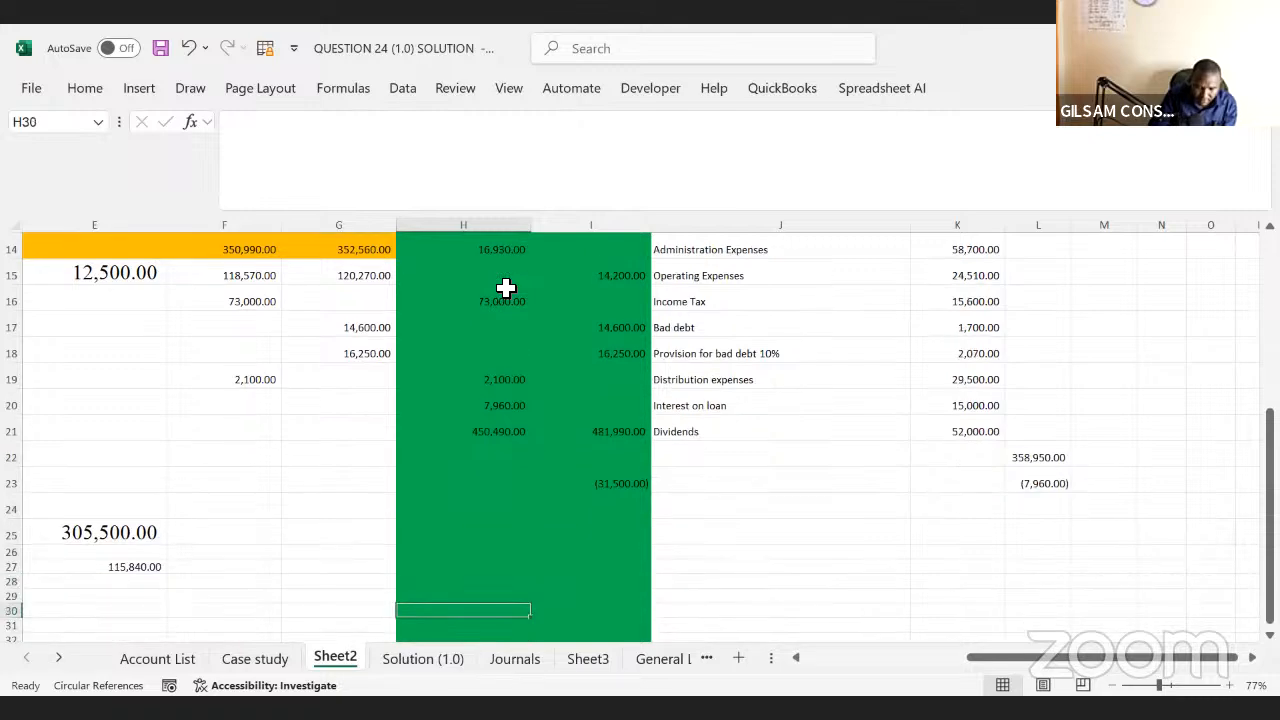
- Look over the ADJUSTMENTS debit column F from below the data up to its heading
key(Up)
key(Left)
key(Left)
key(Up)
key(Up)
key(Up)
key(Up)
key(Up)
key(Up)
key(Up)
key(Up)
key(Up)
key(Up)
key(Up)
key(Up)
key(Up)
key(Up)
key(Up)
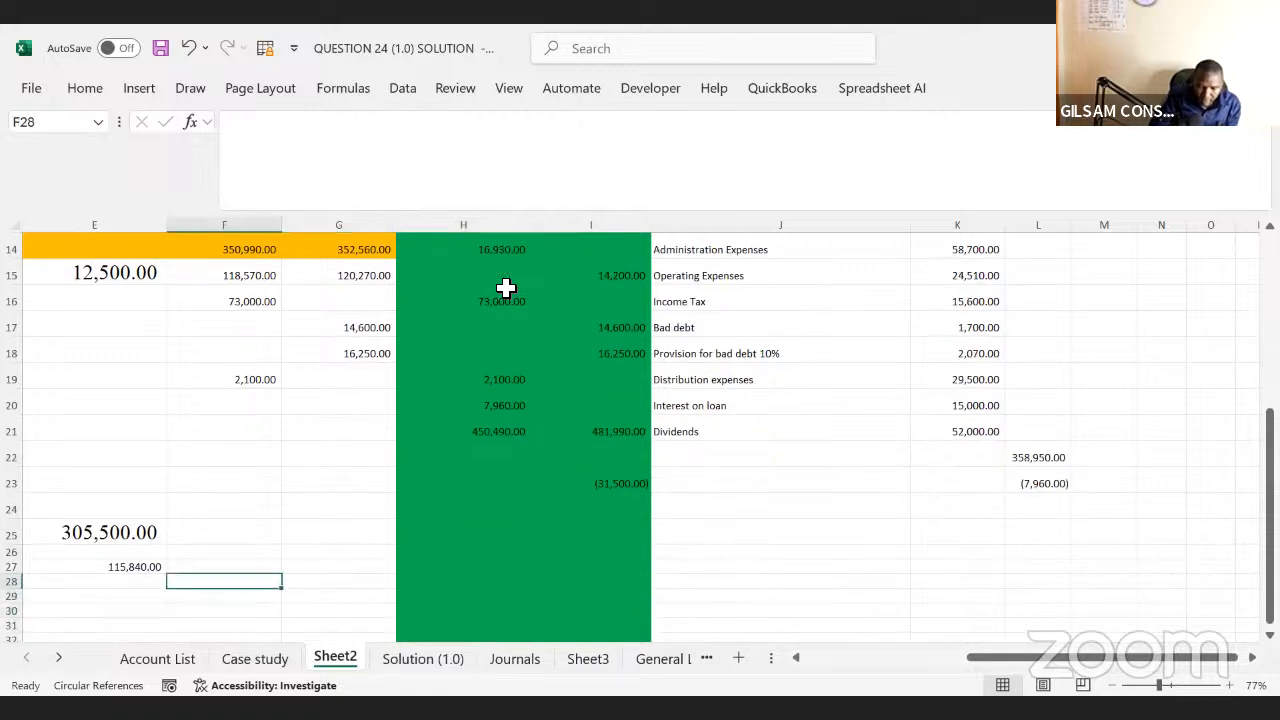
key(Up)
key(Up)
key(Up)
key(Up)
key(Up)
key(Up)
key(Up)
key(Up)
key(Up)
key(Up)
key(Up)
key(Up)
key(Up)
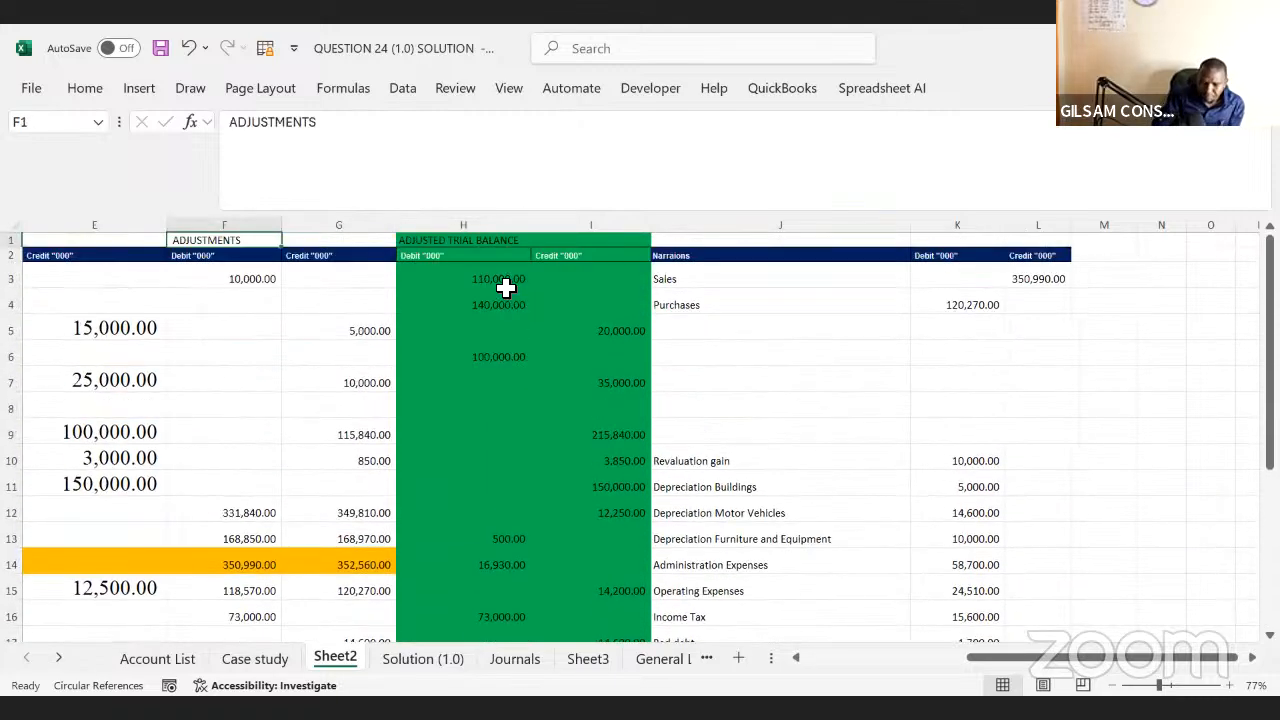
key(Right)
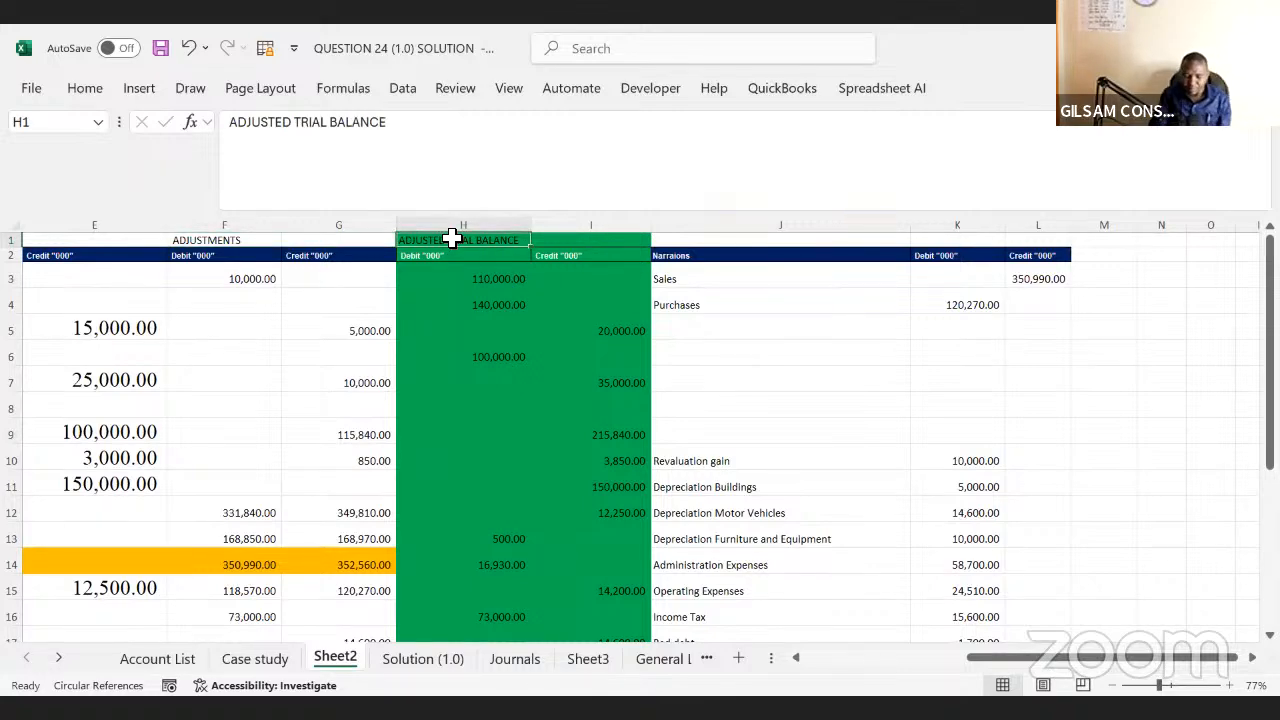
- Go through the account names in column B from Land at valuation down to R/E
key(Left)
key(Left)
key(Left)
key(Left)
key(Left)
key(Left)
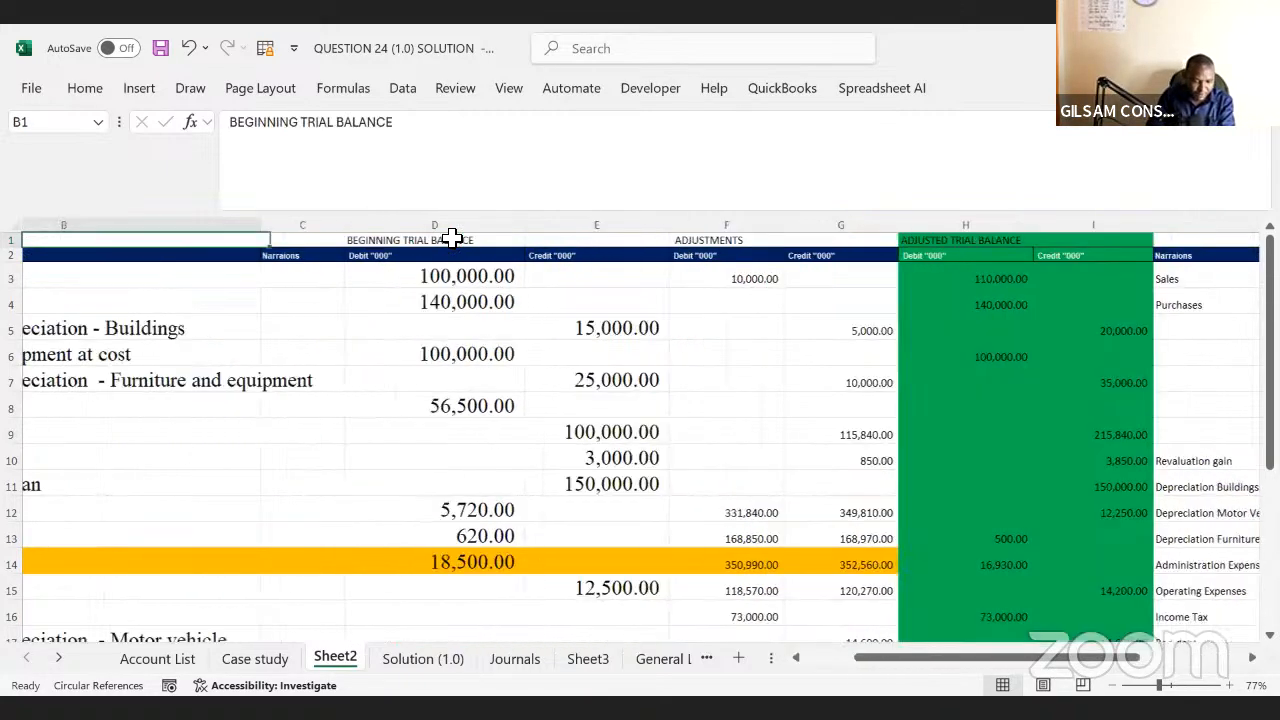
key(Down)
key(Down)
key(Down)
key(Down)
key(Down)
key(Down)
key(Down)
key(Down)
key(Down)
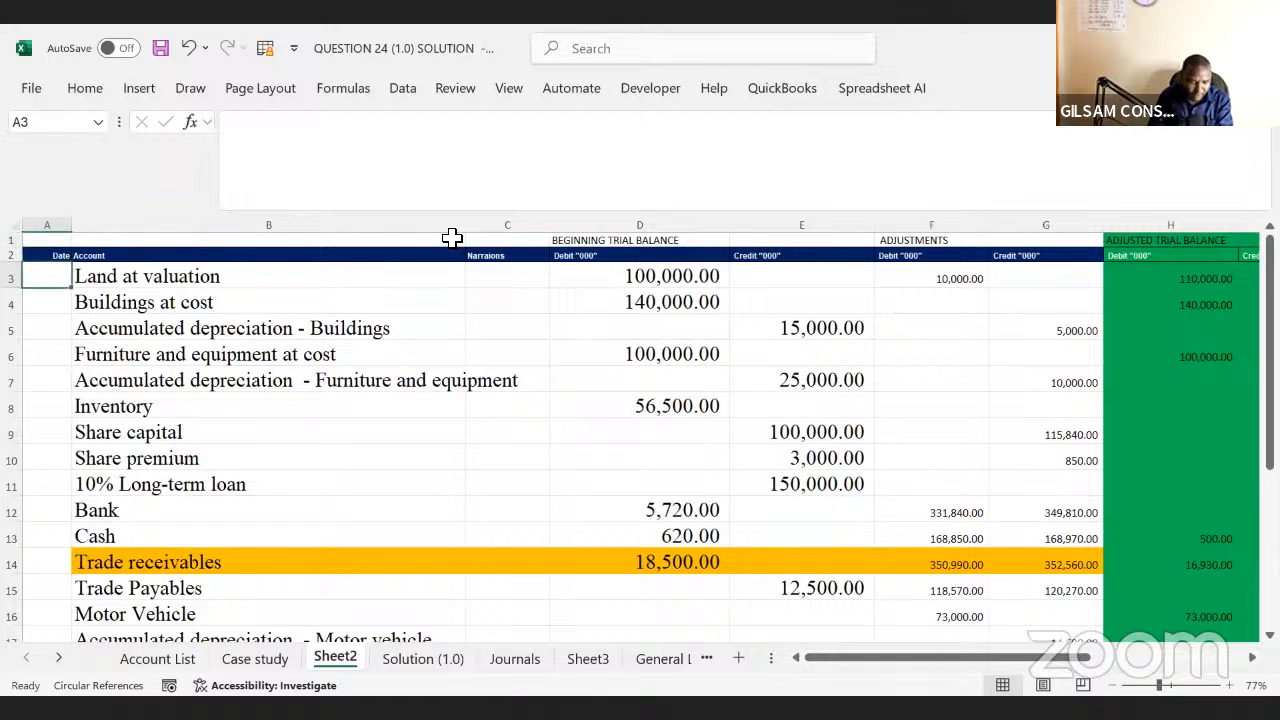
key(Down)
key(Down)
key(Down)
key(Down)
key(Down)
key(Down)
key(Down)
key(Down)
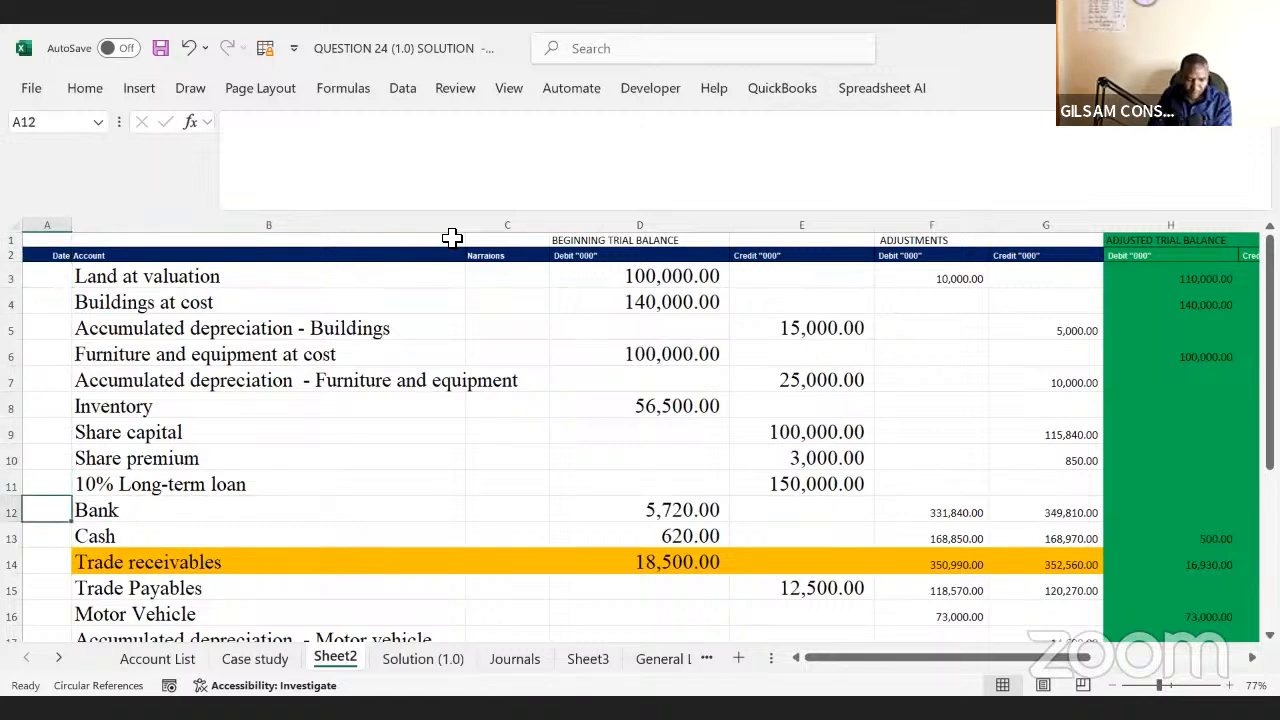
key(Down)
key(Down)
key(Down)
key(Down)
key(Down)
key(Down)
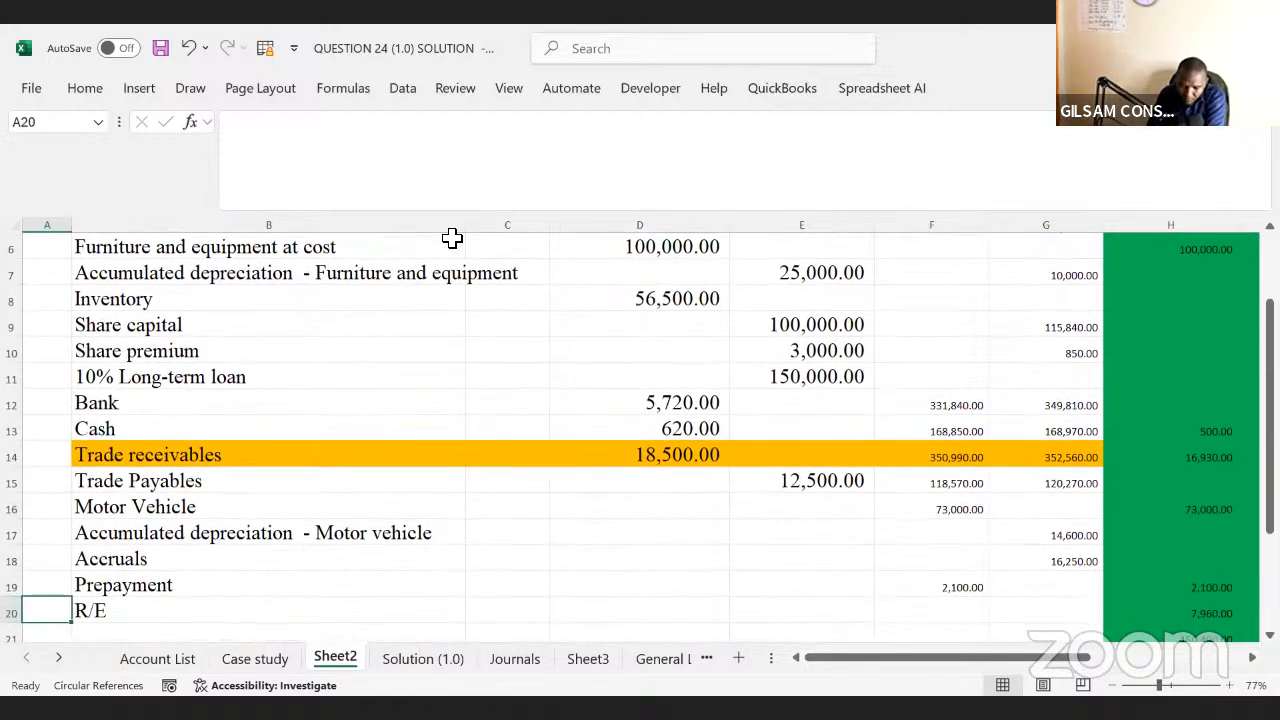
- Look across the lower trial balance rows to the narrations in column J, and examine them up to the heading
key(Right)
key(Right)
key(Right)
key(Right)
key(Right)
key(Right)
key(Right)
key(Right)
key(Right)
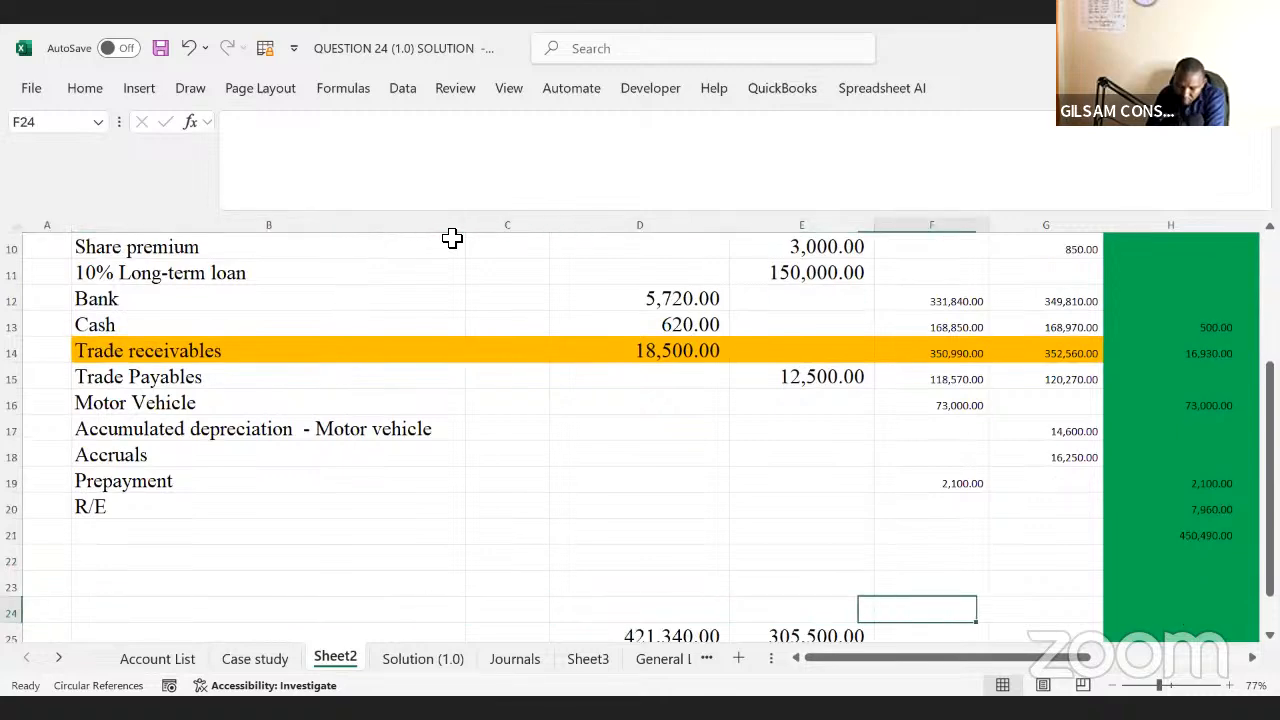
key(Up)
key(Up)
key(Up)
key(Up)
key(Up)
key(Up)
key(Up)
key(Up)
key(Up)
key(Up)
key(Up)
key(Up)
key(Up)
key(Up)
key(Up)
key(Up)
key(Up)
key(Up)
key(Up)
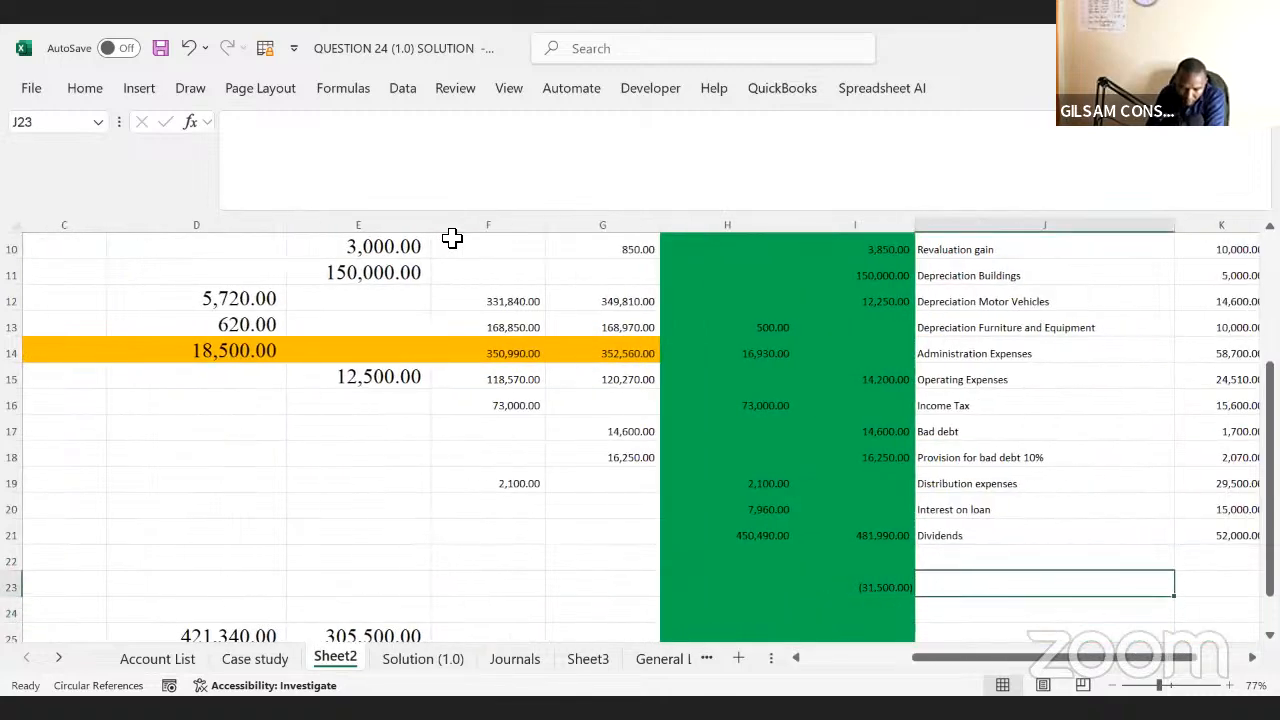
key(Up)
key(Up)
key(Up)
key(Up)
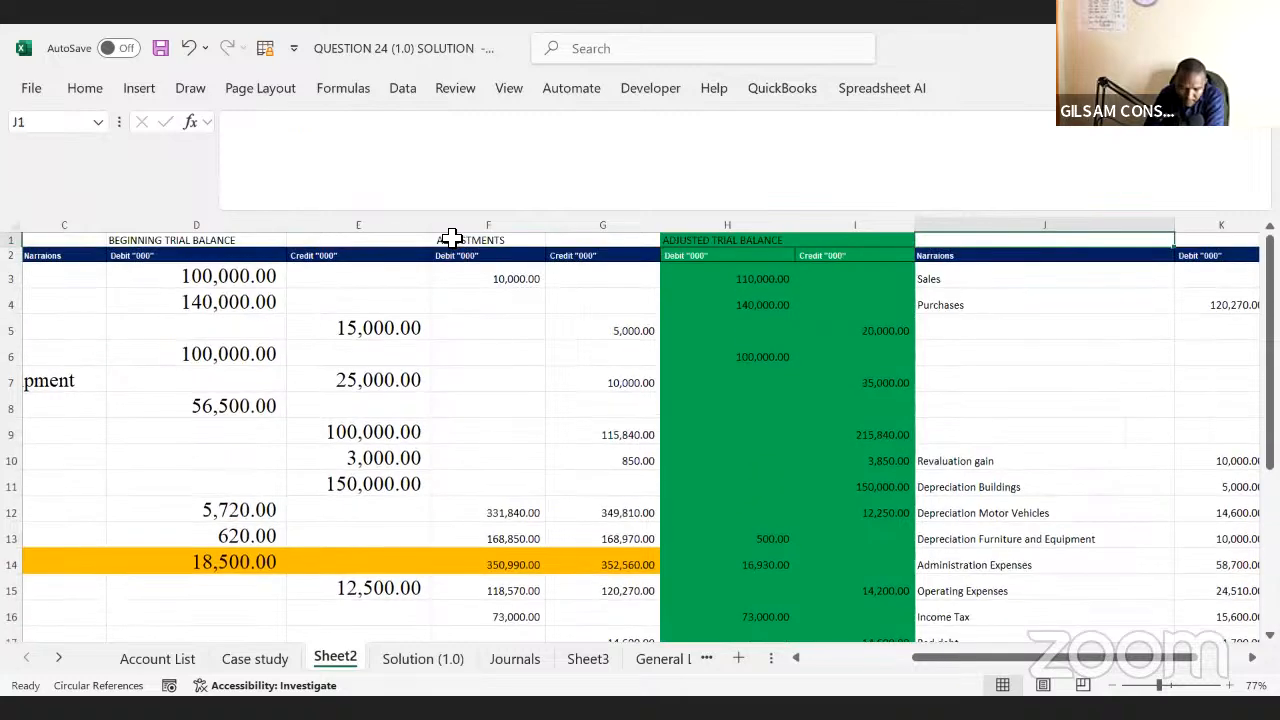
- Check the adjusted trial balance debit column H from its heading down to the Trade receivables row
key(Left)
key(Left)
key(Down)
key(Down)
key(Down)
key(Down)
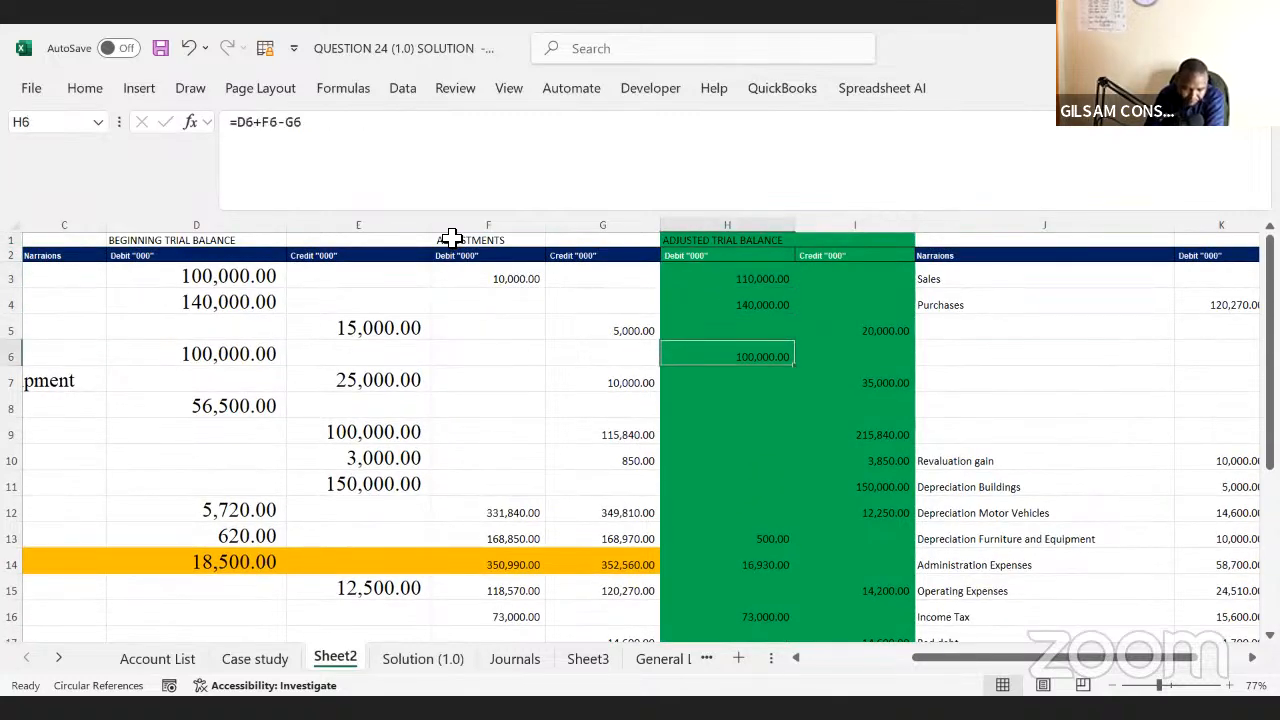
key(Down)
key(Down)
key(Down)
key(Down)
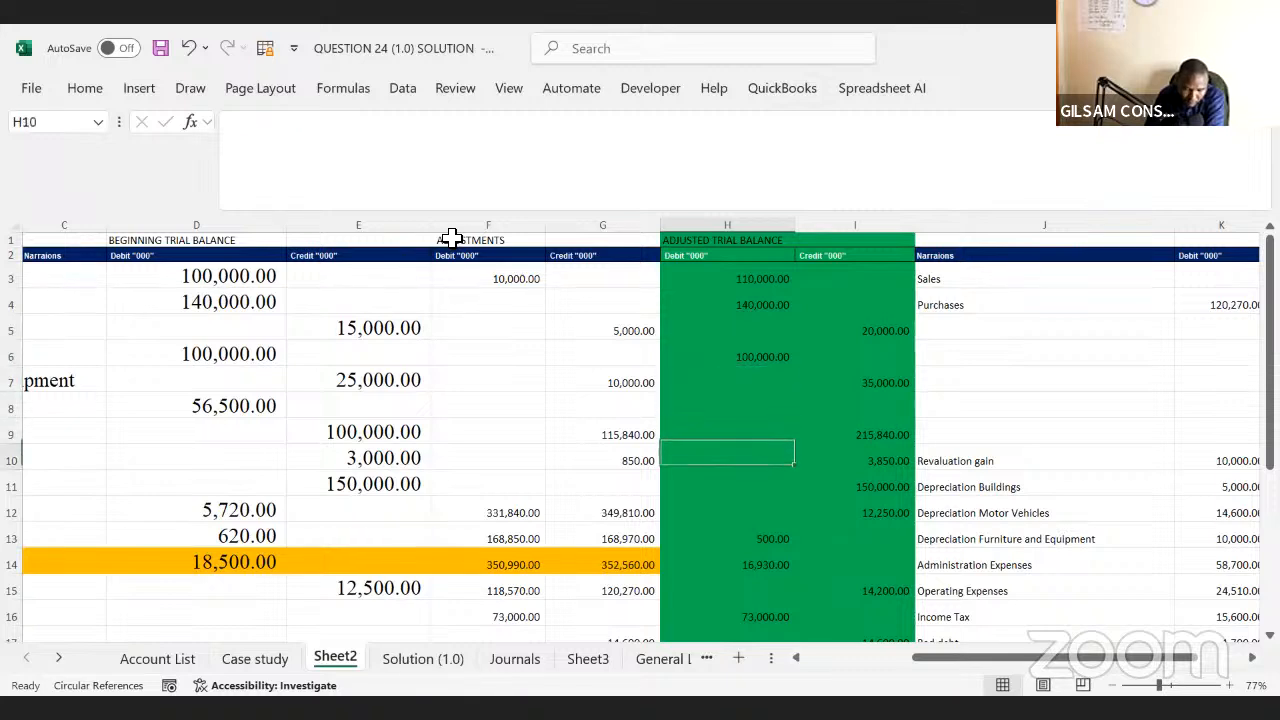
key(Down)
key(Down)
key(Down)
key(Down)
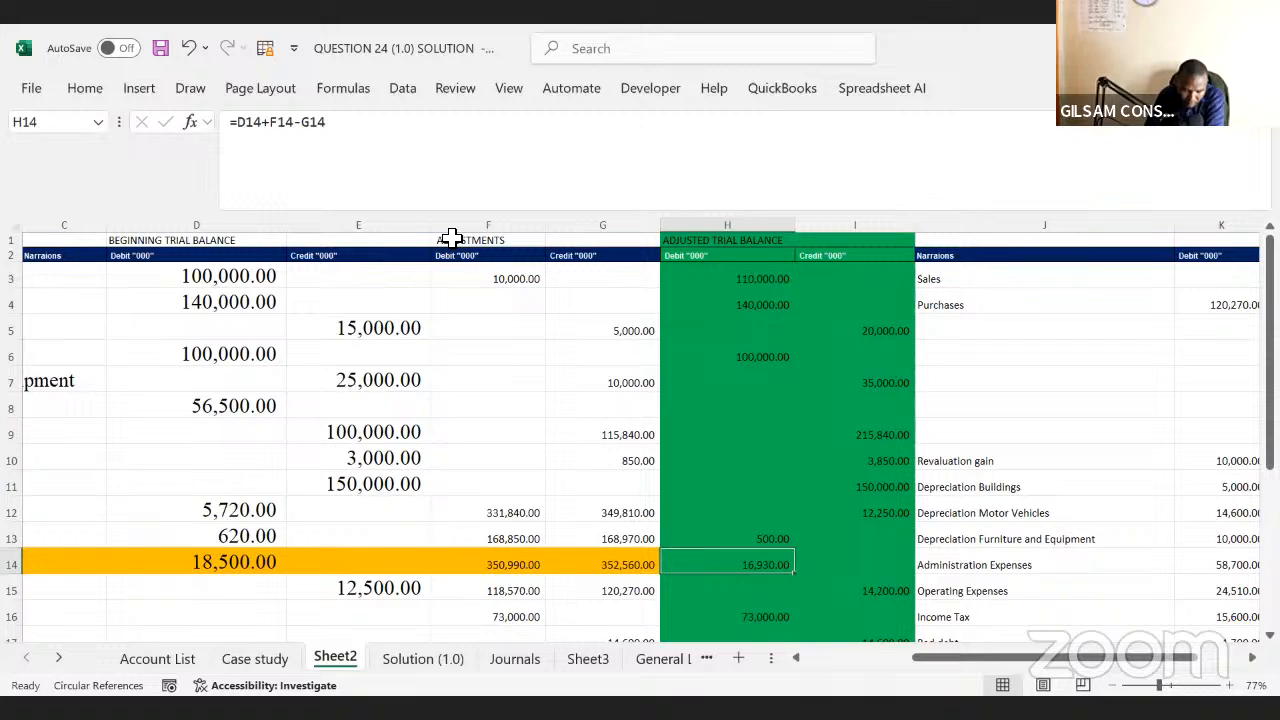
- Review the Case study sheet's cash, trade receivables and trade payables accounts, opening and closing balances, and depreciation notes
click(260, 662)
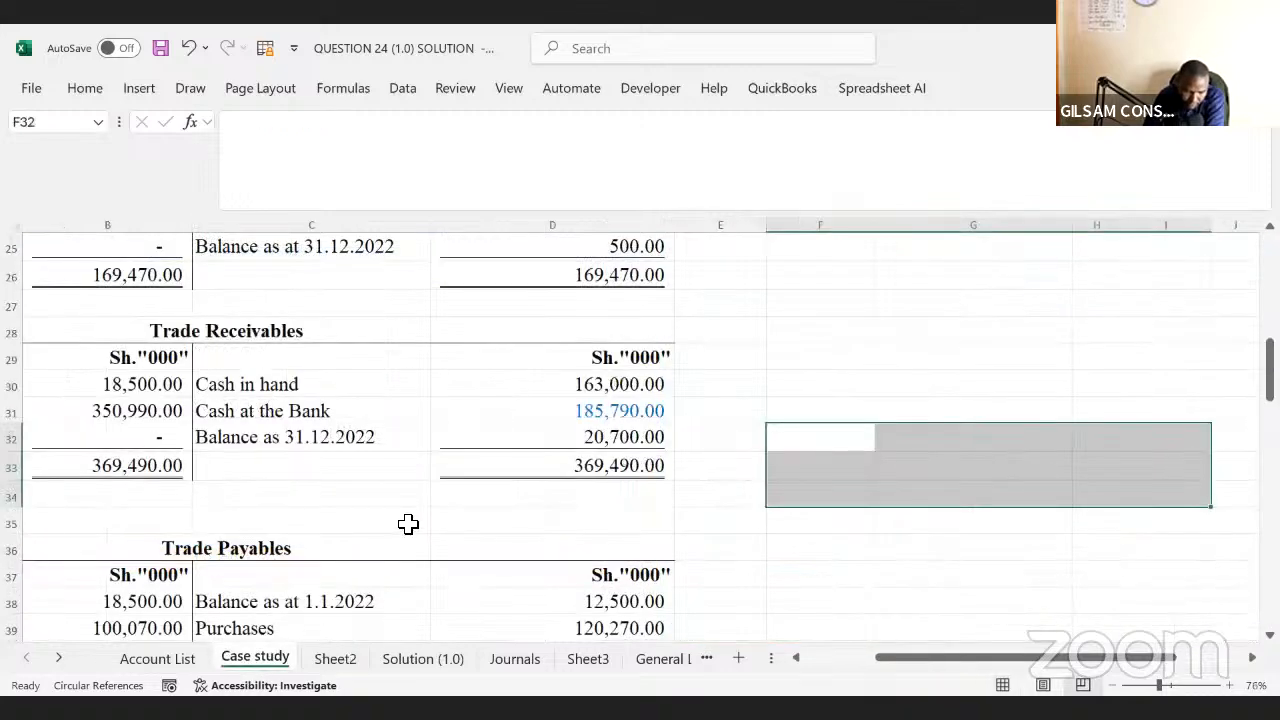
scroll(408, 524, down, 4)
scroll(408, 524, up, 1)
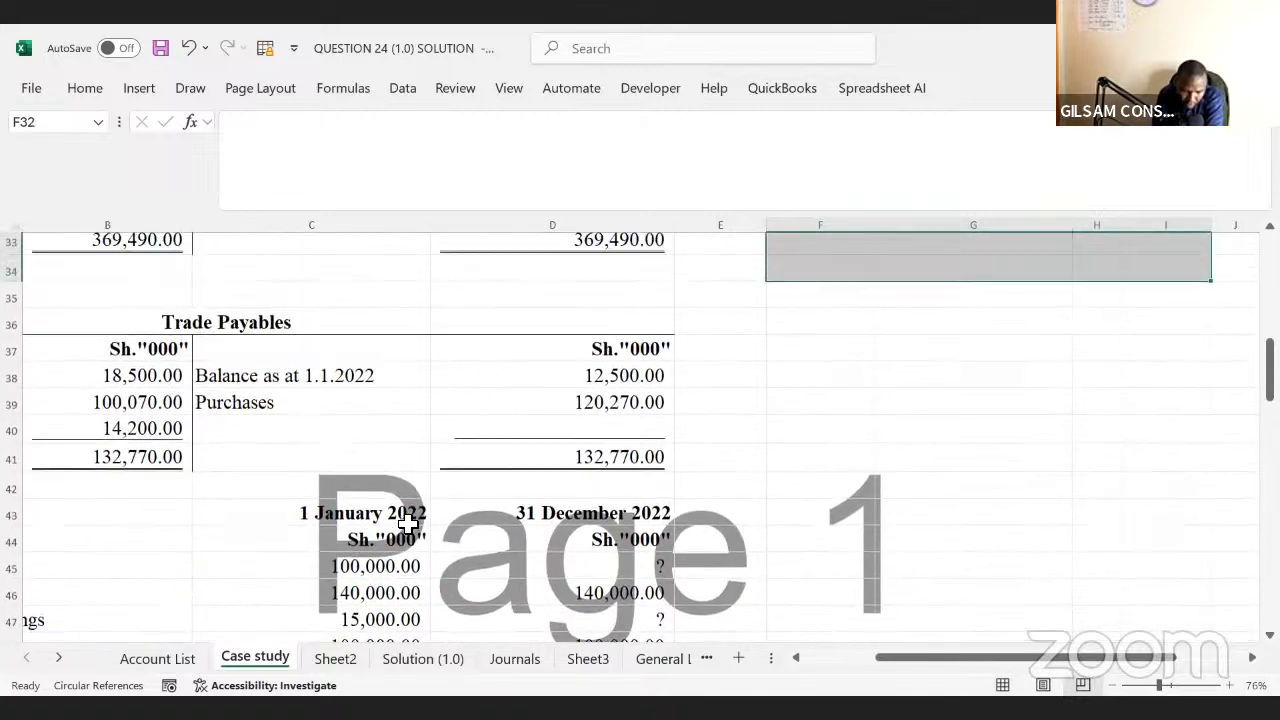
scroll(408, 524, up, 4)
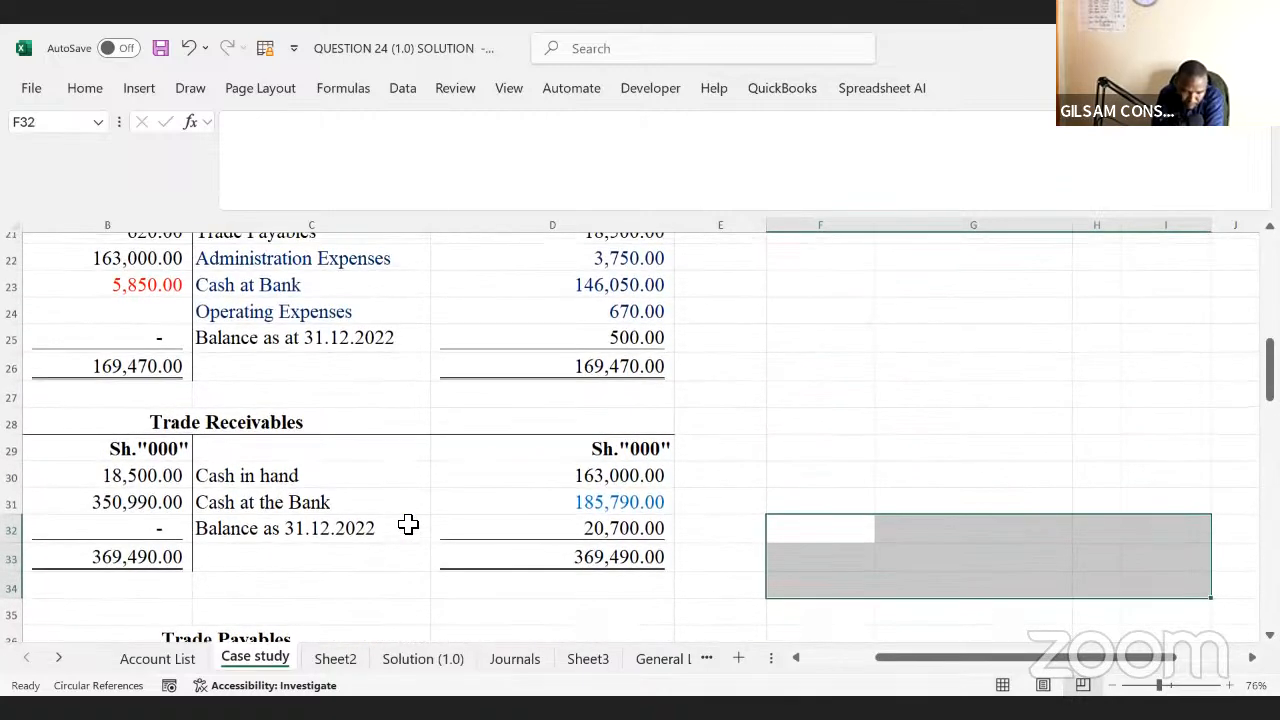
scroll(408, 524, up, 4)
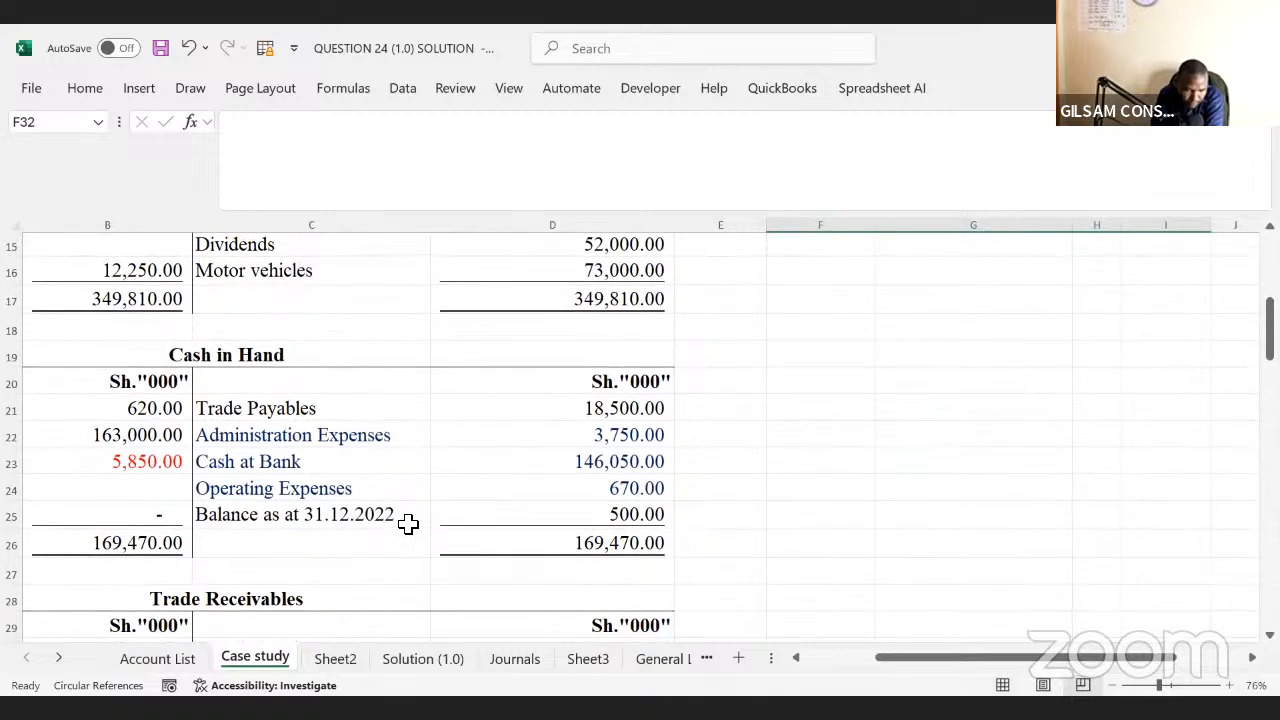
scroll(408, 524, up, 1)
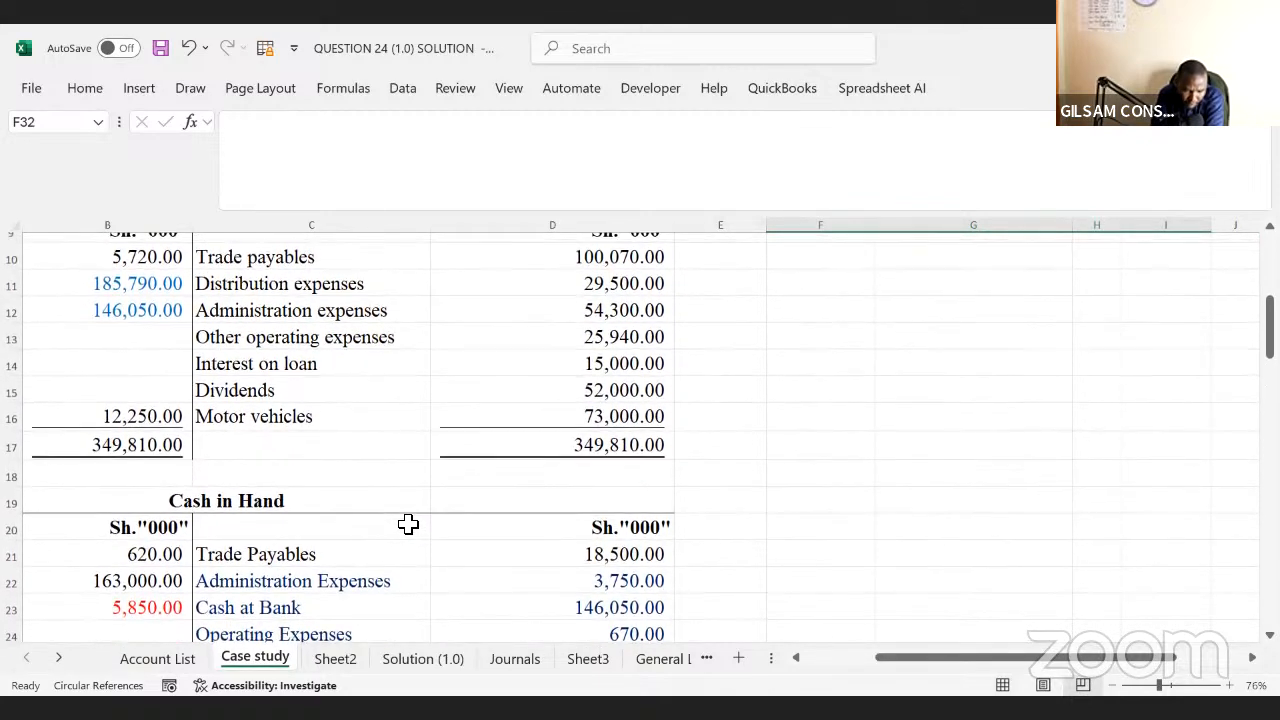
scroll(408, 524, up, 1)
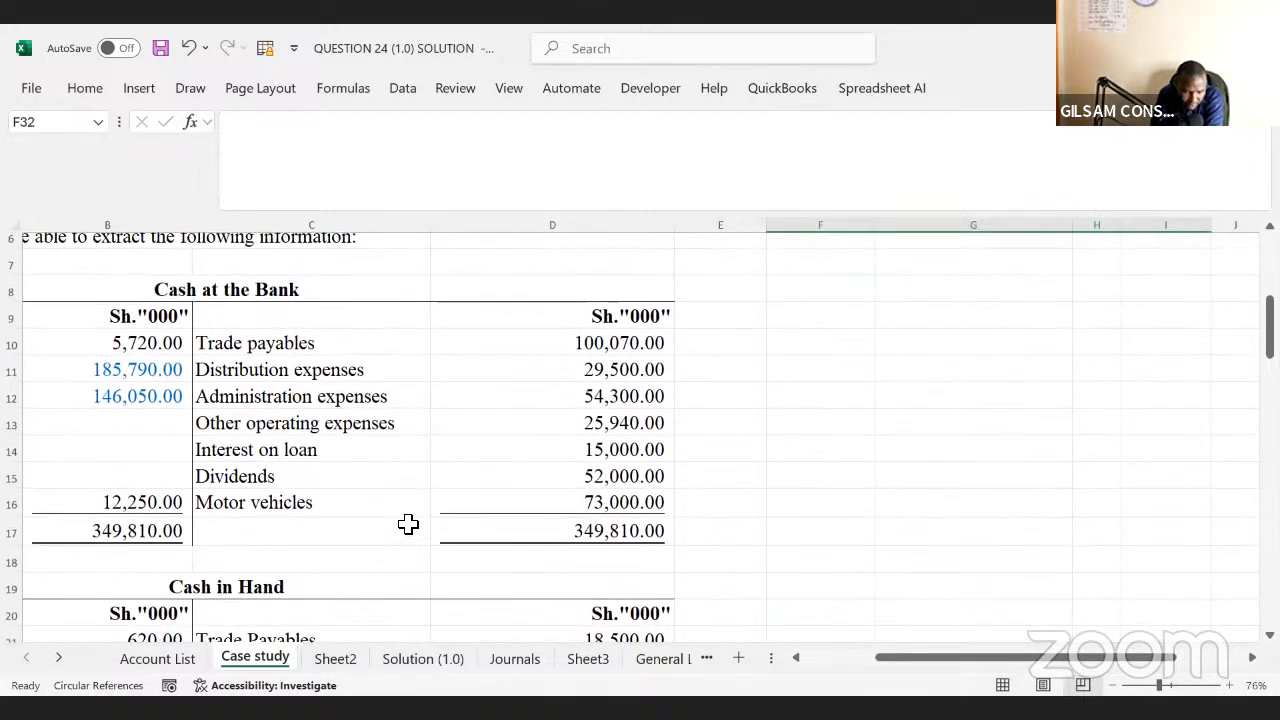
scroll(408, 524, up, 1)
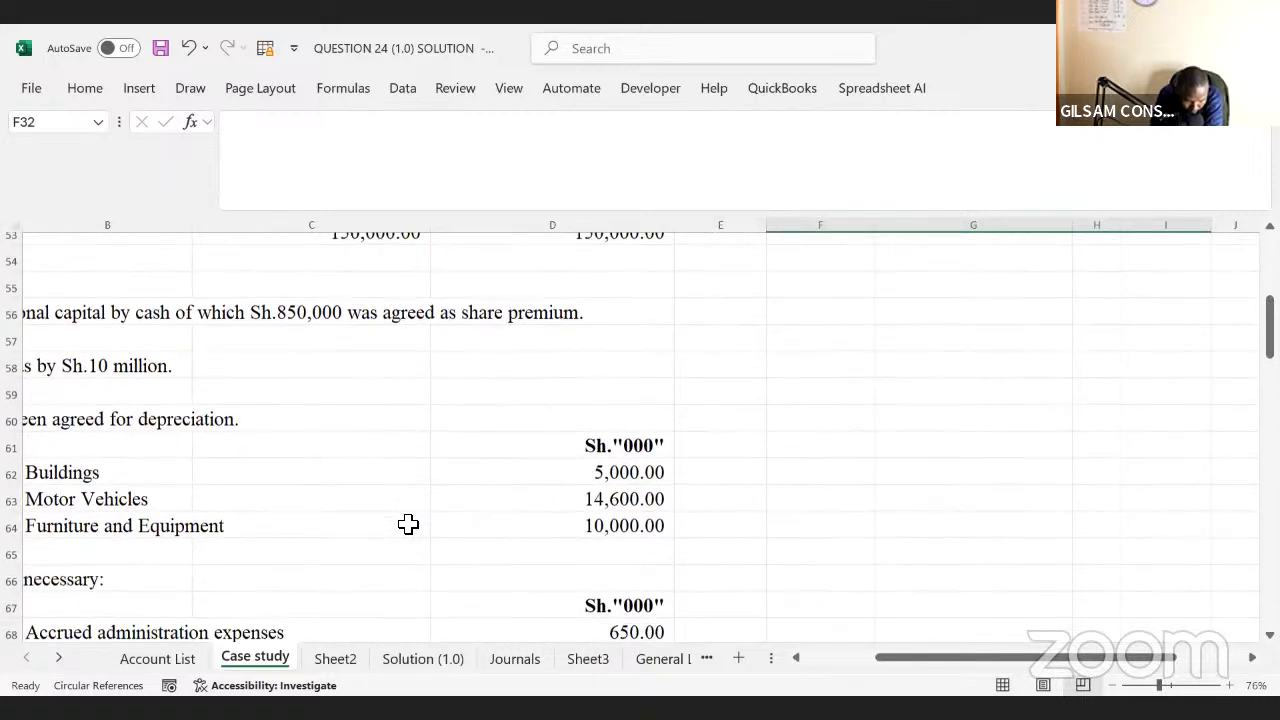
scroll(408, 524, down, 2)
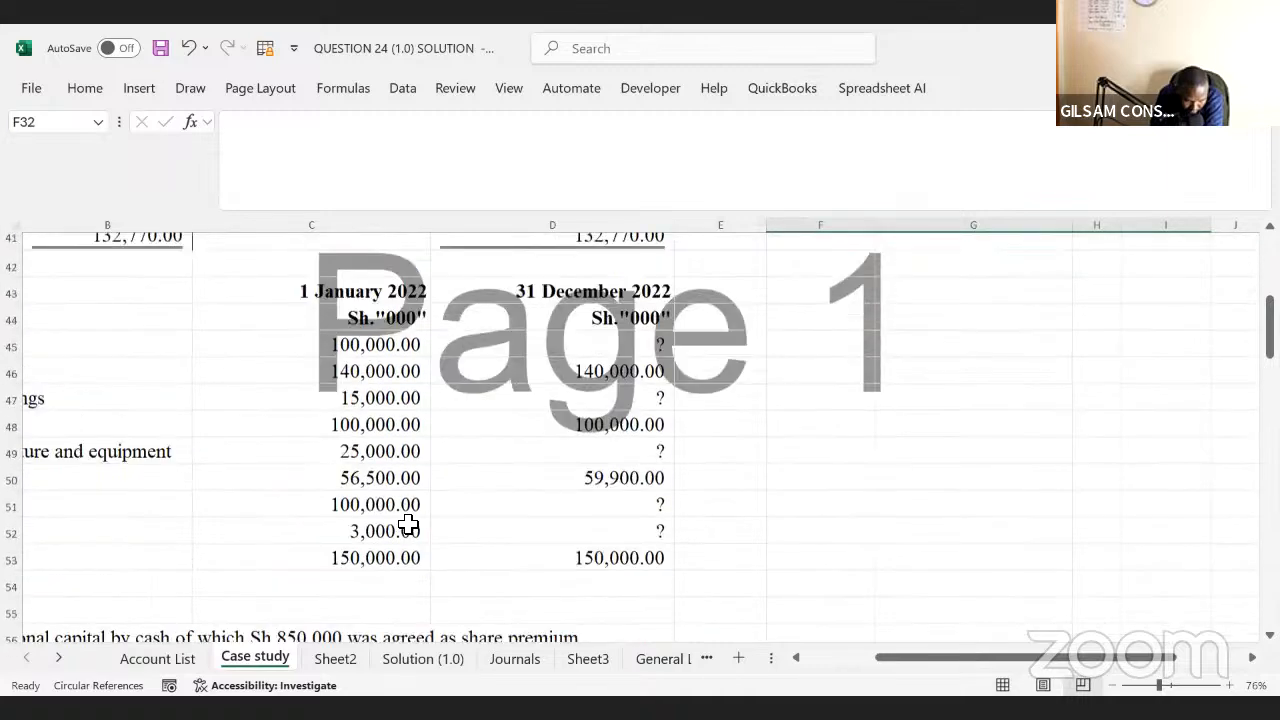
scroll(408, 524, up, 9)
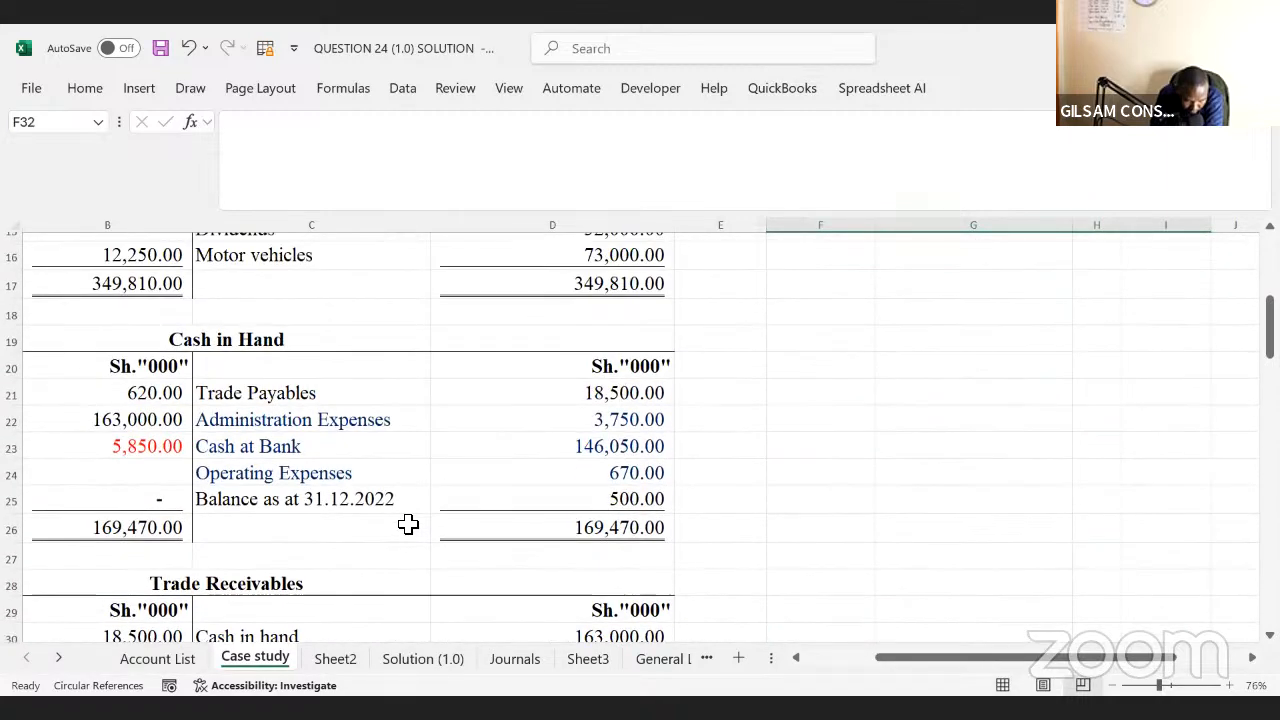
scroll(408, 524, up, 3)
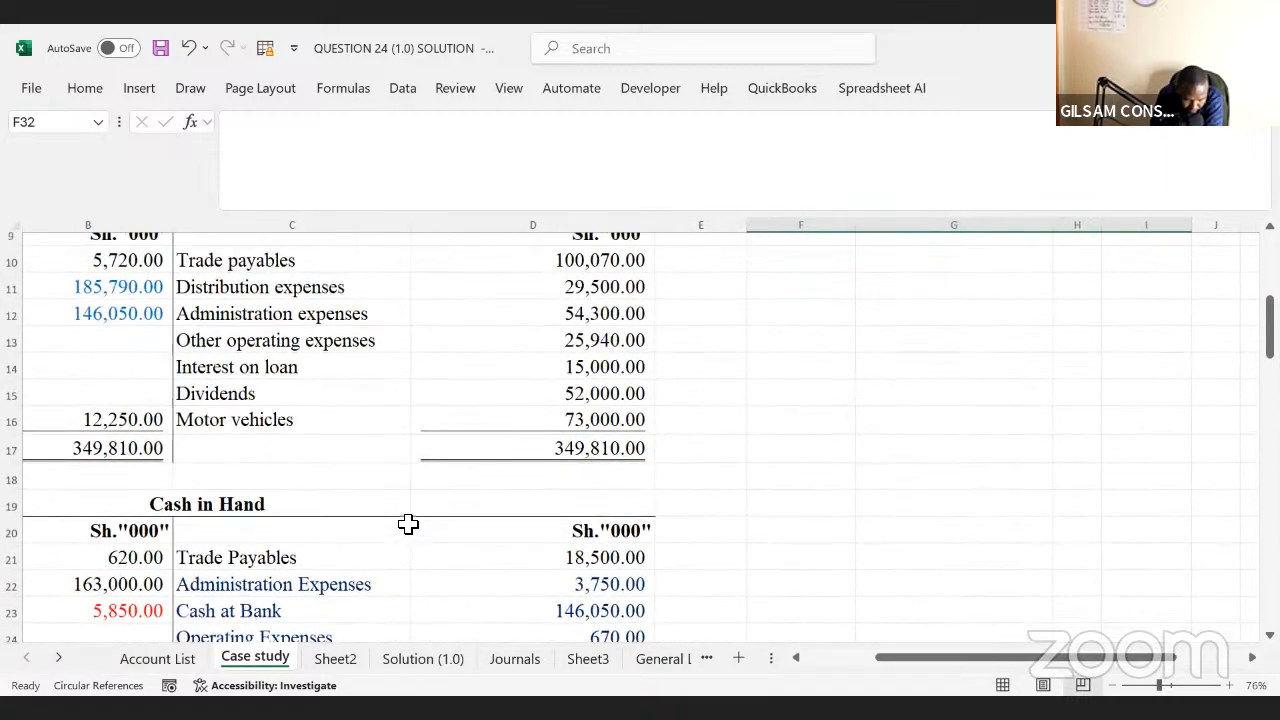
scroll(408, 524, up, 1)
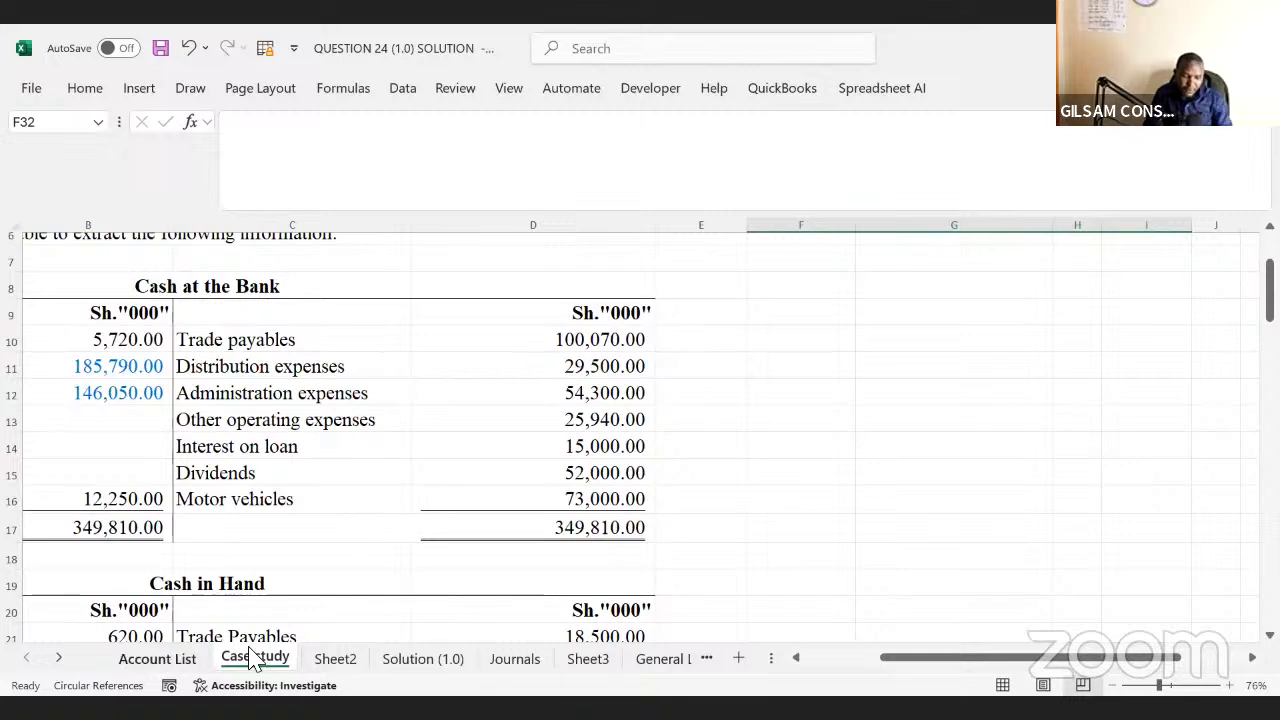
- Return to Sheet2 and highlight the narrations from Sales to Distribution expenses, and Revaluation gain to Income Tax with their debit amounts
click(336, 658)
click(920, 531)
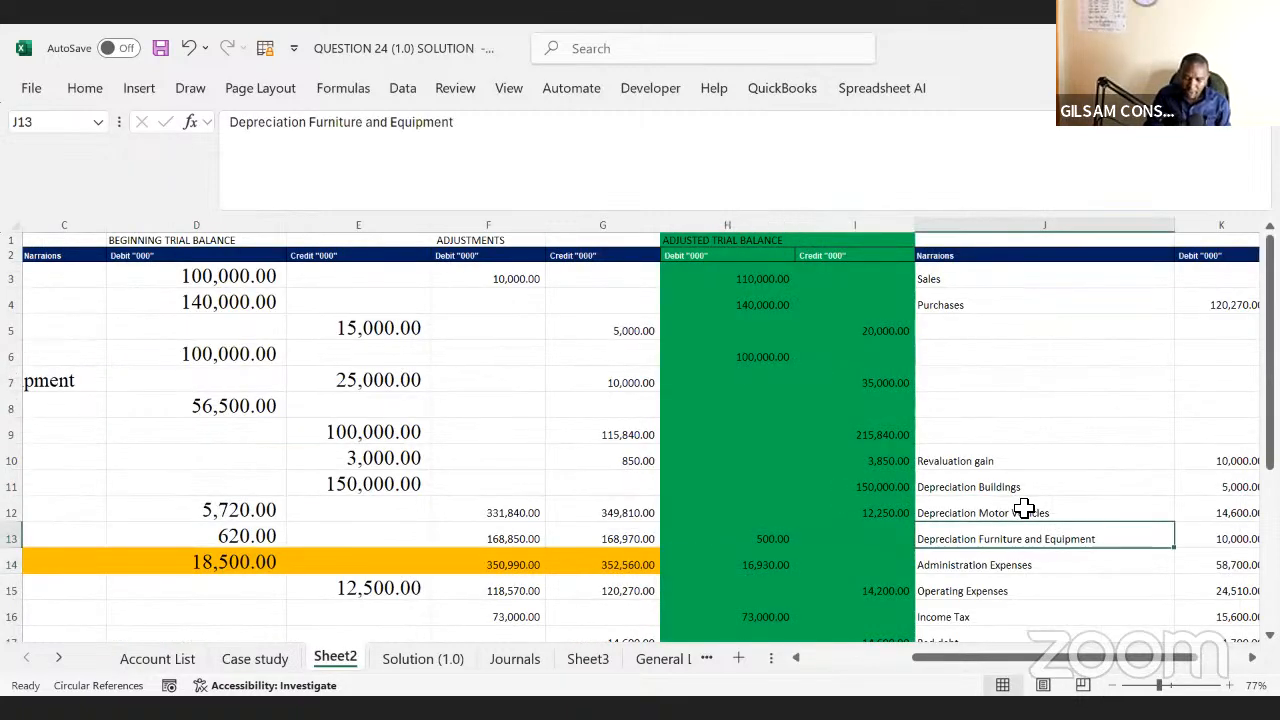
click(1023, 506)
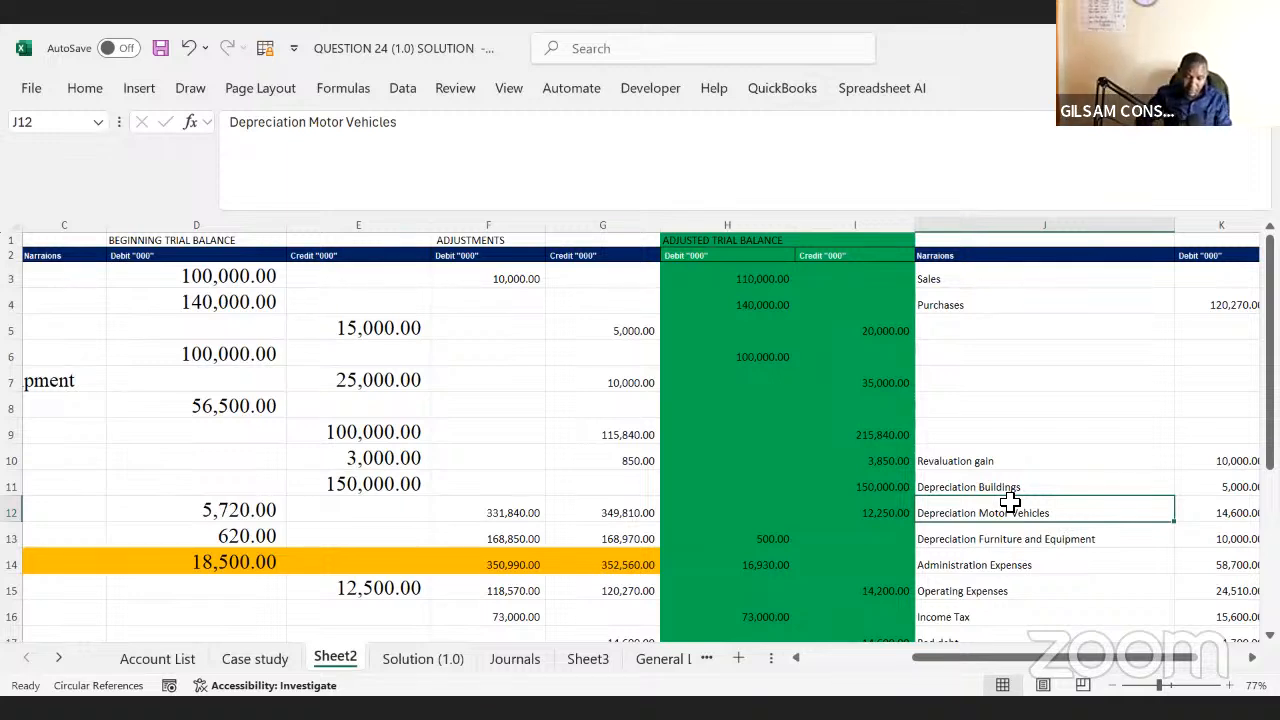
drag(957, 286, 1090, 662)
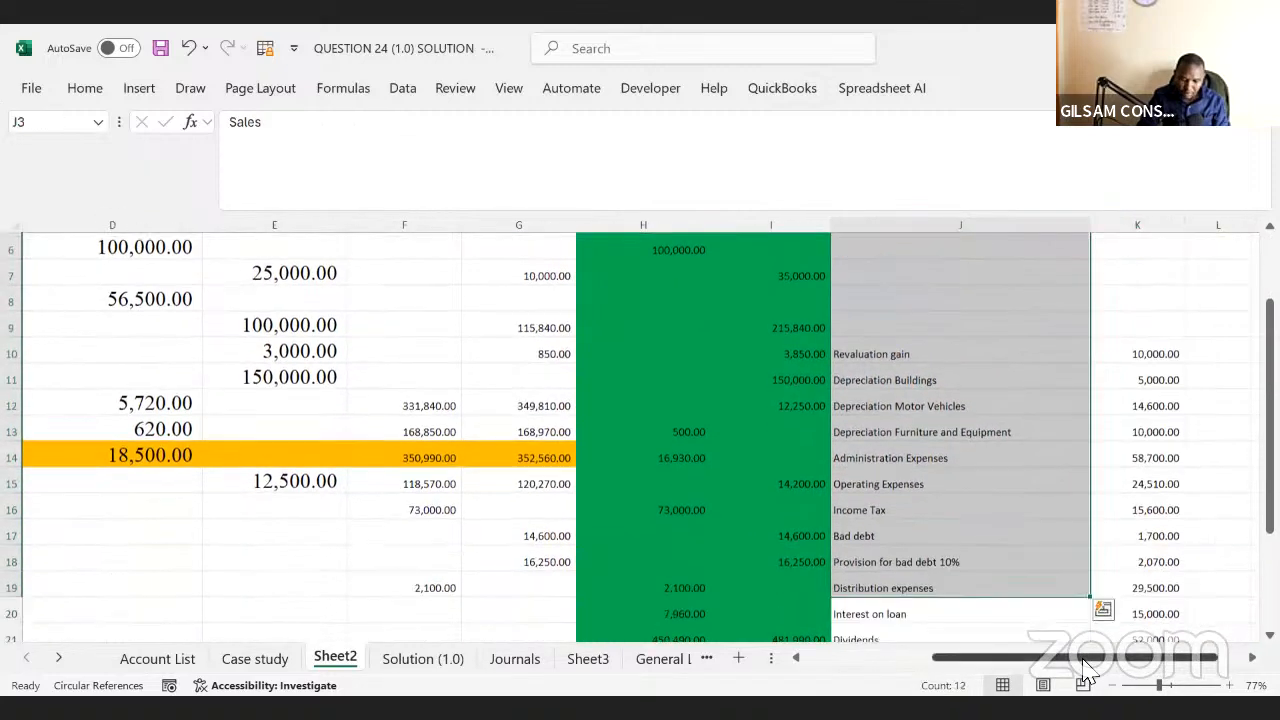
click(822, 485)
drag(894, 360, 1083, 525)
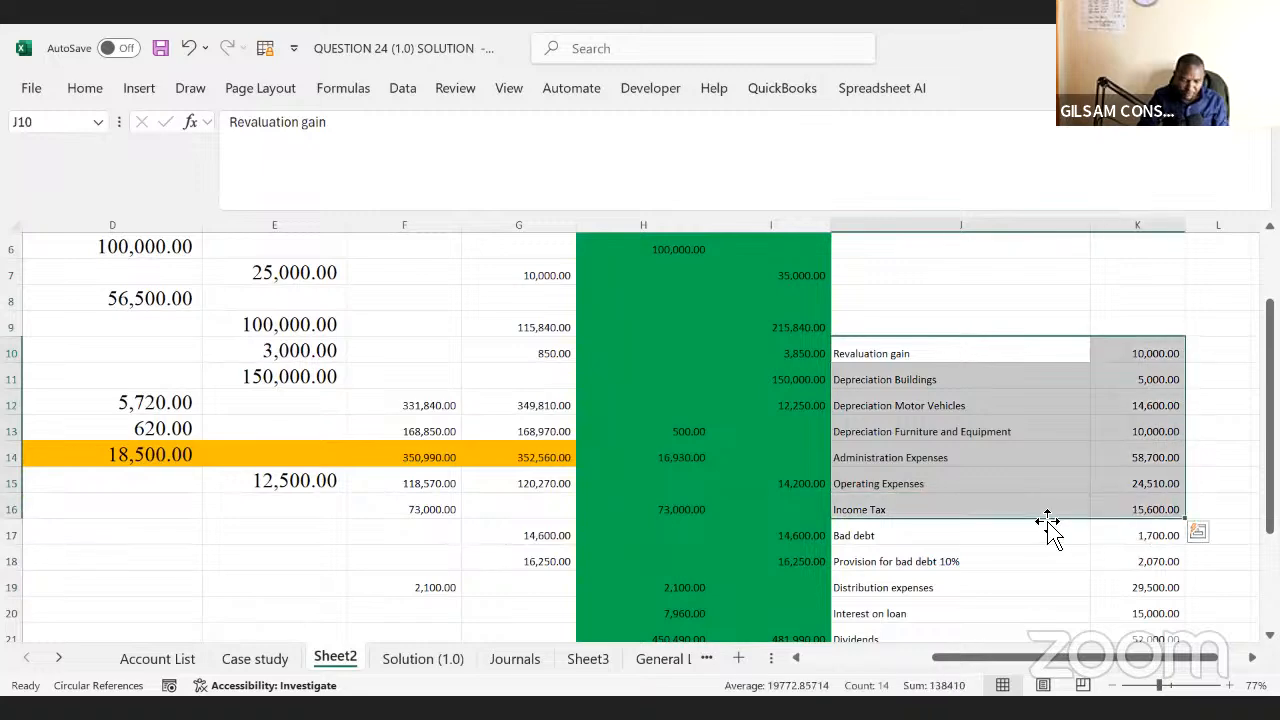
- Go through the narrations in column J from Sales down past Dividends and the totals rows
key(Up)
key(Up)
key(Up)
key(Up)
key(Up)
key(Up)
key(Up)
key(Up)
key(Up)
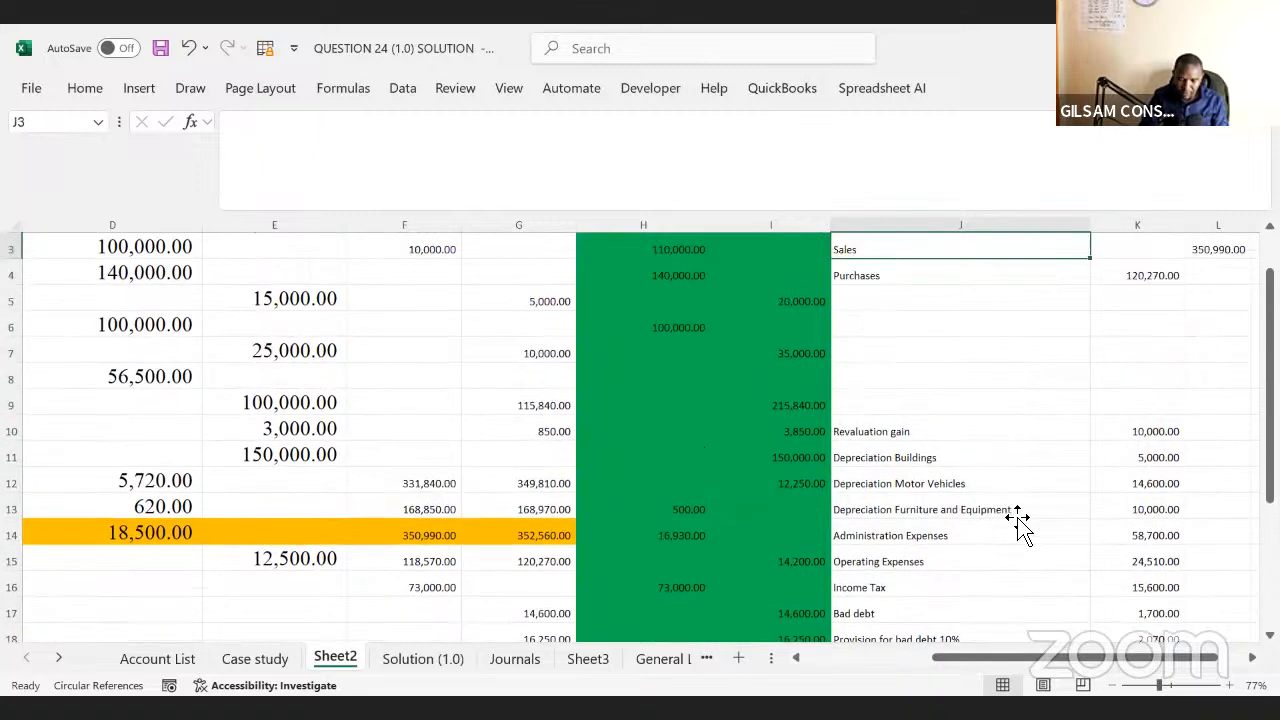
key(Down)
key(Down)
key(Down)
key(Down)
key(Down)
key(Down)
key(Down)
key(Down)
key(Down)
key(Down)
key(Down)
key(Down)
key(Down)
key(Down)
key(Down)
key(Down)
key(Down)
key(Down)
key(Down)
key(Down)
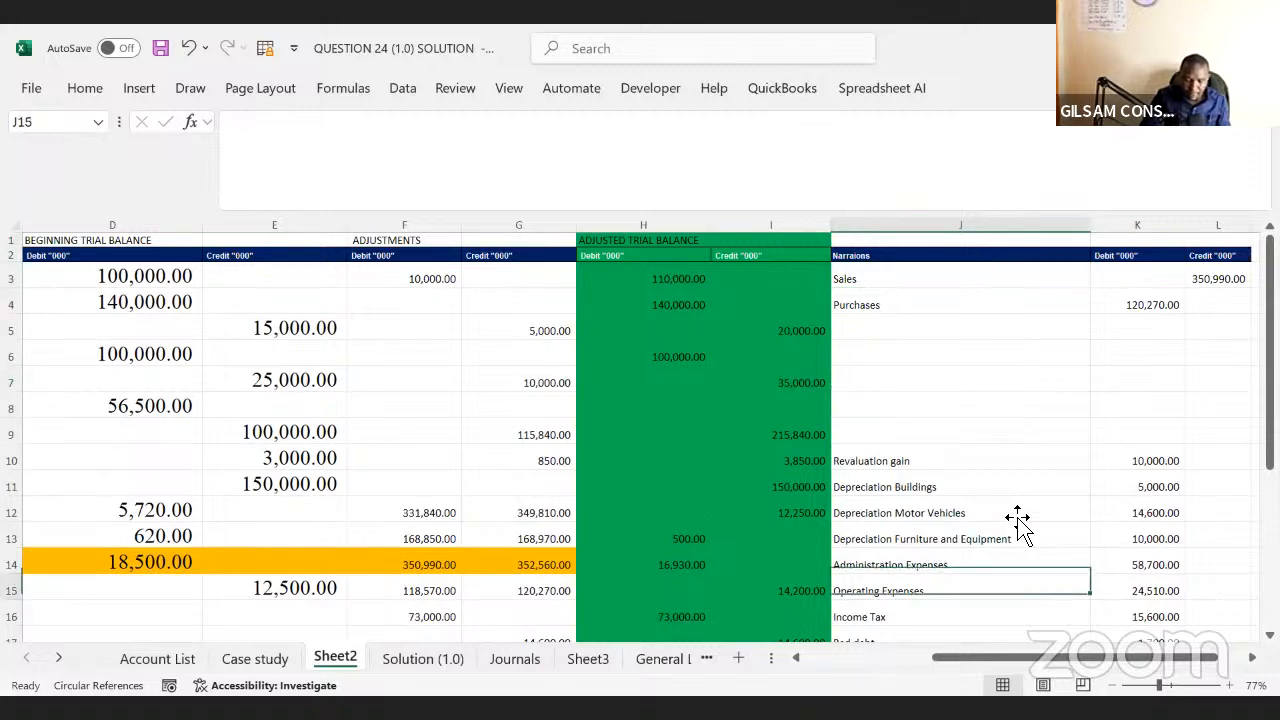
key(Down)
key(Down)
key(Down)
key(Down)
key(Down)
key(Down)
key(Down)
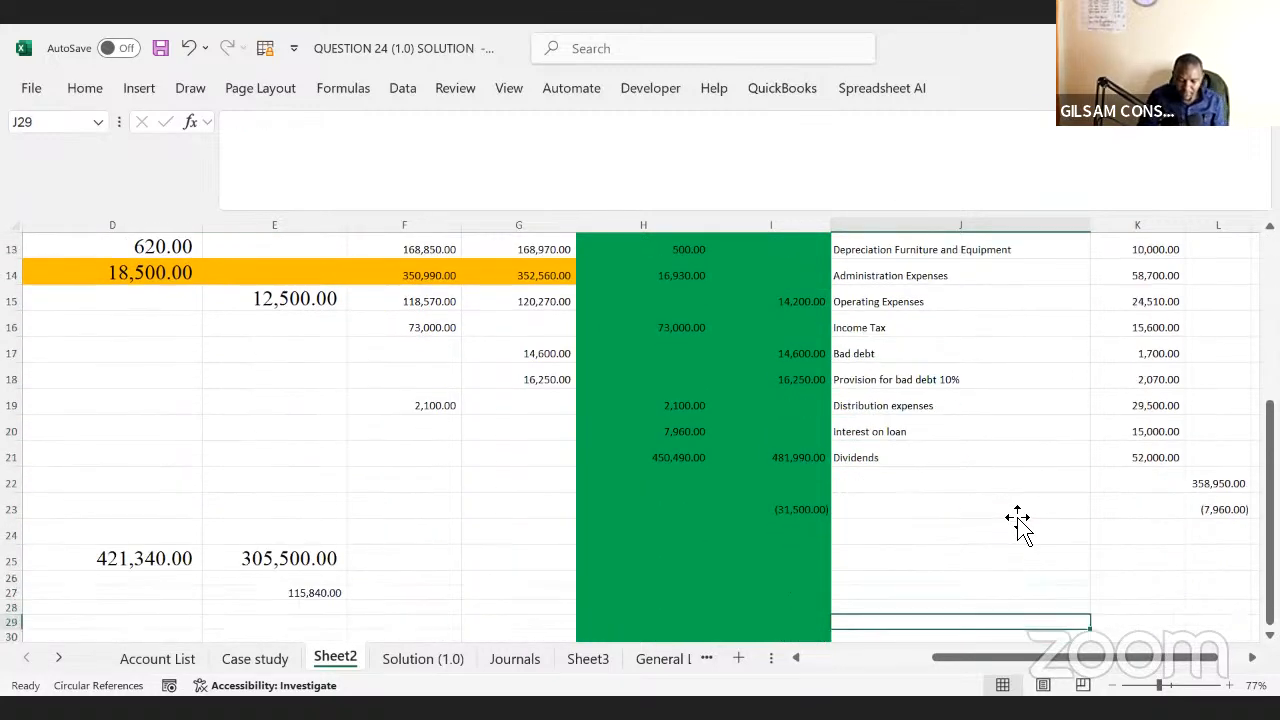
- Inspect the Operating Expenses debit formula in K15, and go back up the column J narrations from Distribution expenses to the heading
click(1141, 304)
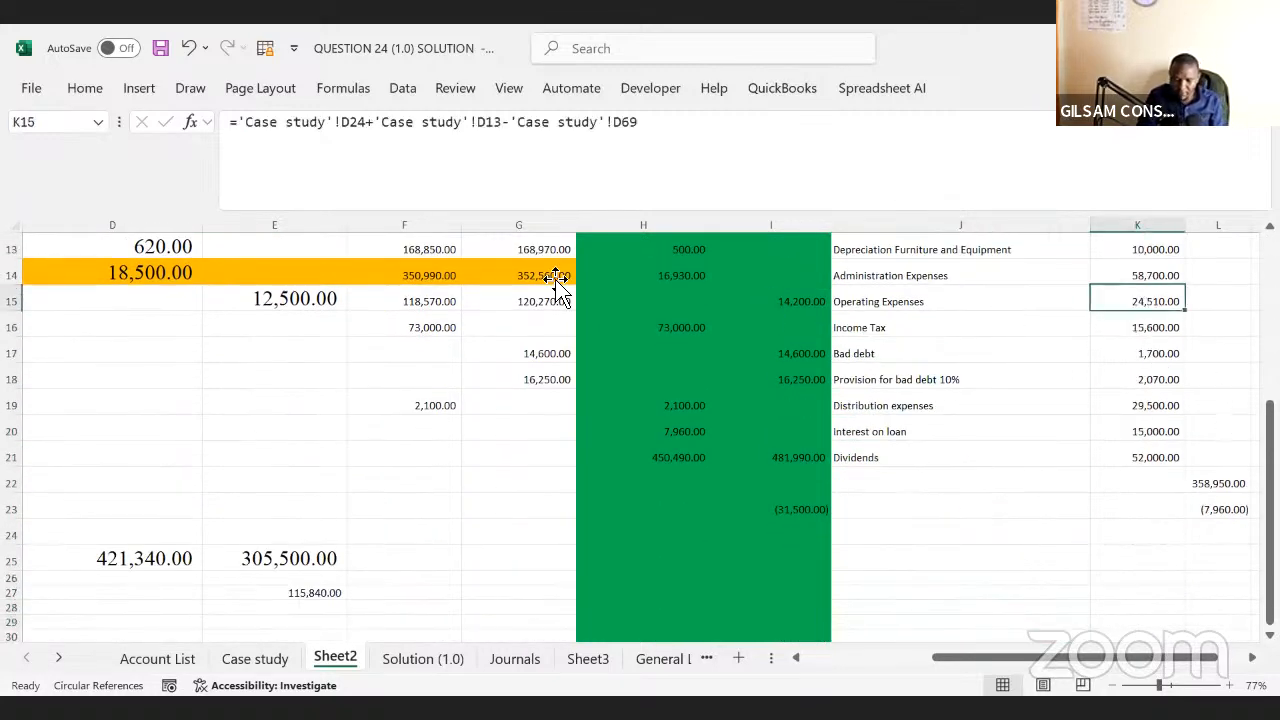
click(986, 405)
key(Up)
key(Up)
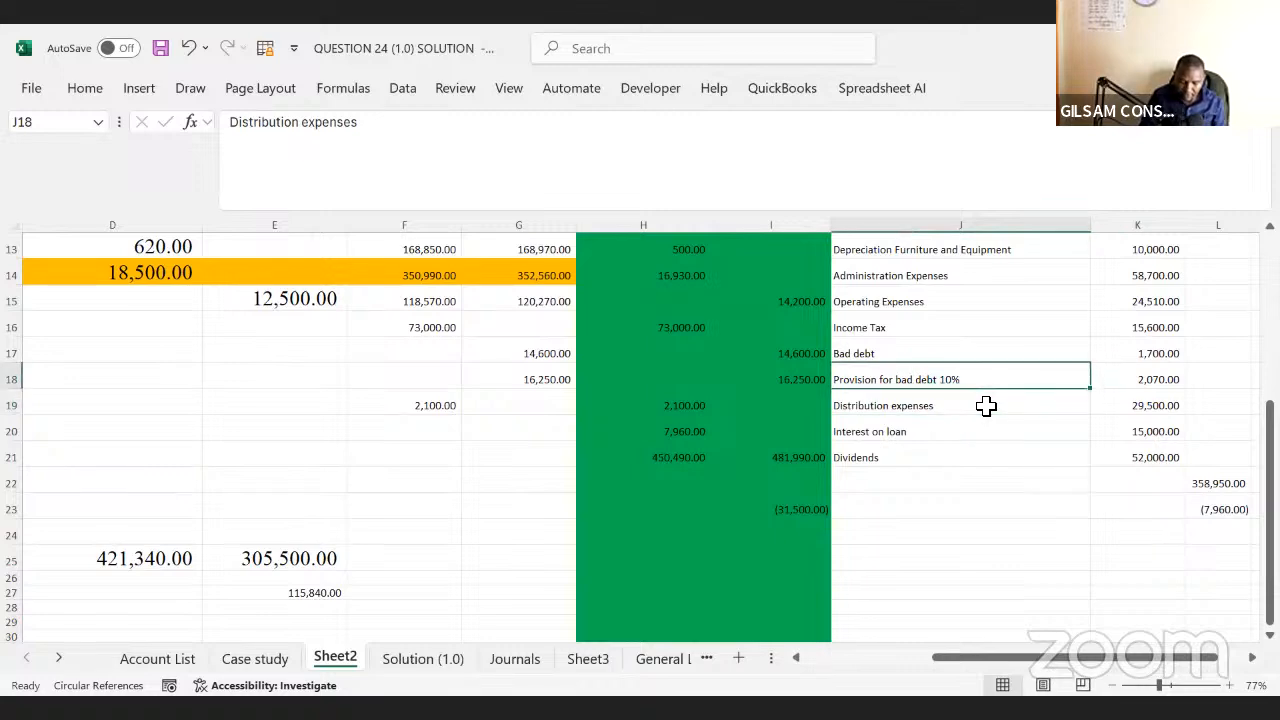
key(Up)
key(Up)
key(Up)
key(Up)
key(Up)
key(Up)
key(Up)
key(Up)
key(Up)
key(Up)
key(Up)
key(Up)
key(Up)
key(Up)
key(Up)
key(Up)
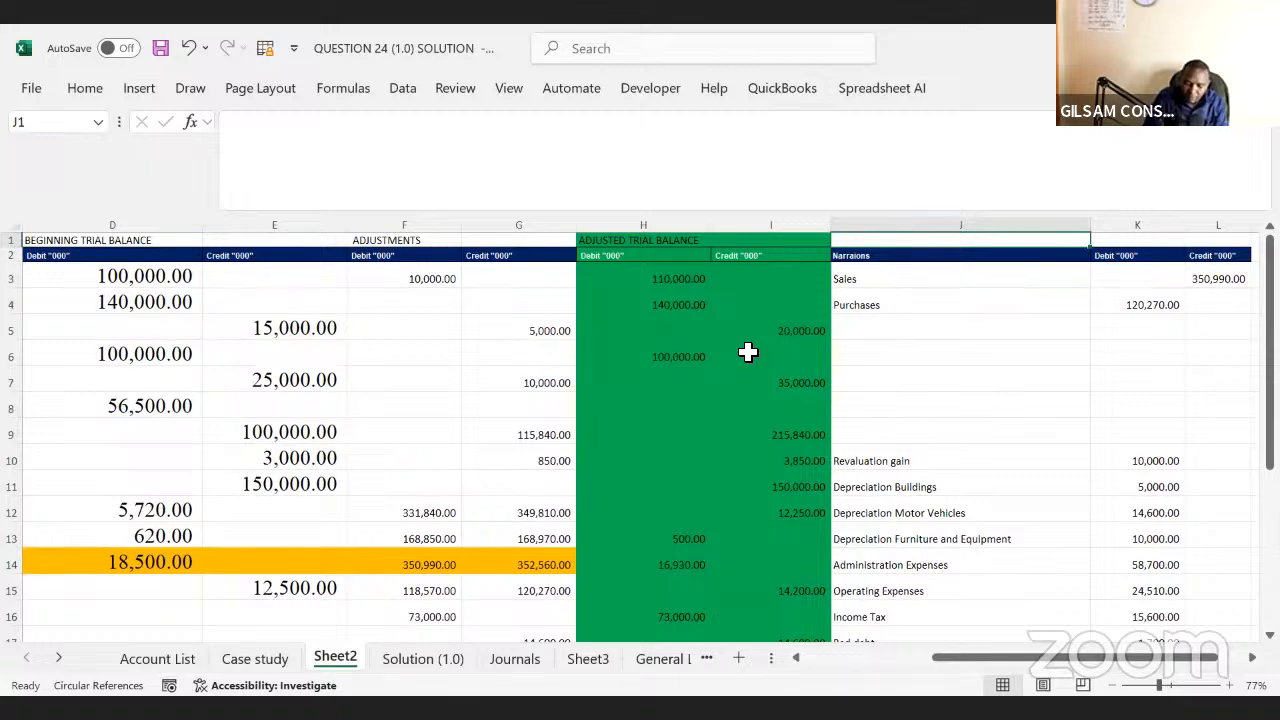
- Go back to the account names in column B and highlight them from Land at valuation to R/E
key(Left)
key(Left)
key(Left)
key(Left)
key(Left)
key(Left)
key(Left)
key(Left)
key(Left)
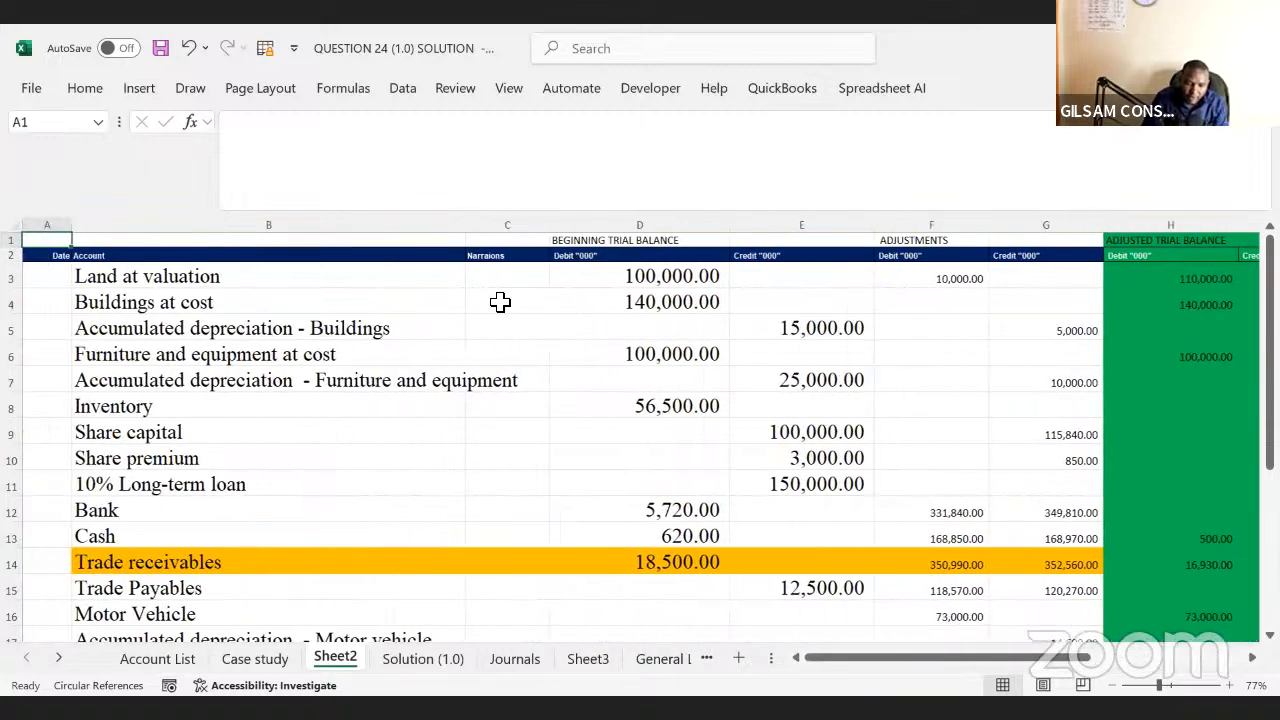
click(313, 302)
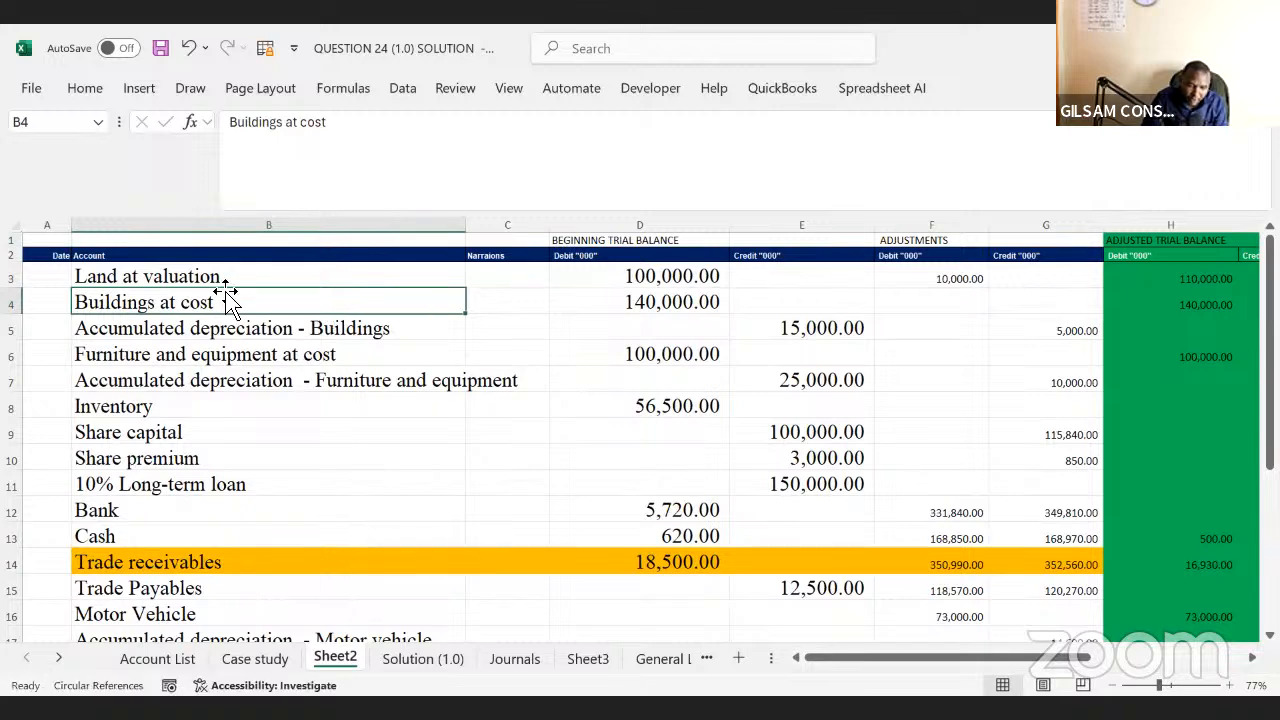
drag(186, 271, 296, 547)
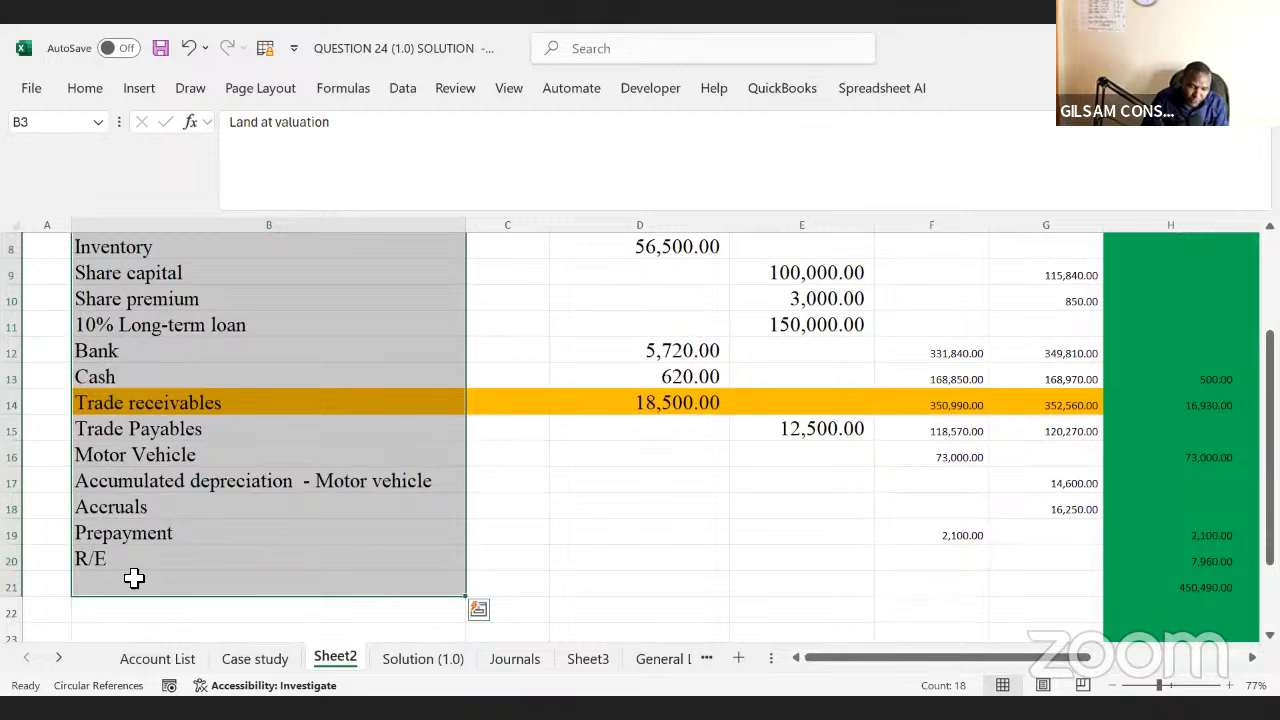
drag(134, 560, 189, 574)
click(228, 548)
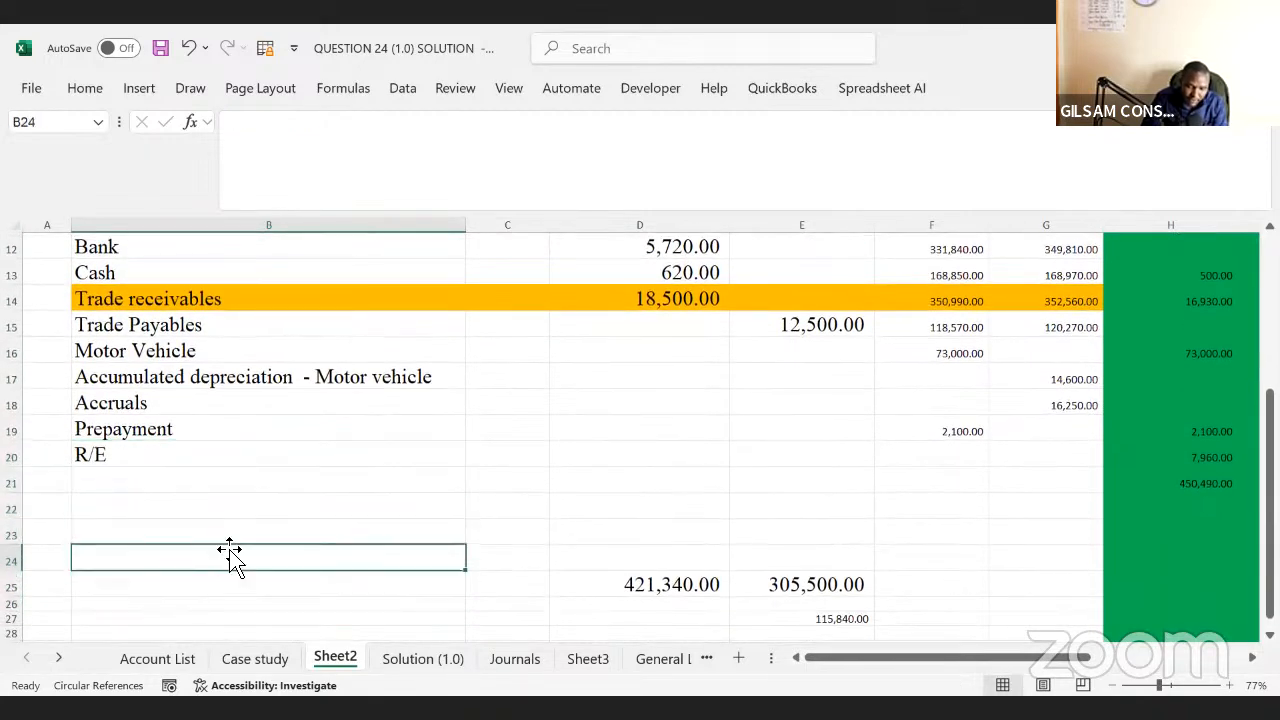
- Look across row 24 to the income and expense columns and go up credit column L to the Purchases row
key(Right)
key(Right)
key(Right)
key(Right)
key(Right)
key(Right)
key(Right)
key(Right)
key(Right)
key(Right)
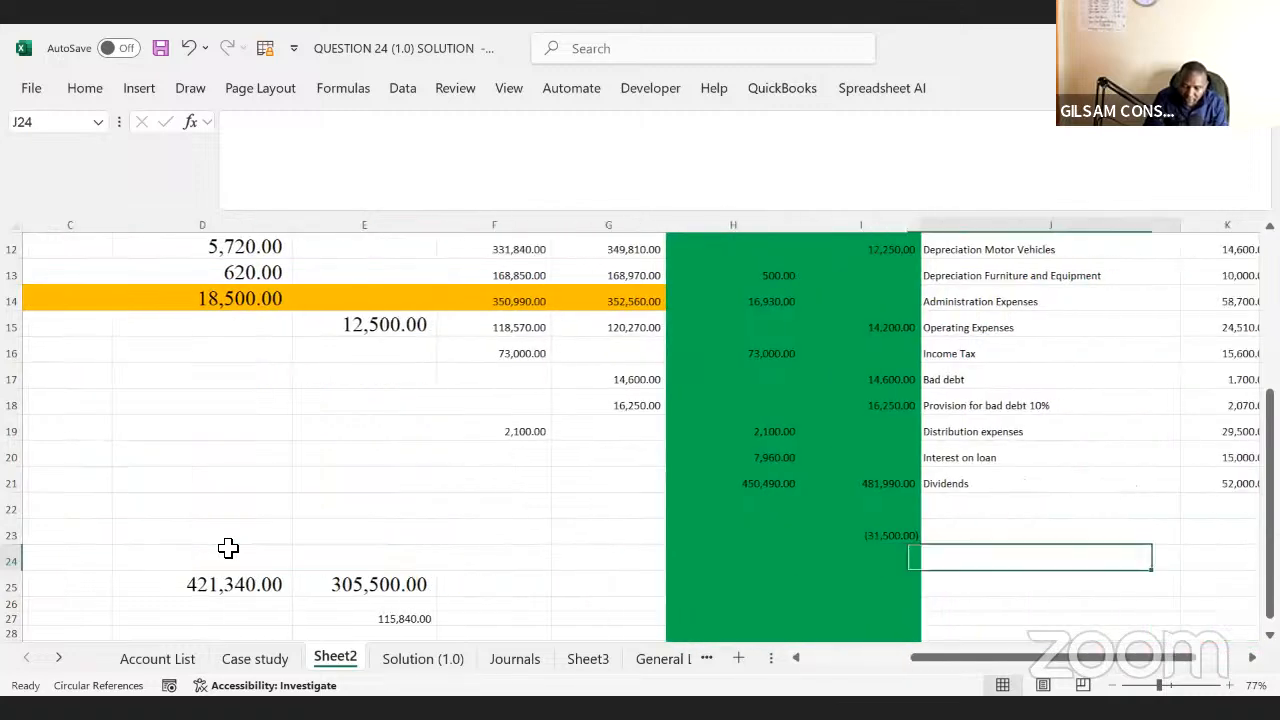
key(Up)
key(Up)
key(Up)
key(Up)
key(Up)
key(Up)
key(Up)
key(Up)
key(Up)
key(Up)
key(Up)
key(Up)
key(Up)
key(Up)
key(Up)
key(Up)
key(Up)
key(Up)
key(Up)
key(Up)
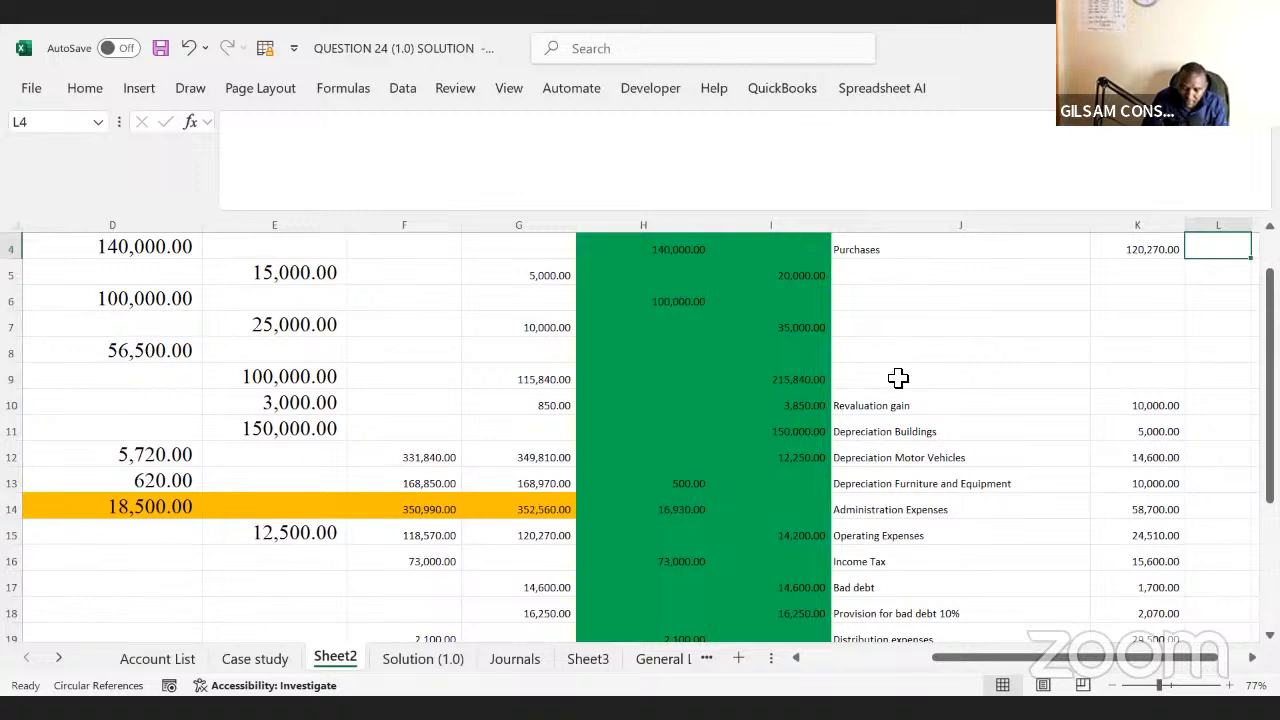
- Move the Revaluation gain amount of 10,000 from debit cell K10 to credit cell L10
click(1144, 407)
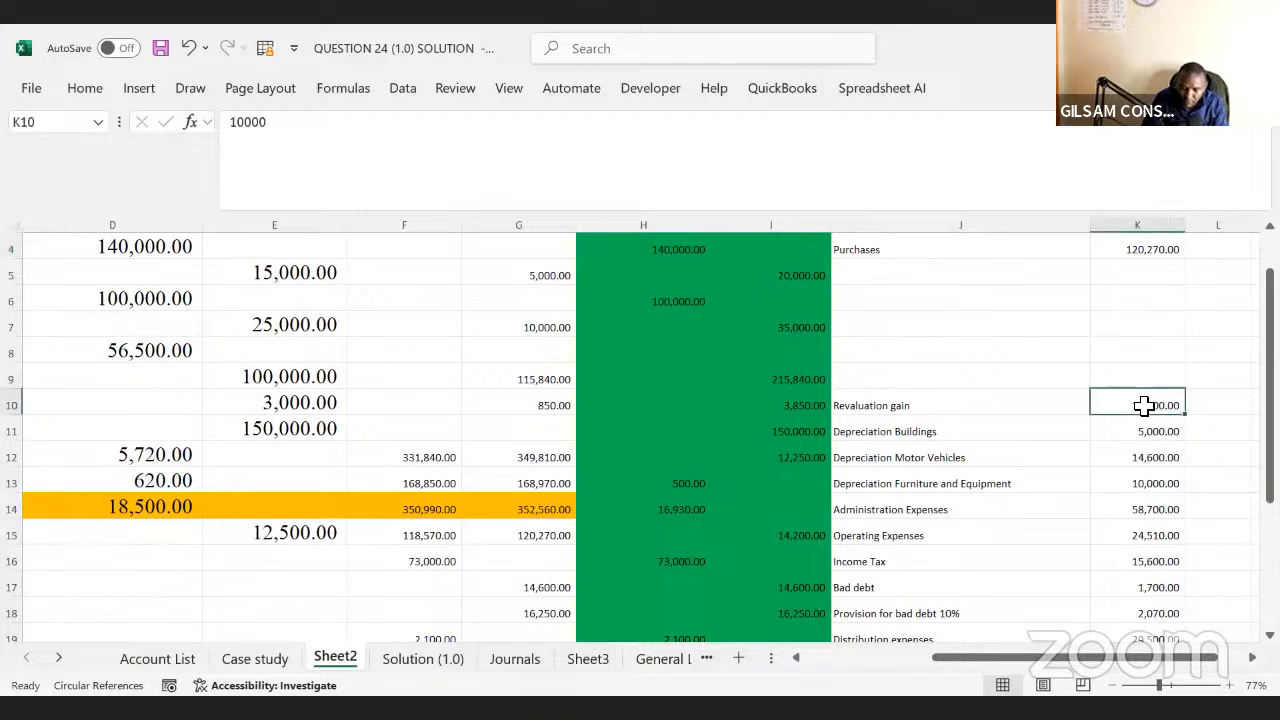
click(916, 402)
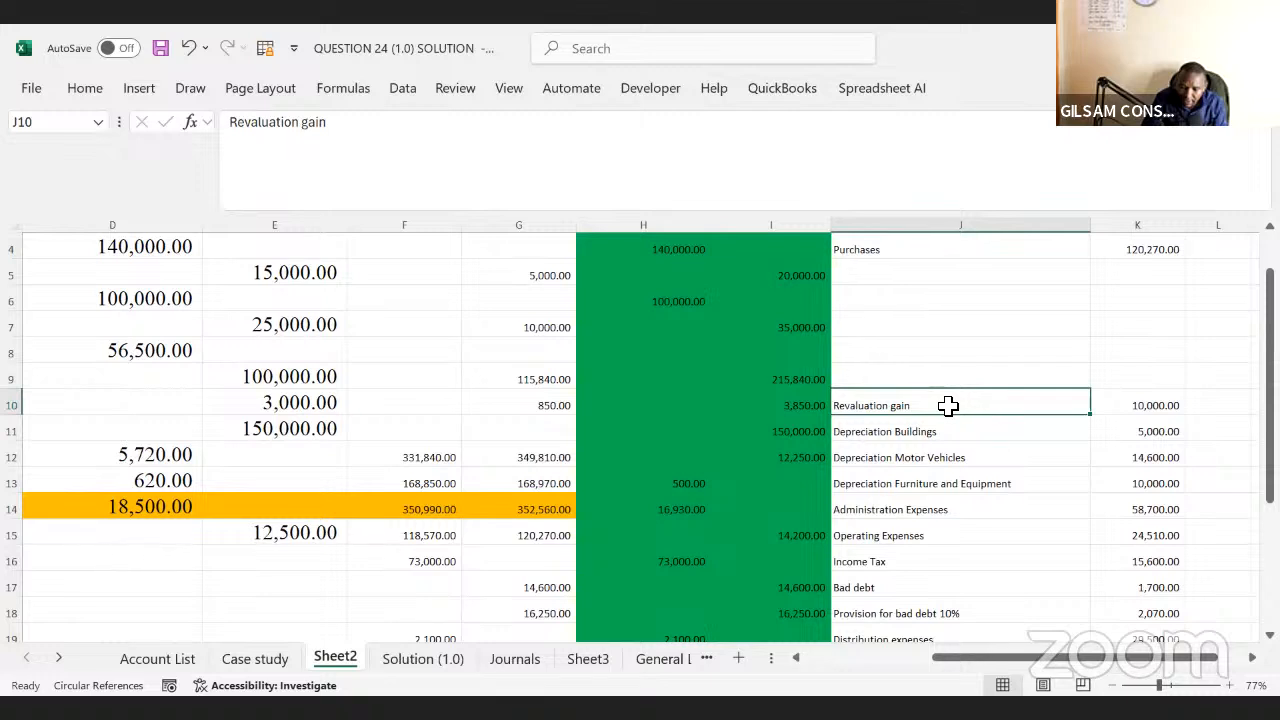
drag(948, 406, 1130, 510)
key(Right)
key(Right)
key(Right)
scroll(741, 530, left, 1)
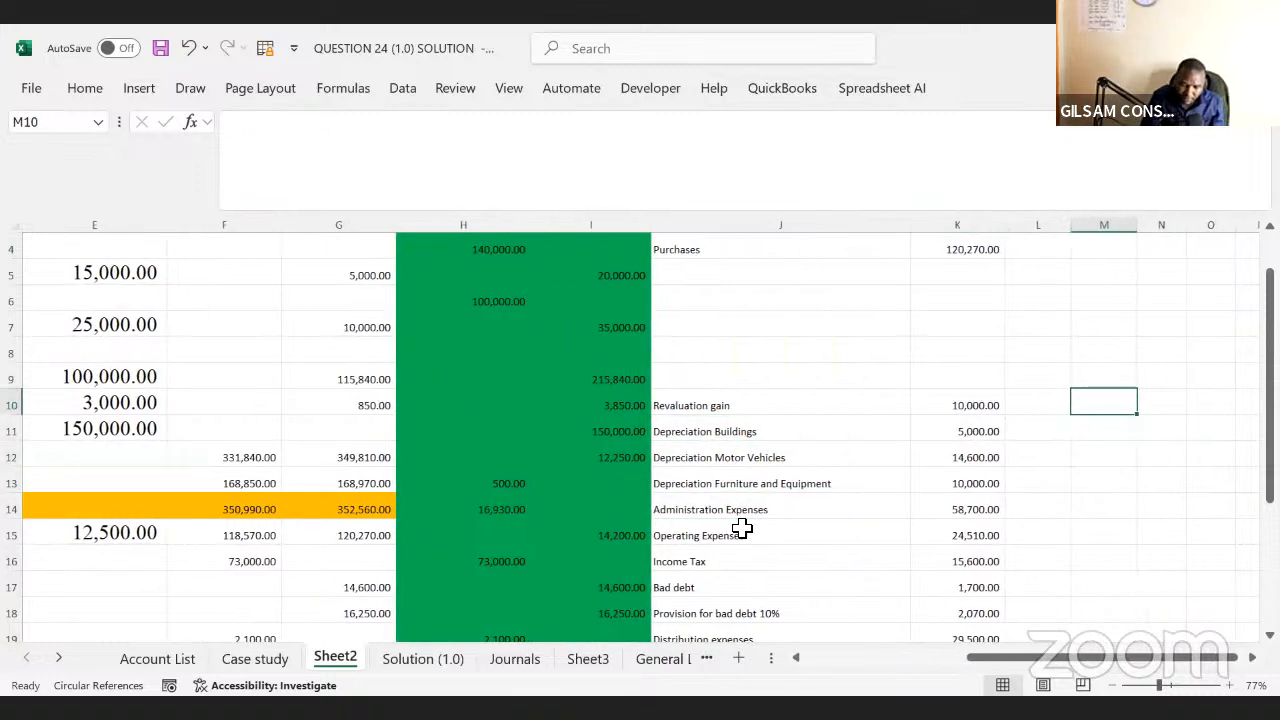
key(Left)
key(Left)
key(ctrl+c)
key(Right)
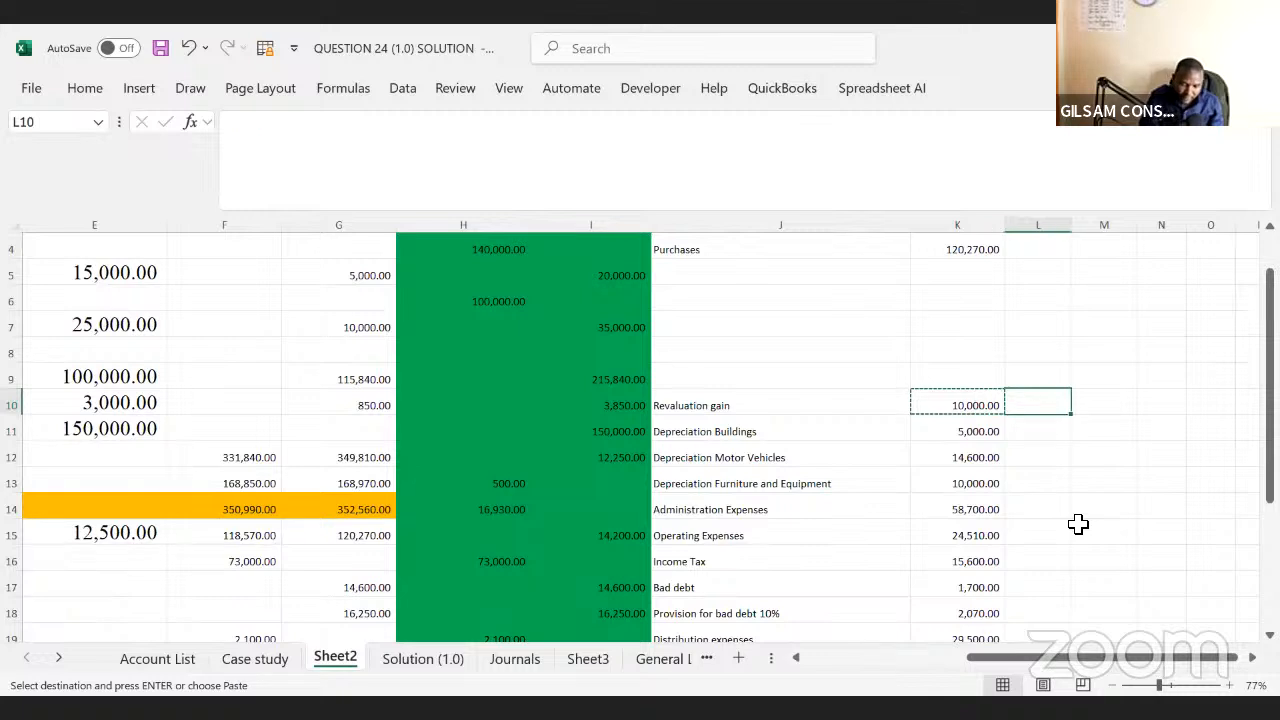
key(Return)
- Examine credit column L from below the Revaluation gain down past the recalculated total and difference
key(Down)
key(Down)
key(Down)
key(Down)
key(Down)
key(Down)
key(Down)
key(Down)
key(Down)
key(Down)
key(Down)
key(Down)
key(Down)
key(Down)
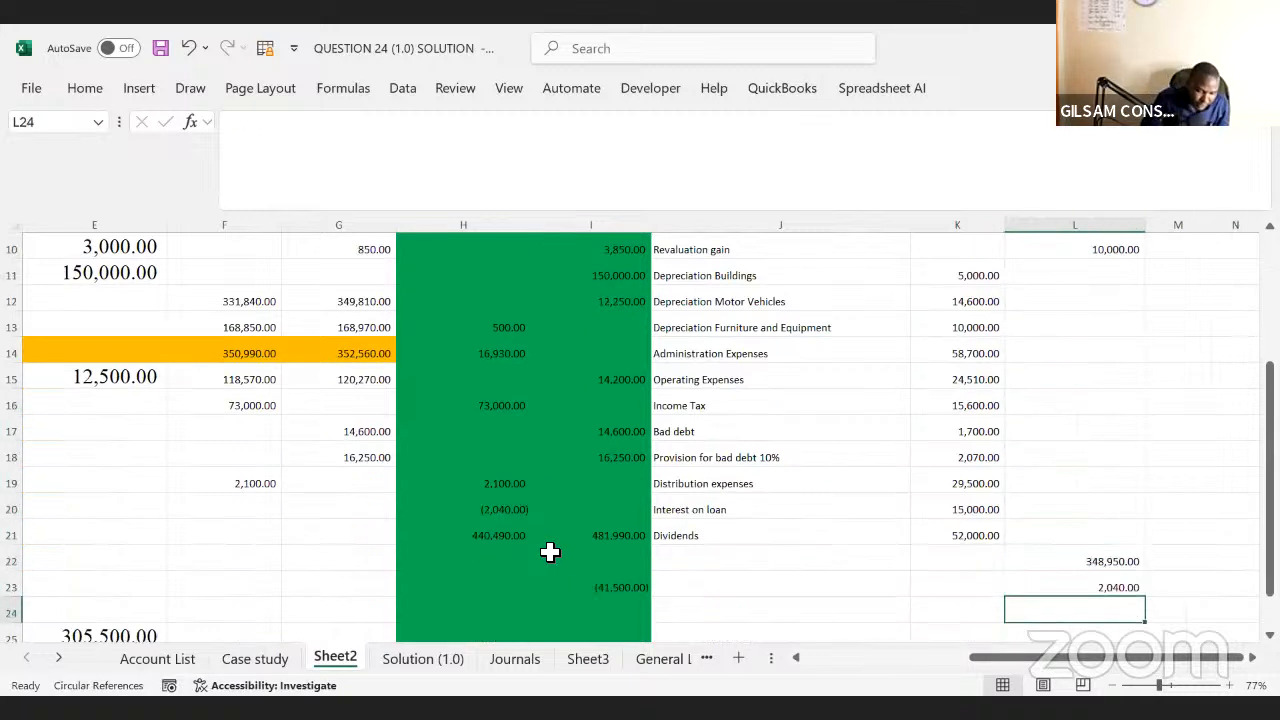
- Review the income and expense narrations in column J by highlighting them from Revaluation gain down to Dividends
drag(703, 276, 703, 302)
drag(780, 250, 802, 524)
click(802, 514)
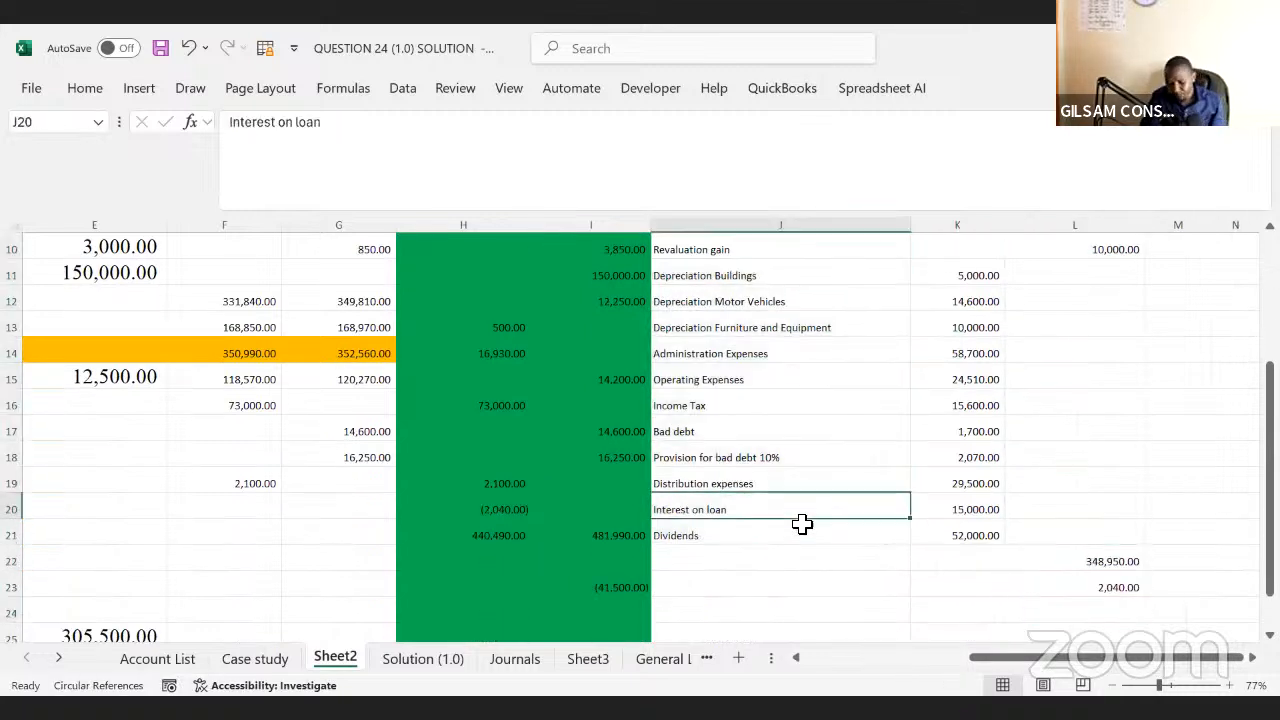
click(802, 524)
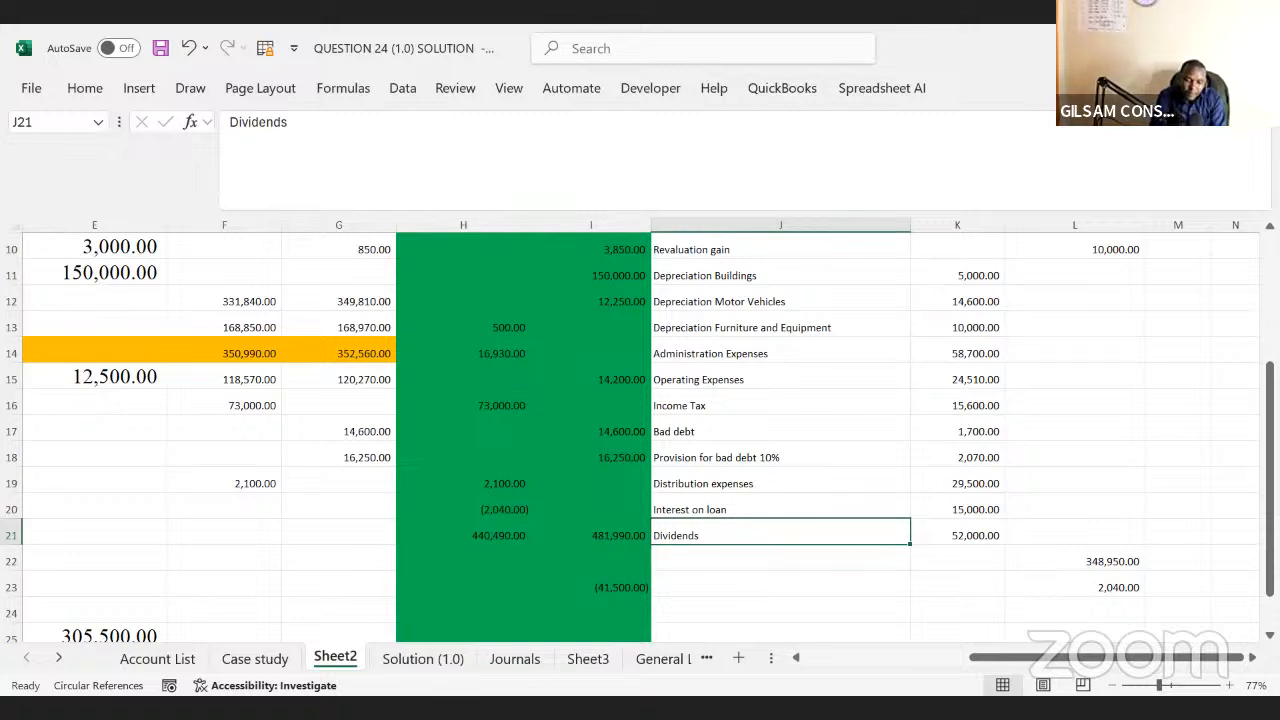
key(alt+Tab)
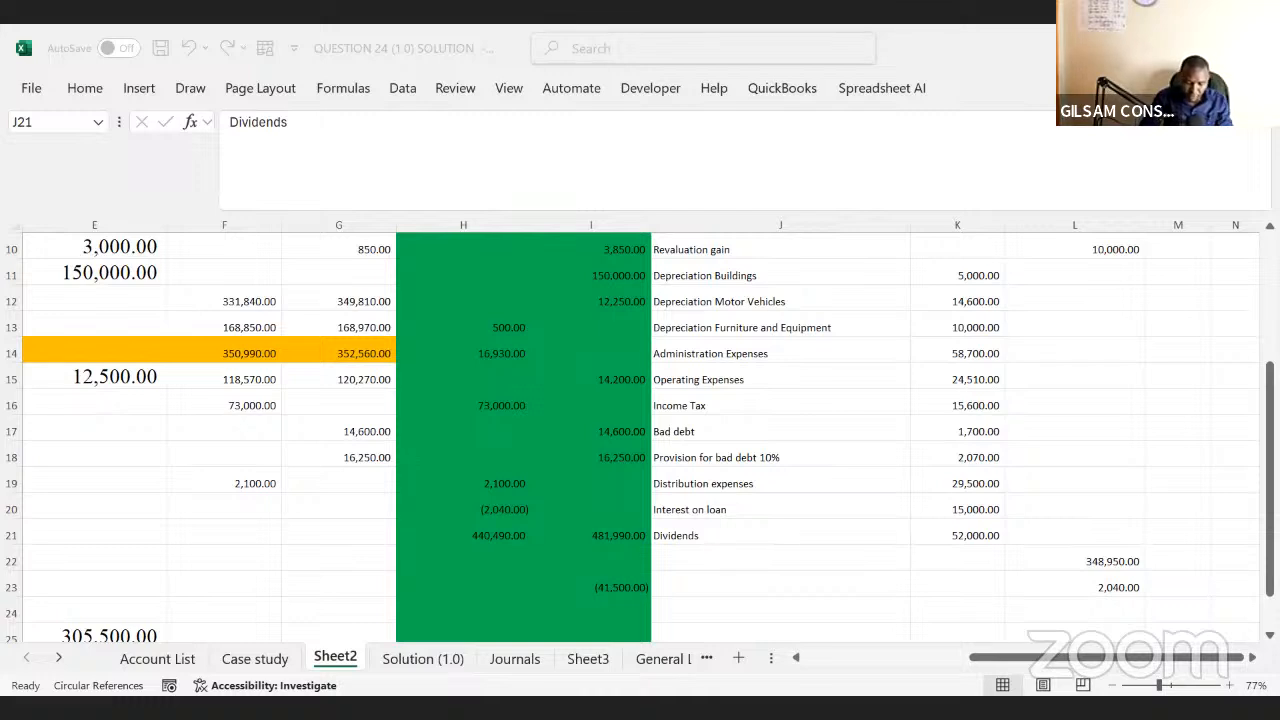
key(alt+Tab)
- Return to the start of the sheet and highlight the account names in column B from Land at valuation down past R/E
key(Up)
key(Left)
key(Left)
key(Left)
key(Left)
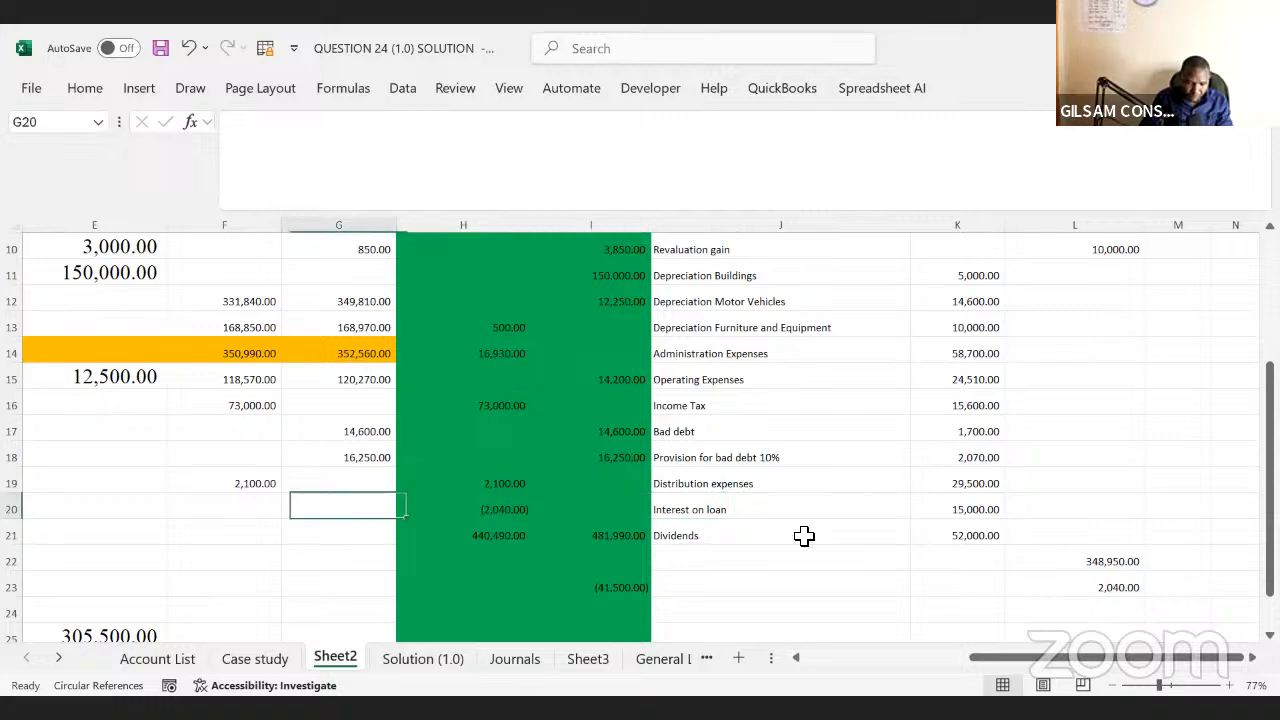
key(Left)
key(Left)
key(Left)
key(Left)
key(Left)
key(Up)
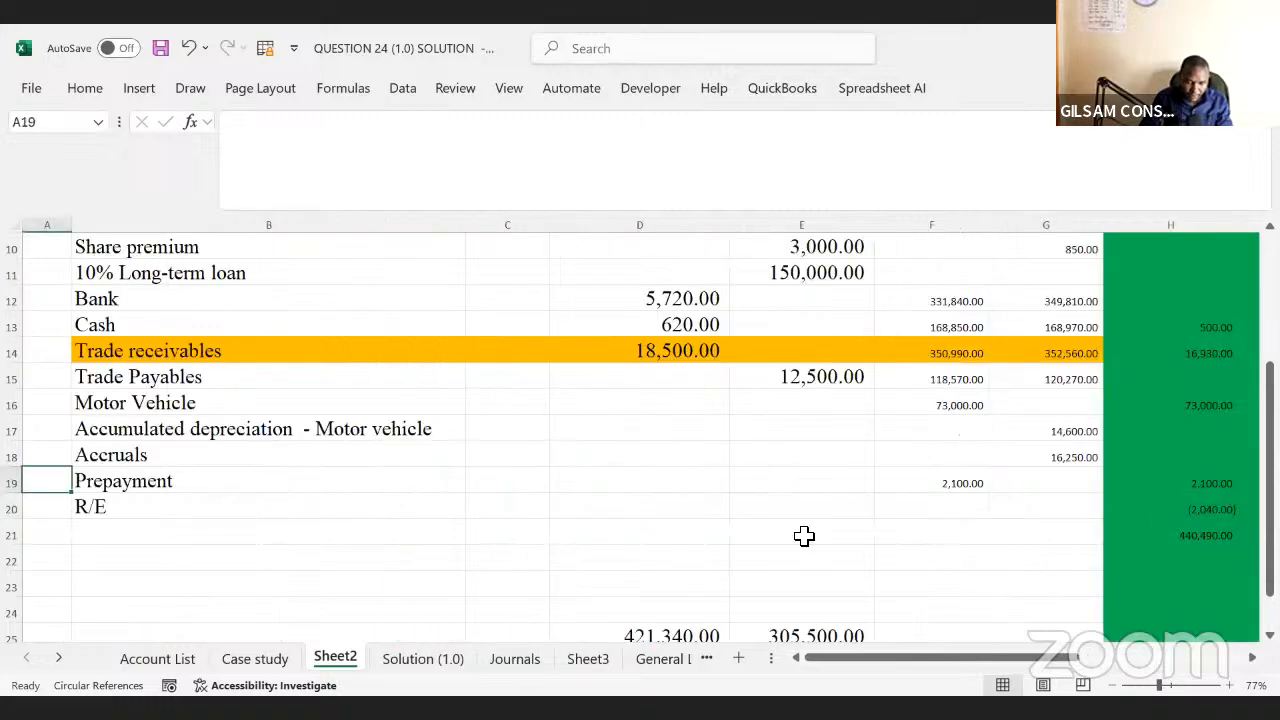
key(Up)
key(Up)
key(Up)
key(Up)
key(Up)
key(Up)
key(Up)
key(Up)
key(Up)
key(Up)
key(Up)
key(Up)
key(Up)
key(Up)
key(Up)
key(Up)
key(Up)
key(Up)
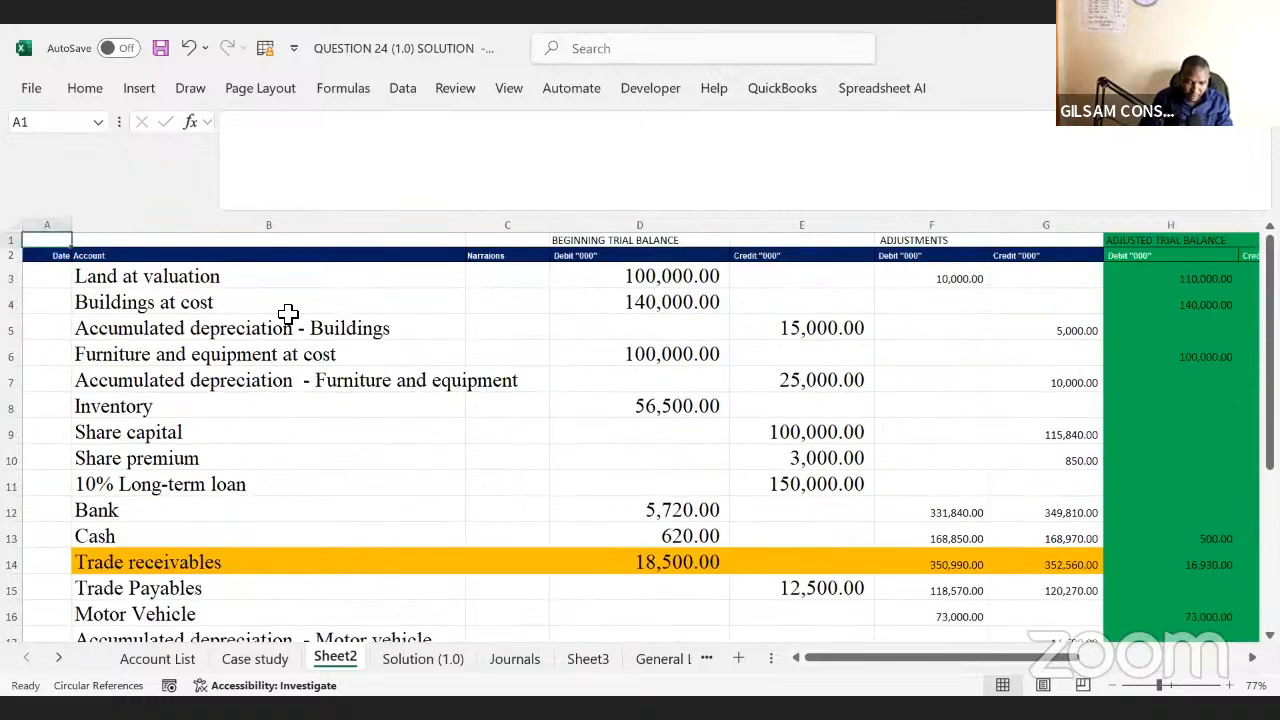
drag(208, 276, 194, 582)
click(172, 544)
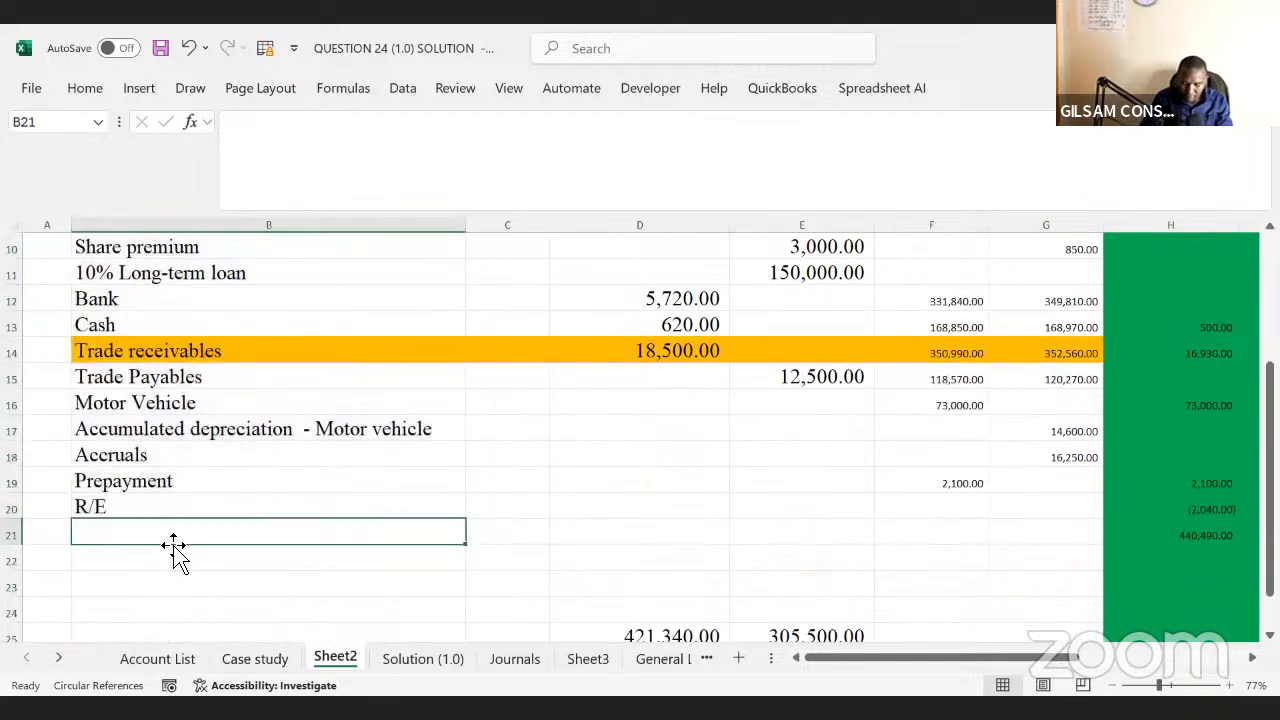
- Examine the adjusted trial balance credit column I from the total in row 21 up to its heading
key(Right)
key(Right)
key(Right)
key(Right)
key(Right)
key(Right)
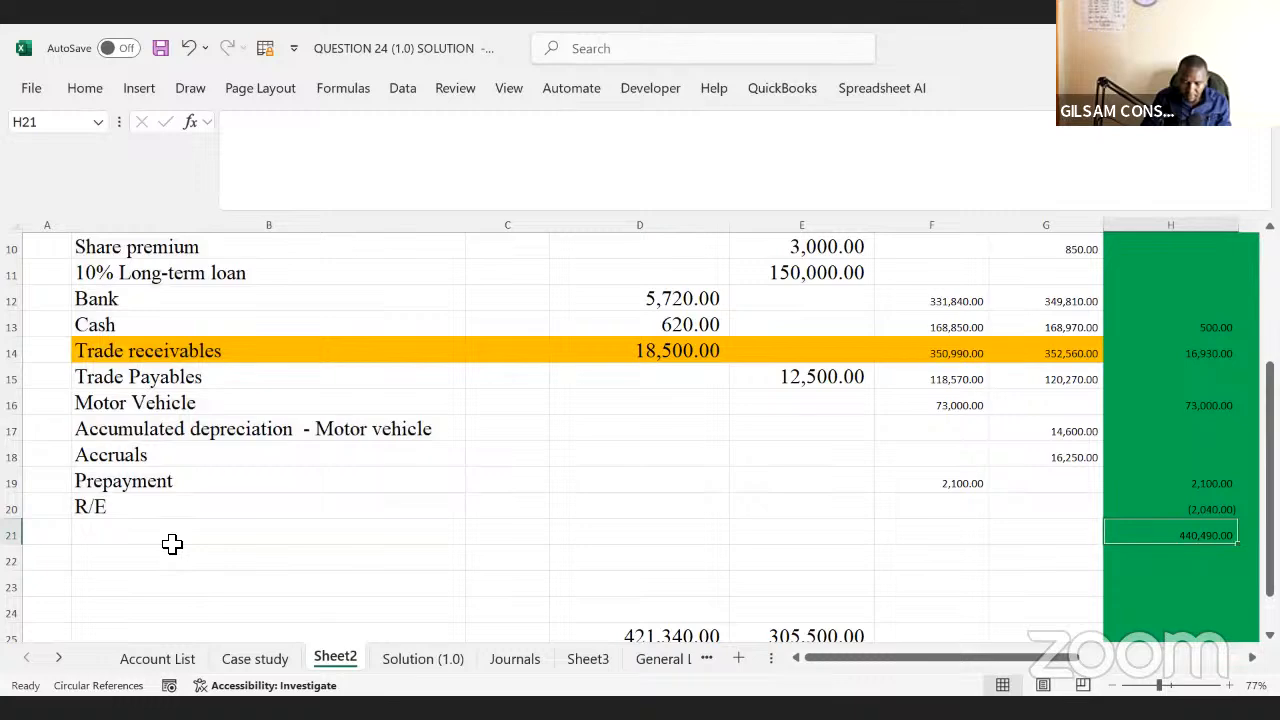
key(Right)
key(Up)
key(Up)
key(Up)
key(Up)
key(Up)
key(Up)
key(Up)
key(Up)
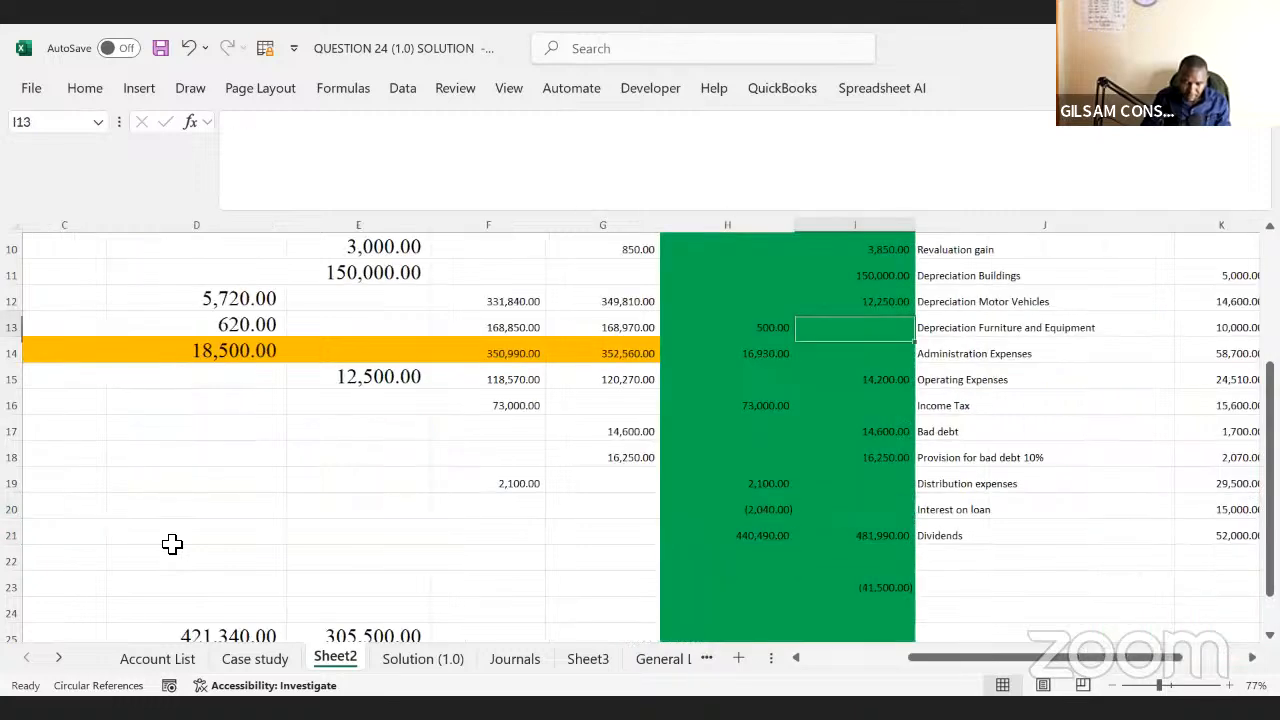
key(Up)
key(Up)
key(Up)
key(Up)
key(Up)
key(Up)
key(Up)
key(Up)
key(Up)
key(Up)
key(Up)
key(Up)
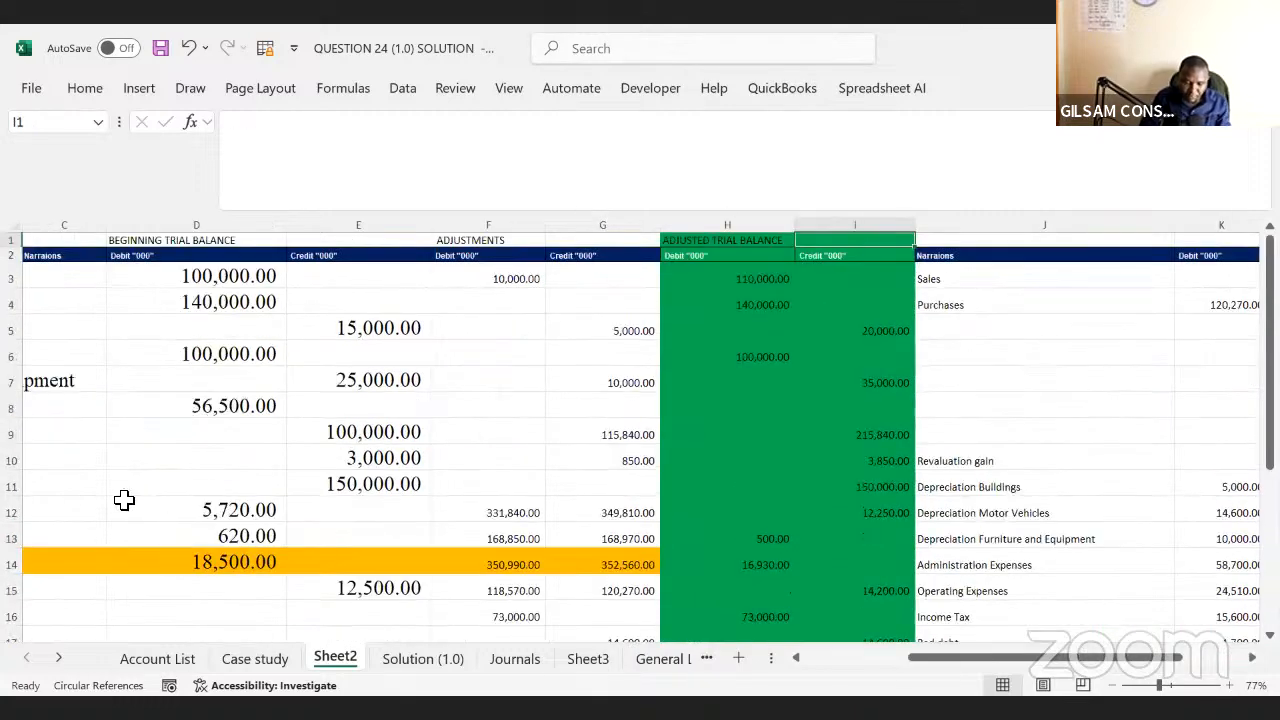
- Highlight the adjustment columns F and G from row 3 down and review the credit adjustments in column G back up to row 1
drag(491, 277, 574, 528)
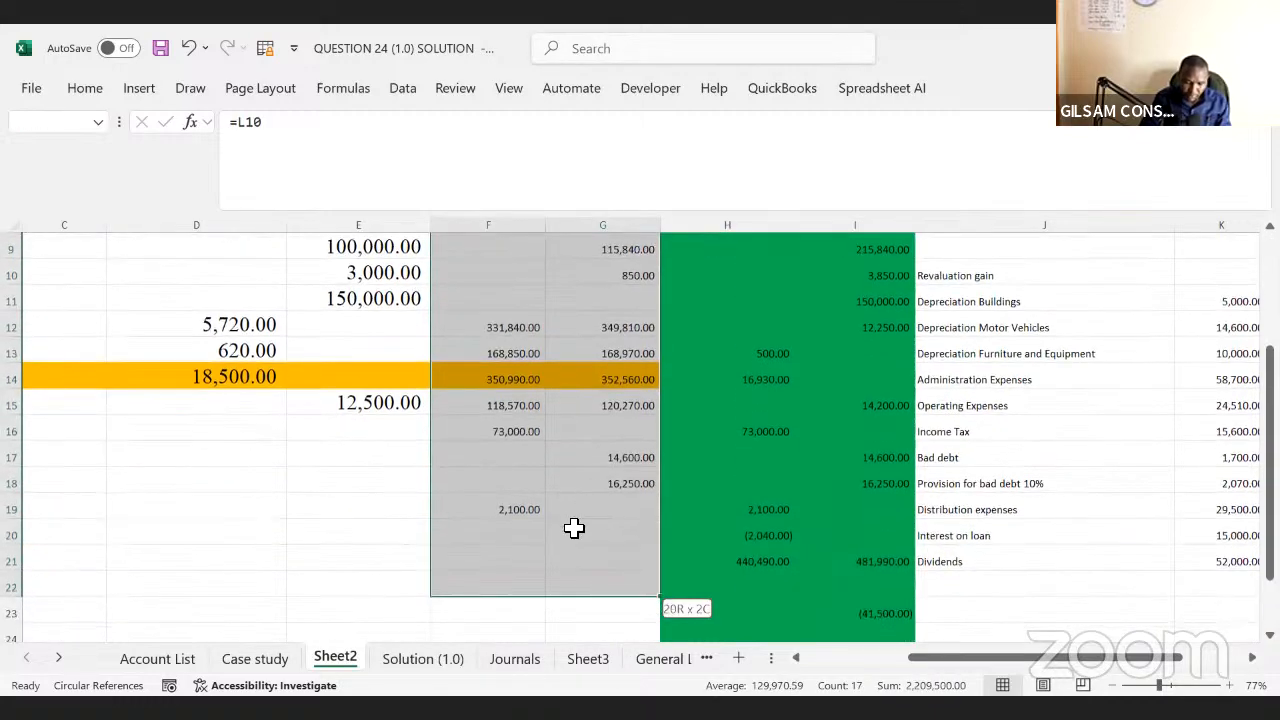
click(574, 528)
key(Up)
key(Up)
key(Up)
key(Up)
key(Up)
key(Up)
key(Up)
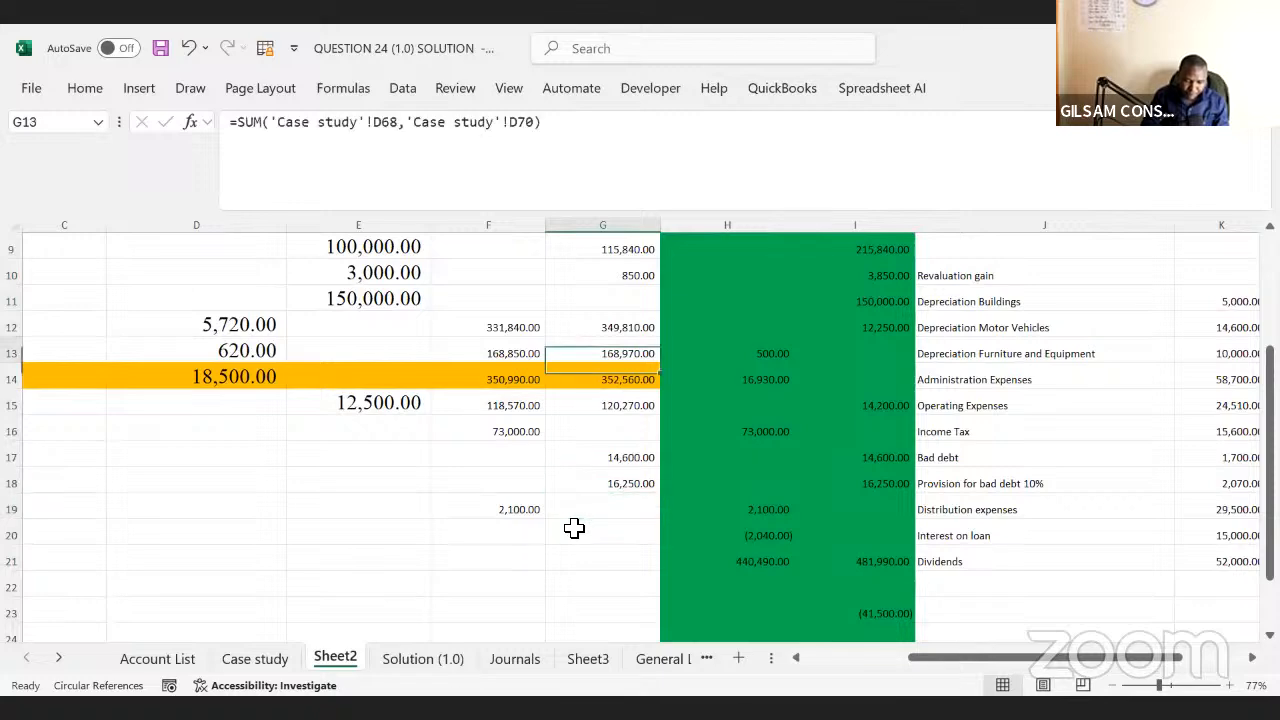
key(Up)
key(Up)
key(Up)
key(Up)
key(Up)
key(Up)
key(Up)
key(Up)
key(Up)
key(Up)
key(Up)
key(Up)
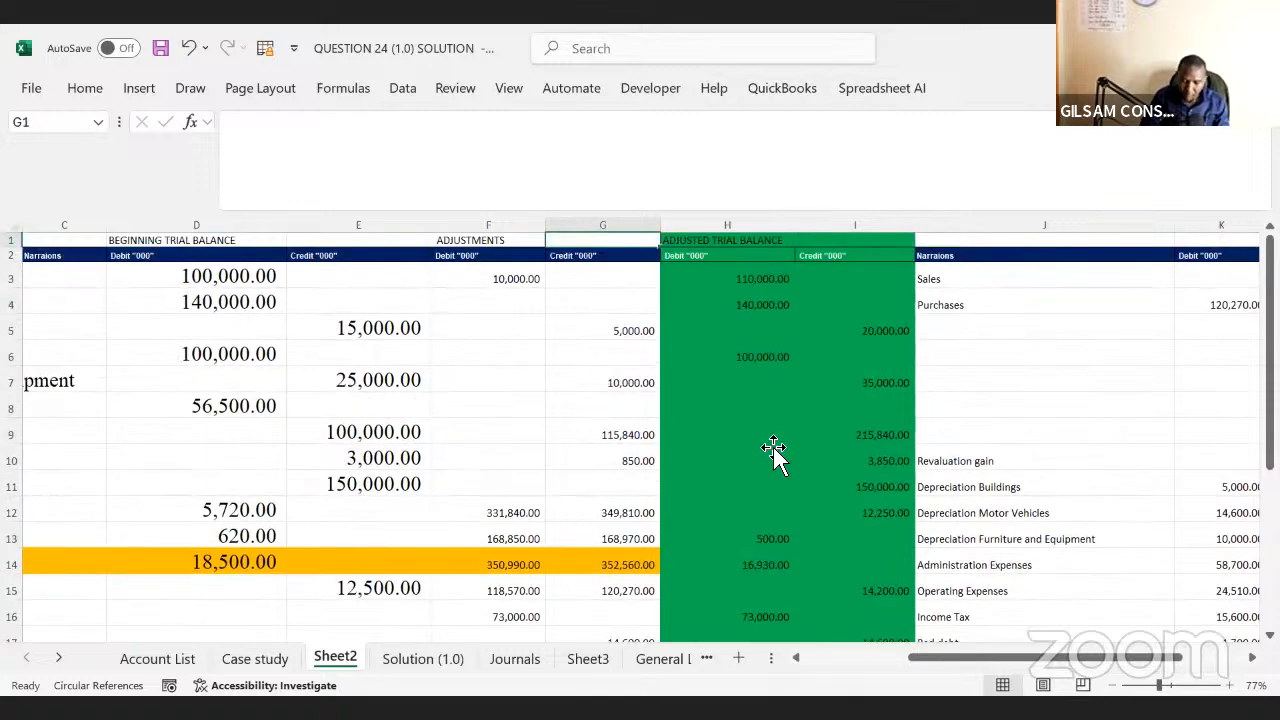